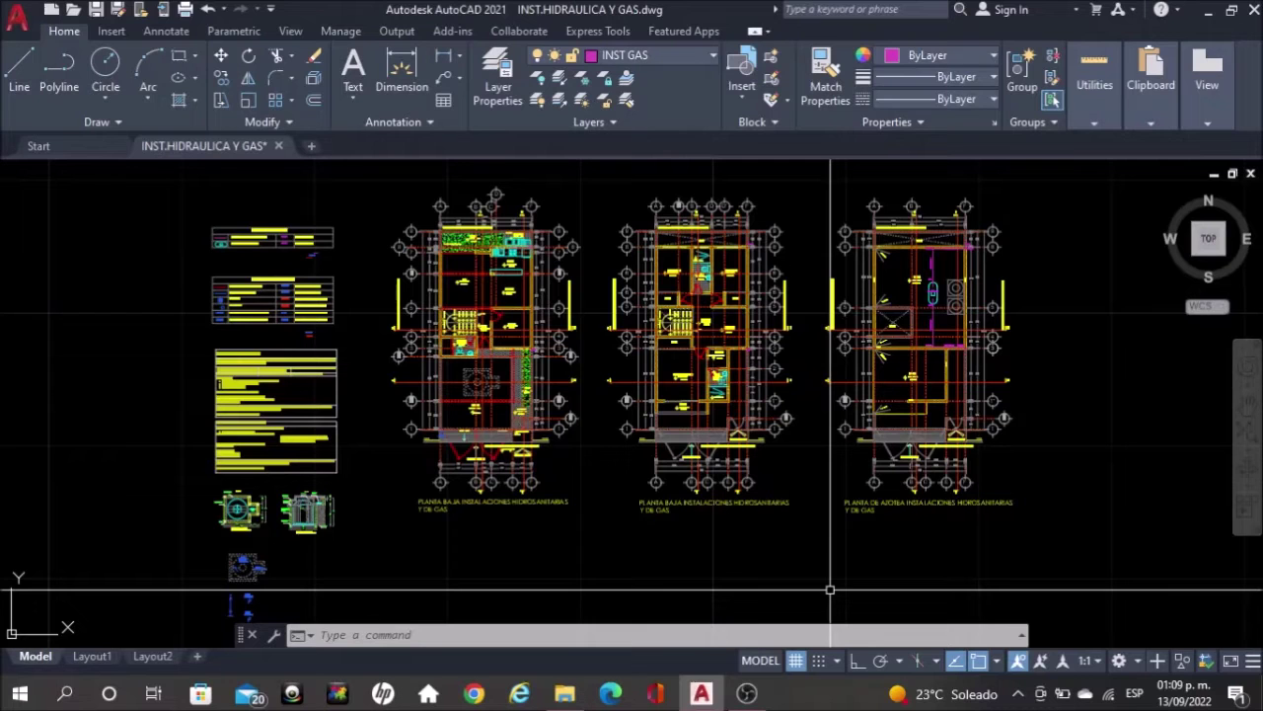
Examine the three installation floor plans and the tinaco calculation table beside them
{"action": "scroll", "coordinate": [937, 264], "scroll_direction": "up", "scroll_amount": 2}
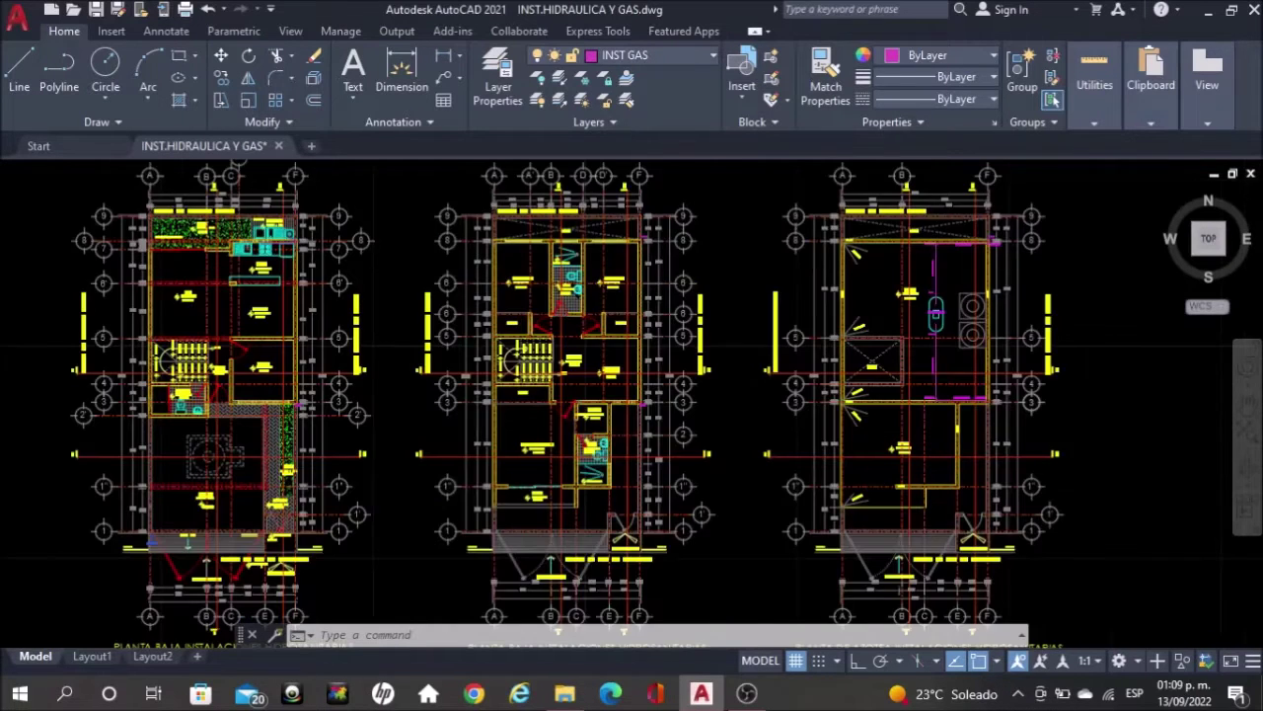
{"action": "scroll", "coordinate": [935, 257], "scroll_direction": "up", "scroll_amount": 2}
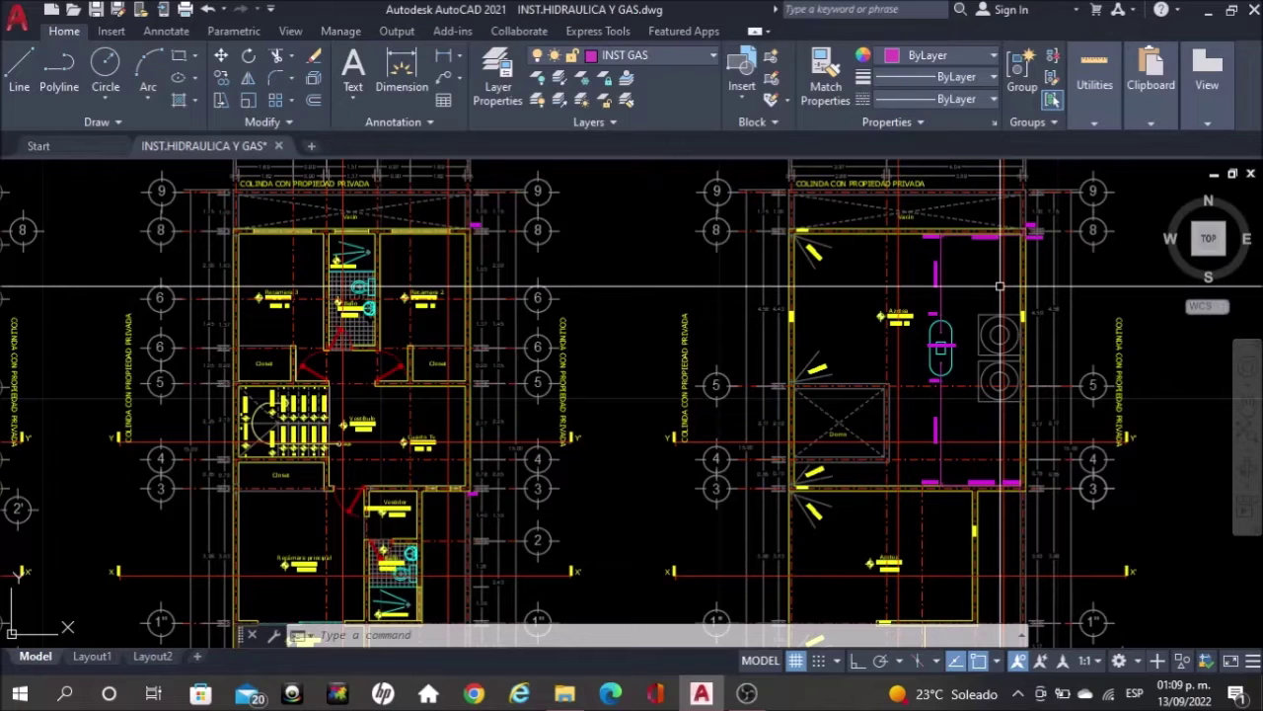
{"action": "scroll", "coordinate": [1000, 286], "scroll_direction": "down", "scroll_amount": 4}
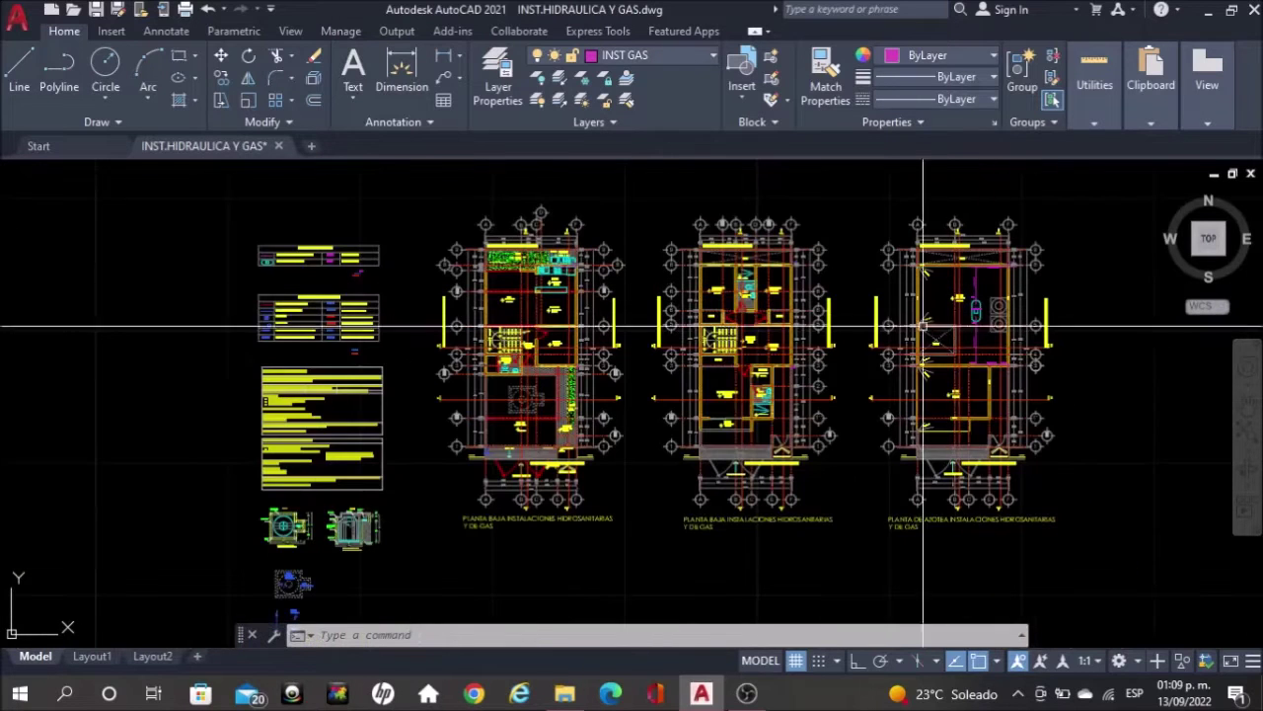
{"action": "scroll", "coordinate": [269, 393], "scroll_direction": "up", "scroll_amount": 2}
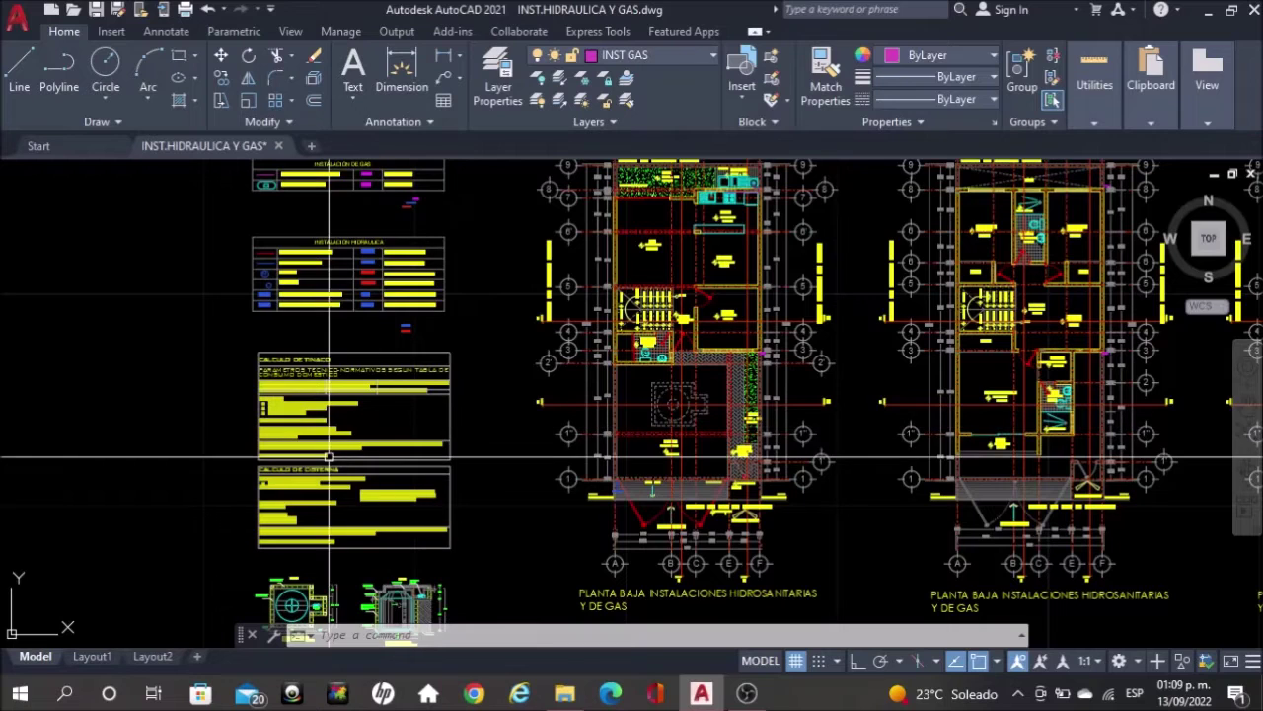
{"action": "scroll", "coordinate": [329, 456], "scroll_direction": "up", "scroll_amount": 2}
{"action": "scroll", "coordinate": [329, 456], "scroll_direction": "up", "scroll_amount": 2}
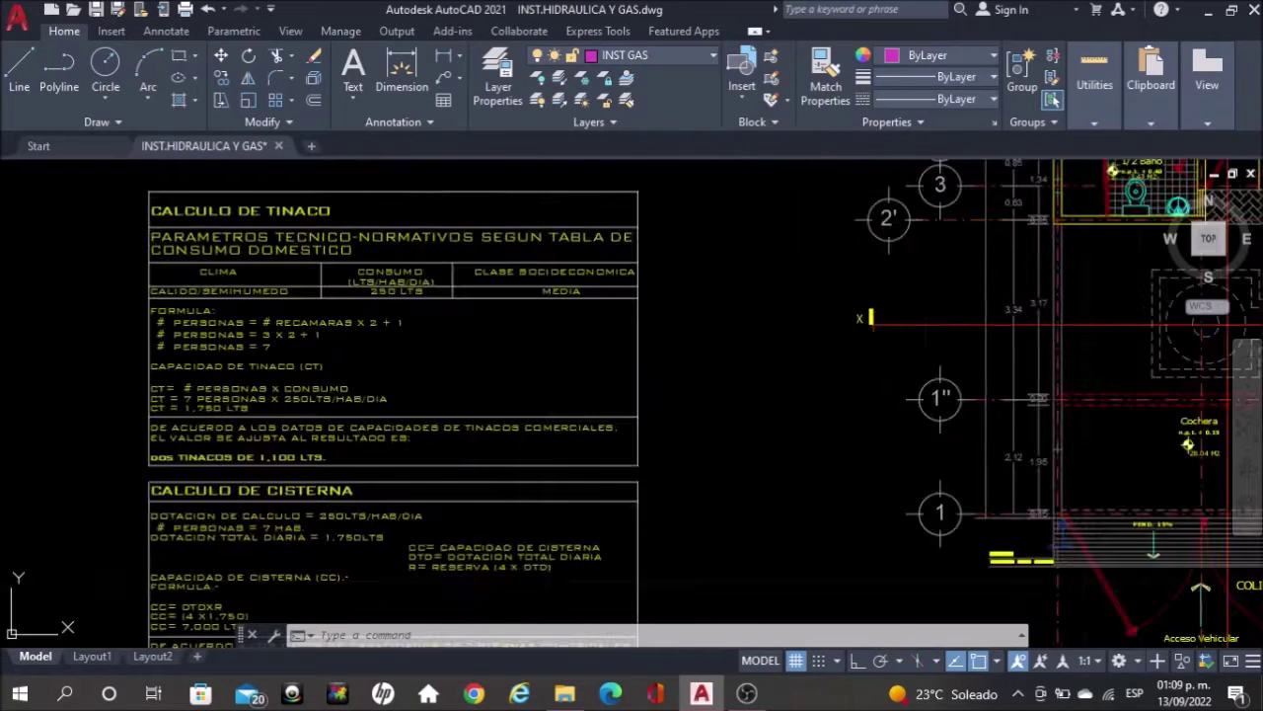
{"action": "scroll", "coordinate": [187, 385], "scroll_direction": "up", "scroll_amount": 2}
{"action": "middle_click_drag", "start_coordinate": [63, 277], "coordinate": [166, 318]}
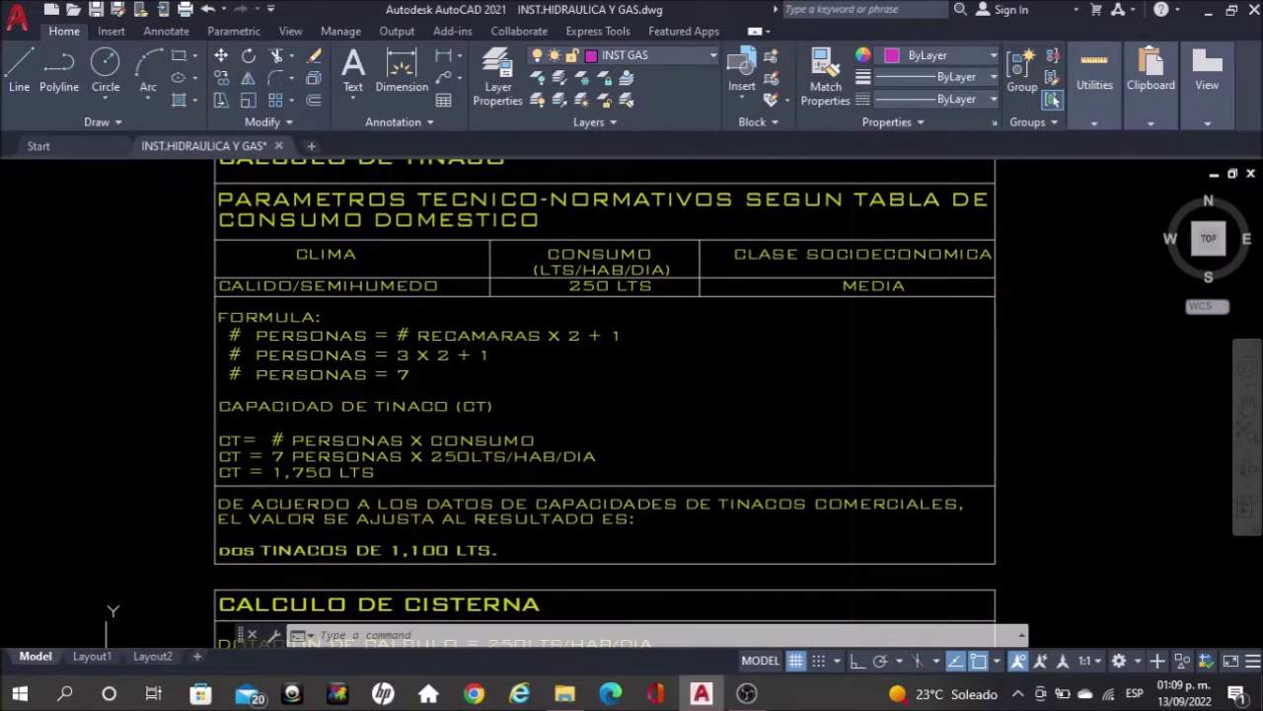
{"action": "scroll", "coordinate": [205, 268], "scroll_direction": "down", "scroll_amount": 2}
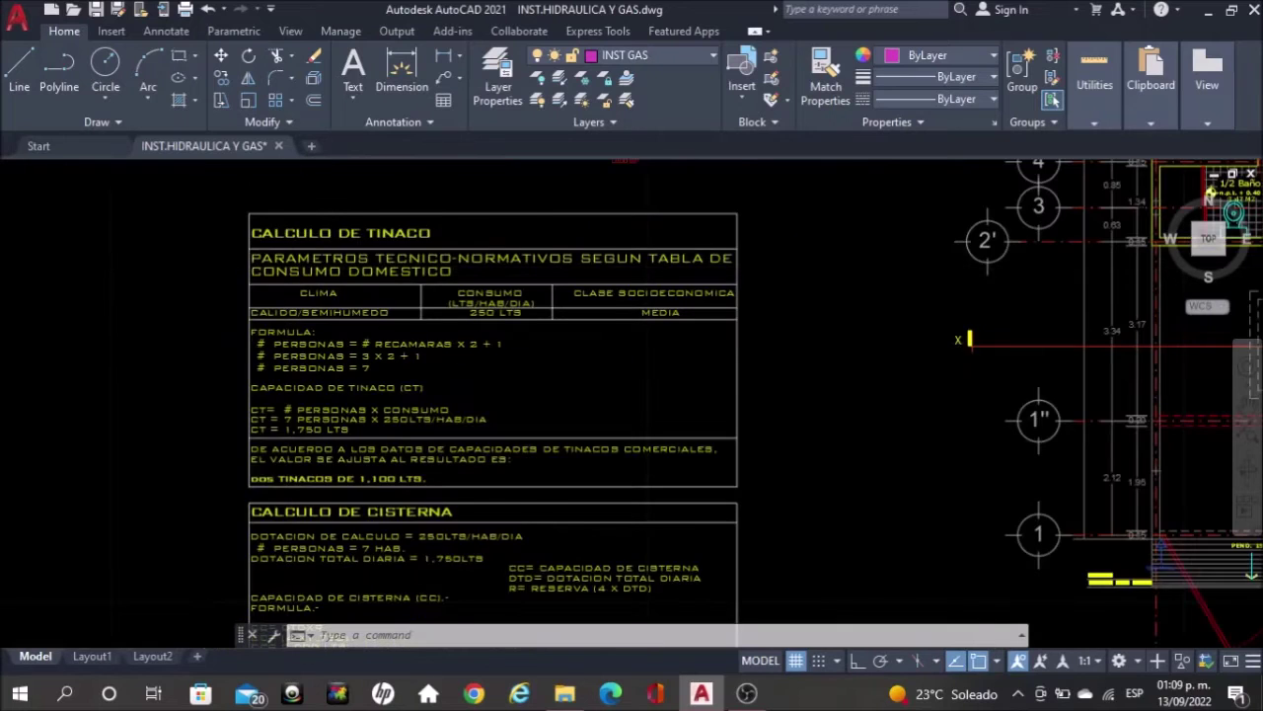
Read the tinaco consumption parameters and capacity formulas, and the cisterna capacity calculation below them
{"action": "scroll", "coordinate": [204, 269], "scroll_direction": "up", "scroll_amount": 2}
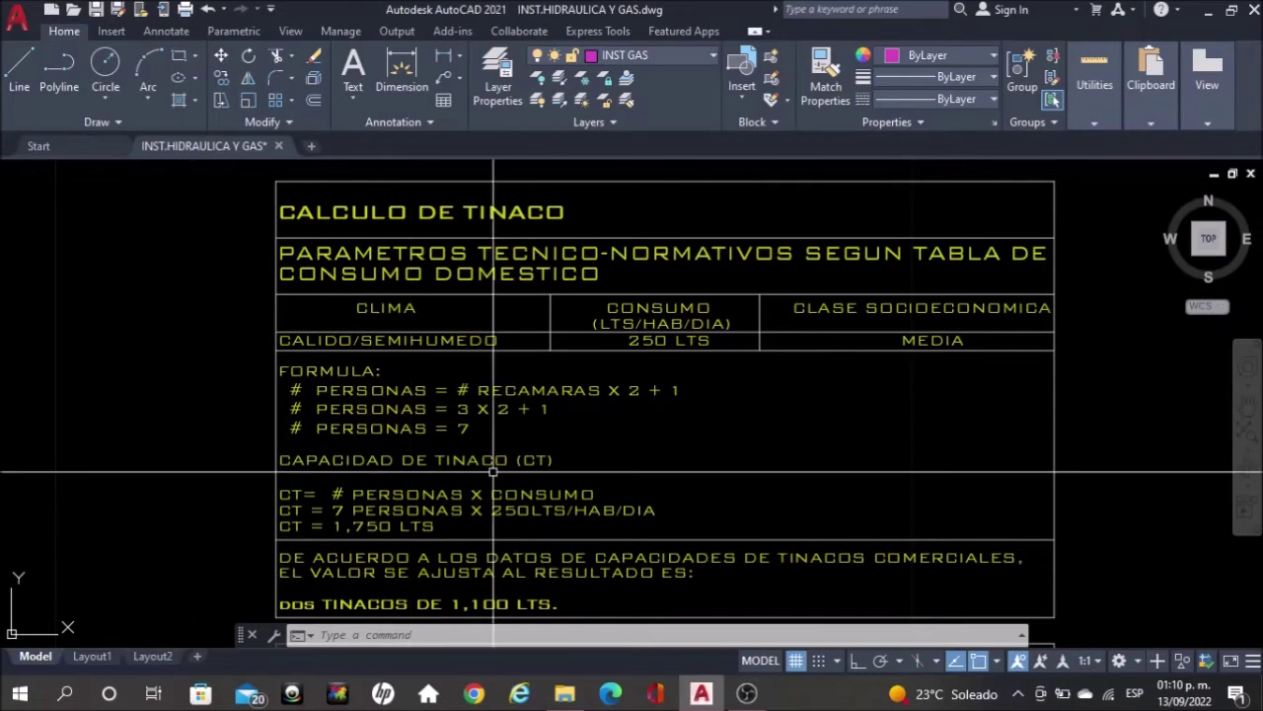
{"action": "scroll", "coordinate": [657, 498], "scroll_direction": "up", "scroll_amount": 2}
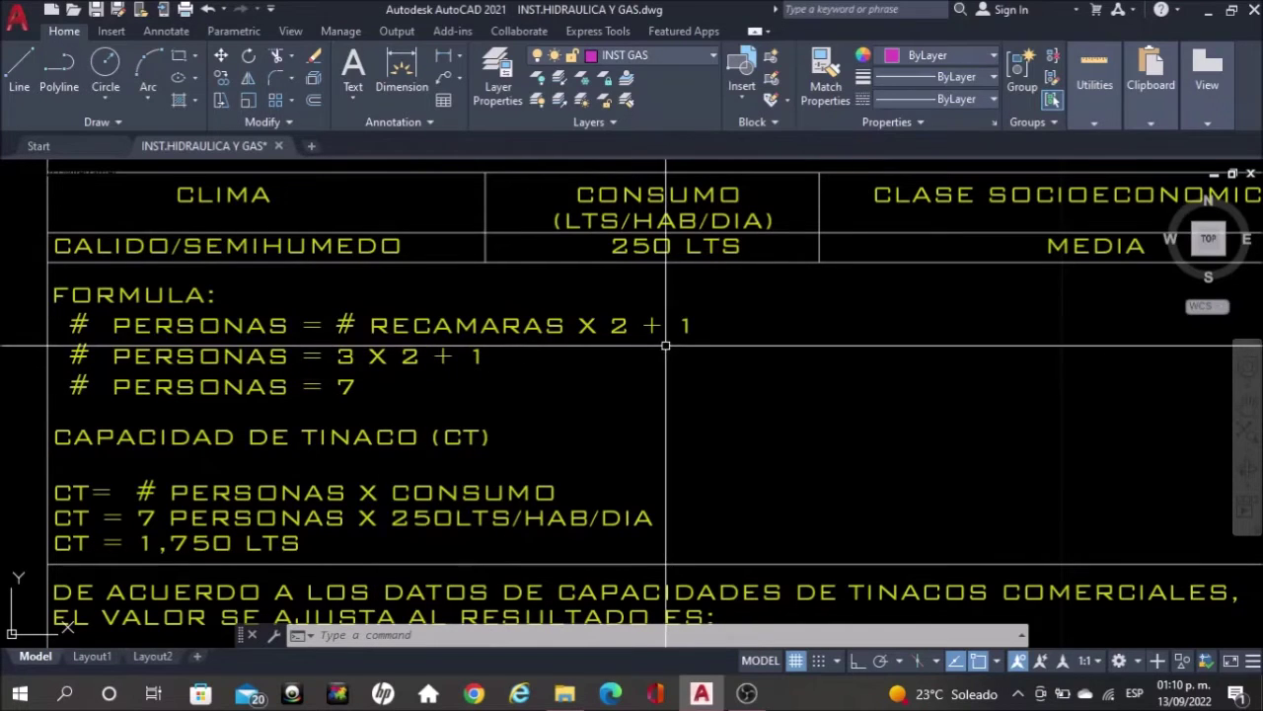
{"action": "middle_click_drag", "start_coordinate": [633, 396], "coordinate": [679, 289]}
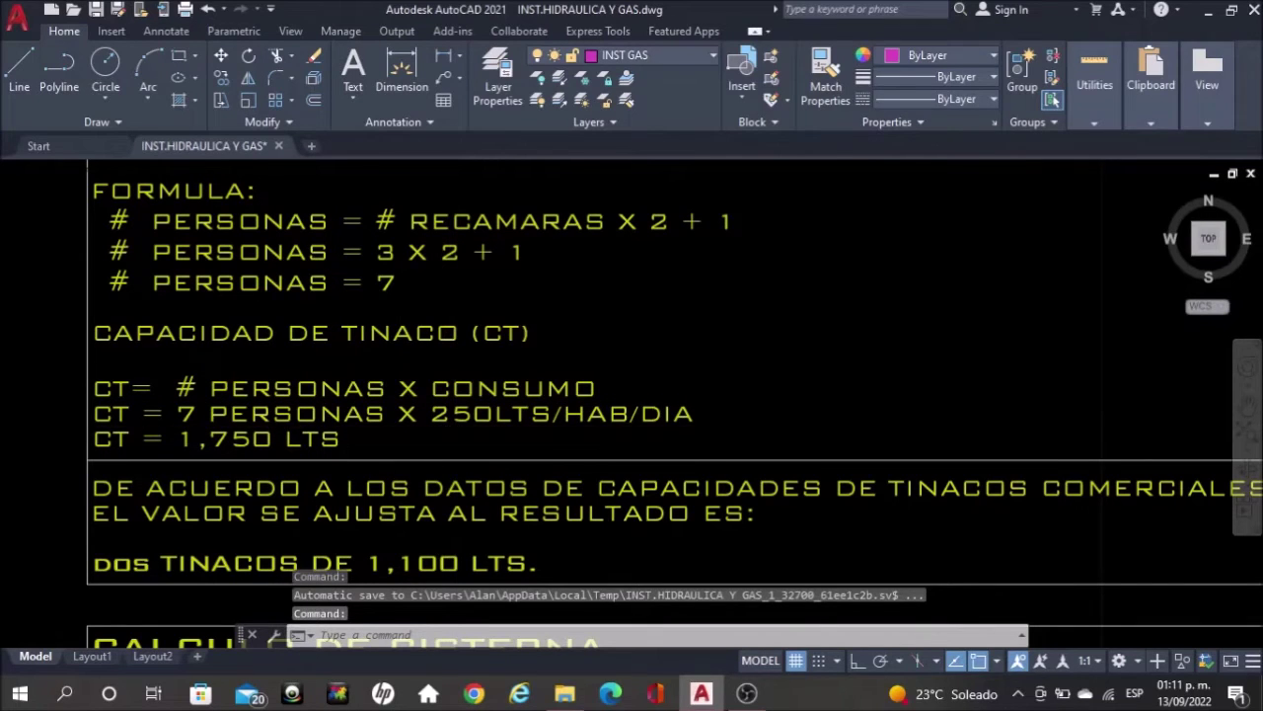
{"action": "scroll", "coordinate": [451, 427], "scroll_direction": "down", "scroll_amount": 2}
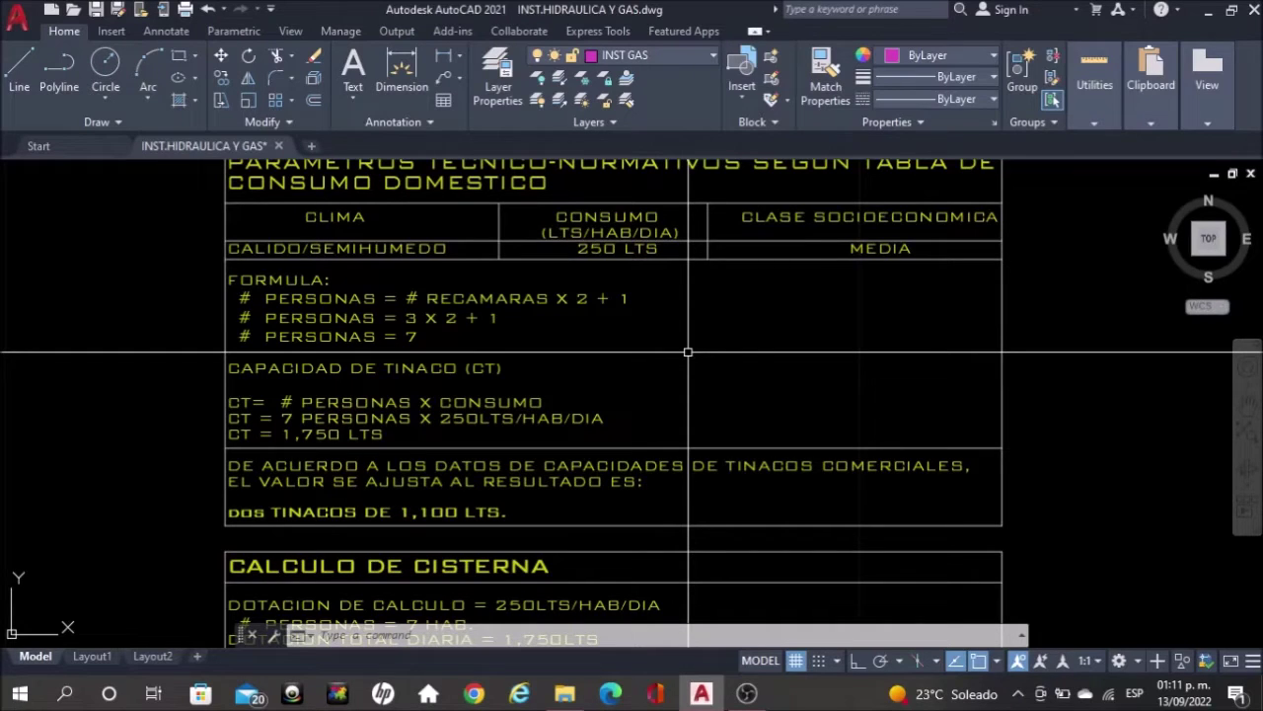
{"action": "scroll", "coordinate": [465, 509], "scroll_direction": "up", "scroll_amount": 2}
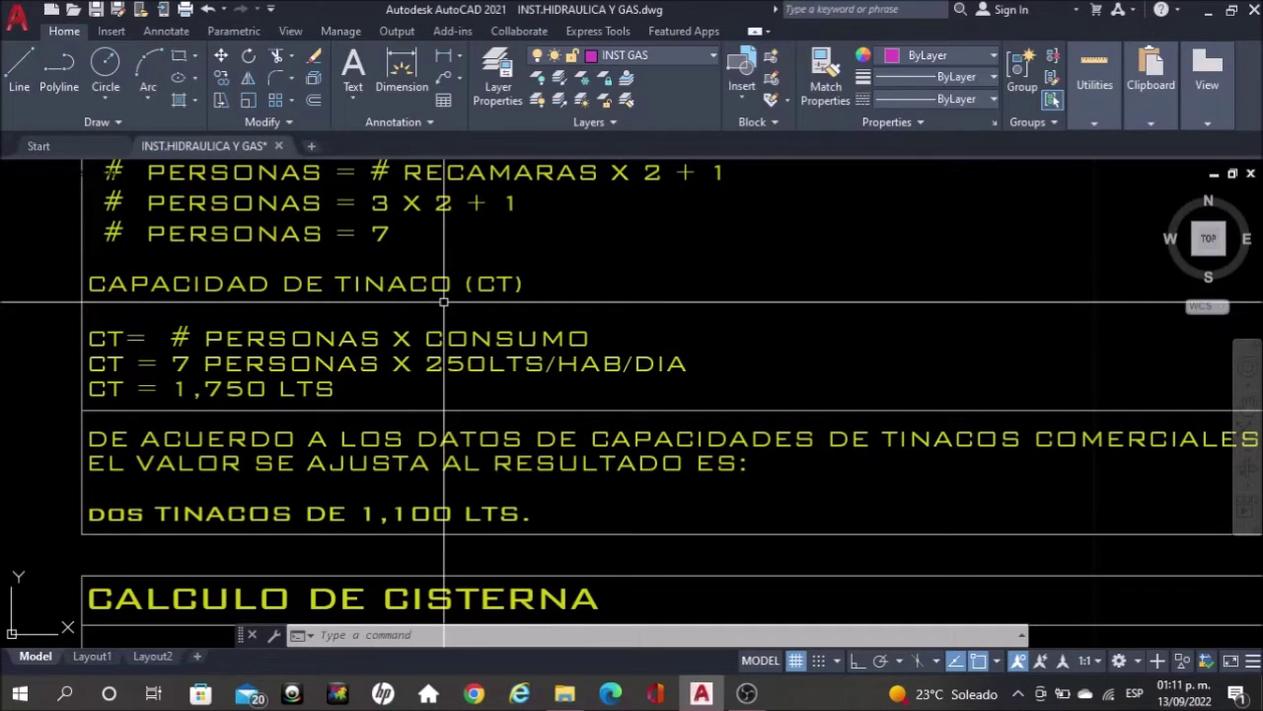
{"action": "scroll", "coordinate": [444, 301], "scroll_direction": "down", "scroll_amount": 2}
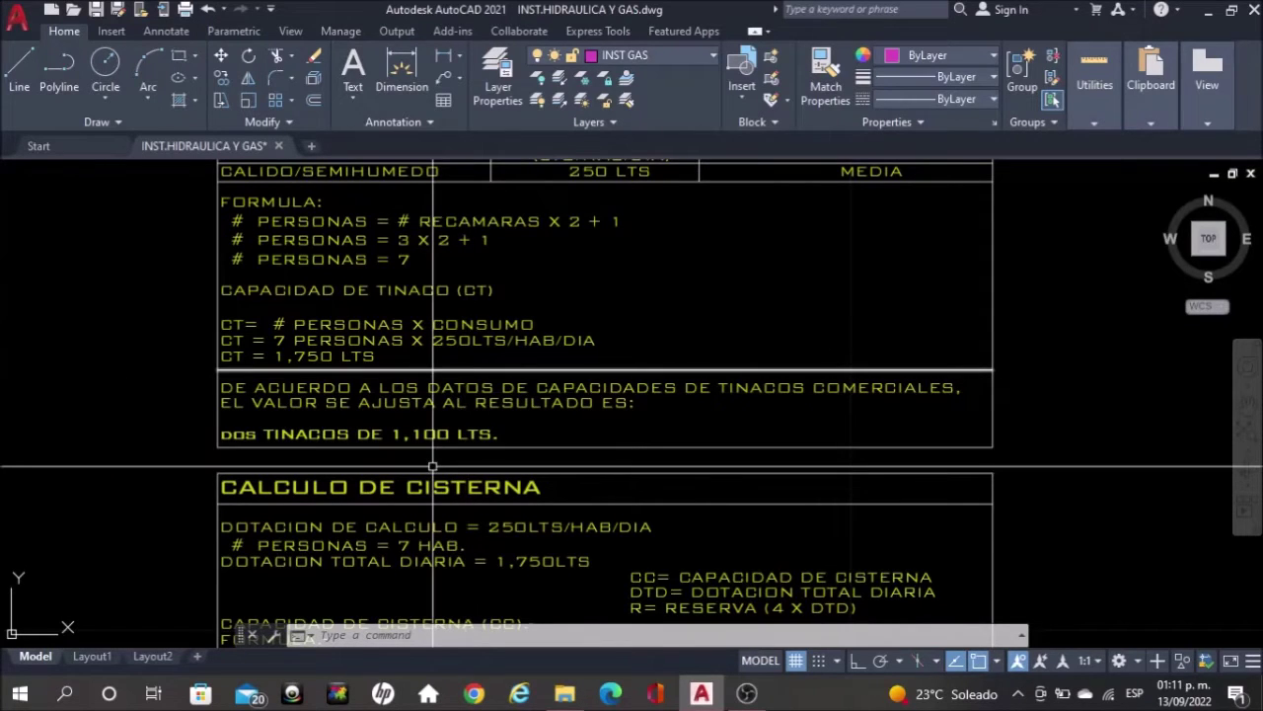
{"action": "scroll", "coordinate": [432, 466], "scroll_direction": "up", "scroll_amount": 2}
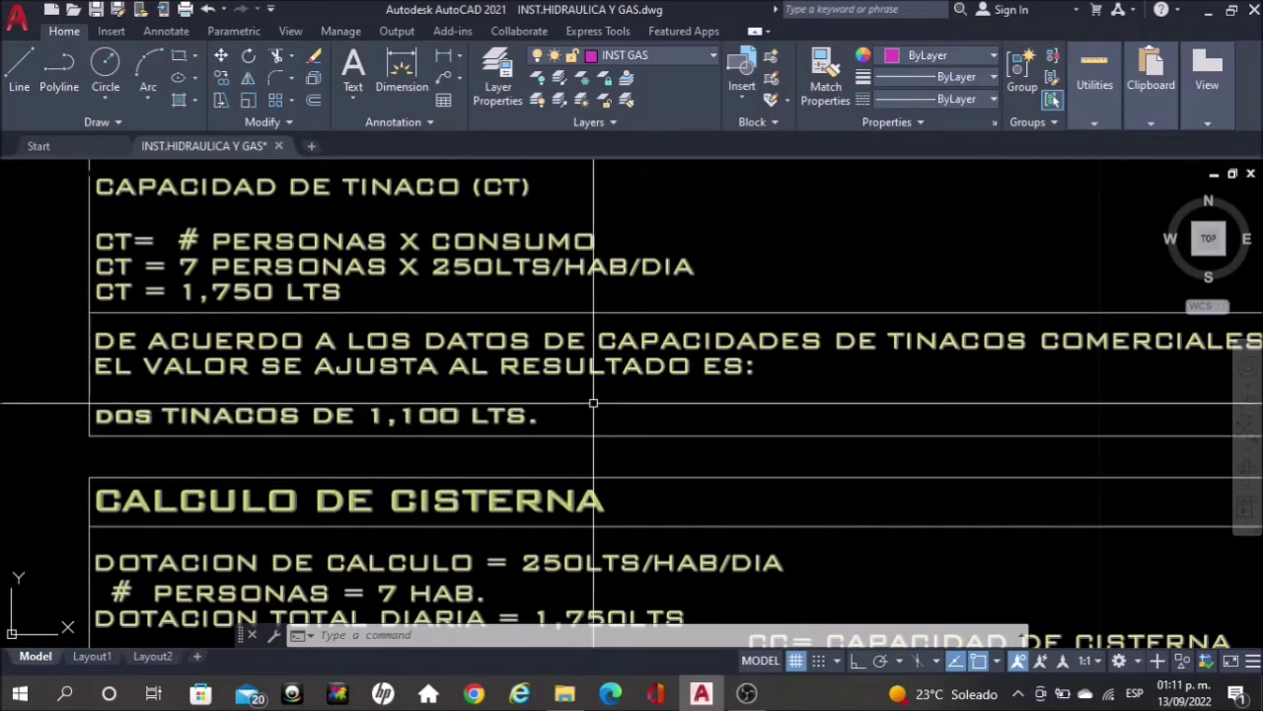
{"action": "scroll", "coordinate": [388, 293], "scroll_direction": "down", "scroll_amount": 2}
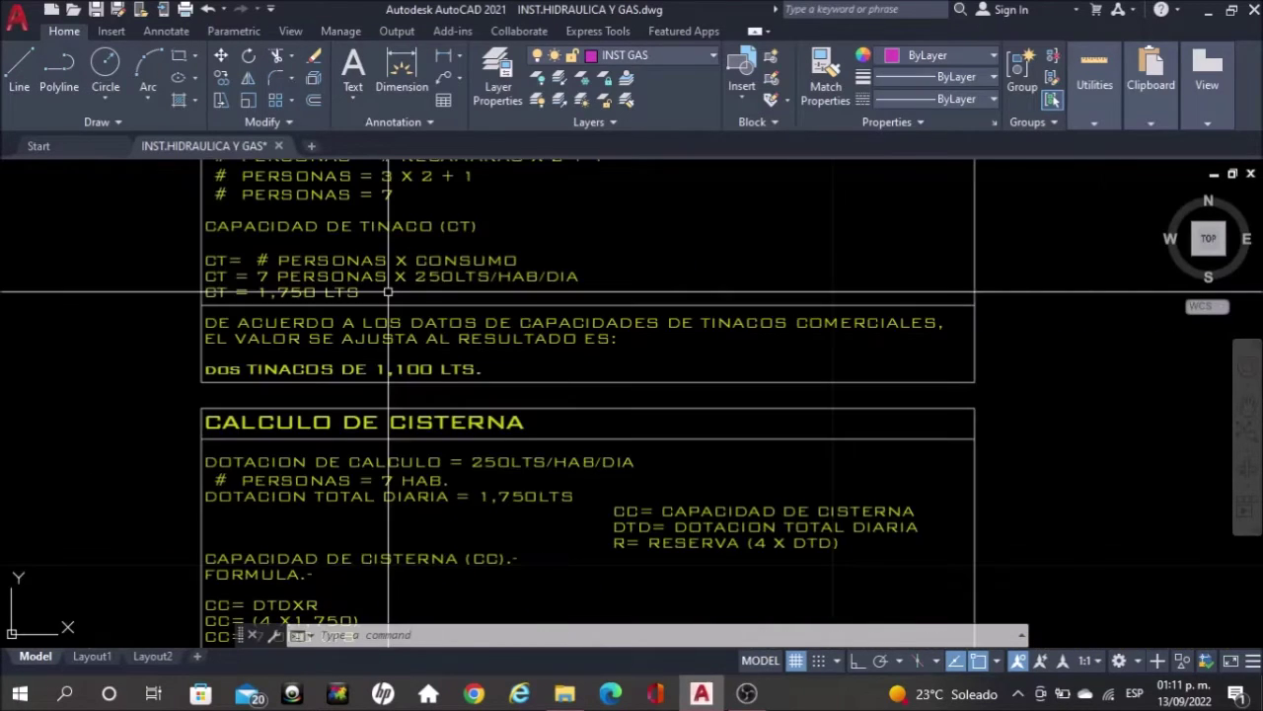
{"action": "middle_click_drag", "start_coordinate": [388, 292], "coordinate": [398, 152]}
{"action": "middle_click_drag", "start_coordinate": [153, 434], "coordinate": [154, 395]}
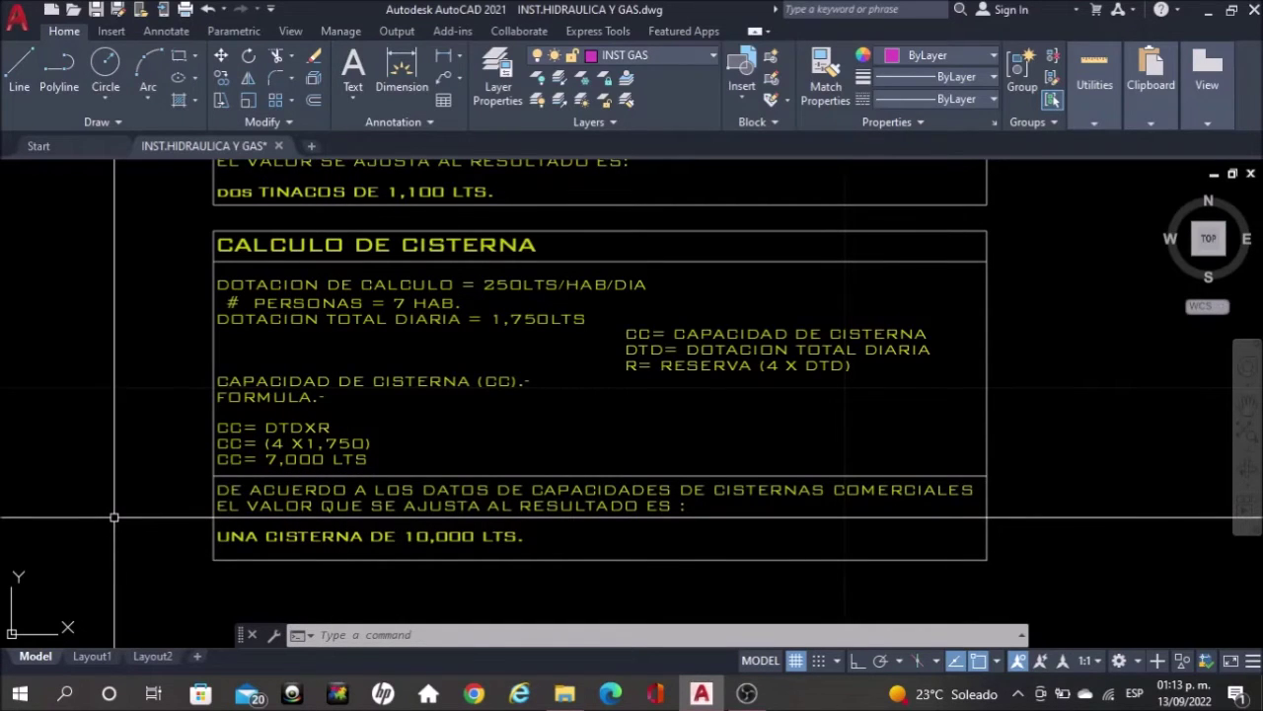
Make AGUA FRIA the current layer
{"action": "scroll", "coordinate": [115, 517], "scroll_direction": "down", "scroll_amount": 4}
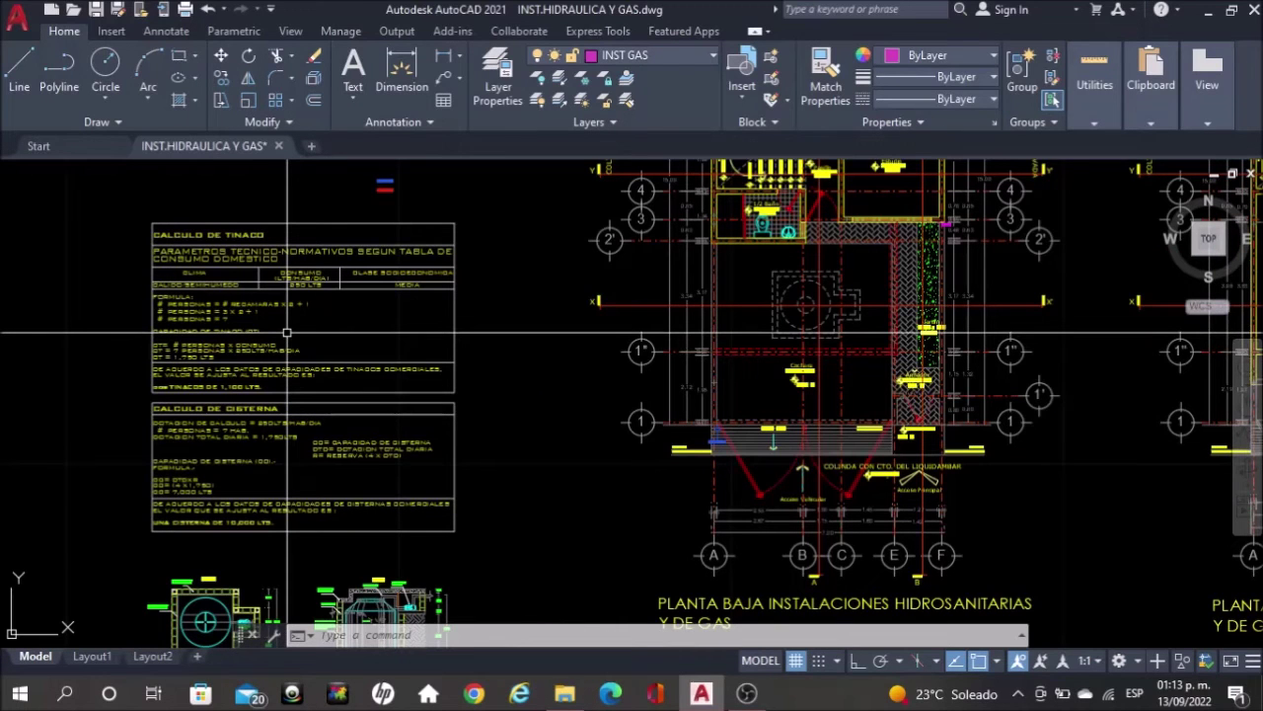
{"action": "scroll", "coordinate": [286, 332], "scroll_direction": "down", "scroll_amount": 2}
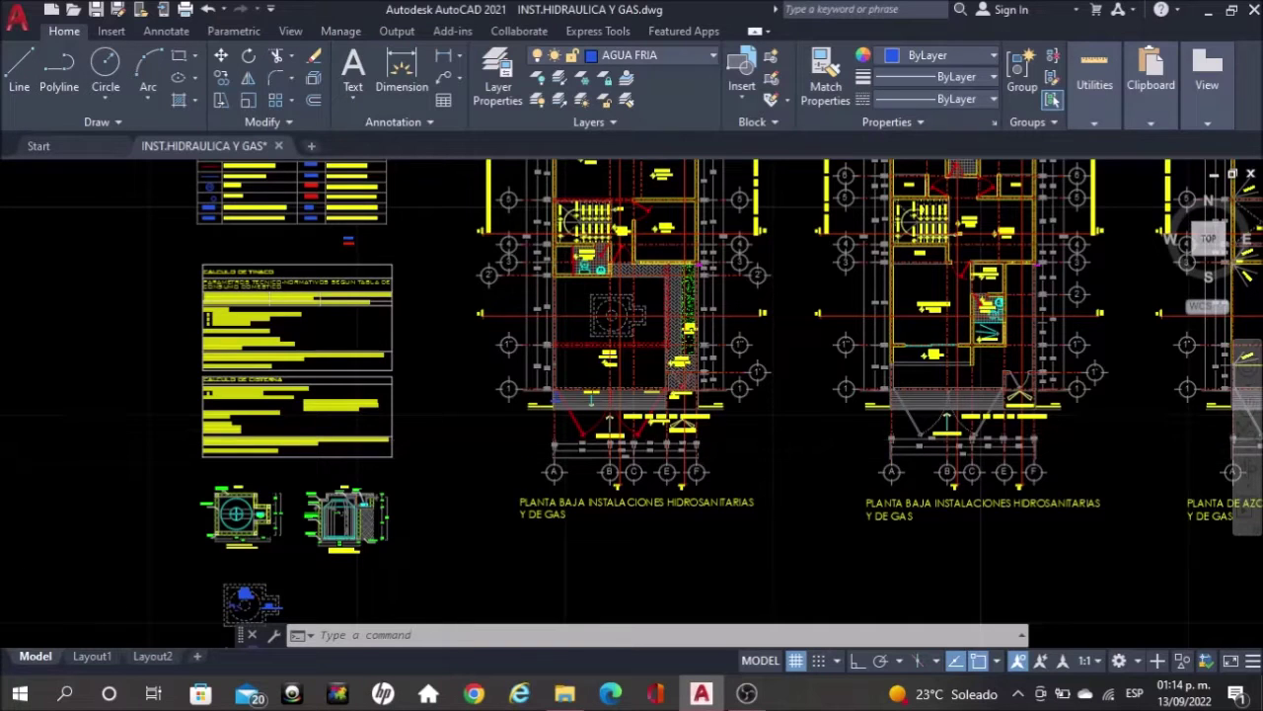
{"action": "scroll", "coordinate": [446, 462], "scroll_direction": "down", "scroll_amount": 3}
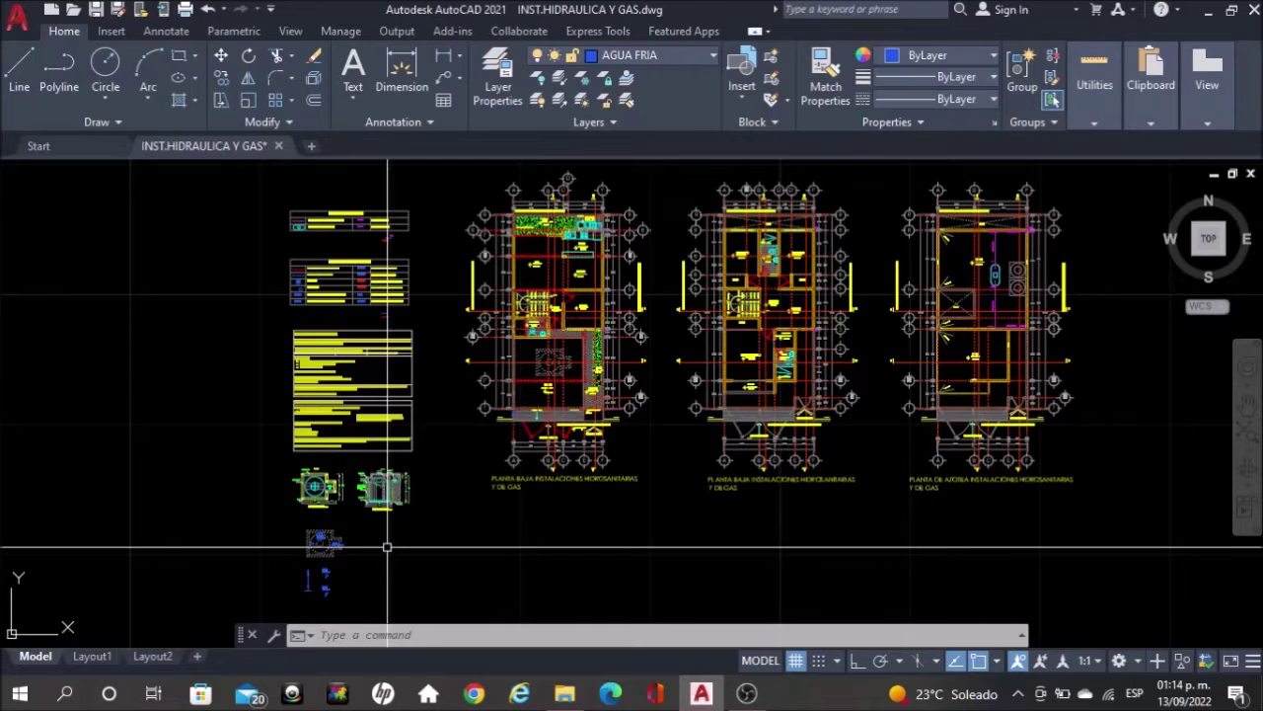
Copy the CIS-1 cisterna label, float valve and MOTOBOMBA 1/2 HP symbols from the sample cistern onto the dashed cistern in the ground-floor Cochera
{"action": "scroll", "coordinate": [387, 546], "scroll_direction": "up", "scroll_amount": 2}
{"action": "scroll", "coordinate": [387, 493], "scroll_direction": "up", "scroll_amount": 5}
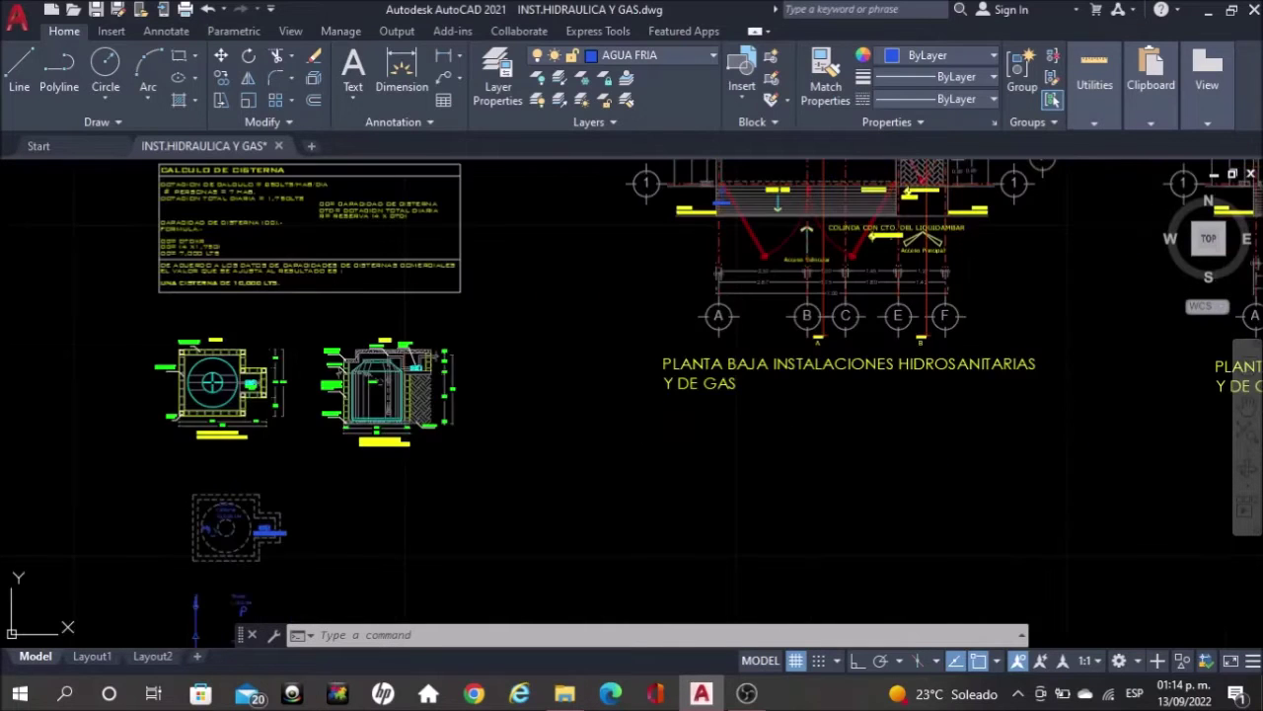
{"action": "middle_click_drag", "start_coordinate": [287, 413], "coordinate": [407, 347]}
{"action": "scroll", "coordinate": [329, 400], "scroll_direction": "up", "scroll_amount": 2}
{"action": "left_click", "coordinate": [341, 394]}
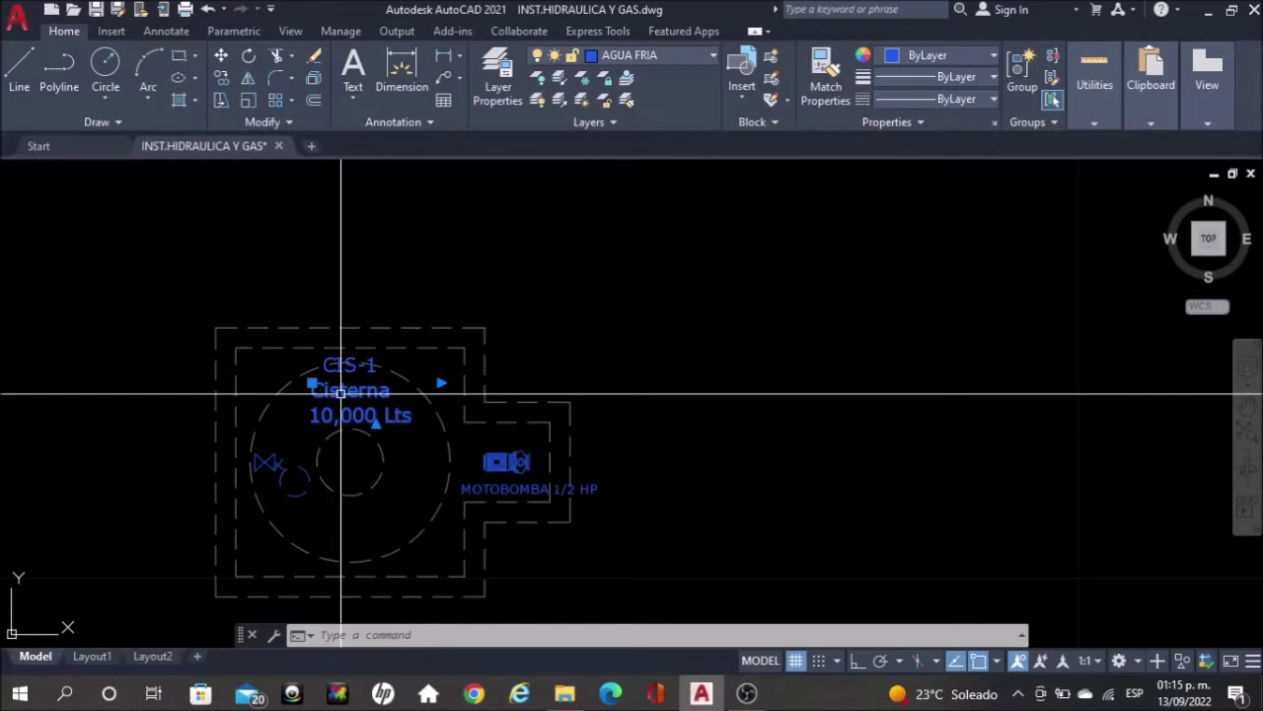
{"action": "left_click", "coordinate": [243, 441]}
{"action": "left_click", "coordinate": [318, 503]}
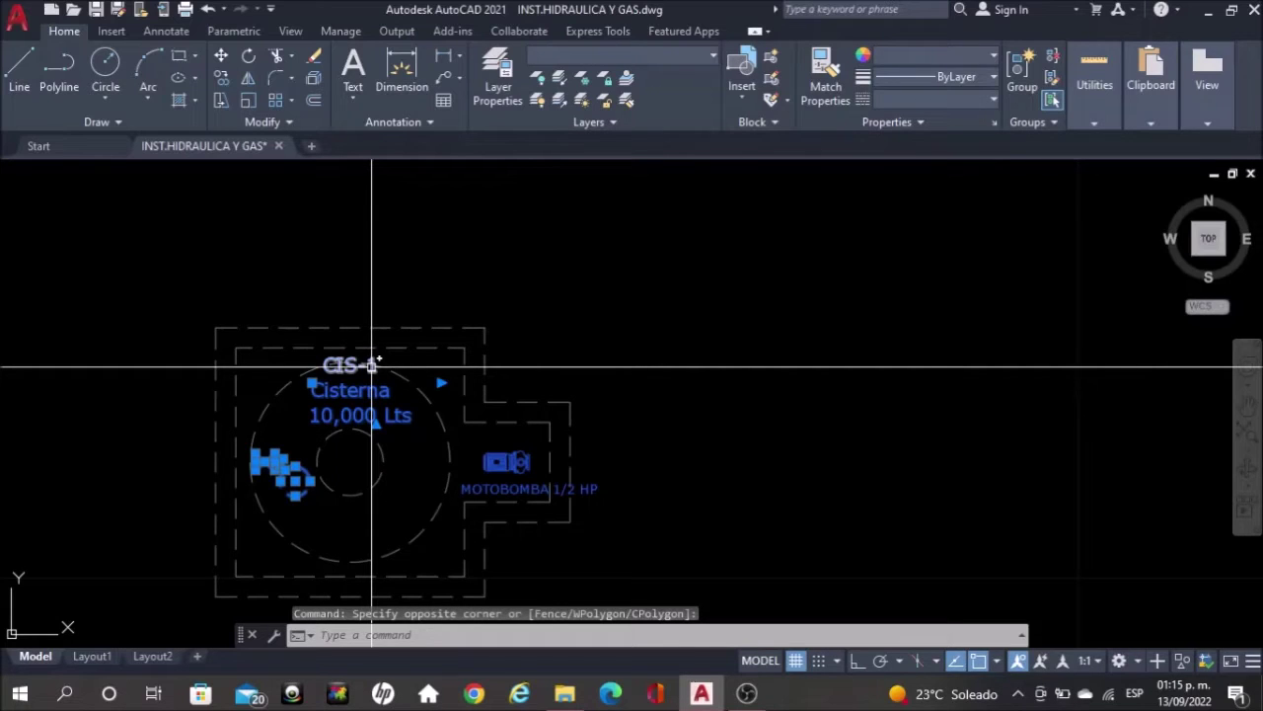
{"action": "left_click", "coordinate": [371, 366]}
{"action": "left_click", "coordinate": [541, 444]}
{"action": "left_click", "coordinate": [476, 509]}
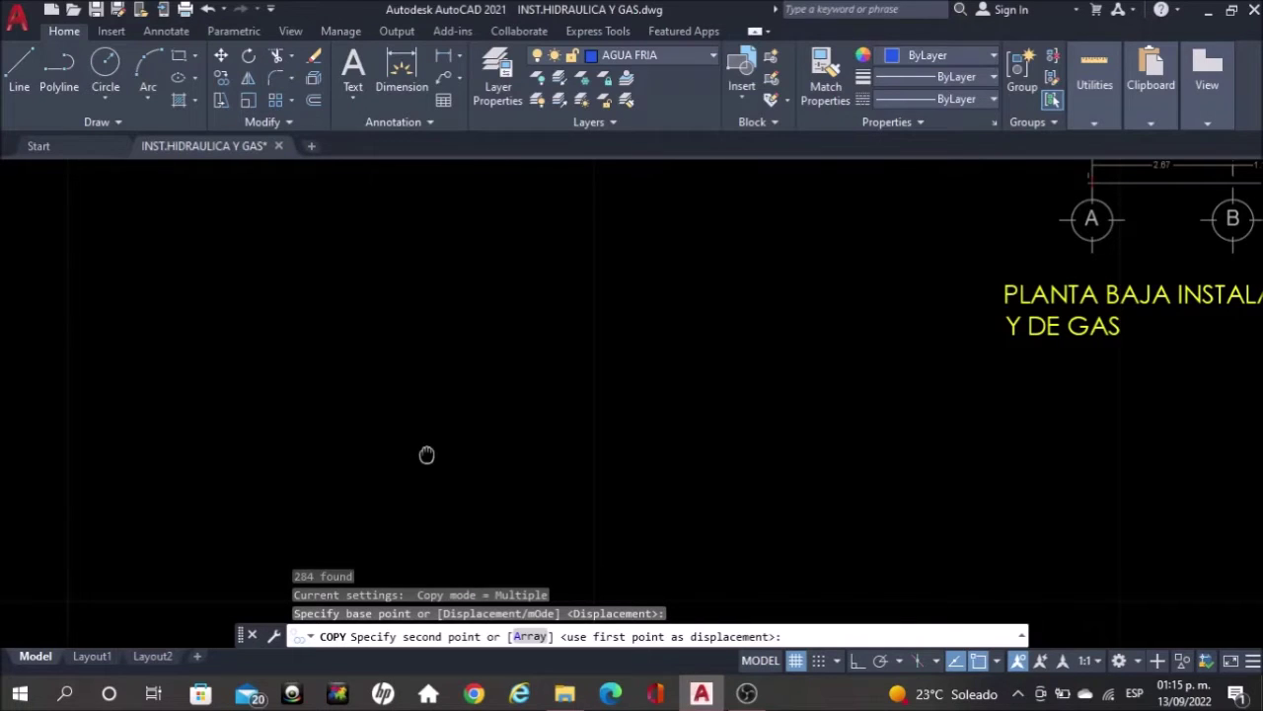
{"action": "middle_click_drag", "start_coordinate": [426, 454], "coordinate": [772, 206]}
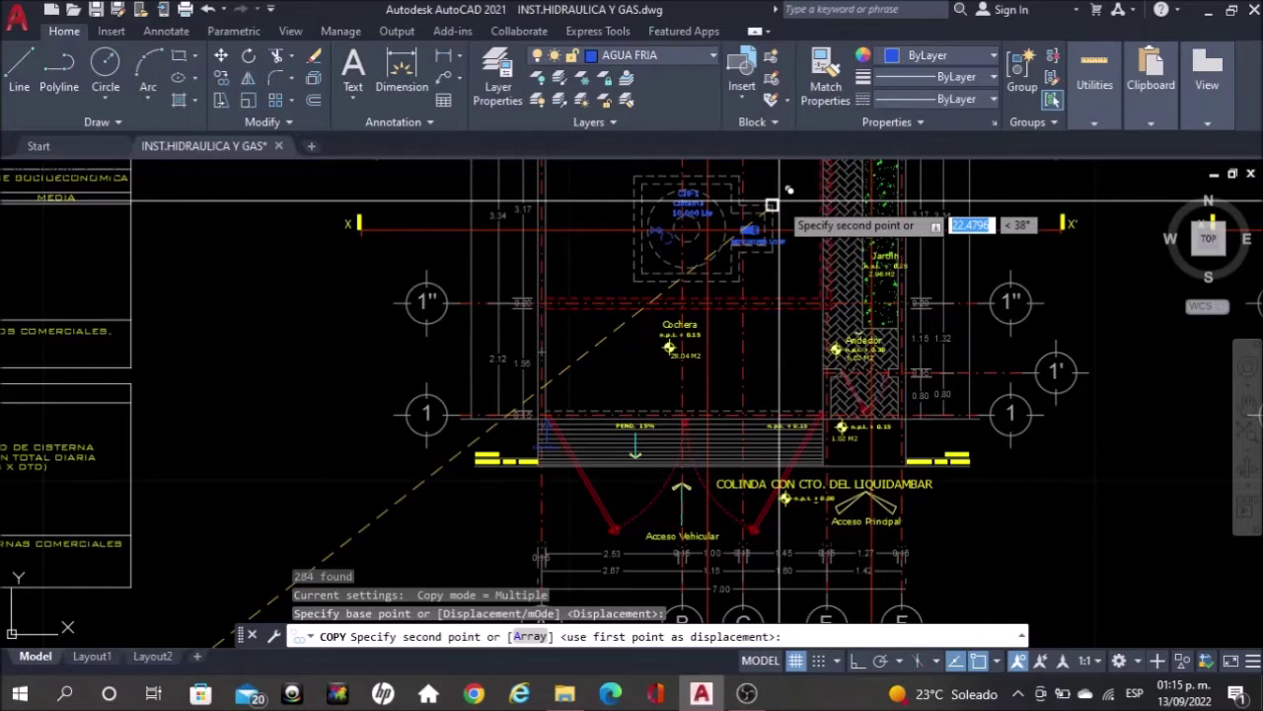
{"action": "left_click", "coordinate": [779, 200]}
{"action": "key", "text": "Escape"}
Copy the "Cisterna 10,000 Lts" label and float valve symbol from the Cochera cistern to the roof plan, just below the two roof tanks
{"action": "scroll", "coordinate": [779, 199], "scroll_direction": "up", "scroll_amount": 5}
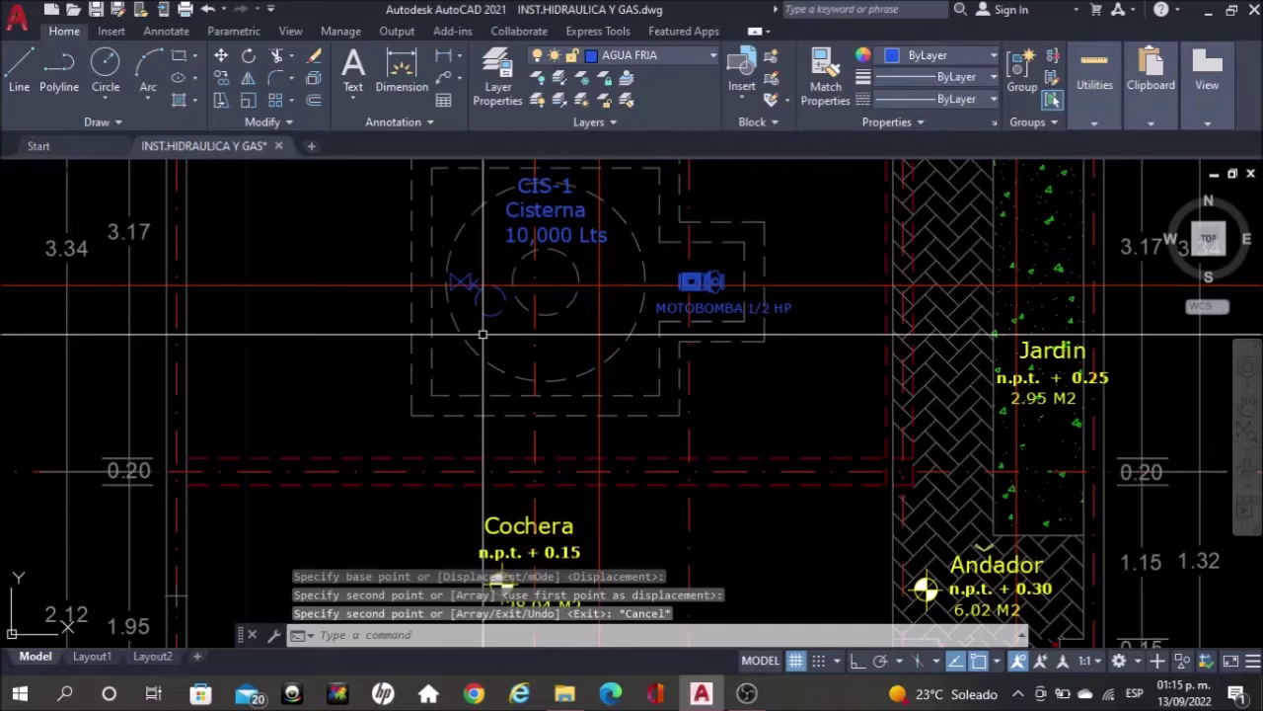
{"action": "scroll", "coordinate": [493, 296], "scroll_direction": "up", "scroll_amount": 2}
{"action": "left_click", "coordinate": [515, 264]}
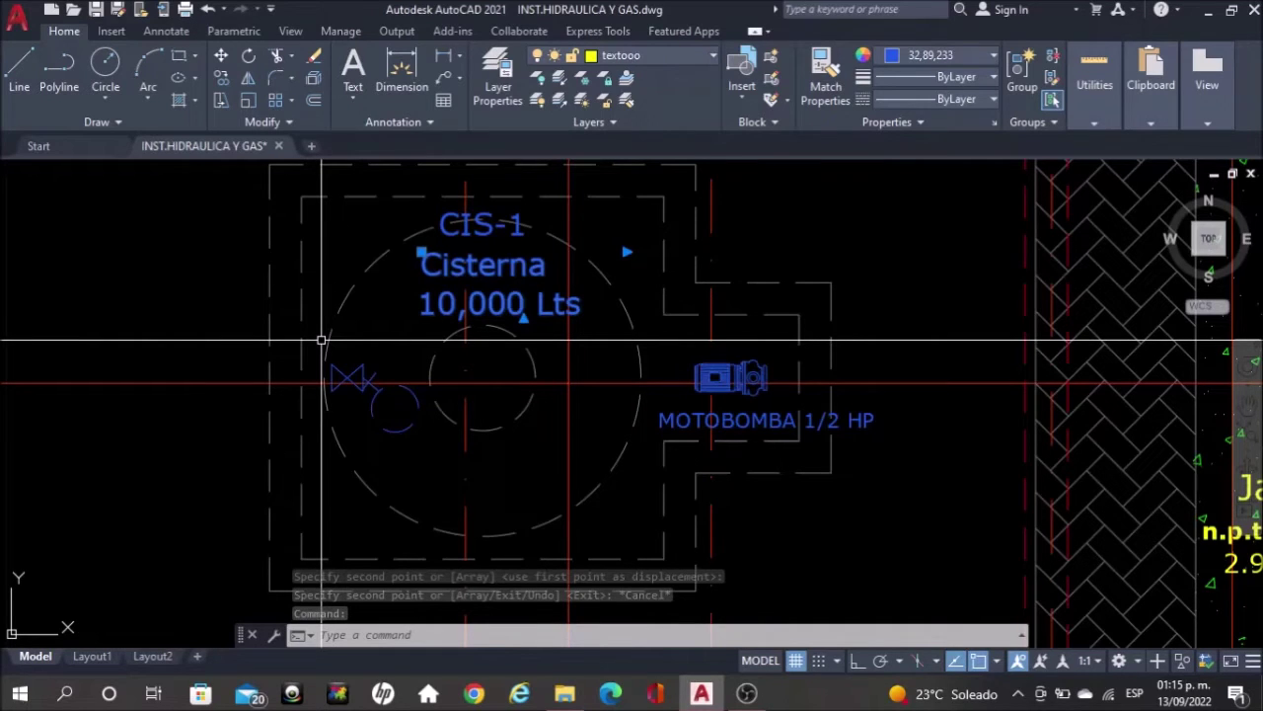
{"action": "key", "text": "Return"}
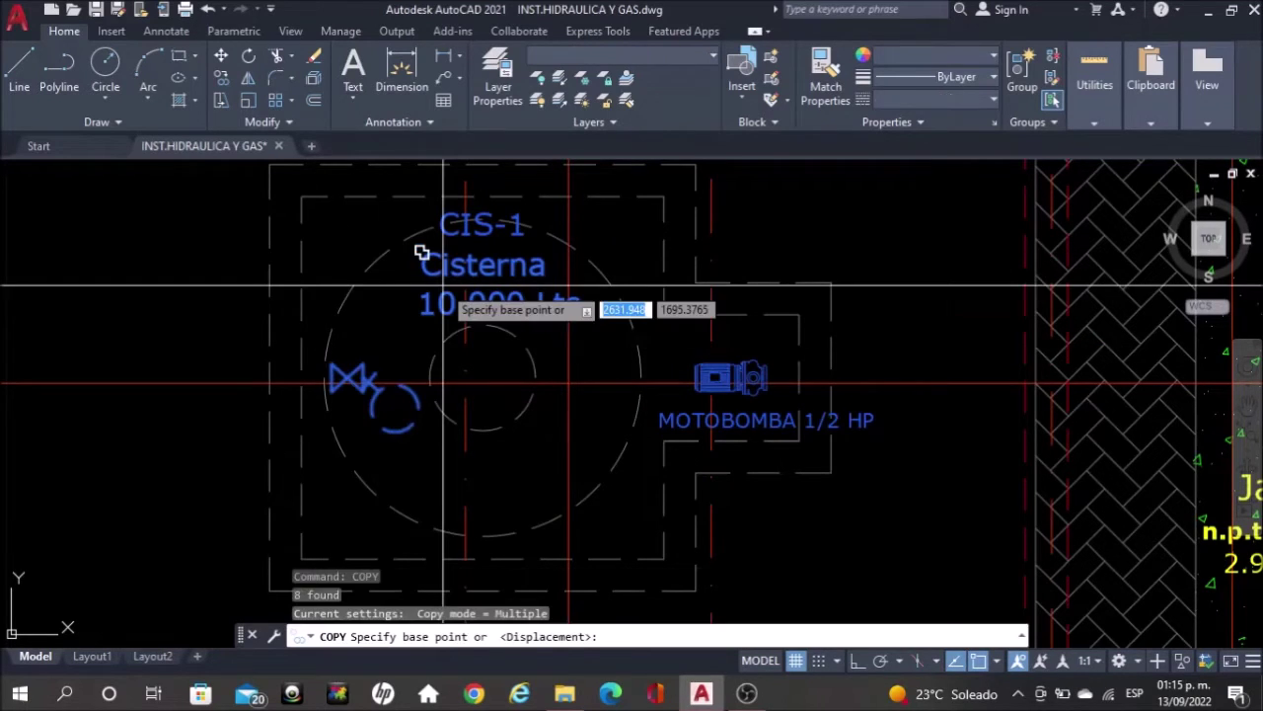
{"action": "left_click", "coordinate": [421, 318]}
{"action": "scroll", "coordinate": [421, 319], "scroll_direction": "down", "scroll_amount": 5}
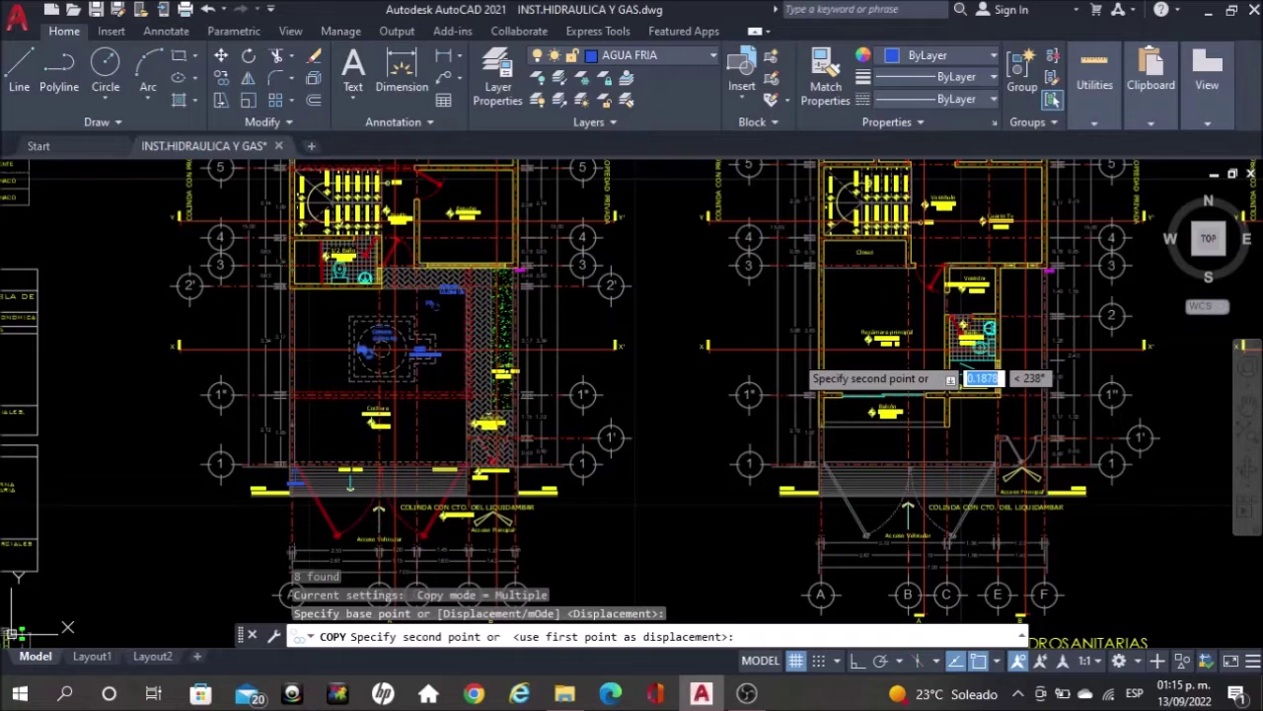
{"action": "middle_click_drag", "start_coordinate": [952, 379], "coordinate": [702, 438]}
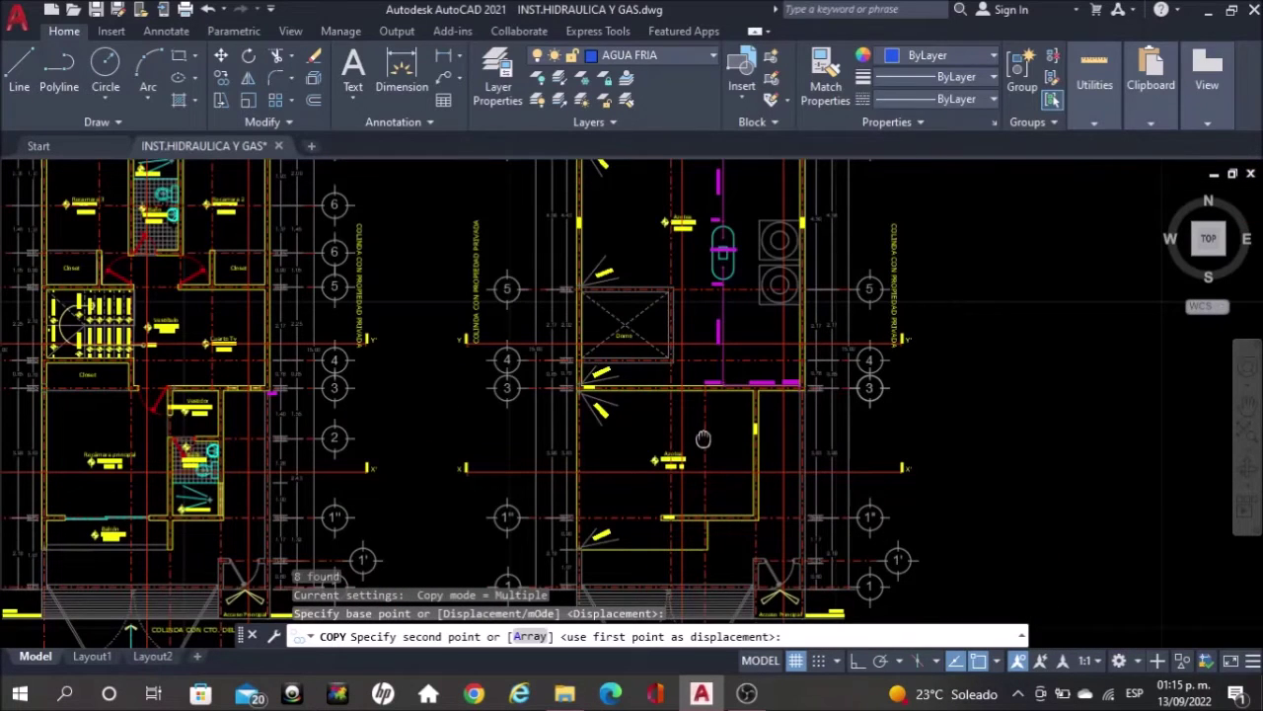
{"action": "scroll", "coordinate": [702, 438], "scroll_direction": "up", "scroll_amount": 6}
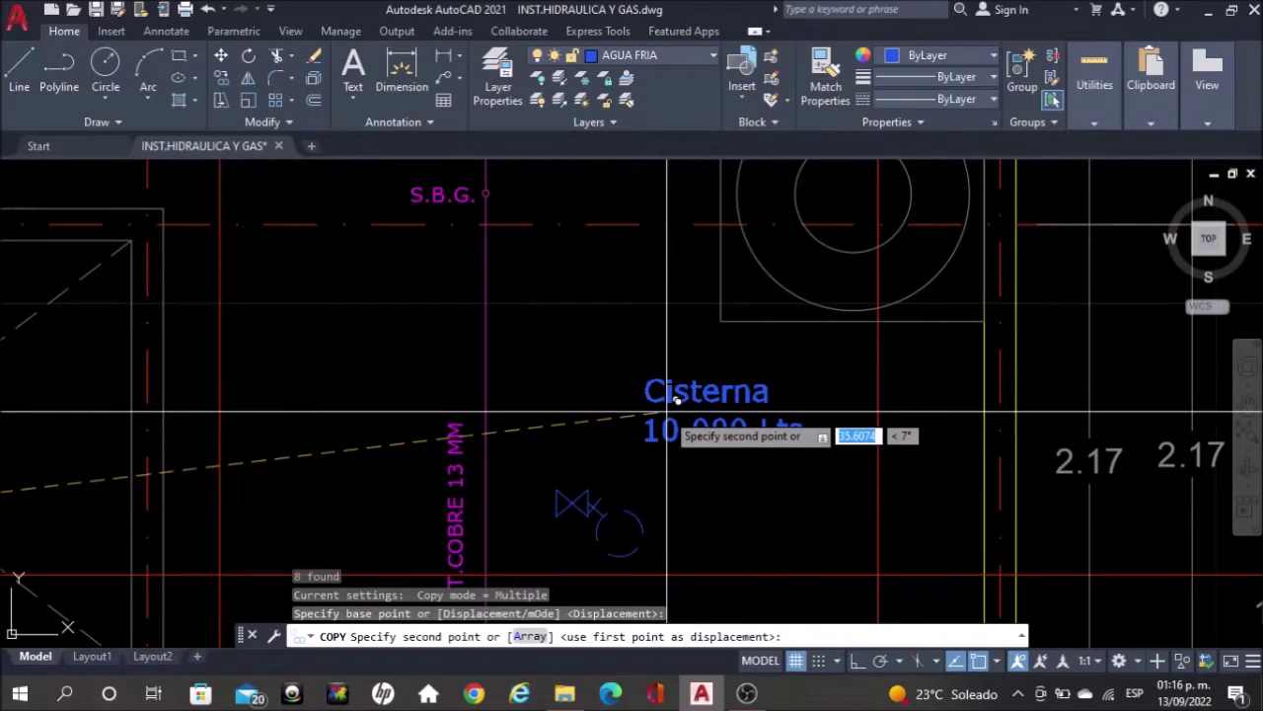
{"action": "left_click", "coordinate": [646, 380]}
{"action": "key", "text": "Escape"}
Rotate the copied float valve symbol on the roof plan 90° counterclockwise with Ortho on
{"action": "left_click", "coordinate": [650, 552]}
{"action": "left_click", "coordinate": [531, 440]}
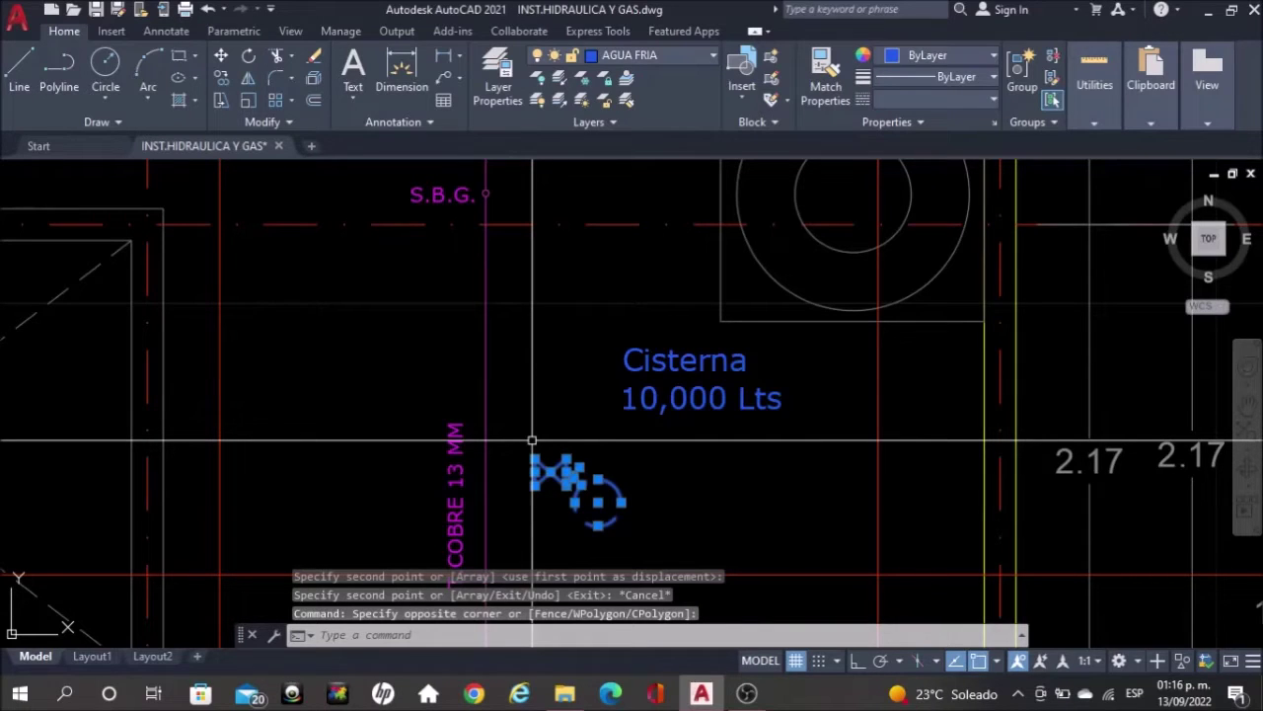
{"action": "type", "text": "ro"}
{"action": "key", "text": "Return"}
{"action": "key", "text": "F8"}
{"action": "left_click", "coordinate": [581, 447]}
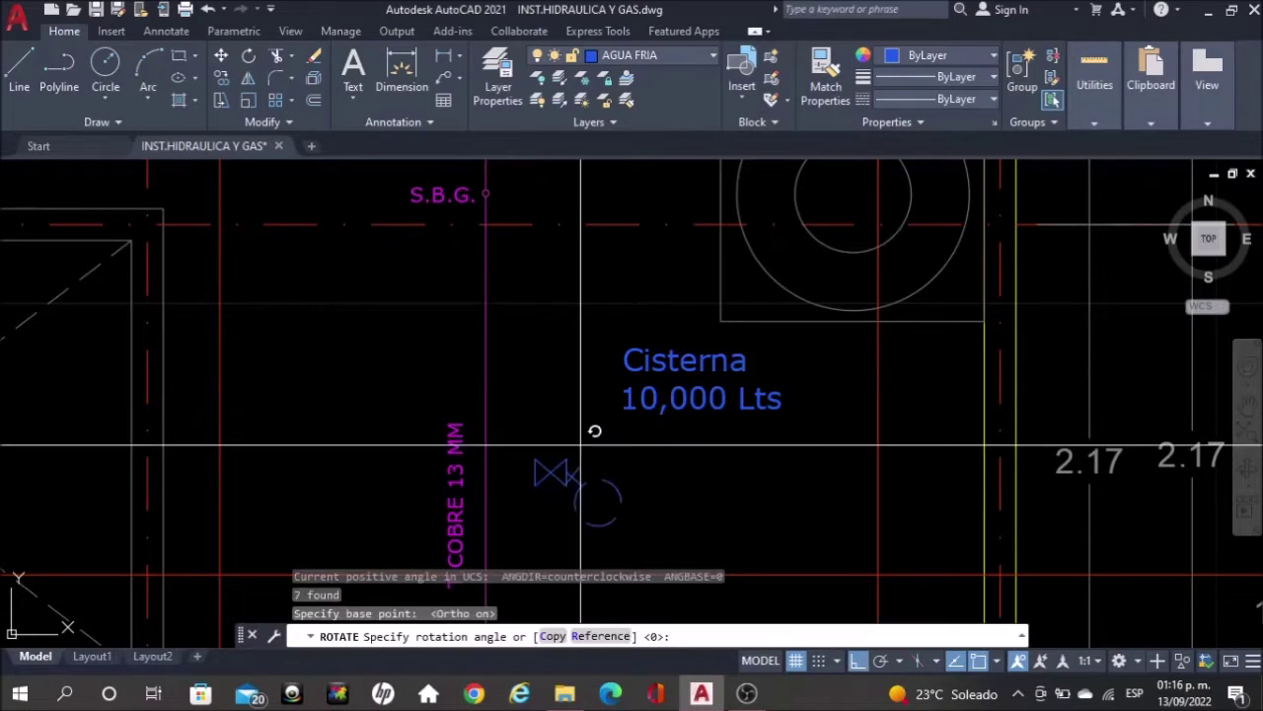
{"action": "left_click", "coordinate": [581, 350]}
Move the rotated float valve symbol to the centre of the lower roof tank
{"action": "type", "text": "m"}
{"action": "key", "text": "Return"}
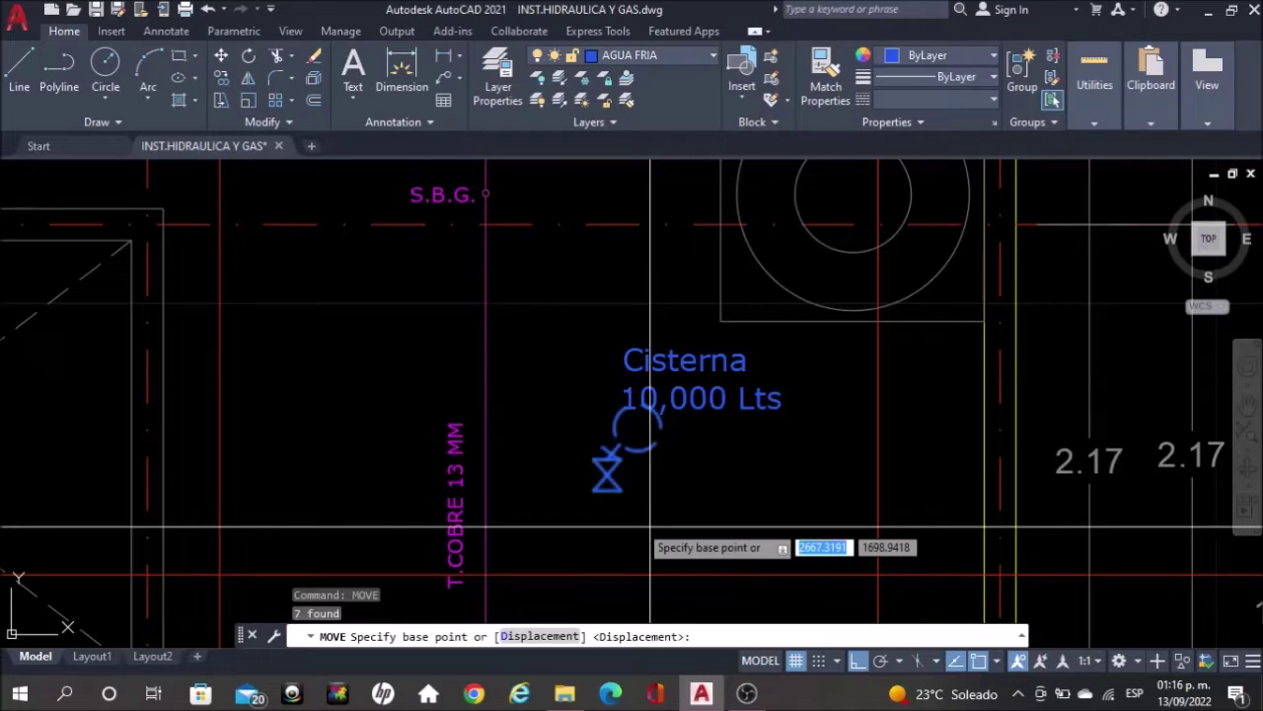
{"action": "left_click", "coordinate": [612, 462]}
{"action": "scroll", "coordinate": [821, 350], "scroll_direction": "up", "scroll_amount": 3}
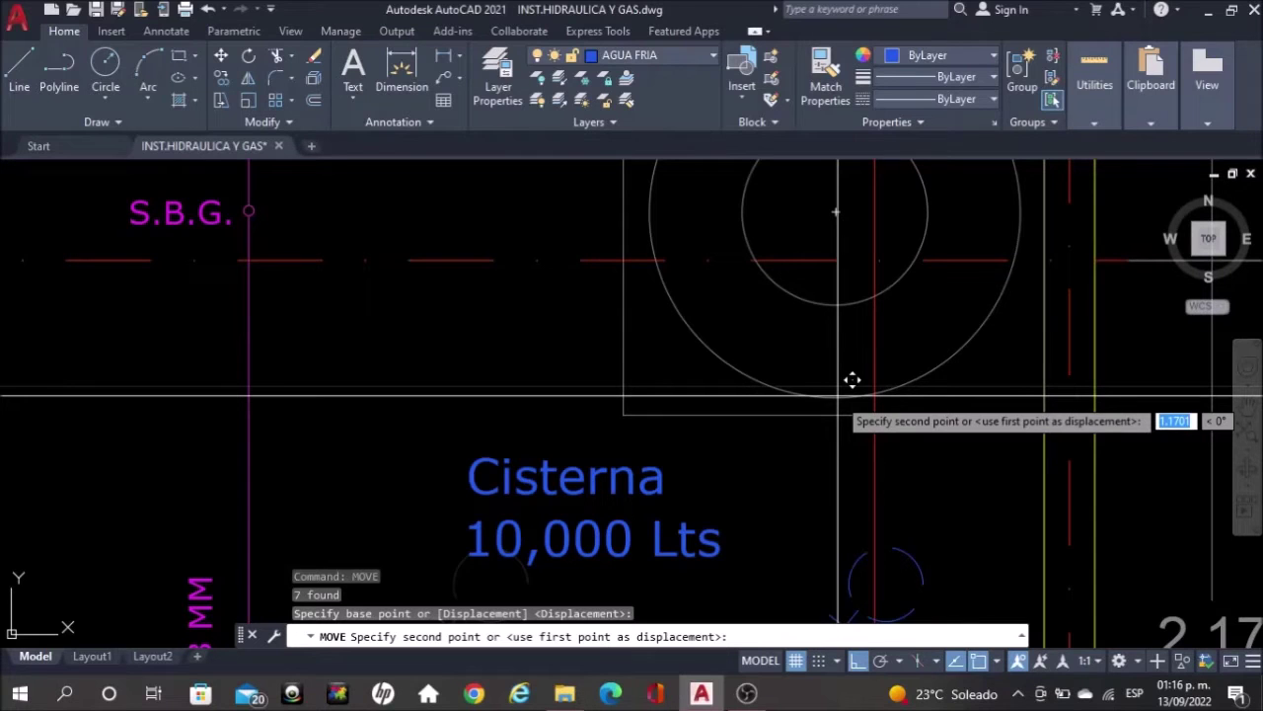
{"action": "left_click", "coordinate": [836, 212]}
{"action": "middle_click_drag", "start_coordinate": [835, 212], "coordinate": [808, 353]}
Move the float valve symbol straight down about 0.23 within the inner circle of the lower roof tank
{"action": "left_click", "coordinate": [774, 202]}
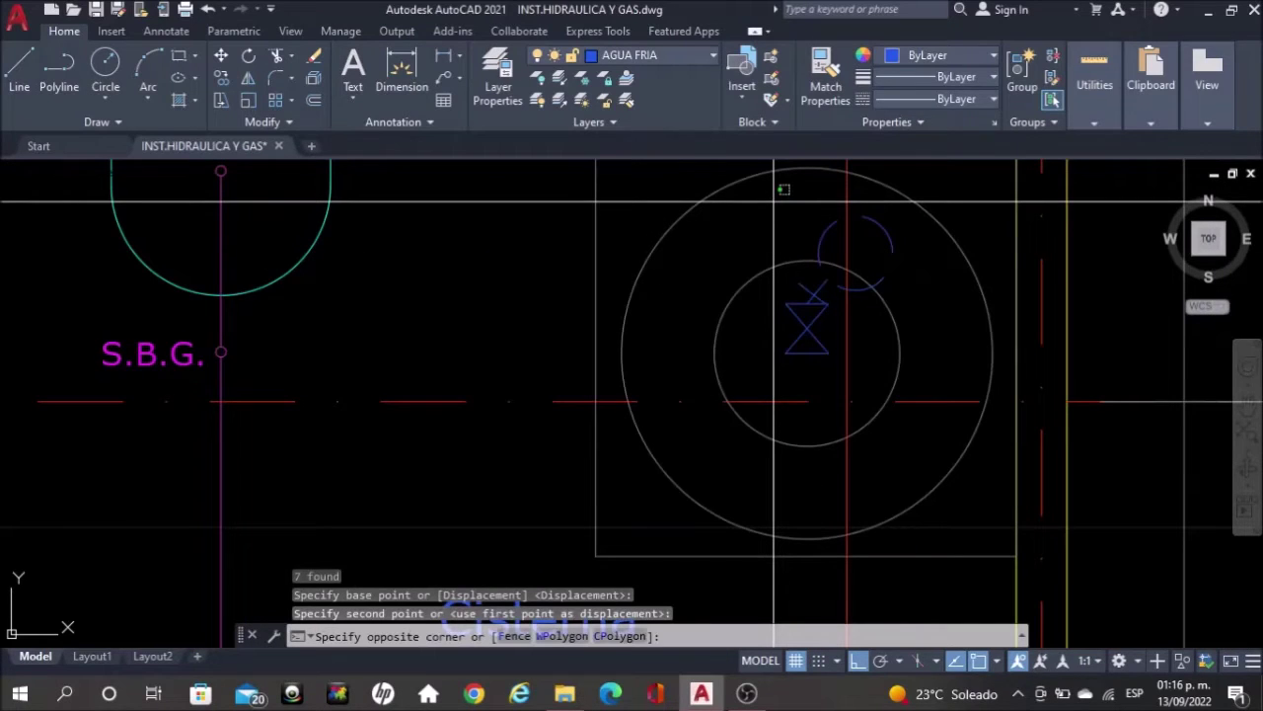
{"action": "left_click", "coordinate": [914, 375]}
{"action": "key", "text": "space"}
{"action": "left_click", "coordinate": [547, 211]}
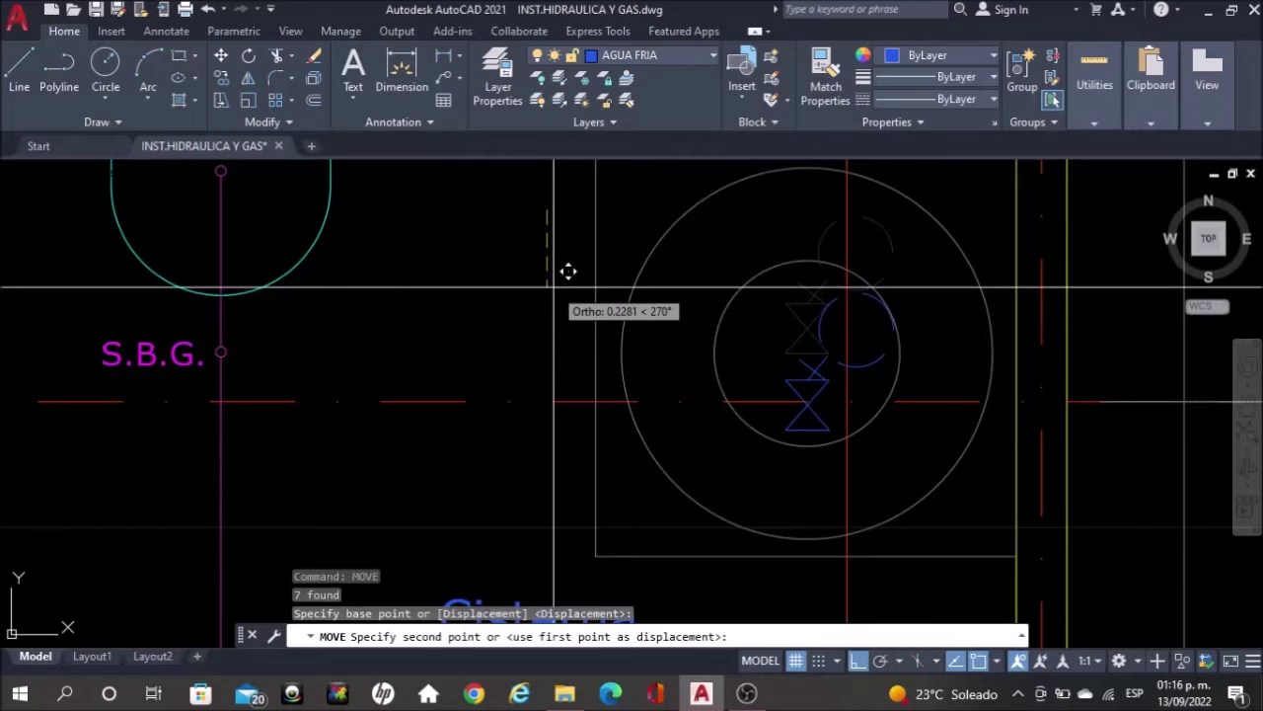
{"action": "left_click", "coordinate": [568, 271]}
Replace the word "Cisterna" with "Tinaco" on its own line in the copied label below the lower roof tank
{"action": "scroll", "coordinate": [586, 460], "scroll_direction": "down", "scroll_amount": 5}
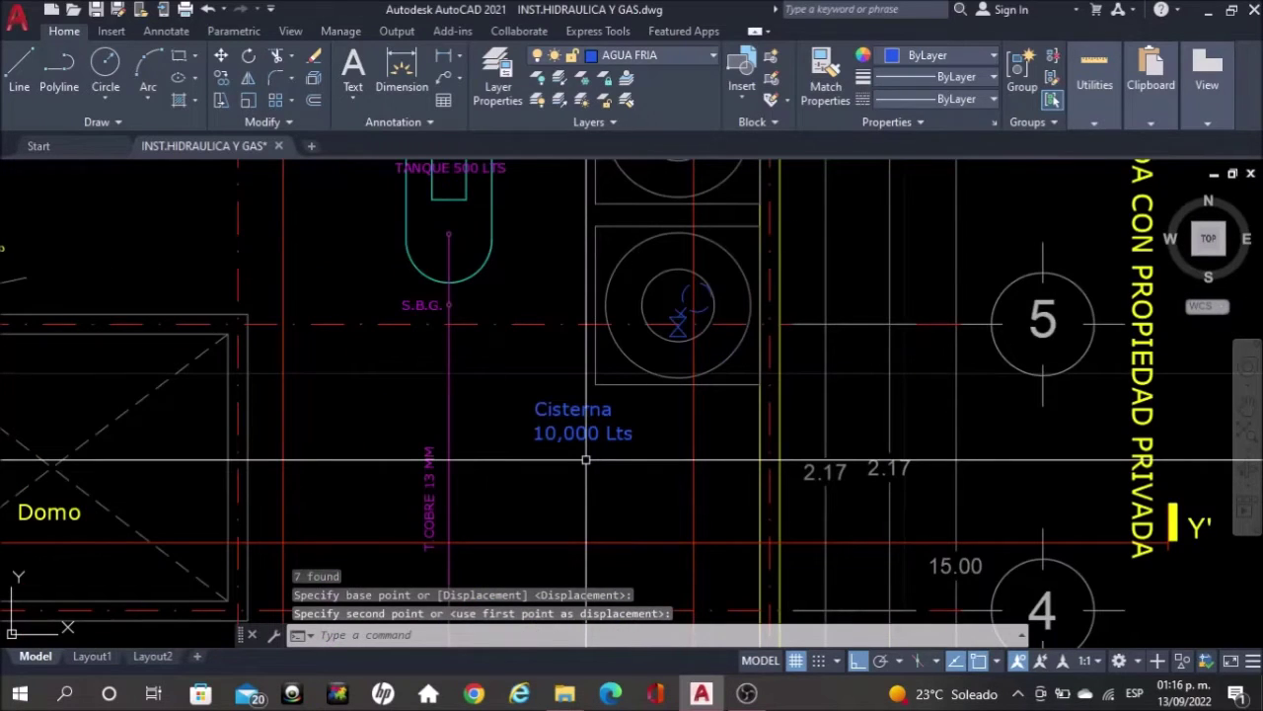
{"action": "scroll", "coordinate": [586, 460], "scroll_direction": "up", "scroll_amount": 2}
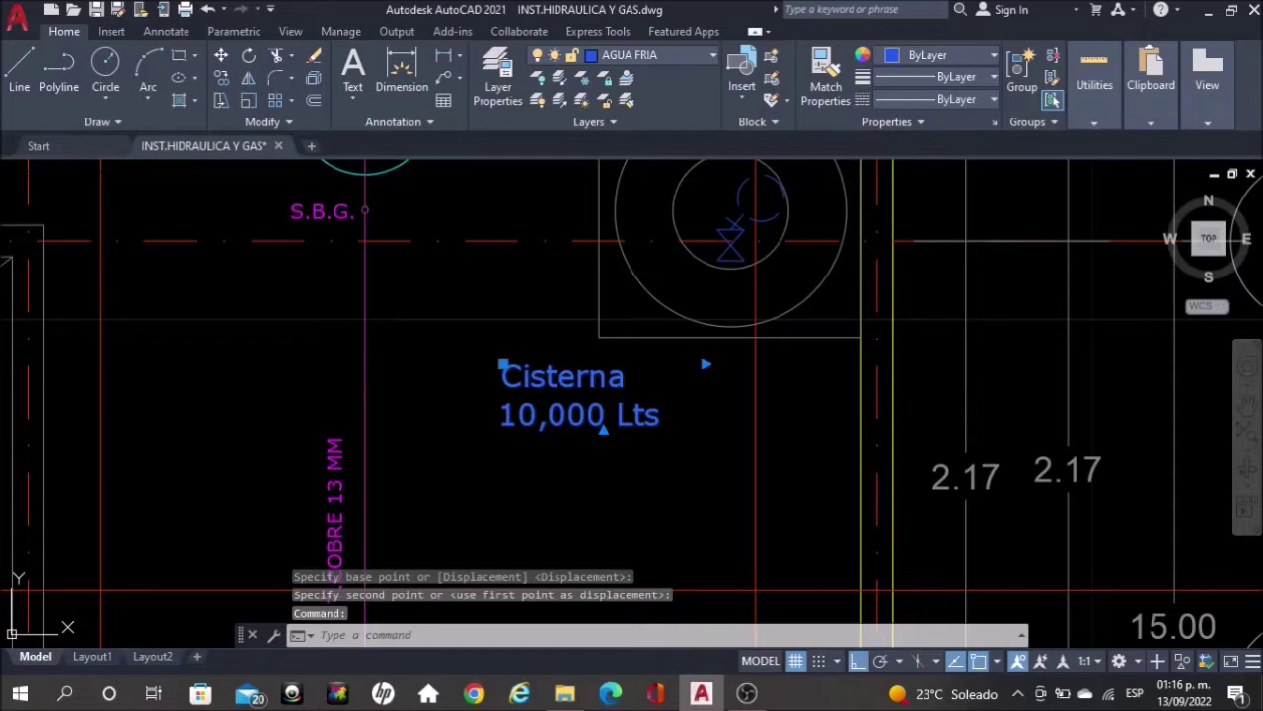
{"action": "double_click", "coordinate": [629, 393]}
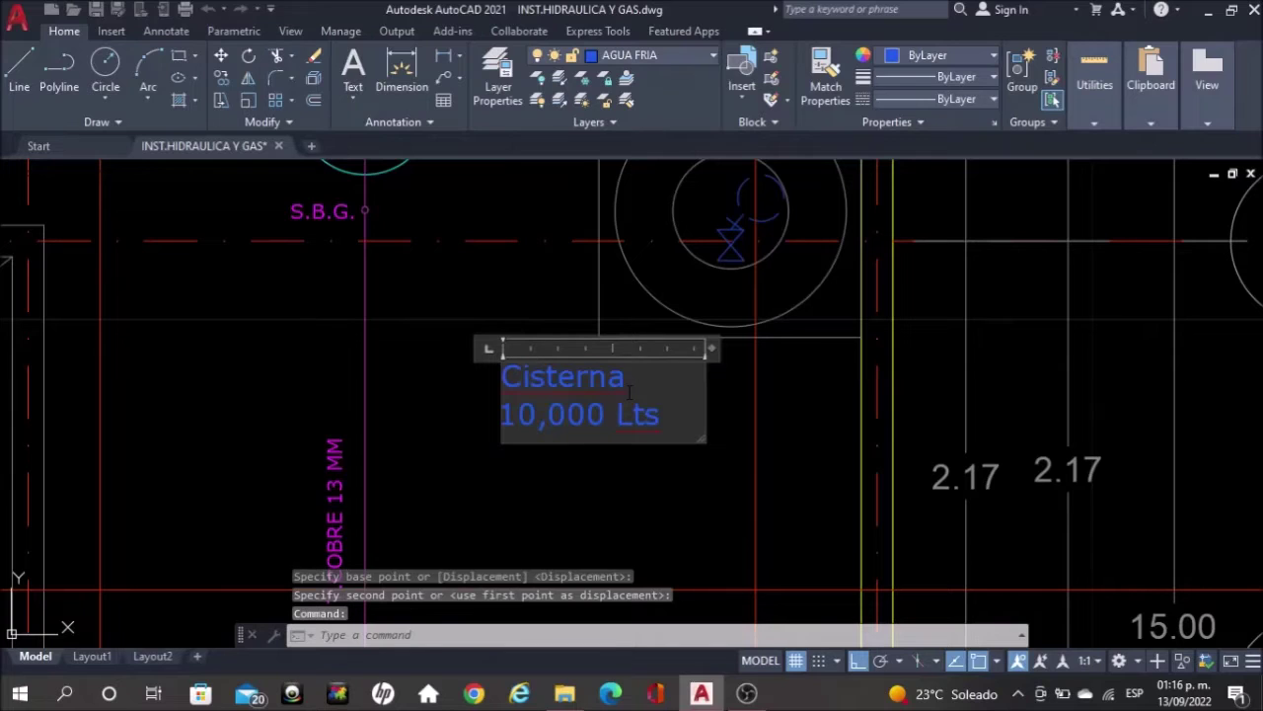
{"action": "left_click_drag", "start_coordinate": [628, 393], "coordinate": [482, 388]}
{"action": "type", "text": "tINAC"}
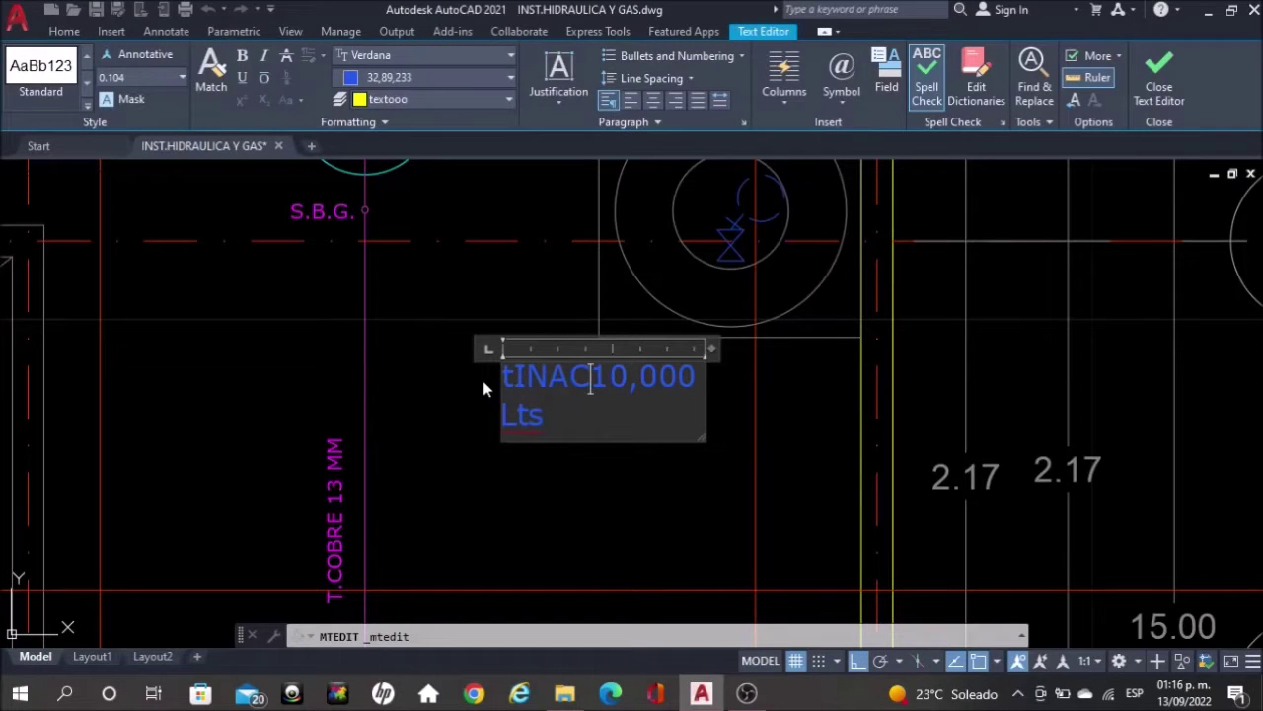
{"action": "key", "text": "BackSpace"}
{"action": "key", "text": "BackSpace"}
{"action": "key", "text": "BackSpace"}
{"action": "key", "text": "BackSpace"}
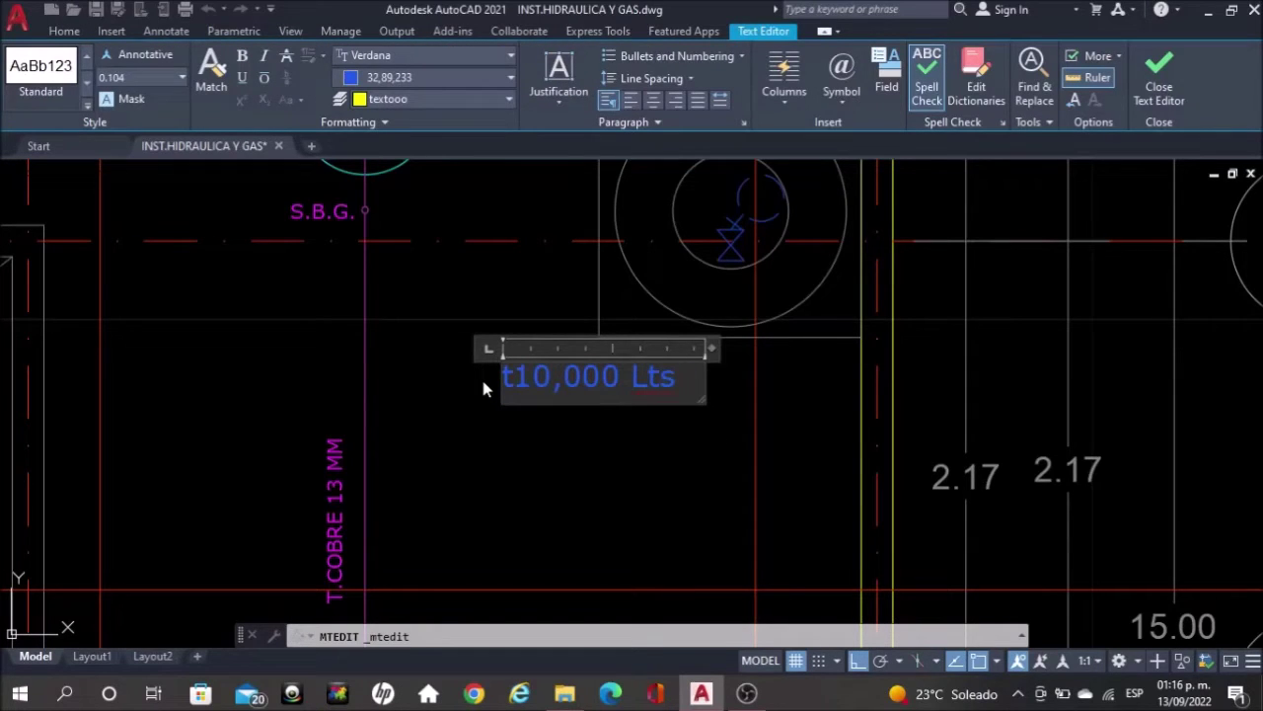
{"action": "key", "text": "BackSpace"}
{"action": "type", "text": "Tinaco"}
{"action": "key", "text": "Return"}
Change the capacity in the Tinaco label to "1,100 Lts" and finish editing the text
{"action": "key", "text": "Right"}
{"action": "key", "text": "Right"}
{"action": "key", "text": "Right"}
{"action": "key", "text": "Right"}
{"action": "key", "text": "BackSpace"}
{"action": "key", "text": "BackSpace"}
{"action": "key", "text": "BackSpace"}
{"action": "type", "text": "1"}
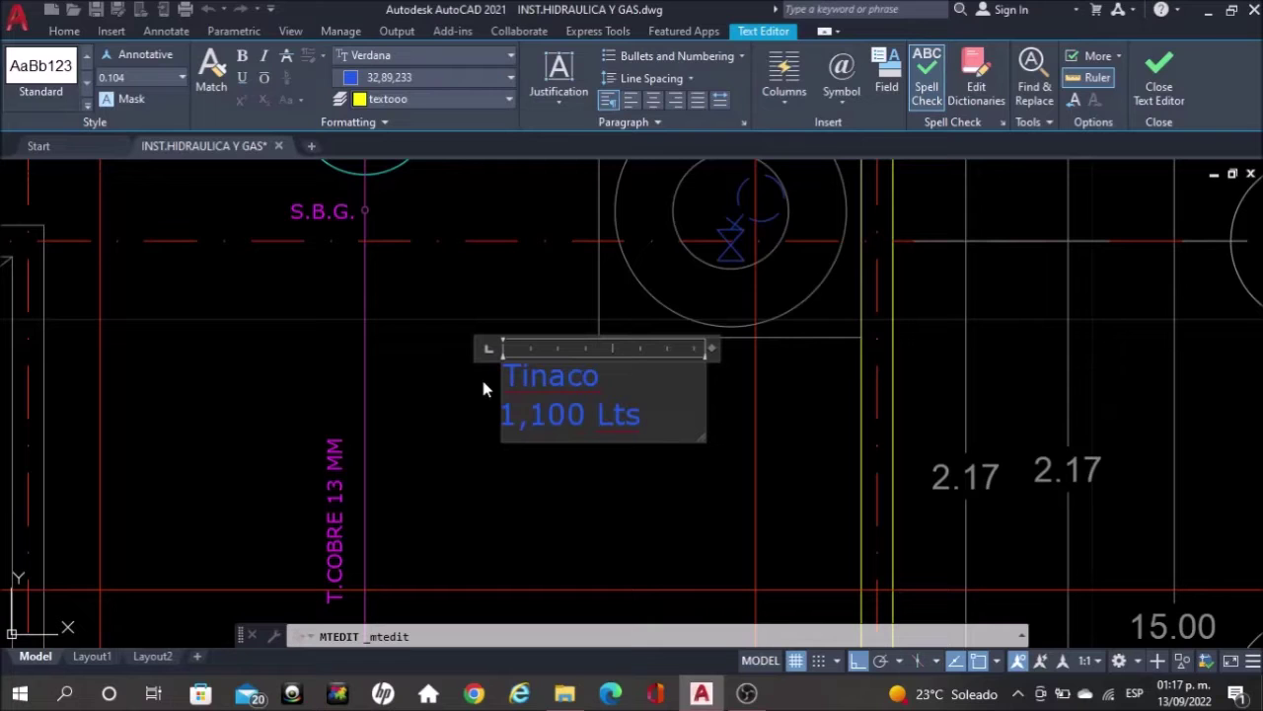
{"action": "left_click", "coordinate": [482, 388]}
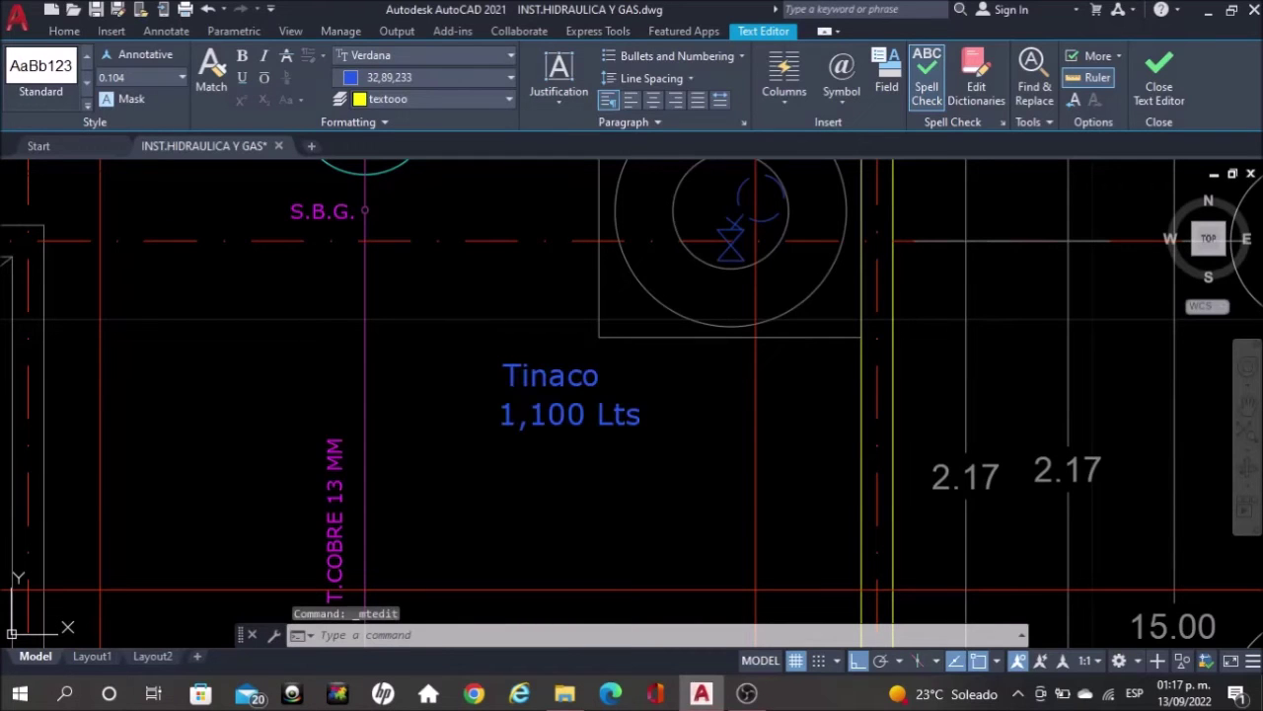
Move the "Tinaco 1,100 Lts" label onto the lower roof tank, just above the float valve symbol, with Ortho off
{"action": "left_click", "coordinate": [569, 373]}
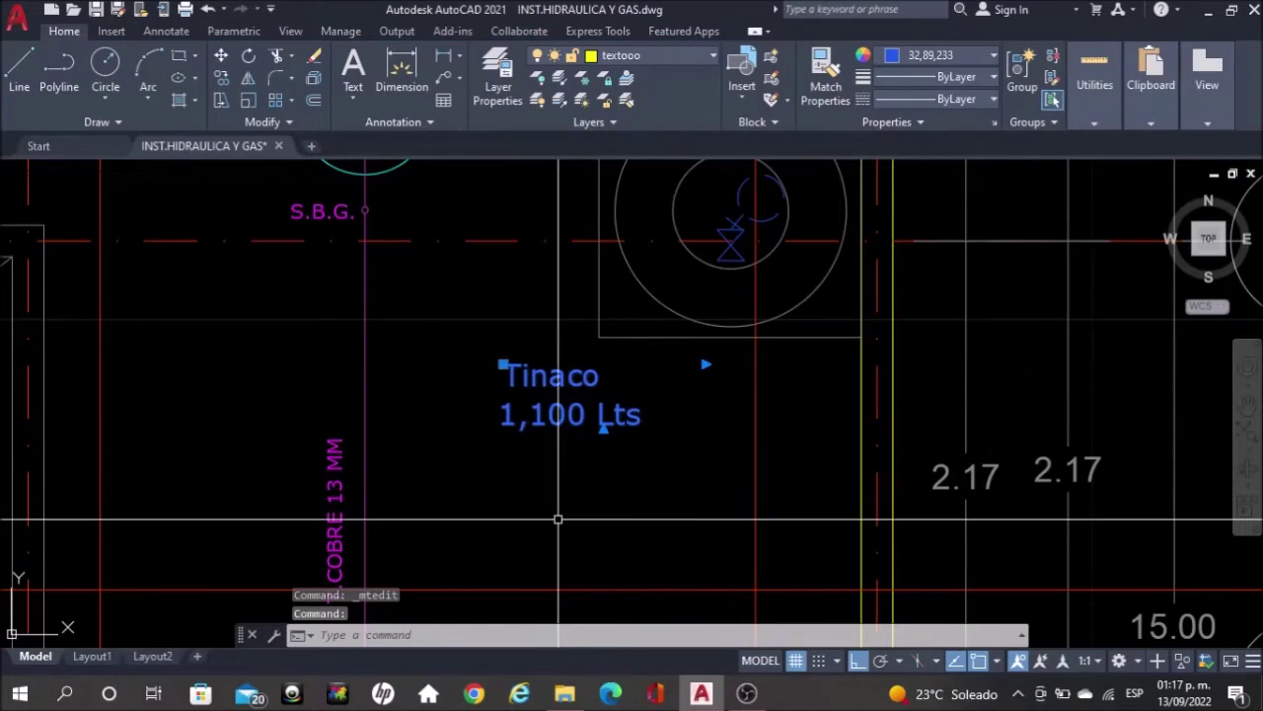
{"action": "type", "text": "m"}
{"action": "key", "text": "Return"}
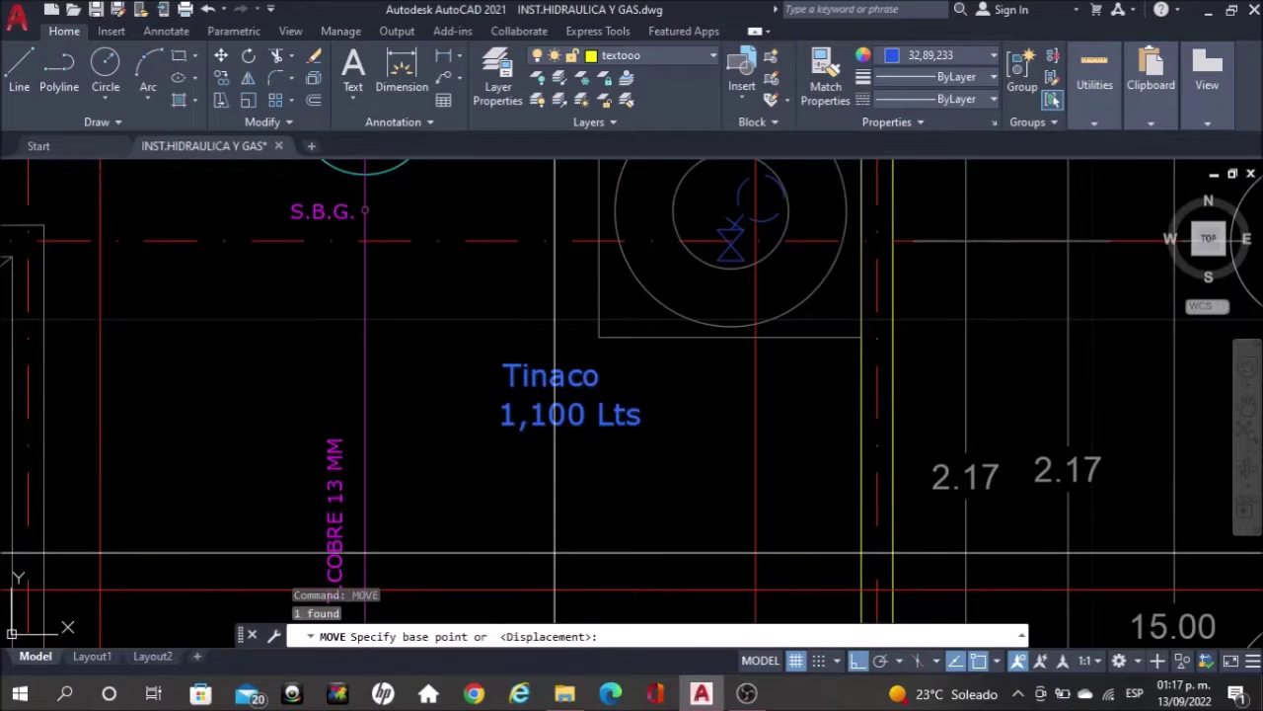
{"action": "left_click", "coordinate": [858, 660]}
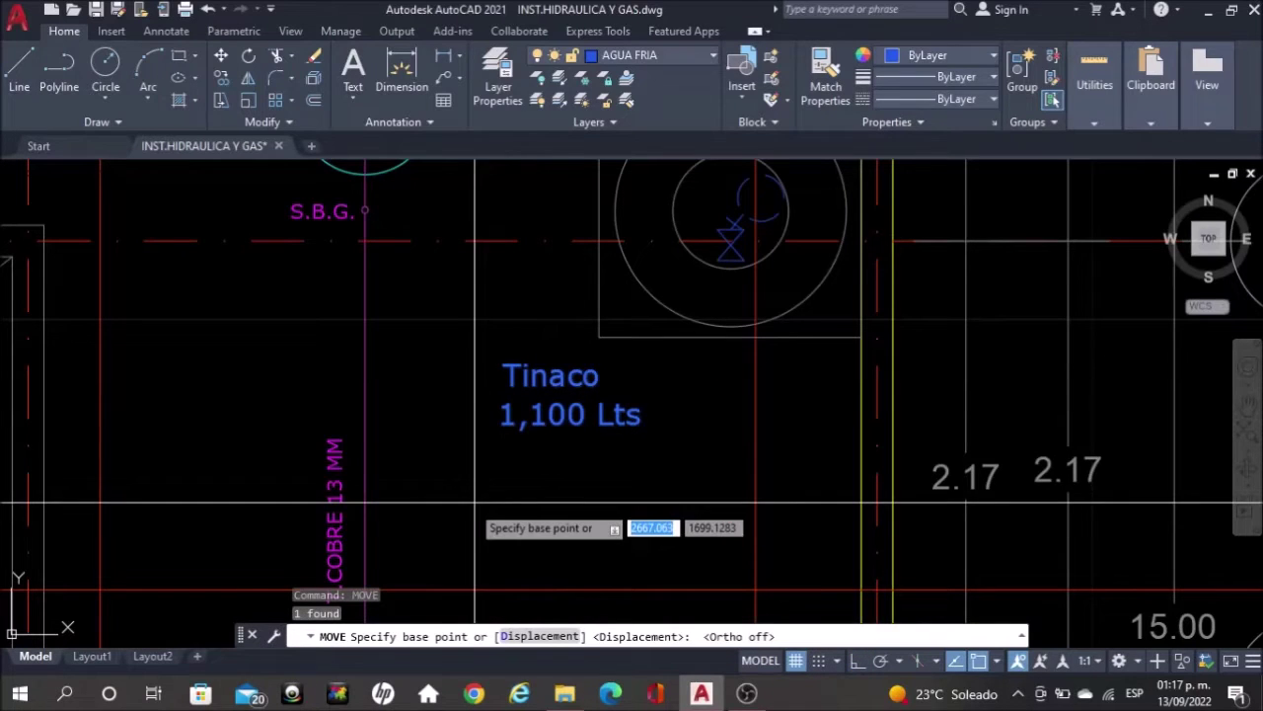
{"action": "left_click", "coordinate": [599, 337]}
{"action": "middle_click_drag", "start_coordinate": [598, 336], "coordinate": [605, 516]}
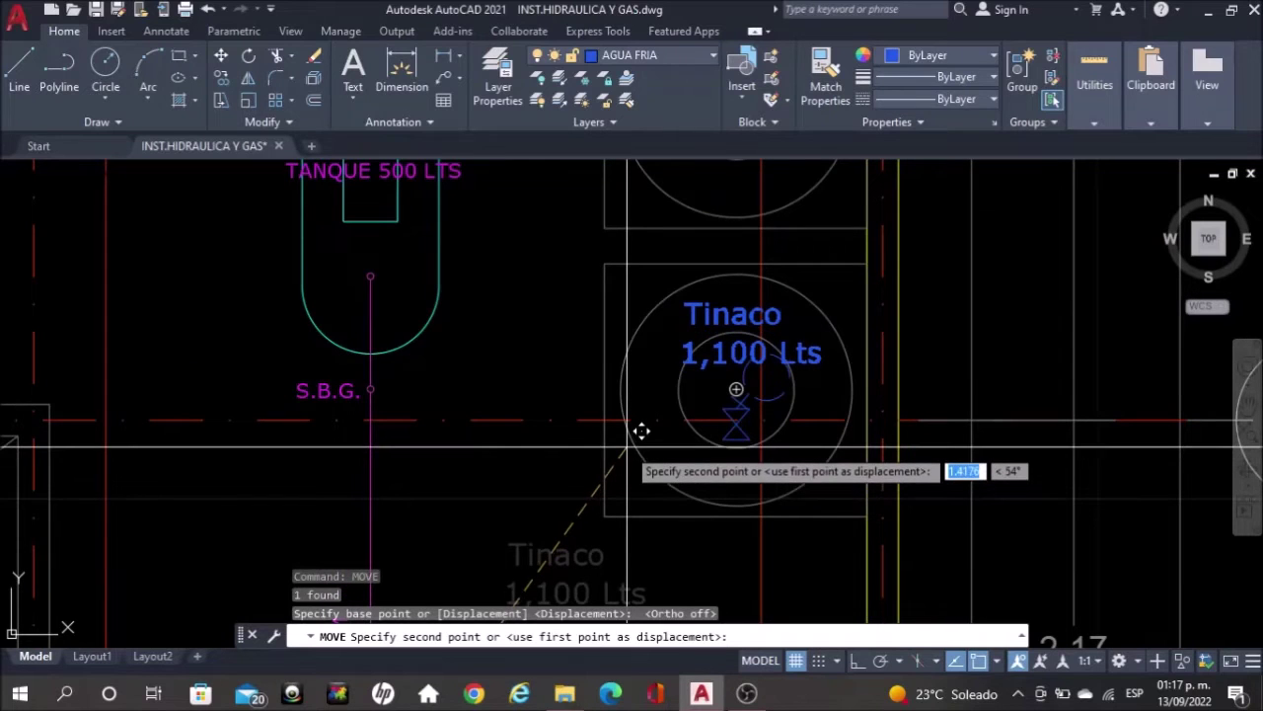
{"action": "scroll", "coordinate": [641, 428], "scroll_direction": "up", "scroll_amount": 2}
{"action": "scroll", "coordinate": [641, 426], "scroll_direction": "up", "scroll_amount": 4}
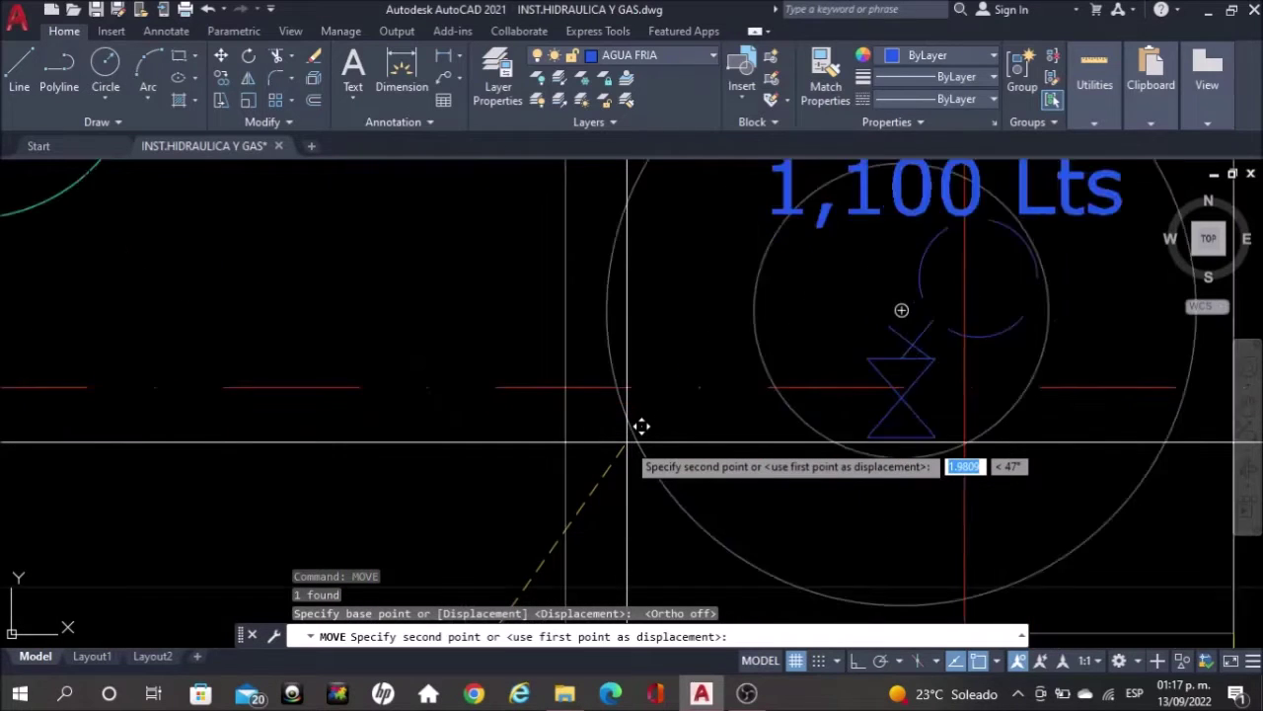
{"action": "left_click", "coordinate": [641, 427]}
{"action": "scroll", "coordinate": [642, 426], "scroll_direction": "down", "scroll_amount": 5}
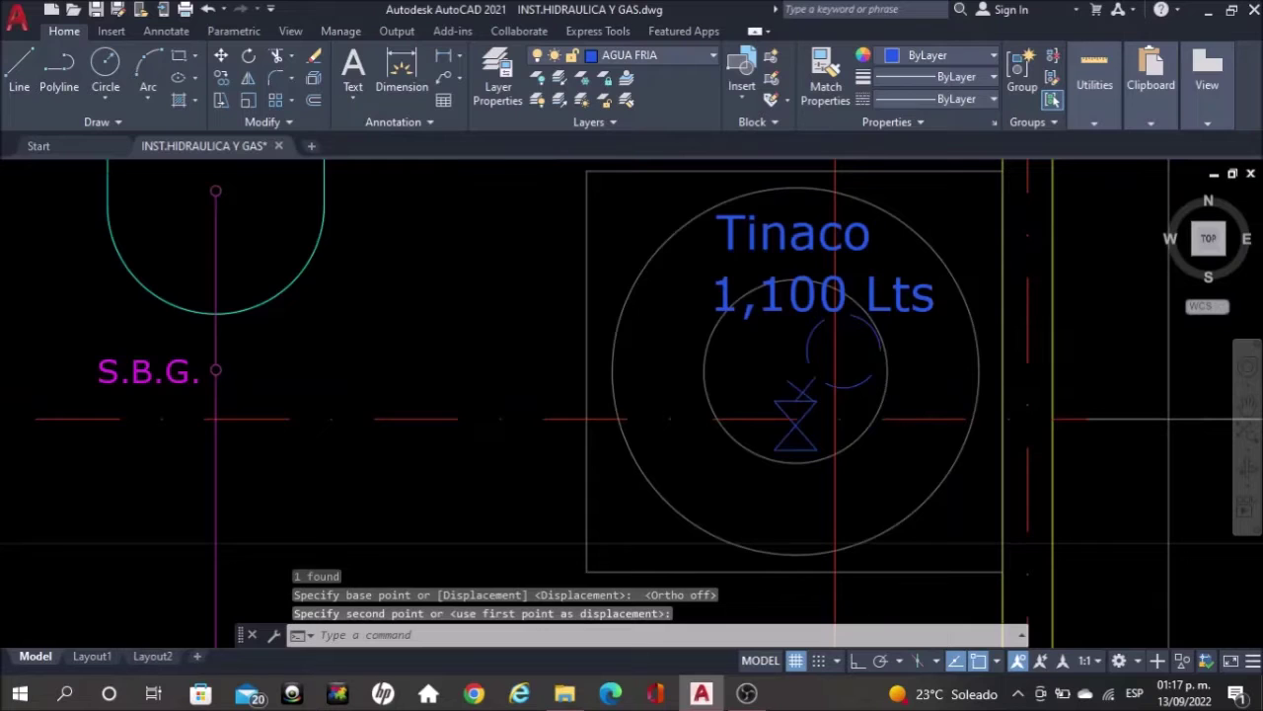
Copy the "Tinaco 1,100 Lts" label straight up onto the centre of the upper roof tank with Ortho on
{"action": "scroll", "coordinate": [738, 532], "scroll_direction": "down", "scroll_amount": 2}
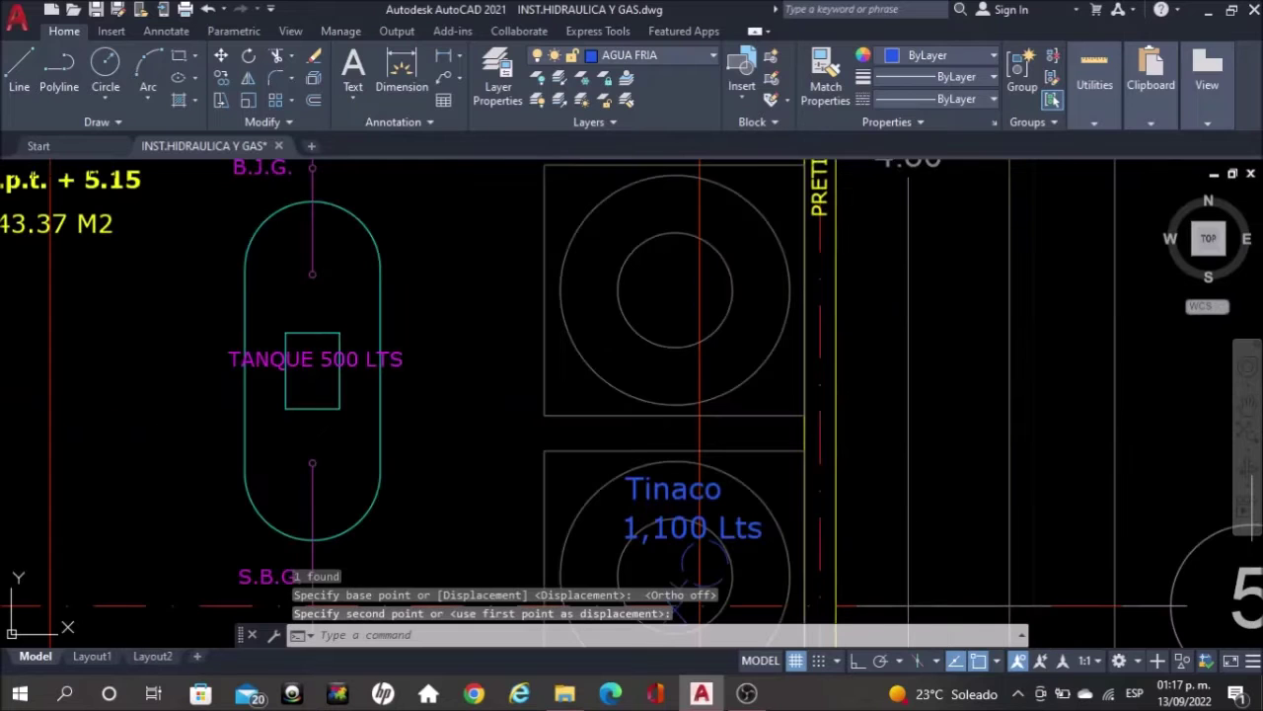
{"action": "left_click", "coordinate": [739, 533]}
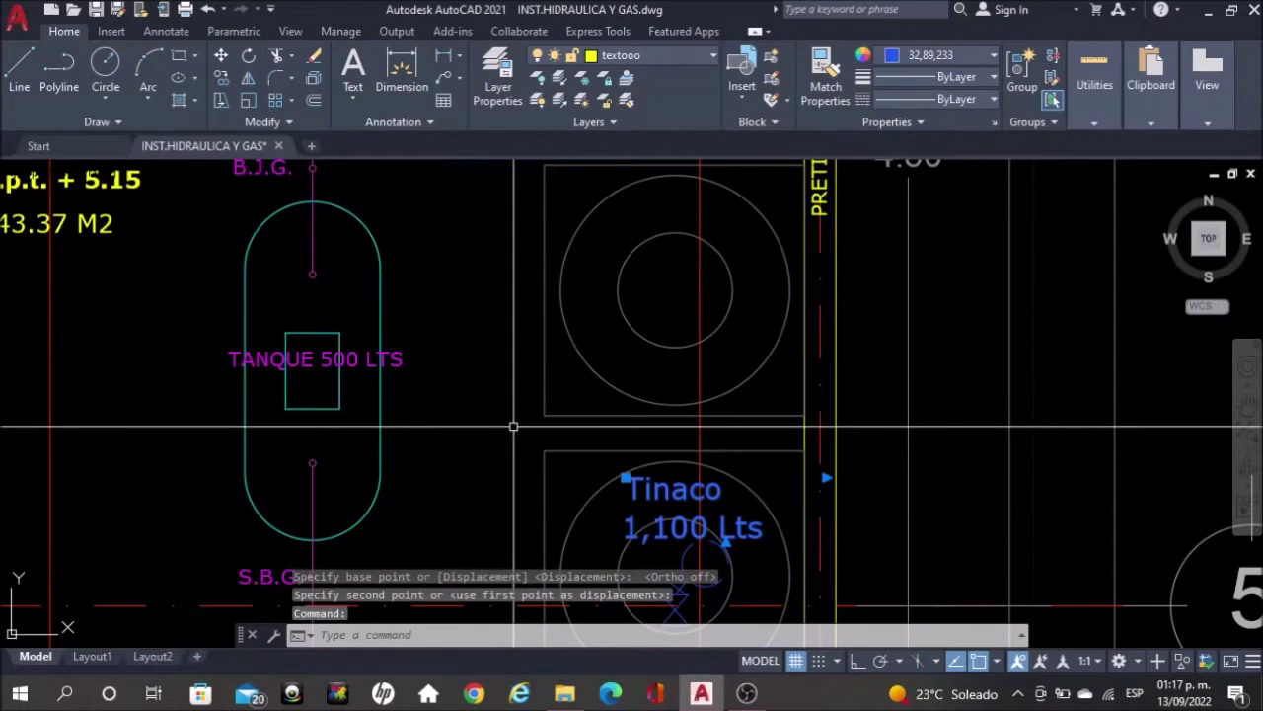
{"action": "type", "text": "co"}
{"action": "key", "text": "Return"}
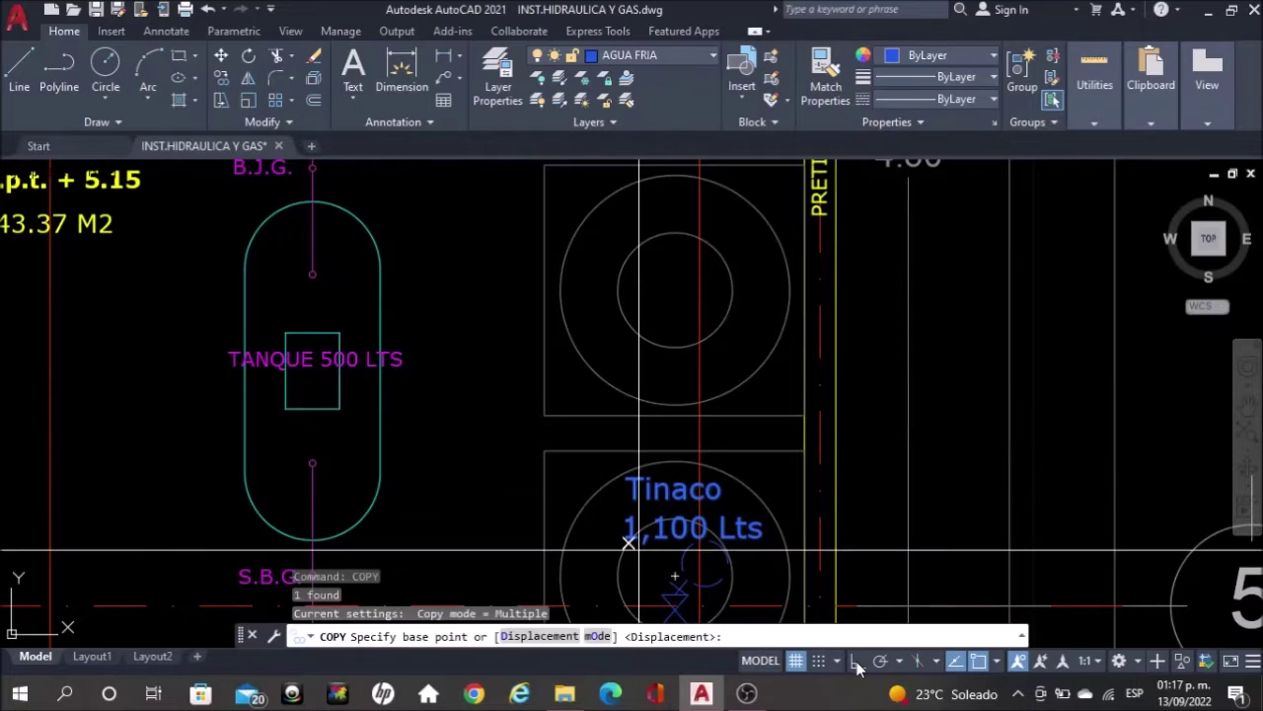
{"action": "left_click", "coordinate": [856, 660]}
{"action": "left_click", "coordinate": [460, 380]}
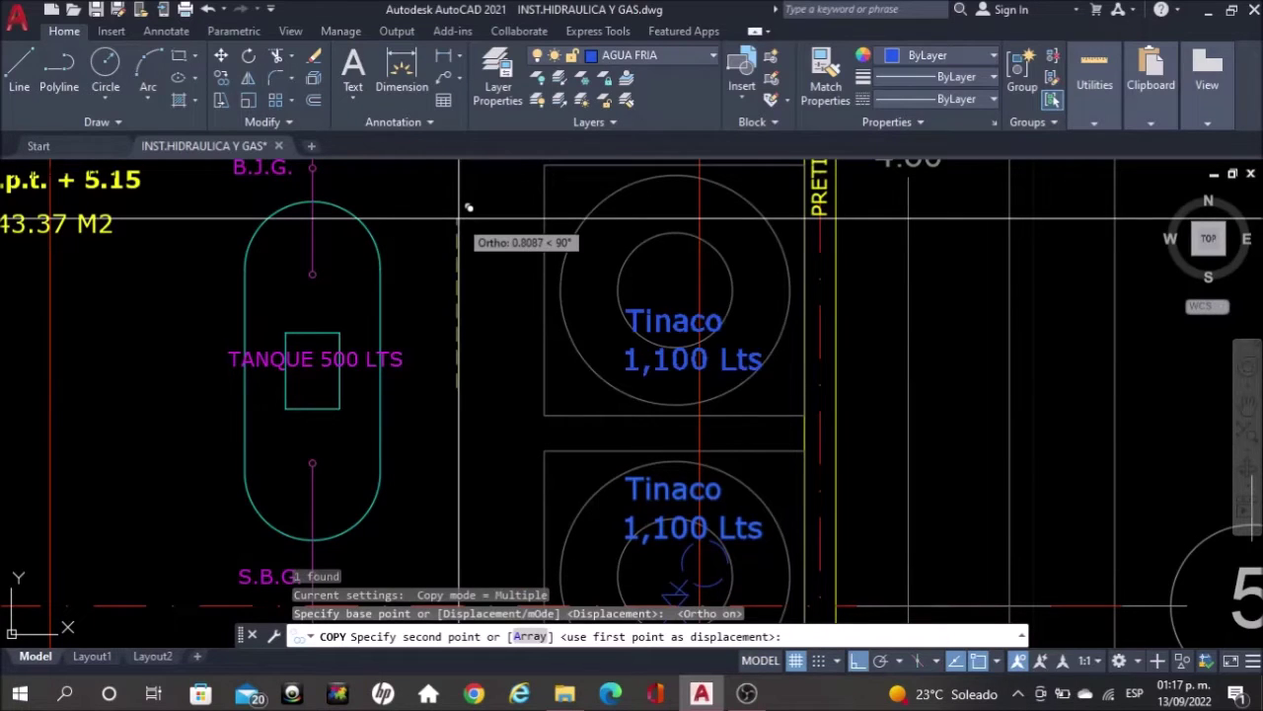
{"action": "key", "text": "Escape"}
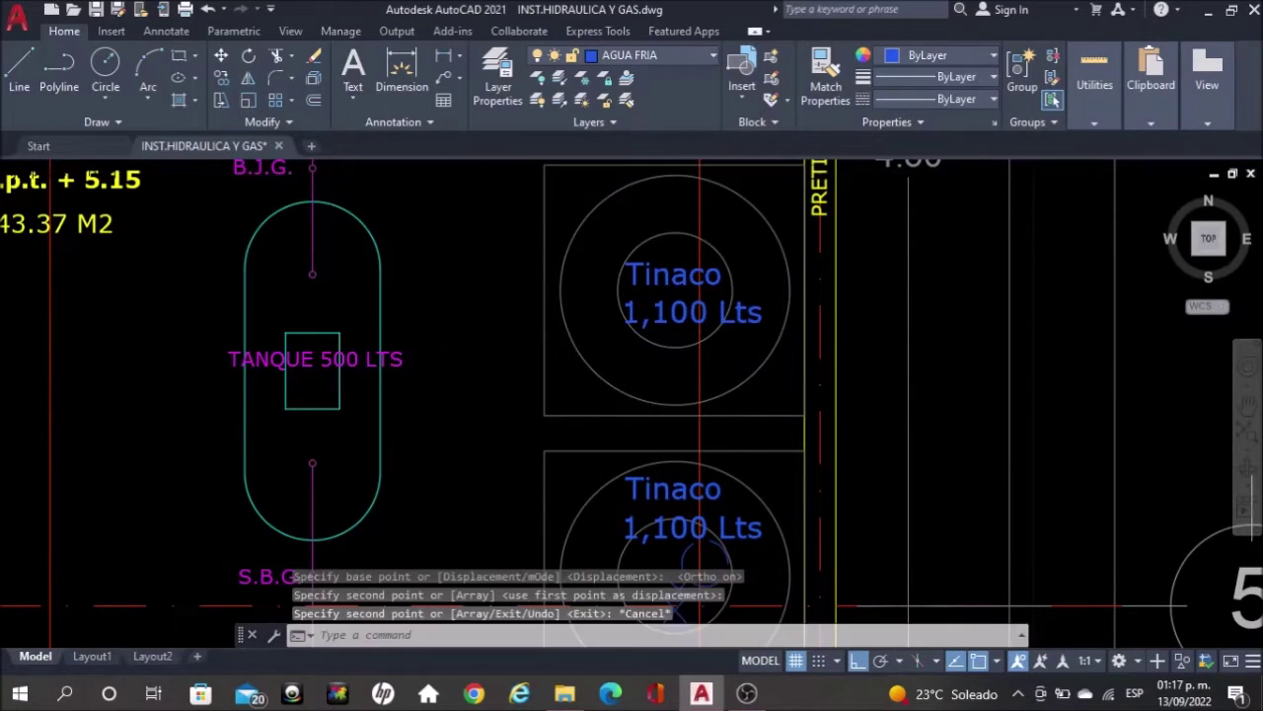
{"action": "scroll", "coordinate": [697, 552], "scroll_direction": "down", "scroll_amount": 2}
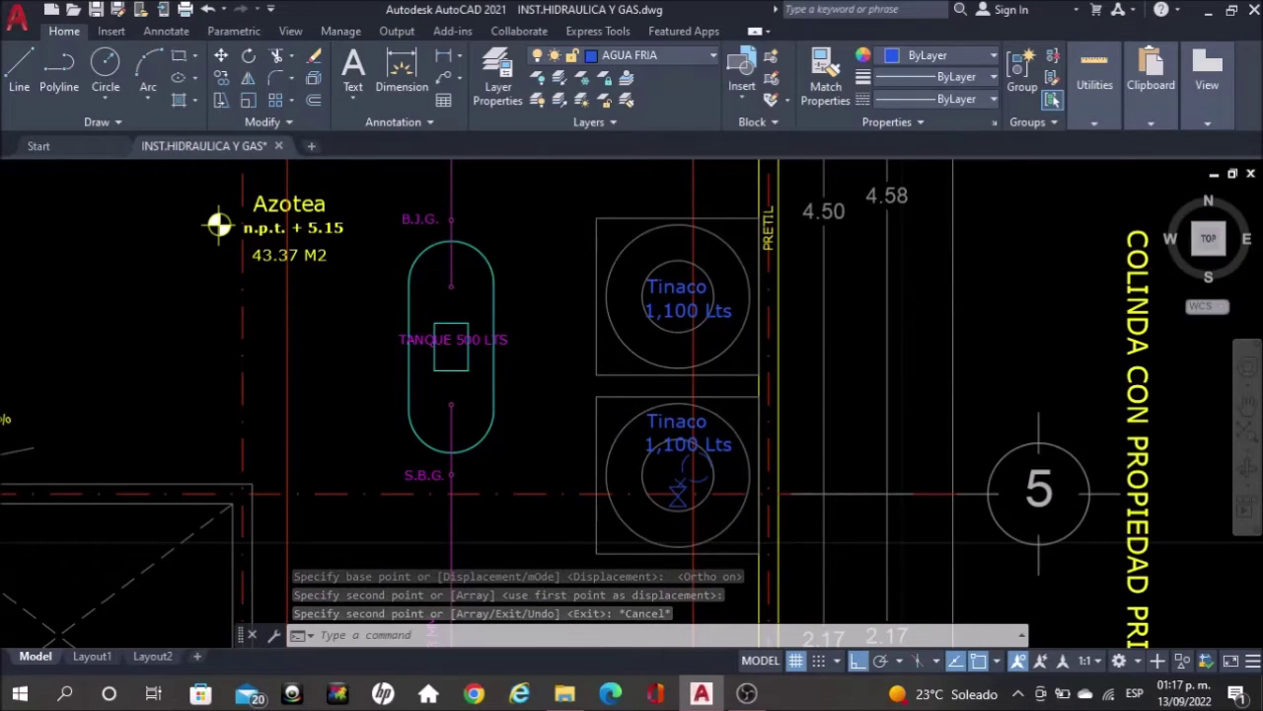
{"action": "scroll", "coordinate": [731, 343], "scroll_direction": "down", "scroll_amount": 5}
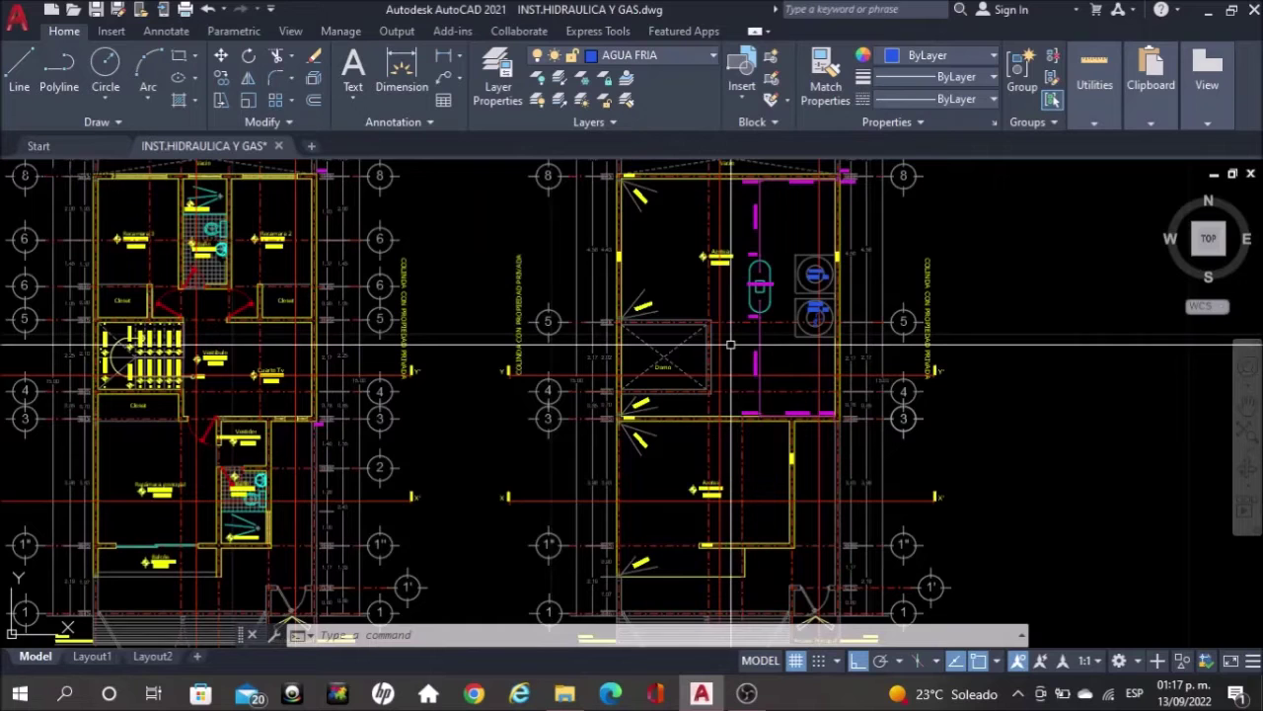
{"action": "scroll", "coordinate": [731, 343], "scroll_direction": "down", "scroll_amount": 3}
{"action": "middle_click_drag", "start_coordinate": [664, 298], "coordinate": [1233, 166]}
{"action": "scroll", "coordinate": [592, 327], "scroll_direction": "up", "scroll_amount": 2}
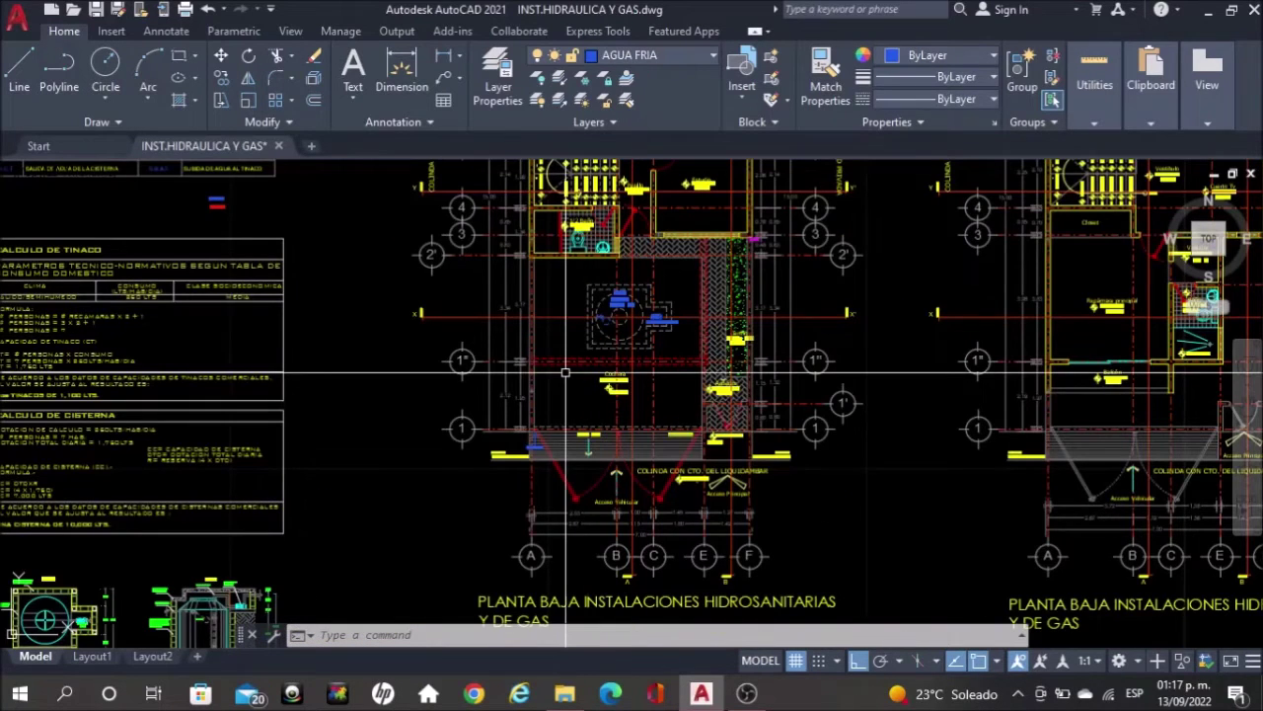
{"action": "scroll", "coordinate": [549, 405], "scroll_direction": "up", "scroll_amount": 4}
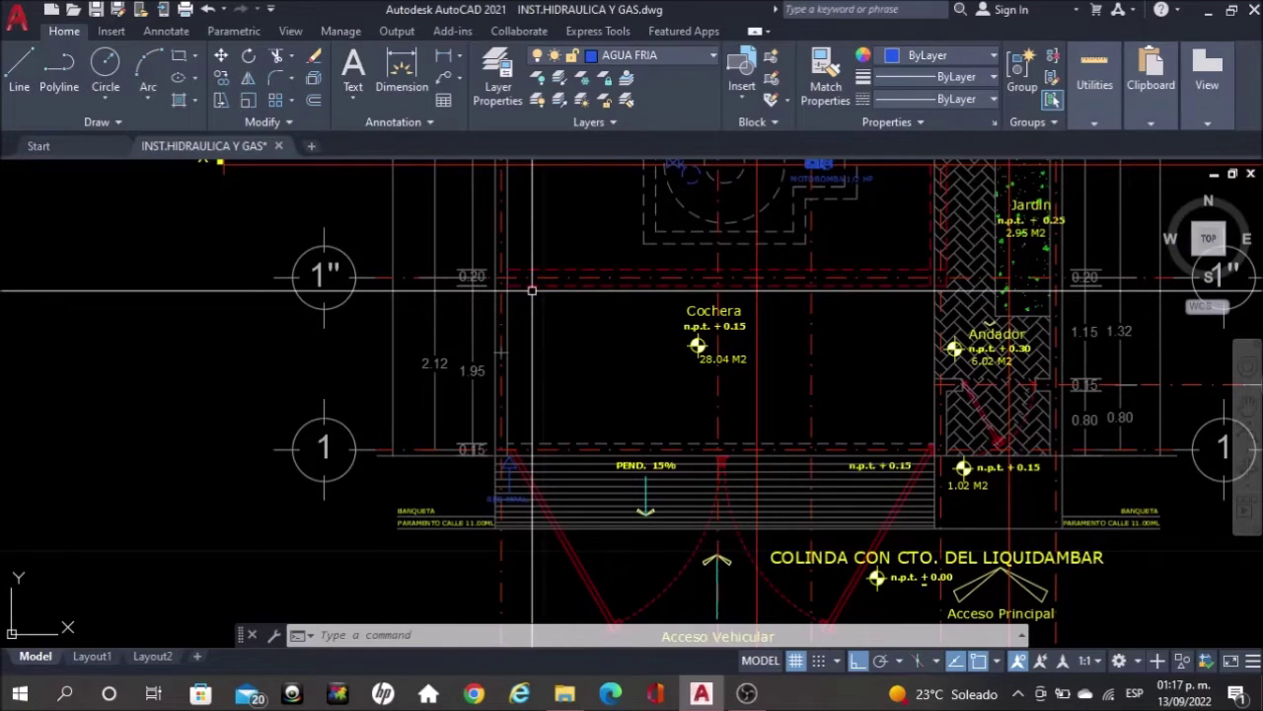
{"action": "middle_click_drag", "start_coordinate": [532, 291], "coordinate": [512, 403]}
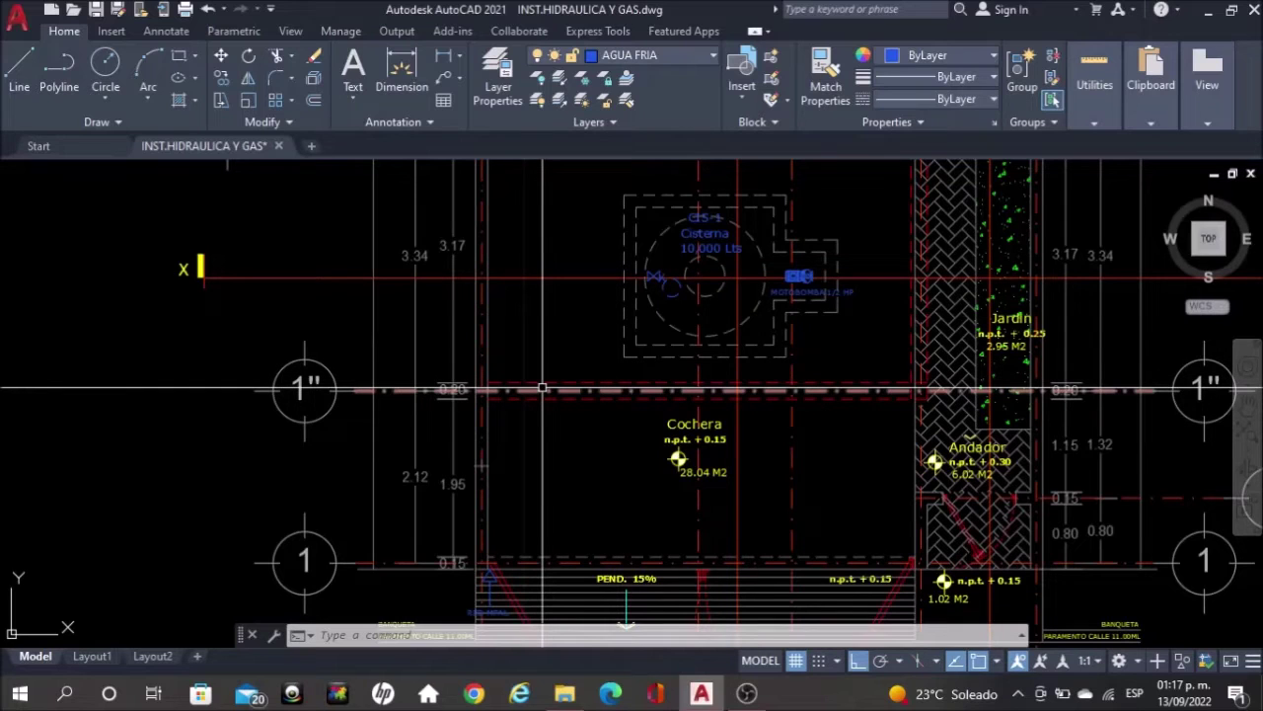
{"action": "mouse_move", "coordinate": [537, 387]}
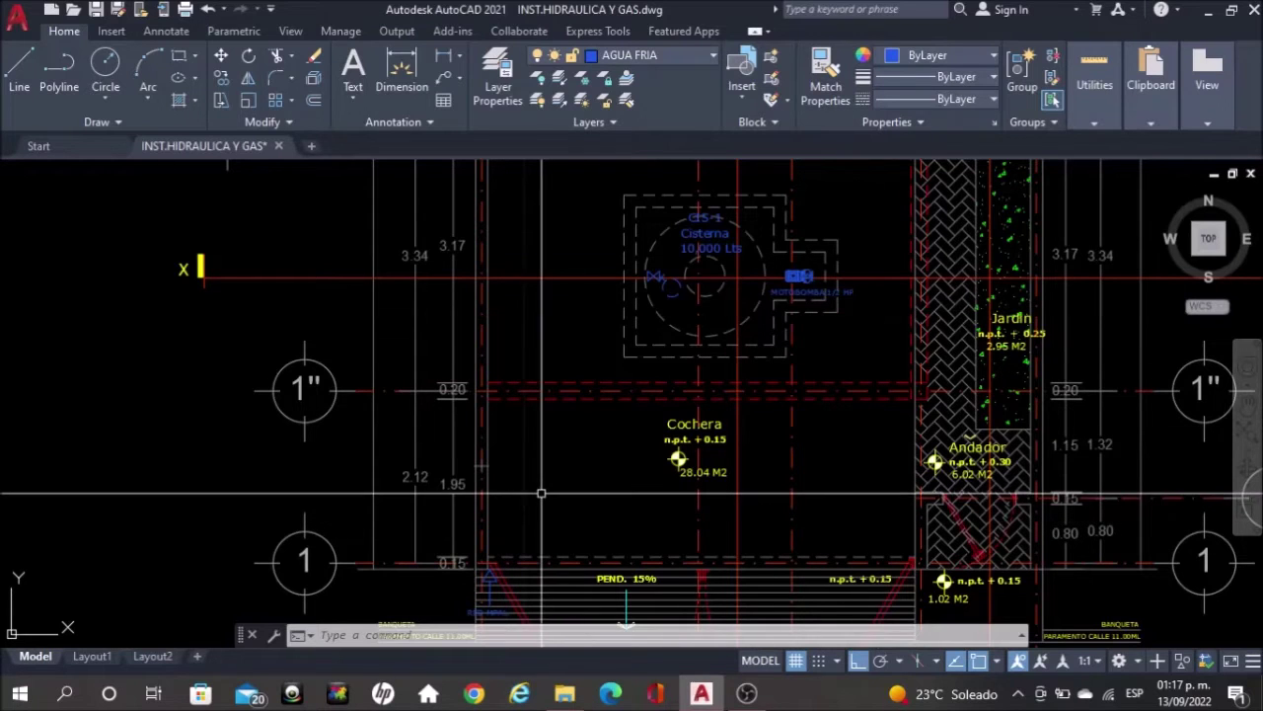
{"action": "scroll", "coordinate": [541, 492], "scroll_direction": "up", "scroll_amount": 6}
{"action": "type", "text": "l"}
{"action": "key", "text": "Return"}
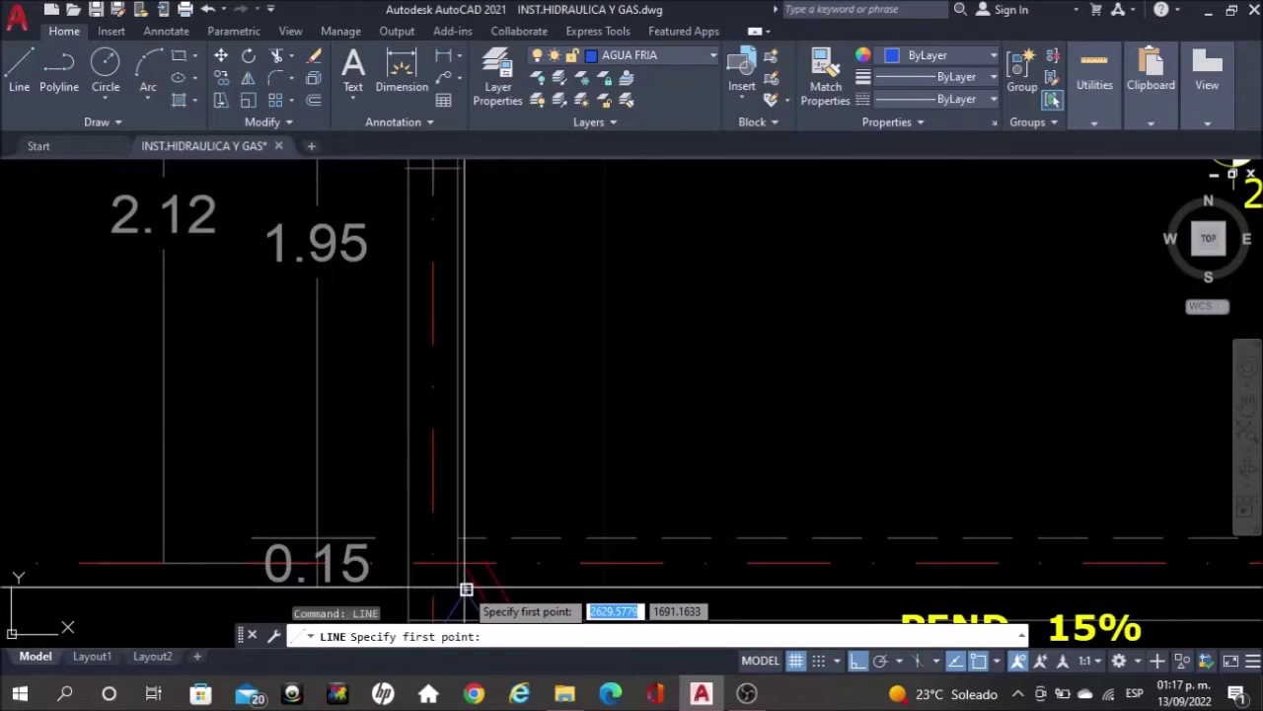
{"action": "key", "text": "Escape"}
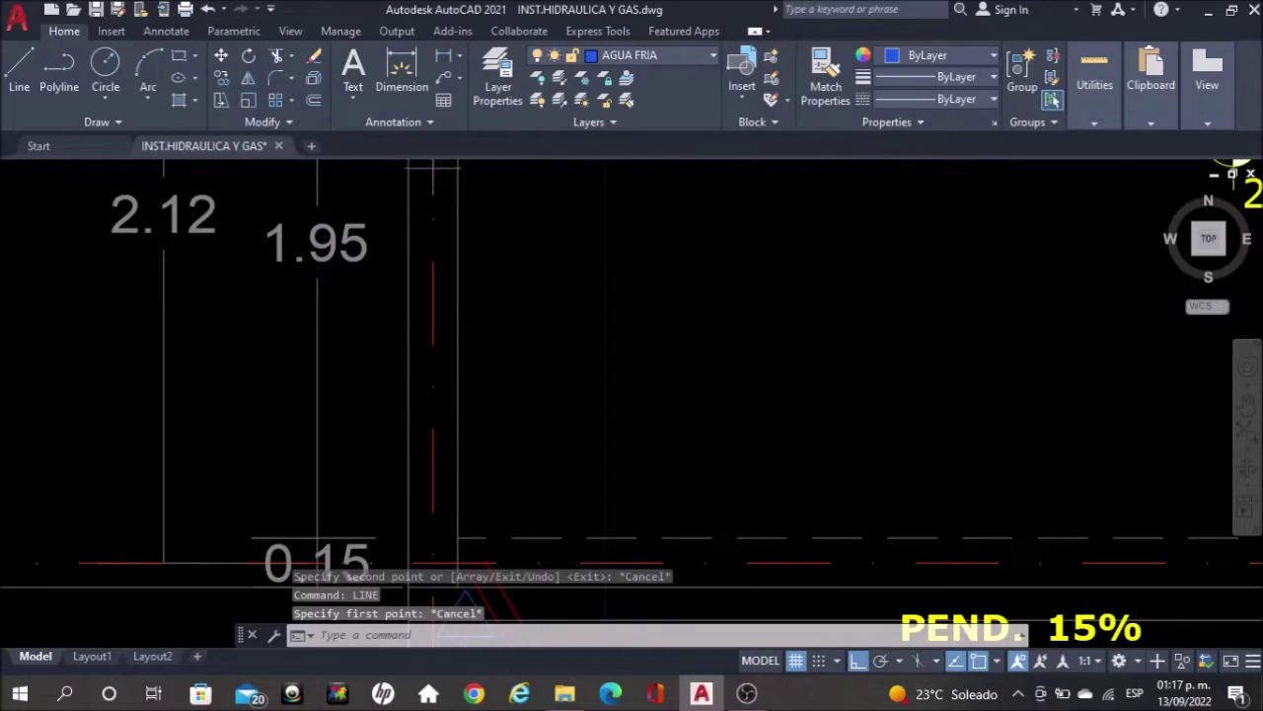
Copy the meter assembly with its valves and vertical supply line from the loose symbols onto the RED MPAL. arrow tip in the ground-floor plan
{"action": "scroll", "coordinate": [752, 231], "scroll_direction": "down", "scroll_amount": 3}
{"action": "scroll", "coordinate": [752, 231], "scroll_direction": "down", "scroll_amount": 2}
{"action": "middle_click_drag", "start_coordinate": [415, 356], "coordinate": [739, 51]}
{"action": "middle_click_drag", "start_coordinate": [421, 434], "coordinate": [514, 268]}
{"action": "scroll", "coordinate": [351, 514], "scroll_direction": "up", "scroll_amount": 4}
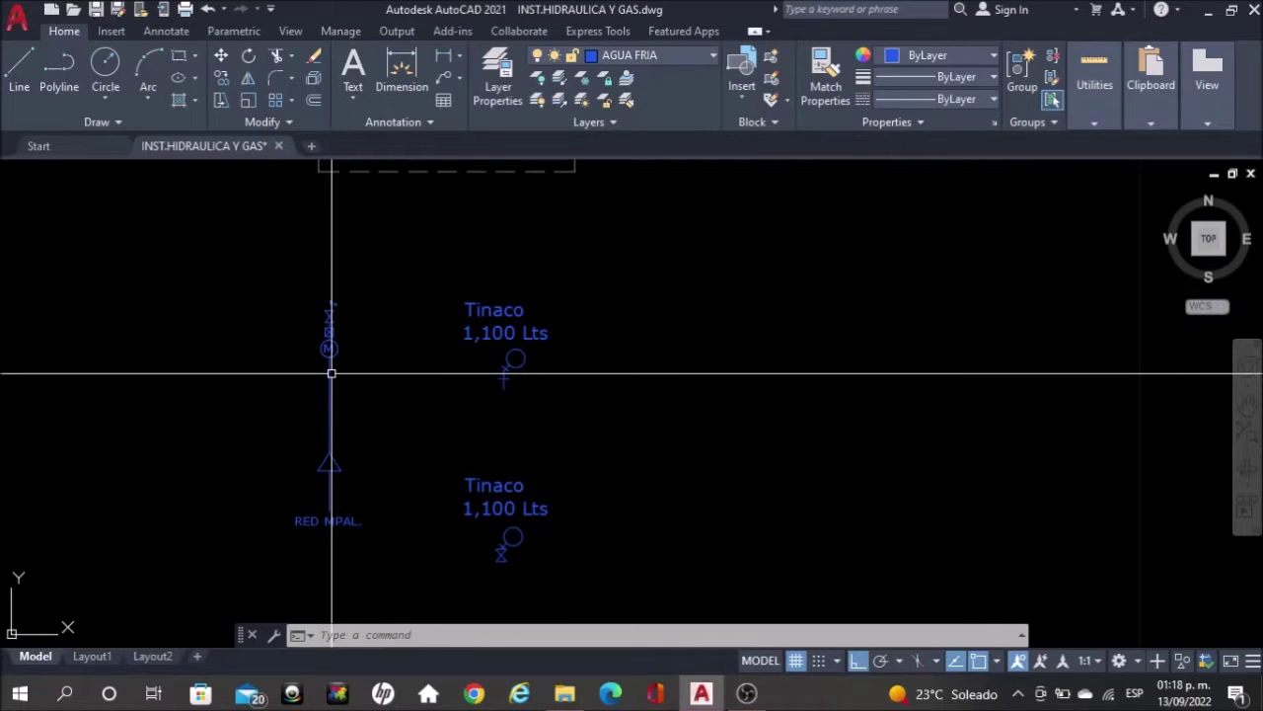
{"action": "scroll", "coordinate": [292, 286], "scroll_direction": "up", "scroll_amount": 2}
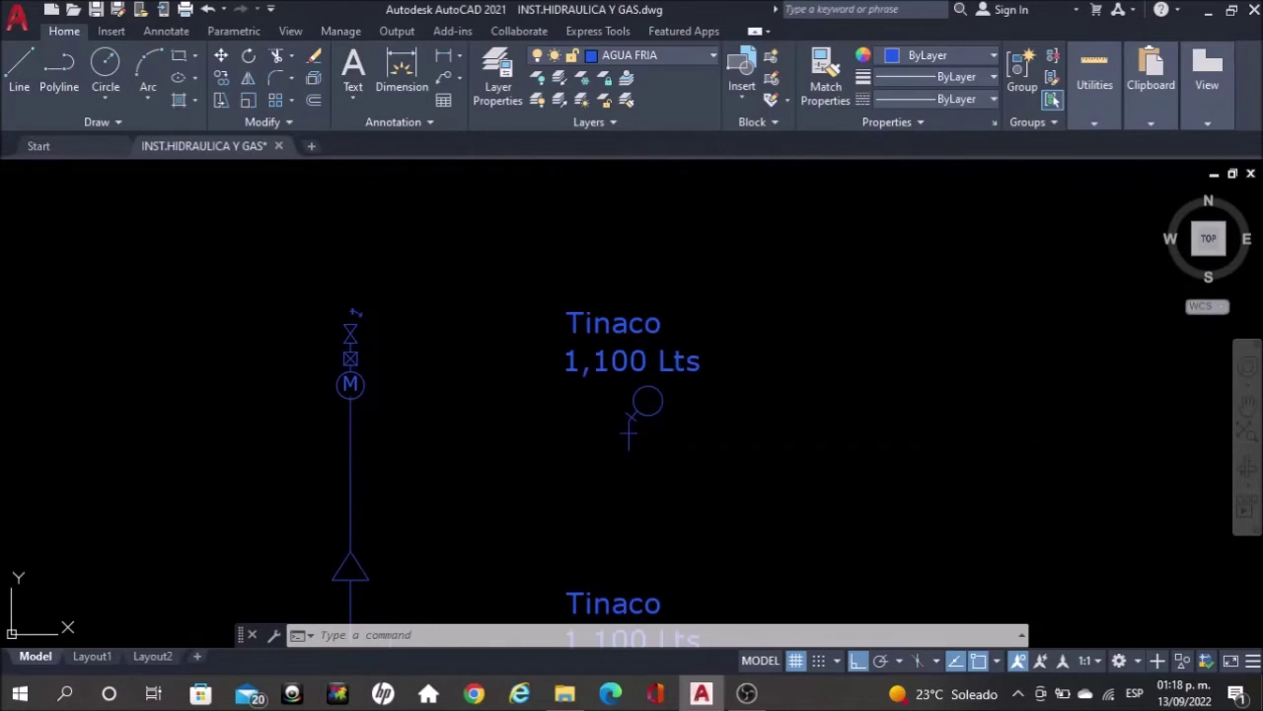
{"action": "left_click", "coordinate": [389, 443]}
{"action": "left_click", "coordinate": [302, 268]}
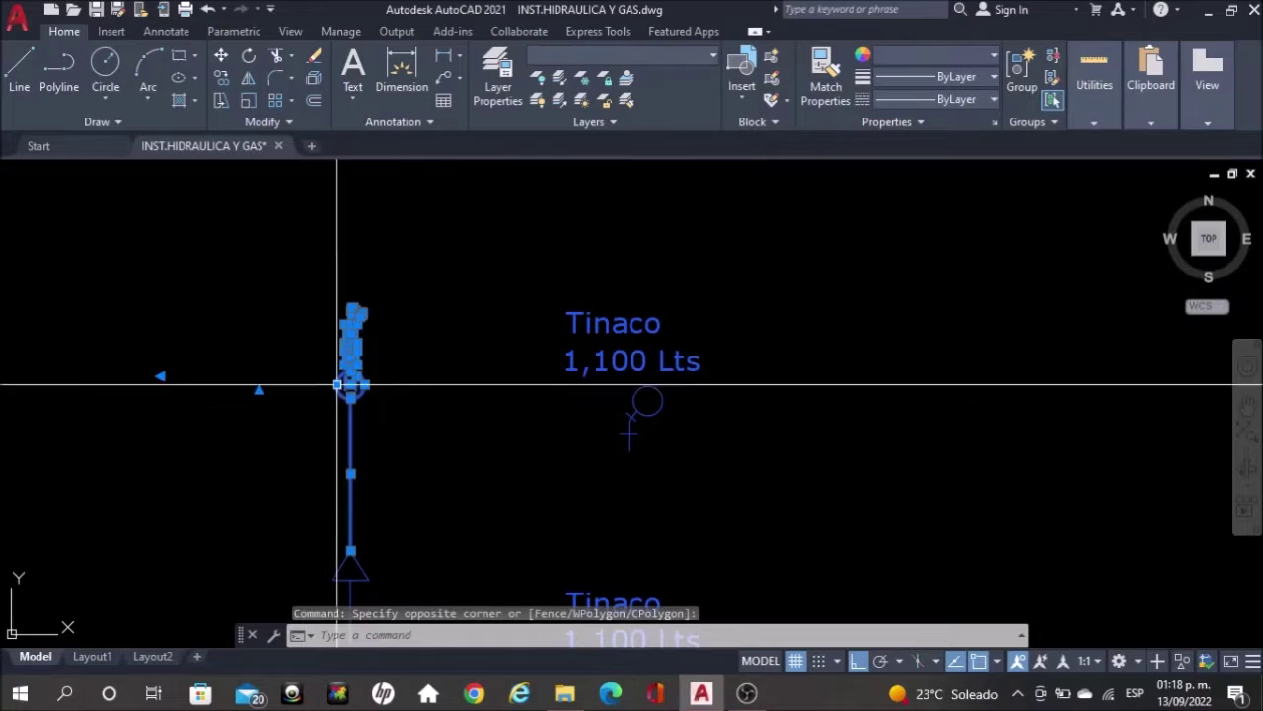
{"action": "scroll", "coordinate": [349, 381], "scroll_direction": "up", "scroll_amount": 3}
{"action": "scroll", "coordinate": [348, 352], "scroll_direction": "up", "scroll_amount": 1}
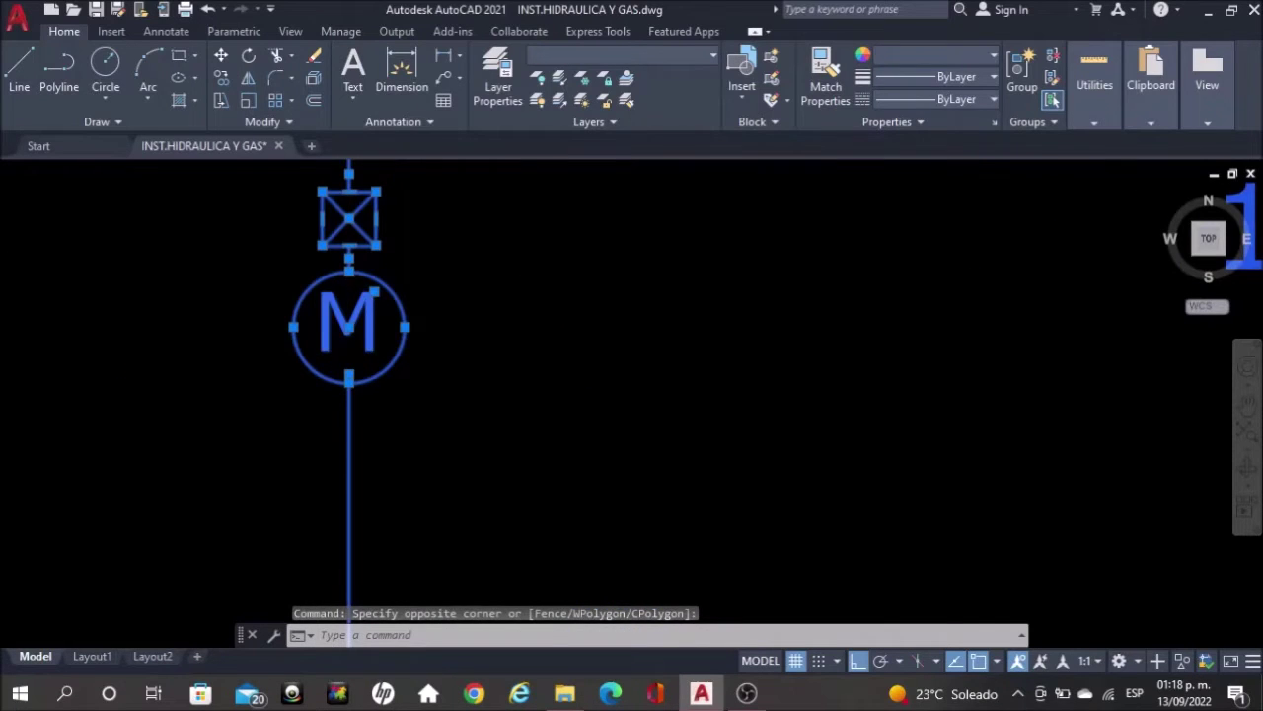
{"action": "scroll", "coordinate": [413, 304], "scroll_direction": "down", "scroll_amount": 2}
{"action": "scroll", "coordinate": [413, 304], "scroll_direction": "down", "scroll_amount": 2}
{"action": "type", "text": "co"}
{"action": "key", "text": "Return"}
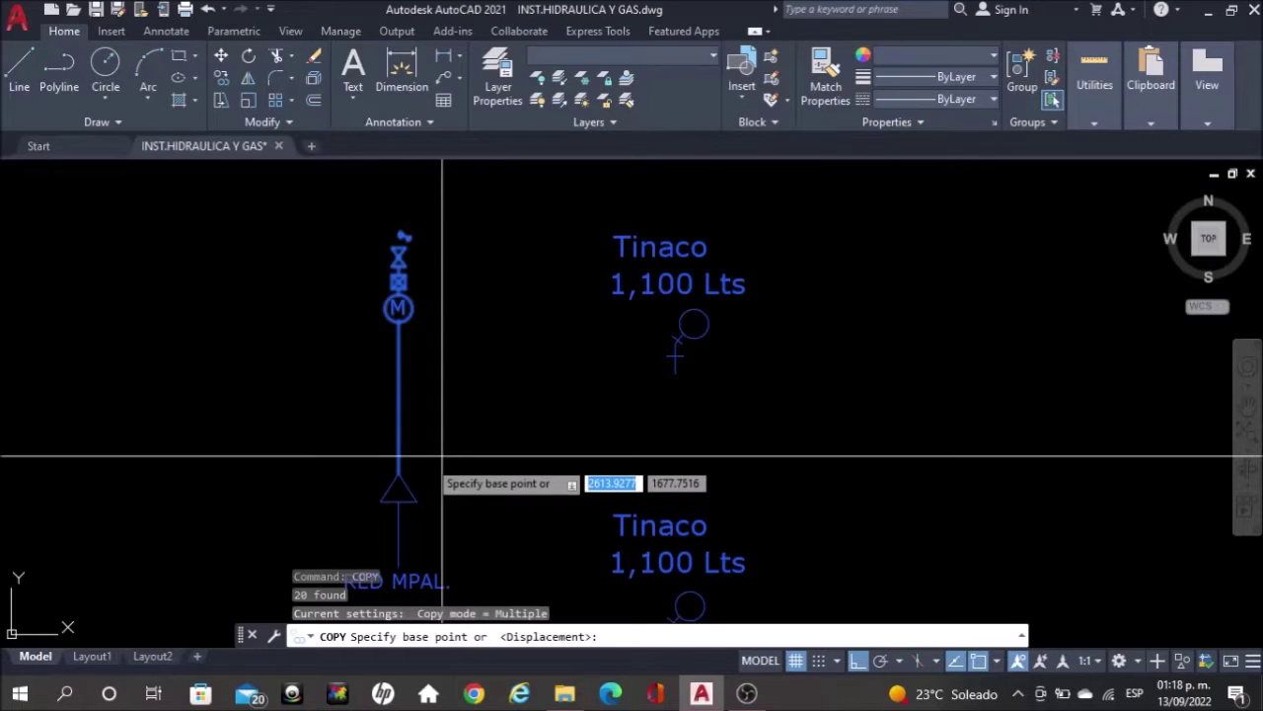
{"action": "left_click", "coordinate": [398, 472]}
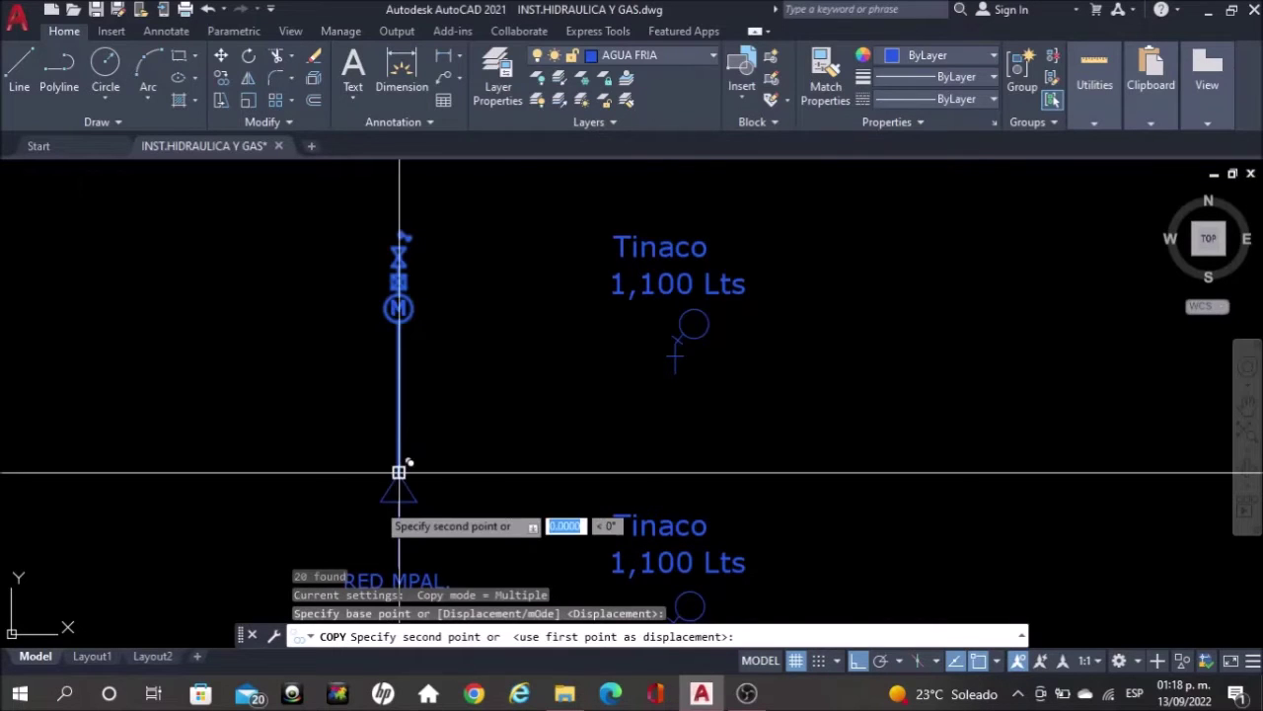
{"action": "scroll", "coordinate": [353, 512], "scroll_direction": "down", "scroll_amount": 6}
{"action": "scroll", "coordinate": [354, 512], "scroll_direction": "down", "scroll_amount": 3}
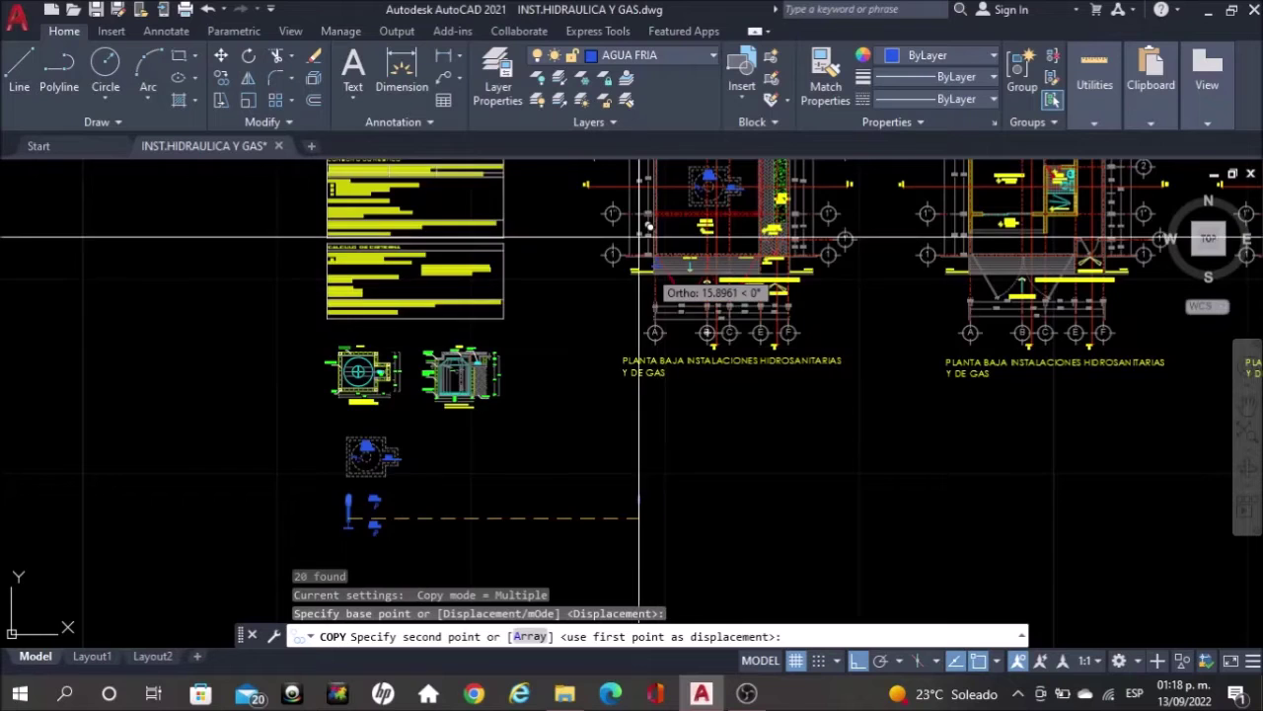
{"action": "scroll", "coordinate": [668, 284], "scroll_direction": "up", "scroll_amount": 5}
{"action": "scroll", "coordinate": [652, 212], "scroll_direction": "up", "scroll_amount": 8}
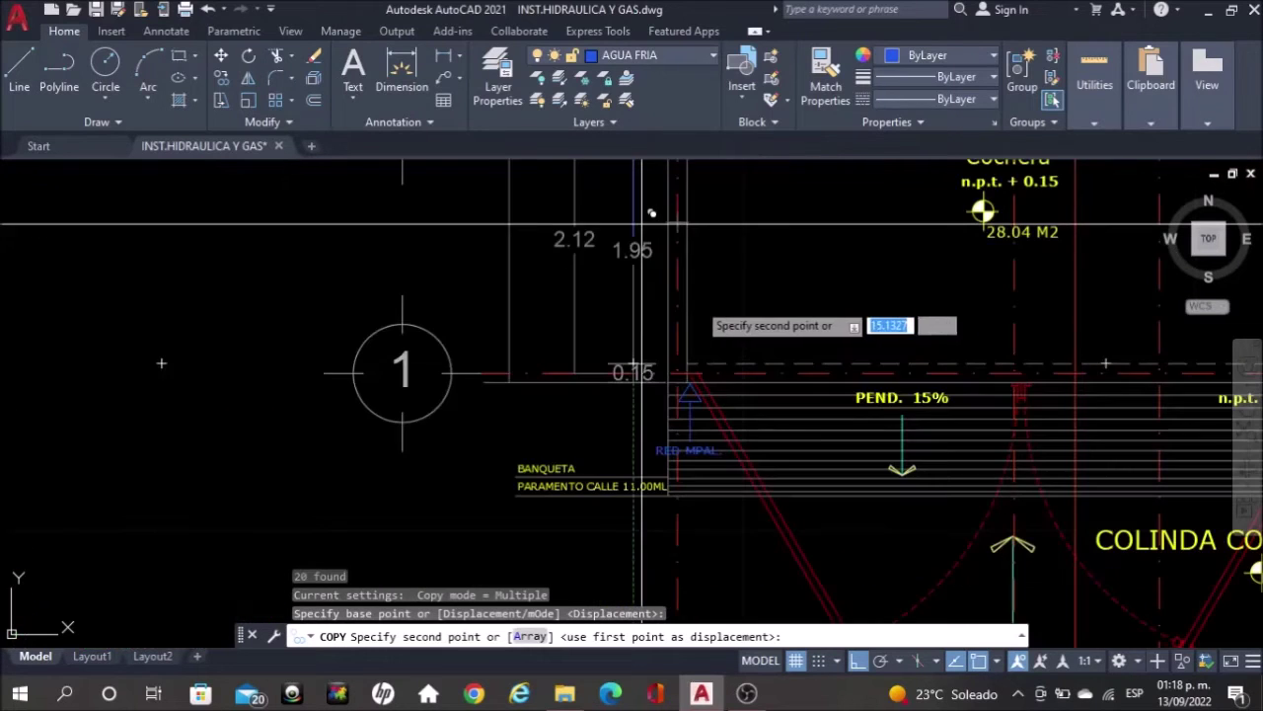
{"action": "scroll", "coordinate": [680, 509], "scroll_direction": "up", "scroll_amount": 4}
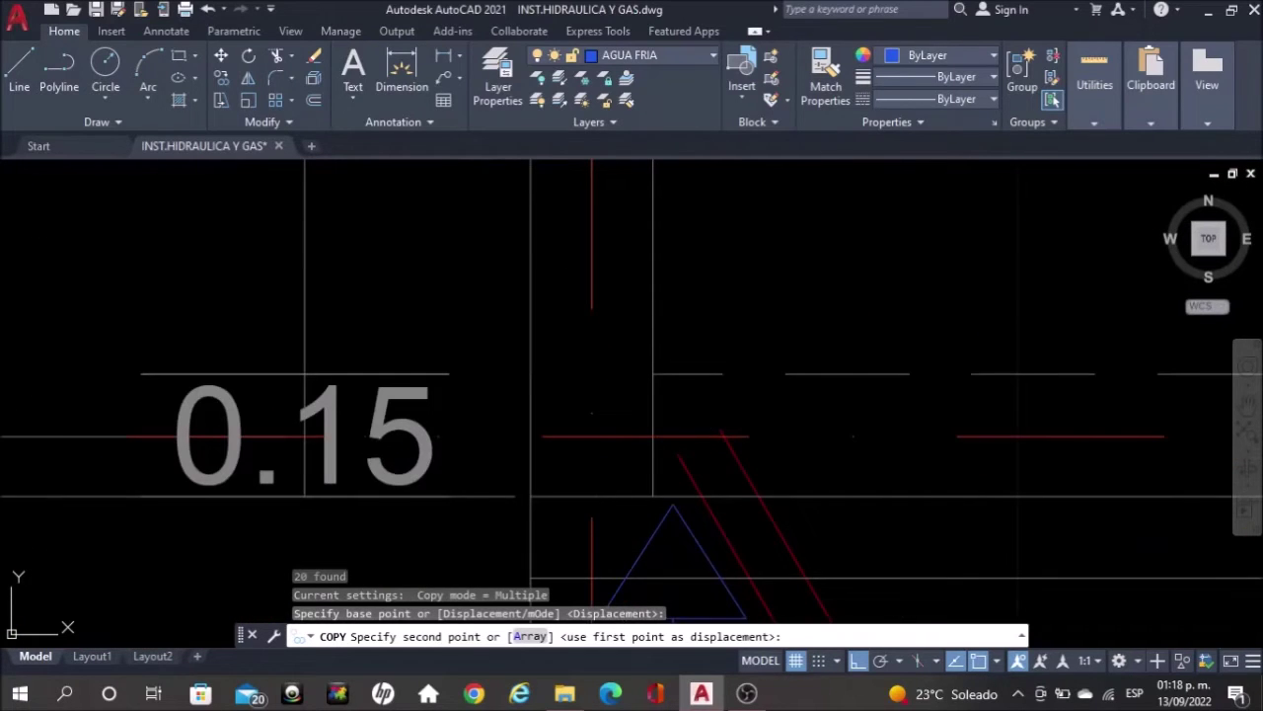
{"action": "left_click", "coordinate": [675, 508]}
{"action": "key", "text": "Escape"}
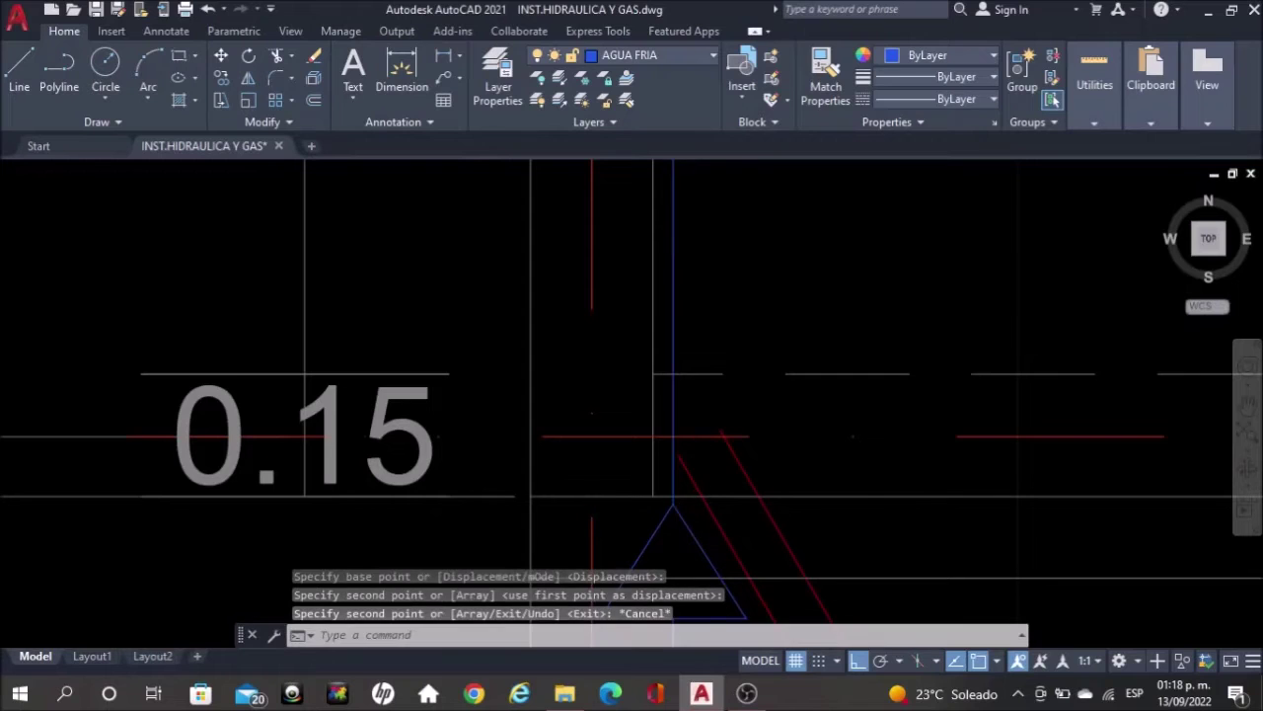
Draw a vertical cold-water line from the top of the copied meter assembly up to just above the level of the cistern's float valve
{"action": "scroll", "coordinate": [675, 508], "scroll_direction": "down", "scroll_amount": 4}
{"action": "scroll", "coordinate": [652, 531], "scroll_direction": "down", "scroll_amount": 2}
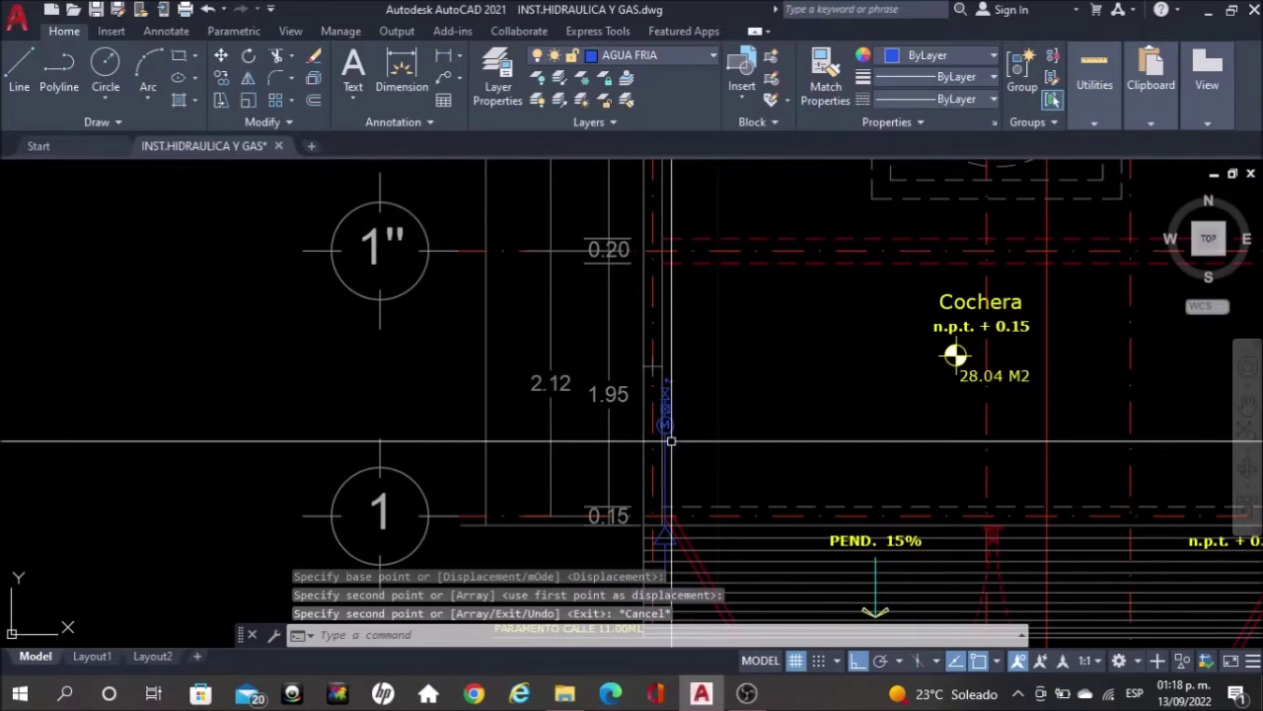
{"action": "scroll", "coordinate": [677, 438], "scroll_direction": "up", "scroll_amount": 2}
{"action": "scroll", "coordinate": [691, 408], "scroll_direction": "up", "scroll_amount": 2}
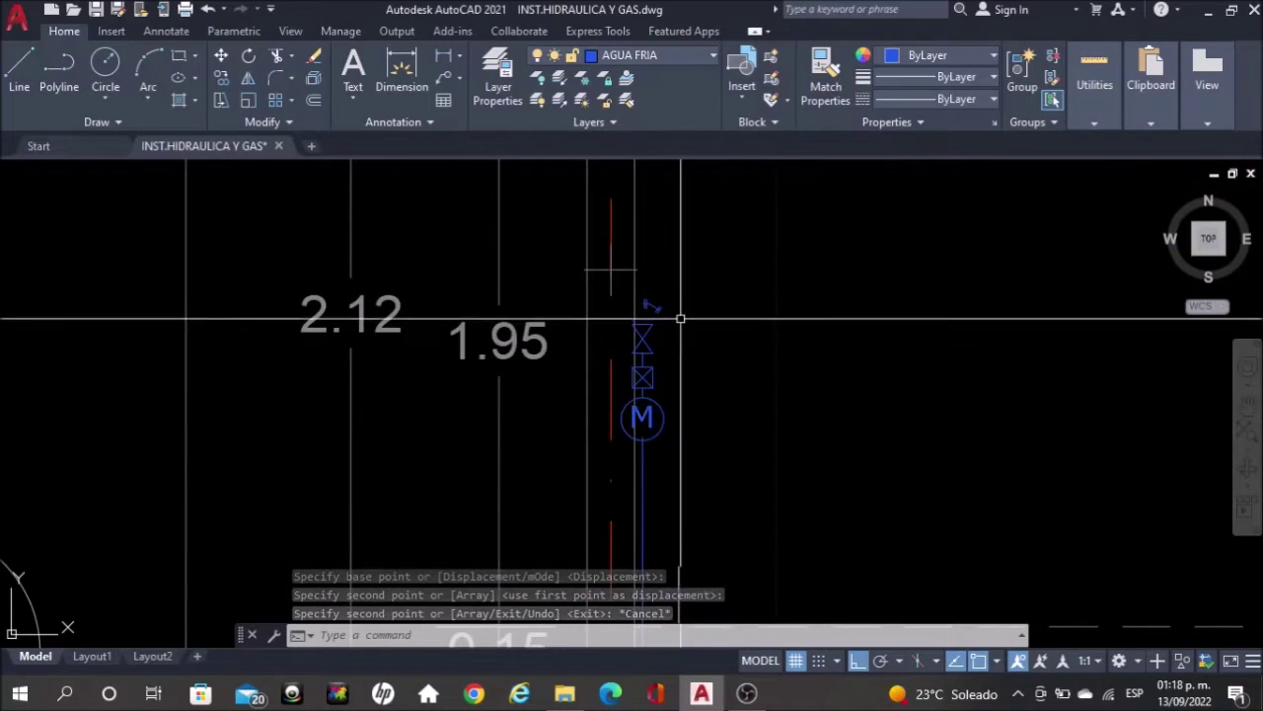
{"action": "scroll", "coordinate": [628, 383], "scroll_direction": "down", "scroll_amount": 4}
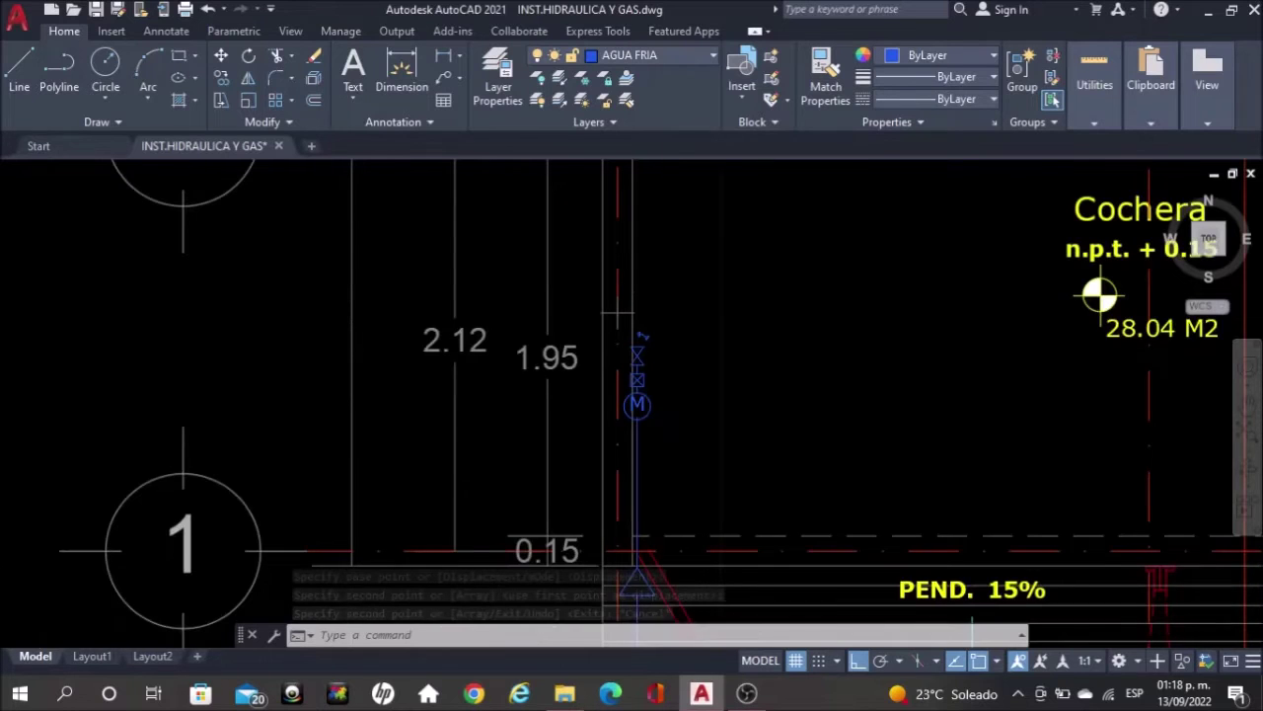
{"action": "middle_click_drag", "start_coordinate": [697, 375], "coordinate": [619, 510]}
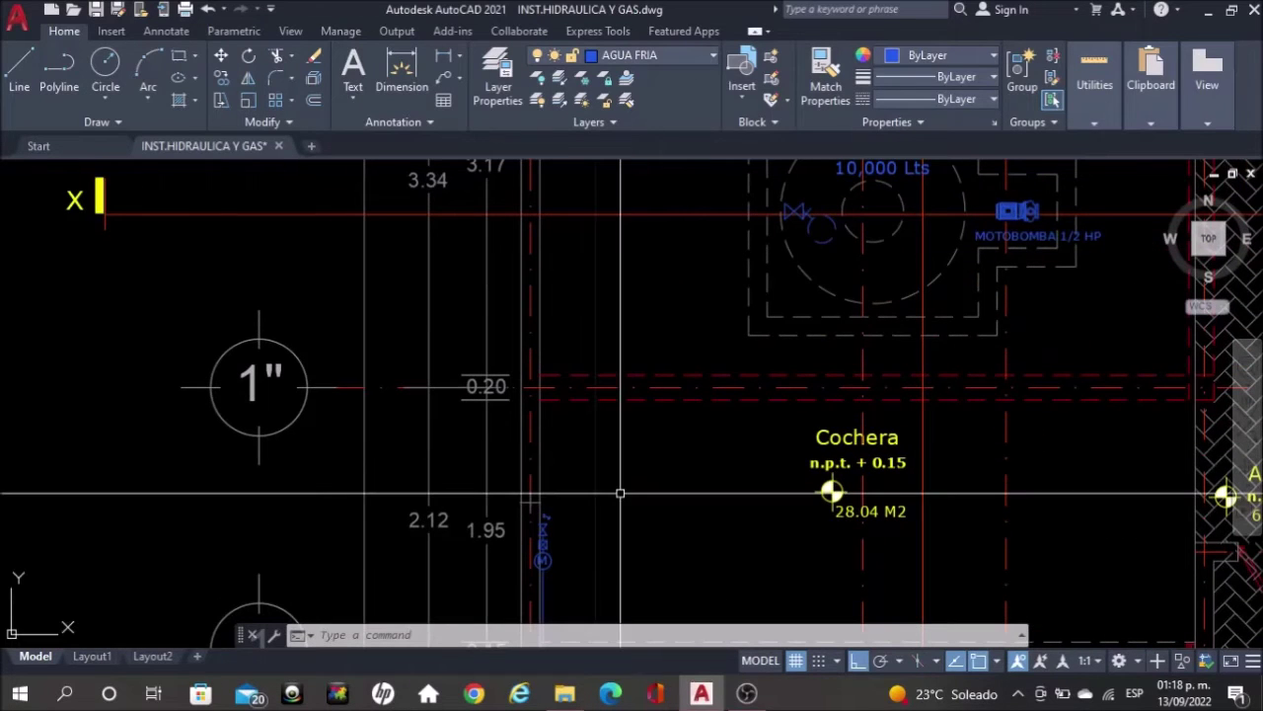
{"action": "key", "text": "l"}
{"action": "key", "text": "Return"}
{"action": "scroll", "coordinate": [532, 509], "scroll_direction": "up", "scroll_amount": 2}
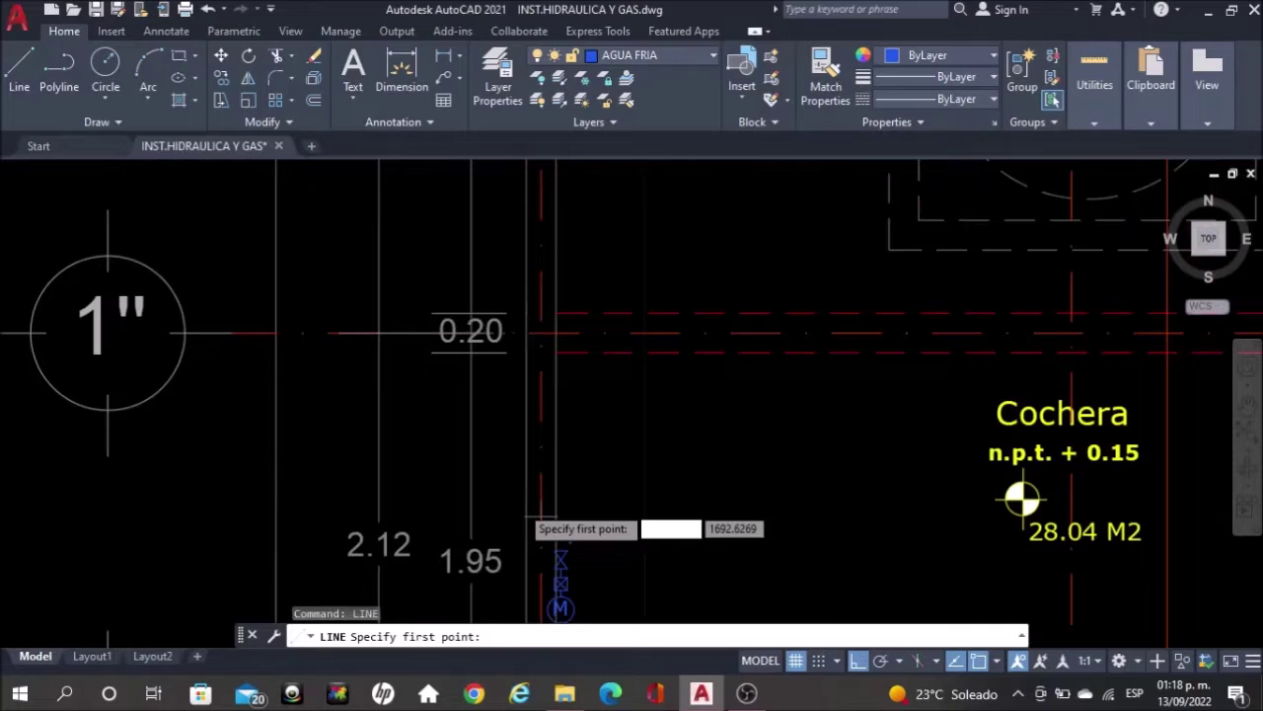
{"action": "scroll", "coordinate": [588, 586], "scroll_direction": "up", "scroll_amount": 2}
{"action": "scroll", "coordinate": [582, 589], "scroll_direction": "up", "scroll_amount": 2}
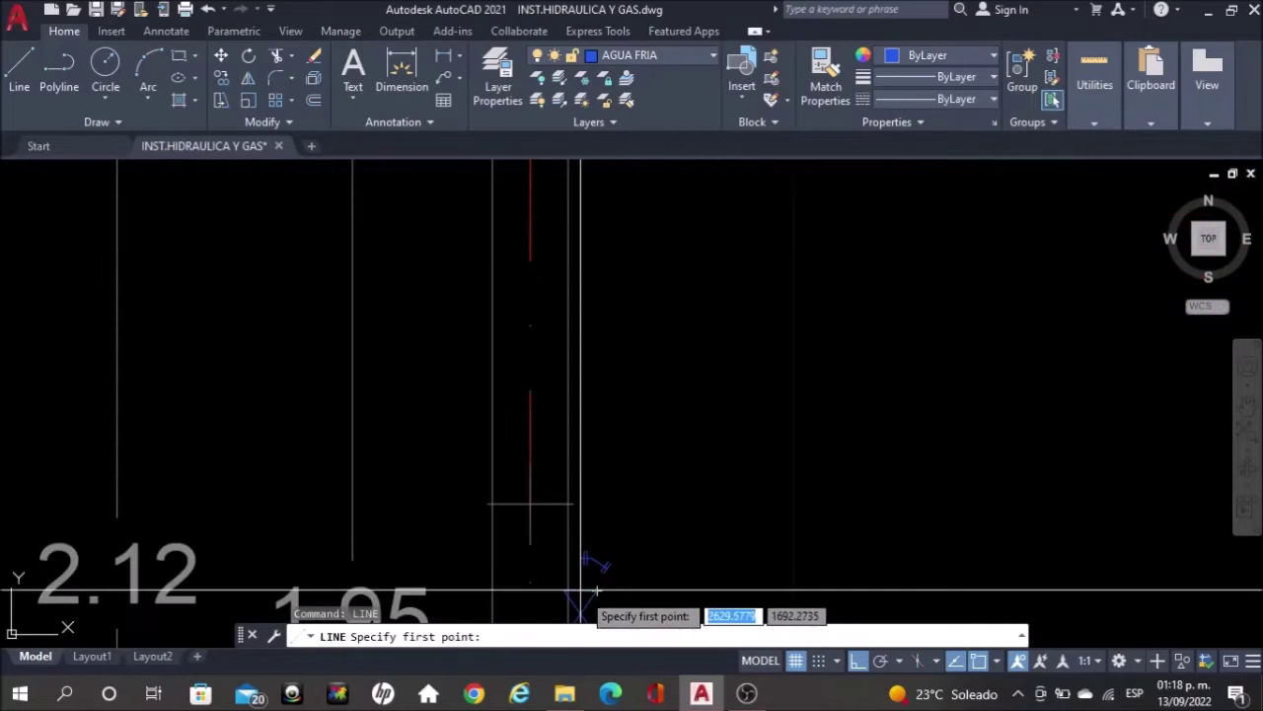
{"action": "left_click", "coordinate": [530, 505]}
{"action": "scroll", "coordinate": [536, 586], "scroll_direction": "down", "scroll_amount": 2}
{"action": "mouse_move", "coordinate": [535, 507]}
{"action": "middle_mouse_down"}
{"action": "mouse_move", "coordinate": [535, 395]}
{"action": "mouse_move", "coordinate": [641, 380]}
{"action": "mouse_move", "coordinate": [630, 625]}
{"action": "middle_mouse_up"}
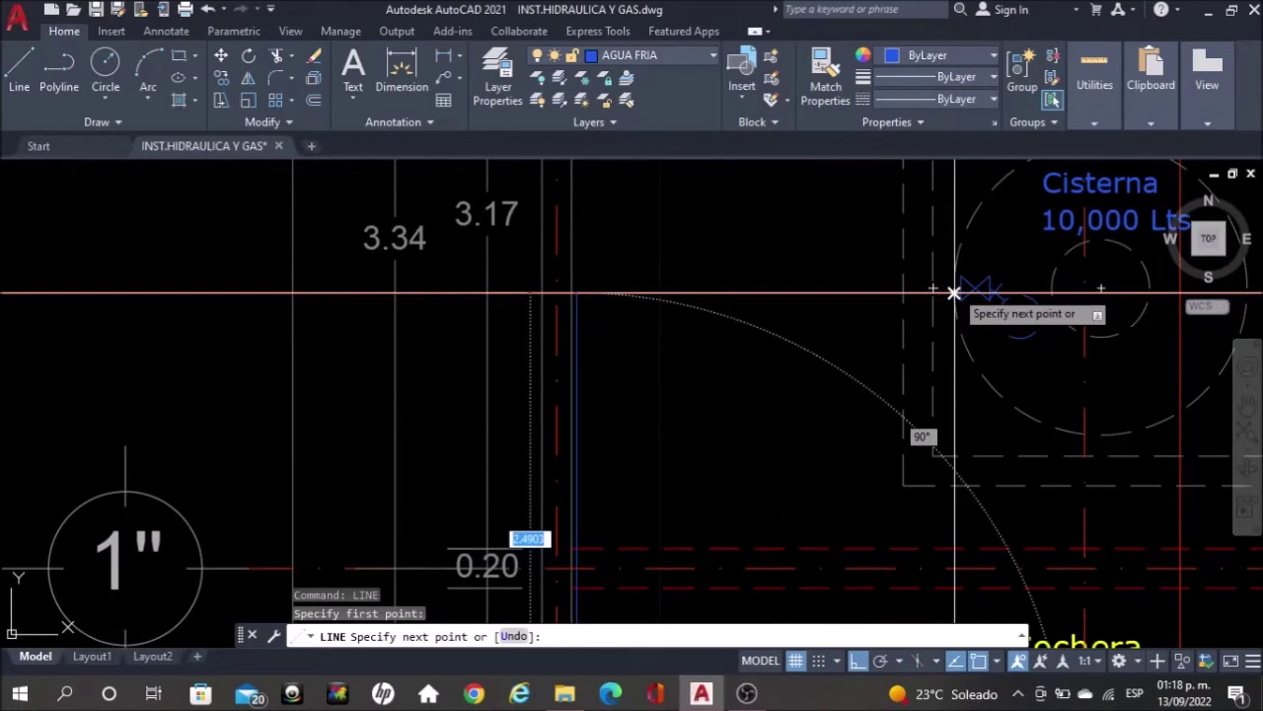
{"action": "scroll", "coordinate": [953, 293], "scroll_direction": "up", "scroll_amount": 2}
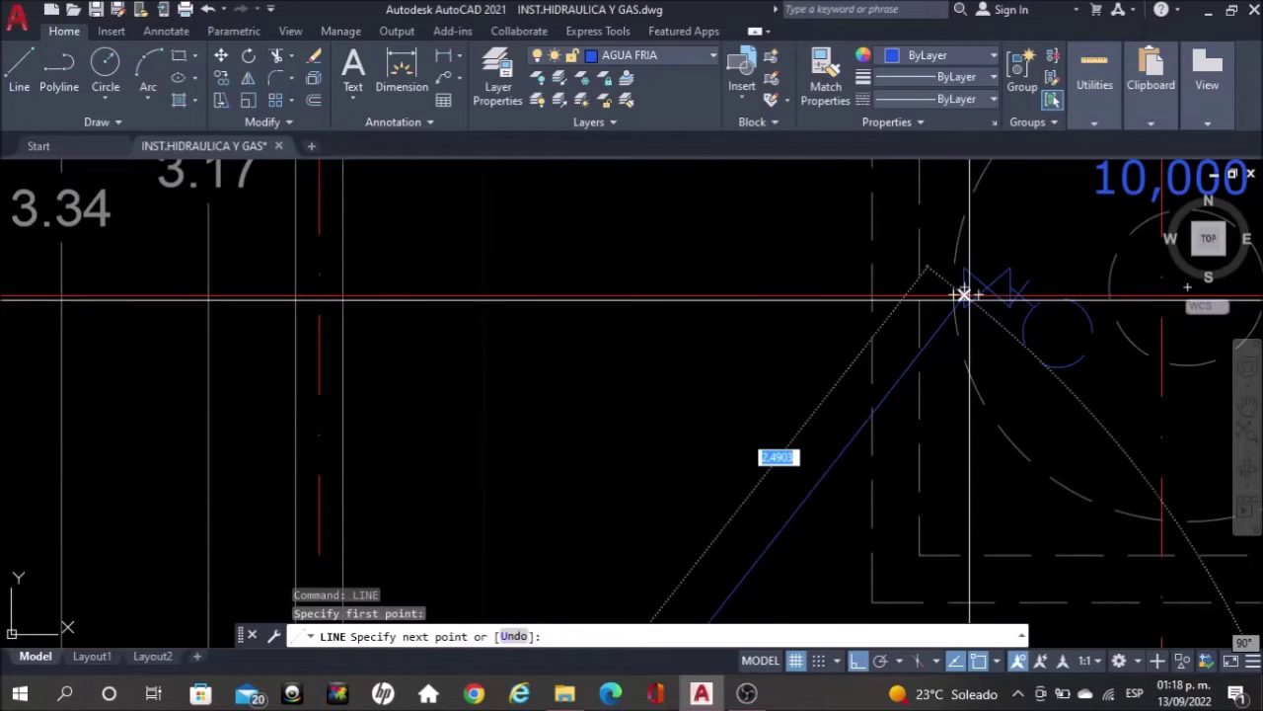
{"action": "scroll", "coordinate": [963, 293], "scroll_direction": "up", "scroll_amount": 3}
{"action": "scroll", "coordinate": [977, 288], "scroll_direction": "down", "scroll_amount": 2}
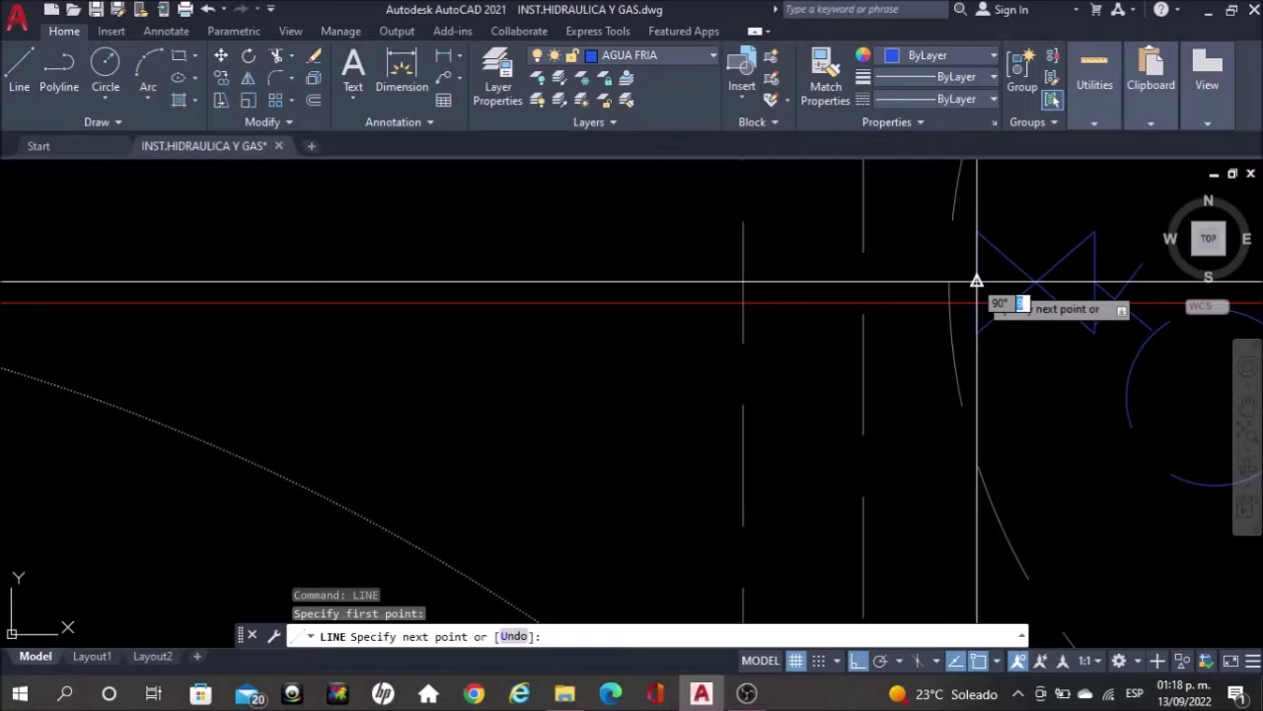
{"action": "scroll", "coordinate": [976, 282], "scroll_direction": "down", "scroll_amount": 3}
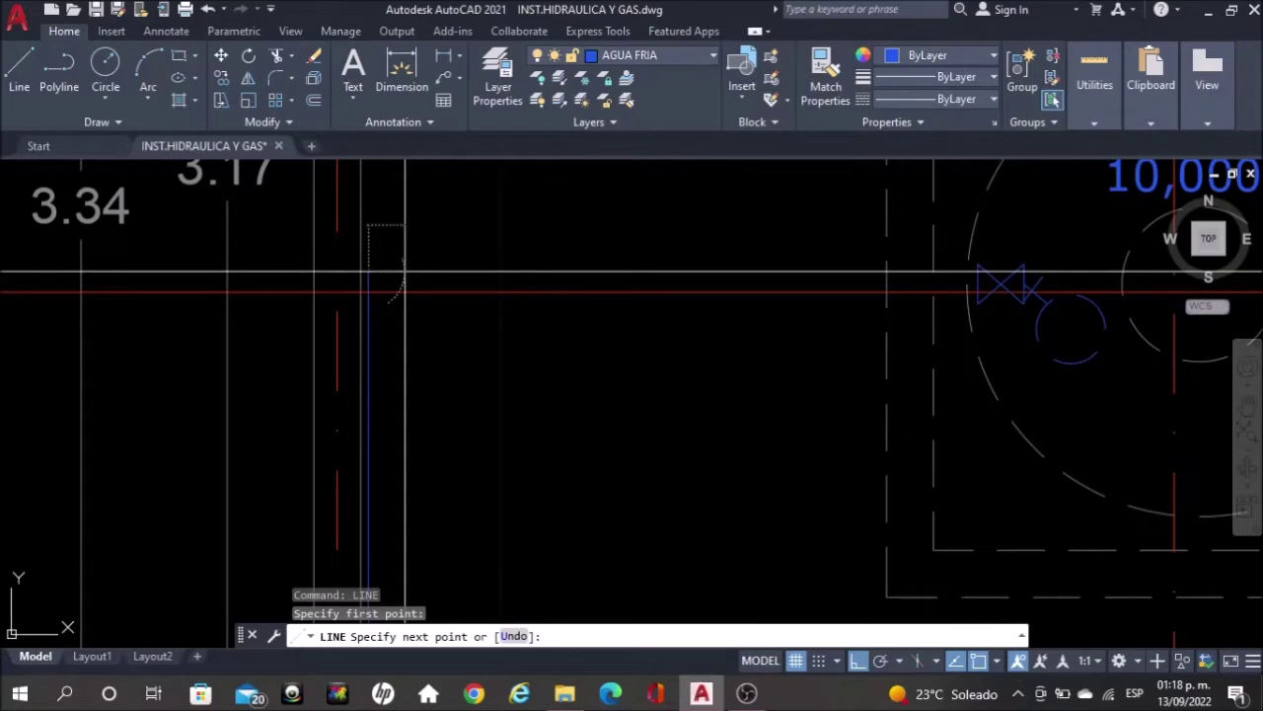
{"action": "key", "text": "Escape"}
Draw a horizontal line about 1.95 units long from the cistern float valve's inlet to the vertical supply line
{"action": "type", "text": "lin"}
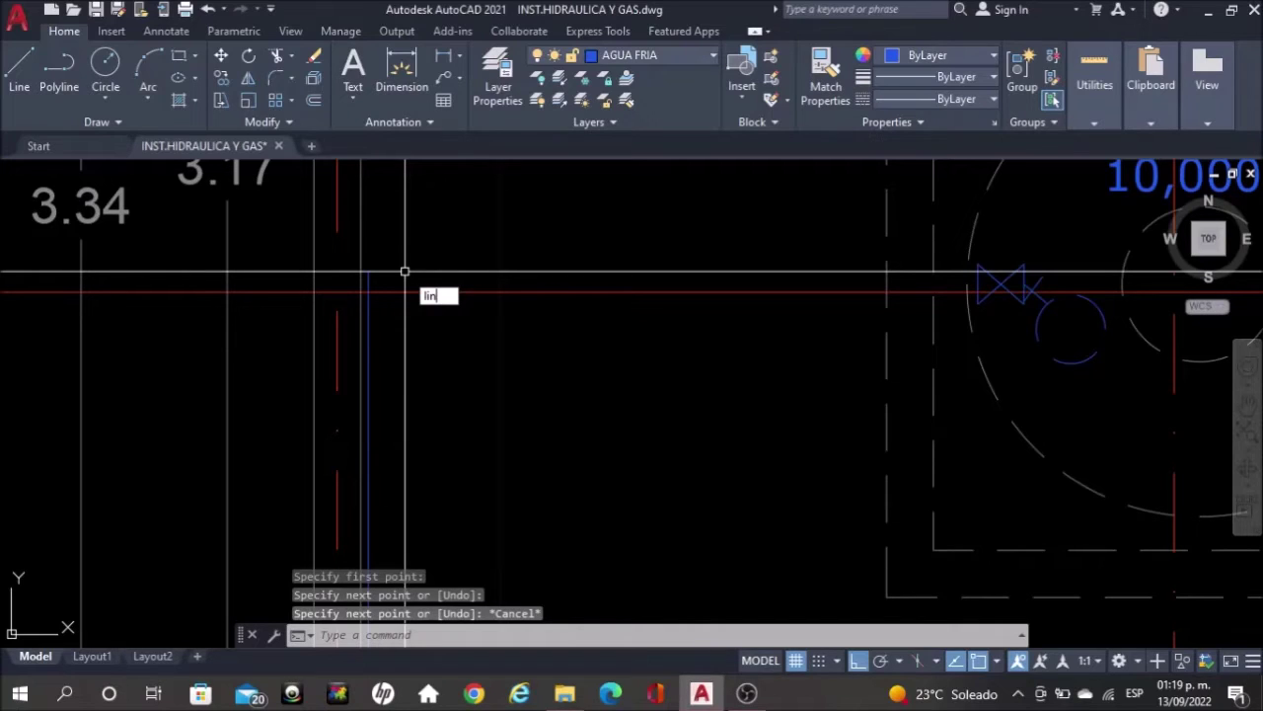
{"action": "key", "text": "Return"}
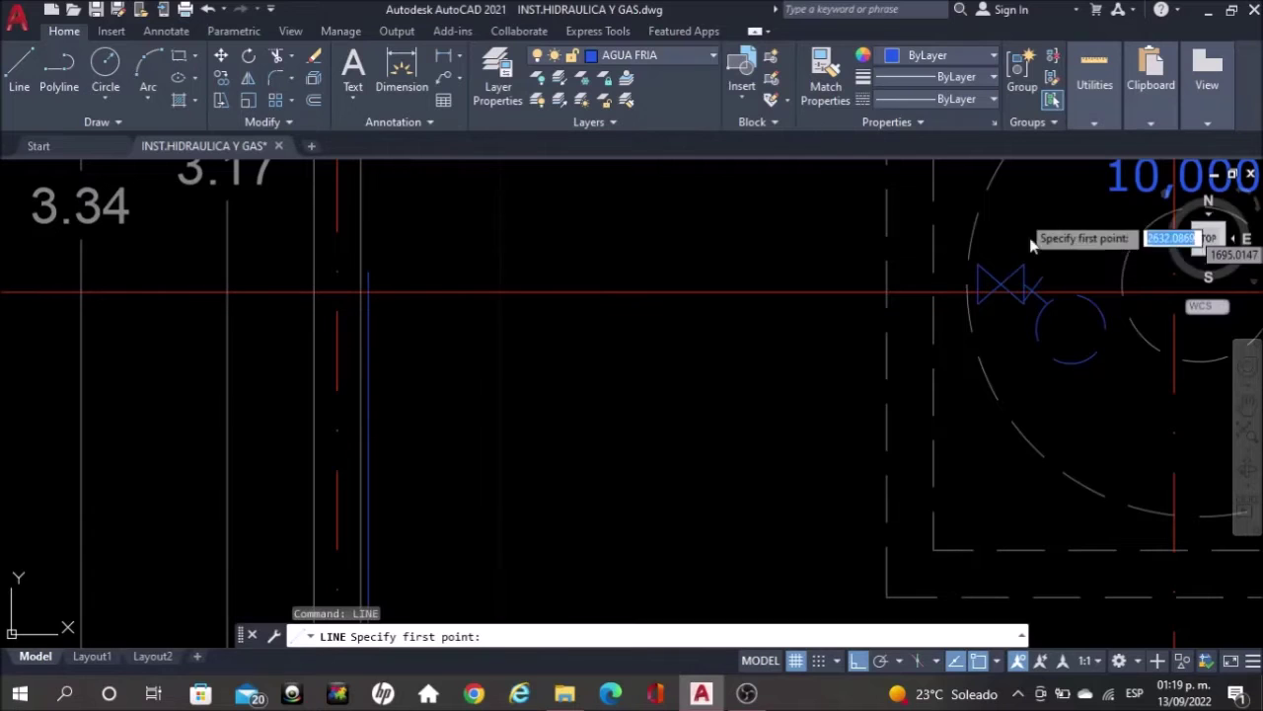
{"action": "left_click", "coordinate": [978, 282]}
{"action": "scroll", "coordinate": [370, 258], "scroll_direction": "up", "scroll_amount": 3}
{"action": "scroll", "coordinate": [370, 259], "scroll_direction": "up", "scroll_amount": 3}
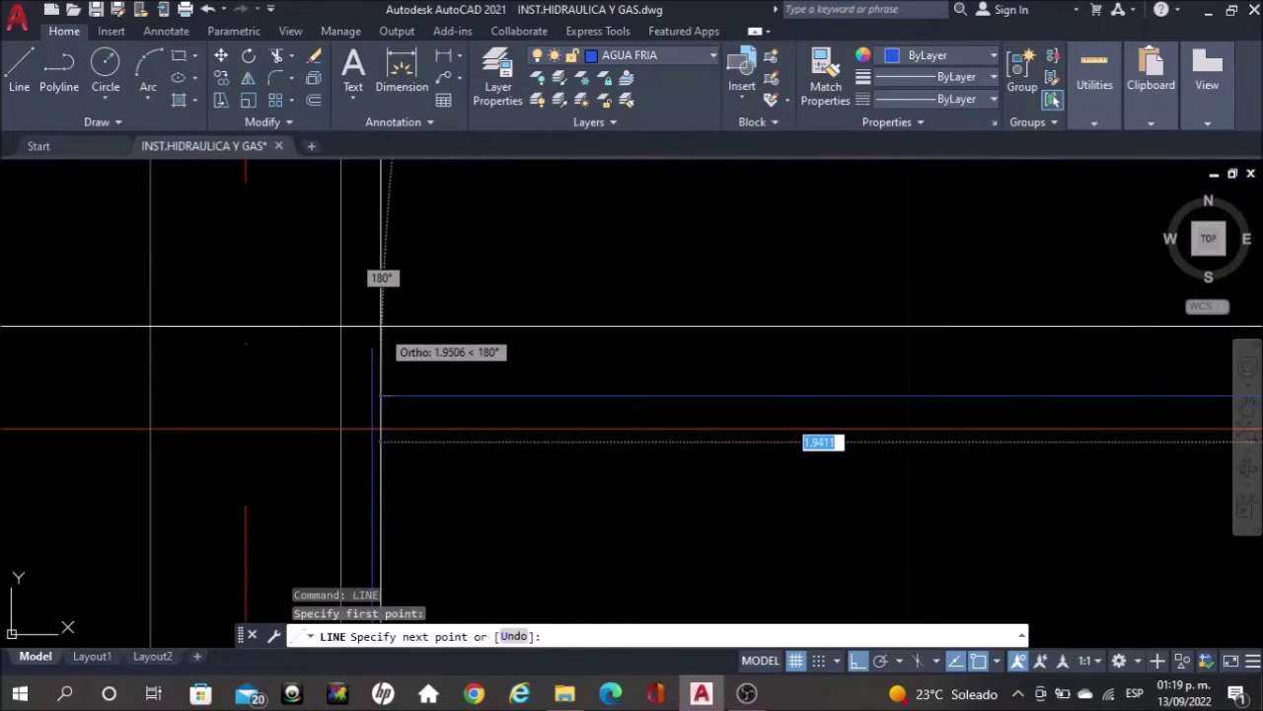
{"action": "left_click", "coordinate": [372, 396]}
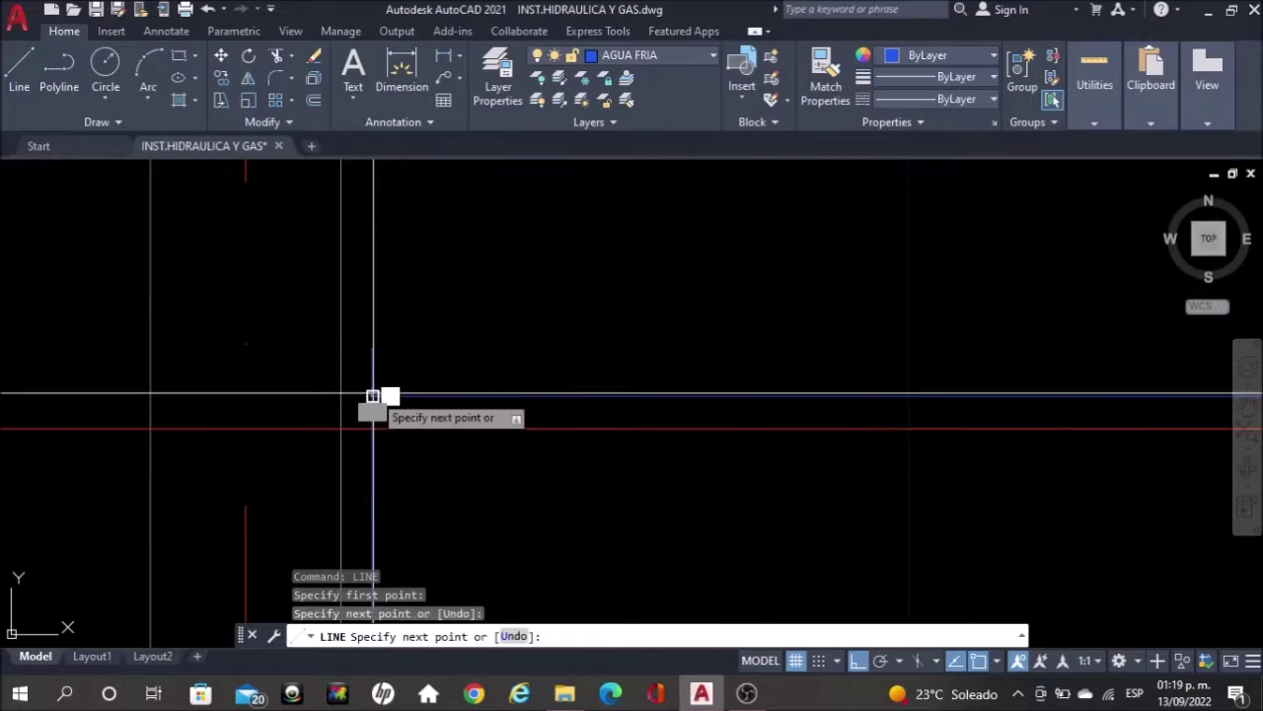
{"action": "key", "text": "Escape"}
Draw a 45° diagonal line across the horizontal pipe near its corner with the vertical supply line, with Ortho off
{"action": "scroll", "coordinate": [544, 273], "scroll_direction": "down", "scroll_amount": 1}
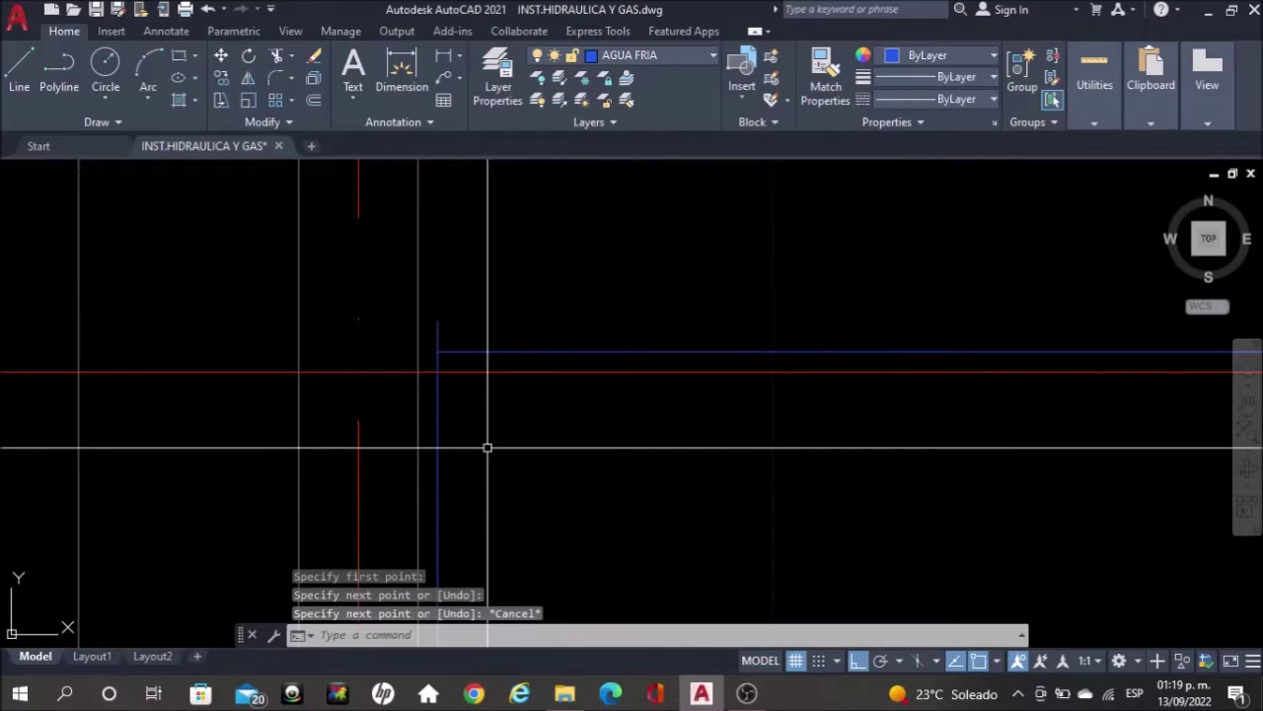
{"action": "type", "text": "l"}
{"action": "key", "text": "Return"}
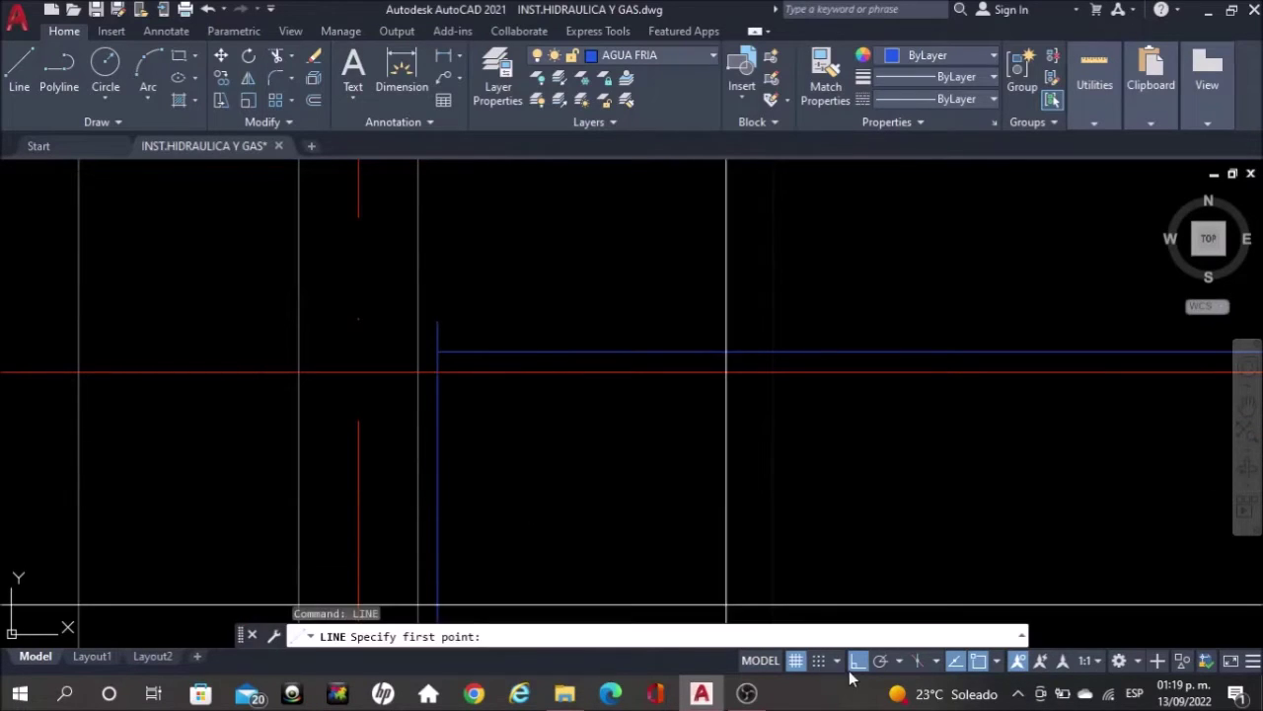
{"action": "left_click", "coordinate": [856, 660]}
{"action": "scroll", "coordinate": [437, 434], "scroll_direction": "up", "scroll_amount": 2}
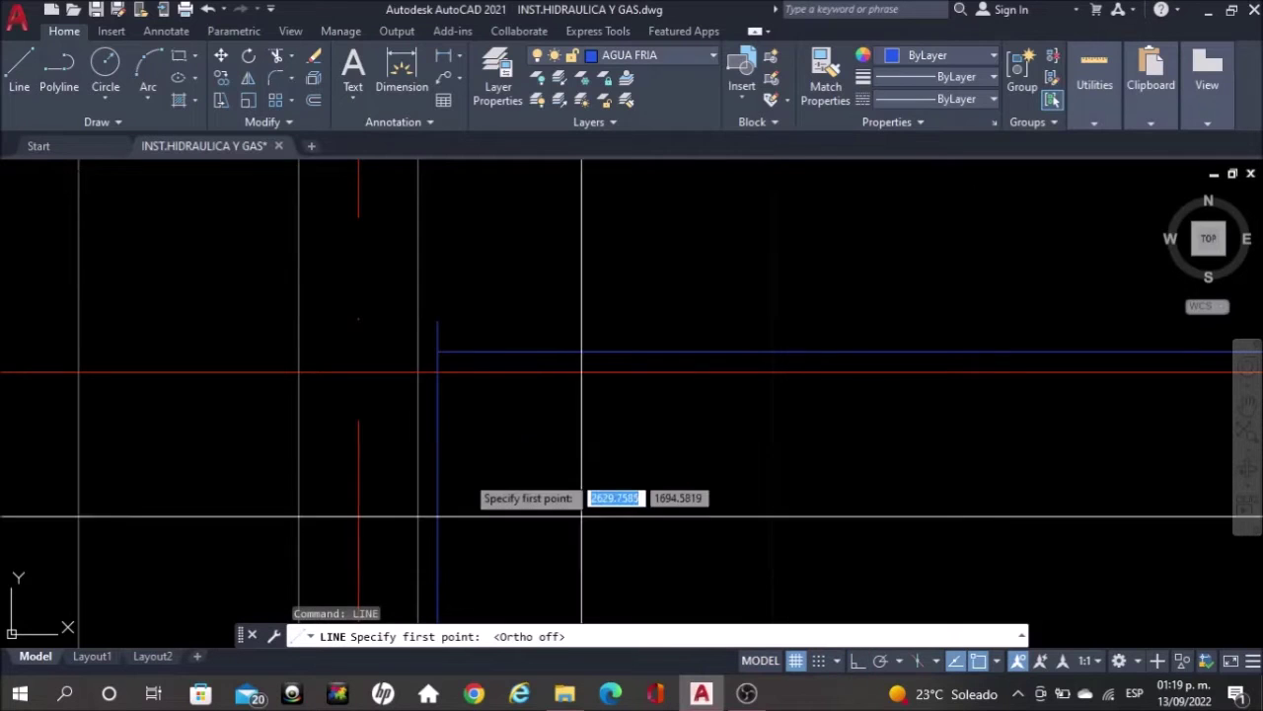
{"action": "left_click", "coordinate": [463, 429]}
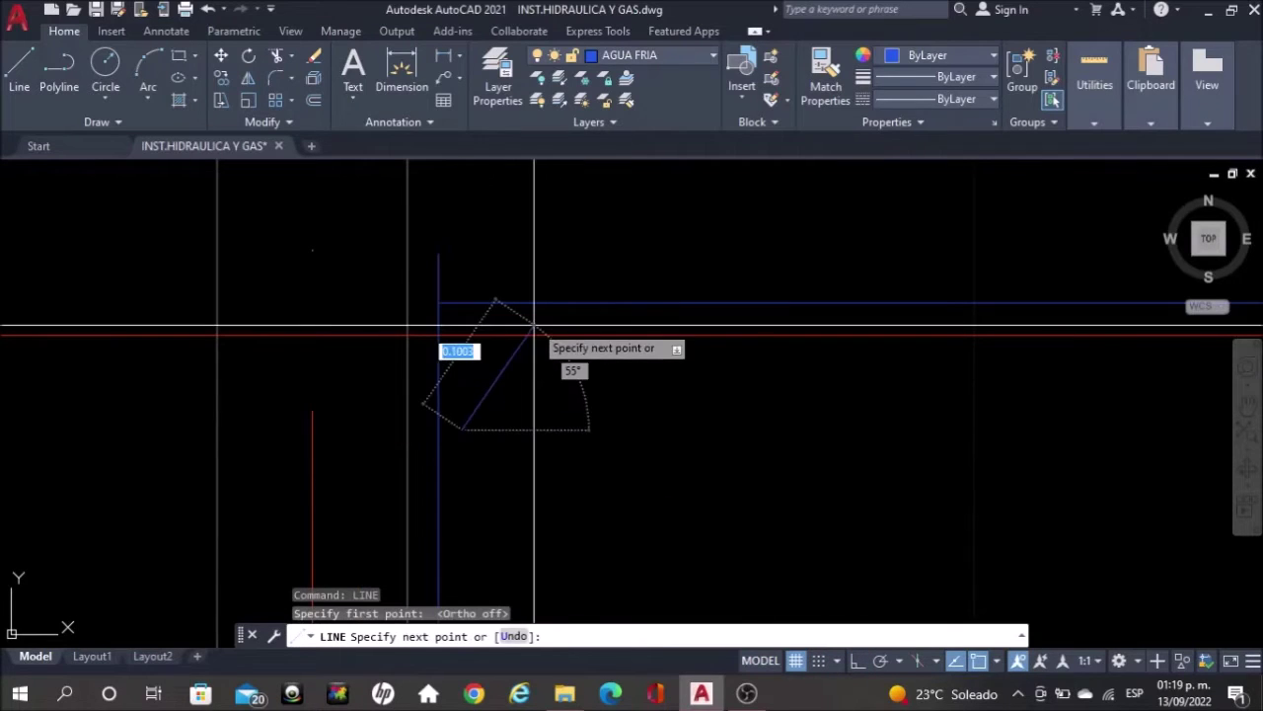
{"action": "left_click", "coordinate": [650, 240]}
{"action": "key", "text": "Escape"}
Move the diagonal line slightly towards the corner so it crosses both the vertical and horizontal supply lines
{"action": "left_click", "coordinate": [532, 356]}
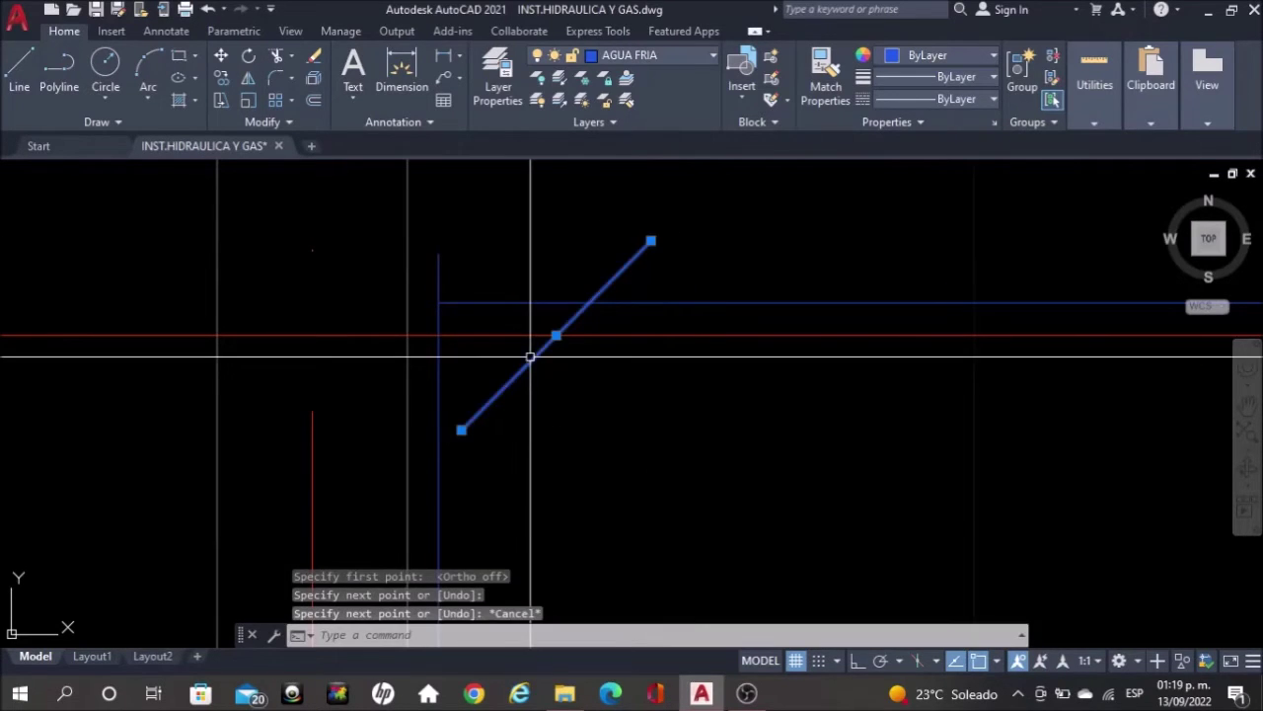
{"action": "type", "text": "mov"}
{"action": "key", "text": "Return"}
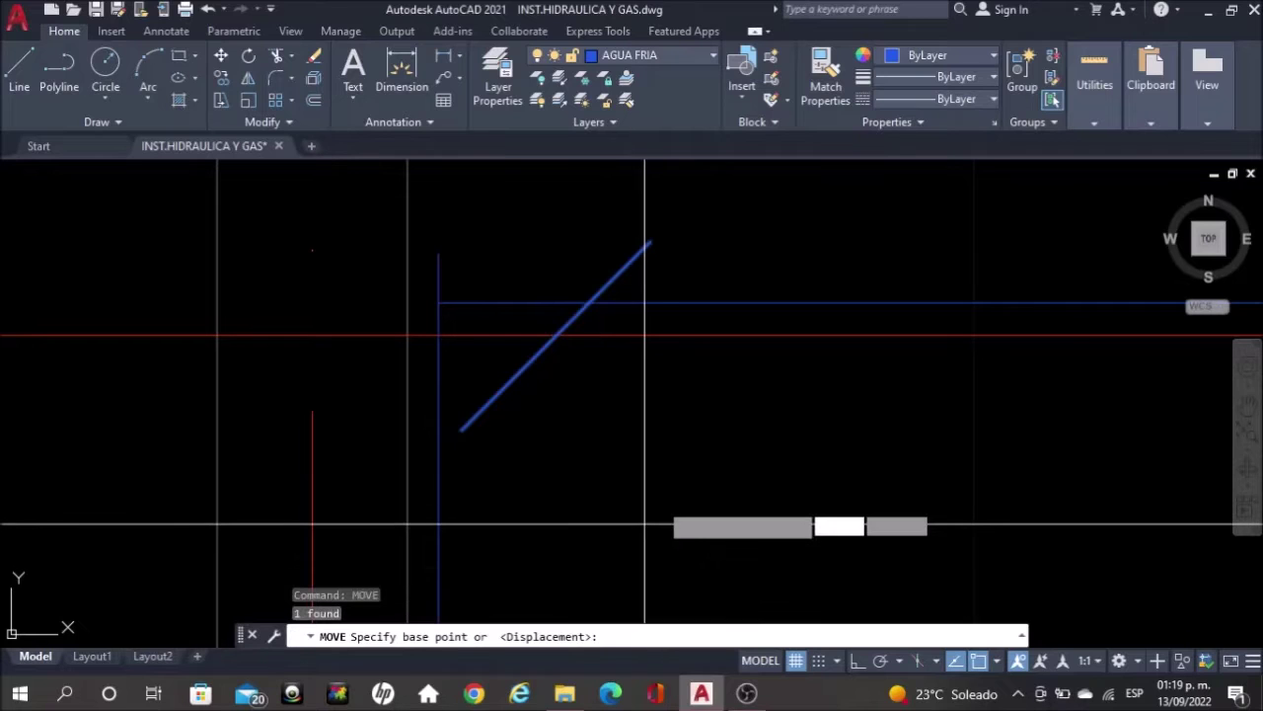
{"action": "left_click", "coordinate": [755, 450]}
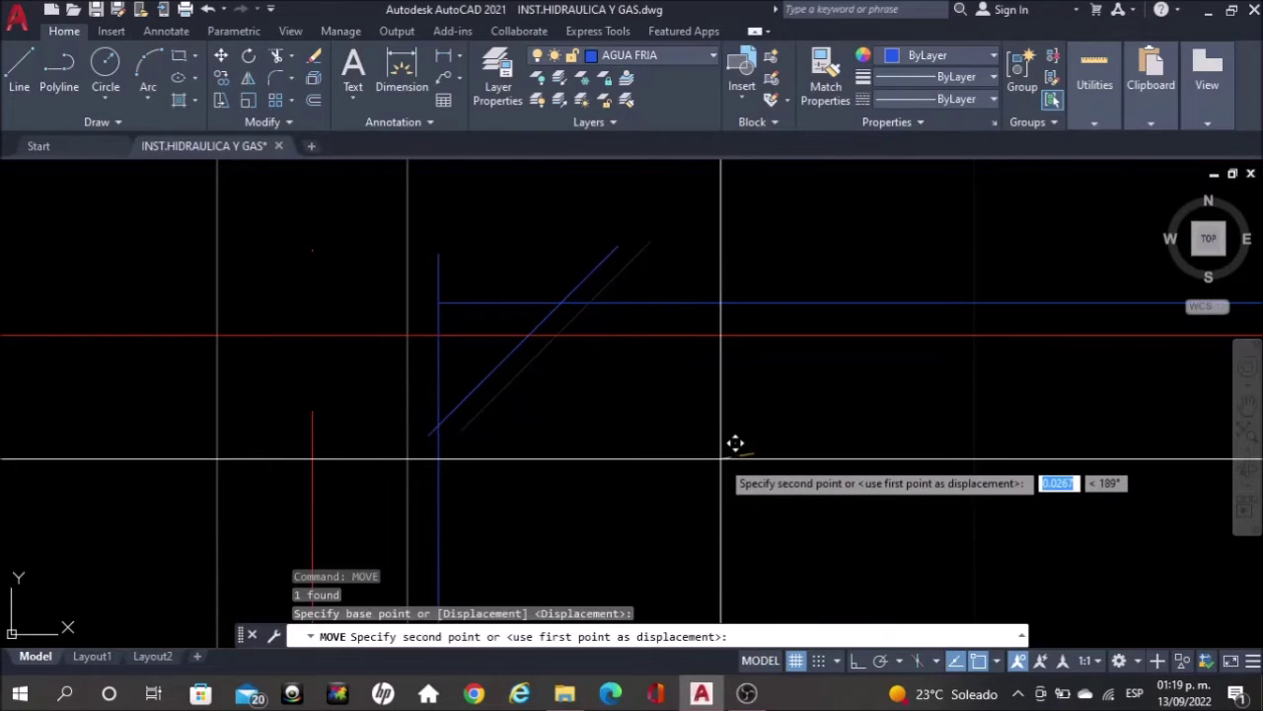
{"action": "left_click", "coordinate": [713, 457]}
Trim the diagonal, vertical and horizontal supply line ends at the corner to leave a 45° chamfered bend
{"action": "type", "text": "tr"}
{"action": "key", "text": "Return"}
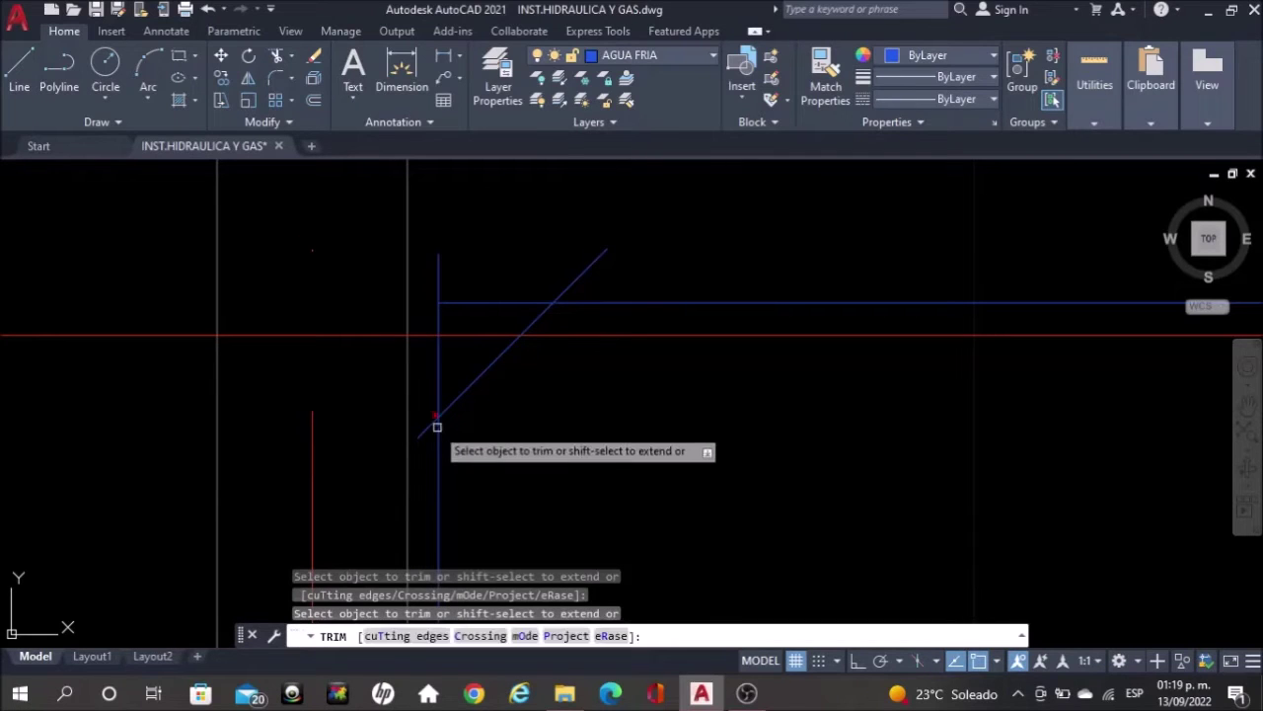
{"action": "left_click", "coordinate": [421, 431]}
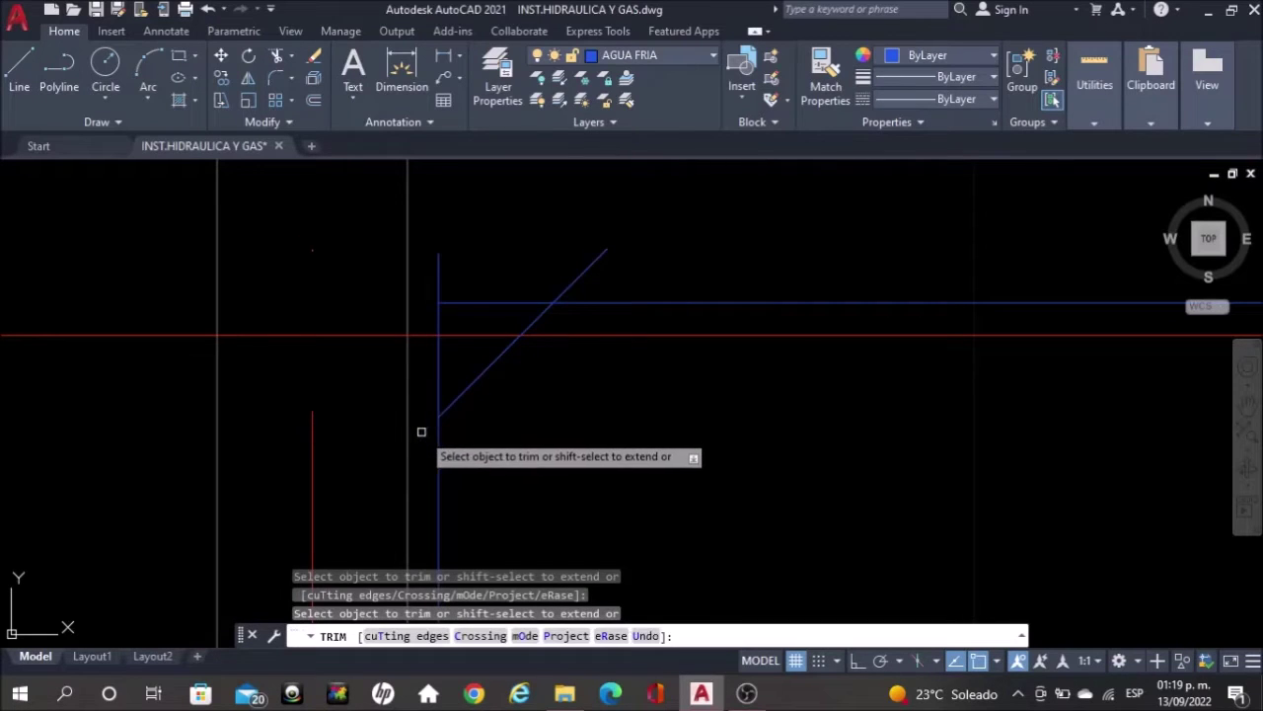
{"action": "left_click", "coordinate": [437, 273]}
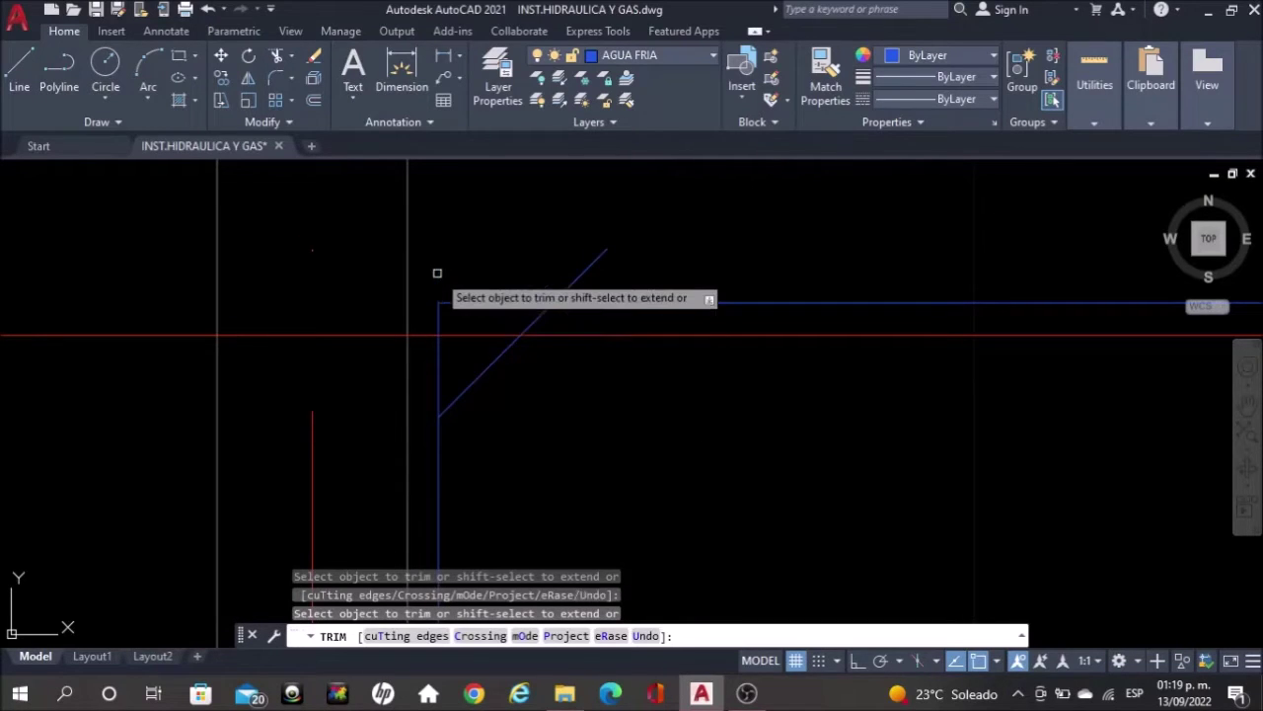
{"action": "left_click", "coordinate": [596, 254]}
{"action": "left_click", "coordinate": [520, 303]}
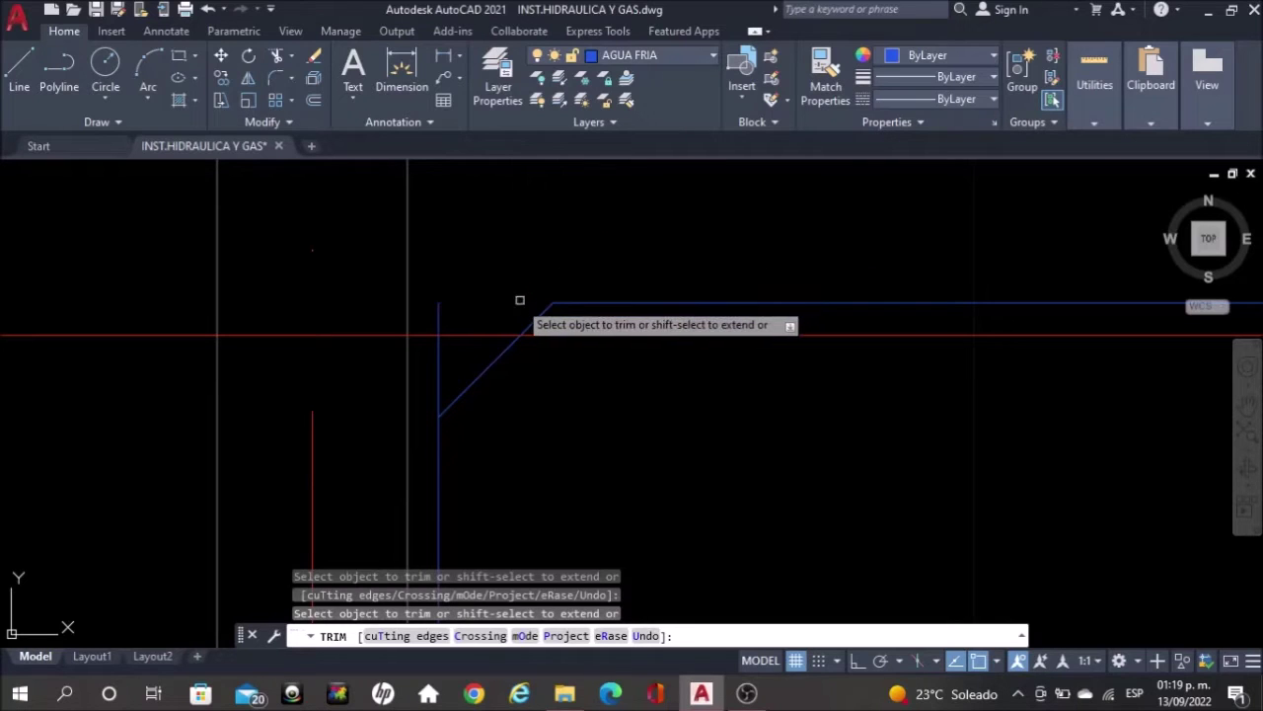
{"action": "left_click", "coordinate": [440, 372]}
{"action": "key", "text": "Escape"}
Examine the supply line to the cistern, the upper floor plan and the roof tanks to plan the pump's riser route
{"action": "scroll", "coordinate": [599, 286], "scroll_direction": "down", "scroll_amount": 6}
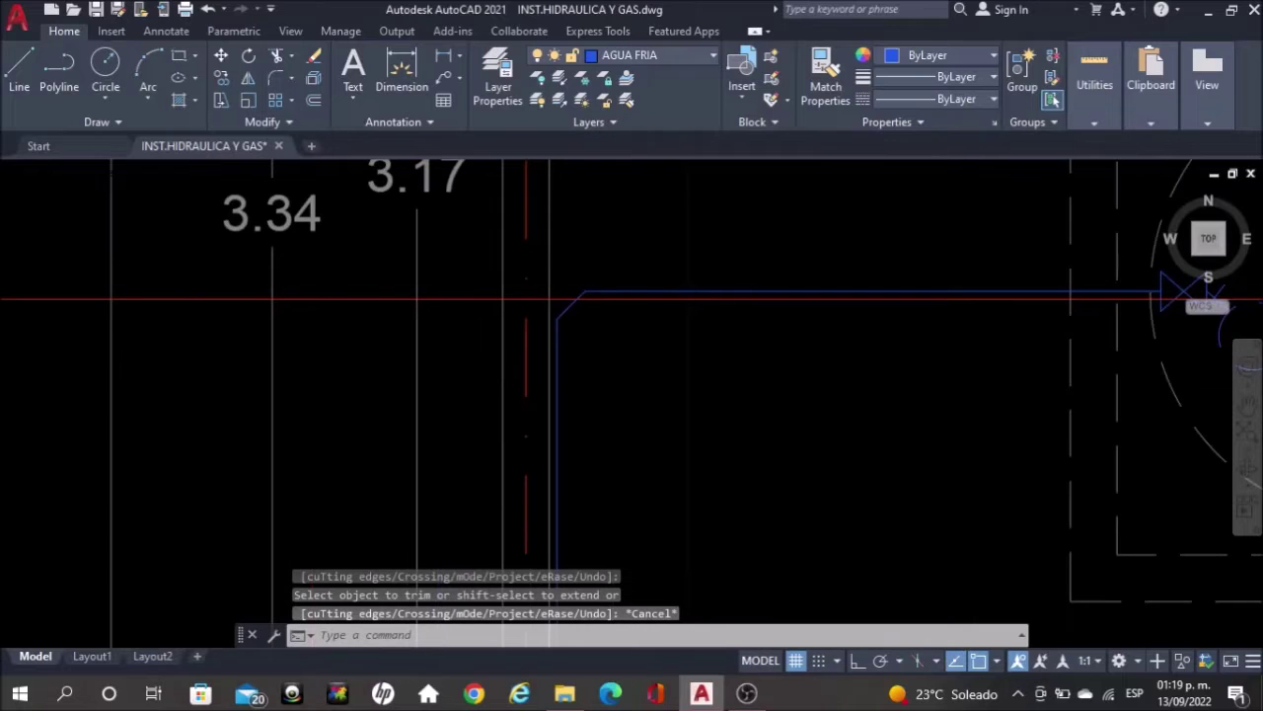
{"action": "scroll", "coordinate": [615, 284], "scroll_direction": "down", "scroll_amount": 5}
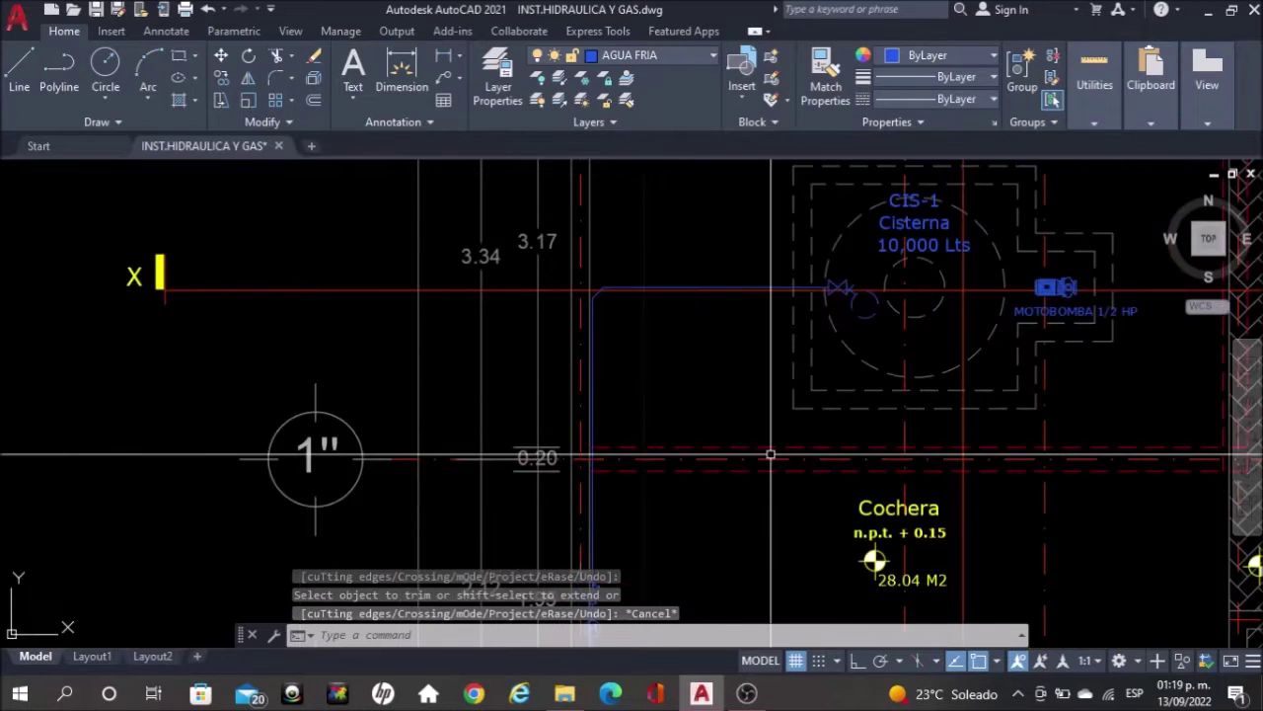
{"action": "middle_click_drag", "start_coordinate": [750, 364], "coordinate": [606, 326]}
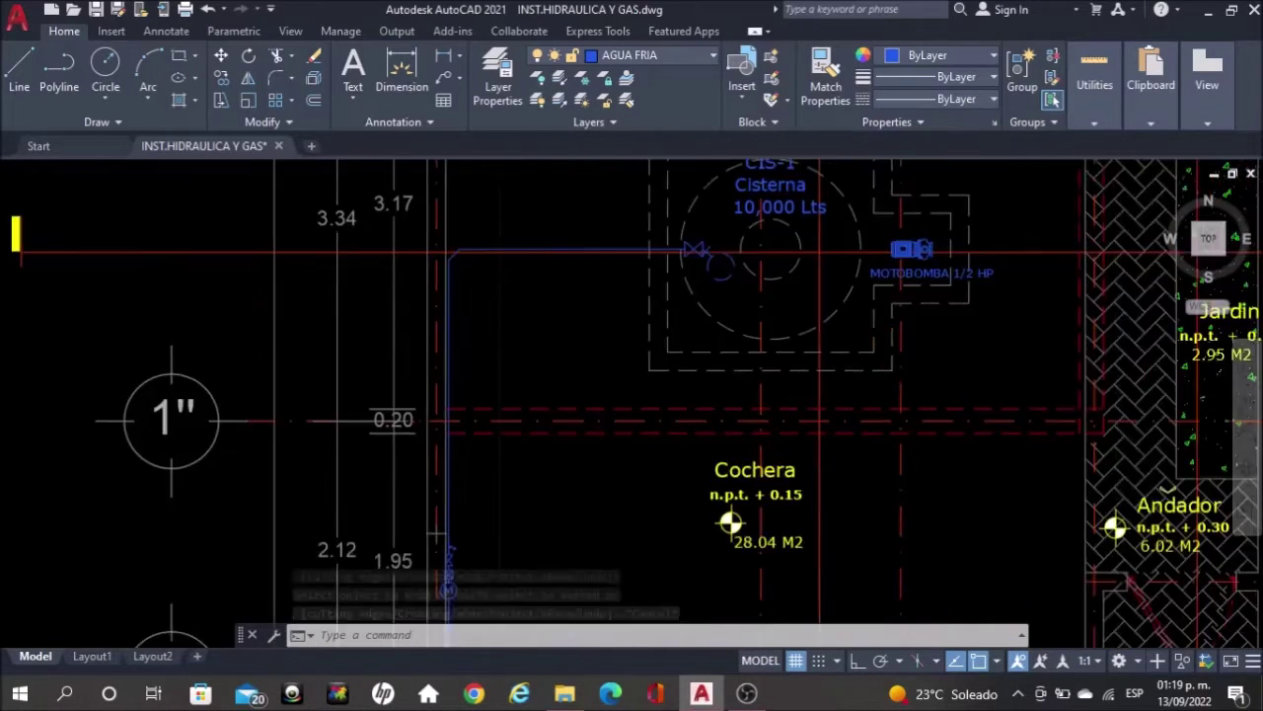
{"action": "scroll", "coordinate": [611, 317], "scroll_direction": "down", "scroll_amount": 2}
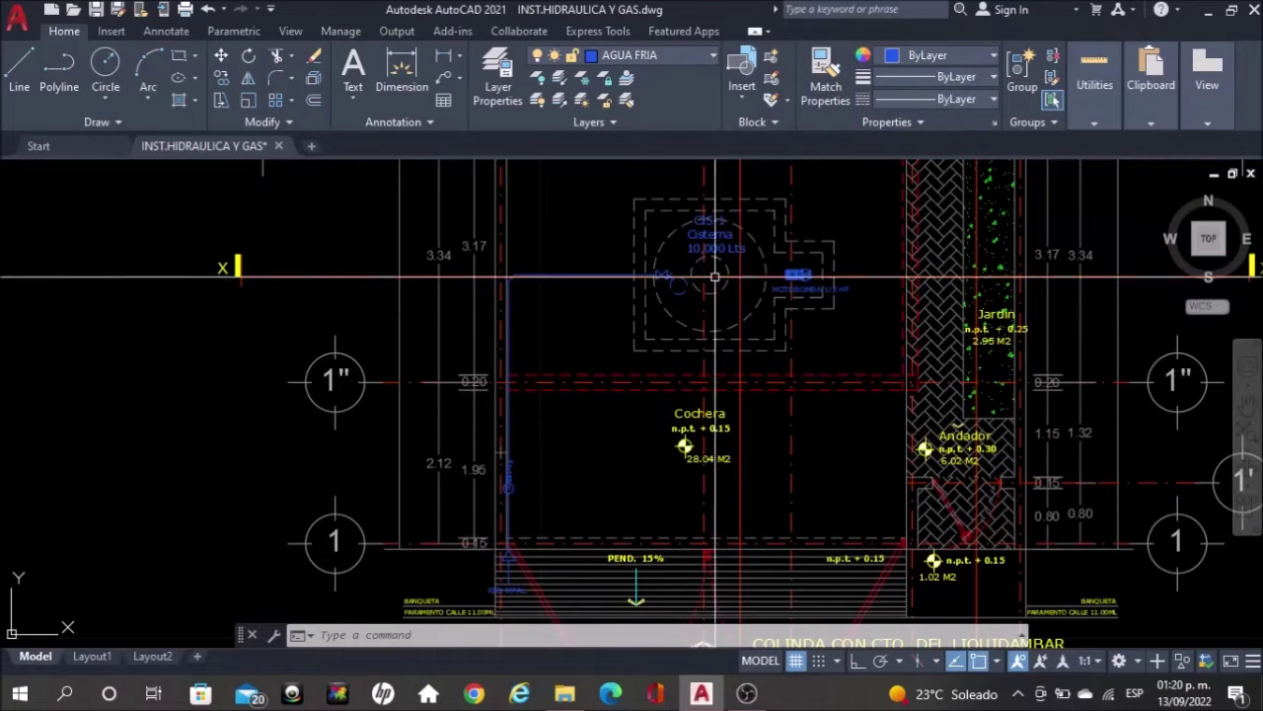
{"action": "middle_click_drag", "start_coordinate": [740, 261], "coordinate": [612, 452]}
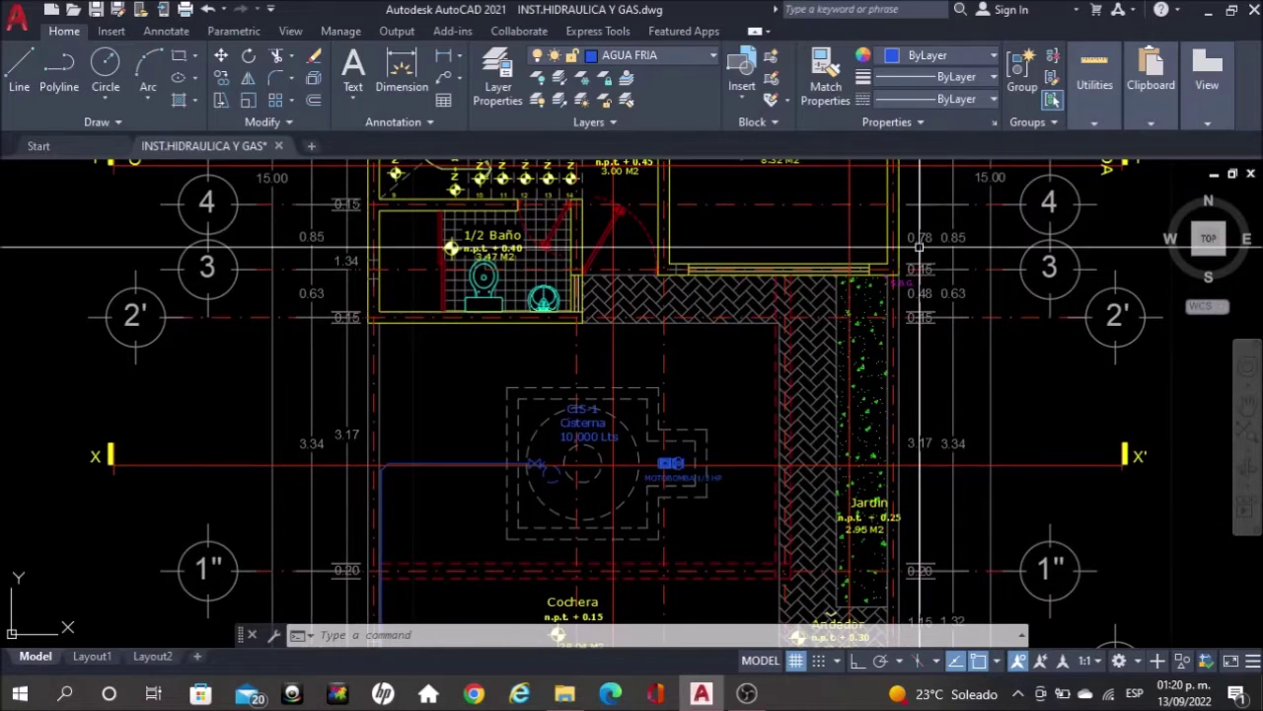
{"action": "scroll", "coordinate": [466, 332], "scroll_direction": "down", "scroll_amount": 2}
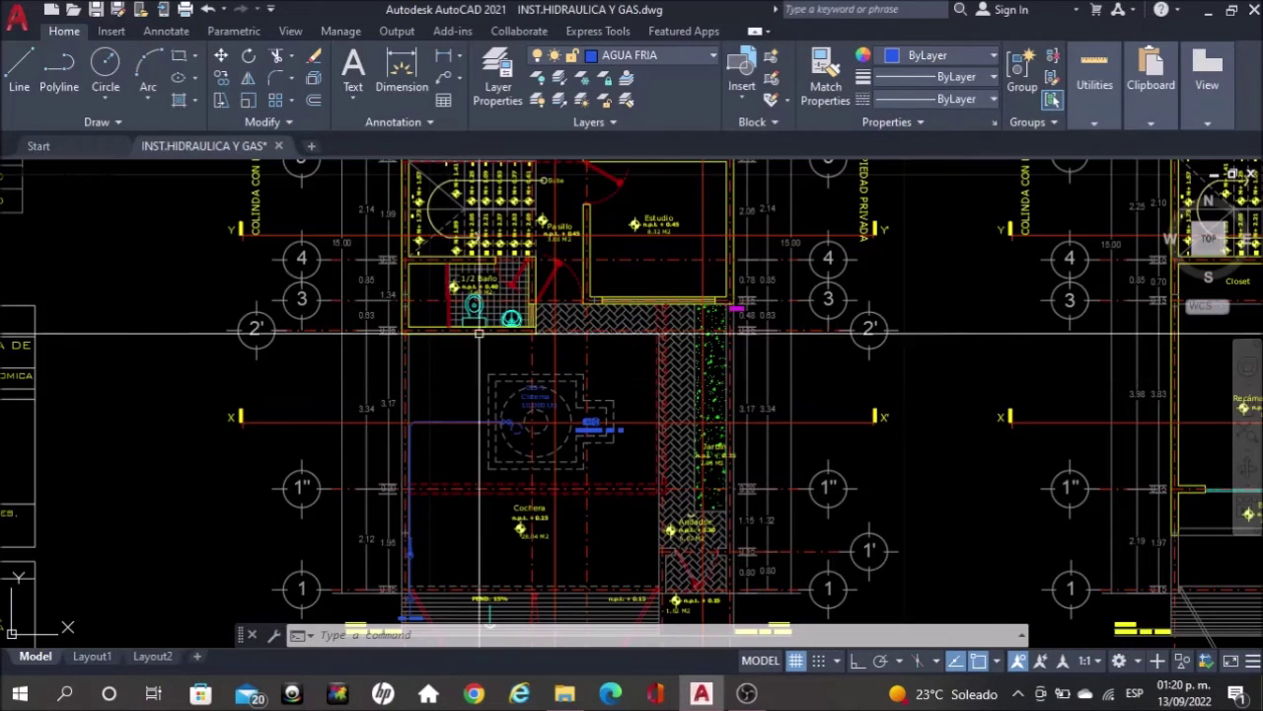
{"action": "middle_click_drag", "start_coordinate": [465, 331], "coordinate": [403, 353]}
{"action": "scroll", "coordinate": [402, 353], "scroll_direction": "down", "scroll_amount": 3}
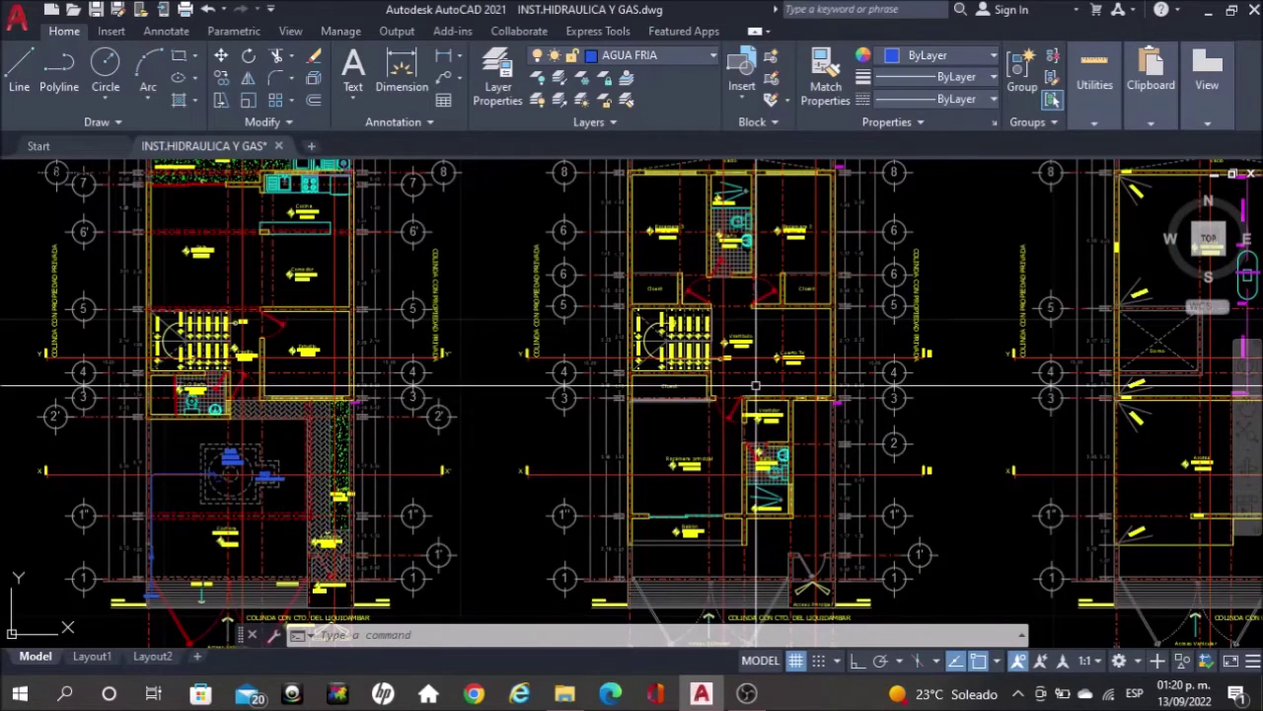
{"action": "mouse_move", "coordinate": [834, 393]}
{"action": "middle_mouse_down"}
{"action": "mouse_move", "coordinate": [611, 365]}
{"action": "mouse_move", "coordinate": [488, 327]}
{"action": "middle_mouse_up"}
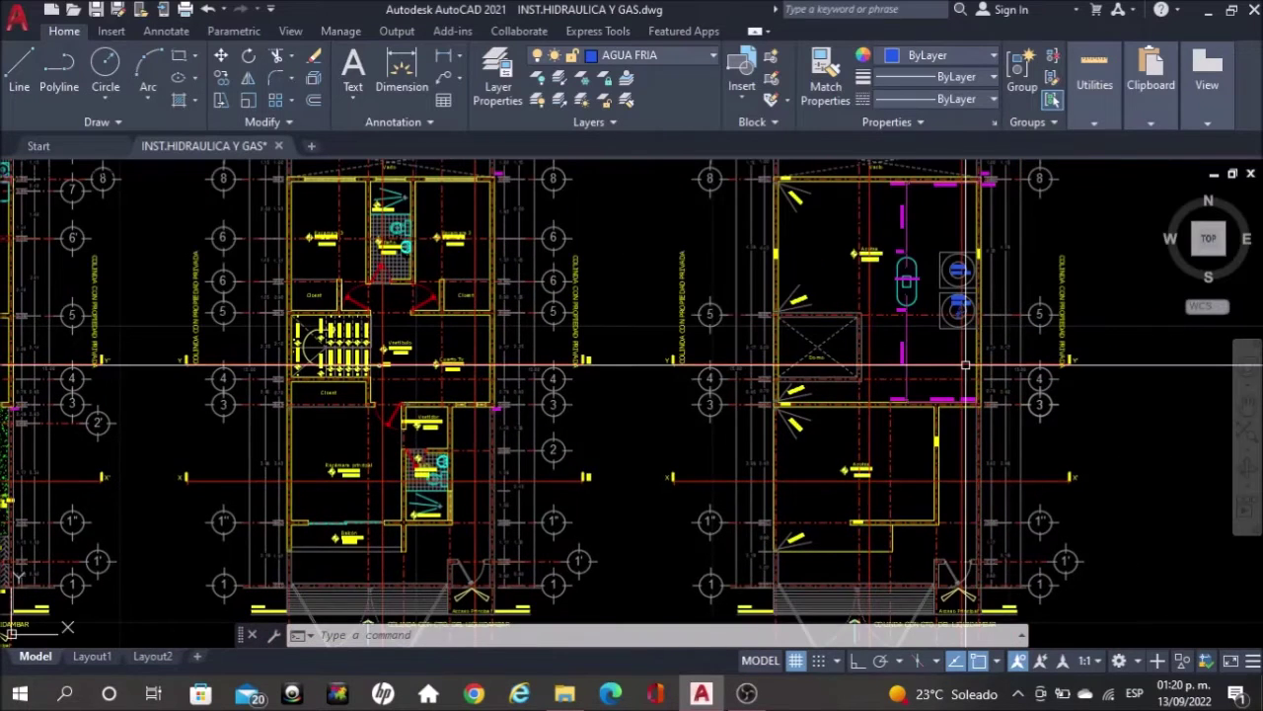
{"action": "middle_click_drag", "start_coordinate": [110, 416], "coordinate": [550, 357]}
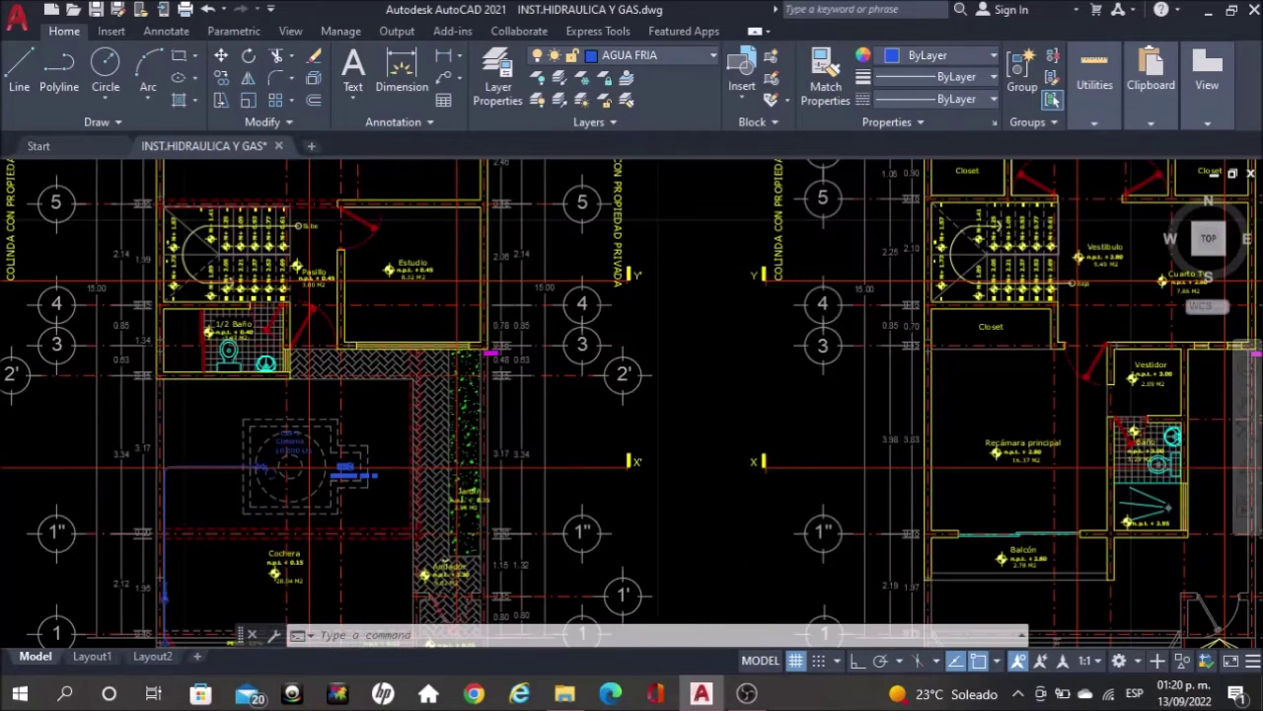
Copy the S.B.G. gas riser circle by its centre into the adjacent wall end beside the Estudio window, about 0.15 units away
{"action": "scroll", "coordinate": [426, 351], "scroll_direction": "up", "scroll_amount": 4}
{"action": "scroll", "coordinate": [642, 326], "scroll_direction": "up", "scroll_amount": 3}
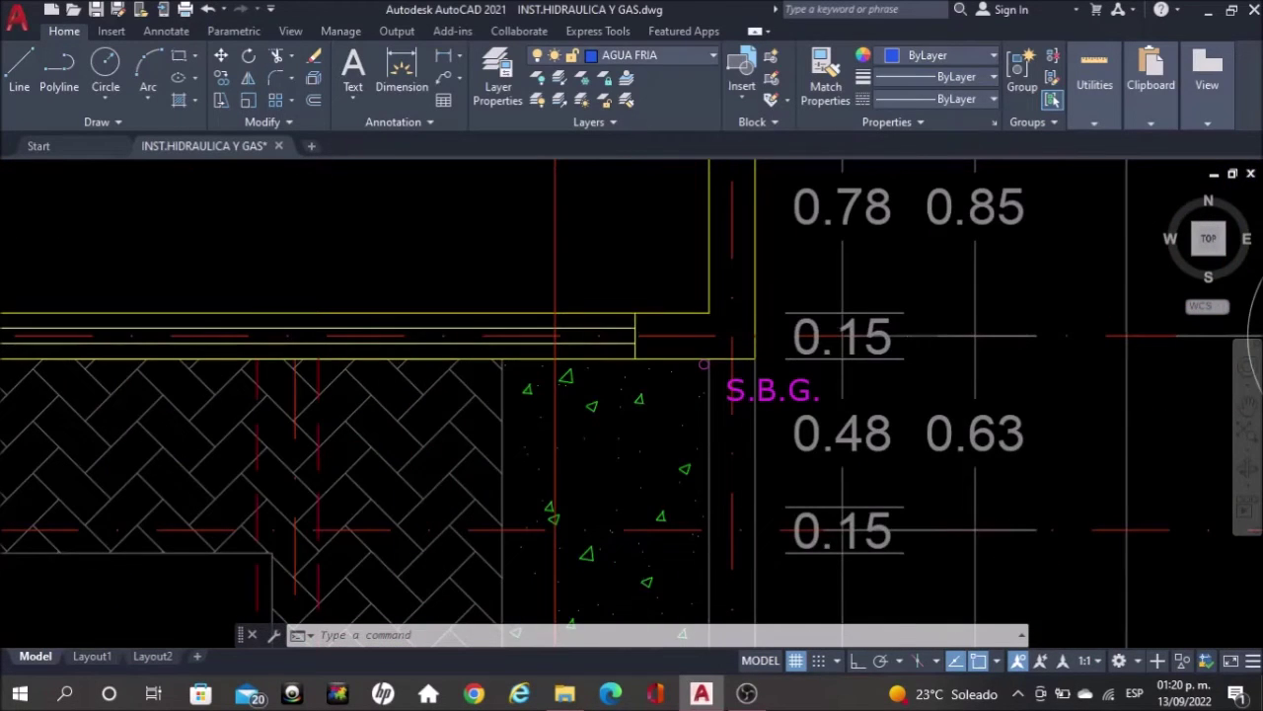
{"action": "scroll", "coordinate": [643, 327], "scroll_direction": "up", "scroll_amount": 3}
{"action": "scroll", "coordinate": [787, 381], "scroll_direction": "up", "scroll_amount": 3}
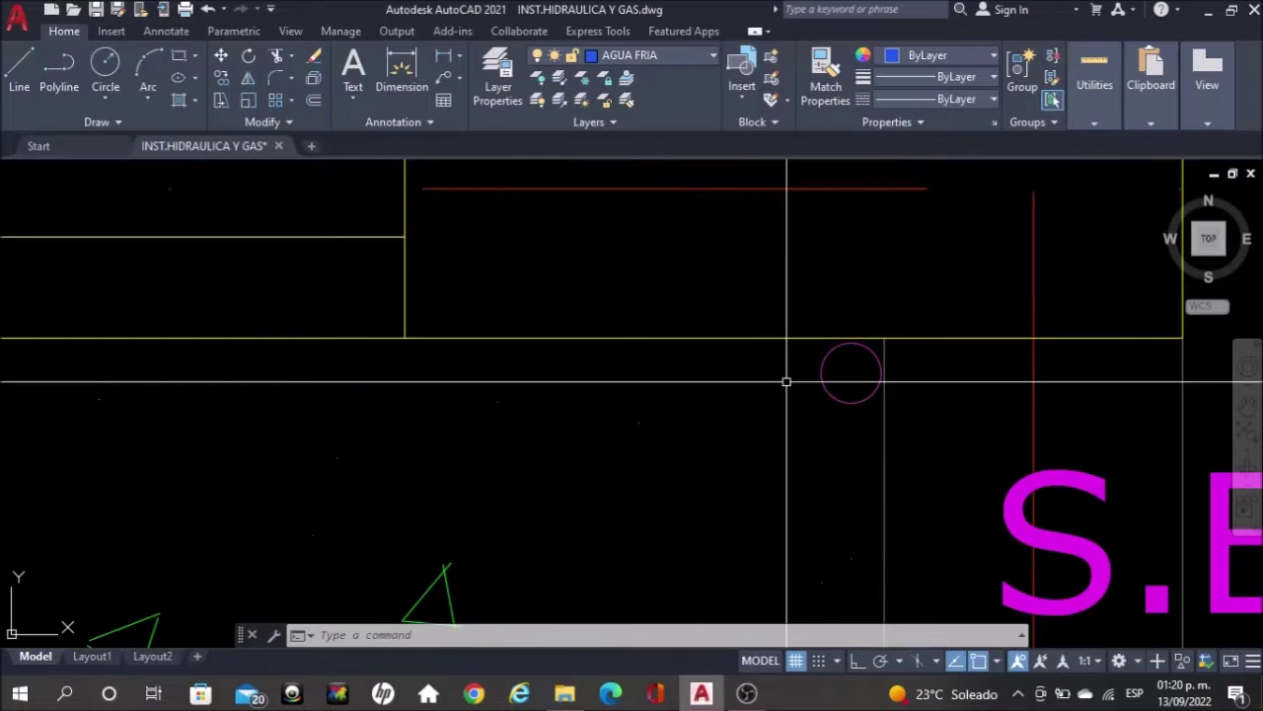
{"action": "left_click", "coordinate": [830, 390]}
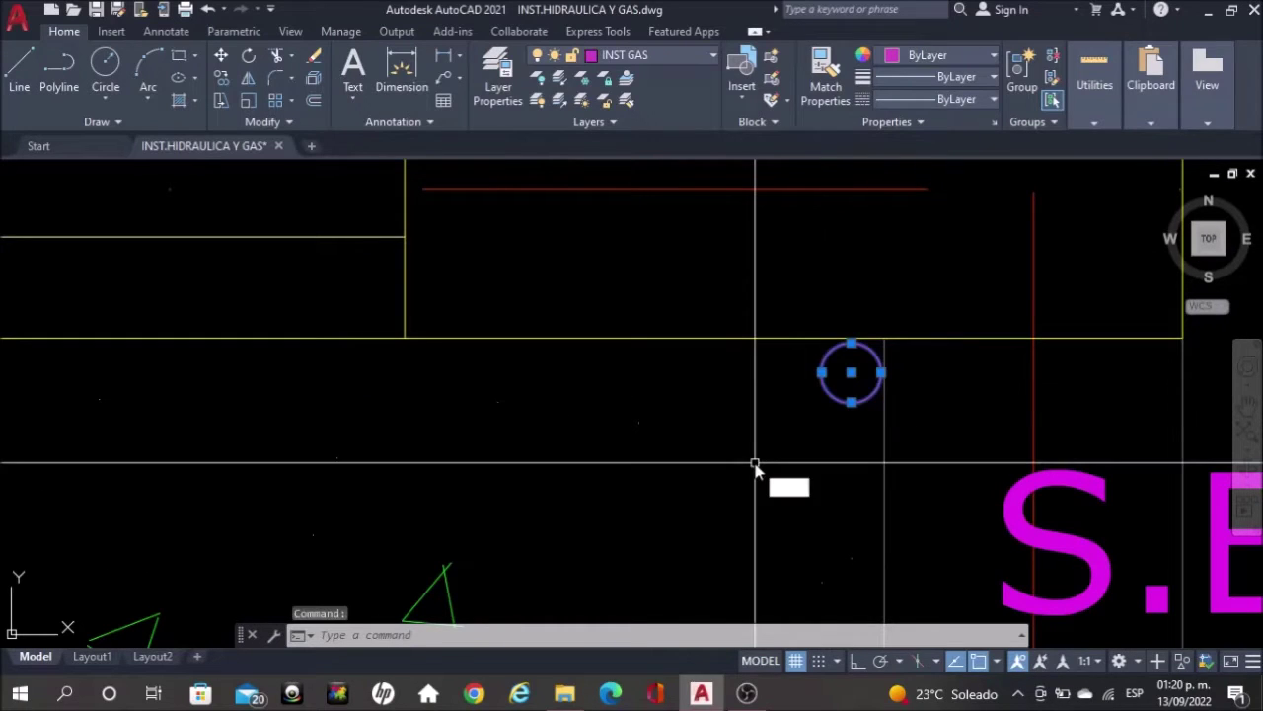
{"action": "key", "text": "Return"}
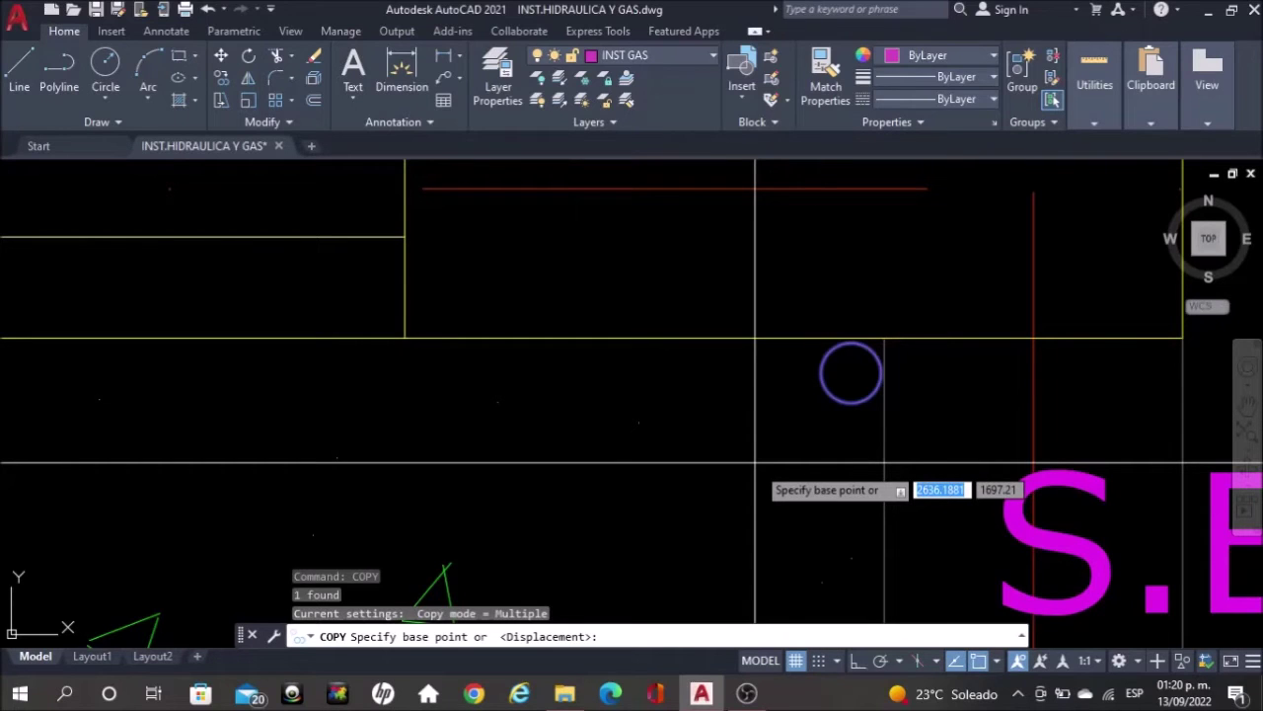
{"action": "left_click", "coordinate": [851, 372]}
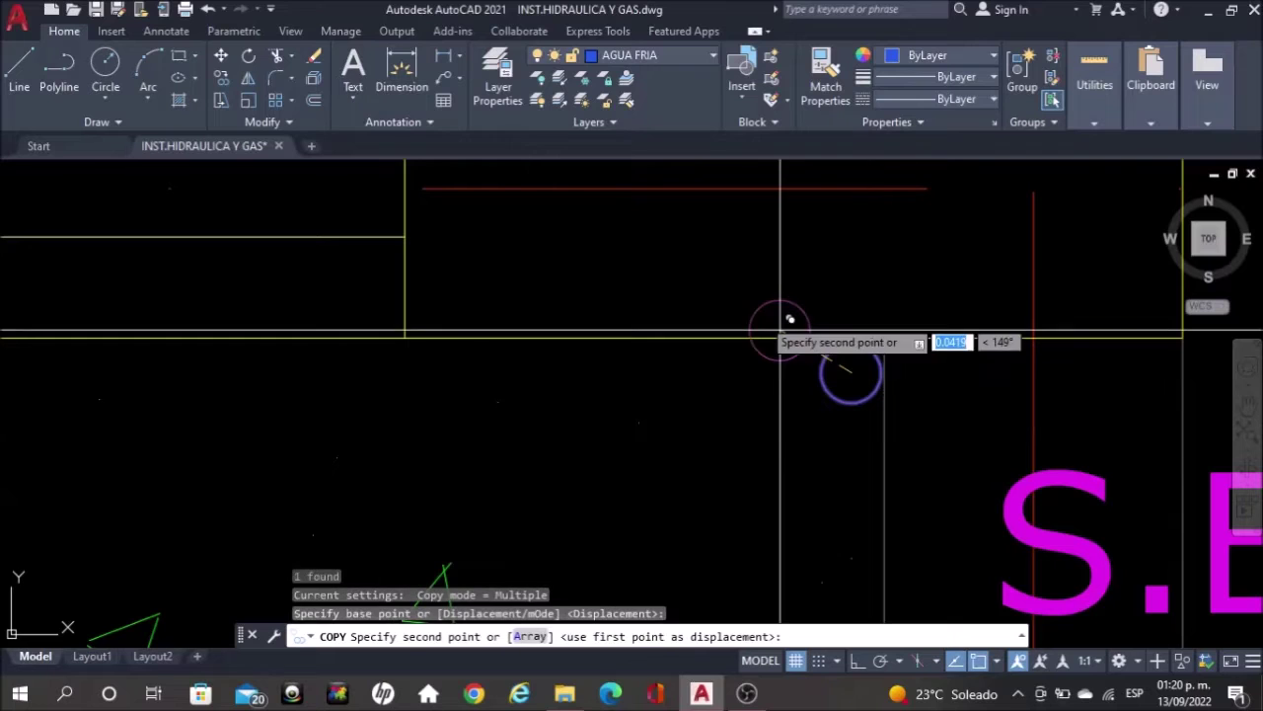
{"action": "middle_click_drag", "start_coordinate": [595, 245], "coordinate": [633, 367]}
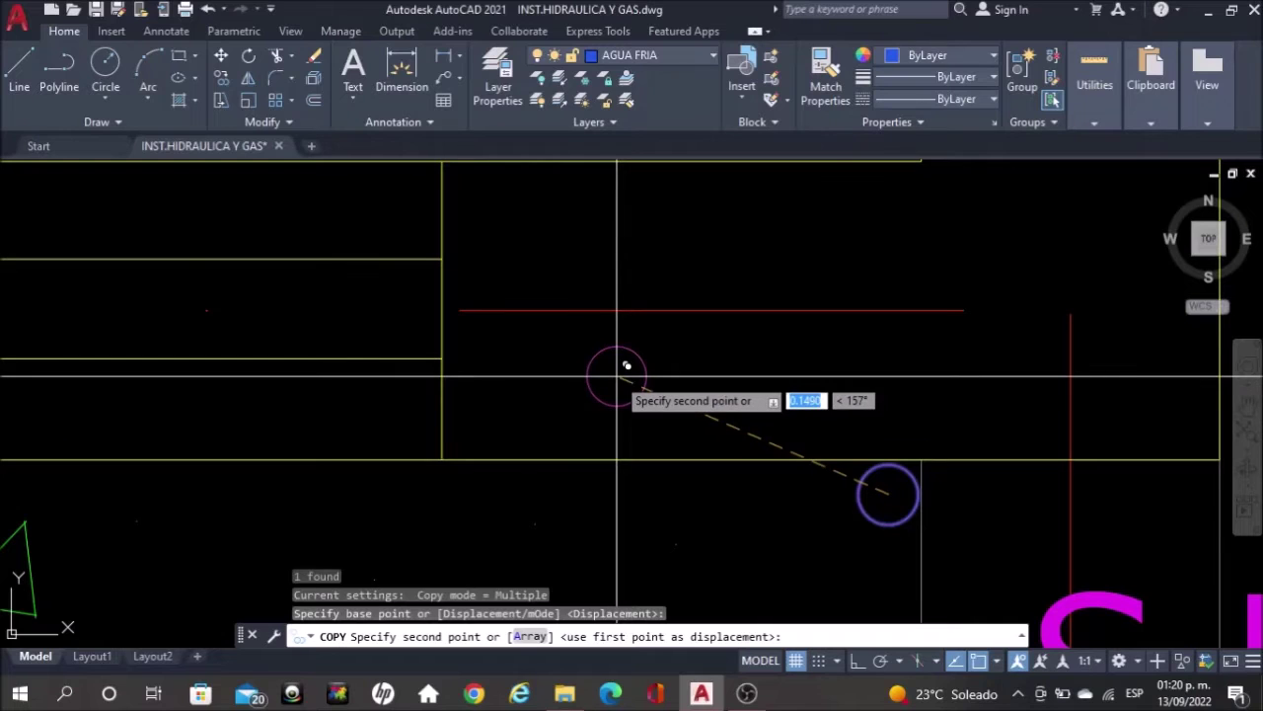
{"action": "key", "text": "Escape"}
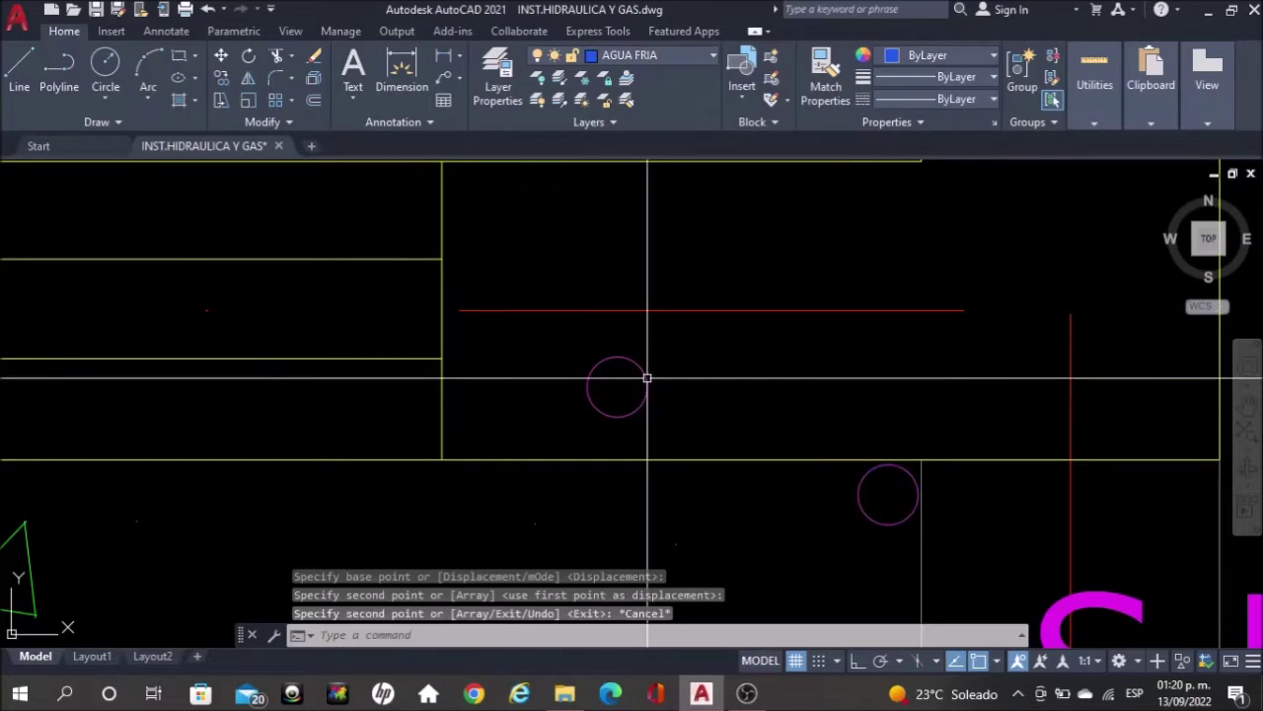
Copy the circle inside the wall horizontally about 0.09 units to the right with Ortho on
{"action": "left_click", "coordinate": [647, 379]}
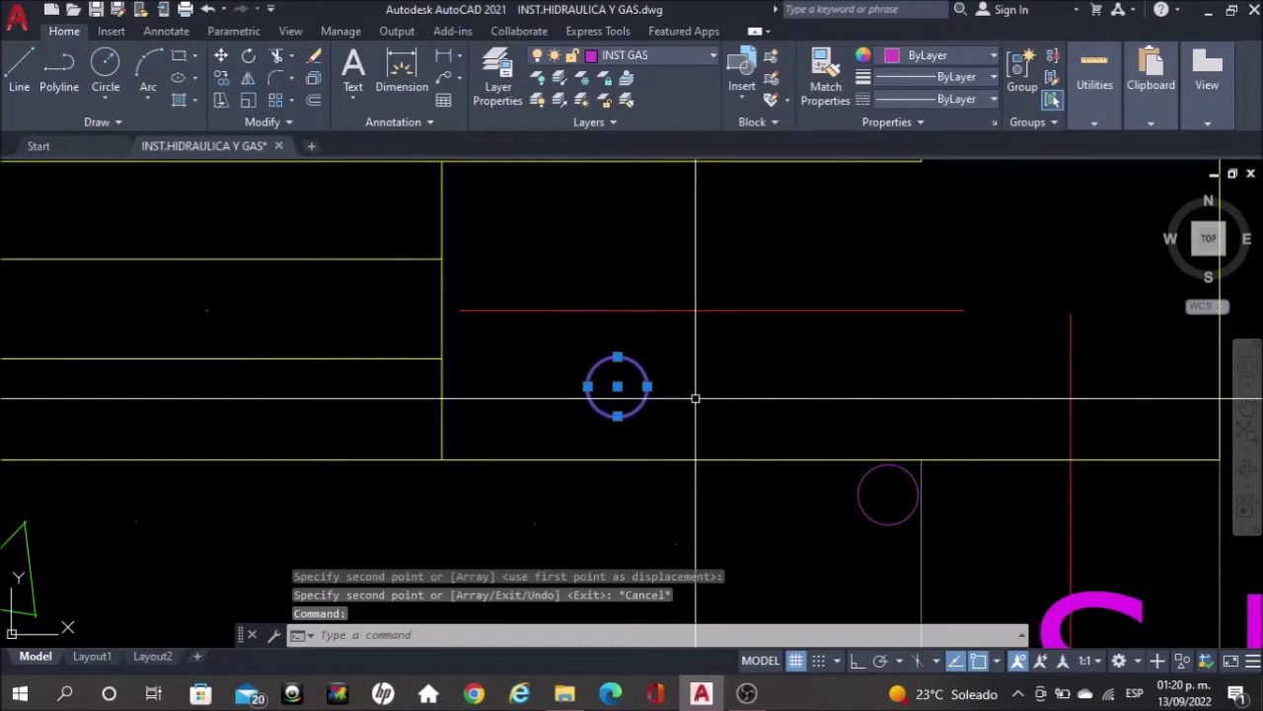
{"action": "key", "text": "Return"}
{"action": "key", "text": "F8"}
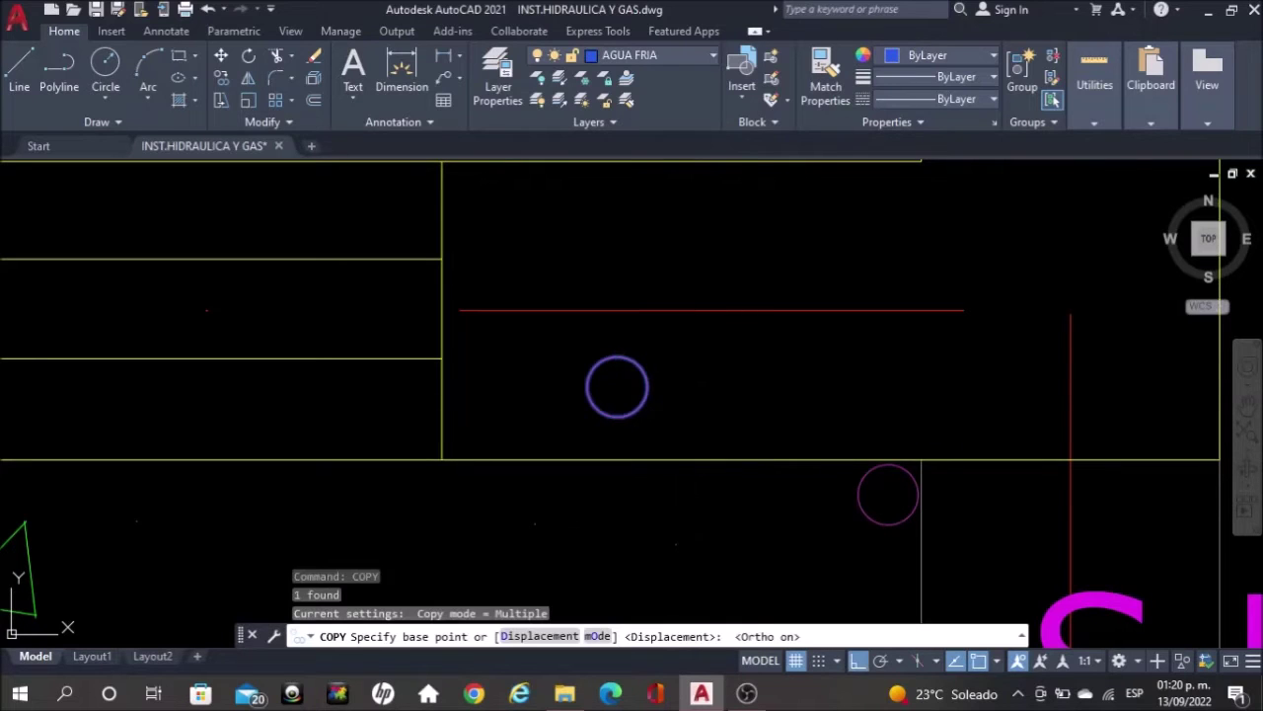
{"action": "left_click", "coordinate": [742, 386]}
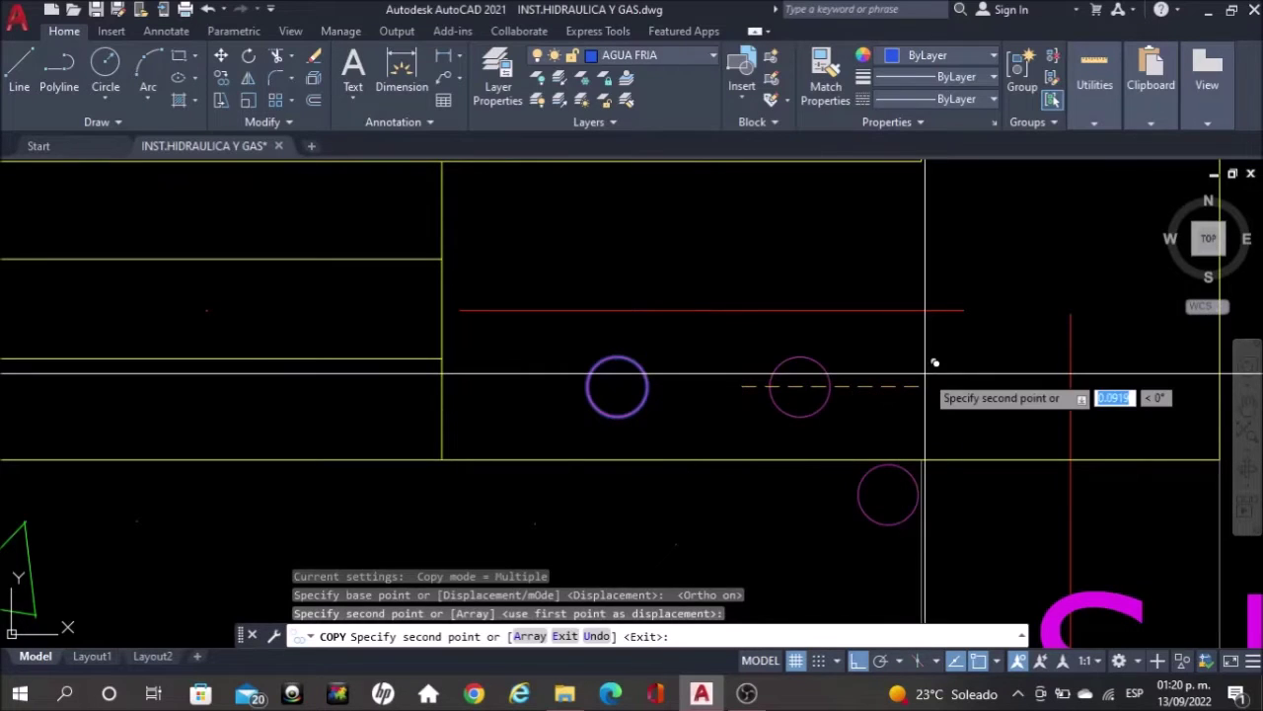
{"action": "key", "text": "Escape"}
Assign both copied riser circles in the wall to the AGUA FRIA layer
{"action": "left_click", "coordinate": [809, 377]}
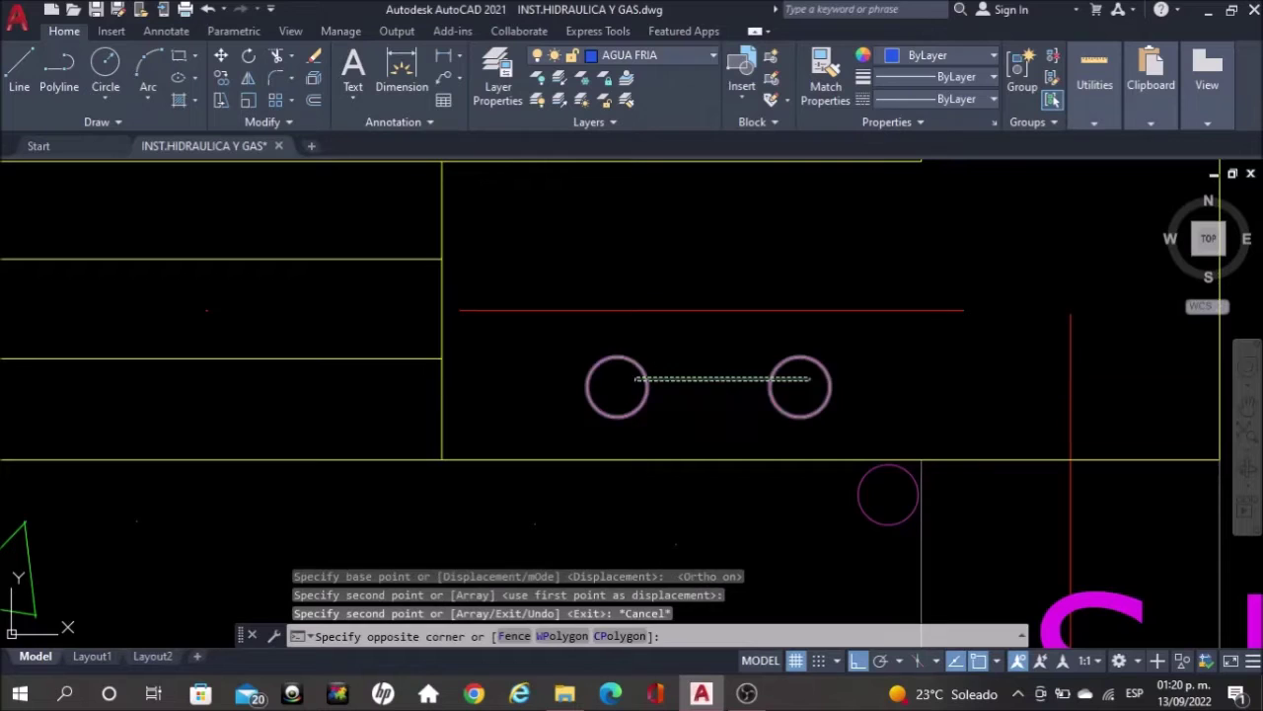
{"action": "left_click", "coordinate": [635, 379]}
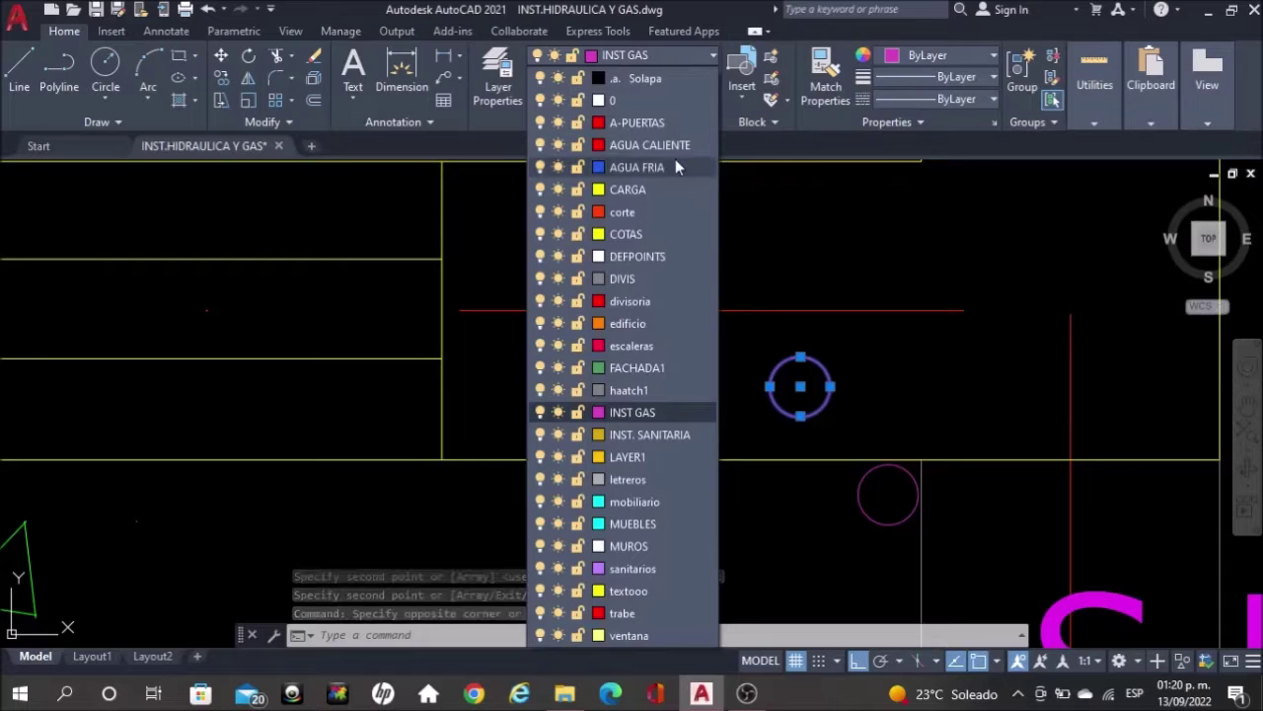
{"action": "left_click", "coordinate": [677, 167]}
{"action": "key", "text": "Escape"}
{"action": "scroll", "coordinate": [802, 290], "scroll_direction": "down", "scroll_amount": 5}
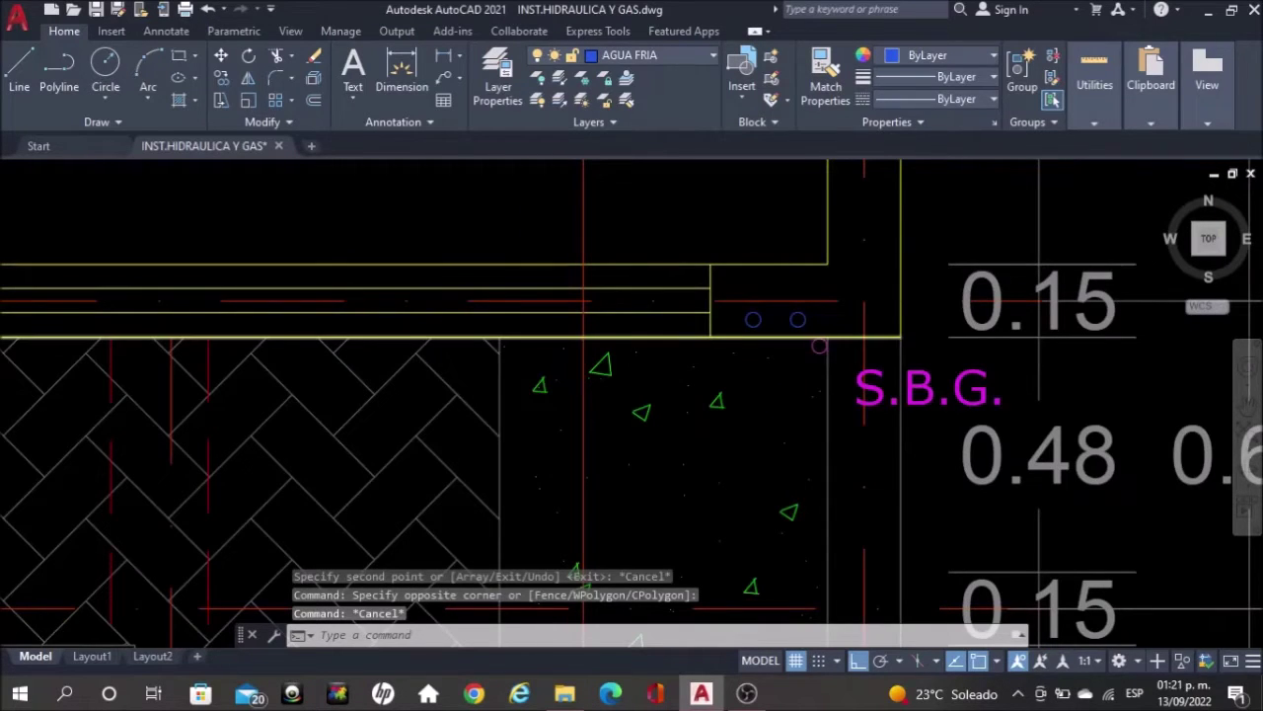
{"action": "middle_click_drag", "start_coordinate": [775, 325], "coordinate": [777, 292]}
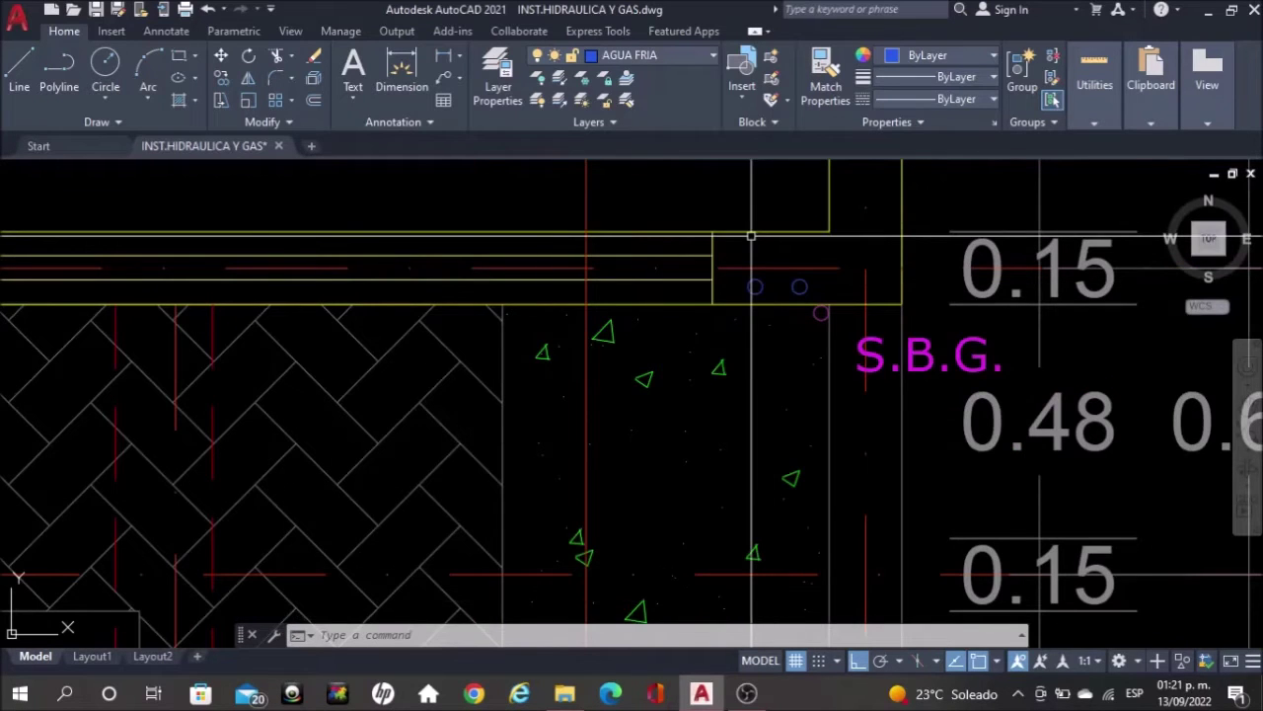
{"action": "scroll", "coordinate": [751, 237], "scroll_direction": "down", "scroll_amount": 2}
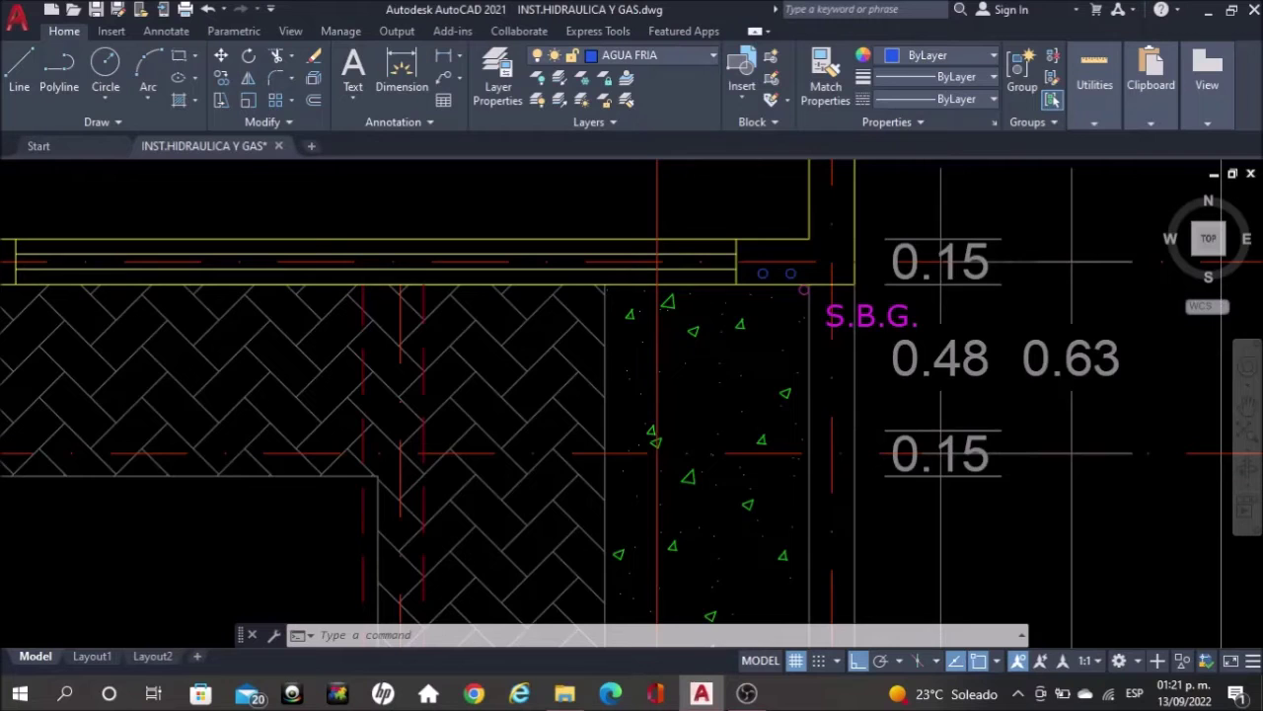
{"action": "scroll", "coordinate": [760, 310], "scroll_direction": "down", "scroll_amount": 3}
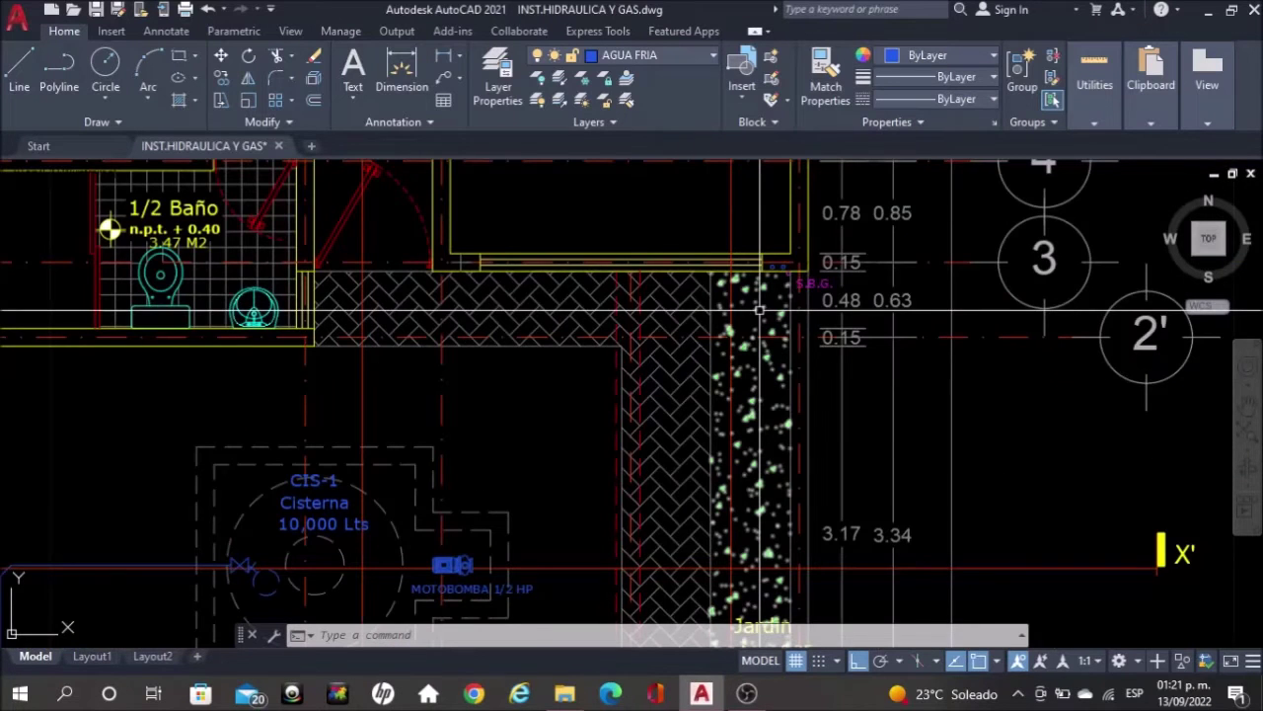
Draw a vertical cold-water line from the centre of the riser circle nearest the window down through the Jardin, past the pump's level
{"action": "scroll", "coordinate": [760, 310], "scroll_direction": "up", "scroll_amount": 3}
{"action": "type", "text": "lin"}
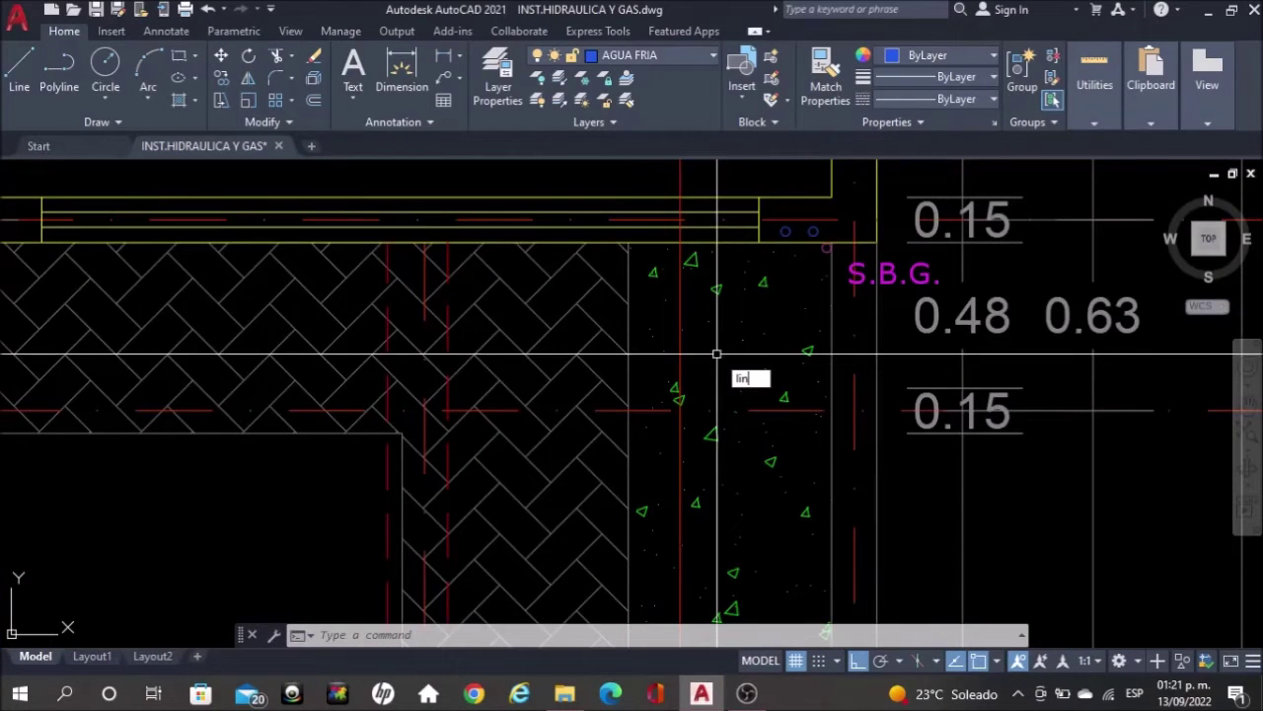
{"action": "key", "text": "Return"}
{"action": "scroll", "coordinate": [763, 236], "scroll_direction": "up", "scroll_amount": 2}
{"action": "scroll", "coordinate": [790, 237], "scroll_direction": "up", "scroll_amount": 2}
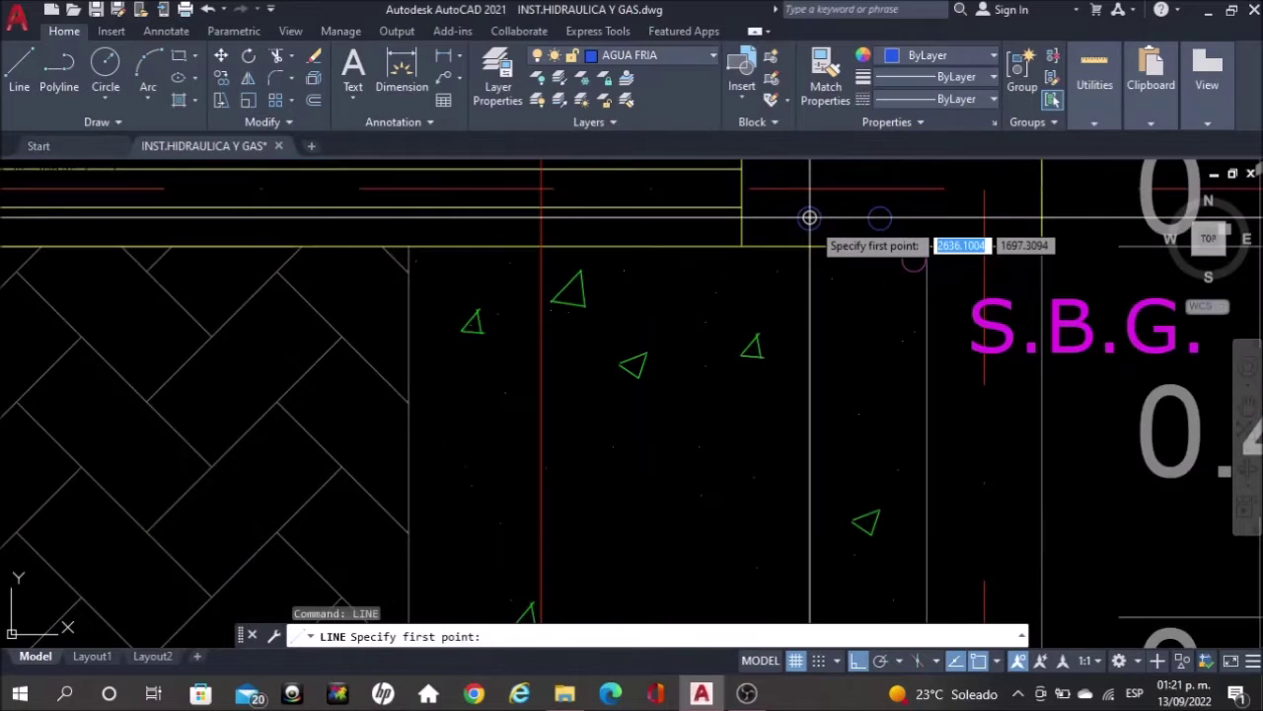
{"action": "left_click", "coordinate": [809, 217]}
{"action": "scroll", "coordinate": [815, 218], "scroll_direction": "down", "scroll_amount": 5}
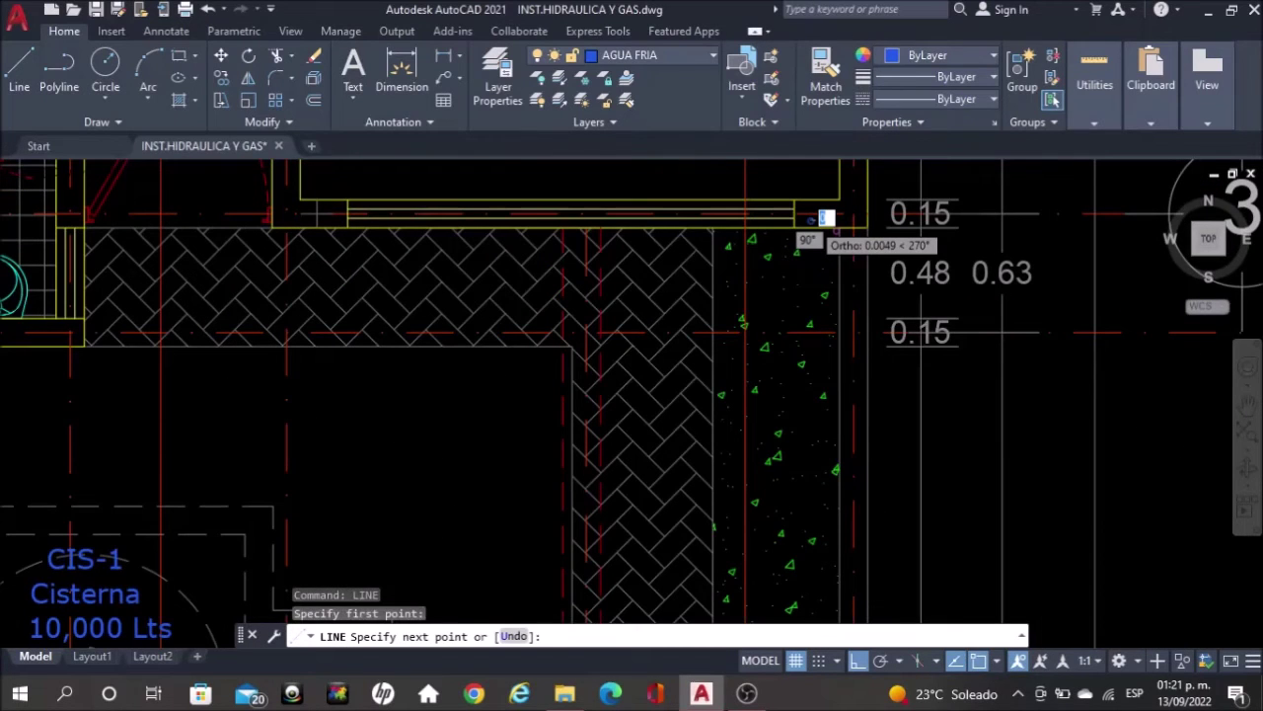
{"action": "scroll", "coordinate": [815, 220], "scroll_direction": "down", "scroll_amount": 2}
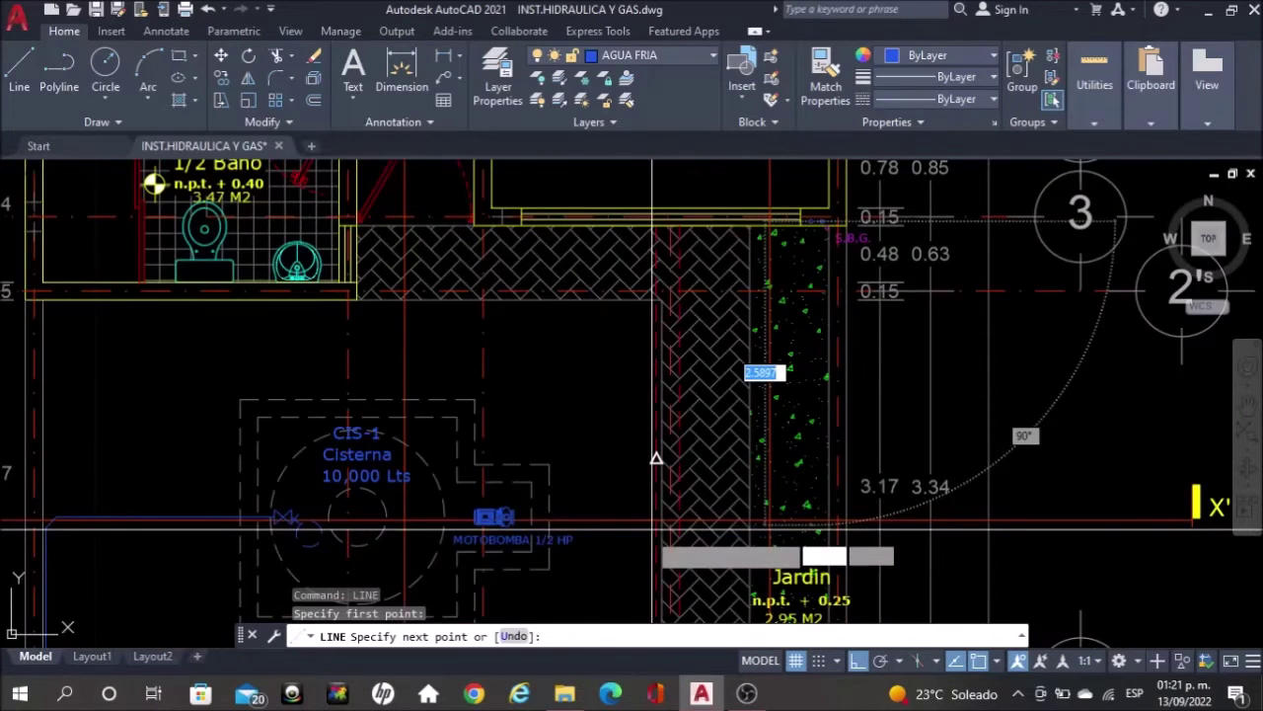
{"action": "middle_click_drag", "start_coordinate": [652, 530], "coordinate": [662, 451]}
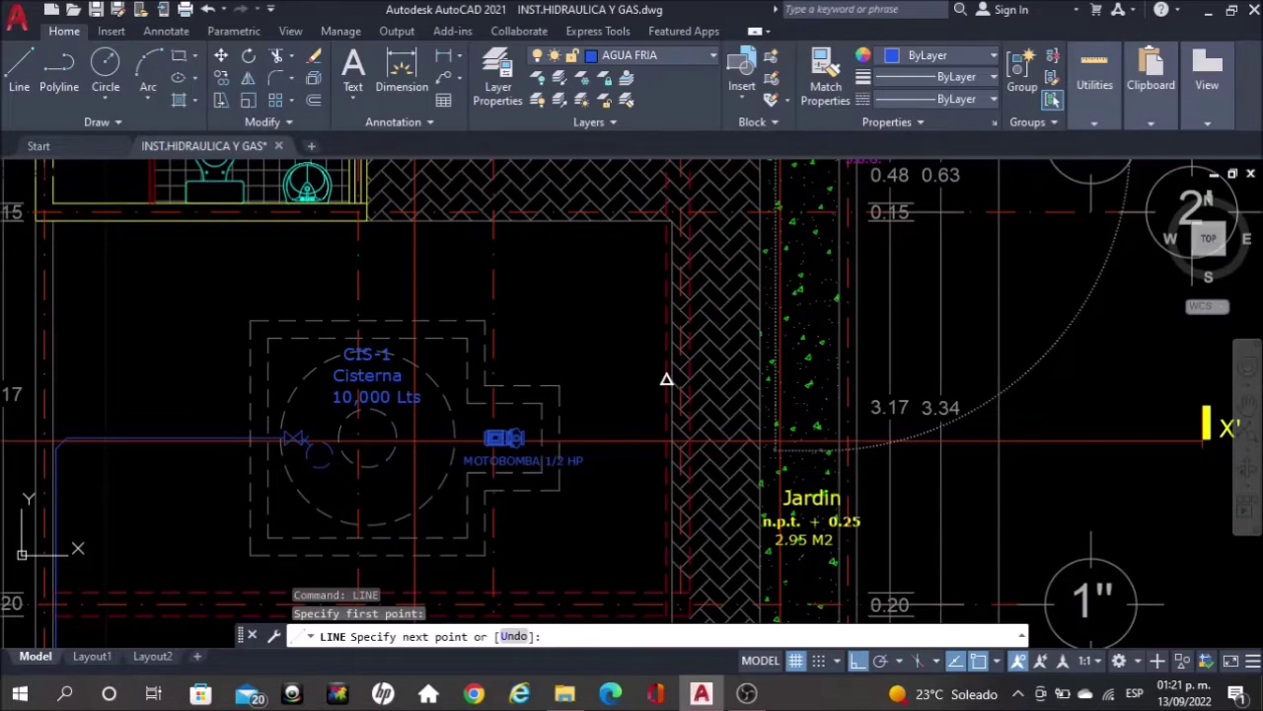
{"action": "scroll", "coordinate": [652, 435], "scroll_direction": "up", "scroll_amount": 6}
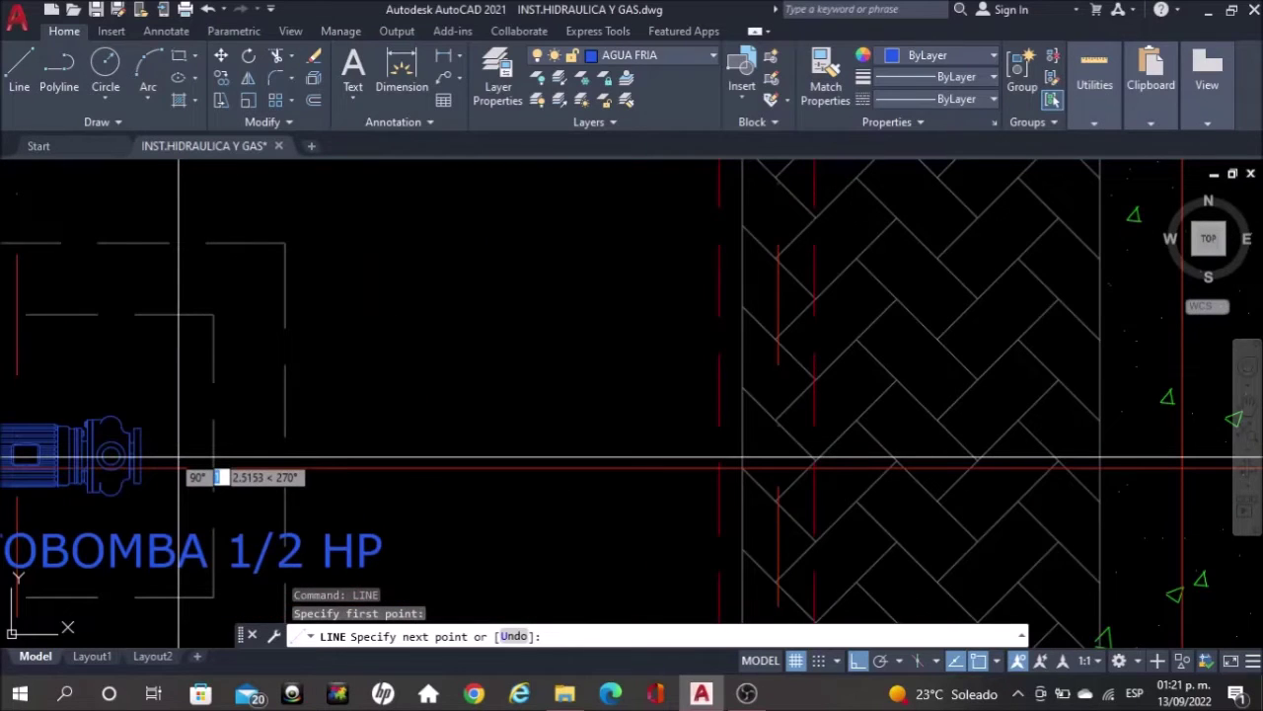
{"action": "scroll", "coordinate": [270, 453], "scroll_direction": "down", "scroll_amount": 3}
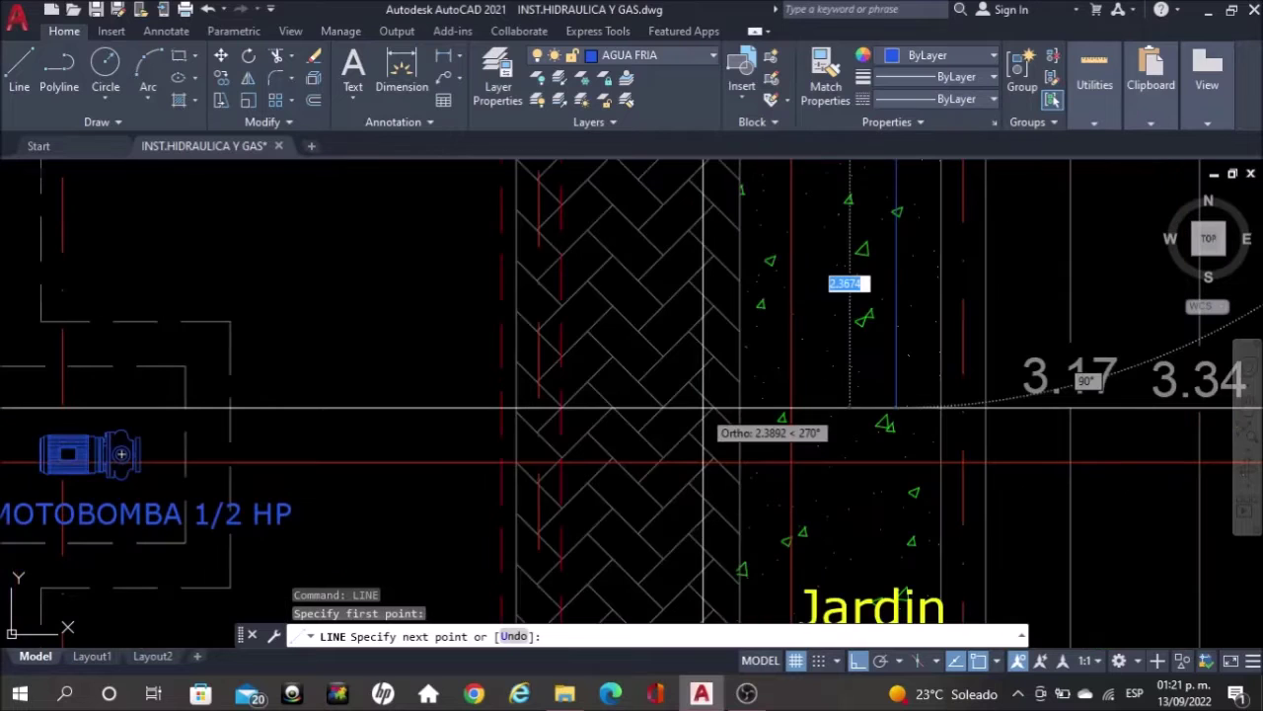
{"action": "left_click", "coordinate": [896, 548]}
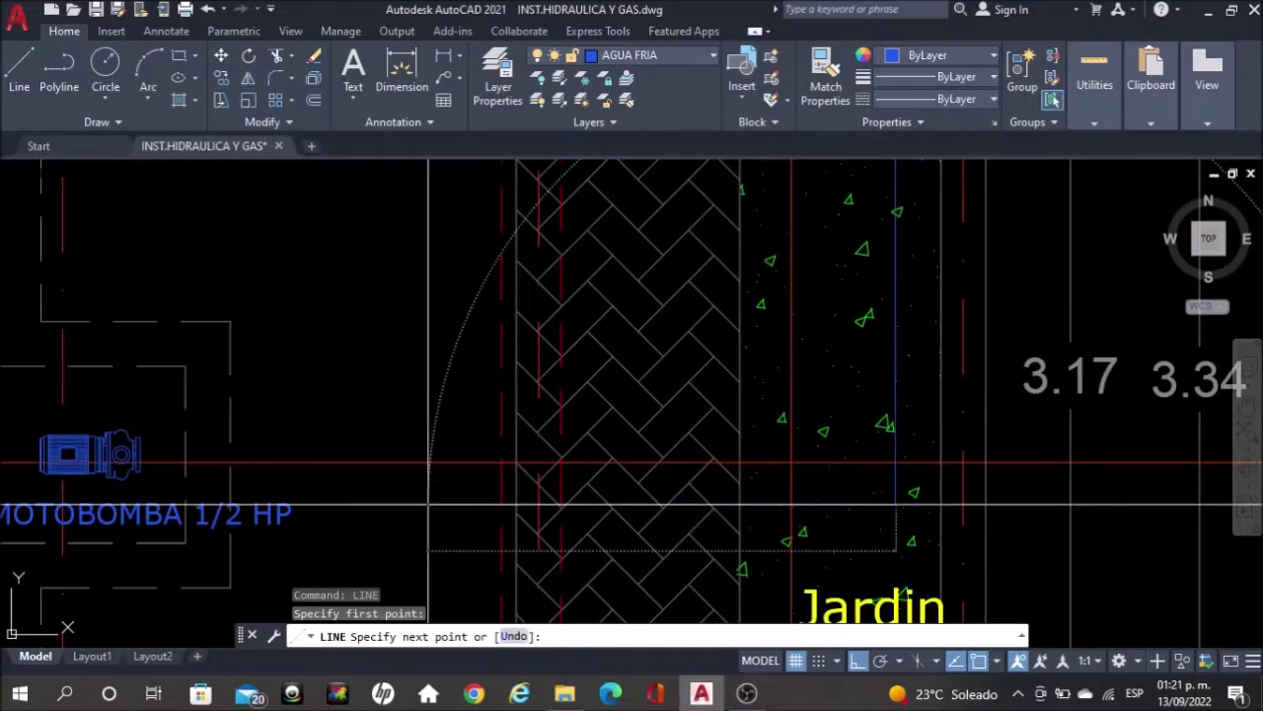
{"action": "key", "text": "Escape"}
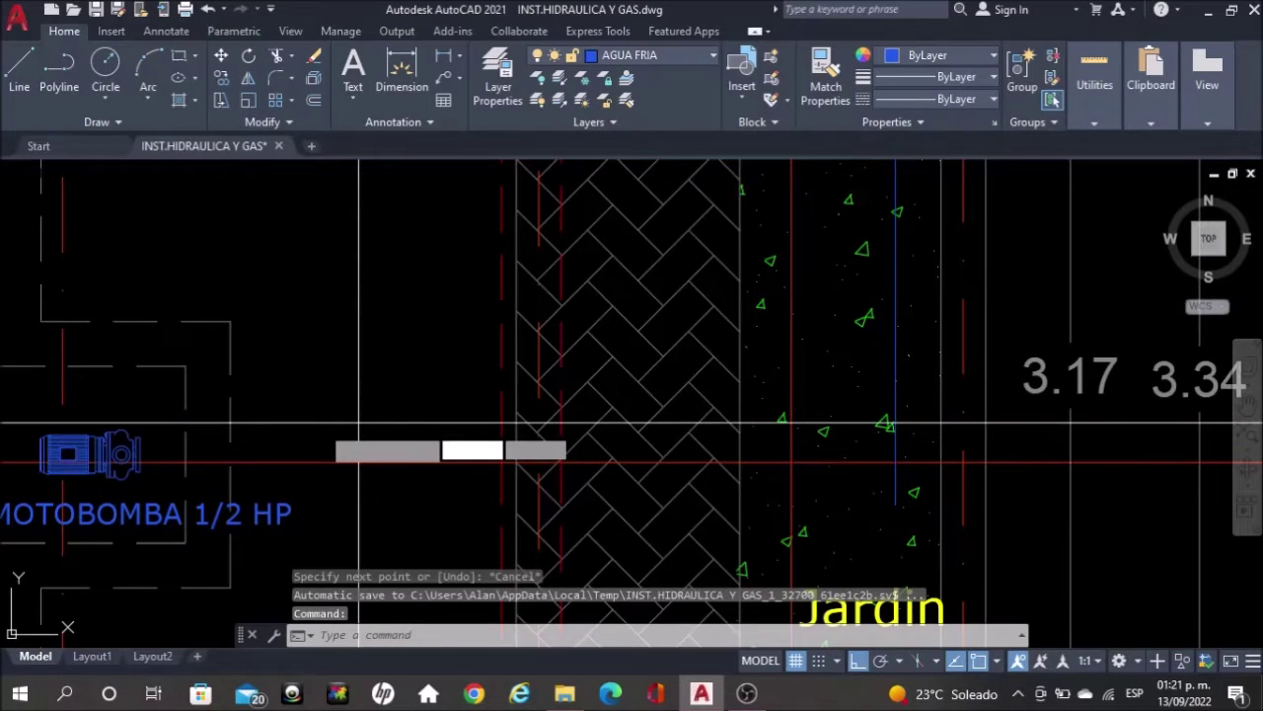
Draw a horizontal line about 2.62 units long from the MOTOBOMBA outlet across the Jardin, crossing the vertical riser line
{"action": "type", "text": "l"}
{"action": "key", "text": "Return"}
{"action": "left_click", "coordinate": [139, 454]}
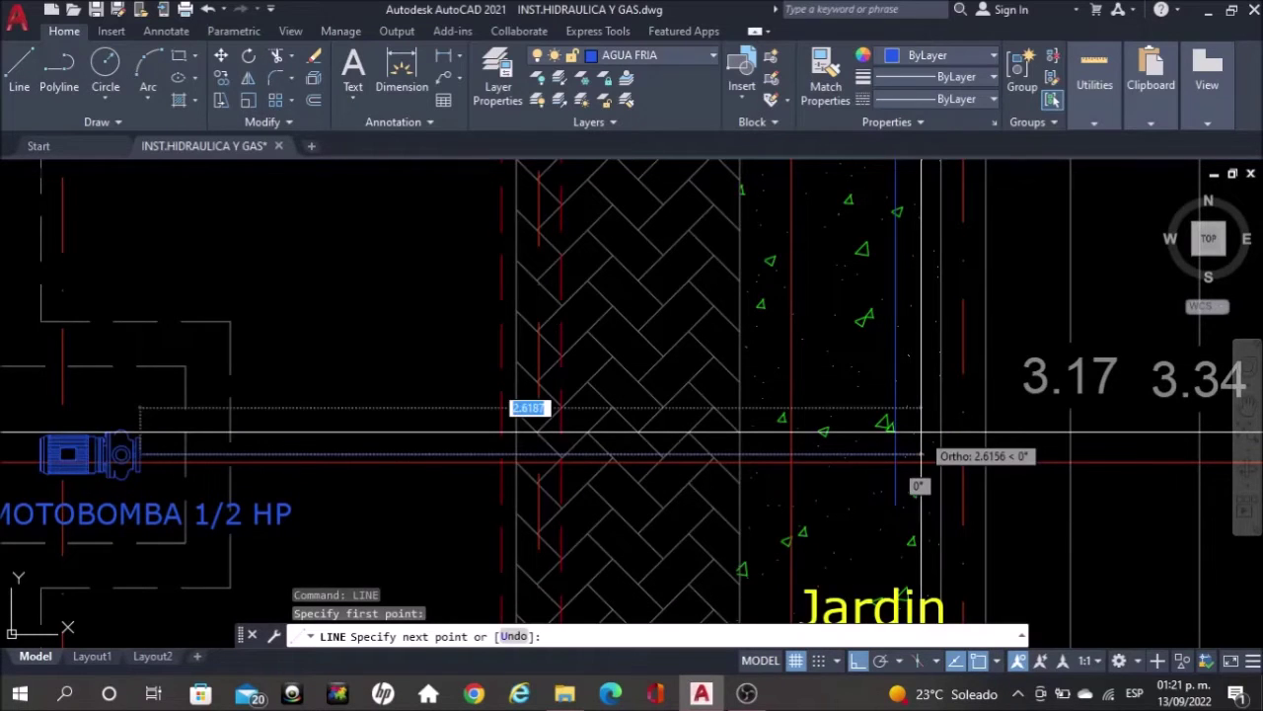
{"action": "left_click", "coordinate": [921, 455]}
{"action": "scroll", "coordinate": [920, 457], "scroll_direction": "up", "scroll_amount": 5}
{"action": "key", "text": "Escape"}
{"action": "scroll", "coordinate": [839, 484], "scroll_direction": "down", "scroll_amount": 2}
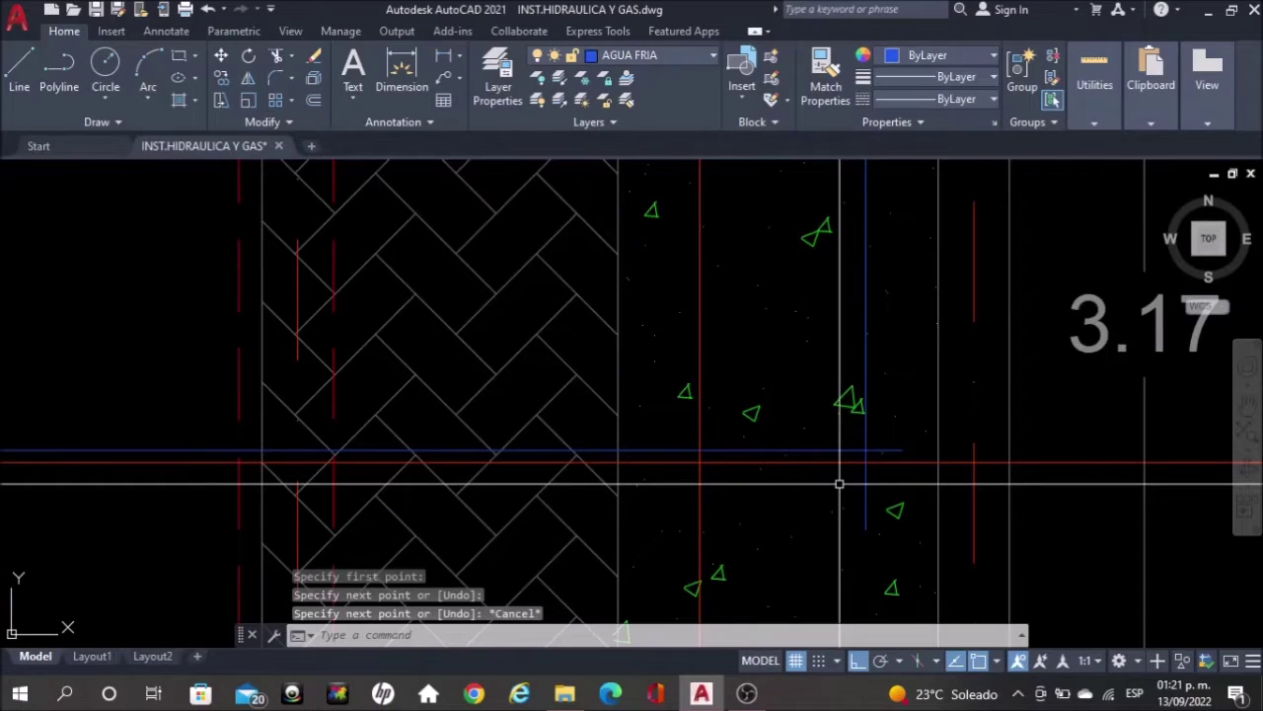
With Ortho off, draw a diagonal line about 0.30 units long at roughly 44° across the corner between the pump line and riser line
{"action": "type", "text": "l"}
{"action": "key", "text": "Return"}
{"action": "key", "text": "F8"}
{"action": "scroll", "coordinate": [812, 448], "scroll_direction": "up", "scroll_amount": 3}
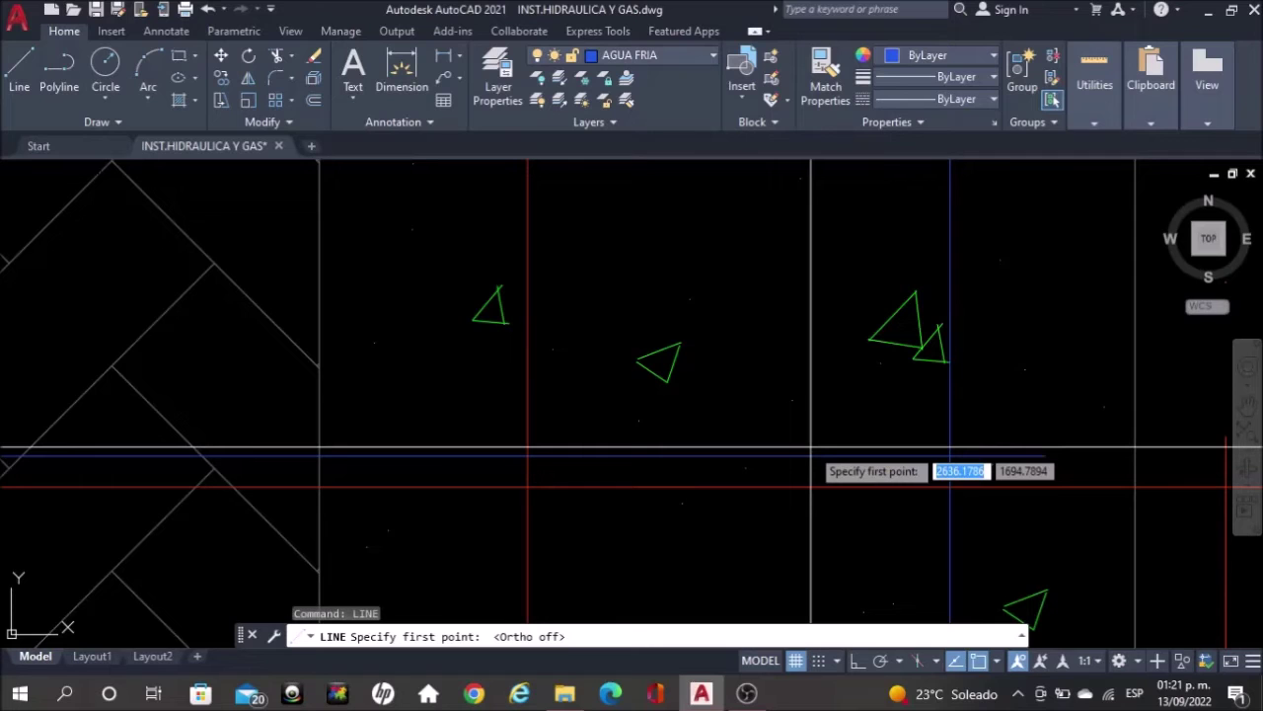
{"action": "left_click", "coordinate": [780, 465]}
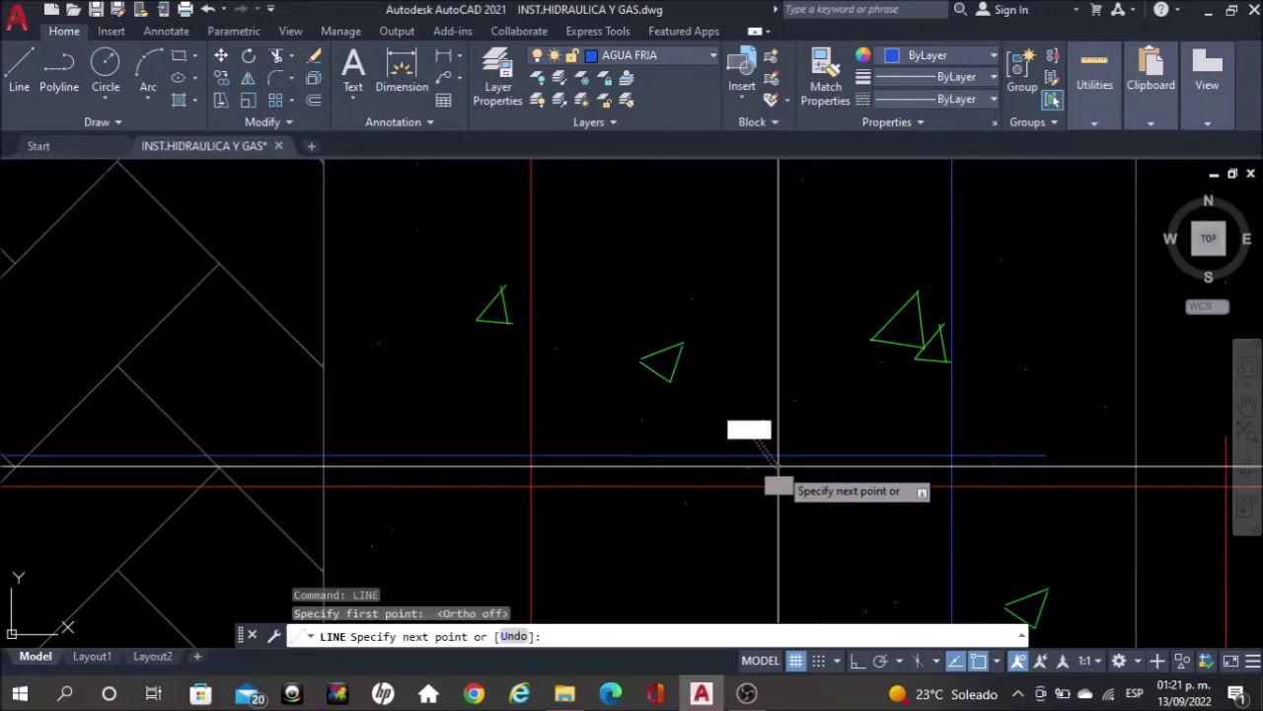
{"action": "scroll", "coordinate": [780, 465], "scroll_direction": "down", "scroll_amount": 2}
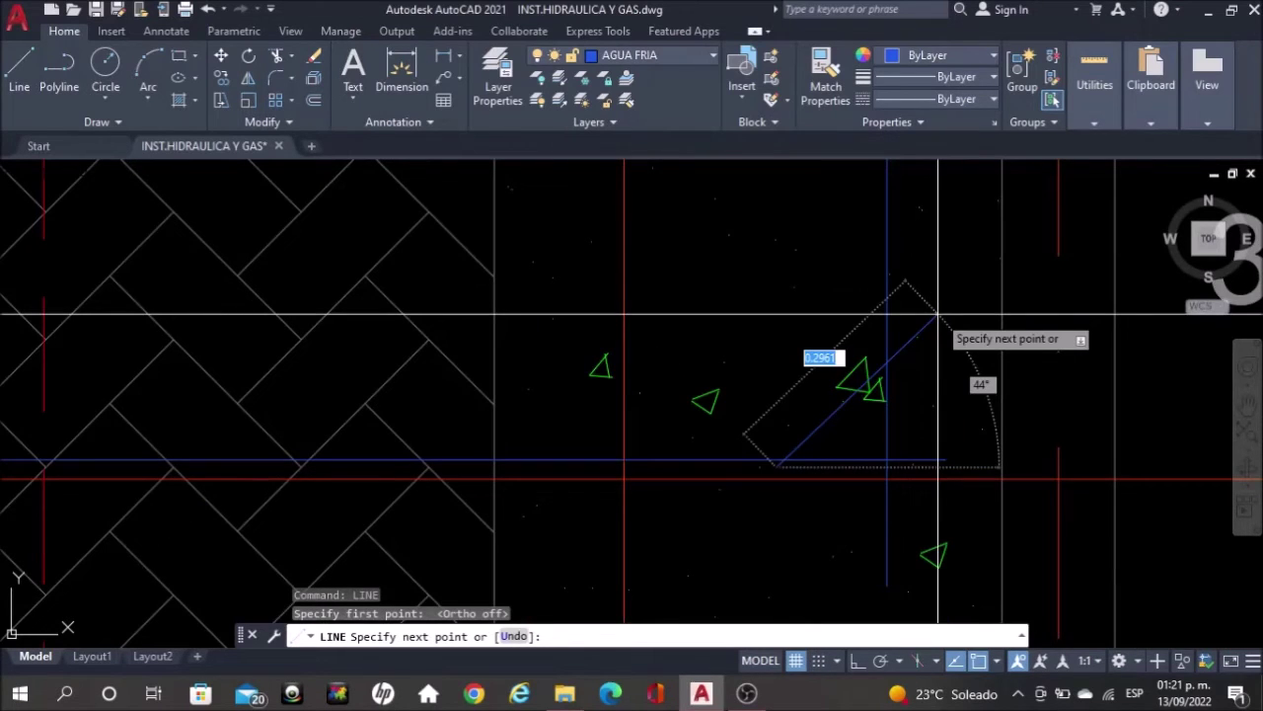
{"action": "left_click", "coordinate": [938, 316]}
{"action": "key", "text": "Escape"}
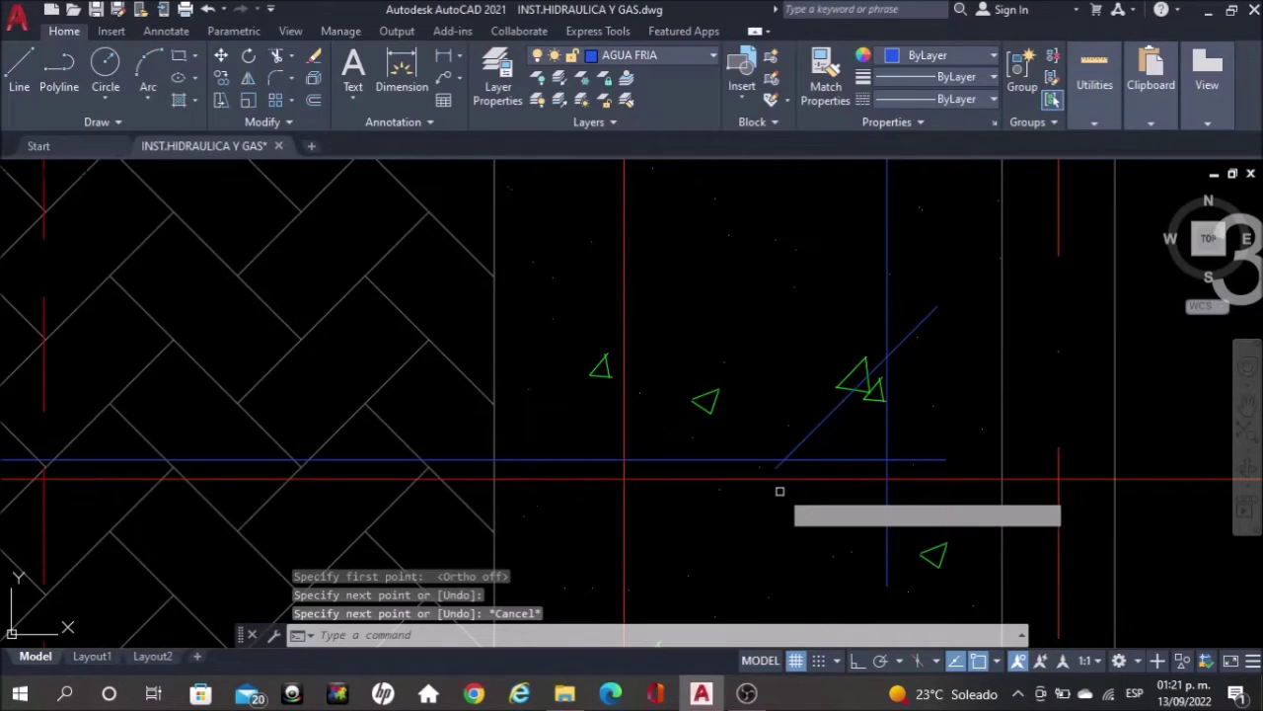
Trim the pump line, diagonal and riser line into a continuous chamfered bend, and erase the two leftover segments beyond the corner
{"action": "scroll", "coordinate": [780, 490], "scroll_direction": "up", "scroll_amount": 2}
{"action": "type", "text": "tr"}
{"action": "key", "text": "Return"}
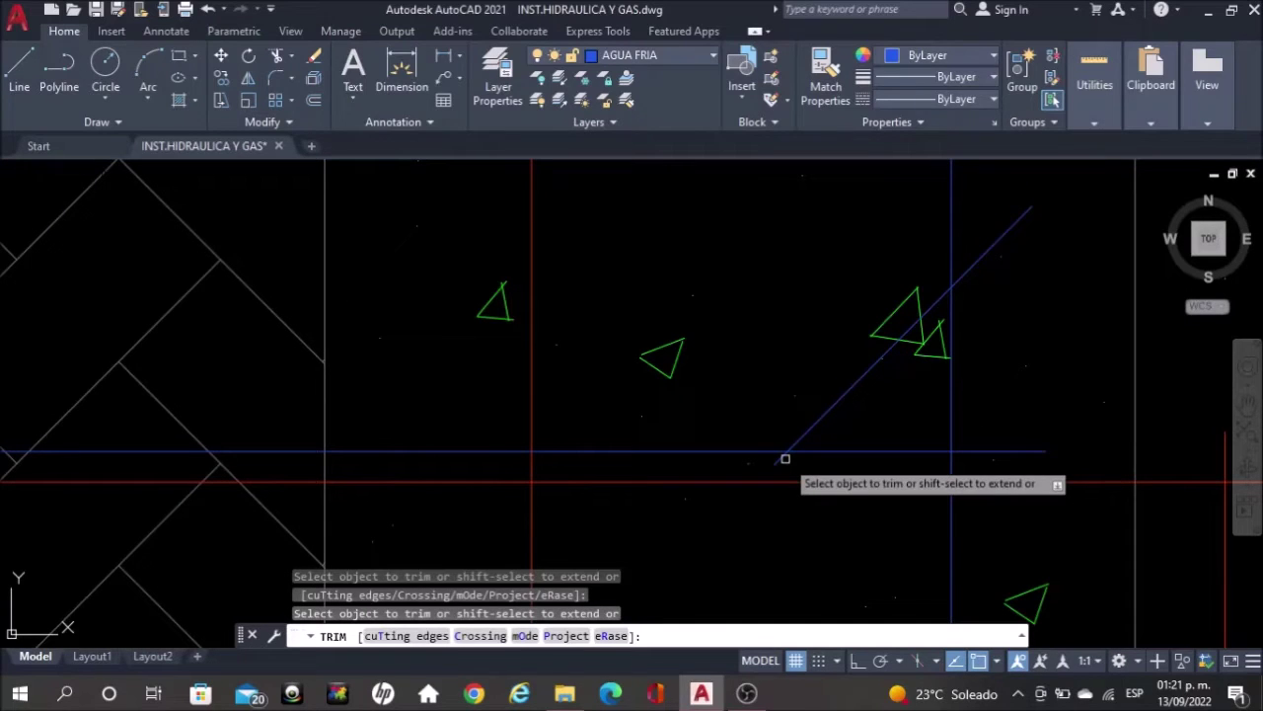
{"action": "left_click", "coordinate": [786, 459]}
{"action": "key", "text": "Return"}
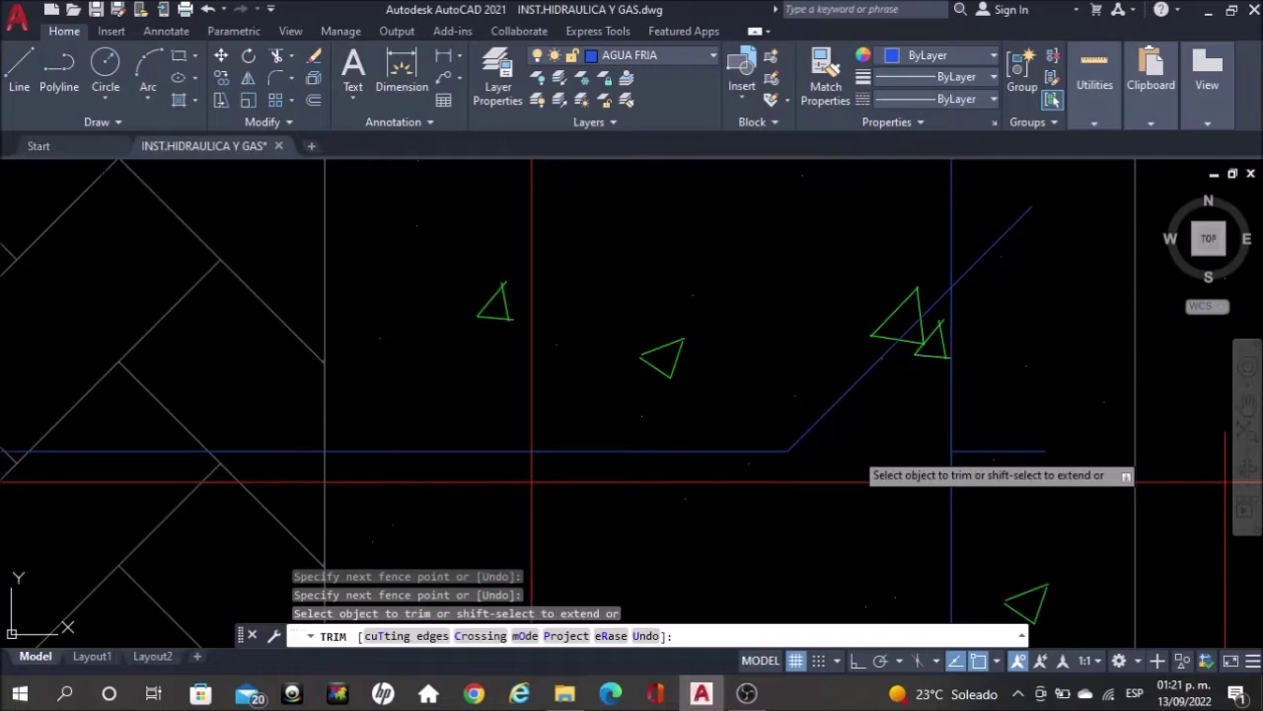
{"action": "left_click", "coordinate": [960, 286]}
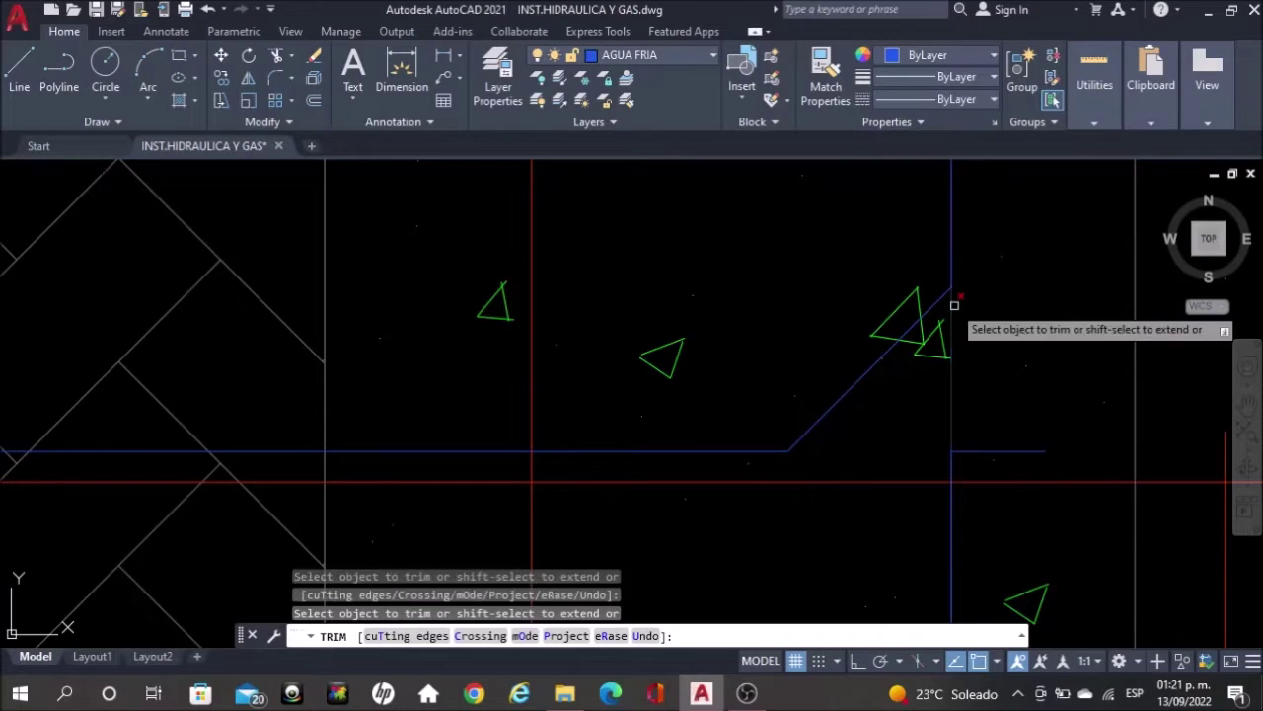
{"action": "left_click", "coordinate": [953, 305]}
{"action": "key", "text": "Escape"}
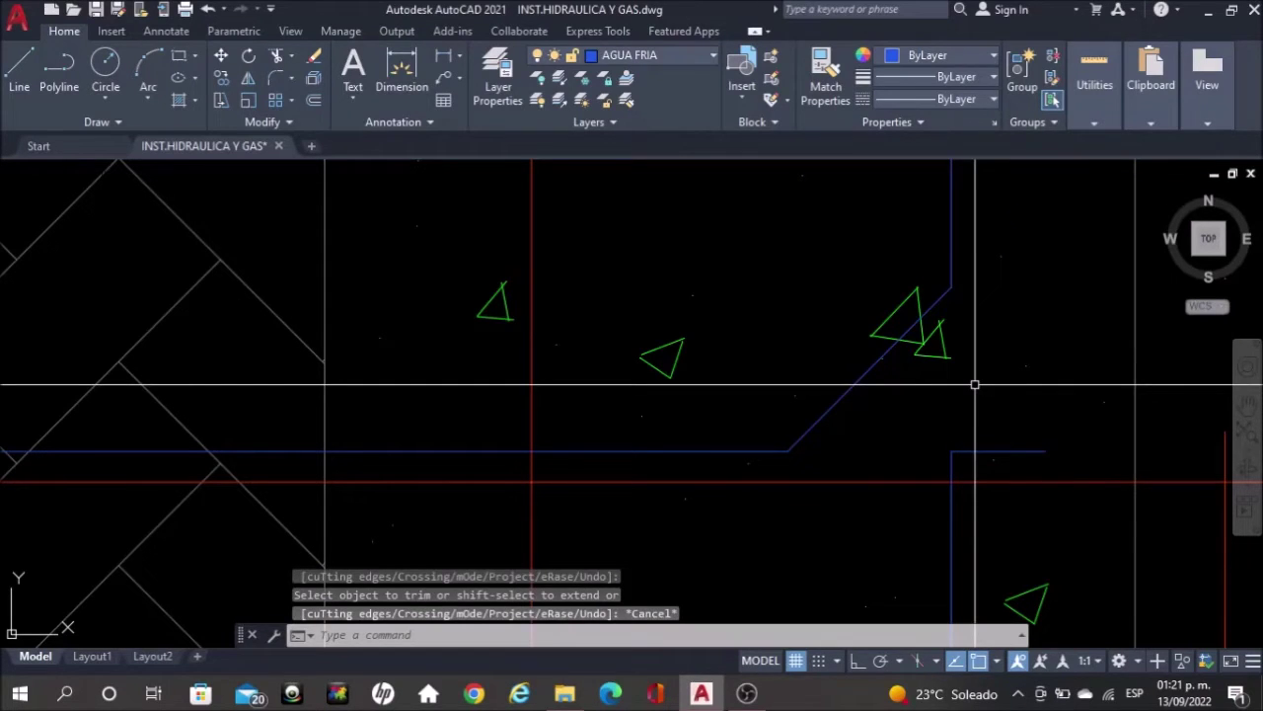
{"action": "left_click", "coordinate": [950, 470]}
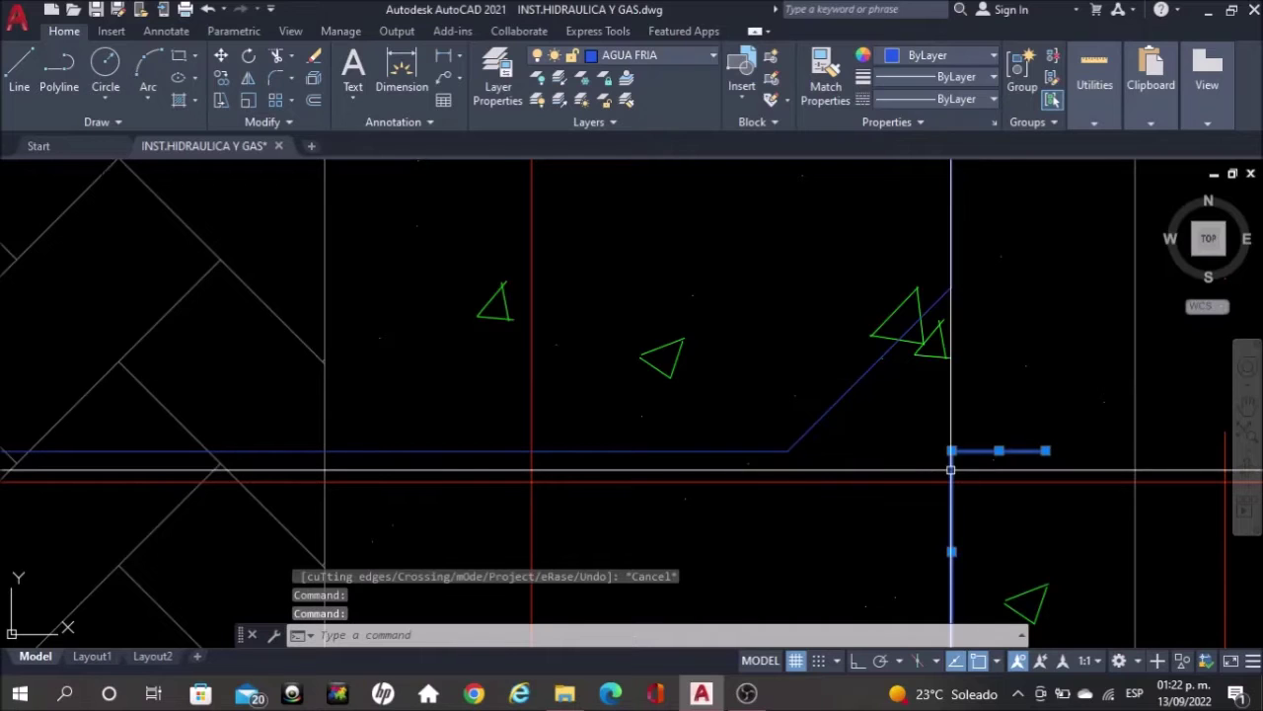
{"action": "key", "text": "Delete"}
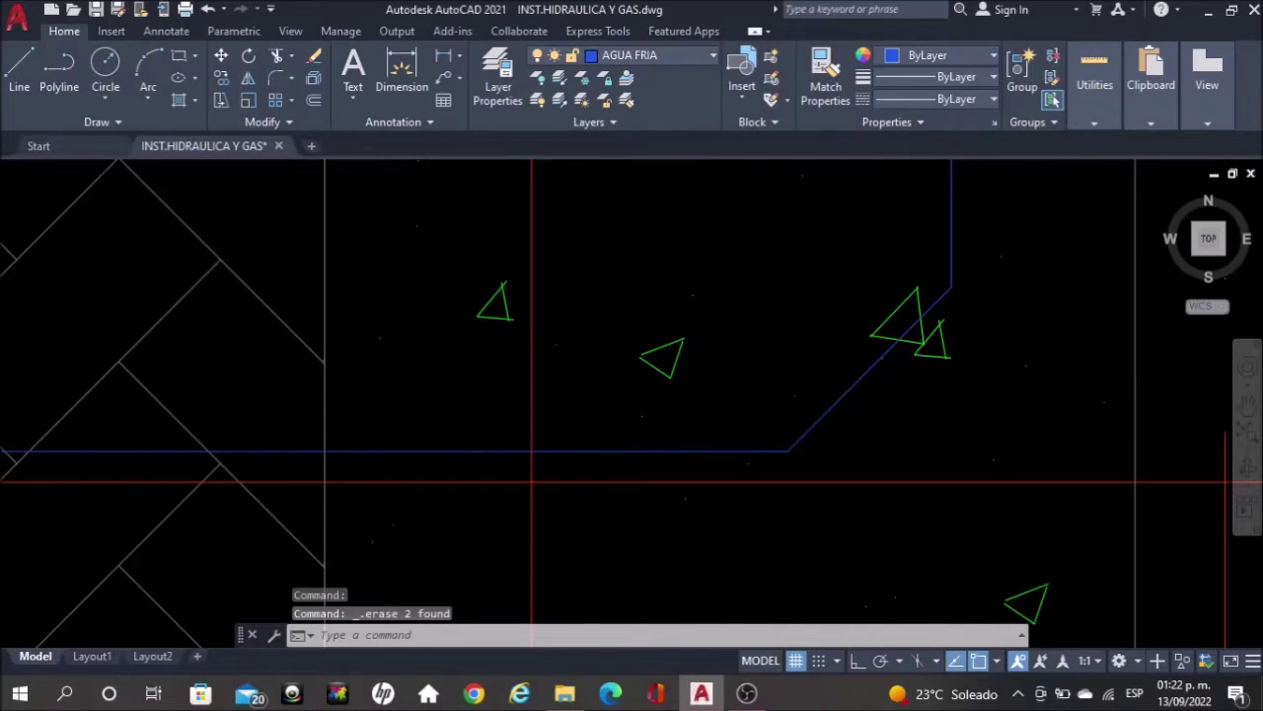
Copy the vertical riser line from the first riser circle's centre to the centre of the adjacent cold-water circle beside S.B.G
{"action": "scroll", "coordinate": [950, 405], "scroll_direction": "down", "scroll_amount": 4}
{"action": "scroll", "coordinate": [888, 425], "scroll_direction": "down", "scroll_amount": 2}
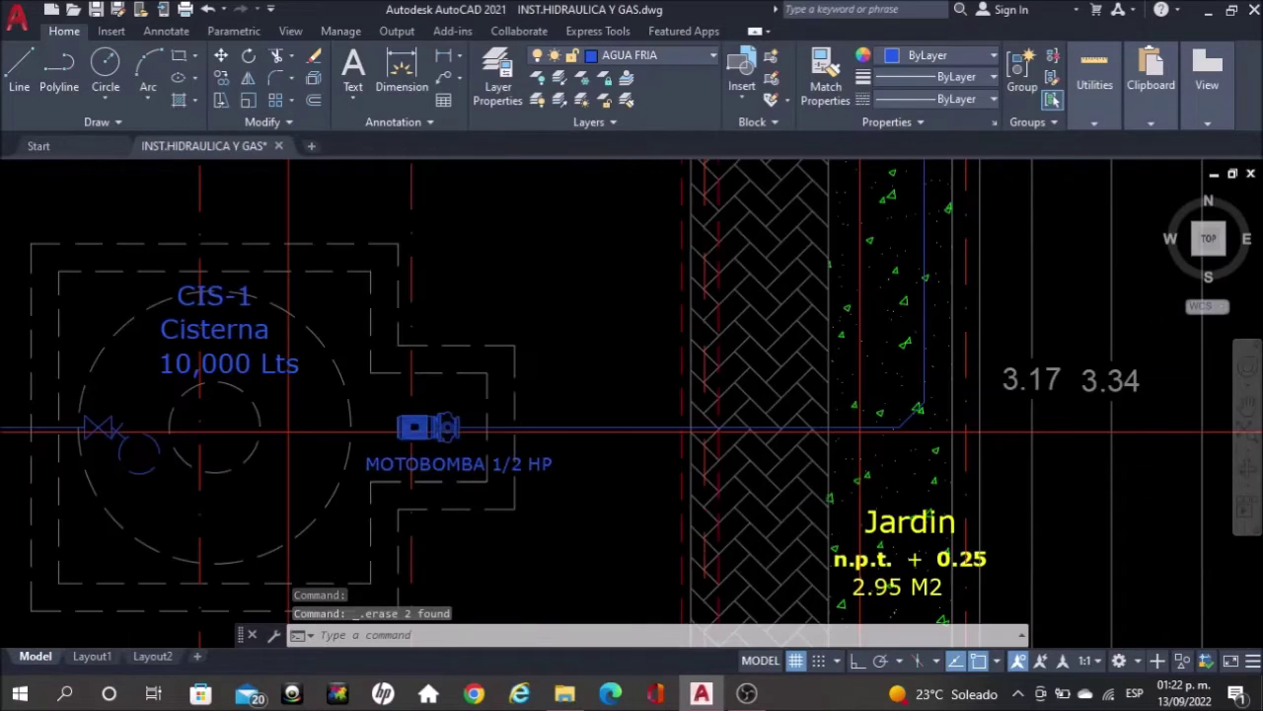
{"action": "scroll", "coordinate": [619, 486], "scroll_direction": "down", "scroll_amount": 2}
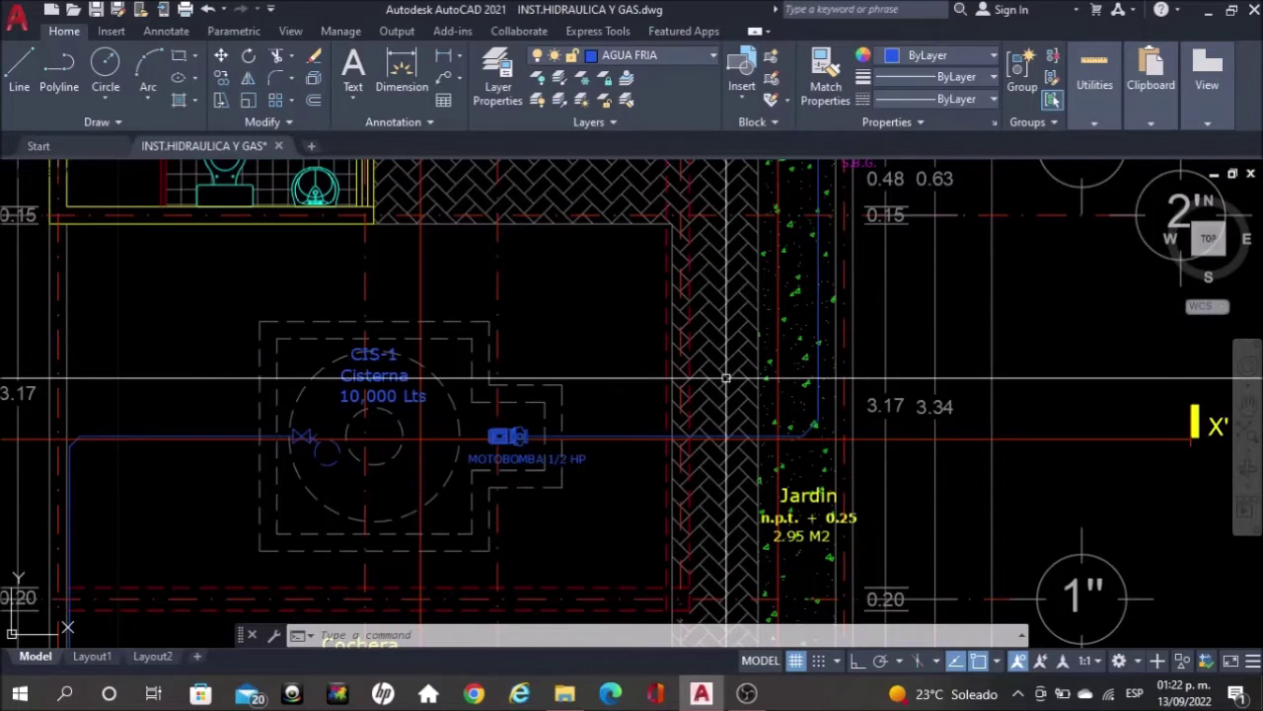
{"action": "middle_click_drag", "start_coordinate": [818, 246], "coordinate": [801, 365]}
{"action": "scroll", "coordinate": [809, 277], "scroll_direction": "up", "scroll_amount": 5}
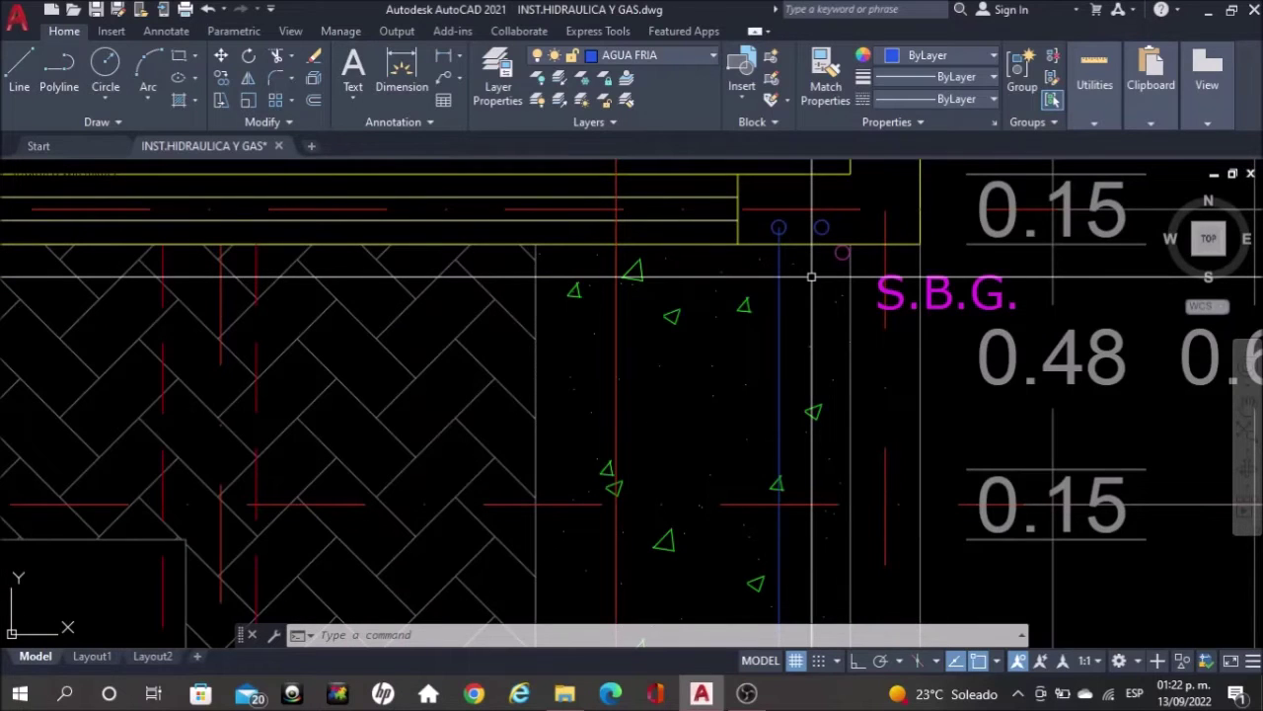
{"action": "scroll", "coordinate": [779, 245], "scroll_direction": "up", "scroll_amount": 4}
{"action": "scroll", "coordinate": [784, 203], "scroll_direction": "down", "scroll_amount": 5}
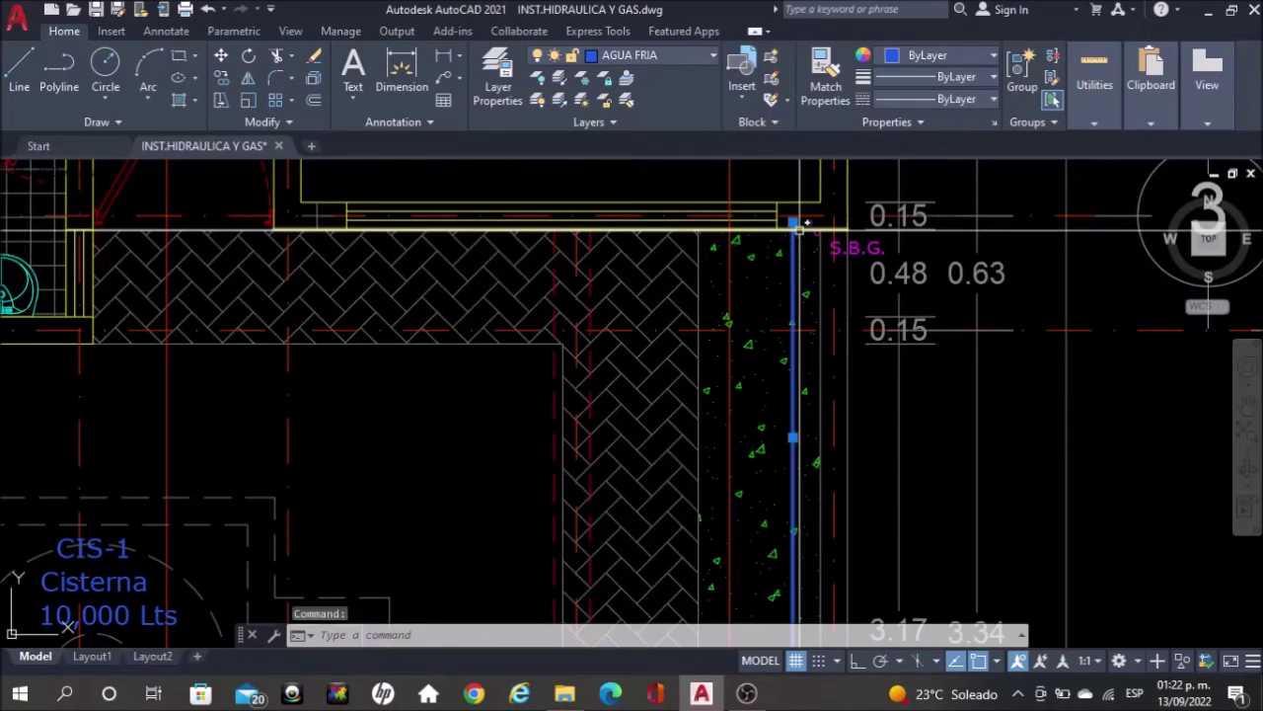
{"action": "scroll", "coordinate": [805, 225], "scroll_direction": "up", "scroll_amount": 4}
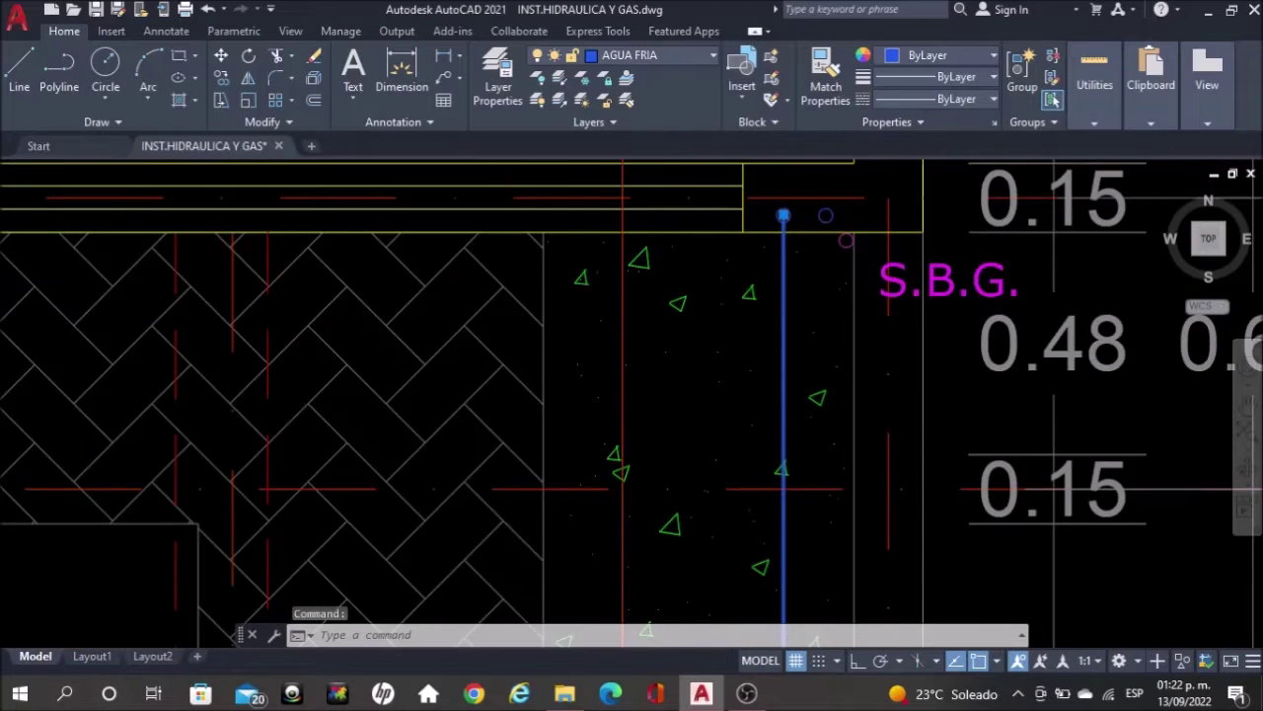
{"action": "scroll", "coordinate": [805, 225], "scroll_direction": "up", "scroll_amount": 2}
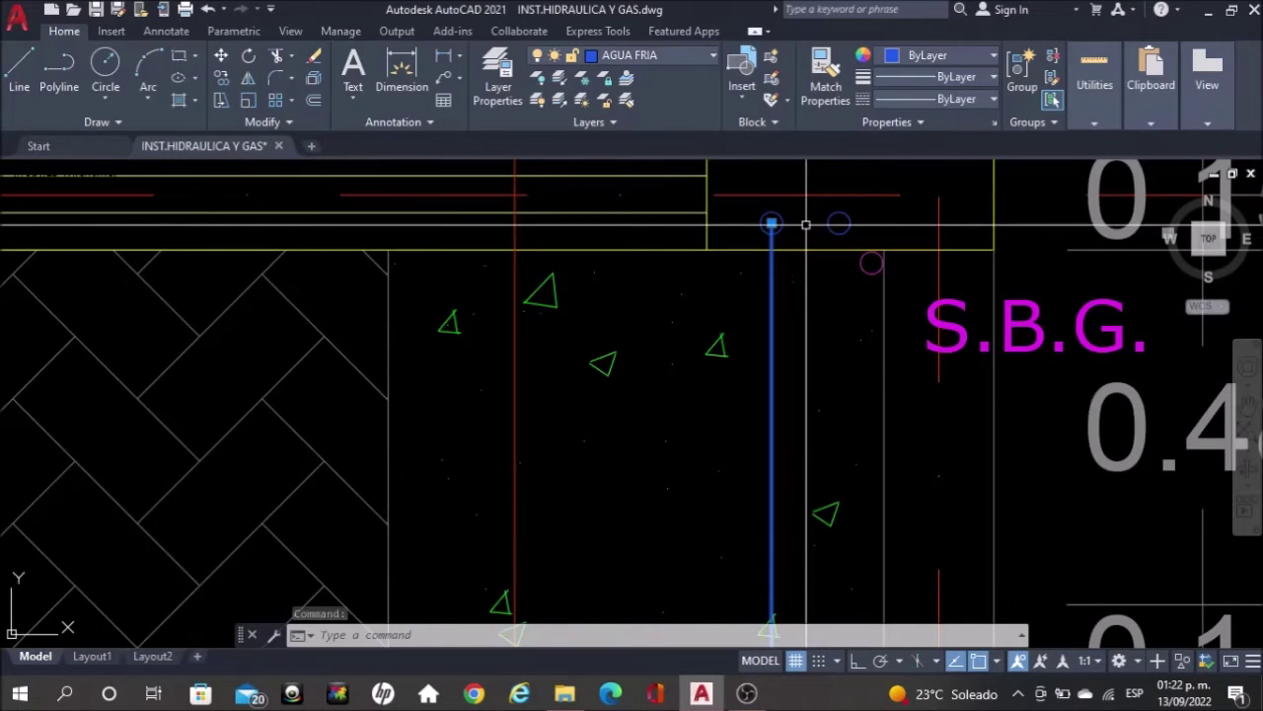
{"action": "type", "text": "co"}
{"action": "key", "text": "Return"}
{"action": "left_click", "coordinate": [772, 224]}
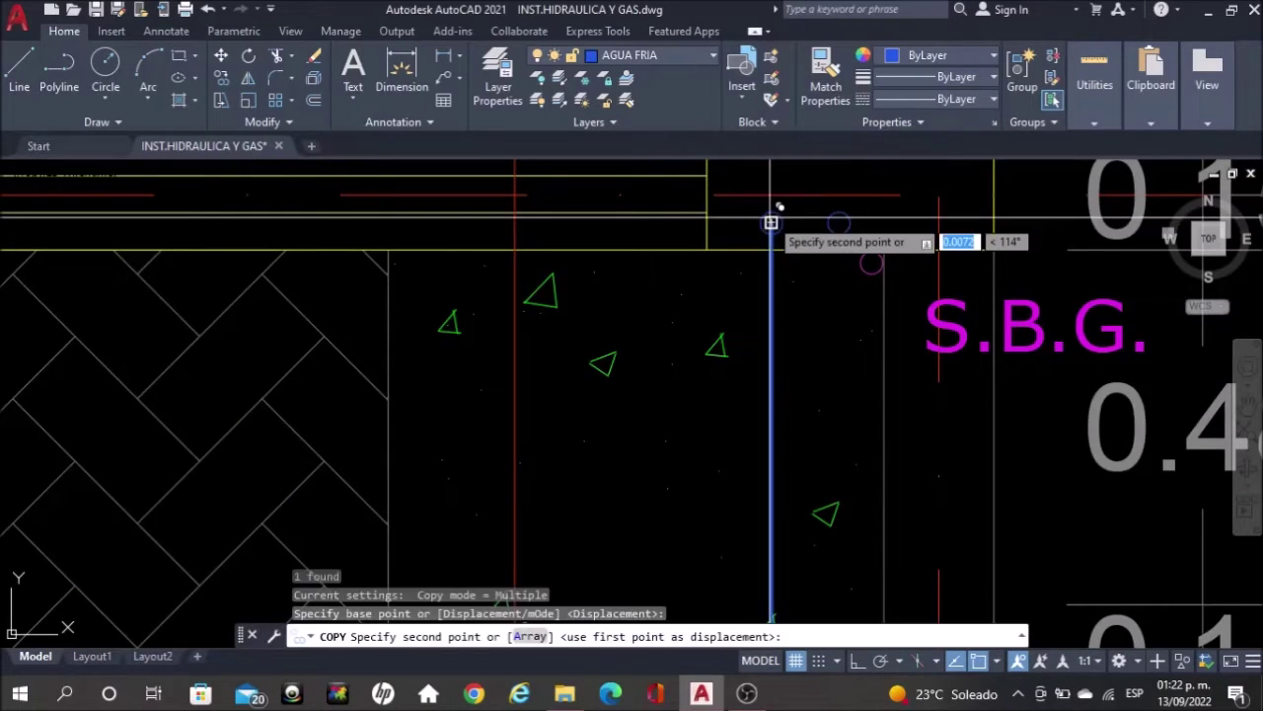
{"action": "left_click", "coordinate": [839, 224]}
{"action": "key", "text": "Escape"}
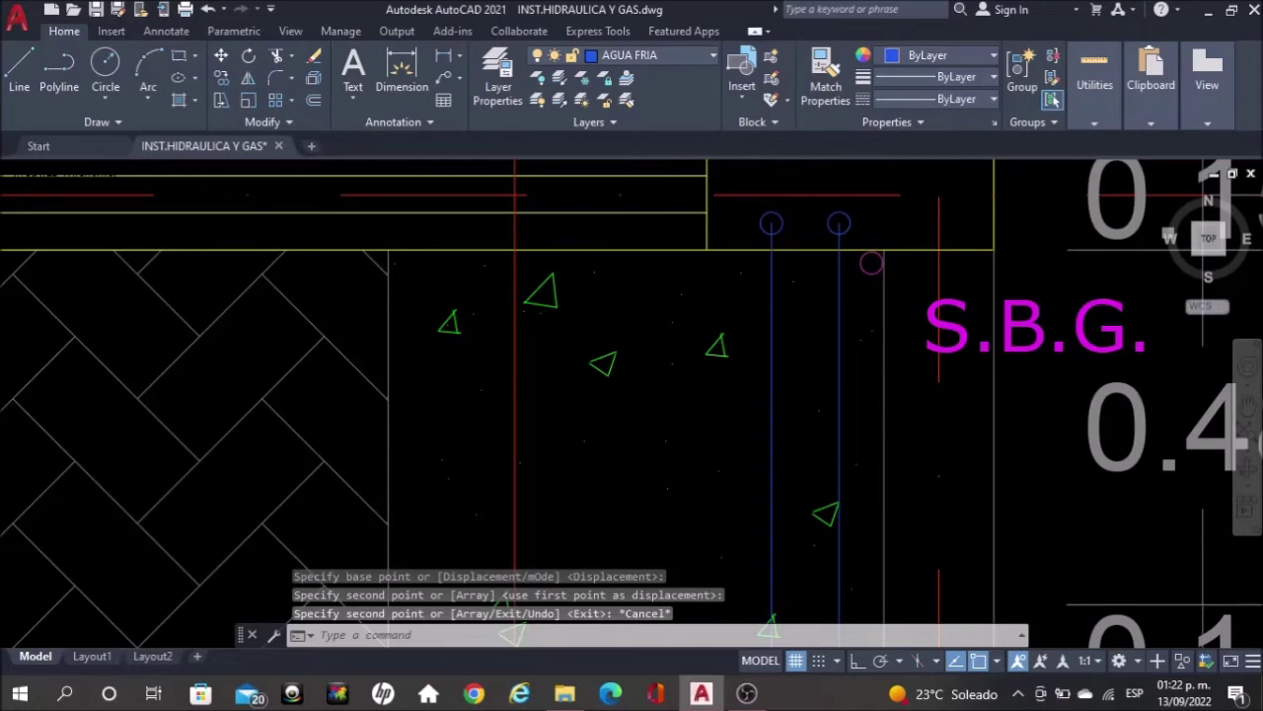
With Ortho on, draw a horizontal line from the vertical mains supply line above axis 1'' across the Cochera to below the second riser
{"action": "scroll", "coordinate": [706, 345], "scroll_direction": "down", "scroll_amount": 4}
{"action": "mouse_move", "coordinate": [581, 345]}
{"action": "middle_mouse_down"}
{"action": "mouse_move", "coordinate": [707, 345]}
{"action": "mouse_move", "coordinate": [736, 162]}
{"action": "middle_mouse_up"}
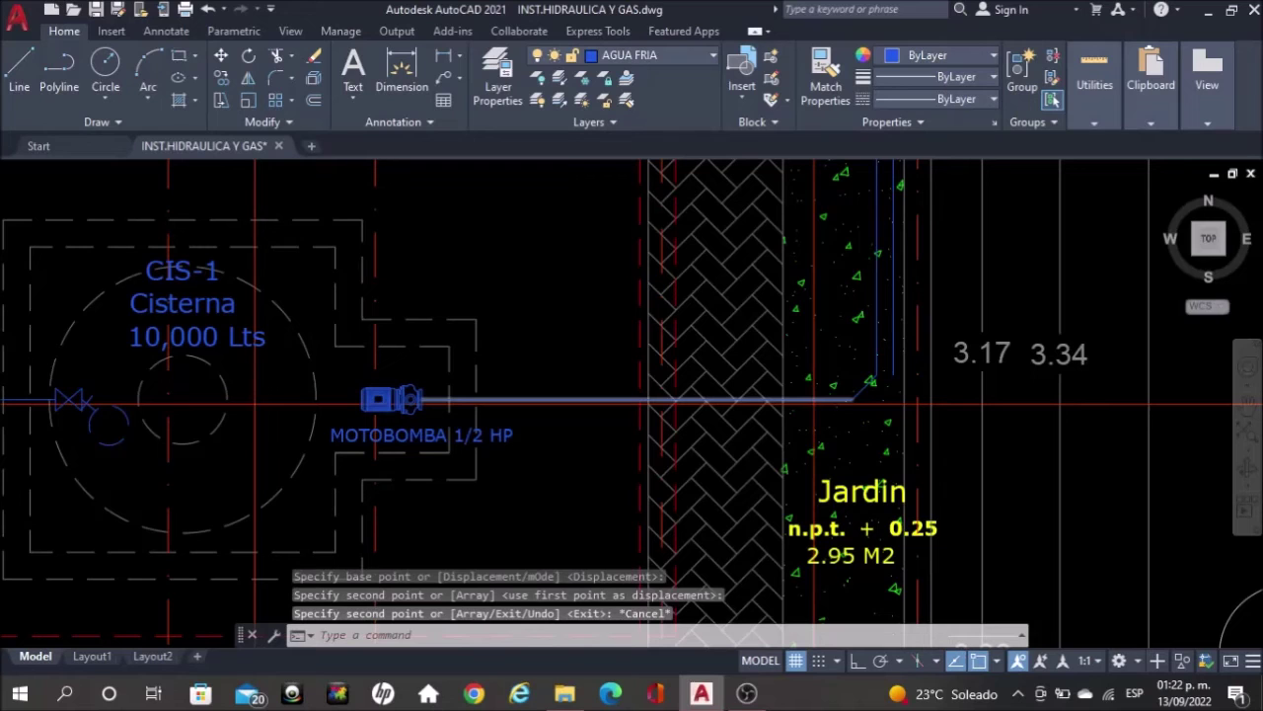
{"action": "scroll", "coordinate": [593, 399], "scroll_direction": "down", "scroll_amount": 2}
{"action": "middle_click_drag", "start_coordinate": [592, 399], "coordinate": [915, 229]}
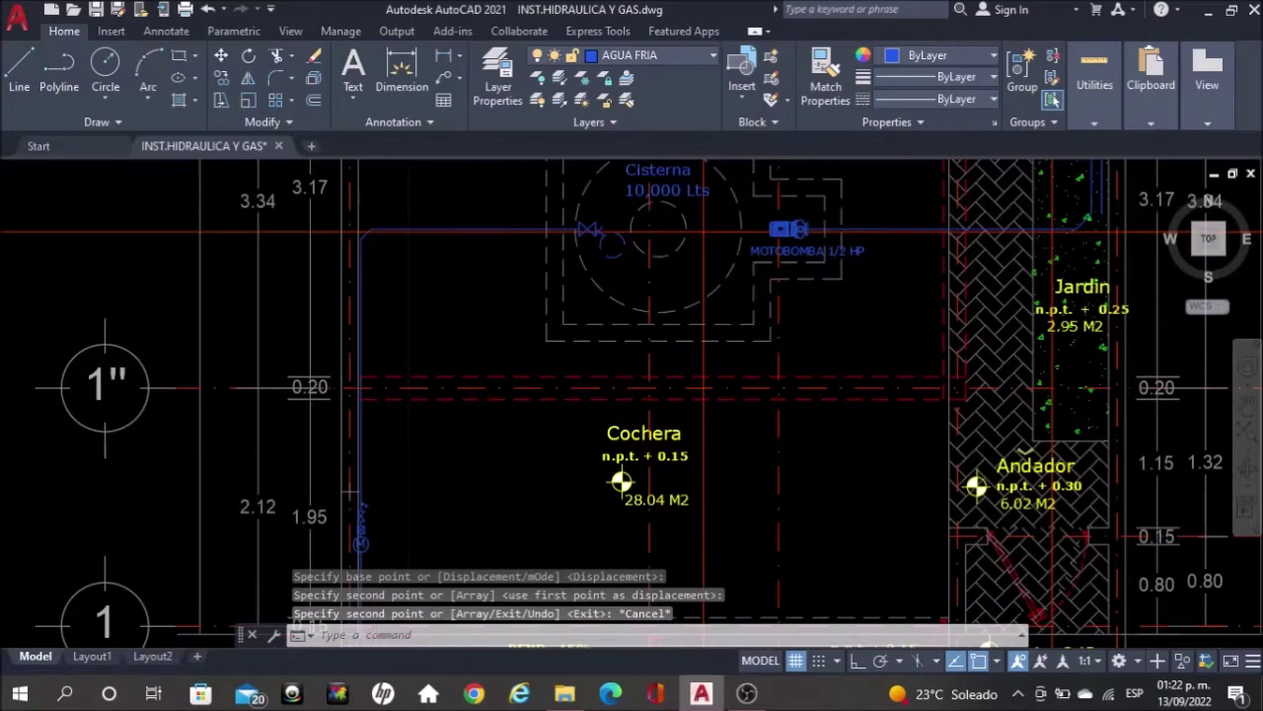
{"action": "scroll", "coordinate": [458, 497], "scroll_direction": "up", "scroll_amount": 2}
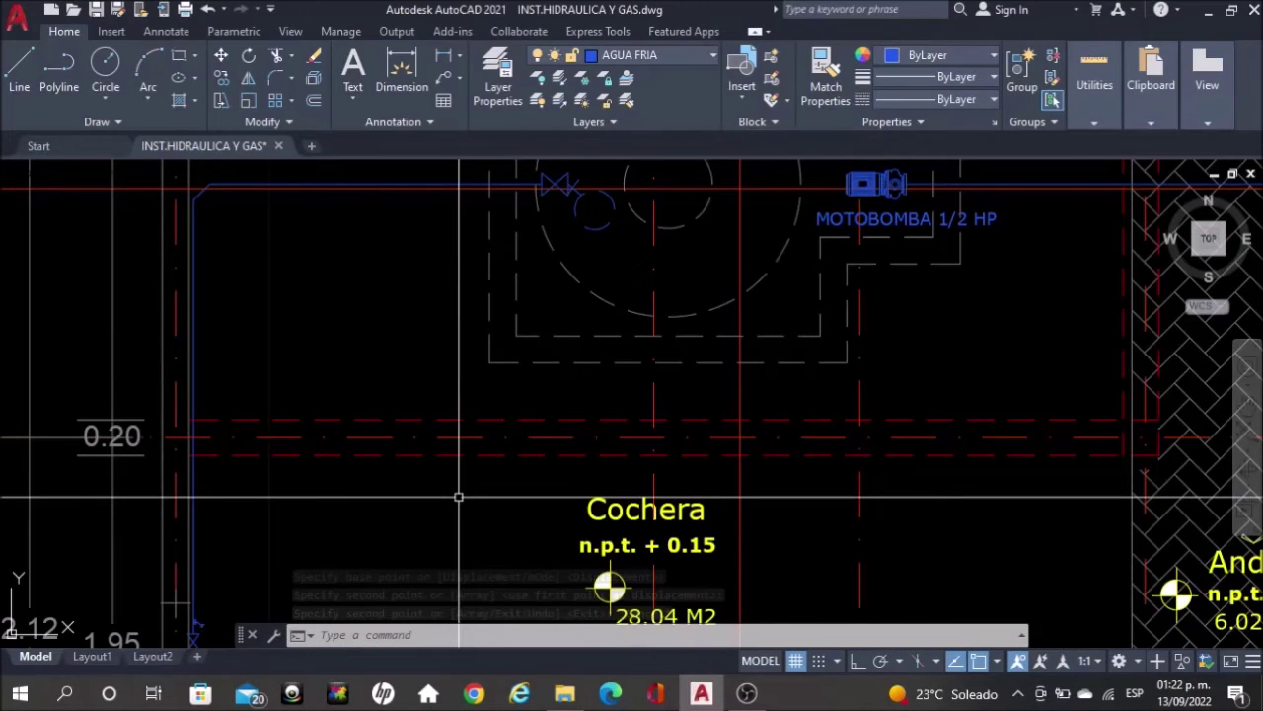
{"action": "type", "text": "l"}
{"action": "key", "text": "Return"}
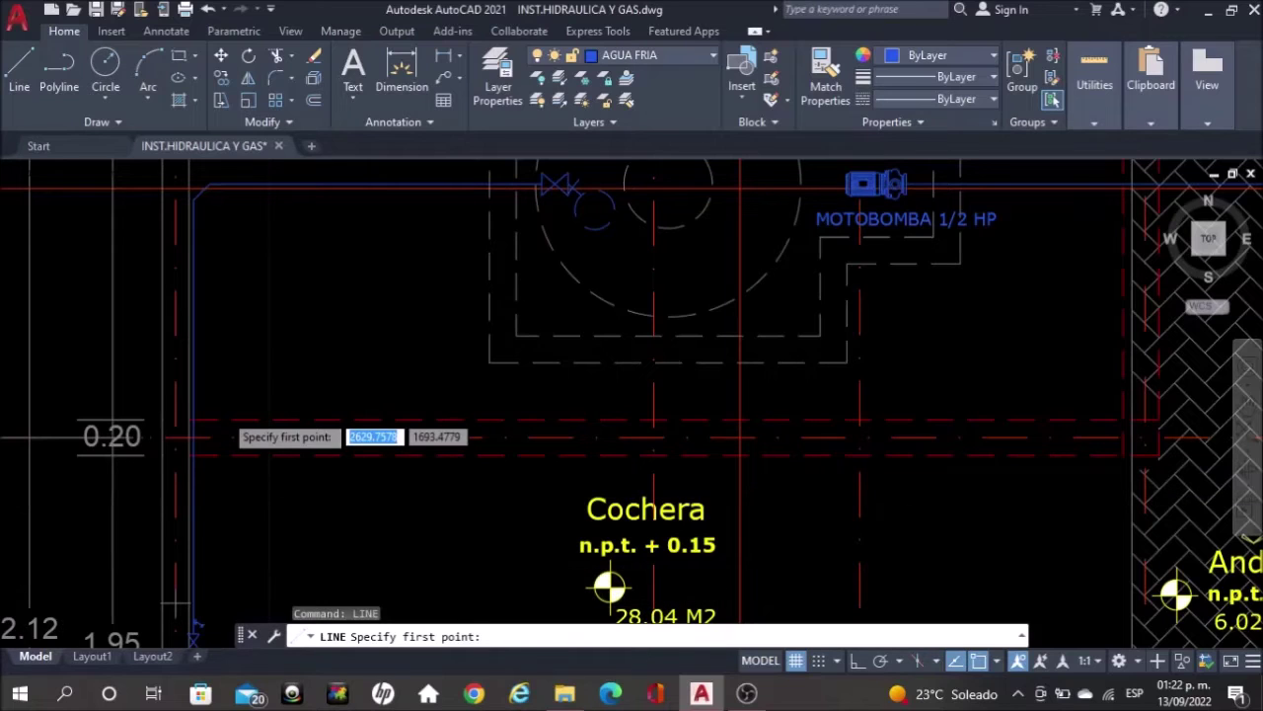
{"action": "scroll", "coordinate": [188, 436], "scroll_direction": "up", "scroll_amount": 5}
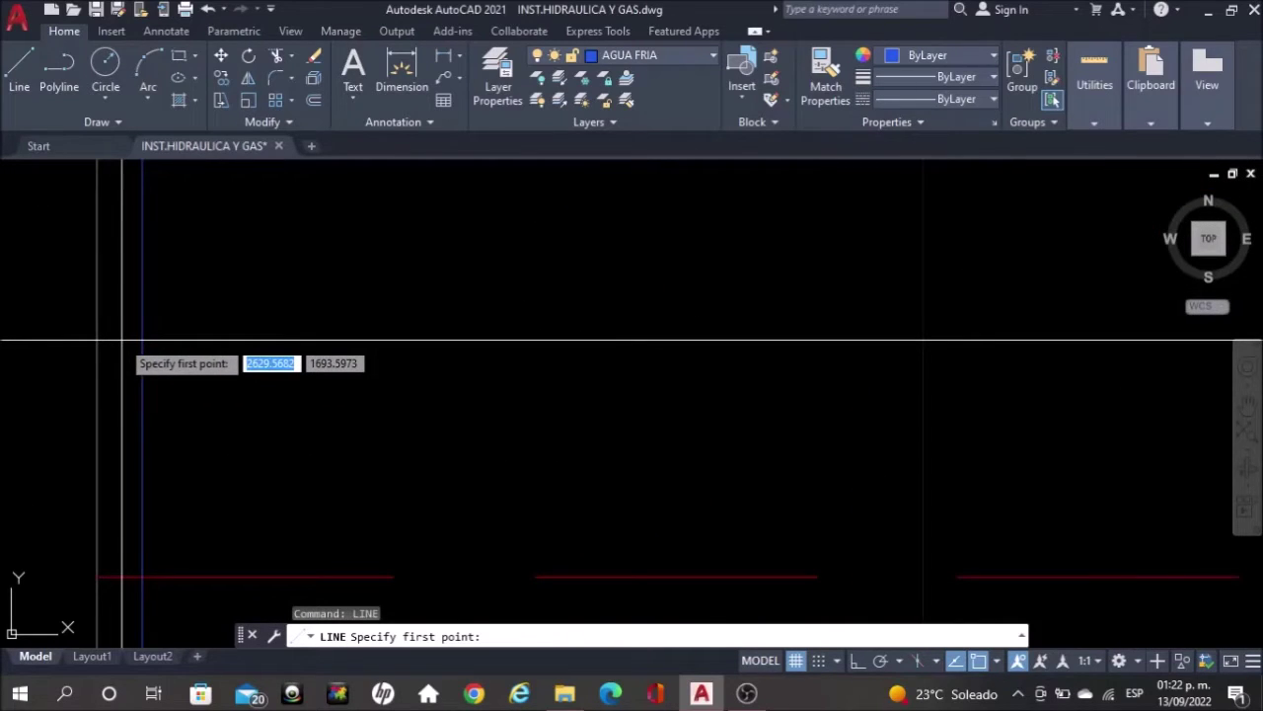
{"action": "left_click", "coordinate": [142, 341]}
{"action": "scroll", "coordinate": [196, 354], "scroll_direction": "down", "scroll_amount": 5}
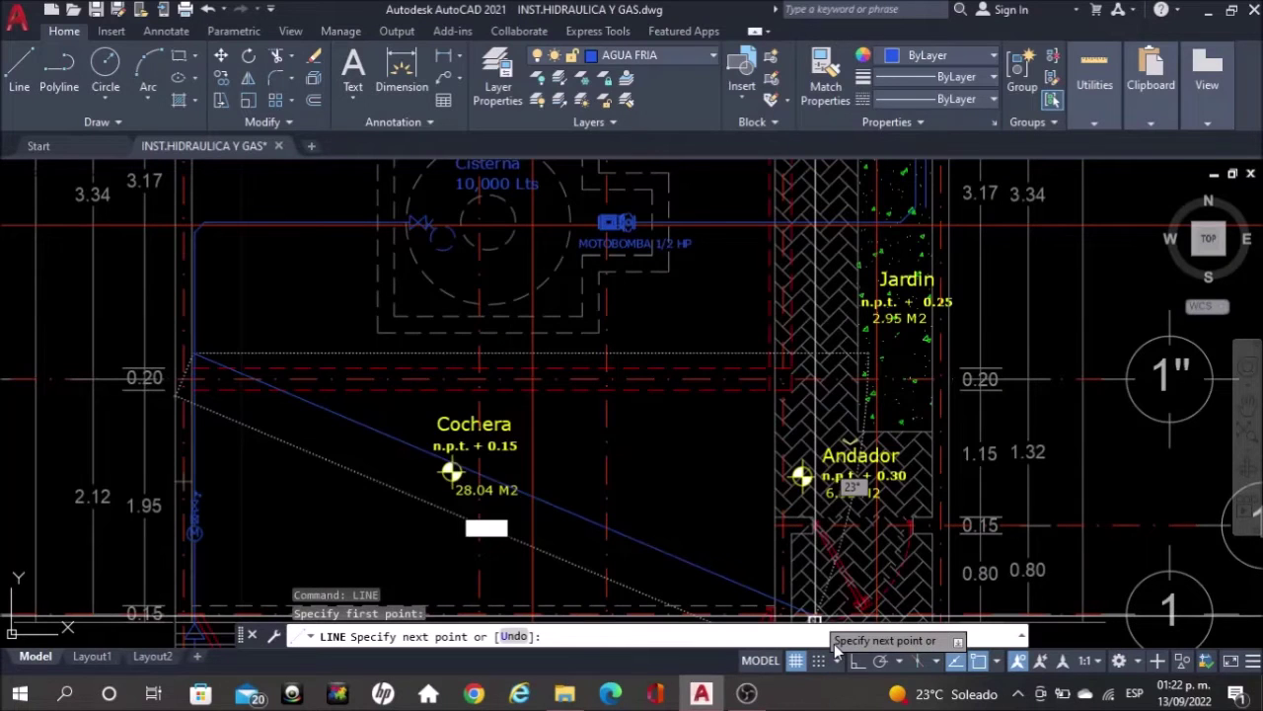
{"action": "left_click", "coordinate": [857, 660]}
{"action": "scroll", "coordinate": [908, 373], "scroll_direction": "up", "scroll_amount": 2}
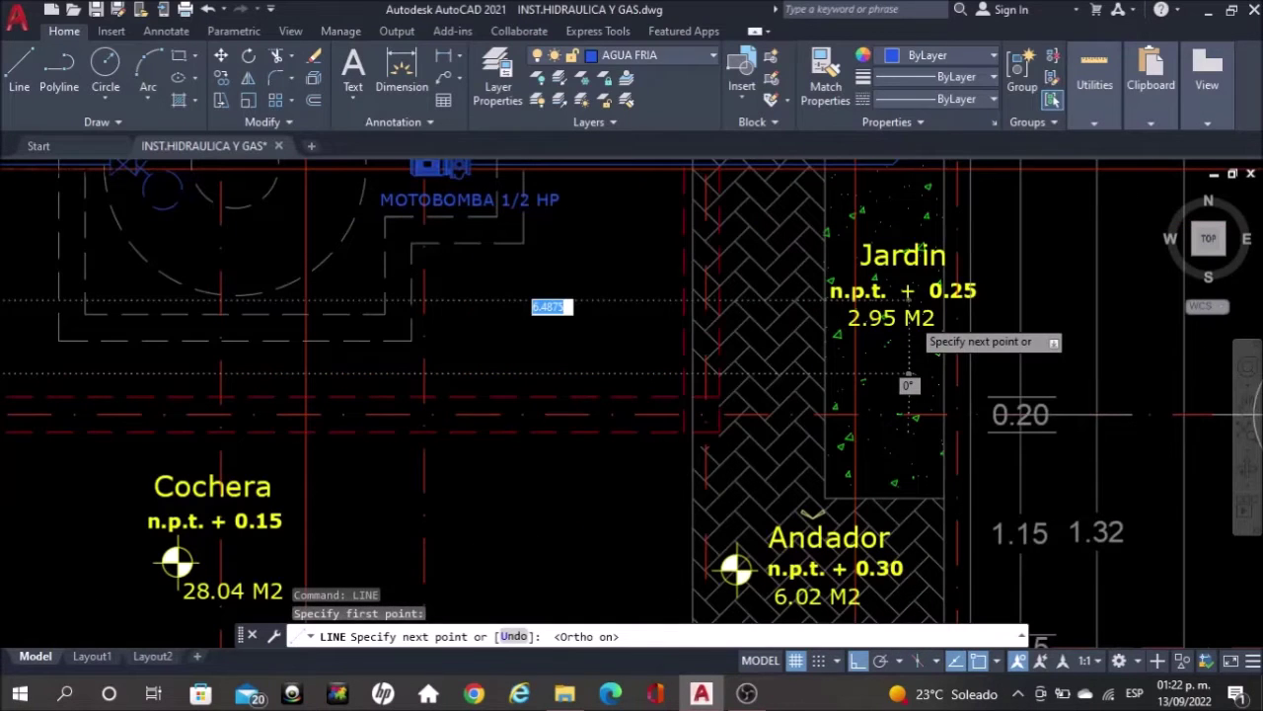
{"action": "scroll", "coordinate": [918, 350], "scroll_direction": "up", "scroll_amount": 4}
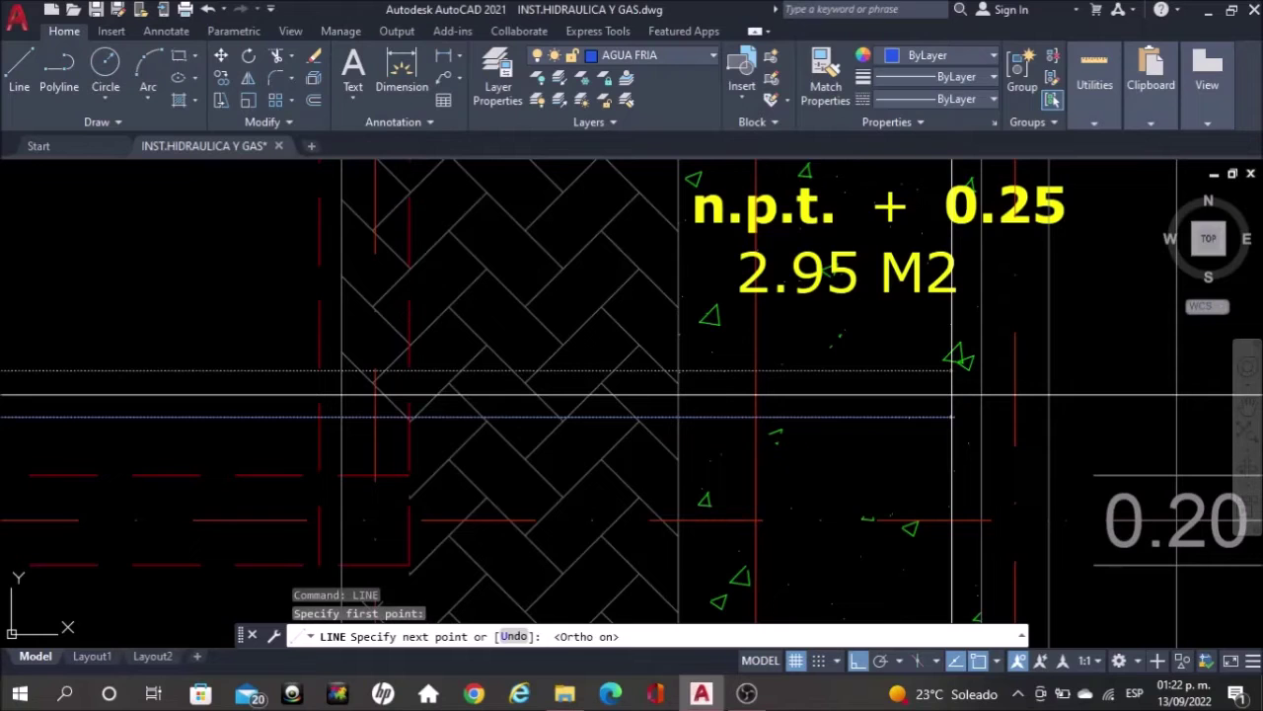
{"action": "scroll", "coordinate": [906, 453], "scroll_direction": "down", "scroll_amount": 3}
{"action": "key", "text": "Escape"}
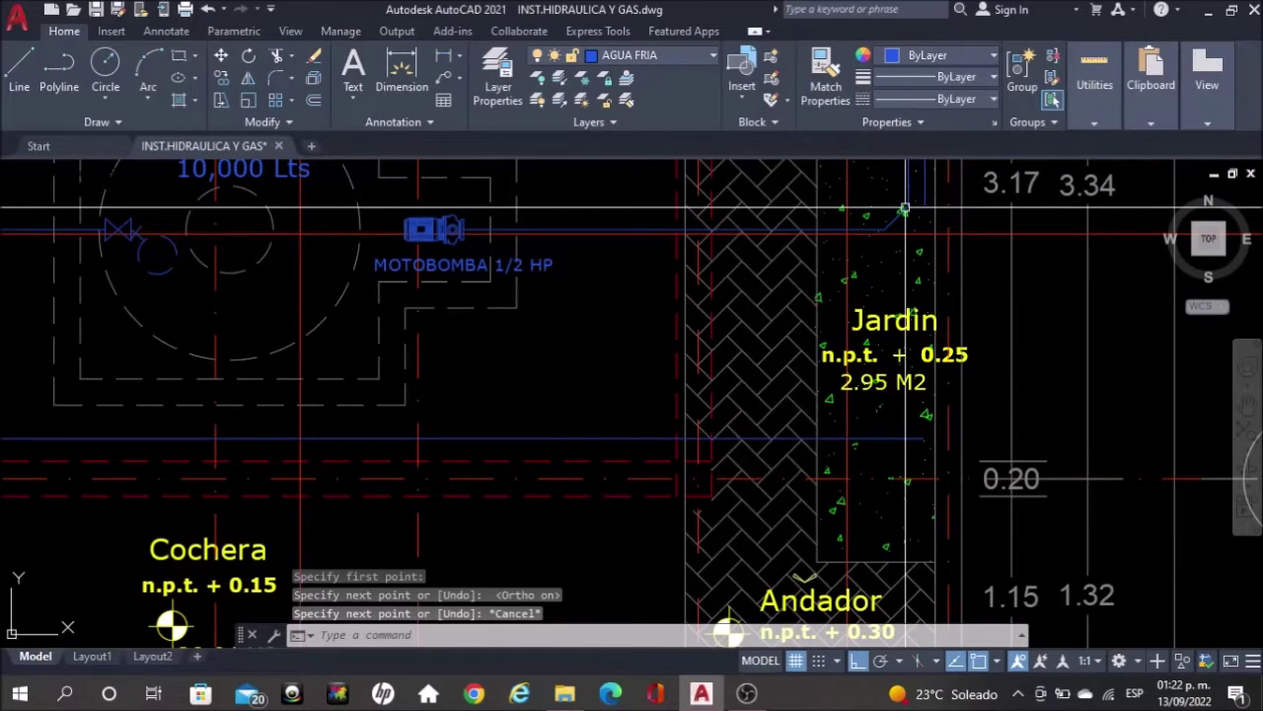
Copy the diagonal of the pump line's bend from its upper end to the lower end of the second riser line
{"action": "left_click", "coordinate": [902, 213]}
{"action": "scroll", "coordinate": [904, 209], "scroll_direction": "up", "scroll_amount": 3}
{"action": "key", "text": "Escape"}
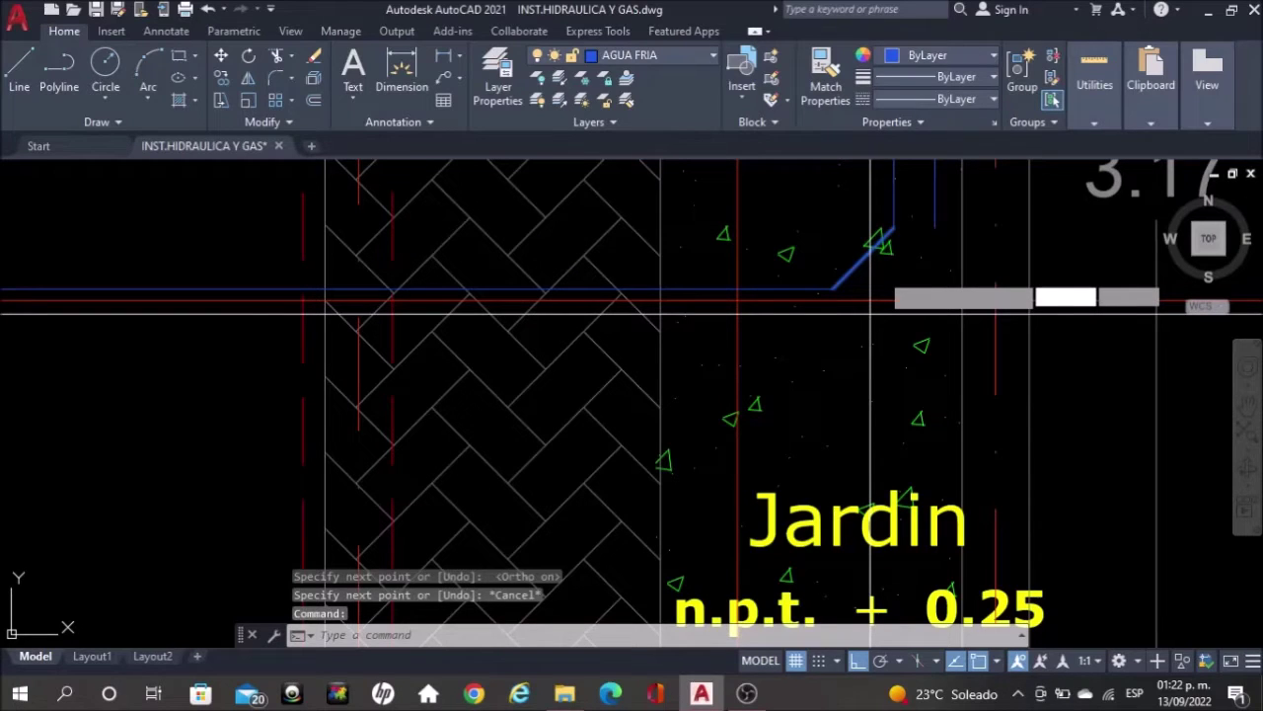
{"action": "left_click", "coordinate": [894, 228]}
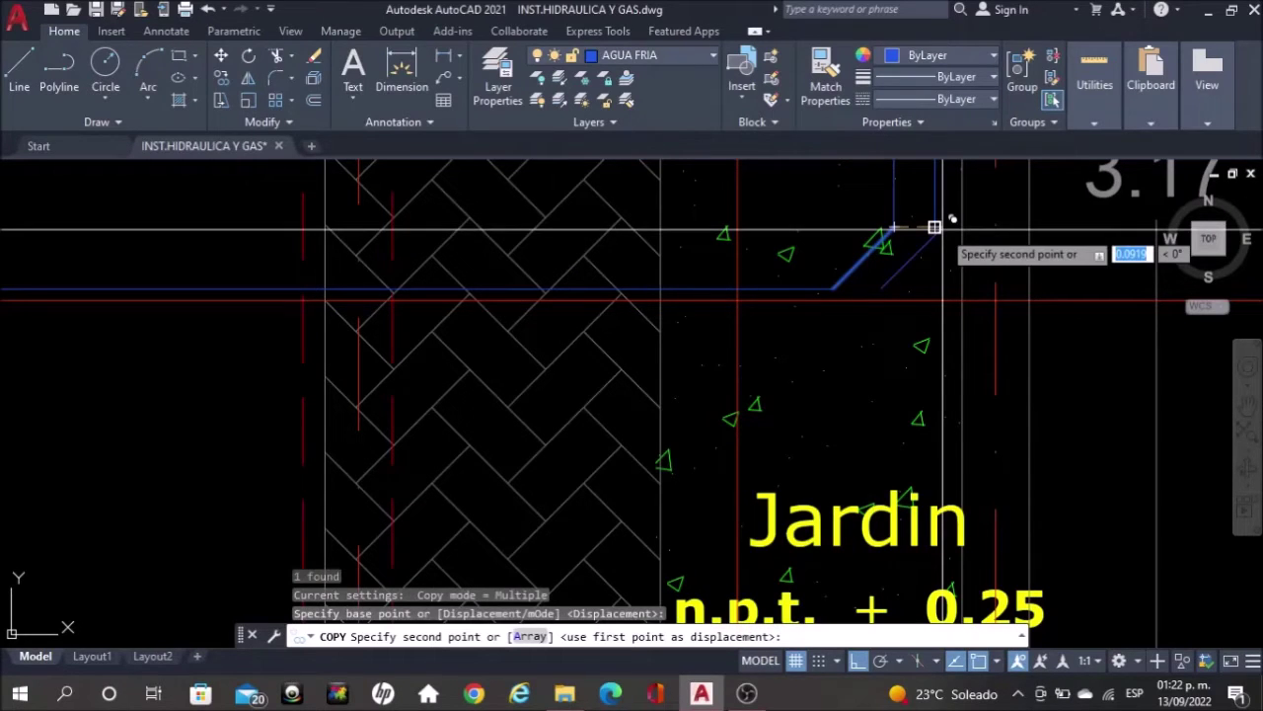
{"action": "left_click", "coordinate": [935, 228]}
{"action": "key", "text": "Escape"}
Move the copied diagonal straight down so its lower end lies on the new horizontal supply line in the Jardin
{"action": "left_click", "coordinate": [924, 240]}
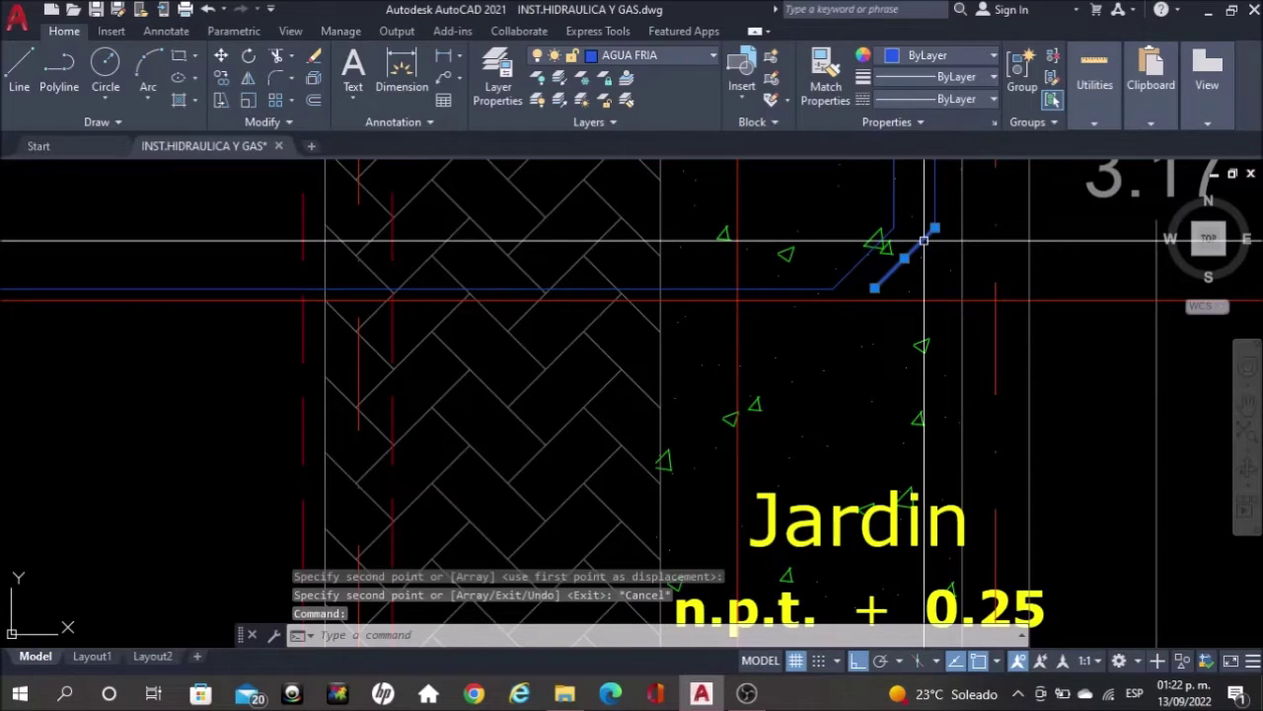
{"action": "type", "text": "m"}
{"action": "key", "text": "Return"}
{"action": "left_click", "coordinate": [875, 288]}
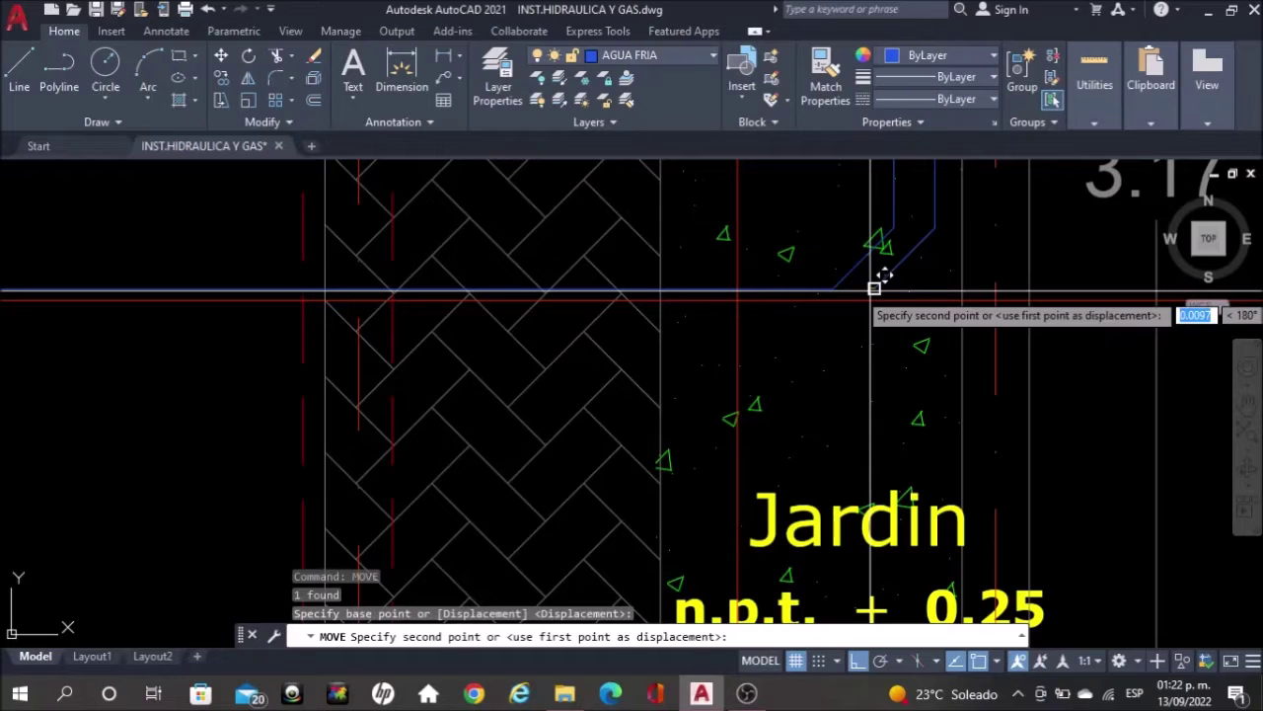
{"action": "scroll", "coordinate": [871, 291], "scroll_direction": "down", "scroll_amount": 2}
{"action": "middle_click_drag", "start_coordinate": [870, 593], "coordinate": [869, 199]}
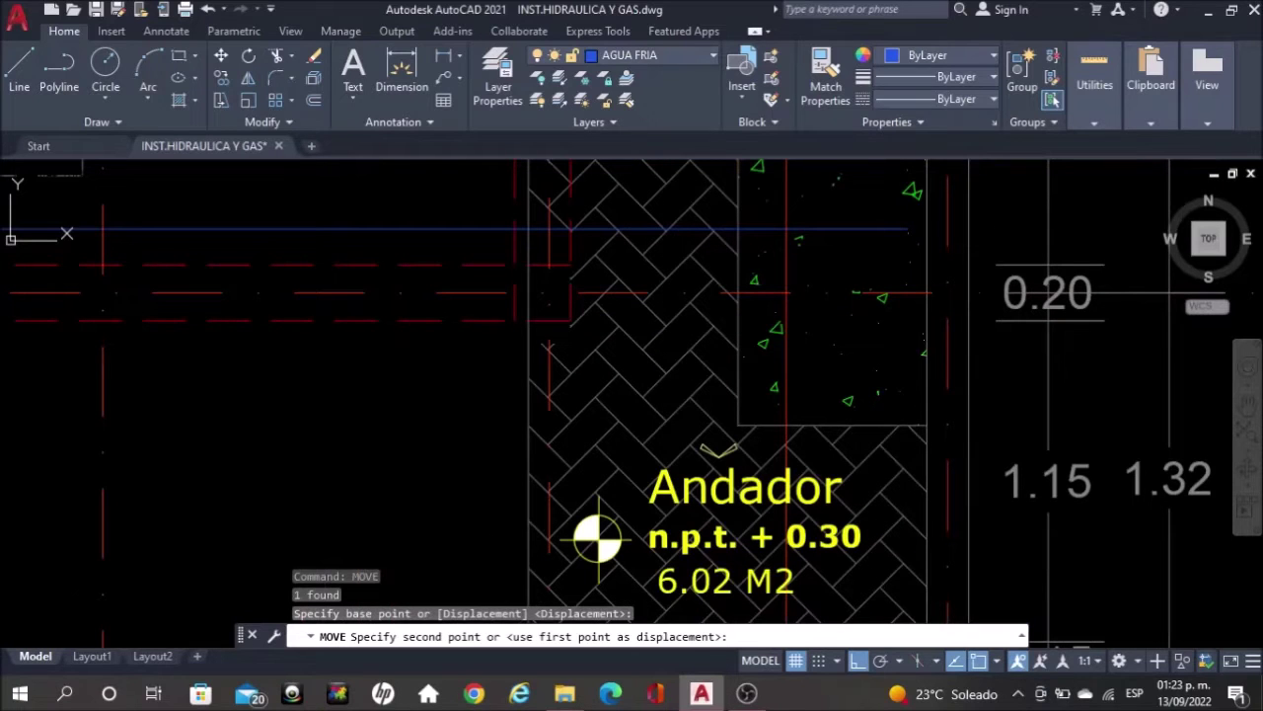
{"action": "scroll", "coordinate": [924, 415], "scroll_direction": "up", "scroll_amount": 6}
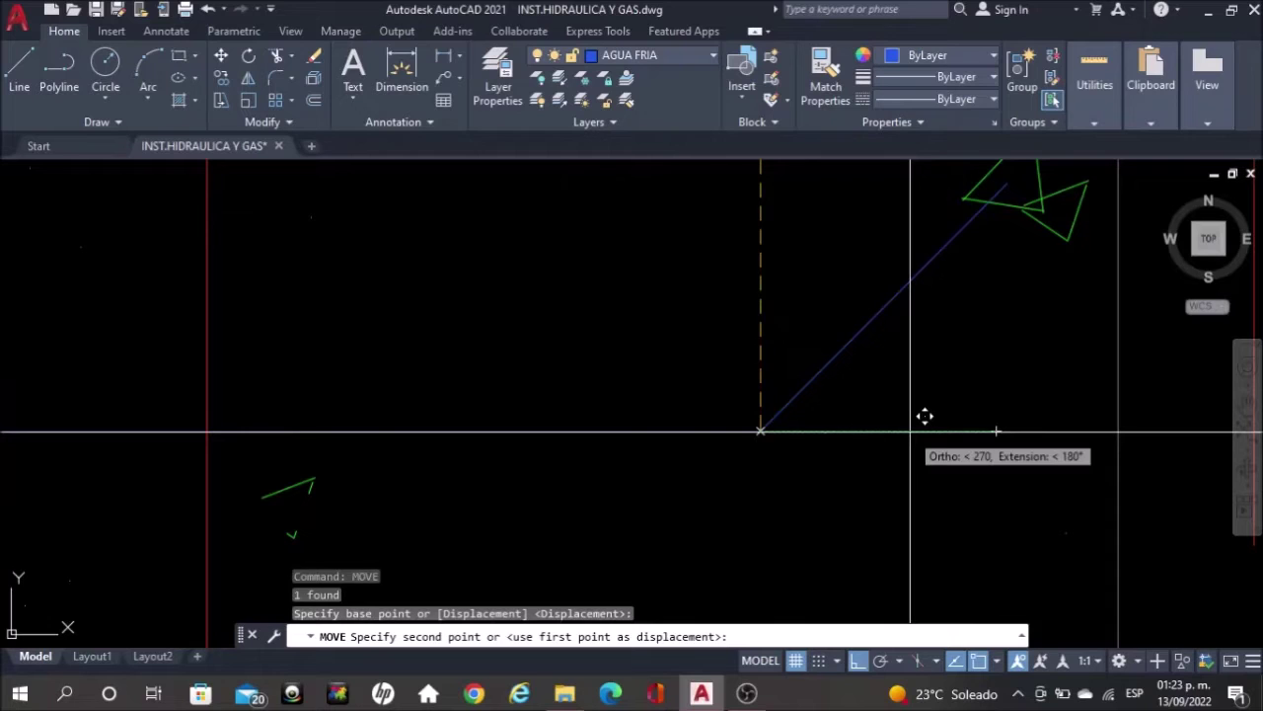
{"action": "key", "text": "Escape"}
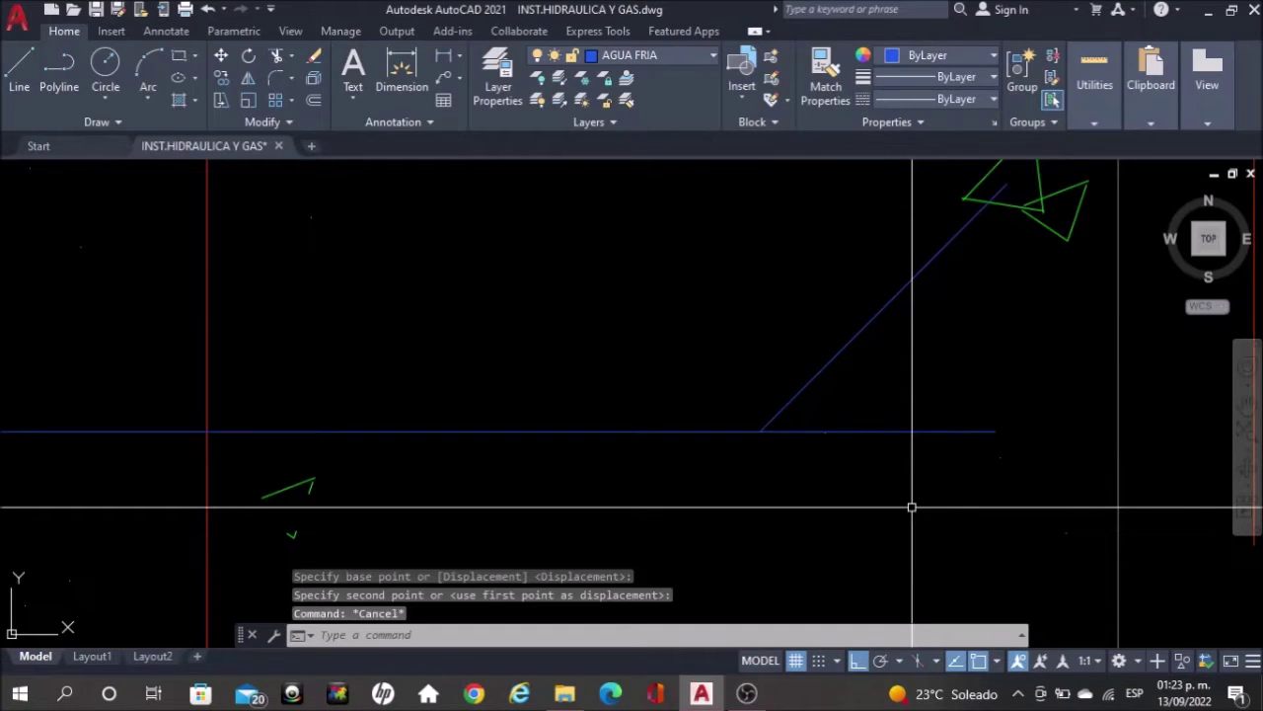
Trim the part of the horizontal supply line that extends past the moved diagonal
{"action": "type", "text": "tr"}
{"action": "key", "text": "Return"}
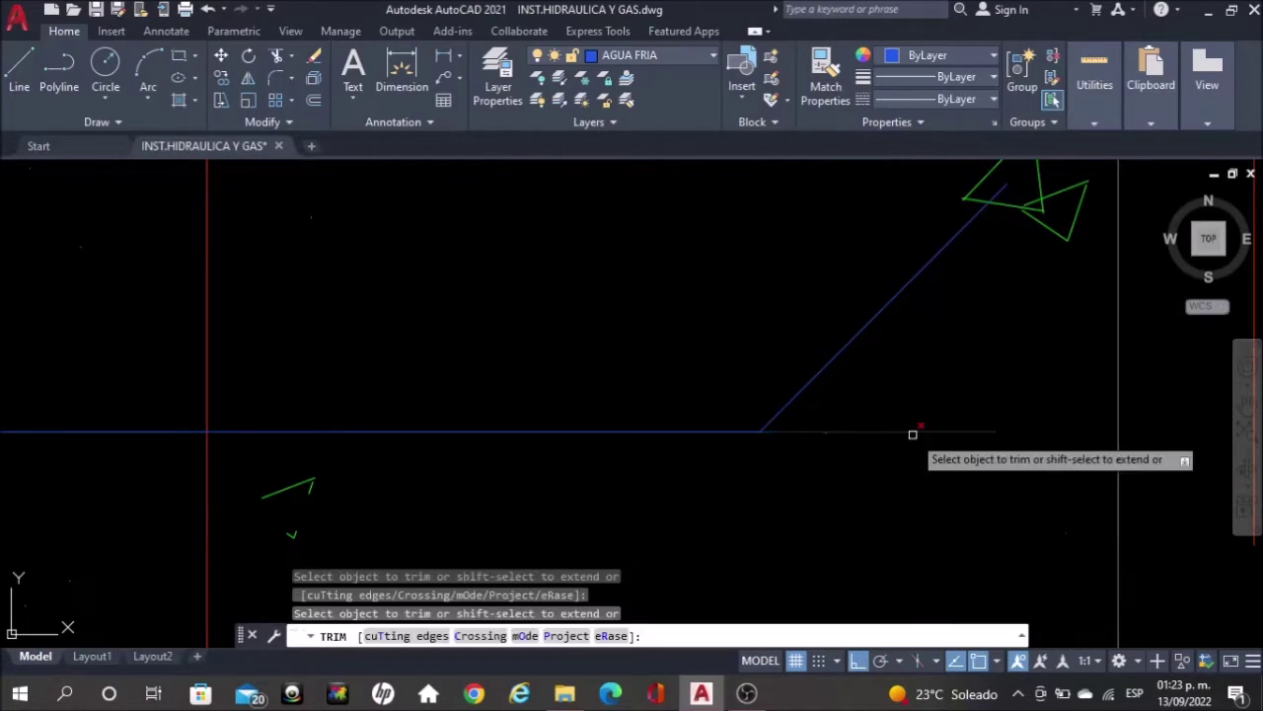
{"action": "scroll", "coordinate": [912, 434], "scroll_direction": "down", "scroll_amount": 2}
{"action": "key", "text": "Escape"}
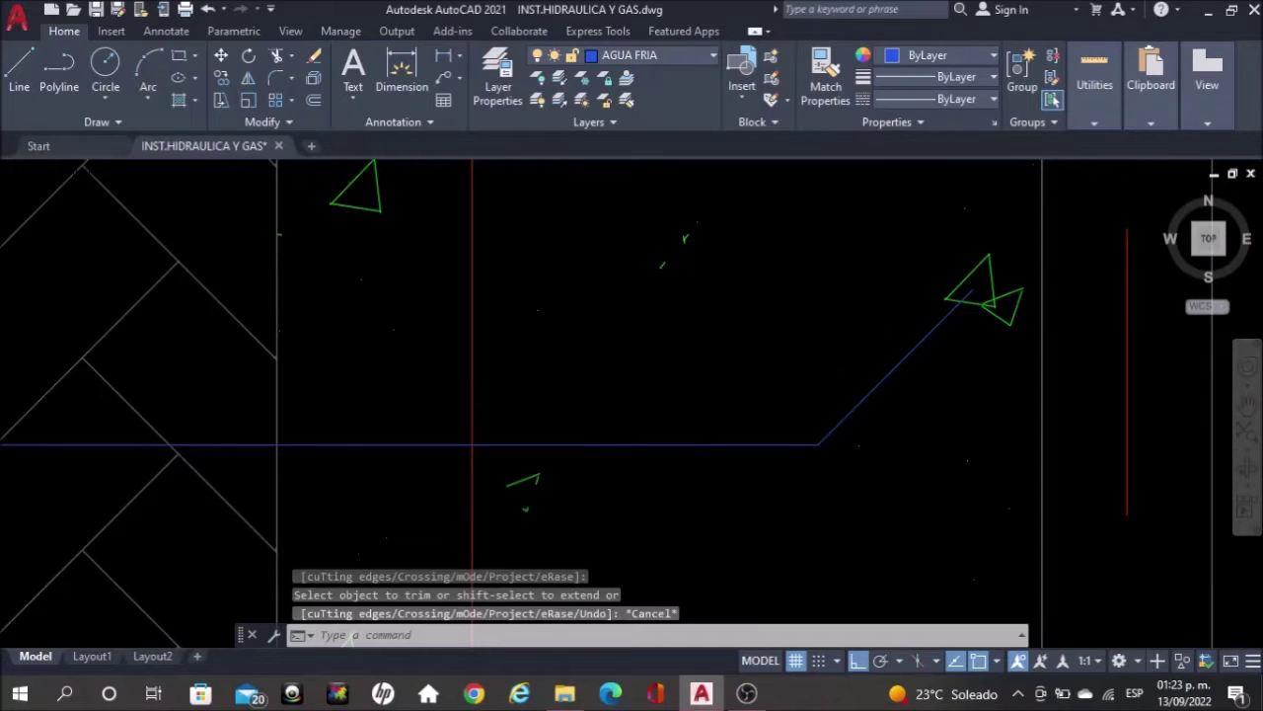
Stretch the lower end of the second riser line down to the upper end of the moved diagonal
{"action": "scroll", "coordinate": [915, 221], "scroll_direction": "down", "scroll_amount": 3}
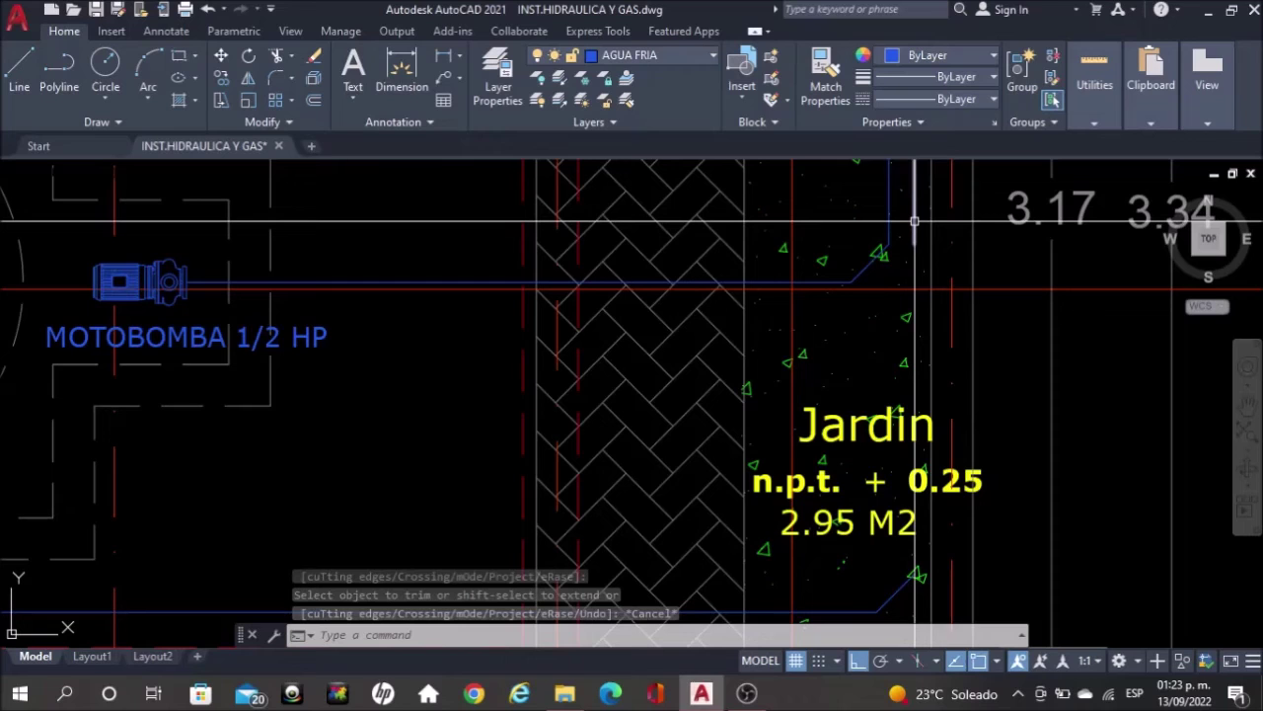
{"action": "left_click", "coordinate": [915, 221]}
{"action": "left_click", "coordinate": [915, 242]}
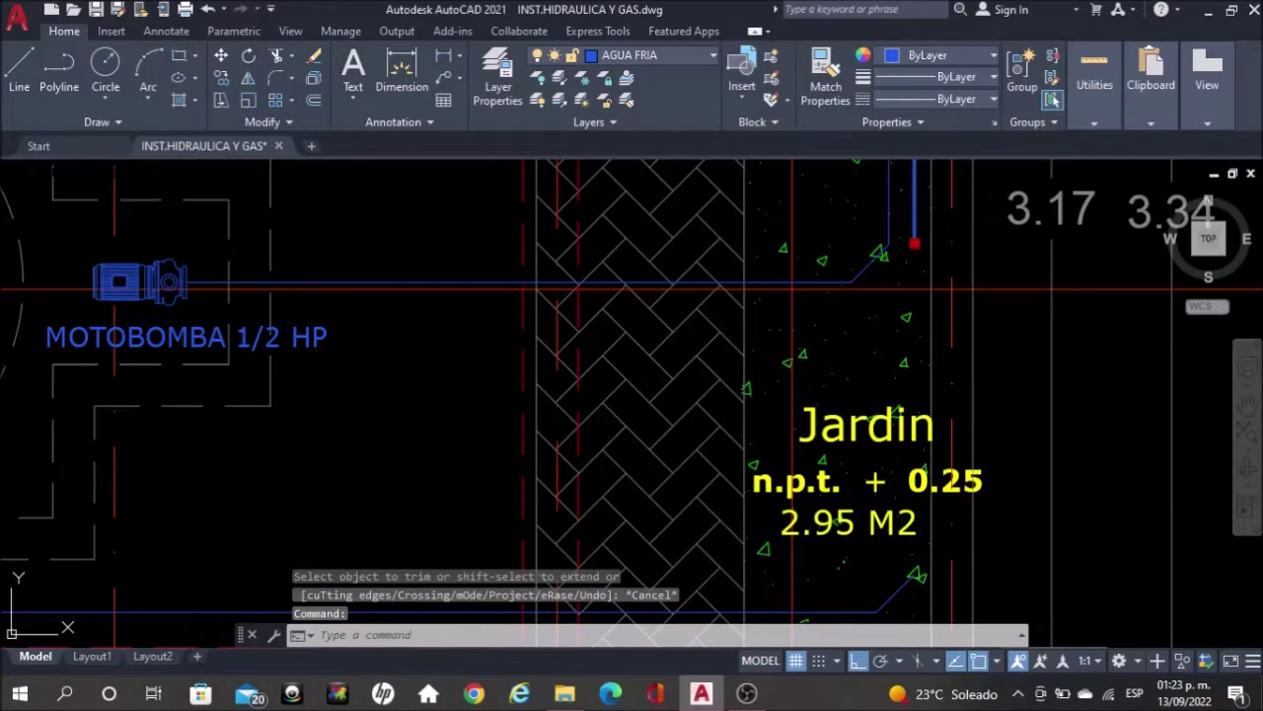
{"action": "scroll", "coordinate": [920, 576], "scroll_direction": "up", "scroll_amount": 8}
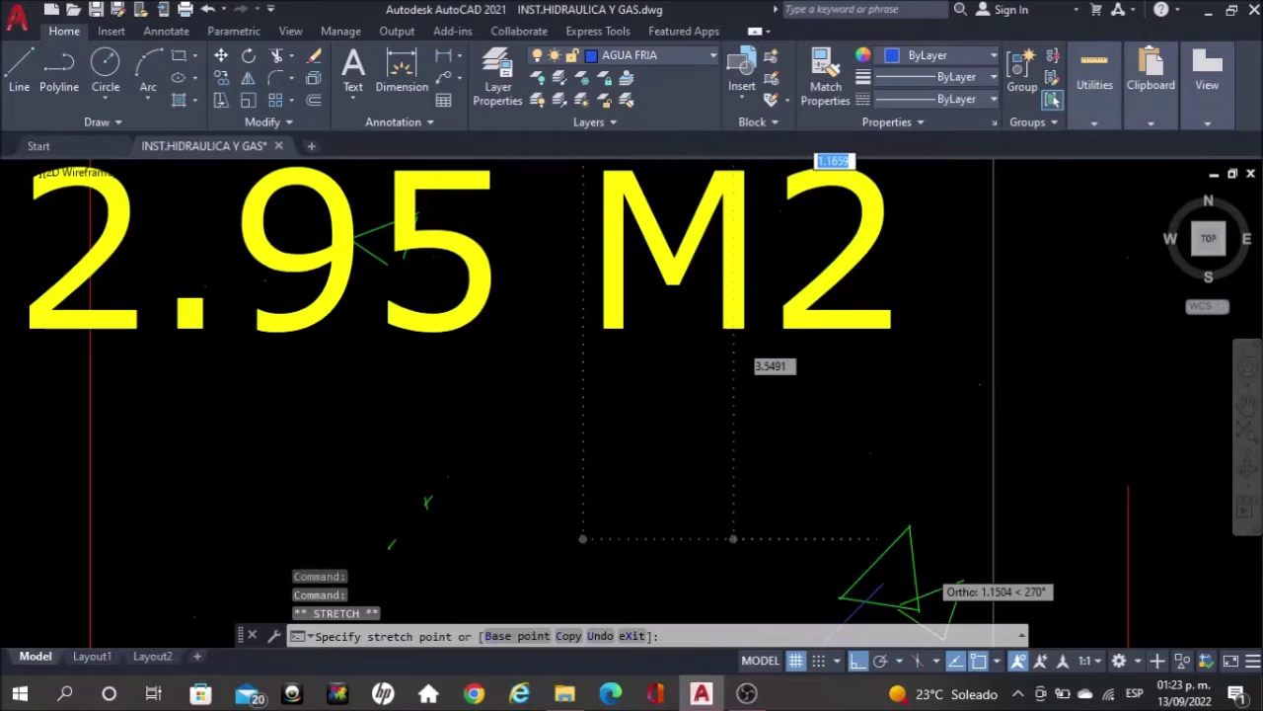
{"action": "scroll", "coordinate": [883, 572], "scroll_direction": "up", "scroll_amount": 2}
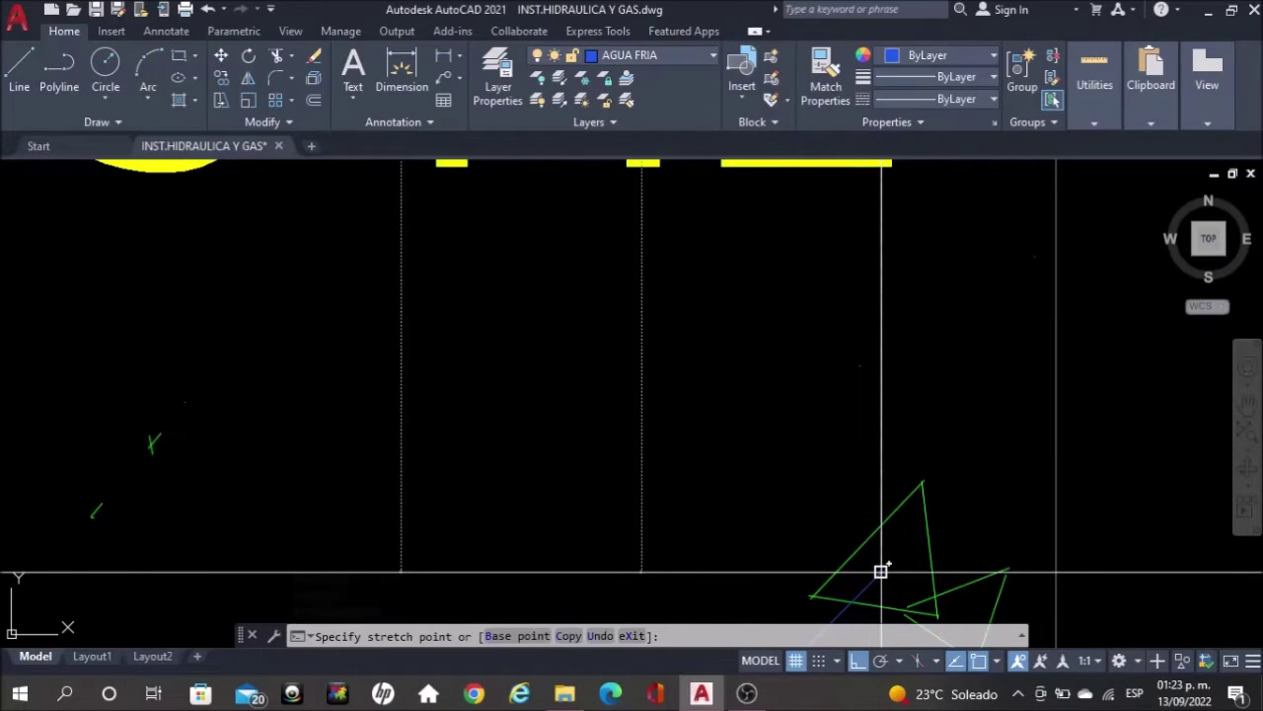
{"action": "key", "text": "Escape"}
{"action": "scroll", "coordinate": [880, 571], "scroll_direction": "down", "scroll_amount": 2}
{"action": "scroll", "coordinate": [926, 450], "scroll_direction": "down", "scroll_amount": 4}
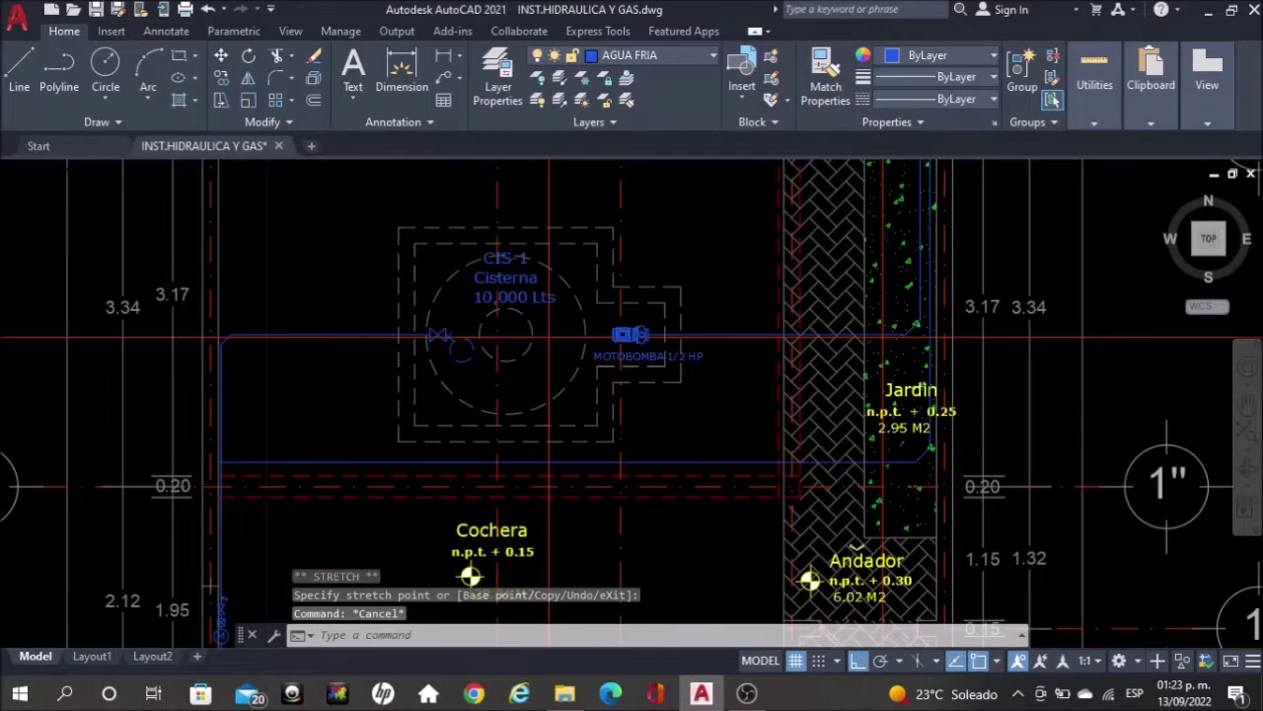
Copy the two cold-water riser circles from the ground-floor wall's outer corner to the matching corner beside S.B.G. on the upper-floor plan
{"action": "scroll", "coordinate": [548, 339], "scroll_direction": "down", "scroll_amount": 2}
{"action": "middle_click_drag", "start_coordinate": [549, 339], "coordinate": [665, 378]}
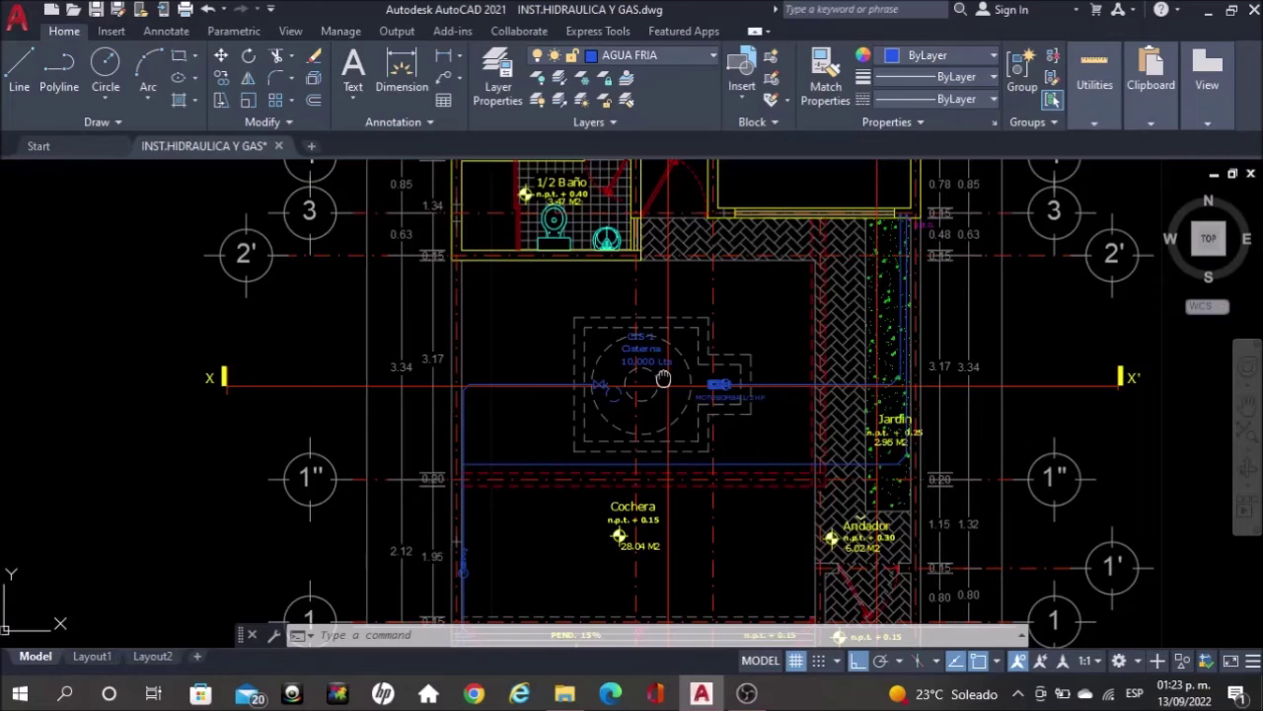
{"action": "middle_click_drag", "start_coordinate": [664, 378], "coordinate": [568, 384]}
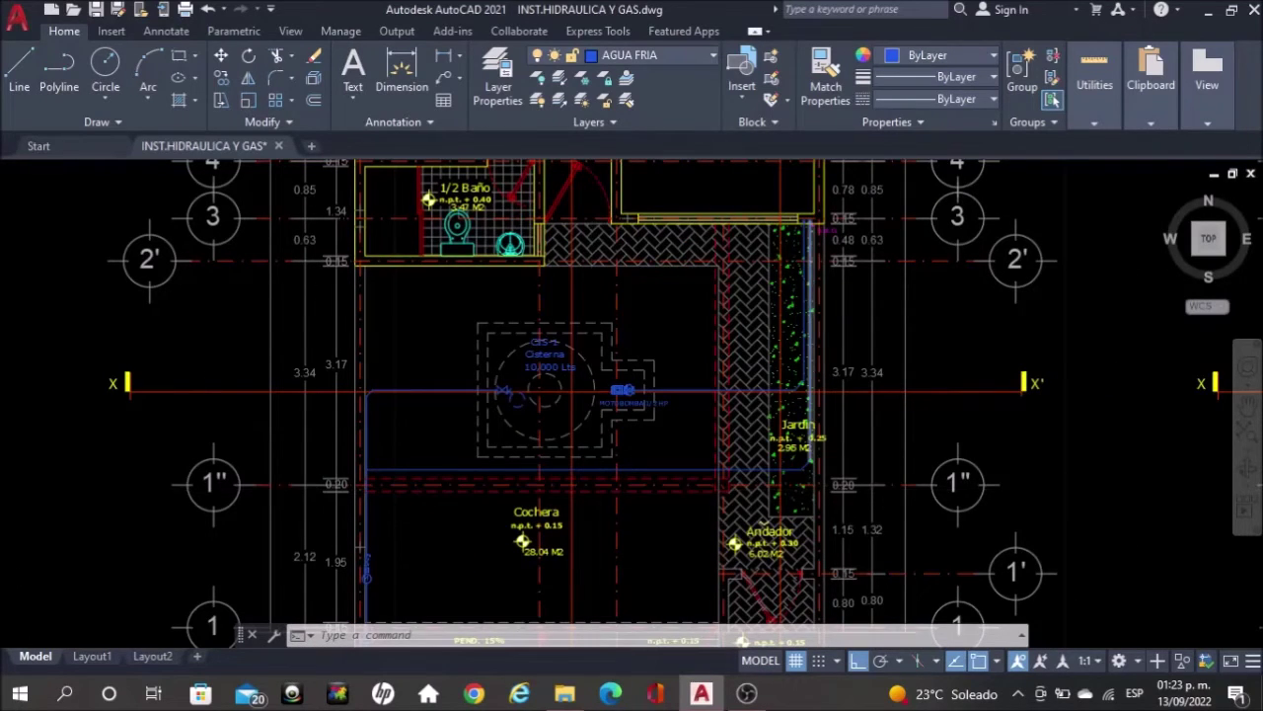
{"action": "scroll", "coordinate": [811, 204], "scroll_direction": "up", "scroll_amount": 10}
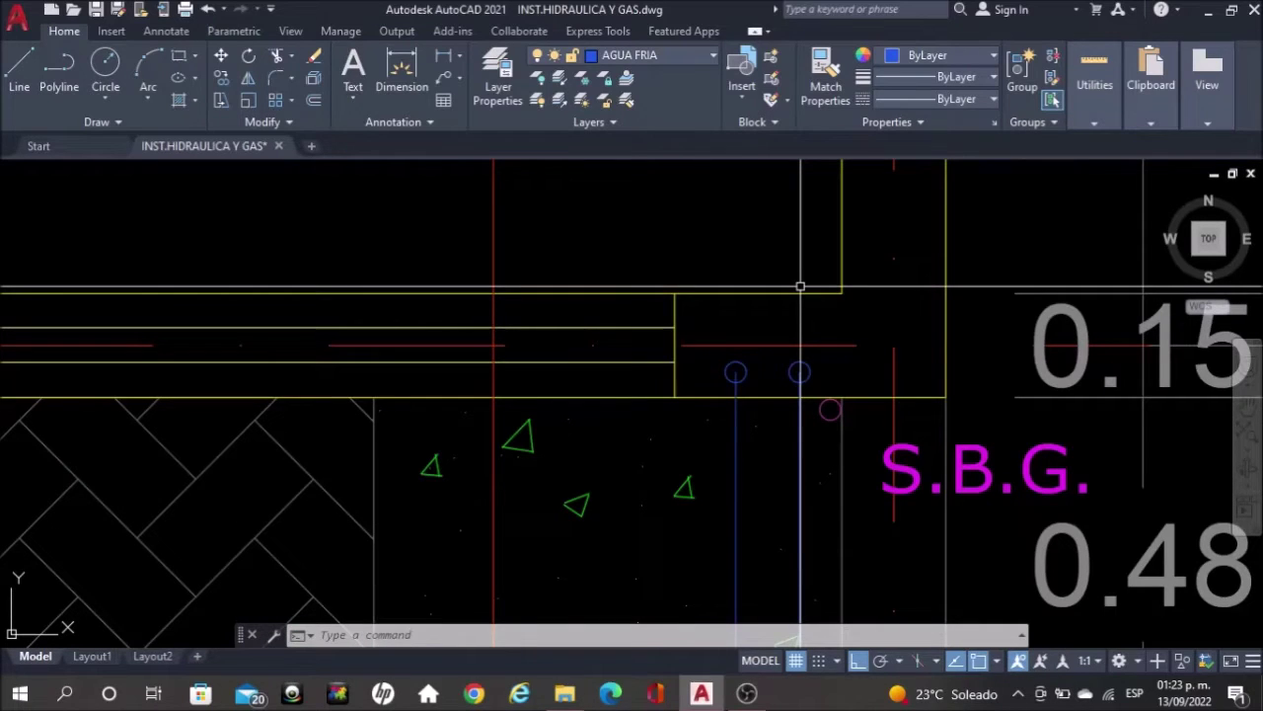
{"action": "left_click", "coordinate": [799, 372]}
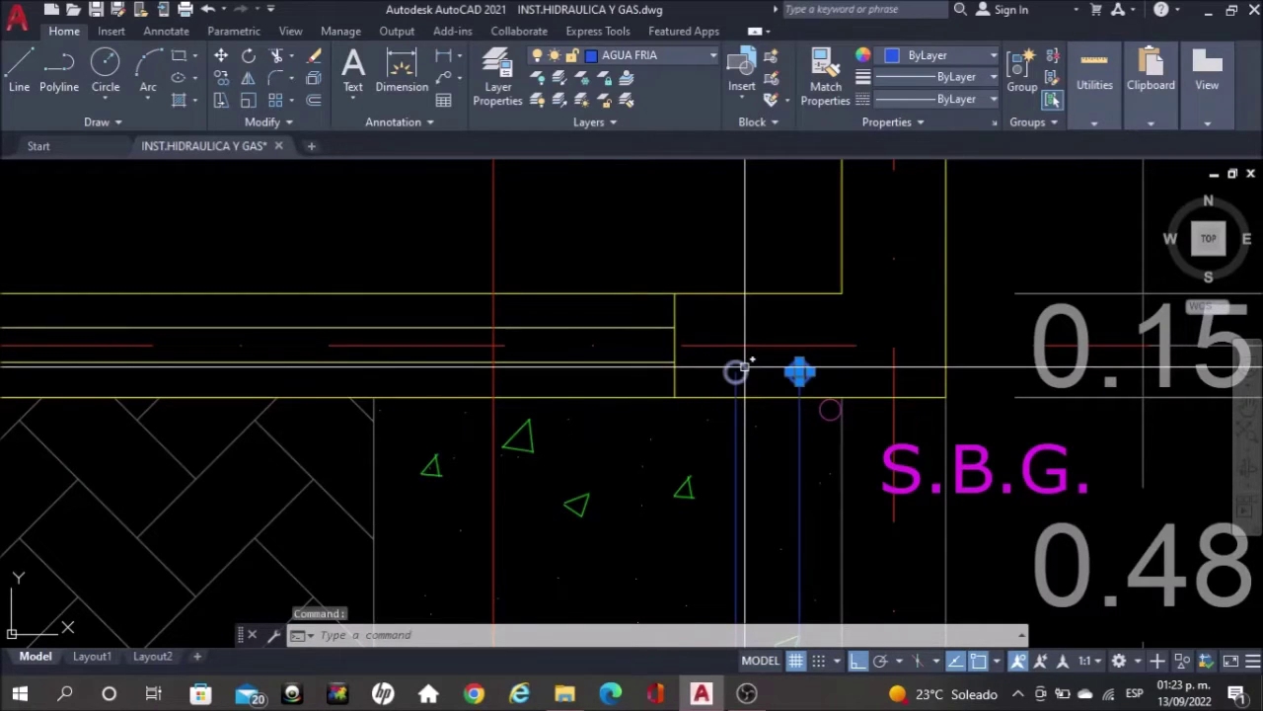
{"action": "left_click", "coordinate": [737, 370]}
{"action": "type", "text": "c"}
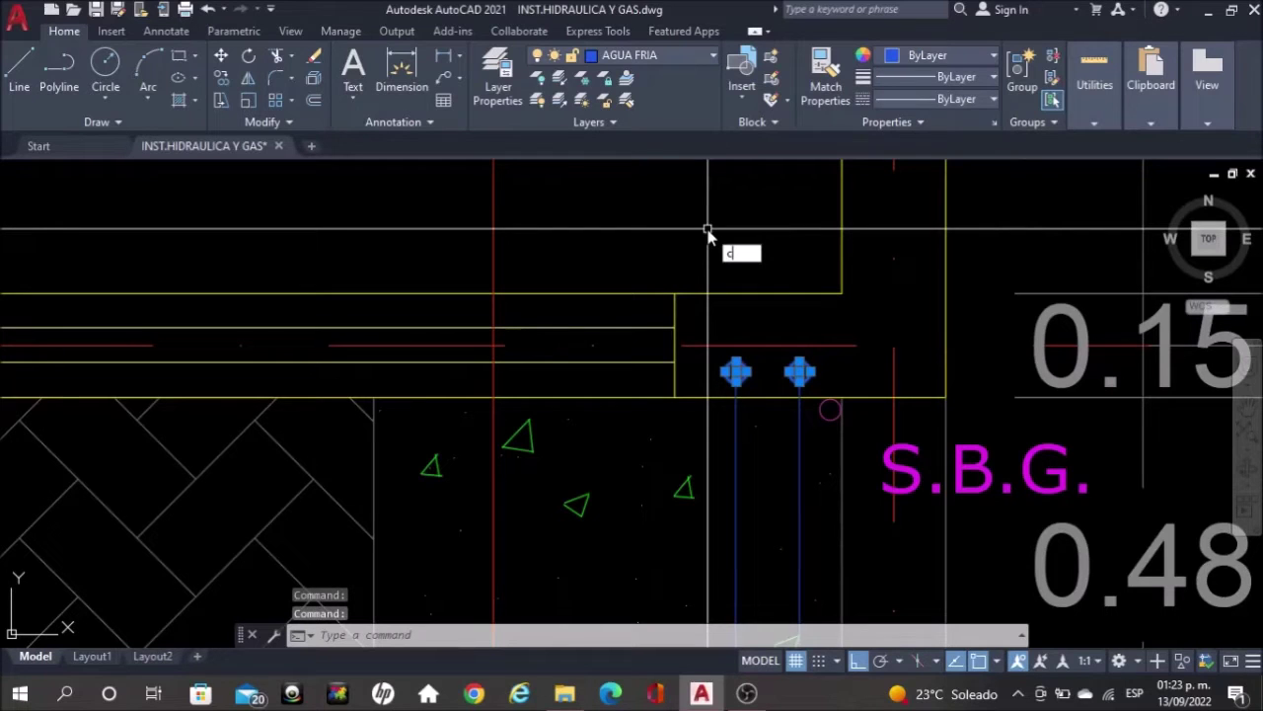
{"action": "type", "text": "o"}
{"action": "key", "text": "Return"}
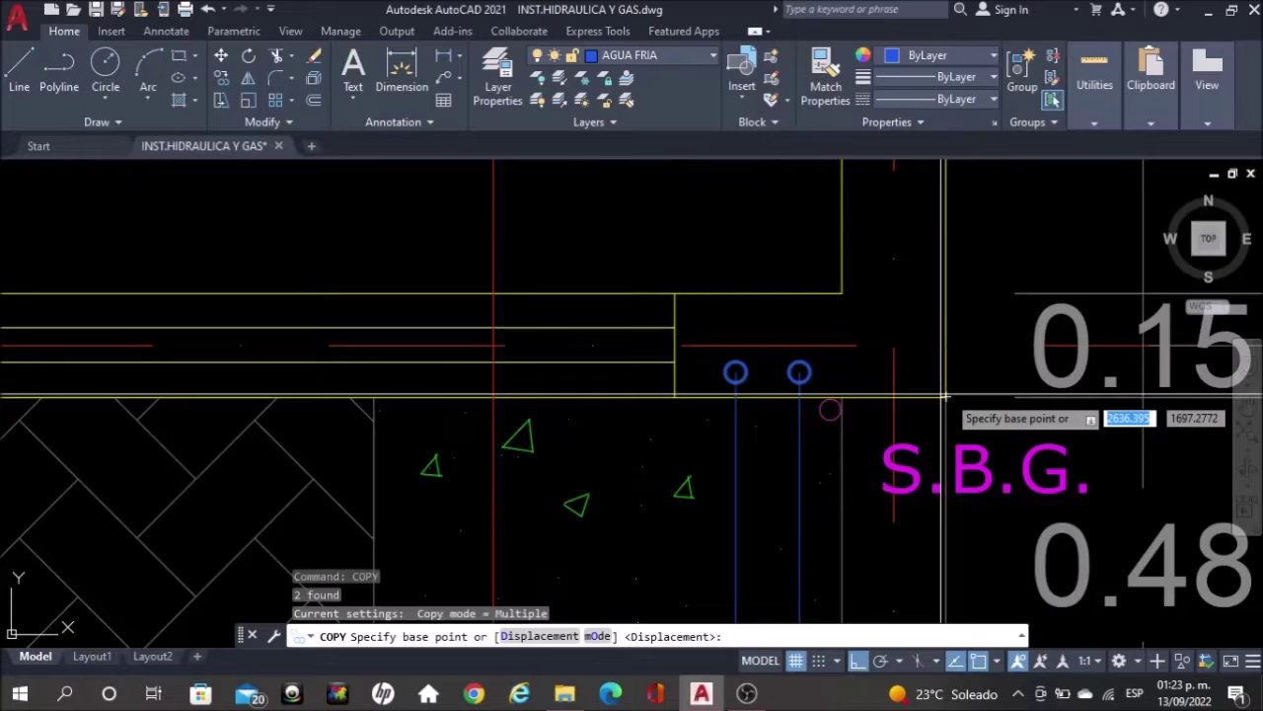
{"action": "left_click", "coordinate": [942, 395]}
{"action": "scroll", "coordinate": [515, 356], "scroll_direction": "down", "scroll_amount": 5}
{"action": "scroll", "coordinate": [458, 352], "scroll_direction": "down", "scroll_amount": 2}
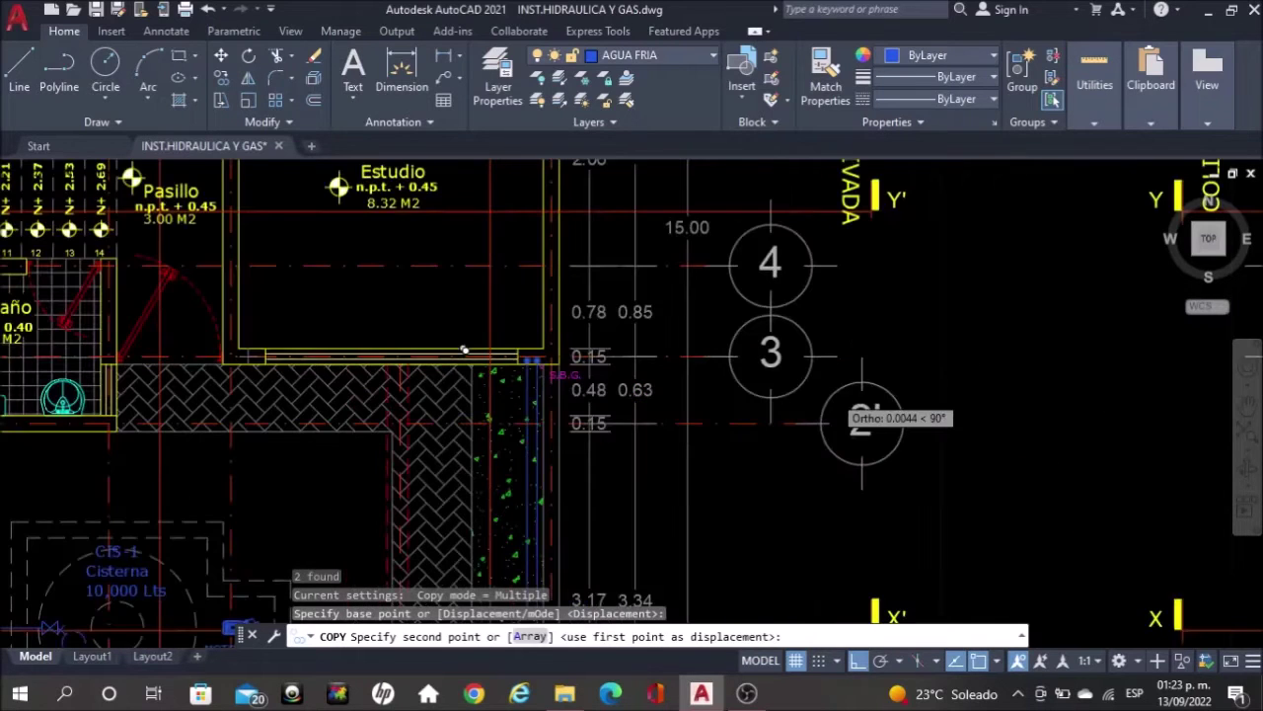
{"action": "scroll", "coordinate": [462, 356], "scroll_direction": "down", "scroll_amount": 3}
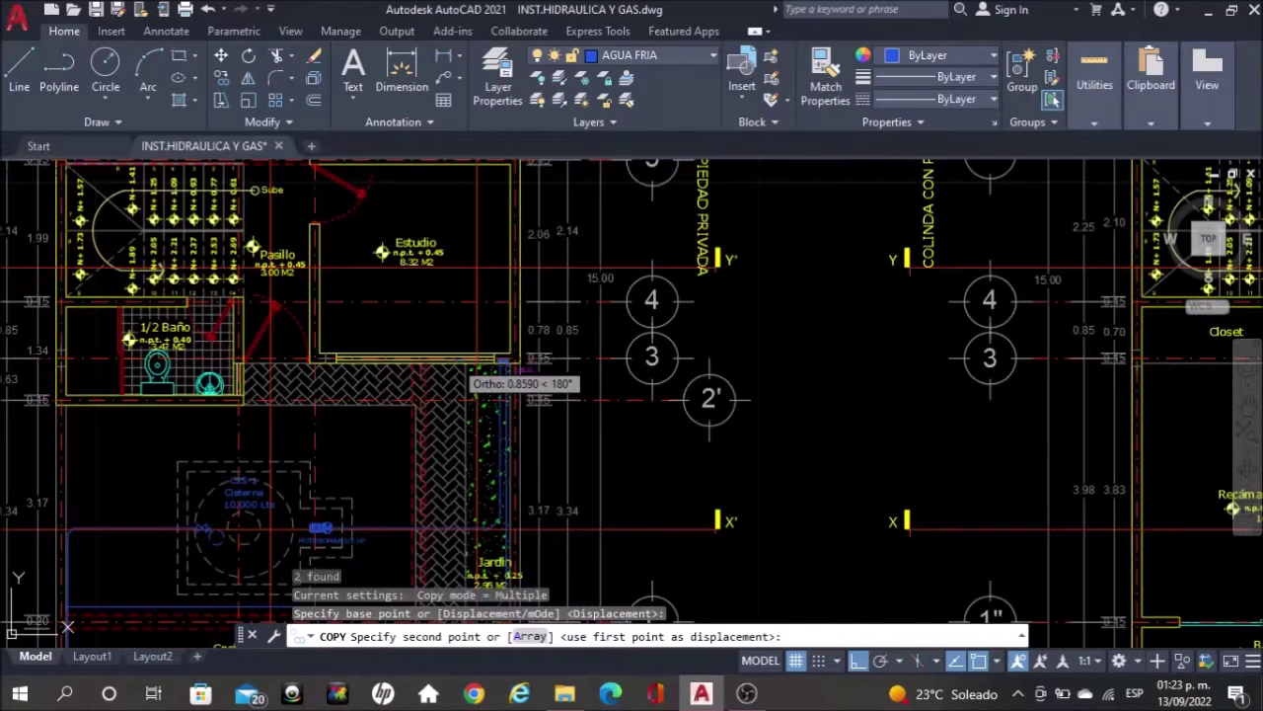
{"action": "scroll", "coordinate": [817, 315], "scroll_direction": "down", "scroll_amount": 3}
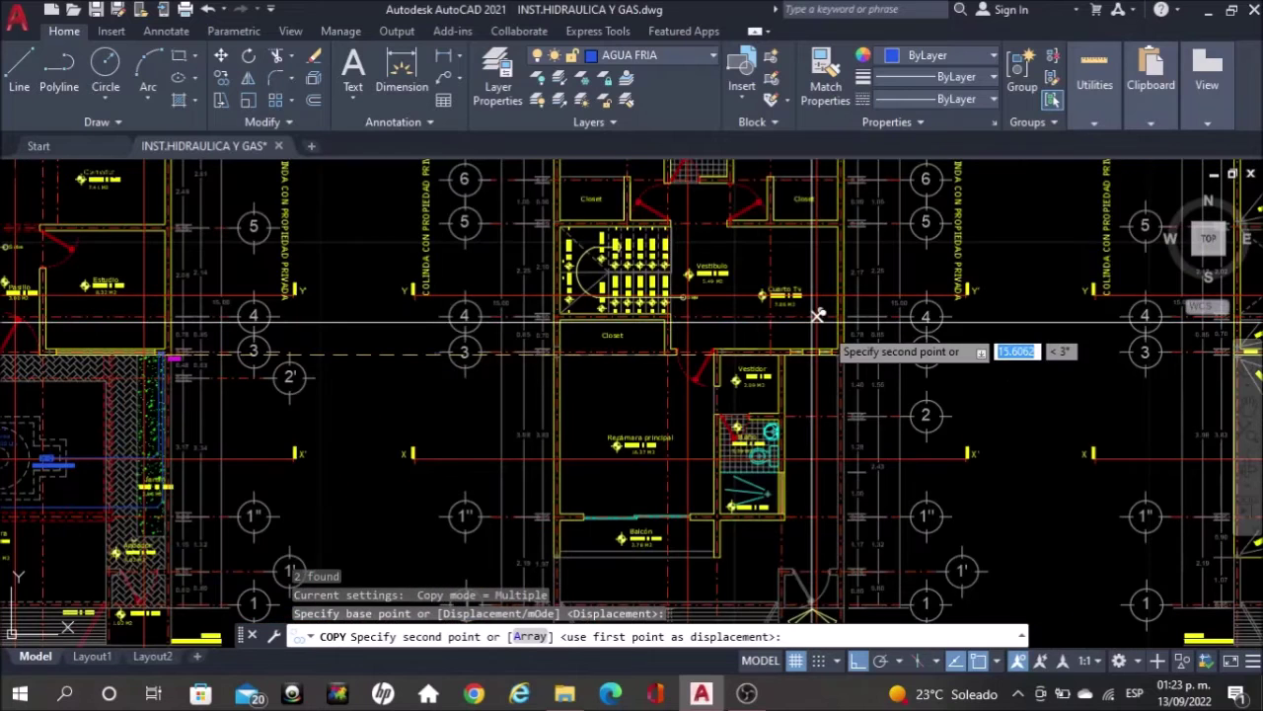
{"action": "scroll", "coordinate": [831, 357], "scroll_direction": "up", "scroll_amount": 4}
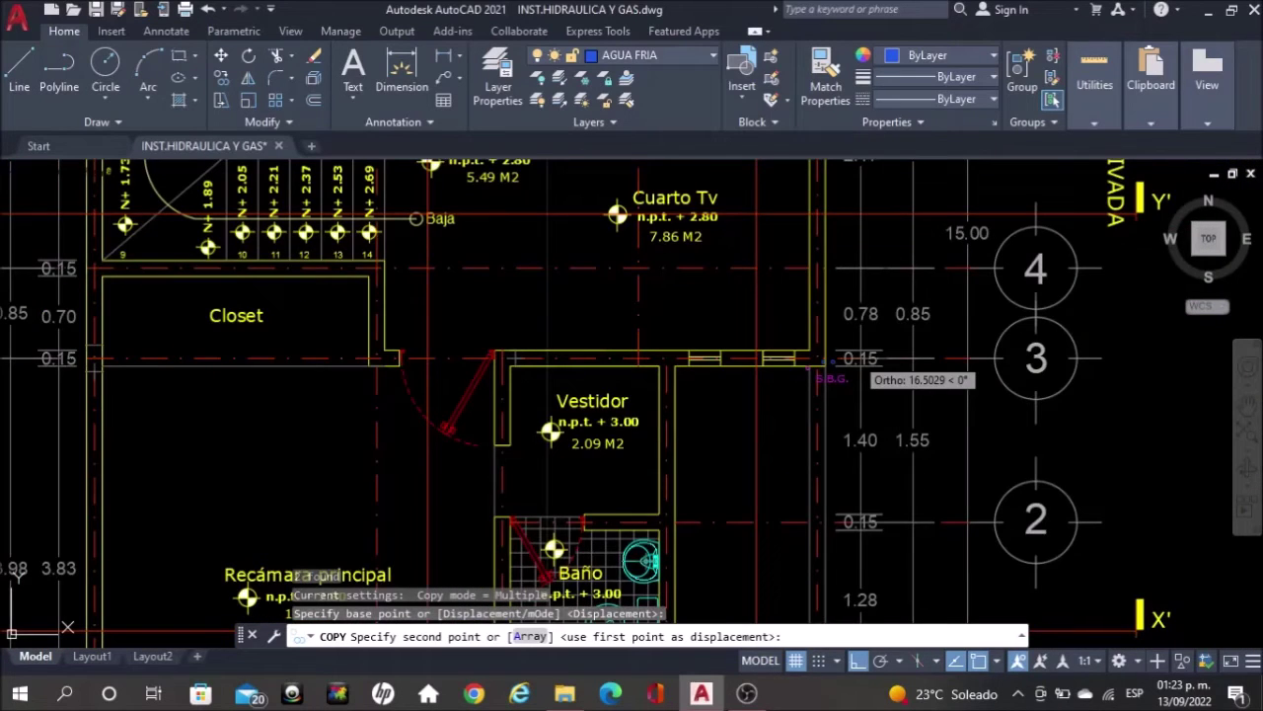
{"action": "scroll", "coordinate": [831, 360], "scroll_direction": "up", "scroll_amount": 5}
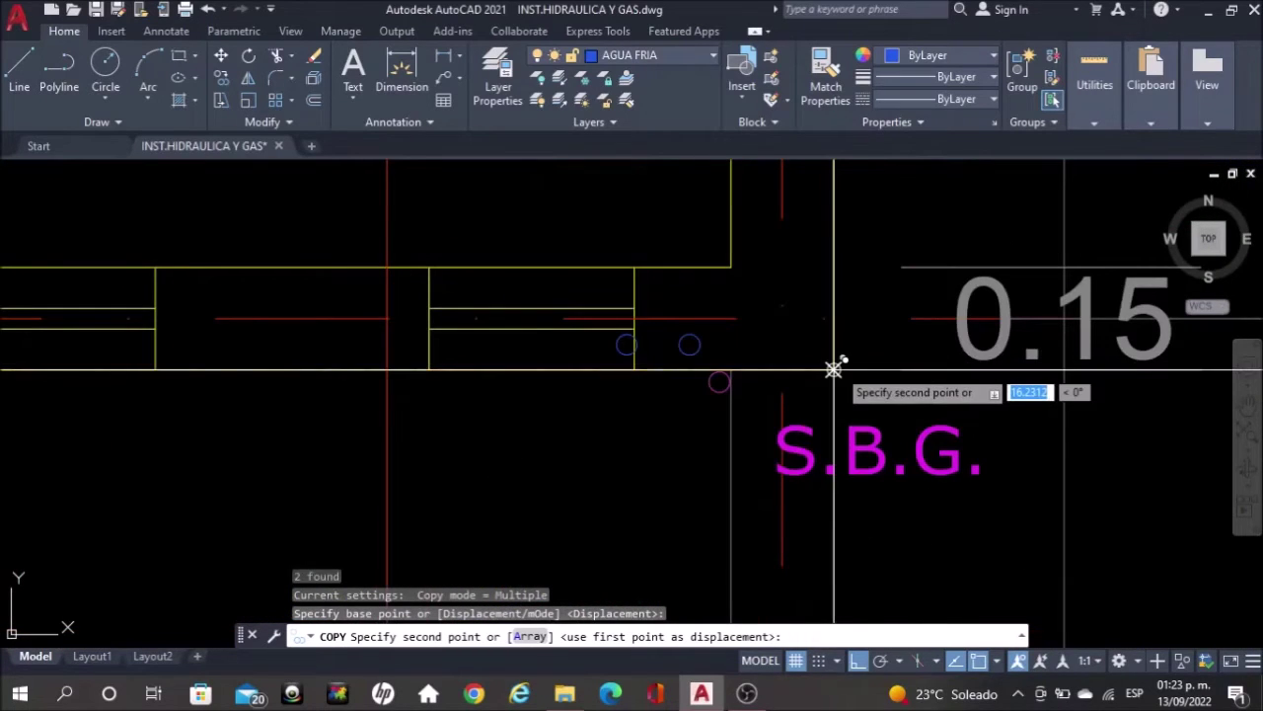
{"action": "left_click", "coordinate": [833, 369]}
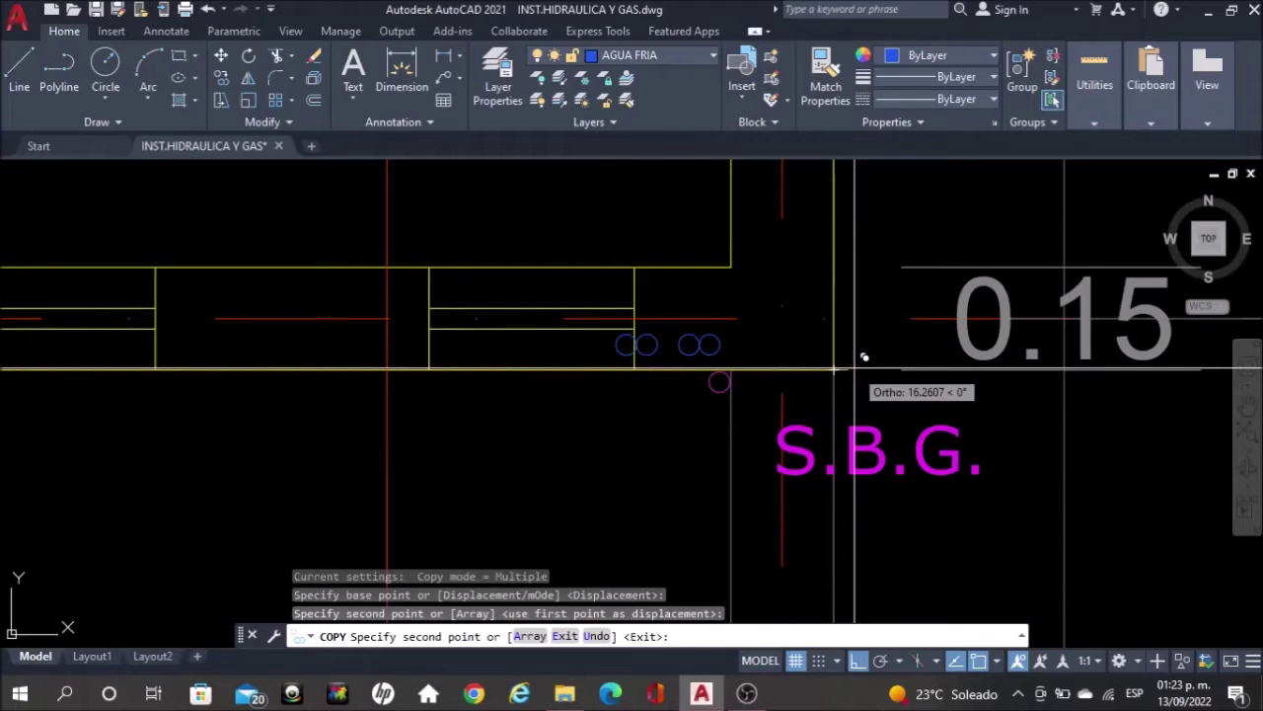
Move the two copied riser circles on the upper-floor plan horizontally toward the S.B.G. corner, clear of the window edge
{"action": "key", "text": "Escape"}
{"action": "scroll", "coordinate": [659, 370], "scroll_direction": "up", "scroll_amount": 2}
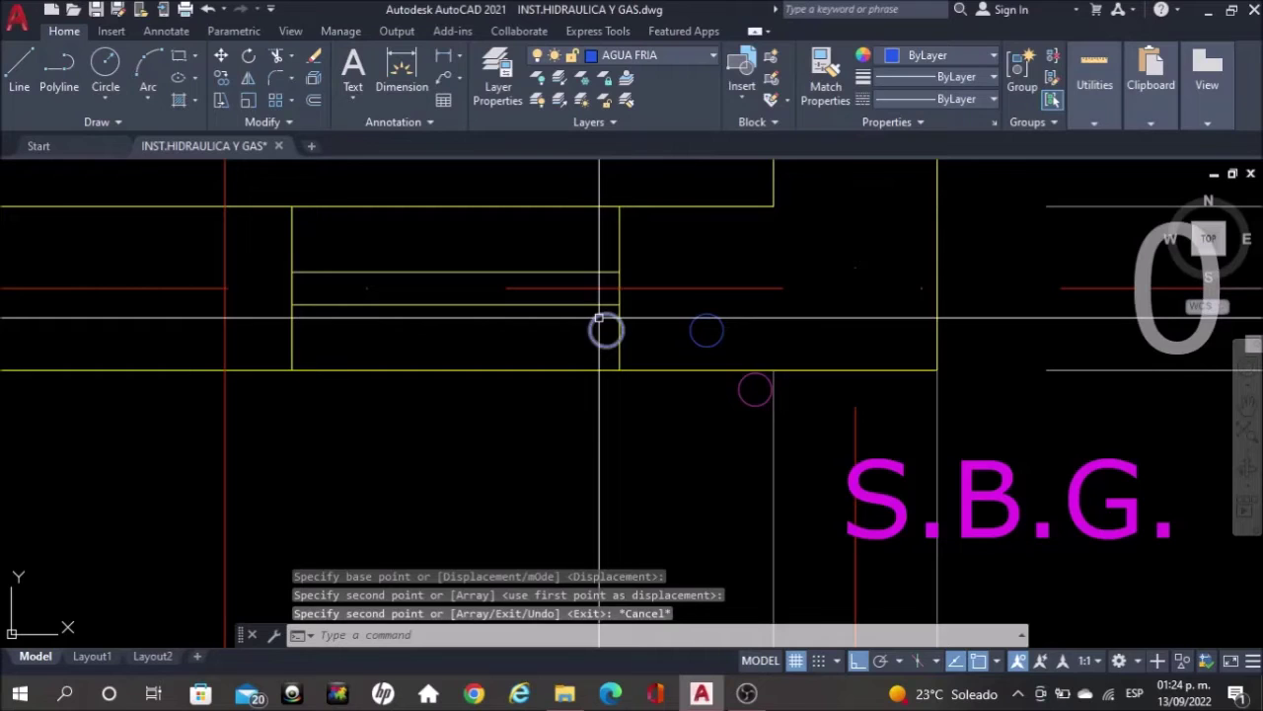
{"action": "left_click", "coordinate": [599, 318]}
{"action": "left_click", "coordinate": [690, 319]}
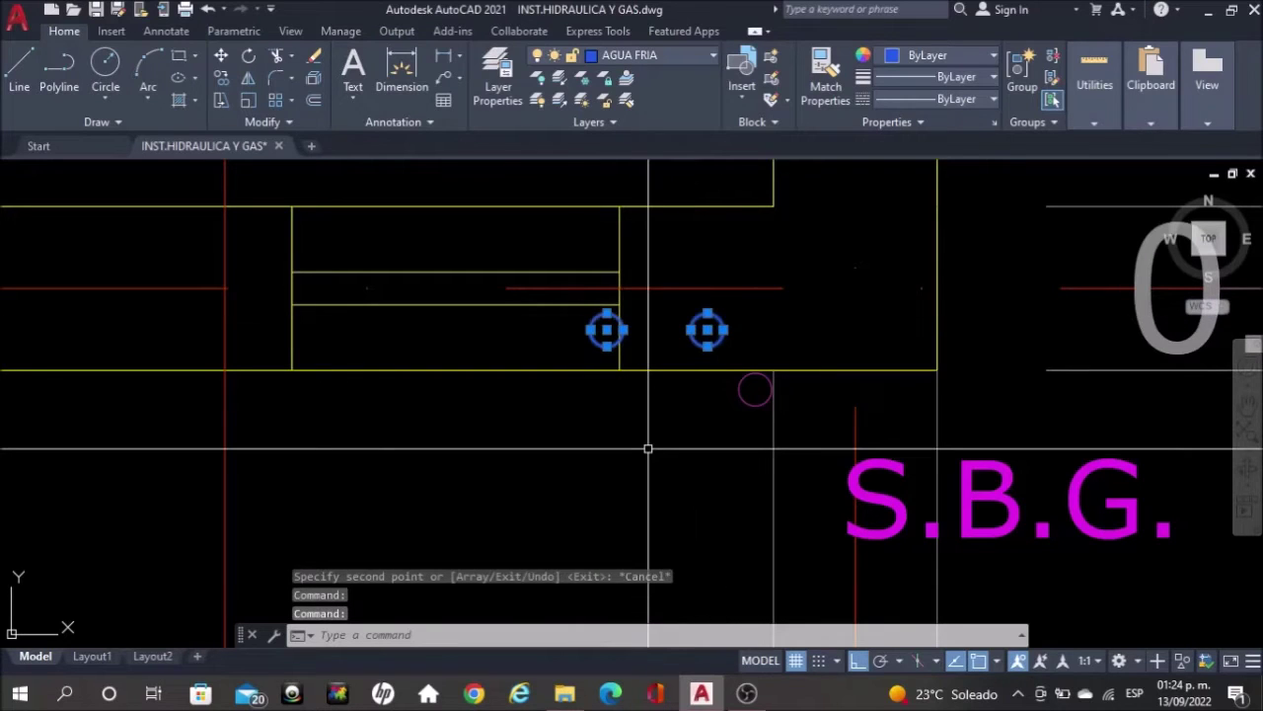
{"action": "key", "text": "Return"}
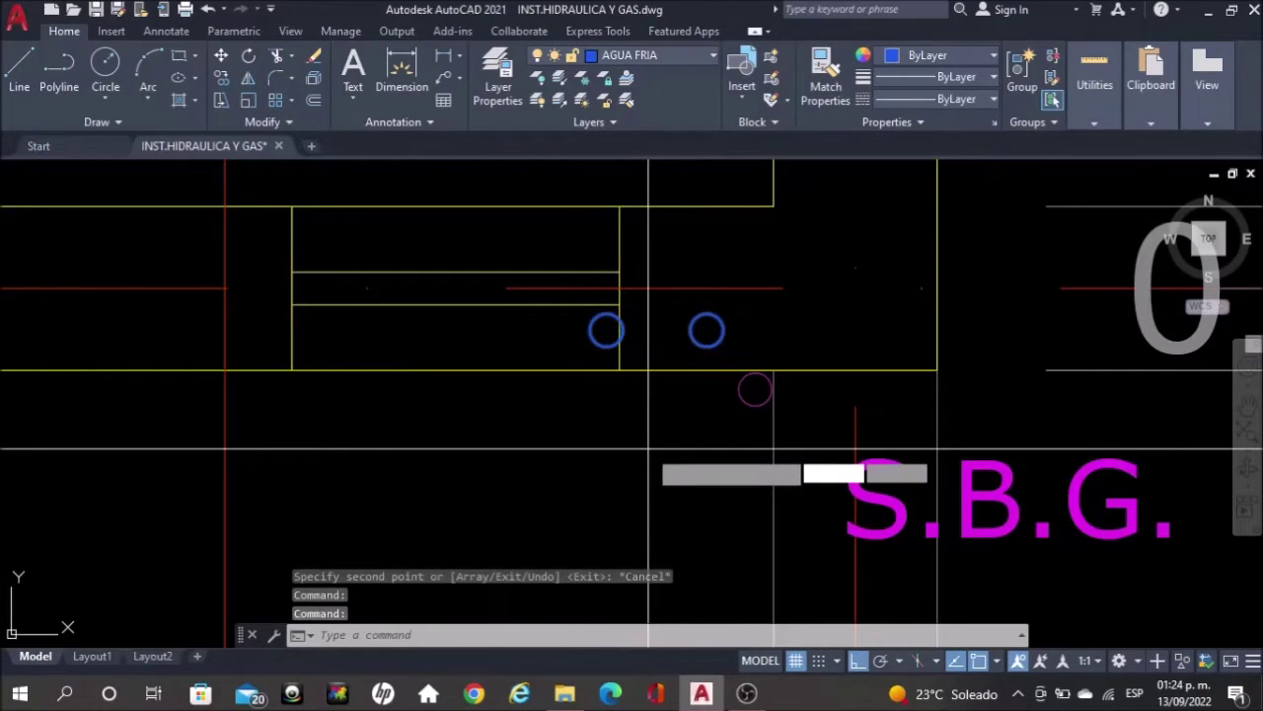
{"action": "left_click", "coordinate": [617, 436]}
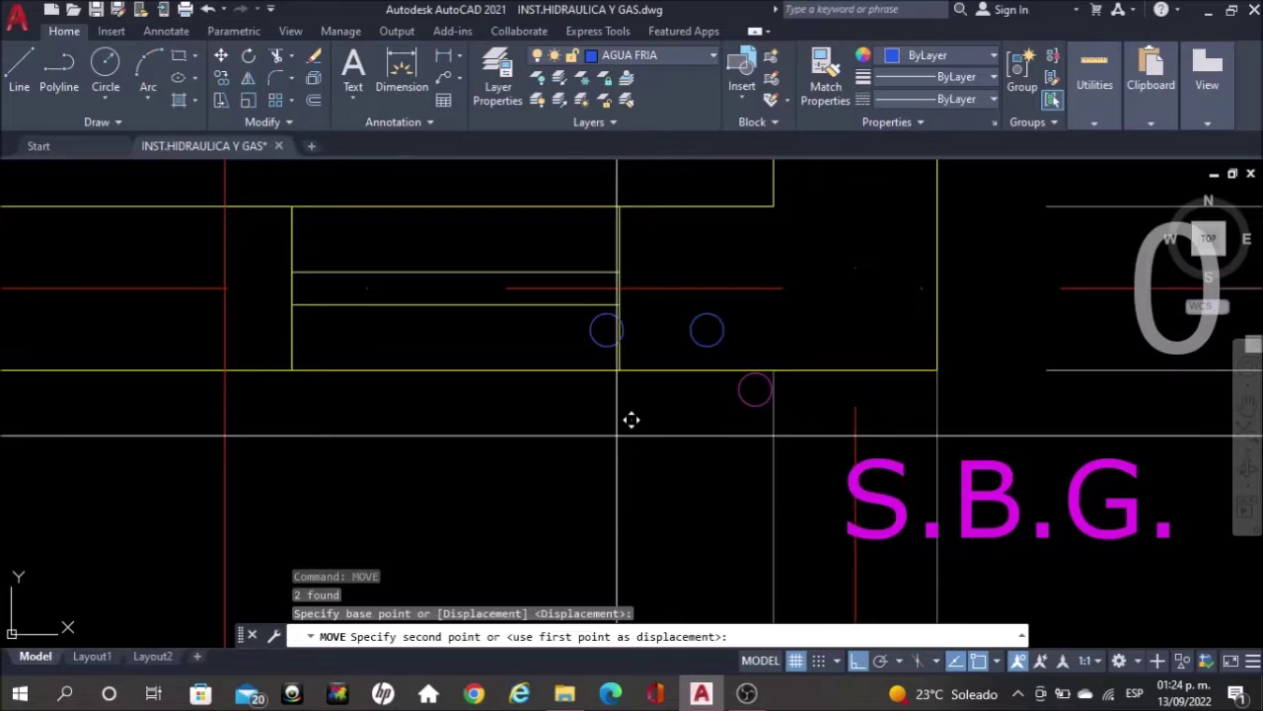
{"action": "left_click", "coordinate": [672, 410]}
{"action": "scroll", "coordinate": [777, 329], "scroll_direction": "down", "scroll_amount": 2}
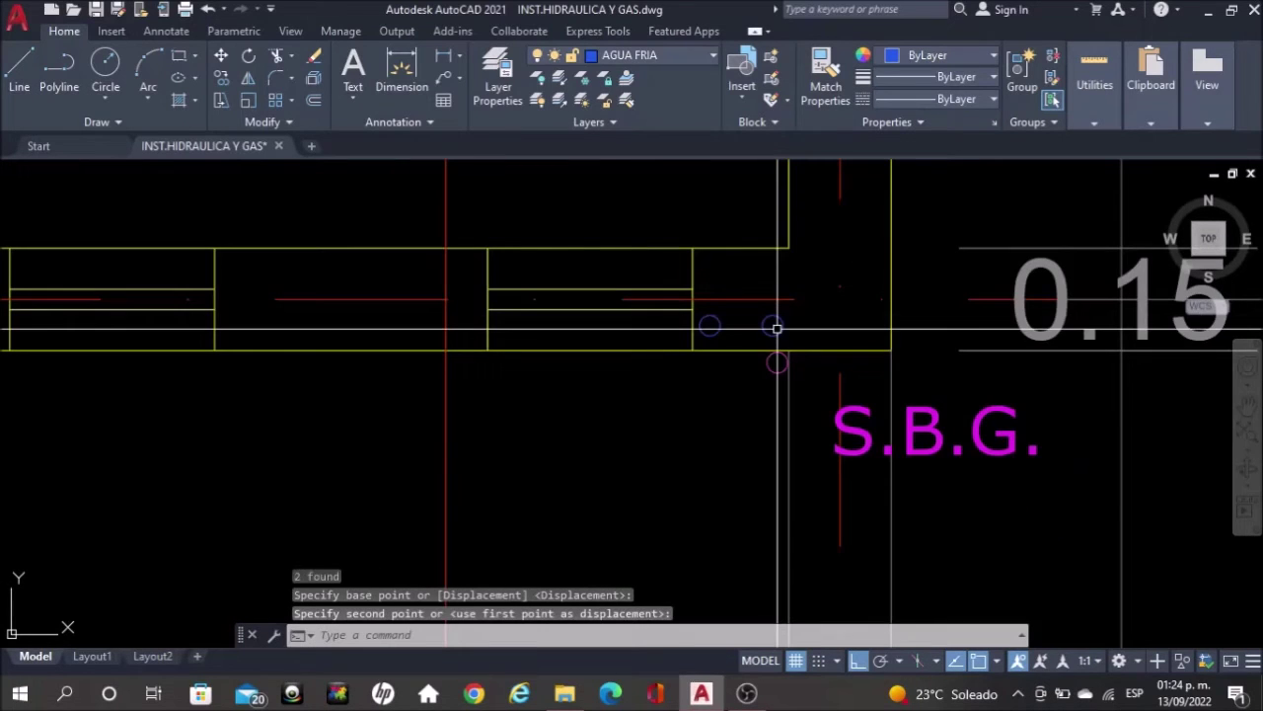
Copy the two relocated riser circles from the upper-floor wall's outer corner to the matching corner beside S.B.G. on the ground-floor plan
{"action": "scroll", "coordinate": [776, 329], "scroll_direction": "up", "scroll_amount": 2}
{"action": "left_click", "coordinate": [777, 329]}
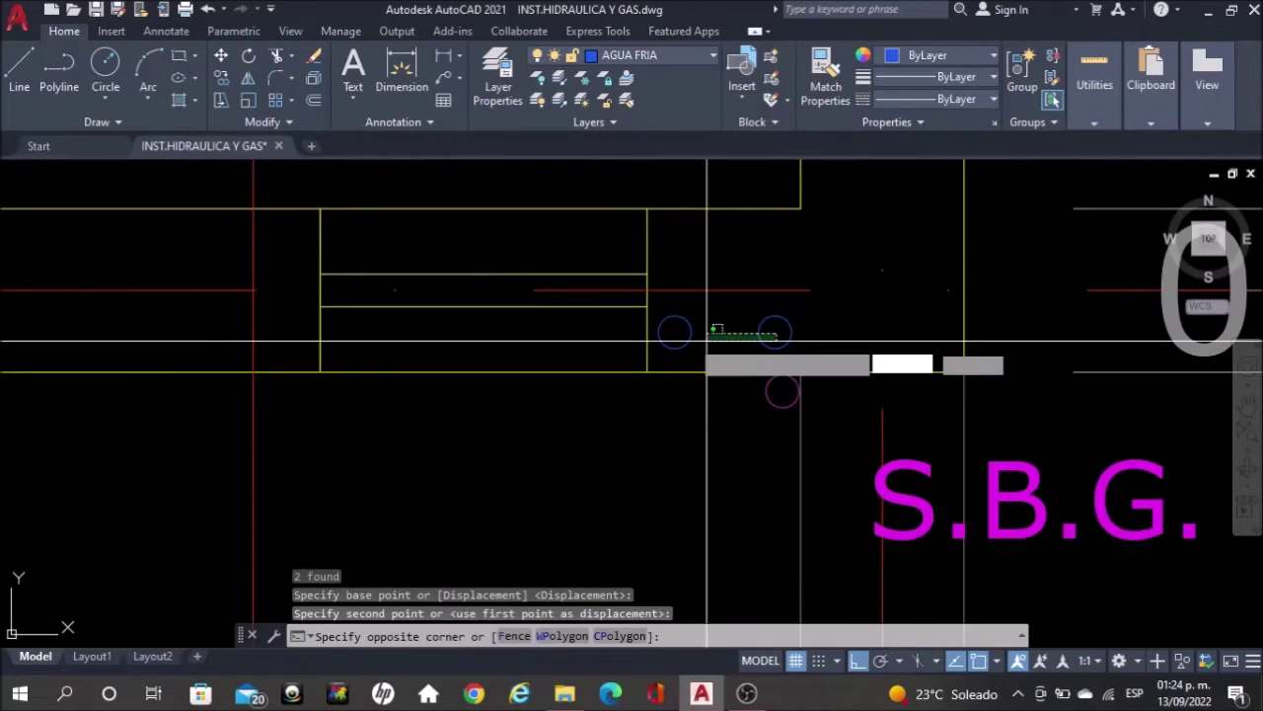
{"action": "left_click", "coordinate": [703, 346]}
{"action": "type", "text": "co"}
{"action": "key", "text": "Return"}
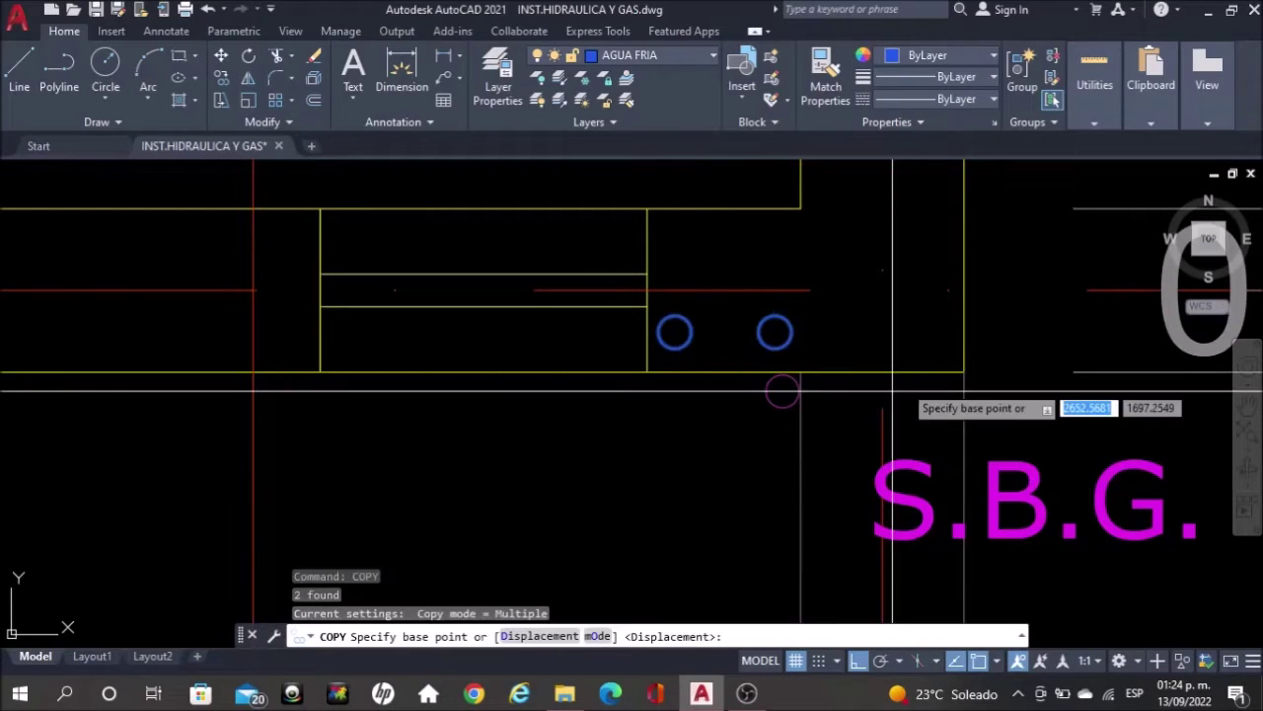
{"action": "left_click", "coordinate": [964, 371]}
{"action": "scroll", "coordinate": [964, 371], "scroll_direction": "down", "scroll_amount": 2}
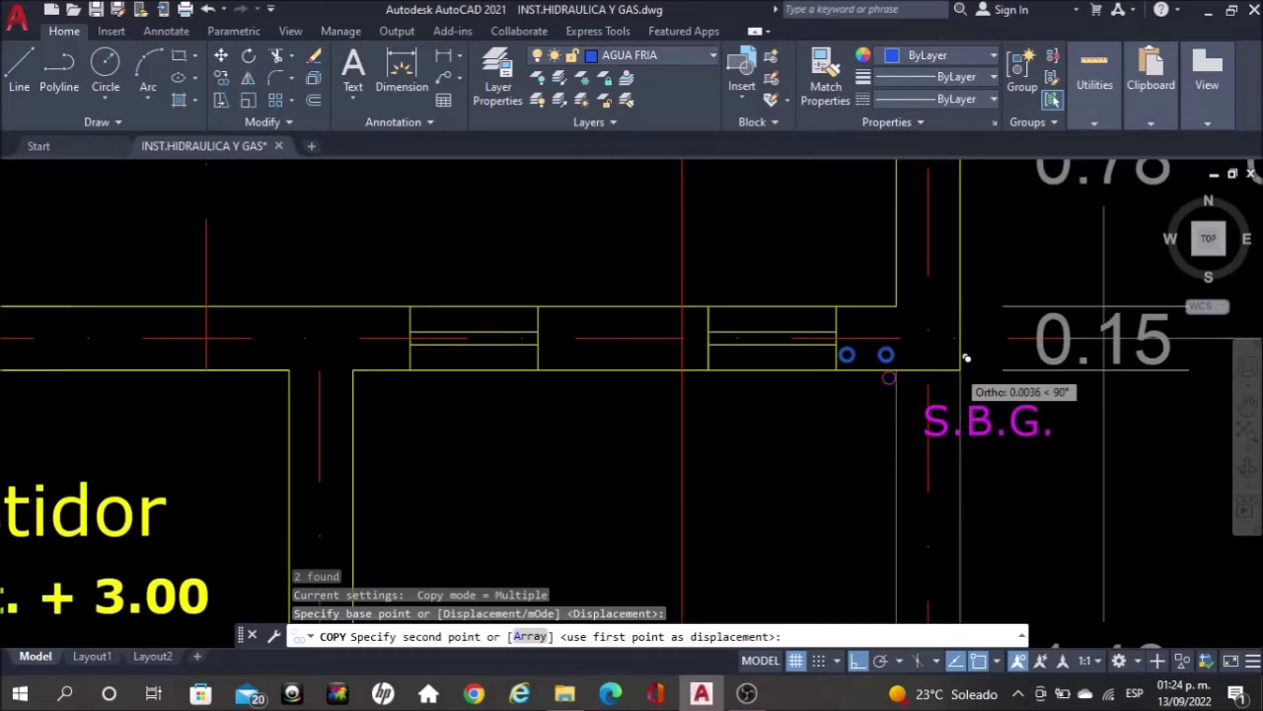
{"action": "scroll", "coordinate": [966, 359], "scroll_direction": "down", "scroll_amount": 2}
{"action": "scroll", "coordinate": [913, 371], "scroll_direction": "down", "scroll_amount": 2}
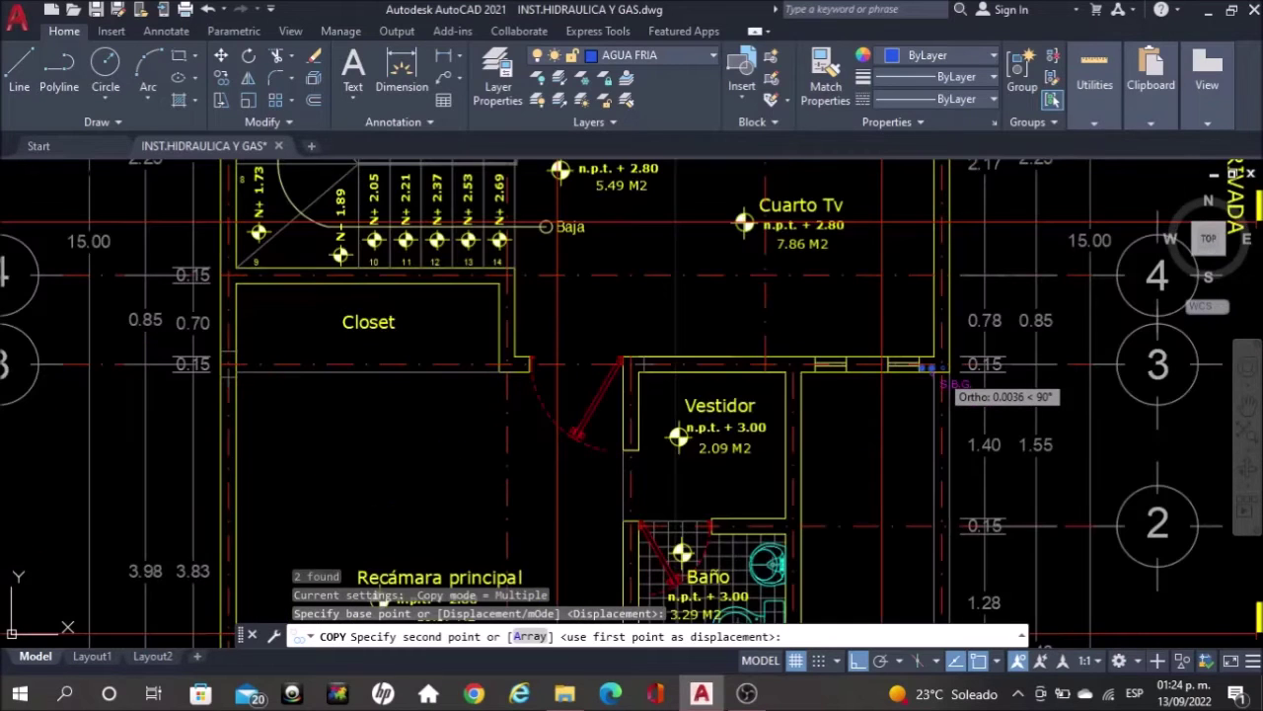
{"action": "scroll", "coordinate": [932, 367], "scroll_direction": "down", "scroll_amount": 3}
{"action": "middle_click_drag", "start_coordinate": [264, 378], "coordinate": [922, 366]}
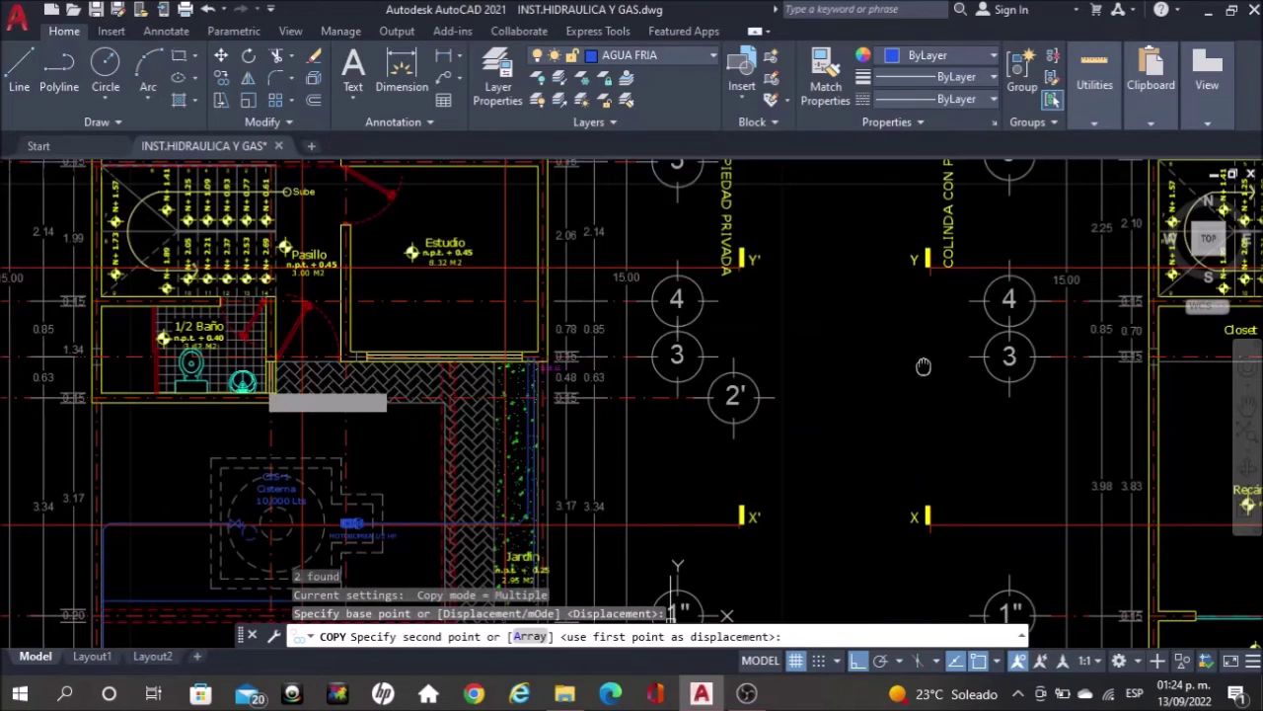
{"action": "scroll", "coordinate": [592, 347], "scroll_direction": "up", "scroll_amount": 4}
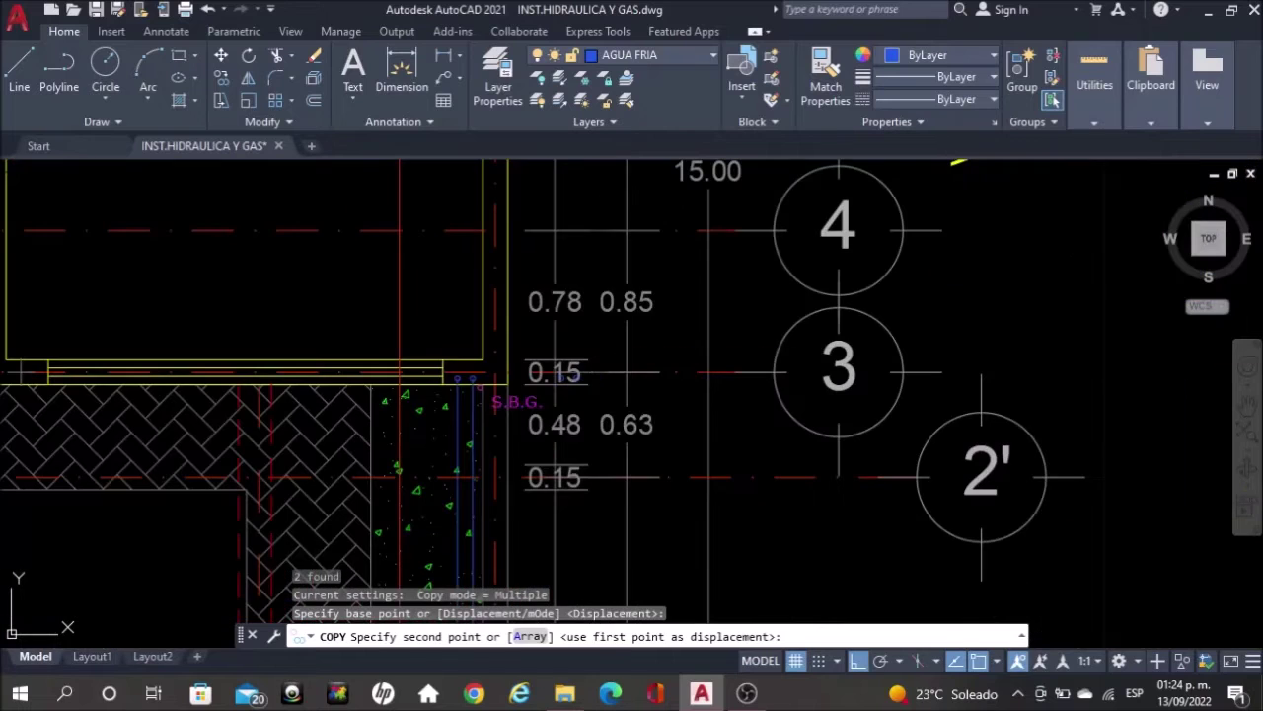
{"action": "scroll", "coordinate": [479, 373], "scroll_direction": "up", "scroll_amount": 5}
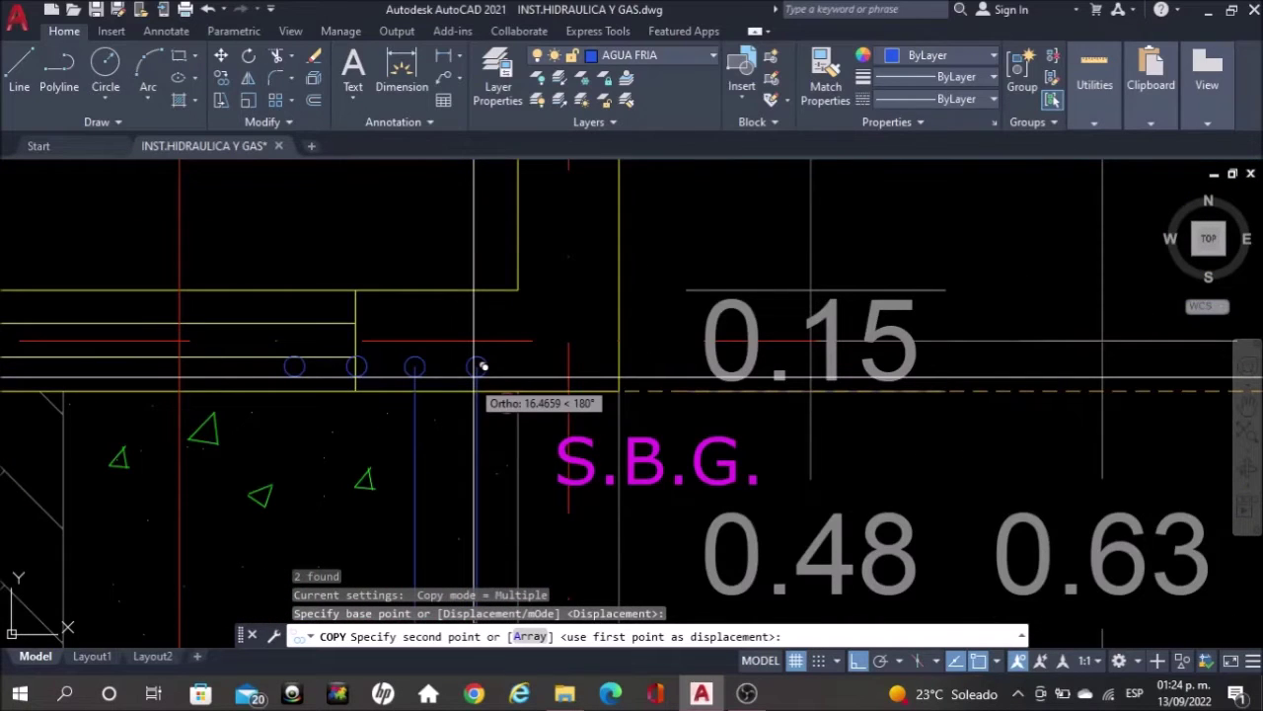
{"action": "scroll", "coordinate": [543, 375], "scroll_direction": "up", "scroll_amount": 2}
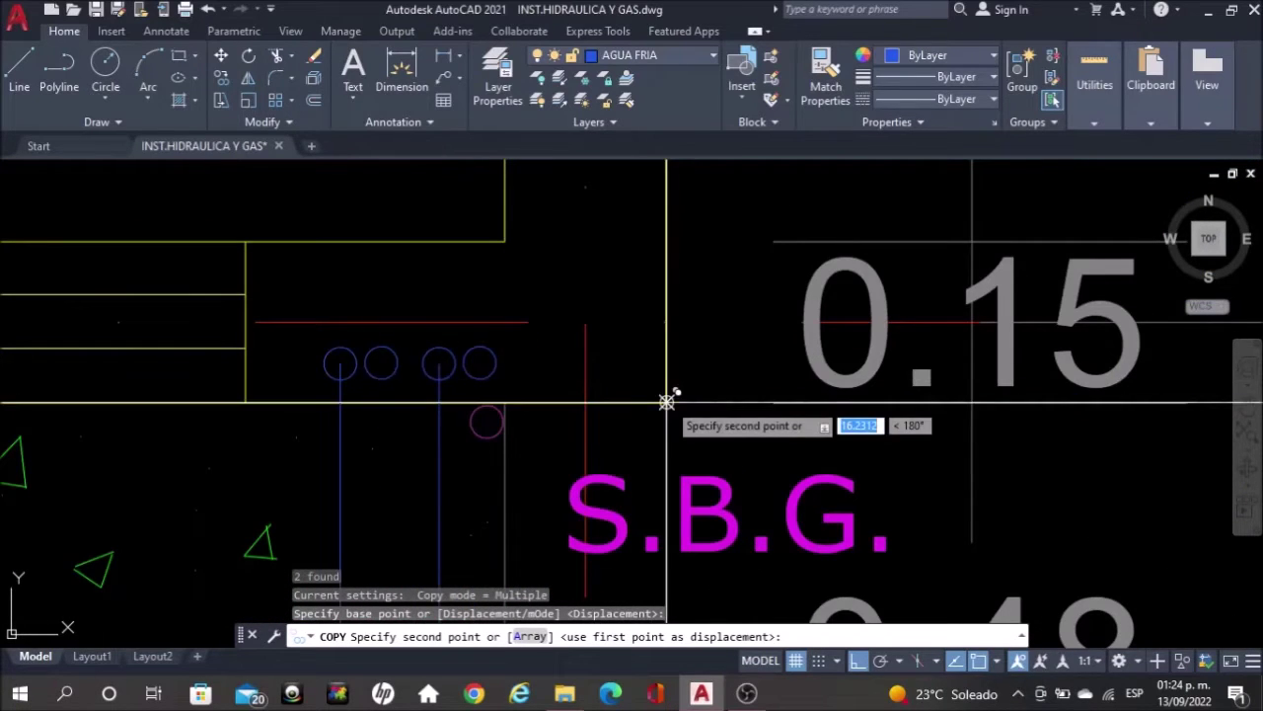
{"action": "left_click", "coordinate": [668, 402]}
{"action": "key", "text": "Escape"}
Delete the two old ground-floor riser circles at the upper ends of the vertical cold-water lines
{"action": "left_click", "coordinate": [446, 353]}
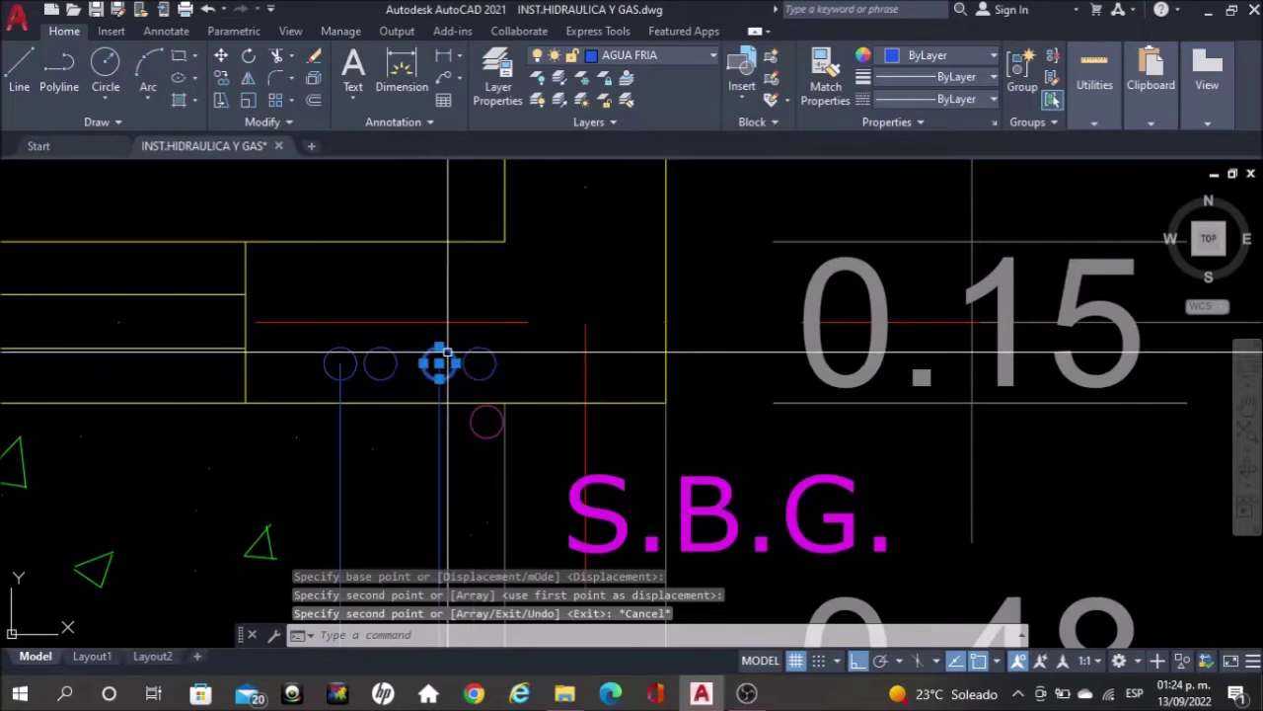
{"action": "left_click", "coordinate": [347, 347]}
{"action": "key", "text": "Delete"}
Move both vertical cold-water lines horizontally so their upper ends meet the centers of the new ground-floor riser circles
{"action": "left_click", "coordinate": [439, 419]}
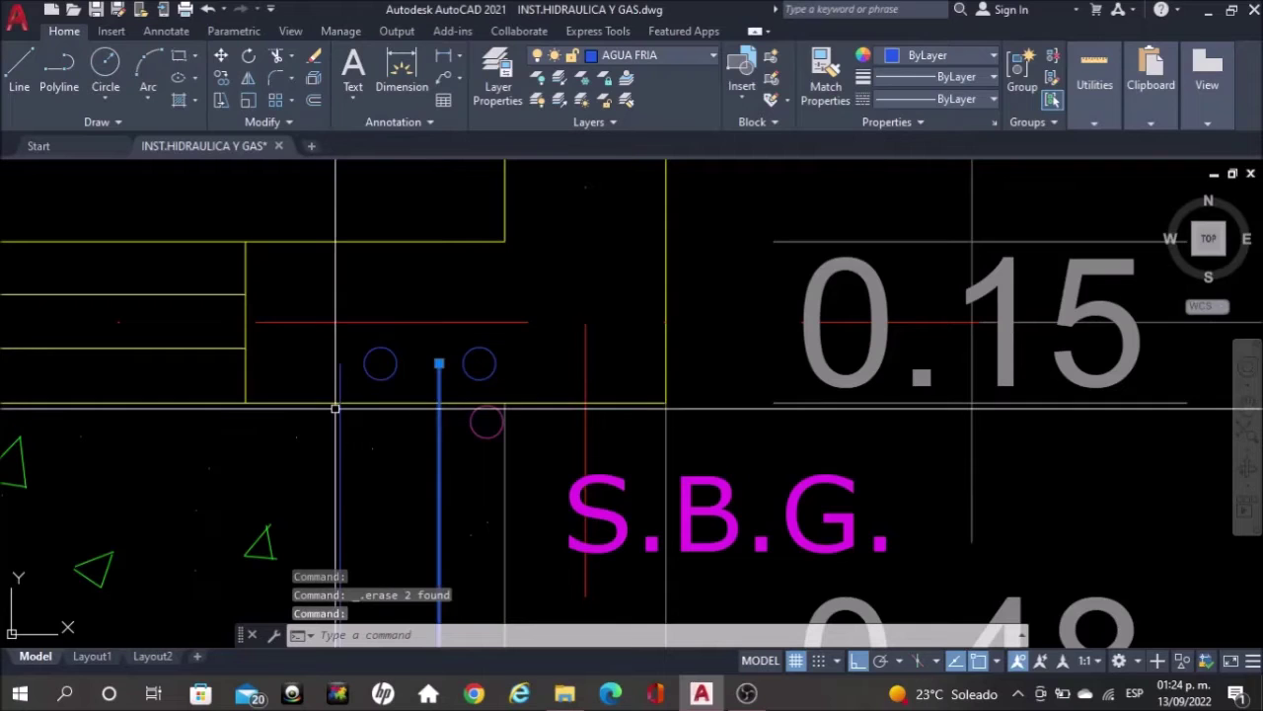
{"action": "left_click", "coordinate": [341, 412]}
{"action": "scroll", "coordinate": [337, 356], "scroll_direction": "up", "scroll_amount": 2}
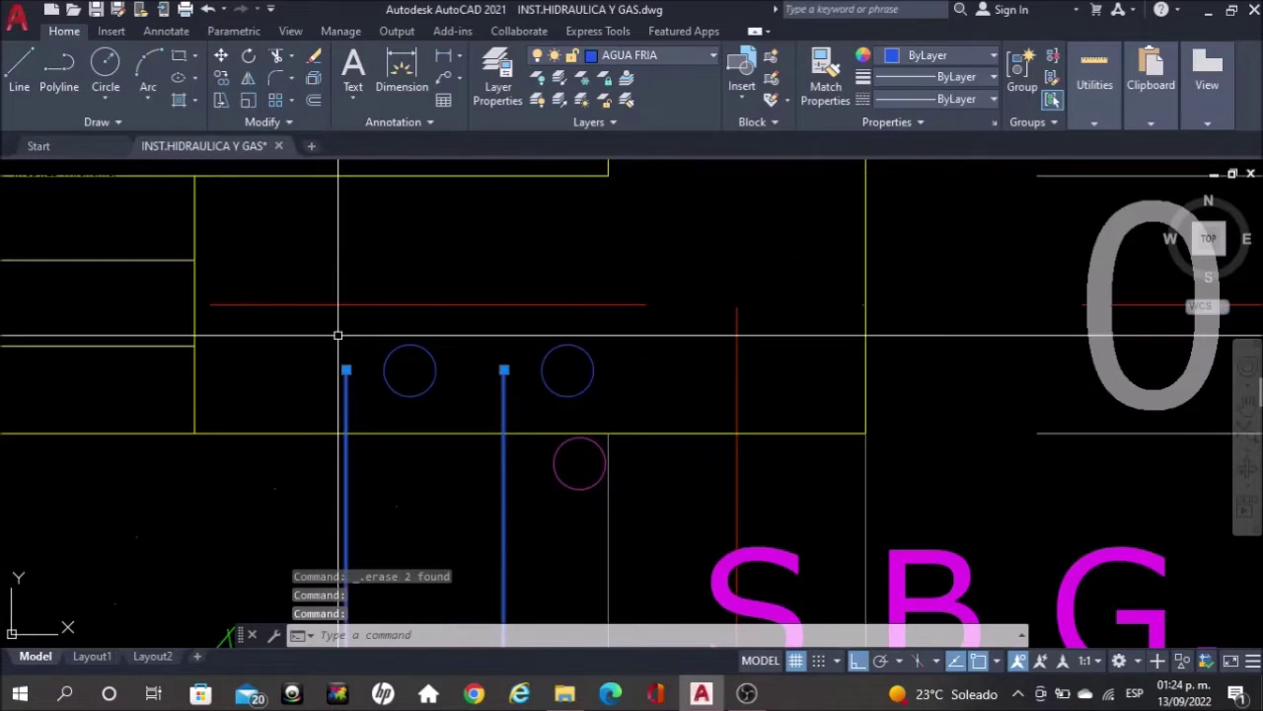
{"action": "type", "text": "mo"}
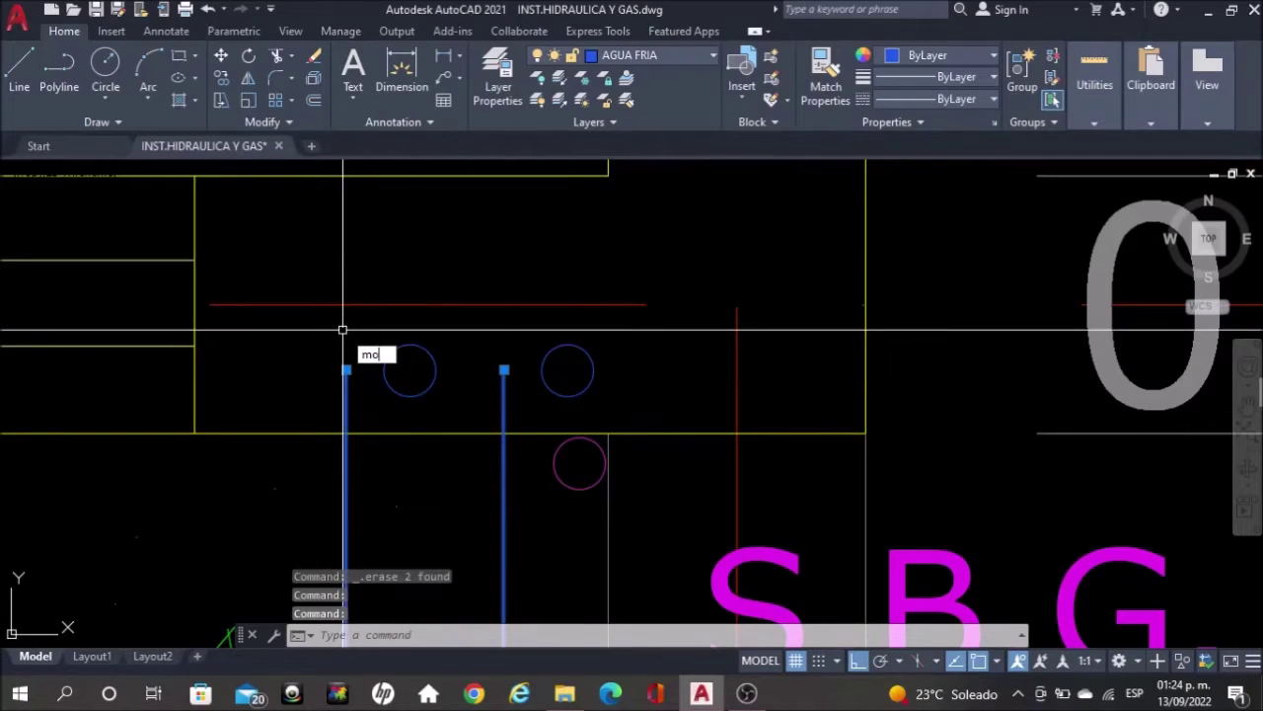
{"action": "type", "text": "ve"}
{"action": "key", "text": "Return"}
{"action": "left_click", "coordinate": [345, 370]}
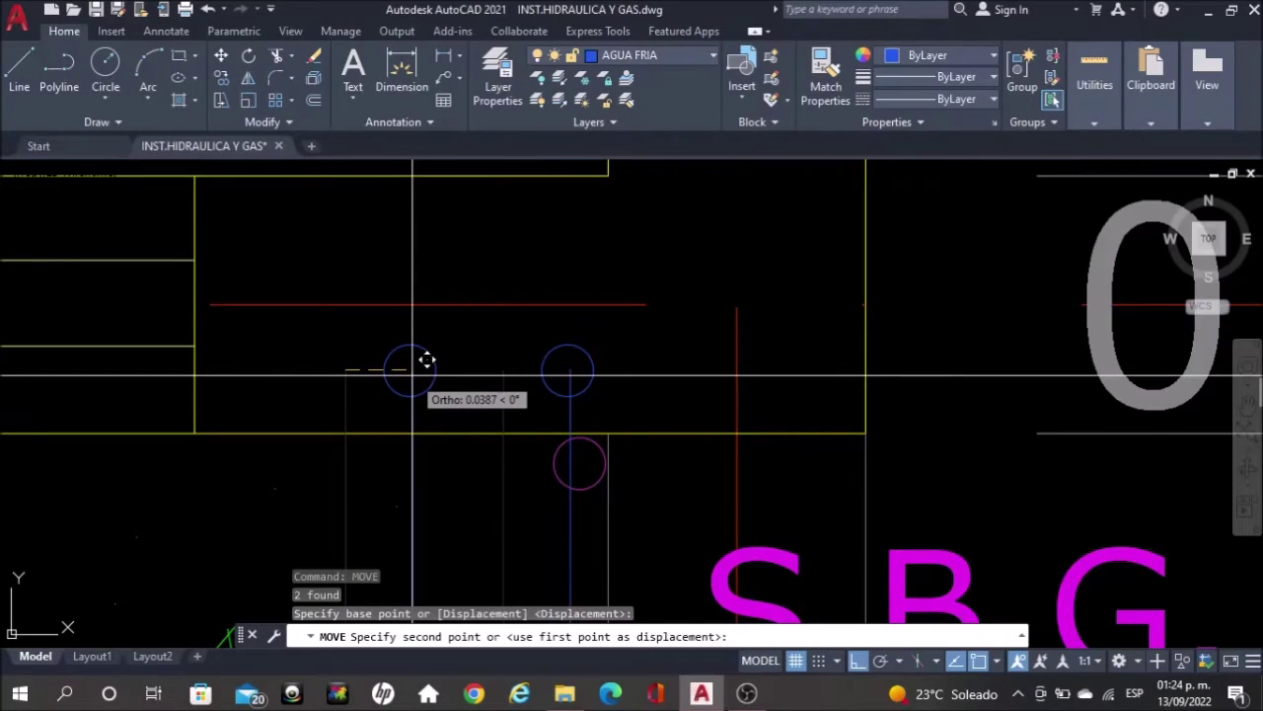
{"action": "left_click", "coordinate": [413, 375]}
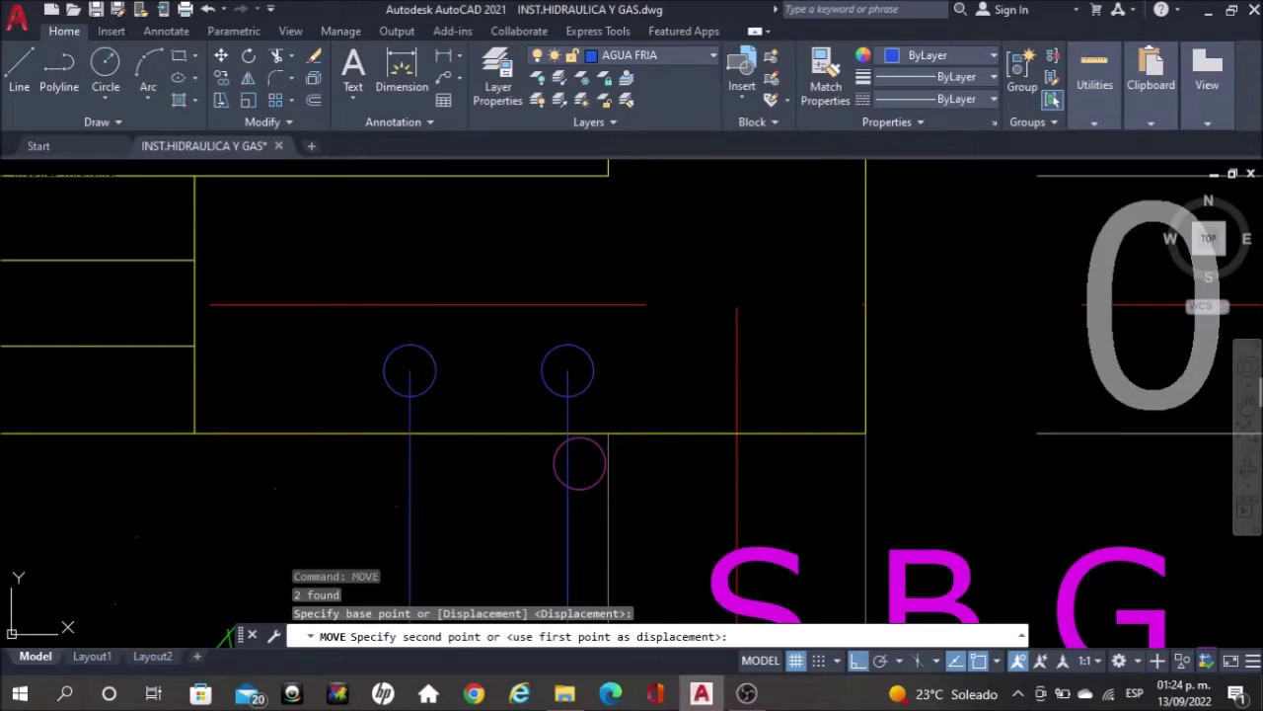
{"action": "key", "text": "Escape"}
{"action": "scroll", "coordinate": [702, 309], "scroll_direction": "down", "scroll_amount": 2}
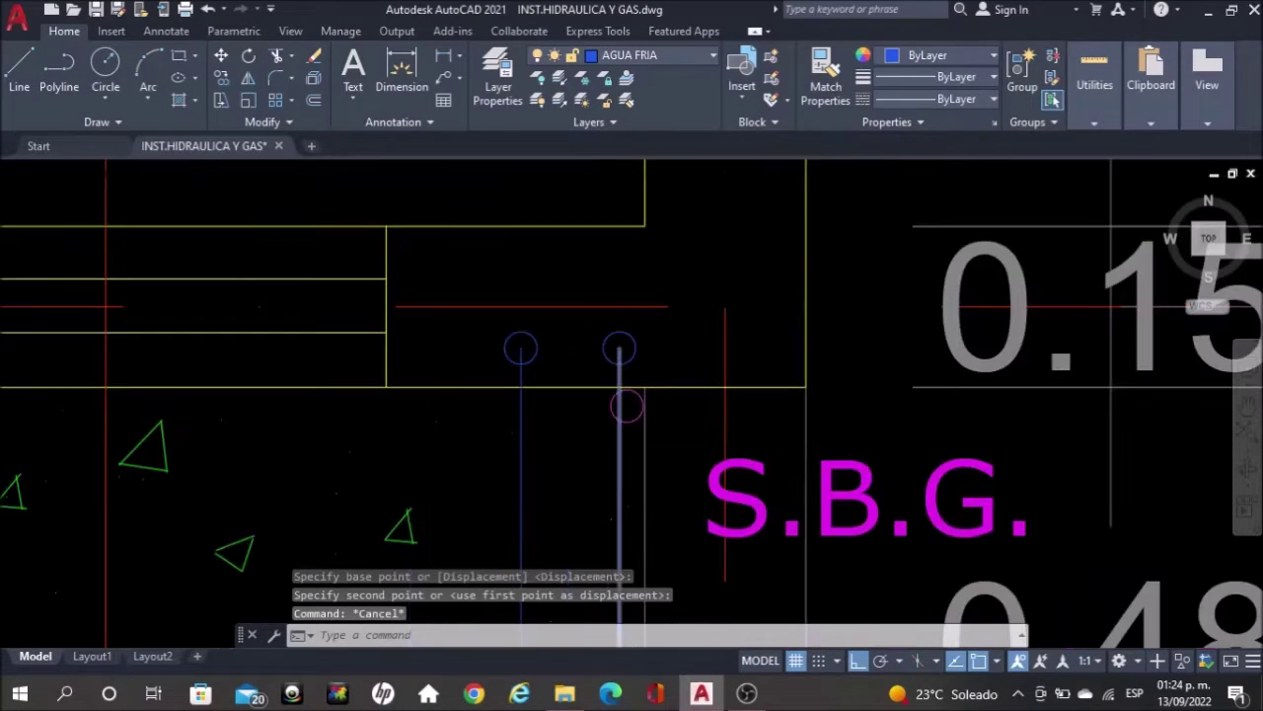
Extend the pump line's diagonal in the Jardin to its moved riser line and trim the riser's excess below the junction
{"action": "scroll", "coordinate": [624, 385], "scroll_direction": "up", "scroll_amount": 4}
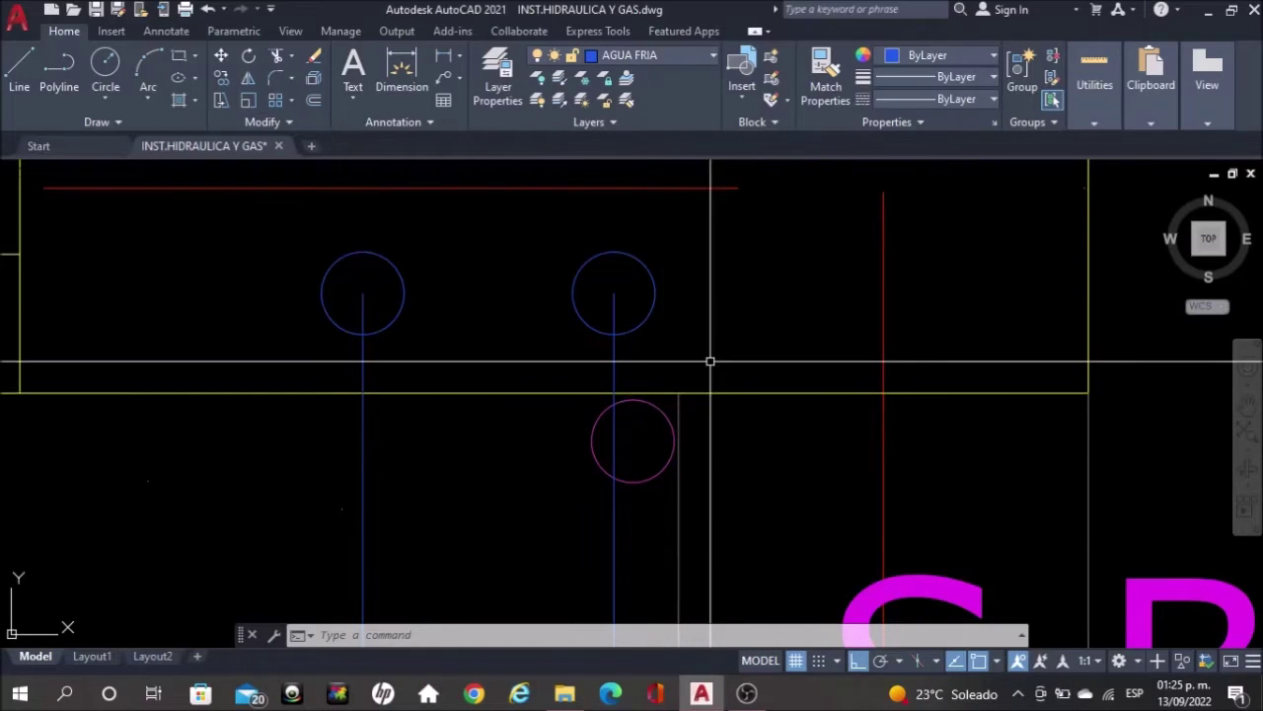
{"action": "scroll", "coordinate": [710, 361], "scroll_direction": "down", "scroll_amount": 4}
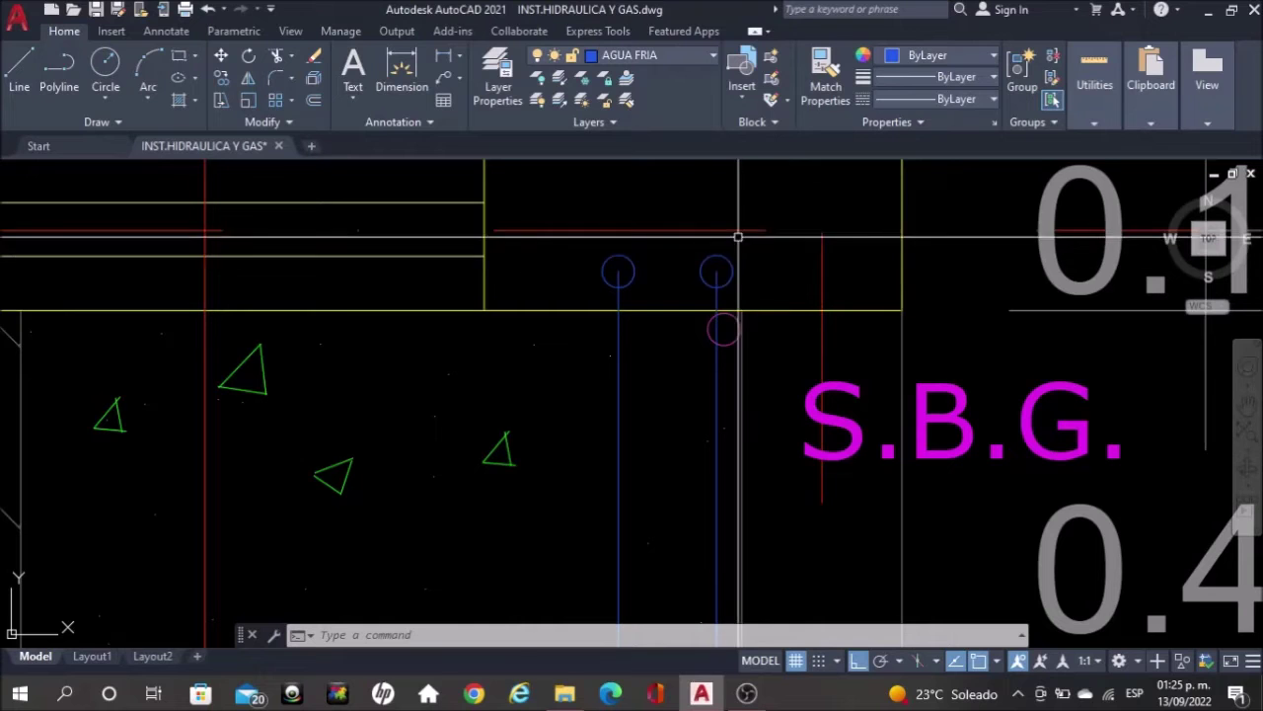
{"action": "scroll", "coordinate": [735, 275], "scroll_direction": "down", "scroll_amount": 4}
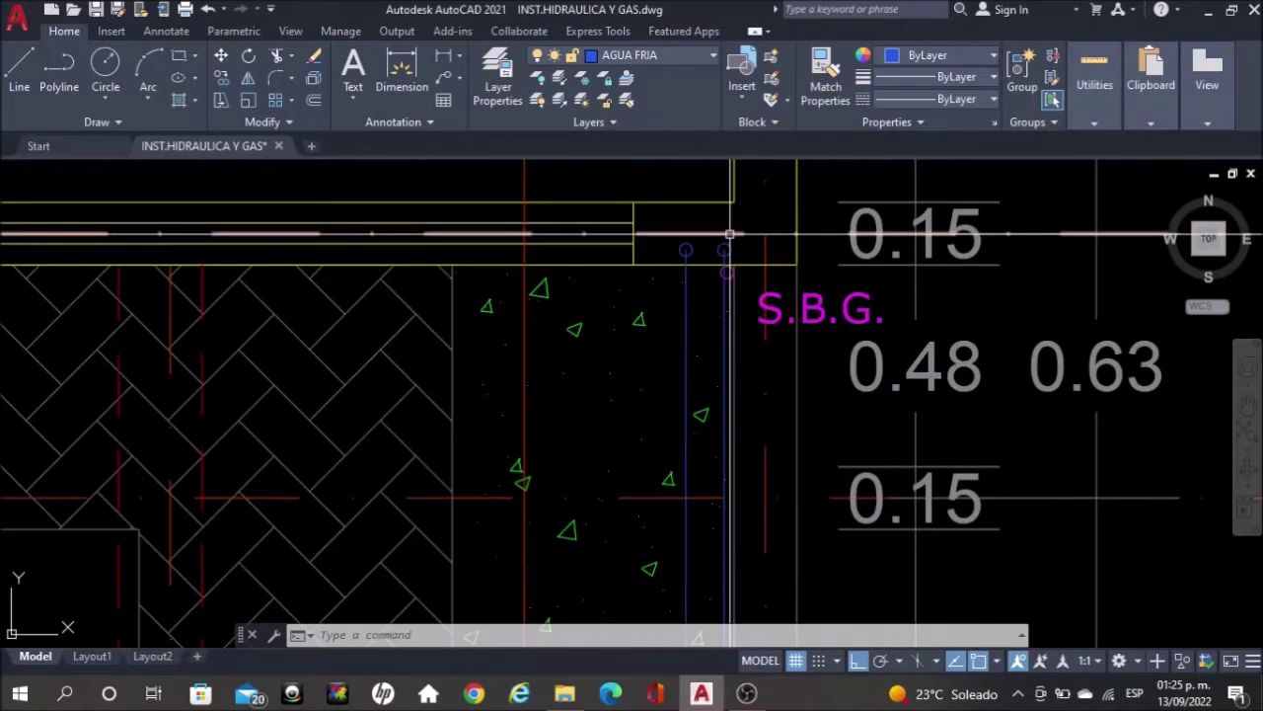
{"action": "scroll", "coordinate": [735, 240], "scroll_direction": "down", "scroll_amount": 2}
{"action": "middle_click_drag", "start_coordinate": [683, 532], "coordinate": [627, 203]}
{"action": "scroll", "coordinate": [646, 306], "scroll_direction": "up", "scroll_amount": 5}
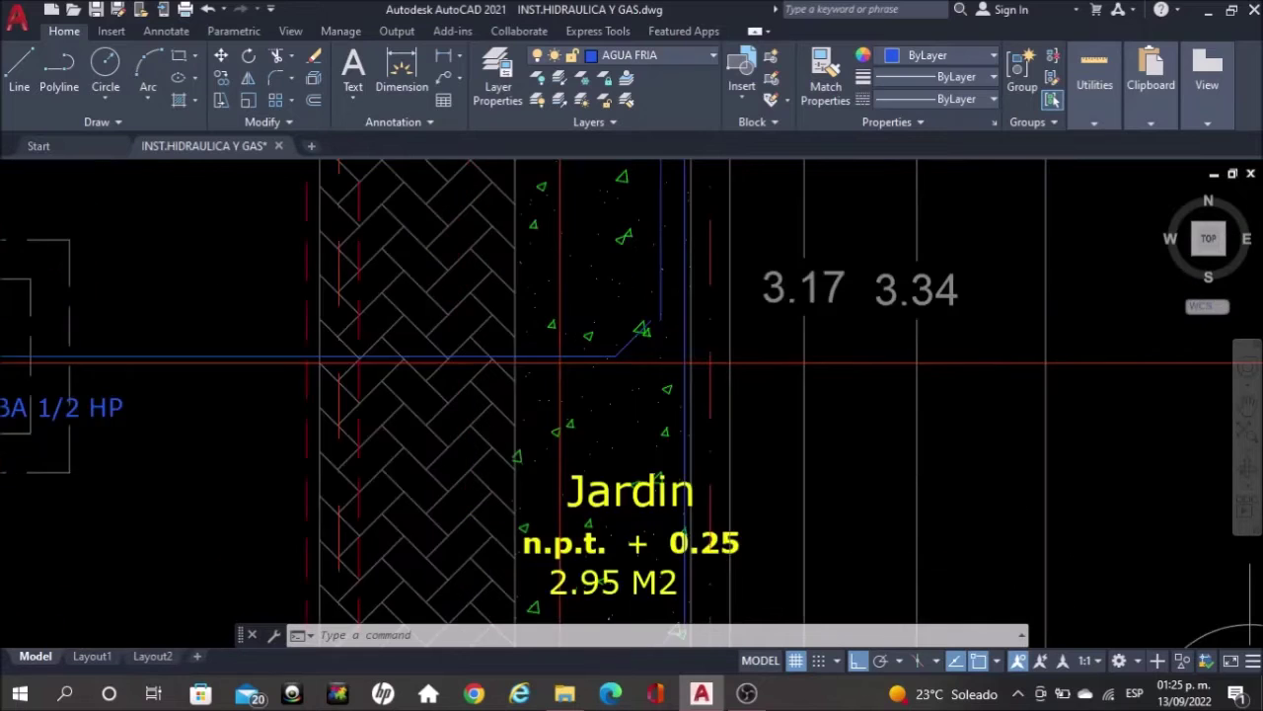
{"action": "type", "text": "re"}
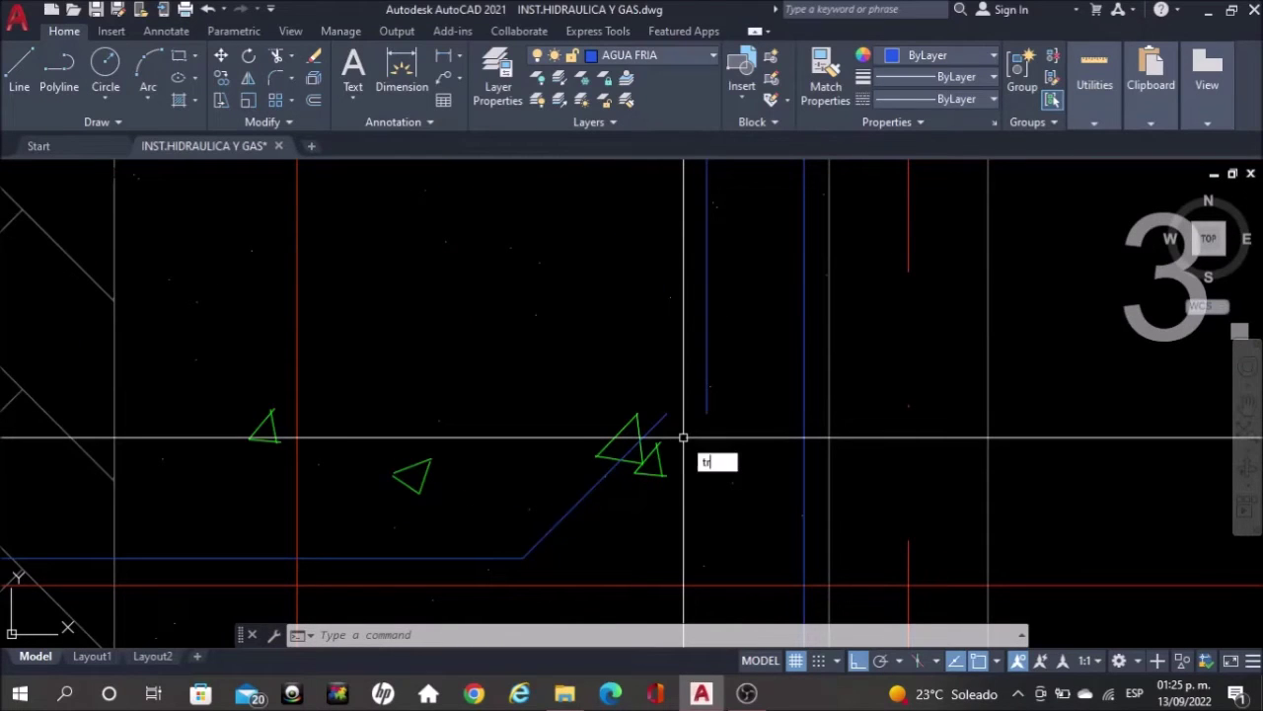
{"action": "key", "text": "Return"}
{"action": "left_click", "coordinate": [662, 418], "text": "shift"}
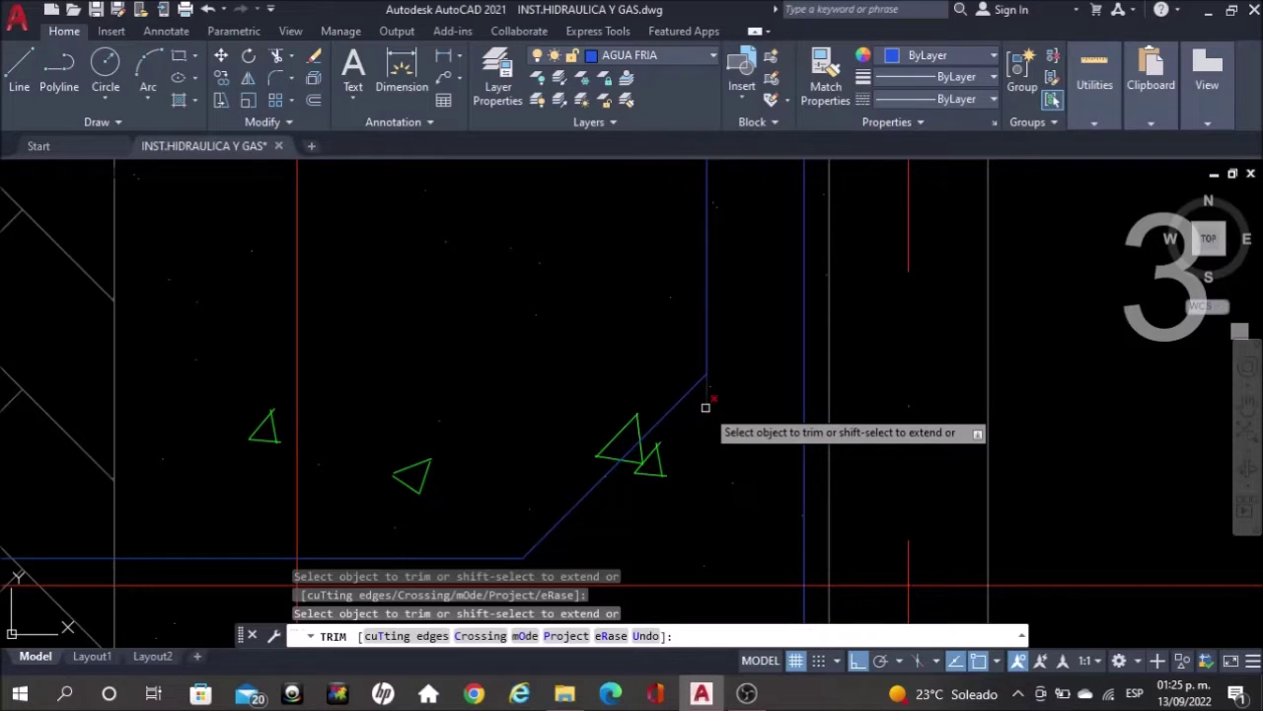
{"action": "scroll", "coordinate": [706, 405], "scroll_direction": "down", "scroll_amount": 2}
{"action": "middle_click_drag", "start_coordinate": [703, 471], "coordinate": [683, 220]}
{"action": "scroll", "coordinate": [681, 360], "scroll_direction": "down", "scroll_amount": 1}
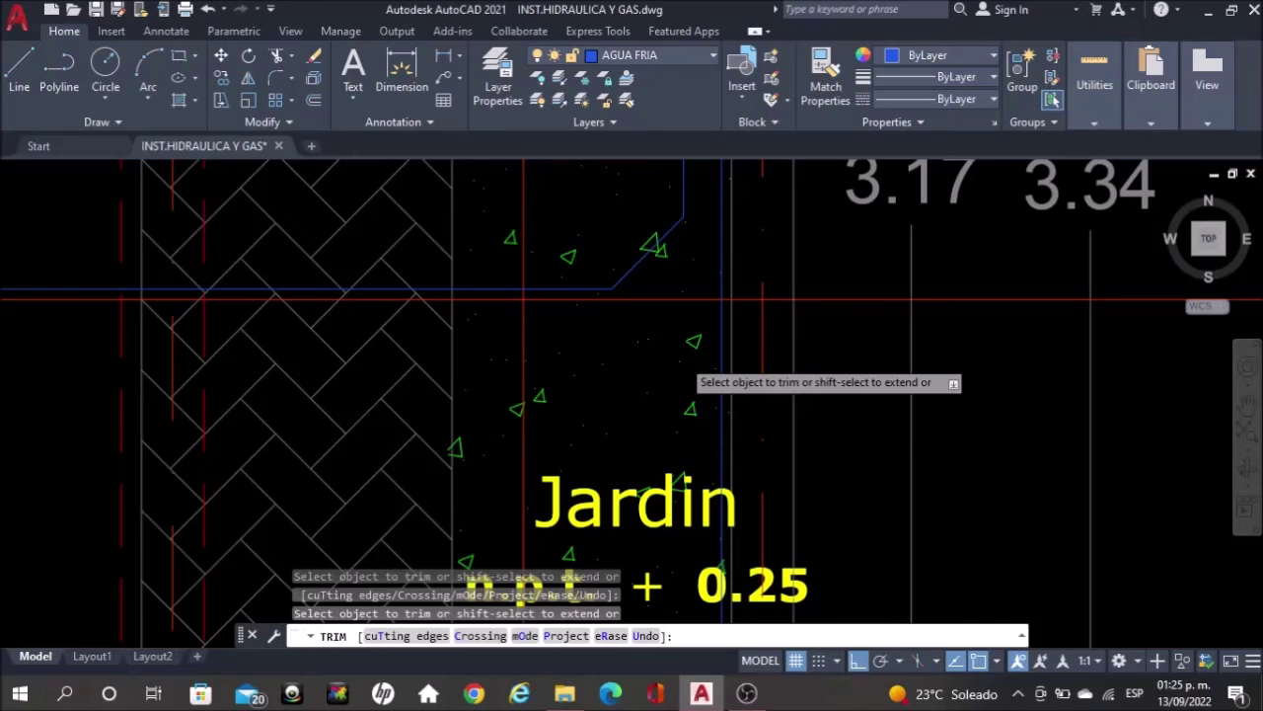
{"action": "key", "text": "Escape"}
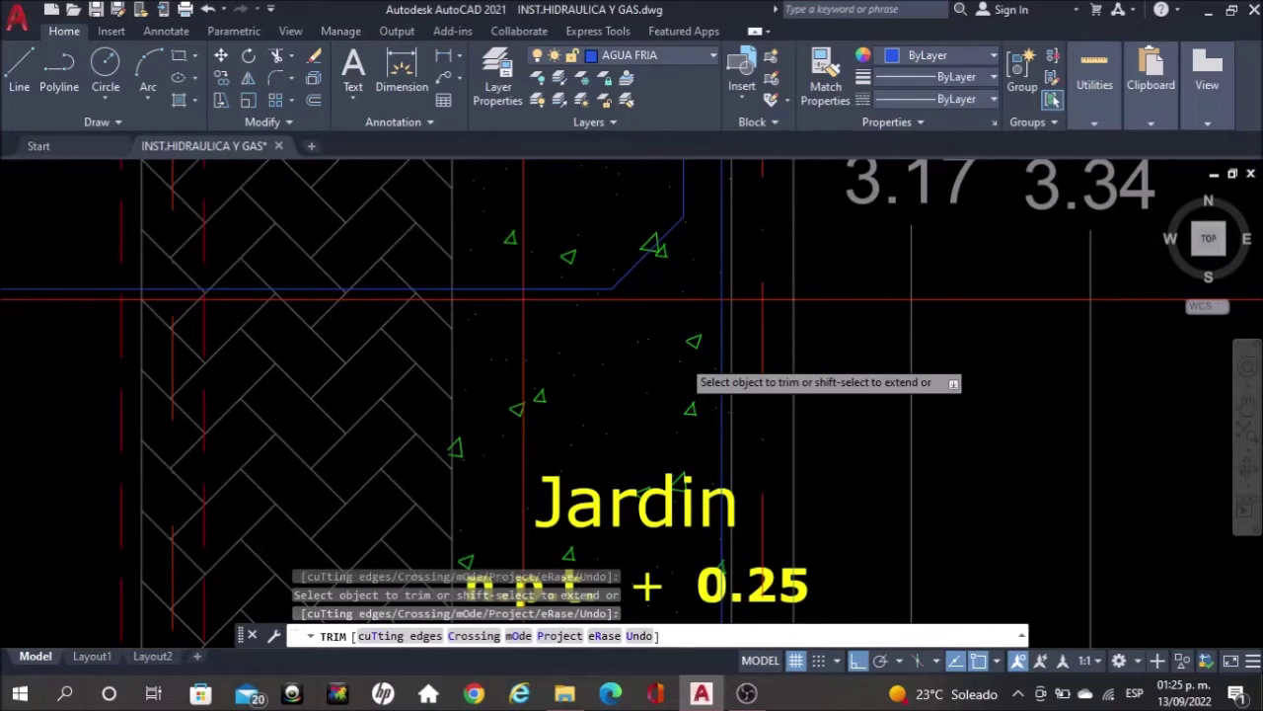
Extend the lower supply line's diagonal to the second riser line and trim the riser's excess below the junction
{"action": "scroll", "coordinate": [683, 297], "scroll_direction": "down", "scroll_amount": 2}
{"action": "key", "text": "Escape"}
{"action": "middle_click_drag", "start_coordinate": [716, 370], "coordinate": [714, 228]}
{"action": "scroll", "coordinate": [713, 414], "scroll_direction": "up", "scroll_amount": 2}
{"action": "scroll", "coordinate": [712, 414], "scroll_direction": "up", "scroll_amount": 5}
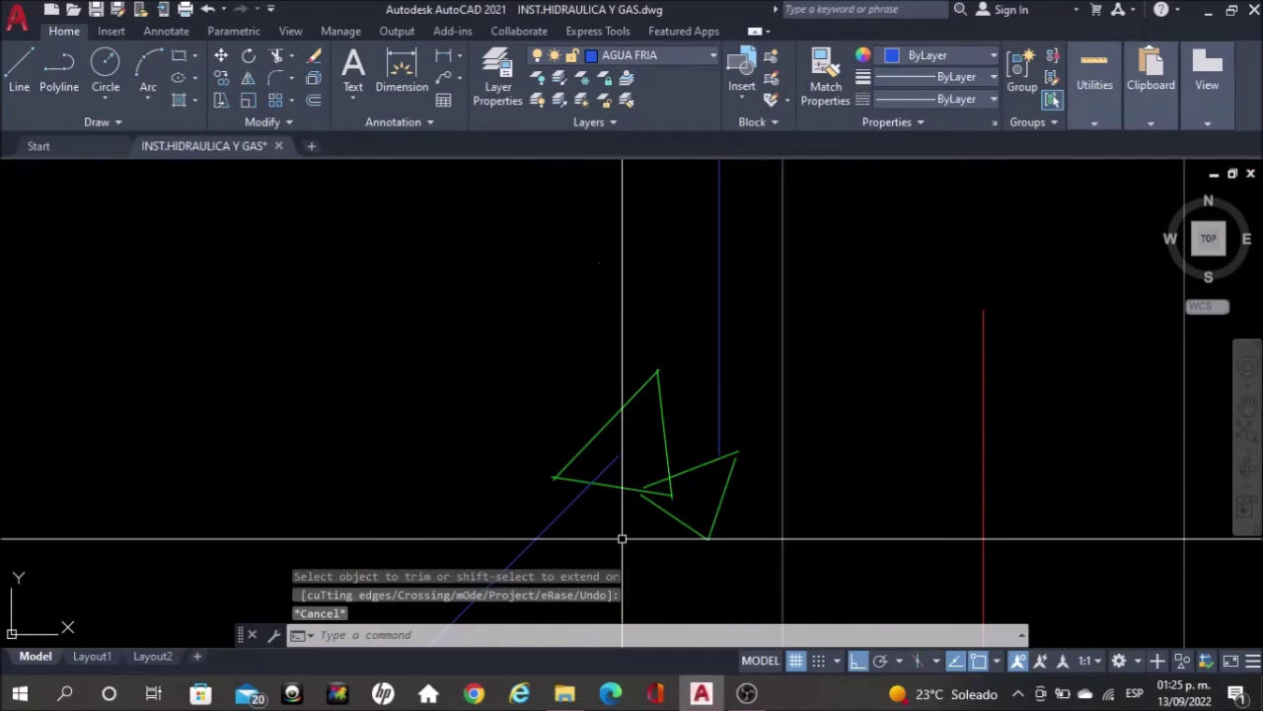
{"action": "key", "text": "Return"}
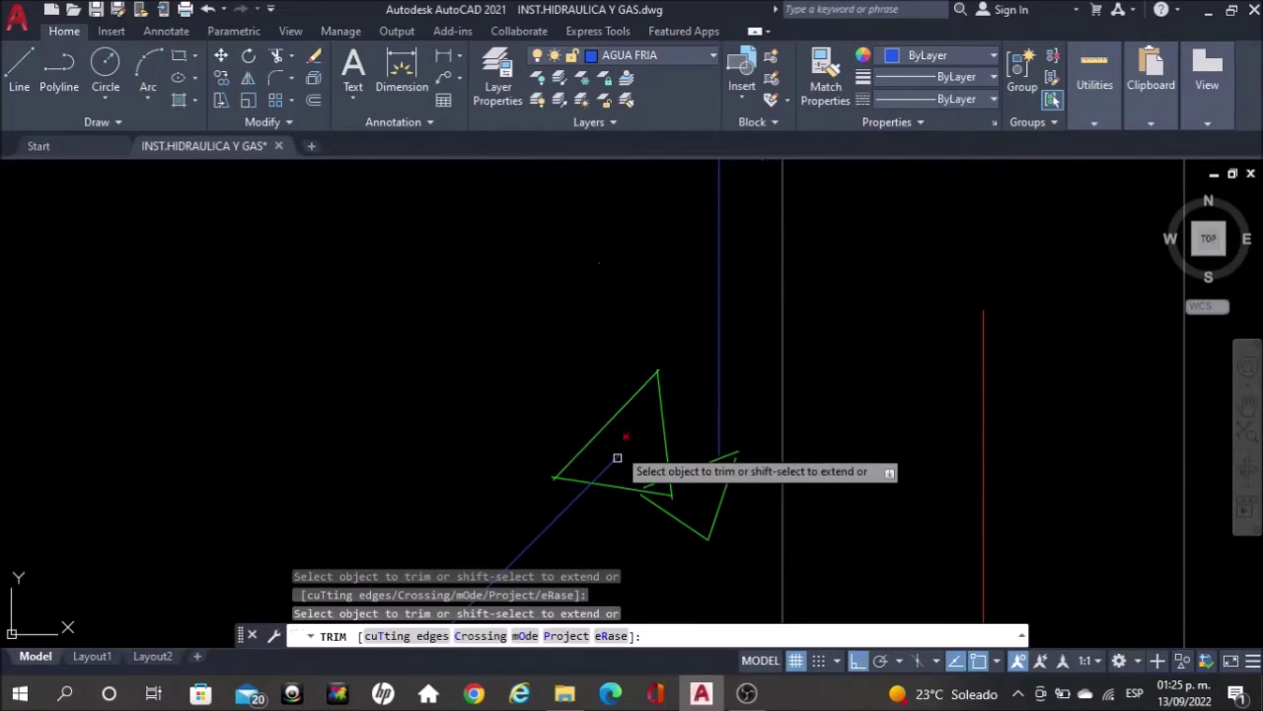
{"action": "left_click", "coordinate": [616, 457]}
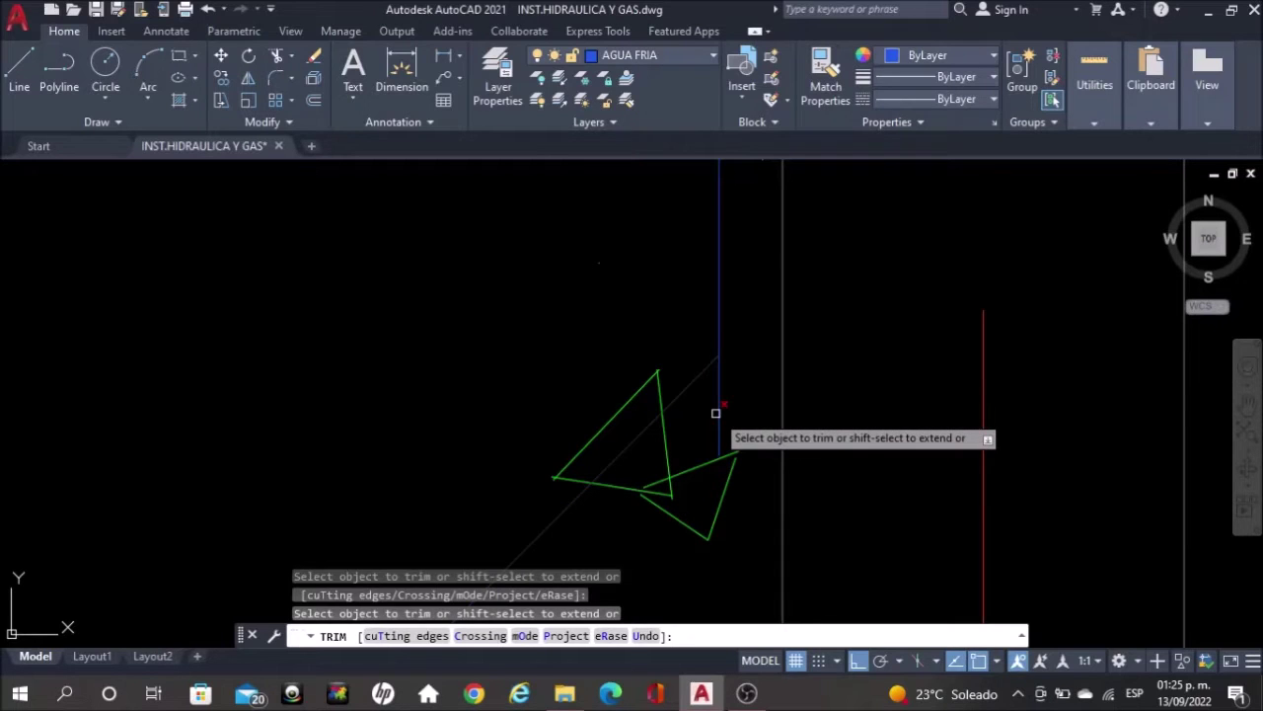
{"action": "left_click", "coordinate": [715, 413]}
{"action": "key", "text": "Escape"}
{"action": "scroll", "coordinate": [444, 421], "scroll_direction": "down", "scroll_amount": 3}
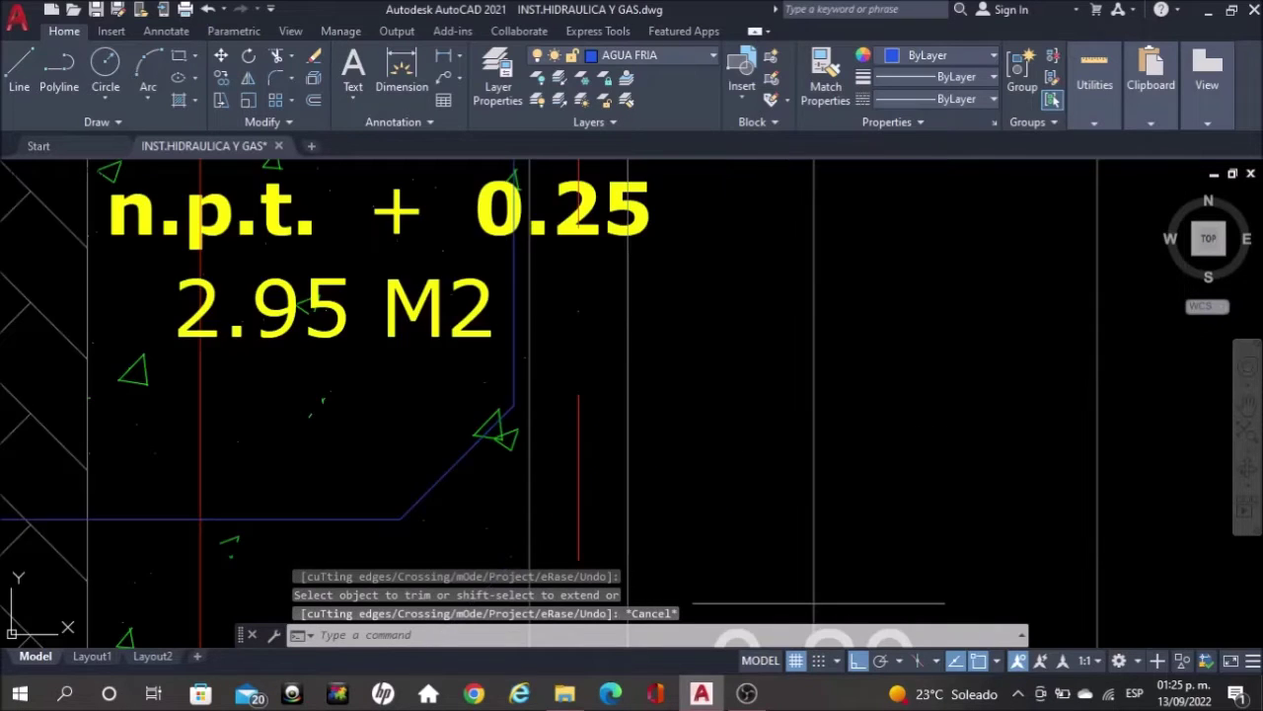
{"action": "scroll", "coordinate": [472, 453], "scroll_direction": "down", "scroll_amount": 3}
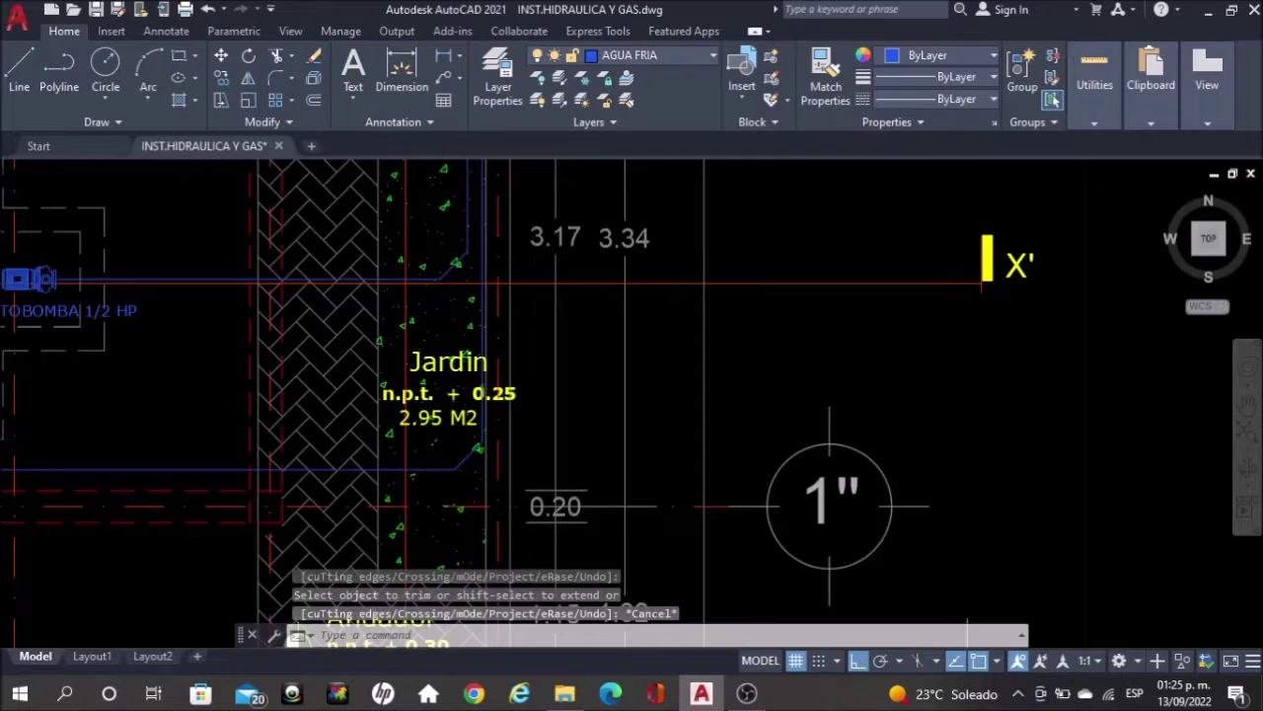
{"action": "scroll", "coordinate": [501, 464], "scroll_direction": "down", "scroll_amount": 4}
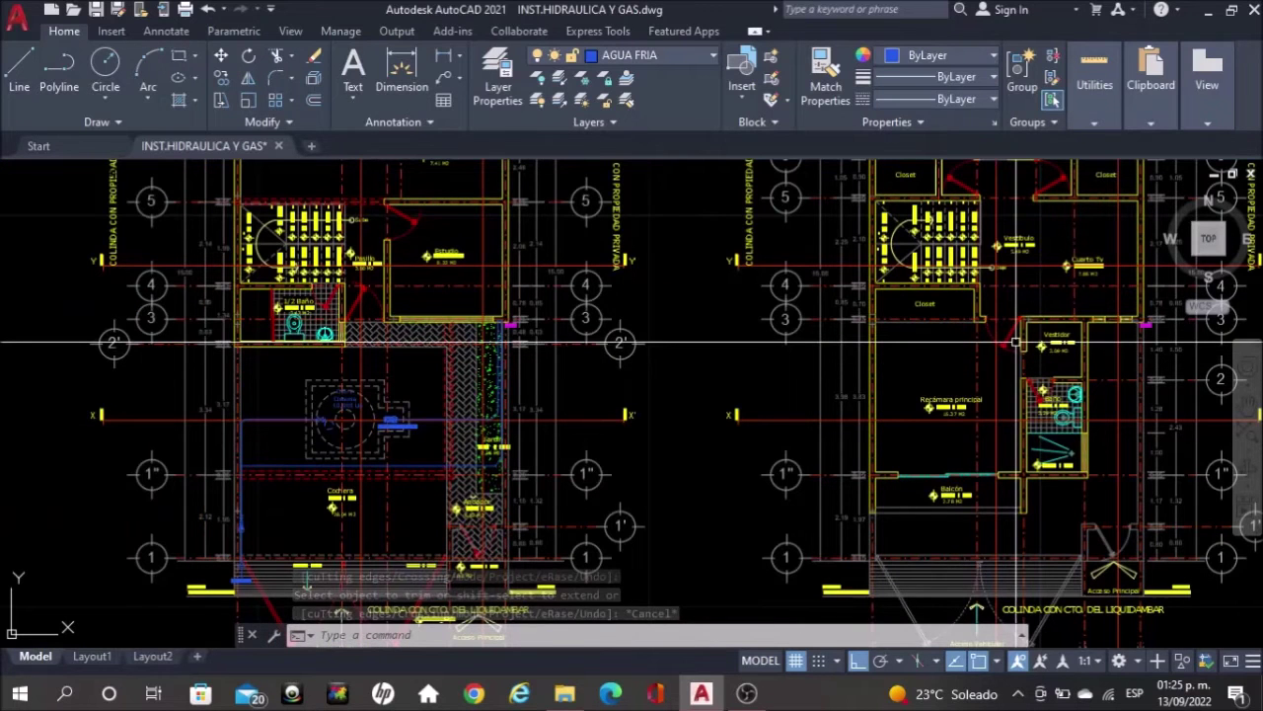
{"action": "scroll", "coordinate": [1016, 343], "scroll_direction": "up", "scroll_amount": 4}
{"action": "scroll", "coordinate": [1157, 317], "scroll_direction": "up", "scroll_amount": 3}
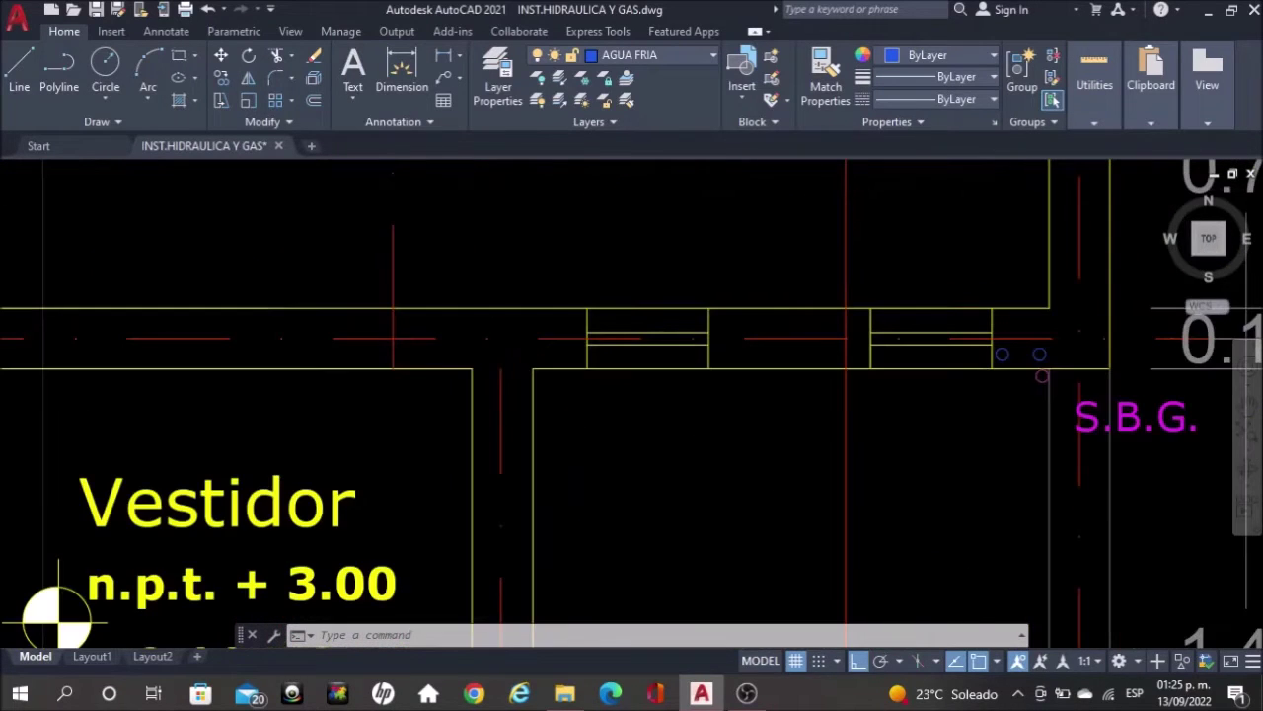
Copy both cold-water riser circles beside the upper-floor S.B.G. to the roof plan, using the matching outer wall corners as reference points
{"action": "scroll", "coordinate": [1094, 340], "scroll_direction": "up", "scroll_amount": 3}
{"action": "left_click", "coordinate": [946, 373]}
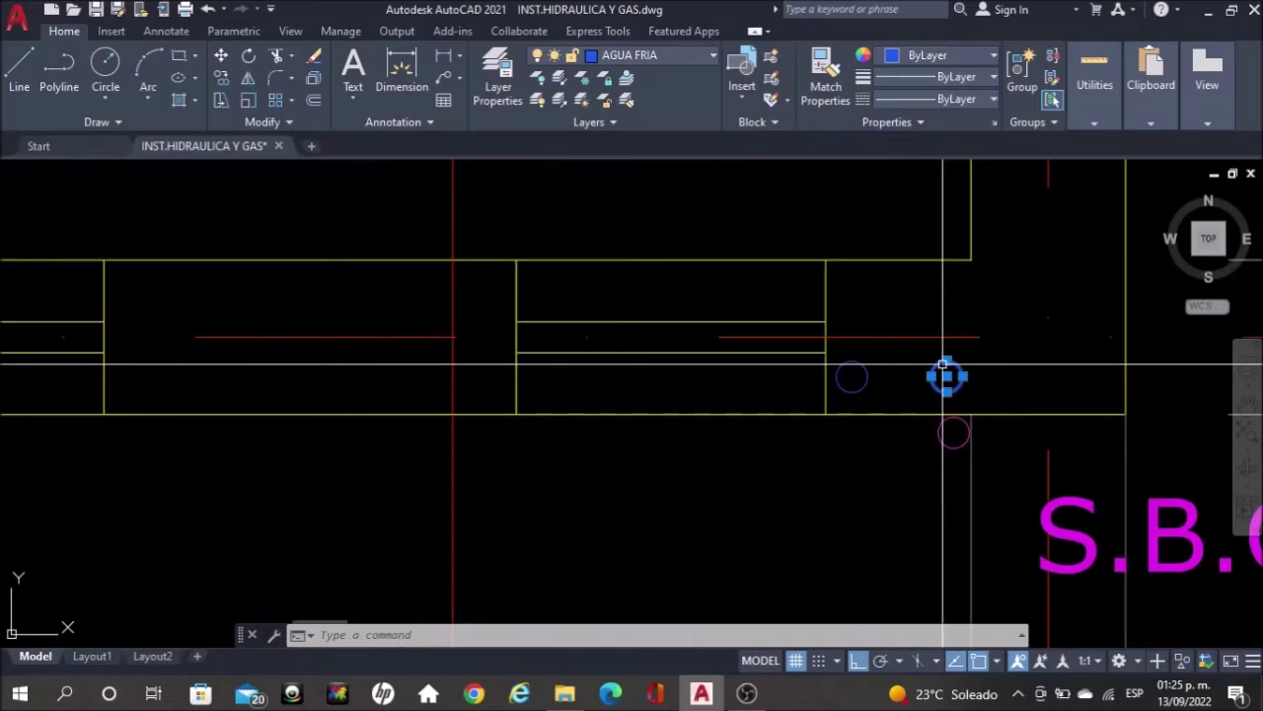
{"action": "left_click", "coordinate": [866, 372]}
{"action": "type", "text": "c"}
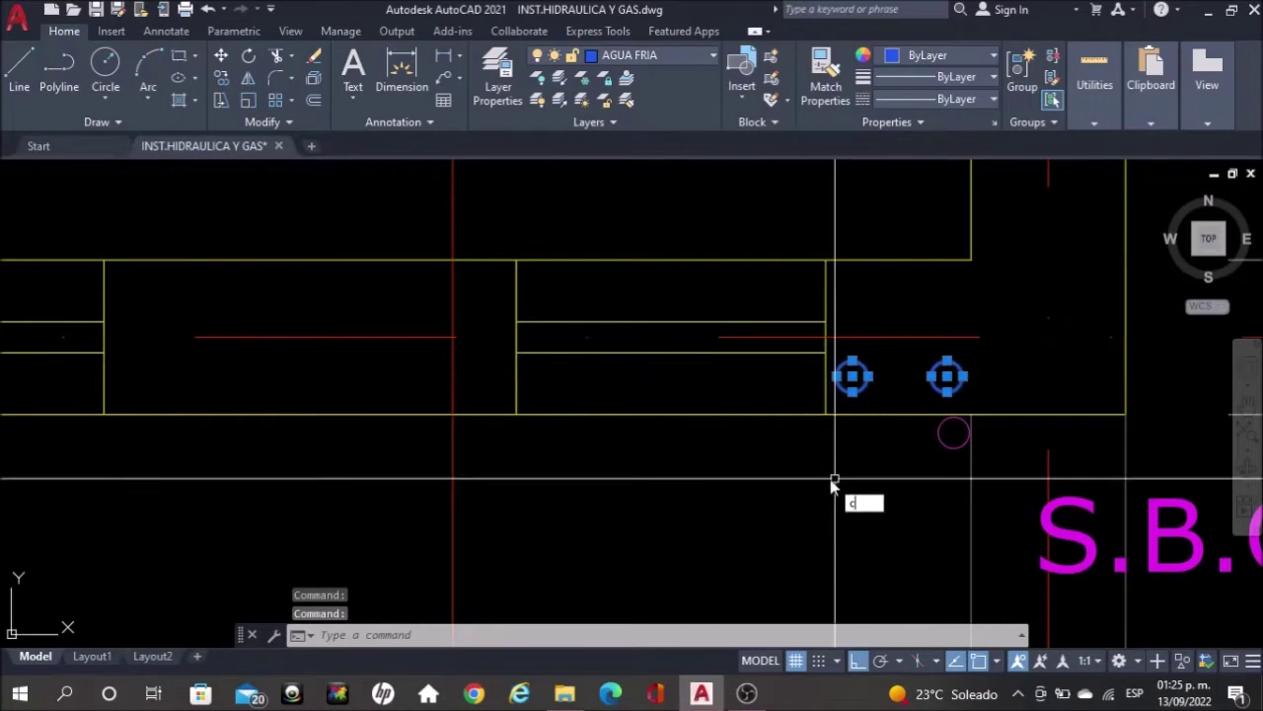
{"action": "type", "text": "opy"}
{"action": "key", "text": "Return"}
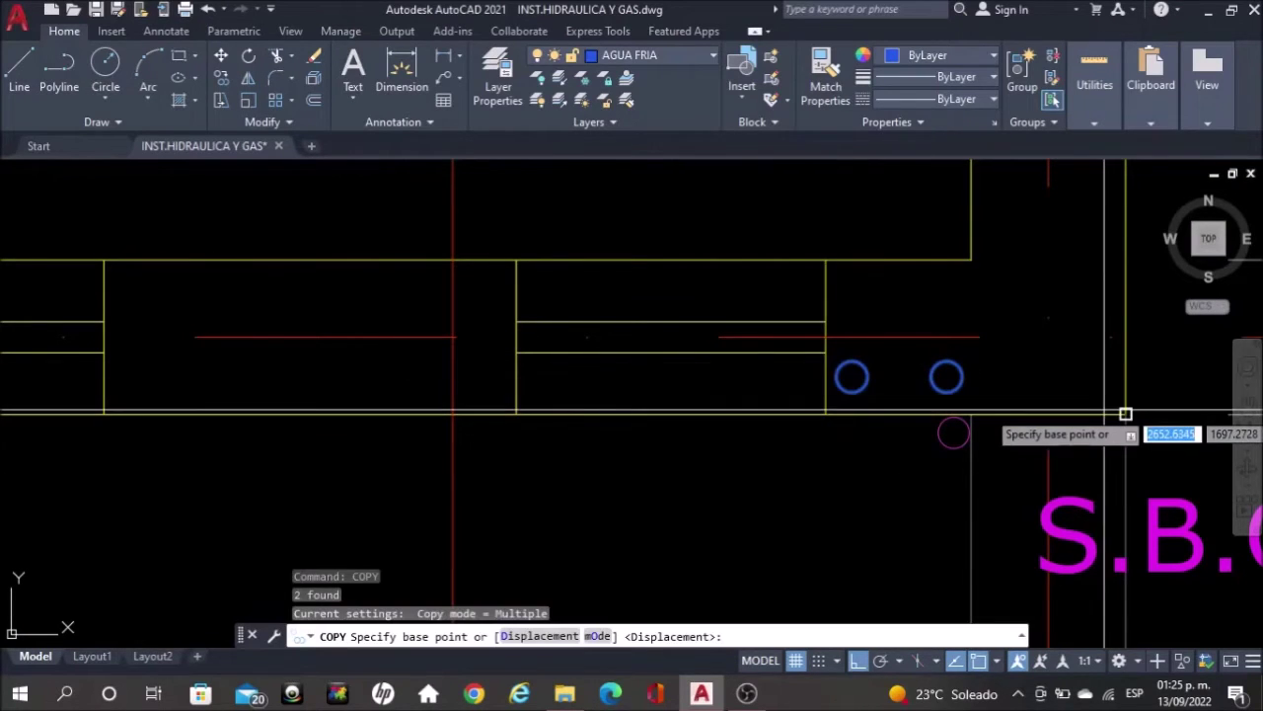
{"action": "left_click", "coordinate": [1126, 413]}
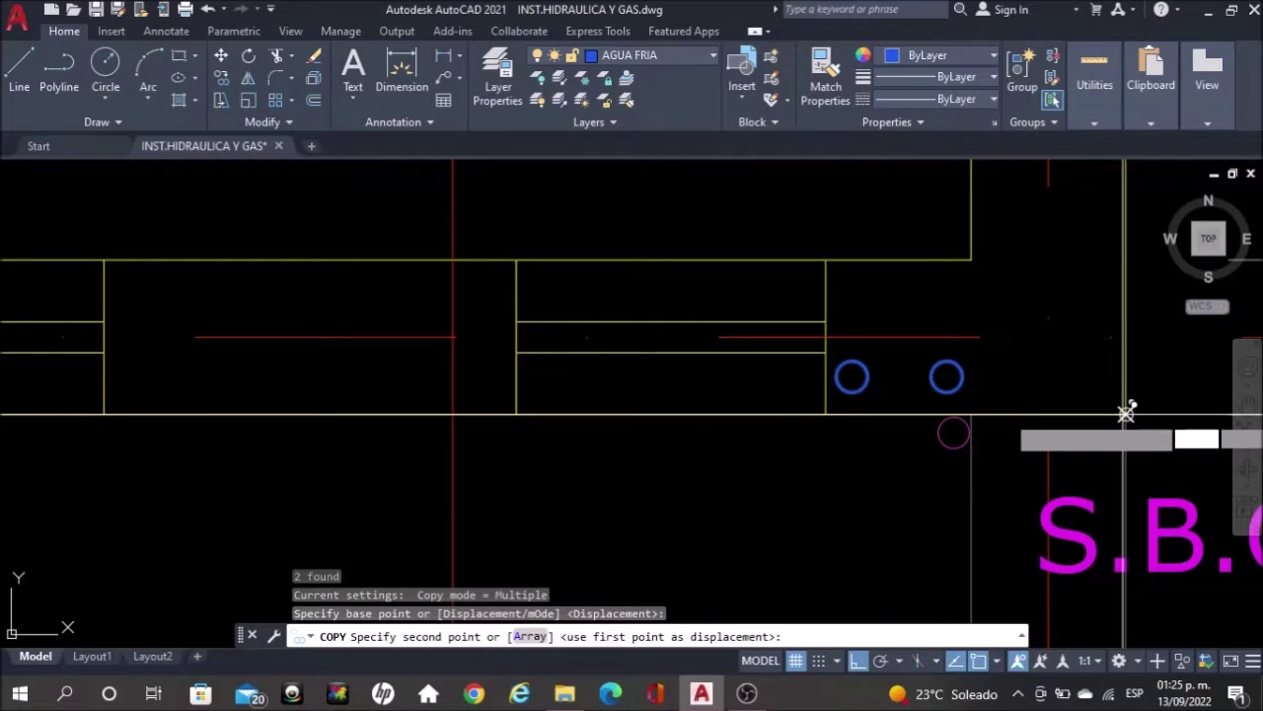
{"action": "scroll", "coordinate": [417, 432], "scroll_direction": "down", "scroll_amount": 4}
{"action": "scroll", "coordinate": [417, 431], "scroll_direction": "down", "scroll_amount": 2}
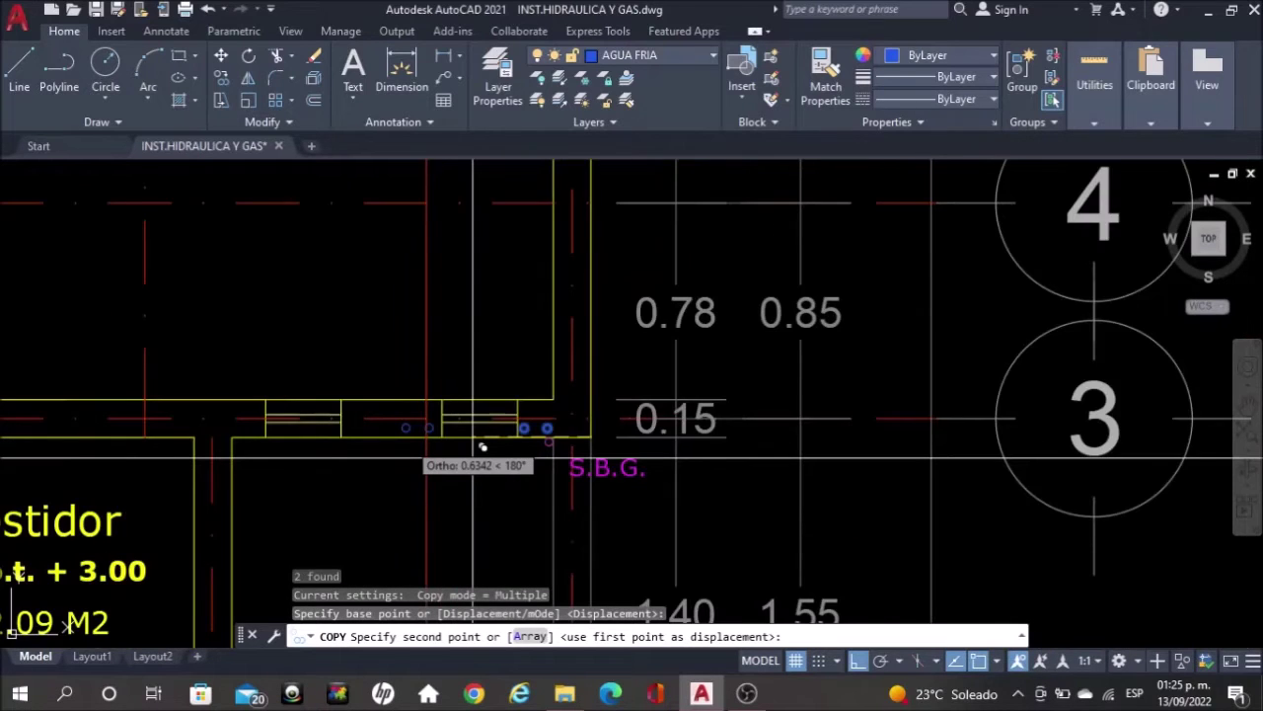
{"action": "scroll", "coordinate": [394, 431], "scroll_direction": "down", "scroll_amount": 4}
{"action": "scroll", "coordinate": [397, 432], "scroll_direction": "down", "scroll_amount": 6}
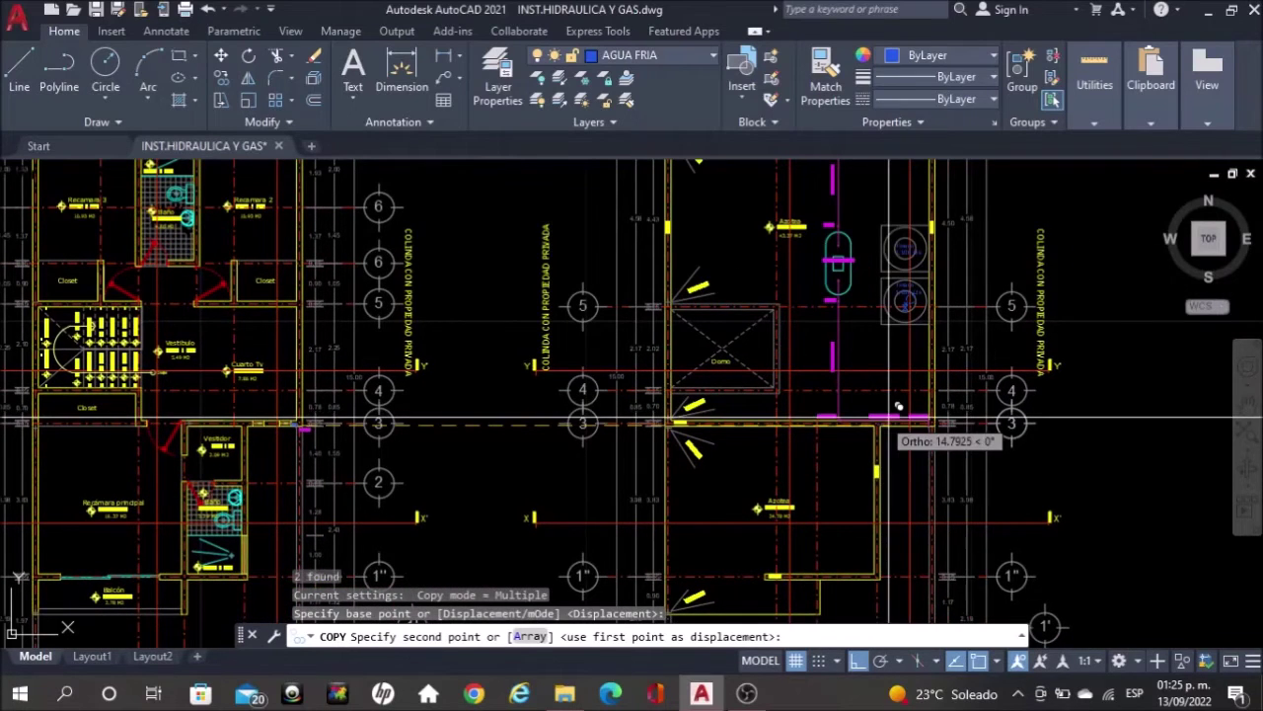
{"action": "scroll", "coordinate": [900, 407], "scroll_direction": "up", "scroll_amount": 4}
{"action": "scroll", "coordinate": [927, 405], "scroll_direction": "up", "scroll_amount": 5}
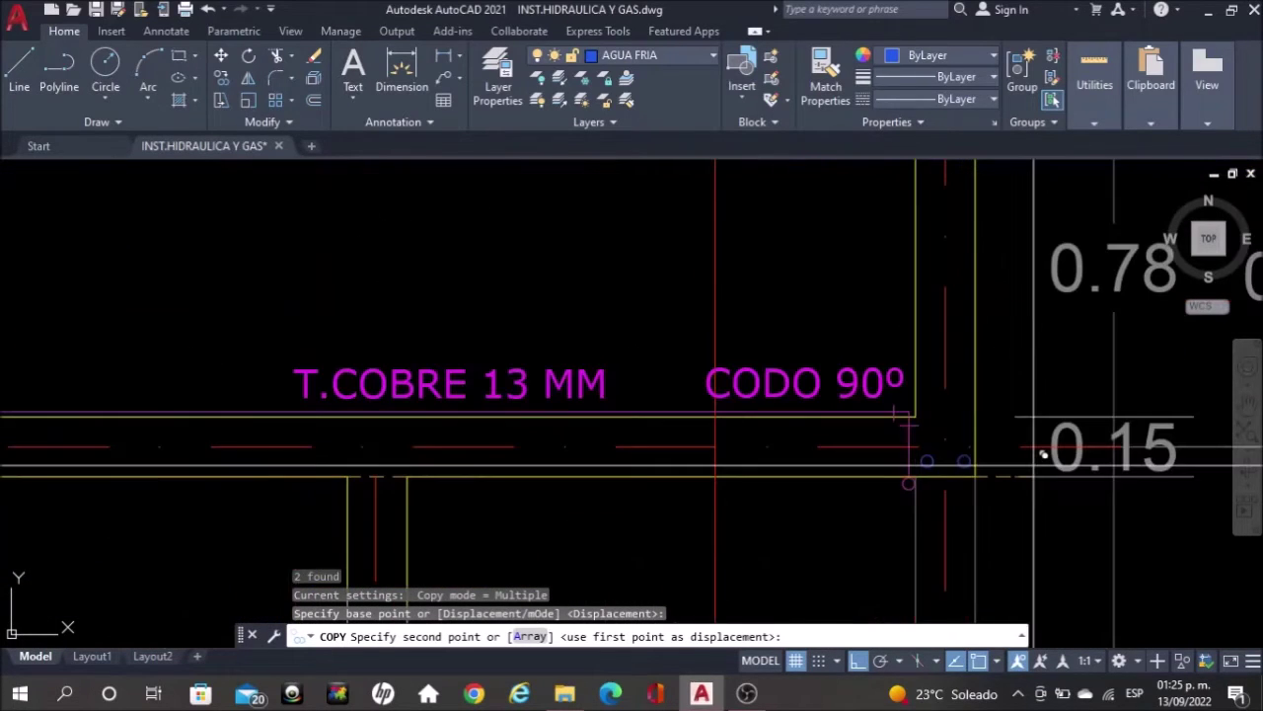
{"action": "scroll", "coordinate": [1039, 453], "scroll_direction": "up", "scroll_amount": 2}
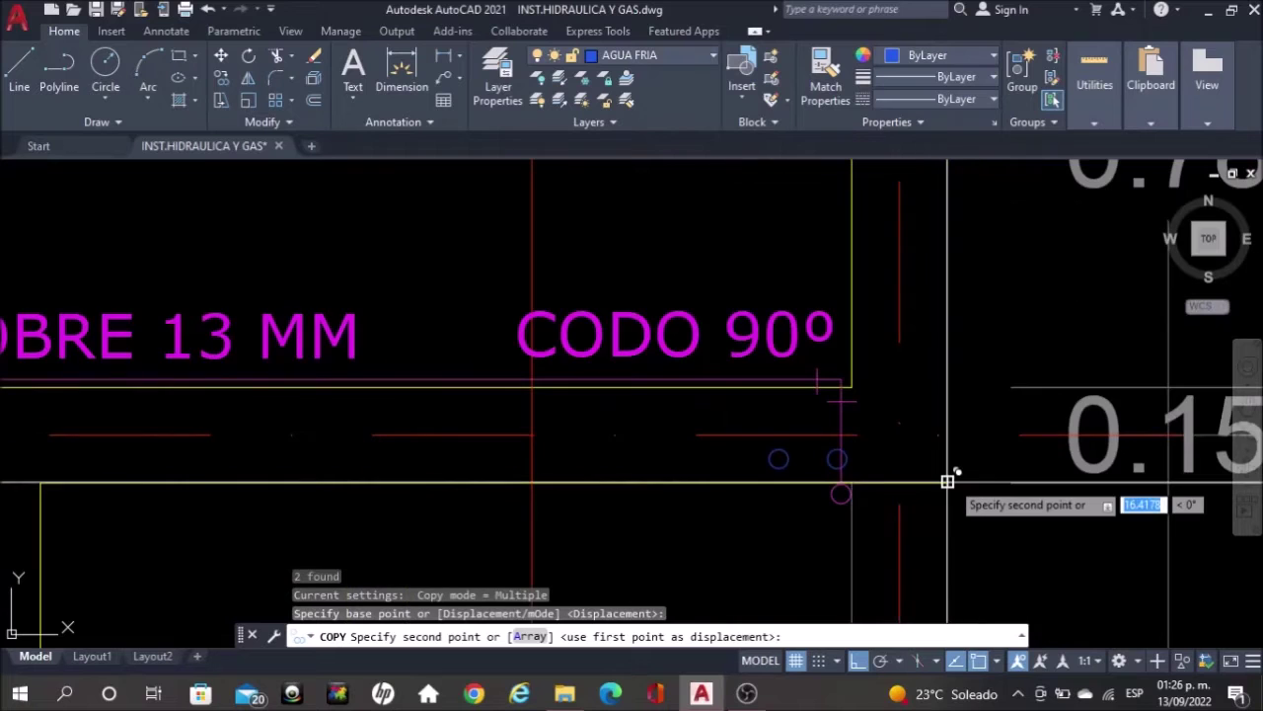
{"action": "left_click", "coordinate": [947, 482]}
{"action": "key", "text": "Escape"}
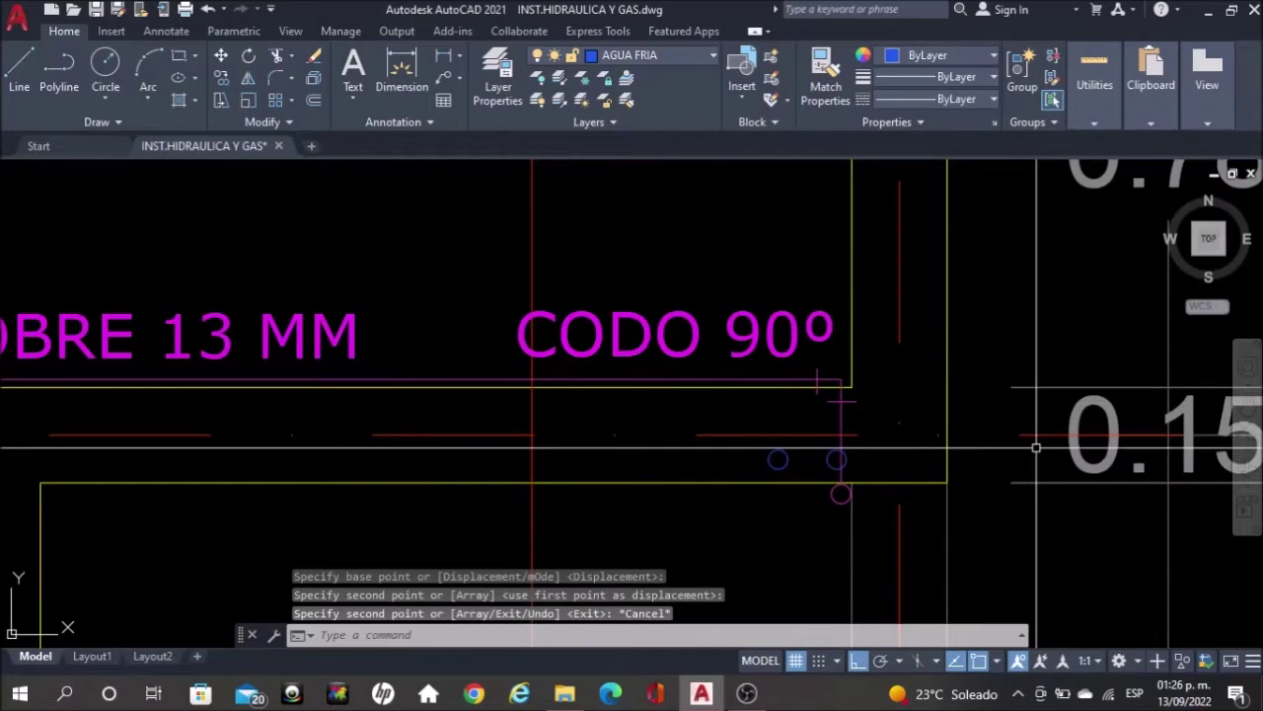
Examine the roof area between the copied riser circles and the 1,100 Lts Tinaco for the cold-water pipe route
{"action": "scroll", "coordinate": [1036, 447], "scroll_direction": "down", "scroll_amount": 2}
{"action": "scroll", "coordinate": [910, 418], "scroll_direction": "down", "scroll_amount": 2}
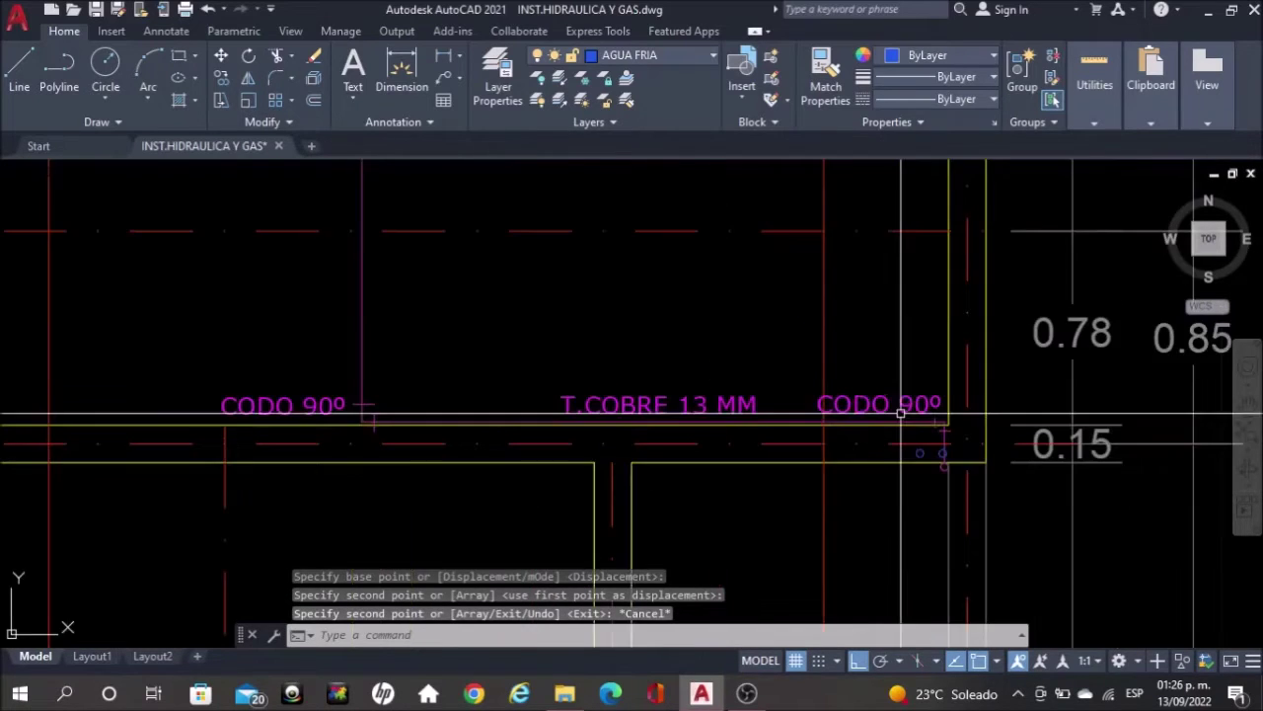
{"action": "scroll", "coordinate": [908, 443], "scroll_direction": "up", "scroll_amount": 2}
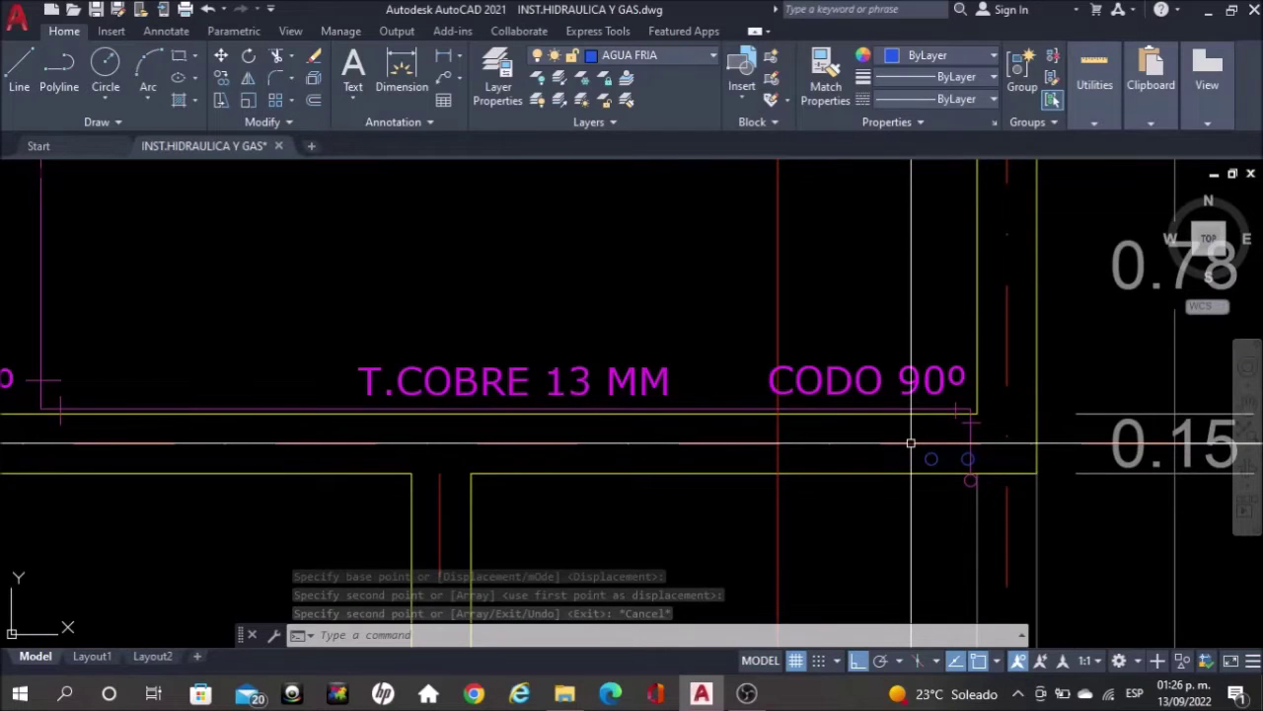
{"action": "scroll", "coordinate": [910, 443], "scroll_direction": "down", "scroll_amount": 3}
{"action": "middle_click_drag", "start_coordinate": [835, 315], "coordinate": [833, 477]}
{"action": "scroll", "coordinate": [840, 214], "scroll_direction": "down", "scroll_amount": 2}
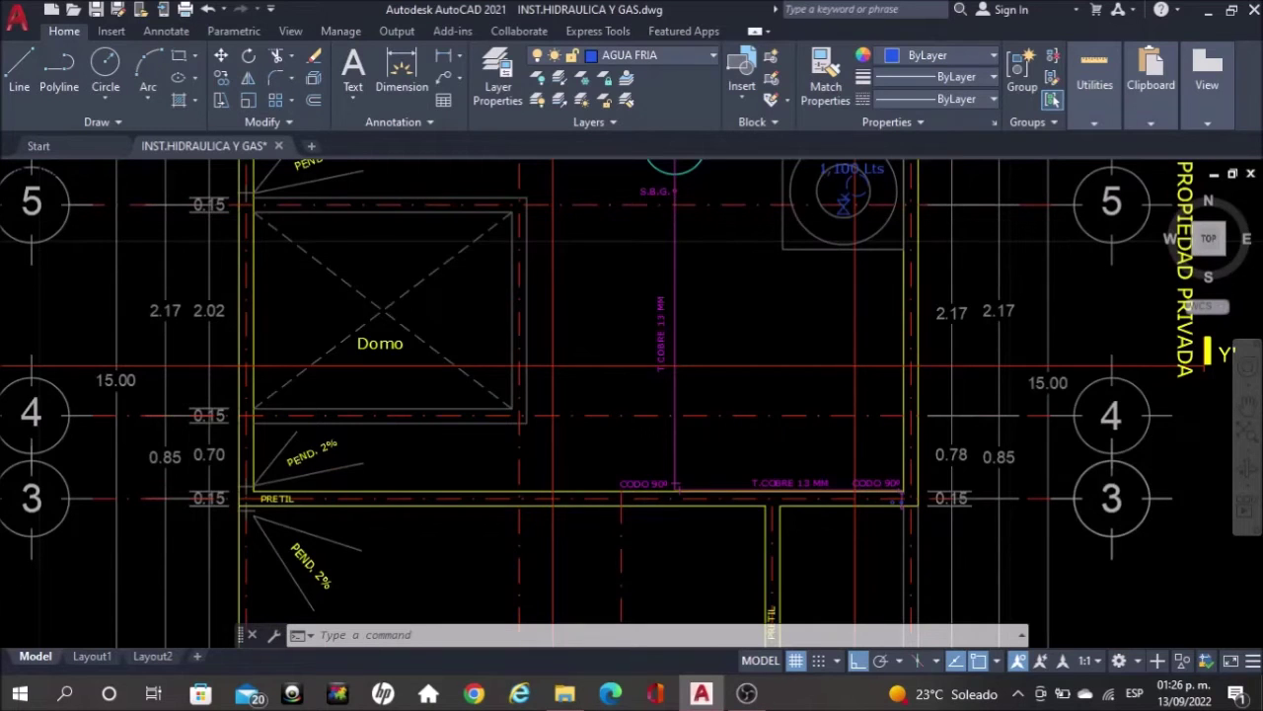
{"action": "scroll", "coordinate": [847, 215], "scroll_direction": "up", "scroll_amount": 4}
{"action": "scroll", "coordinate": [840, 254], "scroll_direction": "down", "scroll_amount": 2}
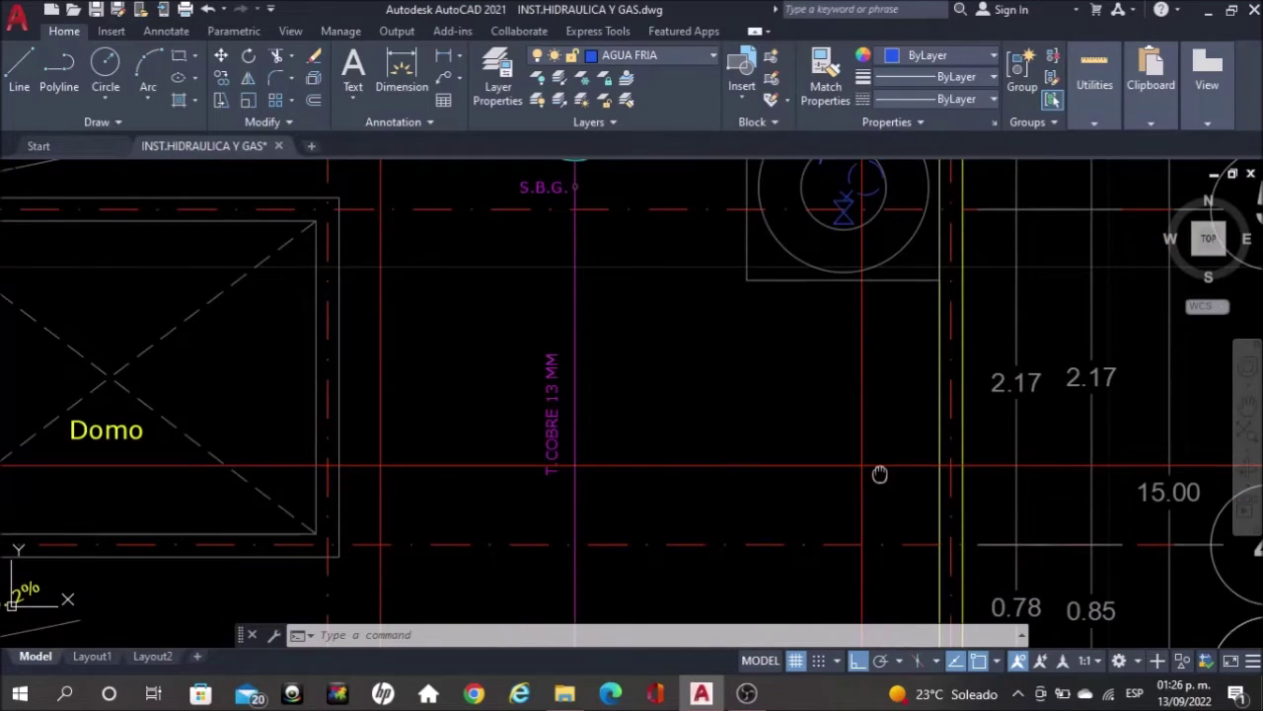
{"action": "middle_click_drag", "start_coordinate": [879, 473], "coordinate": [867, 316]}
{"action": "scroll", "coordinate": [904, 526], "scroll_direction": "up", "scroll_amount": 8}
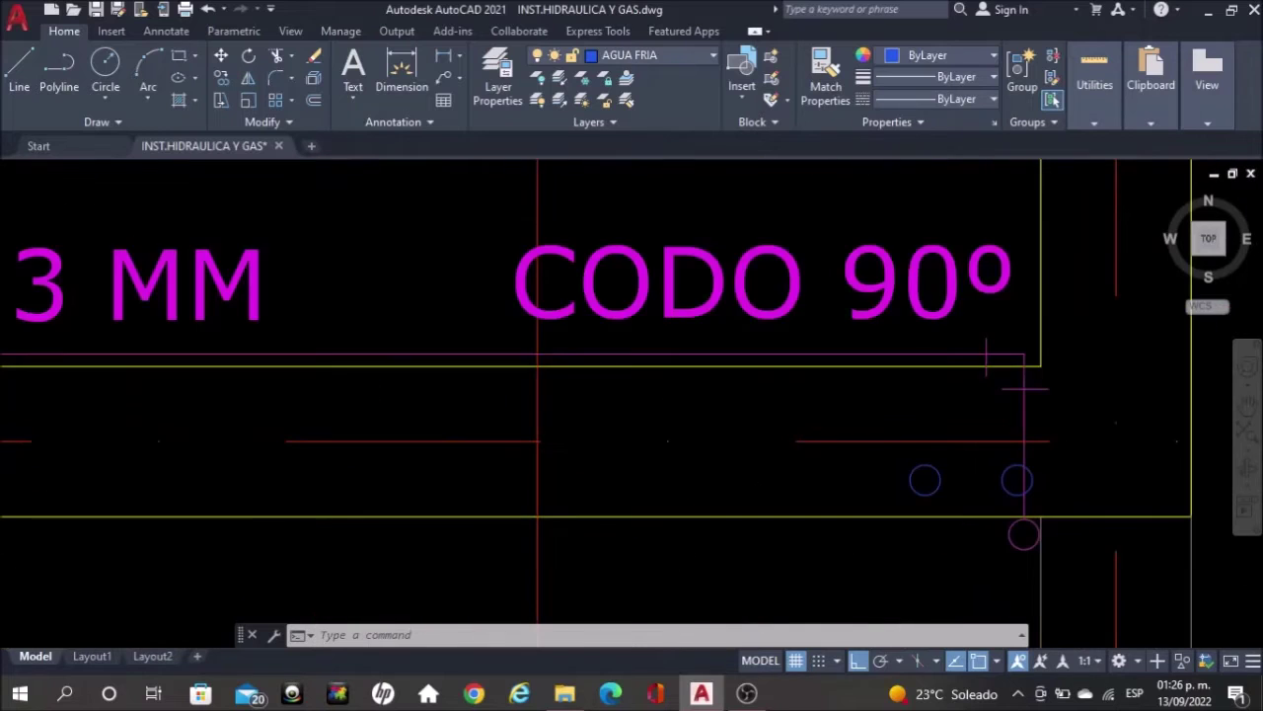
{"action": "scroll", "coordinate": [919, 560], "scroll_direction": "up", "scroll_amount": 2}
{"action": "type", "text": "l"}
{"action": "key", "text": "Return"}
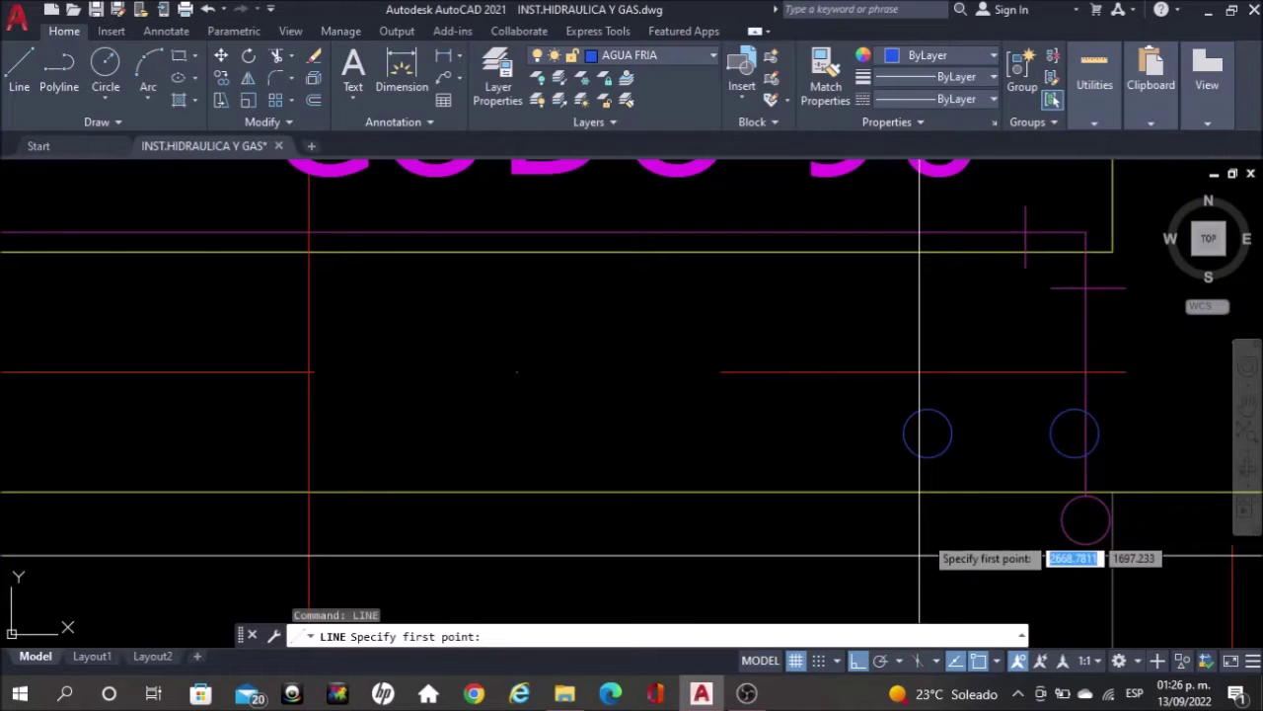
{"action": "left_click", "coordinate": [928, 432]}
{"action": "scroll", "coordinate": [929, 433], "scroll_direction": "down", "scroll_amount": 4}
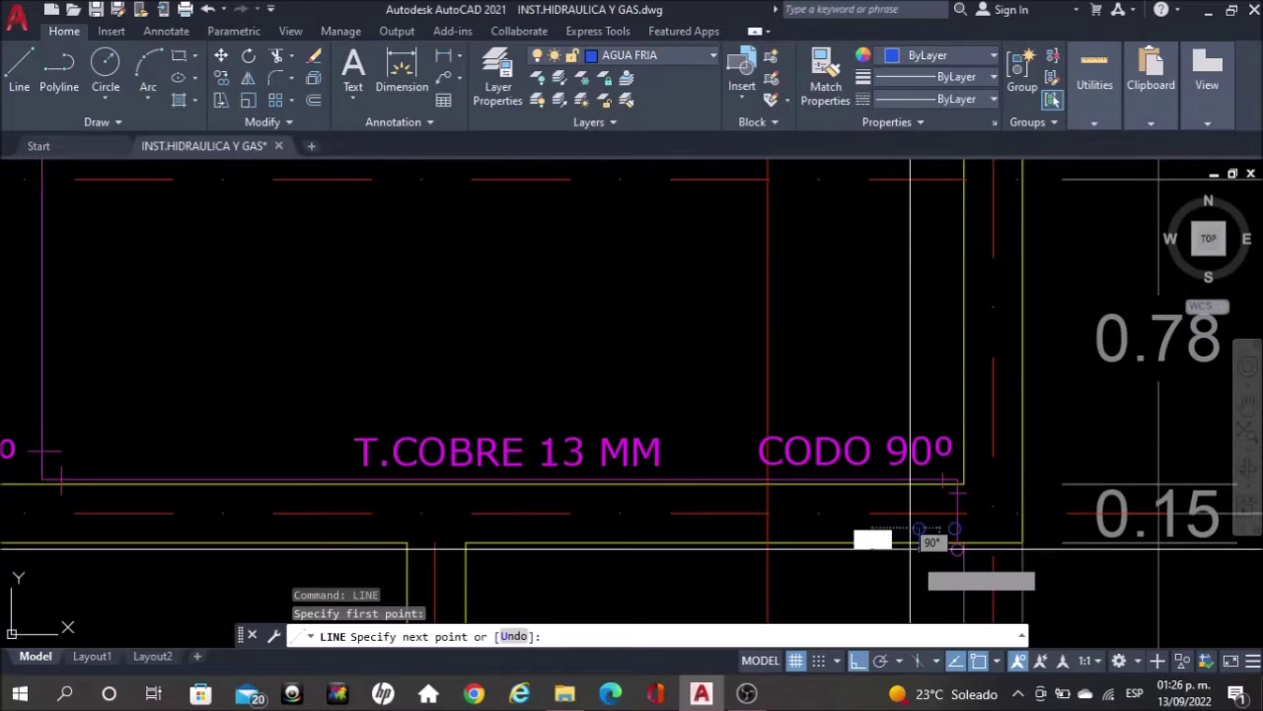
{"action": "scroll", "coordinate": [910, 547], "scroll_direction": "down", "scroll_amount": 3}
{"action": "middle_click_drag", "start_coordinate": [877, 424], "coordinate": [908, 570]}
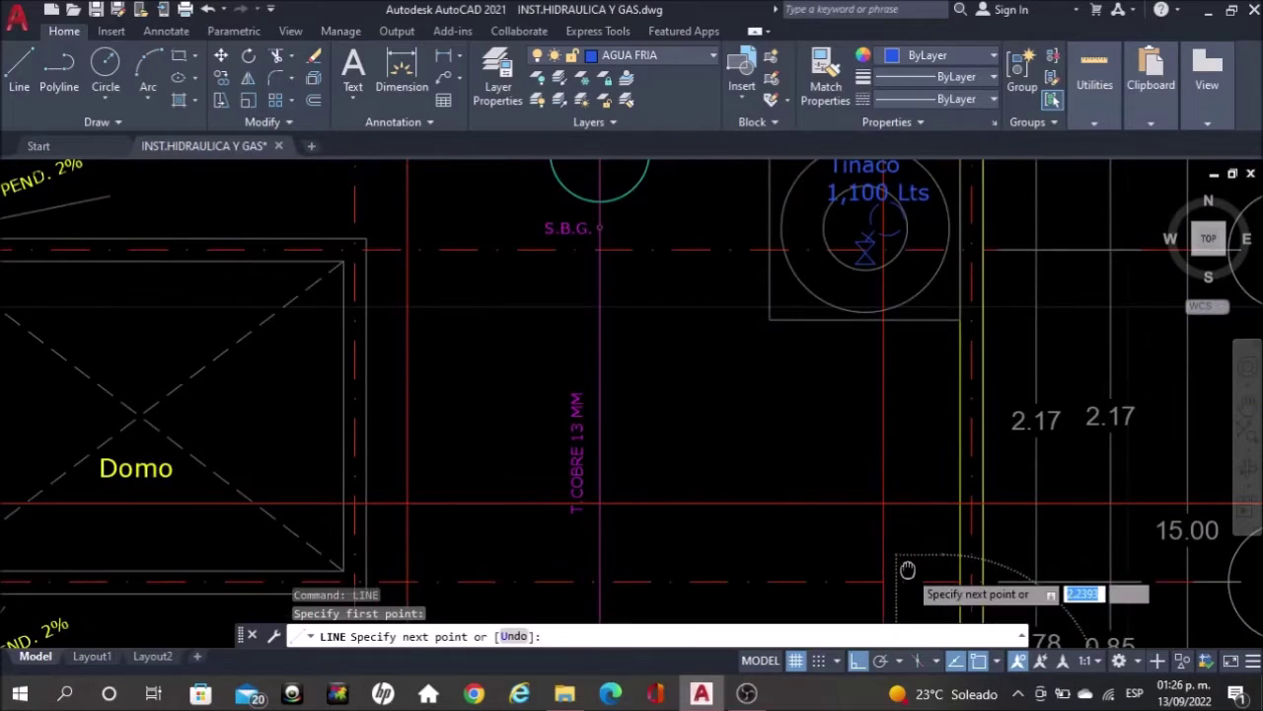
{"action": "key", "text": "Escape"}
Draw a vertical cold-water line from the midpoint of the Tinaco valve's base down to just above the wall on axis 3
{"action": "scroll", "coordinate": [873, 266], "scroll_direction": "up", "scroll_amount": 4}
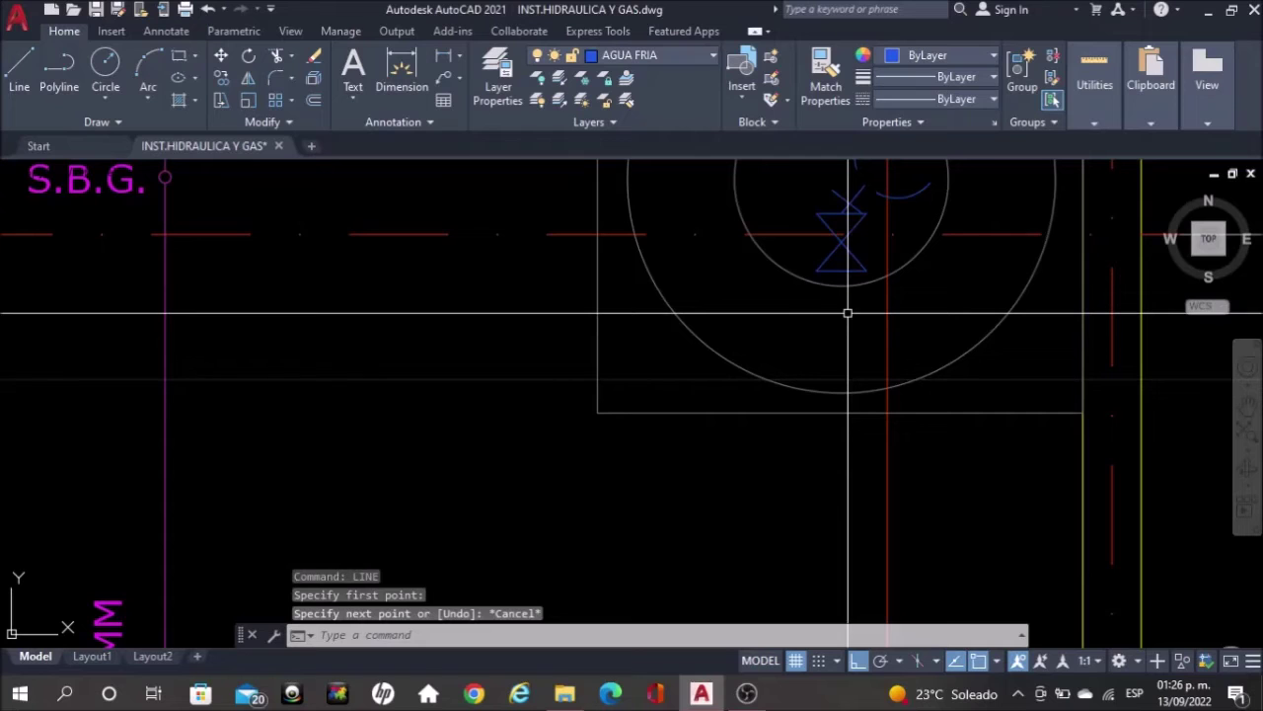
{"action": "key", "text": "Return"}
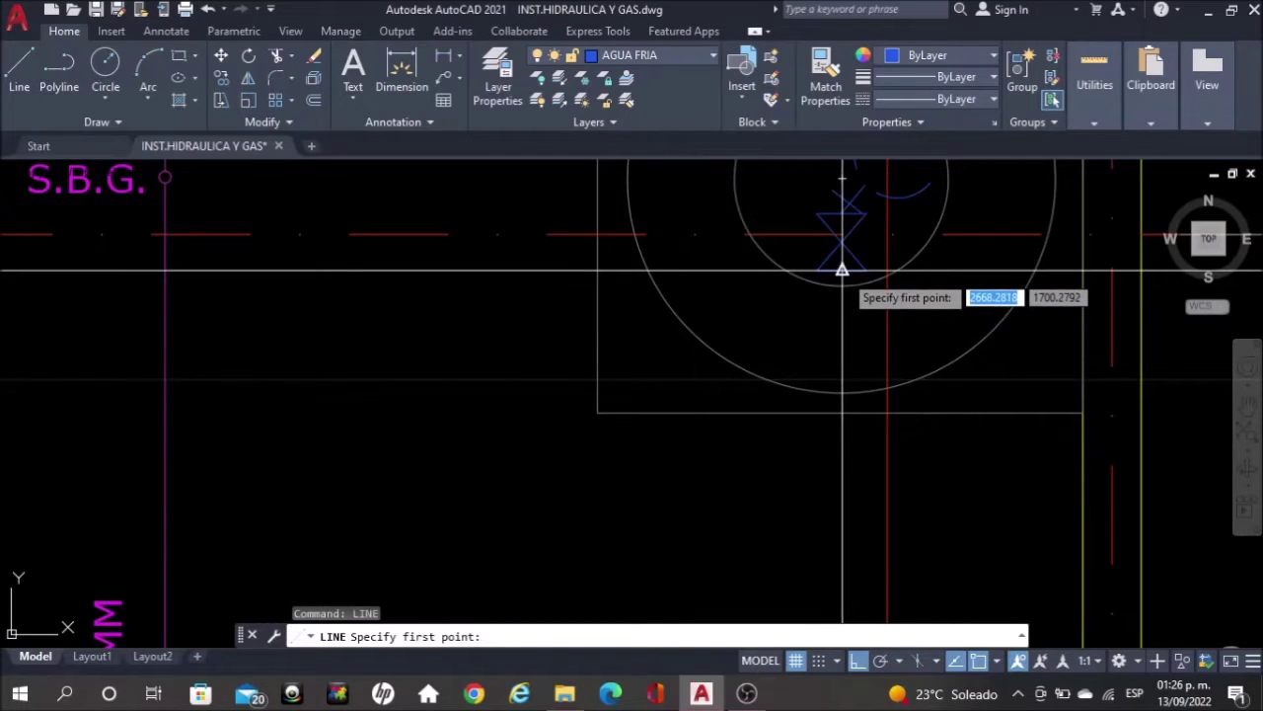
{"action": "left_click", "coordinate": [842, 272]}
{"action": "scroll", "coordinate": [842, 276], "scroll_direction": "down", "scroll_amount": 3}
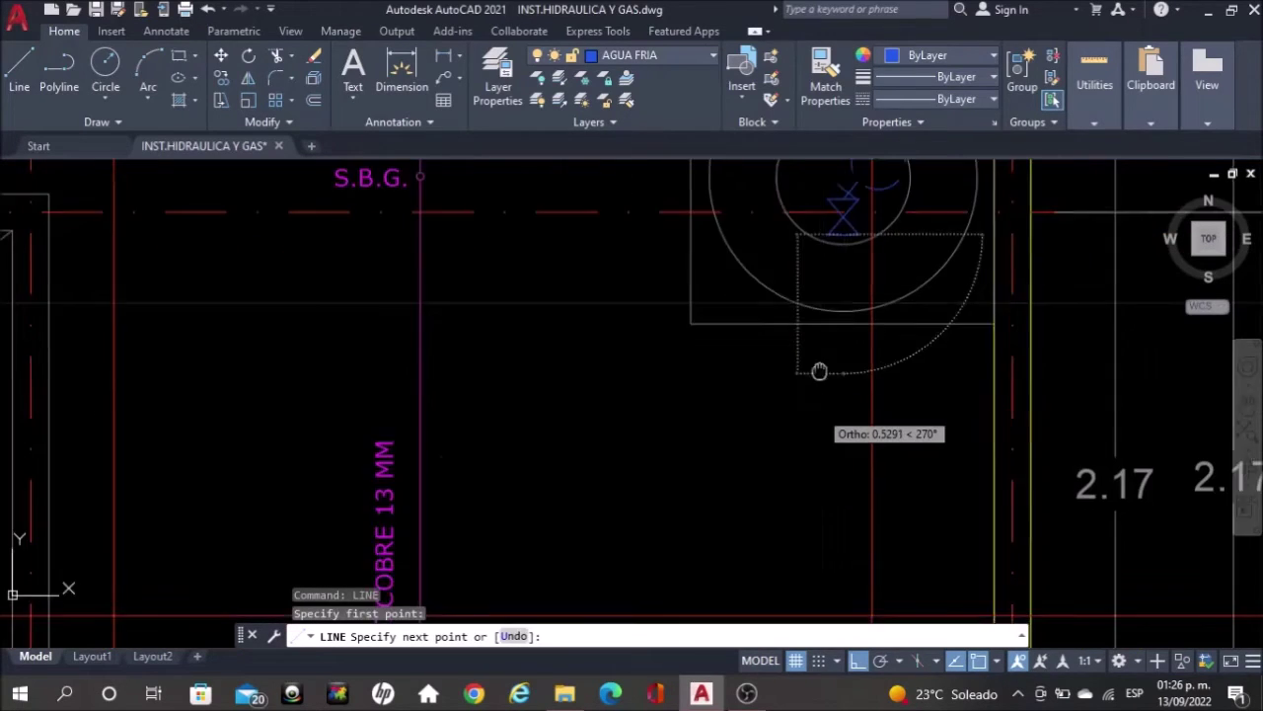
{"action": "middle_click_drag", "start_coordinate": [818, 366], "coordinate": [810, 165]}
{"action": "middle_click_drag", "start_coordinate": [815, 358], "coordinate": [812, 206]}
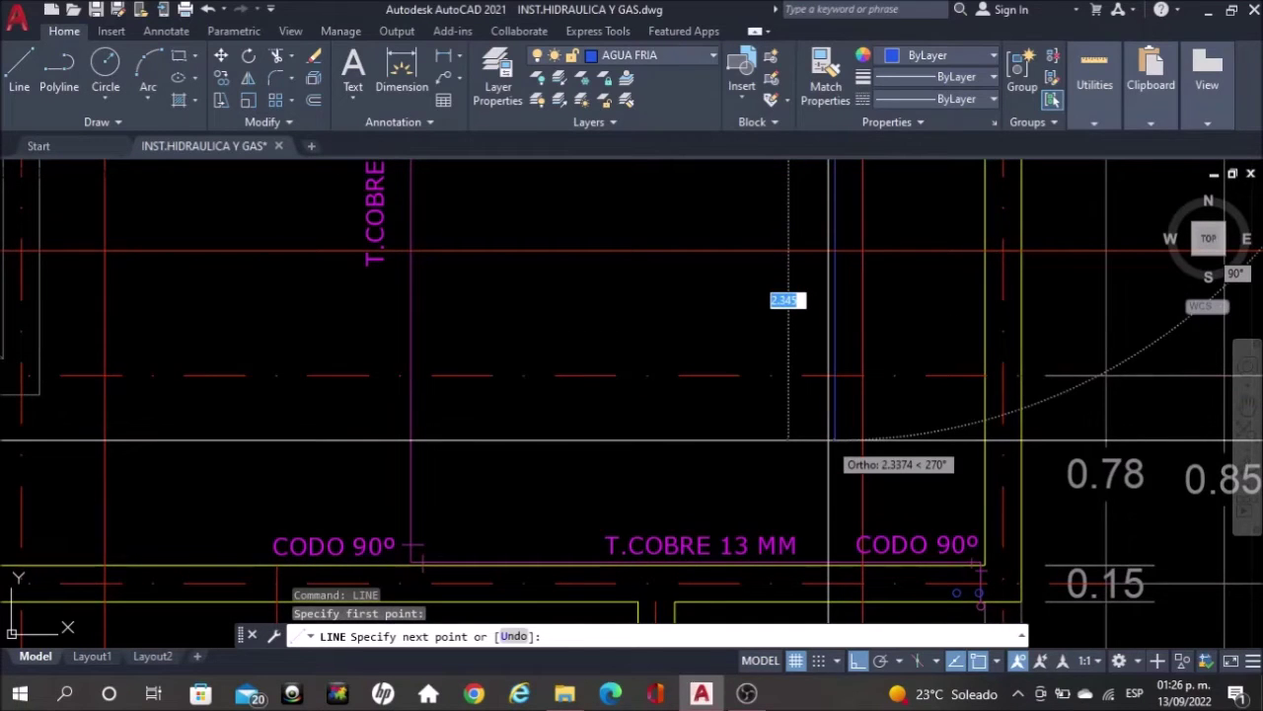
{"action": "left_click", "coordinate": [833, 477]}
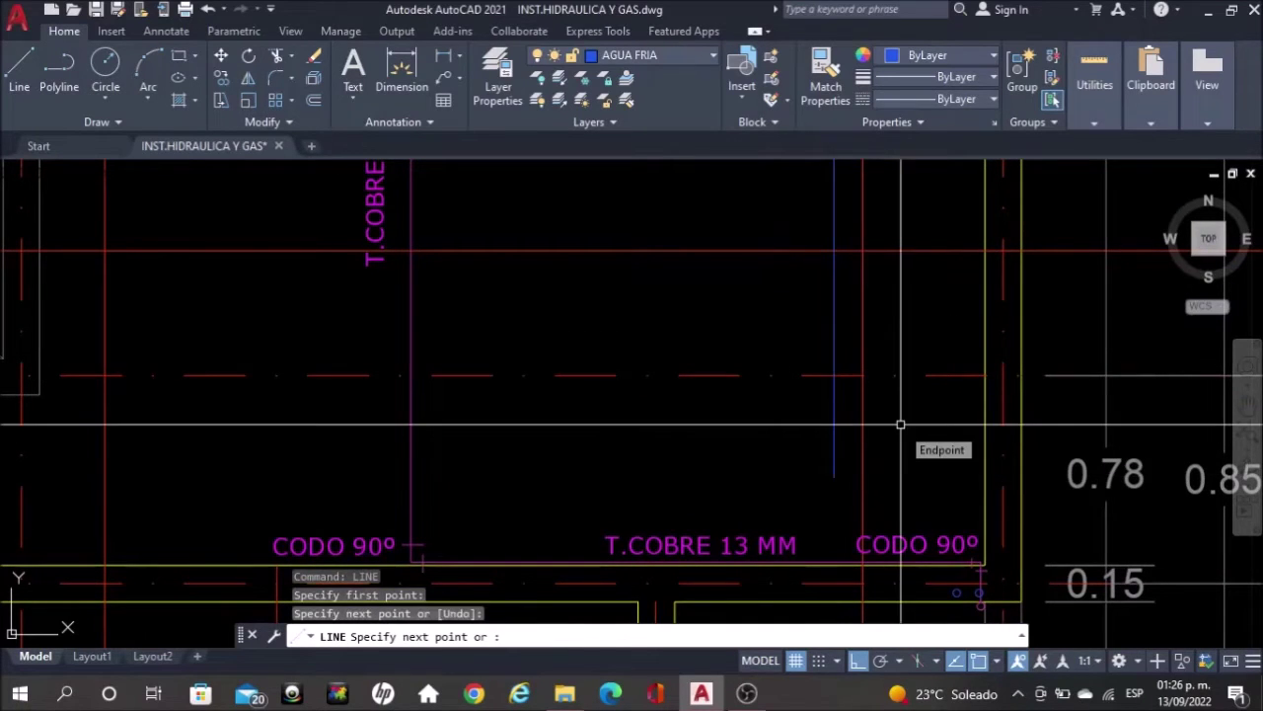
{"action": "key", "text": "Escape"}
Turn Ortho off and draw a short diagonal line across the lower end of the Tinaco's vertical line, sloping down toward the risers
{"action": "scroll", "coordinate": [905, 424], "scroll_direction": "up", "scroll_amount": 2}
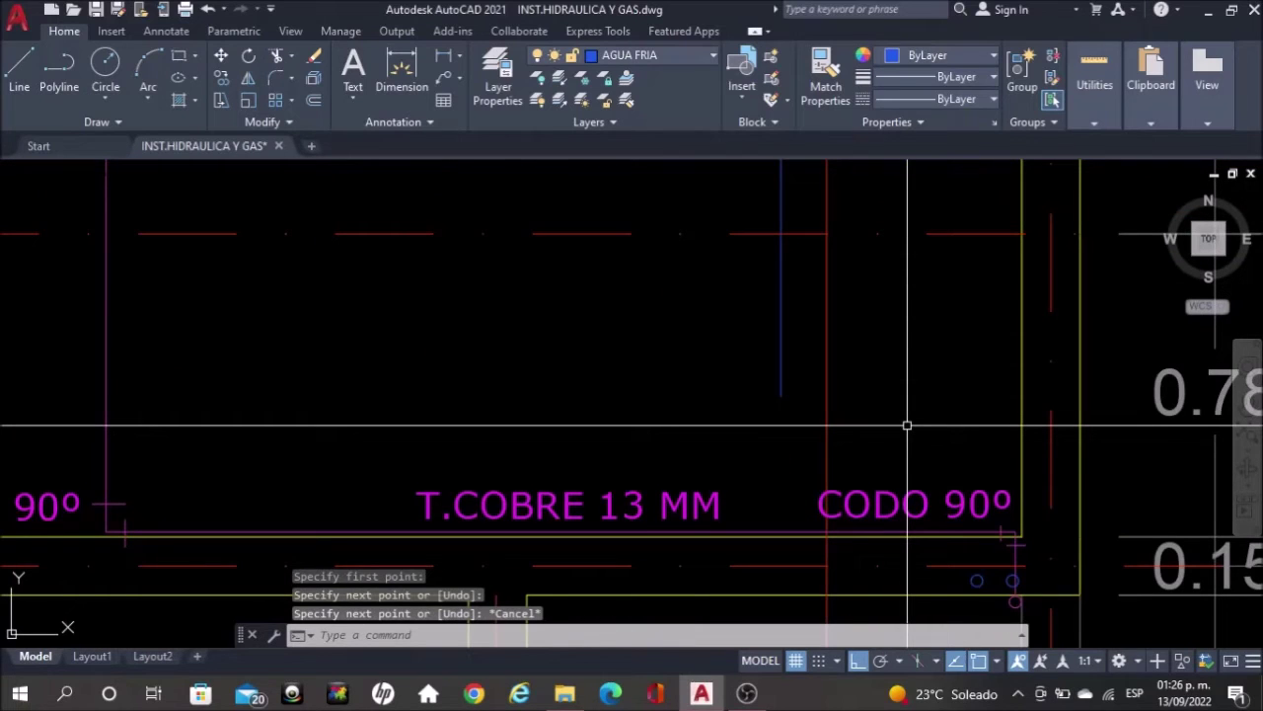
{"action": "type", "text": "lin"}
{"action": "key", "text": "Return"}
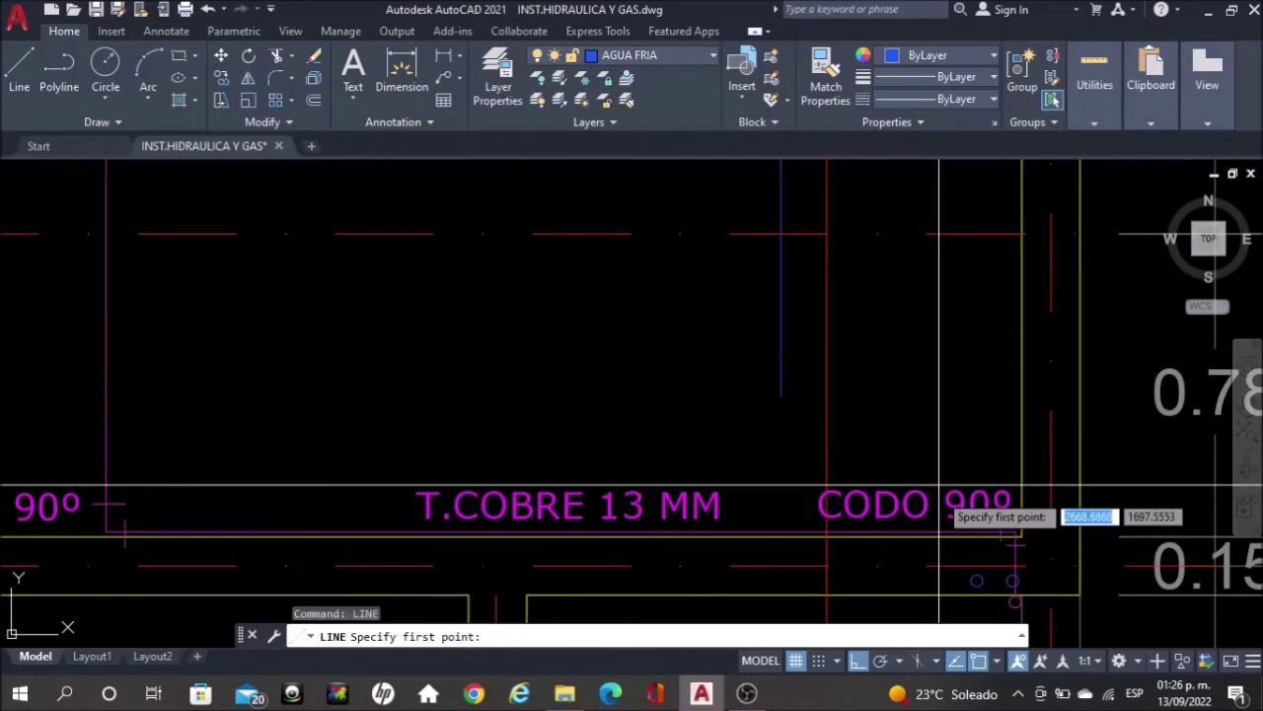
{"action": "left_click", "coordinate": [977, 580]}
{"action": "key", "text": "F8"}
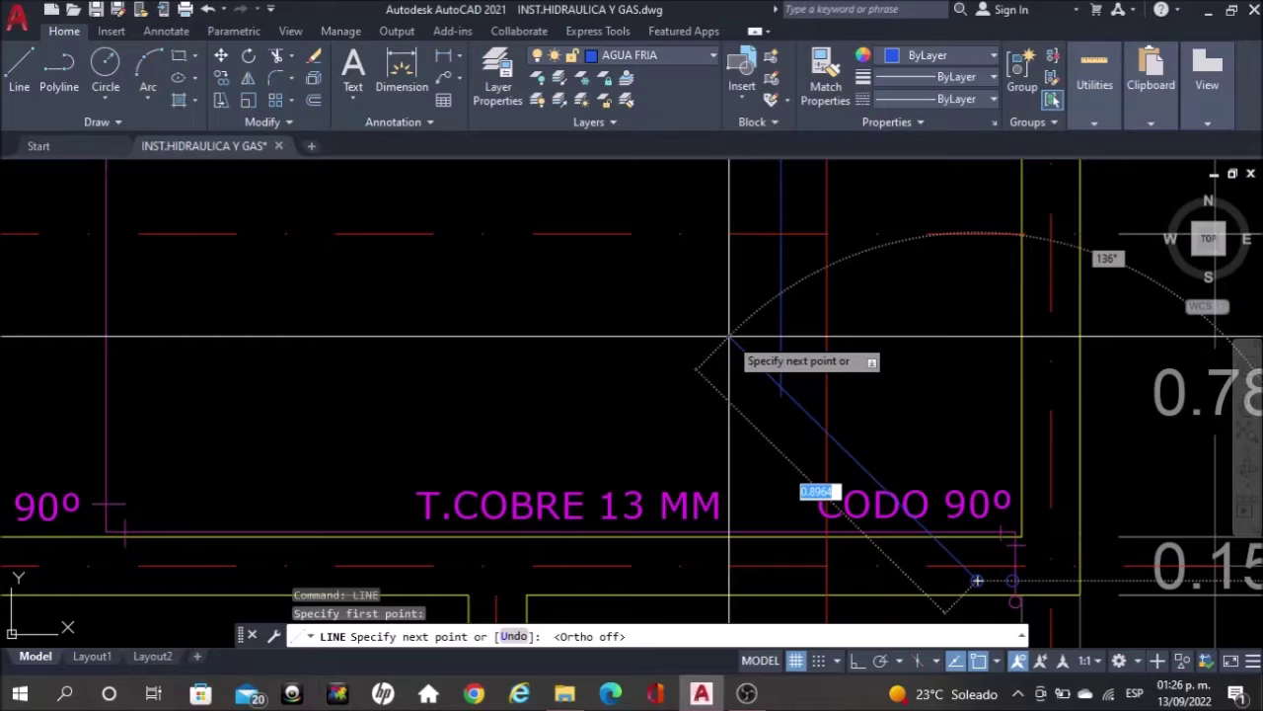
{"action": "key", "text": "Escape"}
{"action": "key", "text": "Return"}
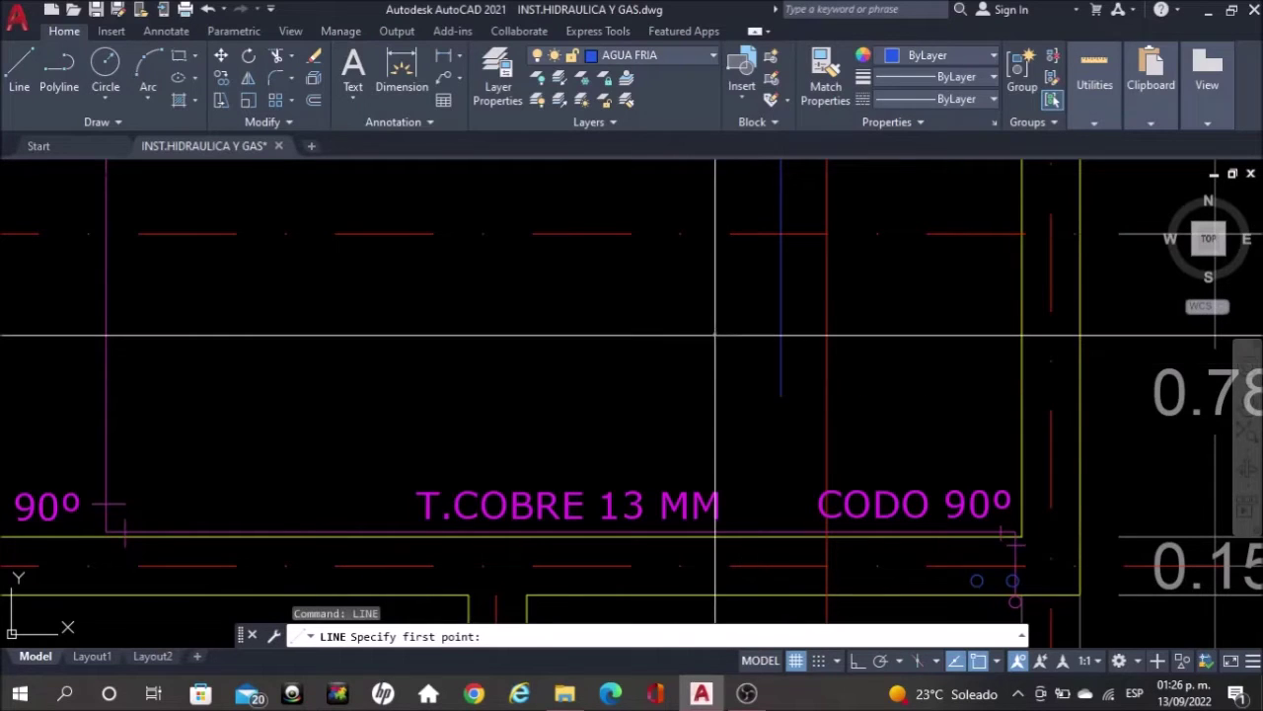
{"action": "left_click", "coordinate": [715, 336]}
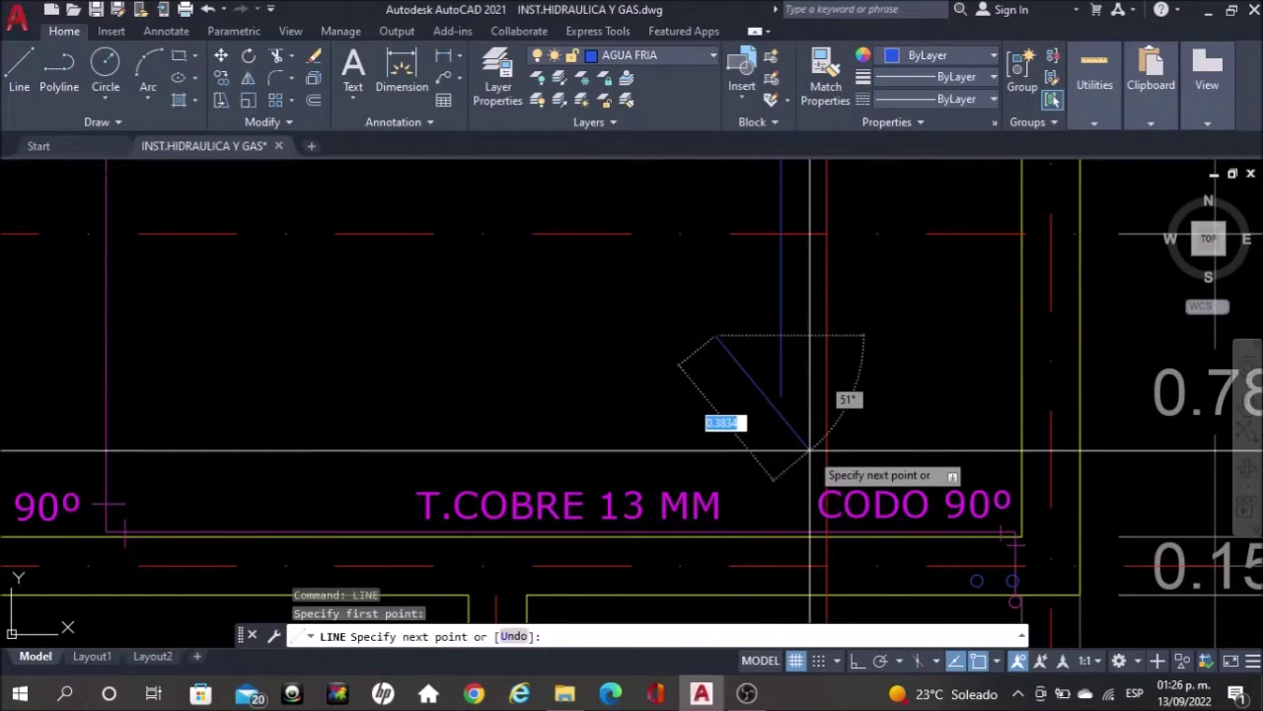
{"action": "left_click", "coordinate": [842, 462]}
{"action": "key", "text": "Escape"}
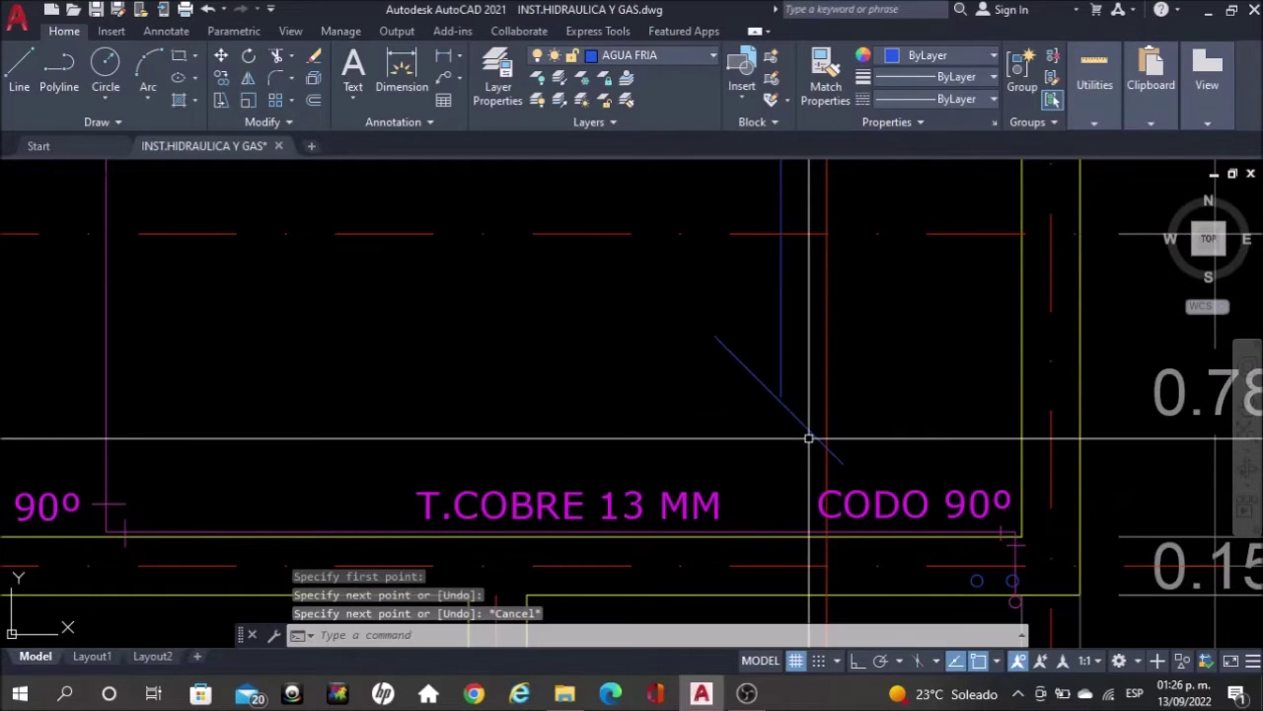
Move the diagonal line by its lower end to the center of the left roof riser circle
{"action": "left_click", "coordinate": [805, 427]}
{"action": "type", "text": "mo"}
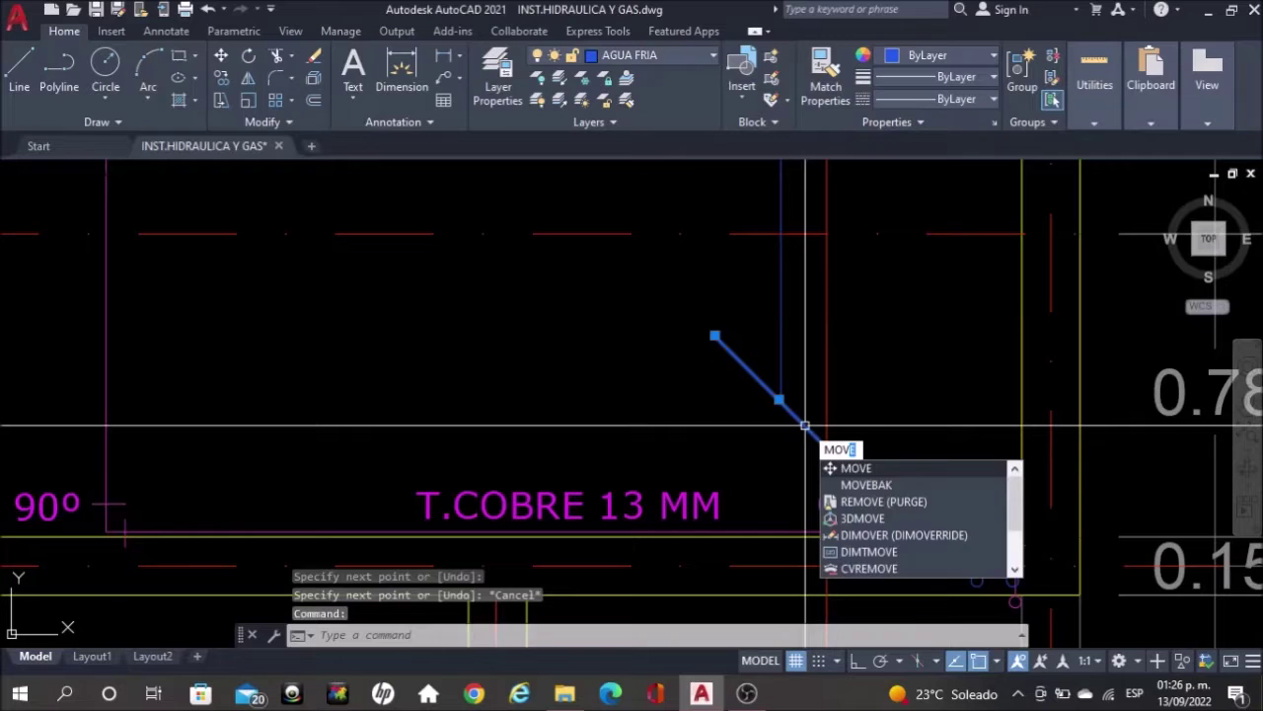
{"action": "key", "text": "Return"}
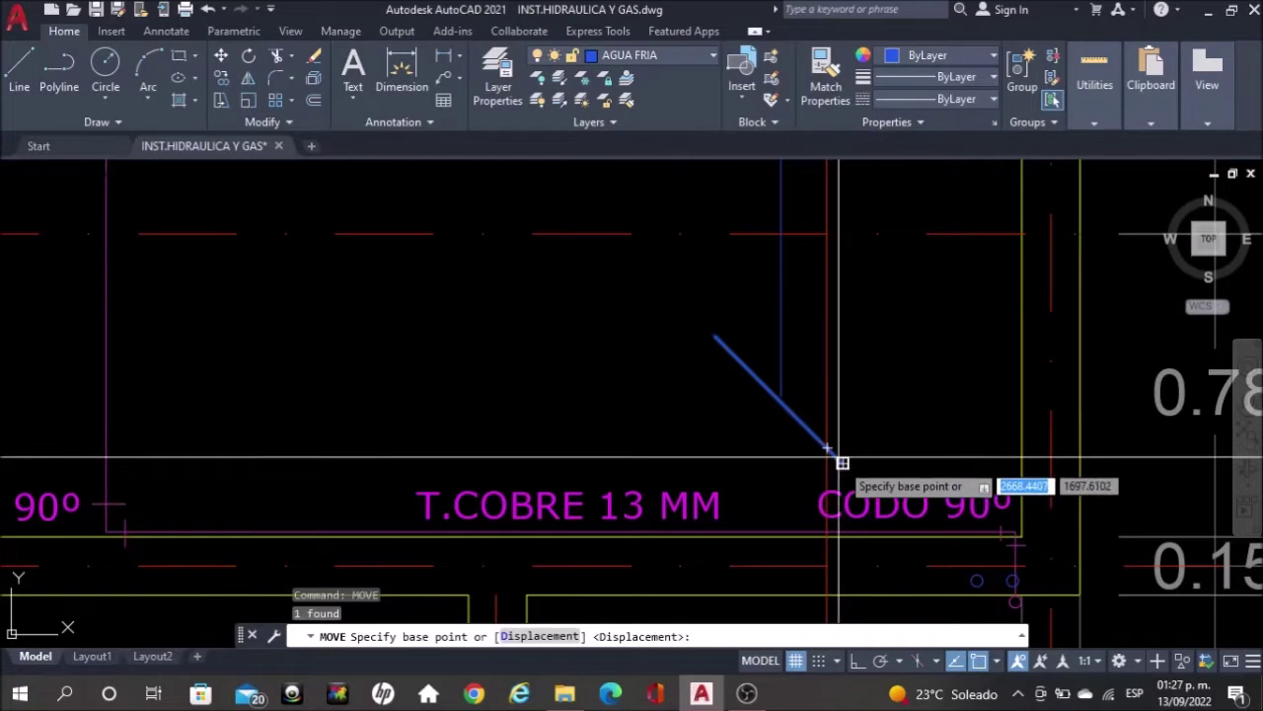
{"action": "left_click", "coordinate": [838, 457]}
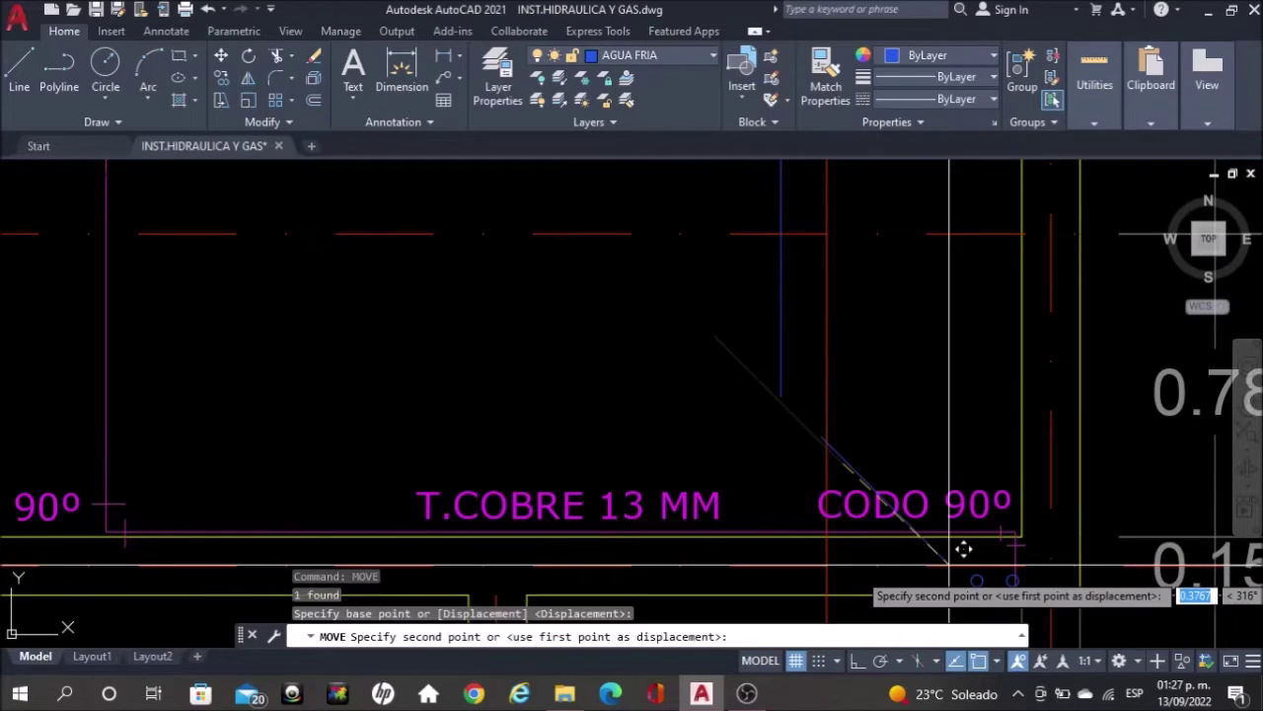
{"action": "left_click", "coordinate": [975, 580]}
{"action": "key", "text": "Escape"}
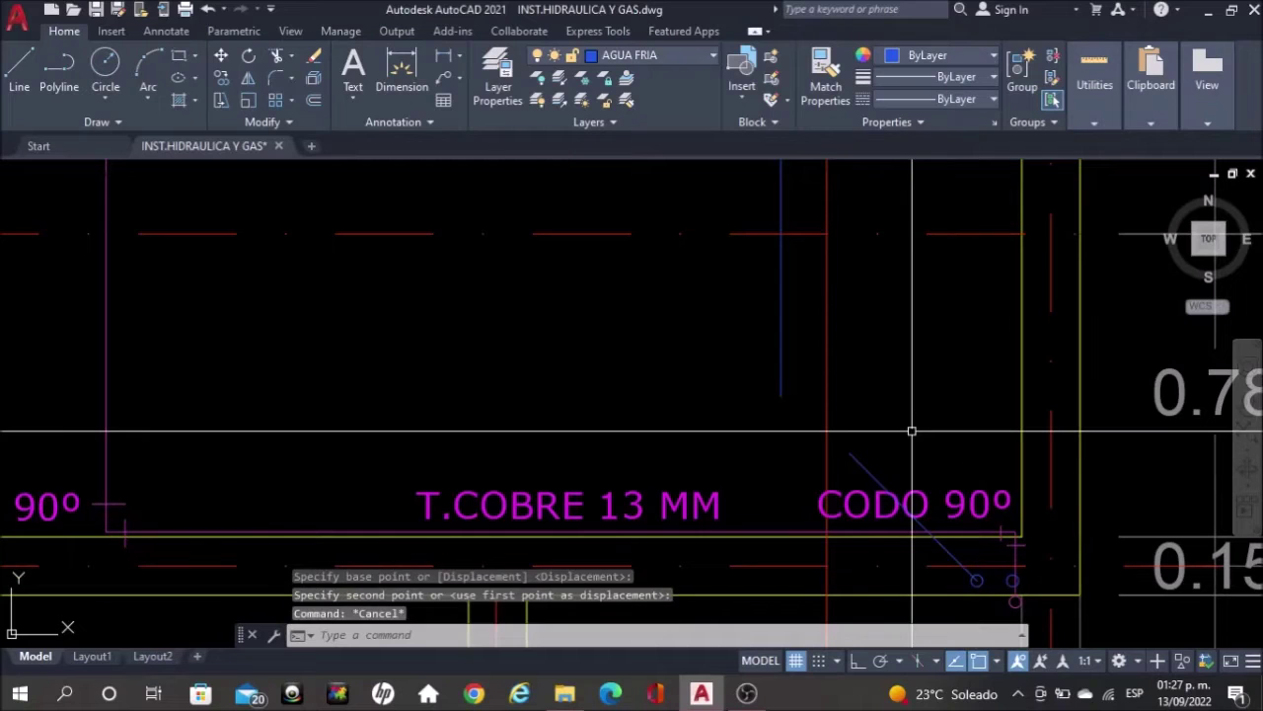
Join the diagonal line and the Tinaco's vertical line into a sharp corner with a zero-radius Fillet
{"action": "type", "text": "f"}
{"action": "key", "text": "Return"}
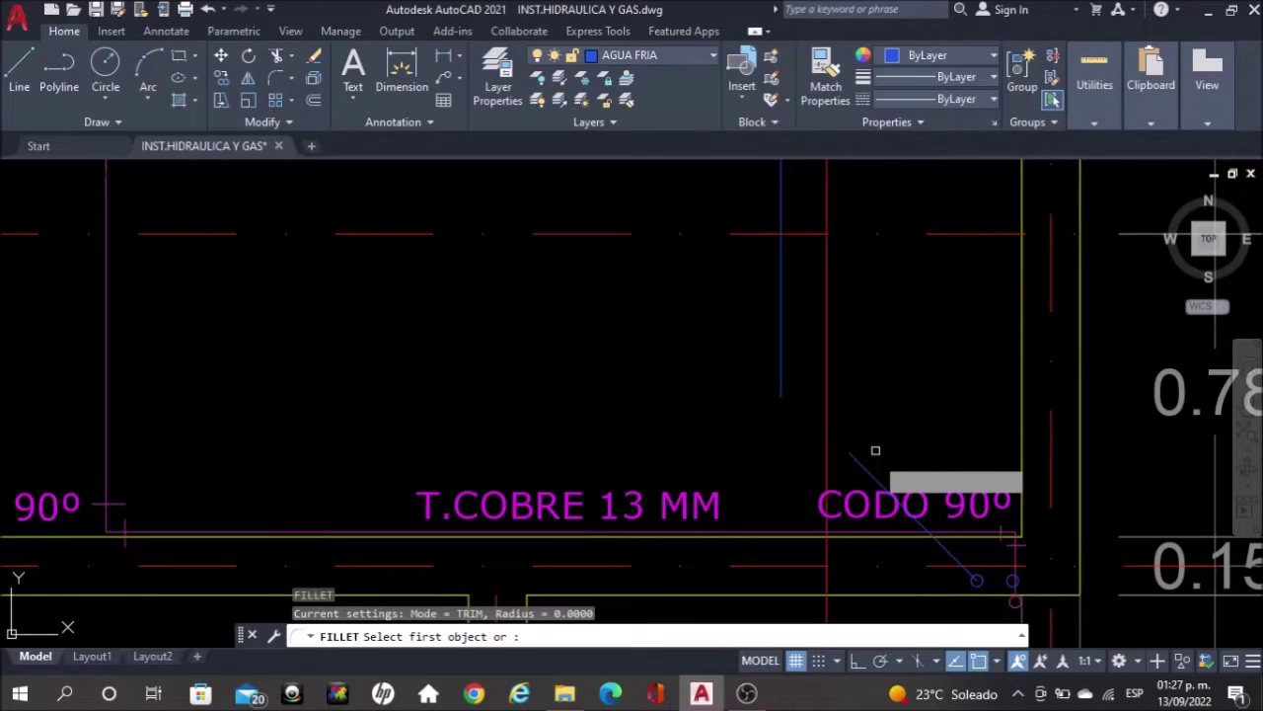
{"action": "left_click", "coordinate": [866, 472]}
{"action": "left_click", "coordinate": [784, 380]}
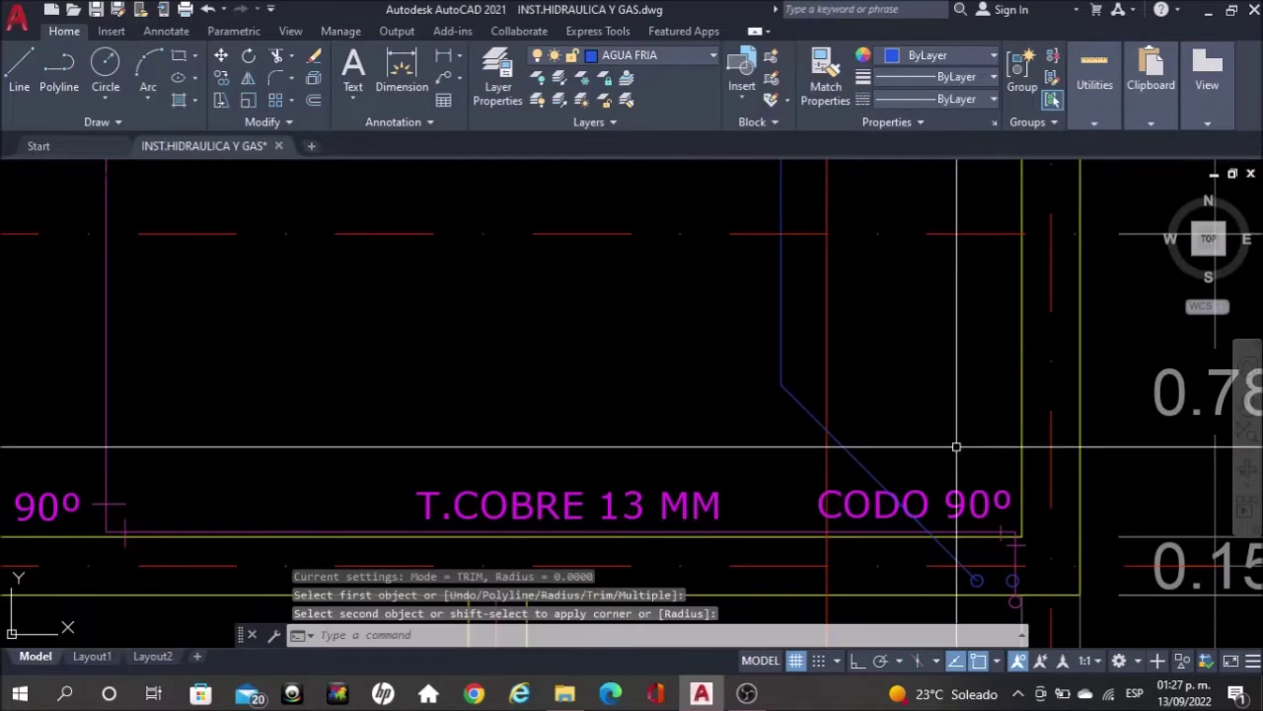
{"action": "type", "text": "l"}
{"action": "key", "text": "Return"}
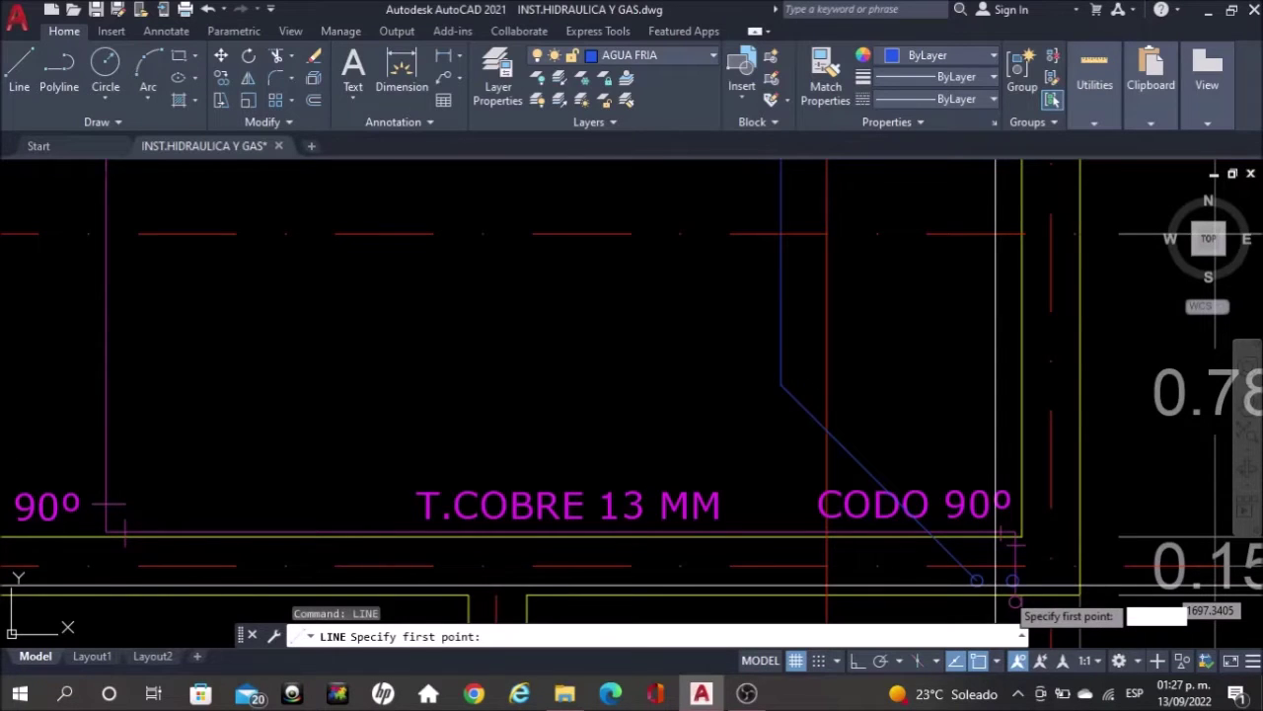
{"action": "scroll", "coordinate": [1015, 591], "scroll_direction": "up", "scroll_amount": 2}
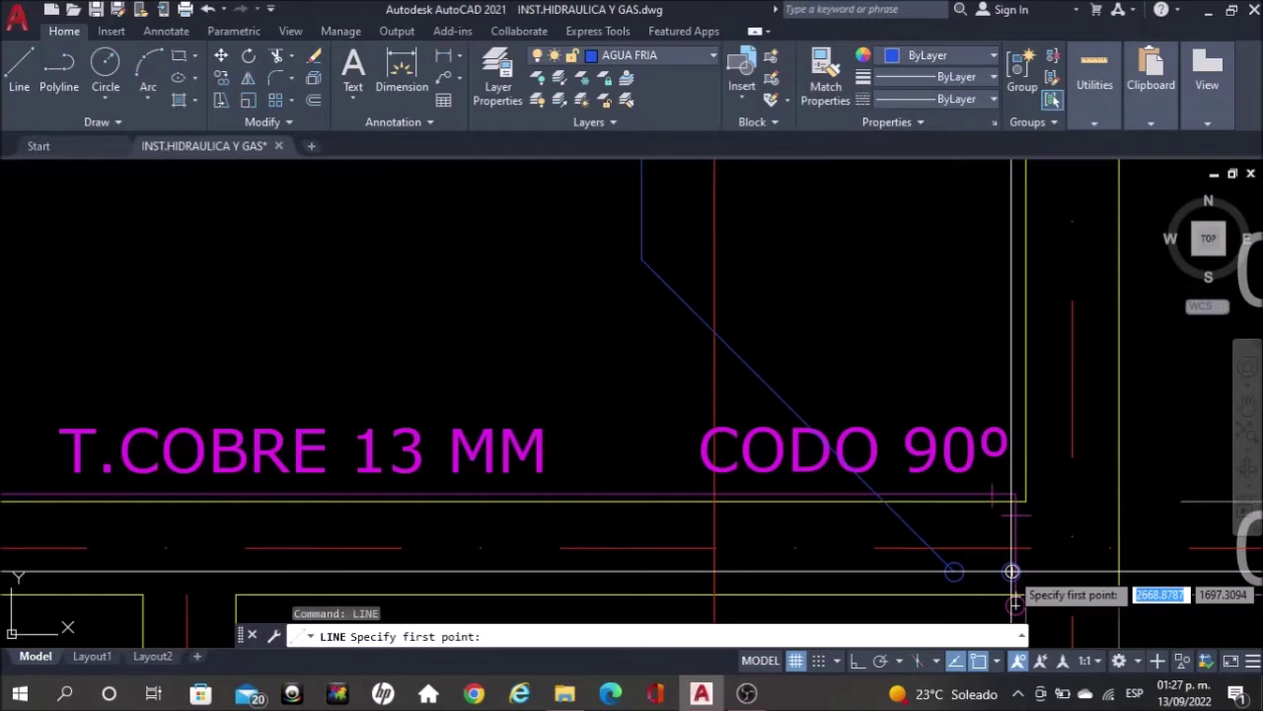
{"action": "key", "text": "Escape"}
{"action": "type", "text": "f"}
{"action": "key", "text": "space"}
Copy the diagonal cold-water line from the center of the left roof riser circle to the center of the right one
{"action": "left_click", "coordinate": [926, 542]}
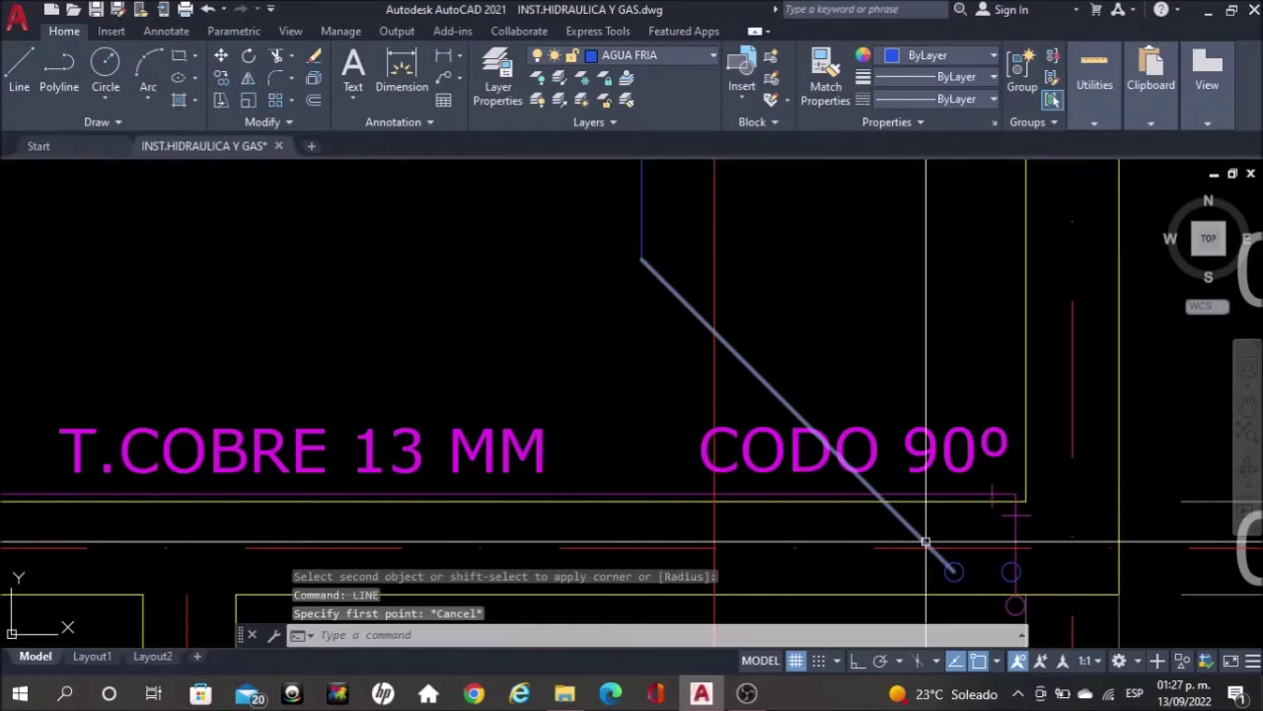
{"action": "key", "text": "Escape"}
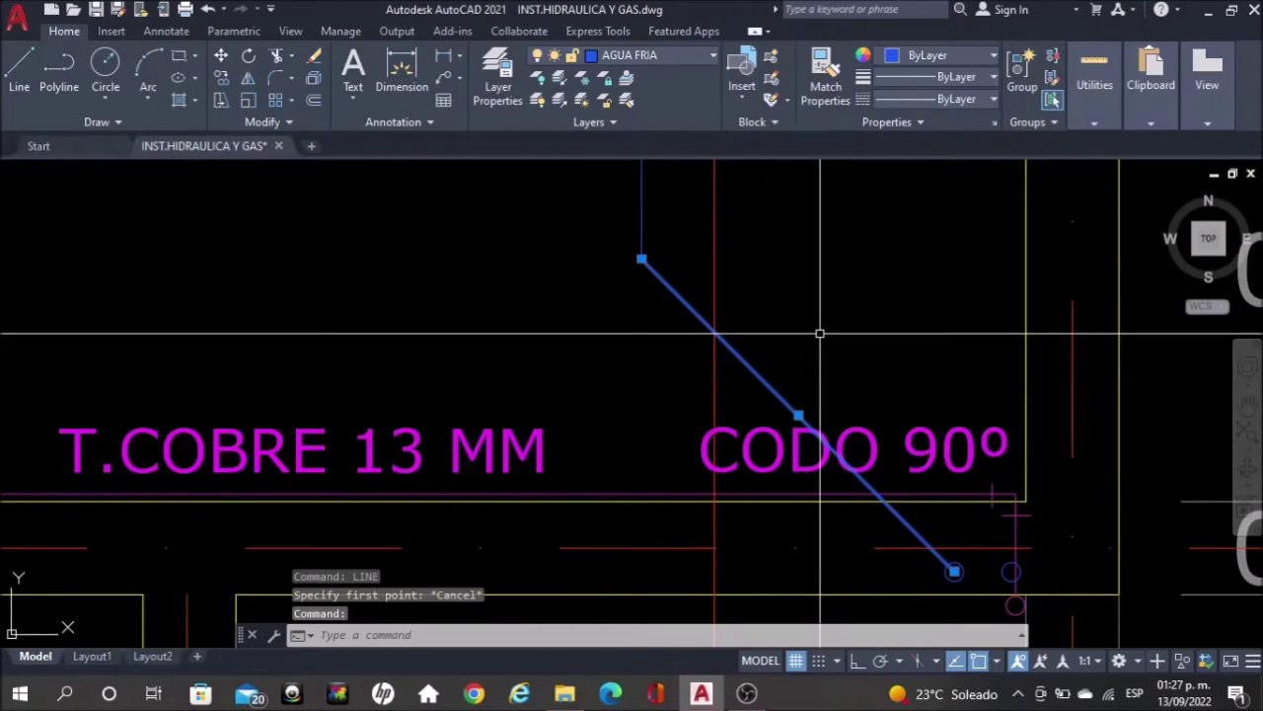
{"action": "type", "text": "co"}
{"action": "key", "text": "space"}
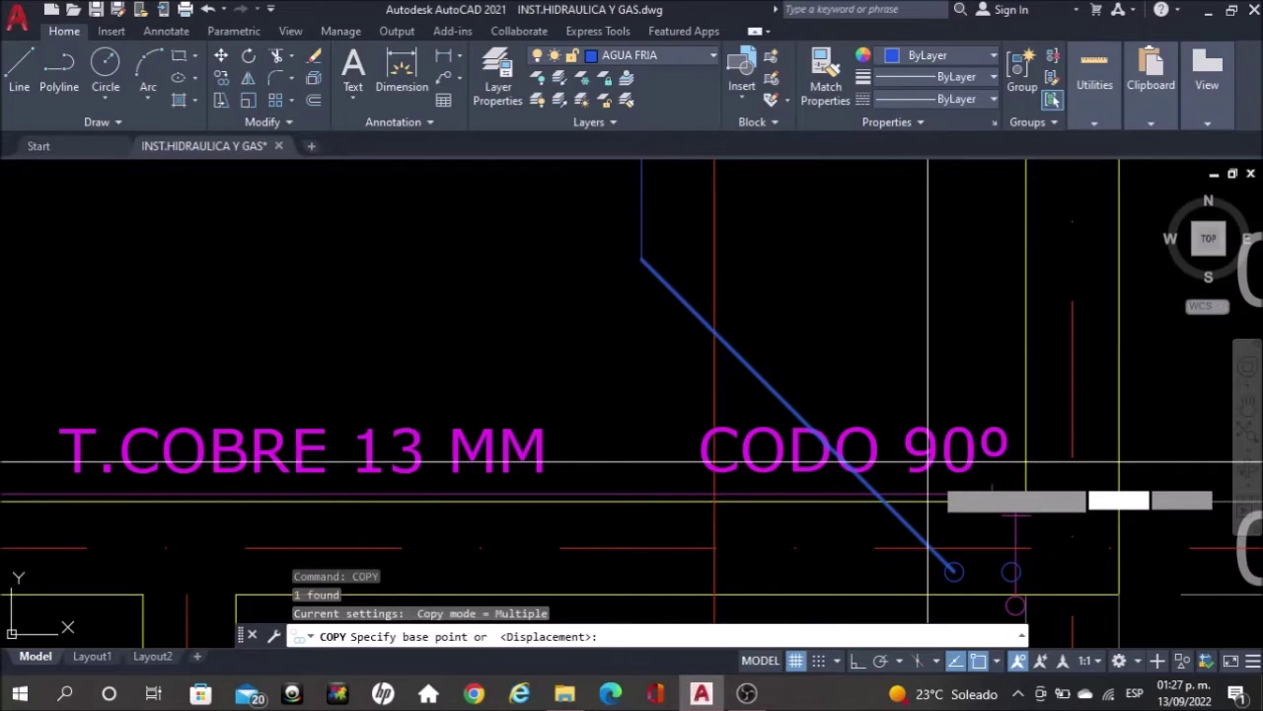
{"action": "left_click", "coordinate": [954, 570]}
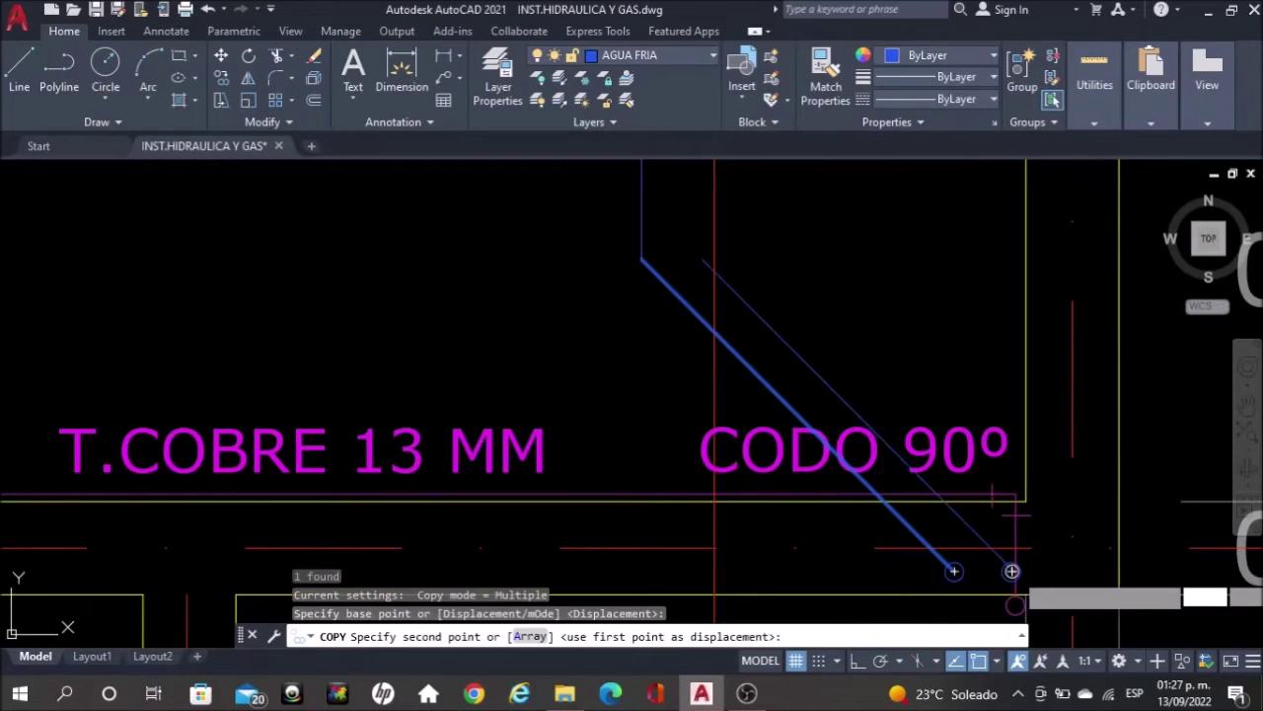
{"action": "left_click", "coordinate": [1011, 571]}
{"action": "key", "text": "Escape"}
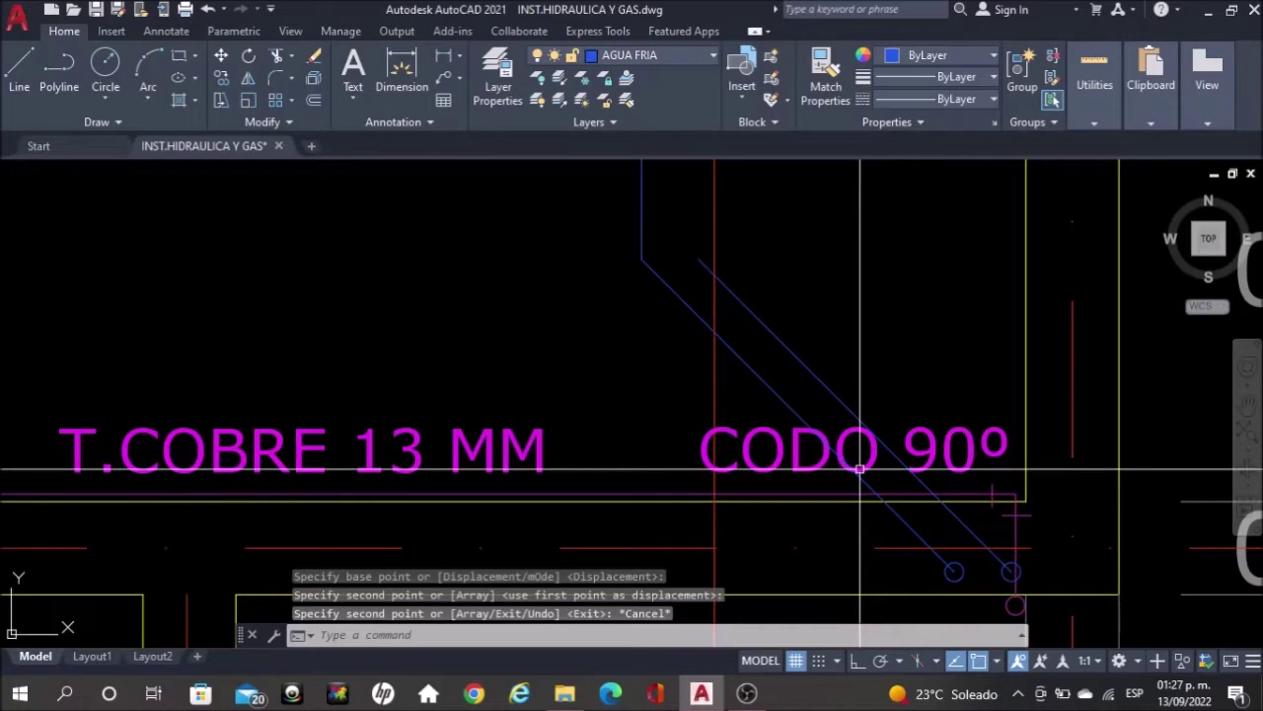
Turn Ortho on and draw a vertical line about 1.30 long upward from the upper end of the copied diagonal line
{"action": "scroll", "coordinate": [859, 470], "scroll_direction": "down", "scroll_amount": 2}
{"action": "scroll", "coordinate": [823, 415], "scroll_direction": "up", "scroll_amount": 3}
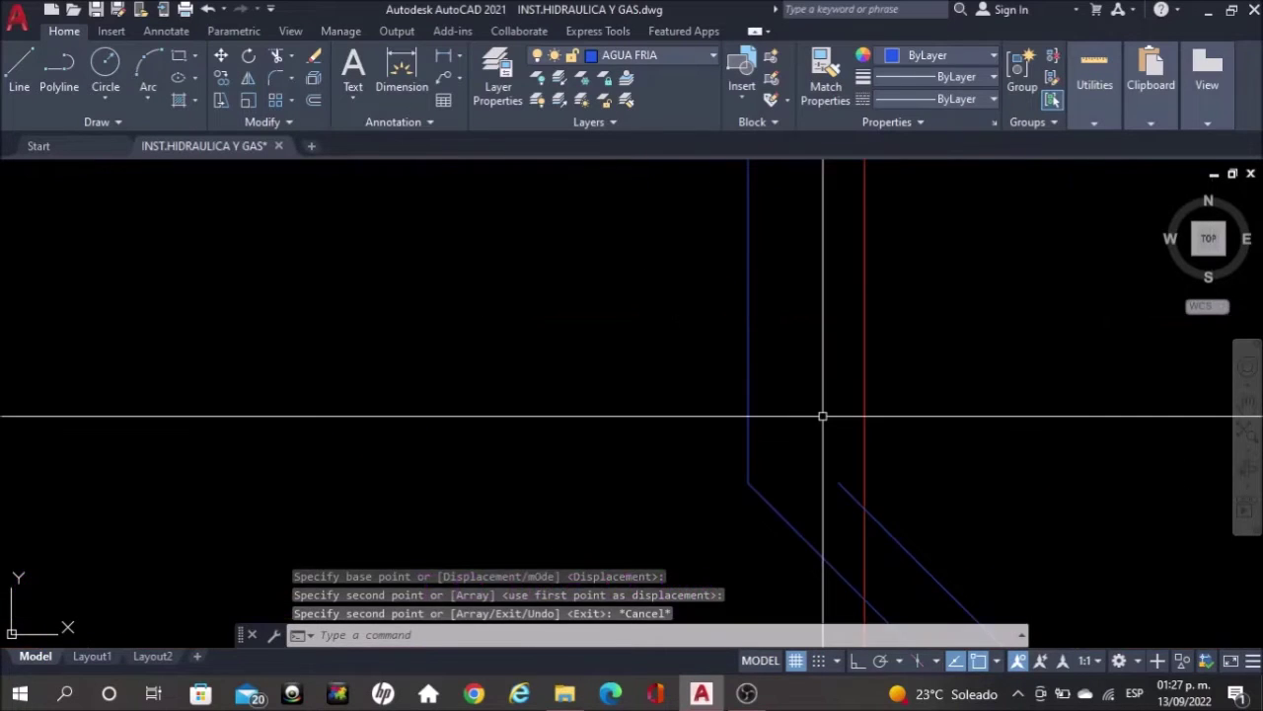
{"action": "type", "text": "lin"}
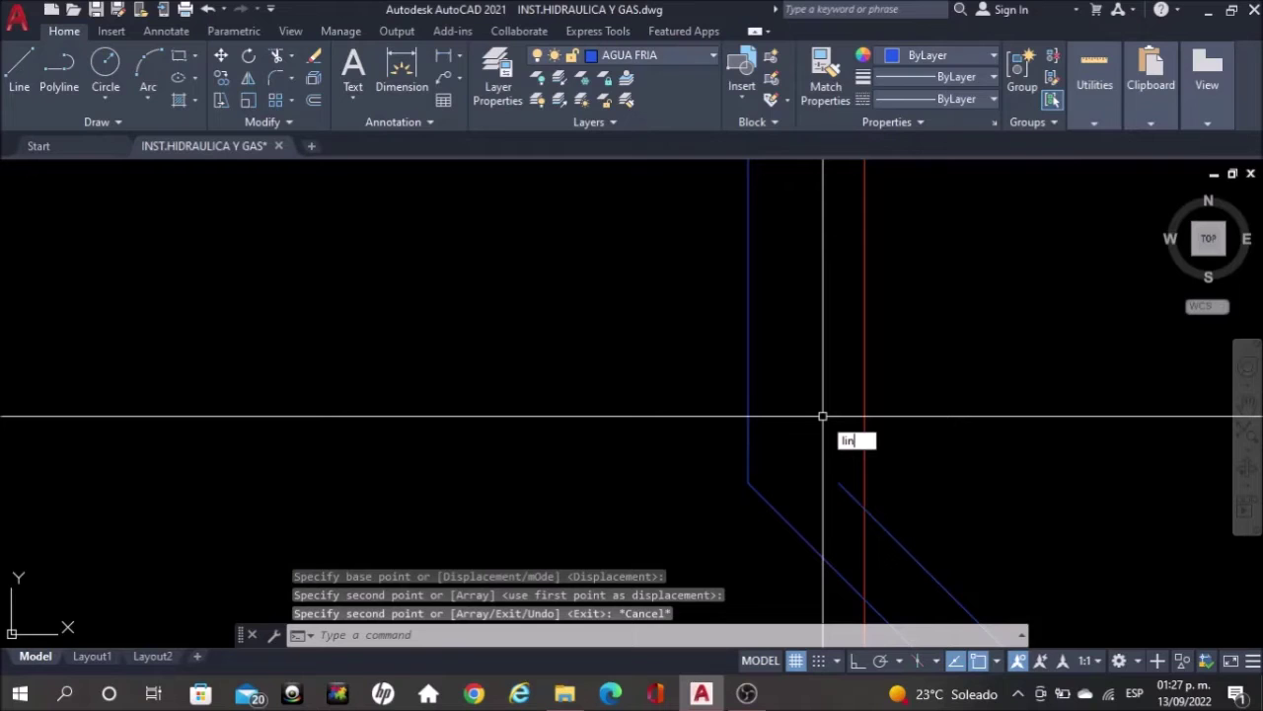
{"action": "key", "text": "Return"}
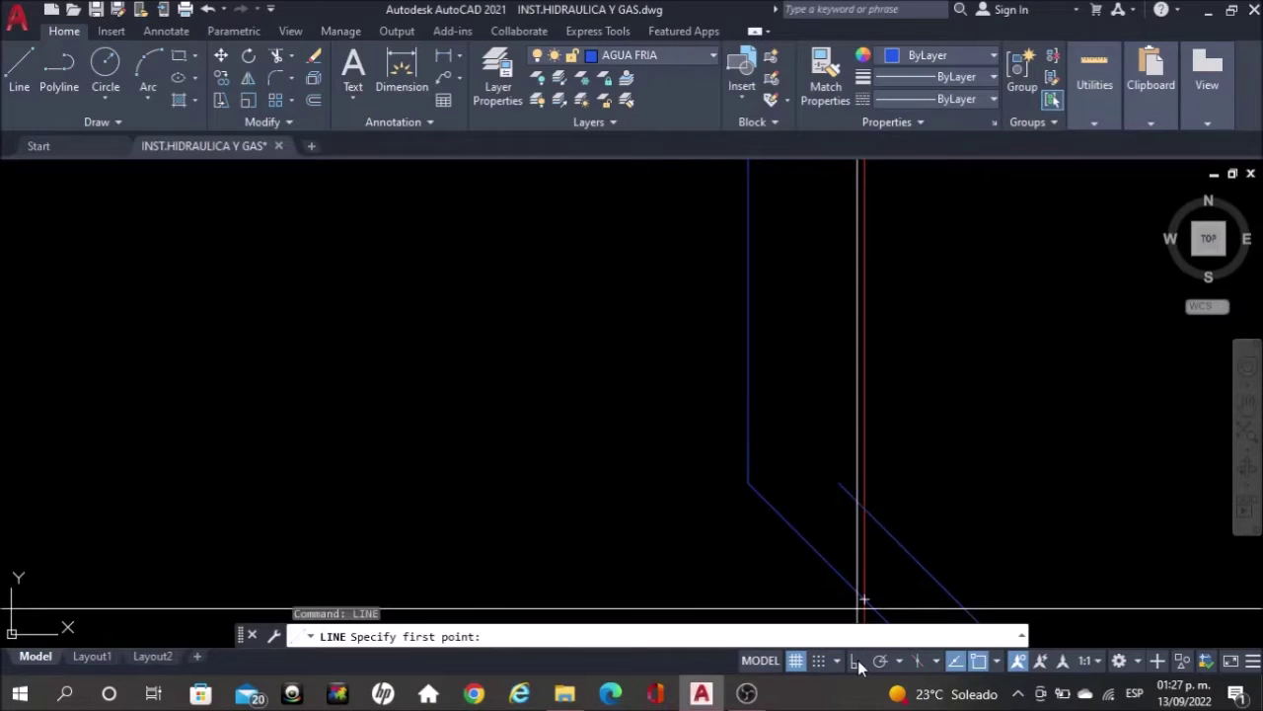
{"action": "left_click", "coordinate": [857, 660]}
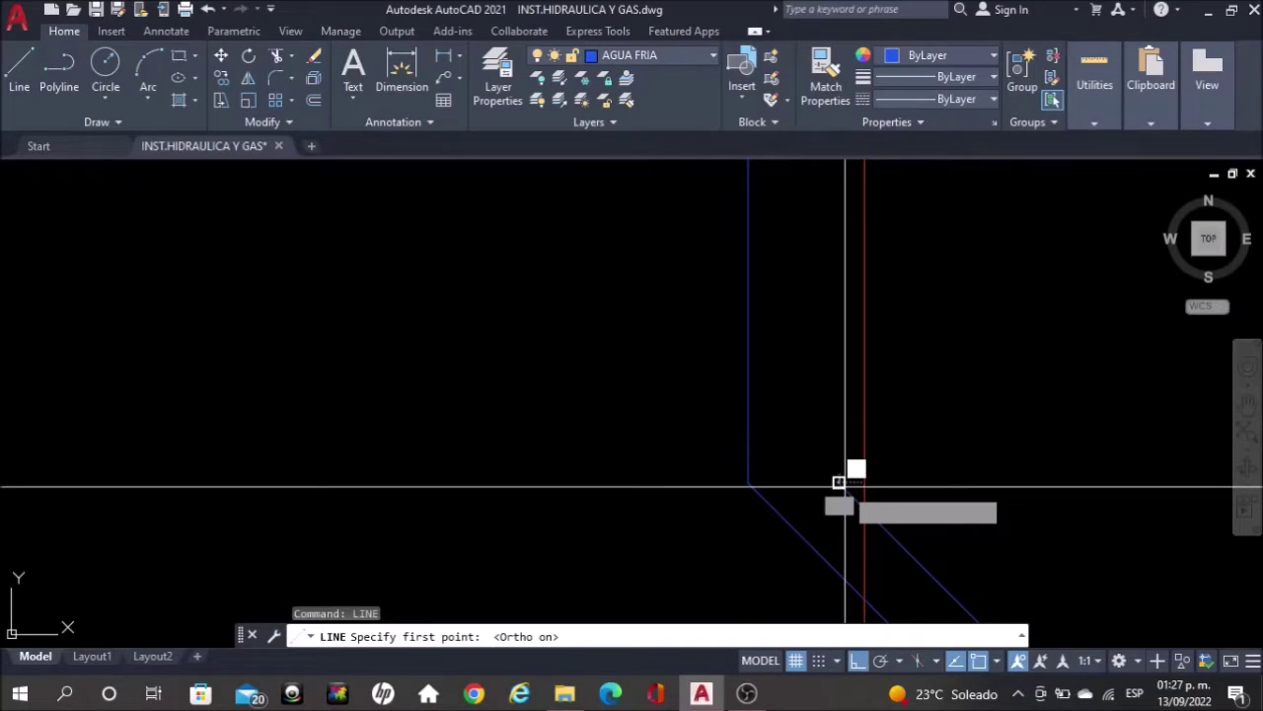
{"action": "left_click", "coordinate": [839, 484]}
{"action": "scroll", "coordinate": [839, 484], "scroll_direction": "down", "scroll_amount": 3}
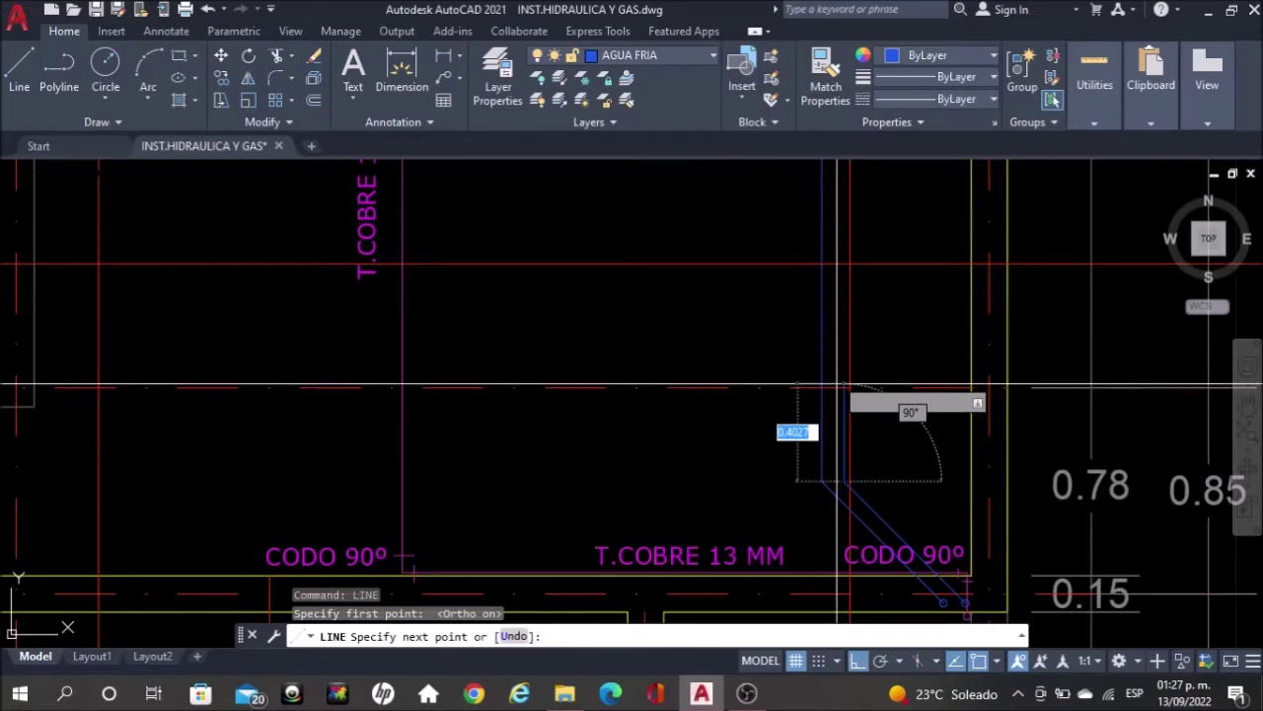
{"action": "middle_click_drag", "start_coordinate": [837, 385], "coordinate": [827, 561]}
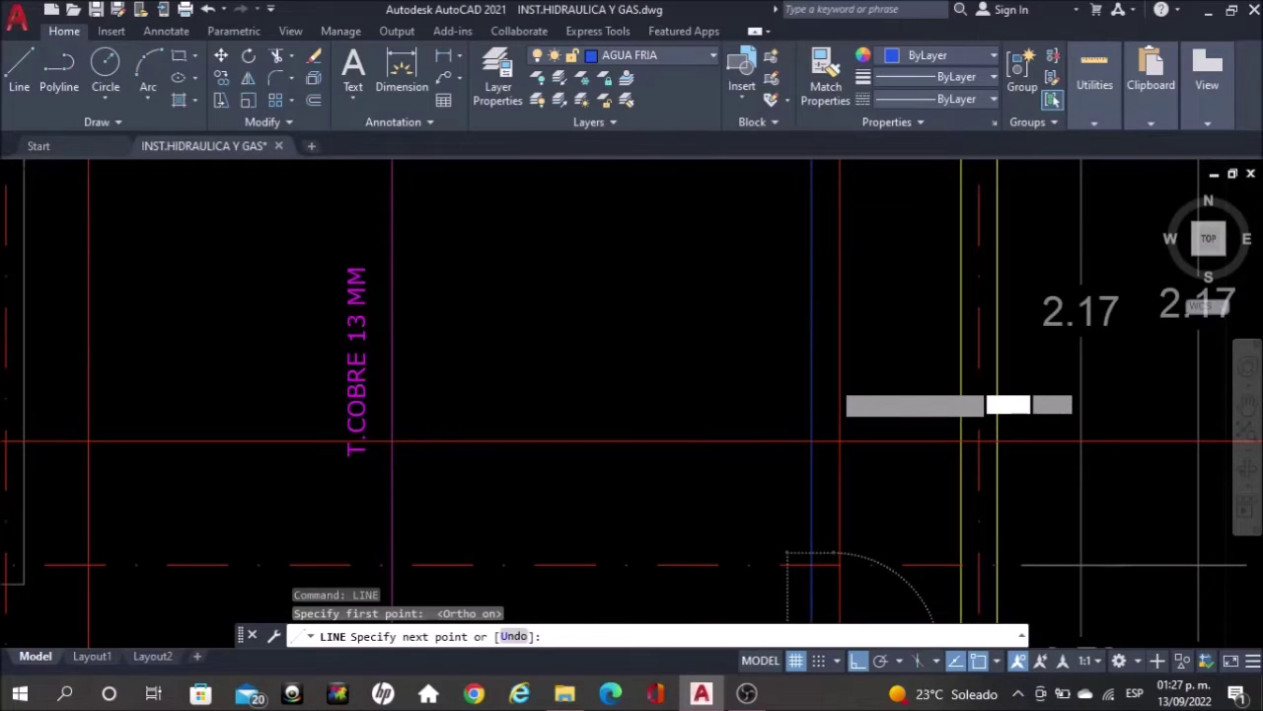
{"action": "scroll", "coordinate": [840, 441], "scroll_direction": "down", "scroll_amount": 3}
{"action": "scroll", "coordinate": [840, 592], "scroll_direction": "up", "scroll_amount": 5}
{"action": "scroll", "coordinate": [822, 444], "scroll_direction": "up", "scroll_amount": 2}
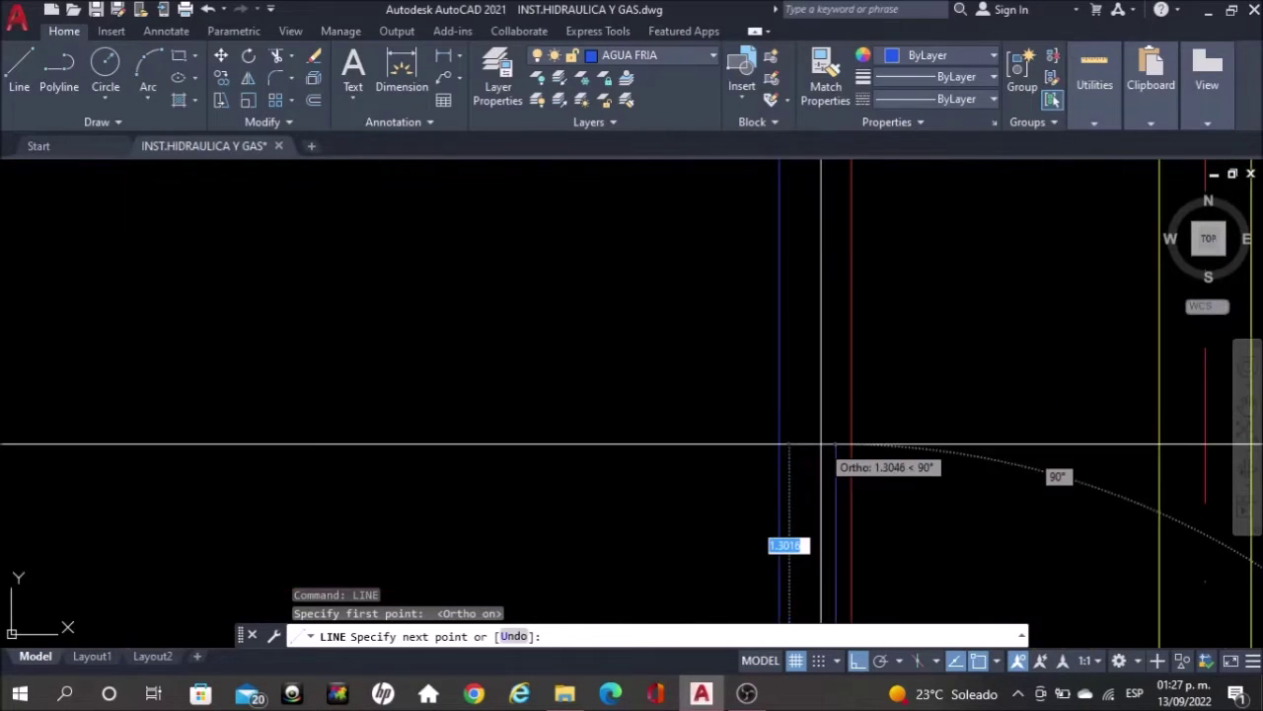
{"action": "key", "text": "Escape"}
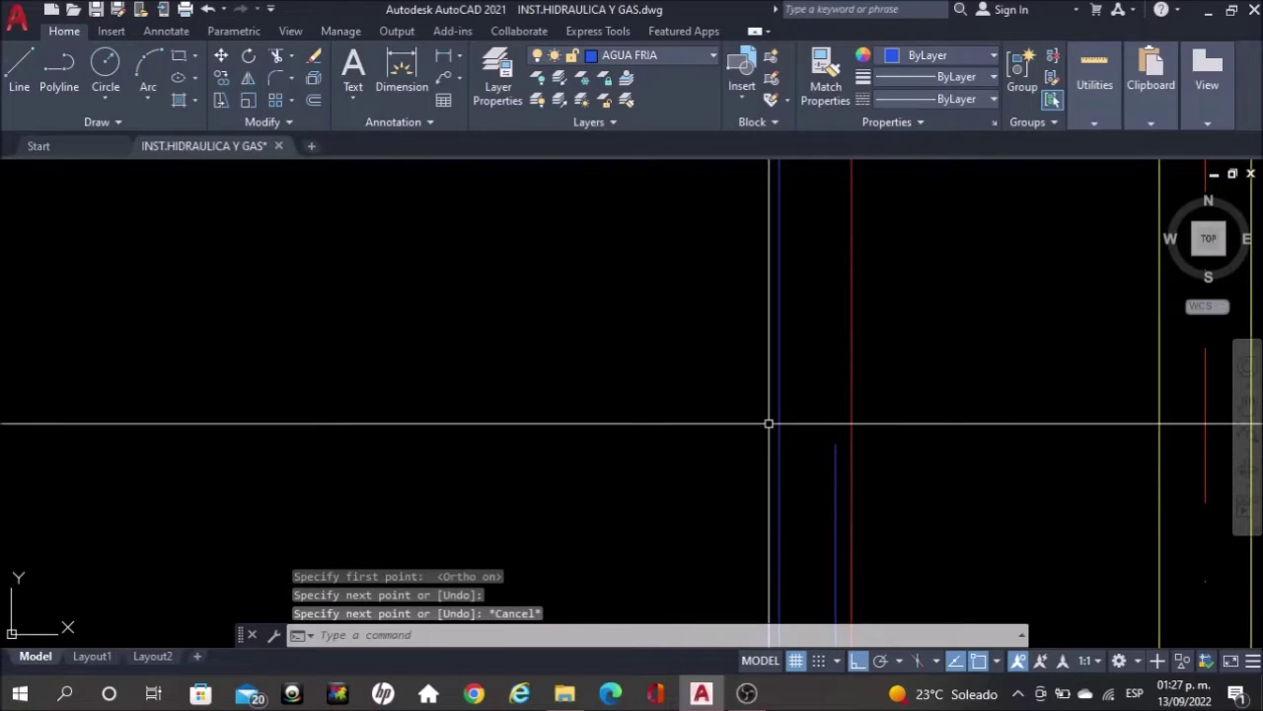
{"action": "scroll", "coordinate": [817, 432], "scroll_direction": "up", "scroll_amount": 4}
{"action": "key", "text": "Return"}
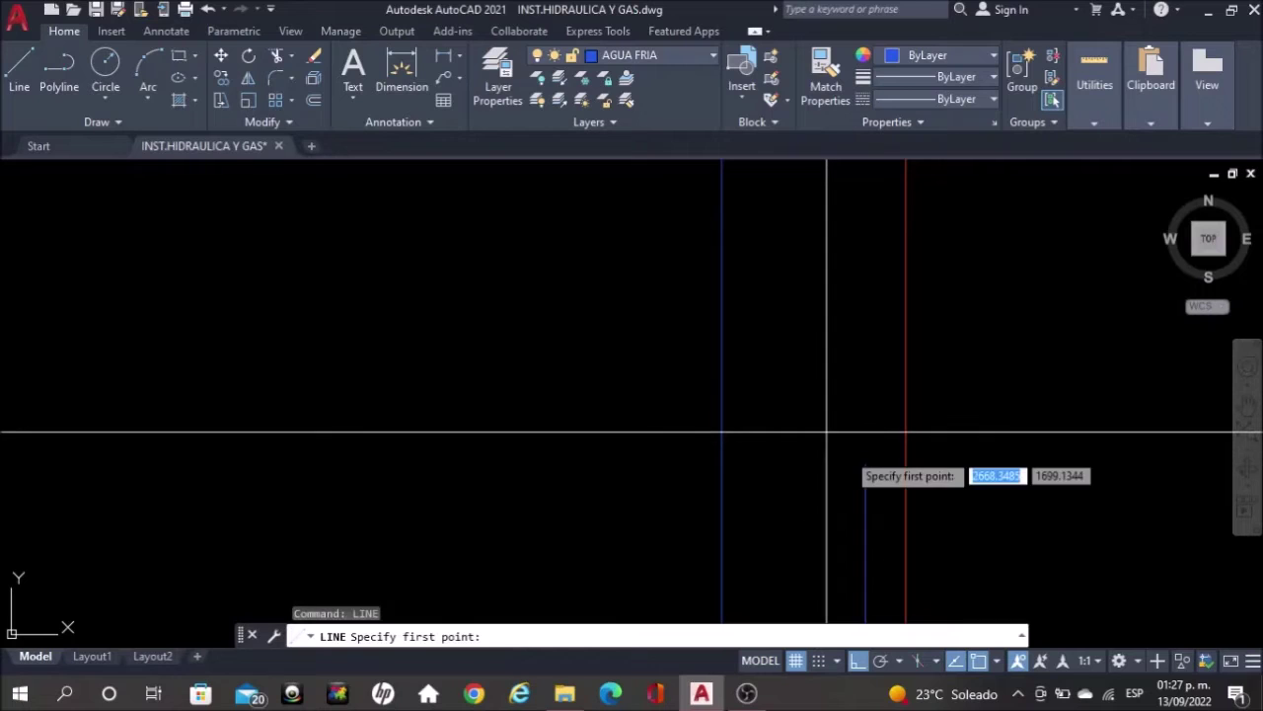
{"action": "left_click", "coordinate": [865, 492]}
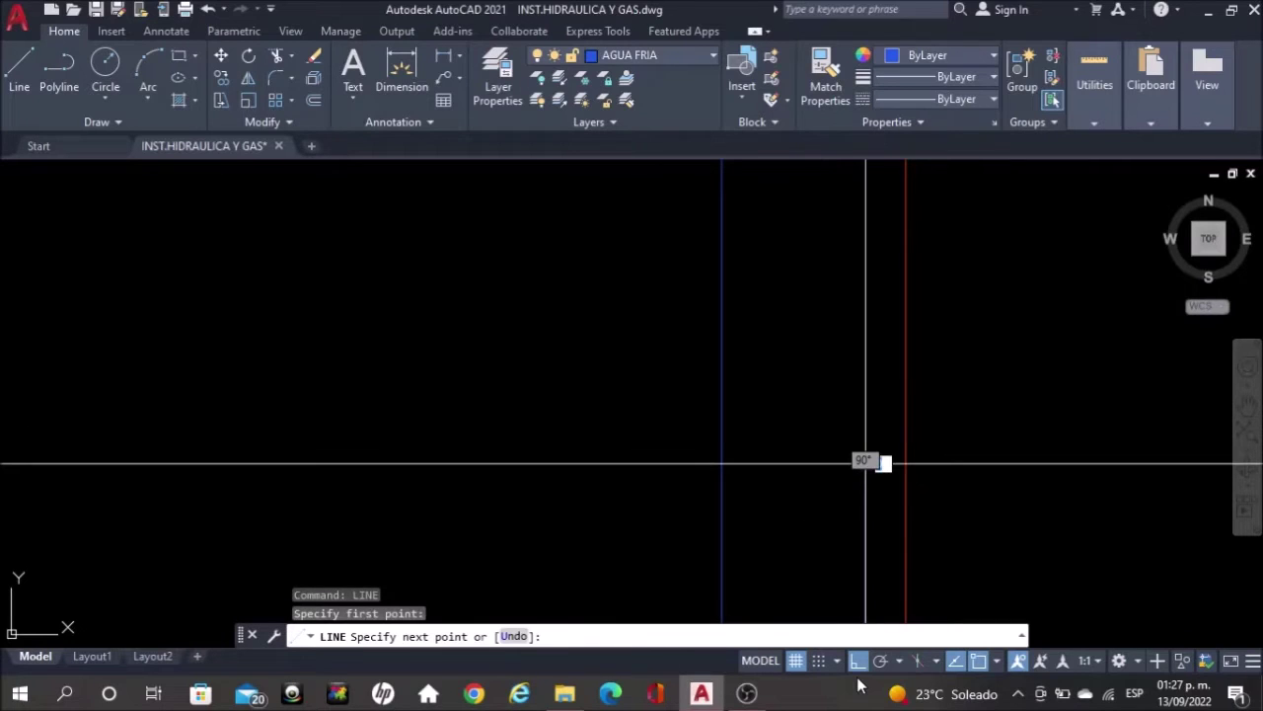
{"action": "key", "text": "Escape"}
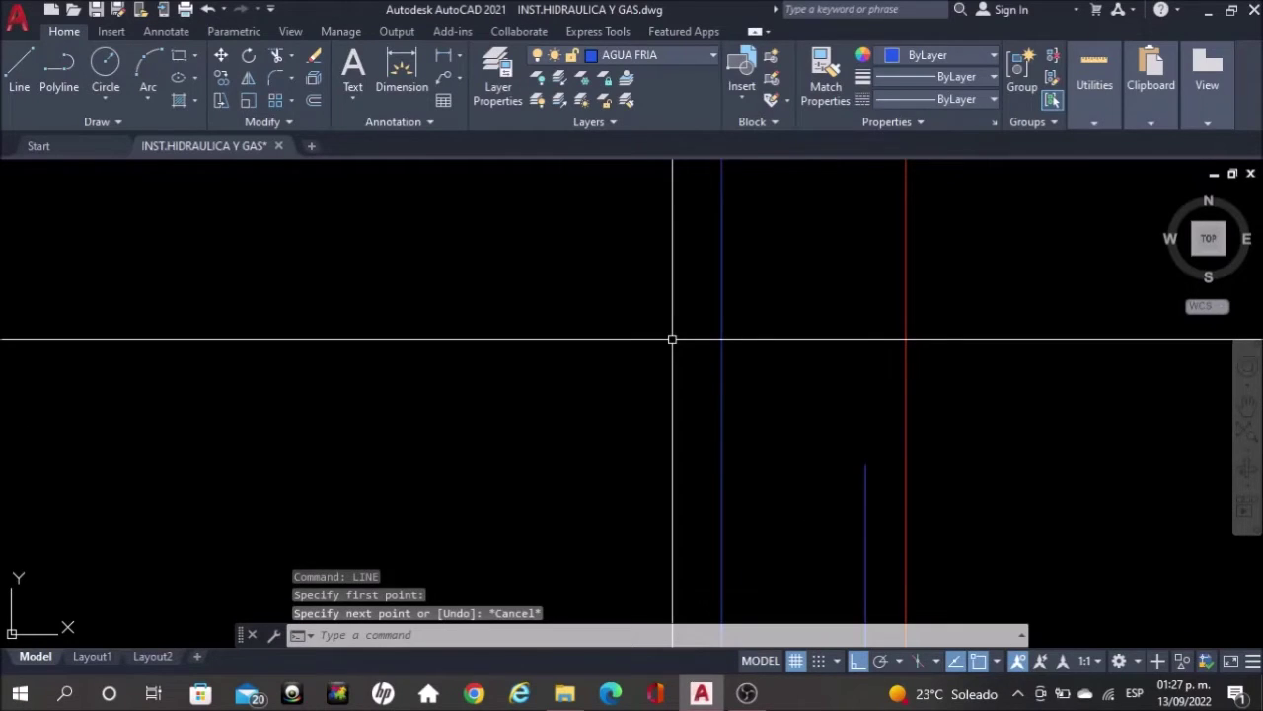
Turn Ortho off and draw a 45° diagonal about 0.27 long, sloping down across both vertical cold-water lines near the shorter one's upper end
{"action": "key", "text": "Return"}
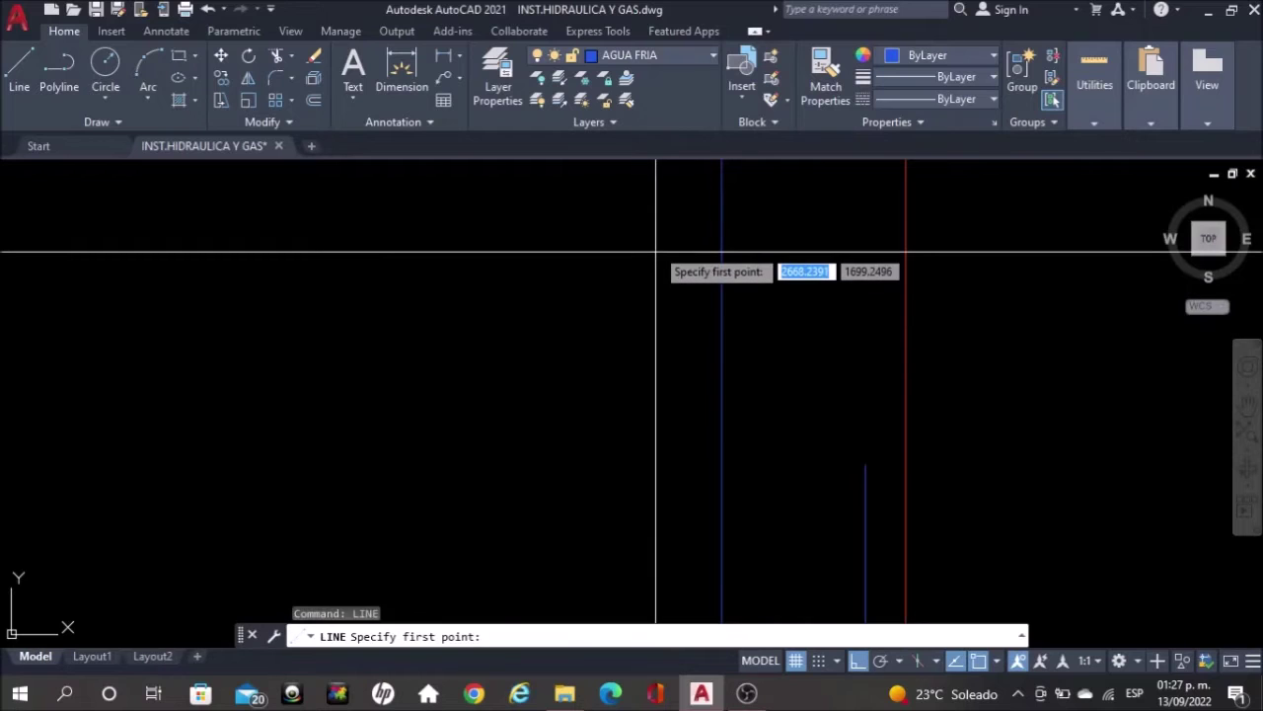
{"action": "left_click", "coordinate": [857, 658]}
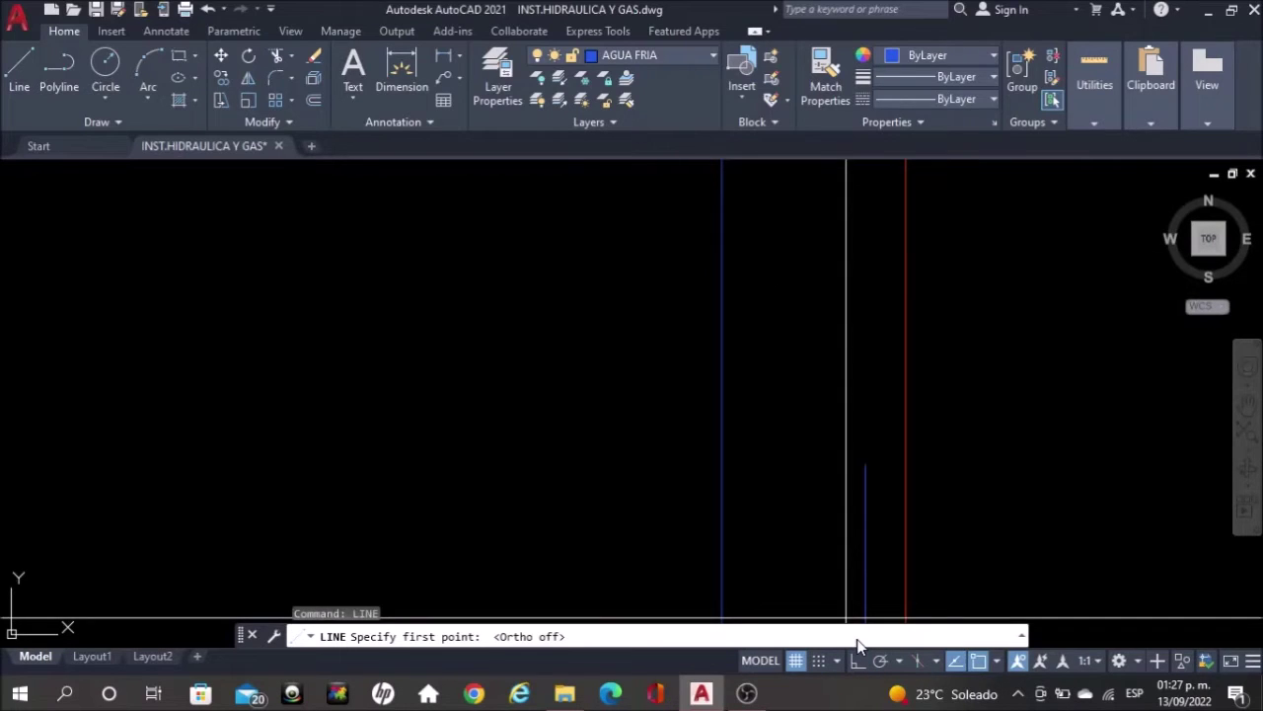
{"action": "left_click", "coordinate": [669, 291]}
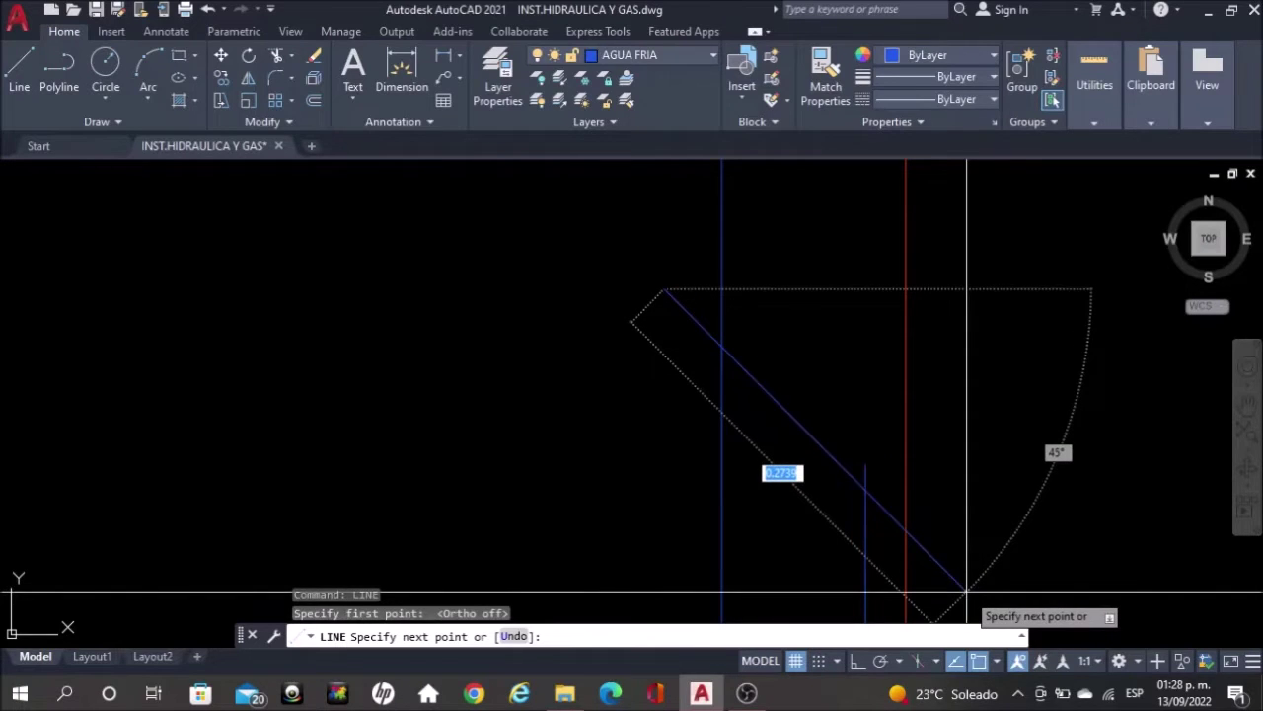
{"action": "left_click", "coordinate": [966, 591]}
{"action": "key", "text": "Escape"}
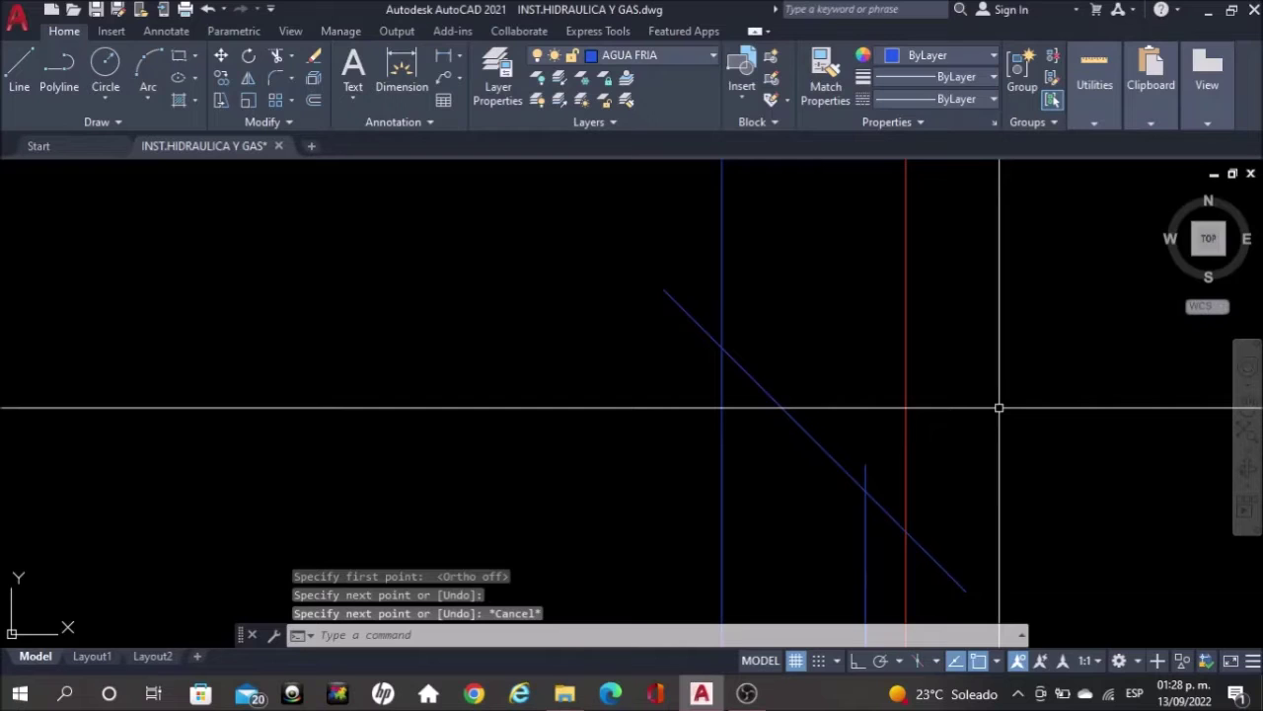
Trim the short diagonal's overhanging ends and the right vertical line's stub so the diagonal only links the two vertical cold-water lines
{"action": "type", "text": "tr"}
{"action": "key", "text": "Return"}
{"action": "scroll", "coordinate": [987, 409], "scroll_direction": "down", "scroll_amount": 2}
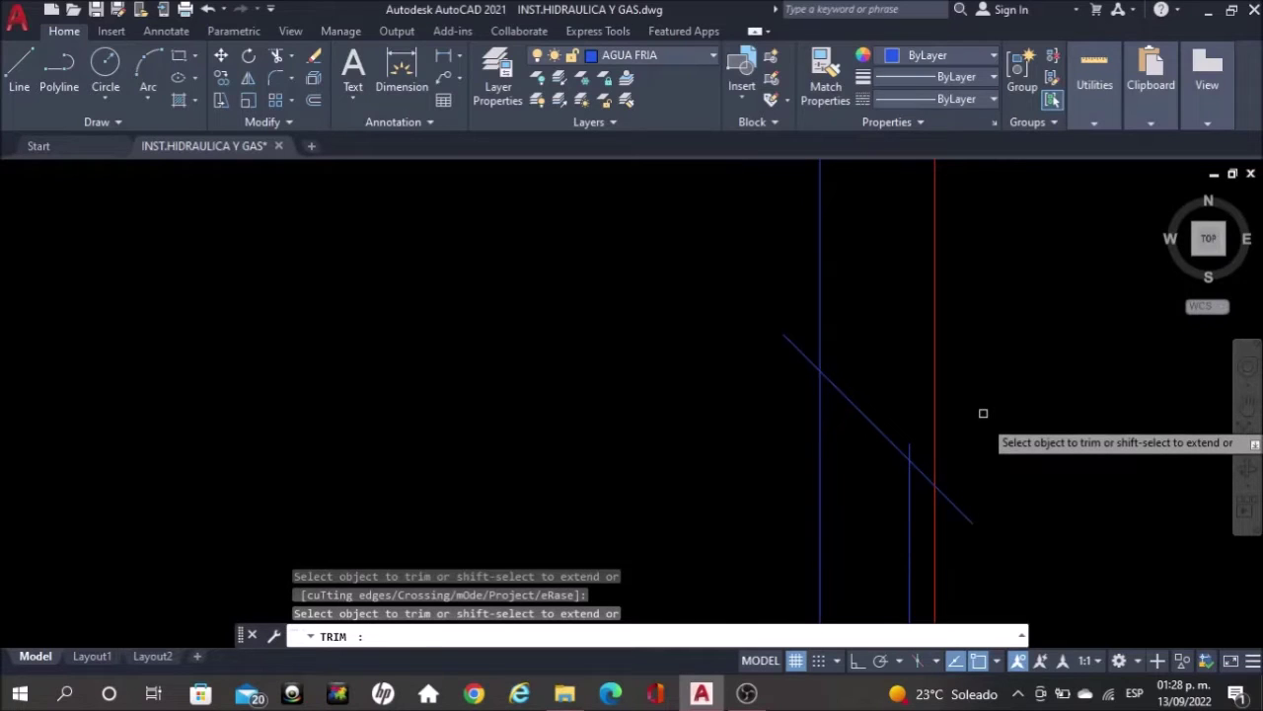
{"action": "left_click", "coordinate": [930, 474]}
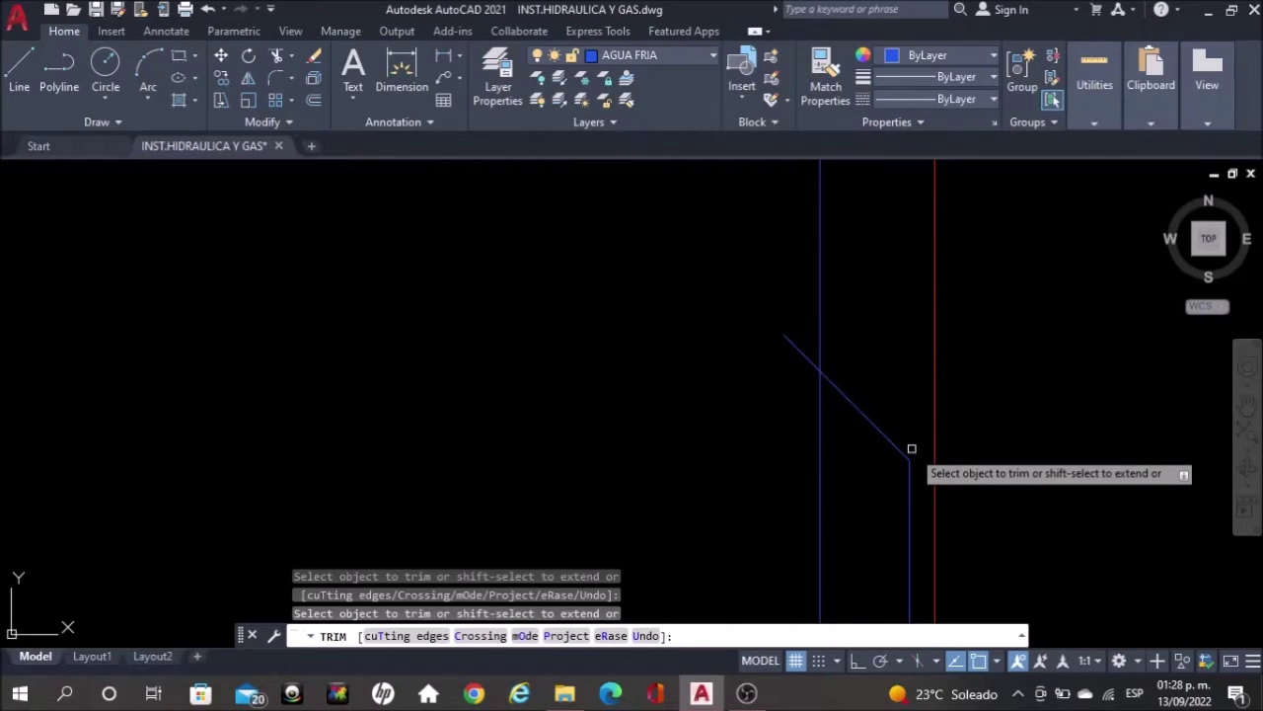
{"action": "left_click", "coordinate": [799, 351]}
{"action": "key", "text": "Escape"}
Examine the two cold-water lines from the roof riser circles up to their junction and the Tinaco valve
{"action": "scroll", "coordinate": [795, 340], "scroll_direction": "down", "scroll_amount": 5}
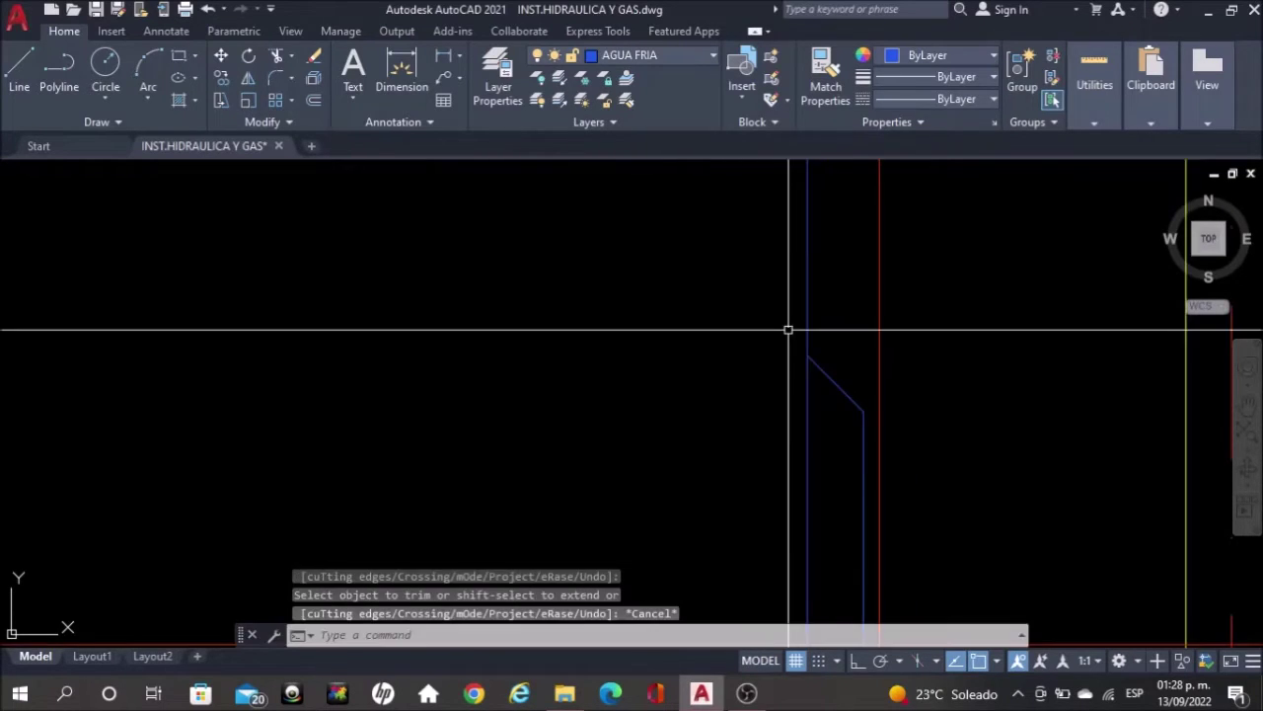
{"action": "scroll", "coordinate": [788, 330], "scroll_direction": "down", "scroll_amount": 3}
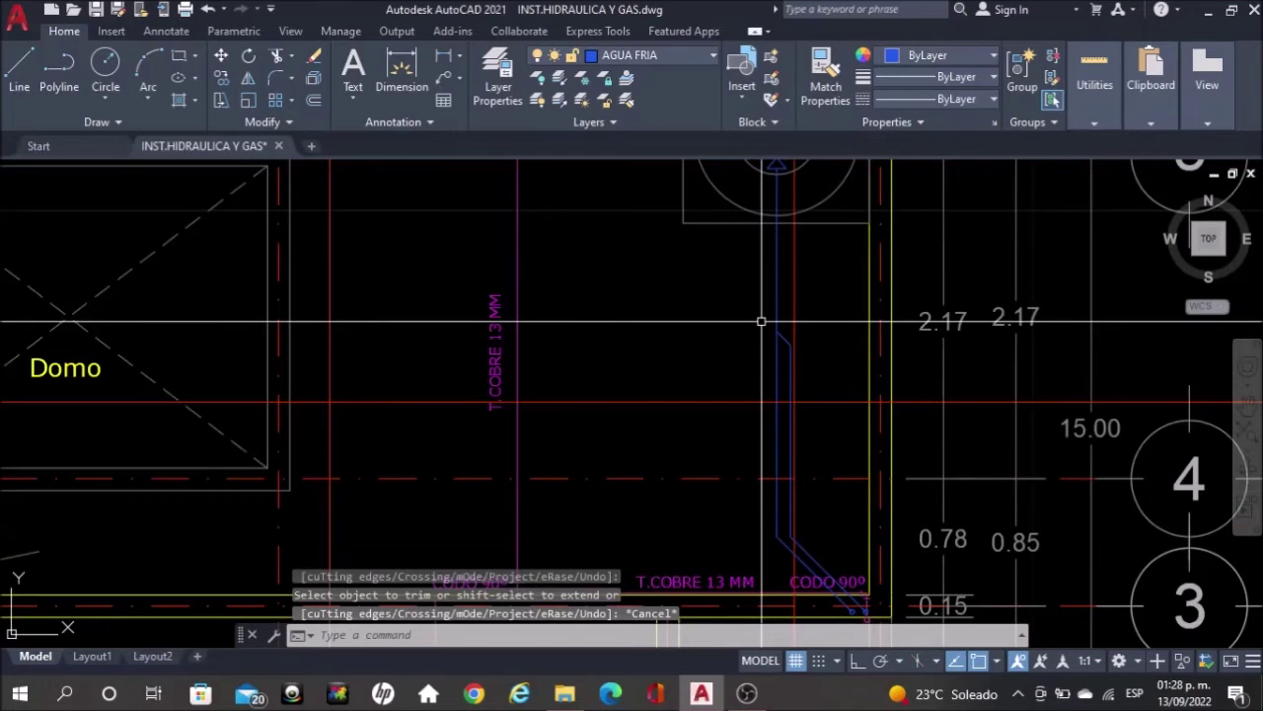
{"action": "scroll", "coordinate": [761, 320], "scroll_direction": "up", "scroll_amount": 2}
{"action": "middle_click_drag", "start_coordinate": [761, 320], "coordinate": [763, 483]}
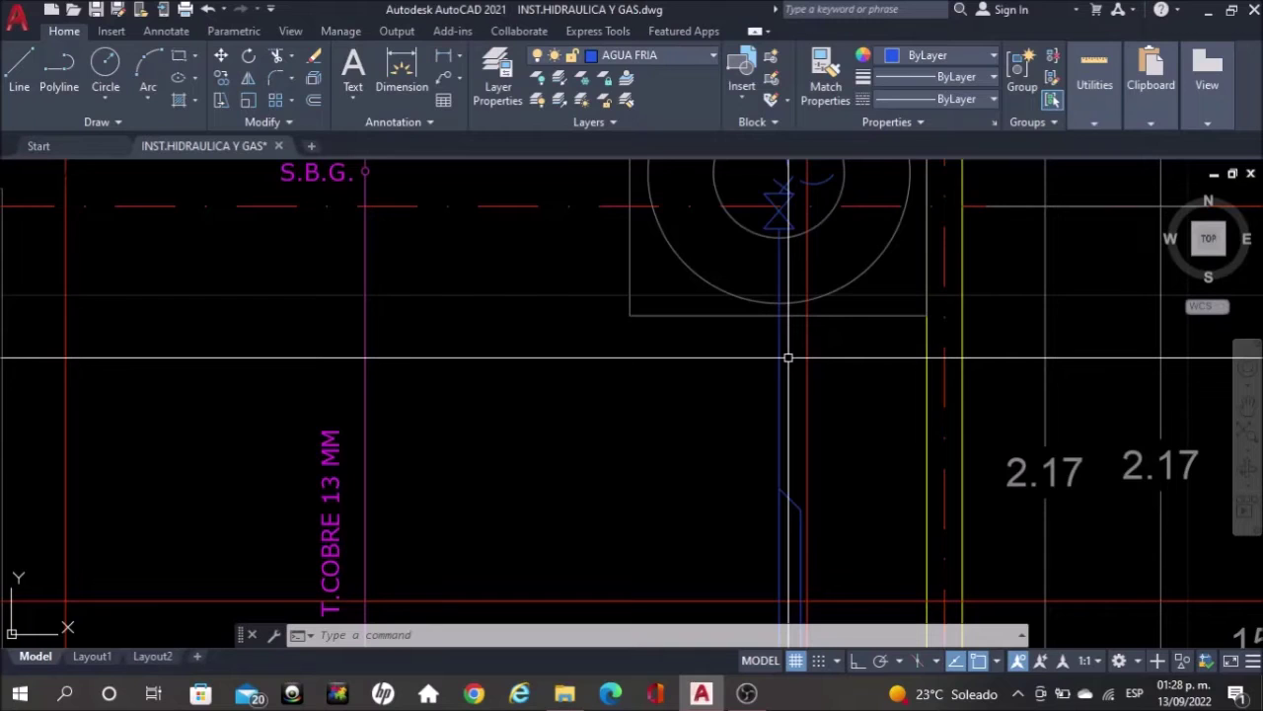
{"action": "scroll", "coordinate": [797, 459], "scroll_direction": "up", "scroll_amount": 2}
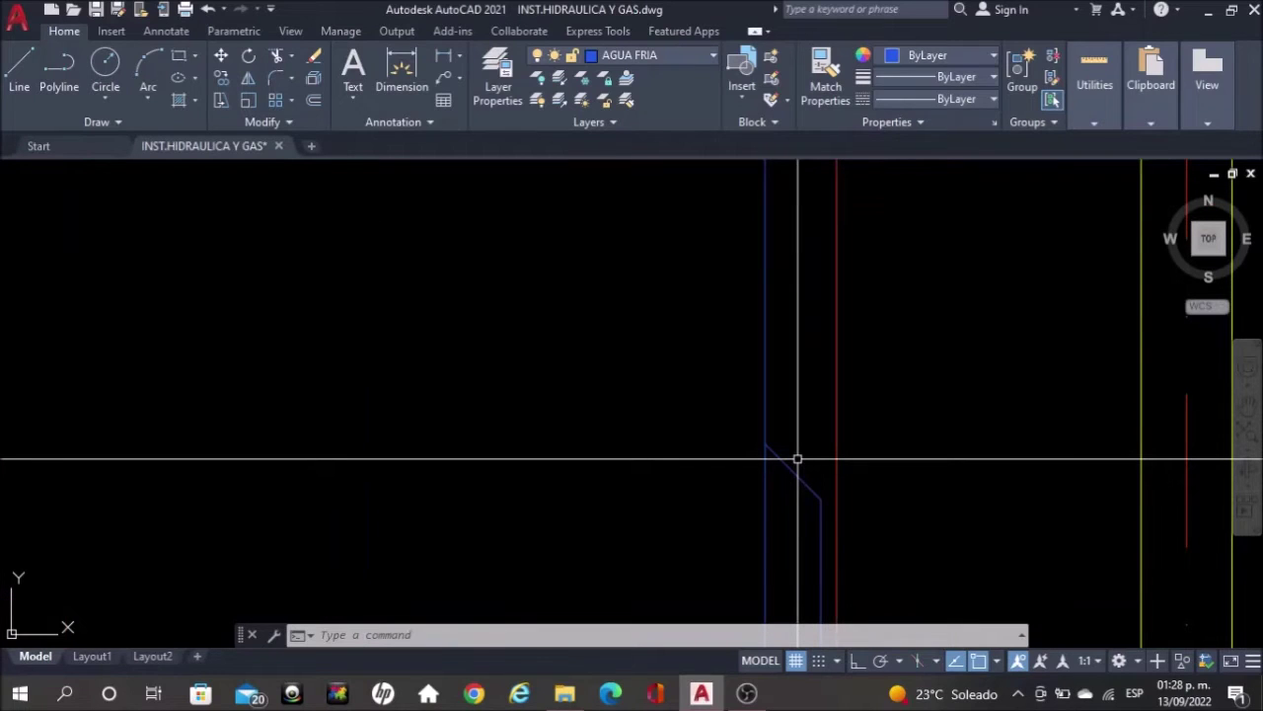
{"action": "left_click", "coordinate": [799, 474]}
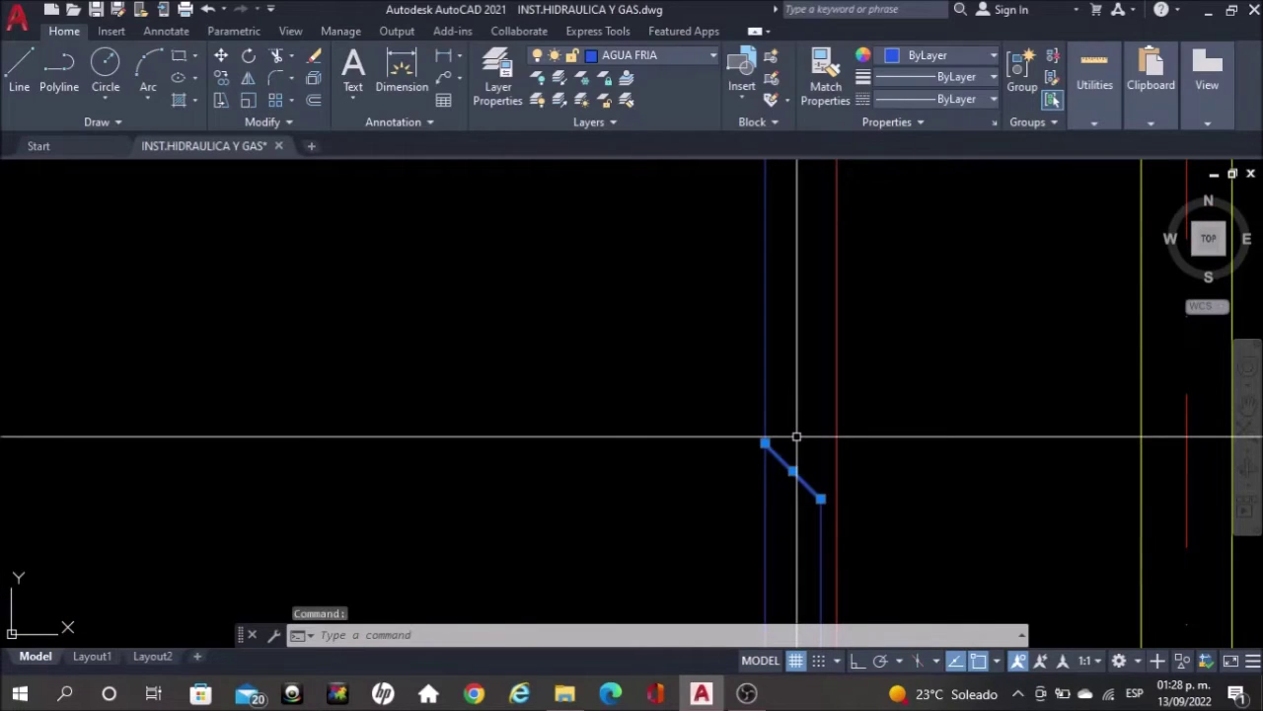
{"action": "key", "text": "Escape"}
{"action": "scroll", "coordinate": [797, 435], "scroll_direction": "down", "scroll_amount": 3}
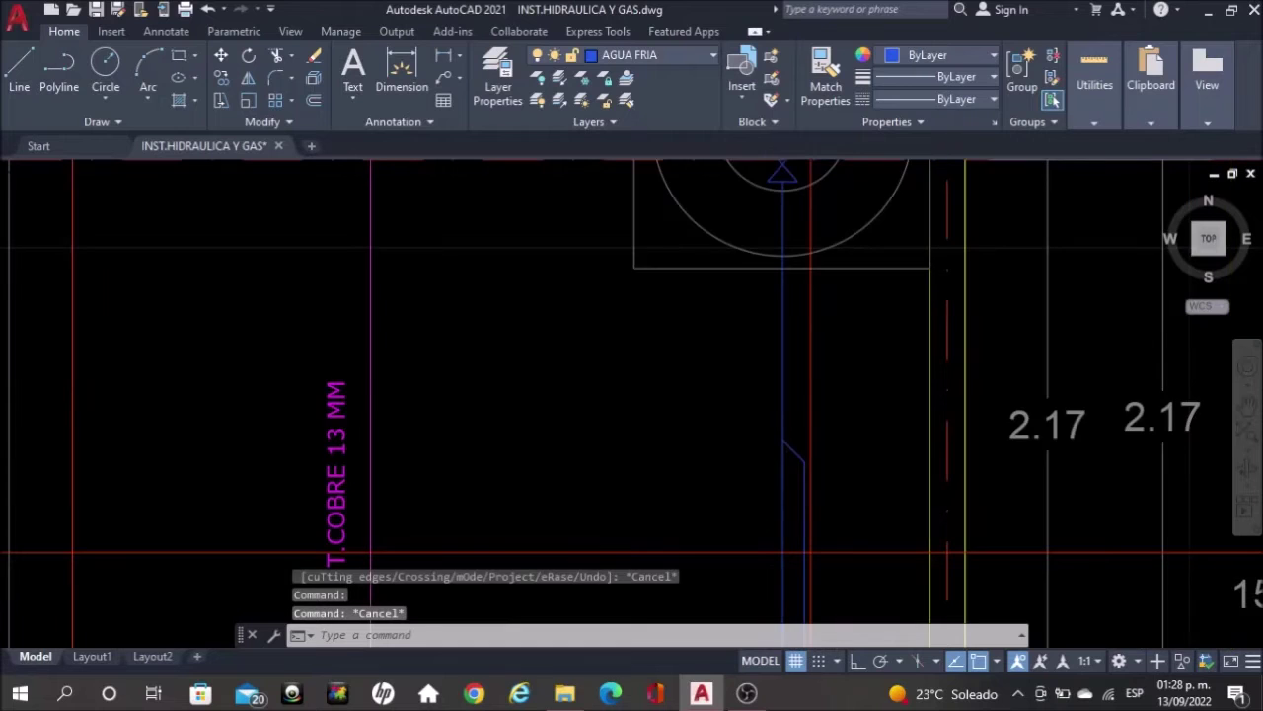
{"action": "scroll", "coordinate": [796, 436], "scroll_direction": "down", "scroll_amount": 2}
{"action": "middle_click_drag", "start_coordinate": [797, 486], "coordinate": [791, 279]}
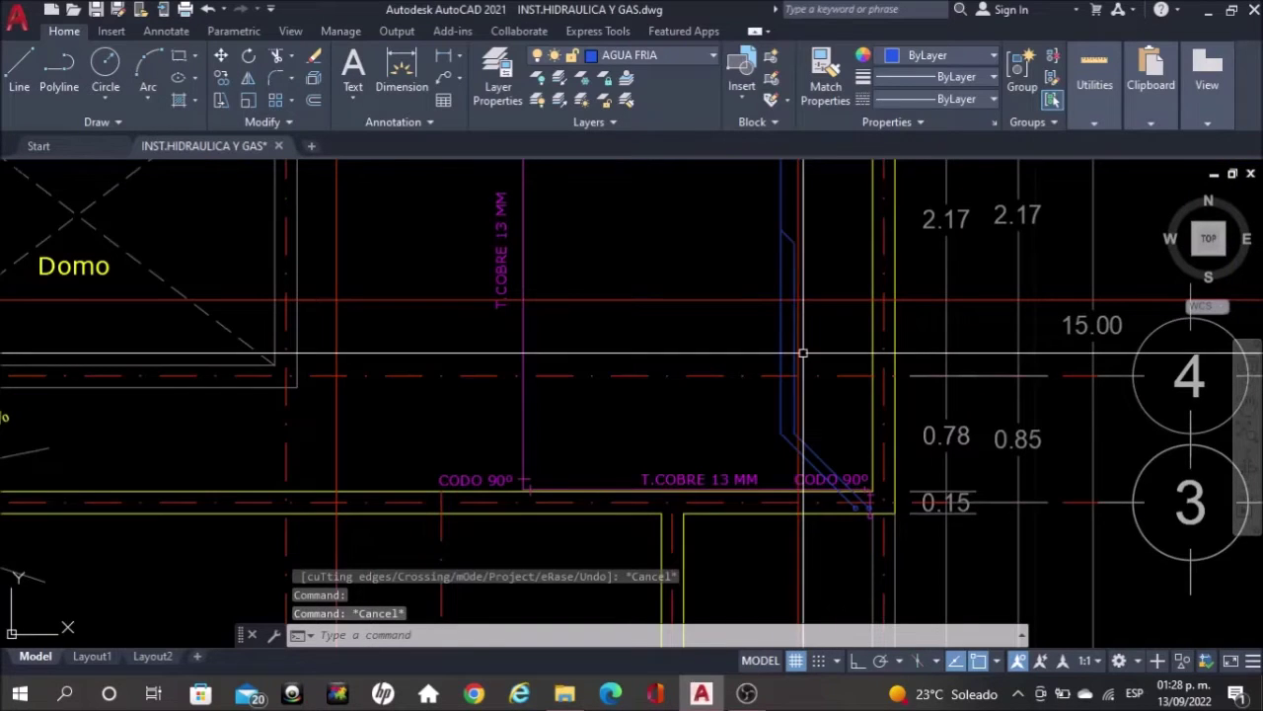
{"action": "scroll", "coordinate": [803, 352], "scroll_direction": "down", "scroll_amount": 1}
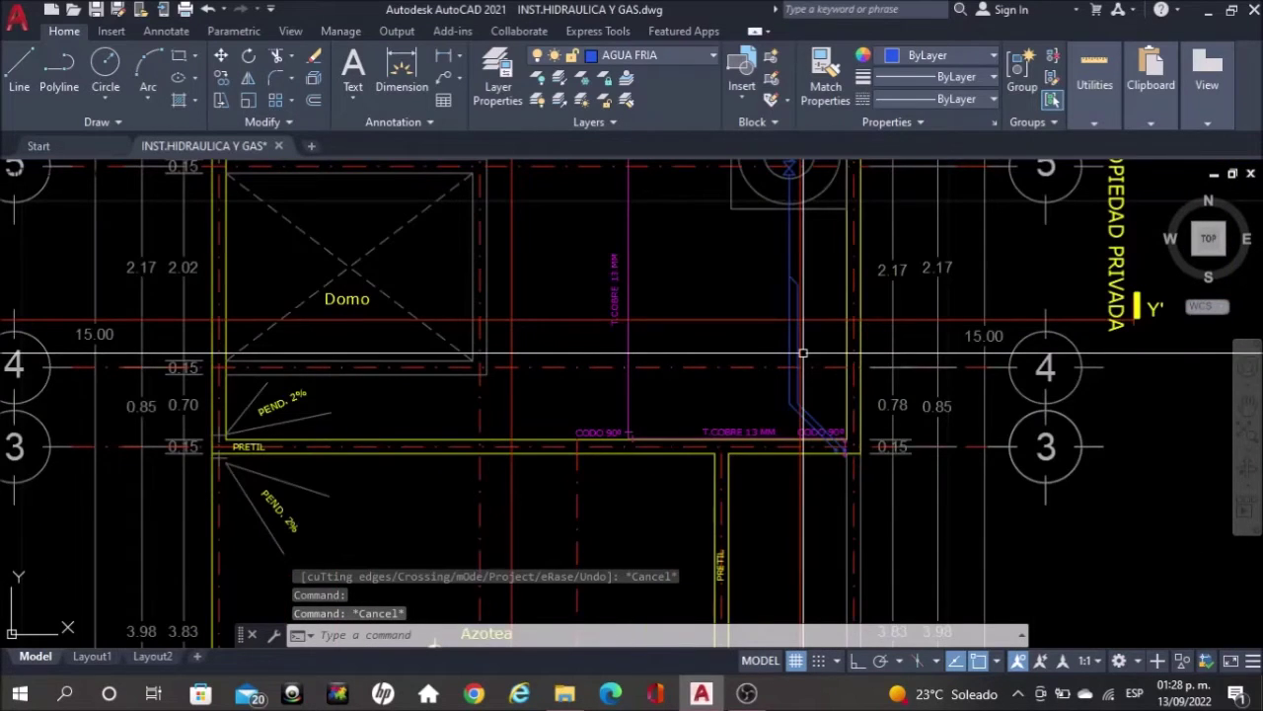
{"action": "scroll", "coordinate": [839, 447], "scroll_direction": "up", "scroll_amount": 5}
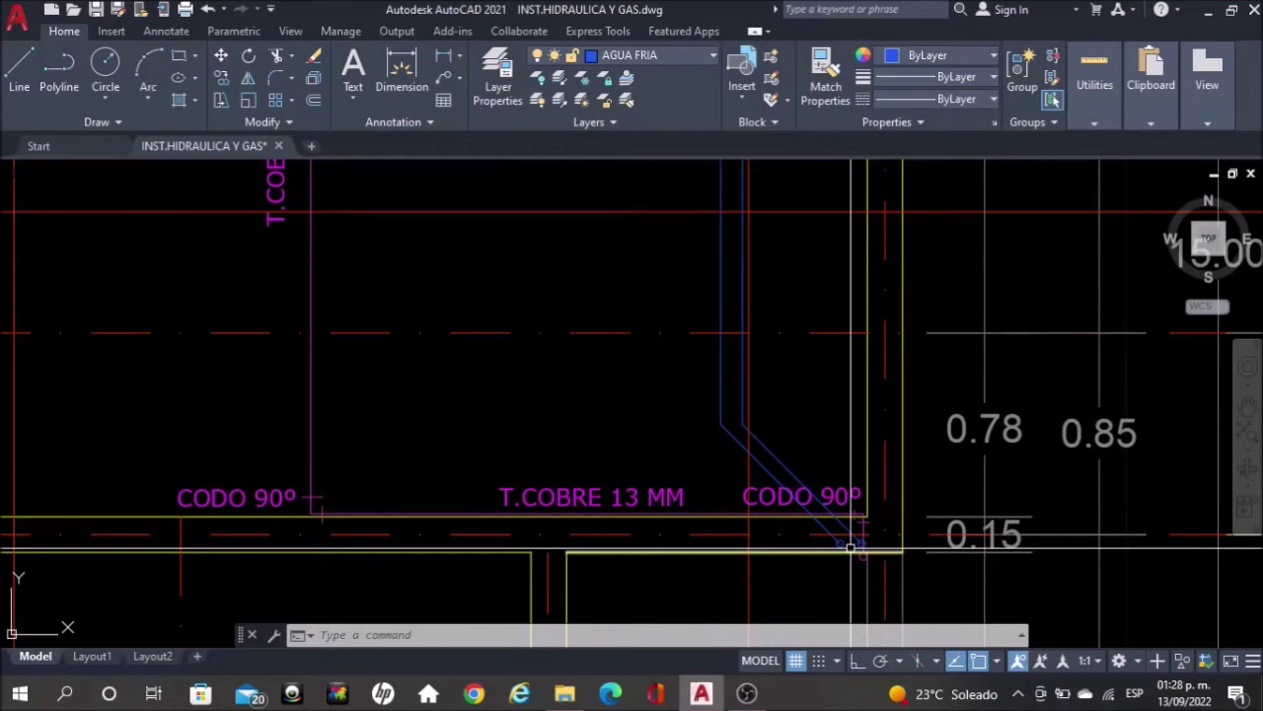
{"action": "middle_click_drag", "start_coordinate": [745, 212], "coordinate": [764, 438]}
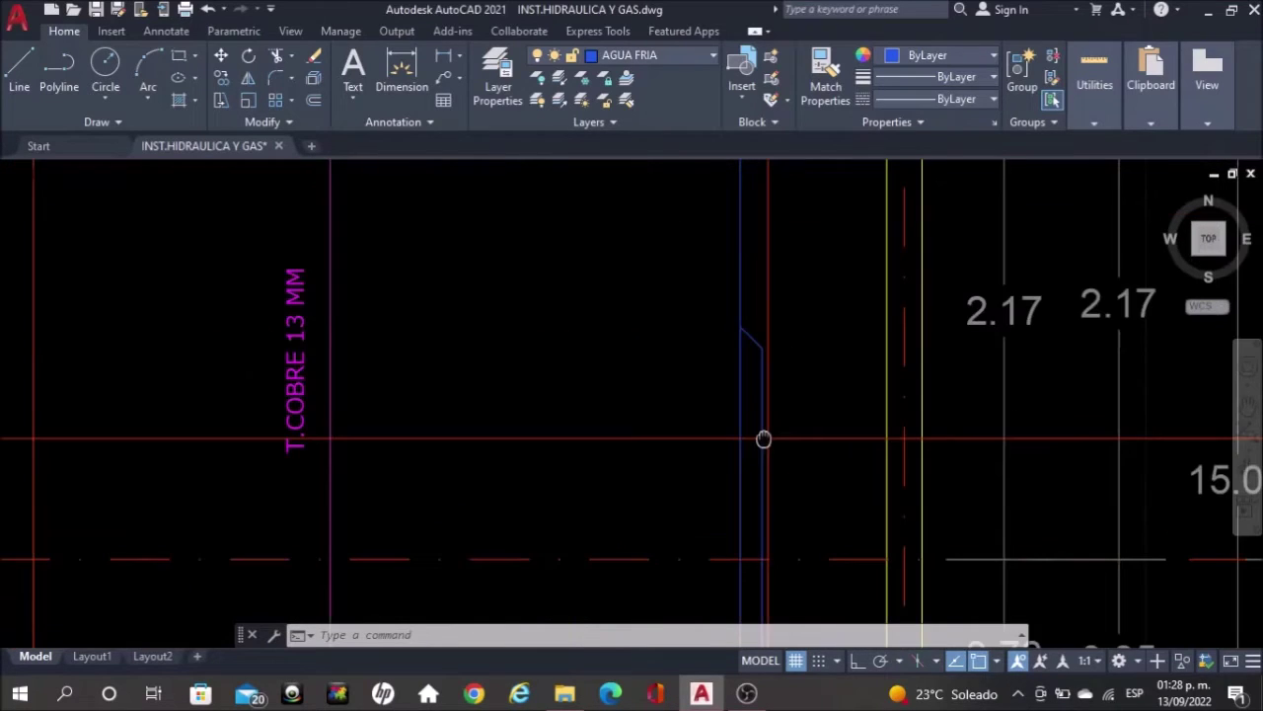
{"action": "middle_click_drag", "start_coordinate": [727, 272], "coordinate": [747, 480]}
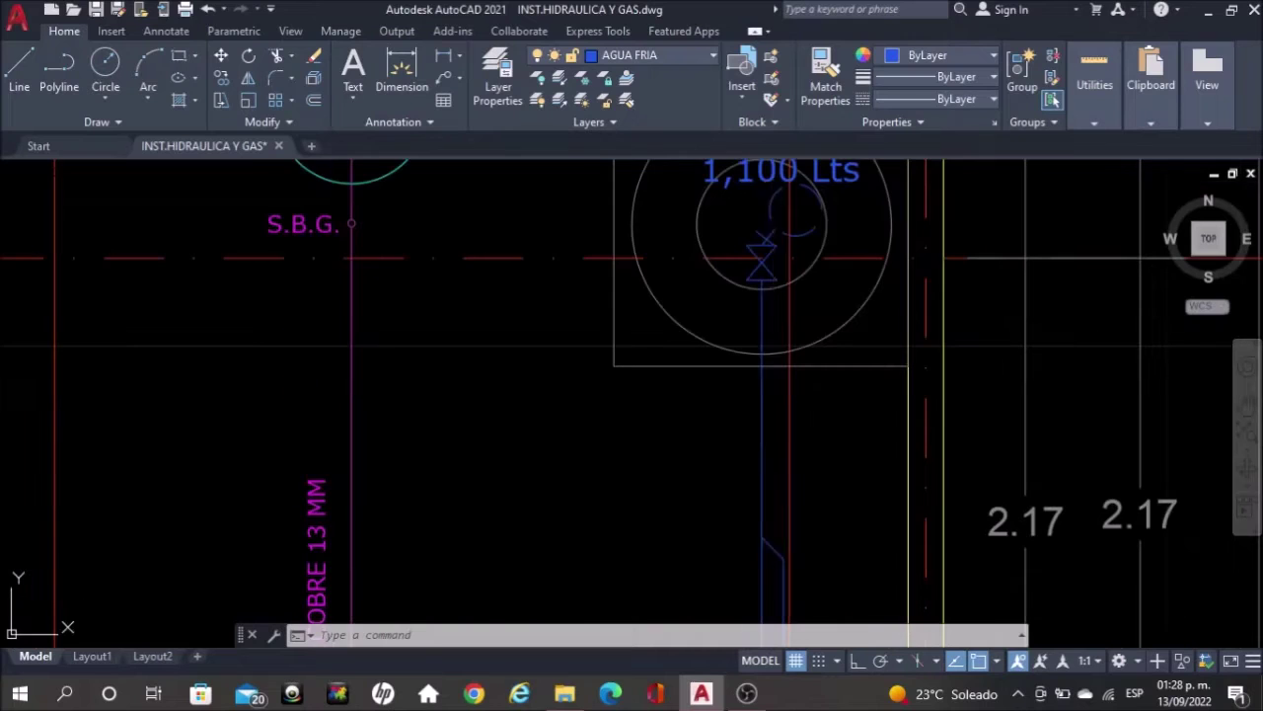
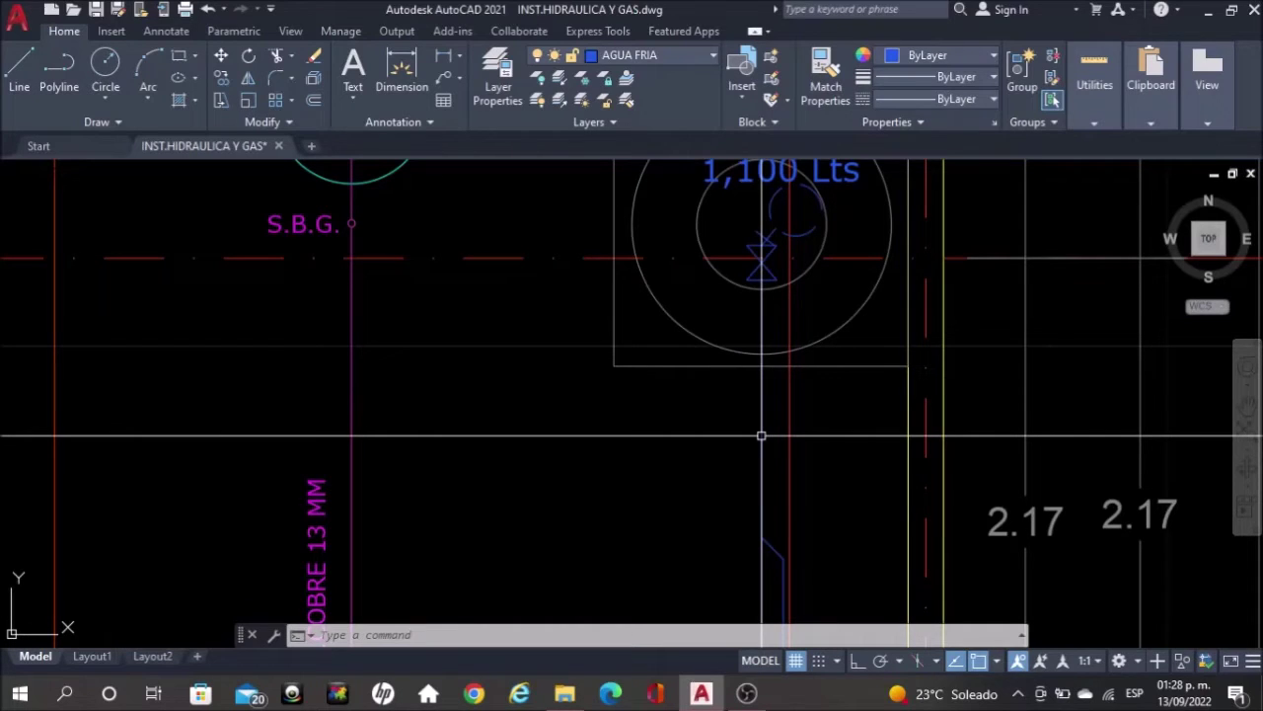
With Ortho on, draw a vertical line from the top of the lower Tinaco's outer circle up past the upper Tinaco's outer circle
{"action": "scroll", "coordinate": [780, 202], "scroll_direction": "down", "scroll_amount": 3}
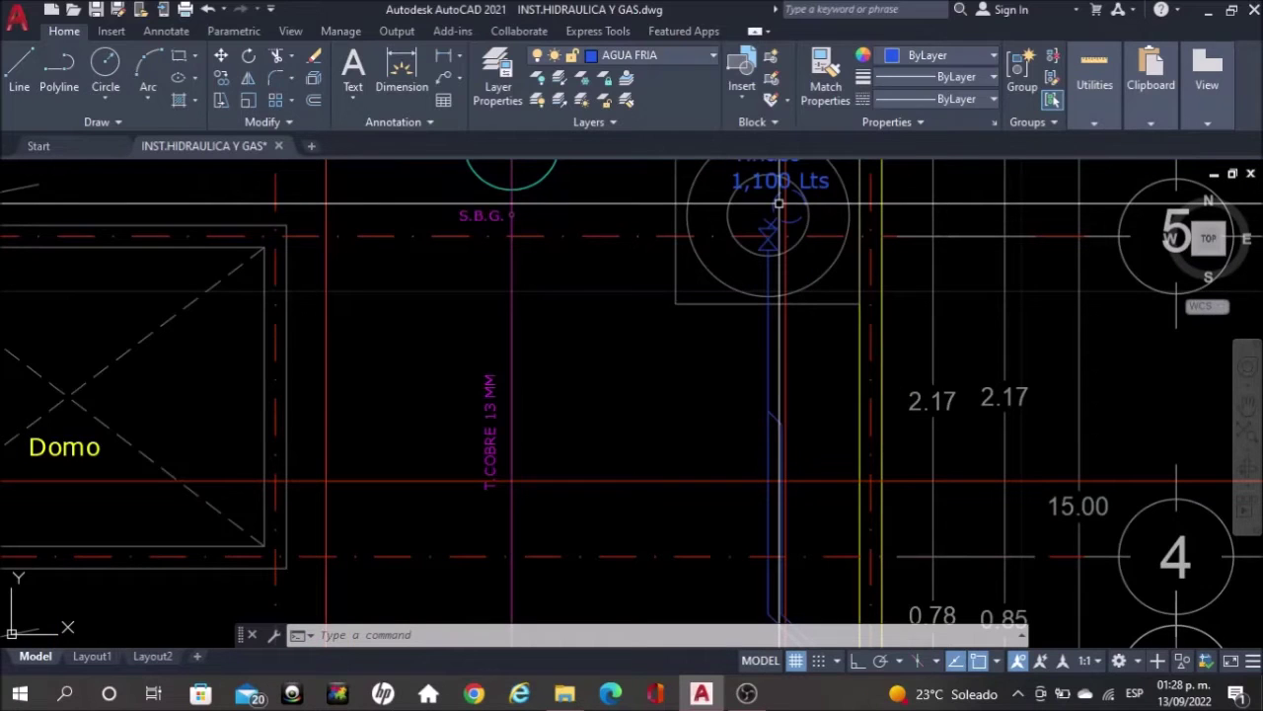
{"action": "scroll", "coordinate": [779, 203], "scroll_direction": "down", "scroll_amount": 3}
{"action": "scroll", "coordinate": [724, 358], "scroll_direction": "up", "scroll_amount": 2}
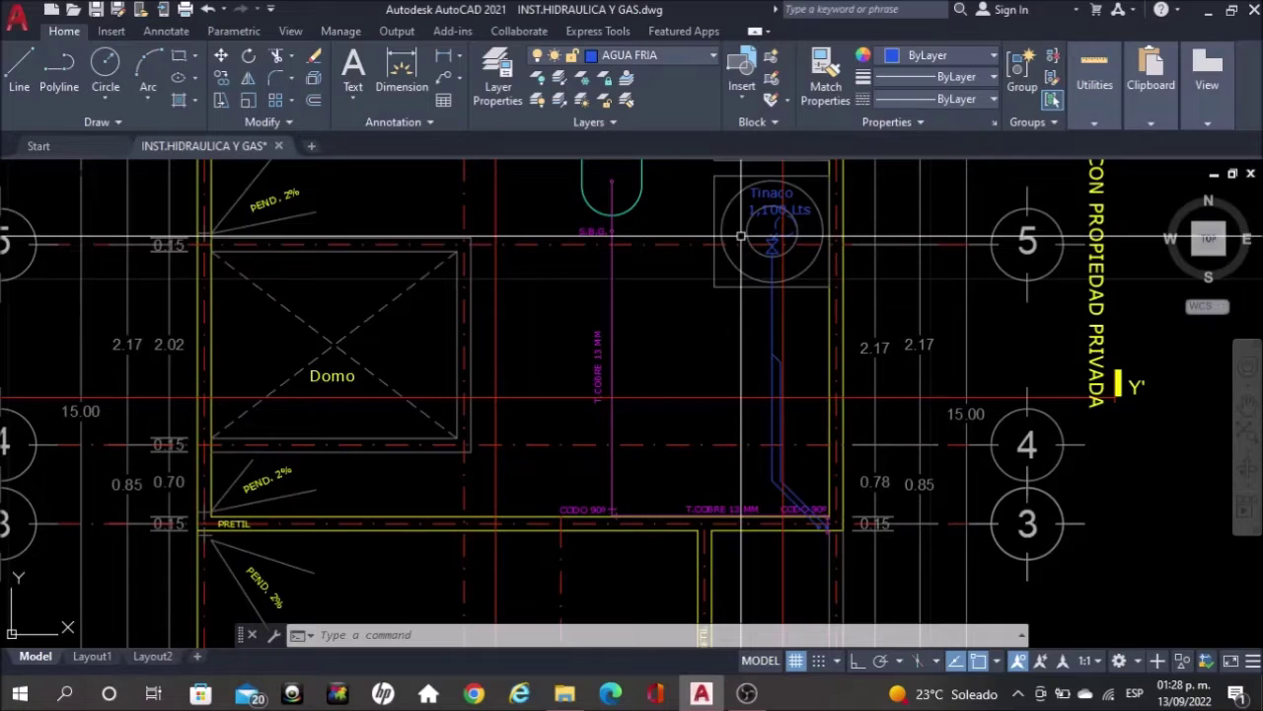
{"action": "scroll", "coordinate": [741, 236], "scroll_direction": "up", "scroll_amount": 2}
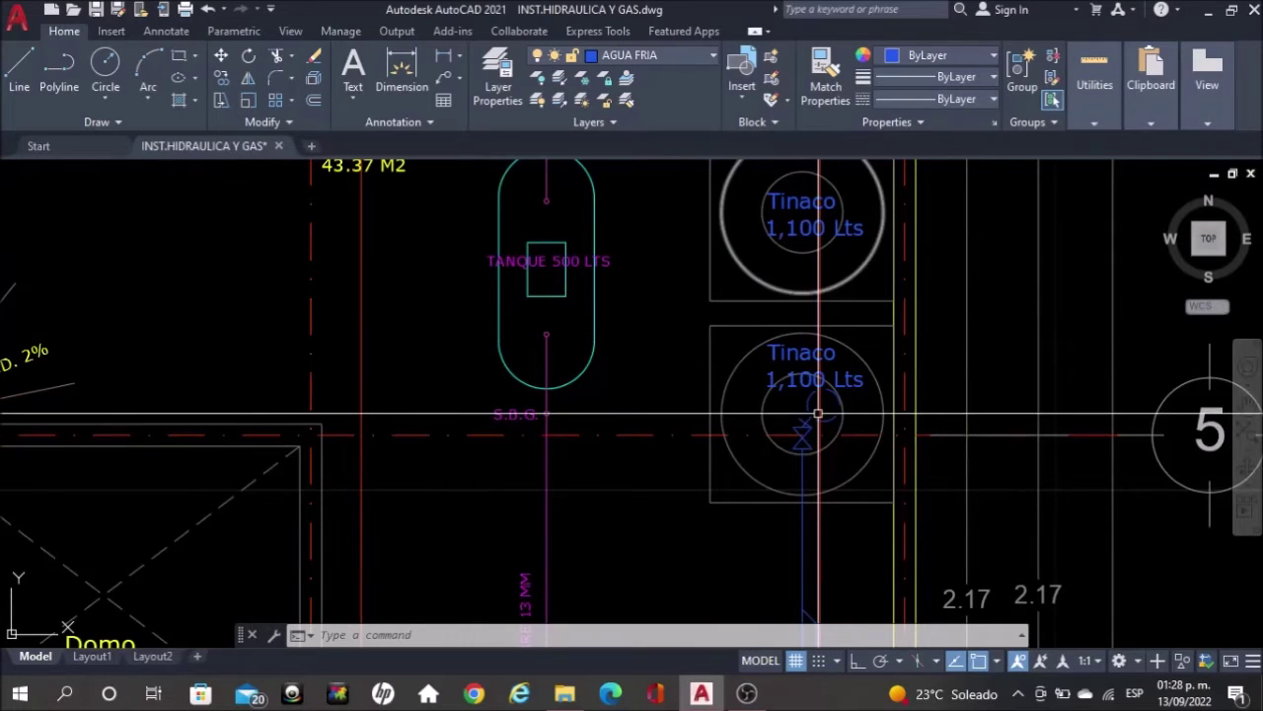
{"action": "middle_click_drag", "start_coordinate": [836, 403], "coordinate": [832, 502]}
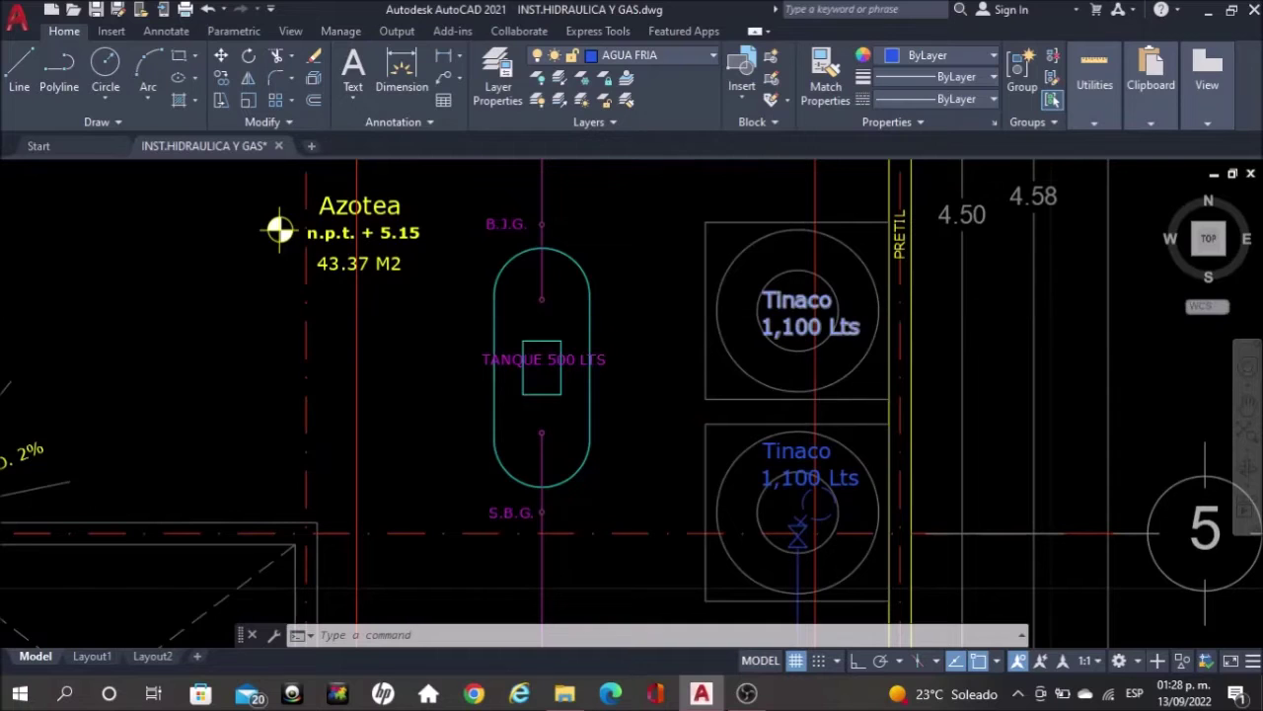
{"action": "scroll", "coordinate": [807, 308], "scroll_direction": "up", "scroll_amount": 2}
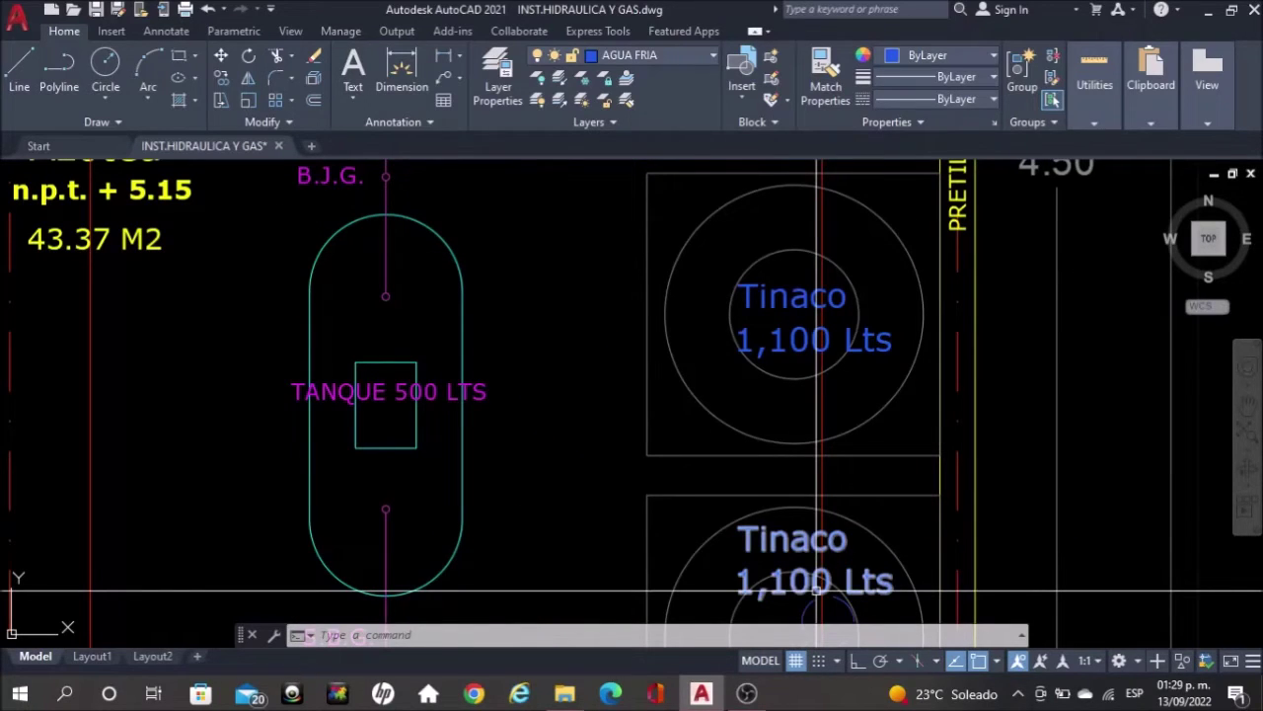
{"action": "type", "text": "lin"}
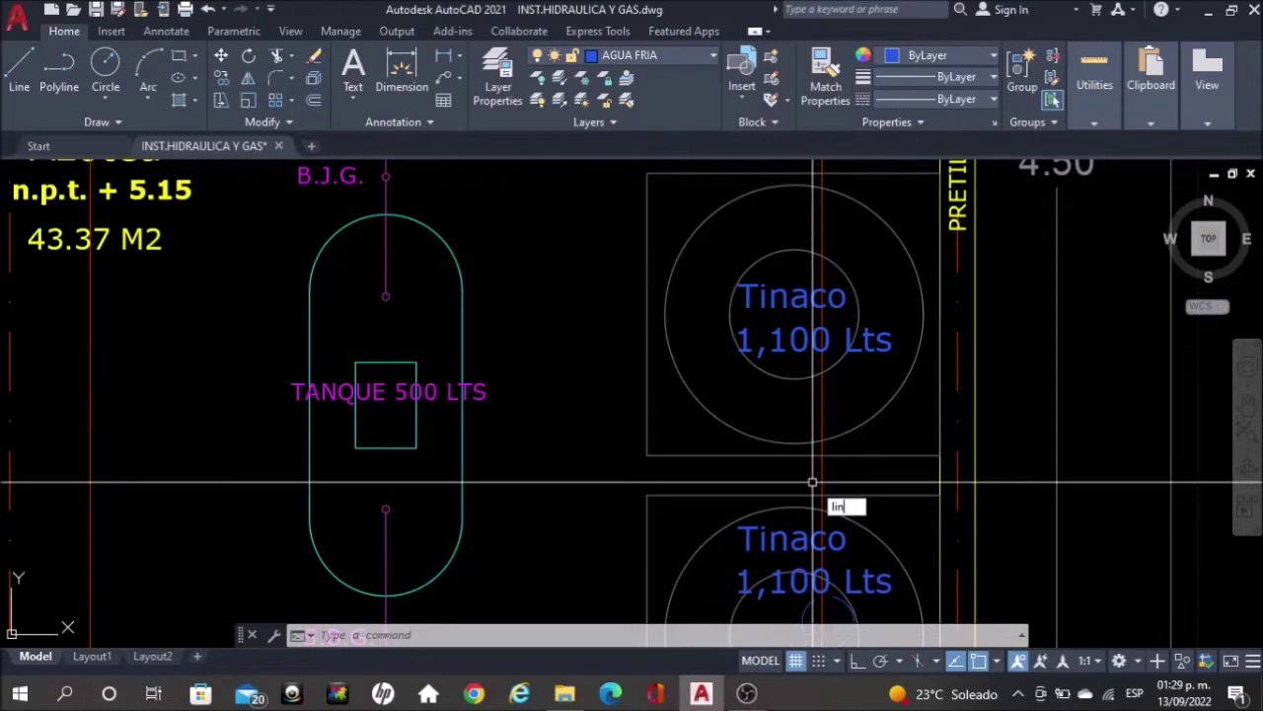
{"action": "key", "text": "Return"}
{"action": "scroll", "coordinate": [807, 480], "scroll_direction": "up", "scroll_amount": 2}
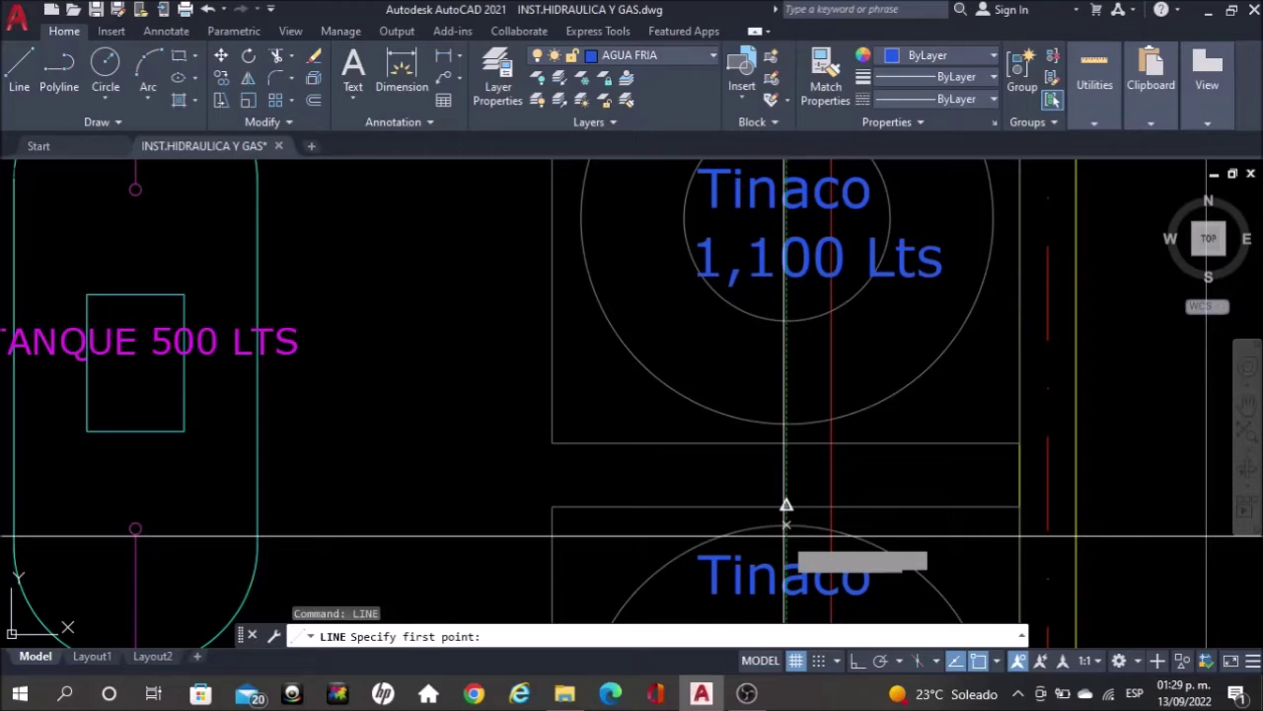
{"action": "left_click", "coordinate": [787, 507]}
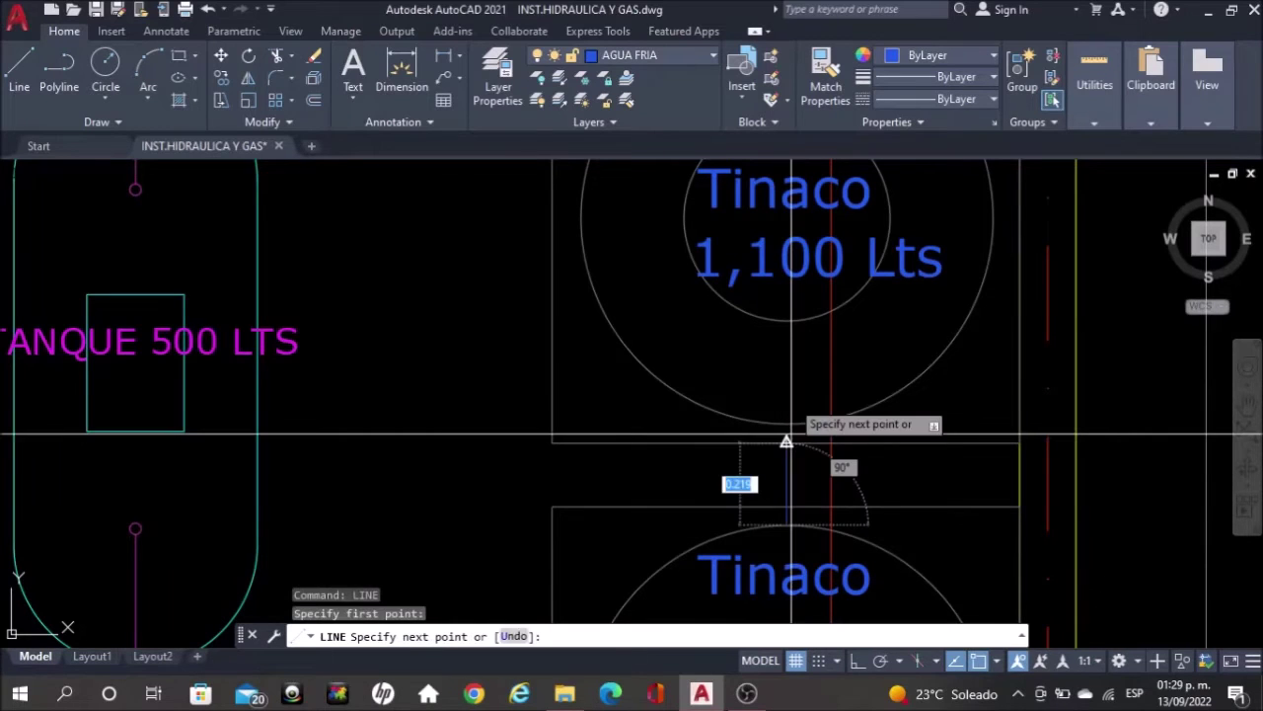
{"action": "left_click", "coordinate": [857, 660]}
{"action": "key", "text": "Escape"}
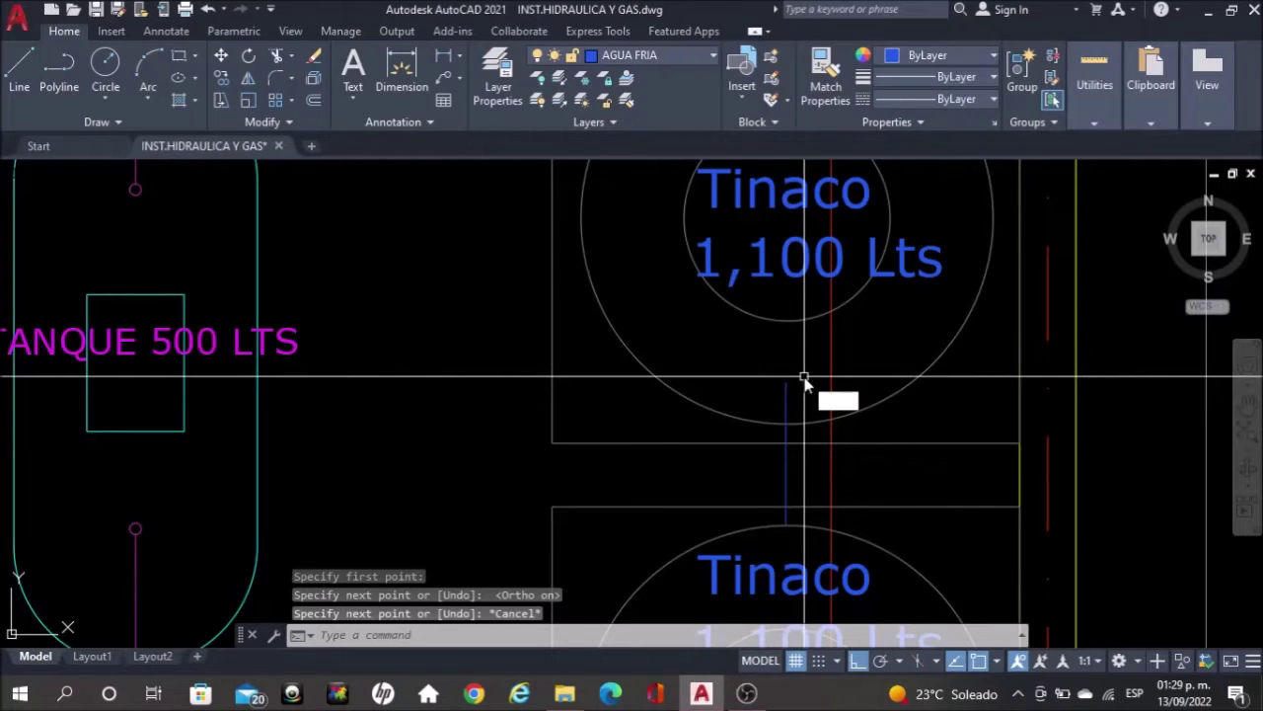
{"action": "type", "text": "o"}
{"action": "key", "text": "Return"}
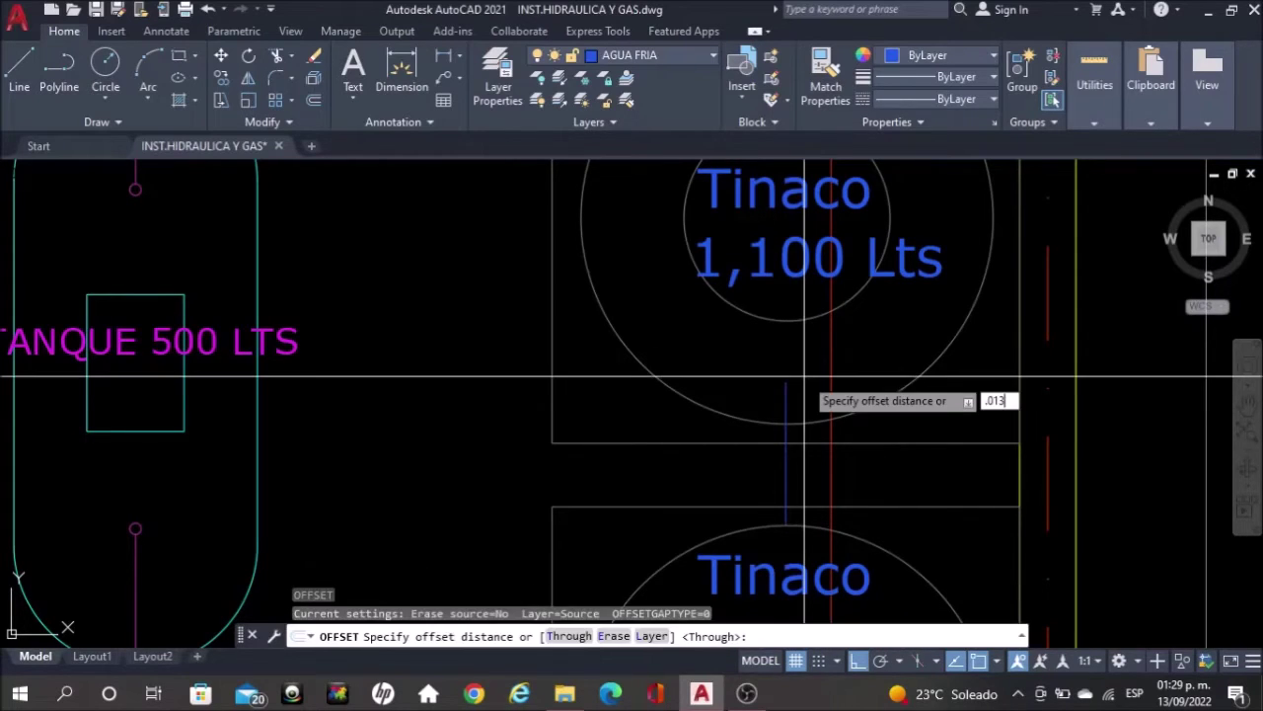
{"action": "key", "text": "Return"}
{"action": "key", "text": "Escape"}
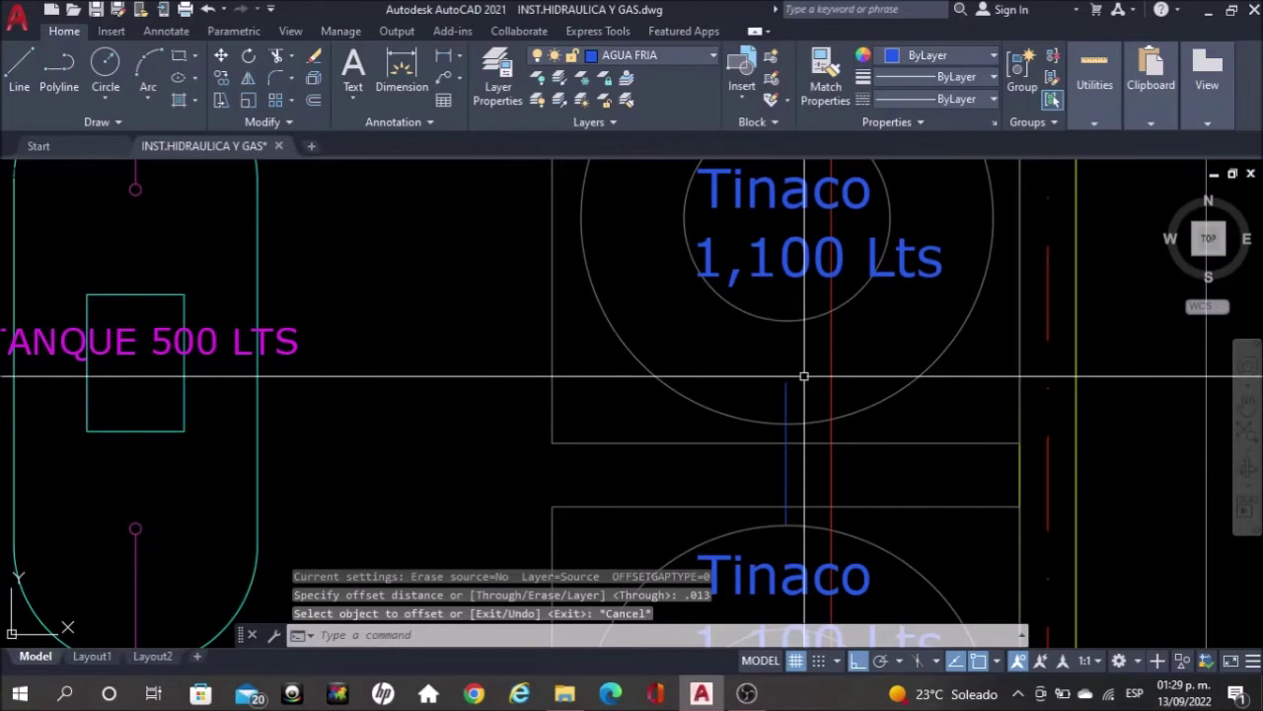
Offset the vertical connecting line between the two Tinacos by 0.006 to both its left and right sides
{"action": "type", "text": "o"}
{"action": "key", "text": "Return"}
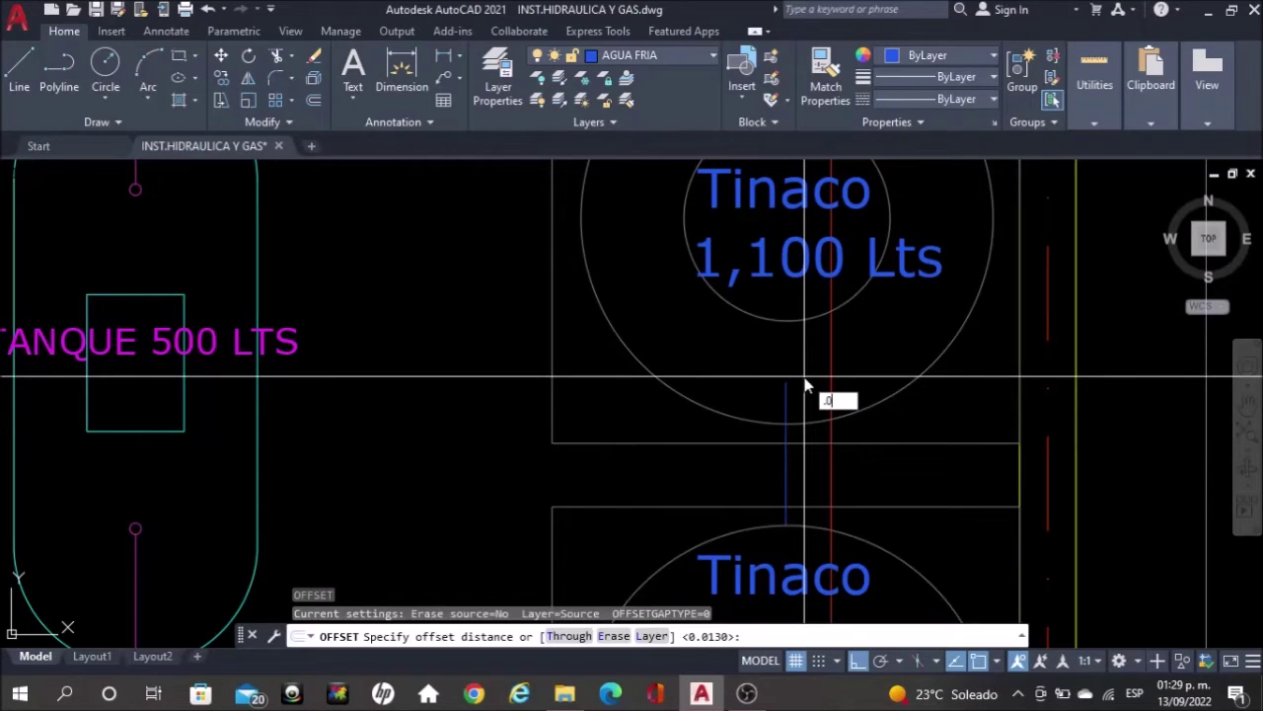
{"action": "type", "text": ".006"}
{"action": "key", "text": "Return"}
{"action": "left_click", "coordinate": [785, 399]}
{"action": "scroll", "coordinate": [745, 376], "scroll_direction": "up", "scroll_amount": 3}
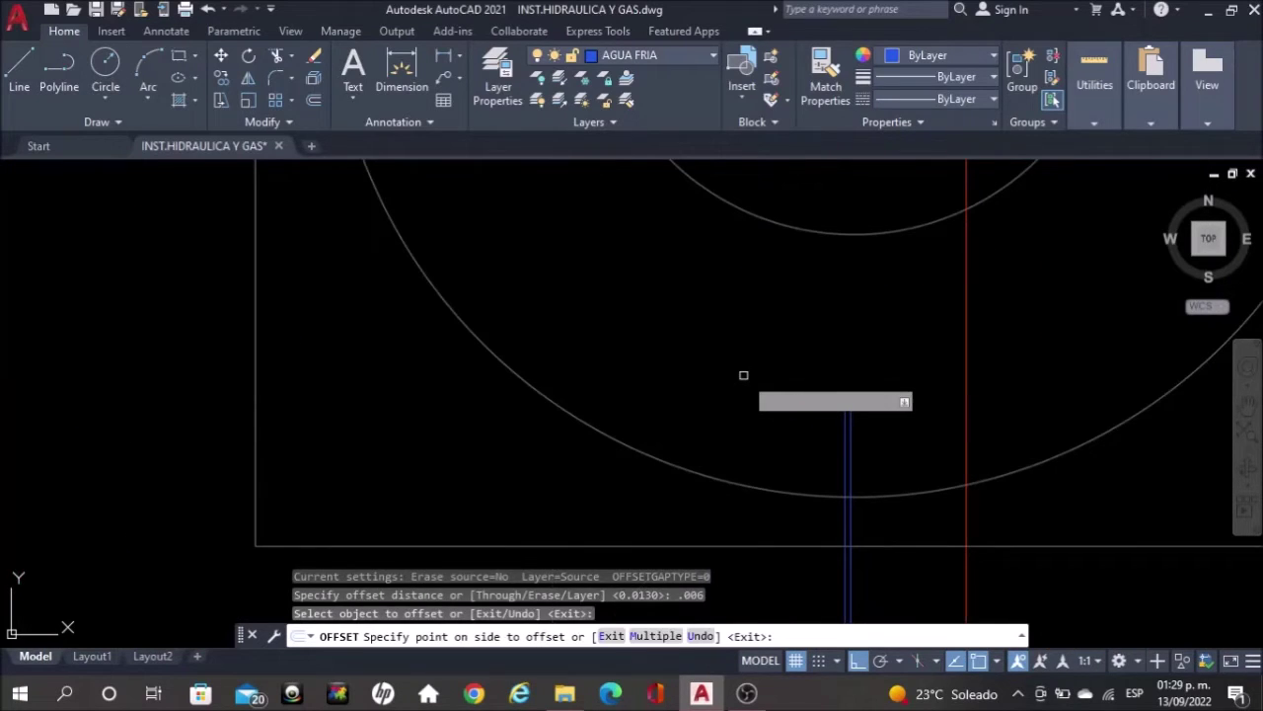
{"action": "left_click", "coordinate": [841, 400]}
{"action": "left_click", "coordinate": [849, 400]}
{"action": "left_click", "coordinate": [888, 407]}
{"action": "key", "text": "Escape"}
Trim the upper ends of the three vertical lines where they extend inside the upper Tinaco's outer circle
{"action": "scroll", "coordinate": [877, 408], "scroll_direction": "up", "scroll_amount": 3}
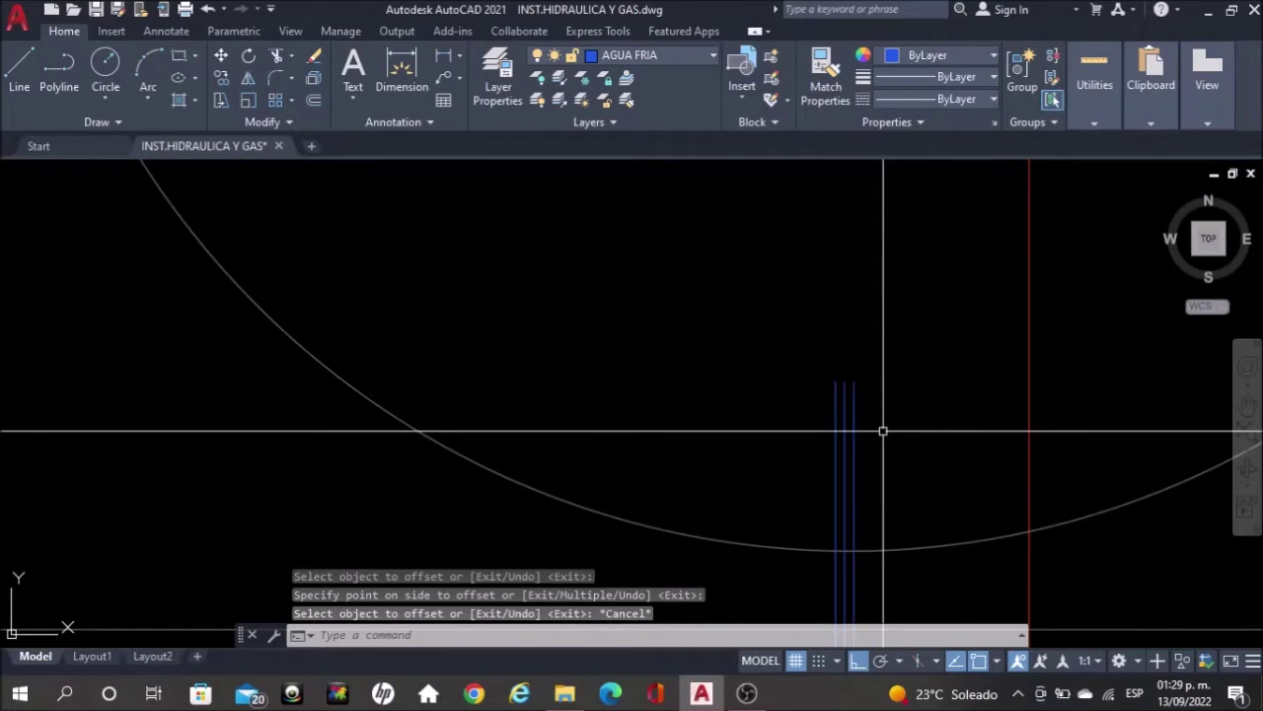
{"action": "type", "text": "tr"}
{"action": "key", "text": "Return"}
{"action": "left_click", "coordinate": [882, 431]}
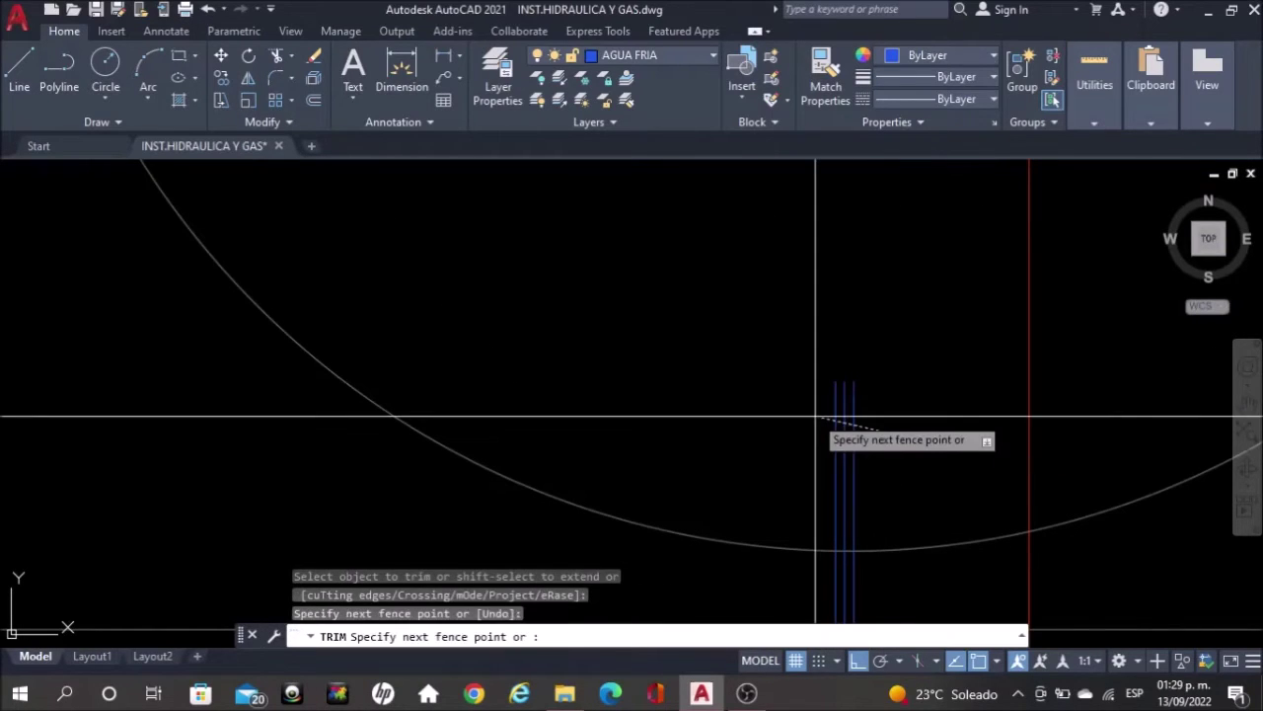
{"action": "left_click", "coordinate": [817, 417]}
{"action": "scroll", "coordinate": [811, 296], "scroll_direction": "down", "scroll_amount": 2}
{"action": "scroll", "coordinate": [817, 320], "scroll_direction": "down", "scroll_amount": 3}
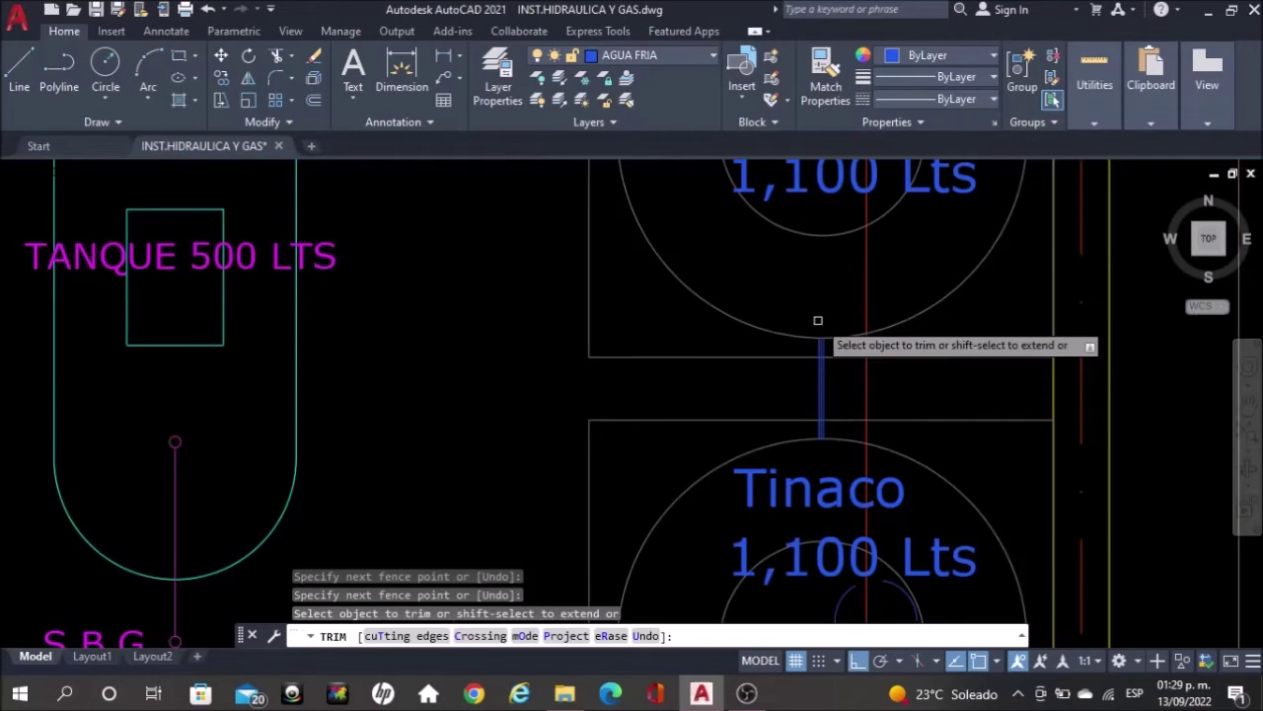
{"action": "scroll", "coordinate": [817, 405], "scroll_direction": "up", "scroll_amount": 6}
{"action": "key", "text": "Escape"}
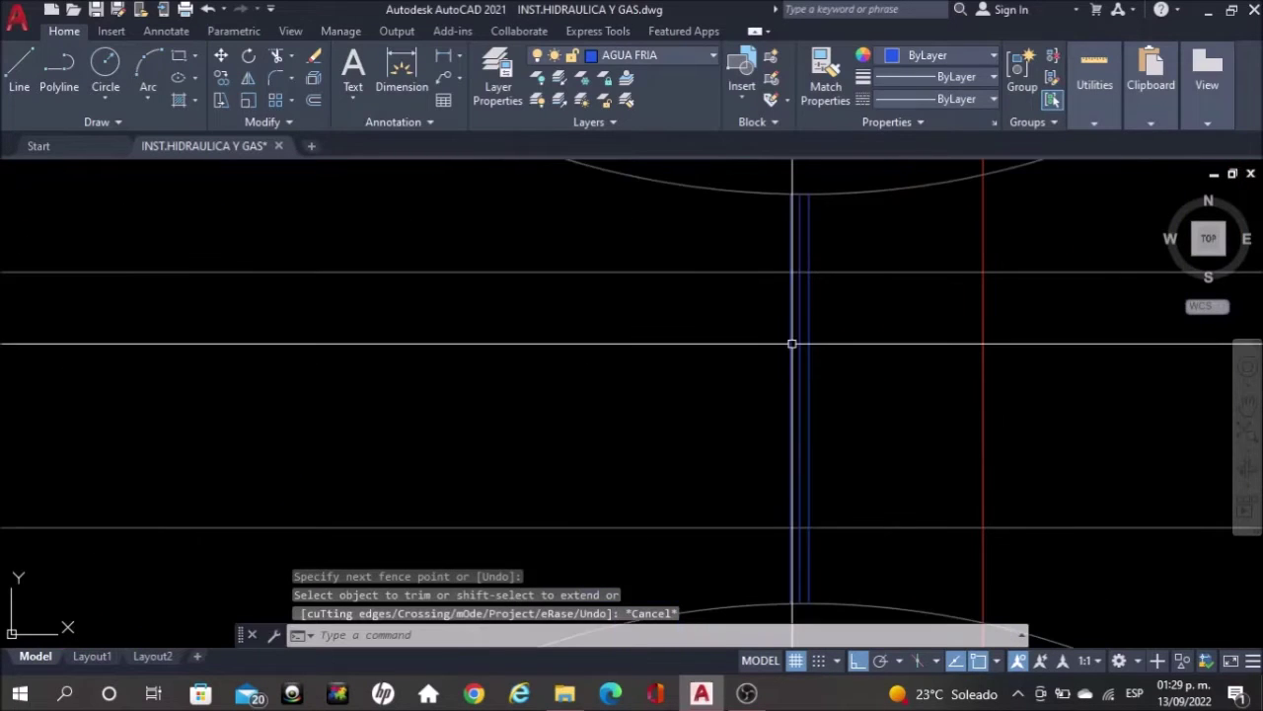
Delete the middle line of the three so that only the two offset lines join the Tinacos
{"action": "left_click", "coordinate": [800, 335]}
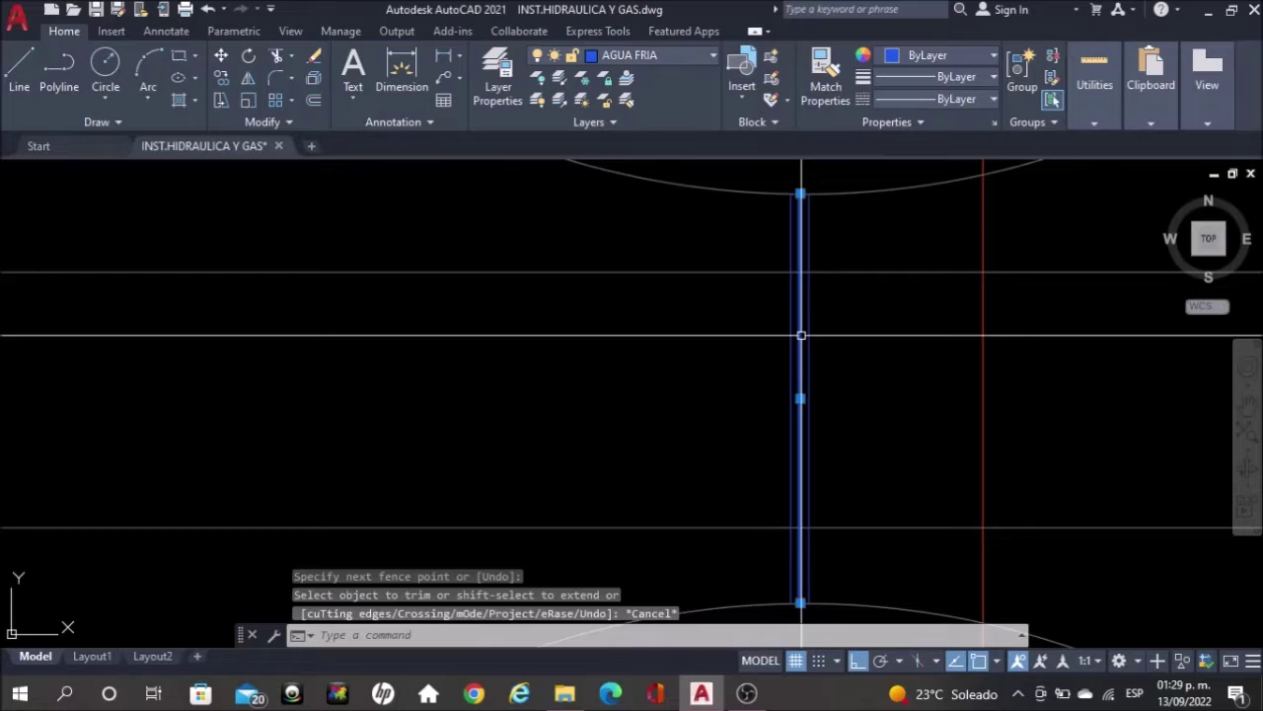
{"action": "key", "text": "Delete"}
{"action": "scroll", "coordinate": [744, 346], "scroll_direction": "down", "scroll_amount": 4}
{"action": "scroll", "coordinate": [744, 346], "scroll_direction": "down", "scroll_amount": 4}
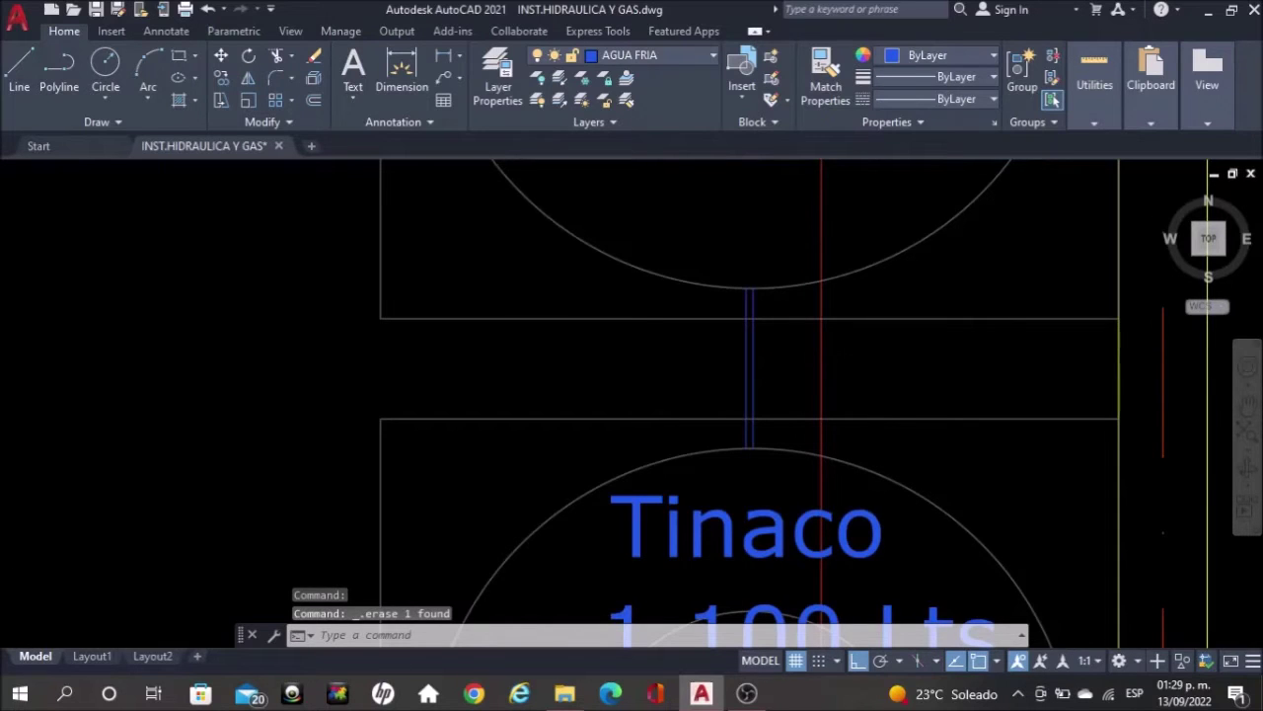
{"action": "scroll", "coordinate": [787, 321], "scroll_direction": "down", "scroll_amount": 2}
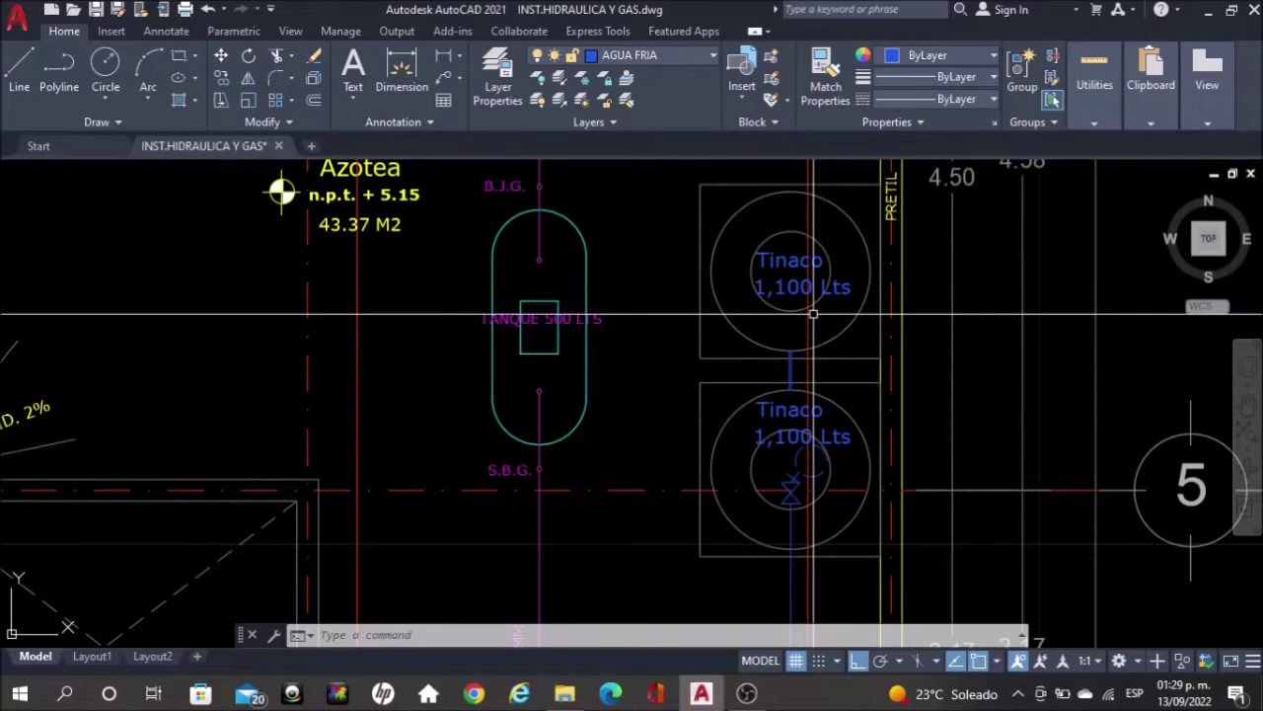
Move the left line of the pipe between the two Tinacos slightly outward to the left
{"action": "scroll", "coordinate": [791, 356], "scroll_direction": "up", "scroll_amount": 6}
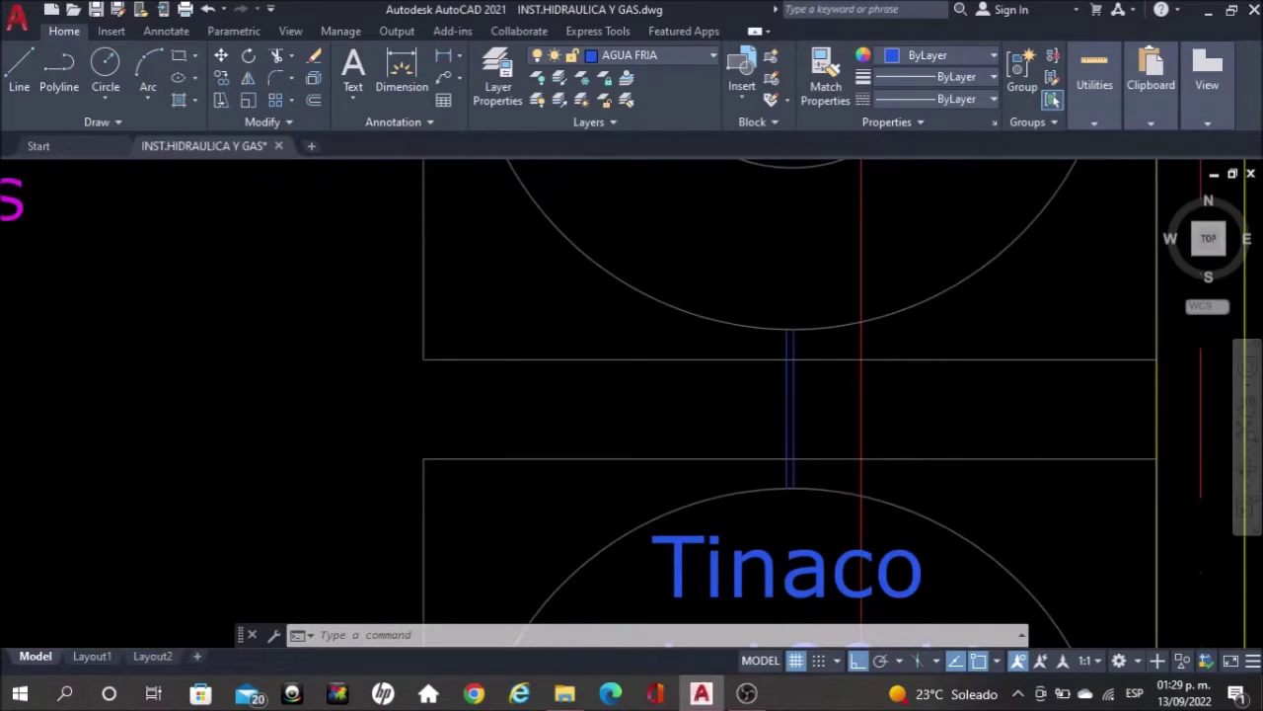
{"action": "left_click", "coordinate": [790, 386]}
{"action": "scroll", "coordinate": [774, 405], "scroll_direction": "up", "scroll_amount": 2}
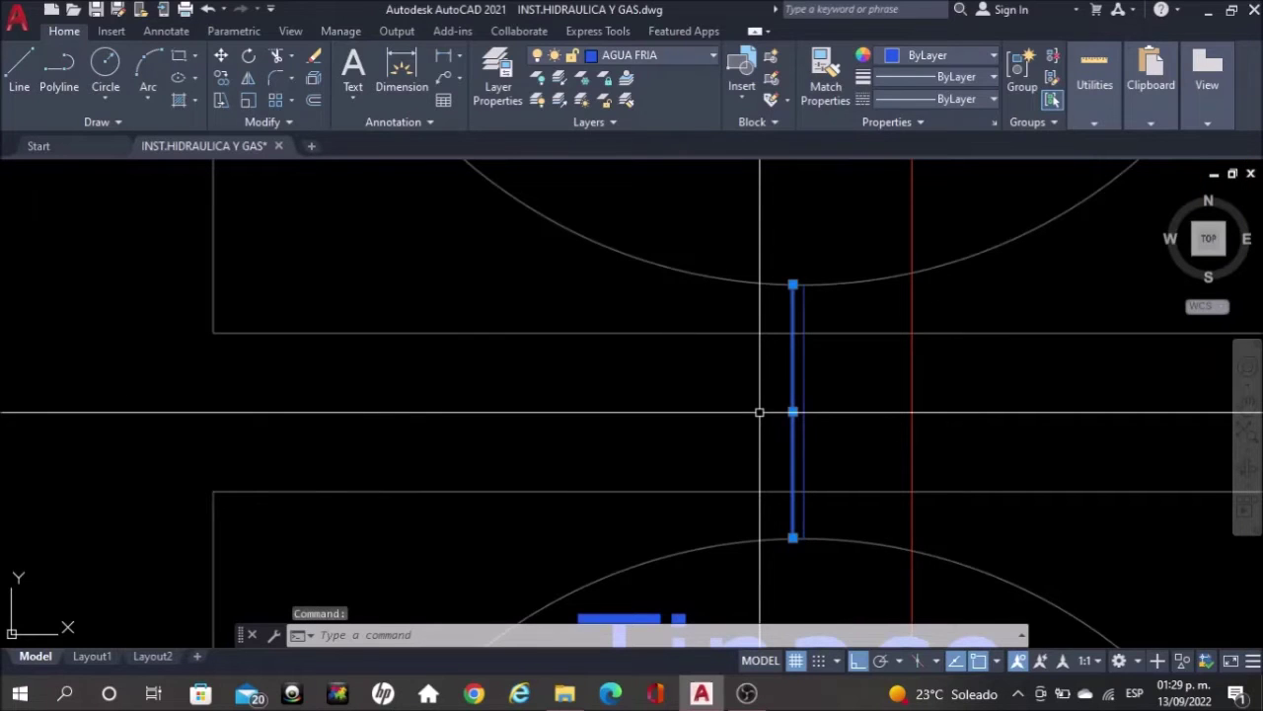
{"action": "type", "text": "m"}
{"action": "key", "text": "Return"}
{"action": "left_click", "coordinate": [774, 397]}
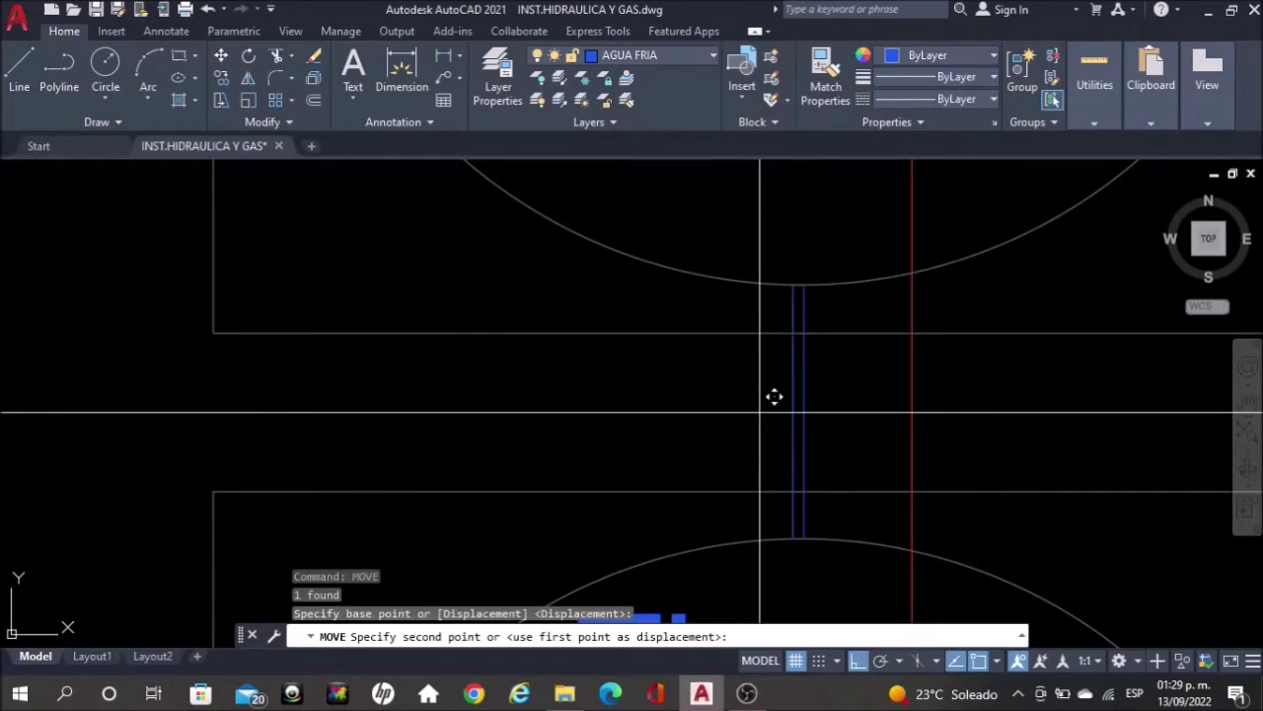
{"action": "left_click", "coordinate": [751, 412]}
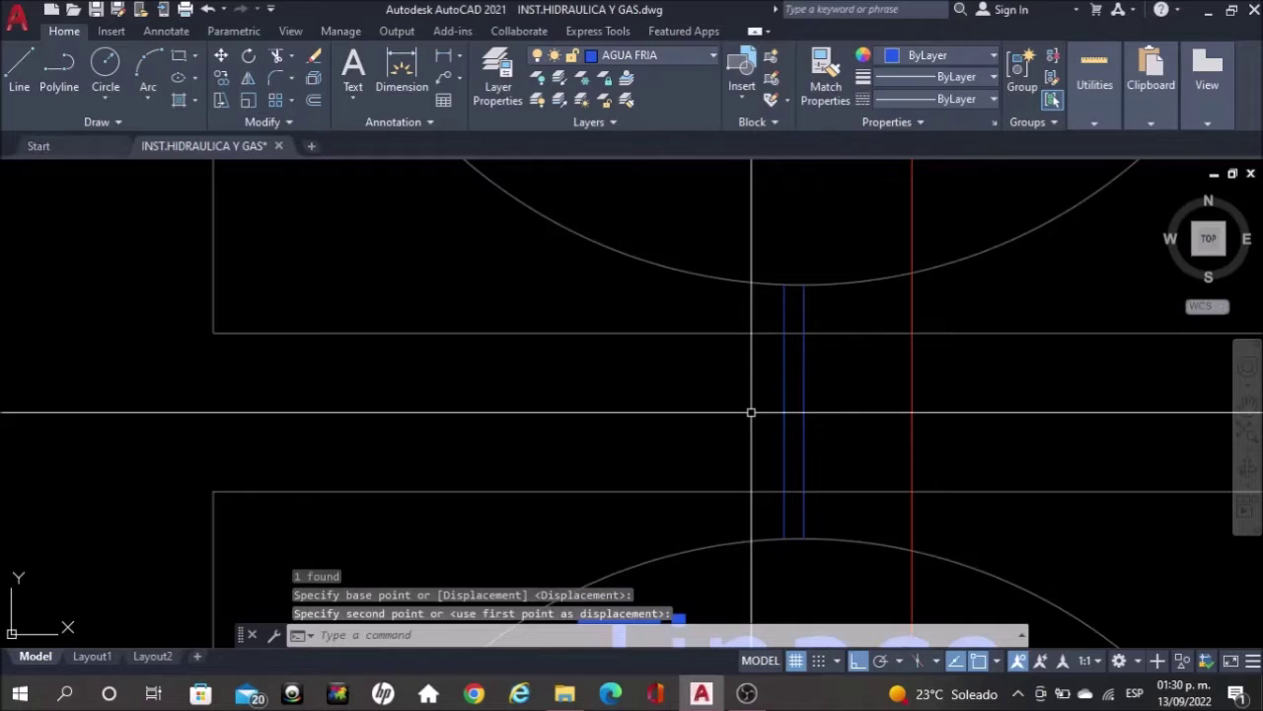
Move the right line of the pipe between the two Tinacos about 0.004 outward to the right
{"action": "left_click", "coordinate": [804, 391]}
{"action": "key", "text": "Return"}
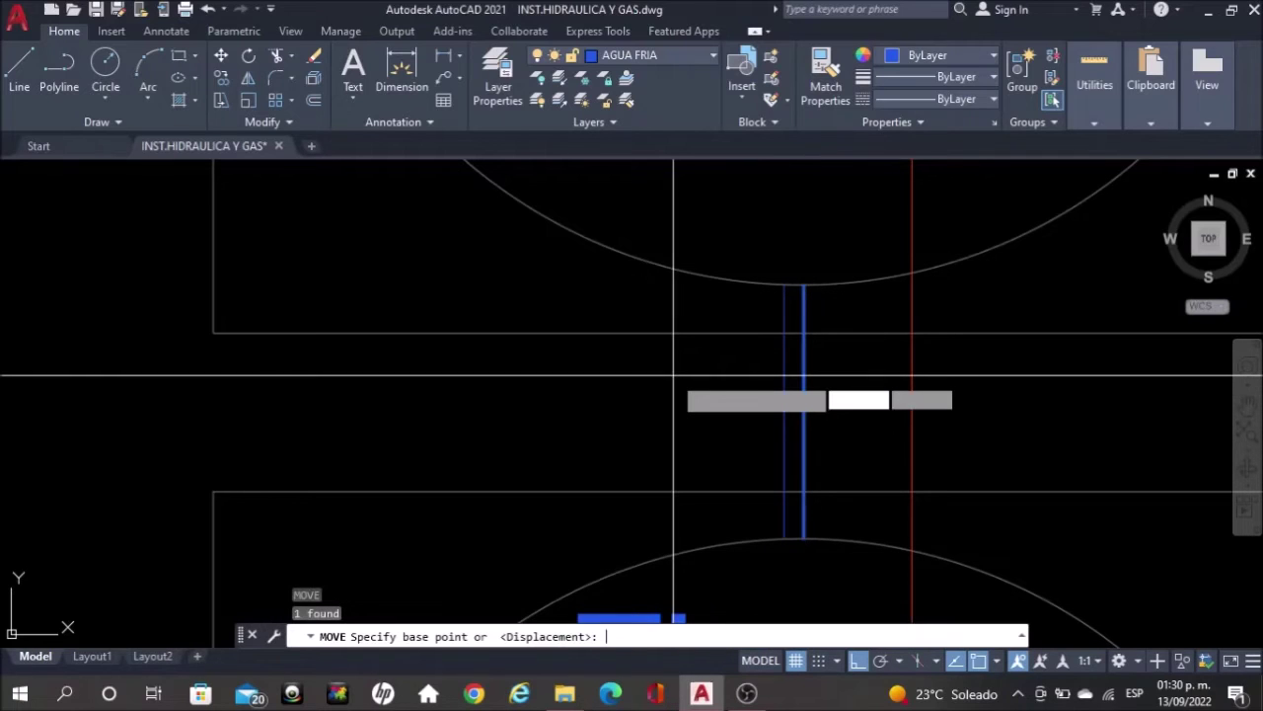
{"action": "left_click", "coordinate": [674, 375]}
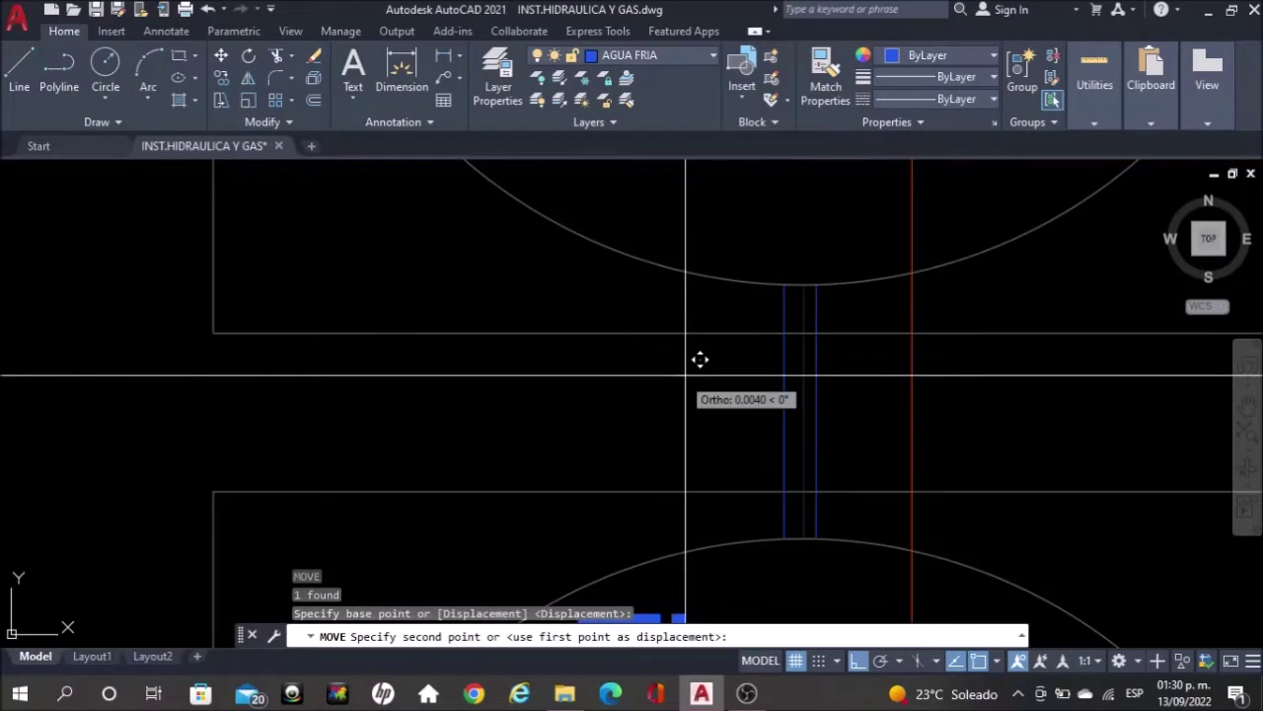
{"action": "key", "text": "Escape"}
Examine the piping on the roof plan, then the round heater and its pipe connections beside the ground-floor C. Lavado
{"action": "scroll", "coordinate": [883, 375], "scroll_direction": "down", "scroll_amount": 5}
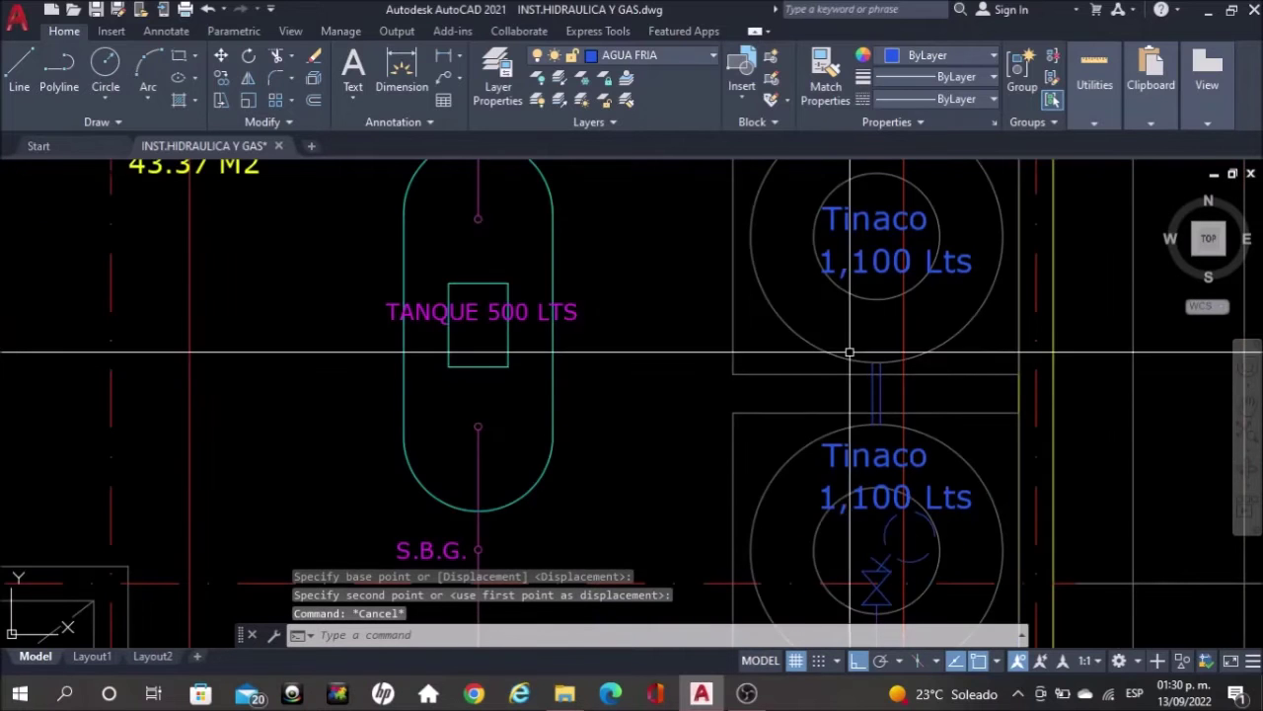
{"action": "scroll", "coordinate": [849, 352], "scroll_direction": "down", "scroll_amount": 2}
{"action": "scroll", "coordinate": [848, 345], "scroll_direction": "down", "scroll_amount": 3}
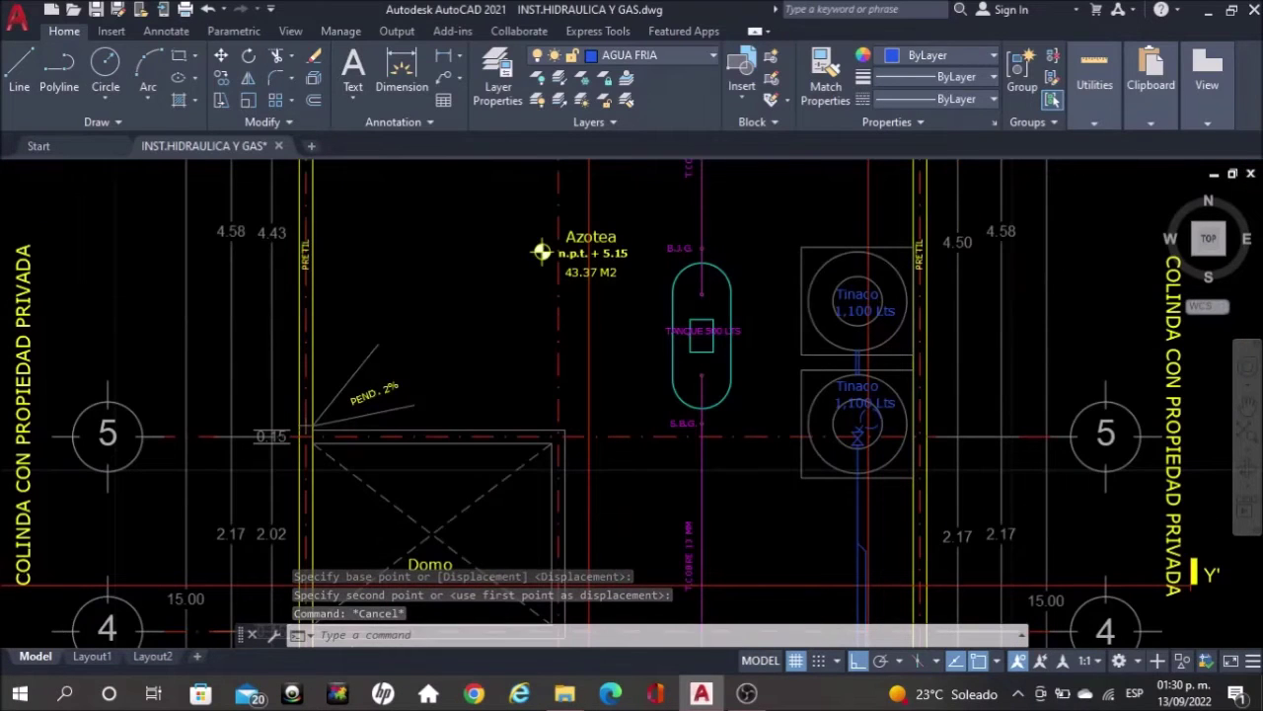
{"action": "scroll", "coordinate": [850, 308], "scroll_direction": "down", "scroll_amount": 2}
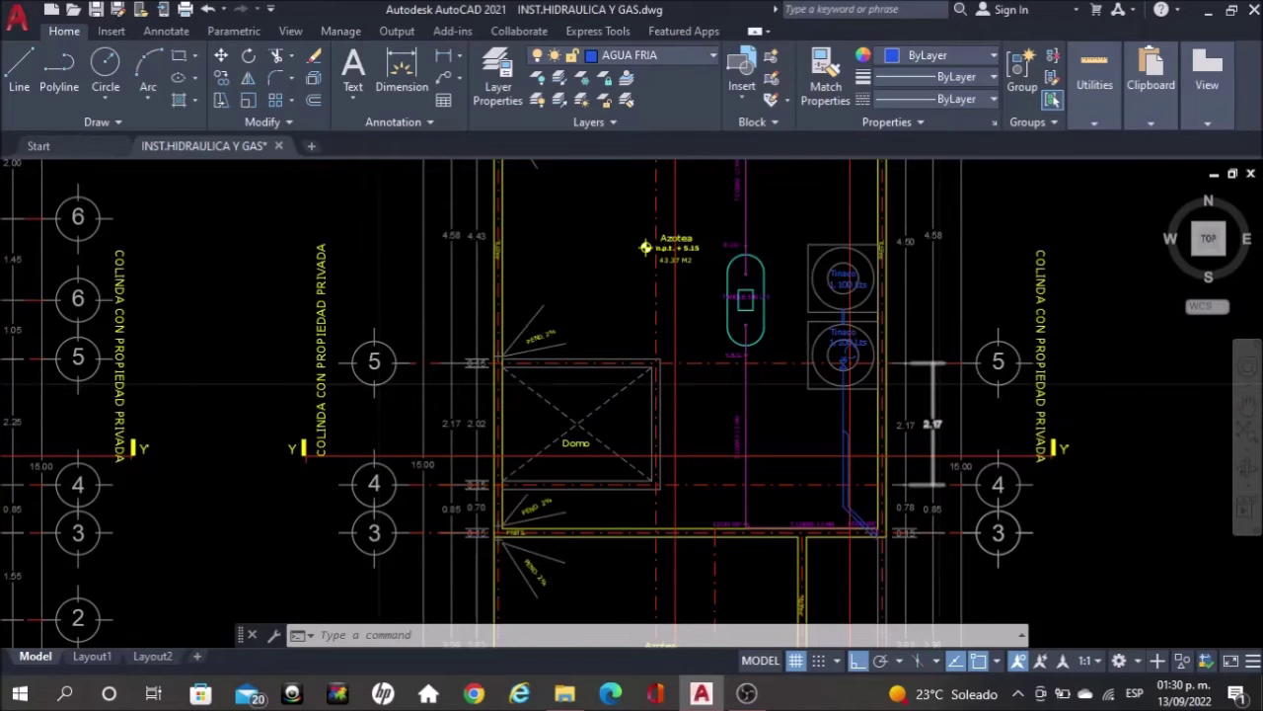
{"action": "scroll", "coordinate": [931, 423], "scroll_direction": "down", "scroll_amount": 2}
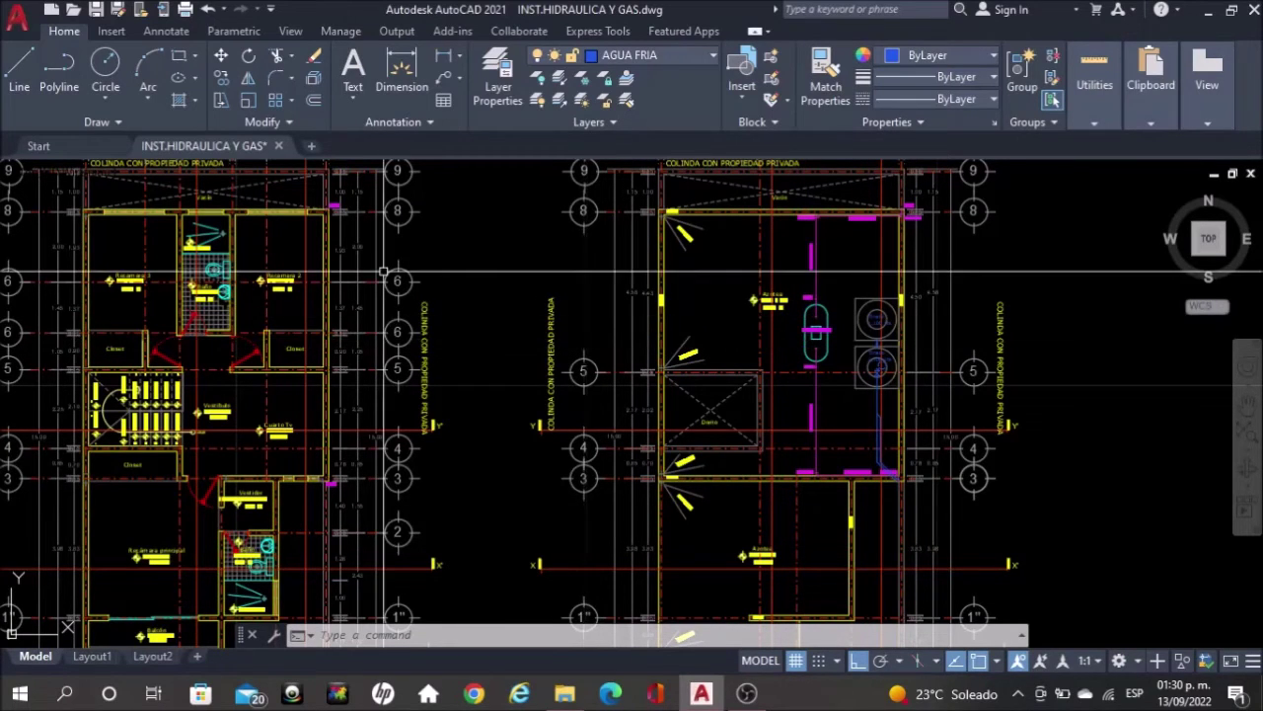
{"action": "middle_click_drag", "start_coordinate": [584, 340], "coordinate": [946, 384]}
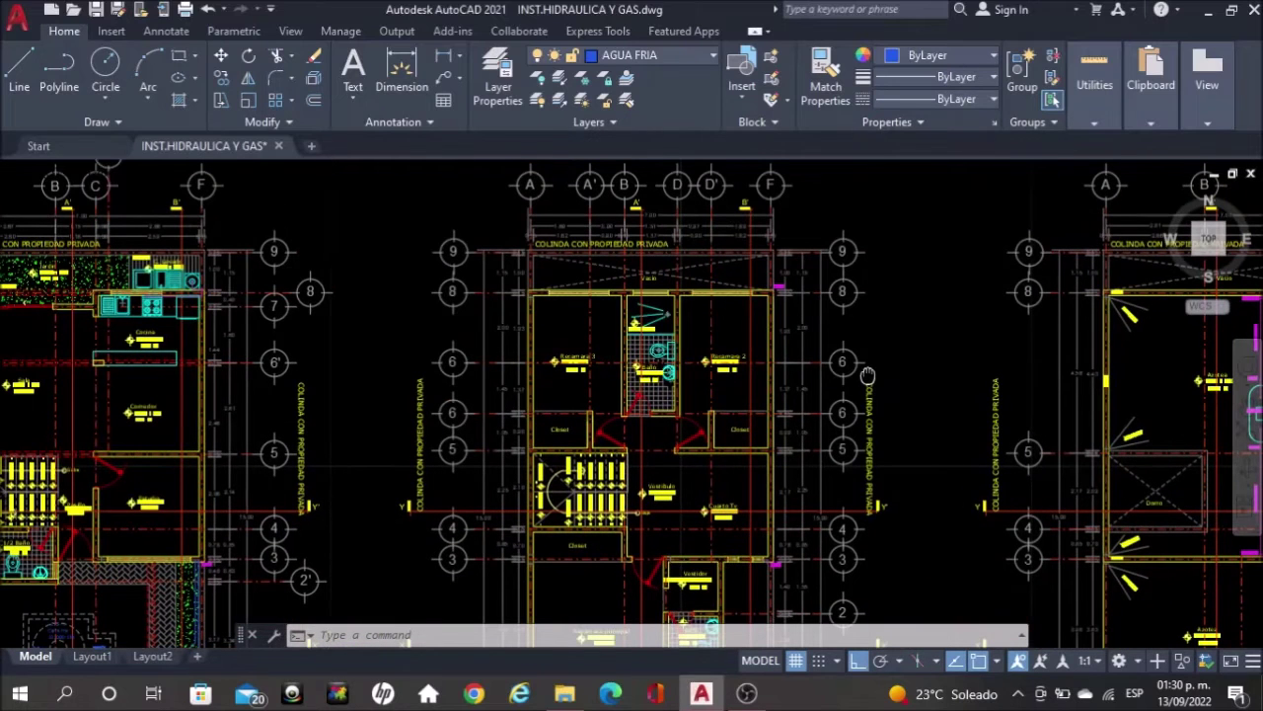
{"action": "scroll", "coordinate": [149, 242], "scroll_direction": "up", "scroll_amount": 8}
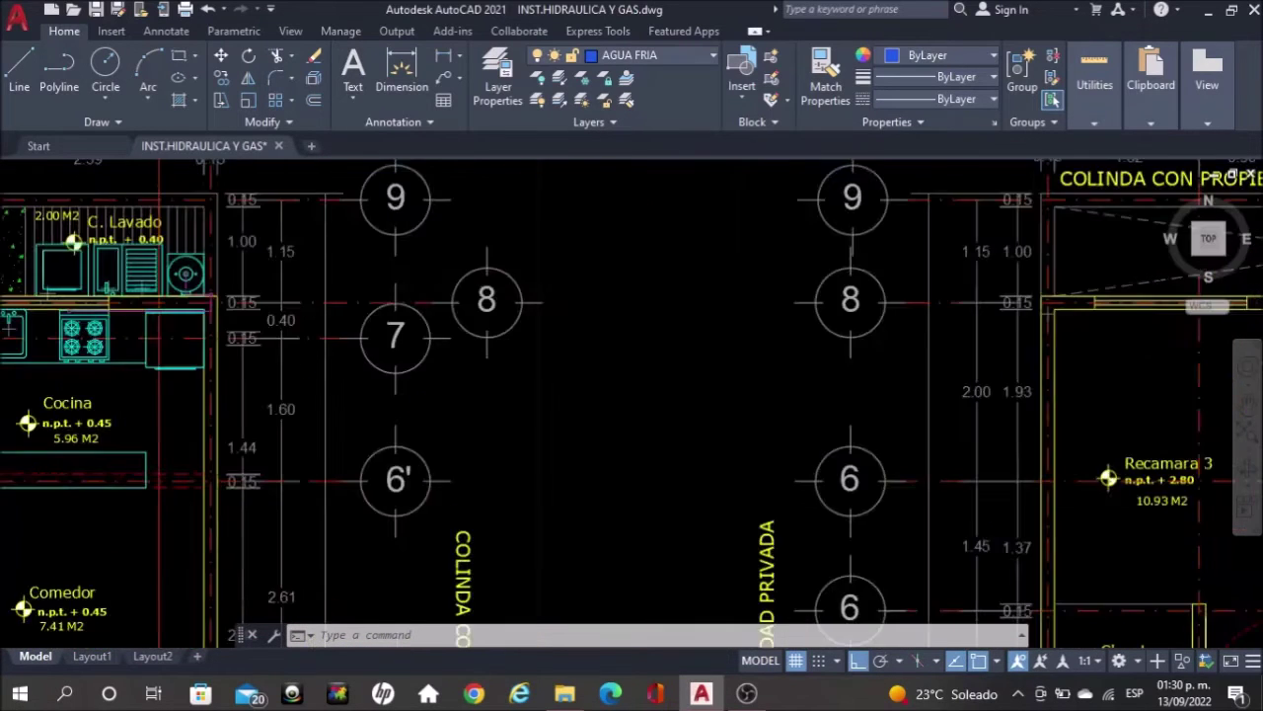
{"action": "scroll", "coordinate": [149, 242], "scroll_direction": "up", "scroll_amount": 2}
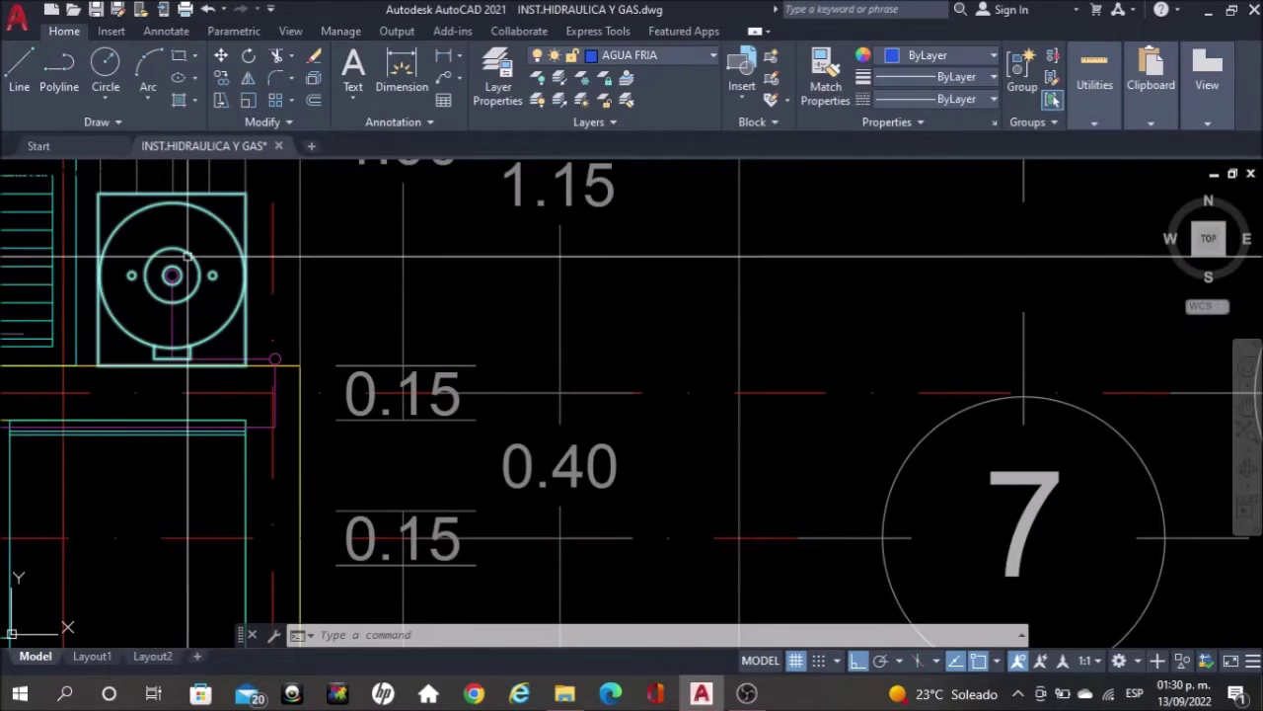
{"action": "scroll", "coordinate": [201, 257], "scroll_direction": "down", "scroll_amount": 2}
{"action": "scroll", "coordinate": [197, 266], "scroll_direction": "up", "scroll_amount": 2}
{"action": "scroll", "coordinate": [237, 306], "scroll_direction": "up", "scroll_amount": 6}
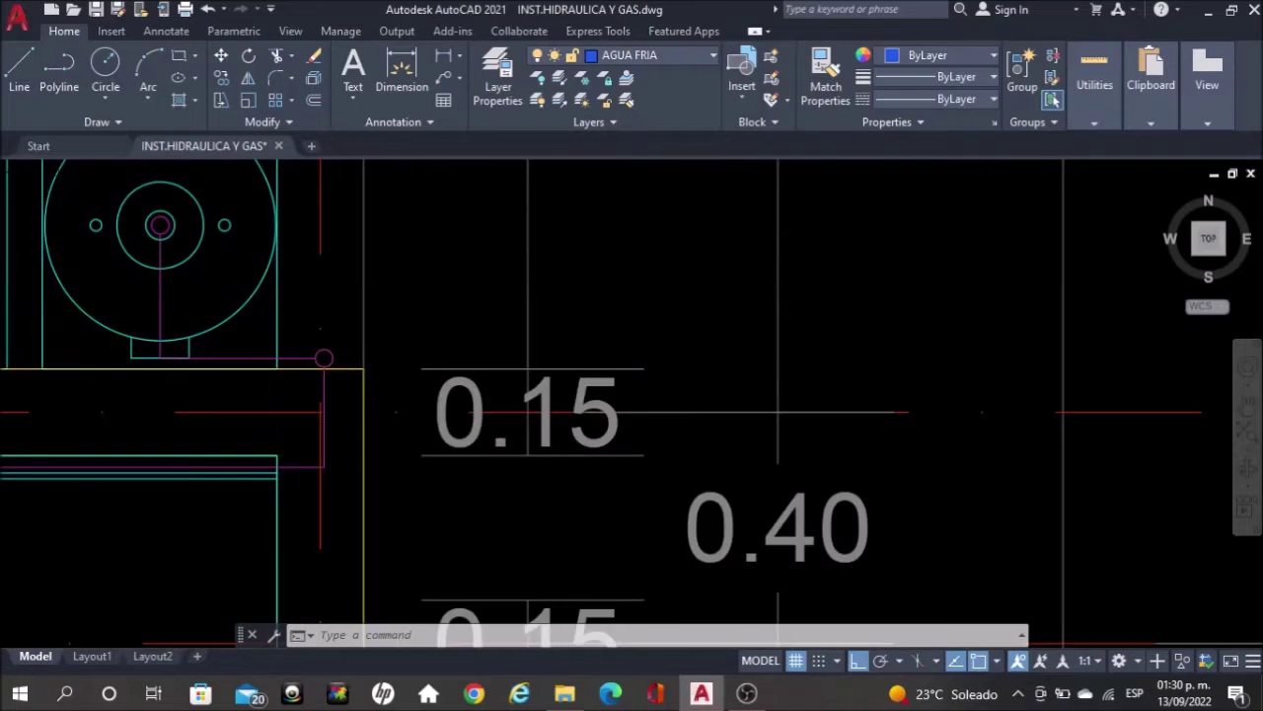
{"action": "scroll", "coordinate": [314, 340], "scroll_direction": "down", "scroll_amount": 2}
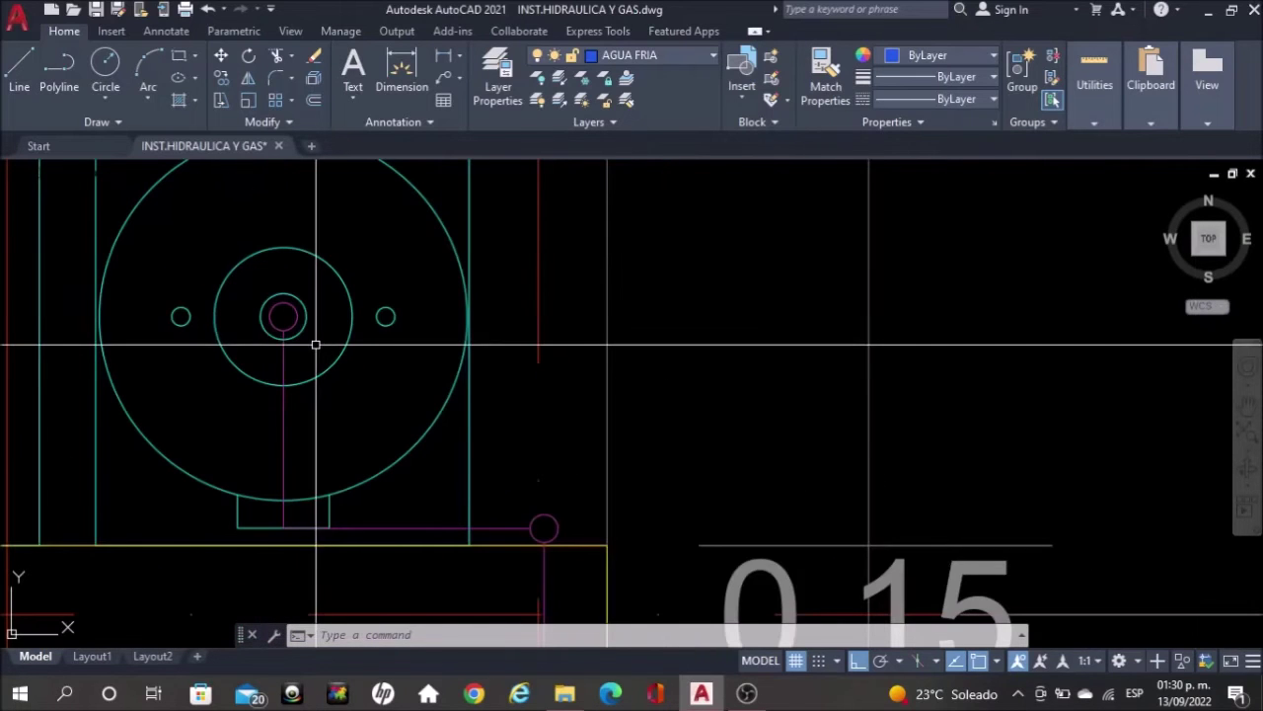
{"action": "key", "text": "Escape"}
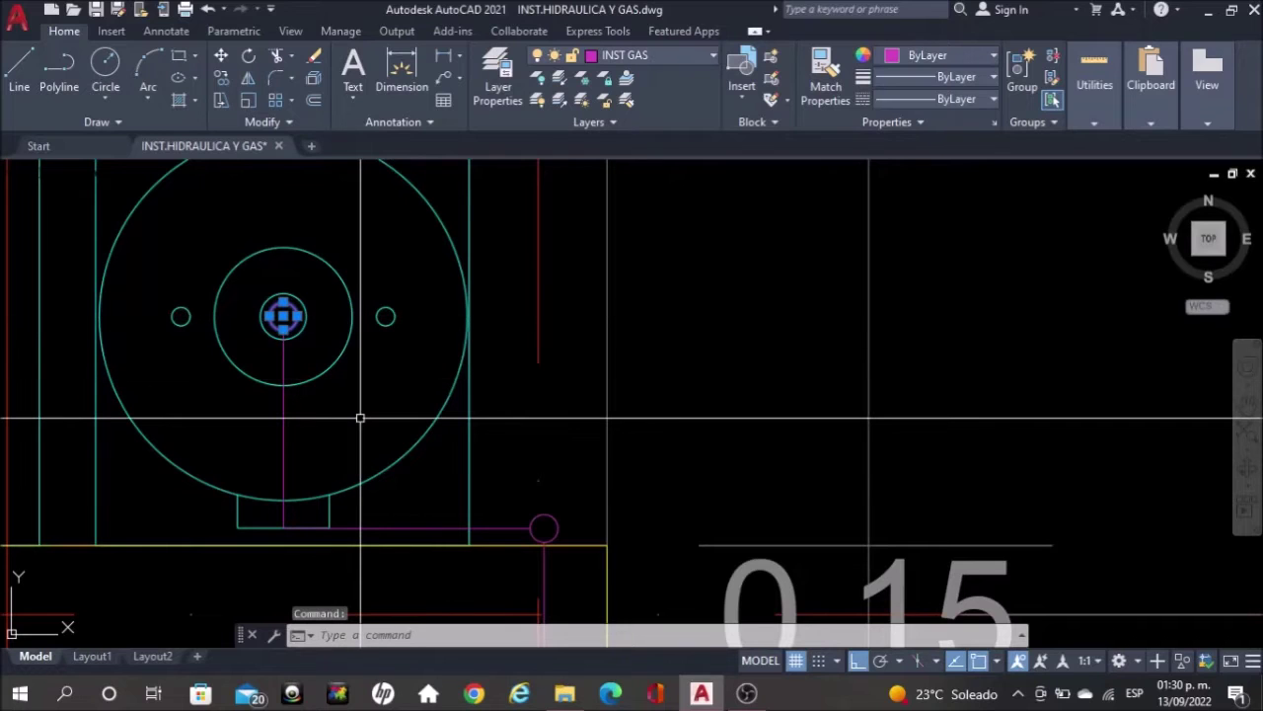
{"action": "key", "text": "Escape"}
{"action": "key", "text": "Return"}
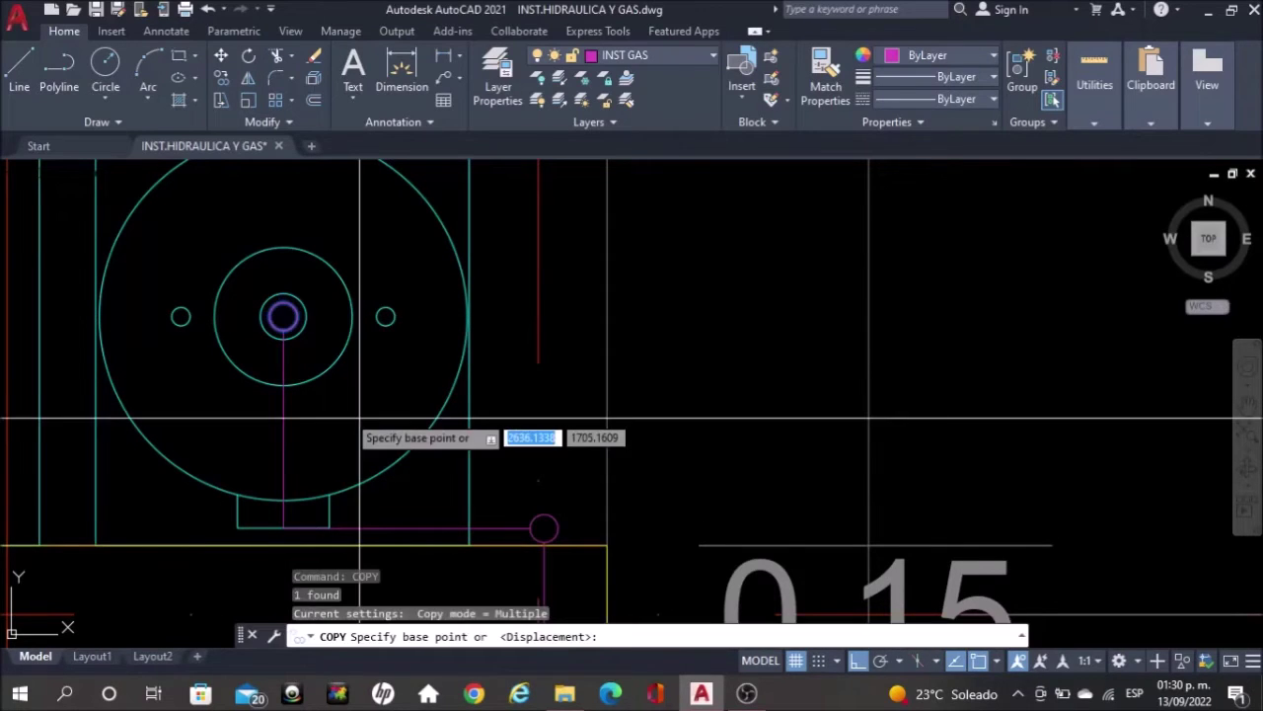
{"action": "key", "text": "Escape"}
Copy the gas circle and its vertical line from the heater's centre to the centre of the small connection circle on its right
{"action": "left_click", "coordinate": [293, 322]}
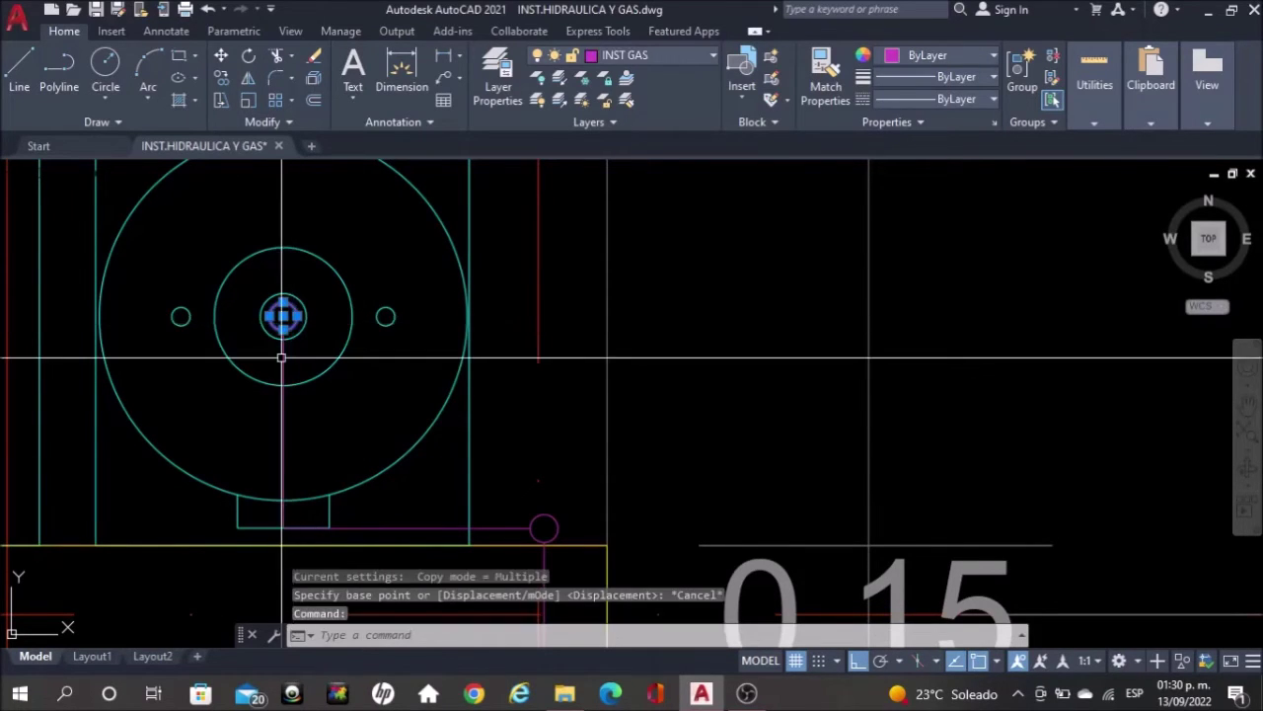
{"action": "left_click", "coordinate": [284, 356]}
{"action": "left_click", "coordinate": [290, 534]}
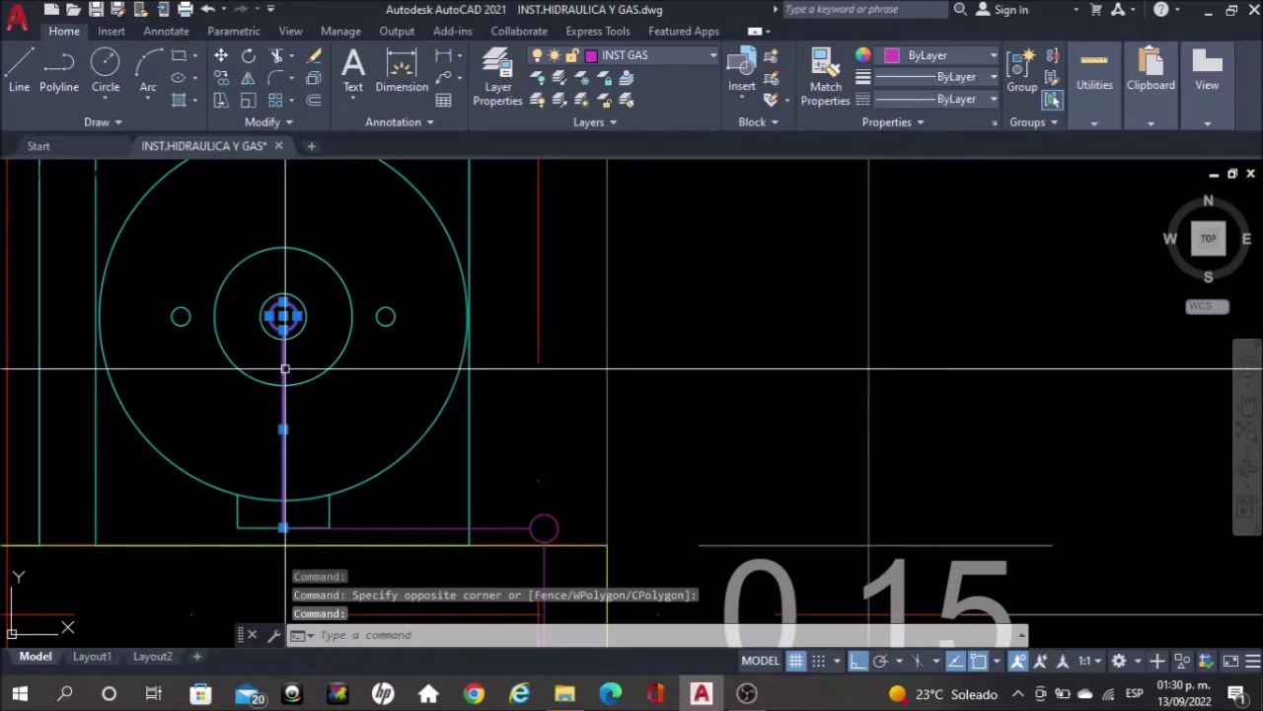
{"action": "type", "text": "cop"}
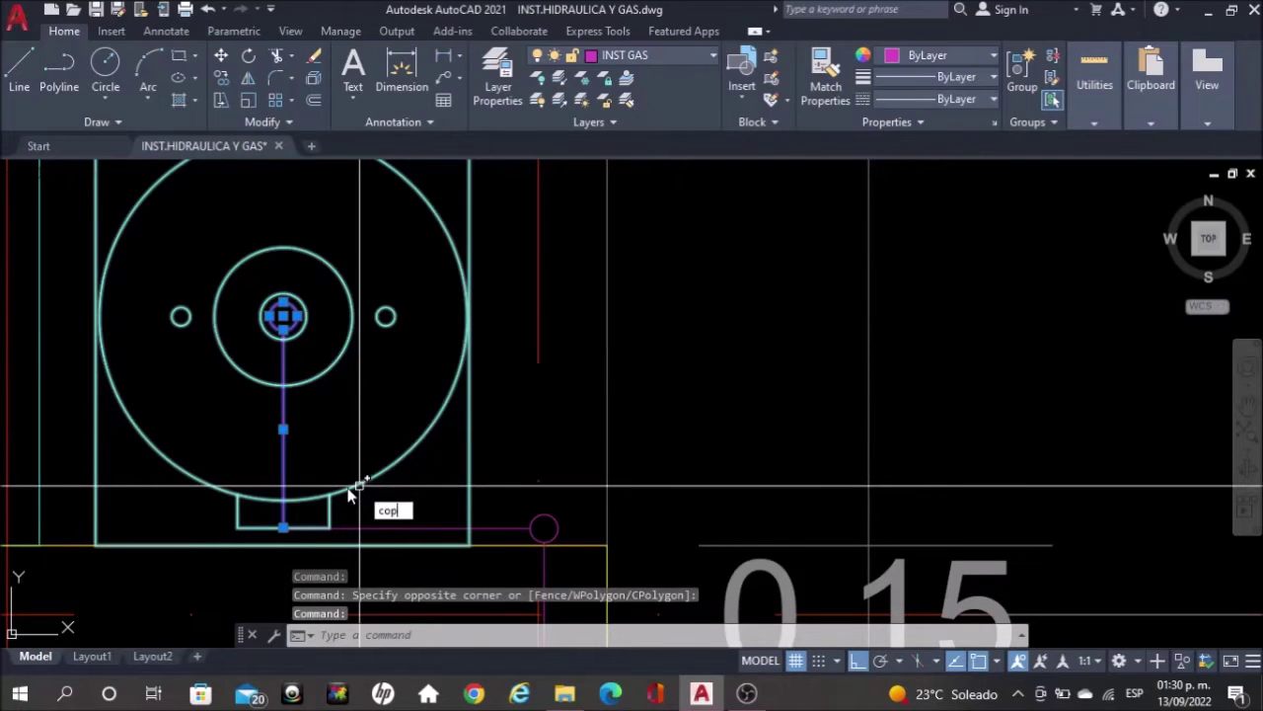
{"action": "key", "text": "Return"}
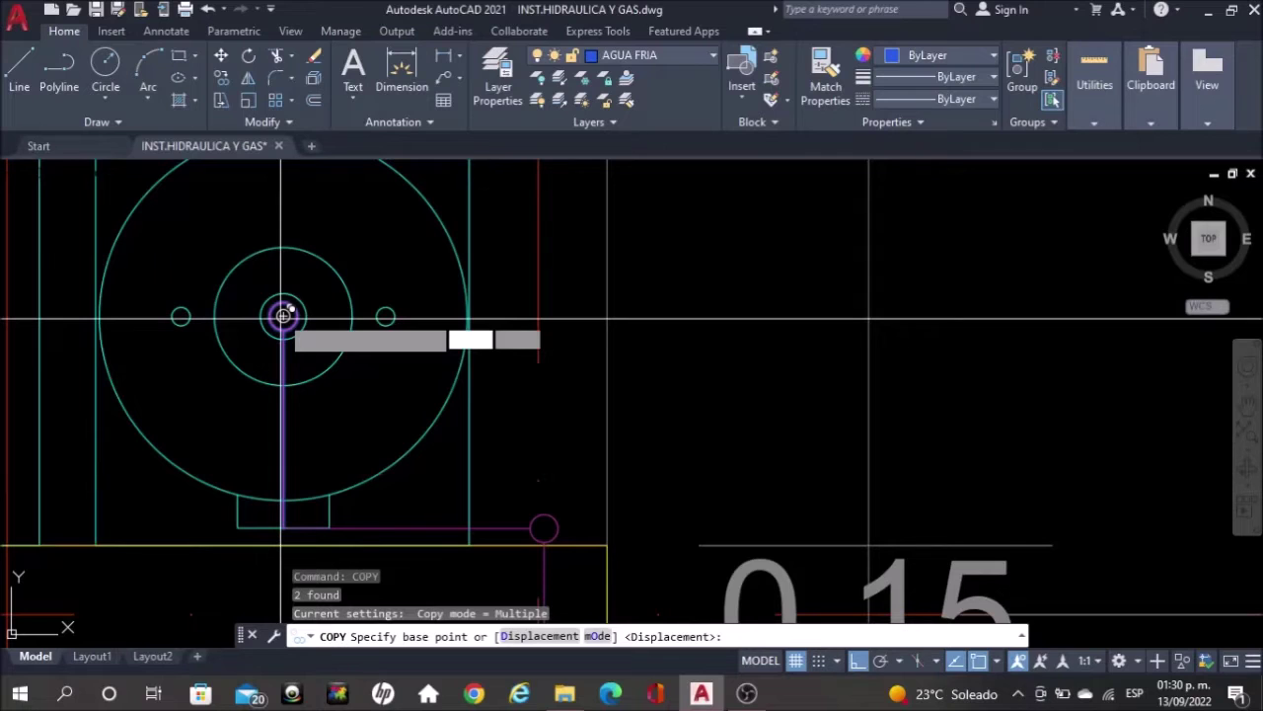
{"action": "left_click", "coordinate": [283, 316]}
{"action": "left_click", "coordinate": [385, 316]}
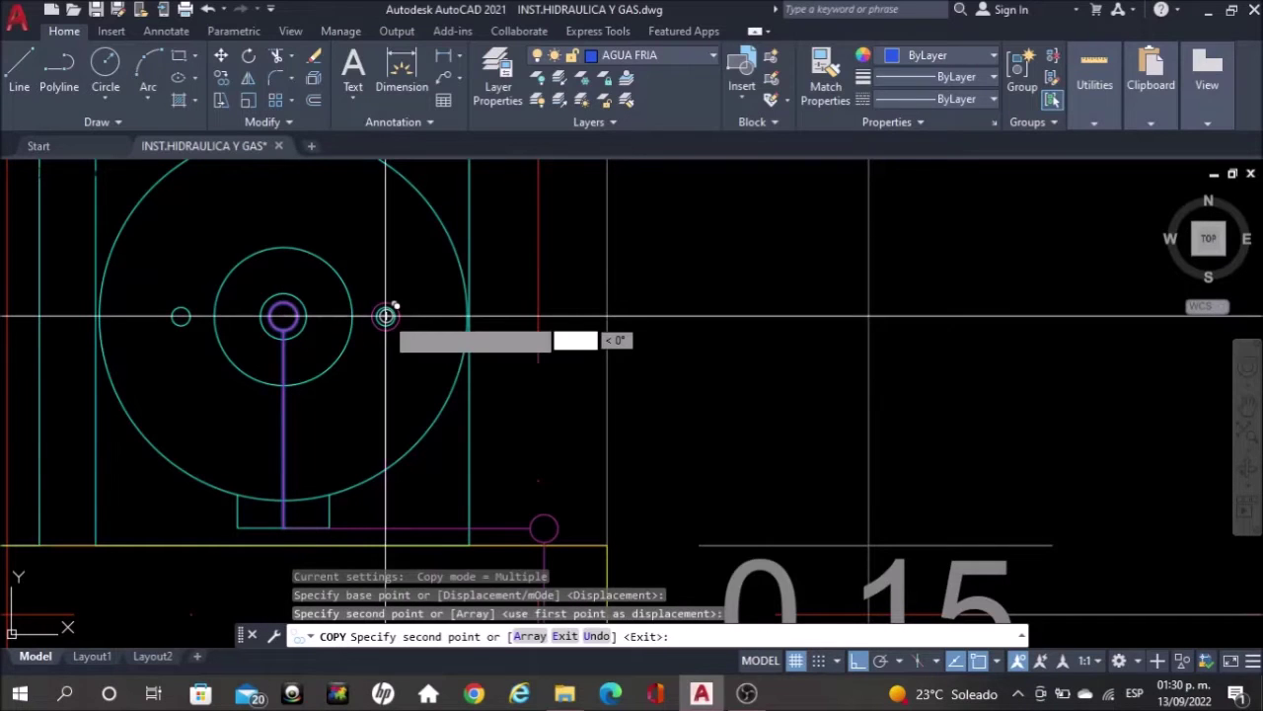
{"action": "key", "text": "Escape"}
Assign the copied circle and vertical line at the heater's right connection to the AGUA FRIA layer
{"action": "left_click", "coordinate": [387, 353]}
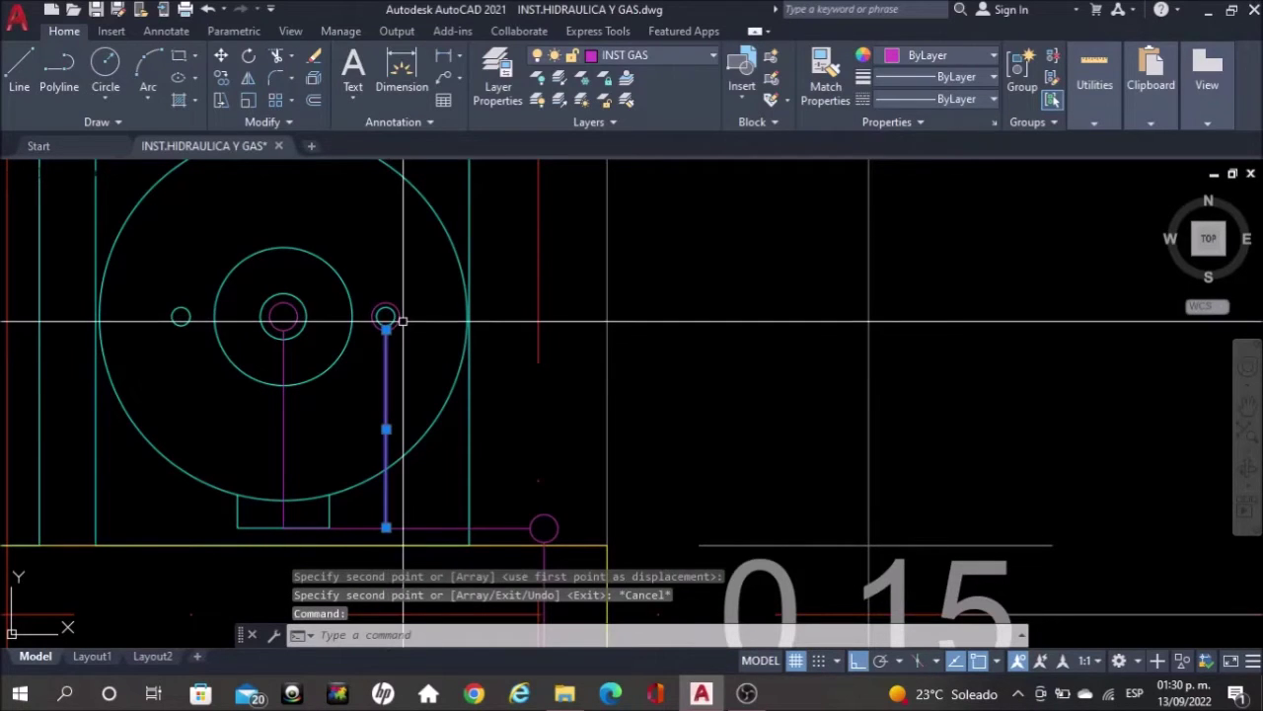
{"action": "left_click", "coordinate": [400, 315]}
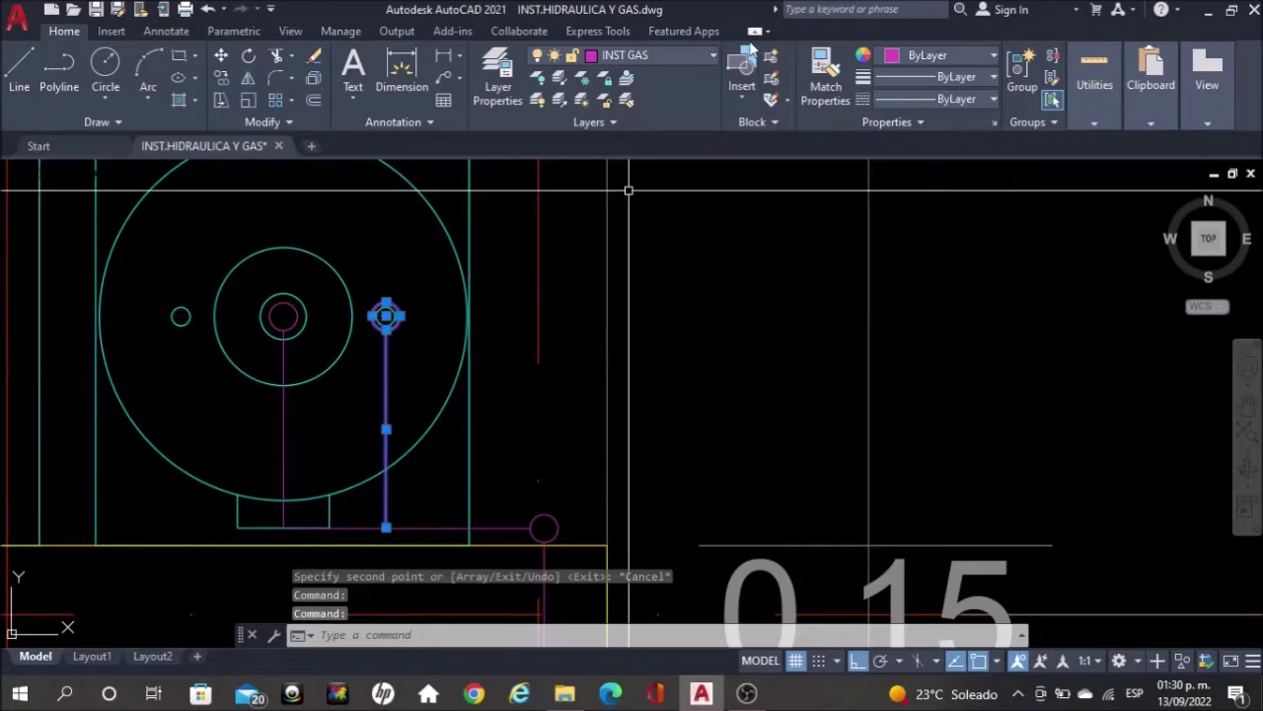
{"action": "left_click", "coordinate": [697, 61]}
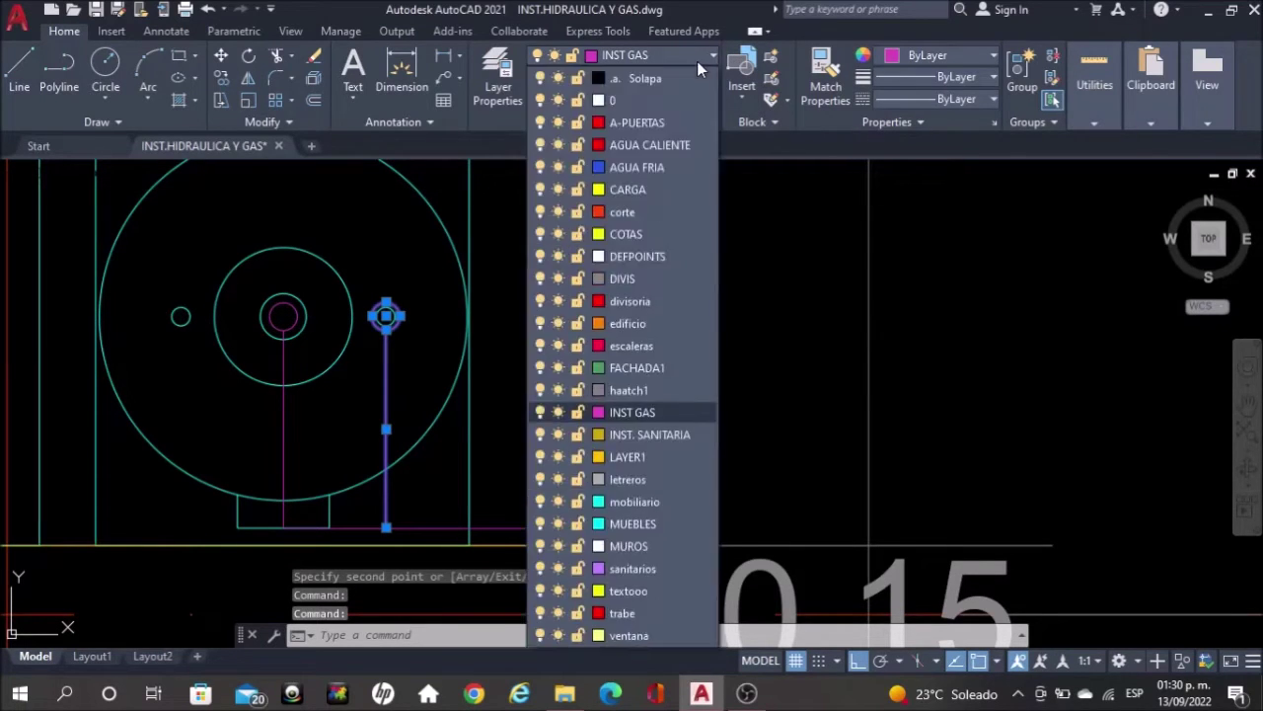
{"action": "left_click", "coordinate": [655, 168]}
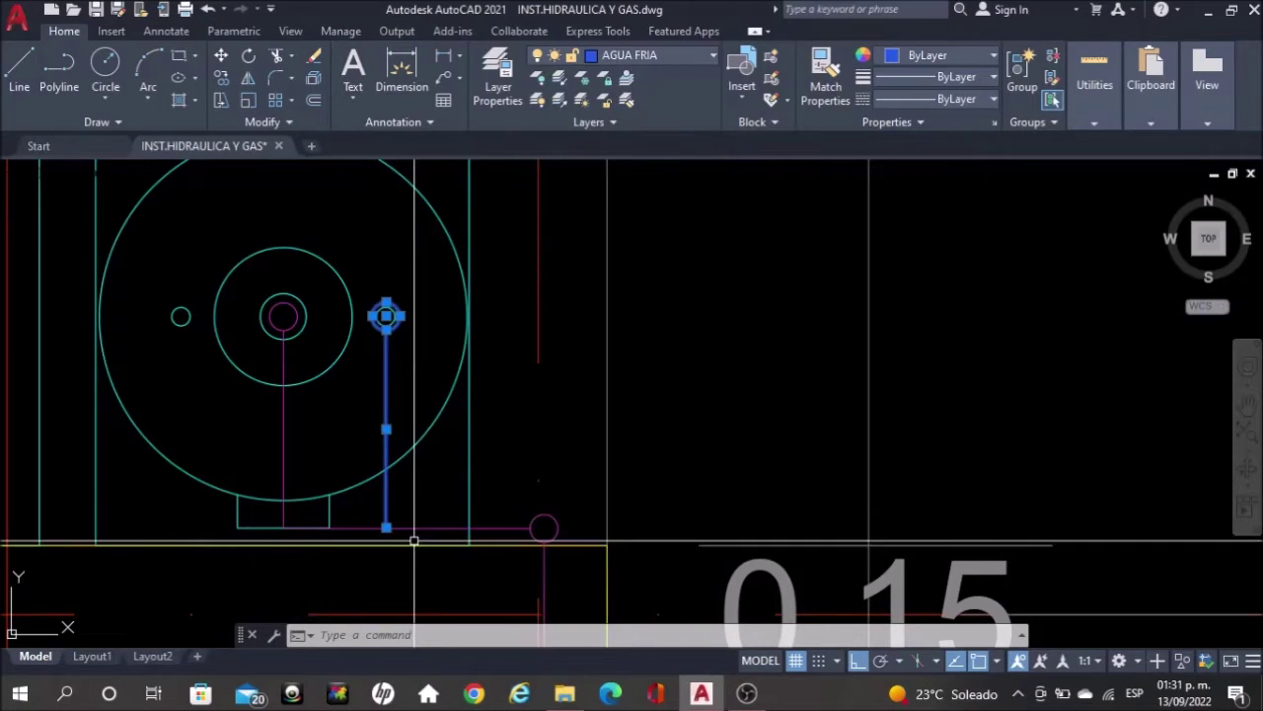
{"action": "key", "text": "Escape"}
Copy the cold-water circle at the heater's right connection straight down toward the wall below the heater
{"action": "middle_click_drag", "start_coordinate": [502, 438], "coordinate": [503, 342]}
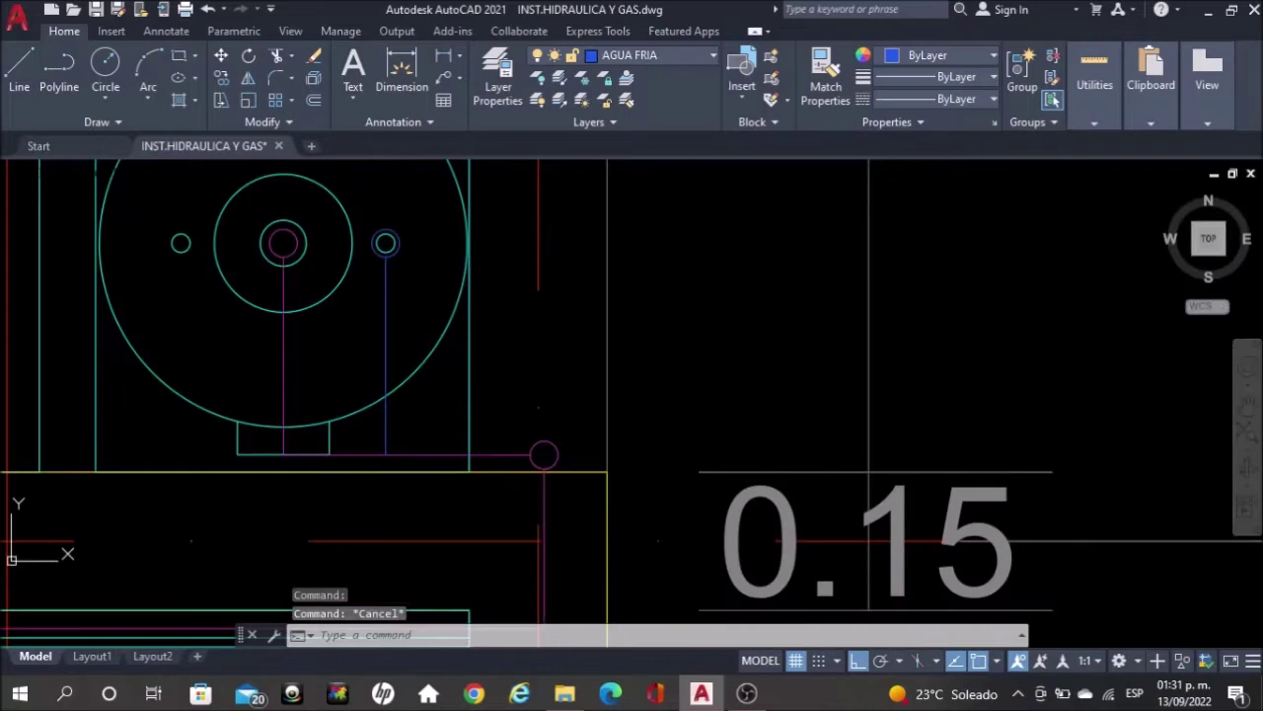
{"action": "scroll", "coordinate": [516, 415], "scroll_direction": "down", "scroll_amount": 2}
{"action": "scroll", "coordinate": [505, 395], "scroll_direction": "down", "scroll_amount": 2}
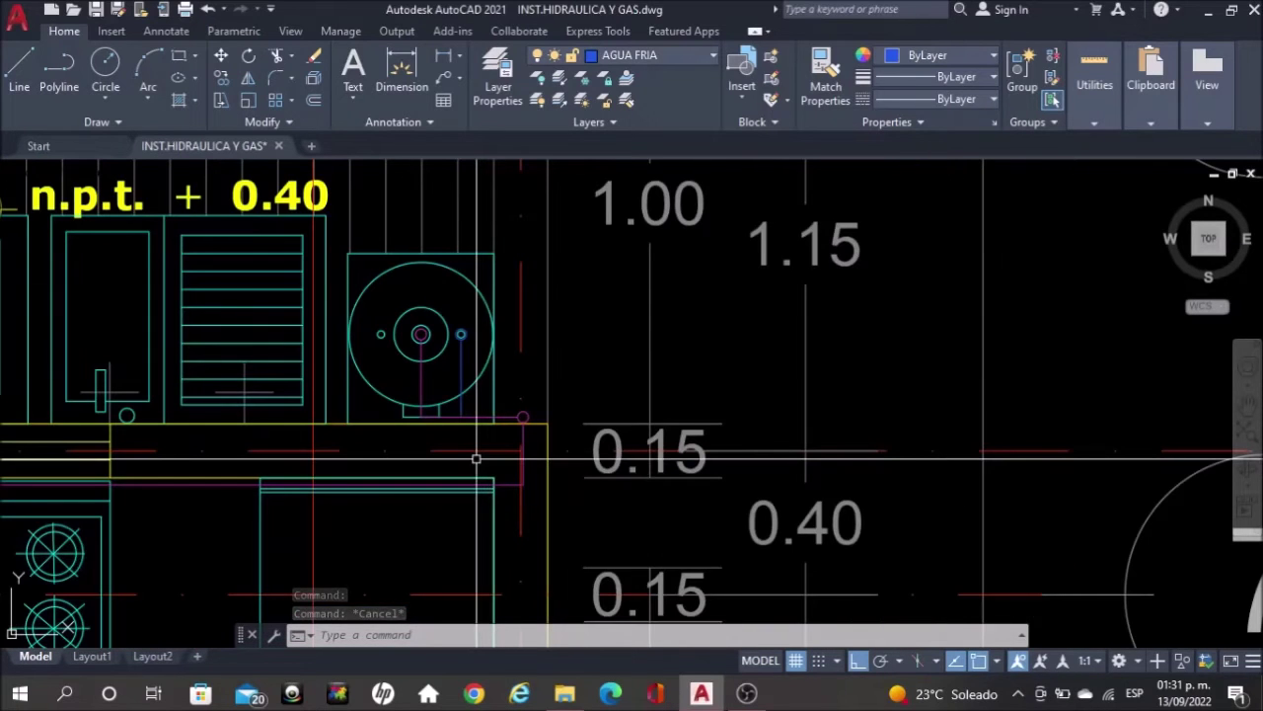
{"action": "scroll", "coordinate": [498, 447], "scroll_direction": "up", "scroll_amount": 2}
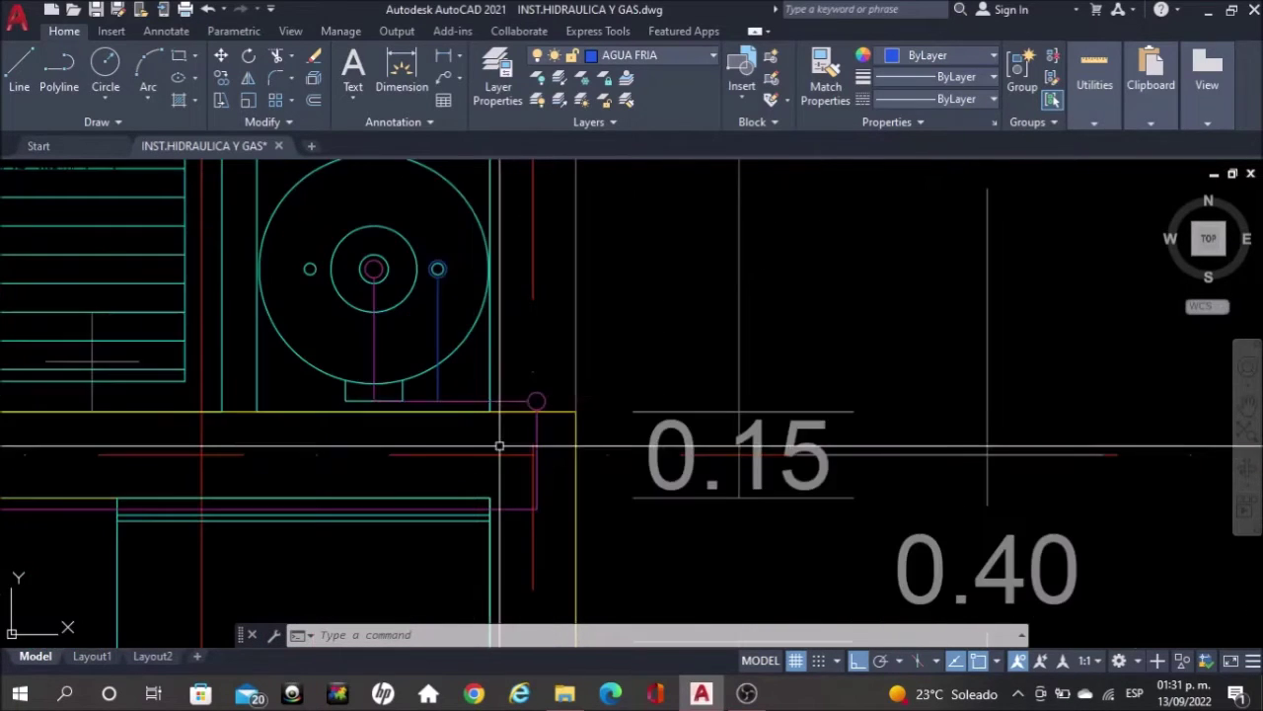
{"action": "scroll", "coordinate": [436, 388], "scroll_direction": "up", "scroll_amount": 2}
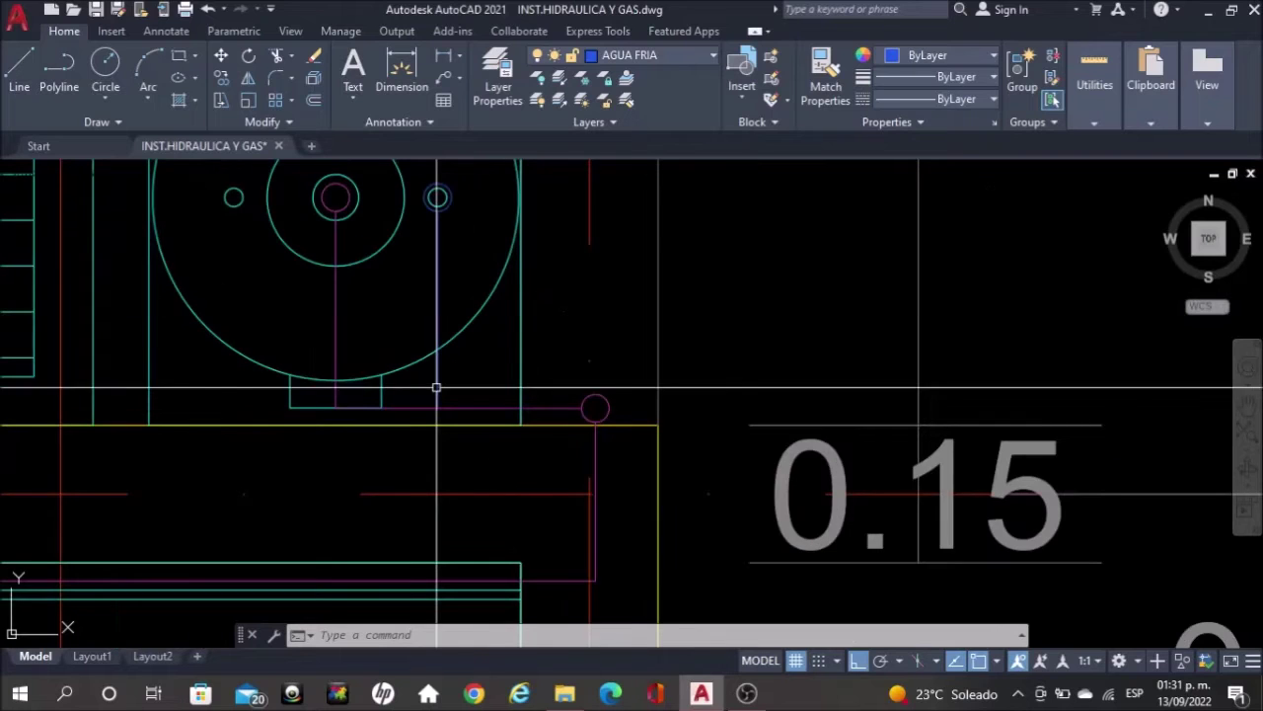
{"action": "left_click", "coordinate": [444, 200]}
{"action": "type", "text": "cop"}
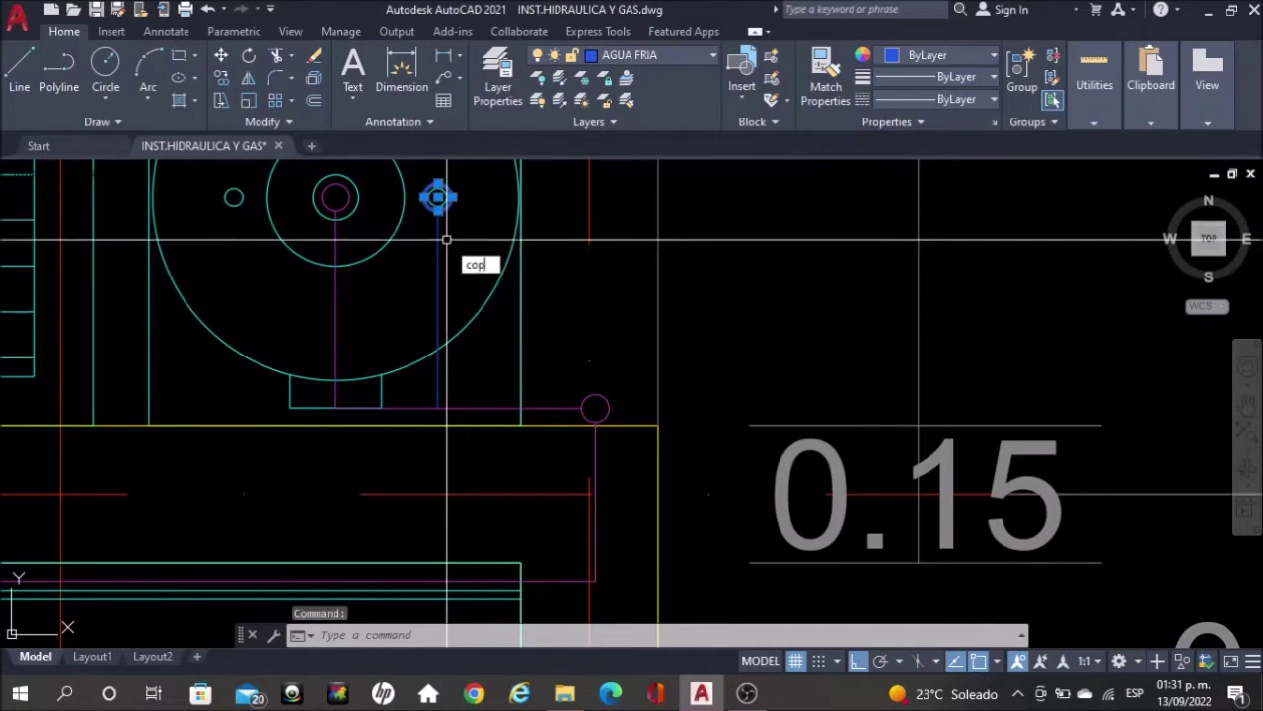
{"action": "key", "text": "Return"}
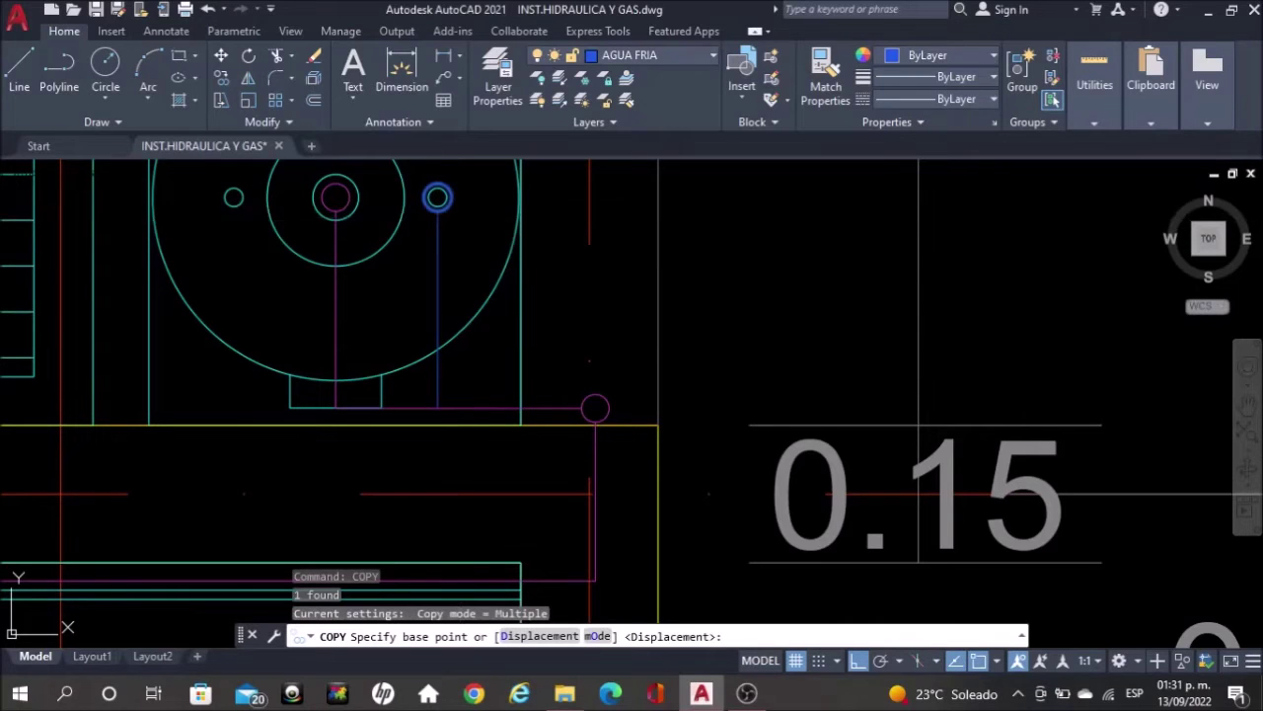
{"action": "left_click", "coordinate": [460, 216]}
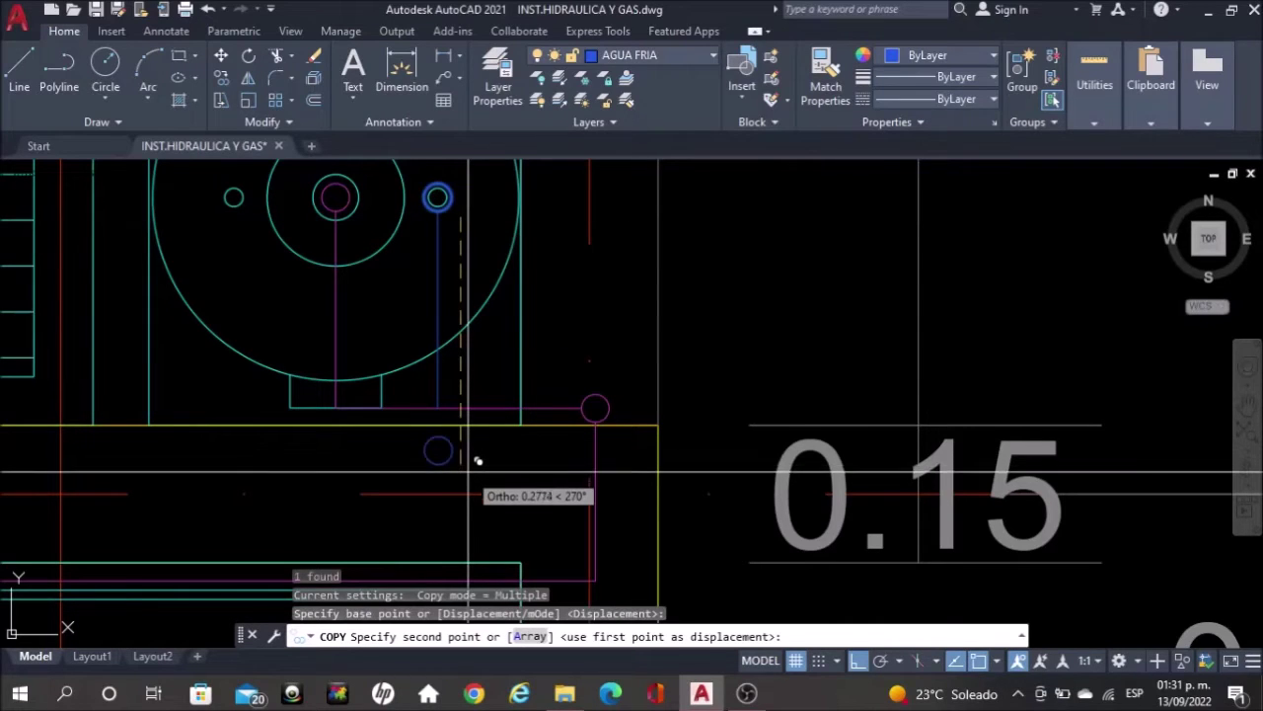
Copy the blue circle about 0.28 straight down from the heater's connection into the wall, and move the copy slightly horizontally
{"action": "left_click", "coordinate": [475, 468]}
{"action": "key", "text": "Escape"}
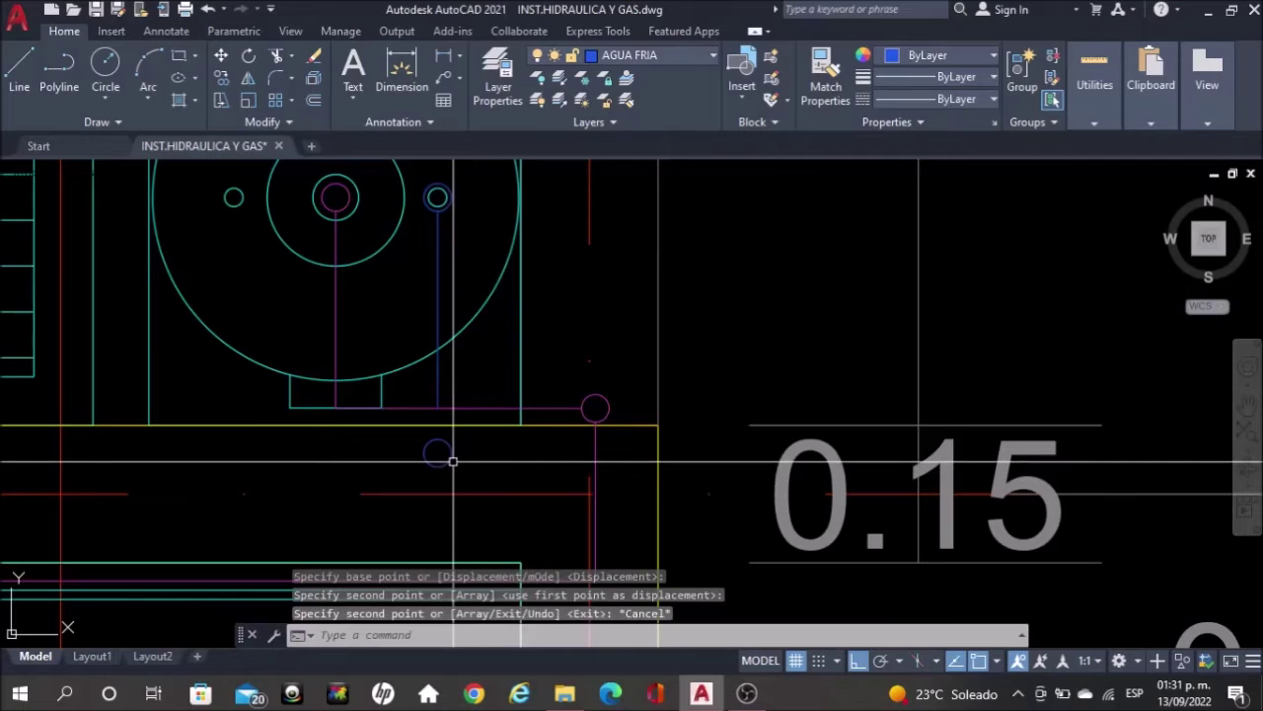
{"action": "left_click", "coordinate": [451, 461]}
{"action": "type", "text": "mo"}
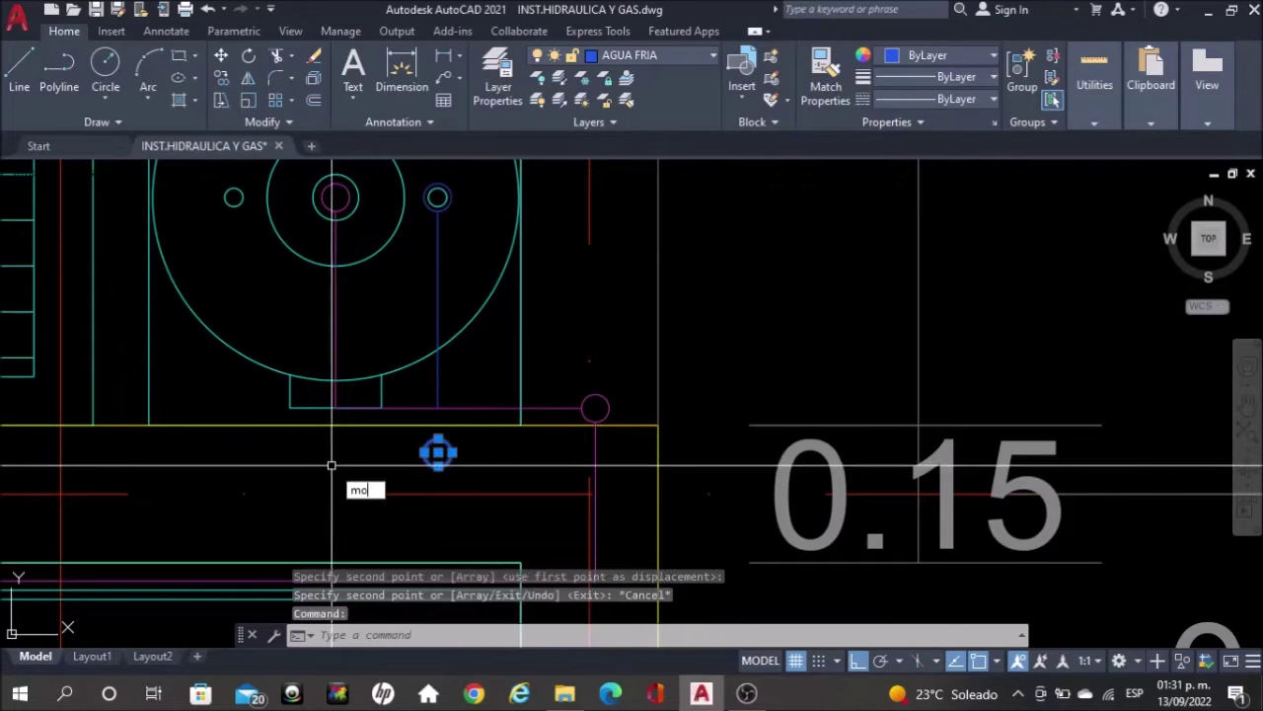
{"action": "key", "text": "Return"}
{"action": "left_click", "coordinate": [246, 438]}
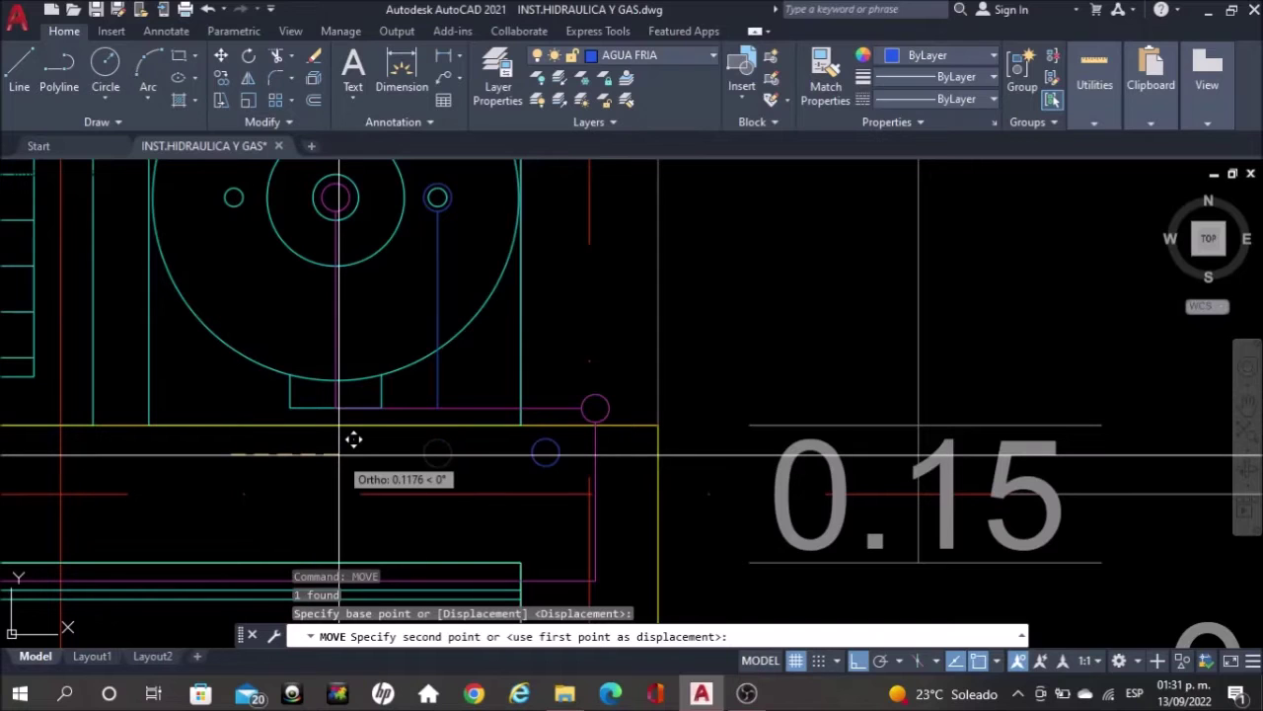
{"action": "scroll", "coordinate": [339, 455], "scroll_direction": "down", "scroll_amount": 2}
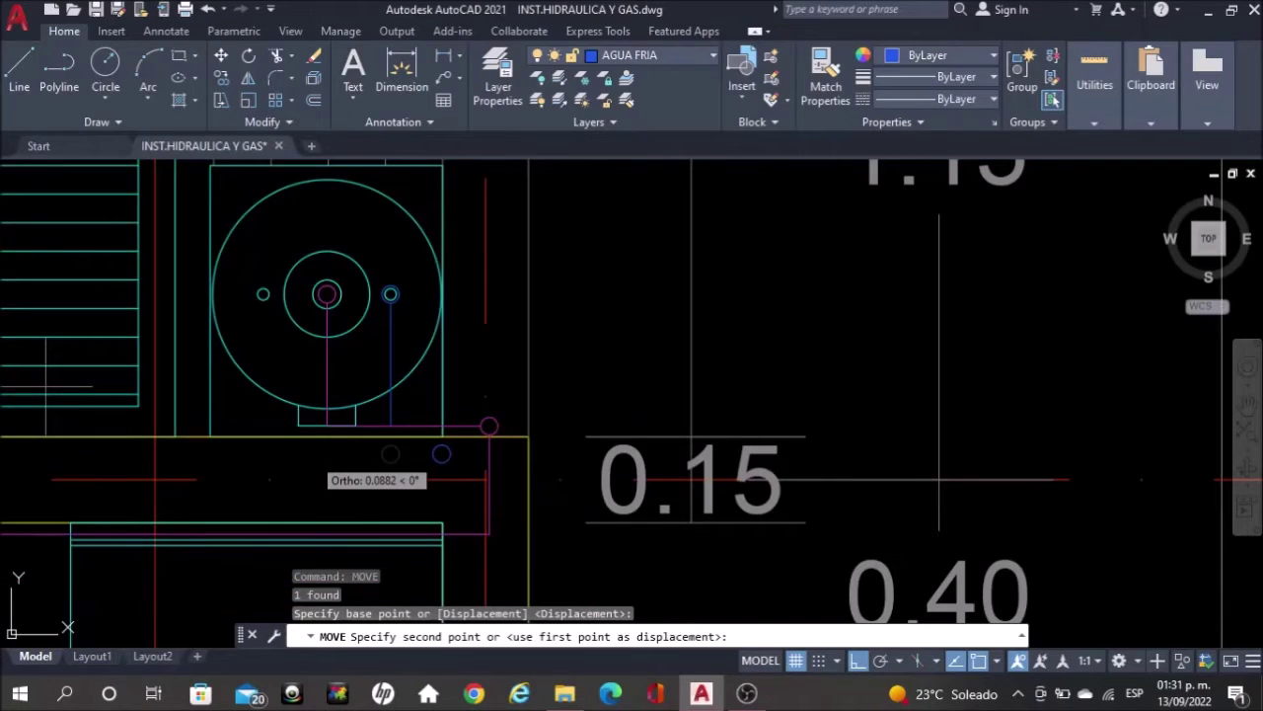
{"action": "scroll", "coordinate": [309, 460], "scroll_direction": "down", "scroll_amount": 2}
{"action": "scroll", "coordinate": [292, 460], "scroll_direction": "up", "scroll_amount": 2}
{"action": "scroll", "coordinate": [290, 456], "scroll_direction": "up", "scroll_amount": 2}
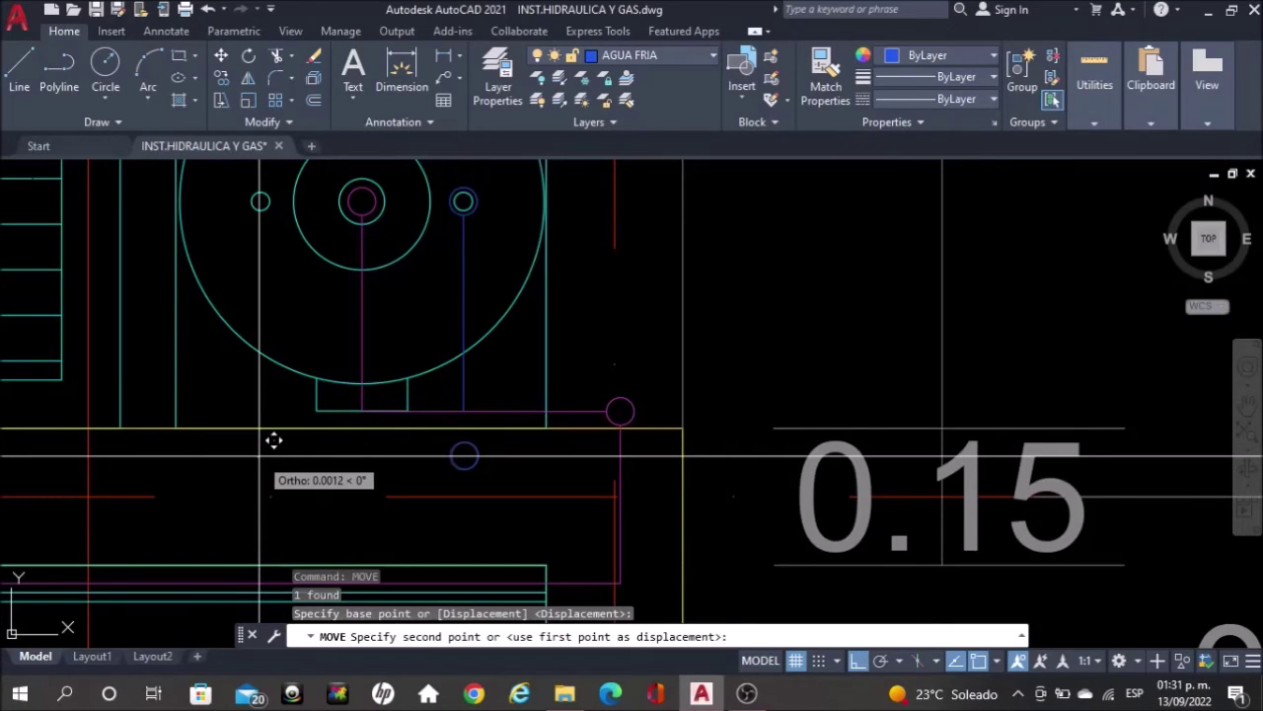
{"action": "left_click", "coordinate": [460, 432]}
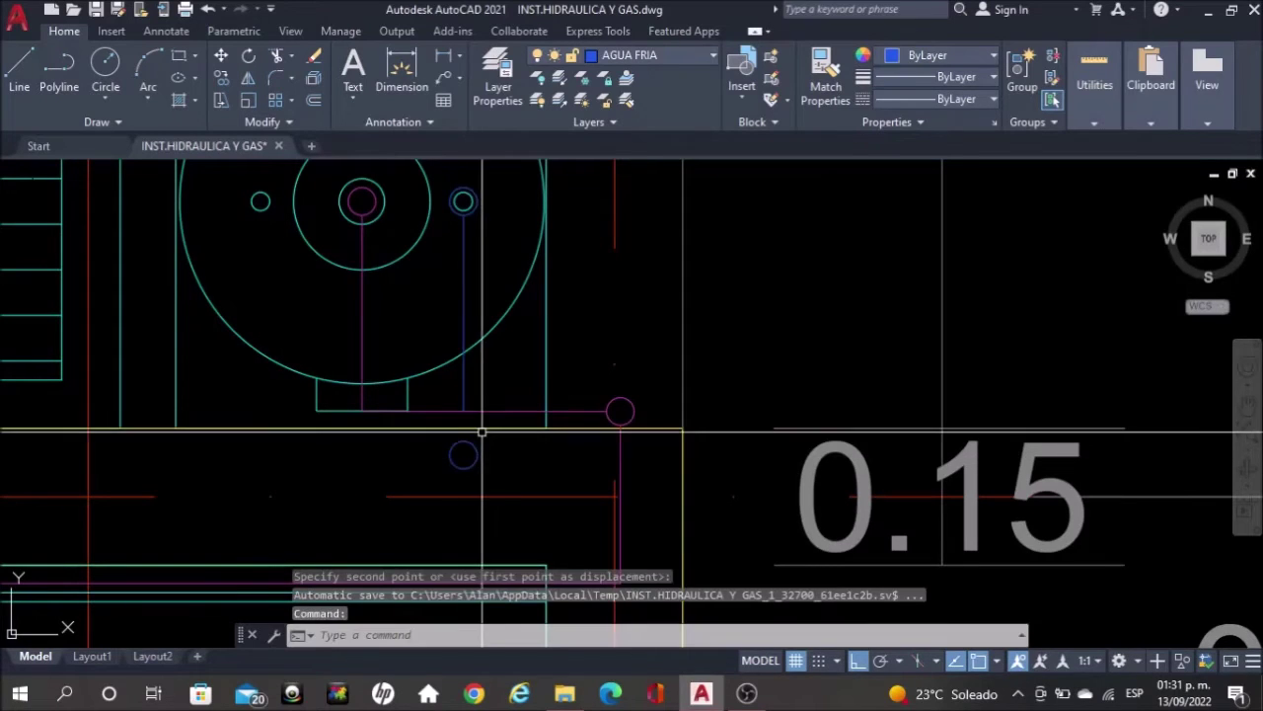
Stretch the lower end of the heater's vertical blue line to the centre of the circle in the wall
{"action": "scroll", "coordinate": [481, 431], "scroll_direction": "down", "scroll_amount": 1}
{"action": "scroll", "coordinate": [474, 443], "scroll_direction": "up", "scroll_amount": 3}
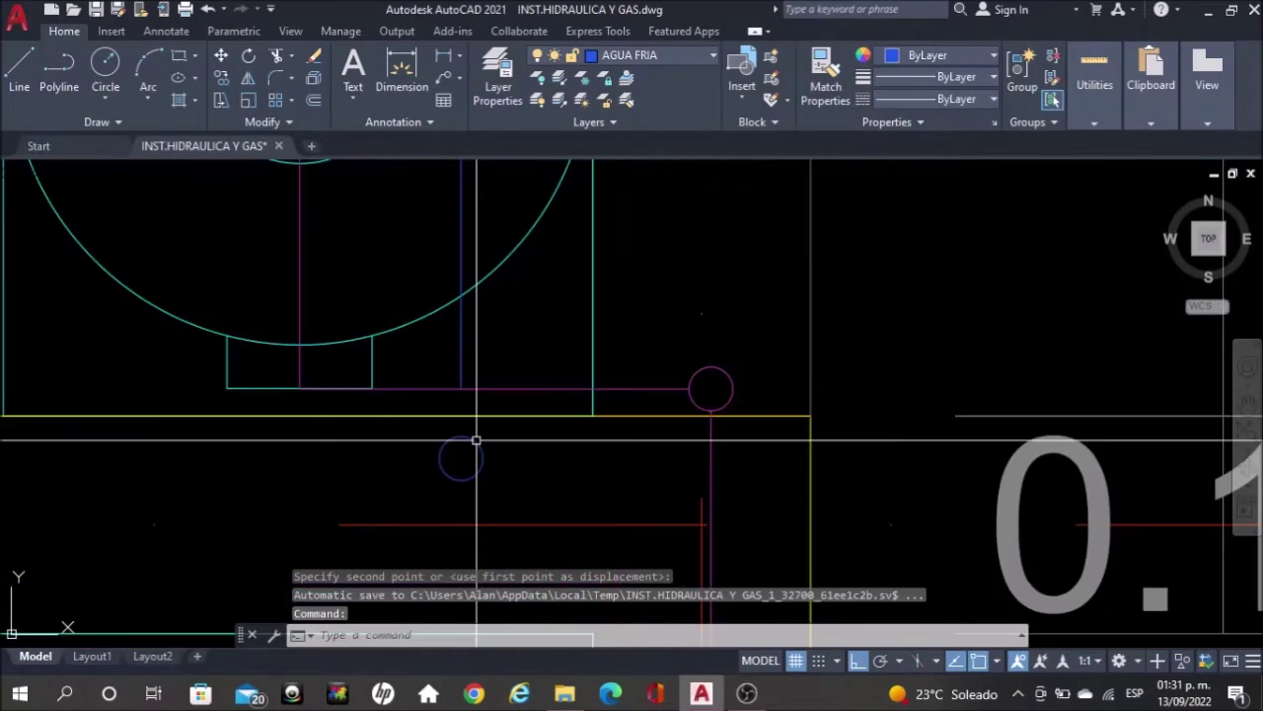
{"action": "left_click", "coordinate": [460, 365]}
{"action": "left_click", "coordinate": [456, 389]}
{"action": "key", "text": "Escape"}
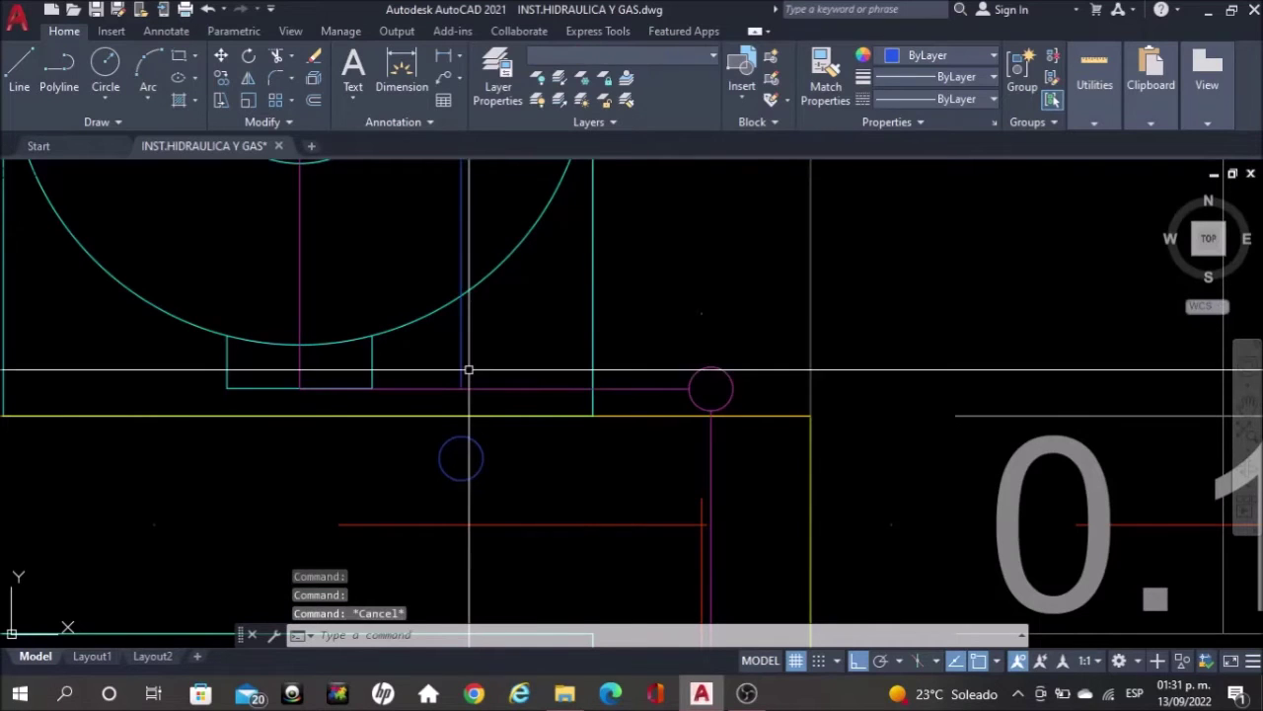
{"action": "left_click", "coordinate": [462, 385]}
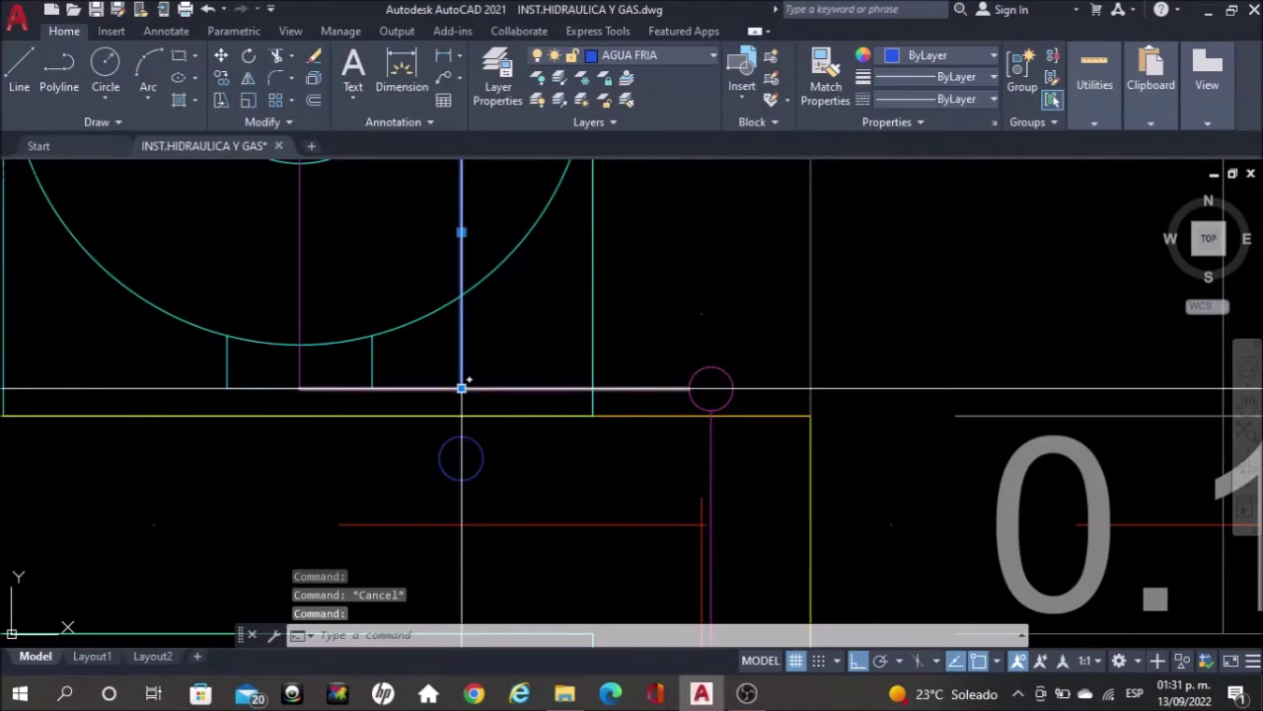
{"action": "left_click", "coordinate": [463, 385]}
{"action": "scroll", "coordinate": [458, 439], "scroll_direction": "up", "scroll_amount": 4}
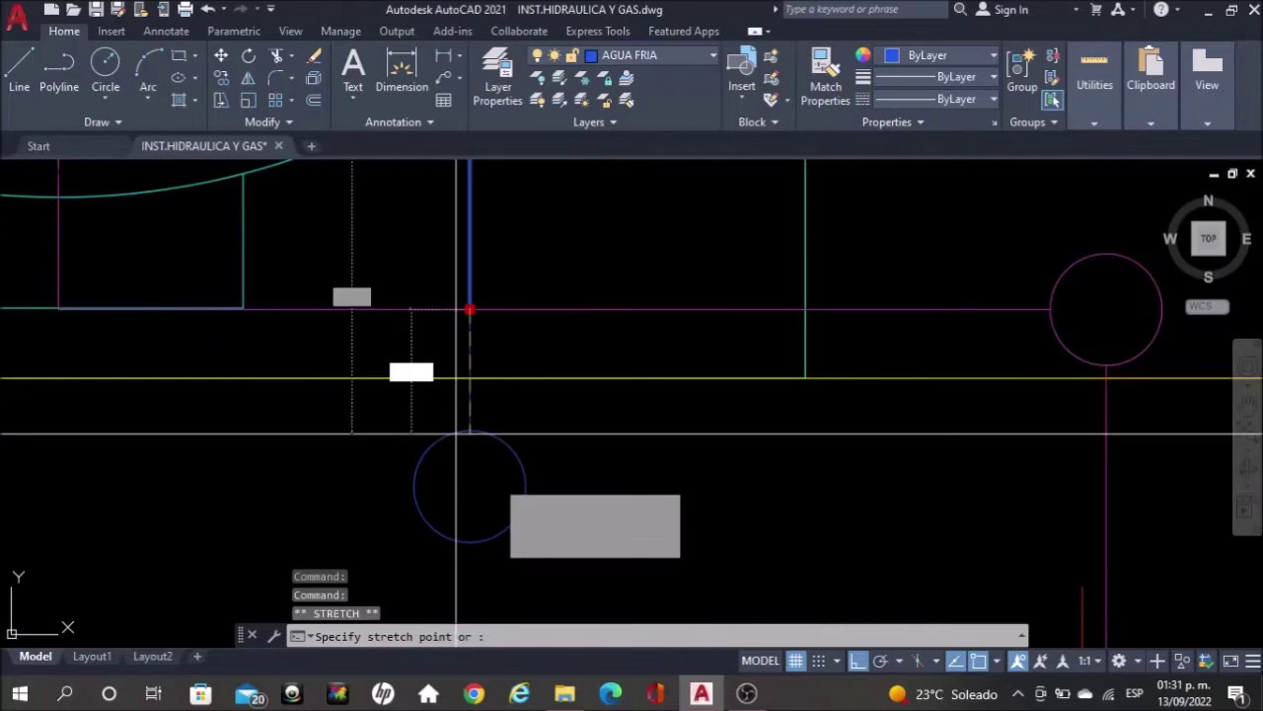
{"action": "left_click", "coordinate": [470, 485]}
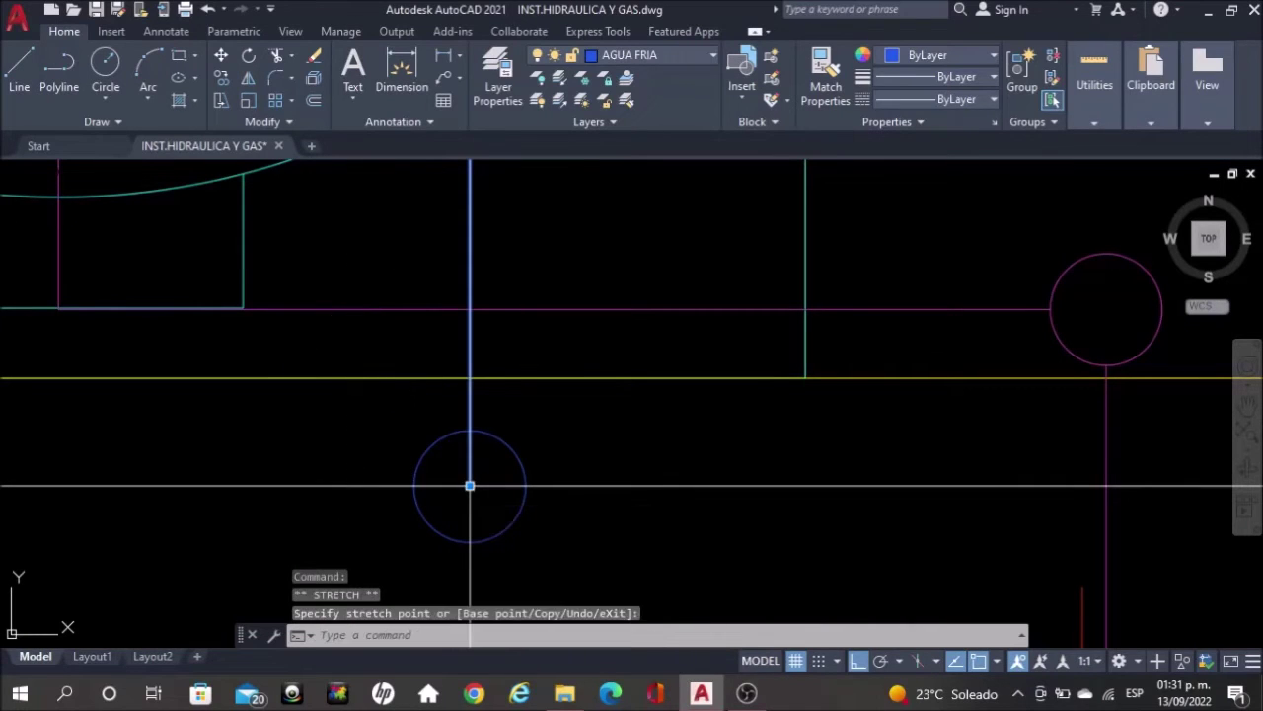
{"action": "key", "text": "Escape"}
Copy the wall's blue circle to the bedroom floor plan, using the outer wall corner at axes F and 8 as reference
{"action": "scroll", "coordinate": [523, 498], "scroll_direction": "down", "scroll_amount": 5}
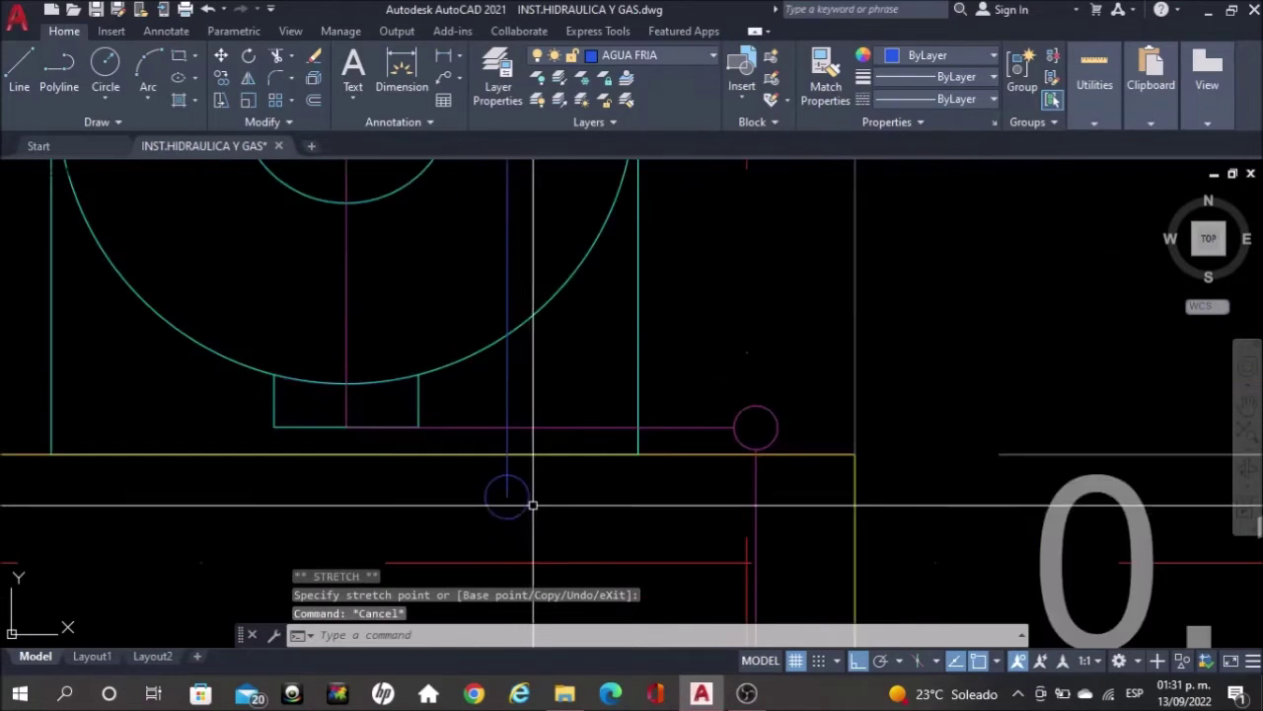
{"action": "scroll", "coordinate": [533, 499], "scroll_direction": "down", "scroll_amount": 3}
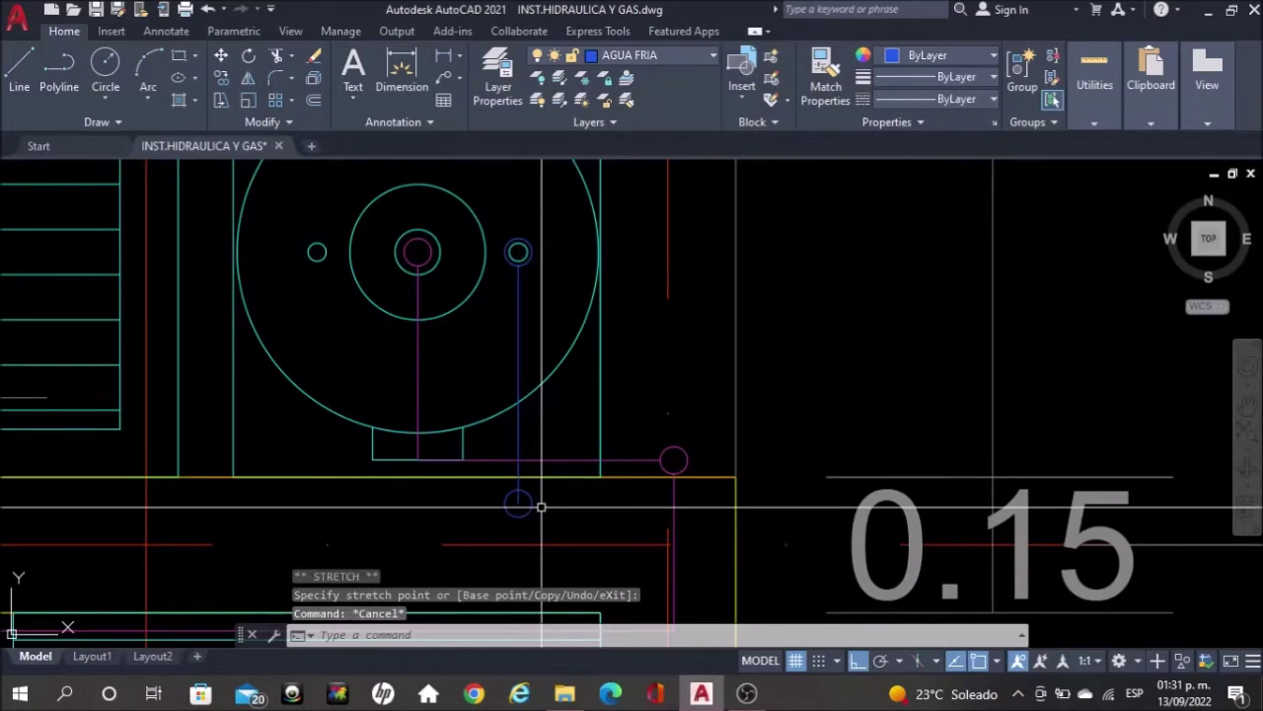
{"action": "left_click", "coordinate": [533, 498]}
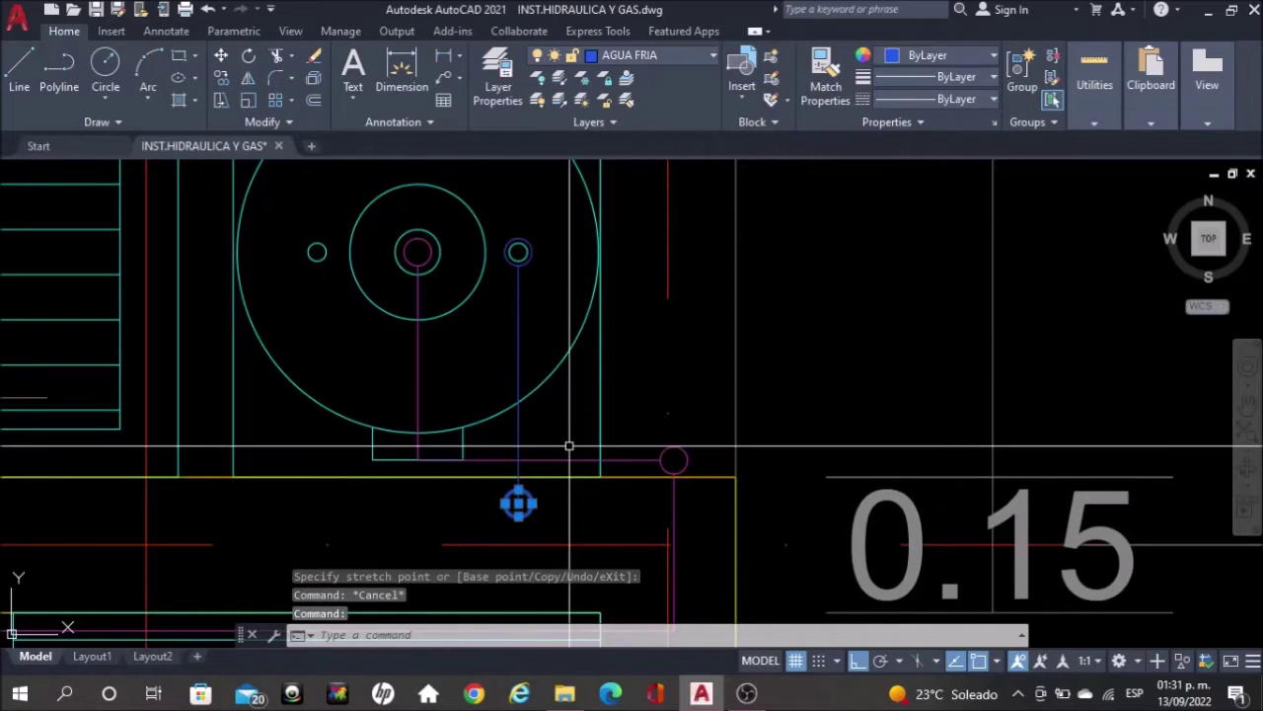
{"action": "type", "text": "cop"}
{"action": "key", "text": "Return"}
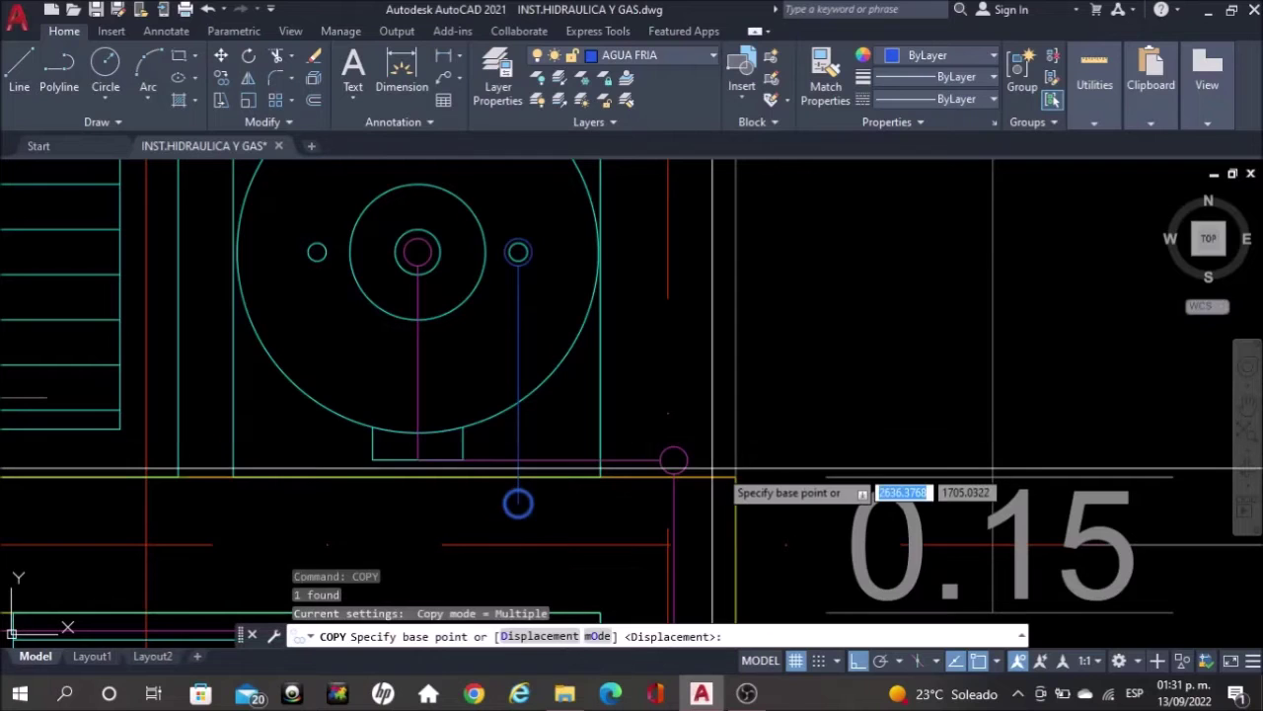
{"action": "left_click", "coordinate": [735, 476]}
{"action": "scroll", "coordinate": [375, 410], "scroll_direction": "down", "scroll_amount": 2}
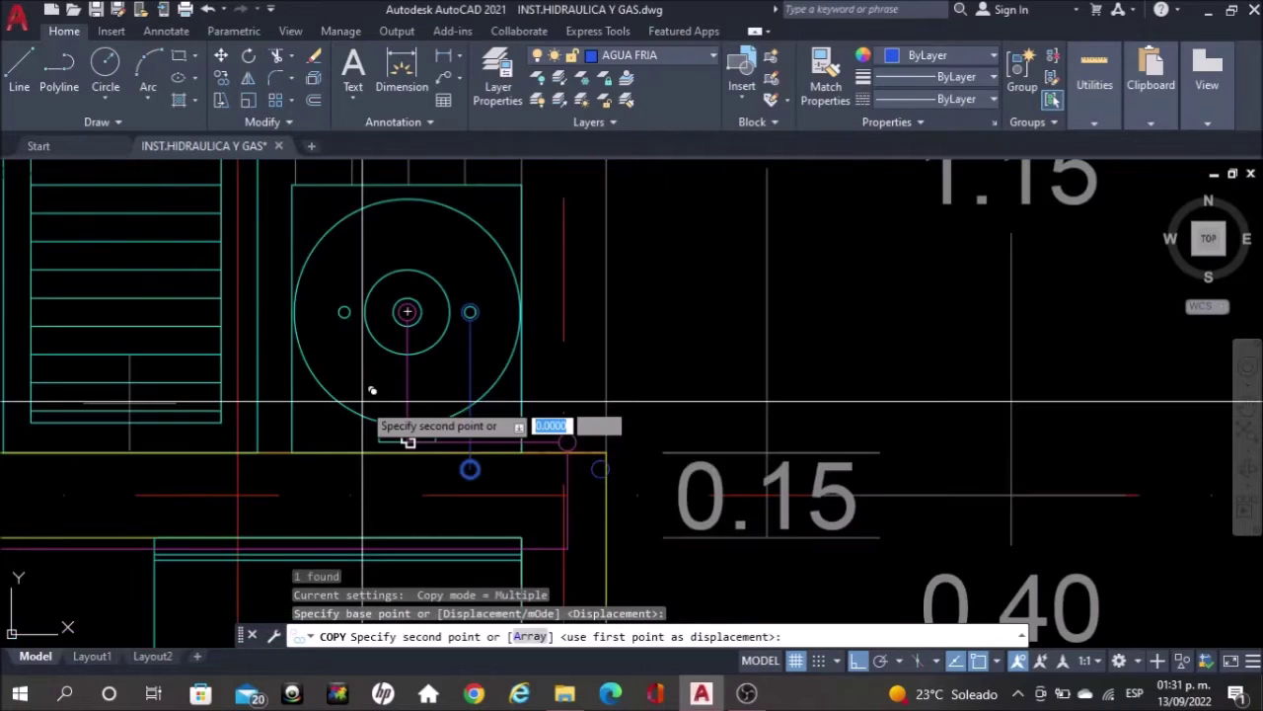
{"action": "scroll", "coordinate": [372, 391], "scroll_direction": "down", "scroll_amount": 3}
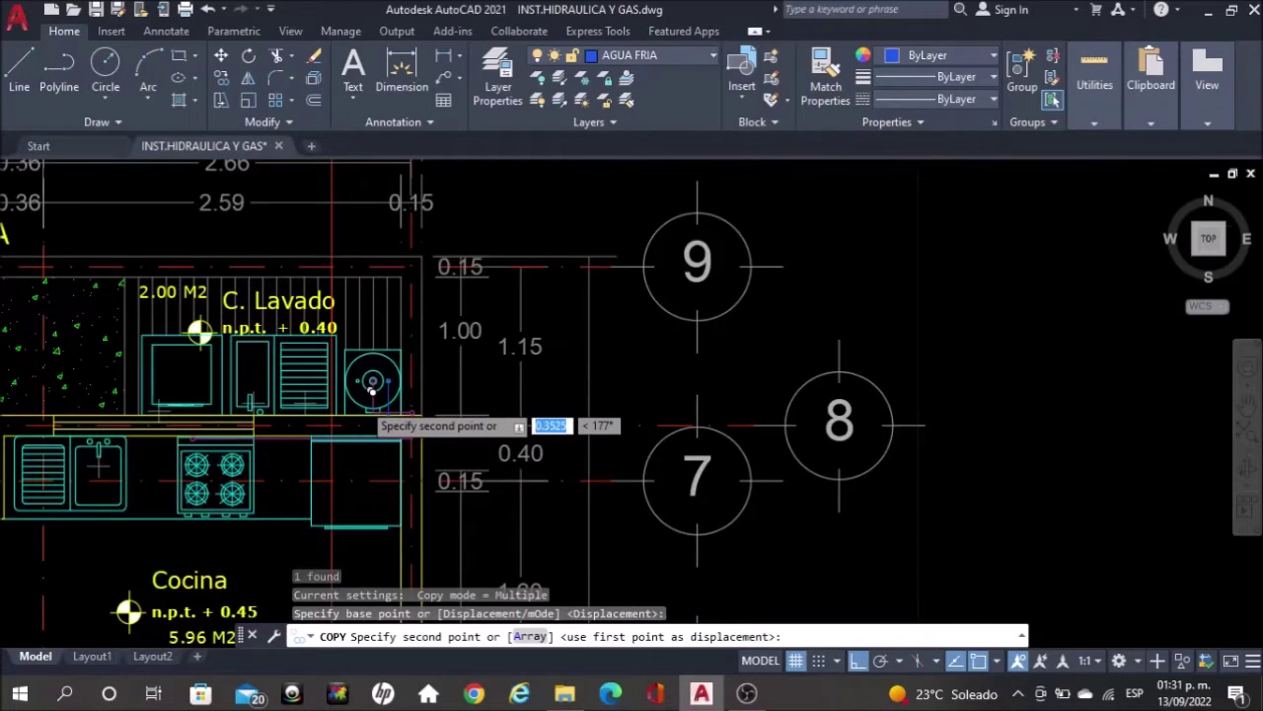
{"action": "scroll", "coordinate": [372, 390], "scroll_direction": "down", "scroll_amount": 4}
{"action": "middle_click_drag", "start_coordinate": [820, 404], "coordinate": [462, 377]}
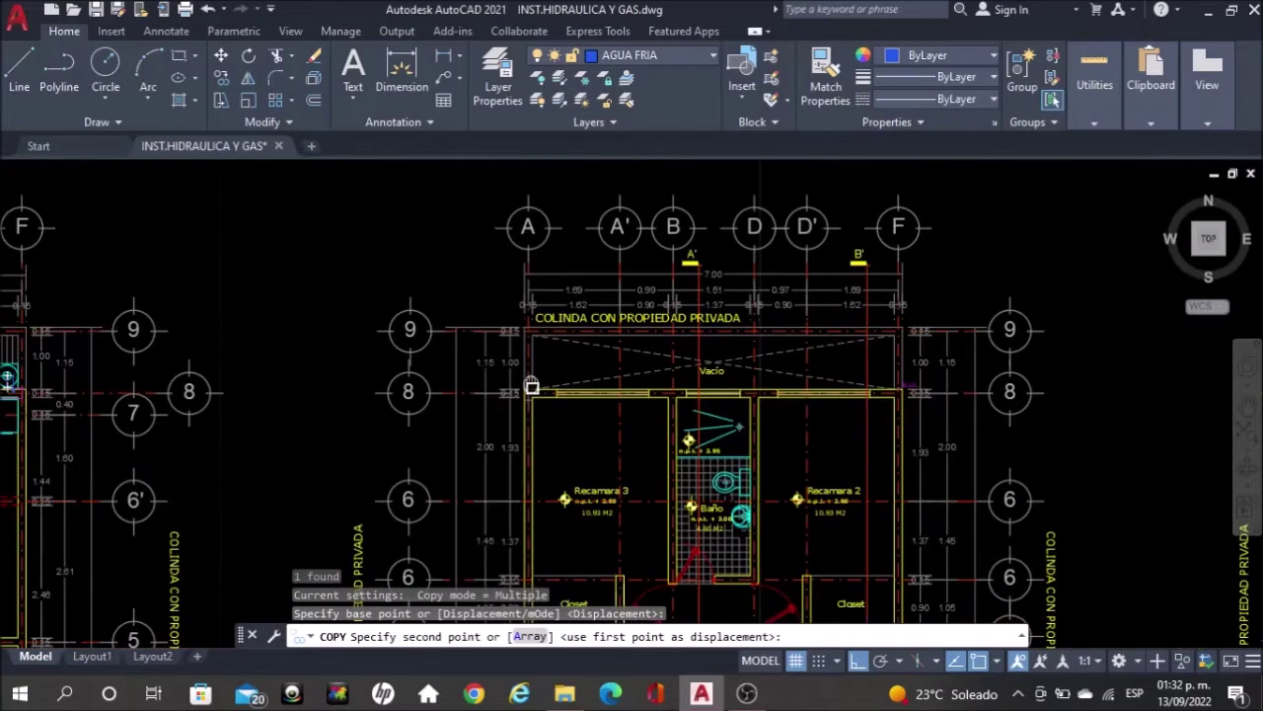
{"action": "scroll", "coordinate": [846, 368], "scroll_direction": "up", "scroll_amount": 10}
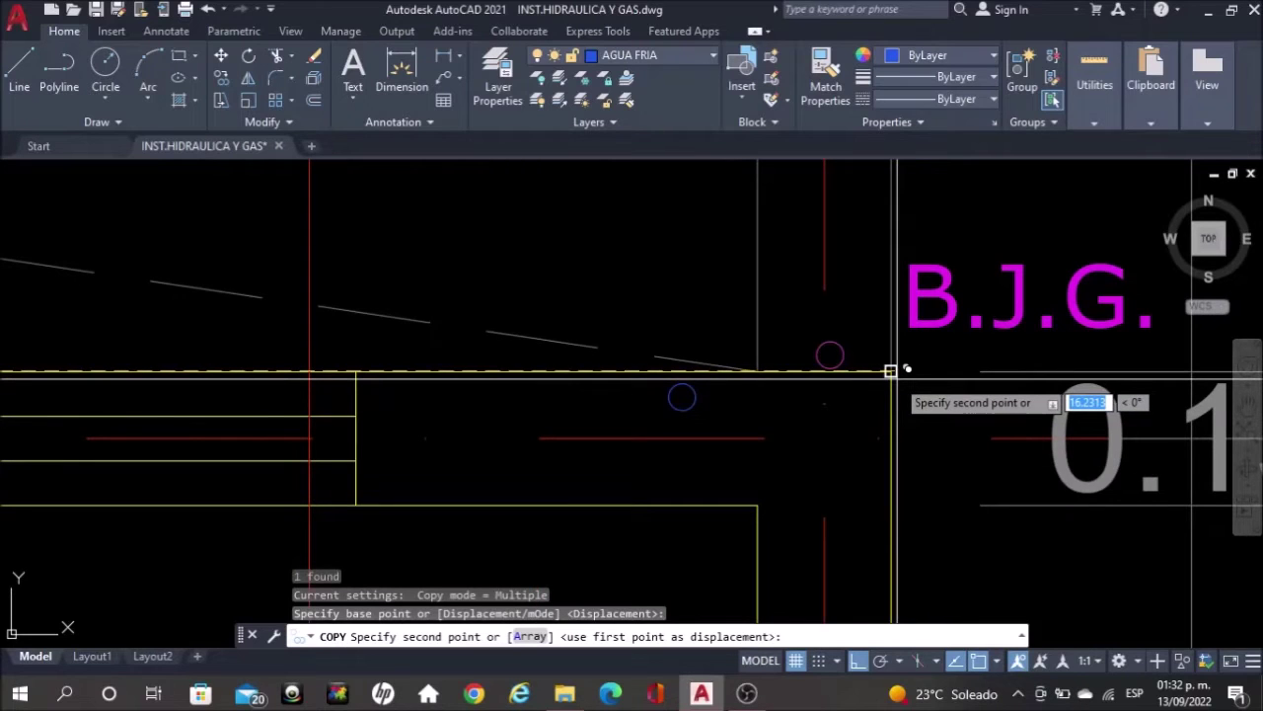
{"action": "left_click", "coordinate": [891, 371]}
Place another copy of the blue circle on the Azotea plan at the matching outer wall corner, and finish copying
{"action": "scroll", "coordinate": [439, 383], "scroll_direction": "down", "scroll_amount": 4}
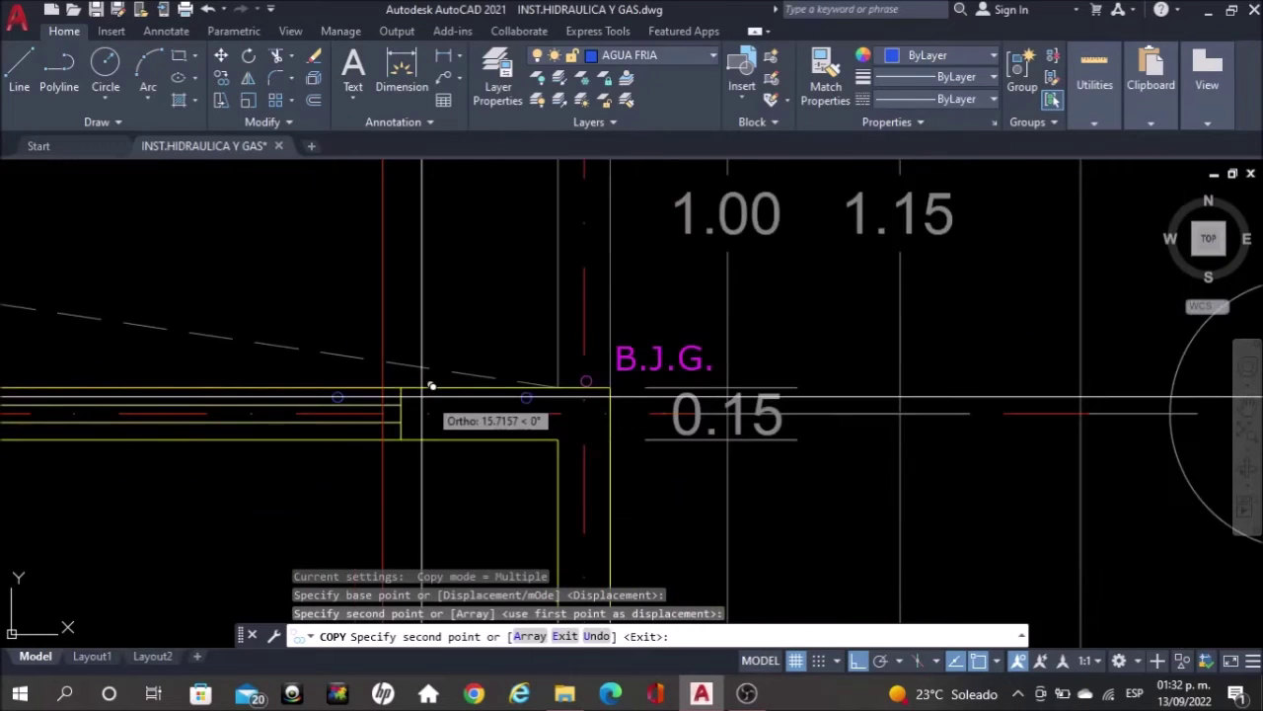
{"action": "scroll", "coordinate": [403, 401], "scroll_direction": "down", "scroll_amount": 3}
{"action": "scroll", "coordinate": [402, 400], "scroll_direction": "down", "scroll_amount": 3}
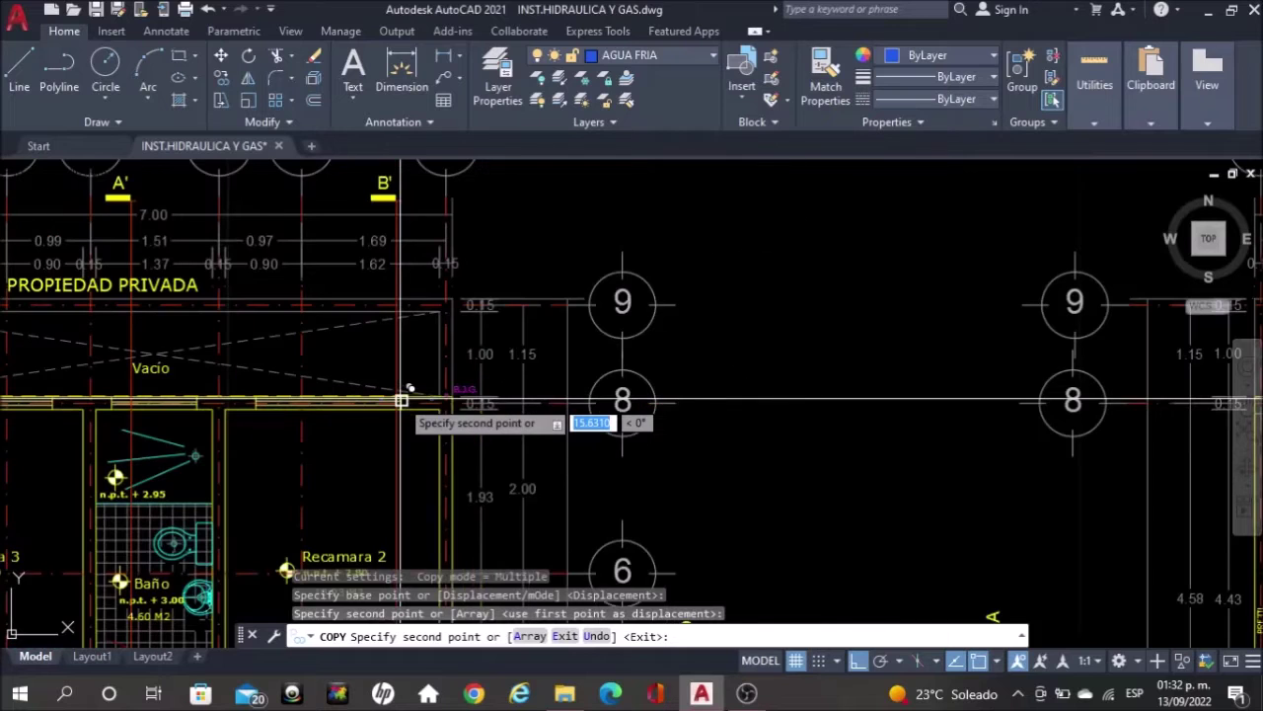
{"action": "scroll", "coordinate": [402, 400], "scroll_direction": "down", "scroll_amount": 2}
{"action": "middle_click_drag", "start_coordinate": [798, 403], "coordinate": [607, 401]}
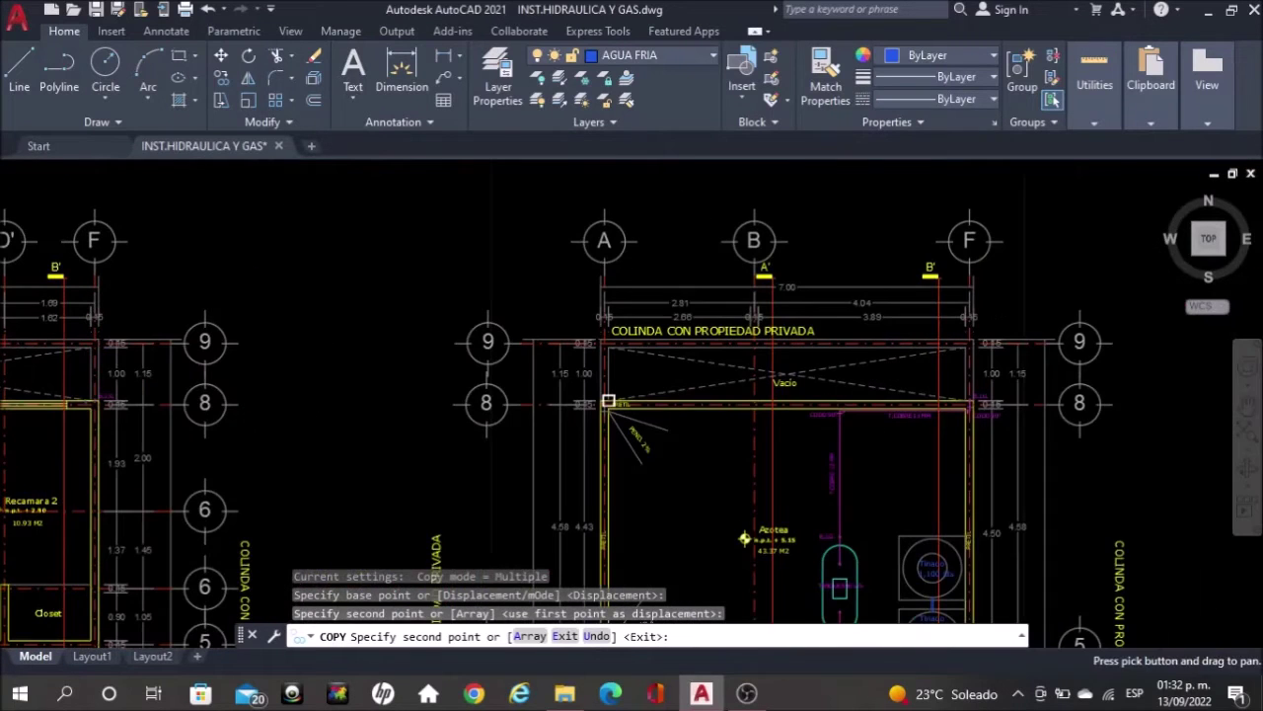
{"action": "scroll", "coordinate": [1066, 400], "scroll_direction": "up", "scroll_amount": 8}
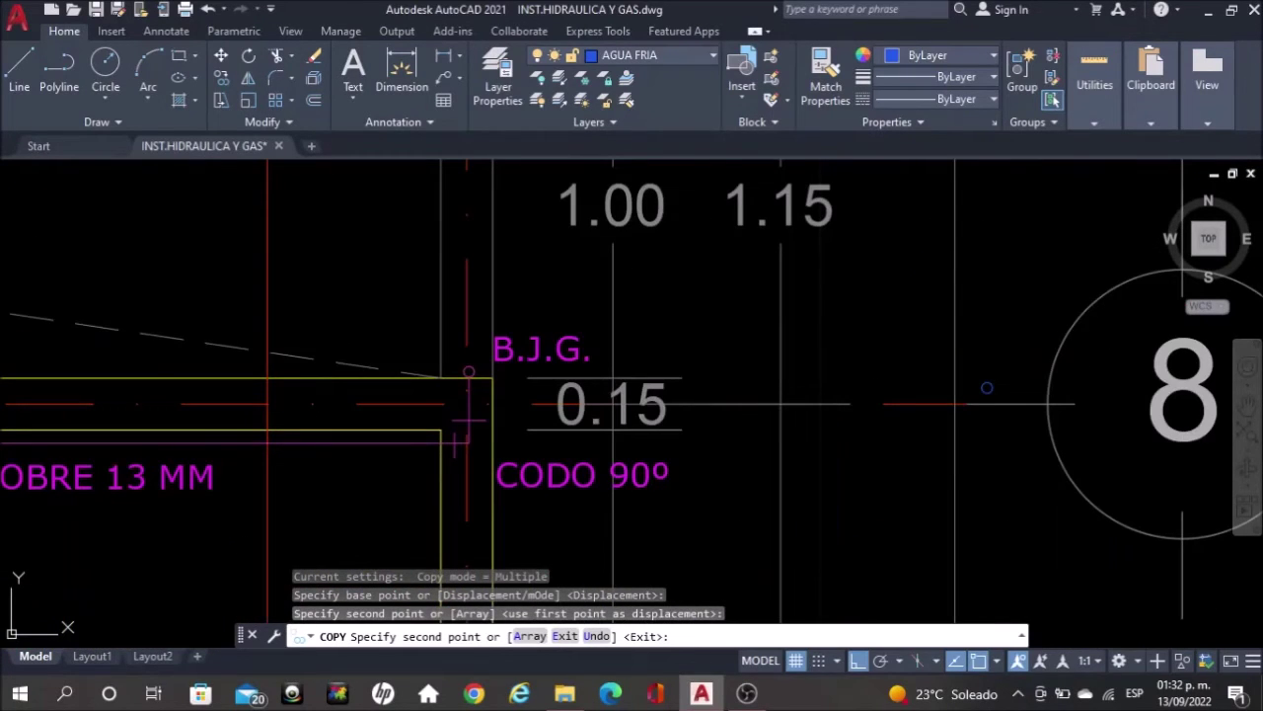
{"action": "scroll", "coordinate": [482, 366], "scroll_direction": "up", "scroll_amount": 4}
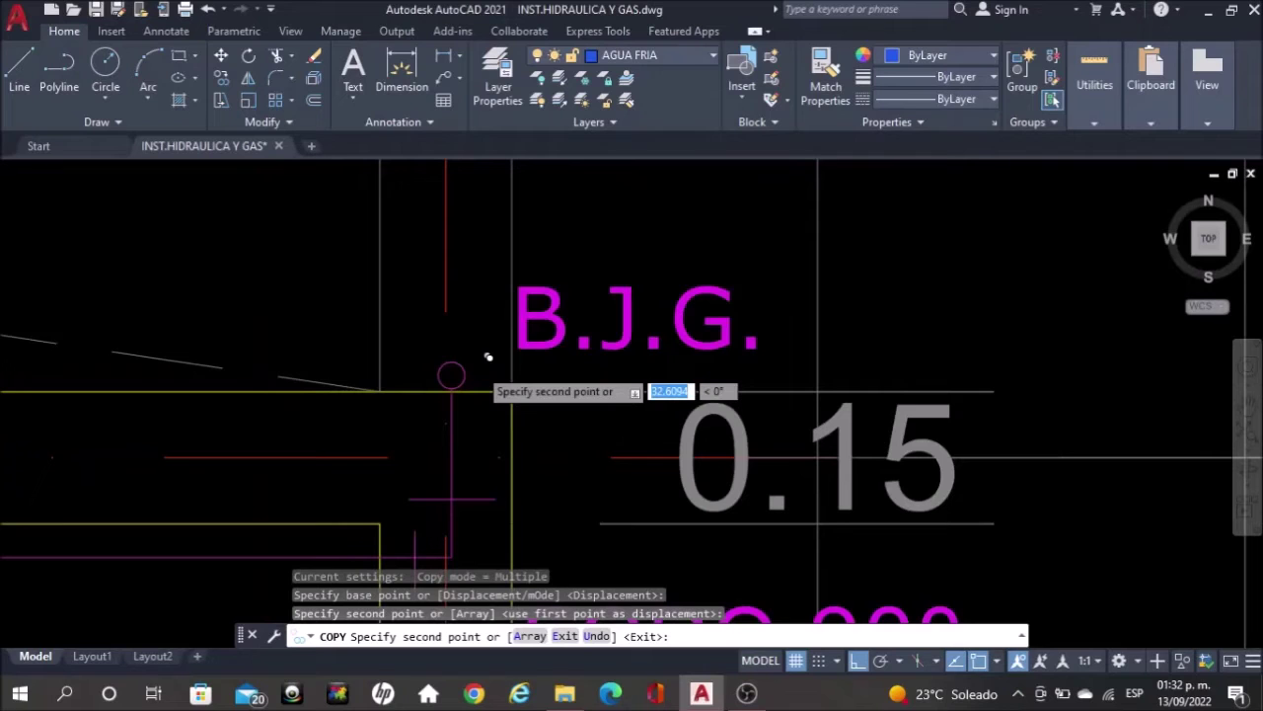
{"action": "scroll", "coordinate": [487, 358], "scroll_direction": "up", "scroll_amount": 2}
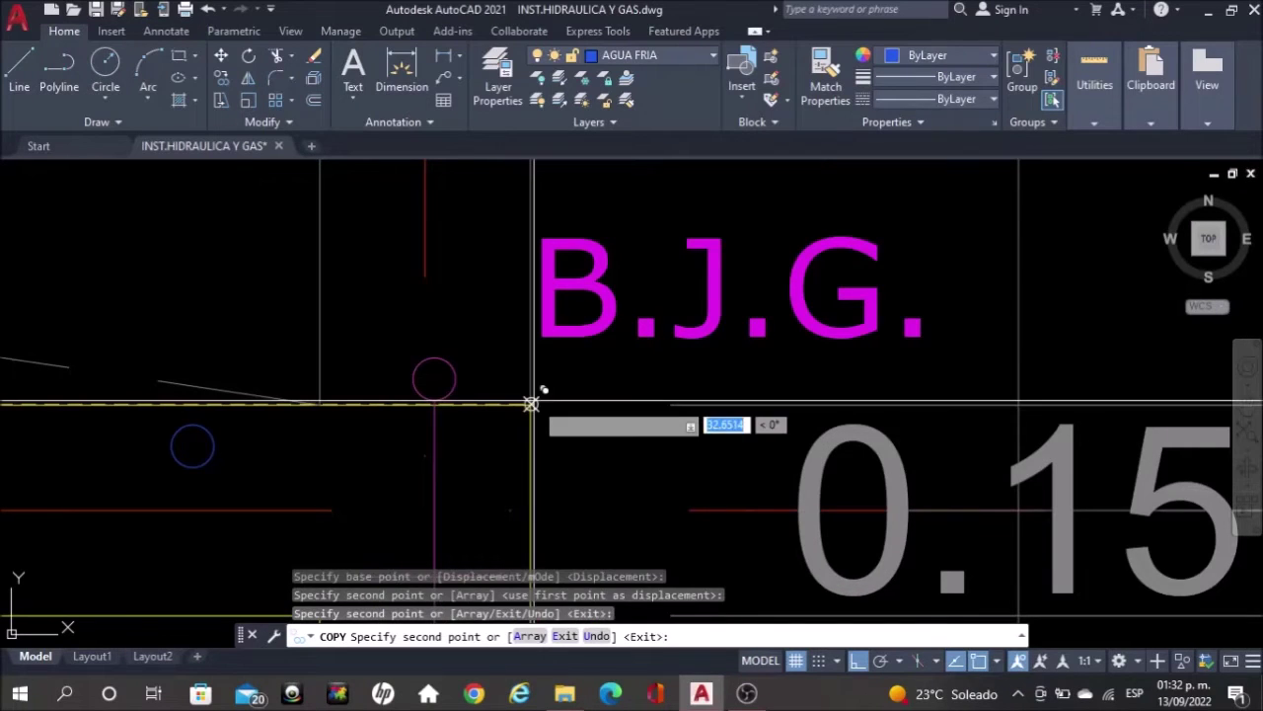
{"action": "scroll", "coordinate": [531, 404], "scroll_direction": "down", "scroll_amount": 6}
{"action": "key", "text": "Escape"}
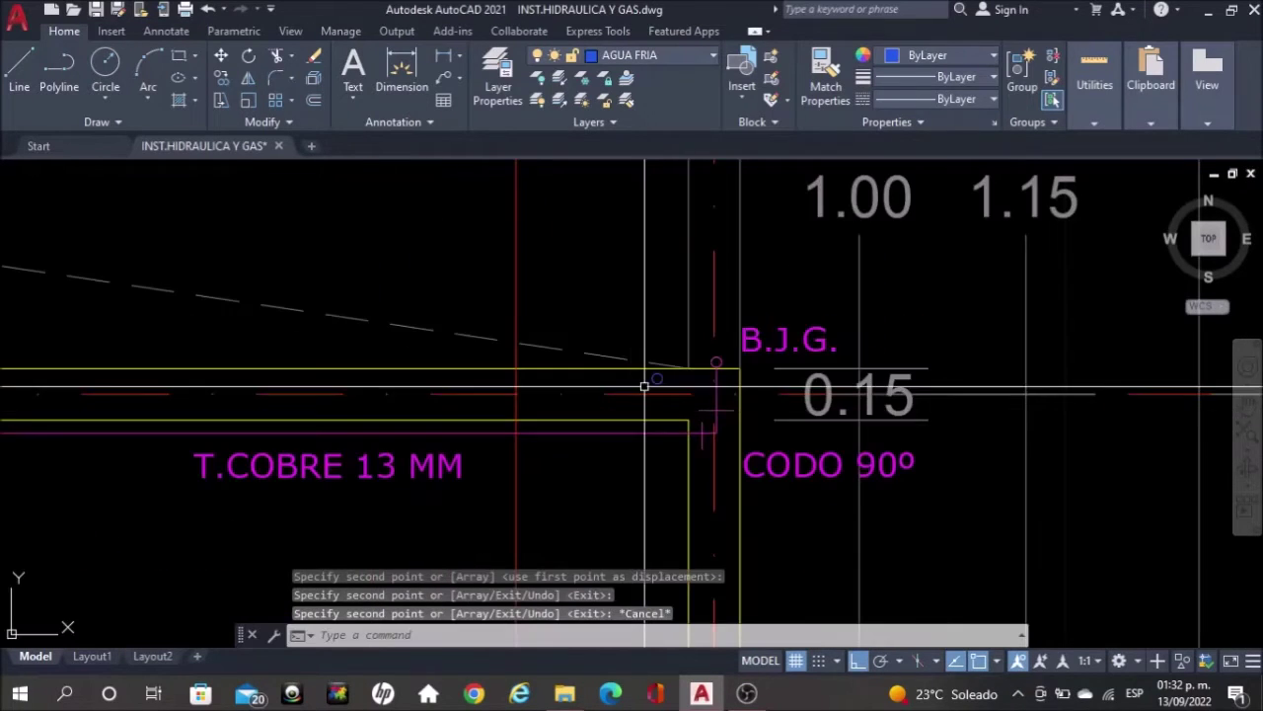
Start a line inside the lower Tinaco circle, level with its centre, and run it horizontally past the tank base's outer edge
{"action": "scroll", "coordinate": [643, 386], "scroll_direction": "up", "scroll_amount": 4}
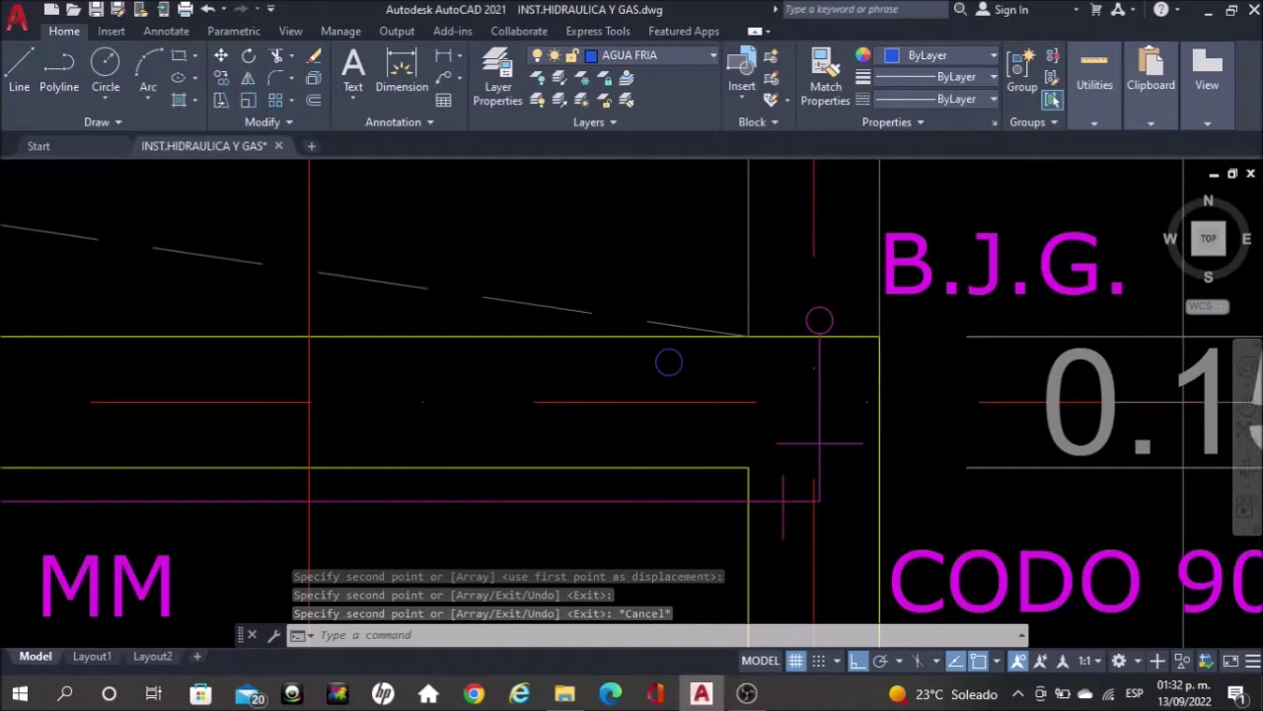
{"action": "scroll", "coordinate": [708, 270], "scroll_direction": "down", "scroll_amount": 4}
{"action": "scroll", "coordinate": [708, 271], "scroll_direction": "down", "scroll_amount": 3}
{"action": "middle_click_drag", "start_coordinate": [685, 395], "coordinate": [707, 339]}
{"action": "scroll", "coordinate": [708, 330], "scroll_direction": "down", "scroll_amount": 4}
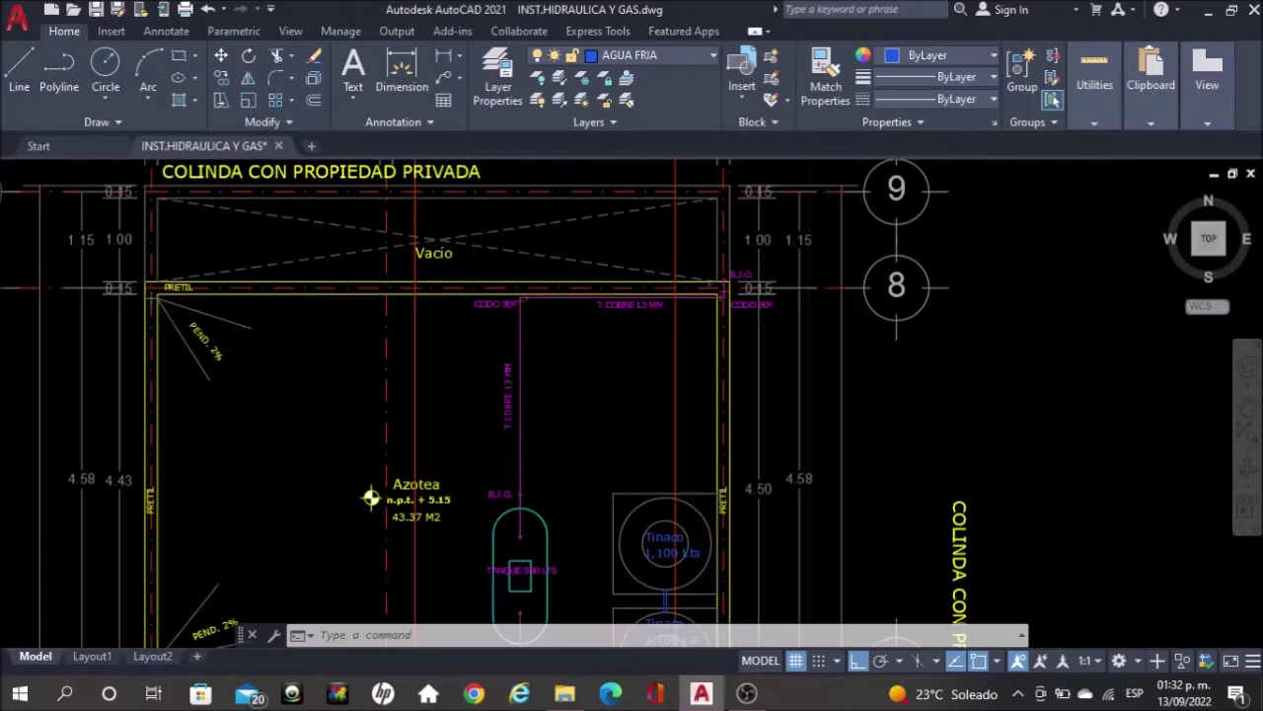
{"action": "scroll", "coordinate": [651, 553], "scroll_direction": "down", "scroll_amount": 3}
{"action": "middle_click_drag", "start_coordinate": [639, 603], "coordinate": [657, 384]}
{"action": "scroll", "coordinate": [656, 385], "scroll_direction": "up", "scroll_amount": 5}
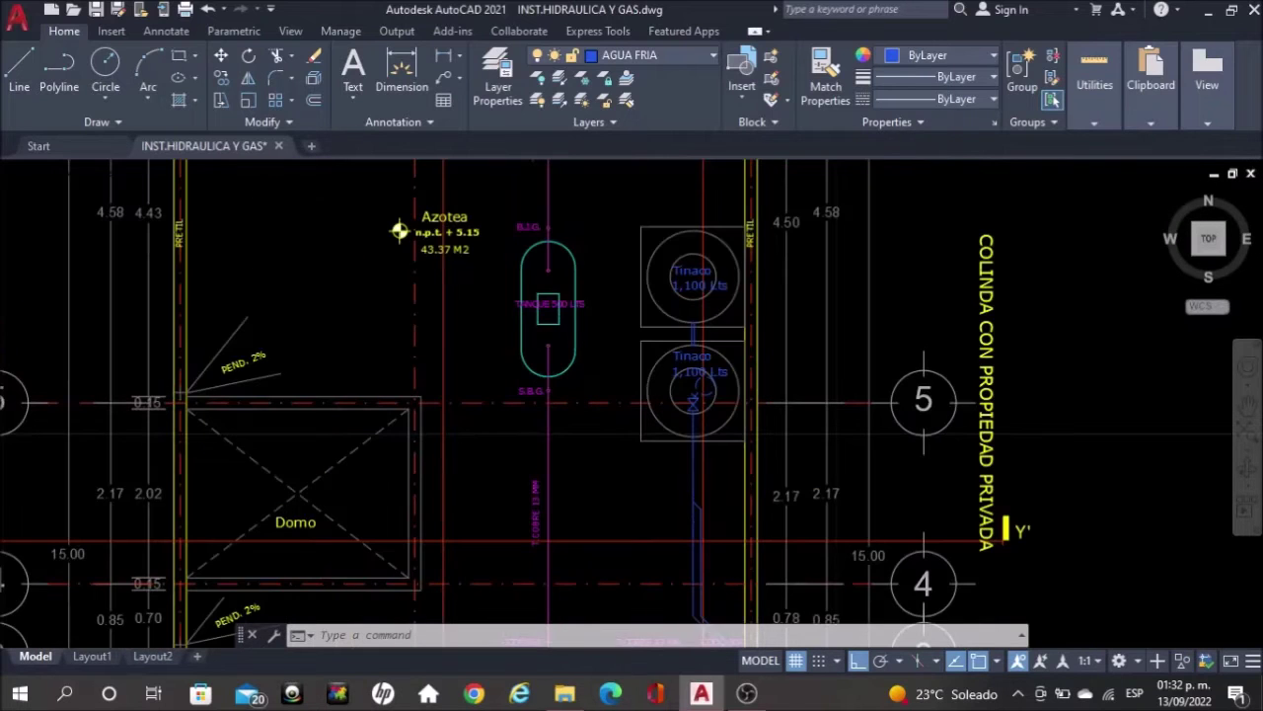
{"action": "middle_click_drag", "start_coordinate": [638, 320], "coordinate": [668, 385]}
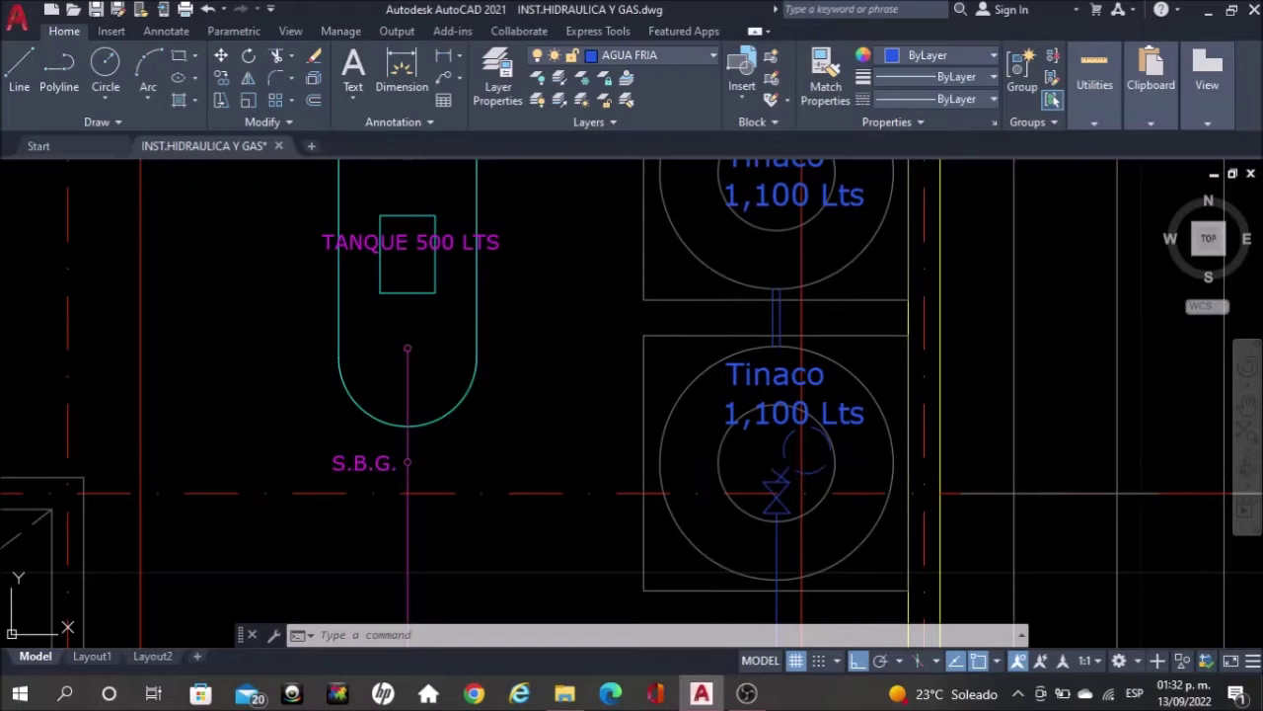
{"action": "type", "text": "l"}
{"action": "key", "text": "Return"}
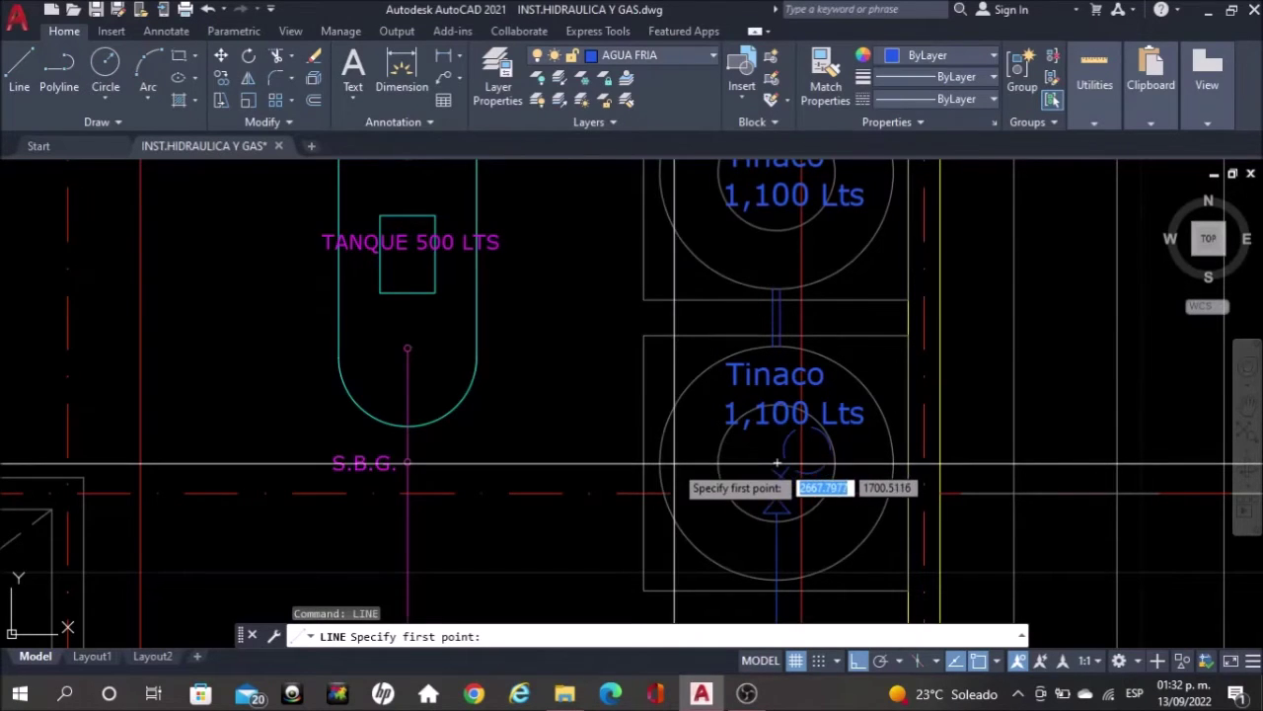
{"action": "scroll", "coordinate": [676, 464], "scroll_direction": "up", "scroll_amount": 4}
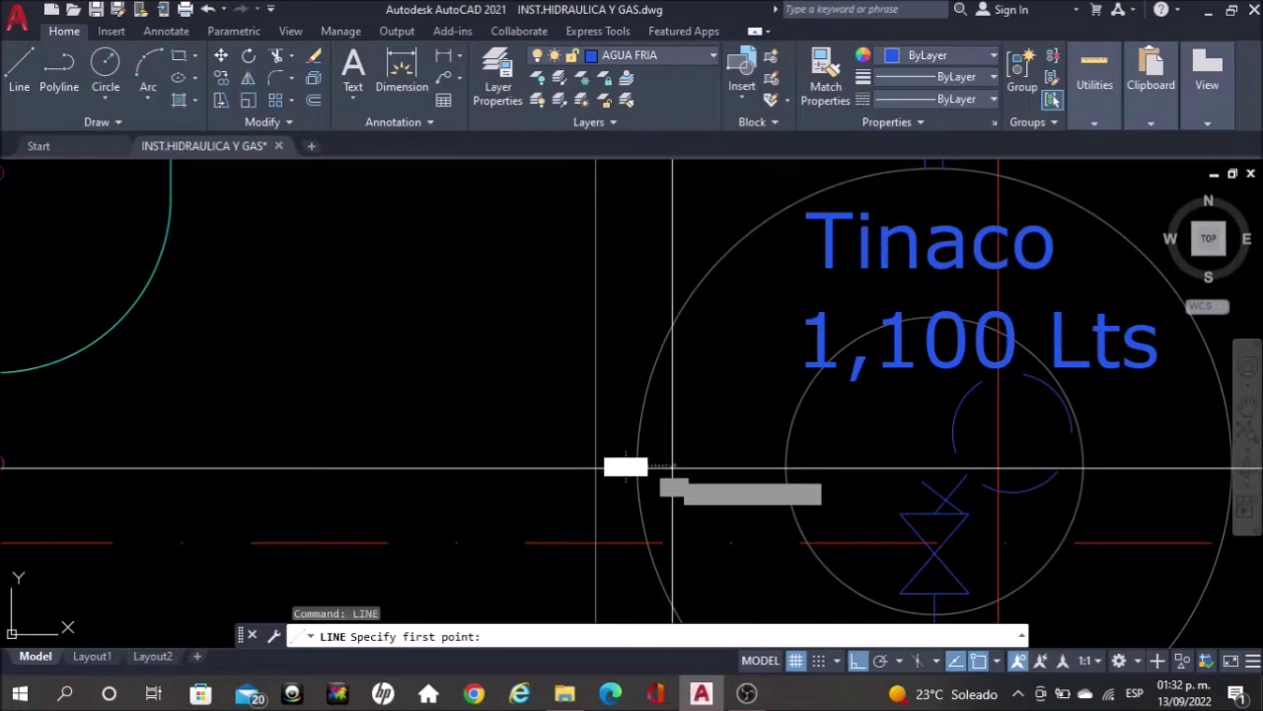
{"action": "left_click", "coordinate": [595, 467]}
{"action": "scroll", "coordinate": [595, 454], "scroll_direction": "down", "scroll_amount": 4}
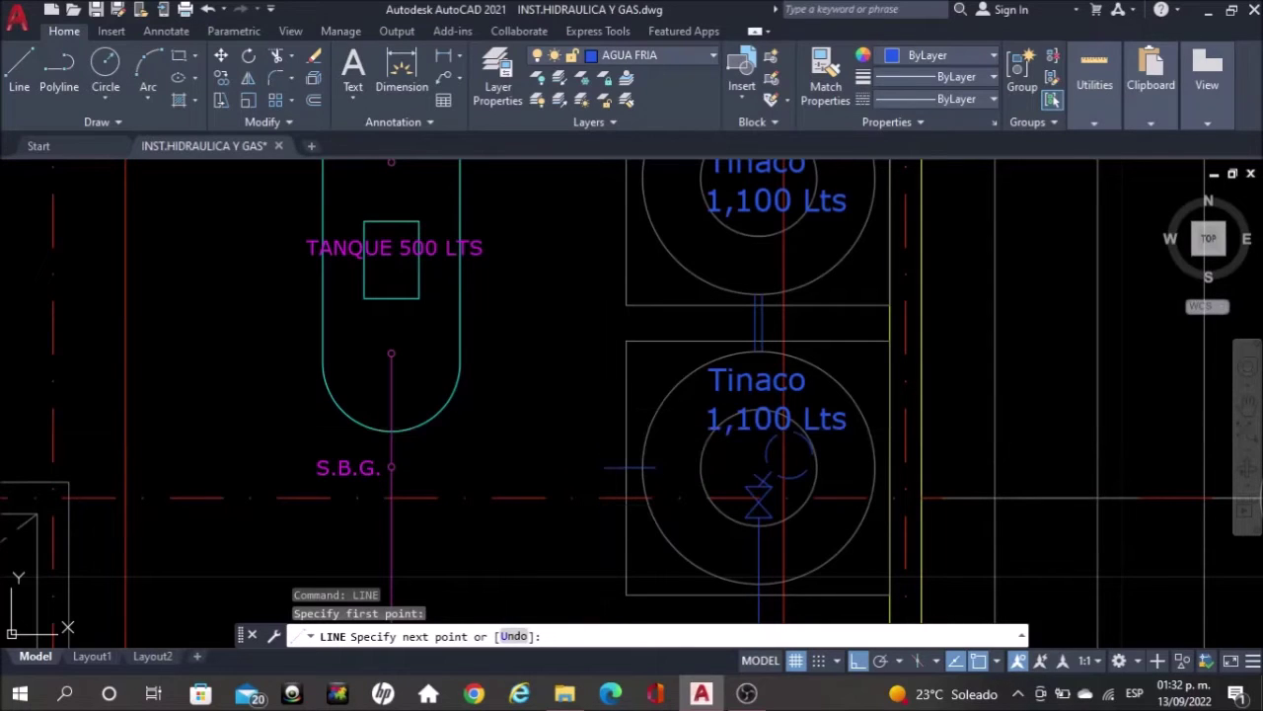
{"action": "left_click", "coordinate": [604, 431]}
Continue the line straight up to the upper Tinaco's centre level, run it horizontally into the tank circle, and finish it
{"action": "middle_click_drag", "start_coordinate": [606, 282], "coordinate": [616, 422]}
{"action": "scroll", "coordinate": [603, 315], "scroll_direction": "up", "scroll_amount": 2}
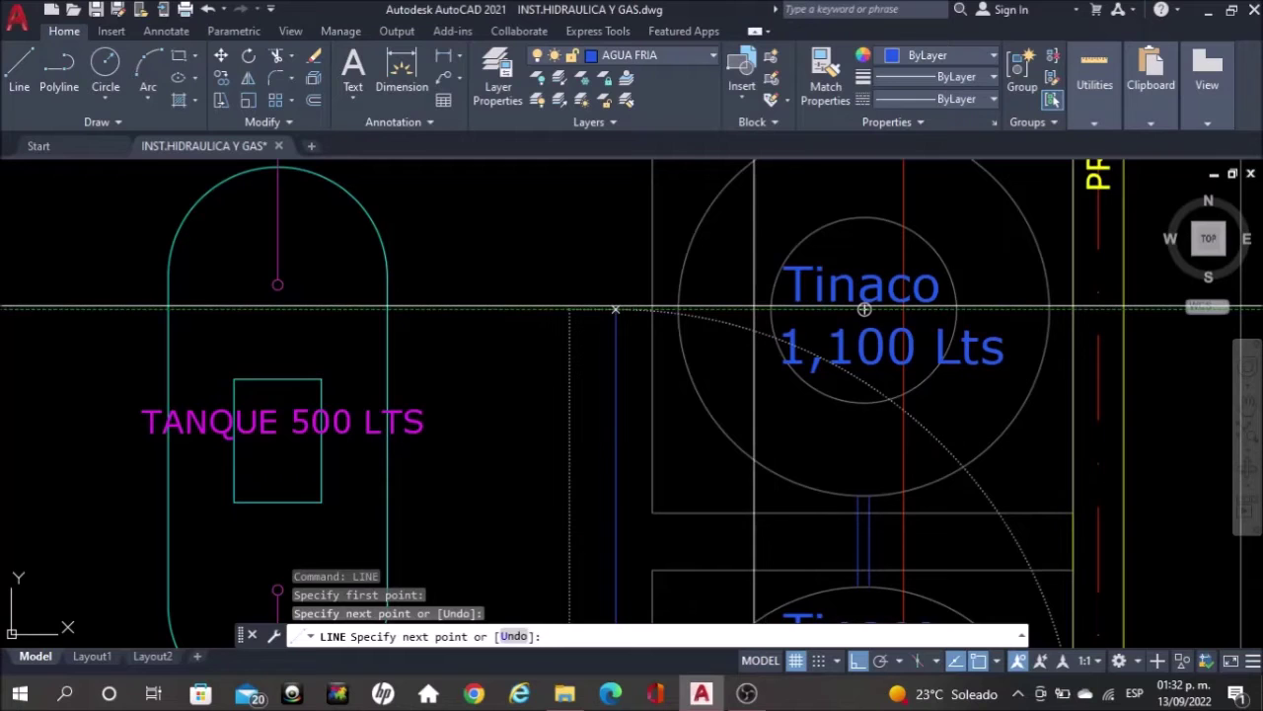
{"action": "left_click", "coordinate": [738, 309]}
{"action": "left_click", "coordinate": [738, 309]}
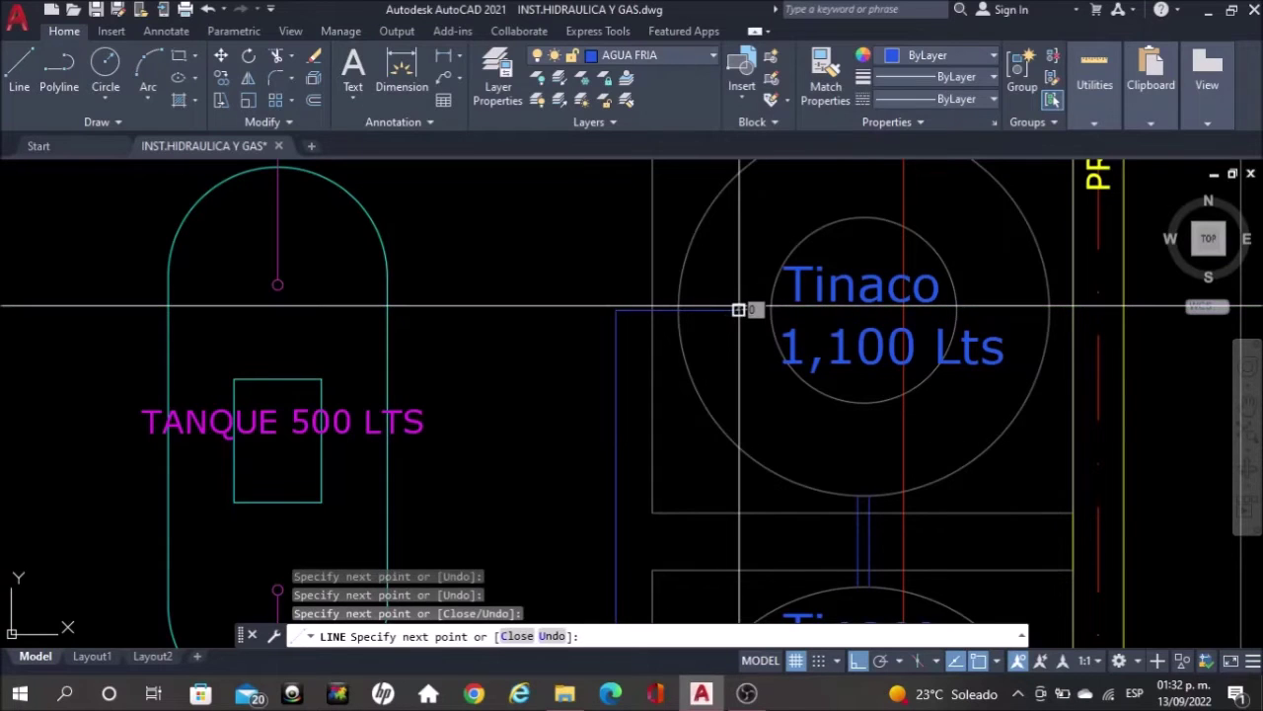
{"action": "key", "text": "Escape"}
Trim the connecting line's overlapping ends at the outer circles of both Tinacos
{"action": "scroll", "coordinate": [738, 309], "scroll_direction": "down", "scroll_amount": 2}
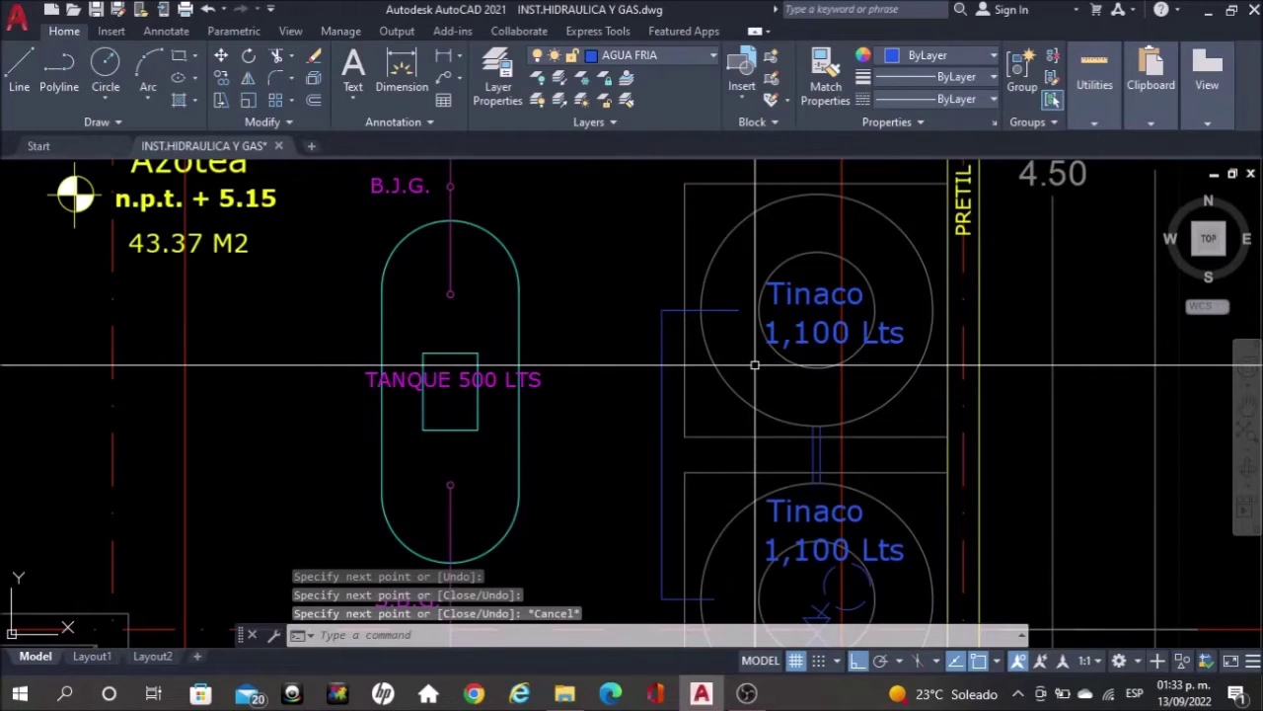
{"action": "type", "text": "tr"}
{"action": "key", "text": "Return"}
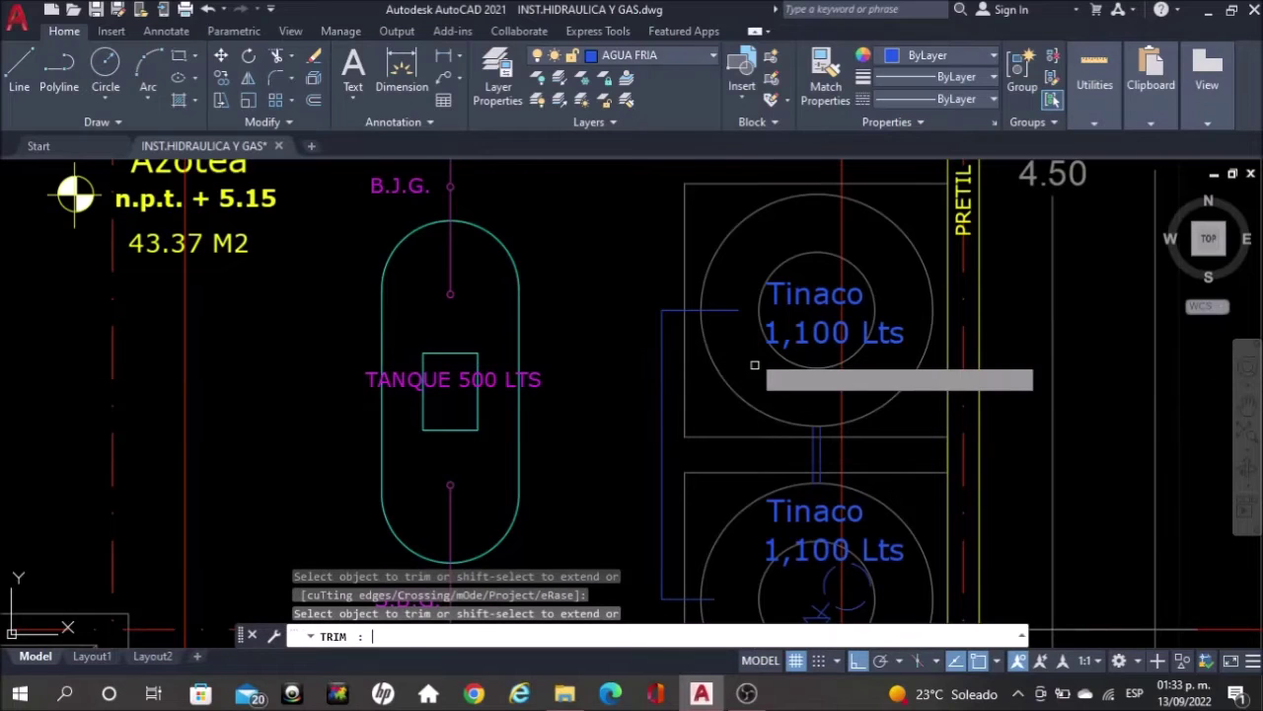
{"action": "left_click", "coordinate": [725, 308]}
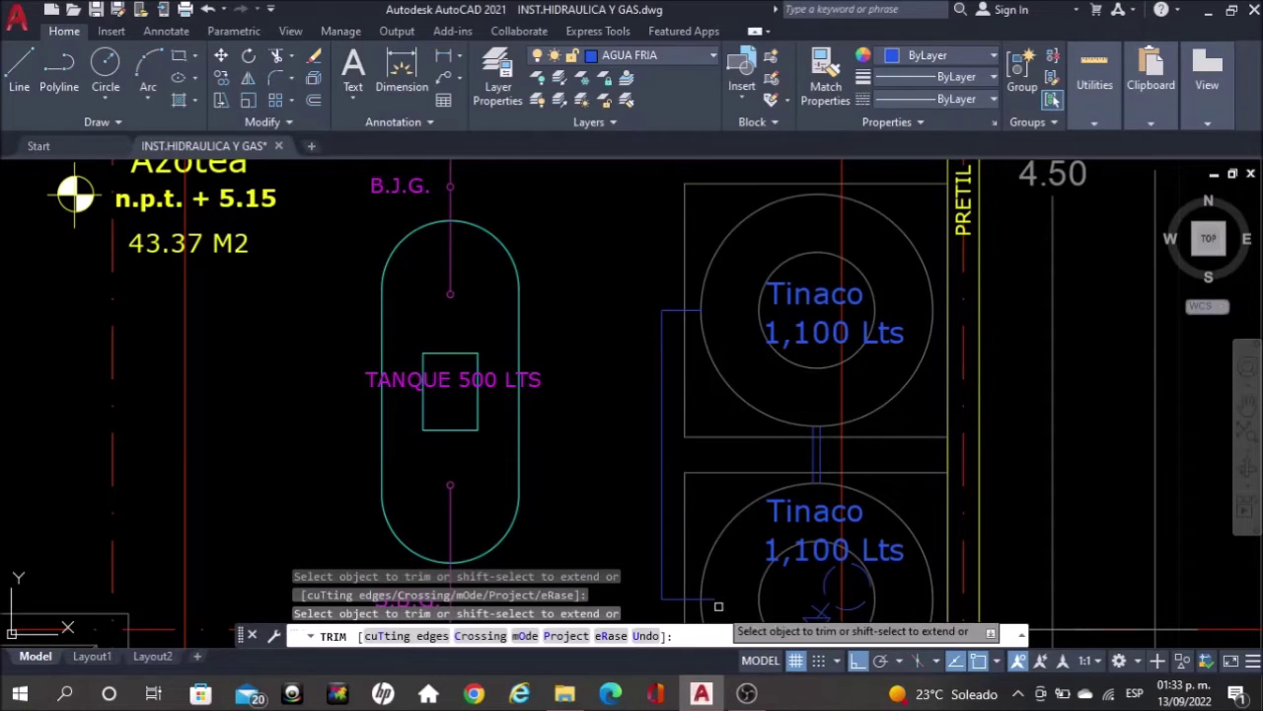
{"action": "key", "text": "Escape"}
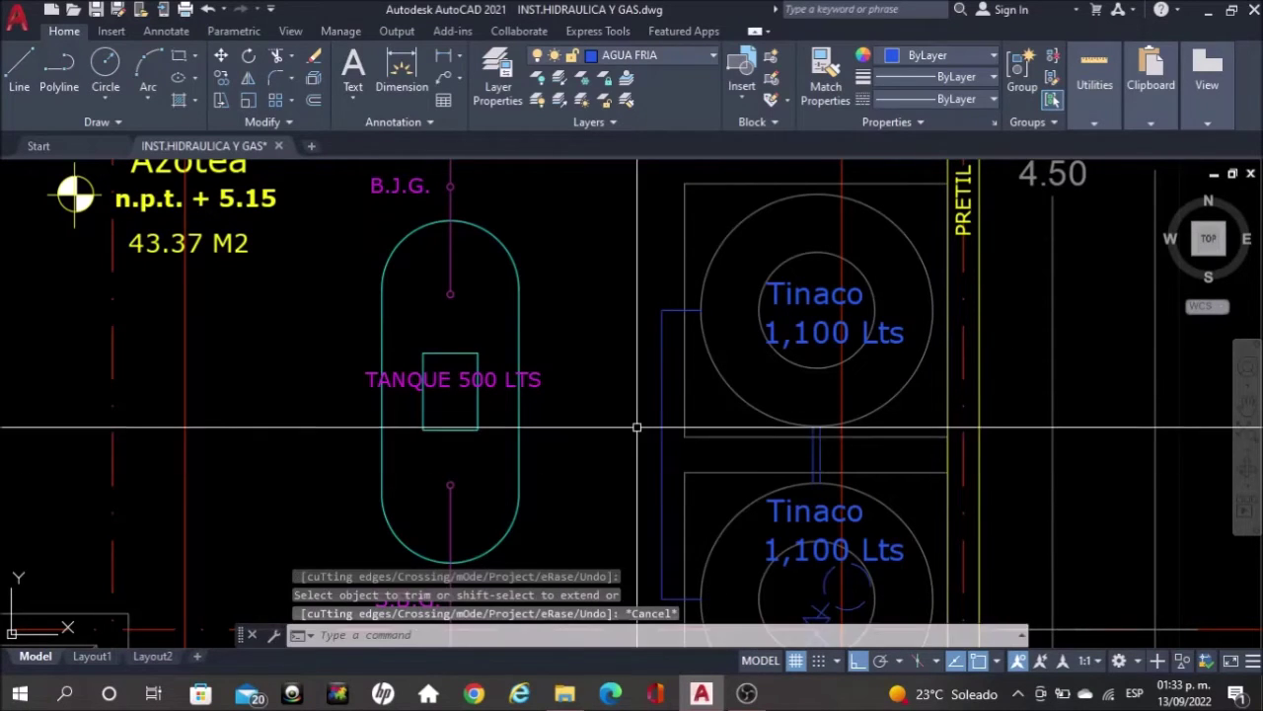
Draw a short horizontal branch from the midpoint of the vertical connecting line toward the gas tank
{"action": "type", "text": "l"}
{"action": "key", "text": "Return"}
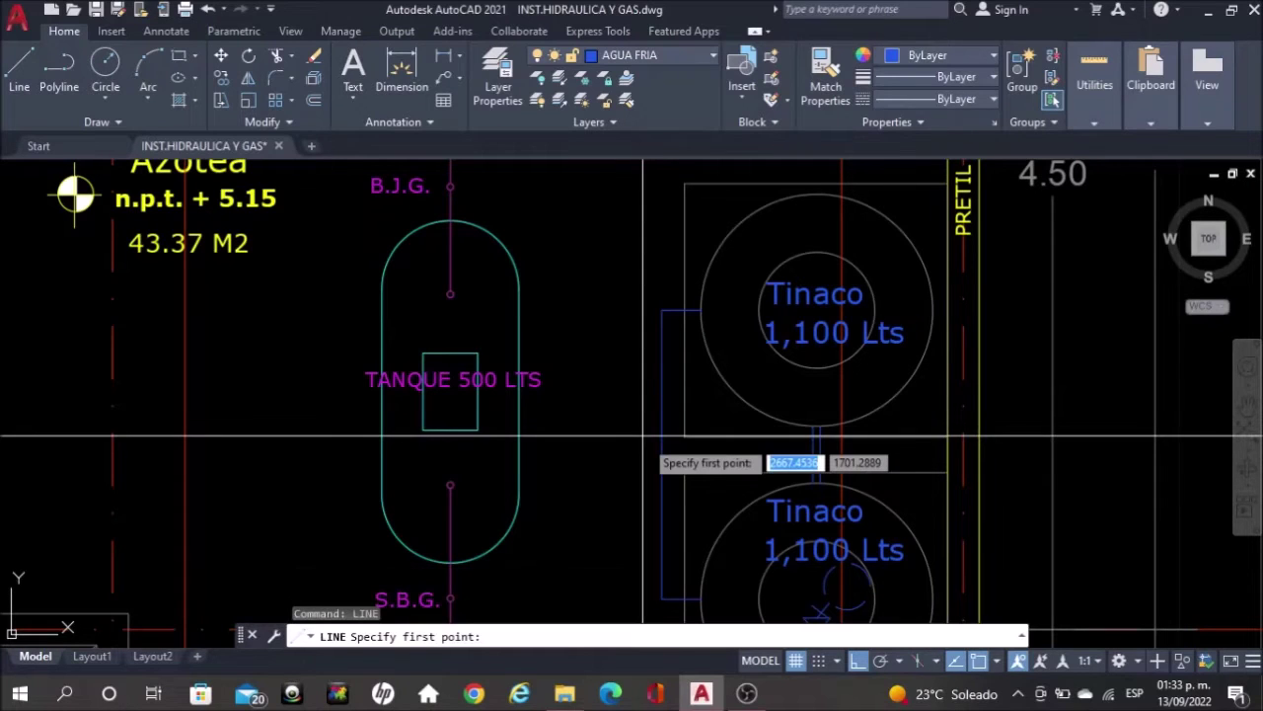
{"action": "left_click", "coordinate": [662, 455]}
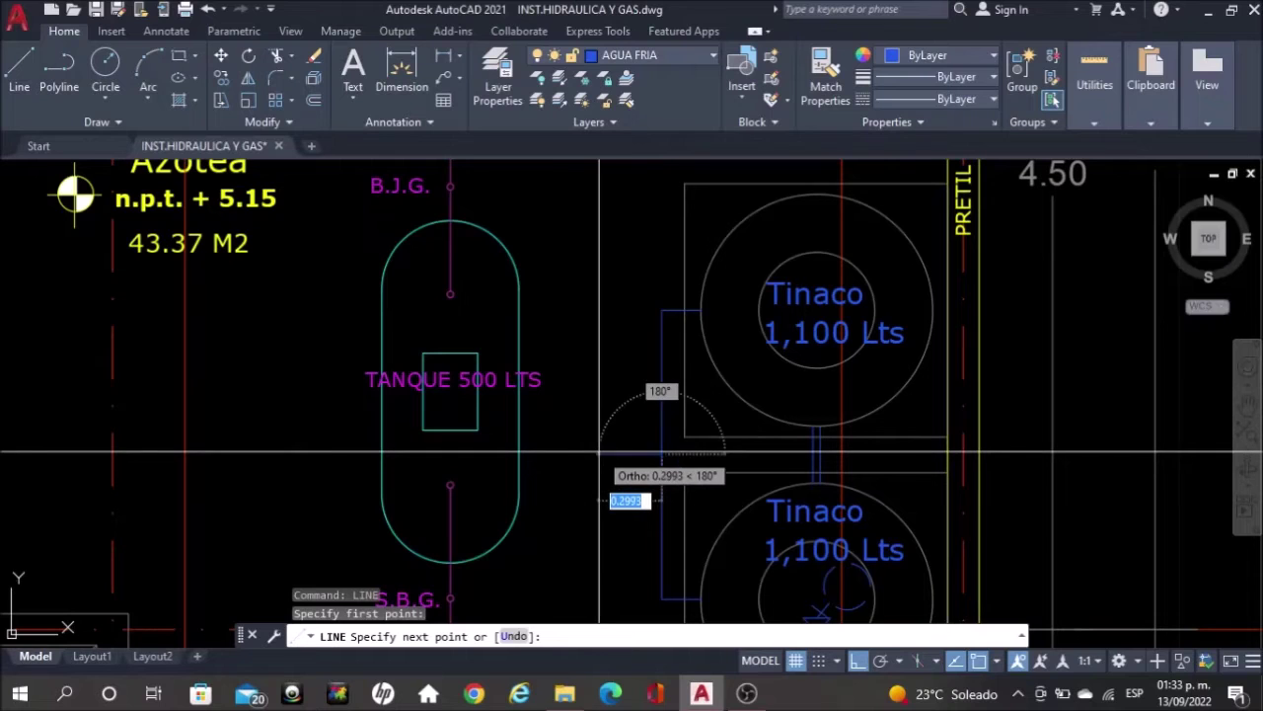
{"action": "left_click", "coordinate": [569, 455]}
{"action": "key", "text": "Escape"}
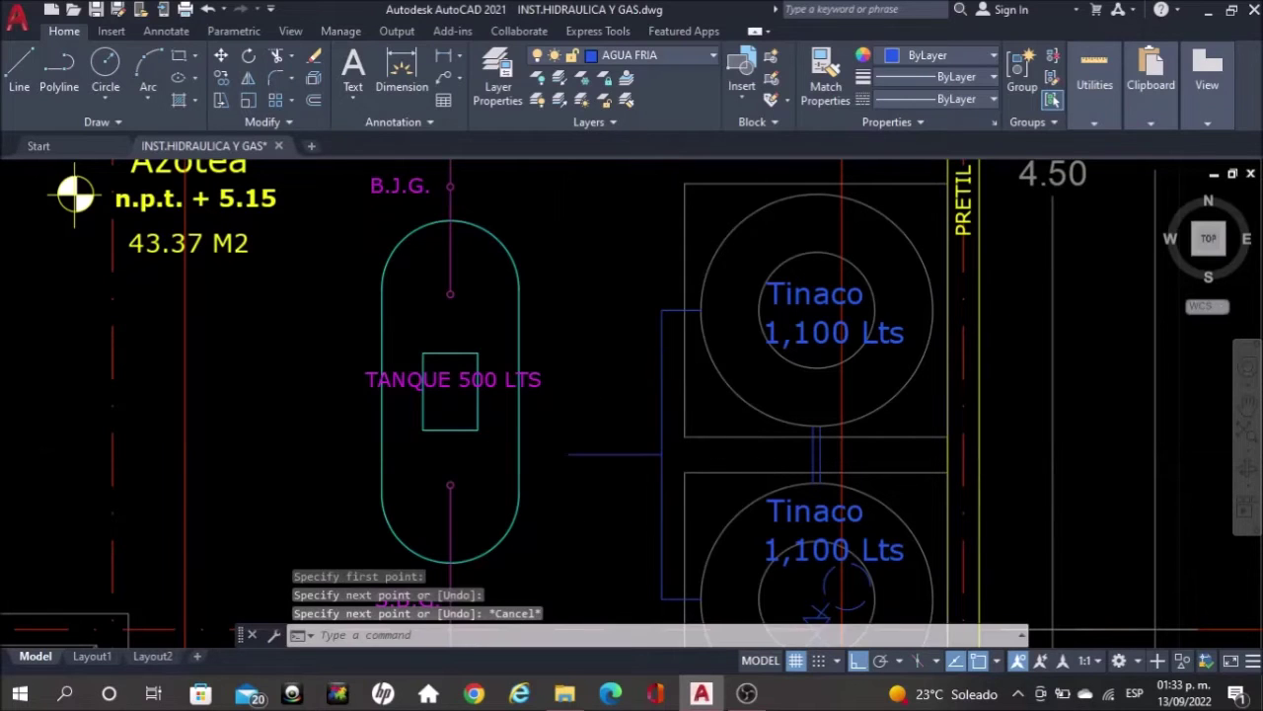
Draw a vertical line about 1.61 long from the blue circle in the axis 8 wall down alongside the parapet
{"action": "scroll", "coordinate": [308, 301], "scroll_direction": "down", "scroll_amount": 2}
{"action": "scroll", "coordinate": [717, 457], "scroll_direction": "down", "scroll_amount": 2}
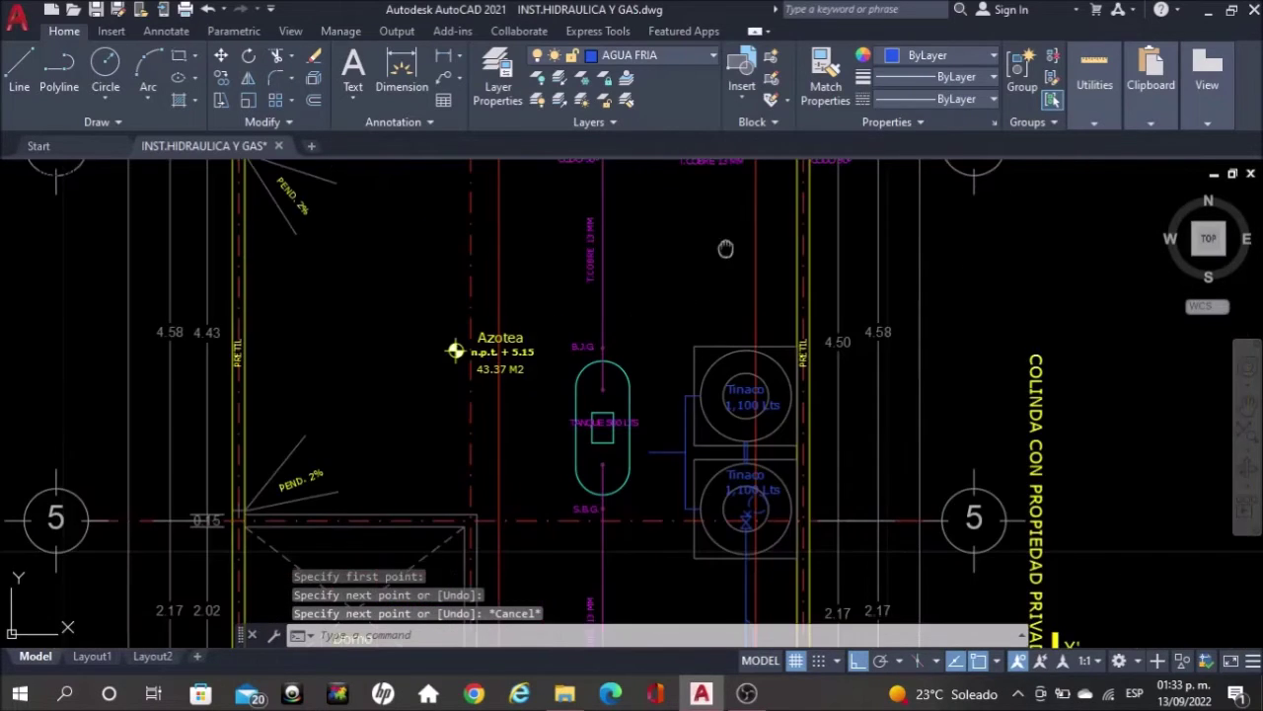
{"action": "middle_click_drag", "start_coordinate": [698, 251], "coordinate": [725, 468]}
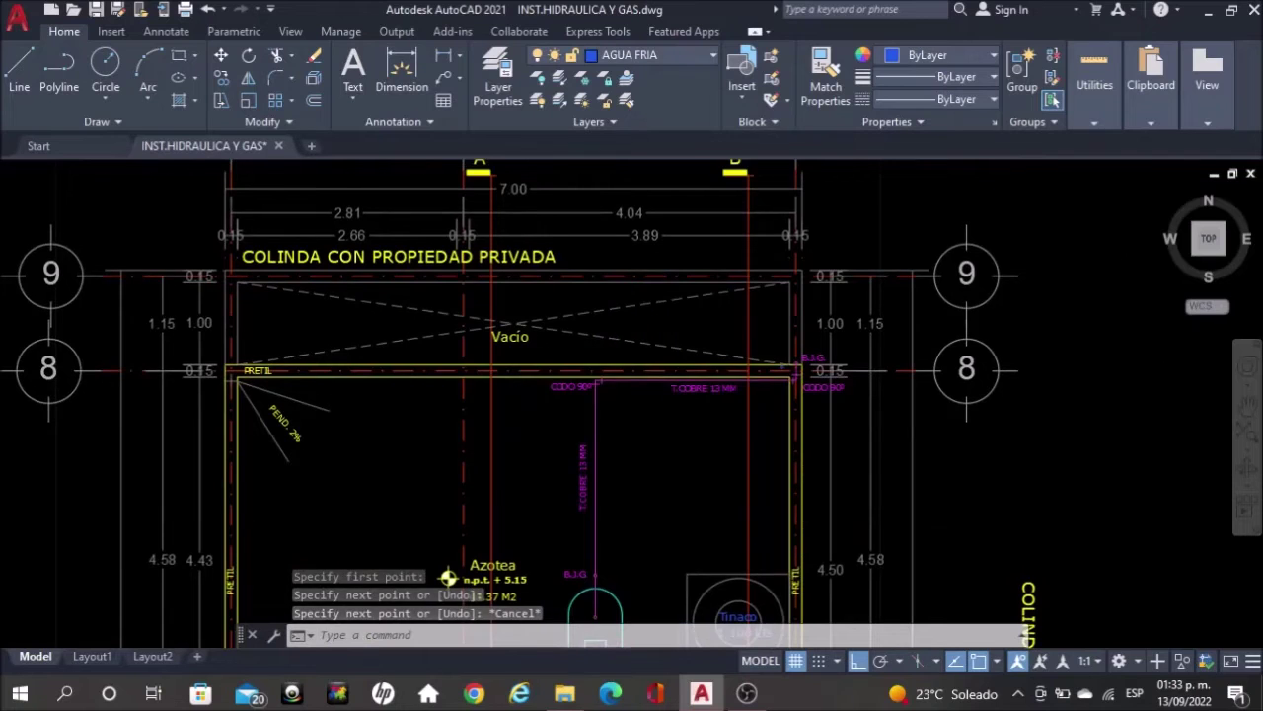
{"action": "scroll", "coordinate": [771, 451], "scroll_direction": "up", "scroll_amount": 4}
{"action": "key", "text": "space"}
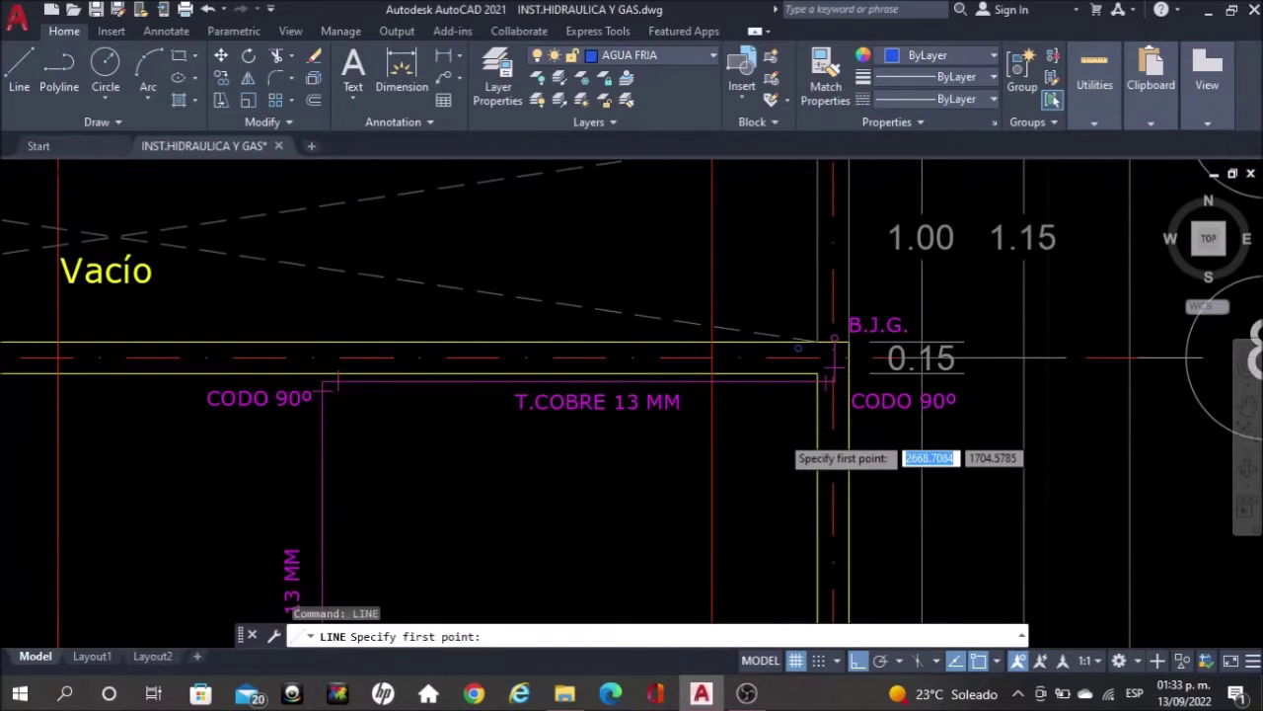
{"action": "scroll", "coordinate": [785, 415], "scroll_direction": "up", "scroll_amount": 2}
{"action": "left_click", "coordinate": [811, 313]}
{"action": "scroll", "coordinate": [810, 313], "scroll_direction": "down", "scroll_amount": 2}
{"action": "middle_click_drag", "start_coordinate": [793, 360], "coordinate": [792, 117]}
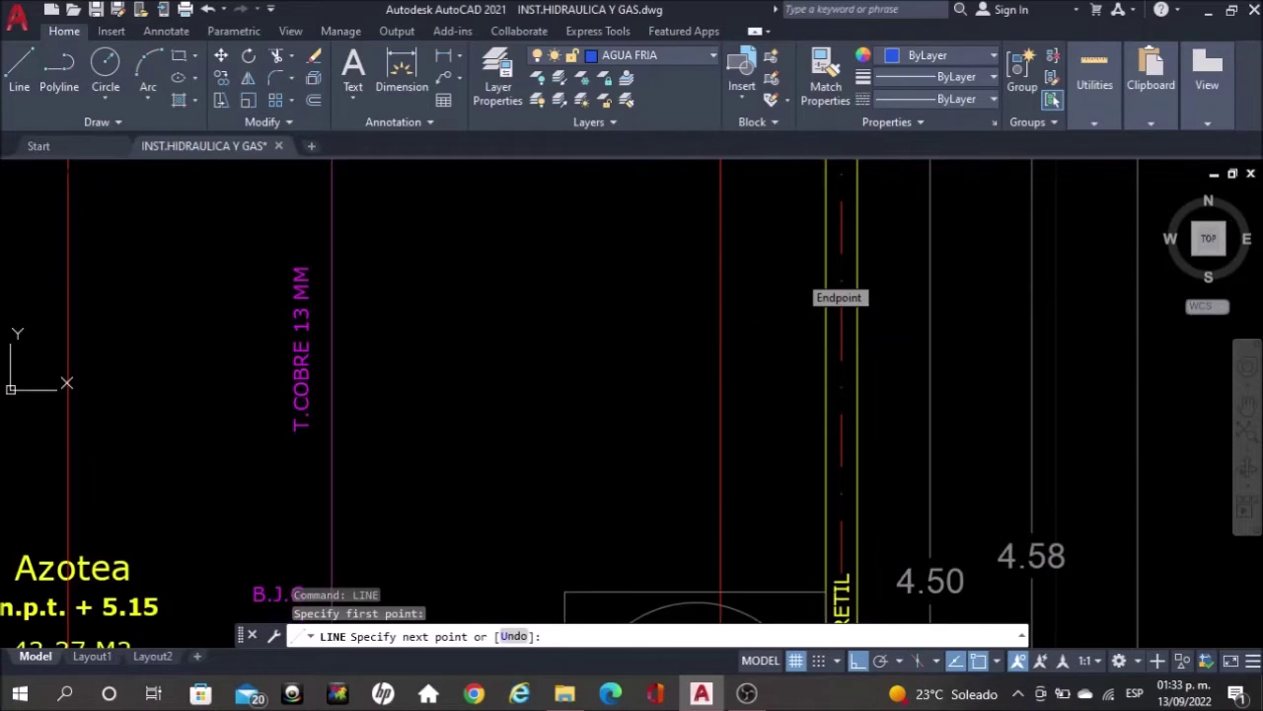
{"action": "scroll", "coordinate": [802, 277], "scroll_direction": "down", "scroll_amount": 2}
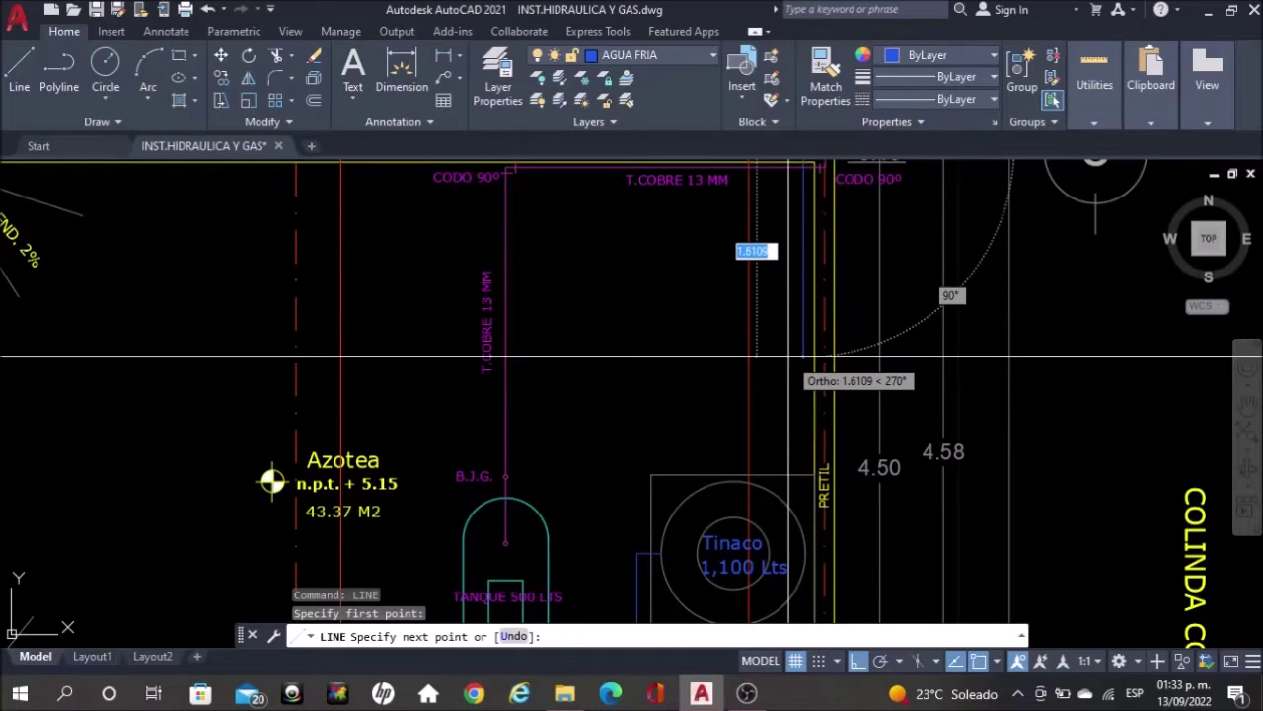
{"action": "left_click", "coordinate": [803, 356]}
{"action": "key", "text": "Escape"}
With Ortho off, draw a diagonal line about 0.90 long above the upper Tinaco, rising toward the vertical line beside the parapet
{"action": "middle_click_drag", "start_coordinate": [695, 390], "coordinate": [703, 304]}
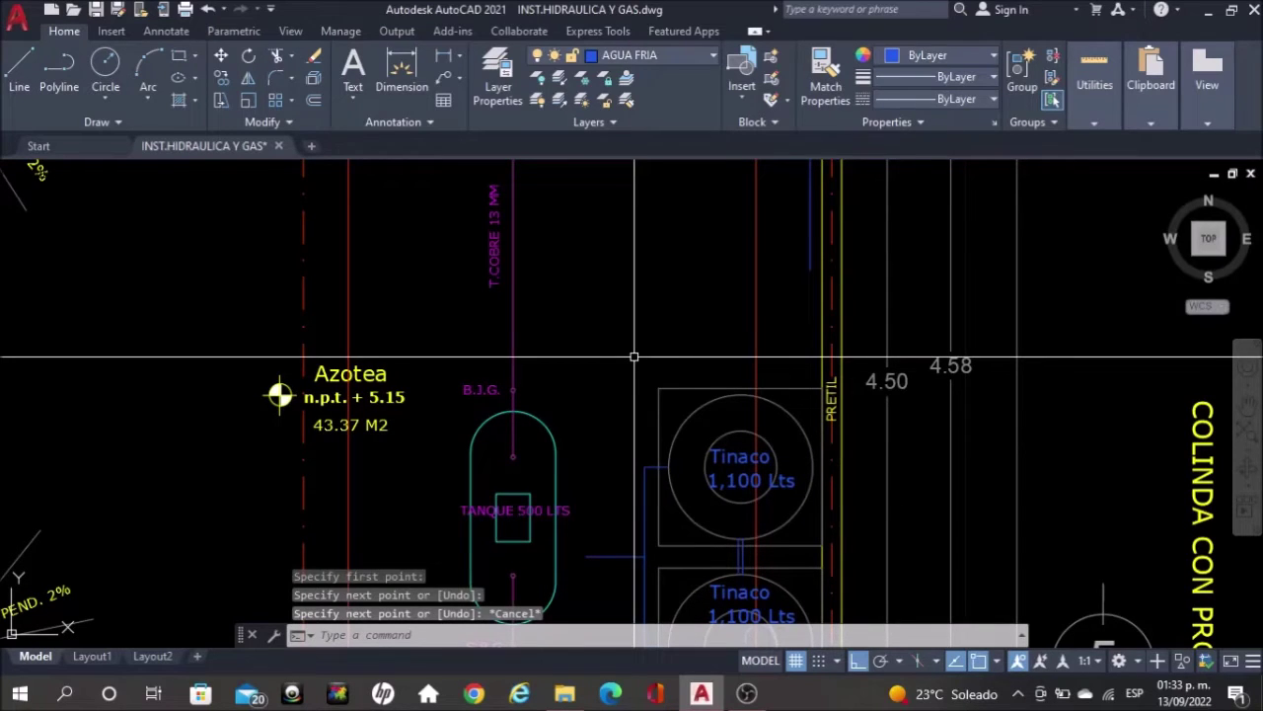
{"action": "key", "text": "Return"}
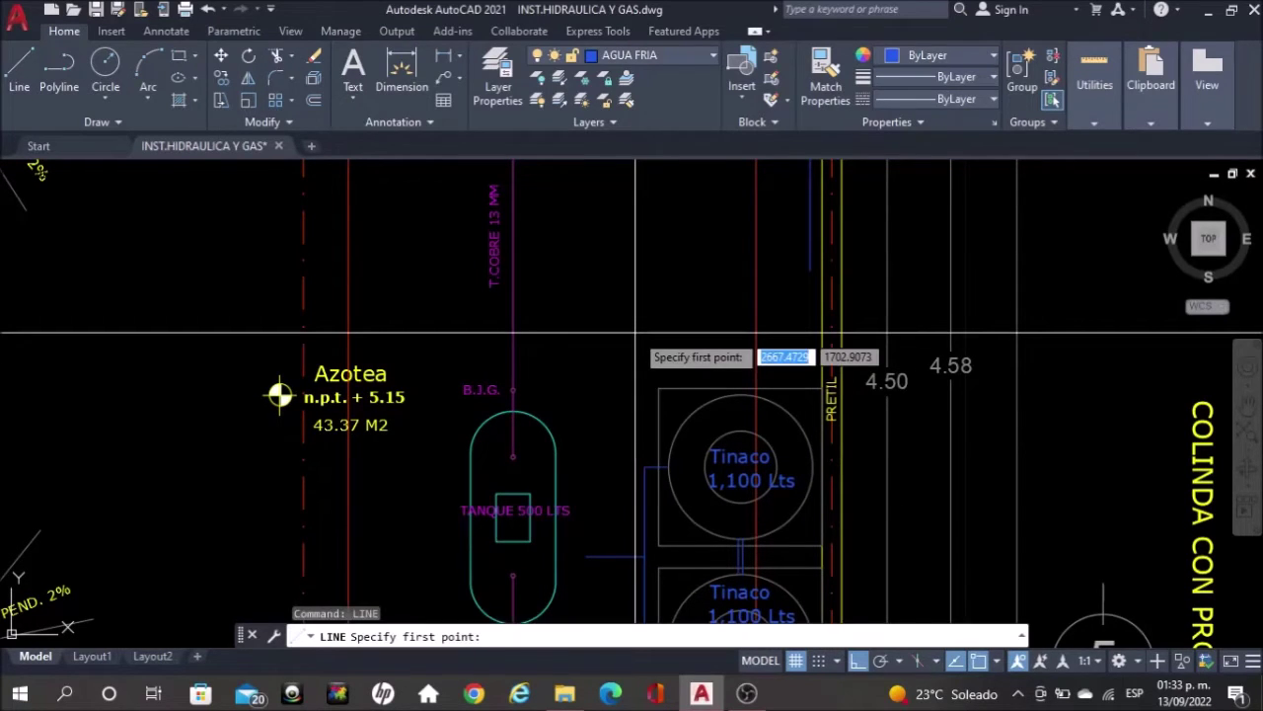
{"action": "left_click", "coordinate": [634, 334]}
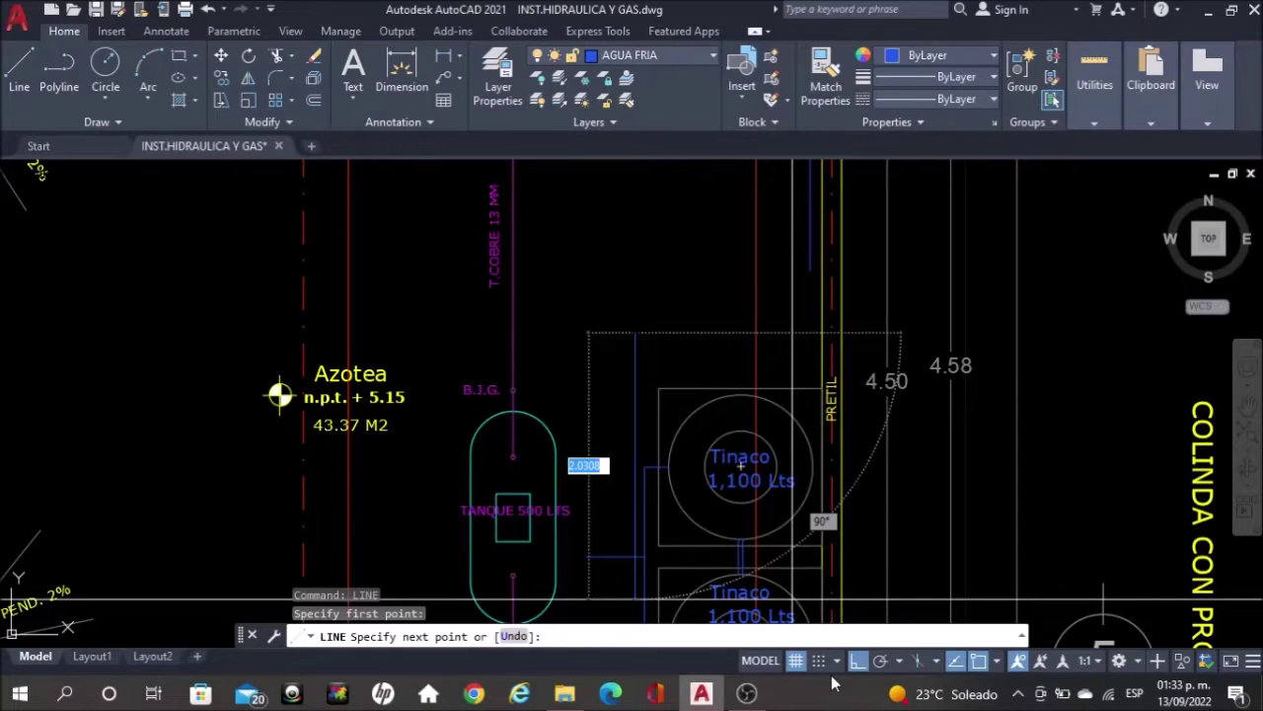
{"action": "key", "text": "F8"}
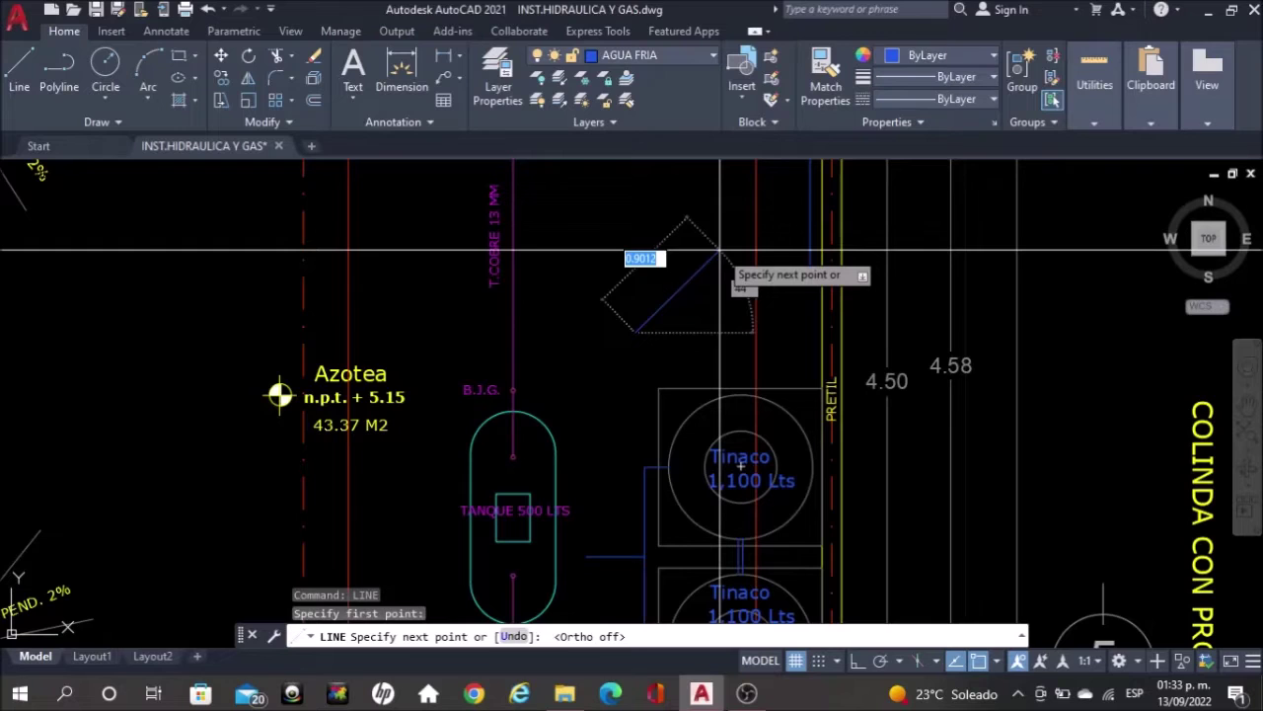
{"action": "key", "text": "Escape"}
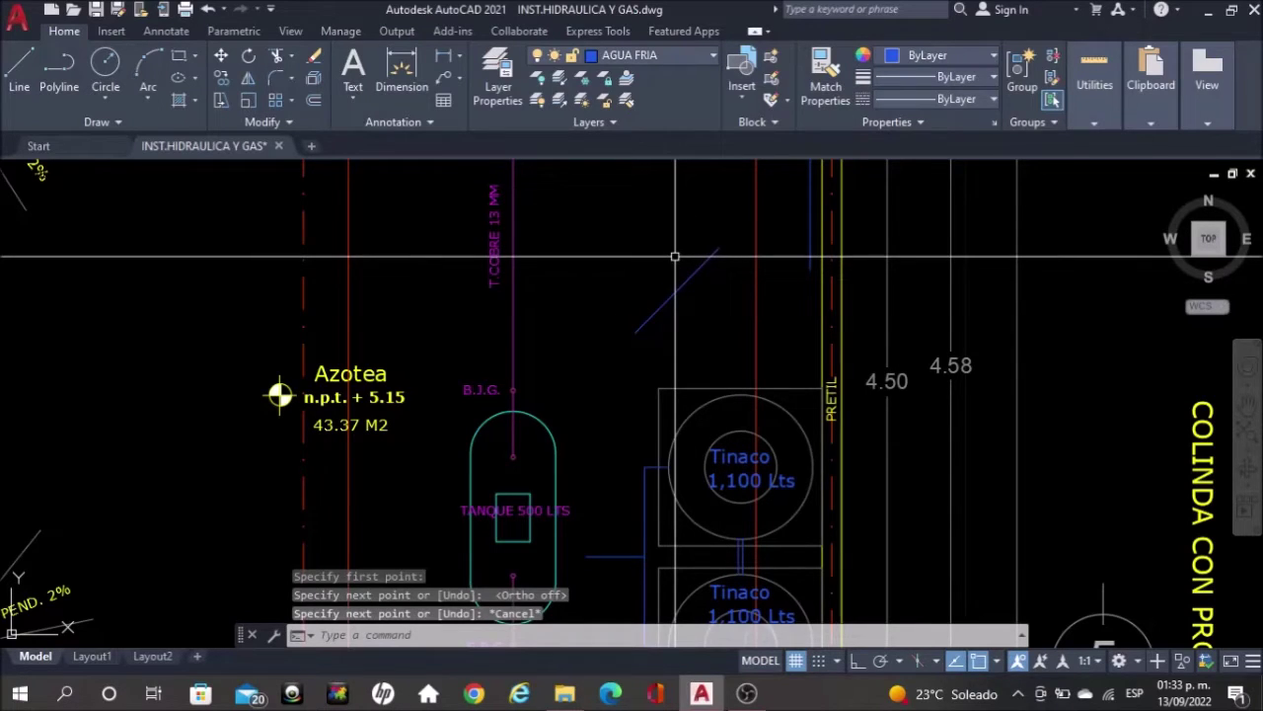
Extend the diagonal line's upper end to the blue vertical line beside the parapet
{"action": "type", "text": "tr"}
{"action": "key", "text": "space"}
{"action": "middle_click_drag", "start_coordinate": [707, 267], "coordinate": [711, 319]}
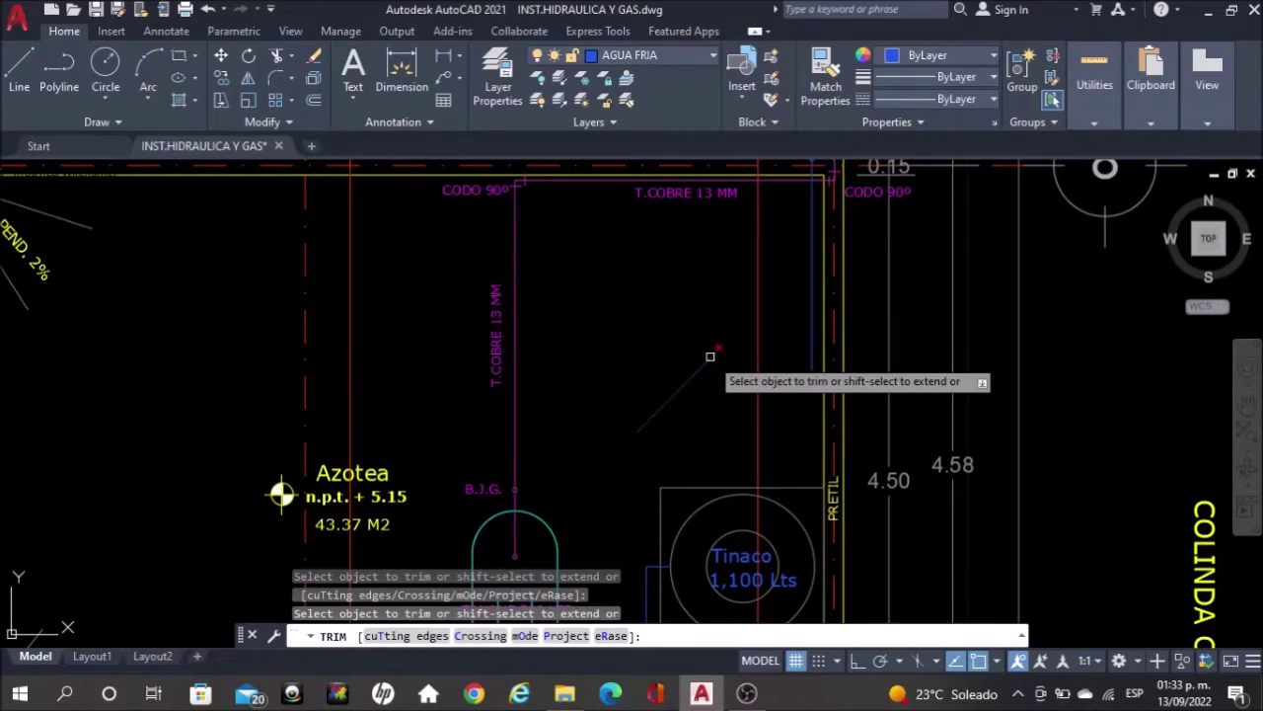
{"action": "left_click", "coordinate": [718, 345]}
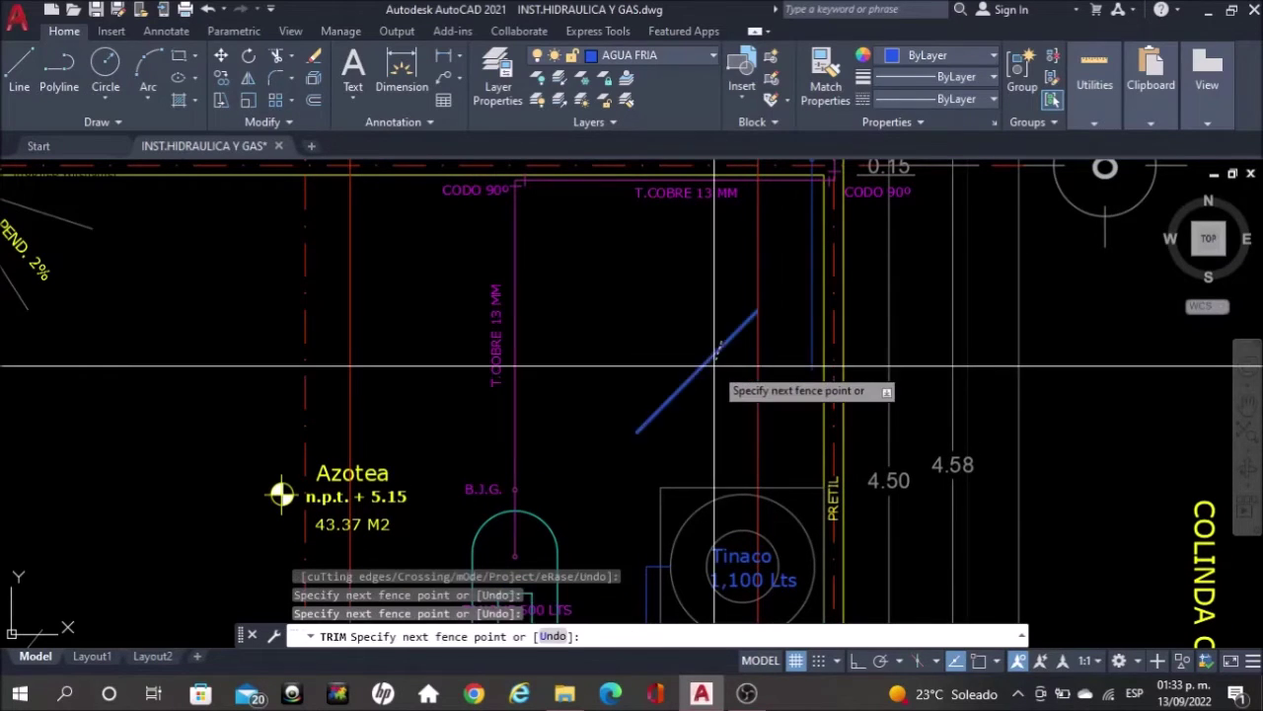
{"action": "key", "text": "Return"}
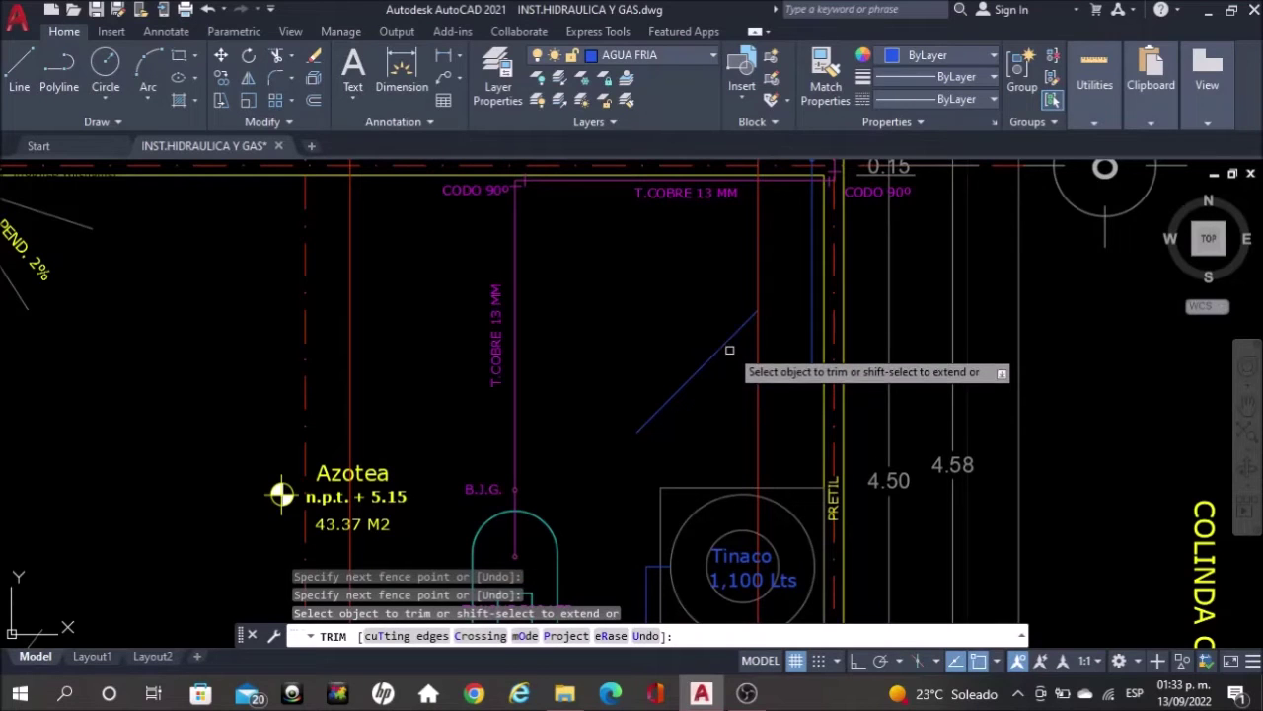
{"action": "left_click", "coordinate": [731, 344], "text": "shift"}
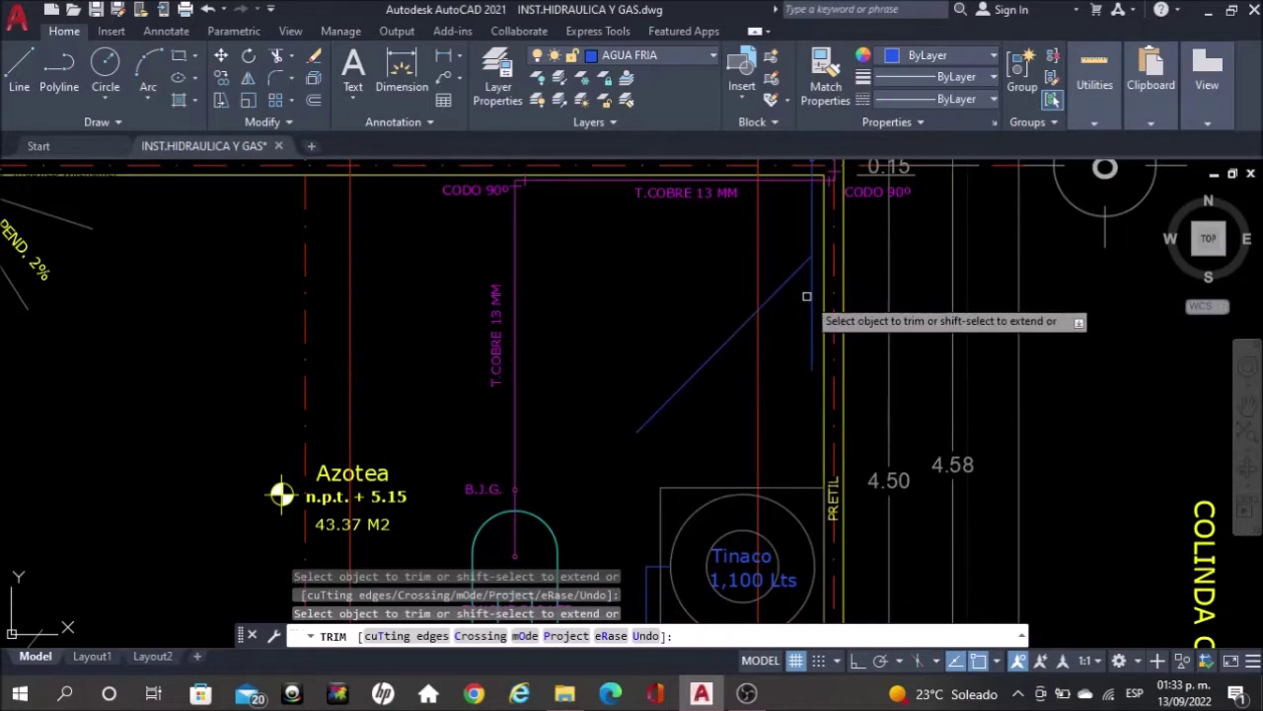
{"action": "key", "text": "Escape"}
With Ortho on, draw a vertical line from the horizontal branch's midpoint up past the diagonal line's lower end
{"action": "mouse_move", "coordinate": [699, 403]}
{"action": "middle_mouse_down"}
{"action": "mouse_move", "coordinate": [702, 359]}
{"action": "mouse_move", "coordinate": [747, 247]}
{"action": "middle_mouse_up"}
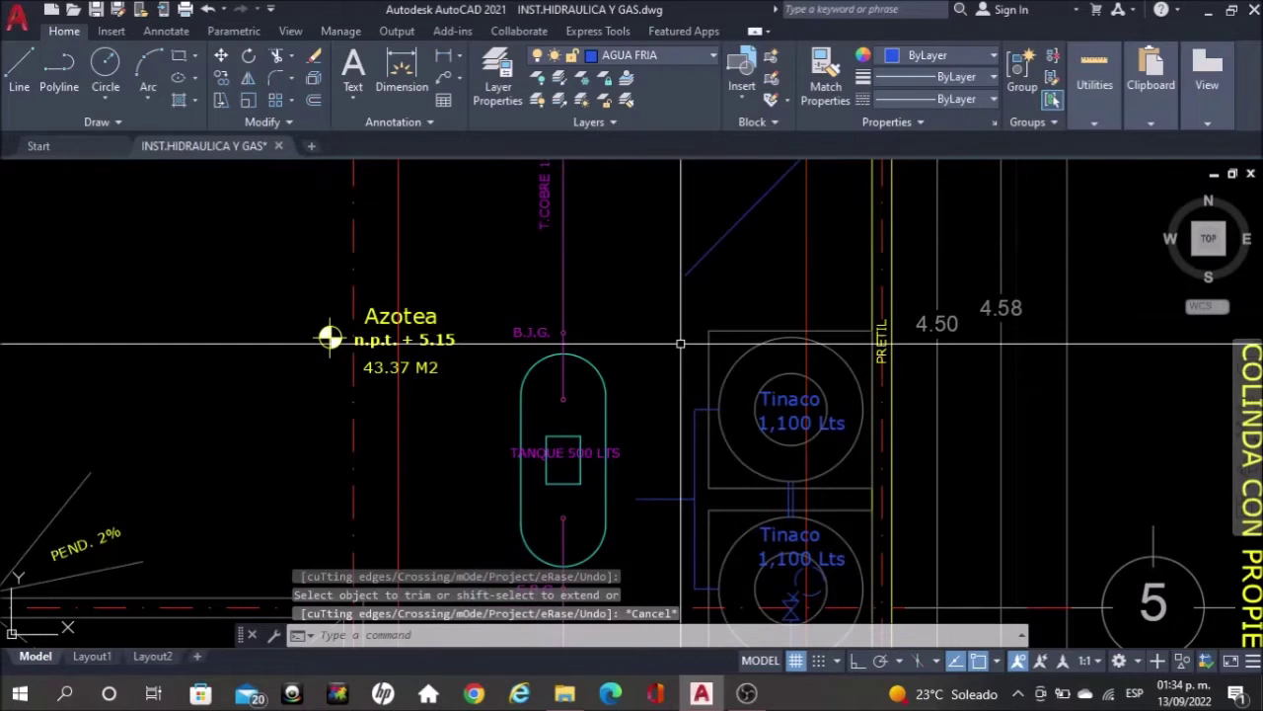
{"action": "type", "text": "lin"}
{"action": "key", "text": "Return"}
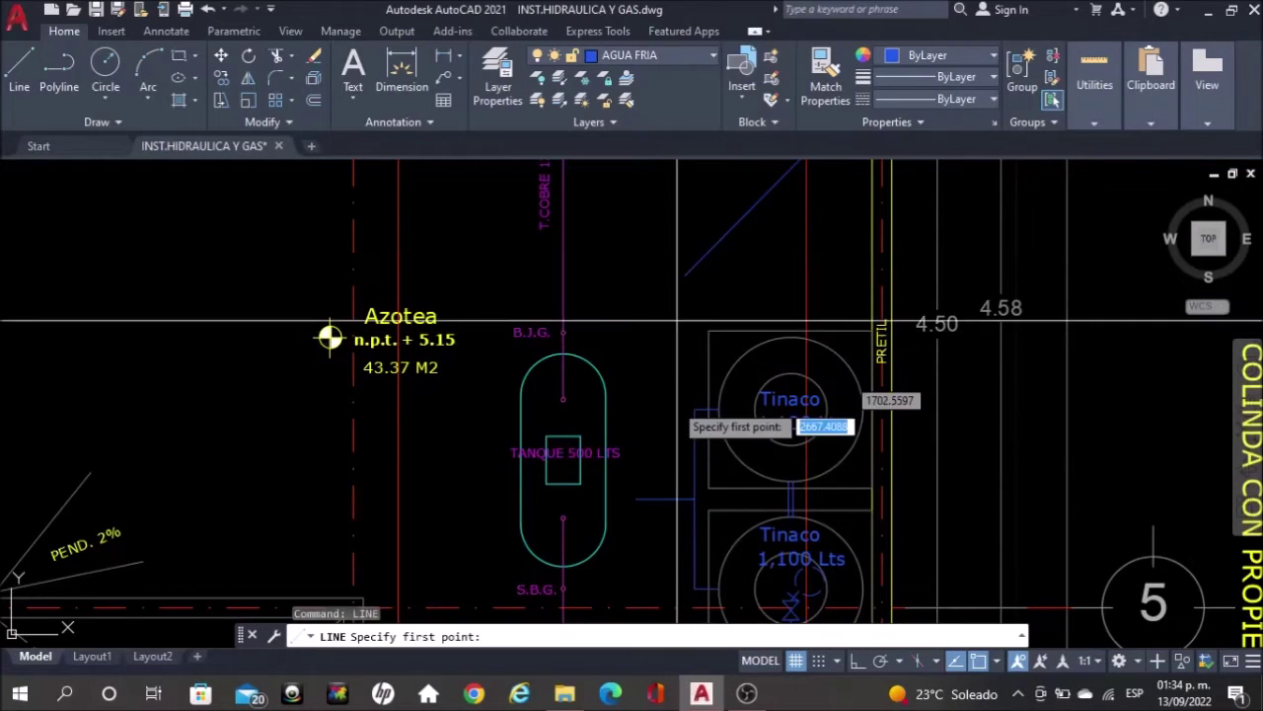
{"action": "left_click", "coordinate": [666, 497]}
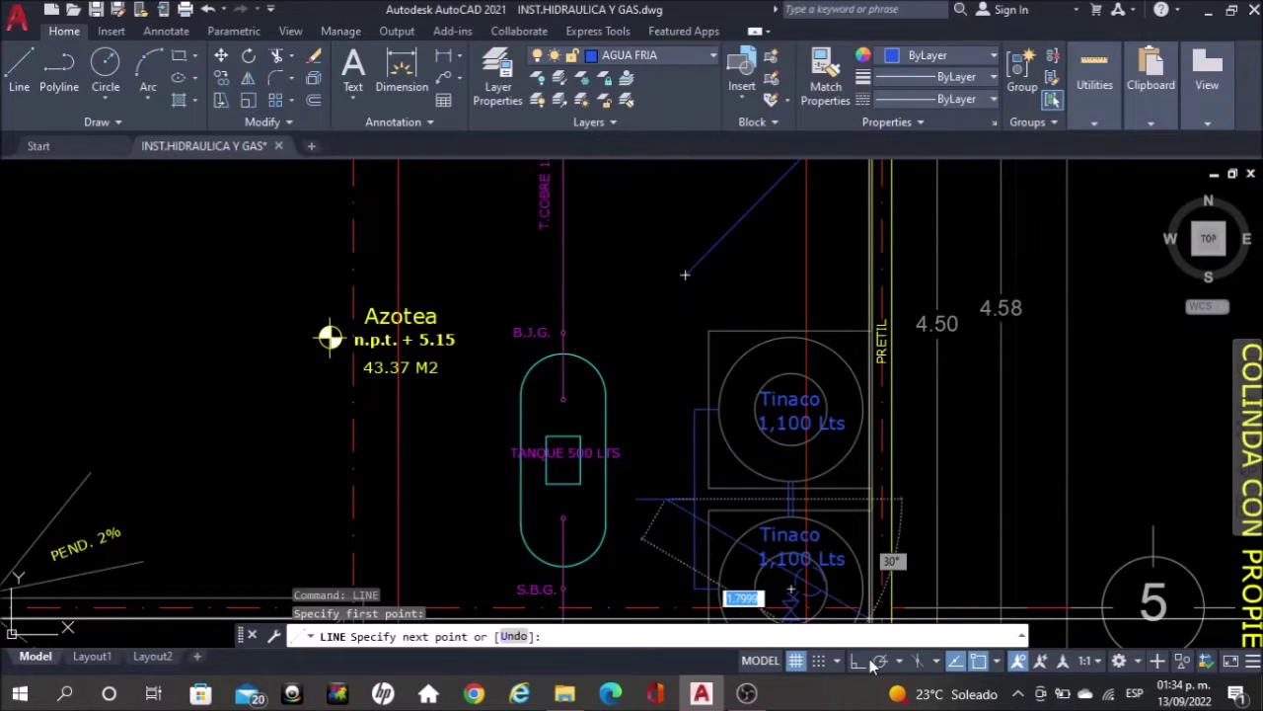
{"action": "key", "text": "F8"}
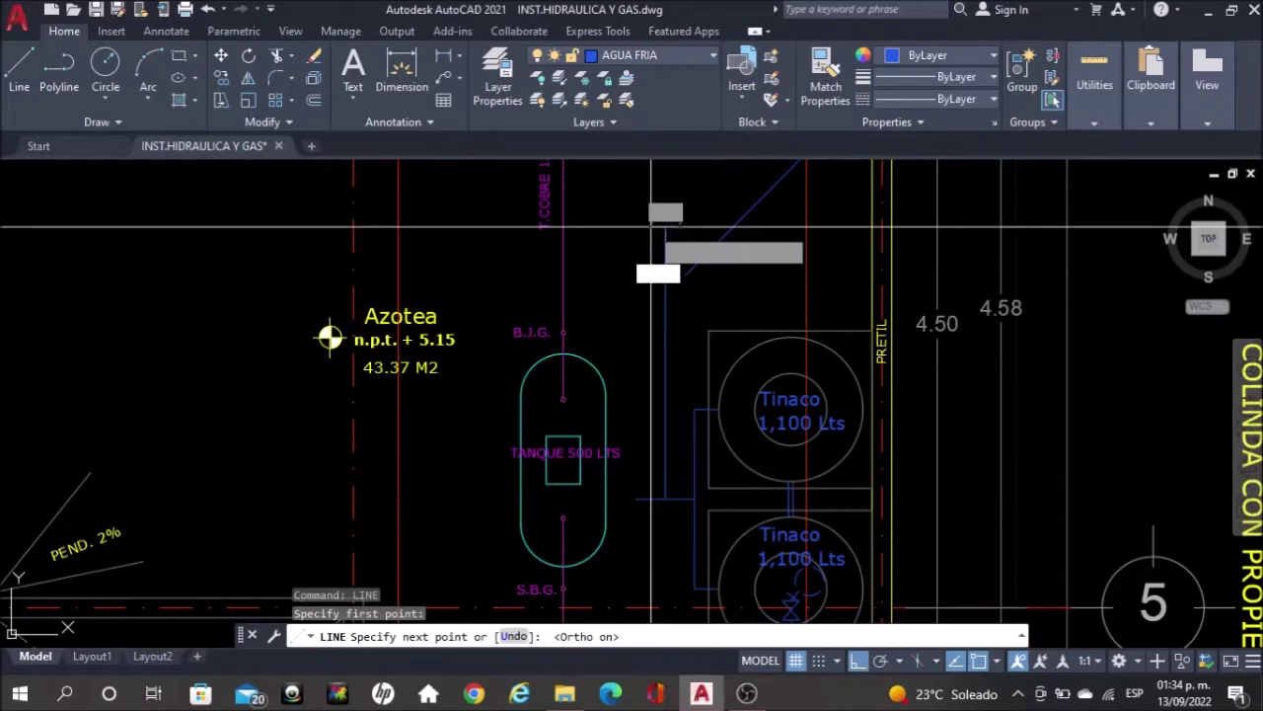
{"action": "left_click", "coordinate": [666, 227]}
{"action": "key", "text": "Escape"}
Extend the diagonal line's lower end to the vertical blue line, and trim the vertical's excess above their junction
{"action": "type", "text": "tr"}
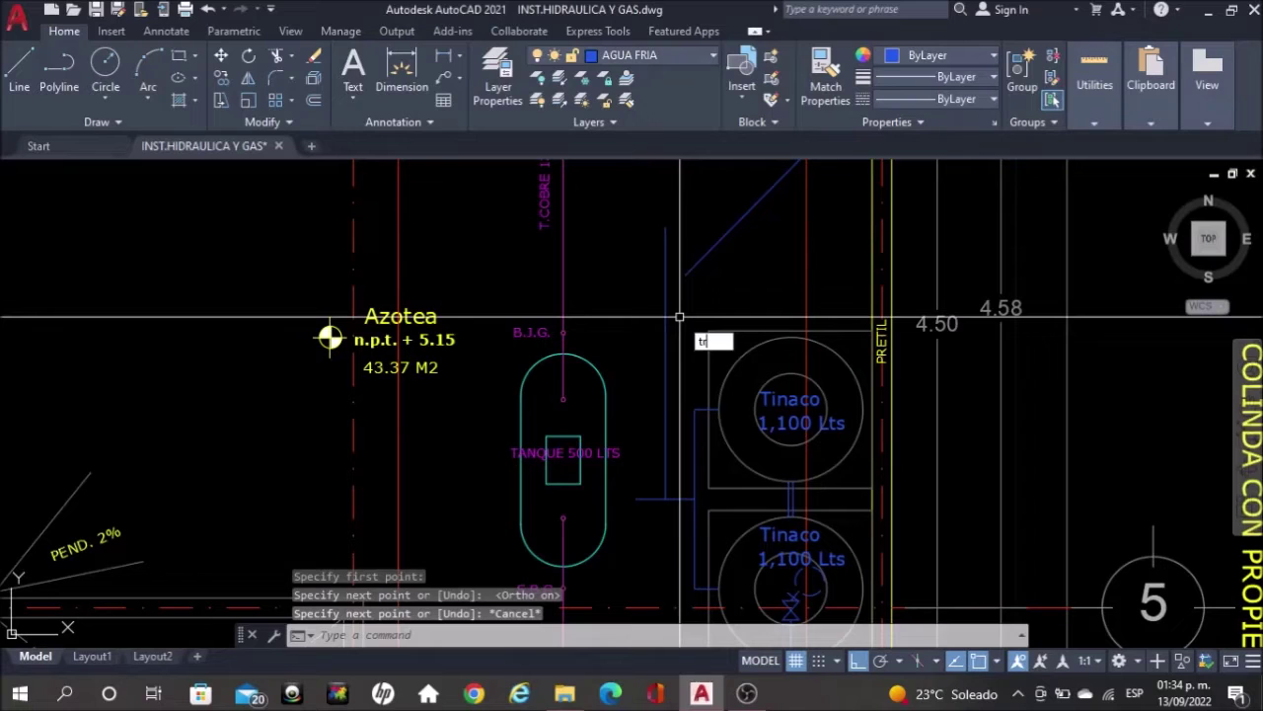
{"action": "key", "text": "Return"}
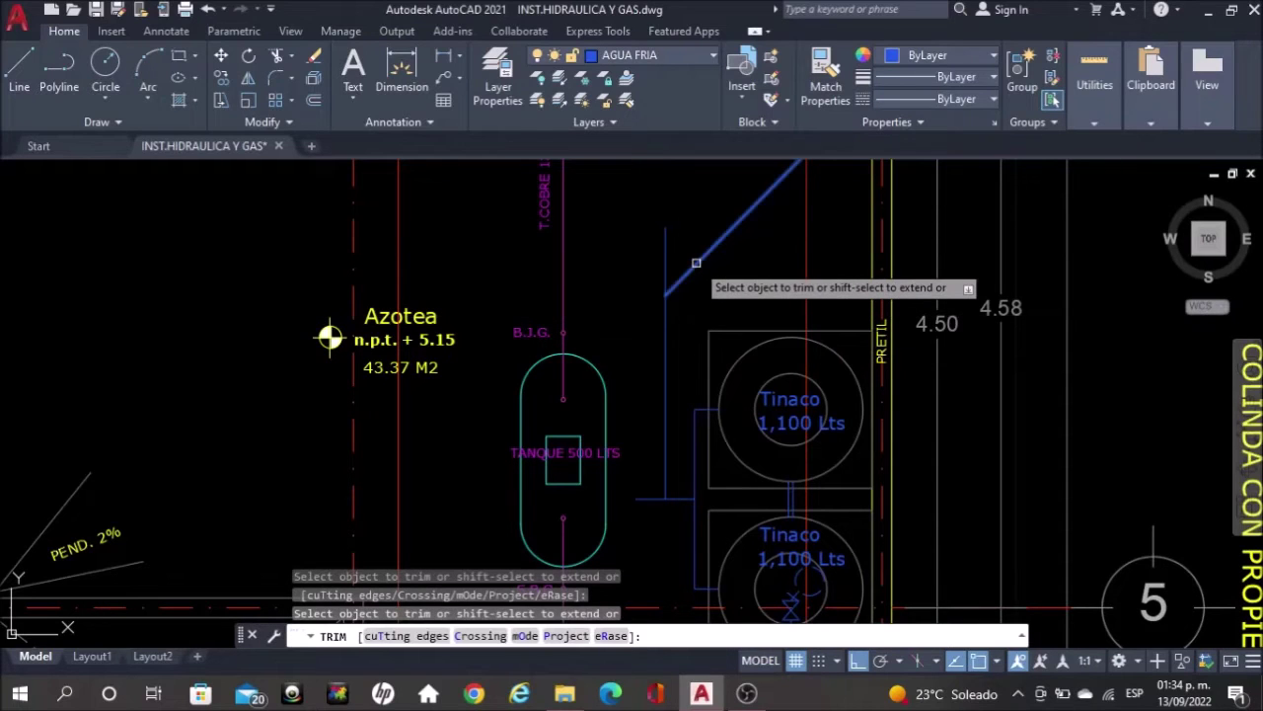
{"action": "left_click", "coordinate": [665, 251]}
{"action": "key", "text": "Escape"}
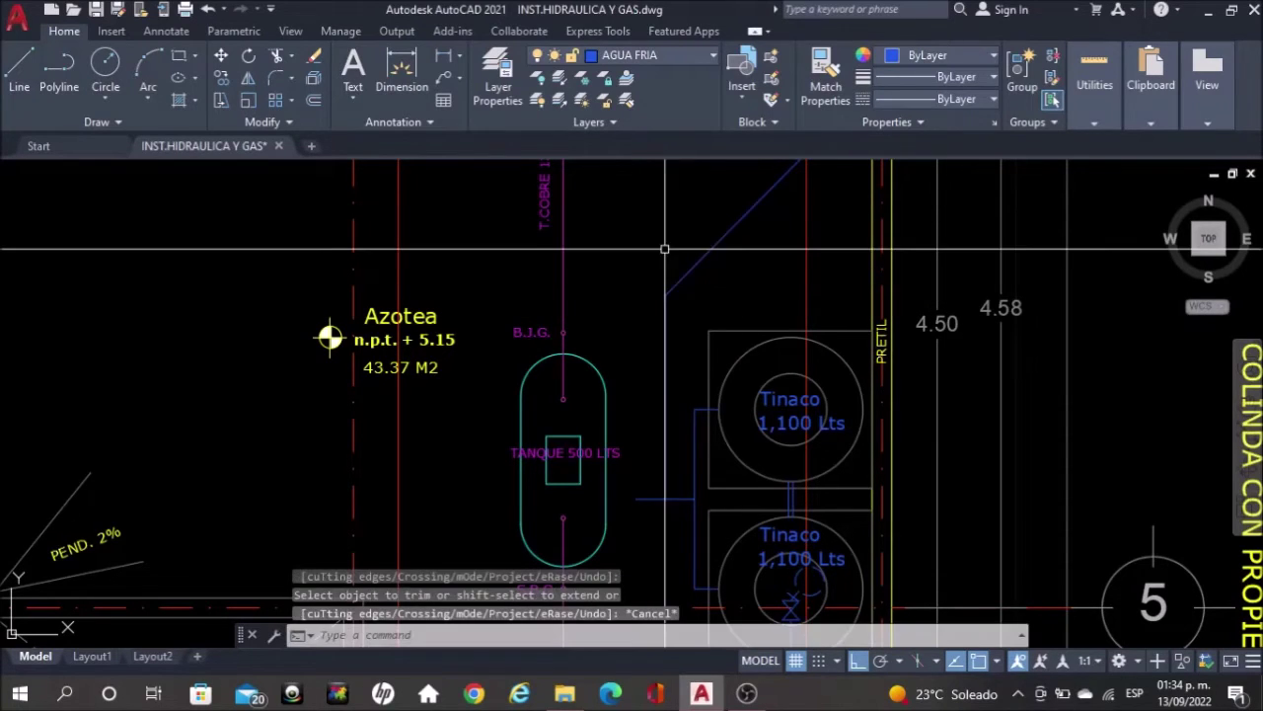
Examine the blue pipe run on the rooftop from the Tinaco branch up to the riser at the axis 8 wall
{"action": "scroll", "coordinate": [705, 316], "scroll_direction": "down", "scroll_amount": 2}
{"action": "middle_click_drag", "start_coordinate": [703, 224], "coordinate": [709, 321]}
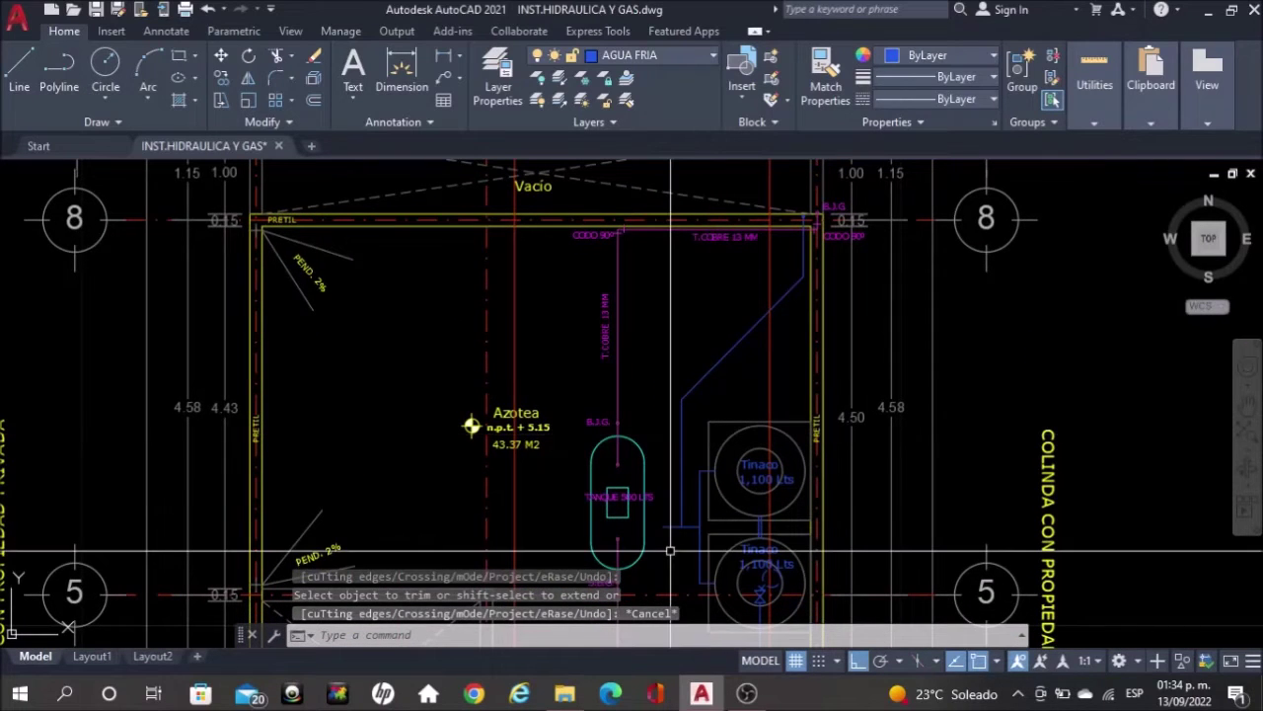
{"action": "scroll", "coordinate": [670, 550], "scroll_direction": "up", "scroll_amount": 2}
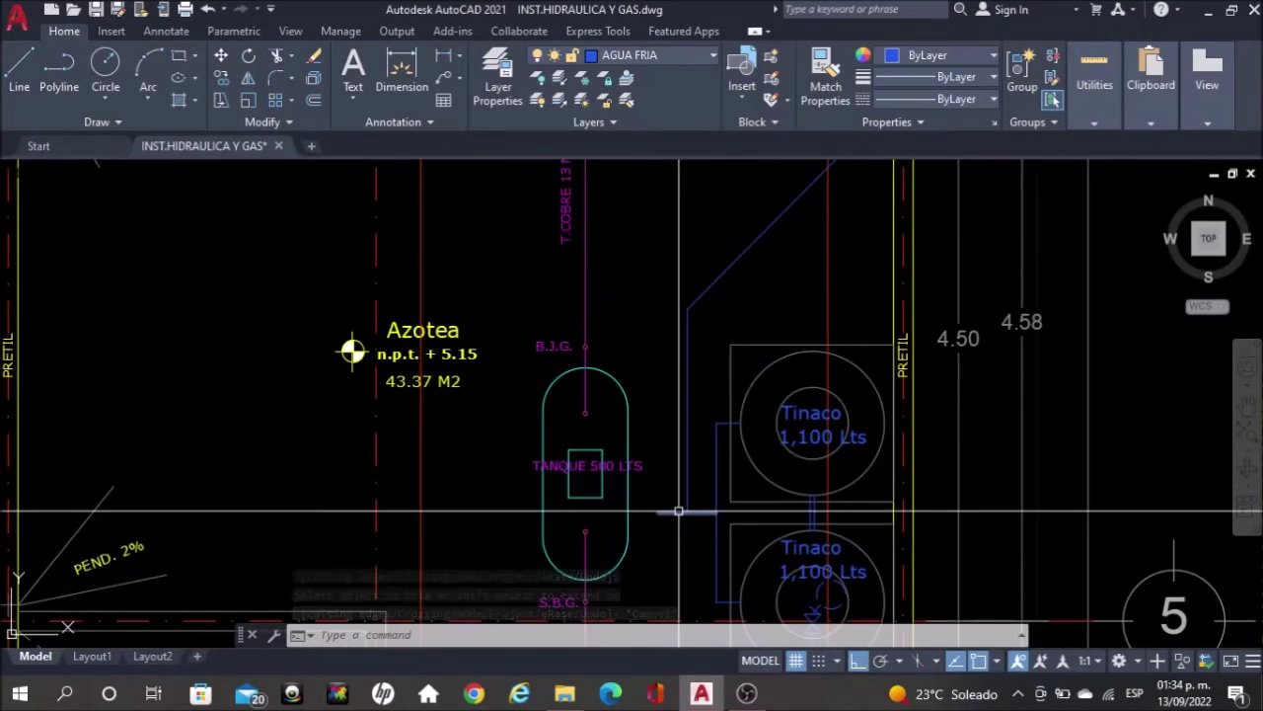
{"action": "scroll", "coordinate": [693, 524], "scroll_direction": "down", "scroll_amount": 2}
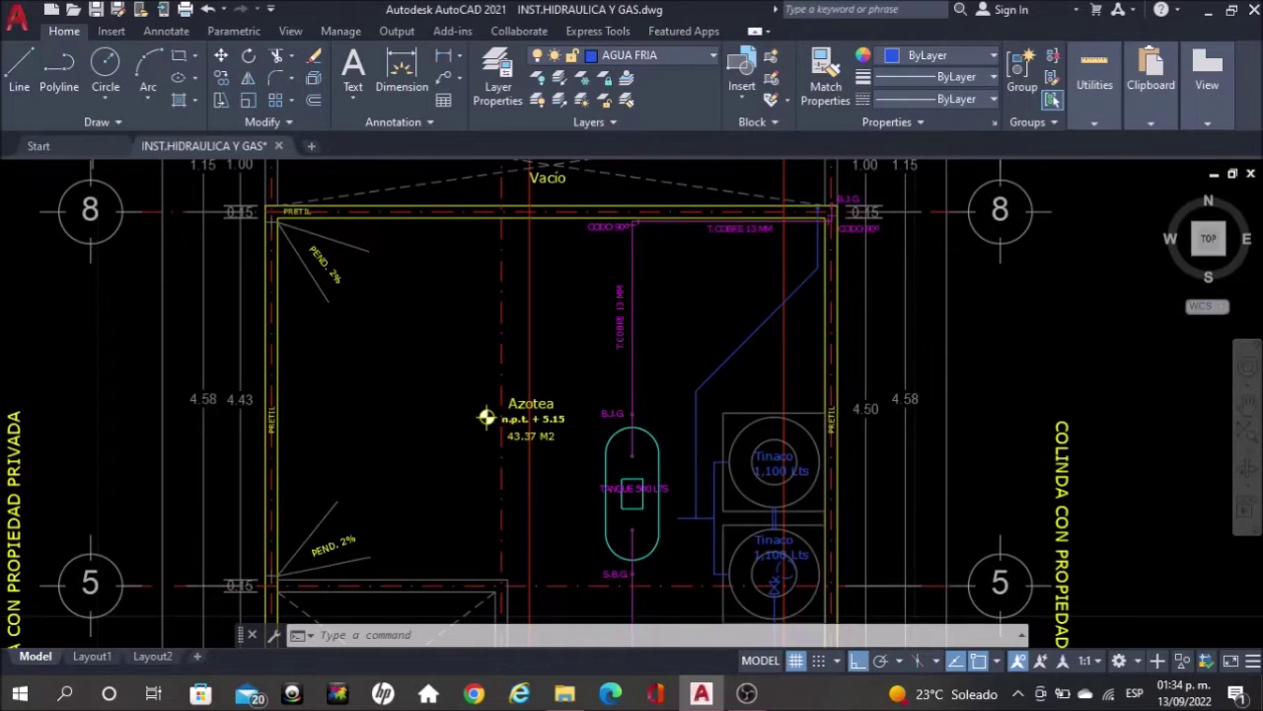
{"action": "scroll", "coordinate": [710, 524], "scroll_direction": "down", "scroll_amount": 2}
{"action": "scroll", "coordinate": [735, 407], "scroll_direction": "up", "scroll_amount": 2}
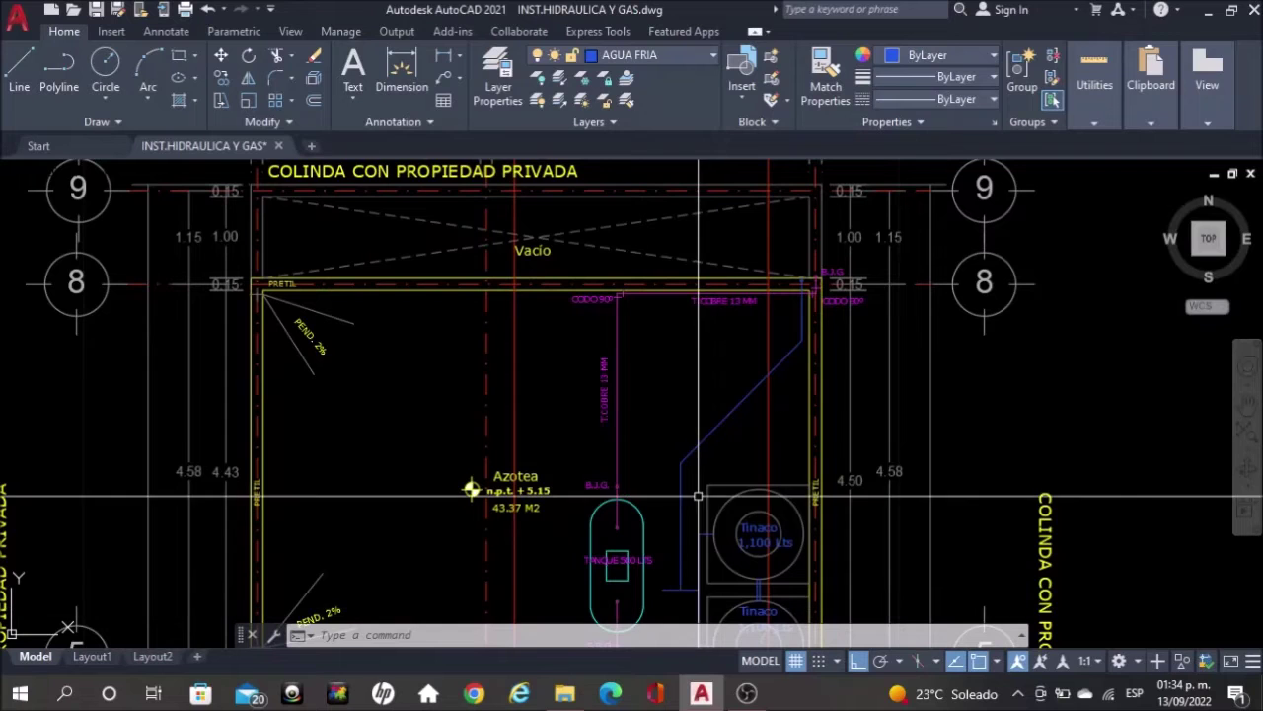
{"action": "scroll", "coordinate": [789, 296], "scroll_direction": "up", "scroll_amount": 2}
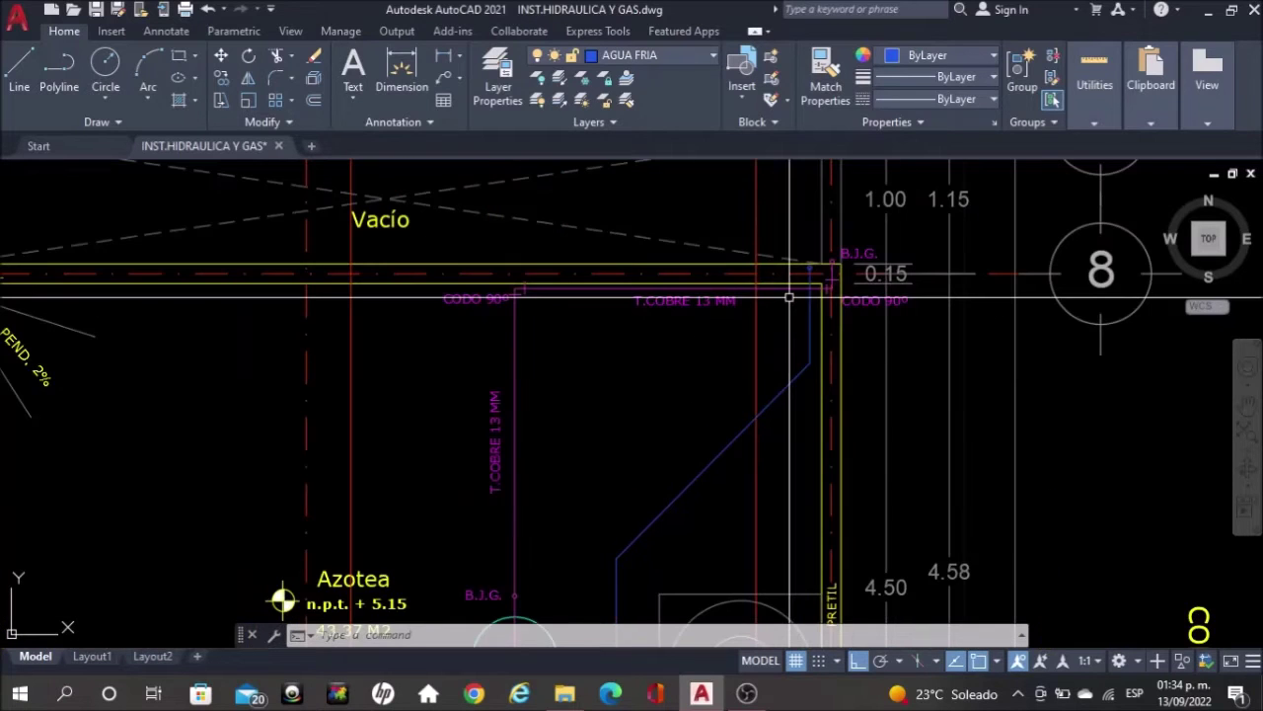
{"action": "scroll", "coordinate": [852, 307], "scroll_direction": "down", "scroll_amount": 4}
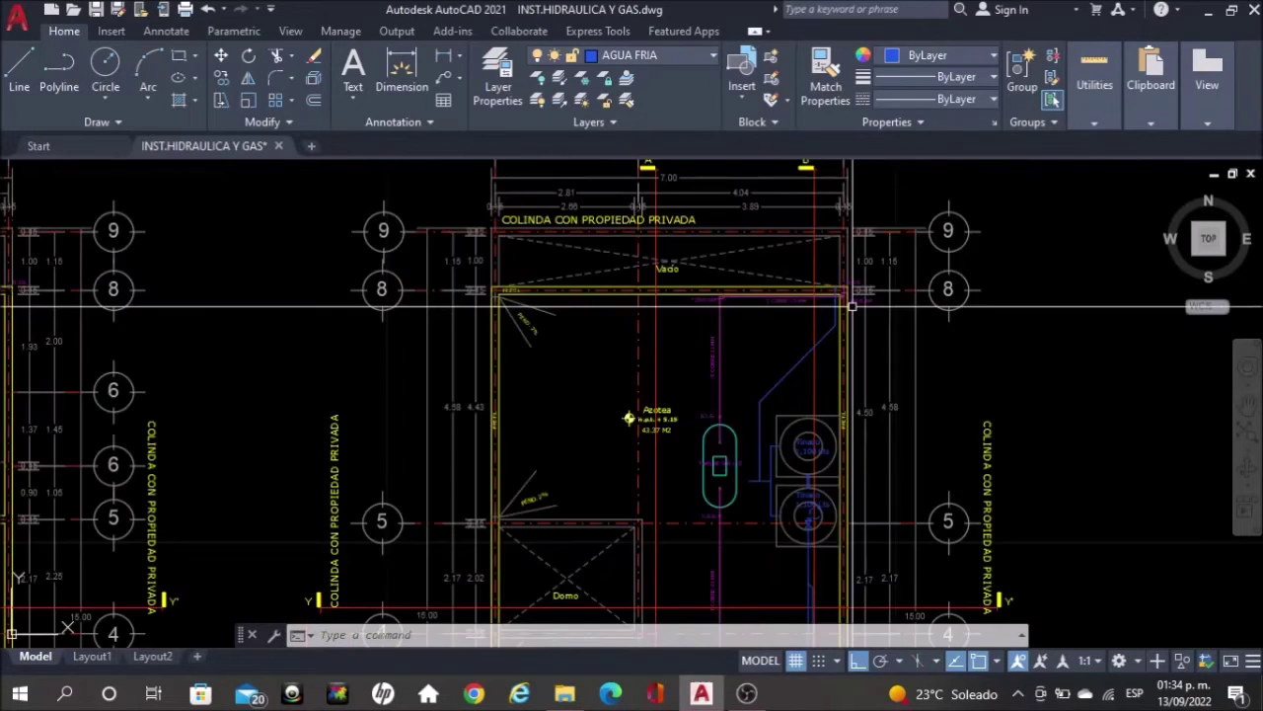
Follow the blue riser through the upper-floor plan down to the heater and kitchen fixtures on the ground-floor plan
{"action": "mouse_move", "coordinate": [852, 307]}
{"action": "middle_mouse_down"}
{"action": "mouse_move", "coordinate": [743, 325]}
{"action": "mouse_move", "coordinate": [775, 329]}
{"action": "middle_mouse_up"}
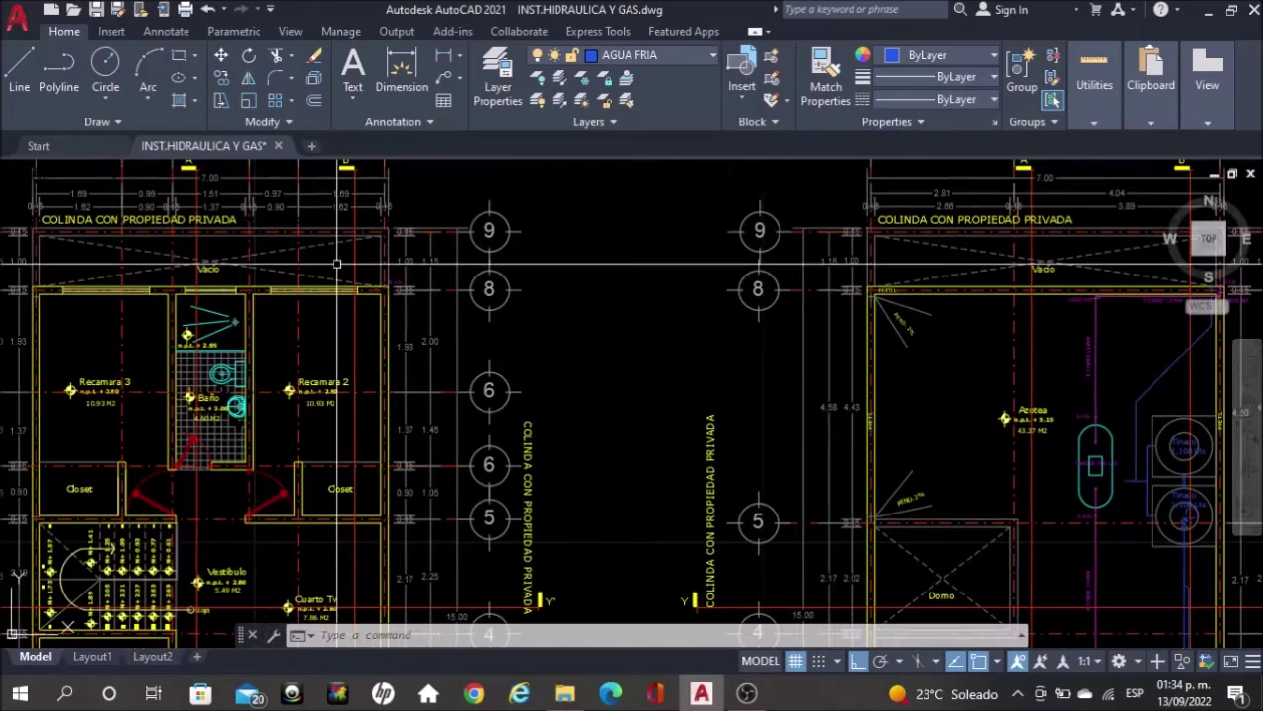
{"action": "scroll", "coordinate": [370, 297], "scroll_direction": "up", "scroll_amount": 3}
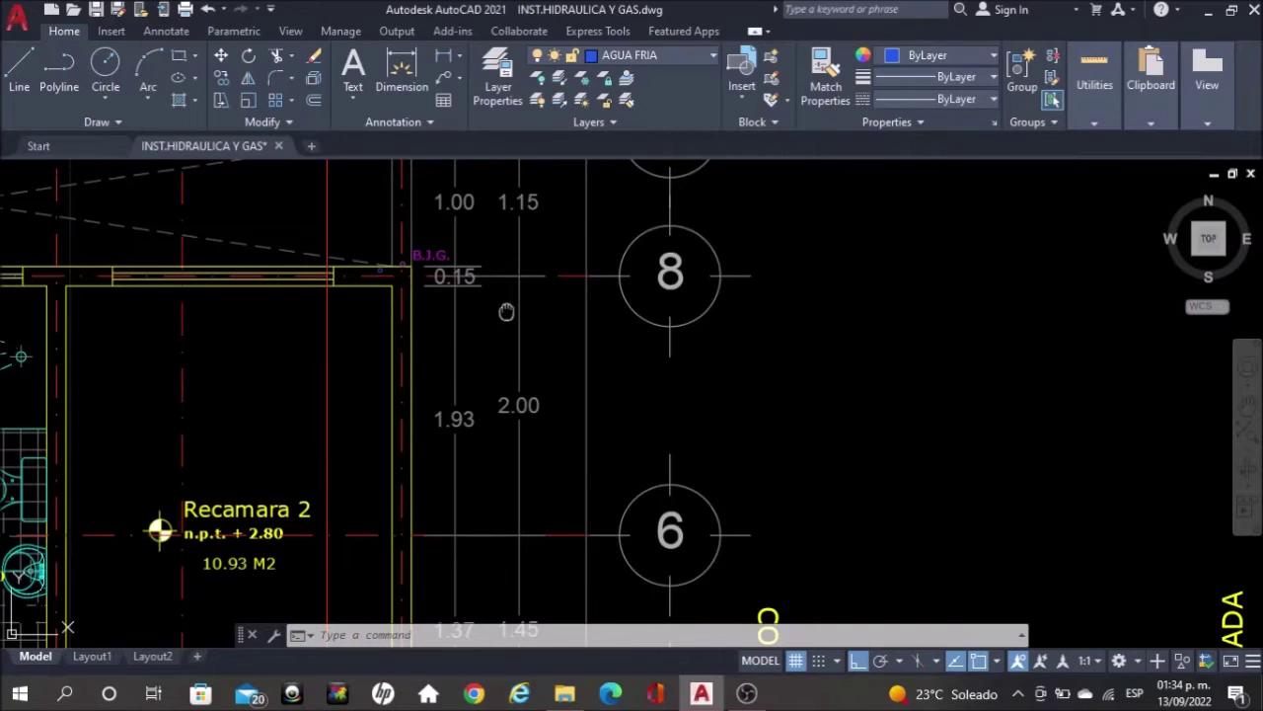
{"action": "middle_click_drag", "start_coordinate": [506, 312], "coordinate": [1004, 360]}
{"action": "scroll", "coordinate": [807, 333], "scroll_direction": "down", "scroll_amount": 2}
{"action": "middle_click_drag", "start_coordinate": [638, 330], "coordinate": [924, 315]}
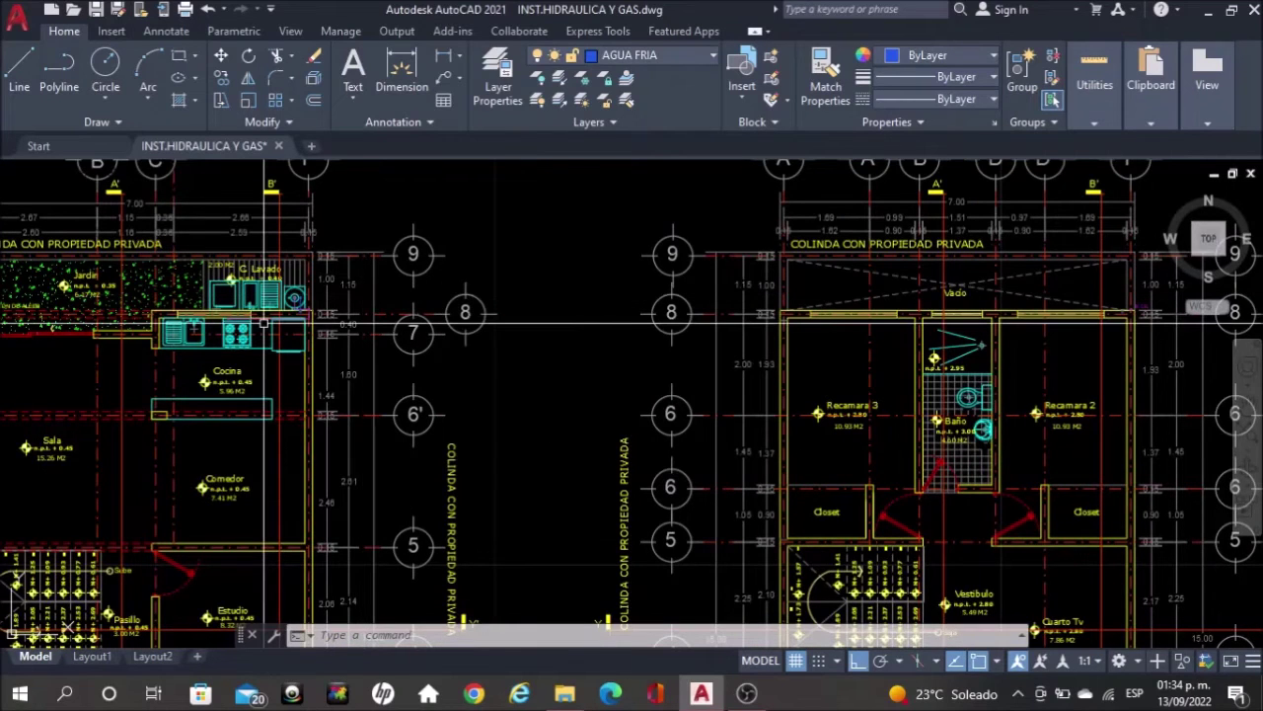
{"action": "scroll", "coordinate": [276, 323], "scroll_direction": "up", "scroll_amount": 2}
{"action": "scroll", "coordinate": [493, 306], "scroll_direction": "up", "scroll_amount": 2}
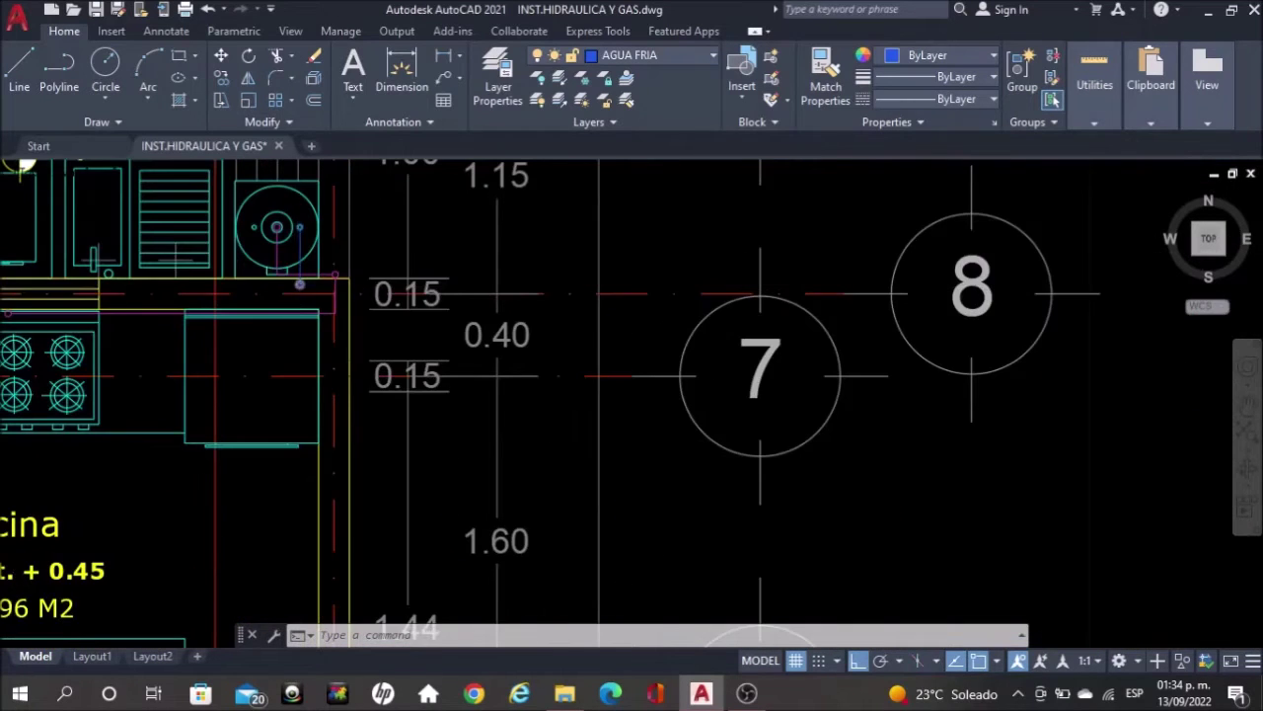
{"action": "scroll", "coordinate": [502, 300], "scroll_direction": "down", "scroll_amount": 2}
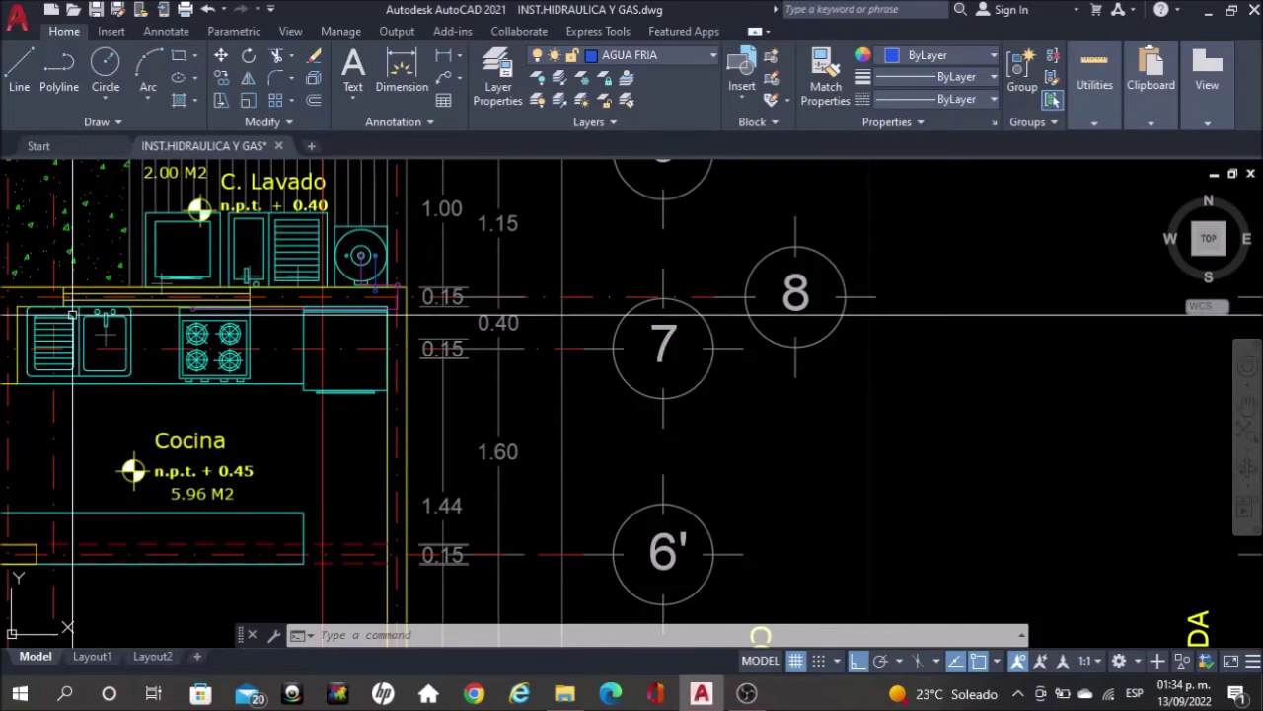
{"action": "scroll", "coordinate": [341, 323], "scroll_direction": "down", "scroll_amount": 2}
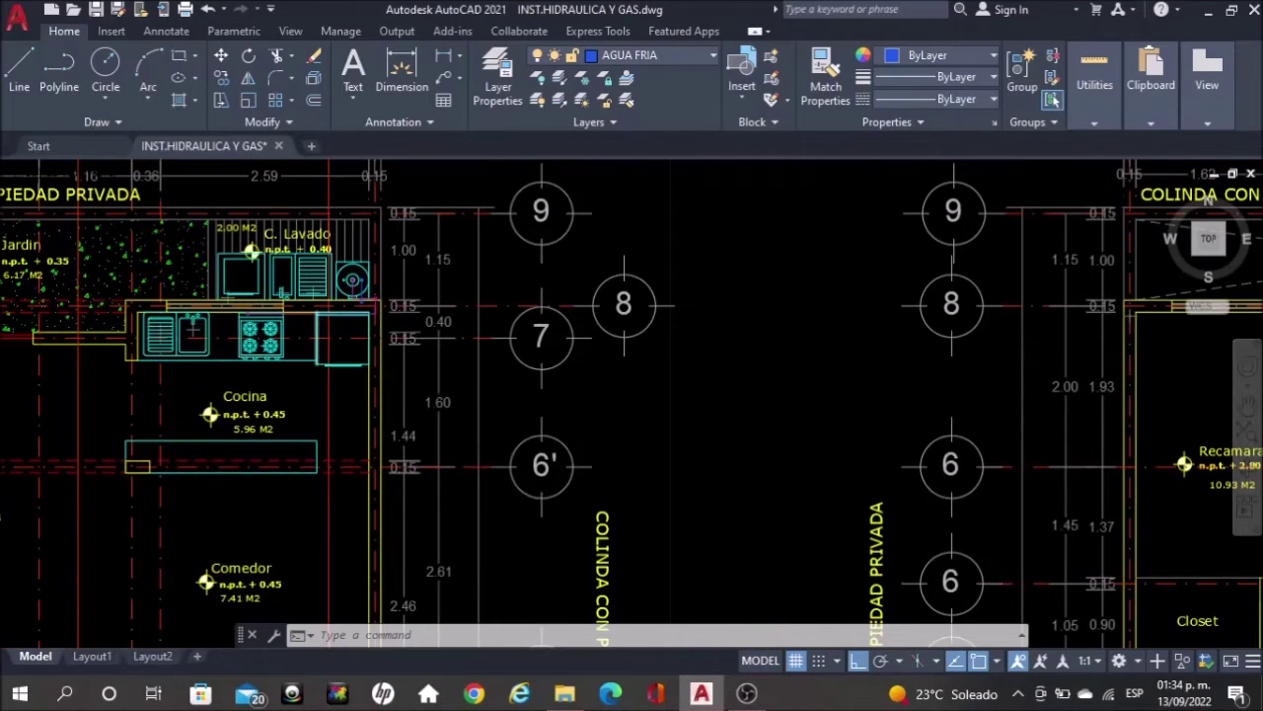
{"action": "scroll", "coordinate": [320, 319], "scroll_direction": "down", "scroll_amount": 2}
{"action": "scroll", "coordinate": [316, 319], "scroll_direction": "down", "scroll_amount": 2}
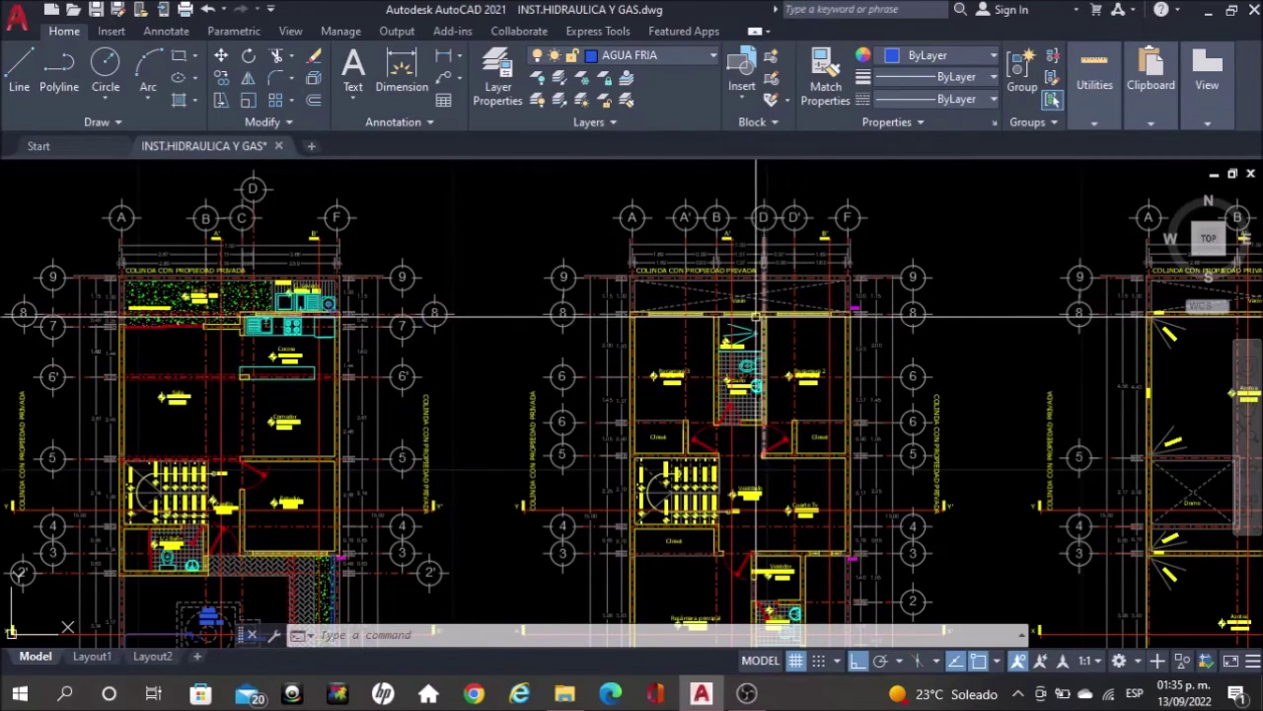
Copy the blue riser circle below the heater horizontally about 2.47 to the solid wall beside the kitchen window
{"action": "scroll", "coordinate": [243, 312], "scroll_direction": "up", "scroll_amount": 2}
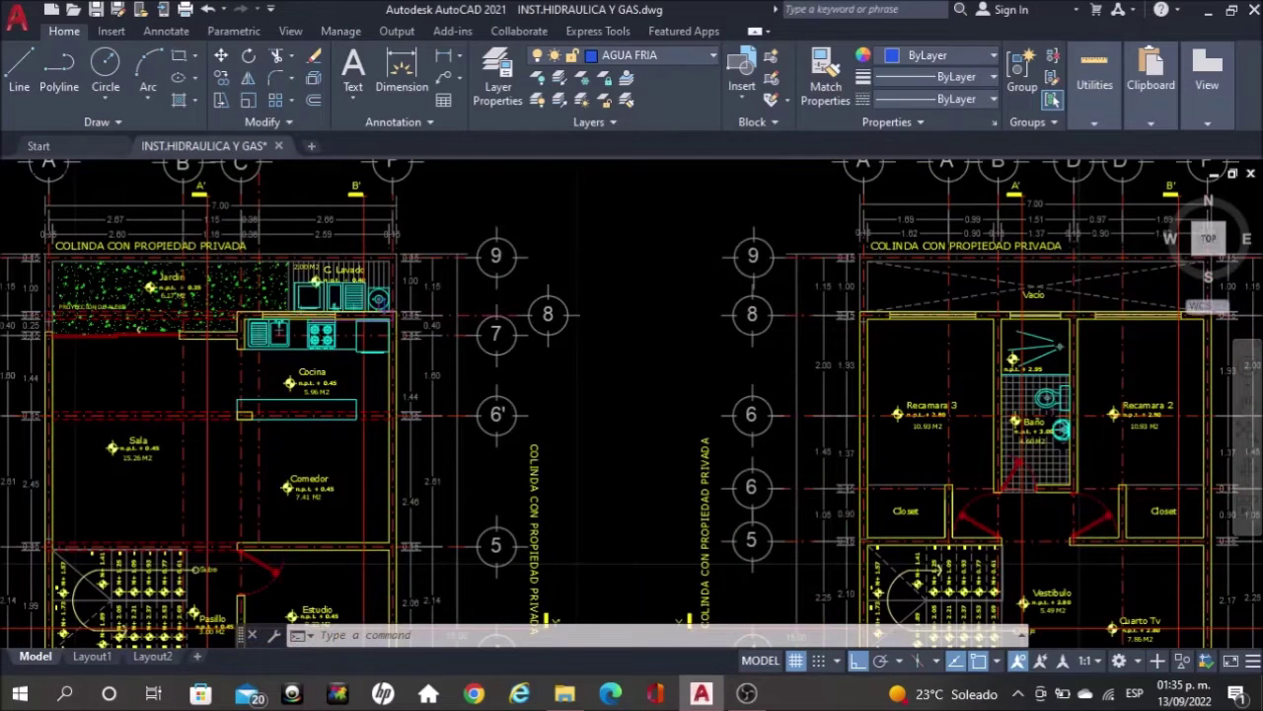
{"action": "scroll", "coordinate": [253, 307], "scroll_direction": "up", "scroll_amount": 4}
{"action": "scroll", "coordinate": [267, 310], "scroll_direction": "up", "scroll_amount": 4}
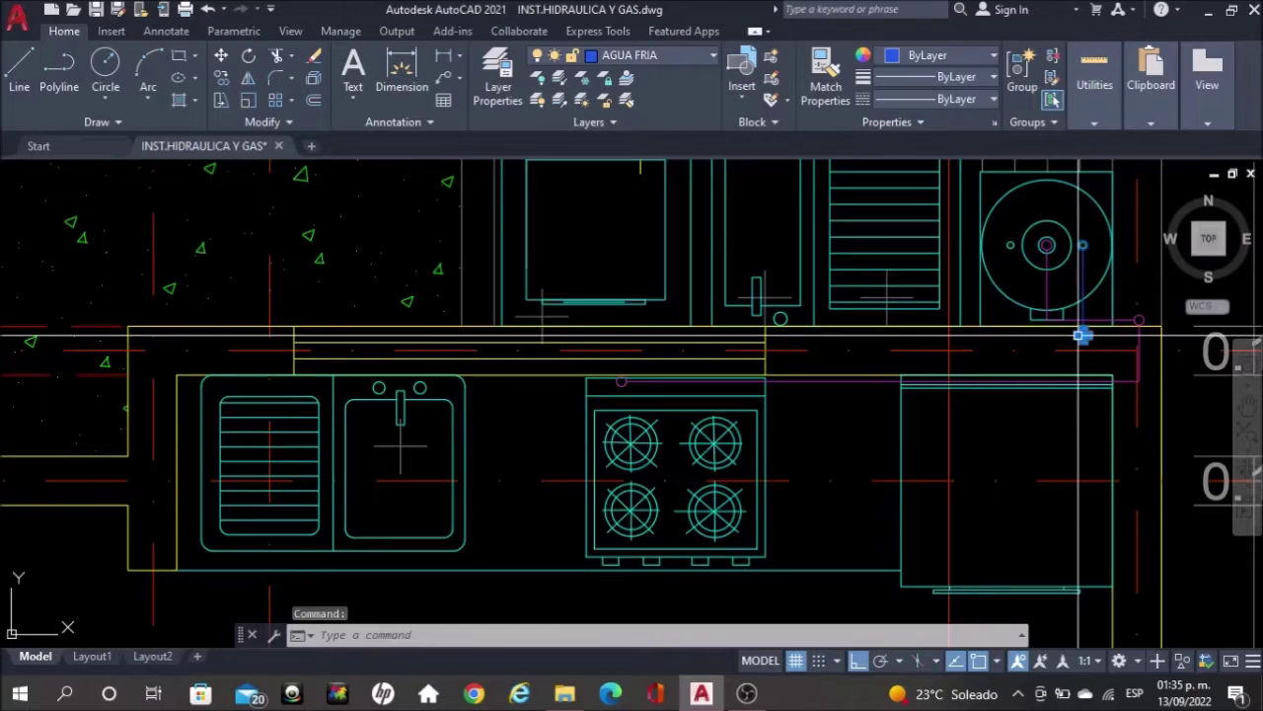
{"action": "type", "text": "co"}
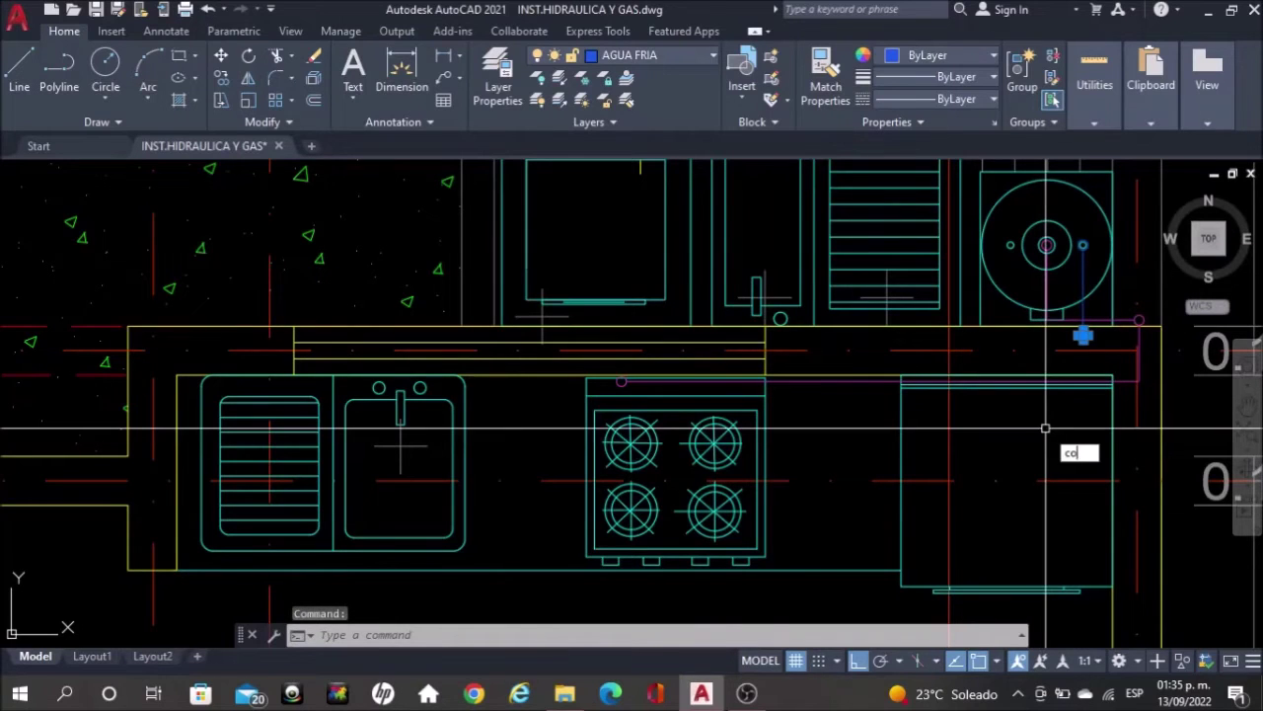
{"action": "key", "text": "Return"}
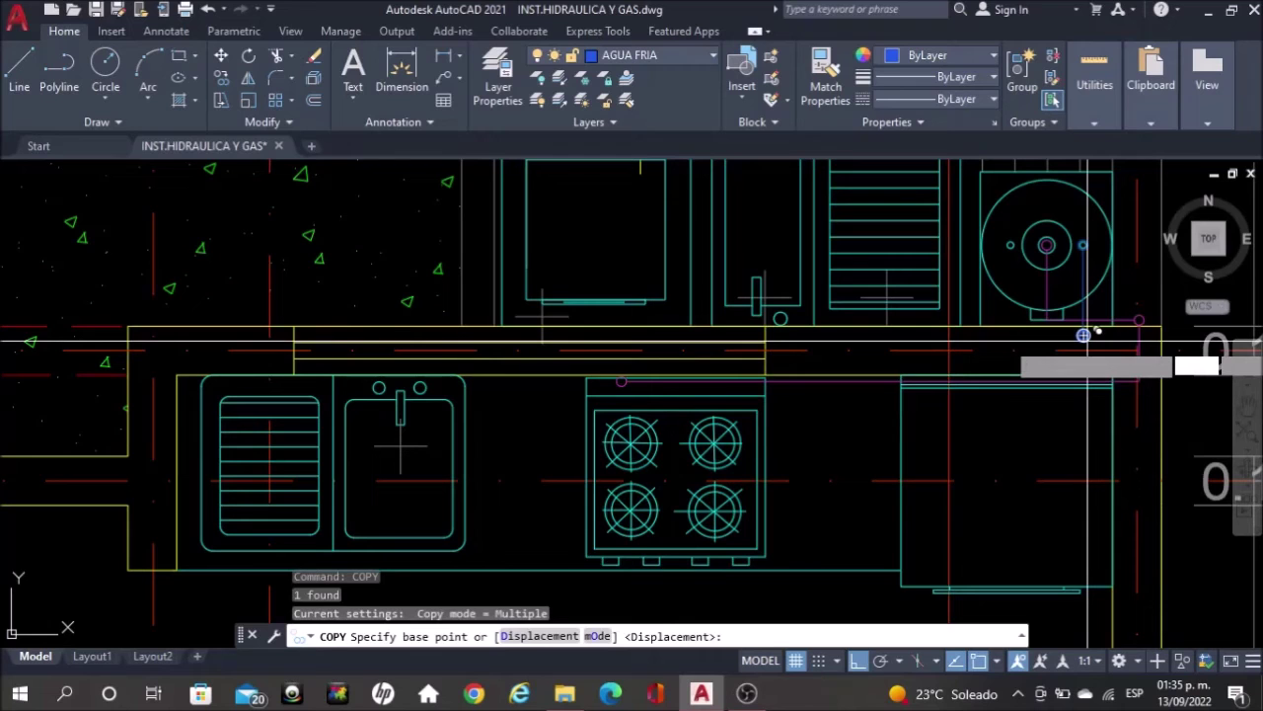
{"action": "left_click", "coordinate": [1083, 336]}
{"action": "scroll", "coordinate": [398, 389], "scroll_direction": "down", "scroll_amount": 2}
{"action": "mouse_move", "coordinate": [300, 402]}
{"action": "middle_mouse_down"}
{"action": "mouse_move", "coordinate": [395, 431]}
{"action": "mouse_move", "coordinate": [433, 475]}
{"action": "middle_mouse_up"}
{"action": "scroll", "coordinate": [432, 474], "scroll_direction": "up", "scroll_amount": 5}
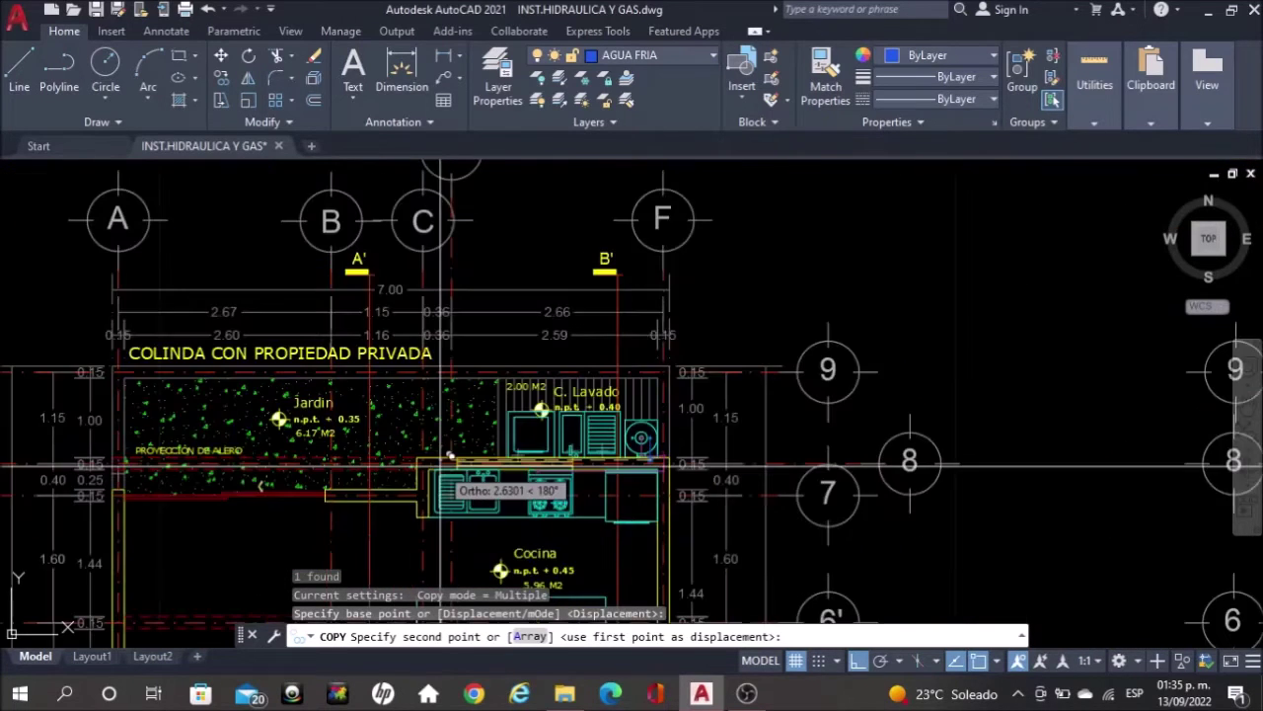
{"action": "scroll", "coordinate": [440, 463], "scroll_direction": "up", "scroll_amount": 4}
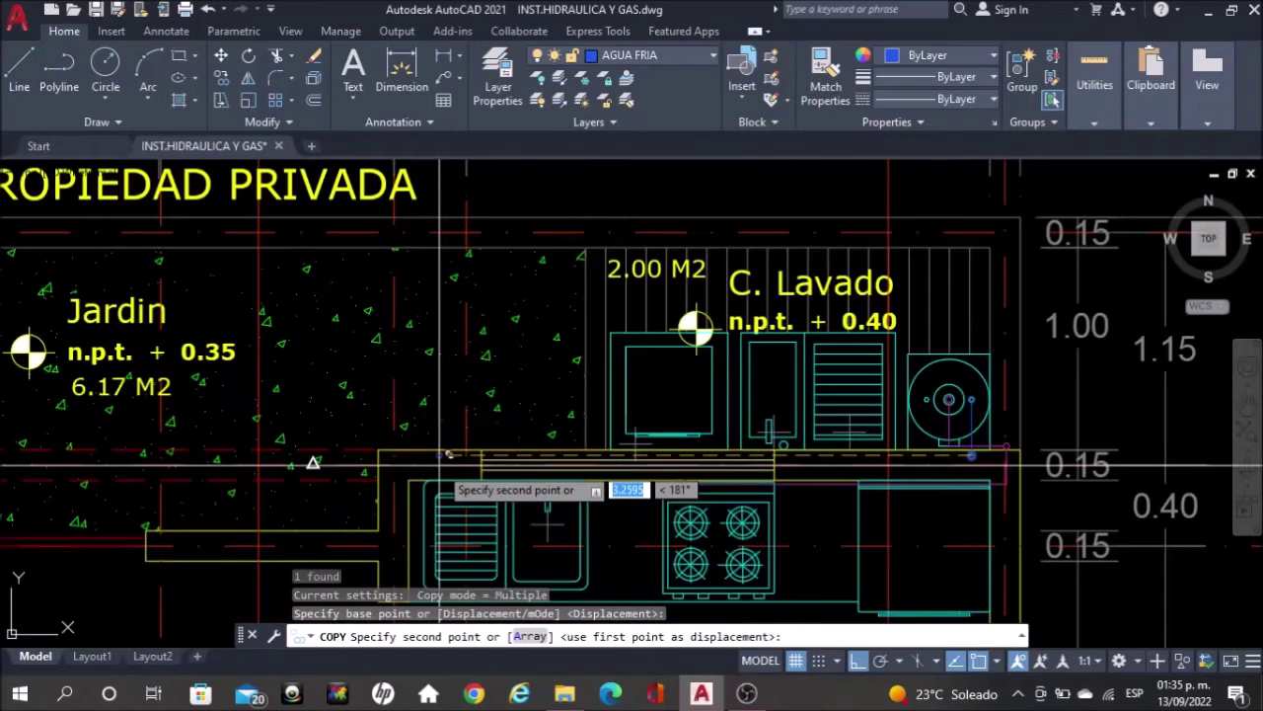
{"action": "scroll", "coordinate": [440, 463], "scroll_direction": "up", "scroll_amount": 3}
{"action": "scroll", "coordinate": [506, 468], "scroll_direction": "up", "scroll_amount": 2}
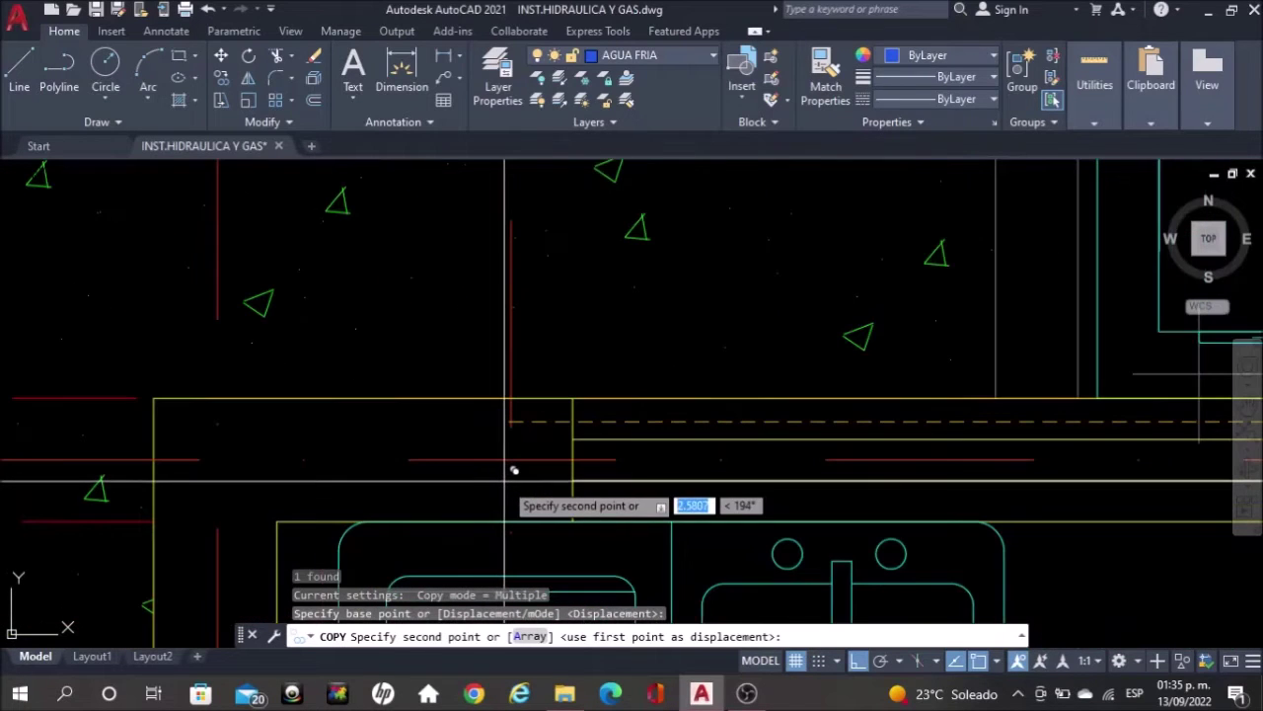
{"action": "key", "text": "F8"}
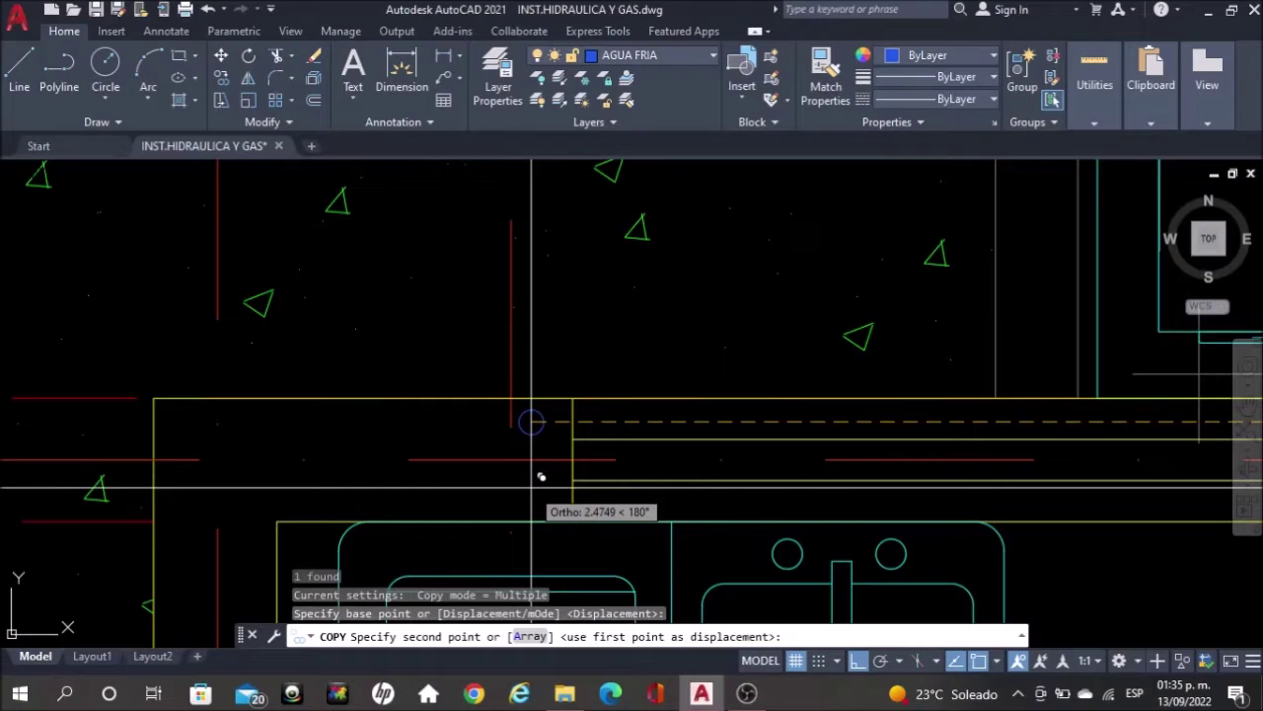
{"action": "left_click", "coordinate": [532, 422]}
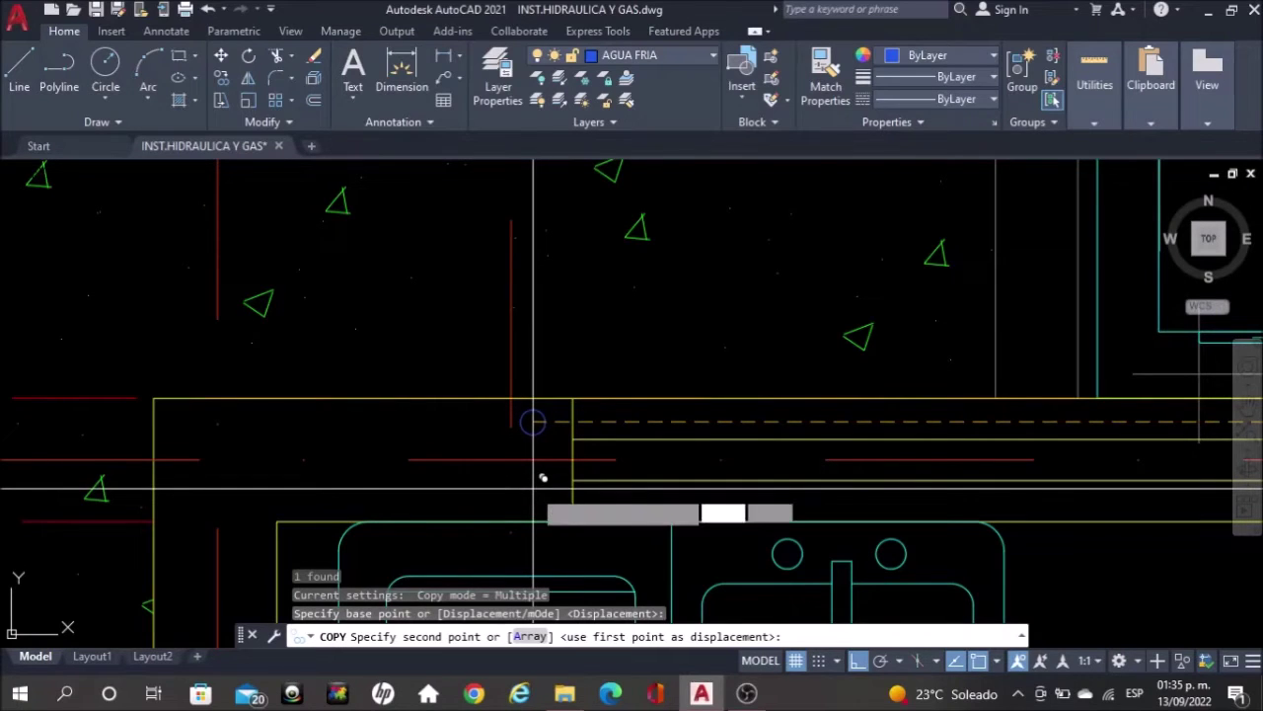
{"action": "key", "text": "Escape"}
Copy the new riser circle to the upper-floor plan, using the outer wall corner at axes 8 and F as reference
{"action": "left_click", "coordinate": [532, 422]}
{"action": "type", "text": "co"}
{"action": "key", "text": "Return"}
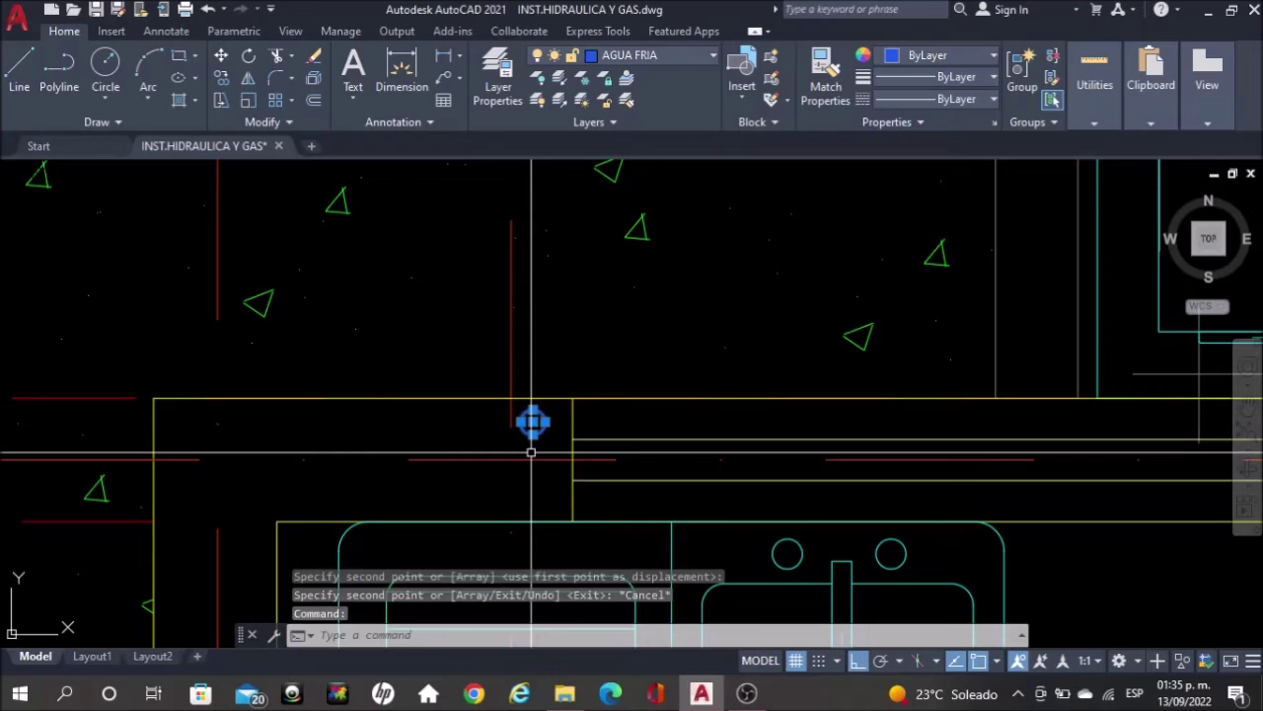
{"action": "scroll", "coordinate": [446, 437], "scroll_direction": "down", "scroll_amount": 3}
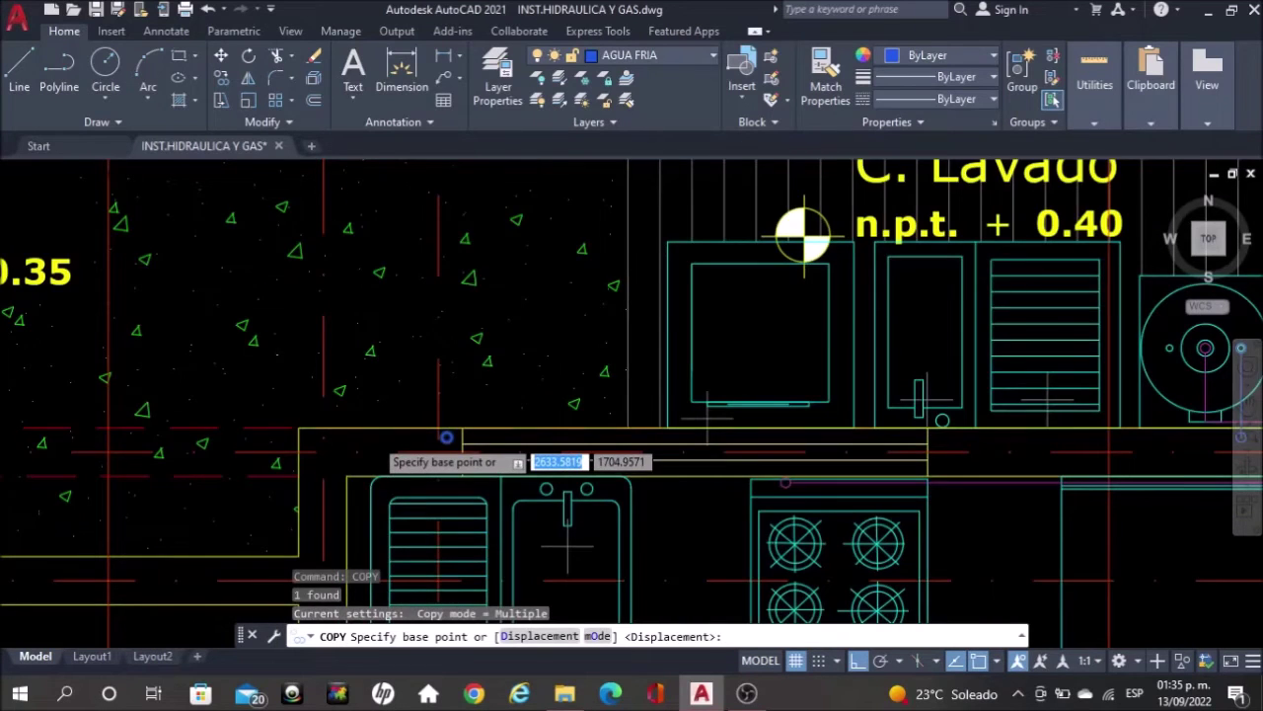
{"action": "scroll", "coordinate": [395, 444], "scroll_direction": "down", "scroll_amount": 2}
{"action": "scroll", "coordinate": [962, 449], "scroll_direction": "up", "scroll_amount": 5}
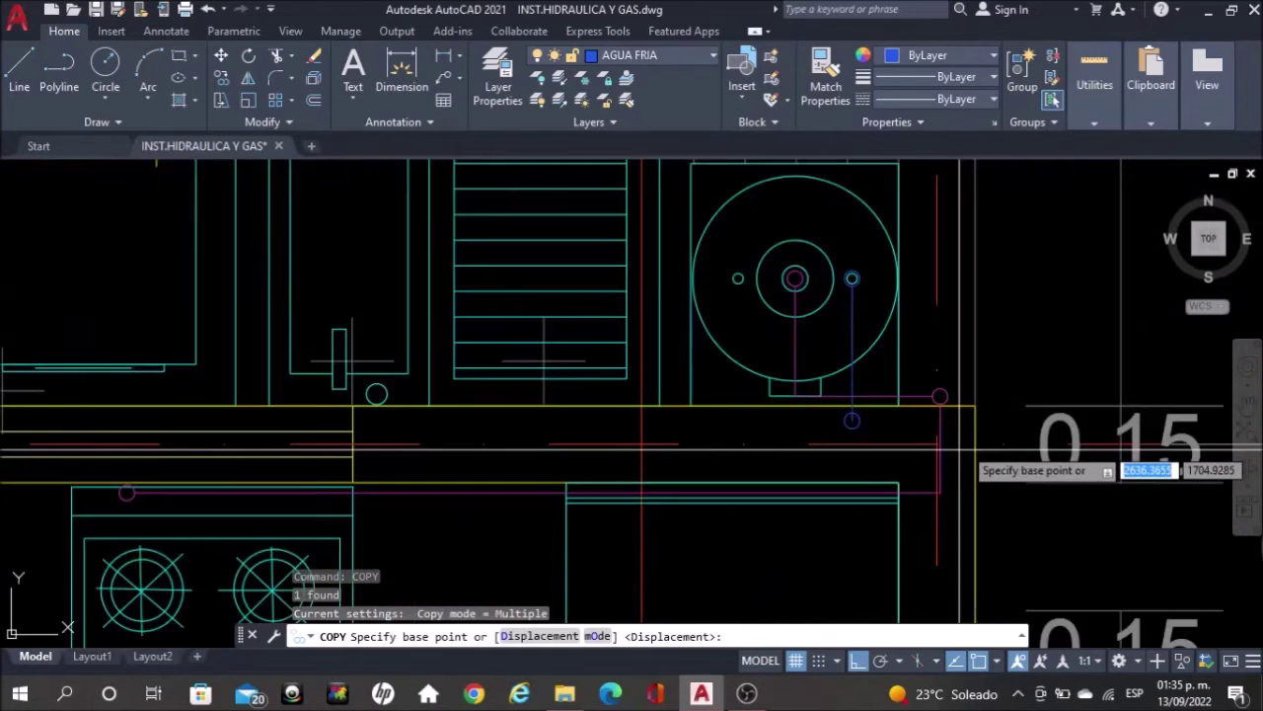
{"action": "left_click", "coordinate": [974, 404]}
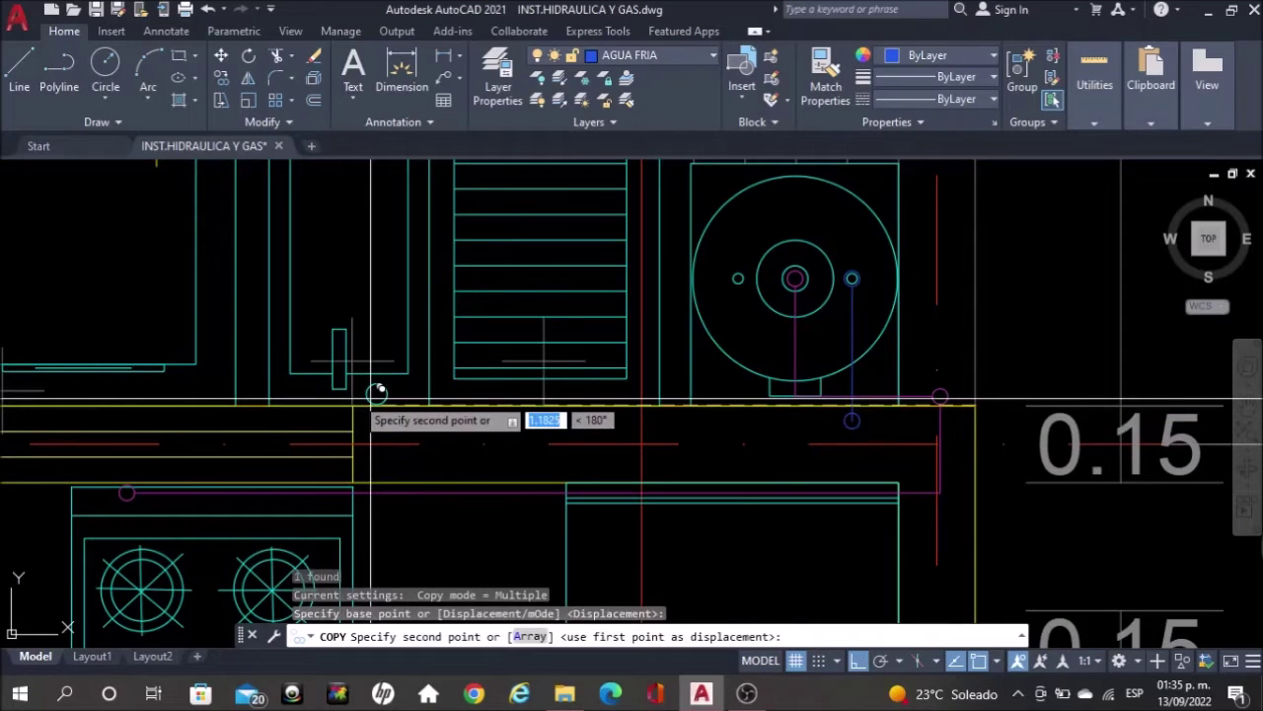
{"action": "scroll", "coordinate": [371, 404], "scroll_direction": "down", "scroll_amount": 5}
{"action": "scroll", "coordinate": [299, 402], "scroll_direction": "down", "scroll_amount": 3}
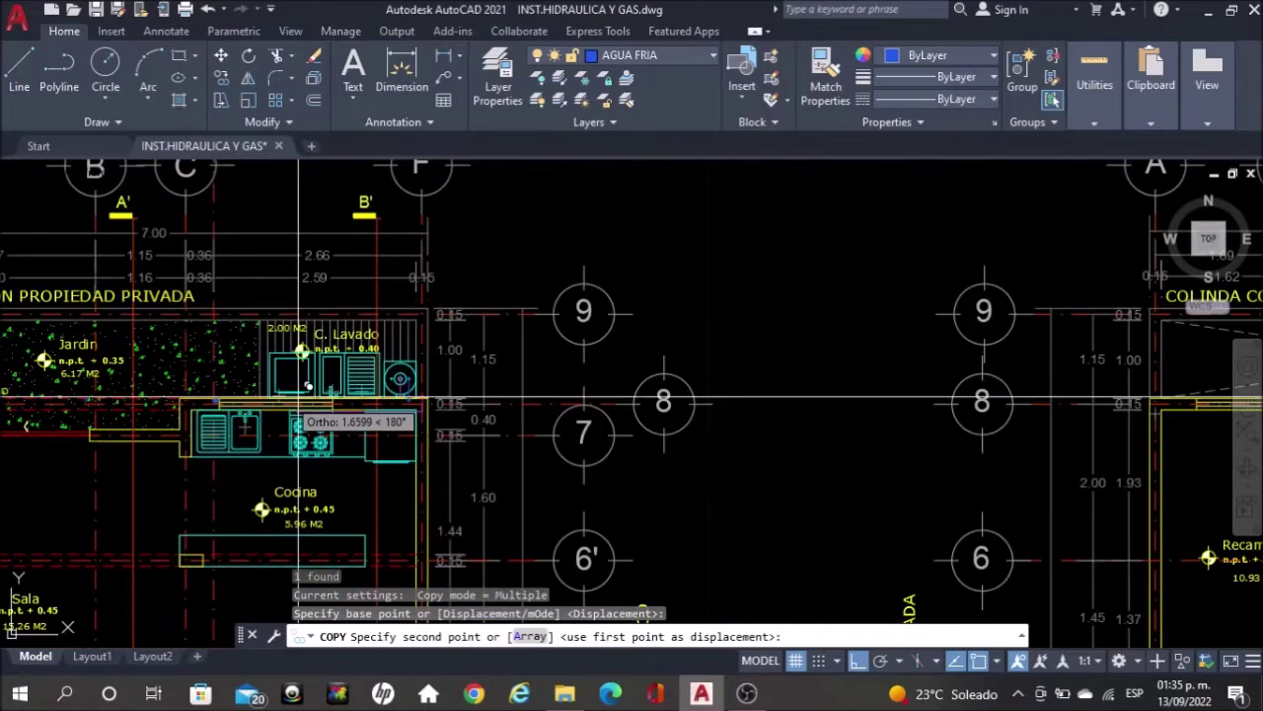
{"action": "scroll", "coordinate": [299, 403], "scroll_direction": "down", "scroll_amount": 2}
{"action": "scroll", "coordinate": [889, 398], "scroll_direction": "up", "scroll_amount": 2}
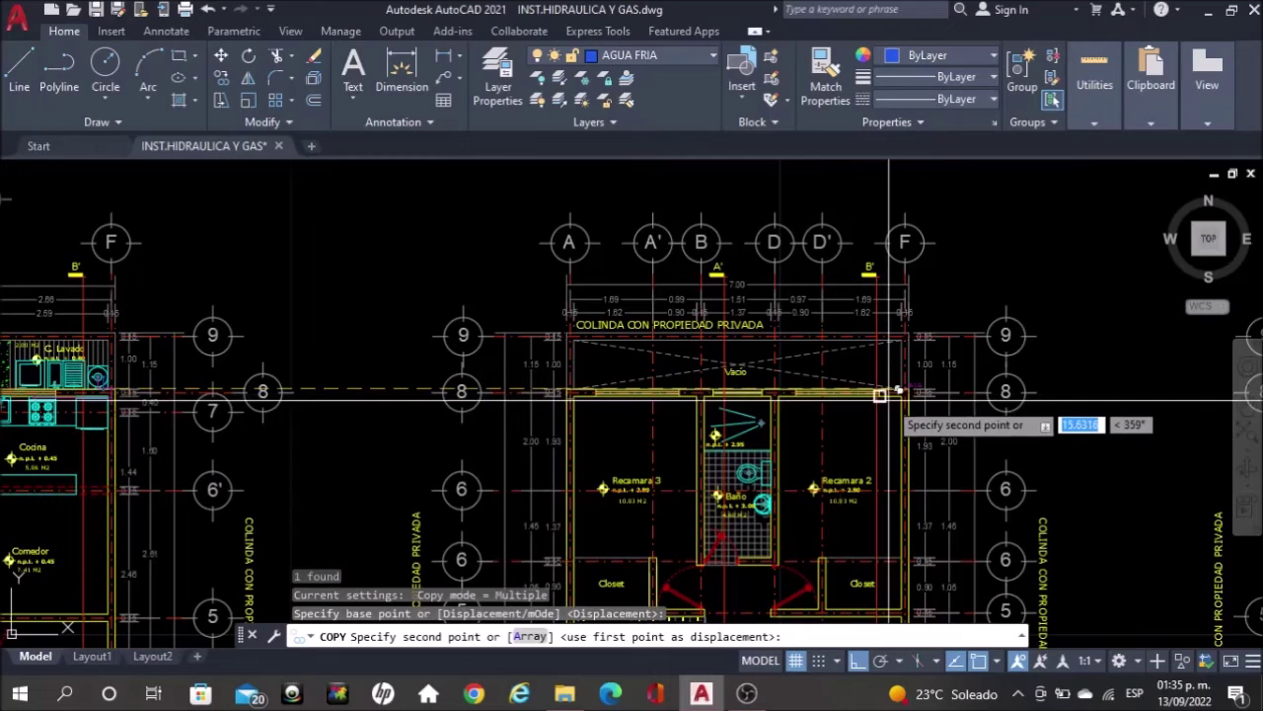
{"action": "scroll", "coordinate": [888, 397], "scroll_direction": "up", "scroll_amount": 7}
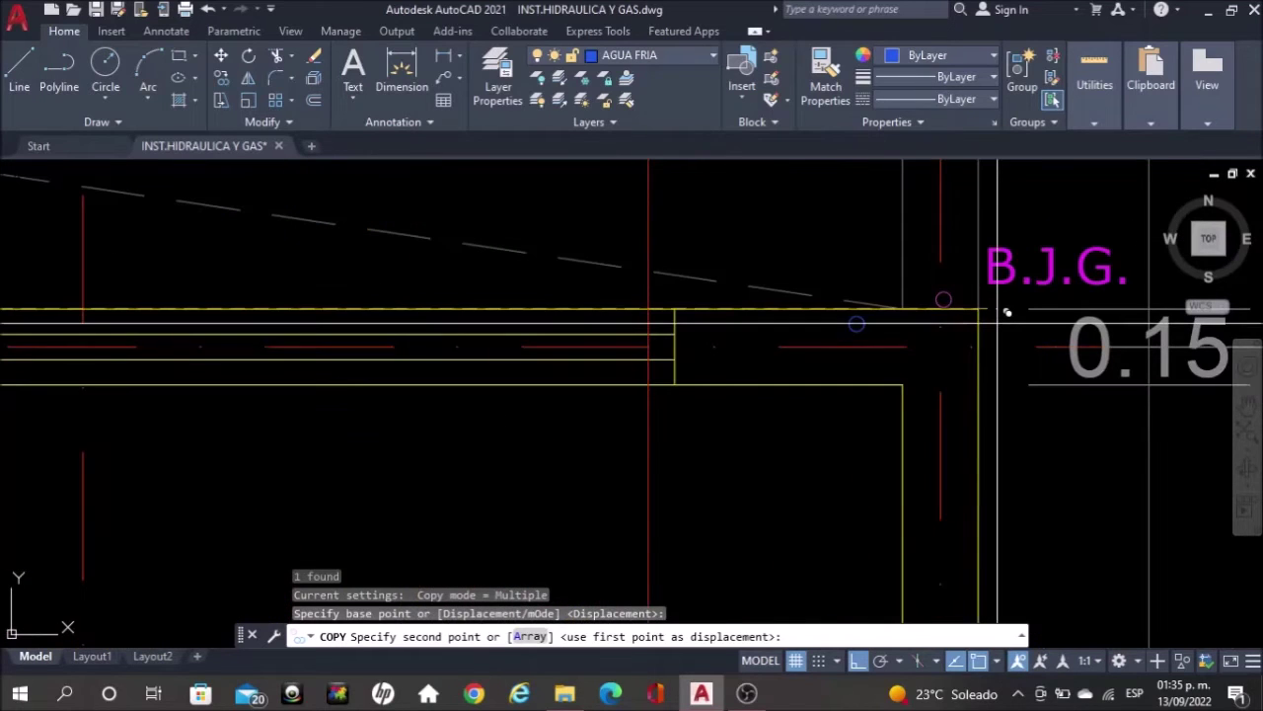
{"action": "left_click", "coordinate": [984, 304]}
Copy the new riser circle to the rooftop plan, using the outer wall corner at axes 8 and F as reference
{"action": "scroll", "coordinate": [977, 316], "scroll_direction": "down", "scroll_amount": 3}
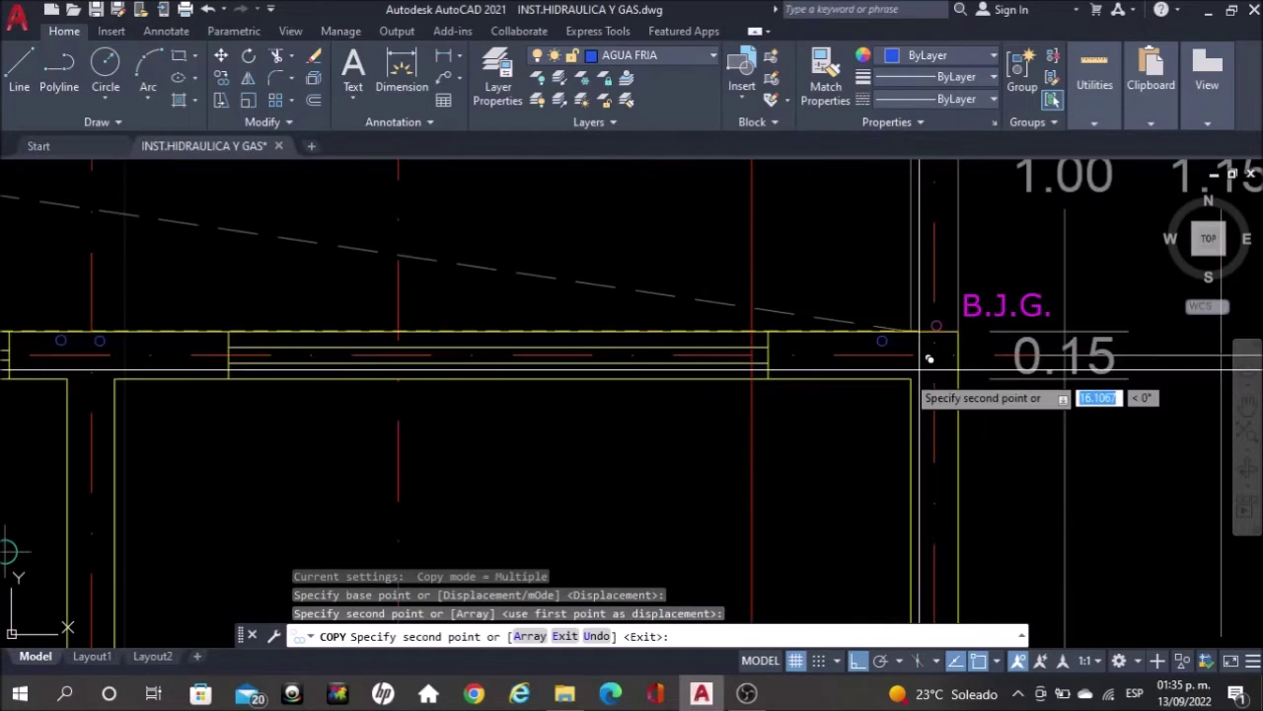
{"action": "scroll", "coordinate": [513, 454], "scroll_direction": "down", "scroll_amount": 5}
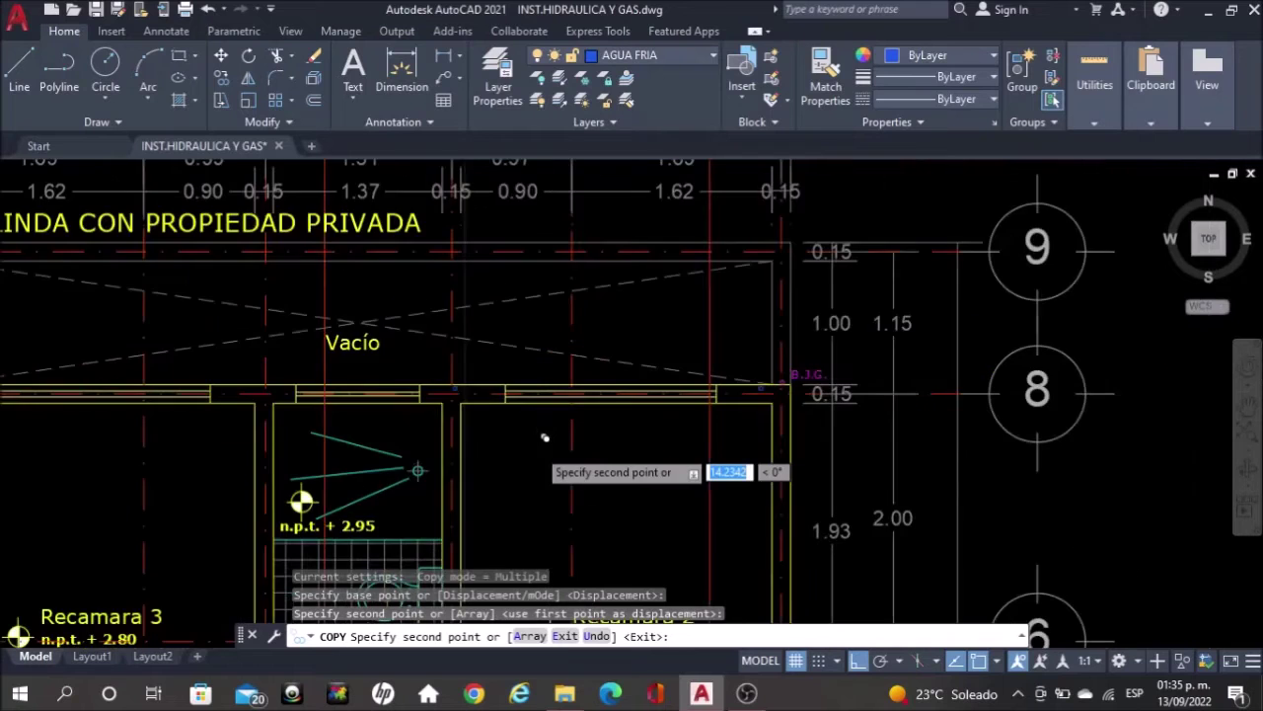
{"action": "mouse_move", "coordinate": [905, 441]}
{"action": "middle_mouse_down"}
{"action": "mouse_move", "coordinate": [867, 423]}
{"action": "mouse_move", "coordinate": [911, 413]}
{"action": "middle_mouse_up"}
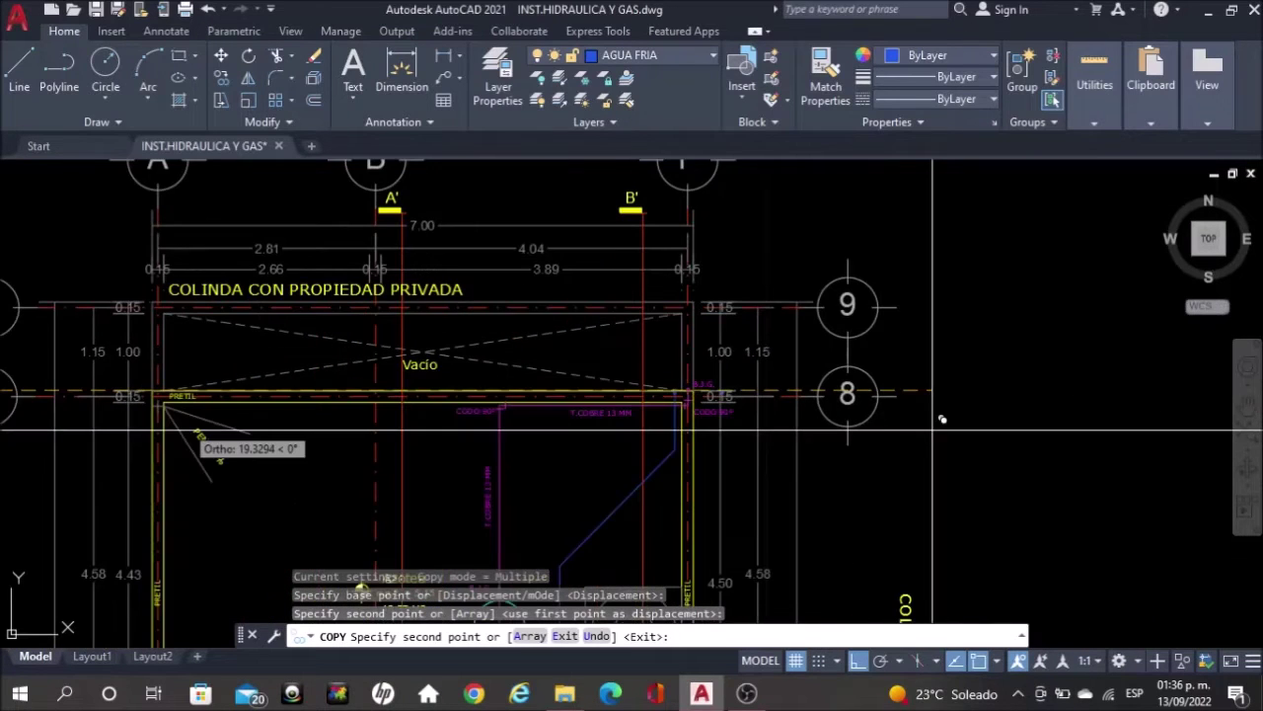
{"action": "scroll", "coordinate": [691, 395], "scroll_direction": "up", "scroll_amount": 4}
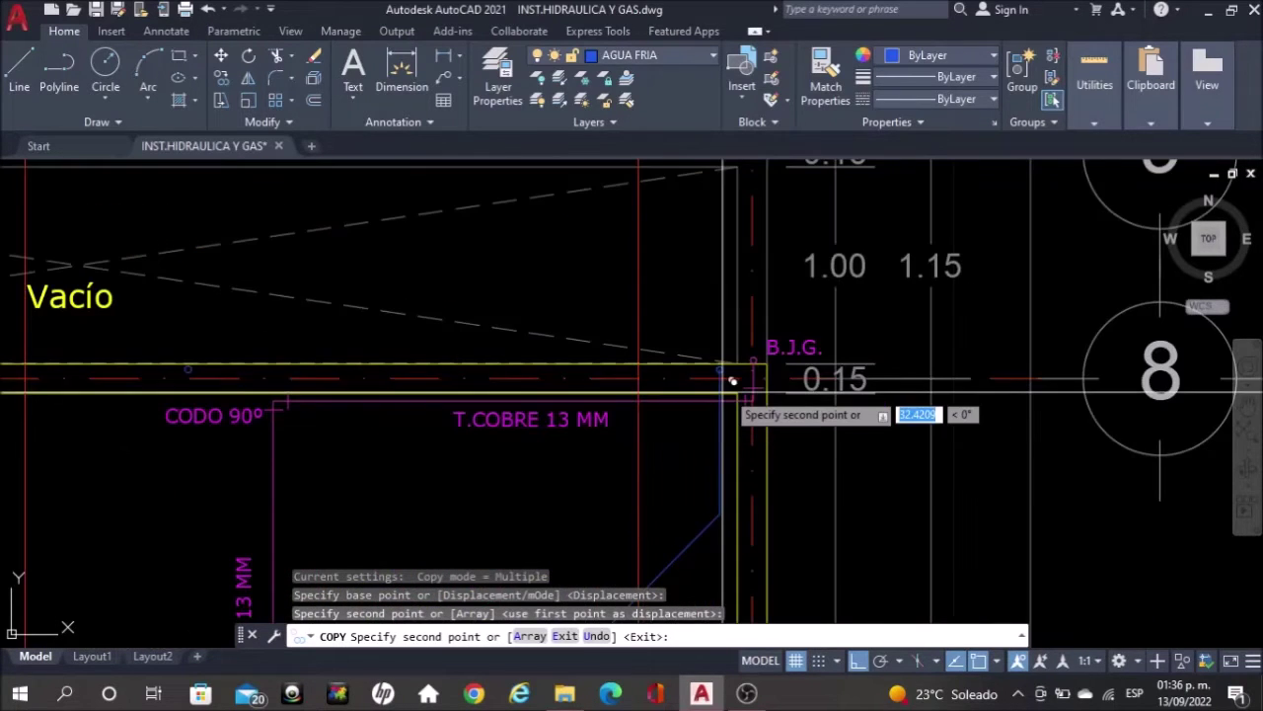
{"action": "scroll", "coordinate": [732, 381], "scroll_direction": "up", "scroll_amount": 4}
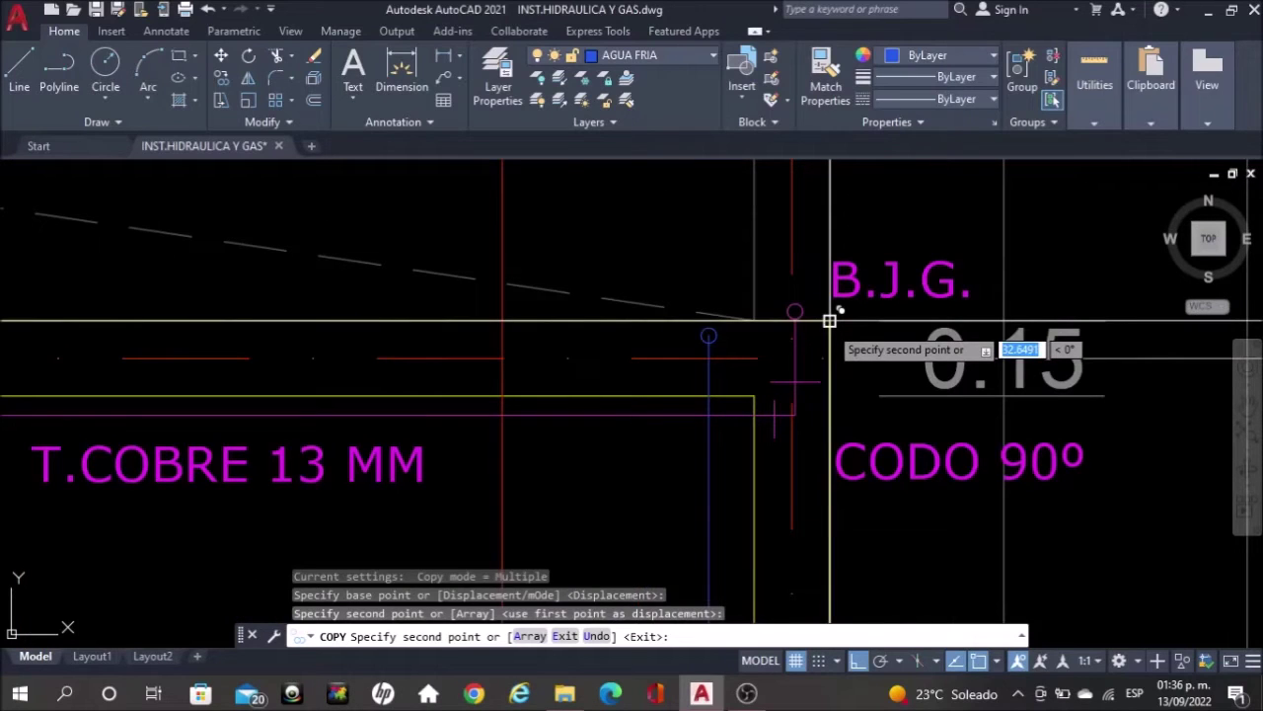
{"action": "key", "text": "Escape"}
{"action": "scroll", "coordinate": [829, 320], "scroll_direction": "down", "scroll_amount": 4}
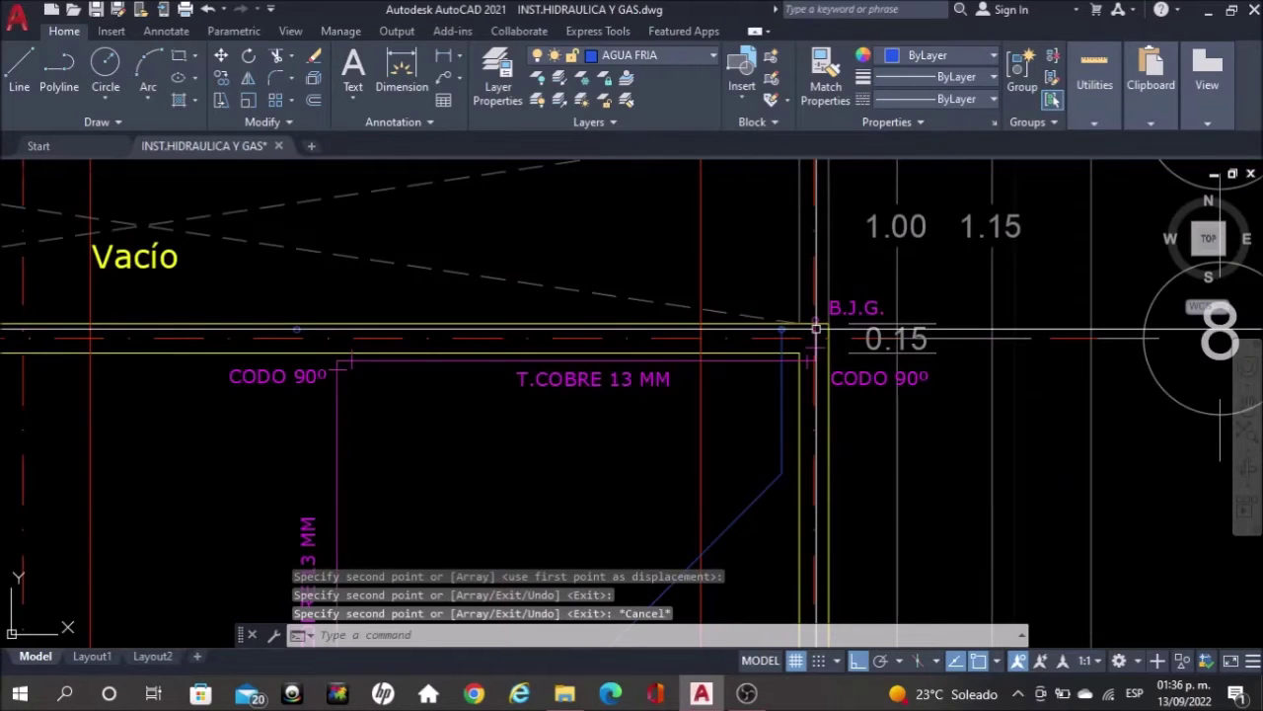
{"action": "middle_click_drag", "start_coordinate": [816, 328], "coordinate": [915, 283]}
{"action": "scroll", "coordinate": [470, 341], "scroll_direction": "down", "scroll_amount": 2}
{"action": "middle_click_drag", "start_coordinate": [457, 387], "coordinate": [465, 314]}
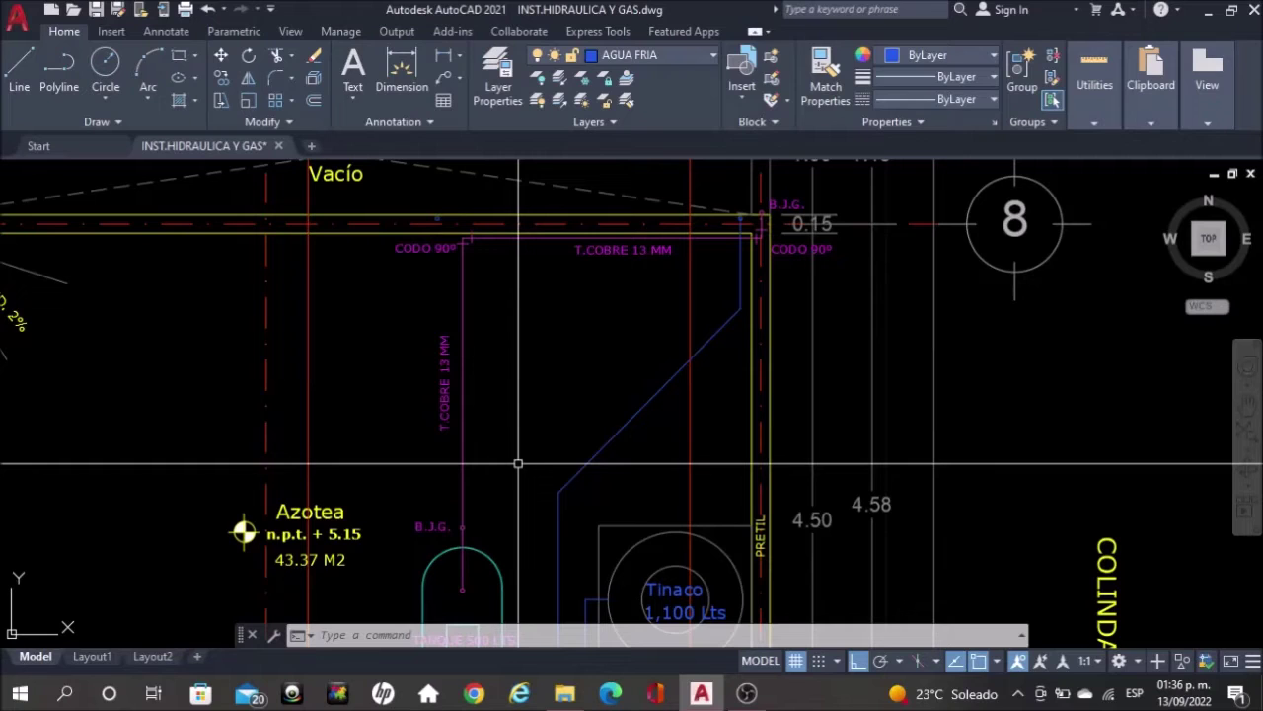
{"action": "type", "text": "pl"}
{"action": "key", "text": "Return"}
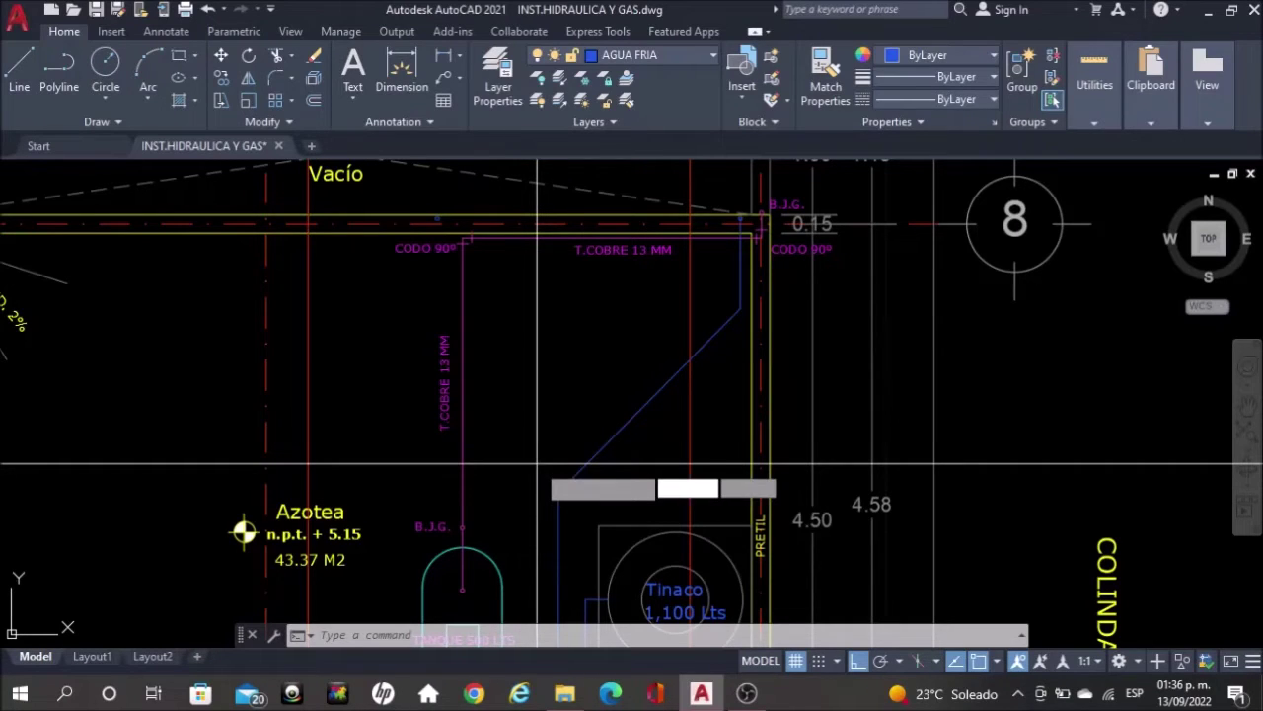
{"action": "key", "text": "Escape"}
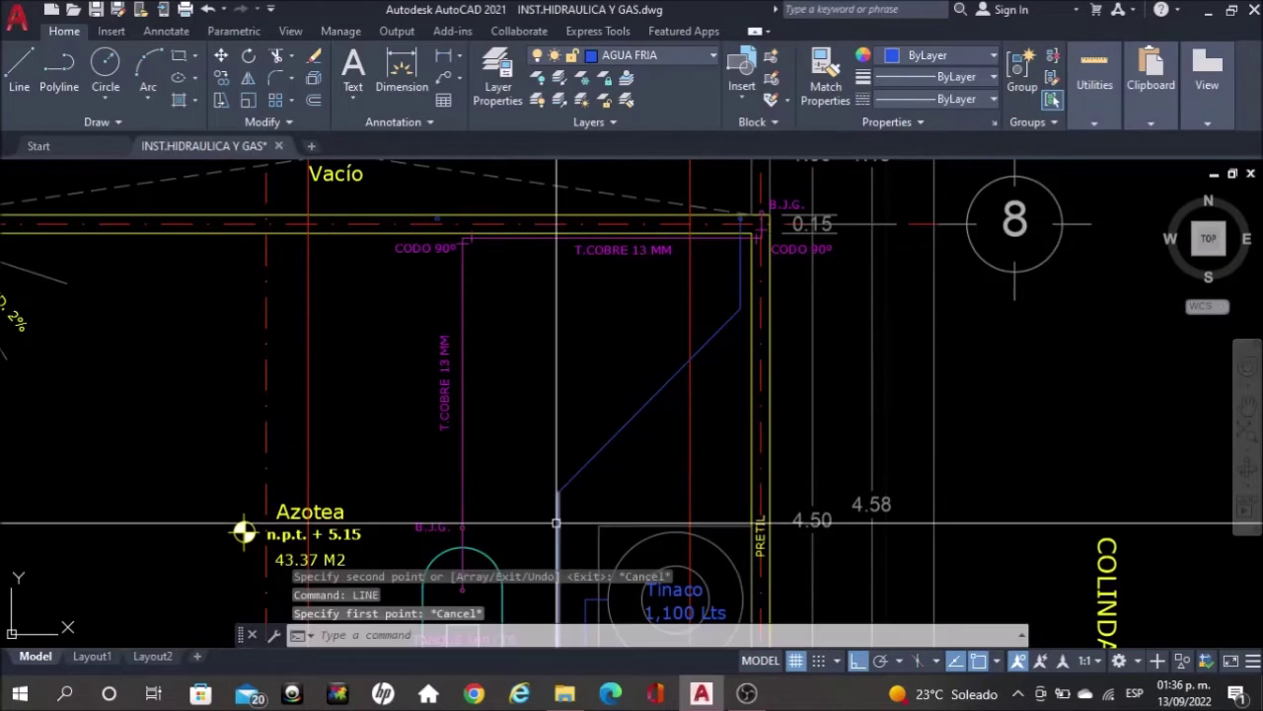
Stretch the upper end of the vertical blue pipe beside the Tinaco straight up by about 1.42
{"action": "left_click", "coordinate": [558, 493]}
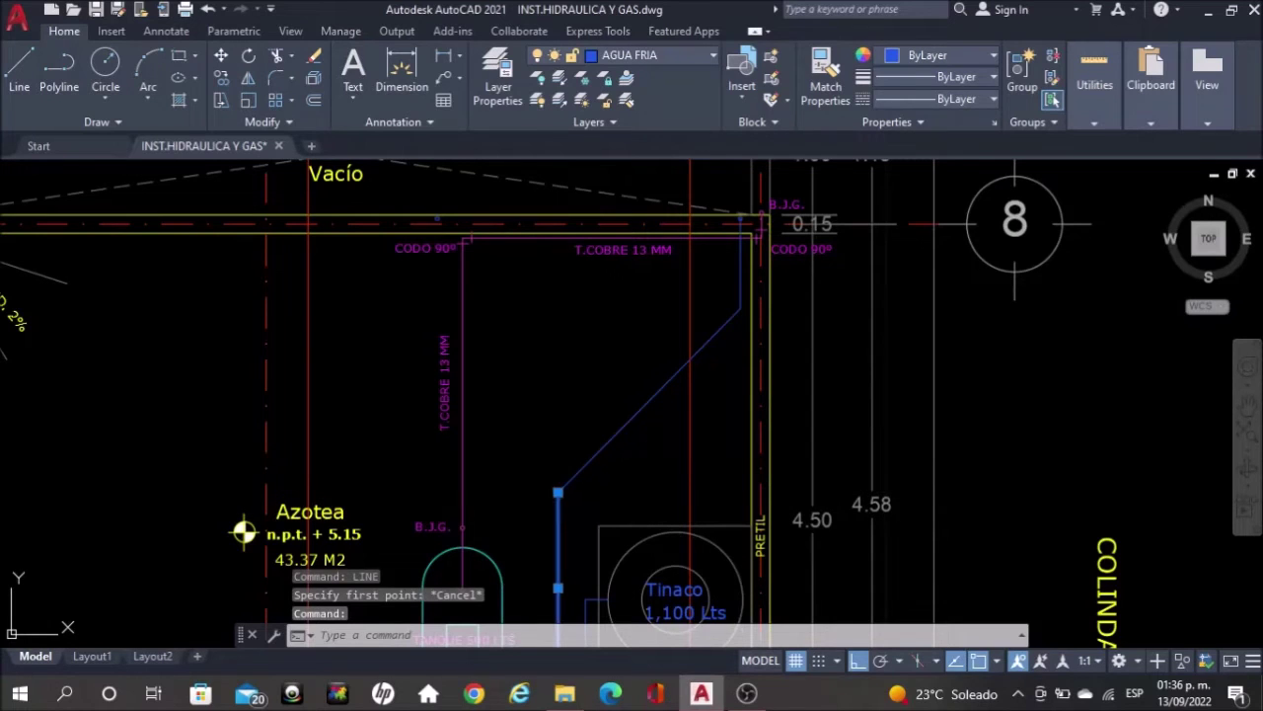
{"action": "left_click", "coordinate": [558, 491]}
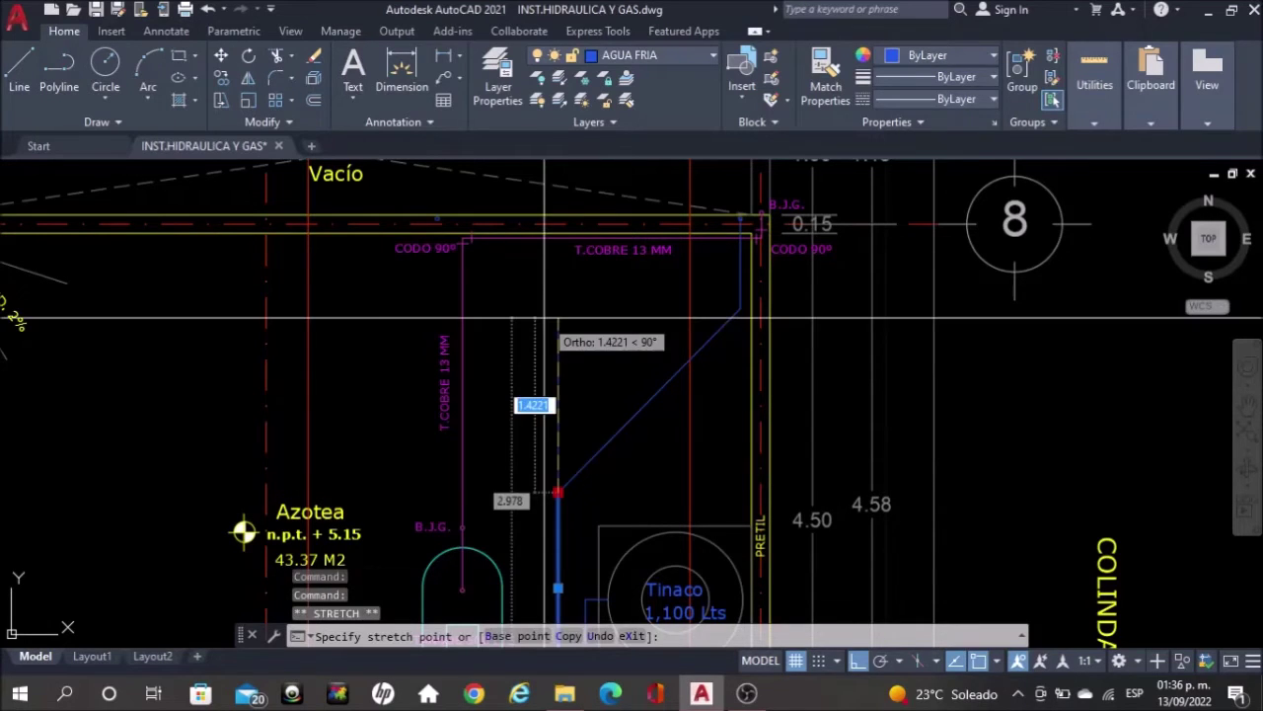
{"action": "left_click", "coordinate": [545, 318]}
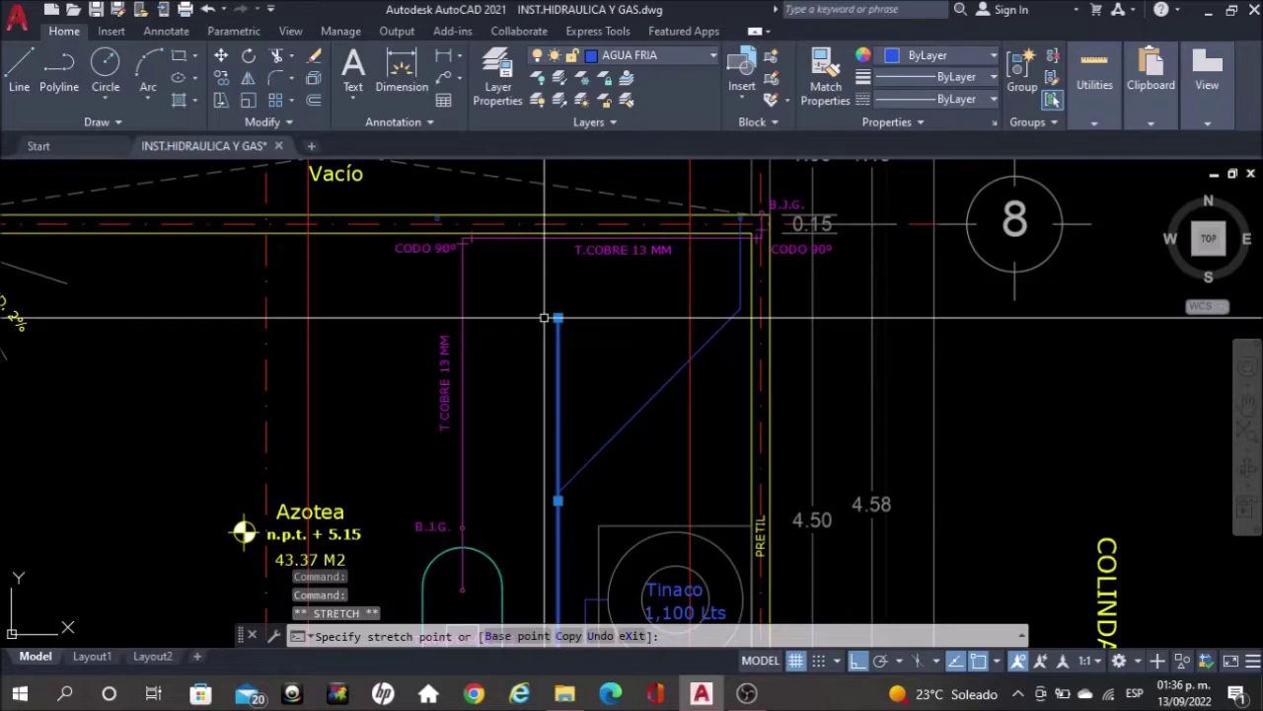
{"action": "key", "text": "Escape"}
Turn Ortho off and draw a short diagonal line about 0.38 long, sloping down at about 45°, below the CODO 90º label
{"action": "scroll", "coordinate": [476, 269], "scroll_direction": "up", "scroll_amount": 2}
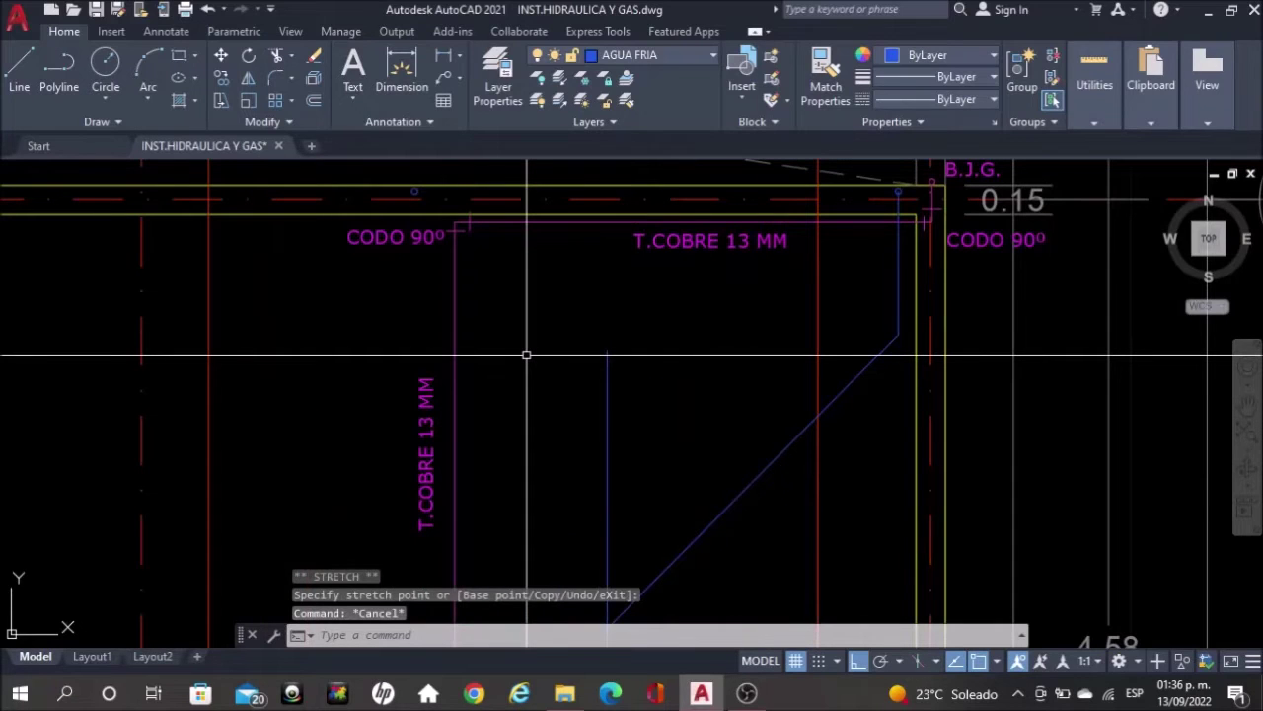
{"action": "type", "text": "LI"}
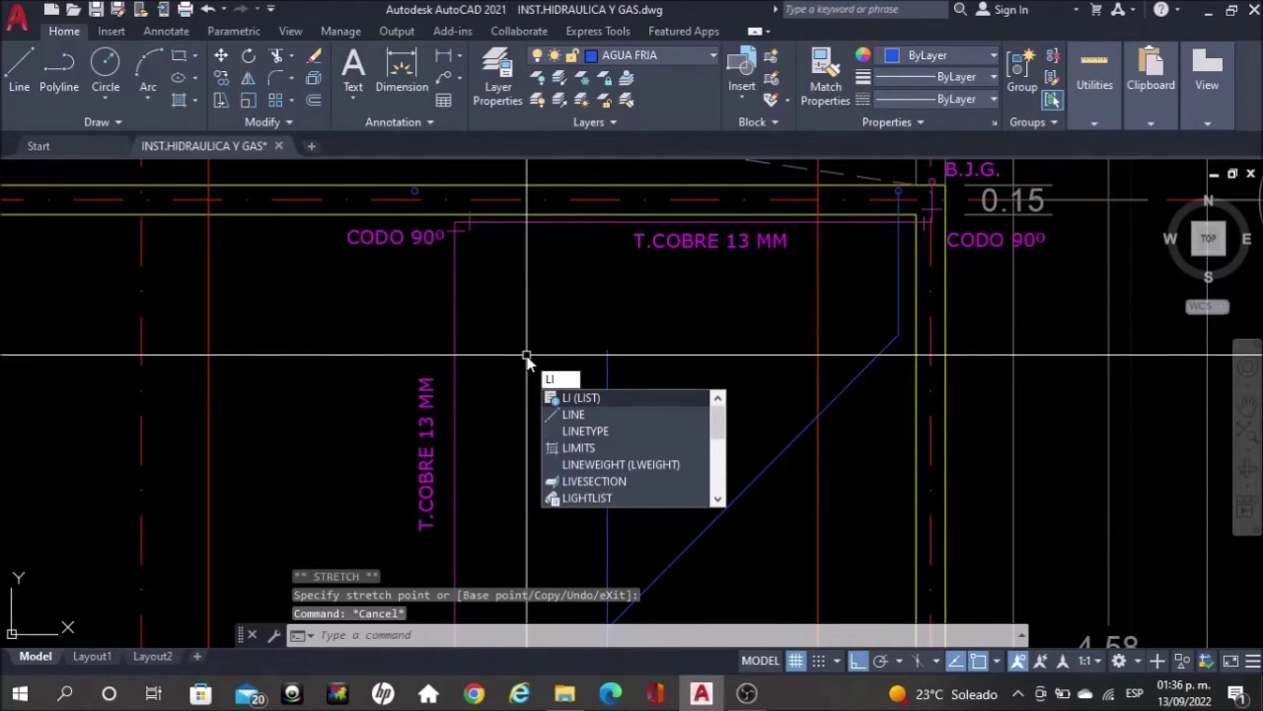
{"action": "type", "text": "NE"}
{"action": "key", "text": "Return"}
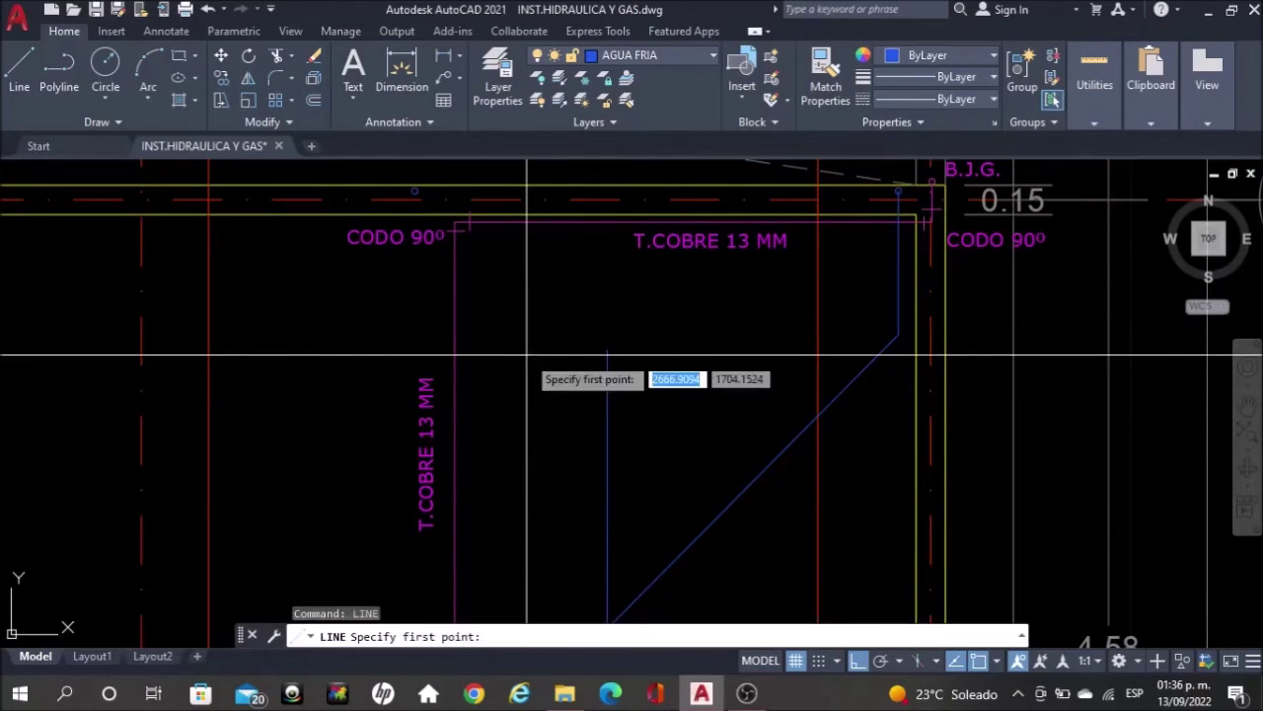
{"action": "left_click", "coordinate": [857, 661]}
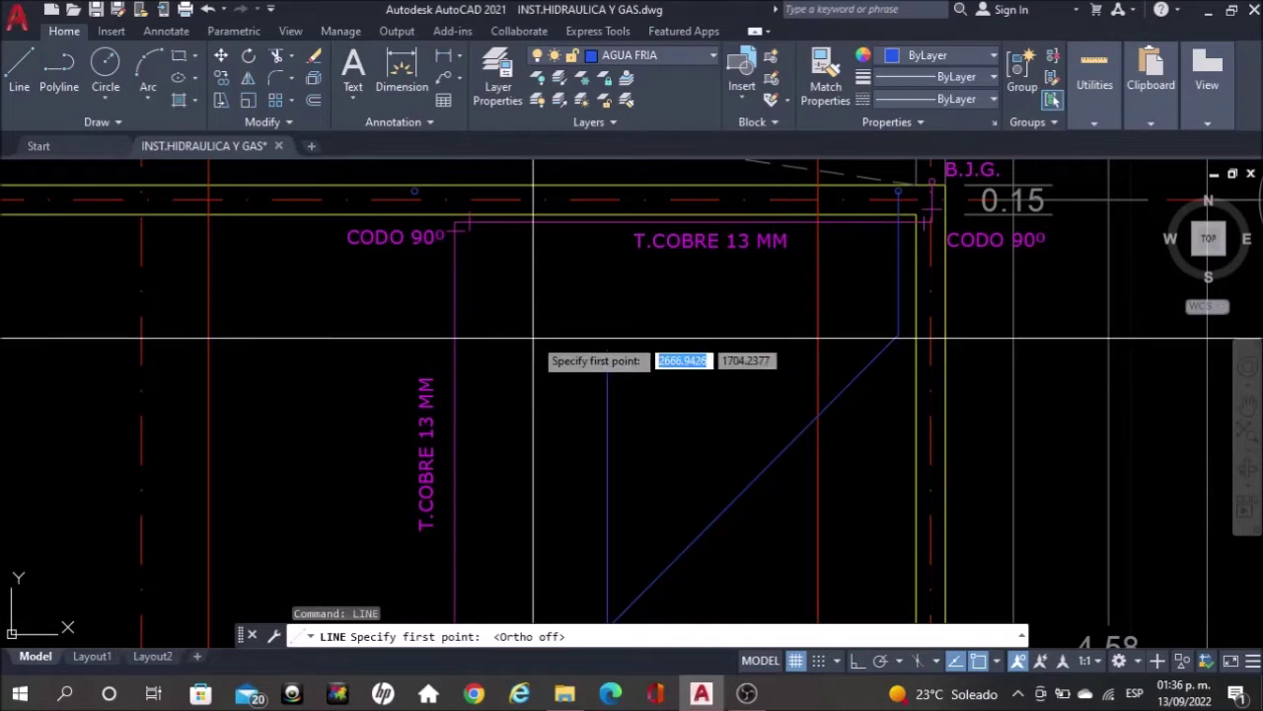
{"action": "left_click", "coordinate": [502, 268]}
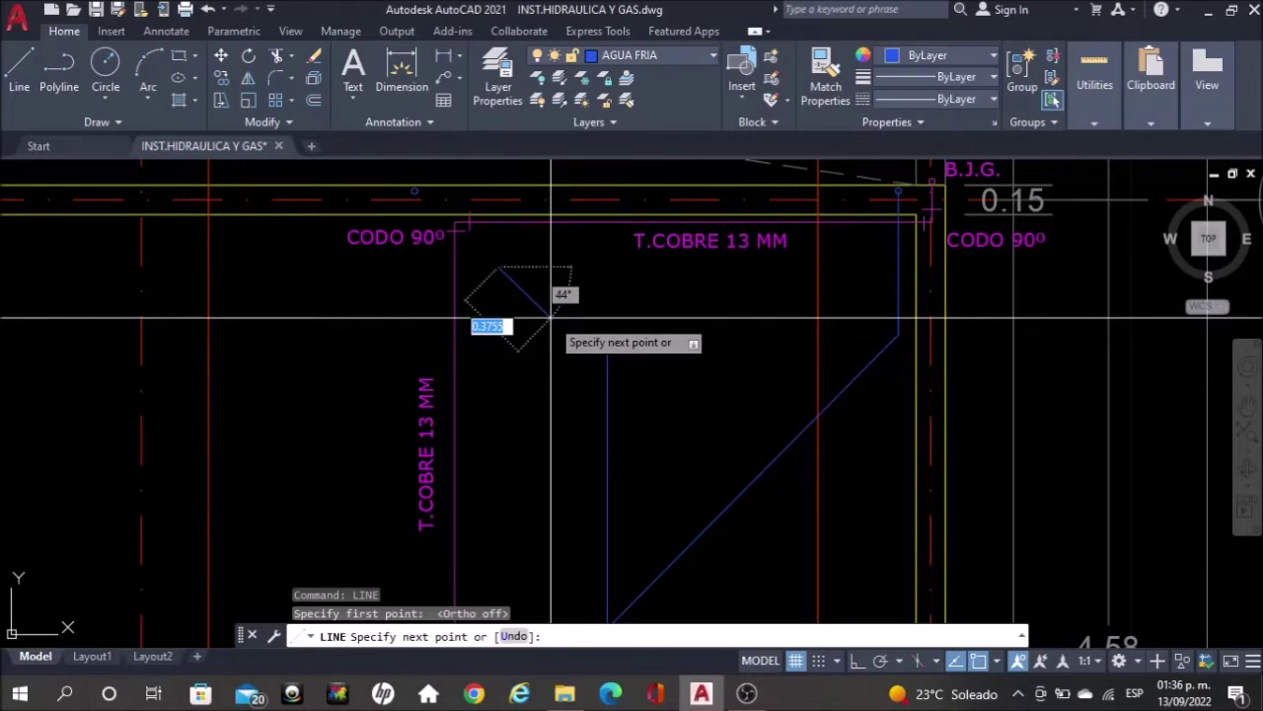
{"action": "left_click", "coordinate": [551, 319]}
{"action": "key", "text": "Escape"}
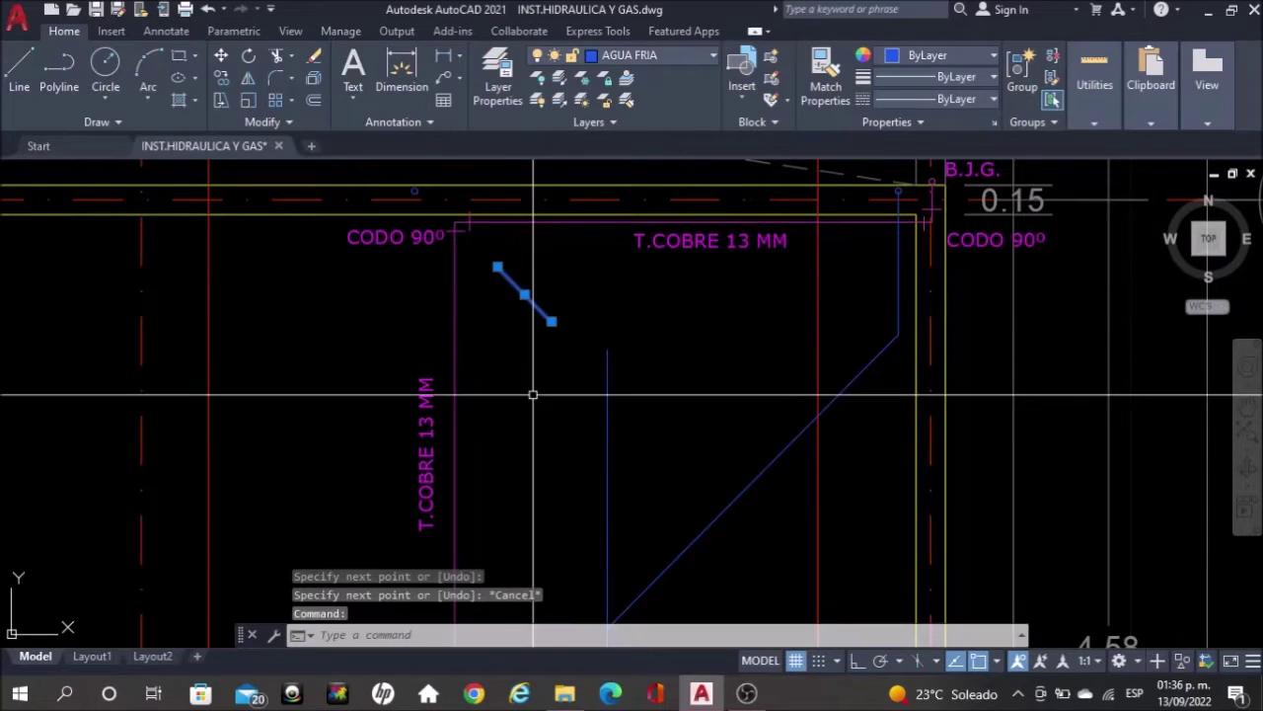
Move the diagonal line so its upper end sits at the centre of the new riser circle in the rooftop's axis 8 wall
{"action": "type", "text": "mov"}
{"action": "key", "text": "Return"}
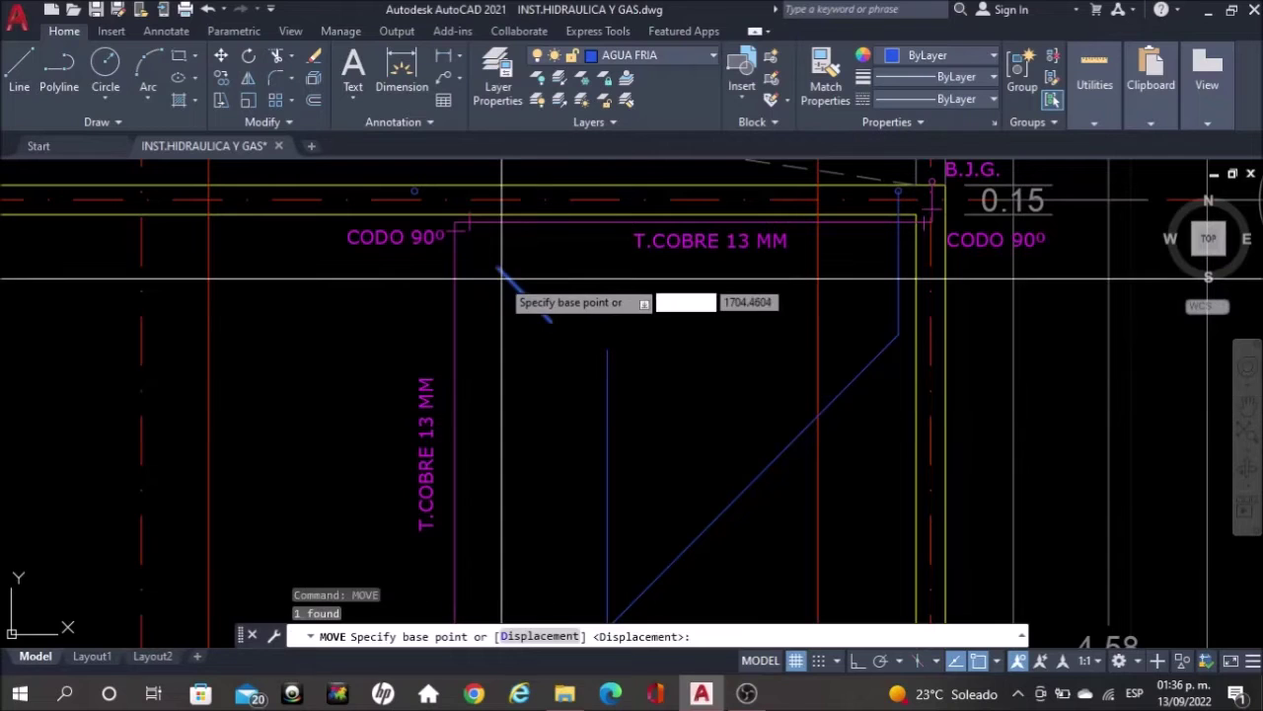
{"action": "left_click", "coordinate": [498, 269]}
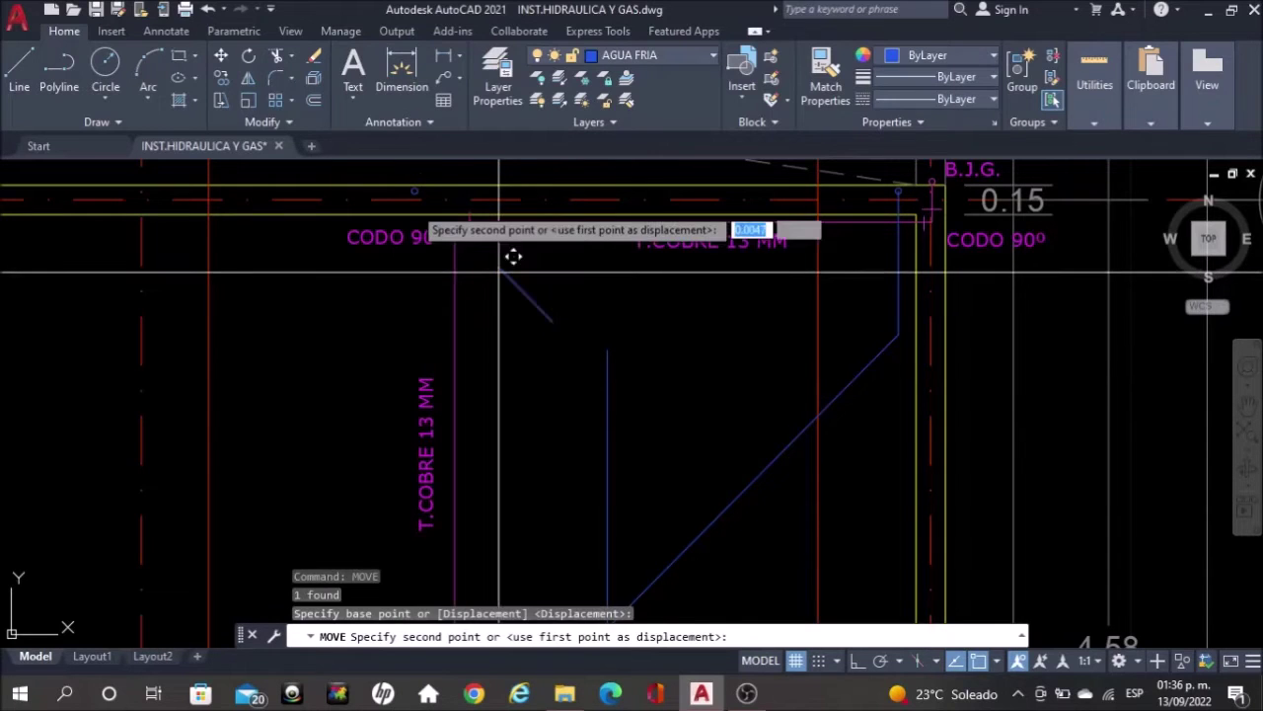
{"action": "left_click", "coordinate": [416, 188]}
{"action": "scroll", "coordinate": [428, 187], "scroll_direction": "up", "scroll_amount": 4}
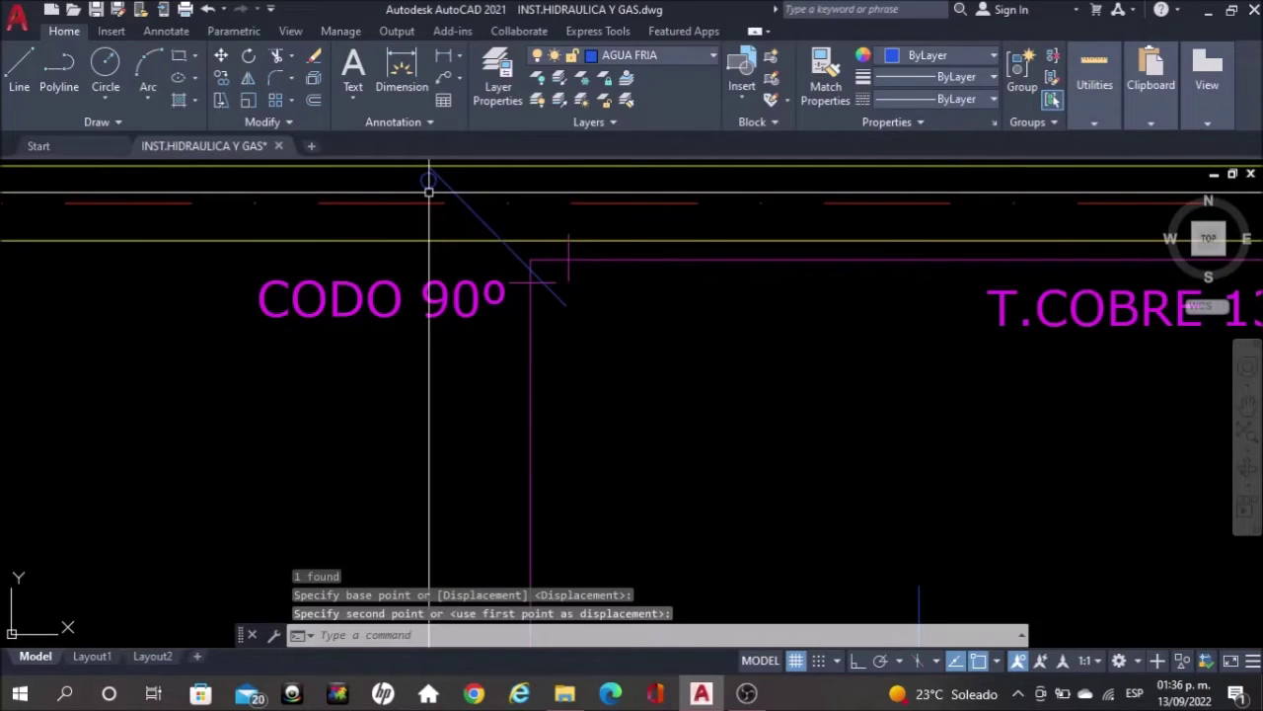
{"action": "scroll", "coordinate": [629, 405], "scroll_direction": "down", "scroll_amount": 2}
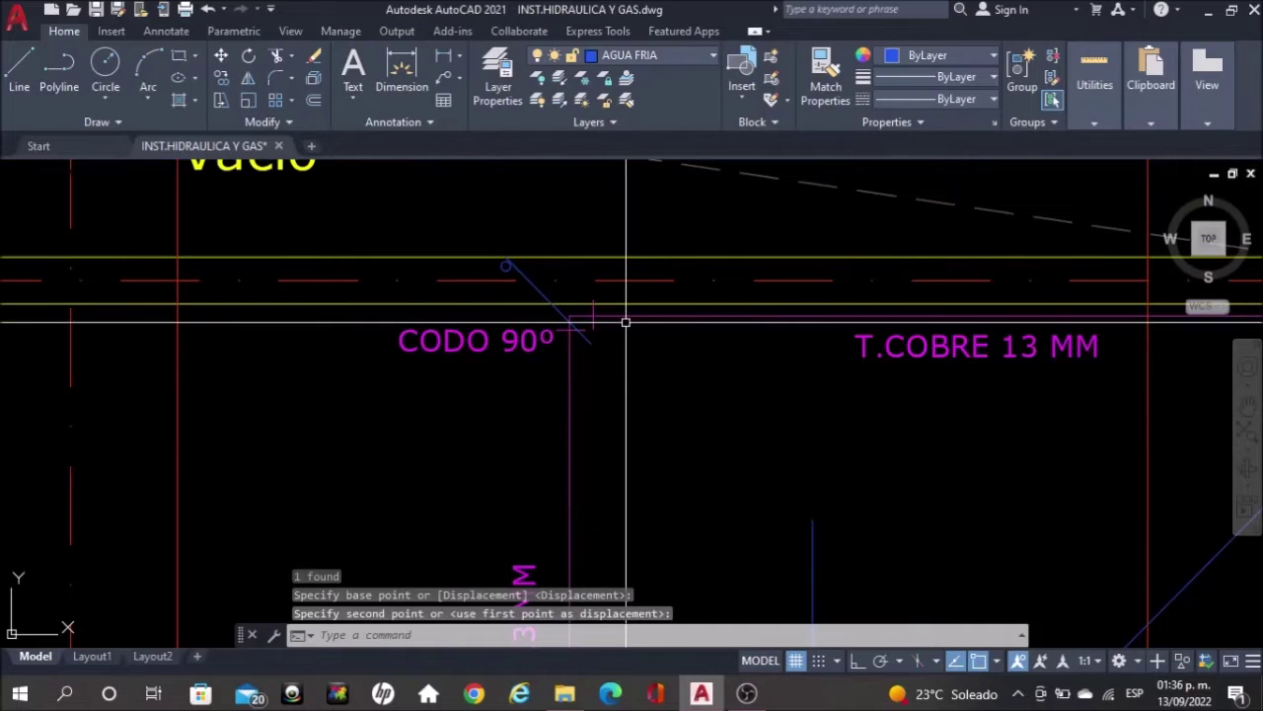
{"action": "scroll", "coordinate": [528, 278], "scroll_direction": "up", "scroll_amount": 2}
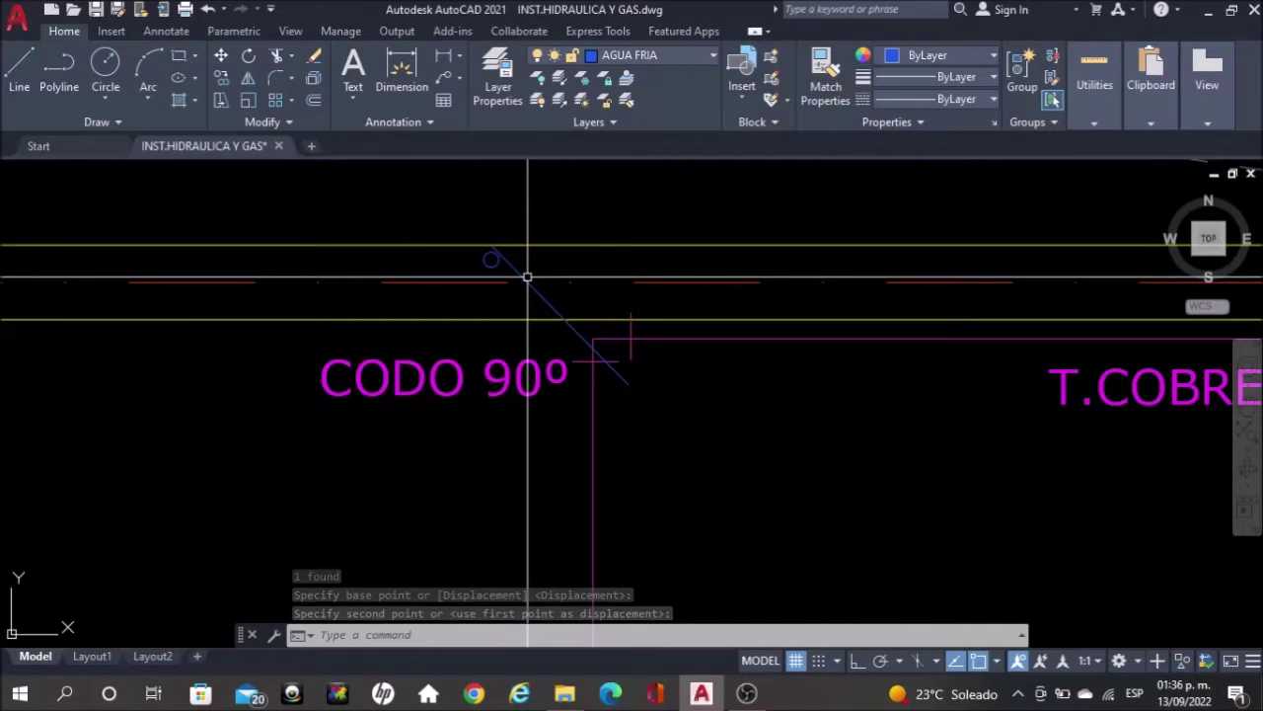
{"action": "left_click", "coordinate": [527, 276]}
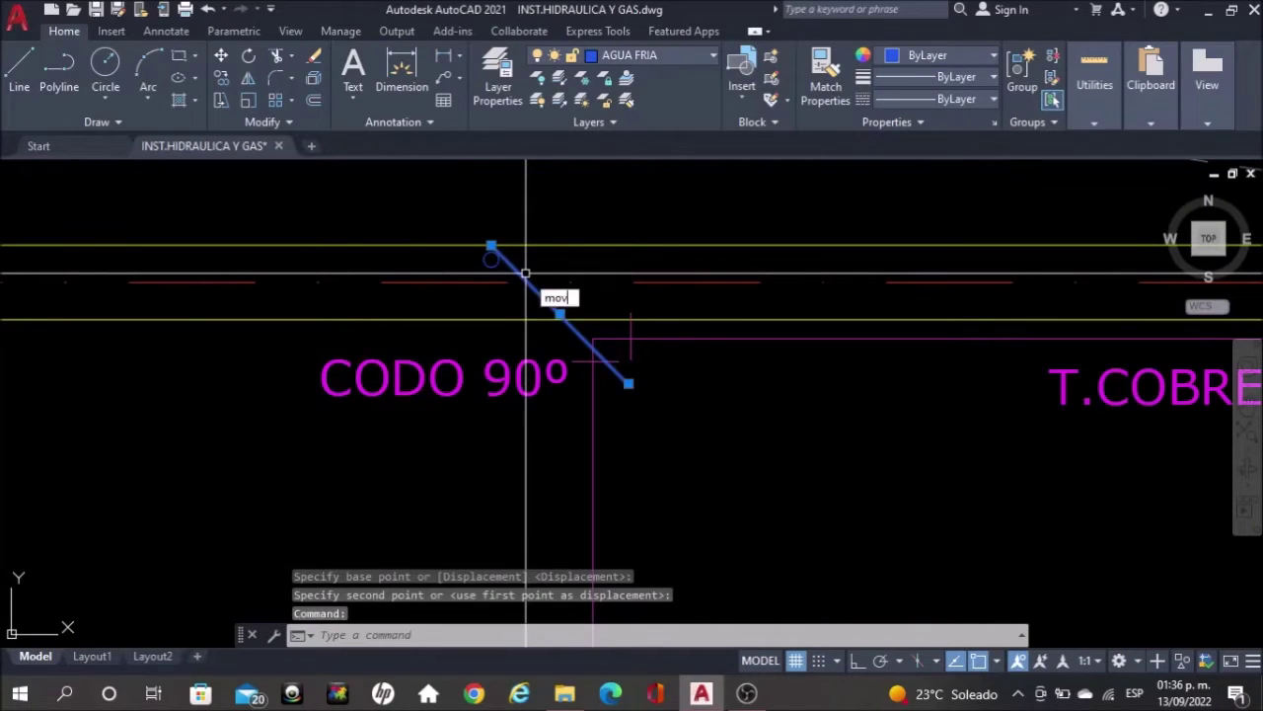
{"action": "key", "text": "Return"}
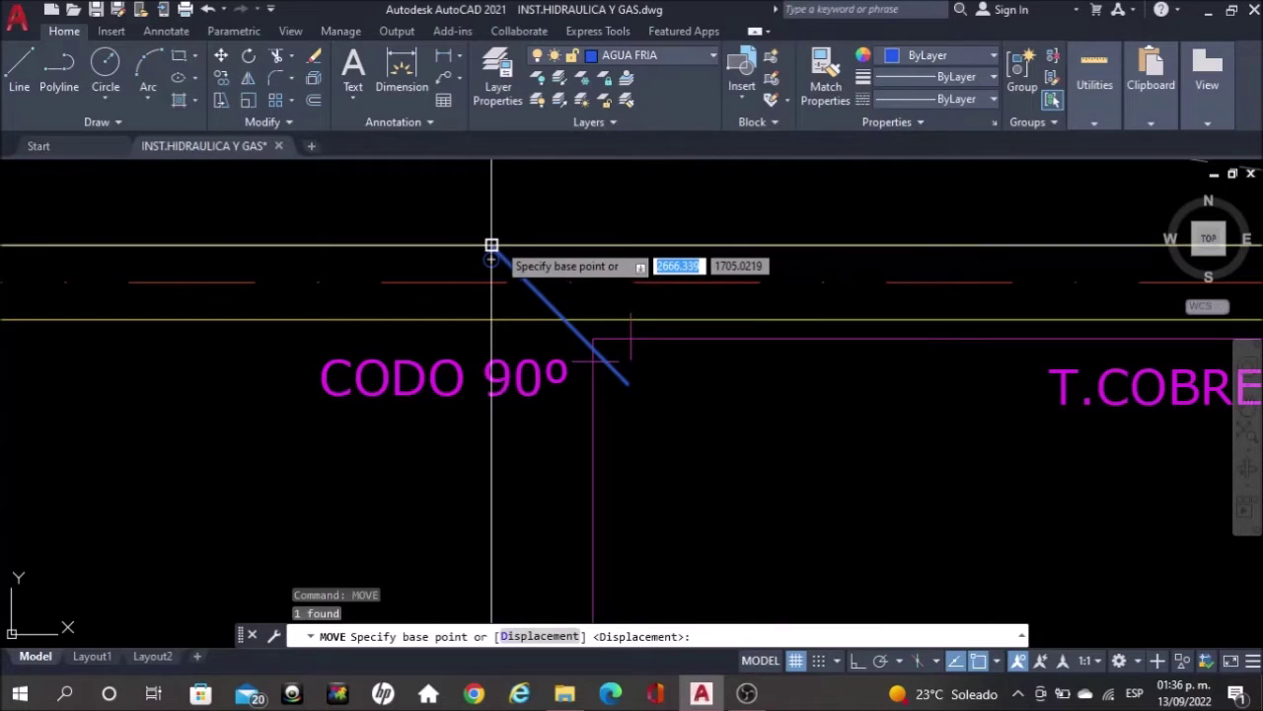
{"action": "left_click", "coordinate": [492, 246]}
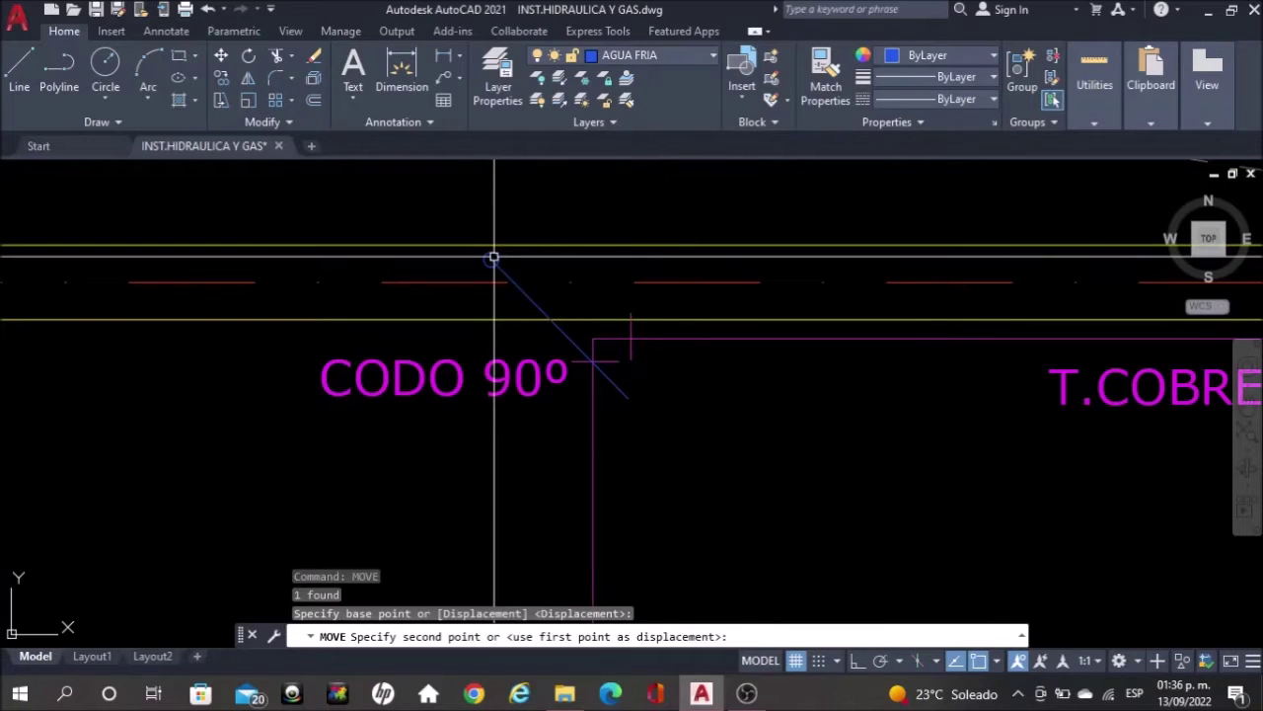
{"action": "left_click", "coordinate": [492, 258]}
Extend the diagonal down to the vertical blue pipe and trim the pipe's excess above their junction
{"action": "scroll", "coordinate": [543, 273], "scroll_direction": "down", "scroll_amount": 2}
{"action": "middle_click_drag", "start_coordinate": [663, 438], "coordinate": [606, 392]}
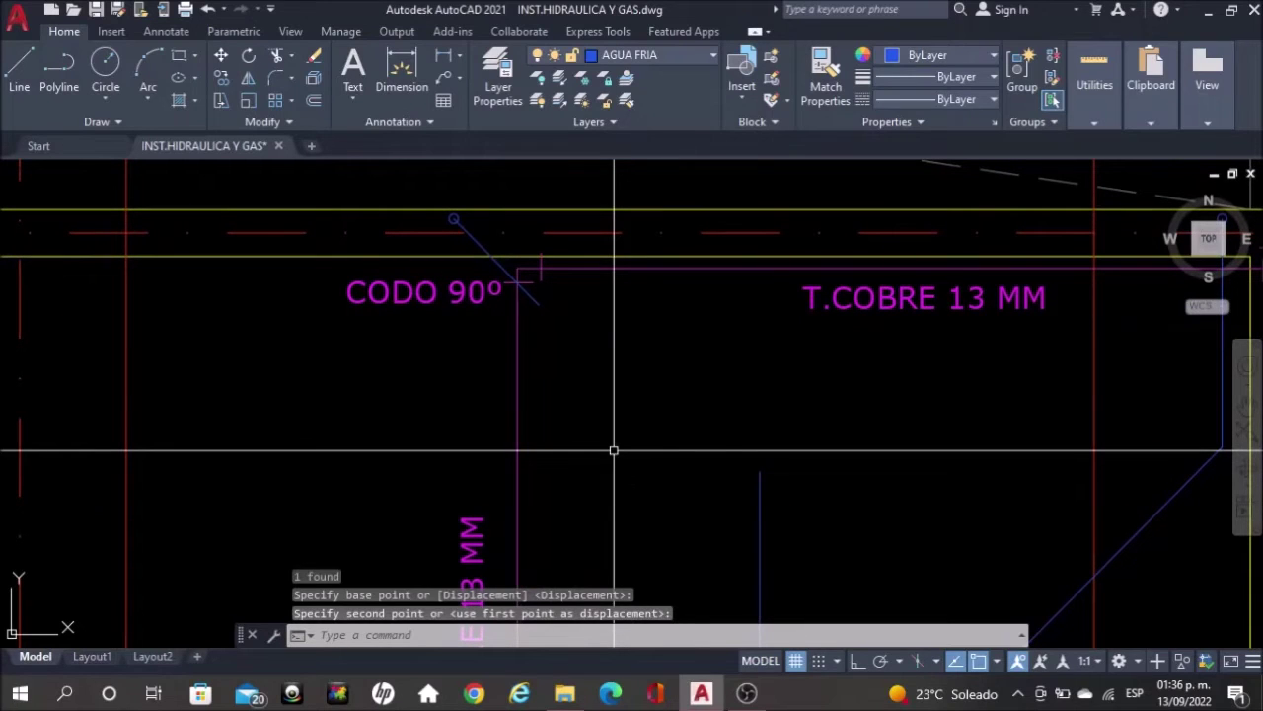
{"action": "left_click", "coordinate": [538, 300], "text": "shift"}
{"action": "left_click", "coordinate": [761, 485]}
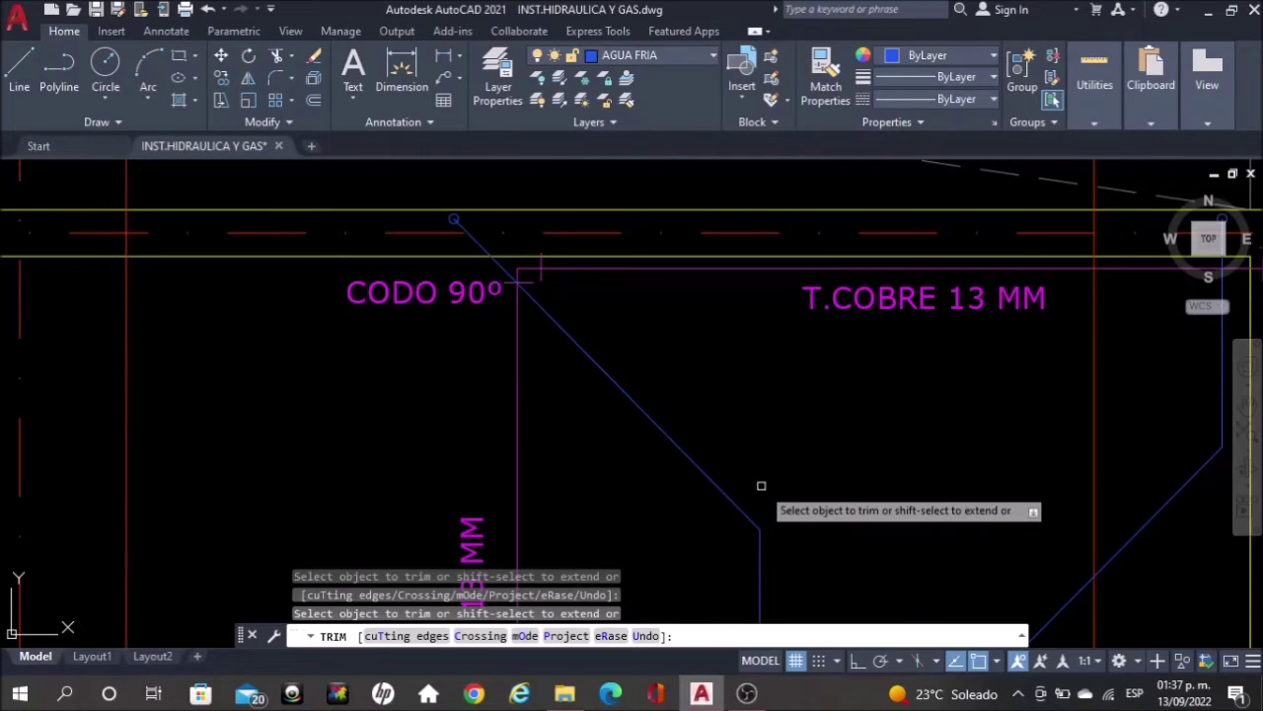
{"action": "key", "text": "Escape"}
Examine the new rooftop pipe branch, the matching risers near the upper-floor bathroom, and the three floor plans together
{"action": "scroll", "coordinate": [761, 484], "scroll_direction": "down", "scroll_amount": 4}
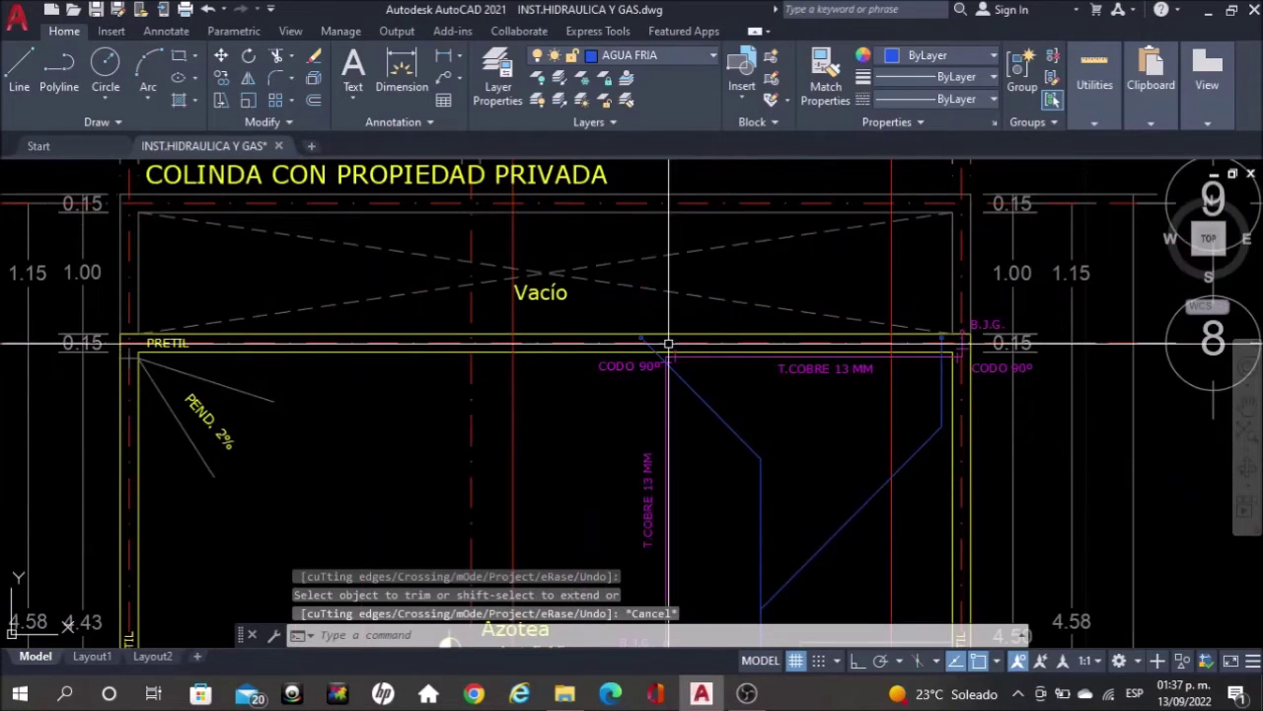
{"action": "mouse_move", "coordinate": [688, 373]}
{"action": "middle_mouse_down"}
{"action": "mouse_move", "coordinate": [696, 250]}
{"action": "mouse_move", "coordinate": [715, 314]}
{"action": "middle_mouse_up"}
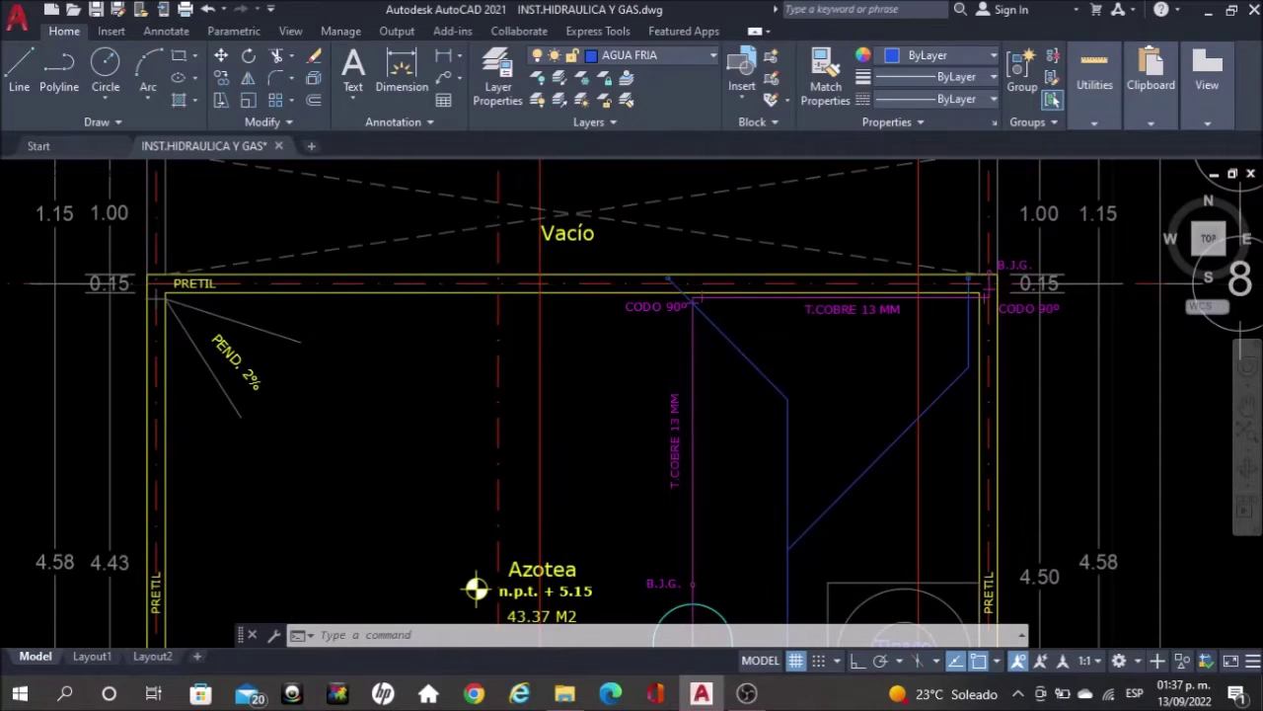
{"action": "scroll", "coordinate": [904, 315], "scroll_direction": "down", "scroll_amount": 2}
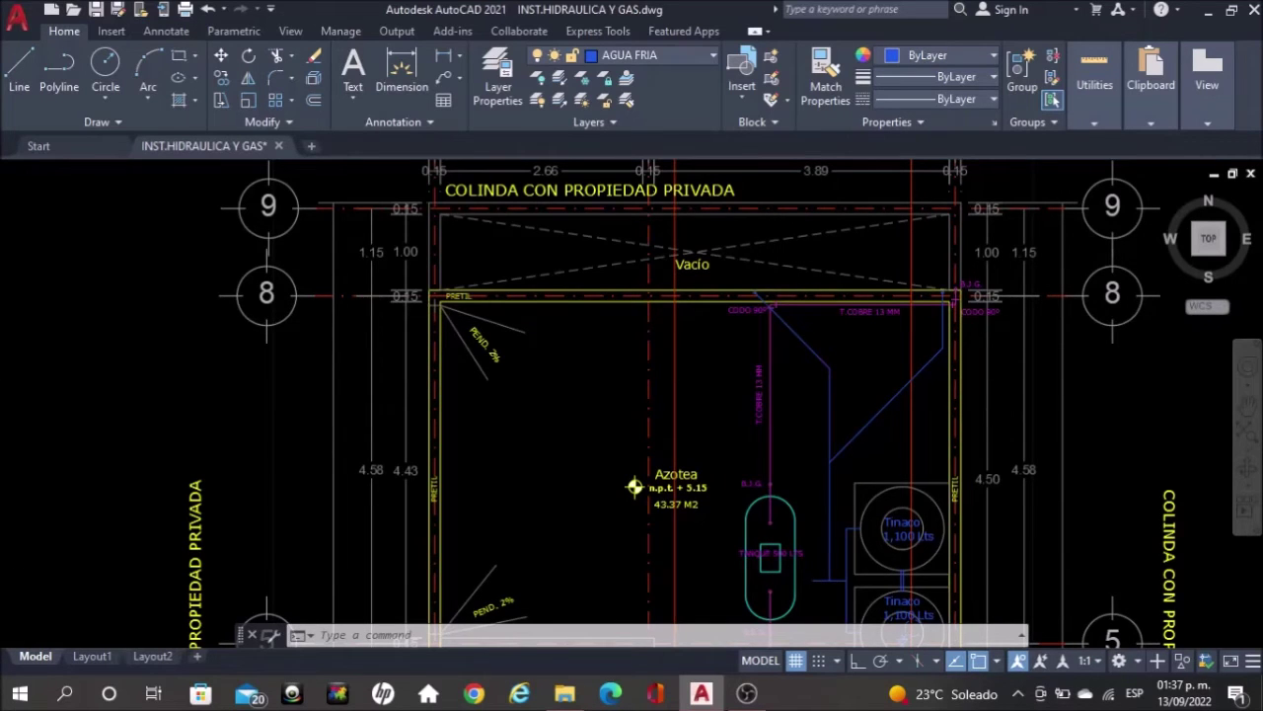
{"action": "scroll", "coordinate": [312, 373], "scroll_direction": "down", "scroll_amount": 6}
{"action": "scroll", "coordinate": [312, 373], "scroll_direction": "up", "scroll_amount": 6}
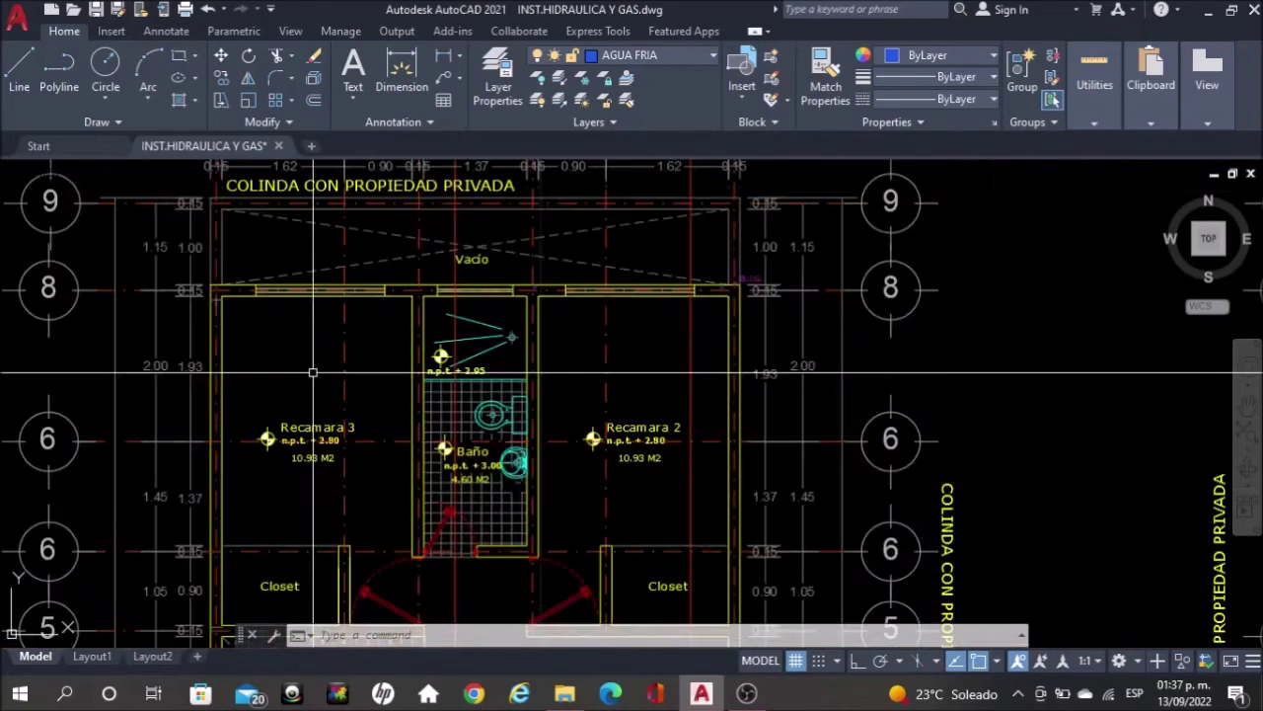
{"action": "scroll", "coordinate": [490, 312], "scroll_direction": "up", "scroll_amount": 4}
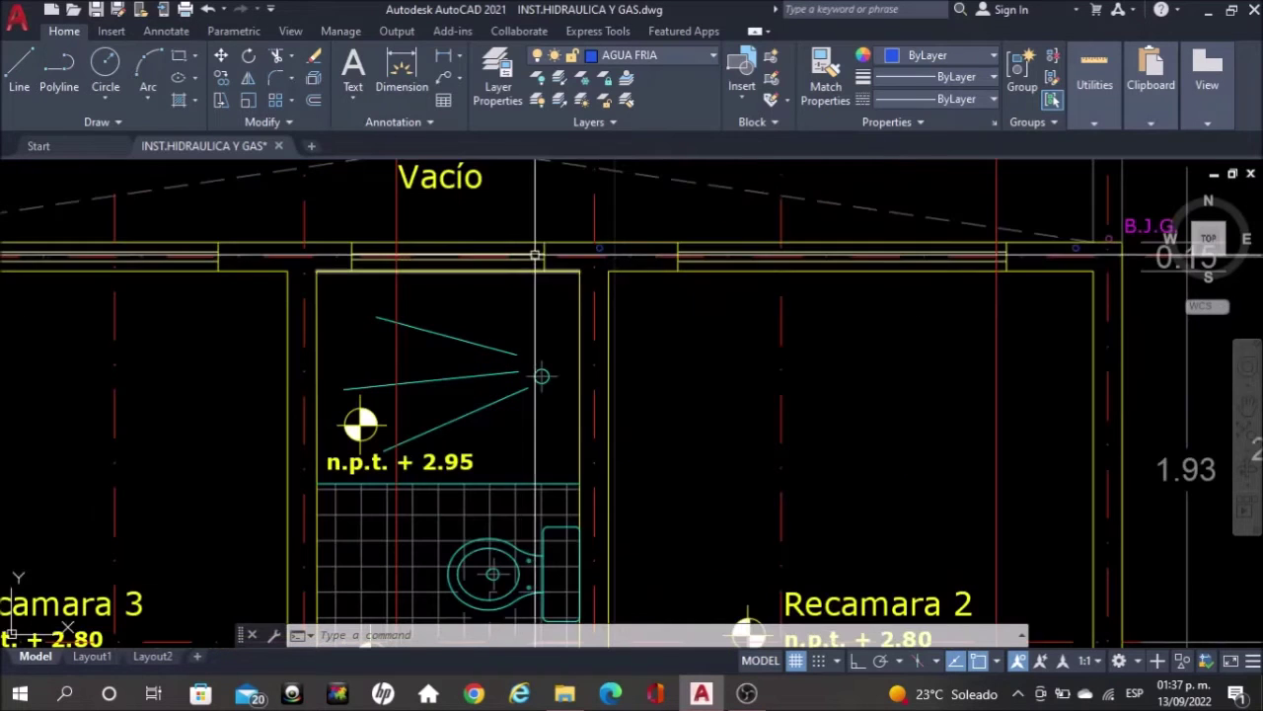
{"action": "scroll", "coordinate": [532, 291], "scroll_direction": "up", "scroll_amount": 2}
{"action": "scroll", "coordinate": [404, 231], "scroll_direction": "down", "scroll_amount": 6}
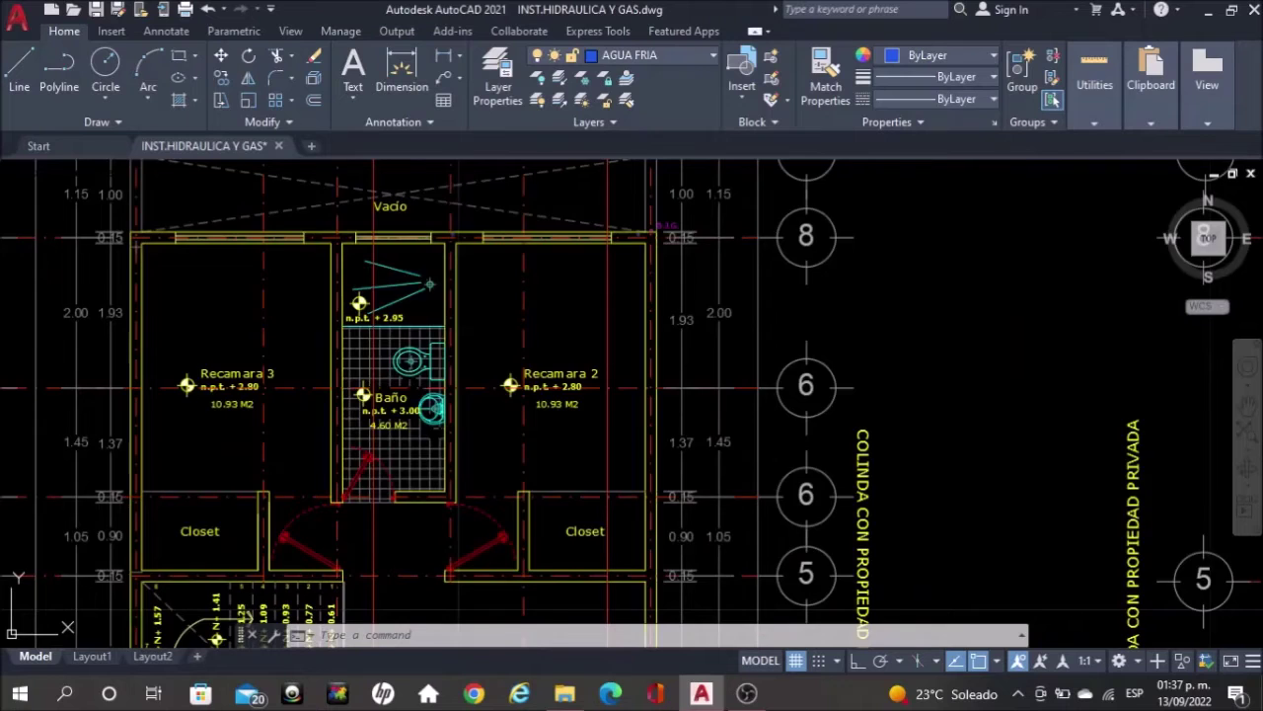
{"action": "scroll", "coordinate": [797, 461], "scroll_direction": "down", "scroll_amount": 6}
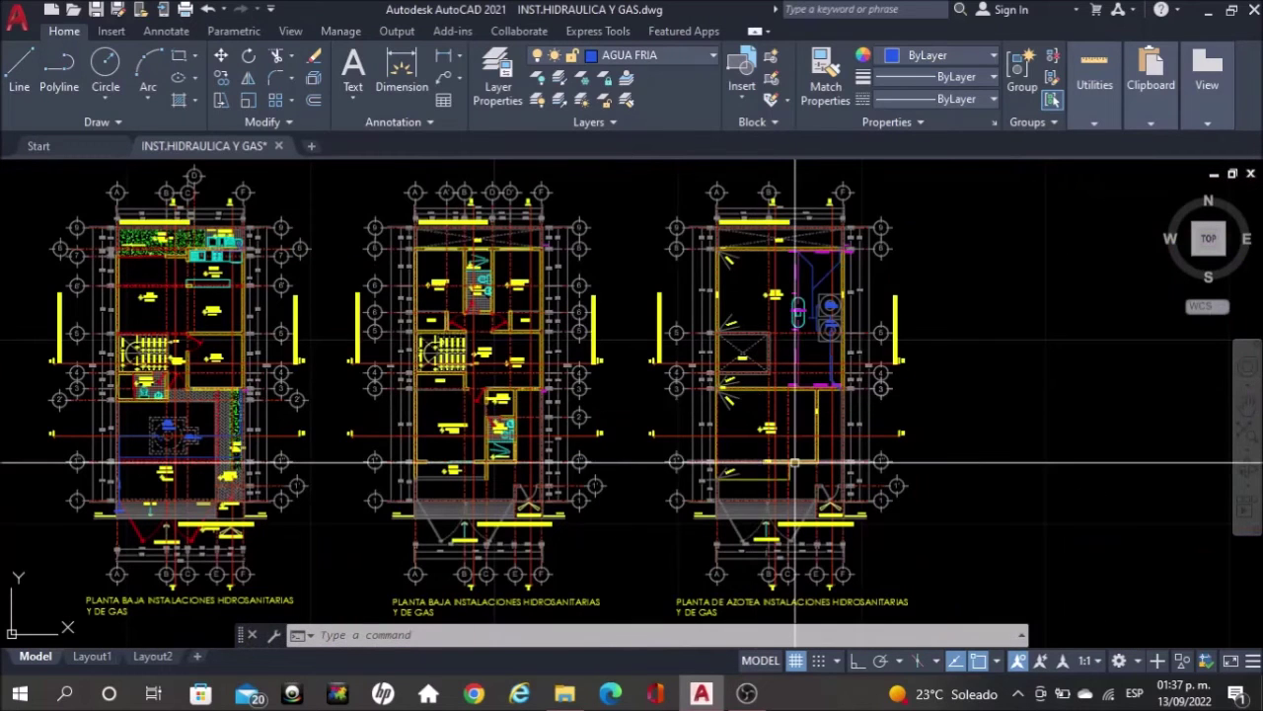
Examine the ground-floor and upper-floor plans, from the 1/2 Baño and Cochera area up to the kitchen
{"action": "scroll", "coordinate": [763, 405], "scroll_direction": "up", "scroll_amount": 6}
{"action": "mouse_move", "coordinate": [469, 411]}
{"action": "middle_mouse_down"}
{"action": "mouse_move", "coordinate": [698, 386]}
{"action": "mouse_move", "coordinate": [775, 465]}
{"action": "middle_mouse_up"}
{"action": "scroll", "coordinate": [409, 383], "scroll_direction": "down", "scroll_amount": 2}
{"action": "middle_click_drag", "start_coordinate": [371, 394], "coordinate": [691, 392]}
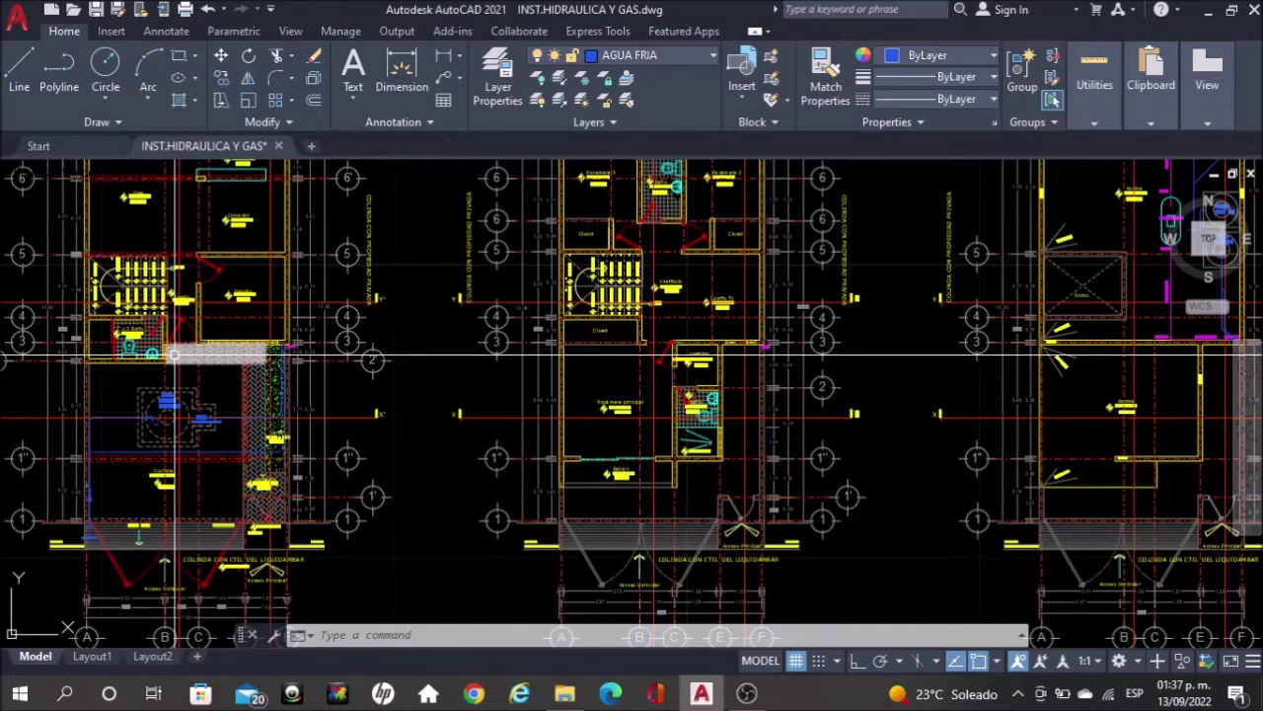
{"action": "mouse_move", "coordinate": [313, 458]}
{"action": "middle_mouse_down"}
{"action": "mouse_move", "coordinate": [345, 402]}
{"action": "mouse_move", "coordinate": [348, 443]}
{"action": "middle_mouse_up"}
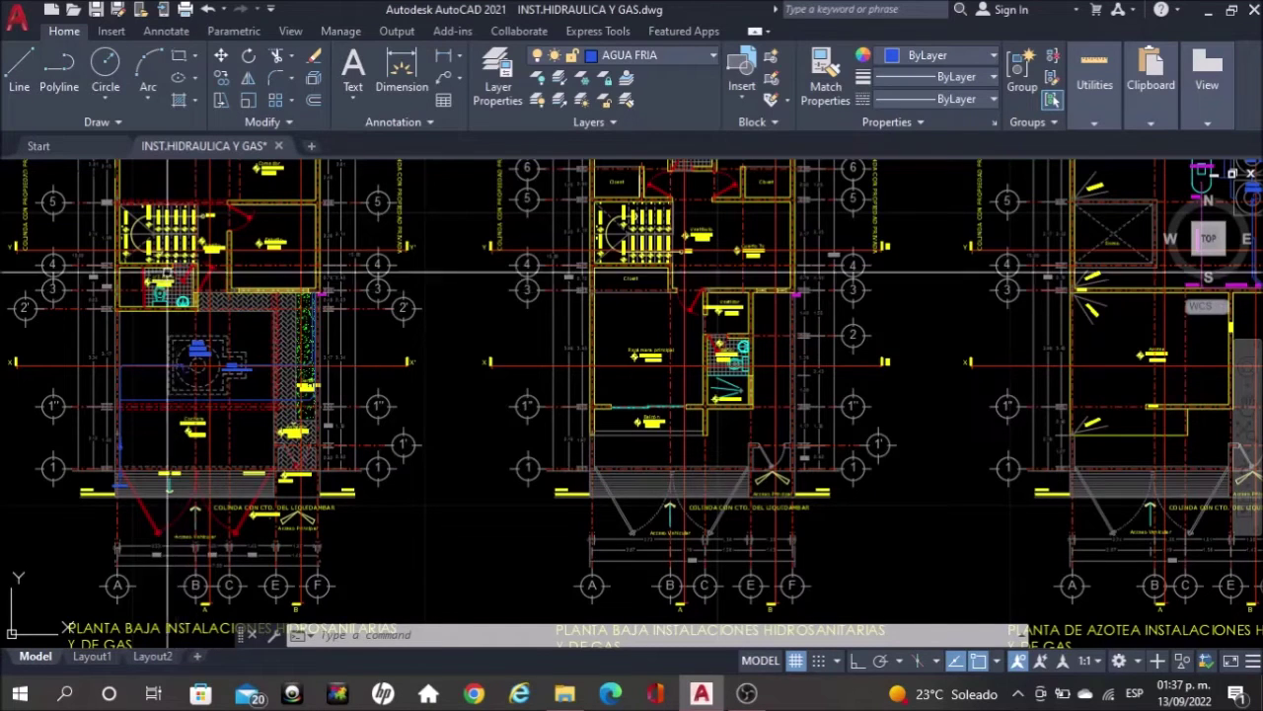
{"action": "middle_click_drag", "start_coordinate": [168, 274], "coordinate": [295, 466]}
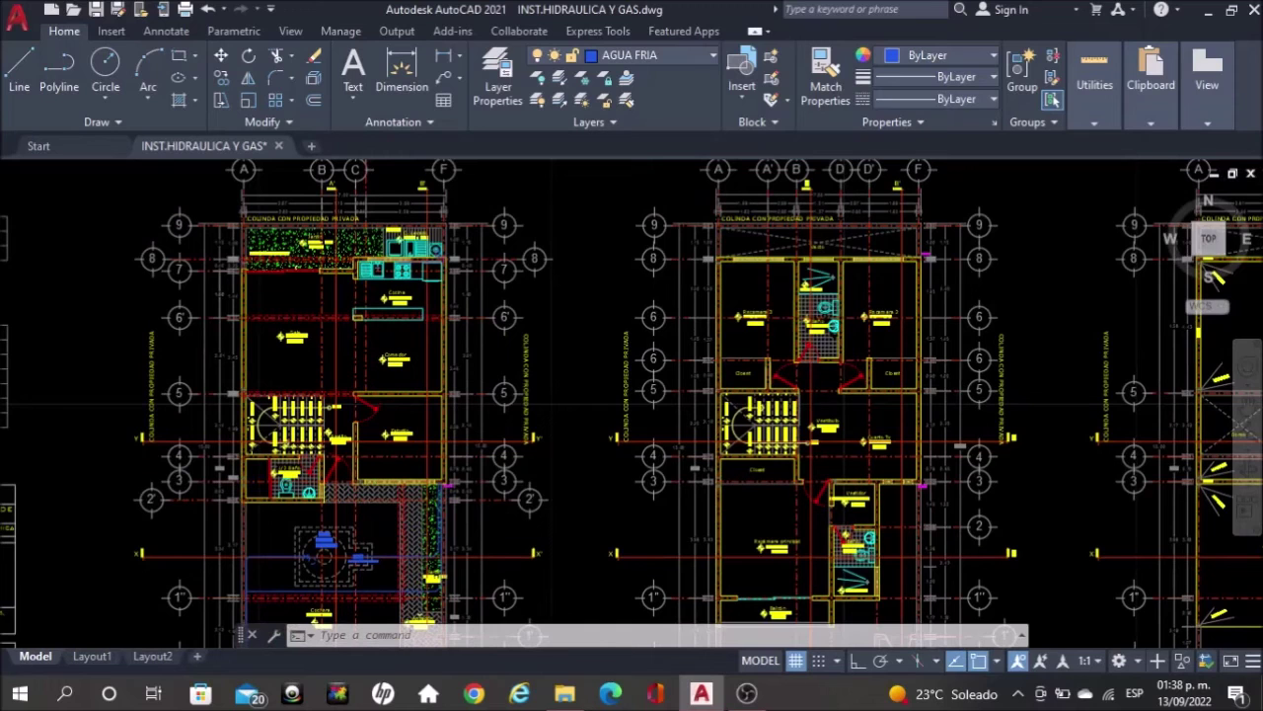
Copy the riser circle from the wall above the kitchen sink into the 1/2 Baño's wall at axis 3, beside the door
{"action": "scroll", "coordinate": [345, 264], "scroll_direction": "up", "scroll_amount": 2}
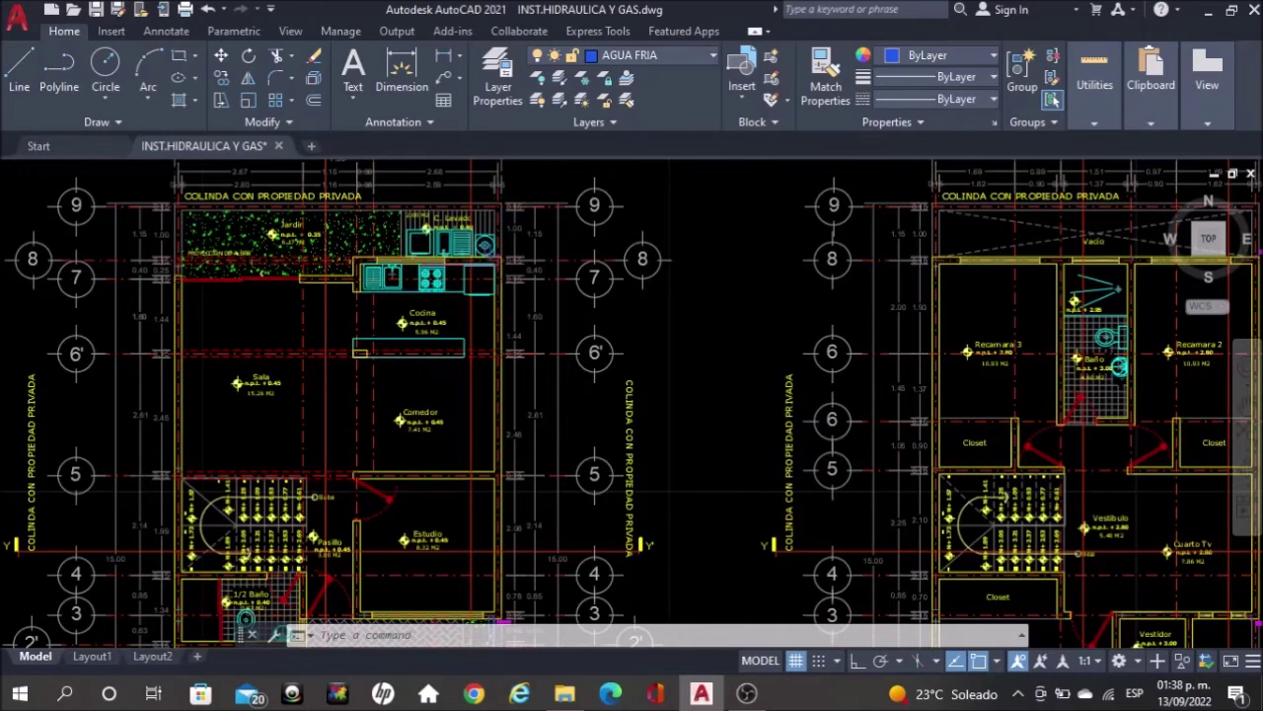
{"action": "scroll", "coordinate": [355, 262], "scroll_direction": "up", "scroll_amount": 4}
{"action": "scroll", "coordinate": [430, 248], "scroll_direction": "up", "scroll_amount": 5}
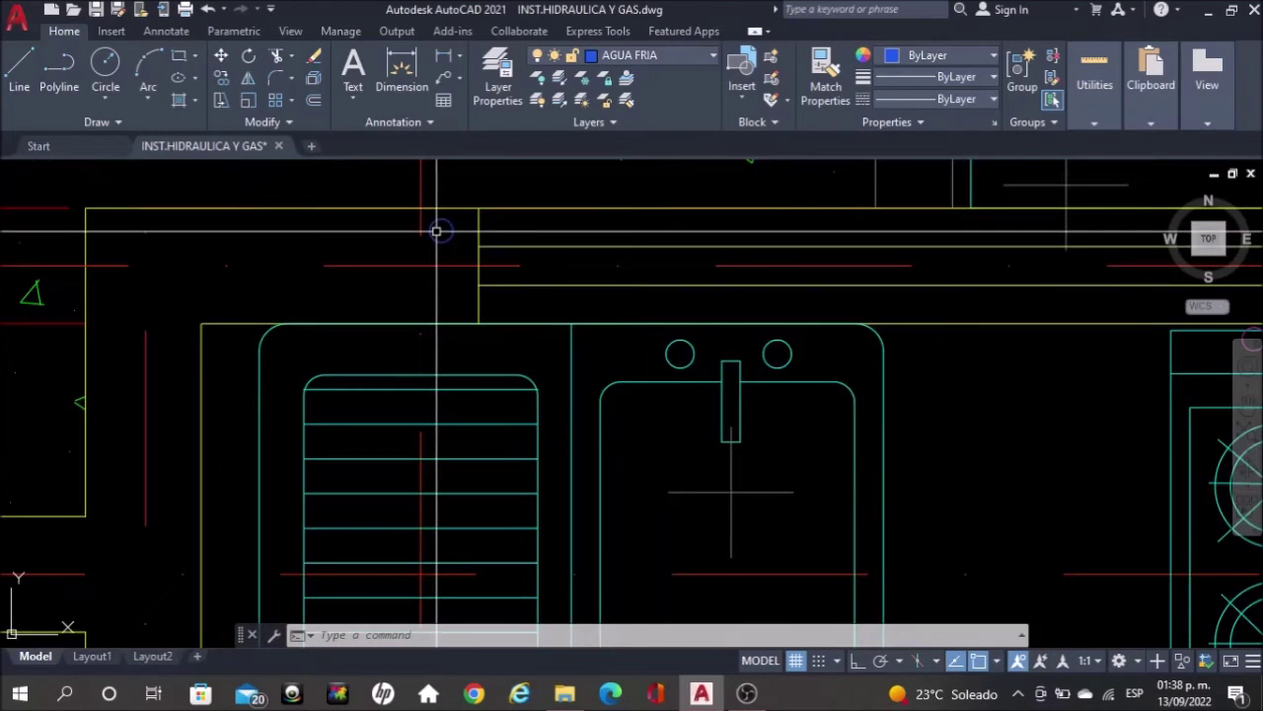
{"action": "left_click", "coordinate": [436, 230]}
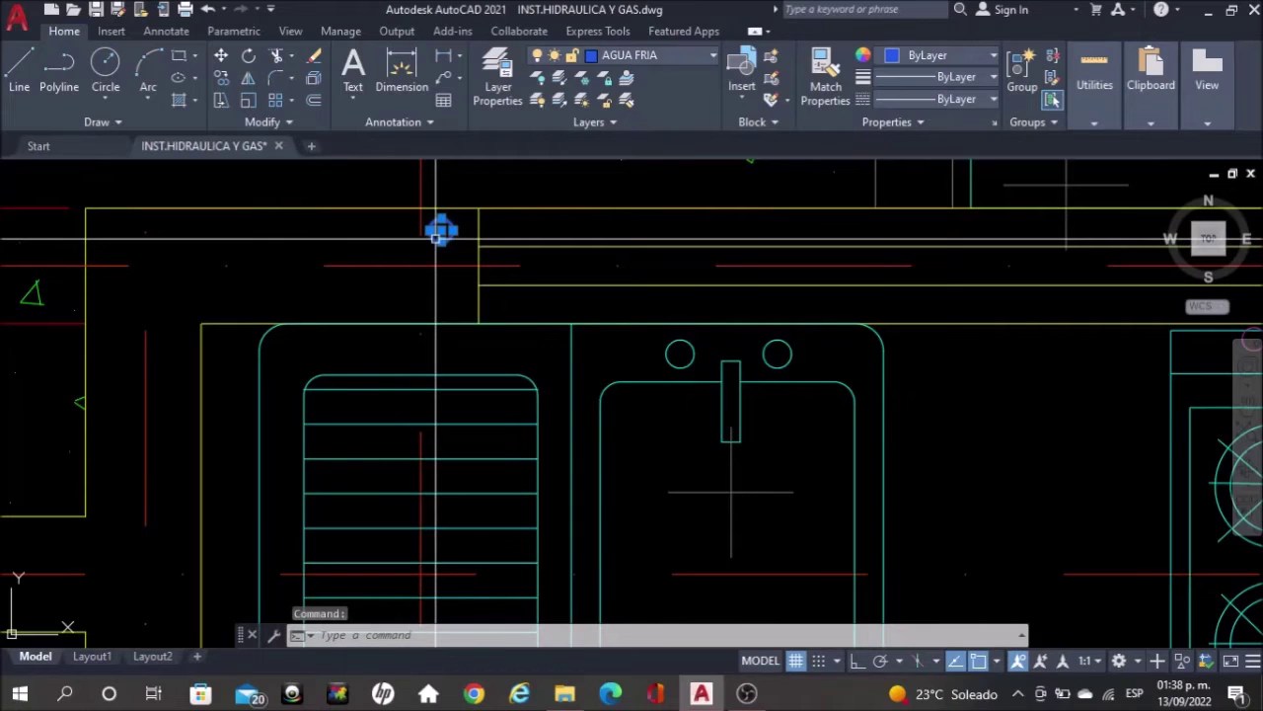
{"action": "type", "text": "co"}
{"action": "key", "text": "Return"}
{"action": "left_click", "coordinate": [441, 230]}
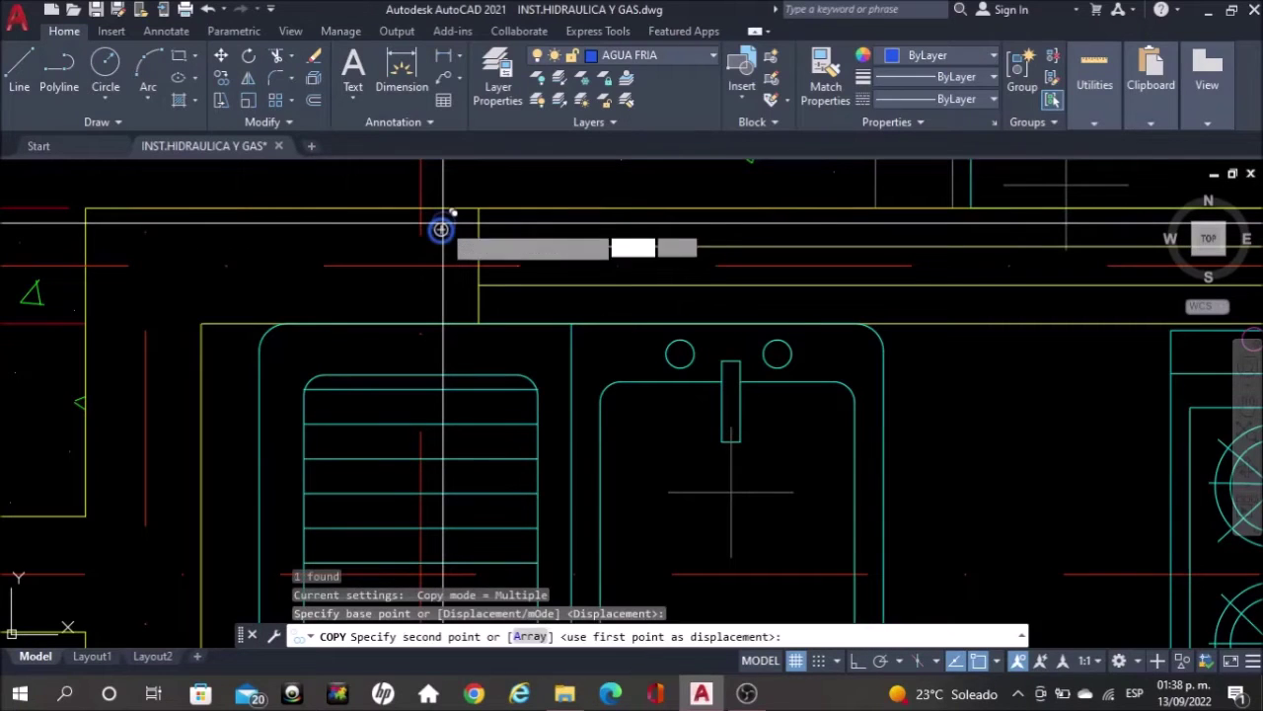
{"action": "scroll", "coordinate": [705, 237], "scroll_direction": "down", "scroll_amount": 3}
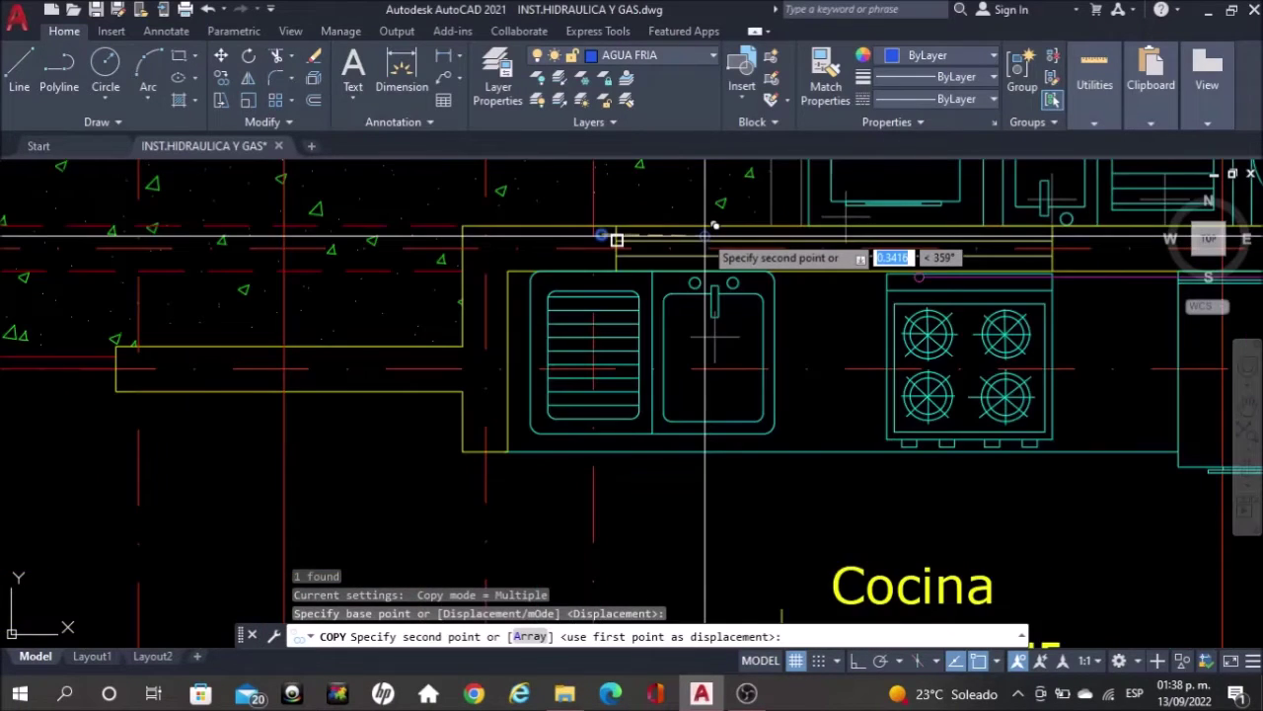
{"action": "scroll", "coordinate": [704, 237], "scroll_direction": "down", "scroll_amount": 5}
{"action": "scroll", "coordinate": [714, 224], "scroll_direction": "down", "scroll_amount": 4}
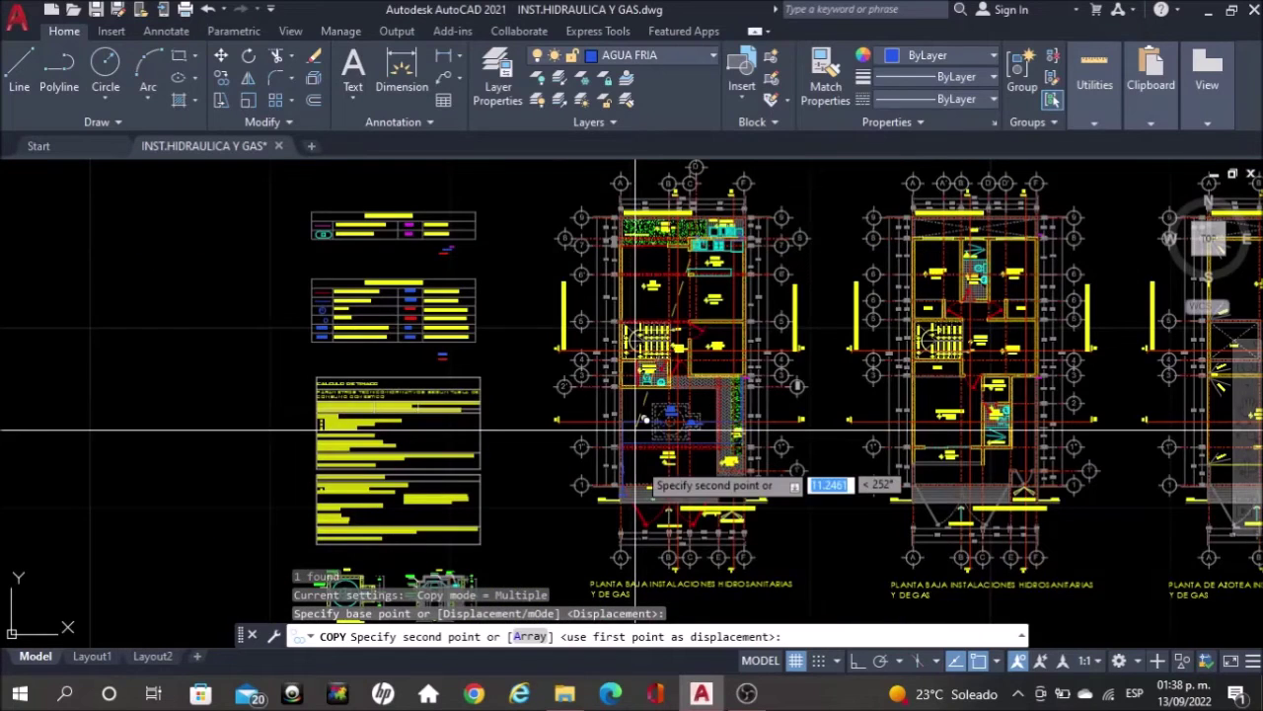
{"action": "scroll", "coordinate": [648, 451], "scroll_direction": "up", "scroll_amount": 2}
{"action": "scroll", "coordinate": [691, 286], "scroll_direction": "up", "scroll_amount": 2}
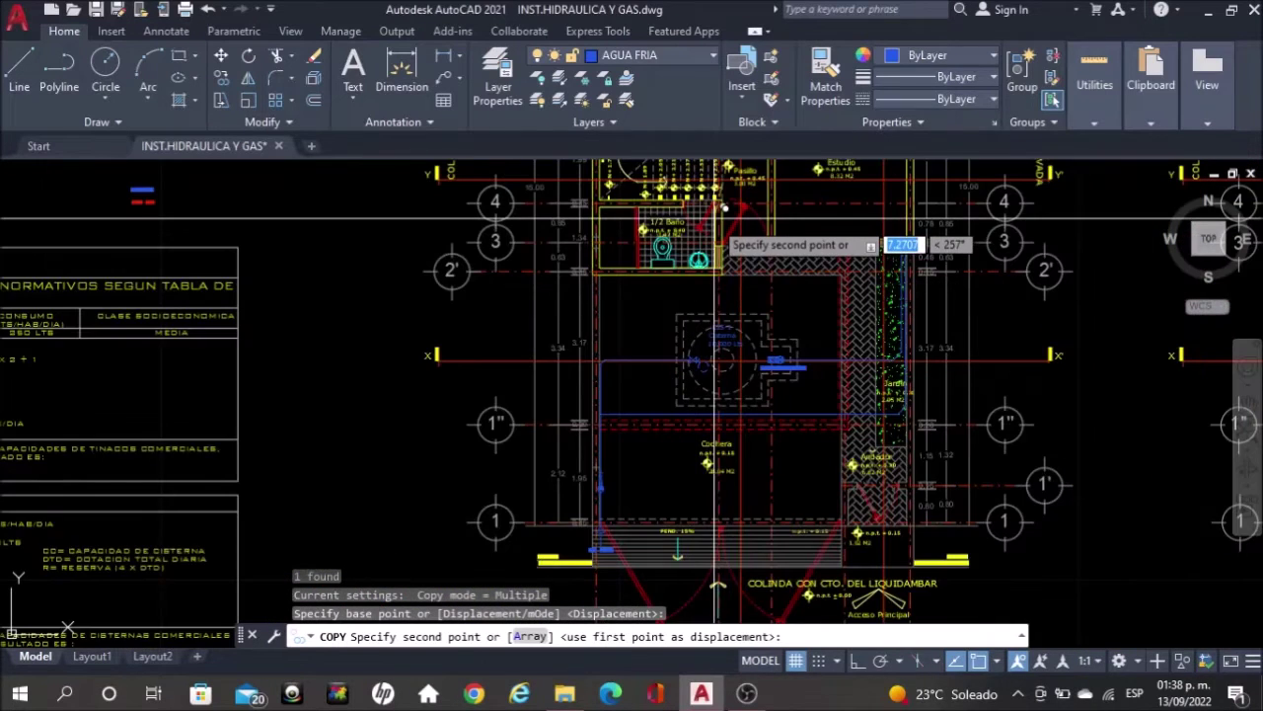
{"action": "scroll", "coordinate": [723, 208], "scroll_direction": "up", "scroll_amount": 3}
{"action": "scroll", "coordinate": [724, 209], "scroll_direction": "up", "scroll_amount": 4}
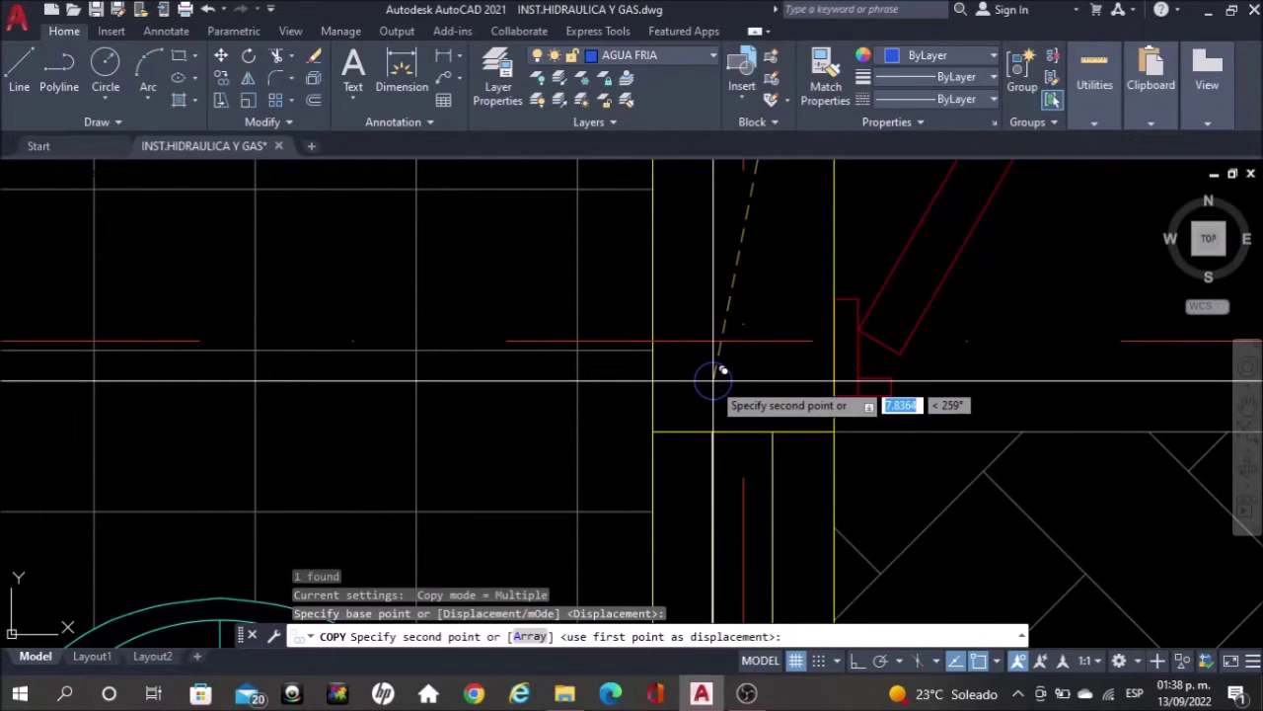
{"action": "key", "text": "Escape"}
Move the new riser circle sideways to the middle of the 1/2 Baño's wall thickness
{"action": "scroll", "coordinate": [705, 373], "scroll_direction": "down", "scroll_amount": 4}
{"action": "scroll", "coordinate": [579, 349], "scroll_direction": "down", "scroll_amount": 6}
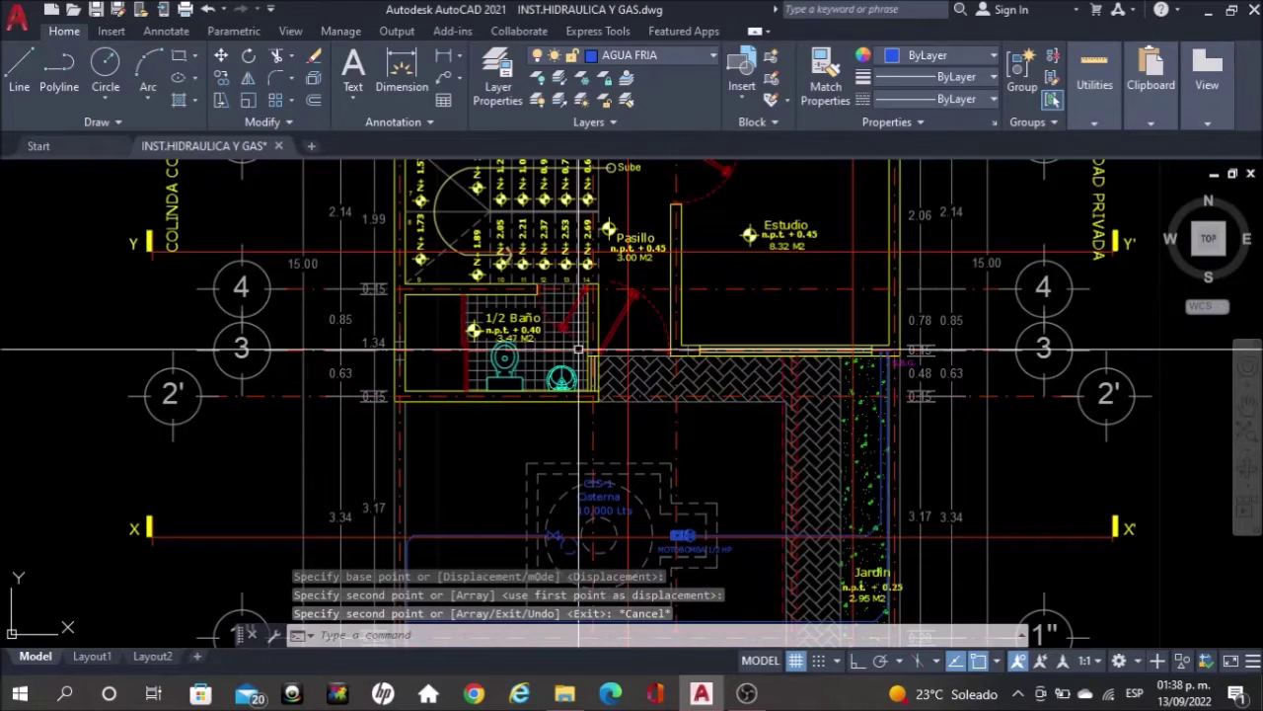
{"action": "scroll", "coordinate": [578, 344], "scroll_direction": "up", "scroll_amount": 5}
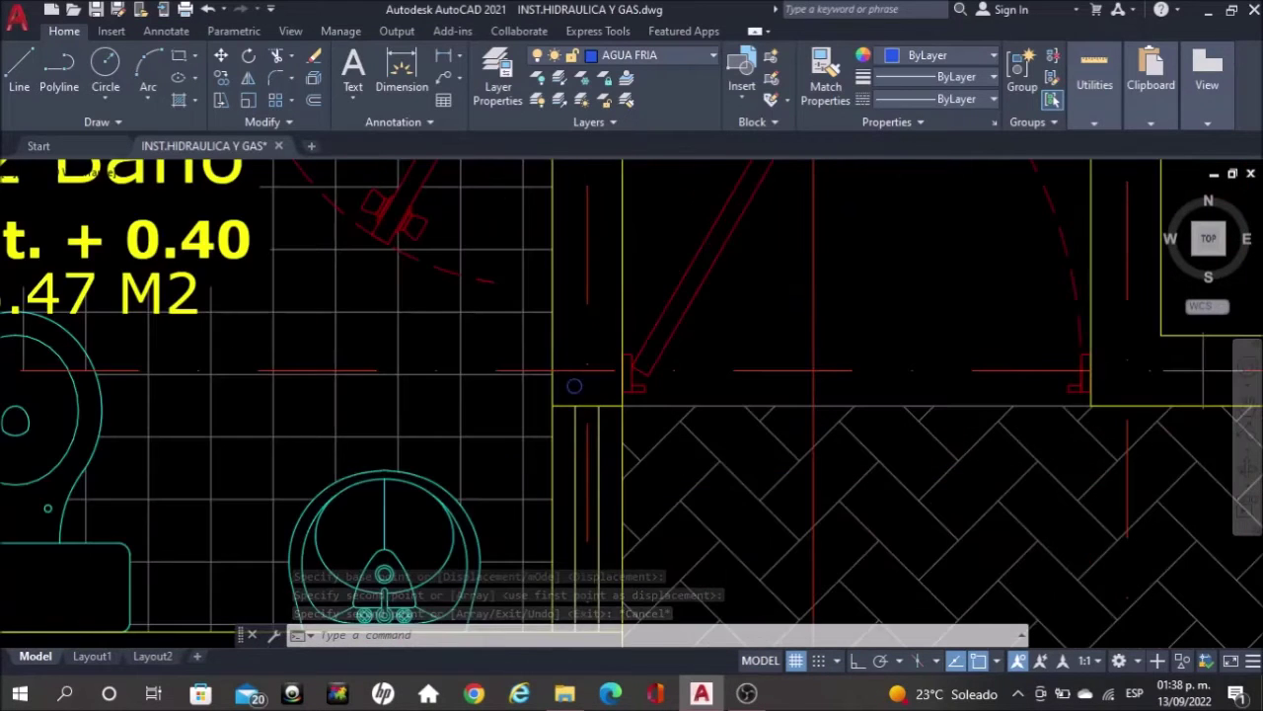
{"action": "scroll", "coordinate": [572, 408], "scroll_direction": "up", "scroll_amount": 3}
{"action": "key", "text": "Escape"}
{"action": "type", "text": "m"}
{"action": "key", "text": "Return"}
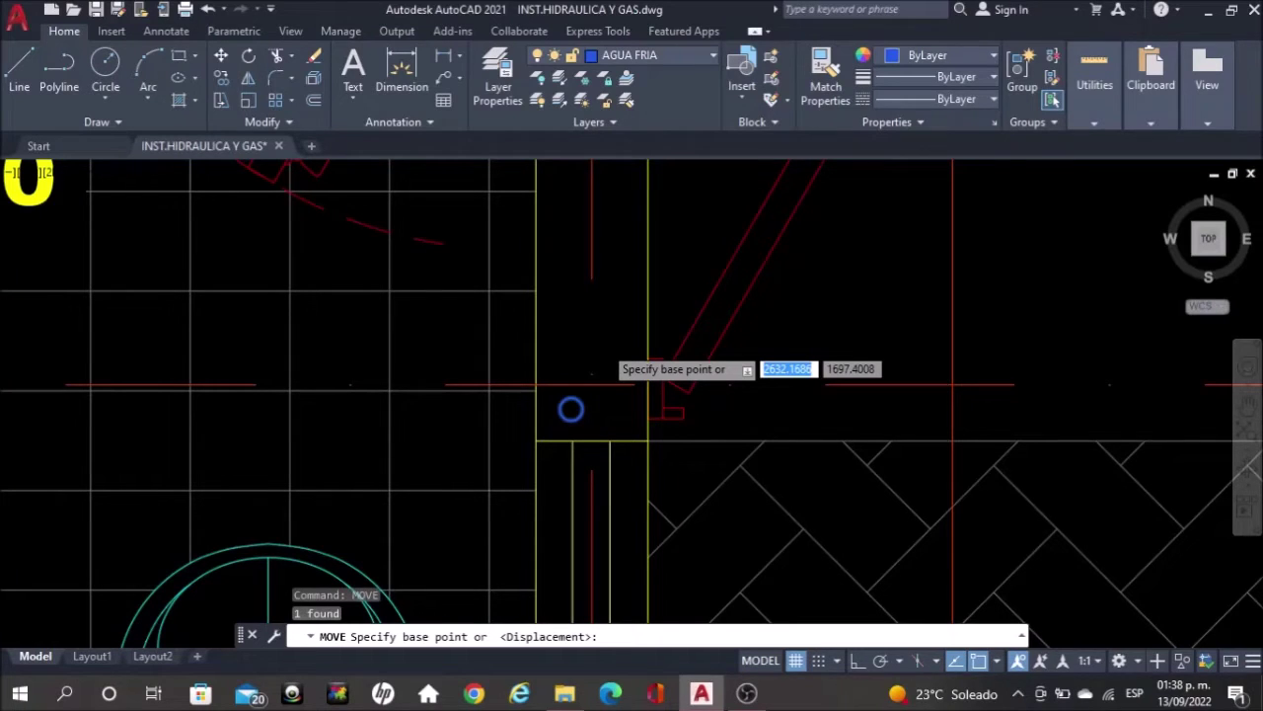
{"action": "scroll", "coordinate": [602, 347], "scroll_direction": "up", "scroll_amount": 2}
{"action": "scroll", "coordinate": [604, 335], "scroll_direction": "up", "scroll_amount": 1}
{"action": "left_click", "coordinate": [611, 311]}
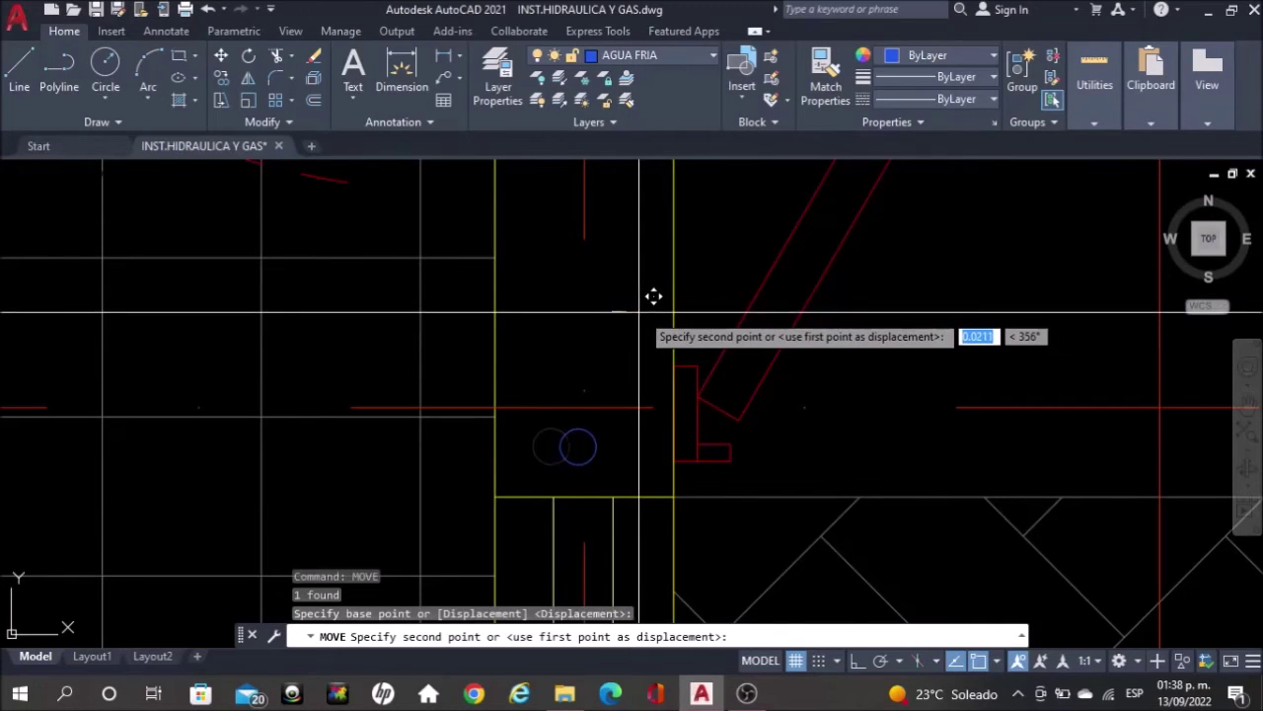
{"action": "left_click", "coordinate": [643, 318]}
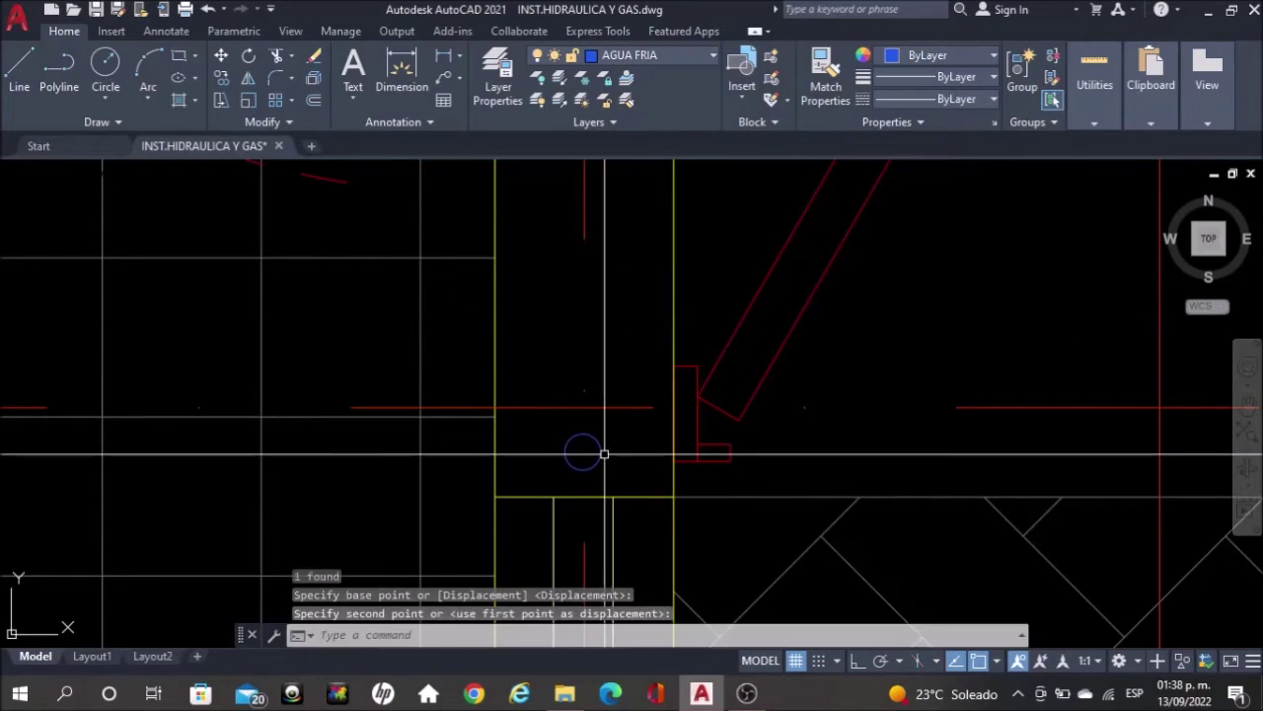
Copy the 1/2 Baño riser circle to the upper floor, using each plan's outer wall corner at axis 3 near S.B.G. as the reference point
{"action": "left_click", "coordinate": [601, 451]}
{"action": "type", "text": "copy"}
{"action": "key", "text": "Return"}
{"action": "scroll", "coordinate": [608, 296], "scroll_direction": "down", "scroll_amount": 2}
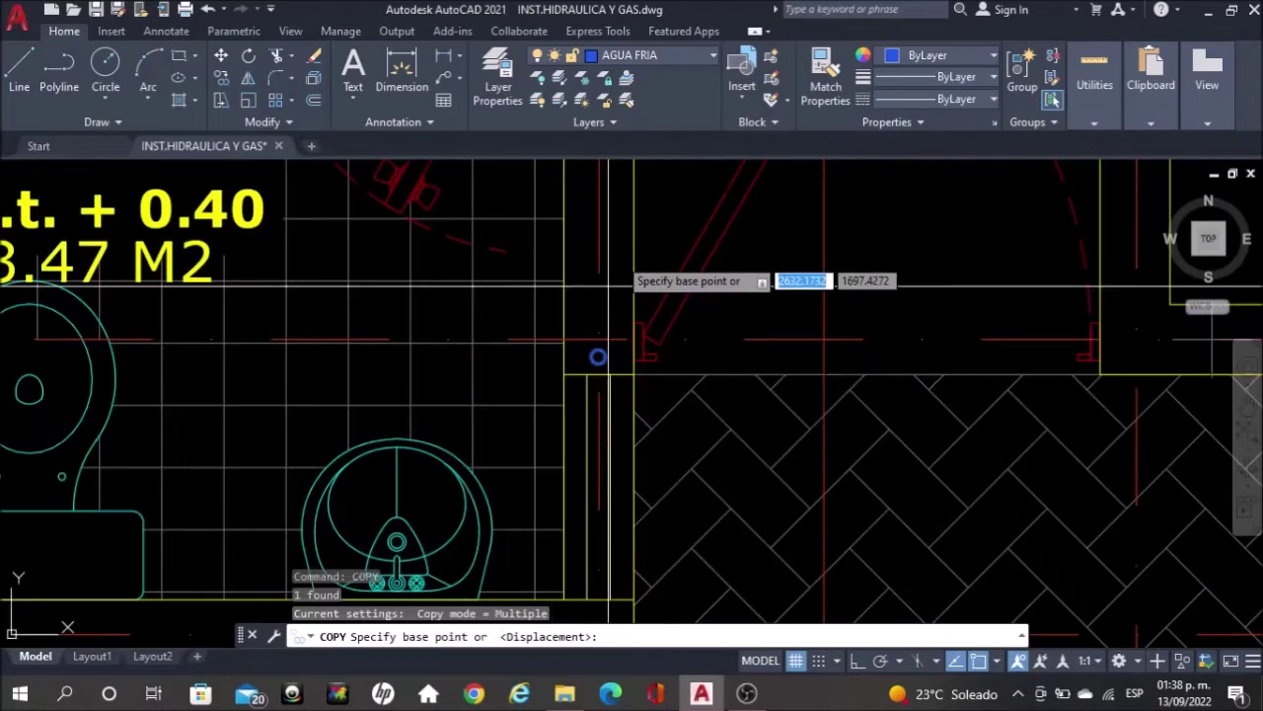
{"action": "scroll", "coordinate": [619, 258], "scroll_direction": "down", "scroll_amount": 2}
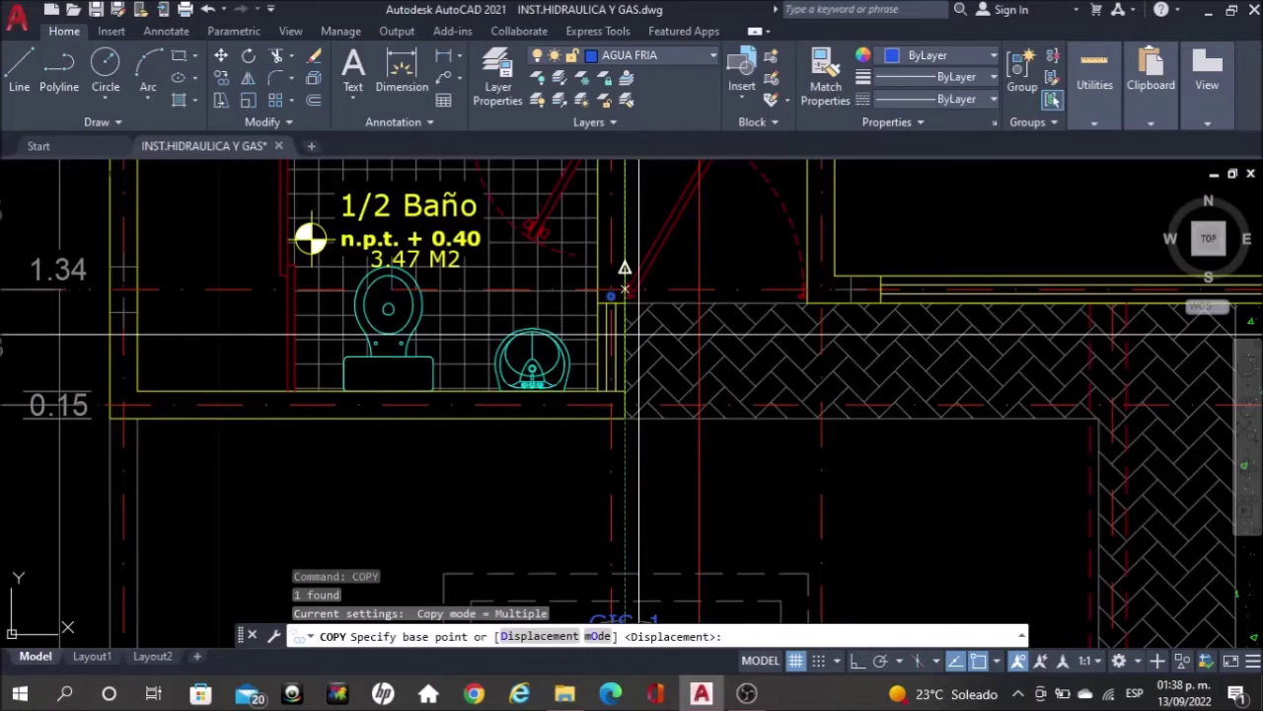
{"action": "scroll", "coordinate": [612, 405], "scroll_direction": "down", "scroll_amount": 4}
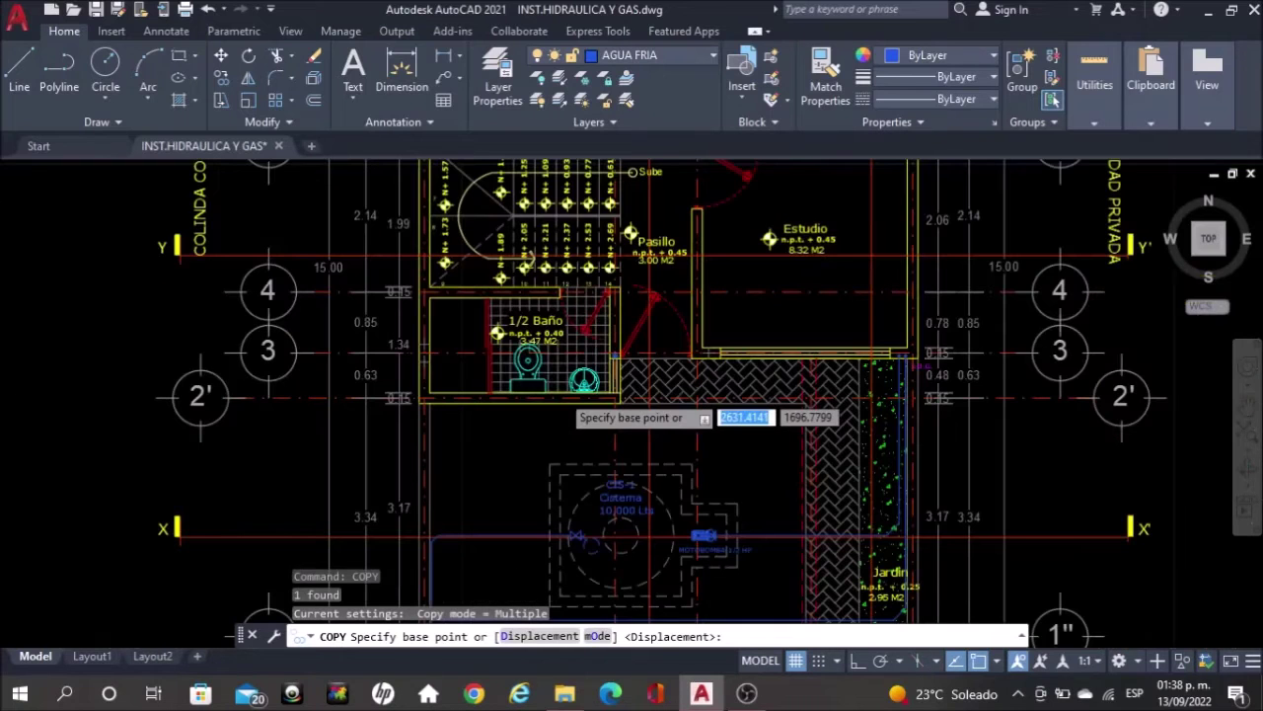
{"action": "scroll", "coordinate": [844, 314], "scroll_direction": "down", "scroll_amount": 2}
{"action": "scroll", "coordinate": [897, 384], "scroll_direction": "up", "scroll_amount": 6}
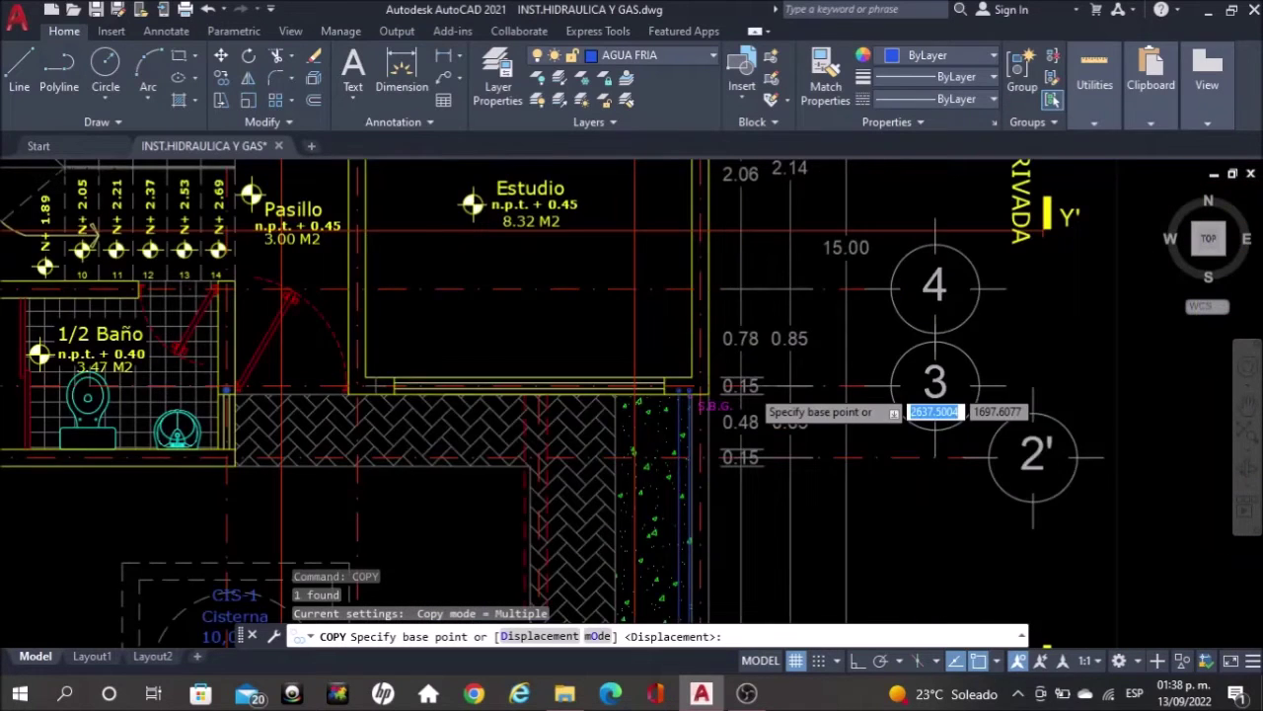
{"action": "scroll", "coordinate": [631, 419], "scroll_direction": "up", "scroll_amount": 4}
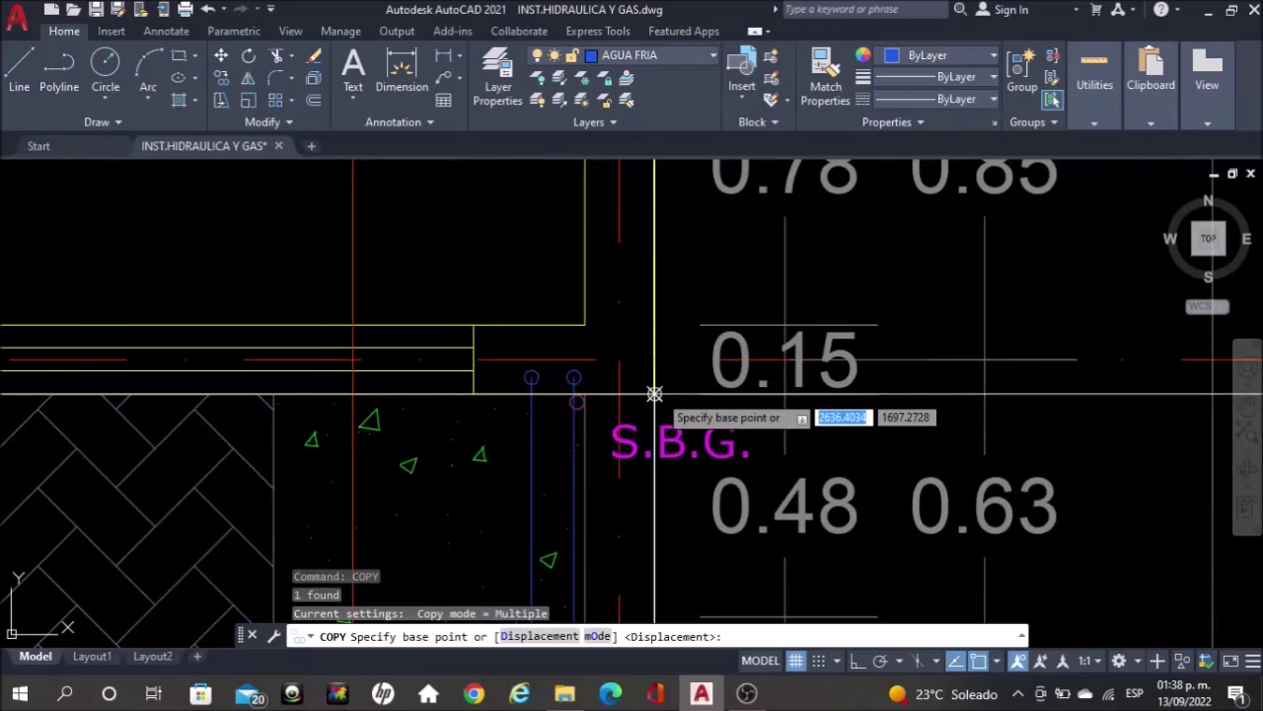
{"action": "left_click", "coordinate": [654, 393]}
{"action": "scroll", "coordinate": [371, 390], "scroll_direction": "down", "scroll_amount": 3}
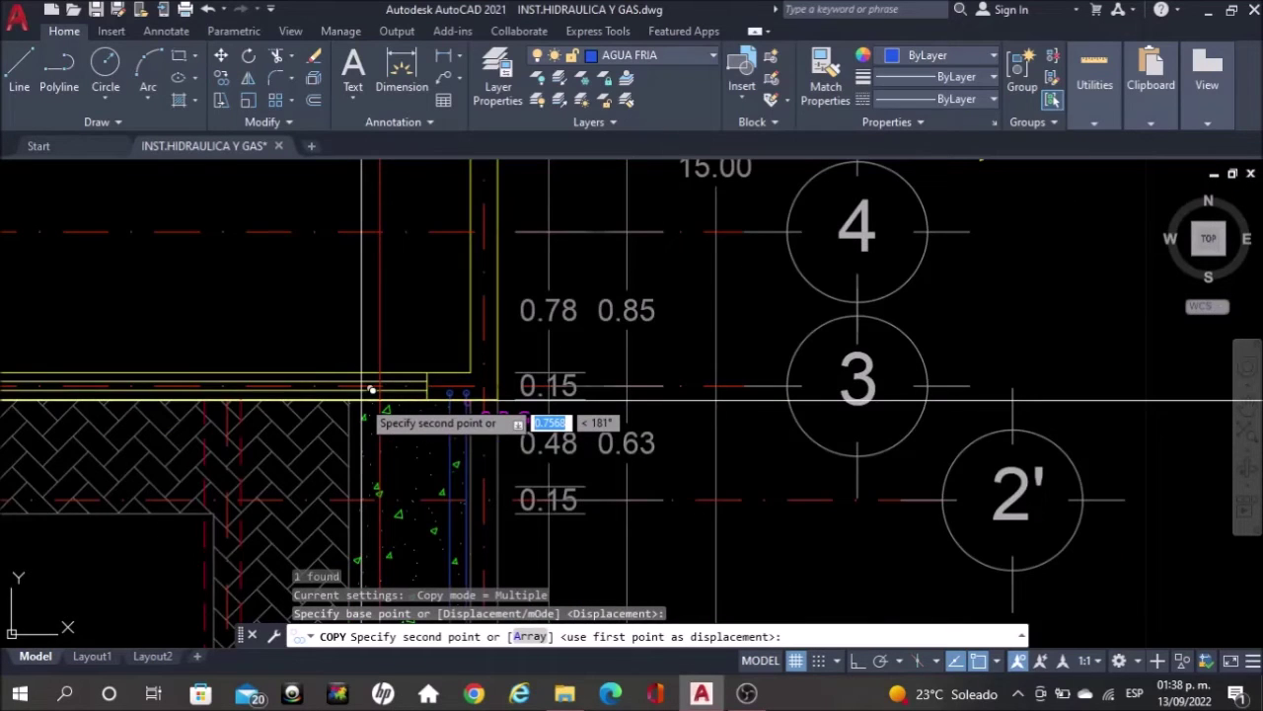
{"action": "scroll", "coordinate": [371, 391], "scroll_direction": "down", "scroll_amount": 3}
{"action": "scroll", "coordinate": [371, 391], "scroll_direction": "down", "scroll_amount": 2}
{"action": "middle_click_drag", "start_coordinate": [371, 391], "coordinate": [891, 365]}
{"action": "scroll", "coordinate": [851, 391], "scroll_direction": "up", "scroll_amount": 2}
{"action": "scroll", "coordinate": [885, 440], "scroll_direction": "up", "scroll_amount": 4}
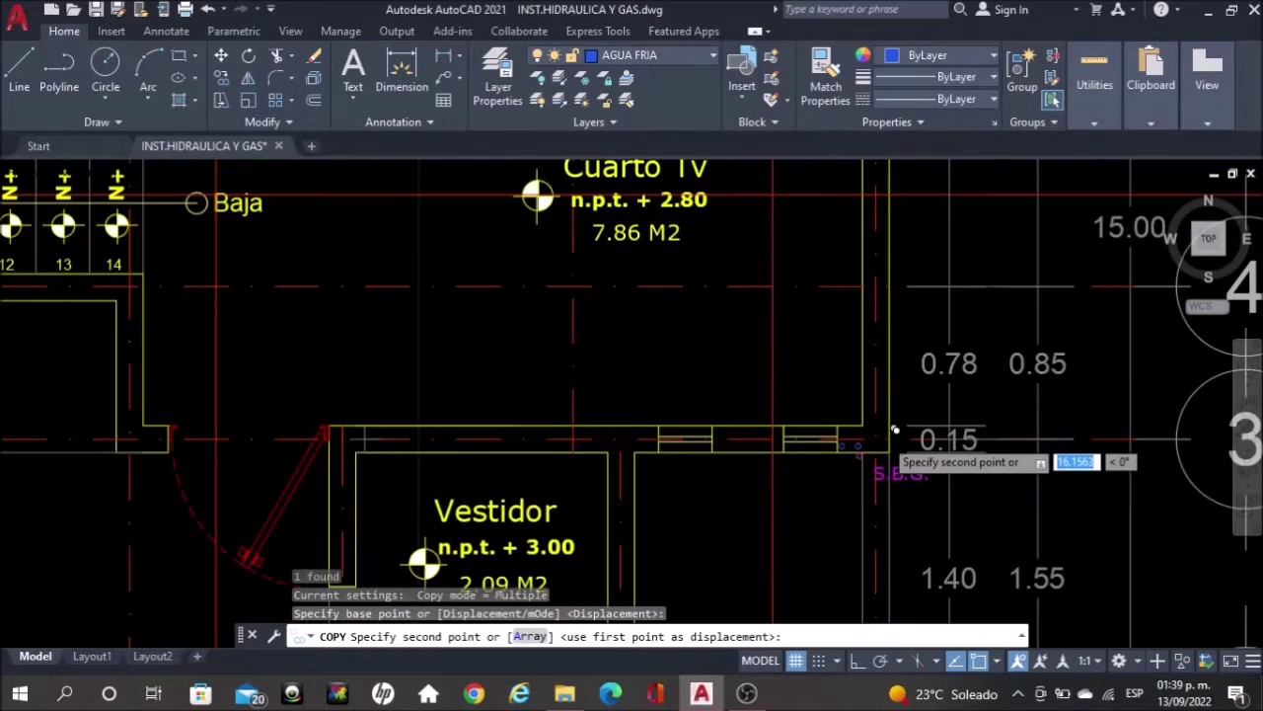
{"action": "scroll", "coordinate": [894, 430], "scroll_direction": "up", "scroll_amount": 2}
{"action": "left_click", "coordinate": [892, 457]}
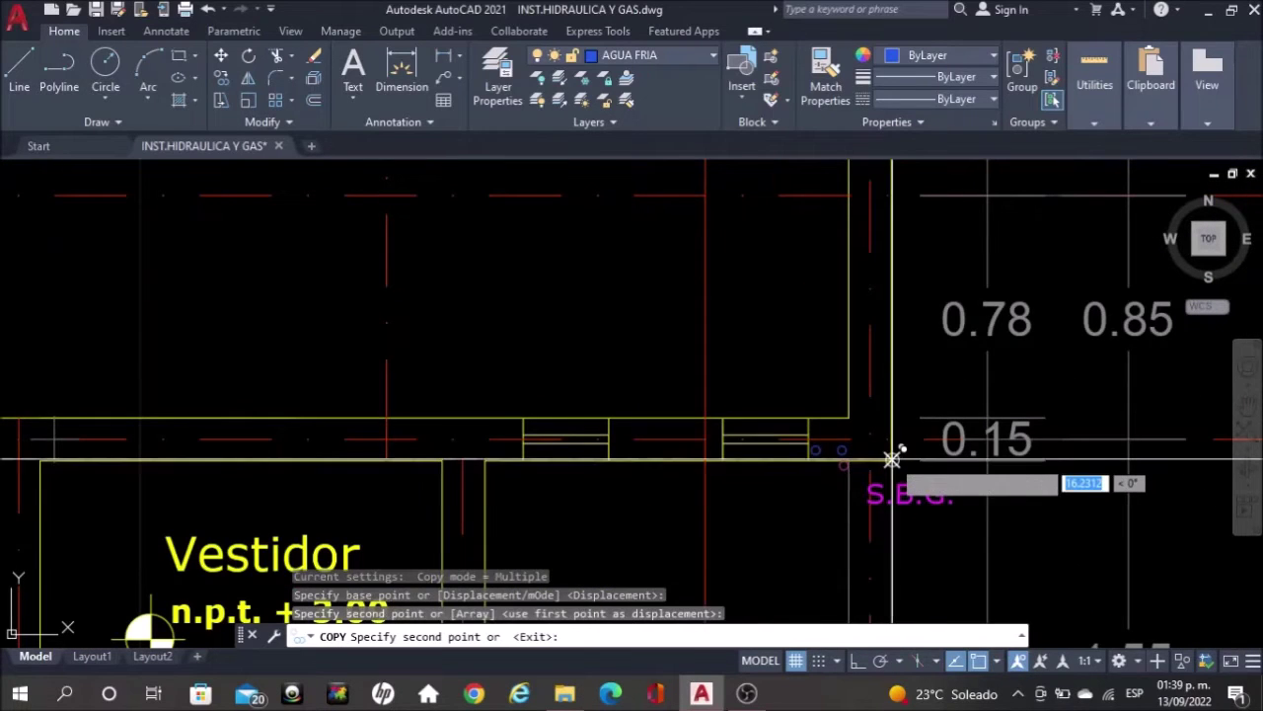
Place another copy of the riser circle in the rooftop's axis 3 parapet, using the matching outer wall corner, and finish copying
{"action": "scroll", "coordinate": [891, 457], "scroll_direction": "down", "scroll_amount": 2}
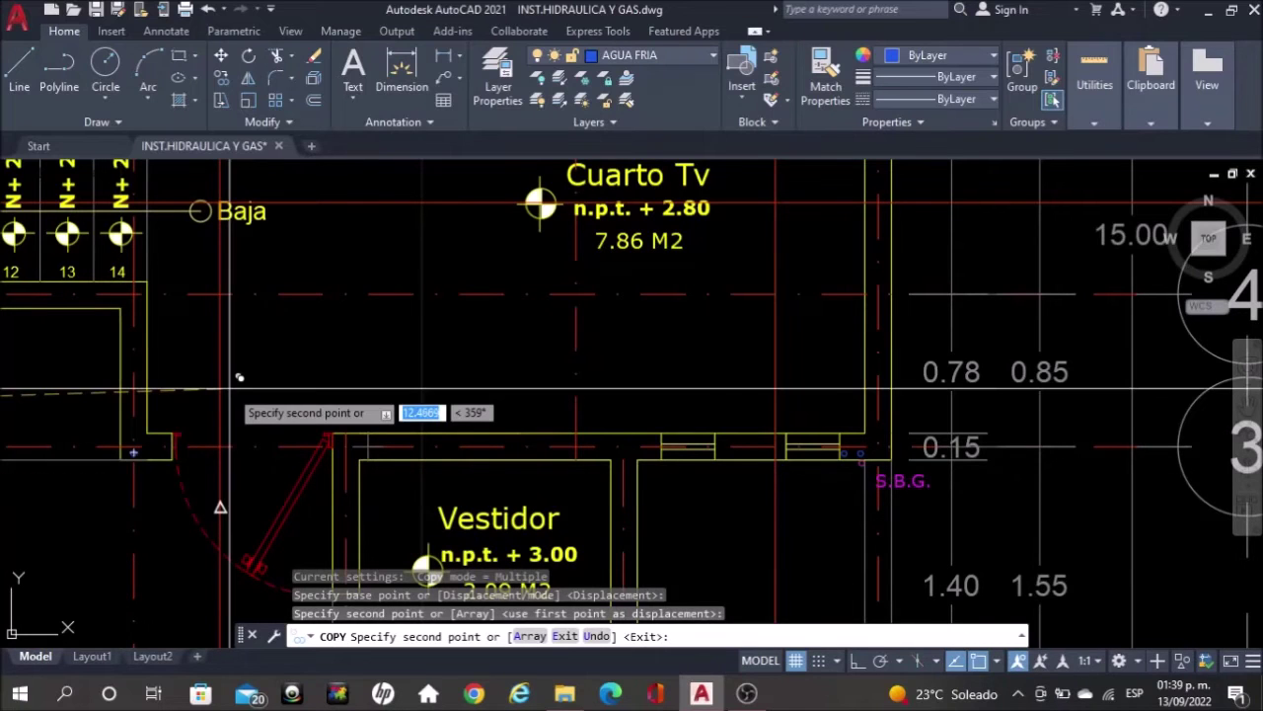
{"action": "scroll", "coordinate": [233, 387], "scroll_direction": "down", "scroll_amount": 2}
{"action": "scroll", "coordinate": [228, 392], "scroll_direction": "down", "scroll_amount": 3}
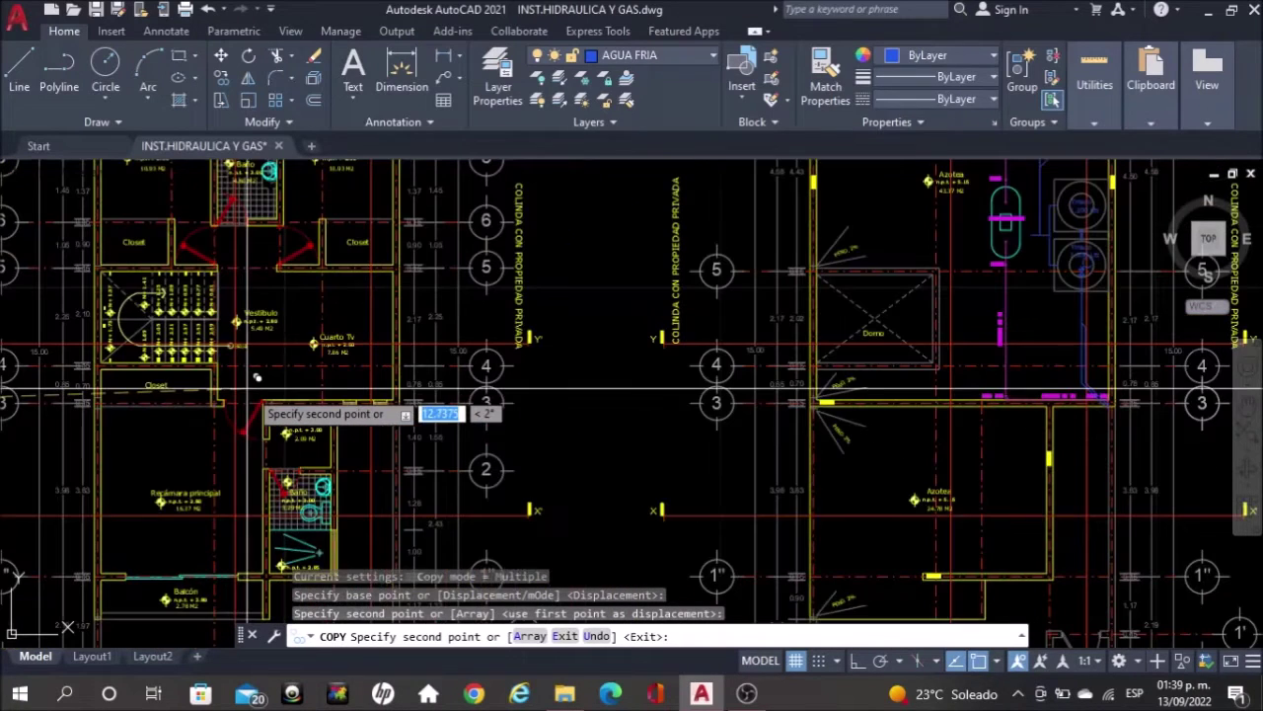
{"action": "scroll", "coordinate": [789, 404], "scroll_direction": "up", "scroll_amount": 5}
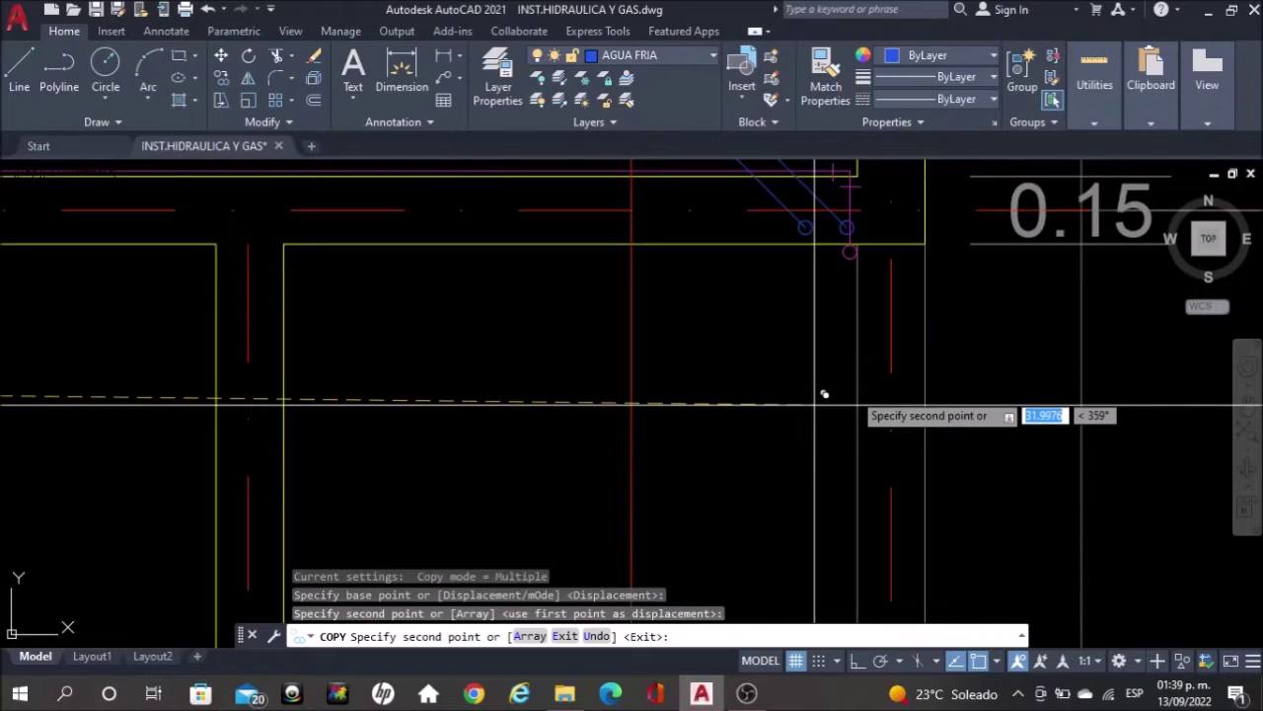
{"action": "scroll", "coordinate": [824, 394], "scroll_direction": "down", "scroll_amount": 3}
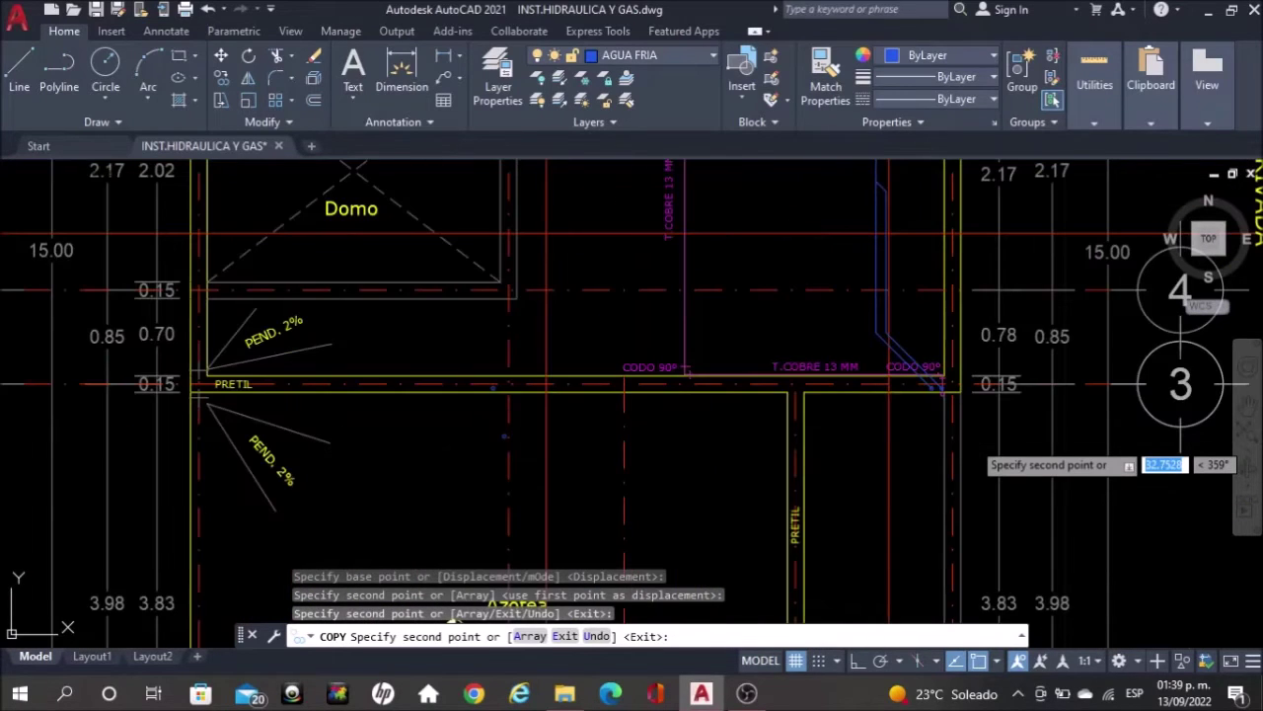
{"action": "key", "text": "Escape"}
Examine the rooftop riser in the axis 3 parapet, the nearby pipes, the 500 Lts tank and the Tinaco connections
{"action": "scroll", "coordinate": [568, 368], "scroll_direction": "up", "scroll_amount": 2}
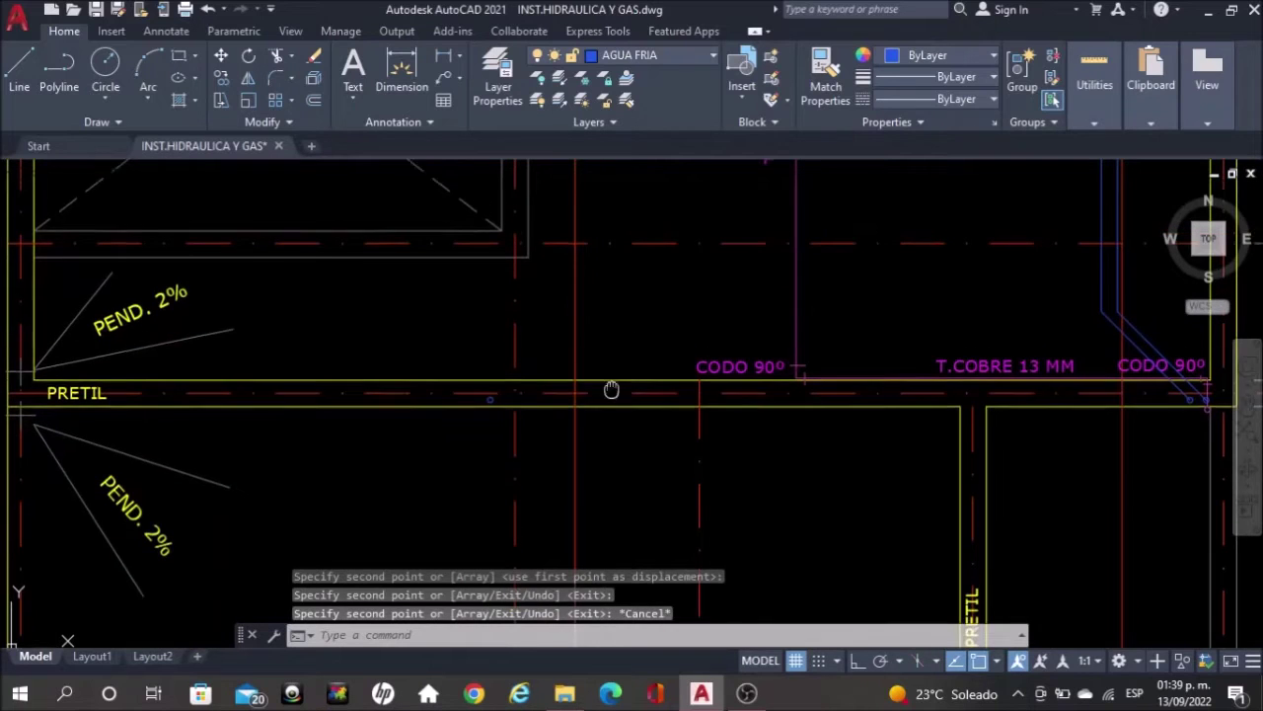
{"action": "middle_click_drag", "start_coordinate": [577, 338], "coordinate": [619, 410]}
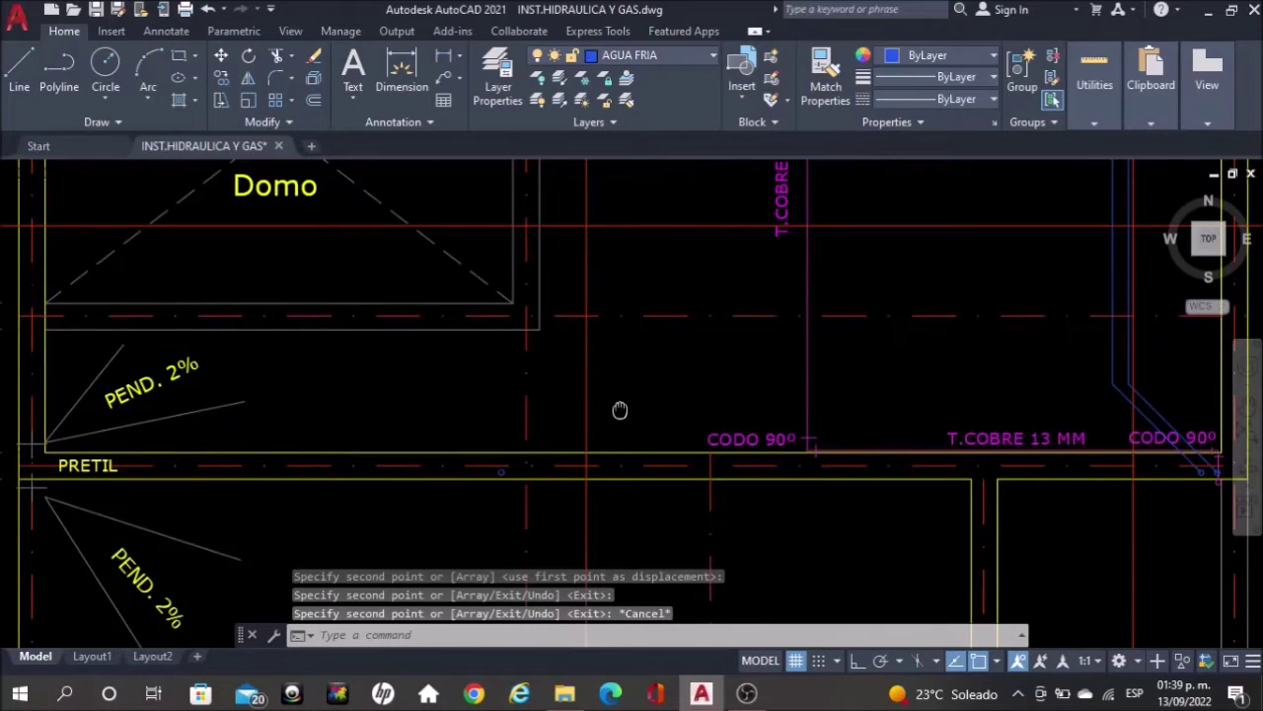
{"action": "scroll", "coordinate": [619, 491], "scroll_direction": "down", "scroll_amount": 4}
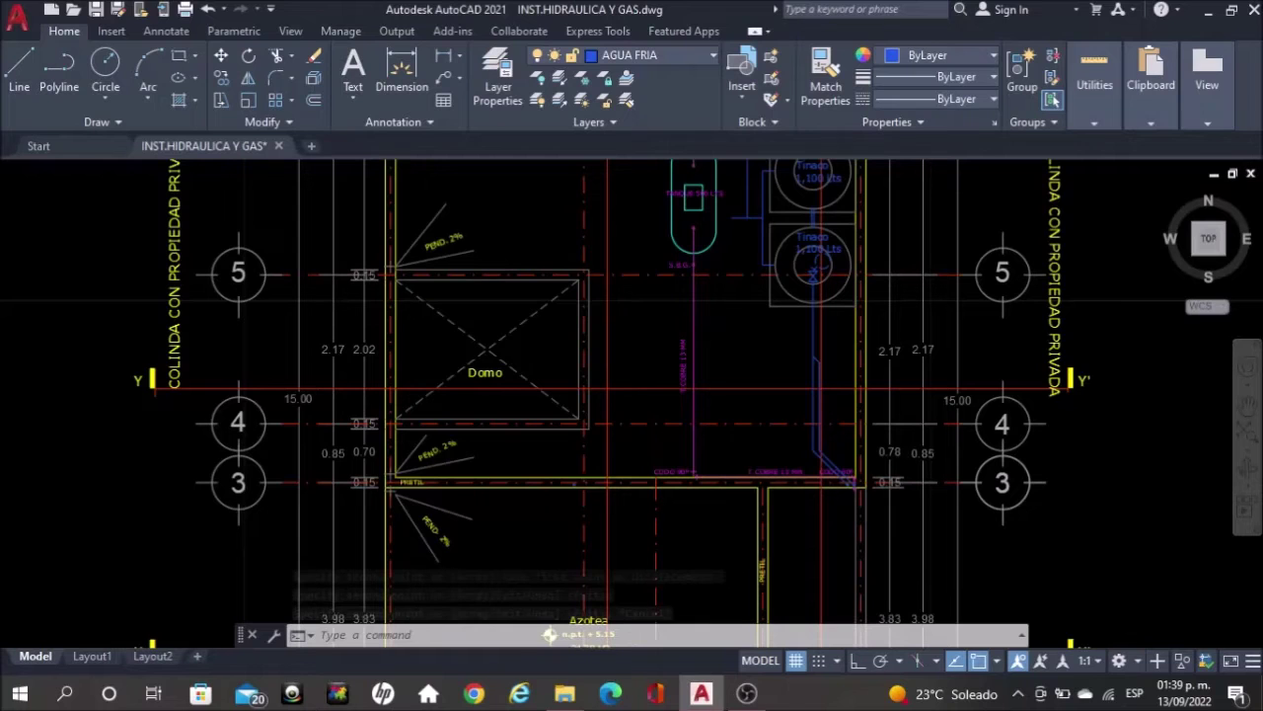
{"action": "scroll", "coordinate": [742, 296], "scroll_direction": "up", "scroll_amount": 2}
{"action": "middle_click_drag", "start_coordinate": [739, 282], "coordinate": [749, 304]}
{"action": "scroll", "coordinate": [749, 304], "scroll_direction": "up", "scroll_amount": 2}
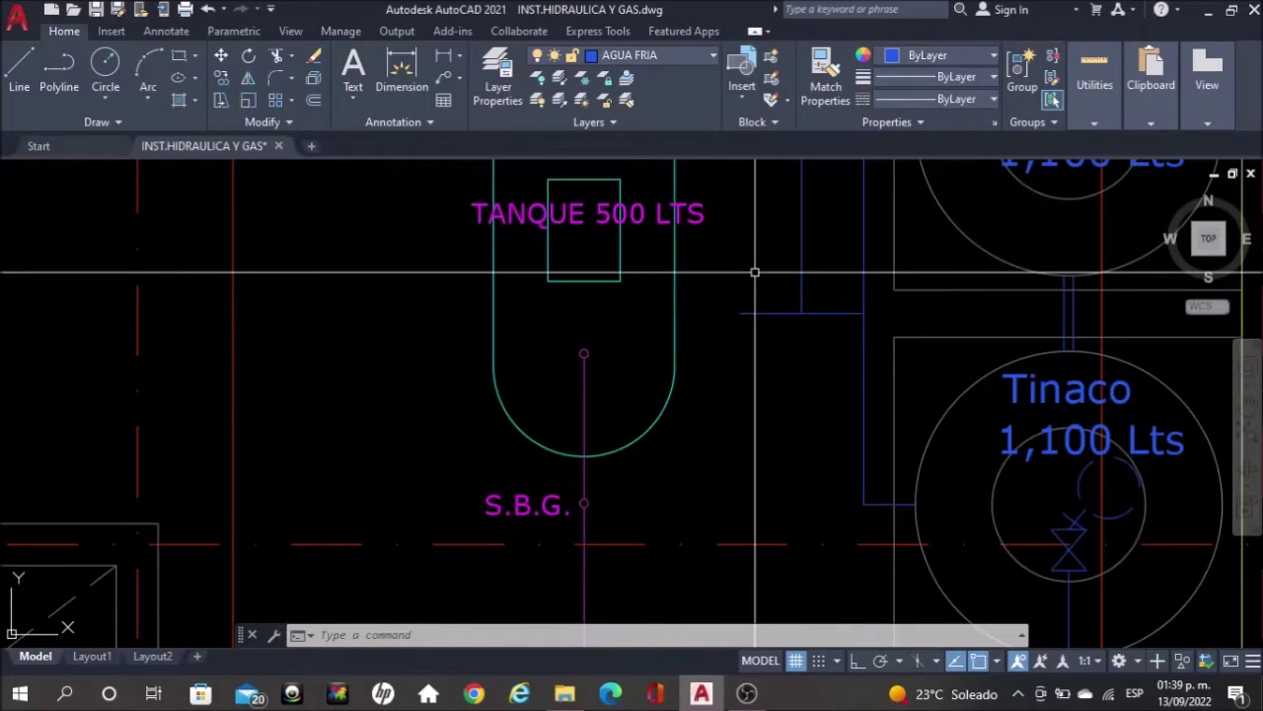
{"action": "scroll", "coordinate": [1146, 437], "scroll_direction": "down", "scroll_amount": 1}
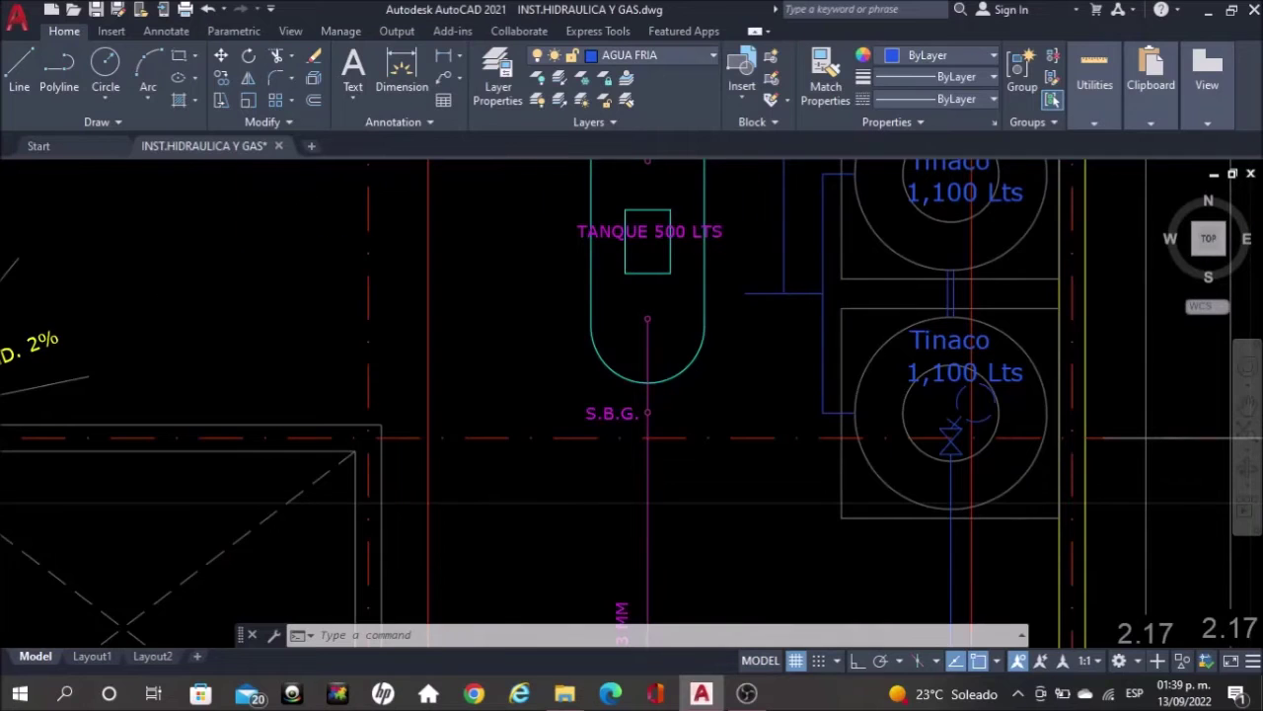
{"action": "scroll", "coordinate": [1146, 437], "scroll_direction": "down", "scroll_amount": 2}
{"action": "middle_click_drag", "start_coordinate": [634, 302], "coordinate": [637, 288]}
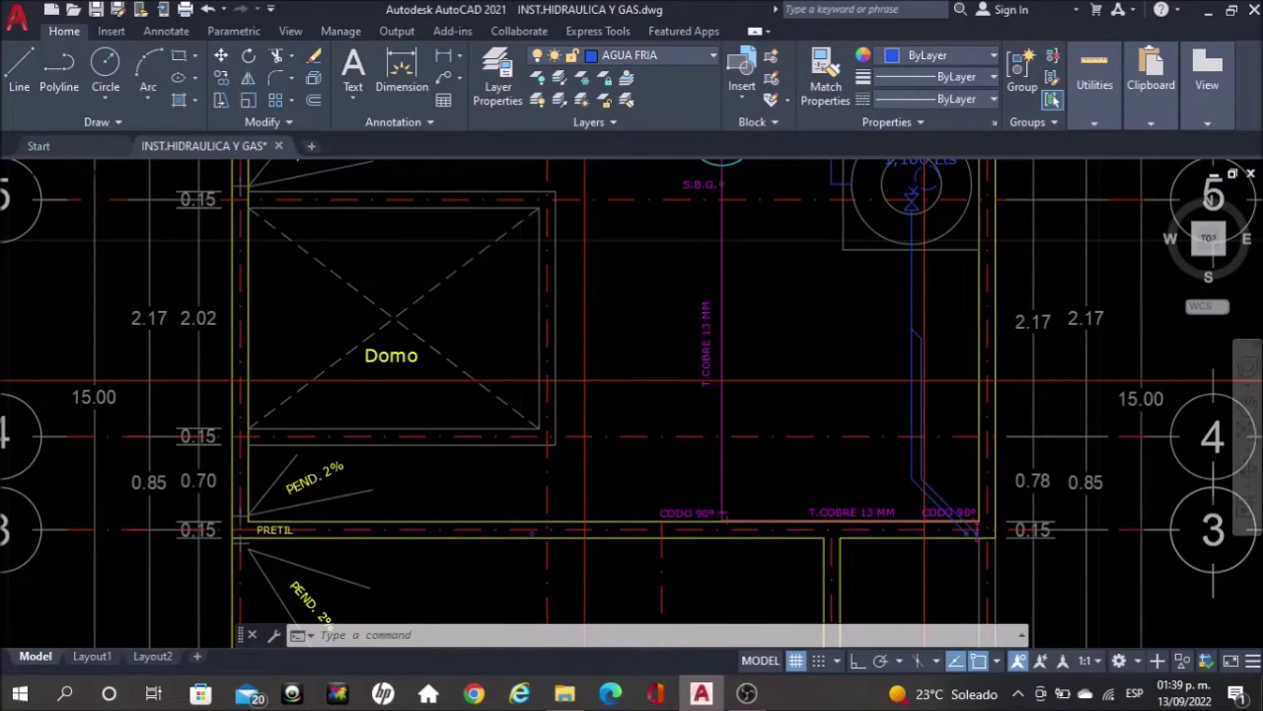
Draw a diagonal pipe about 3.1 m long at roughly 45° from the rooftop riser in the axis 3 parapet toward the Tinacos
{"action": "scroll", "coordinate": [531, 533], "scroll_direction": "up", "scroll_amount": 2}
{"action": "type", "text": "lin"}
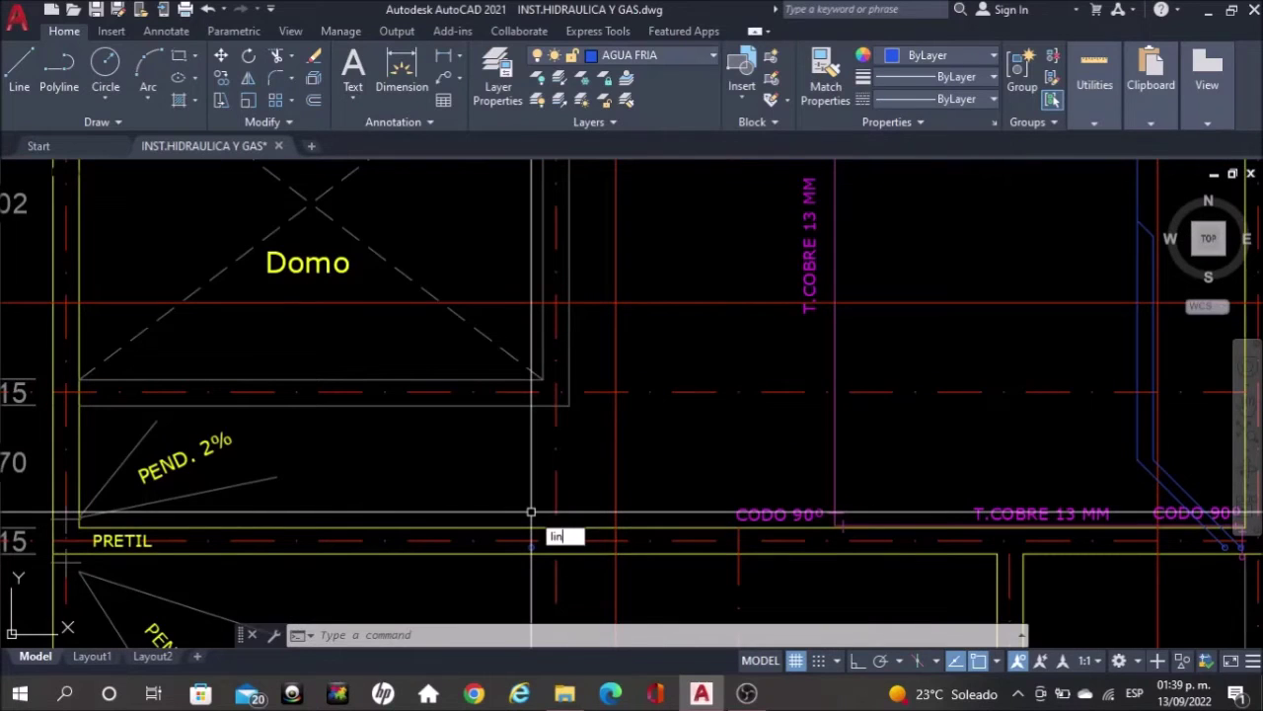
{"action": "key", "text": "Return"}
{"action": "scroll", "coordinate": [532, 533], "scroll_direction": "up", "scroll_amount": 4}
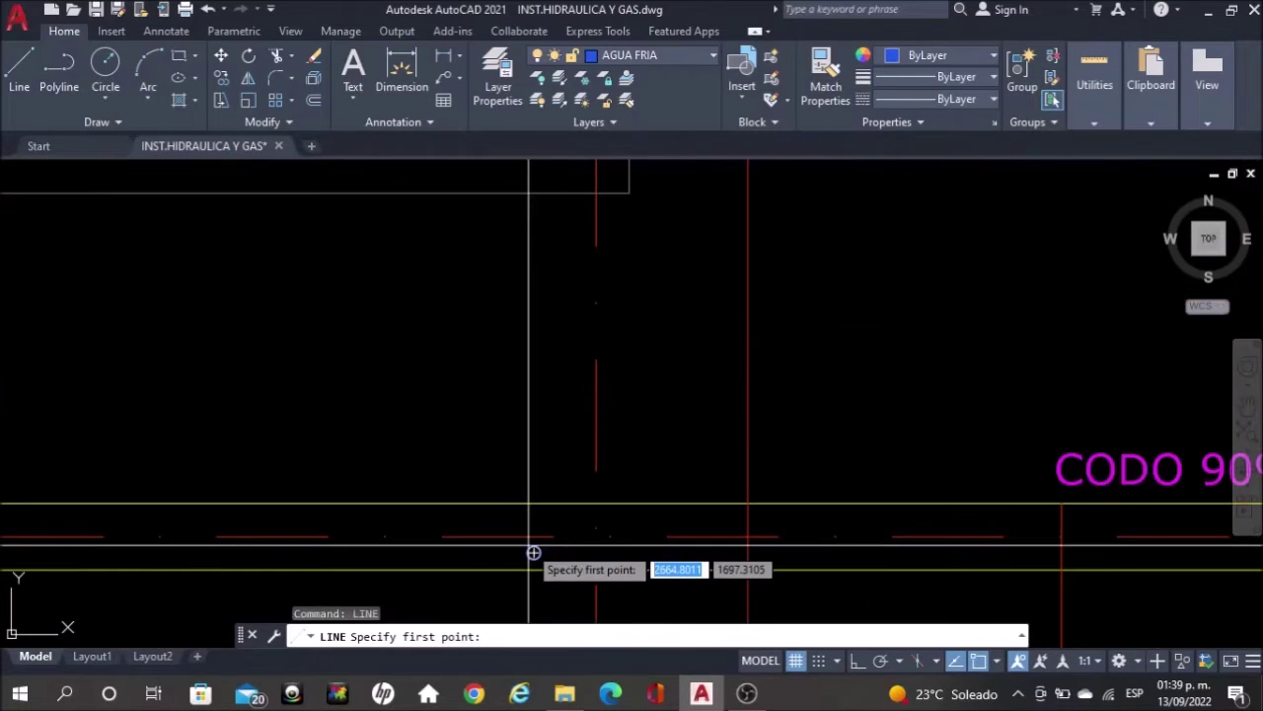
{"action": "left_click", "coordinate": [532, 553]}
{"action": "scroll", "coordinate": [533, 552], "scroll_direction": "down", "scroll_amount": 5}
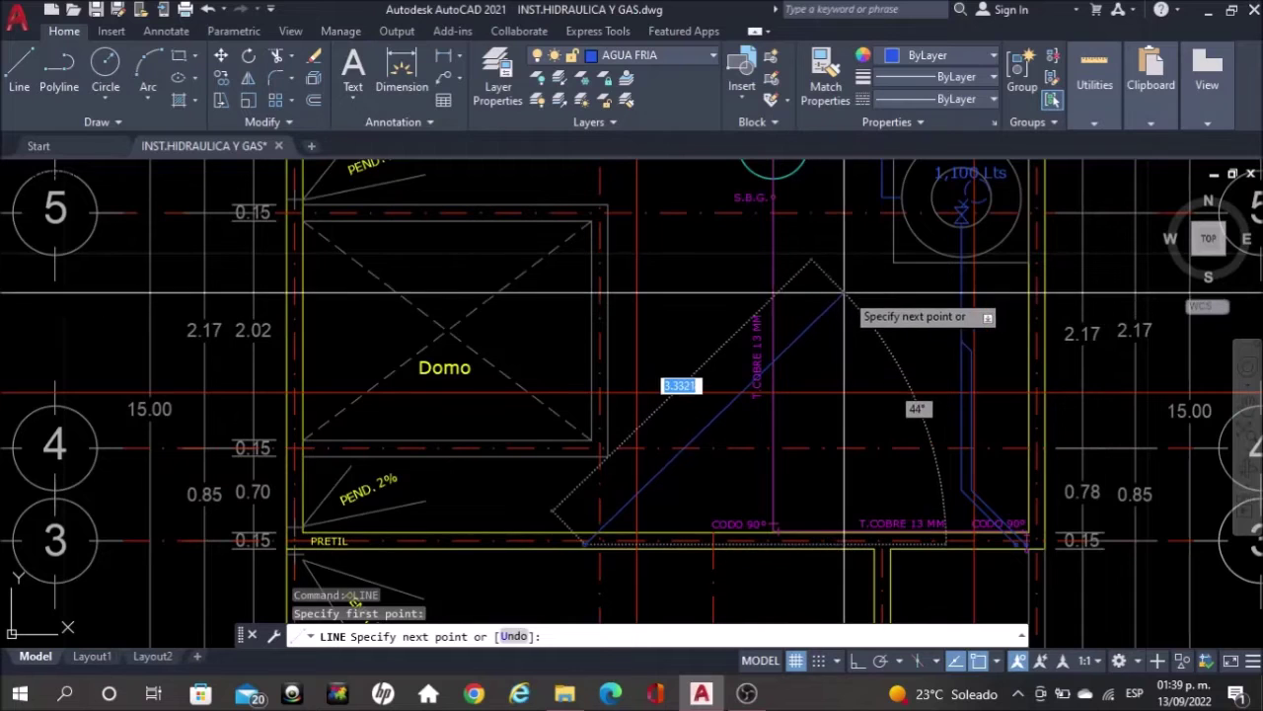
{"action": "middle_click_drag", "start_coordinate": [849, 289], "coordinate": [815, 393]}
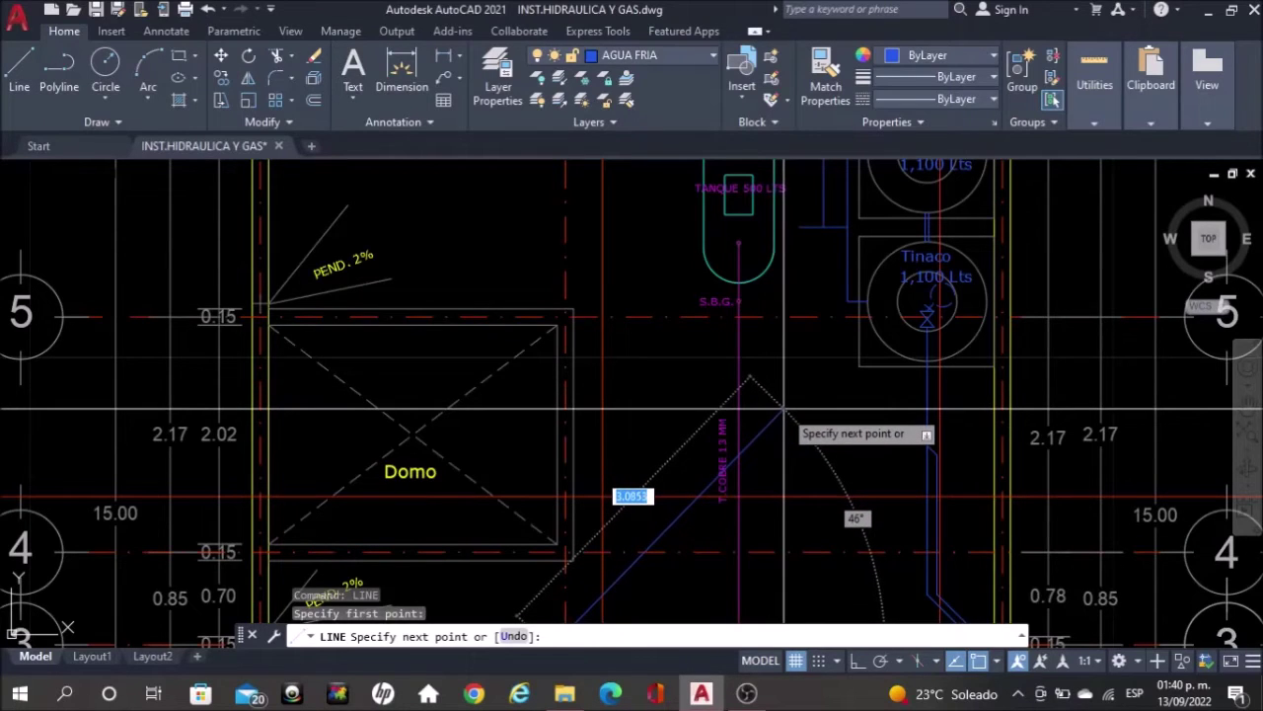
{"action": "left_click", "coordinate": [784, 414]}
{"action": "key", "text": "Escape"}
{"action": "scroll", "coordinate": [802, 237], "scroll_direction": "up", "scroll_amount": 4}
{"action": "type", "text": "l"}
{"action": "key", "text": "Return"}
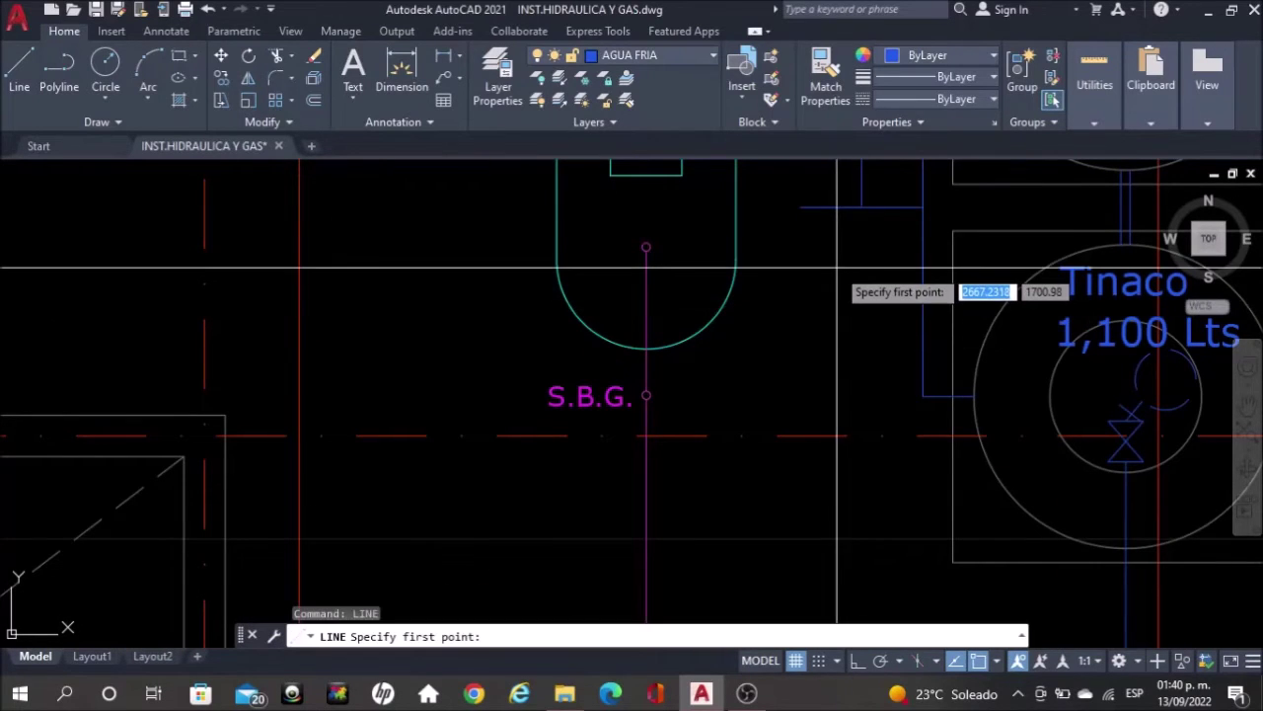
{"action": "left_click", "coordinate": [832, 206]}
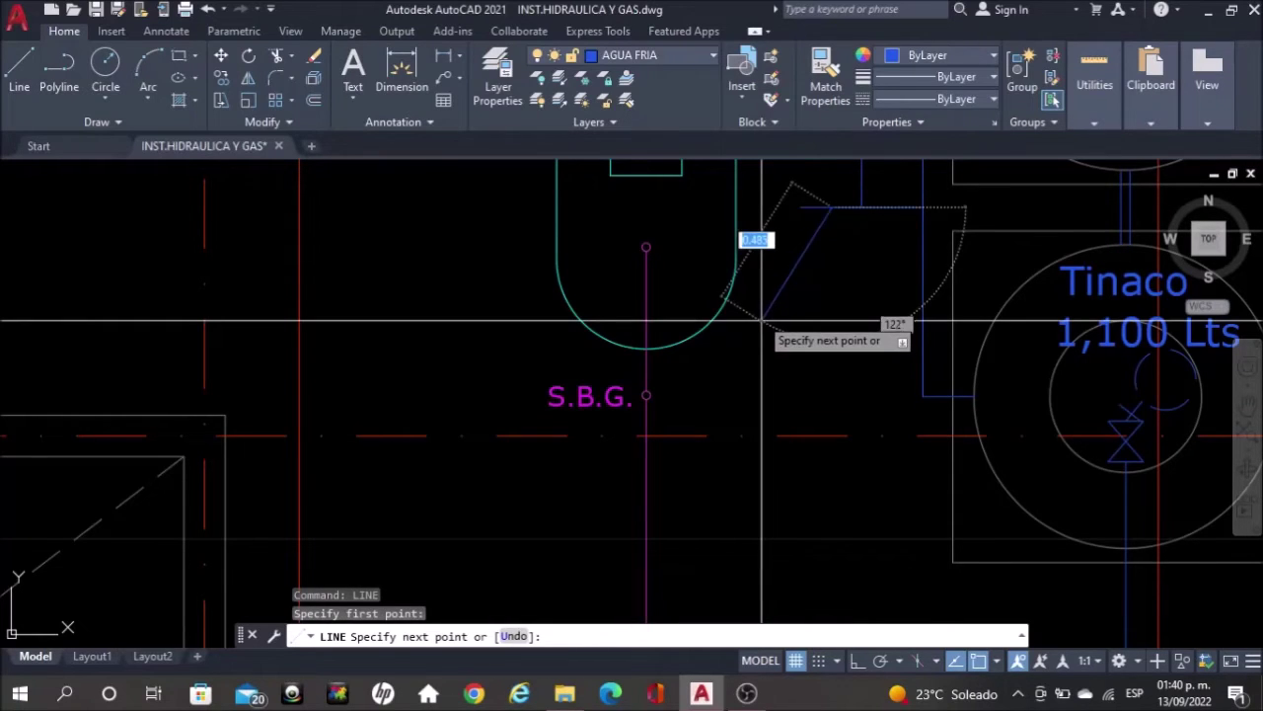
{"action": "key", "text": "Escape"}
{"action": "scroll", "coordinate": [770, 293], "scroll_direction": "down", "scroll_amount": 3}
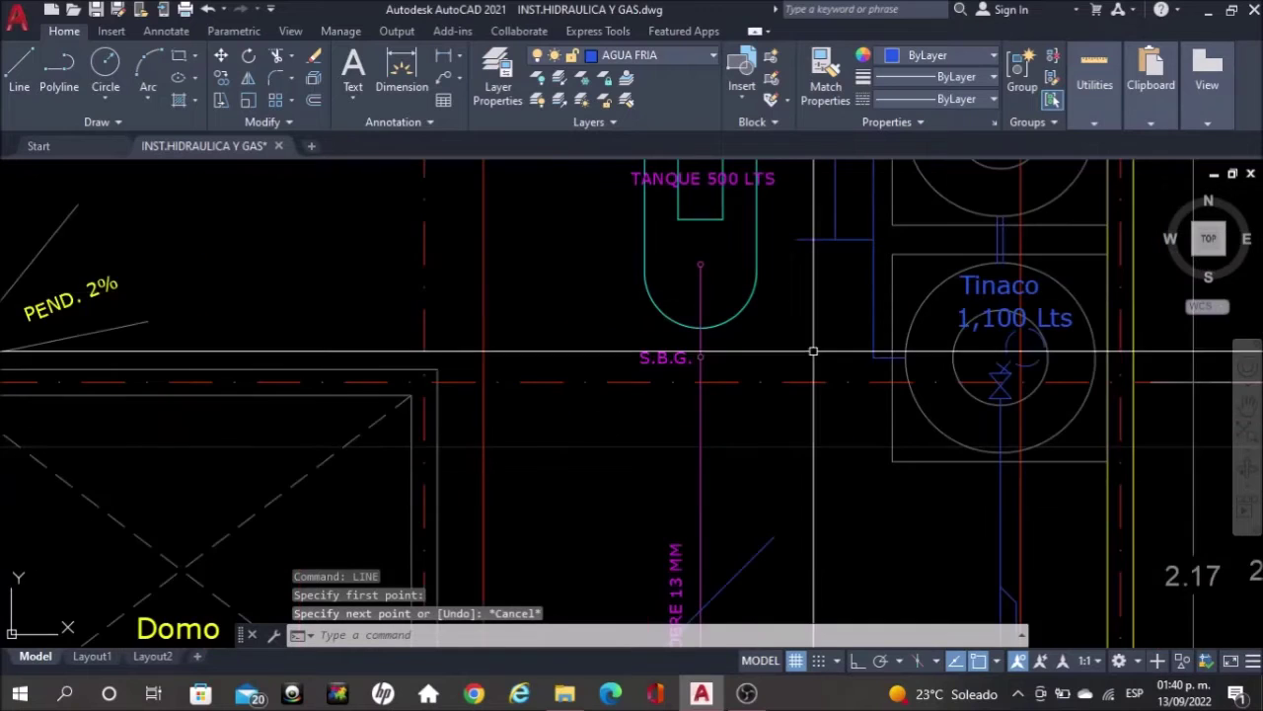
Draw a short 45° line about 0.22 m long in the free space beside the 500 Lts tank
{"action": "scroll", "coordinate": [804, 348], "scroll_direction": "up", "scroll_amount": 2}
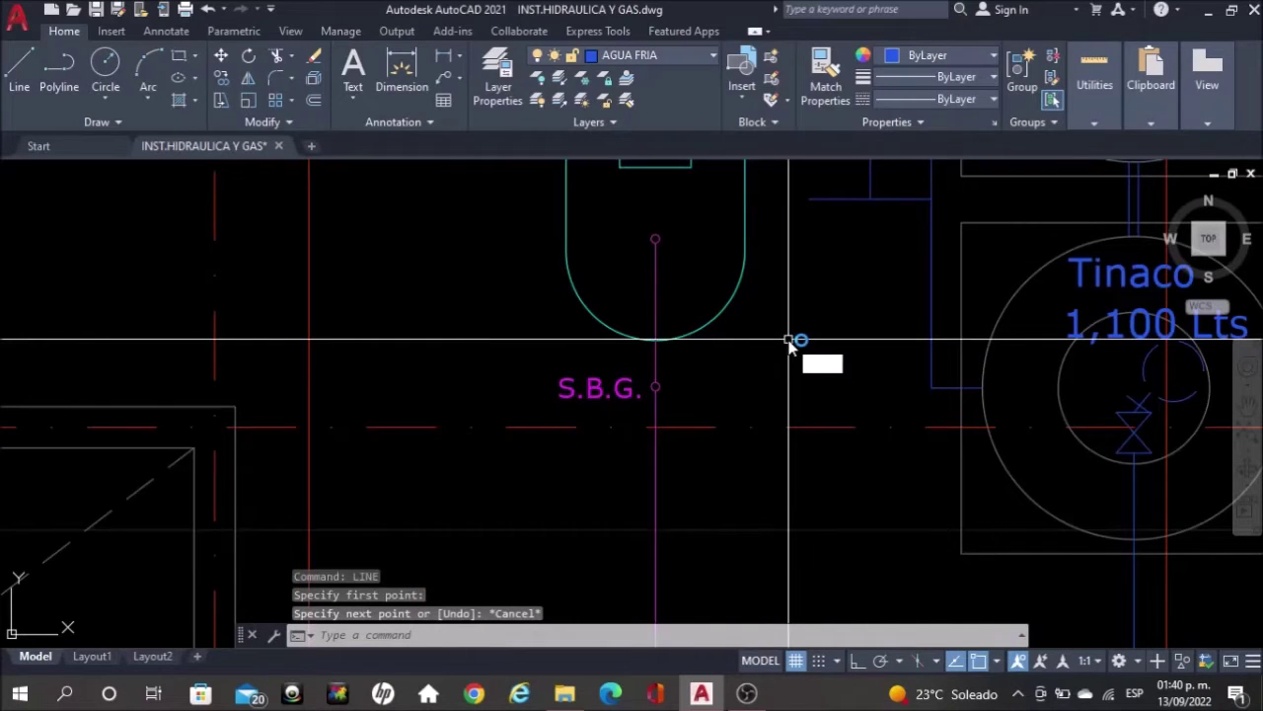
{"action": "key", "text": "Return"}
{"action": "left_click", "coordinate": [753, 347]}
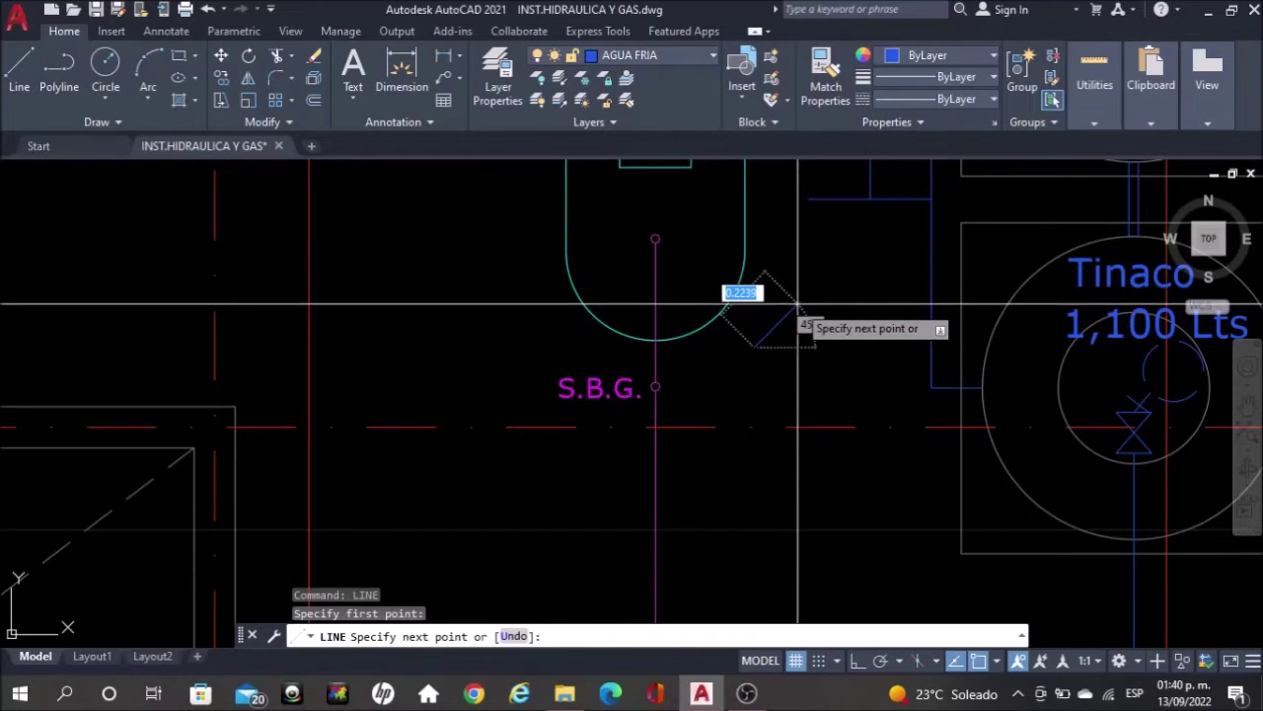
{"action": "left_click", "coordinate": [797, 304]}
{"action": "key", "text": "Escape"}
Move the short diagonal line so its upper end meets the free end of the horizontal Tinaco pipe
{"action": "left_click", "coordinate": [798, 304]}
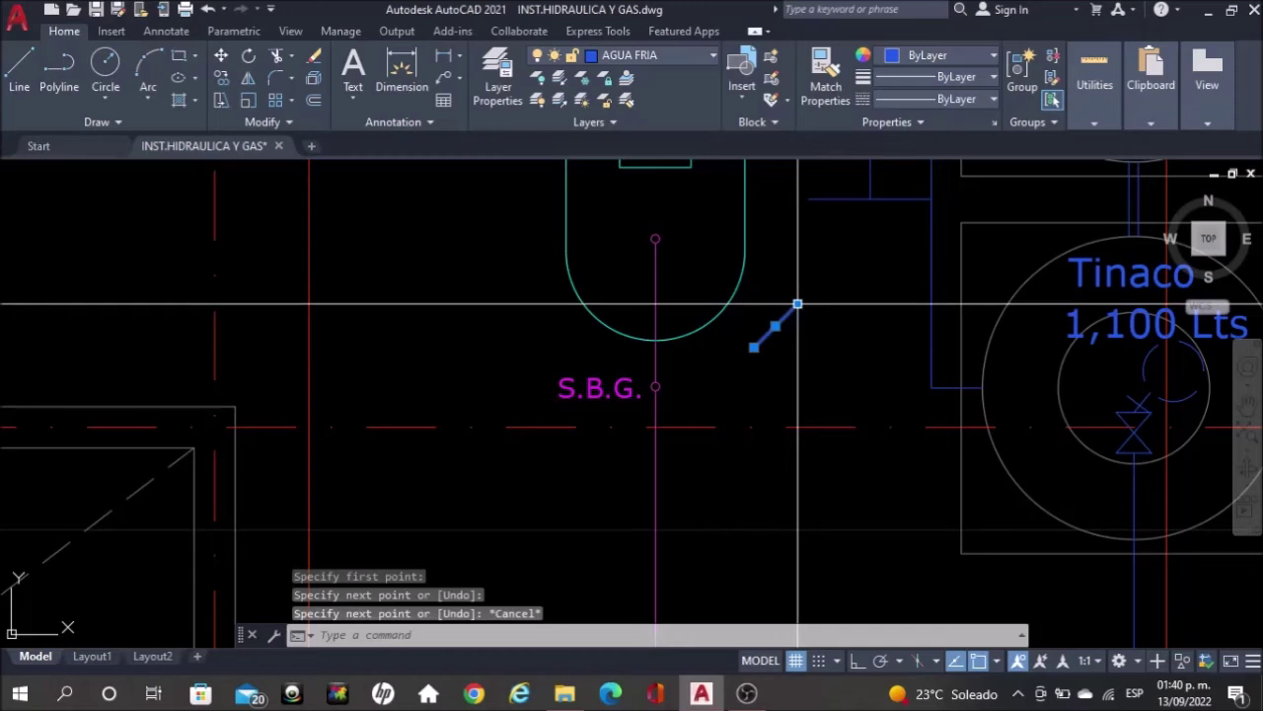
{"action": "type", "text": "mo"}
{"action": "key", "text": "Return"}
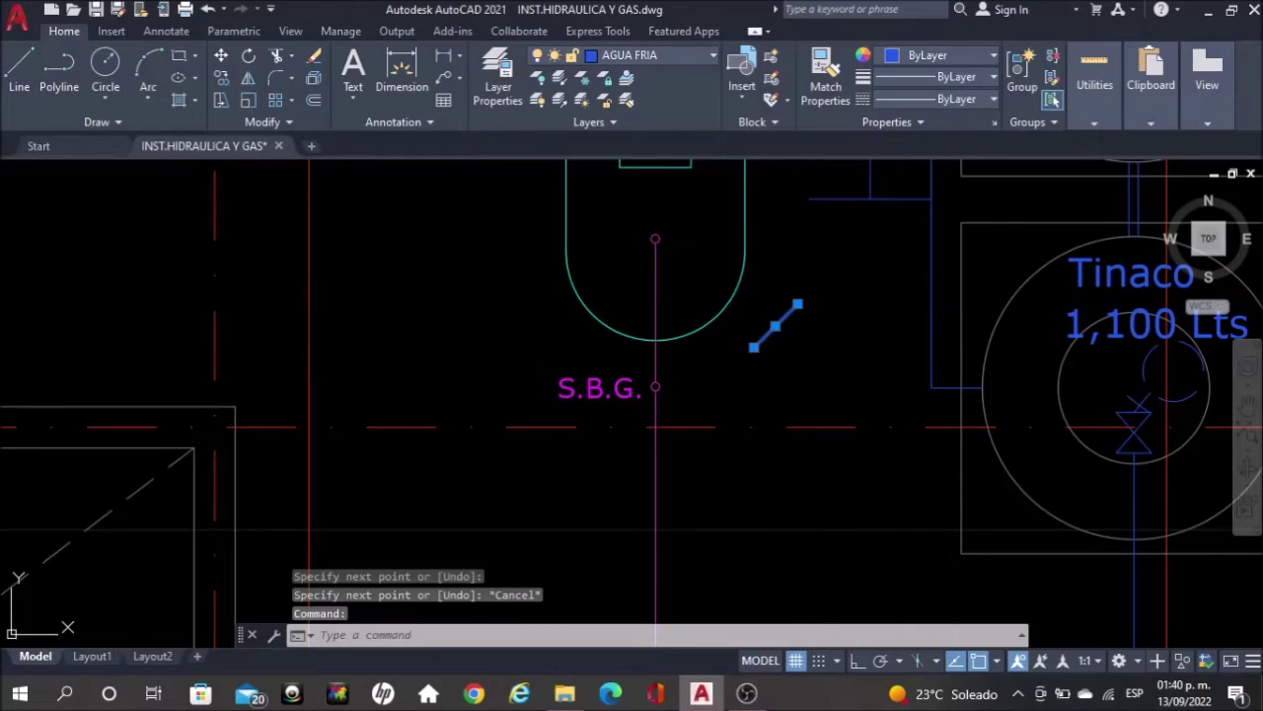
{"action": "left_click", "coordinate": [797, 304]}
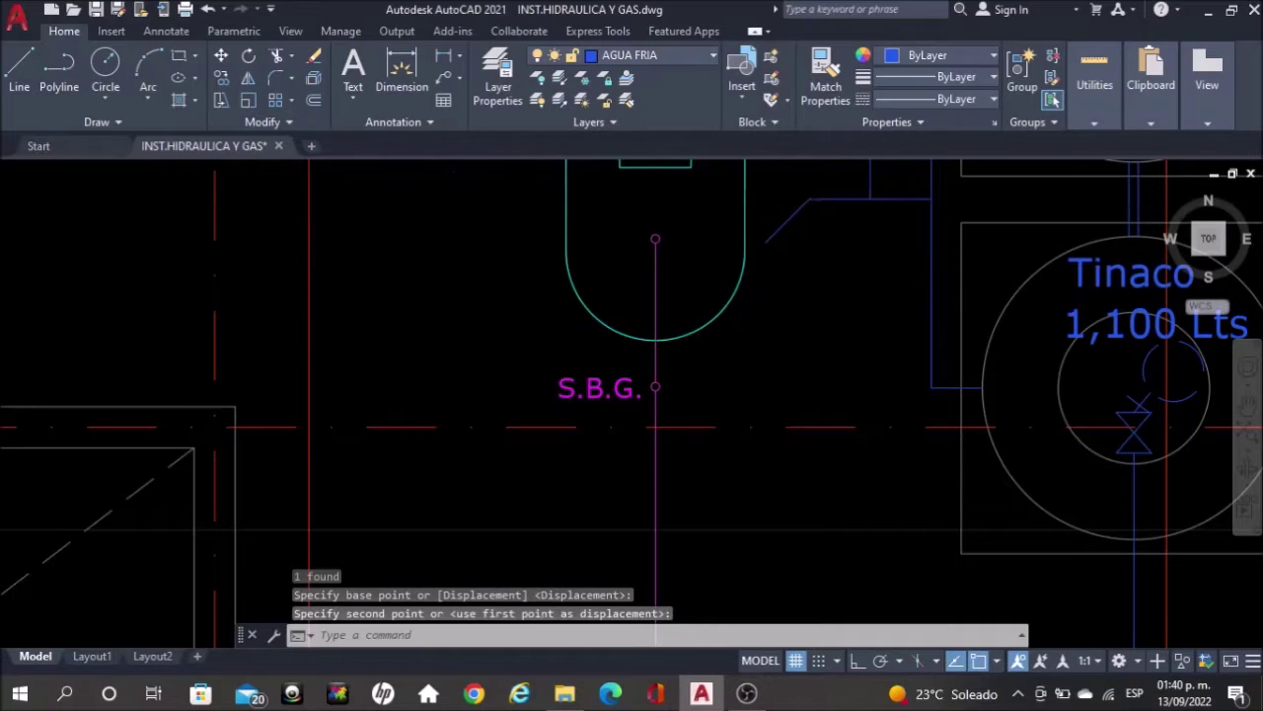
With Ortho on, draw a vertical pipe from the short diagonal's lower end down past the long diagonal pipe
{"action": "scroll", "coordinate": [813, 203], "scroll_direction": "down", "scroll_amount": 2}
{"action": "type", "text": "lin"}
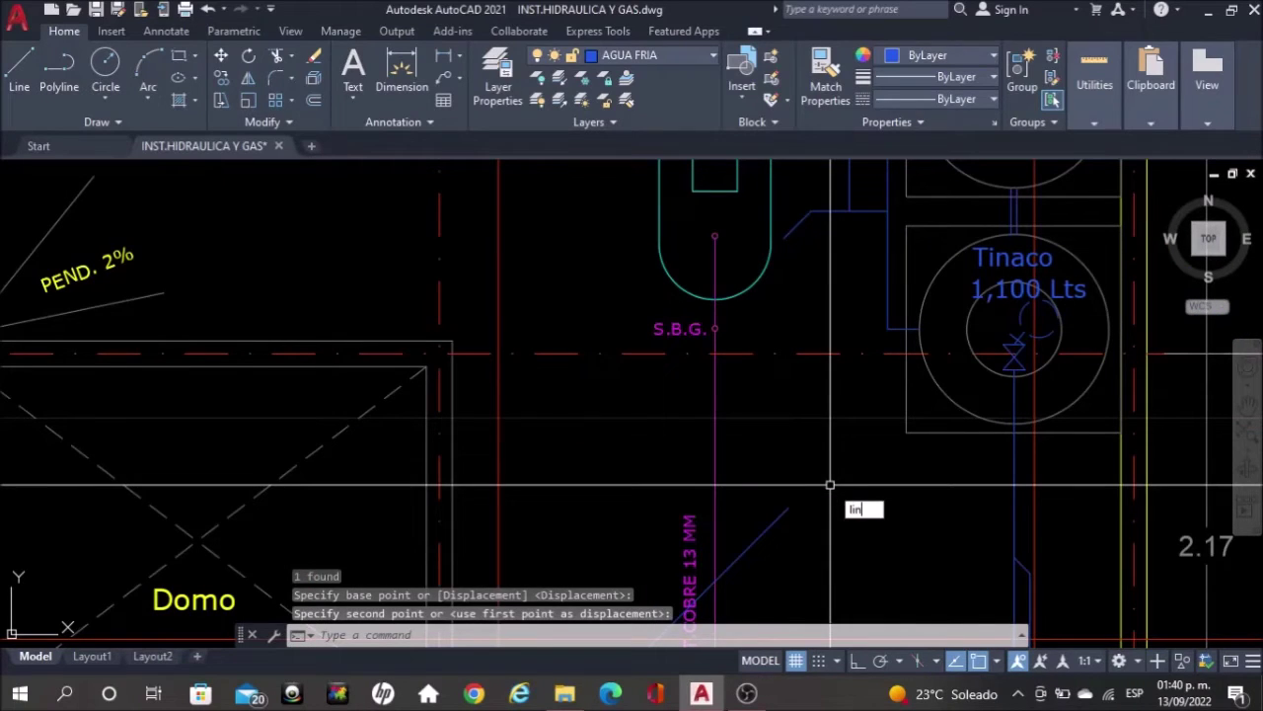
{"action": "key", "text": "Return"}
{"action": "left_click", "coordinate": [856, 661]}
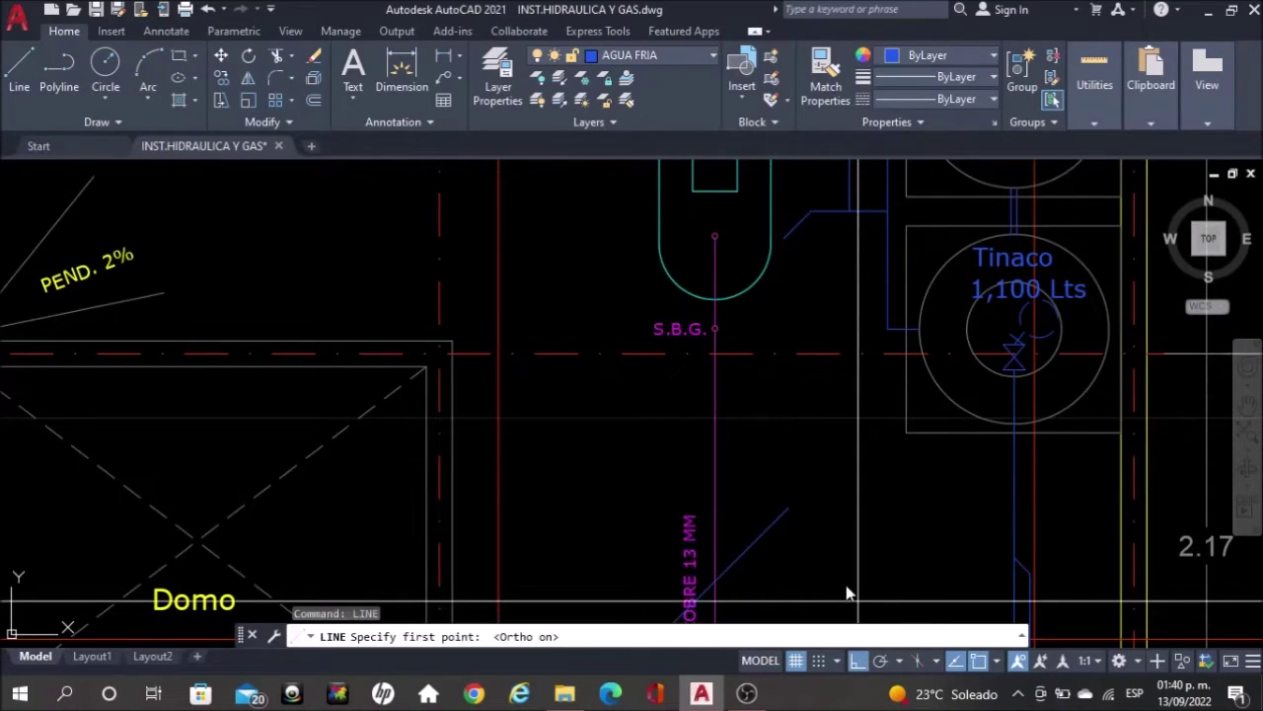
{"action": "left_click", "coordinate": [789, 238]}
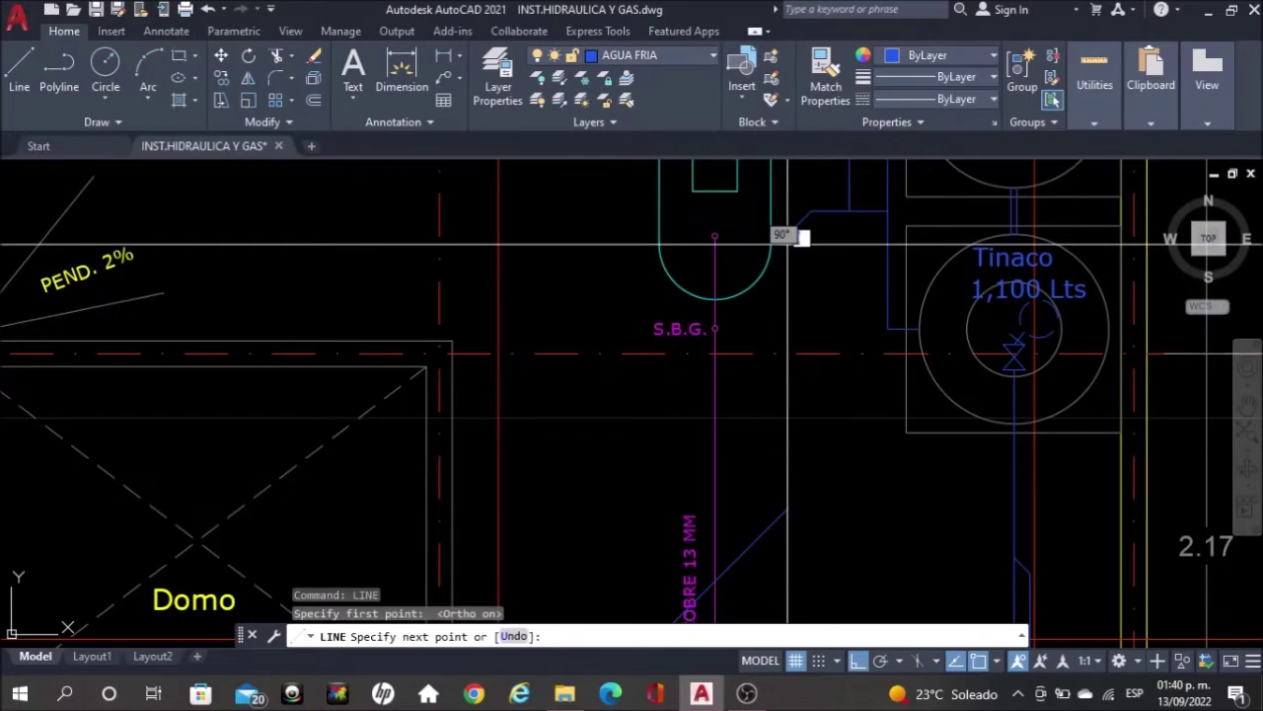
{"action": "left_click", "coordinate": [785, 558]}
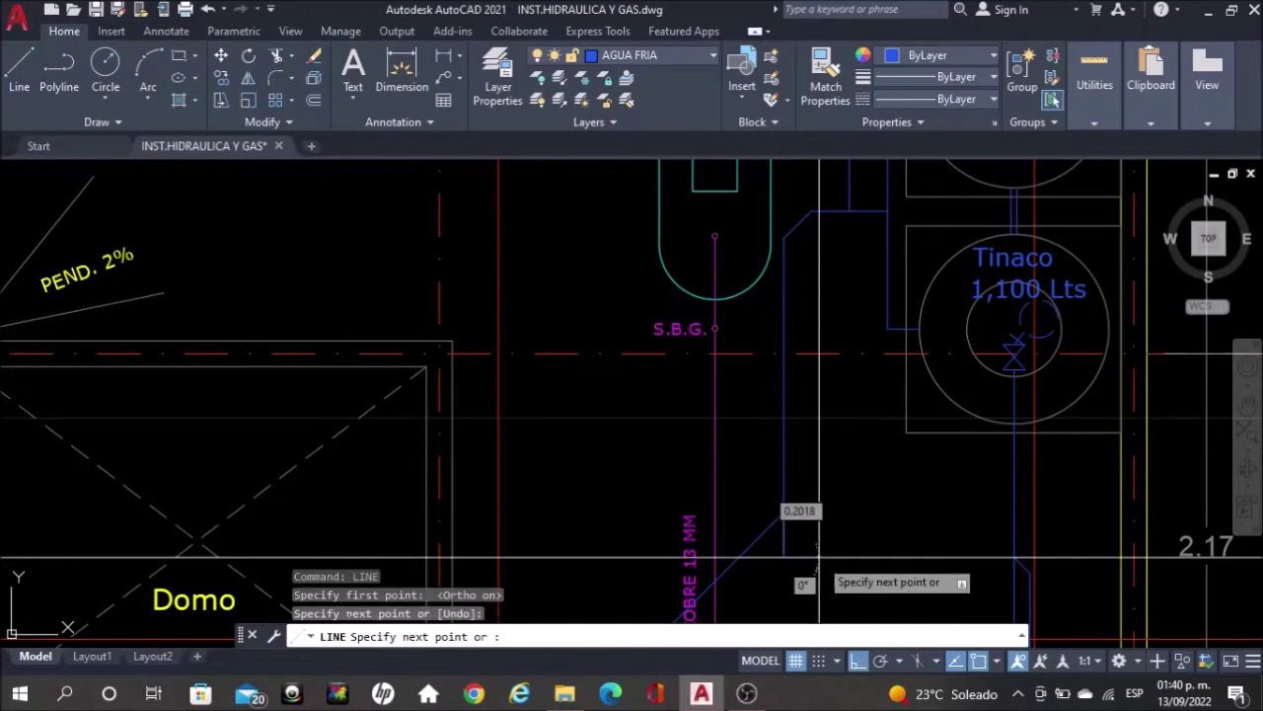
{"action": "key", "text": "Escape"}
Trim the overhanging ends where the vertical pipe and the long diagonal pipe cross
{"action": "type", "text": "tr"}
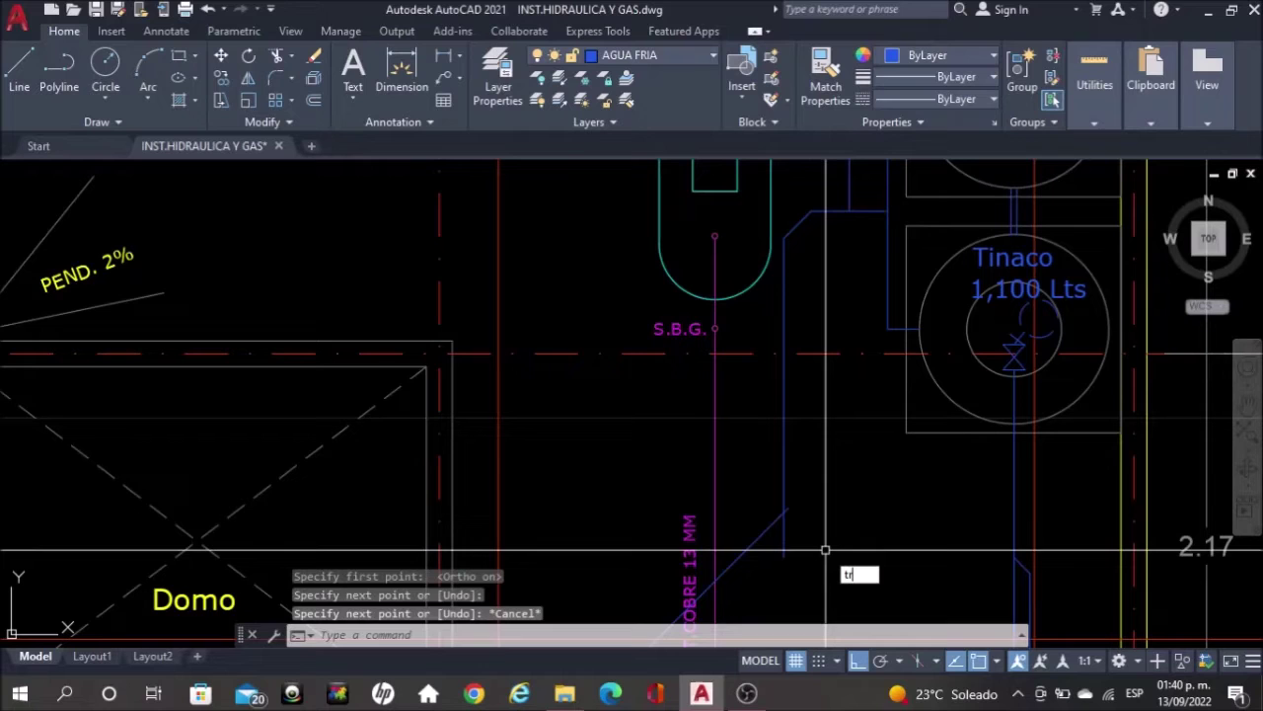
{"action": "key", "text": "Return"}
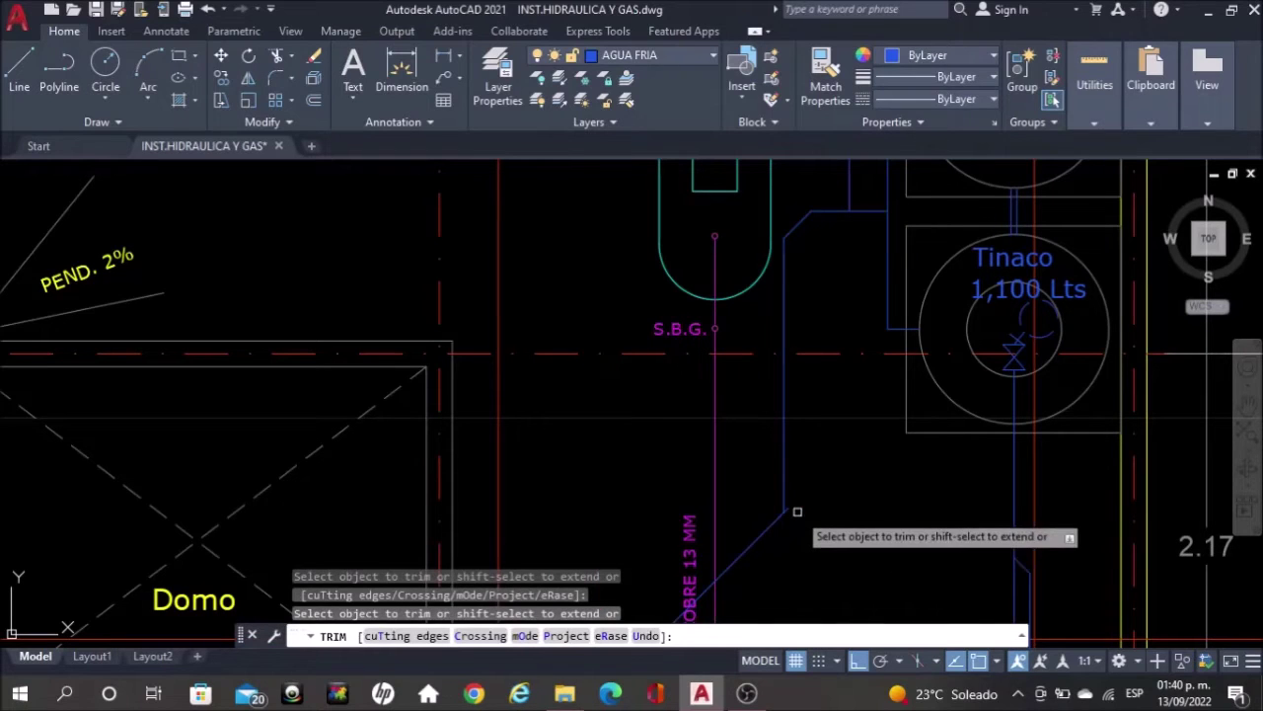
{"action": "scroll", "coordinate": [790, 508], "scroll_direction": "down", "scroll_amount": 2}
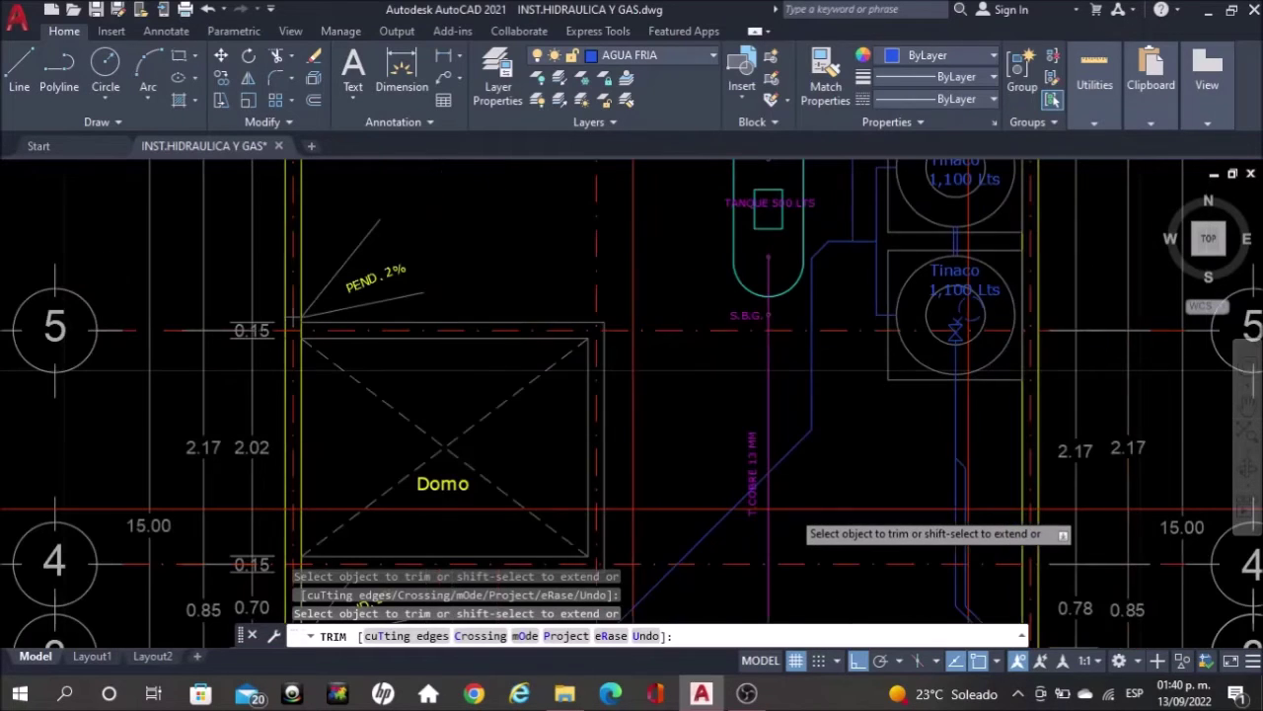
{"action": "key", "text": "Escape"}
Examine the rooftop pipe runs alongside the upper floor plan and the Recámara principal's Vestidor and Baño
{"action": "scroll", "coordinate": [862, 298], "scroll_direction": "down", "scroll_amount": 2}
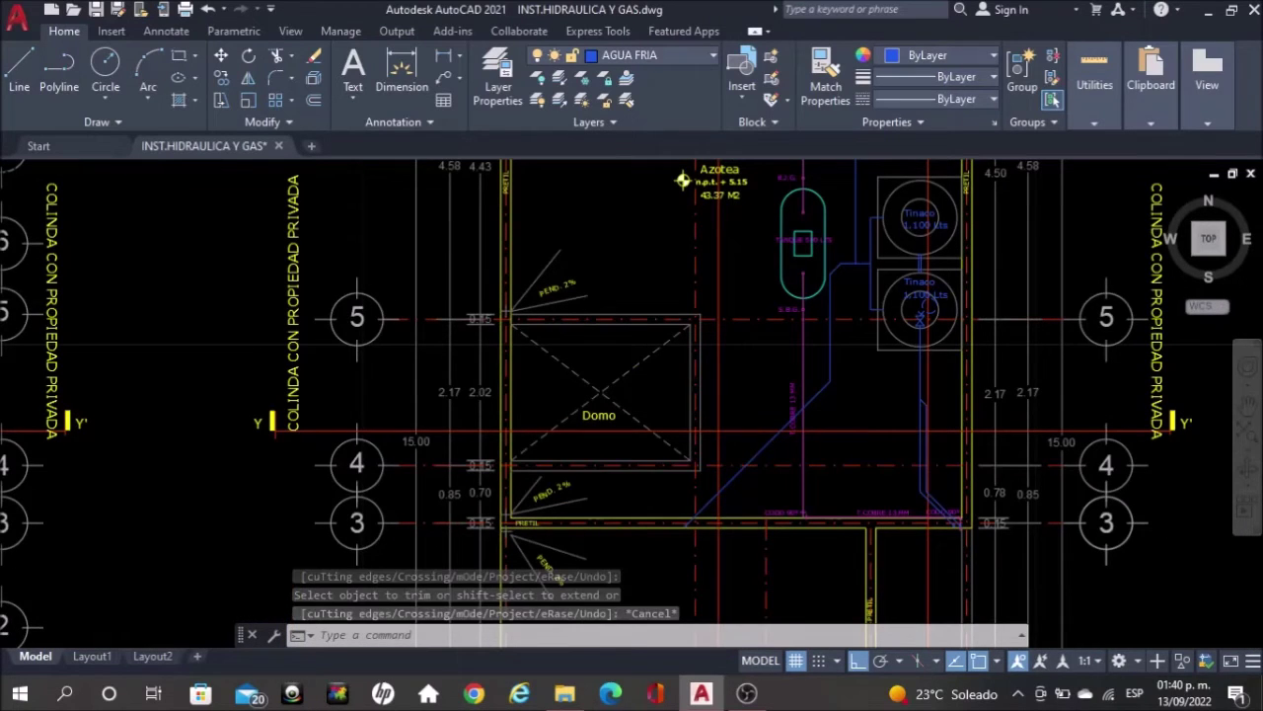
{"action": "scroll", "coordinate": [817, 459], "scroll_direction": "down", "scroll_amount": 2}
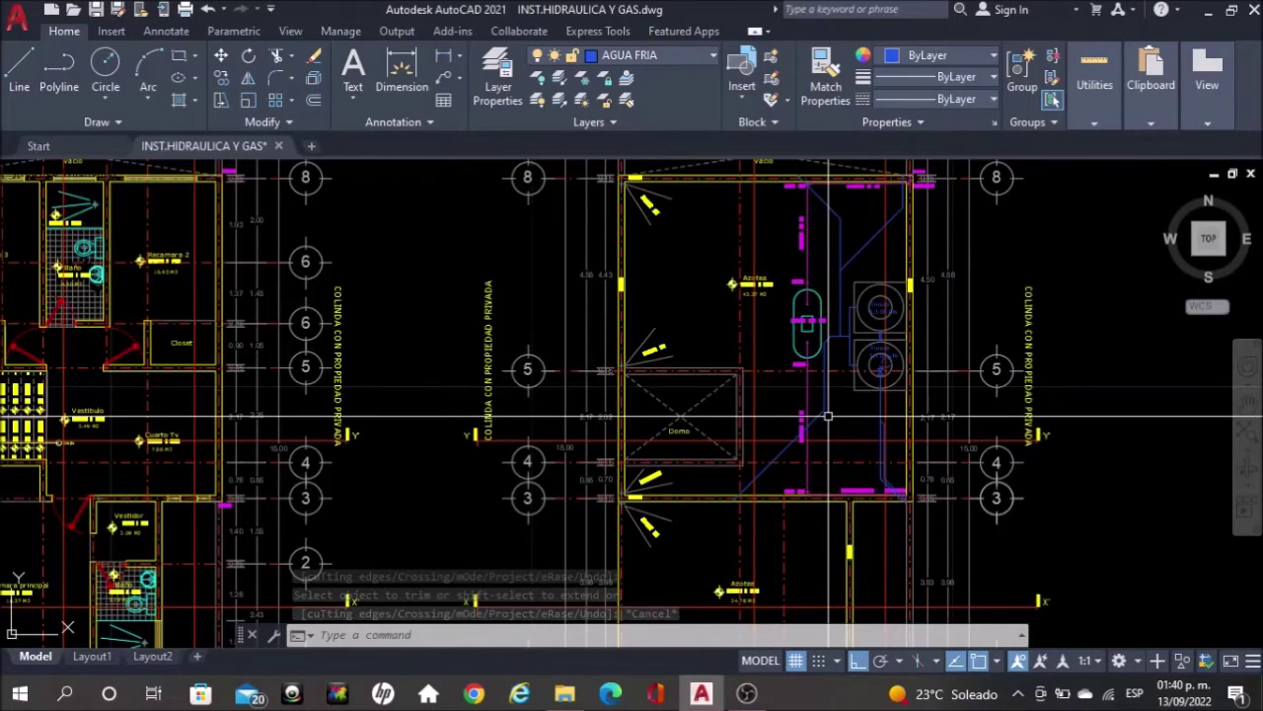
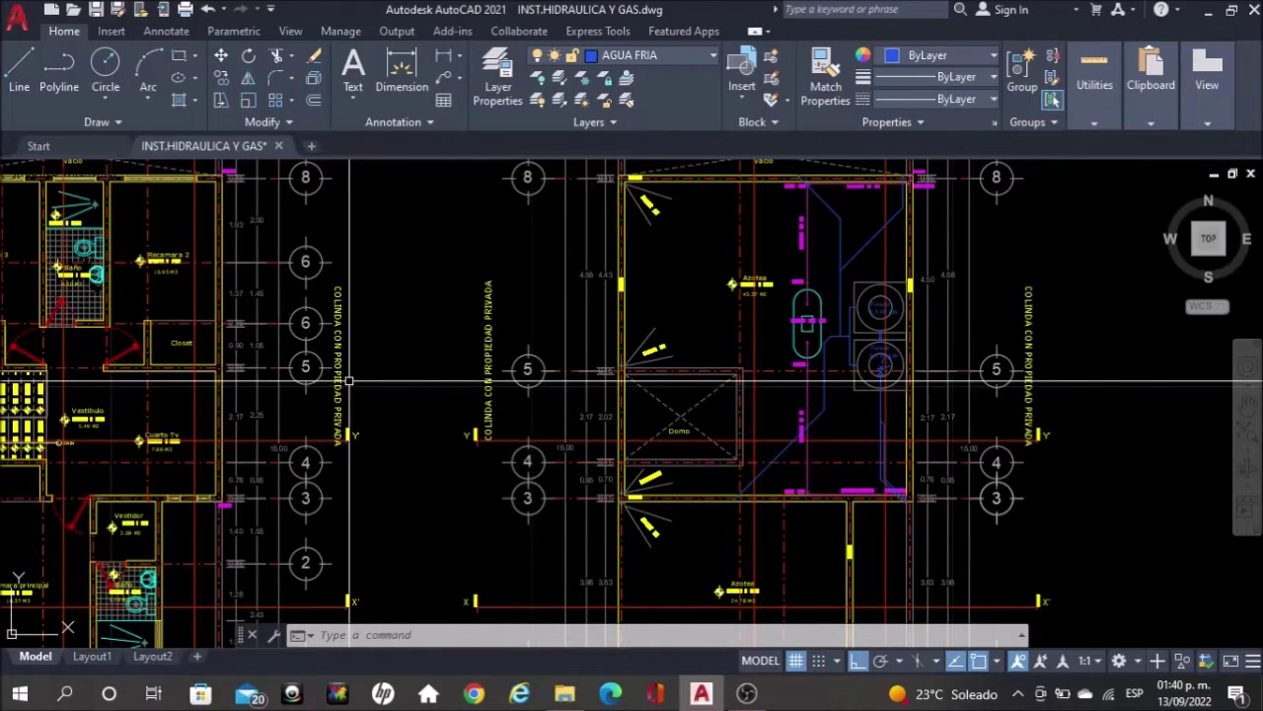
{"action": "scroll", "coordinate": [856, 297], "scroll_direction": "up", "scroll_amount": 2}
{"action": "scroll", "coordinate": [934, 350], "scroll_direction": "down", "scroll_amount": 2}
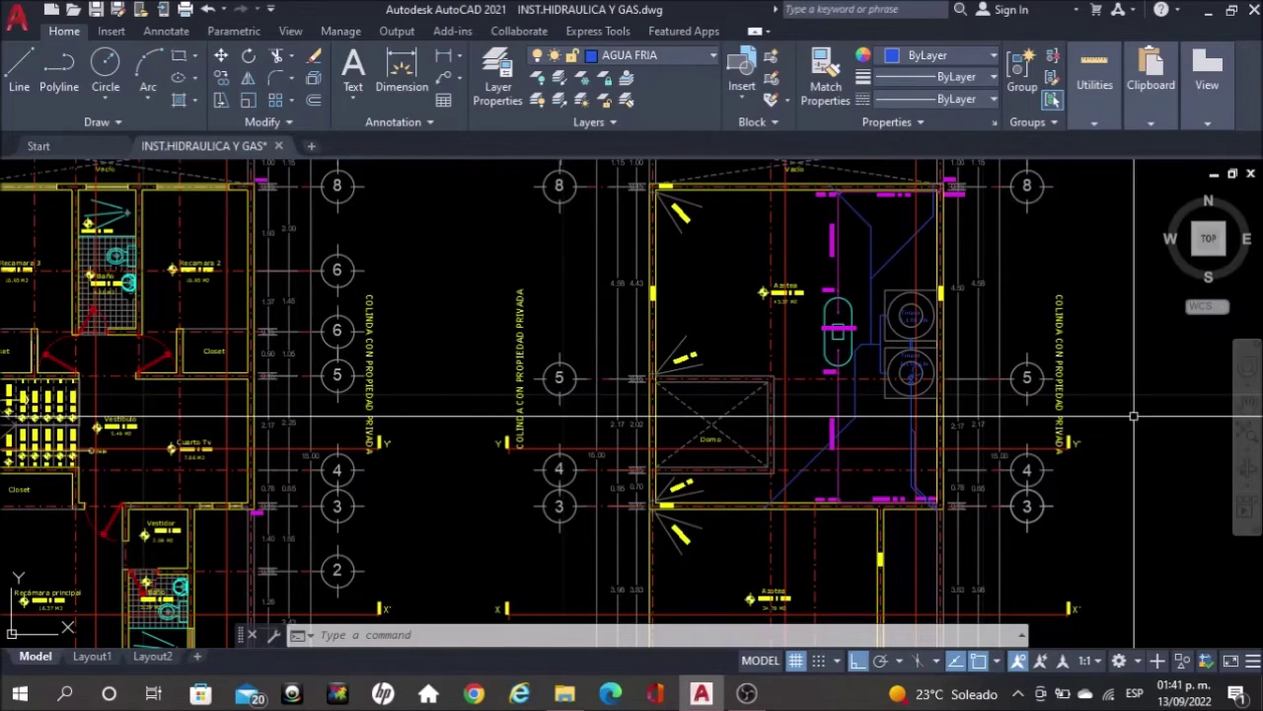
{"action": "middle_click_drag", "start_coordinate": [432, 419], "coordinate": [646, 353]}
{"action": "scroll", "coordinate": [651, 353], "scroll_direction": "down", "scroll_amount": 2}
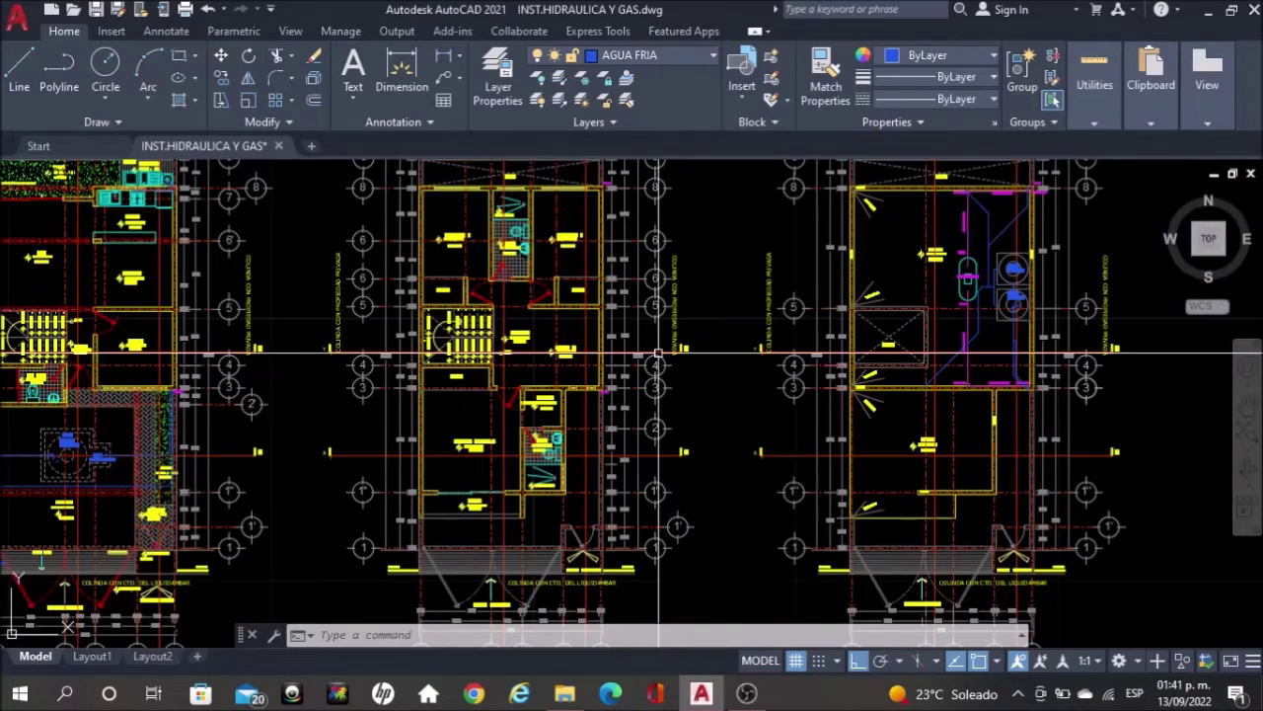
{"action": "scroll", "coordinate": [505, 490], "scroll_direction": "up", "scroll_amount": 2}
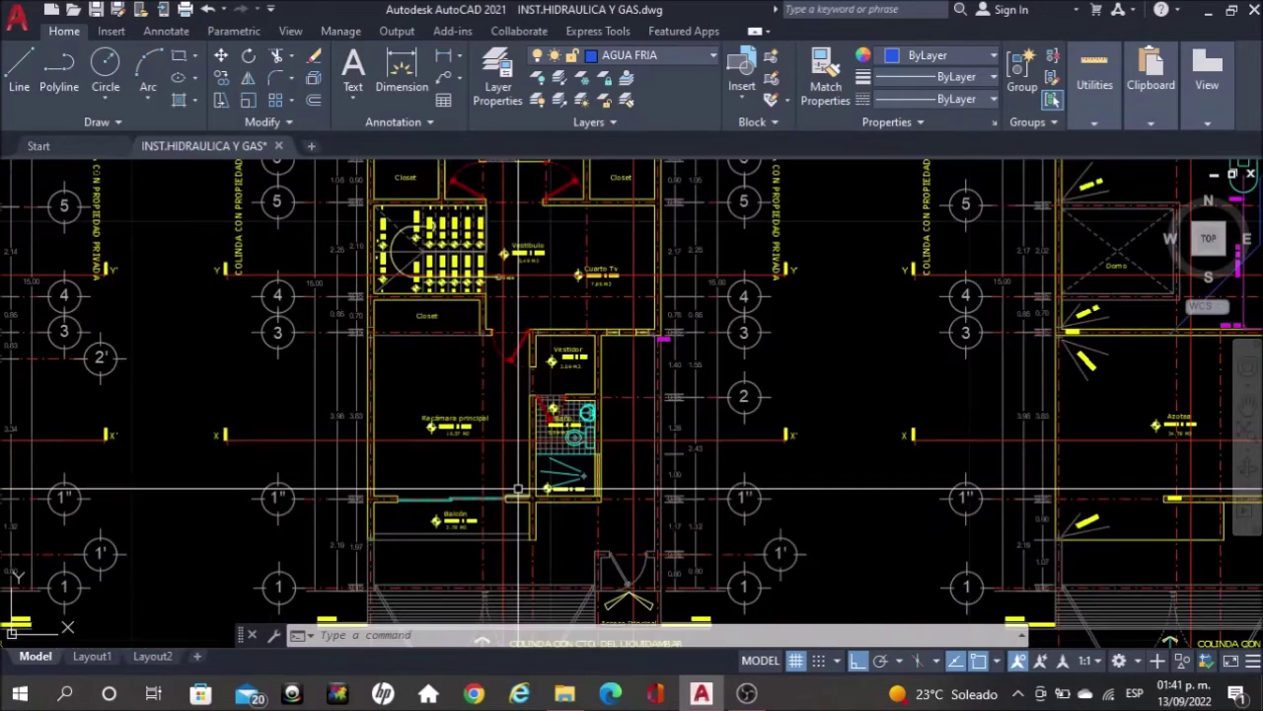
{"action": "scroll", "coordinate": [517, 488], "scroll_direction": "up", "scroll_amount": 2}
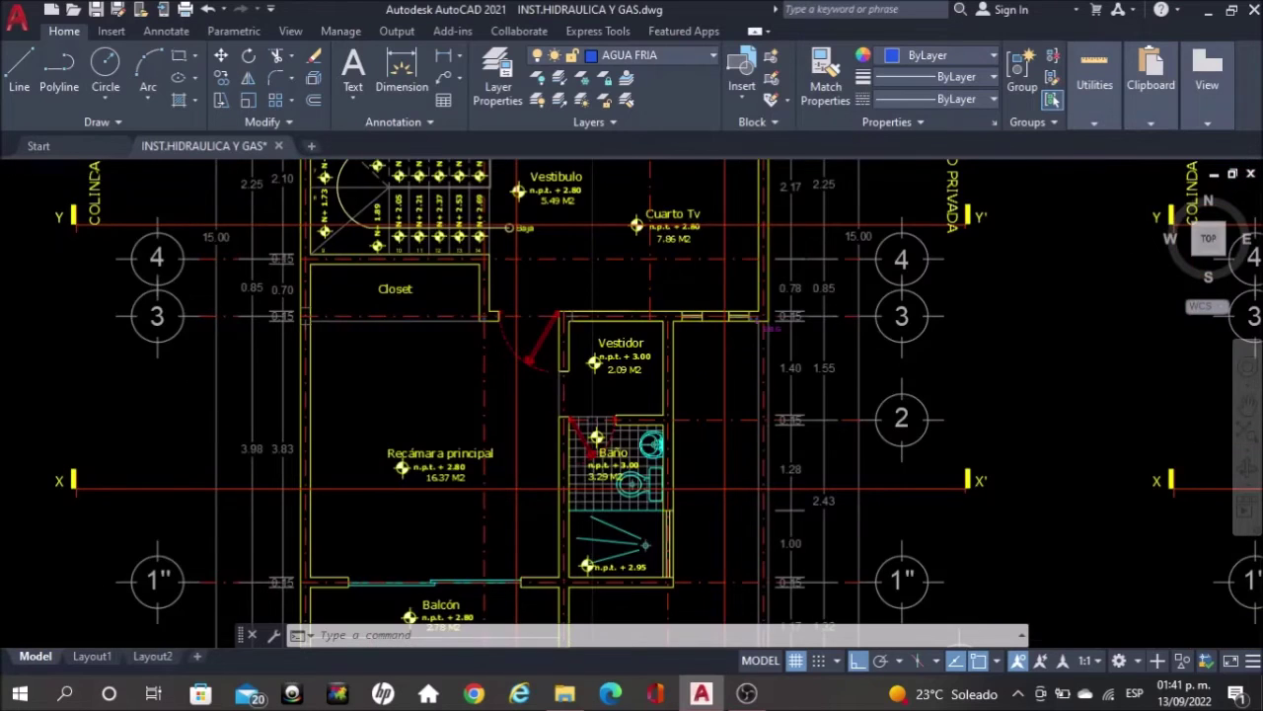
{"action": "scroll", "coordinate": [479, 361], "scroll_direction": "up", "scroll_amount": 2}
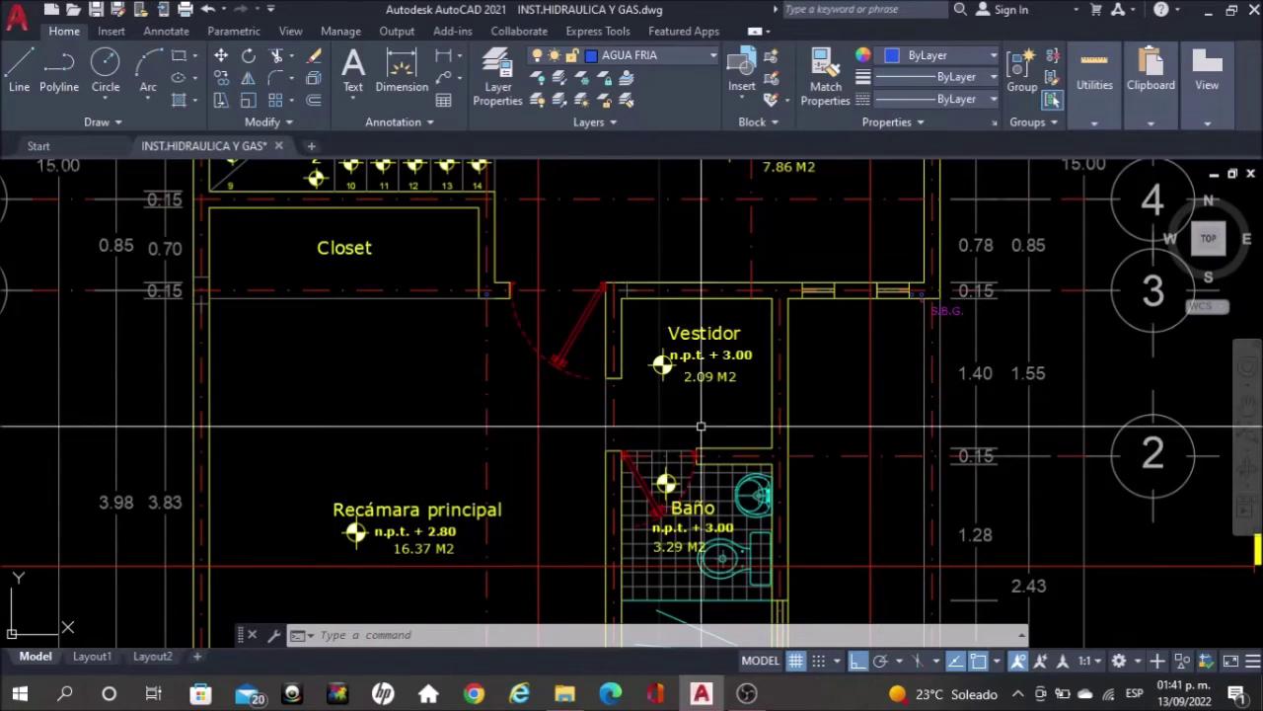
Draw a horizontal pipe about 2.70 m long from the riser at the closet corner to inside the wall beside the Vestidor
{"action": "scroll", "coordinate": [519, 292], "scroll_direction": "up", "scroll_amount": 2}
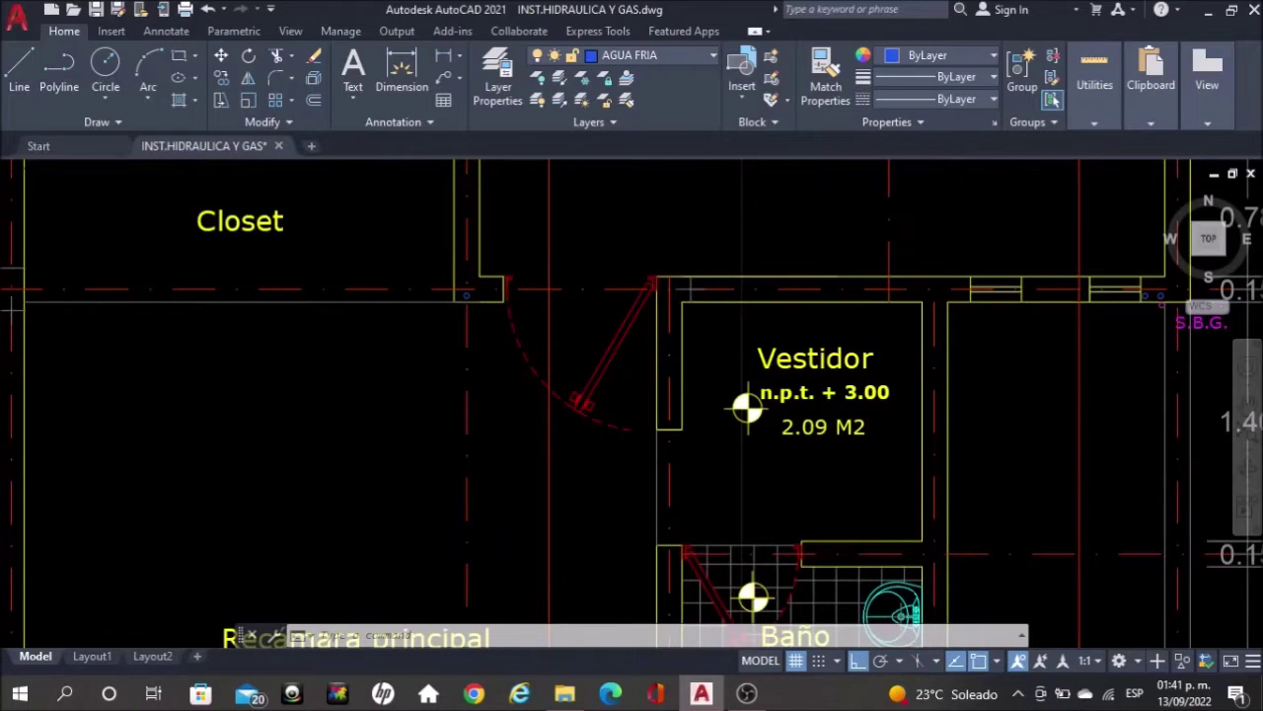
{"action": "scroll", "coordinate": [519, 291], "scroll_direction": "up", "scroll_amount": 2}
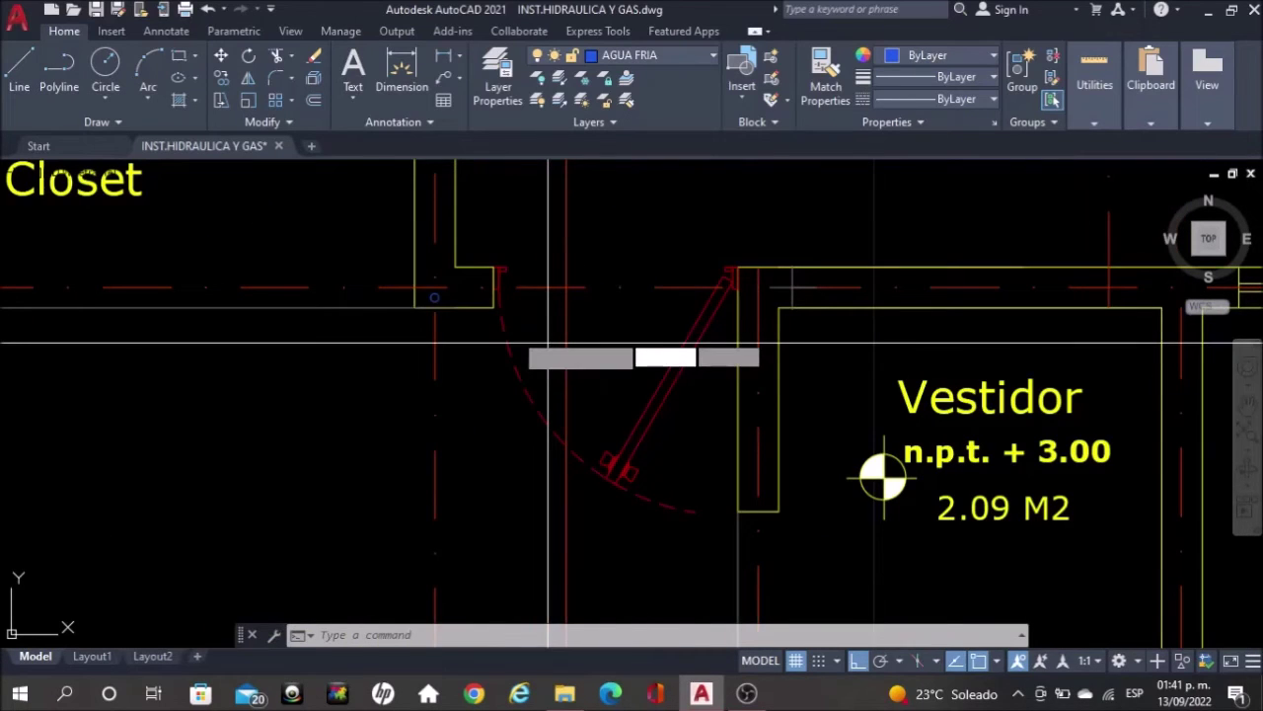
{"action": "type", "text": "l"}
{"action": "key", "text": "Return"}
{"action": "scroll", "coordinate": [451, 286], "scroll_direction": "up", "scroll_amount": 2}
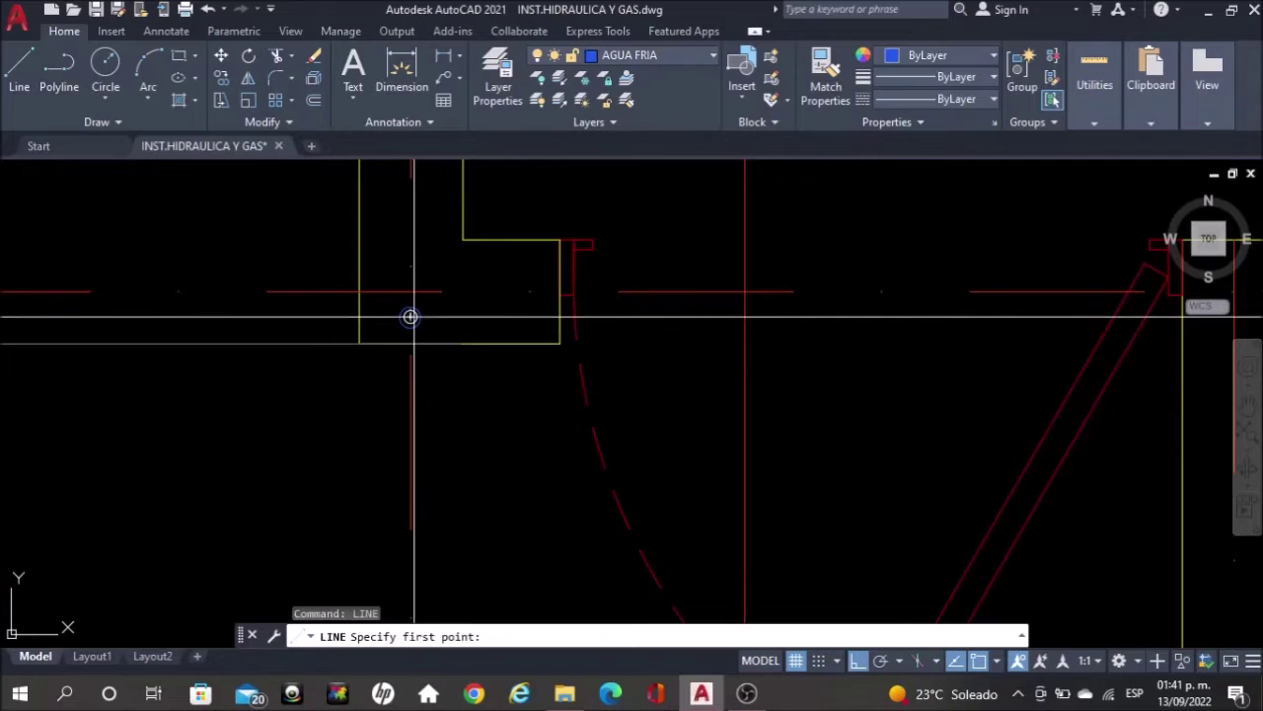
{"action": "left_click", "coordinate": [410, 317]}
{"action": "scroll", "coordinate": [410, 317], "scroll_direction": "down", "scroll_amount": 2}
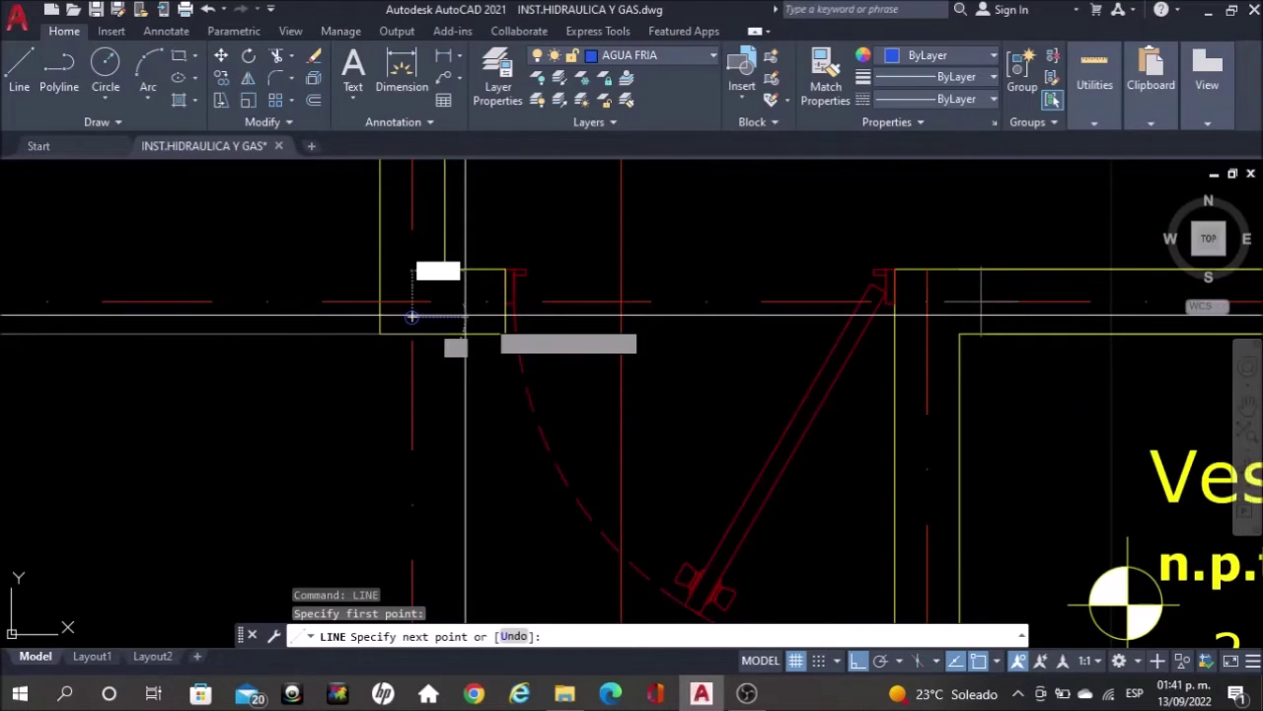
{"action": "scroll", "coordinate": [605, 318], "scroll_direction": "down", "scroll_amount": 3}
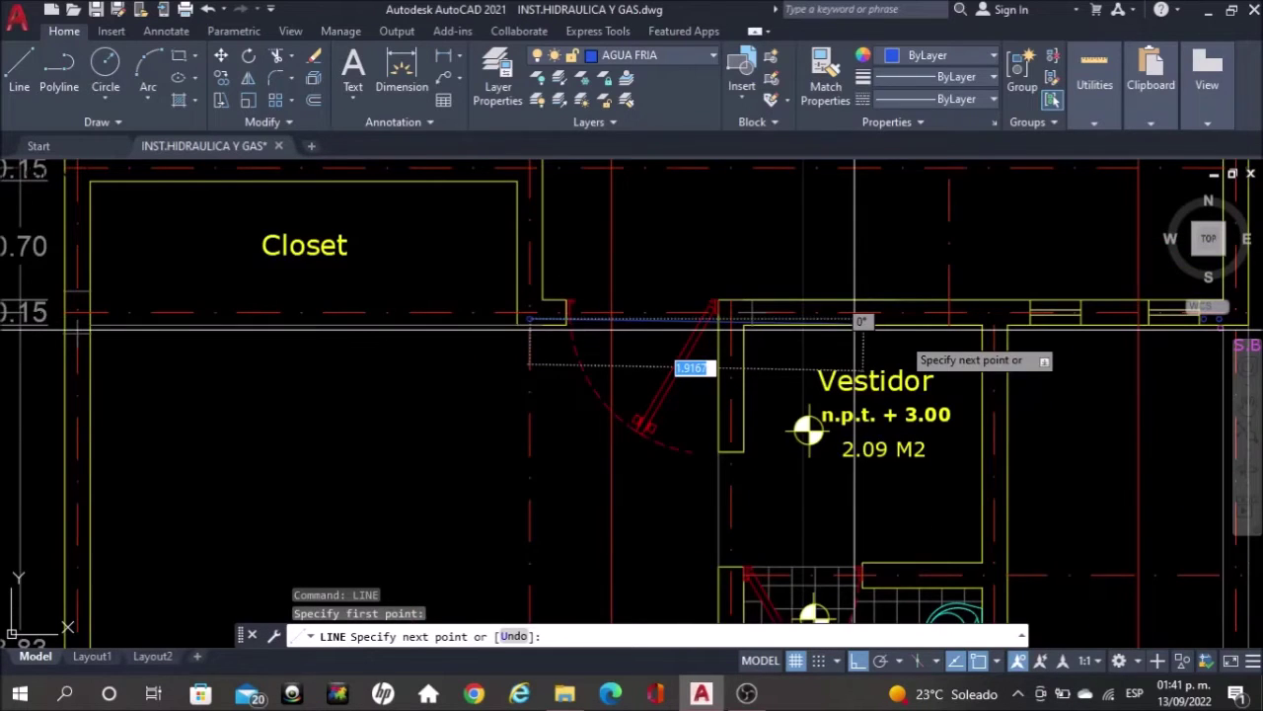
{"action": "scroll", "coordinate": [977, 301], "scroll_direction": "up", "scroll_amount": 4}
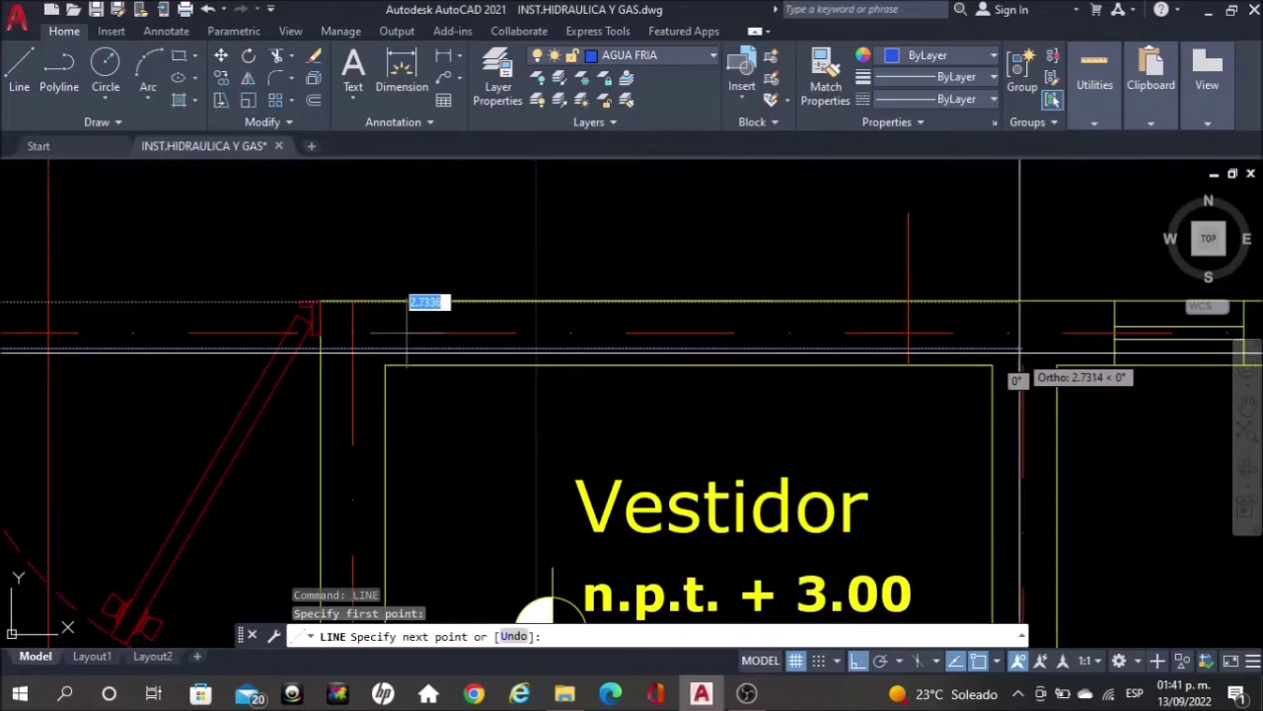
{"action": "scroll", "coordinate": [1007, 342], "scroll_direction": "up", "scroll_amount": 4}
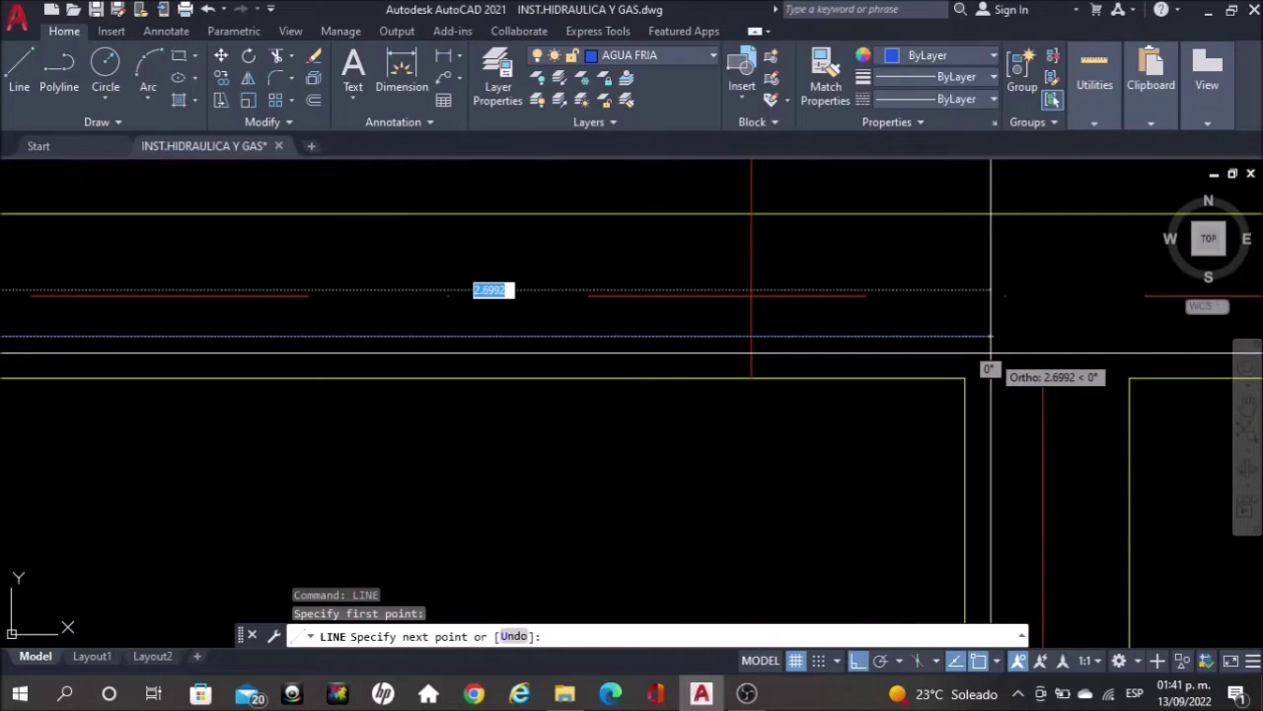
{"action": "left_click", "coordinate": [993, 336]}
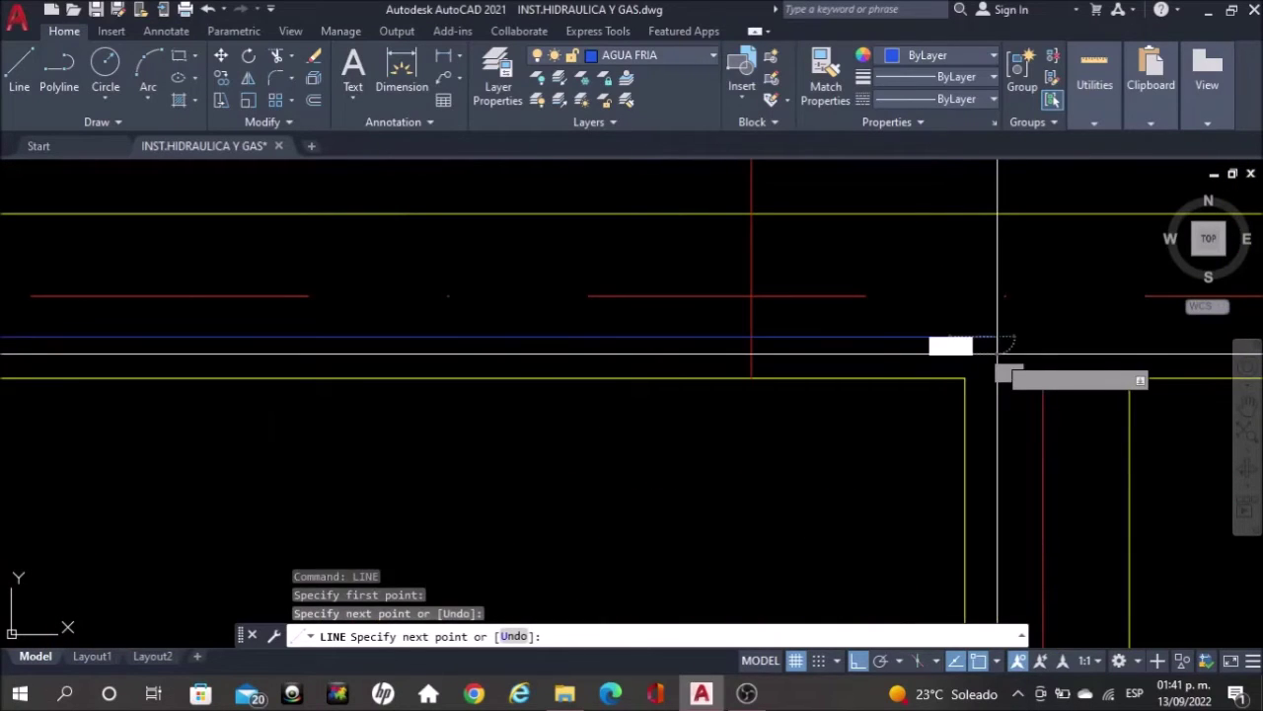
Continue the pipe vertically down inside the wall, past the Baño's washbasin and toilet, to just below the shower drain
{"action": "mouse_move", "coordinate": [997, 352]}
{"action": "middle_mouse_down"}
{"action": "mouse_move", "coordinate": [972, 268]}
{"action": "mouse_move", "coordinate": [917, 395]}
{"action": "mouse_move", "coordinate": [917, 143]}
{"action": "middle_mouse_up"}
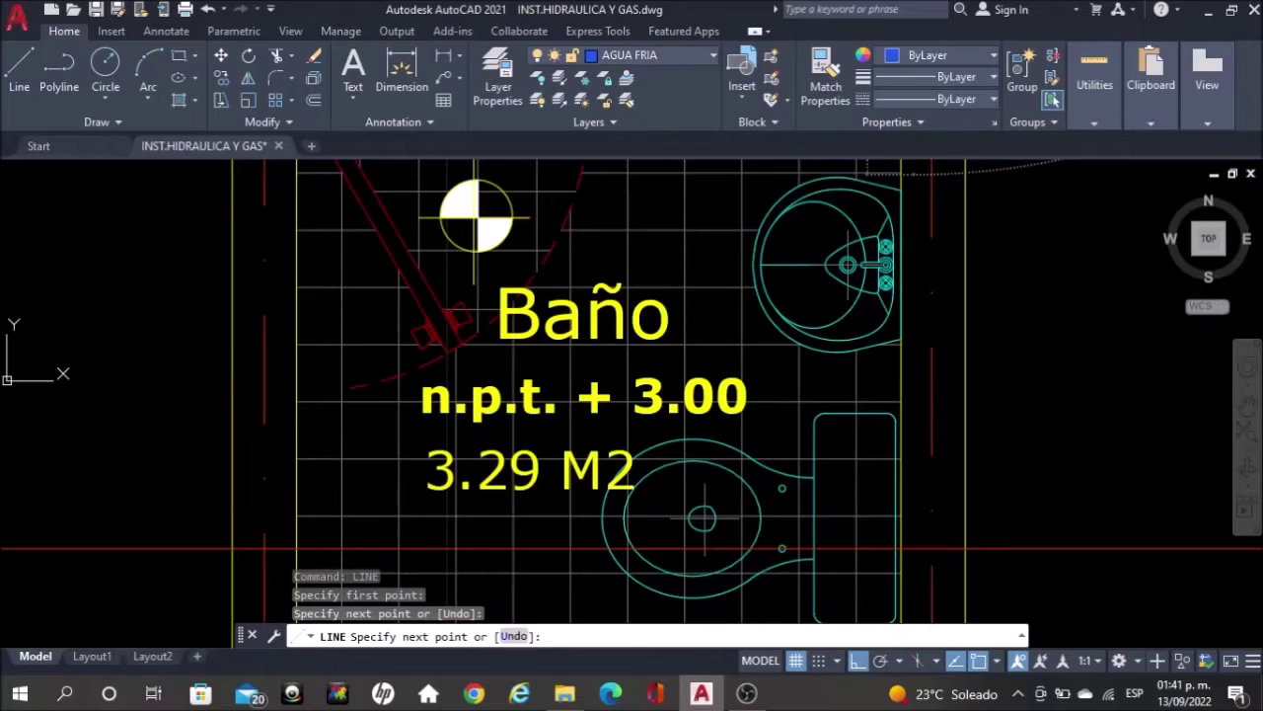
{"action": "middle_click_drag", "start_coordinate": [789, 612], "coordinate": [790, 266]}
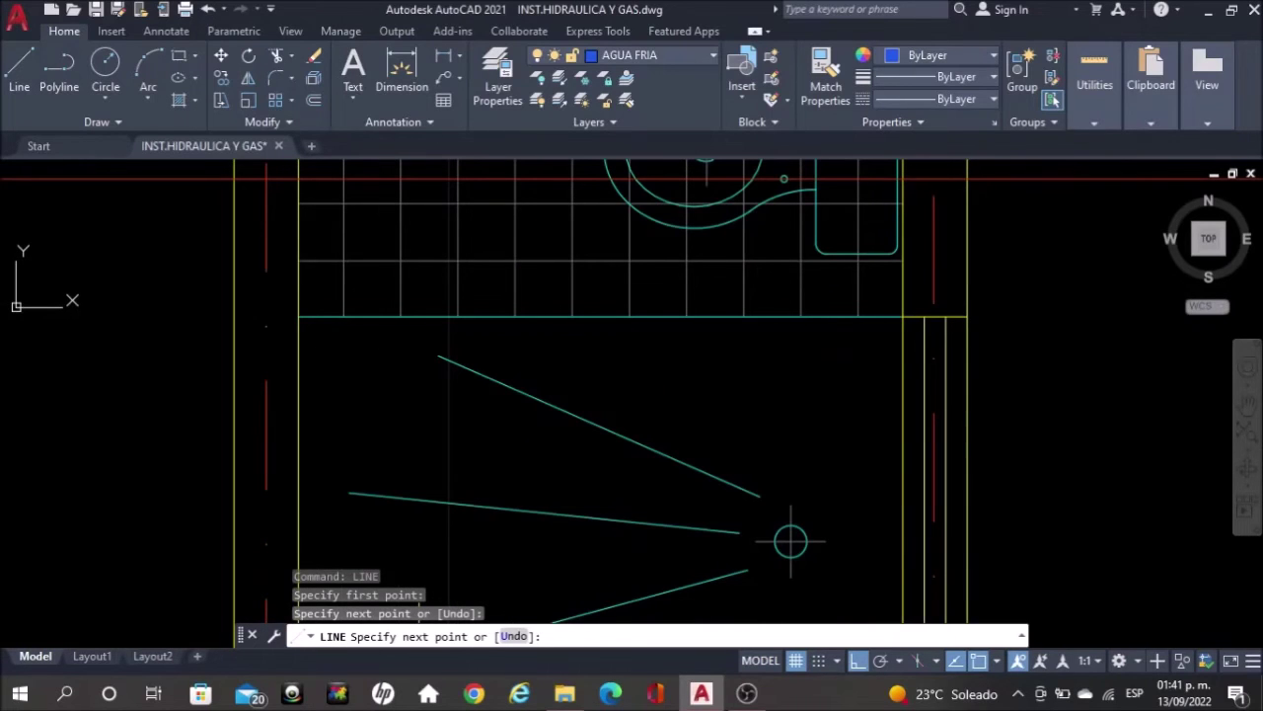
{"action": "scroll", "coordinate": [789, 541], "scroll_direction": "up", "scroll_amount": 3}
{"action": "middle_click_drag", "start_coordinate": [1099, 348], "coordinate": [895, 333]}
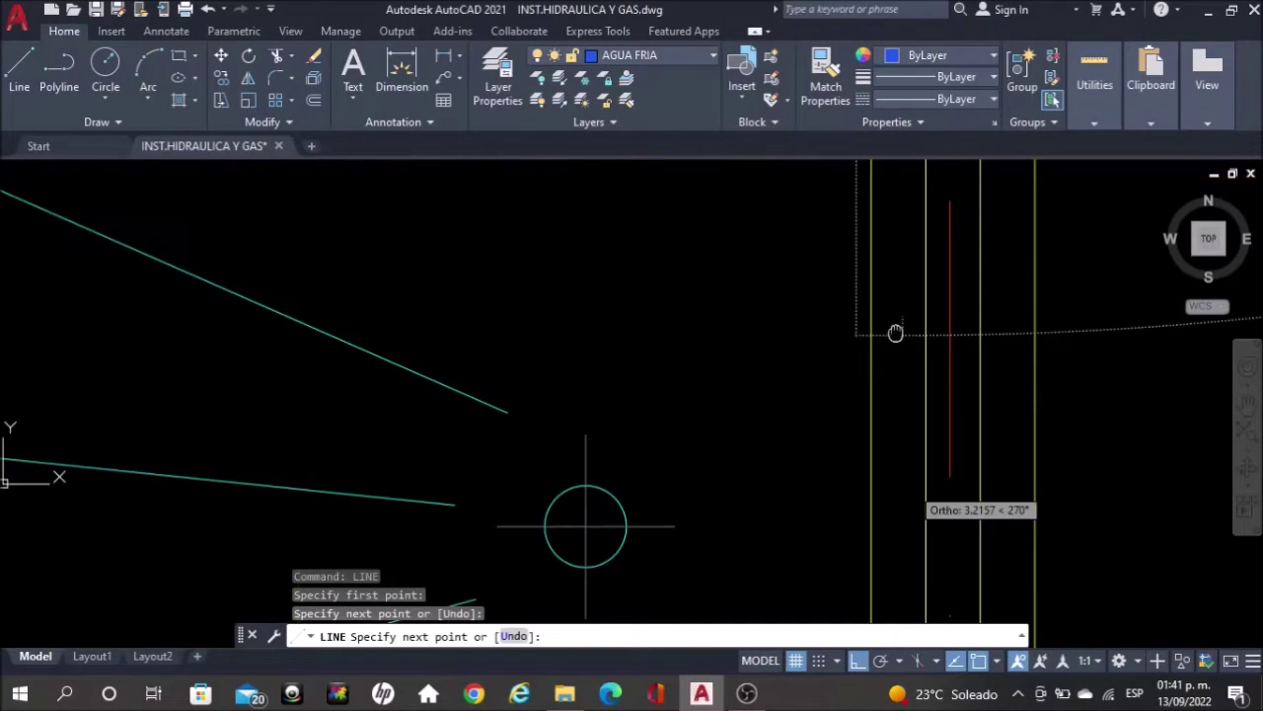
{"action": "scroll", "coordinate": [895, 333], "scroll_direction": "down", "scroll_amount": 2}
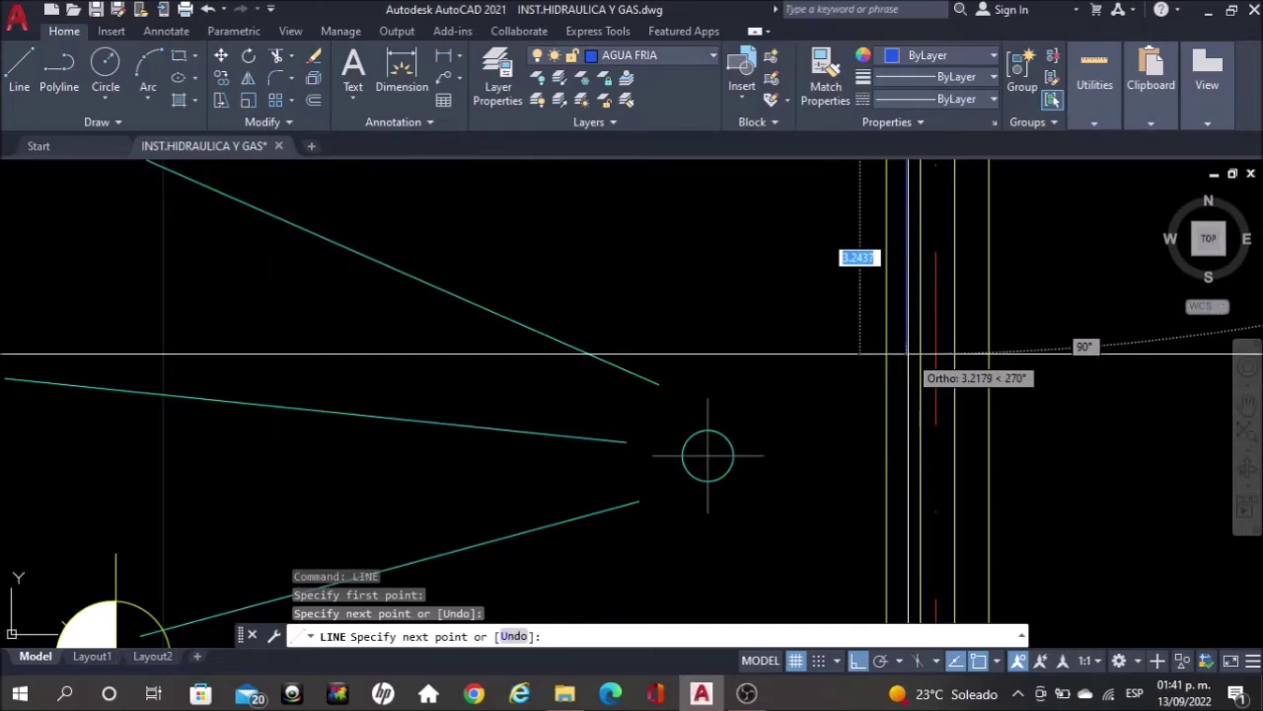
{"action": "middle_click_drag", "start_coordinate": [908, 352], "coordinate": [906, 227]}
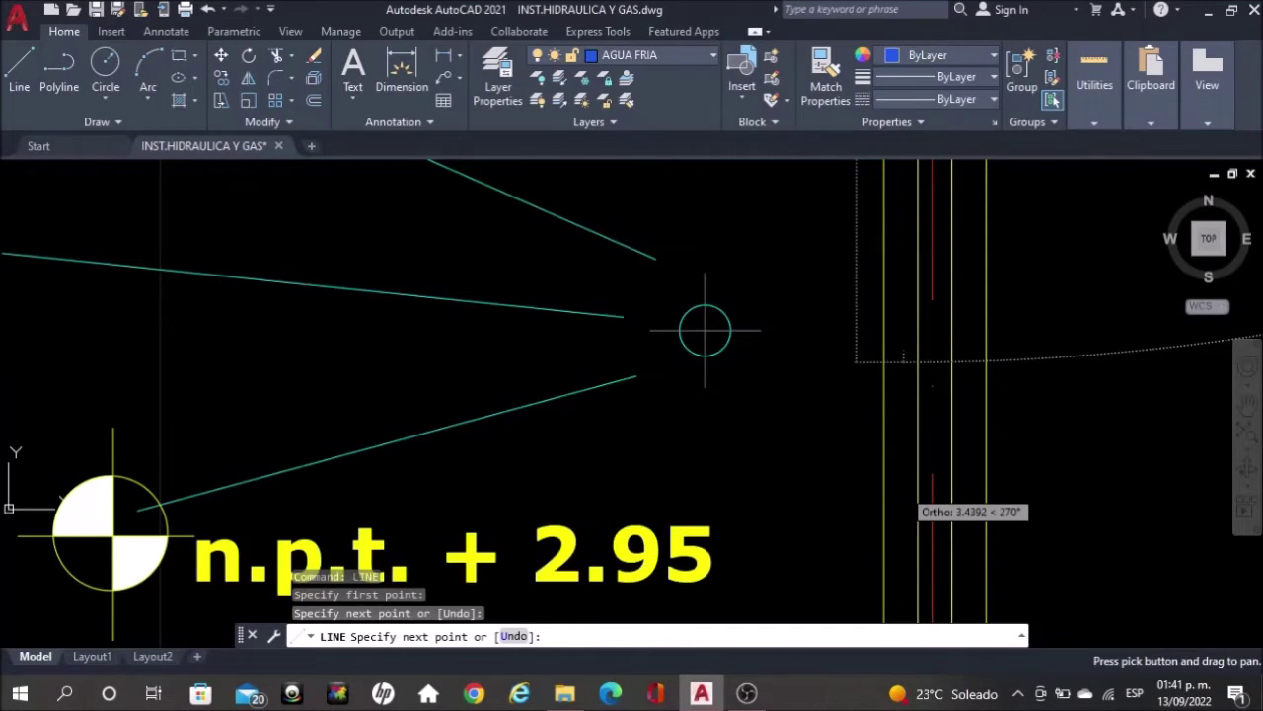
{"action": "left_click", "coordinate": [903, 424]}
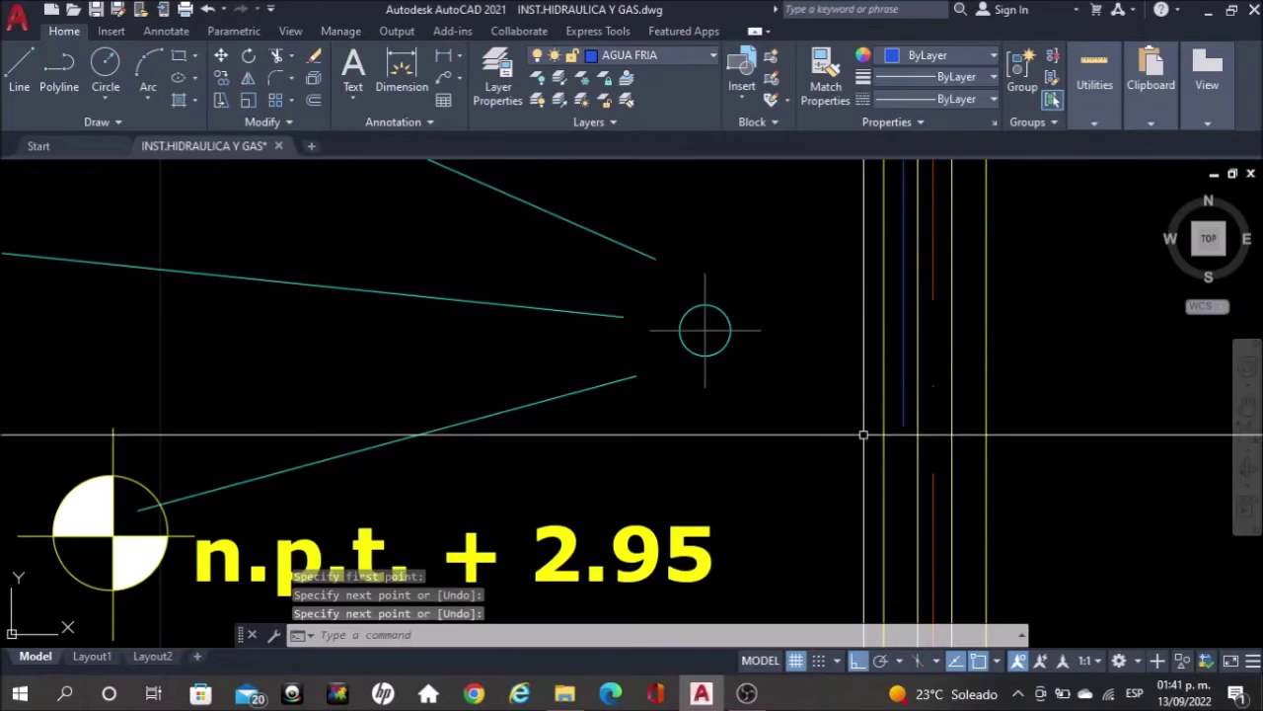
{"action": "key", "text": "Escape"}
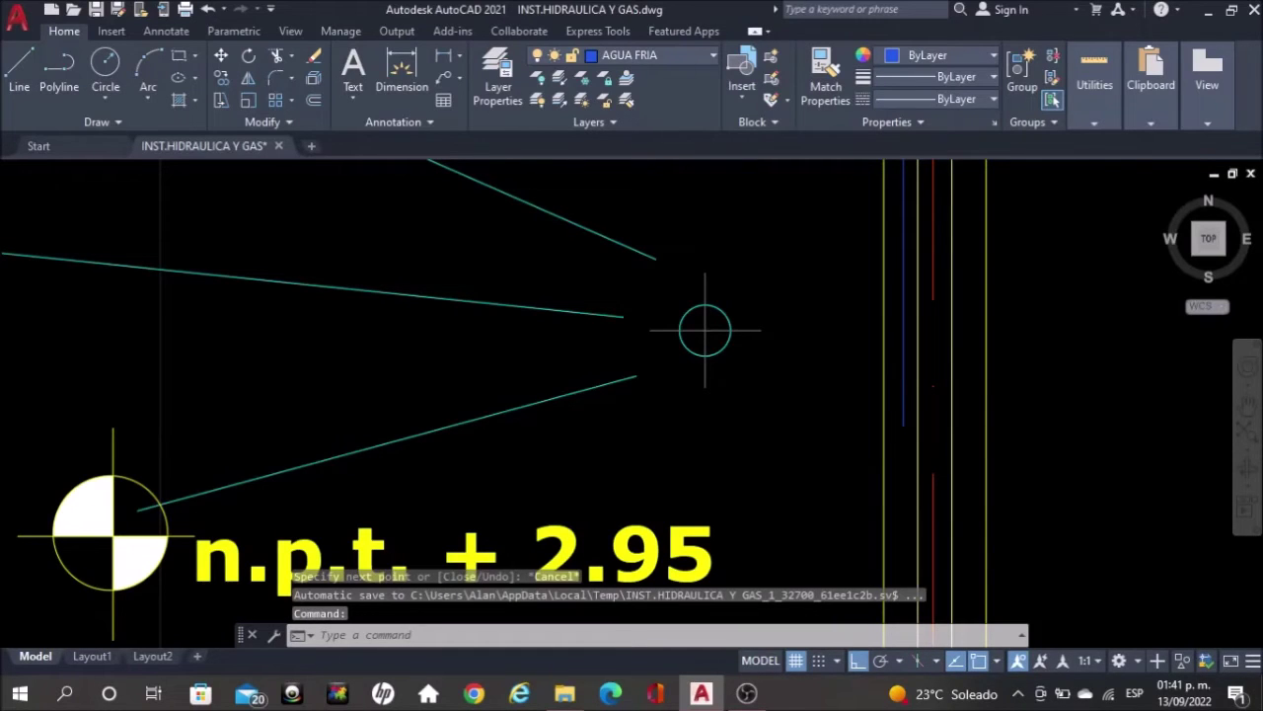
Draw a vertical pipe about 2.3 m long from the riser between Recamara 3 and Recamara 2 down the Baño wall to the washbasin
{"action": "scroll", "coordinate": [832, 350], "scroll_direction": "down", "scroll_amount": 4}
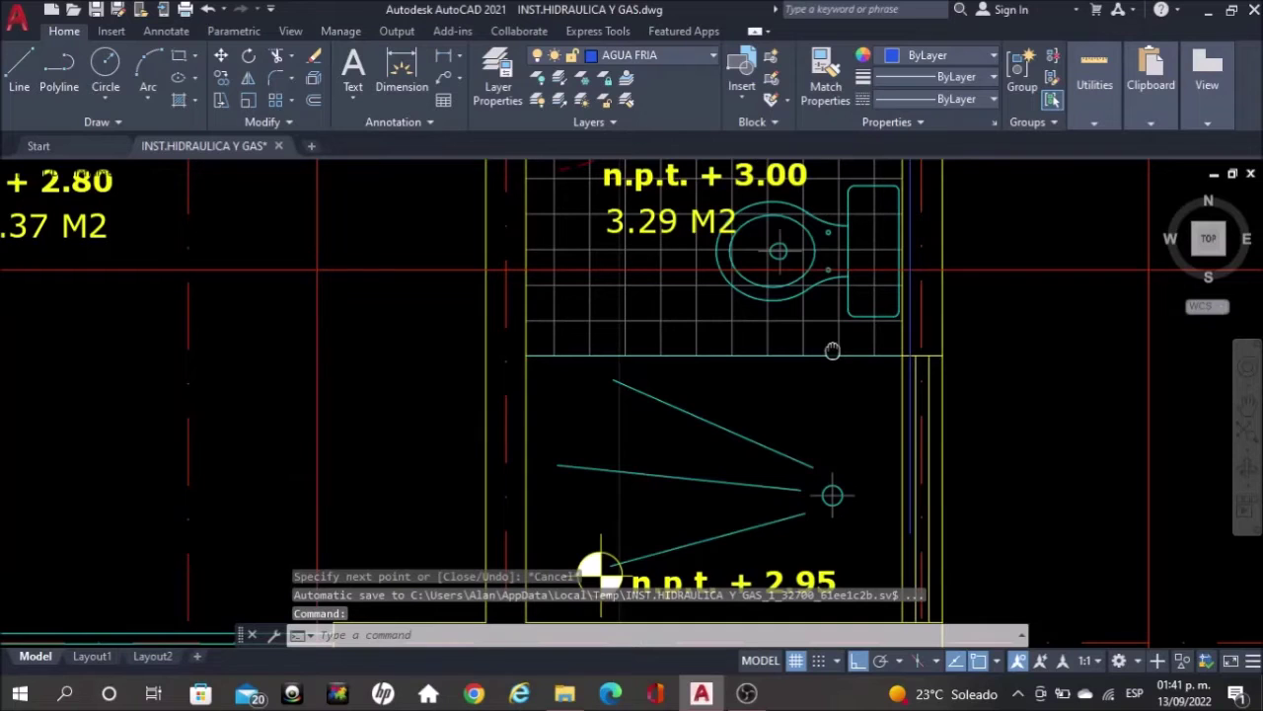
{"action": "scroll", "coordinate": [832, 351], "scroll_direction": "down", "scroll_amount": 5}
{"action": "middle_click_drag", "start_coordinate": [832, 351], "coordinate": [827, 430]}
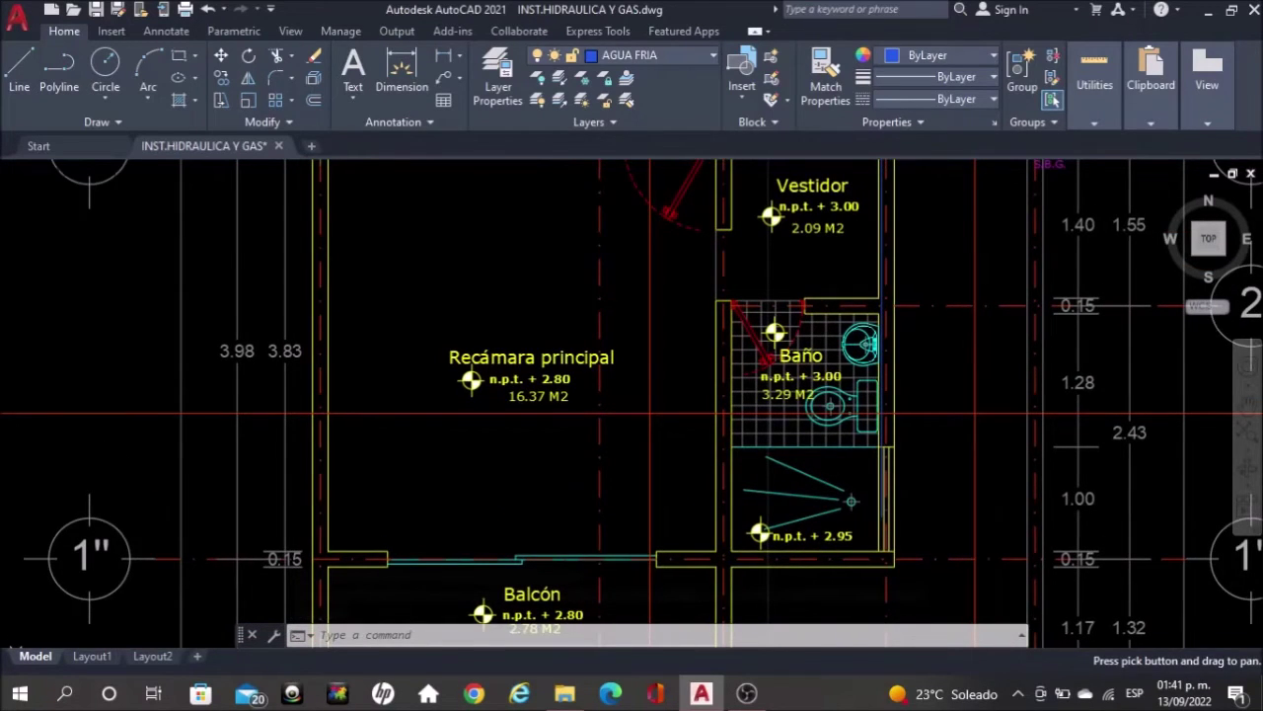
{"action": "middle_click_drag", "start_coordinate": [808, 229], "coordinate": [814, 373]}
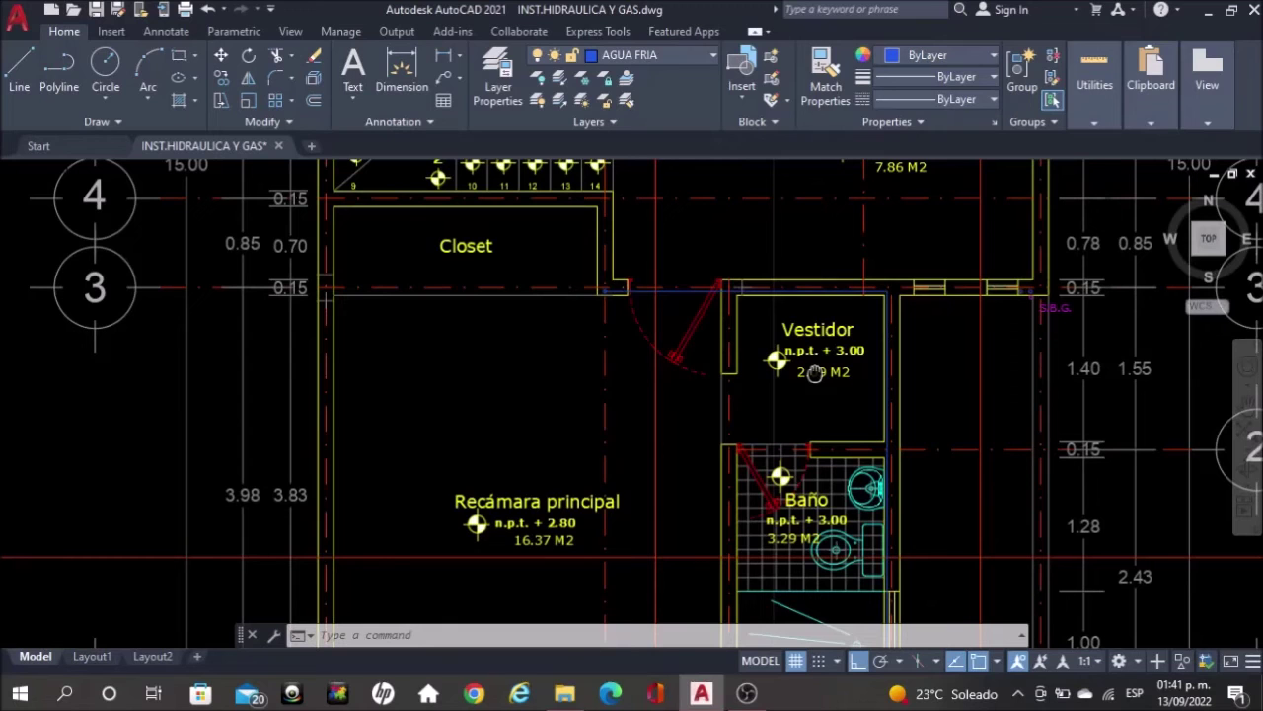
{"action": "scroll", "coordinate": [814, 373], "scroll_direction": "down", "scroll_amount": 2}
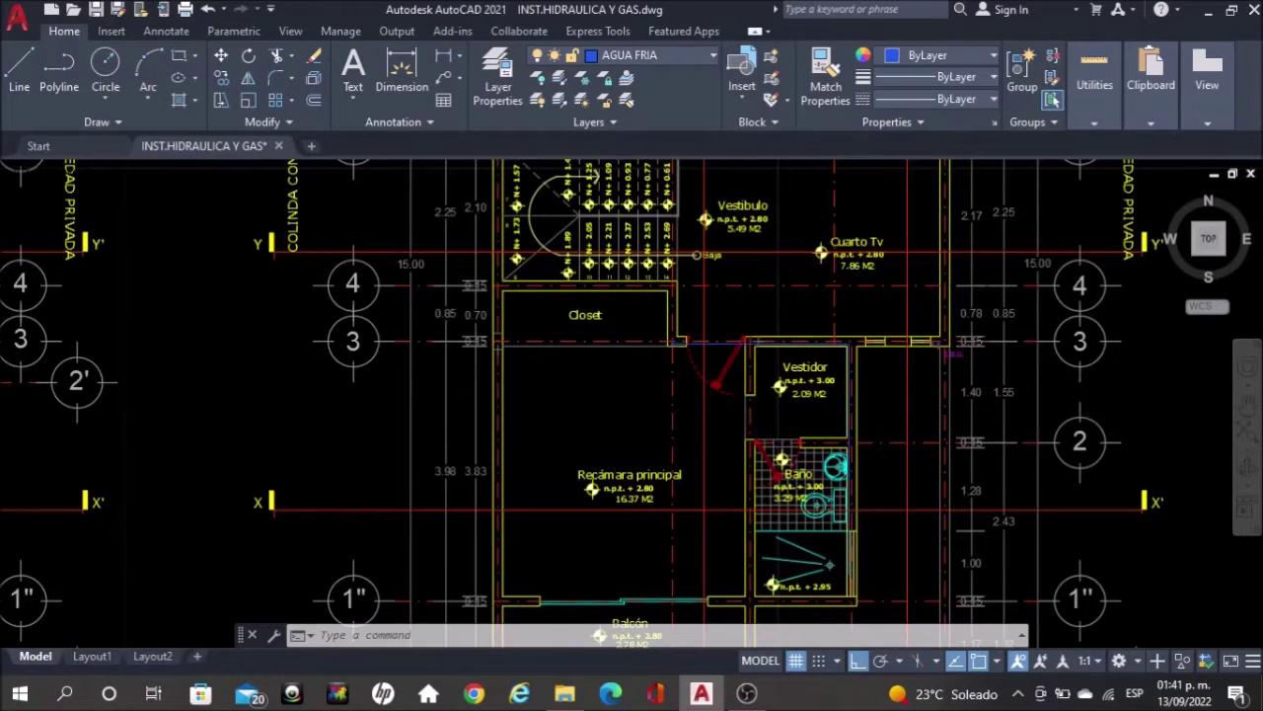
{"action": "scroll", "coordinate": [787, 232], "scroll_direction": "down", "scroll_amount": 2}
{"action": "middle_click_drag", "start_coordinate": [787, 232], "coordinate": [760, 420]}
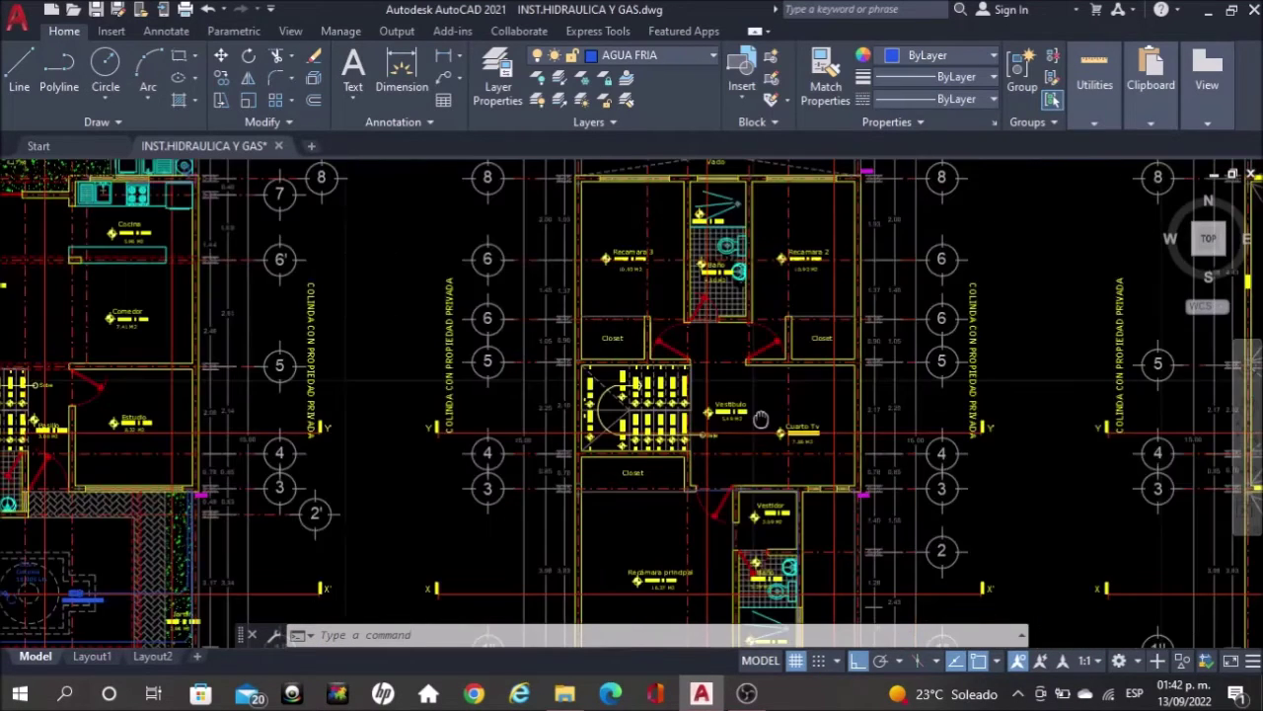
{"action": "scroll", "coordinate": [783, 241], "scroll_direction": "up", "scroll_amount": 6}
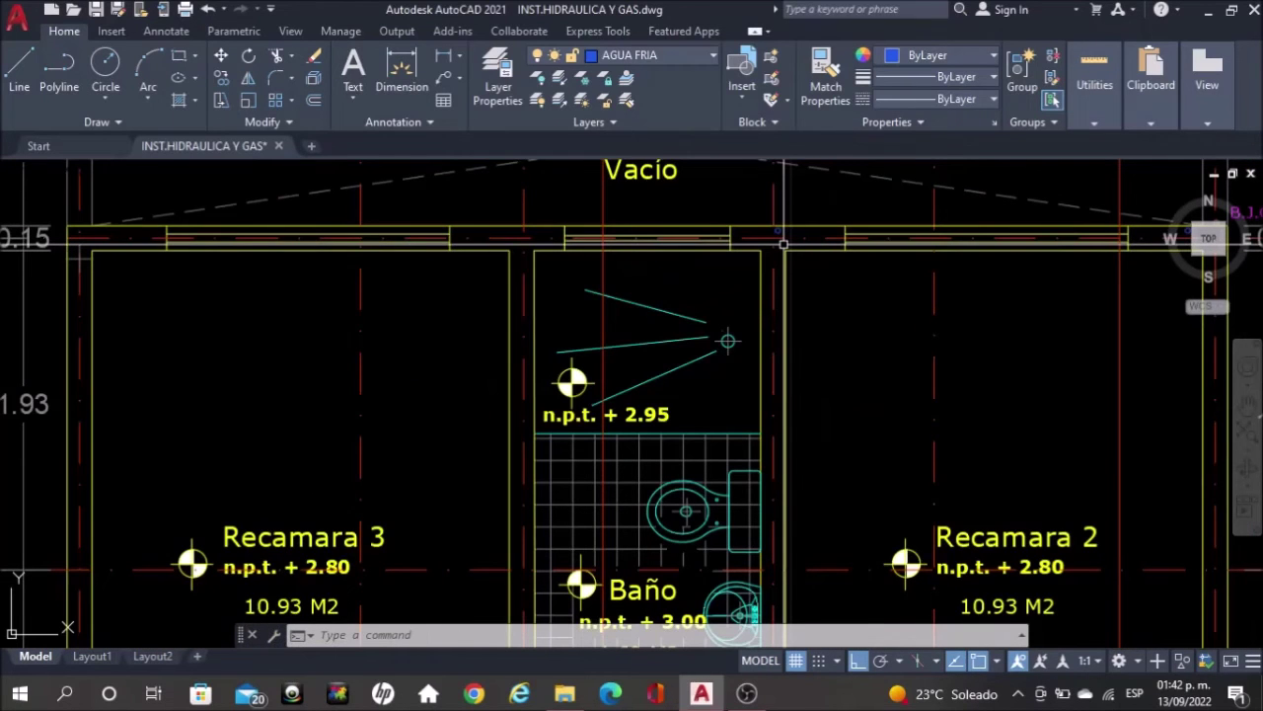
{"action": "scroll", "coordinate": [783, 241], "scroll_direction": "up", "scroll_amount": 3}
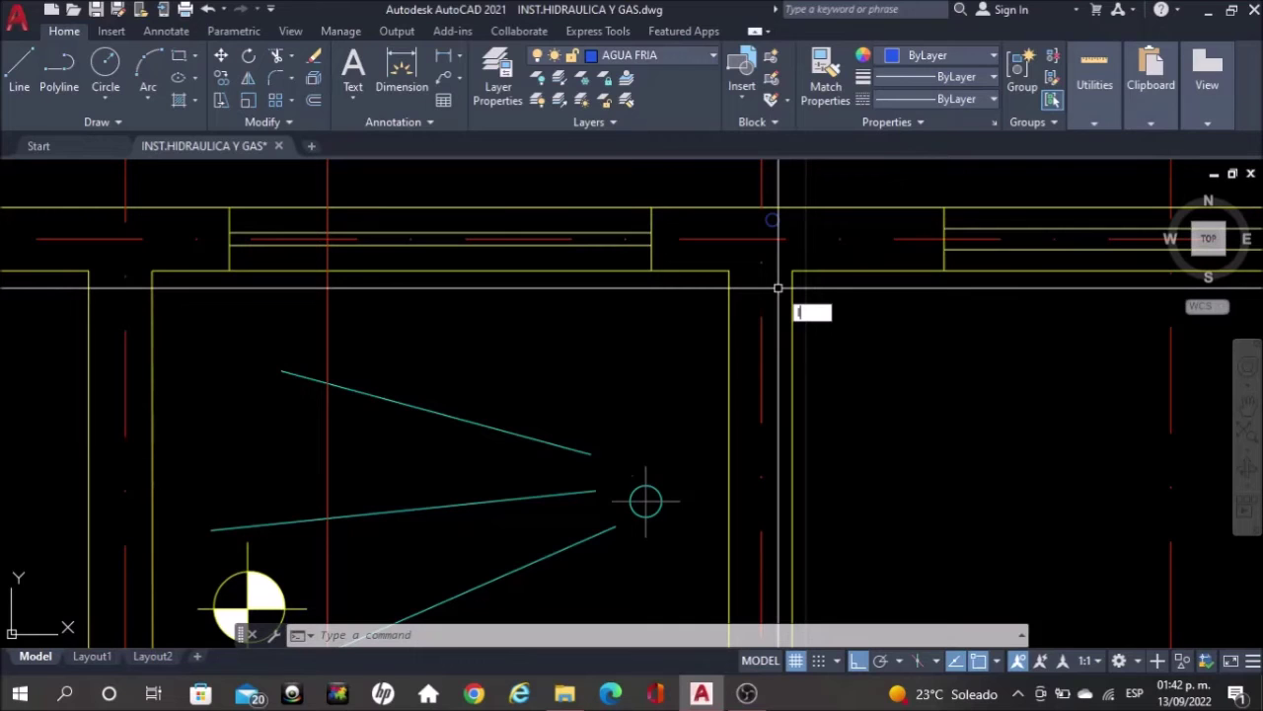
{"action": "key", "text": "Return"}
{"action": "left_click", "coordinate": [773, 219]}
{"action": "scroll", "coordinate": [775, 247], "scroll_direction": "down", "scroll_amount": 2}
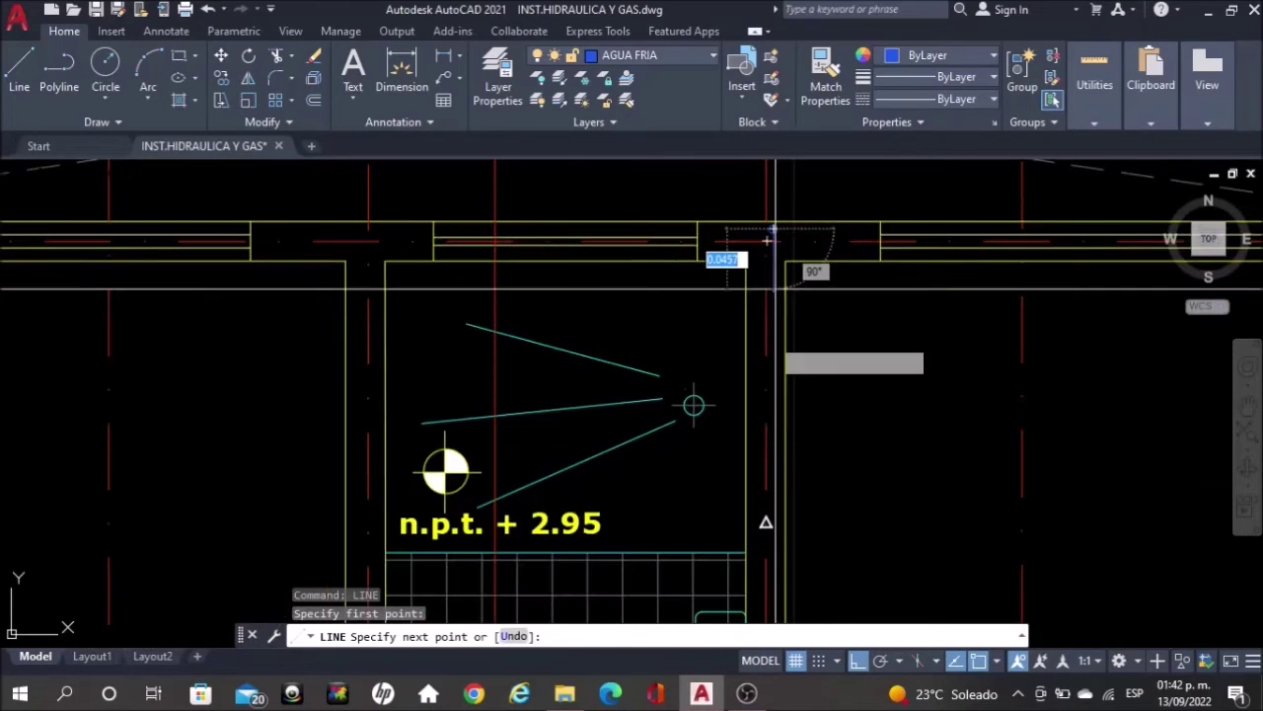
{"action": "middle_click_drag", "start_coordinate": [766, 522], "coordinate": [793, 278]}
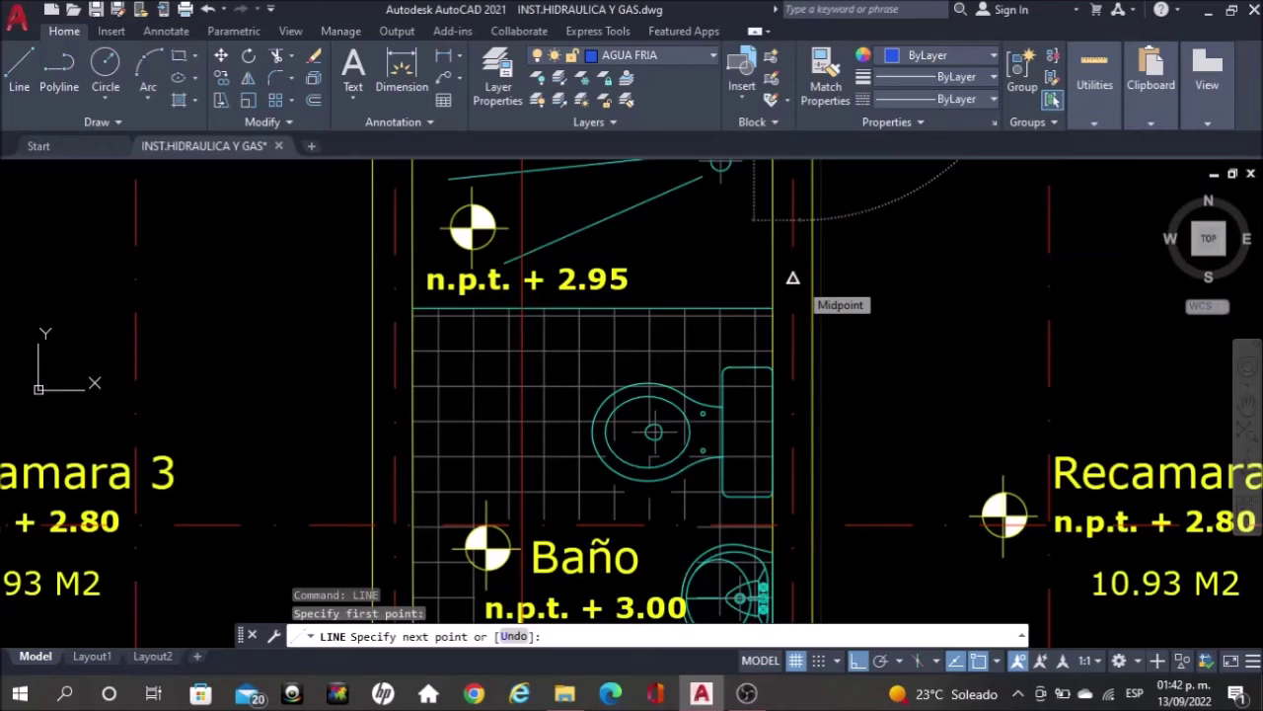
{"action": "scroll", "coordinate": [793, 279], "scroll_direction": "down", "scroll_amount": 3}
{"action": "scroll", "coordinate": [827, 434], "scroll_direction": "up", "scroll_amount": 7}
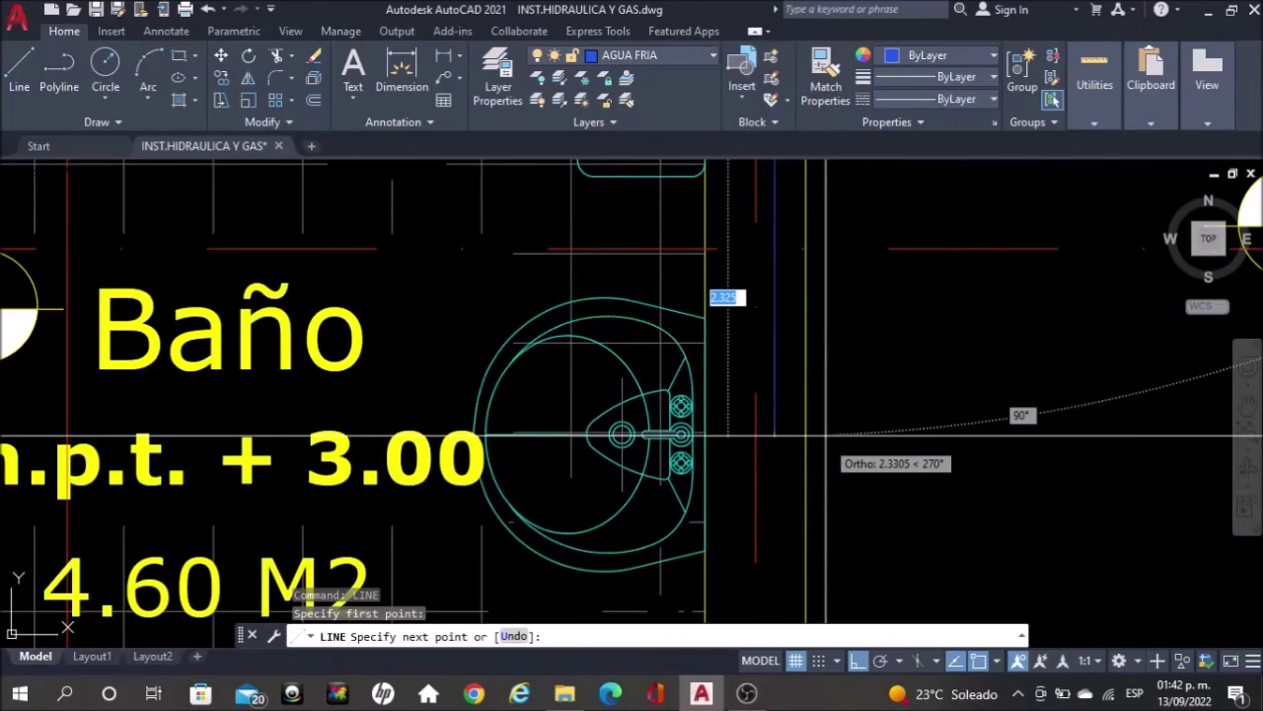
{"action": "left_click", "coordinate": [794, 427]}
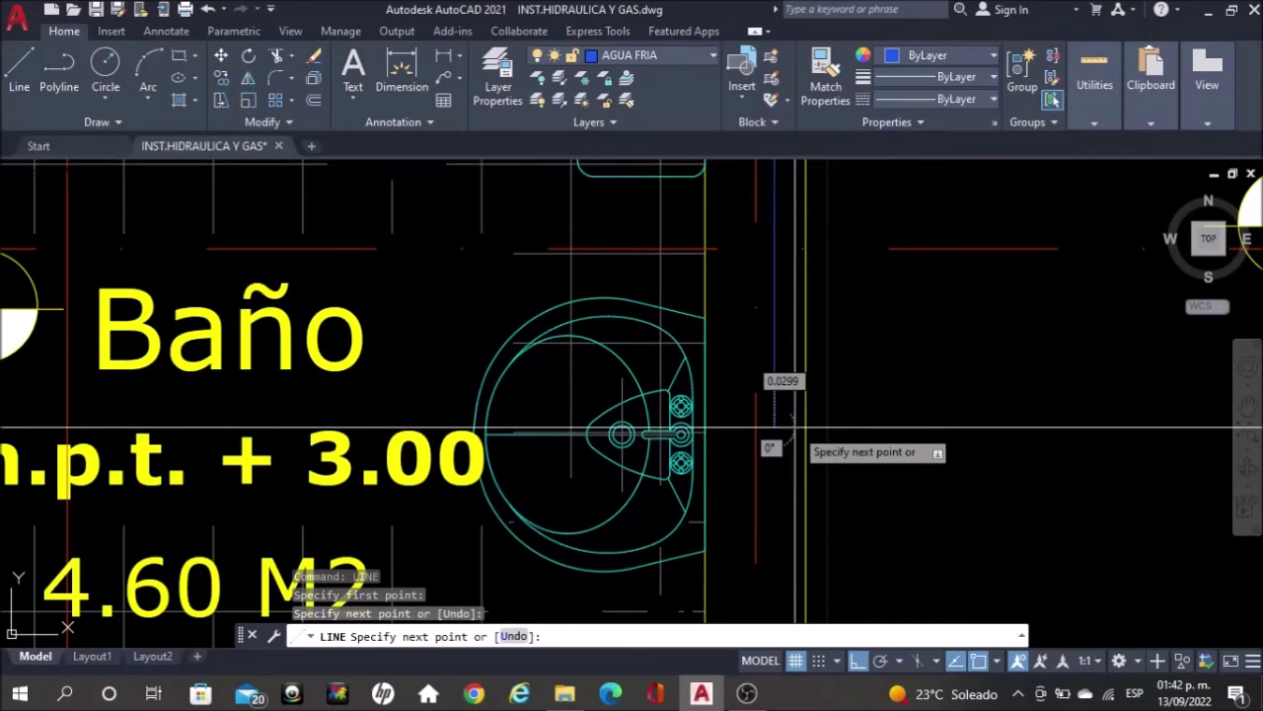
{"action": "scroll", "coordinate": [794, 429], "scroll_direction": "up", "scroll_amount": 2}
{"action": "key", "text": "Return"}
Draw a horizontal pipe from the wall face, level with the washbasin's upper tap, across the vertical pipe
{"action": "key", "text": "Return"}
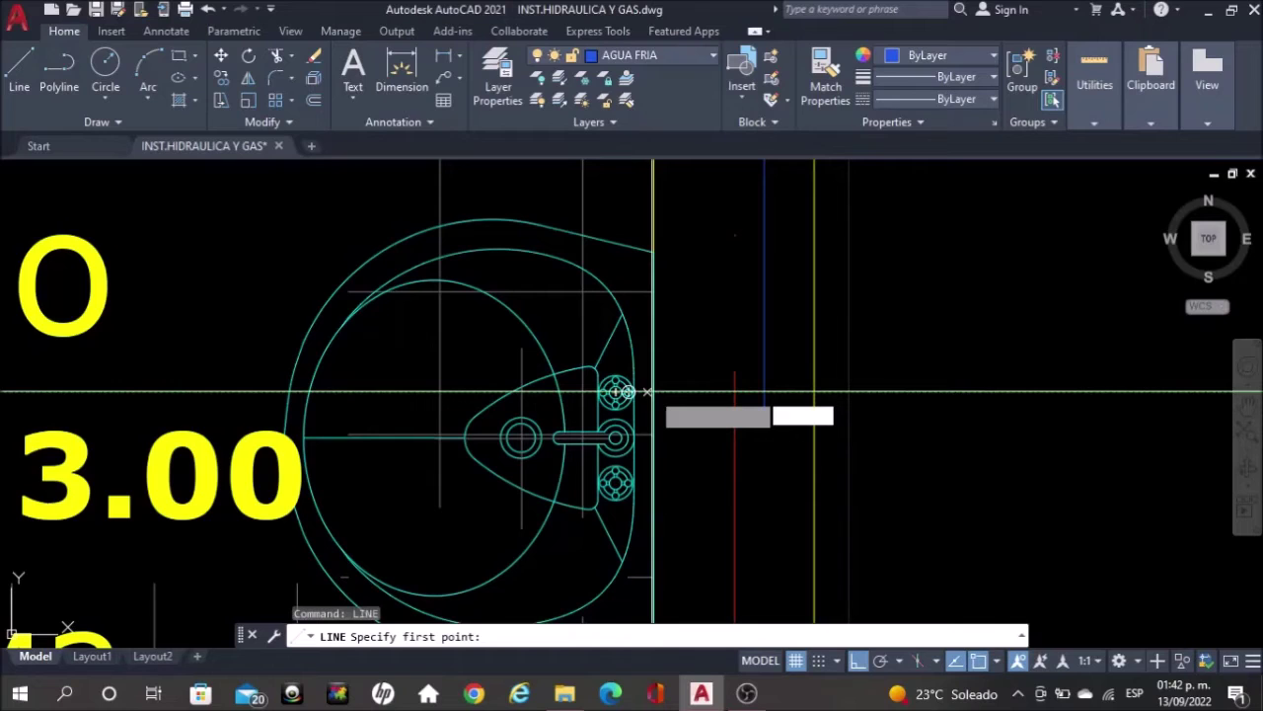
{"action": "left_click", "coordinate": [627, 392]}
{"action": "left_click", "coordinate": [795, 392]}
{"action": "key", "text": "Escape"}
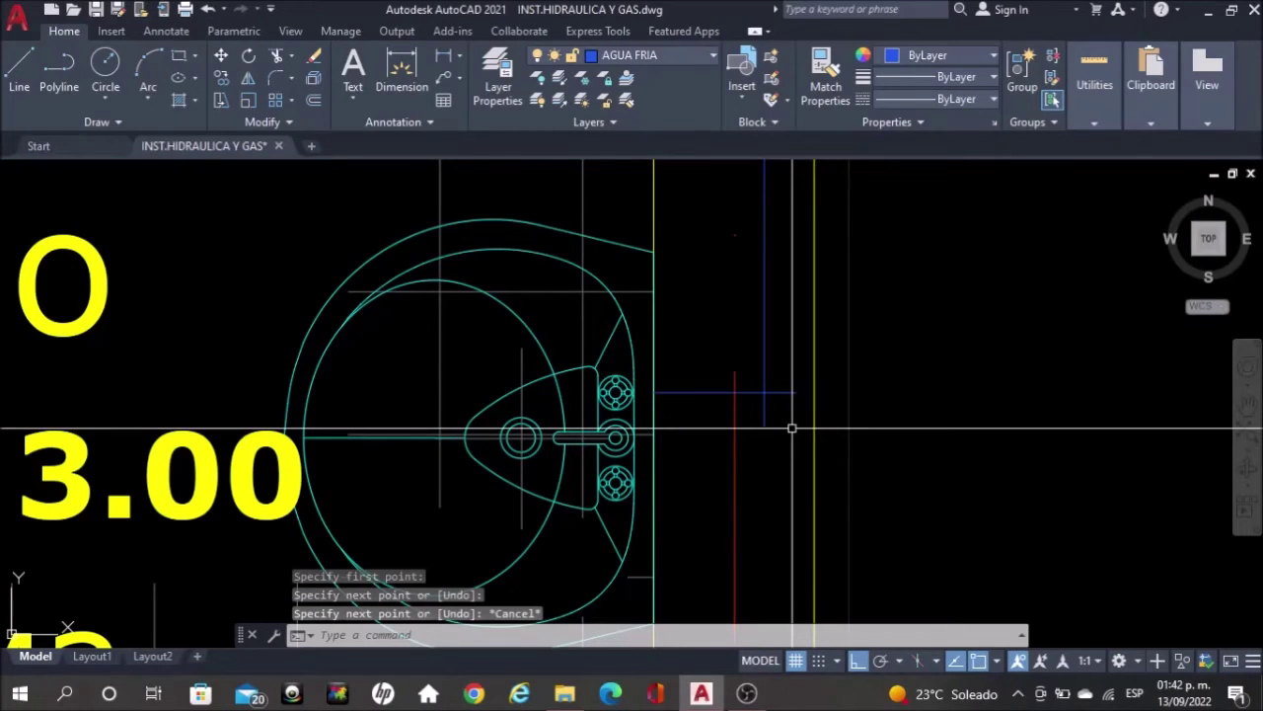
Trim the overhanging ends of the horizontal and vertical pipes into a clean corner beside the washbasin
{"action": "type", "text": "tr"}
{"action": "key", "text": "Return"}
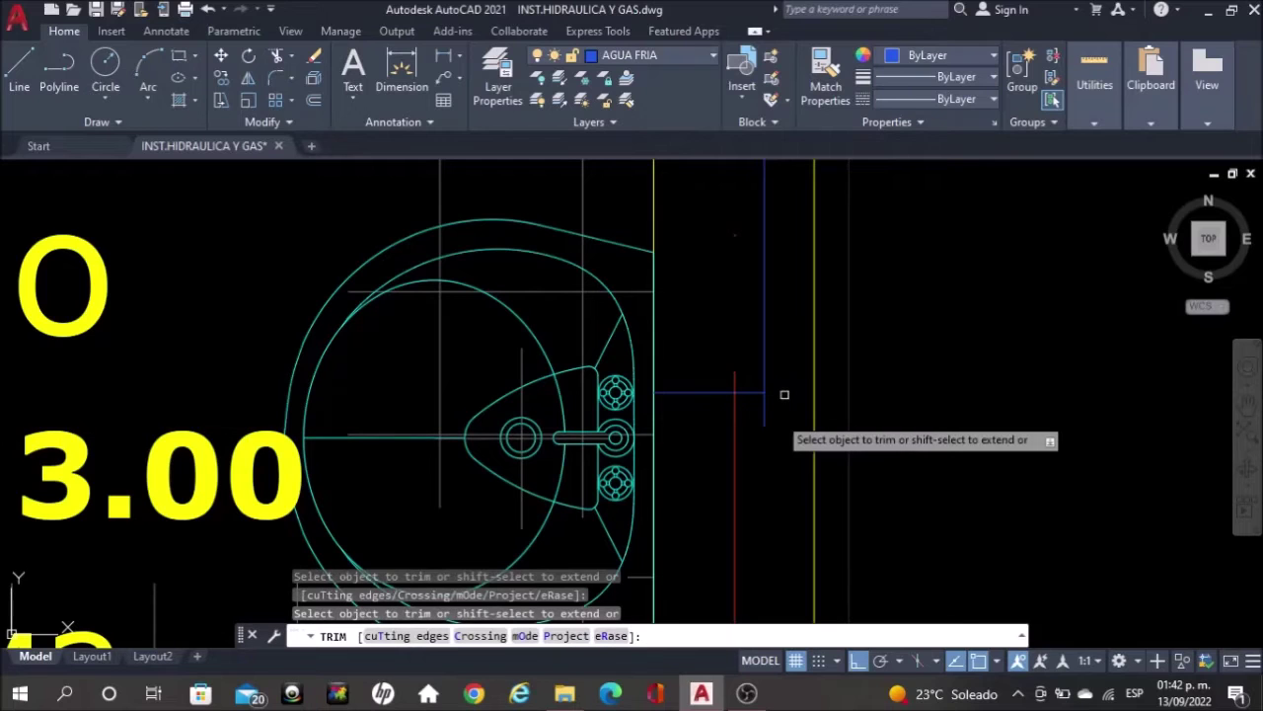
{"action": "left_click", "coordinate": [784, 394]}
{"action": "left_click", "coordinate": [764, 410]}
{"action": "key", "text": "Escape"}
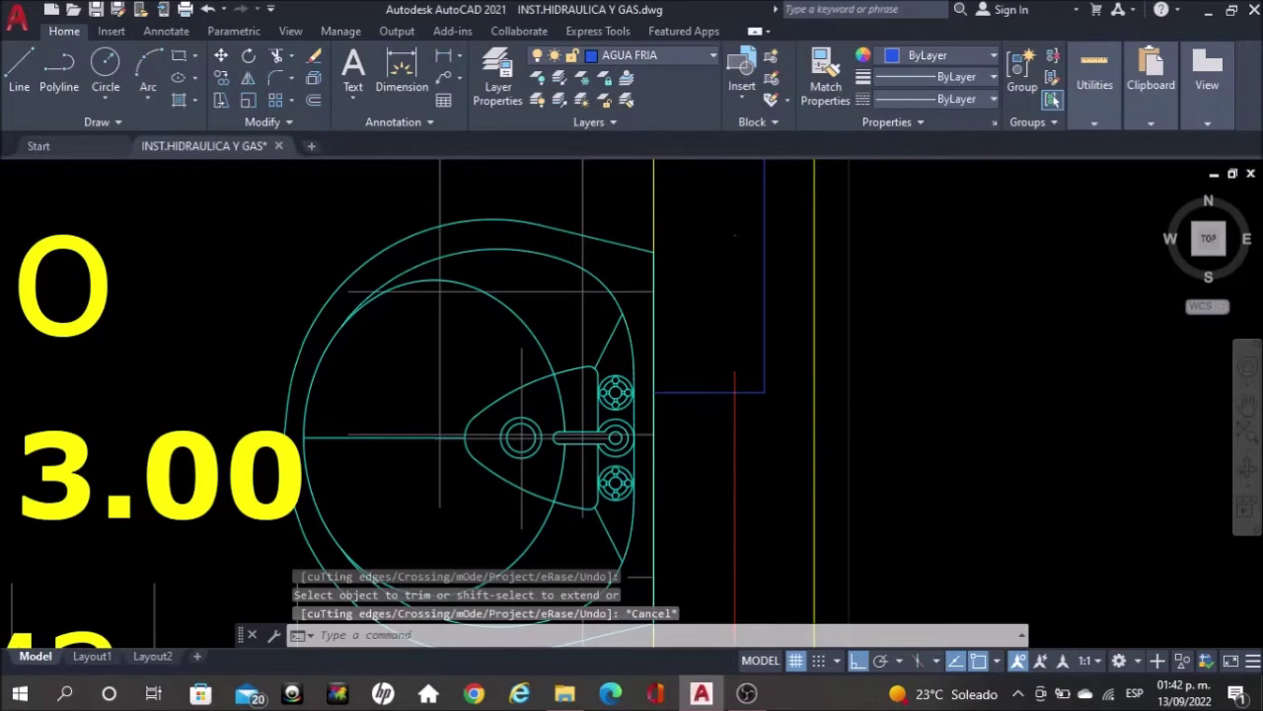
Draw a horizontal cold-water pipe inside the ground-floor wall, from the riser behind the Cocina sink to level with the laundry sink's tap circle
{"action": "scroll", "coordinate": [898, 454], "scroll_direction": "down", "scroll_amount": 10}
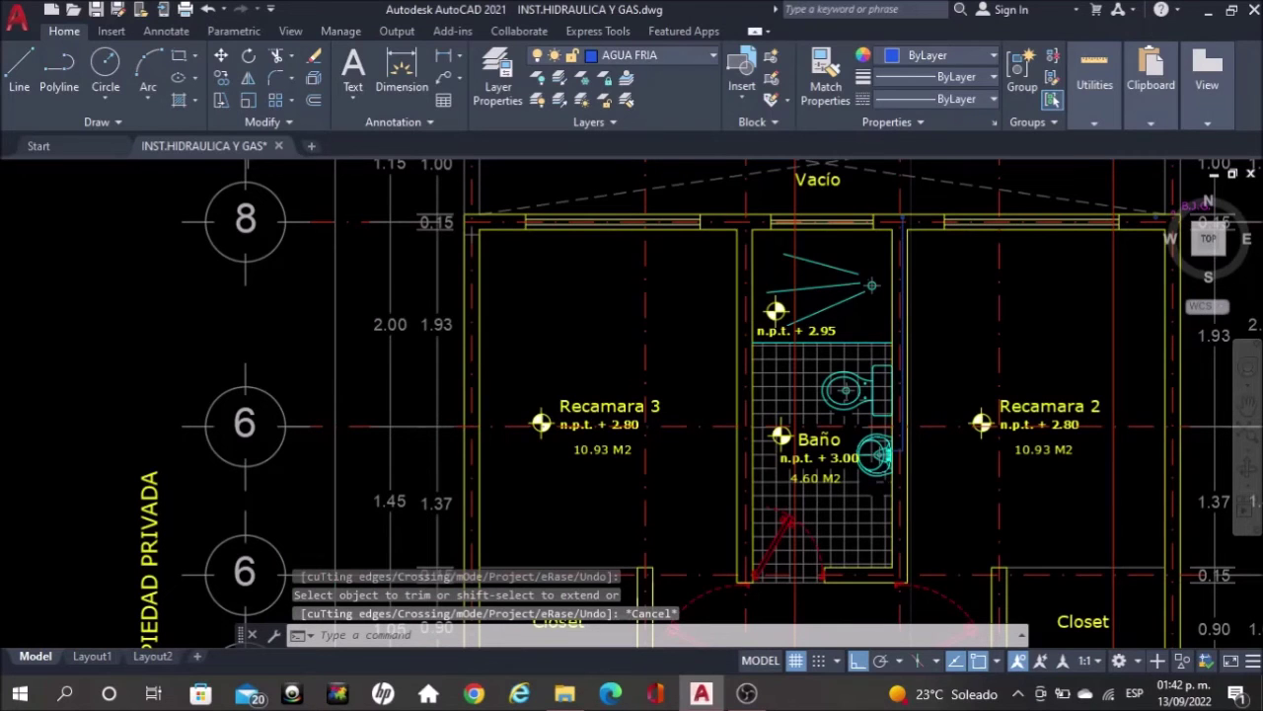
{"action": "scroll", "coordinate": [898, 454], "scroll_direction": "down", "scroll_amount": 4}
{"action": "middle_click_drag", "start_coordinate": [327, 418], "coordinate": [470, 398]}
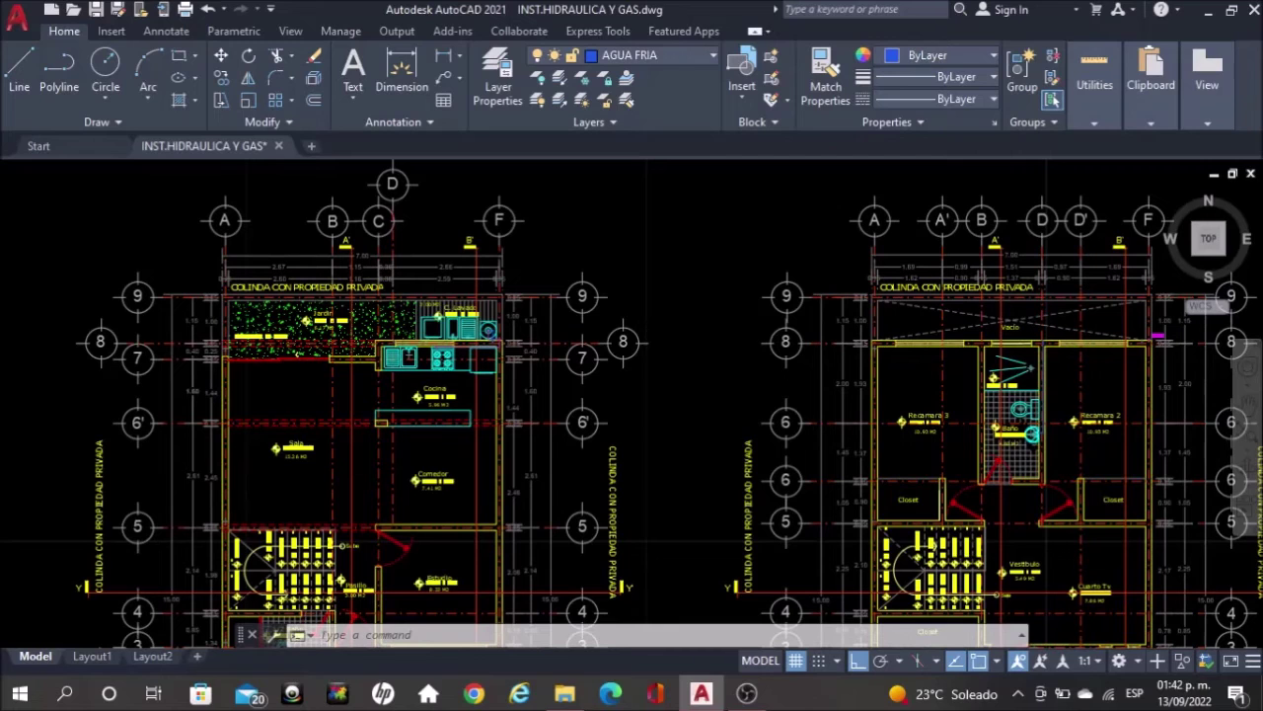
{"action": "scroll", "coordinate": [424, 358], "scroll_direction": "up", "scroll_amount": 6}
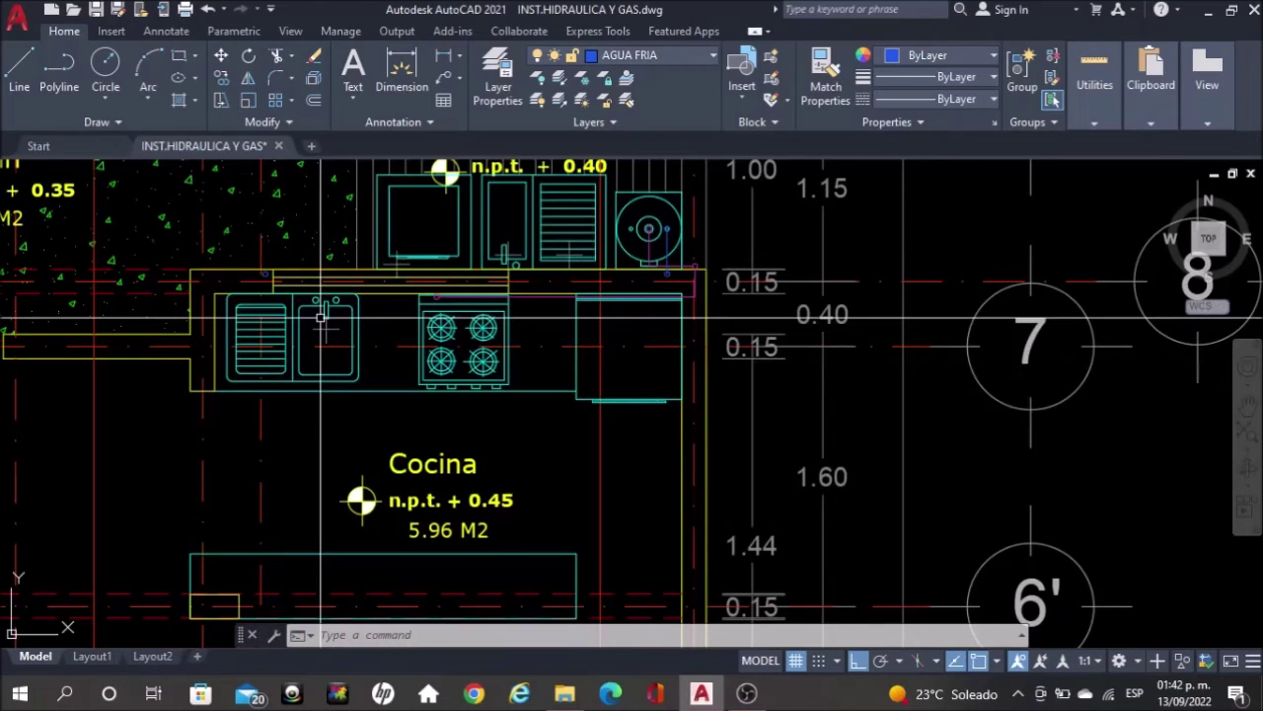
{"action": "scroll", "coordinate": [321, 316], "scroll_direction": "up", "scroll_amount": 4}
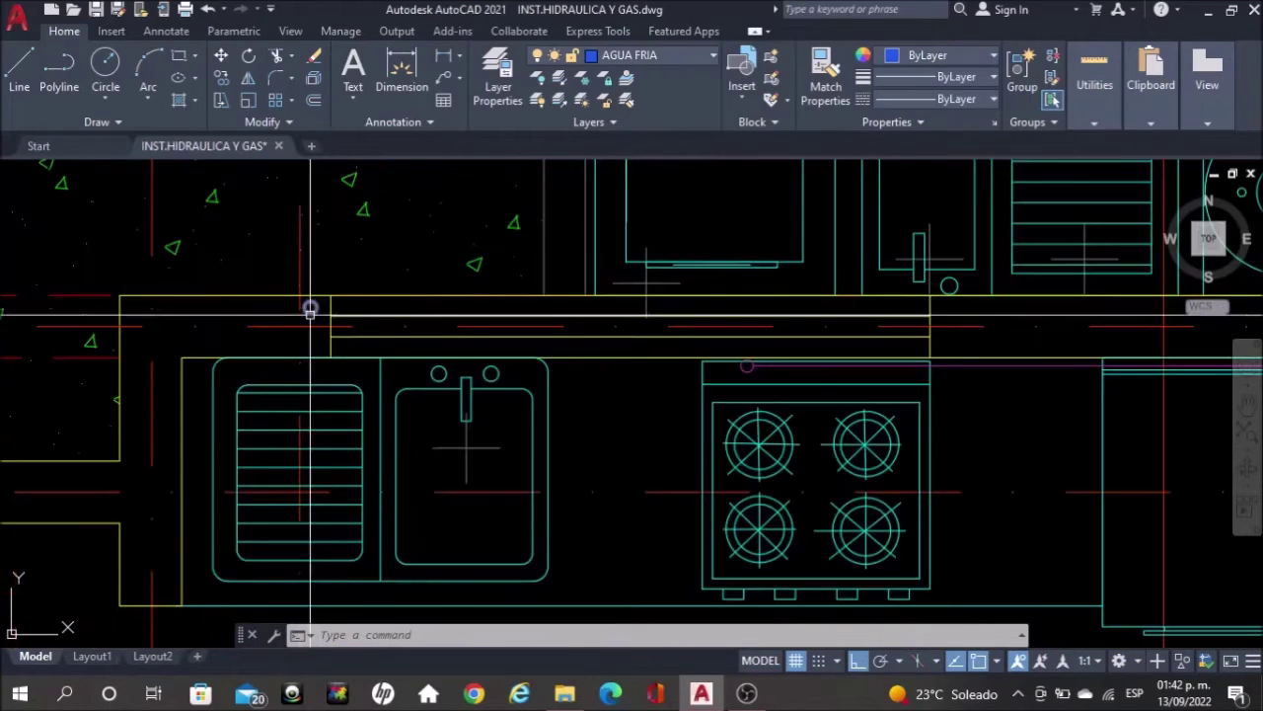
{"action": "type", "text": "l"}
{"action": "key", "text": "Return"}
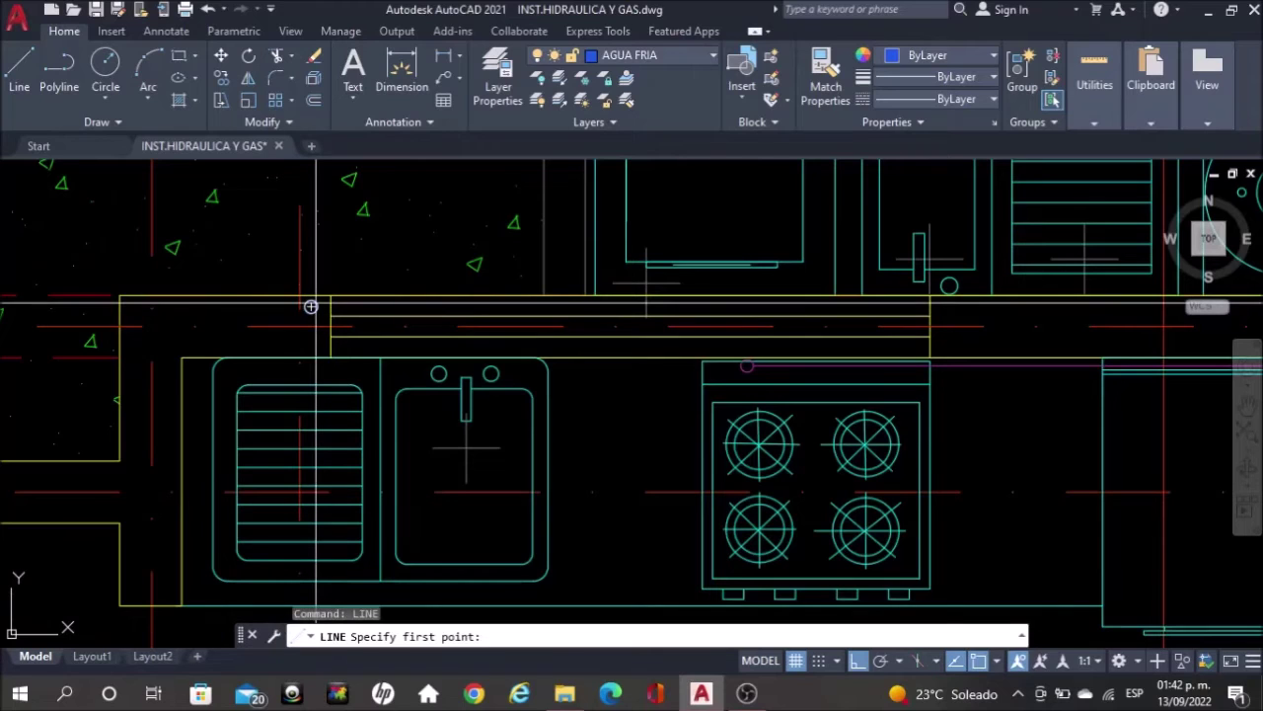
{"action": "left_click", "coordinate": [311, 307]}
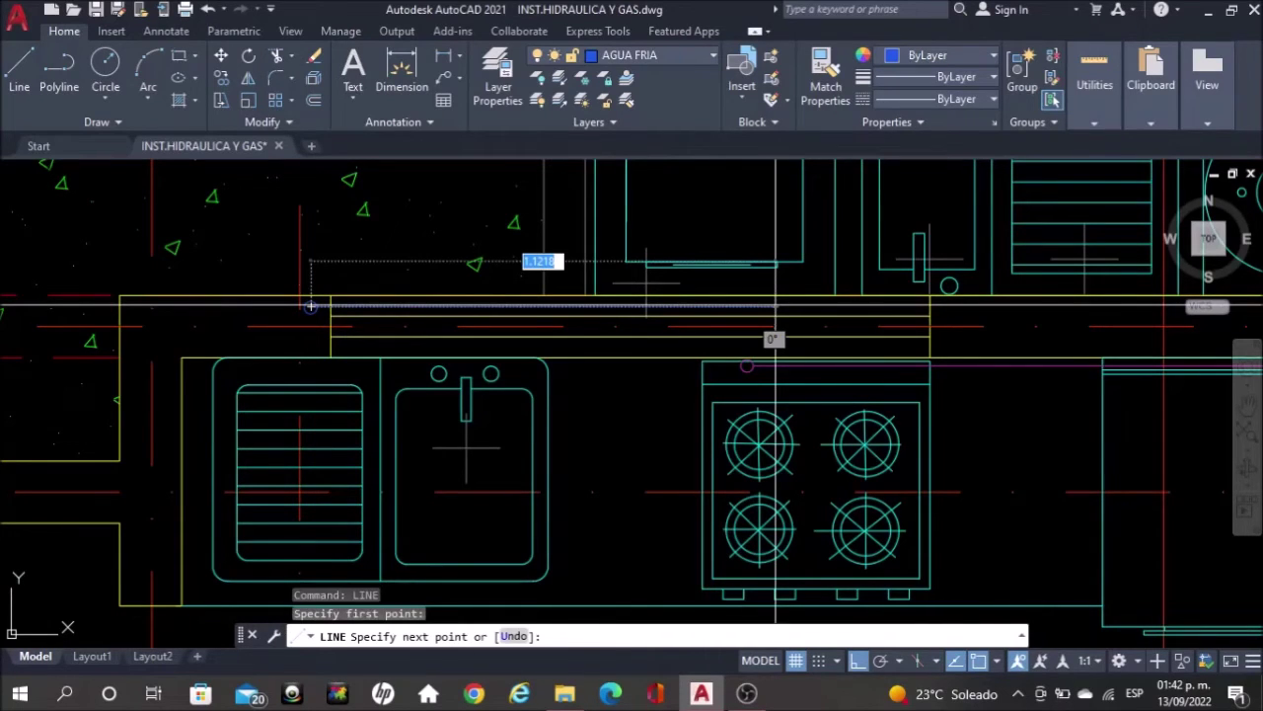
{"action": "scroll", "coordinate": [889, 372], "scroll_direction": "up", "scroll_amount": 2}
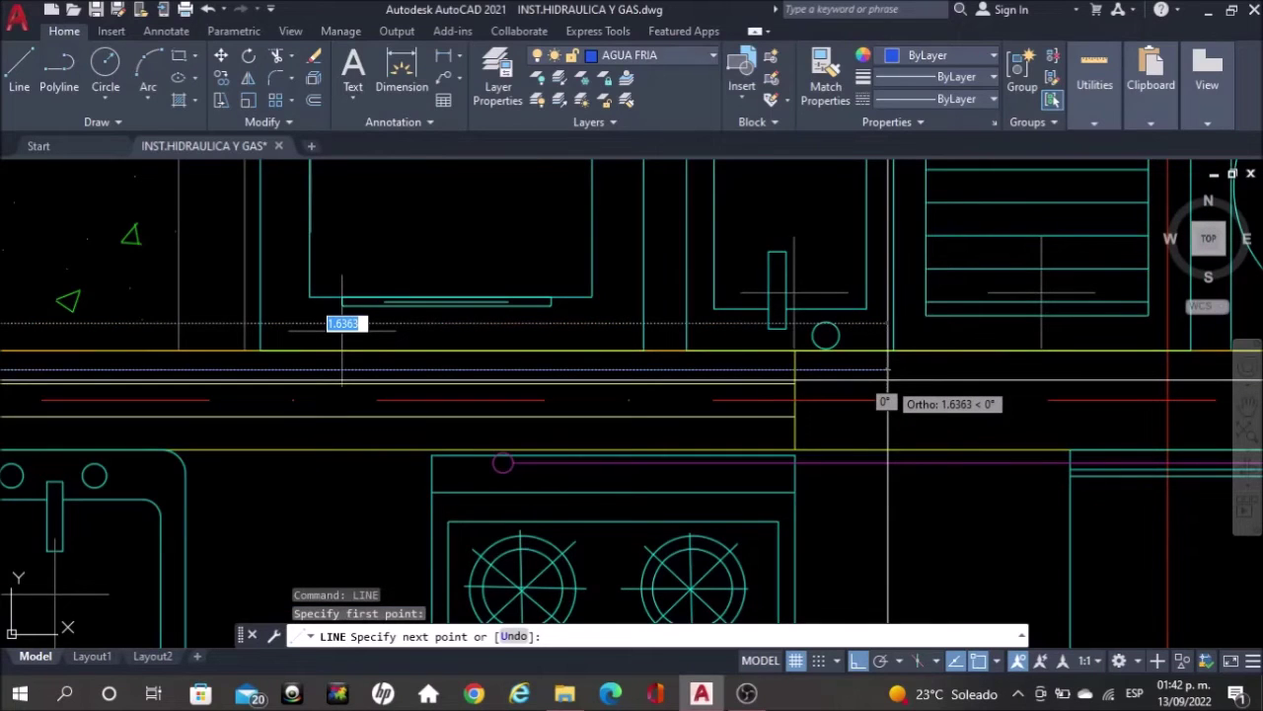
{"action": "scroll", "coordinate": [888, 372], "scroll_direction": "up", "scroll_amount": 3}
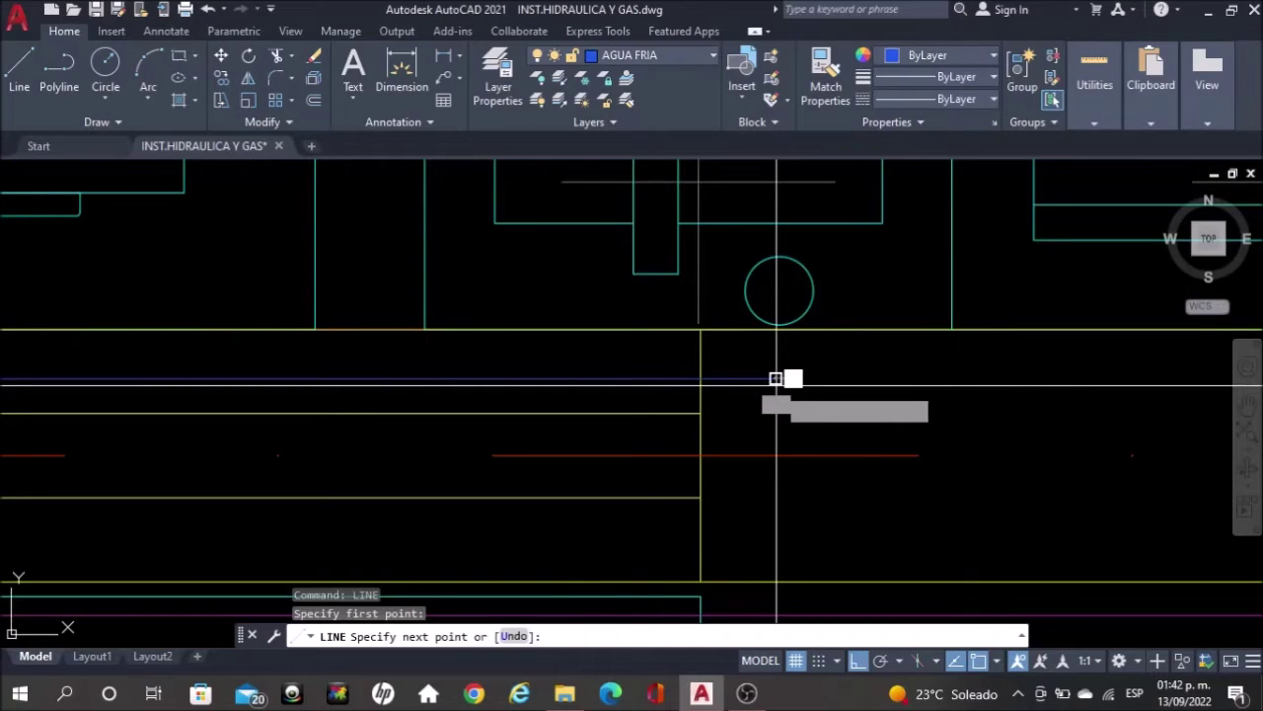
{"action": "key", "text": "Escape"}
Draw a vertical pipe from the 1/2 Baño's riser down through the side wall into the wall behind the washbasin
{"action": "scroll", "coordinate": [775, 378], "scroll_direction": "down", "scroll_amount": 5}
{"action": "scroll", "coordinate": [752, 206], "scroll_direction": "down", "scroll_amount": 5}
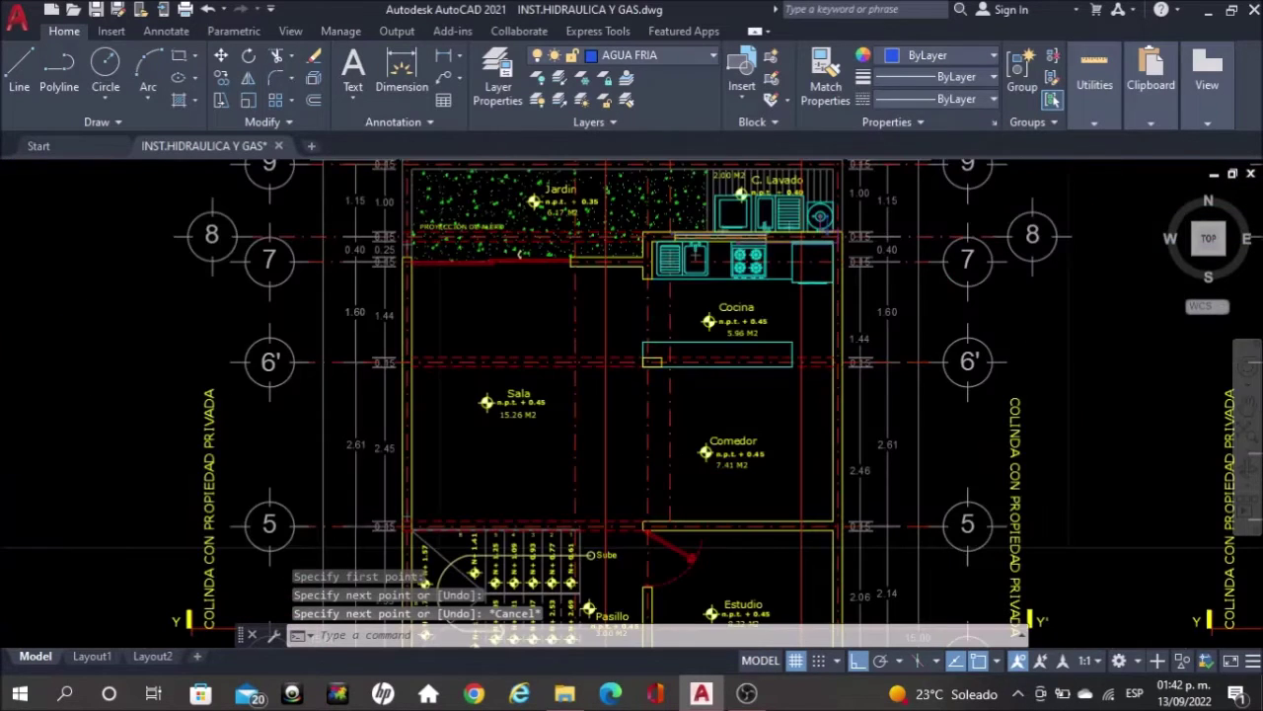
{"action": "scroll", "coordinate": [685, 459], "scroll_direction": "down", "scroll_amount": 5}
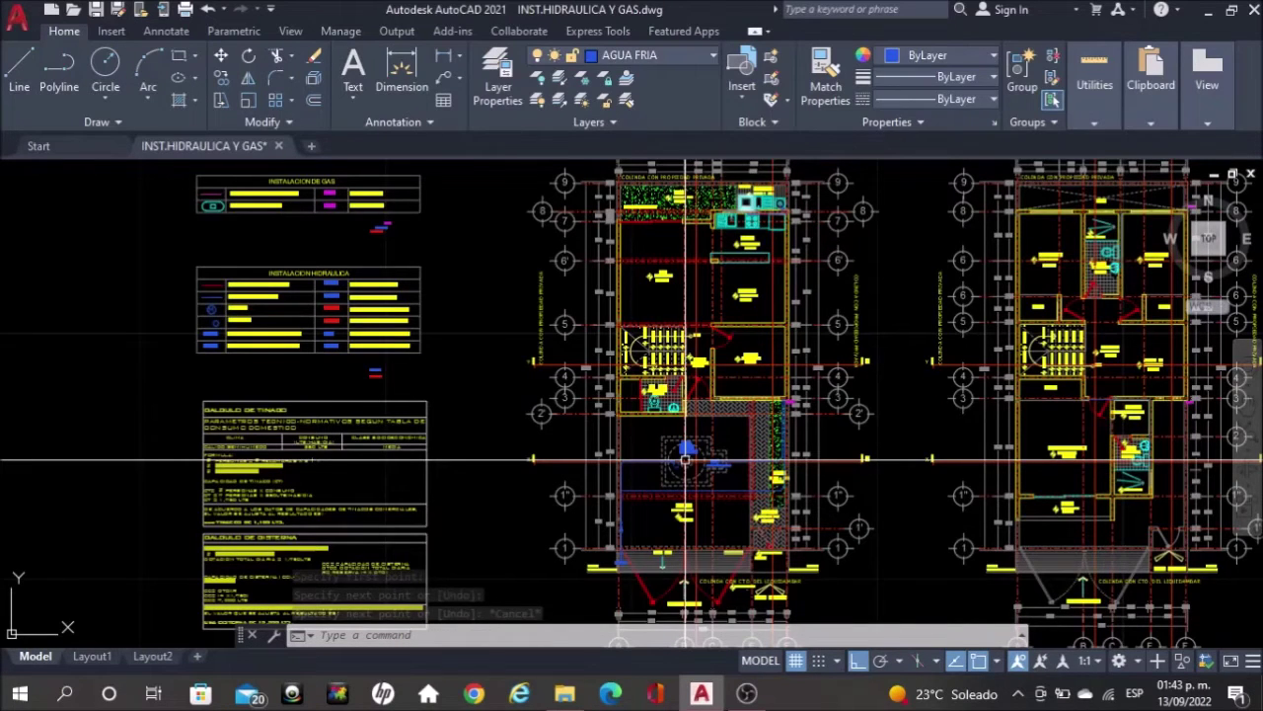
{"action": "scroll", "coordinate": [685, 459], "scroll_direction": "up", "scroll_amount": 5}
{"action": "scroll", "coordinate": [729, 270], "scroll_direction": "up", "scroll_amount": 2}
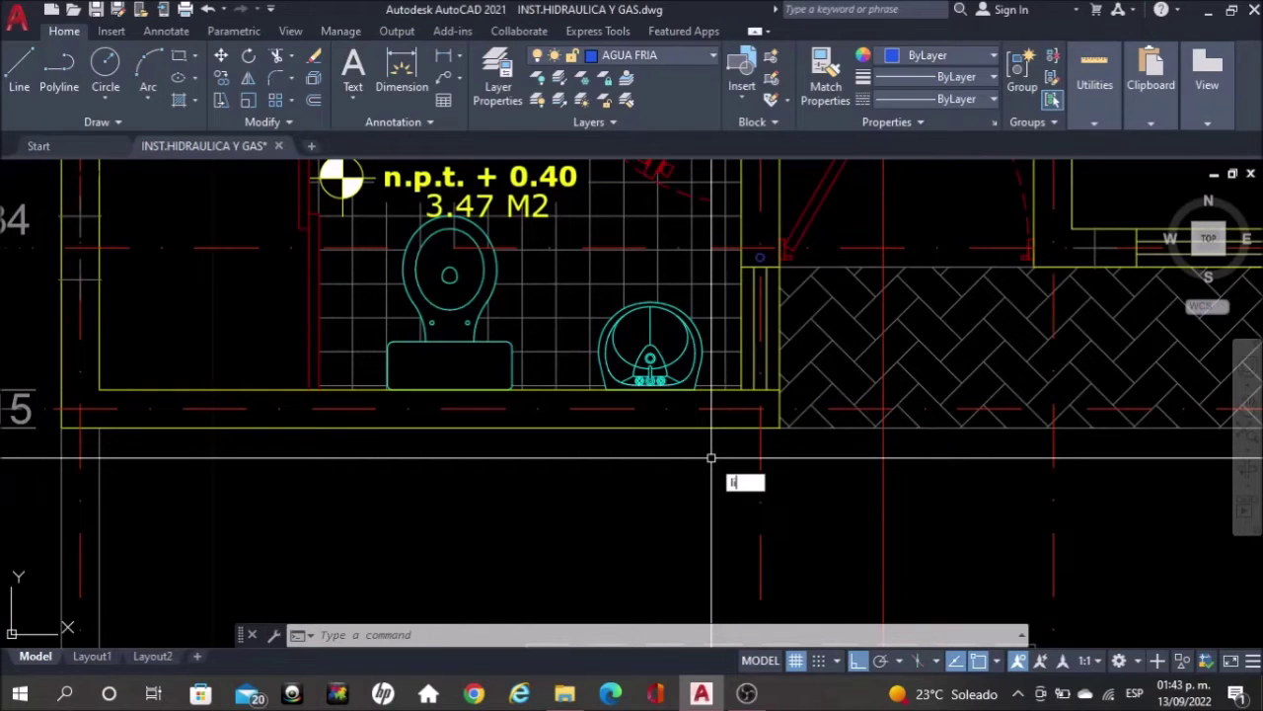
{"action": "key", "text": "Return"}
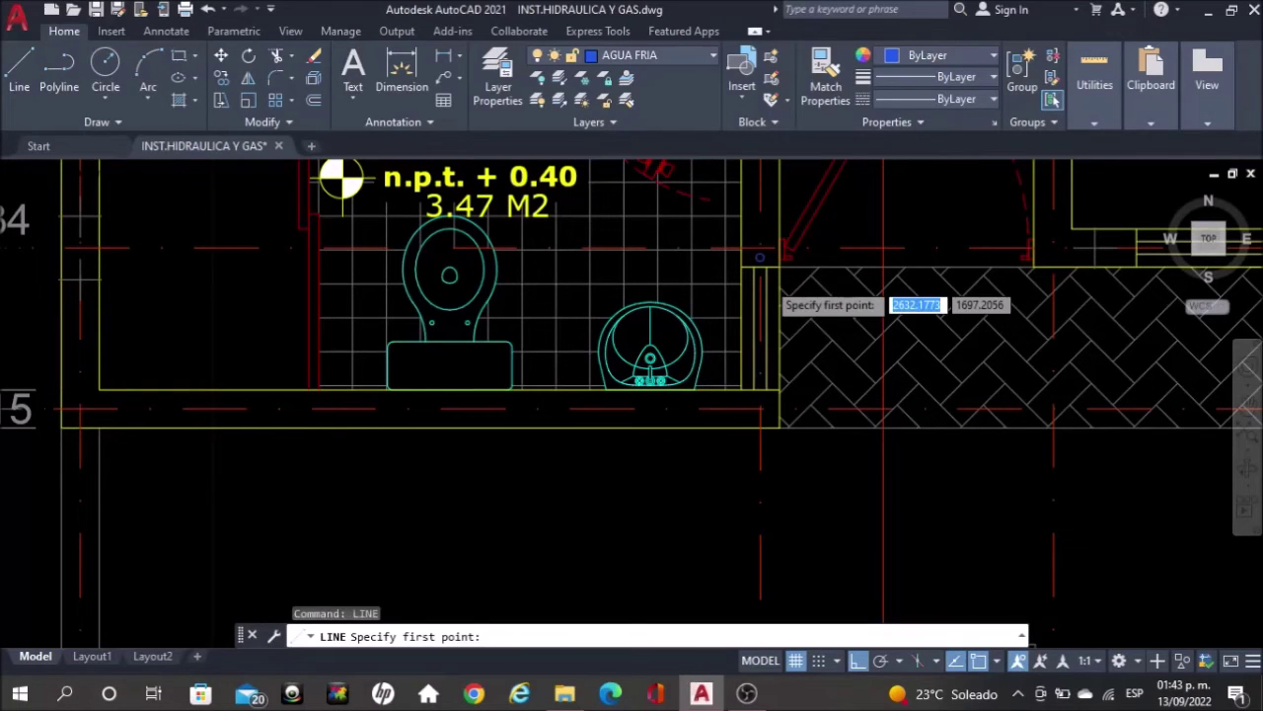
{"action": "left_click", "coordinate": [760, 257]}
{"action": "scroll", "coordinate": [756, 221], "scroll_direction": "up", "scroll_amount": 3}
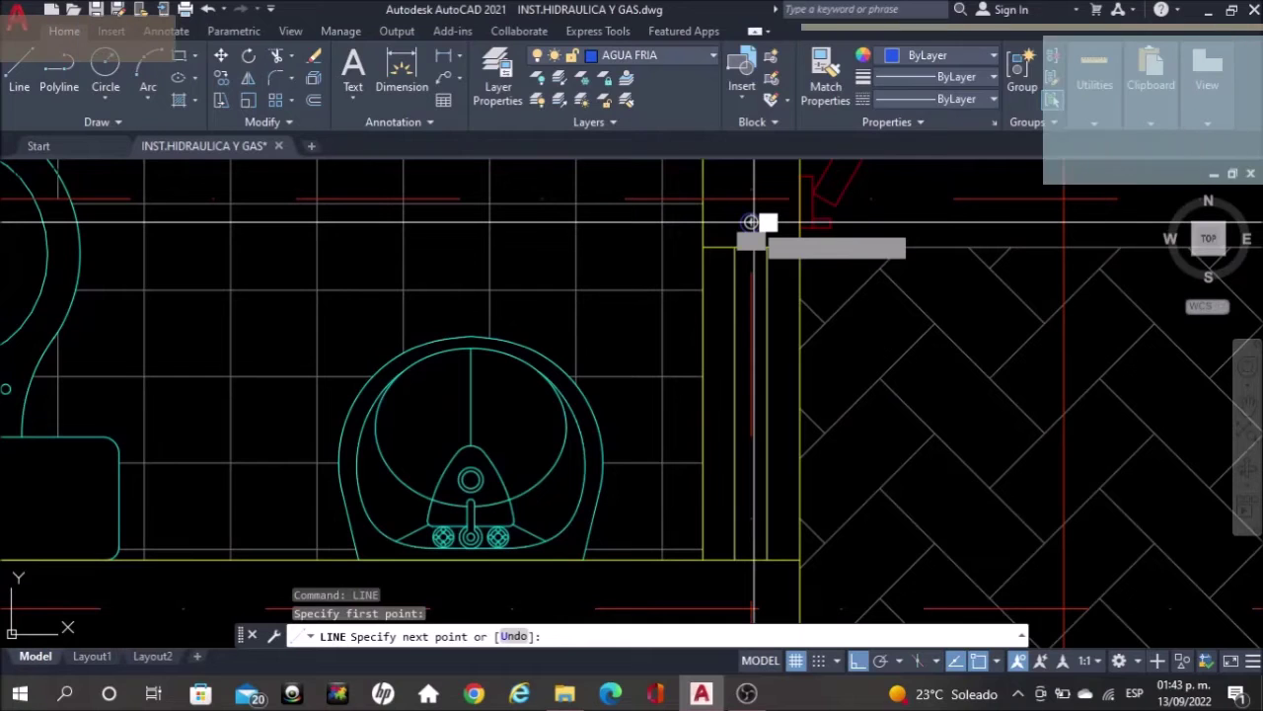
{"action": "scroll", "coordinate": [753, 223], "scroll_direction": "down", "scroll_amount": 3}
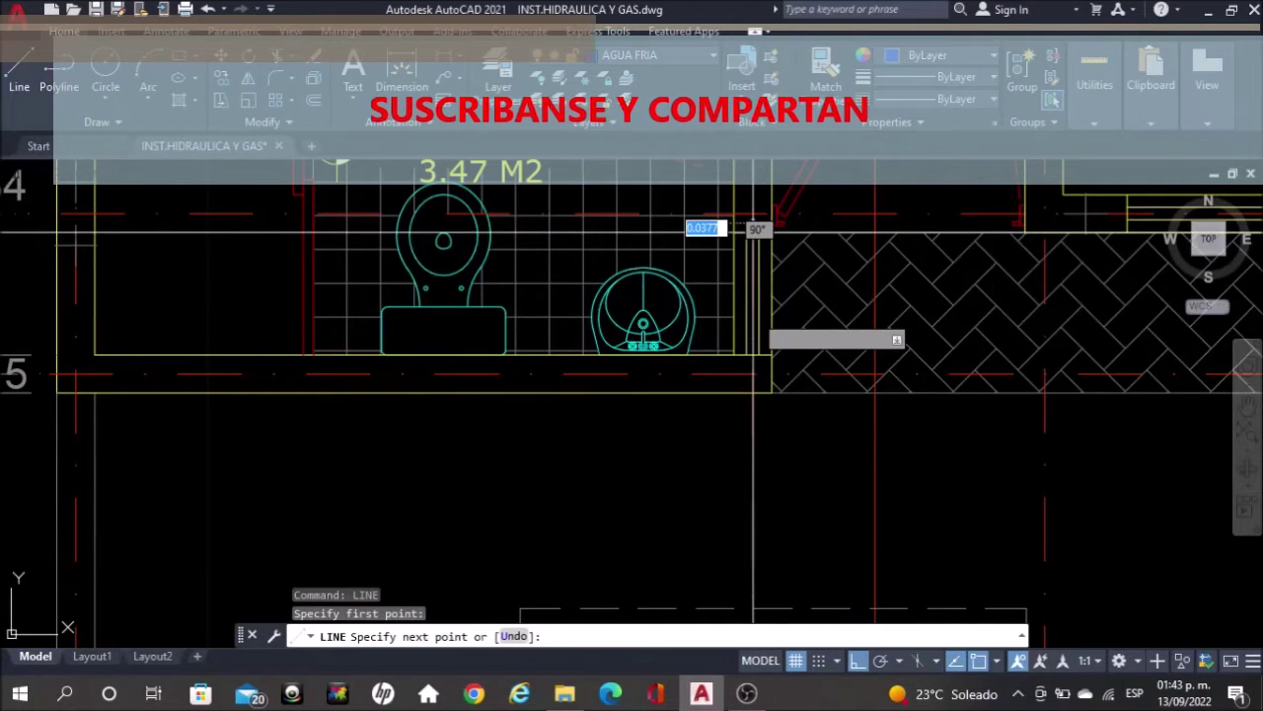
{"action": "scroll", "coordinate": [753, 232], "scroll_direction": "up", "scroll_amount": 3}
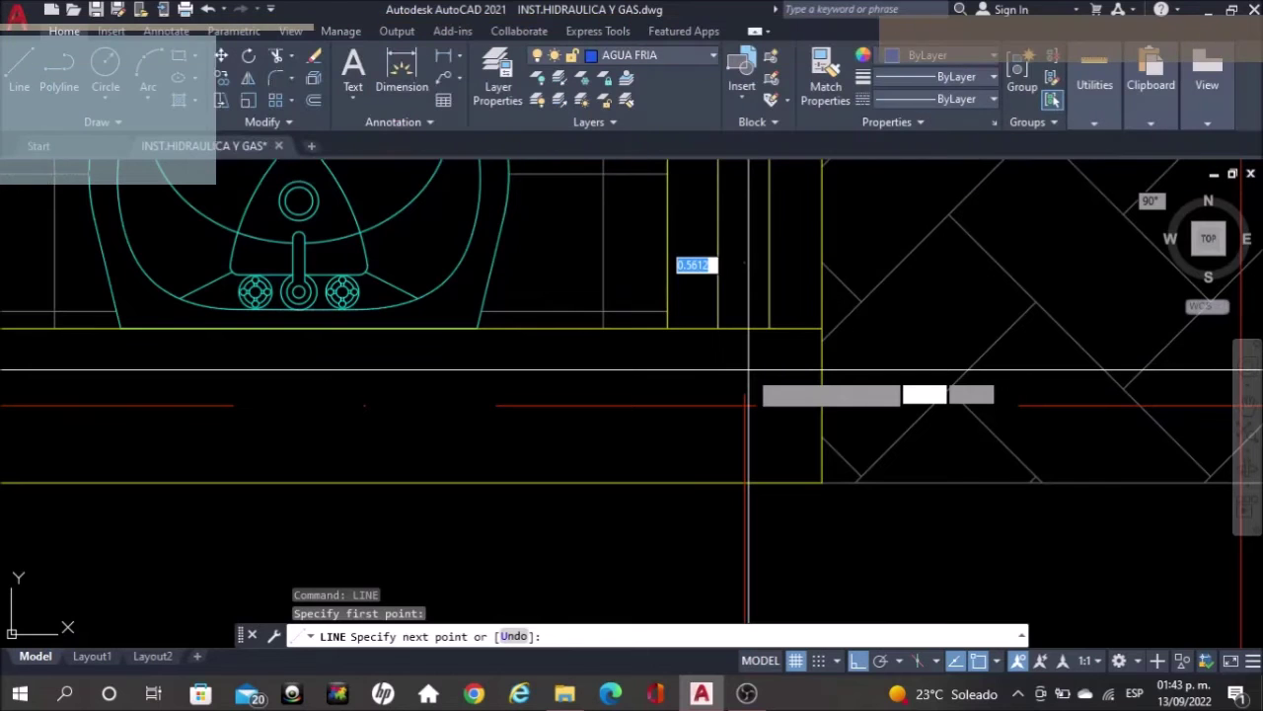
{"action": "left_click", "coordinate": [747, 402]}
Continue the pipe about 1.3 m horizontally inside the wall past the washbasin, and turn it up into the toilet tank
{"action": "middle_click_drag", "start_coordinate": [747, 402], "coordinate": [953, 405]}
{"action": "middle_click_drag", "start_coordinate": [99, 399], "coordinate": [751, 432]}
{"action": "scroll", "coordinate": [751, 432], "scroll_direction": "down", "scroll_amount": 2}
{"action": "scroll", "coordinate": [752, 449], "scroll_direction": "down", "scroll_amount": 2}
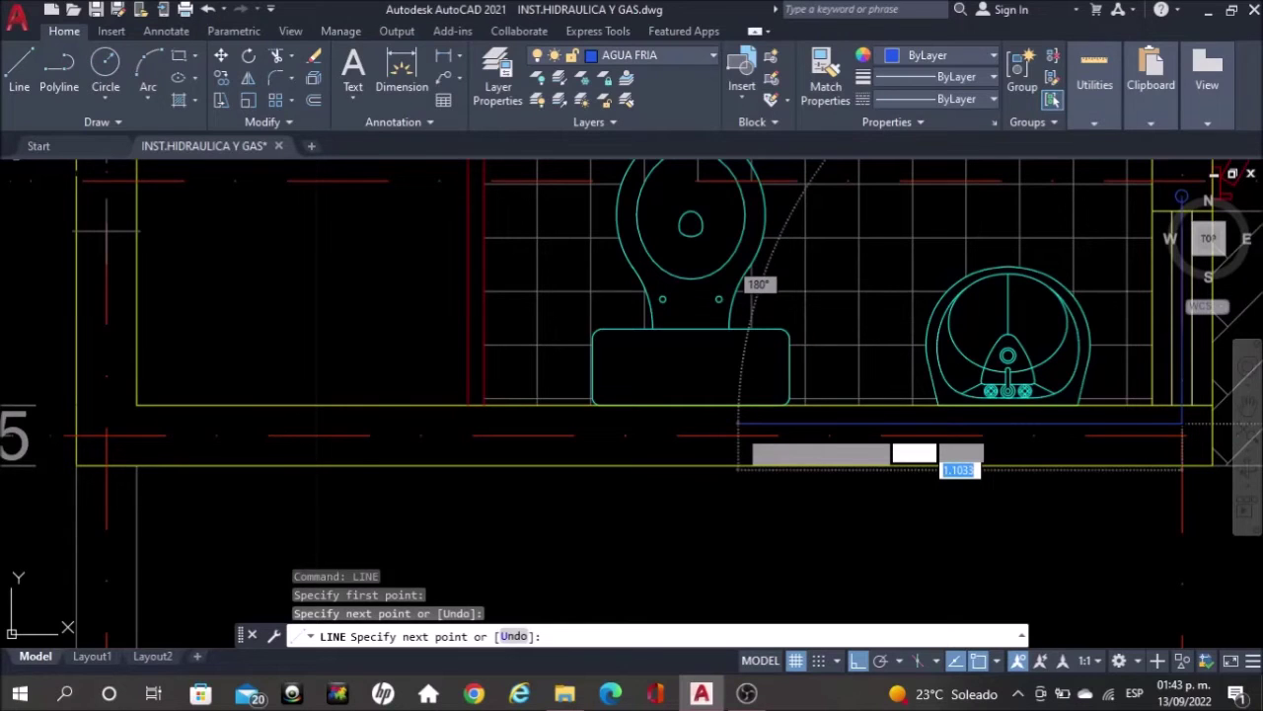
{"action": "scroll", "coordinate": [730, 422], "scroll_direction": "down", "scroll_amount": 3}
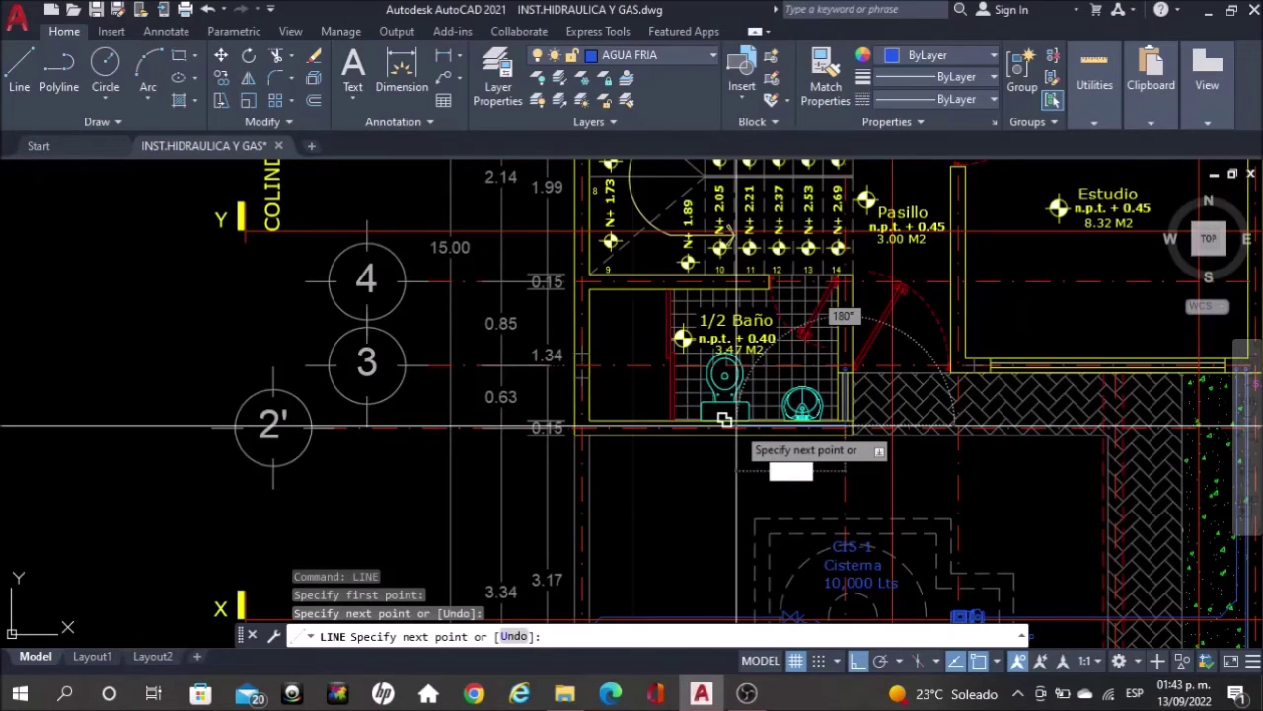
{"action": "scroll", "coordinate": [724, 418], "scroll_direction": "up", "scroll_amount": 5}
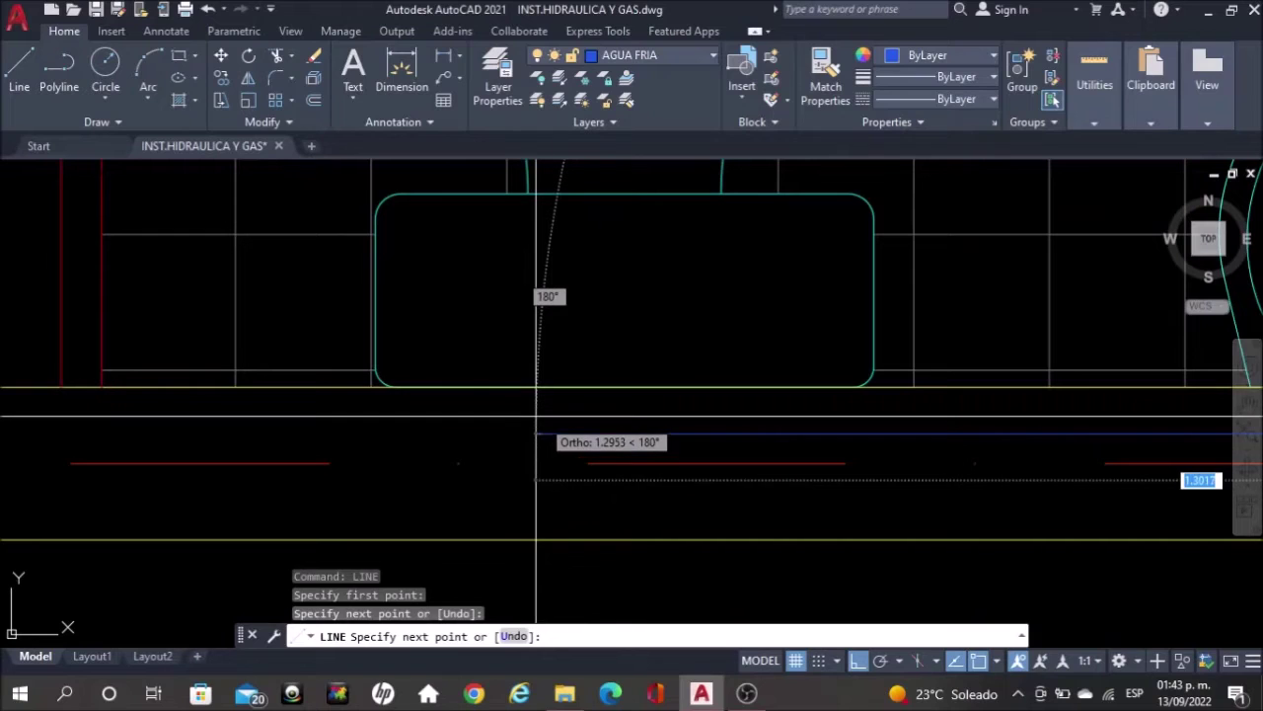
{"action": "left_click", "coordinate": [523, 432]}
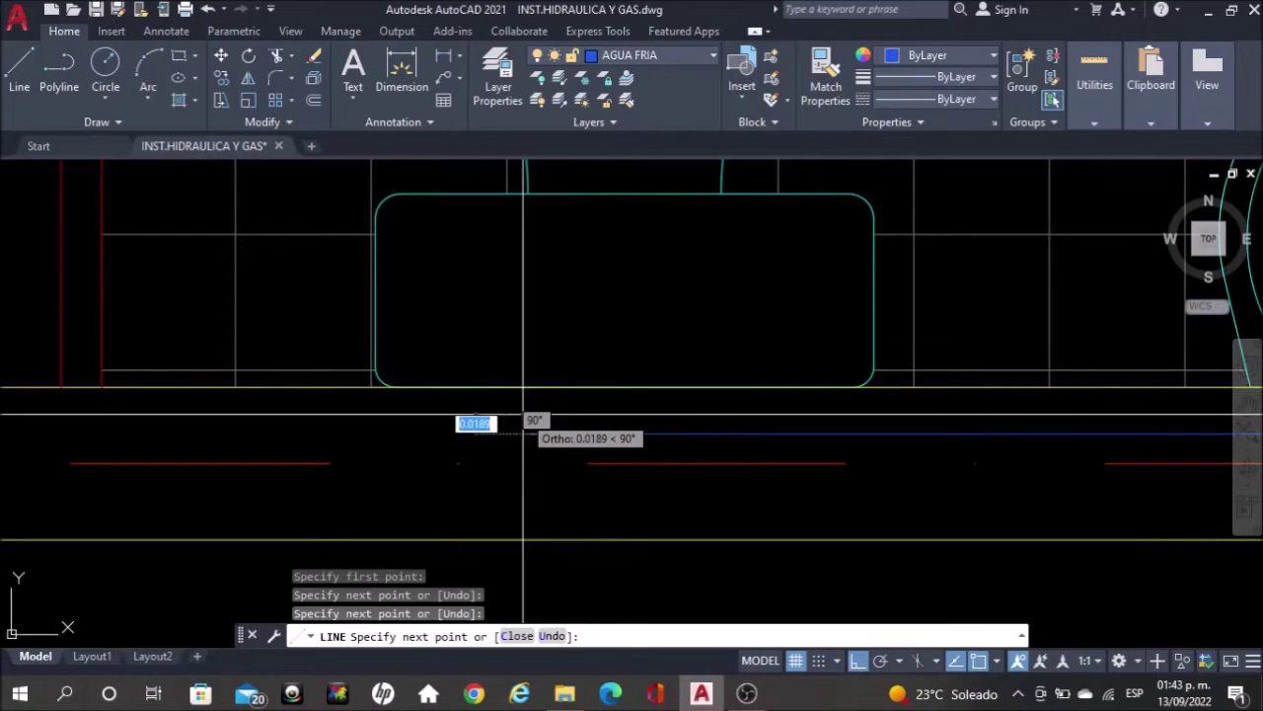
{"action": "left_click", "coordinate": [523, 346]}
{"action": "key", "text": "Escape"}
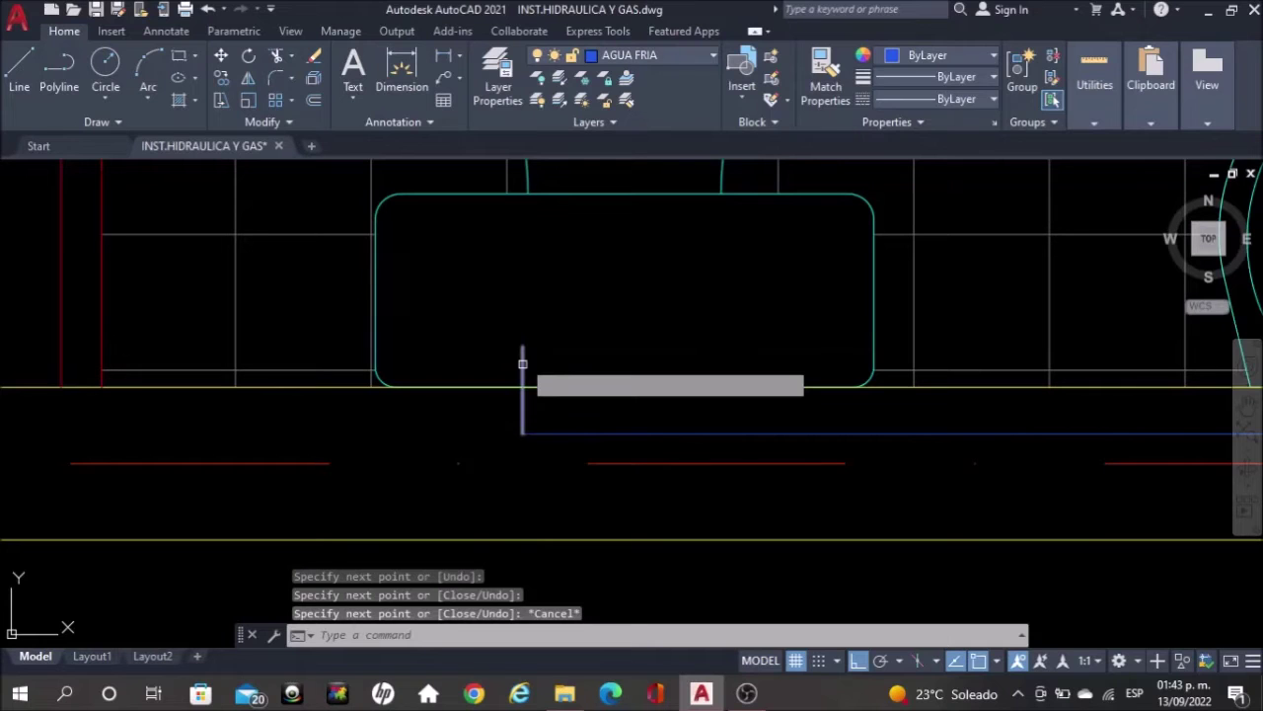
Trim the toilet's vertical pipe stub back to the wall face
{"action": "type", "text": "tr"}
{"action": "key", "text": "Return"}
{"action": "key", "text": "Escape"}
Return to the Cocina area and make AGUA CALIENTE the current layer
{"action": "scroll", "coordinate": [552, 415], "scroll_direction": "down", "scroll_amount": 5}
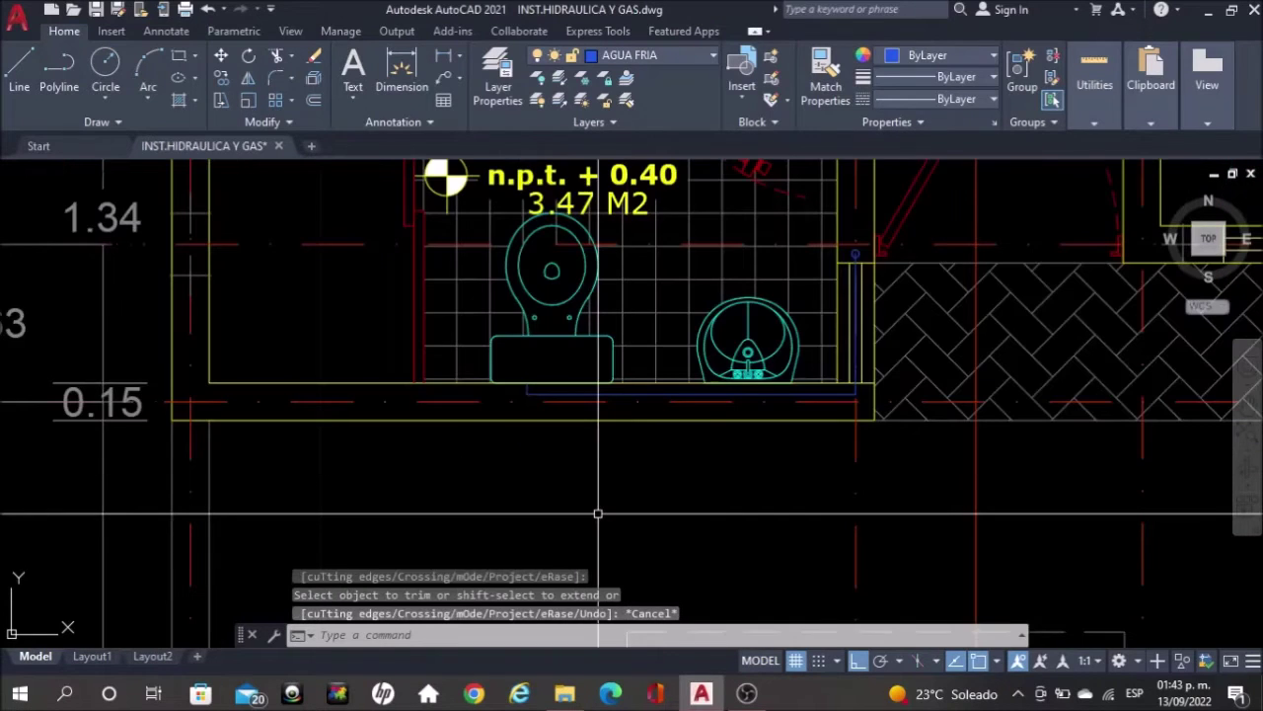
{"action": "scroll", "coordinate": [598, 513], "scroll_direction": "down", "scroll_amount": 2}
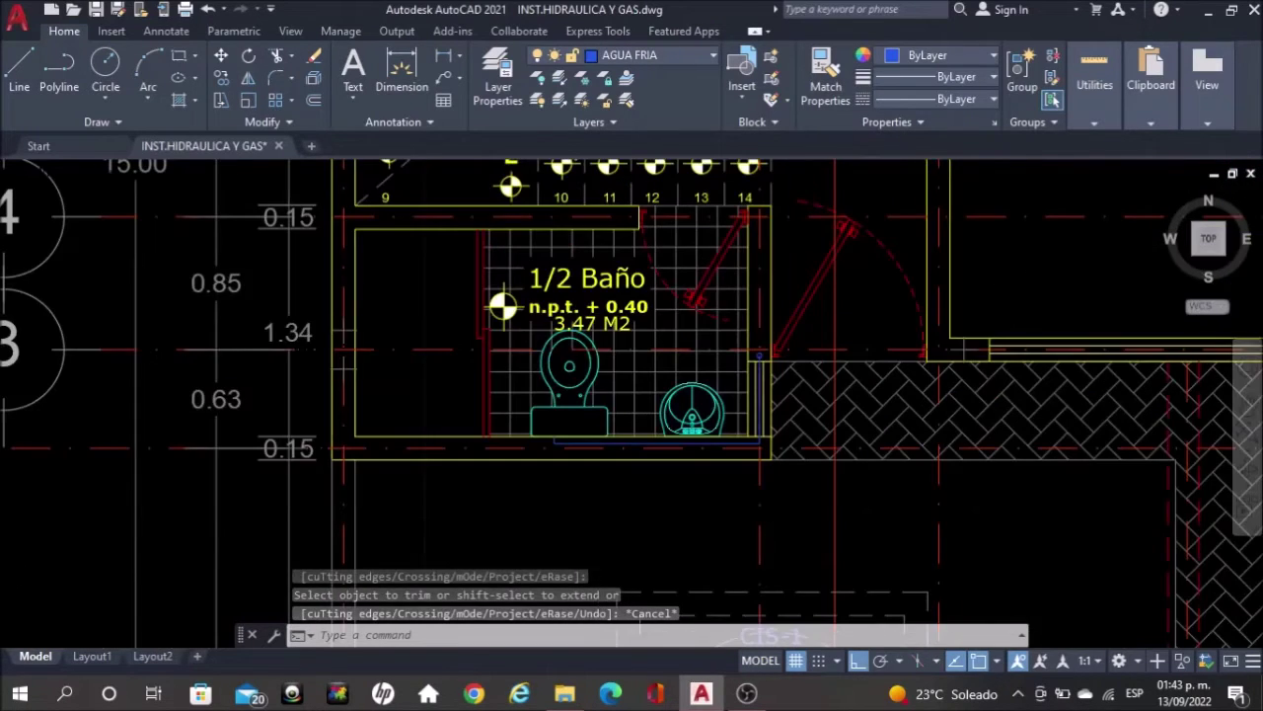
{"action": "scroll", "coordinate": [598, 528], "scroll_direction": "down", "scroll_amount": 2}
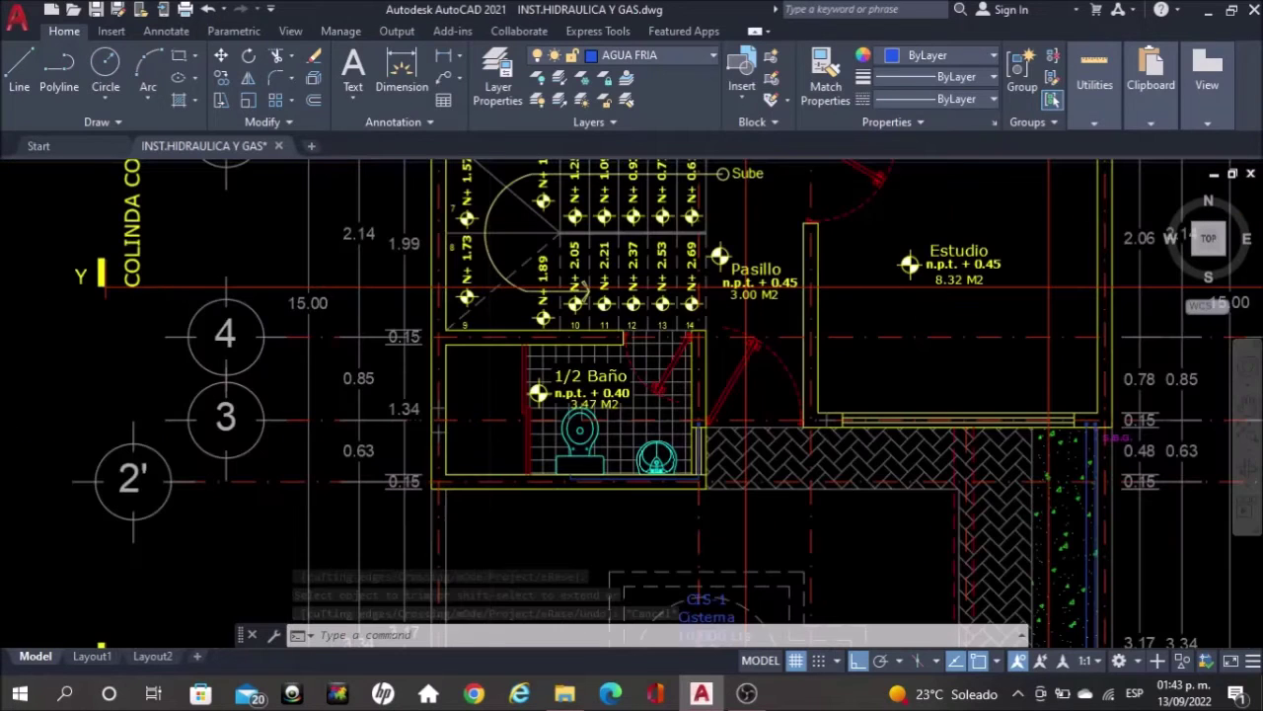
{"action": "scroll", "coordinate": [967, 210], "scroll_direction": "down", "scroll_amount": 2}
{"action": "middle_click_drag", "start_coordinate": [967, 210], "coordinate": [691, 568]}
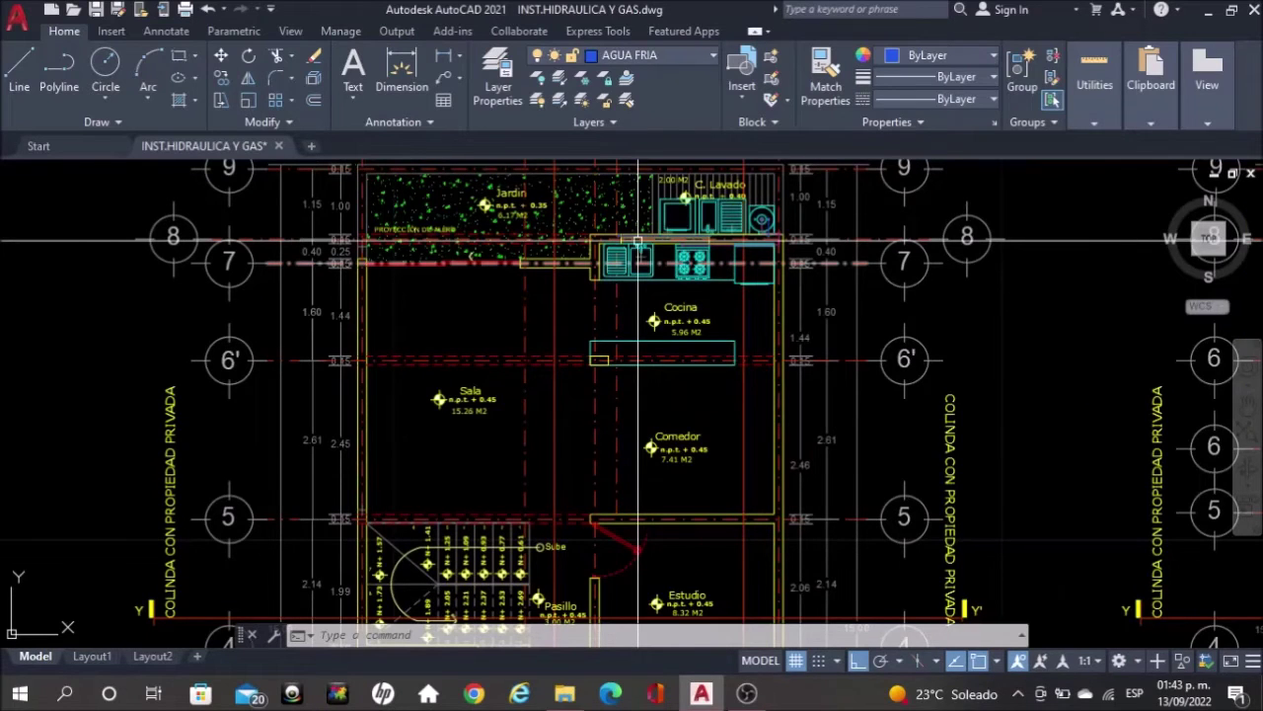
{"action": "scroll", "coordinate": [868, 198], "scroll_direction": "up", "scroll_amount": 4}
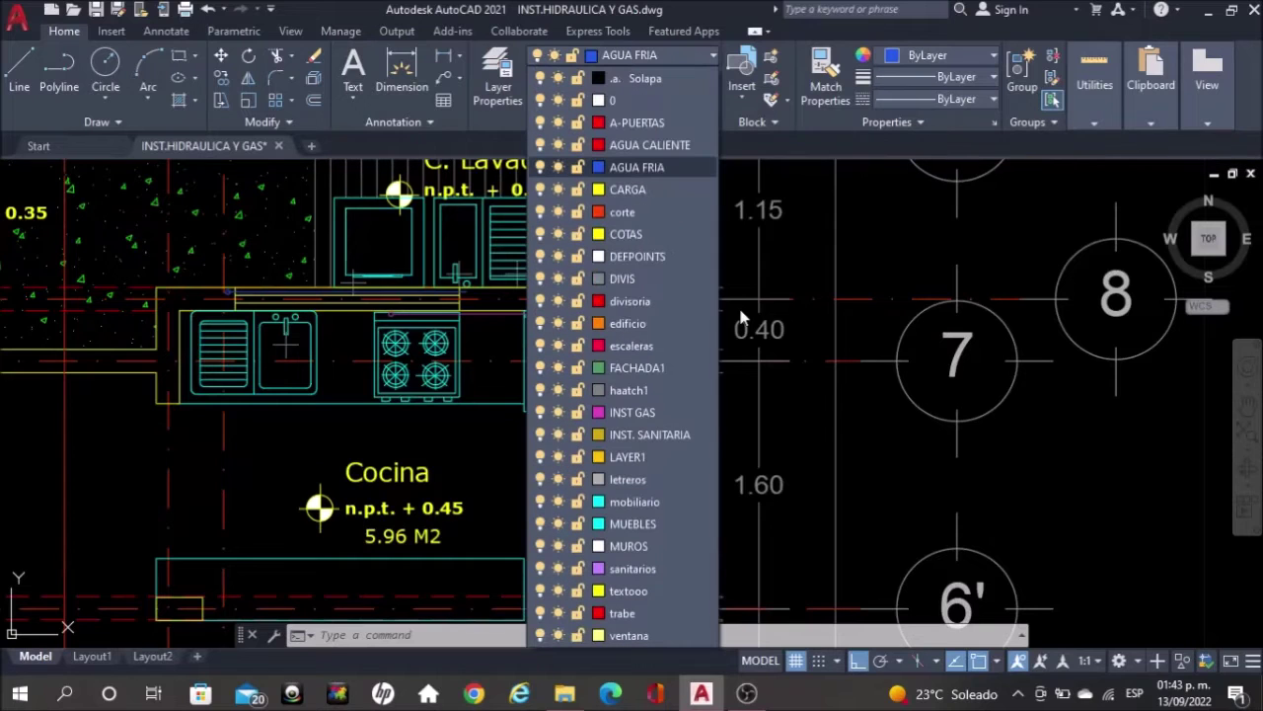
{"action": "left_click", "coordinate": [681, 145]}
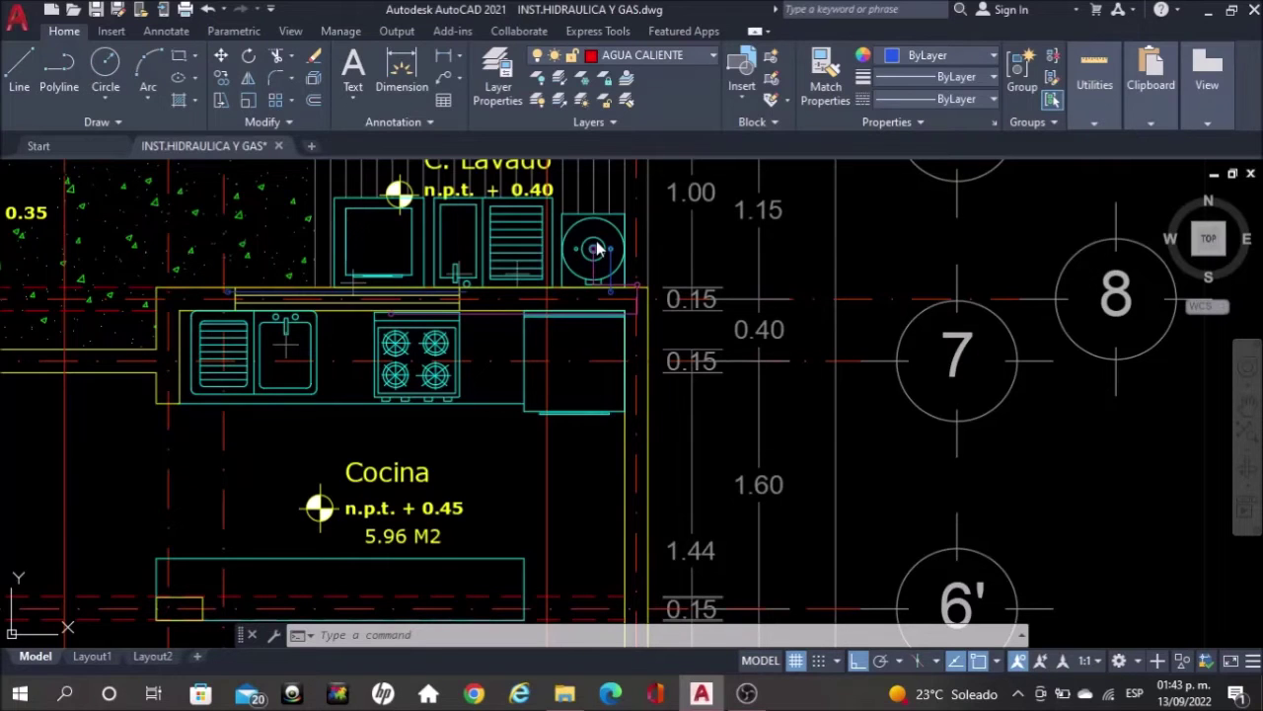
Copy the riser circle below the water heater horizontally to a spot inside the same wall, on the kitchen side of the original
{"action": "scroll", "coordinate": [595, 249], "scroll_direction": "up", "scroll_amount": 4}
{"action": "scroll", "coordinate": [599, 257], "scroll_direction": "up", "scroll_amount": 2}
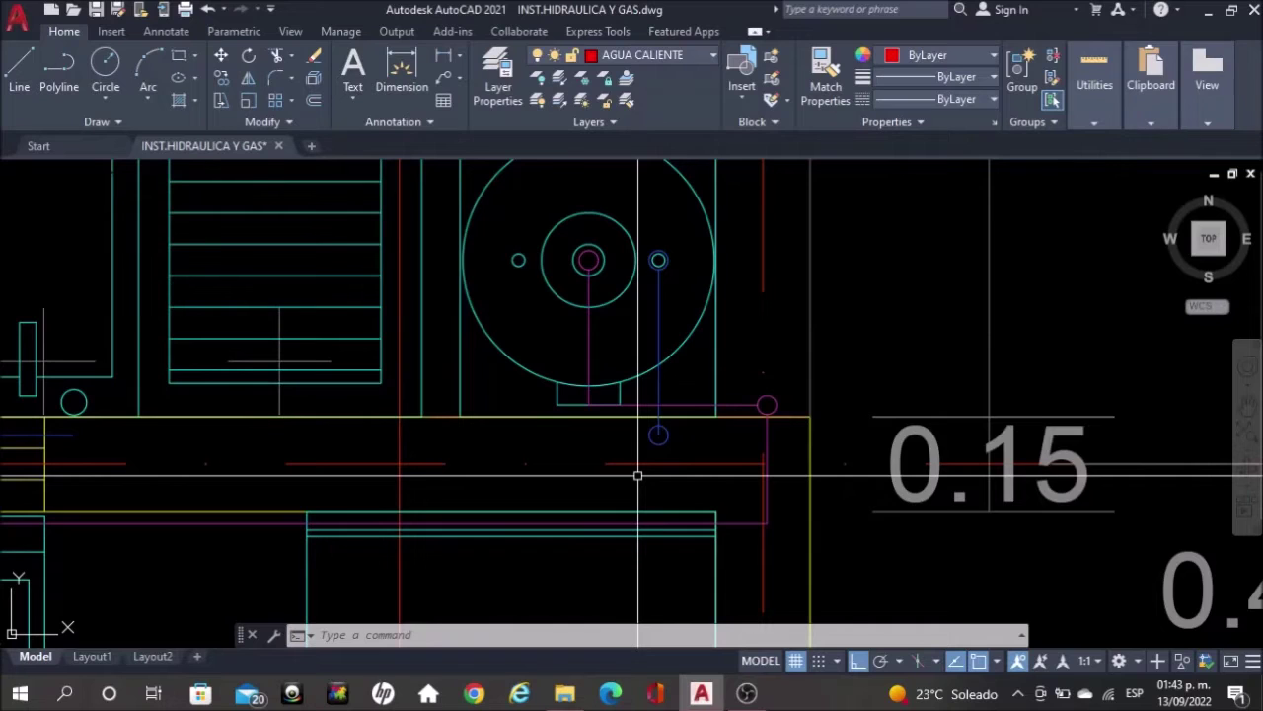
{"action": "scroll", "coordinate": [650, 460], "scroll_direction": "up", "scroll_amount": 2}
{"action": "left_click", "coordinate": [653, 427]}
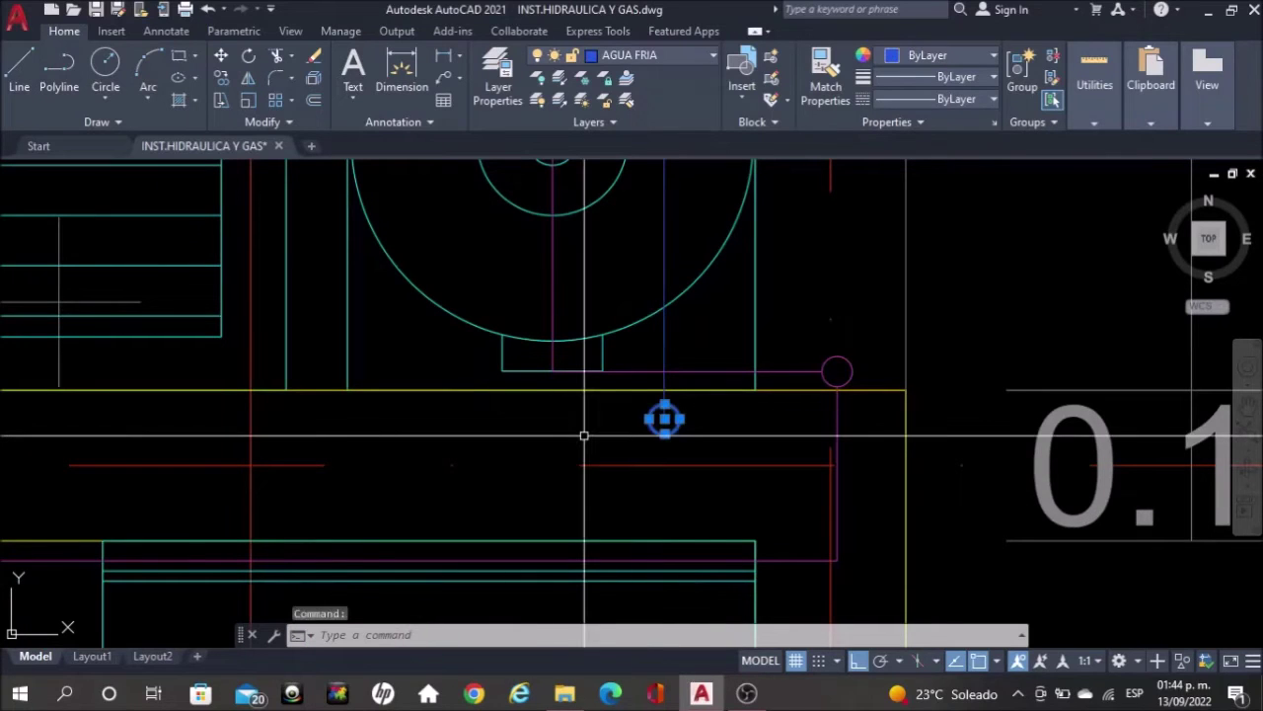
{"action": "type", "text": "copy"}
{"action": "key", "text": "Return"}
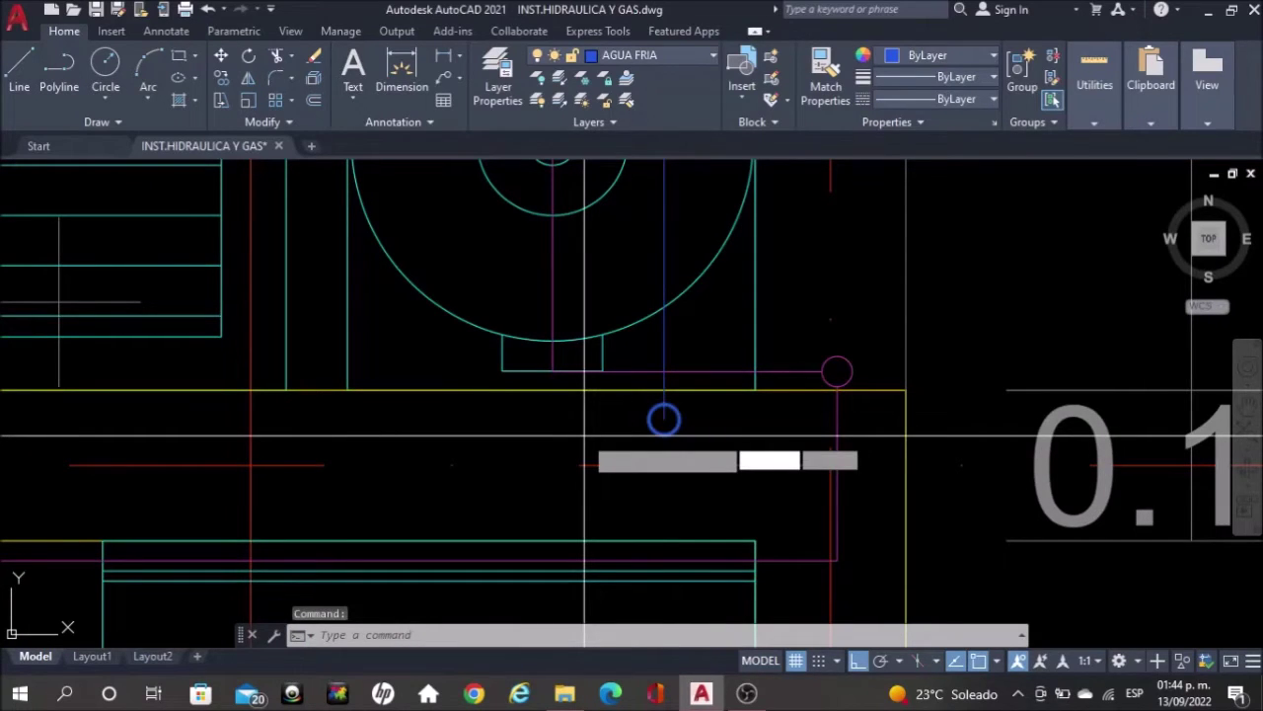
{"action": "left_click", "coordinate": [592, 434]}
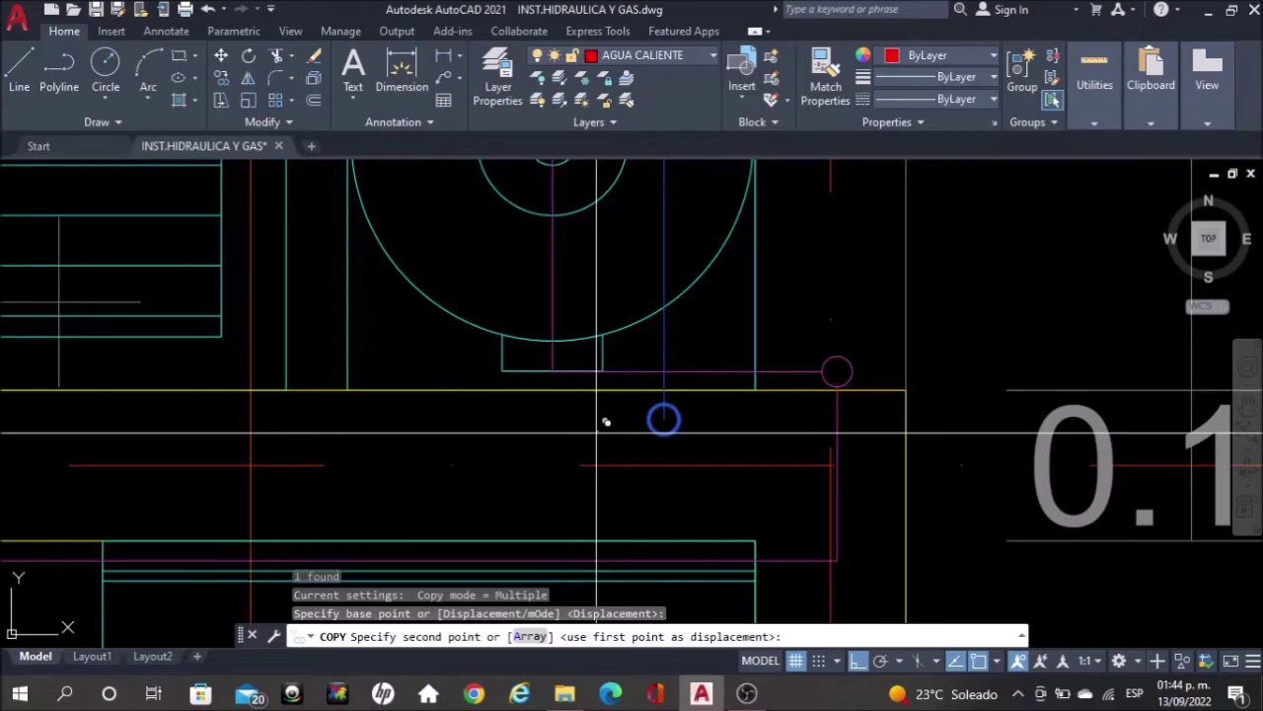
{"action": "left_click", "coordinate": [539, 424]}
{"action": "key", "text": "Escape"}
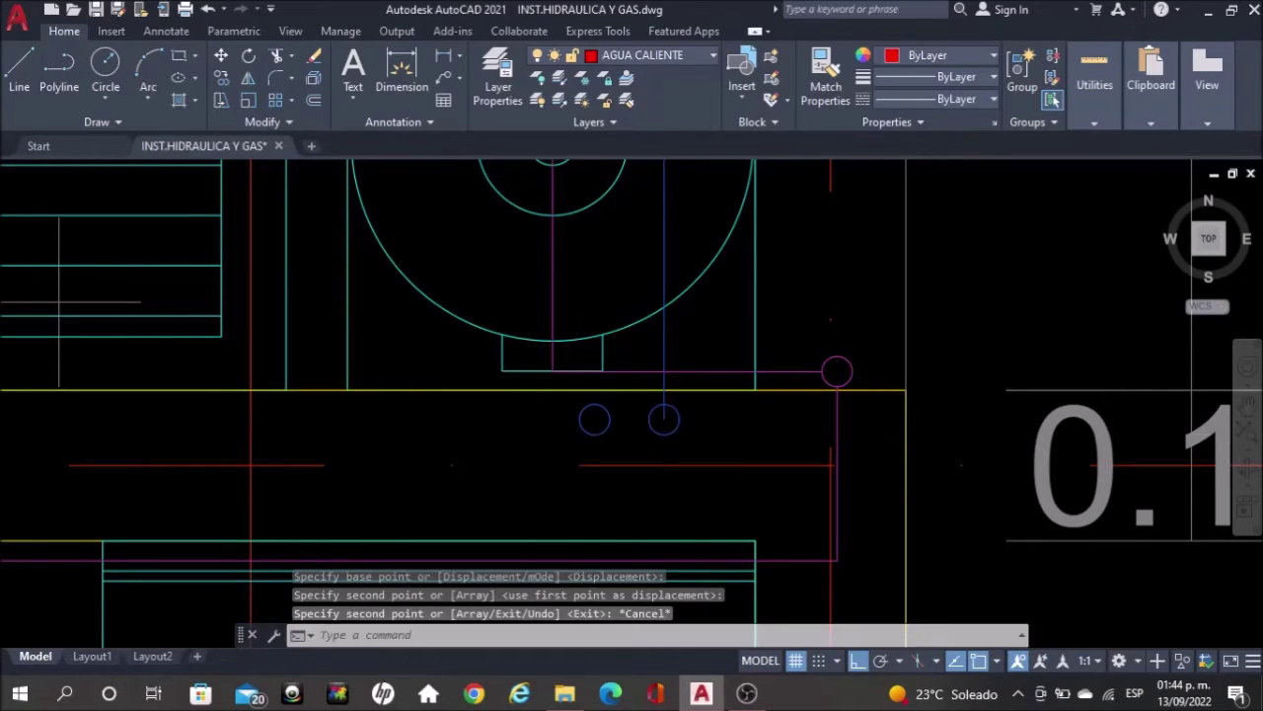
Copy the vertical cold-water pipe and its connection circle from the water heater's cold connection to the centre of the opposite connection
{"action": "scroll", "coordinate": [699, 463], "scroll_direction": "down", "scroll_amount": 2}
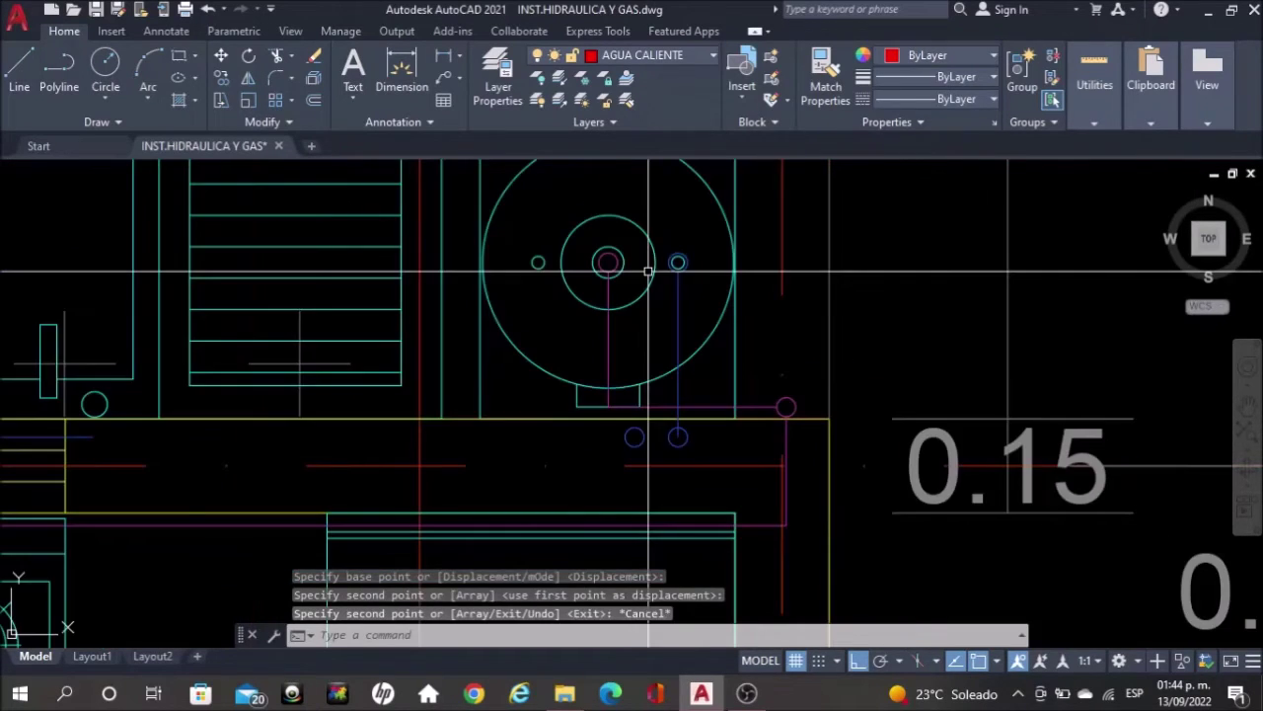
{"action": "left_click", "coordinate": [677, 306]}
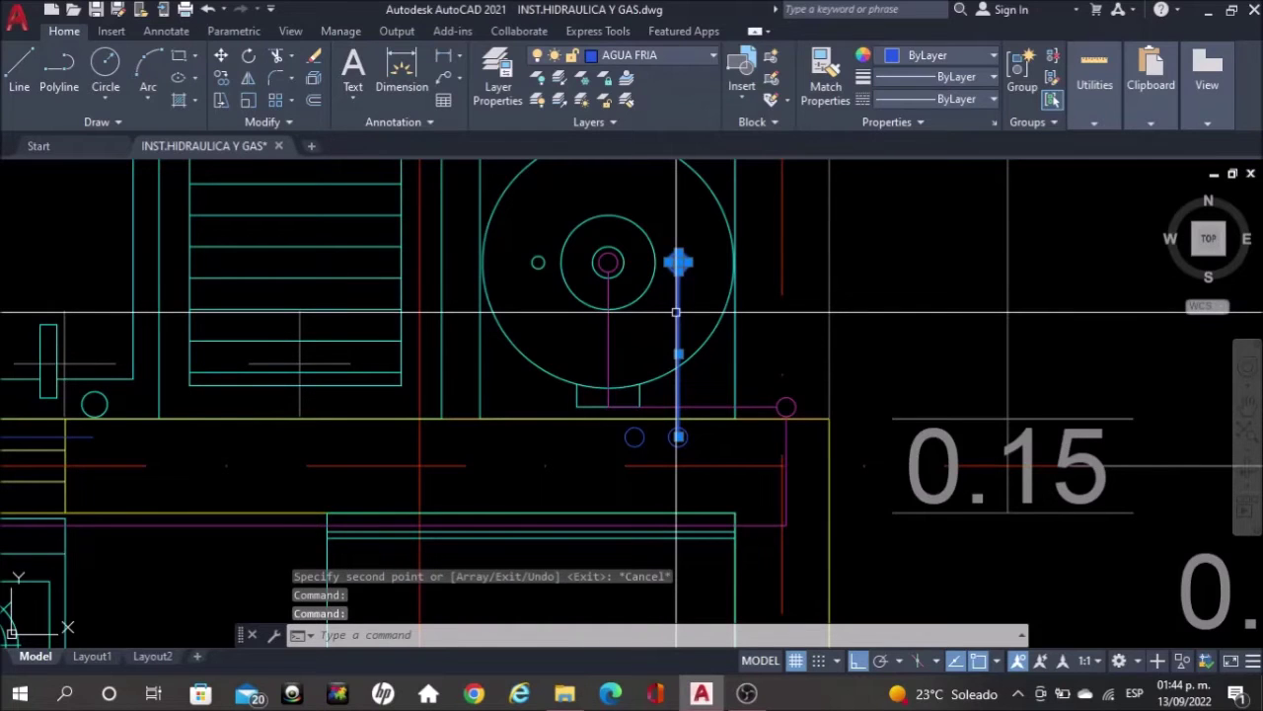
{"action": "type", "text": "co"}
{"action": "key", "text": "space"}
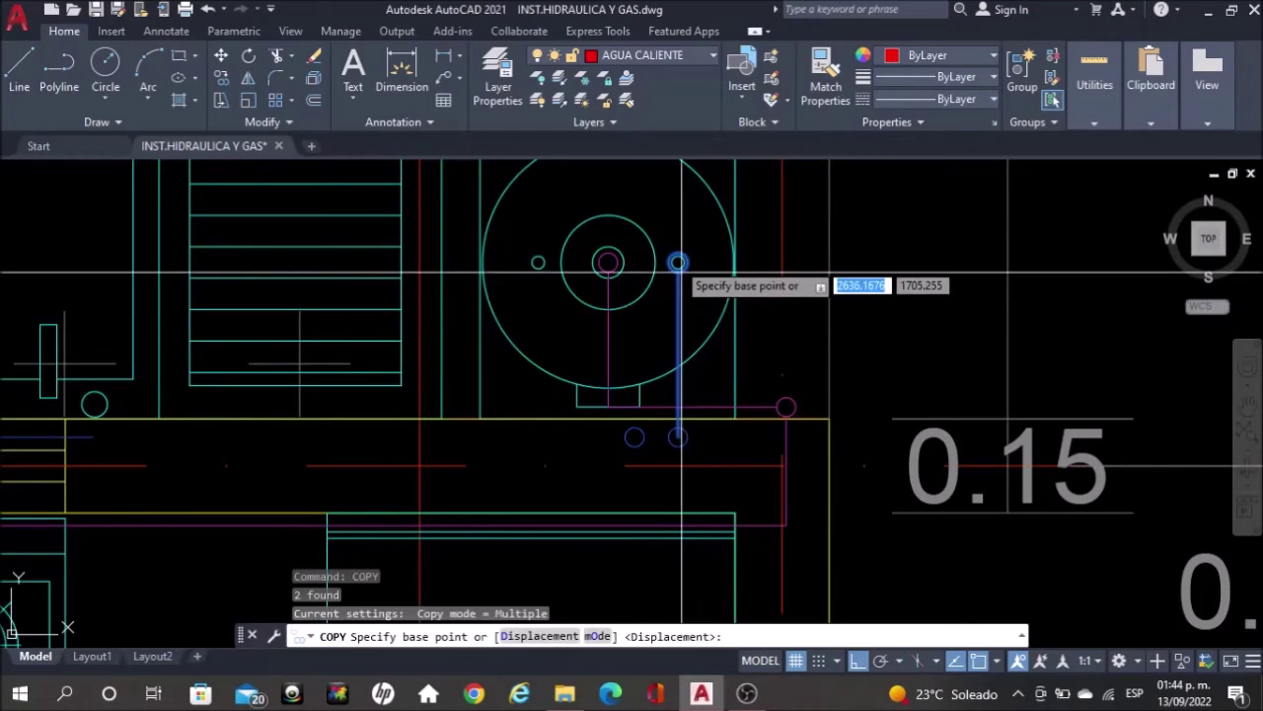
{"action": "left_click", "coordinate": [678, 263]}
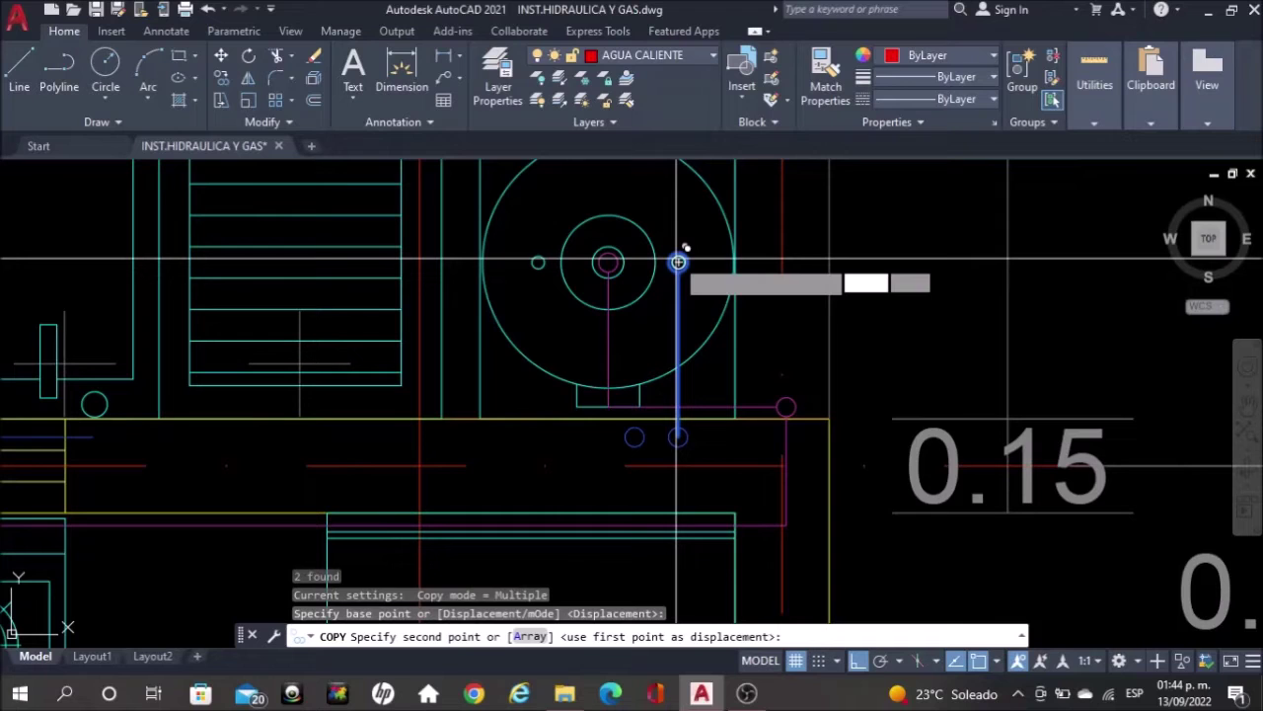
{"action": "left_click", "coordinate": [538, 263]}
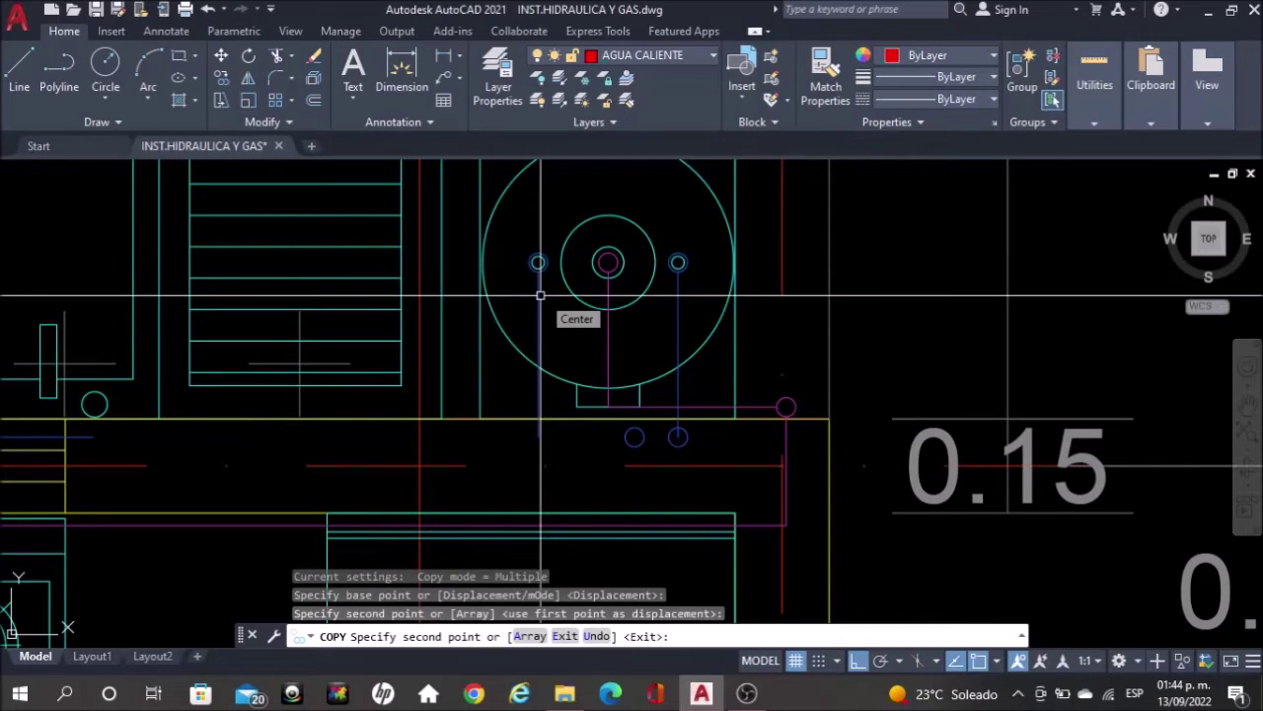
{"action": "key", "text": "Escape"}
Put the copied heater pipe and its connection circle on the AGUA CALIENTE layer
{"action": "left_click", "coordinate": [533, 259]}
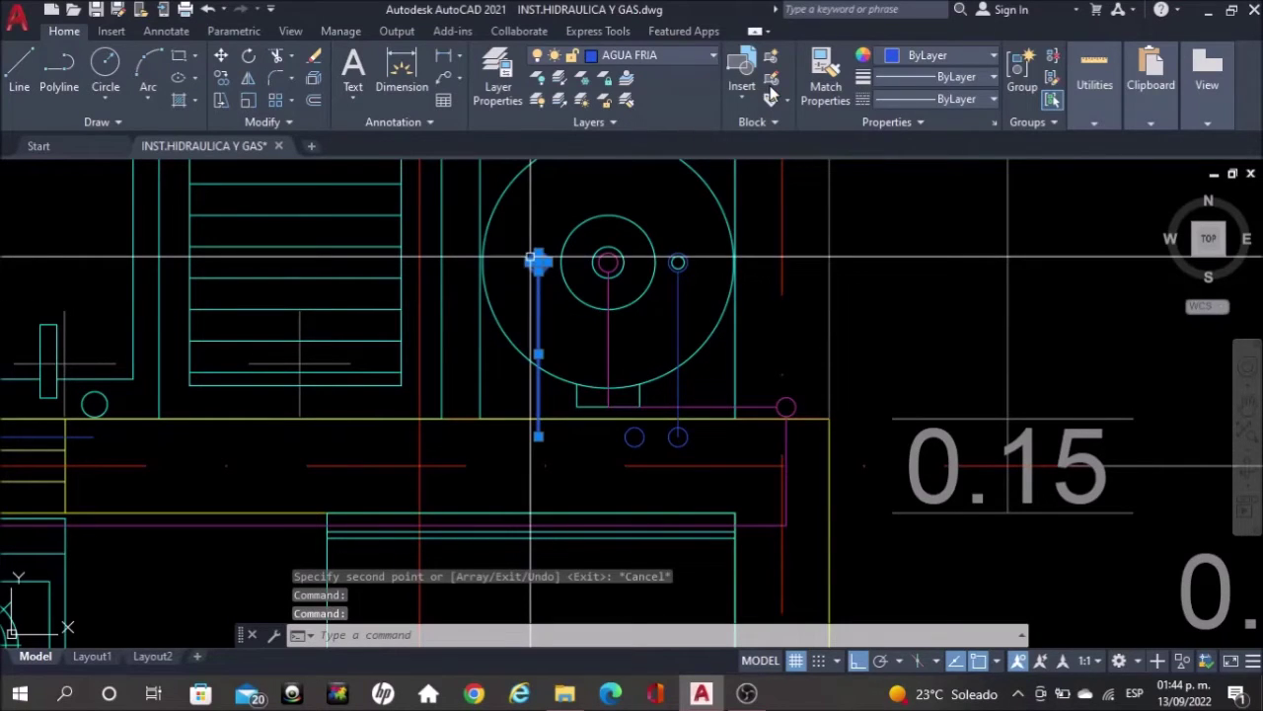
{"action": "left_click", "coordinate": [714, 56]}
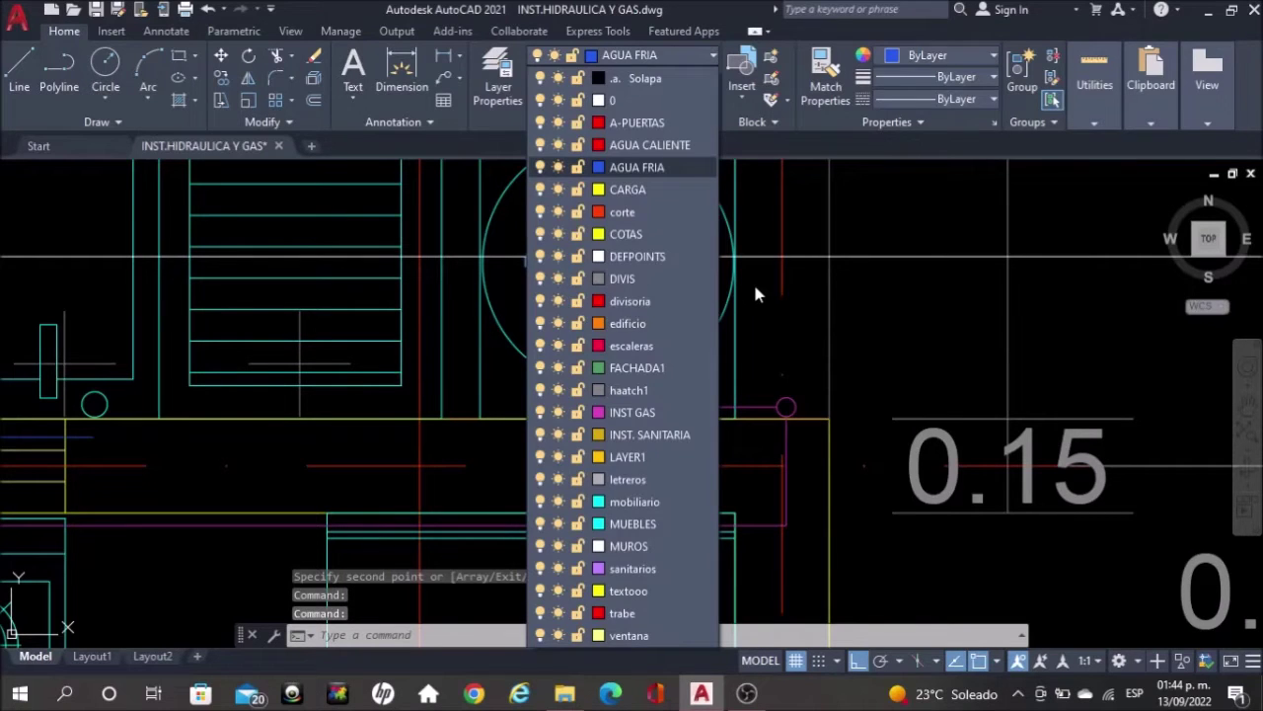
{"action": "left_click", "coordinate": [650, 144]}
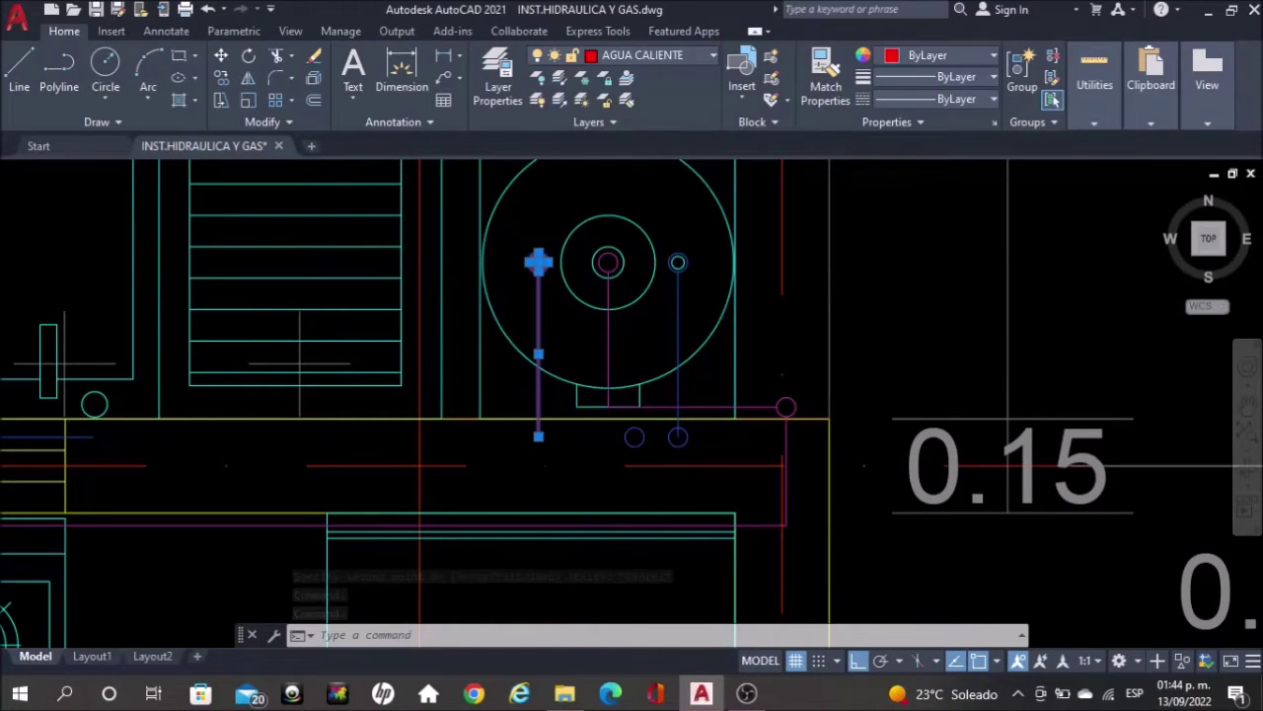
{"action": "key", "text": "Escape"}
Match the copied riser circle in the wall below the heater to the properties of the AGUA CALIENTE pipe
{"action": "scroll", "coordinate": [592, 449], "scroll_direction": "up", "scroll_amount": 2}
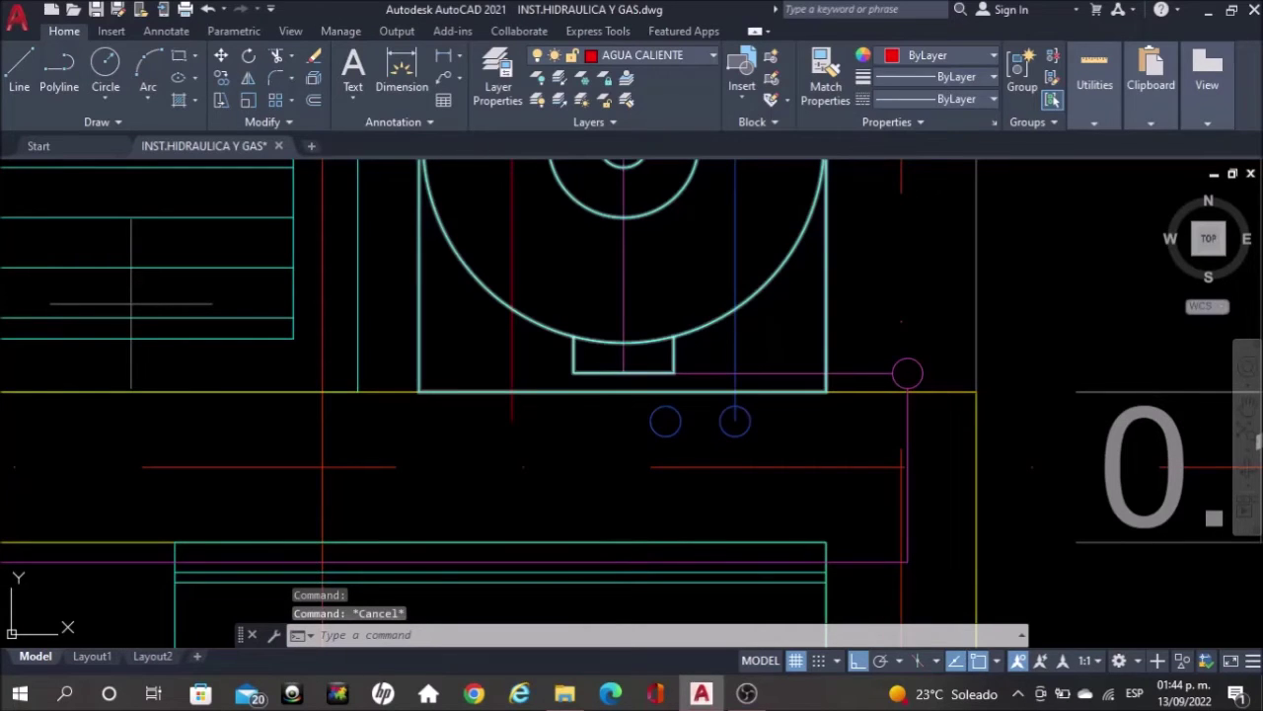
{"action": "left_click", "coordinate": [825, 77]}
{"action": "left_click", "coordinate": [510, 411]}
{"action": "left_click", "coordinate": [510, 412]}
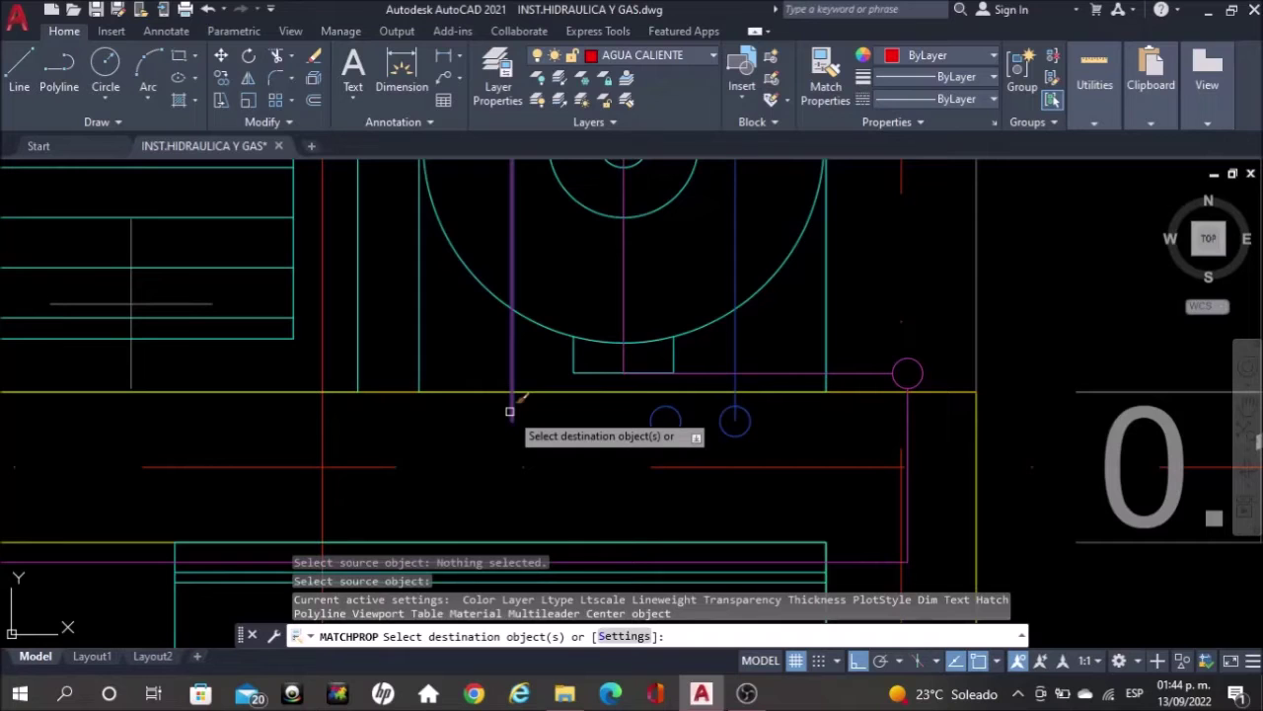
{"action": "left_click", "coordinate": [651, 419]}
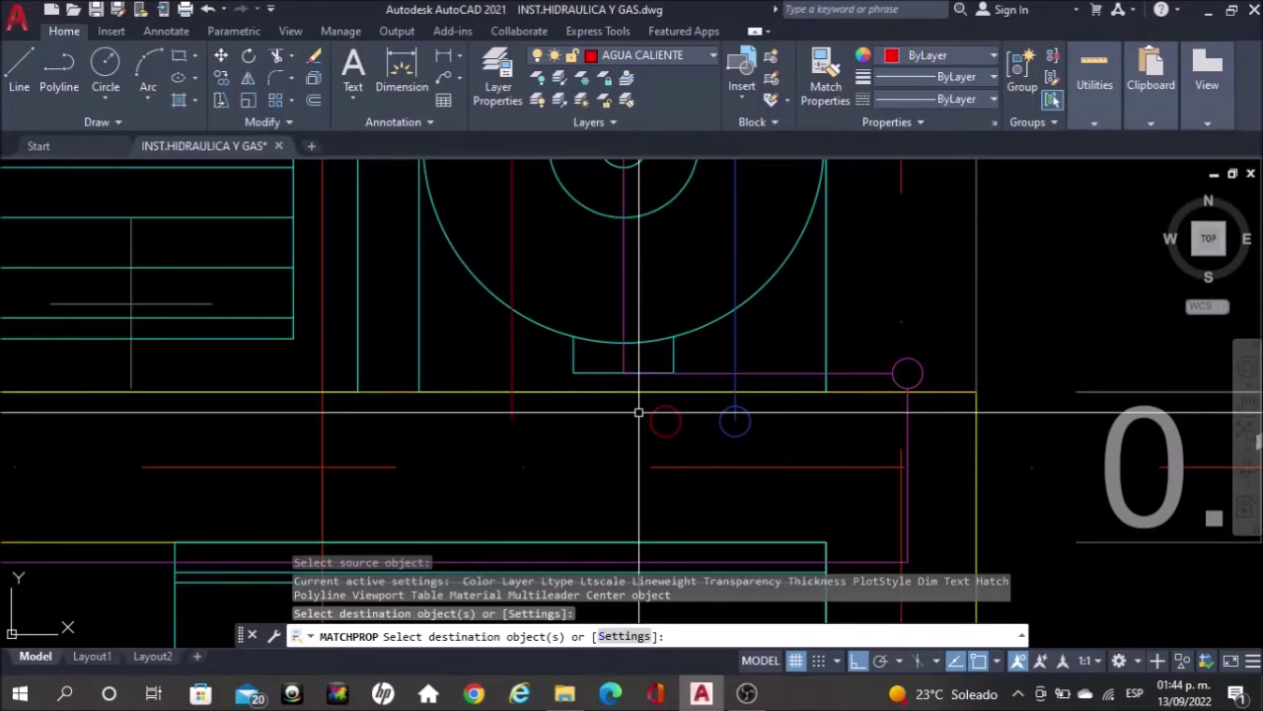
{"action": "key", "text": "Return"}
Draw a horizontal line from the hot-water riser's centre to just past the lower end of the heater's hot-water pipe
{"action": "key", "text": "Return"}
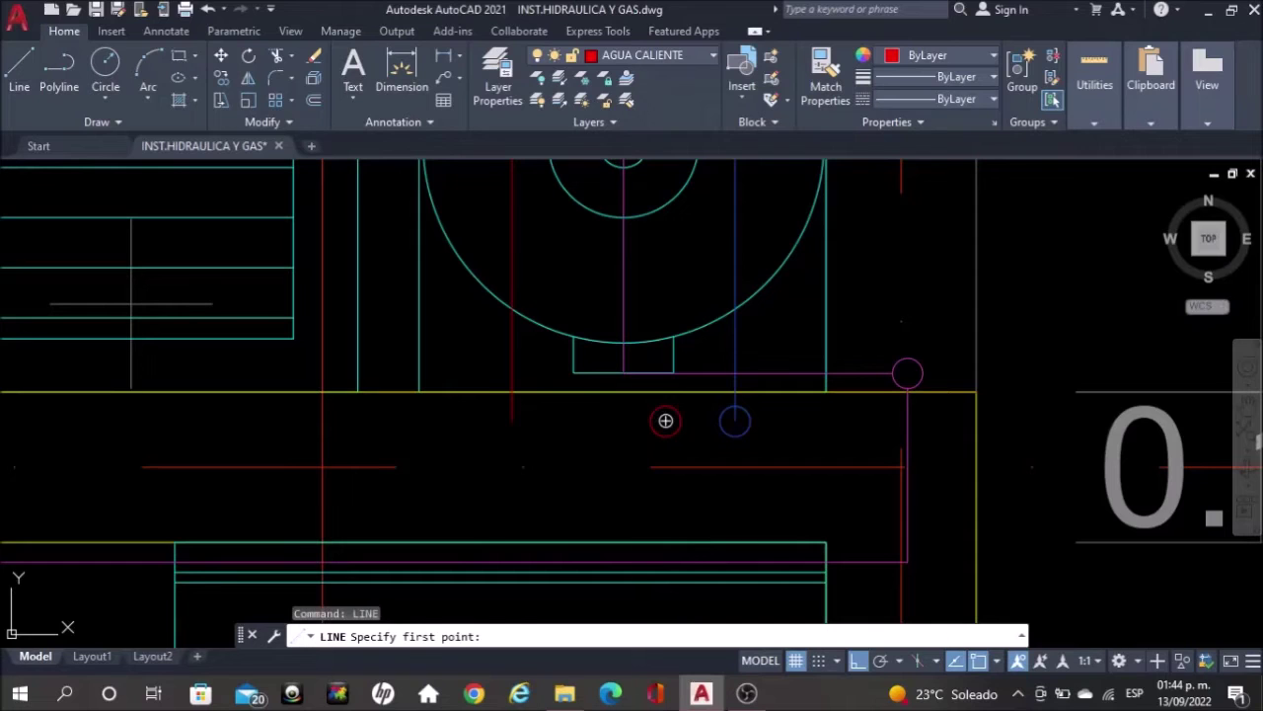
{"action": "left_click", "coordinate": [665, 422]}
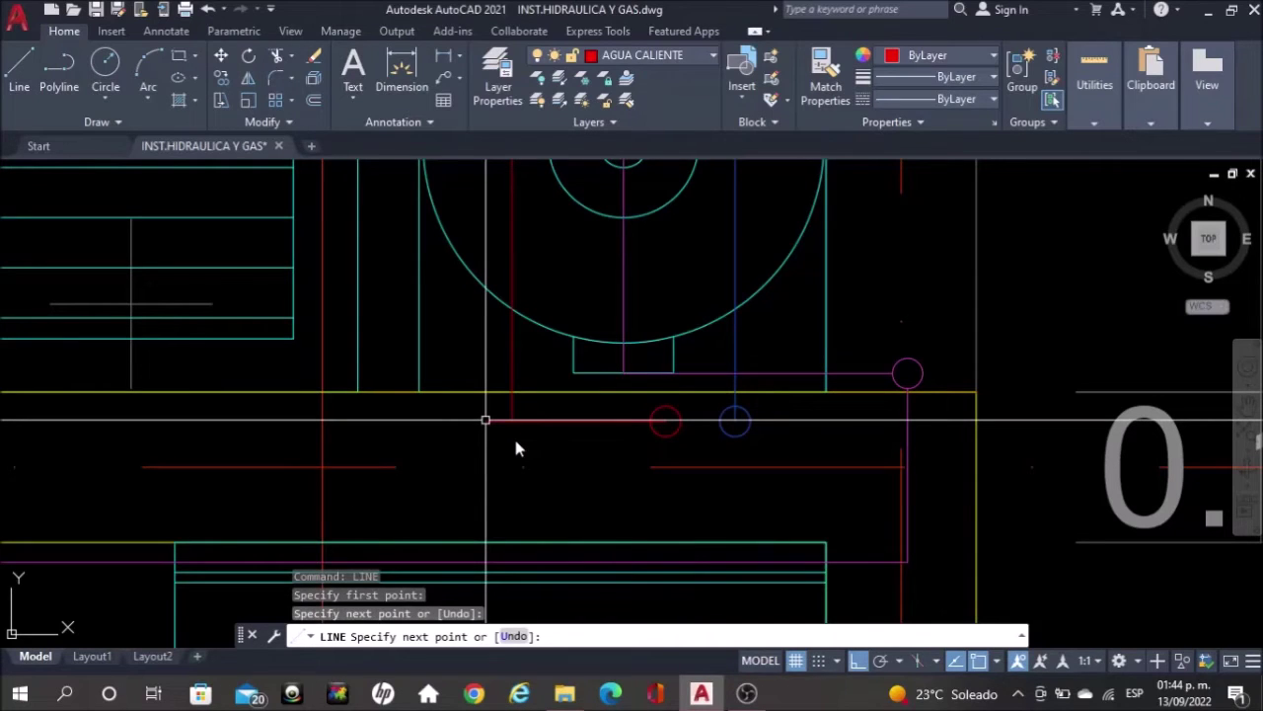
{"action": "scroll", "coordinate": [517, 444], "scroll_direction": "up", "scroll_amount": 2}
{"action": "key", "text": "Escape"}
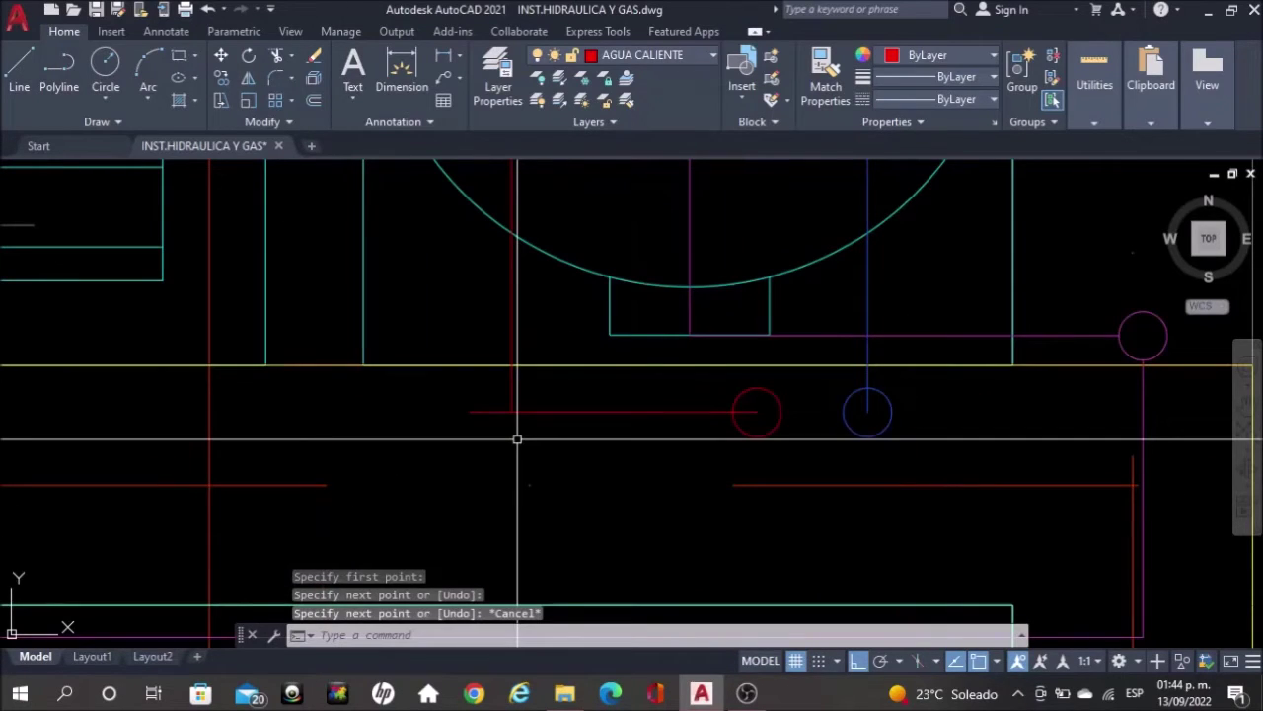
Trim the horizontal hot-water line's overhang beyond the vertical heater pipe
{"action": "type", "text": "tr"}
{"action": "key", "text": "Return"}
{"action": "left_click_drag", "start_coordinate": [487, 395], "coordinate": [486, 433]}
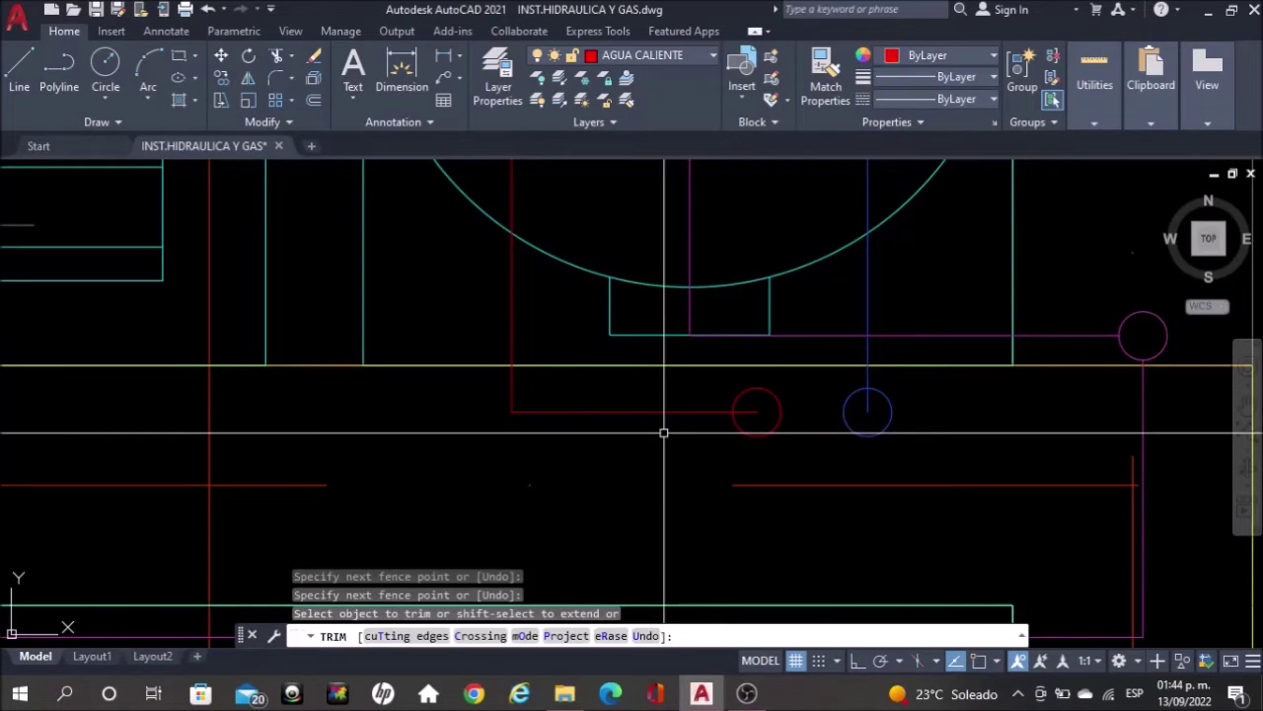
{"action": "key", "text": "Escape"}
With Ortho off, copy the hot-water riser circle into the wall behind the kitchen sink, directly below the cold-water riser
{"action": "scroll", "coordinate": [782, 474], "scroll_direction": "down", "scroll_amount": 4}
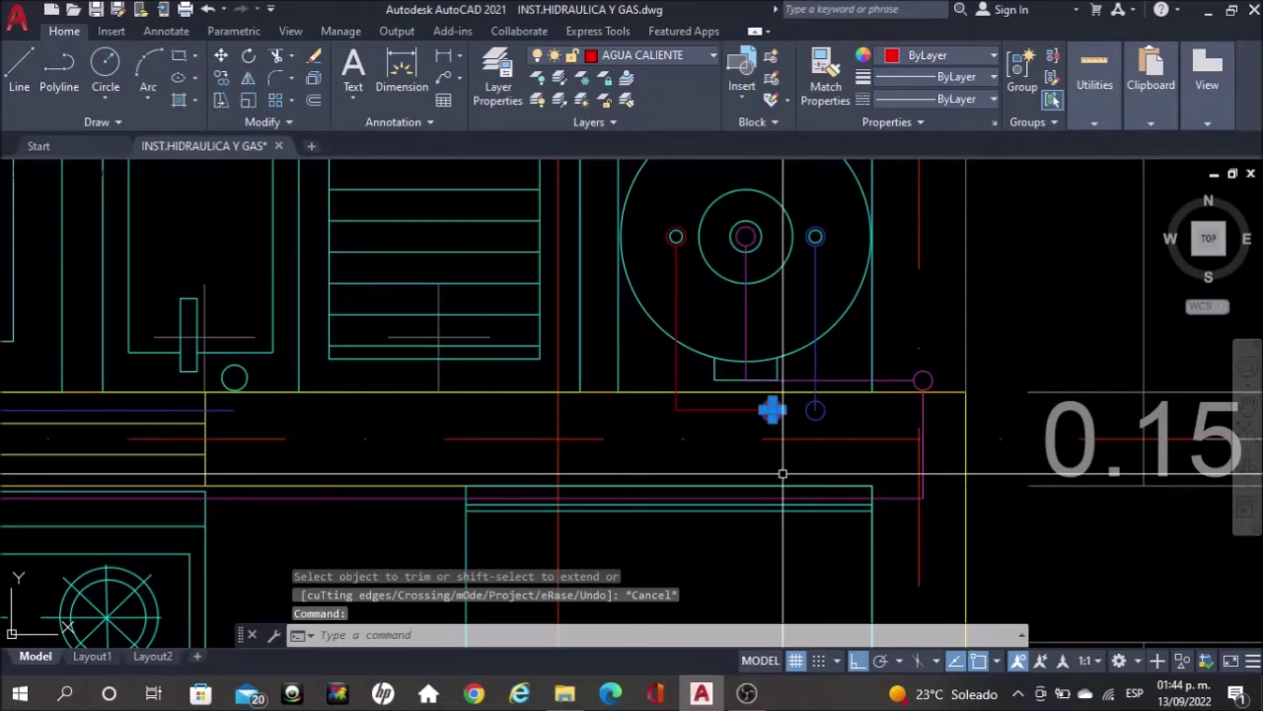
{"action": "type", "text": "co"}
{"action": "key", "text": "Return"}
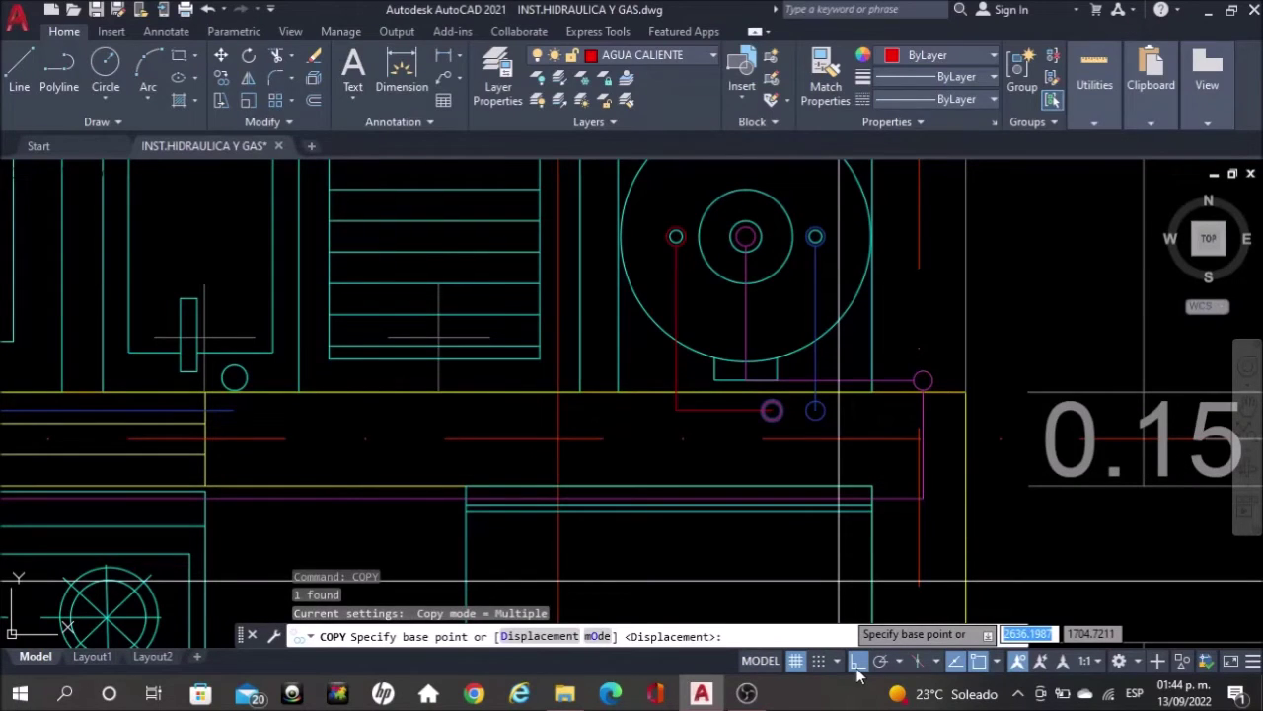
{"action": "left_click", "coordinate": [857, 664]}
{"action": "scroll", "coordinate": [735, 446], "scroll_direction": "up", "scroll_amount": 4}
{"action": "left_click", "coordinate": [833, 404]}
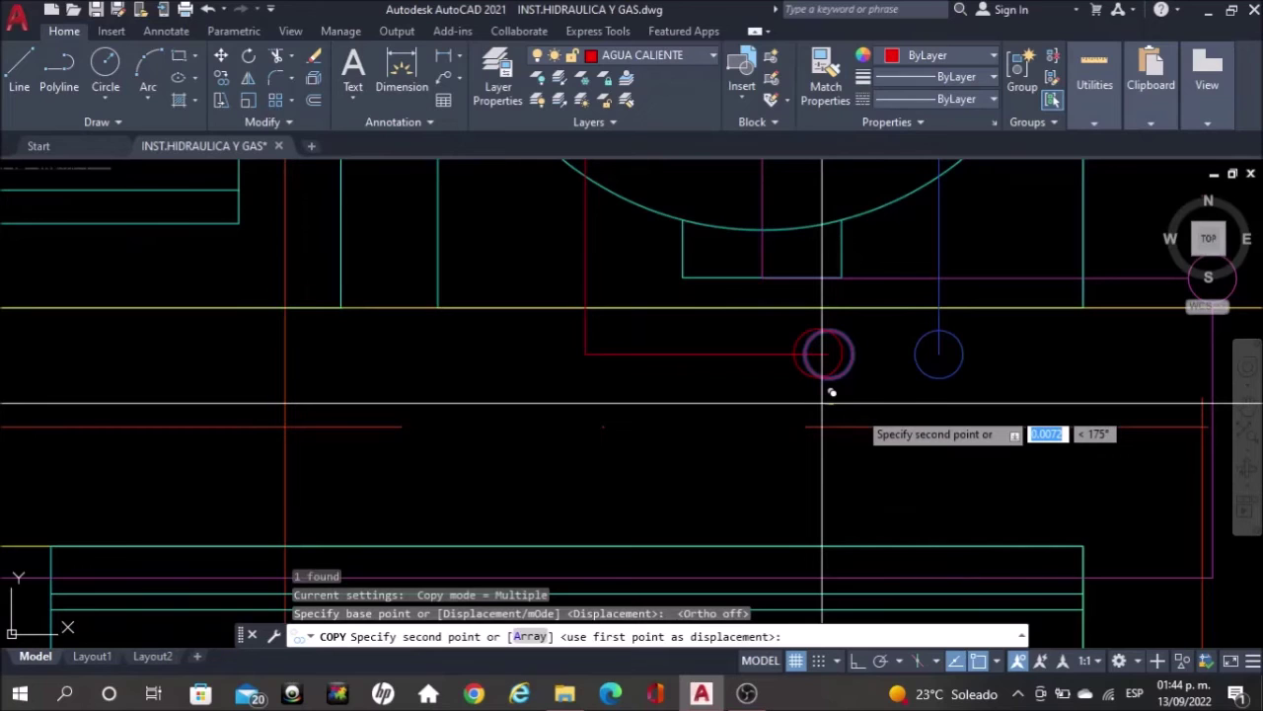
{"action": "scroll", "coordinate": [832, 392], "scroll_direction": "down", "scroll_amount": 4}
{"action": "scroll", "coordinate": [582, 380], "scroll_direction": "up", "scroll_amount": 3}
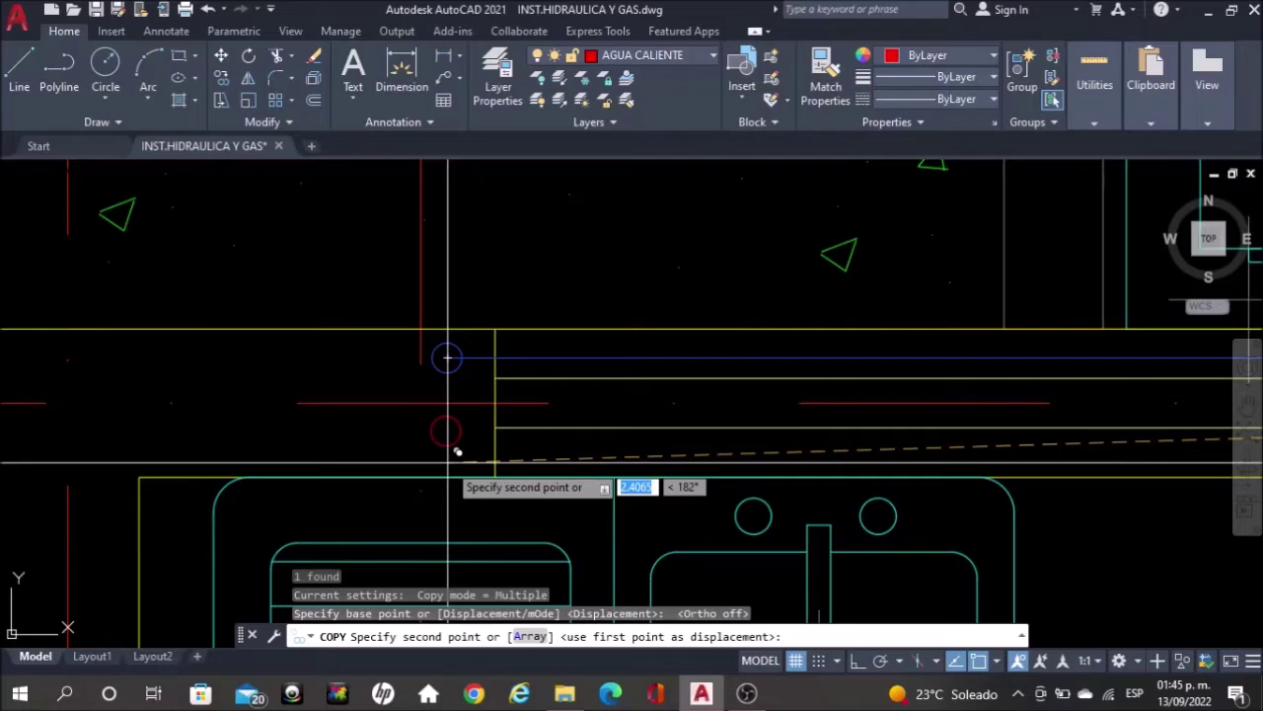
{"action": "key", "text": "Escape"}
Copy the sink and heater hot-water riser circles to the upper-floor plan, using the outer wall corner and its matching corner as reference points
{"action": "left_click", "coordinate": [457, 439]}
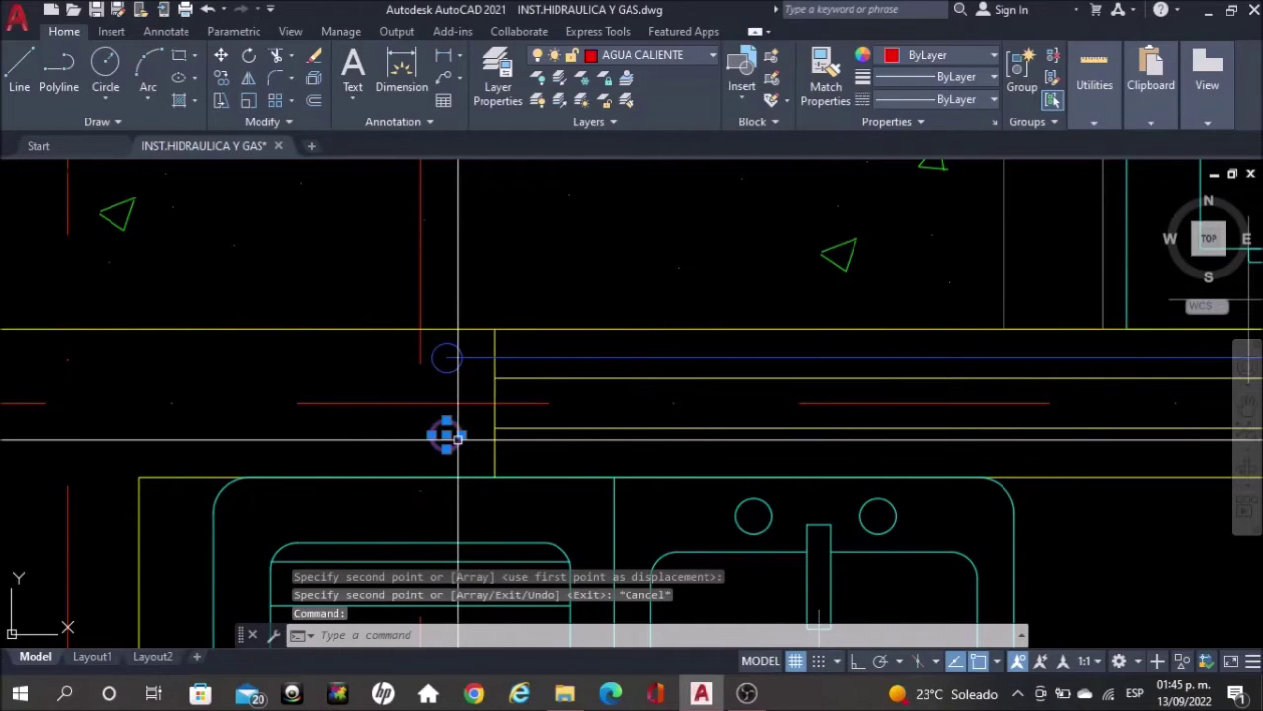
{"action": "scroll", "coordinate": [457, 439], "scroll_direction": "down", "scroll_amount": 5}
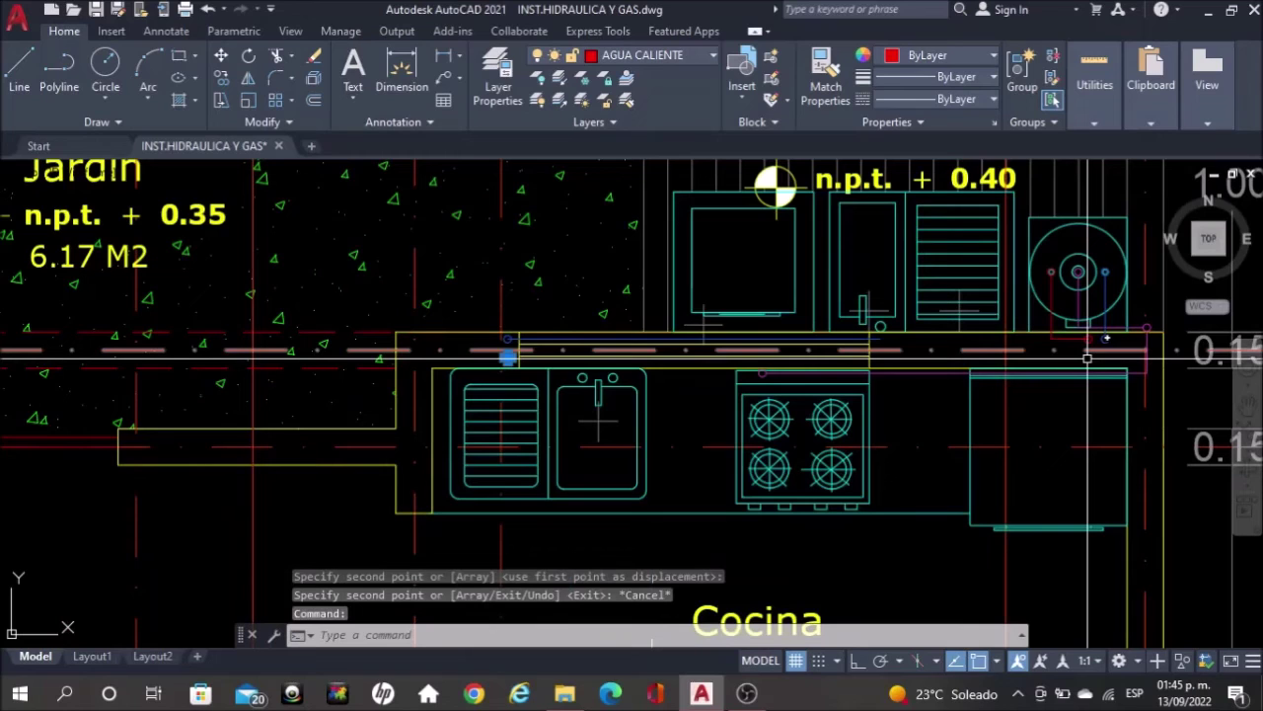
{"action": "scroll", "coordinate": [615, 381], "scroll_direction": "up", "scroll_amount": 5}
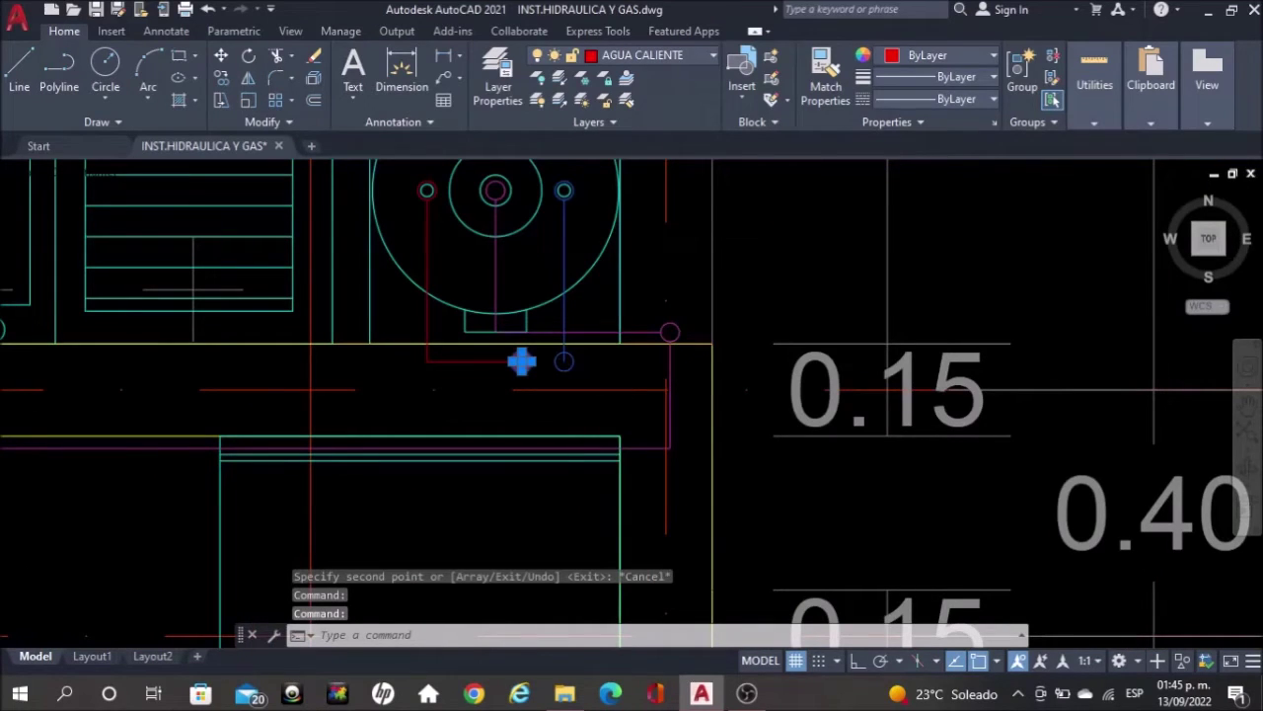
{"action": "type", "text": "co"}
{"action": "key", "text": "Return"}
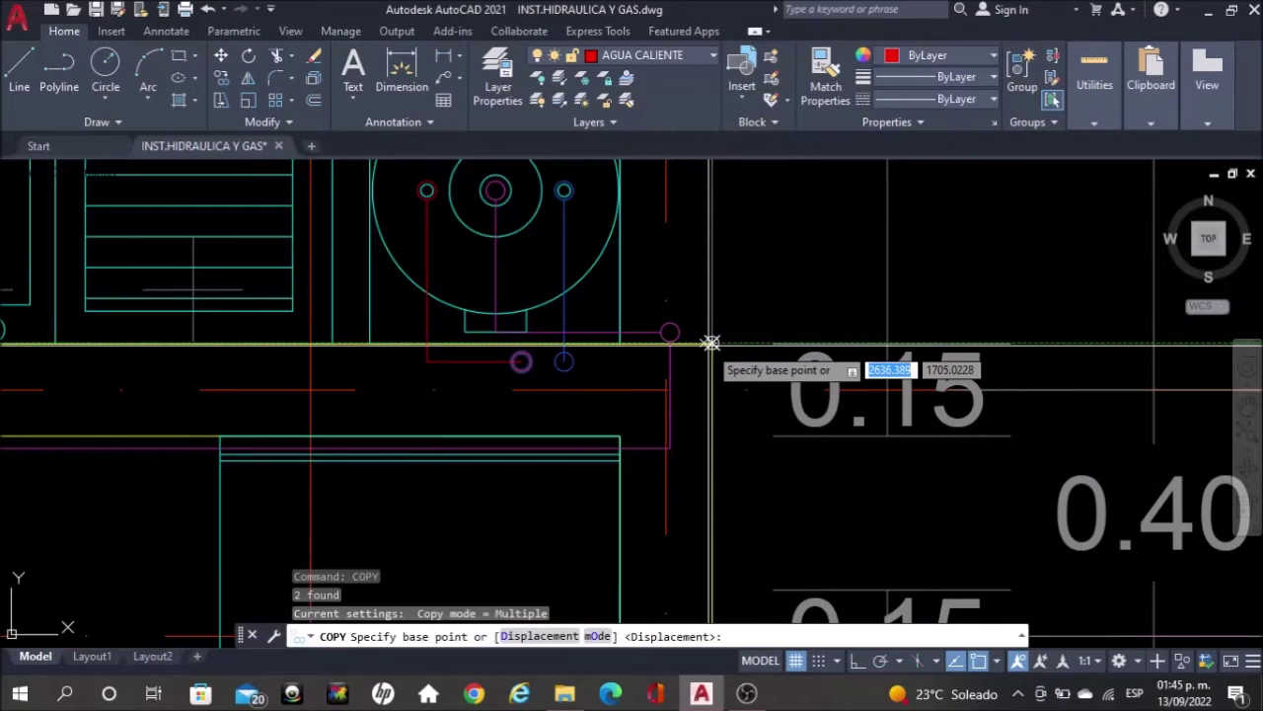
{"action": "left_click", "coordinate": [711, 342]}
{"action": "scroll", "coordinate": [441, 404], "scroll_direction": "down", "scroll_amount": 5}
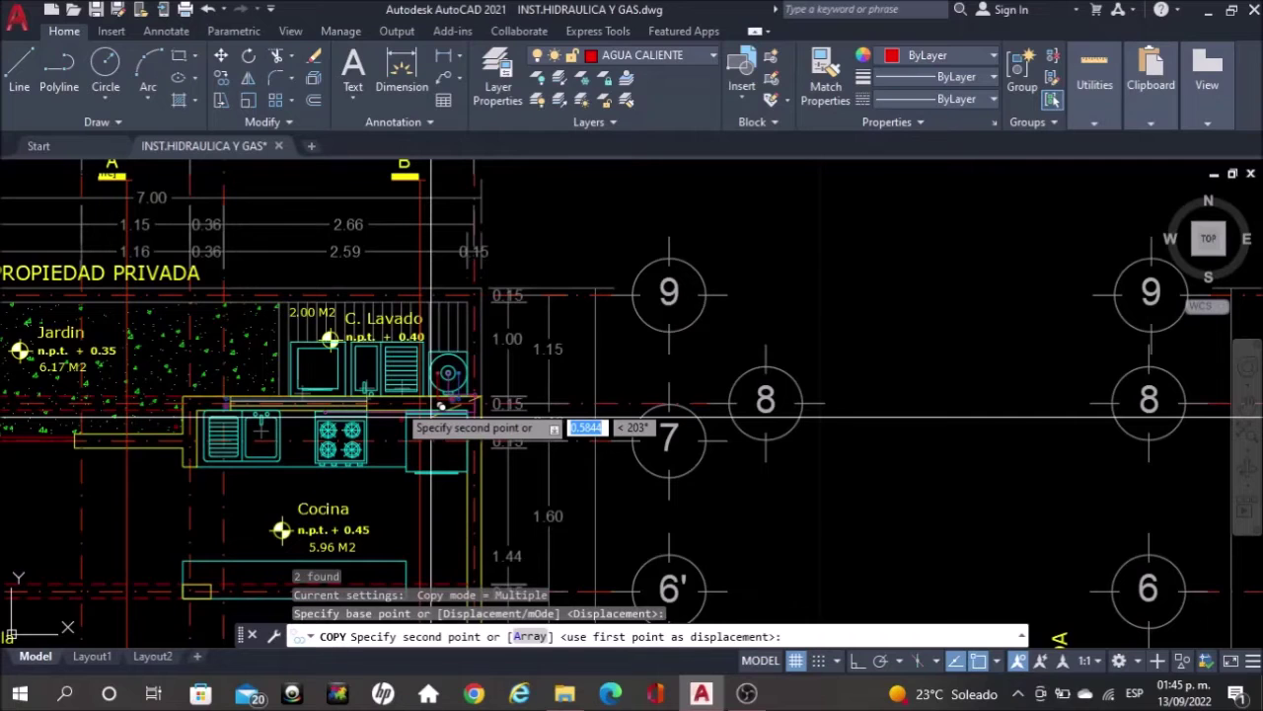
{"action": "middle_click_drag", "start_coordinate": [441, 405], "coordinate": [1023, 413]}
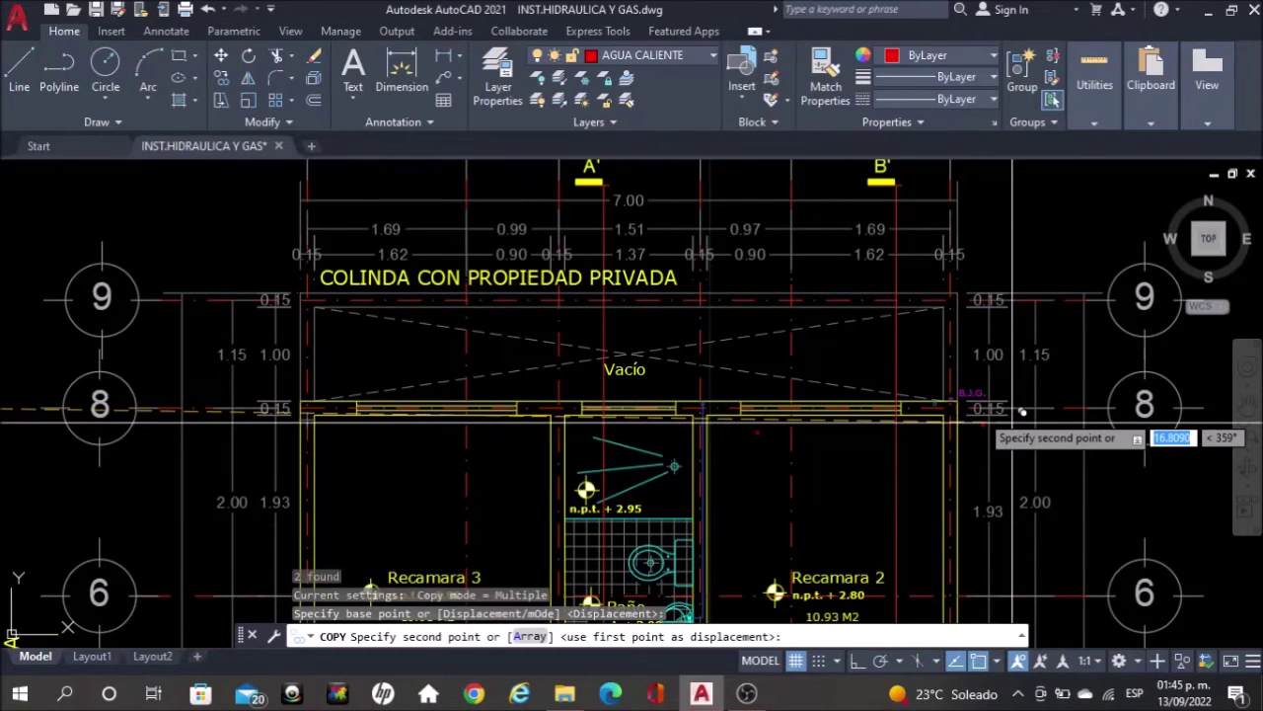
{"action": "left_click", "coordinate": [1023, 413]}
{"action": "scroll", "coordinate": [1023, 413], "scroll_direction": "up", "scroll_amount": 3}
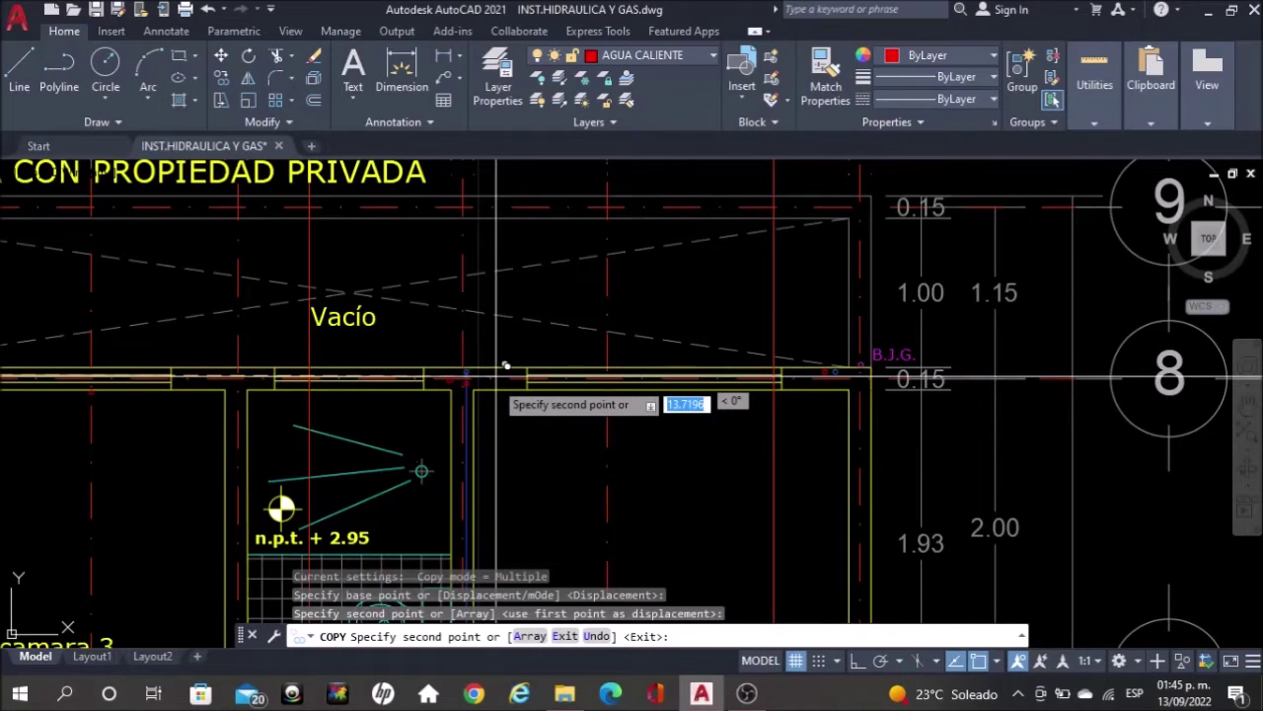
{"action": "scroll", "coordinate": [505, 365], "scroll_direction": "up", "scroll_amount": 5}
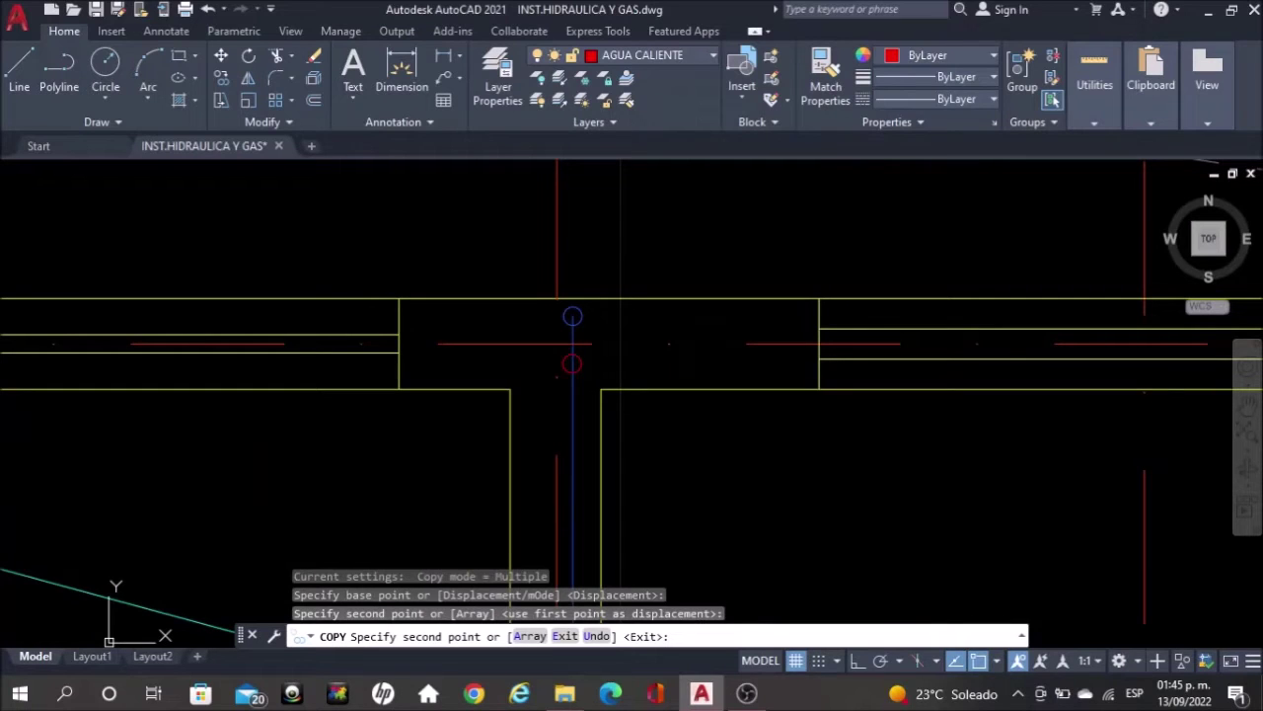
{"action": "key", "text": "Escape"}
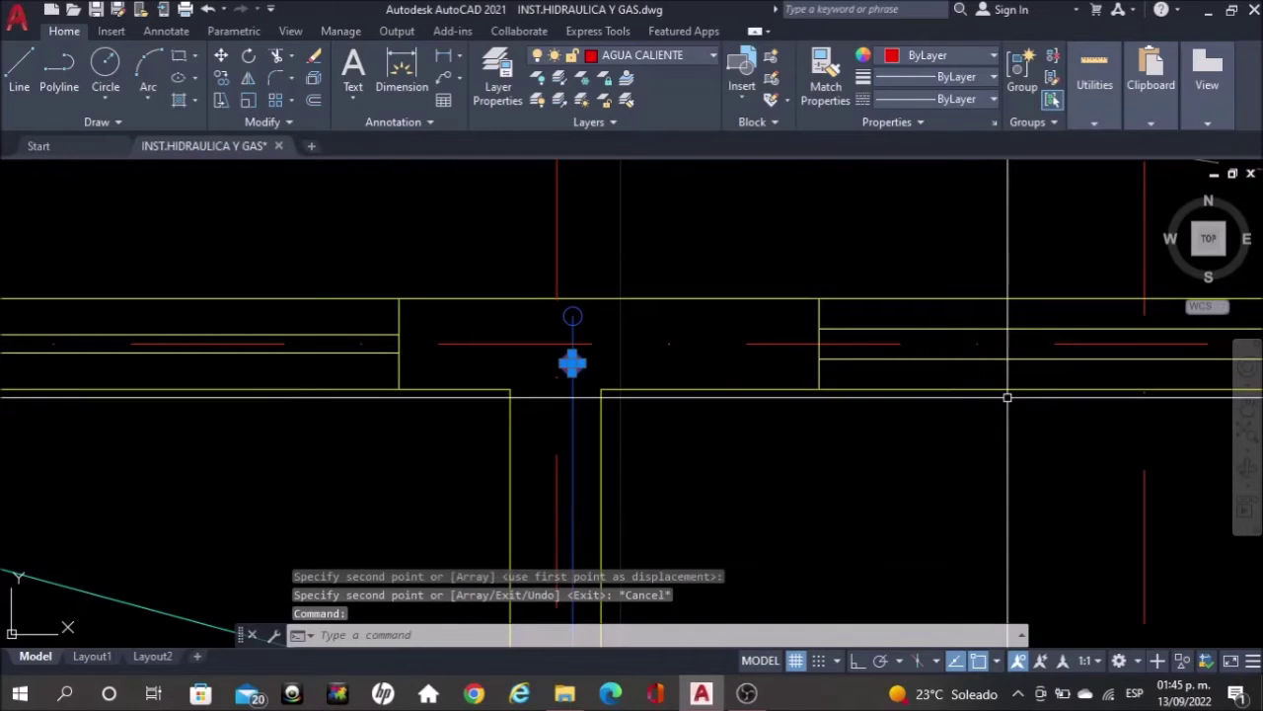
With Ortho on, move the hot-water riser circle in the upper-floor bathroom wall horizontally to the left, clear of the vertical cold-water pipe
{"action": "scroll", "coordinate": [278, 402], "scroll_direction": "down", "scroll_amount": 5}
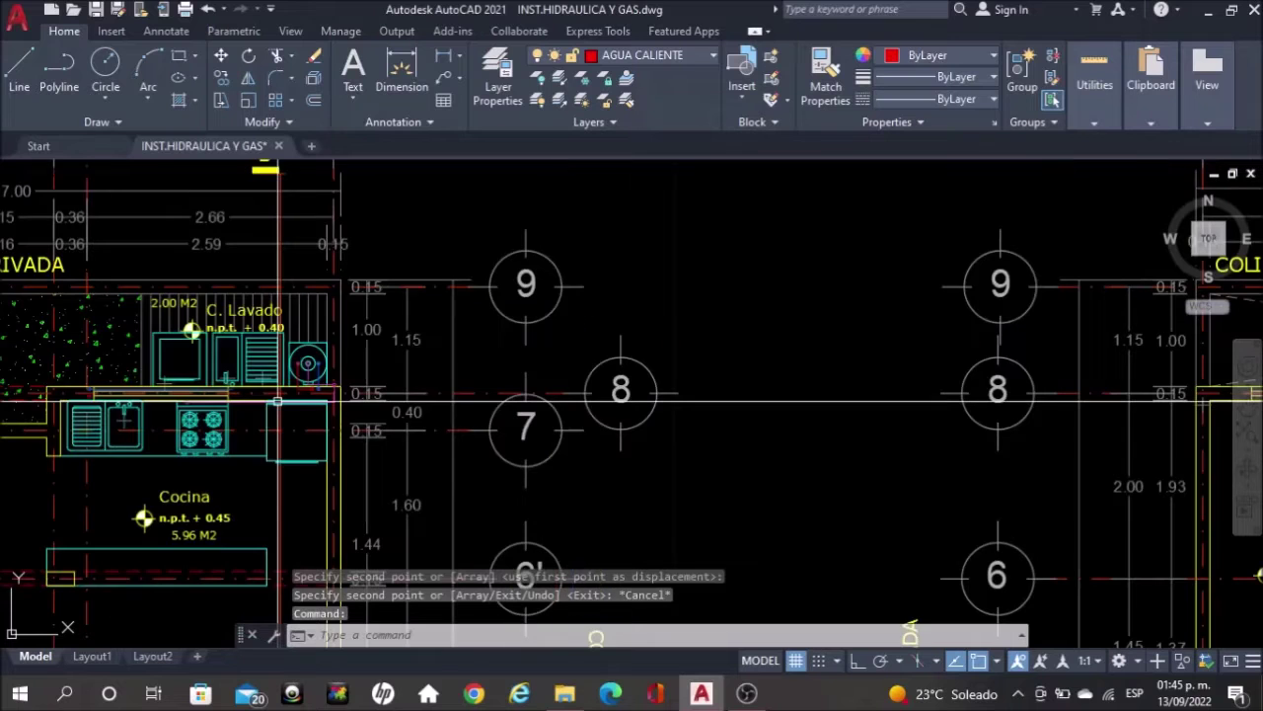
{"action": "scroll", "coordinate": [84, 385], "scroll_direction": "up", "scroll_amount": 6}
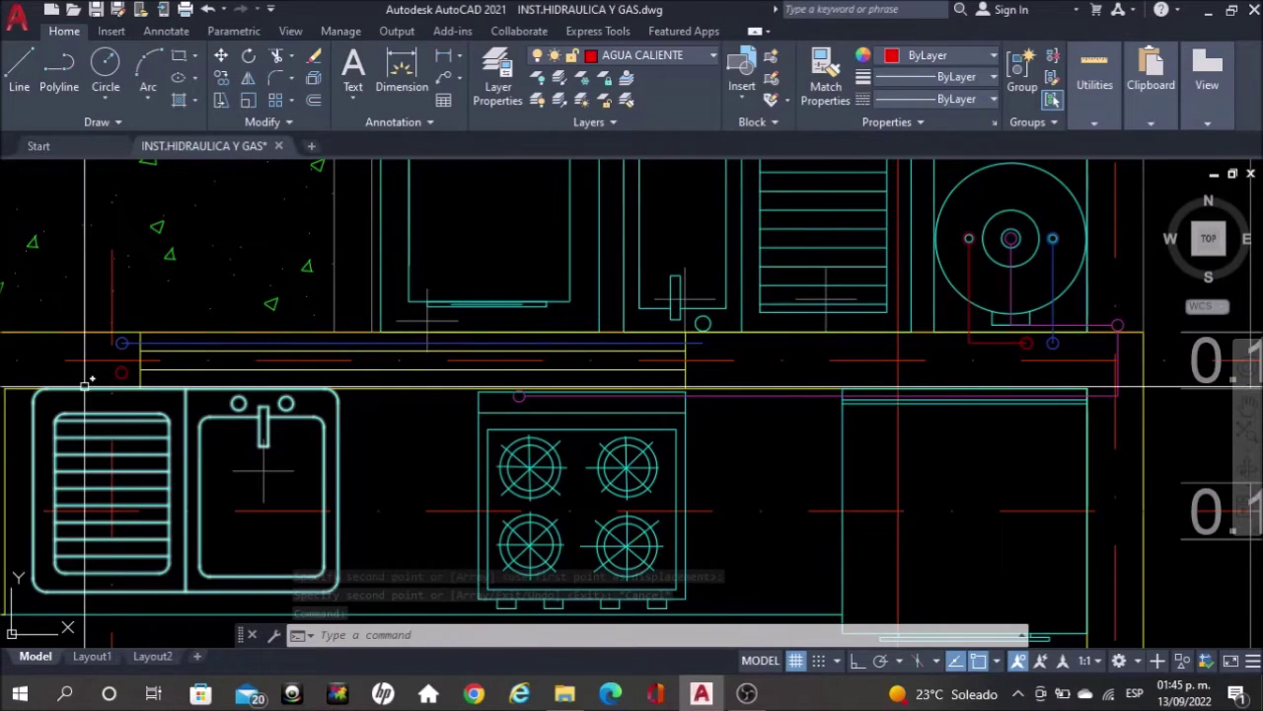
{"action": "scroll", "coordinate": [85, 385], "scroll_direction": "down", "scroll_amount": 5}
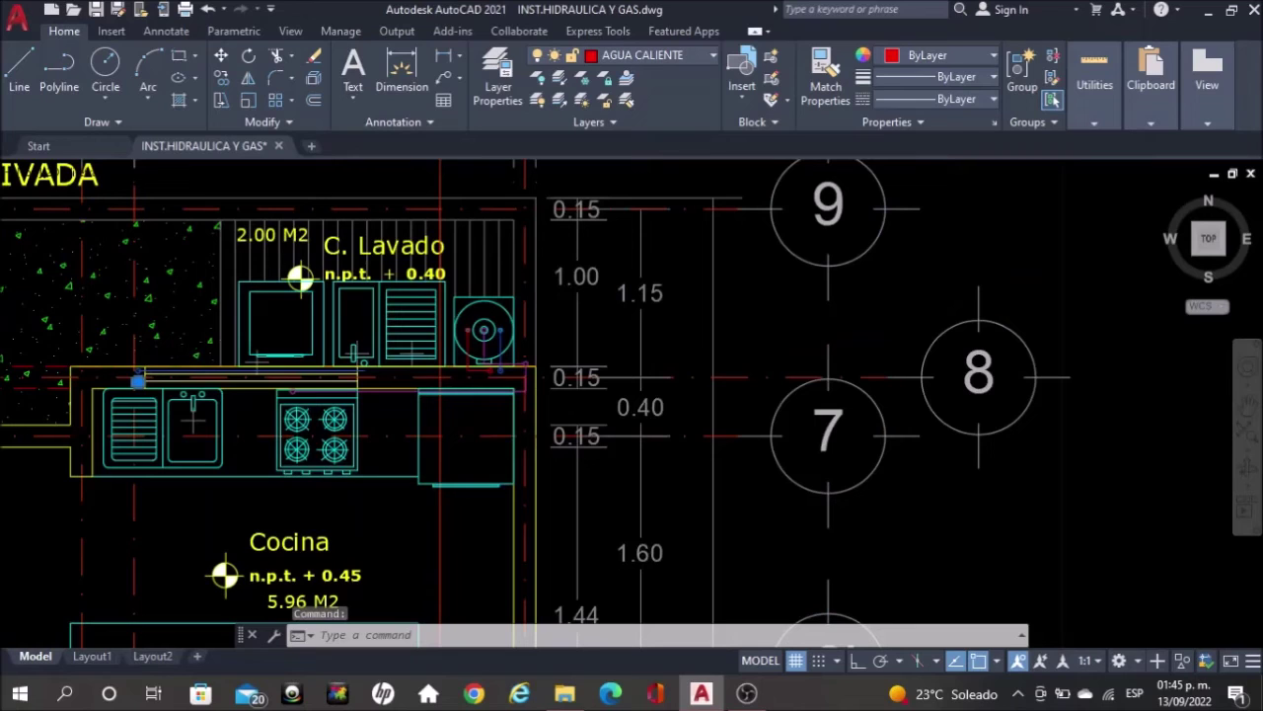
{"action": "scroll", "coordinate": [84, 384], "scroll_direction": "down", "scroll_amount": 4}
{"action": "scroll", "coordinate": [1085, 399], "scroll_direction": "up", "scroll_amount": 7}
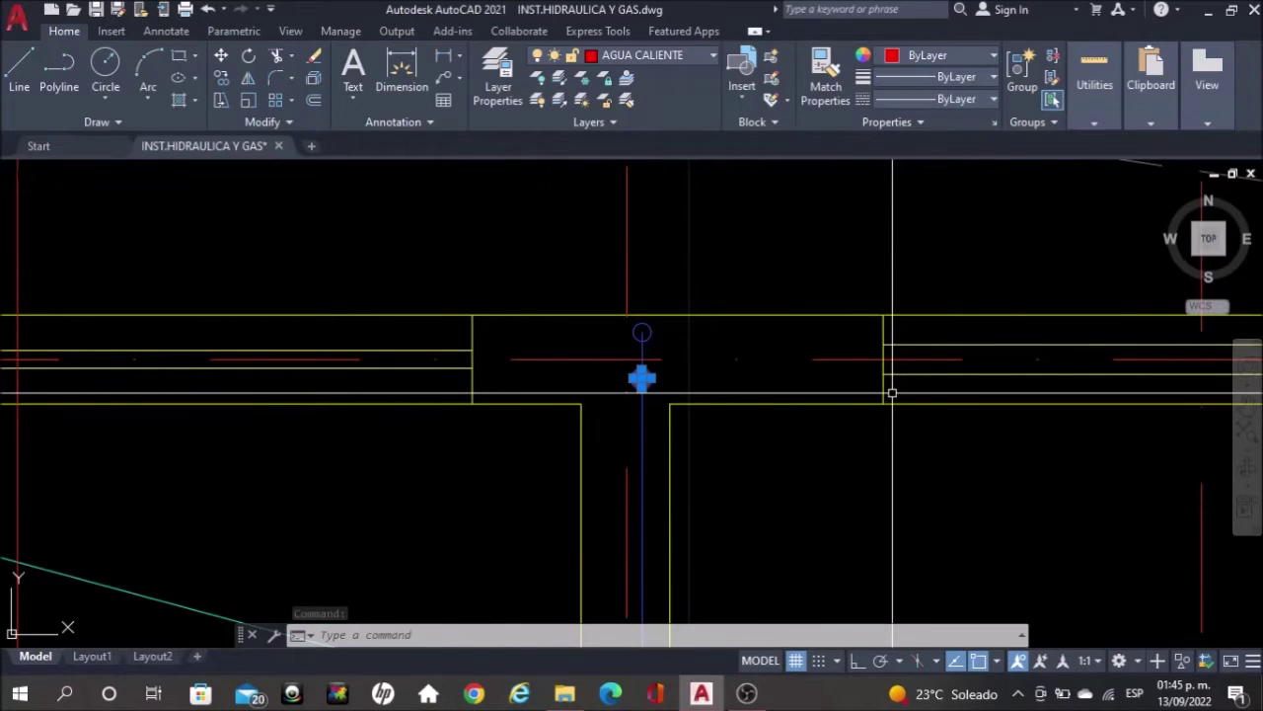
{"action": "scroll", "coordinate": [893, 392], "scroll_direction": "up", "scroll_amount": 2}
{"action": "type", "text": "OV"}
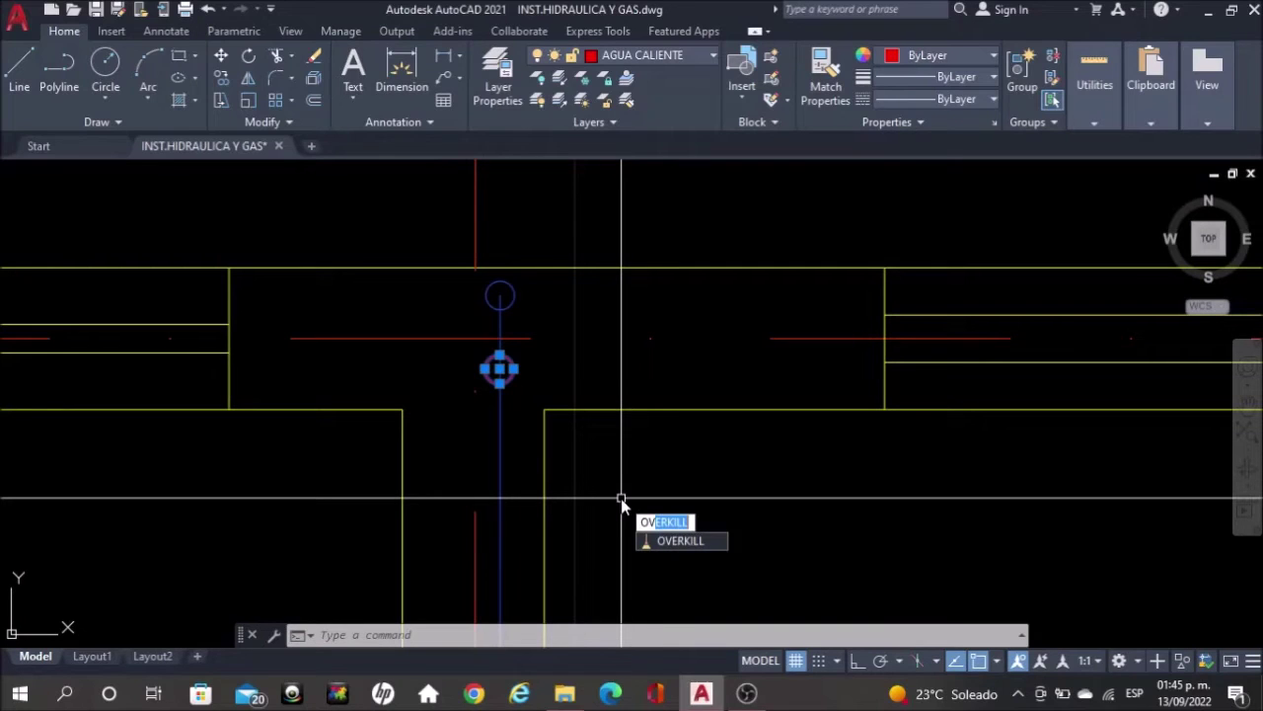
{"action": "key", "text": "BackSpace"}
{"action": "key", "text": "BackSpace"}
{"action": "type", "text": "mov"}
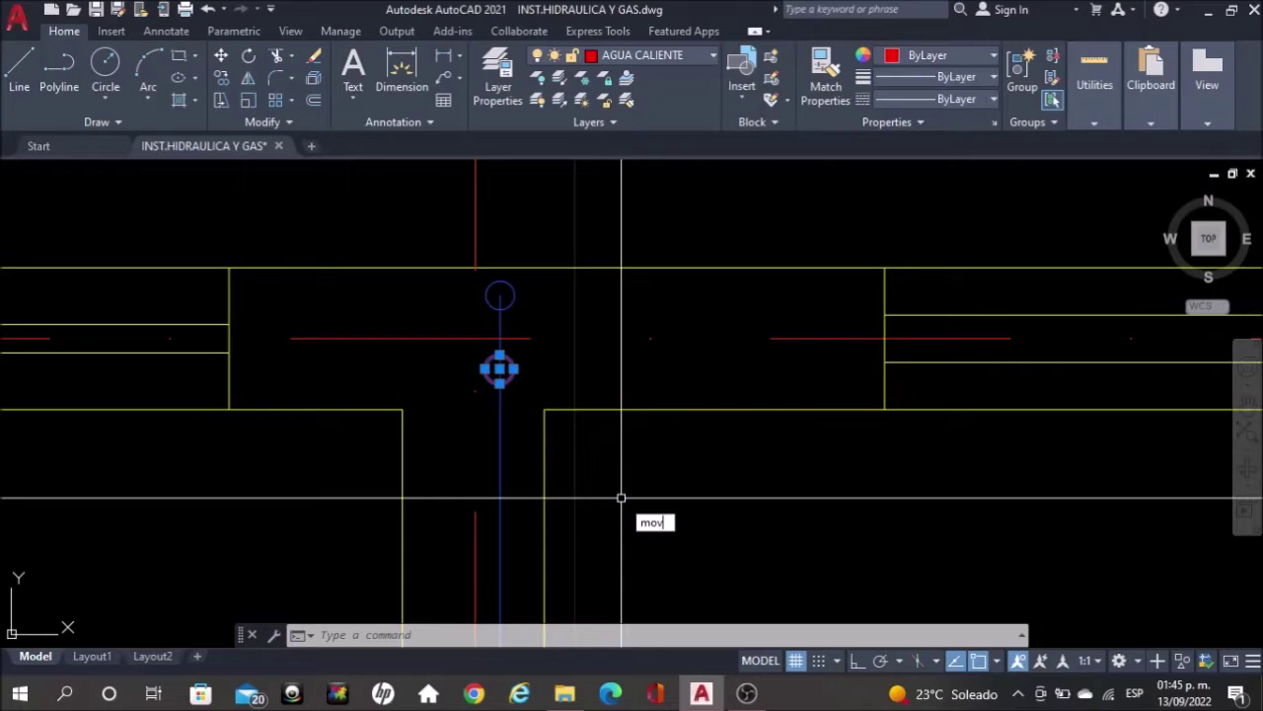
{"action": "key", "text": "Return"}
{"action": "key", "text": "F8"}
{"action": "left_click", "coordinate": [801, 503]}
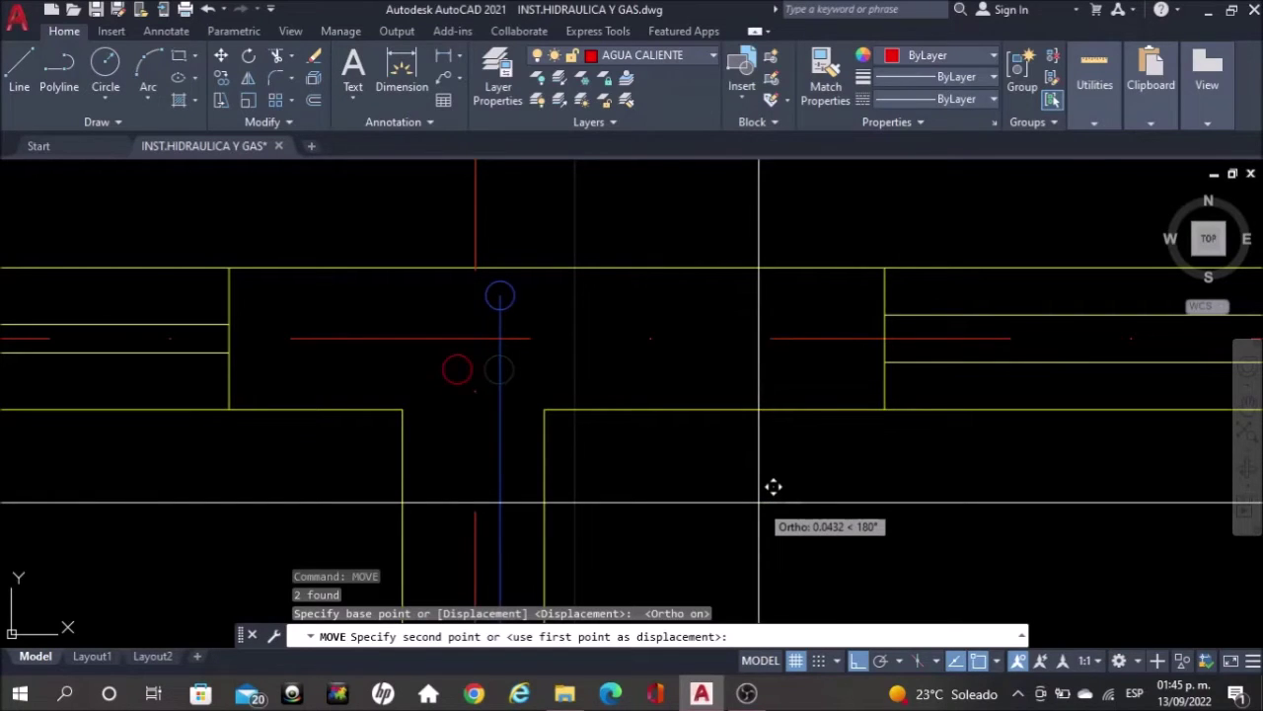
{"action": "left_click", "coordinate": [773, 487]}
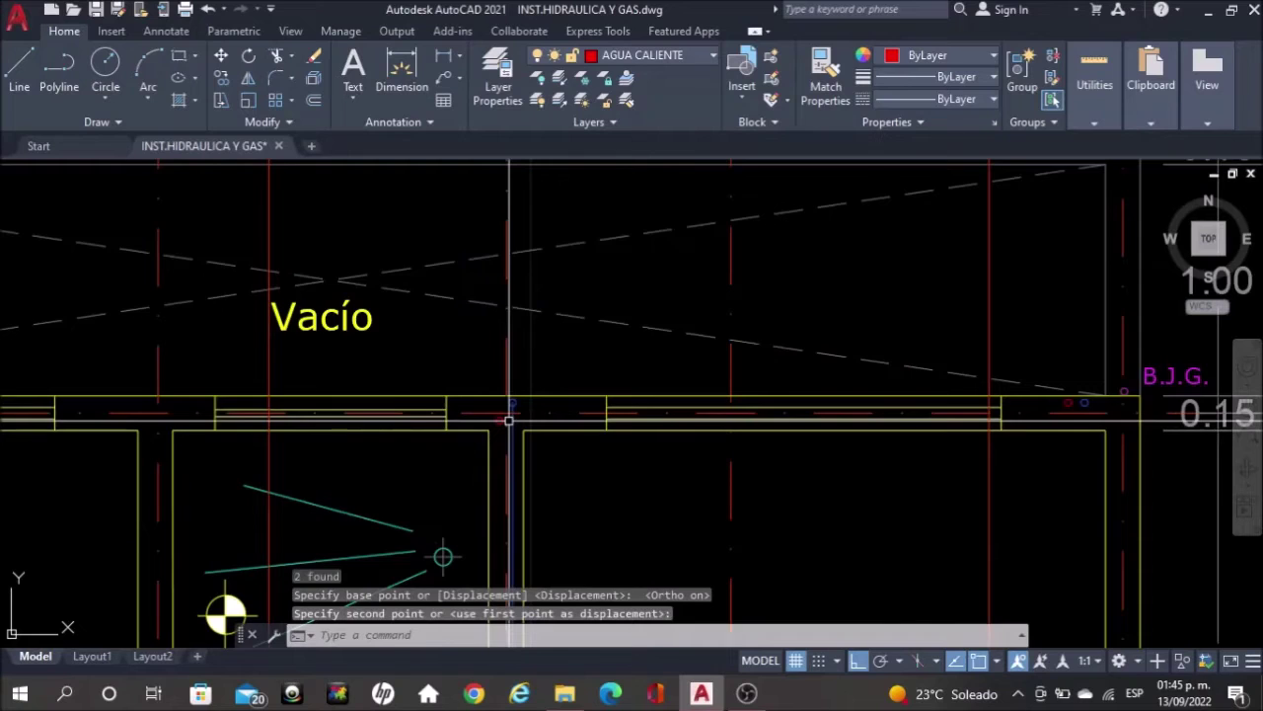
Copy both upper-floor hot-water riser circles to the roof plan, using the outer wall corner near B.J.G. and its matching roof corner as reference points
{"action": "mouse_move", "coordinate": [539, 486]}
{"action": "middle_mouse_down"}
{"action": "mouse_move", "coordinate": [501, 422]}
{"action": "mouse_move", "coordinate": [795, 421]}
{"action": "middle_mouse_up"}
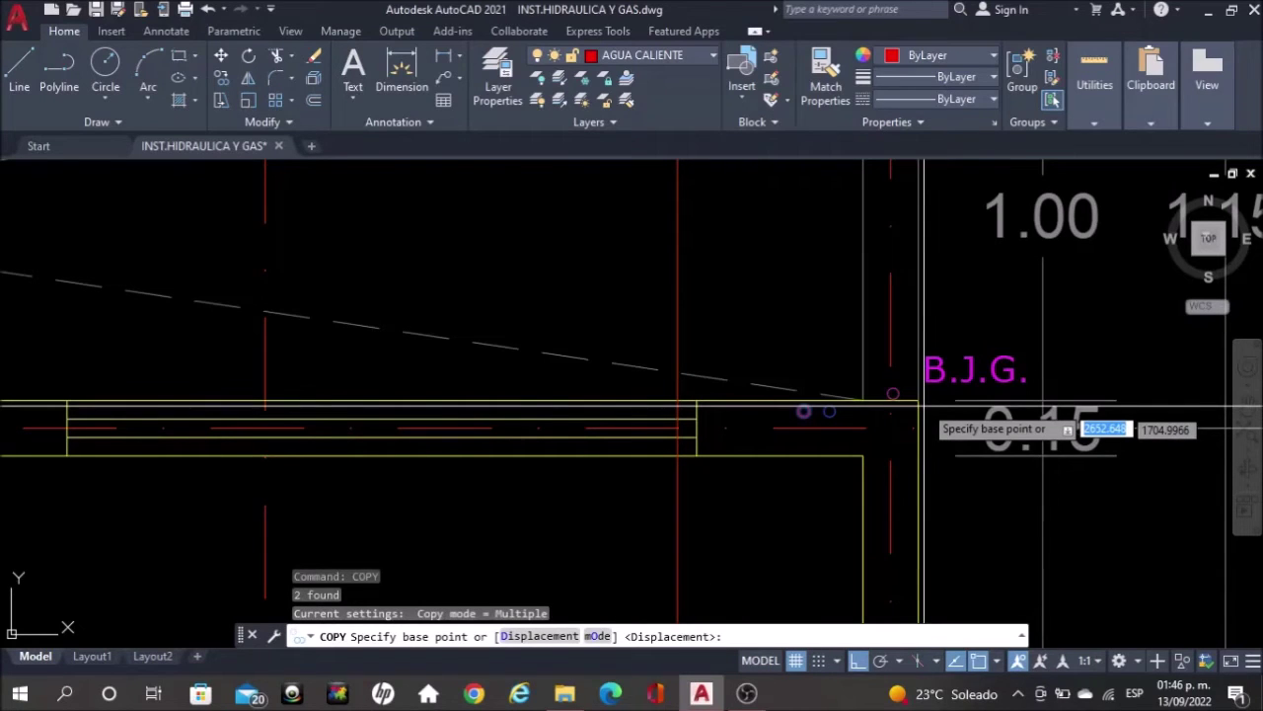
{"action": "left_click", "coordinate": [922, 407]}
{"action": "scroll", "coordinate": [383, 406], "scroll_direction": "down", "scroll_amount": 4}
{"action": "scroll", "coordinate": [335, 407], "scroll_direction": "down", "scroll_amount": 2}
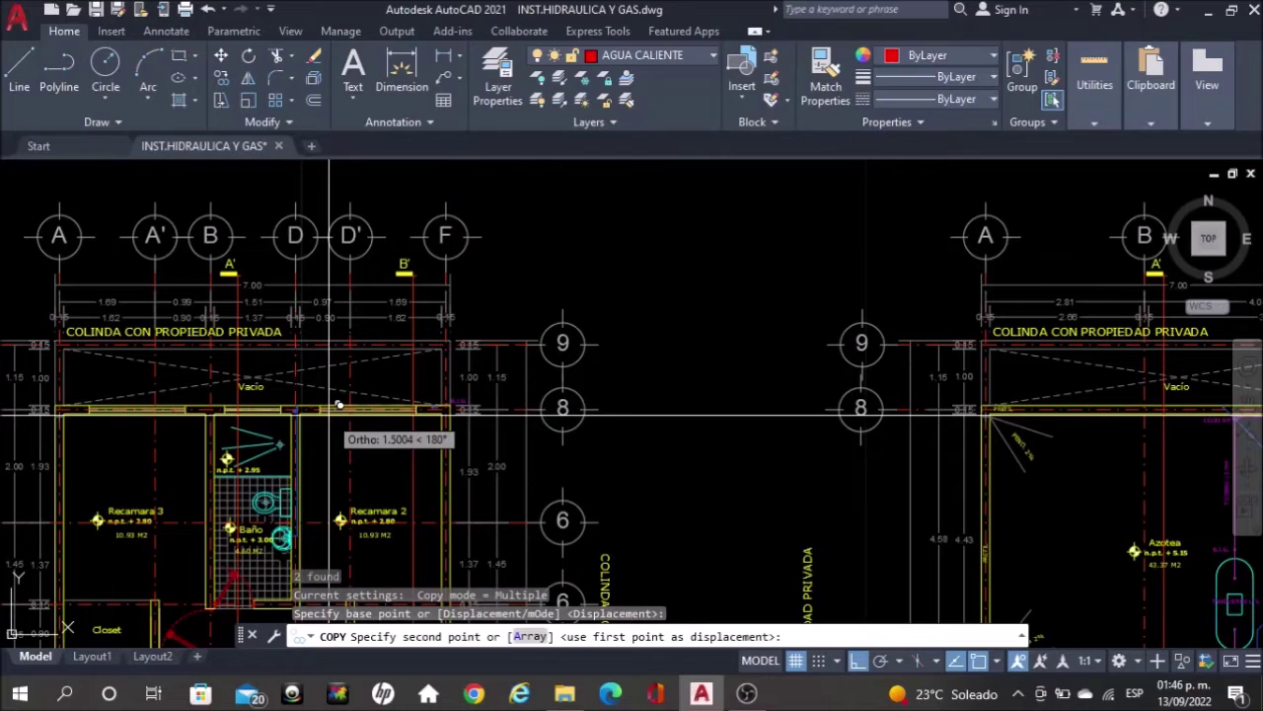
{"action": "scroll", "coordinate": [328, 414], "scroll_direction": "down", "scroll_amount": 2}
{"action": "scroll", "coordinate": [969, 412], "scroll_direction": "up", "scroll_amount": 2}
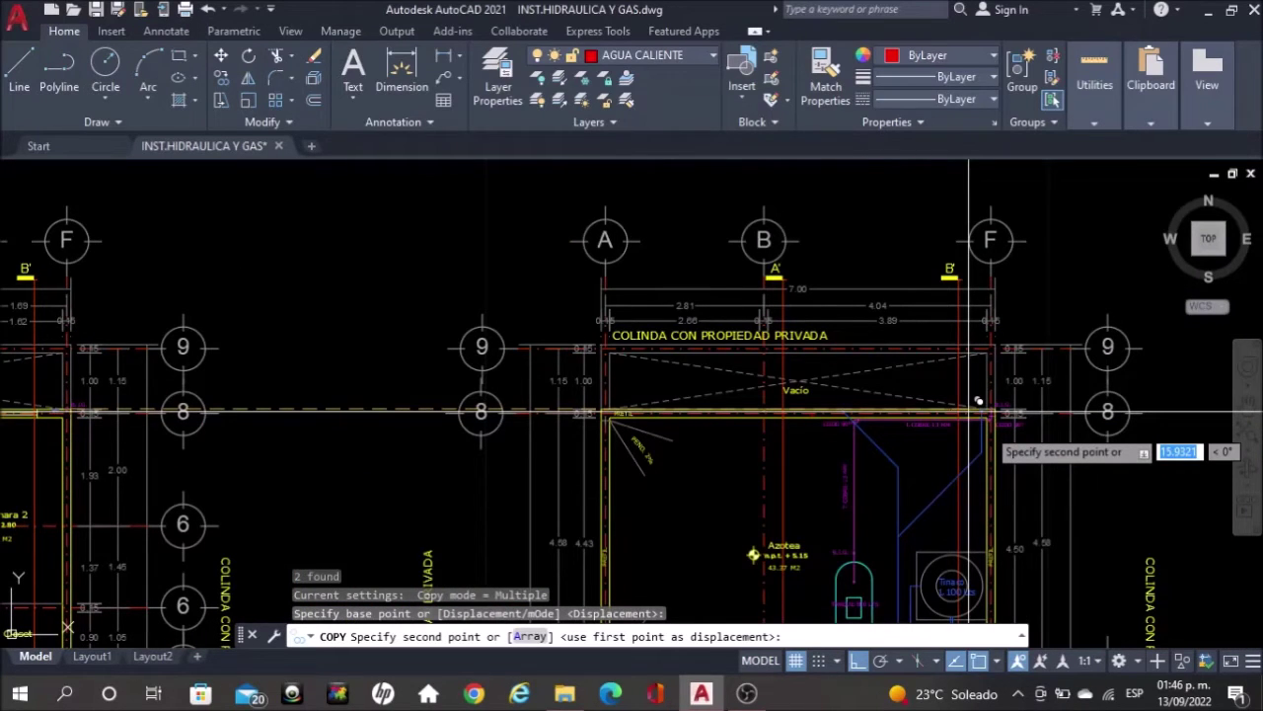
{"action": "left_click", "coordinate": [969, 412]}
{"action": "scroll", "coordinate": [969, 412], "scroll_direction": "up", "scroll_amount": 5}
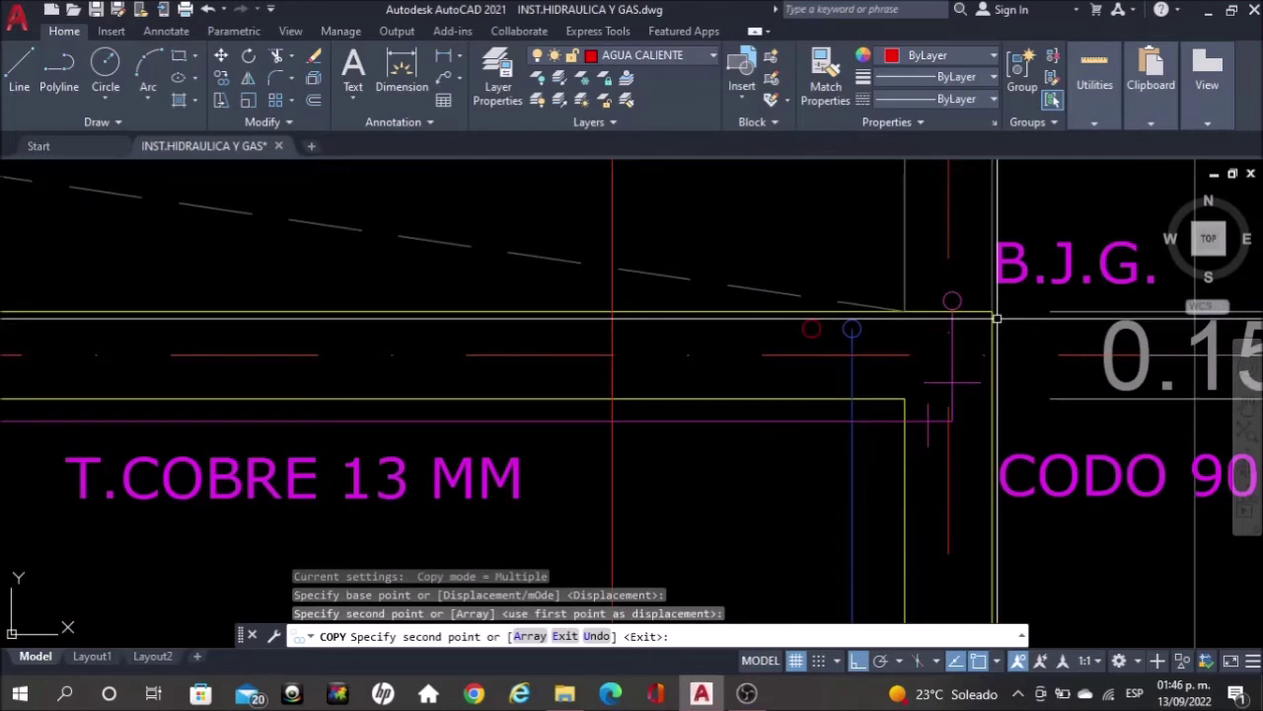
{"action": "scroll", "coordinate": [997, 319], "scroll_direction": "down", "scroll_amount": 6}
{"action": "key", "text": "Escape"}
Examine the hot-water riser positions across the roof, upper-floor and ground-floor plans, including the heater connection and the roof's cold-water pipe route
{"action": "mouse_move", "coordinate": [653, 387]}
{"action": "middle_mouse_down"}
{"action": "mouse_move", "coordinate": [646, 343]}
{"action": "mouse_move", "coordinate": [639, 380]}
{"action": "middle_mouse_up"}
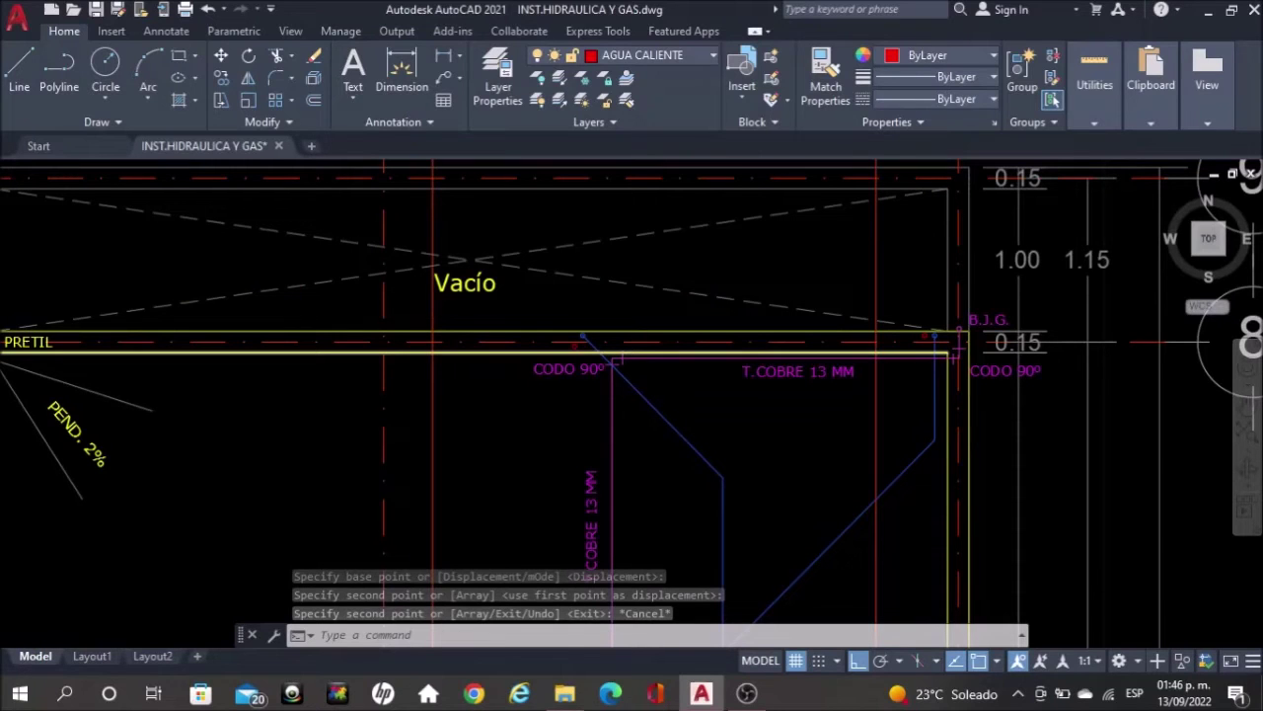
{"action": "scroll", "coordinate": [914, 349], "scroll_direction": "up", "scroll_amount": 2}
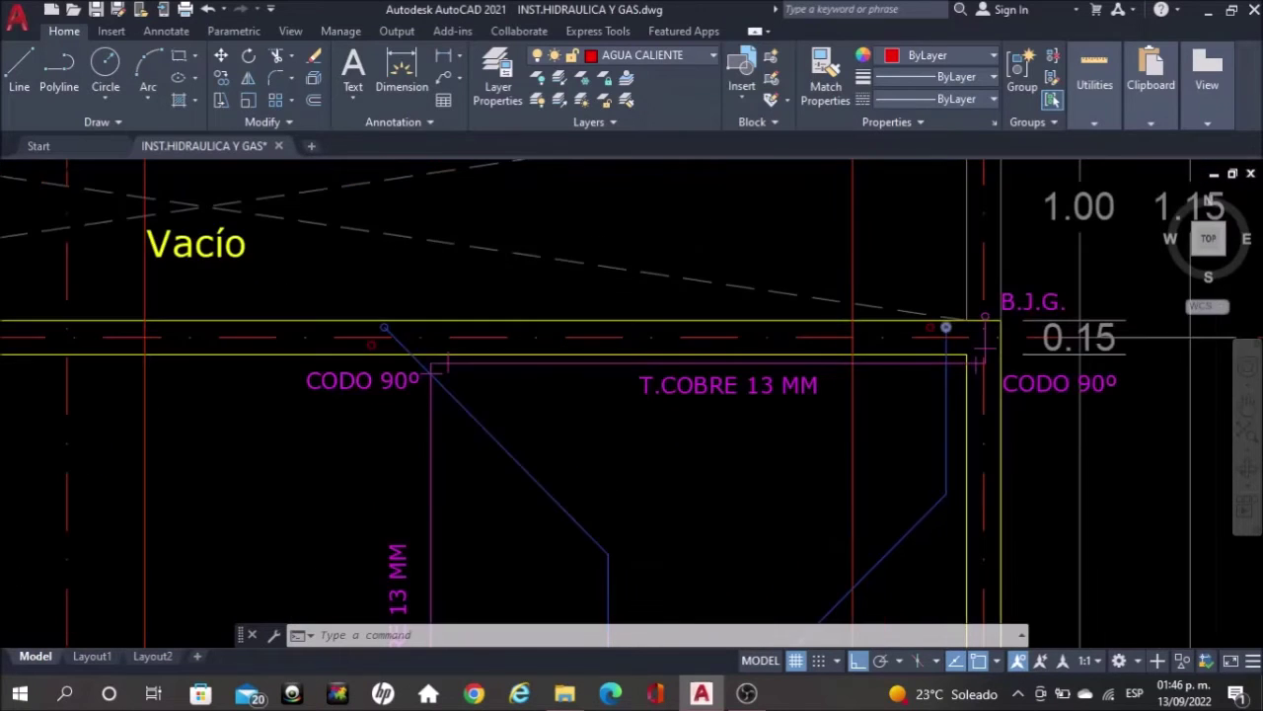
{"action": "scroll", "coordinate": [983, 337], "scroll_direction": "down", "scroll_amount": 4}
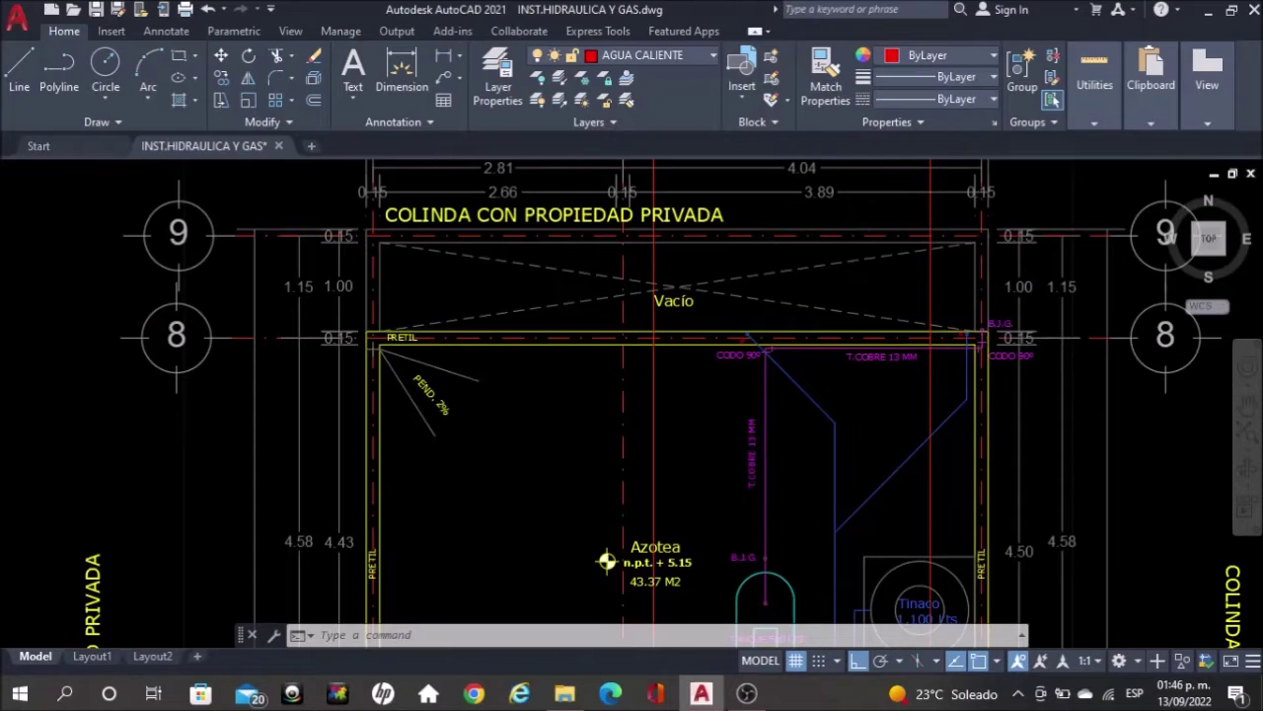
{"action": "scroll", "coordinate": [1163, 359], "scroll_direction": "down", "scroll_amount": 2}
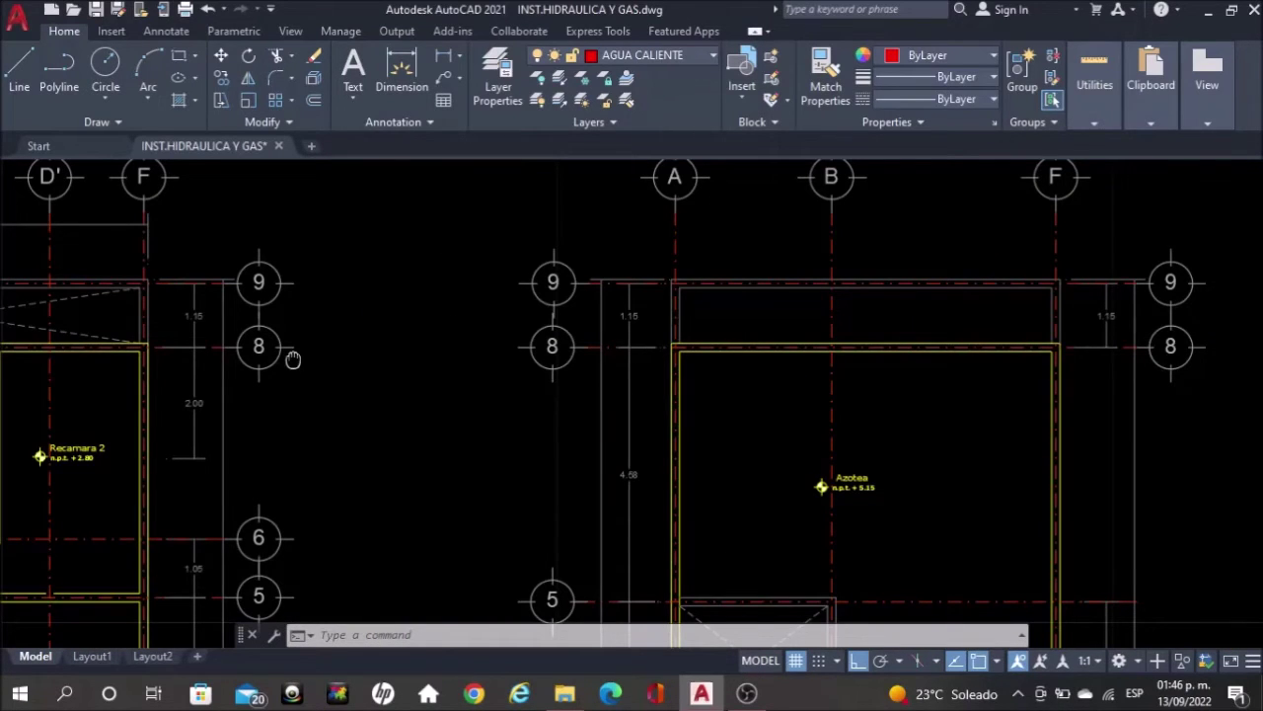
{"action": "middle_click_drag", "start_coordinate": [293, 361], "coordinate": [1174, 356]}
{"action": "scroll", "coordinate": [318, 332], "scroll_direction": "up", "scroll_amount": 2}
{"action": "scroll", "coordinate": [321, 335], "scroll_direction": "up", "scroll_amount": 6}
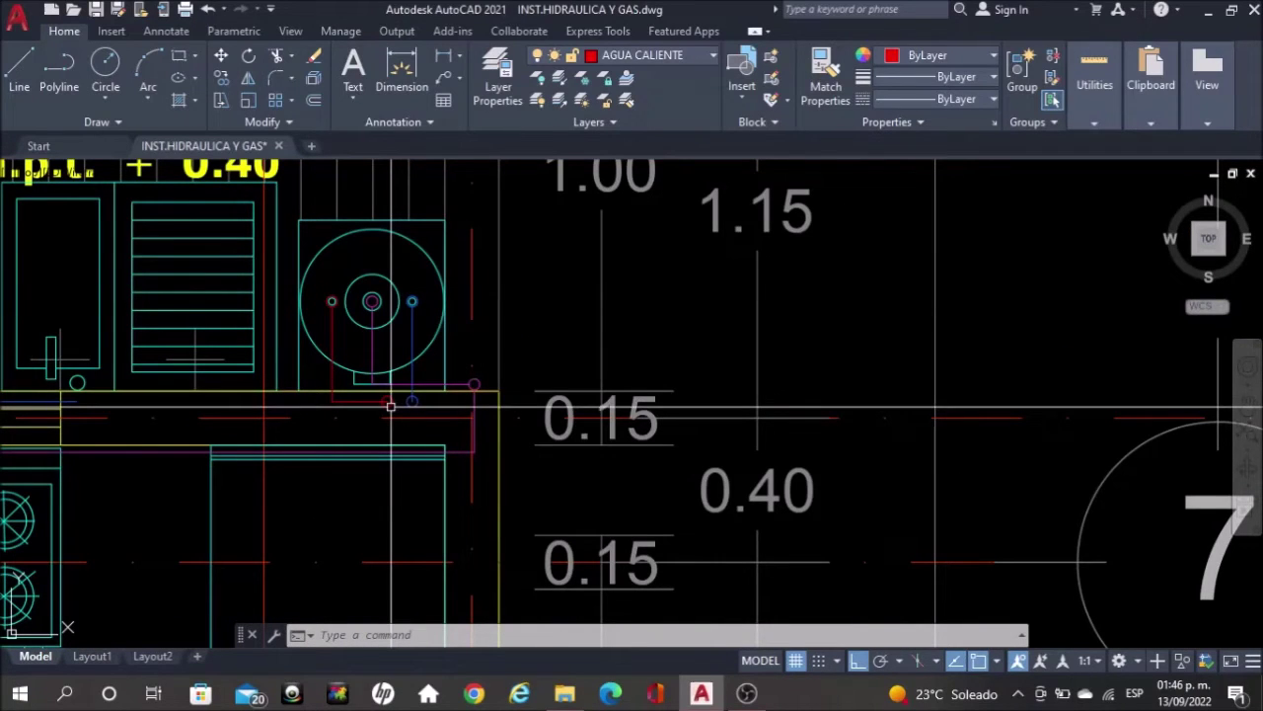
{"action": "scroll", "coordinate": [390, 405], "scroll_direction": "down", "scroll_amount": 8}
{"action": "scroll", "coordinate": [875, 379], "scroll_direction": "down", "scroll_amount": 5}
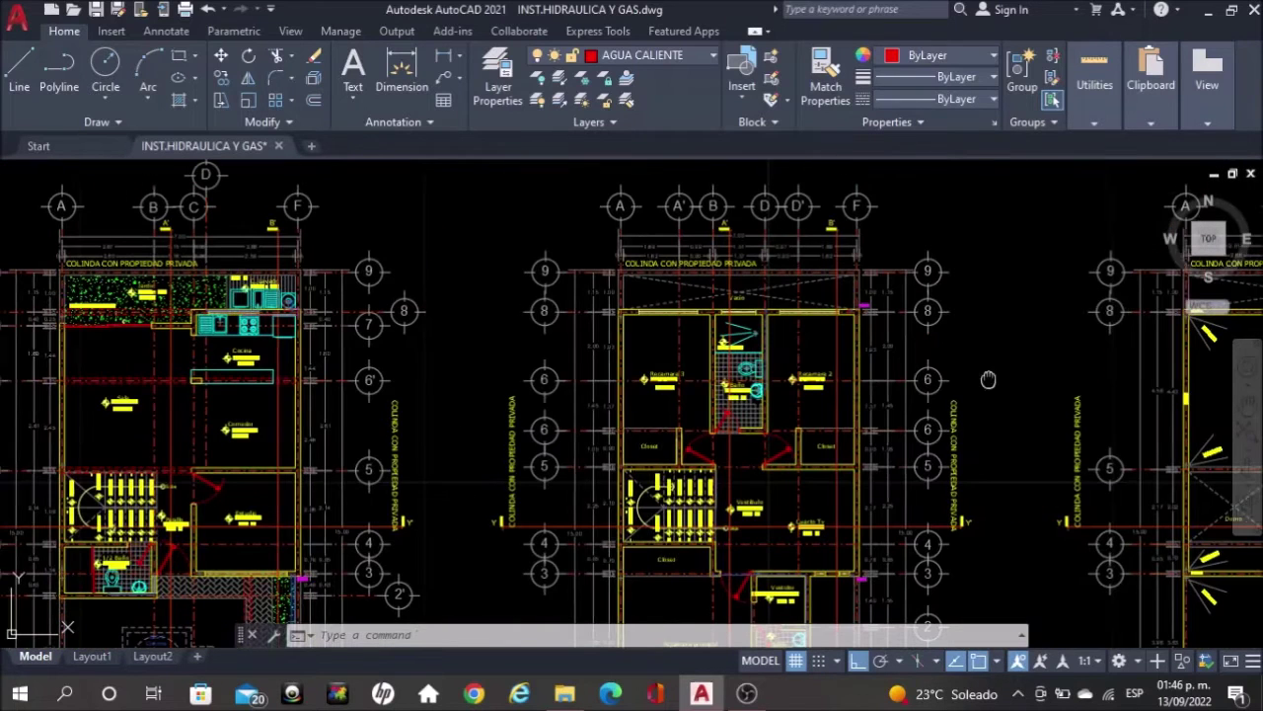
{"action": "middle_click_drag", "start_coordinate": [874, 379], "coordinate": [499, 375]}
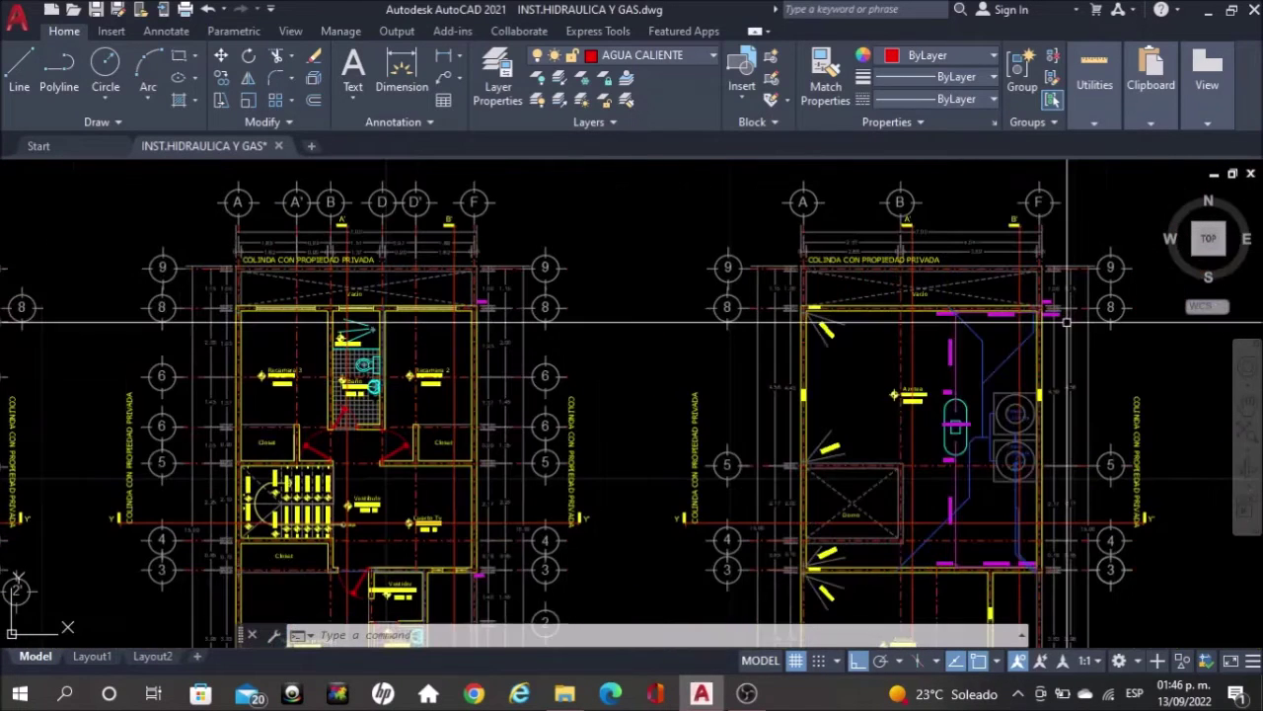
{"action": "middle_click_drag", "start_coordinate": [361, 336], "coordinate": [753, 326]}
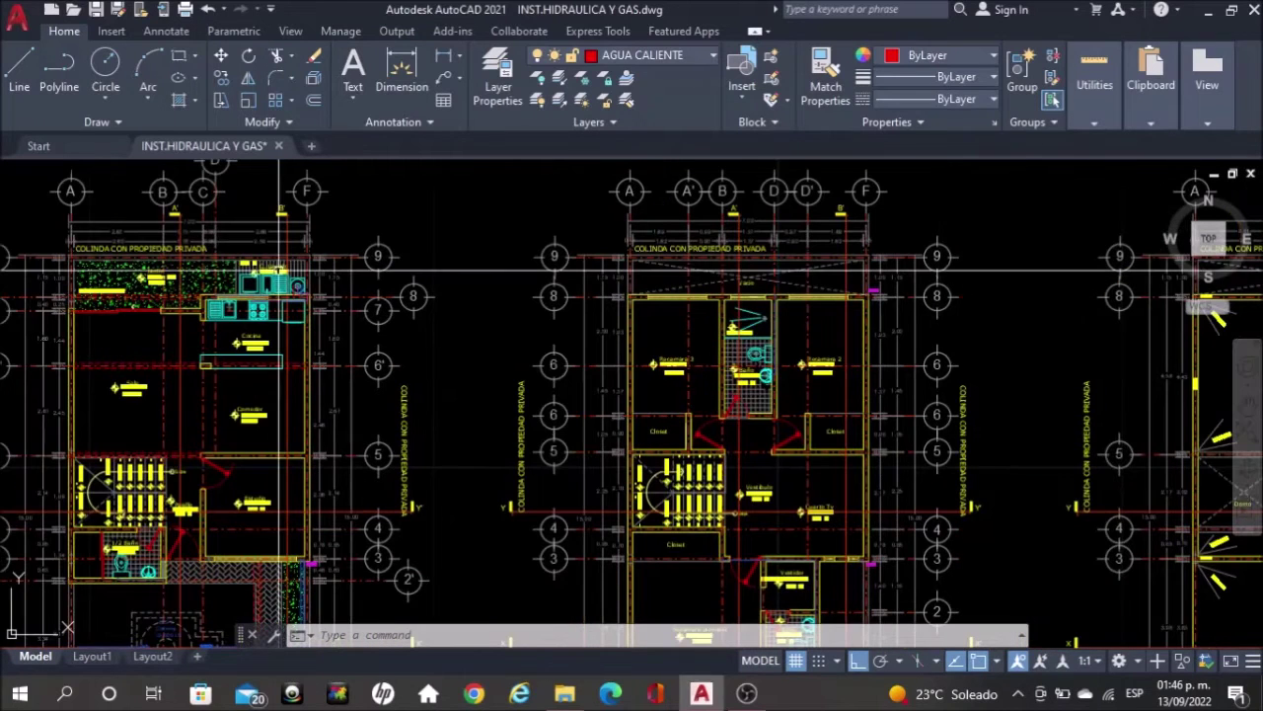
{"action": "scroll", "coordinate": [285, 276], "scroll_direction": "up", "scroll_amount": 4}
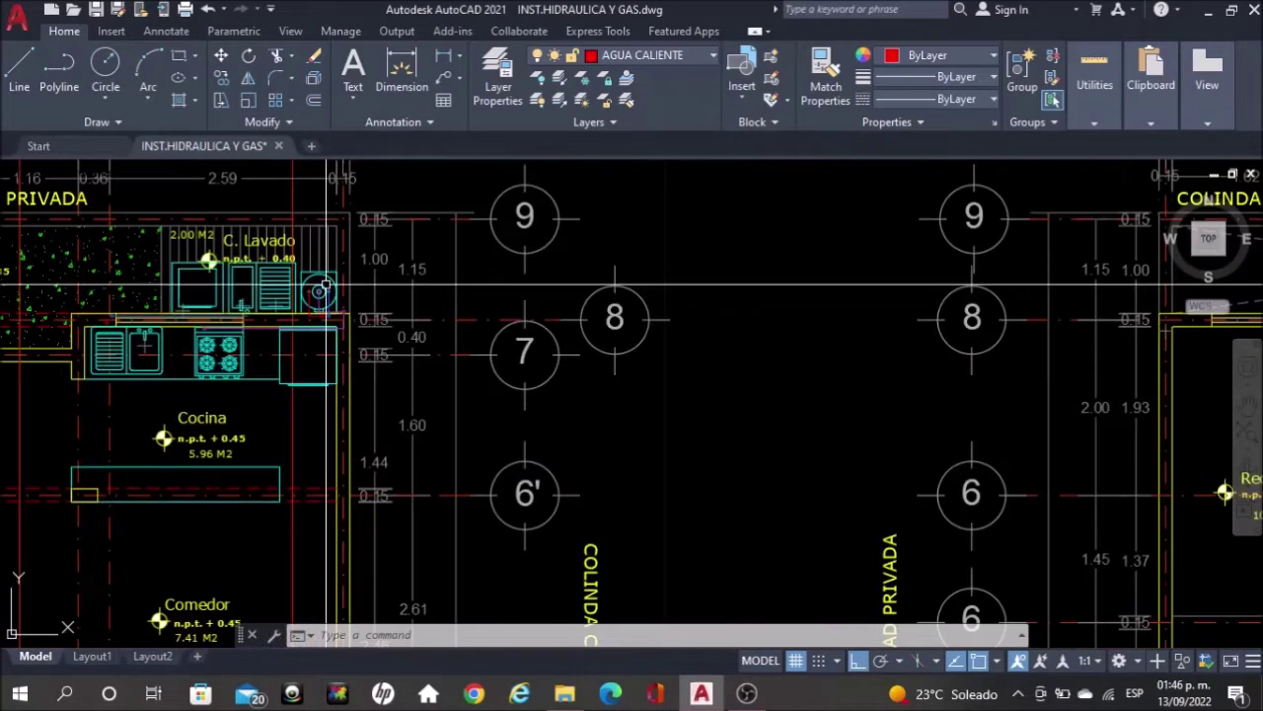
{"action": "scroll", "coordinate": [326, 288], "scroll_direction": "up", "scroll_amount": 4}
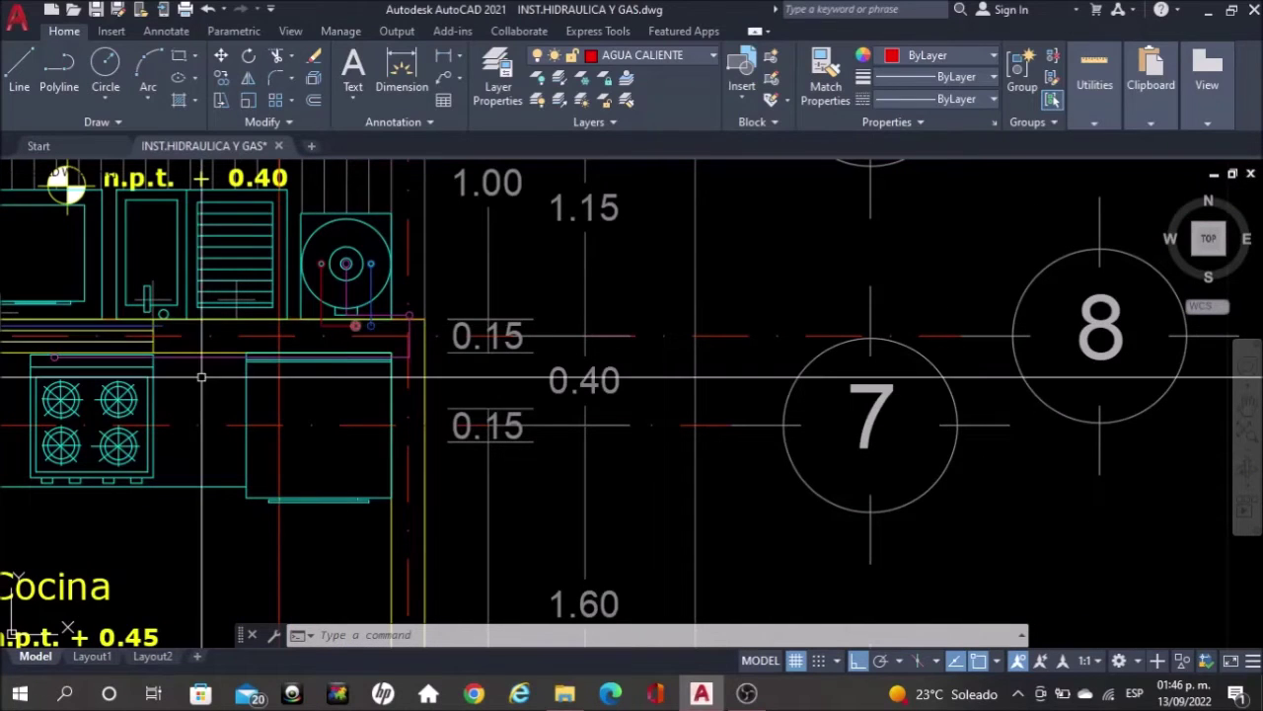
{"action": "scroll", "coordinate": [143, 331], "scroll_direction": "down", "scroll_amount": 4}
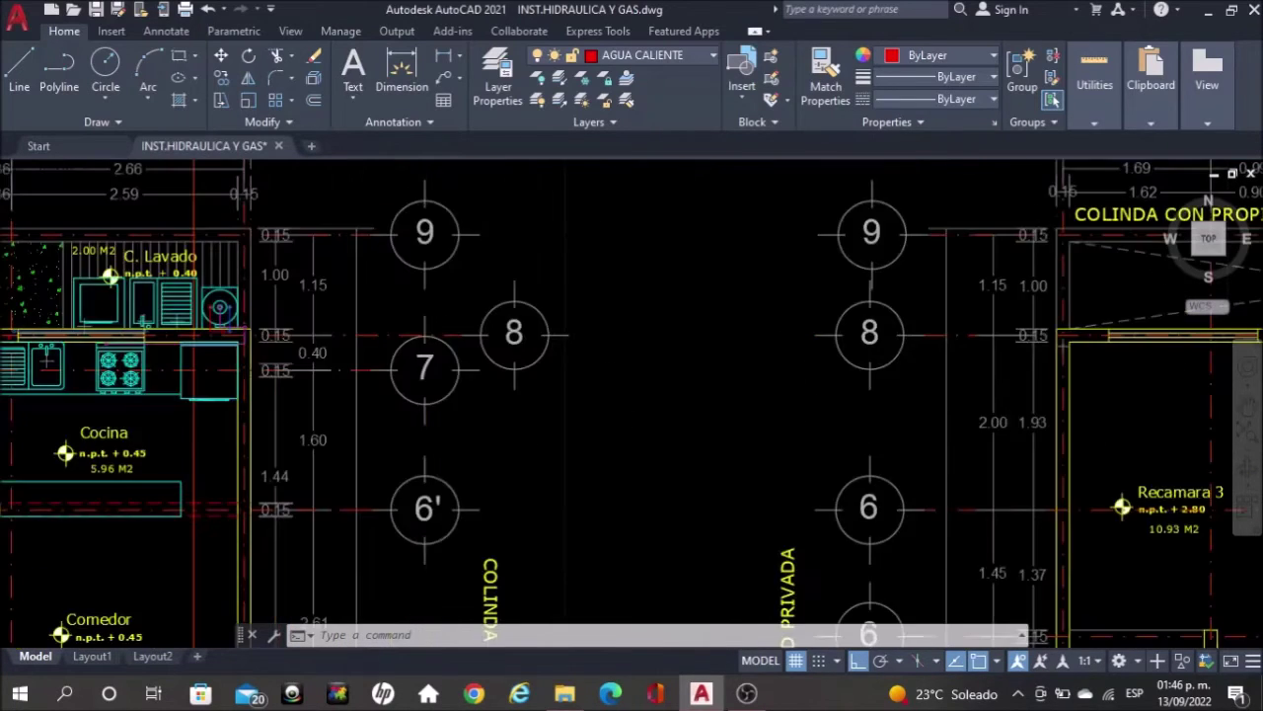
{"action": "scroll", "coordinate": [133, 336], "scroll_direction": "down", "scroll_amount": 2}
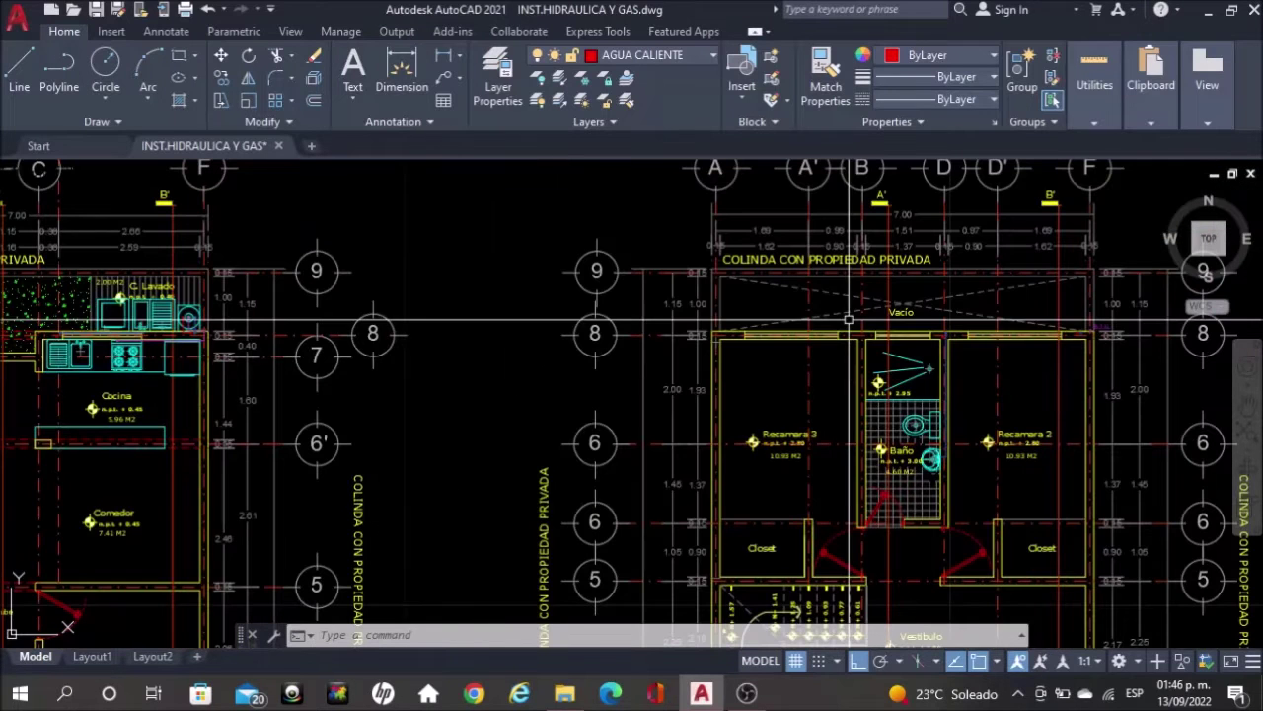
{"action": "scroll", "coordinate": [760, 381], "scroll_direction": "down", "scroll_amount": 2}
{"action": "middle_click_drag", "start_coordinate": [803, 462], "coordinate": [746, 309]}
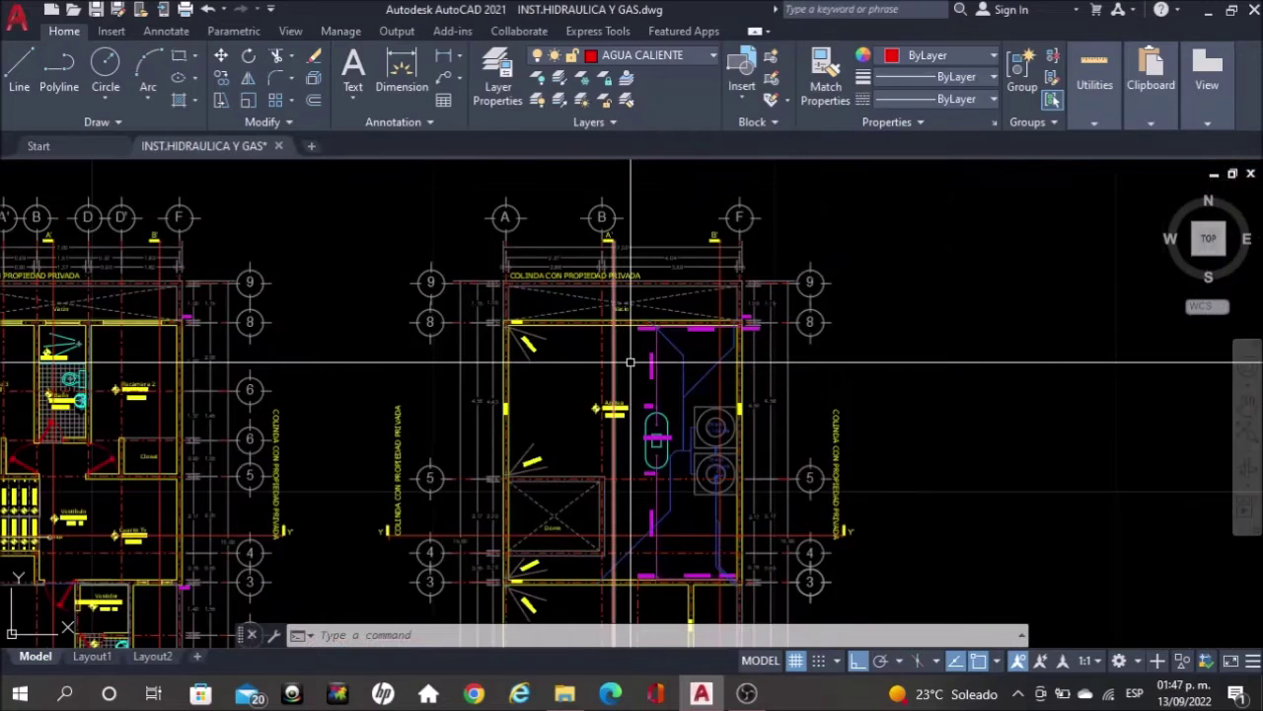
{"action": "scroll", "coordinate": [629, 362], "scroll_direction": "up", "scroll_amount": 6}
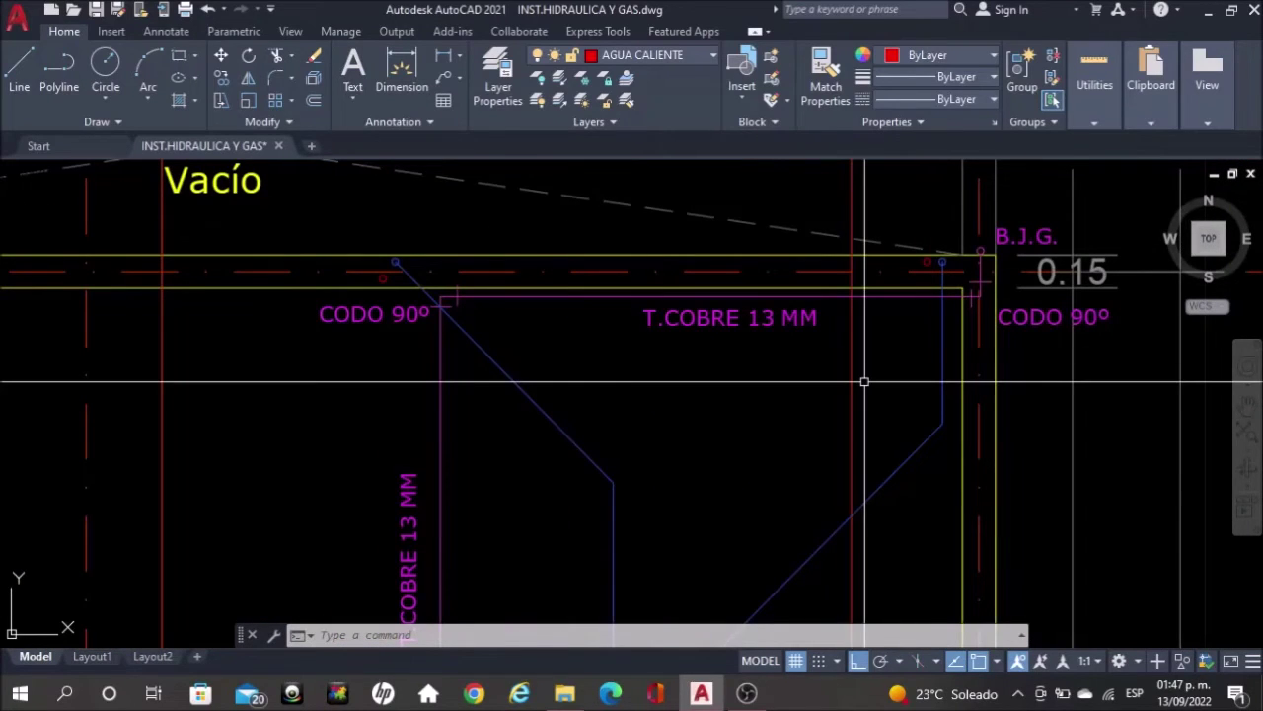
{"action": "scroll", "coordinate": [864, 381], "scroll_direction": "down", "scroll_amount": 2}
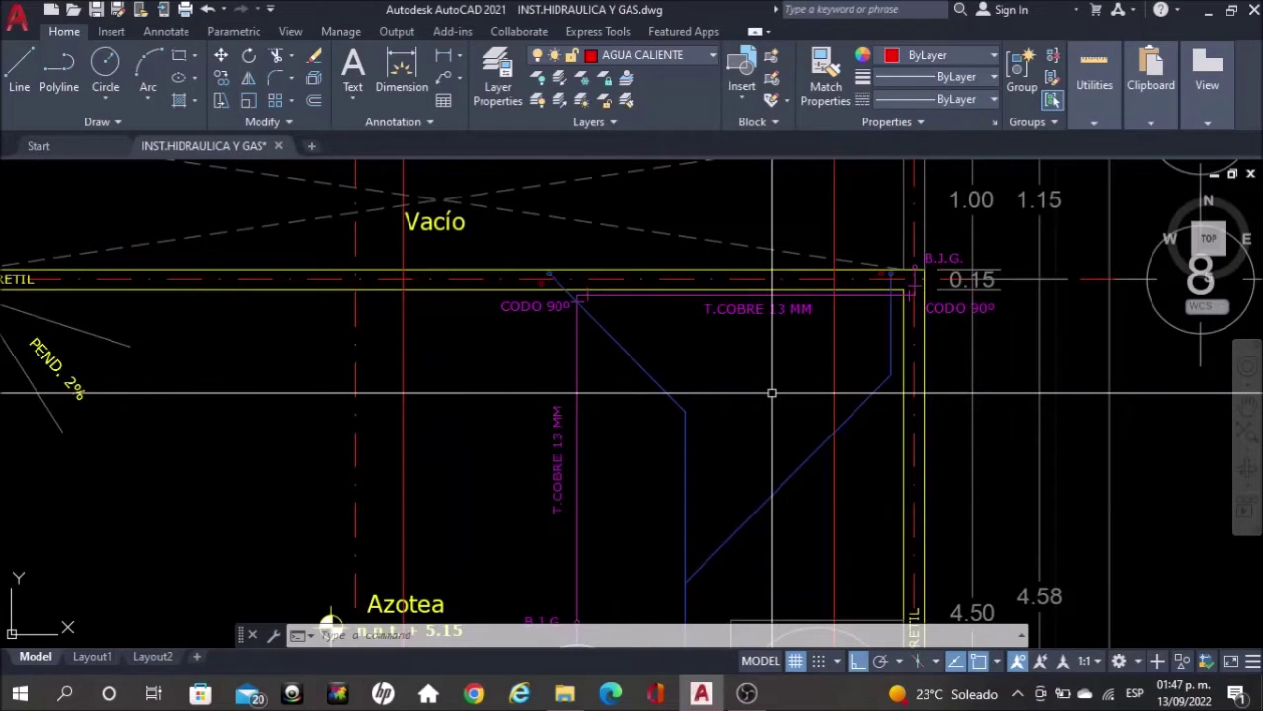
{"action": "middle_click_drag", "start_coordinate": [772, 392], "coordinate": [774, 307]}
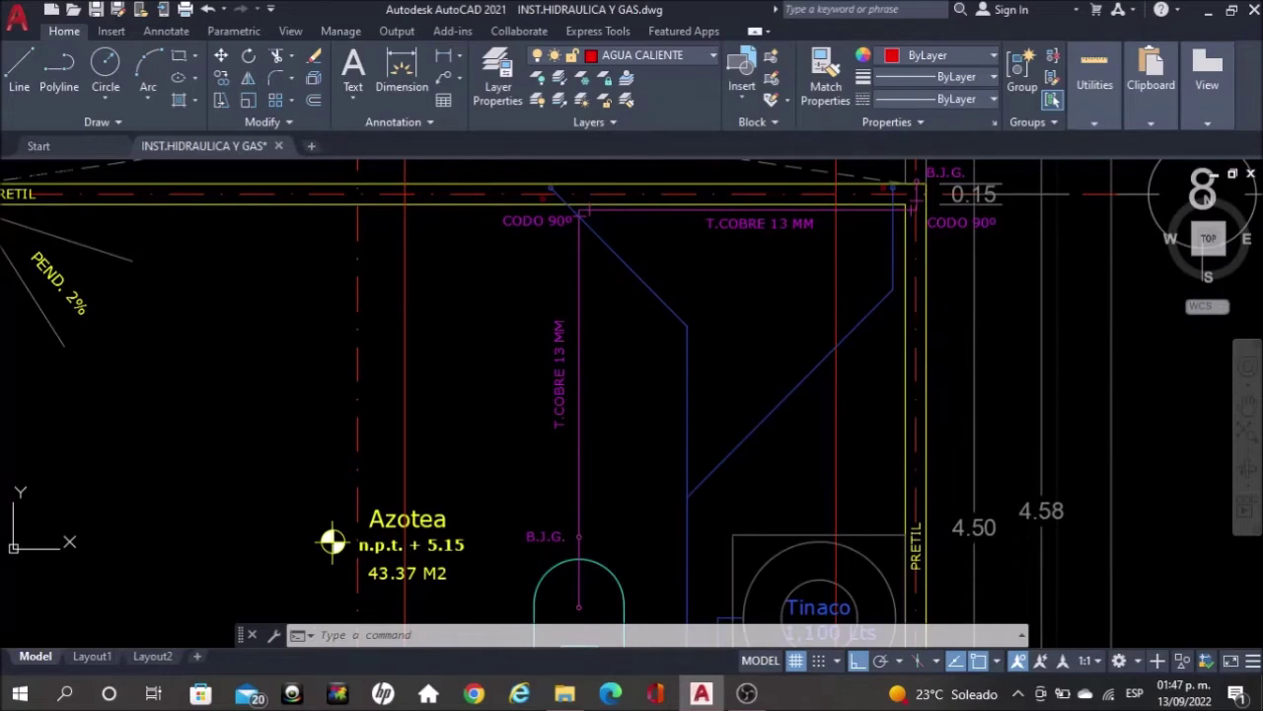
{"action": "middle_click_drag", "start_coordinate": [332, 542], "coordinate": [252, 587]}
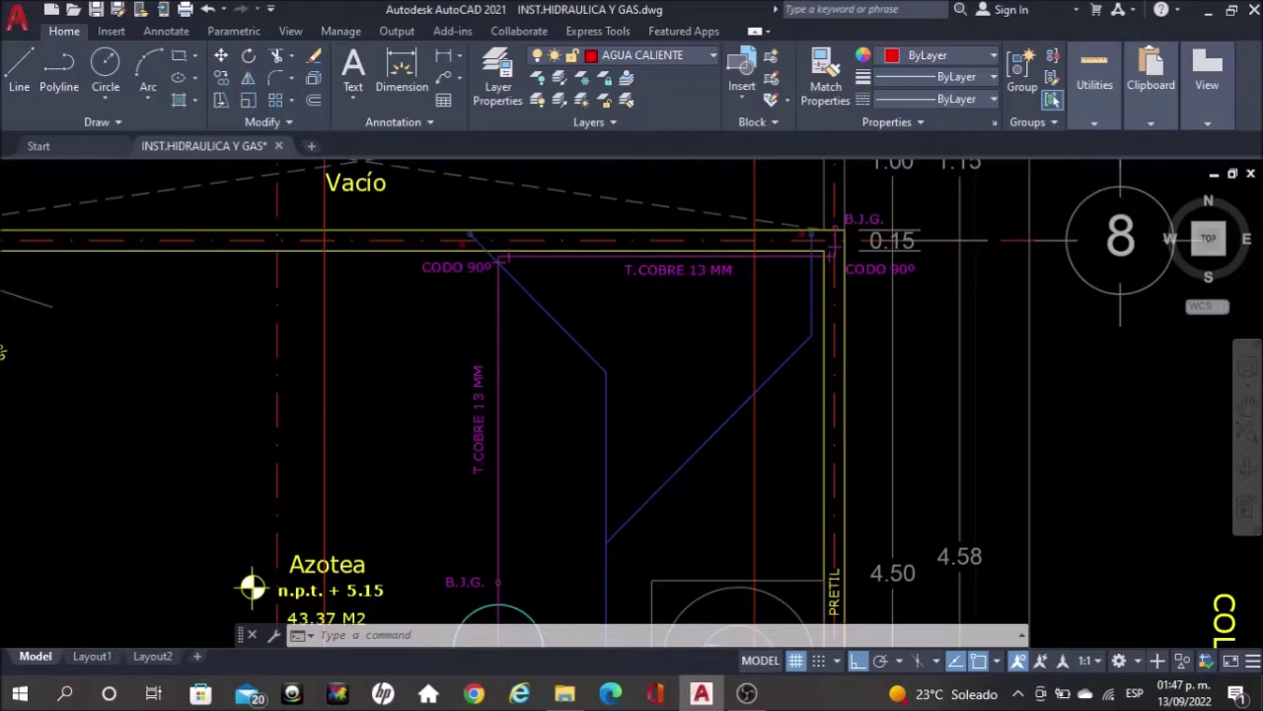
Copy the roof's vertical and diagonal cold-water pipe segments from the cold-water riser's centre to the adjacent hot-water riser's centre
{"action": "scroll", "coordinate": [751, 319], "scroll_direction": "up", "scroll_amount": 2}
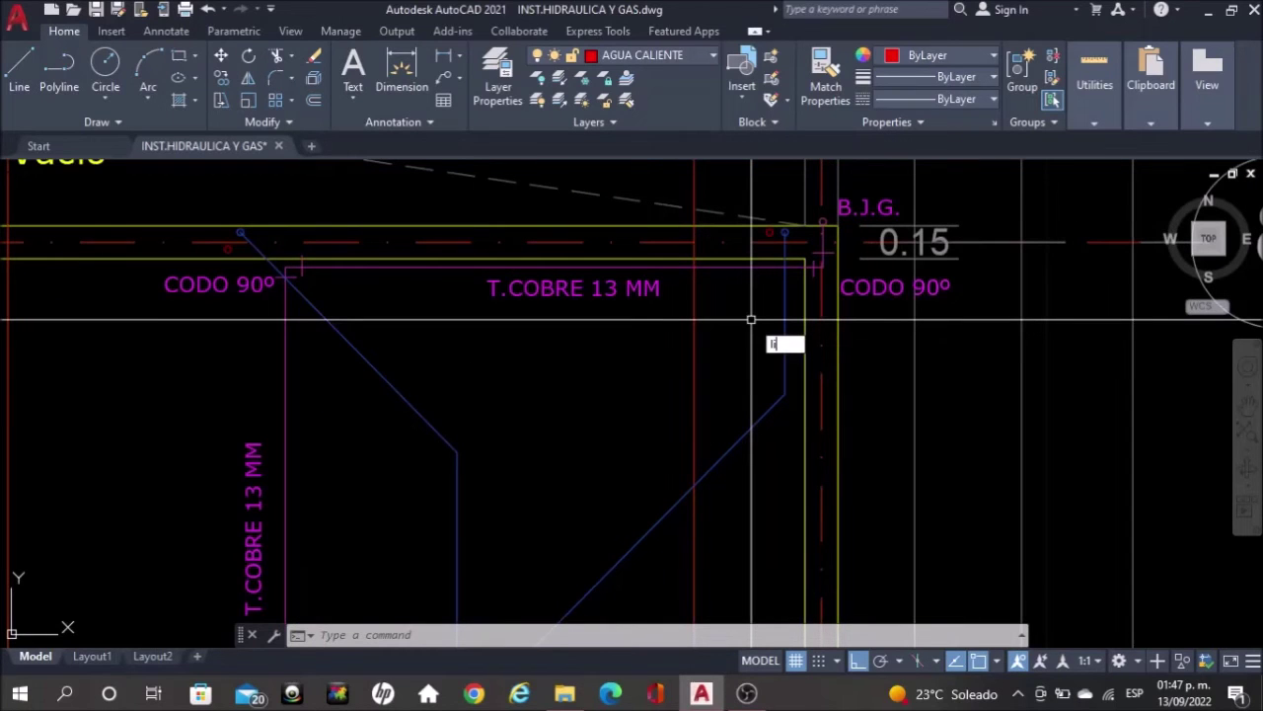
{"action": "key", "text": "Return"}
{"action": "key", "text": "Escape"}
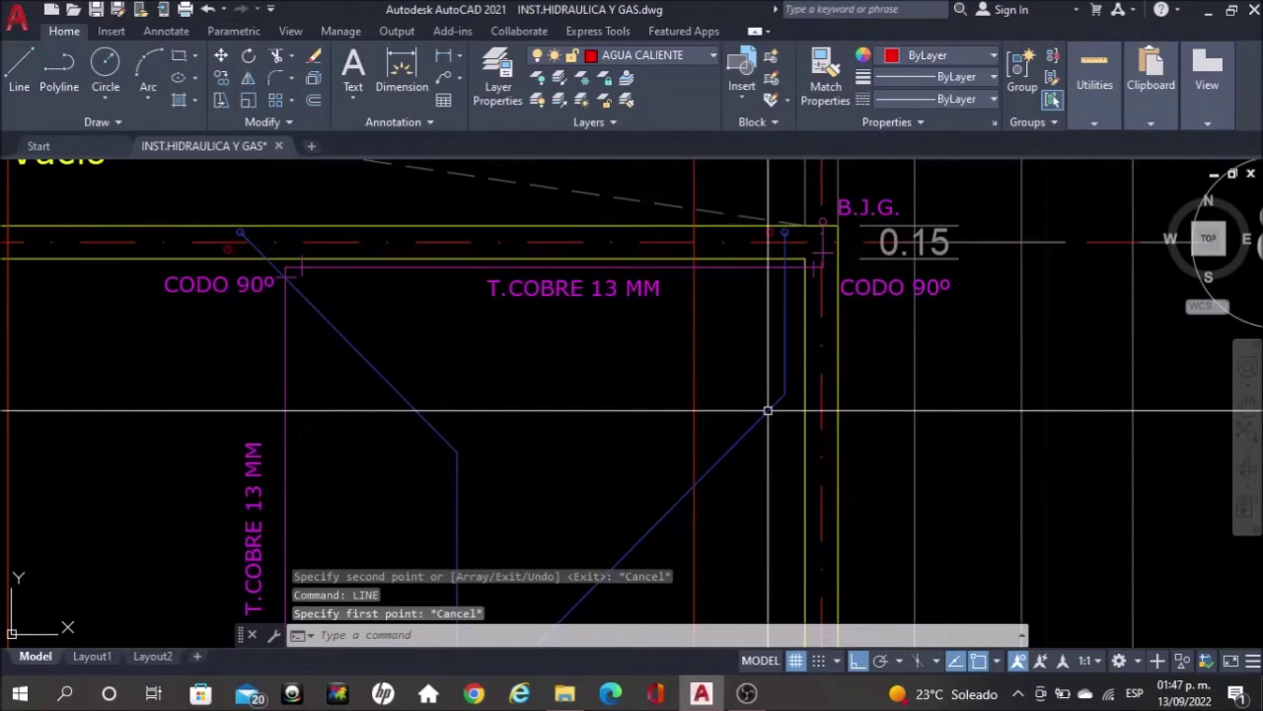
{"action": "left_click", "coordinate": [768, 410]}
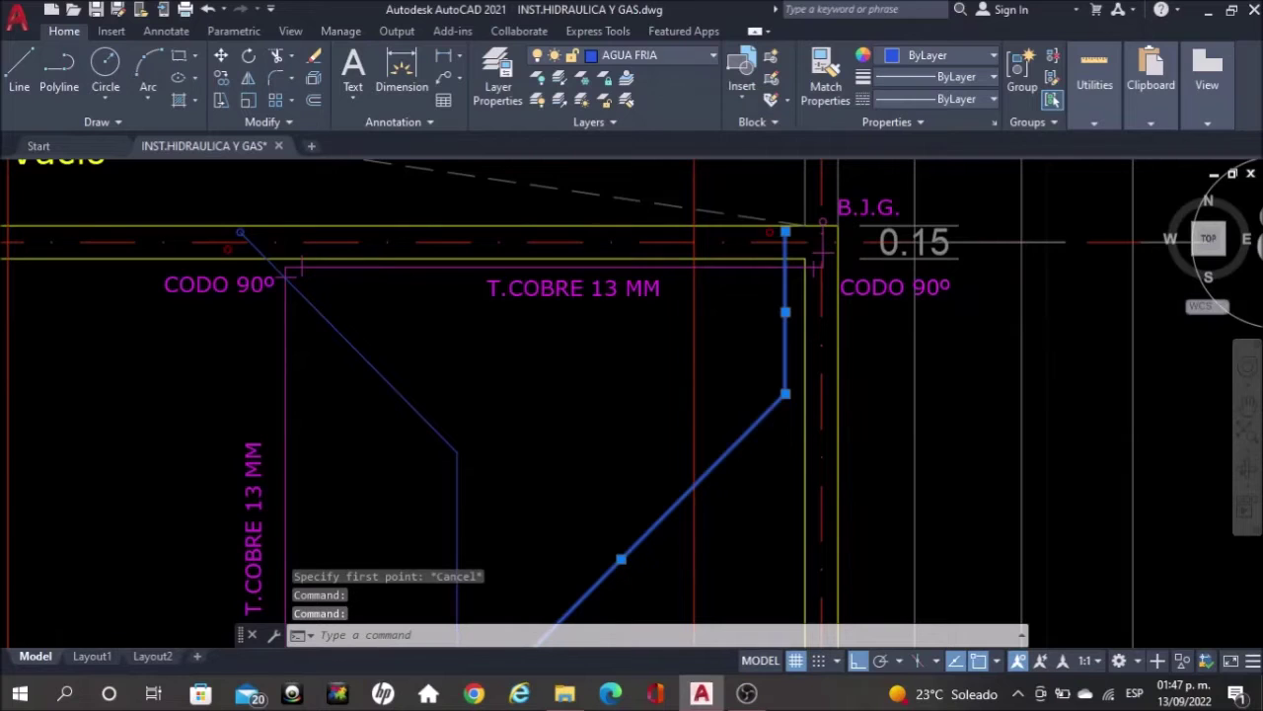
{"action": "scroll", "coordinate": [771, 316], "scroll_direction": "up", "scroll_amount": 2}
{"action": "type", "text": "cop"}
{"action": "key", "text": "Return"}
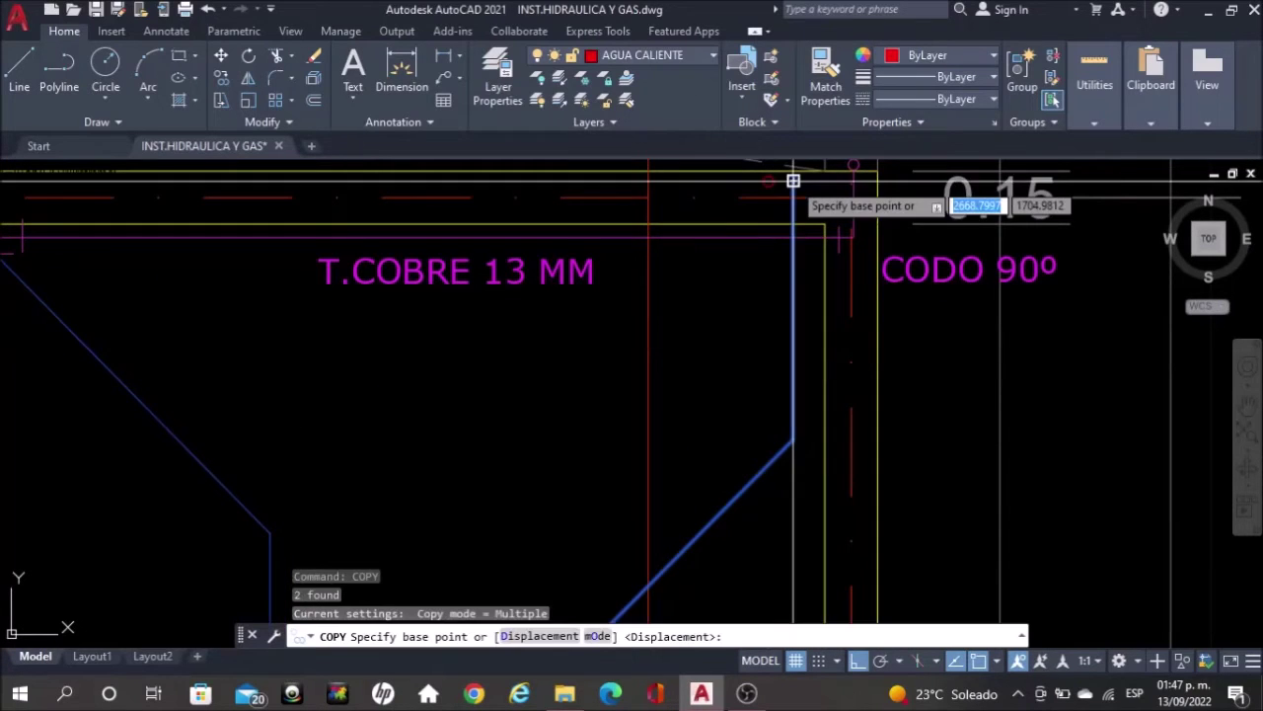
{"action": "scroll", "coordinate": [792, 181], "scroll_direction": "up", "scroll_amount": 2}
{"action": "left_click", "coordinate": [792, 180]}
{"action": "scroll", "coordinate": [791, 178], "scroll_direction": "up", "scroll_amount": 2}
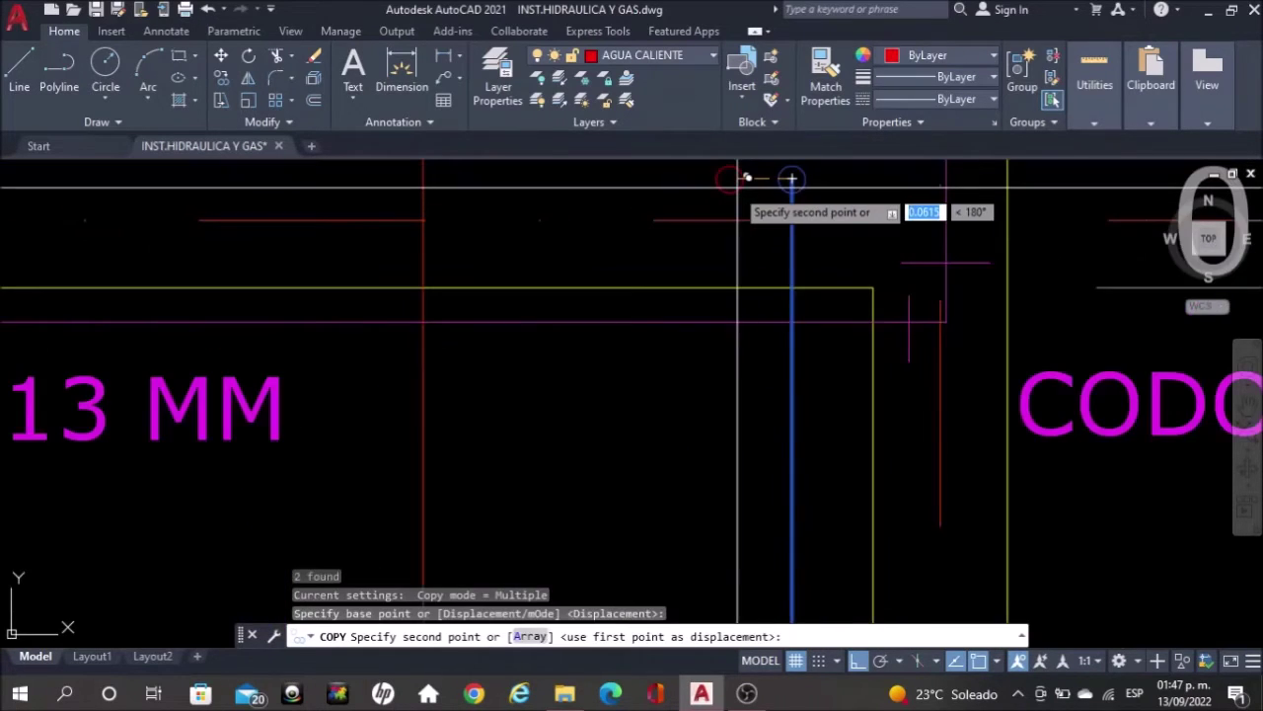
{"action": "left_click", "coordinate": [728, 180]}
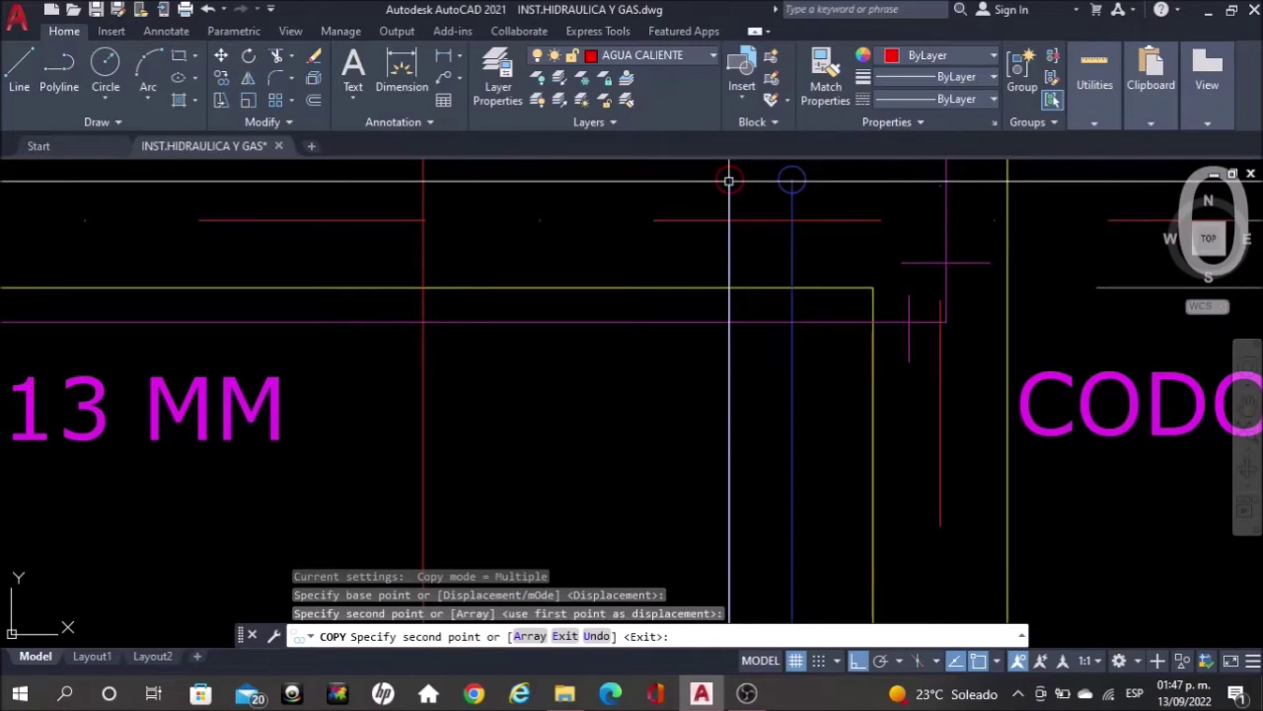
Match the copied vertical and diagonal roof pipe segments to the properties of the red hot-water riser circle
{"action": "key", "text": "Escape"}
{"action": "left_click", "coordinate": [825, 77]}
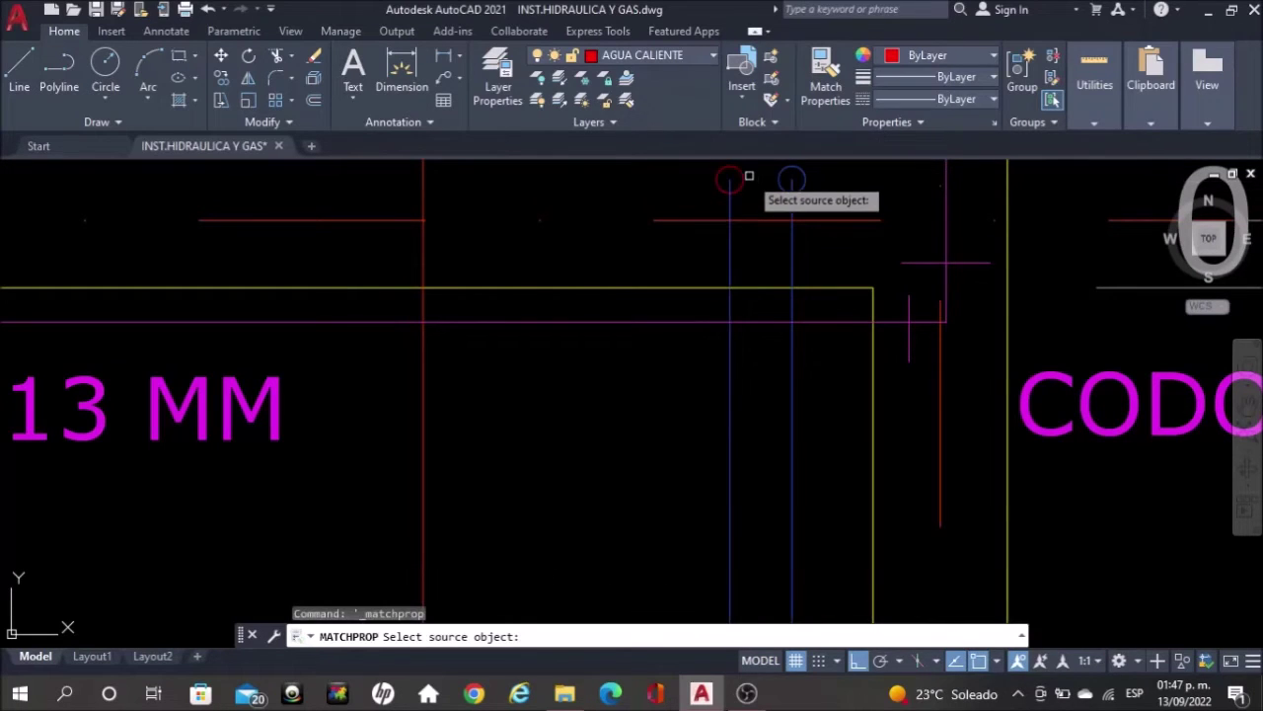
{"action": "left_click", "coordinate": [741, 177]}
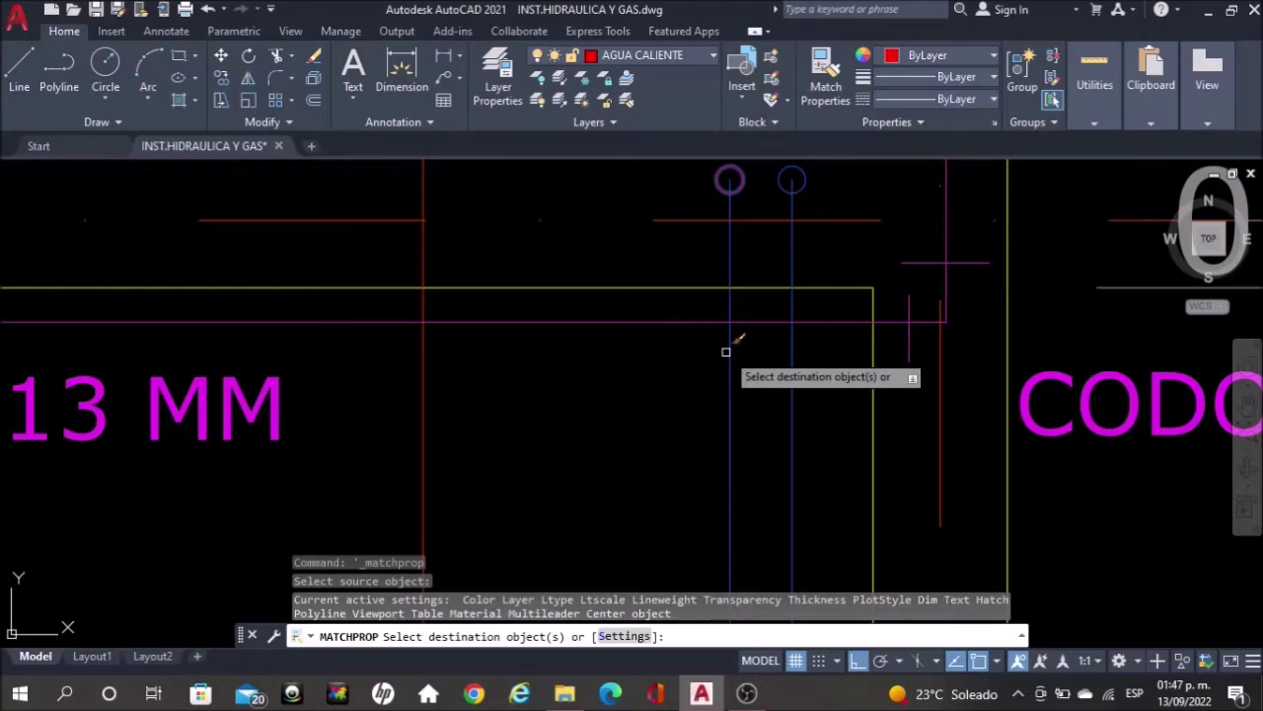
{"action": "left_click", "coordinate": [730, 356]}
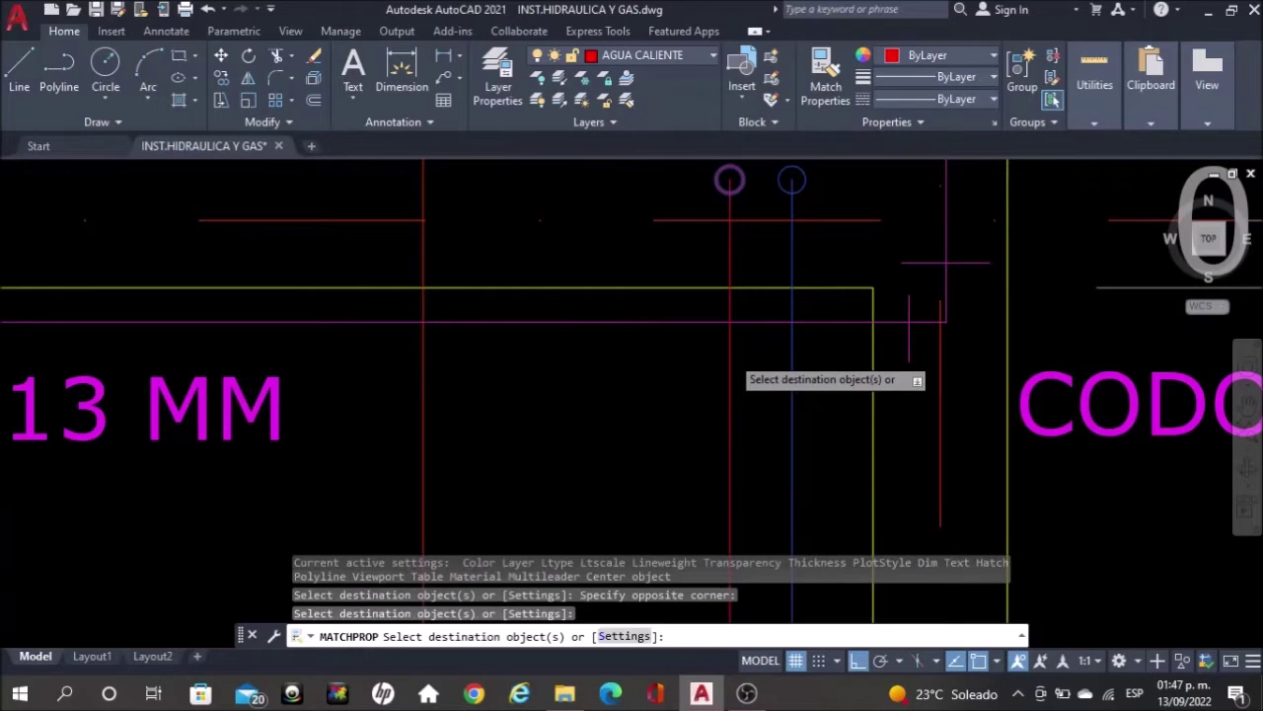
{"action": "scroll", "coordinate": [730, 351], "scroll_direction": "down", "scroll_amount": 4}
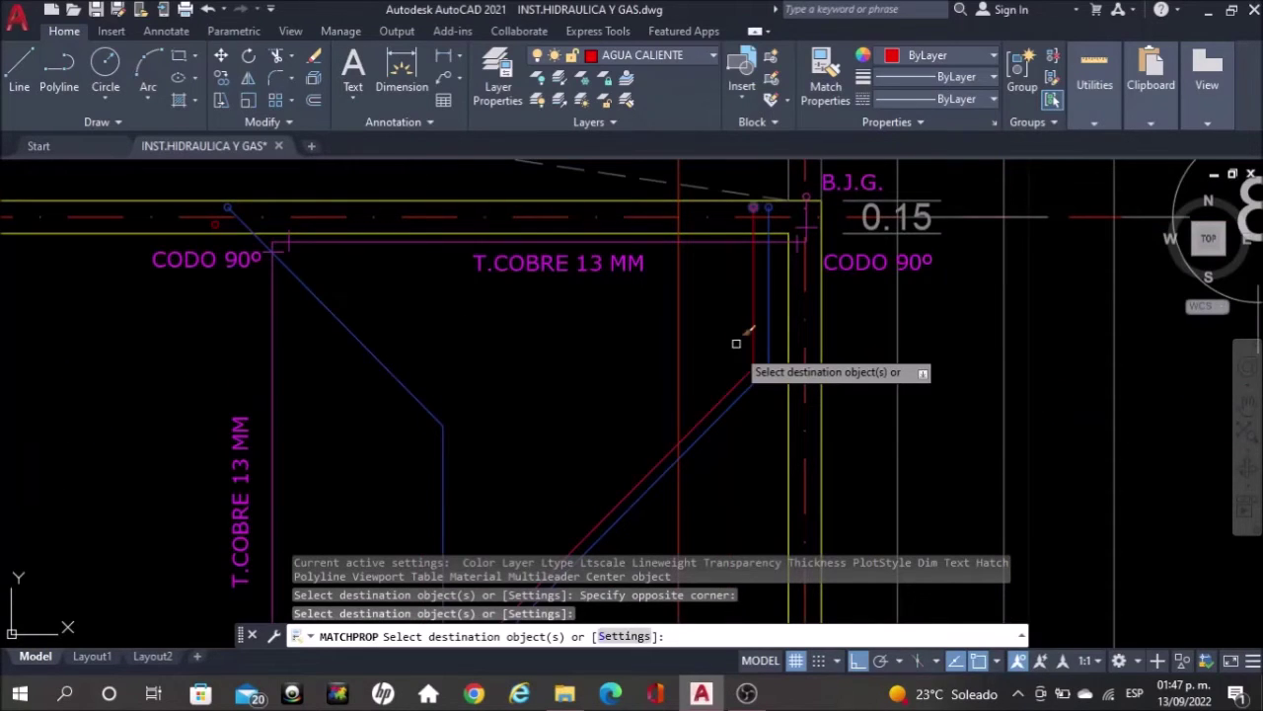
{"action": "key", "text": "Escape"}
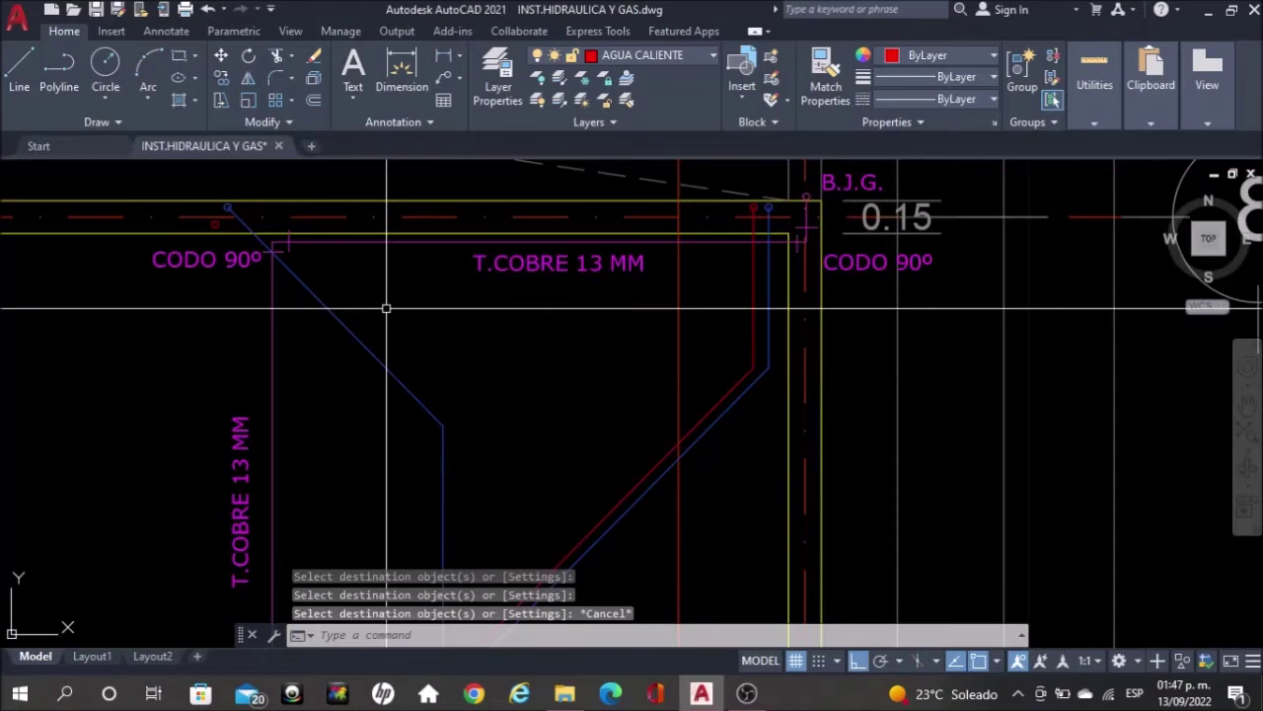
With Ortho off, draw a hot-water line about 0.47 long, sloping about 44° down-right from the centre of the roof riser near CODO 90º
{"action": "scroll", "coordinate": [386, 309], "scroll_direction": "up", "scroll_amount": 2}
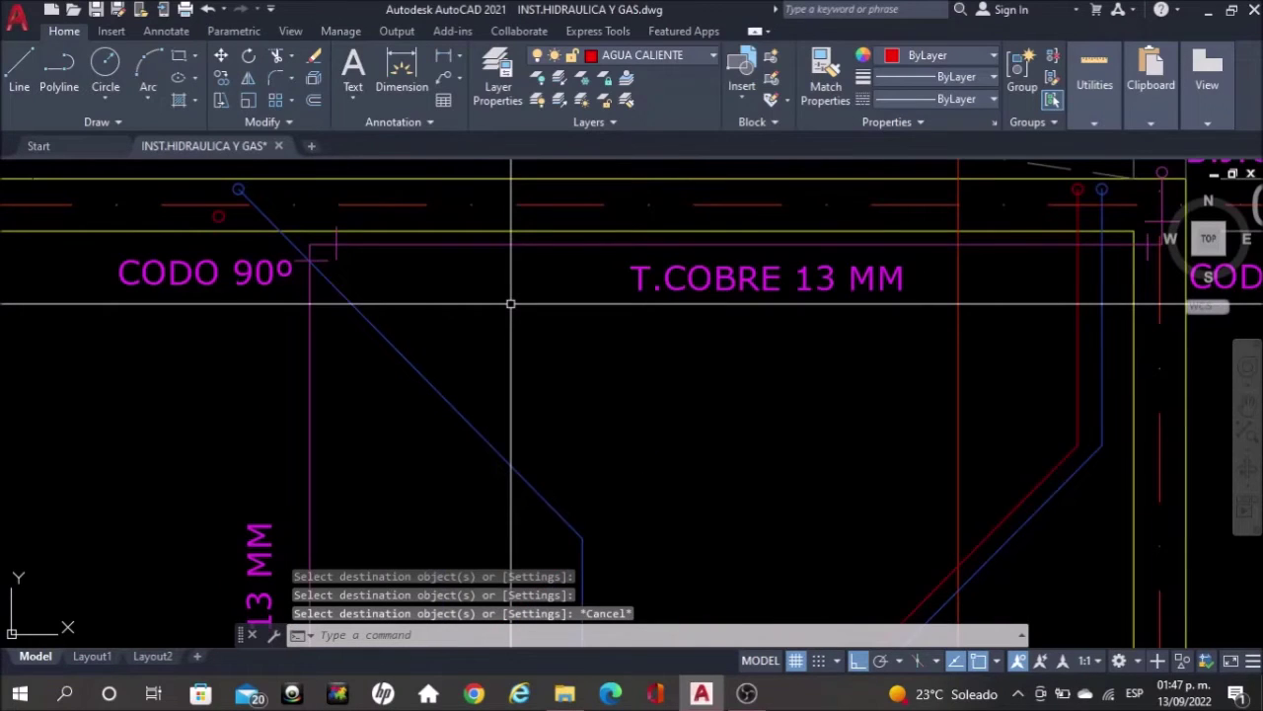
{"action": "scroll", "coordinate": [209, 219], "scroll_direction": "up", "scroll_amount": 2}
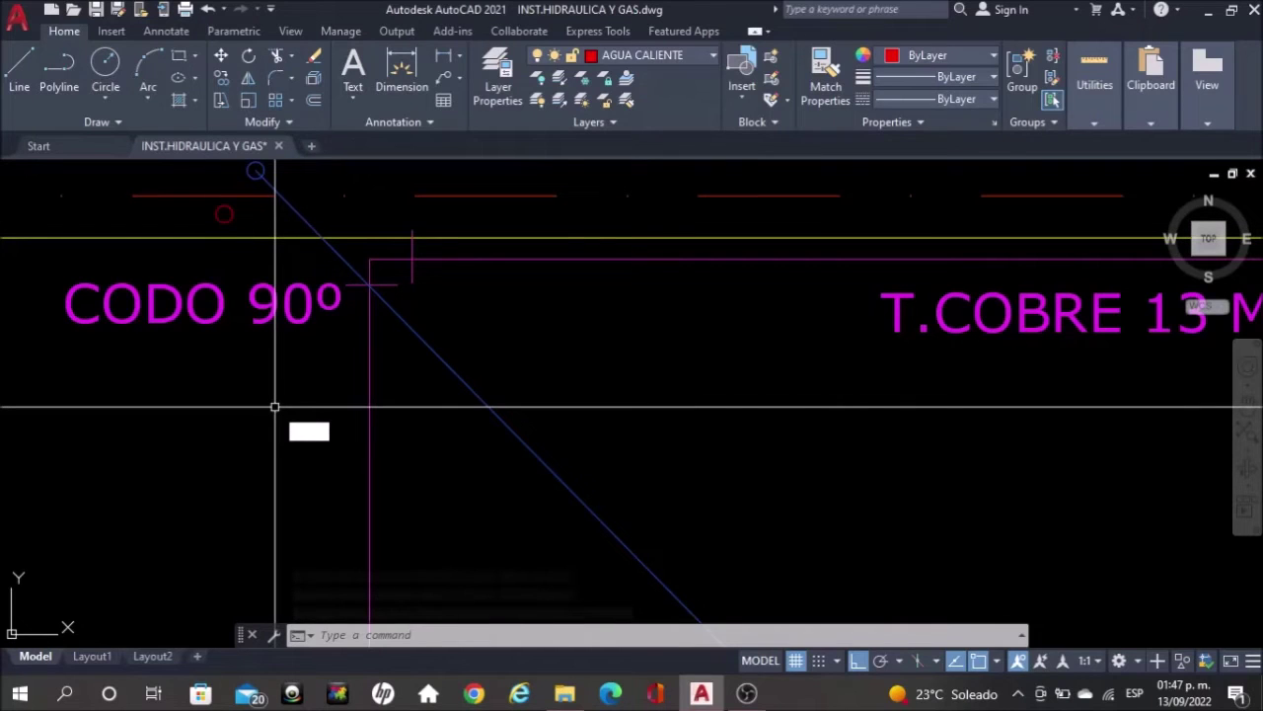
{"action": "type", "text": "l"}
{"action": "key", "text": "Return"}
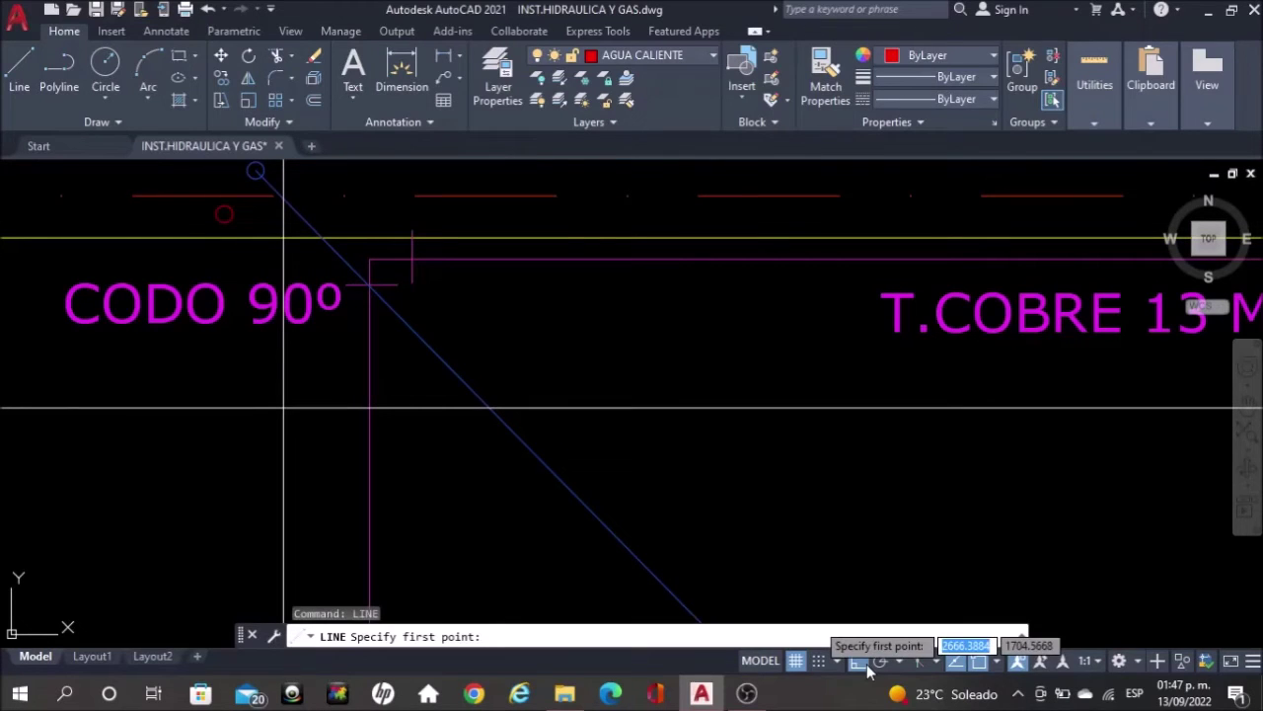
{"action": "left_click", "coordinate": [859, 662]}
{"action": "left_click", "coordinate": [469, 328]}
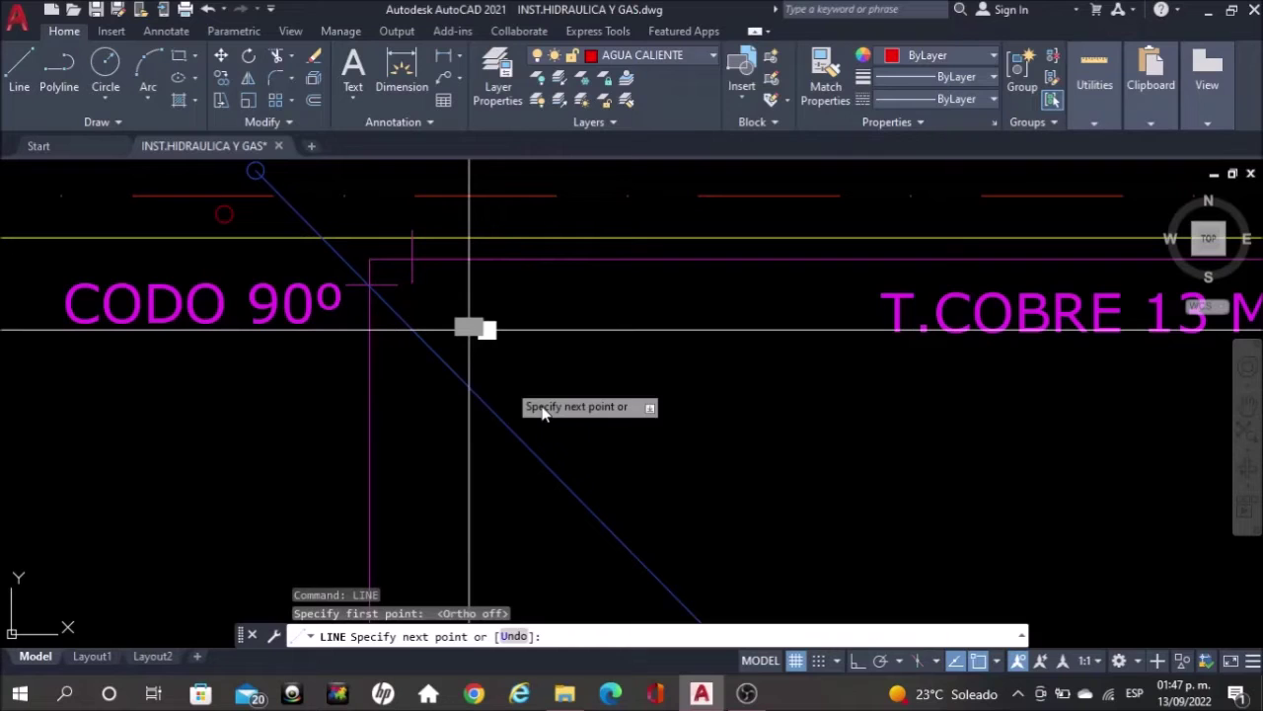
{"action": "key", "text": "Escape"}
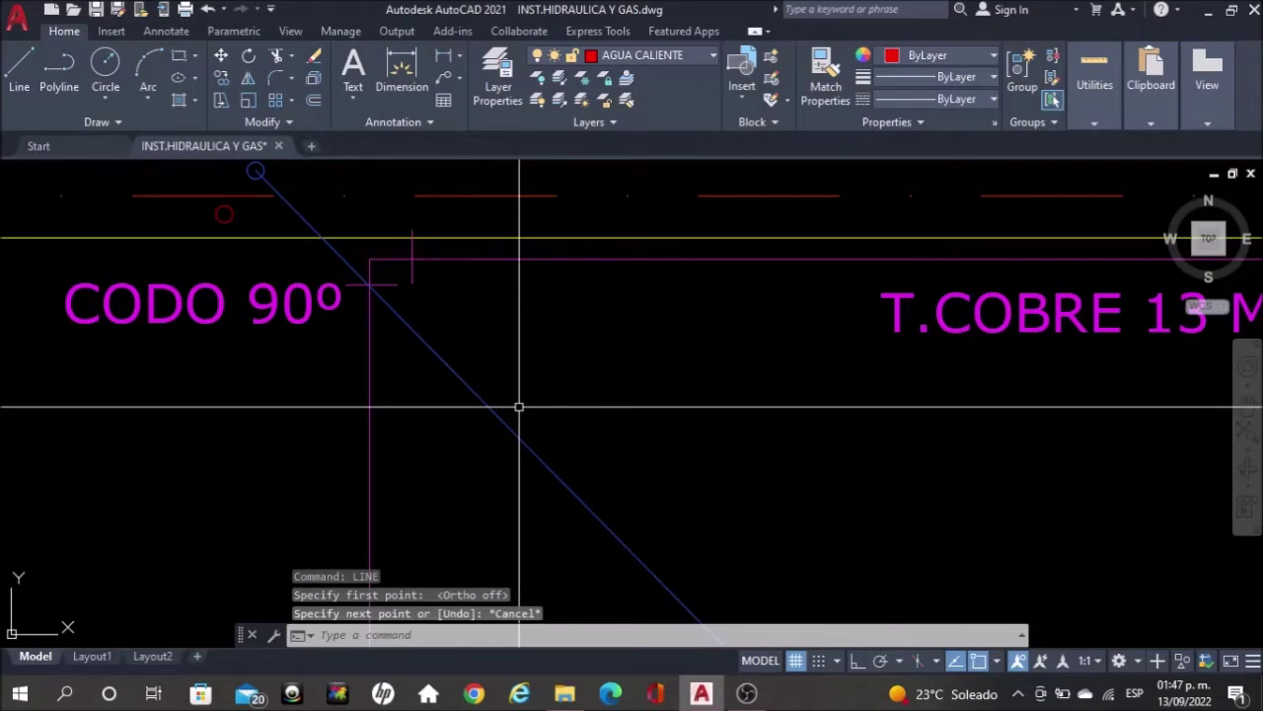
{"action": "key", "text": "Return"}
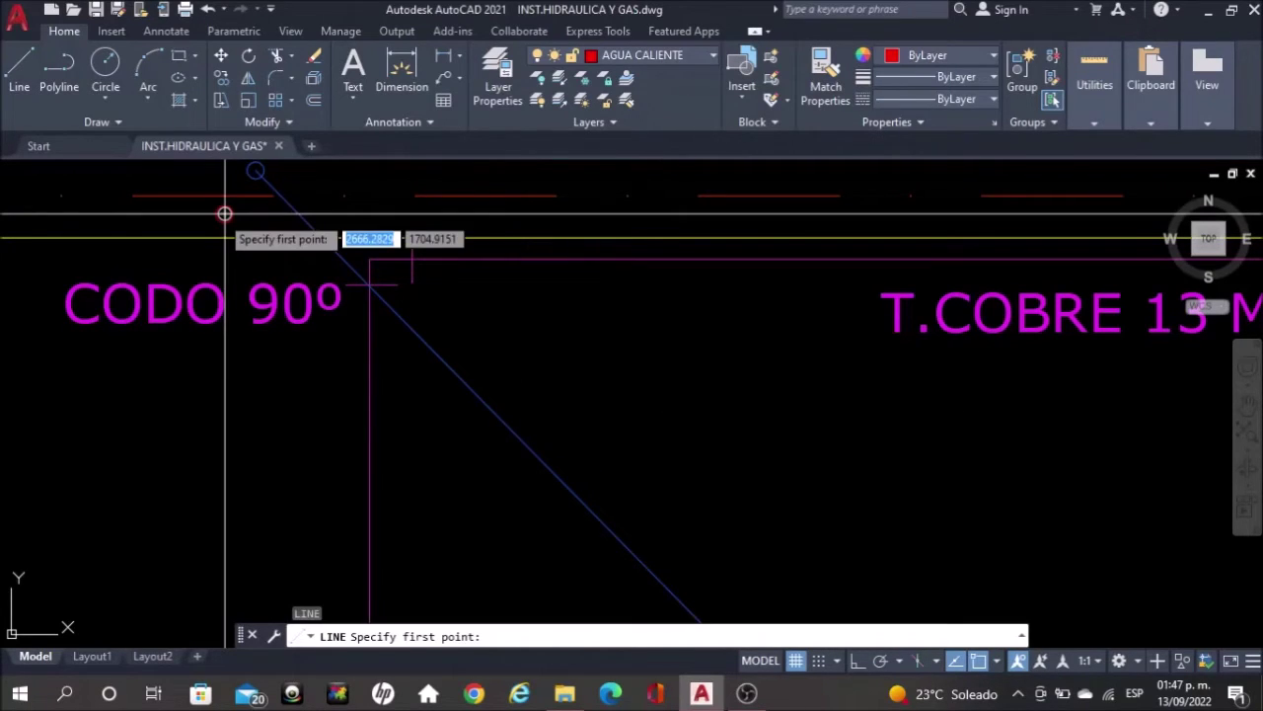
{"action": "left_click", "coordinate": [225, 214]}
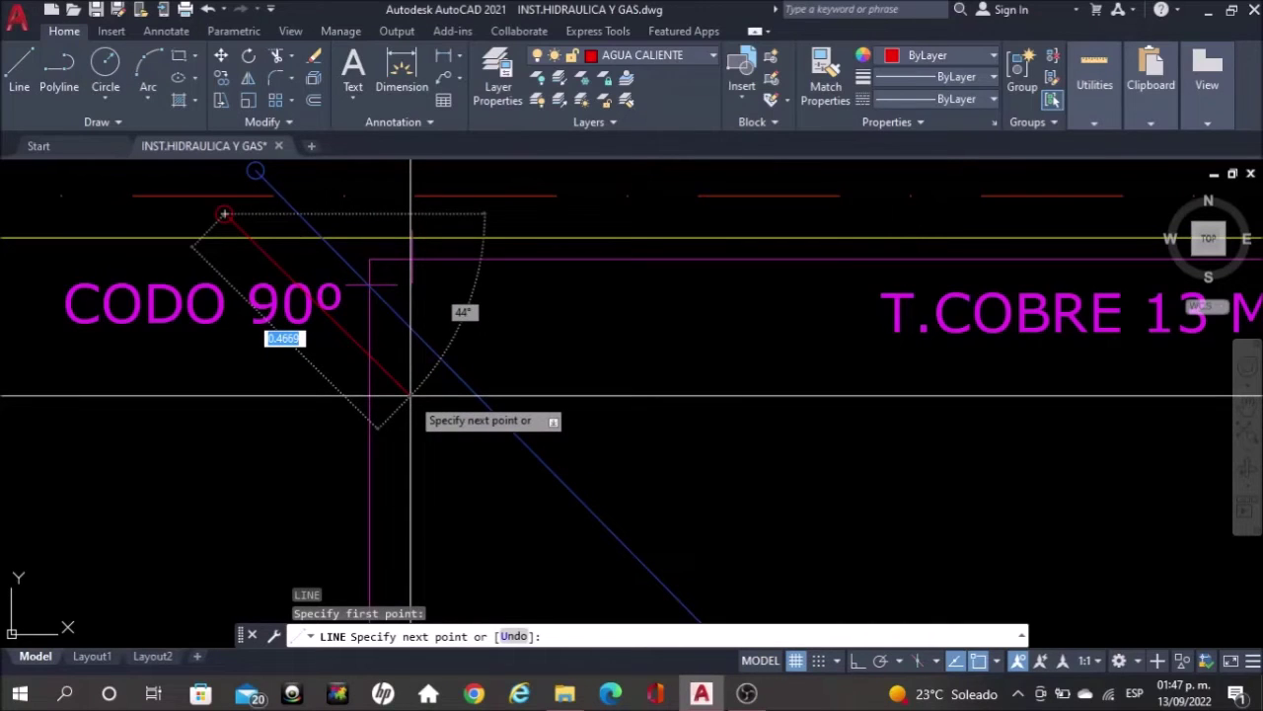
{"action": "left_click", "coordinate": [411, 395]}
With Ortho on, continue the hot-water line horizontally across the vertical hot-water pipe near B.J.G., and trim the end protruding past that pipe
{"action": "key", "text": "F8"}
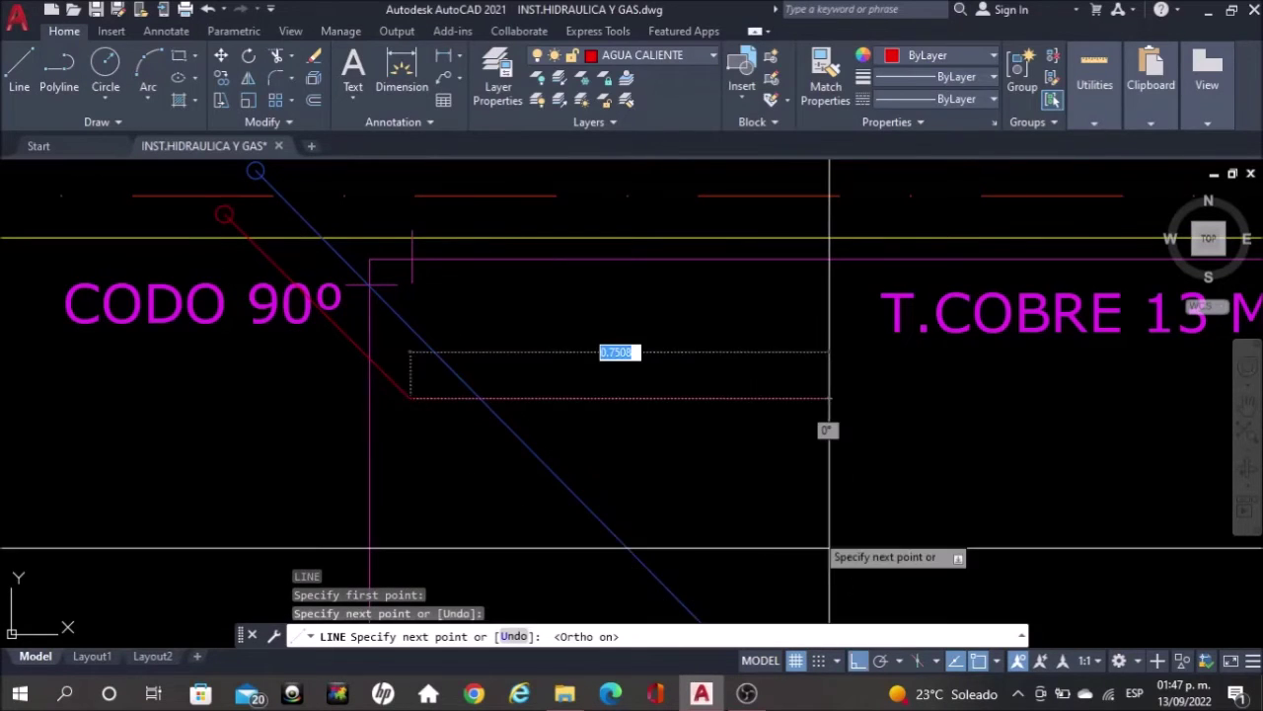
{"action": "scroll", "coordinate": [829, 548], "scroll_direction": "down", "scroll_amount": 2}
{"action": "middle_click_drag", "start_coordinate": [953, 494], "coordinate": [532, 432]}
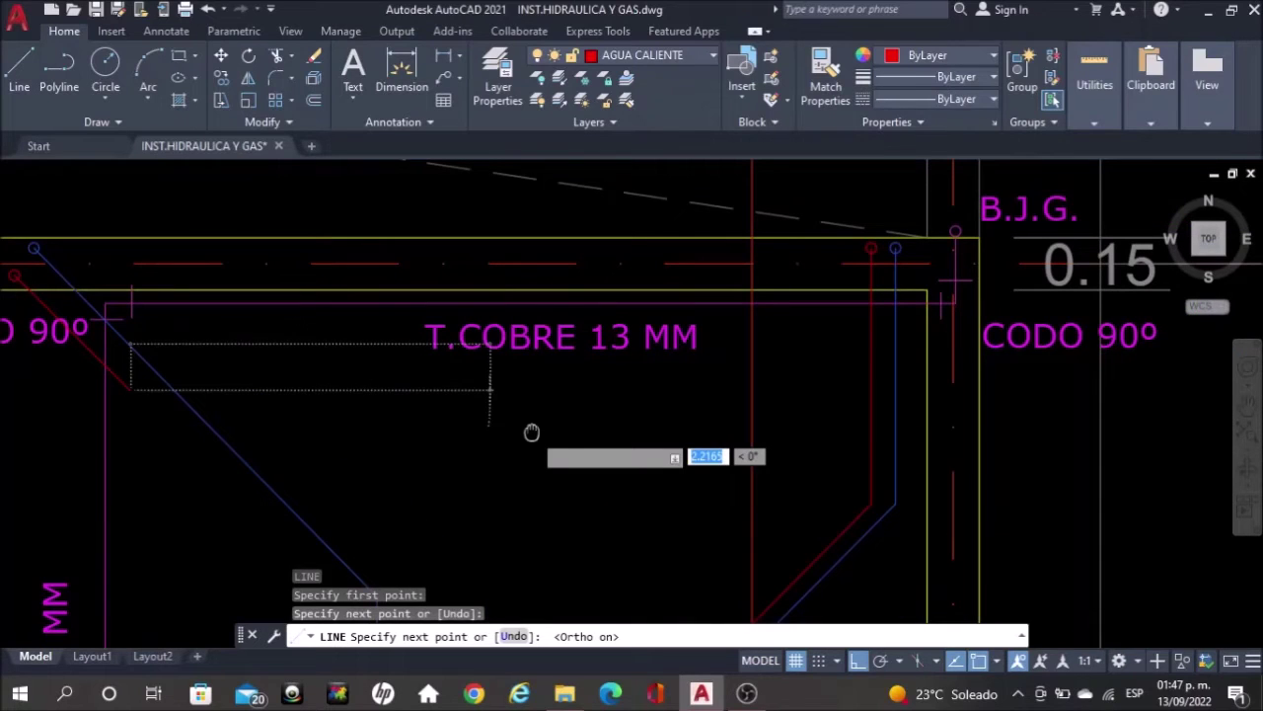
{"action": "scroll", "coordinate": [899, 427], "scroll_direction": "up", "scroll_amount": 3}
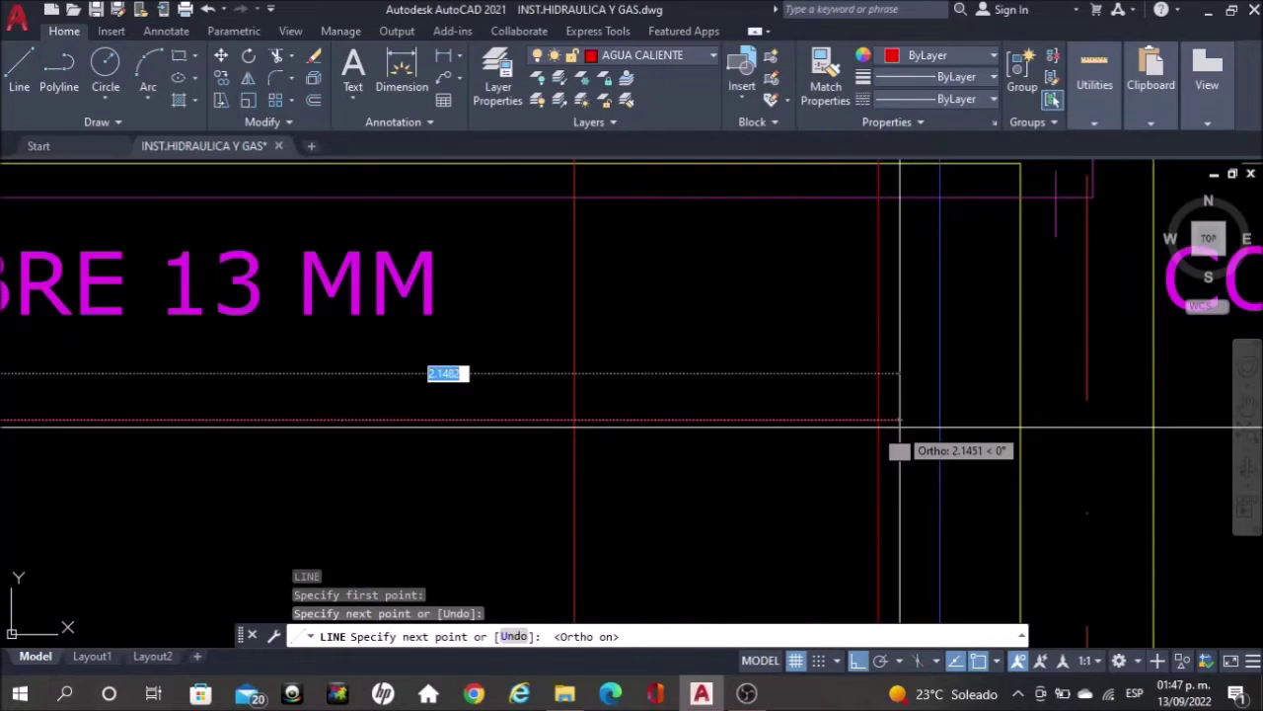
{"action": "left_click", "coordinate": [899, 427]}
{"action": "key", "text": "Escape"}
{"action": "type", "text": "tr"}
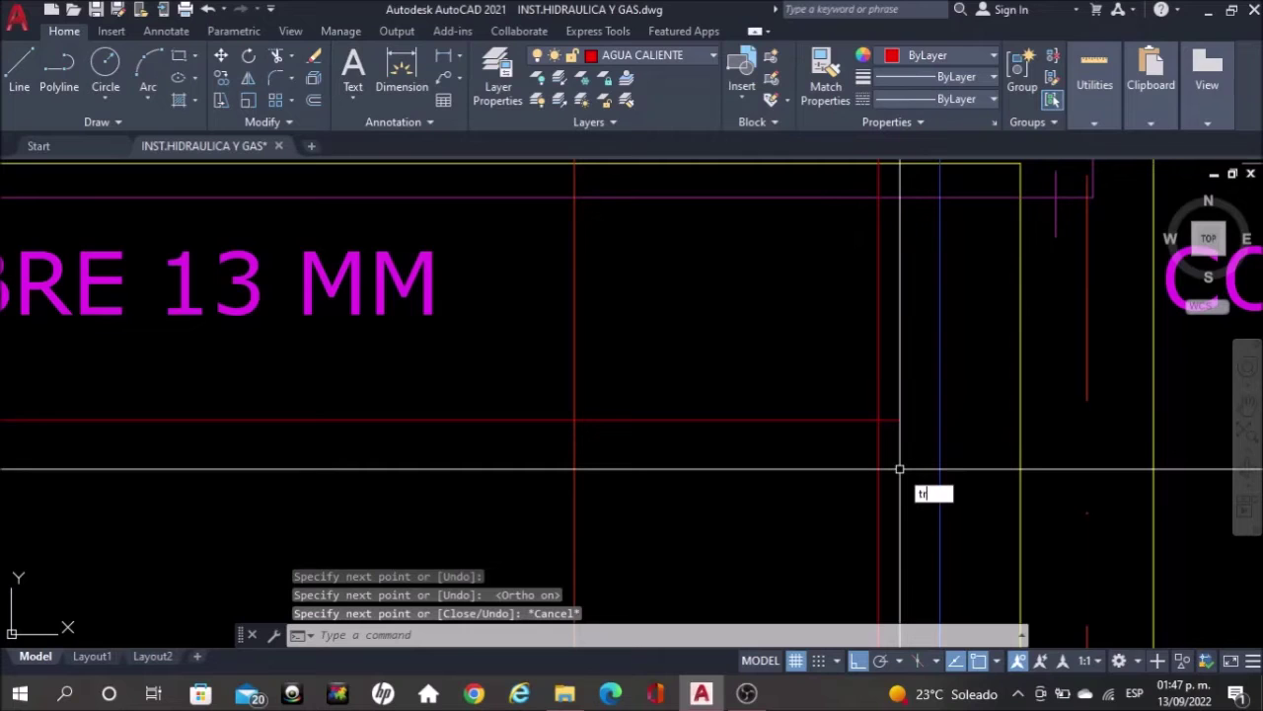
{"action": "key", "text": "Return"}
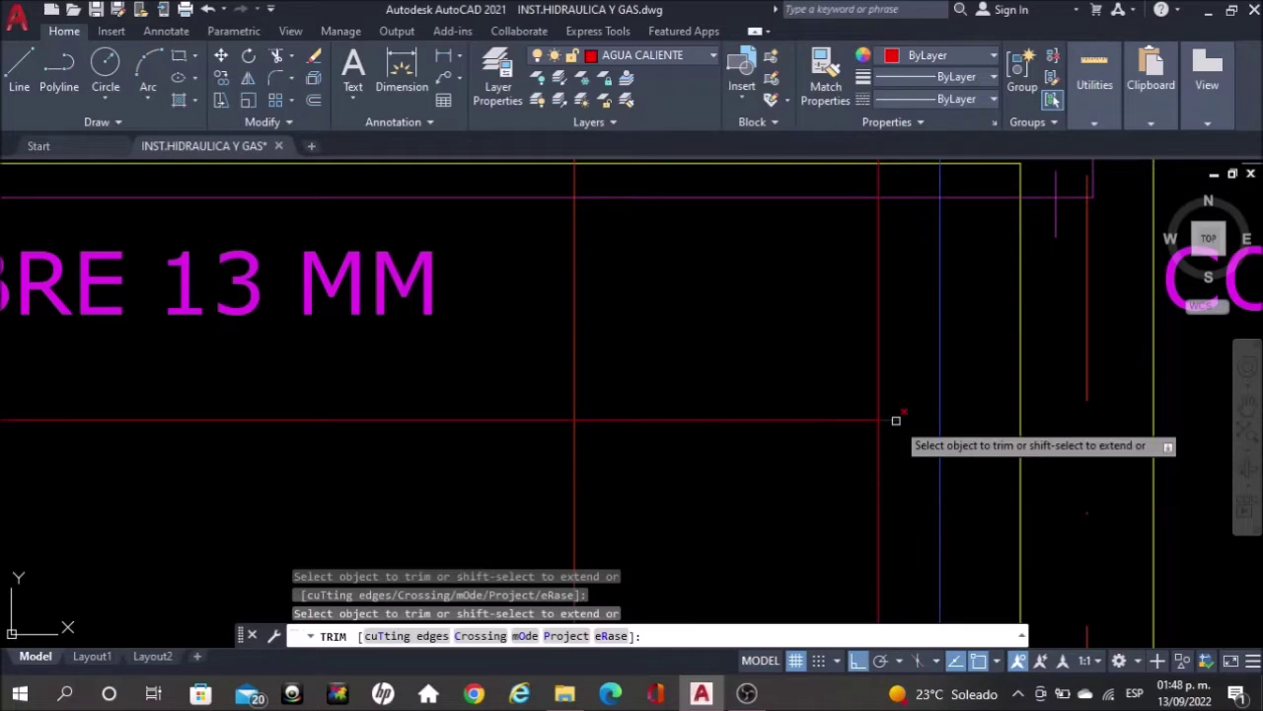
{"action": "left_click", "coordinate": [895, 421]}
{"action": "key", "text": "Escape"}
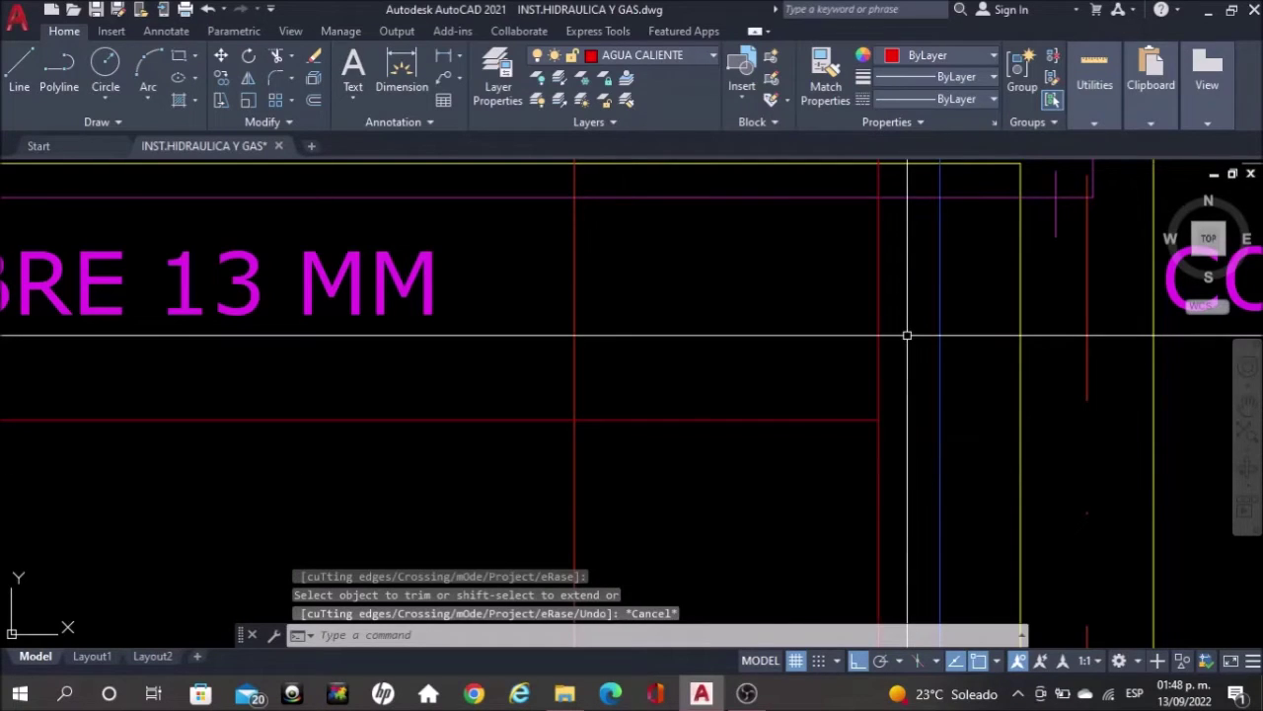
Examine the roof piping and the upper-floor cold-water run between the closet wall and the Vestidor
{"action": "scroll", "coordinate": [907, 335], "scroll_direction": "down", "scroll_amount": 2}
{"action": "middle_click_drag", "start_coordinate": [807, 394], "coordinate": [847, 305]}
{"action": "scroll", "coordinate": [847, 305], "scroll_direction": "down", "scroll_amount": 3}
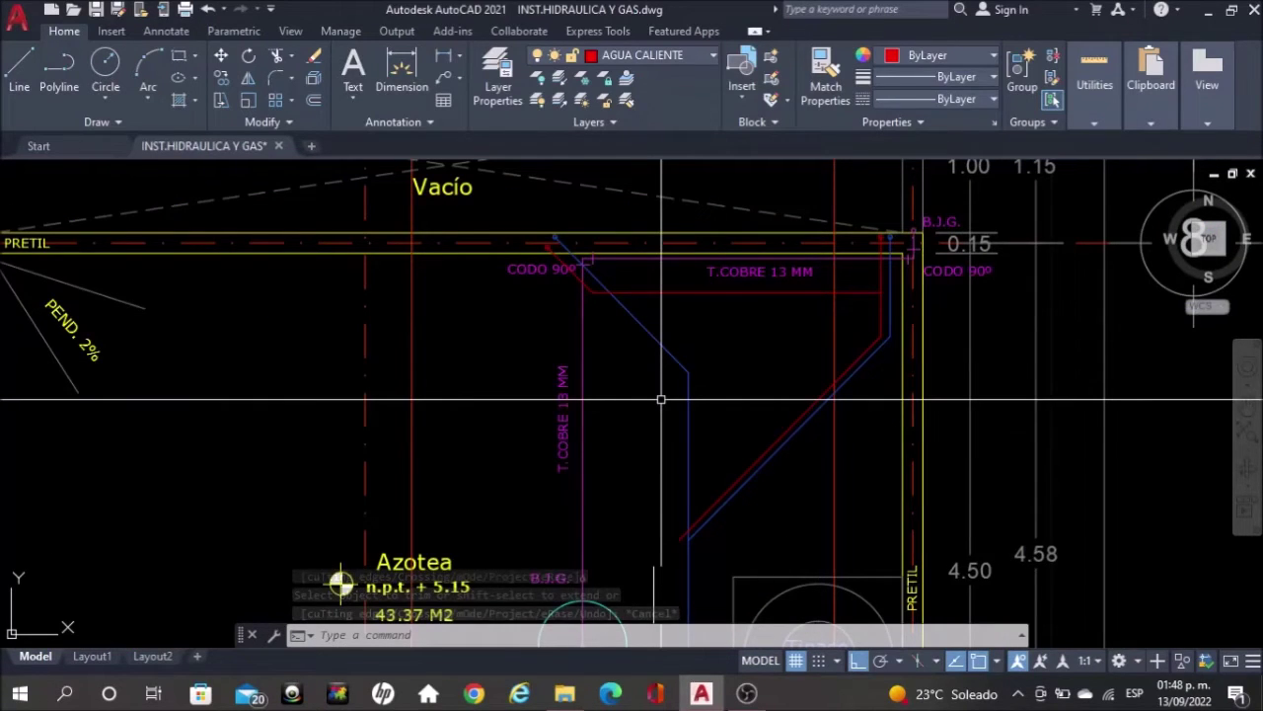
{"action": "middle_click_drag", "start_coordinate": [661, 399], "coordinate": [739, 218]}
{"action": "scroll", "coordinate": [758, 270], "scroll_direction": "down", "scroll_amount": 2}
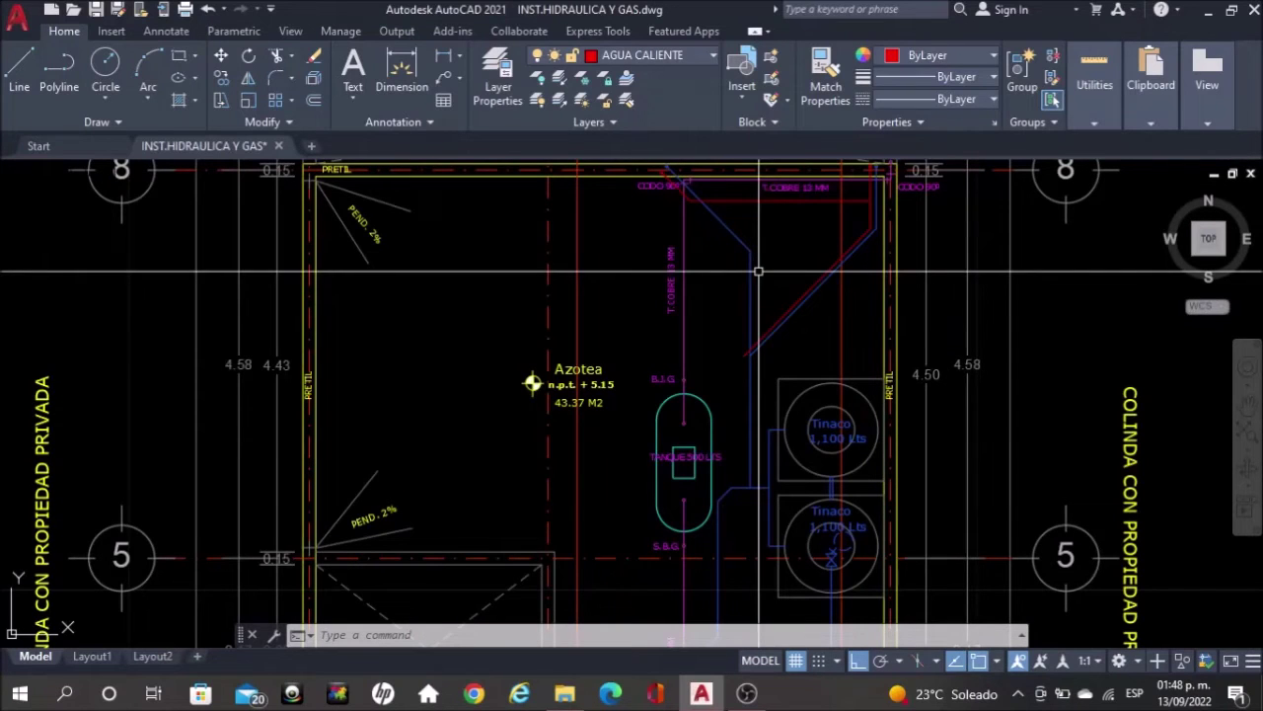
{"action": "scroll", "coordinate": [756, 277], "scroll_direction": "down", "scroll_amount": 2}
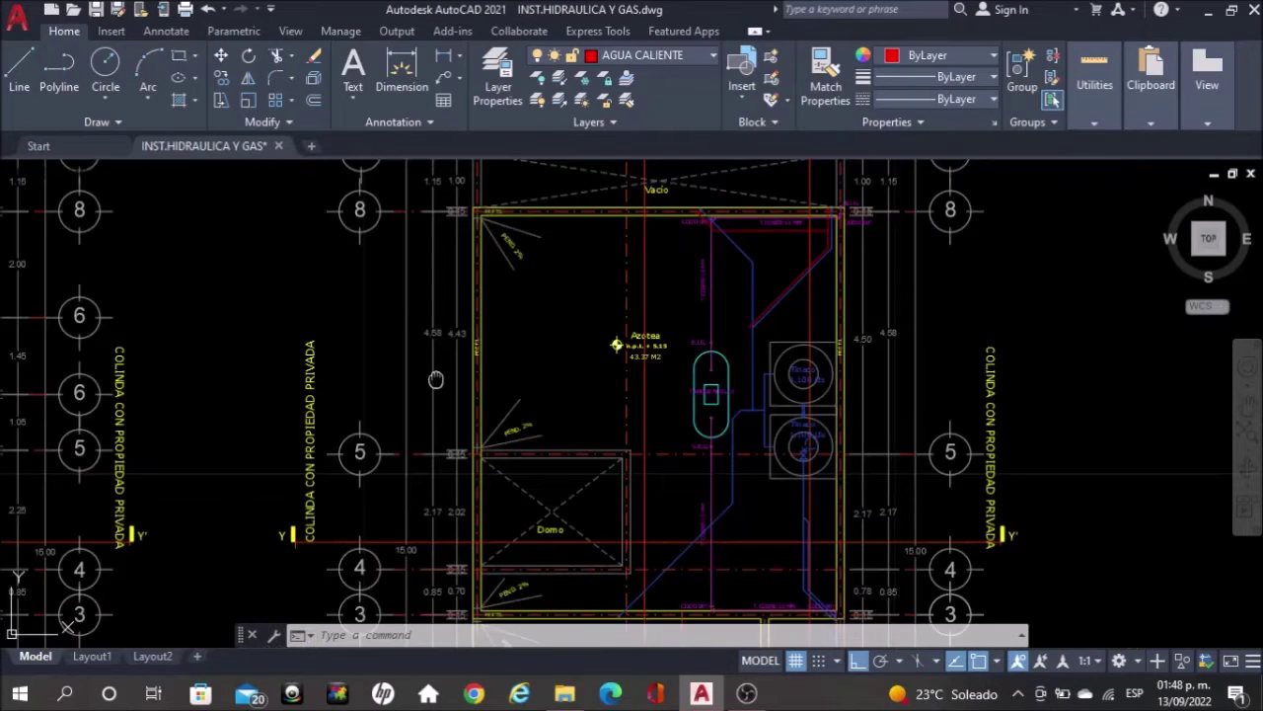
{"action": "middle_click_drag", "start_coordinate": [435, 379], "coordinate": [1120, 388]}
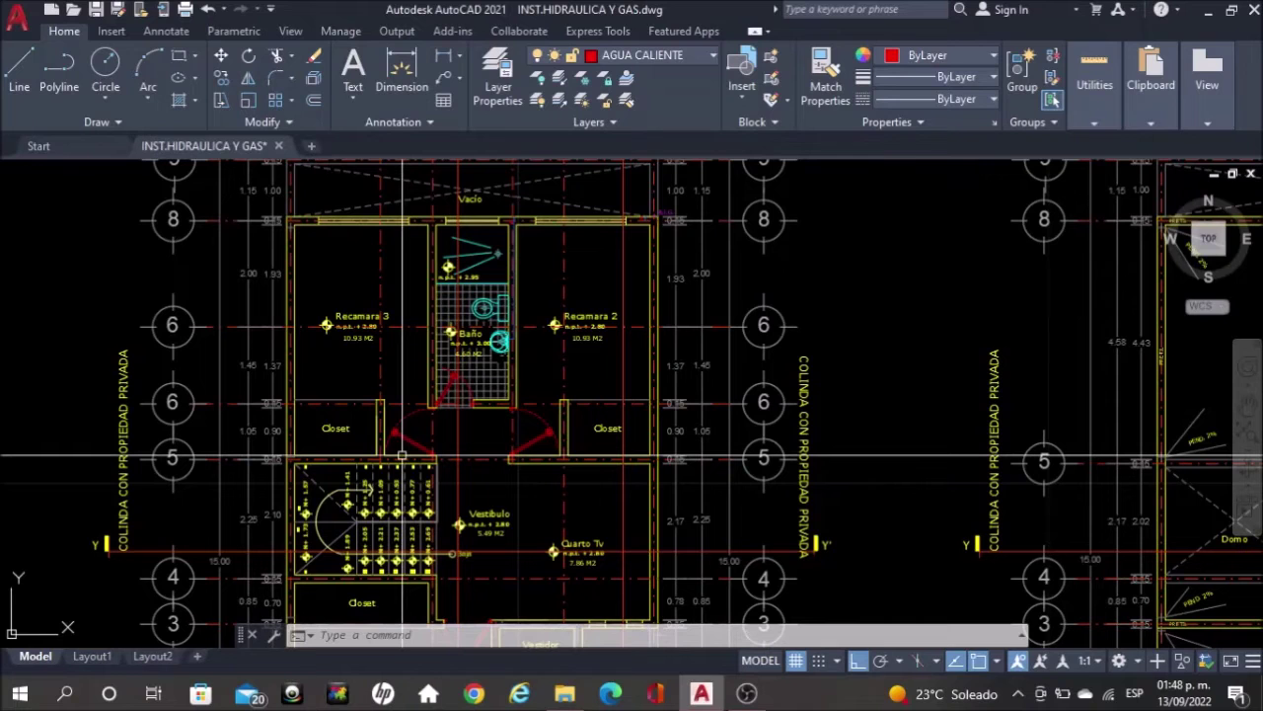
{"action": "mouse_move", "coordinate": [423, 415]}
{"action": "middle_mouse_down"}
{"action": "mouse_move", "coordinate": [491, 369]}
{"action": "mouse_move", "coordinate": [595, 171]}
{"action": "middle_mouse_up"}
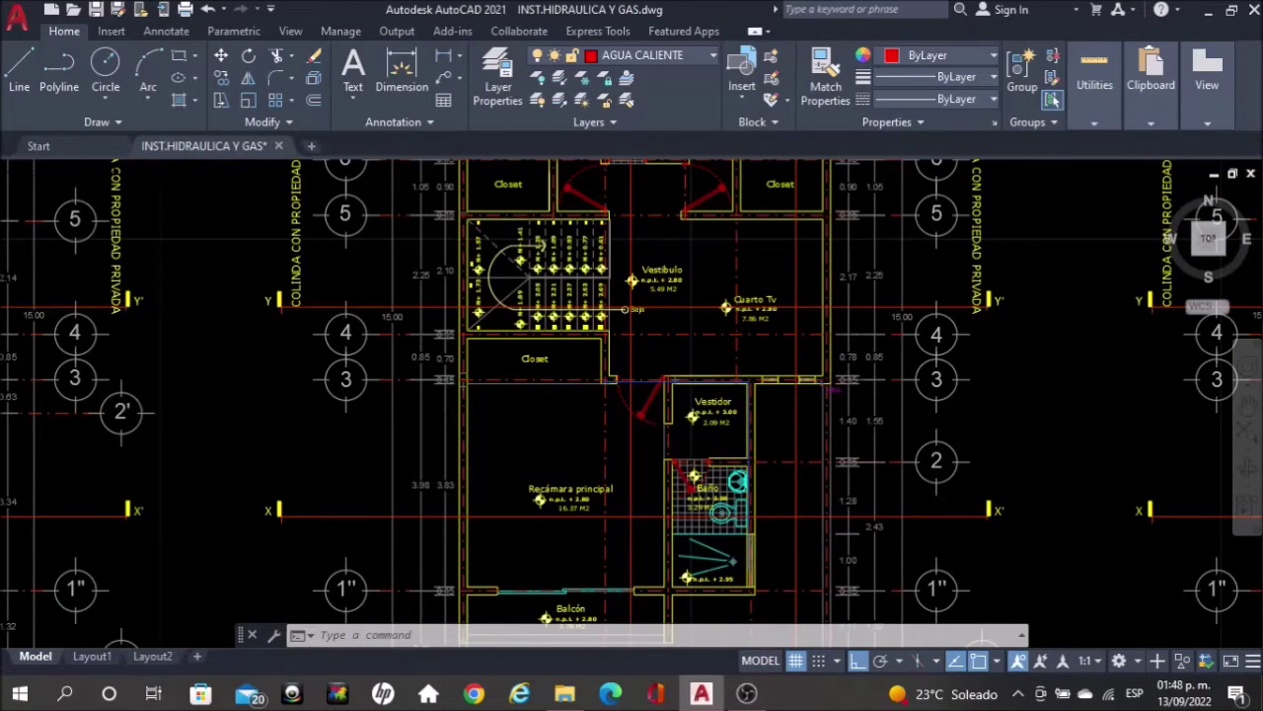
{"action": "scroll", "coordinate": [613, 393], "scroll_direction": "up", "scroll_amount": 2}
{"action": "scroll", "coordinate": [656, 385], "scroll_direction": "up", "scroll_amount": 4}
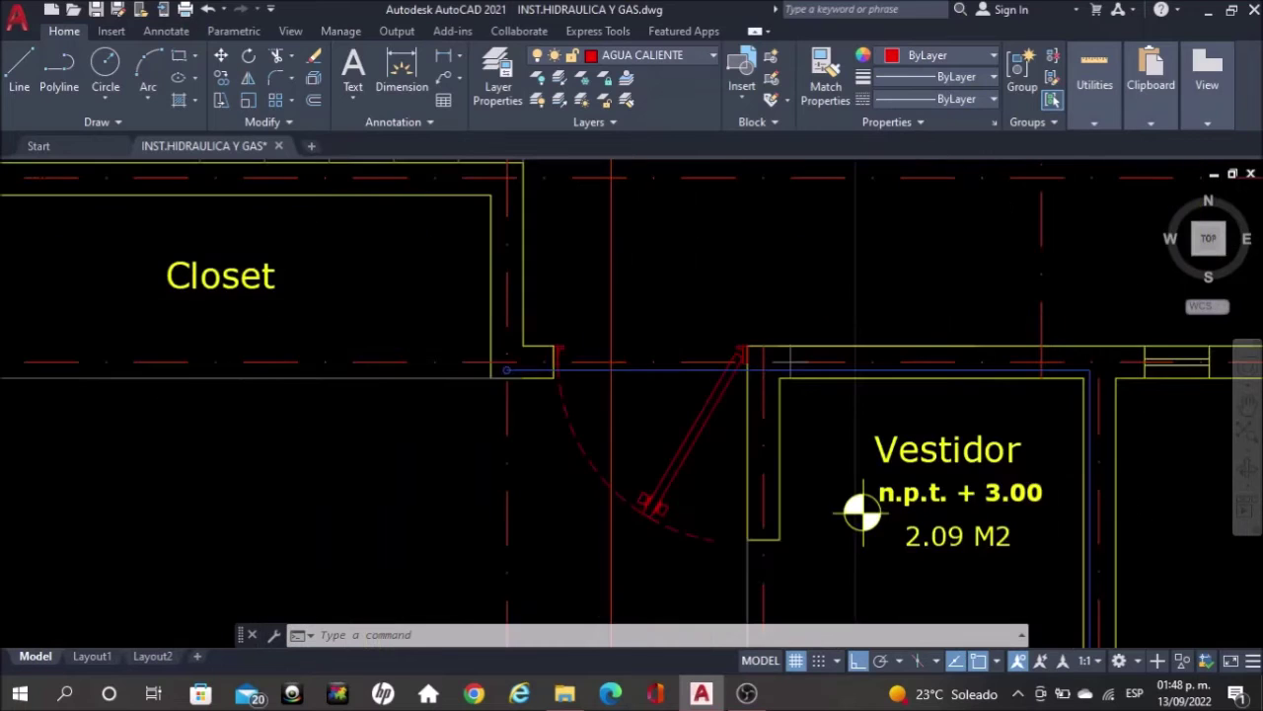
{"action": "scroll", "coordinate": [656, 384], "scroll_direction": "down", "scroll_amount": 2}
{"action": "scroll", "coordinate": [858, 309], "scroll_direction": "down", "scroll_amount": 2}
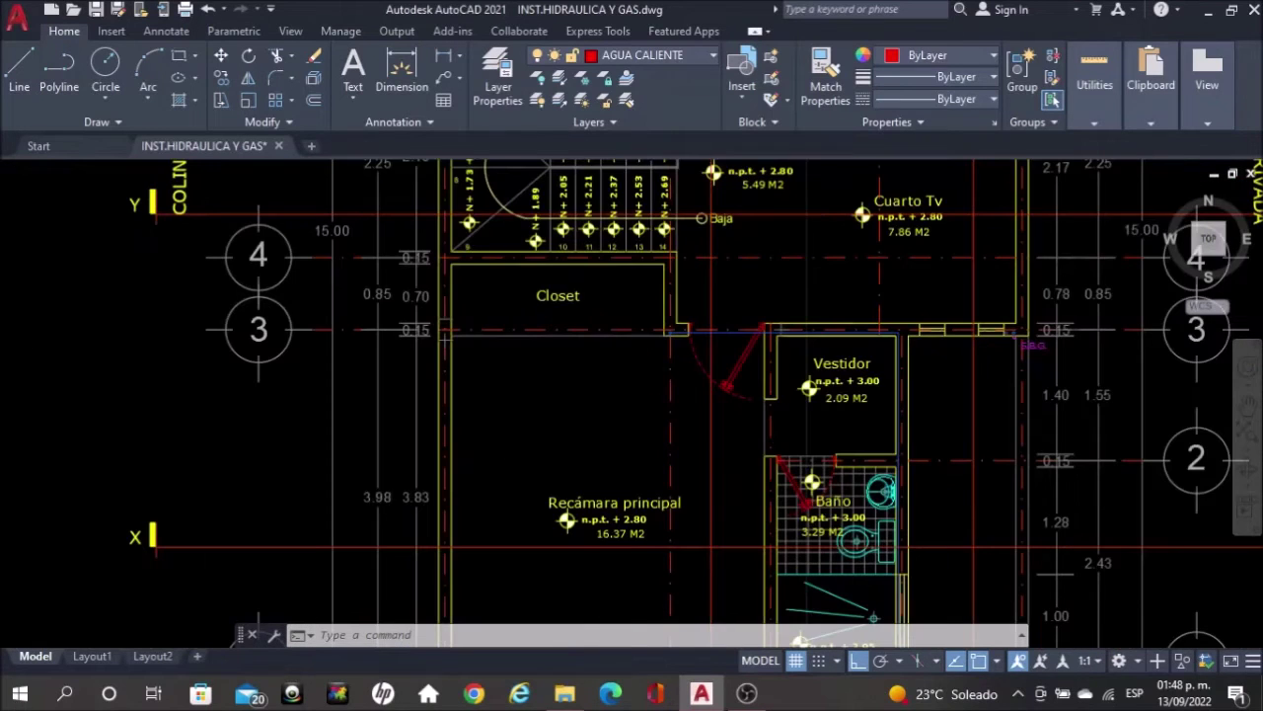
With Ortho off, copy the cold-water riser circle in the ground-floor 1/2 Baño wall to a nearby spot within the same wall
{"action": "scroll", "coordinate": [781, 330], "scroll_direction": "down", "scroll_amount": 4}
{"action": "scroll", "coordinate": [202, 355], "scroll_direction": "up", "scroll_amount": 4}
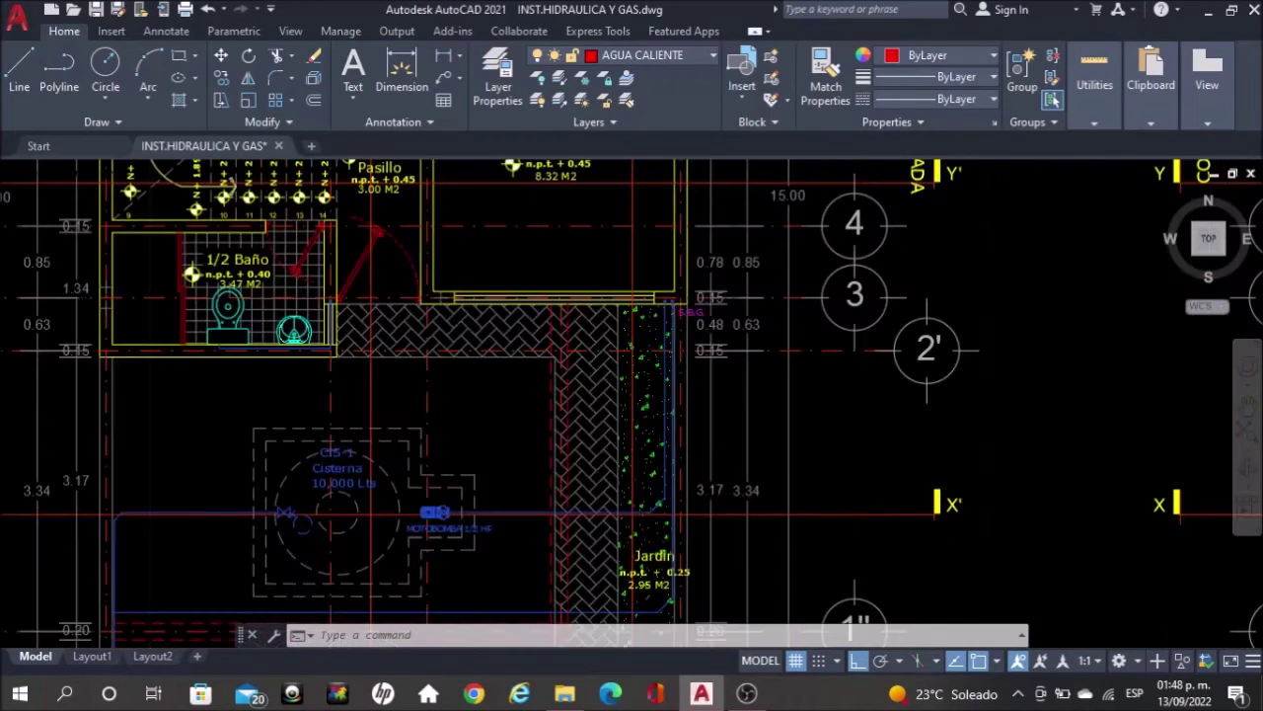
{"action": "scroll", "coordinate": [192, 335], "scroll_direction": "up", "scroll_amount": 2}
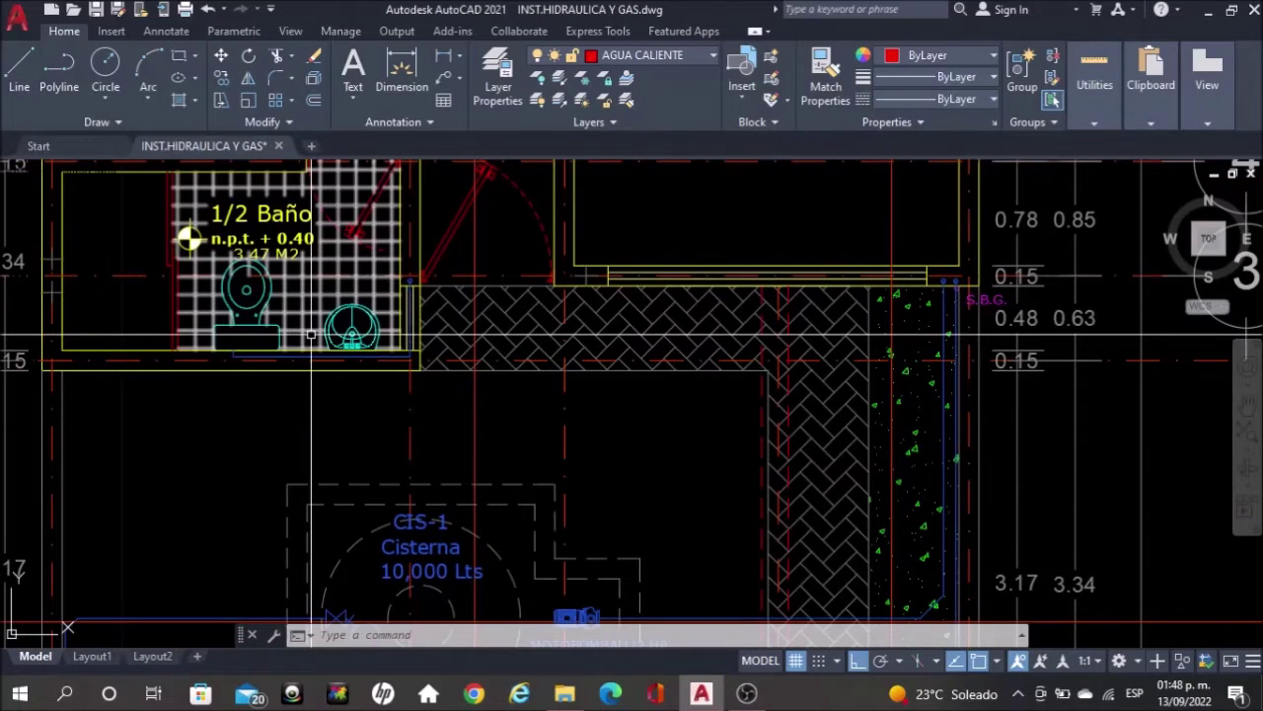
{"action": "scroll", "coordinate": [410, 260], "scroll_direction": "up", "scroll_amount": 2}
{"action": "mouse_move", "coordinate": [410, 261]}
{"action": "middle_mouse_down"}
{"action": "mouse_move", "coordinate": [452, 445]}
{"action": "mouse_move", "coordinate": [461, 578]}
{"action": "middle_mouse_up"}
{"action": "scroll", "coordinate": [421, 510], "scroll_direction": "up", "scroll_amount": 2}
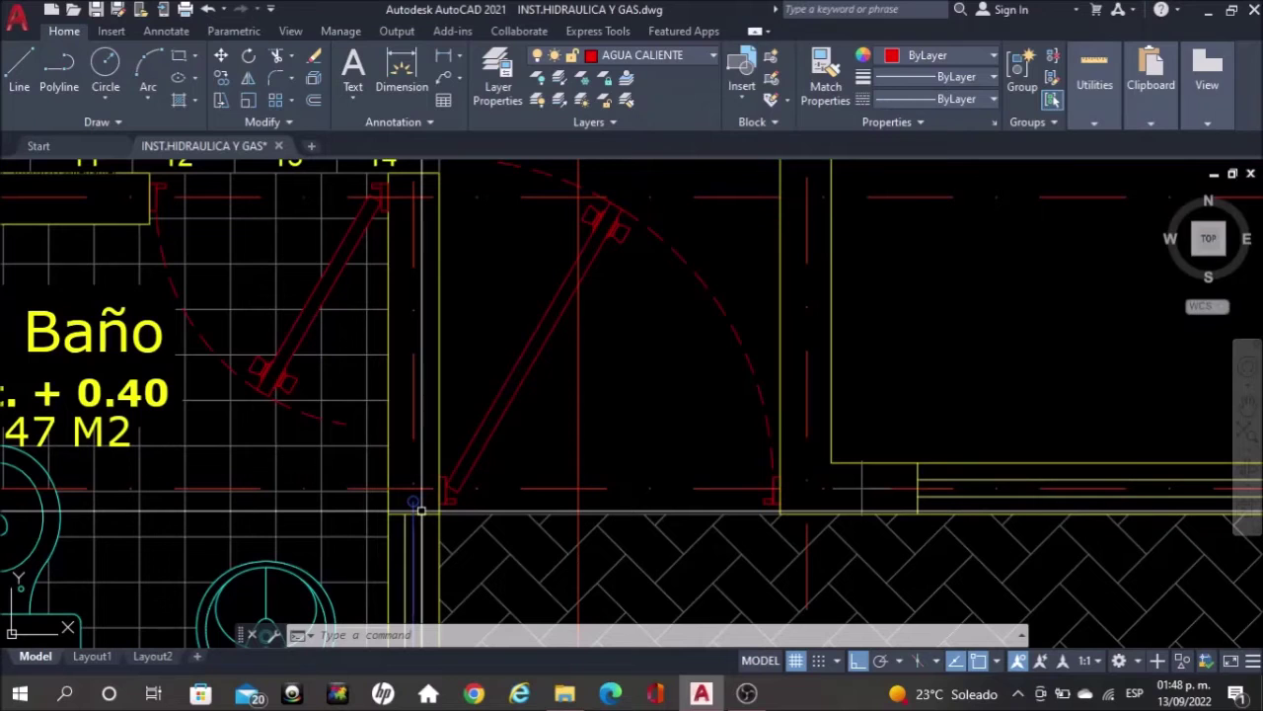
{"action": "left_click", "coordinate": [421, 510]}
{"action": "scroll", "coordinate": [421, 509], "scroll_direction": "up", "scroll_amount": 3}
{"action": "type", "text": "c"}
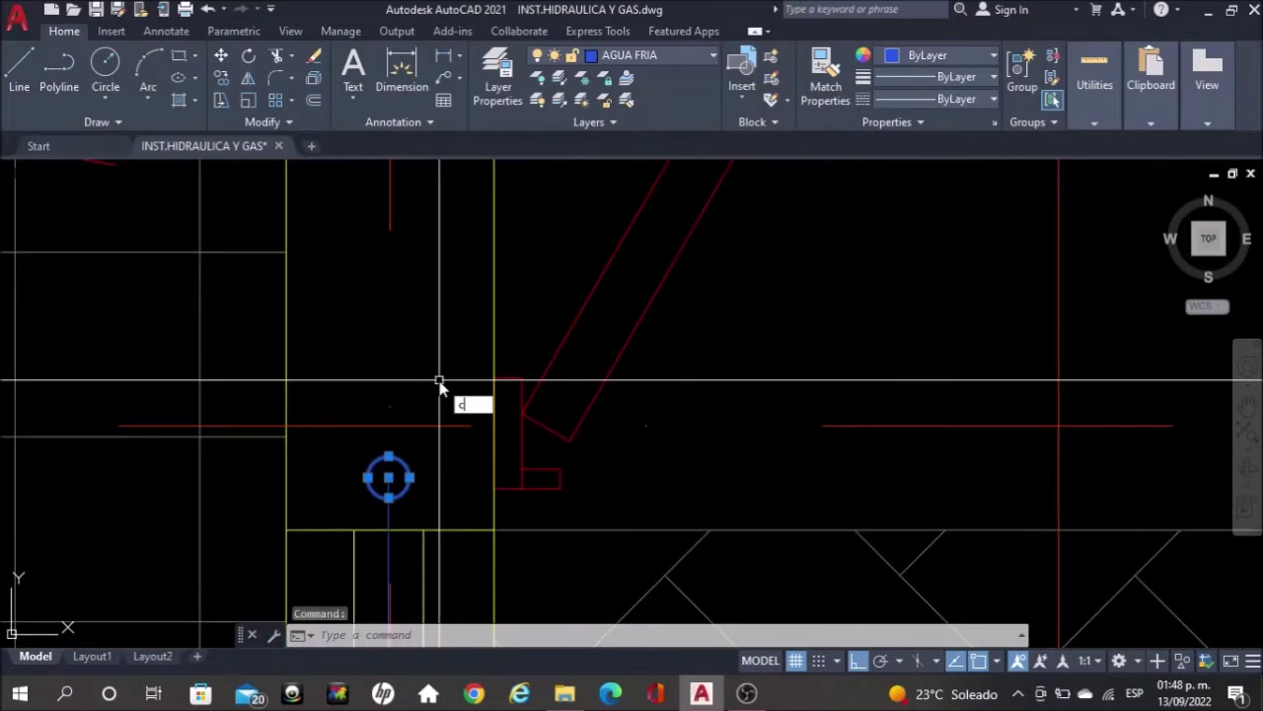
{"action": "type", "text": "o"}
{"action": "key", "text": "Return"}
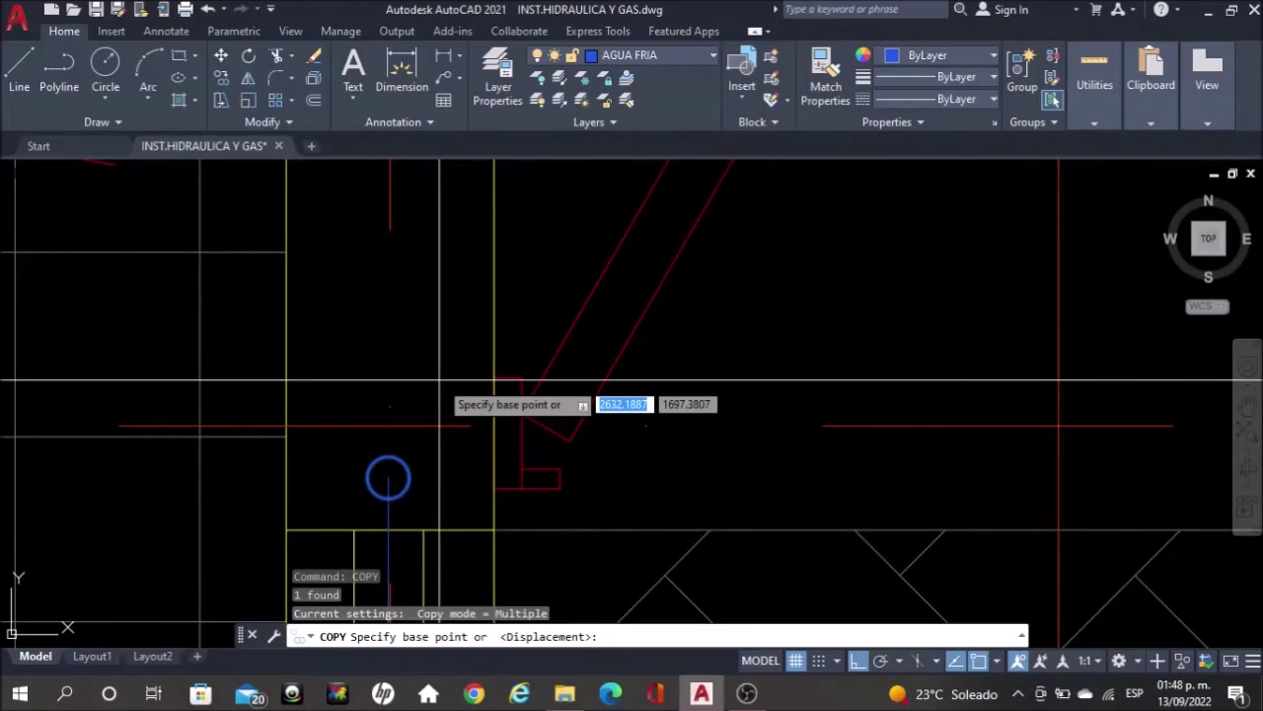
{"action": "left_click", "coordinate": [457, 474]}
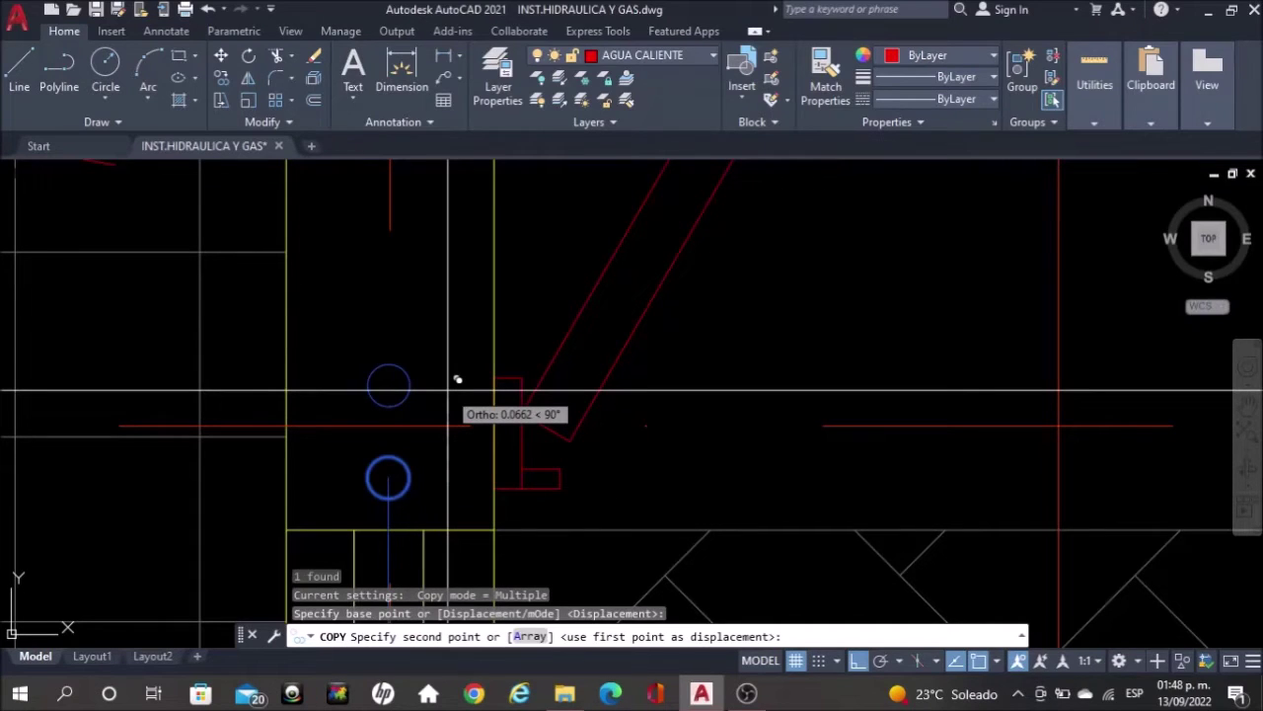
{"action": "left_click", "coordinate": [856, 661]}
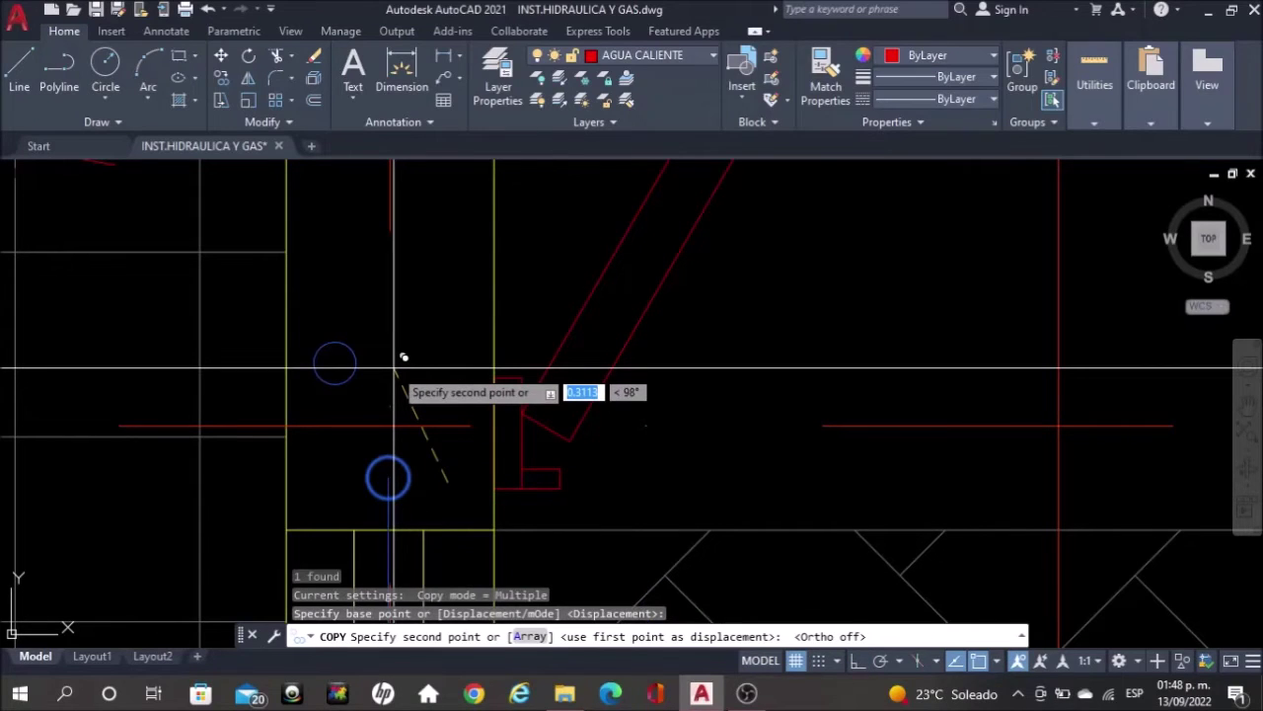
Undo the last copy of the blue cold-water circle and copy it again about 0.084 away at 118° inside the wall
{"action": "key", "text": "Escape"}
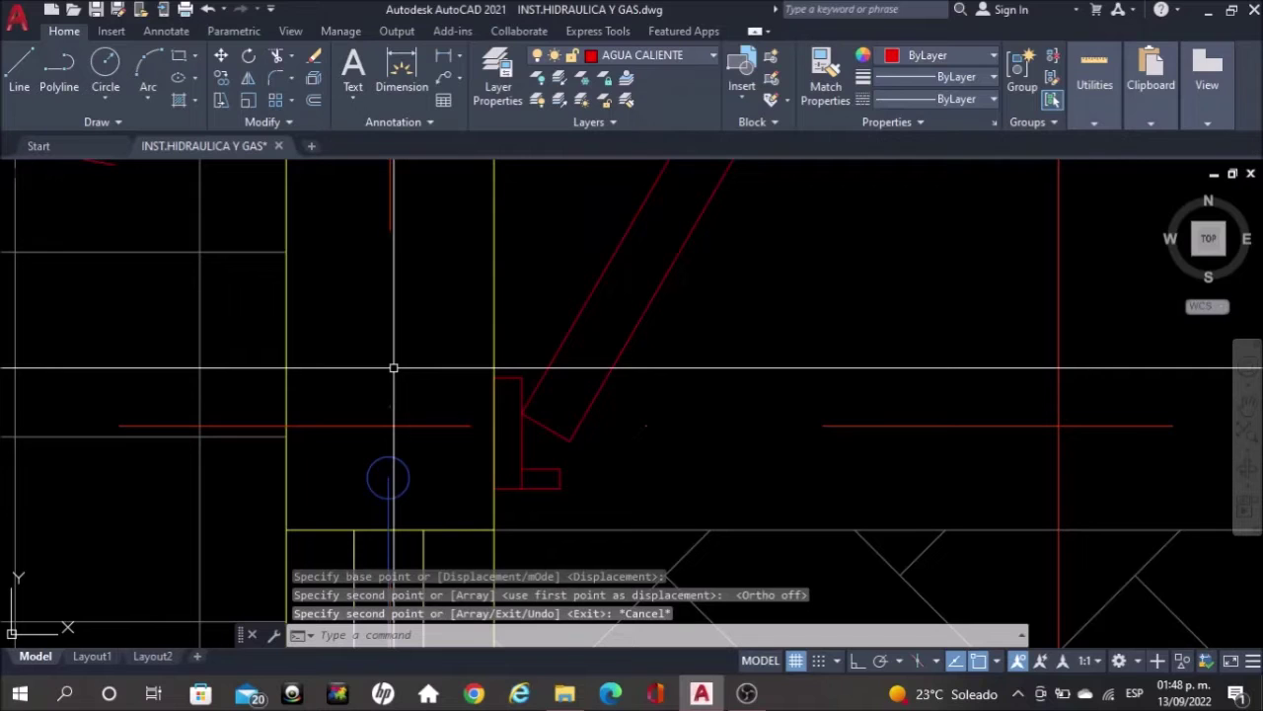
{"action": "key", "text": "ctrl+z"}
{"action": "type", "text": "c"}
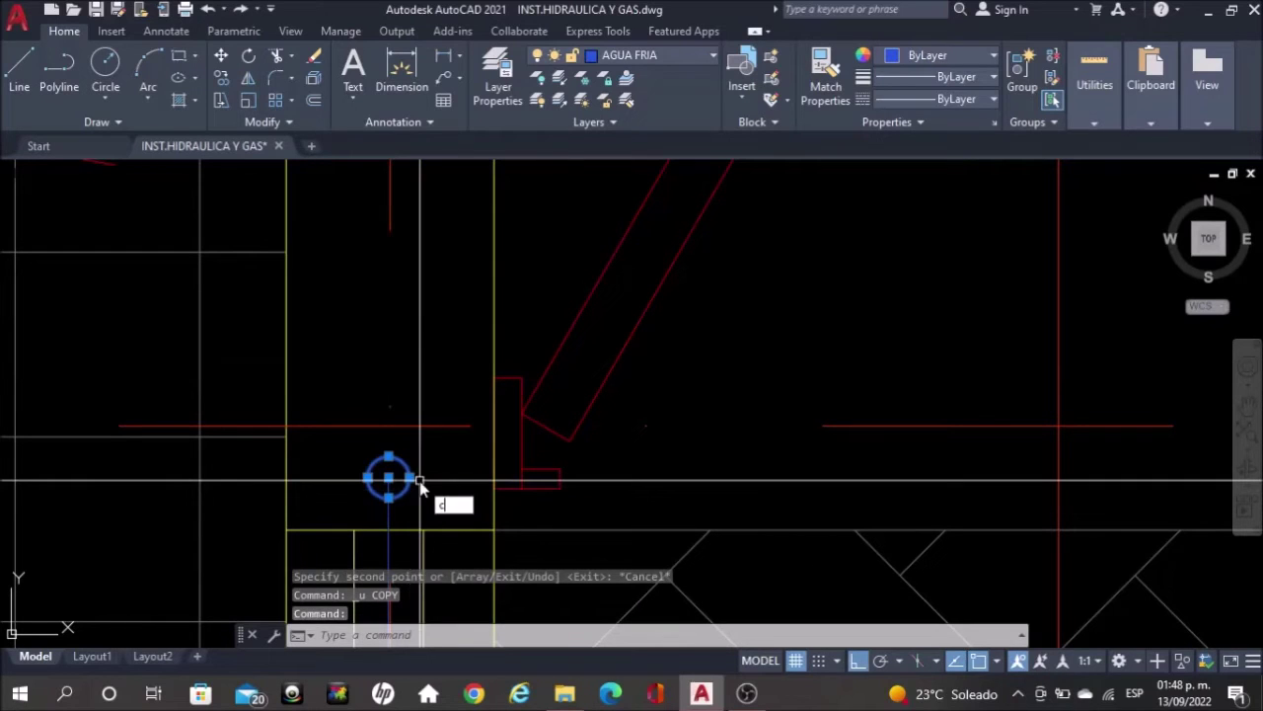
{"action": "key", "text": "Return"}
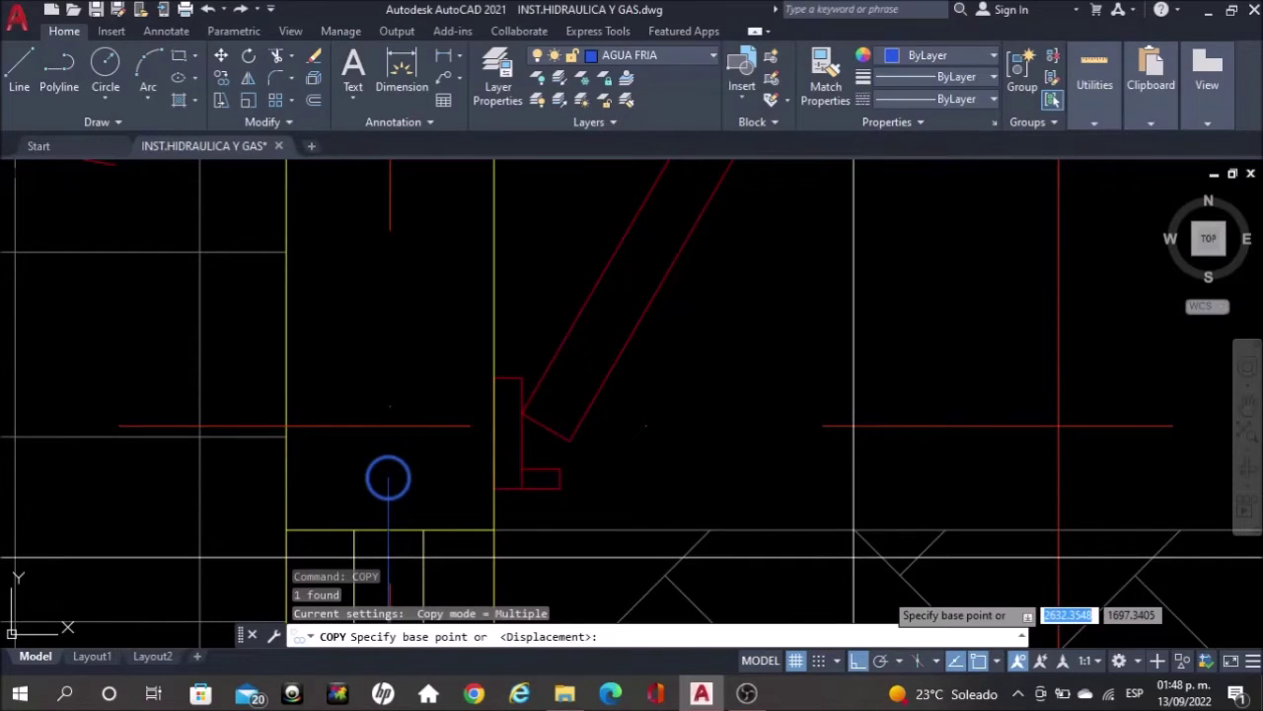
{"action": "key", "text": "F8"}
{"action": "left_click", "coordinate": [783, 350]}
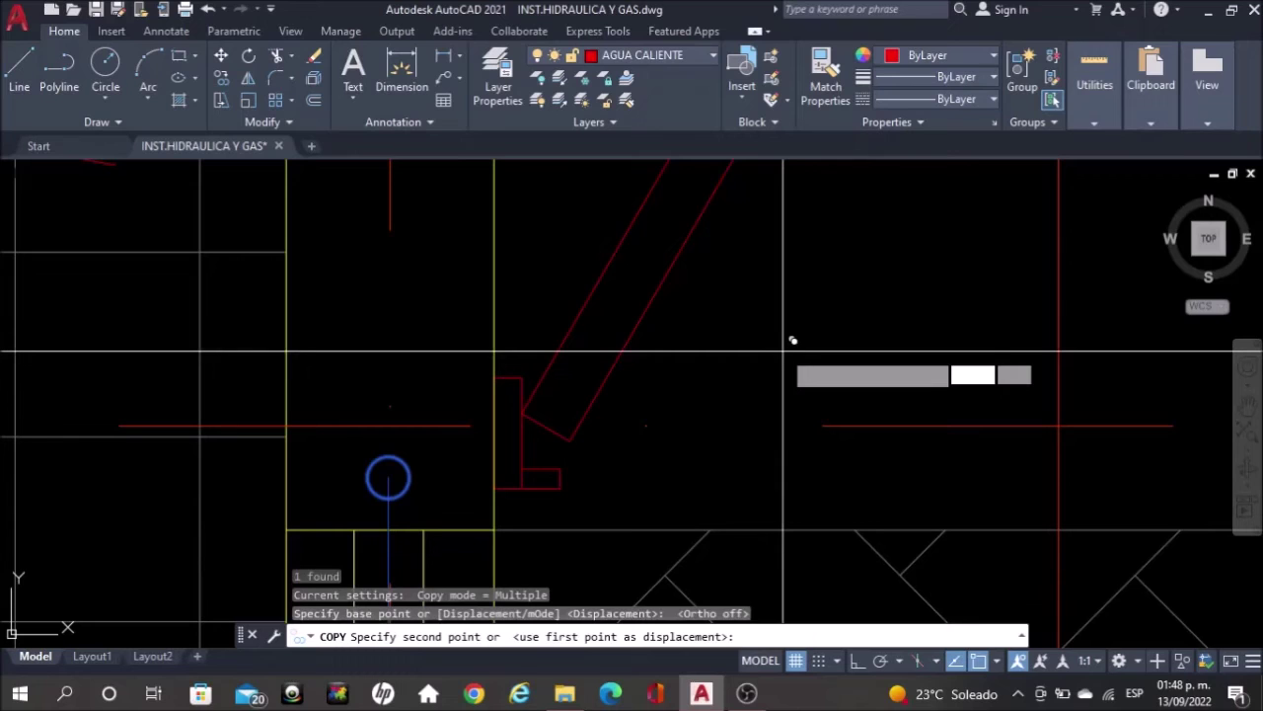
{"action": "left_click", "coordinate": [729, 248]}
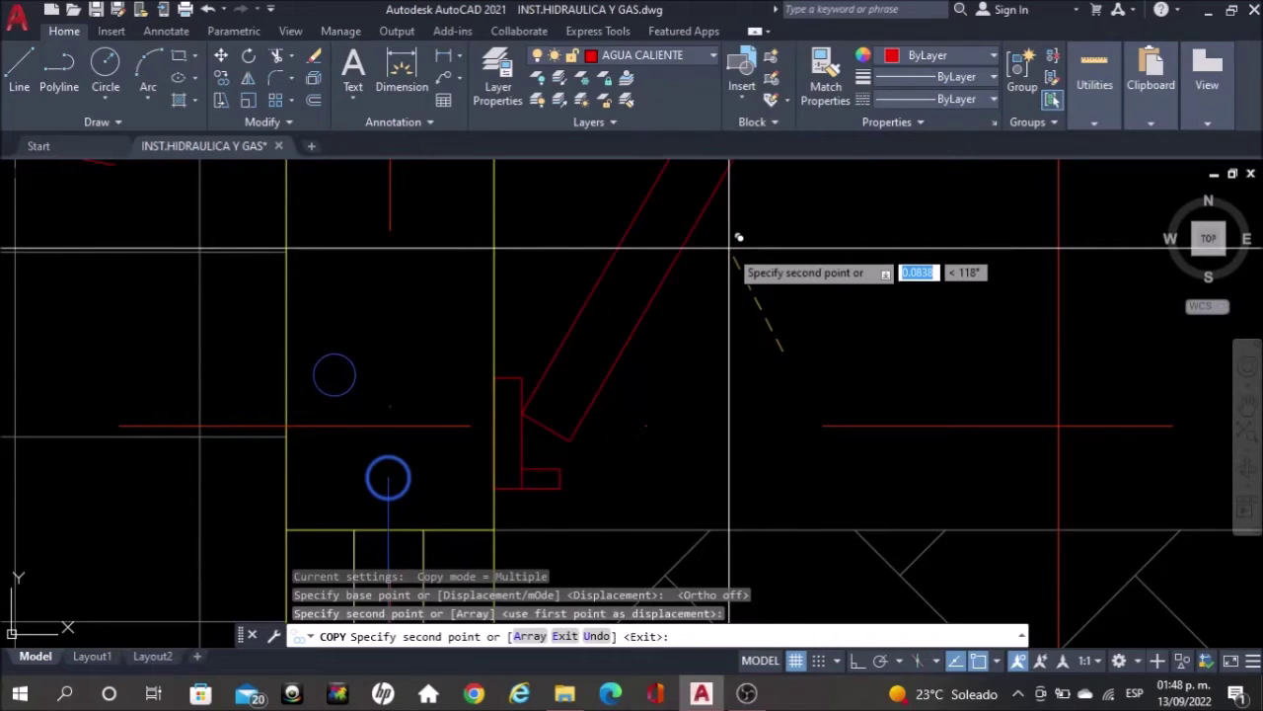
{"action": "key", "text": "Escape"}
Assign the copied circle to the AGUA CALIENTE layer
{"action": "left_click", "coordinate": [316, 370]}
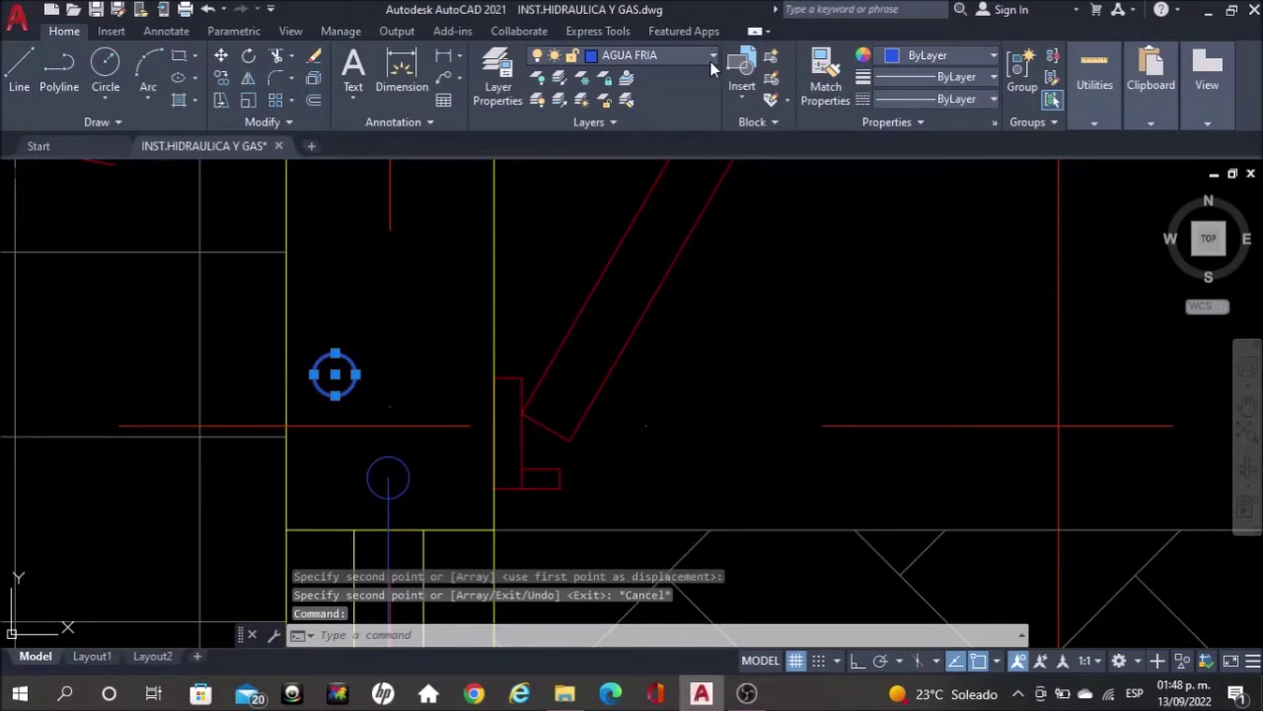
{"action": "left_click", "coordinate": [709, 57]}
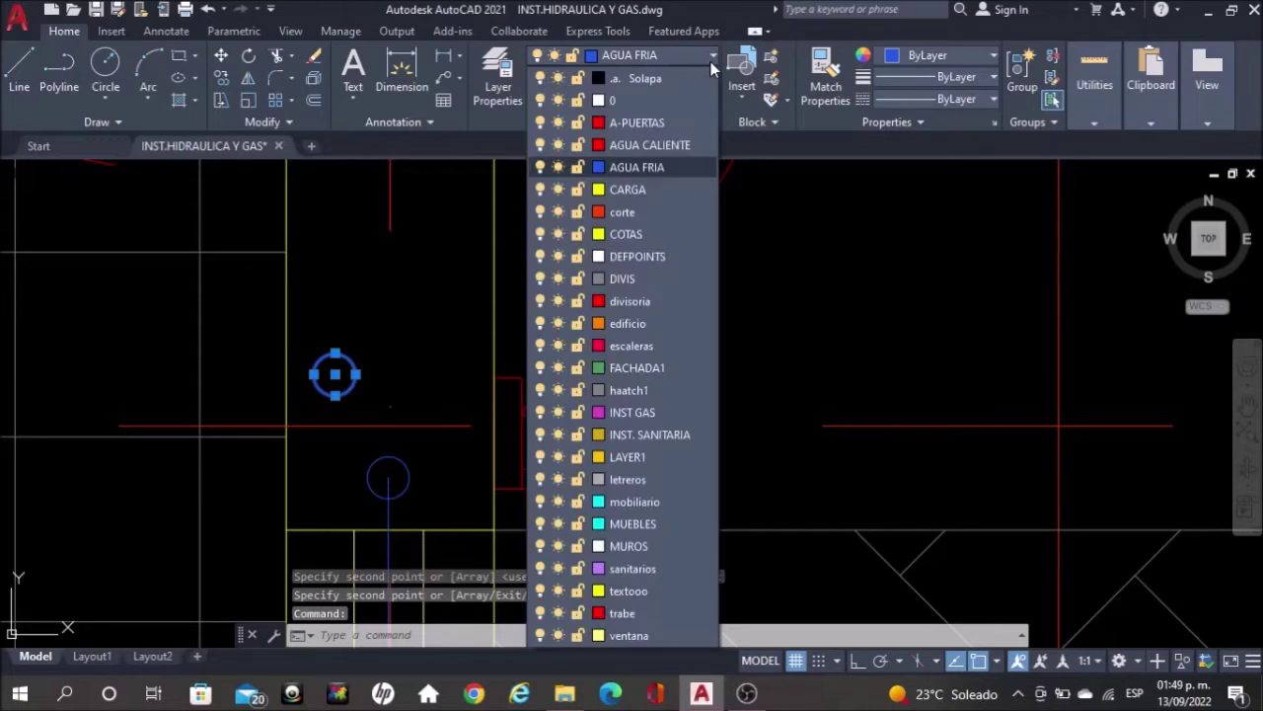
{"action": "left_click", "coordinate": [691, 131]}
{"action": "key", "text": "Escape"}
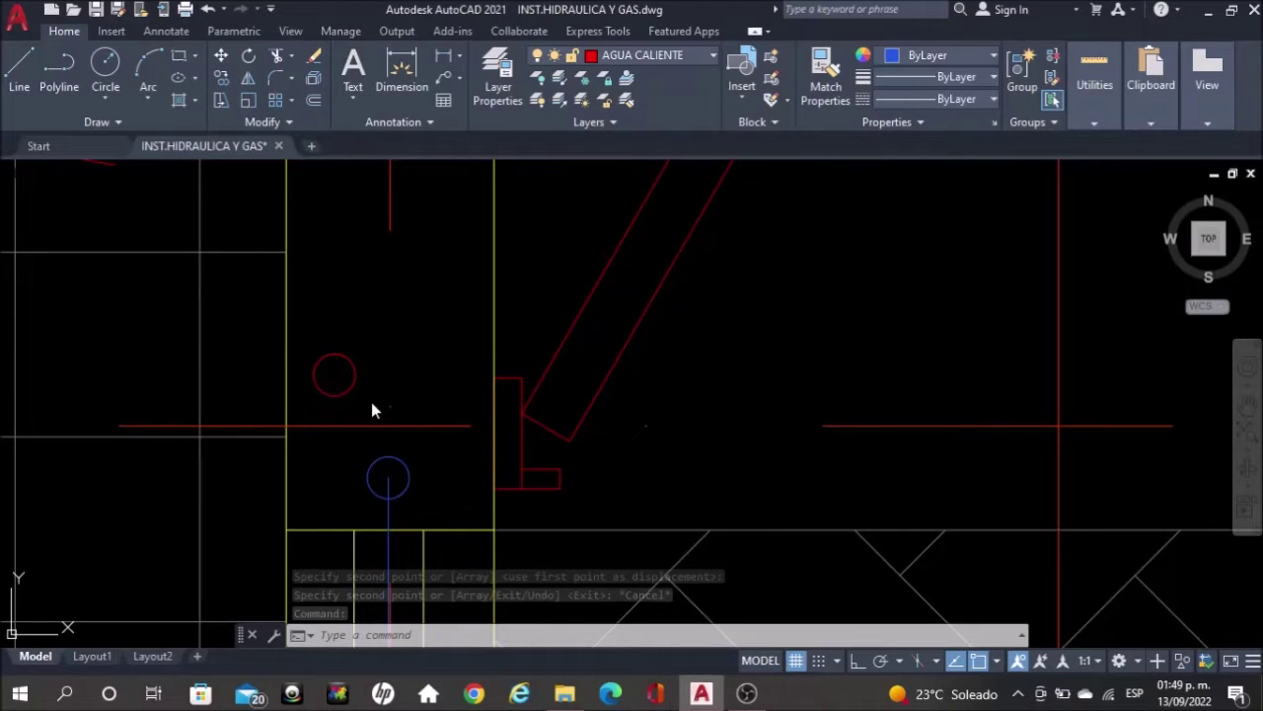
Copy the hot-water circle to the upper-floor plan, matching the outer wall corner beside the S.B.G. label on both plans
{"action": "left_click", "coordinate": [356, 373]}
{"action": "type", "text": "co"}
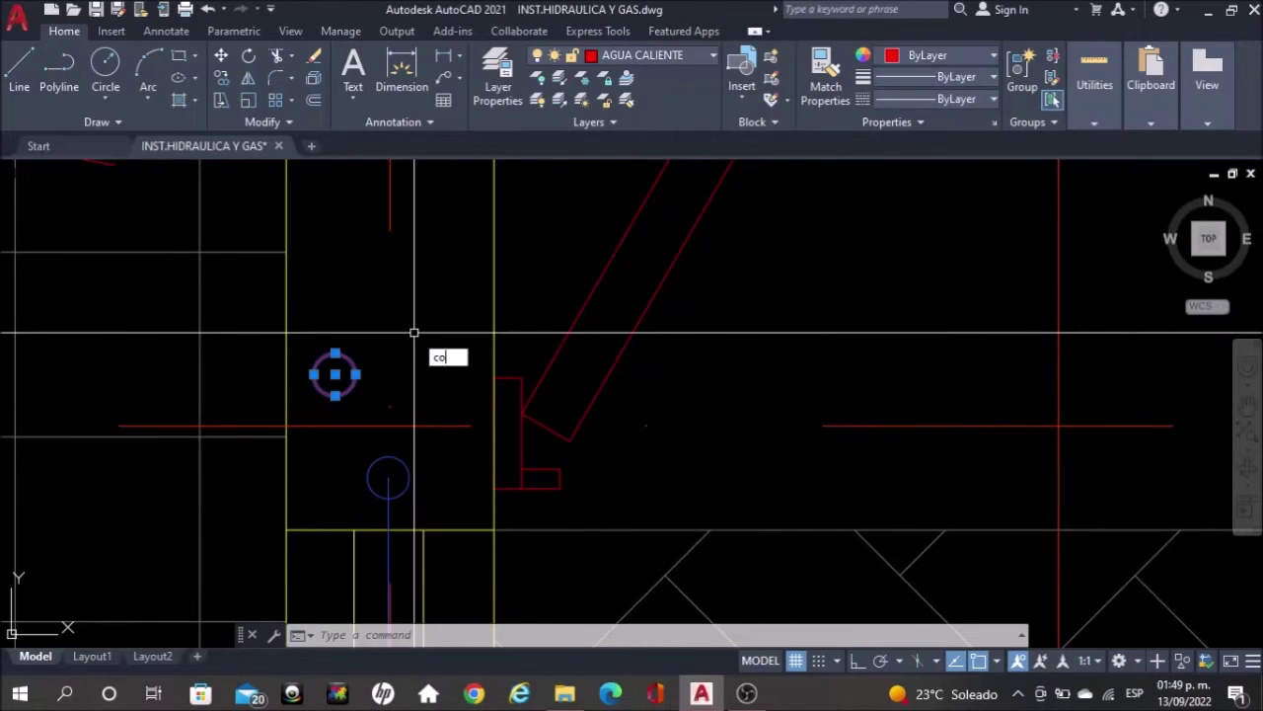
{"action": "key", "text": "Return"}
{"action": "scroll", "coordinate": [415, 331], "scroll_direction": "down", "scroll_amount": 3}
{"action": "scroll", "coordinate": [412, 339], "scroll_direction": "down", "scroll_amount": 3}
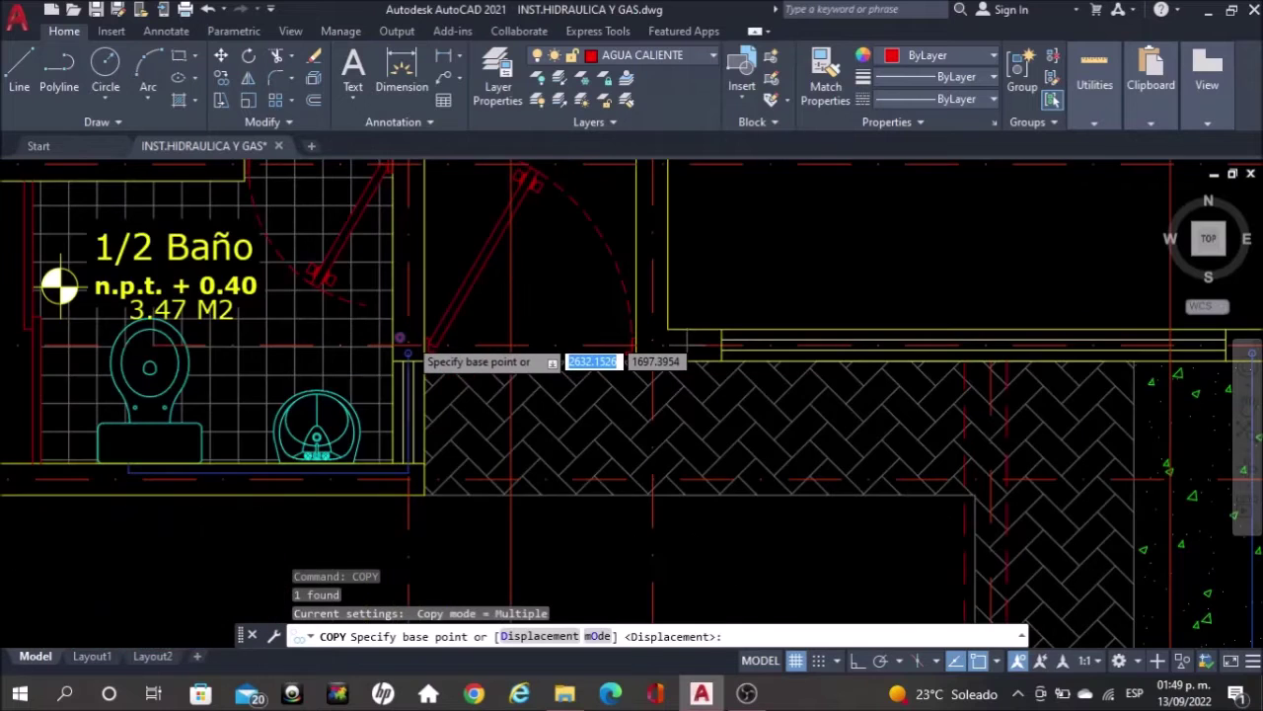
{"action": "scroll", "coordinate": [399, 338], "scroll_direction": "down", "scroll_amount": 2}
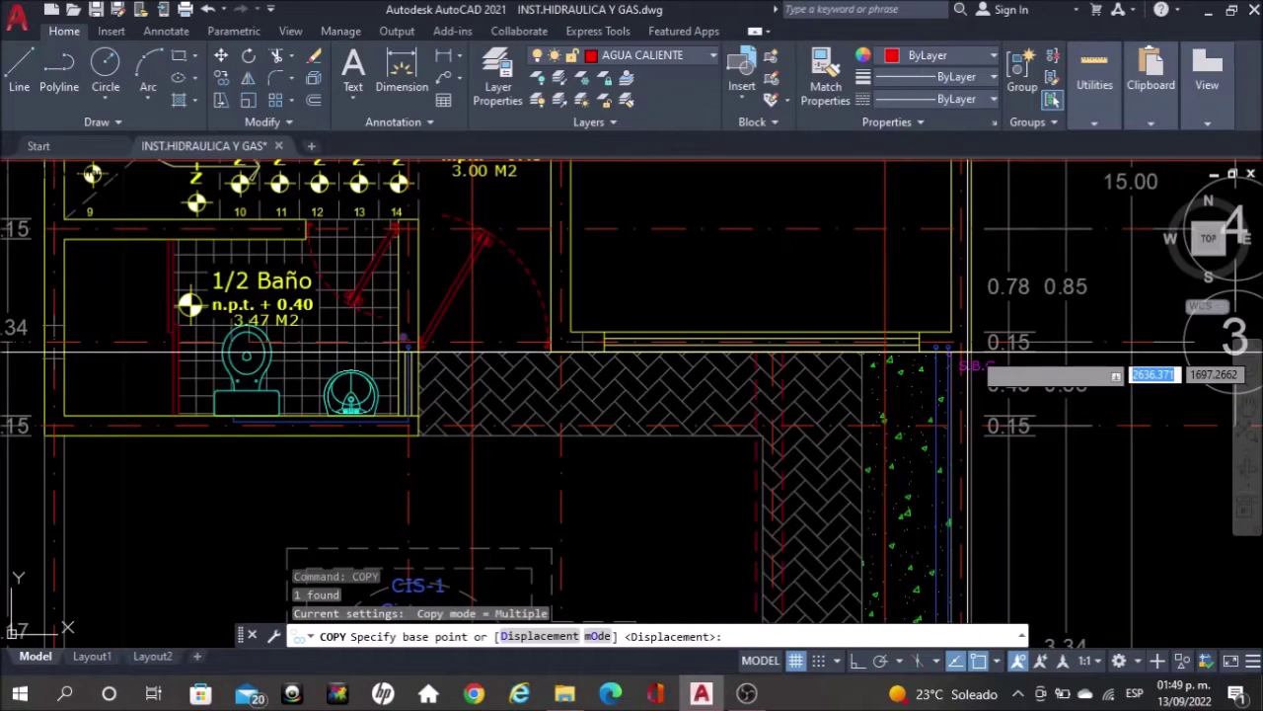
{"action": "scroll", "coordinate": [977, 352], "scroll_direction": "up", "scroll_amount": 5}
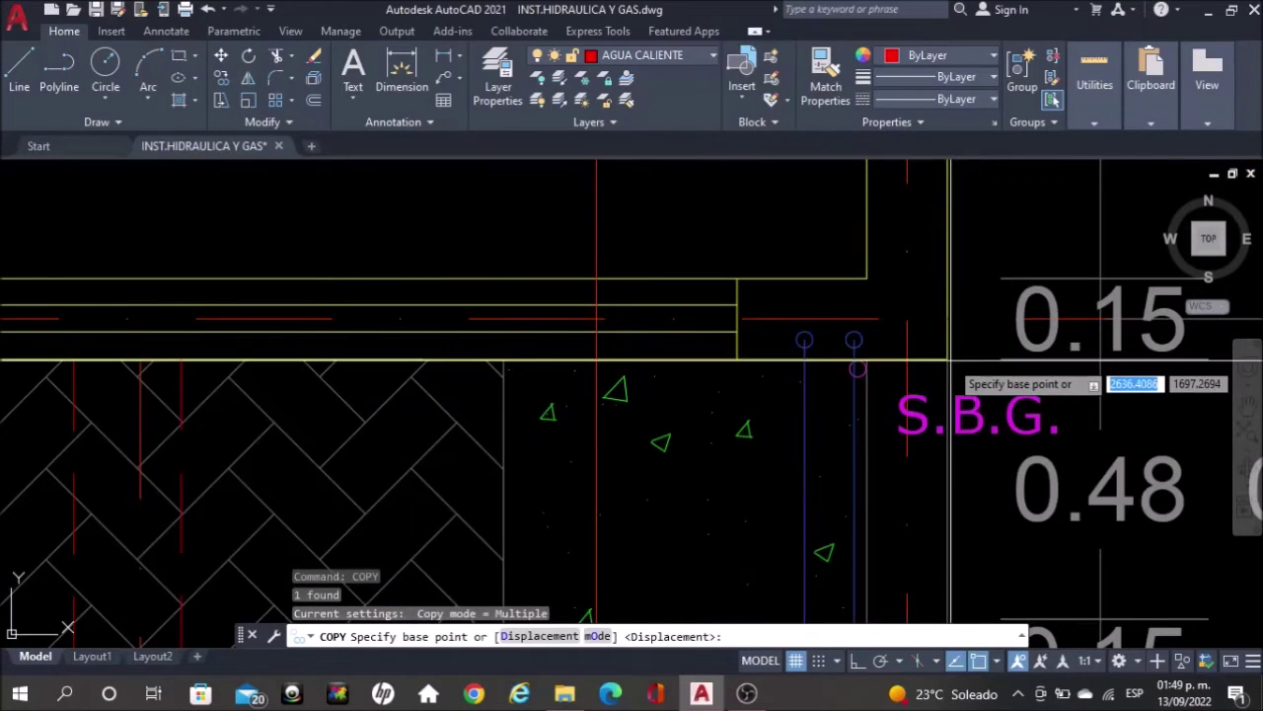
{"action": "left_click", "coordinate": [950, 359]}
{"action": "scroll", "coordinate": [619, 374], "scroll_direction": "down", "scroll_amount": 3}
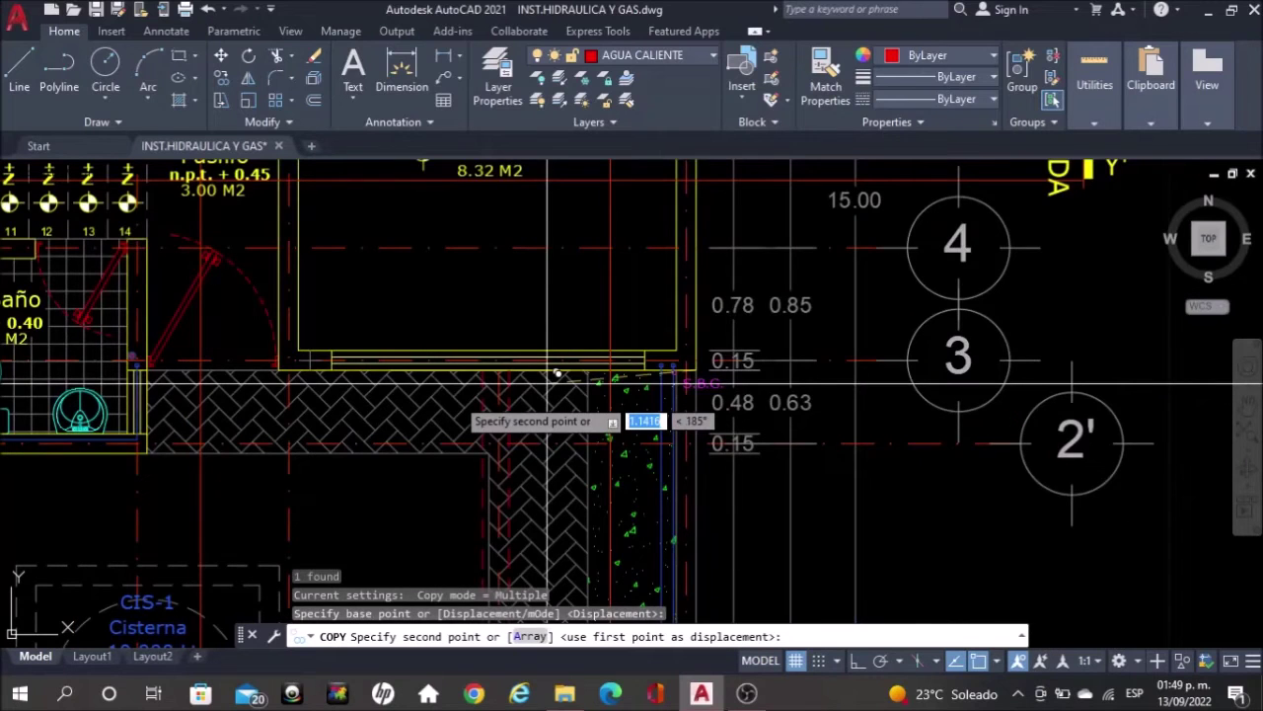
{"action": "scroll", "coordinate": [556, 375], "scroll_direction": "down", "scroll_amount": 2}
{"action": "scroll", "coordinate": [442, 387], "scroll_direction": "down", "scroll_amount": 2}
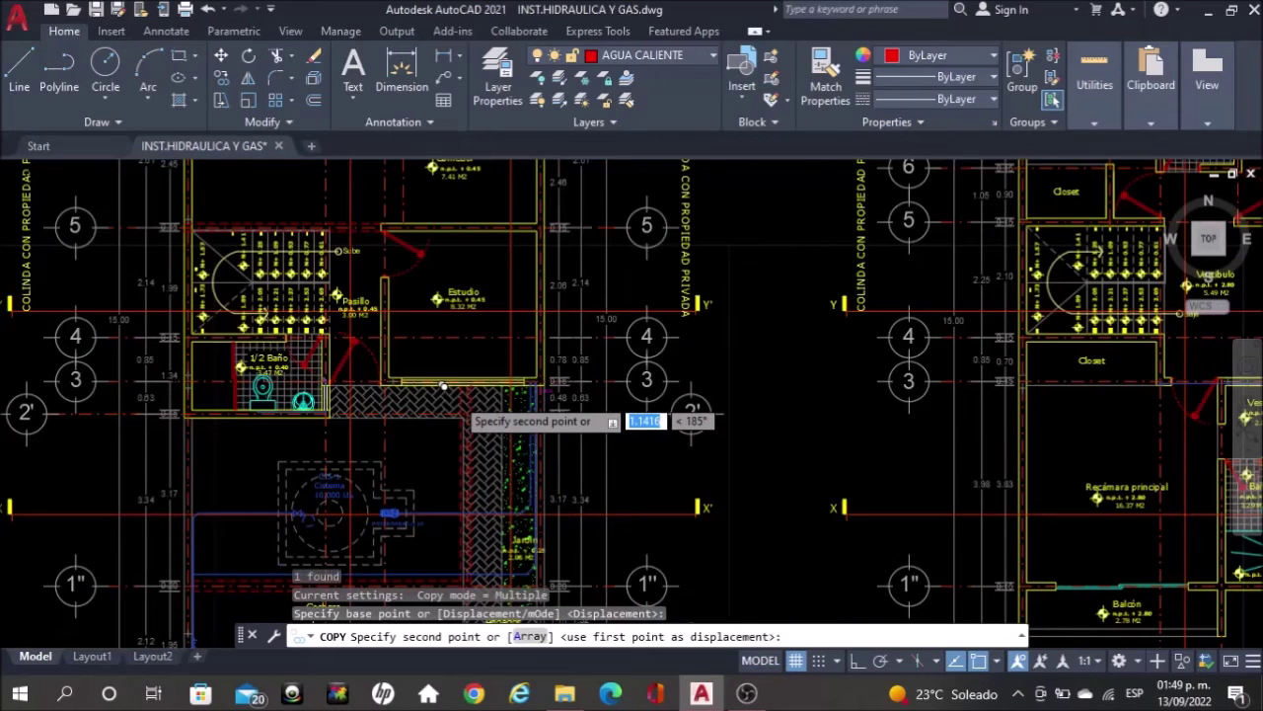
{"action": "middle_click_drag", "start_coordinate": [1015, 385], "coordinate": [644, 401]}
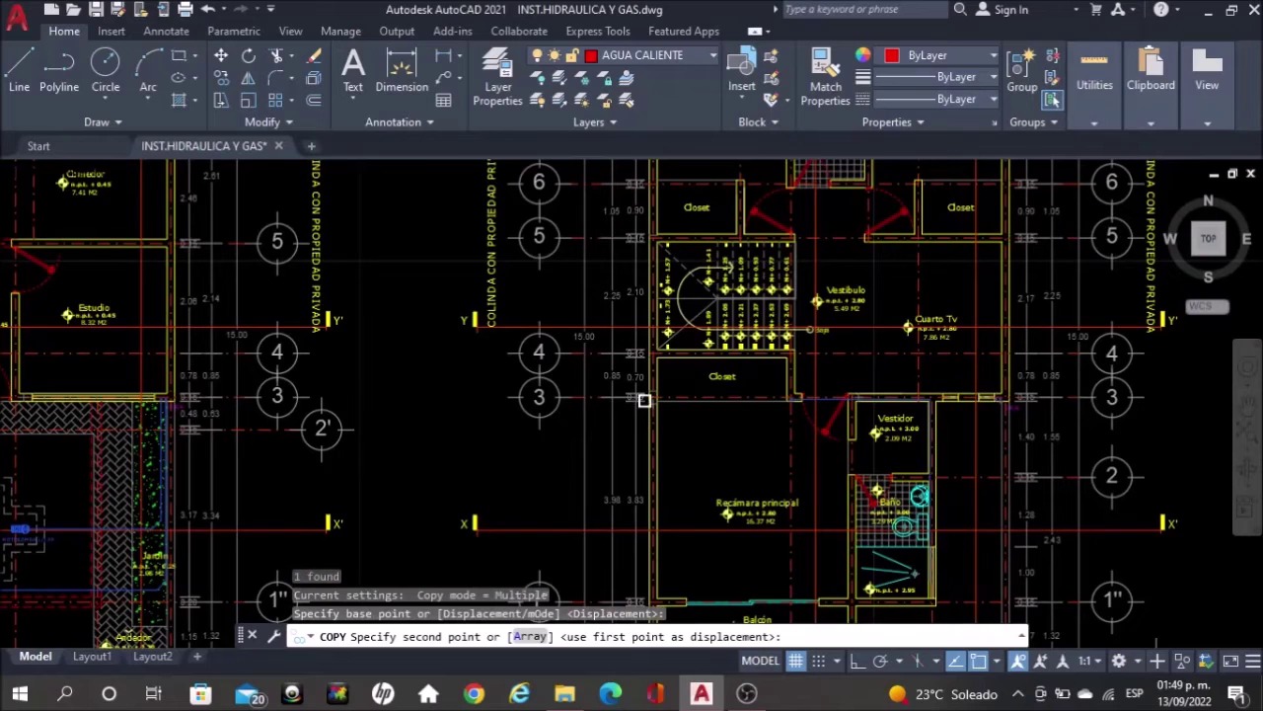
{"action": "scroll", "coordinate": [1002, 382], "scroll_direction": "up", "scroll_amount": 4}
{"action": "scroll", "coordinate": [1003, 382], "scroll_direction": "up", "scroll_amount": 3}
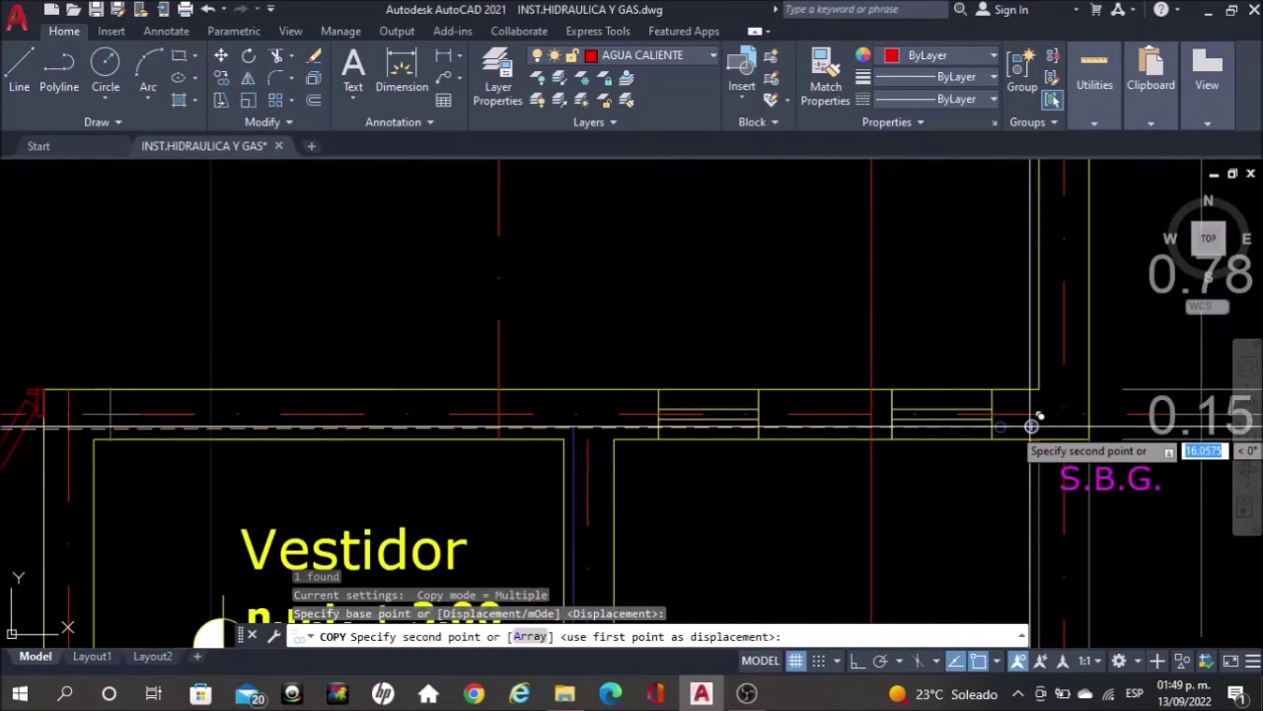
{"action": "left_click", "coordinate": [1031, 426]}
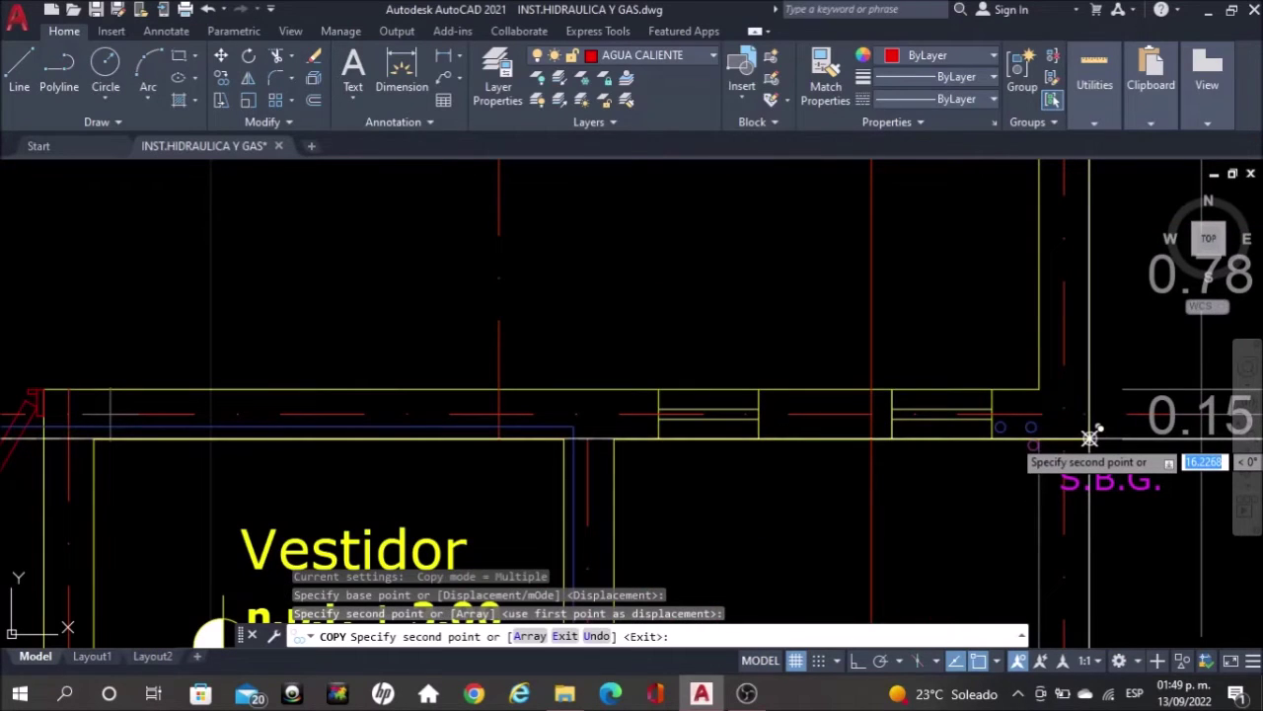
Place another copy of the hot-water circle on the roof plan at the matching outer wall corner and finish copying
{"action": "scroll", "coordinate": [1089, 438], "scroll_direction": "down", "scroll_amount": 4}
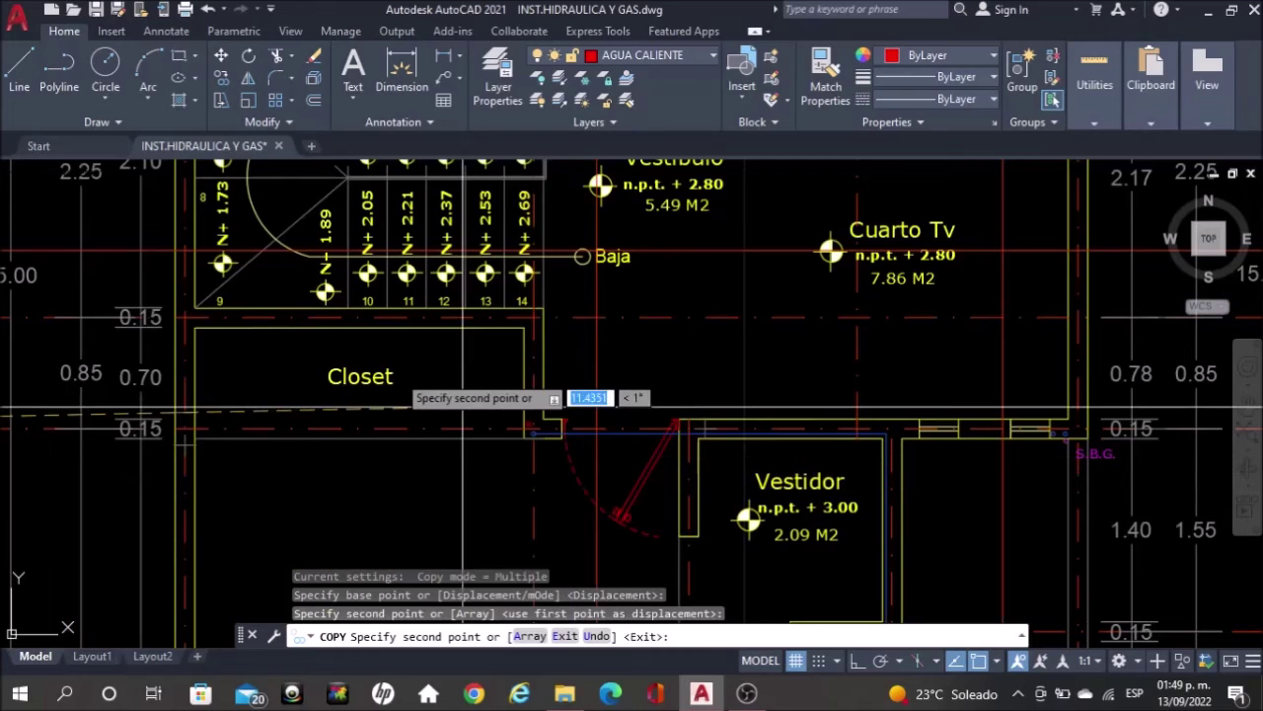
{"action": "scroll", "coordinate": [463, 407], "scroll_direction": "down", "scroll_amount": 6}
{"action": "middle_click_drag", "start_coordinate": [857, 415], "coordinate": [843, 415]}
{"action": "scroll", "coordinate": [1016, 390], "scroll_direction": "up", "scroll_amount": 2}
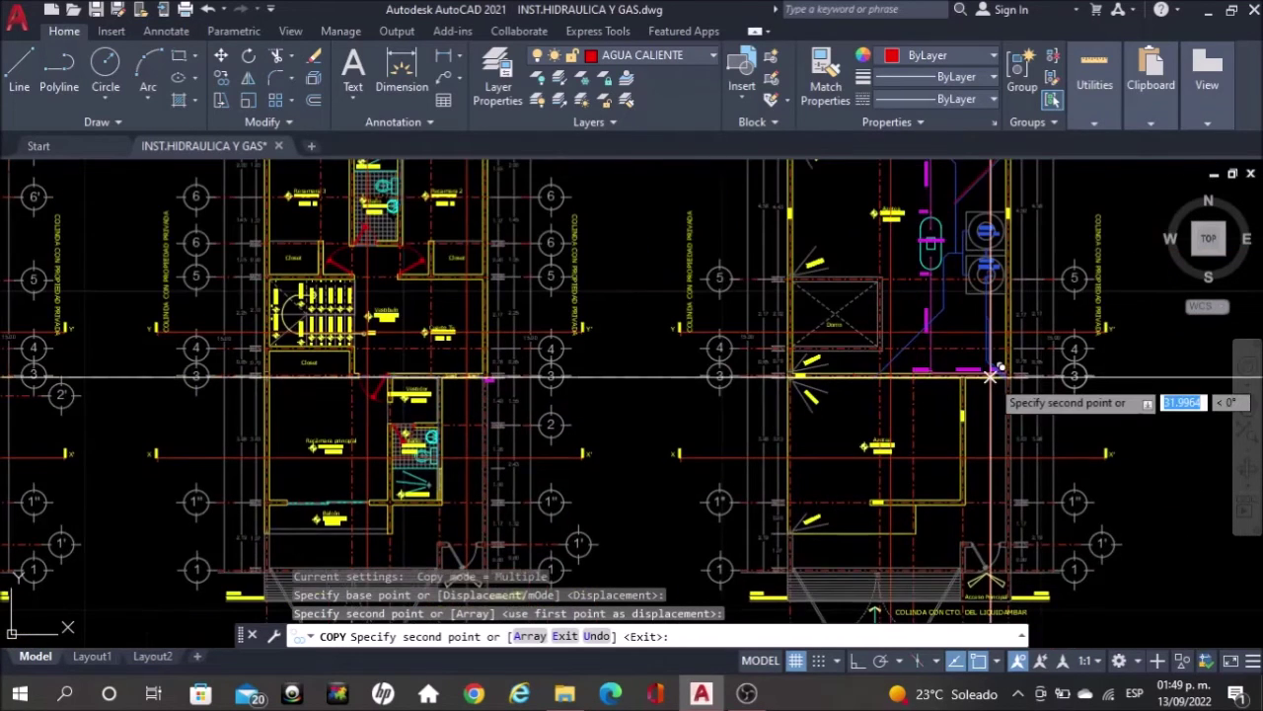
{"action": "scroll", "coordinate": [1052, 380], "scroll_direction": "up", "scroll_amount": 4}
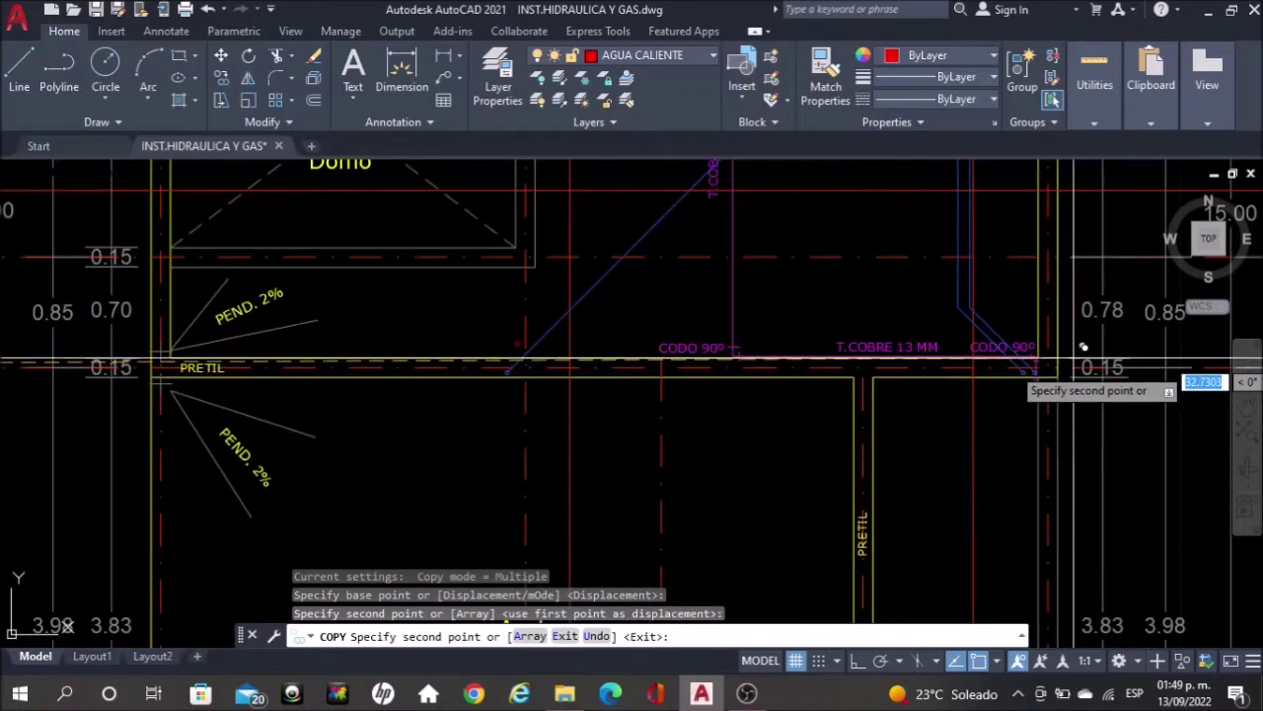
{"action": "key", "text": "Escape"}
With Ortho on, draw a vertical hot-water line down from the end of the diagonal red pipe, running between the gas tank and the tinacos
{"action": "mouse_move", "coordinate": [538, 363]}
{"action": "middle_mouse_down"}
{"action": "mouse_move", "coordinate": [540, 385]}
{"action": "mouse_move", "coordinate": [775, 555]}
{"action": "middle_mouse_up"}
{"action": "scroll", "coordinate": [540, 385], "scroll_direction": "down", "scroll_amount": 2}
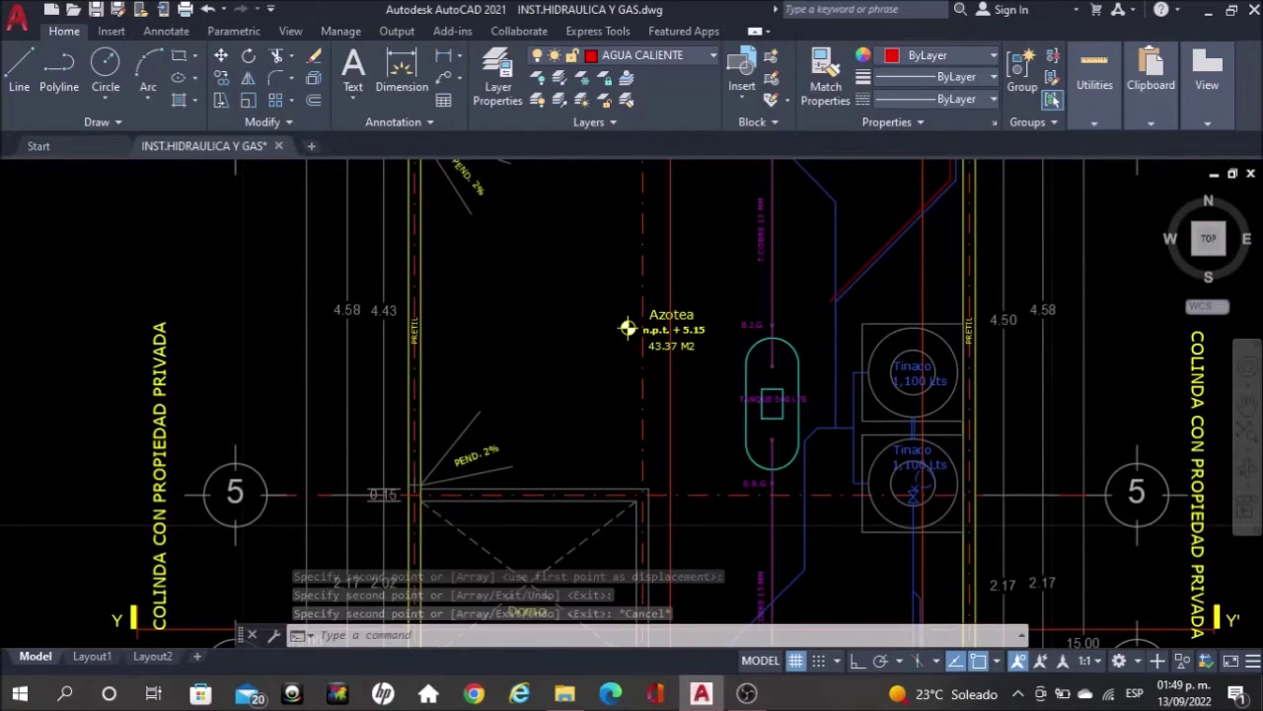
{"action": "scroll", "coordinate": [831, 334], "scroll_direction": "up", "scroll_amount": 2}
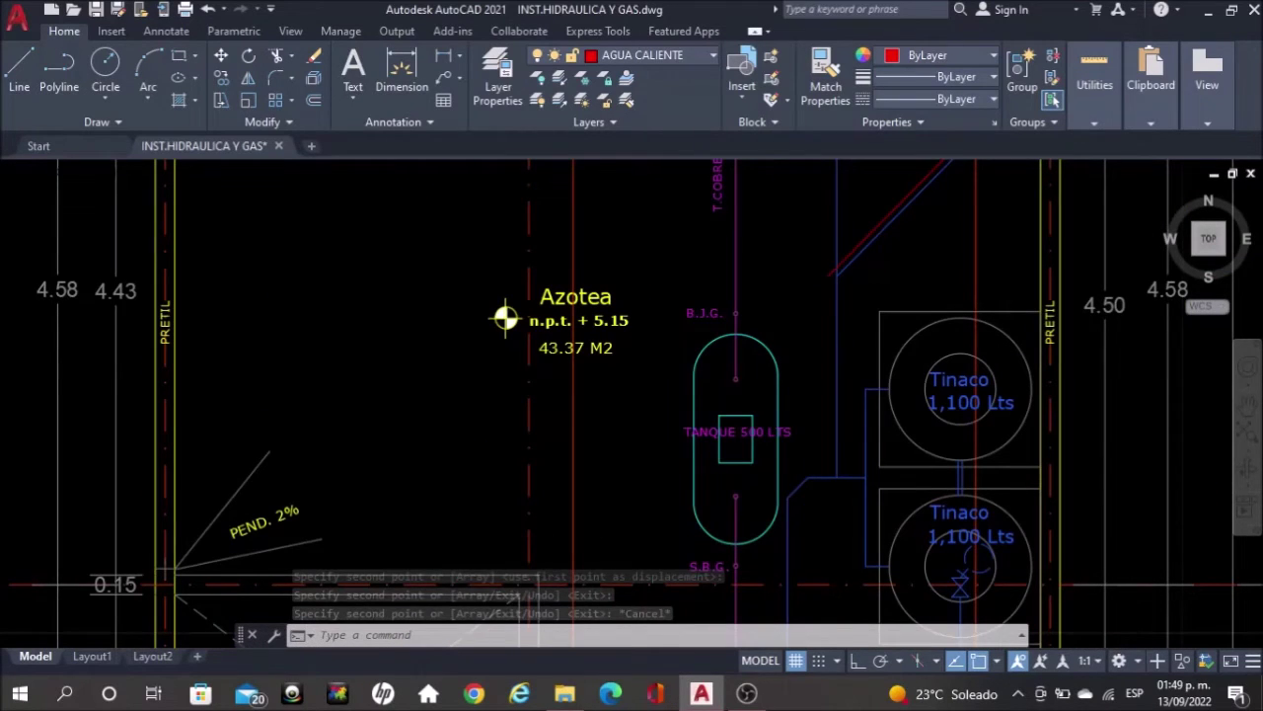
{"action": "scroll", "coordinate": [823, 289], "scroll_direction": "up", "scroll_amount": 4}
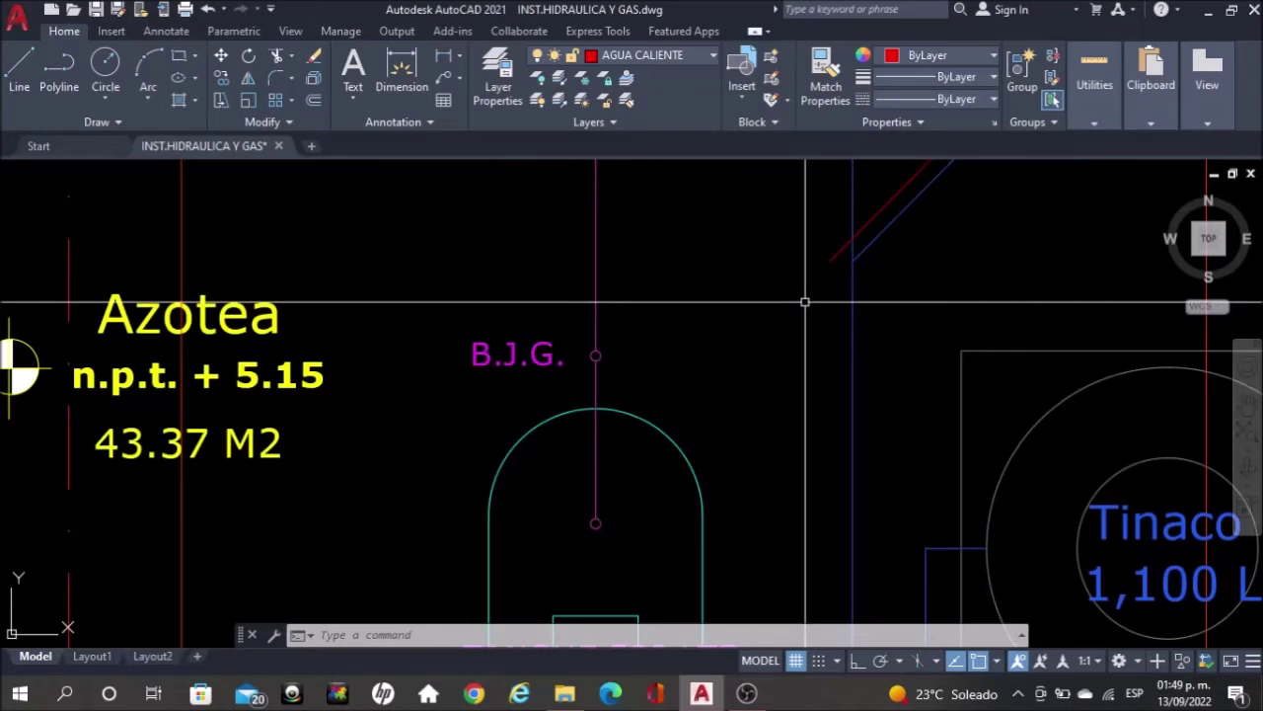
{"action": "type", "text": "l"}
{"action": "key", "text": "Return"}
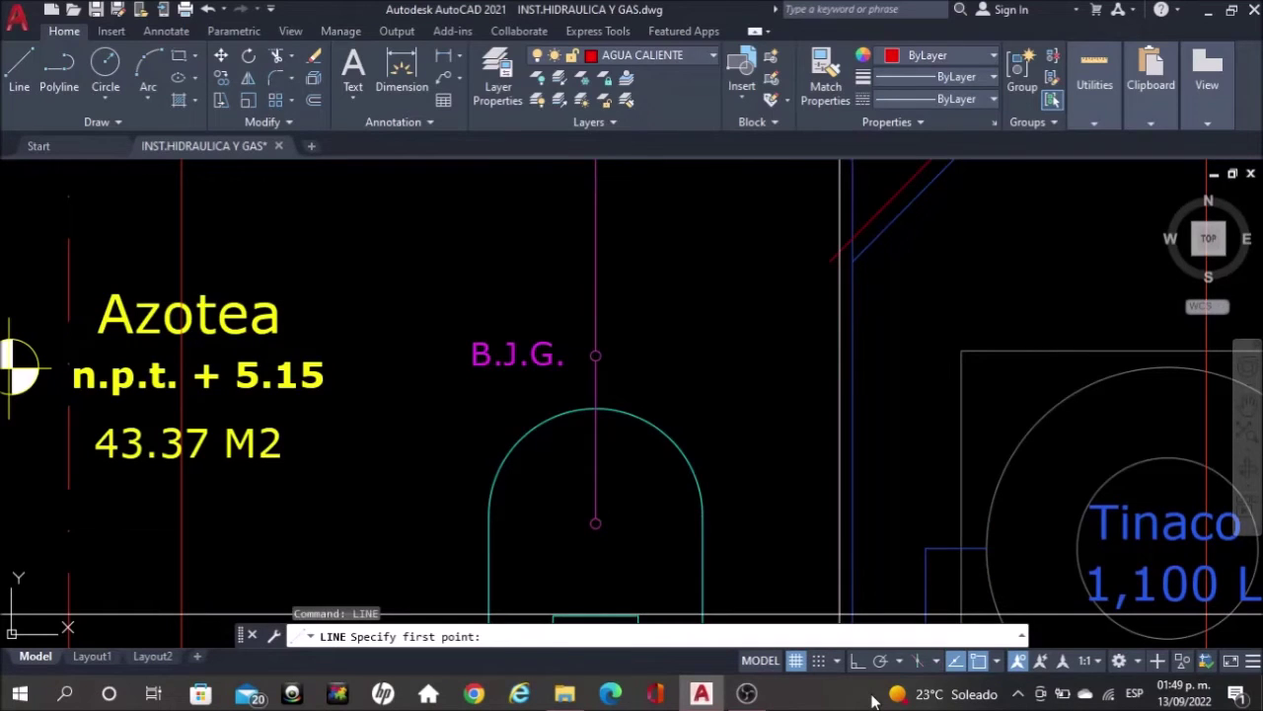
{"action": "key", "text": "F8"}
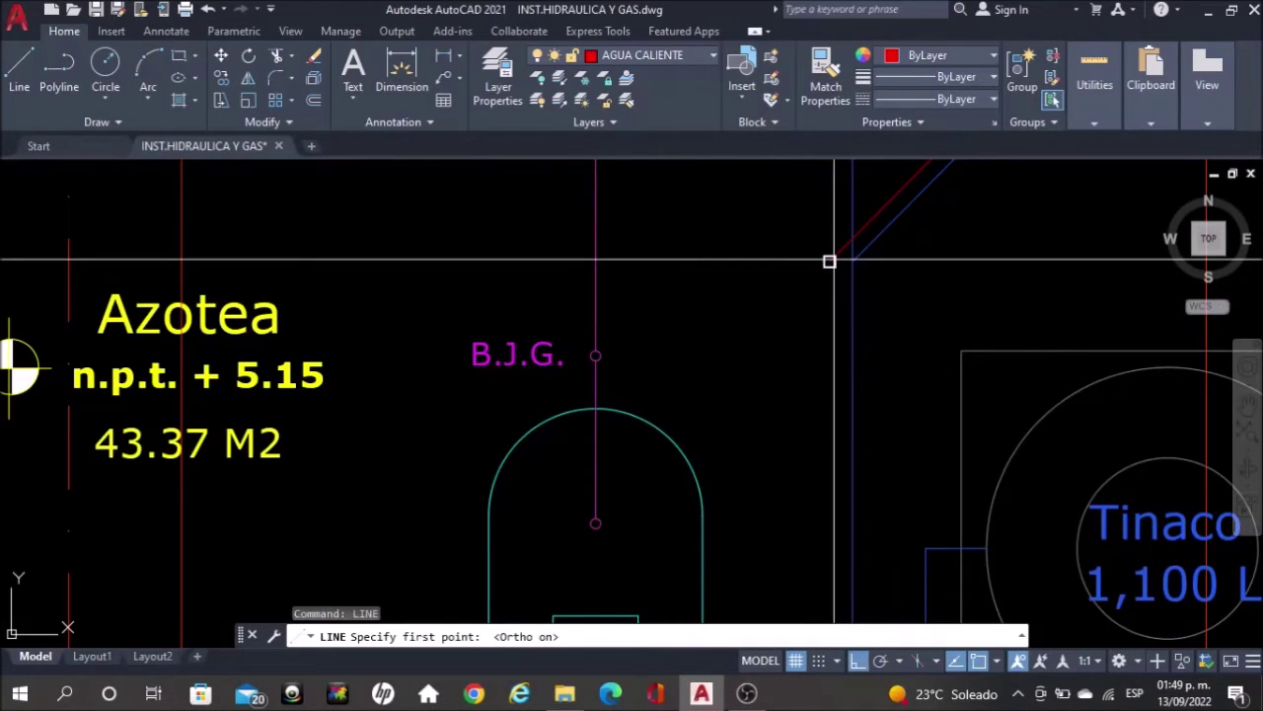
{"action": "left_click", "coordinate": [829, 262]}
{"action": "scroll", "coordinate": [829, 262], "scroll_direction": "down", "scroll_amount": 4}
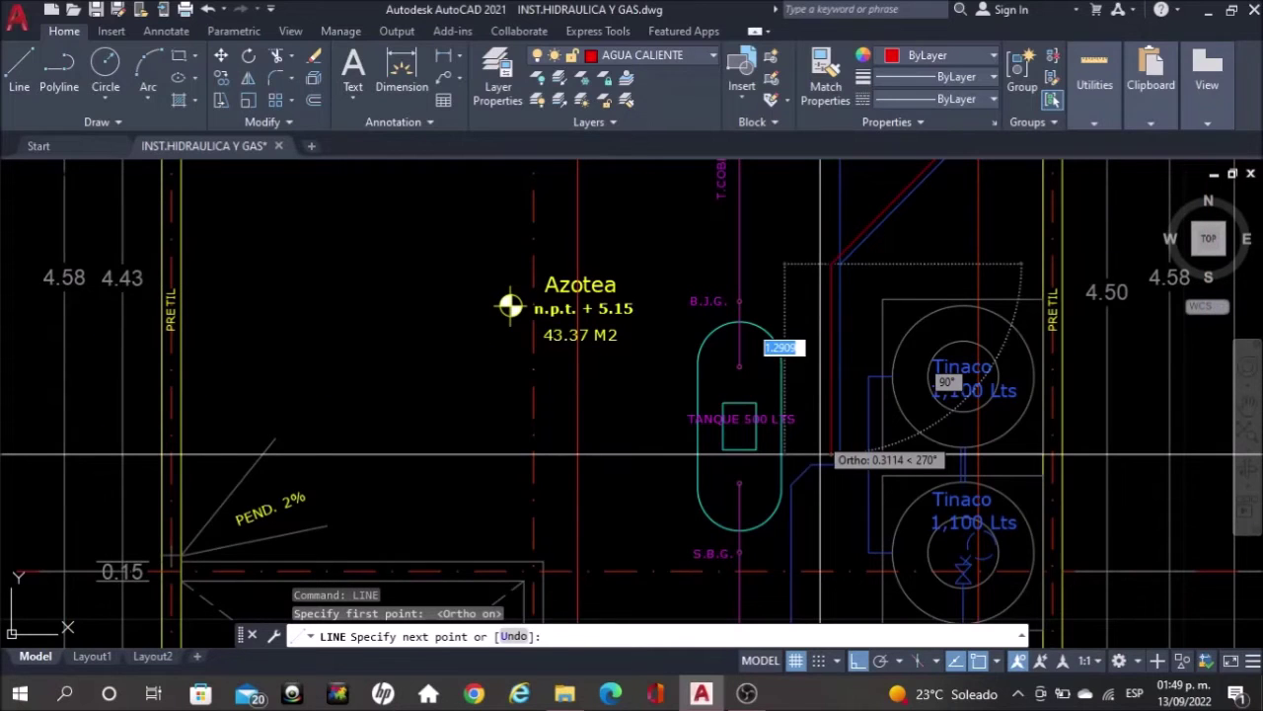
{"action": "middle_click_drag", "start_coordinate": [836, 495], "coordinate": [829, 350]}
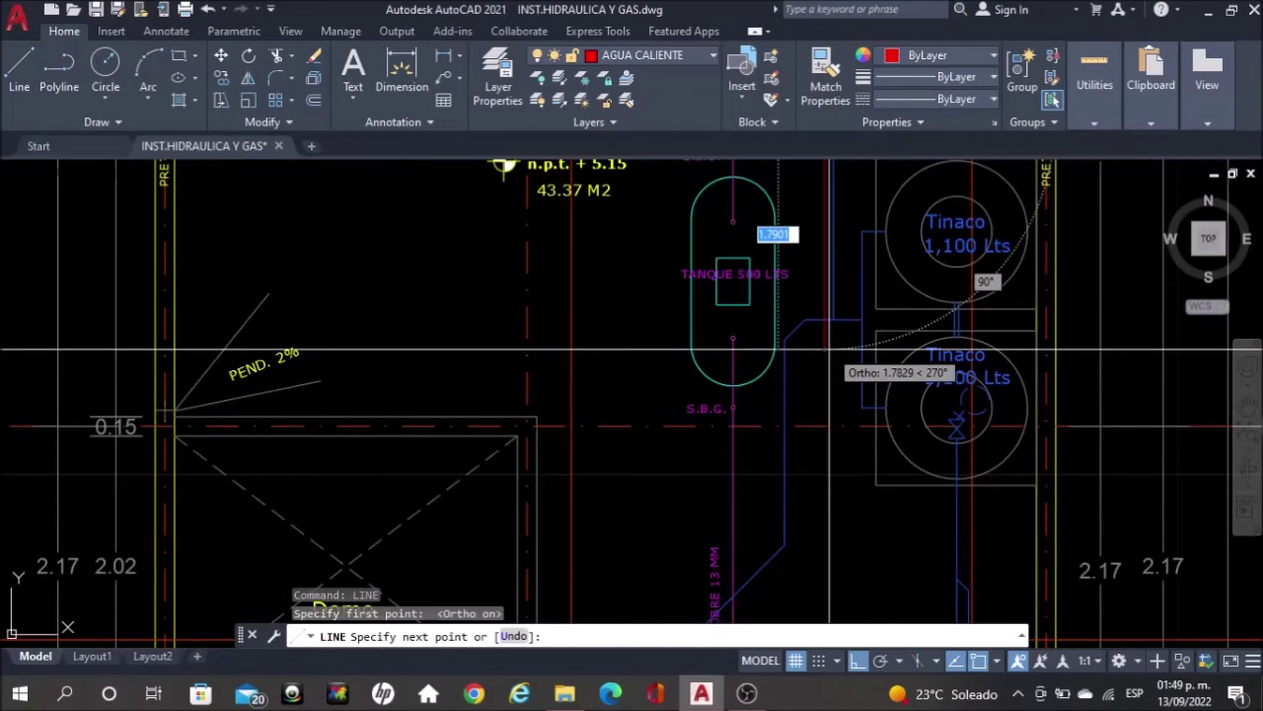
{"action": "mouse_move", "coordinate": [828, 276]}
{"action": "middle_mouse_down"}
{"action": "mouse_move", "coordinate": [819, 249]}
{"action": "mouse_move", "coordinate": [816, 303]}
{"action": "middle_mouse_up"}
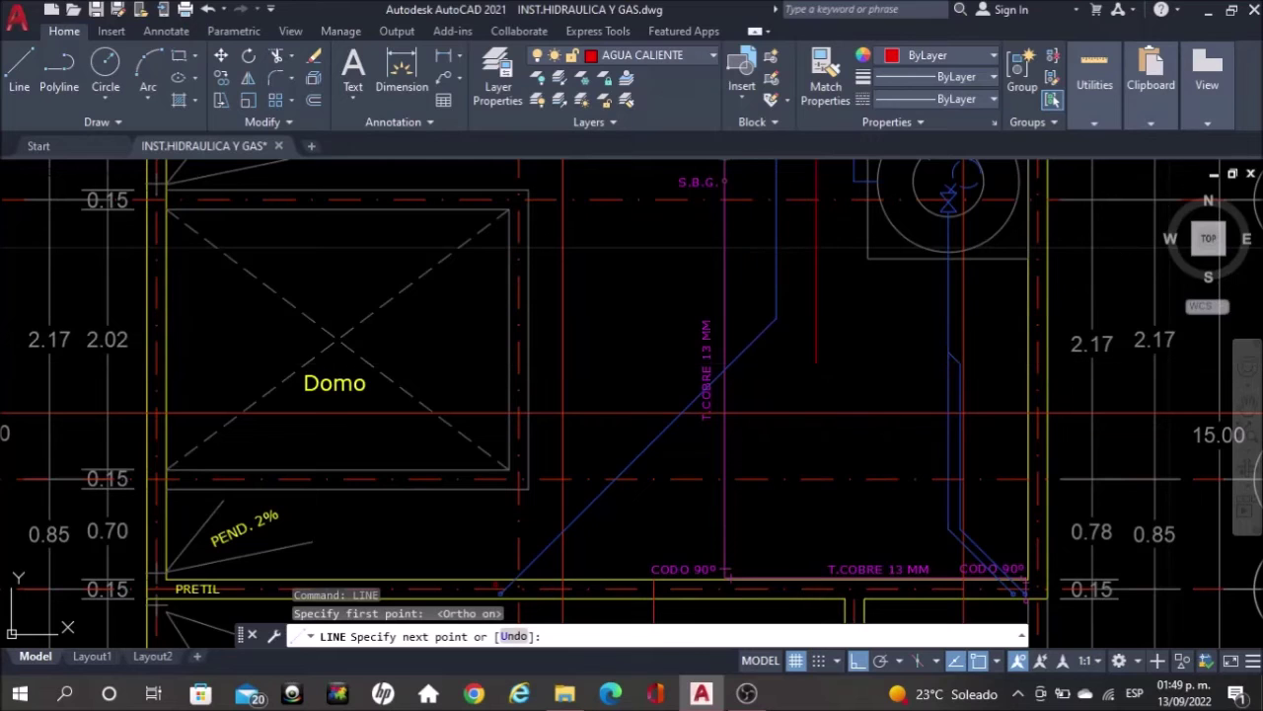
{"action": "key", "text": "Escape"}
Copy the diagonal cold-water pipe beside the Domo from the blue circle's center to the red hot-water circle's center
{"action": "middle_click_drag", "start_coordinate": [592, 524], "coordinate": [679, 426]}
{"action": "left_click", "coordinate": [663, 416]}
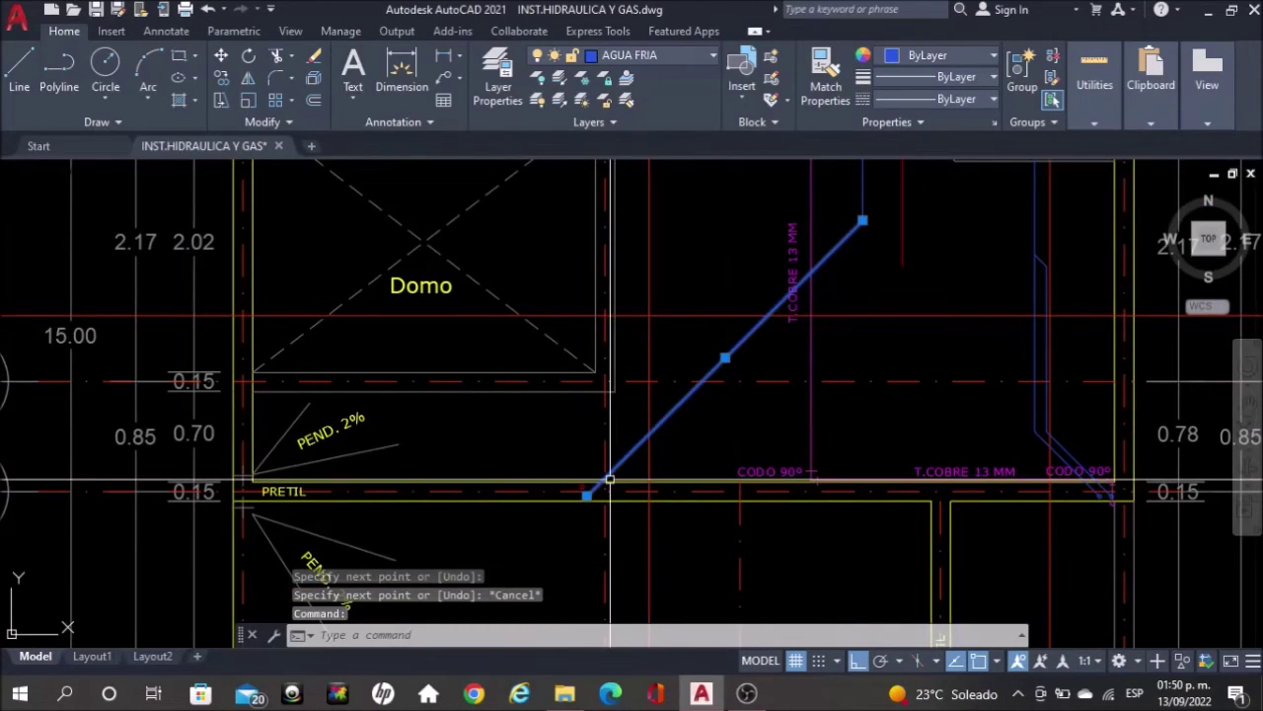
{"action": "scroll", "coordinate": [609, 479], "scroll_direction": "up", "scroll_amount": 2}
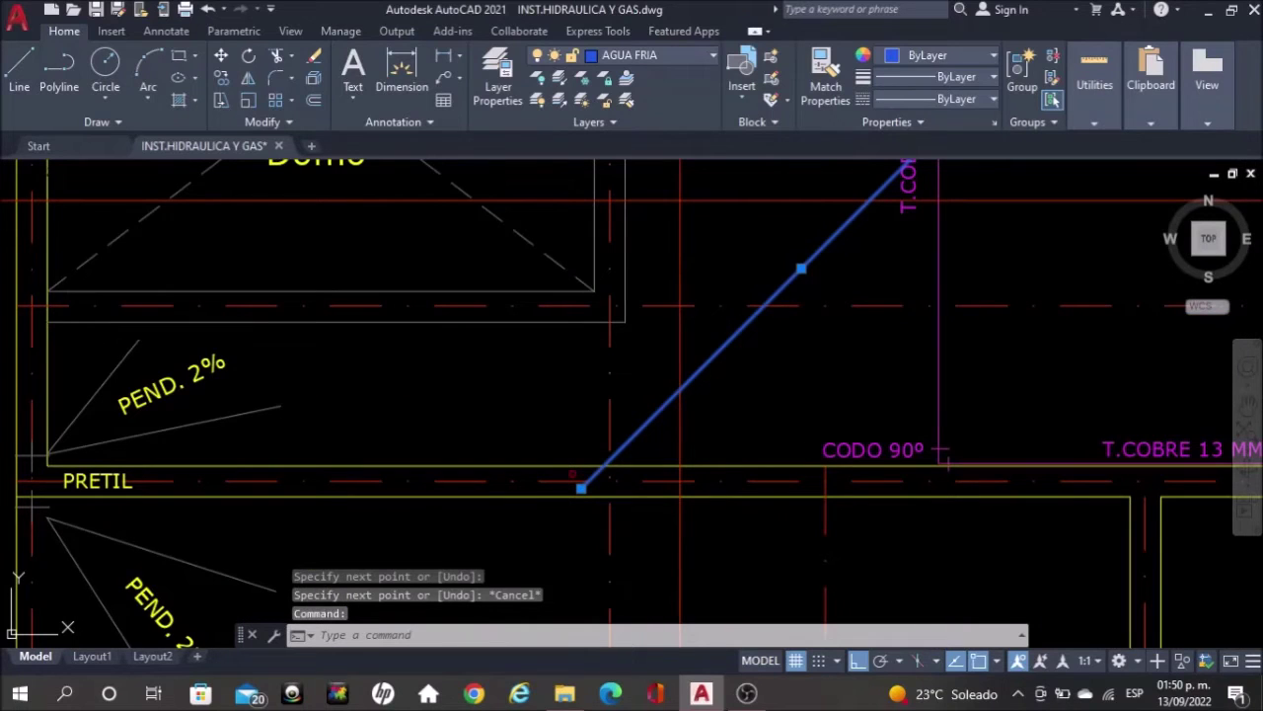
{"action": "scroll", "coordinate": [581, 487], "scroll_direction": "up", "scroll_amount": 3}
{"action": "type", "text": "co"}
{"action": "key", "text": "Return"}
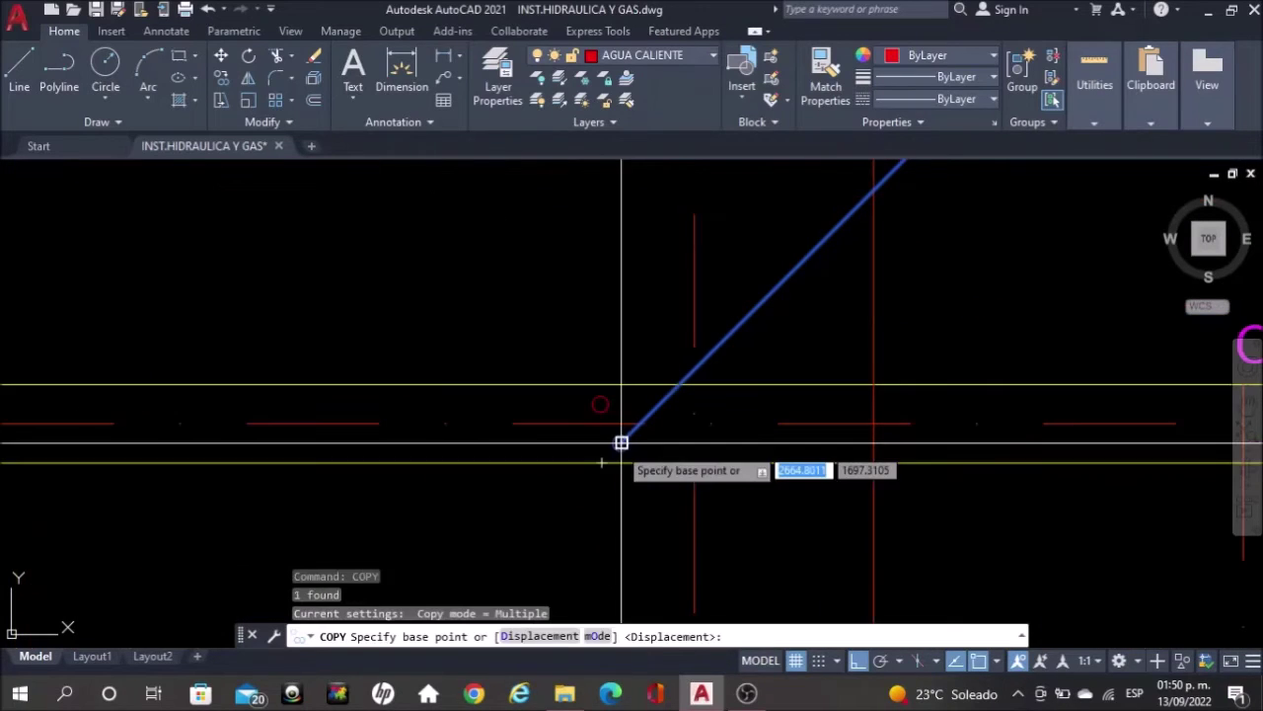
{"action": "left_click", "coordinate": [620, 441]}
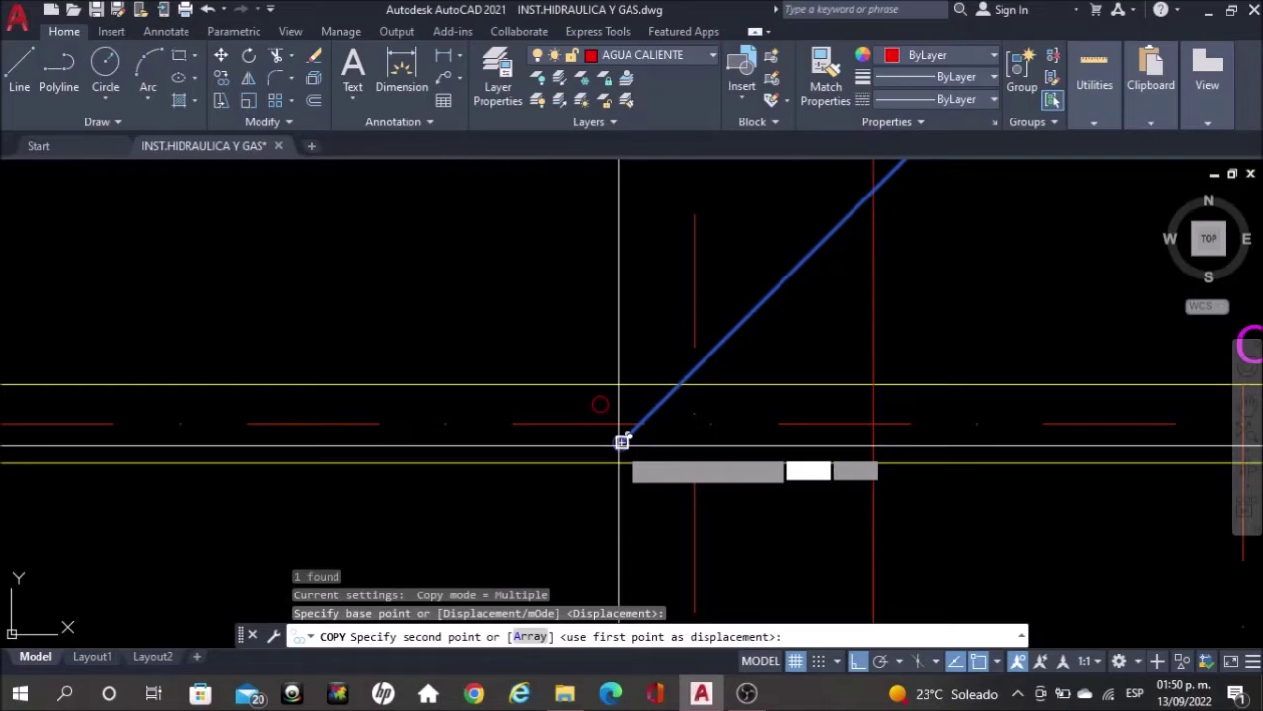
{"action": "left_click", "coordinate": [600, 403]}
{"action": "key", "text": "Escape"}
{"action": "scroll", "coordinate": [646, 538], "scroll_direction": "down", "scroll_amount": 2}
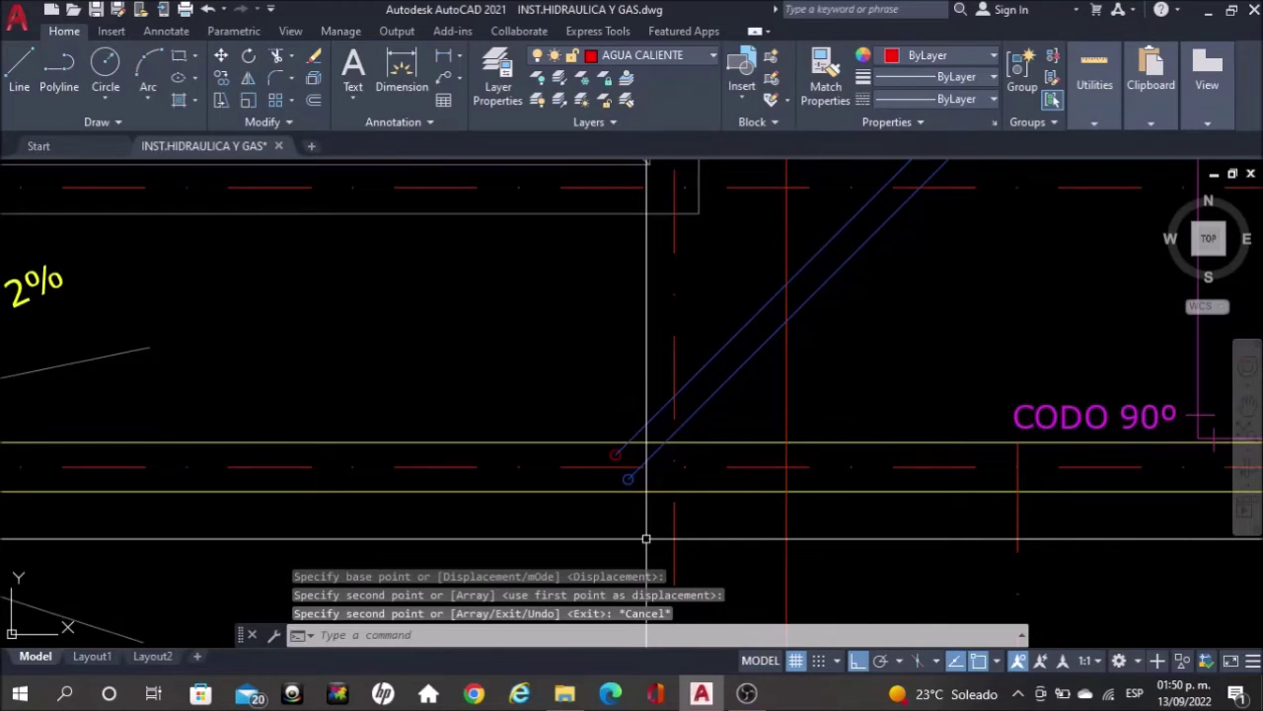
{"action": "mouse_move", "coordinate": [646, 538]}
{"action": "middle_mouse_down"}
{"action": "mouse_move", "coordinate": [761, 367]}
{"action": "mouse_move", "coordinate": [690, 528]}
{"action": "middle_mouse_up"}
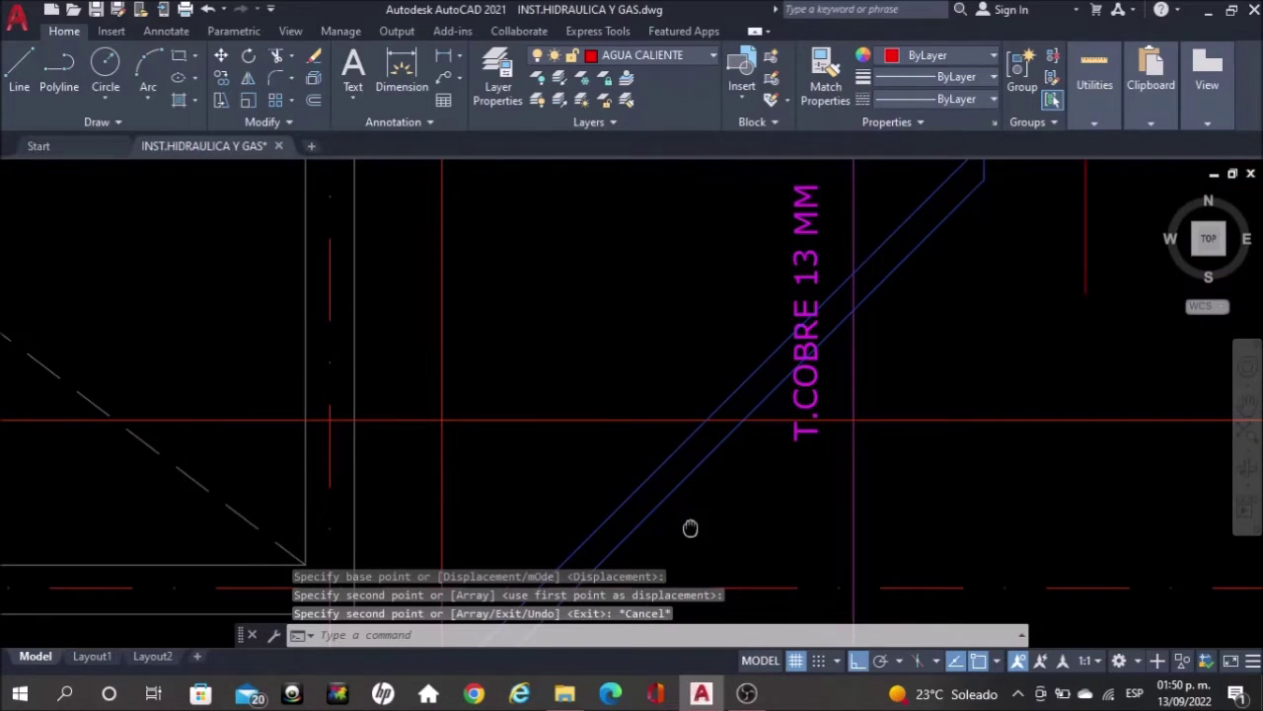
{"action": "middle_click_drag", "start_coordinate": [905, 282], "coordinate": [706, 527]}
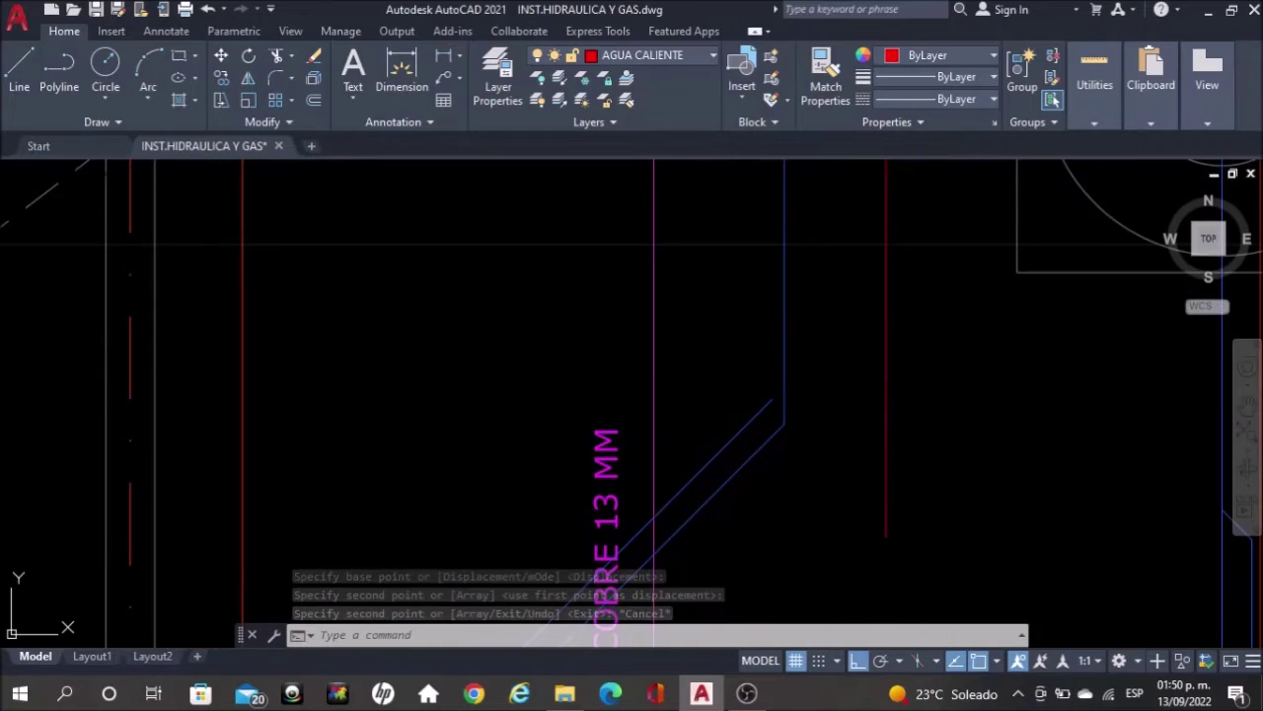
Match the copied diagonal pipe to the red hot-water line's properties, and extend and trim the two lines to meet at a corner
{"action": "left_click", "coordinate": [825, 85]}
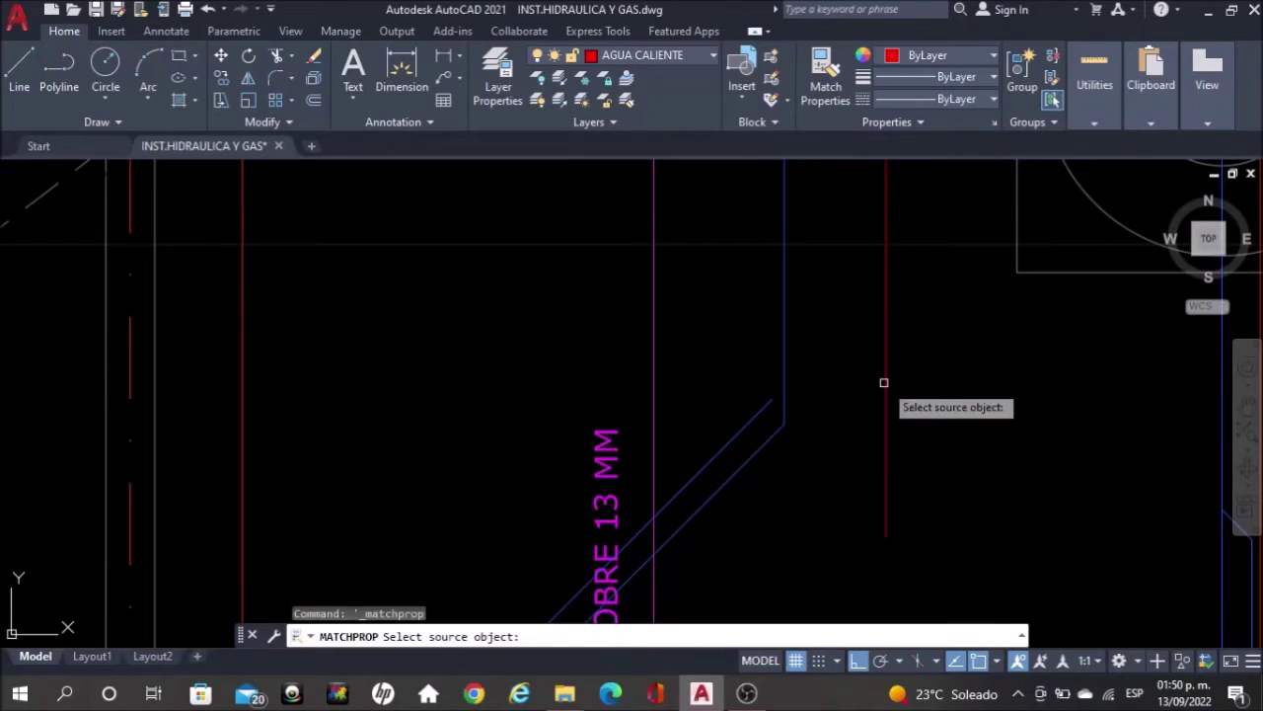
{"action": "left_click", "coordinate": [884, 380]}
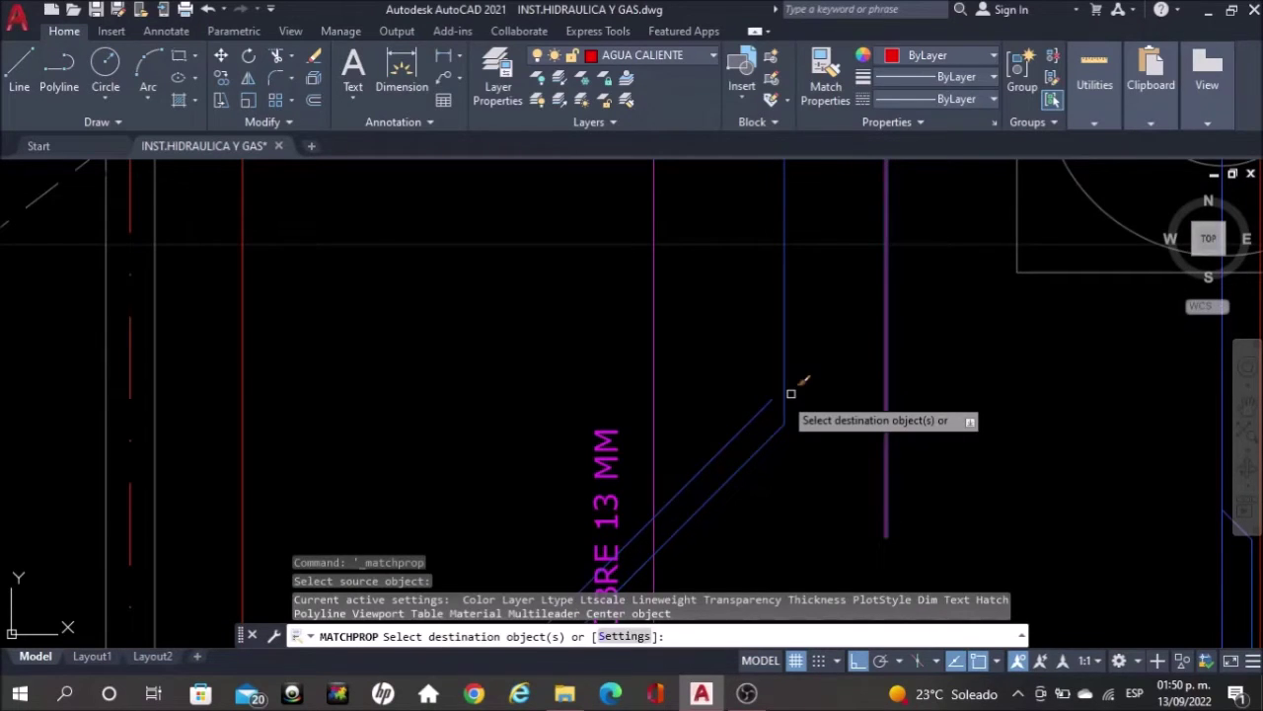
{"action": "left_click", "coordinate": [775, 401]}
{"action": "key", "text": "Escape"}
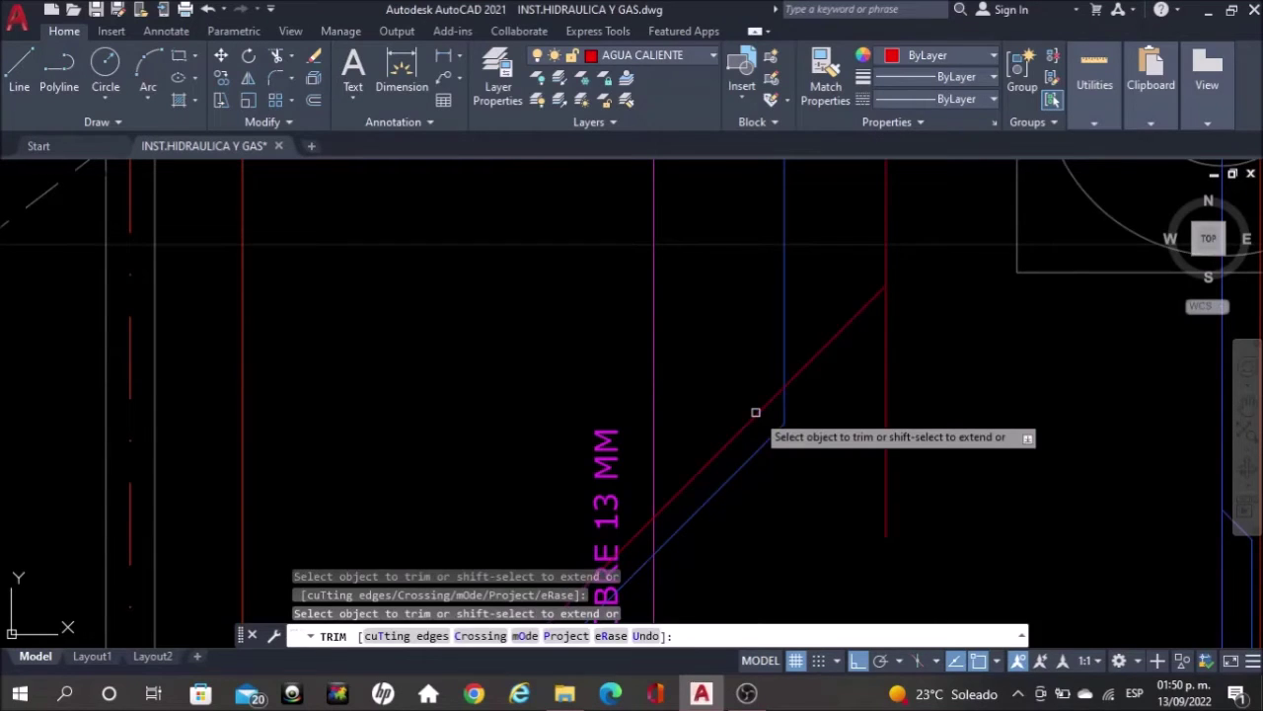
{"action": "key", "text": "Escape"}
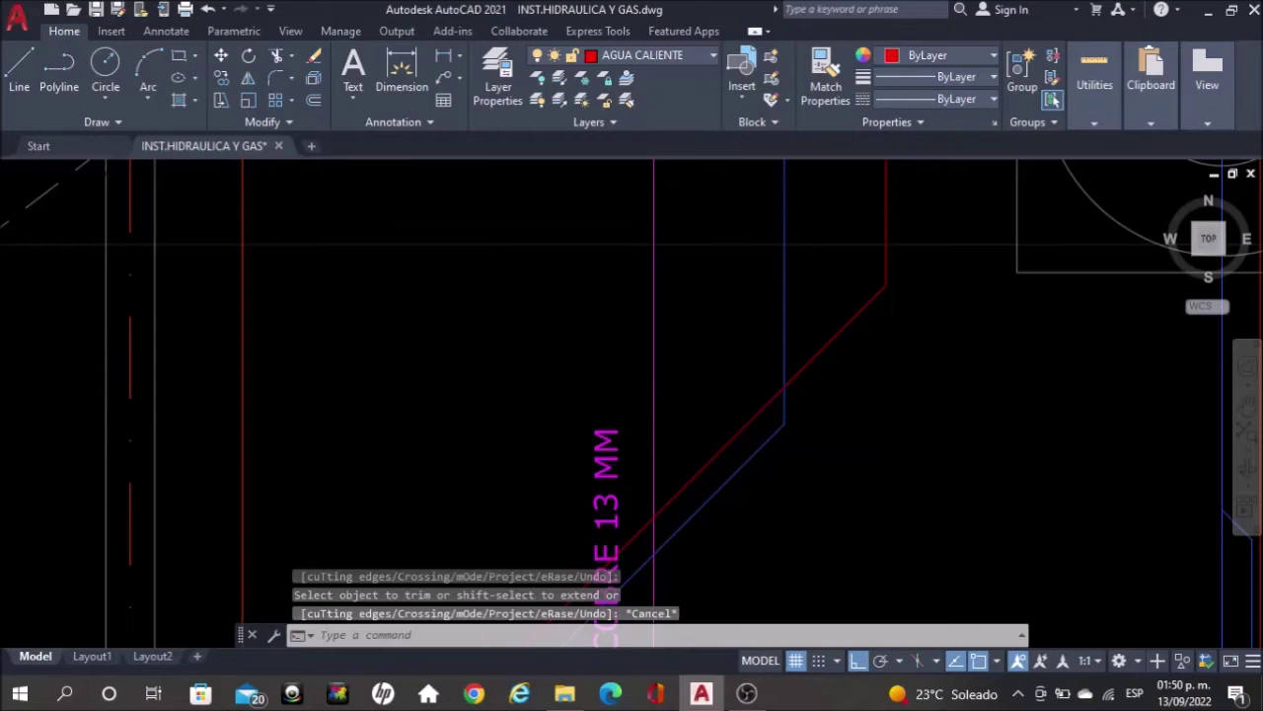
On the upper floor, draw a hot-water line about 2.3 long from the red riser circle down the Baño–Recamara 2 wall to the washbasin's lower tap
{"action": "scroll", "coordinate": [903, 444], "scroll_direction": "down", "scroll_amount": 2}
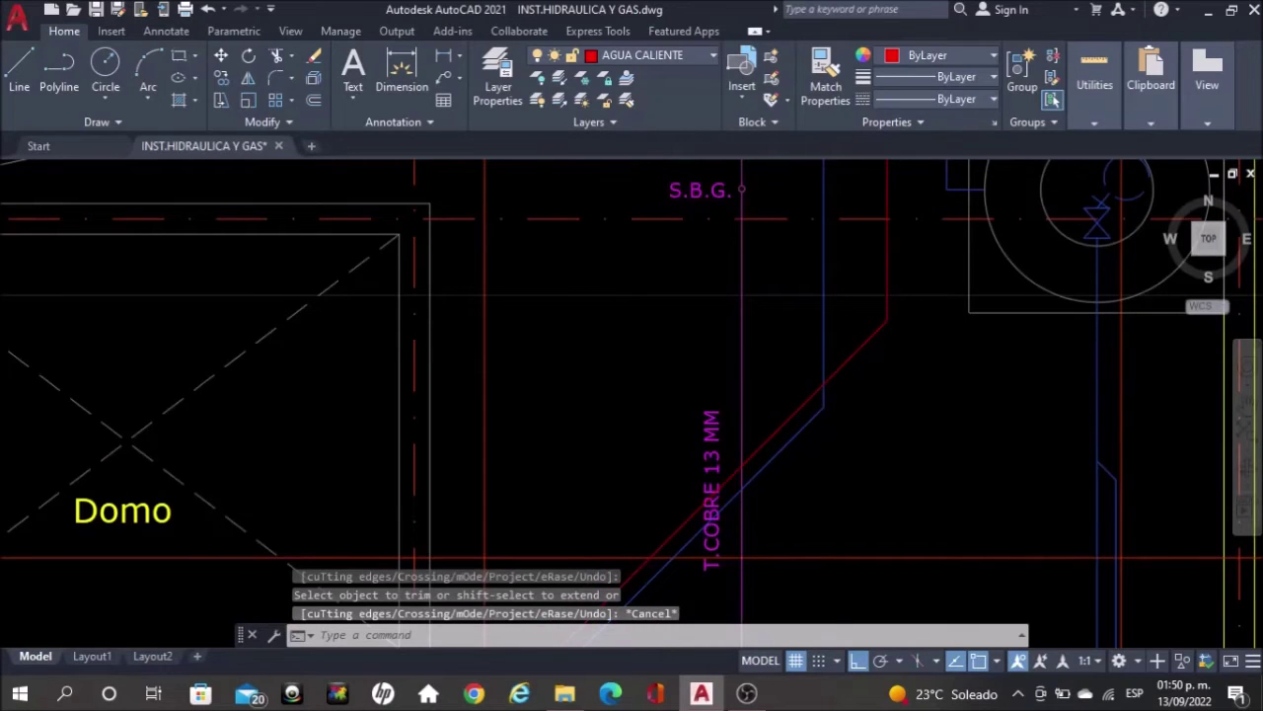
{"action": "scroll", "coordinate": [870, 306], "scroll_direction": "down", "scroll_amount": 5}
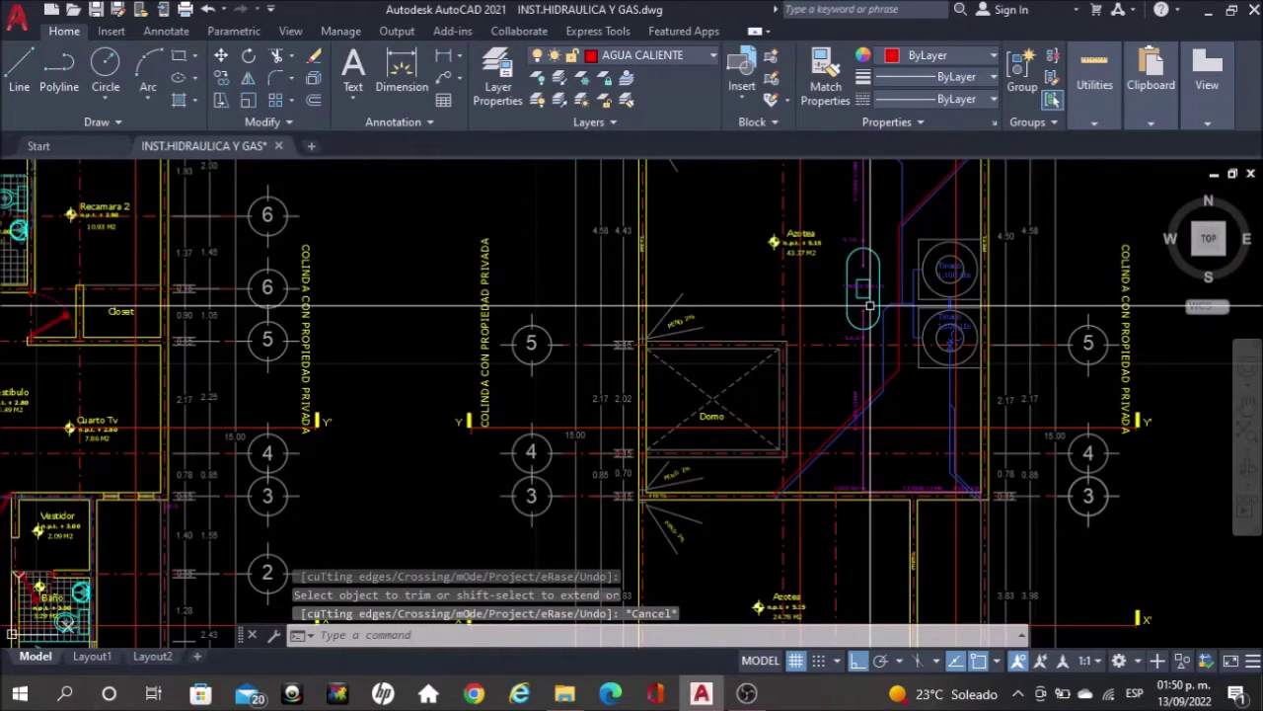
{"action": "mouse_move", "coordinate": [732, 365]}
{"action": "middle_mouse_down"}
{"action": "mouse_move", "coordinate": [732, 399]}
{"action": "mouse_move", "coordinate": [733, 341]}
{"action": "mouse_move", "coordinate": [1065, 283]}
{"action": "middle_mouse_up"}
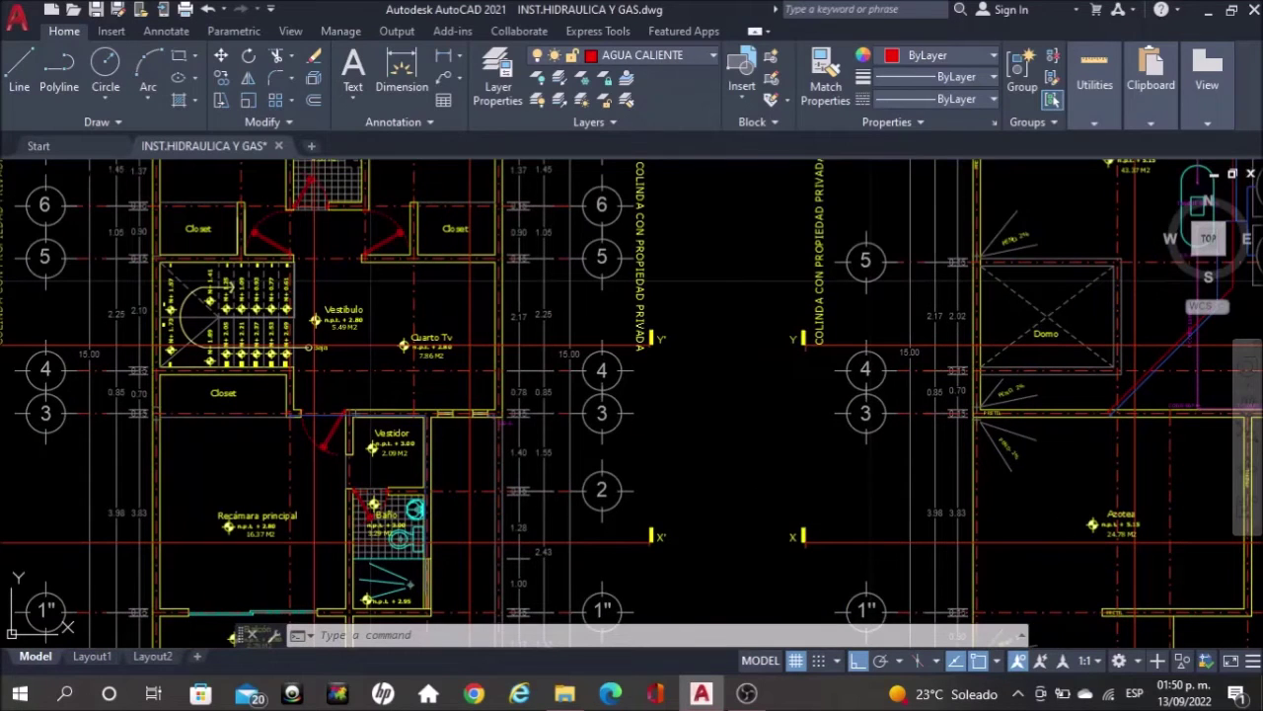
{"action": "middle_click_drag", "start_coordinate": [349, 269], "coordinate": [407, 458]}
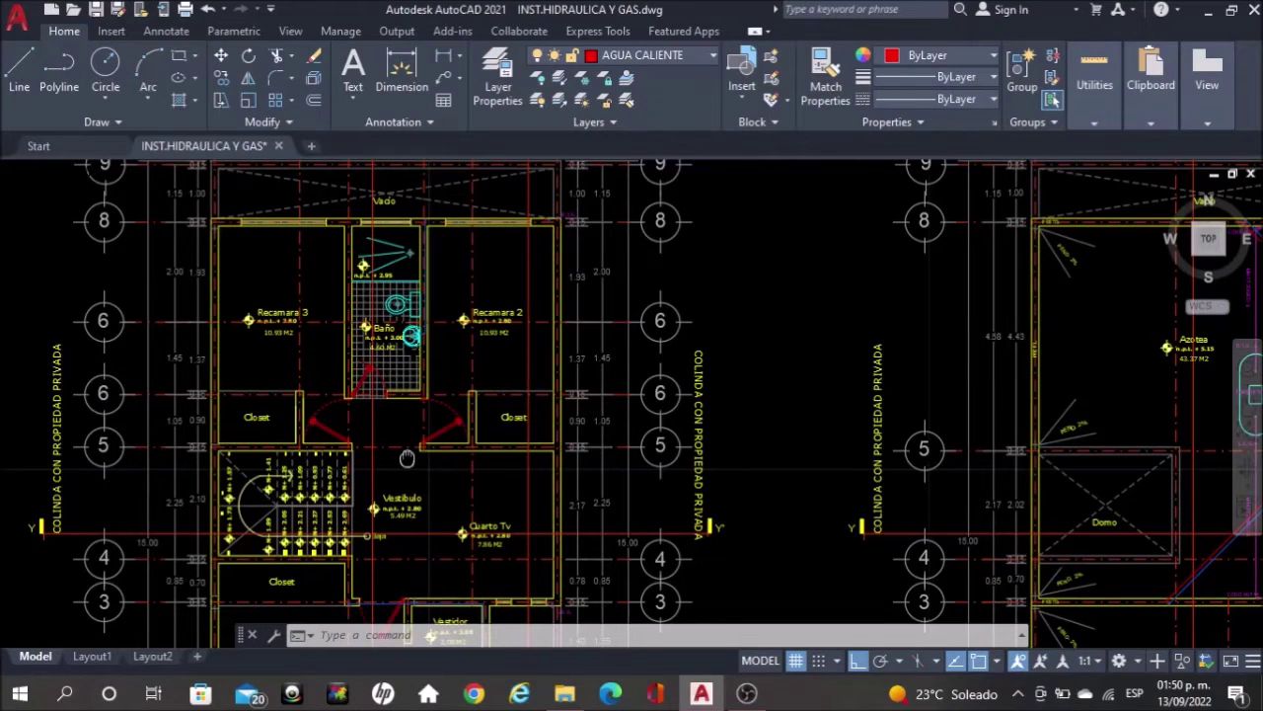
{"action": "scroll", "coordinate": [424, 217], "scroll_direction": "up", "scroll_amount": 6}
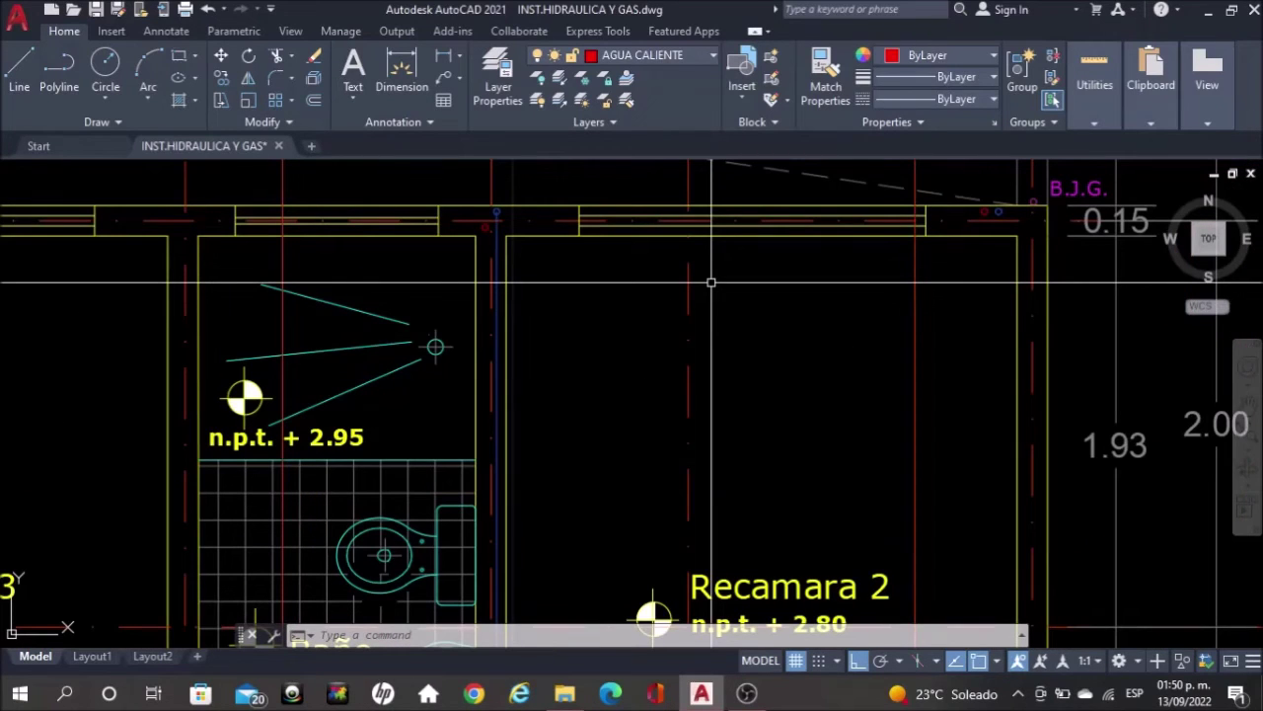
{"action": "scroll", "coordinate": [710, 282], "scroll_direction": "down", "scroll_amount": 2}
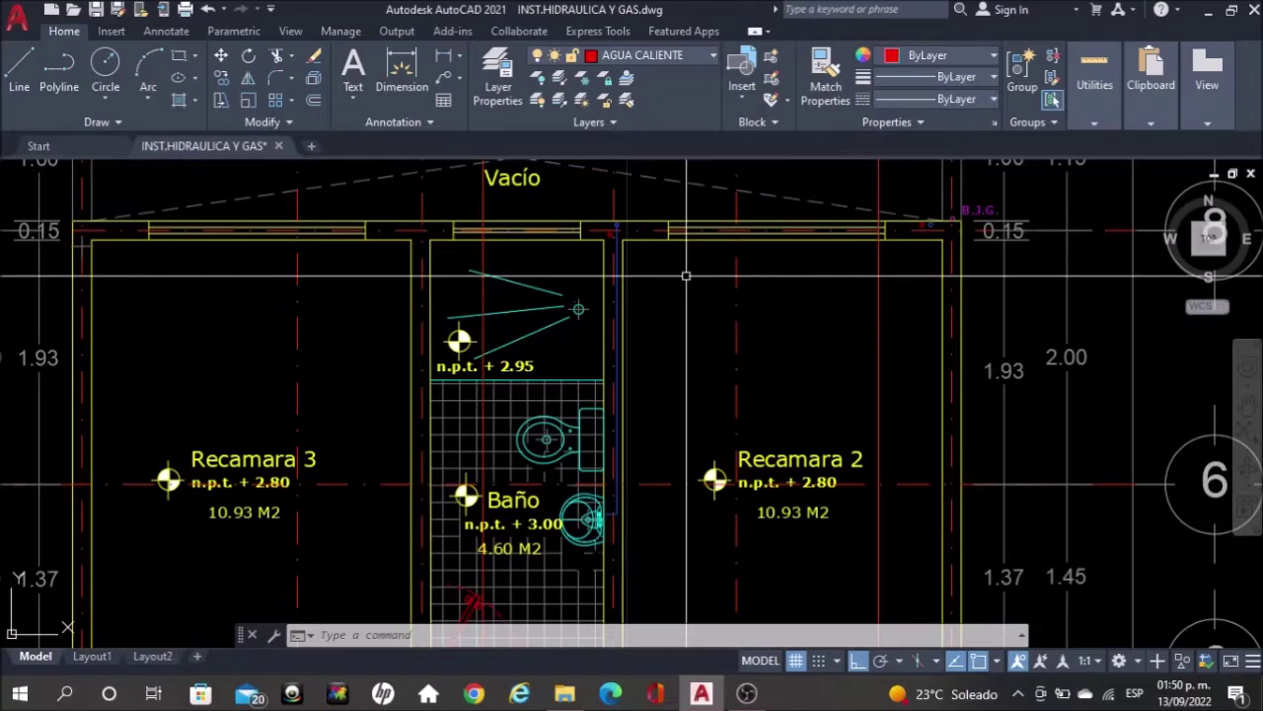
{"action": "scroll", "coordinate": [611, 266], "scroll_direction": "up", "scroll_amount": 4}
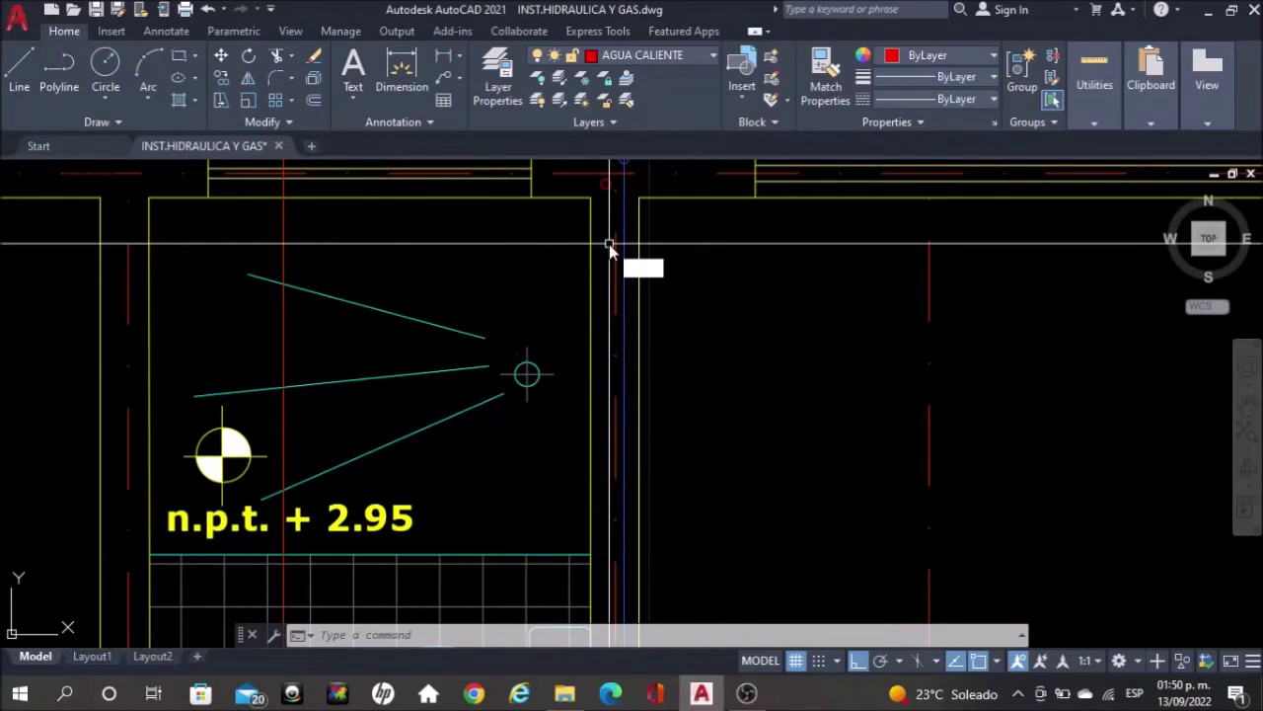
{"action": "scroll", "coordinate": [609, 244], "scroll_direction": "up", "scroll_amount": 4}
{"action": "key", "text": "l"}
{"action": "key", "text": "Return"}
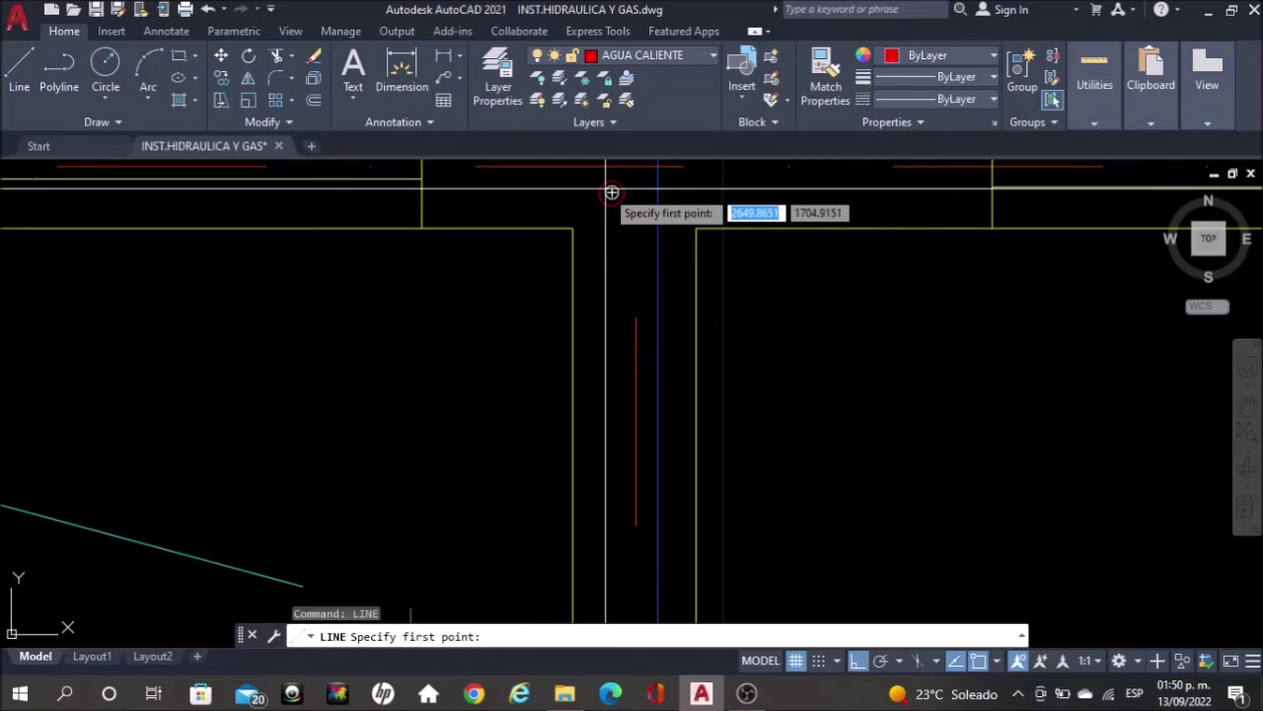
{"action": "left_click", "coordinate": [612, 192]}
{"action": "scroll", "coordinate": [612, 193], "scroll_direction": "down", "scroll_amount": 4}
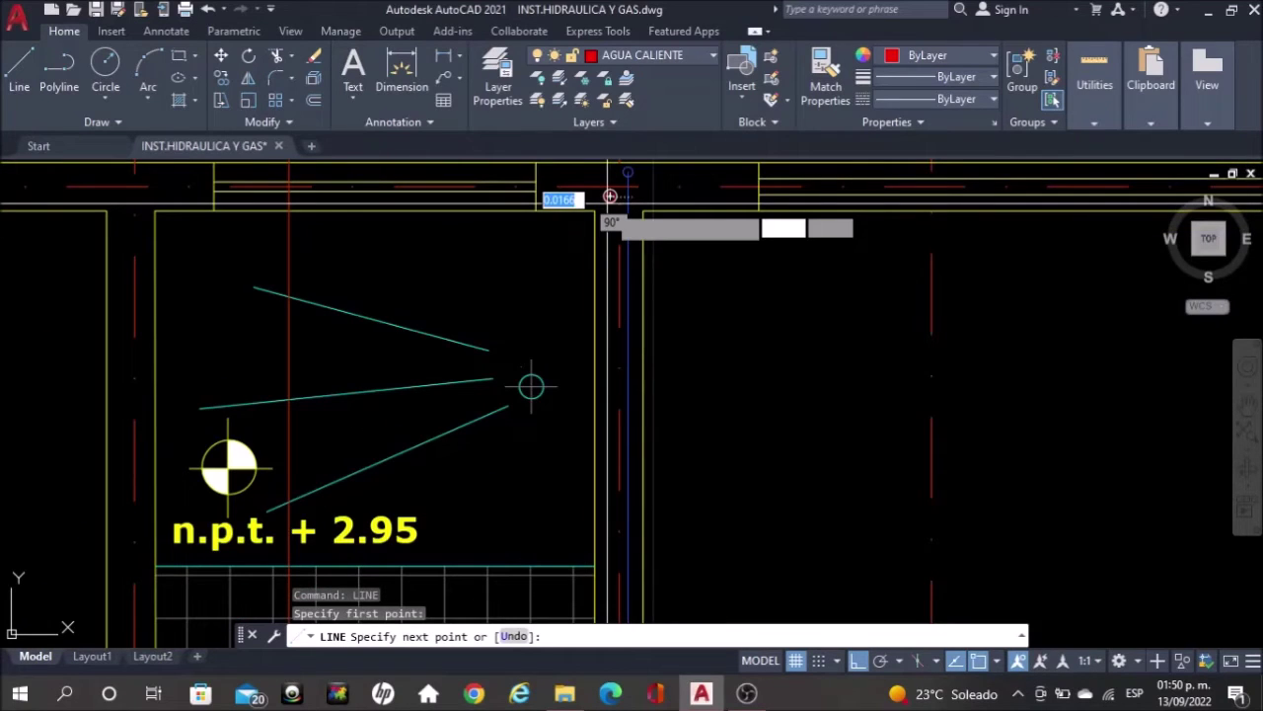
{"action": "scroll", "coordinate": [610, 196], "scroll_direction": "down", "scroll_amount": 2}
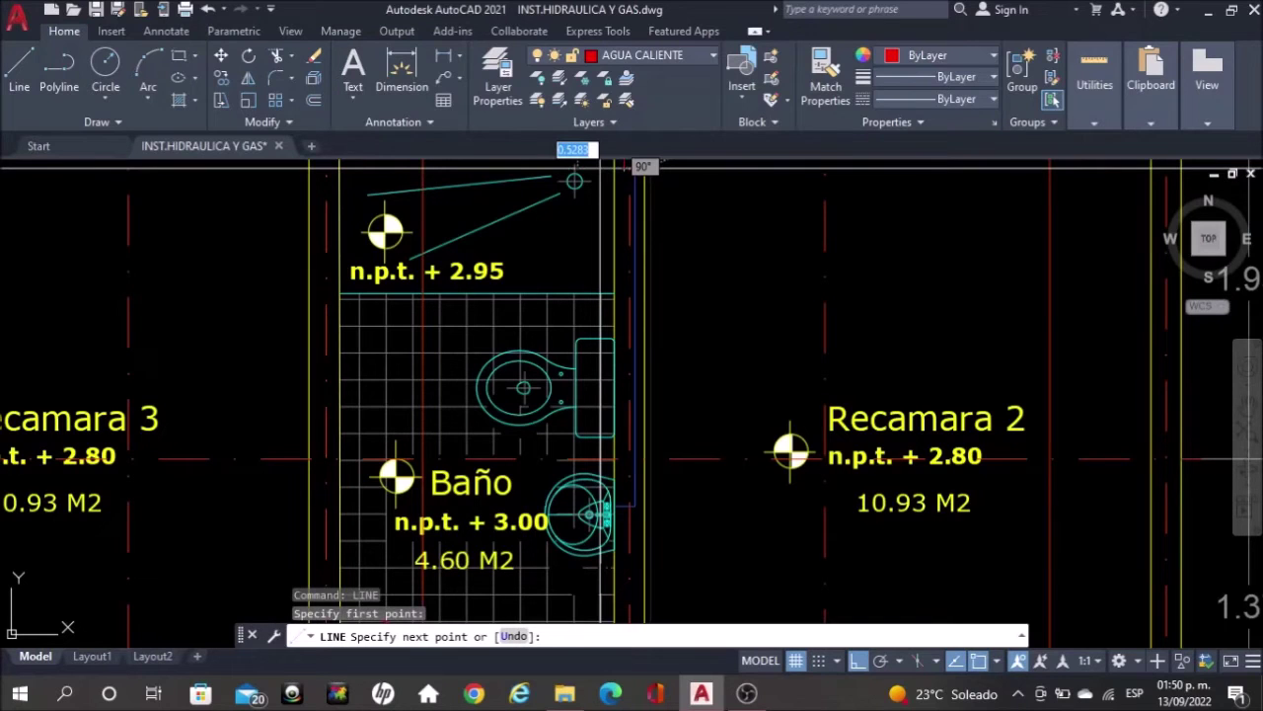
{"action": "middle_click_drag", "start_coordinate": [614, 467], "coordinate": [624, 380]}
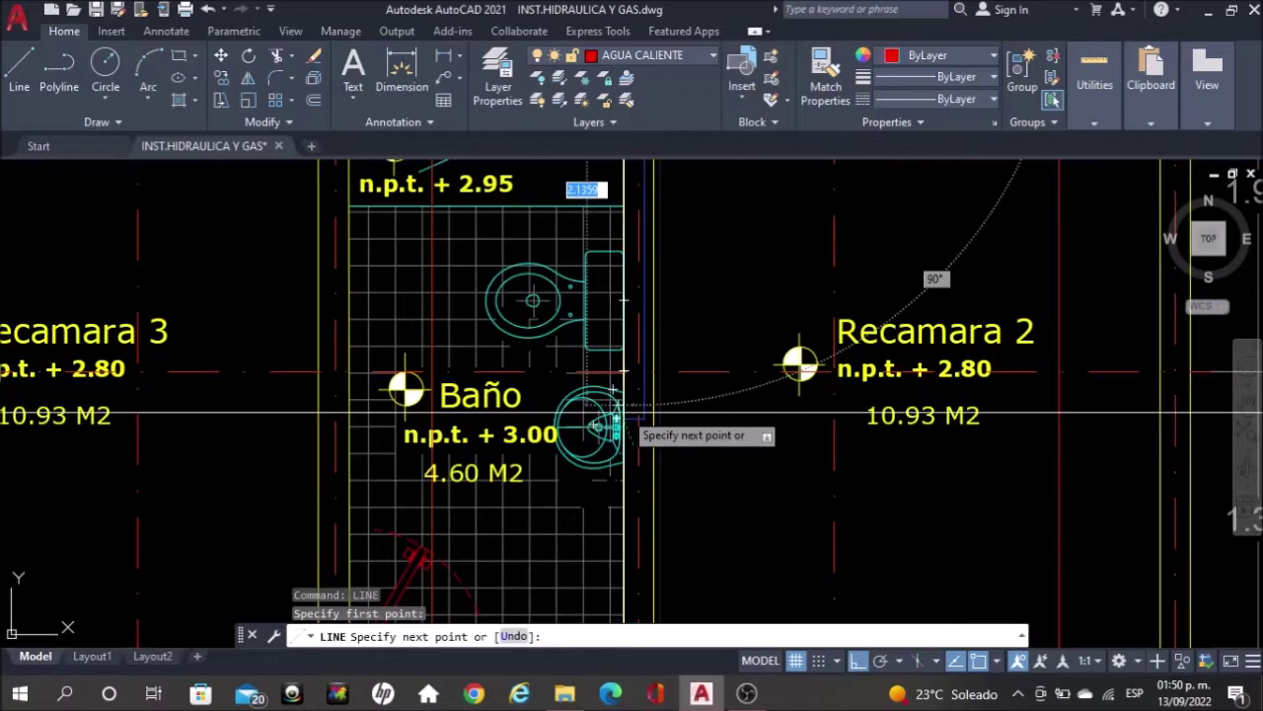
{"action": "scroll", "coordinate": [624, 406], "scroll_direction": "up", "scroll_amount": 4}
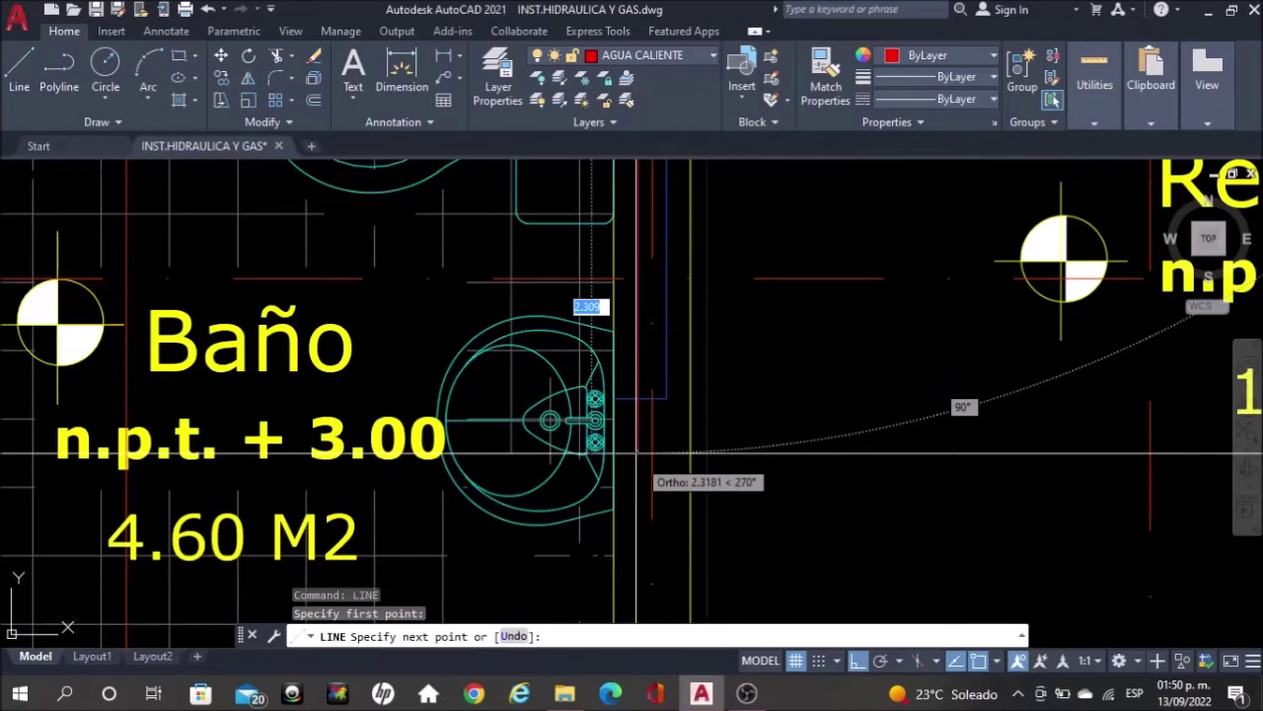
{"action": "scroll", "coordinate": [636, 449], "scroll_direction": "up", "scroll_amount": 6}
{"action": "left_click", "coordinate": [634, 442]}
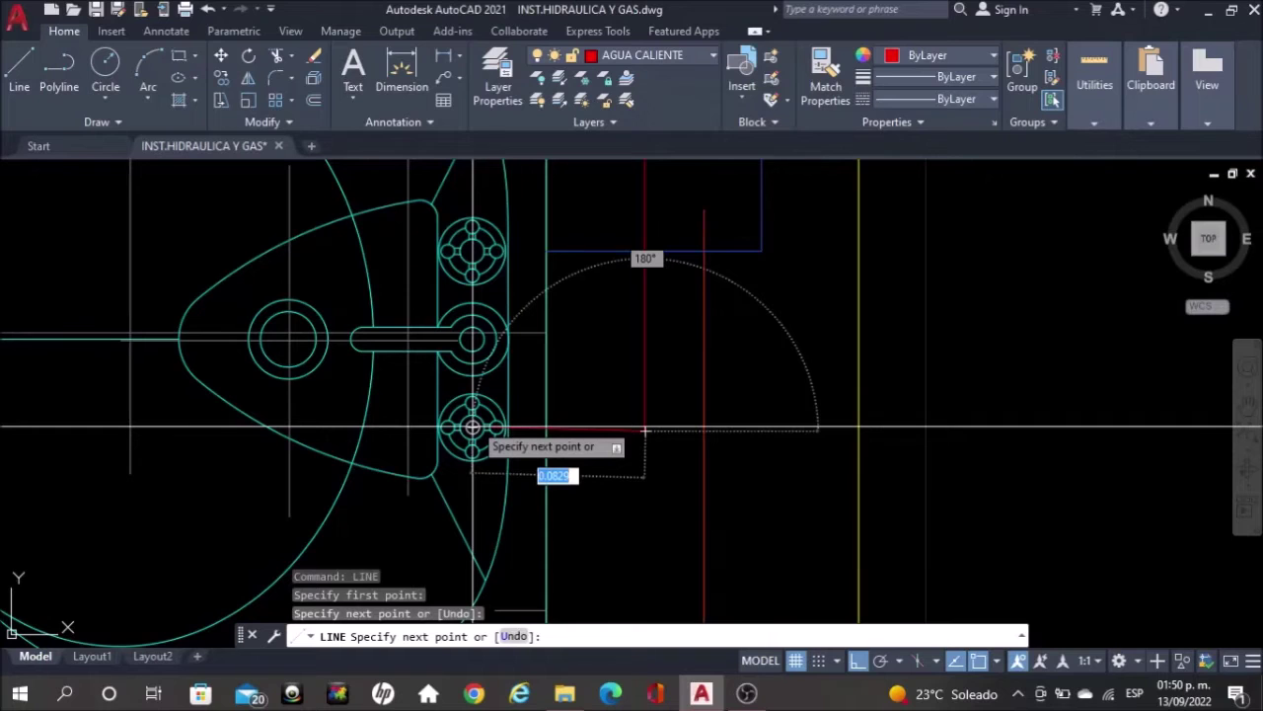
Continue the hot-water line horizontally through the wall to the washbasin's lower tap and finish the line
{"action": "scroll", "coordinate": [533, 432], "scroll_direction": "up", "scroll_amount": 4}
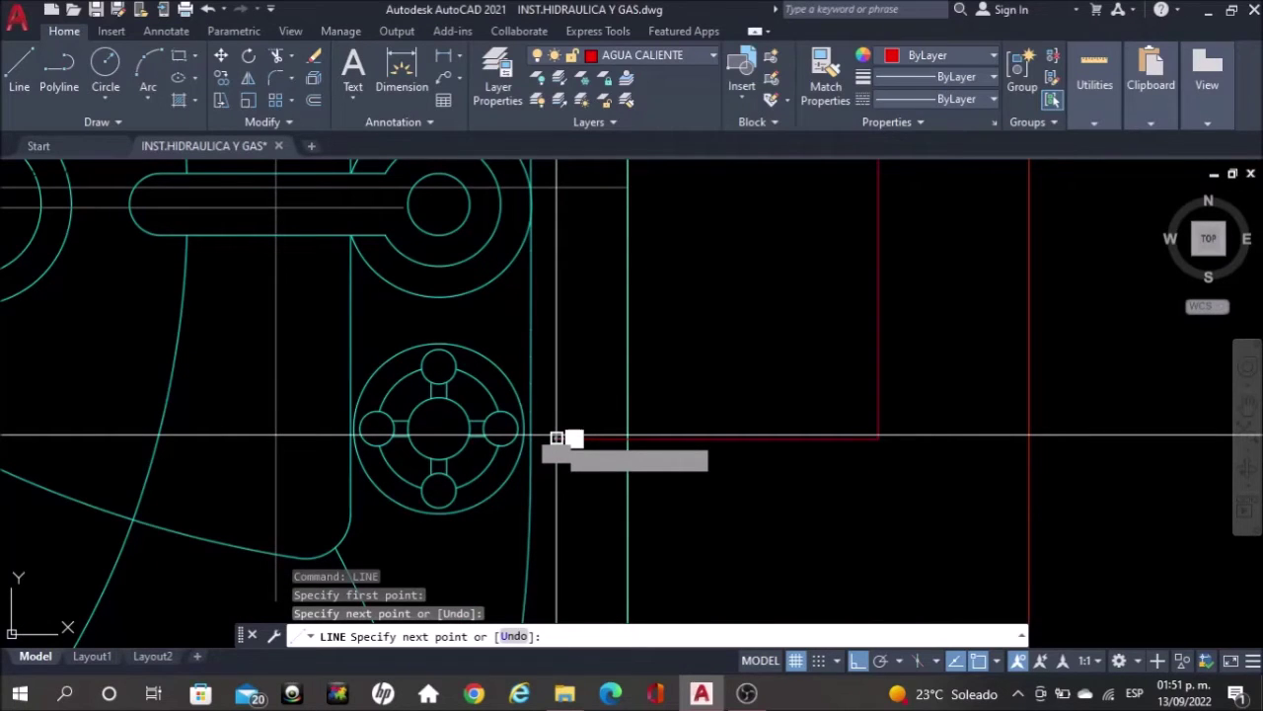
{"action": "left_click", "coordinate": [556, 437]}
{"action": "key", "text": "Escape"}
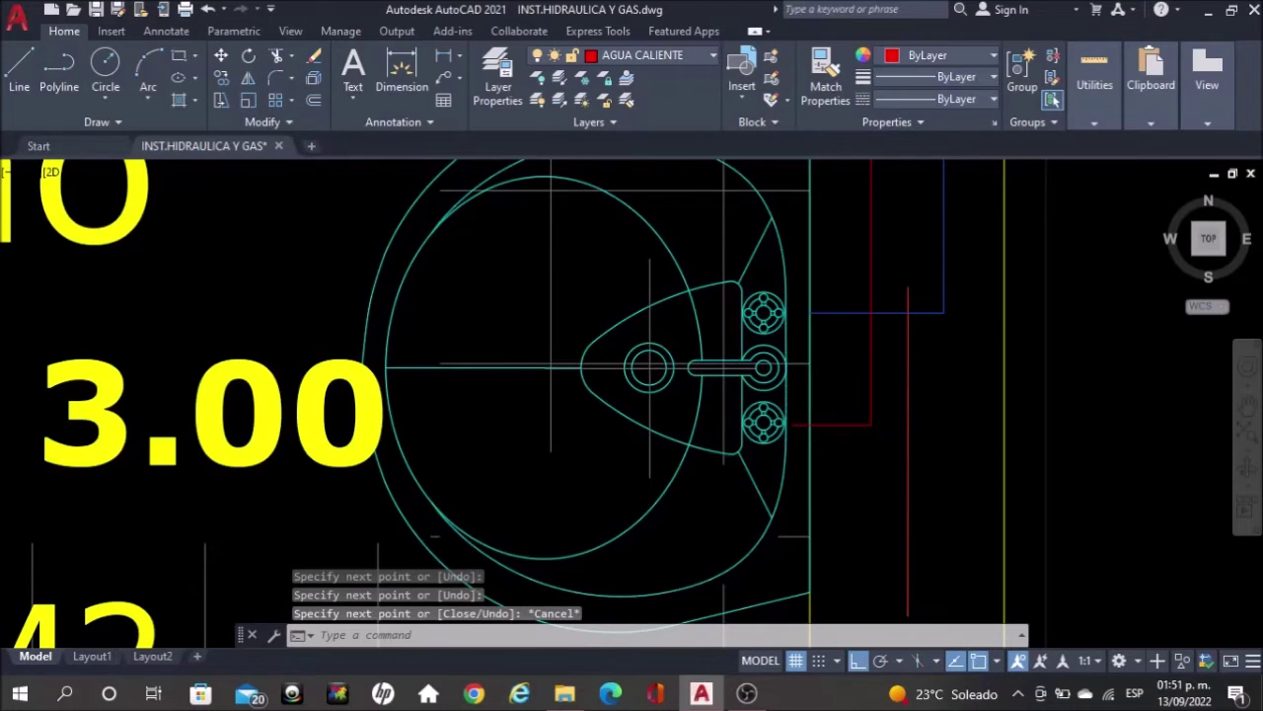
Draw a horizontal hot-water line about 2.83 long from the red circle at the Closet corner, inside the wall above the Vestidor to its far side wall
{"action": "scroll", "coordinate": [851, 476], "scroll_direction": "down", "scroll_amount": 6}
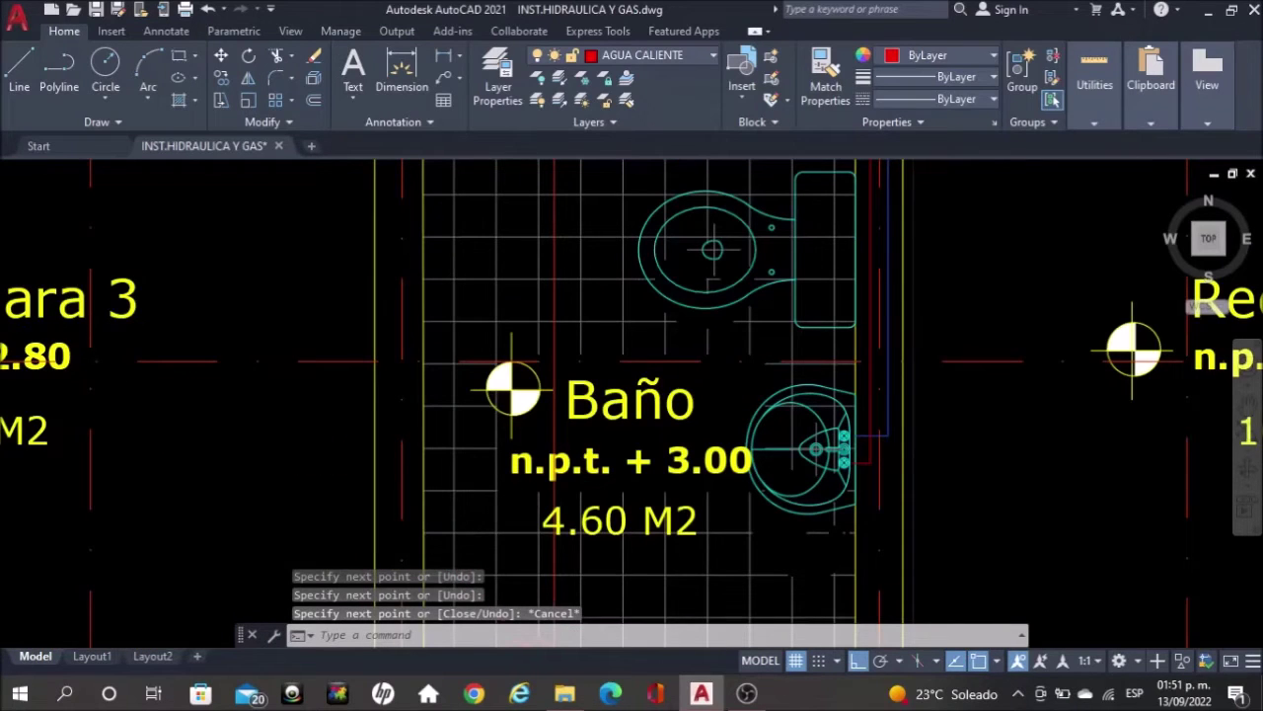
{"action": "scroll", "coordinate": [871, 480], "scroll_direction": "down", "scroll_amount": 4}
{"action": "scroll", "coordinate": [890, 389], "scroll_direction": "down", "scroll_amount": 4}
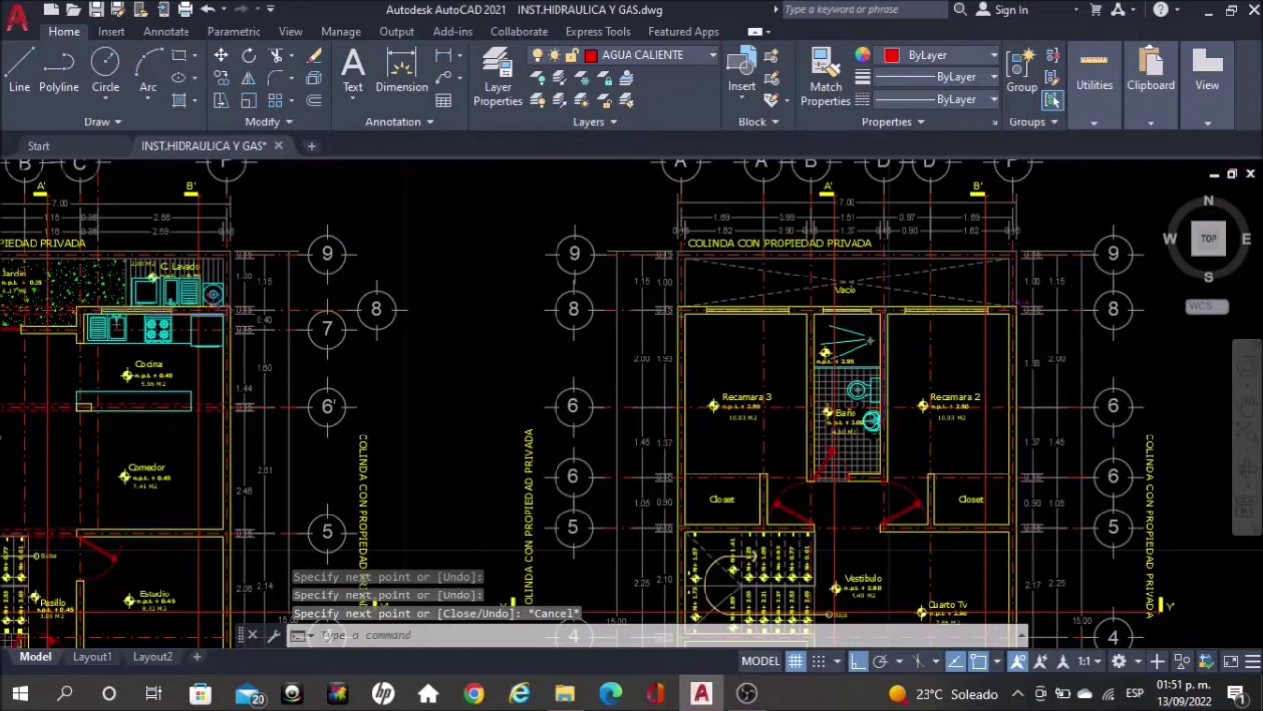
{"action": "scroll", "coordinate": [792, 314], "scroll_direction": "down", "scroll_amount": 3}
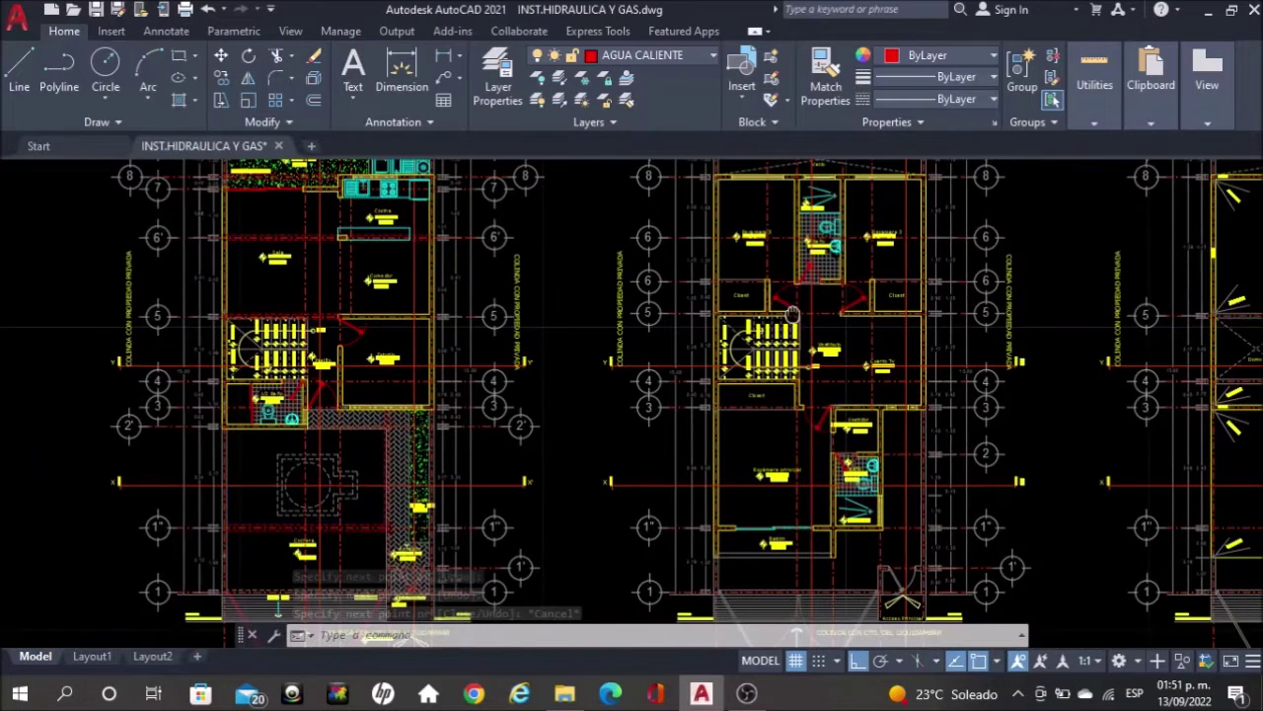
{"action": "middle_click_drag", "start_coordinate": [793, 314], "coordinate": [785, 260]}
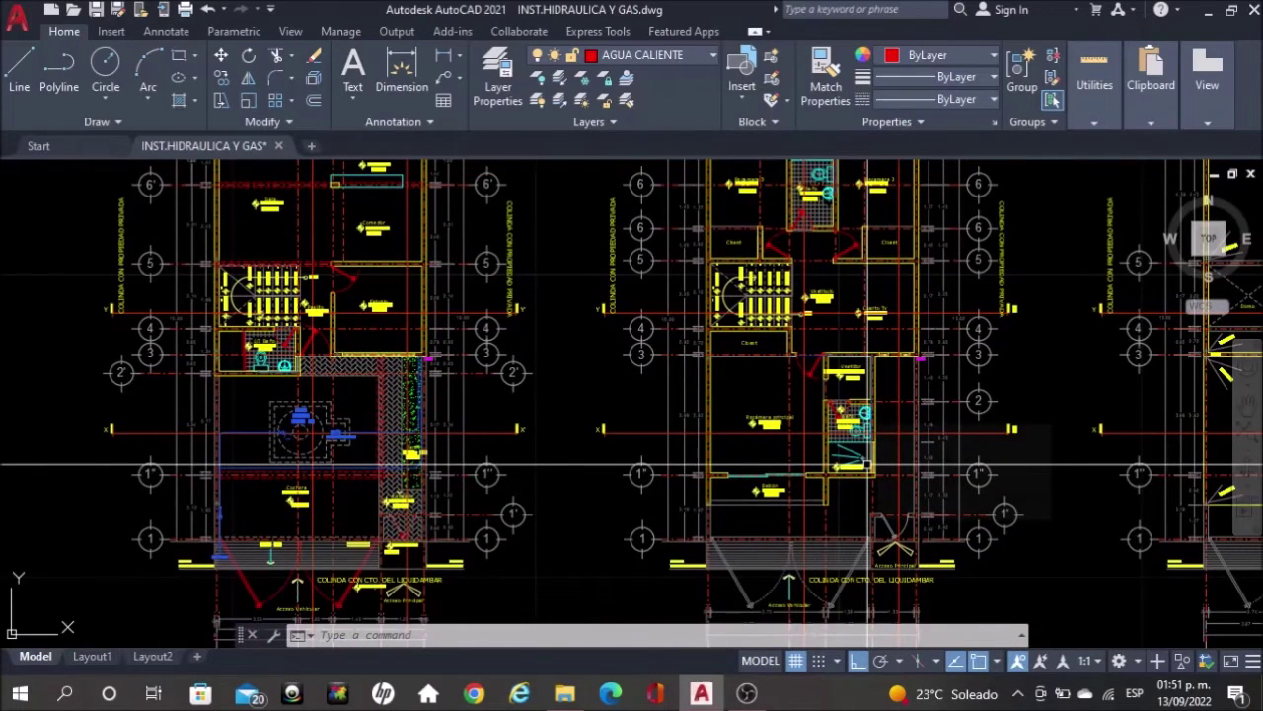
{"action": "scroll", "coordinate": [868, 466], "scroll_direction": "up", "scroll_amount": 2}
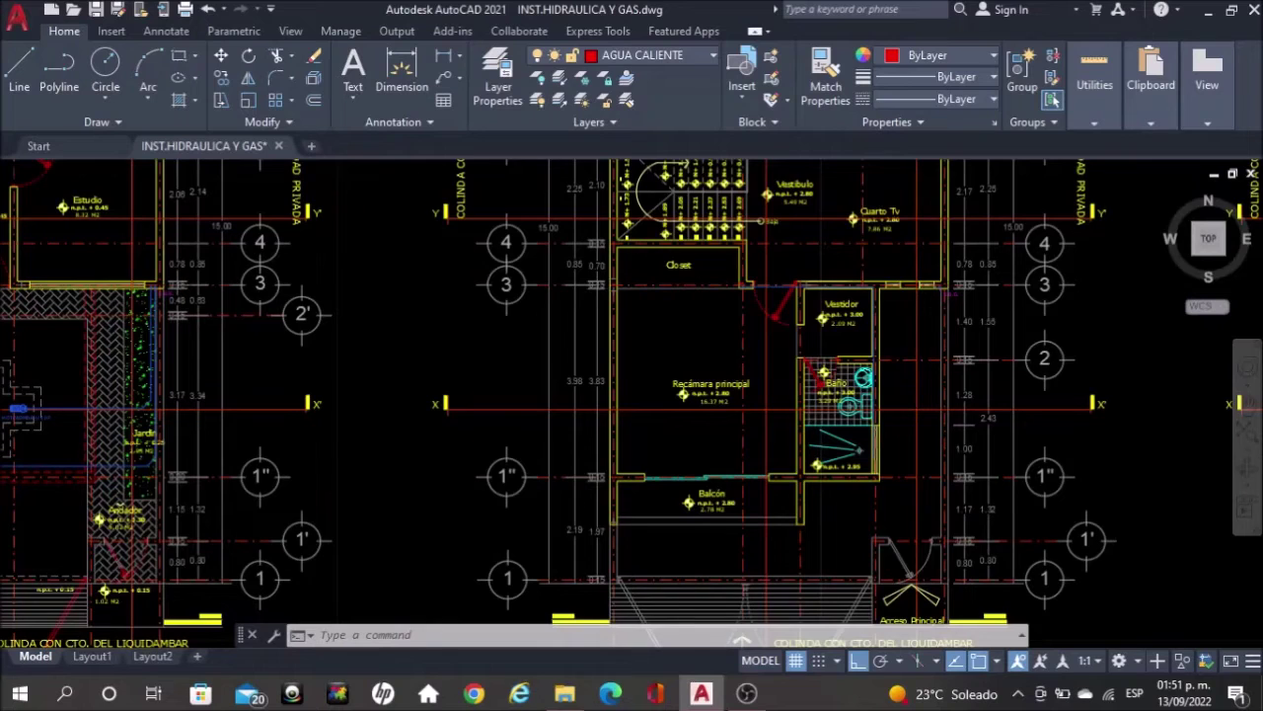
{"action": "scroll", "coordinate": [757, 252], "scroll_direction": "up", "scroll_amount": 6}
{"action": "scroll", "coordinate": [757, 253], "scroll_direction": "up", "scroll_amount": 2}
{"action": "type", "text": "lin"}
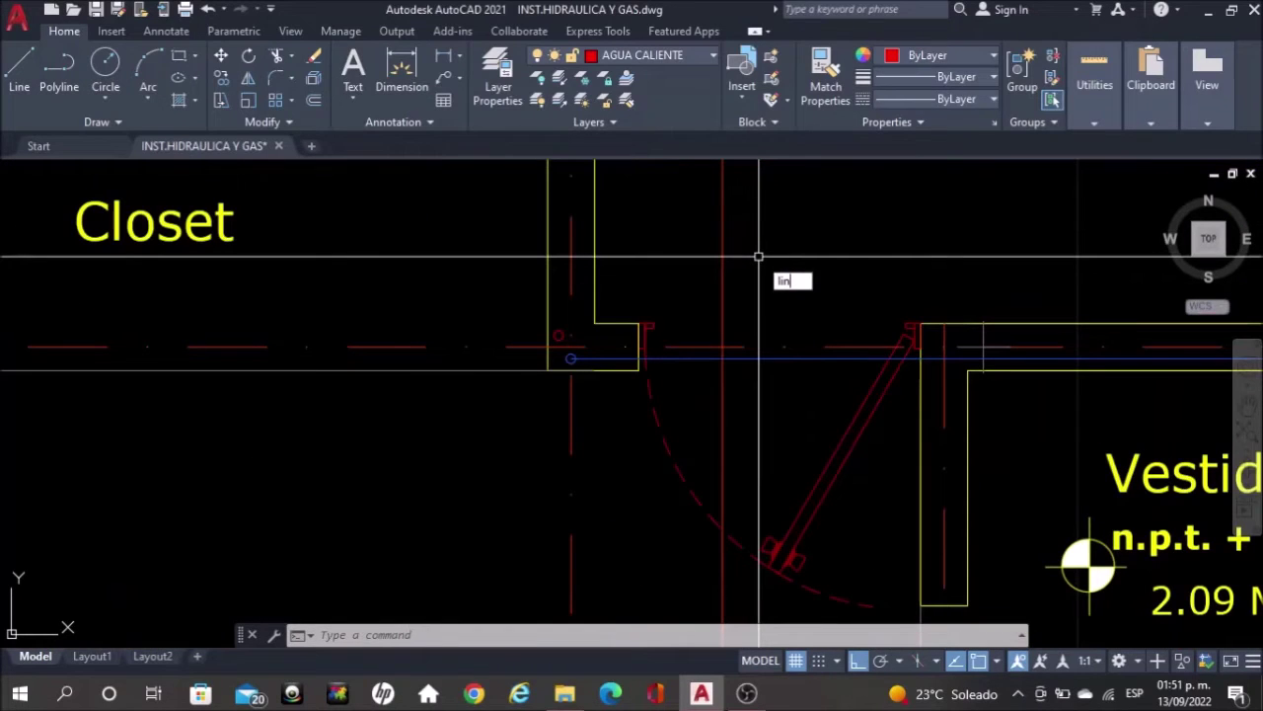
{"action": "key", "text": "Return"}
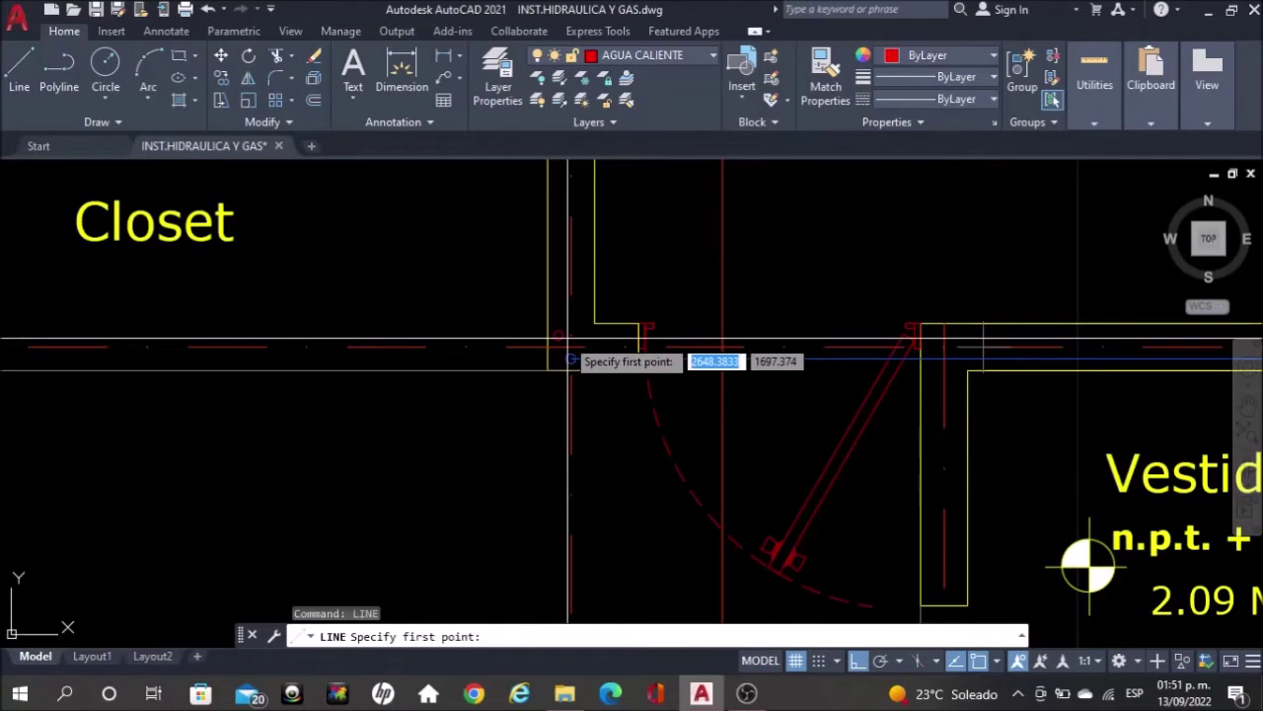
{"action": "scroll", "coordinate": [567, 339], "scroll_direction": "down", "scroll_amount": 2}
{"action": "left_click", "coordinate": [560, 340]}
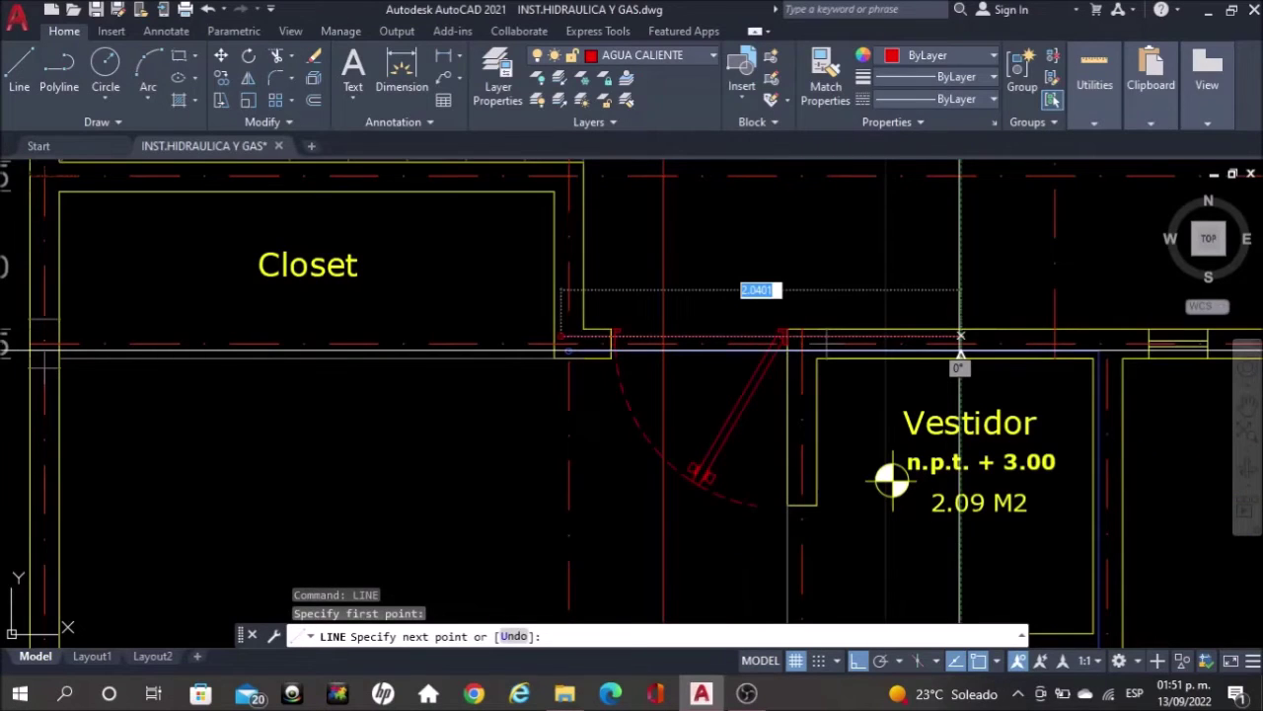
{"action": "middle_click_drag", "start_coordinate": [960, 337], "coordinate": [677, 234]}
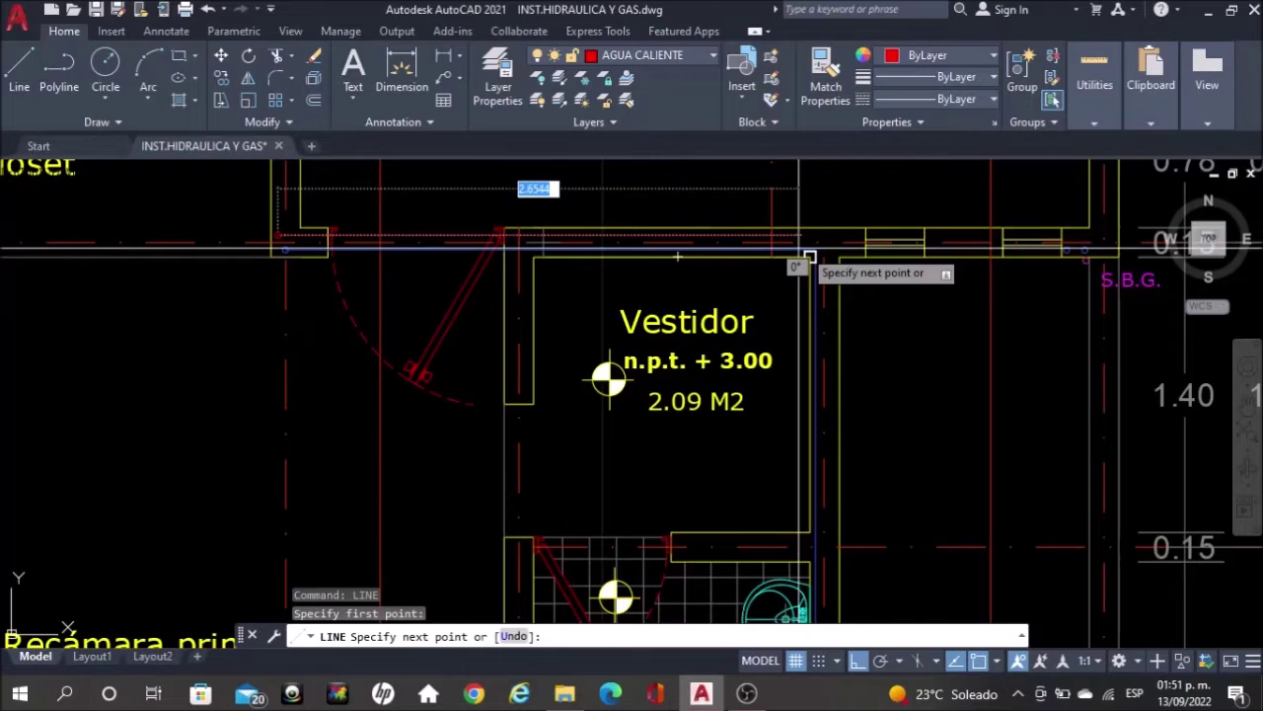
{"action": "scroll", "coordinate": [808, 257], "scroll_direction": "up", "scroll_amount": 3}
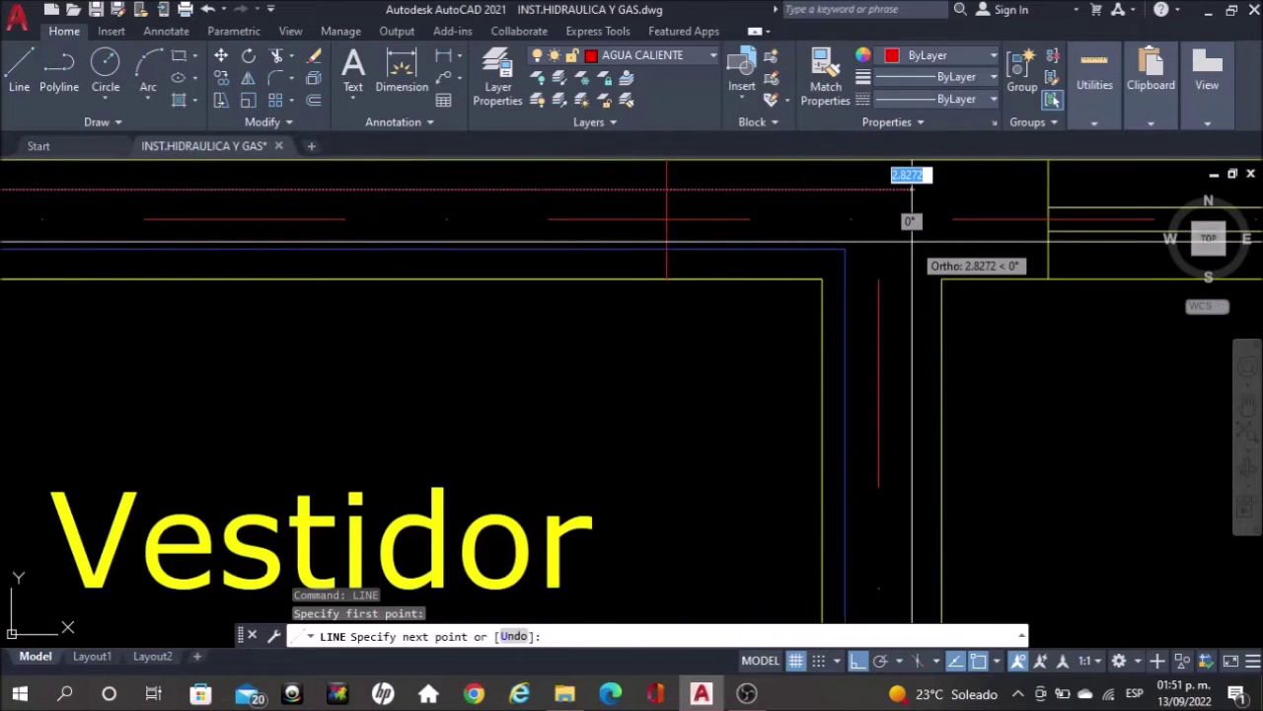
Continue the hot-water line down the wall beside the Vestidor and main bathroom, turn it horizontally into the shower area, and finish the line
{"action": "scroll", "coordinate": [911, 241], "scroll_direction": "down", "scroll_amount": 4}
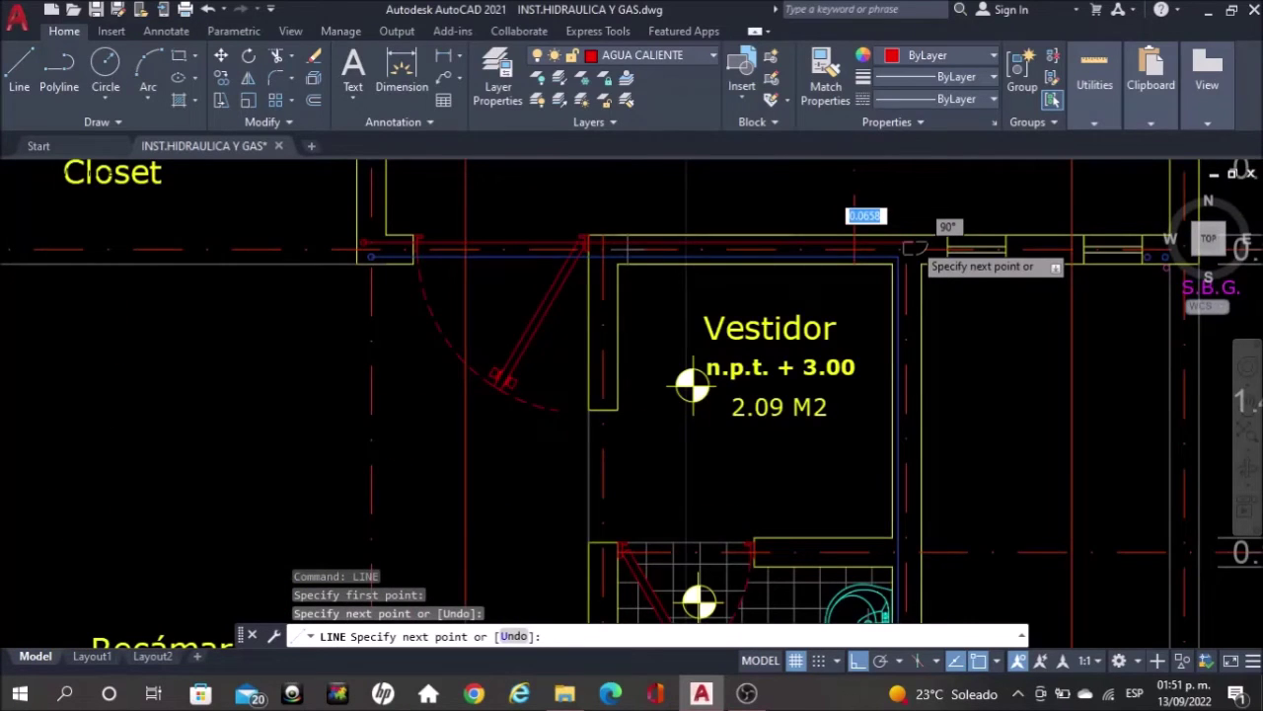
{"action": "scroll", "coordinate": [906, 385], "scroll_direction": "down", "scroll_amount": 2}
{"action": "scroll", "coordinate": [869, 541], "scroll_direction": "up", "scroll_amount": 3}
{"action": "mouse_move", "coordinate": [859, 460]}
{"action": "middle_mouse_down"}
{"action": "mouse_move", "coordinate": [866, 383]}
{"action": "mouse_move", "coordinate": [872, 405]}
{"action": "middle_mouse_up"}
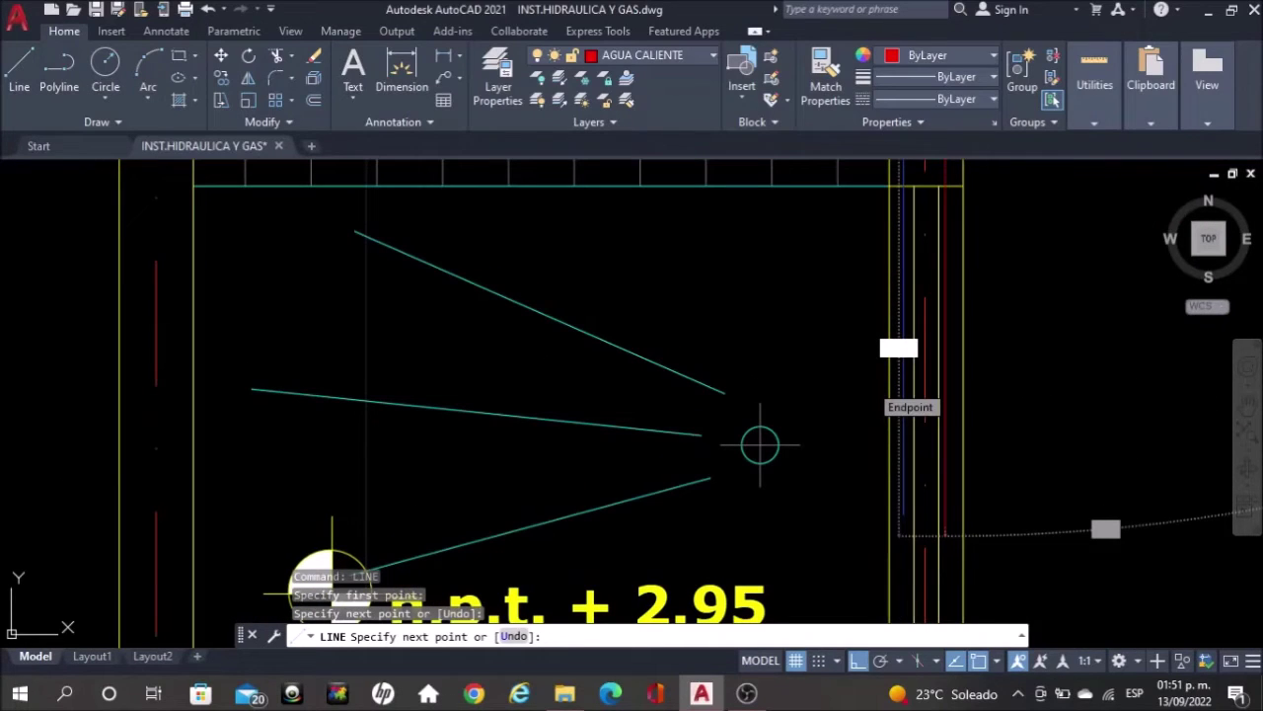
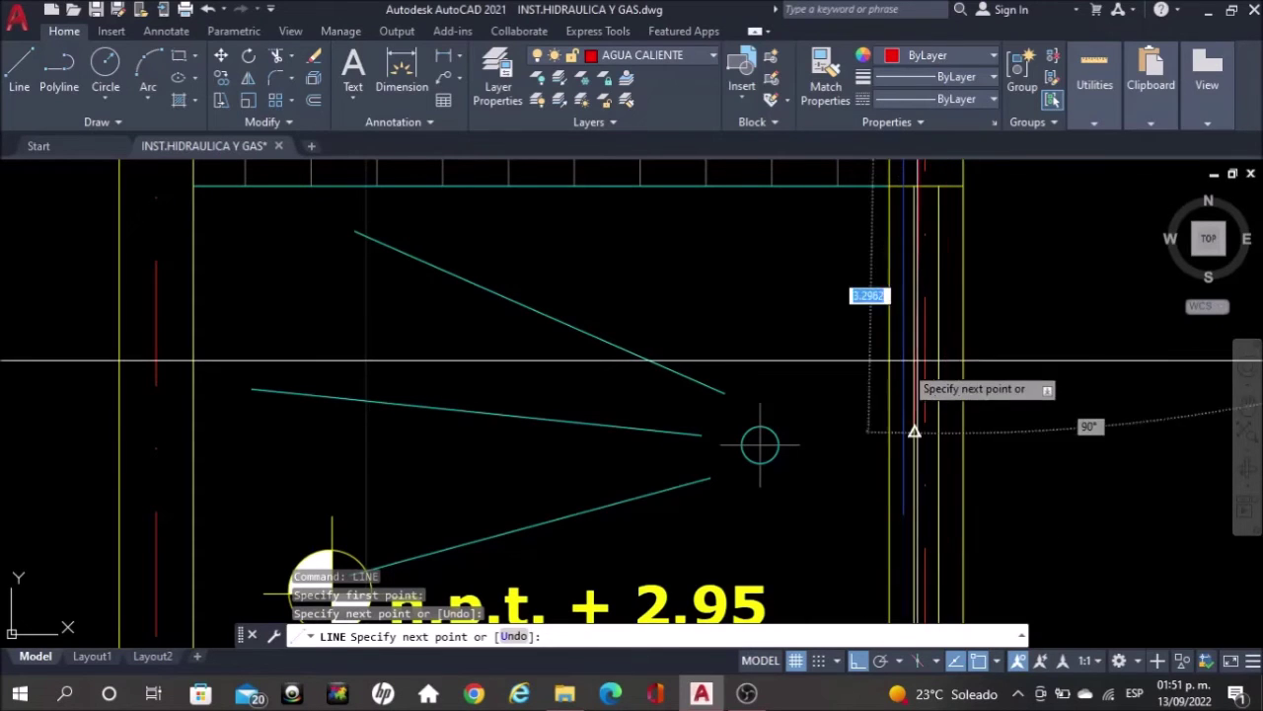
{"action": "left_click", "coordinate": [901, 360]}
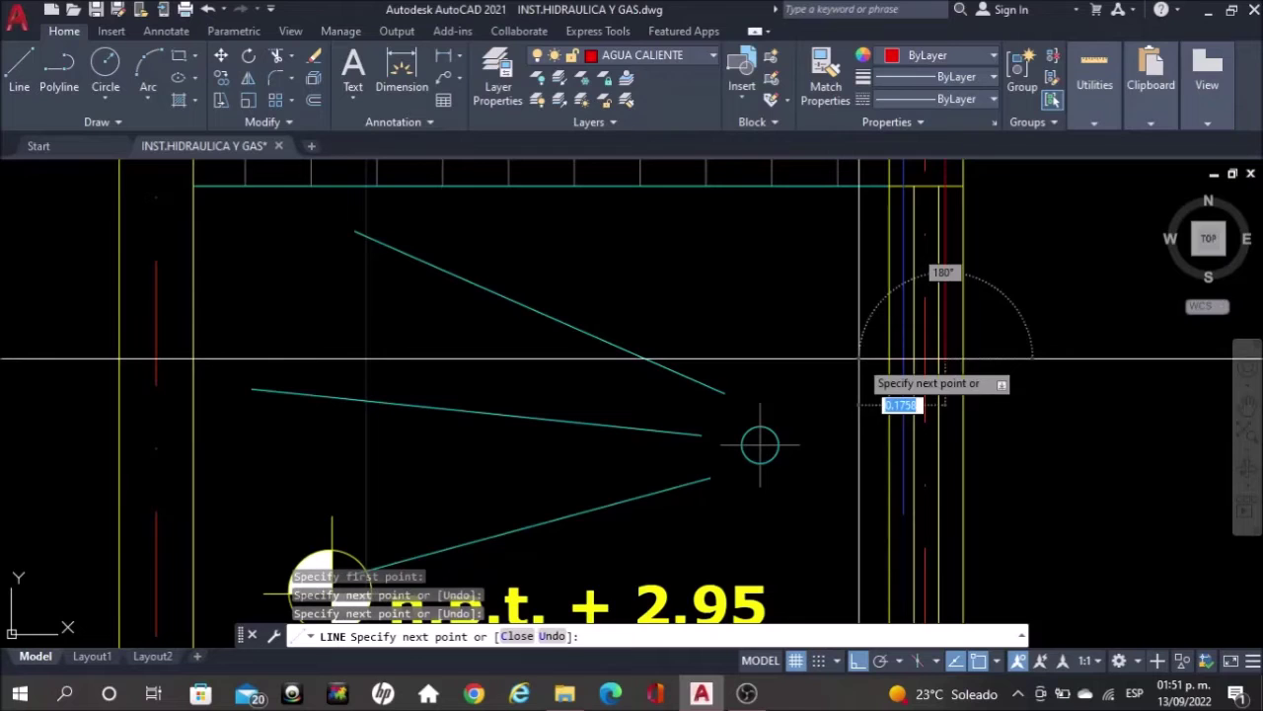
{"action": "left_click", "coordinate": [794, 318]}
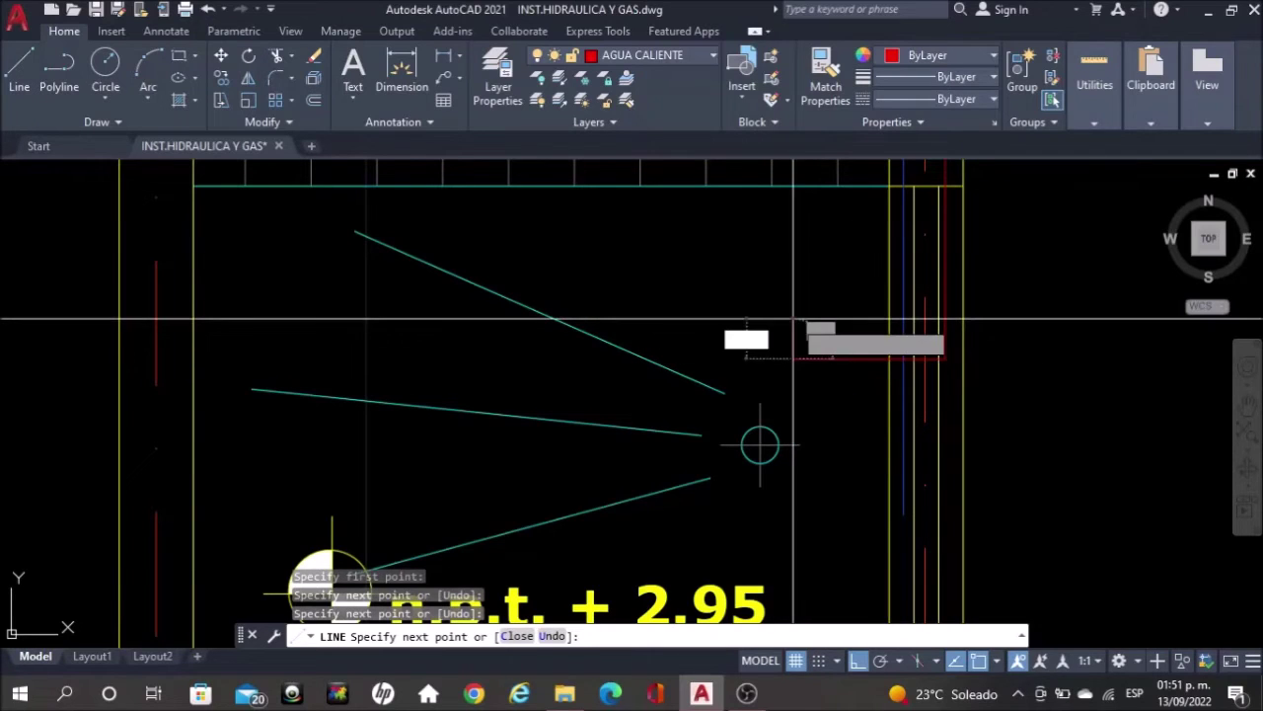
{"action": "key", "text": "Escape"}
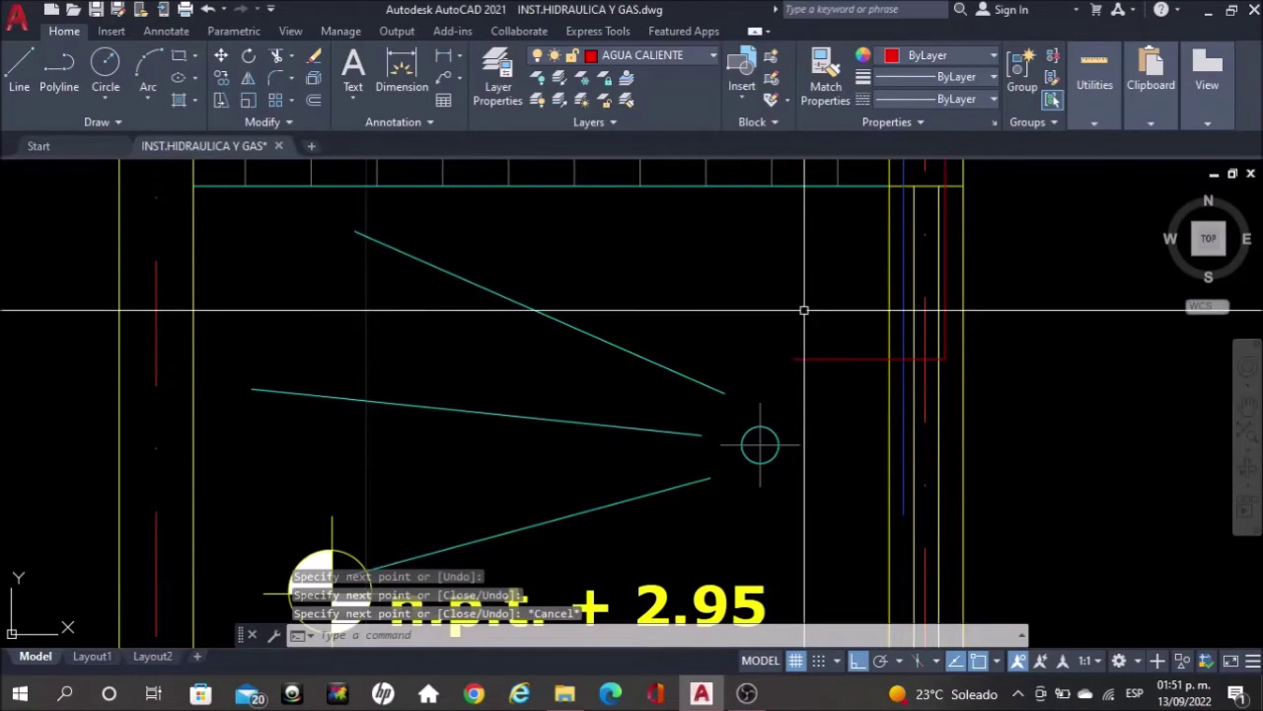
Trim the end of the hot-water line that projects into the main bathroom's shower back to the inner wall face
{"action": "type", "text": "tr"}
{"action": "key", "text": "space"}
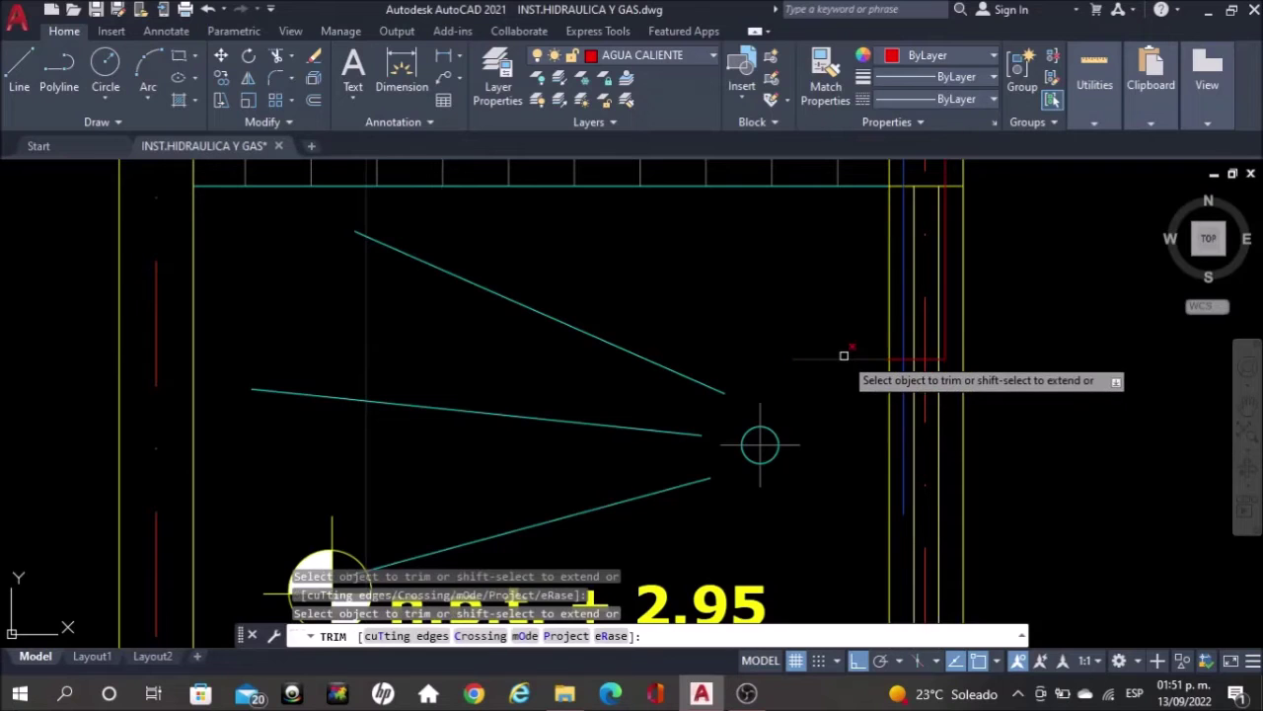
{"action": "left_click", "coordinate": [844, 356]}
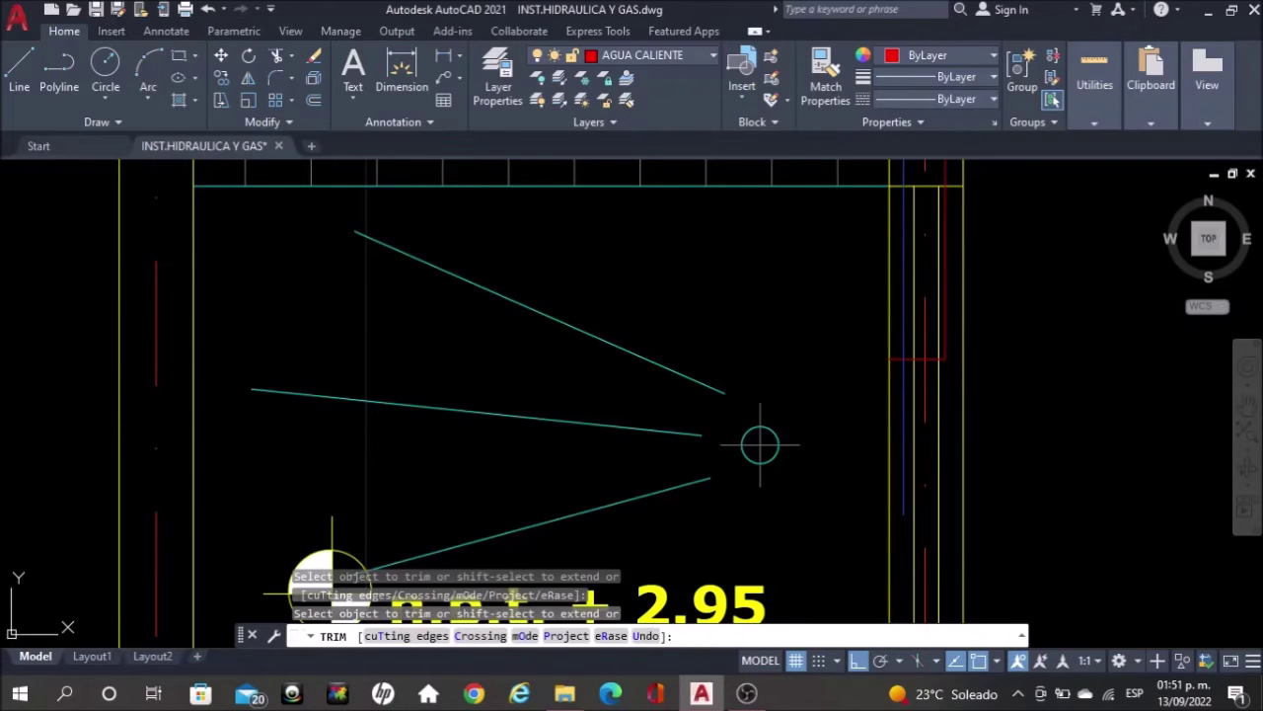
{"action": "key", "text": "Escape"}
On the ground floor, draw a hot-water line about 0.71 long from the red riser circle down the 1/2 Baño side wall
{"action": "scroll", "coordinate": [967, 434], "scroll_direction": "down", "scroll_amount": 2}
{"action": "scroll", "coordinate": [967, 434], "scroll_direction": "down", "scroll_amount": 4}
{"action": "scroll", "coordinate": [997, 449], "scroll_direction": "down", "scroll_amount": 3}
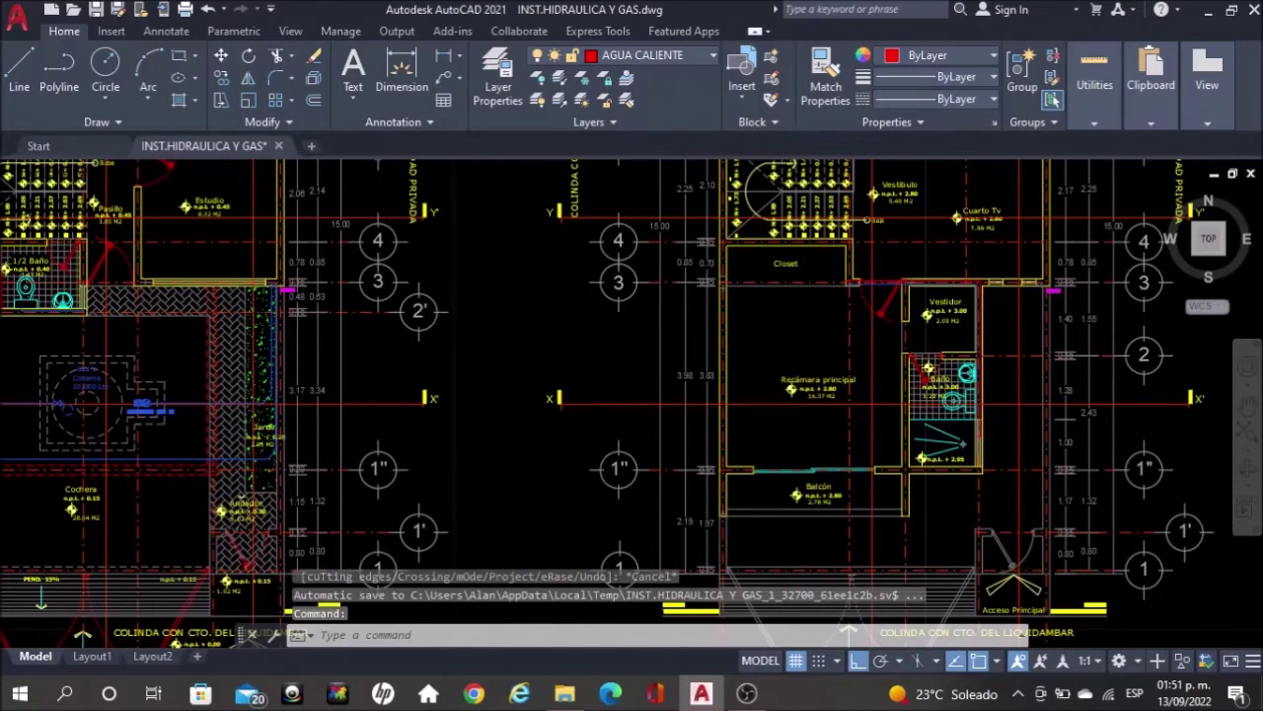
{"action": "scroll", "coordinate": [991, 447], "scroll_direction": "down", "scroll_amount": 3}
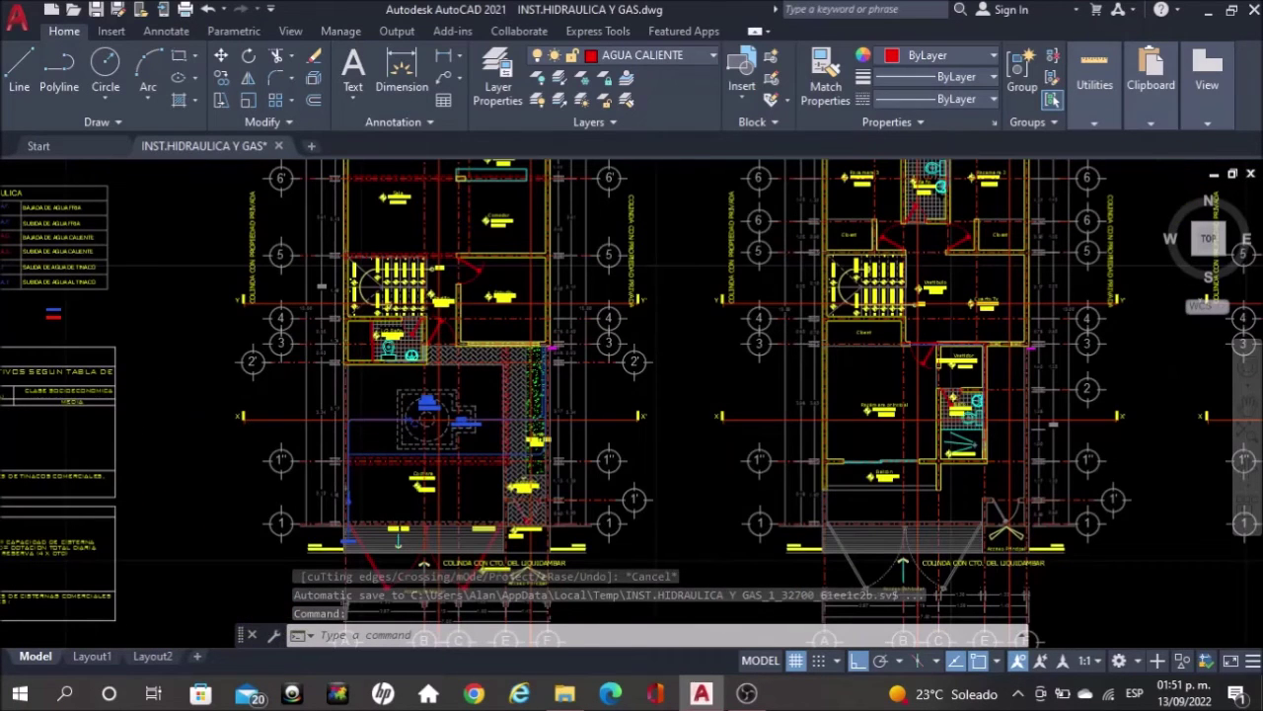
{"action": "scroll", "coordinate": [400, 350], "scroll_direction": "up", "scroll_amount": 10}
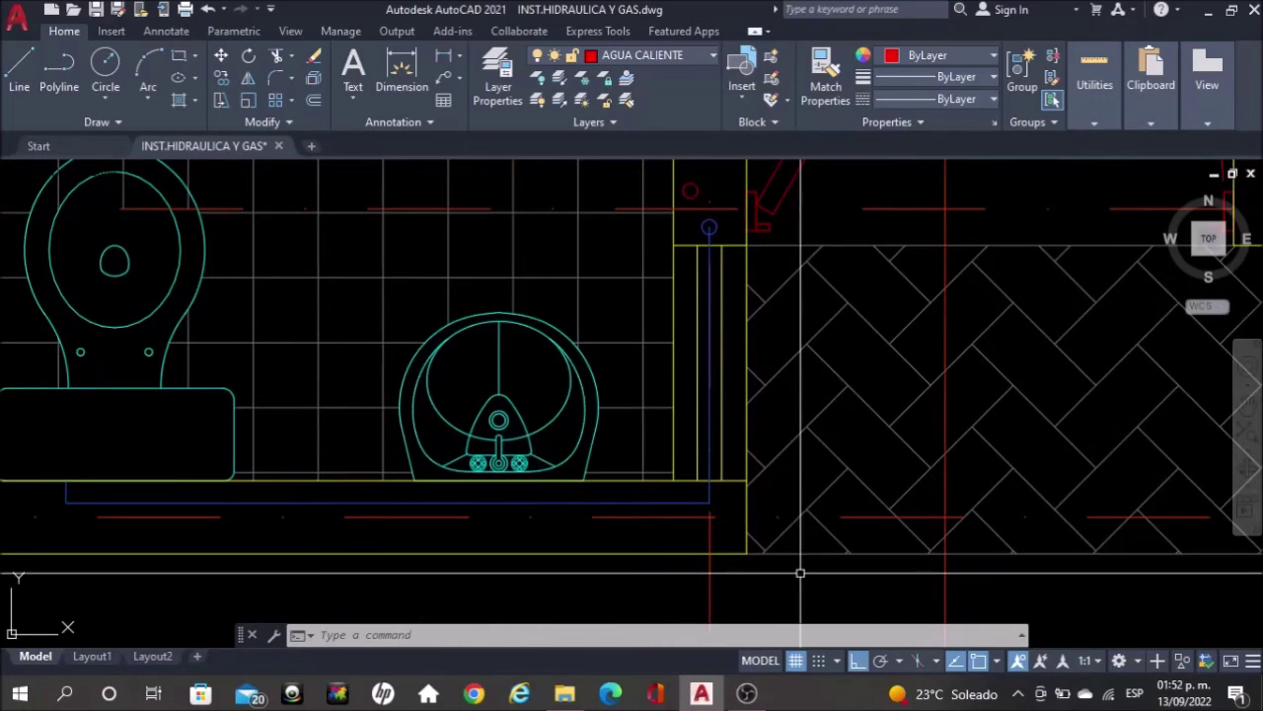
{"action": "key", "text": "l"}
{"action": "key", "text": "Return"}
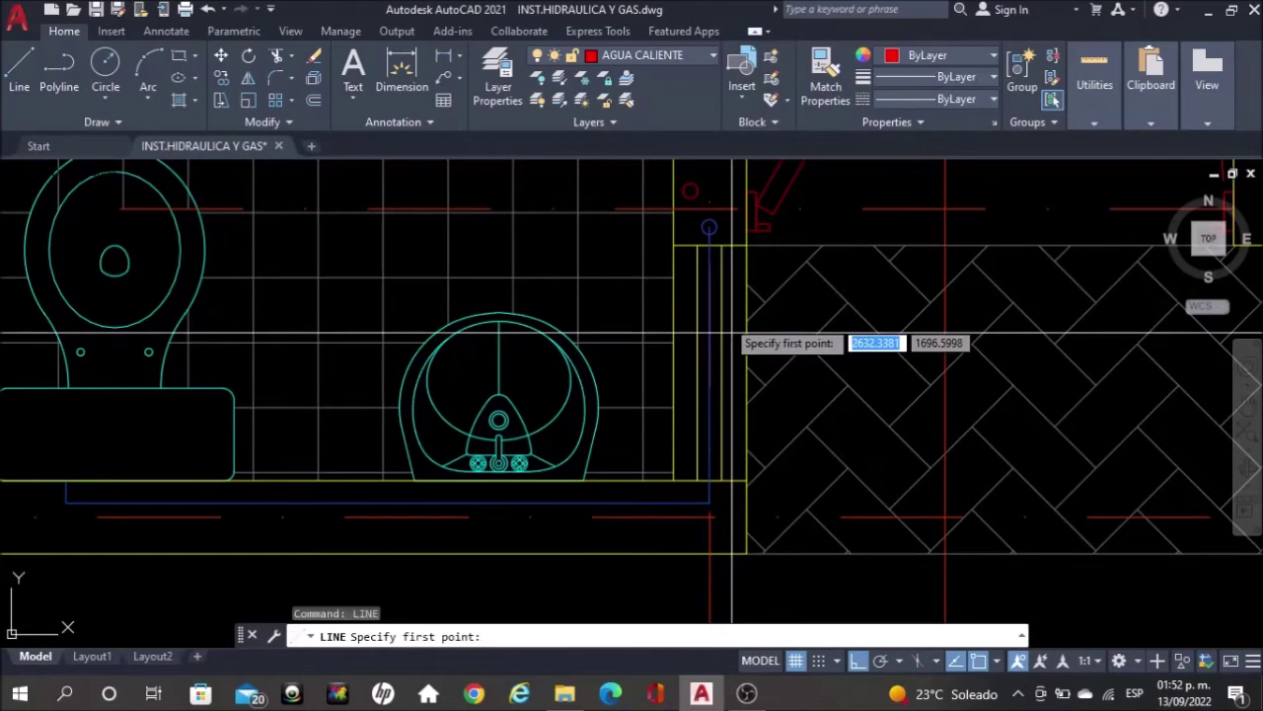
{"action": "left_click", "coordinate": [690, 189]}
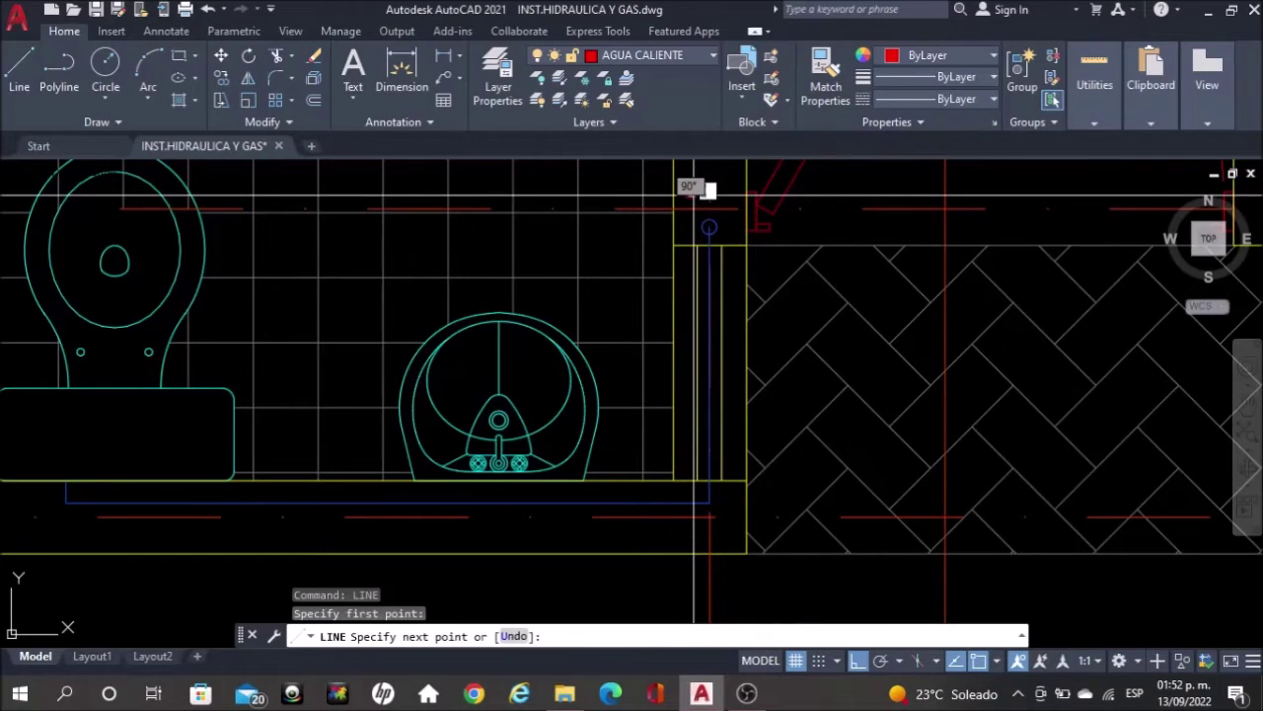
{"action": "scroll", "coordinate": [696, 493], "scroll_direction": "up", "scroll_amount": 2}
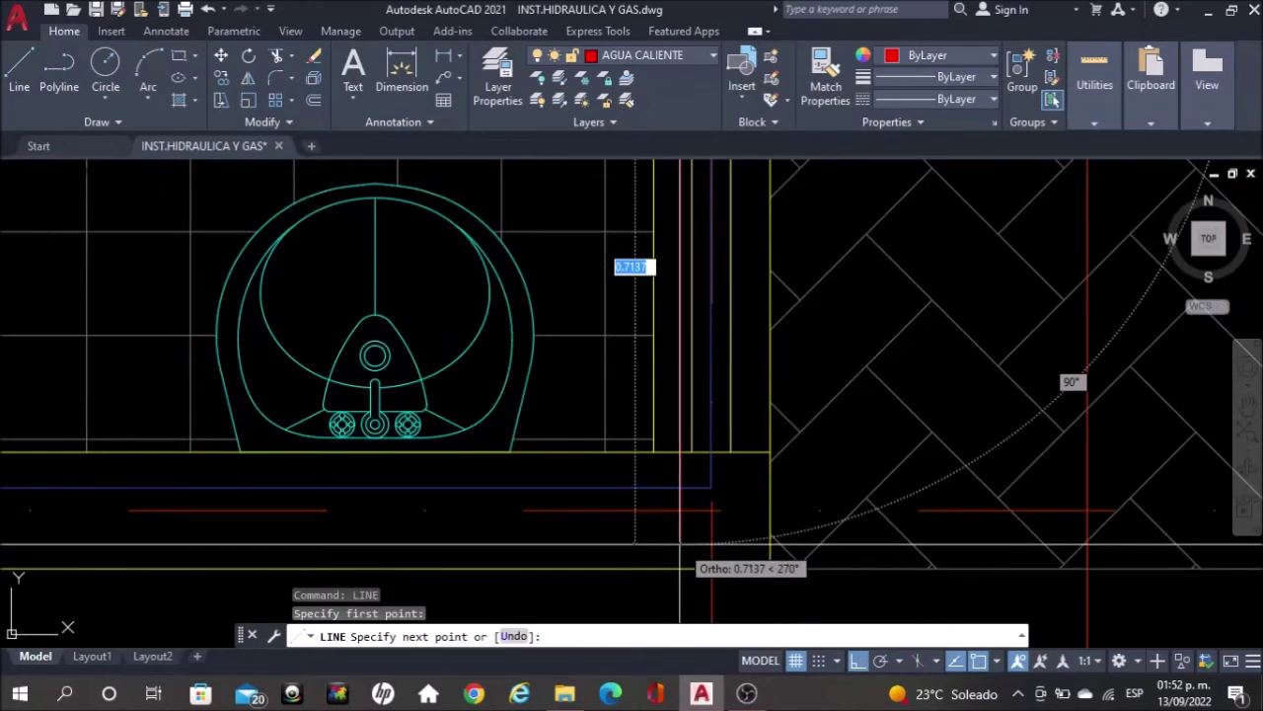
{"action": "left_click", "coordinate": [679, 543]}
{"action": "left_click", "coordinate": [679, 543]}
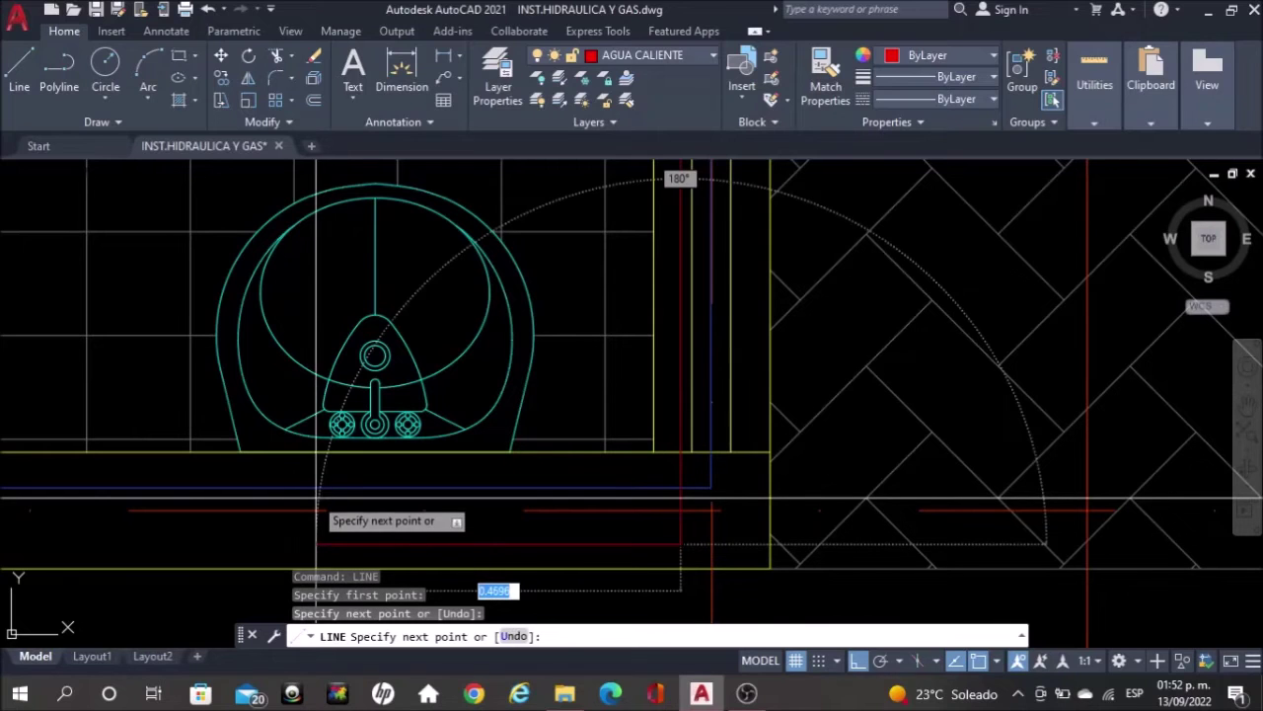
Continue the hot-water line about 0.45 horizontally inside the wall, turn it up to the 1/2 Baño washbasin's left tap, and finish the line
{"action": "scroll", "coordinate": [352, 461], "scroll_direction": "up", "scroll_amount": 2}
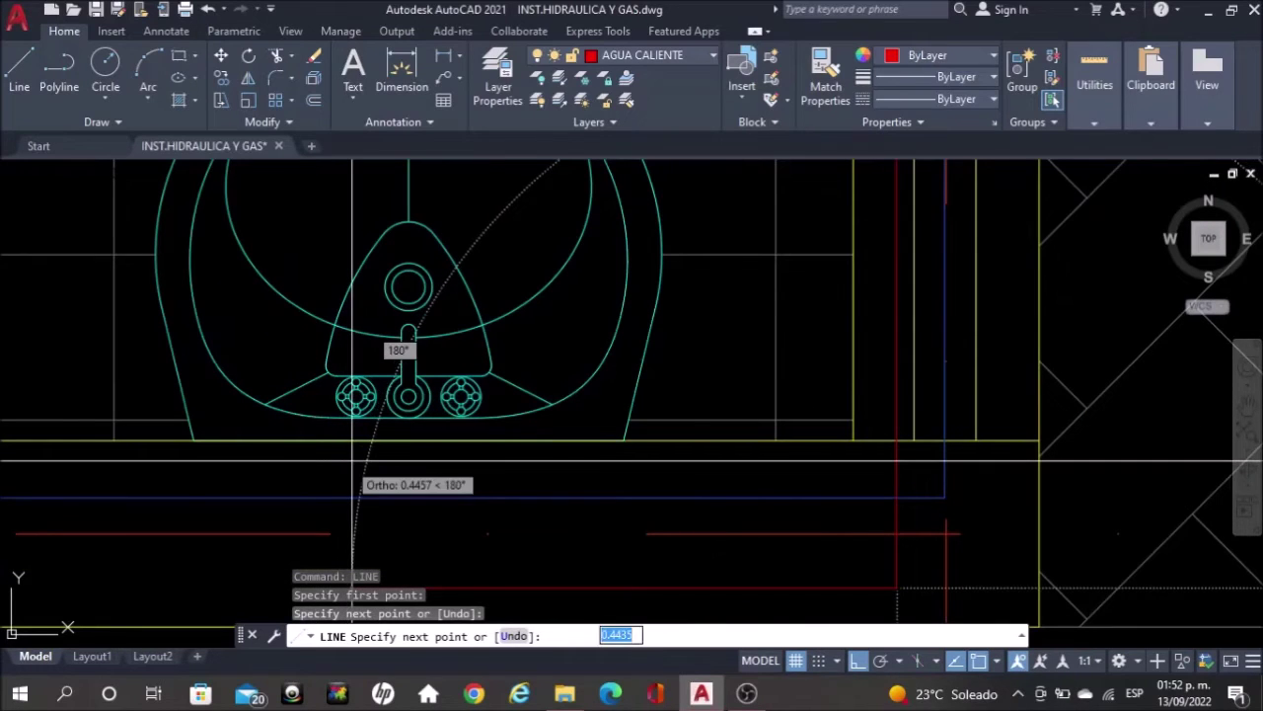
{"action": "left_click", "coordinate": [352, 460]}
{"action": "scroll", "coordinate": [355, 444], "scroll_direction": "up", "scroll_amount": 3}
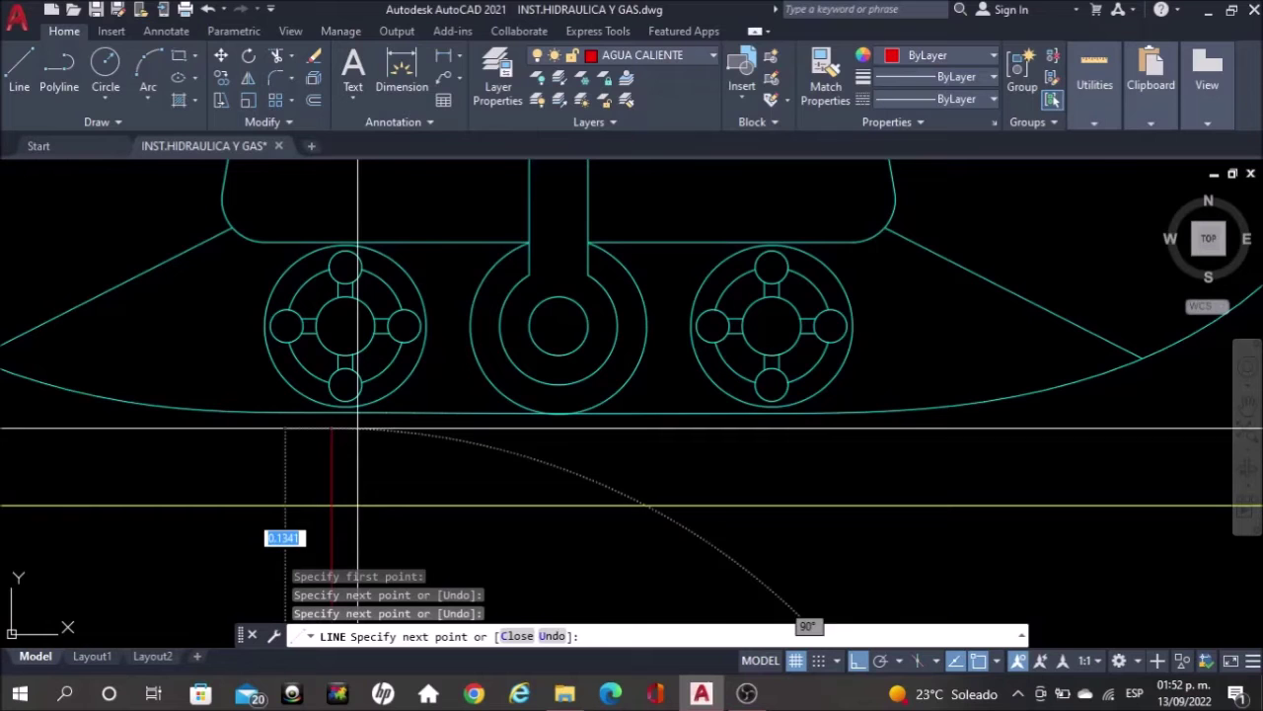
{"action": "scroll", "coordinate": [336, 431], "scroll_direction": "down", "scroll_amount": 5}
{"action": "left_click", "coordinate": [336, 432]}
{"action": "key", "text": "Escape"}
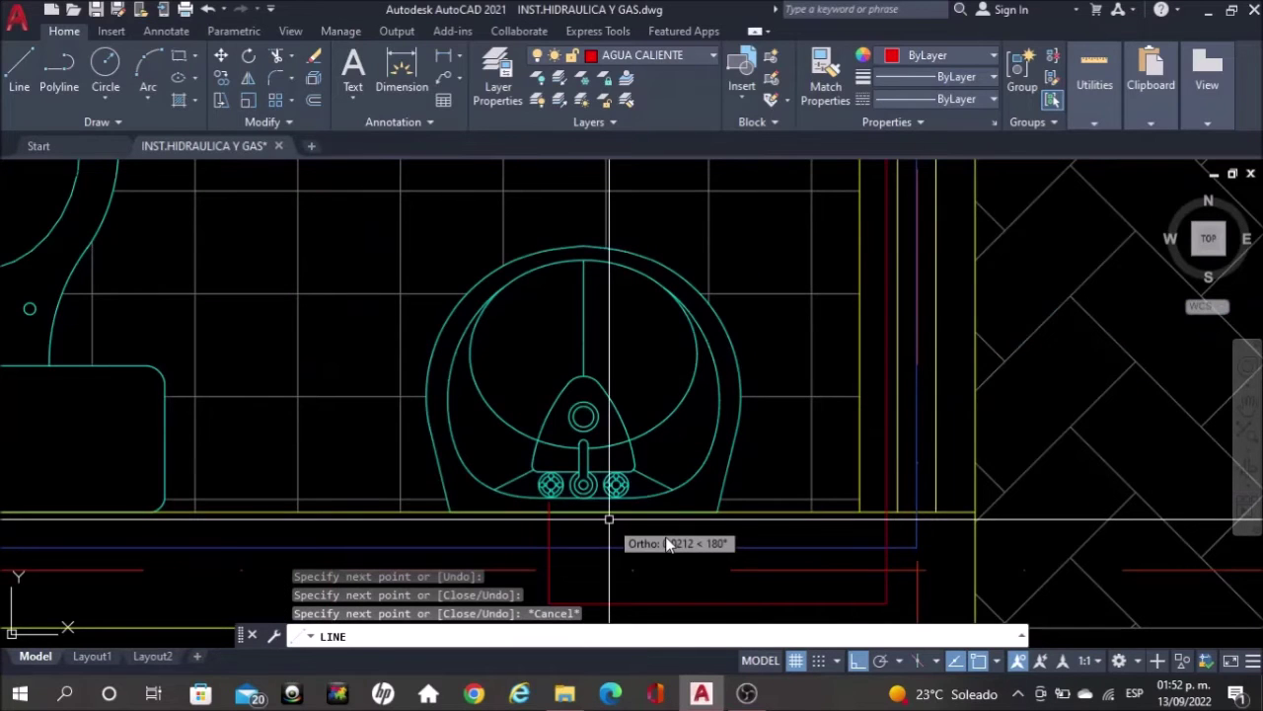
In the Cocina, draw a hot-water line from the red riser circle about 0.37 horizontally and about 0.08 down to the sink's left tap
{"action": "scroll", "coordinate": [667, 544], "scroll_direction": "down", "scroll_amount": 2}
{"action": "scroll", "coordinate": [658, 477], "scroll_direction": "down", "scroll_amount": 5}
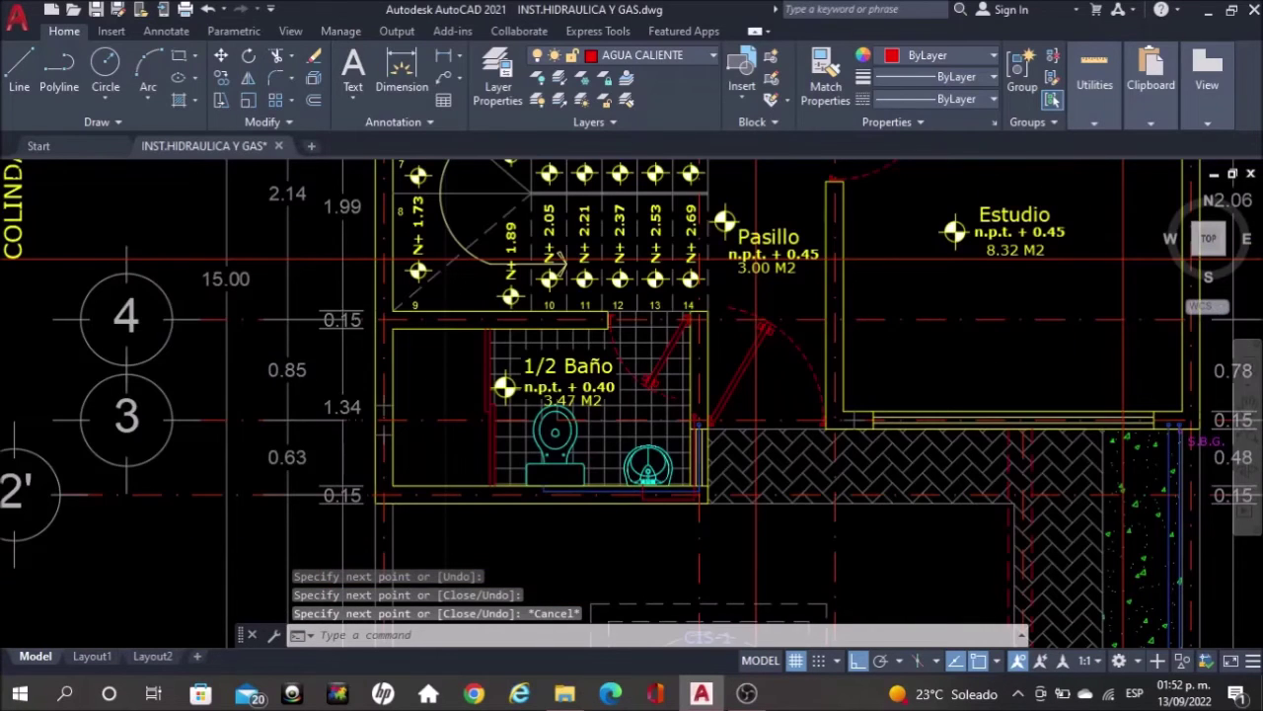
{"action": "scroll", "coordinate": [649, 534], "scroll_direction": "down", "scroll_amount": 2}
{"action": "middle_click_drag", "start_coordinate": [725, 315], "coordinate": [727, 581]}
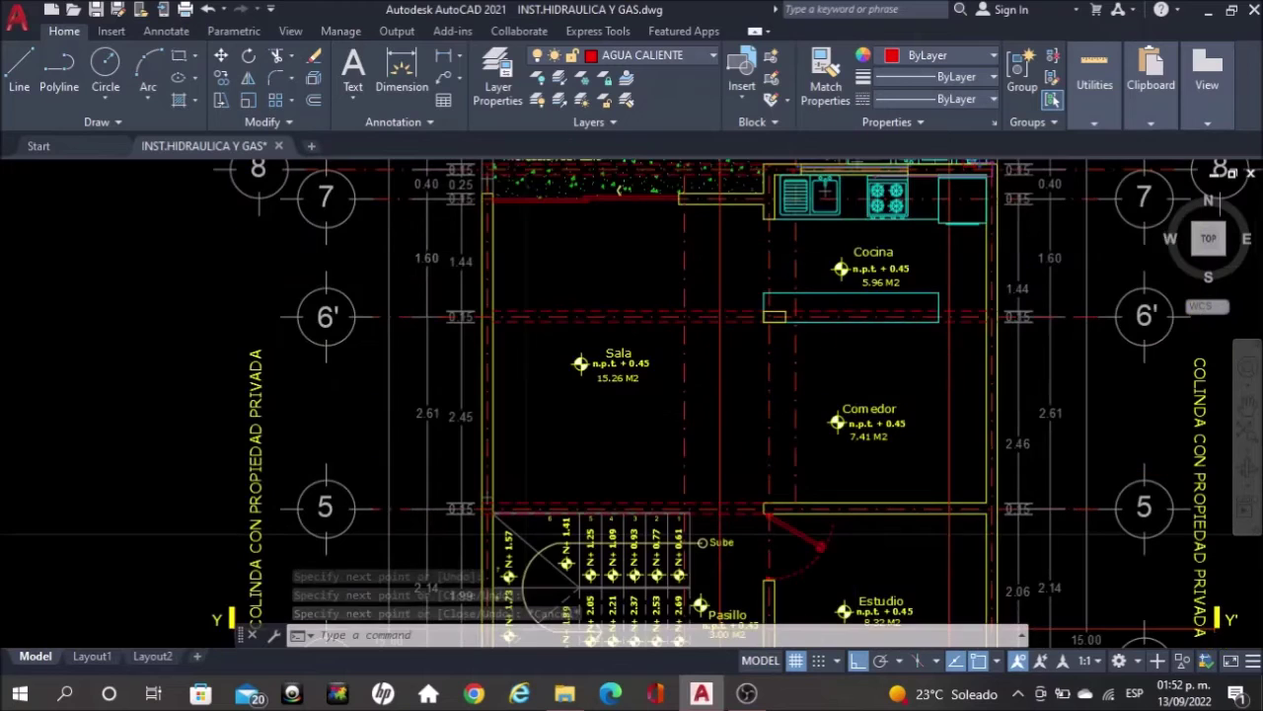
{"action": "middle_click_drag", "start_coordinate": [837, 272], "coordinate": [796, 378]}
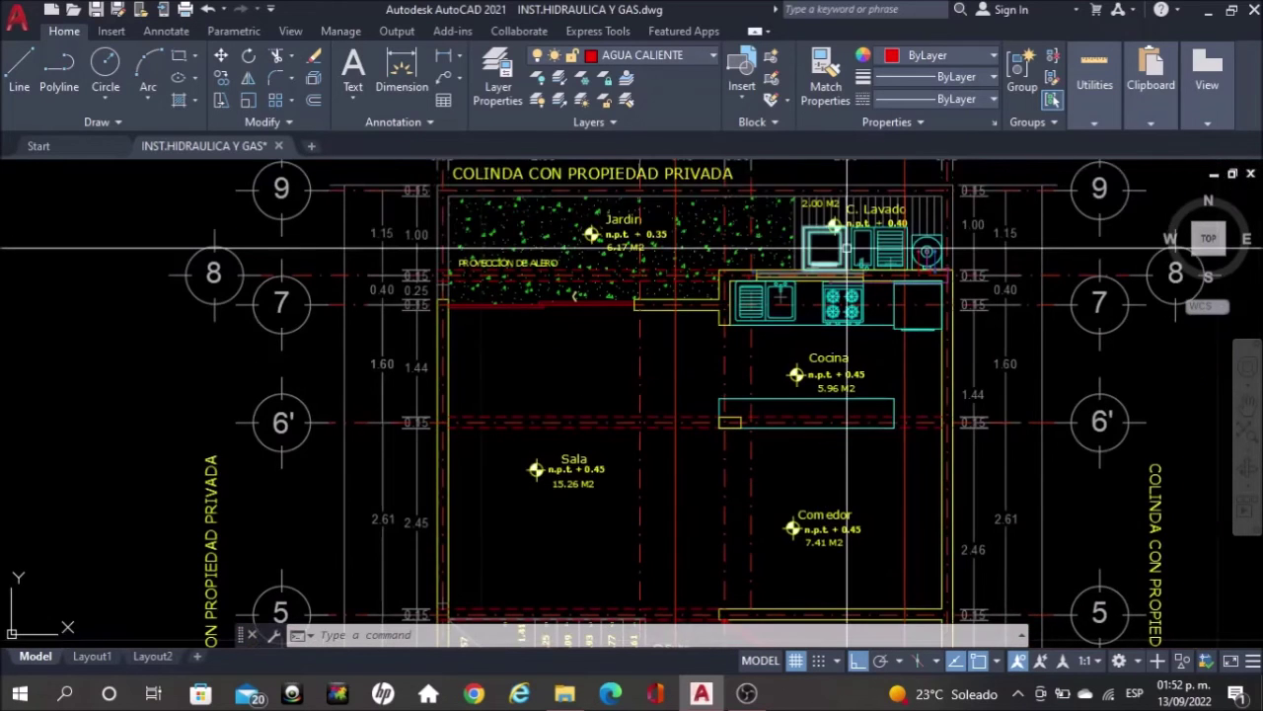
{"action": "scroll", "coordinate": [846, 251], "scroll_direction": "up", "scroll_amount": 4}
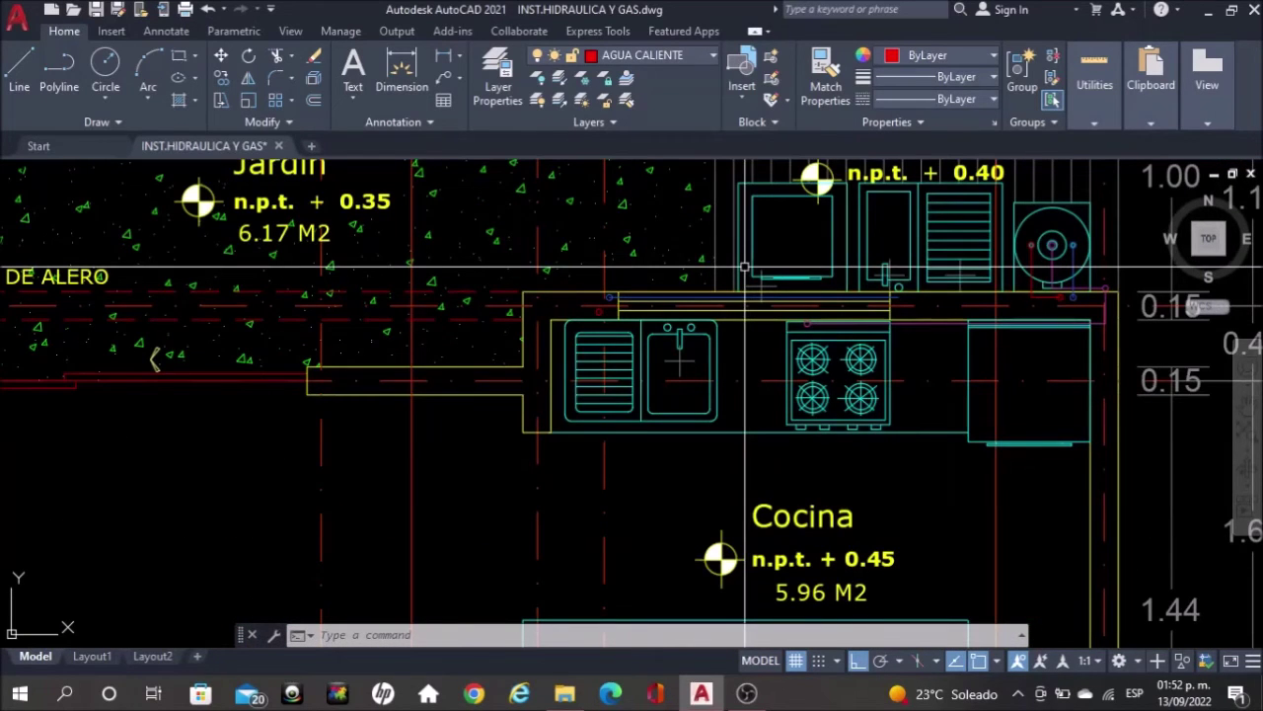
{"action": "scroll", "coordinate": [738, 268], "scroll_direction": "up", "scroll_amount": 2}
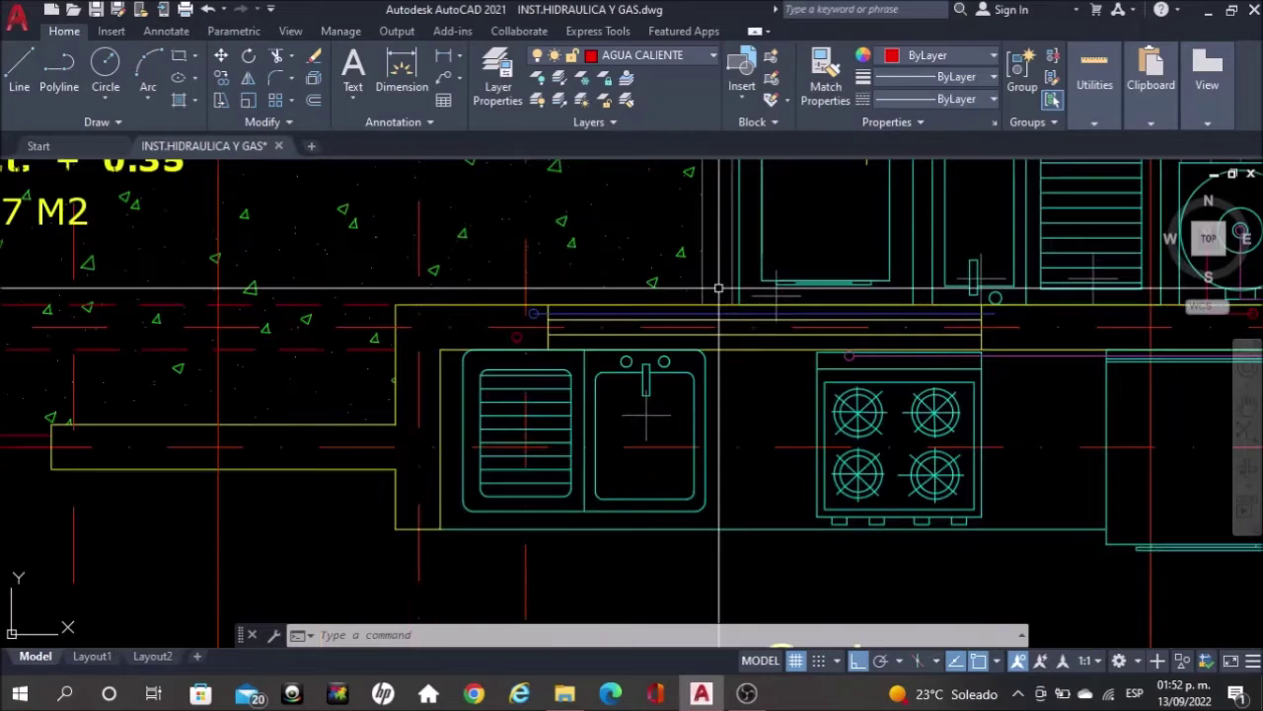
{"action": "type", "text": "lin"}
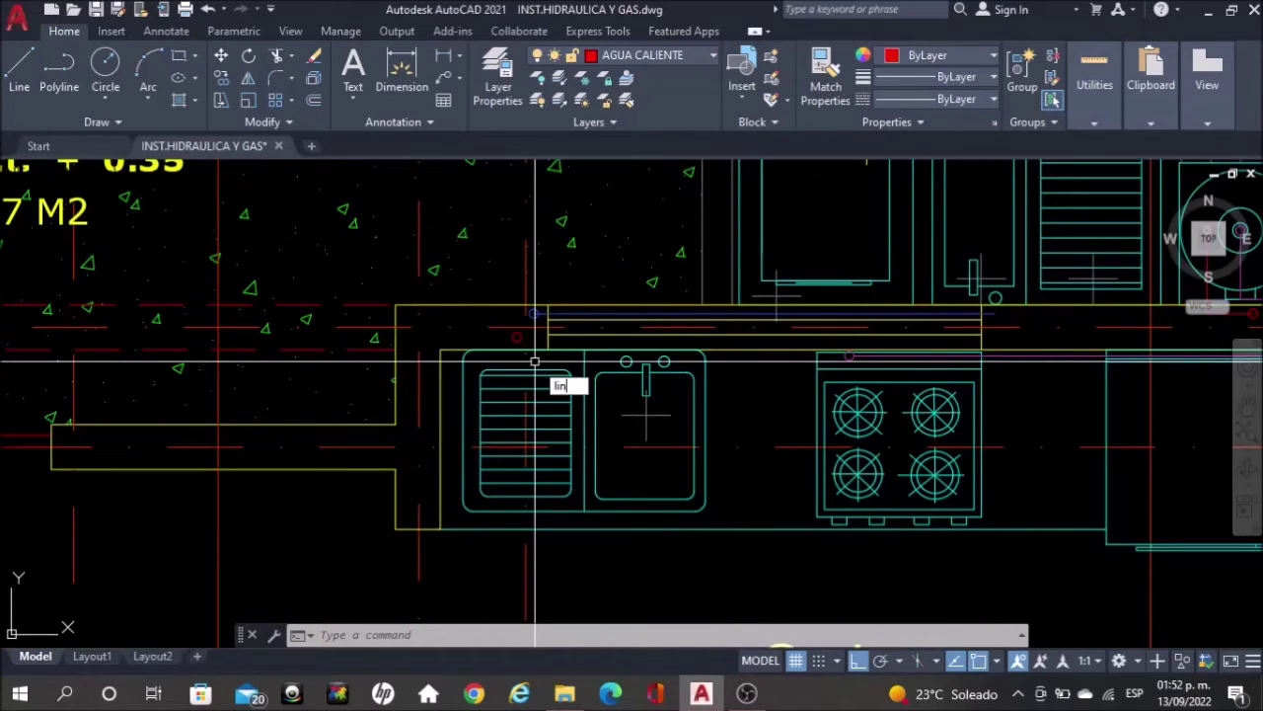
{"action": "key", "text": "Return"}
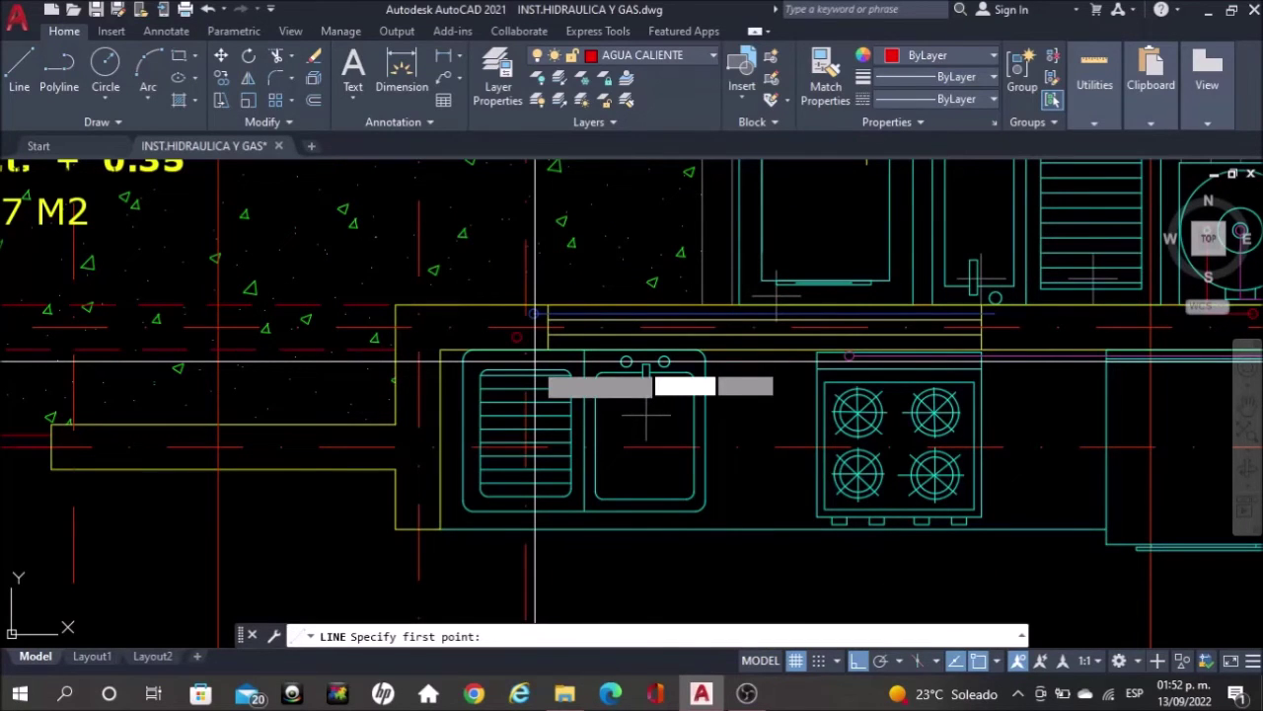
{"action": "scroll", "coordinate": [553, 351], "scroll_direction": "up", "scroll_amount": 4}
{"action": "left_click", "coordinate": [457, 317]}
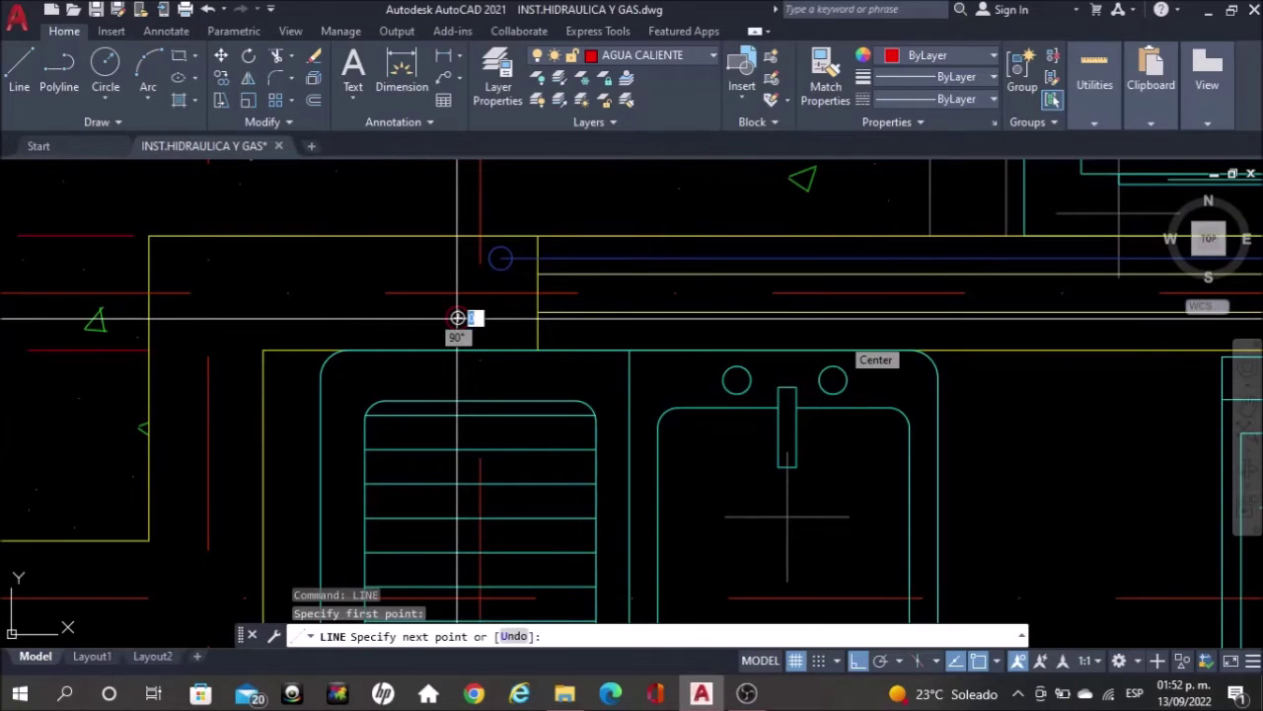
{"action": "scroll", "coordinate": [839, 338], "scroll_direction": "up", "scroll_amount": 2}
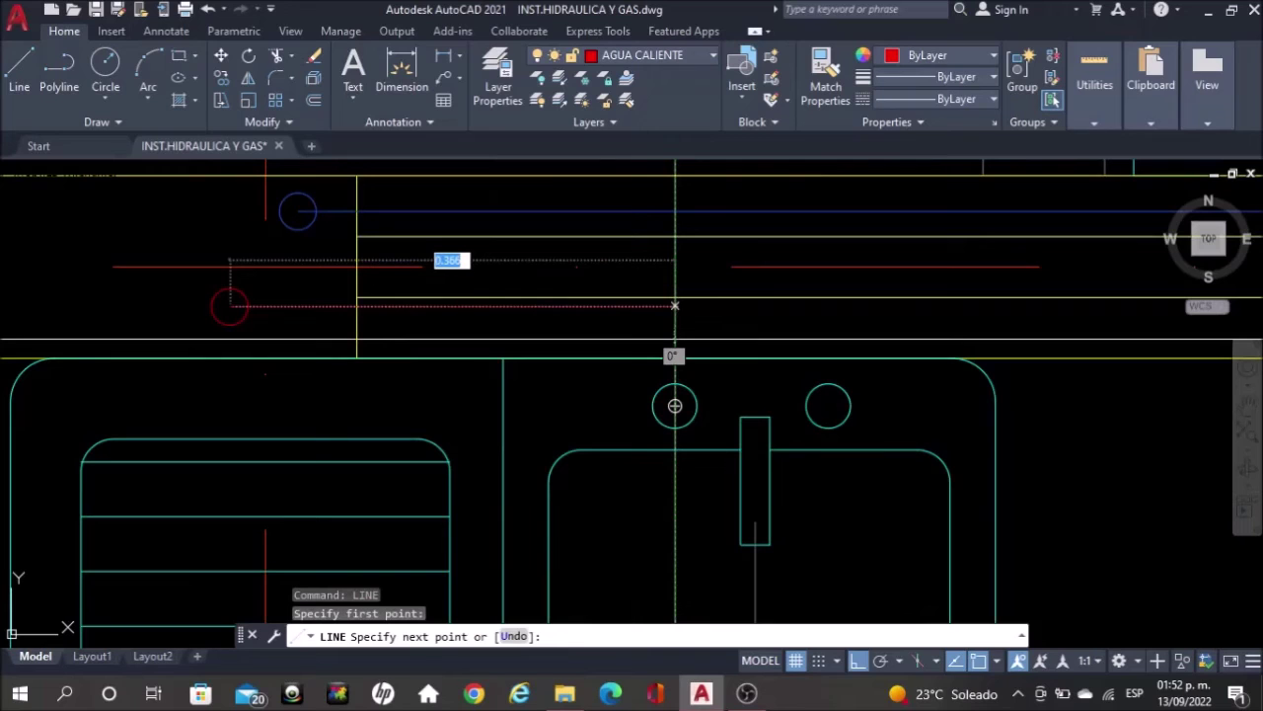
{"action": "left_click", "coordinate": [674, 306]}
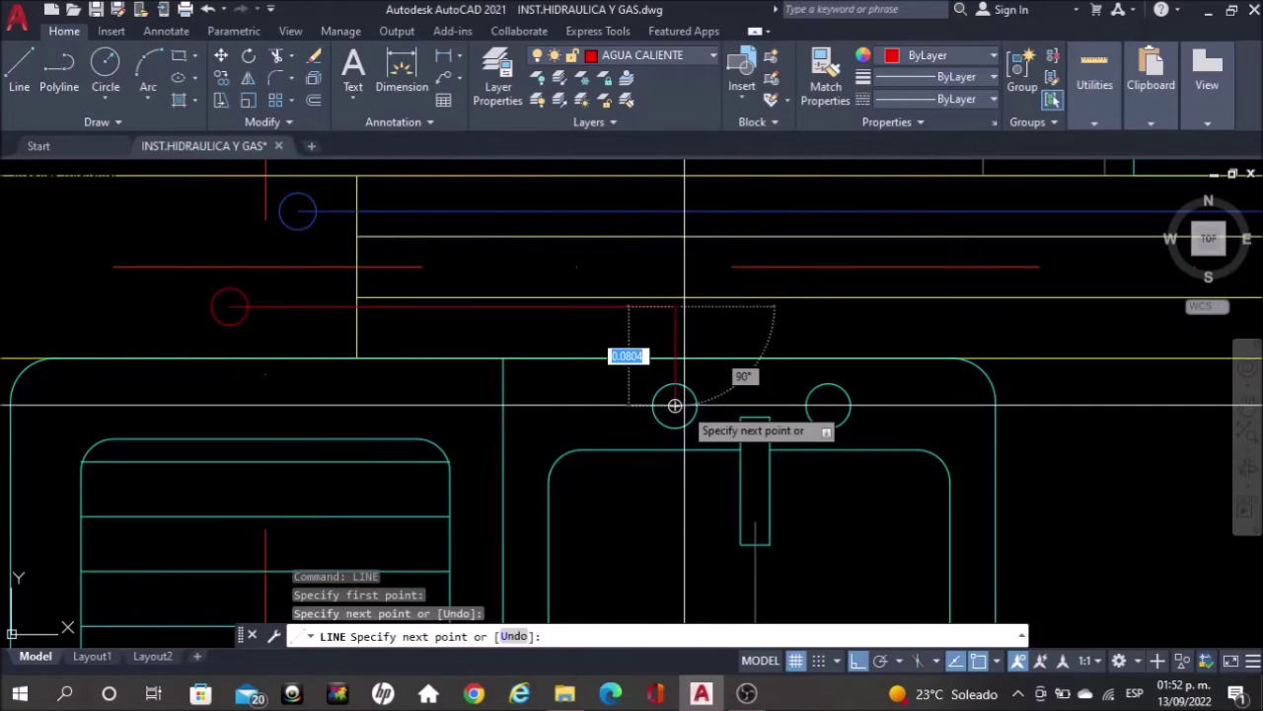
{"action": "left_click", "coordinate": [674, 404]}
{"action": "scroll", "coordinate": [646, 355], "scroll_direction": "down", "scroll_amount": 4}
{"action": "key", "text": "Escape"}
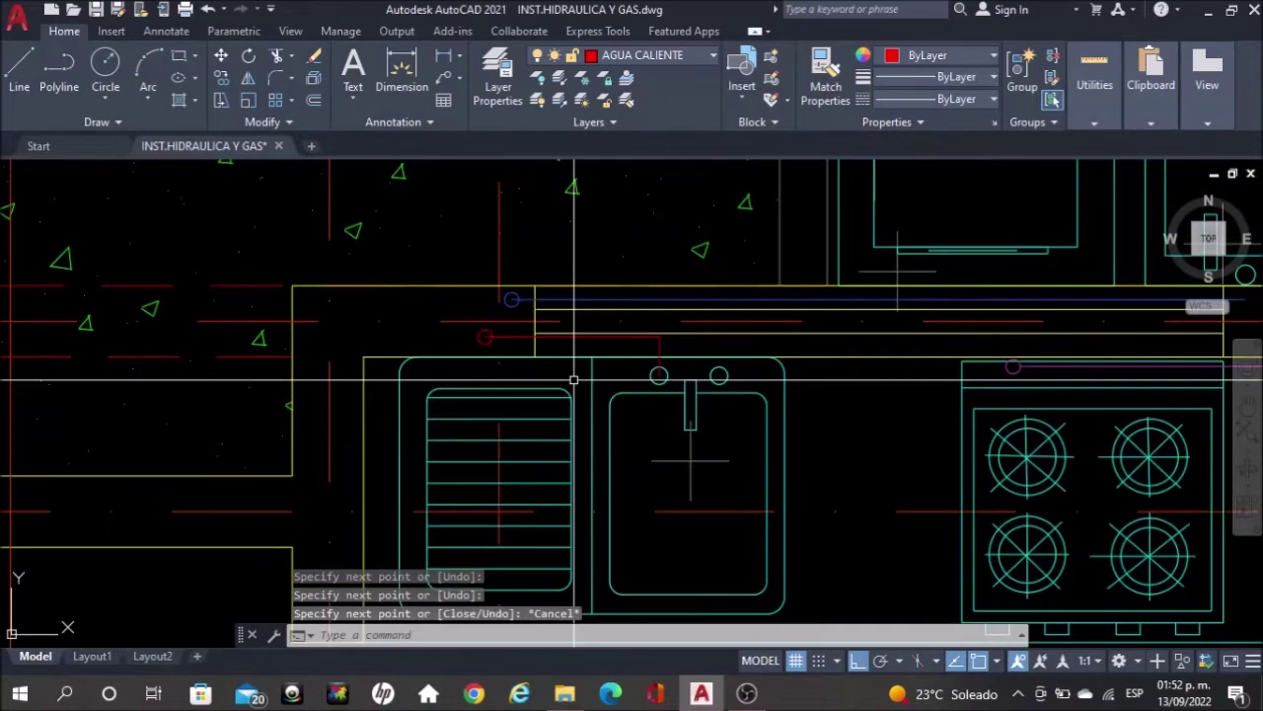
Save the drawing with the completed hot-water lines
{"action": "scroll", "coordinate": [573, 379], "scroll_direction": "down", "scroll_amount": 2}
{"action": "scroll", "coordinate": [647, 394], "scroll_direction": "down", "scroll_amount": 2}
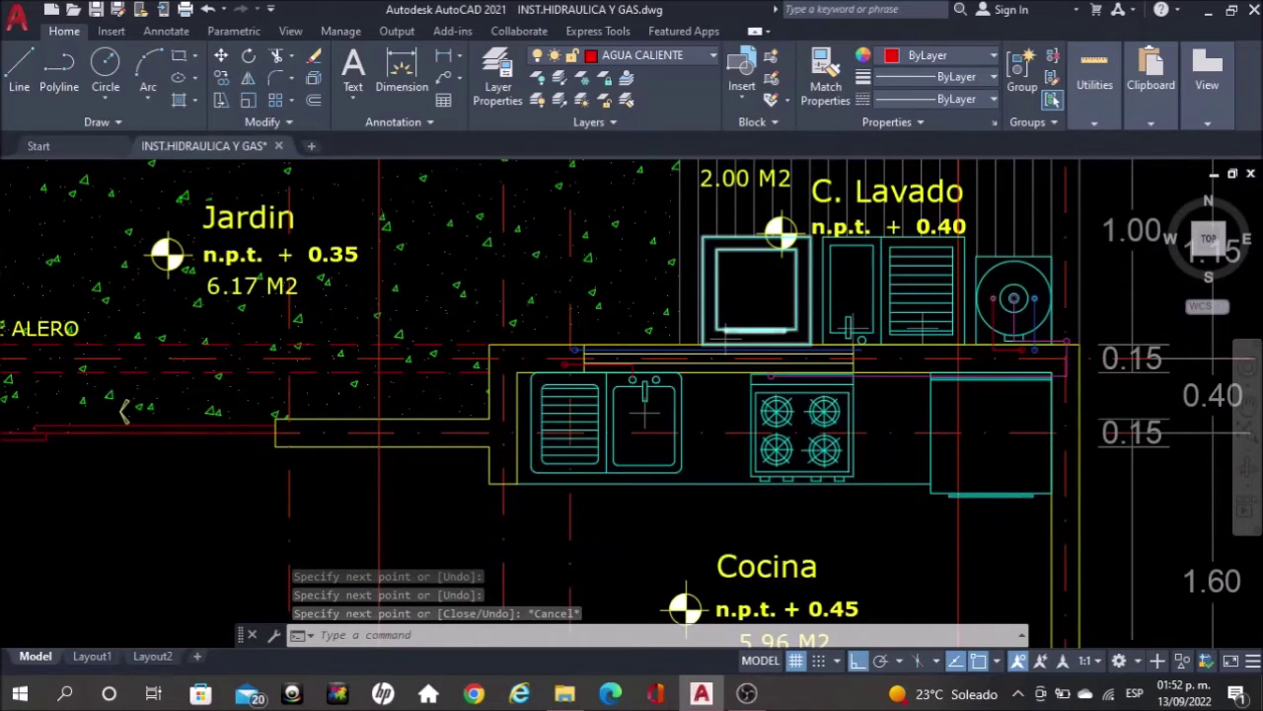
{"action": "scroll", "coordinate": [643, 415], "scroll_direction": "down", "scroll_amount": 6}
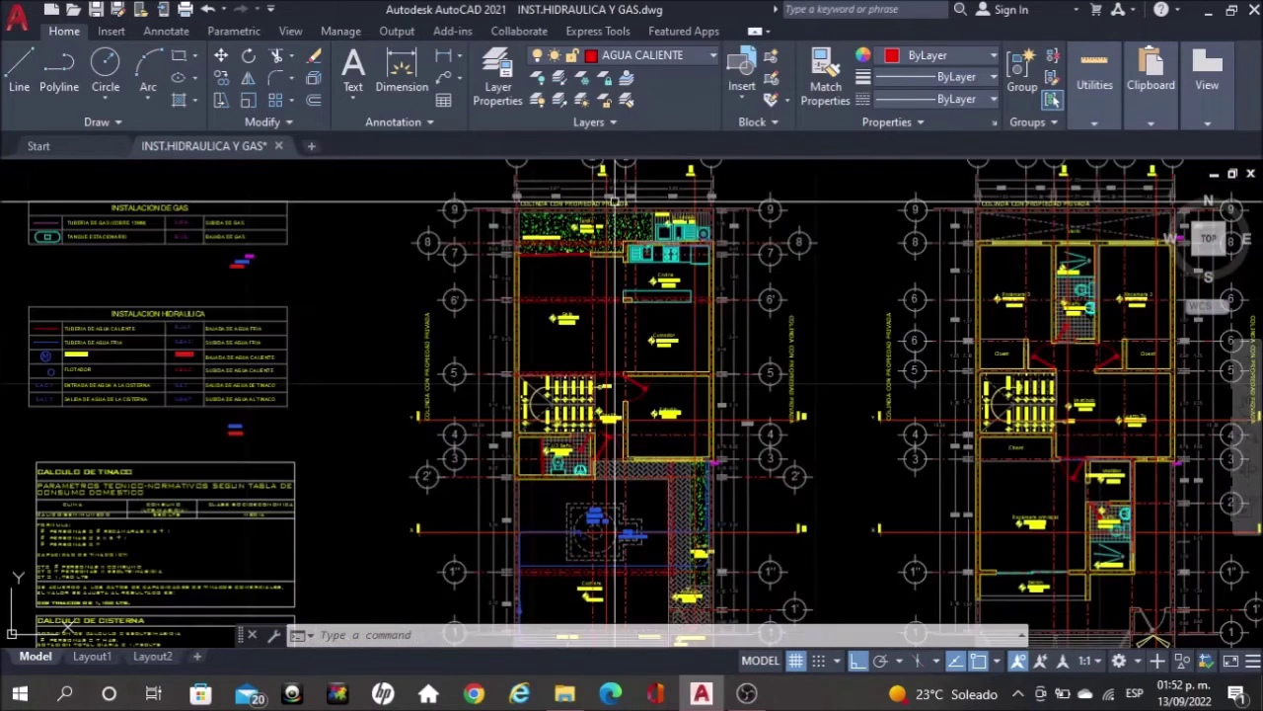
{"action": "scroll", "coordinate": [590, 248], "scroll_direction": "down", "scroll_amount": 4}
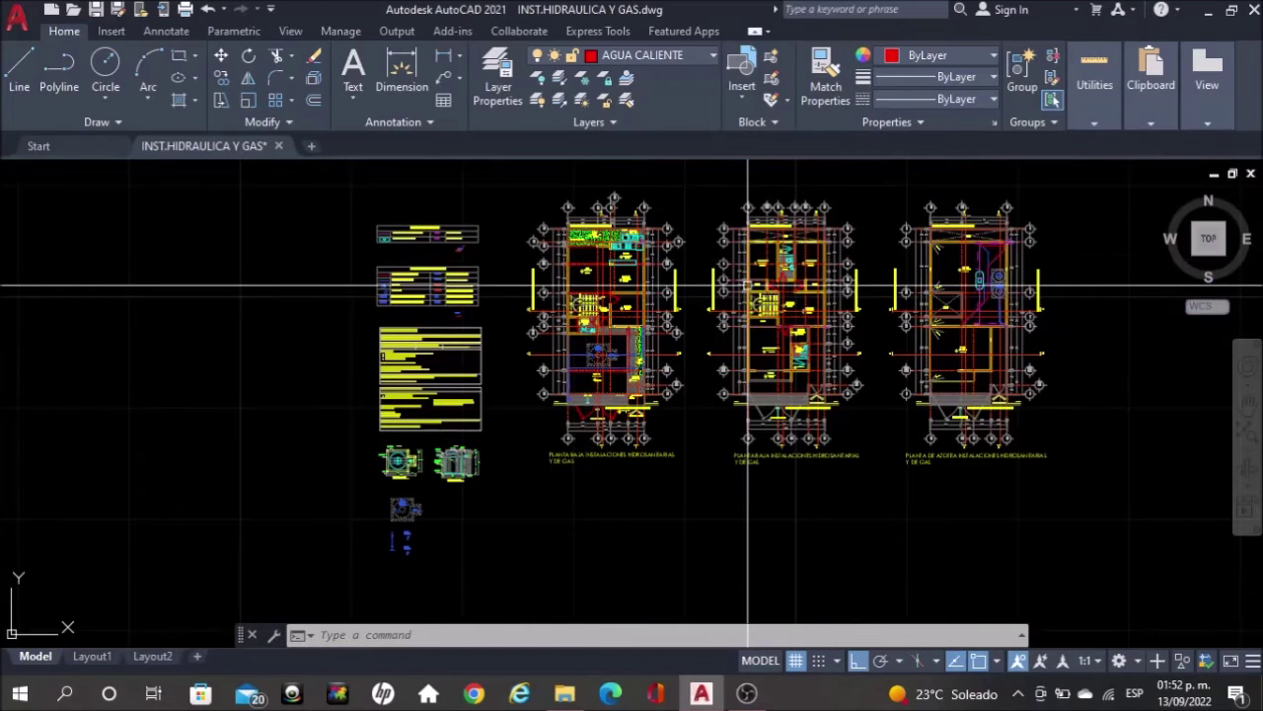
{"action": "middle_click_drag", "start_coordinate": [761, 293], "coordinate": [705, 306]}
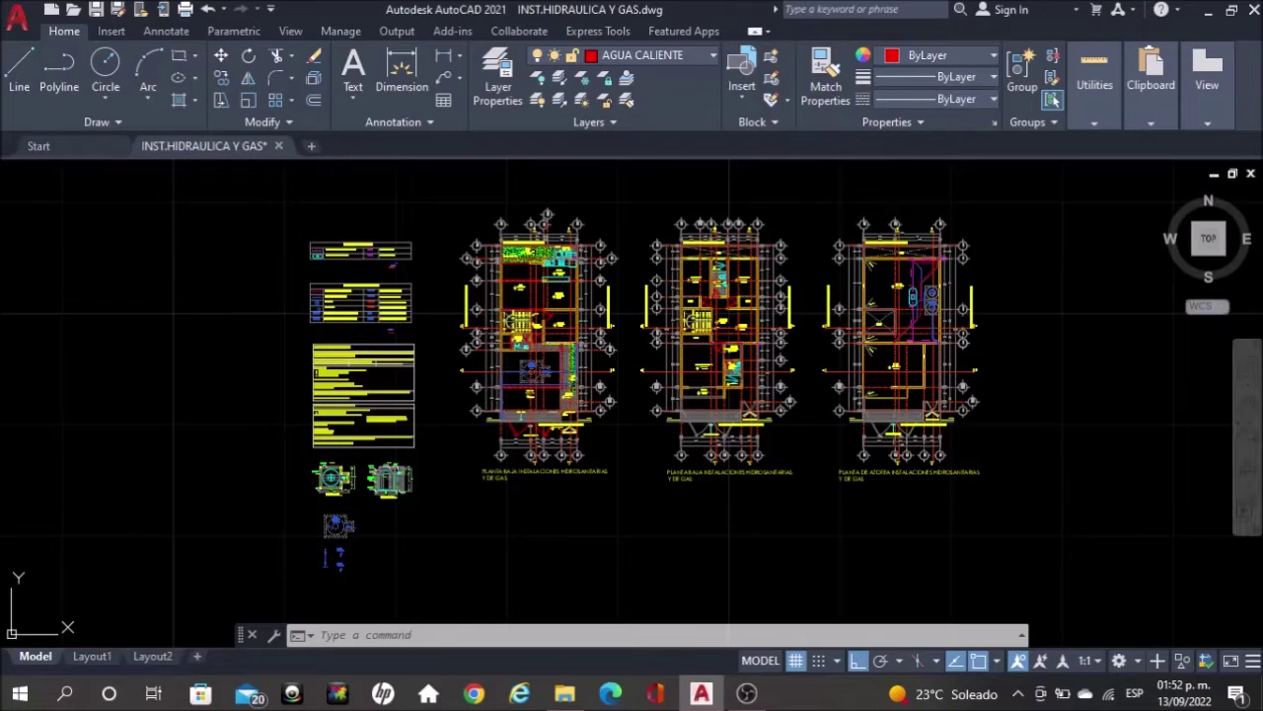
{"action": "key", "text": "ctrl+s"}
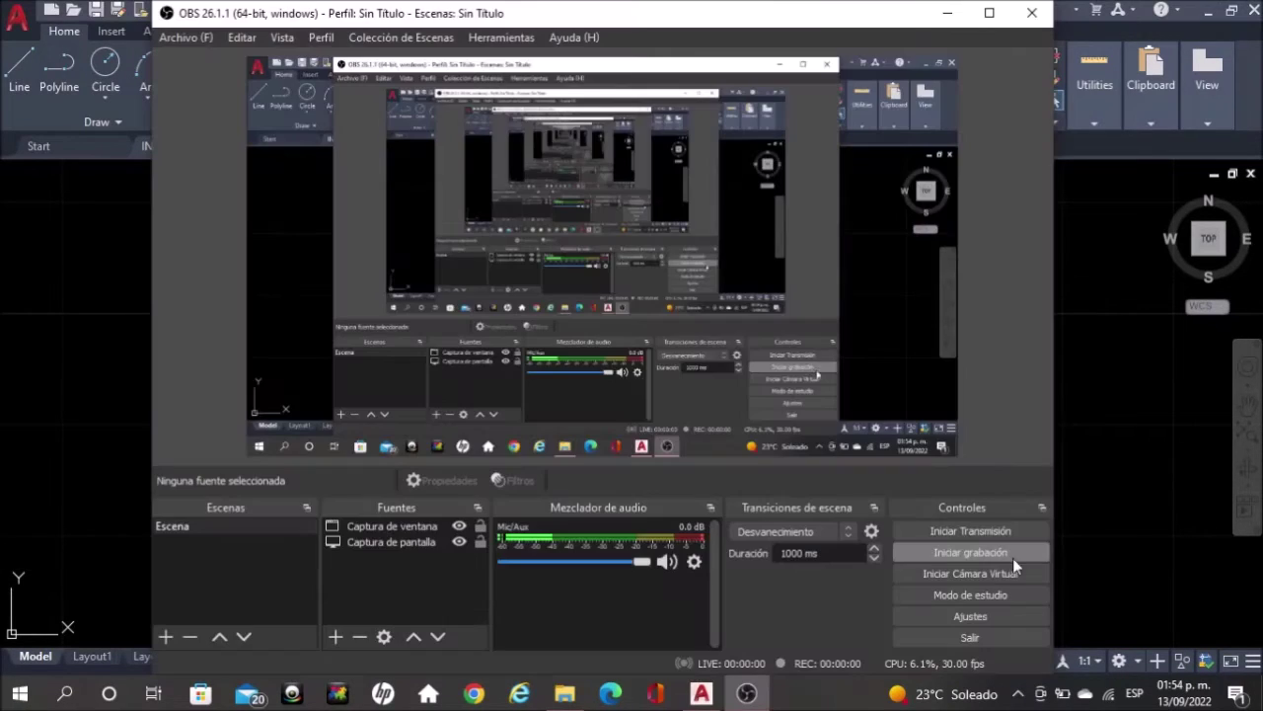
Examine the ground-floor cistern and Cochera piping and the symbols in the INSTALACION HIDRAULICA legend
{"action": "left_click", "coordinate": [946, 13]}
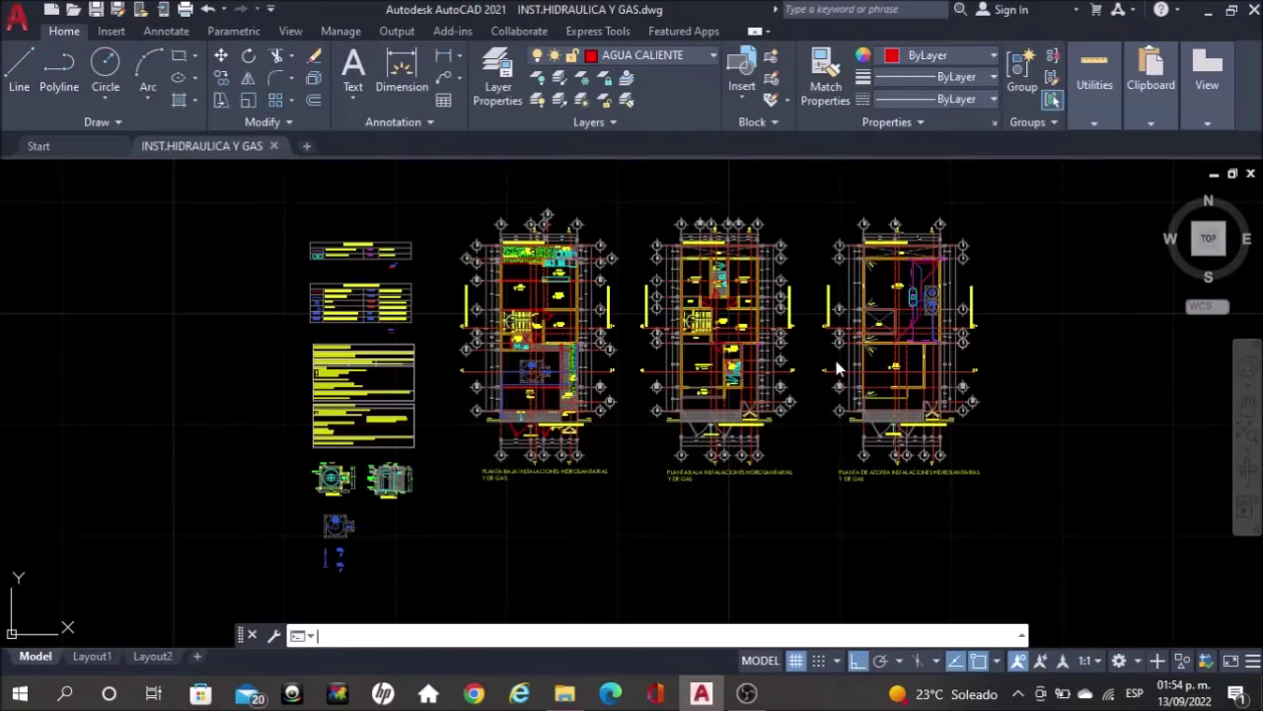
{"action": "scroll", "coordinate": [483, 324], "scroll_direction": "up", "scroll_amount": 2}
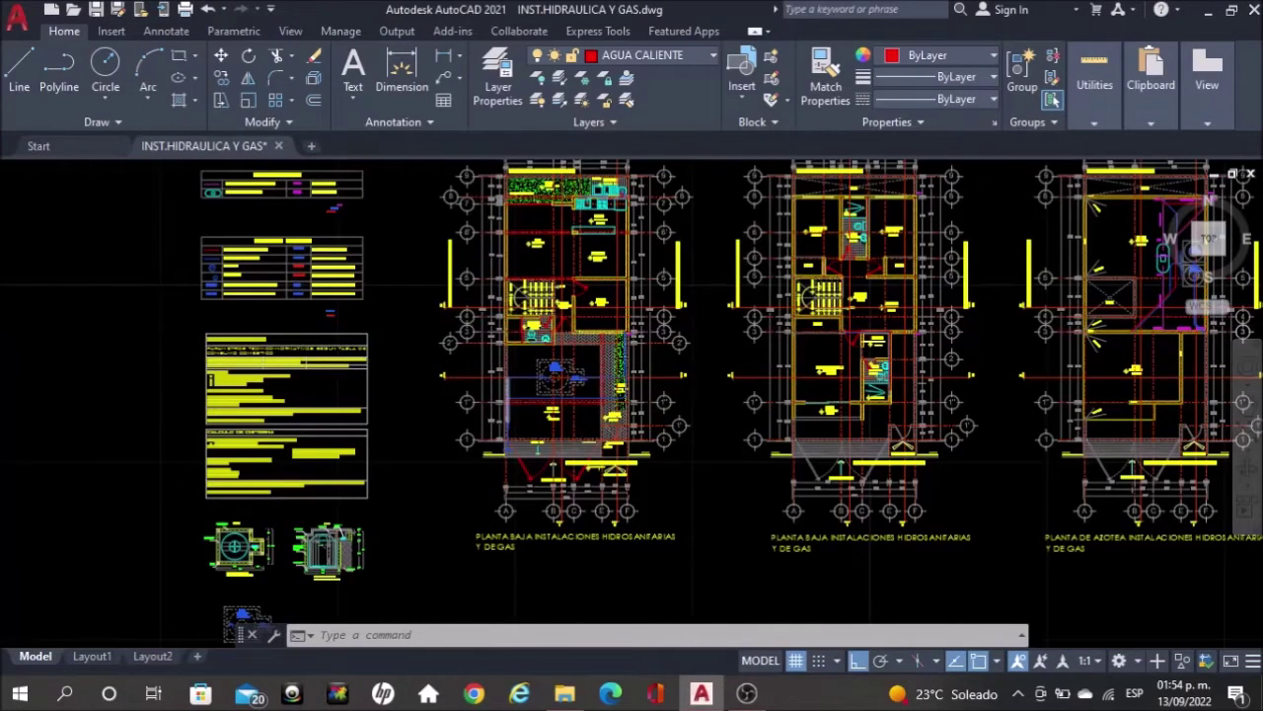
{"action": "scroll", "coordinate": [510, 411], "scroll_direction": "up", "scroll_amount": 5}
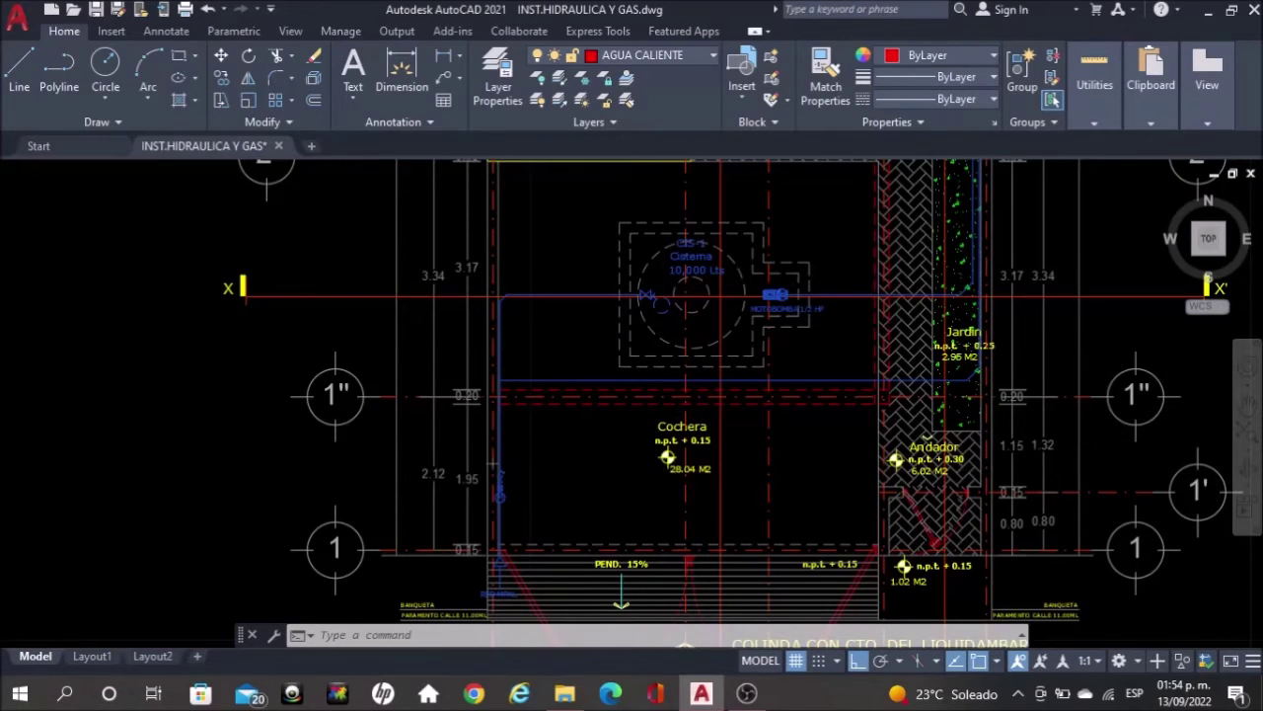
{"action": "scroll", "coordinate": [577, 344], "scroll_direction": "down", "scroll_amount": 2}
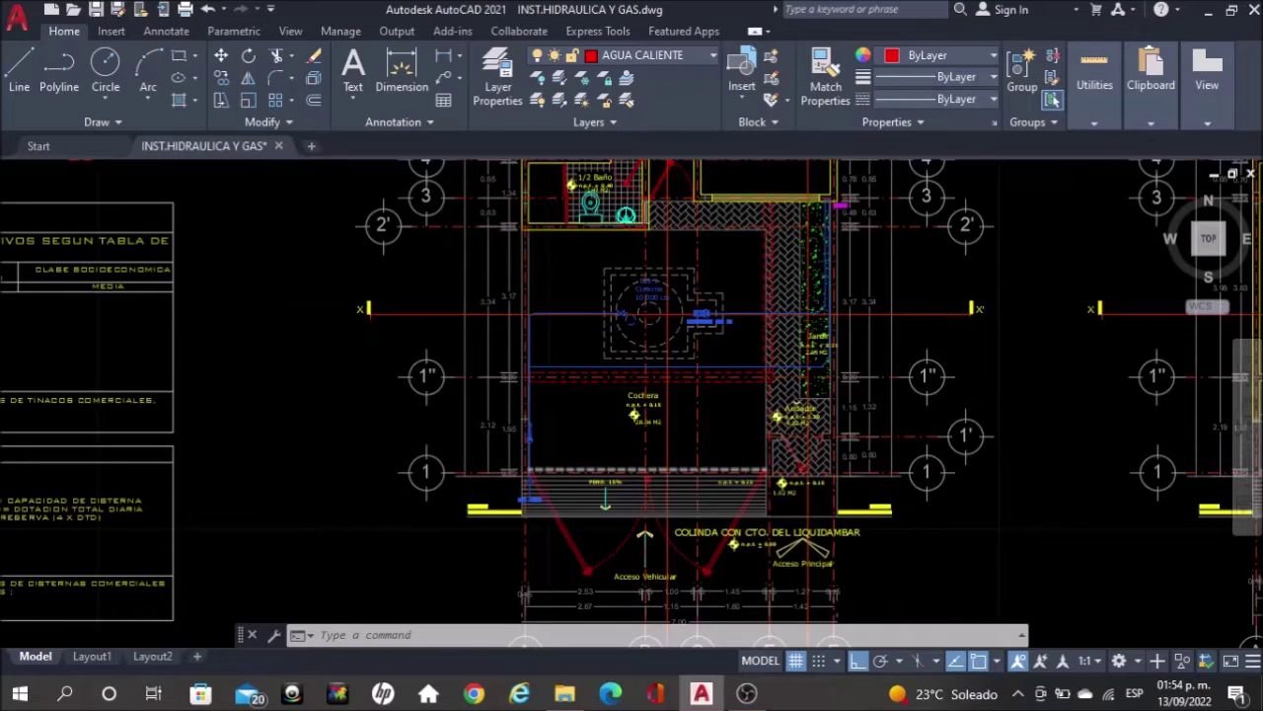
{"action": "scroll", "coordinate": [558, 329], "scroll_direction": "up", "scroll_amount": 4}
{"action": "scroll", "coordinate": [691, 346], "scroll_direction": "down", "scroll_amount": 4}
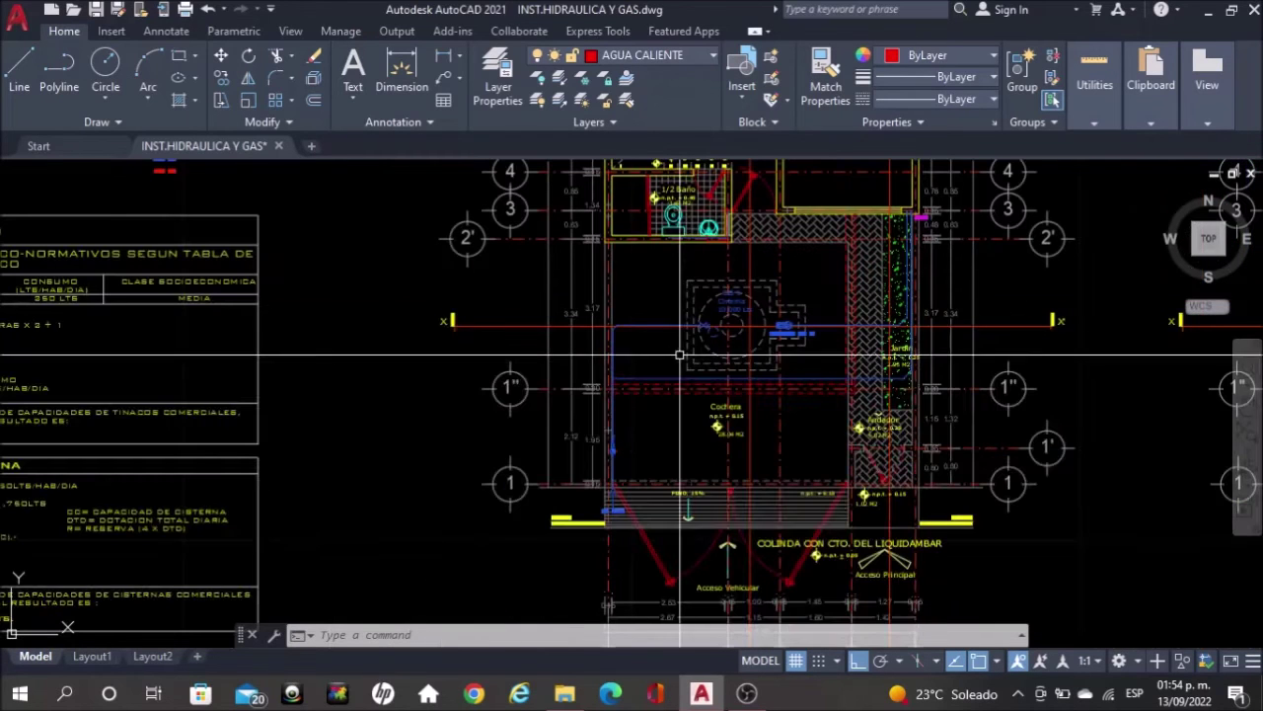
{"action": "mouse_move", "coordinate": [380, 423]}
{"action": "middle_mouse_down"}
{"action": "mouse_move", "coordinate": [527, 440]}
{"action": "mouse_move", "coordinate": [848, 677]}
{"action": "middle_mouse_up"}
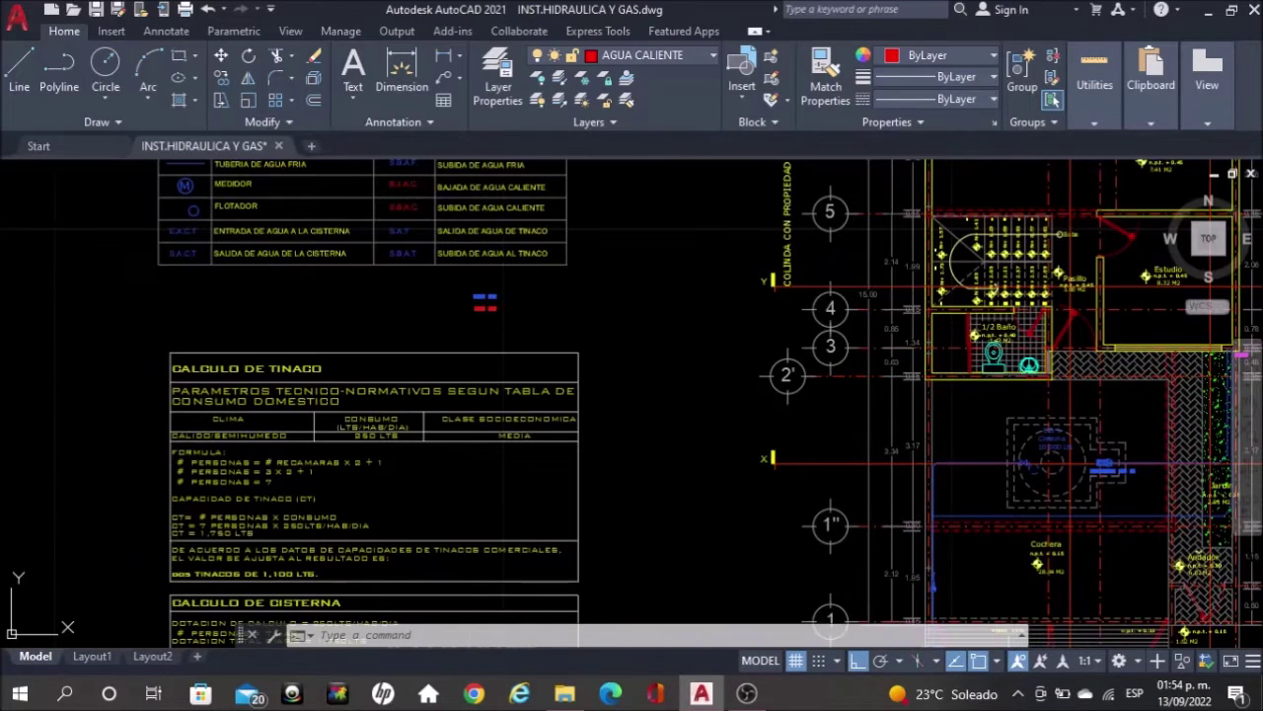
{"action": "middle_click_drag", "start_coordinate": [466, 307], "coordinate": [485, 446]}
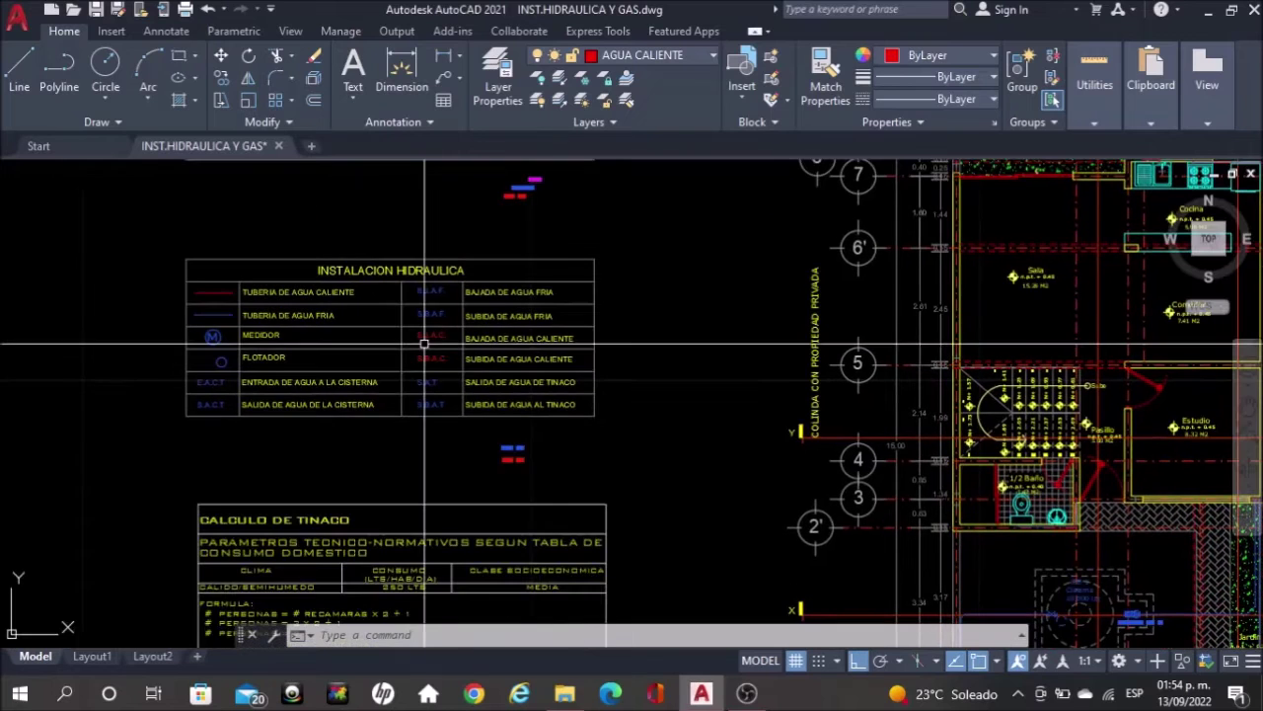
Copy the S.B.A.F. symbol from the INSTALACION HIDRAULICA legend to the empty area between the legend and the ground-floor plan
{"action": "scroll", "coordinate": [417, 344], "scroll_direction": "up", "scroll_amount": 2}
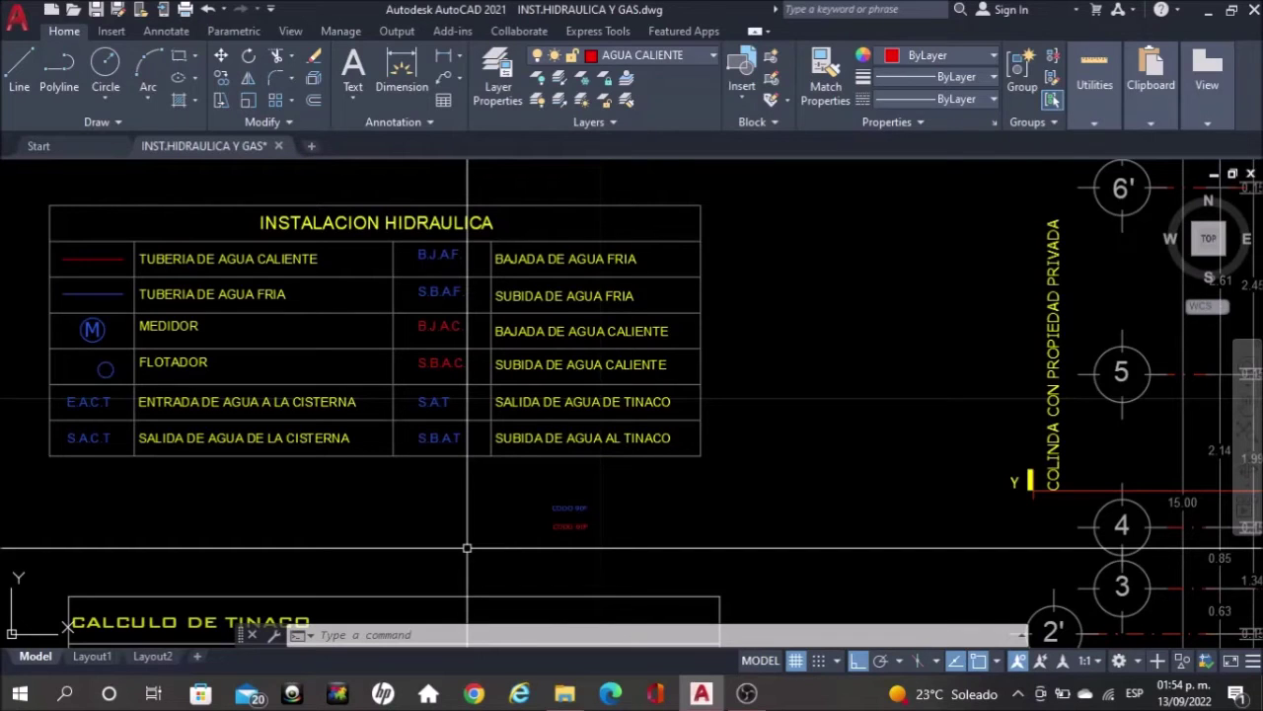
{"action": "left_click", "coordinate": [459, 295]}
{"action": "type", "text": "cop"}
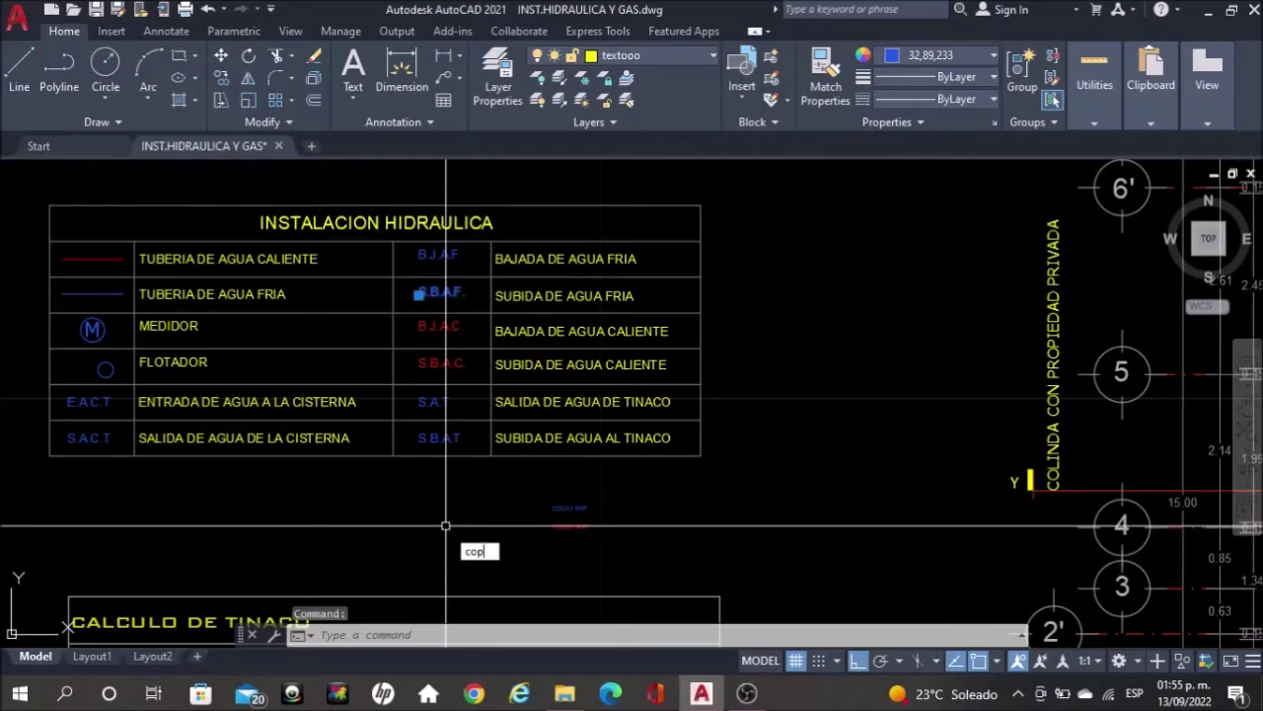
{"action": "key", "text": "Return"}
{"action": "left_click", "coordinate": [447, 495]}
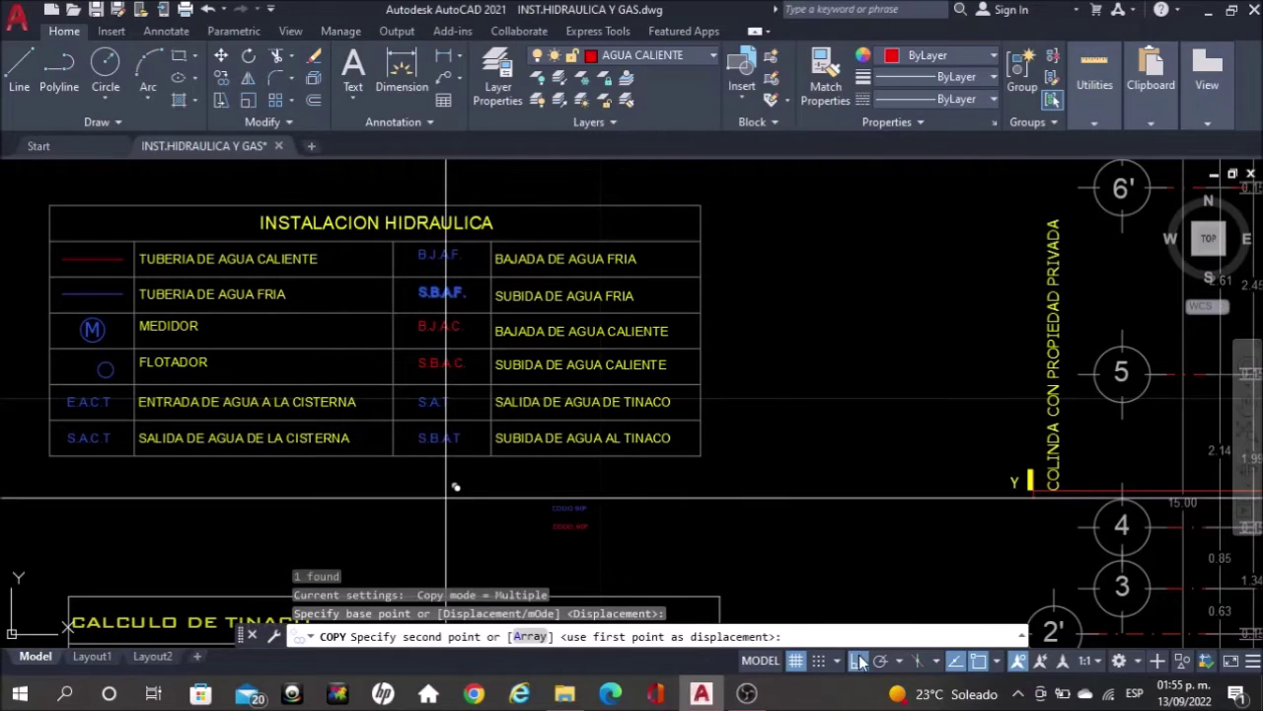
{"action": "left_click", "coordinate": [849, 551]}
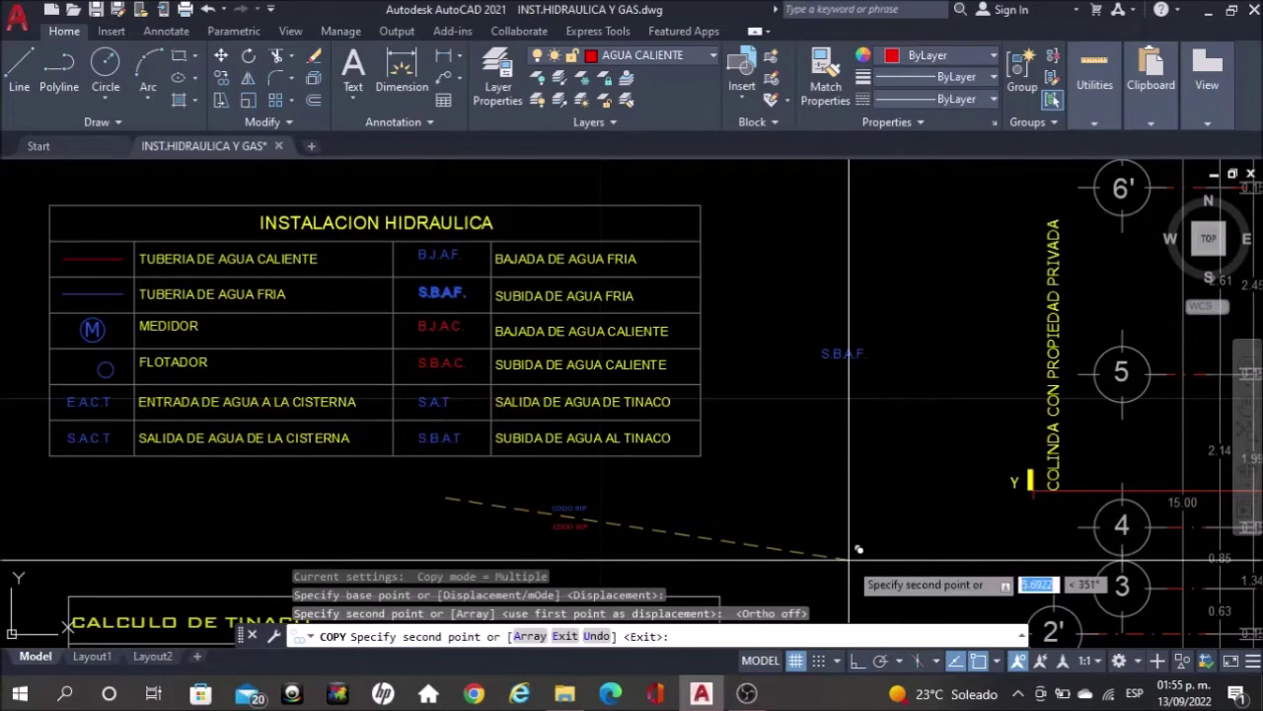
{"action": "key", "text": "Escape"}
Match the copied S.B.A.F. text's properties to the small blue CODO 90º label below the hydraulic legend
{"action": "left_click", "coordinate": [816, 96]}
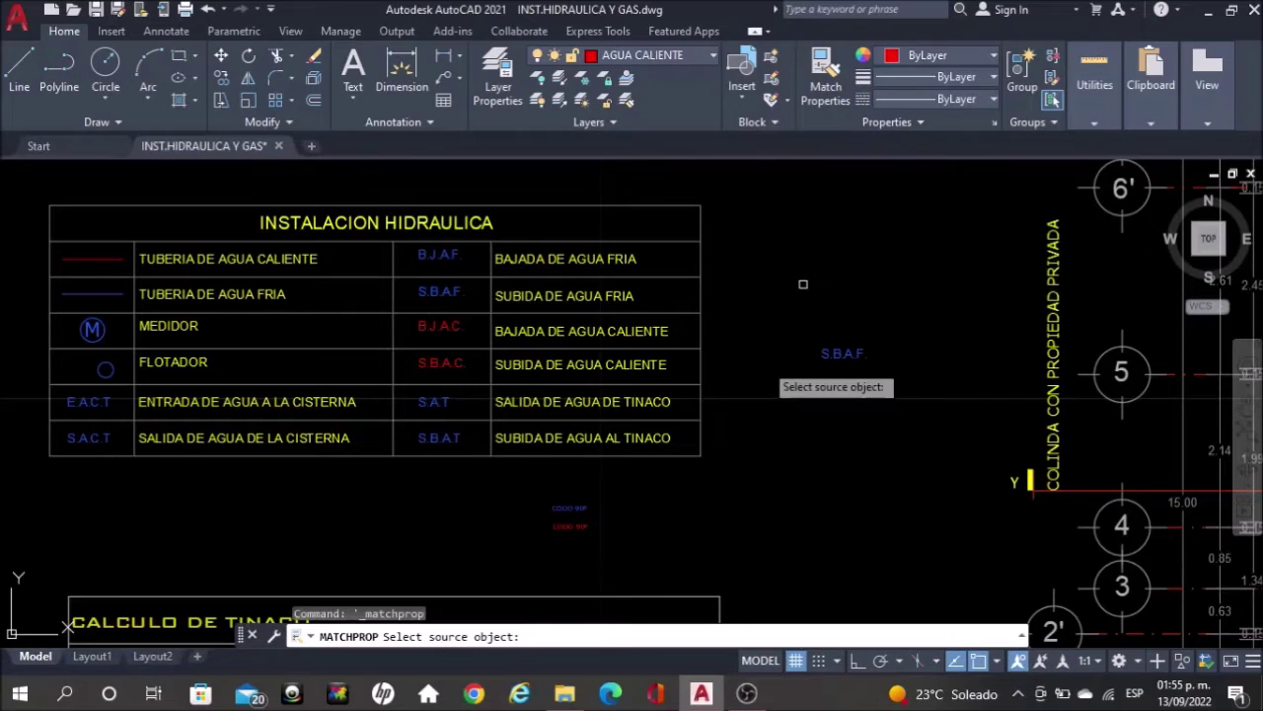
{"action": "left_click", "coordinate": [578, 509]}
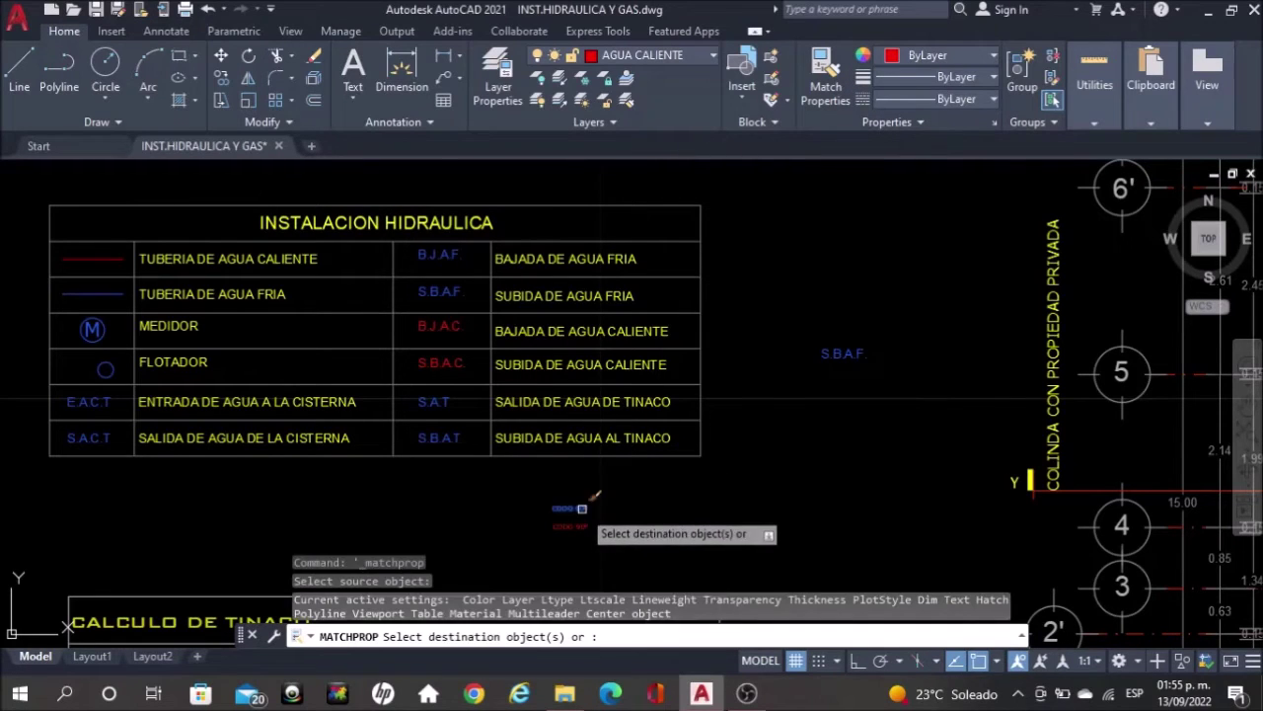
{"action": "left_click", "coordinate": [834, 357]}
{"action": "key", "text": "Escape"}
Move the S.B.A.F. label to the ground-floor plan, just above the two blue riser circles at the Estudio's corner by the Jardín
{"action": "left_click", "coordinate": [837, 354]}
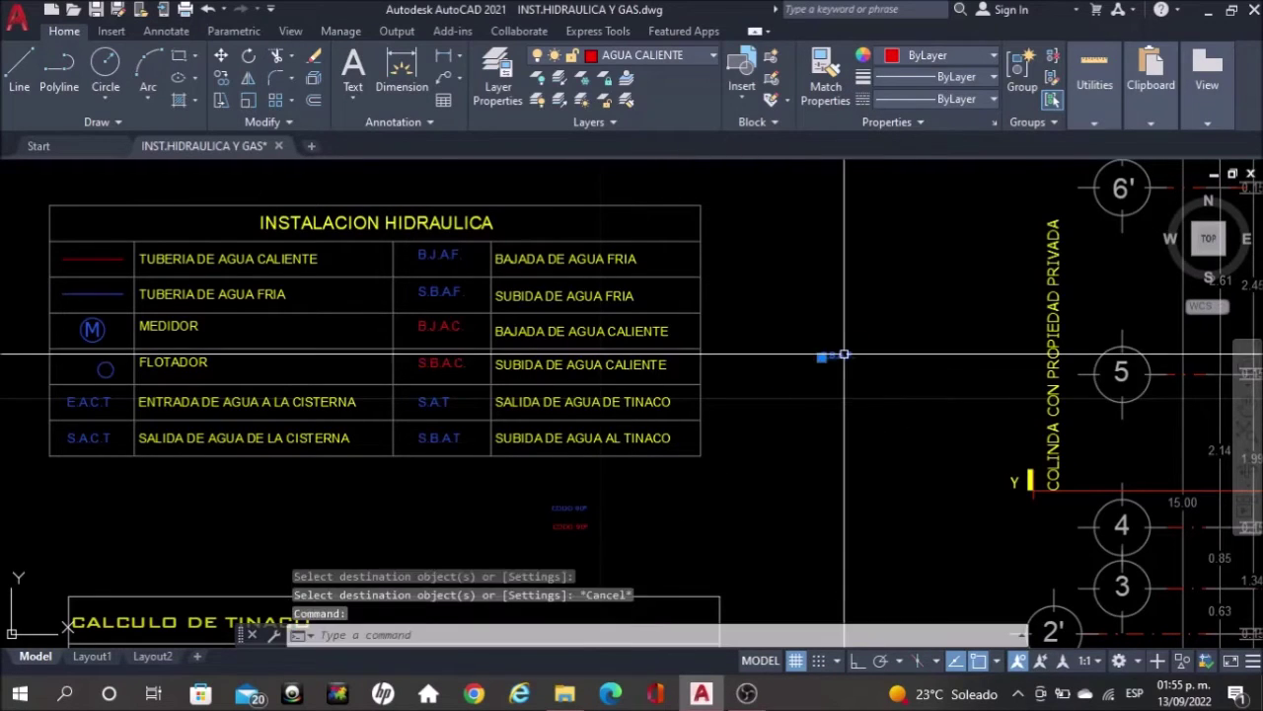
{"action": "type", "text": "move"}
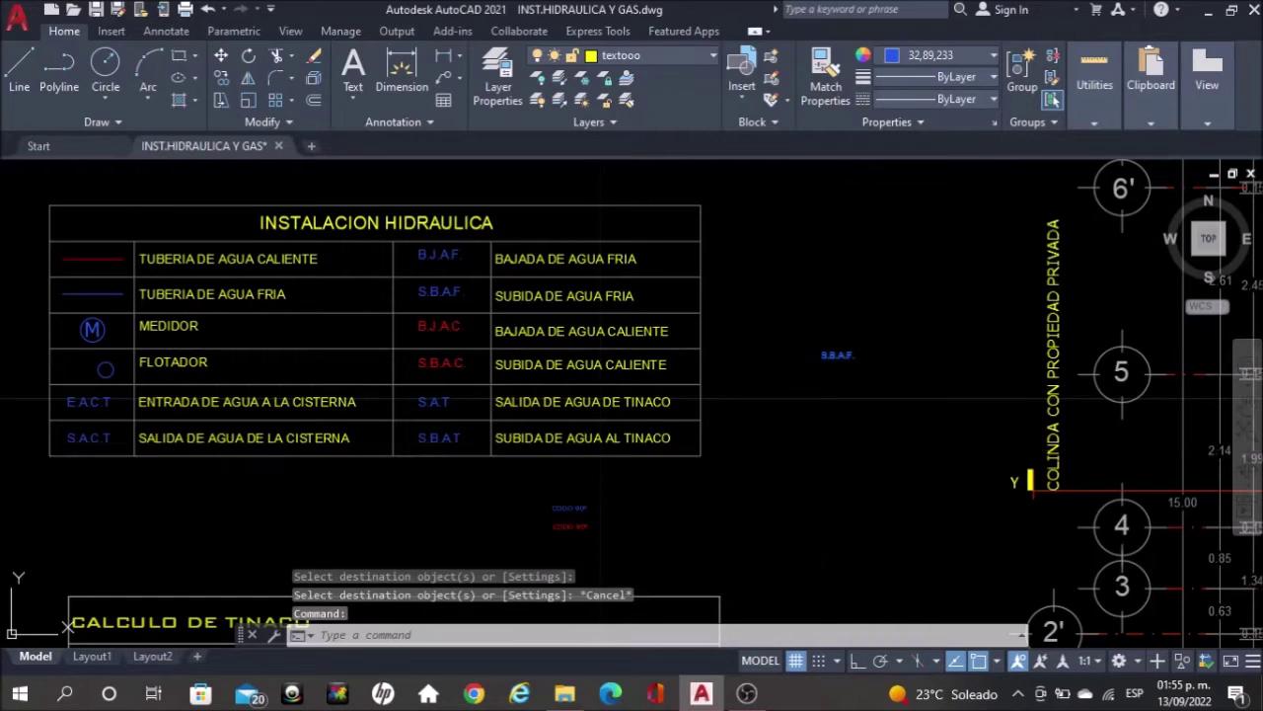
{"action": "key", "text": "Return"}
{"action": "left_click", "coordinate": [822, 355]}
{"action": "scroll", "coordinate": [793, 302], "scroll_direction": "down", "scroll_amount": 5}
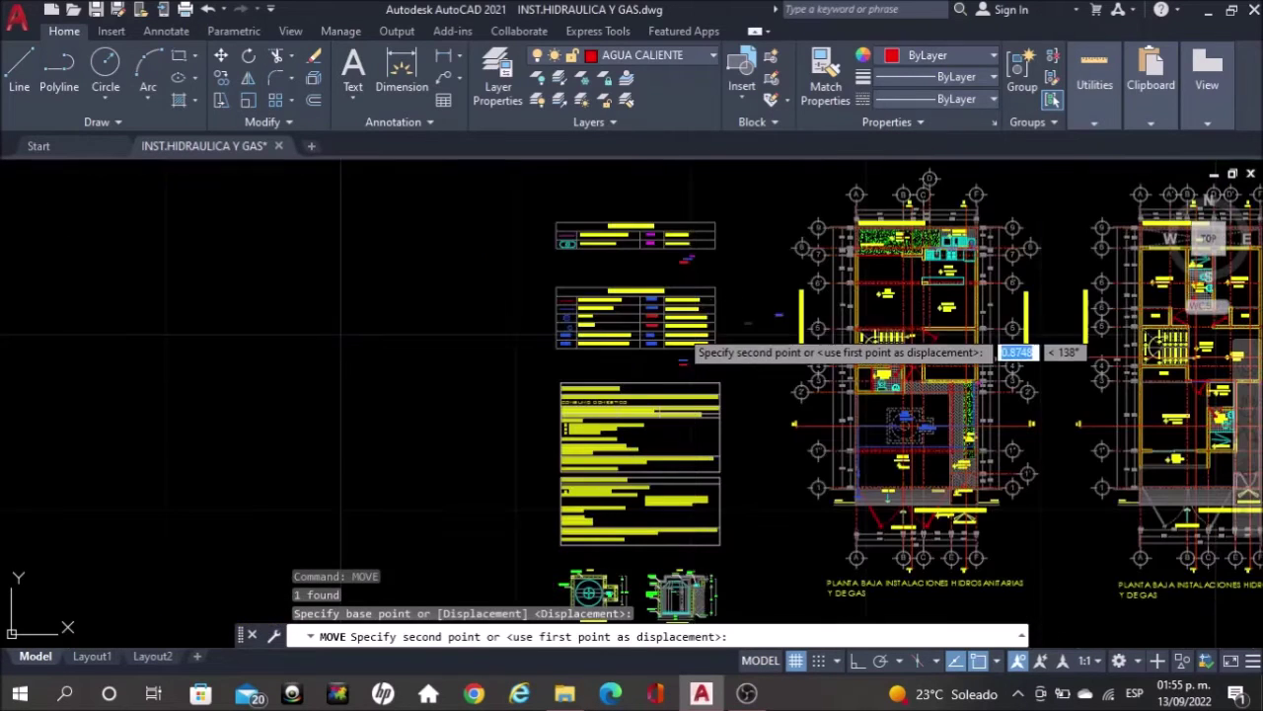
{"action": "scroll", "coordinate": [953, 390], "scroll_direction": "up", "scroll_amount": 2}
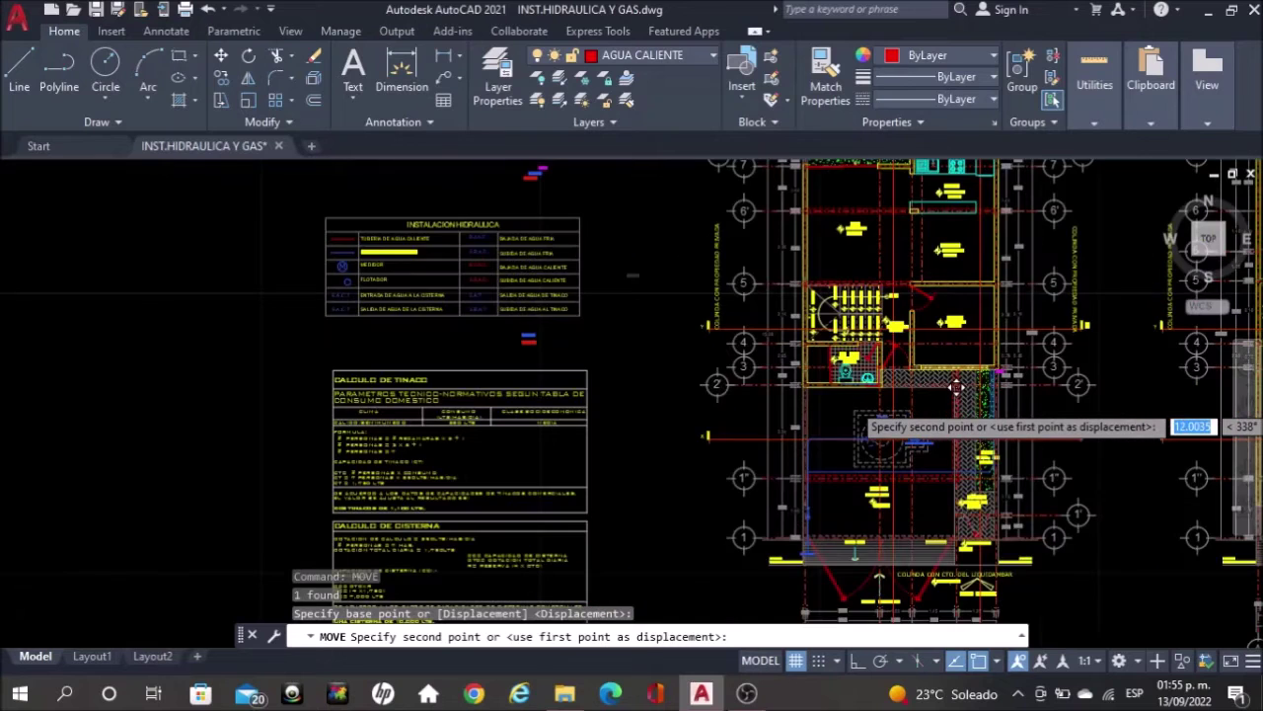
{"action": "scroll", "coordinate": [955, 387], "scroll_direction": "up", "scroll_amount": 2}
{"action": "scroll", "coordinate": [953, 387], "scroll_direction": "up", "scroll_amount": 5}
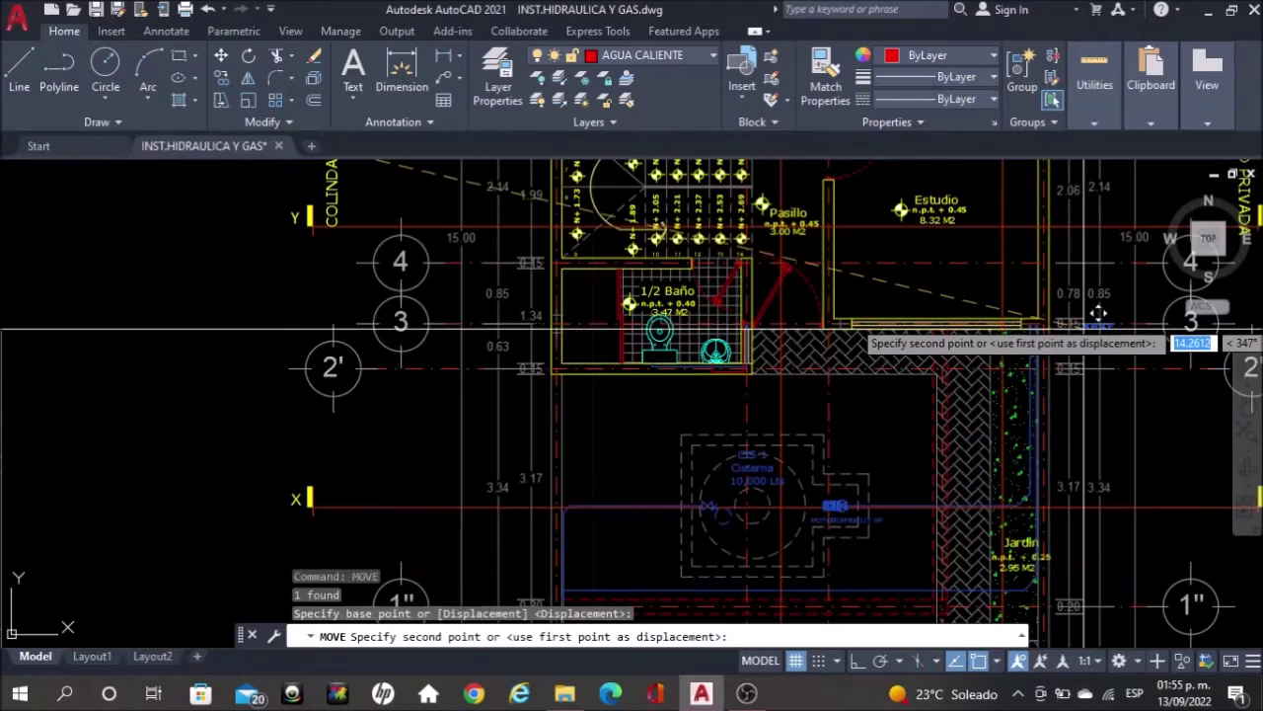
{"action": "scroll", "coordinate": [863, 289], "scroll_direction": "up", "scroll_amount": 3}
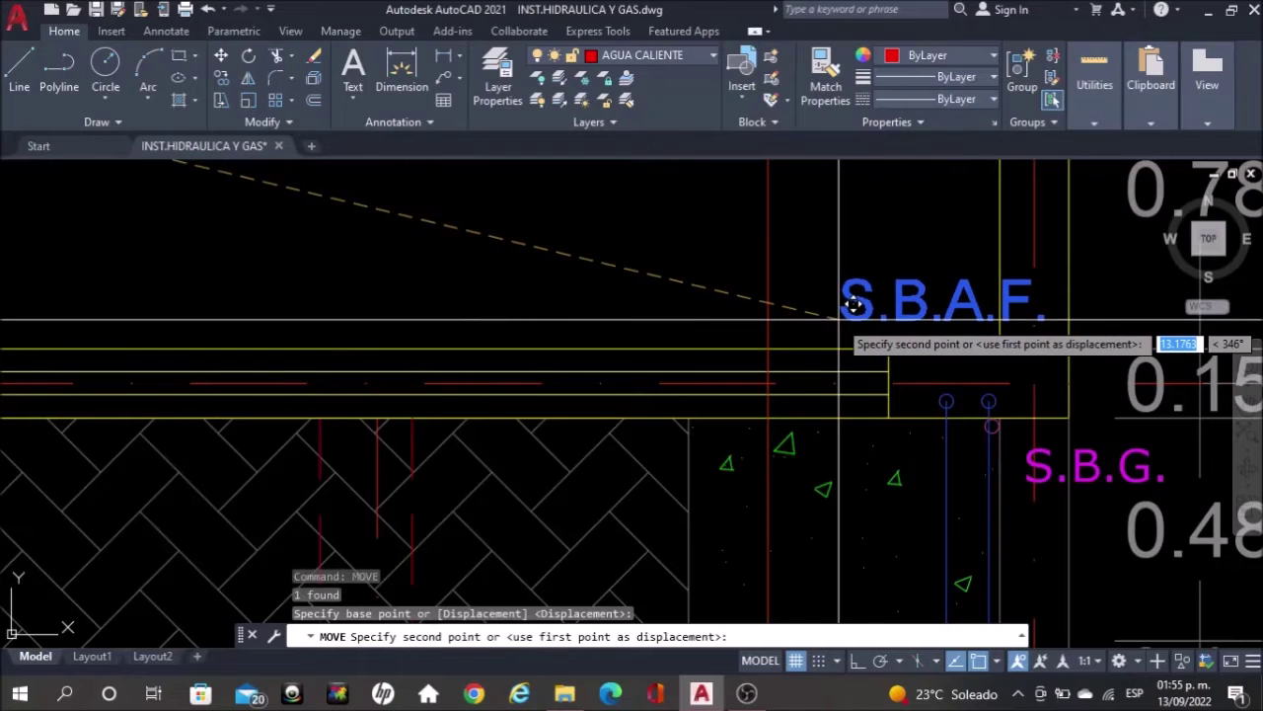
{"action": "left_click", "coordinate": [852, 306]}
{"action": "scroll", "coordinate": [807, 272], "scroll_direction": "down", "scroll_amount": 2}
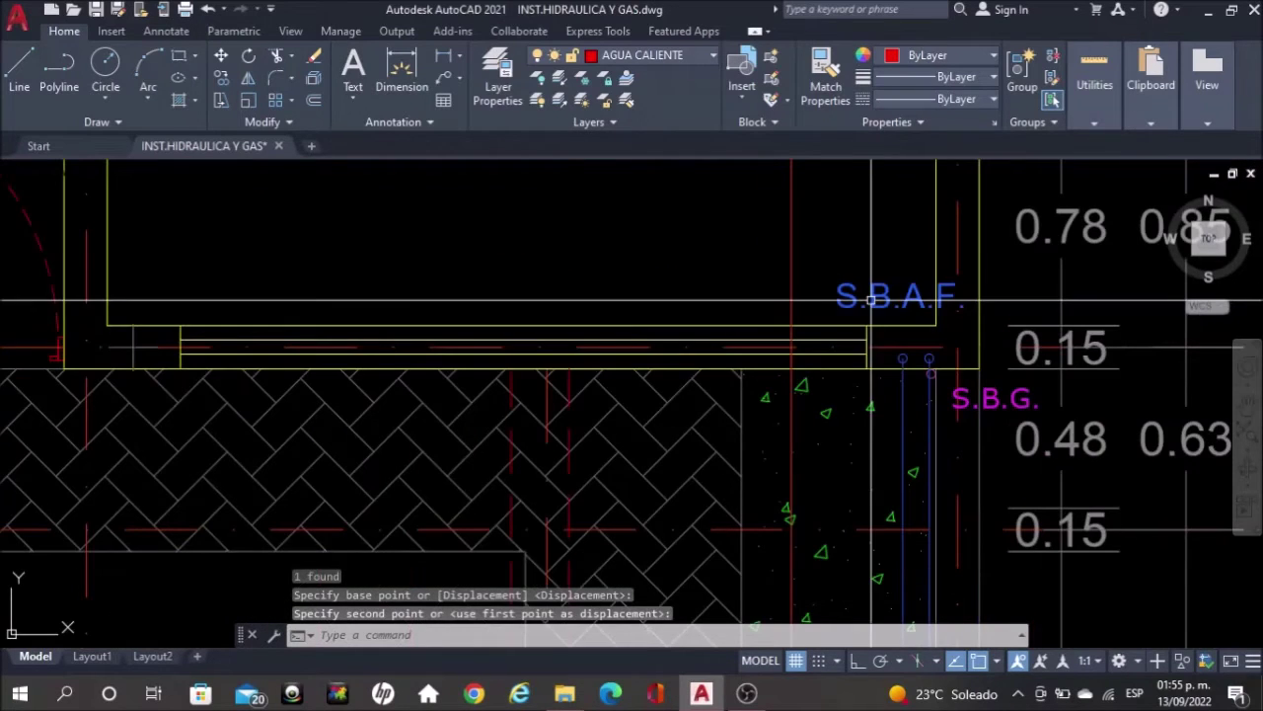
Copy the S.B.A.F. label from the ground-floor outer wall corner to the matching corner beside the Cuarto Tv on the upper-floor plan
{"action": "left_click", "coordinate": [894, 295]}
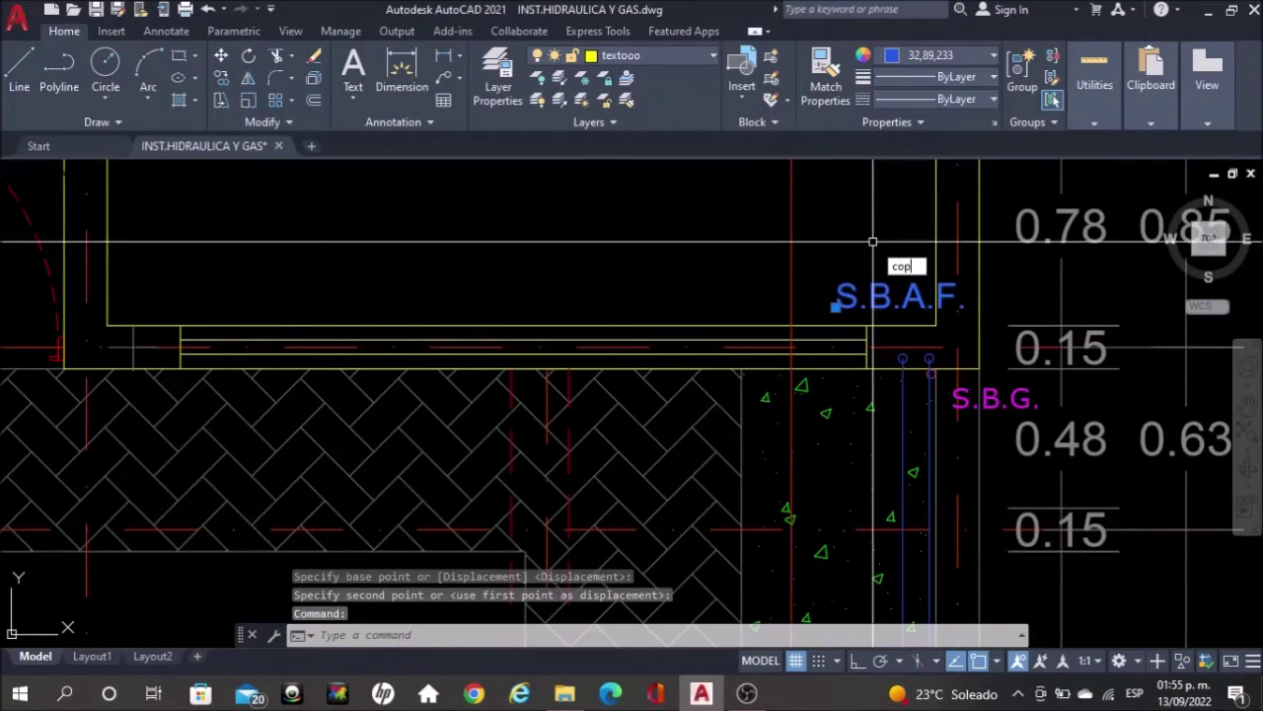
{"action": "type", "text": "cop"}
{"action": "key", "text": "Return"}
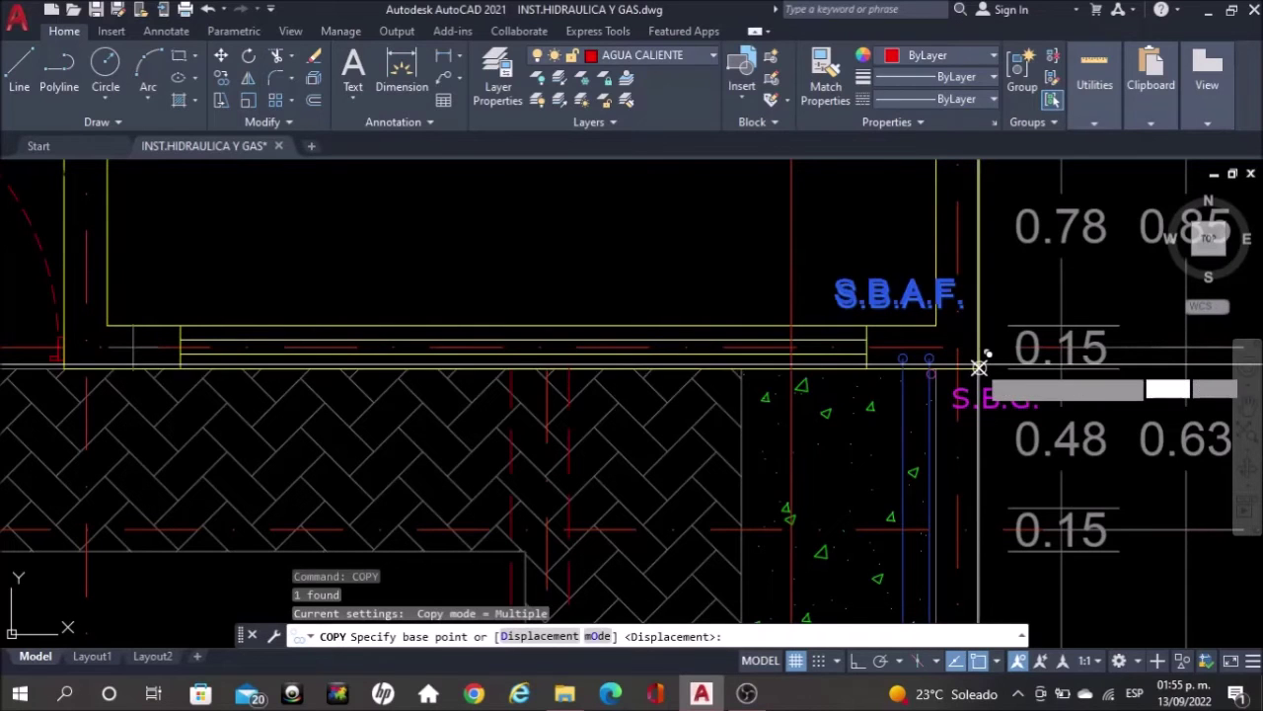
{"action": "left_click", "coordinate": [987, 353]}
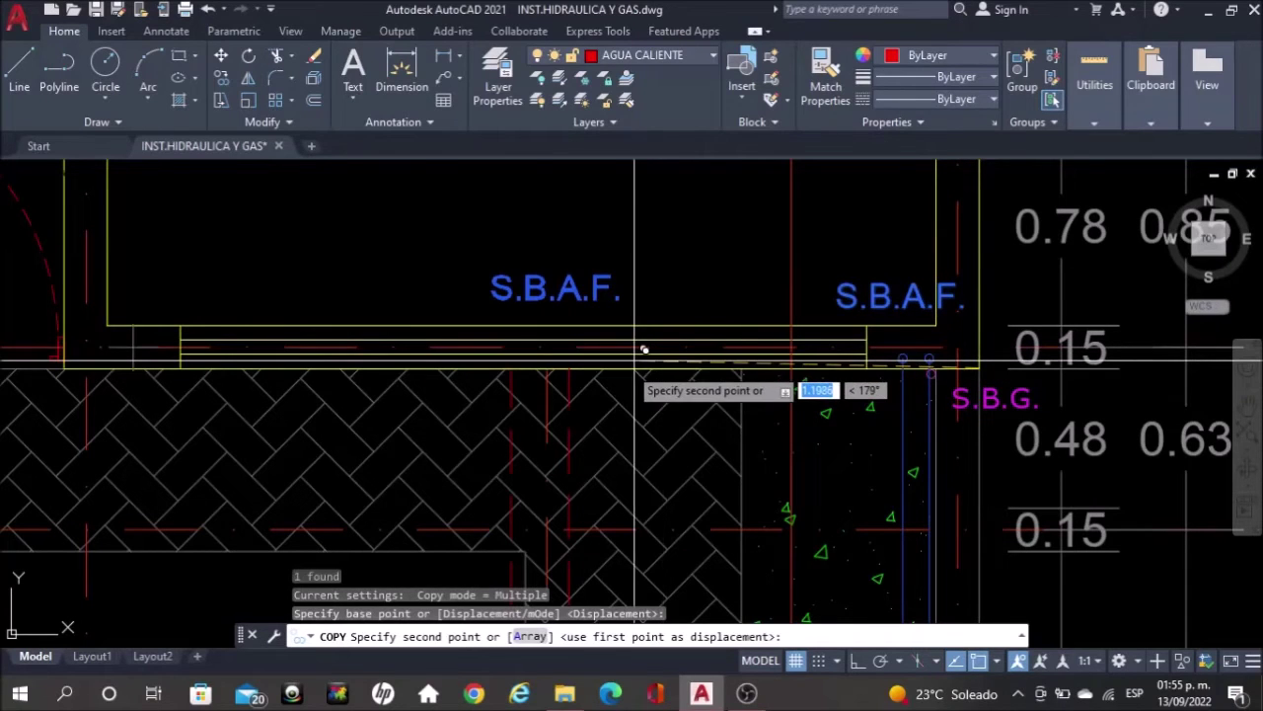
{"action": "scroll", "coordinate": [643, 349], "scroll_direction": "down", "scroll_amount": 8}
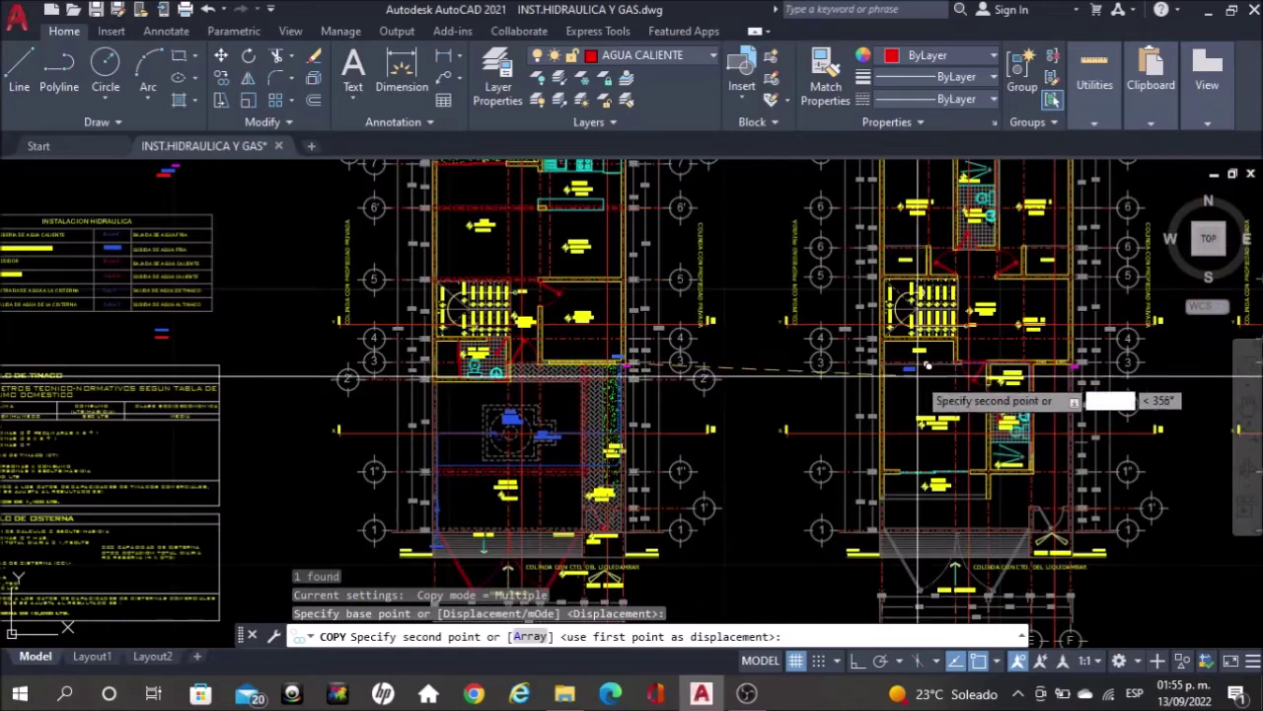
{"action": "scroll", "coordinate": [1078, 362], "scroll_direction": "up", "scroll_amount": 3}
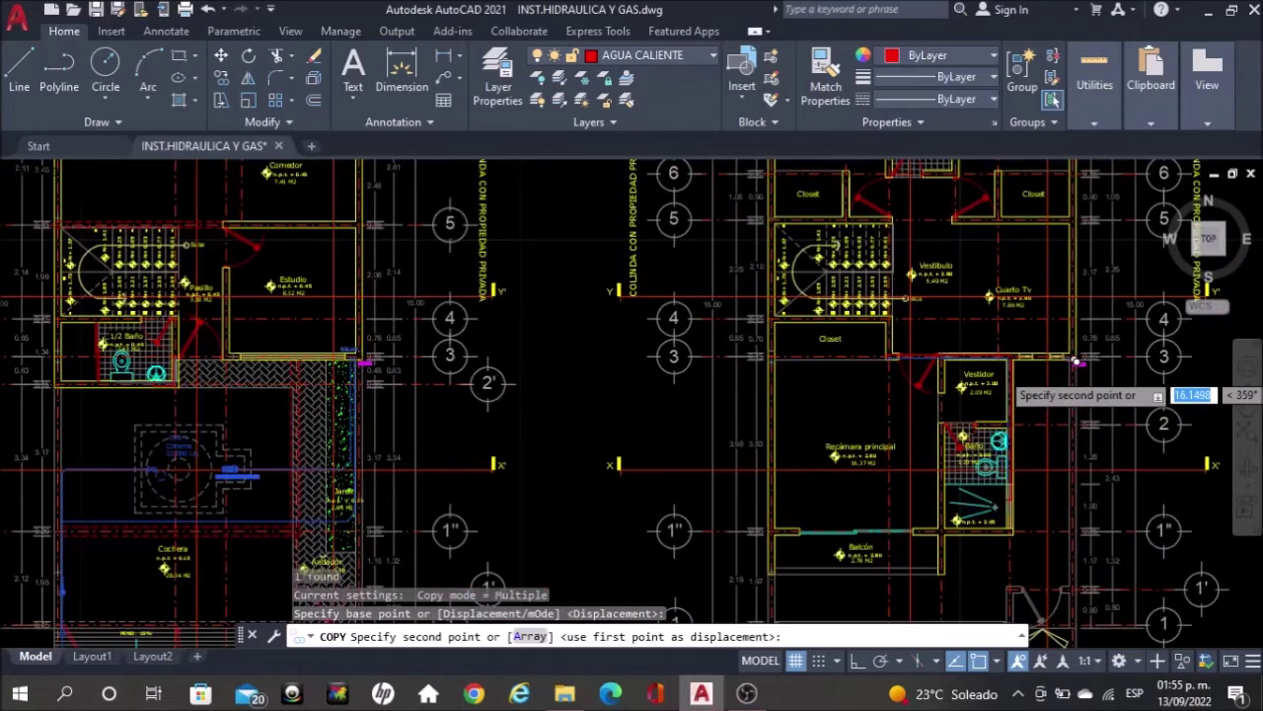
{"action": "scroll", "coordinate": [1075, 358], "scroll_direction": "up", "scroll_amount": 6}
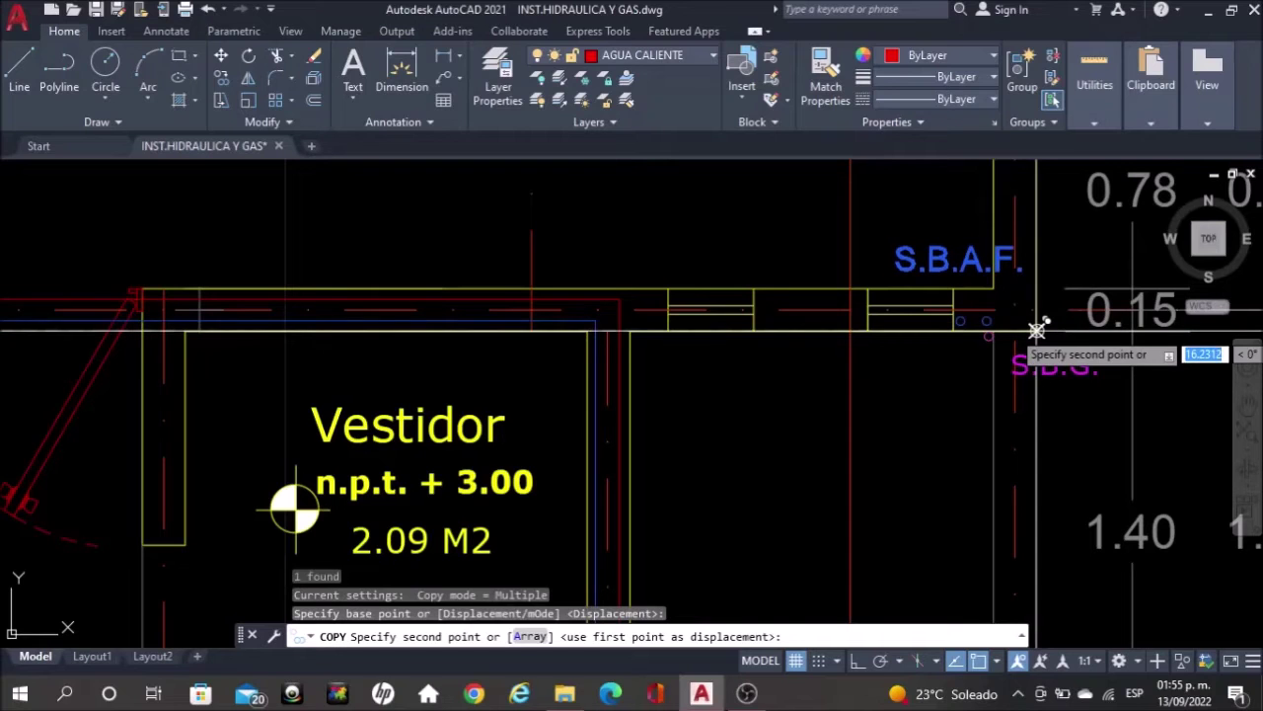
{"action": "left_click", "coordinate": [1037, 328]}
{"action": "scroll", "coordinate": [1046, 329], "scroll_direction": "down", "scroll_amount": 2}
{"action": "scroll", "coordinate": [1046, 341], "scroll_direction": "down", "scroll_amount": 4}
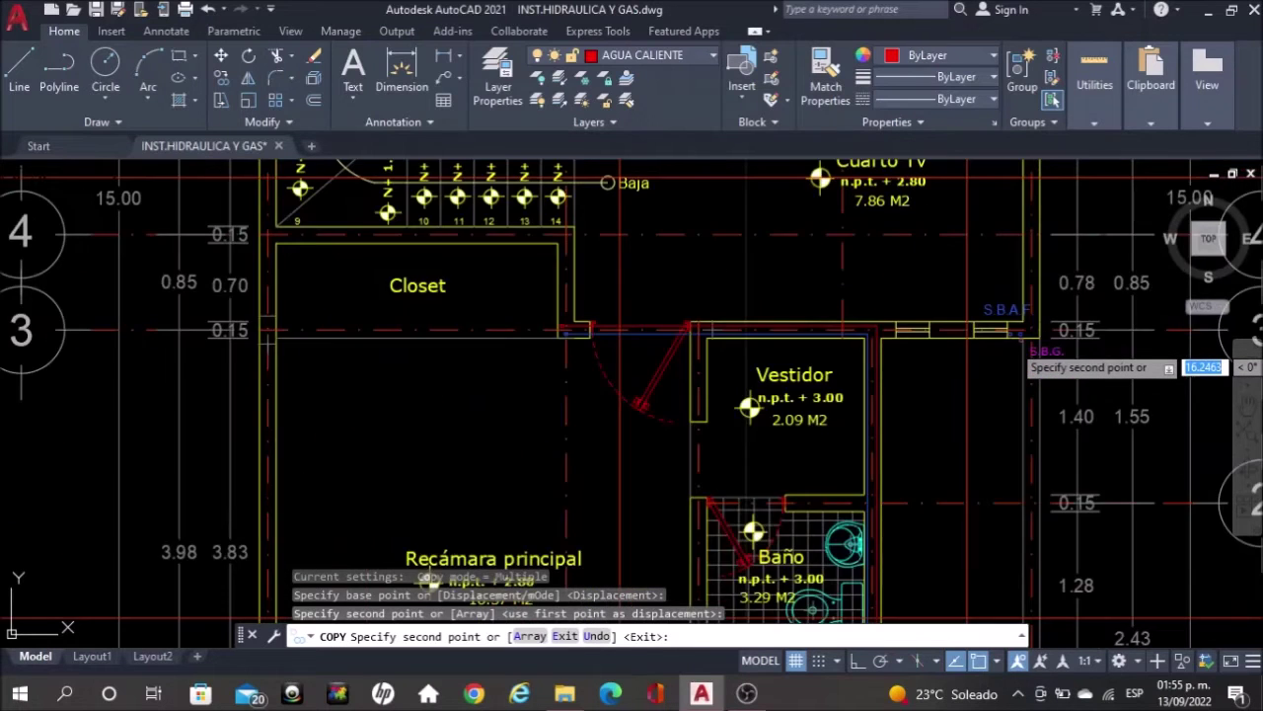
{"action": "scroll", "coordinate": [1036, 349], "scroll_direction": "down", "scroll_amount": 5}
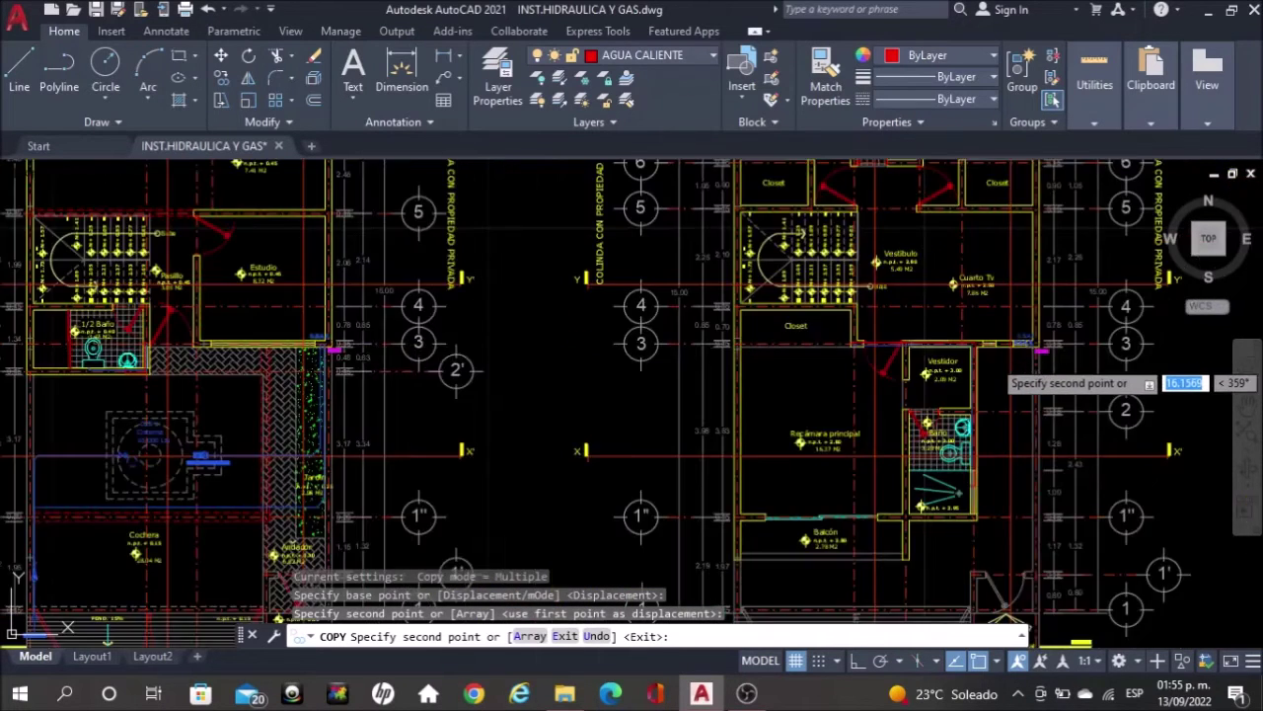
{"action": "middle_click_drag", "start_coordinate": [445, 358], "coordinate": [837, 373]}
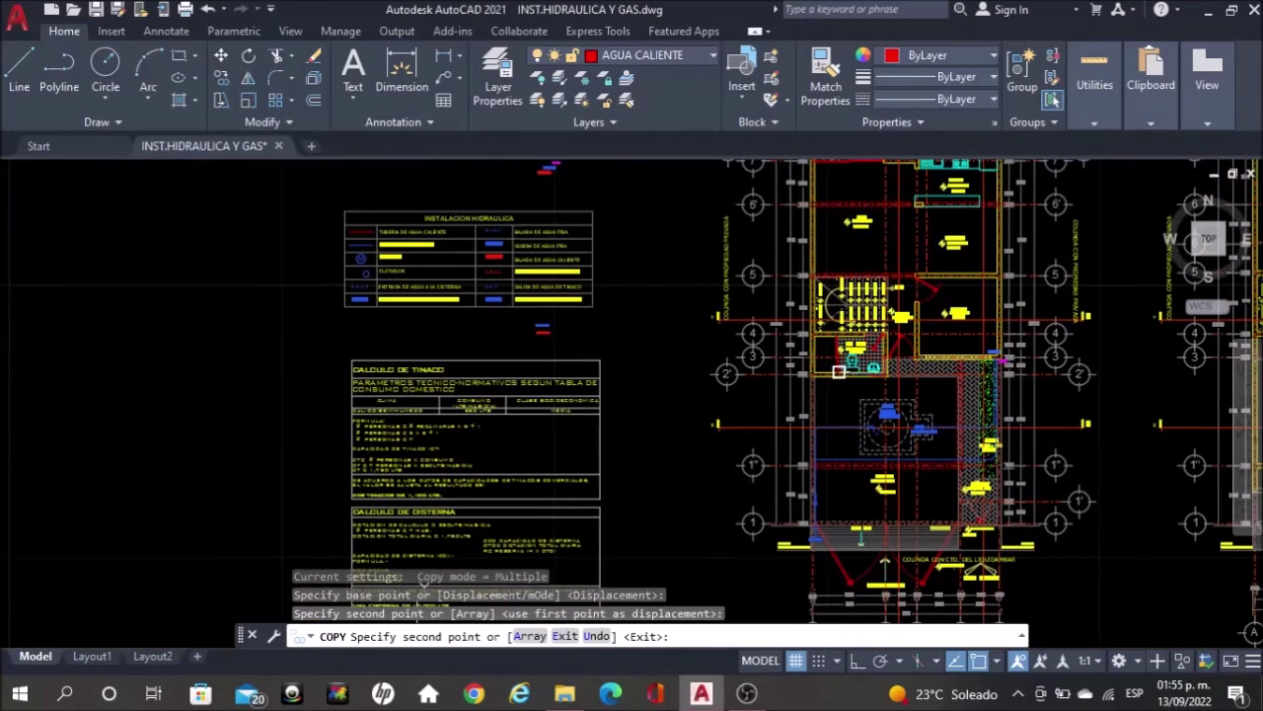
{"action": "scroll", "coordinate": [532, 227], "scroll_direction": "up", "scroll_amount": 4}
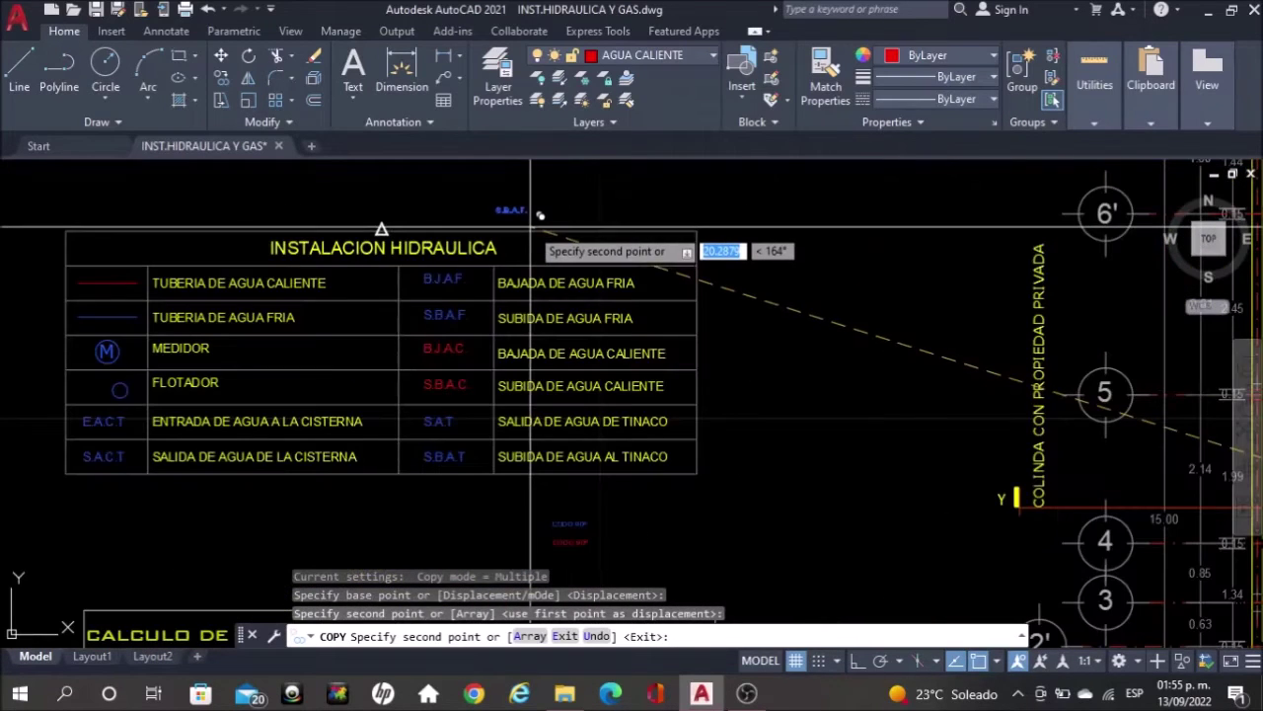
{"action": "scroll", "coordinate": [533, 227], "scroll_direction": "up", "scroll_amount": 5}
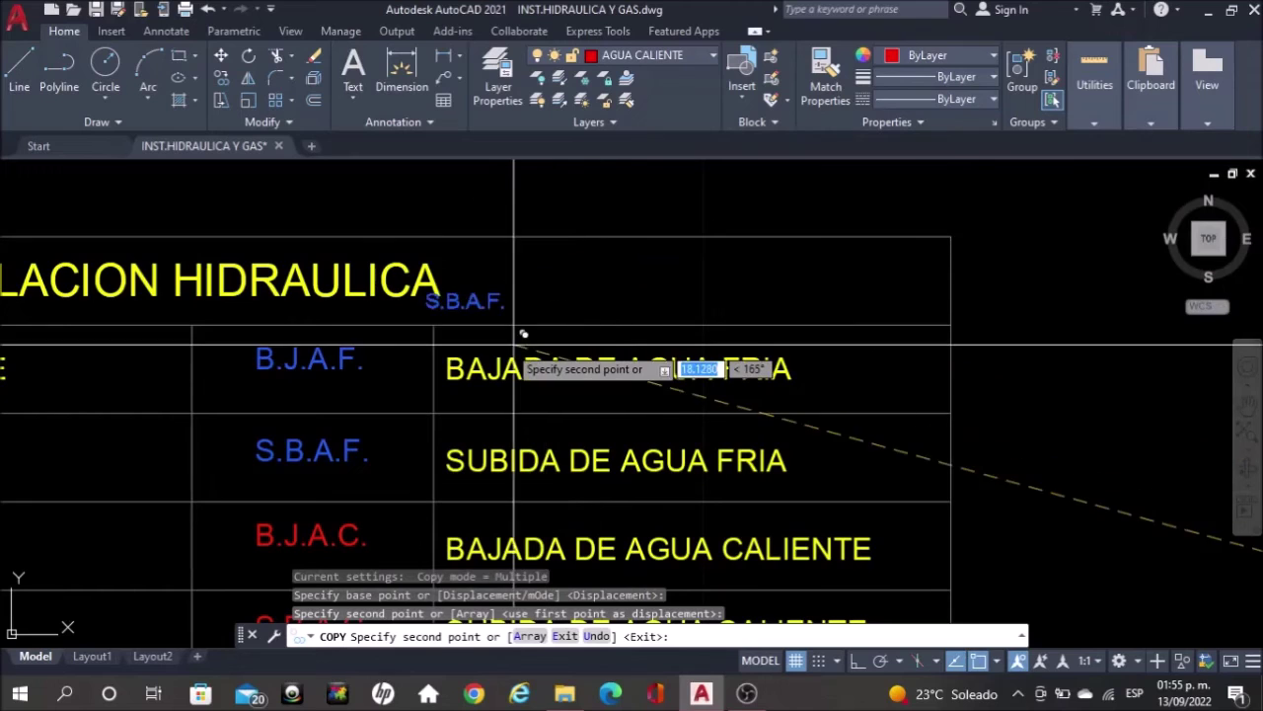
{"action": "key", "text": "Escape"}
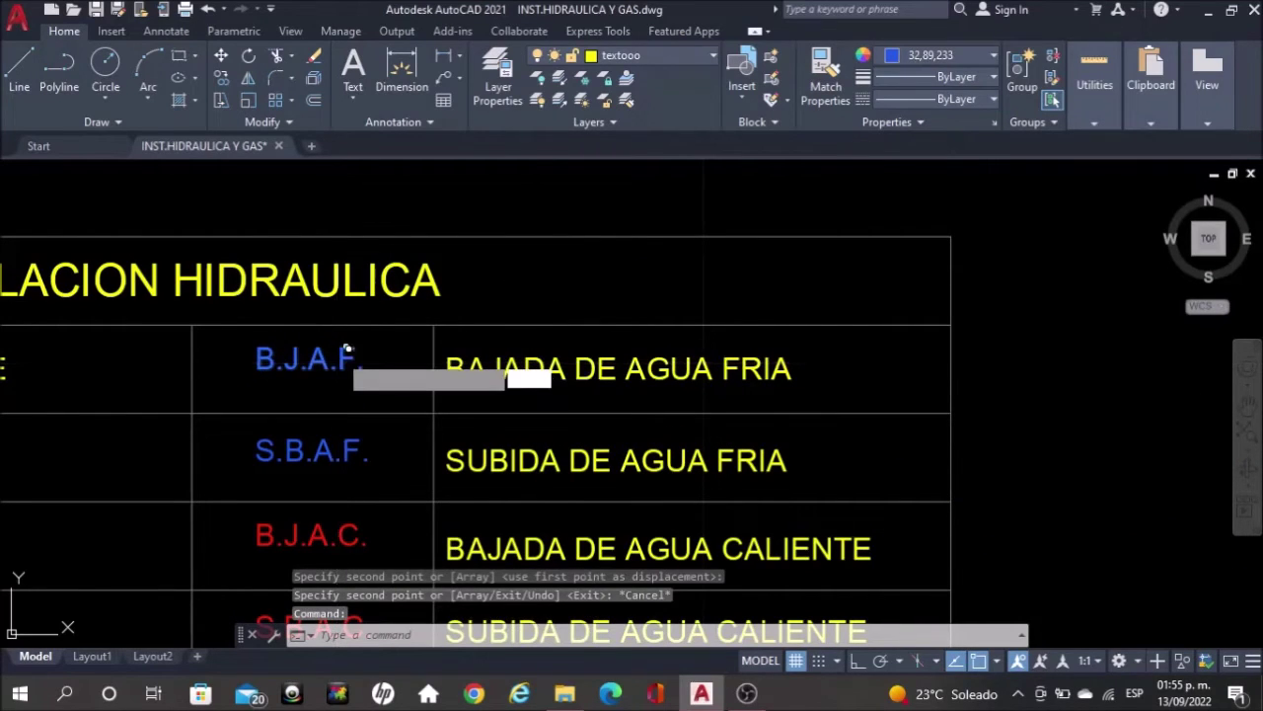
Copy the B.J.A.F. symbol from the hydraulic legend to the empty area beside the CODO 90º labels below it
{"action": "key", "text": "Return"}
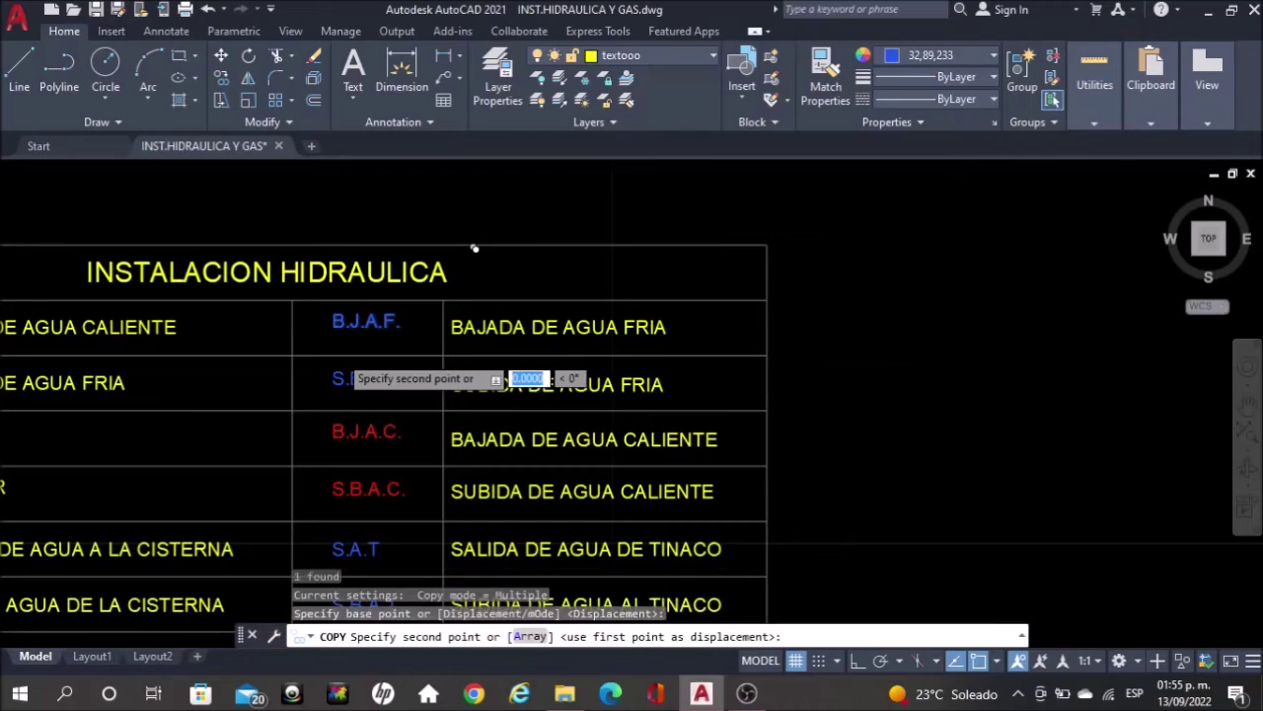
{"action": "scroll", "coordinate": [474, 249], "scroll_direction": "down", "scroll_amount": 2}
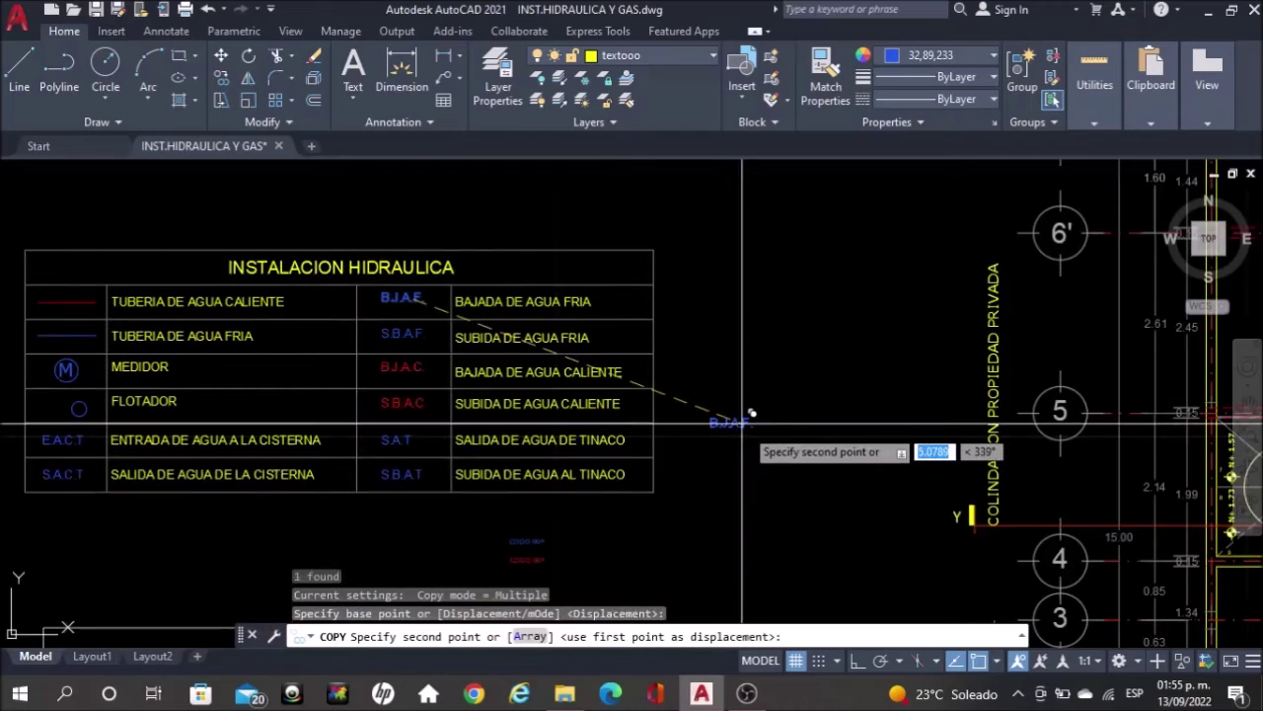
{"action": "left_click", "coordinate": [677, 527]}
{"action": "key", "text": "Escape"}
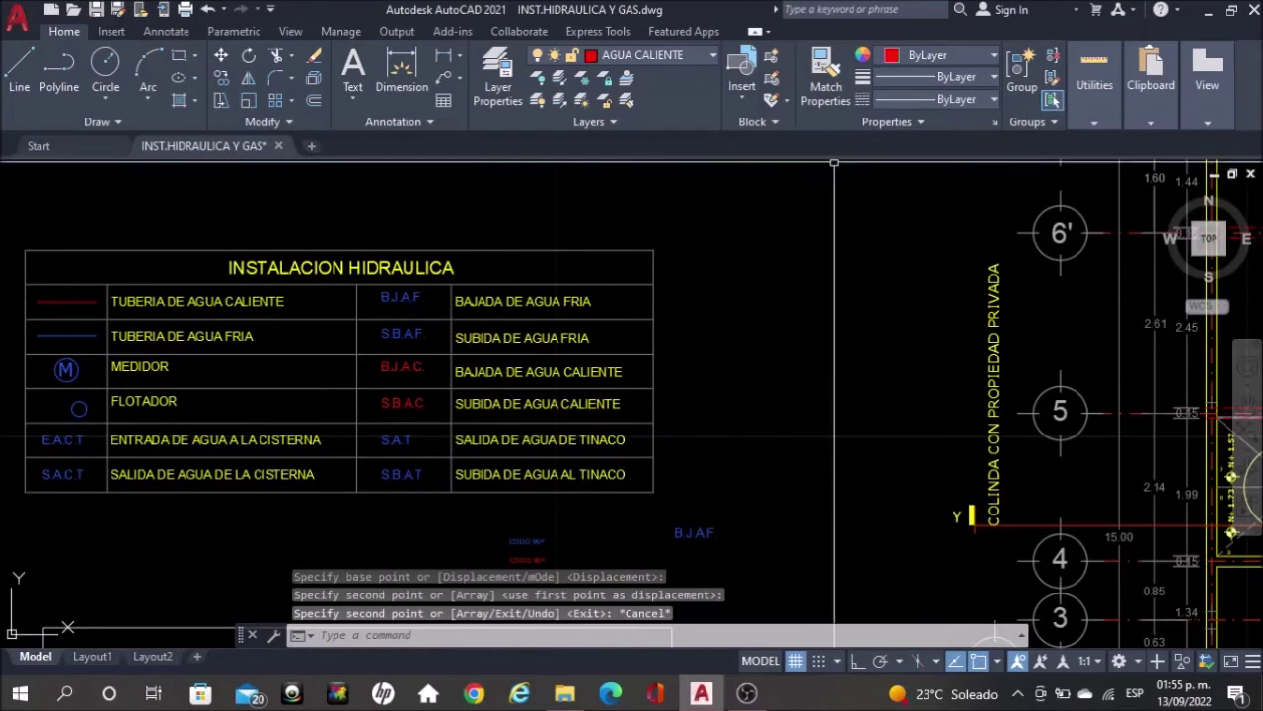
Match the copied B.J.A.F. text's properties to the blue CODO 90º label
{"action": "left_click", "coordinate": [825, 79]}
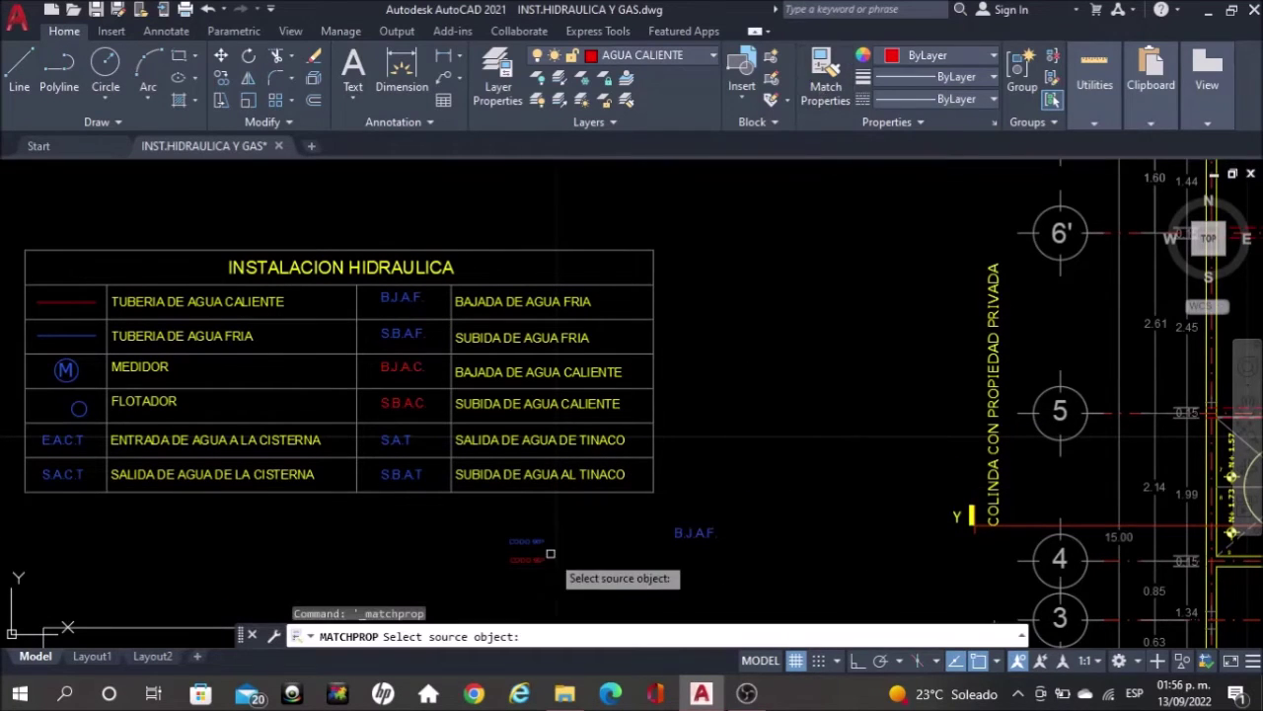
{"action": "left_click", "coordinate": [536, 542]}
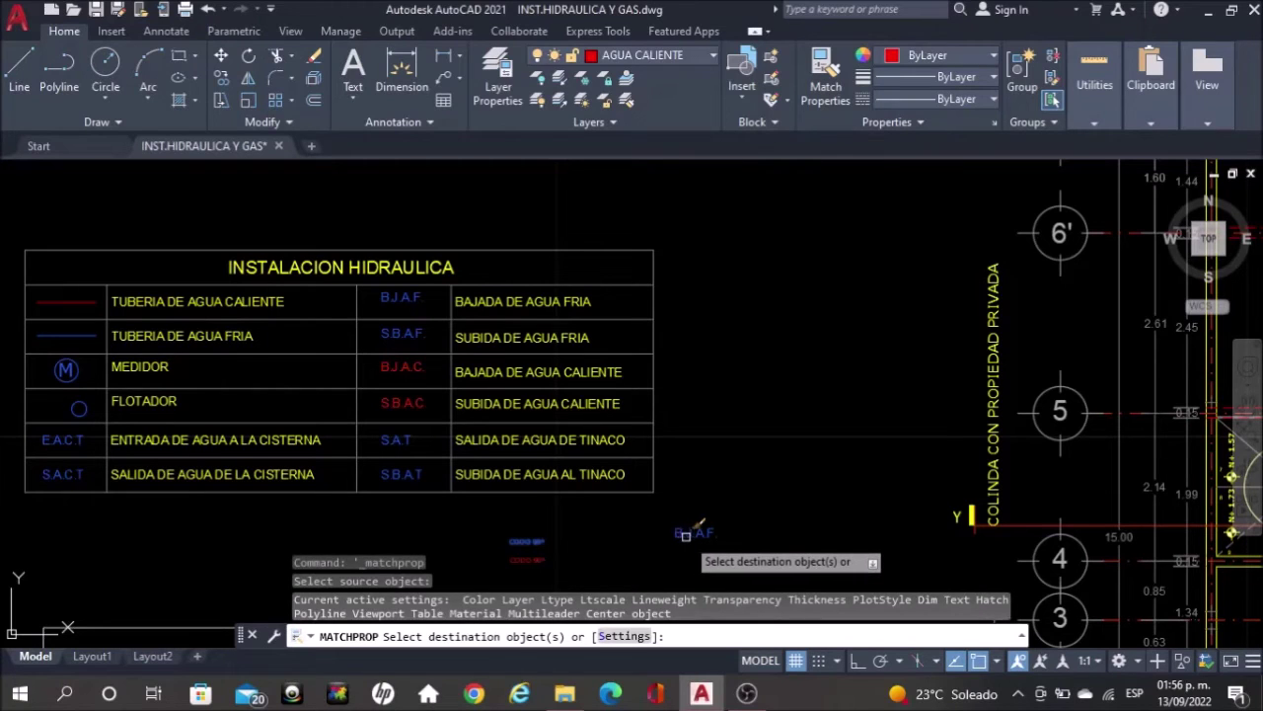
{"action": "left_click", "coordinate": [680, 534]}
{"action": "key", "text": "Escape"}
Copy the matched B.J.A.F. label to the roof plan, just below the blue pipe's end circle on the parapet wall near the Domo
{"action": "left_click", "coordinate": [687, 534]}
{"action": "type", "text": "cond p"}
{"action": "key", "text": "Return"}
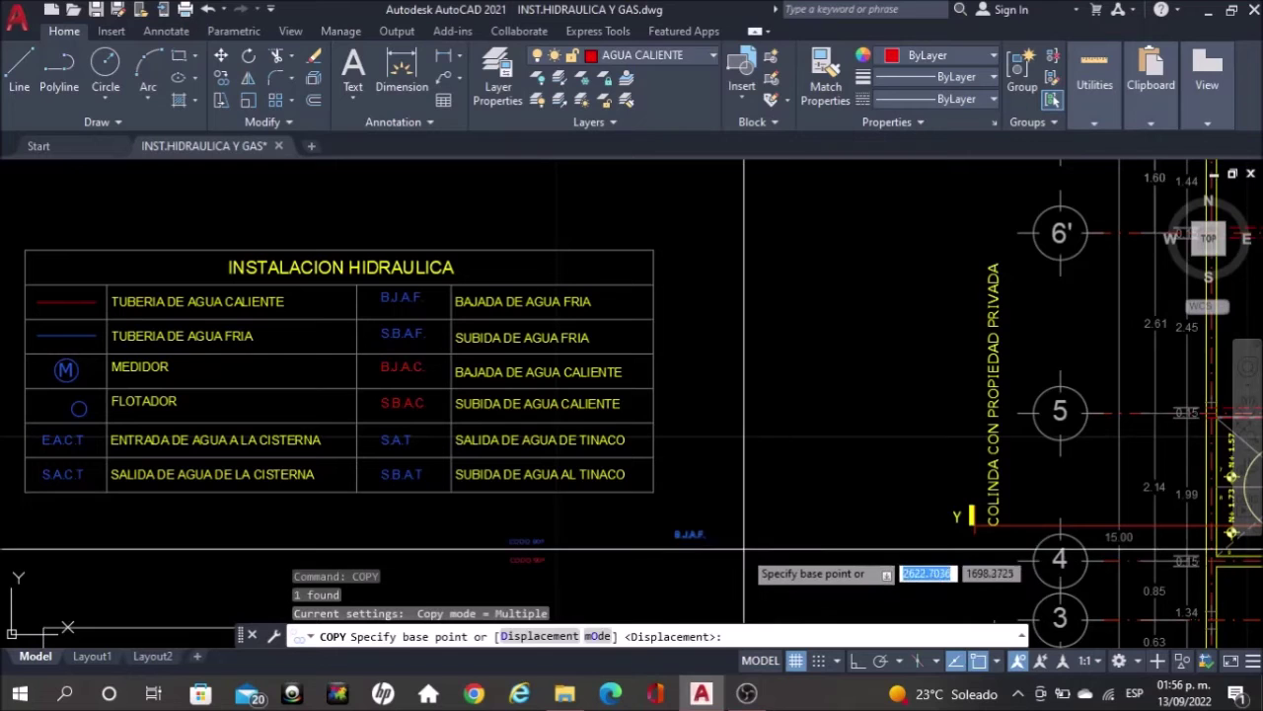
{"action": "left_click", "coordinate": [743, 545]}
{"action": "scroll", "coordinate": [548, 437], "scroll_direction": "down", "scroll_amount": 2}
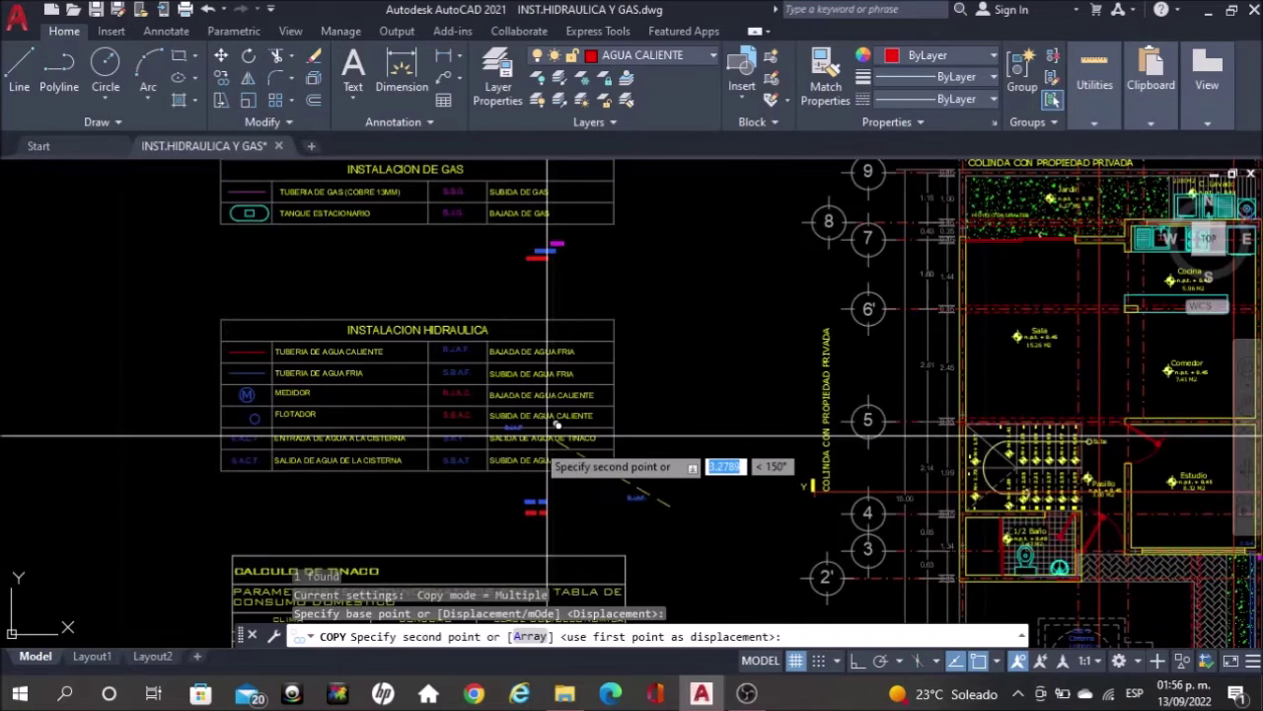
{"action": "scroll", "coordinate": [888, 419], "scroll_direction": "down", "scroll_amount": 5}
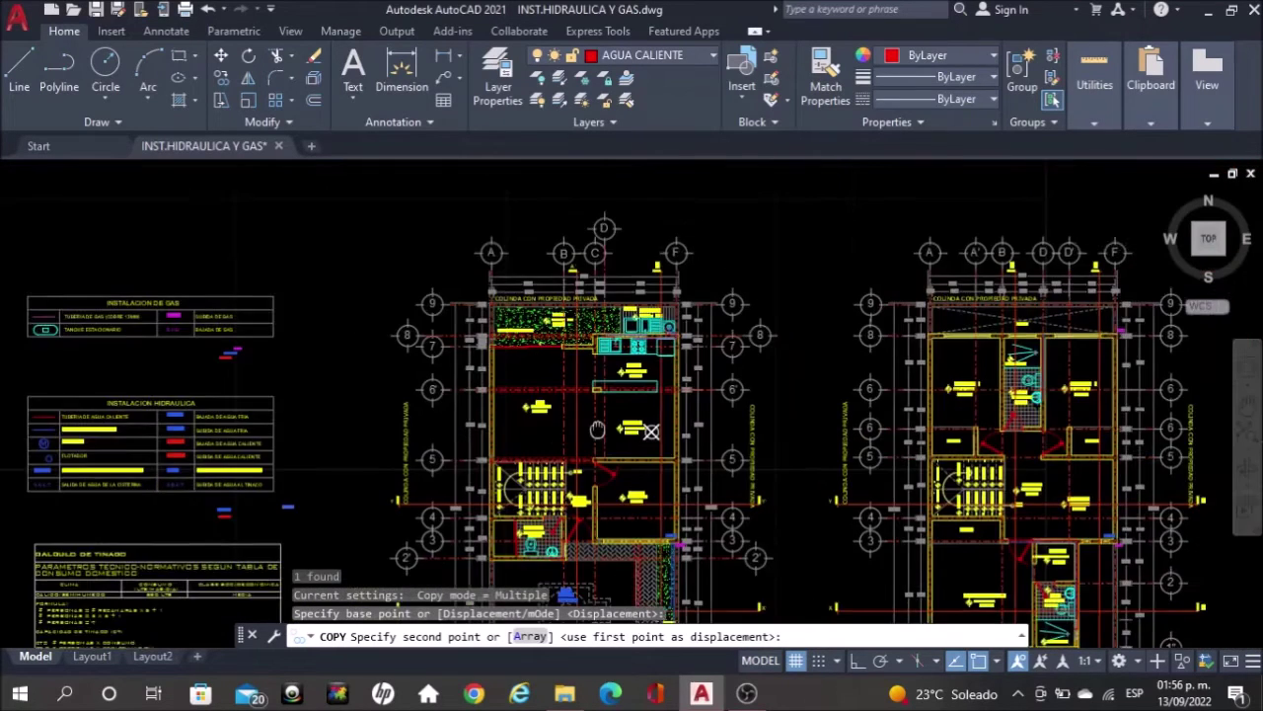
{"action": "mouse_move", "coordinate": [932, 383]}
{"action": "middle_mouse_down"}
{"action": "mouse_move", "coordinate": [463, 296]}
{"action": "mouse_move", "coordinate": [366, 261]}
{"action": "middle_mouse_up"}
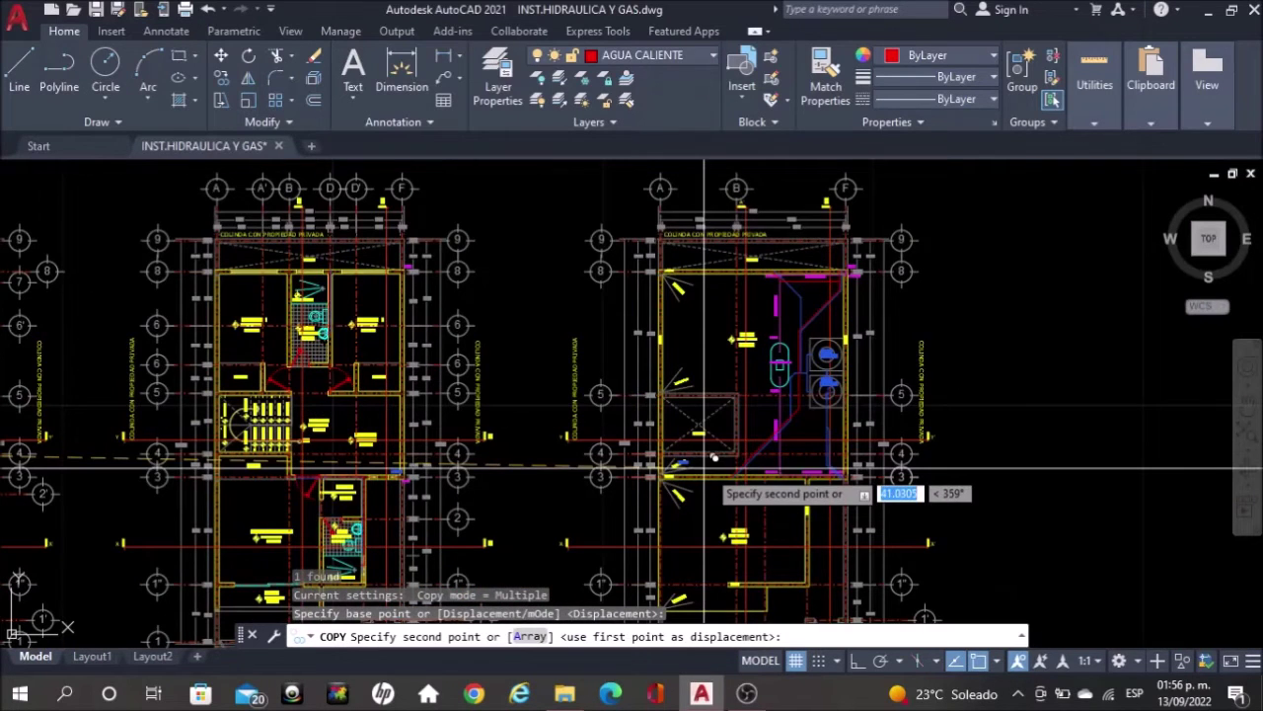
{"action": "scroll", "coordinate": [703, 470], "scroll_direction": "up", "scroll_amount": 6}
{"action": "scroll", "coordinate": [944, 577], "scroll_direction": "up", "scroll_amount": 5}
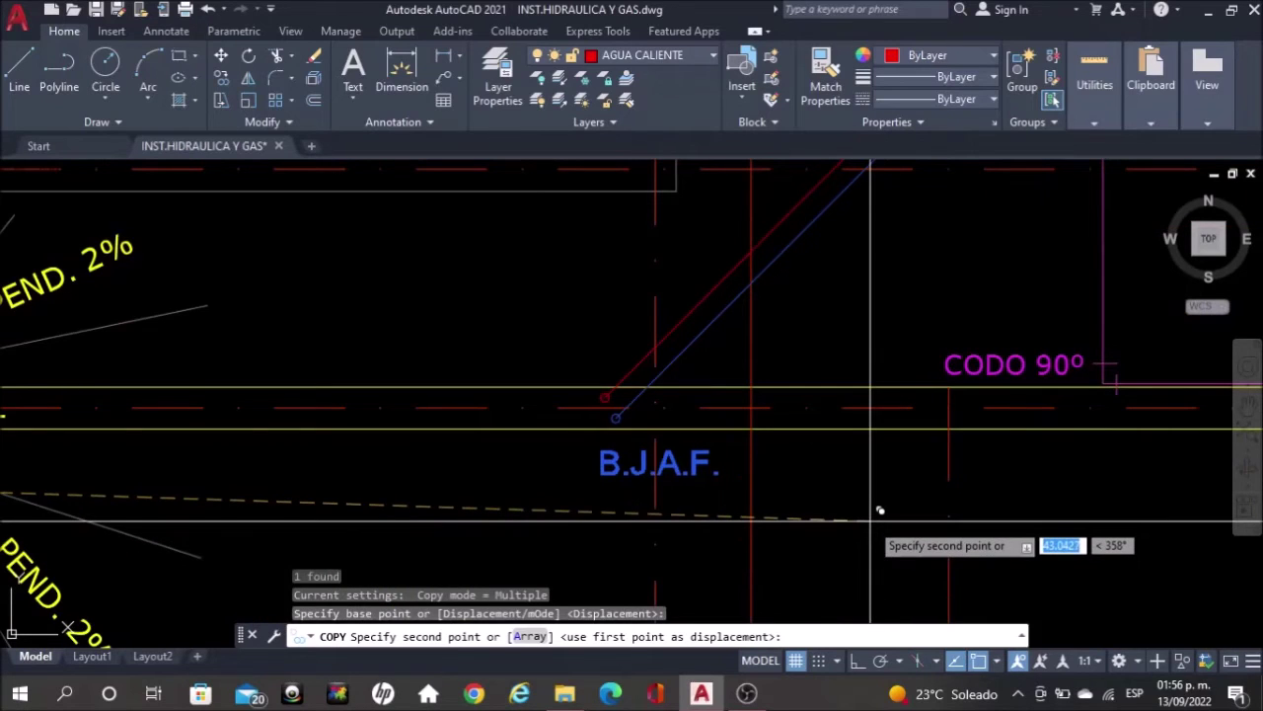
{"action": "left_click", "coordinate": [877, 508]}
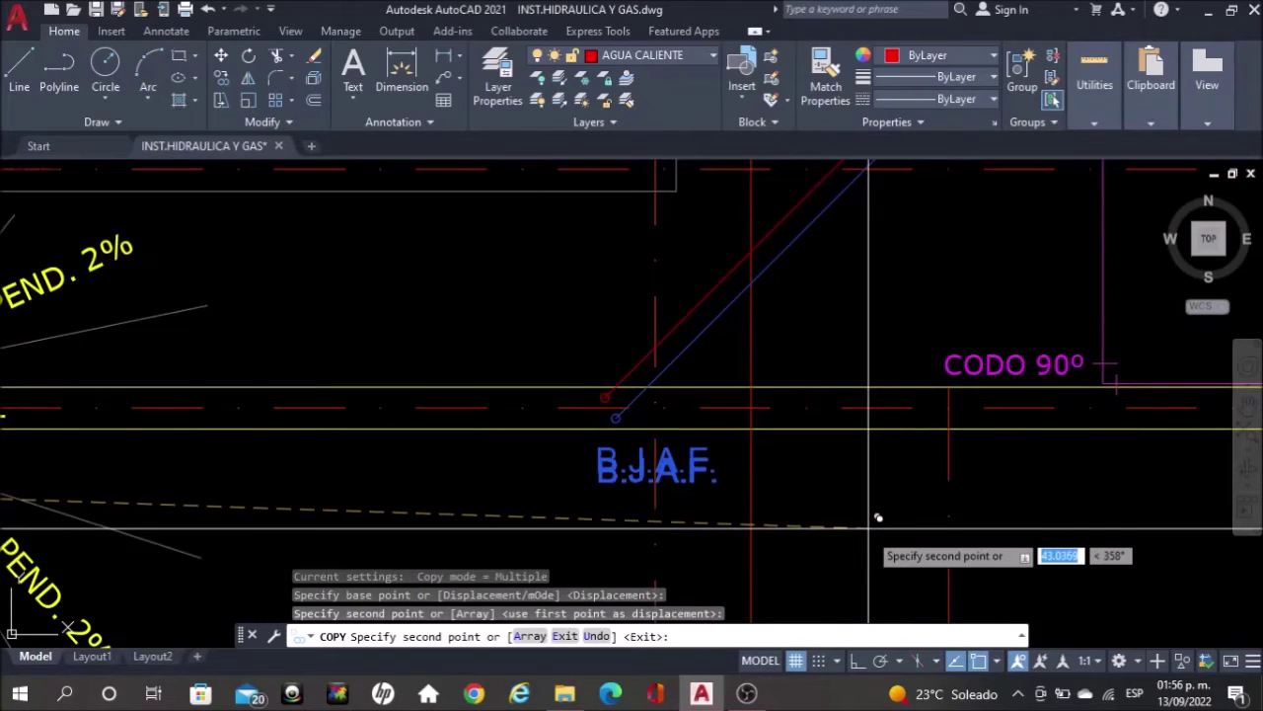
Place another B.J.A.F. copy on the roof plan, above the blue pipe's end circle on the parapet beside the Vacío
{"action": "scroll", "coordinate": [878, 517], "scroll_direction": "down", "scroll_amount": 5}
{"action": "scroll", "coordinate": [873, 394], "scroll_direction": "up", "scroll_amount": 2}
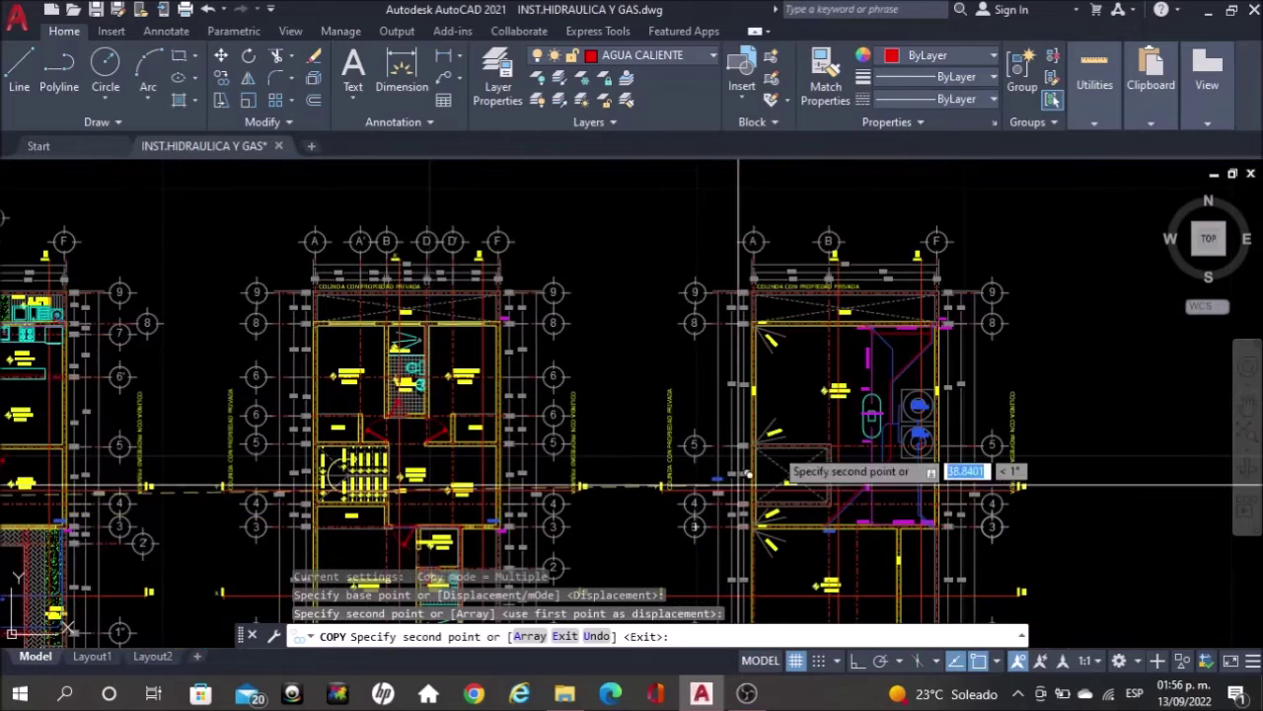
{"action": "scroll", "coordinate": [713, 466], "scroll_direction": "up", "scroll_amount": 2}
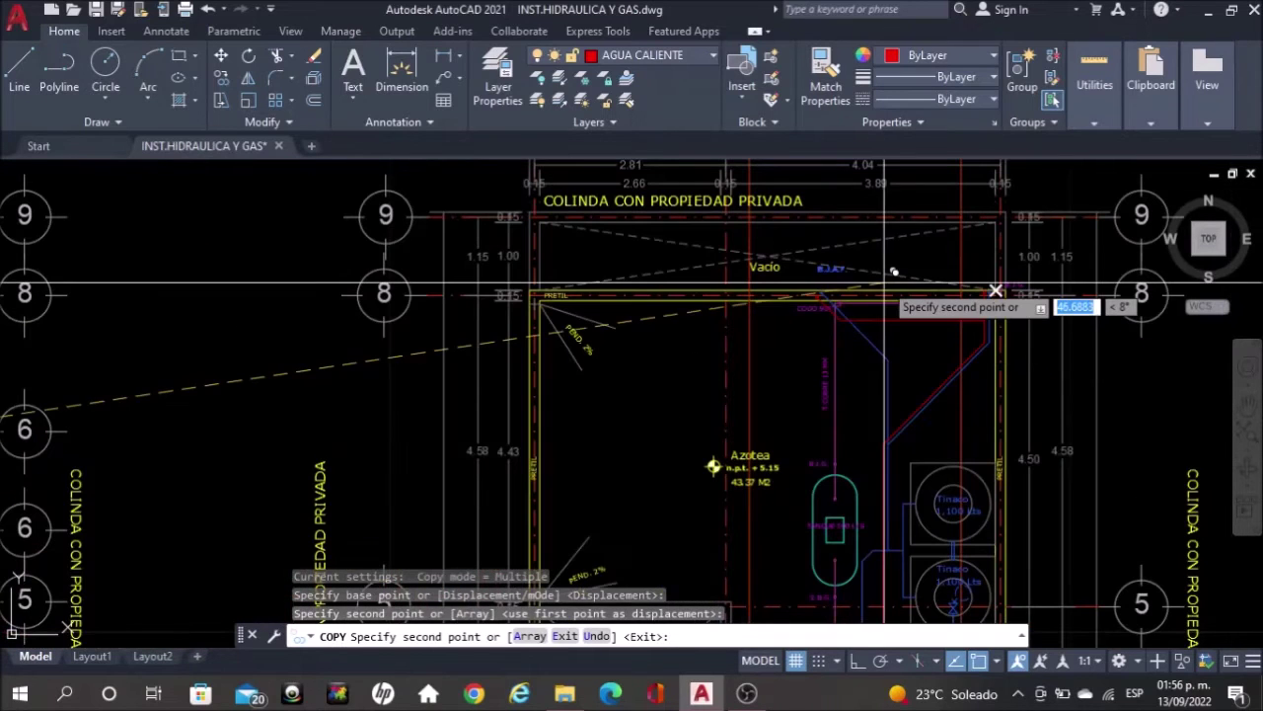
{"action": "scroll", "coordinate": [835, 372], "scroll_direction": "up", "scroll_amount": 5}
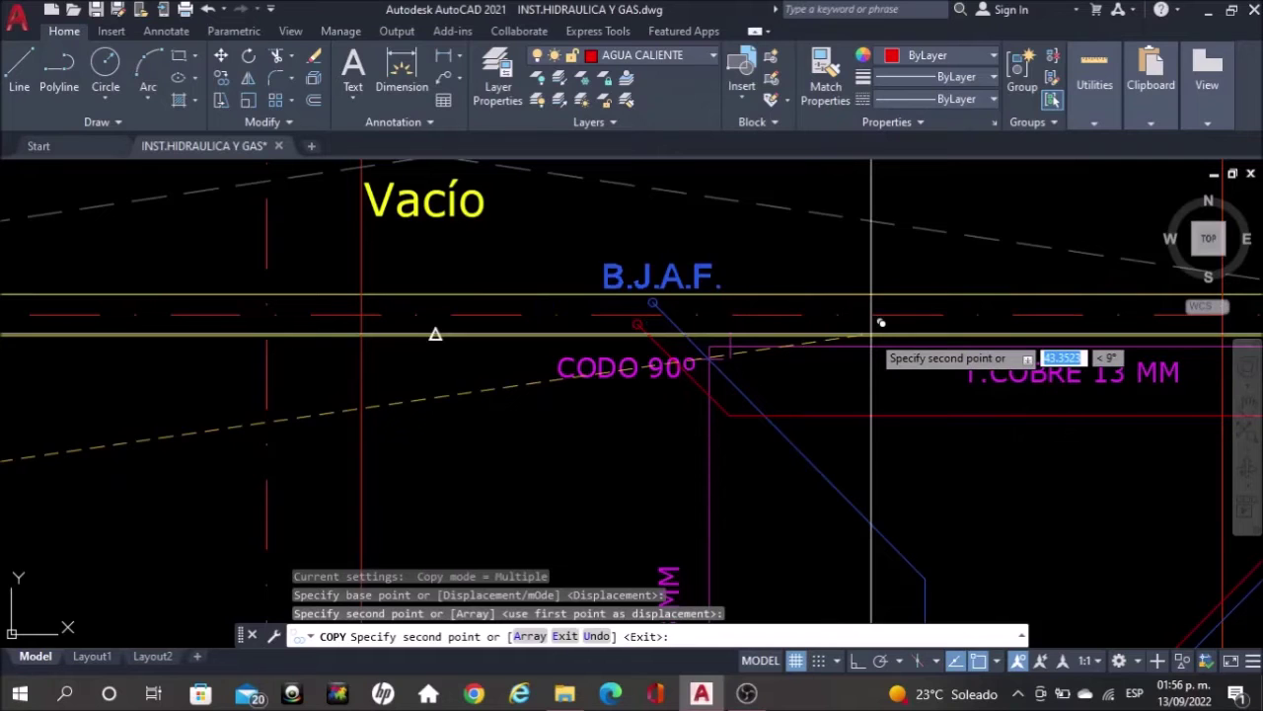
{"action": "scroll", "coordinate": [882, 323], "scroll_direction": "up", "scroll_amount": 2}
{"action": "scroll", "coordinate": [864, 333], "scroll_direction": "up", "scroll_amount": 2}
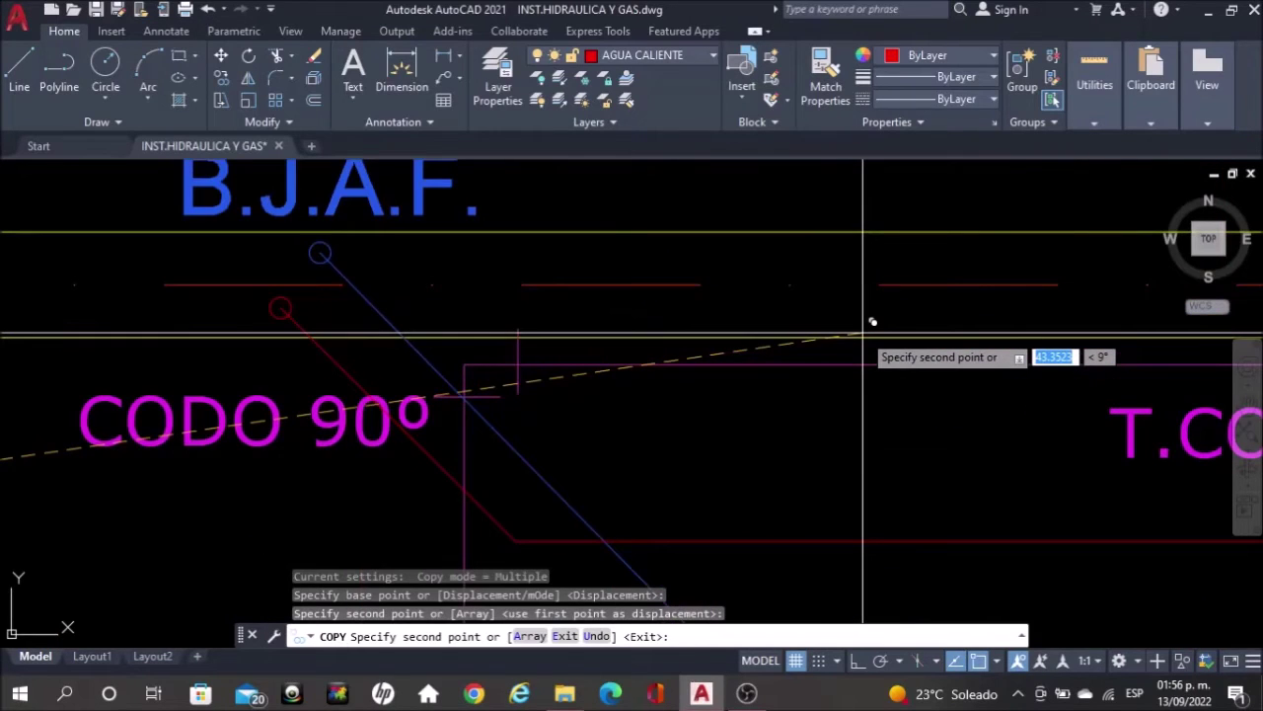
{"action": "scroll", "coordinate": [863, 335], "scroll_direction": "up", "scroll_amount": 2}
{"action": "left_click", "coordinate": [872, 322]}
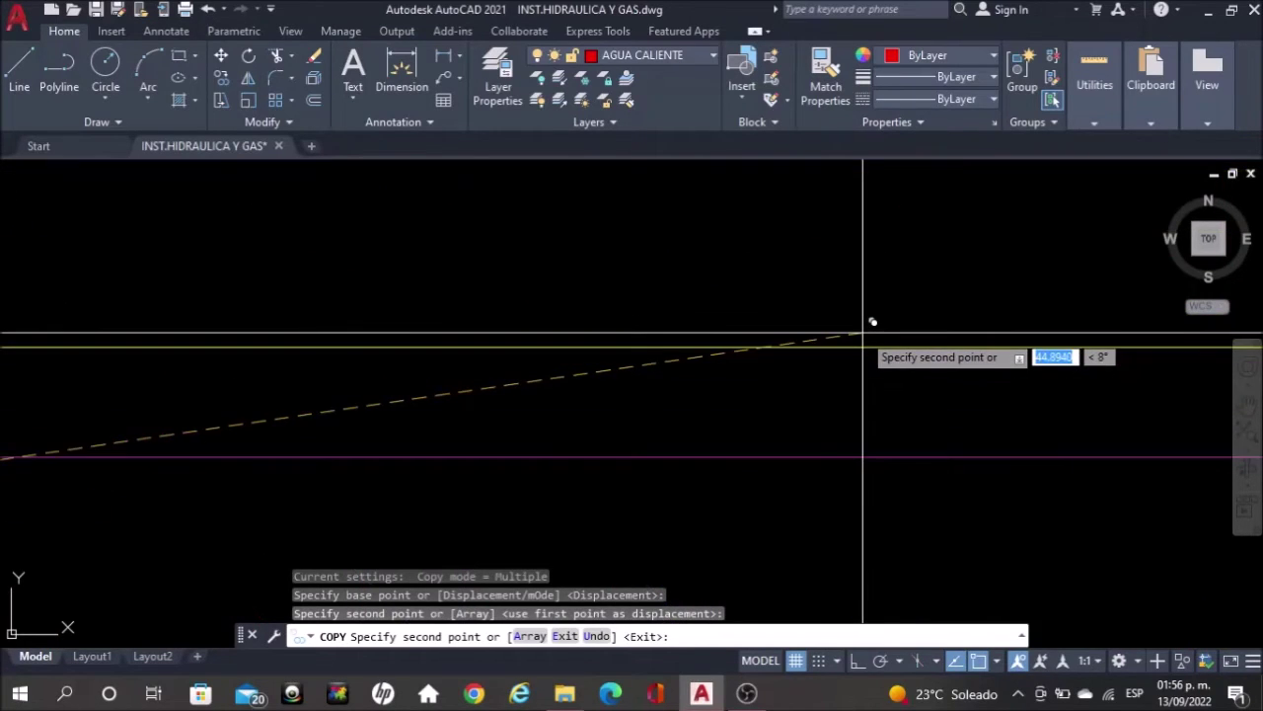
Place a B.J.A.F. copy above the blue drop circle at the roof plan's corner next to the B.J.G. label
{"action": "scroll", "coordinate": [869, 329], "scroll_direction": "down", "scroll_amount": 4}
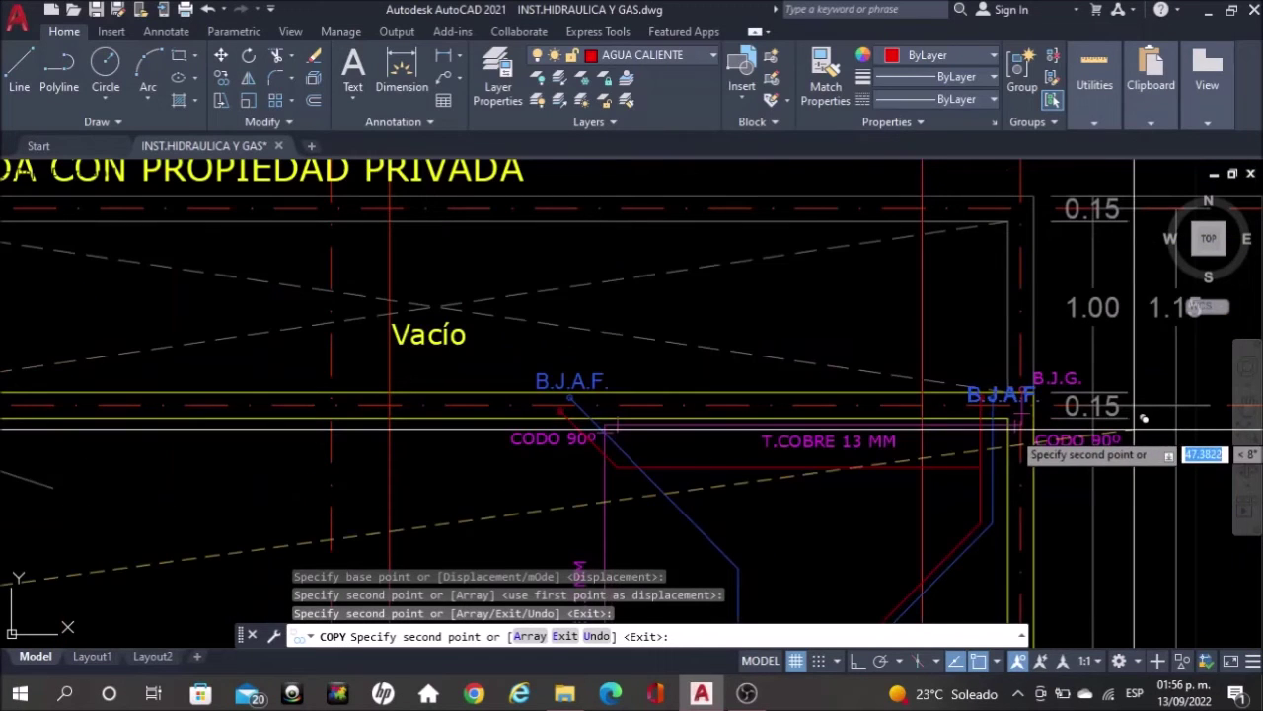
{"action": "scroll", "coordinate": [1046, 430], "scroll_direction": "up", "scroll_amount": 2}
{"action": "scroll", "coordinate": [1122, 370], "scroll_direction": "up", "scroll_amount": 4}
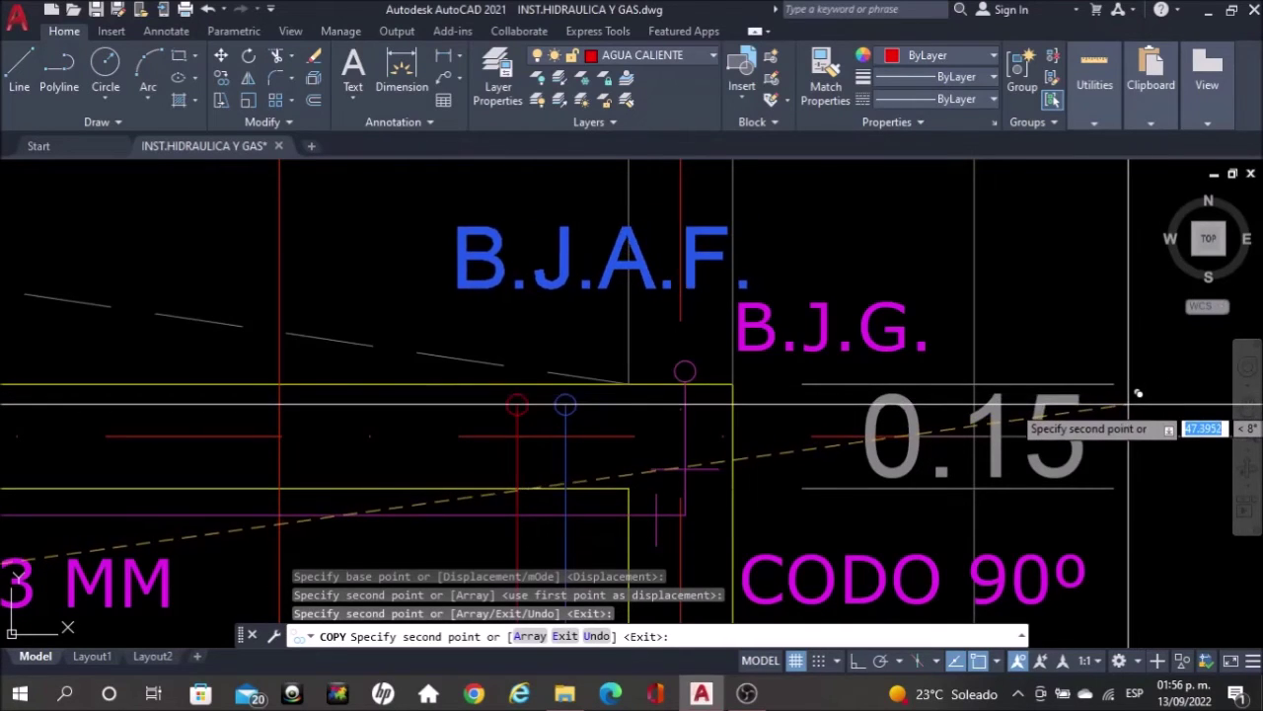
{"action": "scroll", "coordinate": [1128, 402], "scroll_direction": "down", "scroll_amount": 5}
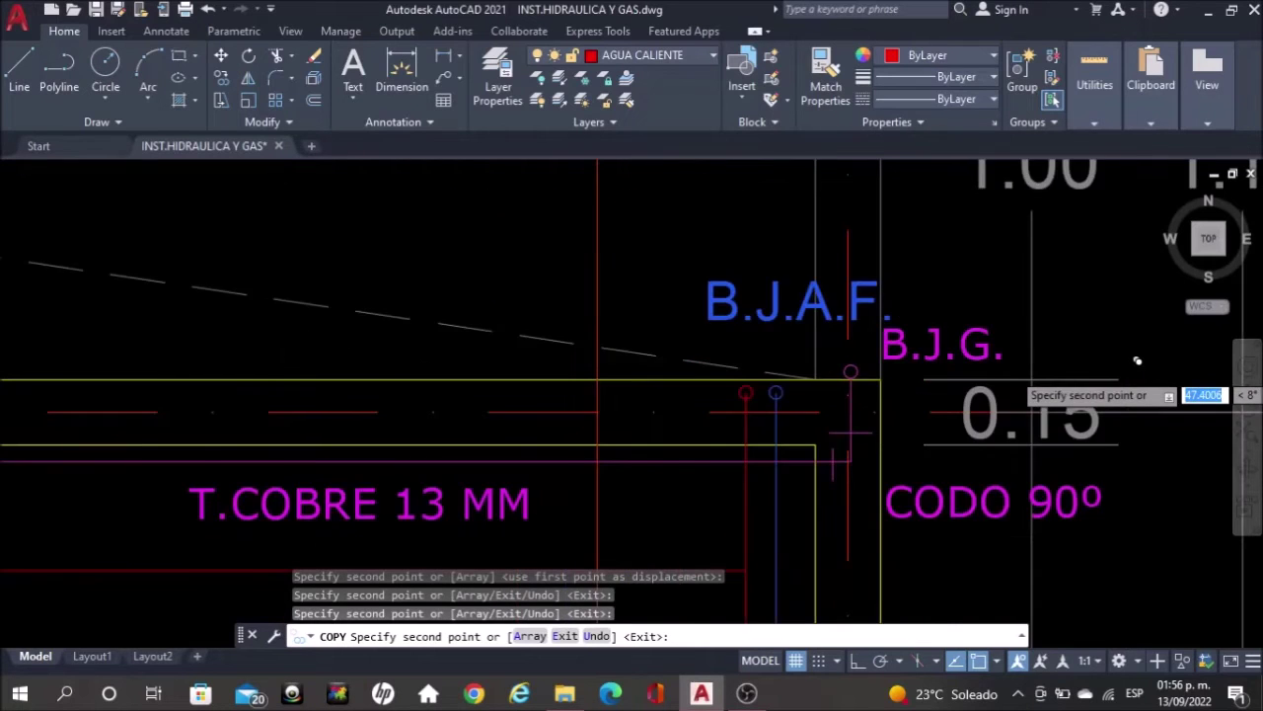
{"action": "scroll", "coordinate": [996, 362], "scroll_direction": "down", "scroll_amount": 3}
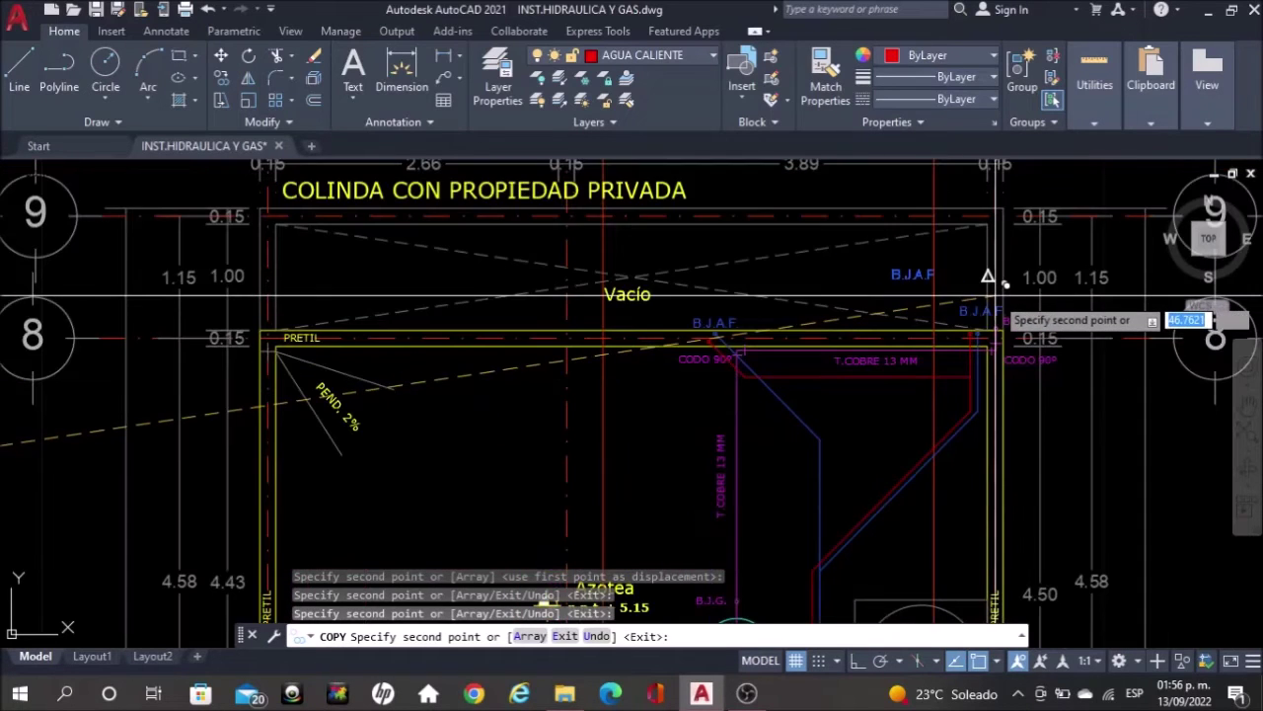
Place a B.J.A.F. copy on the upper-floor plan, above the blue drop circle at the wall between the Baño and Recamara 2
{"action": "scroll", "coordinate": [995, 296], "scroll_direction": "down", "scroll_amount": 3}
{"action": "mouse_move", "coordinate": [938, 457]}
{"action": "middle_mouse_down"}
{"action": "mouse_move", "coordinate": [925, 441]}
{"action": "mouse_move", "coordinate": [910, 251]}
{"action": "middle_mouse_up"}
{"action": "middle_click_drag", "start_coordinate": [853, 465], "coordinate": [862, 303]}
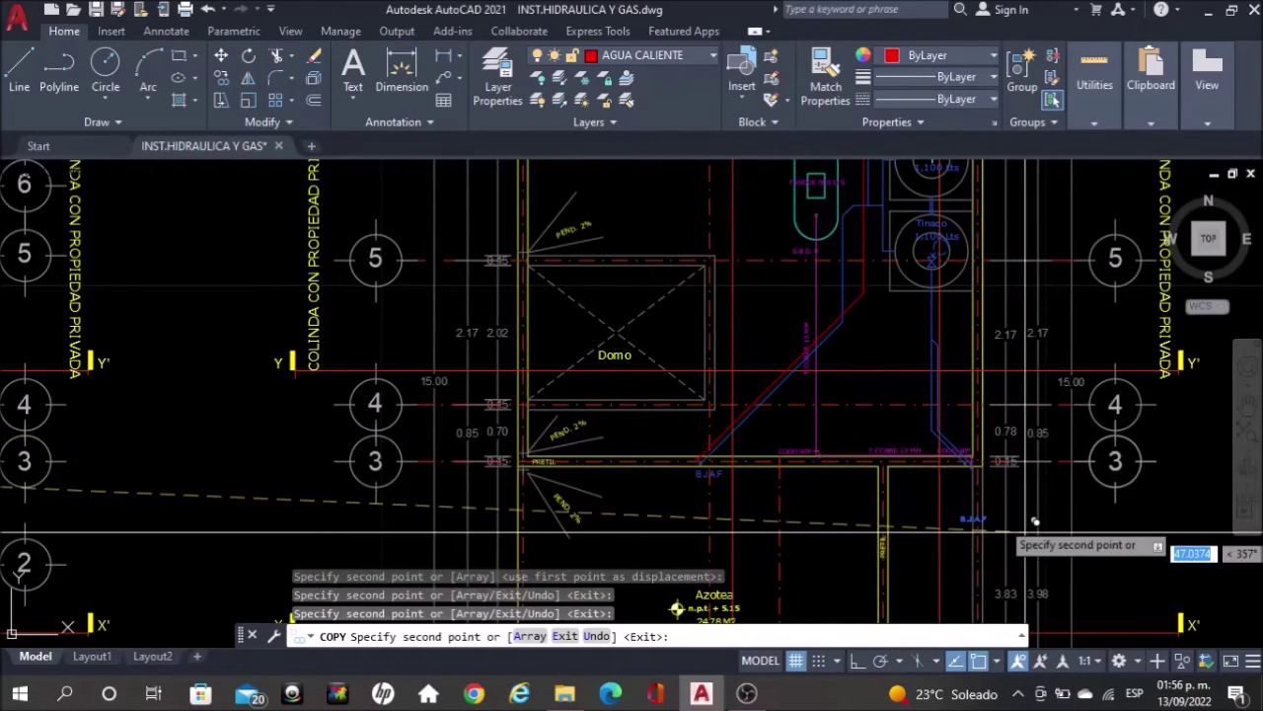
{"action": "mouse_move", "coordinate": [520, 367]}
{"action": "middle_mouse_down"}
{"action": "mouse_move", "coordinate": [964, 443]}
{"action": "mouse_move", "coordinate": [1193, 505]}
{"action": "middle_mouse_up"}
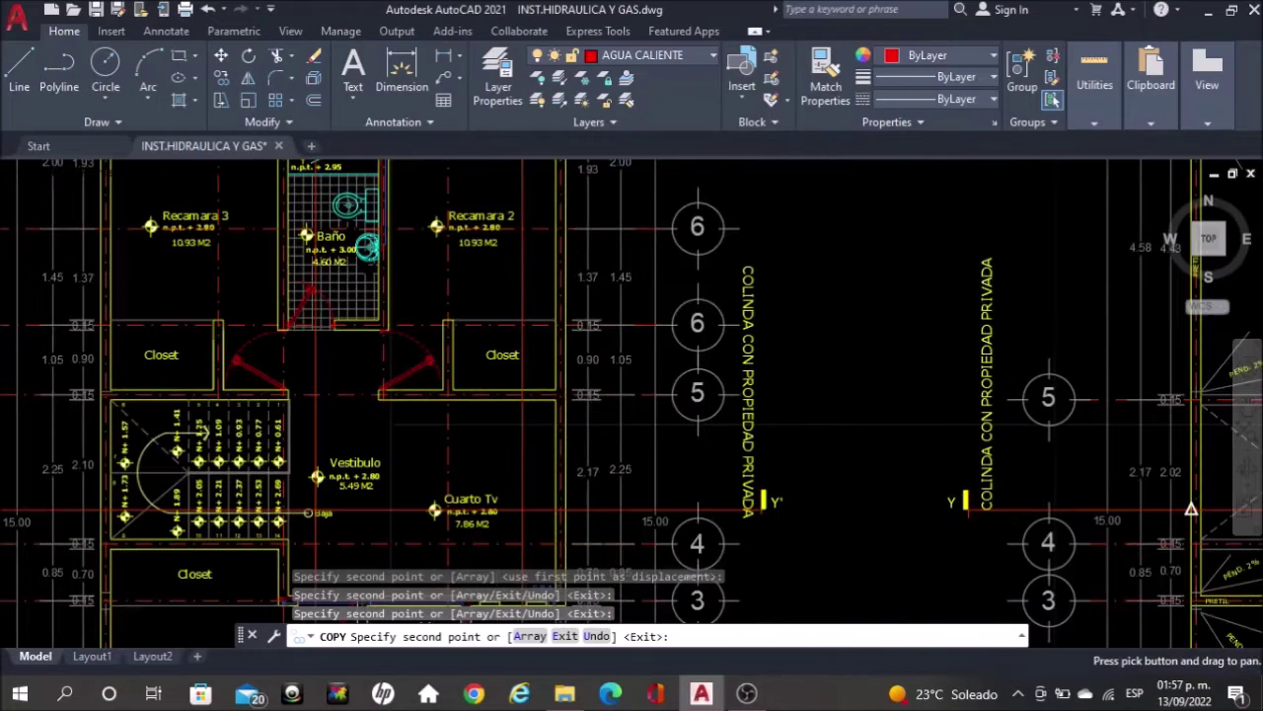
{"action": "mouse_move", "coordinate": [711, 404]}
{"action": "middle_mouse_down"}
{"action": "mouse_move", "coordinate": [735, 447]}
{"action": "mouse_move", "coordinate": [936, 630]}
{"action": "middle_mouse_up"}
{"action": "scroll", "coordinate": [646, 264], "scroll_direction": "up", "scroll_amount": 4}
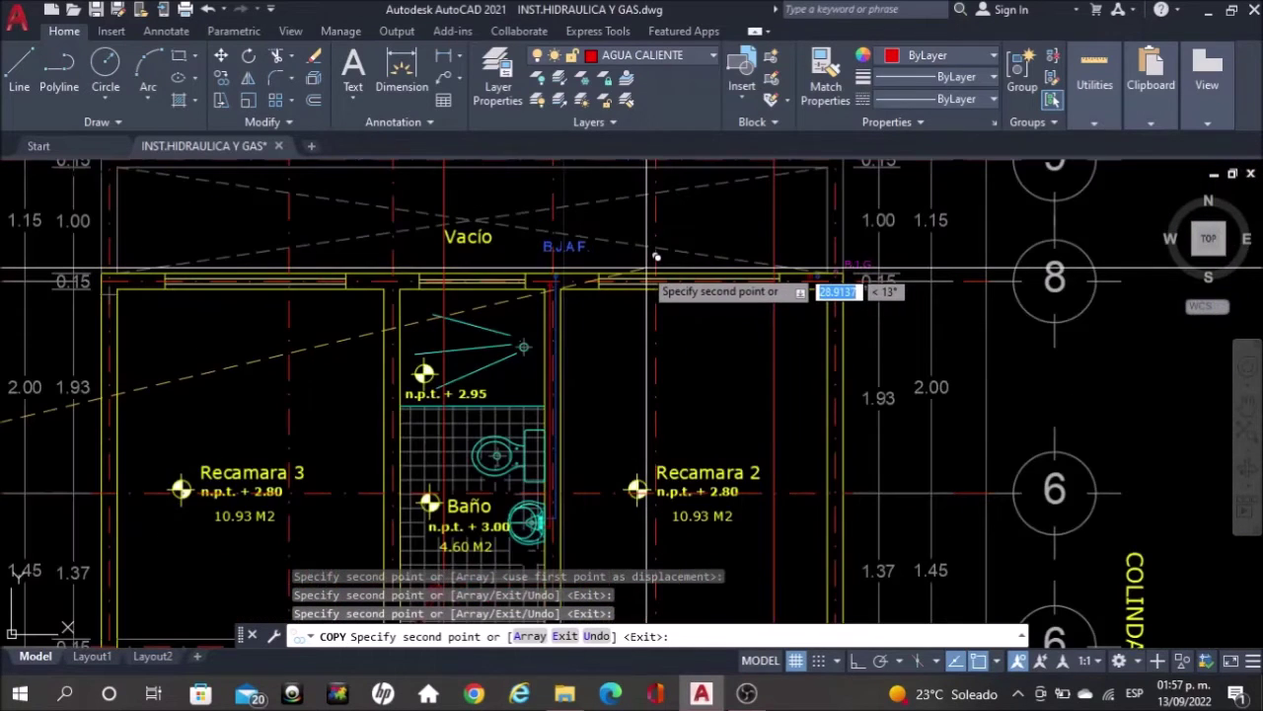
{"action": "scroll", "coordinate": [644, 266], "scroll_direction": "up", "scroll_amount": 4}
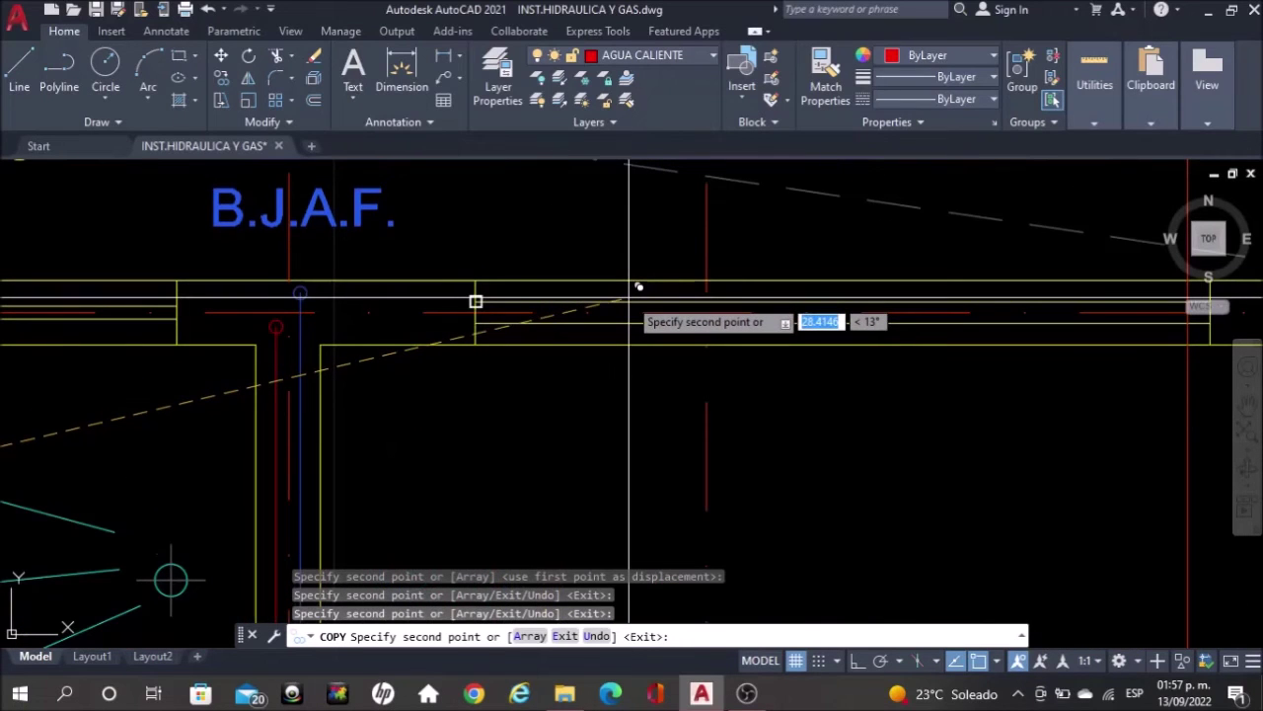
{"action": "scroll", "coordinate": [639, 287], "scroll_direction": "up", "scroll_amount": 3}
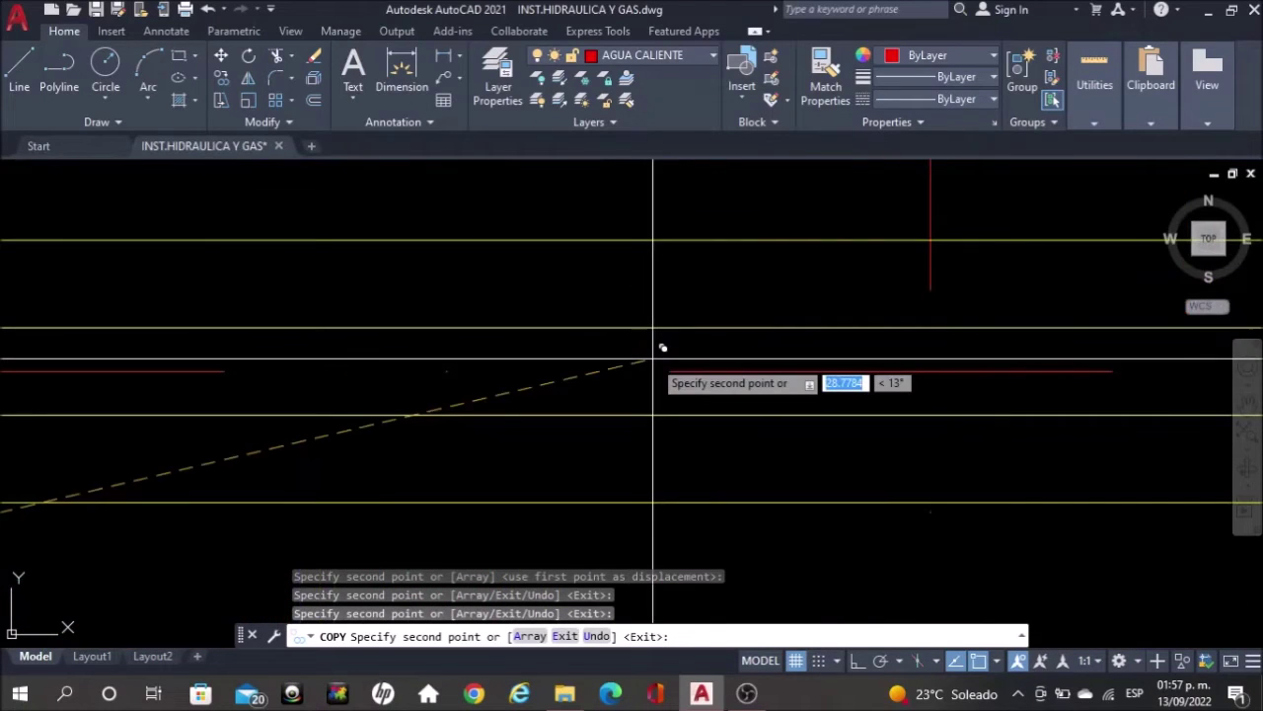
{"action": "scroll", "coordinate": [662, 347], "scroll_direction": "down", "scroll_amount": 3}
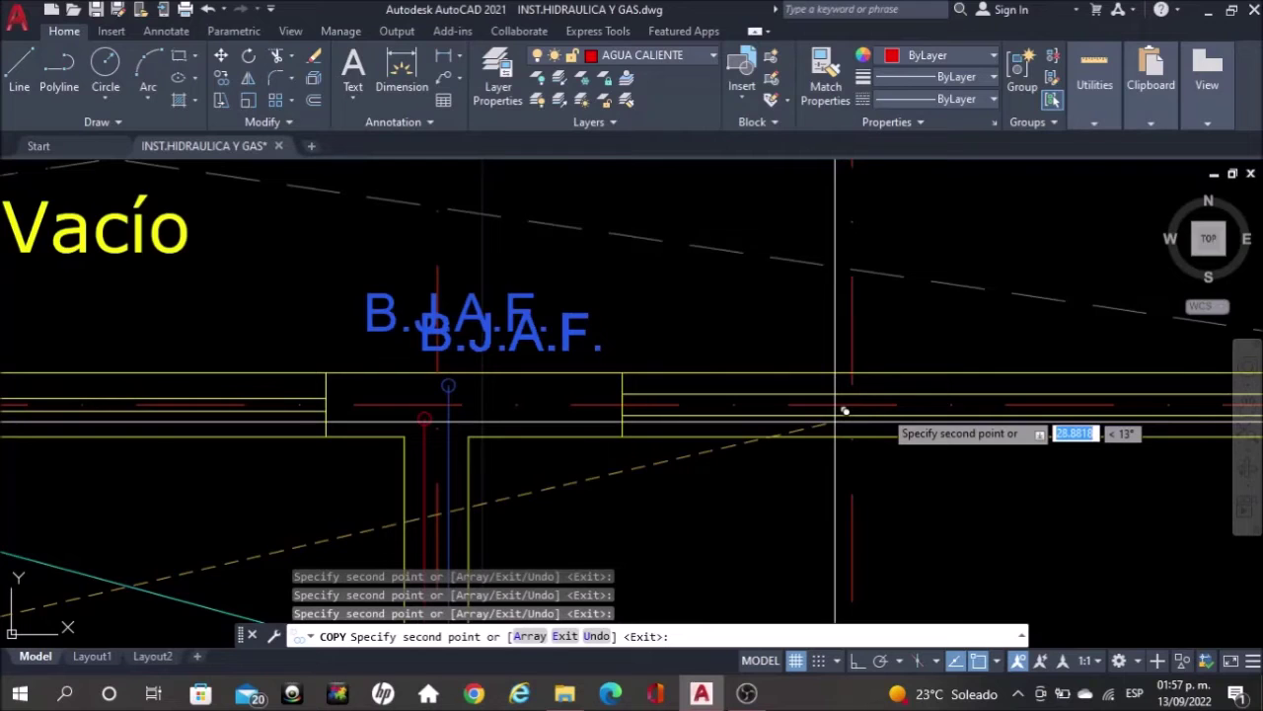
Place a B.J.A.F. copy below the blue drop circle by the Closet corner at the Recámara principal's door, and finish copying
{"action": "scroll", "coordinate": [844, 410], "scroll_direction": "down", "scroll_amount": 4}
{"action": "scroll", "coordinate": [908, 265], "scroll_direction": "down", "scroll_amount": 2}
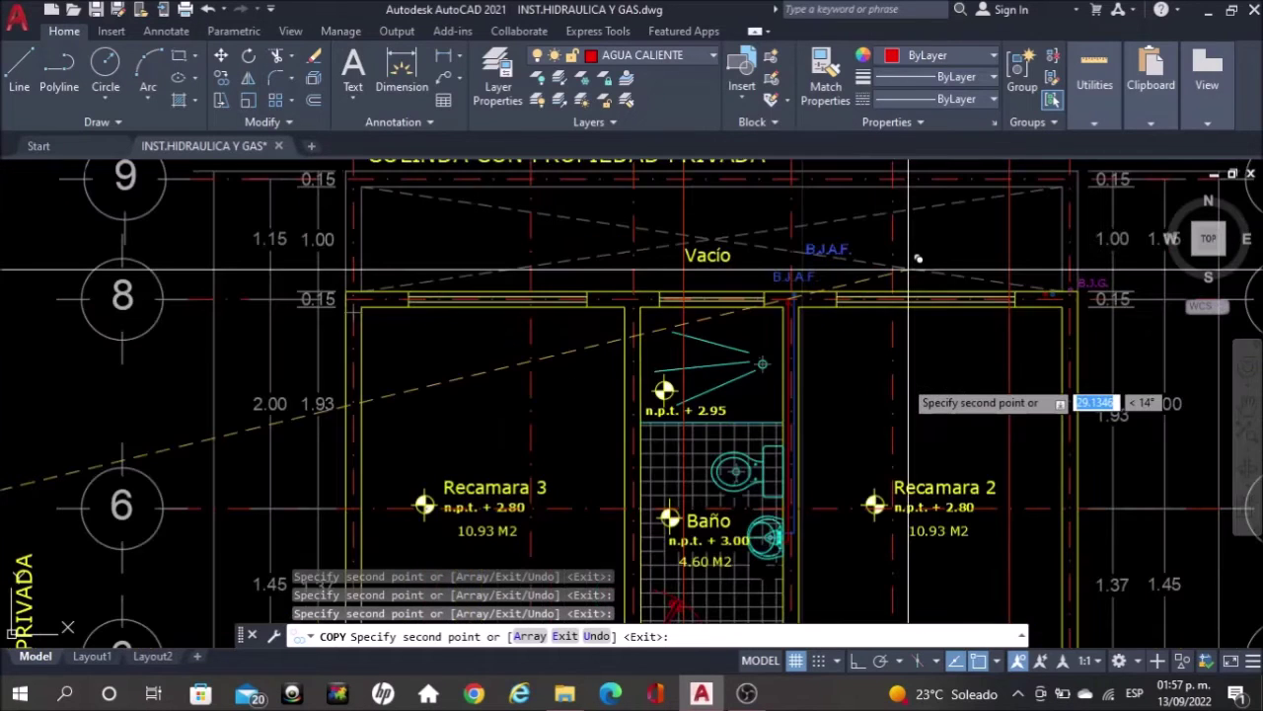
{"action": "mouse_move", "coordinate": [908, 265]}
{"action": "middle_mouse_down"}
{"action": "mouse_move", "coordinate": [840, 273]}
{"action": "mouse_move", "coordinate": [835, 183]}
{"action": "middle_mouse_up"}
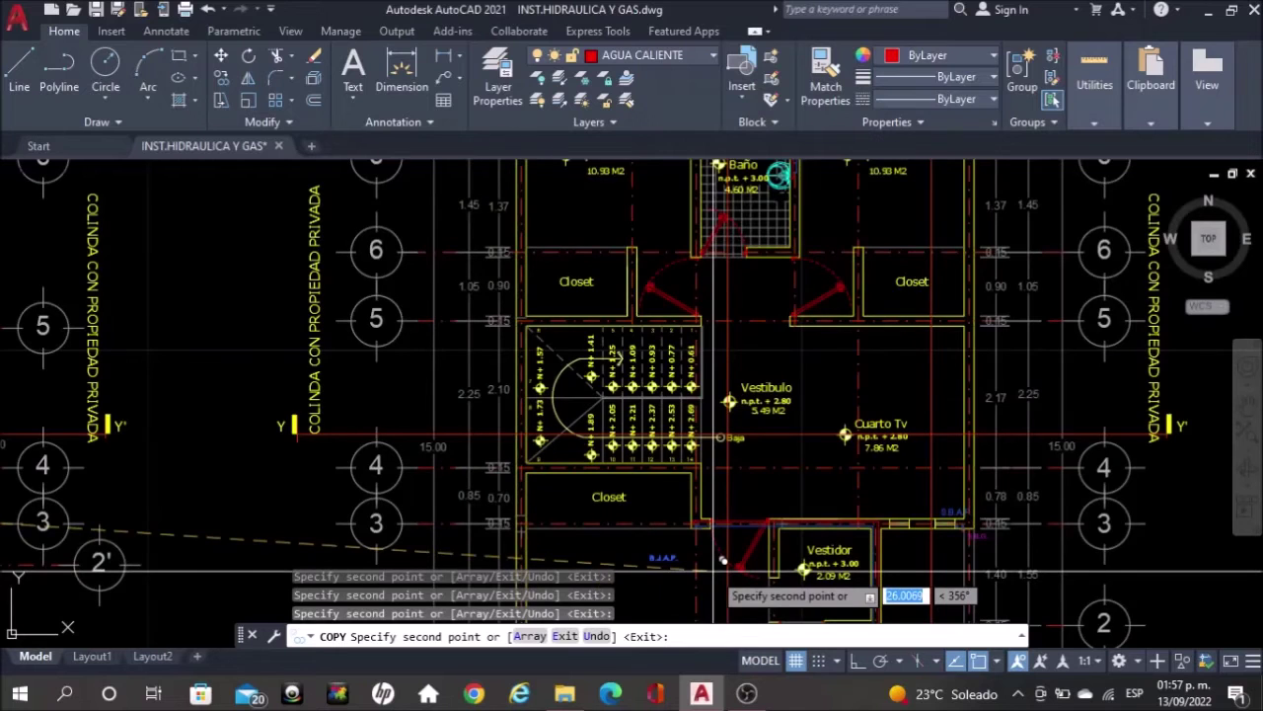
{"action": "scroll", "coordinate": [724, 560], "scroll_direction": "up", "scroll_amount": 4}
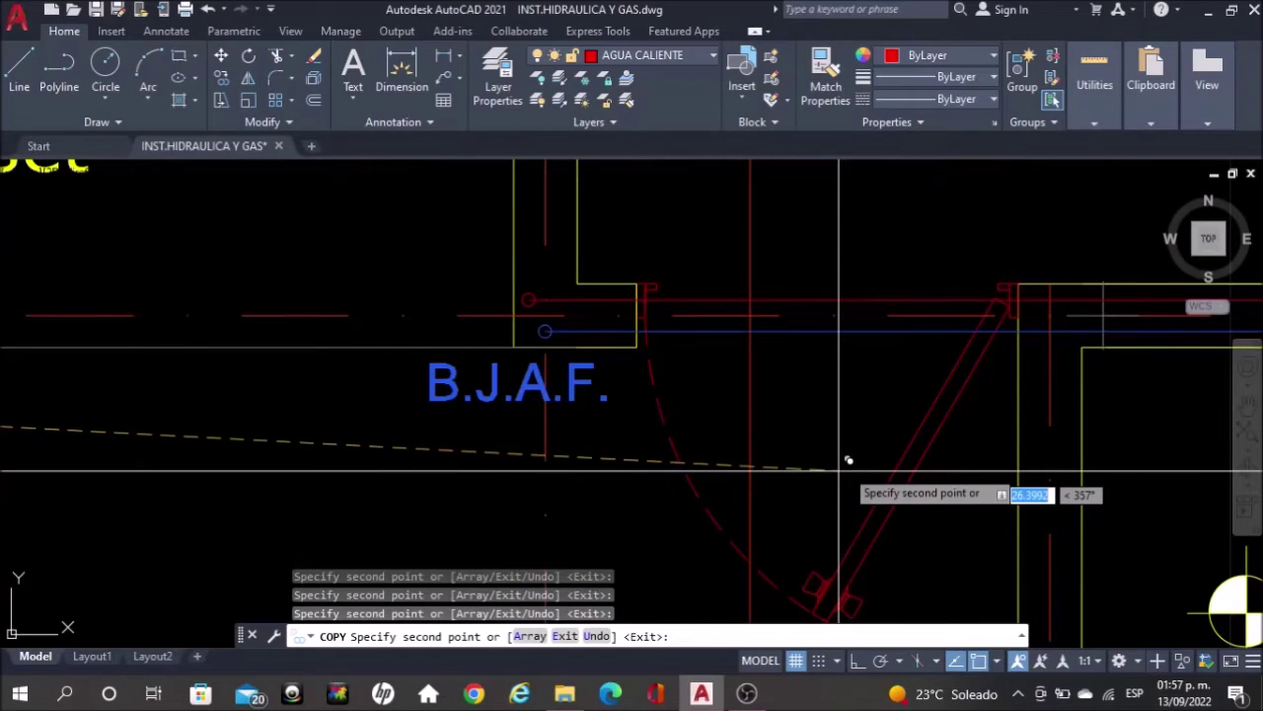
{"action": "middle_click_drag", "start_coordinate": [849, 460], "coordinate": [849, 456]}
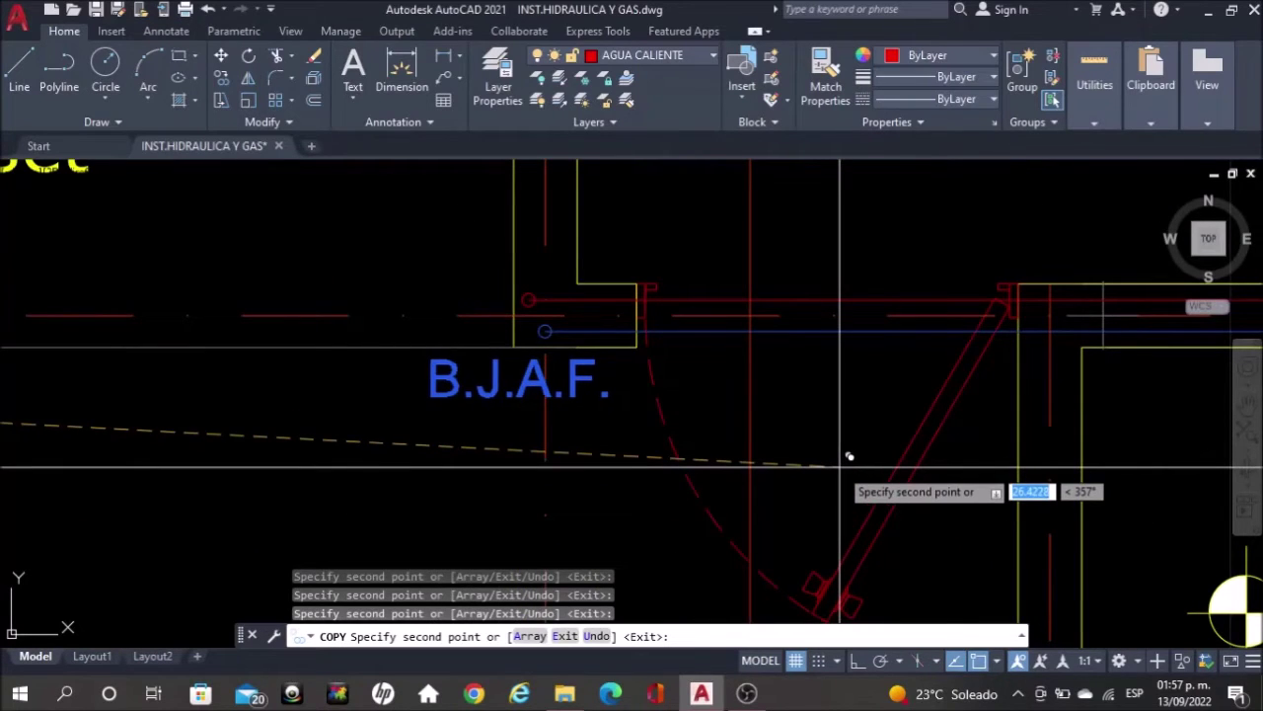
{"action": "key", "text": "Escape"}
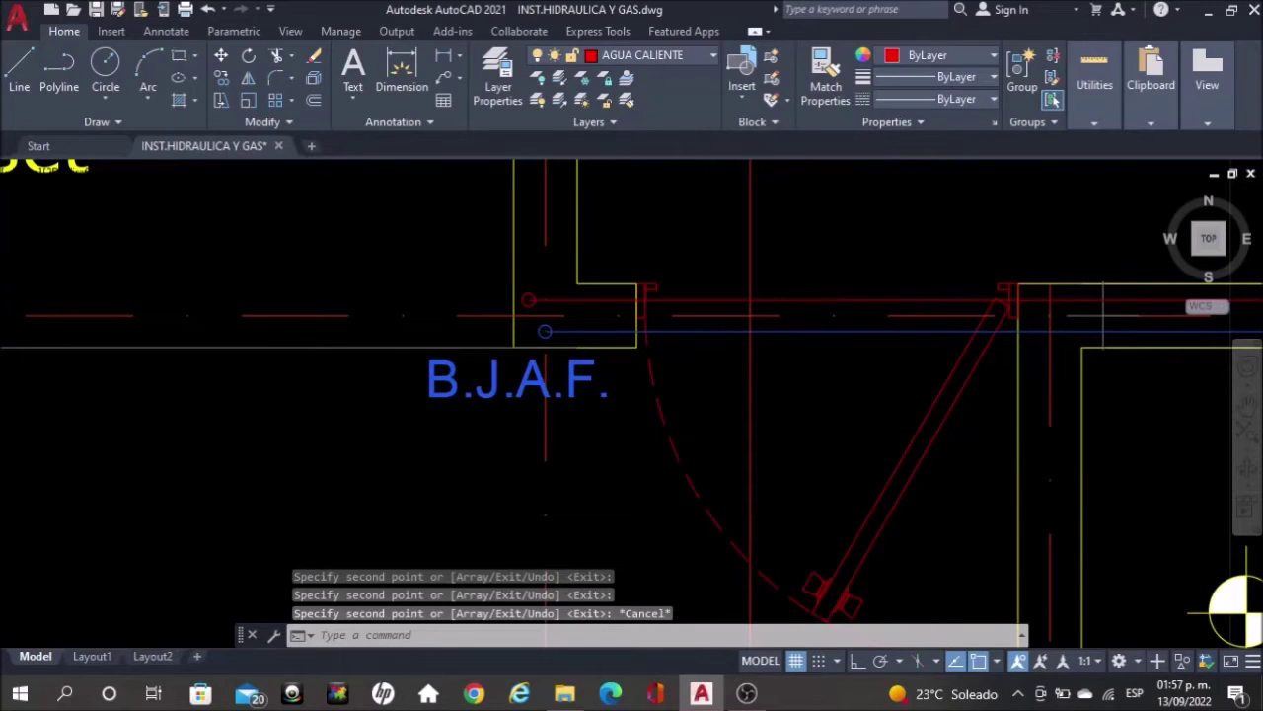
Copy the red S.B.A.C. symbol from the hydraulic legend to the empty area beside the table
{"action": "scroll", "coordinate": [858, 284], "scroll_direction": "down", "scroll_amount": 5}
{"action": "scroll", "coordinate": [864, 276], "scroll_direction": "down", "scroll_amount": 2}
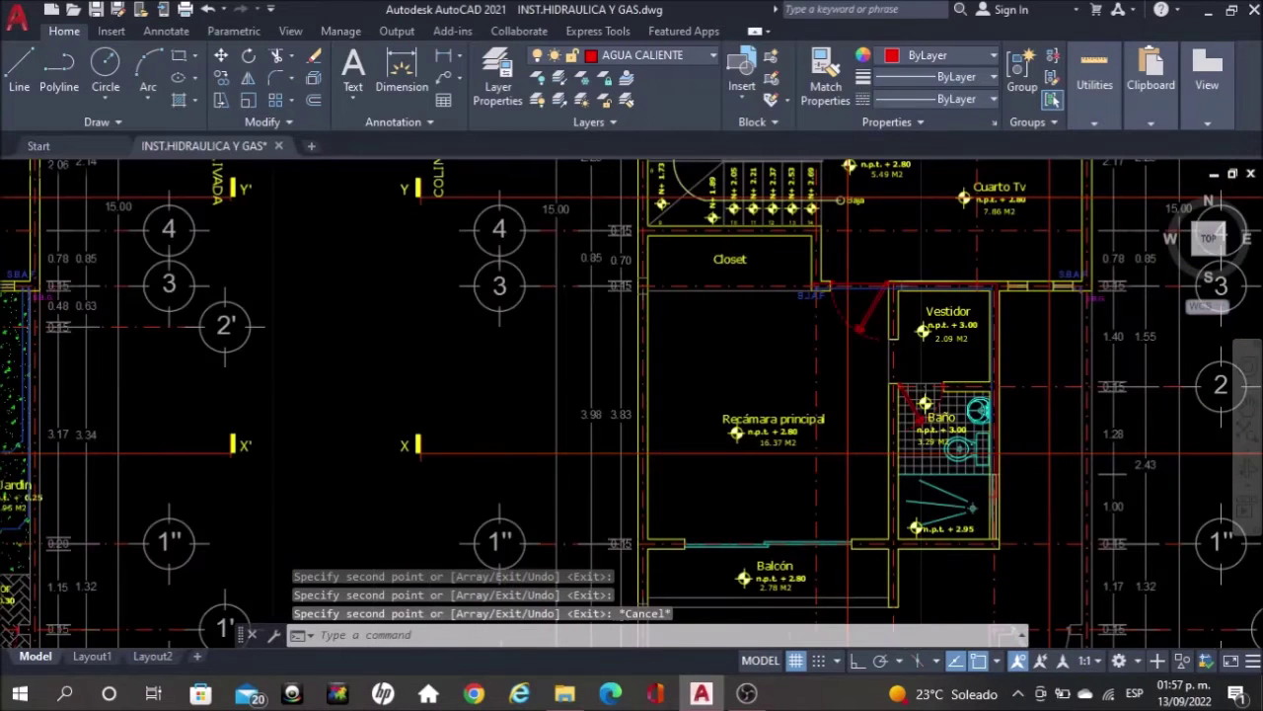
{"action": "scroll", "coordinate": [865, 363], "scroll_direction": "down", "scroll_amount": 2}
{"action": "scroll", "coordinate": [844, 385], "scroll_direction": "down", "scroll_amount": 2}
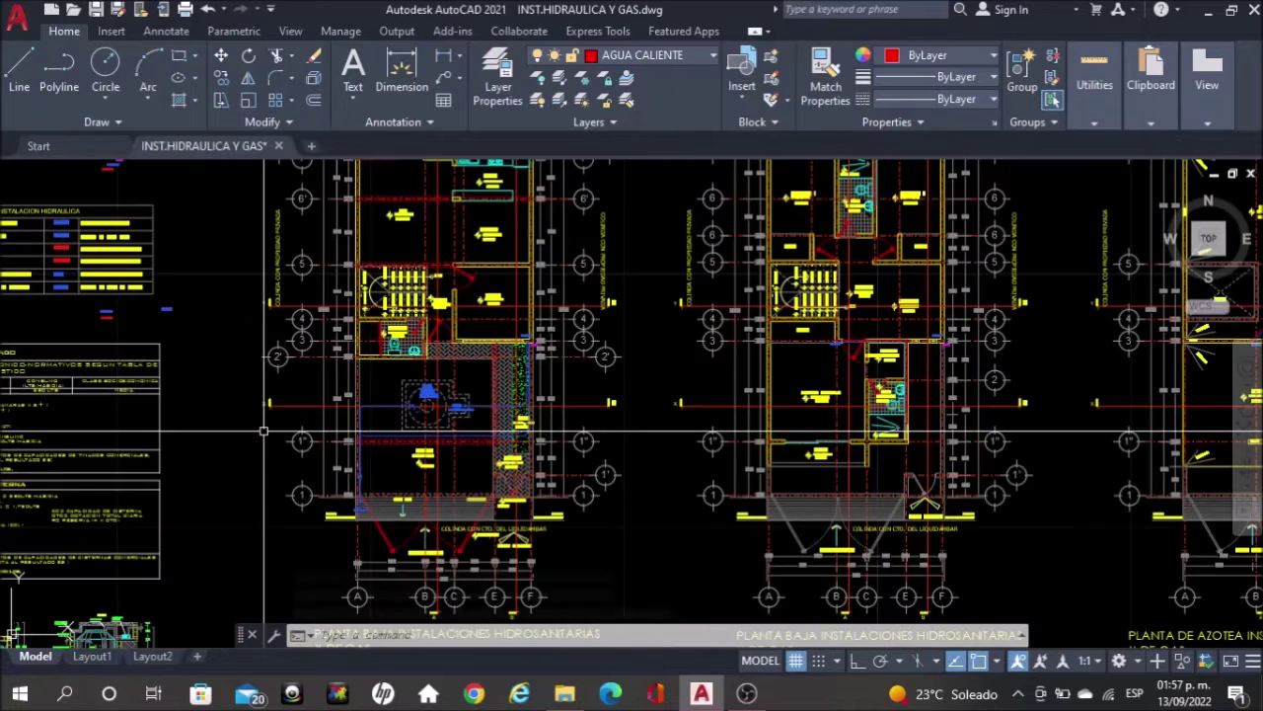
{"action": "middle_click_drag", "start_coordinate": [264, 432], "coordinate": [582, 436]}
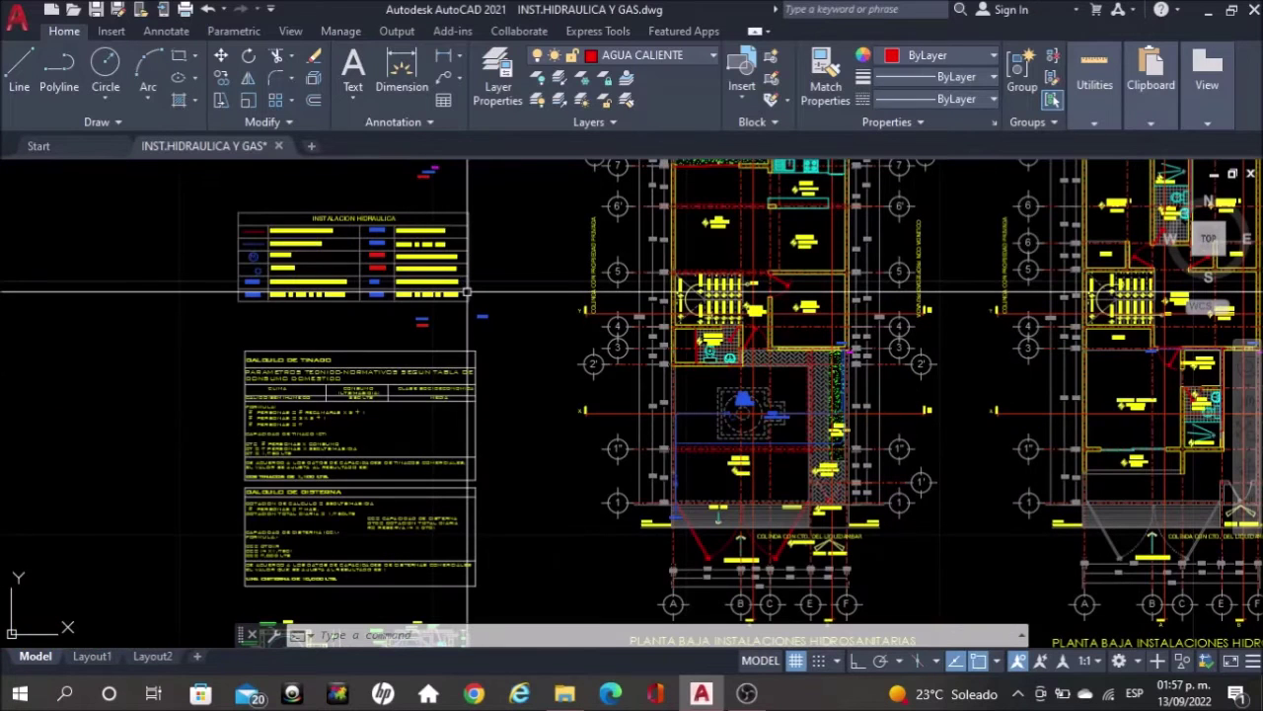
{"action": "scroll", "coordinate": [390, 267], "scroll_direction": "up", "scroll_amount": 6}
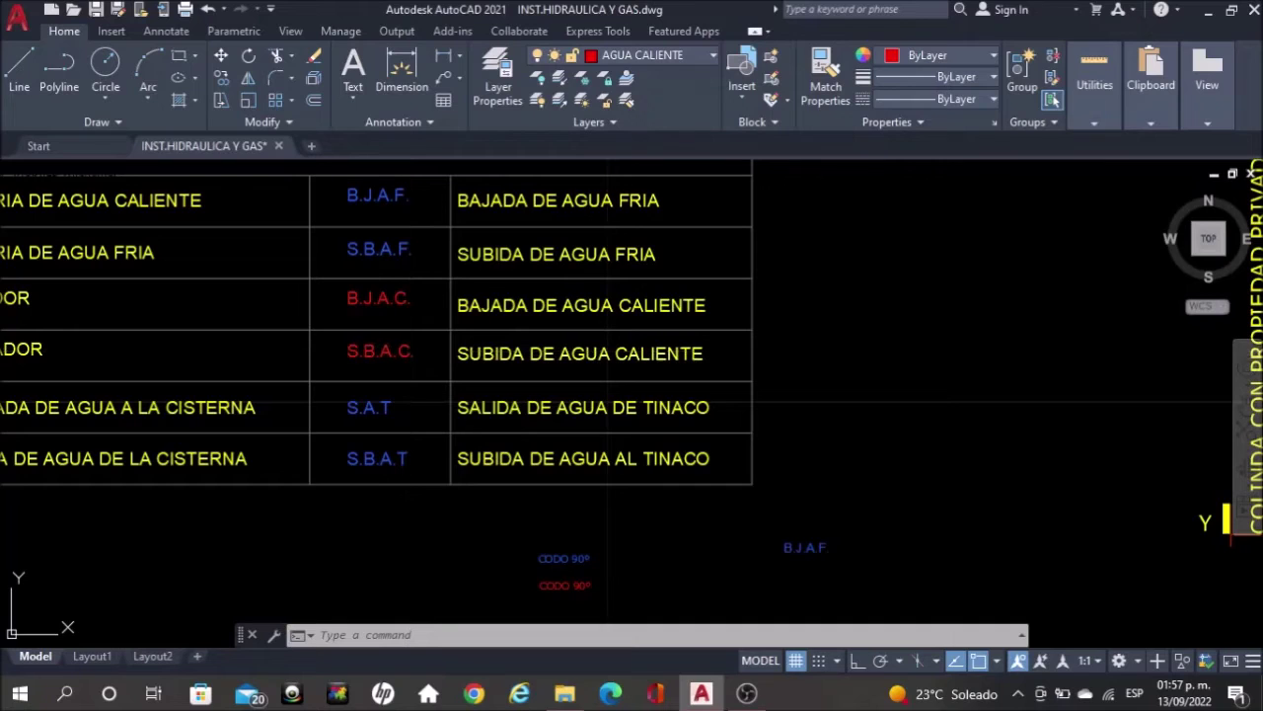
{"action": "left_click", "coordinate": [380, 352]}
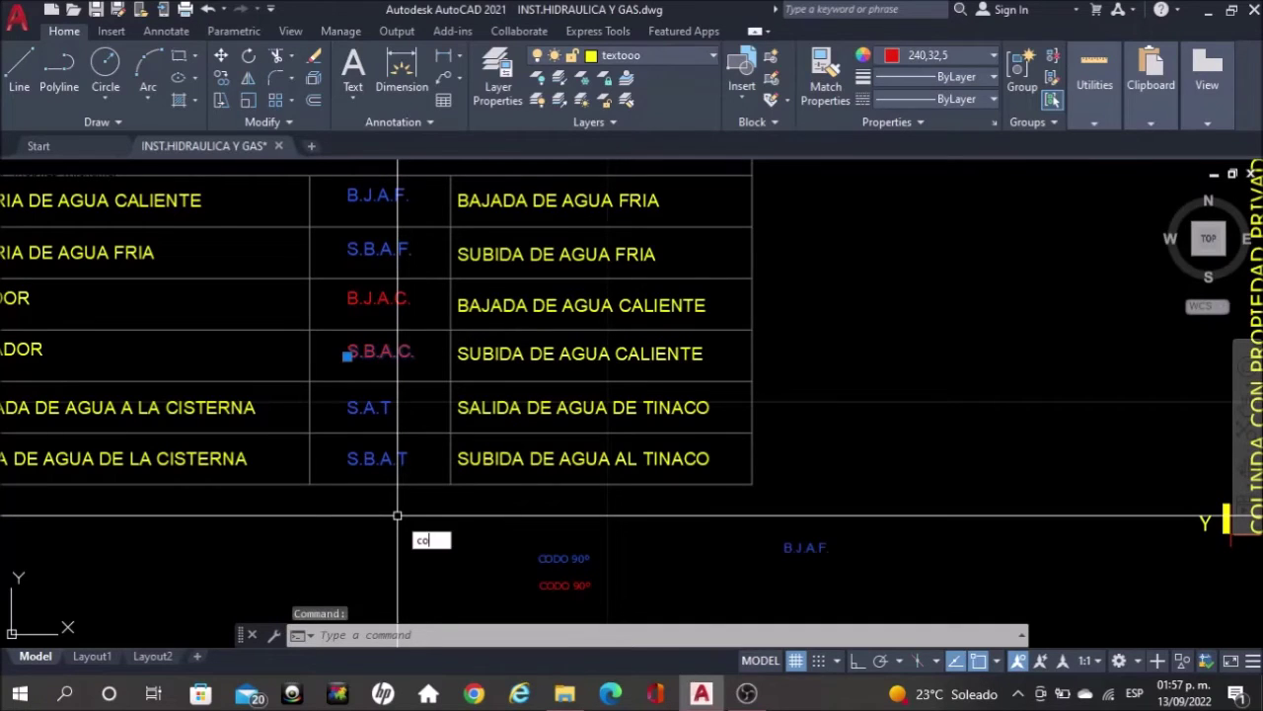
{"action": "key", "text": "Return"}
{"action": "left_click", "coordinate": [398, 503]}
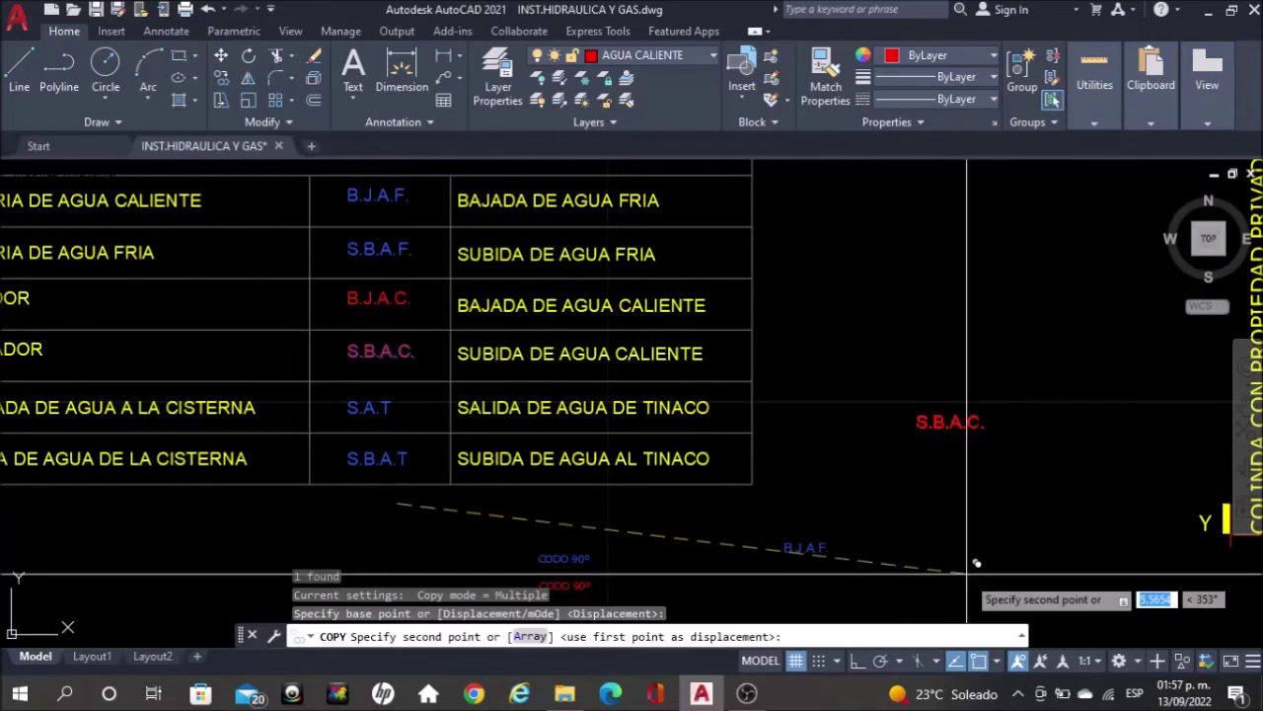
{"action": "left_click", "coordinate": [966, 573]}
{"action": "key", "text": "Escape"}
Delete the leftover B.J.A.F. label beside the CODO 90º labels below the hydraulic legend
{"action": "mouse_move", "coordinate": [847, 541]}
{"action": "middle_mouse_down"}
{"action": "mouse_move", "coordinate": [823, 471]}
{"action": "mouse_move", "coordinate": [807, 465]}
{"action": "middle_mouse_up"}
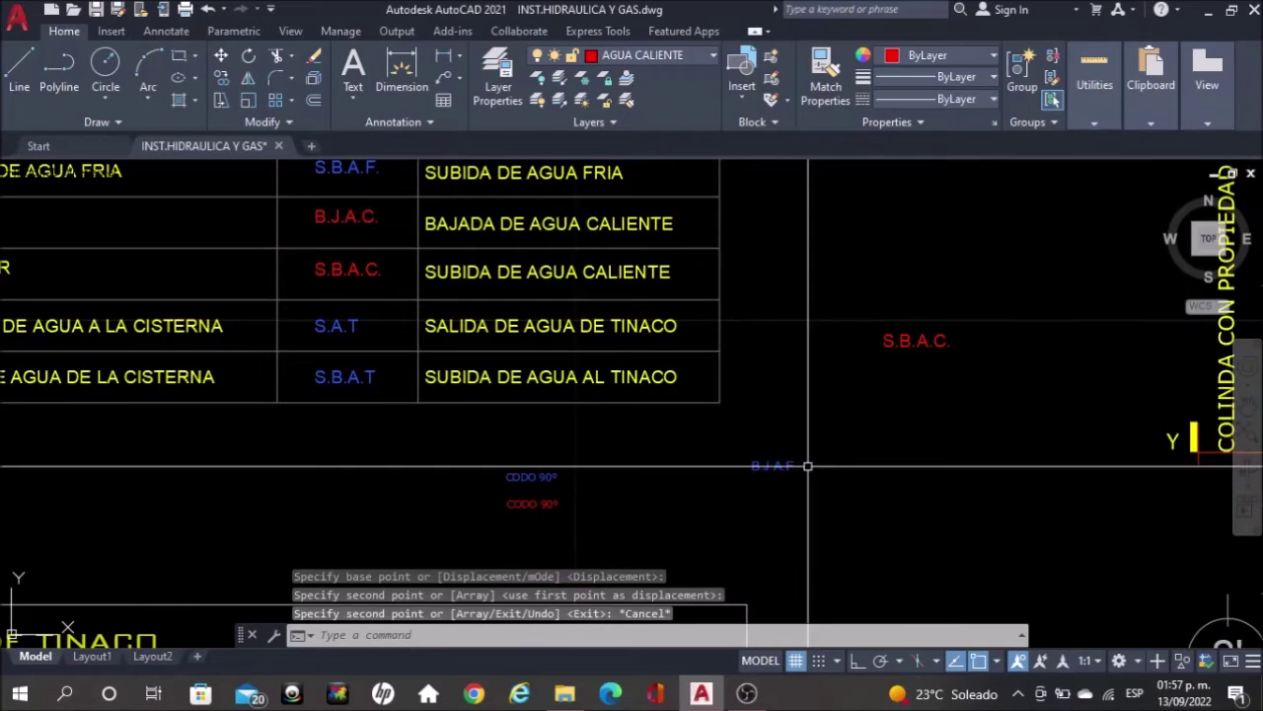
{"action": "left_click", "coordinate": [807, 466]}
{"action": "key", "text": "Delete"}
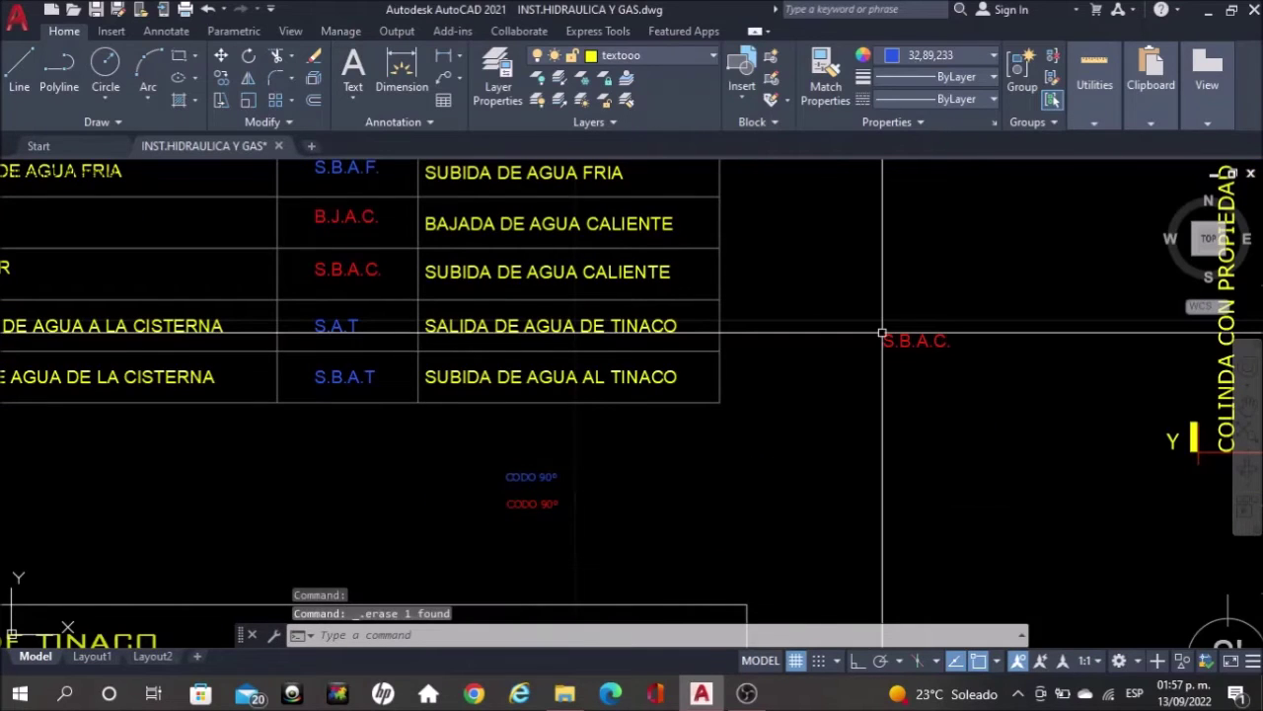
Match the properties of the red CODO 90º label onto the S.B.A.C. copy beside the hydraulic legend
{"action": "left_click", "coordinate": [825, 79]}
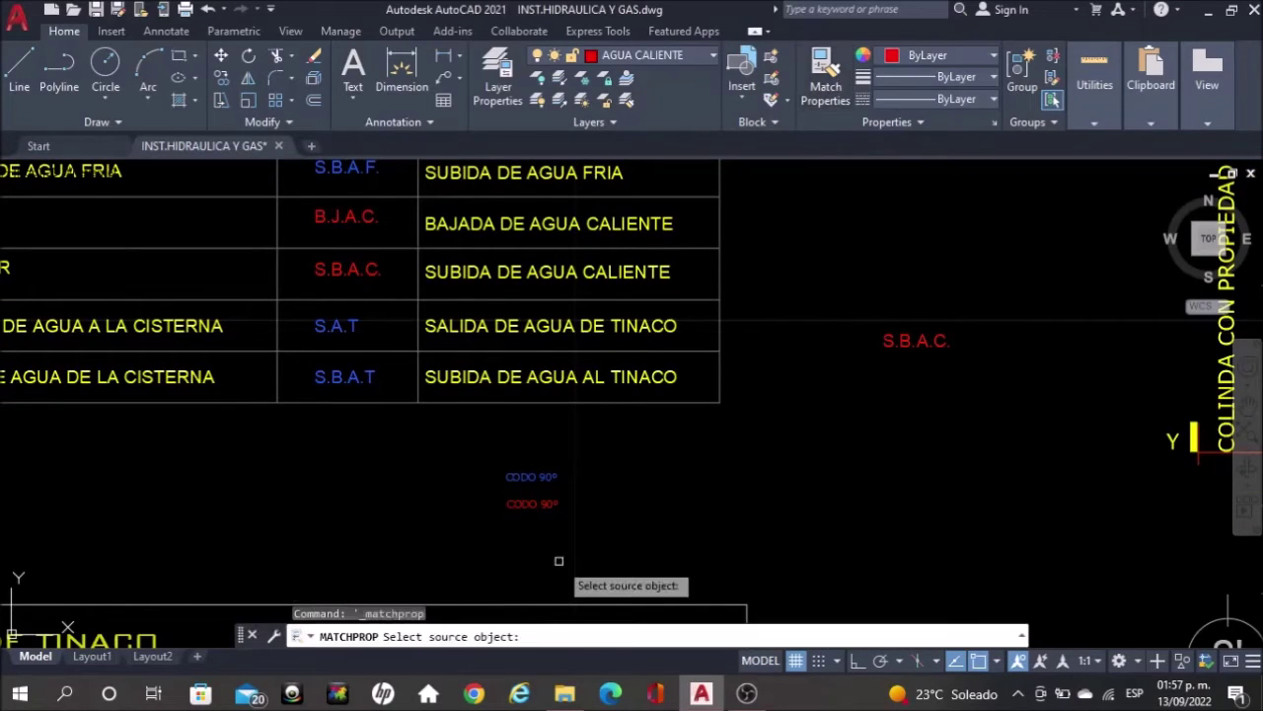
{"action": "left_click", "coordinate": [546, 504]}
{"action": "left_click", "coordinate": [901, 335]}
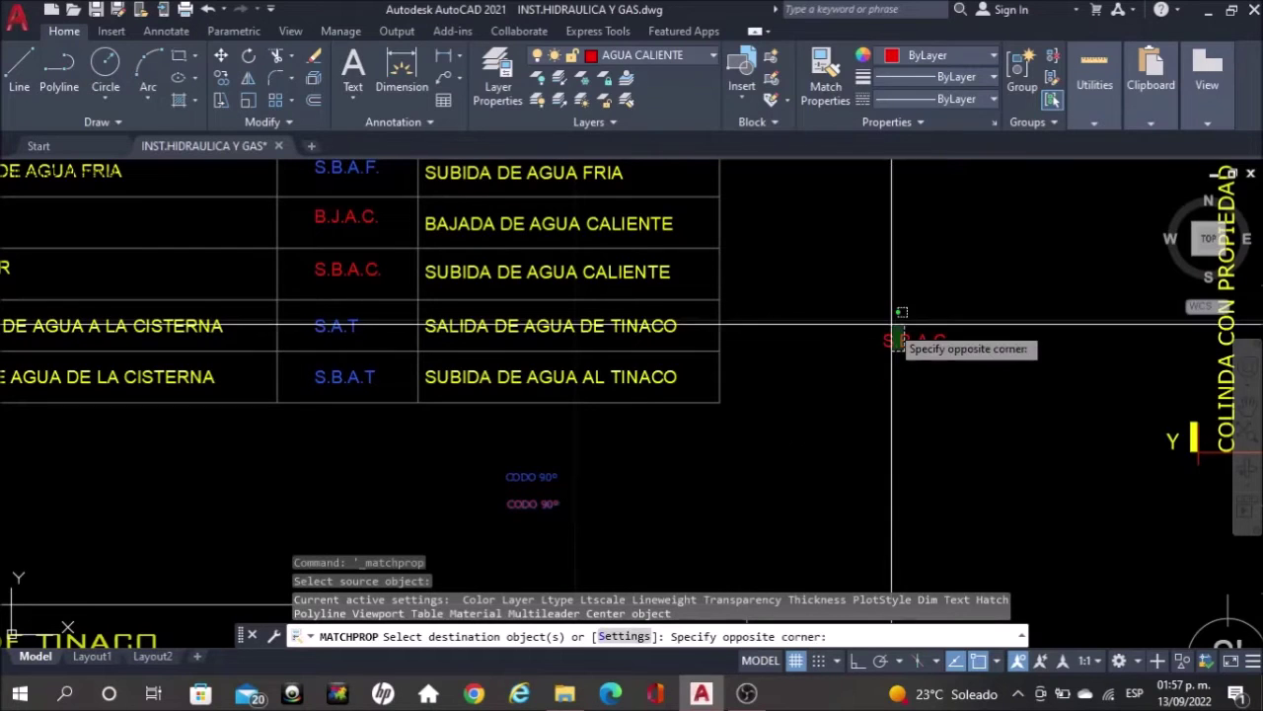
{"action": "left_click", "coordinate": [893, 328]}
{"action": "key", "text": "Escape"}
Copy the resized S.B.A.C. label to the ground-floor plan, below the red riser circle by the heater at the C. Lavado–Cocina wall
{"action": "left_click", "coordinate": [909, 342]}
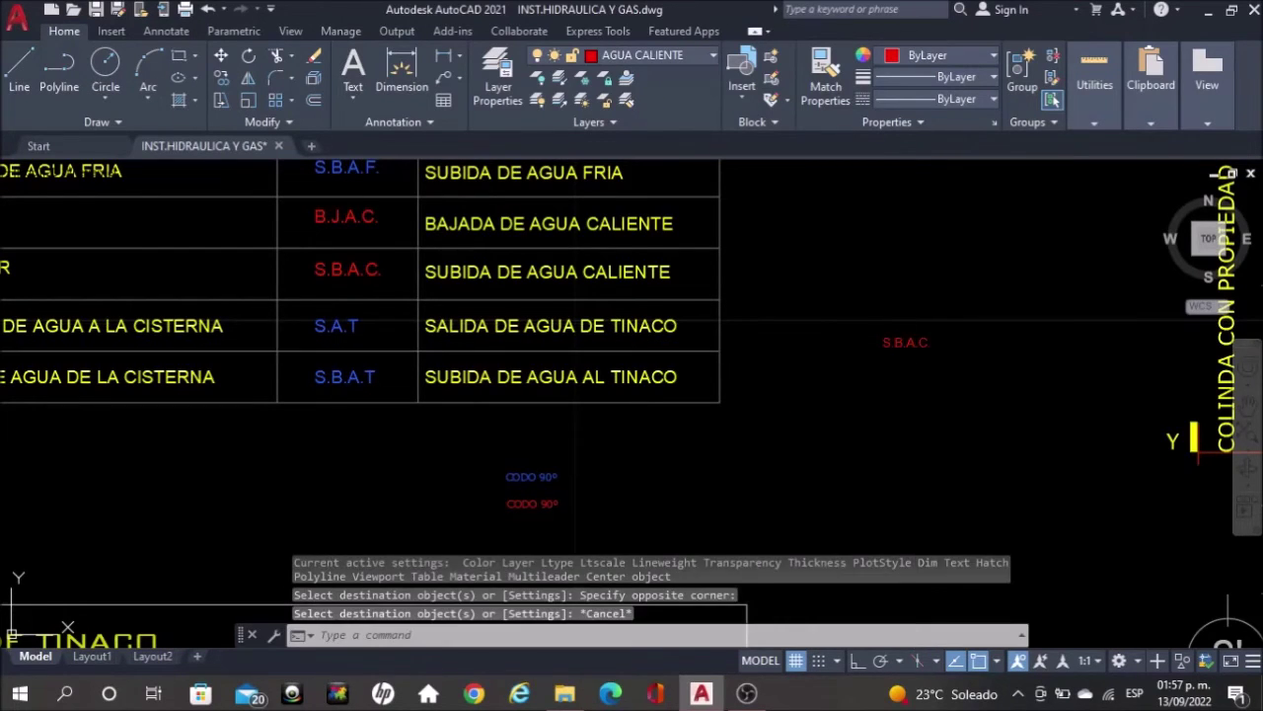
{"action": "type", "text": "copy"}
{"action": "key", "text": "Return"}
{"action": "left_click", "coordinate": [917, 401]}
{"action": "scroll", "coordinate": [503, 415], "scroll_direction": "down", "scroll_amount": 8}
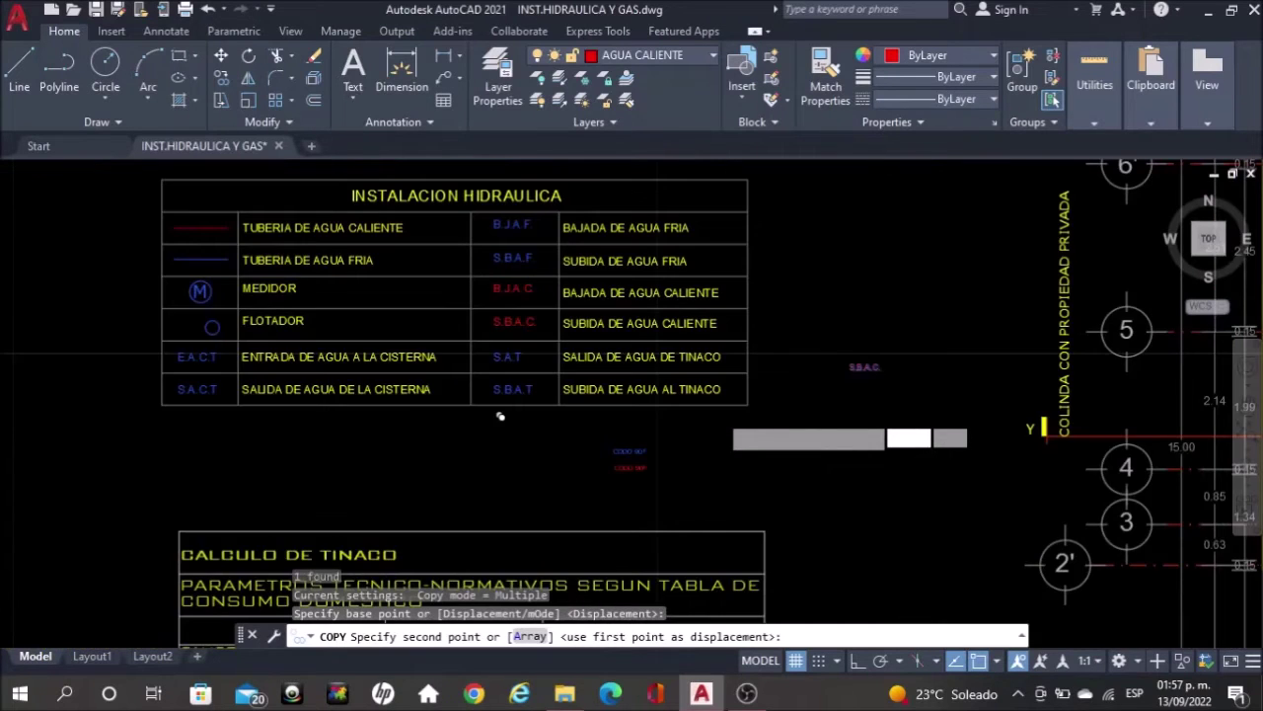
{"action": "scroll", "coordinate": [725, 420], "scroll_direction": "down", "scroll_amount": 2}
{"action": "scroll", "coordinate": [765, 373], "scroll_direction": "up", "scroll_amount": 2}
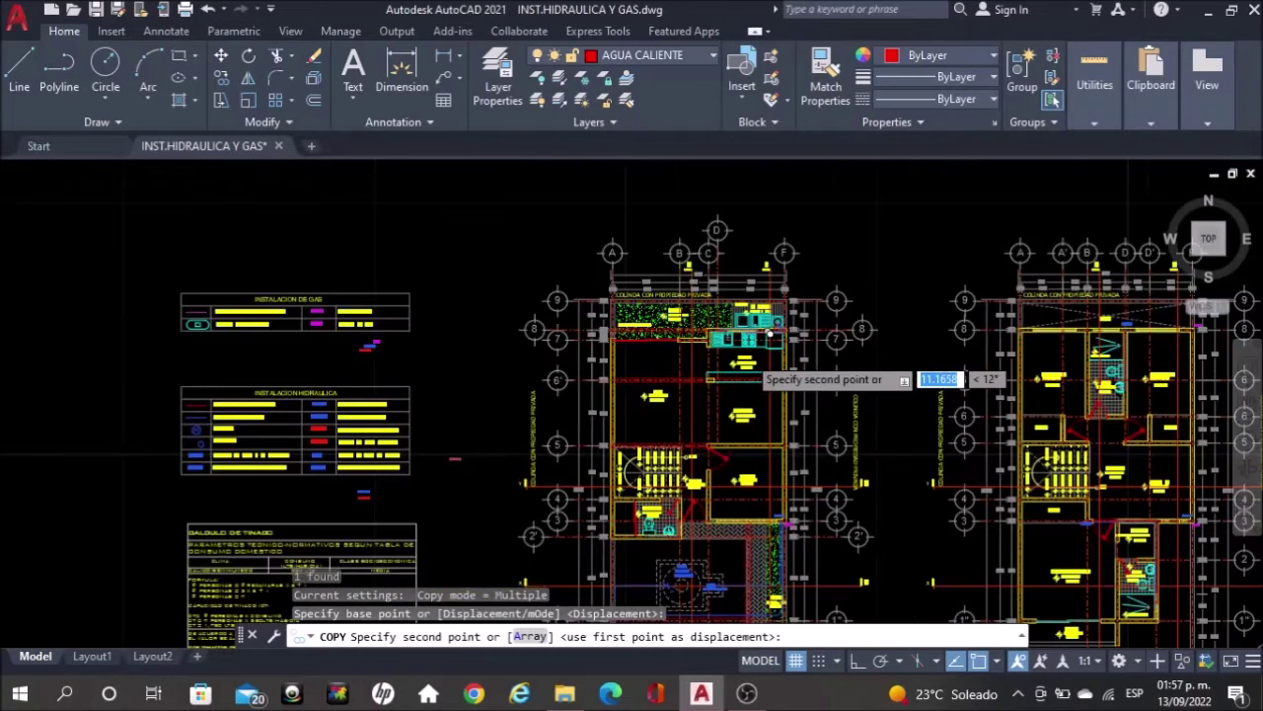
{"action": "scroll", "coordinate": [770, 336], "scroll_direction": "up", "scroll_amount": 6}
{"action": "scroll", "coordinate": [750, 345], "scroll_direction": "up", "scroll_amount": 5}
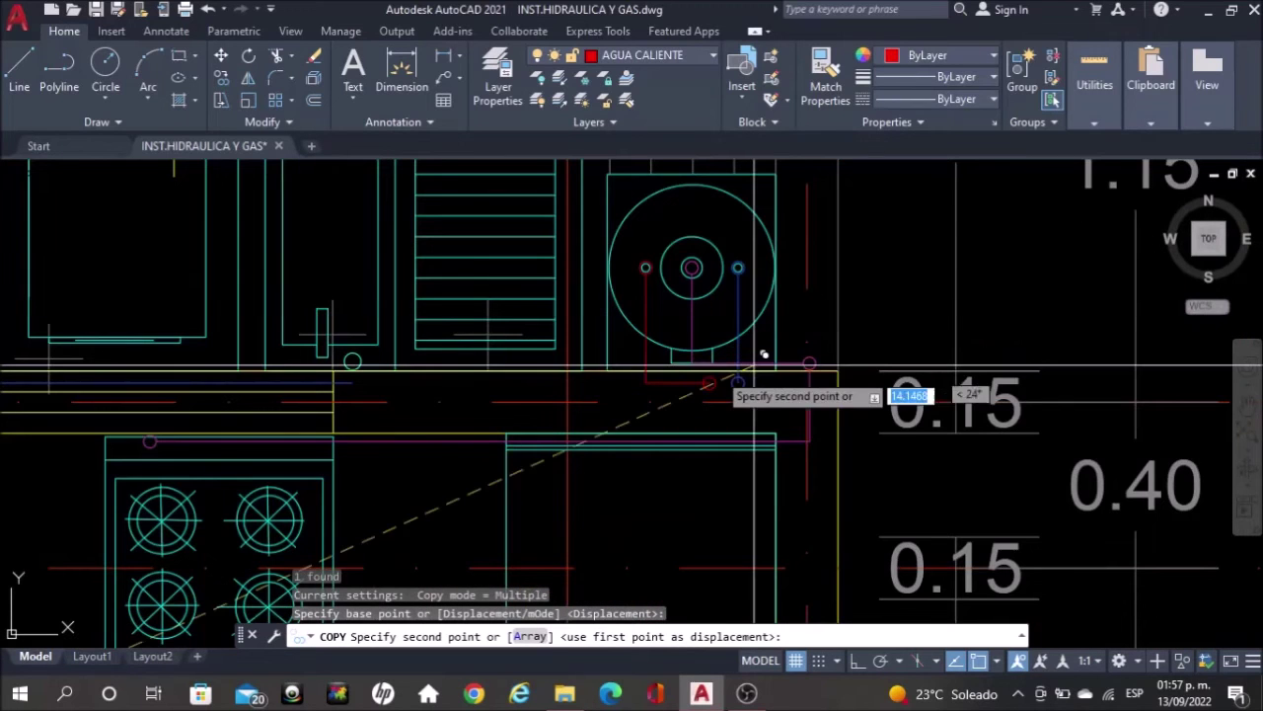
{"action": "middle_click_drag", "start_coordinate": [684, 511], "coordinate": [720, 392]}
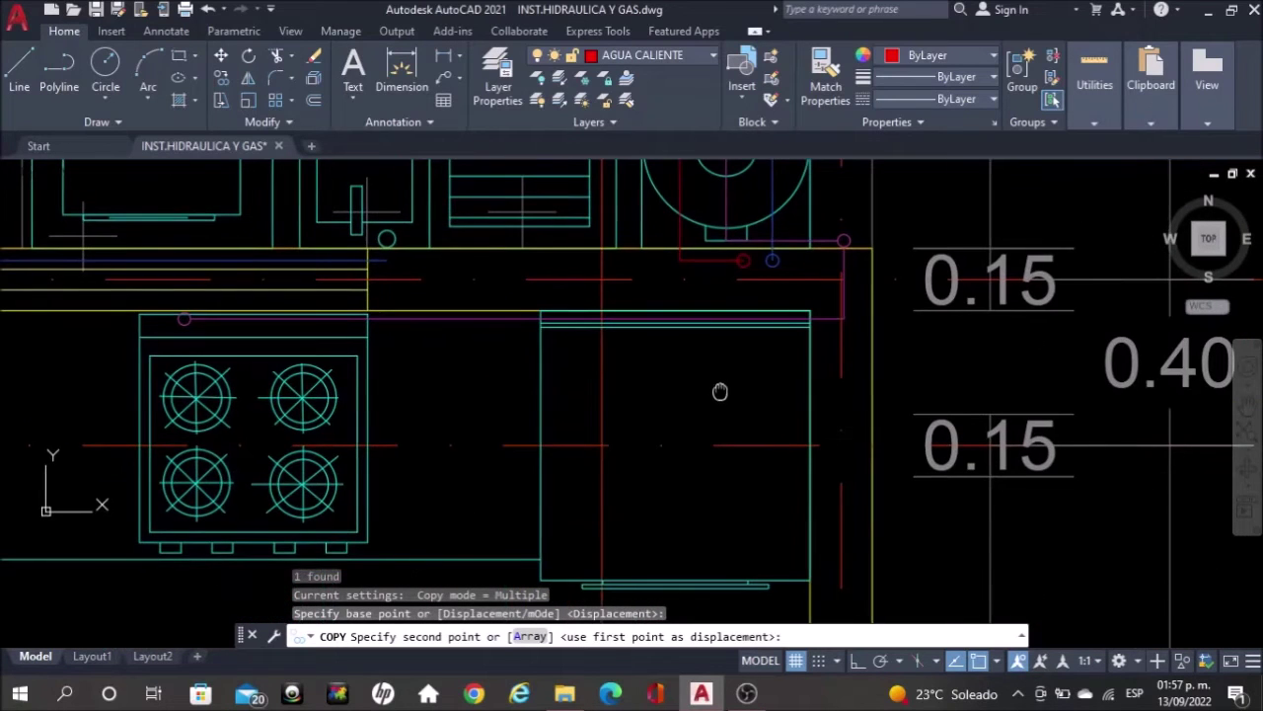
{"action": "left_click", "coordinate": [730, 523]}
Place another S.B.A.C. copy on the upper-floor plan, above the red riser circle at Recamara 2's outer corner, and finish copying
{"action": "scroll", "coordinate": [434, 446], "scroll_direction": "down", "scroll_amount": 4}
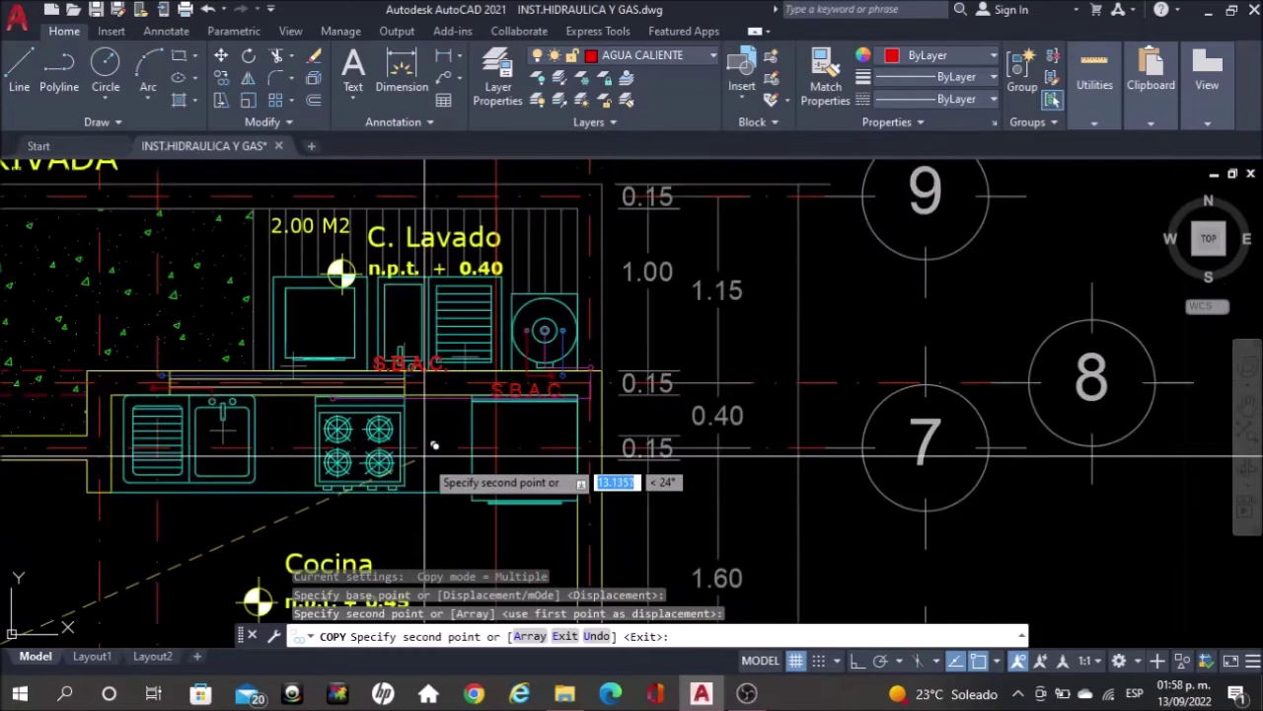
{"action": "middle_click_drag", "start_coordinate": [790, 446], "coordinate": [141, 451]}
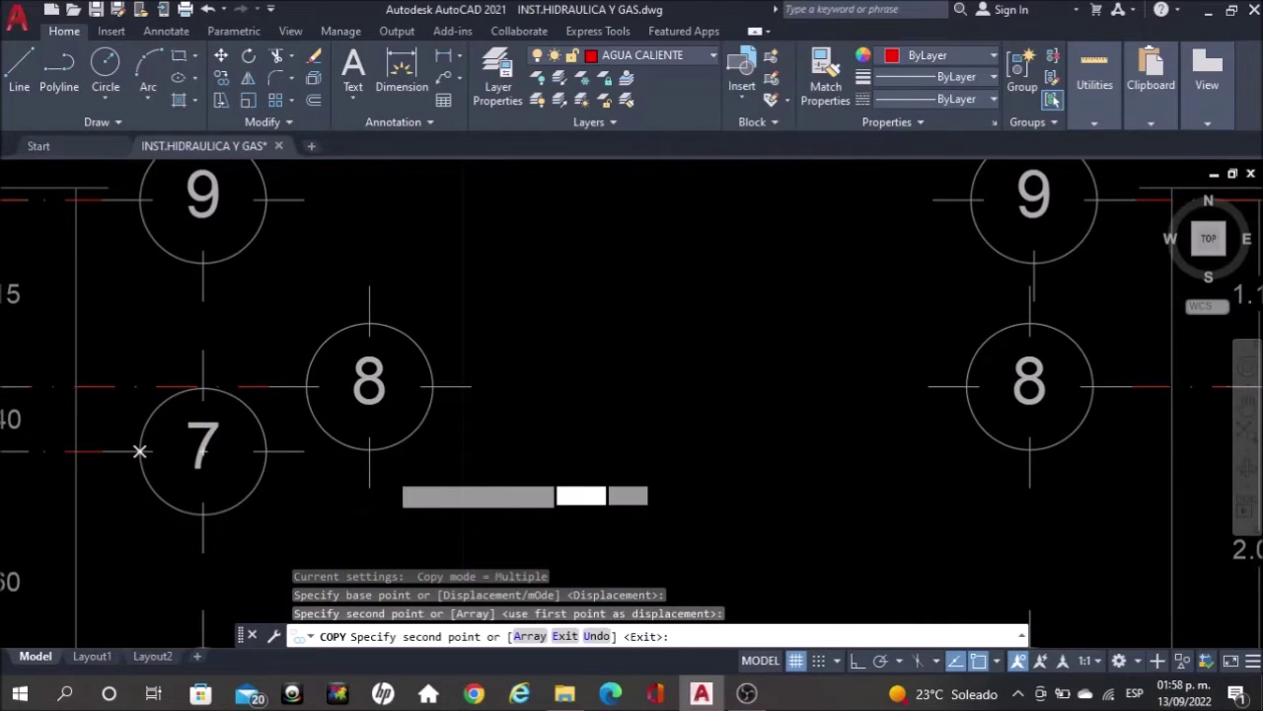
{"action": "scroll", "coordinate": [389, 470], "scroll_direction": "down", "scroll_amount": 2}
{"action": "middle_click_drag", "start_coordinate": [825, 456], "coordinate": [192, 452]}
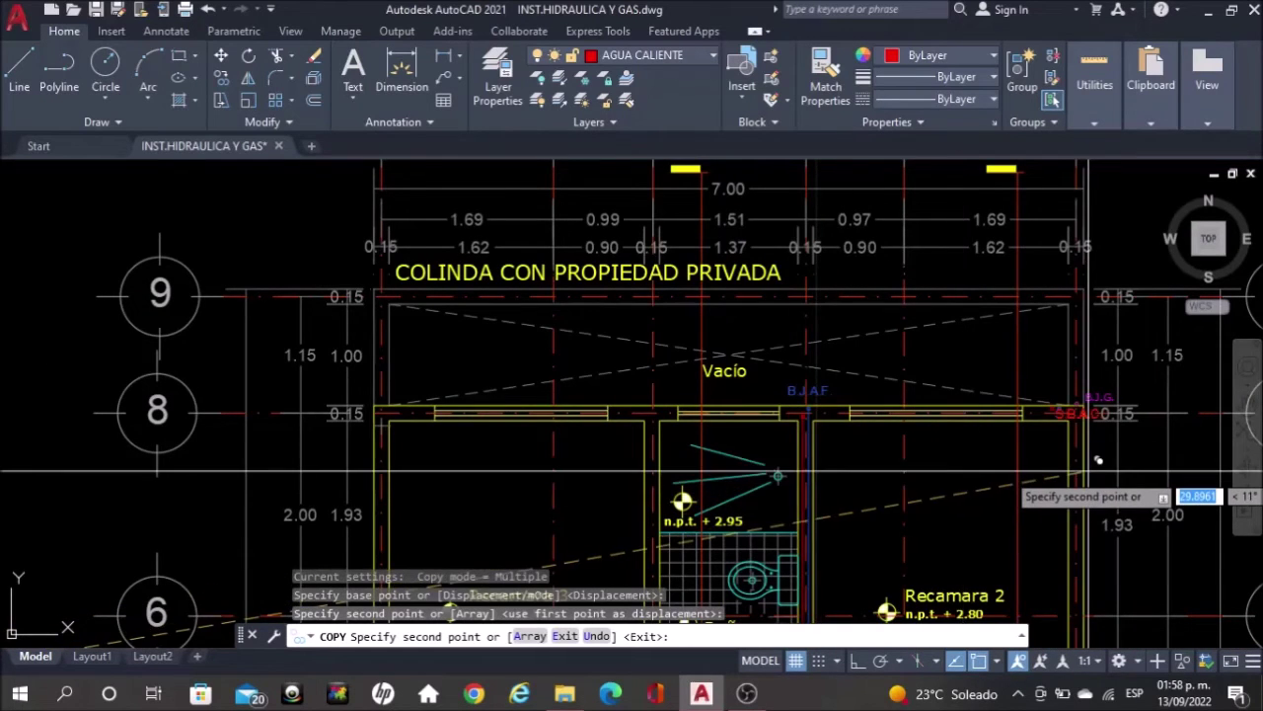
{"action": "scroll", "coordinate": [1090, 463], "scroll_direction": "up", "scroll_amount": 4}
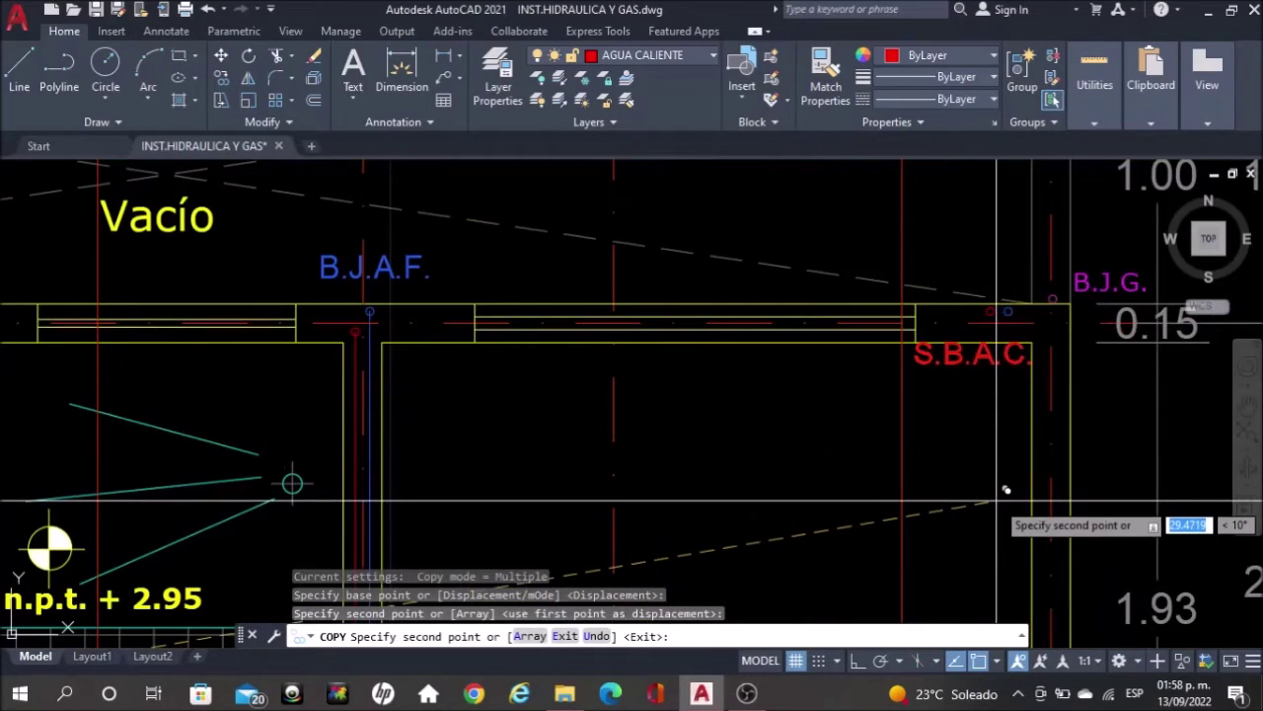
{"action": "left_click", "coordinate": [967, 414]}
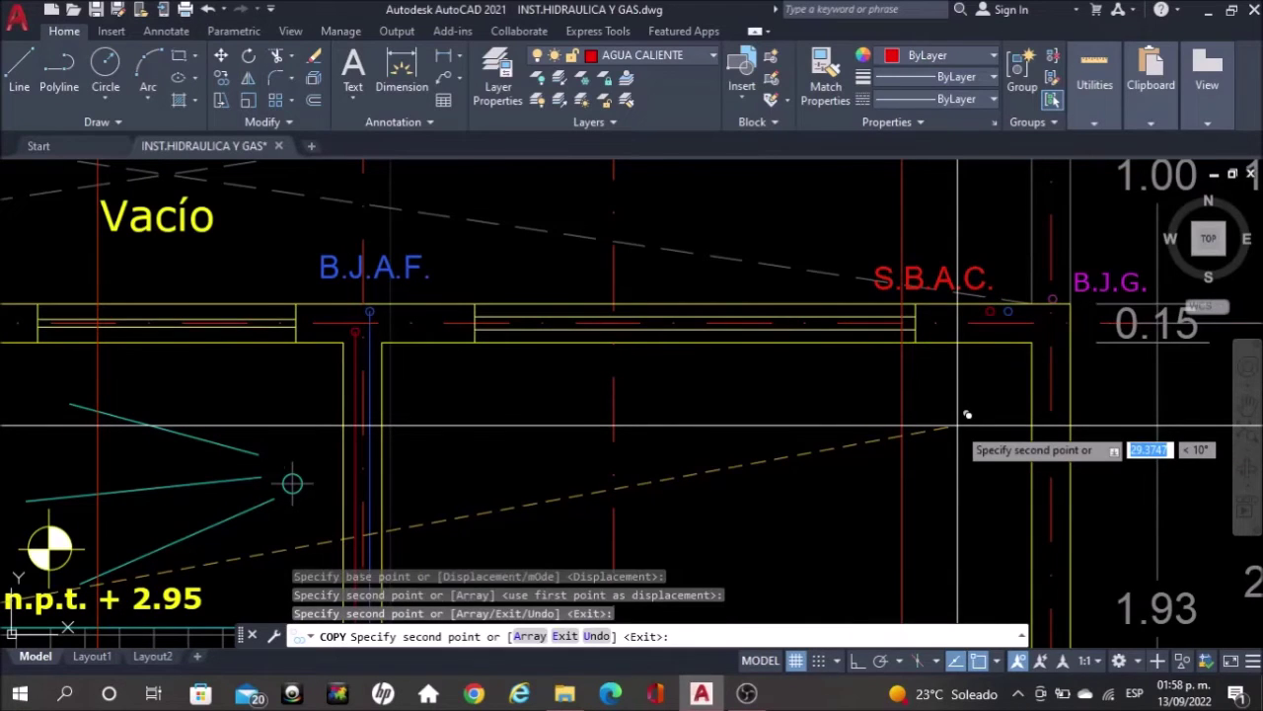
{"action": "scroll", "coordinate": [967, 414], "scroll_direction": "down", "scroll_amount": 5}
{"action": "key", "text": "Escape"}
Copy the B.J.A.F. label from the Baño–Recamara 2 wall to below the blue circle at Recamara 2's outer corner
{"action": "scroll", "coordinate": [918, 360], "scroll_direction": "up", "scroll_amount": 5}
{"action": "mouse_move", "coordinate": [919, 360]}
{"action": "middle_mouse_down"}
{"action": "mouse_move", "coordinate": [431, 422]}
{"action": "mouse_move", "coordinate": [283, 422]}
{"action": "middle_mouse_up"}
{"action": "mouse_move", "coordinate": [762, 422]}
{"action": "middle_mouse_down"}
{"action": "mouse_move", "coordinate": [229, 424]}
{"action": "mouse_move", "coordinate": [715, 416]}
{"action": "middle_mouse_up"}
{"action": "scroll", "coordinate": [285, 424], "scroll_direction": "up", "scroll_amount": 2}
{"action": "scroll", "coordinate": [287, 328], "scroll_direction": "up", "scroll_amount": 4}
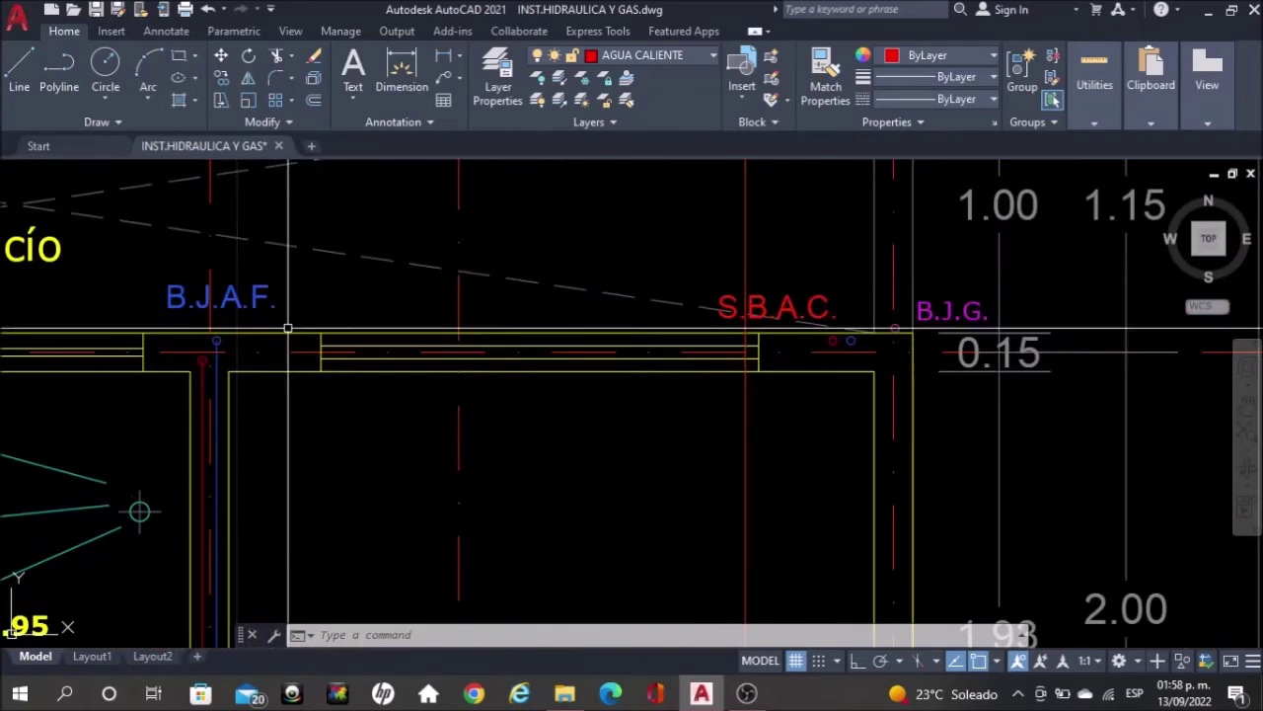
{"action": "left_click", "coordinate": [257, 292]}
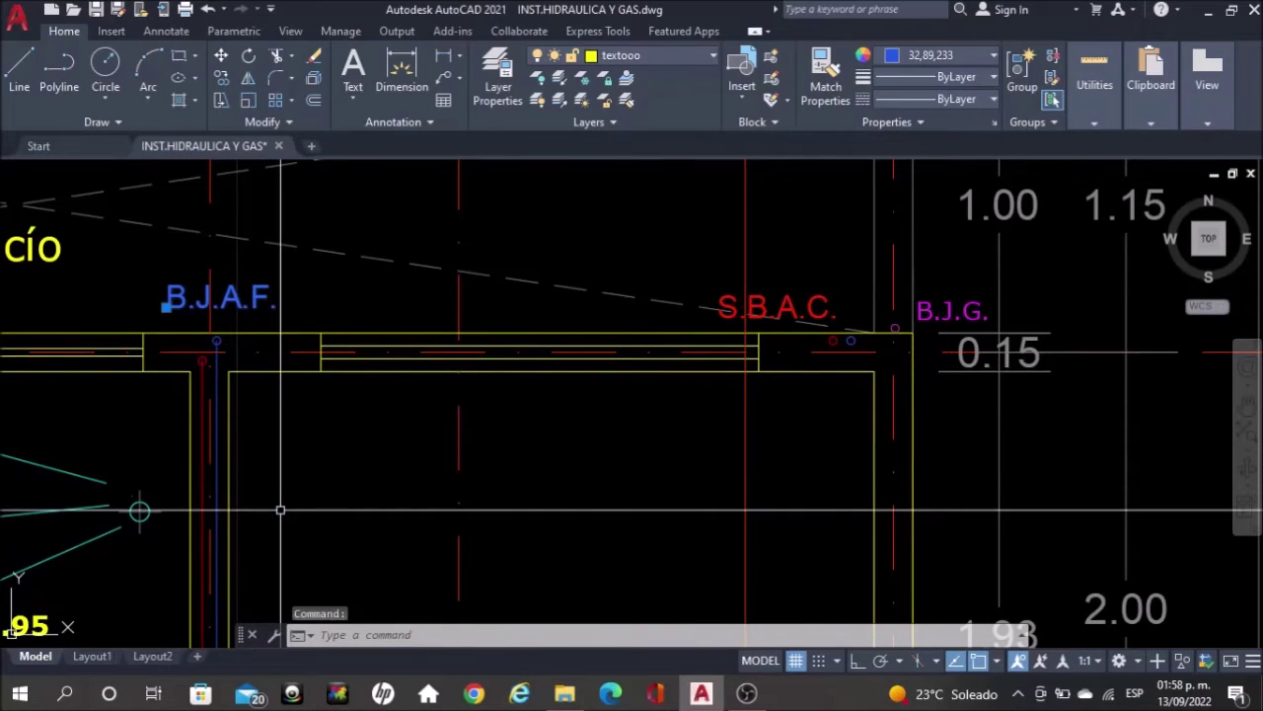
{"action": "type", "text": "y"}
{"action": "key", "text": "Return"}
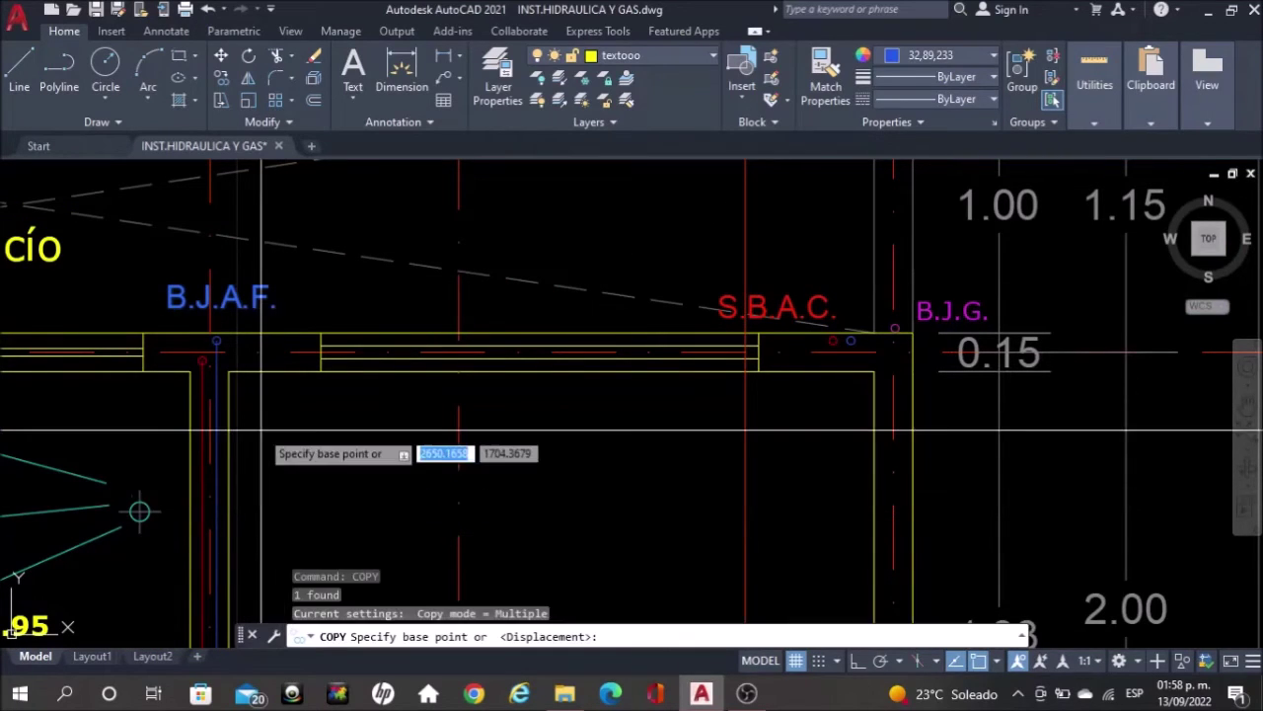
{"action": "left_click", "coordinate": [259, 429]}
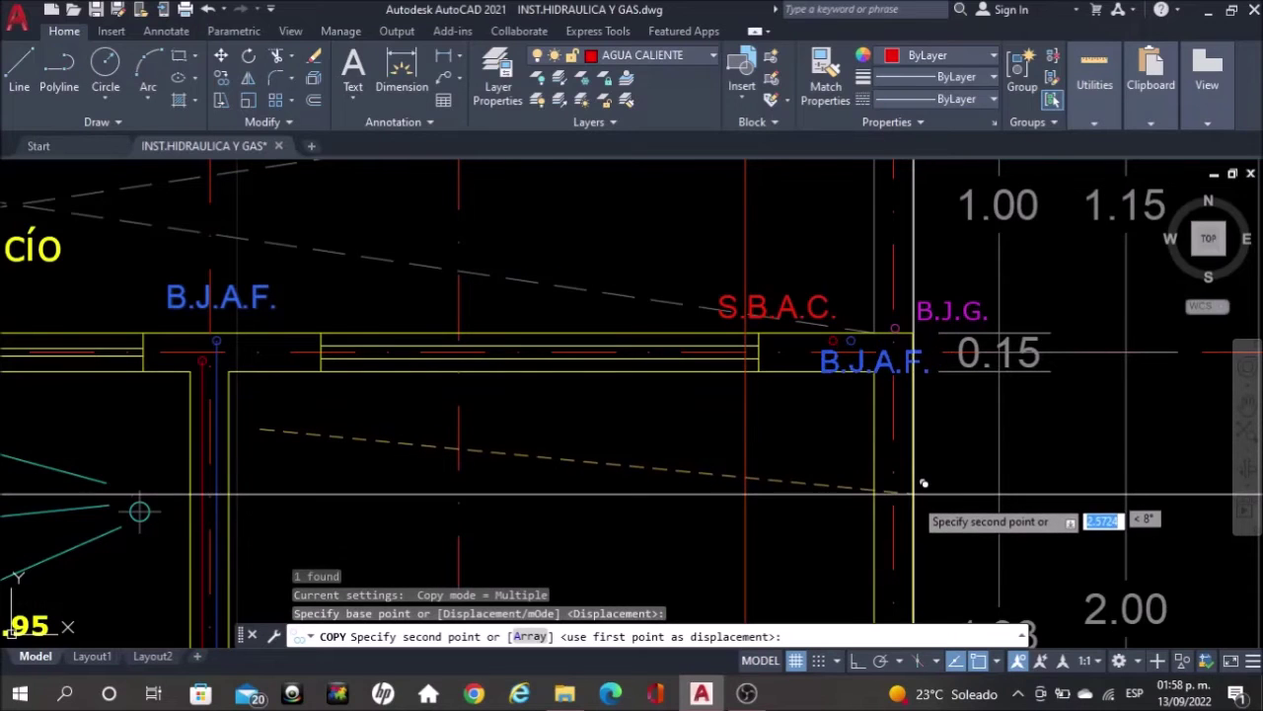
{"action": "scroll", "coordinate": [913, 505], "scroll_direction": "up", "scroll_amount": 2}
{"action": "scroll", "coordinate": [924, 495], "scroll_direction": "up", "scroll_amount": 3}
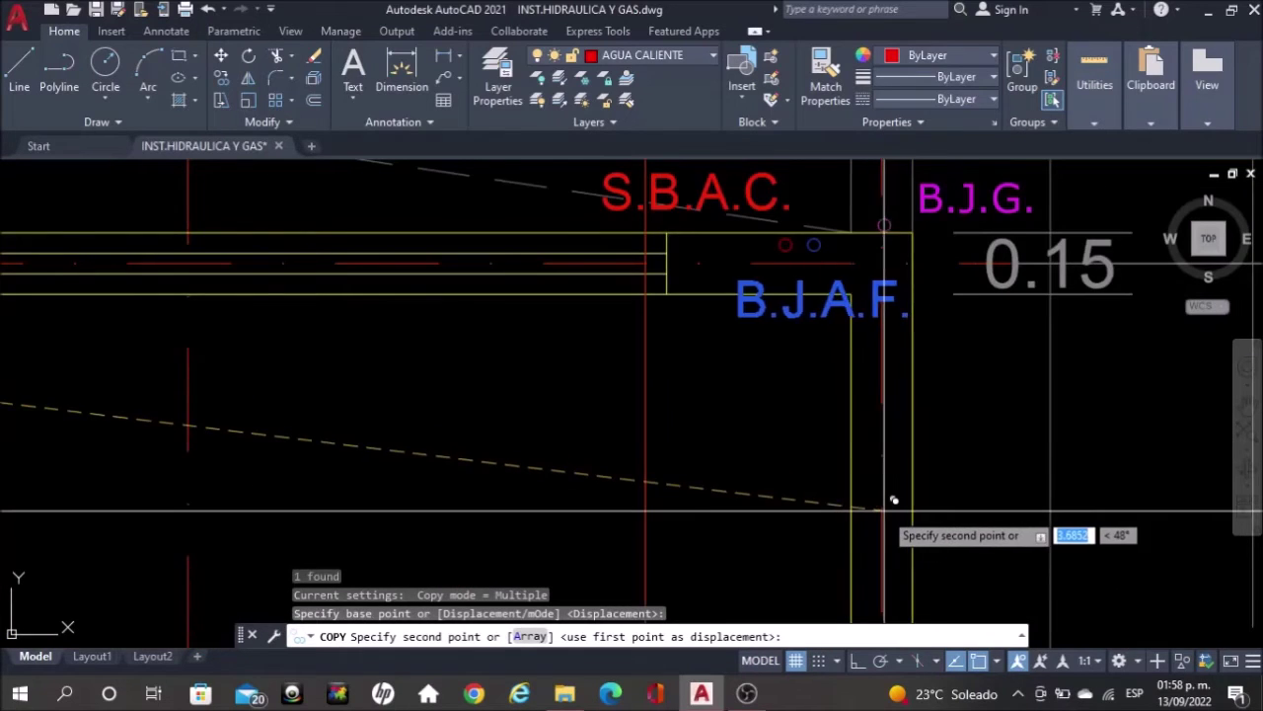
{"action": "left_click", "coordinate": [897, 488]}
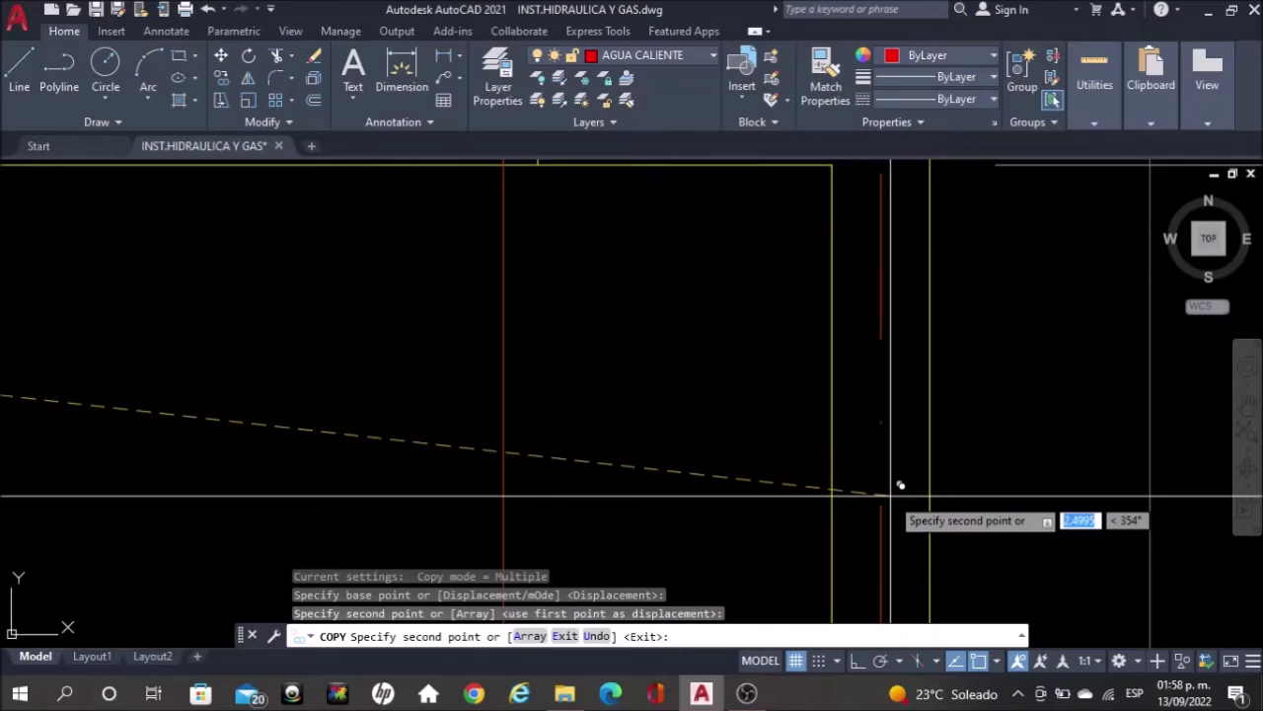
Undo that placement, place the B.J.A.F. copy again just inside Recamara 2 below the blue circle, and finish copying
{"action": "scroll", "coordinate": [903, 493], "scroll_direction": "down", "scroll_amount": 4}
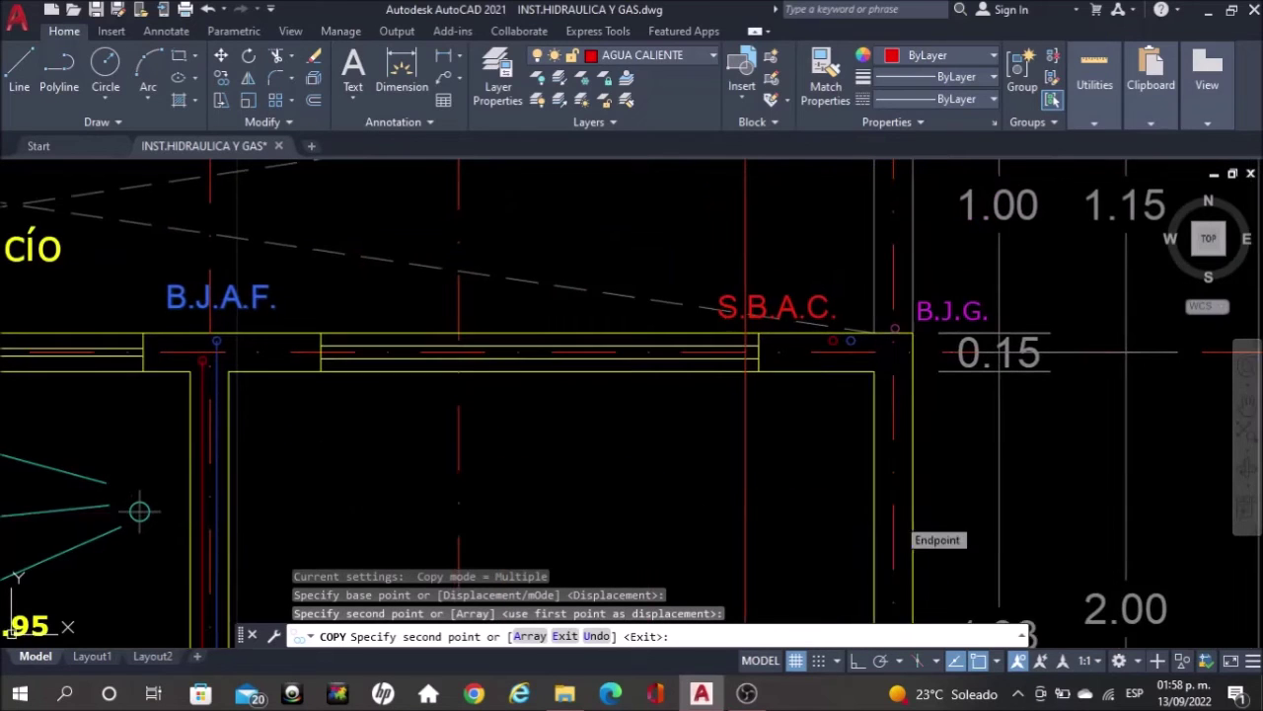
{"action": "key", "text": "ctrl+z"}
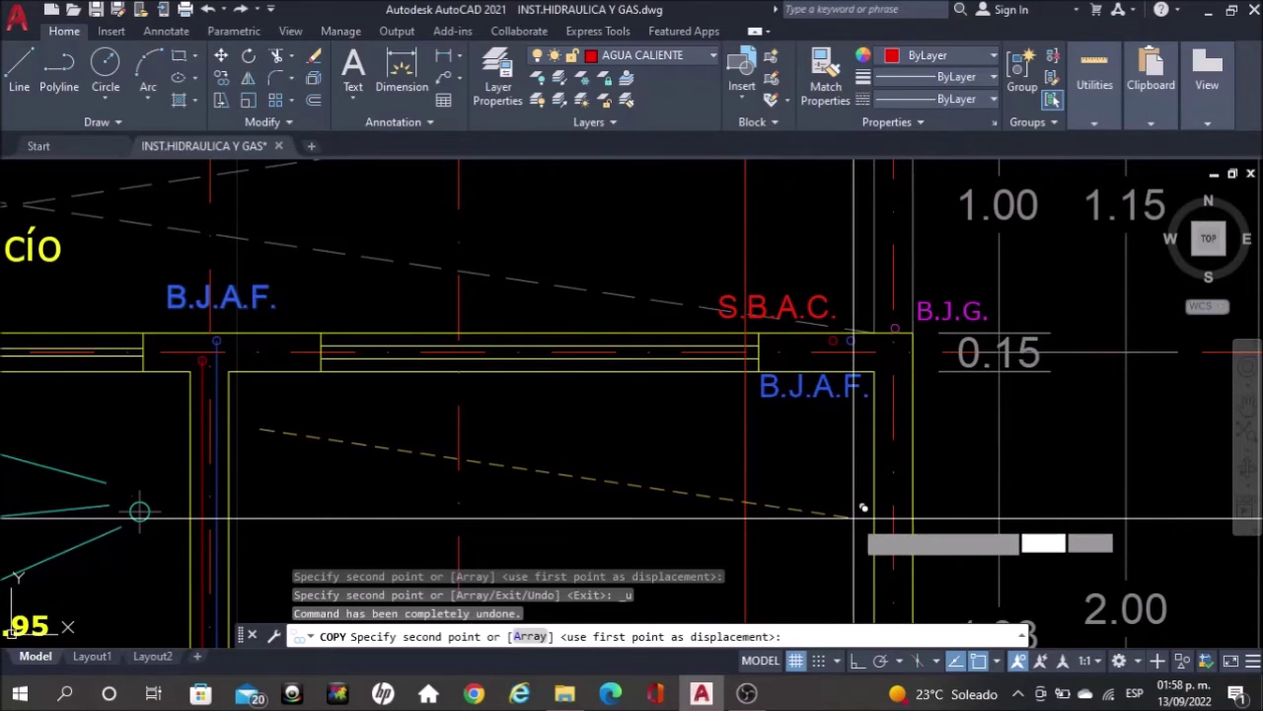
{"action": "left_click", "coordinate": [863, 507]}
{"action": "key", "text": "Escape"}
Copy the red B.J.A.C. symbol from the hydraulic legend to the empty area next to the loose S.B.A.C. label
{"action": "scroll", "coordinate": [868, 493], "scroll_direction": "down", "scroll_amount": 2}
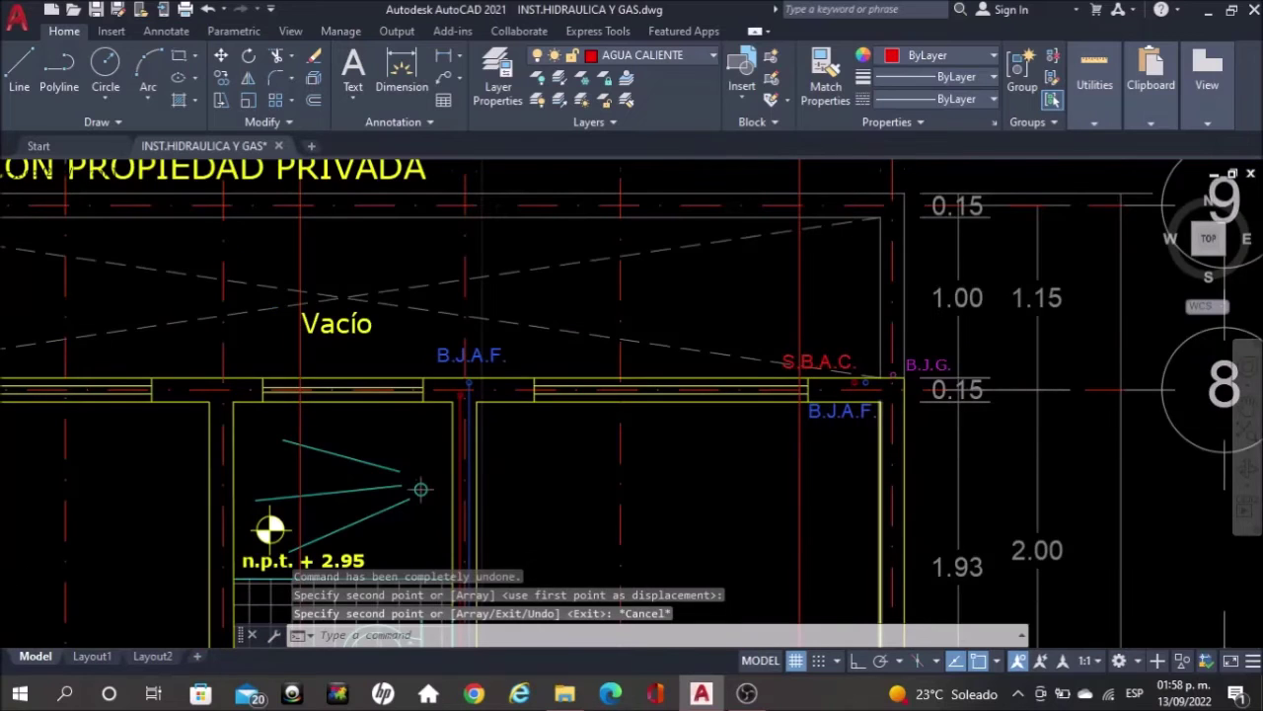
{"action": "scroll", "coordinate": [845, 374], "scroll_direction": "down", "scroll_amount": 2}
{"action": "scroll", "coordinate": [929, 307], "scroll_direction": "down", "scroll_amount": 6}
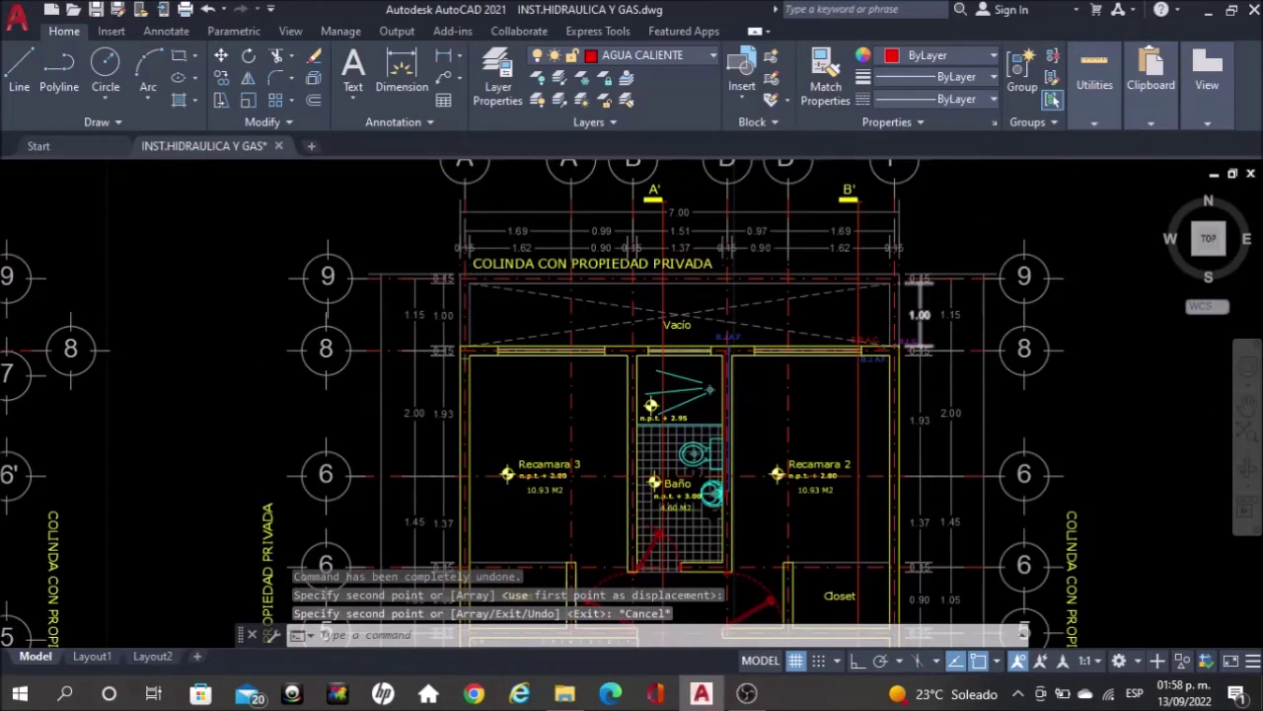
{"action": "middle_click_drag", "start_coordinate": [265, 441], "coordinate": [478, 395]}
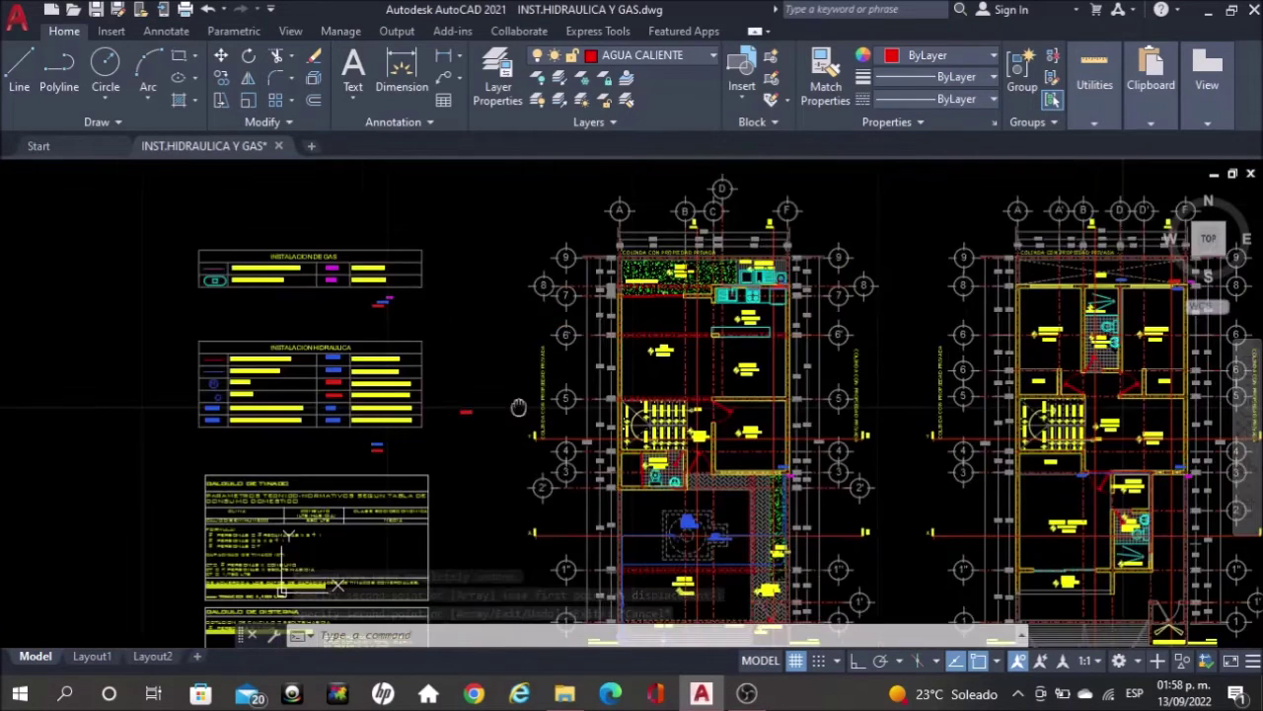
{"action": "scroll", "coordinate": [478, 394], "scroll_direction": "up", "scroll_amount": 3}
{"action": "scroll", "coordinate": [340, 421], "scroll_direction": "up", "scroll_amount": 4}
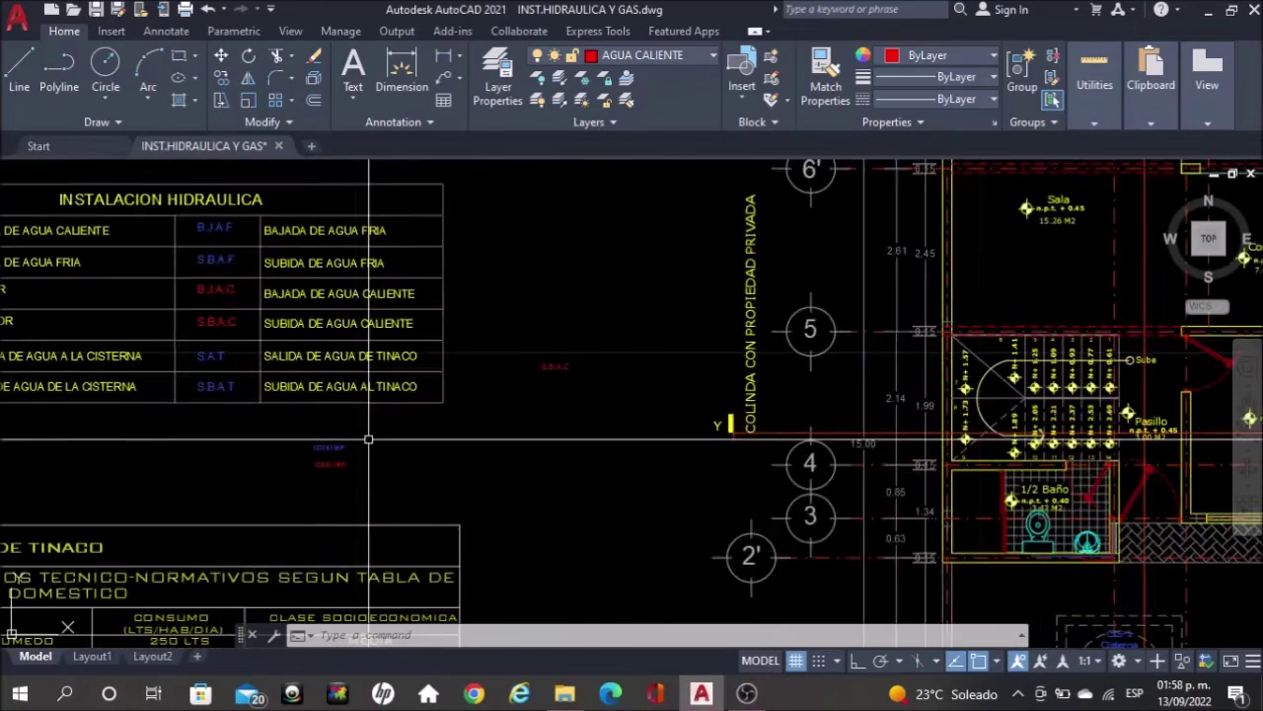
{"action": "left_click", "coordinate": [196, 236]}
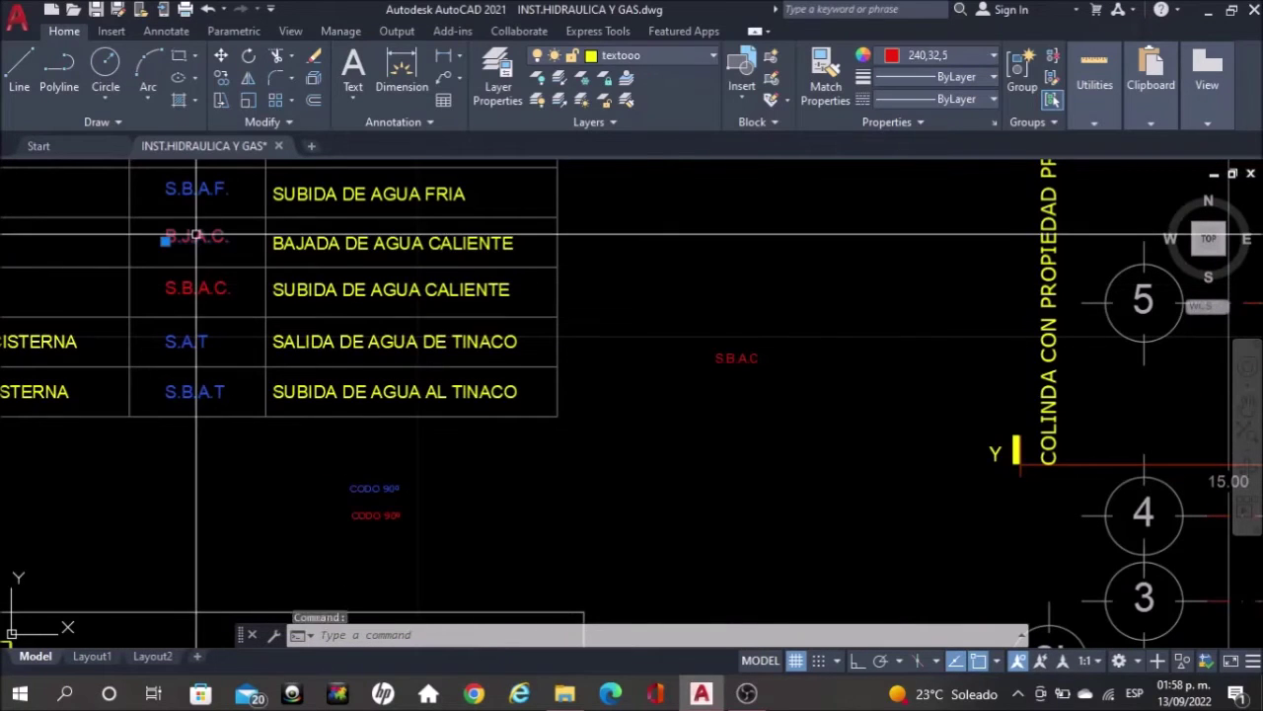
{"action": "type", "text": "co"}
{"action": "key", "text": "Return"}
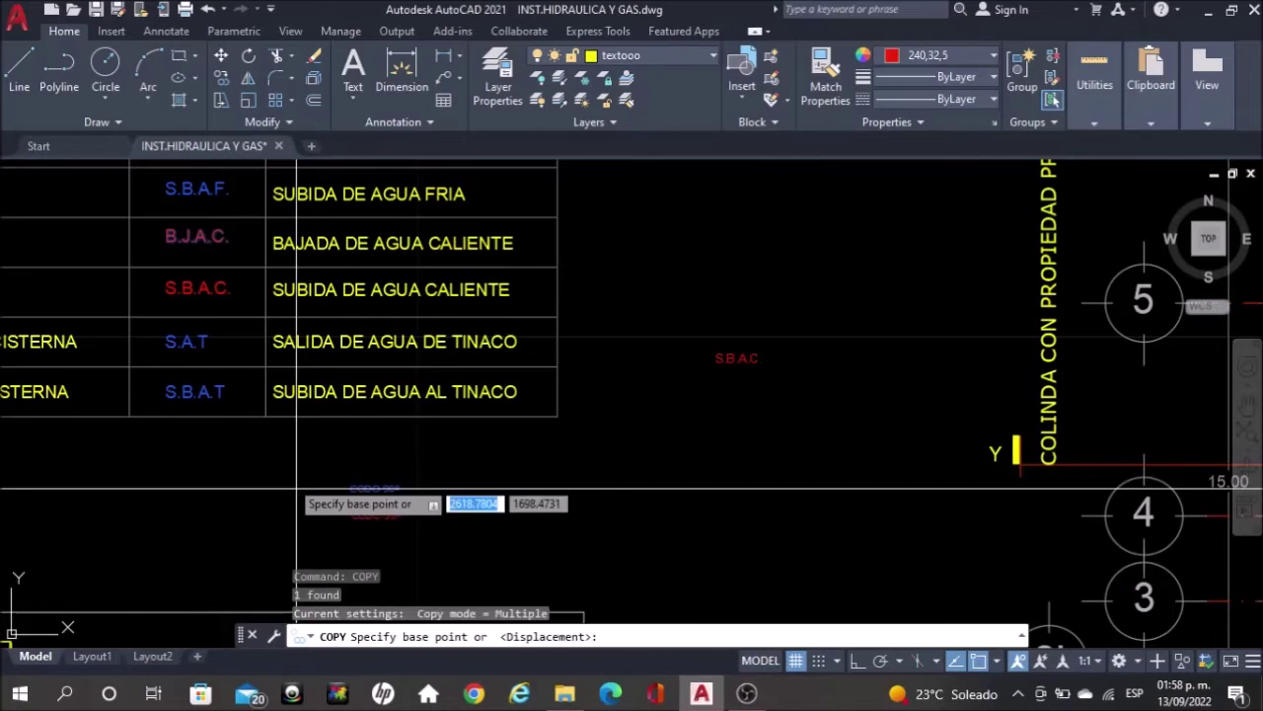
{"action": "left_click", "coordinate": [222, 427]}
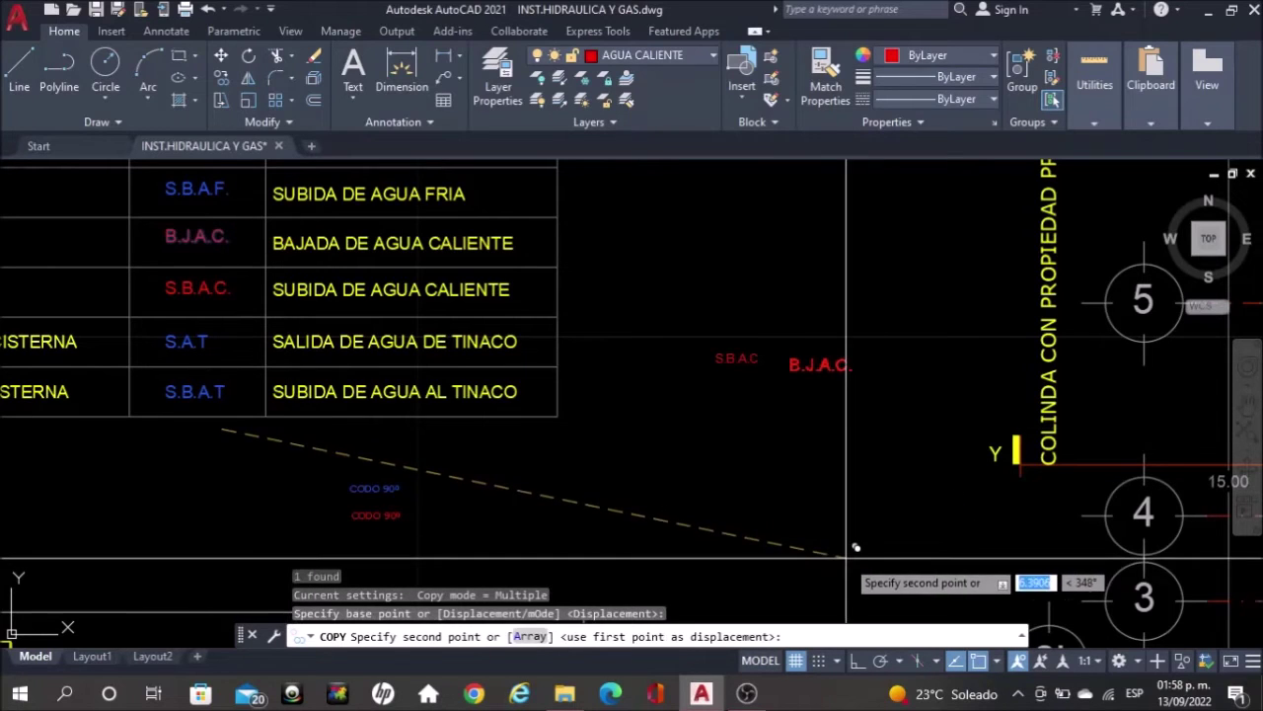
{"action": "left_click", "coordinate": [846, 556]}
{"action": "key", "text": "Escape"}
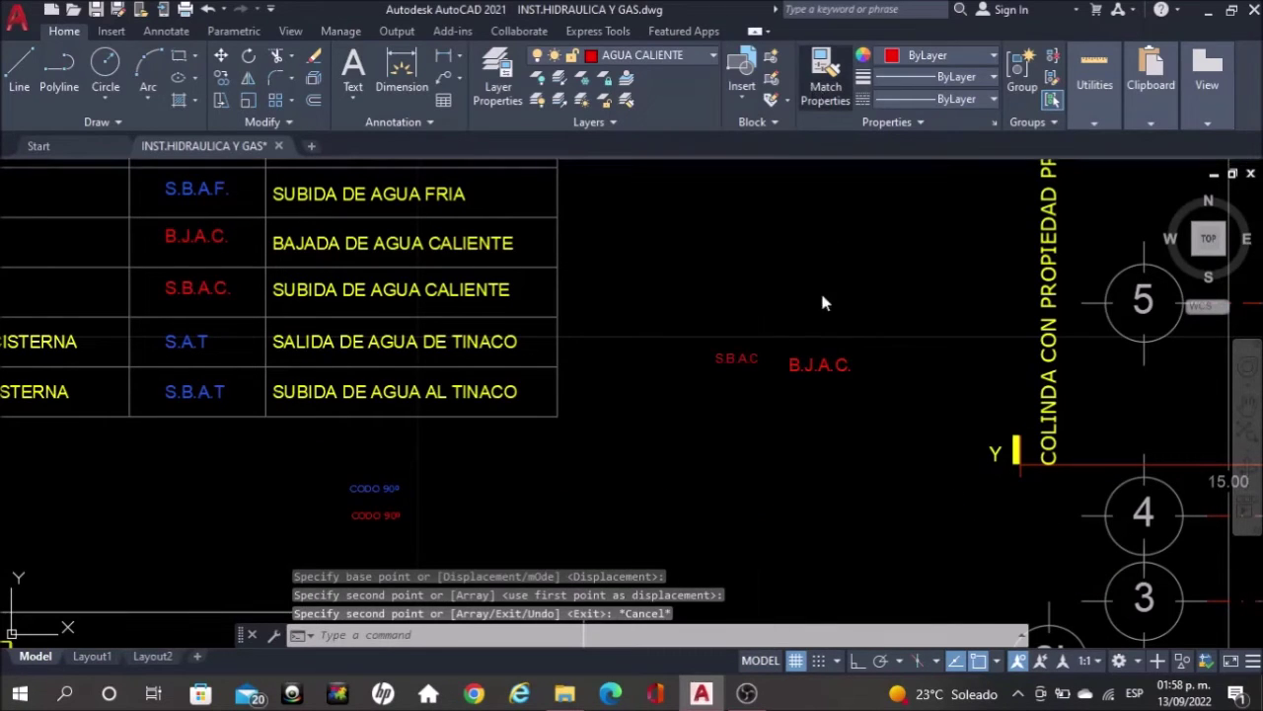
Match the loose S.B.A.C. label's properties onto the B.J.A.C. copy, and delete that S.B.A.C. label
{"action": "left_click", "coordinate": [825, 79]}
{"action": "left_click", "coordinate": [752, 356]}
{"action": "left_click", "coordinate": [815, 361]}
{"action": "key", "text": "Escape"}
{"action": "left_click", "coordinate": [744, 355]}
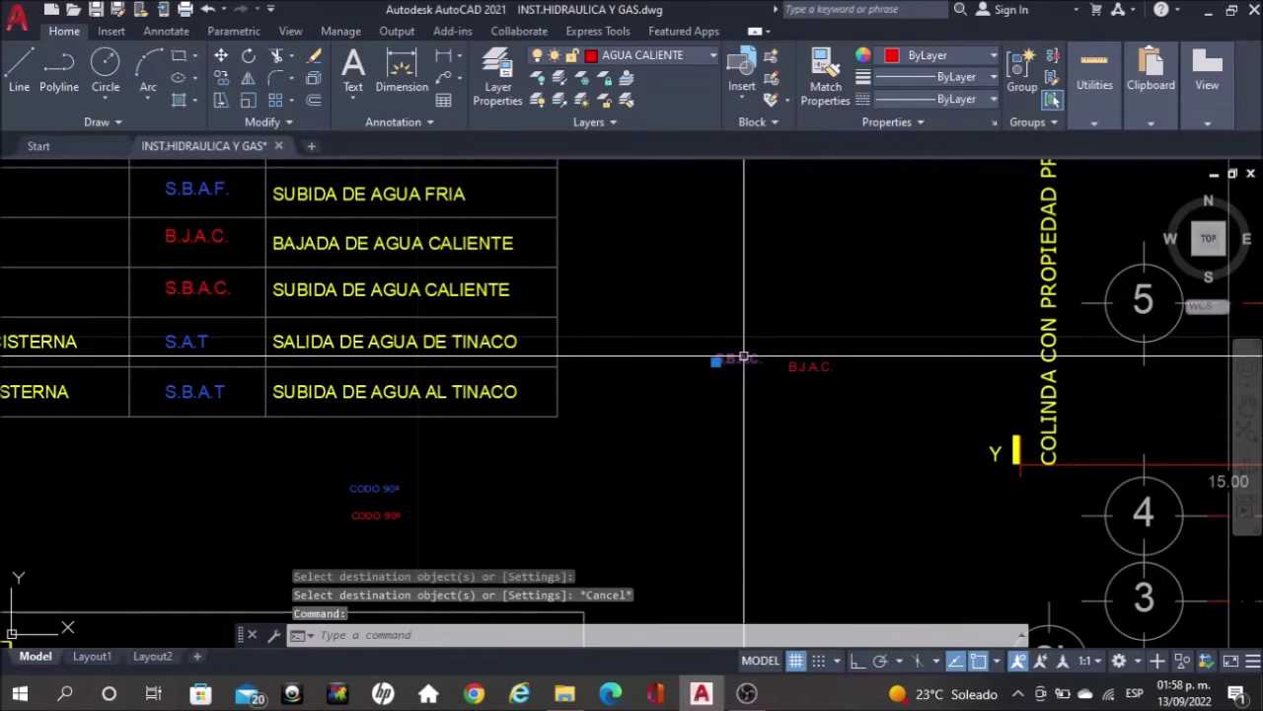
{"action": "key", "text": "Delete"}
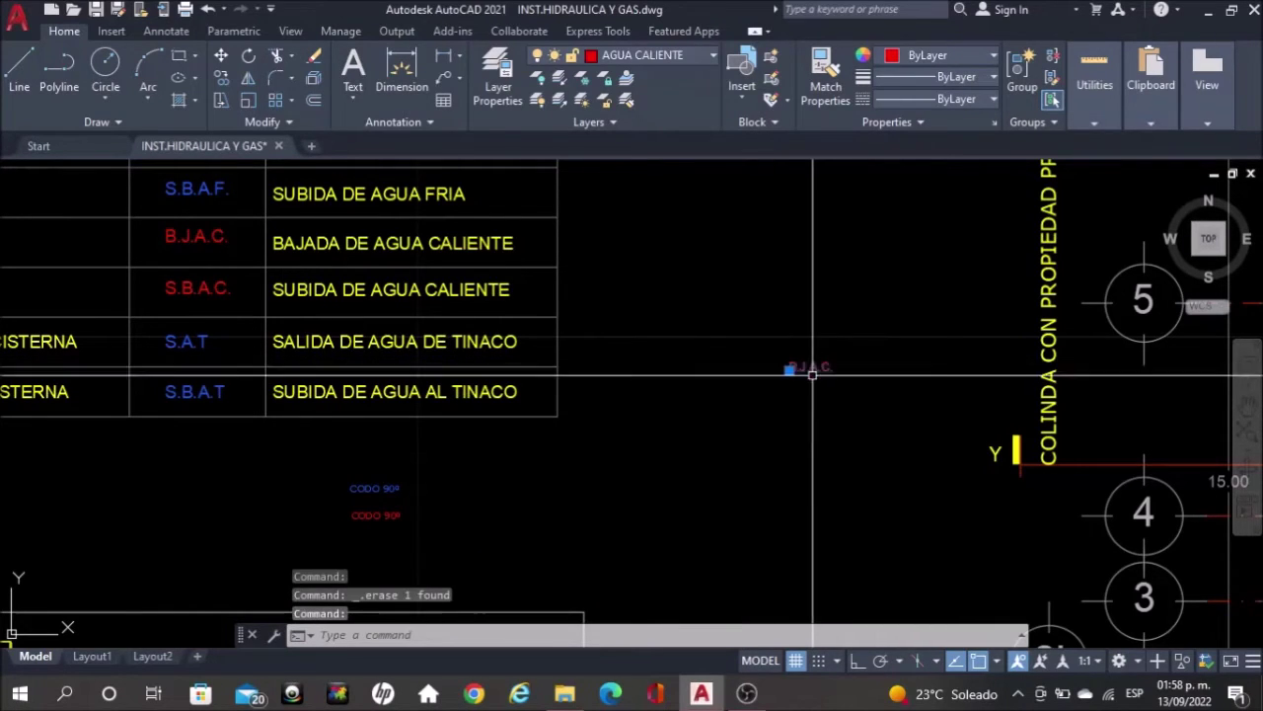
Copy the loose B.J.A.C. label beside the red drop circle on the roof plan's parapet below the Domo
{"action": "left_click", "coordinate": [814, 367]}
{"action": "key", "text": "Return"}
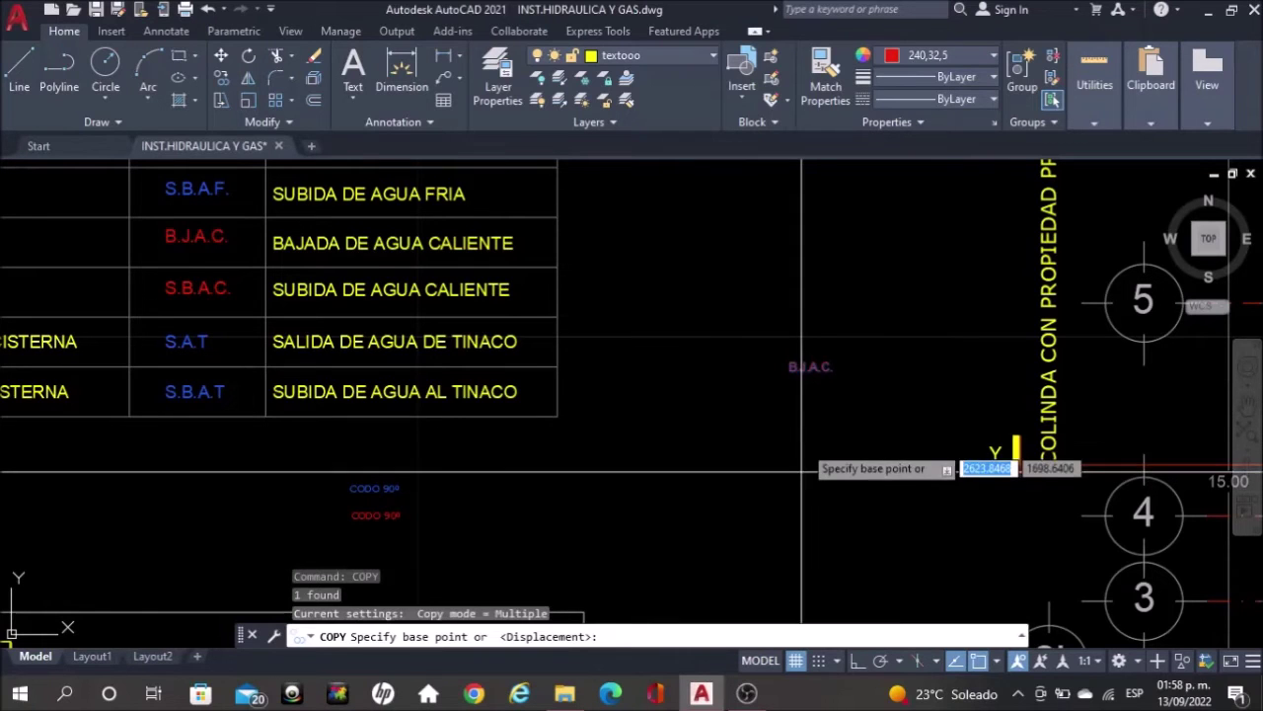
{"action": "left_click", "coordinate": [817, 402]}
{"action": "scroll", "coordinate": [514, 401], "scroll_direction": "down", "scroll_amount": 2}
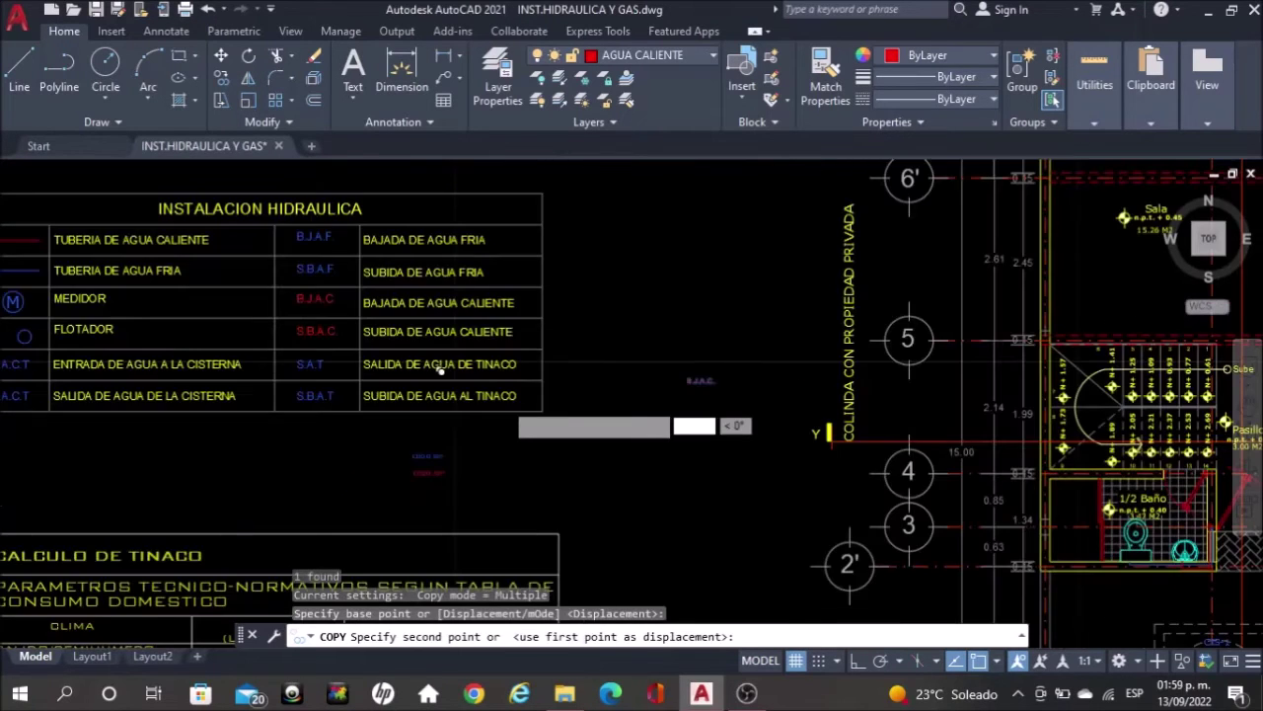
{"action": "scroll", "coordinate": [441, 370], "scroll_direction": "down", "scroll_amount": 5}
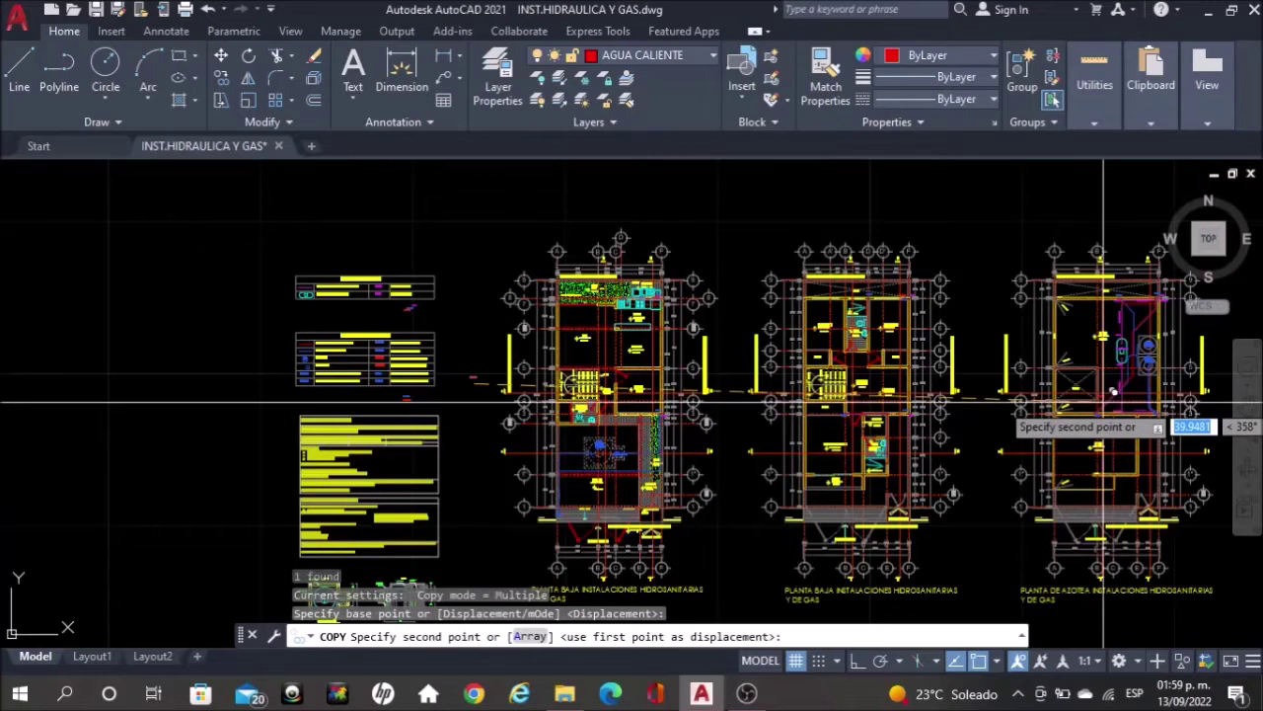
{"action": "scroll", "coordinate": [1148, 398], "scroll_direction": "up", "scroll_amount": 5}
{"action": "scroll", "coordinate": [1155, 394], "scroll_direction": "up", "scroll_amount": 4}
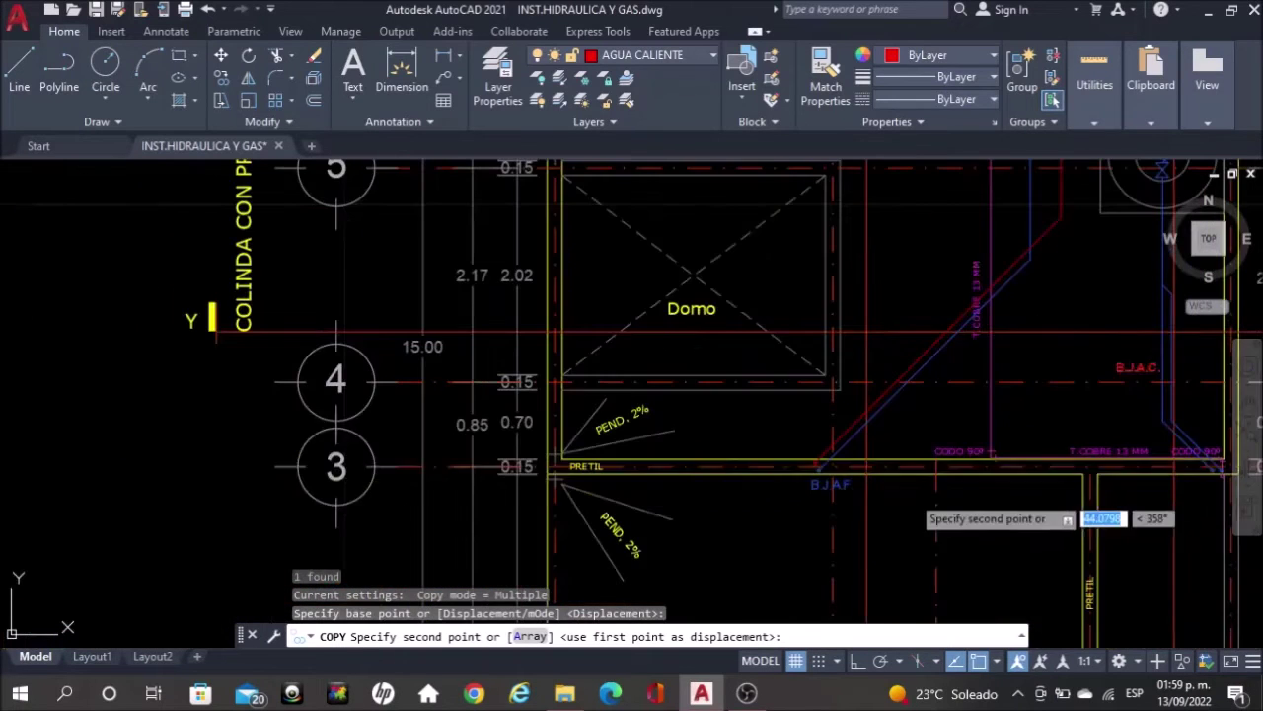
{"action": "scroll", "coordinate": [893, 503], "scroll_direction": "up", "scroll_amount": 2}
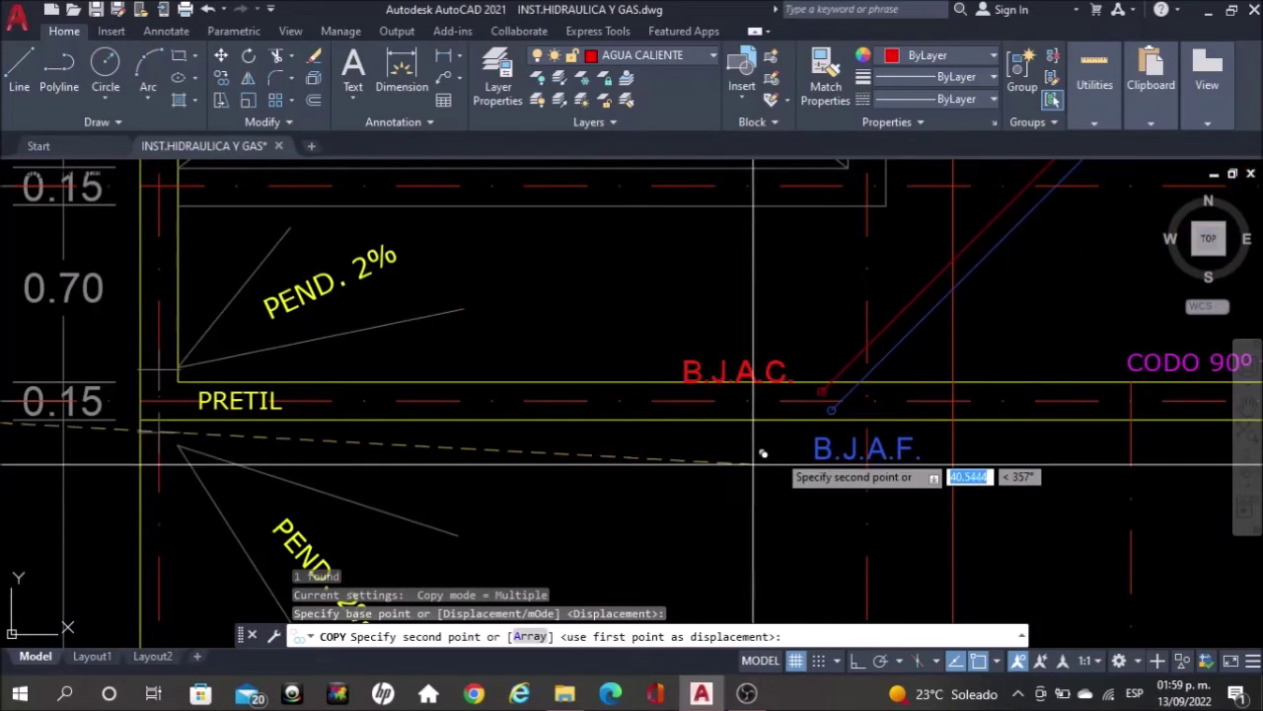
{"action": "left_click", "coordinate": [719, 493]}
{"action": "scroll", "coordinate": [722, 496], "scroll_direction": "down", "scroll_amount": 1}
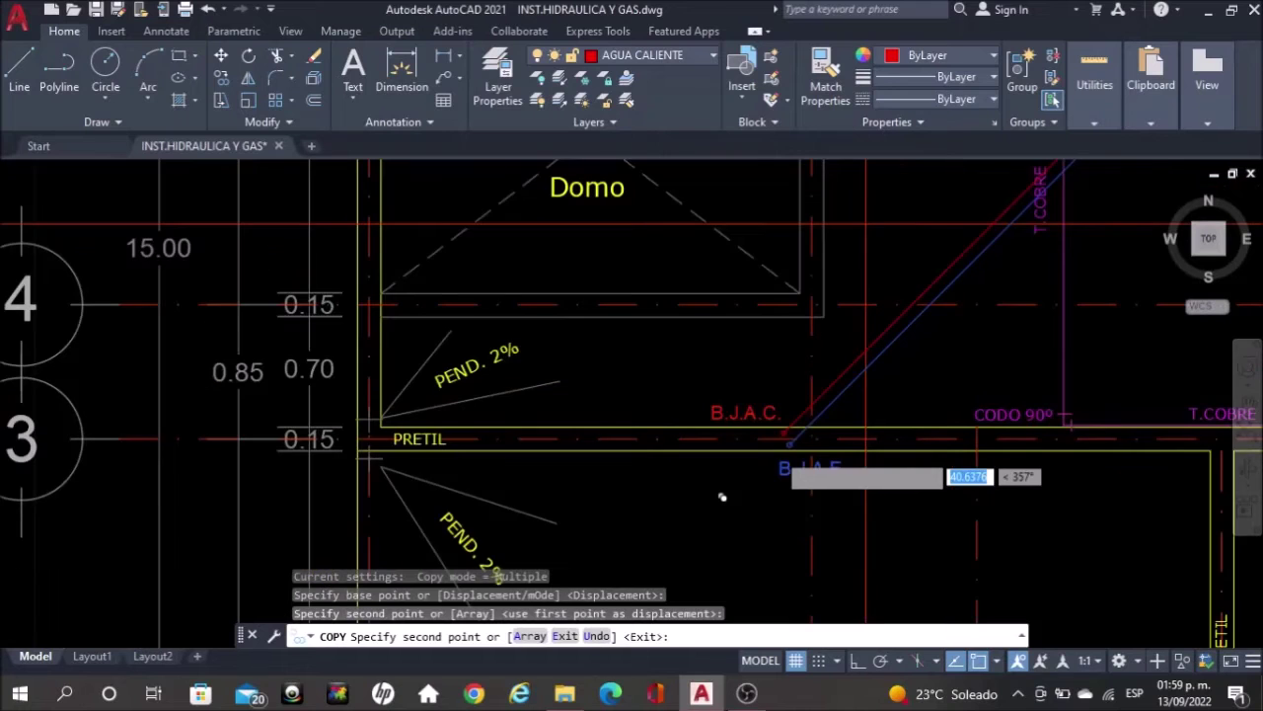
Place another B.J.A.C. copy beside the red drop circle near the Vacío on the roof plan, next to CODO 90º
{"action": "scroll", "coordinate": [709, 501], "scroll_direction": "down", "scroll_amount": 4}
{"action": "middle_click_drag", "start_coordinate": [944, 252], "coordinate": [898, 545]}
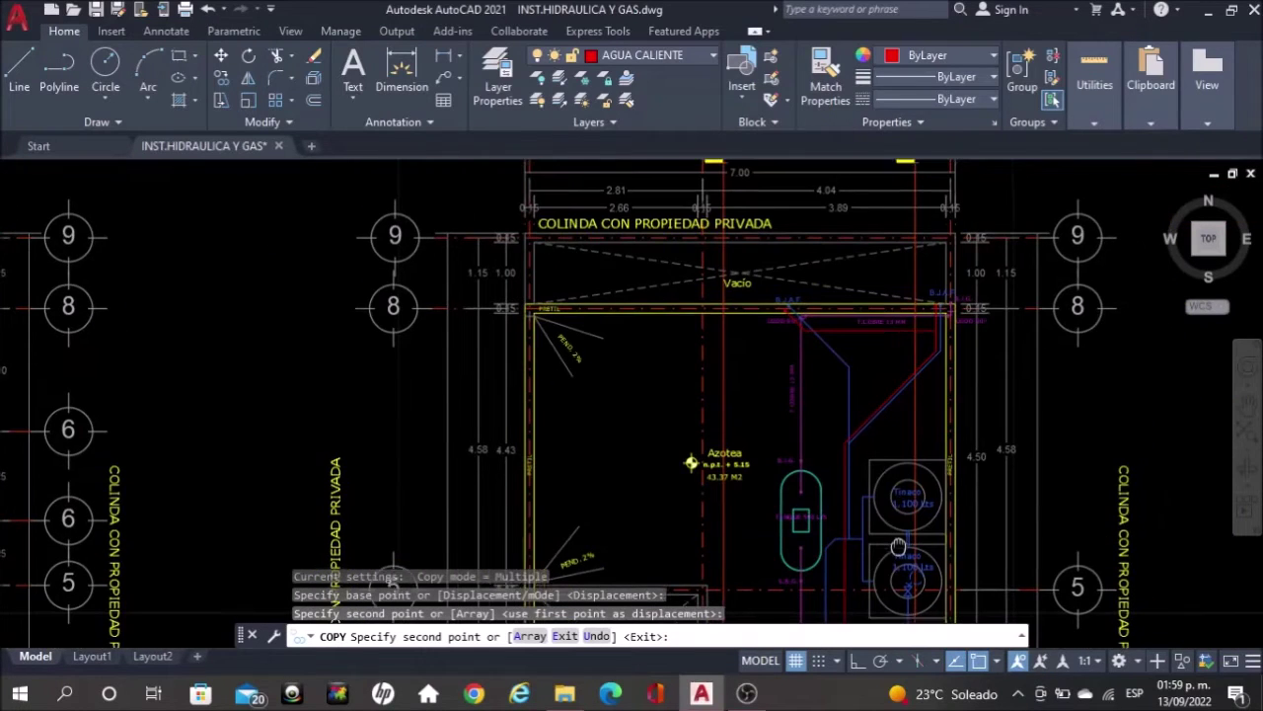
{"action": "scroll", "coordinate": [913, 331], "scroll_direction": "up", "scroll_amount": 5}
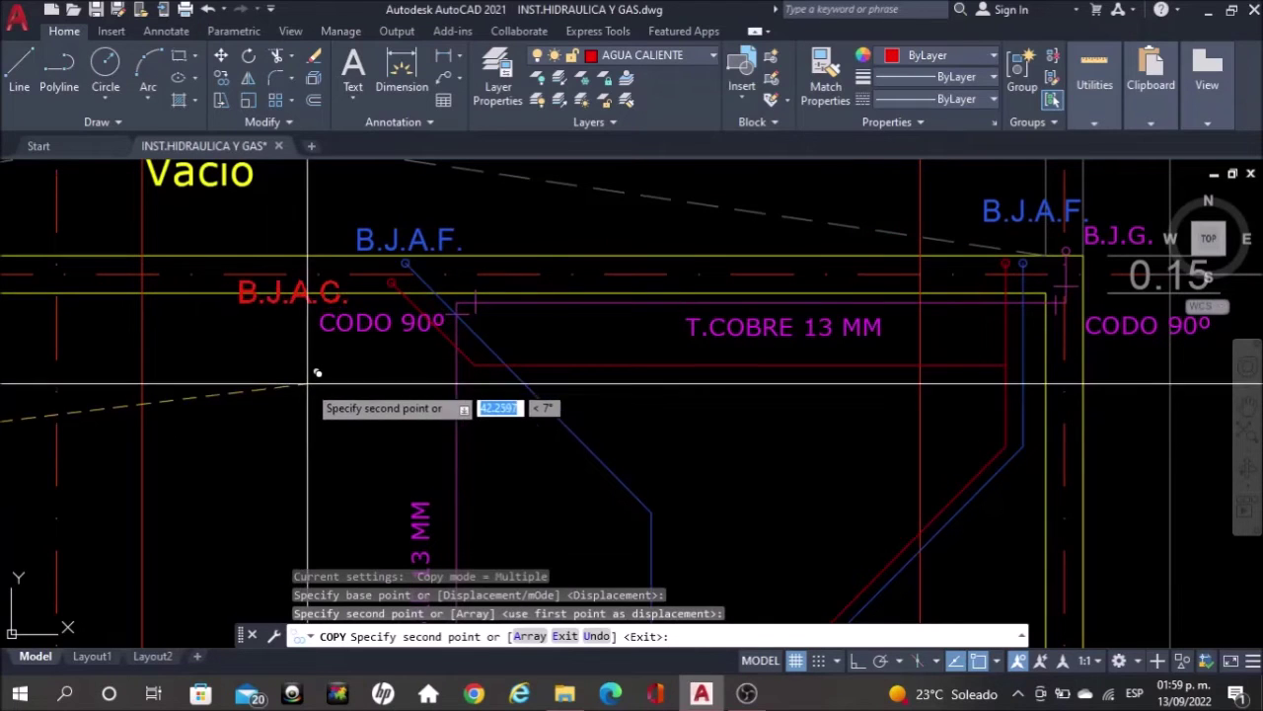
{"action": "scroll", "coordinate": [869, 330], "scroll_direction": "down", "scroll_amount": 6}
{"action": "scroll", "coordinate": [855, 331], "scroll_direction": "down", "scroll_amount": 5}
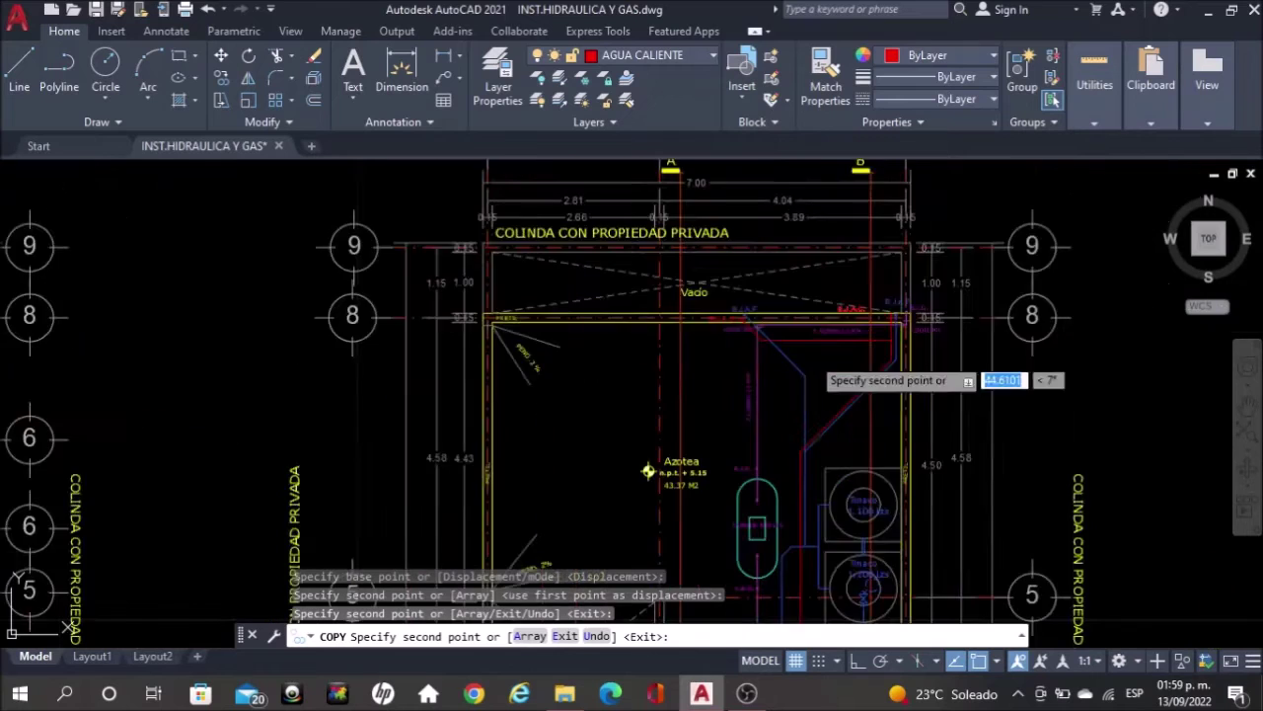
Place a B.J.A.C. copy on the upper-floor plan beside the red drop circle in the Baño–Recamara 2 wall
{"action": "mouse_move", "coordinate": [333, 386]}
{"action": "middle_mouse_down"}
{"action": "mouse_move", "coordinate": [654, 384]}
{"action": "mouse_move", "coordinate": [817, 414]}
{"action": "middle_mouse_up"}
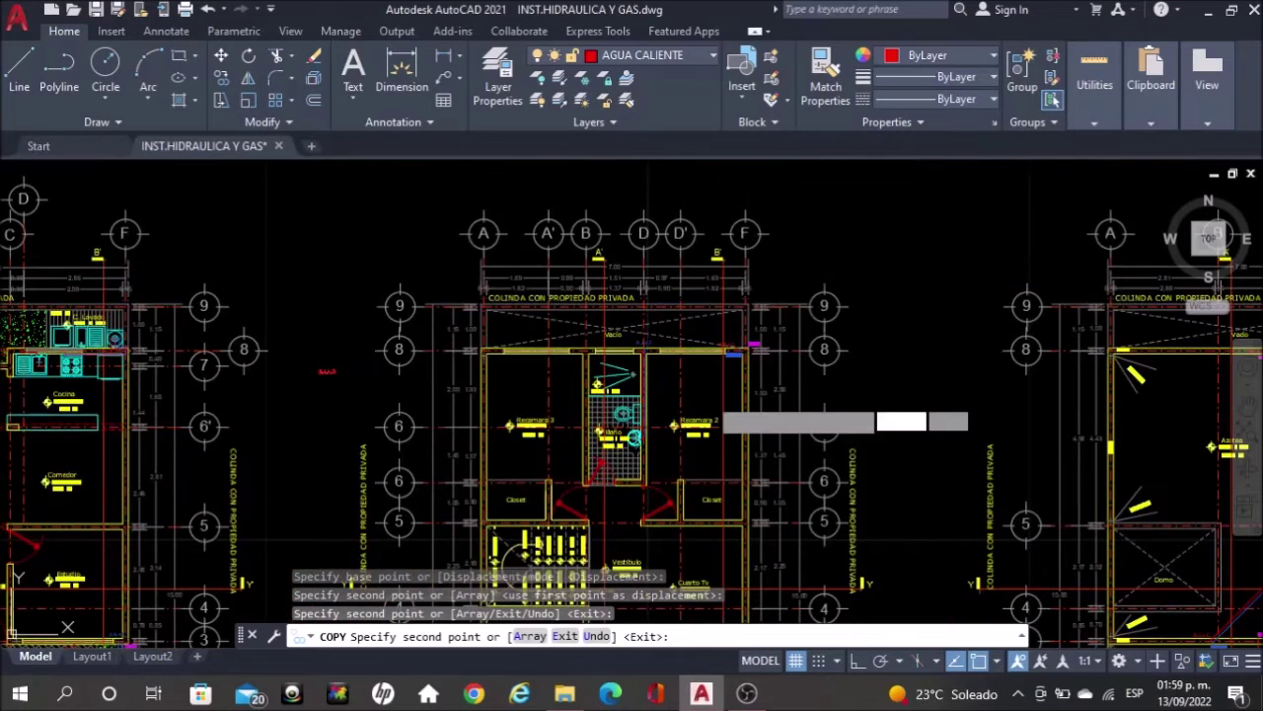
{"action": "scroll", "coordinate": [652, 370], "scroll_direction": "up", "scroll_amount": 8}
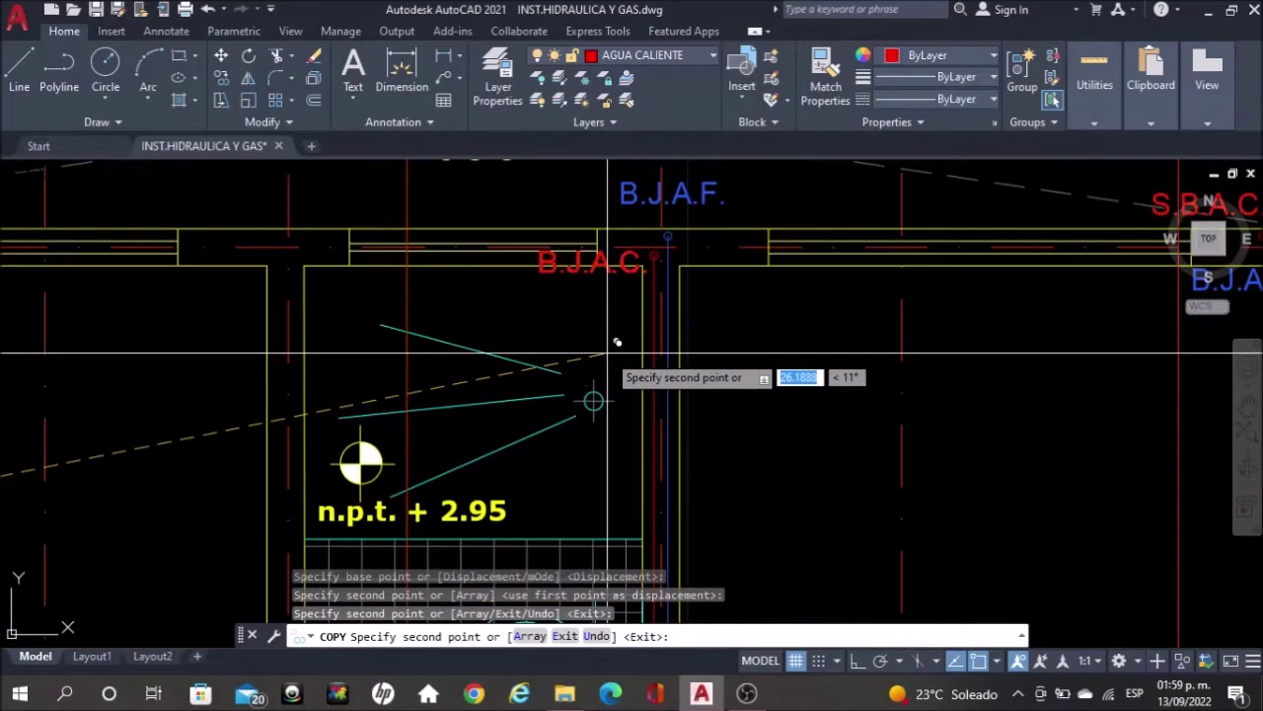
{"action": "scroll", "coordinate": [607, 352], "scroll_direction": "up", "scroll_amount": 2}
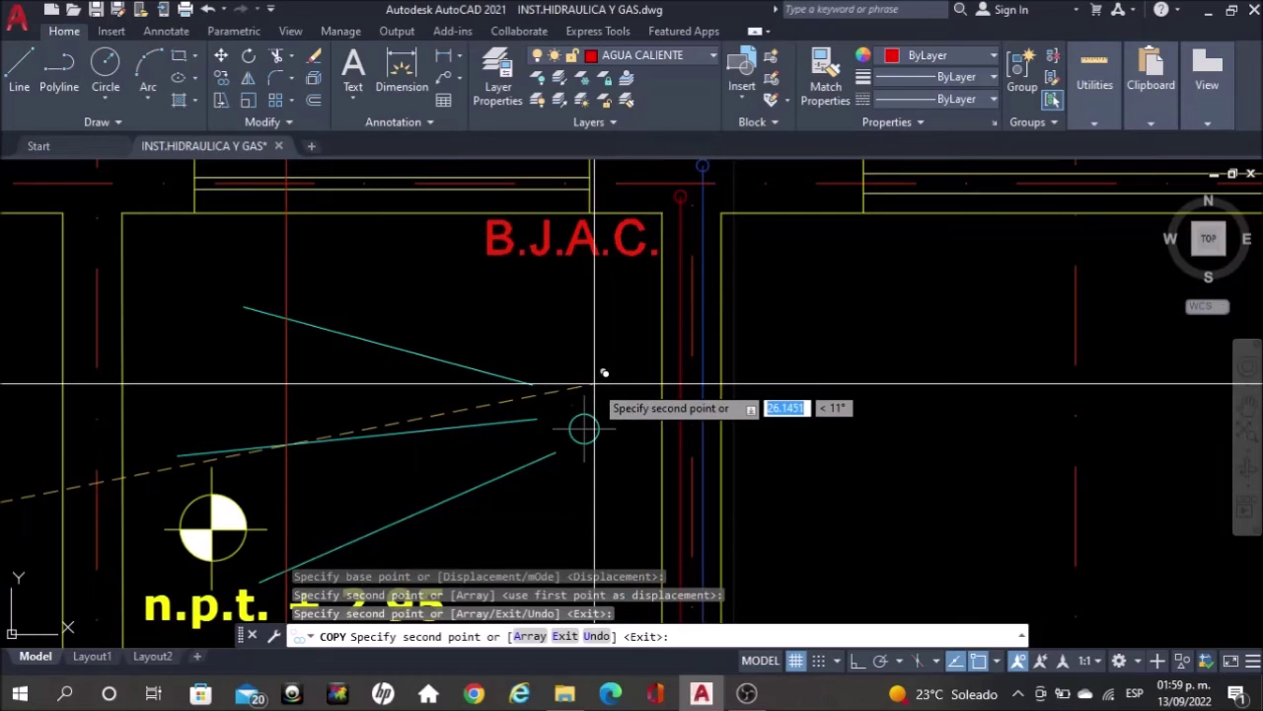
{"action": "scroll", "coordinate": [889, 337], "scroll_direction": "down", "scroll_amount": 10}
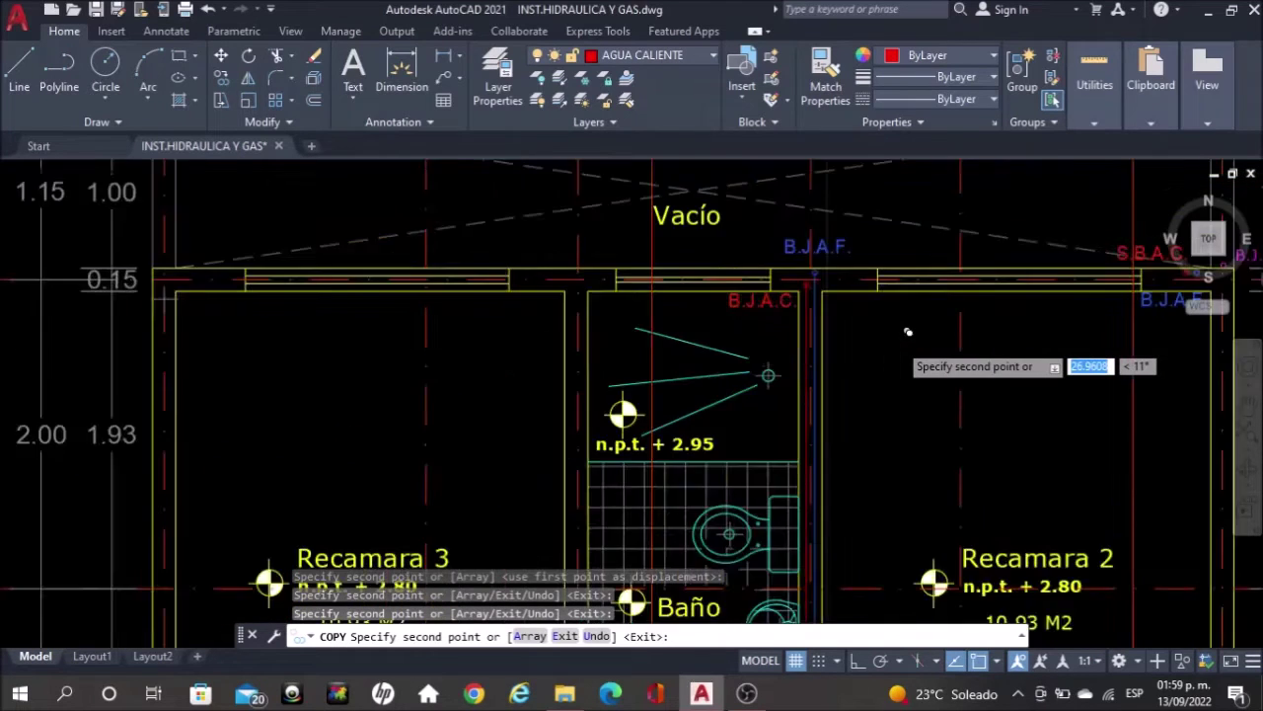
Place a B.J.A.C. copy at the closet corner above Recámara principal, beside the red drop circle, and finish copying
{"action": "middle_click_drag", "start_coordinate": [678, 373], "coordinate": [655, 184]}
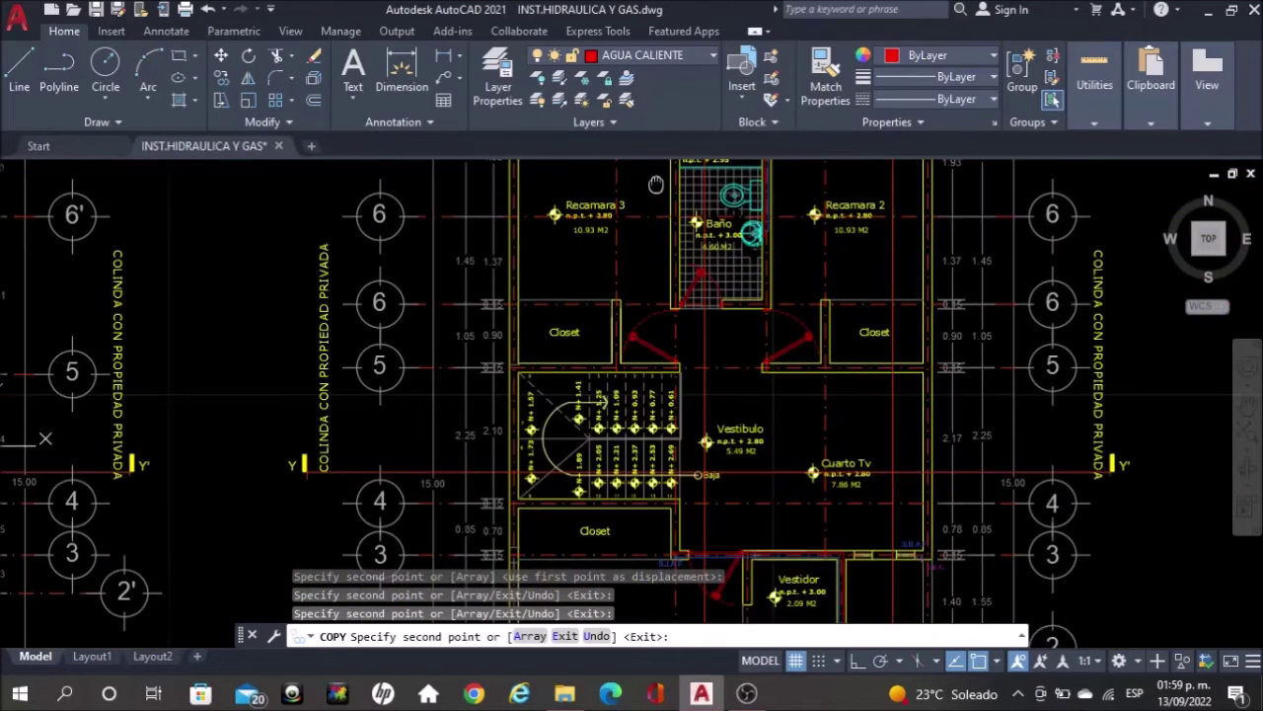
{"action": "middle_click_drag", "start_coordinate": [699, 427], "coordinate": [694, 340]}
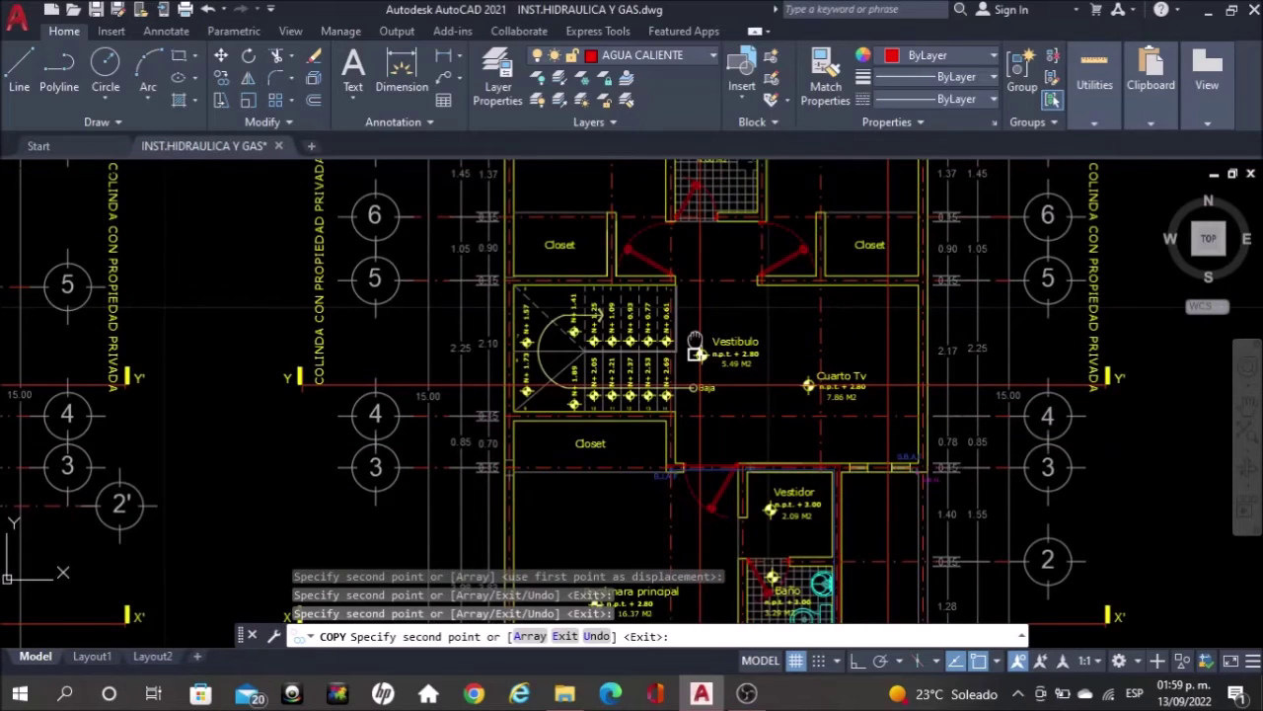
{"action": "scroll", "coordinate": [675, 499], "scroll_direction": "up", "scroll_amount": 5}
{"action": "scroll", "coordinate": [661, 500], "scroll_direction": "up", "scroll_amount": 2}
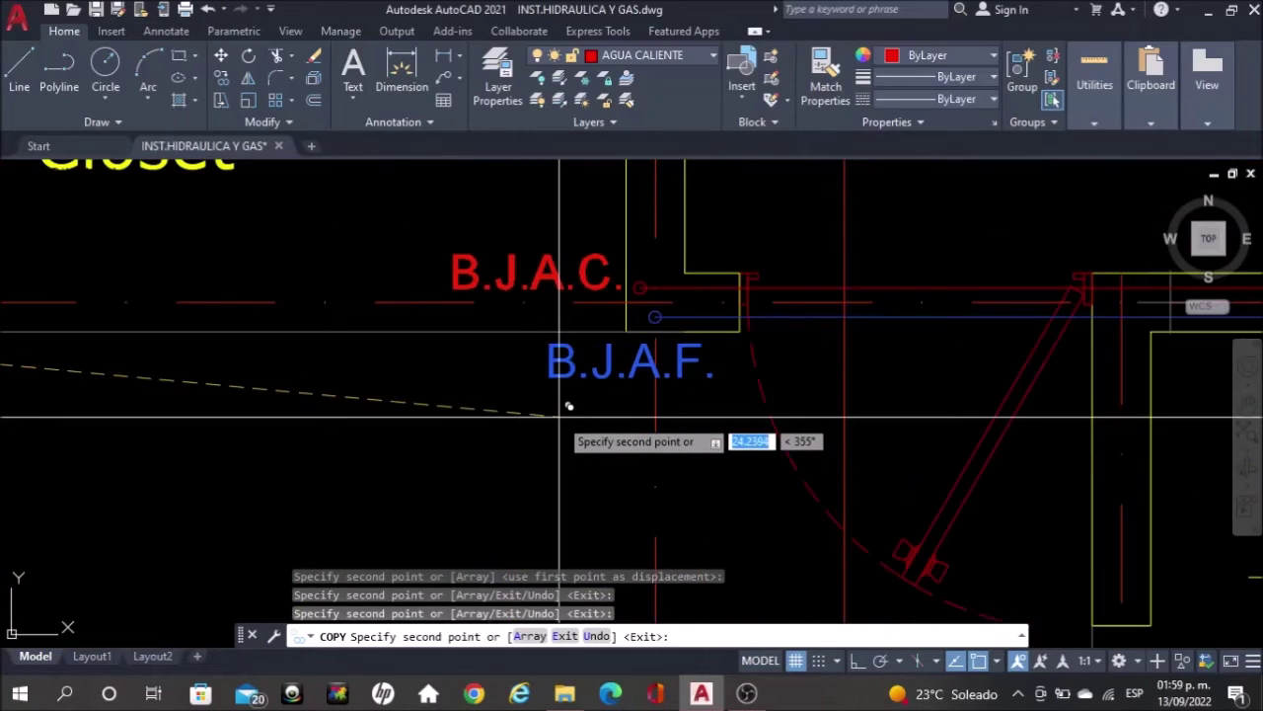
{"action": "scroll", "coordinate": [414, 414], "scroll_direction": "down", "scroll_amount": 2}
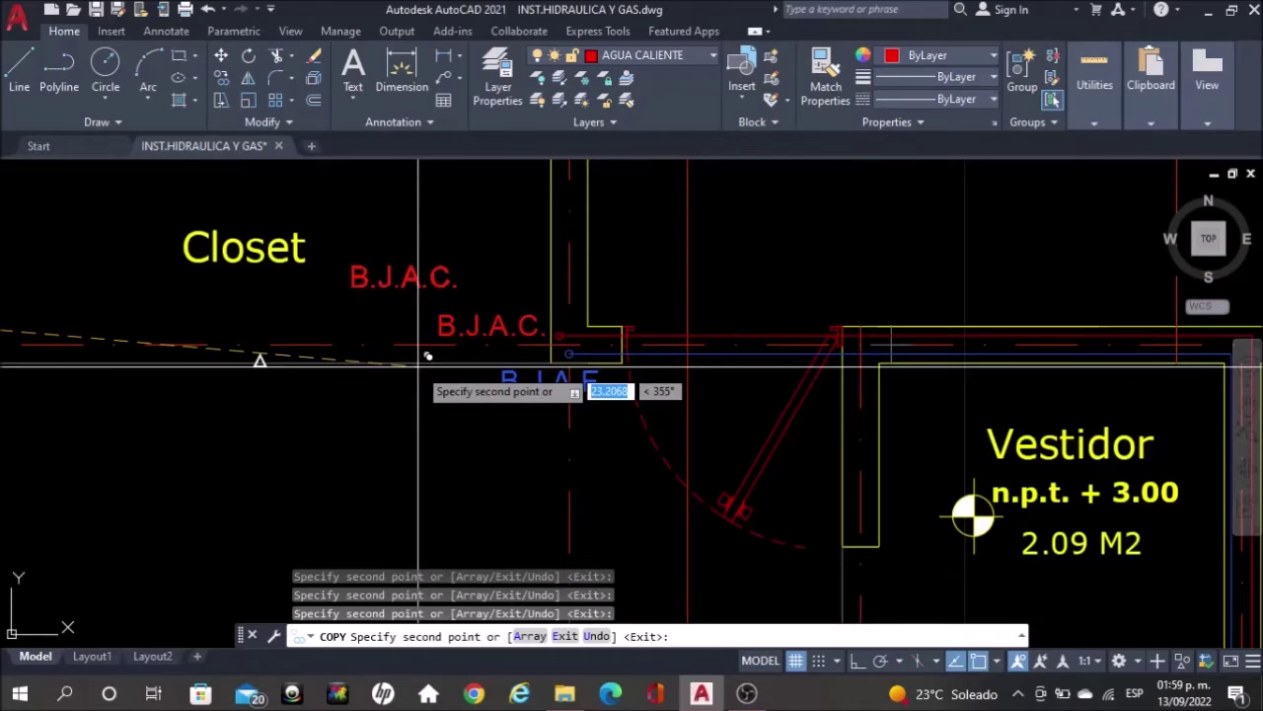
{"action": "scroll", "coordinate": [418, 364], "scroll_direction": "down", "scroll_amount": 4}
{"action": "scroll", "coordinate": [421, 373], "scroll_direction": "down", "scroll_amount": 2}
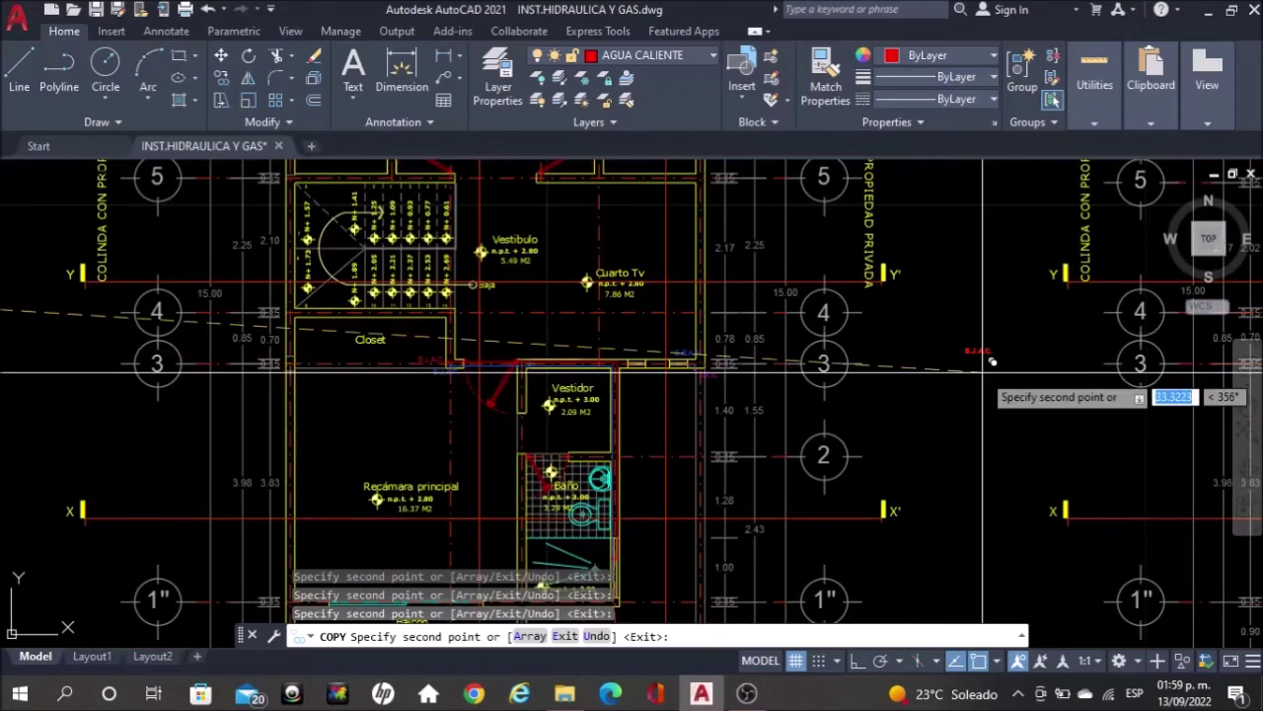
{"action": "mouse_move", "coordinate": [982, 373]}
{"action": "middle_mouse_down"}
{"action": "mouse_move", "coordinate": [421, 378]}
{"action": "mouse_move", "coordinate": [375, 405]}
{"action": "mouse_move", "coordinate": [1156, 384]}
{"action": "middle_mouse_up"}
{"action": "key", "text": "Escape"}
Examine the ground-floor cold-water line through the Cochera from the meter to the cistern
{"action": "middle_click_drag", "start_coordinate": [490, 391], "coordinate": [1177, 417]}
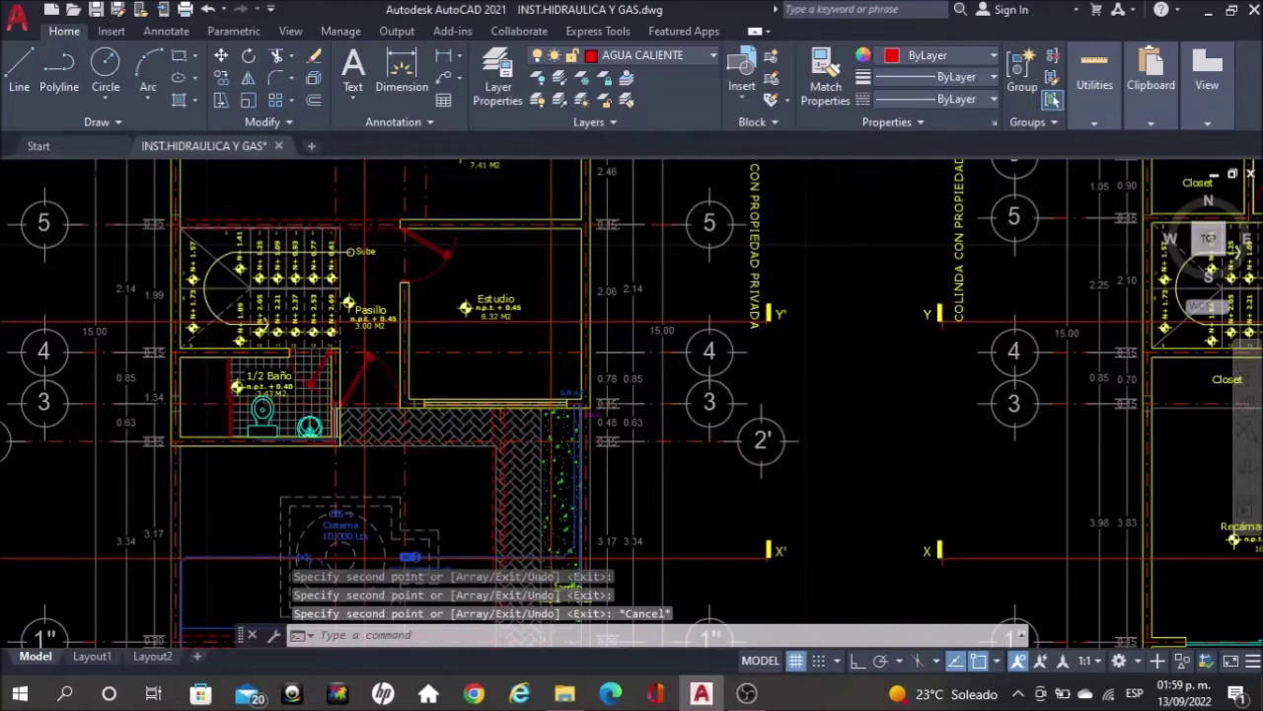
{"action": "scroll", "coordinate": [722, 280], "scroll_direction": "down", "scroll_amount": 4}
{"action": "scroll", "coordinate": [503, 458], "scroll_direction": "up", "scroll_amount": 4}
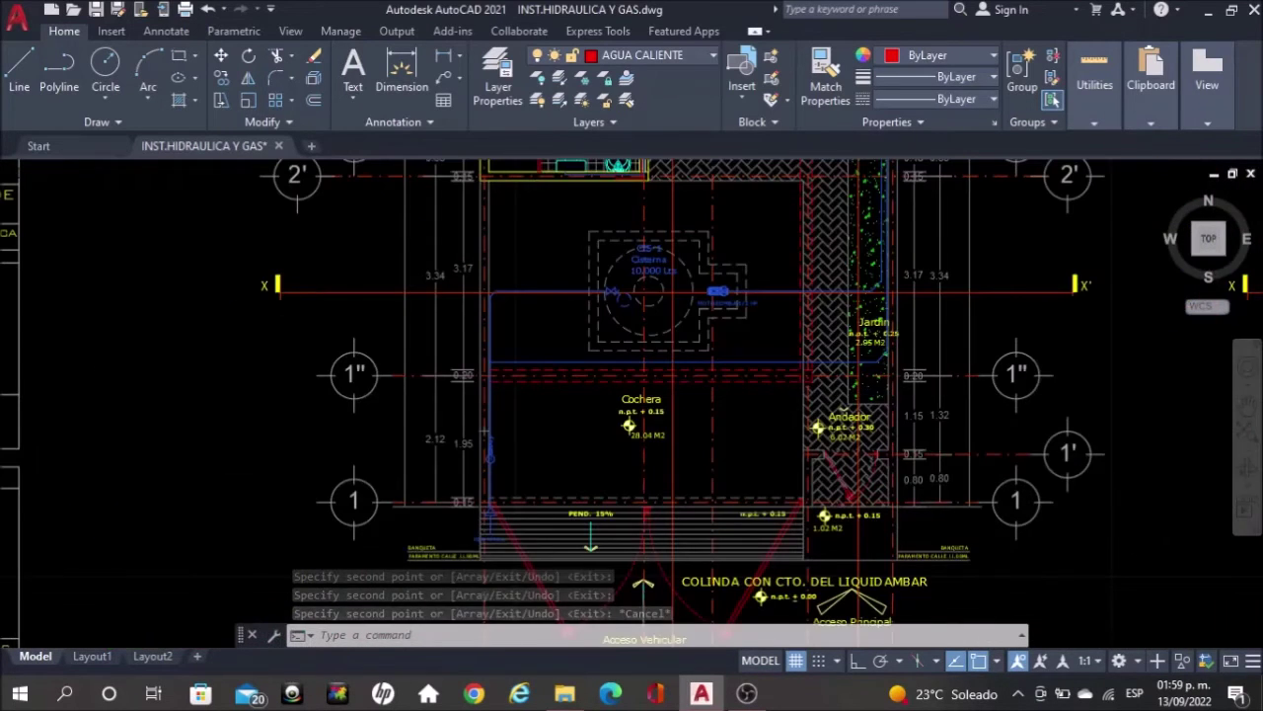
{"action": "scroll", "coordinate": [507, 285], "scroll_direction": "up", "scroll_amount": 2}
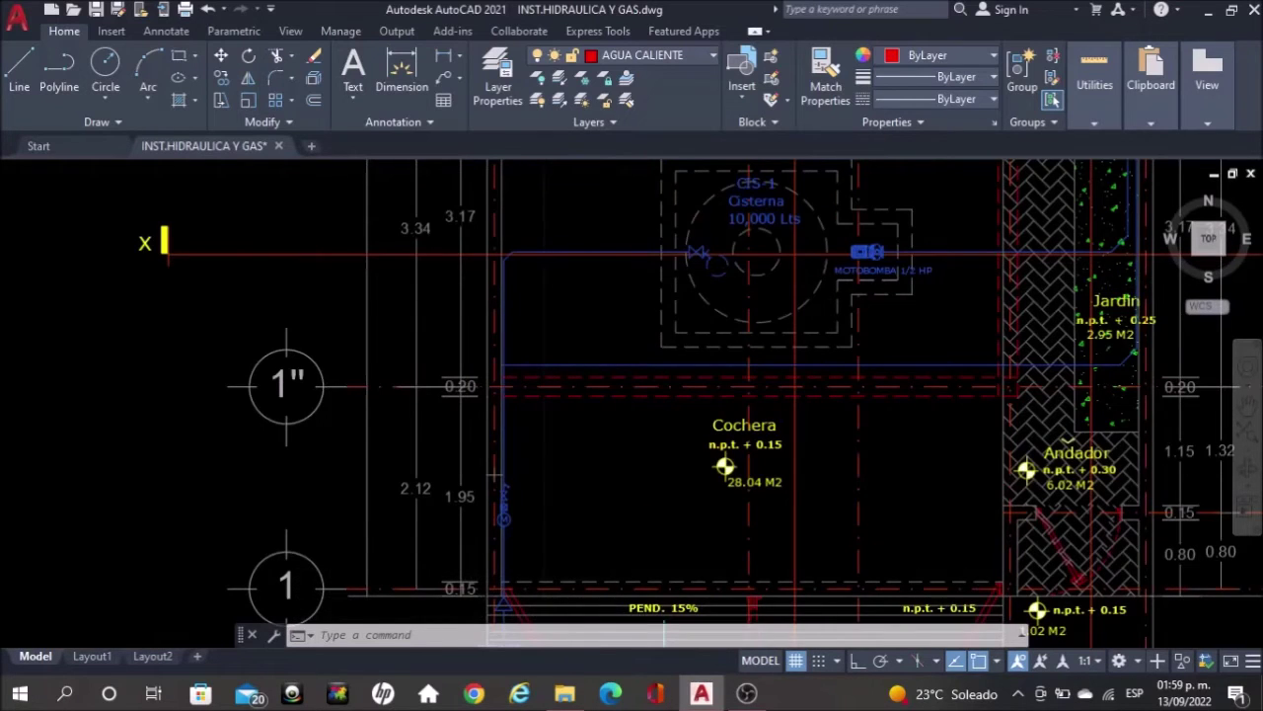
{"action": "scroll", "coordinate": [533, 234], "scroll_direction": "up", "scroll_amount": 4}
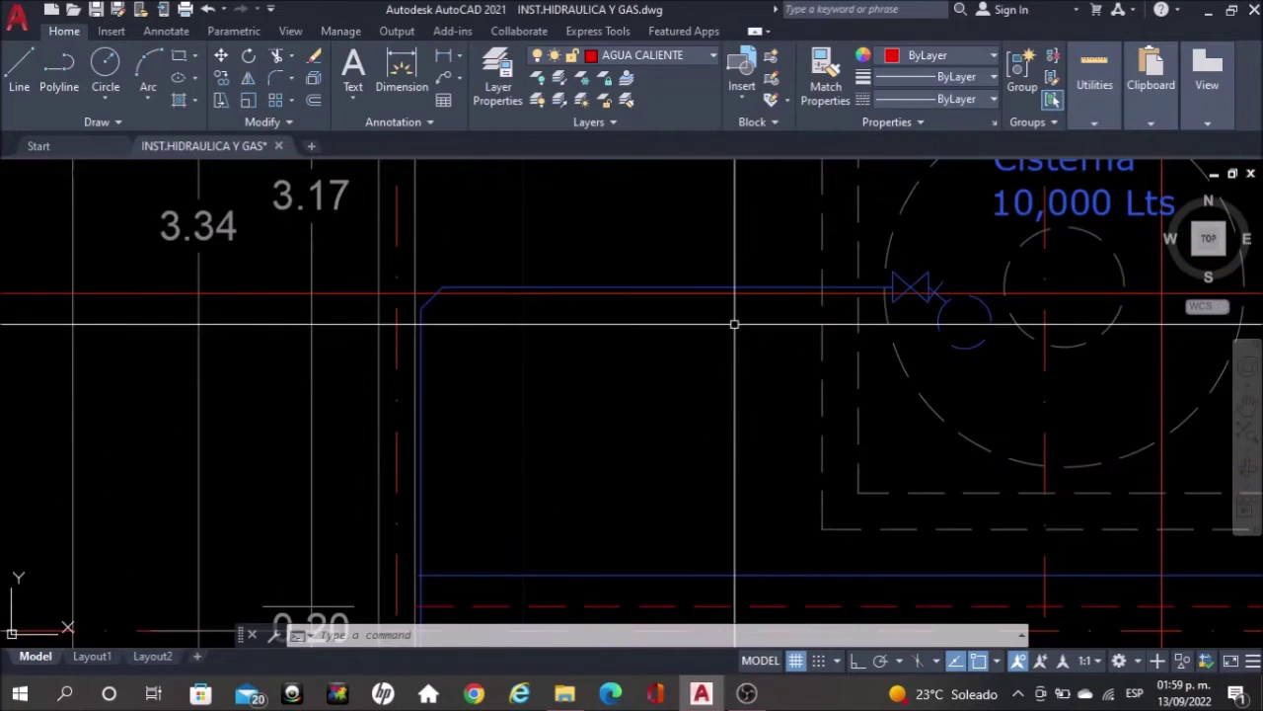
{"action": "scroll", "coordinate": [932, 388], "scroll_direction": "down", "scroll_amount": 4}
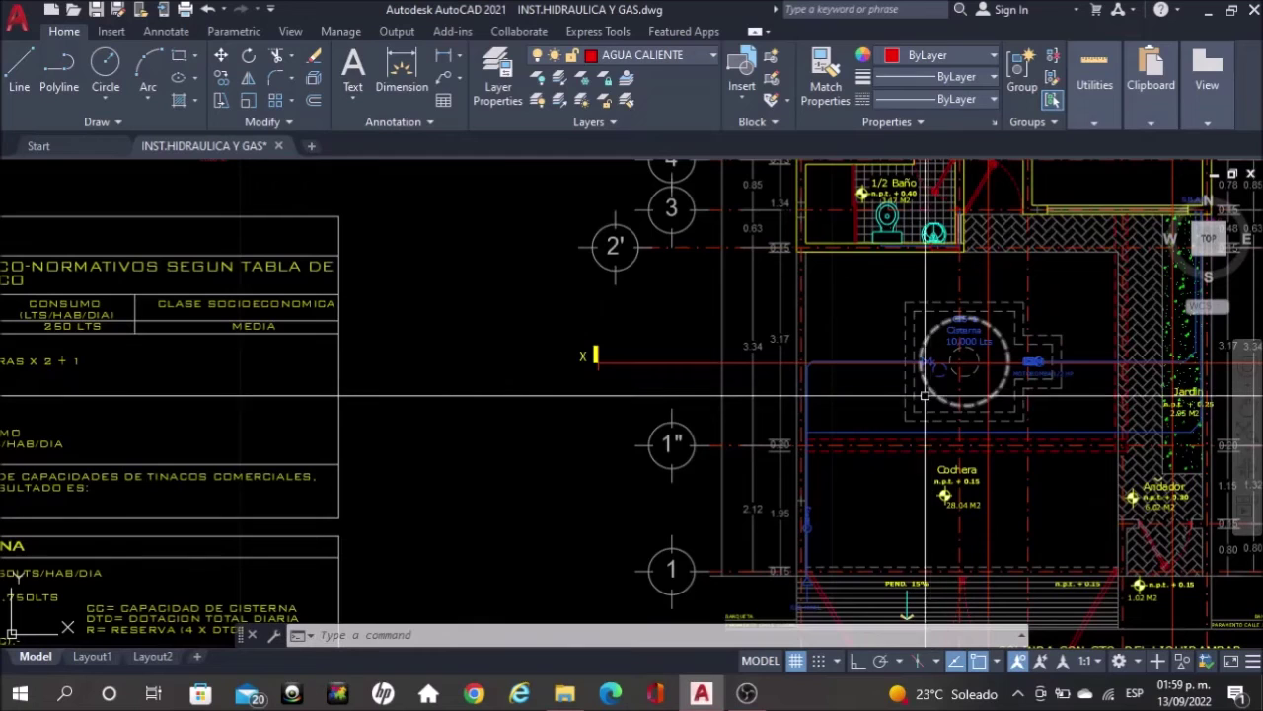
{"action": "scroll", "coordinate": [824, 407], "scroll_direction": "down", "scroll_amount": 2}
Copy the blue CODO 90º label from below the hydraulic legend into the Cochera, beside the vertical cold-water pipe
{"action": "scroll", "coordinate": [600, 286], "scroll_direction": "up", "scroll_amount": 5}
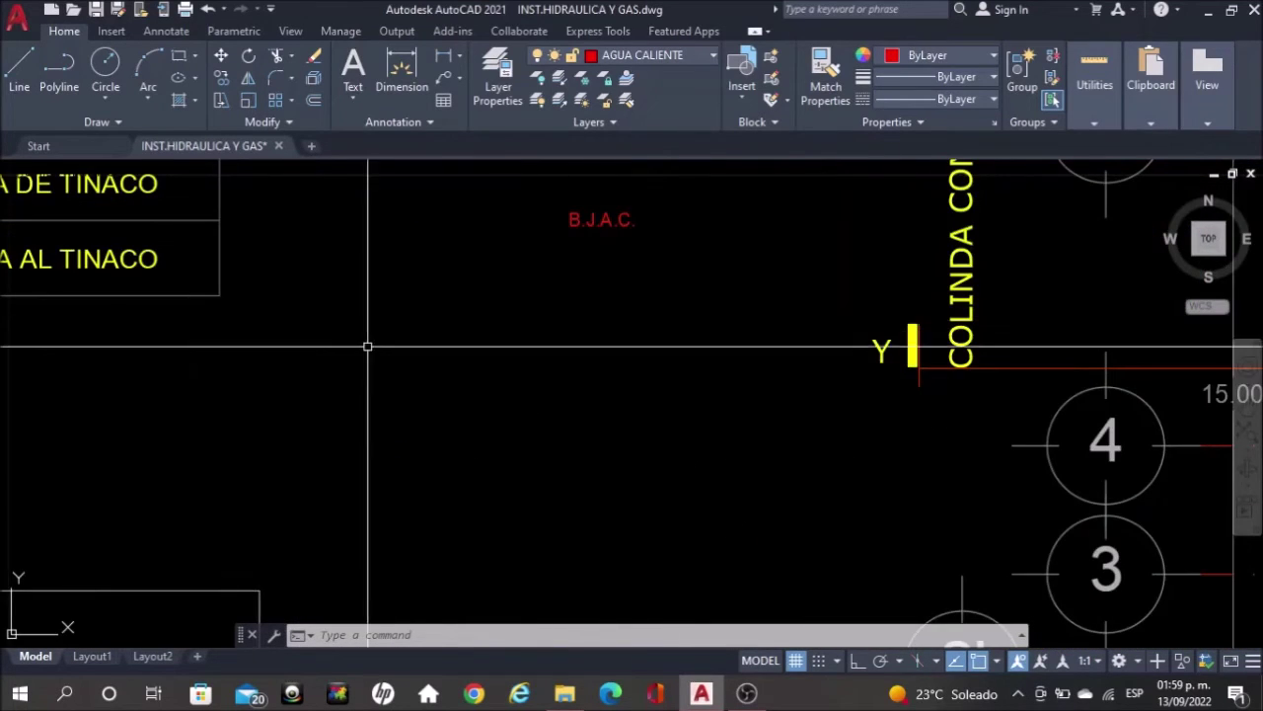
{"action": "middle_click_drag", "start_coordinate": [424, 337], "coordinate": [772, 327]}
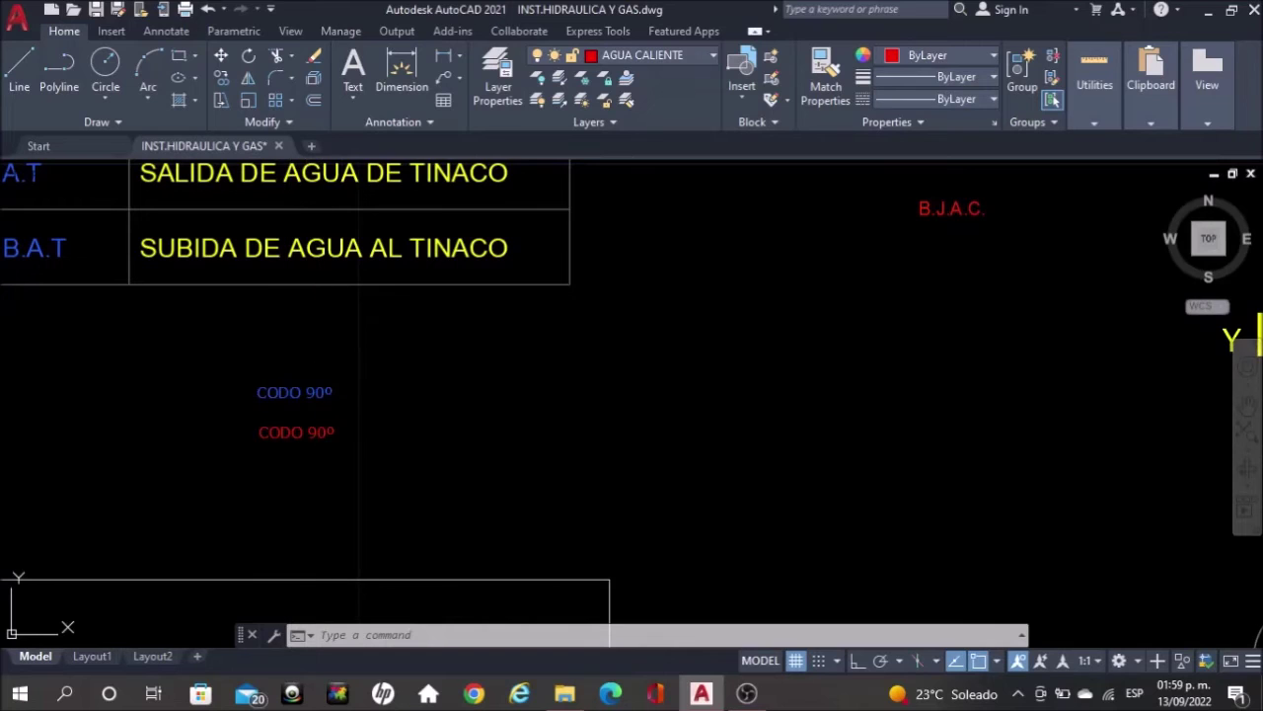
{"action": "left_click", "coordinate": [296, 393]}
{"action": "type", "text": "co"}
{"action": "key", "text": "Return"}
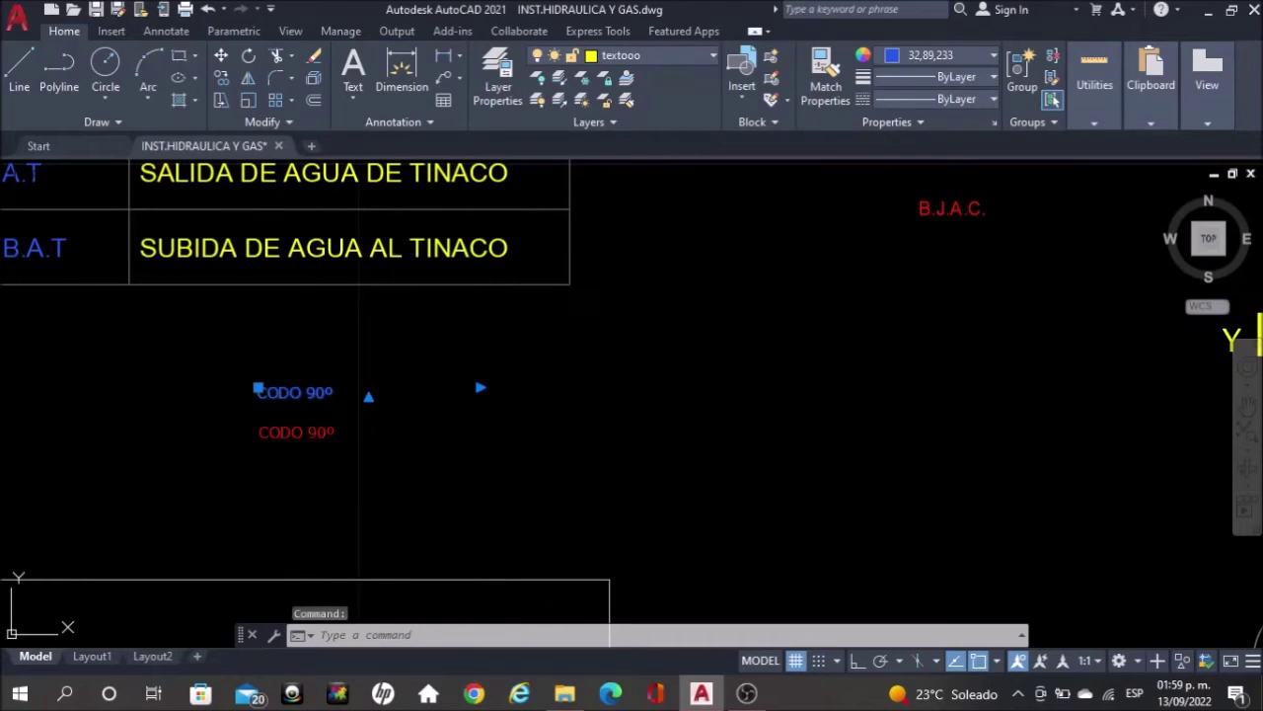
{"action": "left_click", "coordinate": [367, 399]}
{"action": "scroll", "coordinate": [554, 337], "scroll_direction": "down", "scroll_amount": 4}
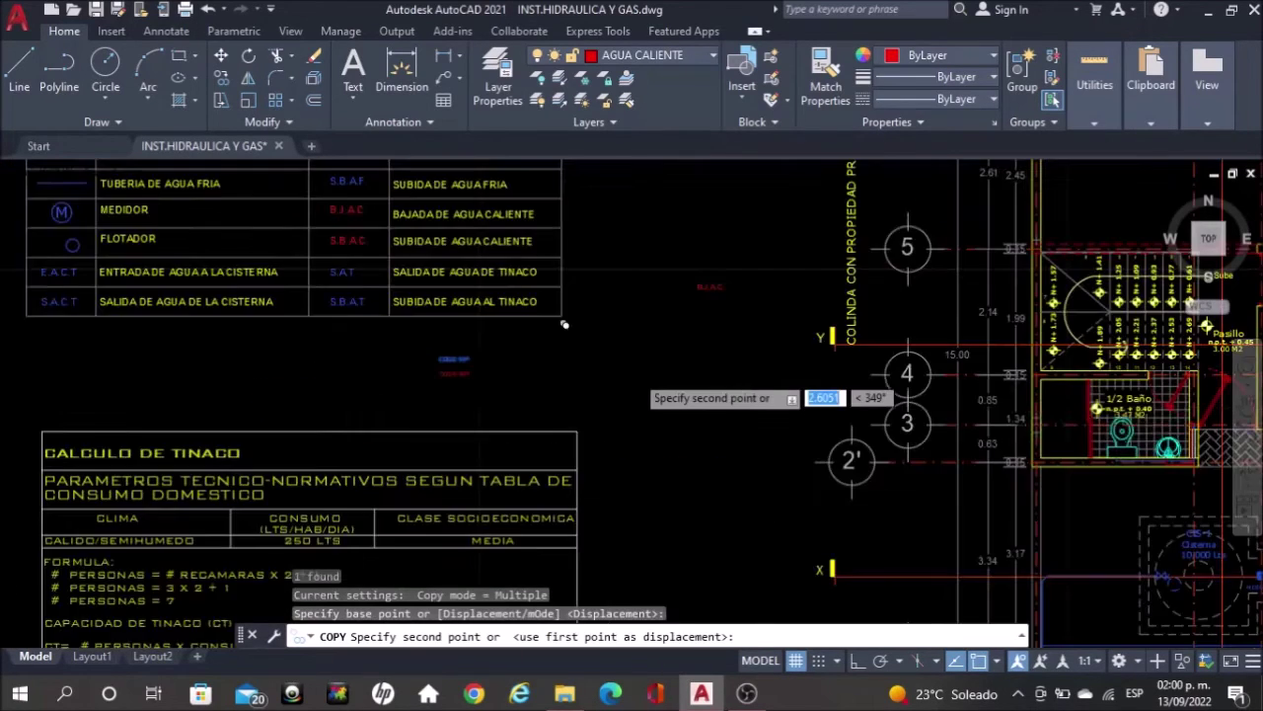
{"action": "middle_click_drag", "start_coordinate": [944, 410], "coordinate": [565, 216]}
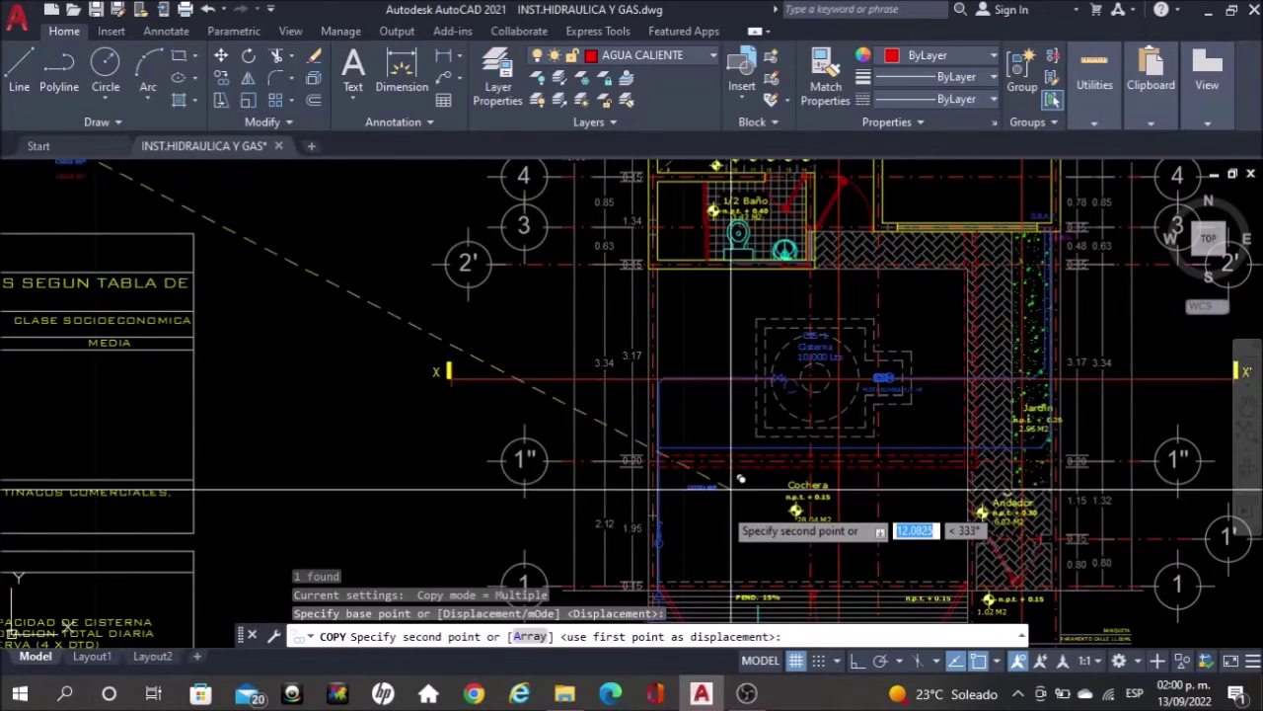
{"action": "scroll", "coordinate": [727, 462], "scroll_direction": "up", "scroll_amount": 4}
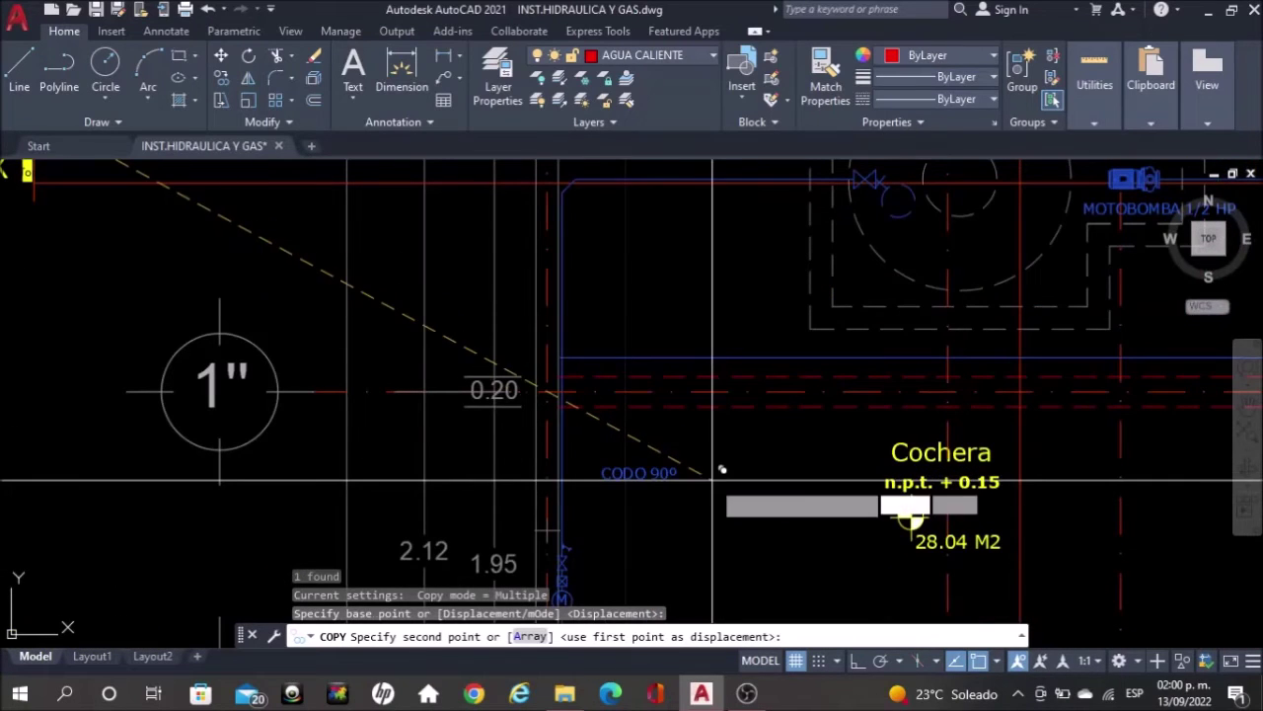
{"action": "left_click", "coordinate": [714, 476]}
{"action": "key", "text": "Escape"}
Change the text of the copied CODO 90º label in the Cochera to T.COBRE 13 MM
{"action": "scroll", "coordinate": [671, 464], "scroll_direction": "up", "scroll_amount": 2}
{"action": "left_click", "coordinate": [664, 452]}
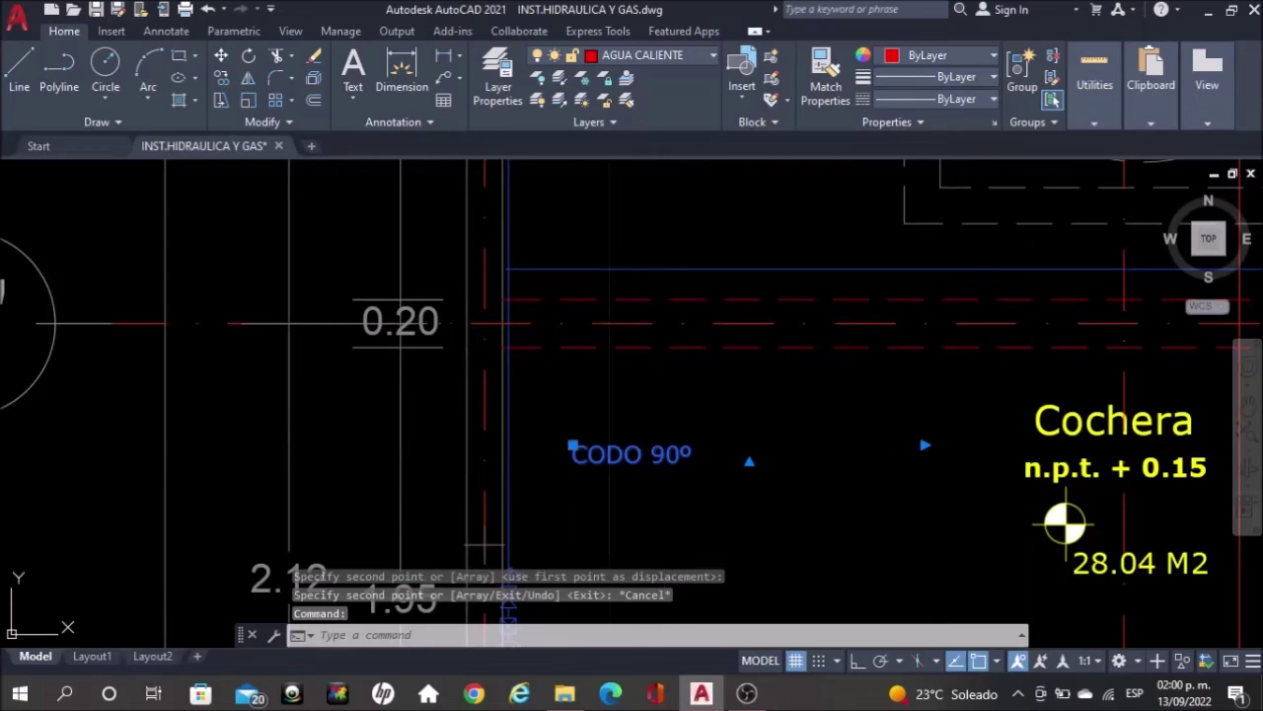
{"action": "double_click", "coordinate": [631, 454]}
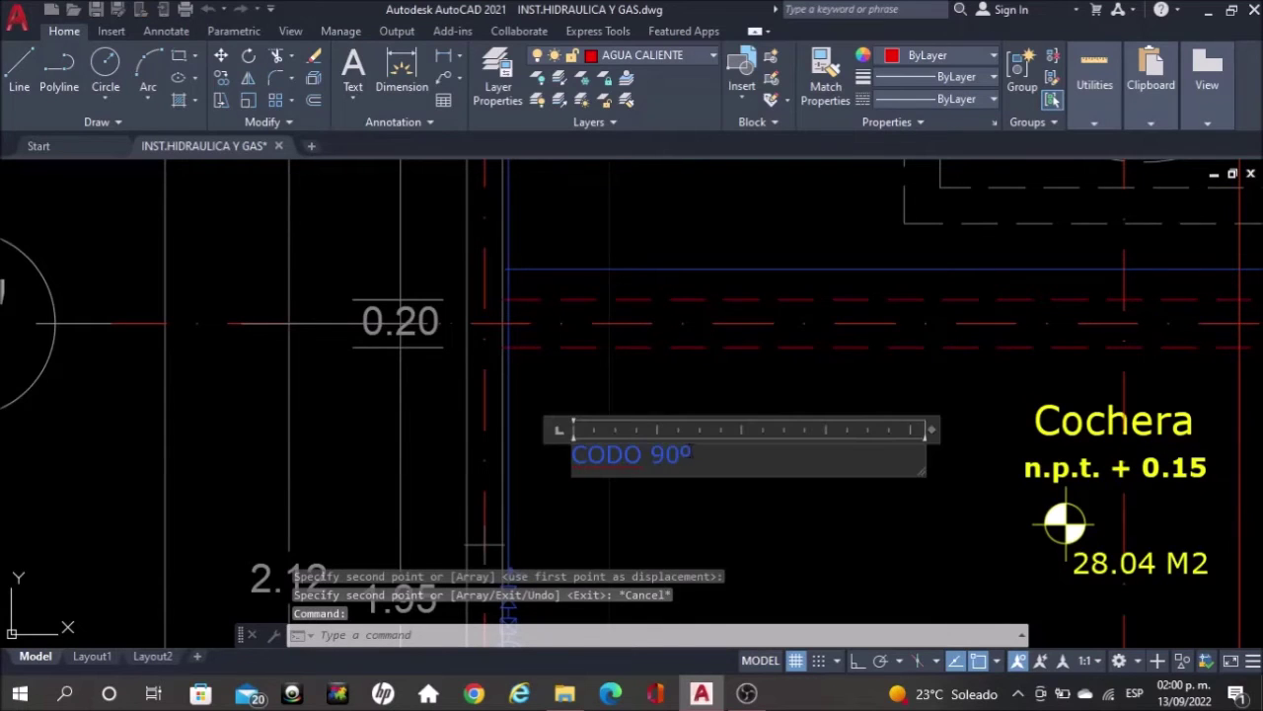
{"action": "key", "text": "Delete"}
{"action": "type", "text": "T.COBRE 13 MM"}
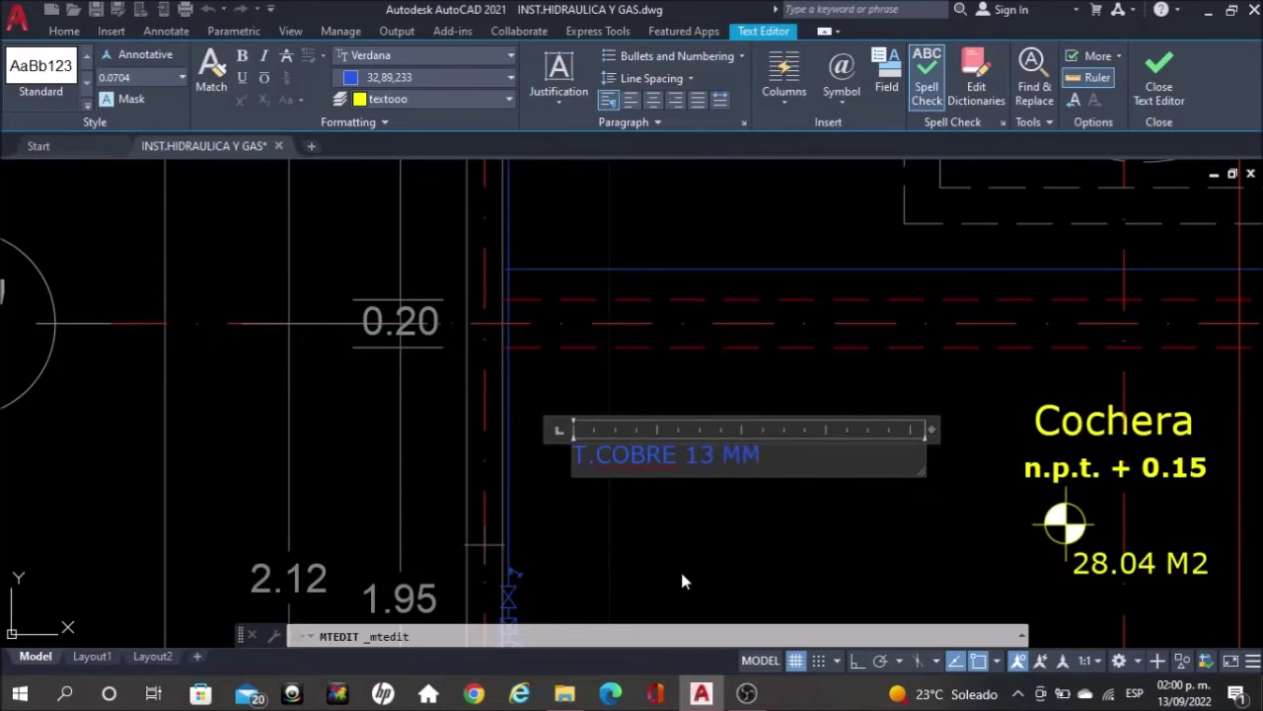
{"action": "left_click", "coordinate": [686, 552]}
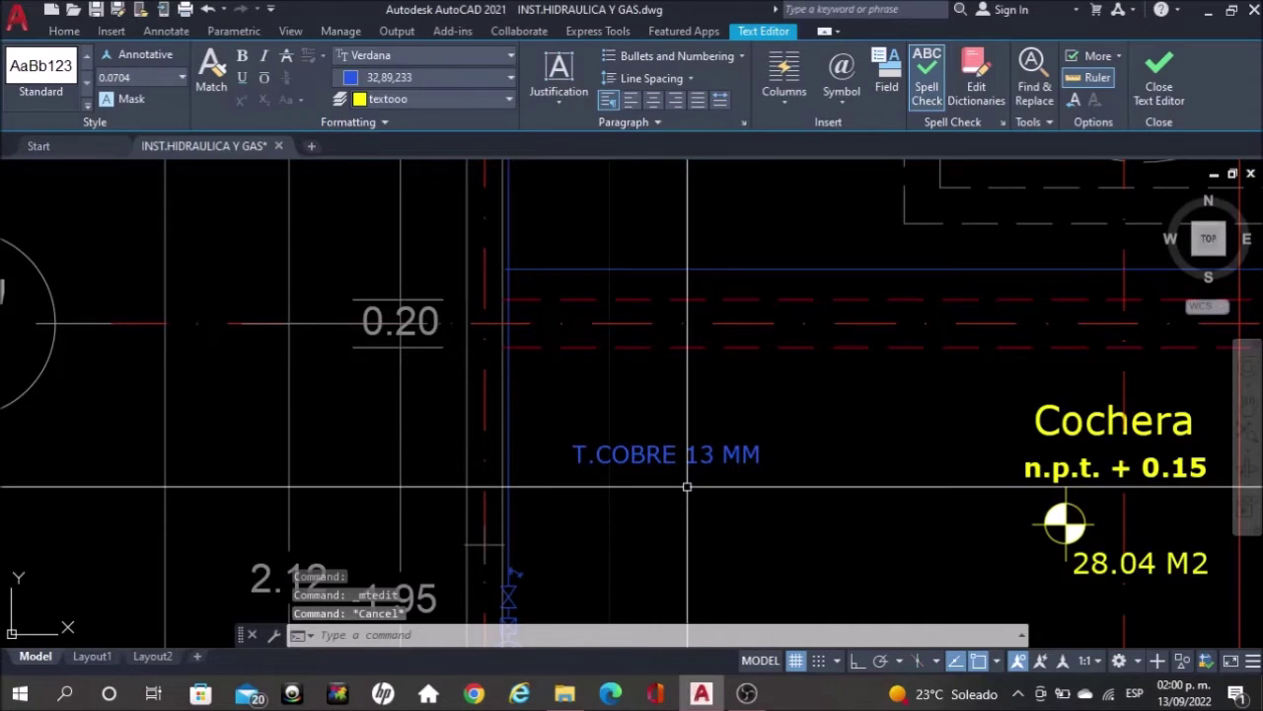
Move the T.COBRE 13 MM label from the Cochera onto the horizontal cold-water pipe just below the cistern
{"action": "left_click", "coordinate": [745, 459]}
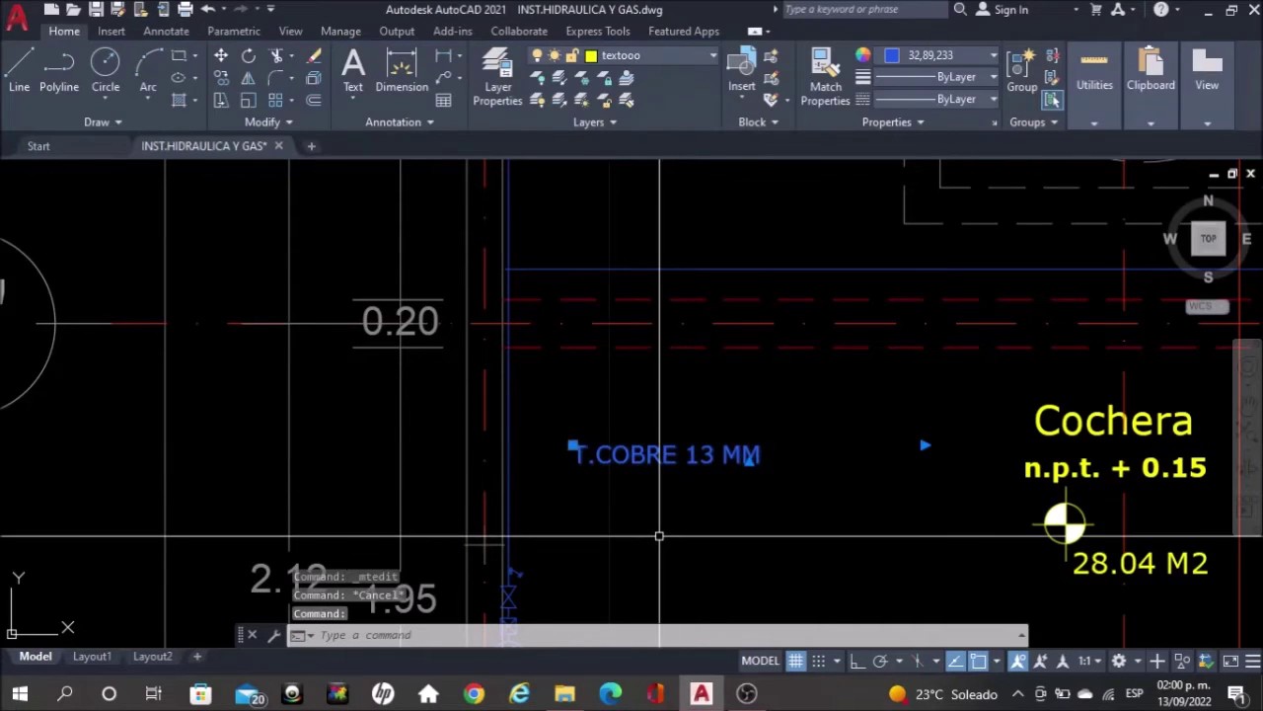
{"action": "type", "text": "MO"}
{"action": "key", "text": "Return"}
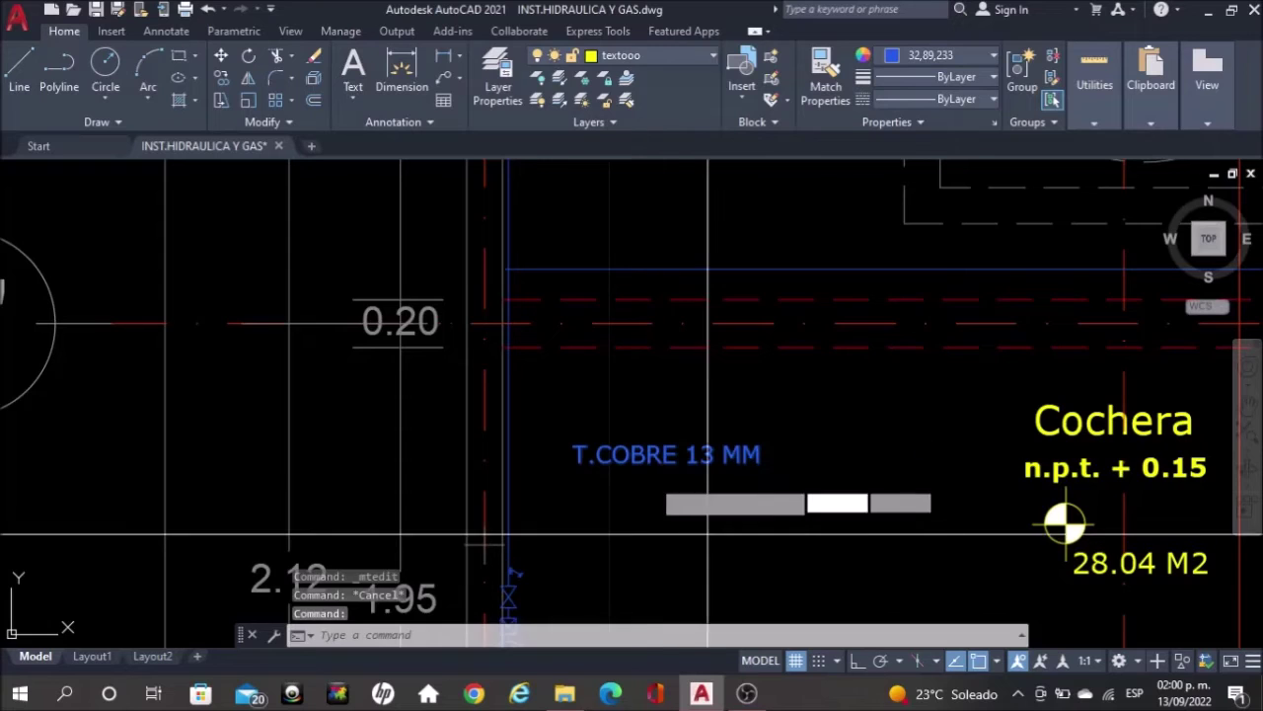
{"action": "scroll", "coordinate": [664, 472], "scroll_direction": "down", "scroll_amount": 2}
{"action": "mouse_move", "coordinate": [729, 519]}
{"action": "middle_mouse_down"}
{"action": "mouse_move", "coordinate": [685, 485]}
{"action": "mouse_move", "coordinate": [581, 451]}
{"action": "middle_mouse_up"}
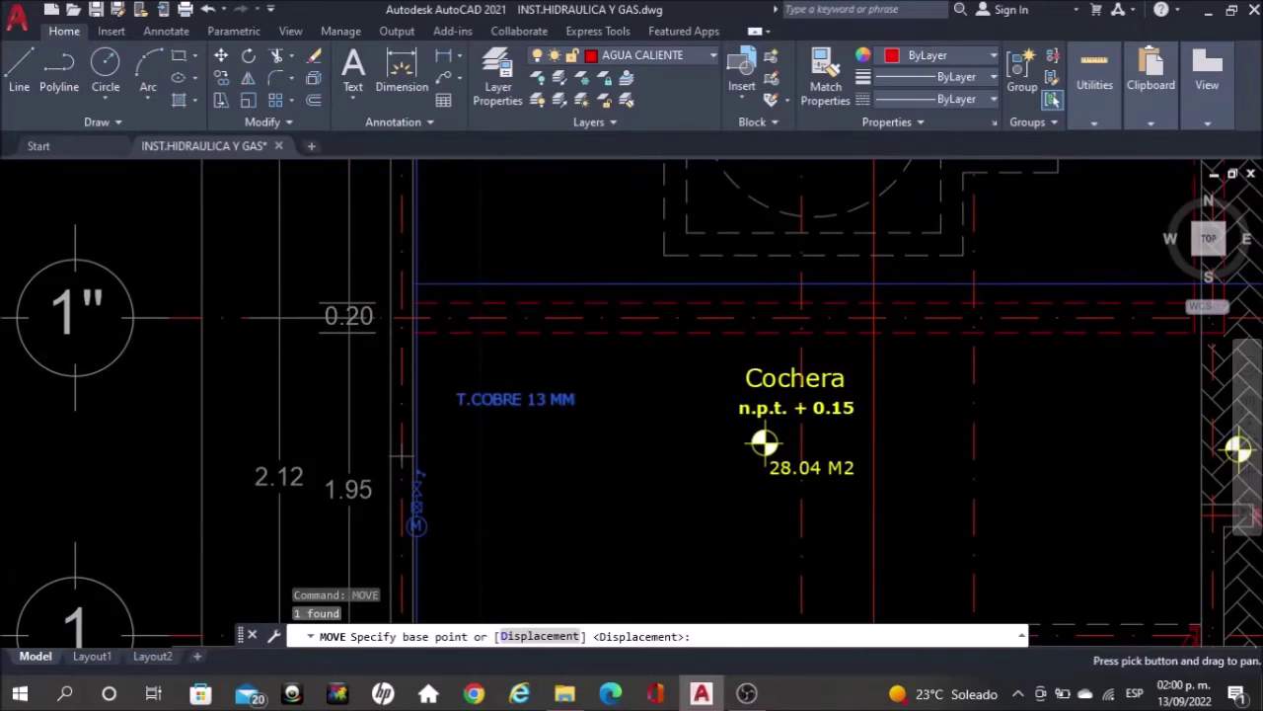
{"action": "left_click", "coordinate": [480, 545]}
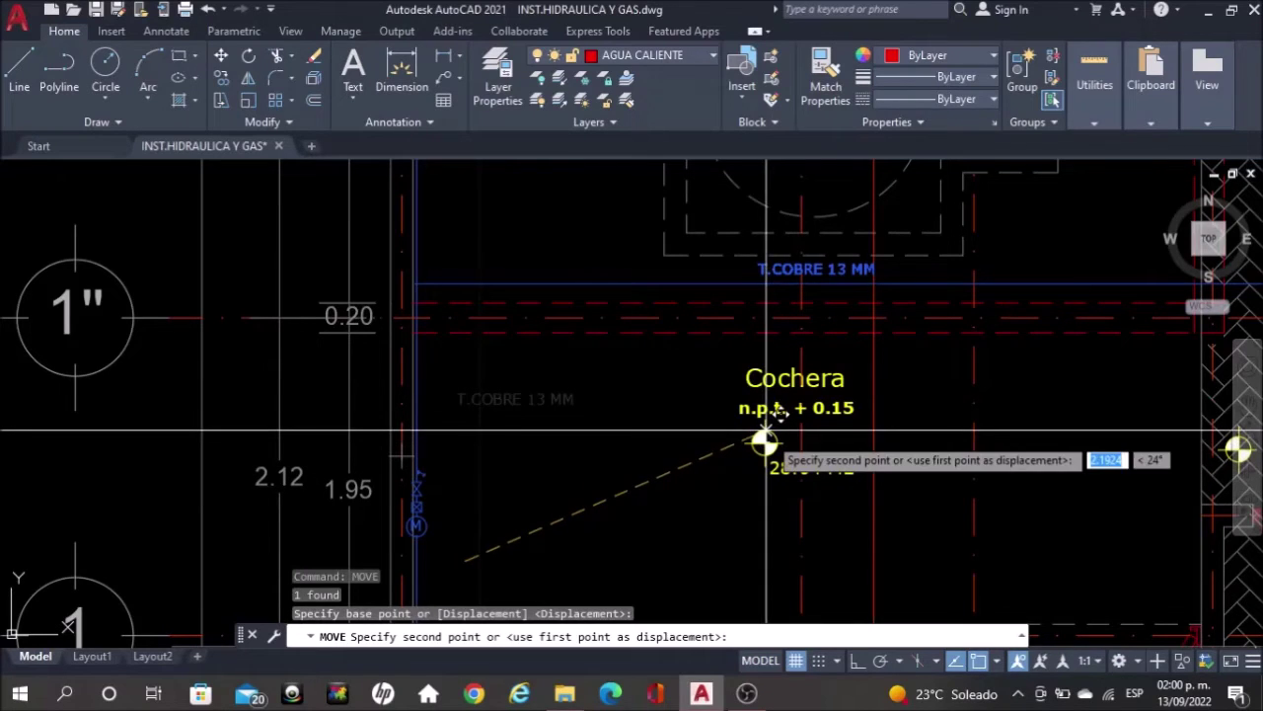
{"action": "key", "text": "Escape"}
Copy the T.COBRE 13 MM label from the horizontal pipe into the Cochera, near the vertical cold-water pipe by the meter
{"action": "left_click", "coordinate": [823, 276]}
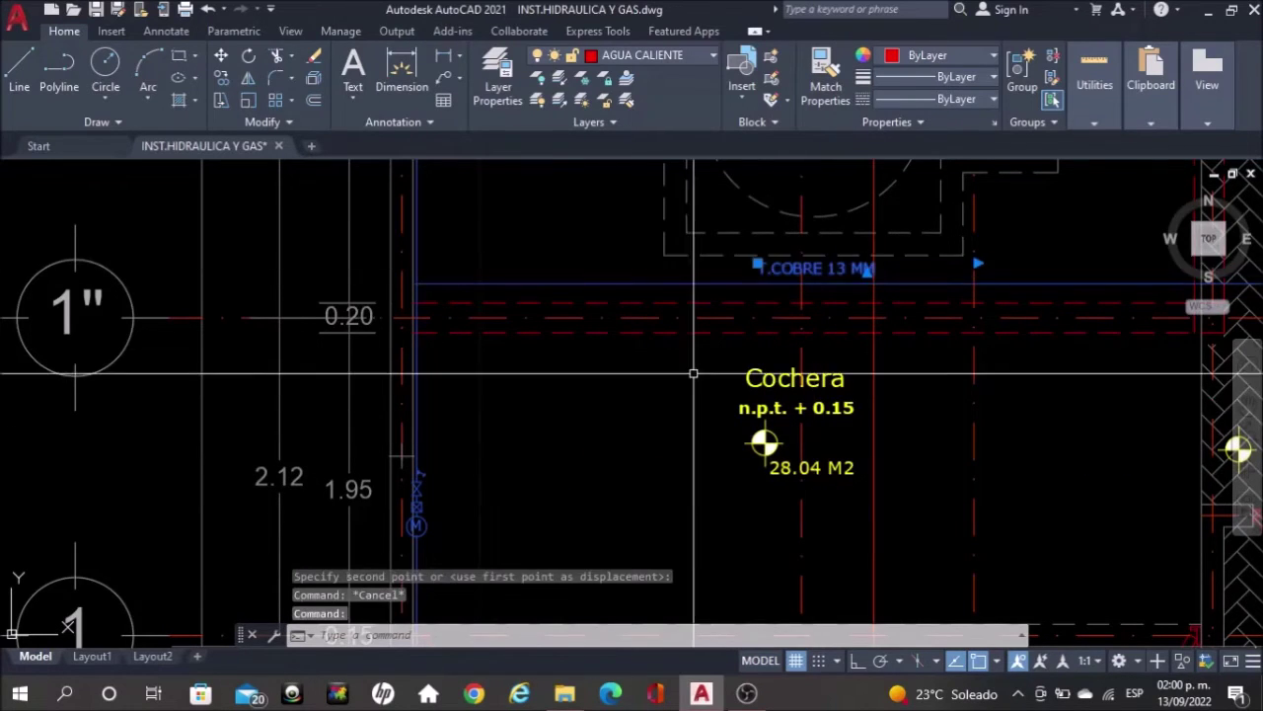
{"action": "type", "text": "Y"}
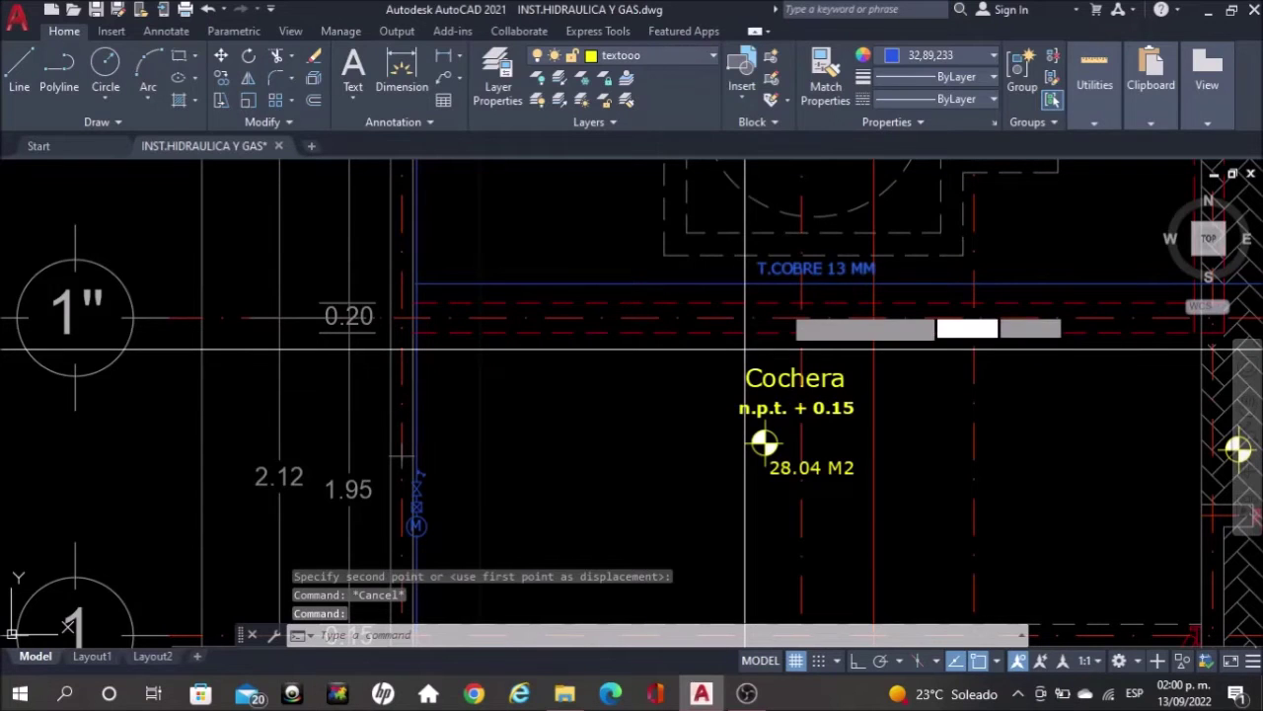
{"action": "key", "text": "Return"}
{"action": "left_click", "coordinate": [799, 275]}
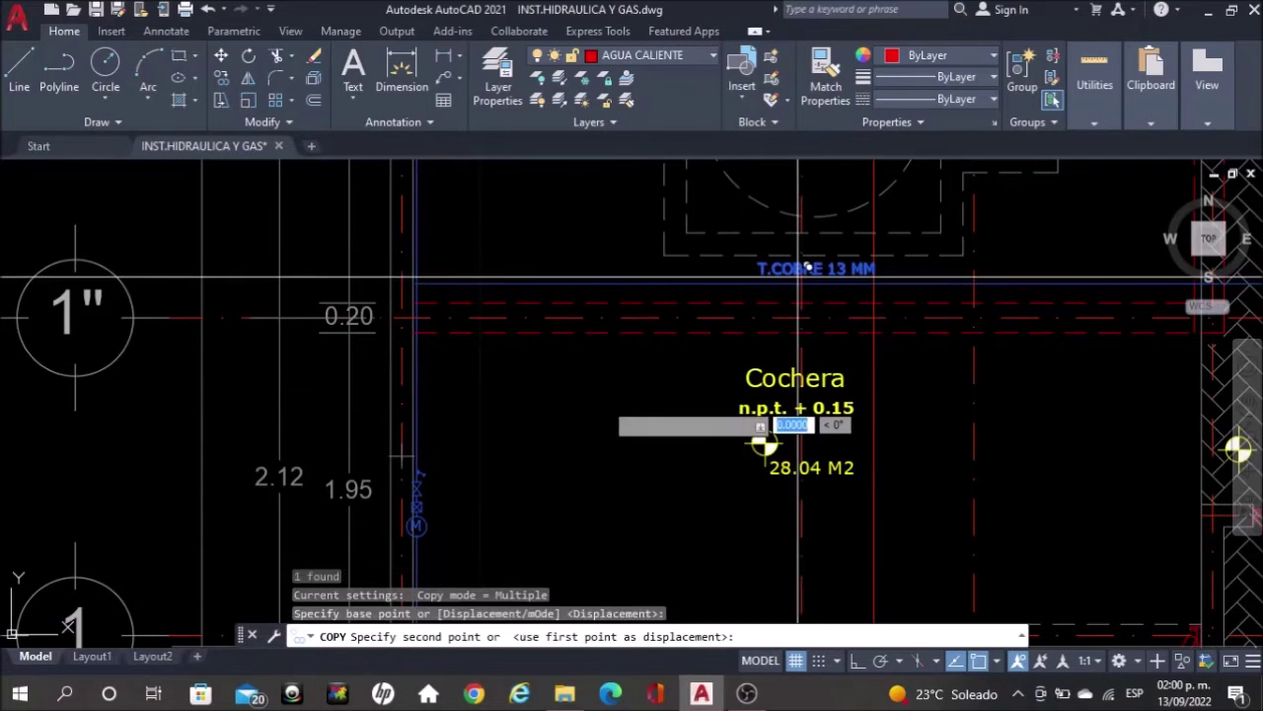
{"action": "left_click", "coordinate": [500, 434]}
{"action": "key", "text": "Escape"}
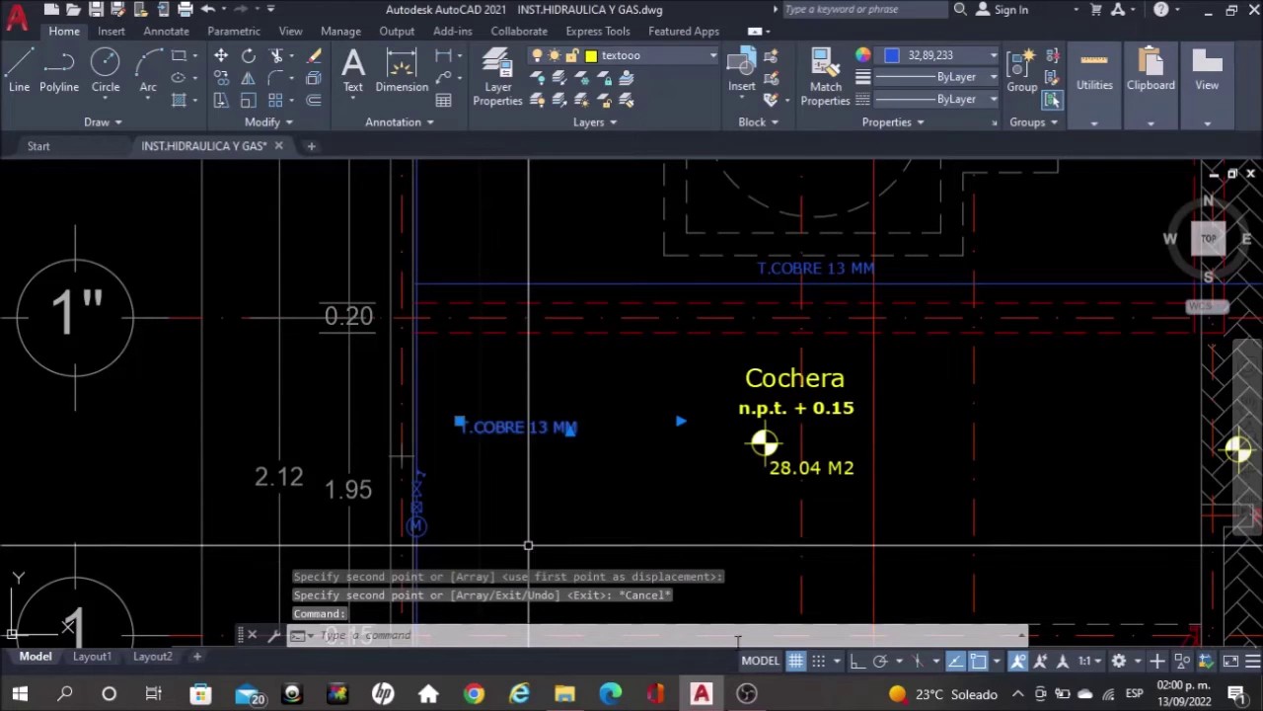
Rotate the copied T.COBRE 13 MM label in the Cochera by 90° so it runs parallel to the vertical pipe
{"action": "type", "text": "ro"}
{"action": "key", "text": "Return"}
{"action": "key", "text": "F8"}
{"action": "left_click", "coordinate": [593, 457]}
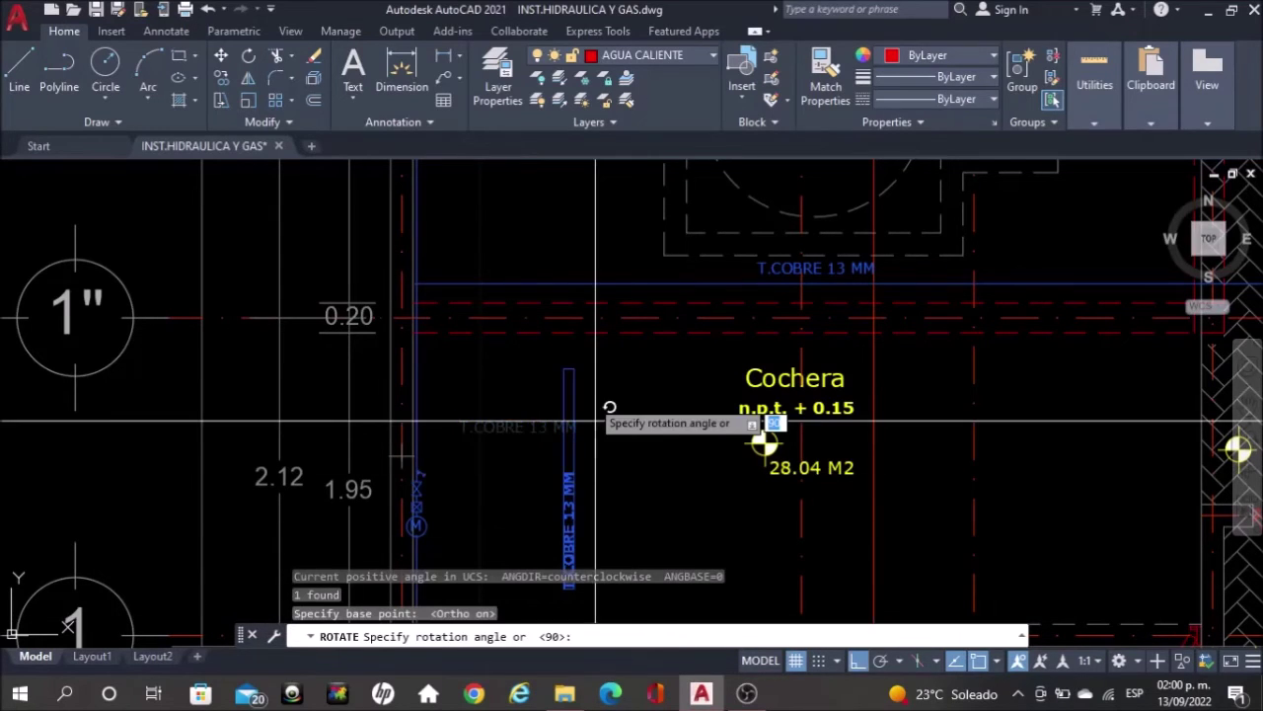
{"action": "left_click", "coordinate": [590, 392]}
Copy the vertical T.COBRE 13 MM label beside the vertical pipe that feeds the cistern, above the 0.20 wall
{"action": "left_click", "coordinate": [567, 480]}
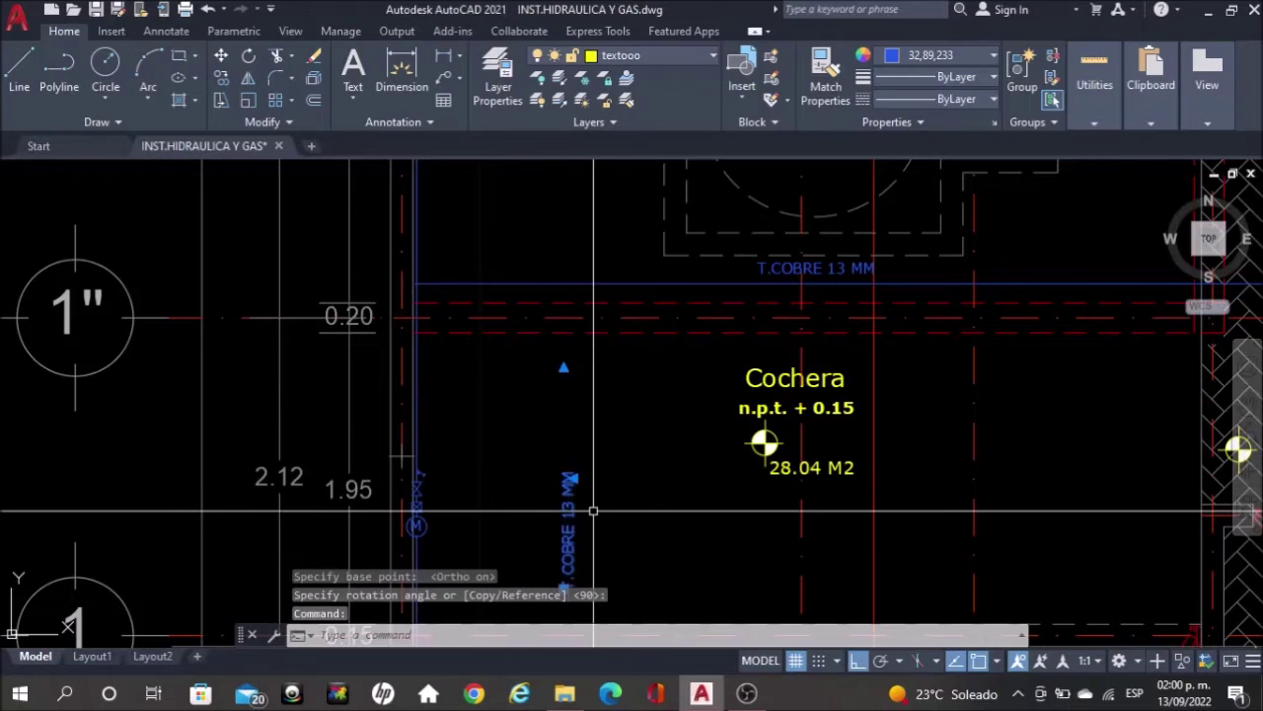
{"action": "type", "text": "co"}
{"action": "key", "text": "Return"}
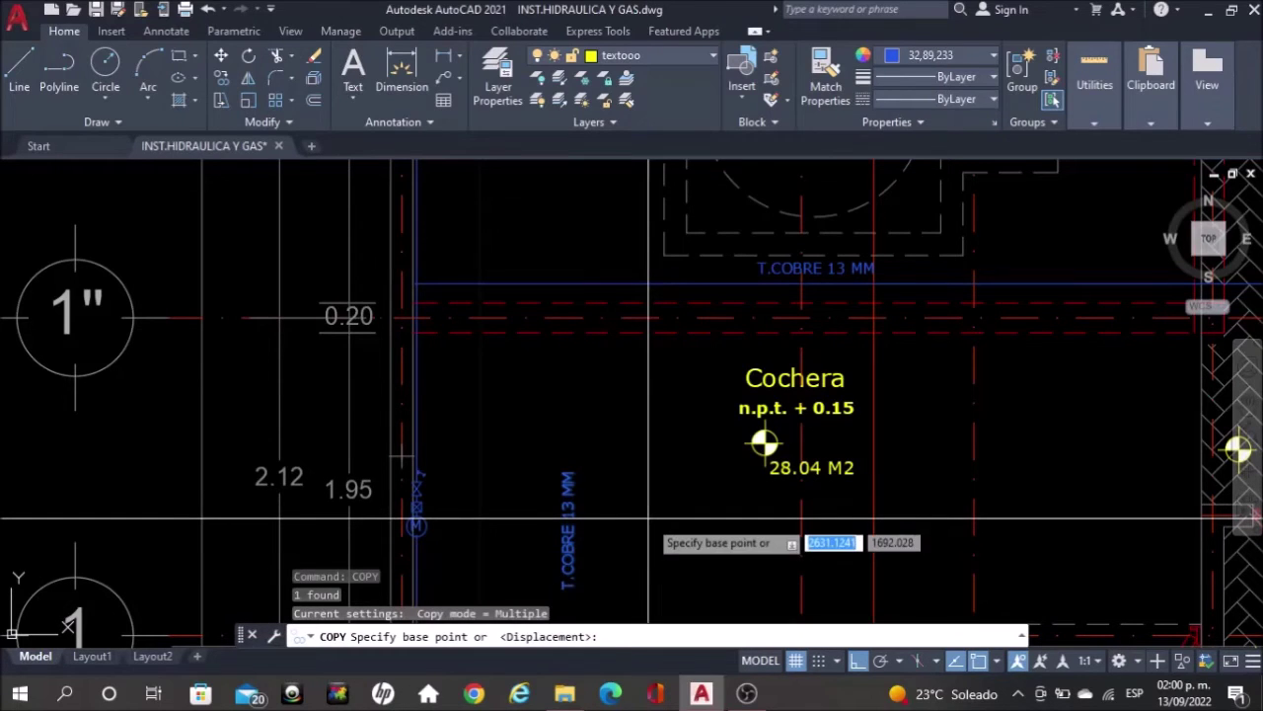
{"action": "key", "text": "F8"}
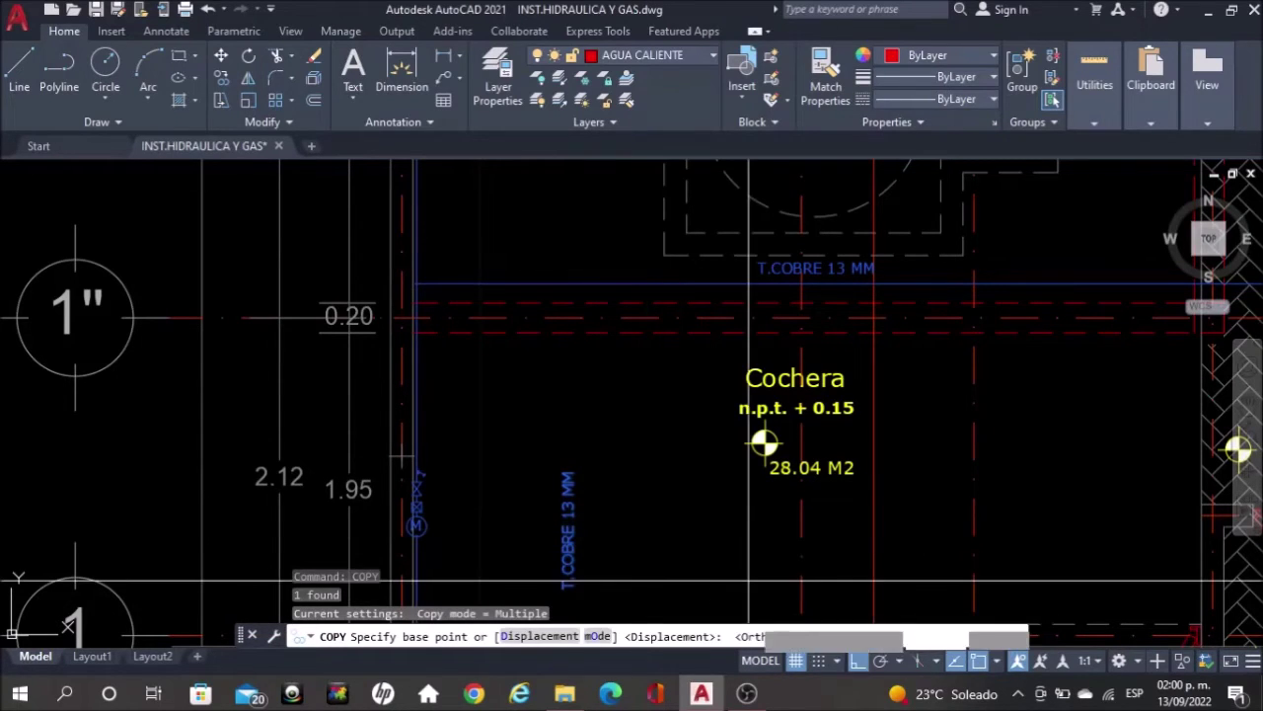
{"action": "left_click", "coordinate": [647, 536]}
{"action": "middle_click_drag", "start_coordinate": [592, 440], "coordinate": [642, 652]}
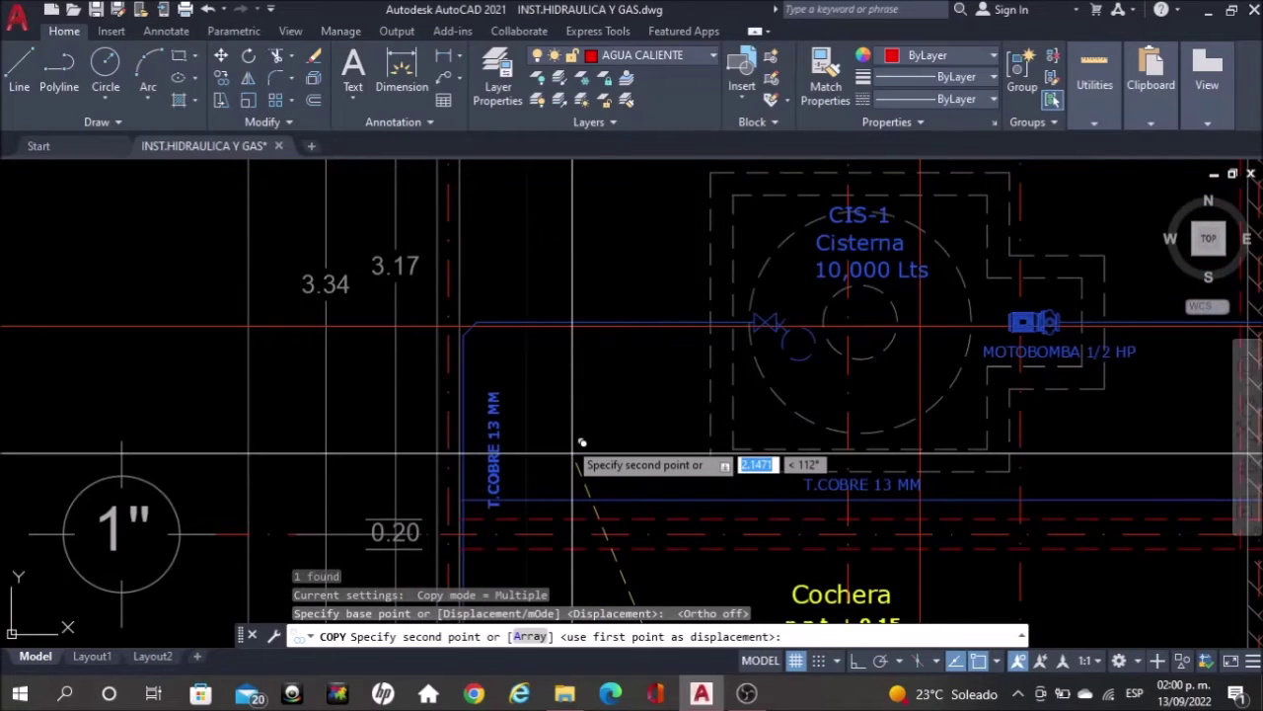
{"action": "left_click", "coordinate": [571, 420]}
{"action": "middle_click_drag", "start_coordinate": [582, 592], "coordinate": [606, 375]}
{"action": "key", "text": "Escape"}
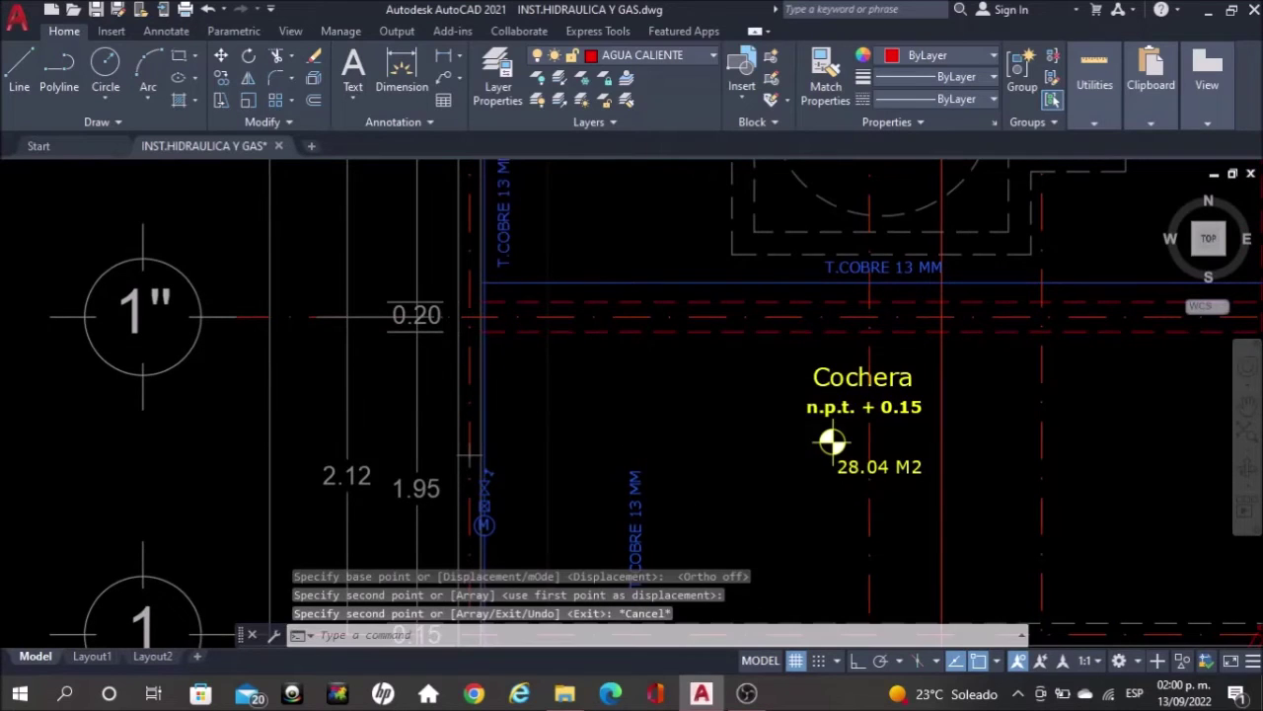
Move the remaining vertical T.COBRE 13 MM label from the Cochera to the outer side of the vertical pipes along the Jardin
{"action": "scroll", "coordinate": [624, 434], "scroll_direction": "down", "scroll_amount": 2}
{"action": "left_click", "coordinate": [629, 483]}
{"action": "type", "text": "MOVE"}
{"action": "key", "text": "Return"}
{"action": "middle_click_drag", "start_coordinate": [936, 415], "coordinate": [735, 566]}
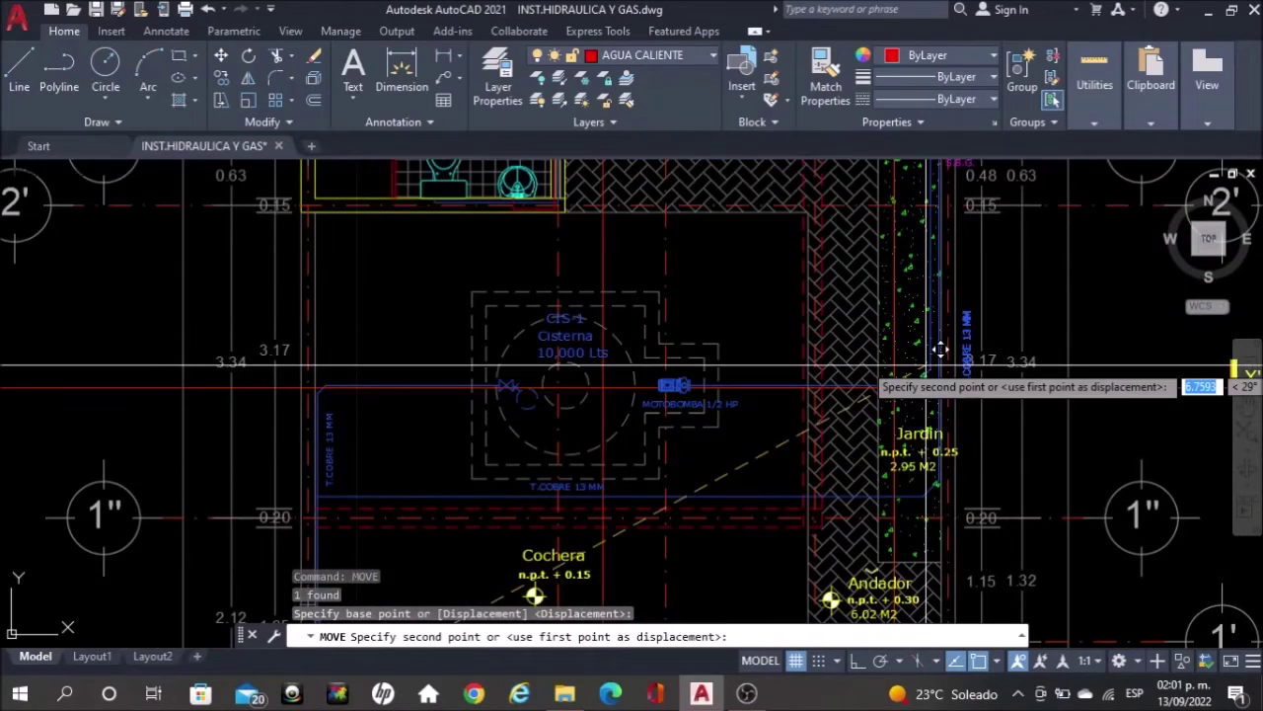
{"action": "scroll", "coordinate": [932, 298], "scroll_direction": "up", "scroll_amount": 2}
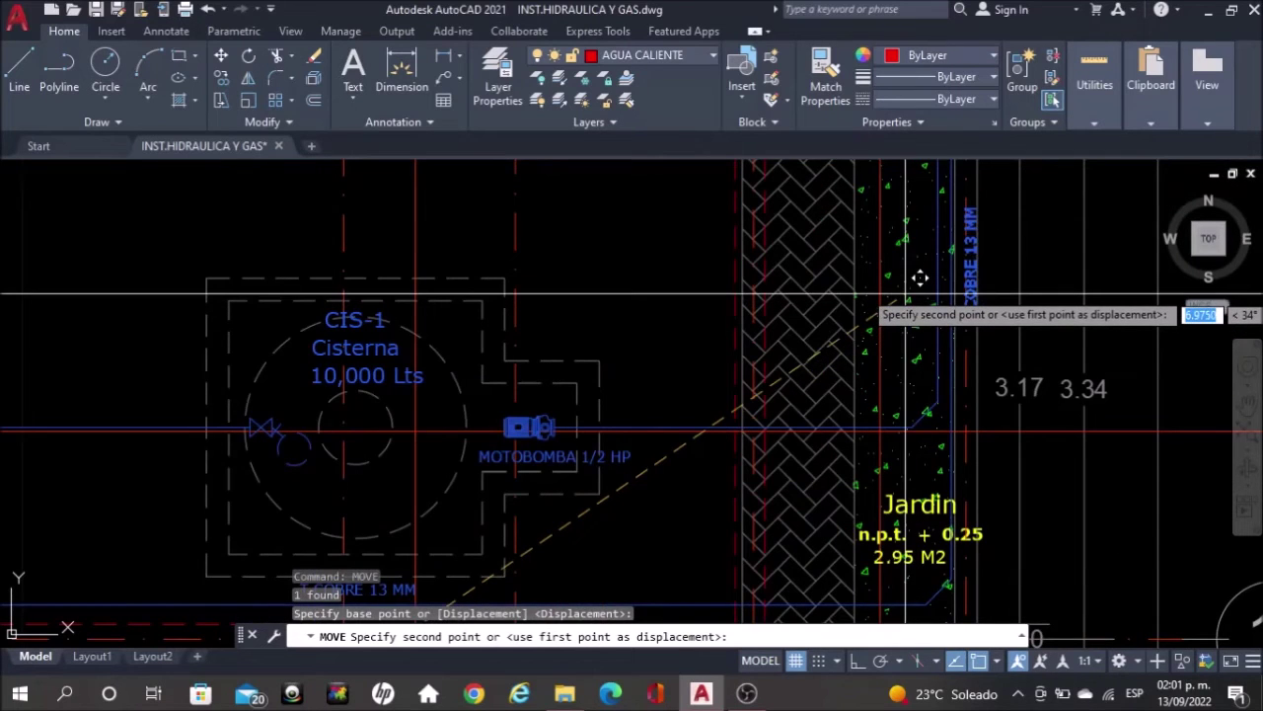
{"action": "scroll", "coordinate": [917, 274], "scroll_direction": "up", "scroll_amount": 4}
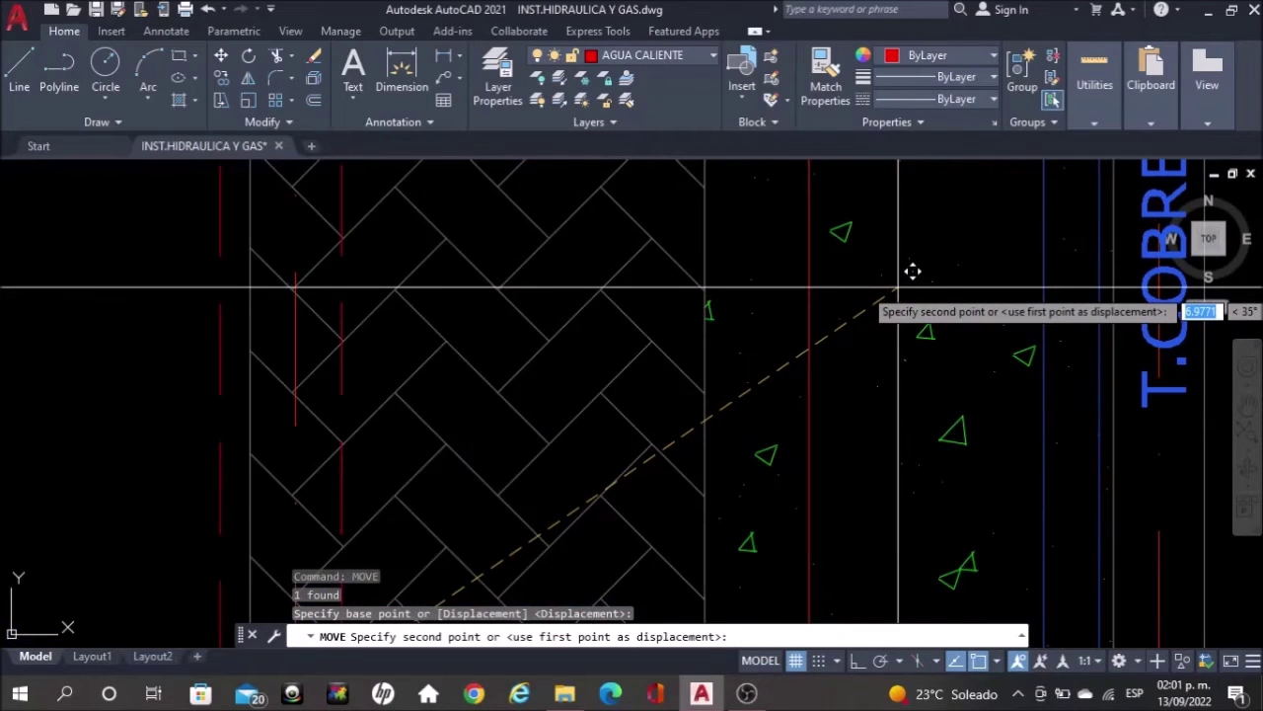
{"action": "left_click", "coordinate": [893, 287]}
{"action": "scroll", "coordinate": [893, 287], "scroll_direction": "down", "scroll_amount": 4}
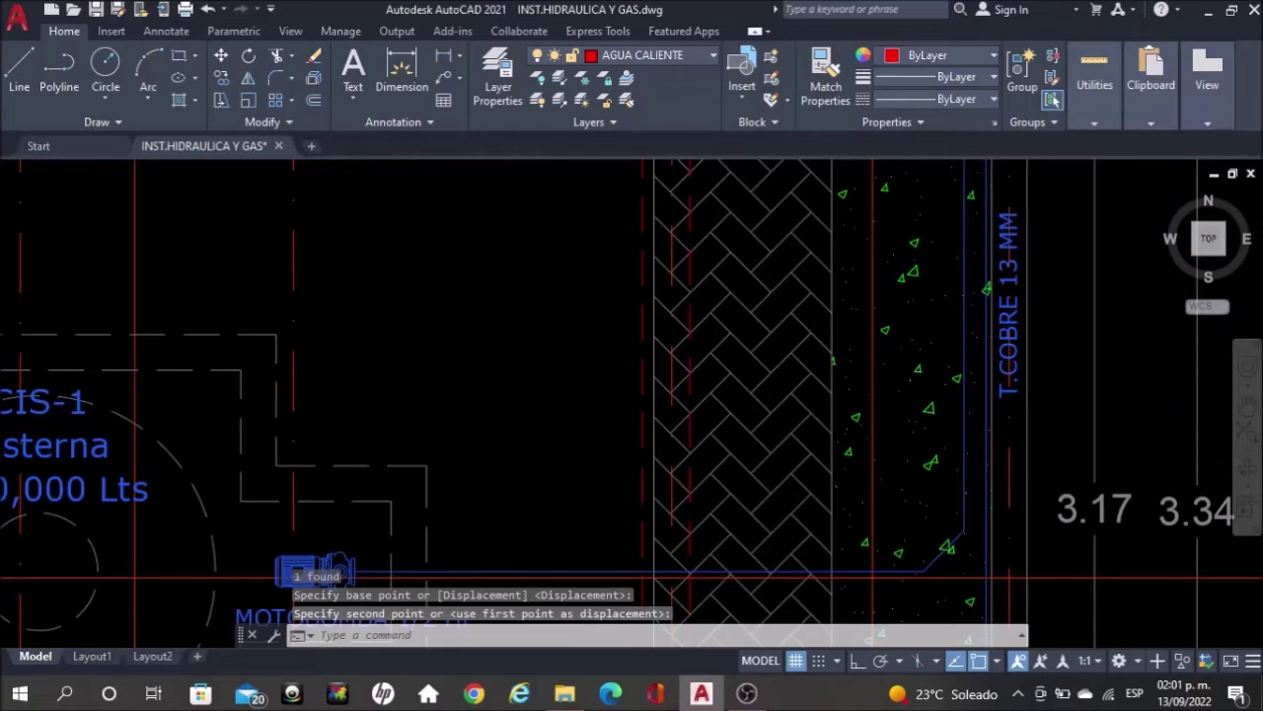
Copy the horizontal T.COBRE 13 MM label from below the cistern to just above the pipe entering the cistern's valve
{"action": "scroll", "coordinate": [927, 474], "scroll_direction": "down", "scroll_amount": 2}
{"action": "mouse_move", "coordinate": [762, 374]}
{"action": "middle_mouse_down"}
{"action": "mouse_move", "coordinate": [778, 319]}
{"action": "mouse_move", "coordinate": [843, 220]}
{"action": "middle_mouse_up"}
{"action": "scroll", "coordinate": [622, 478], "scroll_direction": "up", "scroll_amount": 2}
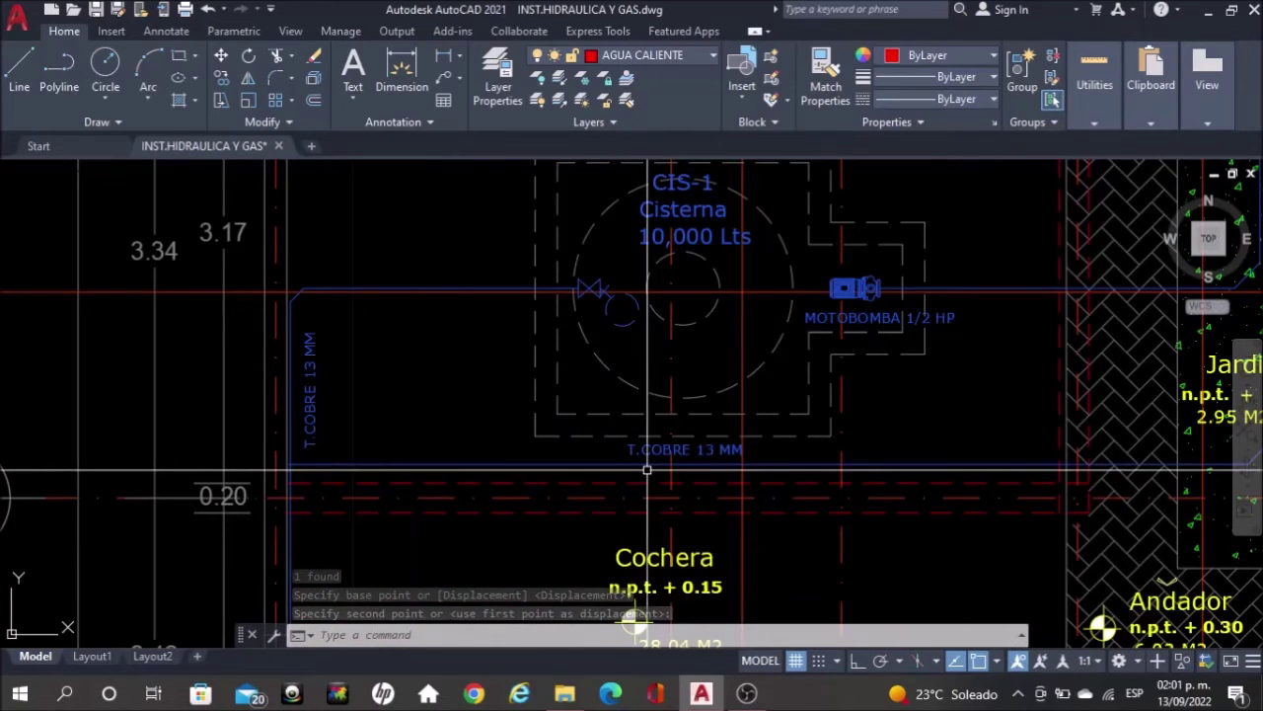
{"action": "left_click", "coordinate": [658, 451]}
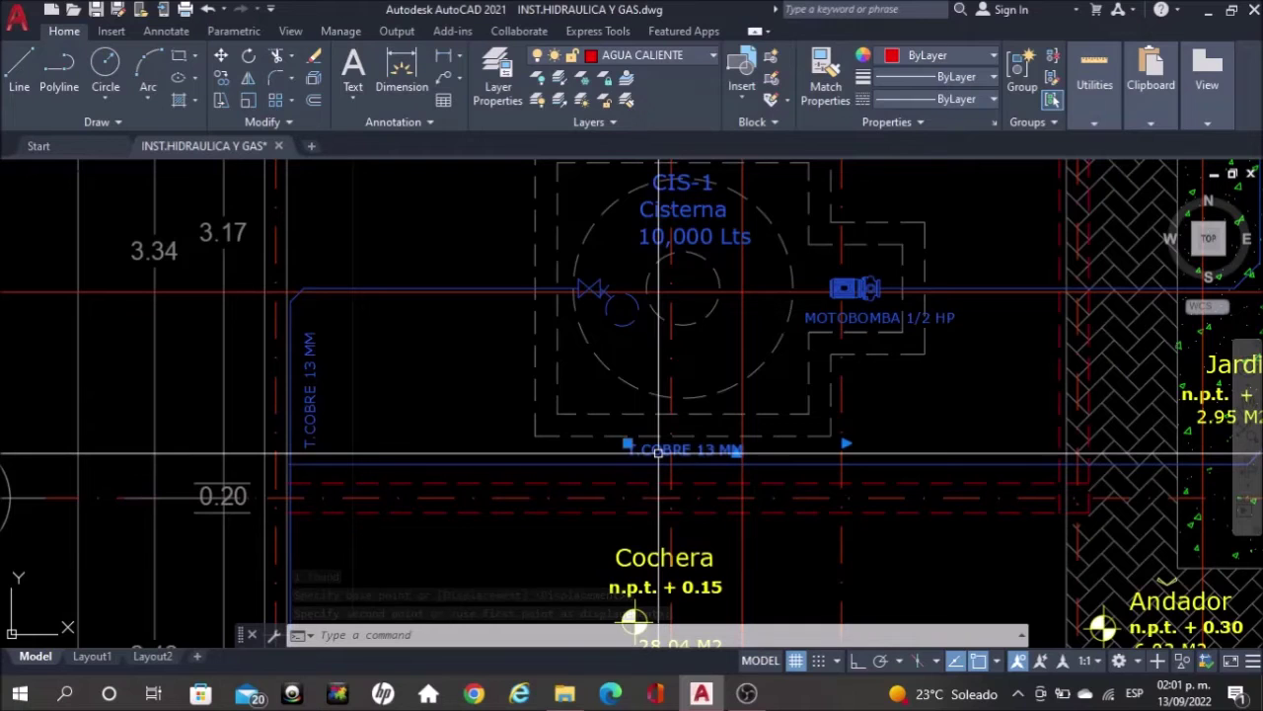
{"action": "type", "text": "COP"}
{"action": "key", "text": "Return"}
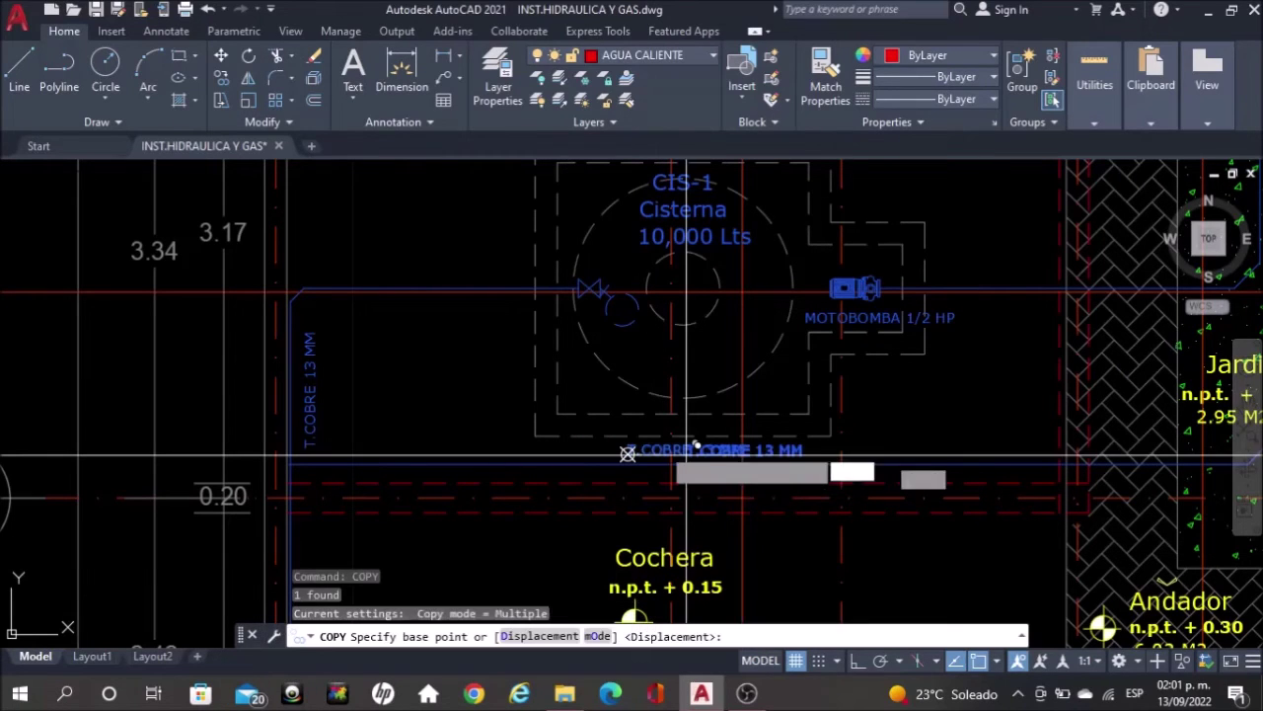
{"action": "left_click", "coordinate": [628, 453]}
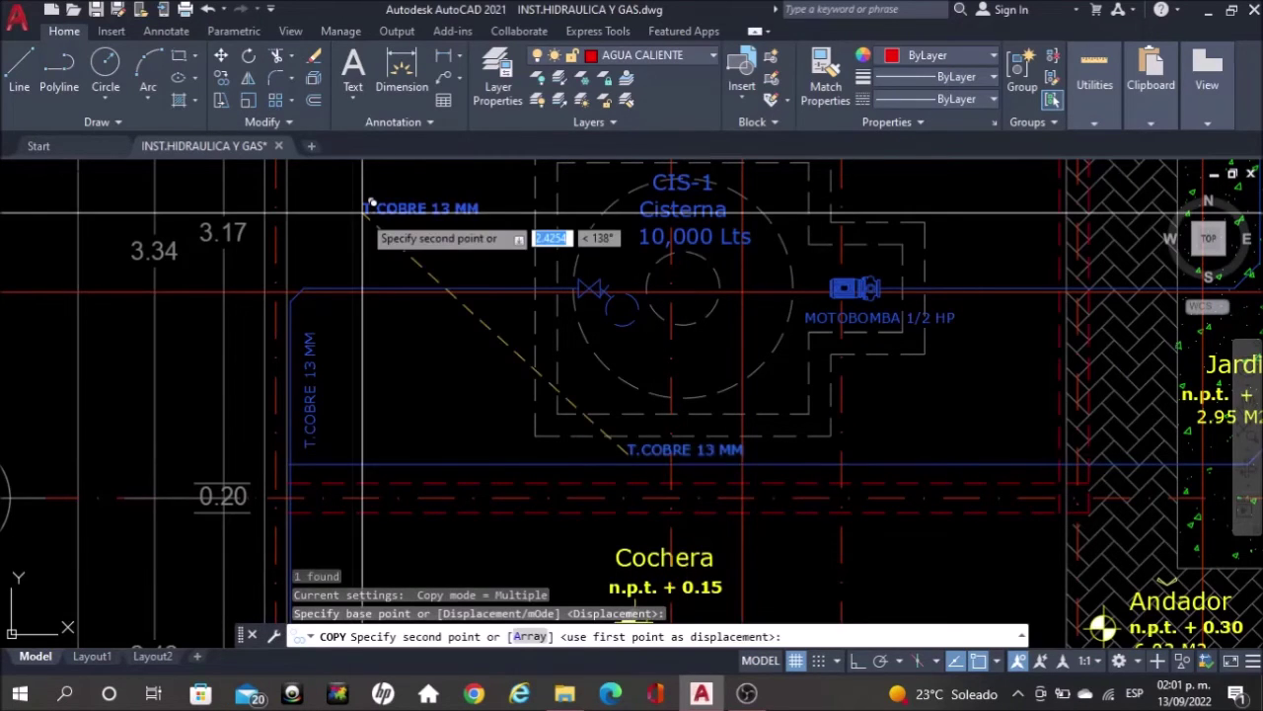
{"action": "scroll", "coordinate": [370, 204], "scroll_direction": "up", "scroll_amount": 3}
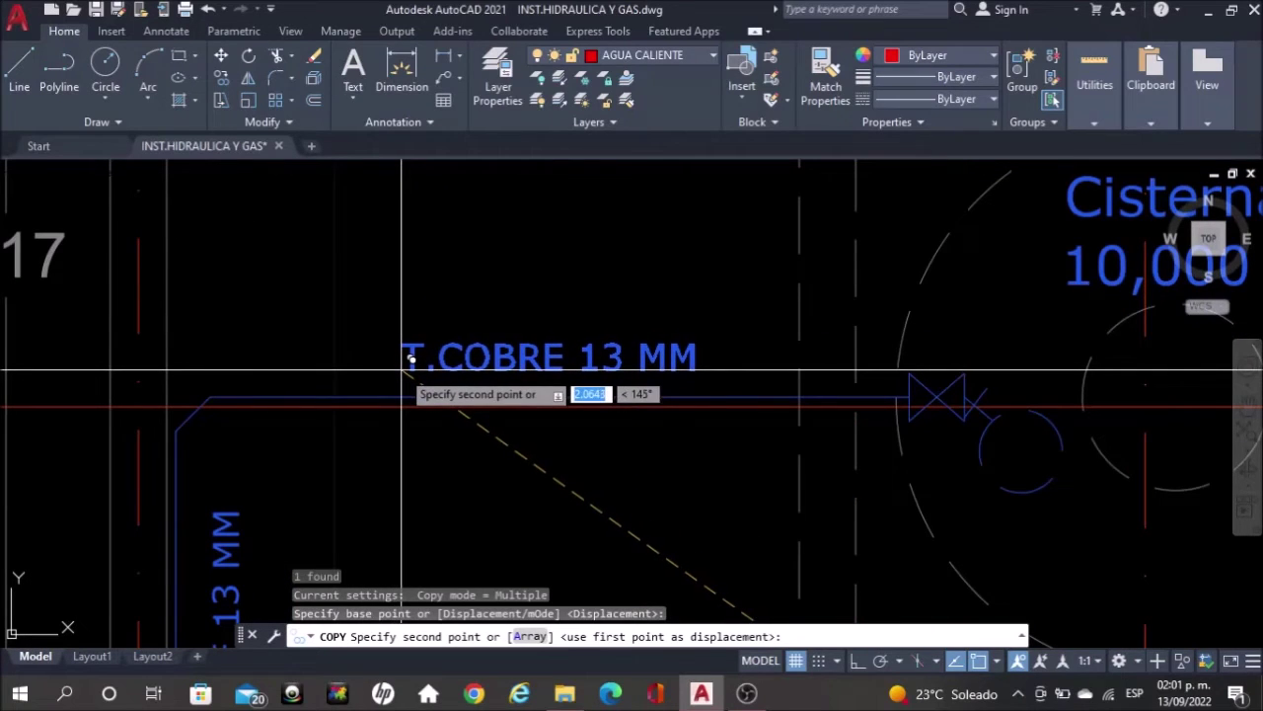
{"action": "left_click", "coordinate": [402, 368]}
{"action": "key", "text": "Escape"}
Copy the T.COBRE 13 MM label from the cistern's inlet pipe to just above the outlet pipe of the MOTOBOMBA 1/2 HP
{"action": "left_click", "coordinate": [515, 354]}
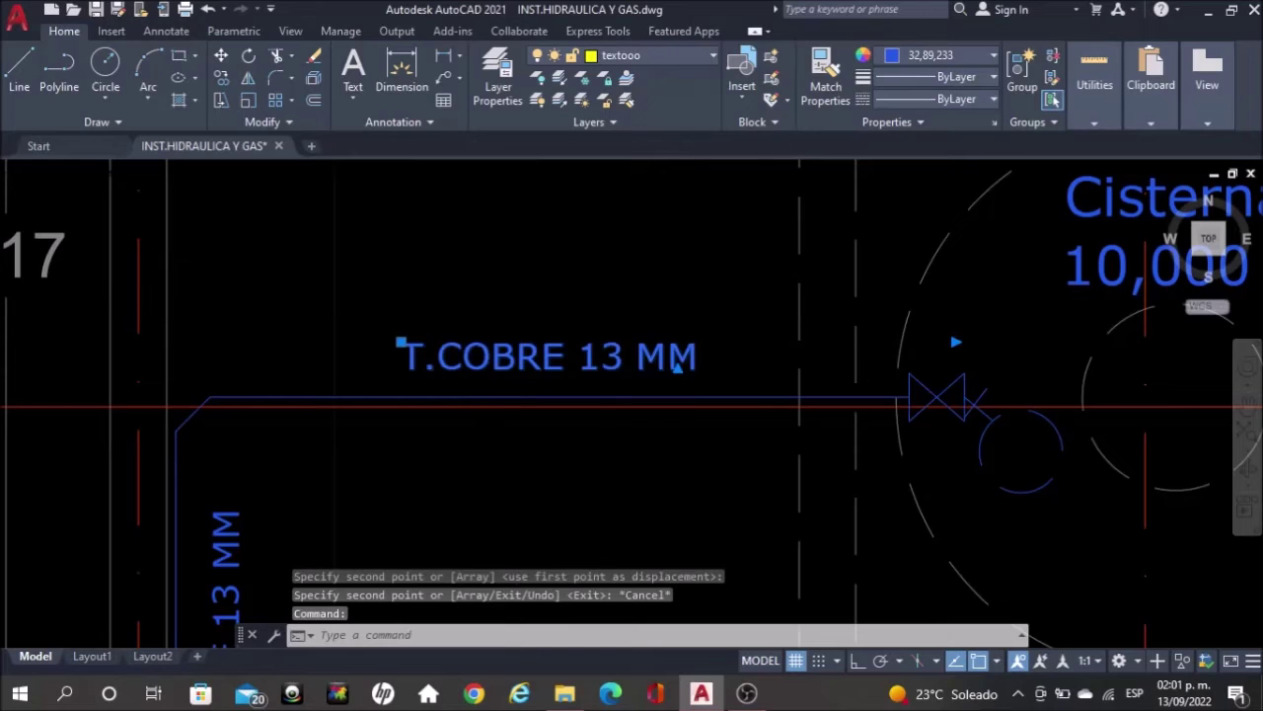
{"action": "scroll", "coordinate": [516, 353], "scroll_direction": "down", "scroll_amount": 4}
{"action": "type", "text": "COPY"}
{"action": "key", "text": "Return"}
{"action": "left_click", "coordinate": [506, 387]}
{"action": "middle_click_drag", "start_coordinate": [894, 363], "coordinate": [482, 387]}
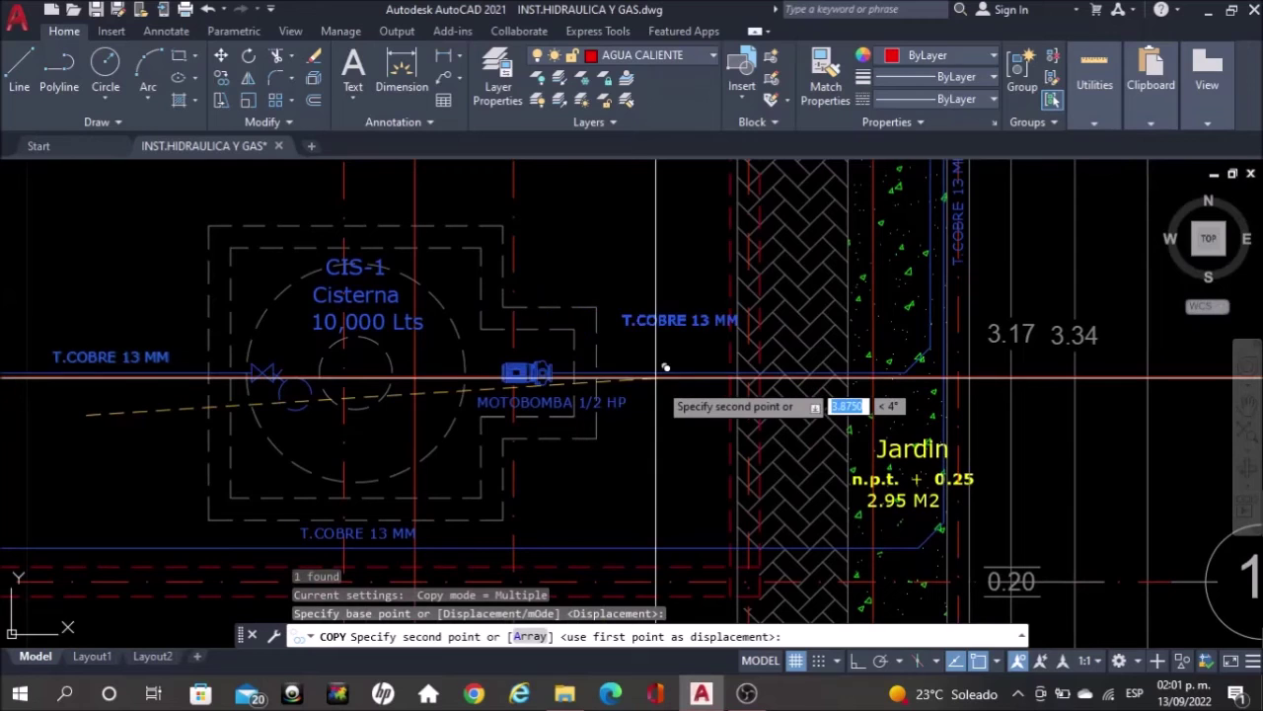
{"action": "scroll", "coordinate": [665, 367], "scroll_direction": "up", "scroll_amount": 2}
{"action": "scroll", "coordinate": [667, 422], "scroll_direction": "up", "scroll_amount": 2}
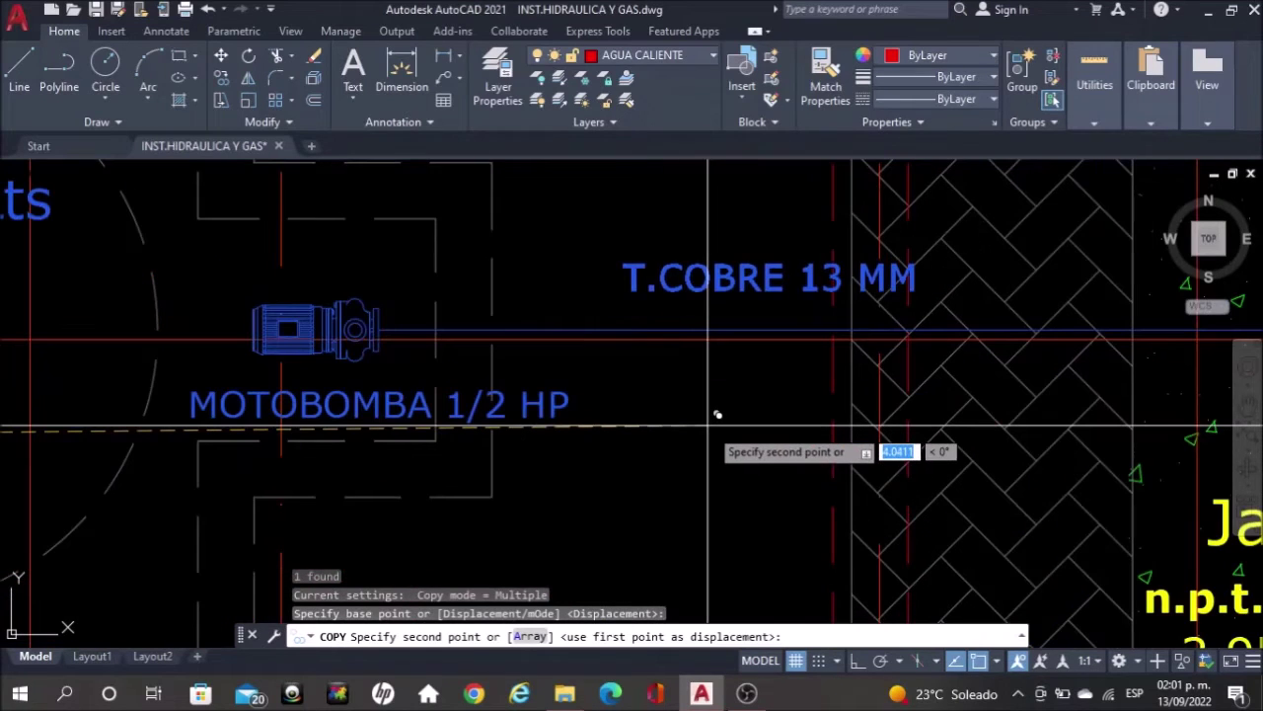
{"action": "left_click", "coordinate": [708, 436]}
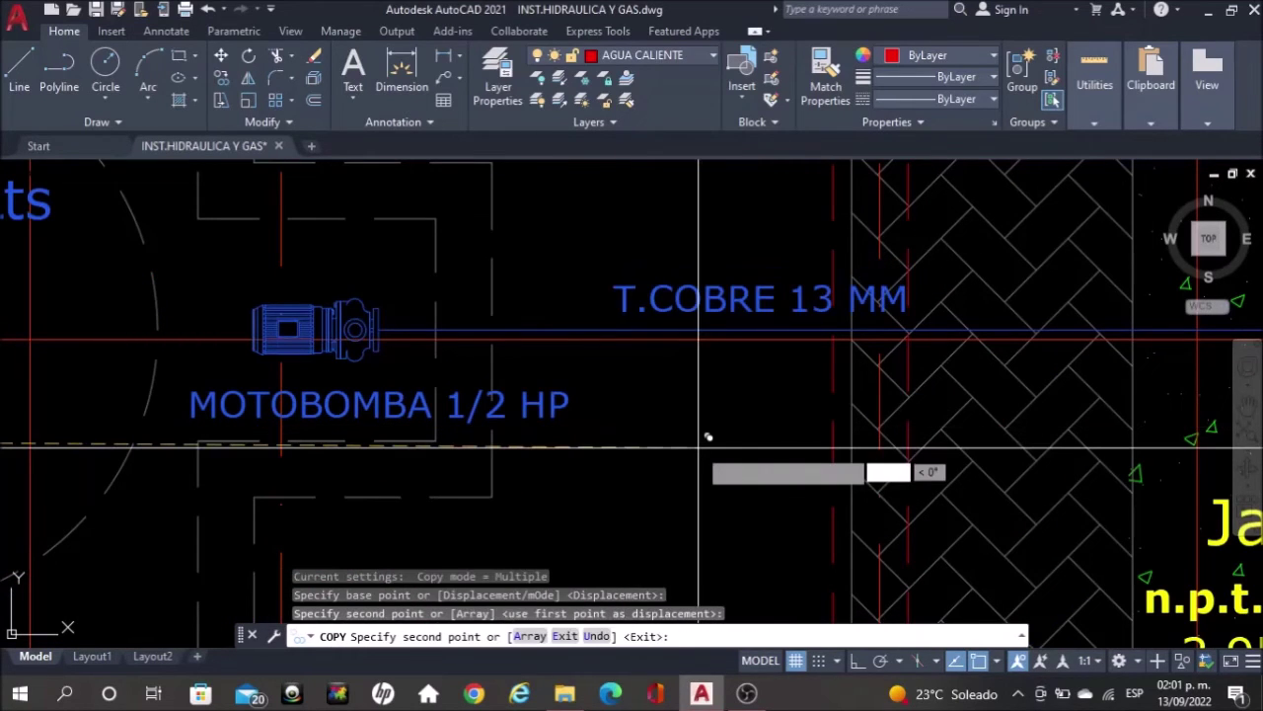
{"action": "key", "text": "Escape"}
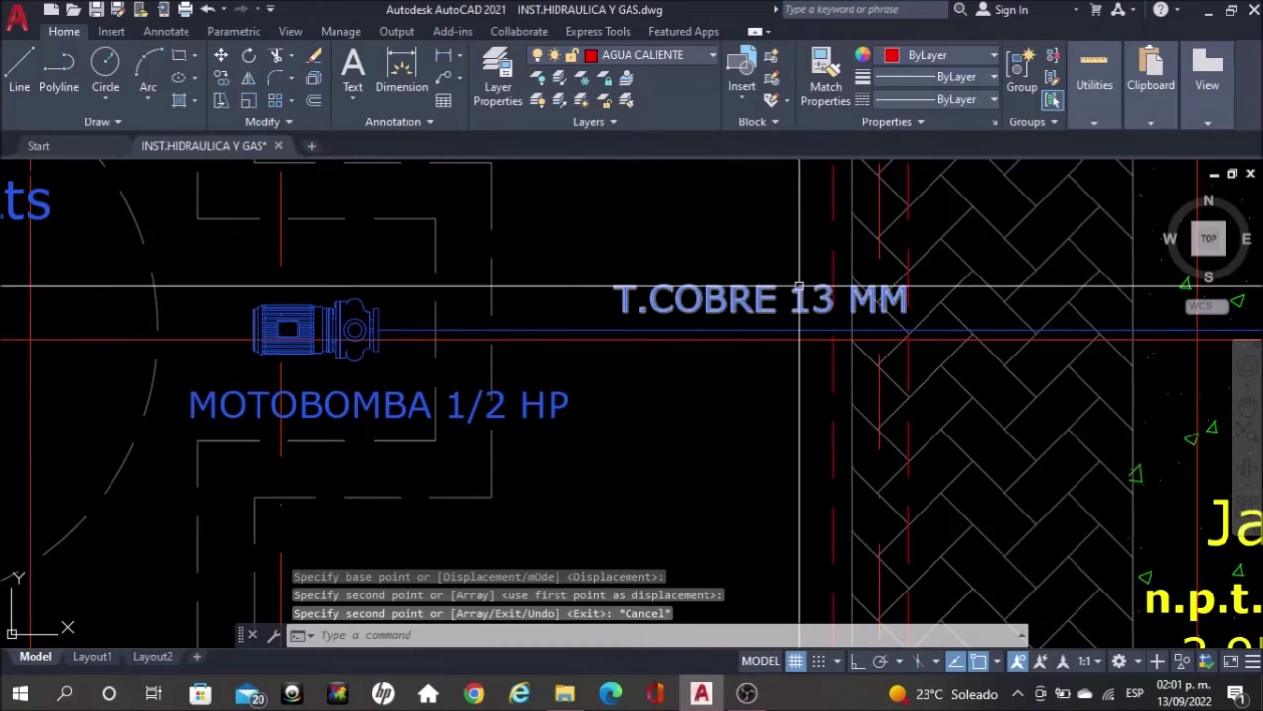
Change the text of the label above the motobomba's outlet pipe to T.COBRE 19 MM
{"action": "left_click", "coordinate": [886, 306]}
{"action": "double_click", "coordinate": [886, 304]}
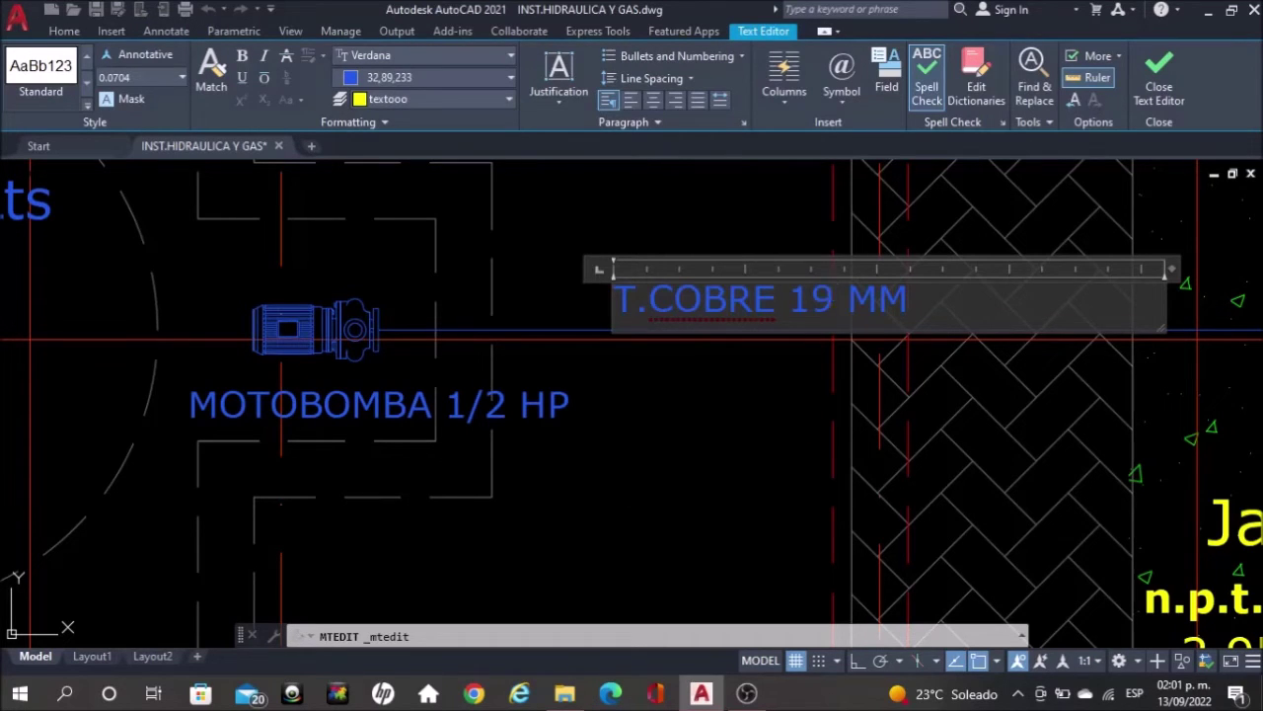
{"action": "key", "text": "ctrl+Return"}
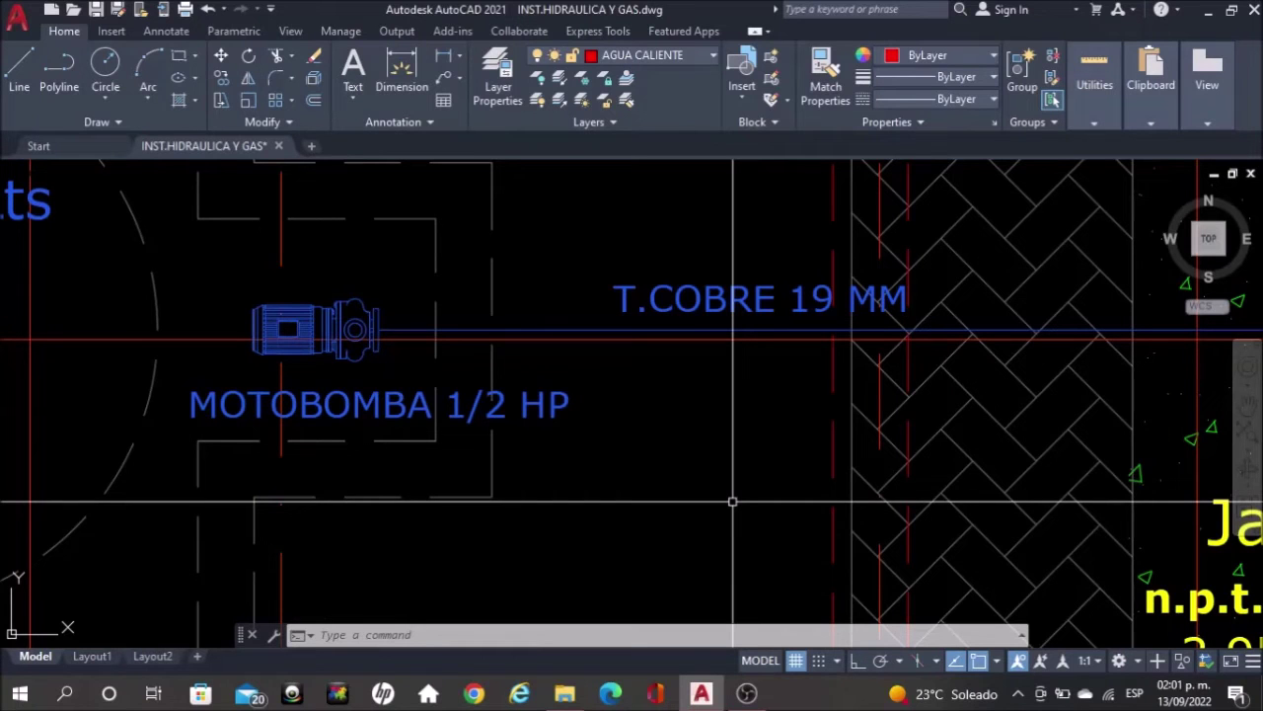
Copy the vertical T.COBRE 13 MM label horizontally, with Ortho on, to the inner side of the two vertical Jardin pipes
{"action": "scroll", "coordinate": [732, 501], "scroll_direction": "down", "scroll_amount": 3}
{"action": "middle_click_drag", "start_coordinate": [727, 378], "coordinate": [727, 490]}
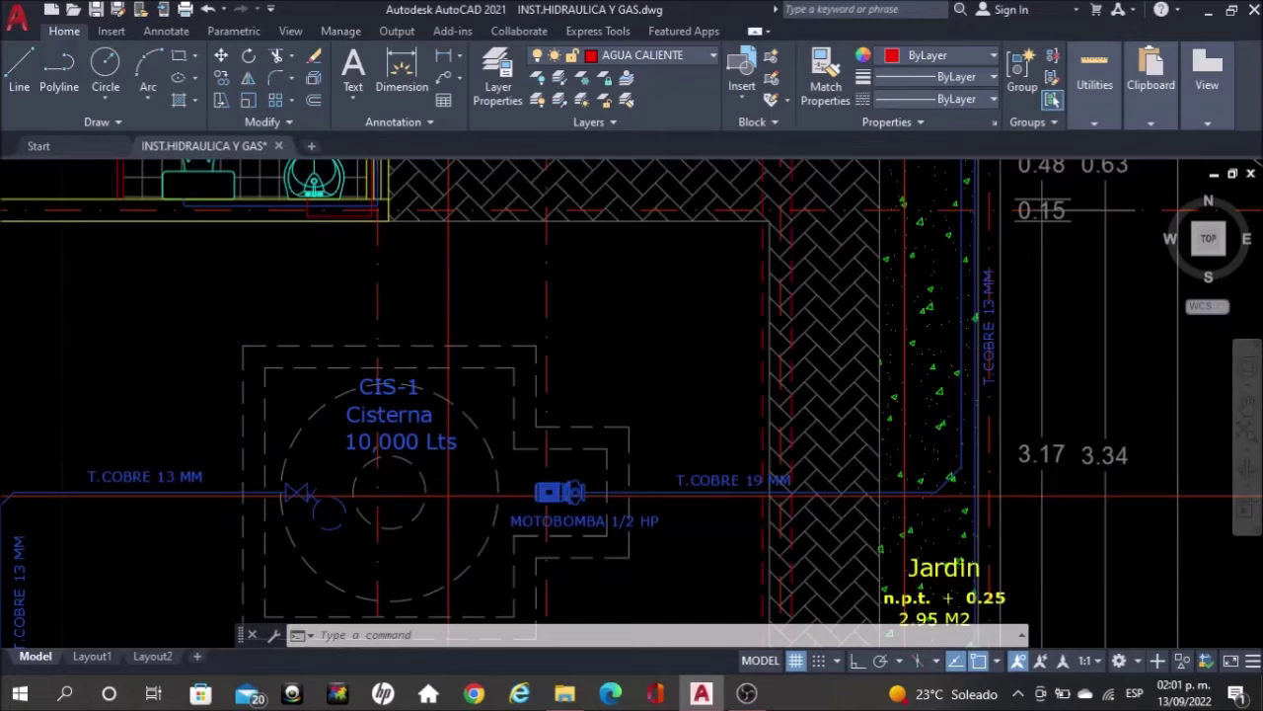
{"action": "scroll", "coordinate": [685, 296], "scroll_direction": "down", "scroll_amount": 2}
{"action": "scroll", "coordinate": [879, 417], "scroll_direction": "up", "scroll_amount": 5}
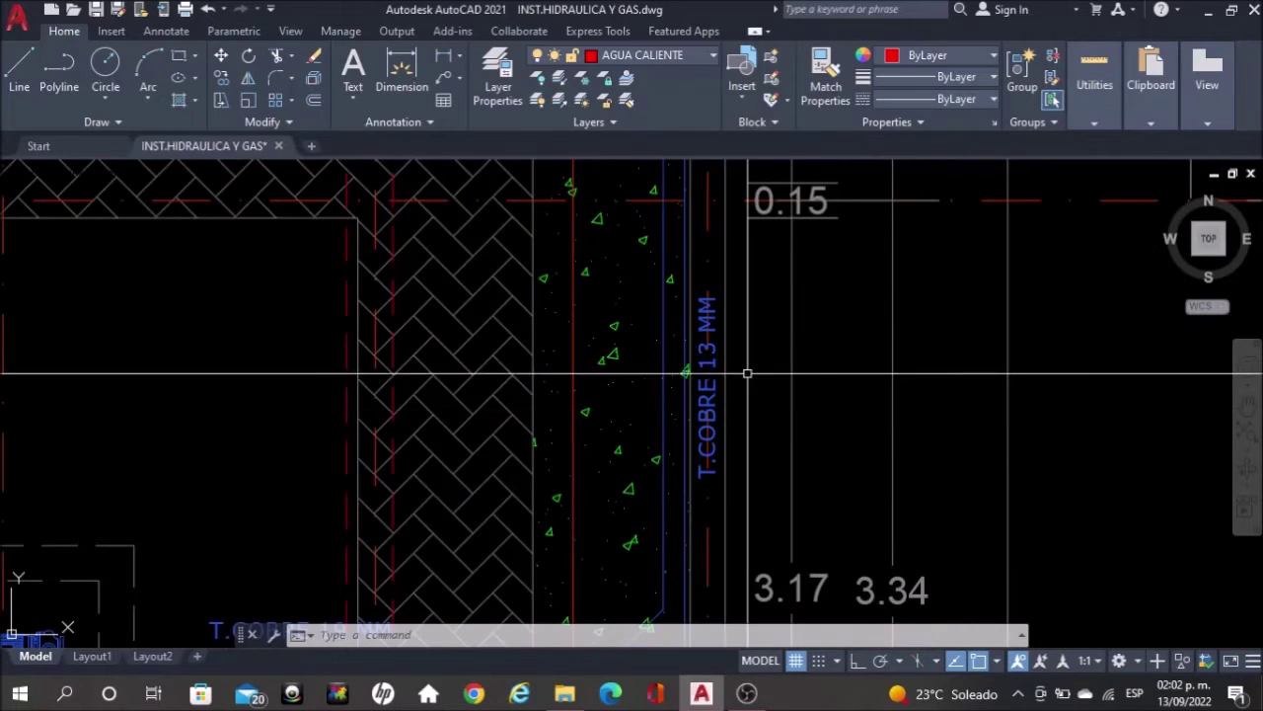
{"action": "left_click", "coordinate": [709, 353]}
{"action": "type", "text": "copy"}
{"action": "key", "text": "Return"}
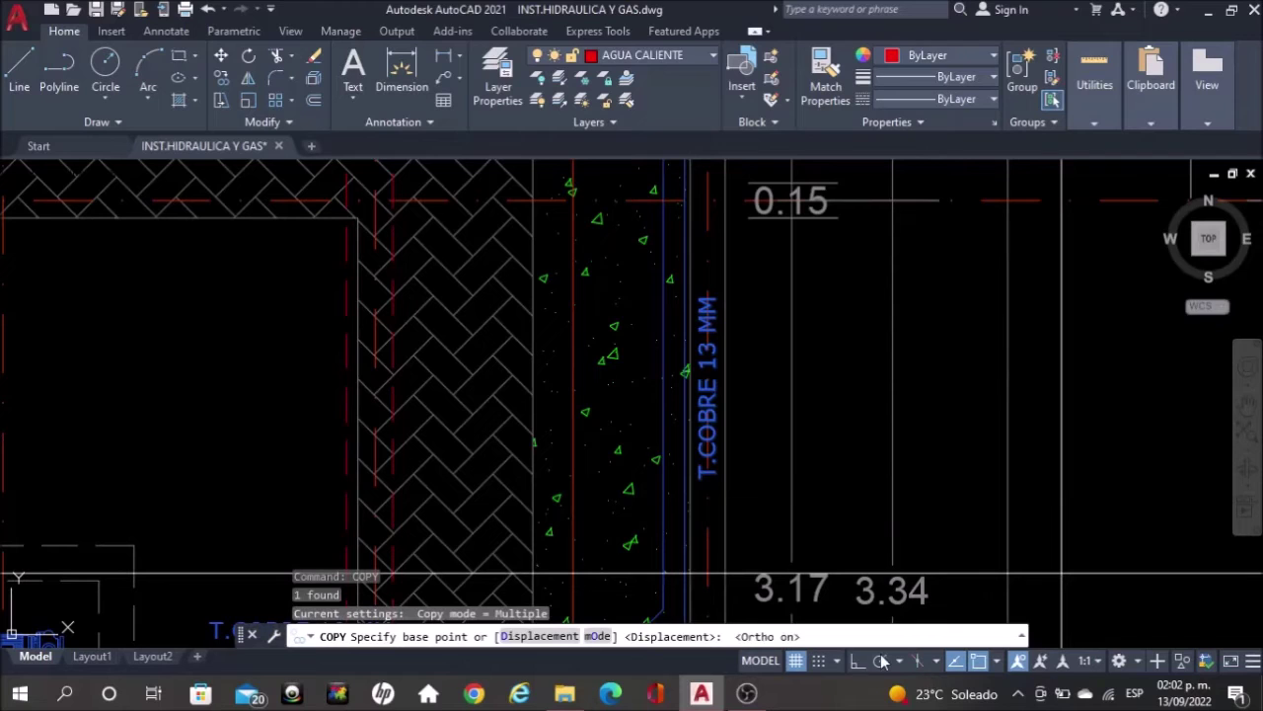
{"action": "left_click", "coordinate": [1152, 484]}
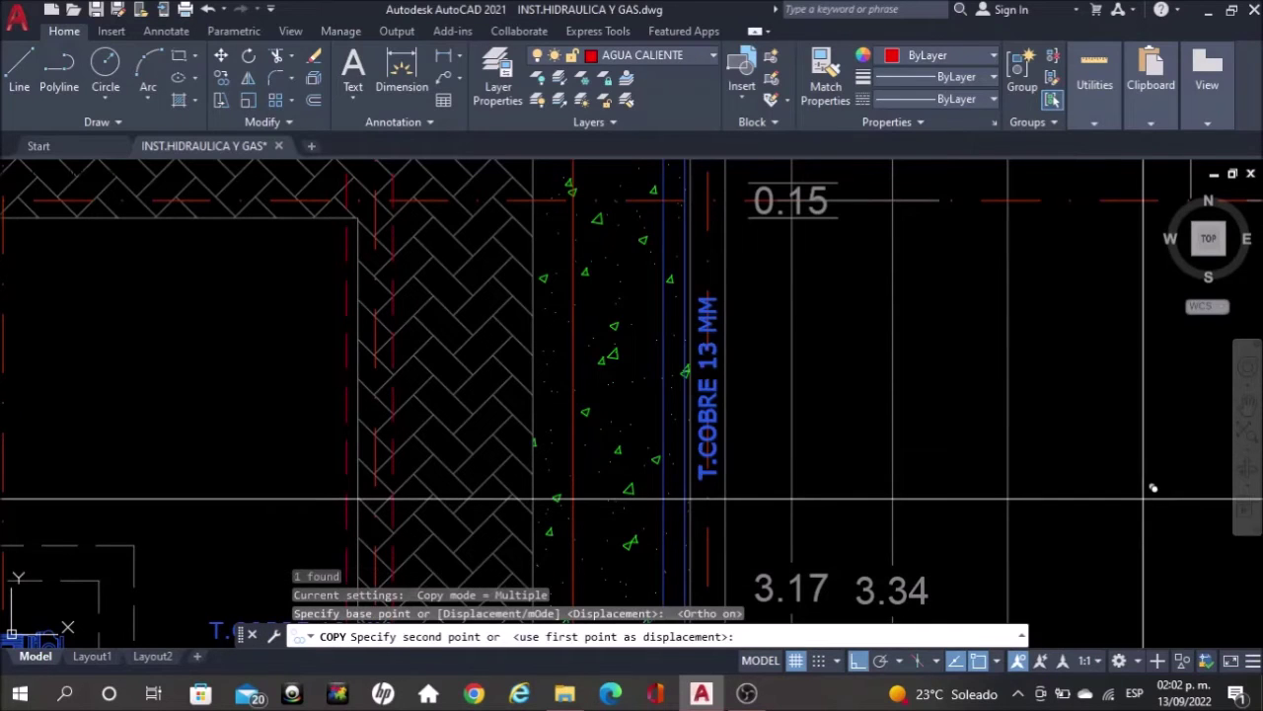
{"action": "left_click", "coordinate": [1083, 485]}
{"action": "key", "text": "Escape"}
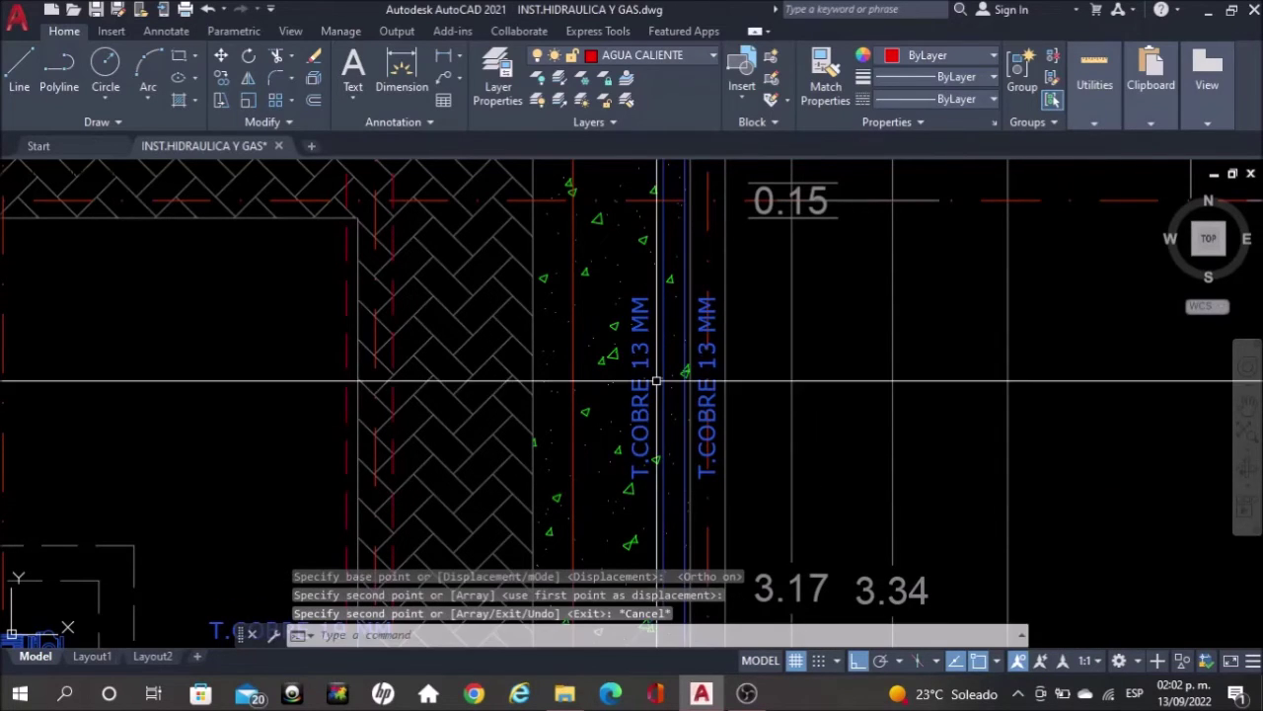
Change the text of the vertical label on the inner side of the two Jardin pipes to T.COBRE 19 MM
{"action": "left_click", "coordinate": [638, 352]}
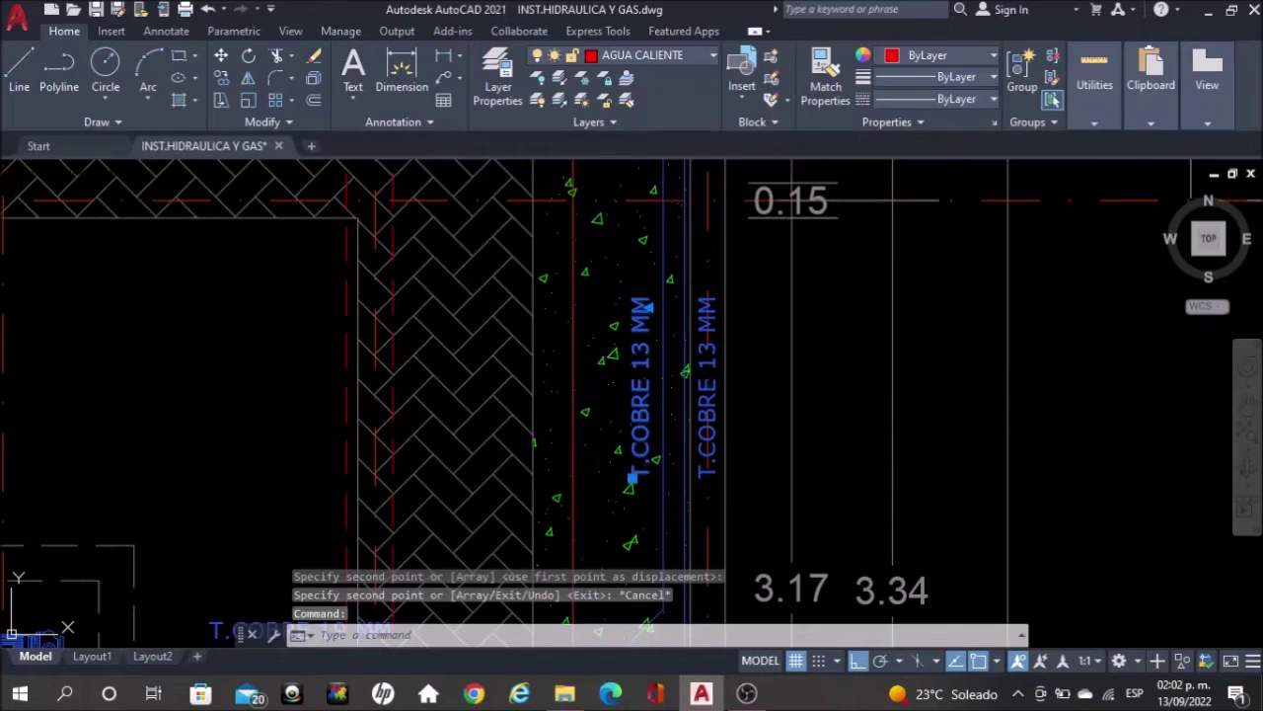
{"action": "double_click", "coordinate": [755, 487]}
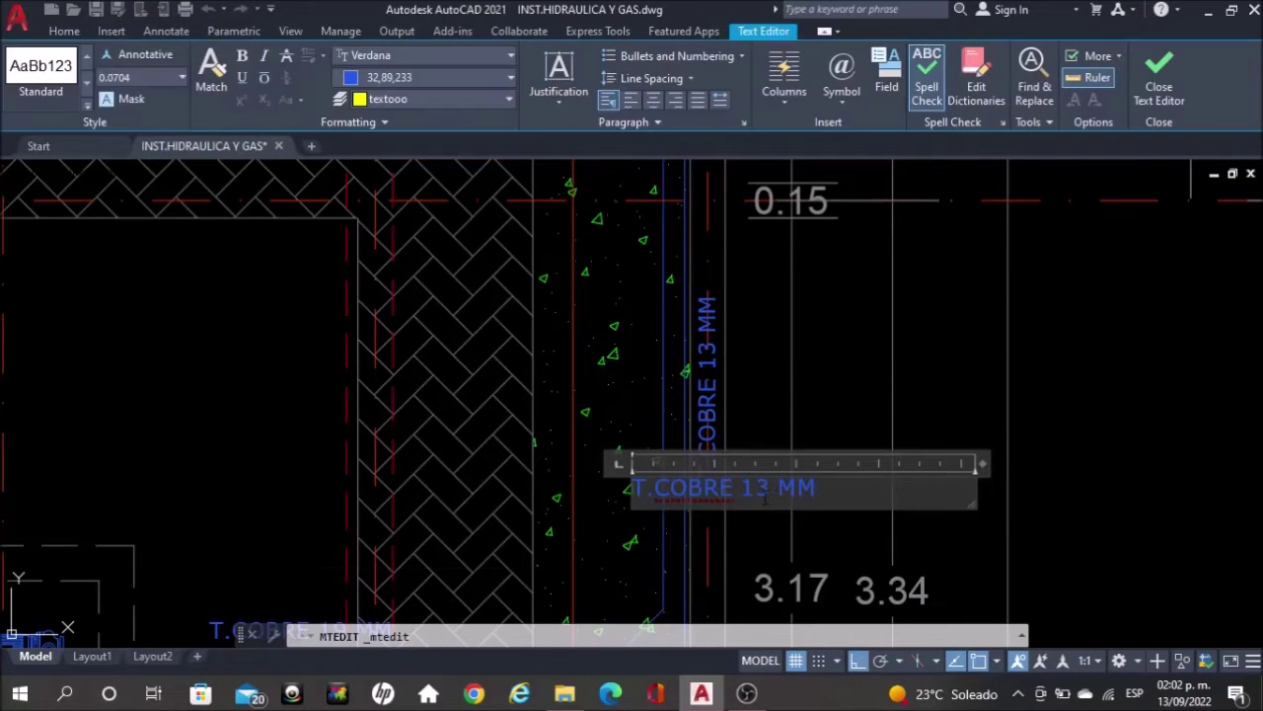
{"action": "left_click", "coordinate": [866, 402]}
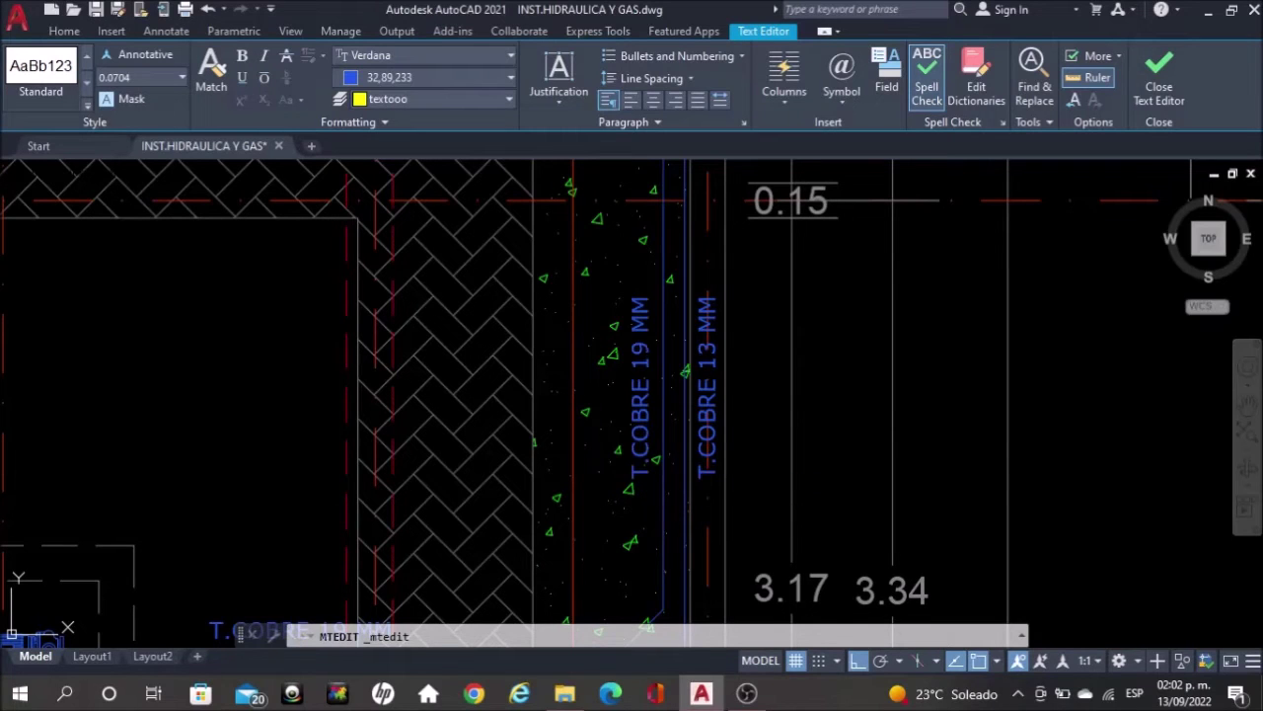
{"action": "key", "text": "Escape"}
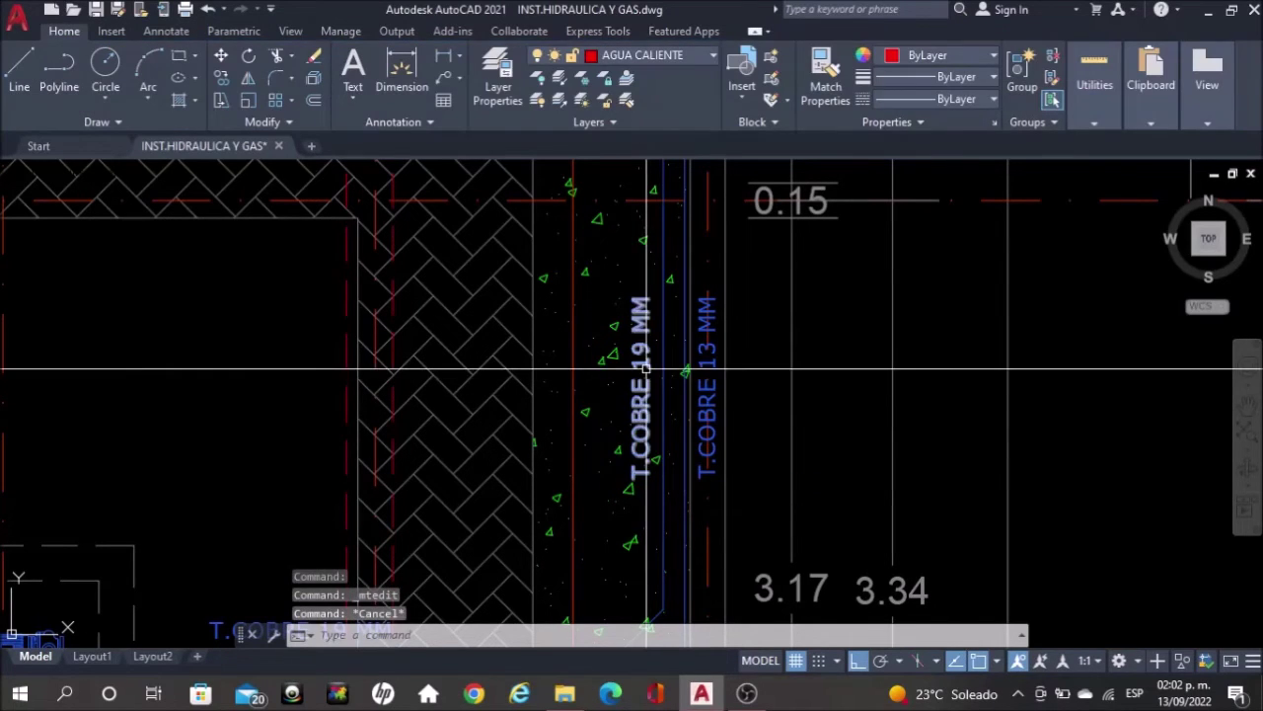
Copy the vertical T.COBRE 19 MM label, with Ortho off, to both sides of the two vertical blue pipes below the roof's tinacos
{"action": "left_click", "coordinate": [647, 369]}
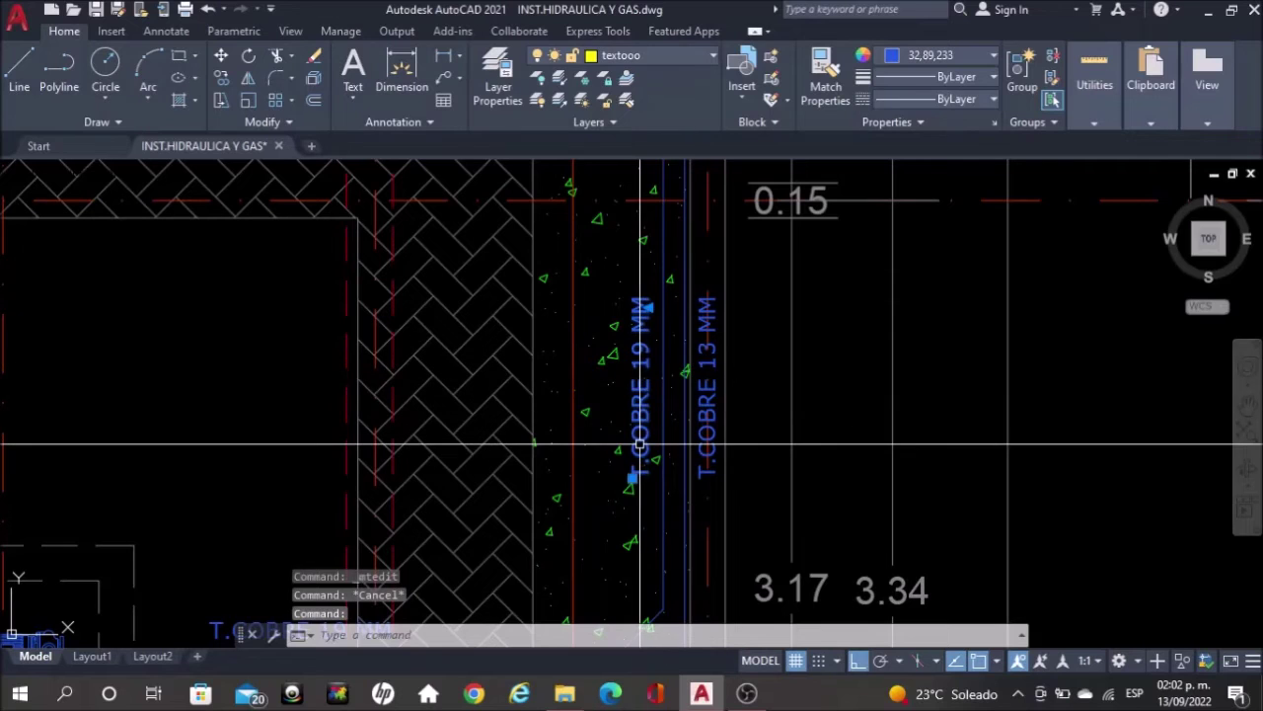
{"action": "type", "text": "COPY"}
{"action": "key", "text": "Return"}
{"action": "left_click", "coordinate": [645, 332]}
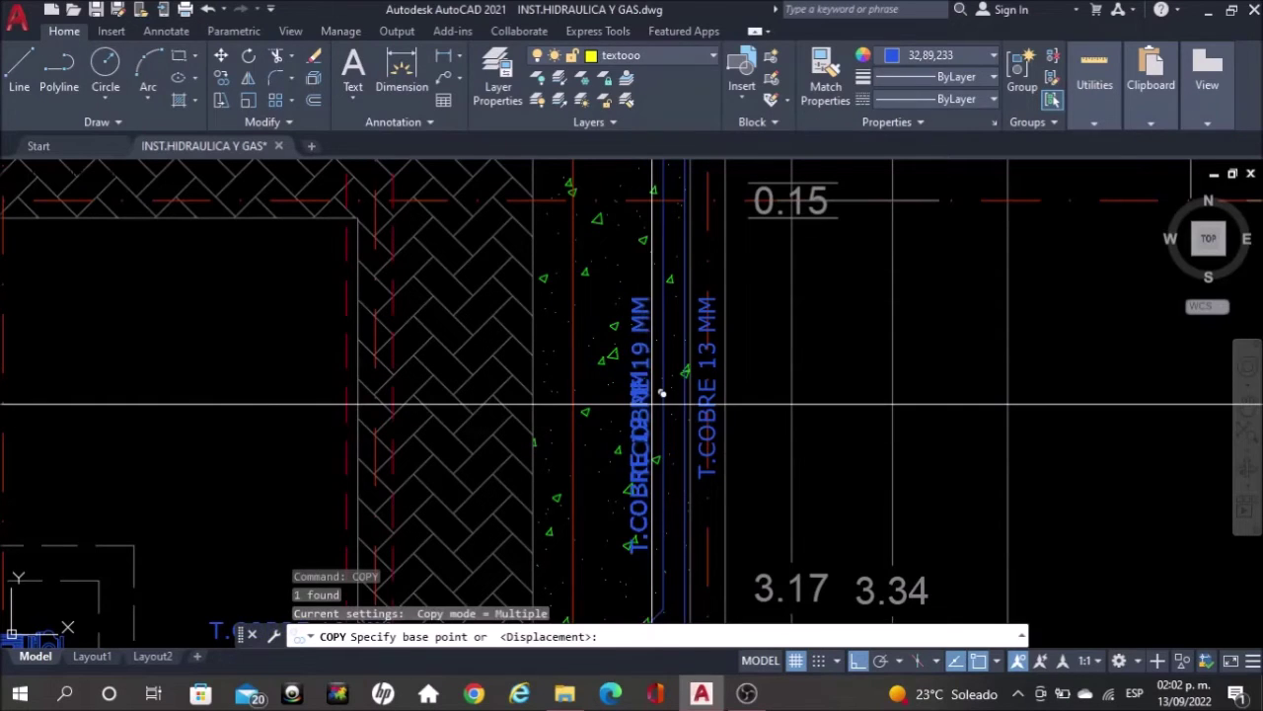
{"action": "scroll", "coordinate": [350, 375], "scroll_direction": "down", "scroll_amount": 6}
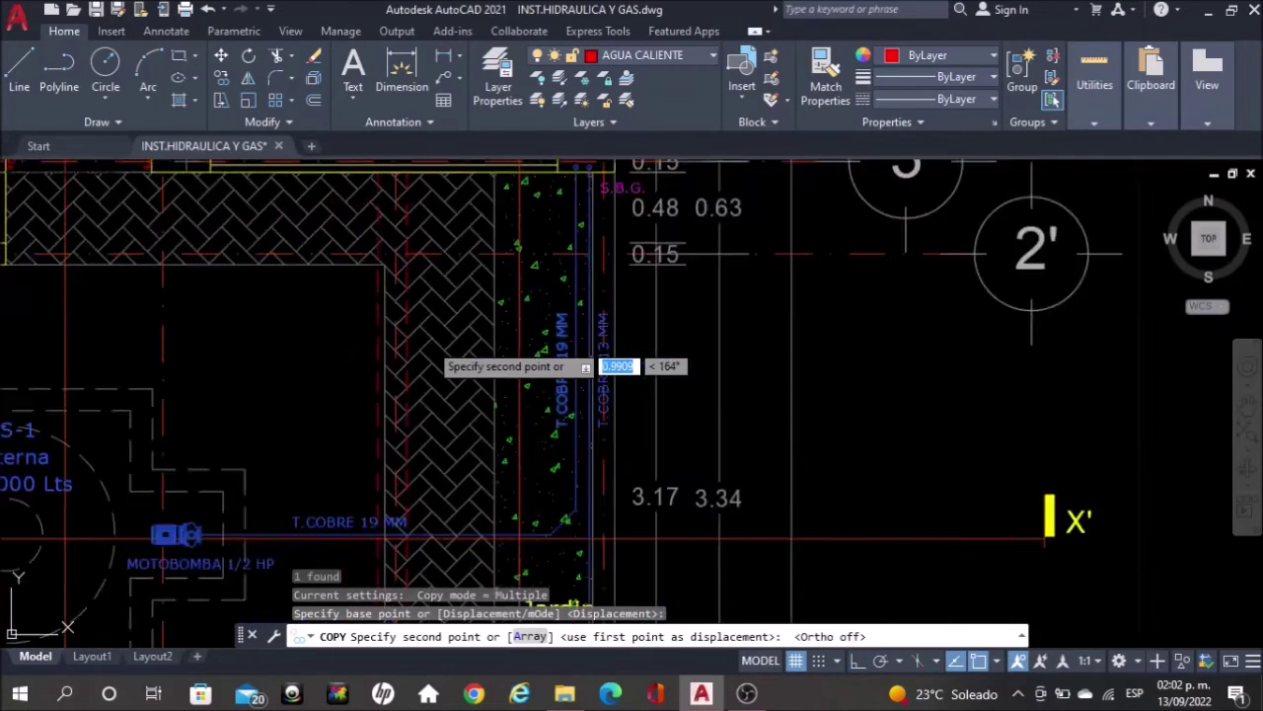
{"action": "scroll", "coordinate": [350, 380], "scroll_direction": "down", "scroll_amount": 2}
{"action": "middle_click_drag", "start_coordinate": [868, 397], "coordinate": [366, 398]}
{"action": "scroll", "coordinate": [997, 271], "scroll_direction": "up", "scroll_amount": 10}
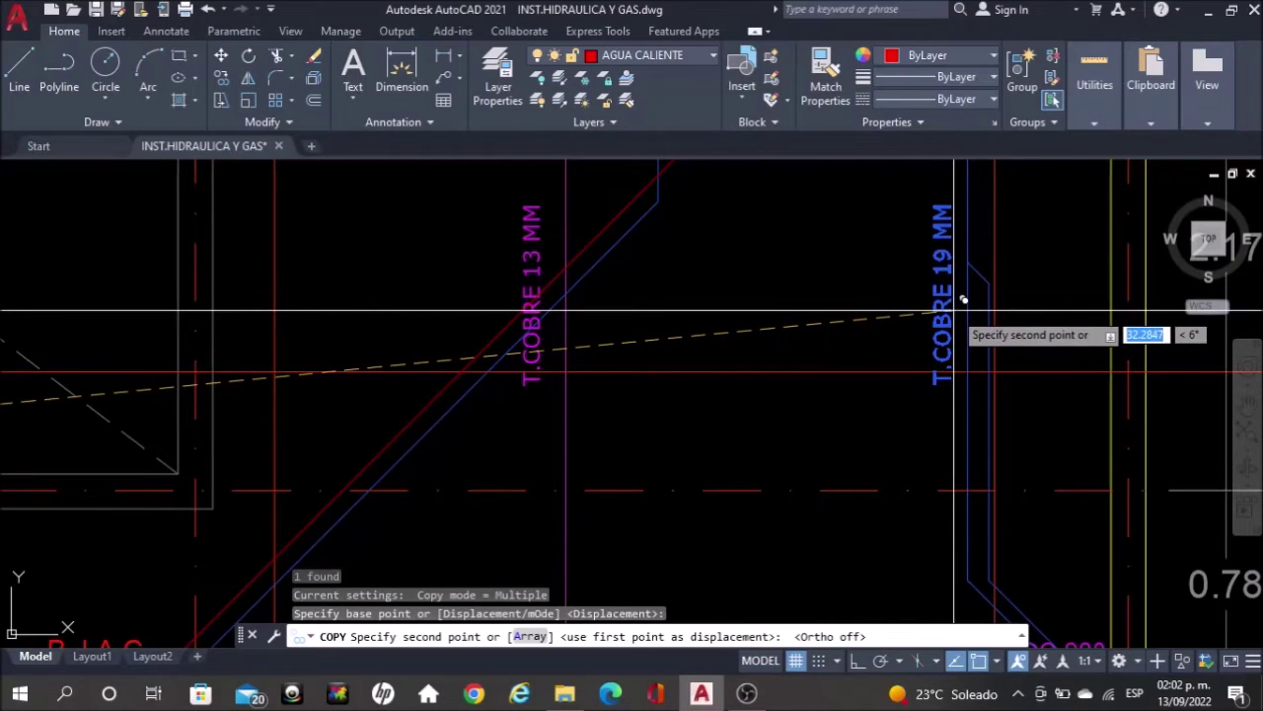
{"action": "left_click", "coordinate": [953, 310]}
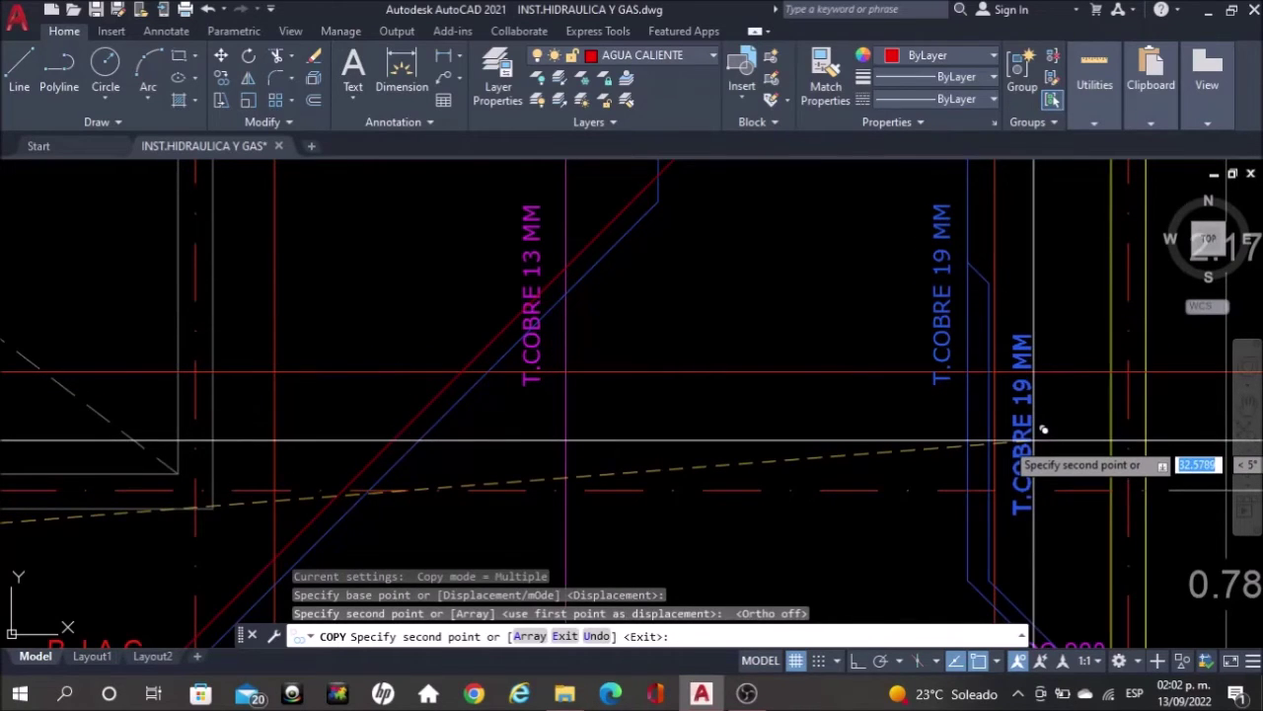
{"action": "left_click", "coordinate": [1031, 429]}
{"action": "key", "text": "Escape"}
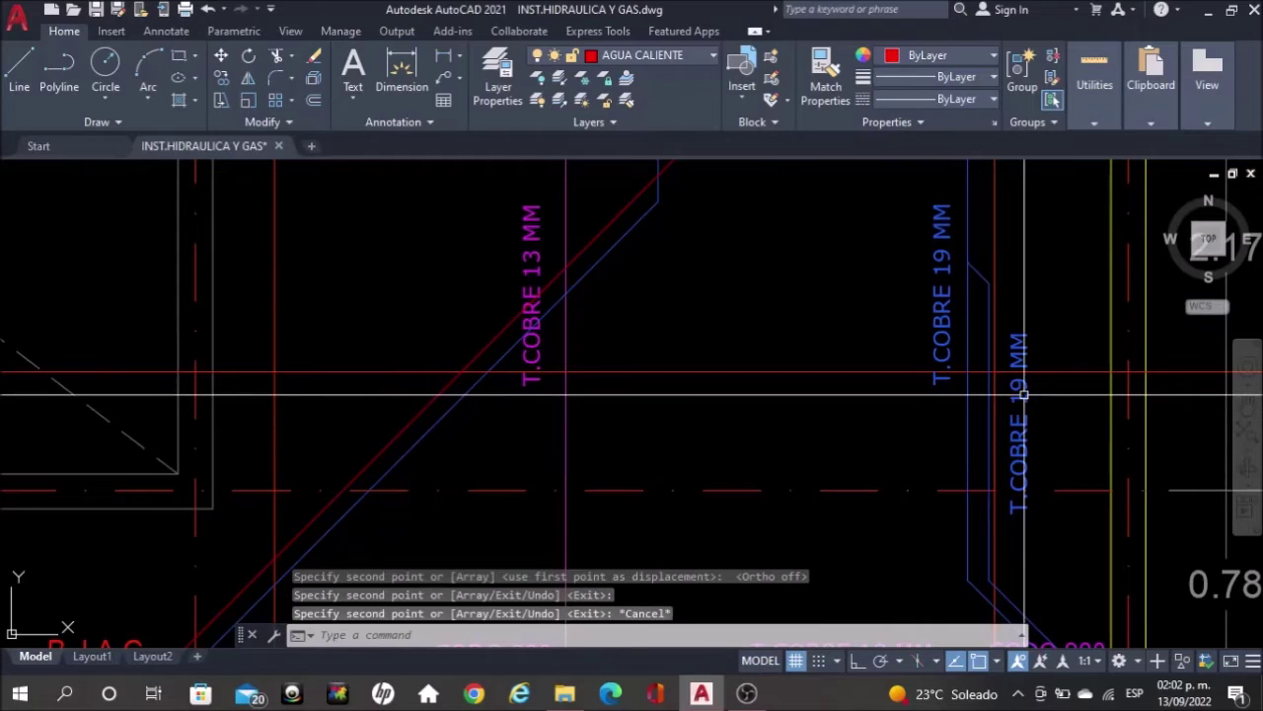
Change the text of the label on the outer side of the two roof pipes to T.COBRE 13 MM
{"action": "double_click", "coordinate": [1024, 391]}
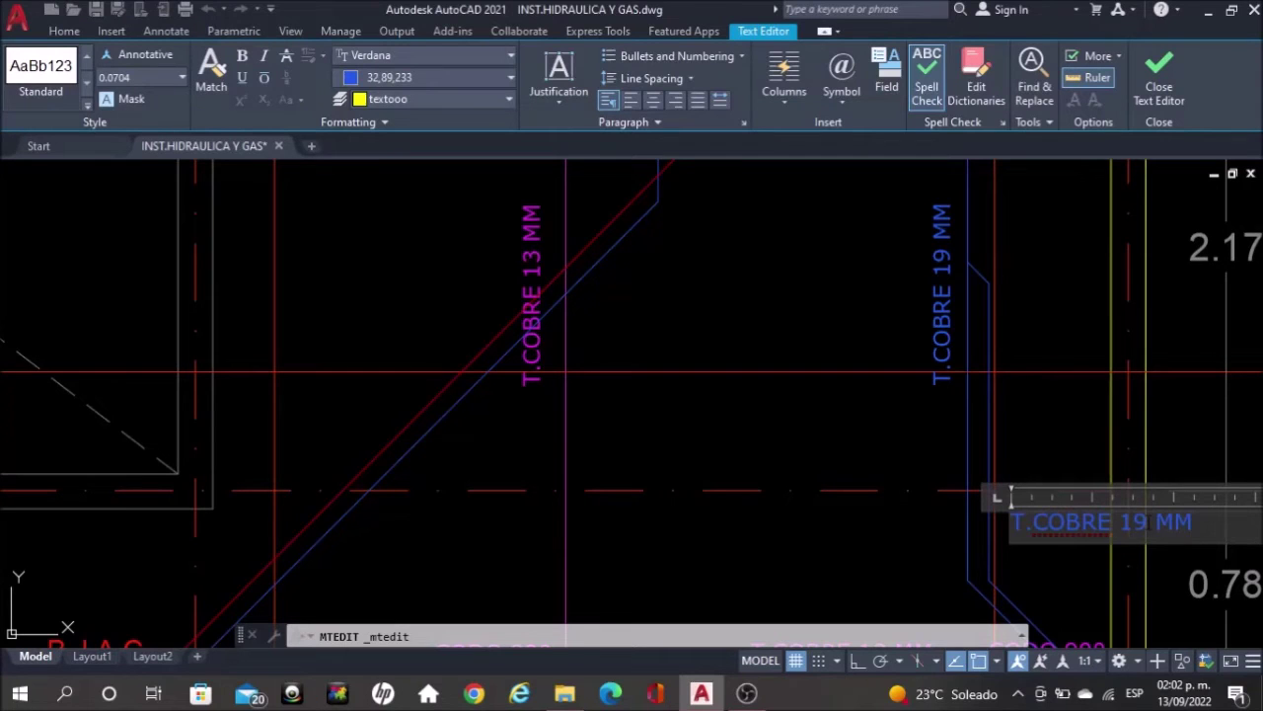
{"action": "key", "text": "Escape"}
{"action": "key", "text": "Escape"}
{"action": "scroll", "coordinate": [1042, 549], "scroll_direction": "down", "scroll_amount": 2}
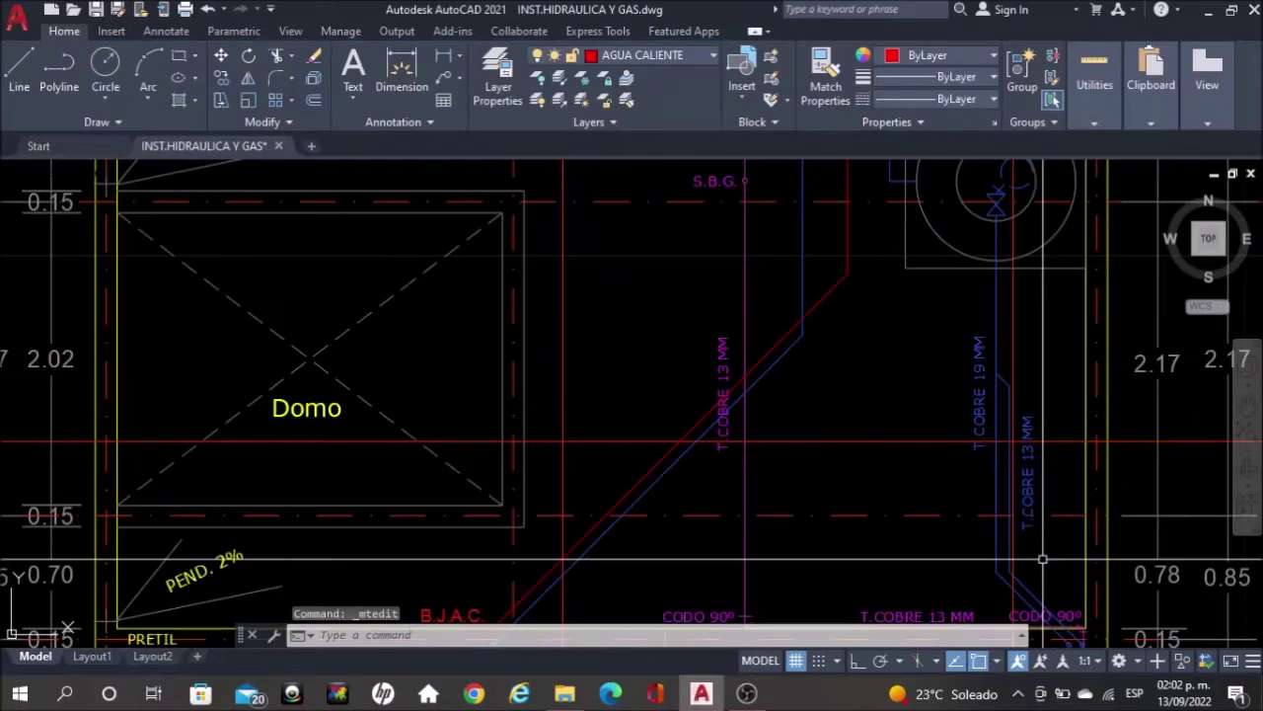
Copy the vertical T.COBRE 19 MM label beside the pipe linking the two tinacos and beside the vertical blue pipe near S.B.G
{"action": "middle_click_drag", "start_coordinate": [955, 369], "coordinate": [960, 550]}
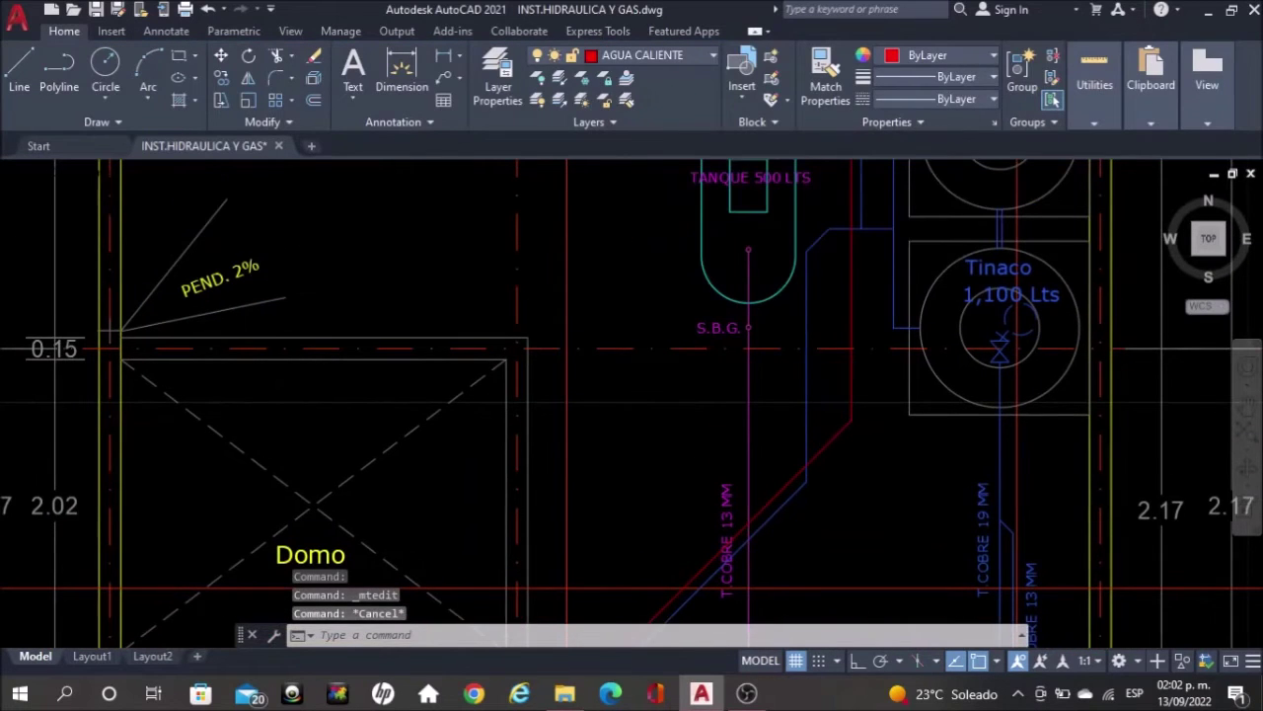
{"action": "left_click", "coordinate": [990, 519]}
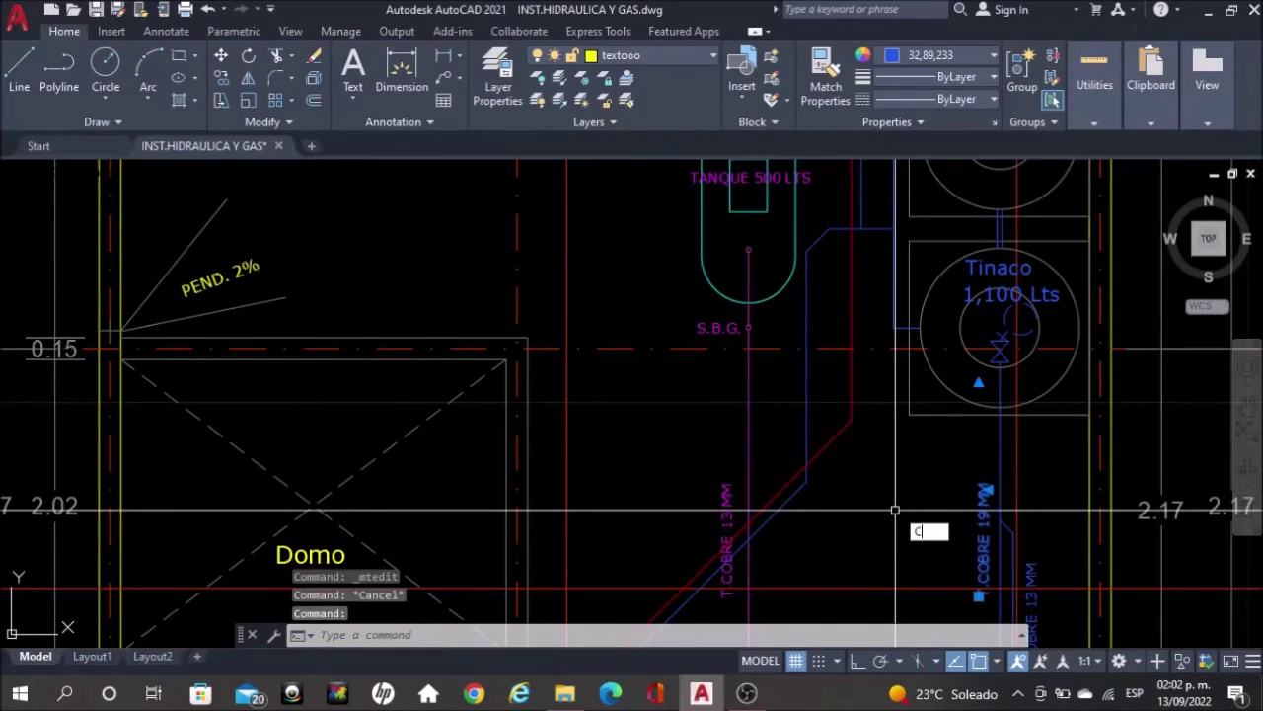
{"action": "type", "text": "co"}
{"action": "key", "text": "Return"}
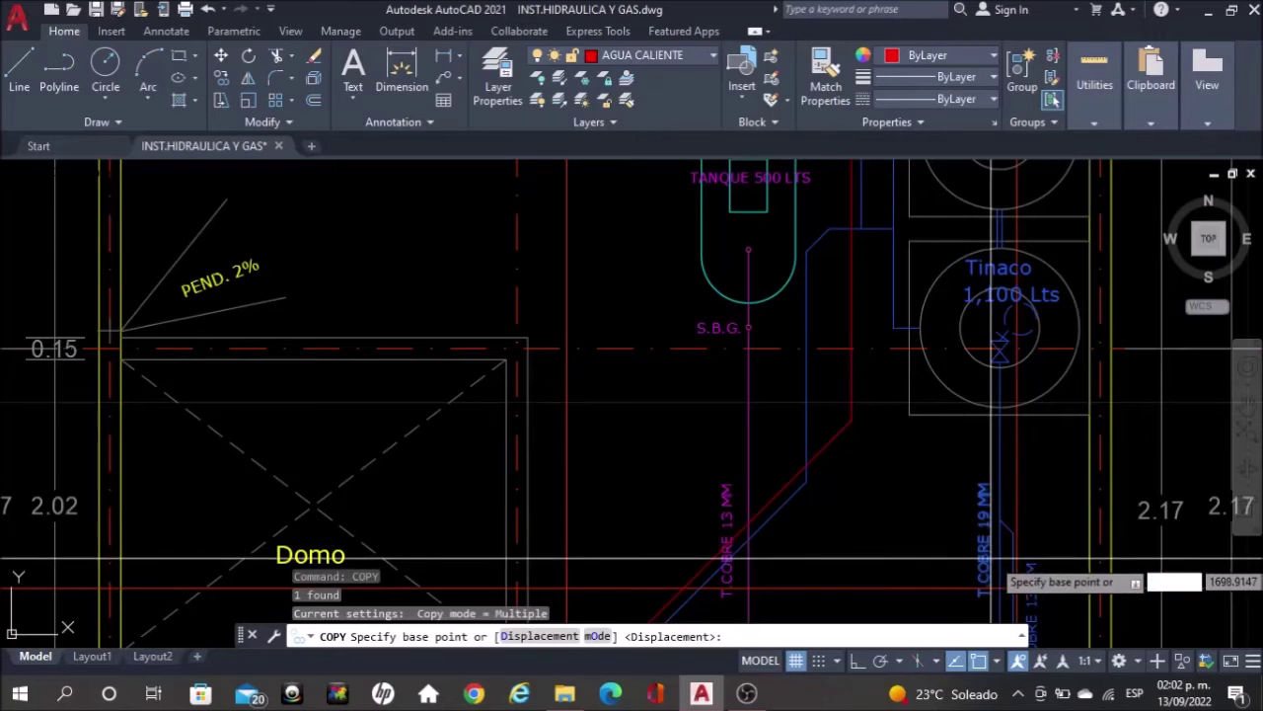
{"action": "left_click", "coordinate": [992, 557]}
{"action": "scroll", "coordinate": [1002, 548], "scroll_direction": "up", "scroll_amount": 4}
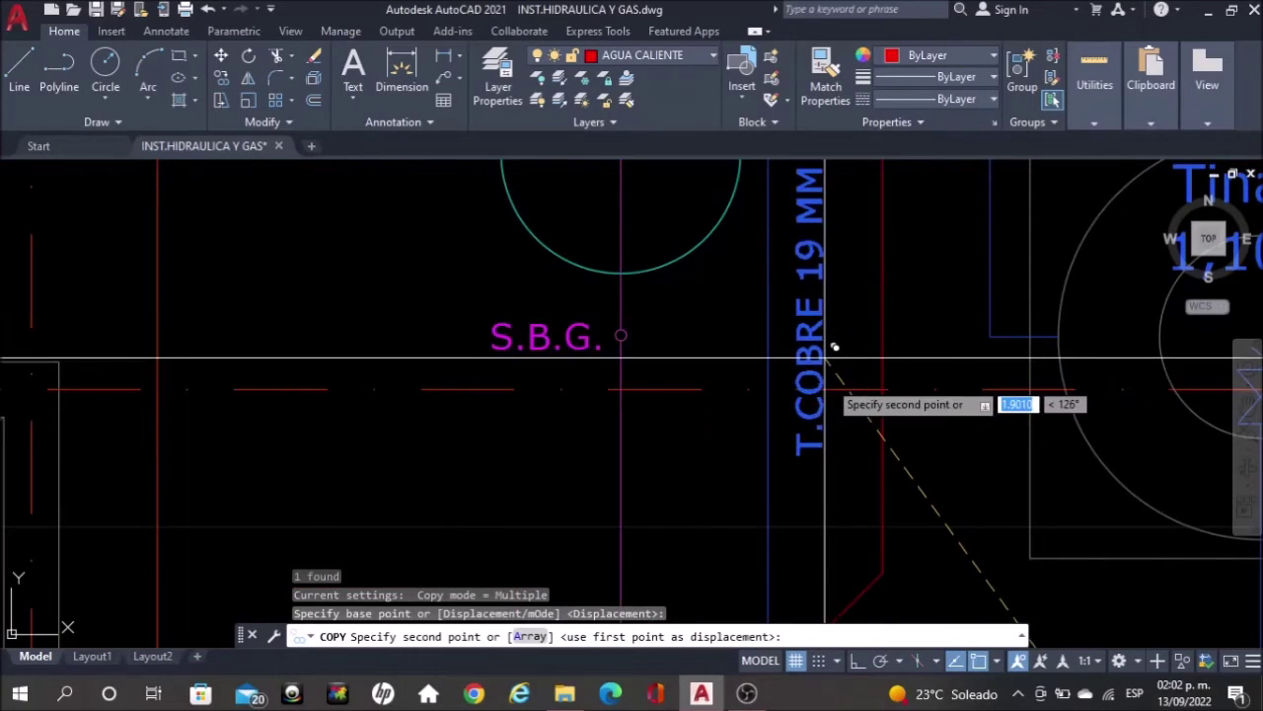
{"action": "middle_click_drag", "start_coordinate": [1011, 343], "coordinate": [974, 503]}
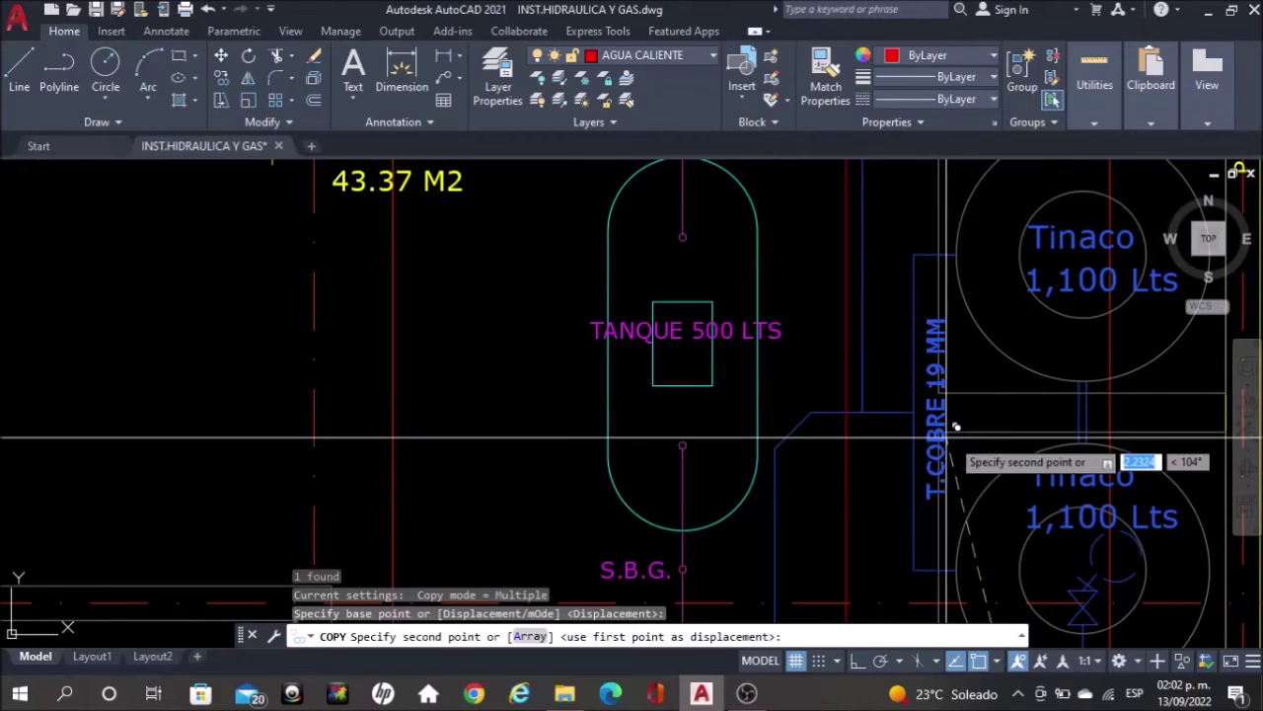
{"action": "scroll", "coordinate": [939, 434], "scroll_direction": "up", "scroll_amount": 4}
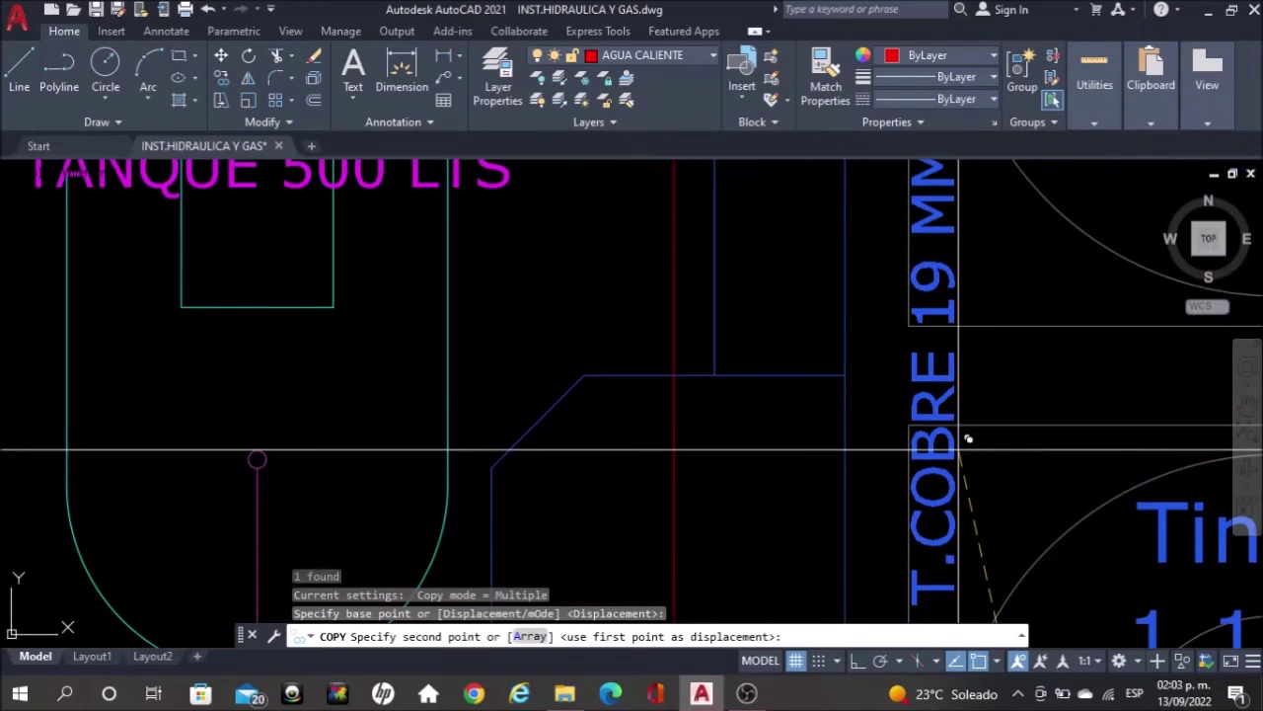
{"action": "left_click", "coordinate": [958, 450]}
{"action": "scroll", "coordinate": [962, 445], "scroll_direction": "down", "scroll_amount": 5}
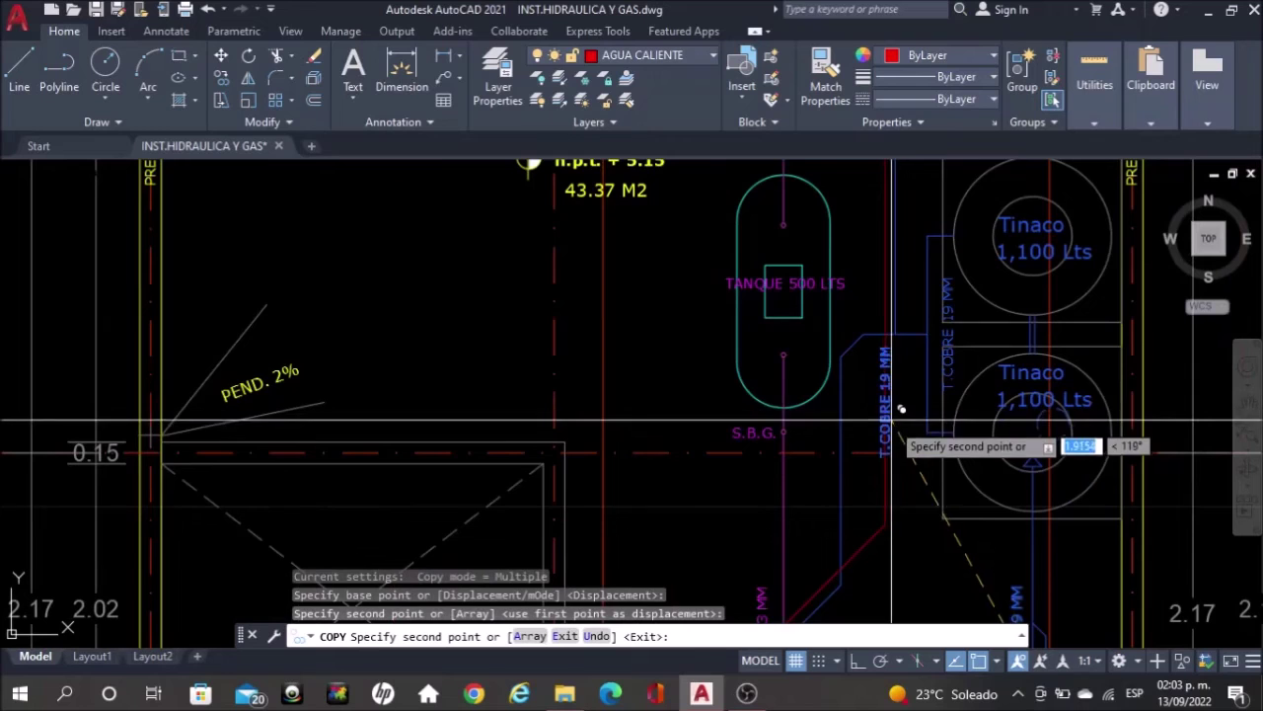
{"action": "scroll", "coordinate": [880, 428], "scroll_direction": "up", "scroll_amount": 2}
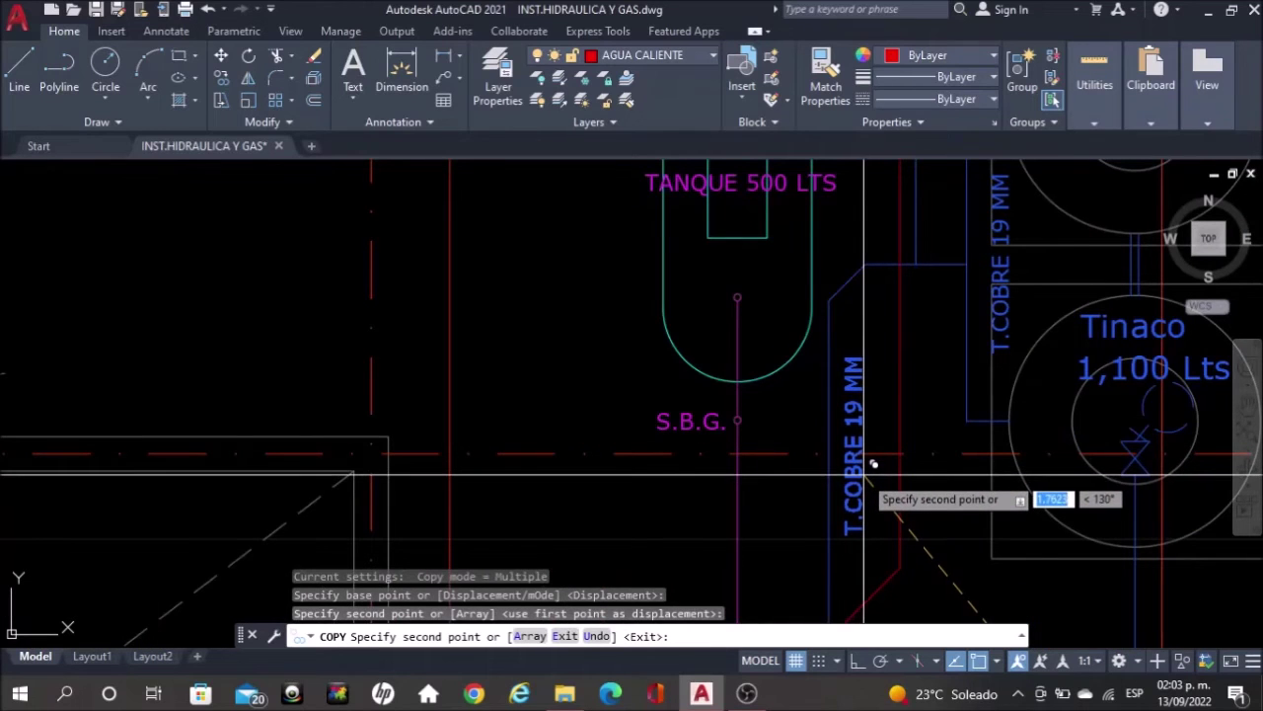
{"action": "scroll", "coordinate": [864, 494], "scroll_direction": "down", "scroll_amount": 4}
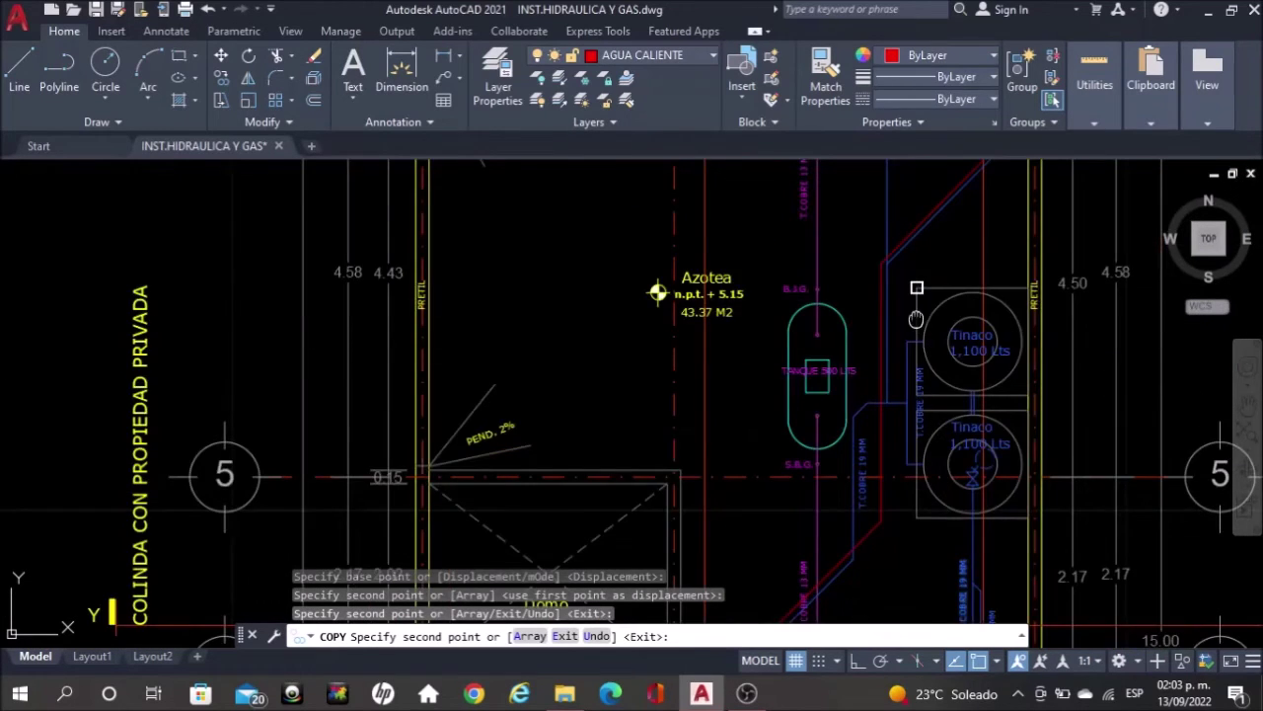
Place two more T.COBRE 19 MM copies, beside the vertical blue pipe above B.J.G. and beside the diagonal pipe above the tinacos
{"action": "mouse_move", "coordinate": [895, 404]}
{"action": "middle_mouse_down"}
{"action": "mouse_move", "coordinate": [891, 460]}
{"action": "mouse_move", "coordinate": [889, 450]}
{"action": "middle_mouse_up"}
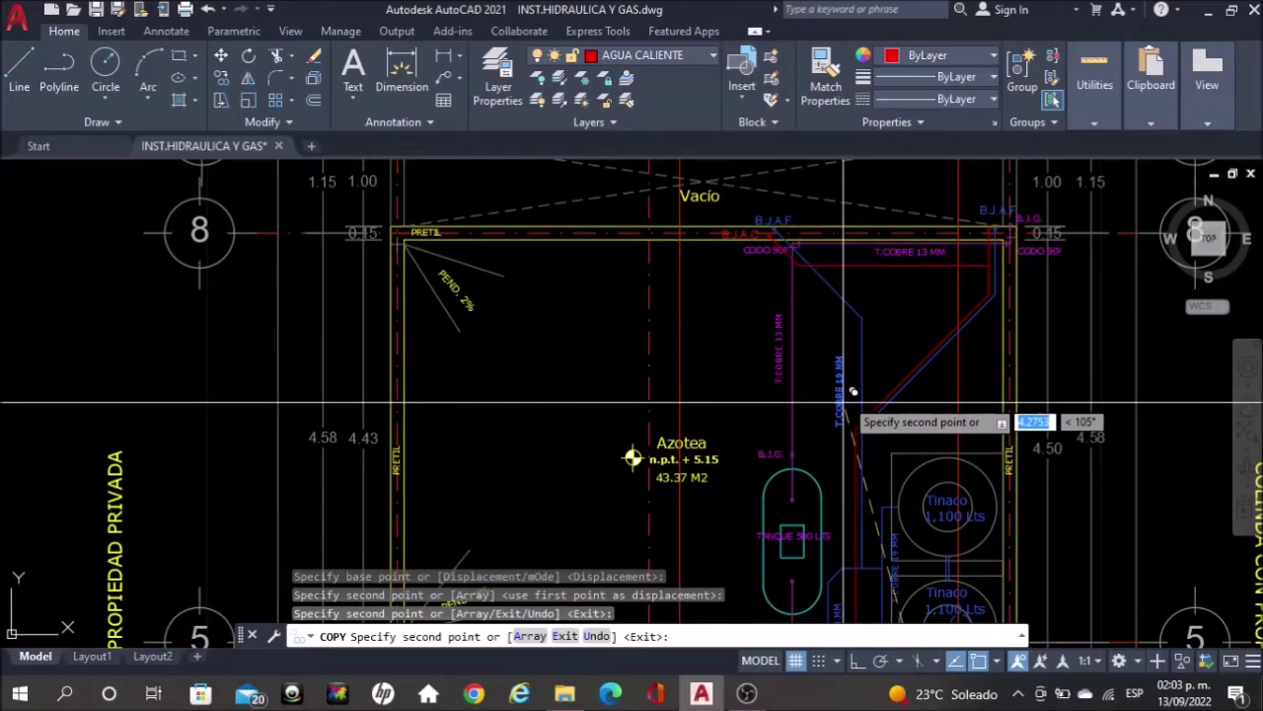
{"action": "scroll", "coordinate": [846, 401], "scroll_direction": "up", "scroll_amount": 2}
{"action": "scroll", "coordinate": [864, 373], "scroll_direction": "up", "scroll_amount": 2}
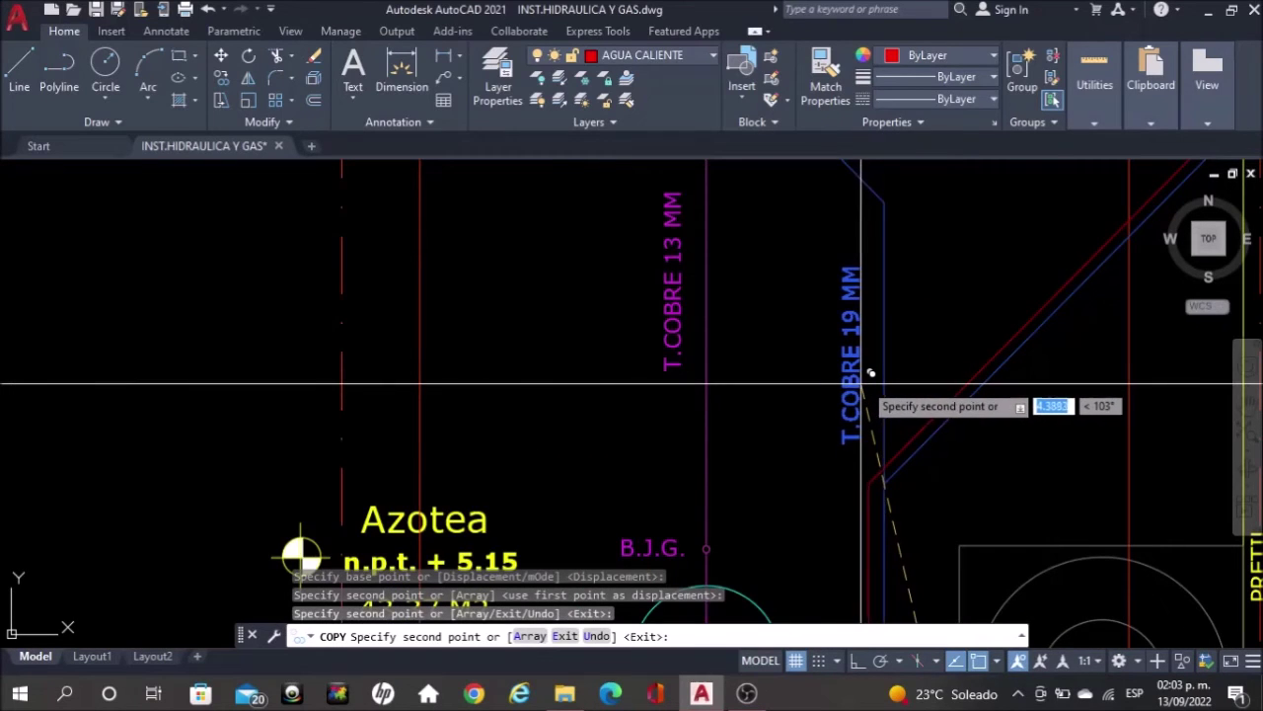
{"action": "scroll", "coordinate": [876, 373], "scroll_direction": "down", "scroll_amount": 2}
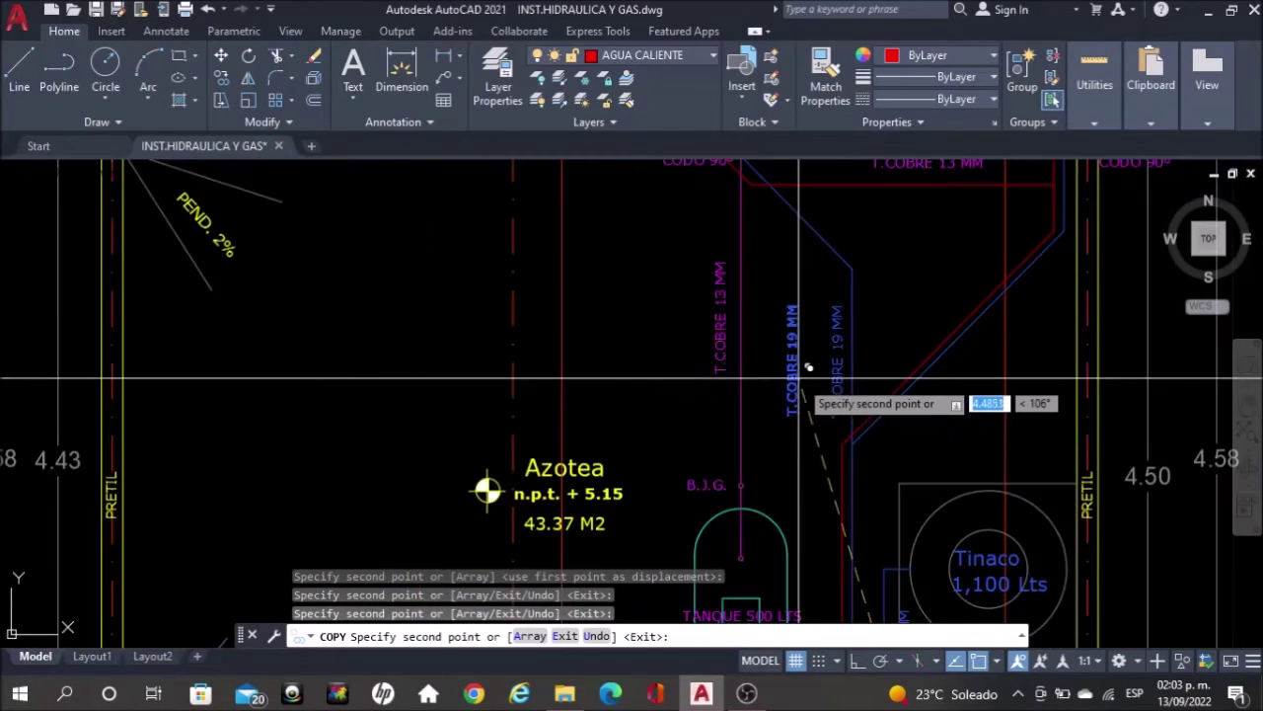
{"action": "scroll", "coordinate": [962, 411], "scroll_direction": "up", "scroll_amount": 2}
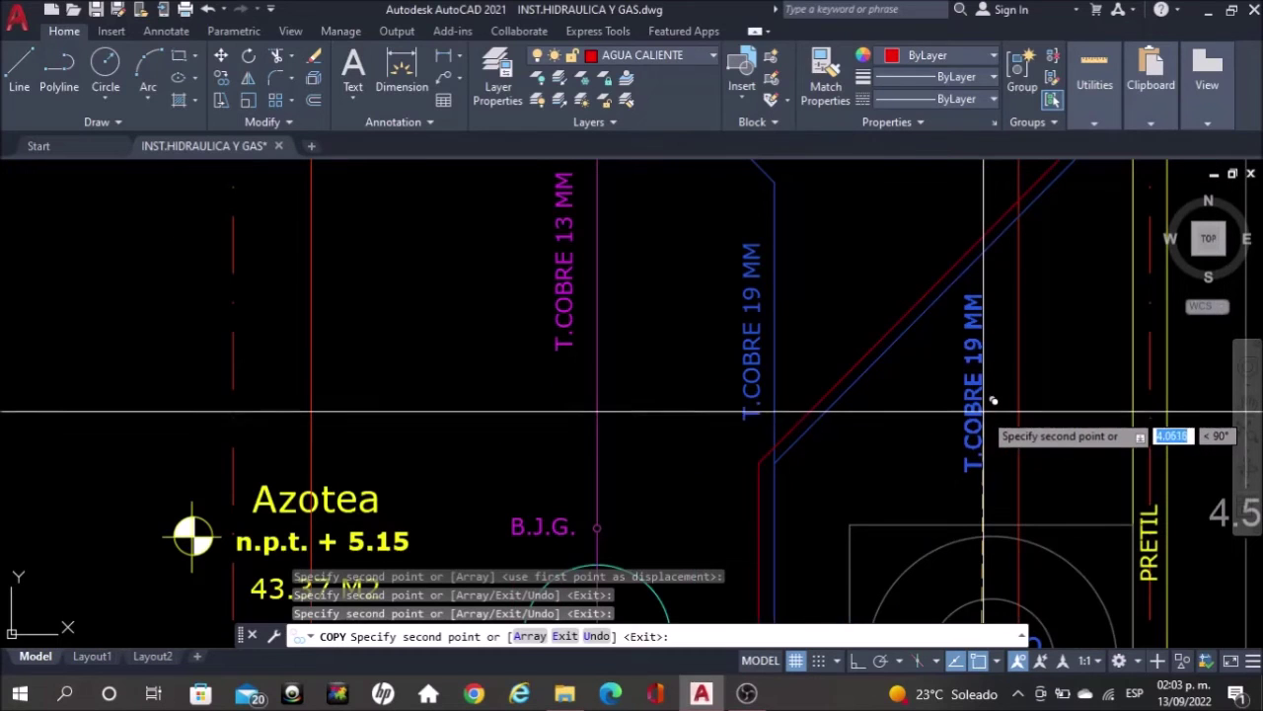
{"action": "key", "text": "Escape"}
Rotate the T.COBRE 19 MM label above the tinacos until it runs parallel to the diagonal blue pipe
{"action": "left_click", "coordinate": [965, 422]}
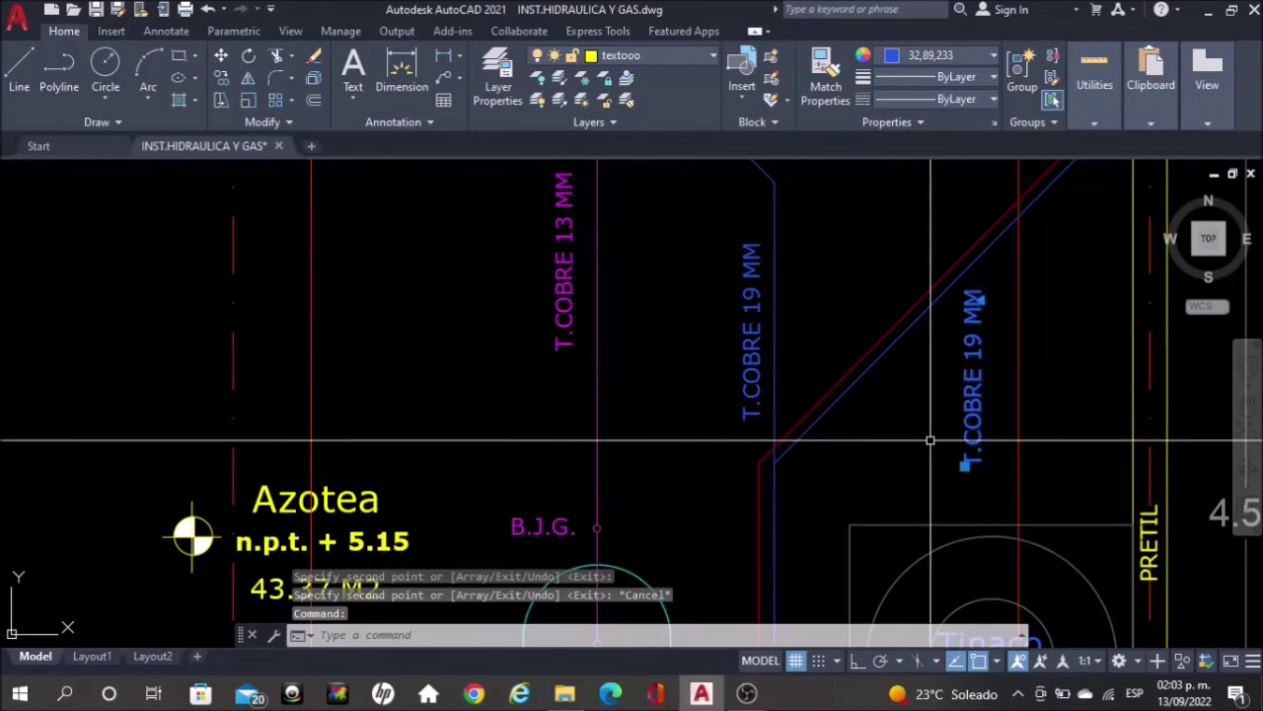
{"action": "type", "text": "RO"}
{"action": "key", "text": "Return"}
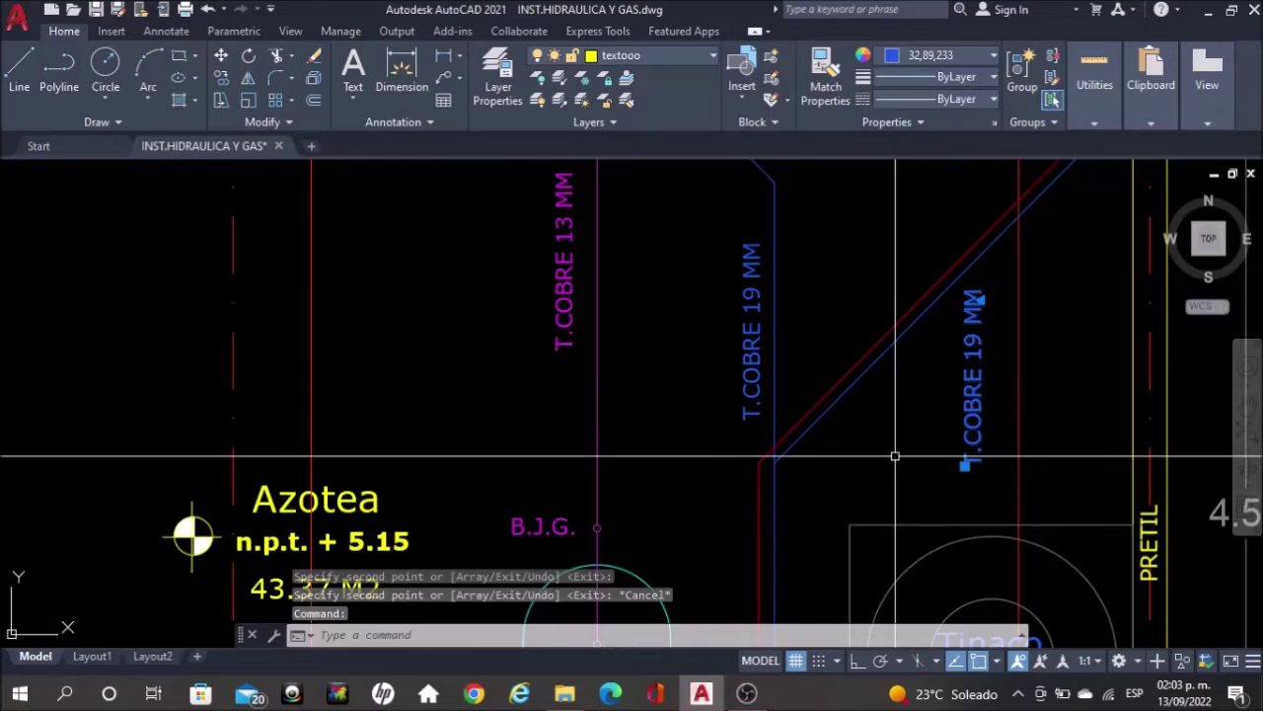
{"action": "scroll", "coordinate": [1043, 381], "scroll_direction": "up", "scroll_amount": 1}
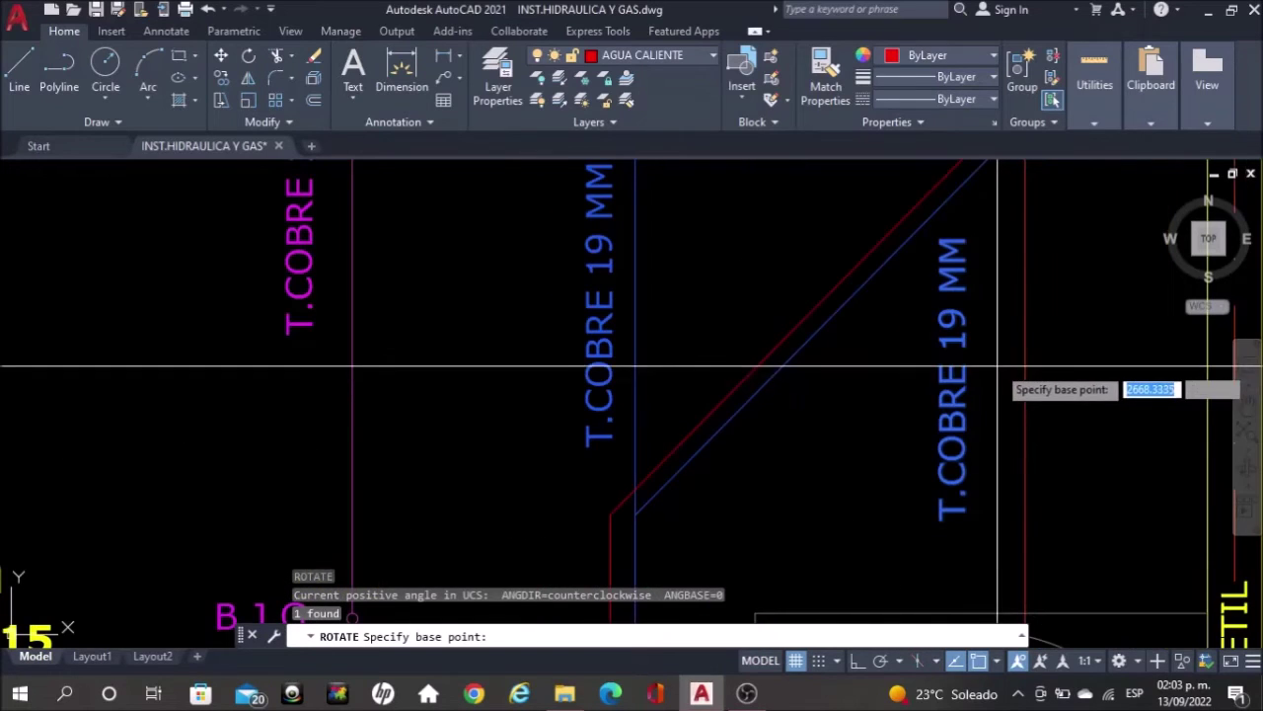
{"action": "left_click", "coordinate": [1011, 352]}
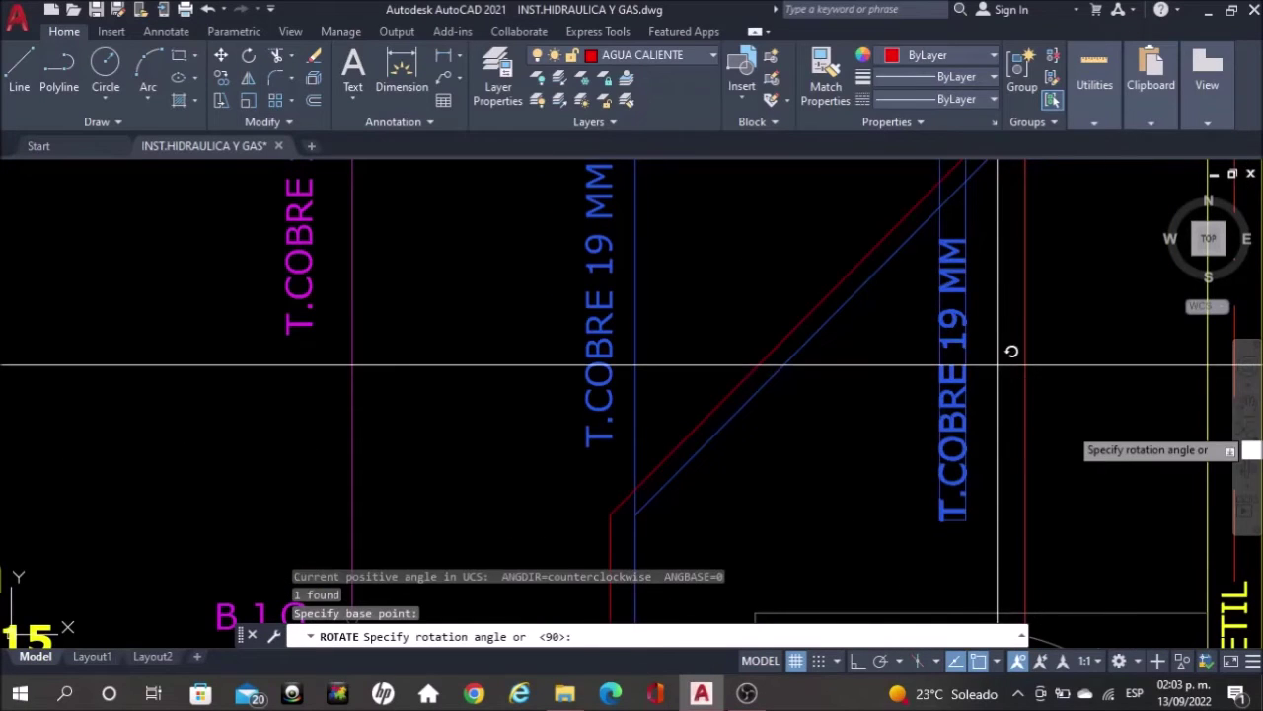
{"action": "left_click", "coordinate": [1123, 460]}
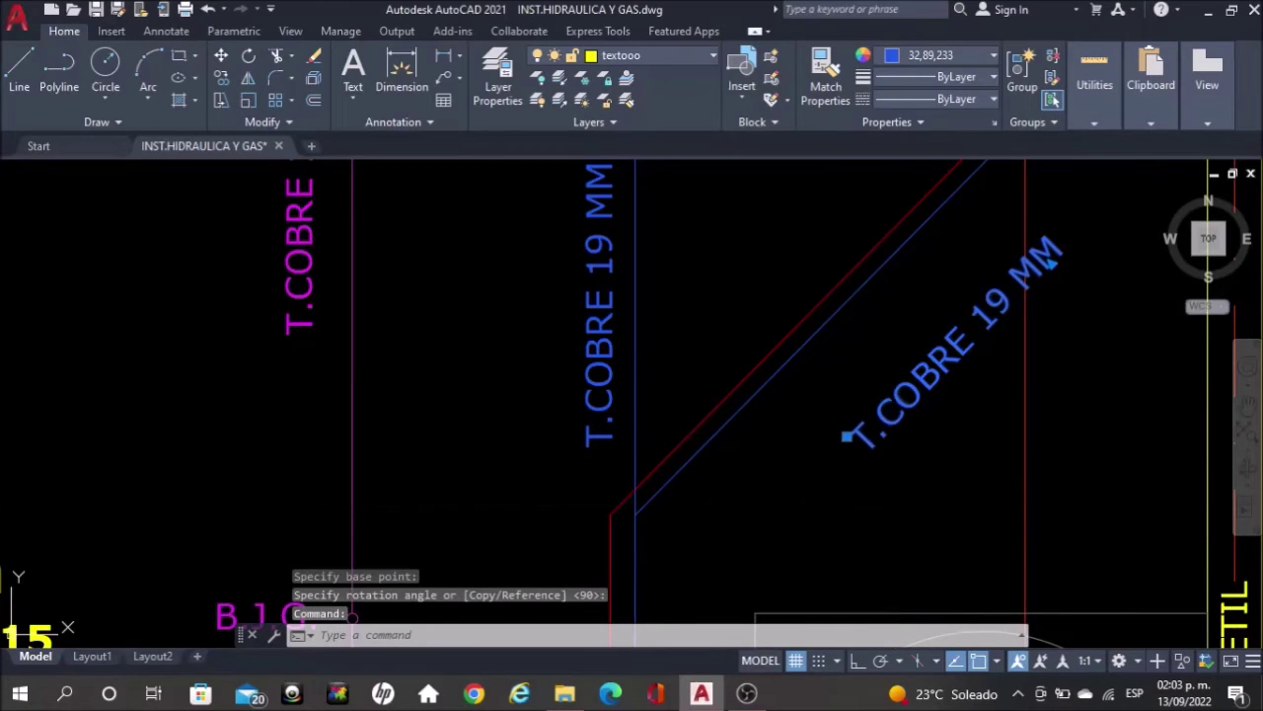
Move the rotated T.COBRE 19 MM label close alongside the lower side of the diagonal blue pipe
{"action": "type", "text": "m"}
{"action": "key", "text": "Return"}
{"action": "left_click", "coordinate": [967, 501]}
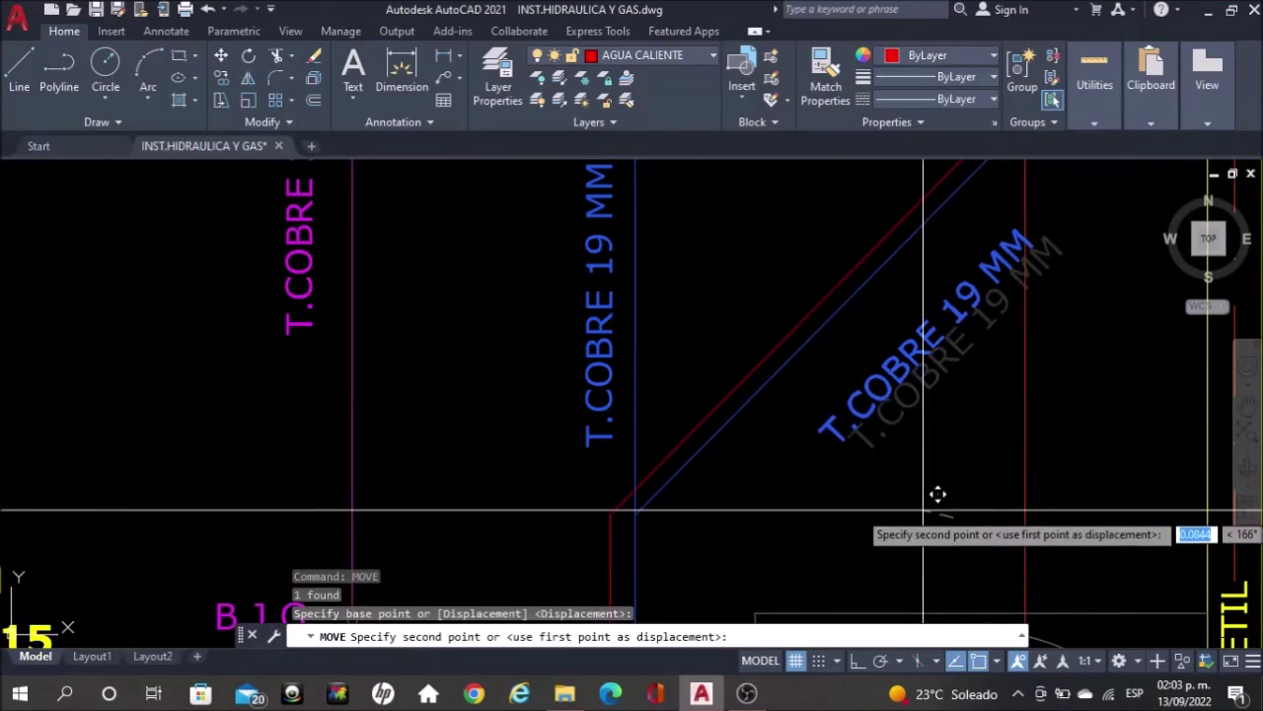
{"action": "left_click", "coordinate": [918, 452]}
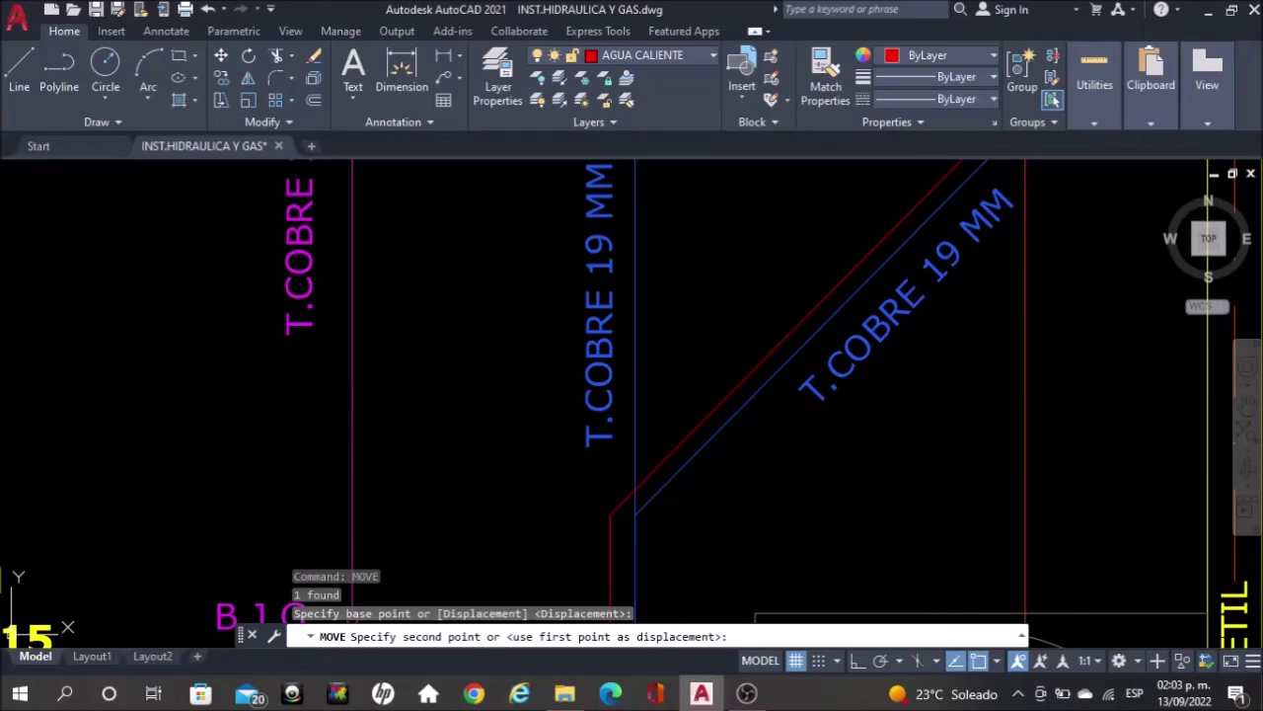
Copy the rotated T.COBRE 19 MM label from above the tinacos to the lower side of the diagonal blue pipe leading to B.J.A.F. beside the Domo
{"action": "scroll", "coordinate": [963, 375], "scroll_direction": "down", "scroll_amount": 6}
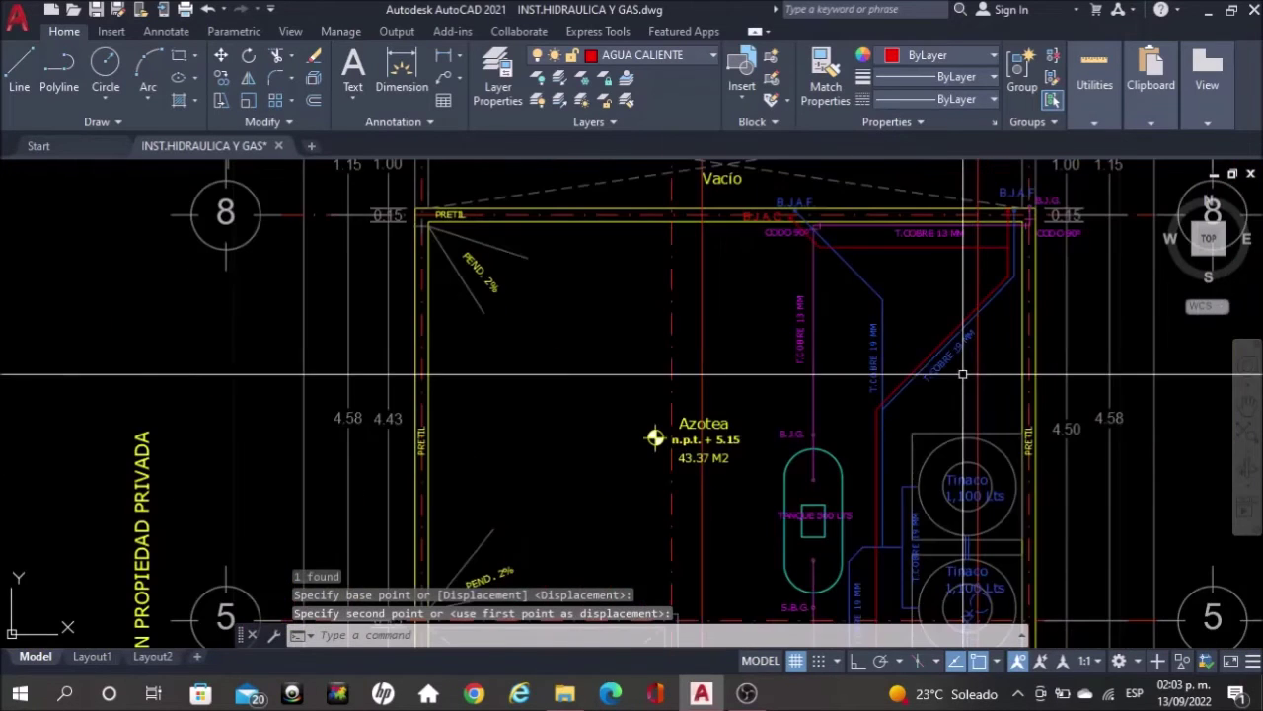
{"action": "middle_click_drag", "start_coordinate": [962, 424], "coordinate": [962, 165]}
{"action": "mouse_move", "coordinate": [934, 230]}
{"action": "middle_mouse_down"}
{"action": "mouse_move", "coordinate": [895, 303]}
{"action": "mouse_move", "coordinate": [901, 419]}
{"action": "middle_mouse_up"}
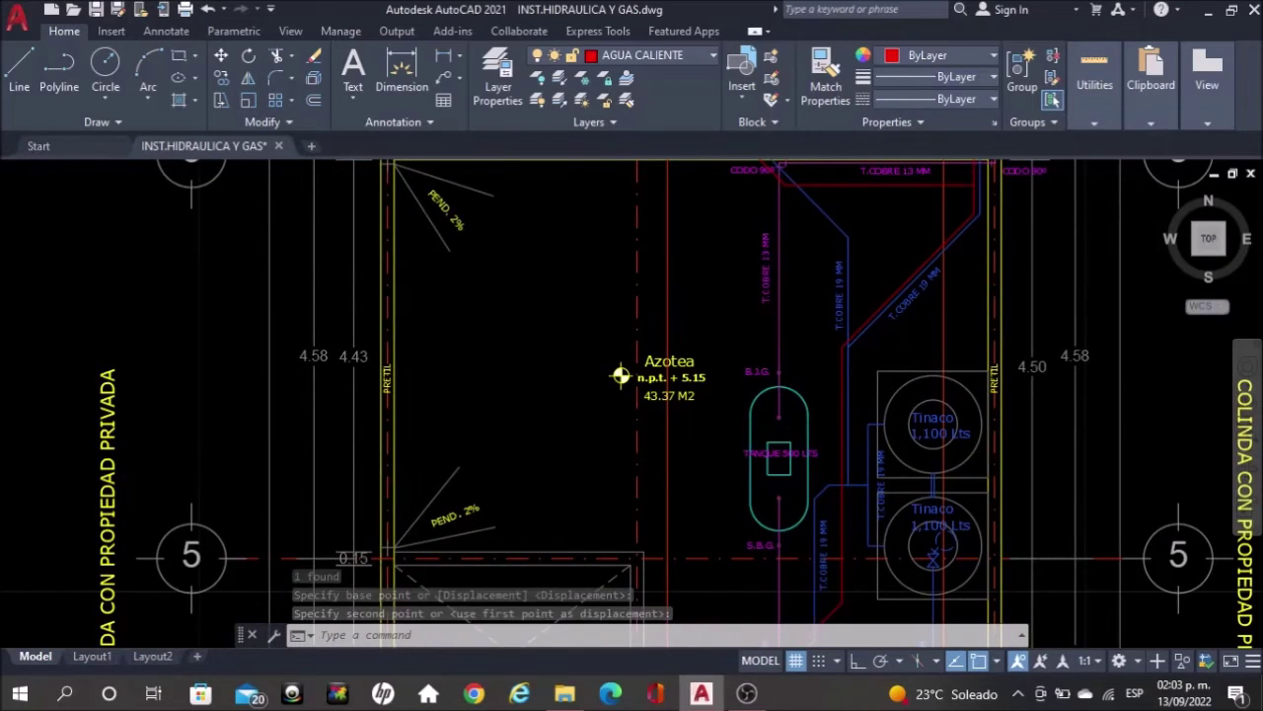
{"action": "scroll", "coordinate": [901, 419], "scroll_direction": "up", "scroll_amount": 2}
{"action": "left_click", "coordinate": [908, 374]}
{"action": "type", "text": "copy"}
{"action": "key", "text": "Return"}
{"action": "left_click", "coordinate": [964, 197]}
{"action": "scroll", "coordinate": [963, 199], "scroll_direction": "down", "scroll_amount": 2}
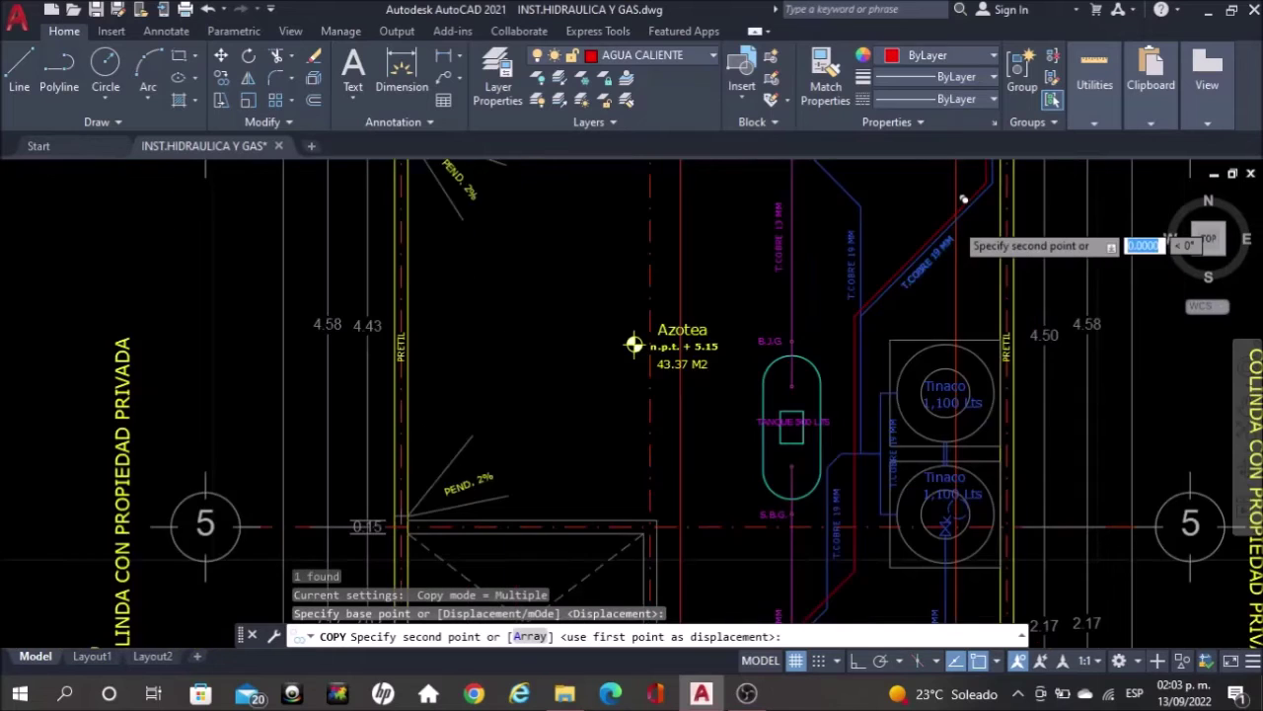
{"action": "scroll", "coordinate": [874, 395], "scroll_direction": "down", "scroll_amount": 2}
{"action": "scroll", "coordinate": [837, 524], "scroll_direction": "up", "scroll_amount": 2}
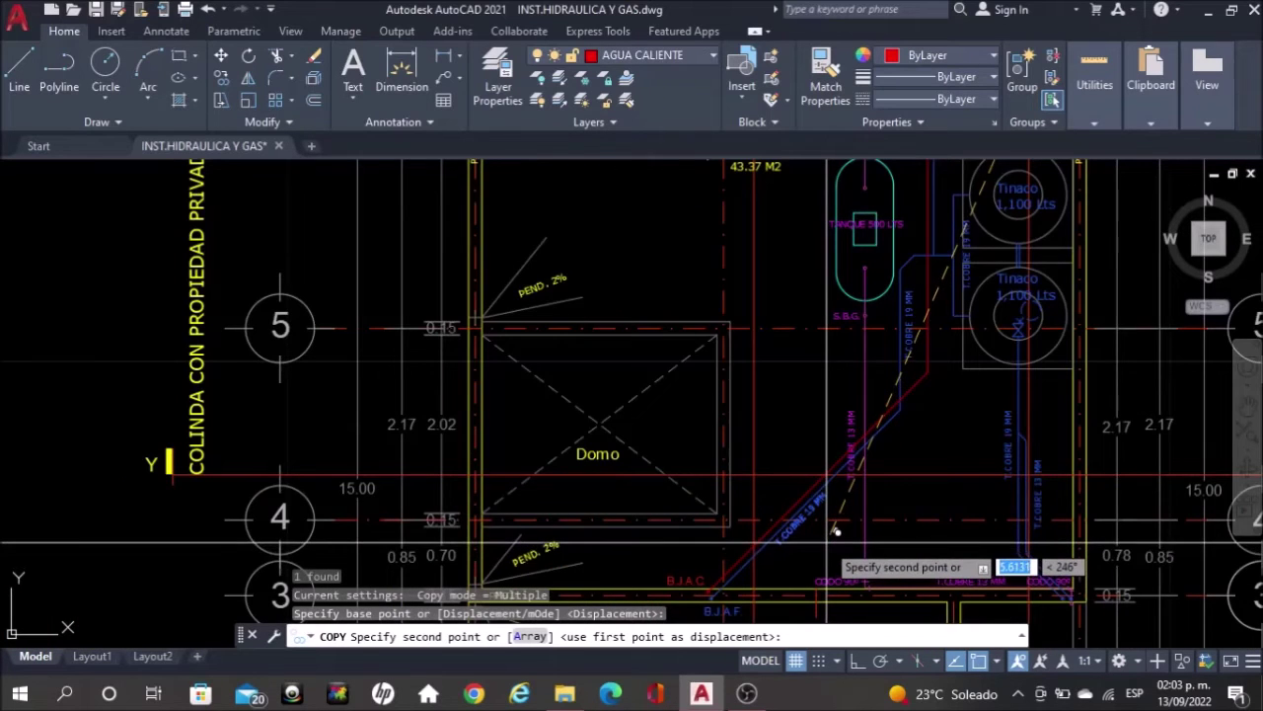
{"action": "scroll", "coordinate": [834, 531], "scroll_direction": "up", "scroll_amount": 4}
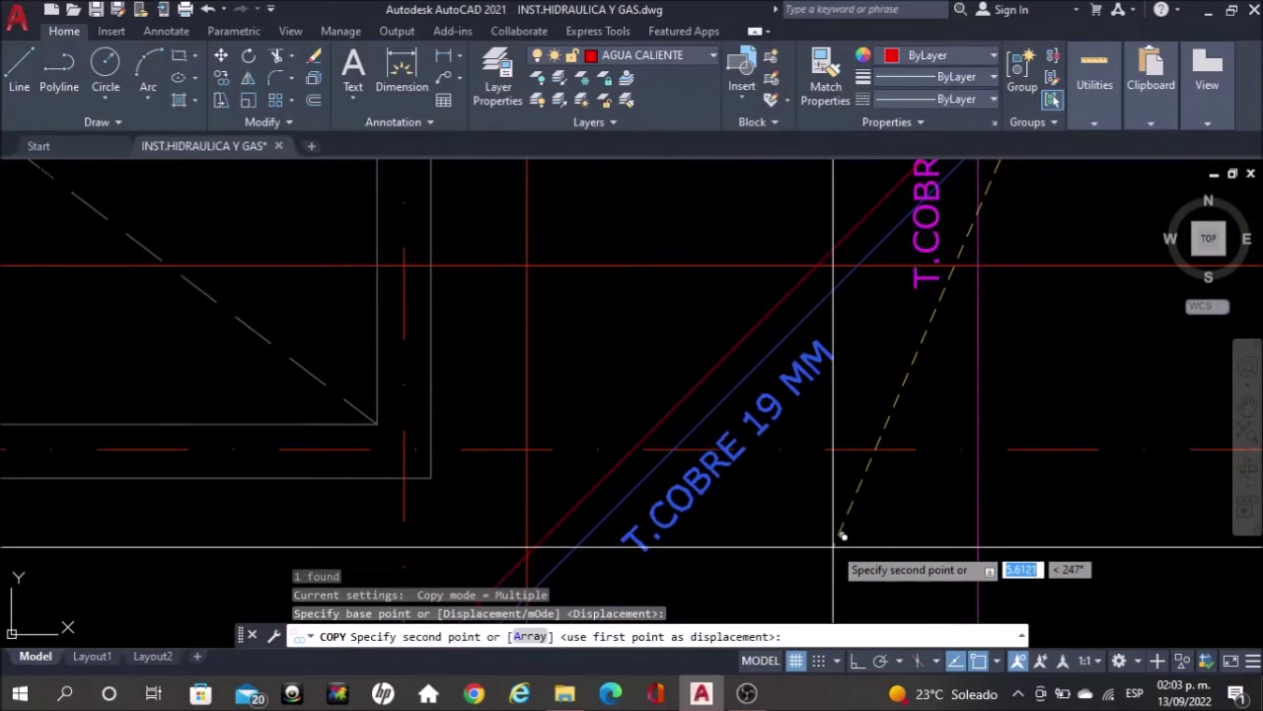
{"action": "left_click", "coordinate": [842, 534]}
{"action": "key", "text": "Escape"}
Copy the diagonal T.COBRE 19 MM label near the Domo to the upper side of the parallel red pipe
{"action": "left_click", "coordinate": [795, 400]}
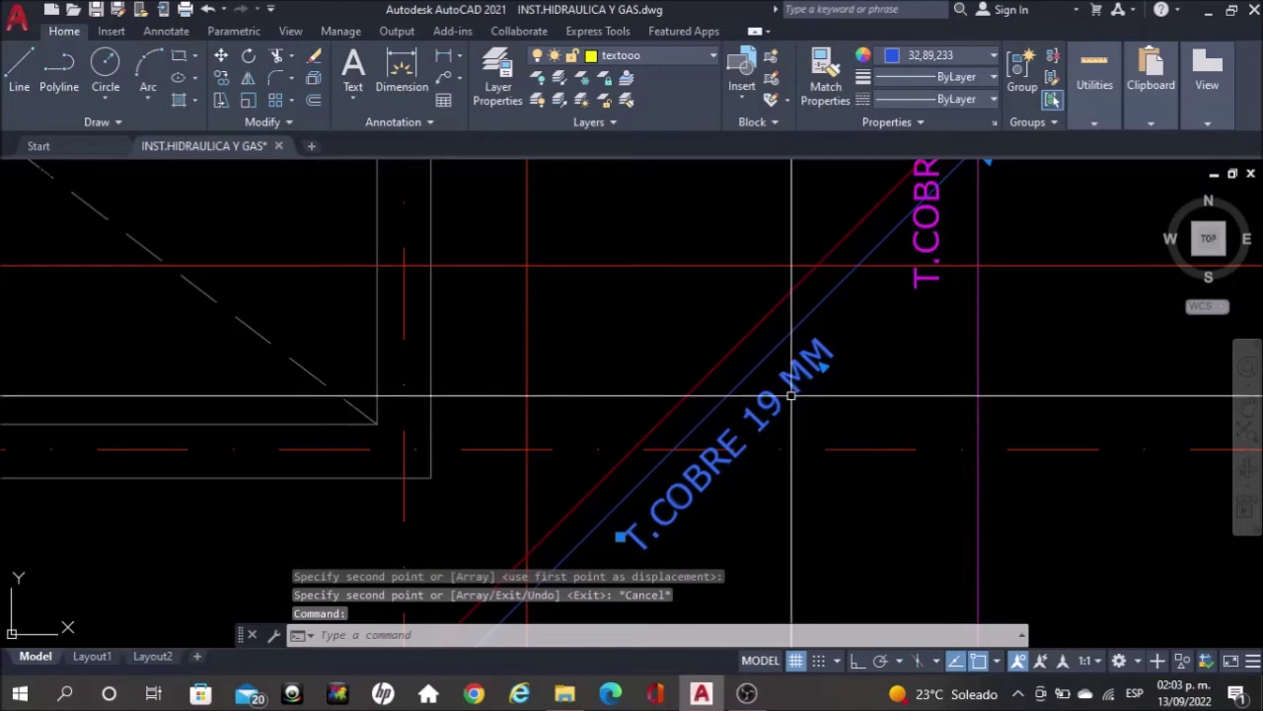
{"action": "type", "text": "co"}
{"action": "key", "text": "Return"}
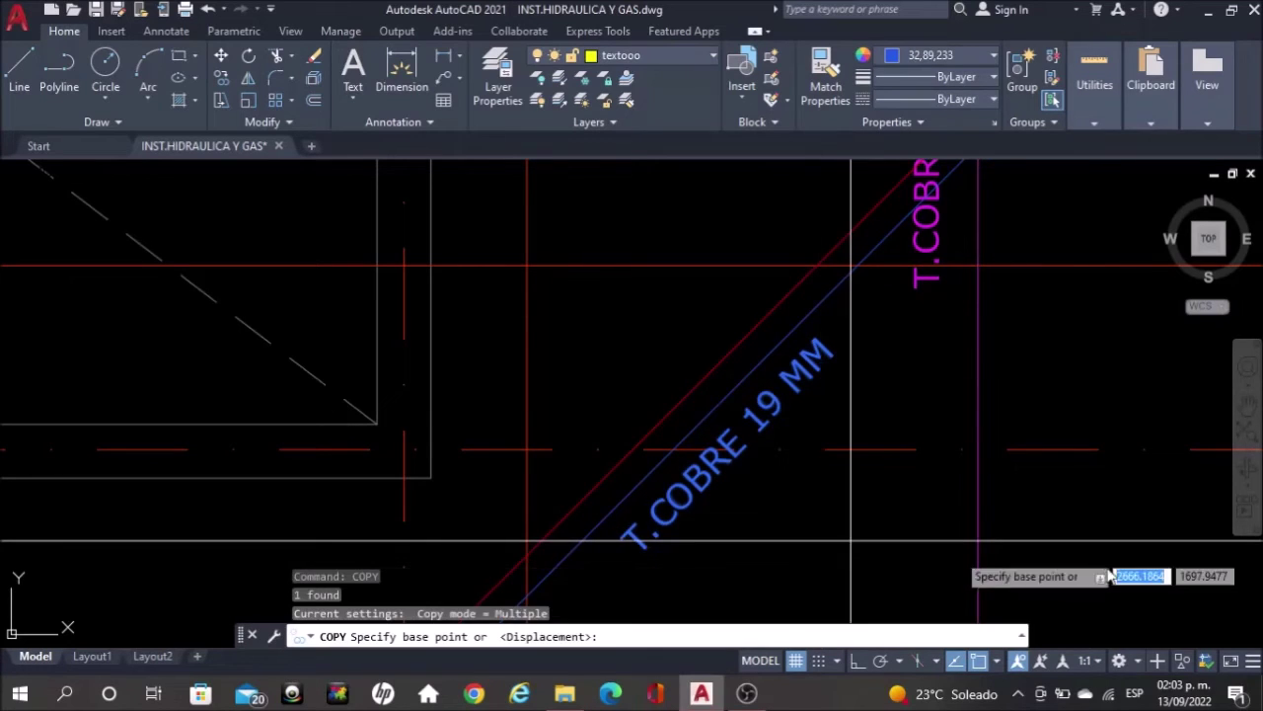
{"action": "left_click", "coordinate": [1110, 561]}
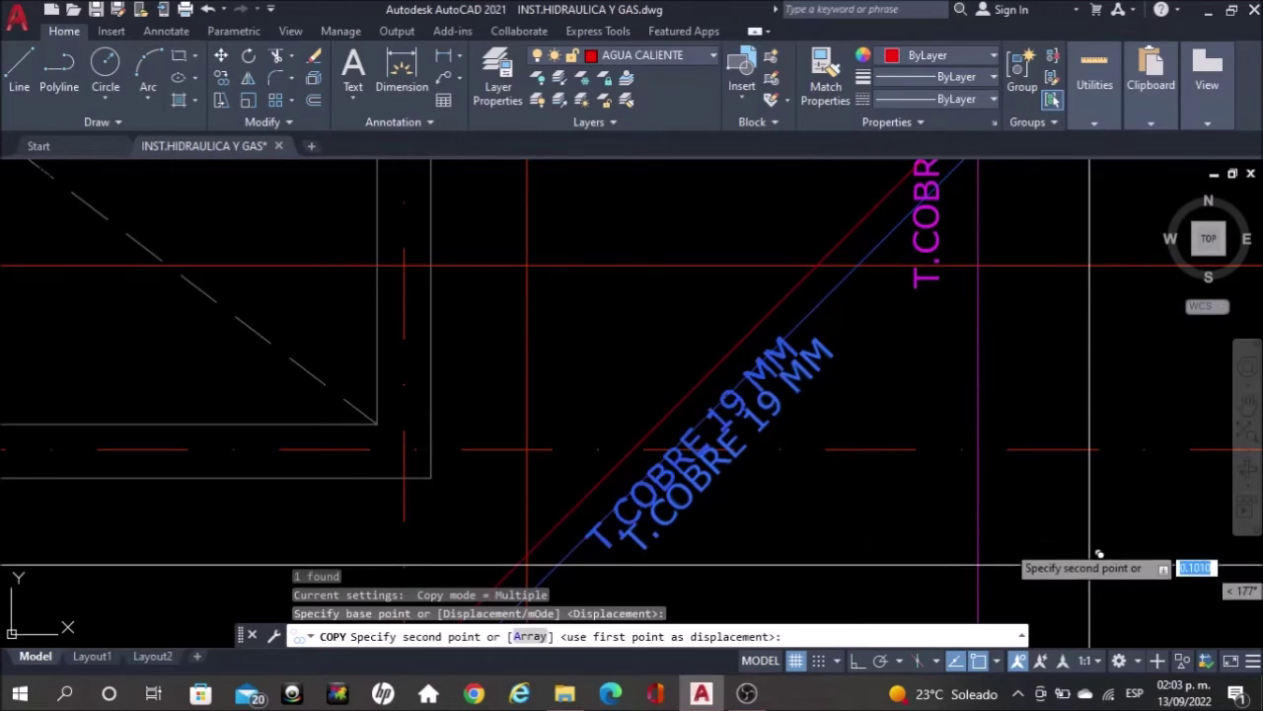
{"action": "left_click", "coordinate": [1054, 505]}
{"action": "key", "text": "Escape"}
Match the properties of the diagonal red pipe onto the T.COBRE 19 MM label on its upper side near the Domo
{"action": "left_click", "coordinate": [807, 84]}
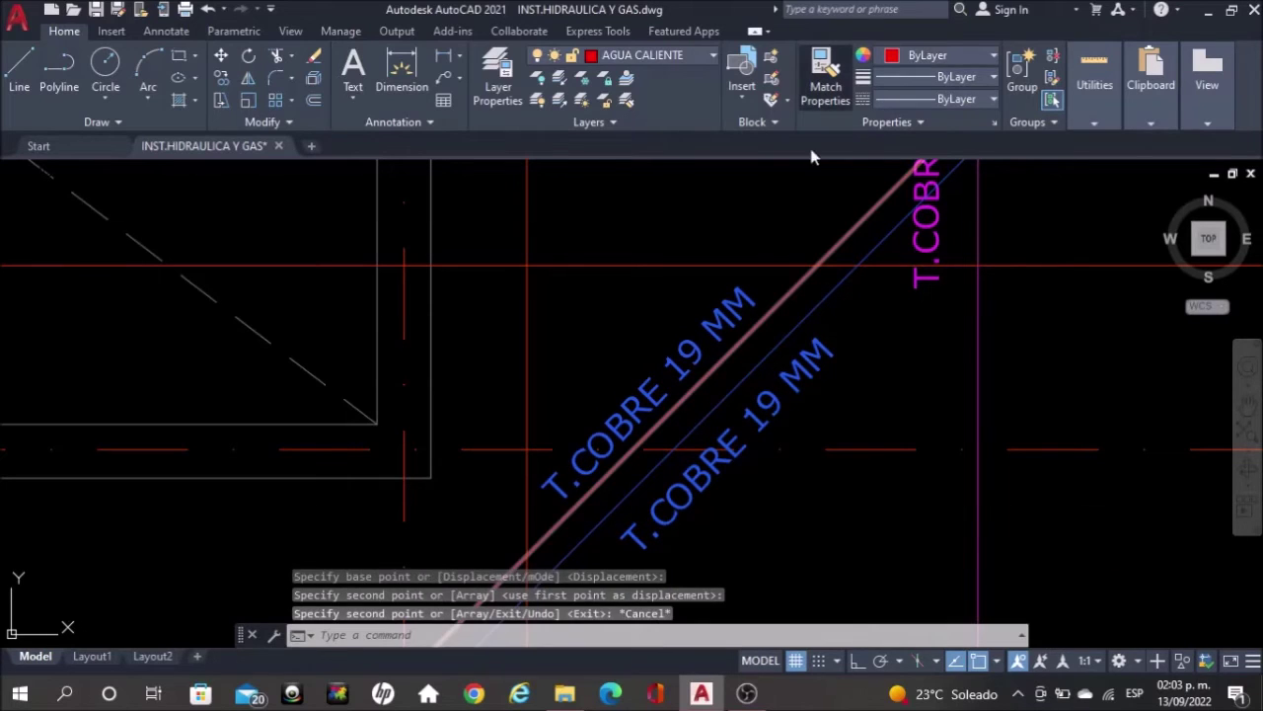
{"action": "left_click", "coordinate": [782, 289]}
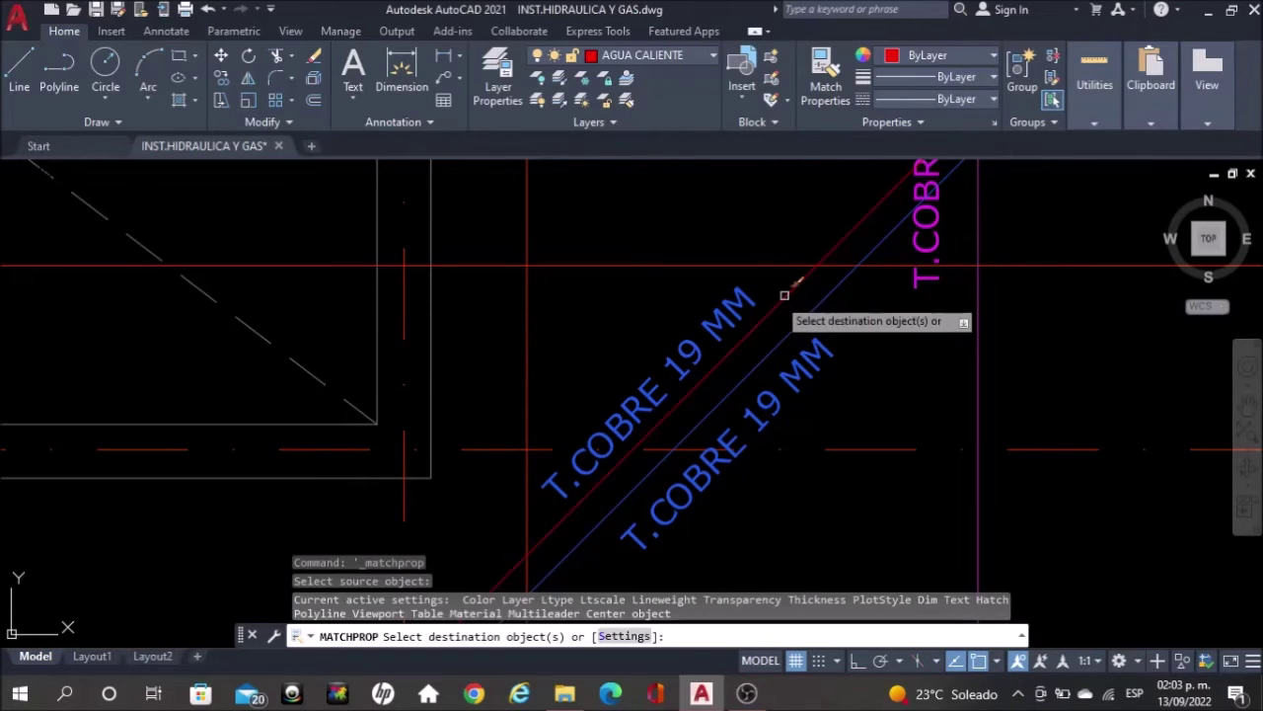
{"action": "left_click", "coordinate": [725, 307]}
{"action": "key", "text": "Escape"}
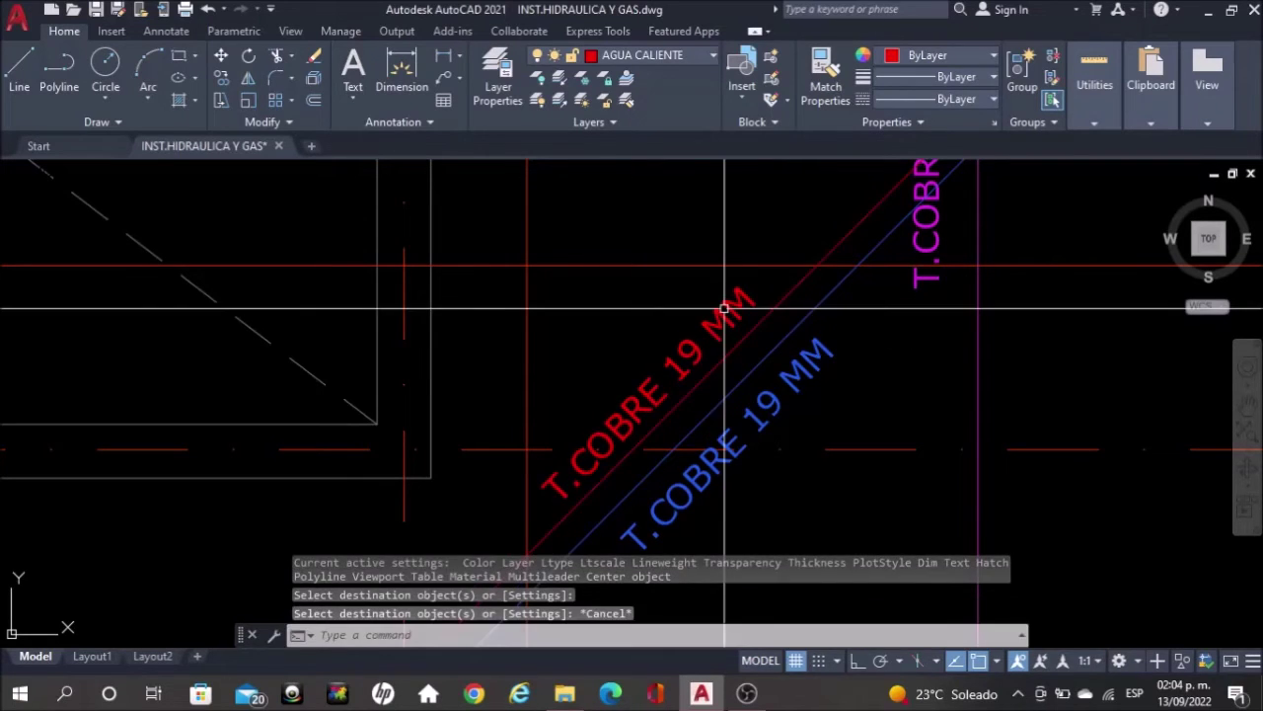
Copy the vertical T.COBRE 19 MM label near S.B.G. horizontally, with Ortho on, to beside the vertical red pipe
{"action": "scroll", "coordinate": [791, 468], "scroll_direction": "down", "scroll_amount": 2}
{"action": "scroll", "coordinate": [783, 467], "scroll_direction": "down", "scroll_amount": 2}
{"action": "middle_click_drag", "start_coordinate": [771, 348], "coordinate": [681, 584]}
{"action": "scroll", "coordinate": [829, 452], "scroll_direction": "up", "scroll_amount": 2}
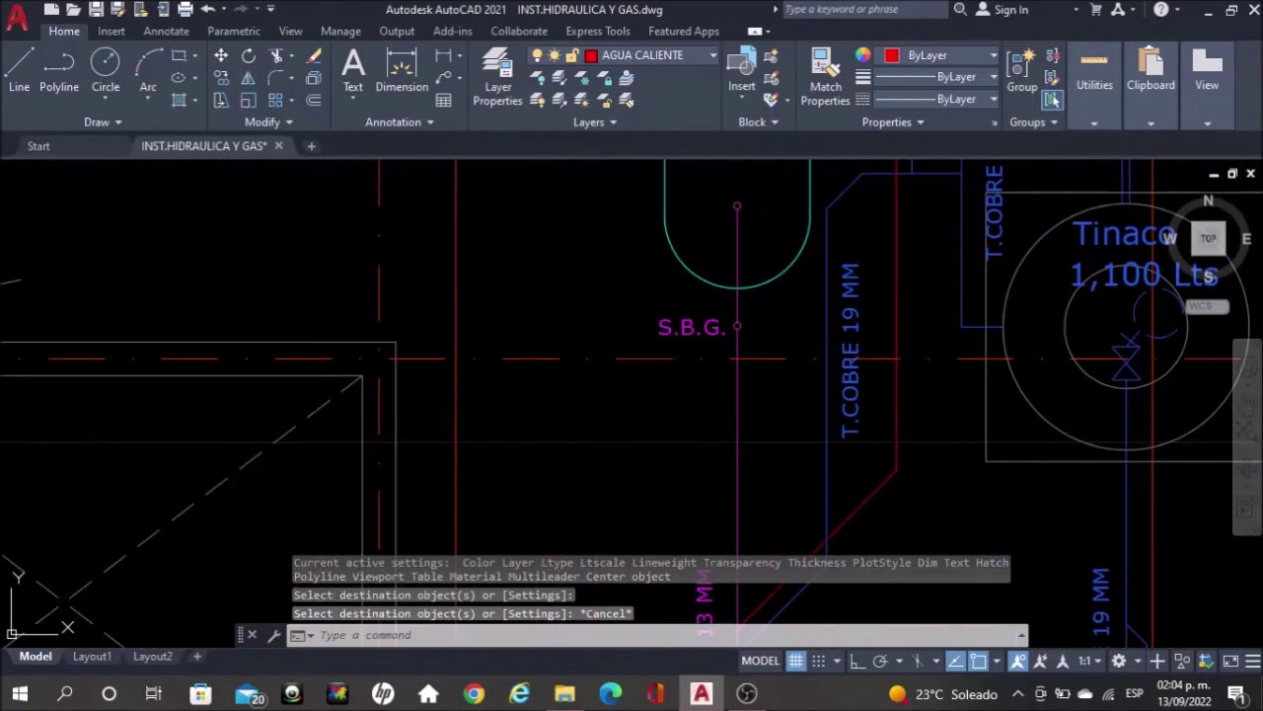
{"action": "left_click", "coordinate": [857, 418]}
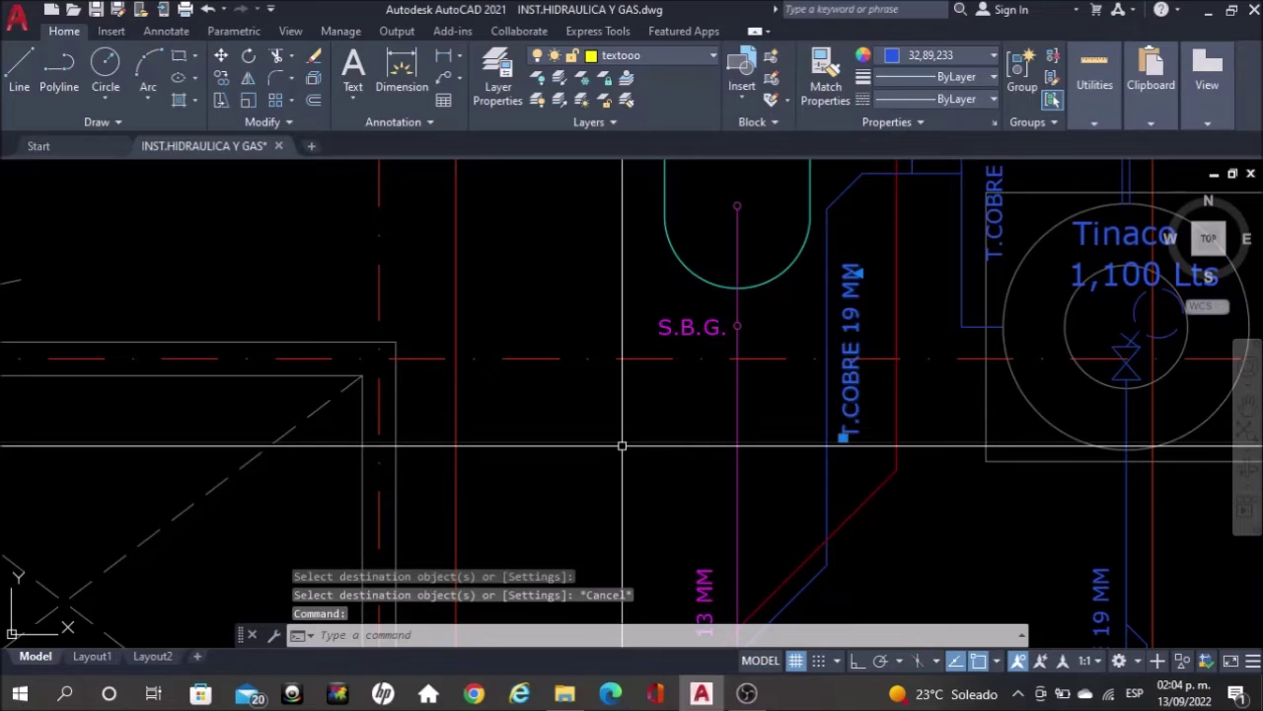
{"action": "type", "text": "Y"}
{"action": "key", "text": "Return"}
{"action": "key", "text": "F8"}
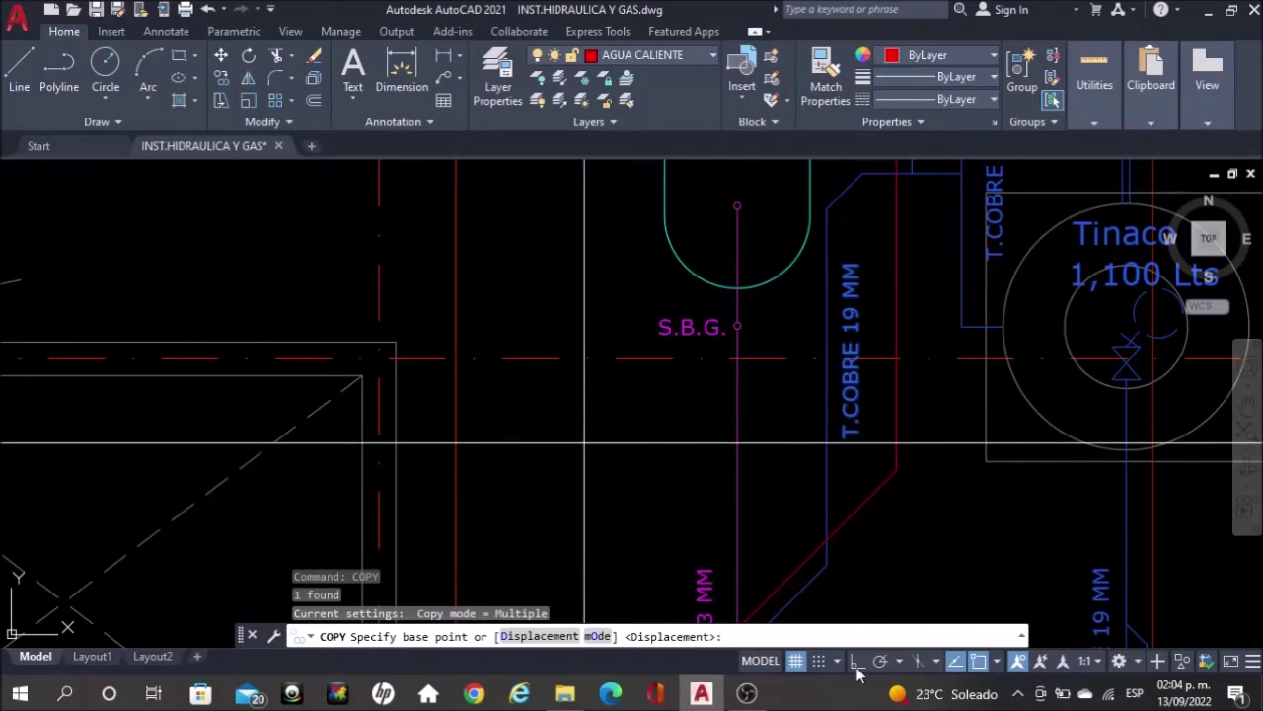
{"action": "left_click", "coordinate": [541, 470]}
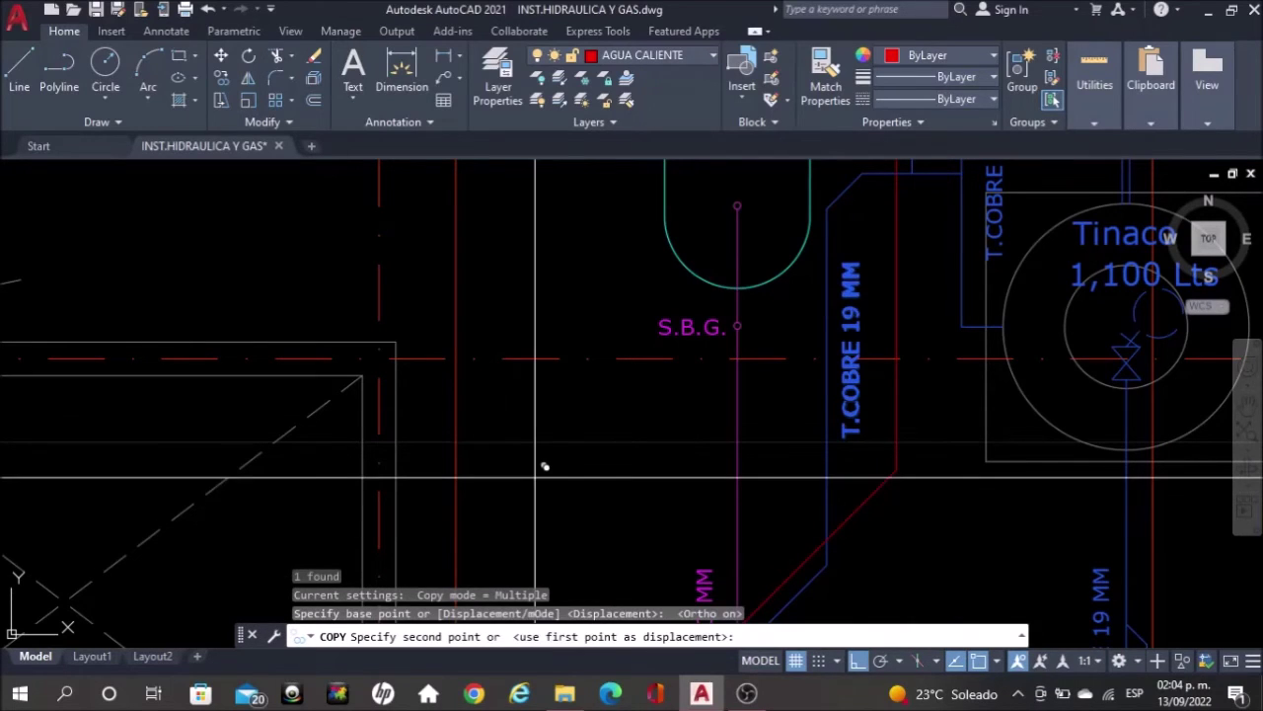
{"action": "left_click", "coordinate": [605, 480]}
{"action": "key", "text": "Escape"}
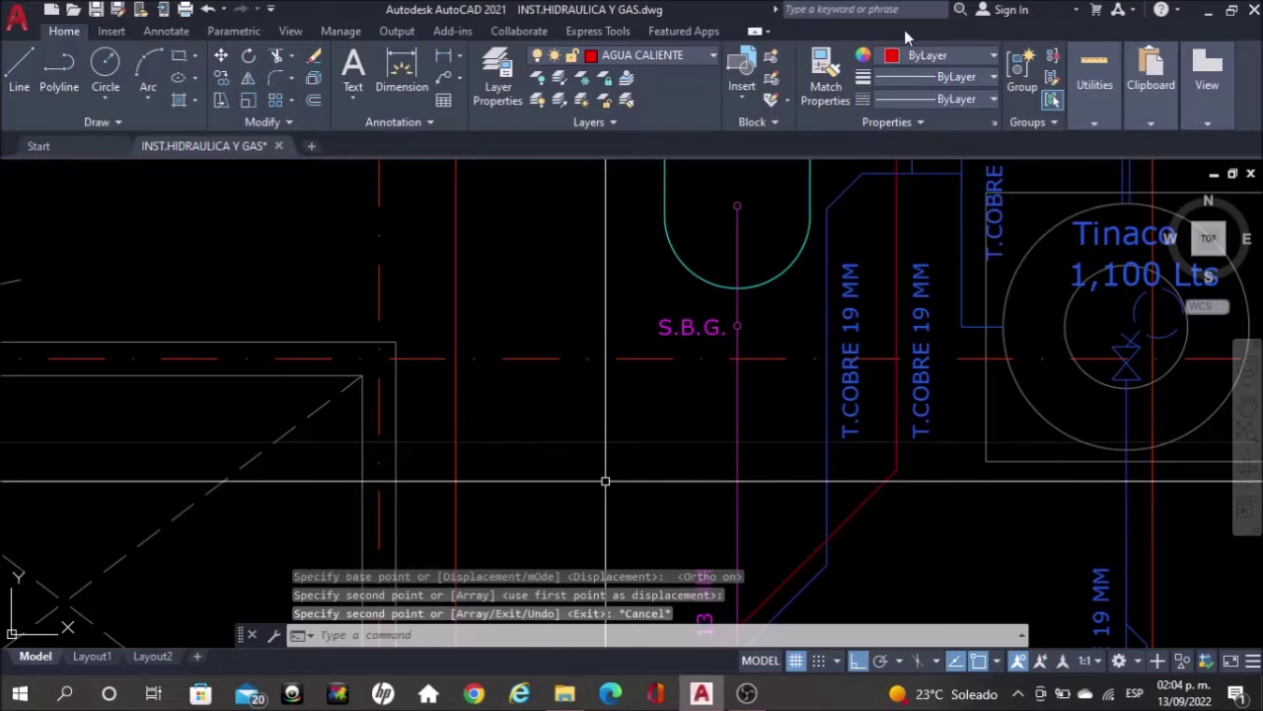
Match the vertical red pipe's properties onto the T.COBRE 19 MM copy beside it
{"action": "left_click", "coordinate": [838, 72]}
{"action": "left_click", "coordinate": [898, 226]}
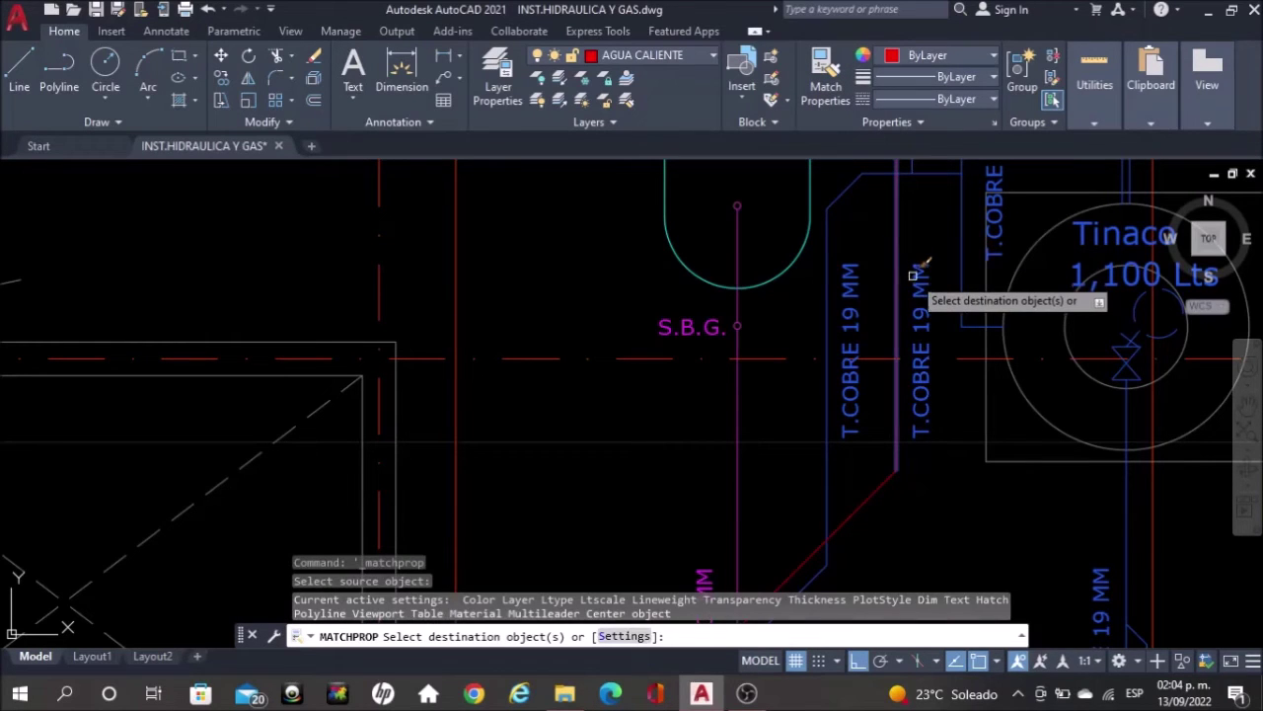
{"action": "left_click", "coordinate": [917, 279]}
{"action": "key", "text": "Escape"}
Copy the diagonal T.COBRE 19 MM label above the tinacos, with Ortho off, to the upper side of the diagonal red pipe
{"action": "middle_click_drag", "start_coordinate": [890, 285], "coordinate": [815, 558]}
{"action": "scroll", "coordinate": [811, 447], "scroll_direction": "down", "scroll_amount": 2}
{"action": "mouse_move", "coordinate": [989, 173]}
{"action": "middle_mouse_down"}
{"action": "mouse_move", "coordinate": [918, 291]}
{"action": "mouse_move", "coordinate": [904, 376]}
{"action": "middle_mouse_up"}
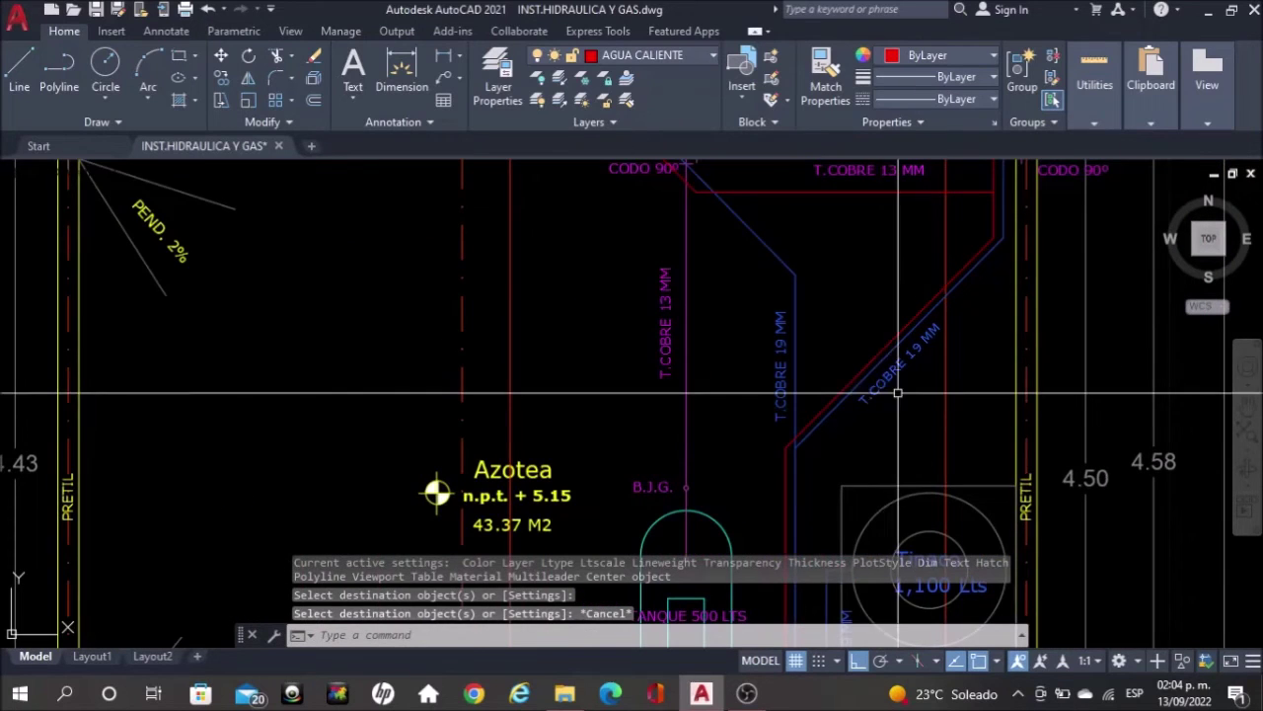
{"action": "scroll", "coordinate": [904, 376], "scroll_direction": "up", "scroll_amount": 2}
{"action": "left_click", "coordinate": [902, 355]}
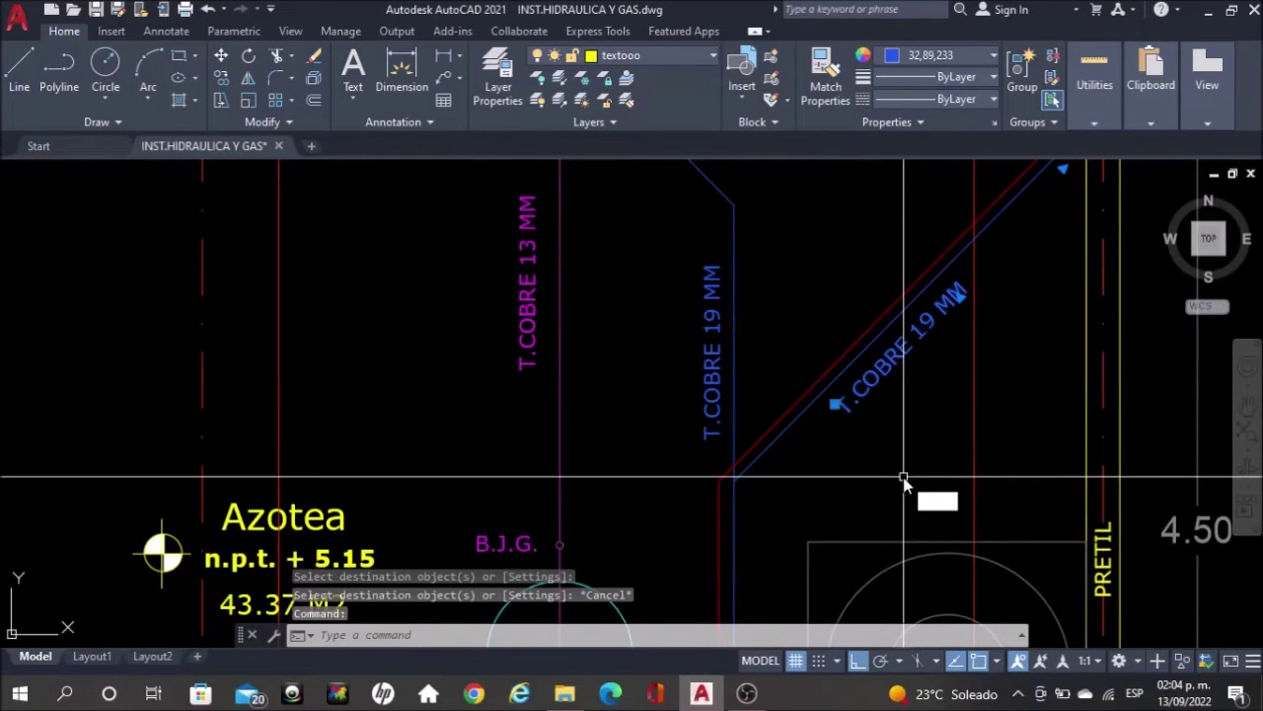
{"action": "type", "text": "COPY"}
{"action": "key", "text": "Return"}
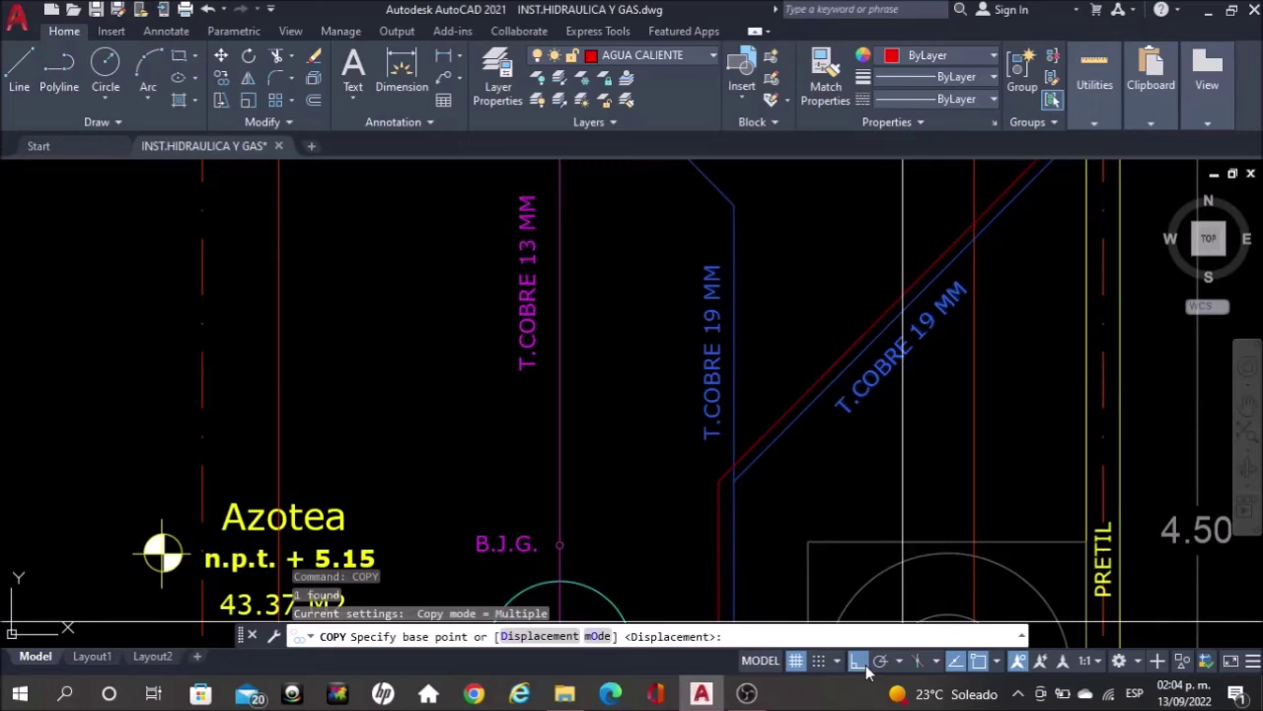
{"action": "left_click", "coordinate": [930, 470]}
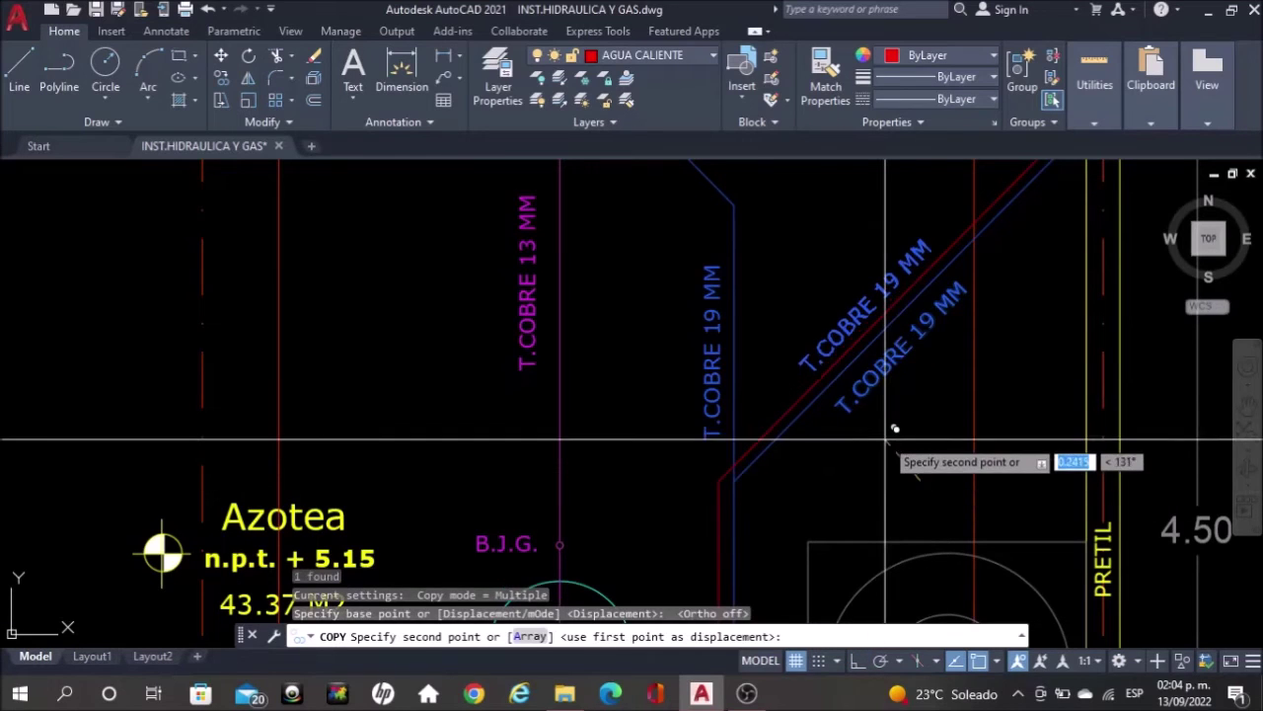
{"action": "key", "text": "Escape"}
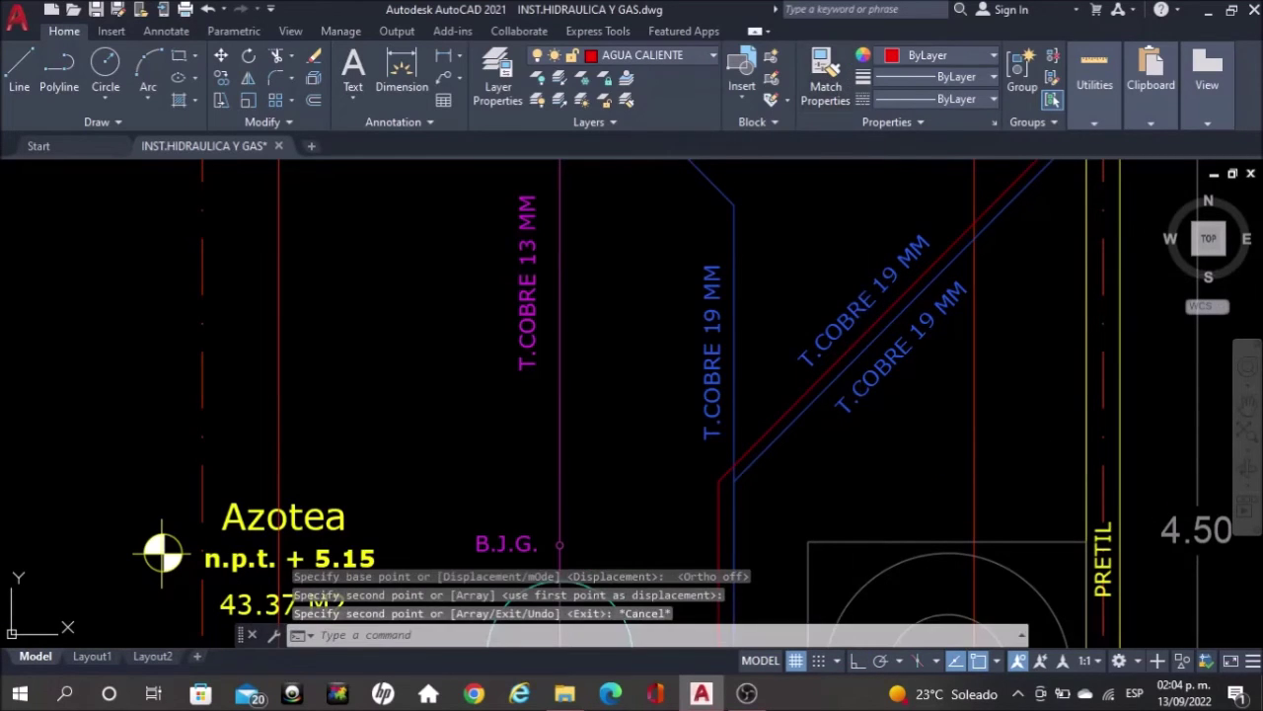
Match the diagonal red pipe's properties onto the new T.COBRE 19 MM label above the tinacos
{"action": "left_click", "coordinate": [825, 74]}
{"action": "left_click", "coordinate": [805, 406]}
{"action": "left_click", "coordinate": [819, 351]}
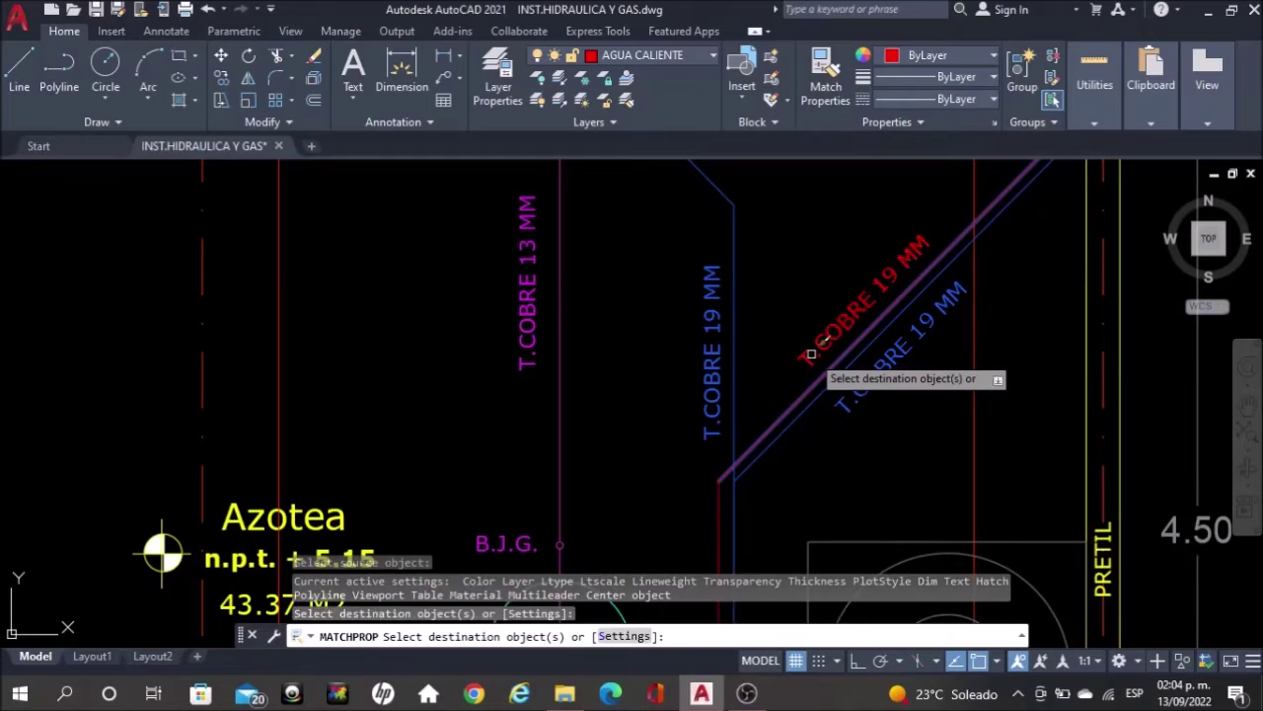
{"action": "key", "text": "Escape"}
Copy the horizontal T.COBRE 13 MM gas label to just below the horizontal red pipe near B.J.A.C
{"action": "middle_click_drag", "start_coordinate": [806, 322], "coordinate": [836, 498]}
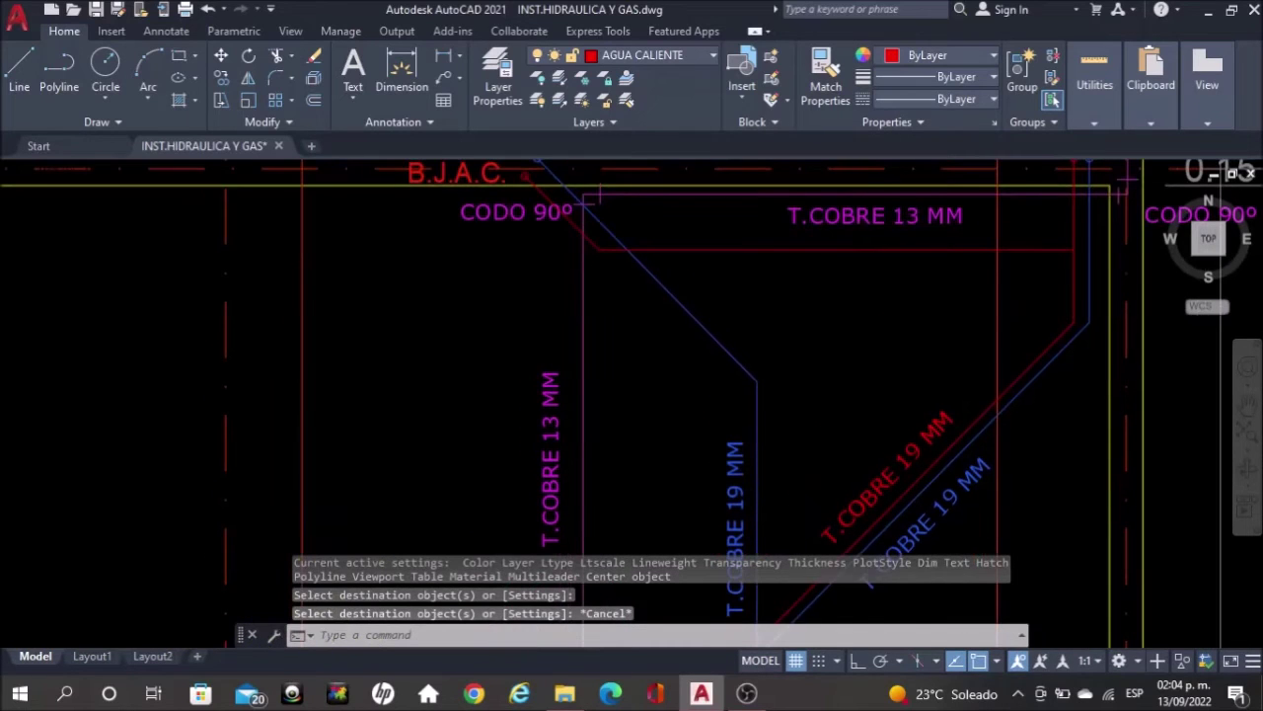
{"action": "left_click", "coordinate": [868, 219]}
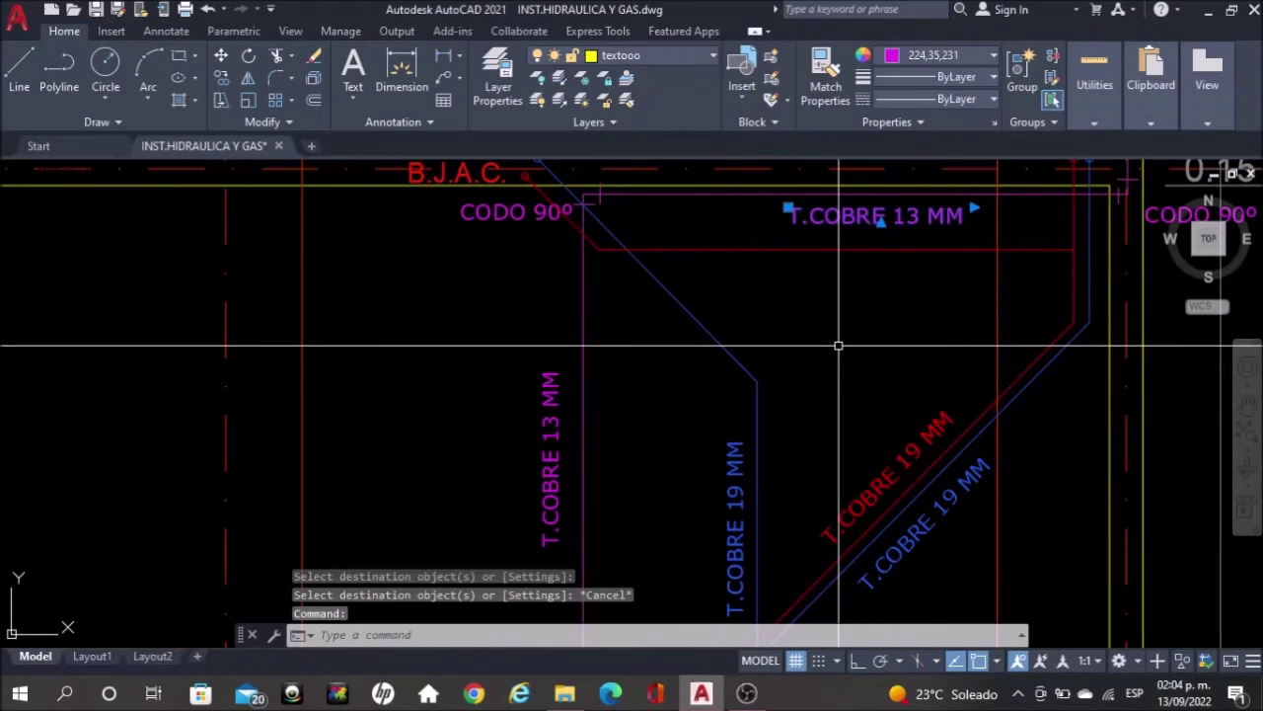
{"action": "key", "text": "Escape"}
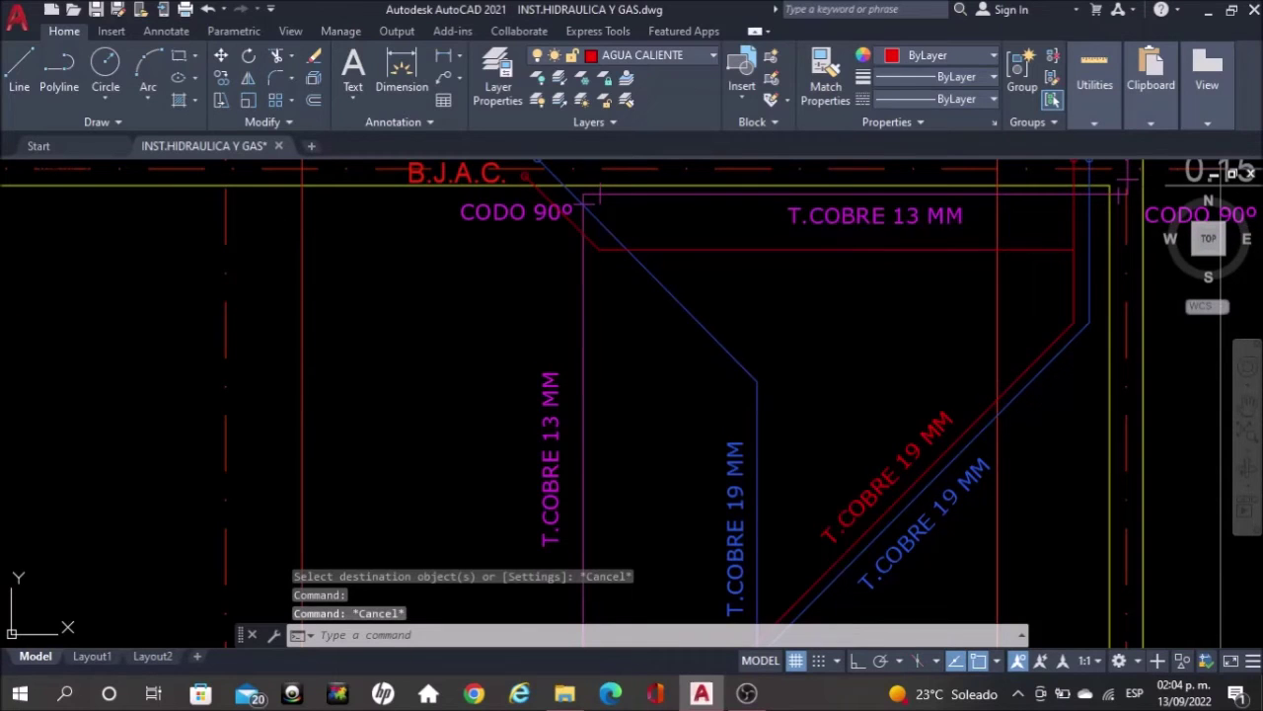
{"action": "left_click", "coordinate": [869, 215]}
{"action": "type", "text": "c"}
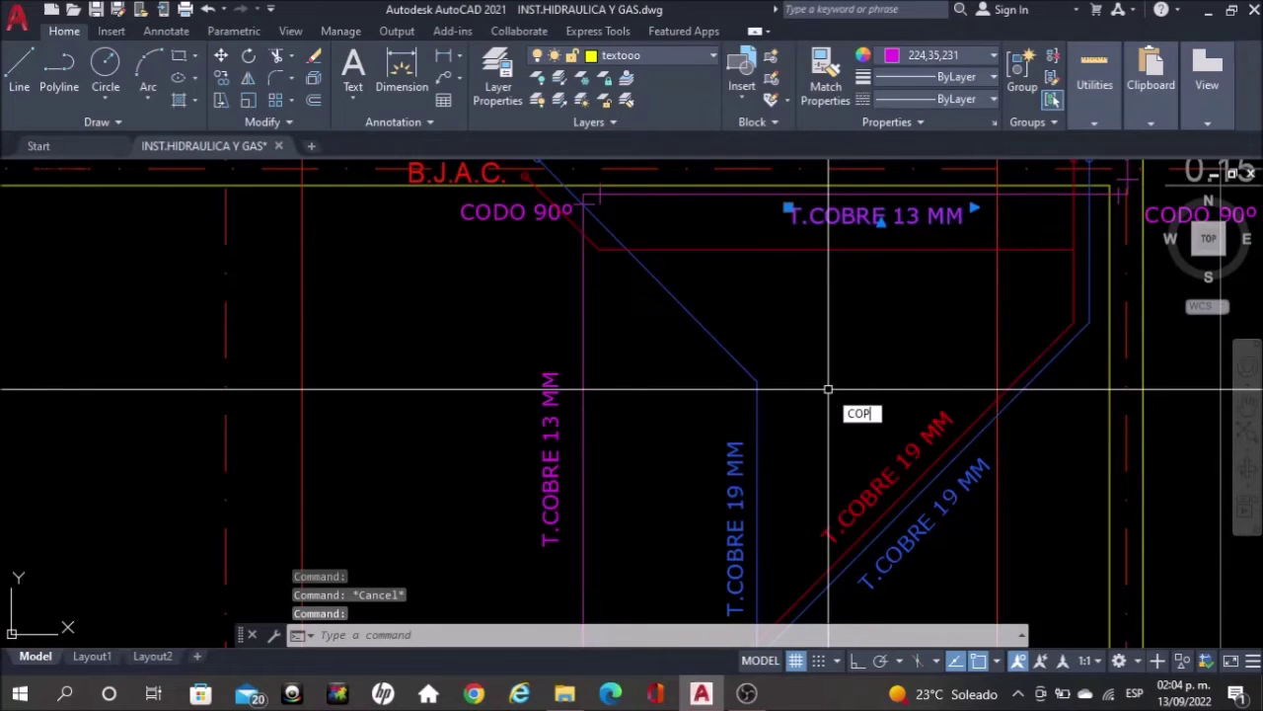
{"action": "key", "text": "Return"}
{"action": "left_click", "coordinate": [851, 296]}
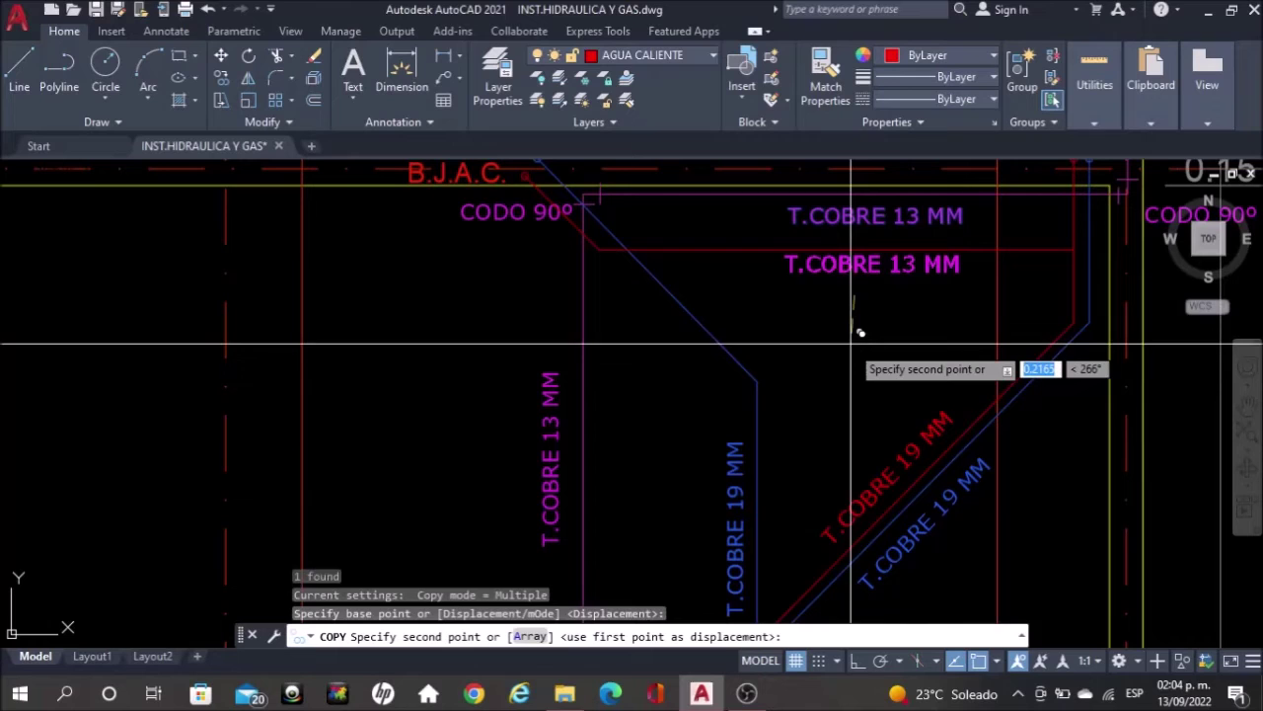
{"action": "left_click", "coordinate": [852, 341]}
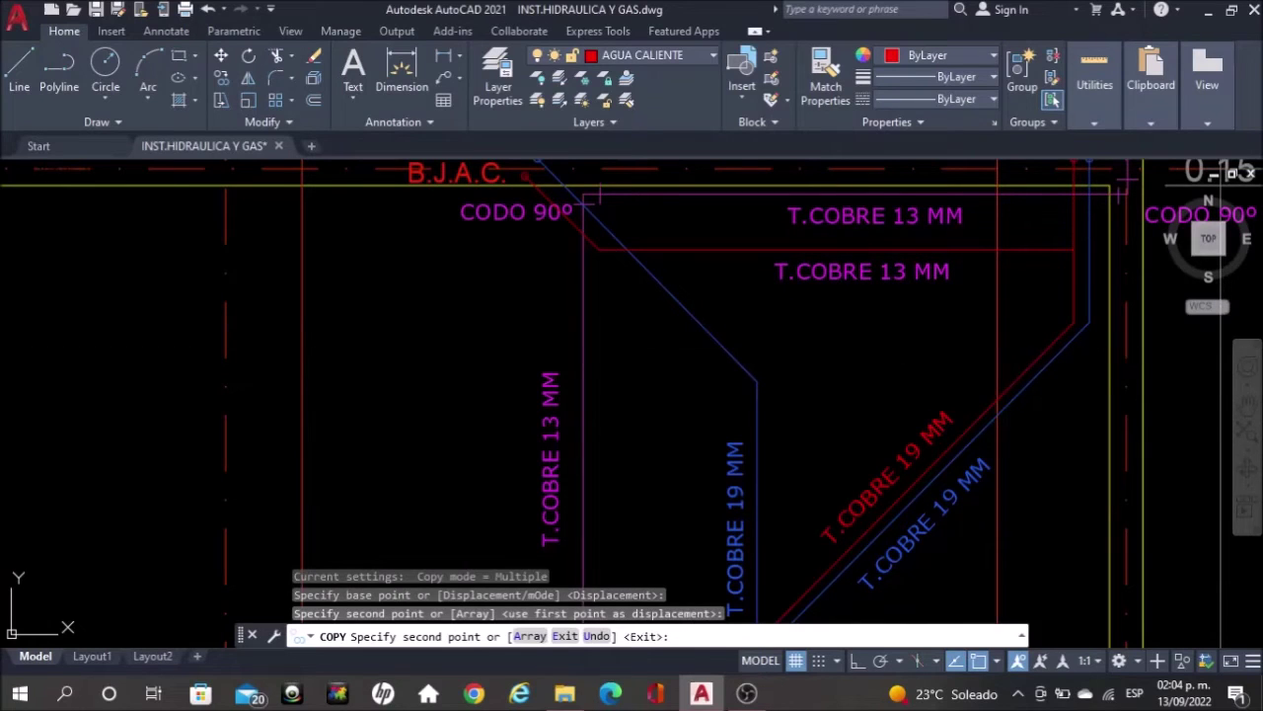
{"action": "key", "text": "Escape"}
Try matching the red diagonal label's properties onto the horizontal T.COBRE 13 MM copy, and undo the match
{"action": "left_click", "coordinate": [830, 75]}
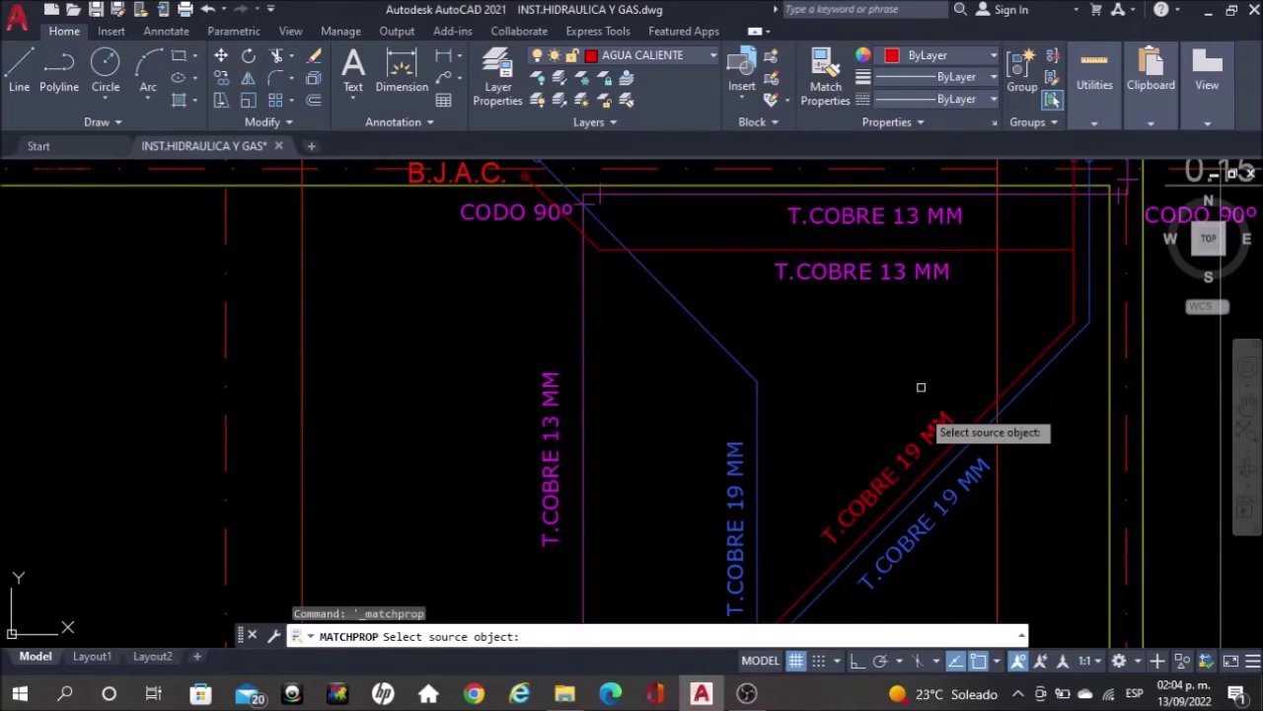
{"action": "left_click", "coordinate": [932, 438]}
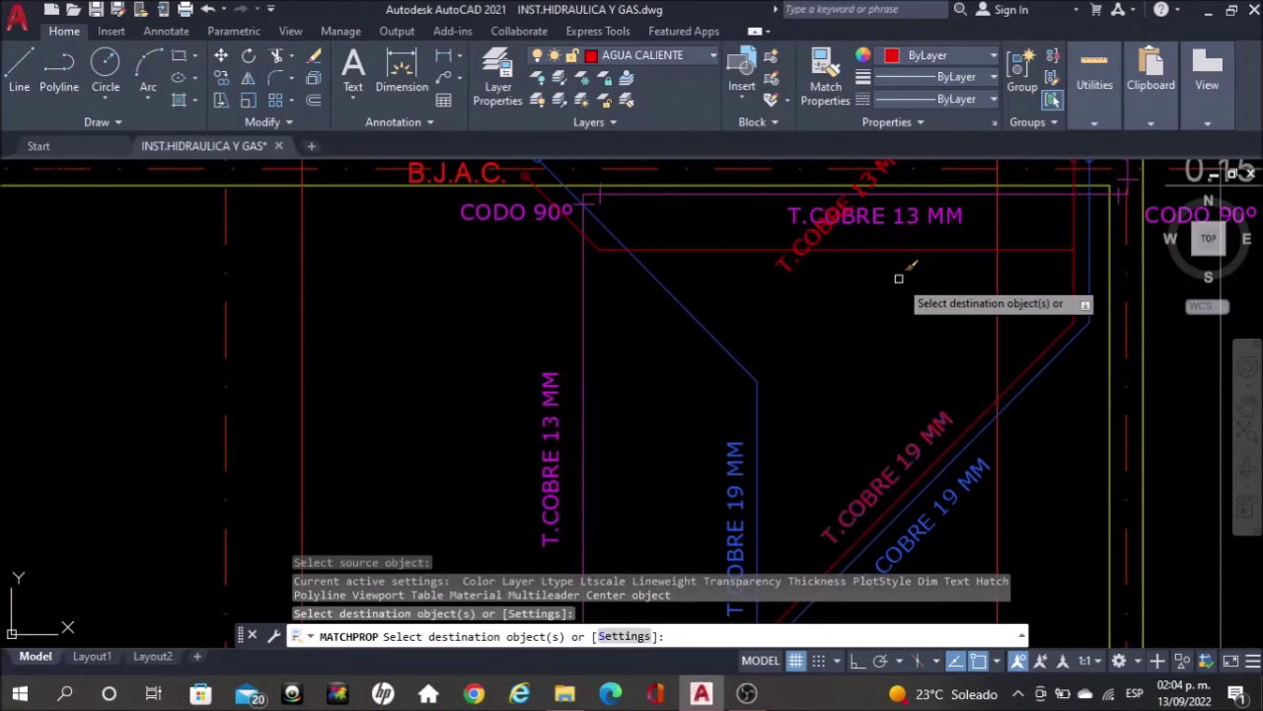
{"action": "key", "text": "ctrl+z"}
{"action": "key", "text": "Escape"}
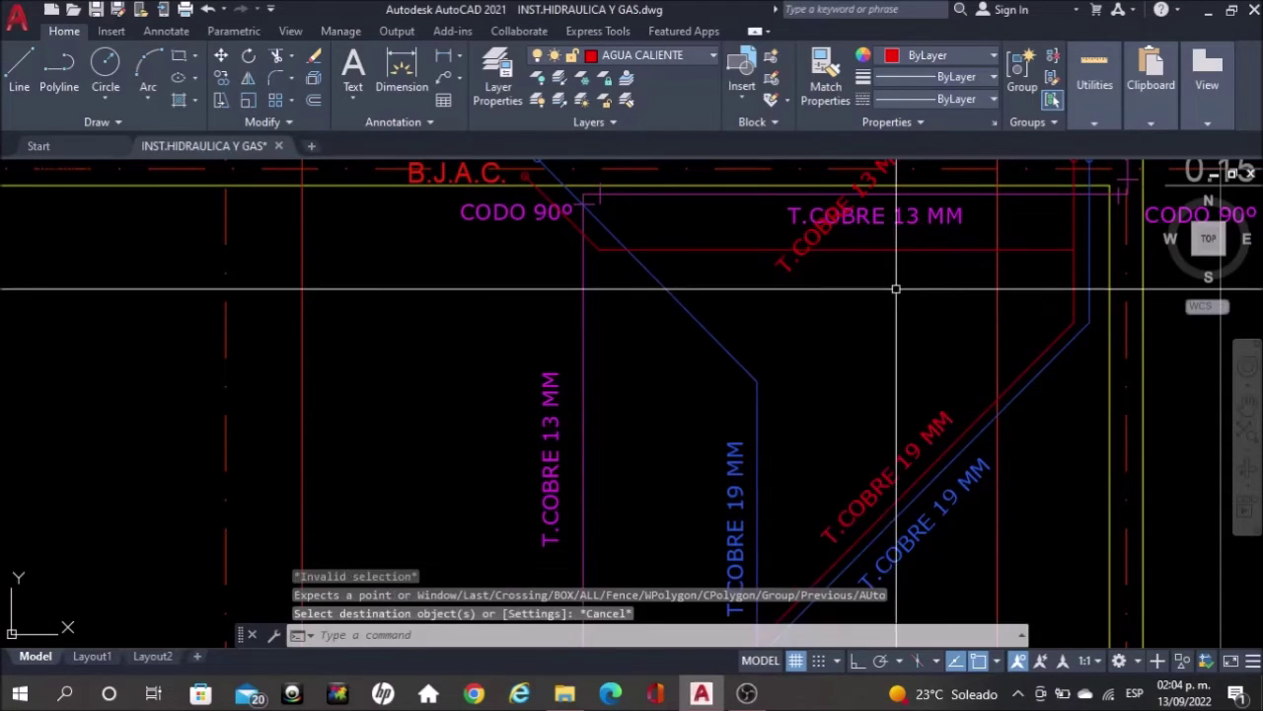
{"action": "key", "text": "ctrl+z"}
Move the magenta T.COBRE 13 MM copy below the horizontal red pipe to layer AGUA CALIENTE with its colour set to ByLayer
{"action": "left_click", "coordinate": [893, 281]}
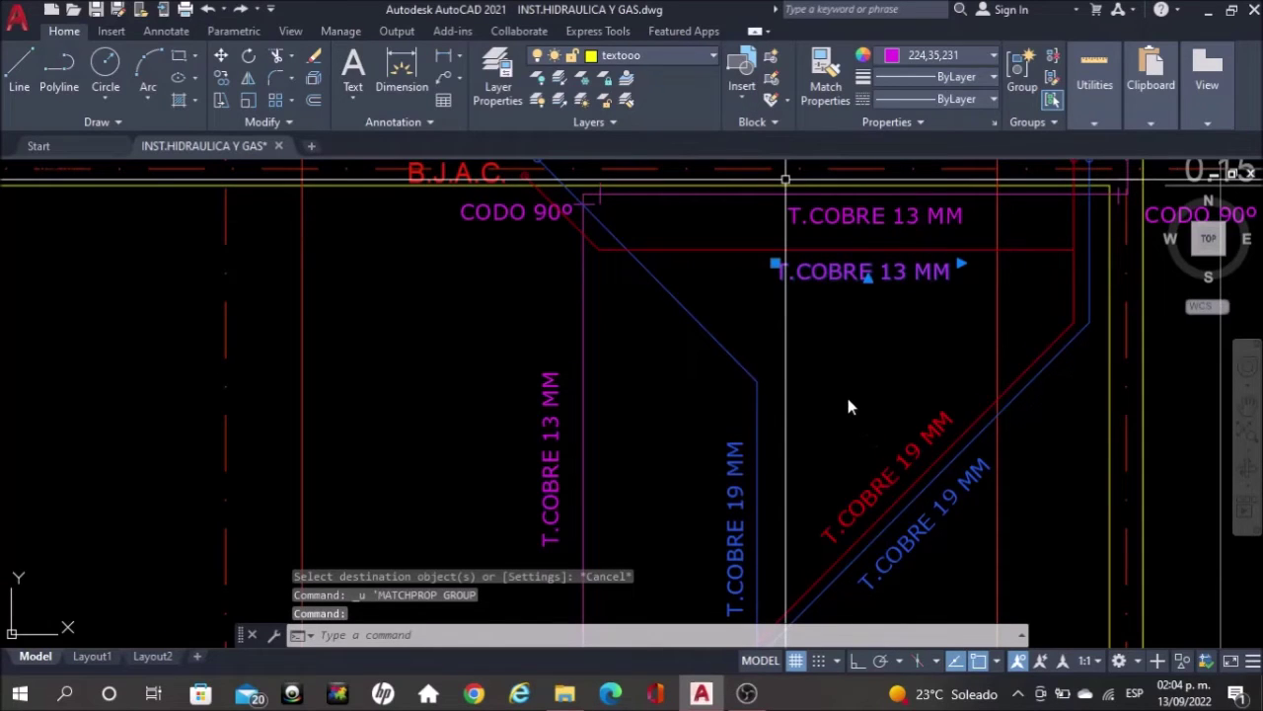
{"action": "left_click", "coordinate": [681, 55]}
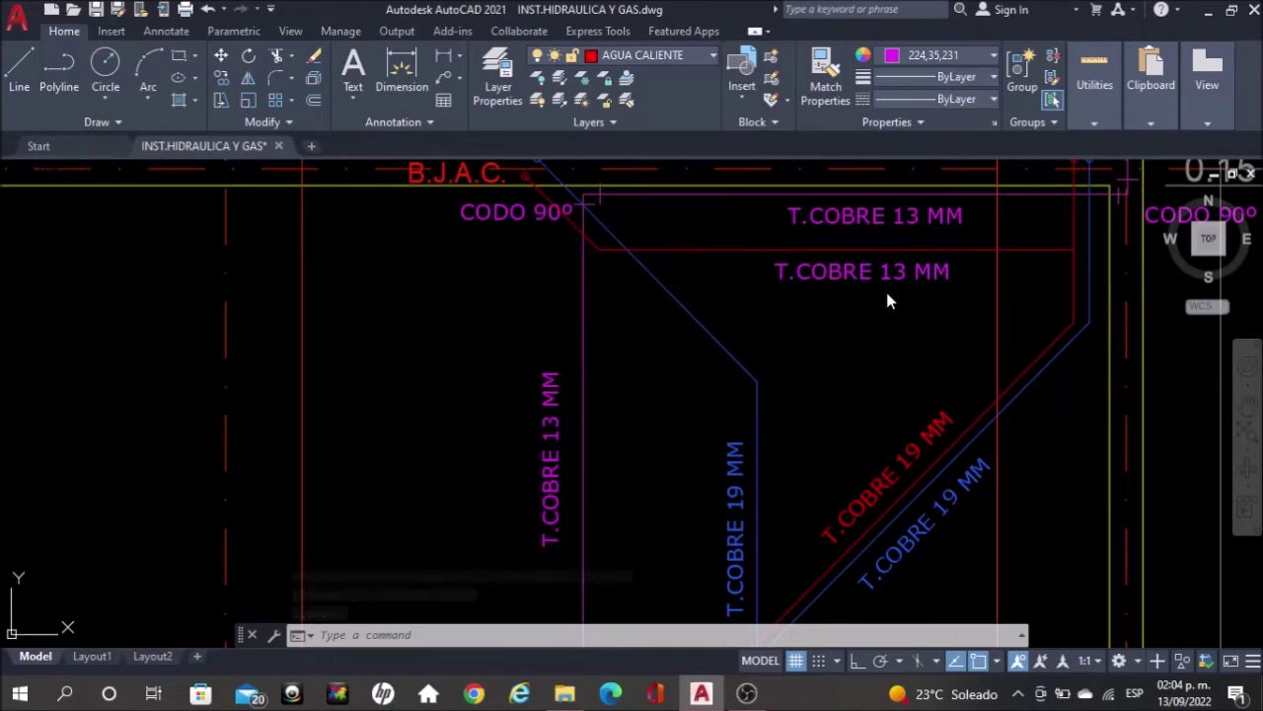
{"action": "left_click", "coordinate": [932, 59]}
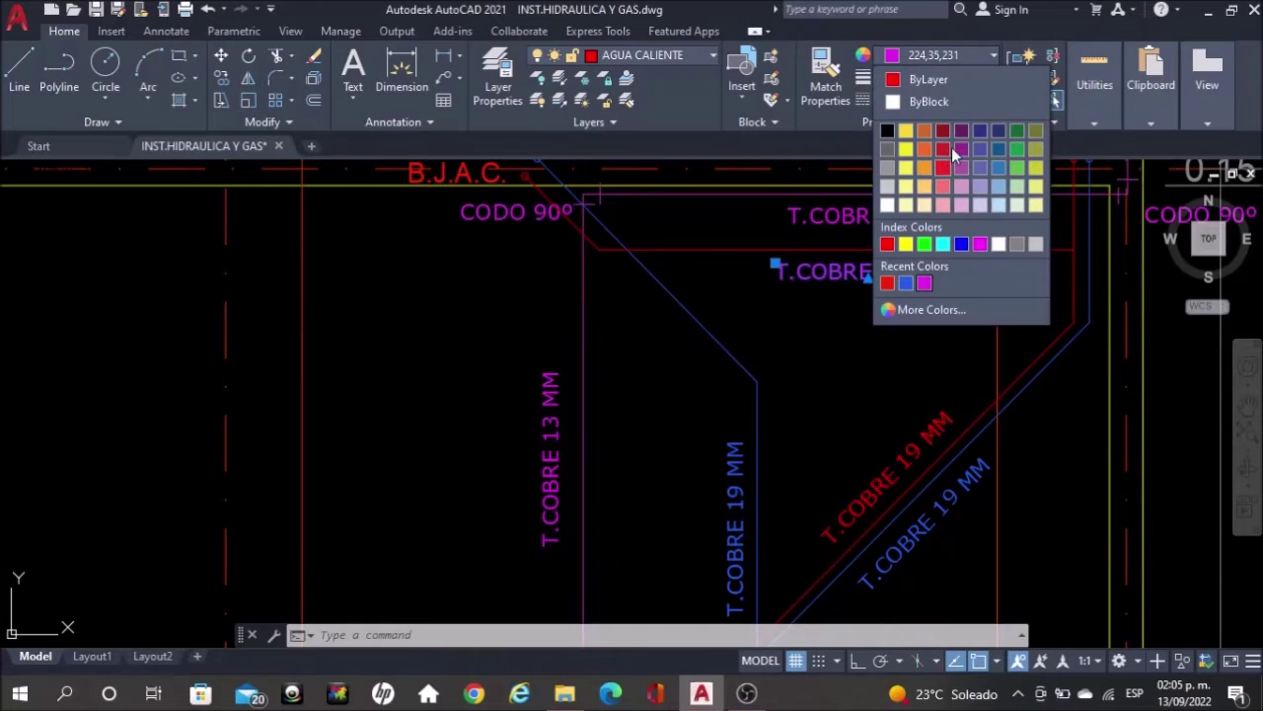
{"action": "left_click", "coordinate": [933, 80]}
{"action": "key", "text": "Escape"}
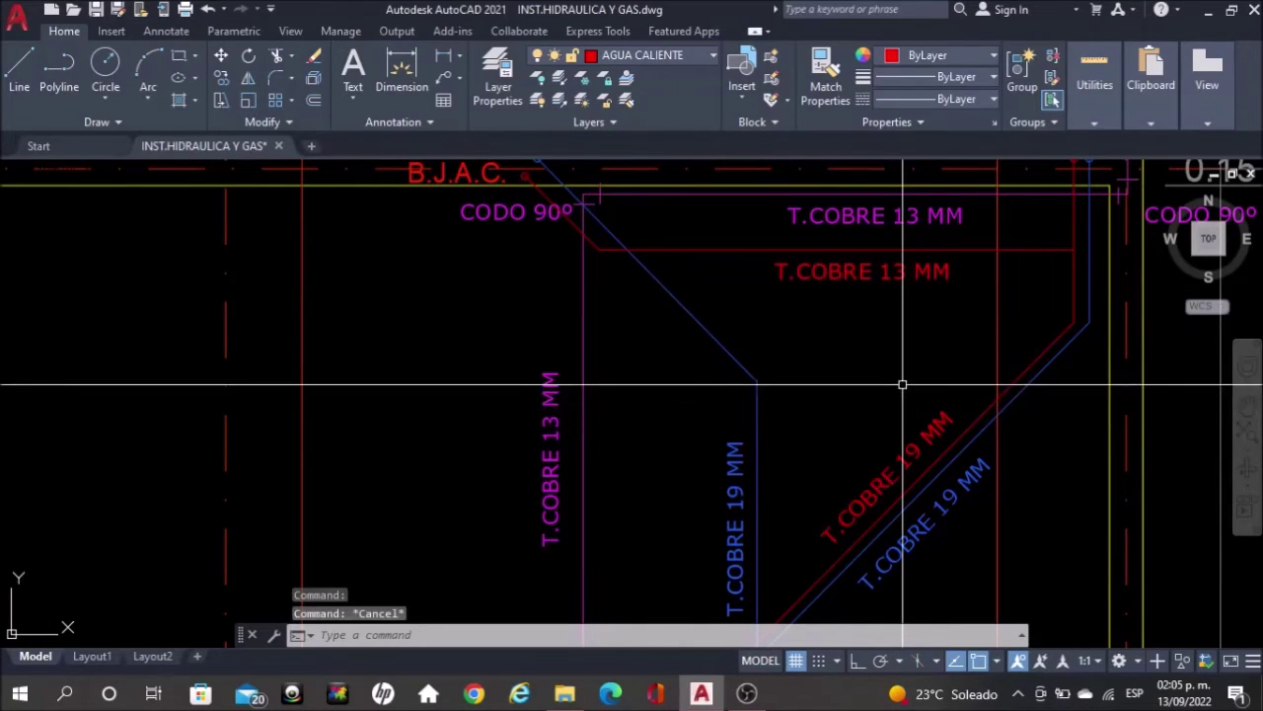
{"action": "left_click", "coordinate": [906, 412]}
{"action": "key", "text": "Escape"}
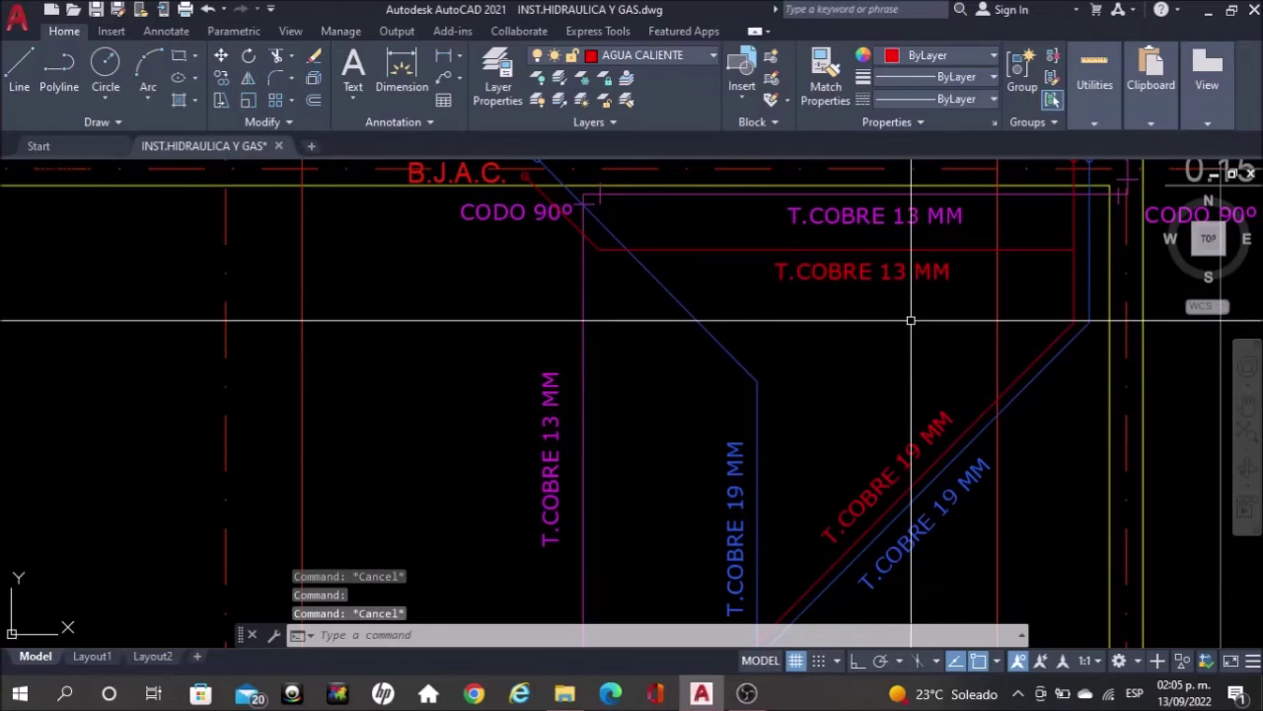
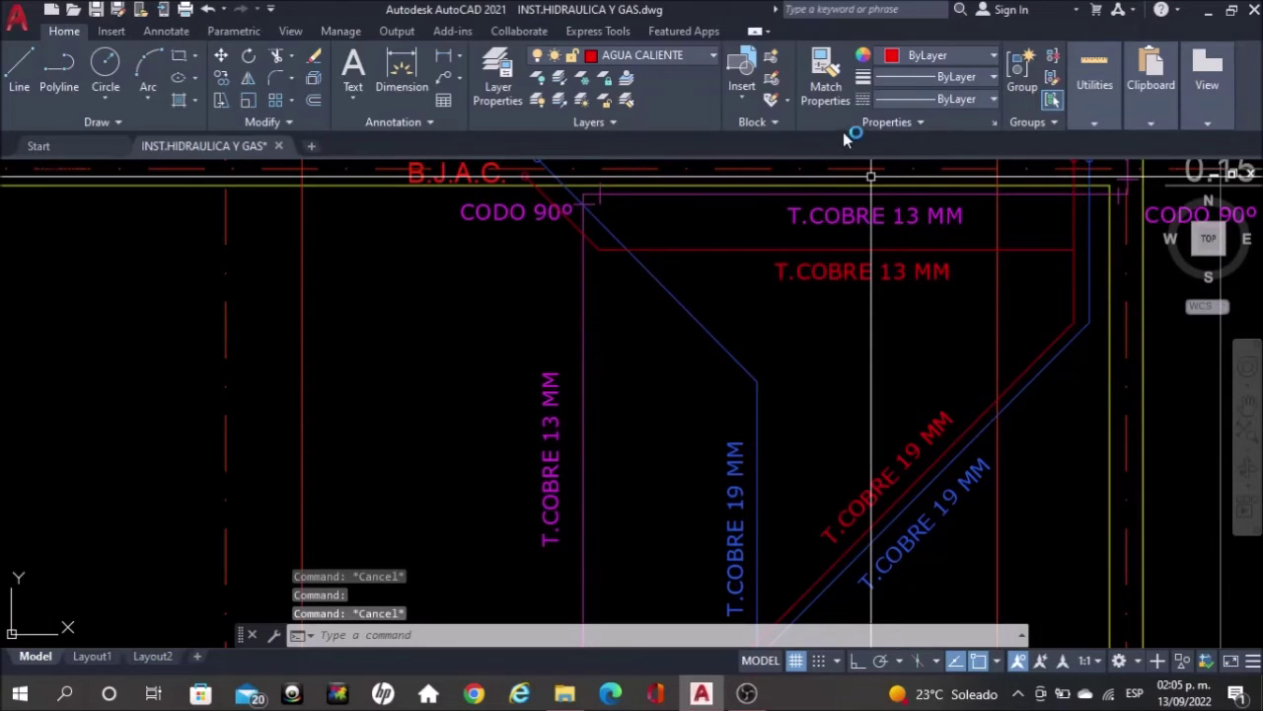
Edit the red label below the horizontal hot water pipe to read T.COBRE 19 MM
{"action": "left_click", "coordinate": [862, 273]}
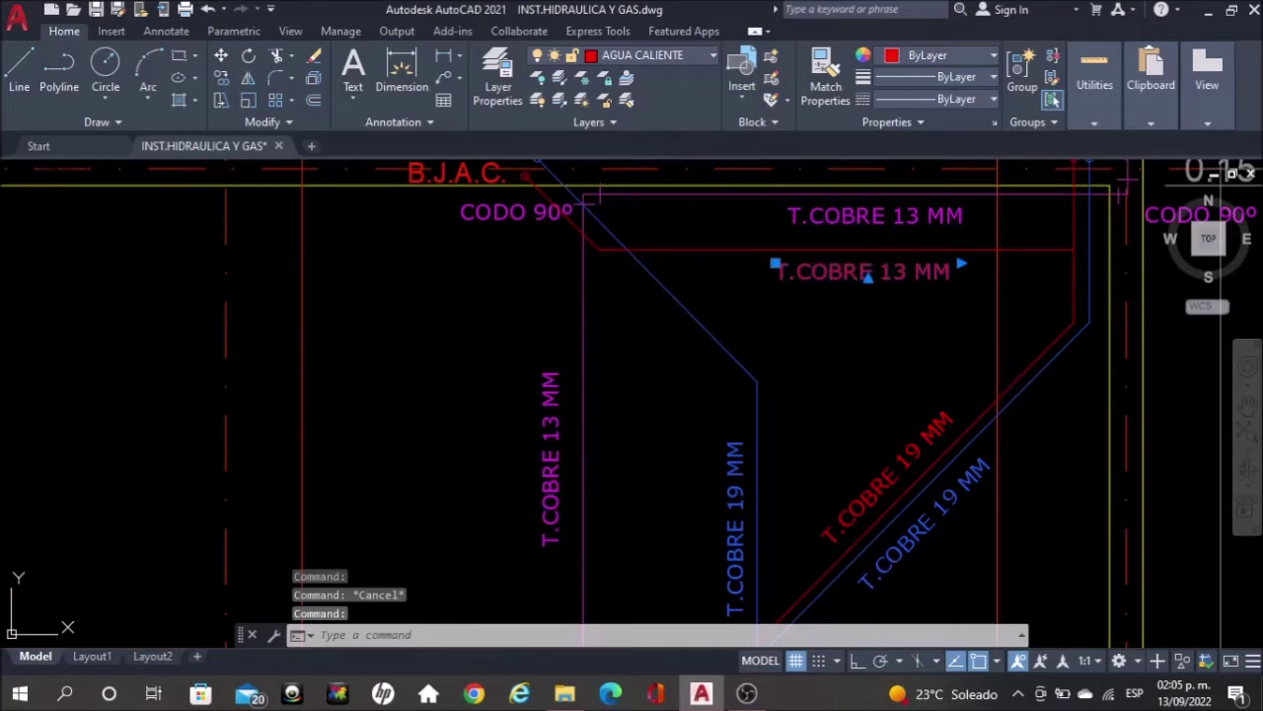
{"action": "double_click", "coordinate": [877, 272]}
{"action": "left_click", "coordinate": [906, 274]}
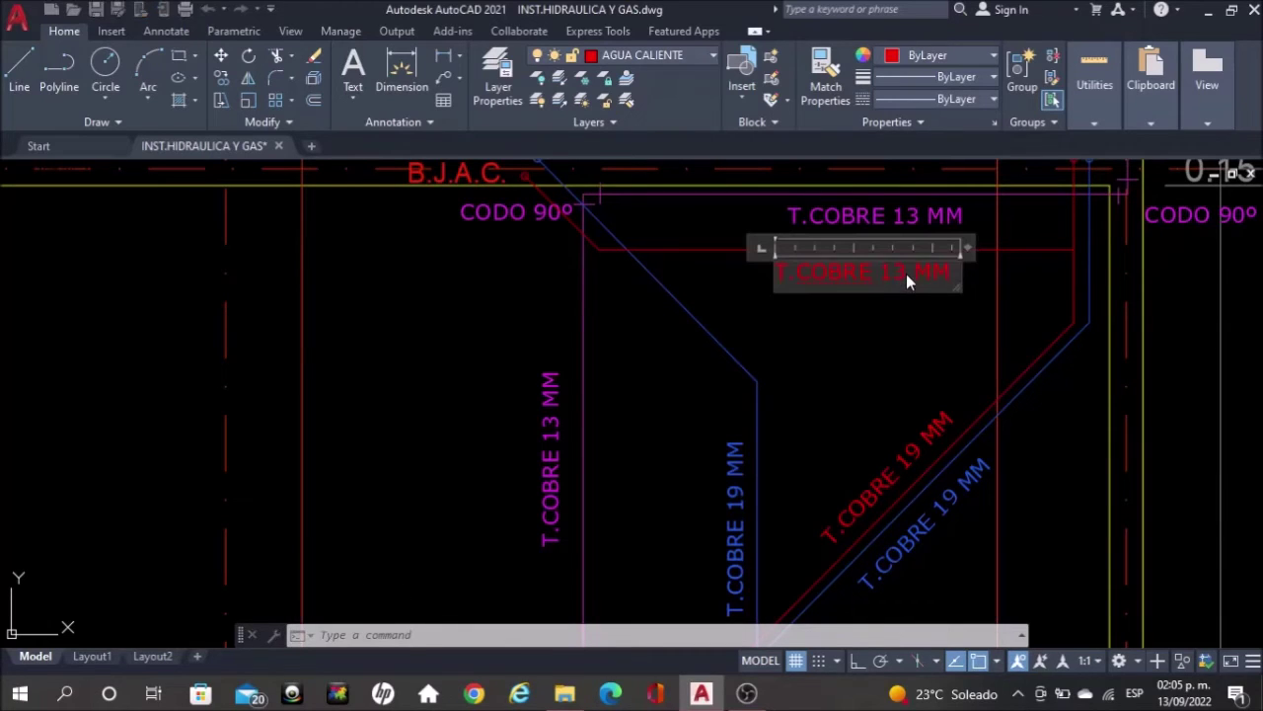
{"action": "key", "text": "BackSpace"}
{"action": "type", "text": "9"}
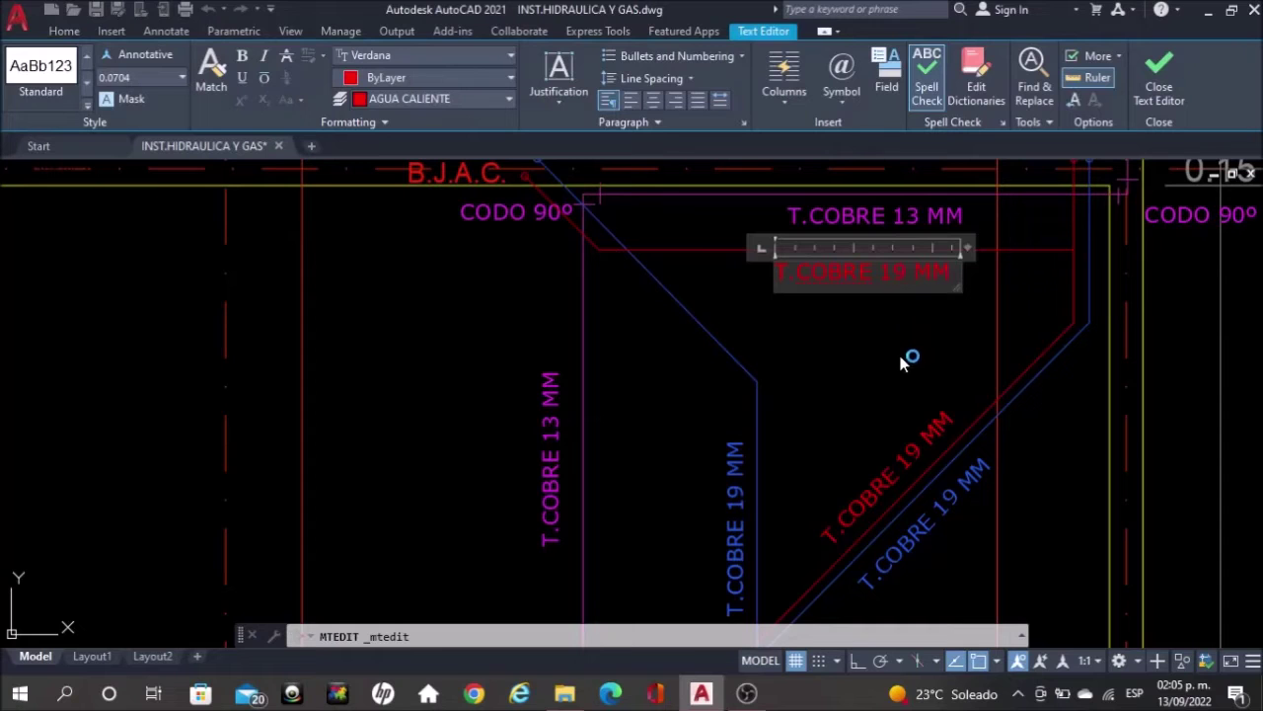
{"action": "left_click", "coordinate": [905, 359]}
{"action": "key", "text": "Escape"}
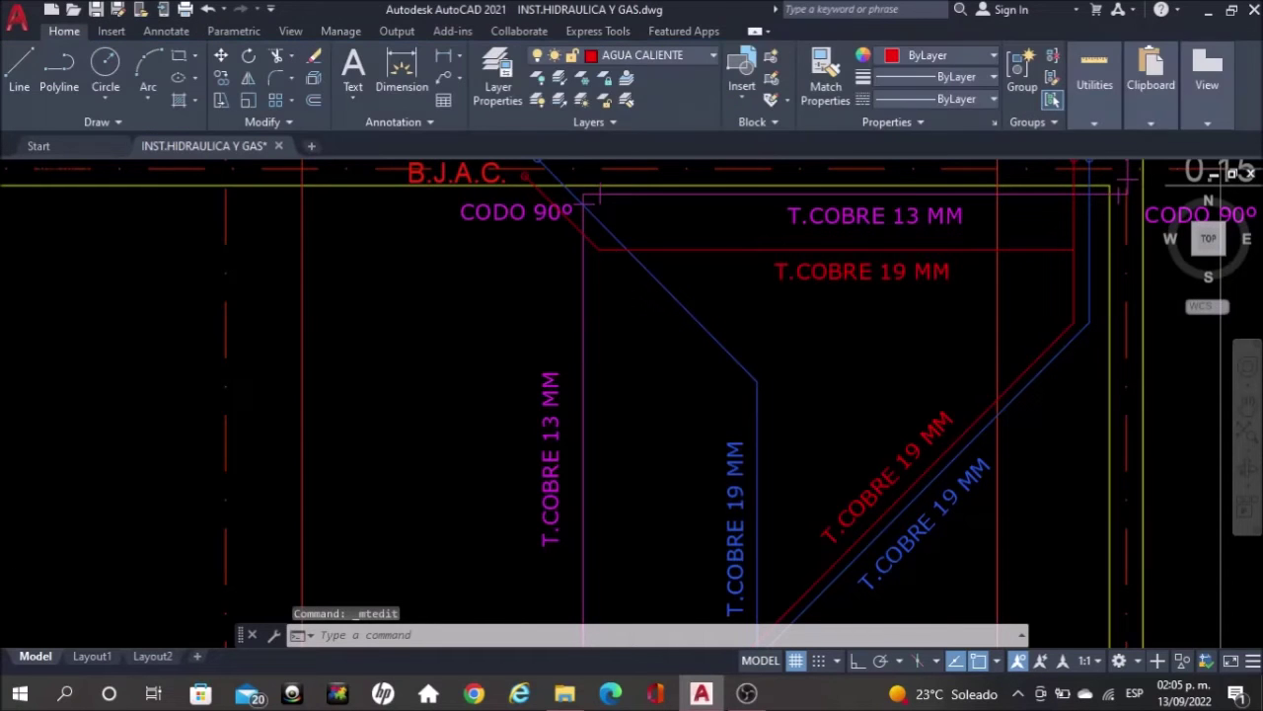
Select the red diagonal T.COBRE label along the hot water pipe near the B.J.A.C. beside axis 3
{"action": "scroll", "coordinate": [897, 355], "scroll_direction": "down", "scroll_amount": 2}
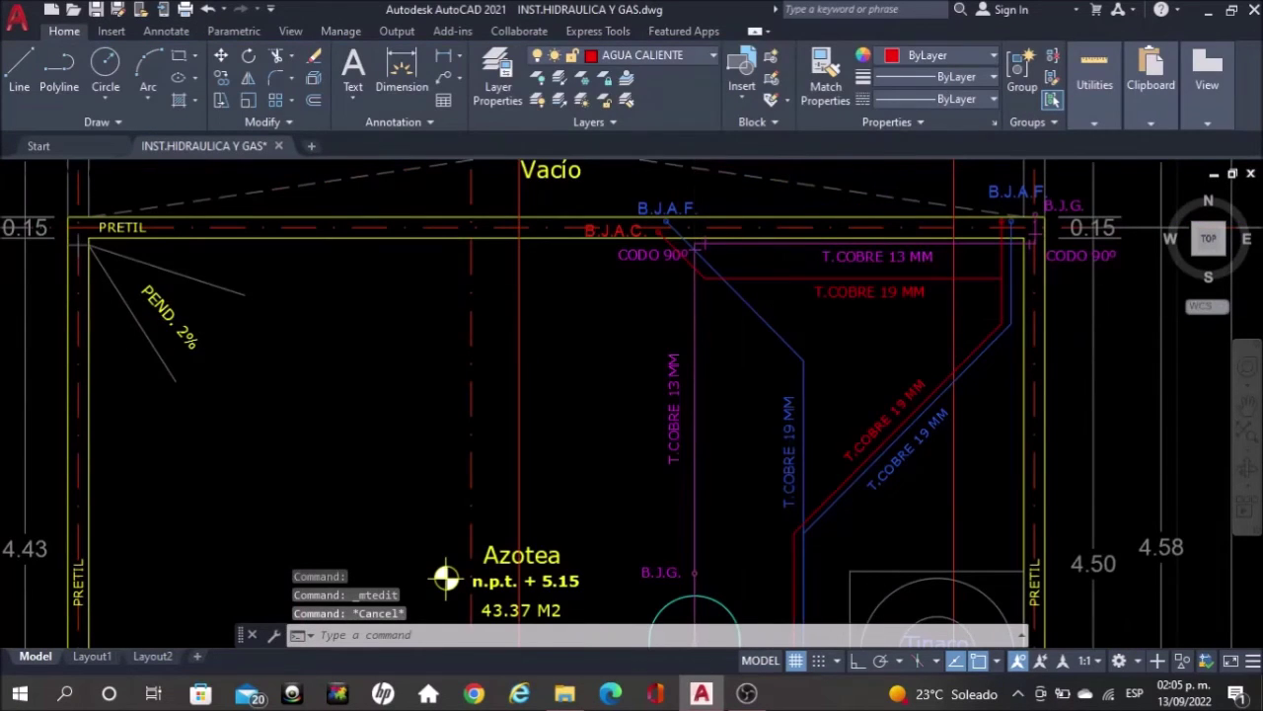
{"action": "scroll", "coordinate": [863, 520], "scroll_direction": "down", "scroll_amount": 2}
{"action": "mouse_move", "coordinate": [863, 520]}
{"action": "middle_mouse_down"}
{"action": "mouse_move", "coordinate": [873, 342]}
{"action": "mouse_move", "coordinate": [908, 201]}
{"action": "middle_mouse_up"}
{"action": "scroll", "coordinate": [754, 307], "scroll_direction": "up", "scroll_amount": 2}
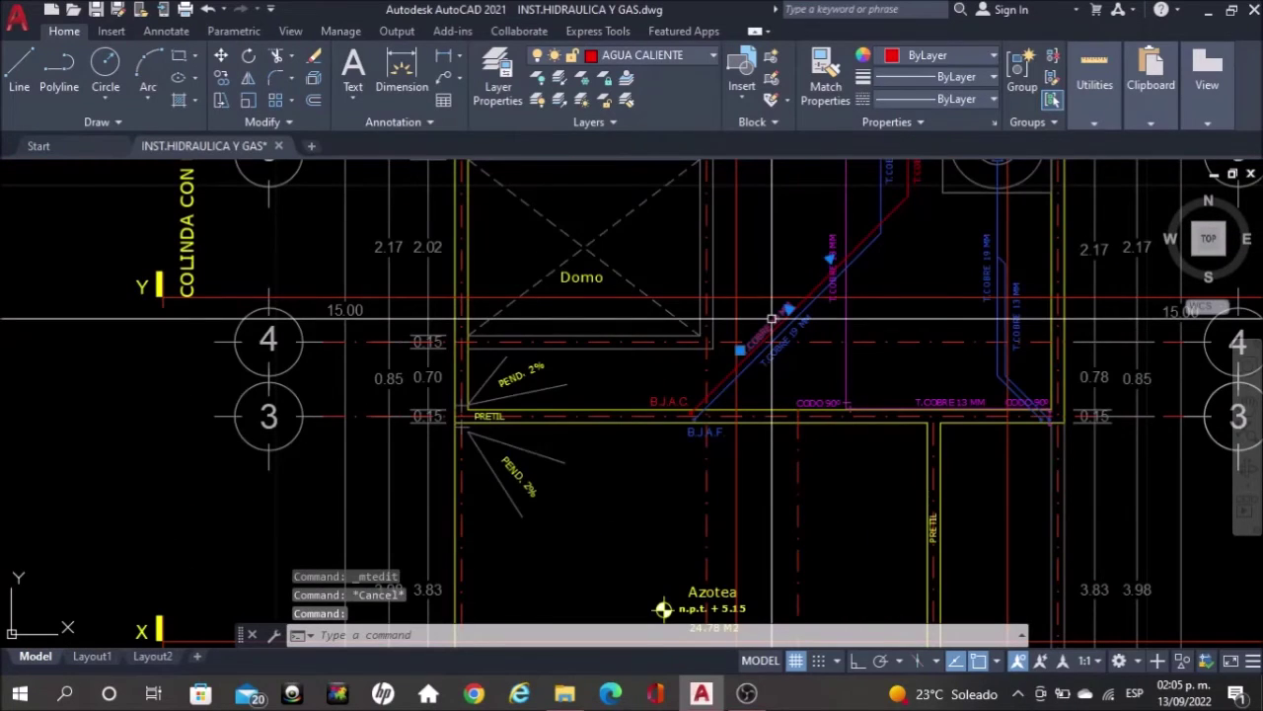
{"action": "scroll", "coordinate": [754, 316], "scroll_direction": "up", "scroll_amount": 2}
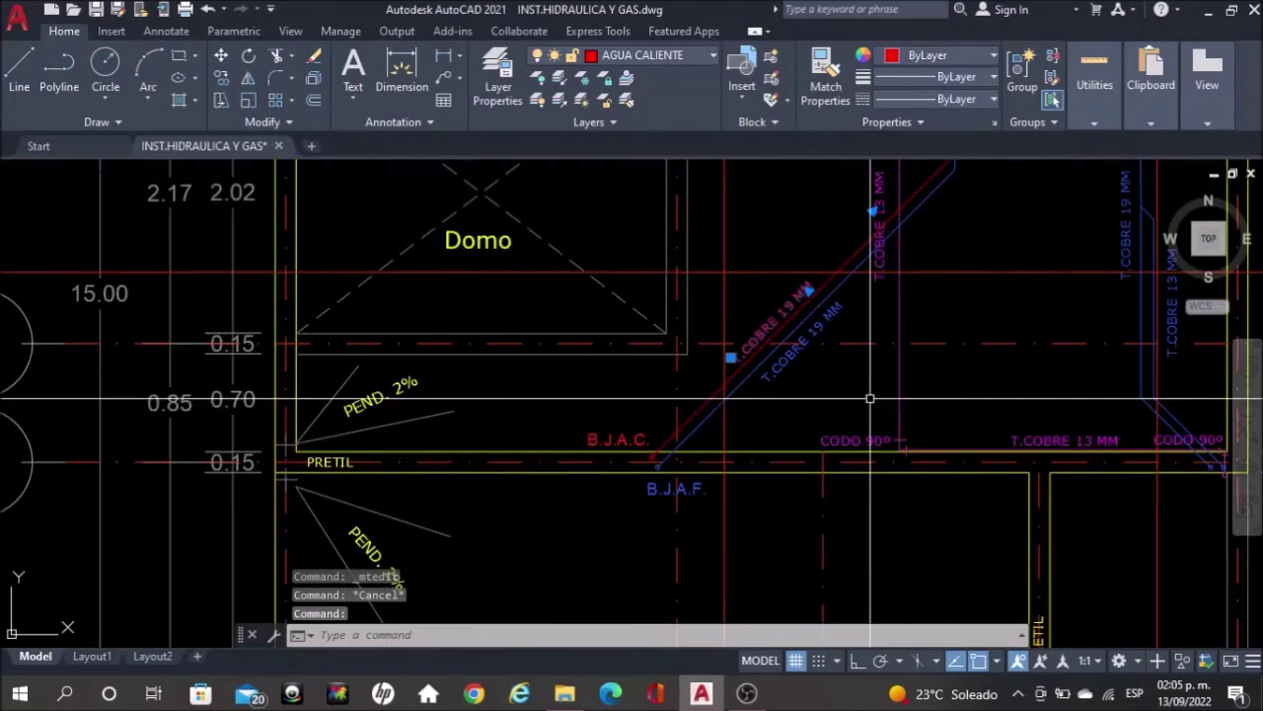
{"action": "scroll", "coordinate": [870, 398], "scroll_direction": "down", "scroll_amount": 2}
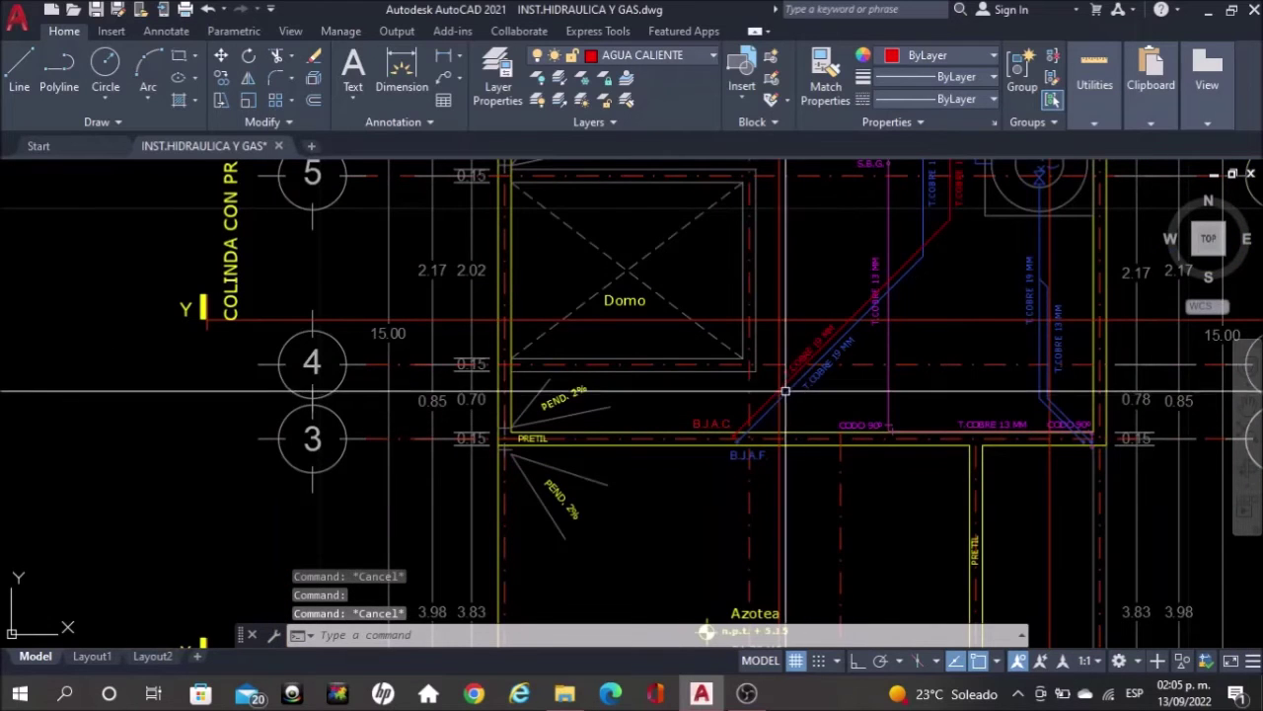
{"action": "scroll", "coordinate": [790, 355], "scroll_direction": "up", "scroll_amount": 3}
Copy the horizontal red "T.COBRE 19 MM" label from the roof plan to just above the hot-water pipe over the Vestidor
{"action": "scroll", "coordinate": [869, 395], "scroll_direction": "down", "scroll_amount": 5}
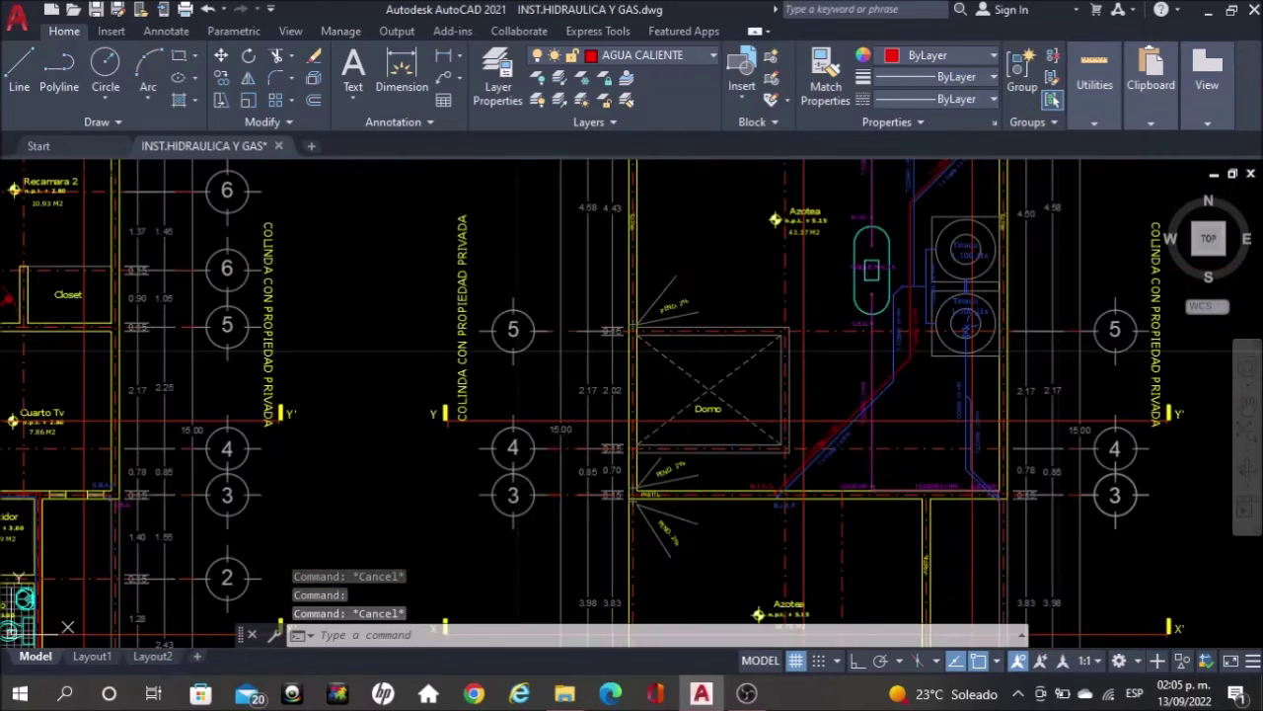
{"action": "mouse_move", "coordinate": [912, 317]}
{"action": "middle_mouse_down"}
{"action": "mouse_move", "coordinate": [849, 316]}
{"action": "mouse_move", "coordinate": [872, 433]}
{"action": "middle_mouse_up"}
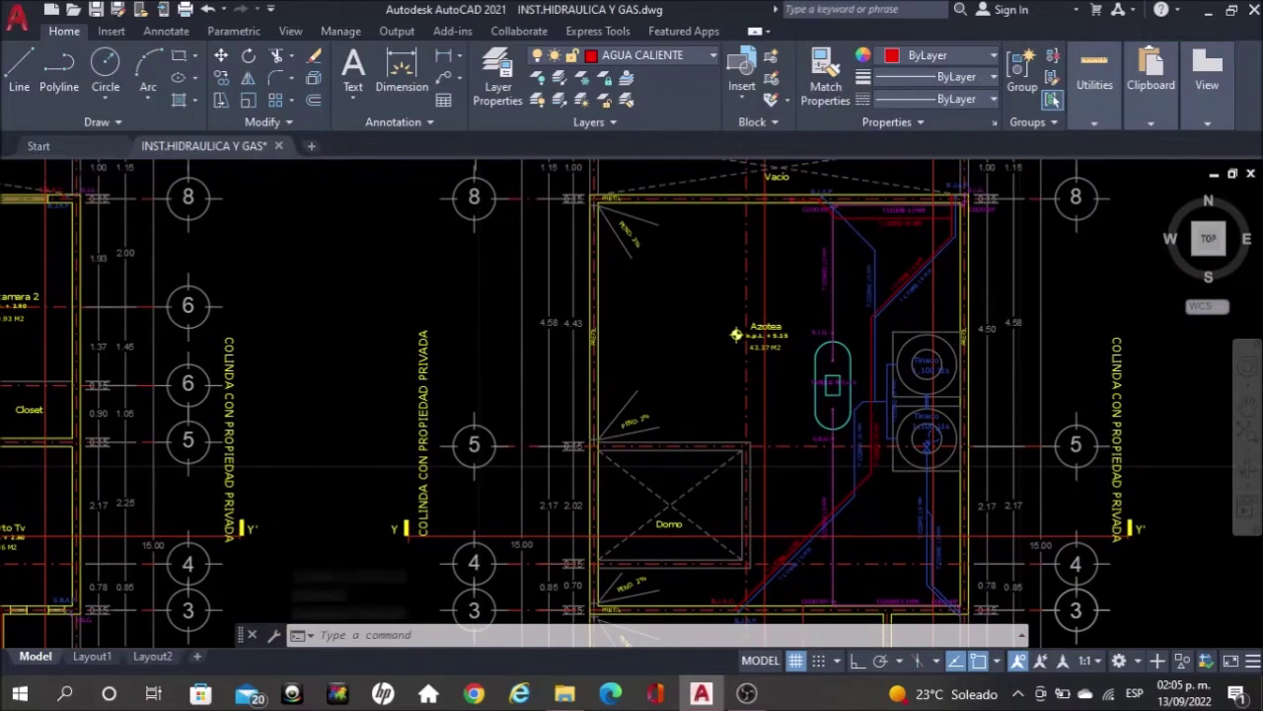
{"action": "scroll", "coordinate": [878, 250], "scroll_direction": "up", "scroll_amount": 5}
{"action": "left_click", "coordinate": [913, 245]}
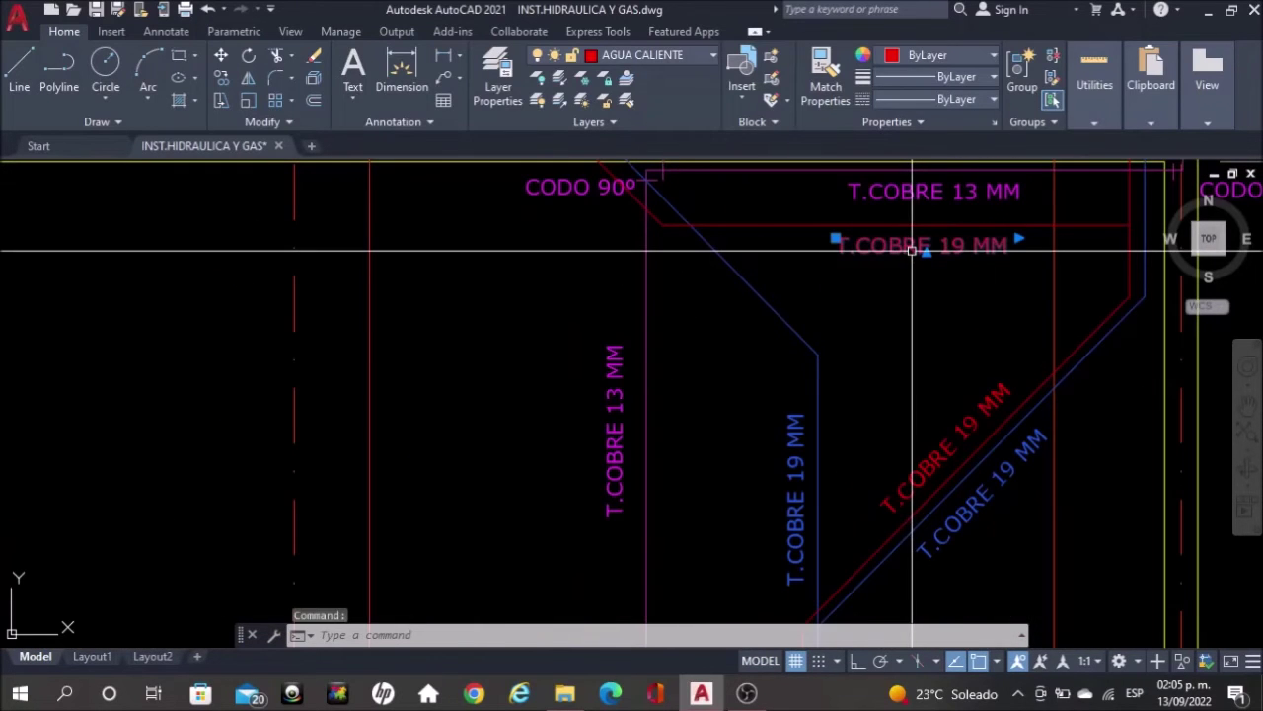
{"action": "type", "text": "co"}
{"action": "key", "text": "Return"}
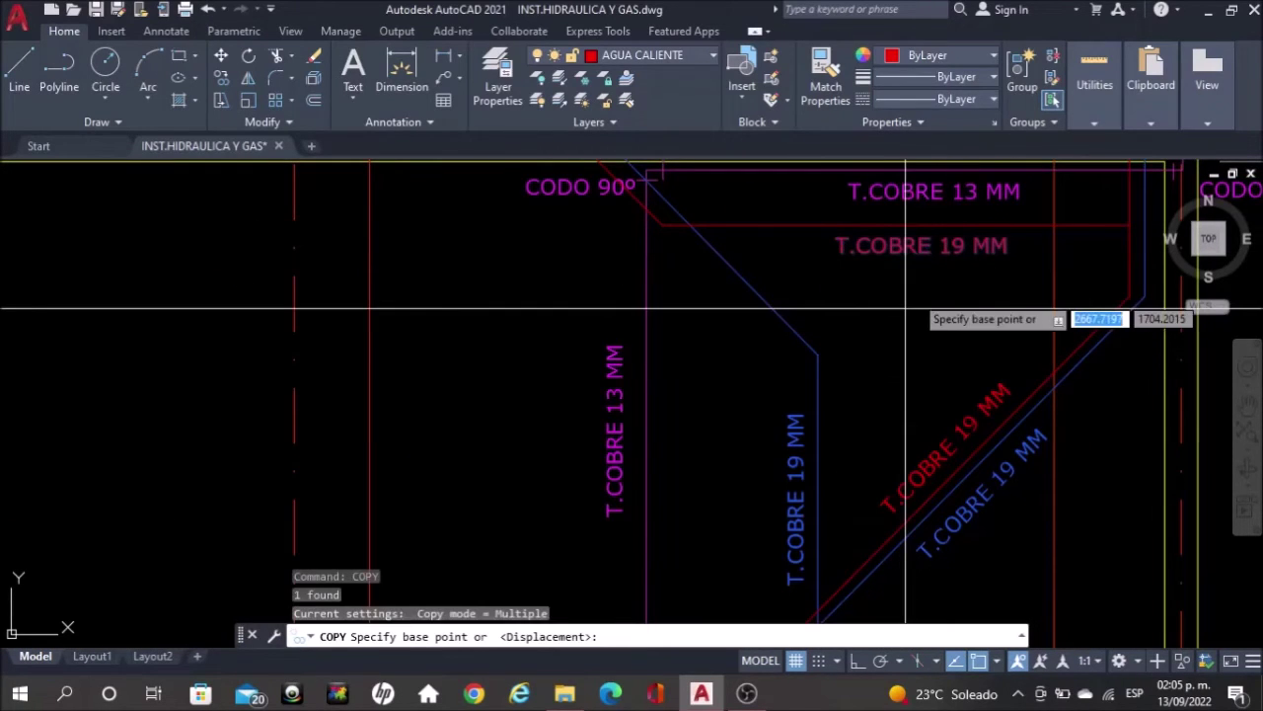
{"action": "left_click", "coordinate": [927, 279]}
{"action": "scroll", "coordinate": [925, 282], "scroll_direction": "down", "scroll_amount": 8}
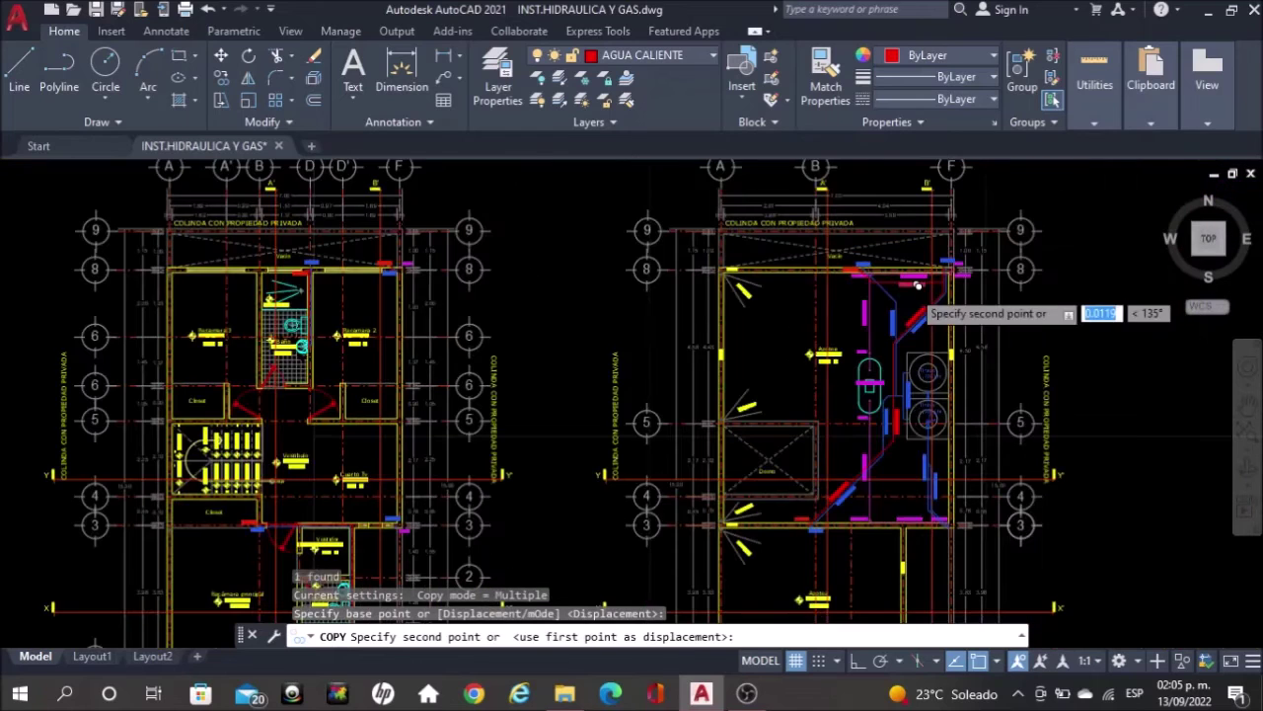
{"action": "scroll", "coordinate": [506, 499], "scroll_direction": "up", "scroll_amount": 6}
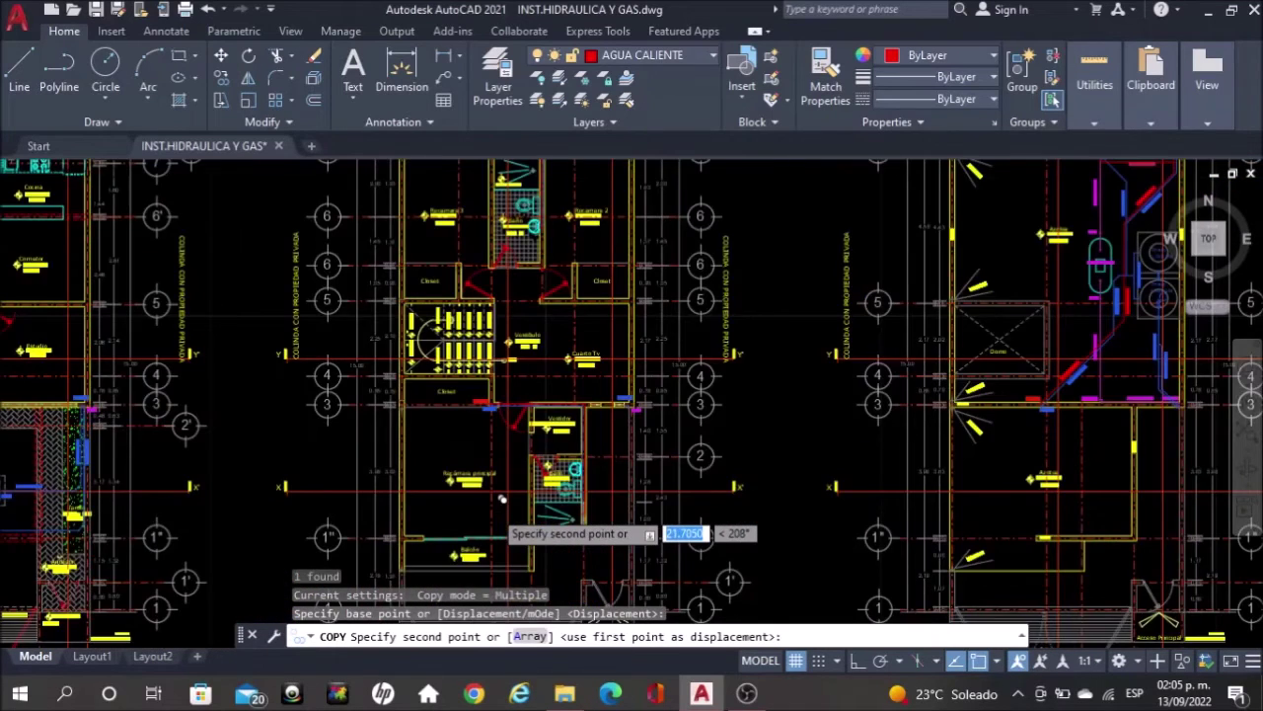
{"action": "scroll", "coordinate": [559, 385], "scroll_direction": "up", "scroll_amount": 6}
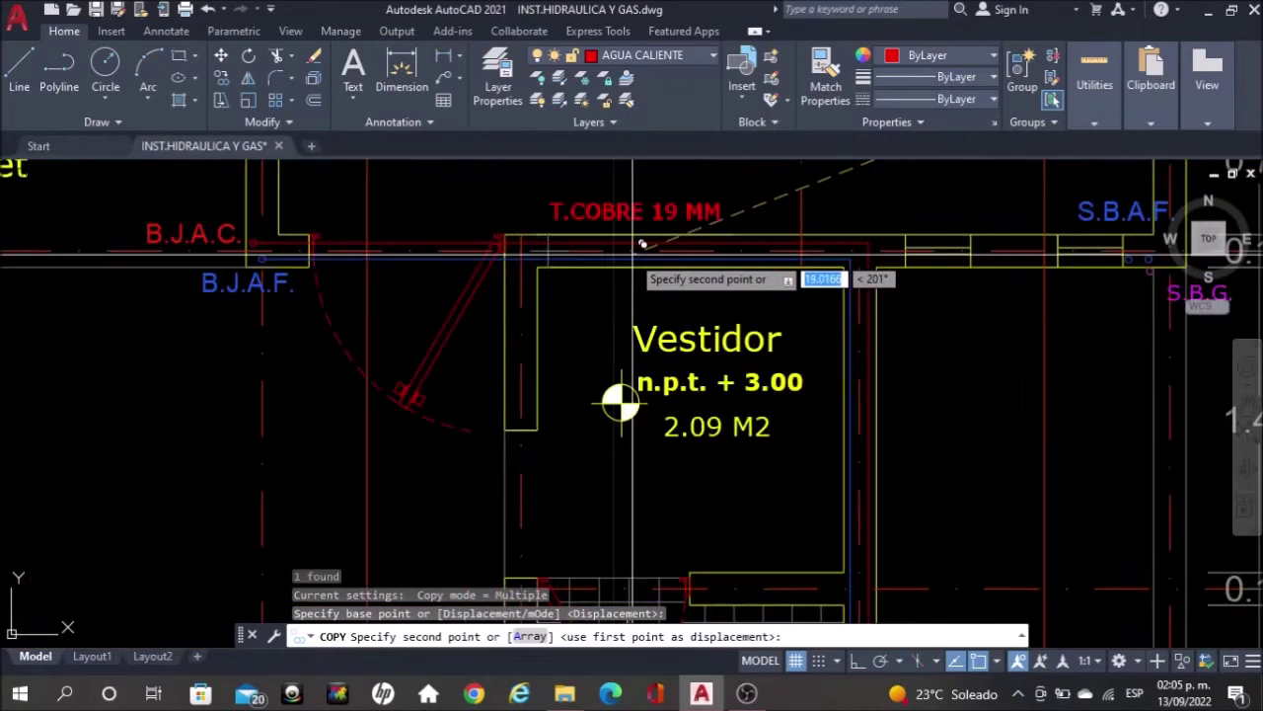
{"action": "scroll", "coordinate": [631, 258], "scroll_direction": "up", "scroll_amount": 5}
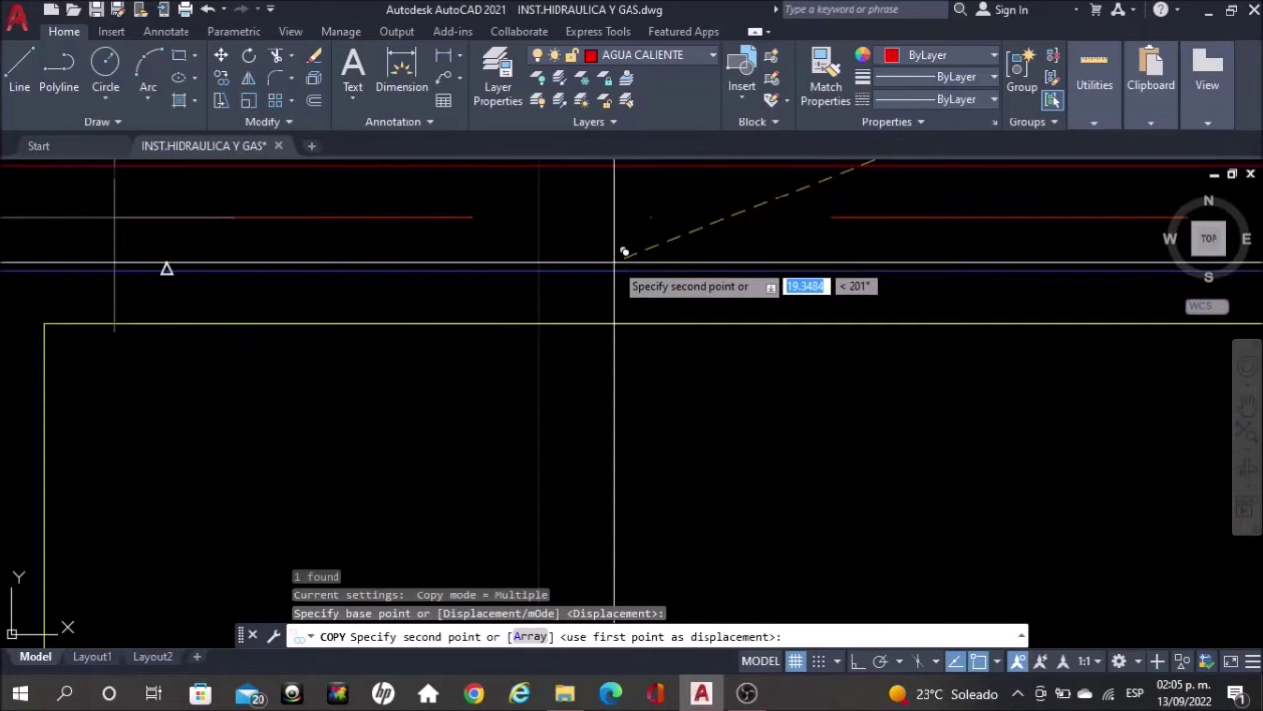
{"action": "left_click", "coordinate": [623, 249]}
Place a second label copy below the Vestidor's upper wall and match its properties to the blue cold-water pipe
{"action": "scroll", "coordinate": [622, 249], "scroll_direction": "down", "scroll_amount": 5}
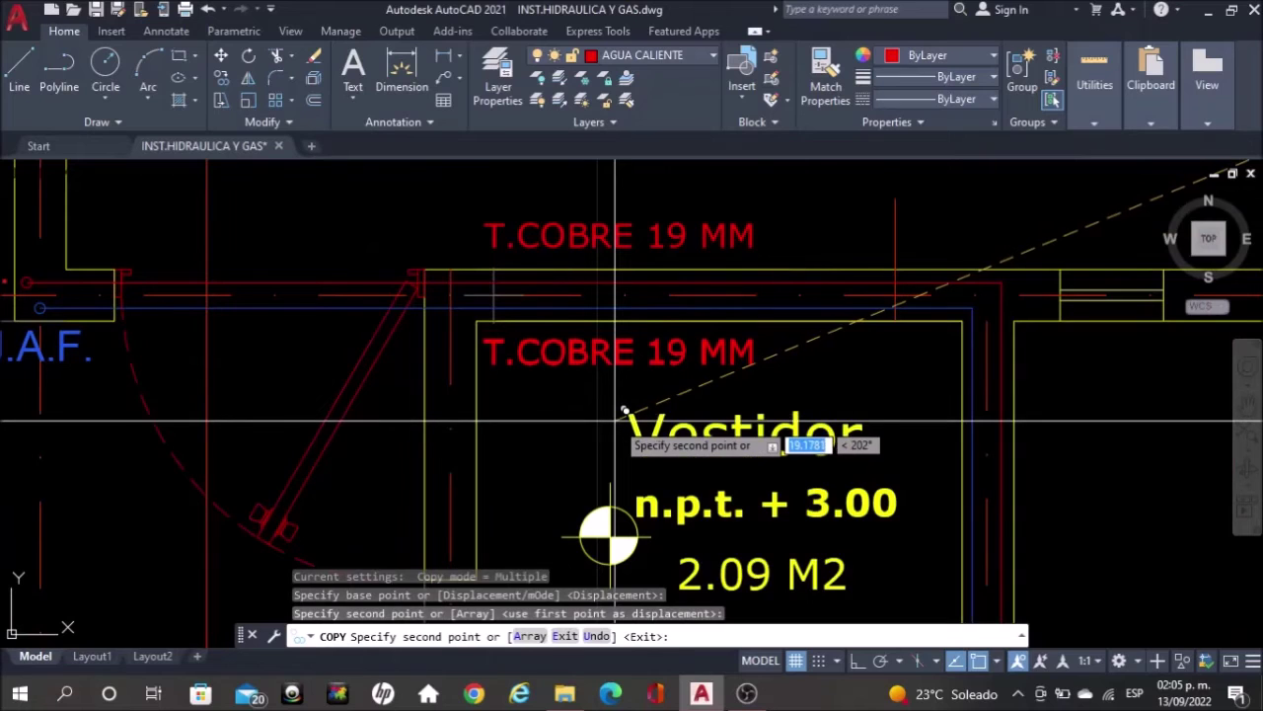
{"action": "left_click", "coordinate": [625, 409]}
{"action": "key", "text": "Escape"}
{"action": "left_click", "coordinate": [823, 75]}
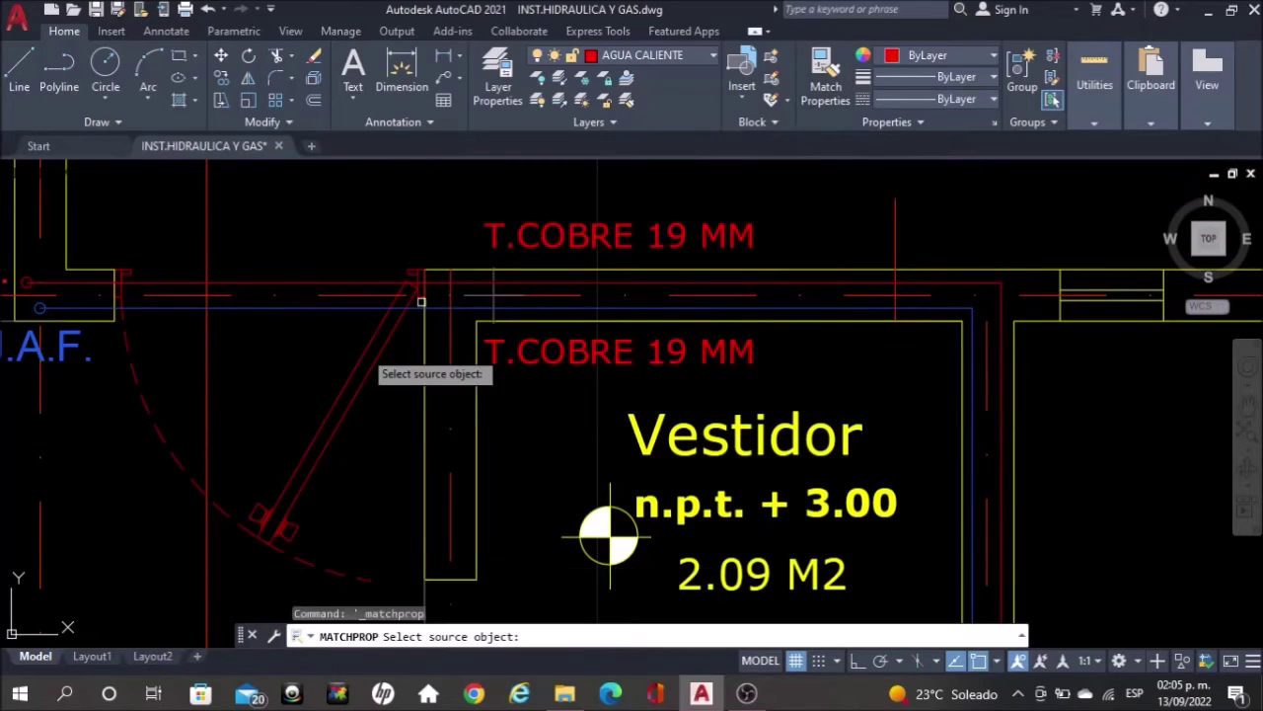
{"action": "left_click", "coordinate": [276, 308]}
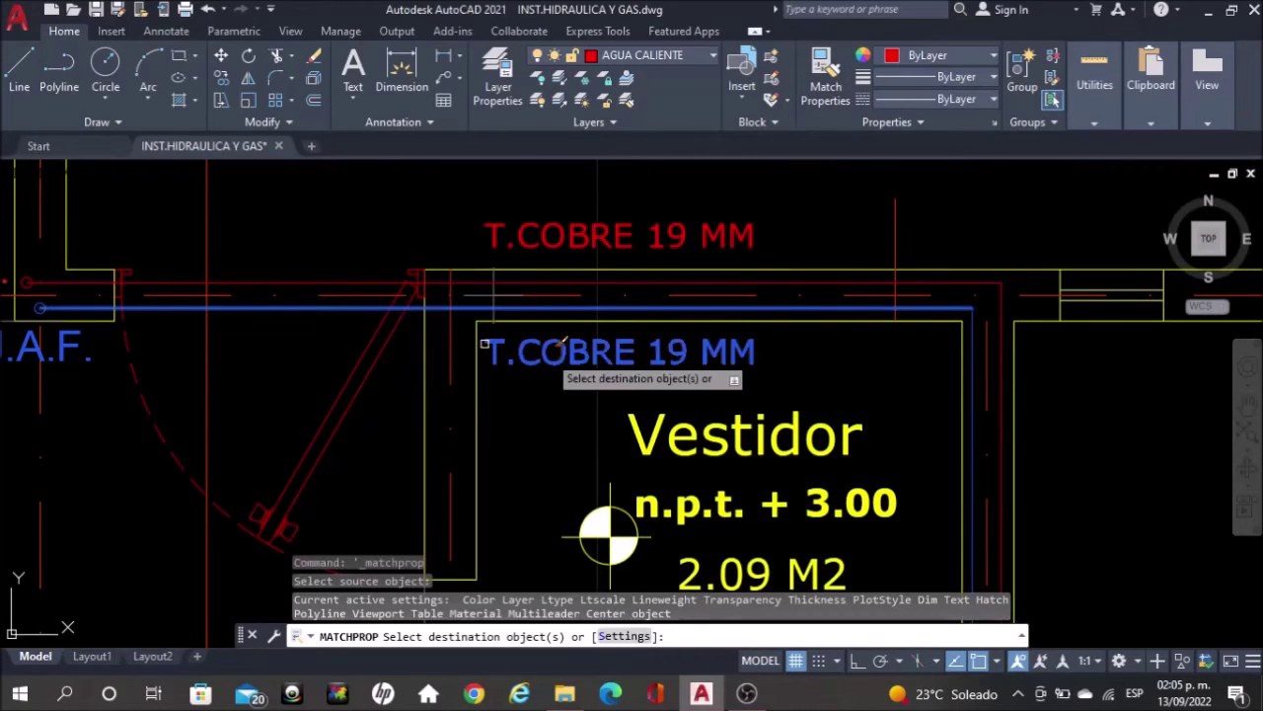
{"action": "key", "text": "Escape"}
Copy the blue "T.COBRE 19 MM" label down to the lower right side of the Vestidor, across its right wall
{"action": "left_click", "coordinate": [648, 341]}
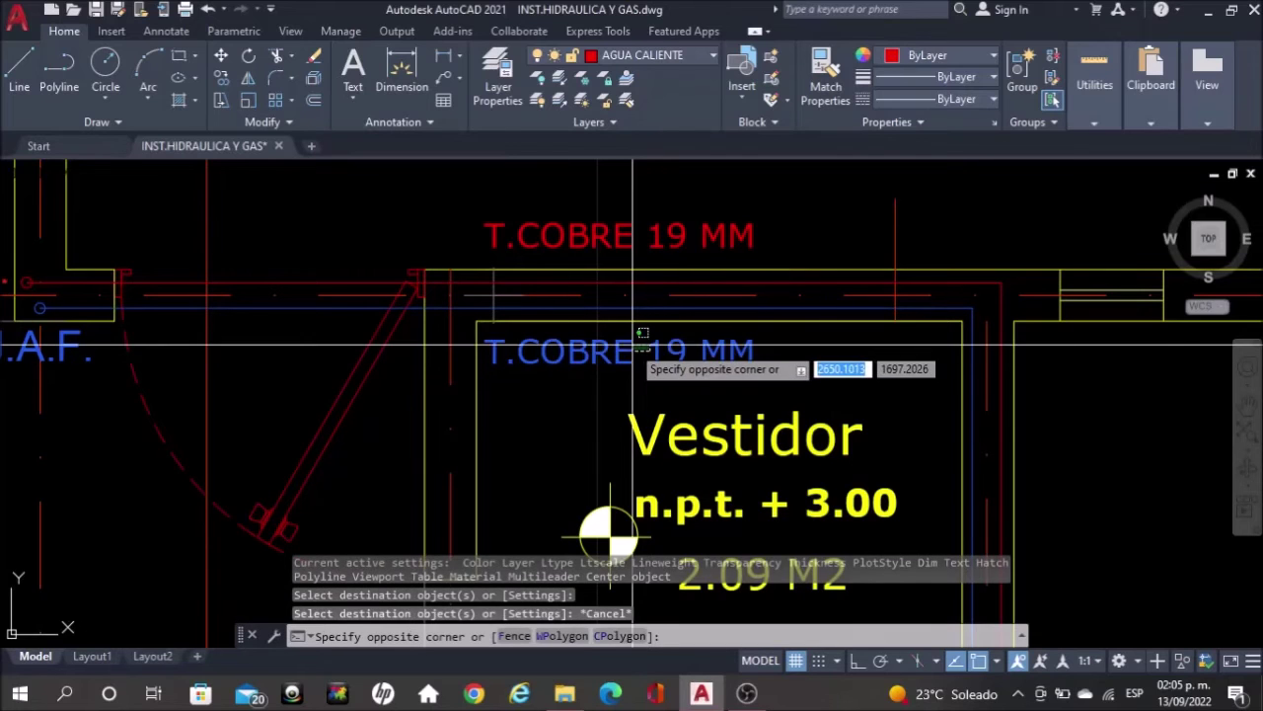
{"action": "left_click", "coordinate": [632, 345]}
{"action": "scroll", "coordinate": [633, 345], "scroll_direction": "down", "scroll_amount": 2}
{"action": "middle_click_drag", "start_coordinate": [750, 378], "coordinate": [696, 242]}
{"action": "type", "text": "cop"}
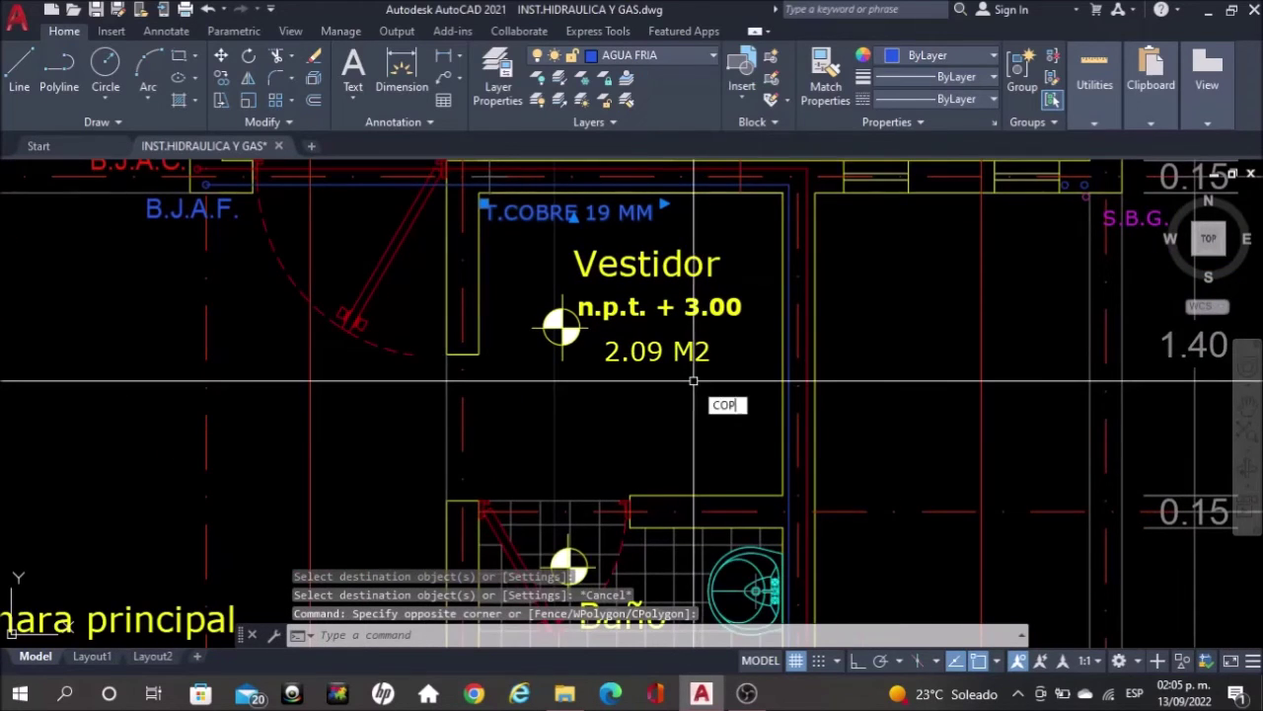
{"action": "type", "text": "y"}
{"action": "key", "text": "Return"}
{"action": "left_click", "coordinate": [735, 273]}
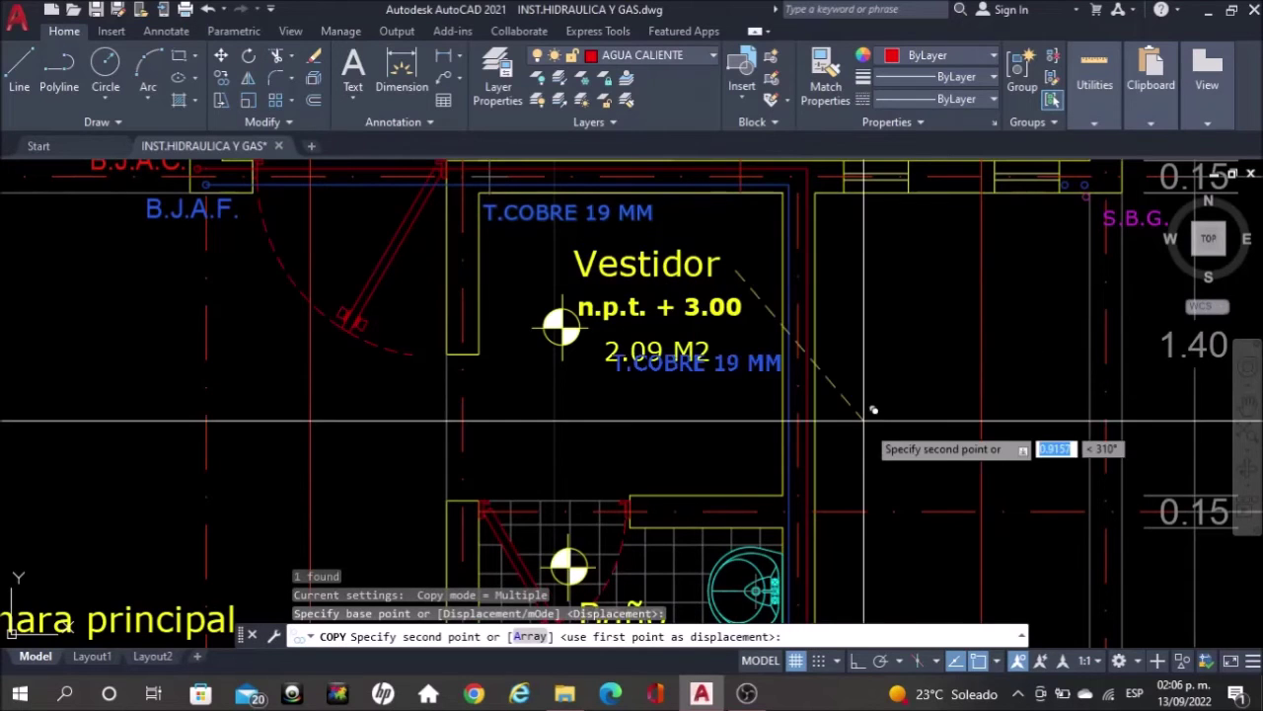
{"action": "left_click", "coordinate": [923, 420]}
{"action": "key", "text": "Escape"}
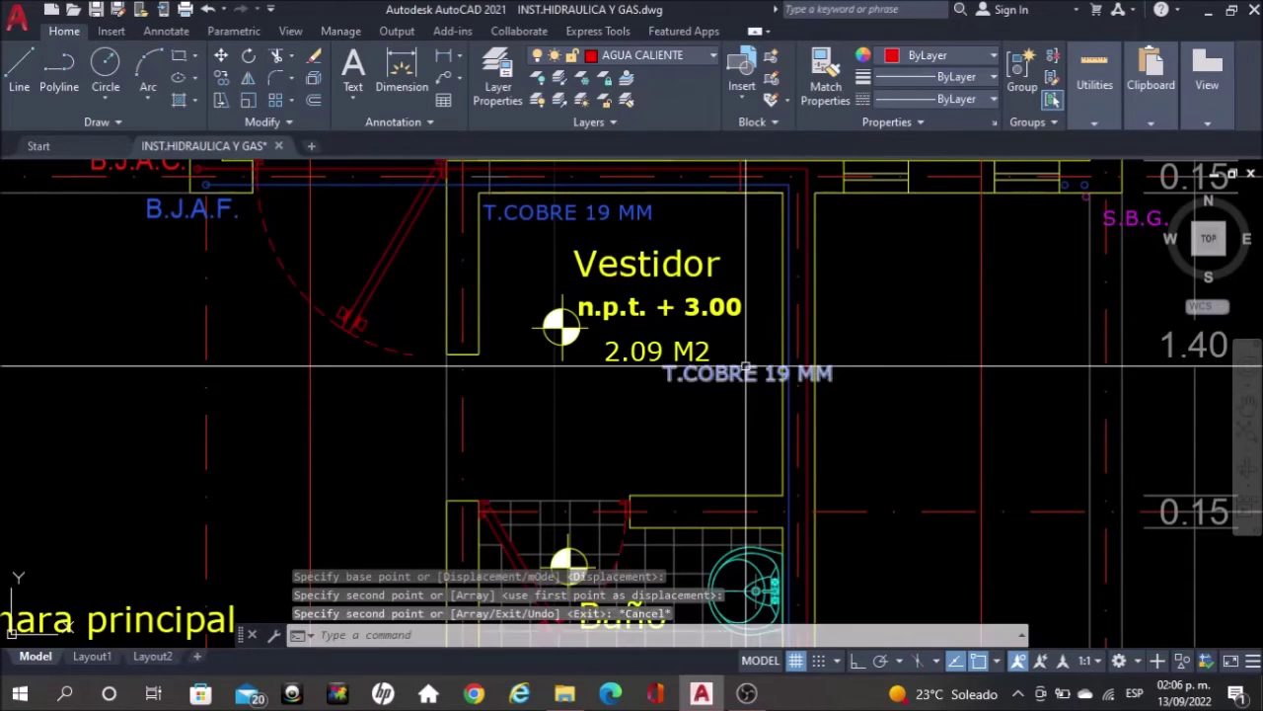
Rotate the copied blue label to vertical with Ortho on, so it runs along the inside of the Vestidor's right wall
{"action": "left_click", "coordinate": [745, 369]}
{"action": "type", "text": "RO"}
{"action": "key", "text": "Return"}
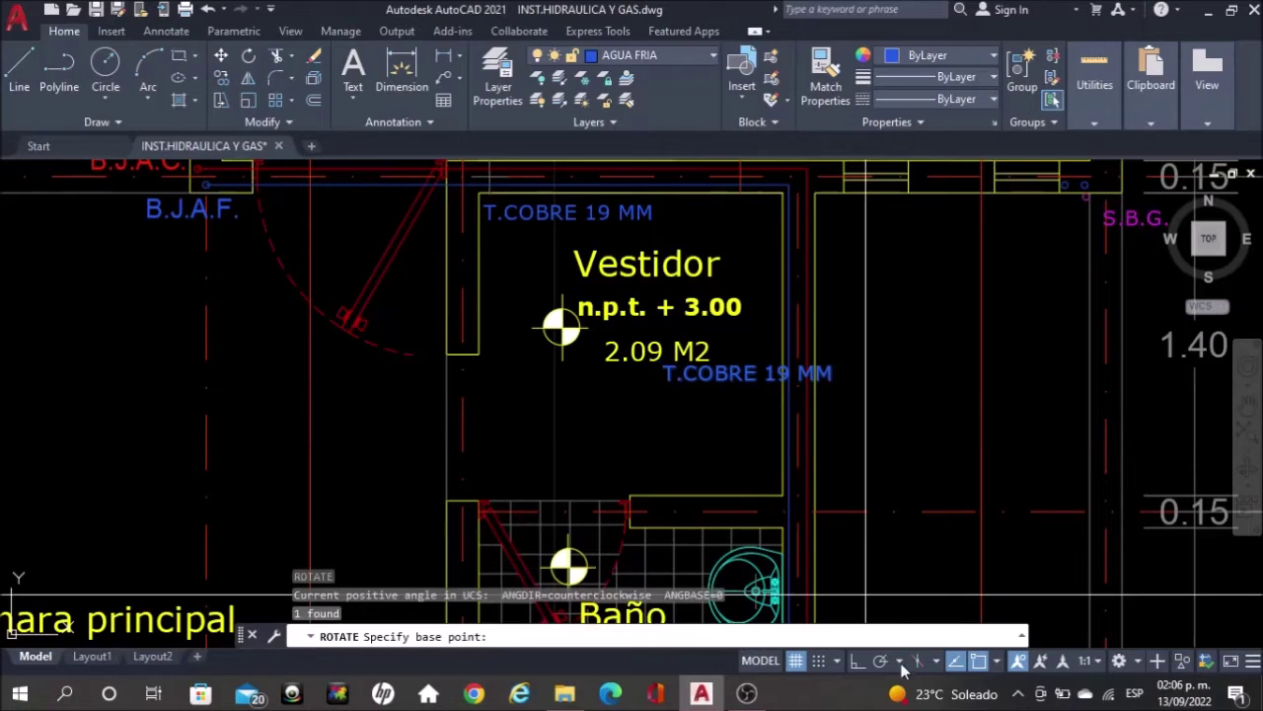
{"action": "left_click", "coordinate": [856, 661]}
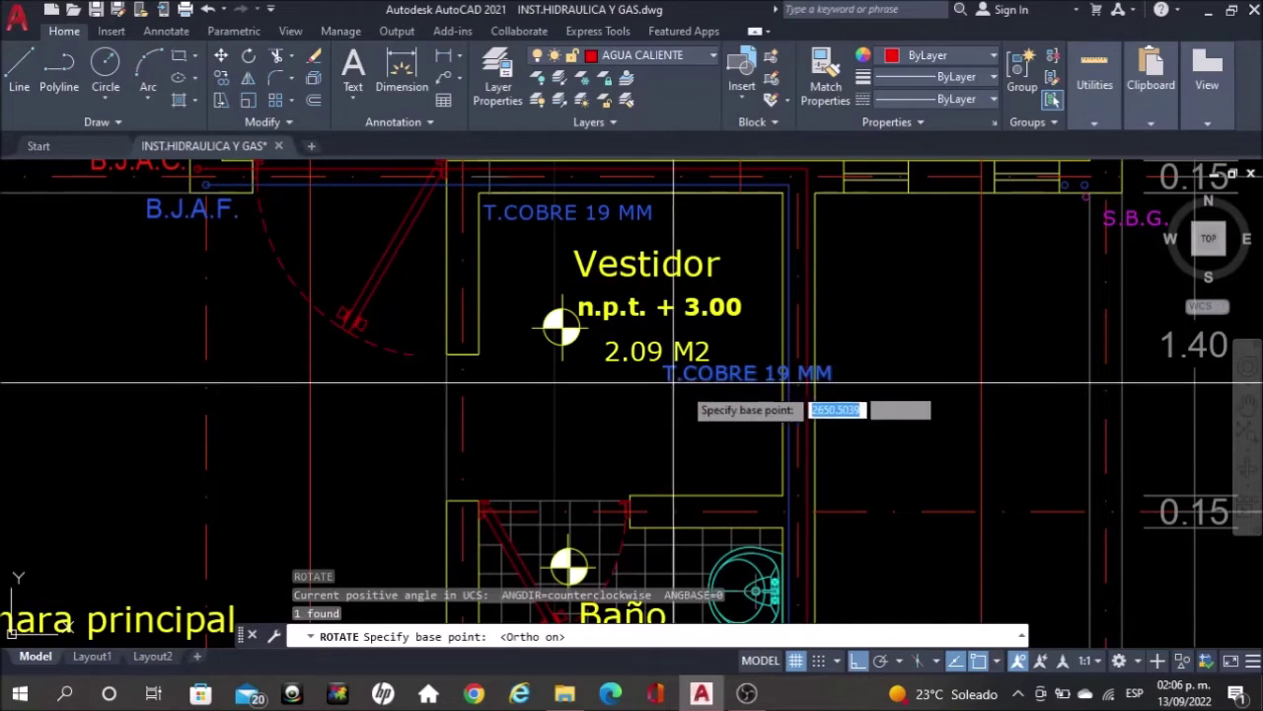
{"action": "left_click", "coordinate": [730, 408]}
{"action": "left_click", "coordinate": [753, 435]}
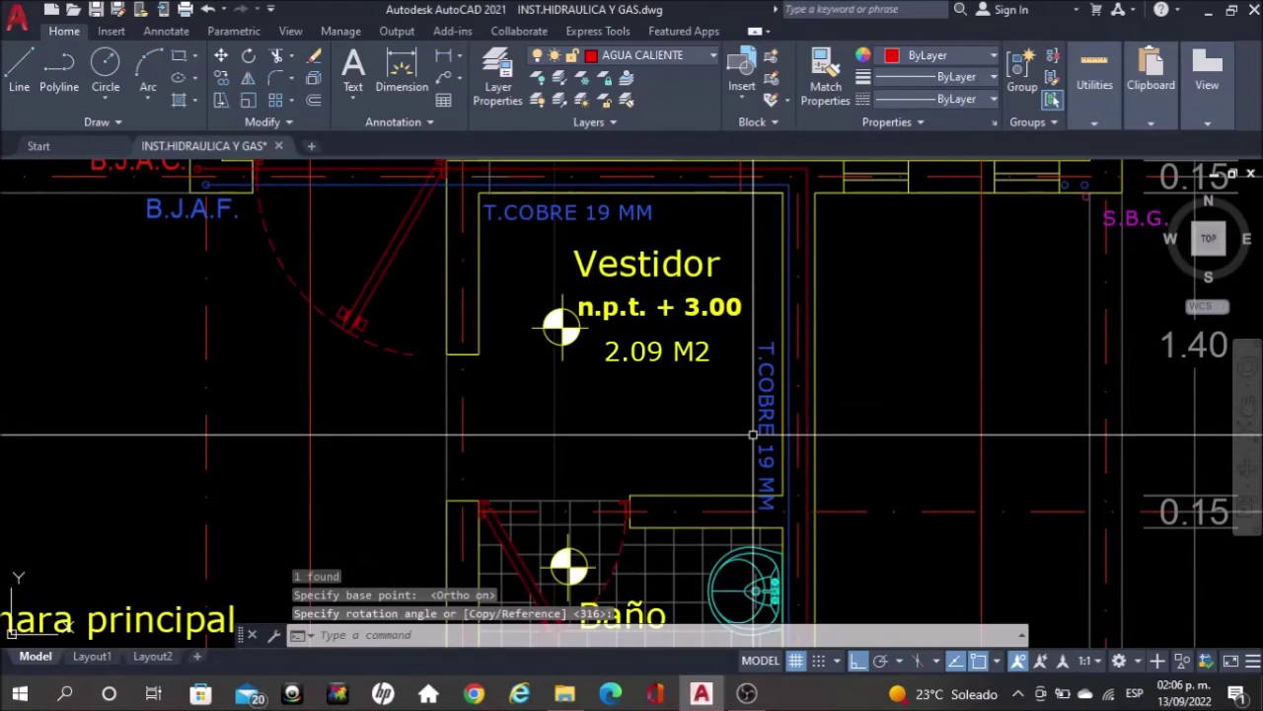
Move the vertical blue label straight up along the wall so it sits beside the Vestidor, clear of the bathroom wall
{"action": "left_click", "coordinate": [762, 434]}
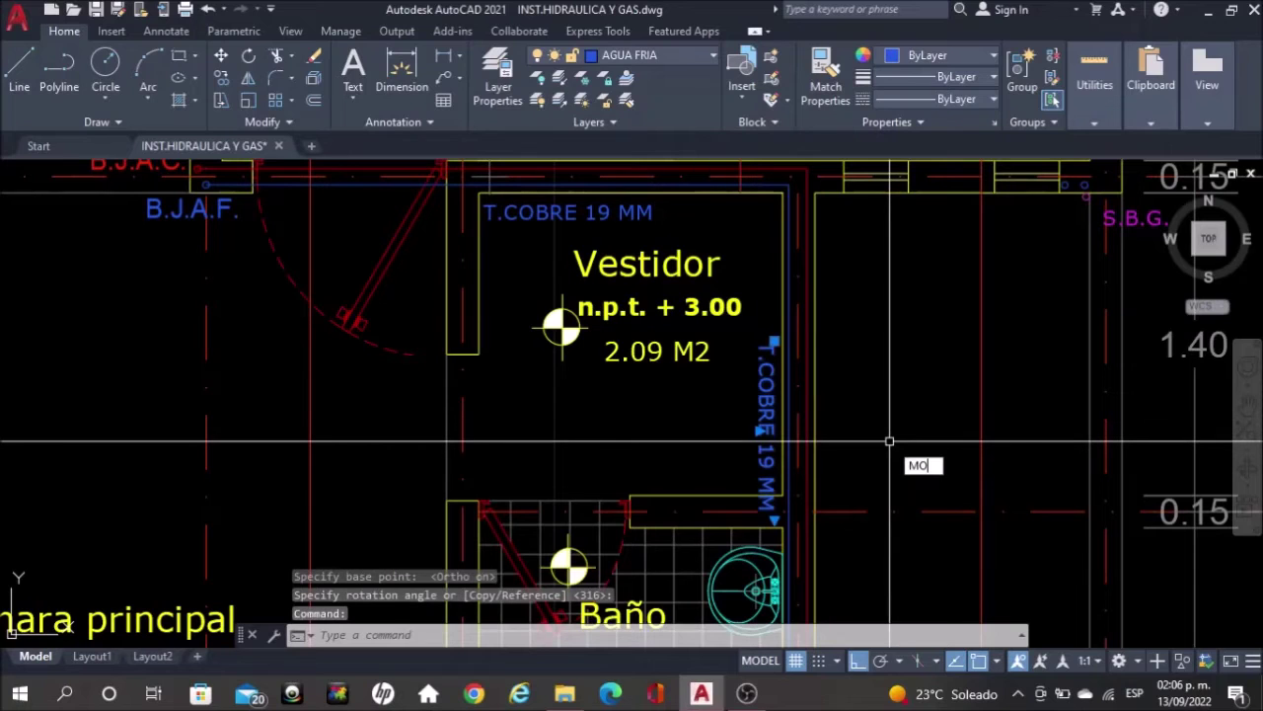
{"action": "type", "text": "VE"}
{"action": "key", "text": "Return"}
{"action": "left_click", "coordinate": [894, 410]}
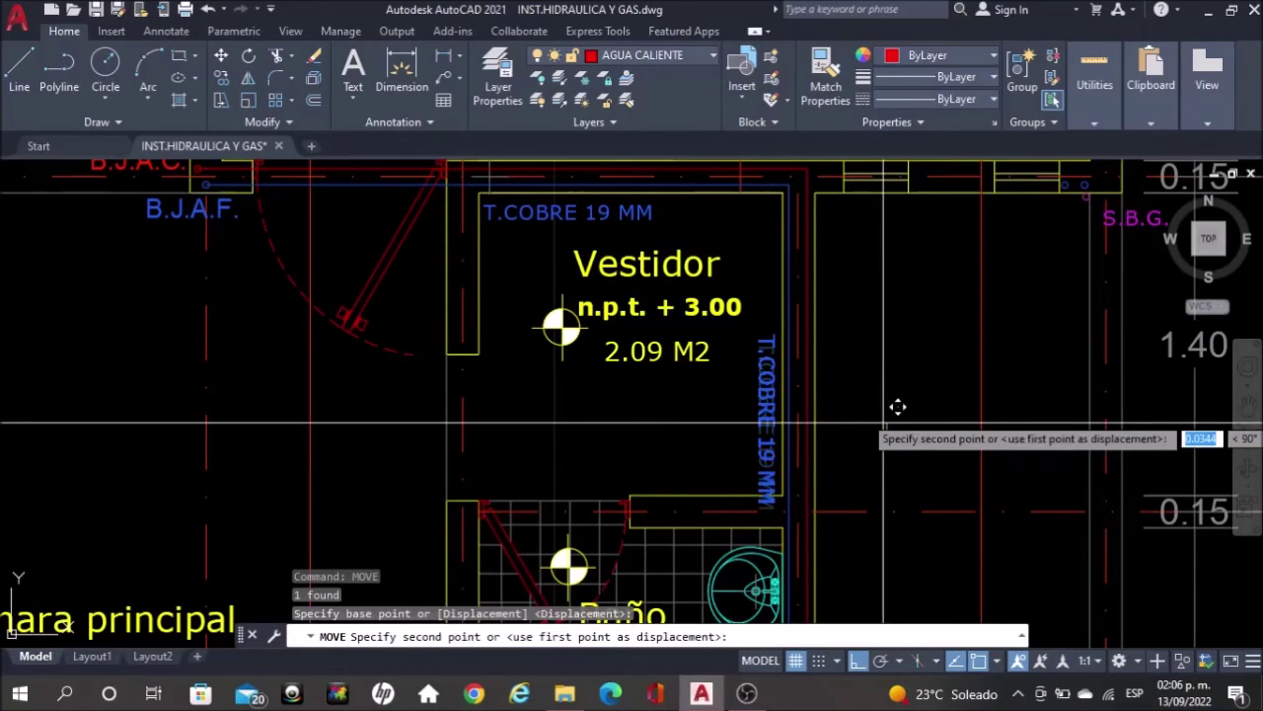
{"action": "left_click", "coordinate": [888, 355]}
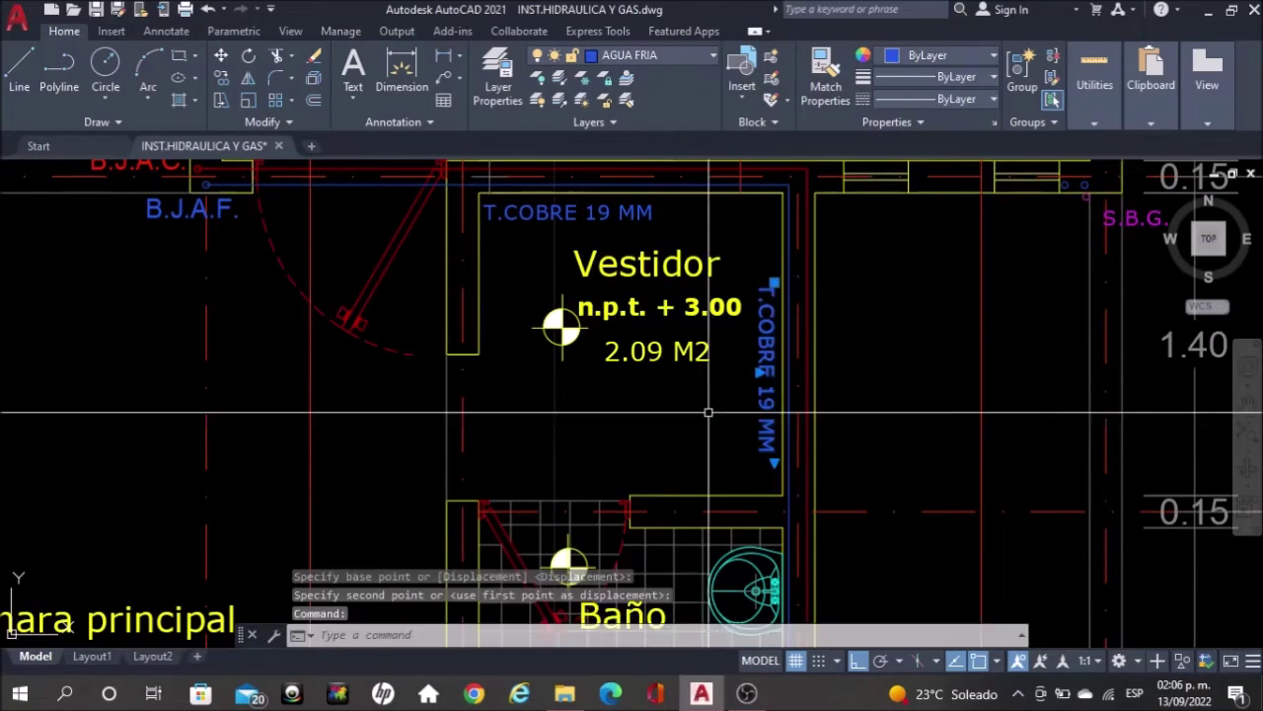
Copy the vertical label about 0.30 to the outer side of the wall and match its properties to the red hot-water pipe
{"action": "type", "text": "COPY"}
{"action": "key", "text": "Return"}
{"action": "left_click", "coordinate": [664, 421]}
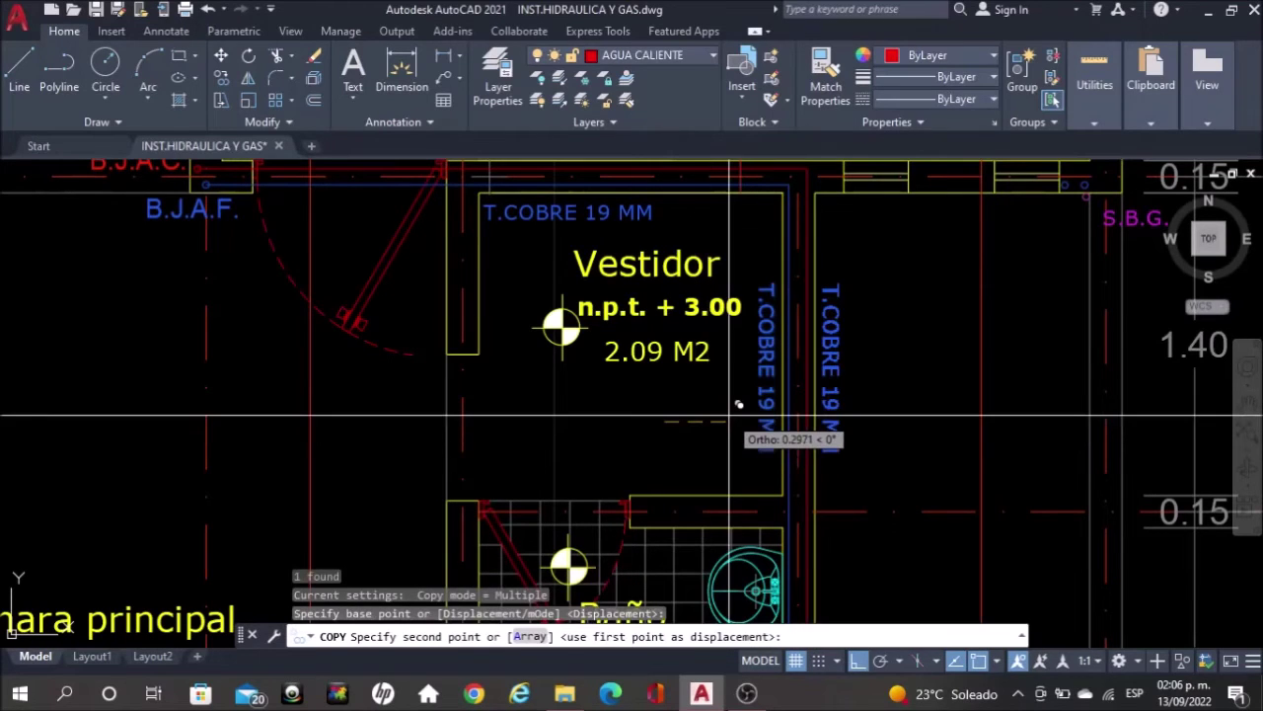
{"action": "left_click", "coordinate": [729, 419]}
{"action": "key", "text": "Escape"}
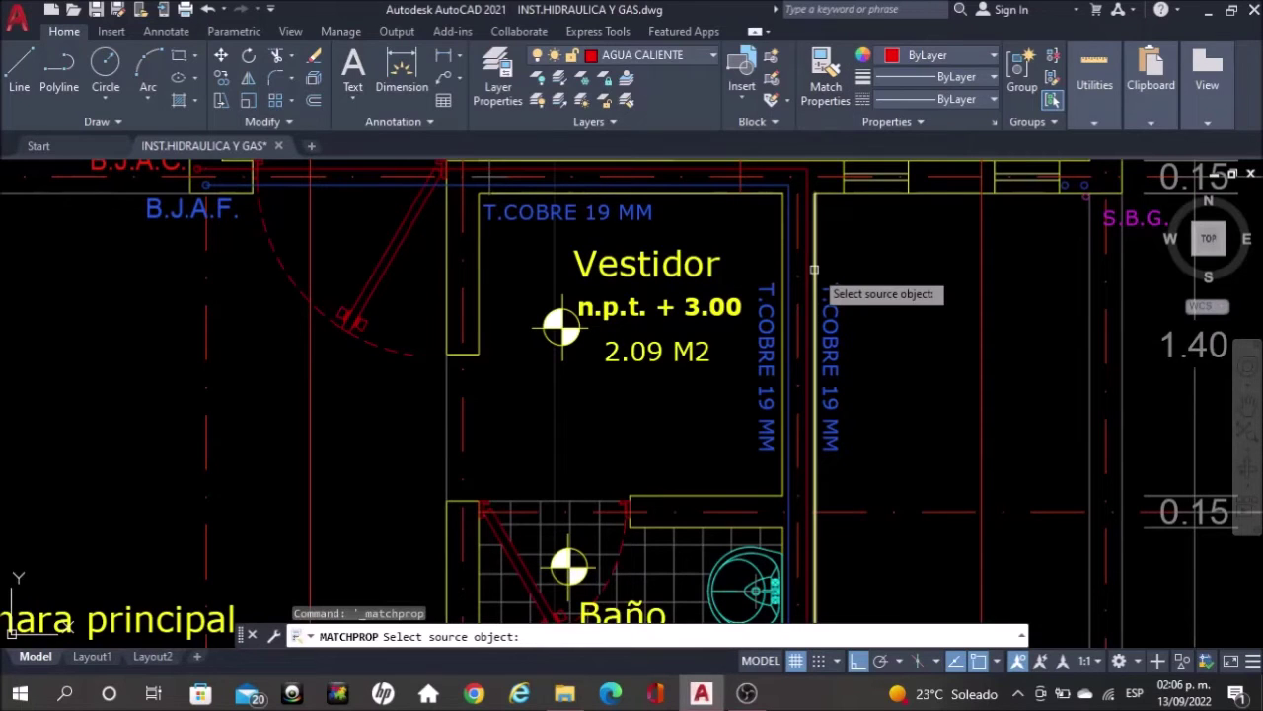
{"action": "left_click", "coordinate": [829, 294]}
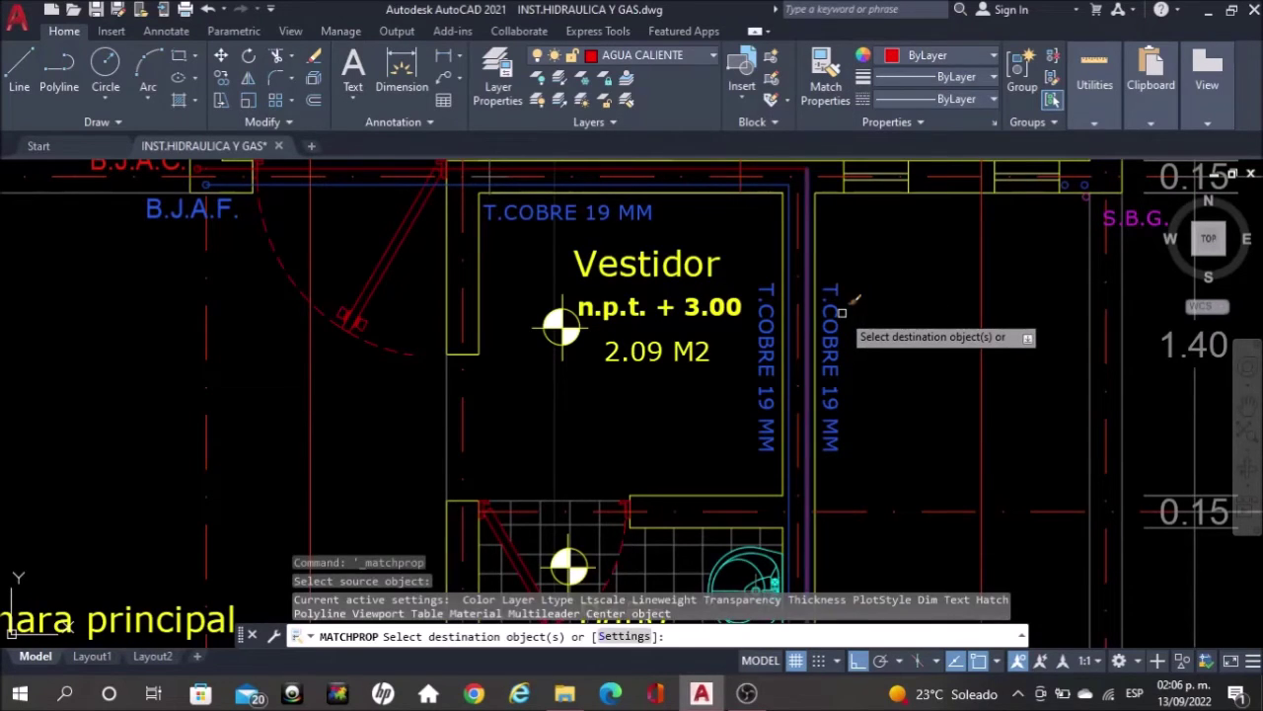
{"action": "left_click", "coordinate": [837, 331]}
{"action": "key", "text": "Escape"}
Copy both vertical "T.COBRE 19 MM" labels, with Ortho off, to either side of the pipes in the wall between the upper Baño and Recamara 2
{"action": "scroll", "coordinate": [847, 373], "scroll_direction": "down", "scroll_amount": 3}
{"action": "left_click", "coordinate": [840, 343]}
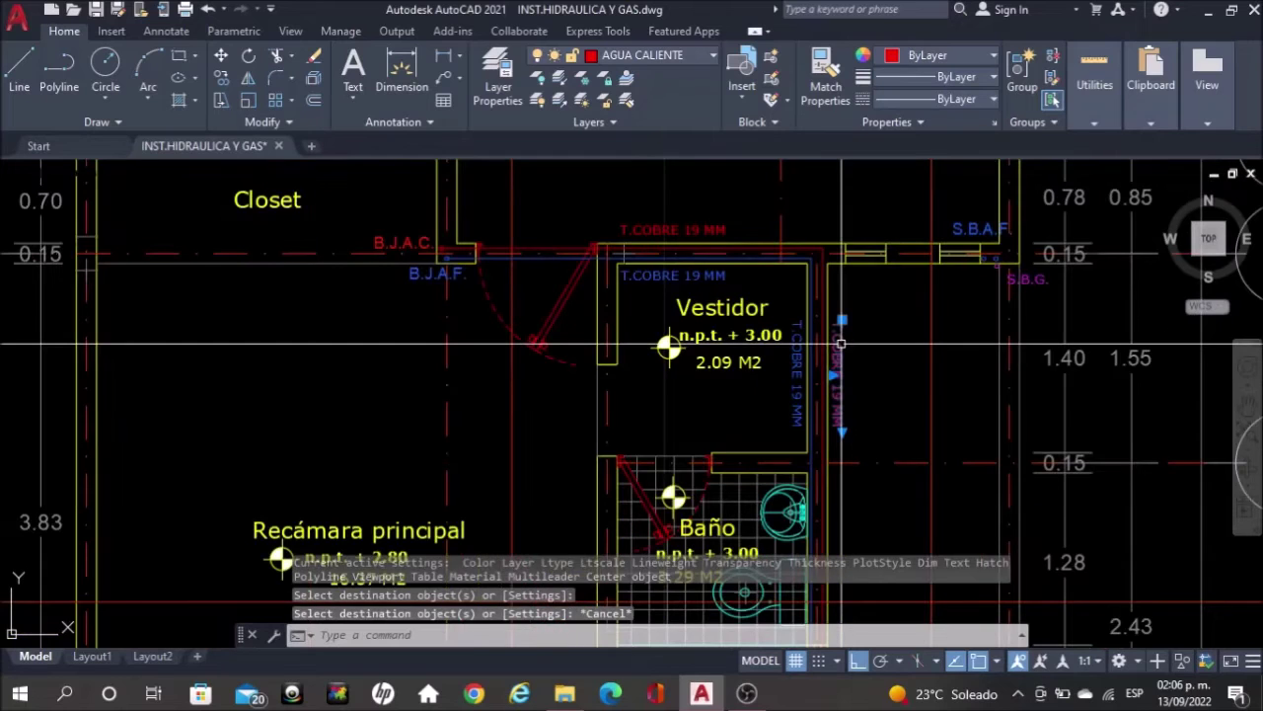
{"action": "left_click", "coordinate": [797, 361]}
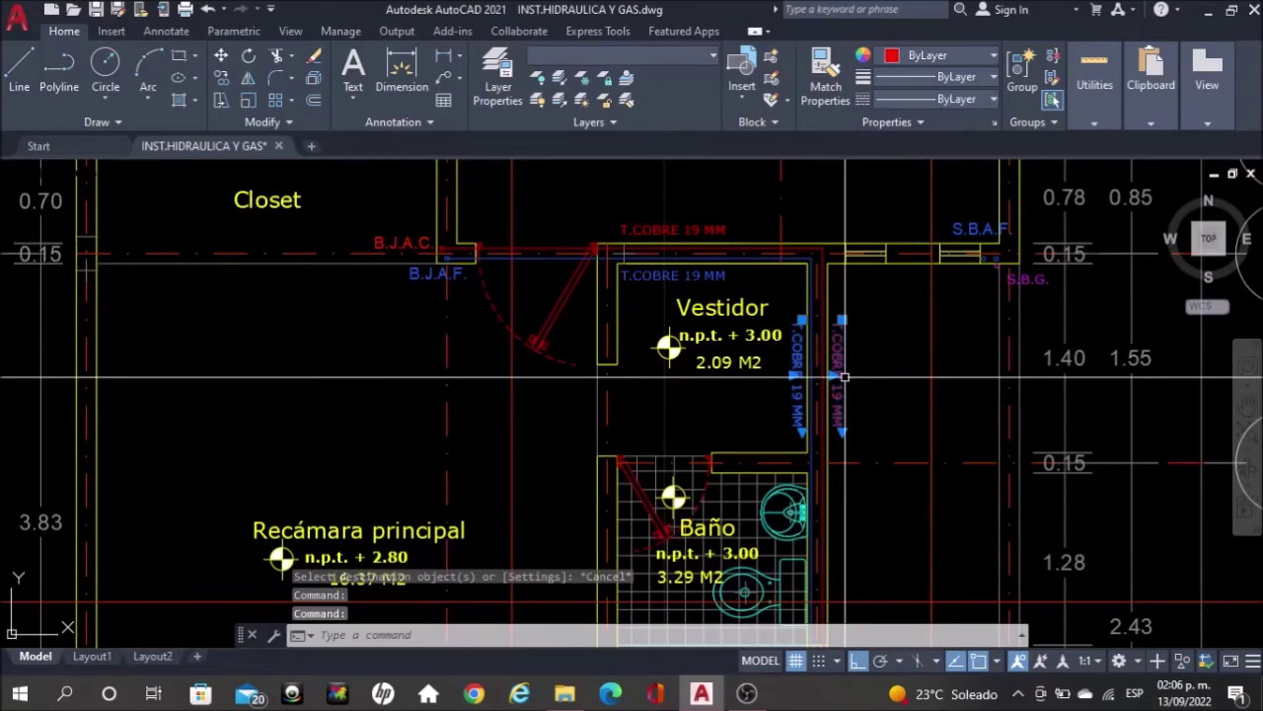
{"action": "type", "text": "co"}
{"action": "key", "text": "Return"}
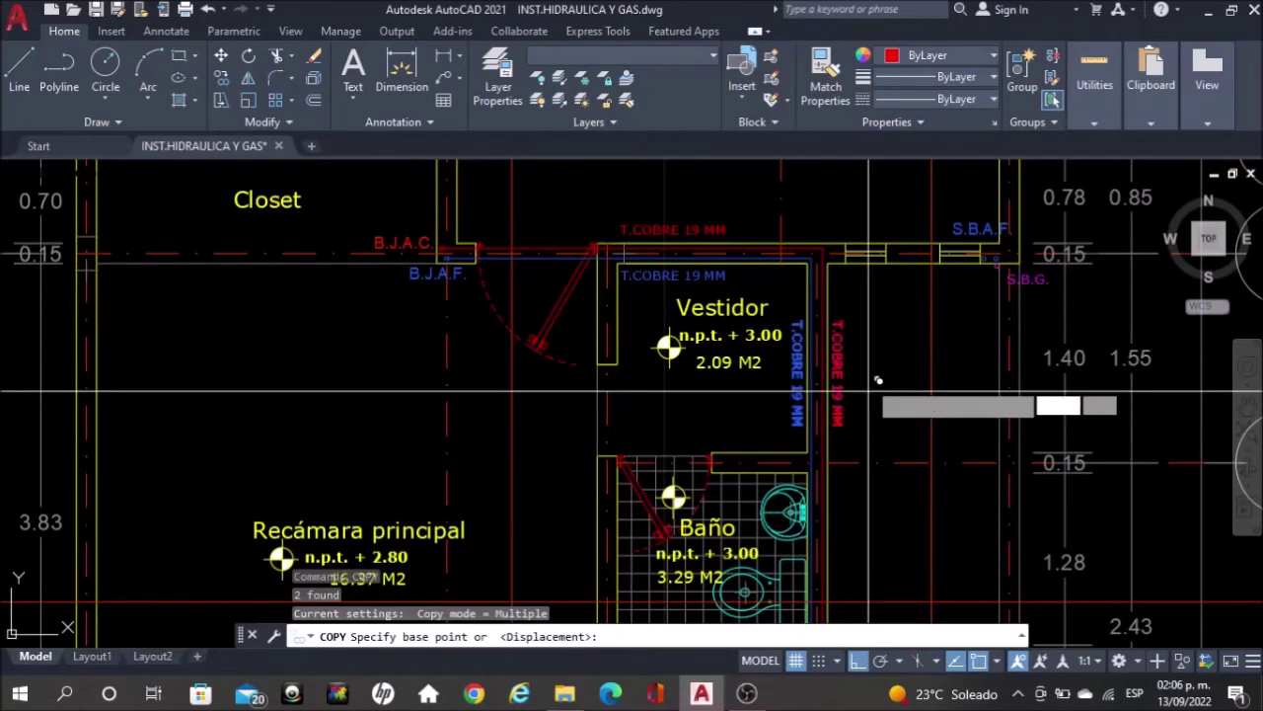
{"action": "left_click", "coordinate": [878, 380]}
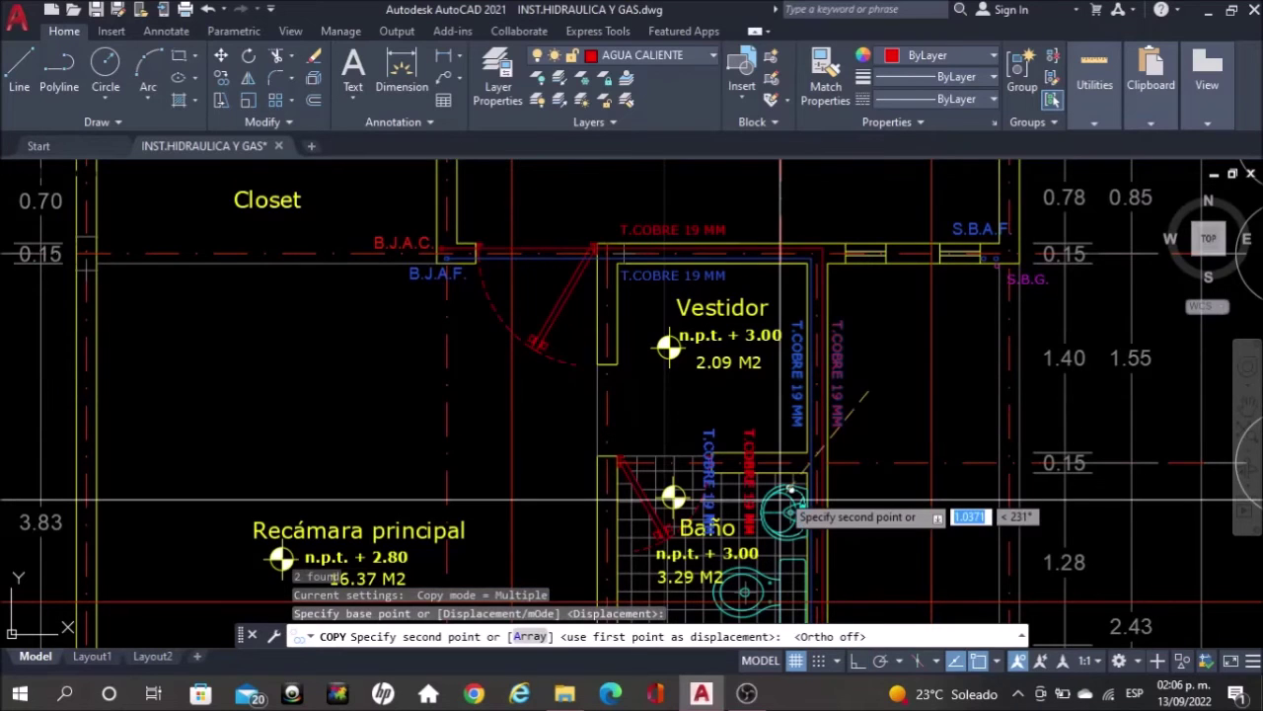
{"action": "scroll", "coordinate": [779, 501], "scroll_direction": "down", "scroll_amount": 3}
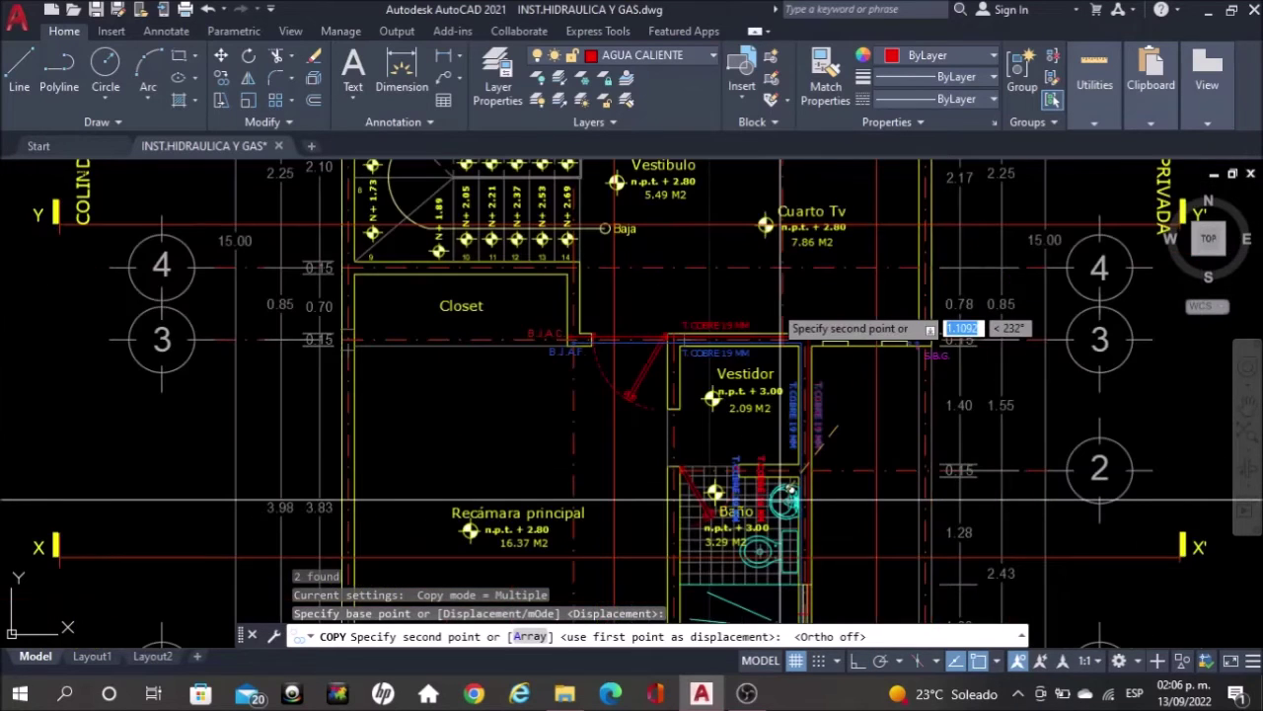
{"action": "middle_click_drag", "start_coordinate": [631, 266], "coordinate": [650, 555]}
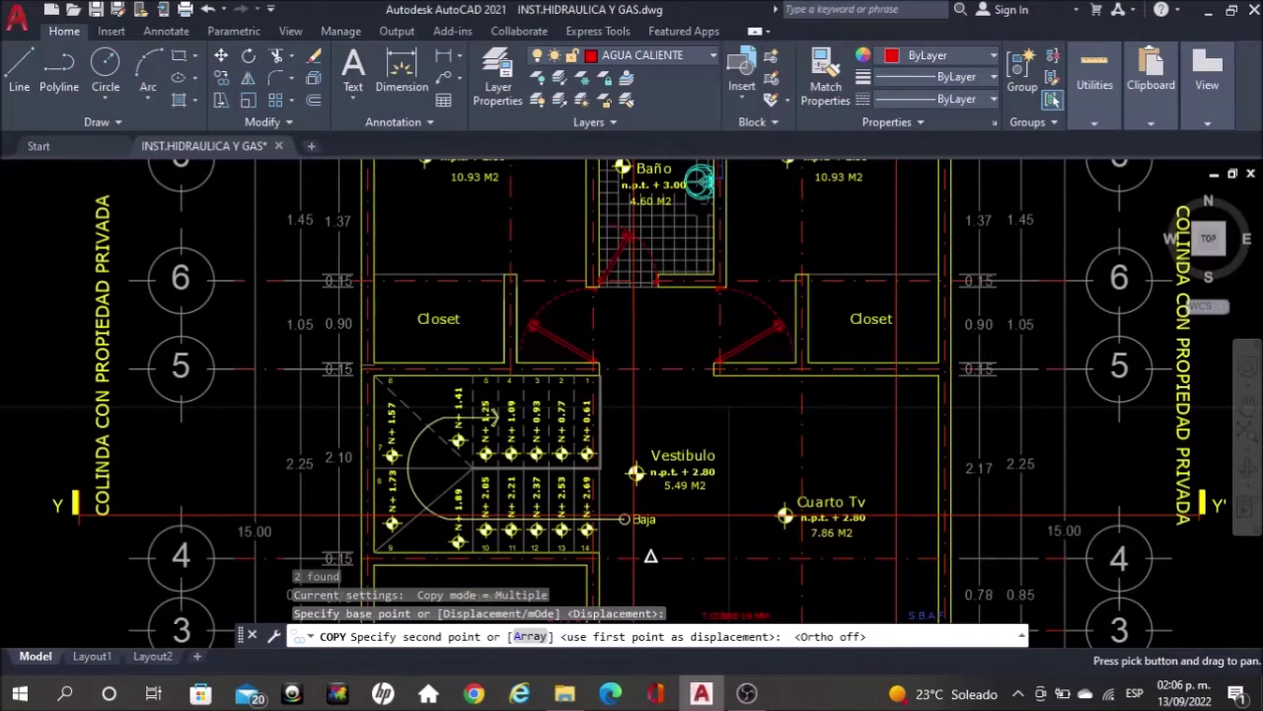
{"action": "middle_click_drag", "start_coordinate": [730, 406], "coordinate": [758, 638]}
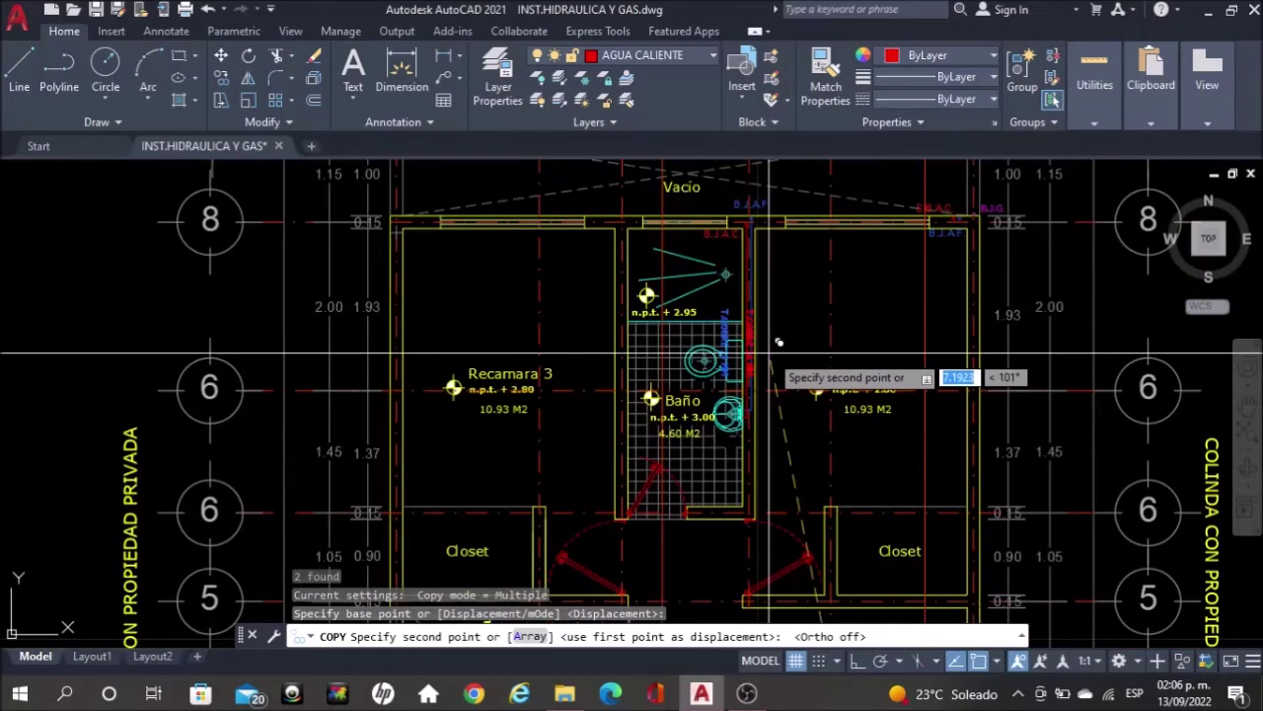
{"action": "scroll", "coordinate": [779, 341], "scroll_direction": "up", "scroll_amount": 2}
{"action": "scroll", "coordinate": [793, 290], "scroll_direction": "up", "scroll_amount": 2}
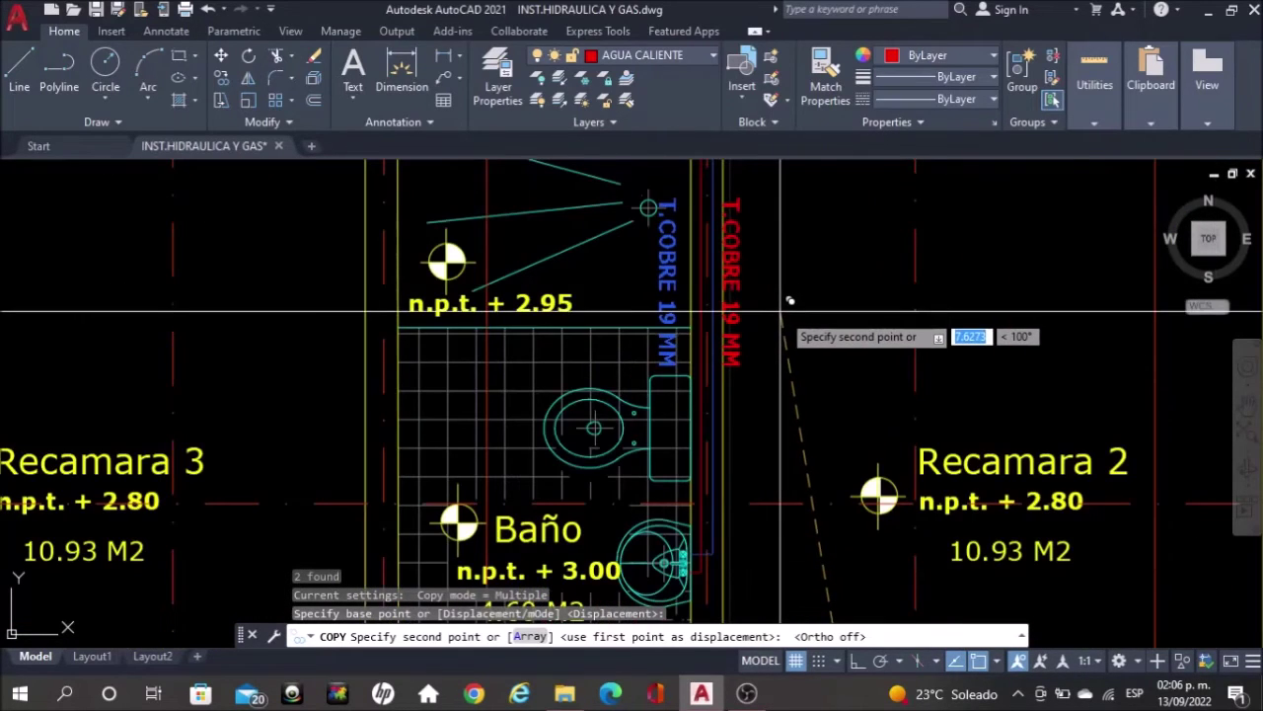
{"action": "left_click", "coordinate": [783, 312]}
{"action": "key", "text": "Escape"}
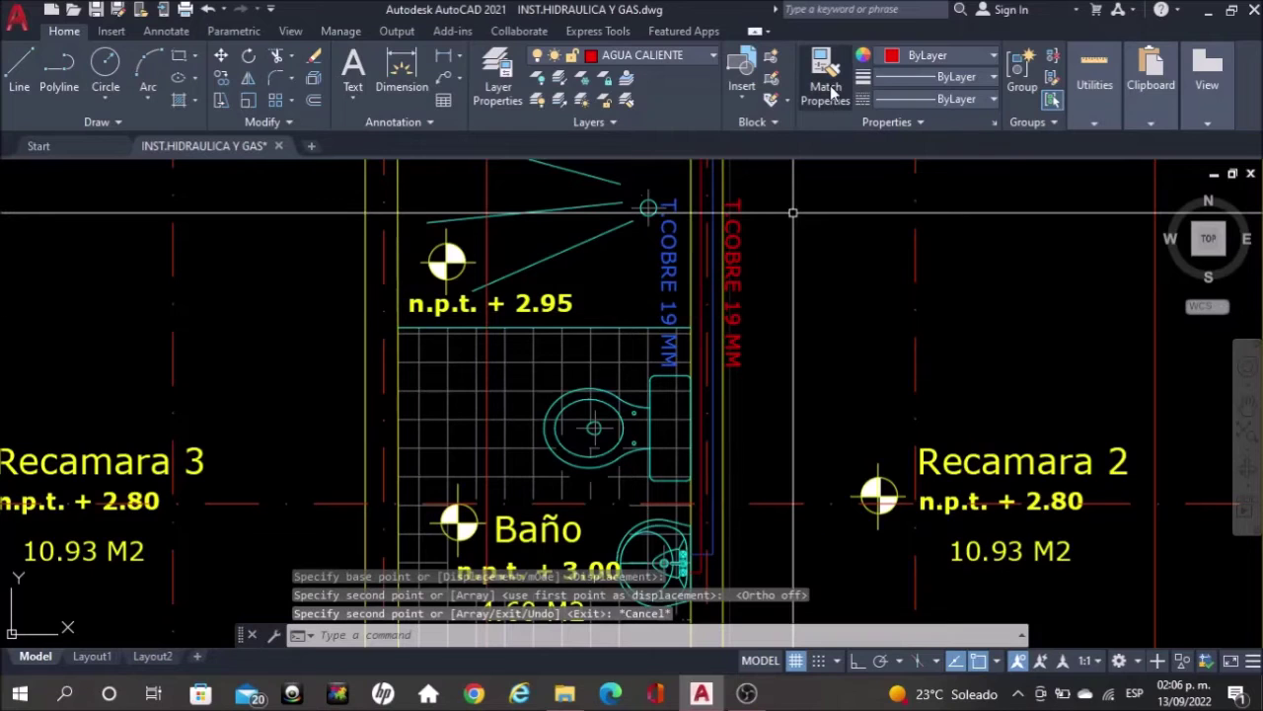
Match the vertical label on the upper Baño side to the red label, and the one on the Recamara 2 side to the blue cold-water pipe
{"action": "left_click", "coordinate": [826, 91]}
{"action": "left_click", "coordinate": [736, 244]}
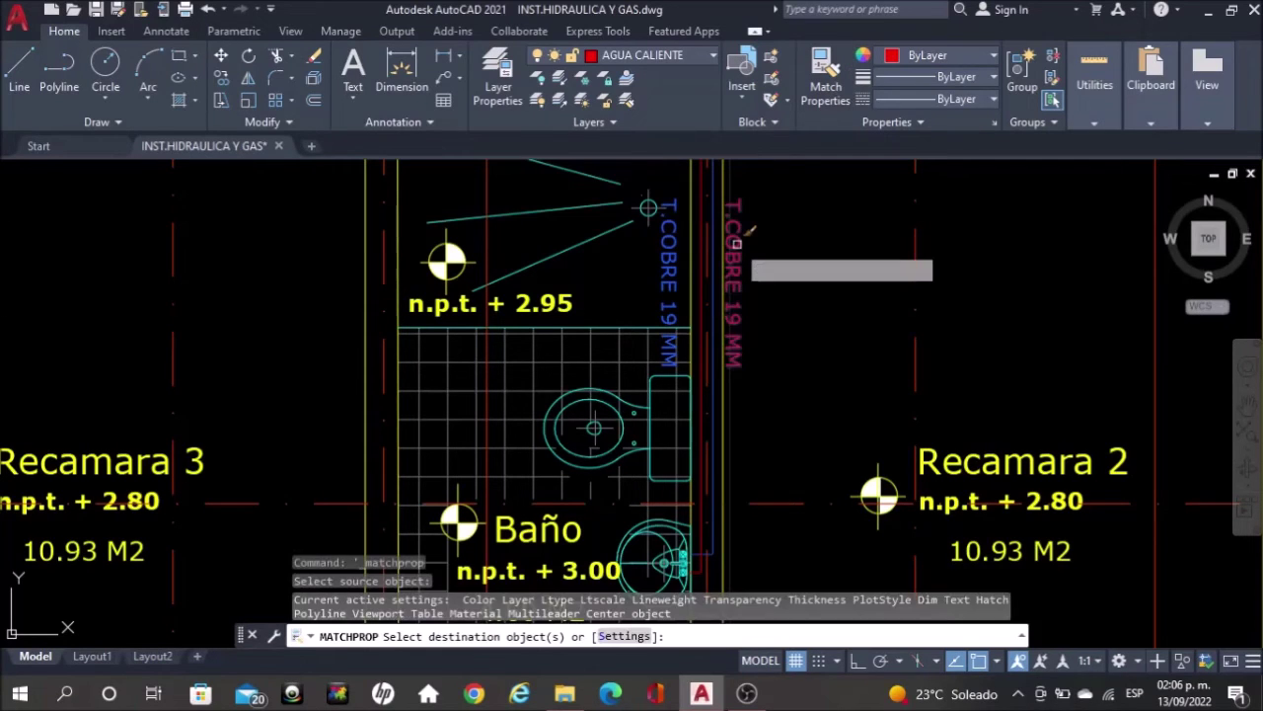
{"action": "left_click", "coordinate": [668, 286]}
{"action": "key", "text": "Escape"}
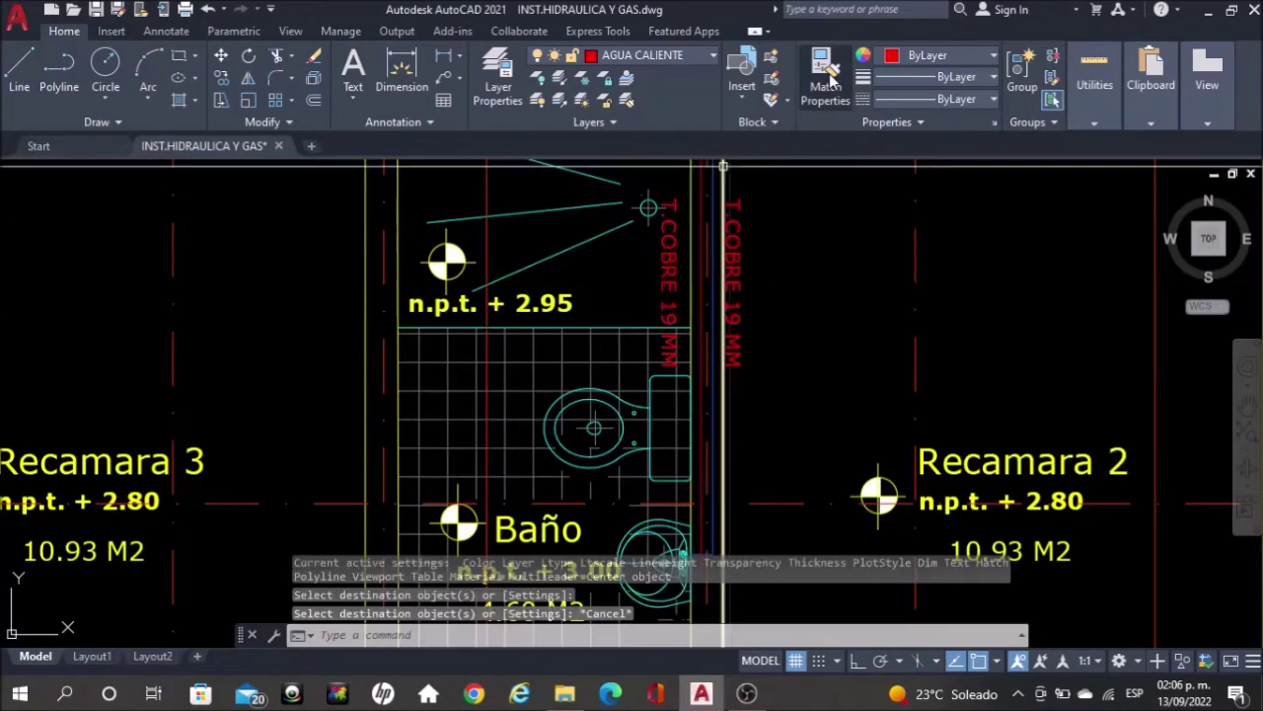
{"action": "left_click", "coordinate": [828, 83]}
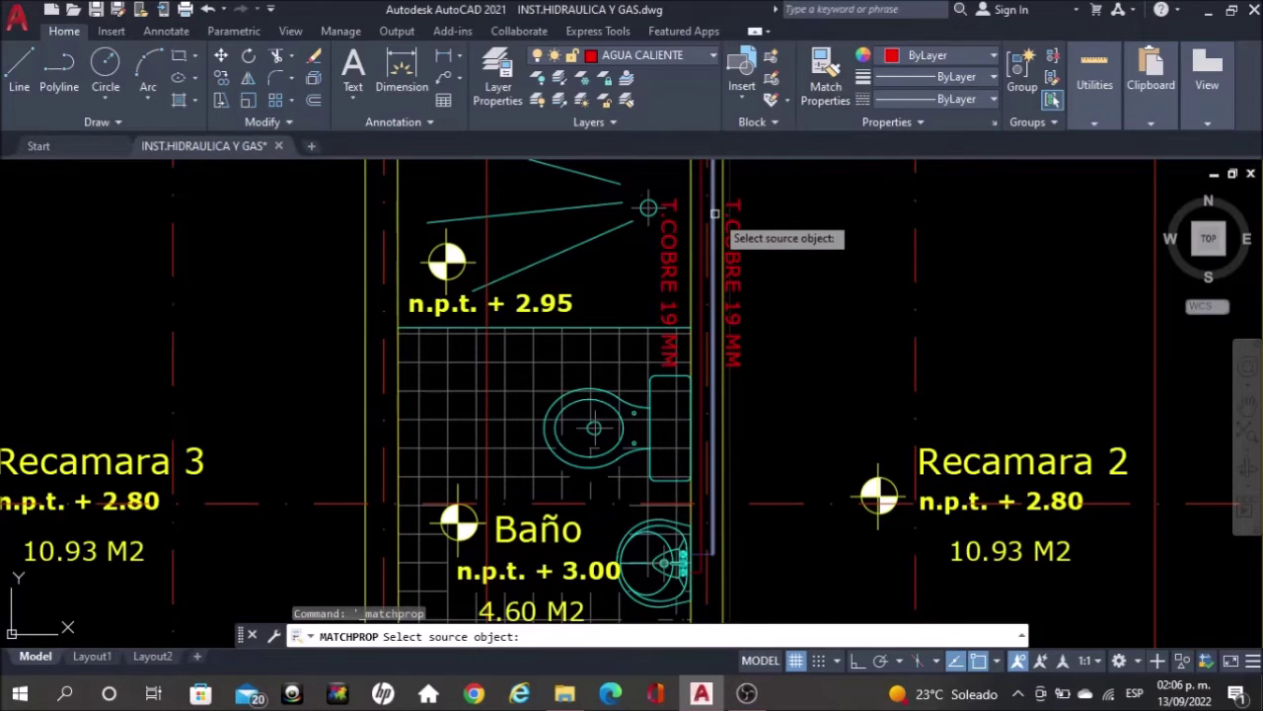
{"action": "left_click", "coordinate": [714, 214]}
{"action": "left_click", "coordinate": [733, 233]}
{"action": "key", "text": "Escape"}
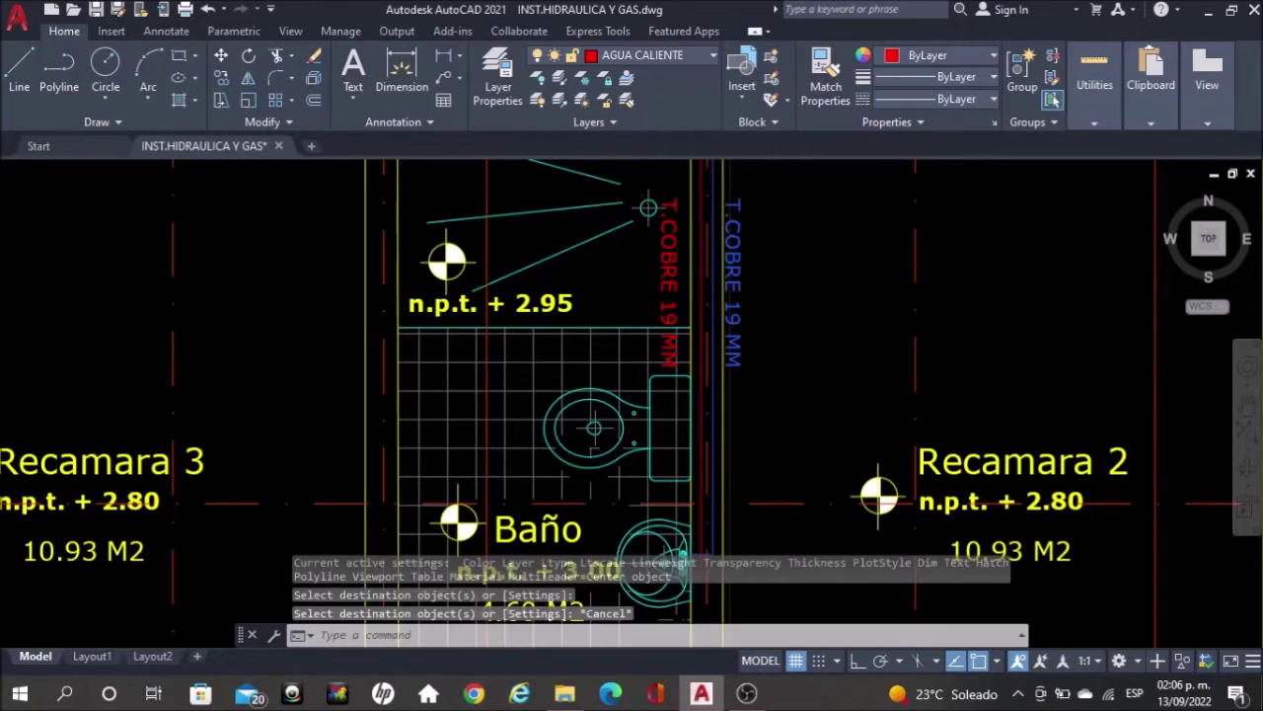
Copy the red and blue horizontal "T.COBRE 19 MM" labels from above the Vestidor to the wall between Cocina and C. Lavado on the ground-floor plan
{"action": "scroll", "coordinate": [824, 405], "scroll_direction": "down", "scroll_amount": 4}
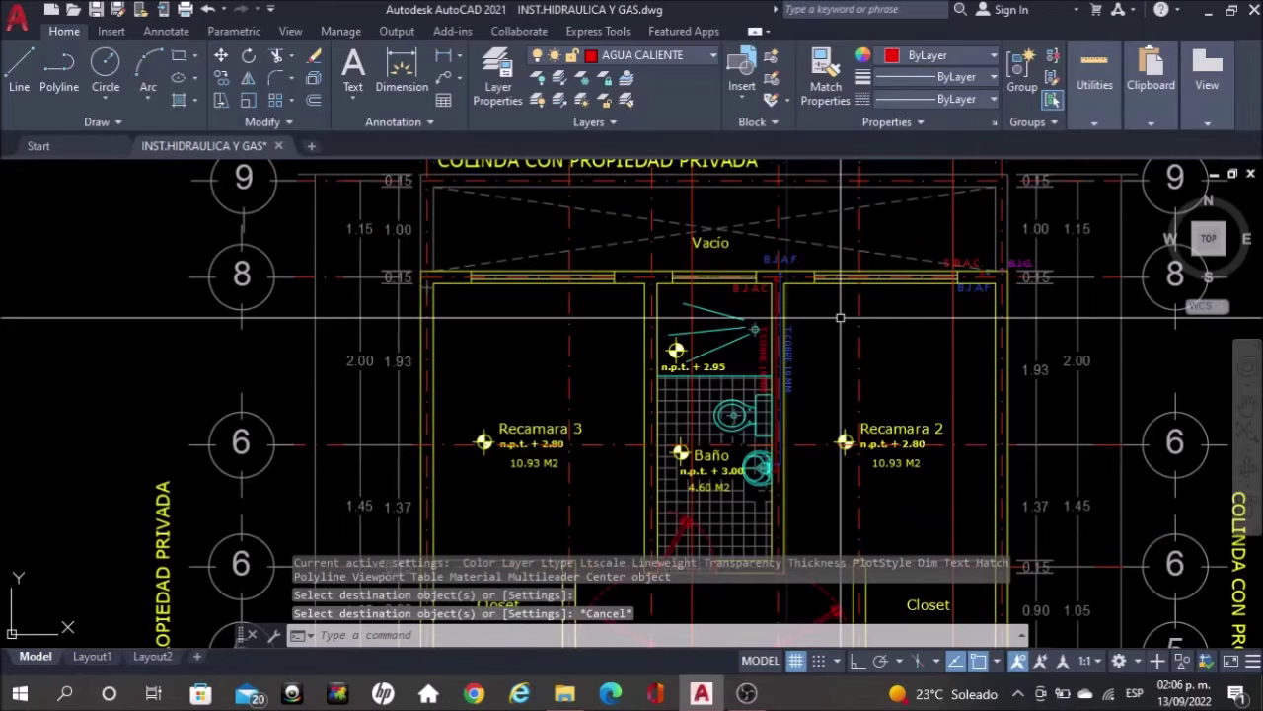
{"action": "left_click", "coordinate": [764, 350]}
{"action": "key", "text": "Escape"}
{"action": "scroll", "coordinate": [821, 279], "scroll_direction": "down", "scroll_amount": 4}
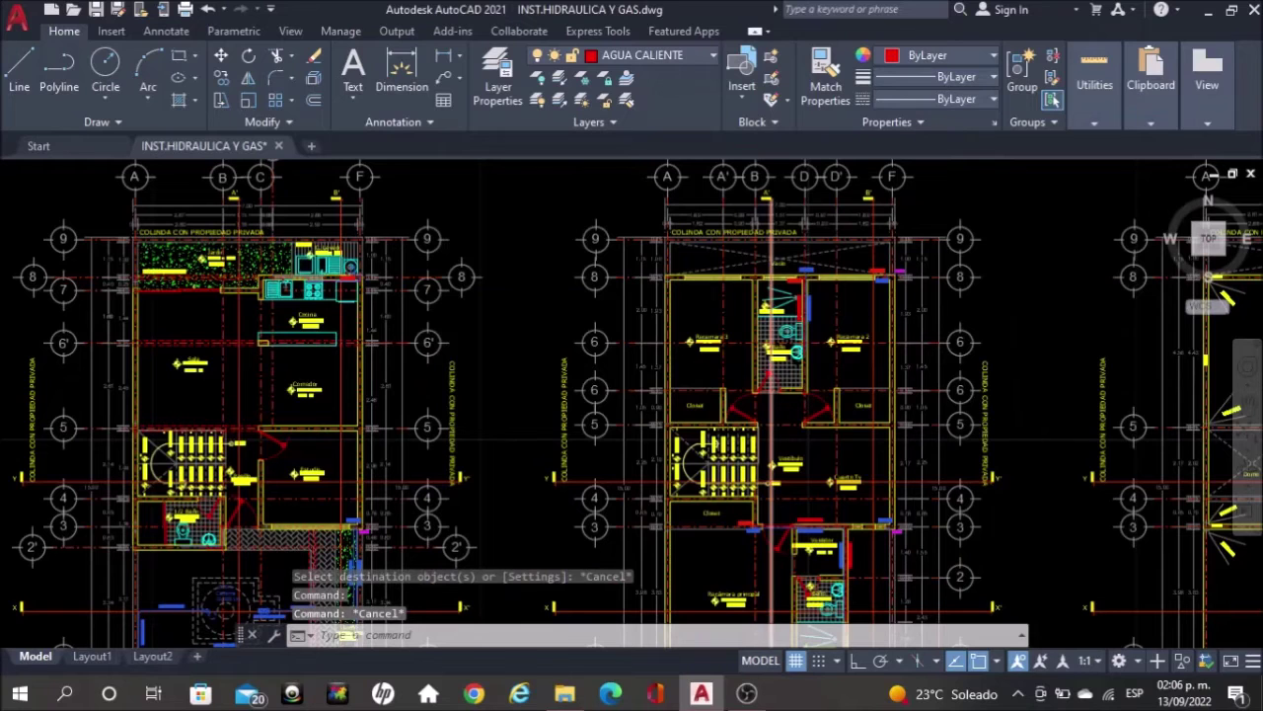
{"action": "scroll", "coordinate": [772, 553], "scroll_direction": "up", "scroll_amount": 2}
{"action": "scroll", "coordinate": [799, 550], "scroll_direction": "up", "scroll_amount": 3}
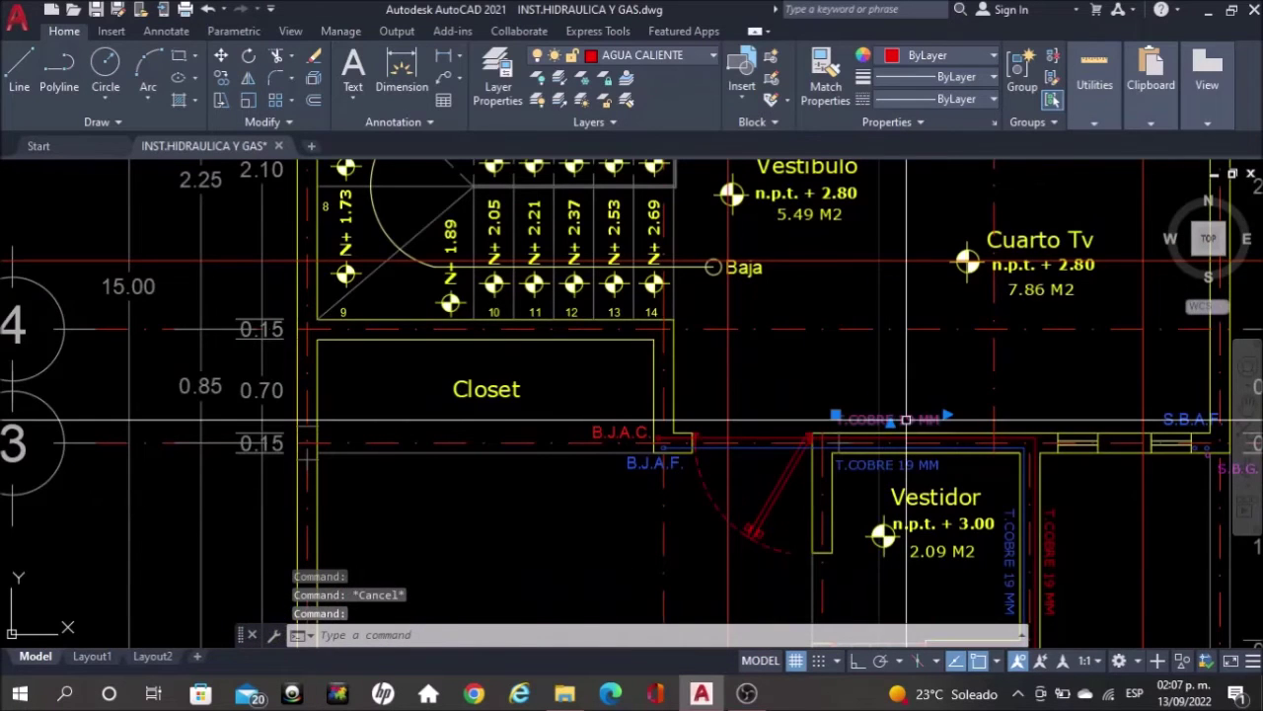
{"action": "left_click", "coordinate": [886, 463]}
{"action": "type", "text": "cop"}
{"action": "key", "text": "Return"}
{"action": "left_click", "coordinate": [861, 496]}
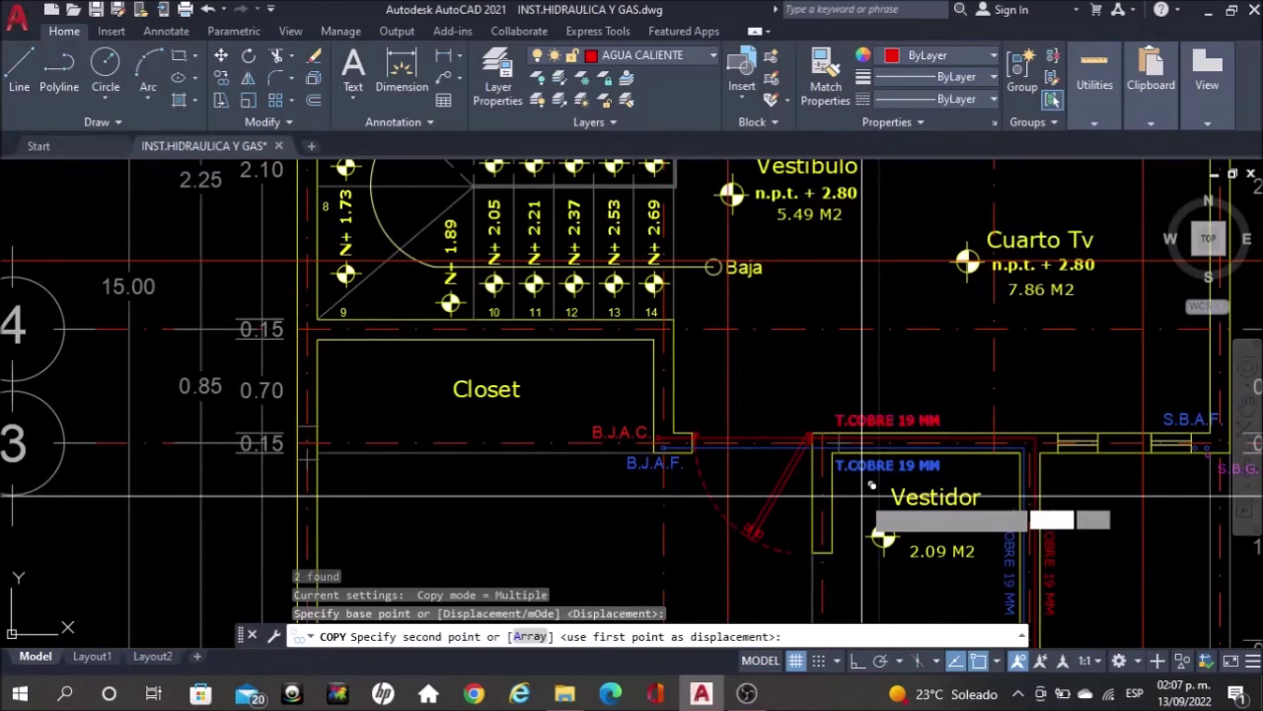
{"action": "scroll", "coordinate": [858, 491], "scroll_direction": "down", "scroll_amount": 2}
{"action": "scroll", "coordinate": [866, 483], "scroll_direction": "down", "scroll_amount": 2}
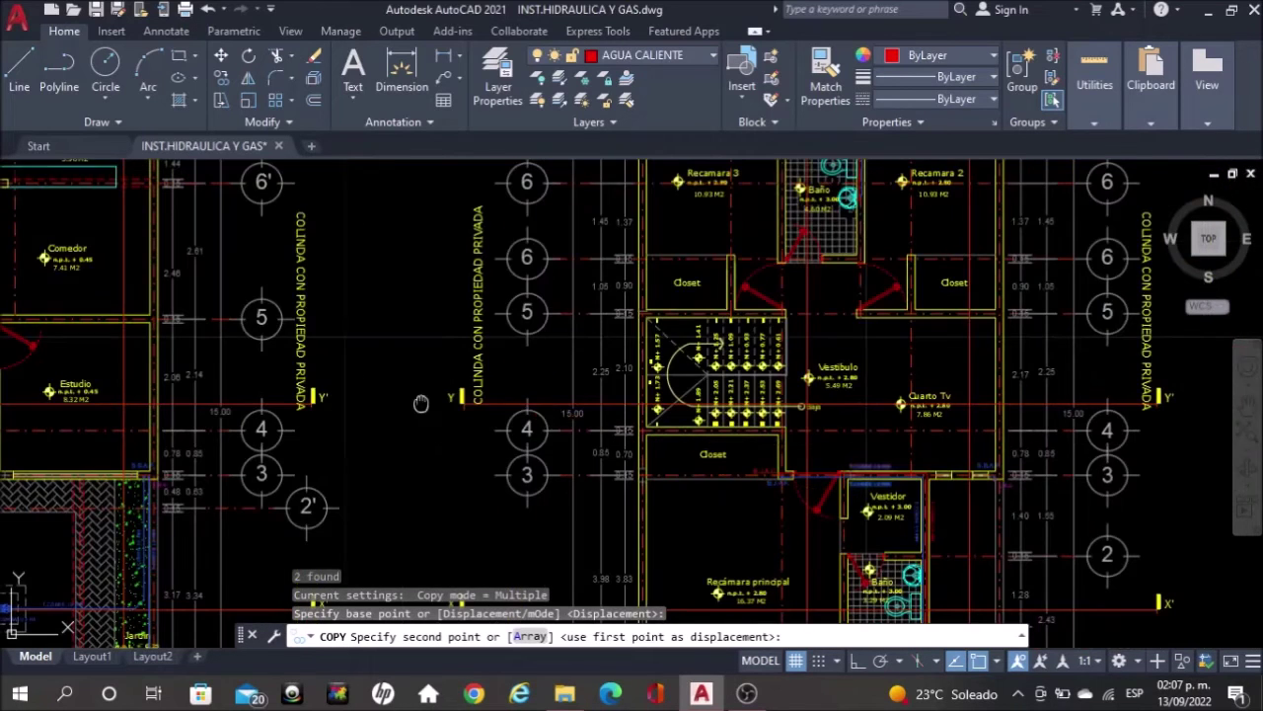
{"action": "middle_click_drag", "start_coordinate": [421, 403], "coordinate": [583, 335]}
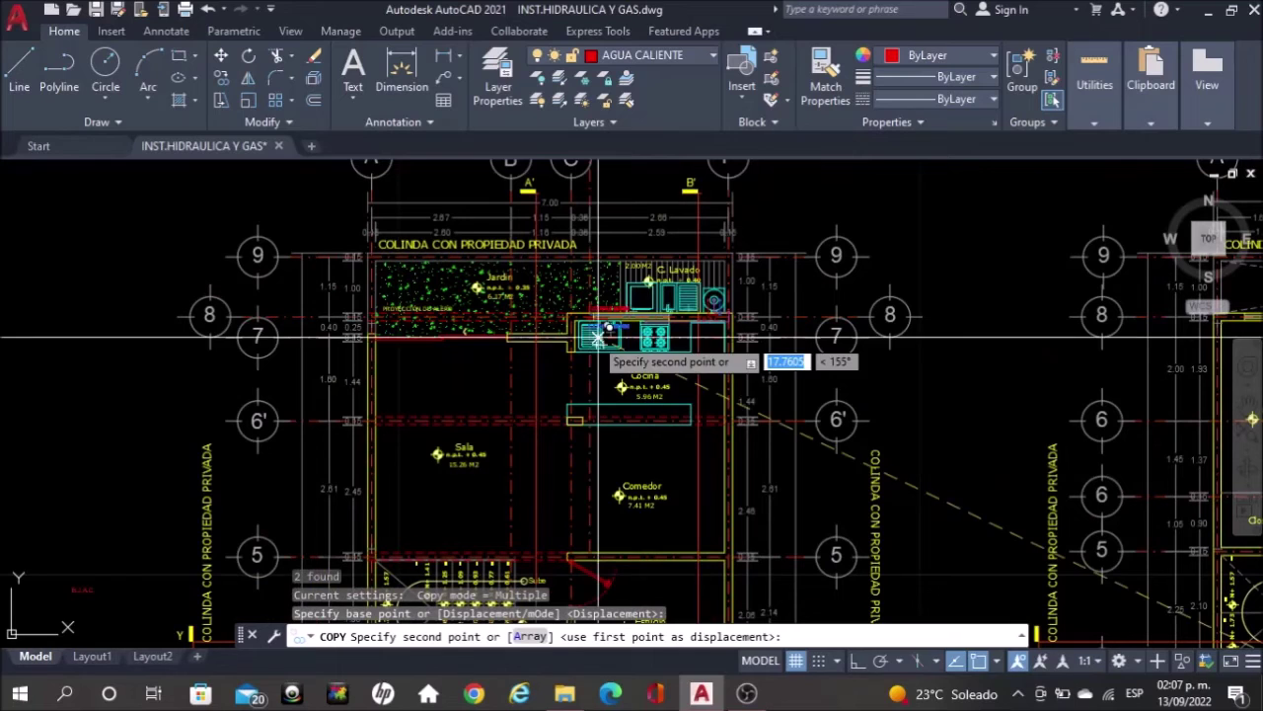
{"action": "scroll", "coordinate": [617, 333], "scroll_direction": "up", "scroll_amount": 4}
{"action": "scroll", "coordinate": [637, 324], "scroll_direction": "up", "scroll_amount": 5}
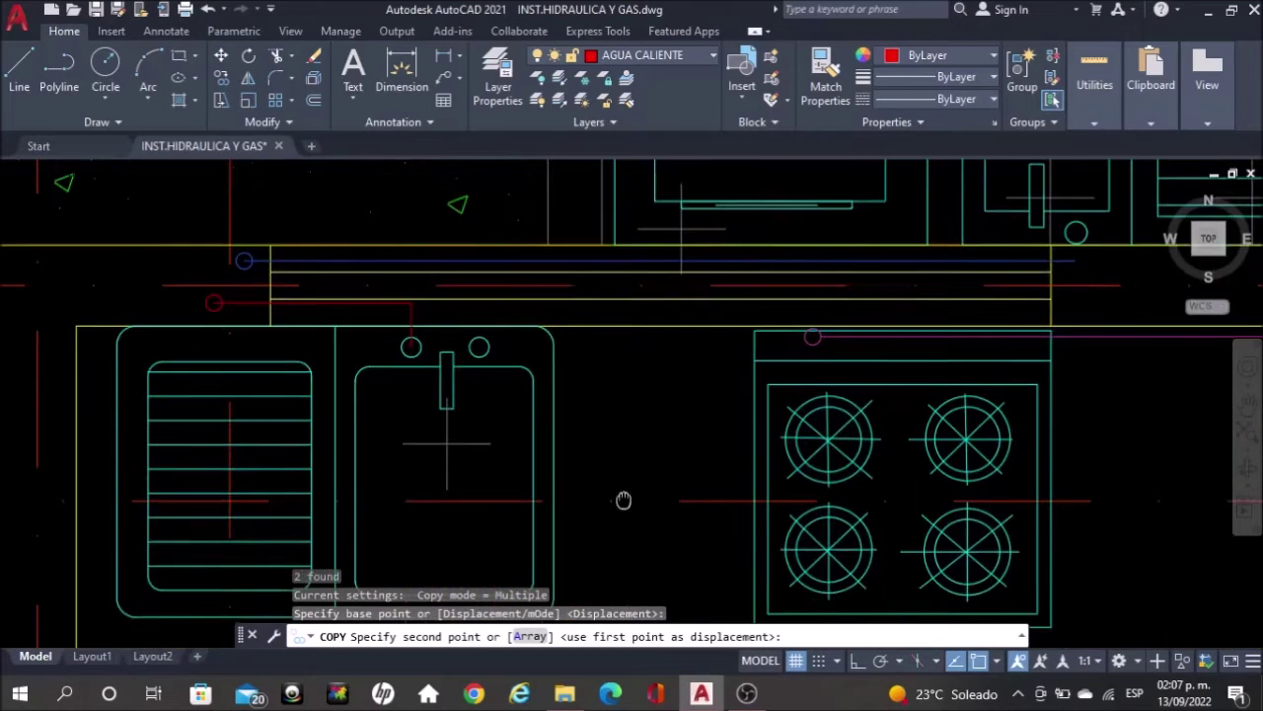
{"action": "middle_click_drag", "start_coordinate": [624, 497], "coordinate": [624, 525]}
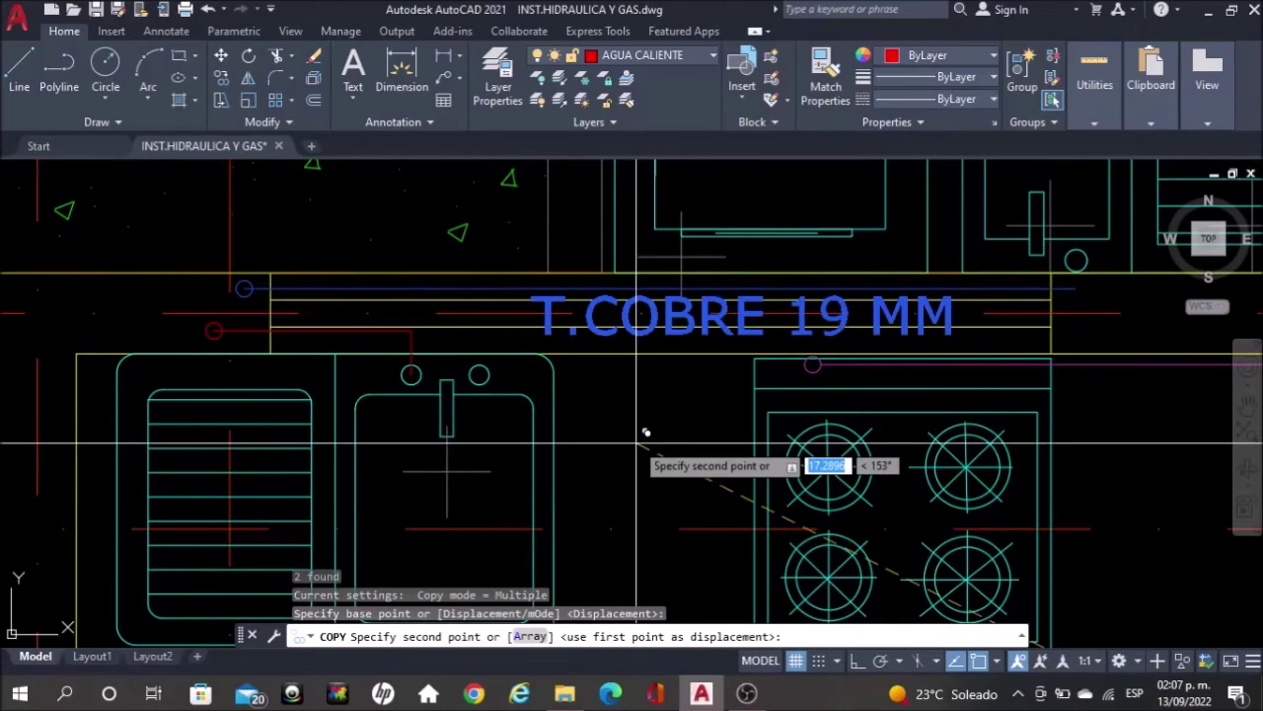
{"action": "left_click", "coordinate": [631, 390]}
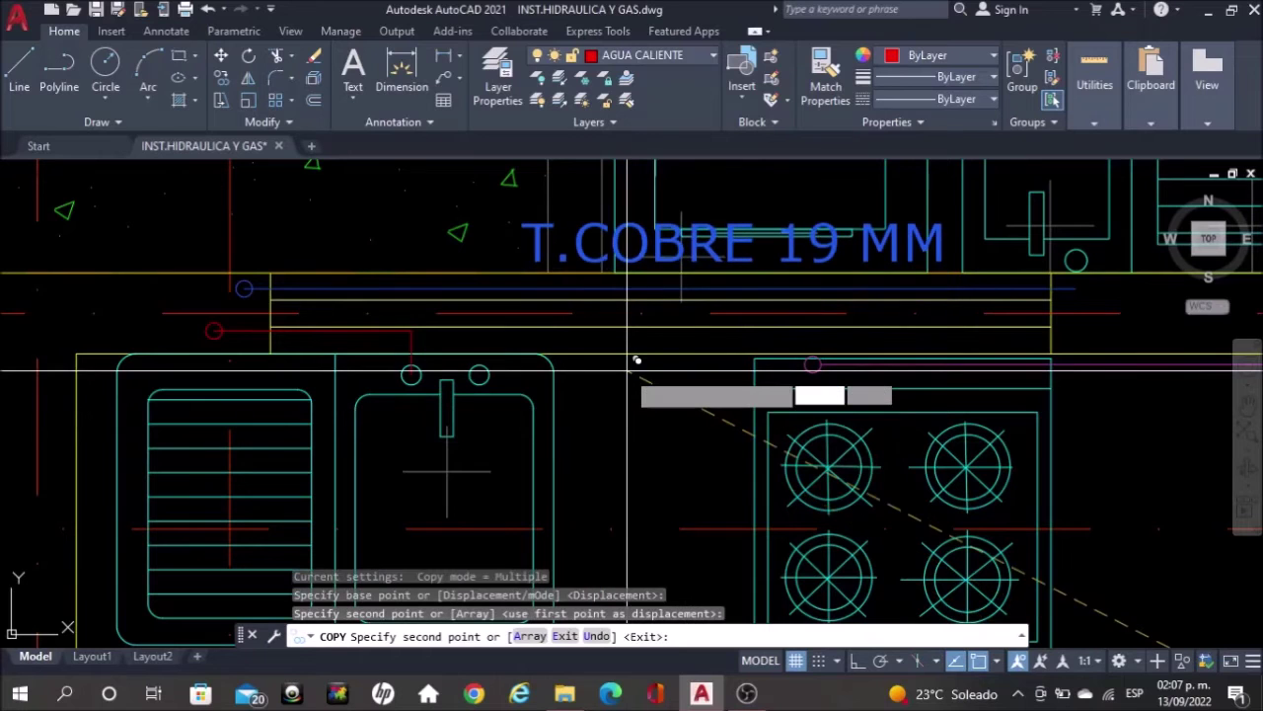
{"action": "key", "text": "Escape"}
Move the copied red "T.COBRE 19 MM" label about 1.43 down and left, beside the hot-water pipe at the kitchen sink
{"action": "scroll", "coordinate": [636, 390], "scroll_direction": "down", "scroll_amount": 2}
{"action": "scroll", "coordinate": [635, 391], "scroll_direction": "down", "scroll_amount": 2}
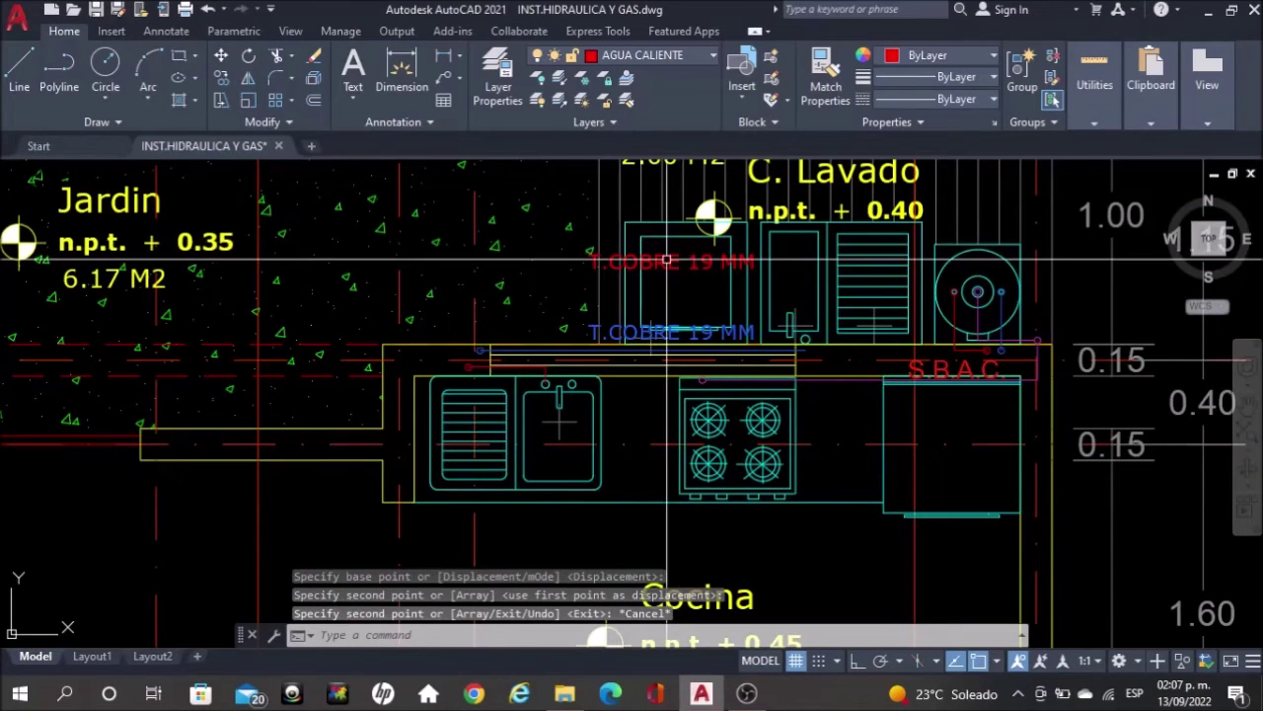
{"action": "left_click", "coordinate": [666, 259]}
{"action": "key", "text": "Return"}
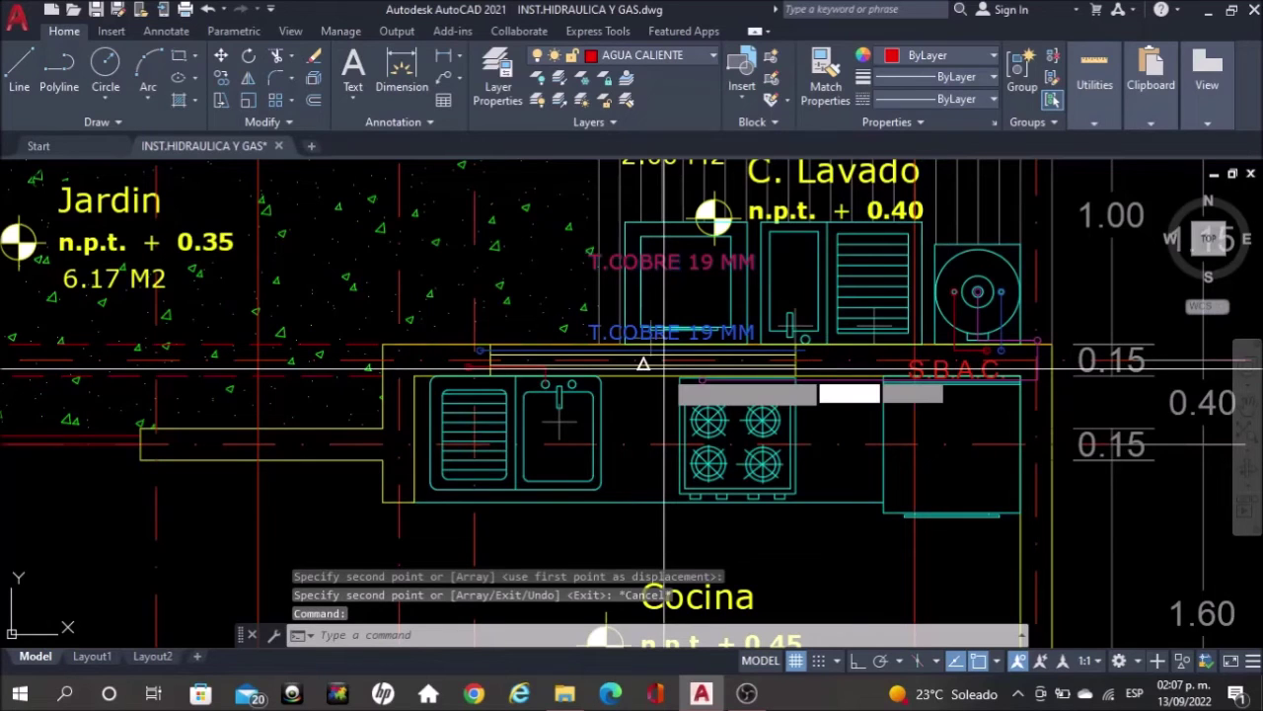
{"action": "type", "text": "m"}
{"action": "key", "text": "Return"}
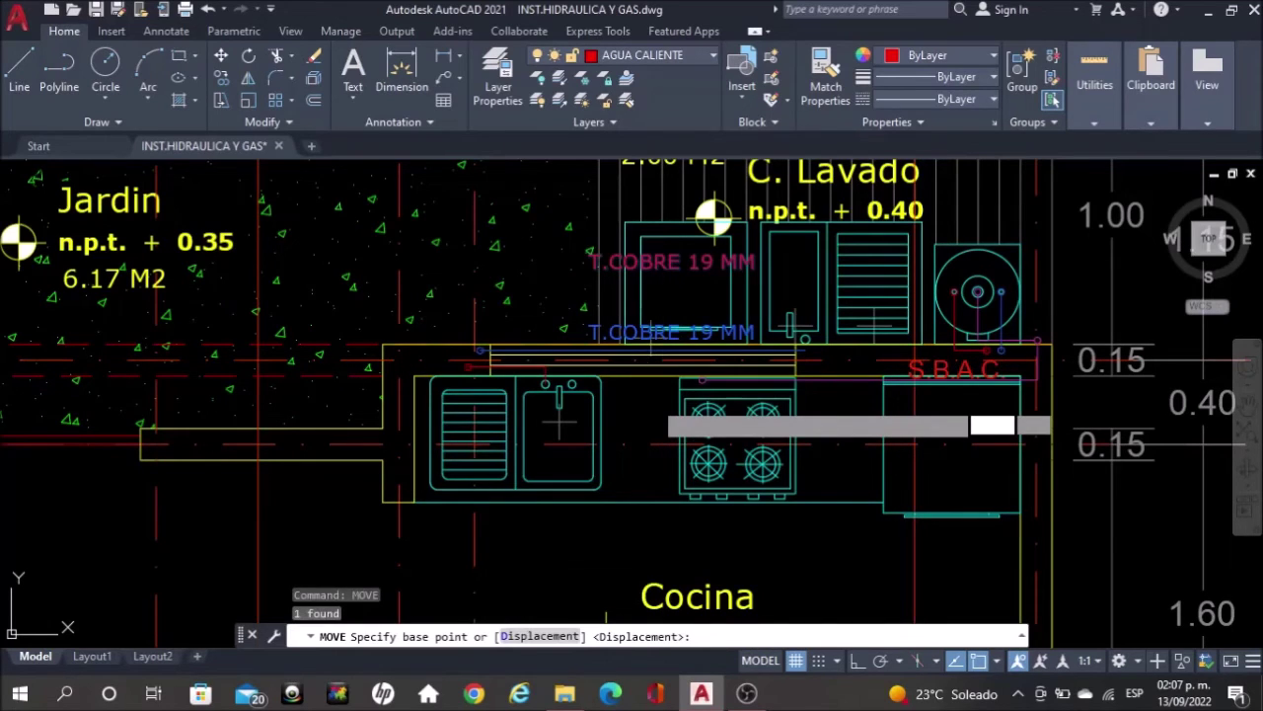
{"action": "left_click", "coordinate": [664, 389]}
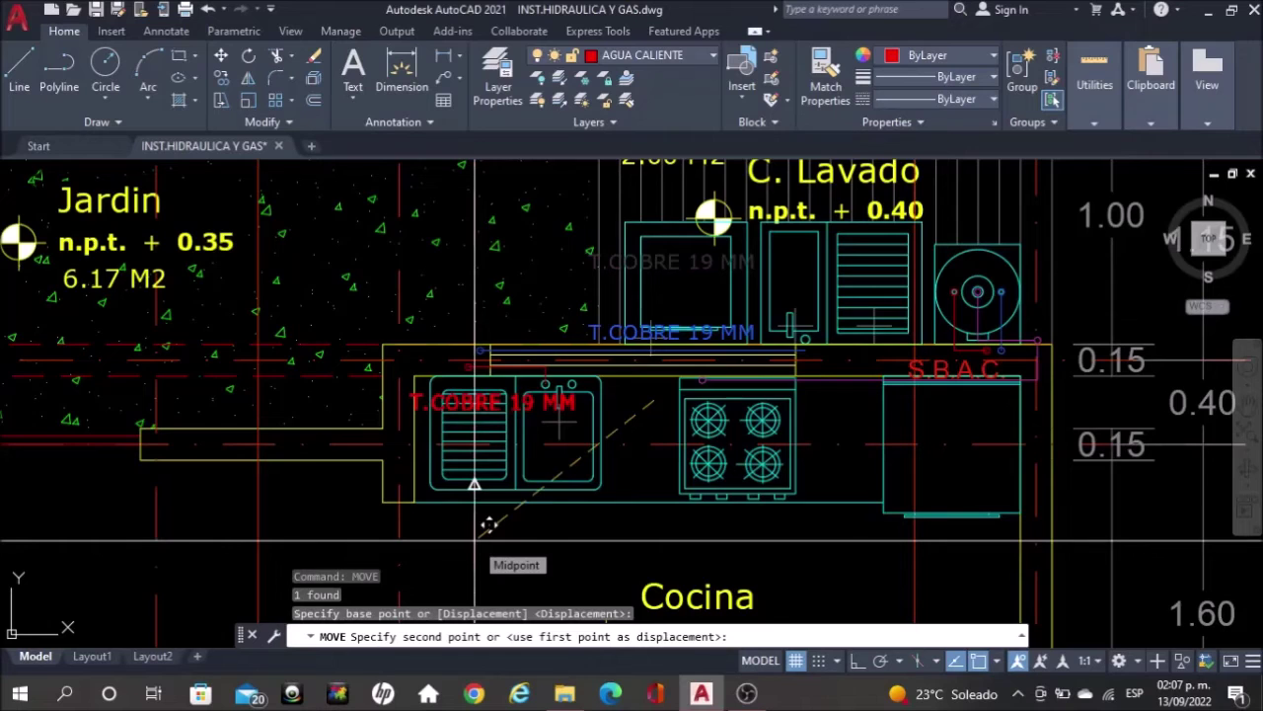
{"action": "scroll", "coordinate": [488, 524], "scroll_direction": "up", "scroll_amount": 2}
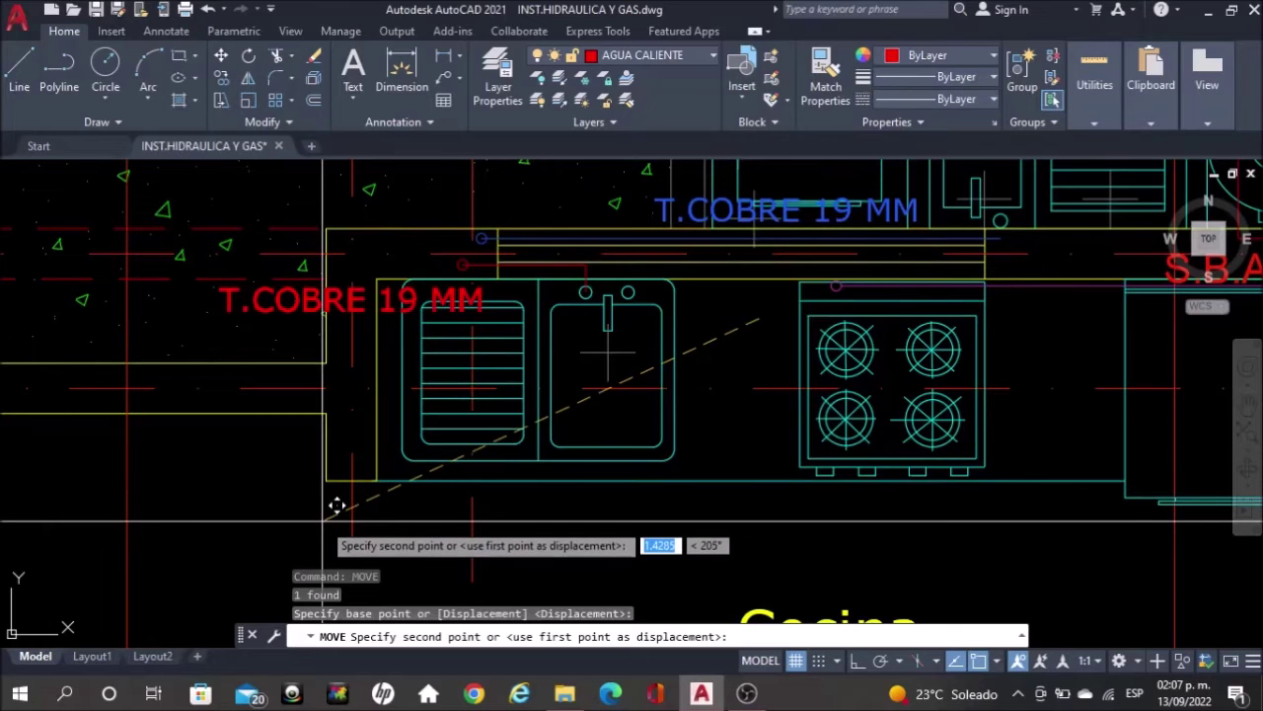
{"action": "key", "text": "Escape"}
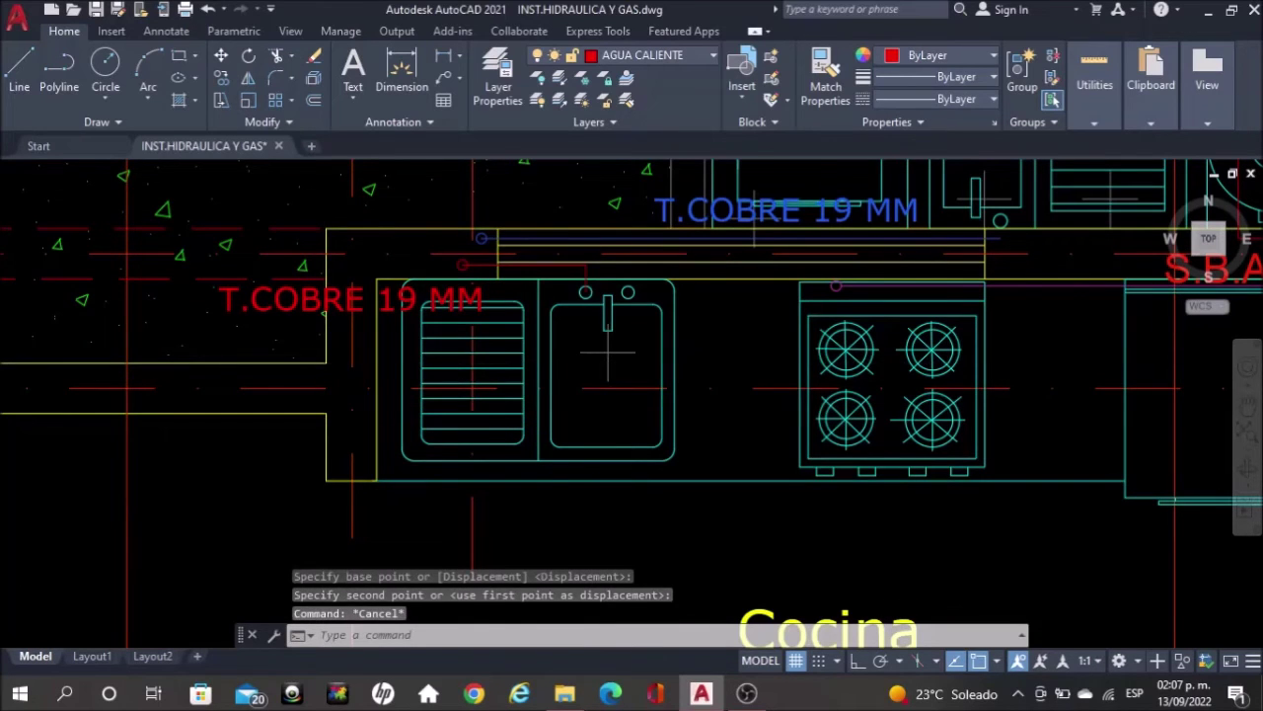
Examine the ground-floor plan around the 1/2 Baño for pipes that lack a diameter label
{"action": "scroll", "coordinate": [608, 350], "scroll_direction": "down", "scroll_amount": 9}
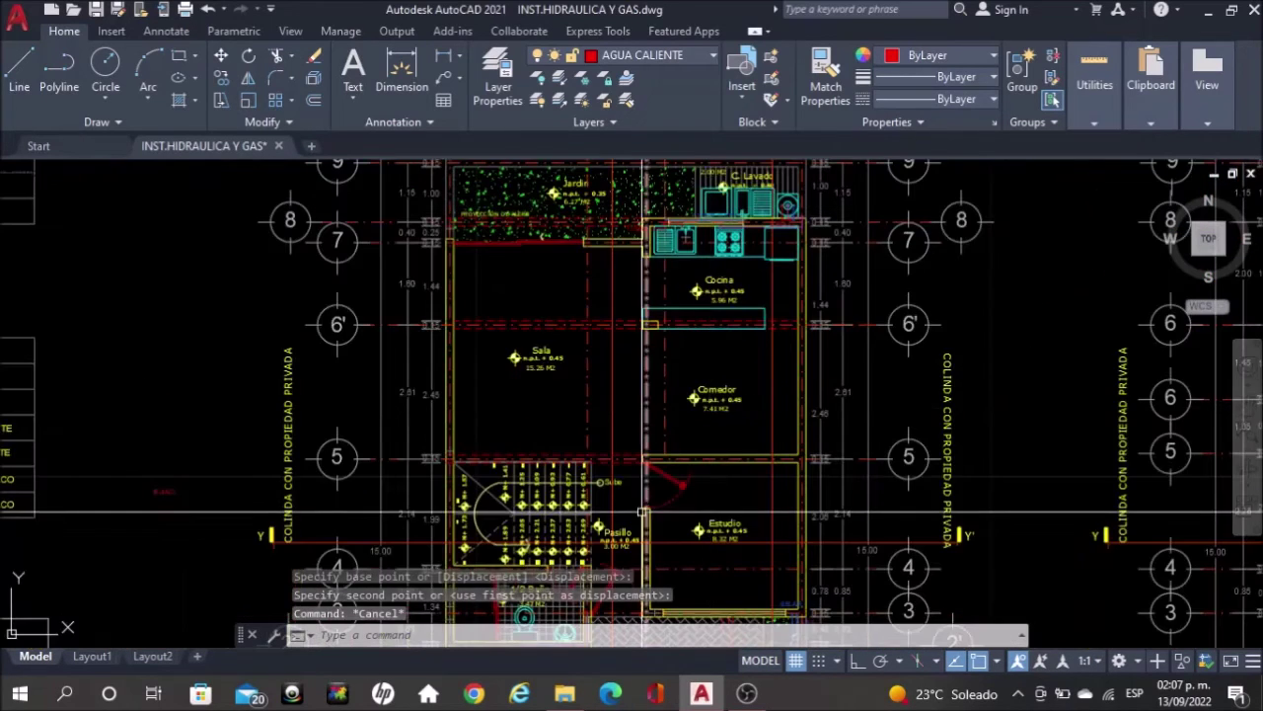
{"action": "scroll", "coordinate": [642, 512], "scroll_direction": "down", "scroll_amount": 3}
{"action": "scroll", "coordinate": [643, 512], "scroll_direction": "up", "scroll_amount": 1}
{"action": "middle_click_drag", "start_coordinate": [710, 366], "coordinate": [710, 340]}
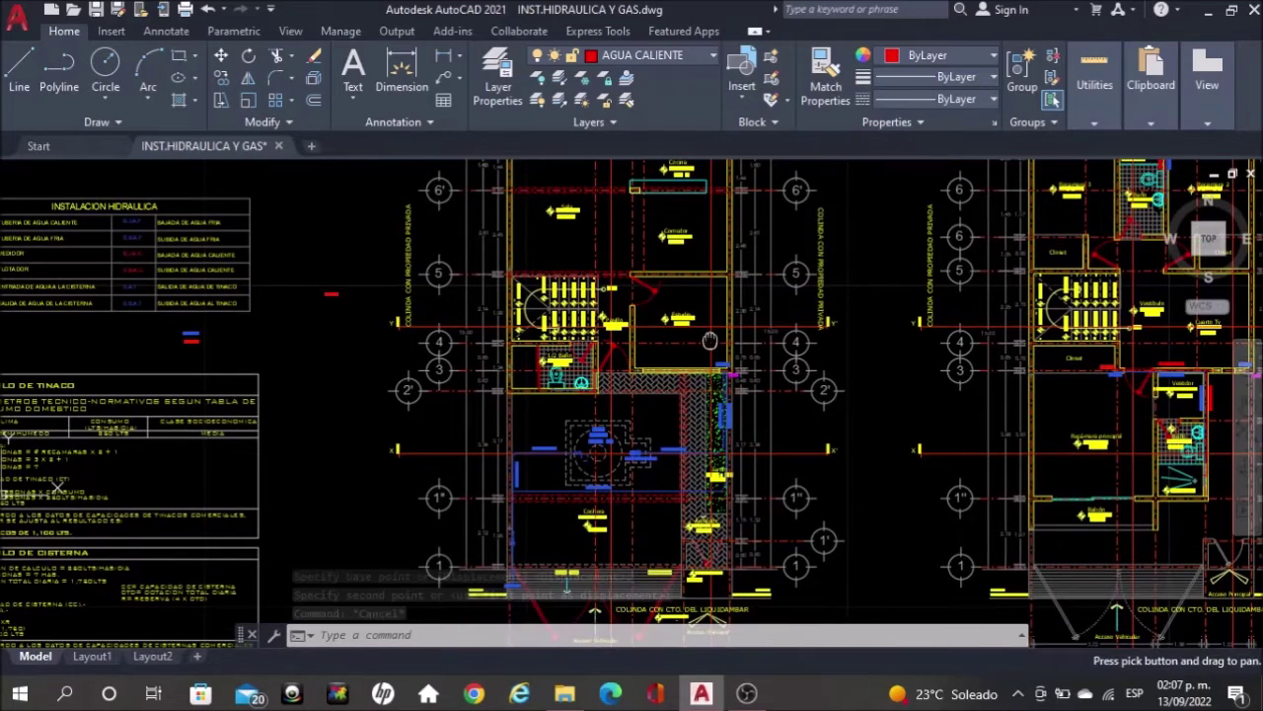
{"action": "scroll", "coordinate": [593, 370], "scroll_direction": "up", "scroll_amount": 4}
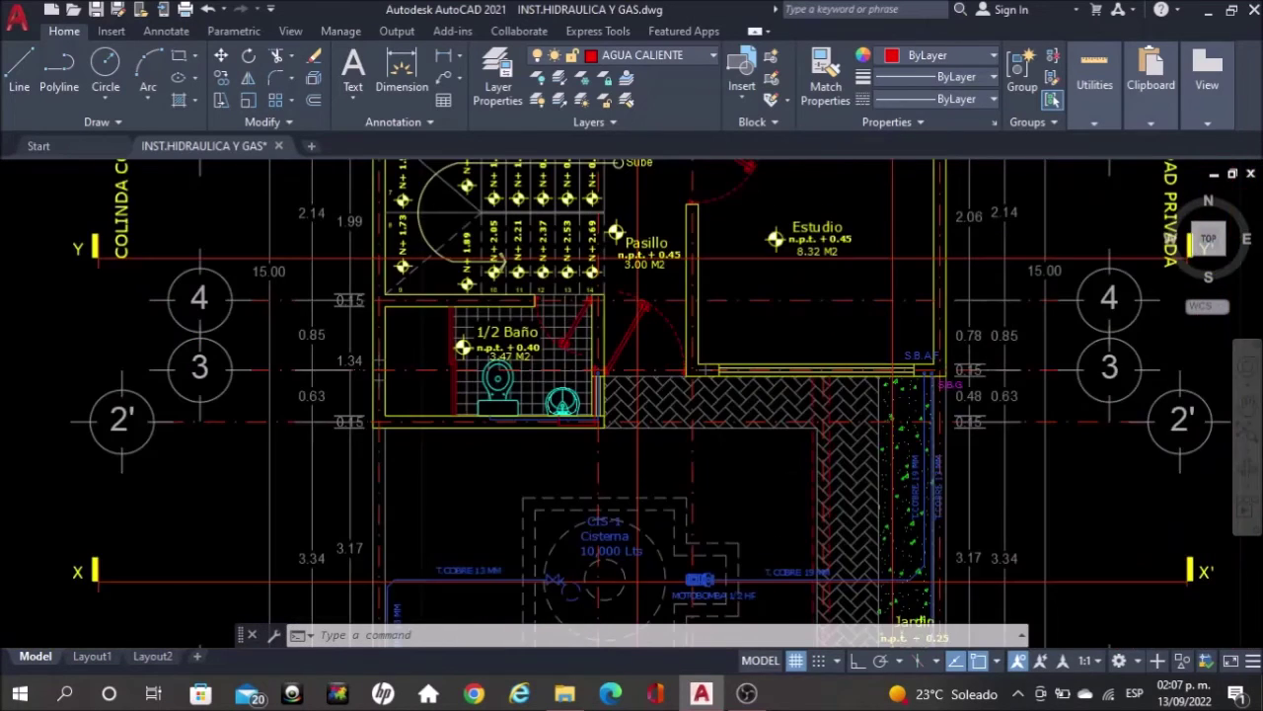
{"action": "scroll", "coordinate": [593, 368], "scroll_direction": "up", "scroll_amount": 2}
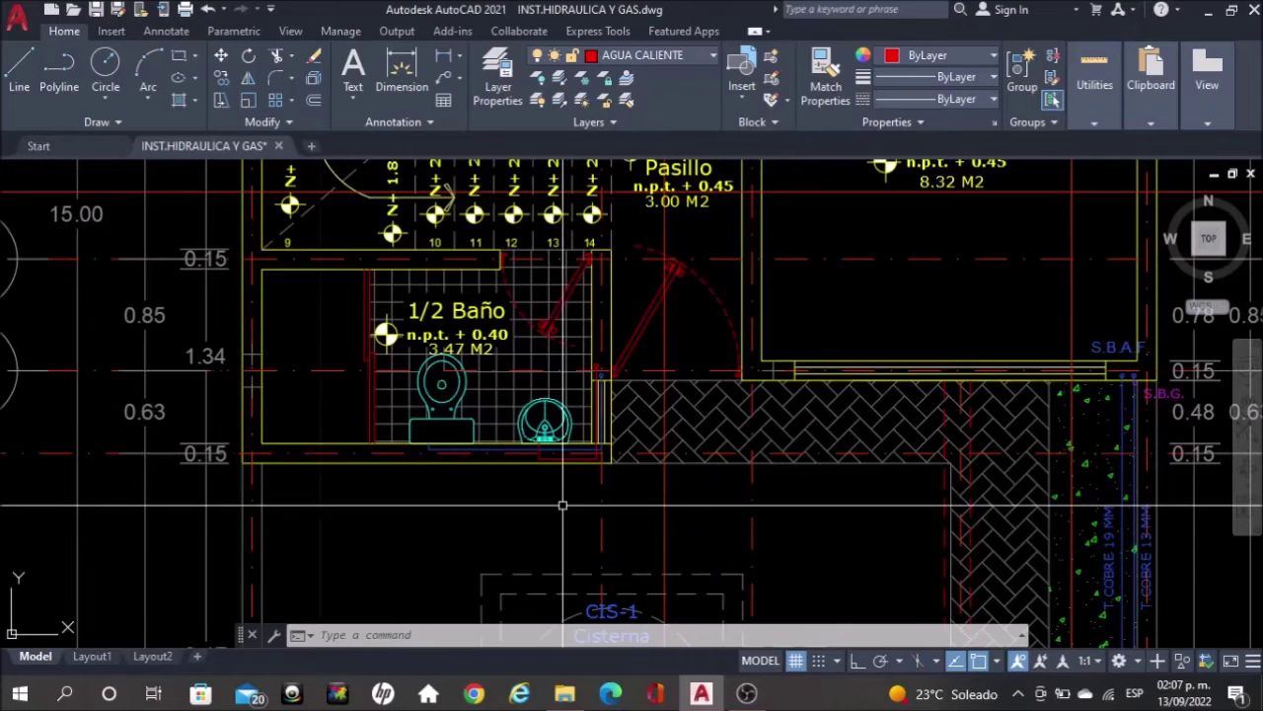
{"action": "scroll", "coordinate": [563, 505], "scroll_direction": "down", "scroll_amount": 4}
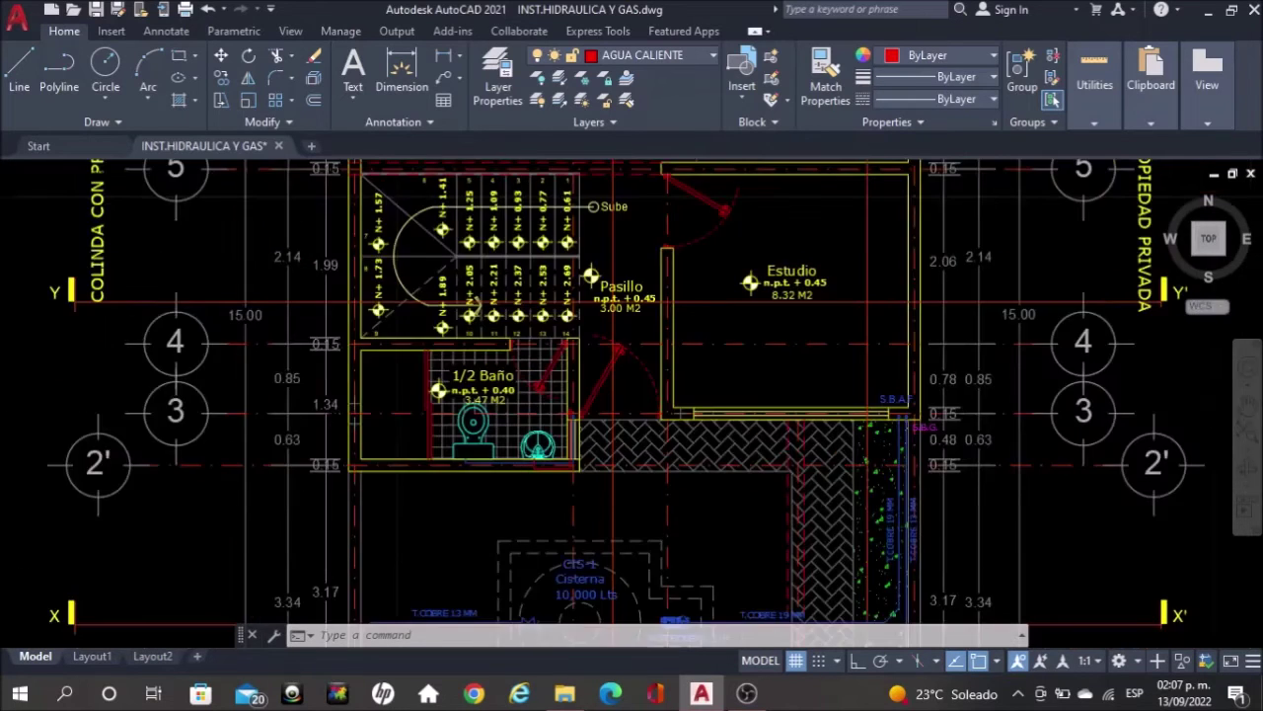
{"action": "scroll", "coordinate": [518, 490], "scroll_direction": "down", "scroll_amount": 2}
Copy both vertical "T.COBRE 19 MM" labels from the Vestidor wall to either side of the pipes in the wall beside the 1/2 Baño washbasin
{"action": "scroll", "coordinate": [1178, 565], "scroll_direction": "up", "scroll_amount": 4}
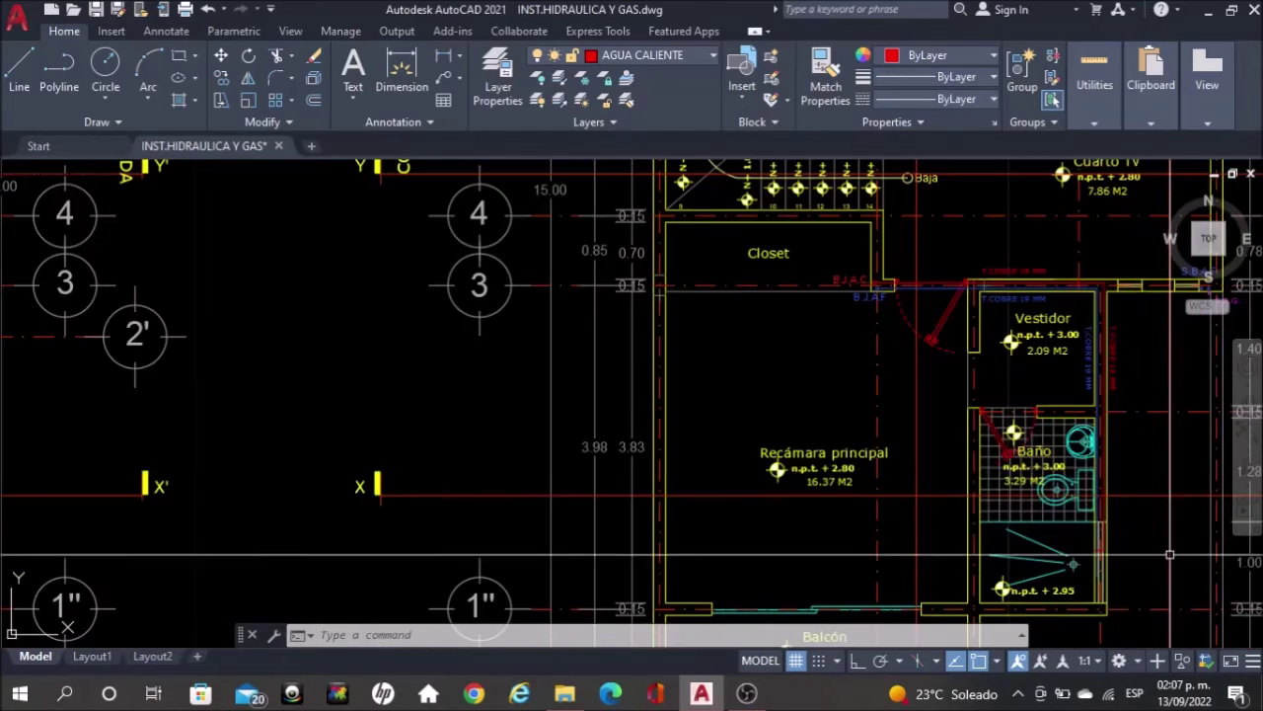
{"action": "scroll", "coordinate": [1115, 392], "scroll_direction": "up", "scroll_amount": 5}
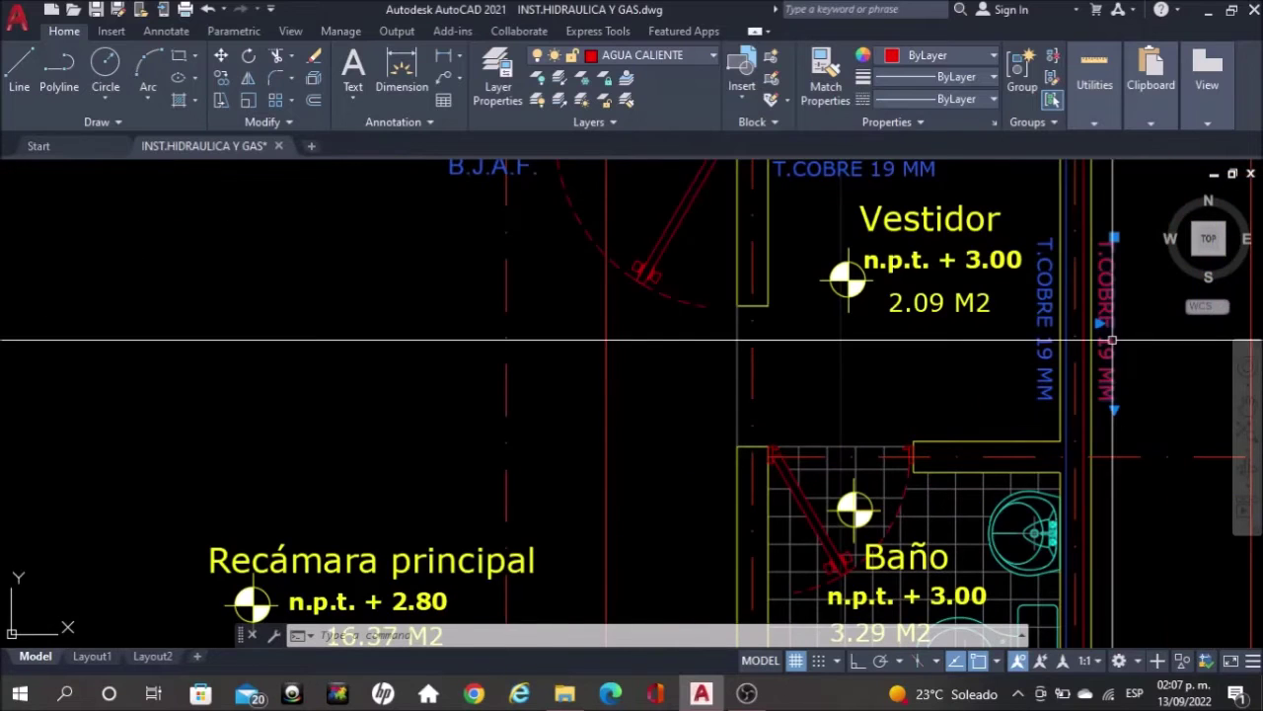
{"action": "left_click", "coordinate": [1046, 311]}
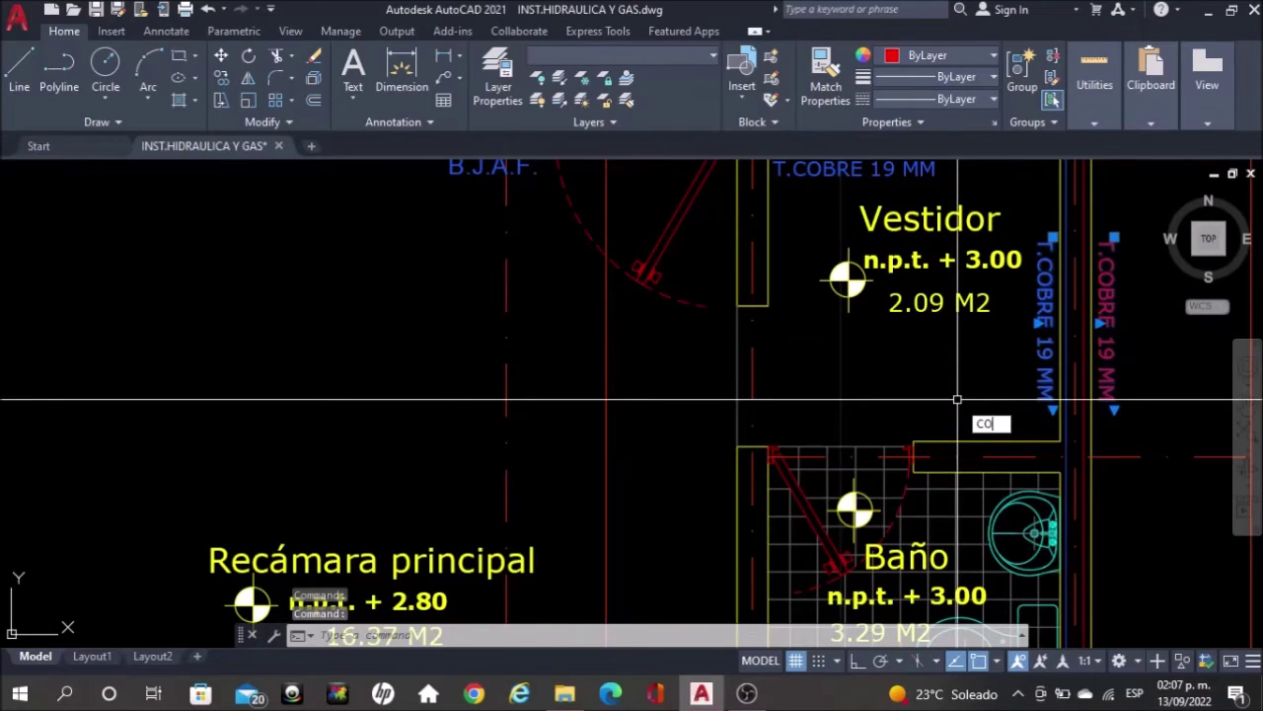
{"action": "type", "text": "co"}
{"action": "key", "text": "Return"}
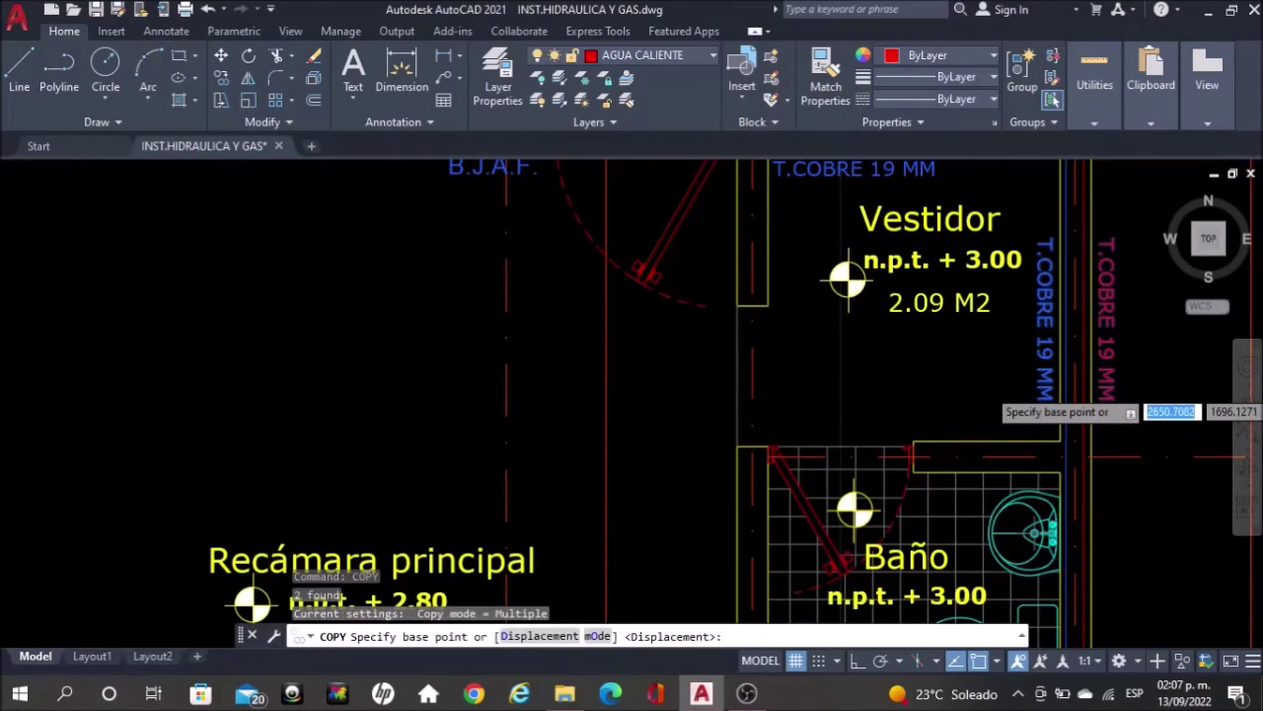
{"action": "scroll", "coordinate": [986, 389], "scroll_direction": "down", "scroll_amount": 4}
{"action": "left_click", "coordinate": [996, 378]}
{"action": "scroll", "coordinate": [982, 370], "scroll_direction": "down", "scroll_amount": 5}
{"action": "mouse_move", "coordinate": [414, 514]}
{"action": "middle_mouse_down"}
{"action": "mouse_move", "coordinate": [622, 514]}
{"action": "mouse_move", "coordinate": [708, 550]}
{"action": "middle_mouse_up"}
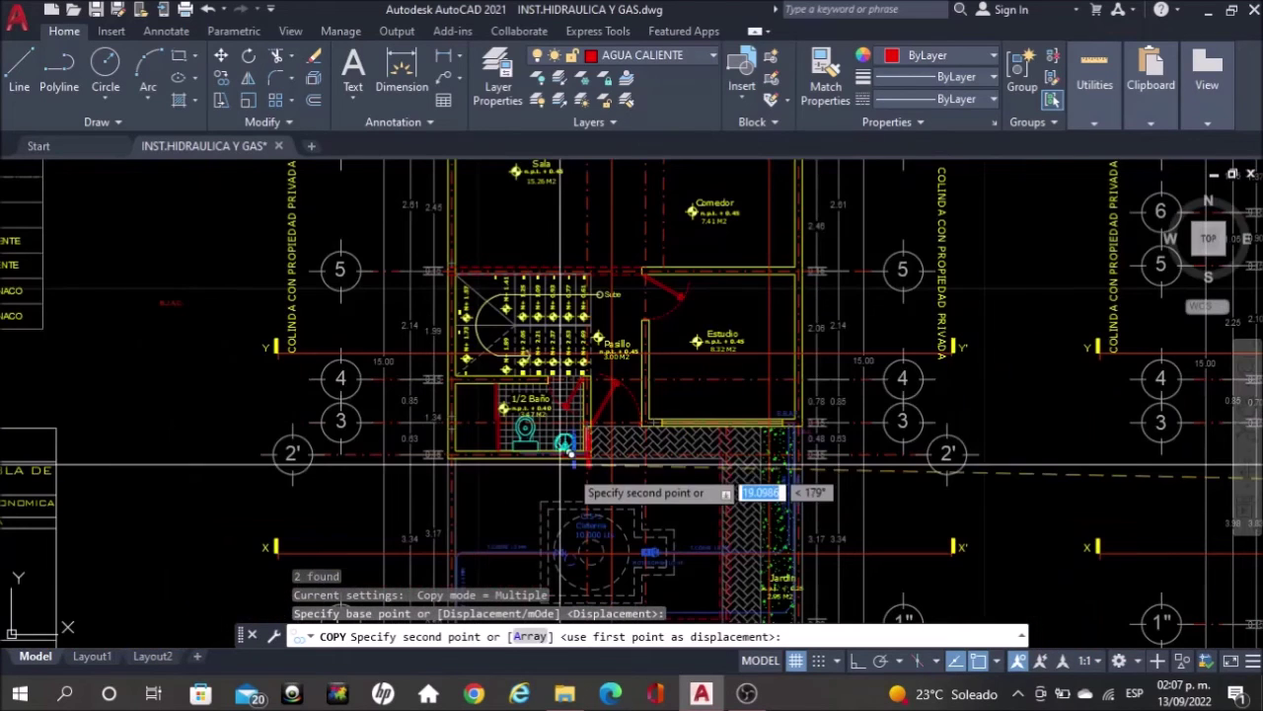
{"action": "scroll", "coordinate": [572, 466], "scroll_direction": "up", "scroll_amount": 4}
{"action": "scroll", "coordinate": [597, 492], "scroll_direction": "up", "scroll_amount": 4}
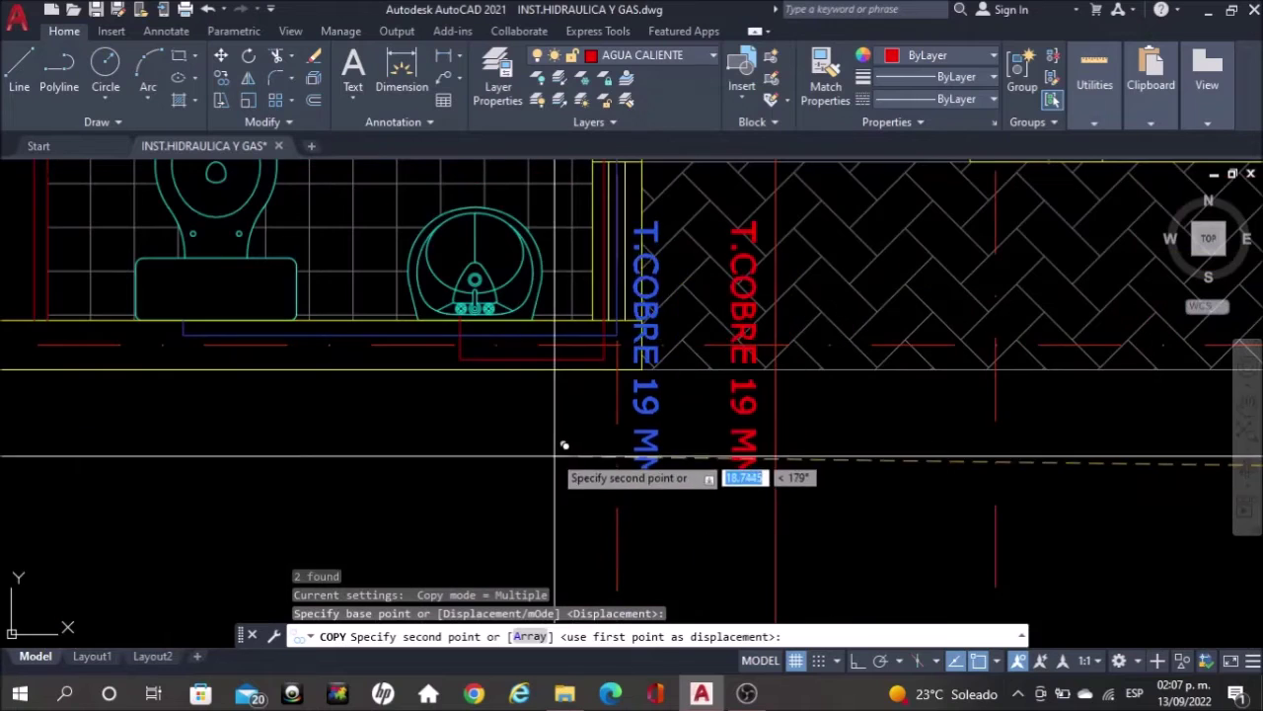
{"action": "left_click", "coordinate": [479, 393]}
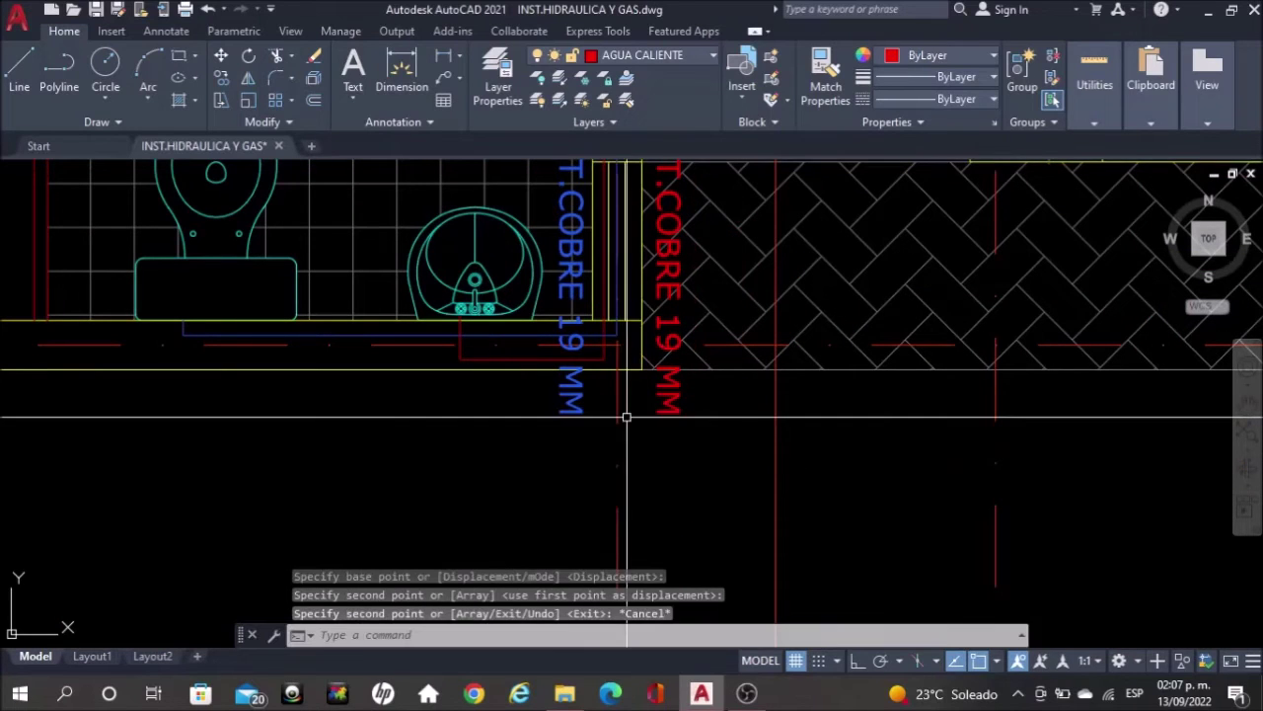
{"action": "left_click", "coordinate": [826, 89]}
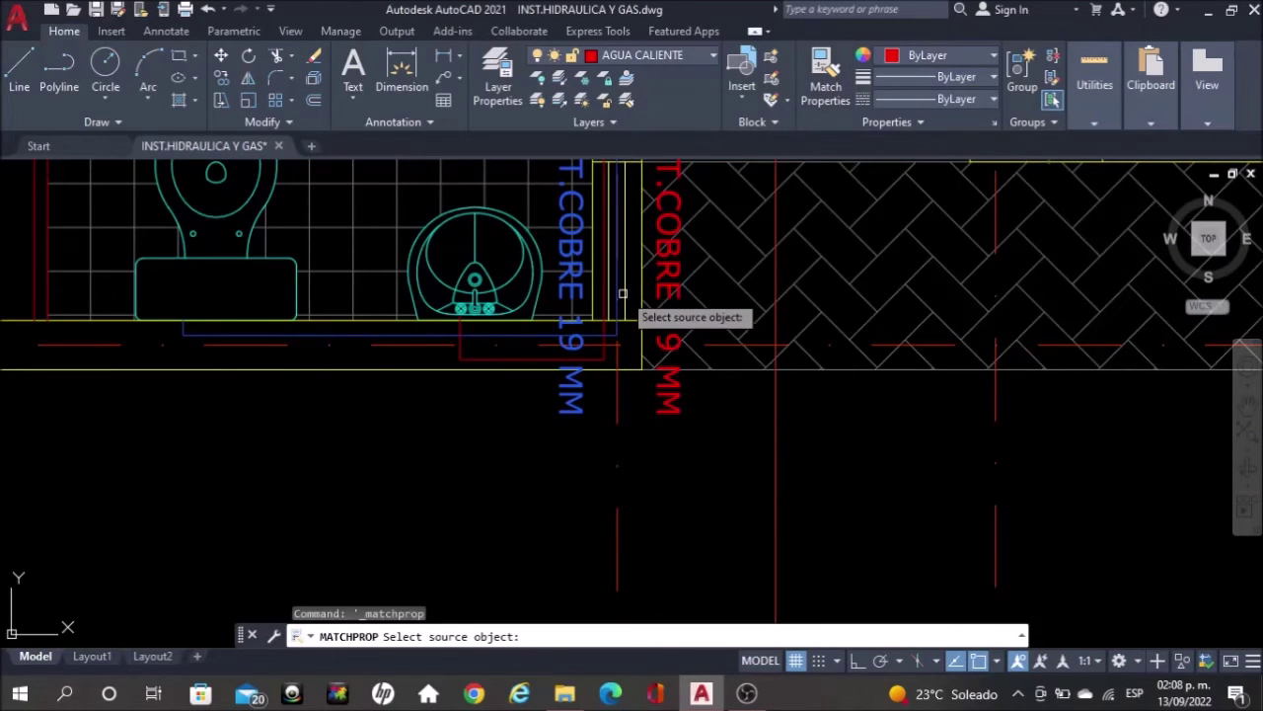
{"action": "left_click", "coordinate": [619, 295]}
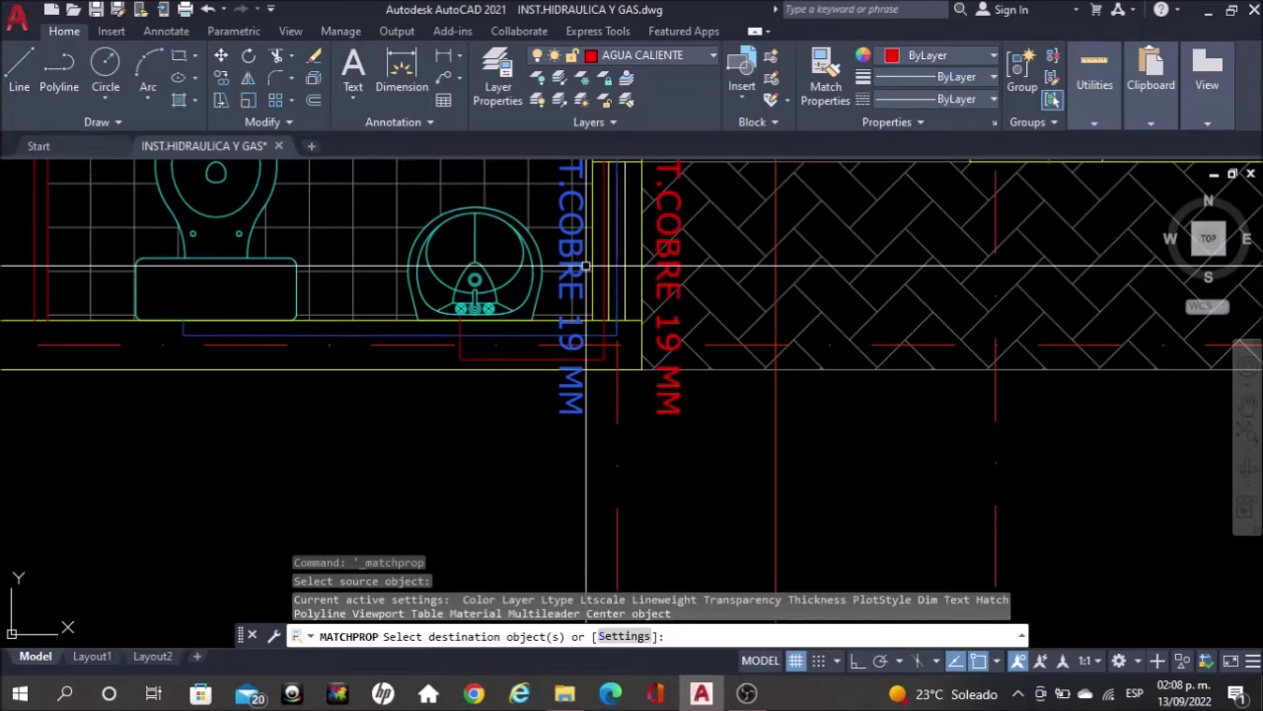
{"action": "key", "text": "Escape"}
Move the blue vertical "T.COBRE 19 MM" label to the outer side of the pipe wall beside the 1/2 Baño washbasin
{"action": "left_click", "coordinate": [568, 372]}
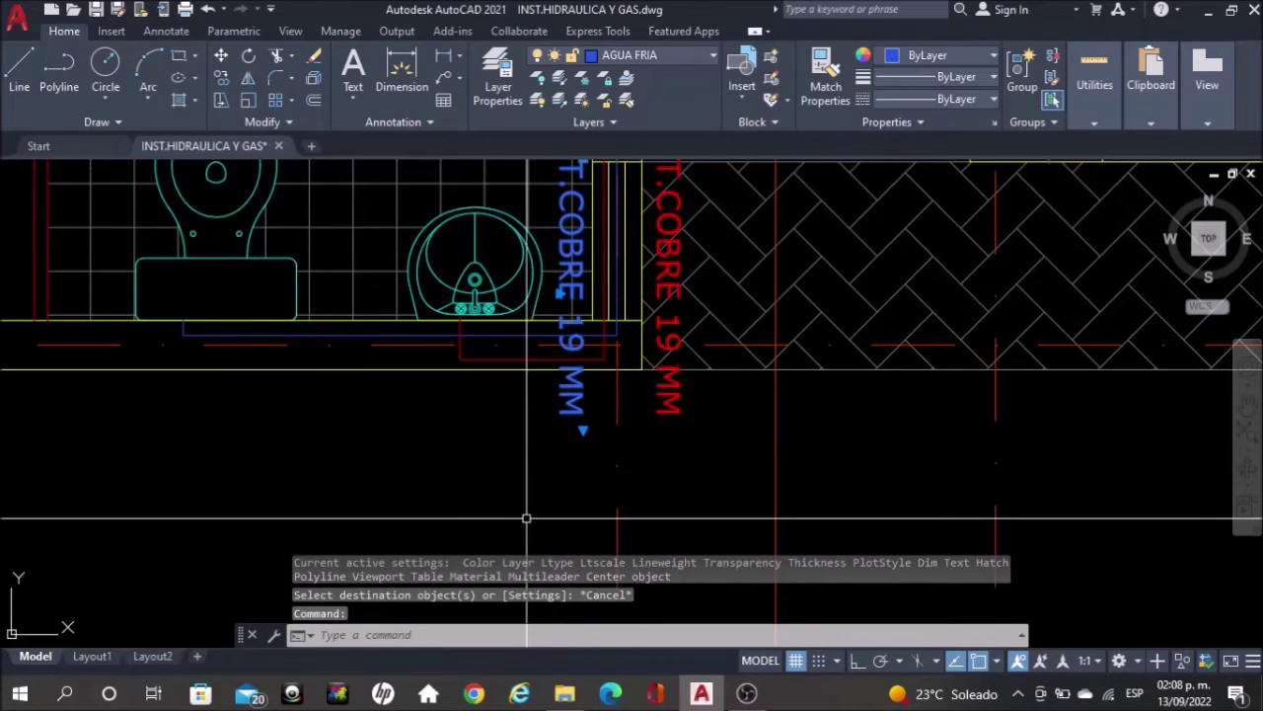
{"action": "type", "text": "MOV"}
{"action": "key", "text": "Return"}
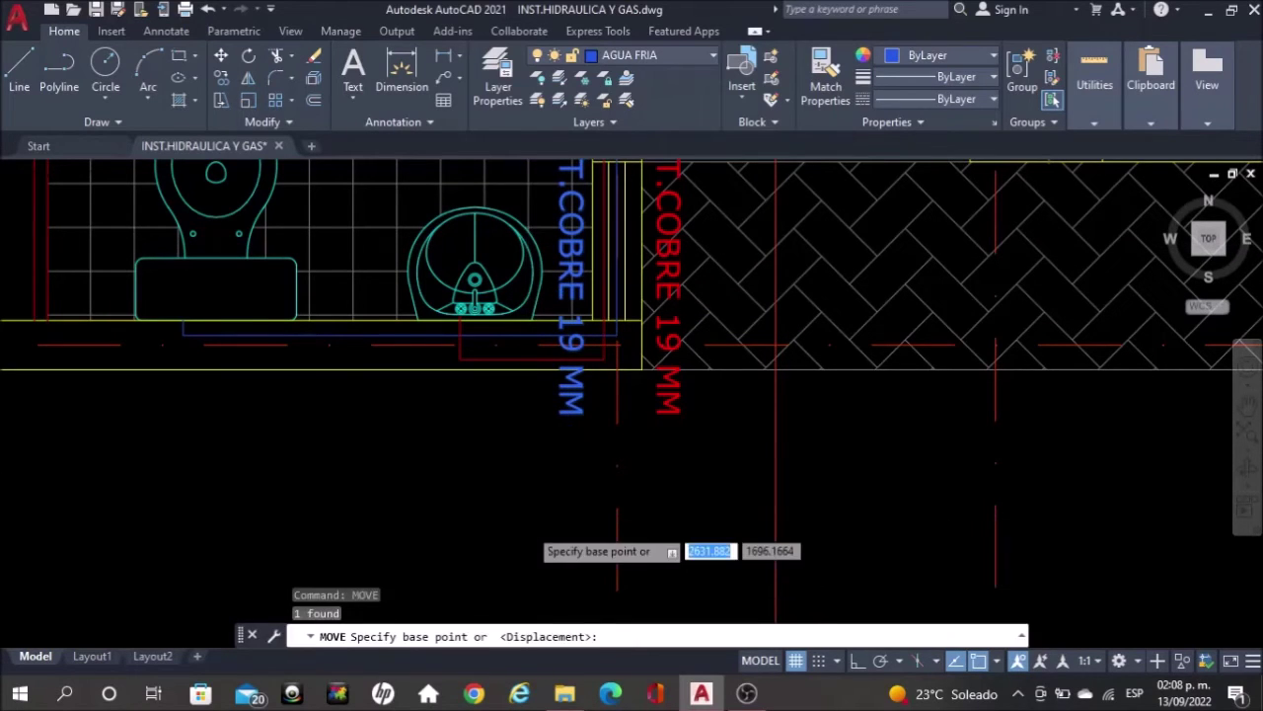
{"action": "scroll", "coordinate": [415, 503], "scroll_direction": "down", "scroll_amount": 3}
{"action": "left_click", "coordinate": [439, 490]}
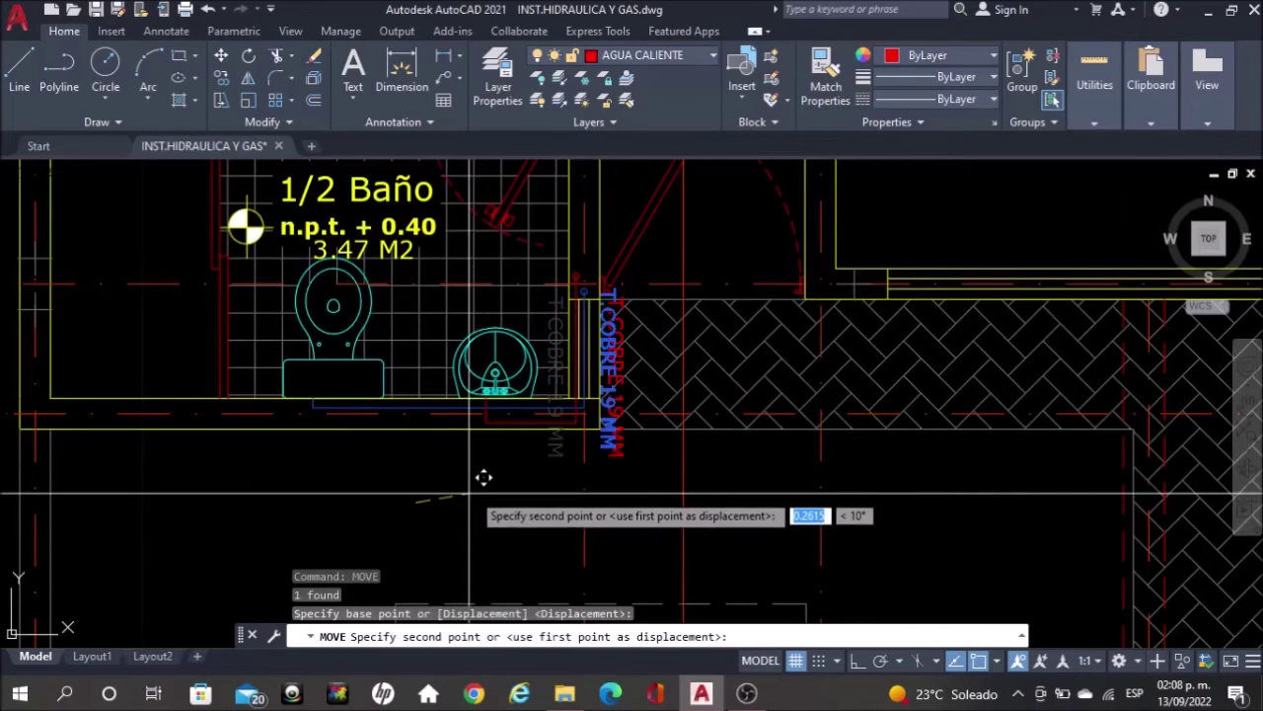
{"action": "left_click", "coordinate": [486, 481]}
Move the red vertical "T.COBRE 19 MM" label to the inner side of the pipe wall, between the 1/2 Baño washbasin and the pipes
{"action": "left_click", "coordinate": [613, 481]}
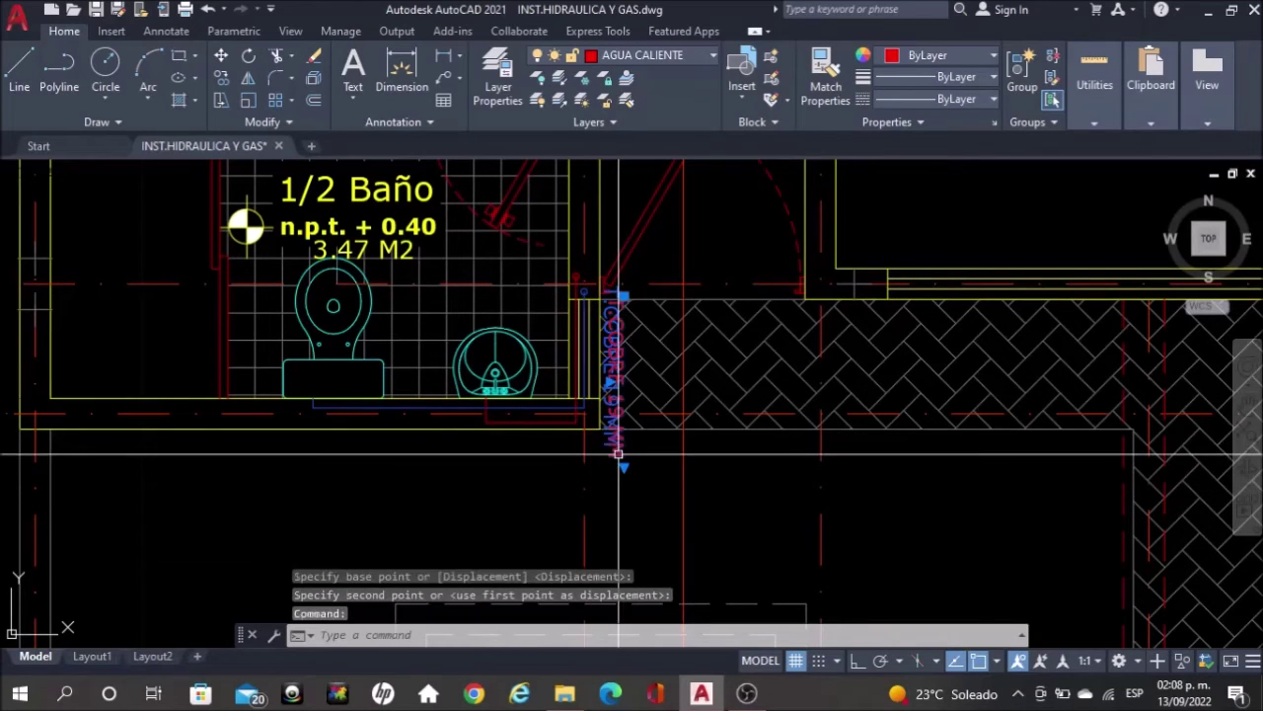
{"action": "key", "text": "Return"}
{"action": "left_click", "coordinate": [558, 482]}
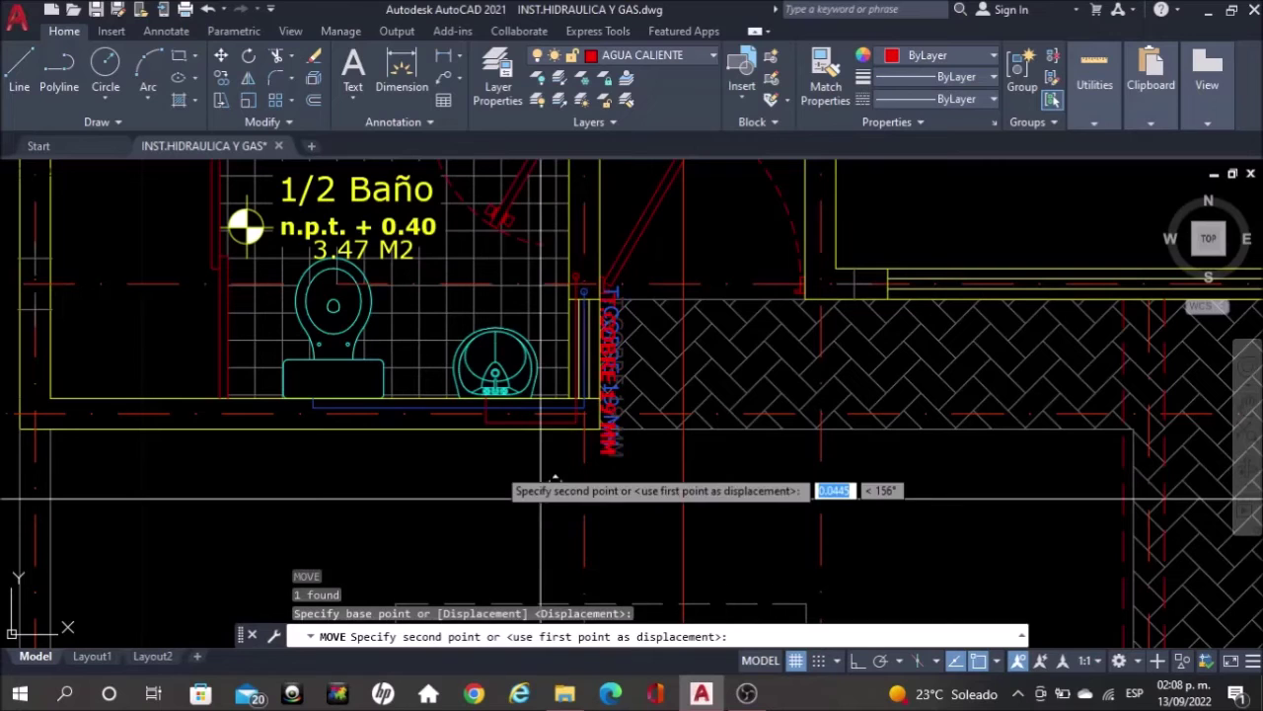
{"action": "left_click", "coordinate": [497, 423]}
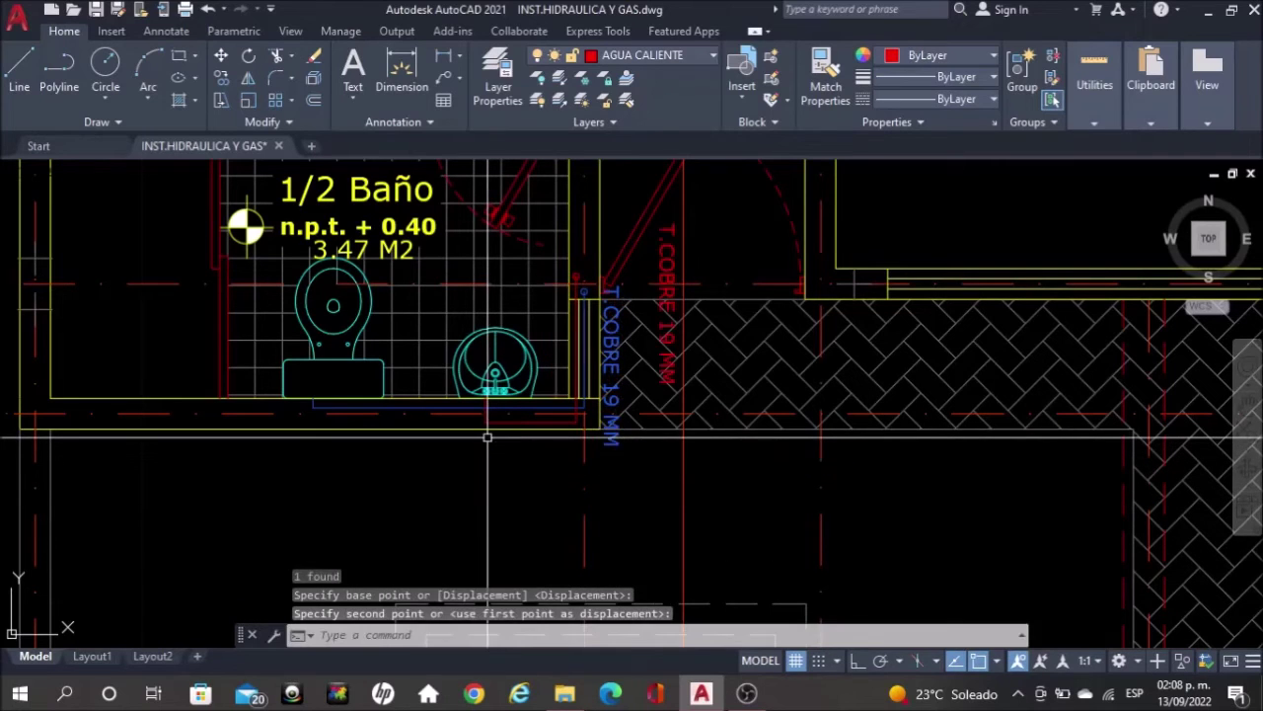
{"action": "left_click", "coordinate": [663, 282]}
{"action": "key", "text": "Return"}
{"action": "left_click", "coordinate": [1026, 512]}
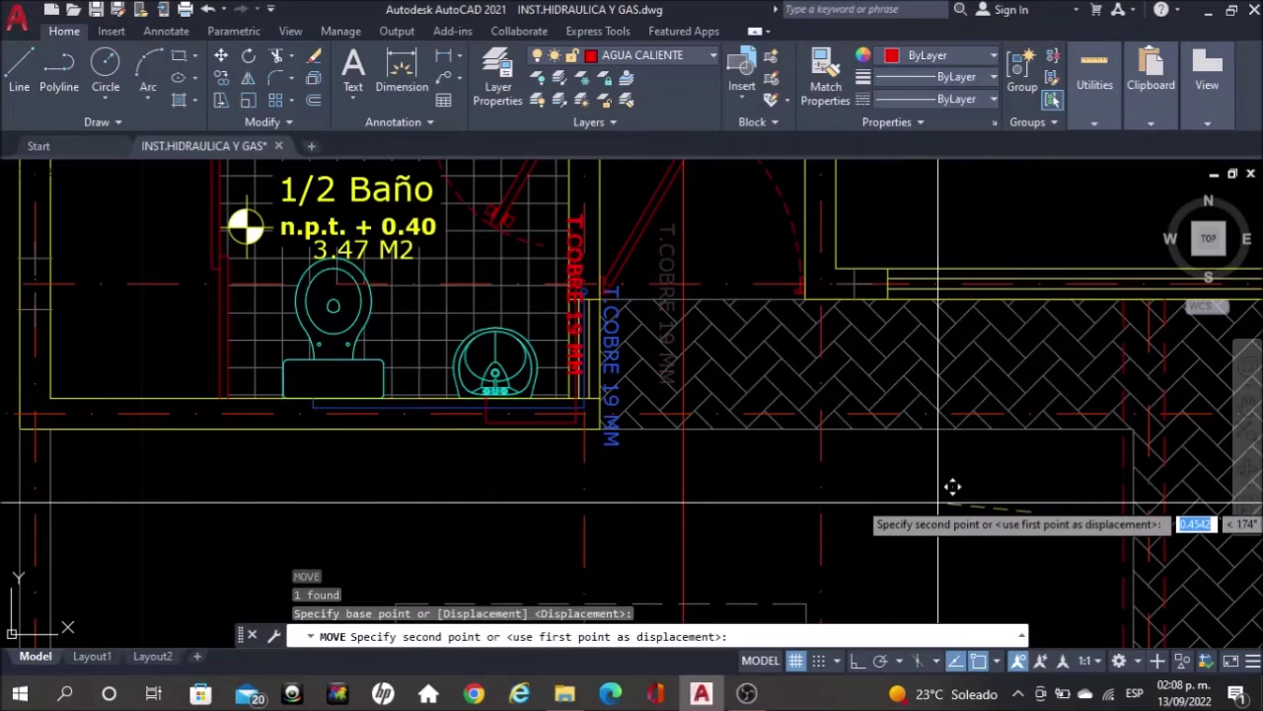
{"action": "left_click", "coordinate": [933, 488]}
Check the pipe labels around the 1/2 Baño and save the drawing
{"action": "scroll", "coordinate": [632, 434], "scroll_direction": "down", "scroll_amount": 4}
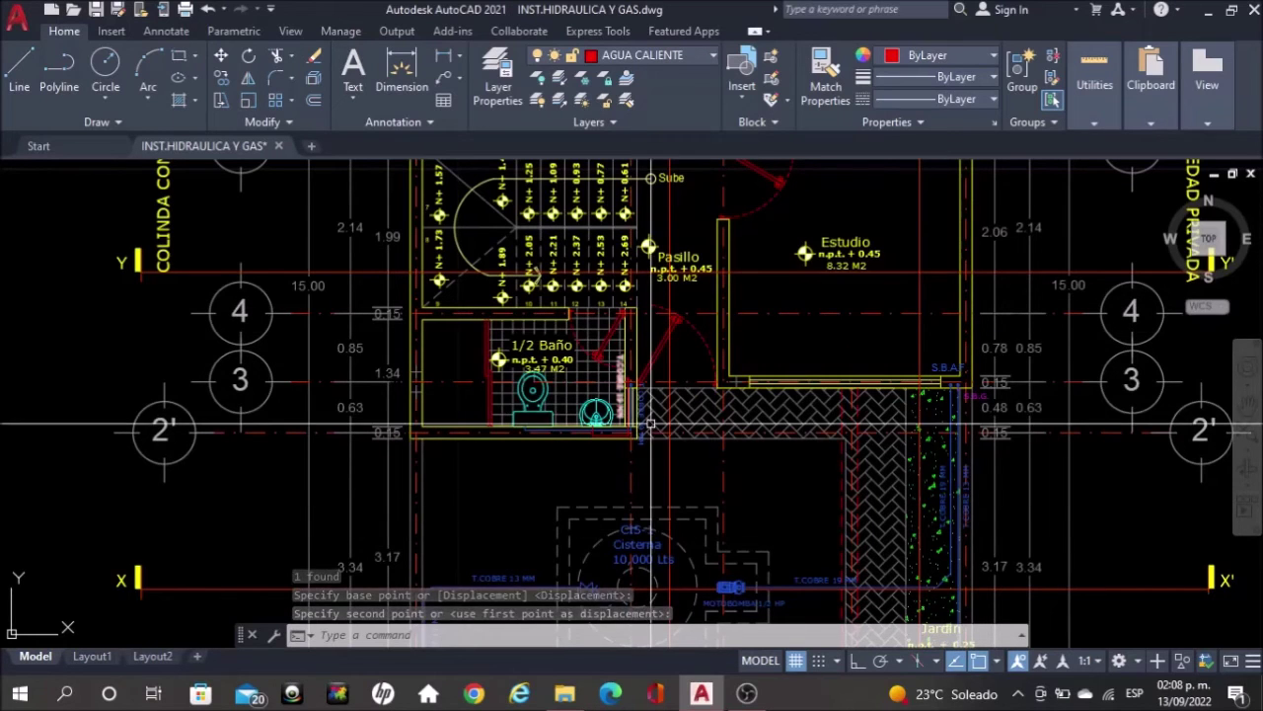
{"action": "scroll", "coordinate": [646, 431], "scroll_direction": "up", "scroll_amount": 5}
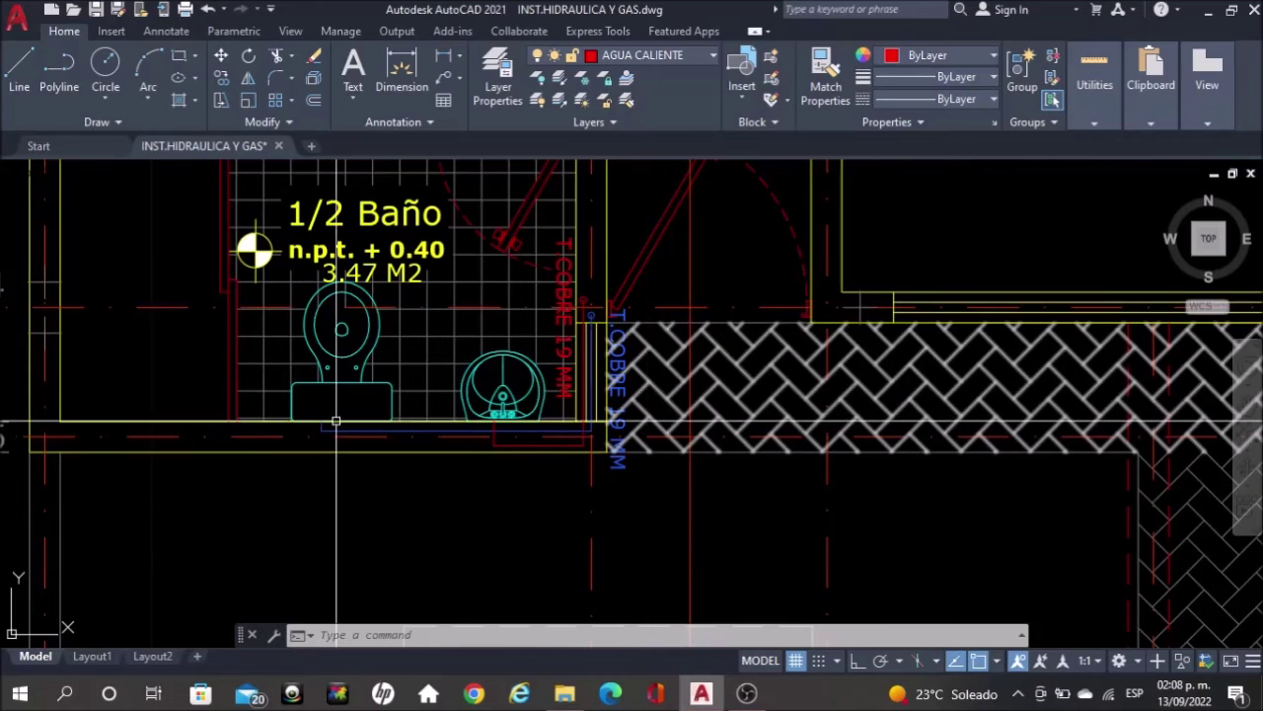
{"action": "scroll", "coordinate": [306, 424], "scroll_direction": "up", "scroll_amount": 4}
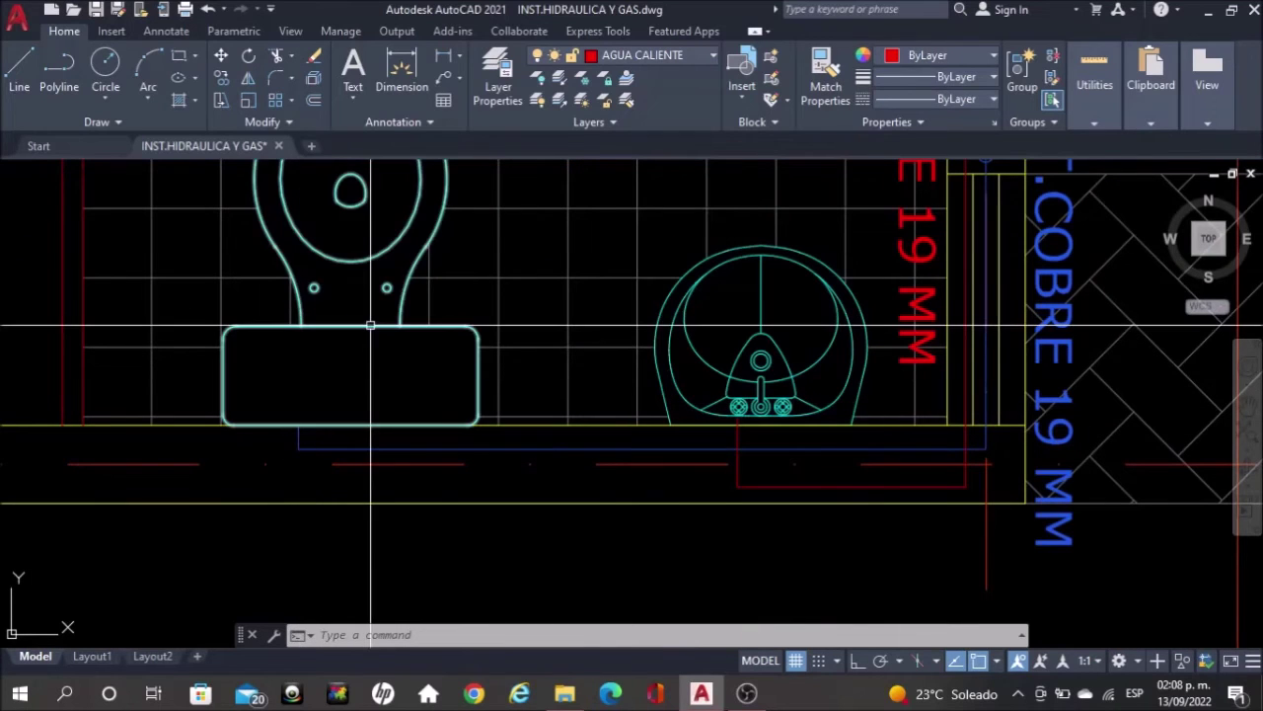
{"action": "scroll", "coordinate": [735, 419], "scroll_direction": "down", "scroll_amount": 7}
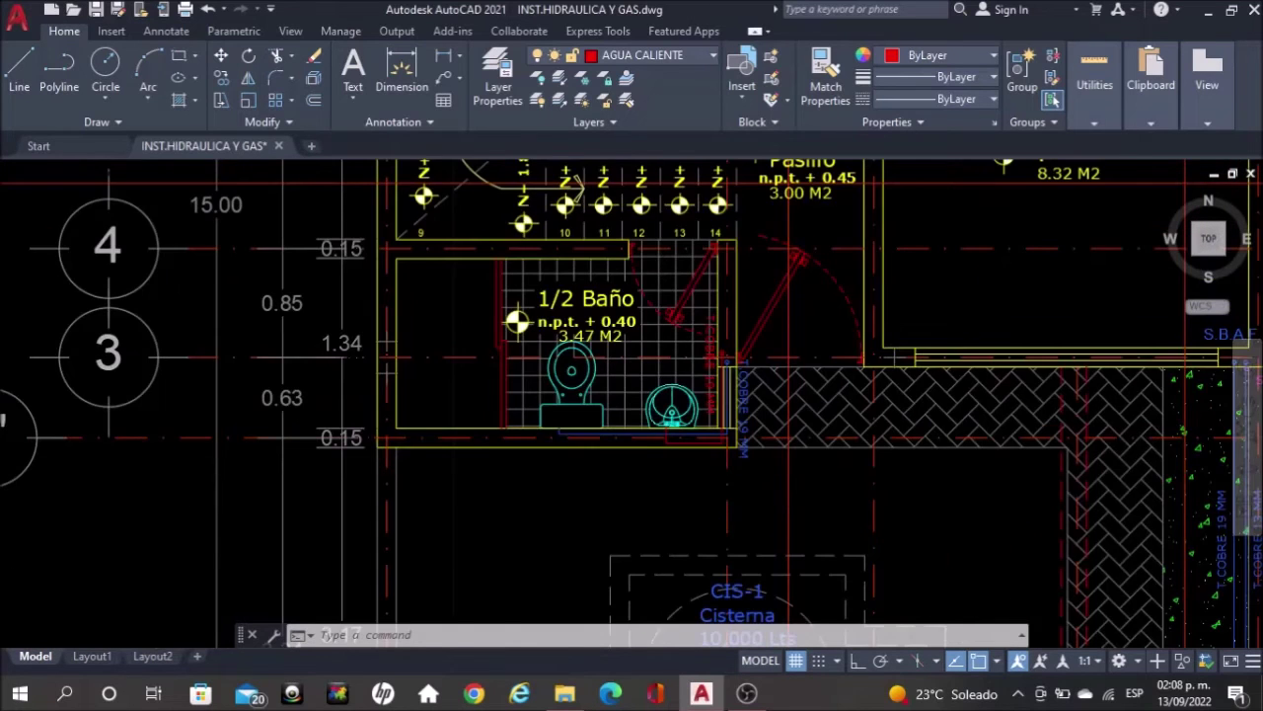
{"action": "scroll", "coordinate": [649, 477], "scroll_direction": "down", "scroll_amount": 5}
{"action": "scroll", "coordinate": [648, 478], "scroll_direction": "up", "scroll_amount": 4}
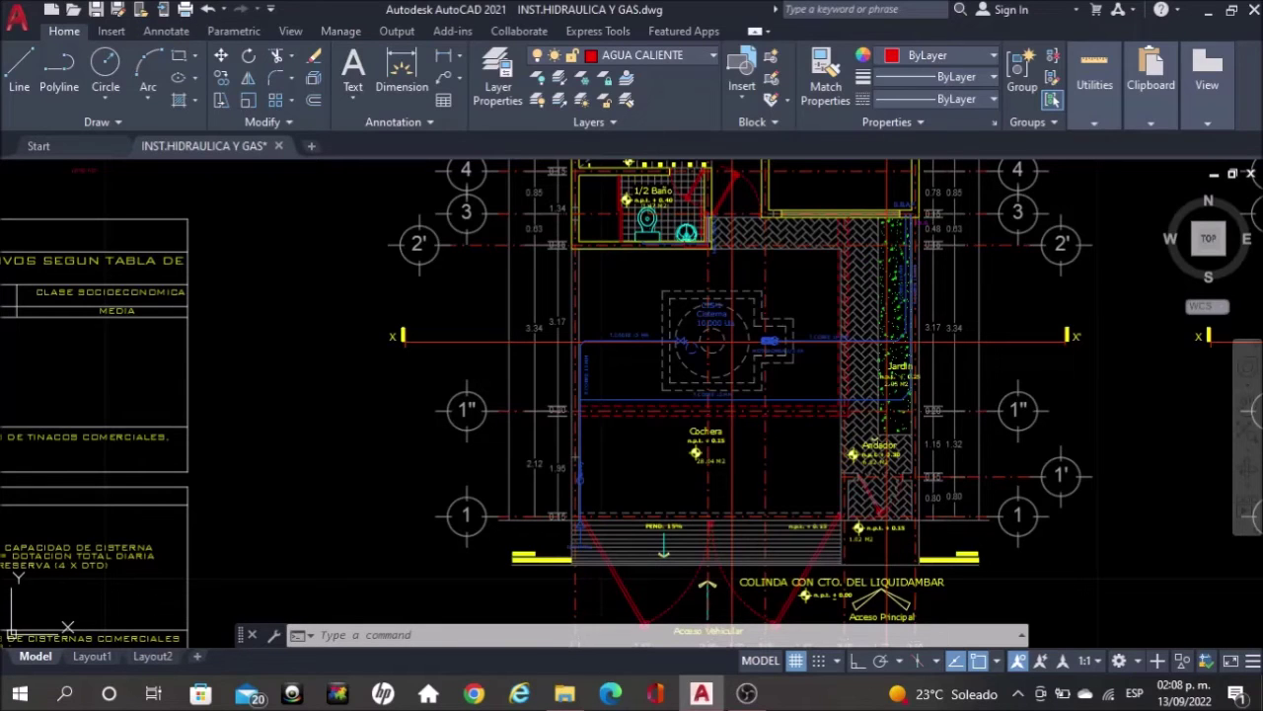
{"action": "left_click", "coordinate": [97, 10]}
{"action": "scroll", "coordinate": [623, 378], "scroll_direction": "up", "scroll_amount": 2}
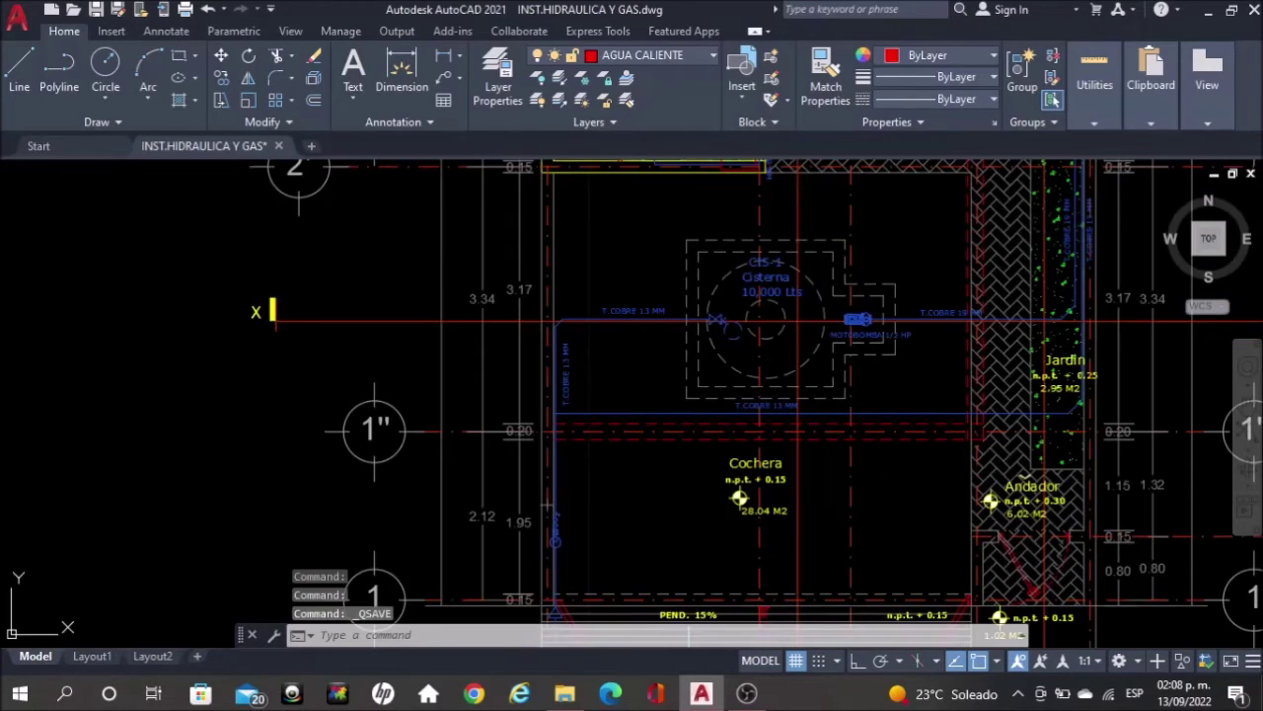
{"action": "scroll", "coordinate": [609, 268], "scroll_direction": "up", "scroll_amount": 4}
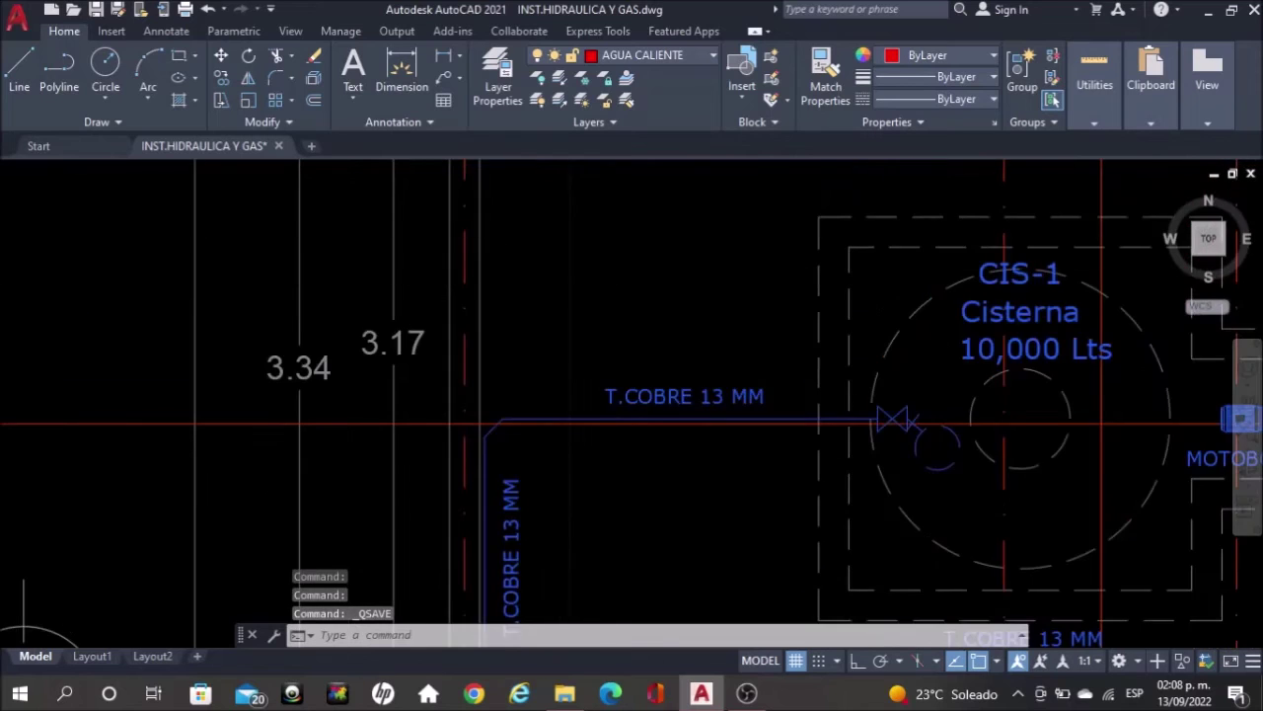
{"action": "scroll", "coordinate": [520, 469], "scroll_direction": "up", "scroll_amount": 5}
{"action": "scroll", "coordinate": [381, 593], "scroll_direction": "up", "scroll_amount": 2}
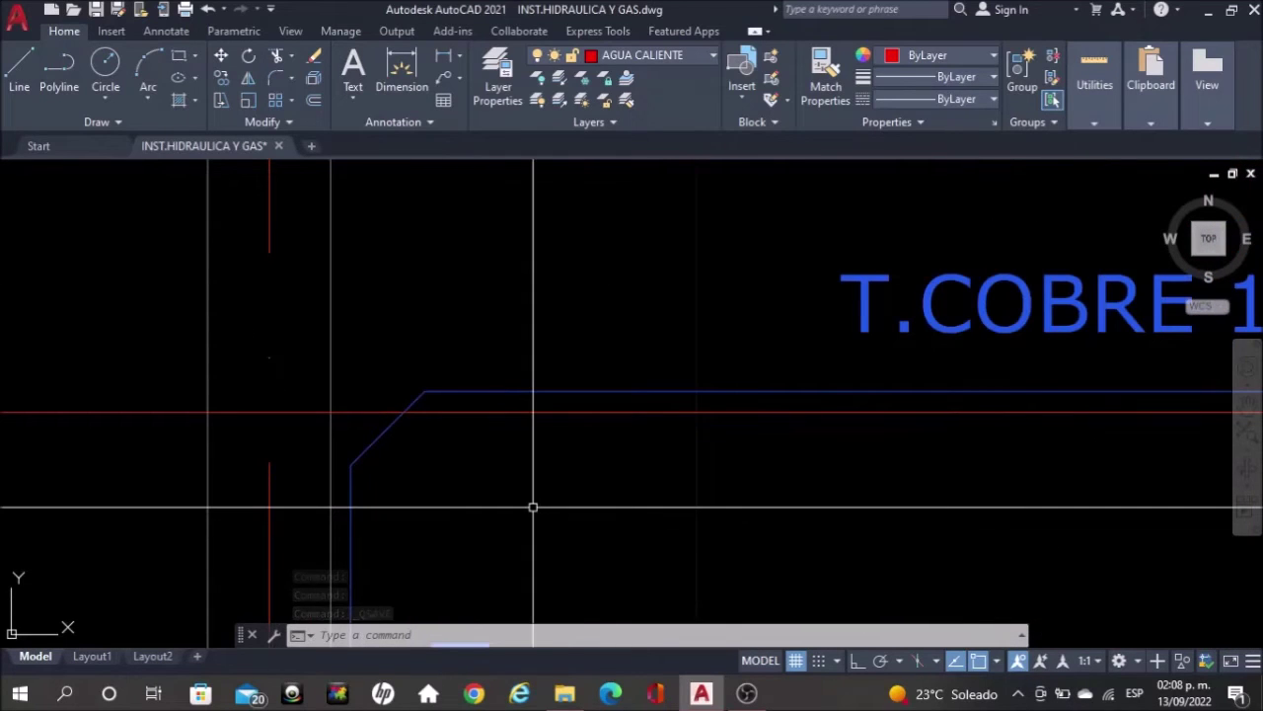
{"action": "type", "text": "LINE"}
{"action": "key", "text": "Return"}
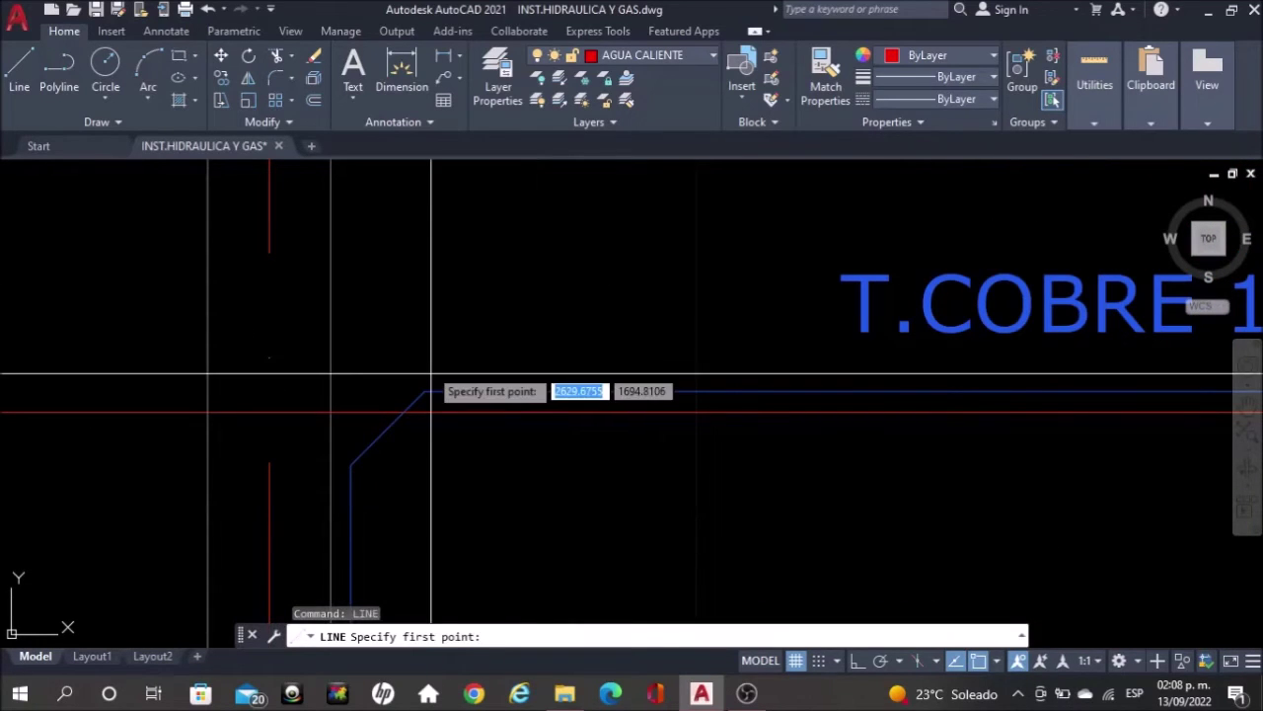
{"action": "scroll", "coordinate": [392, 365], "scroll_direction": "up", "scroll_amount": 2}
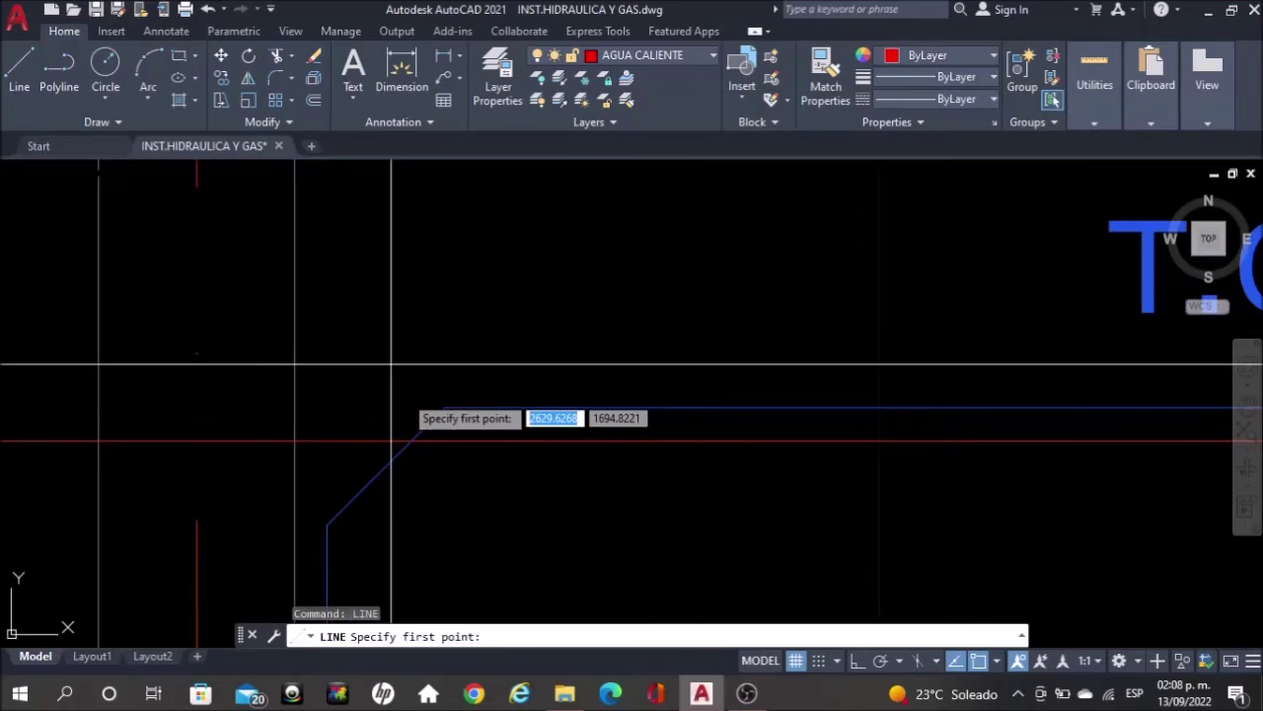
{"action": "left_click", "coordinate": [400, 415]}
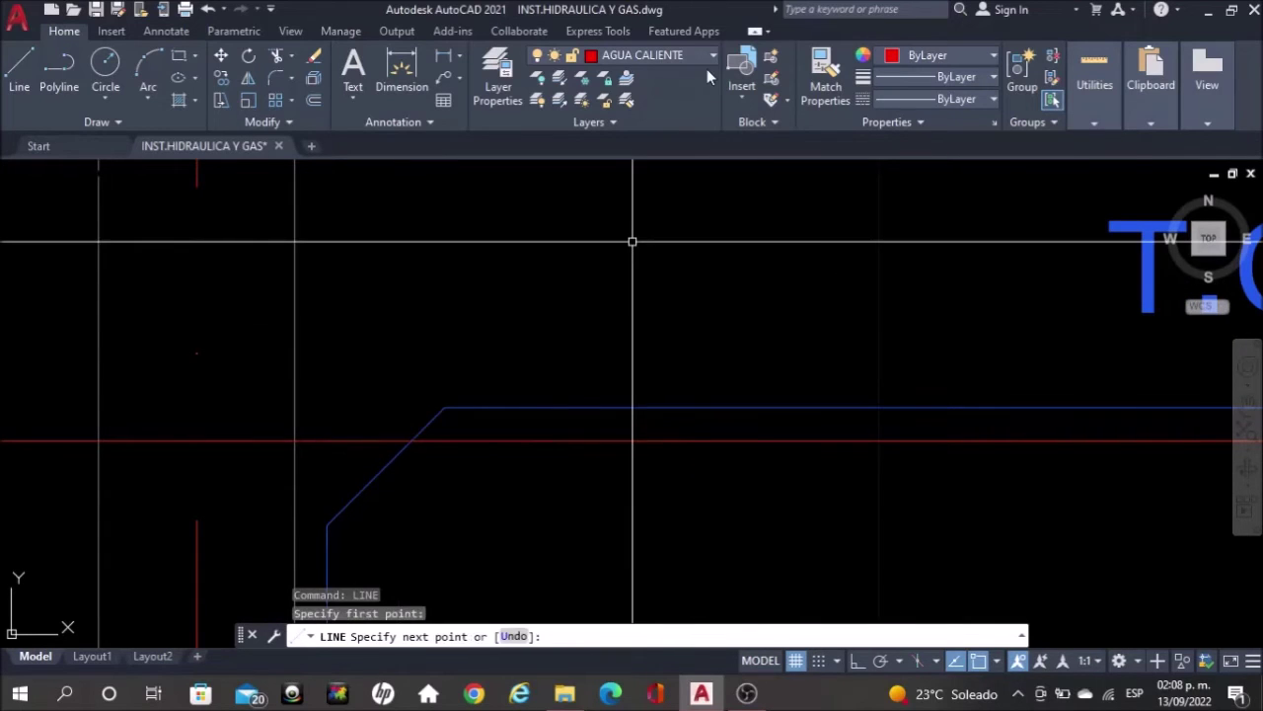
{"action": "key", "text": "Escape"}
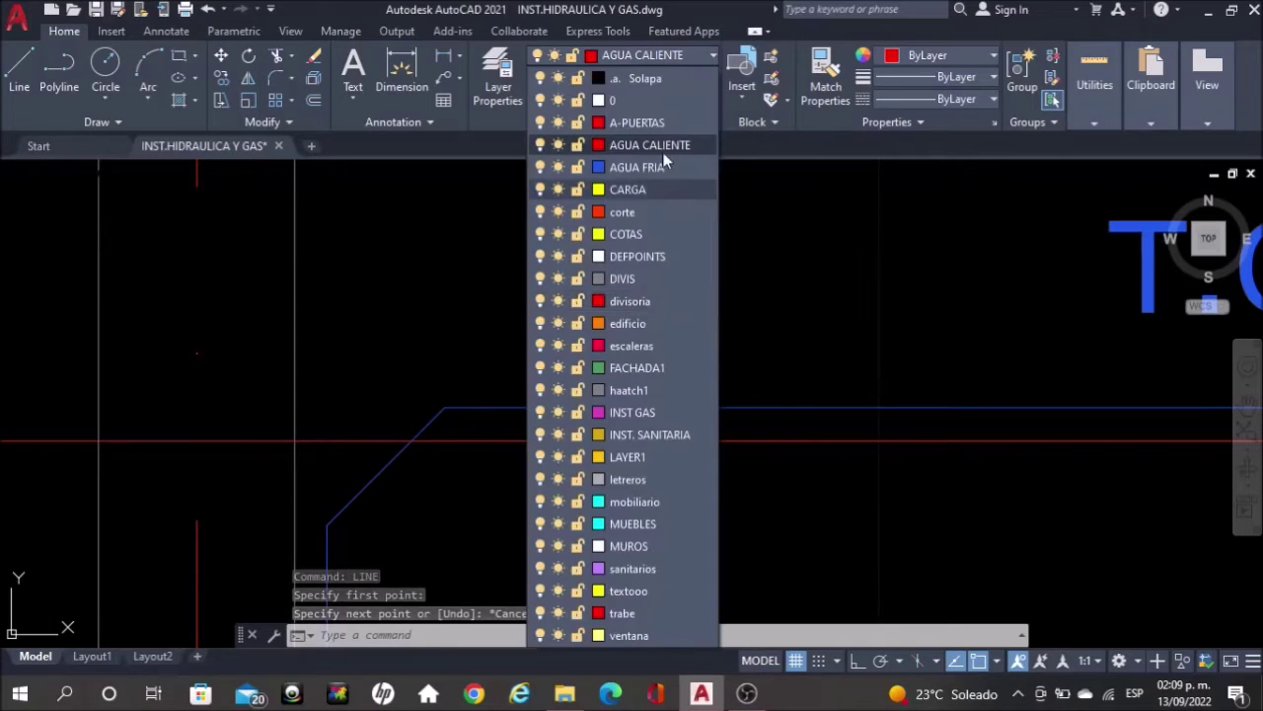
Make AGUA FRIA the current layer and draw a diagonal tick about 0.06 long across the upper end of the pipe's angled corner segment
{"action": "left_click", "coordinate": [675, 169]}
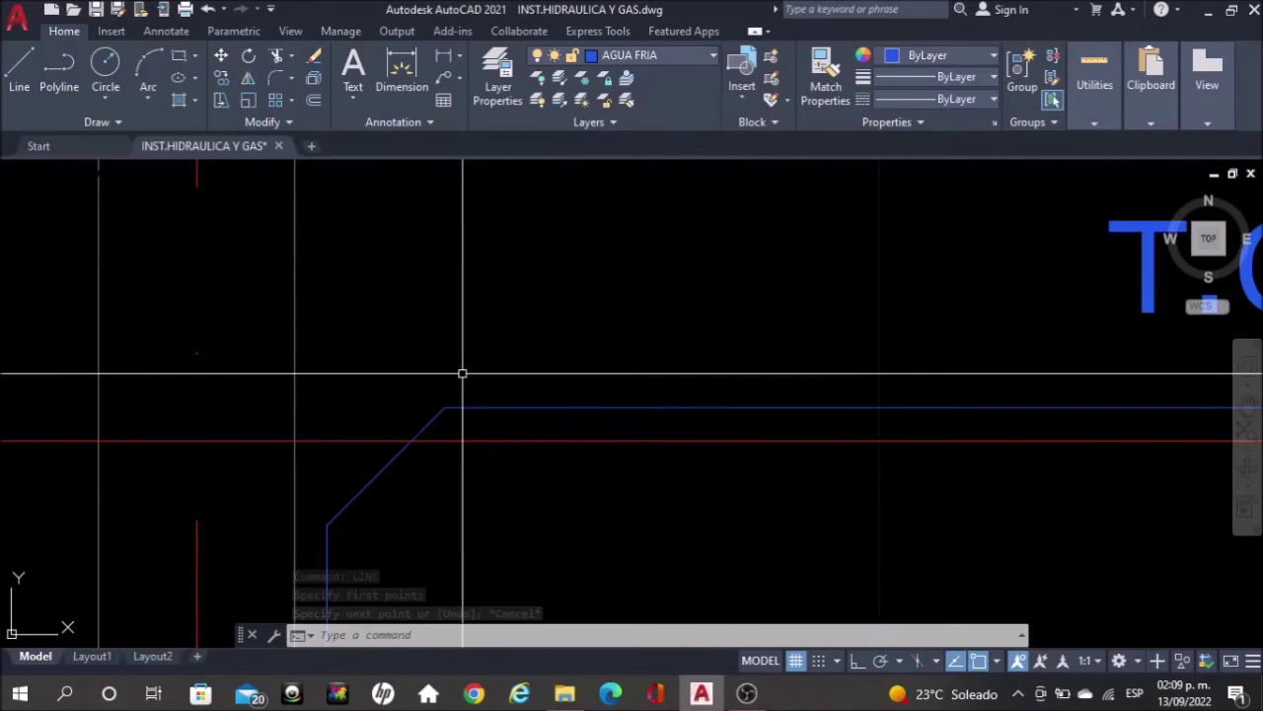
{"action": "type", "text": "li"}
{"action": "key", "text": "Return"}
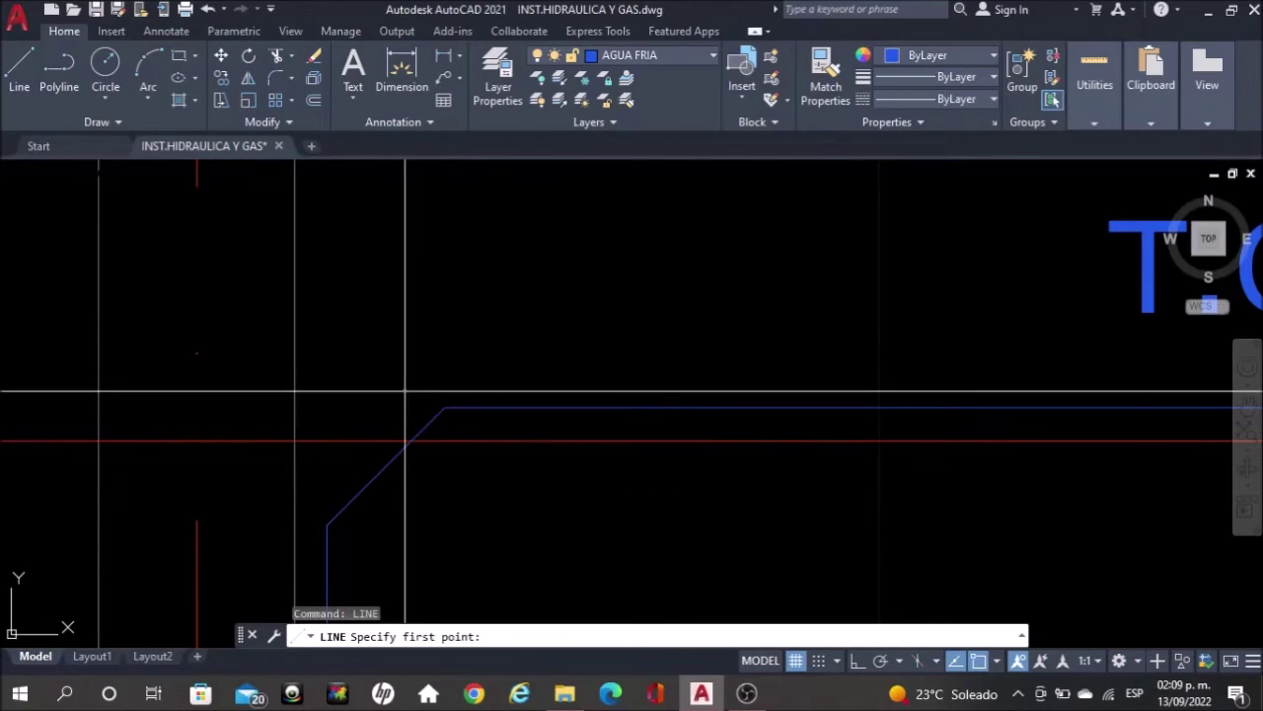
{"action": "left_click", "coordinate": [405, 391]}
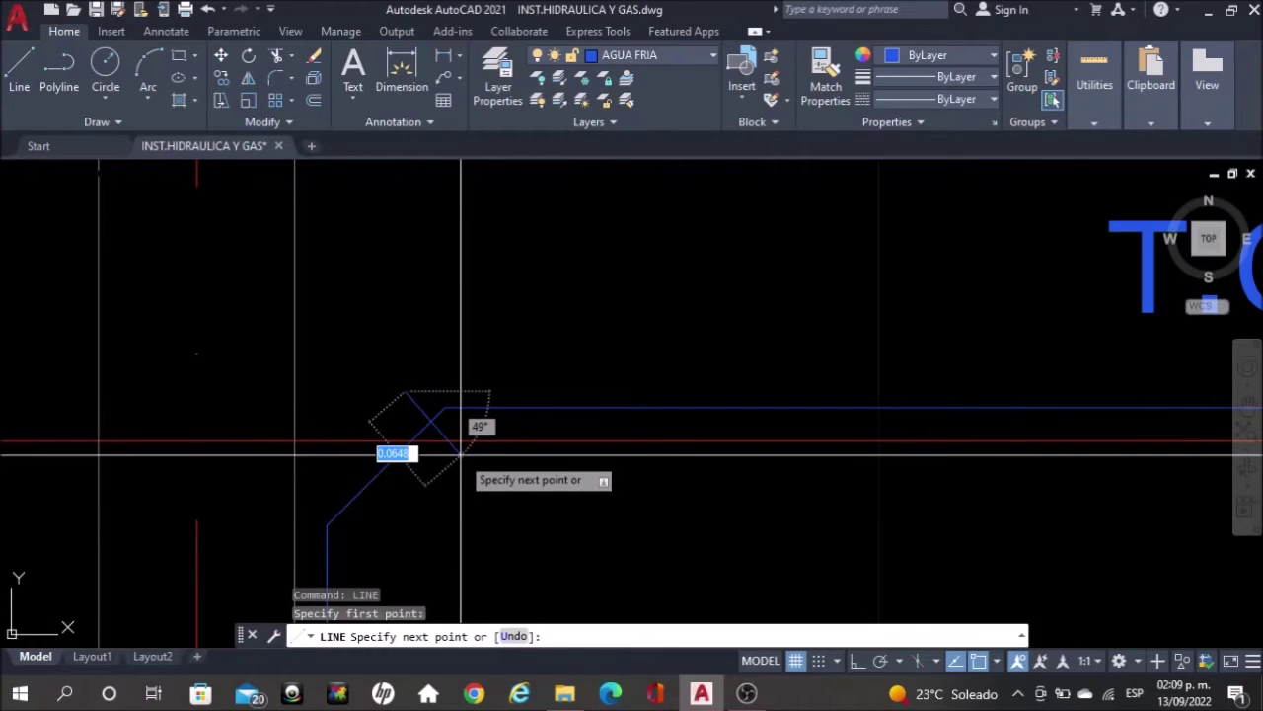
{"action": "left_click", "coordinate": [460, 454]}
{"action": "key", "text": "Escape"}
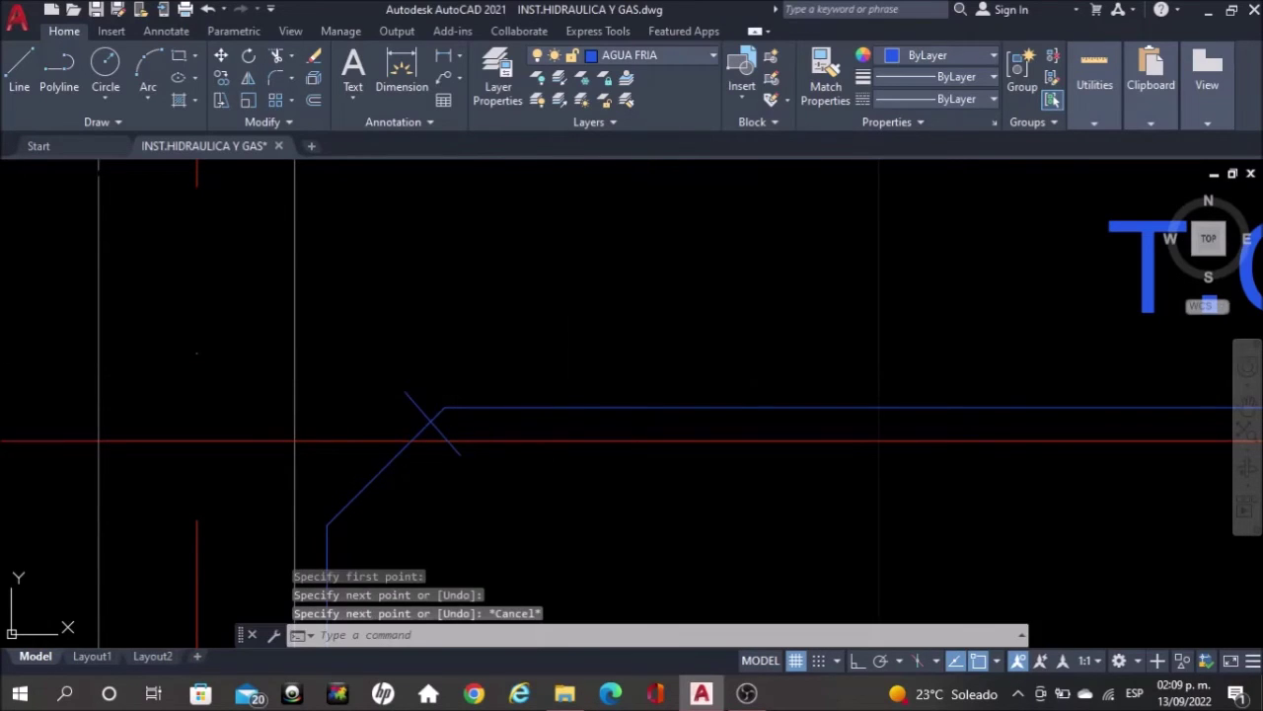
With Ortho on, draw a vertical tick about 0.05 long across the horizontal 13 mm cistern pipe just past the angled corner
{"action": "key", "text": "Return"}
{"action": "left_click", "coordinate": [858, 661]}
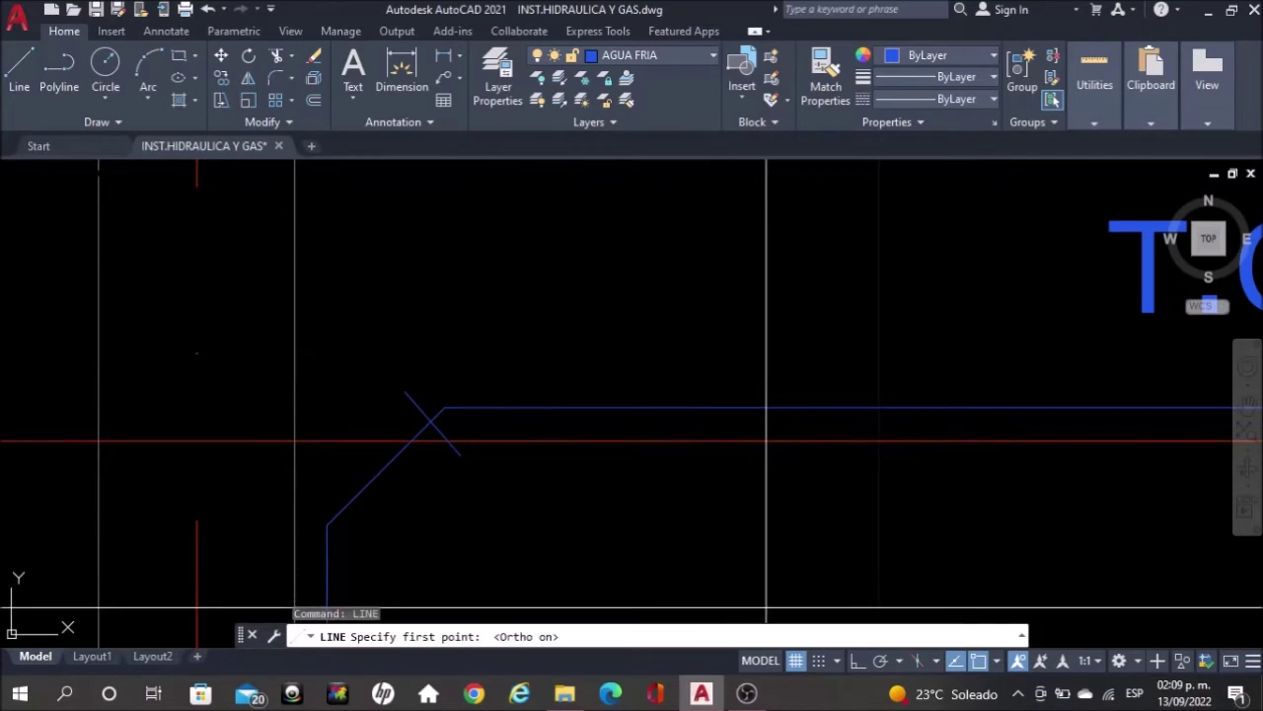
{"action": "left_click", "coordinate": [487, 376]}
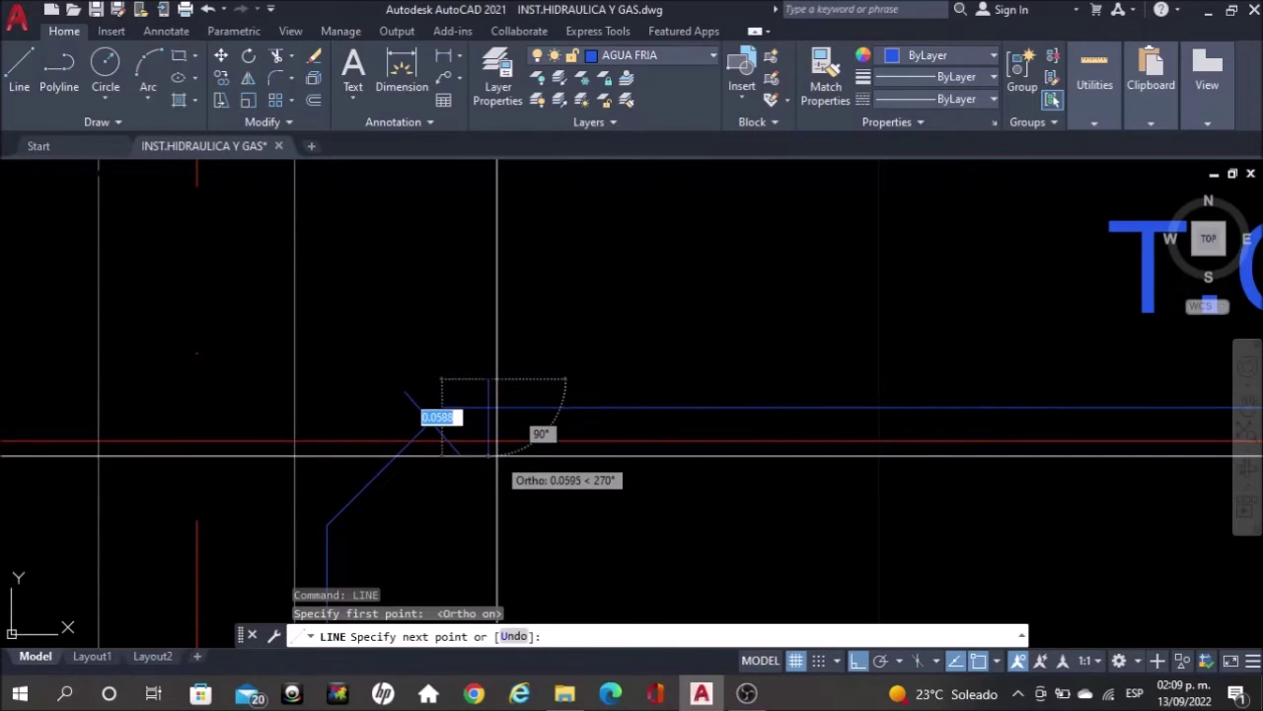
{"action": "scroll", "coordinate": [497, 454], "scroll_direction": "up", "scroll_amount": 3}
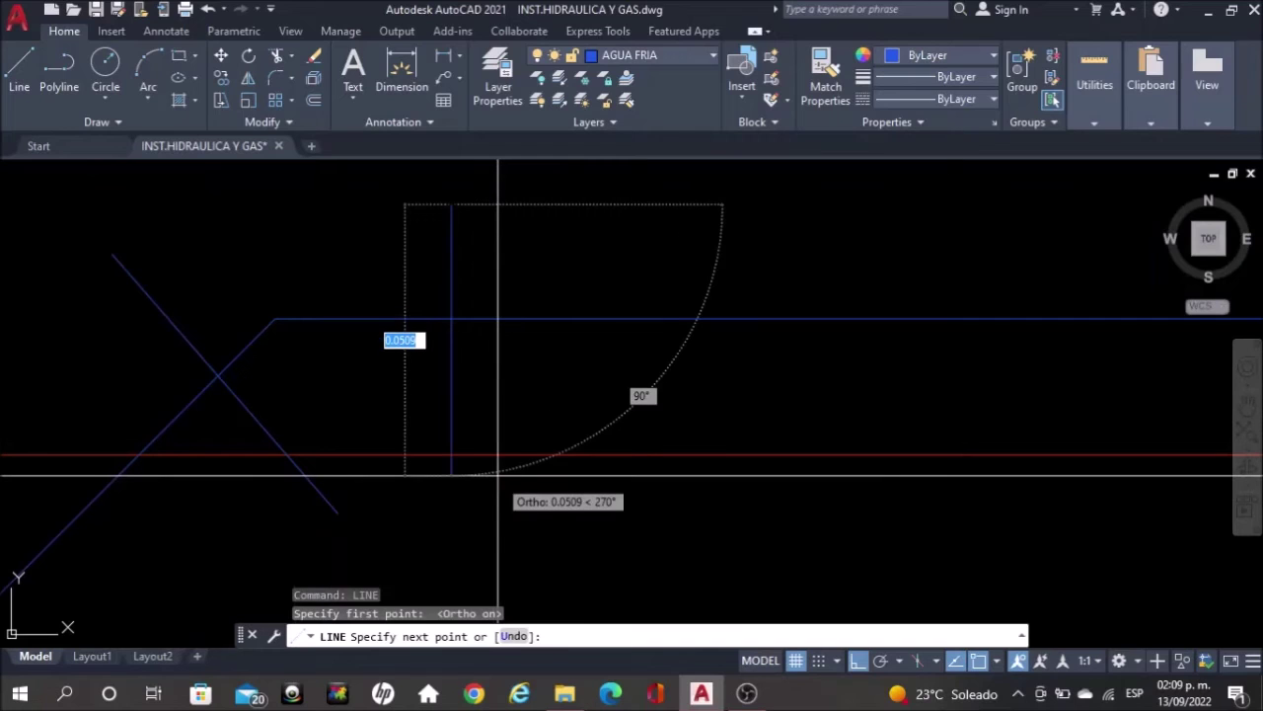
{"action": "key", "text": "Escape"}
{"action": "scroll", "coordinate": [496, 477], "scroll_direction": "down", "scroll_amount": 3}
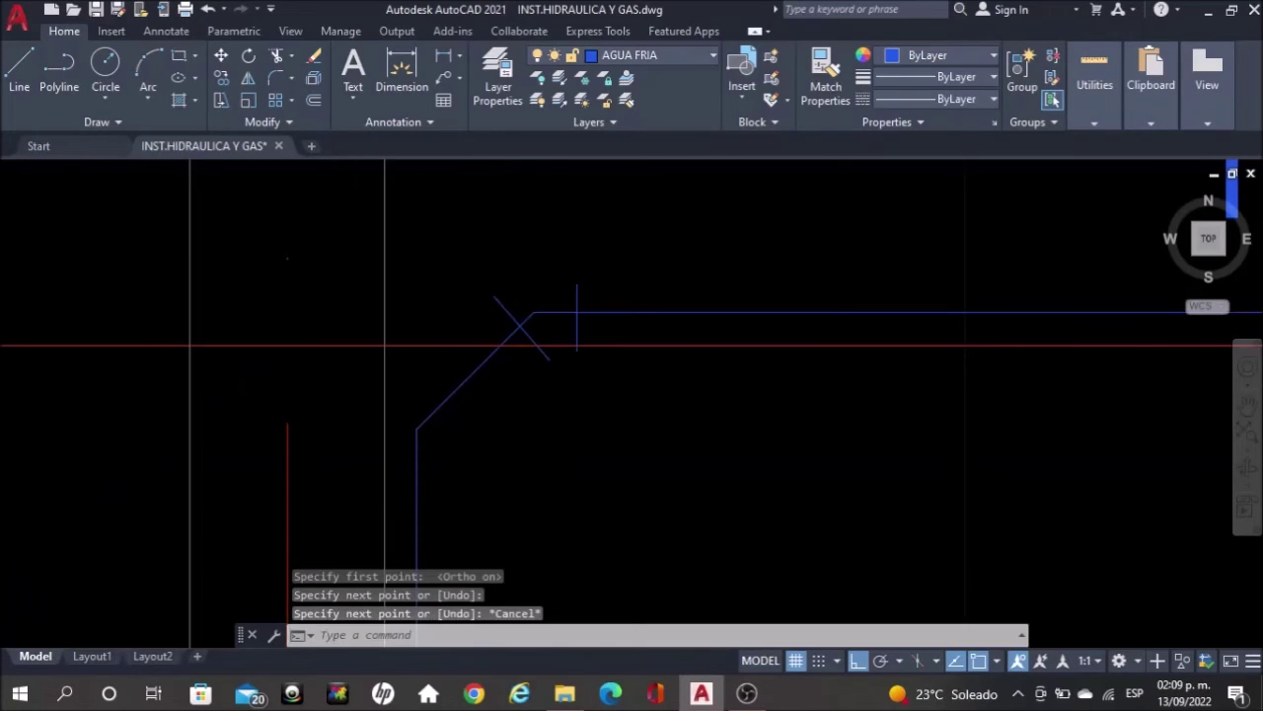
Draw a short horizontal tick across the vertical 13 mm pipe just below the angled corner
{"action": "type", "text": "L"}
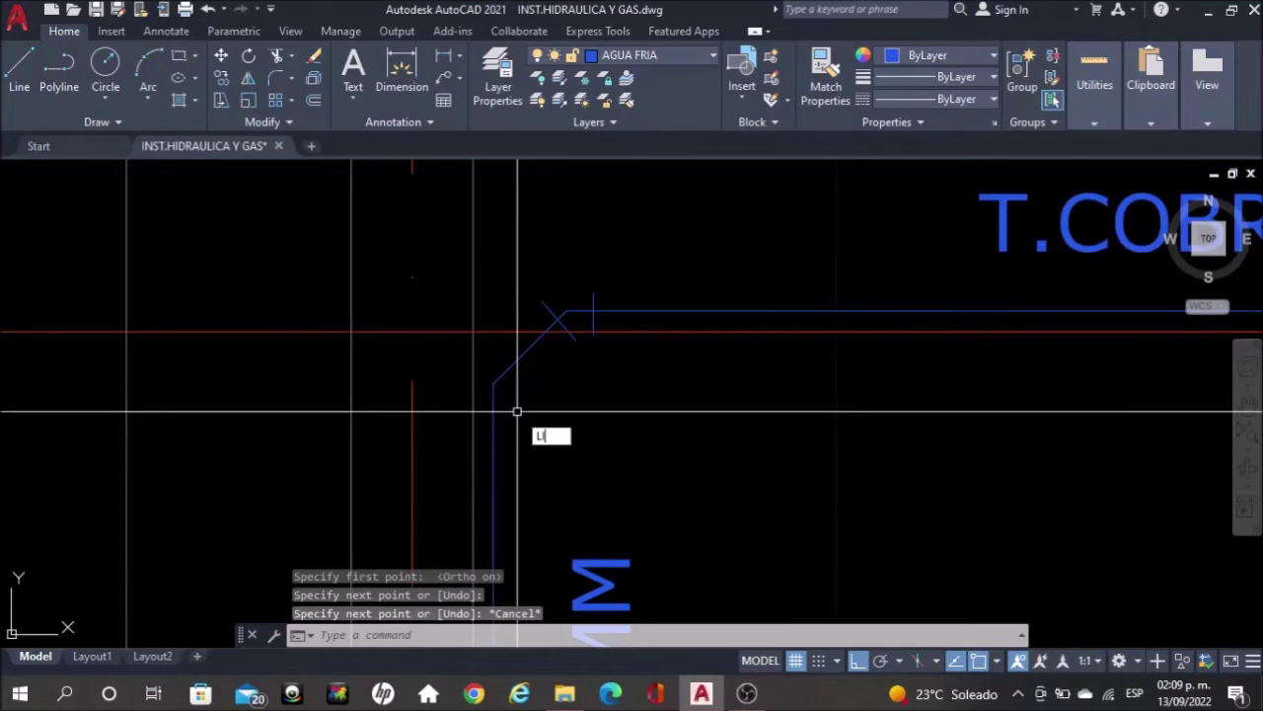
{"action": "key", "text": "Return"}
{"action": "scroll", "coordinate": [512, 404], "scroll_direction": "up", "scroll_amount": 3}
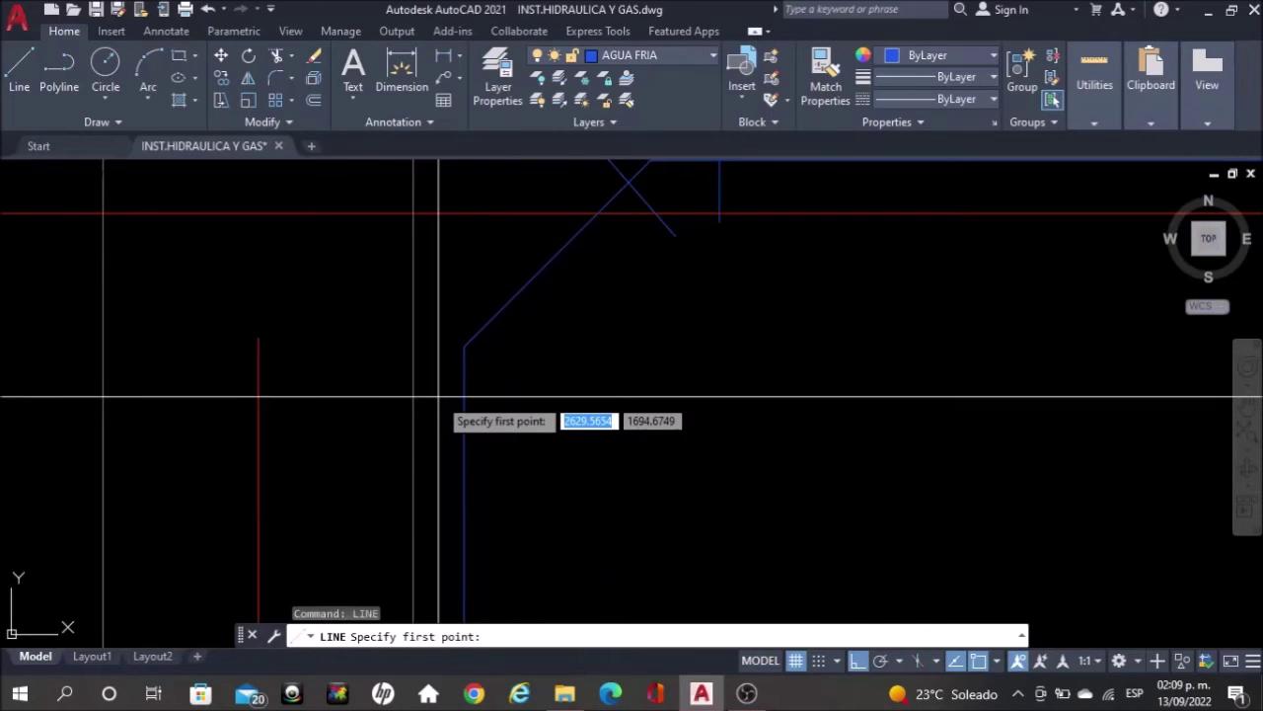
{"action": "left_click", "coordinate": [437, 395]}
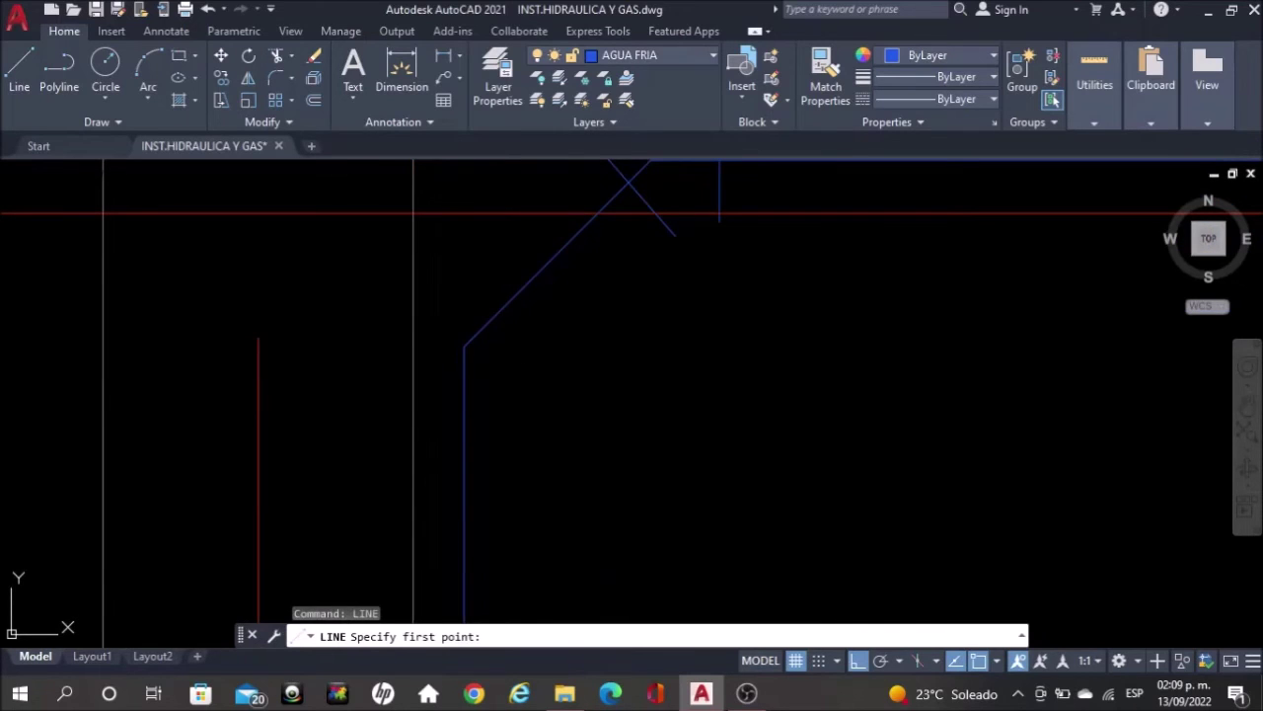
{"action": "left_click", "coordinate": [508, 396]}
{"action": "key", "text": "Escape"}
Turn Ortho off and draw a short diagonal tick across the lower end of the pipe's angled corner segment
{"action": "type", "text": "l"}
{"action": "key", "text": "Return"}
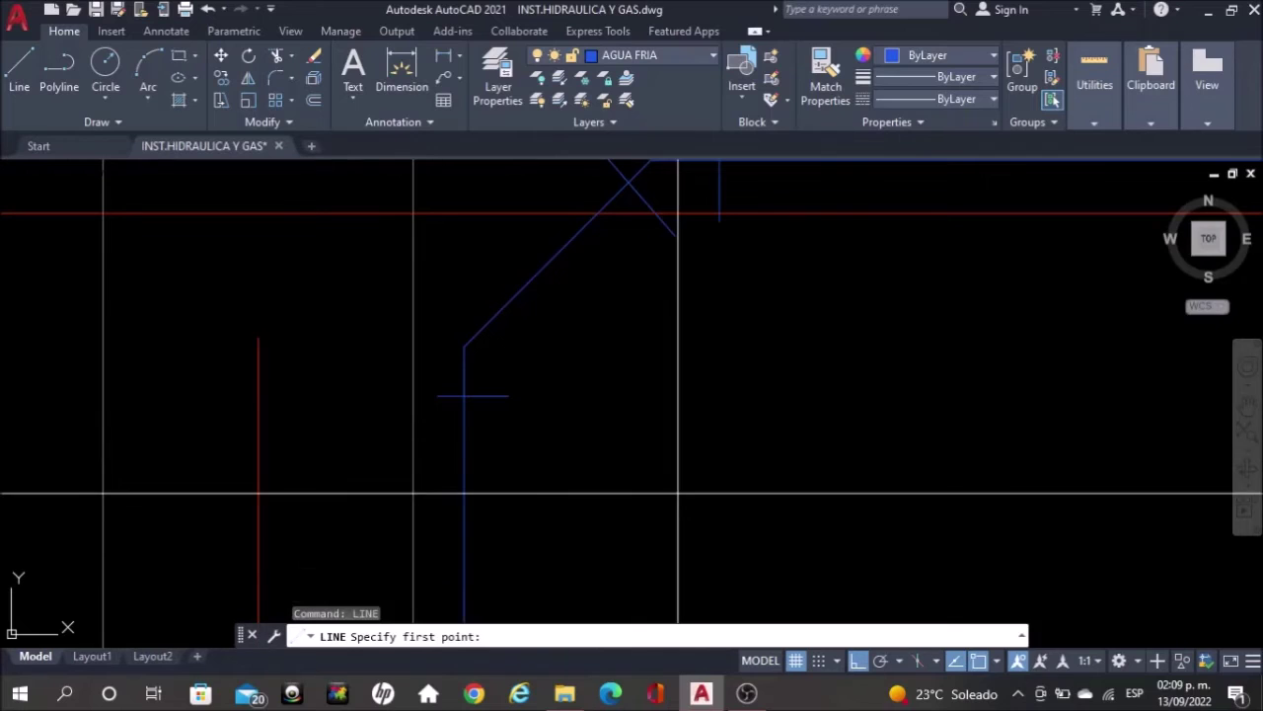
{"action": "left_click", "coordinate": [857, 661]}
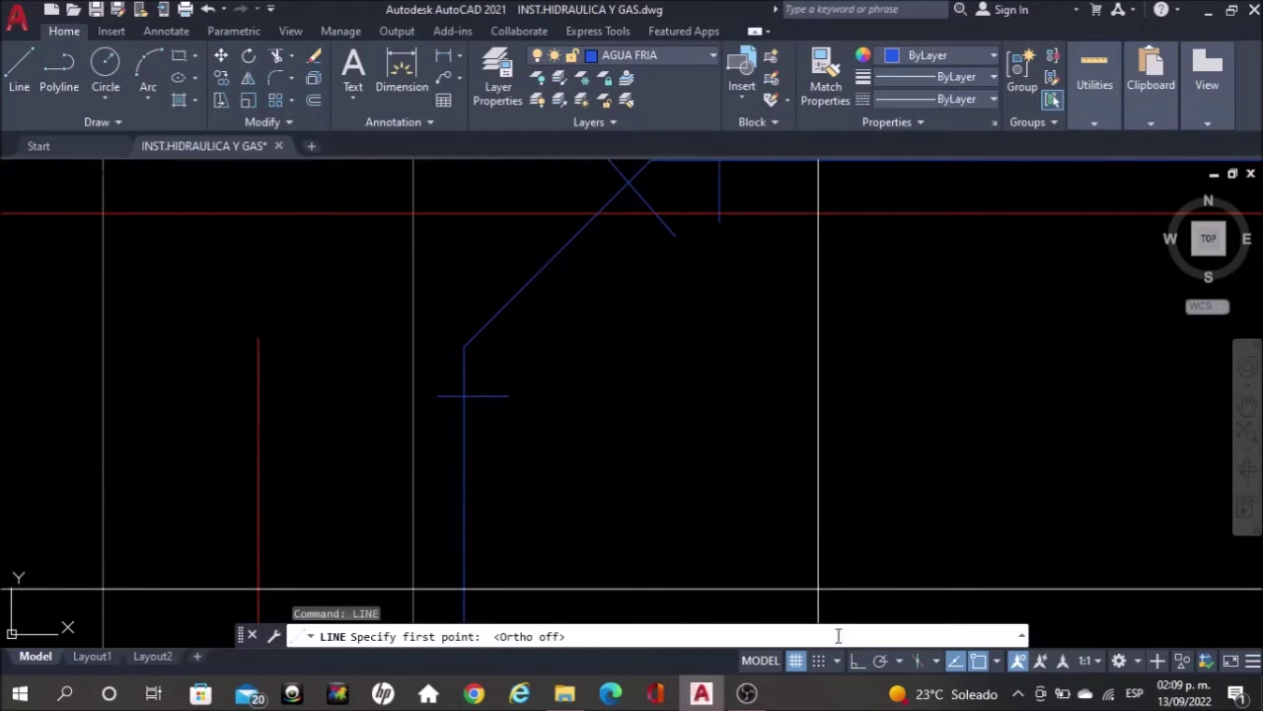
{"action": "left_click", "coordinate": [473, 298]}
{"action": "scroll", "coordinate": [522, 342], "scroll_direction": "down", "scroll_amount": 2}
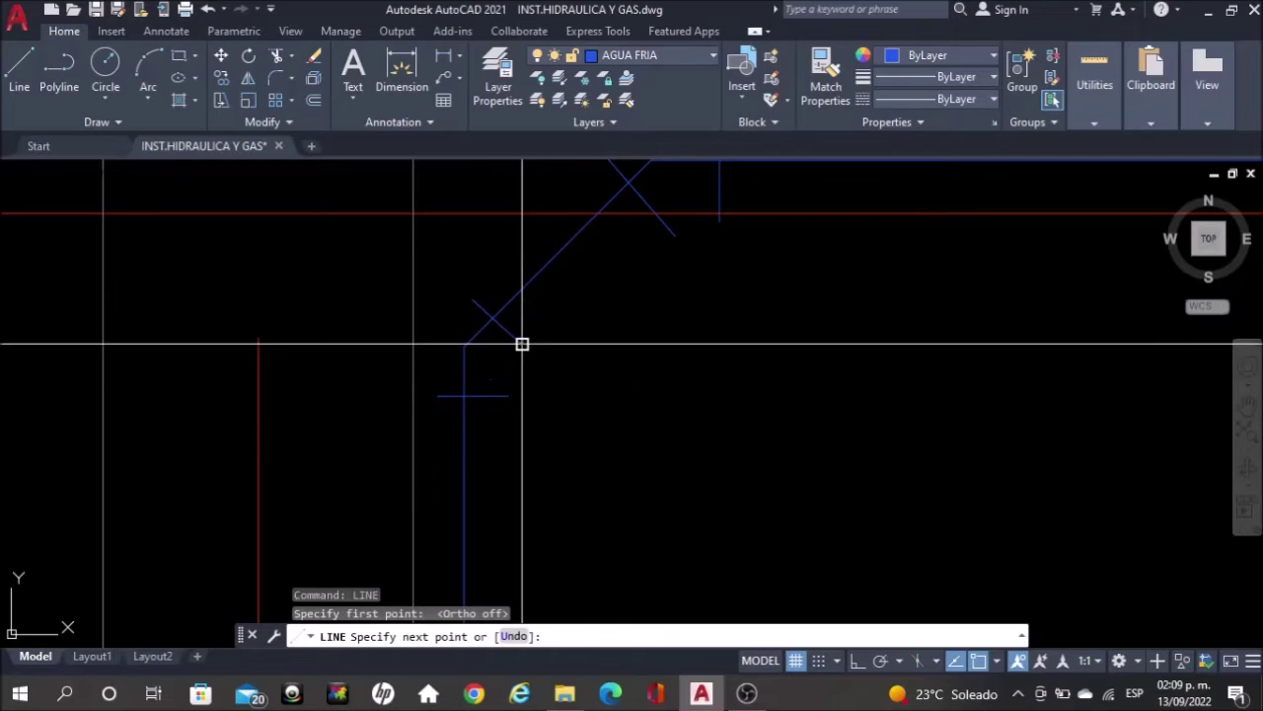
{"action": "key", "text": "Escape"}
{"action": "scroll", "coordinate": [552, 434], "scroll_direction": "down", "scroll_amount": 3}
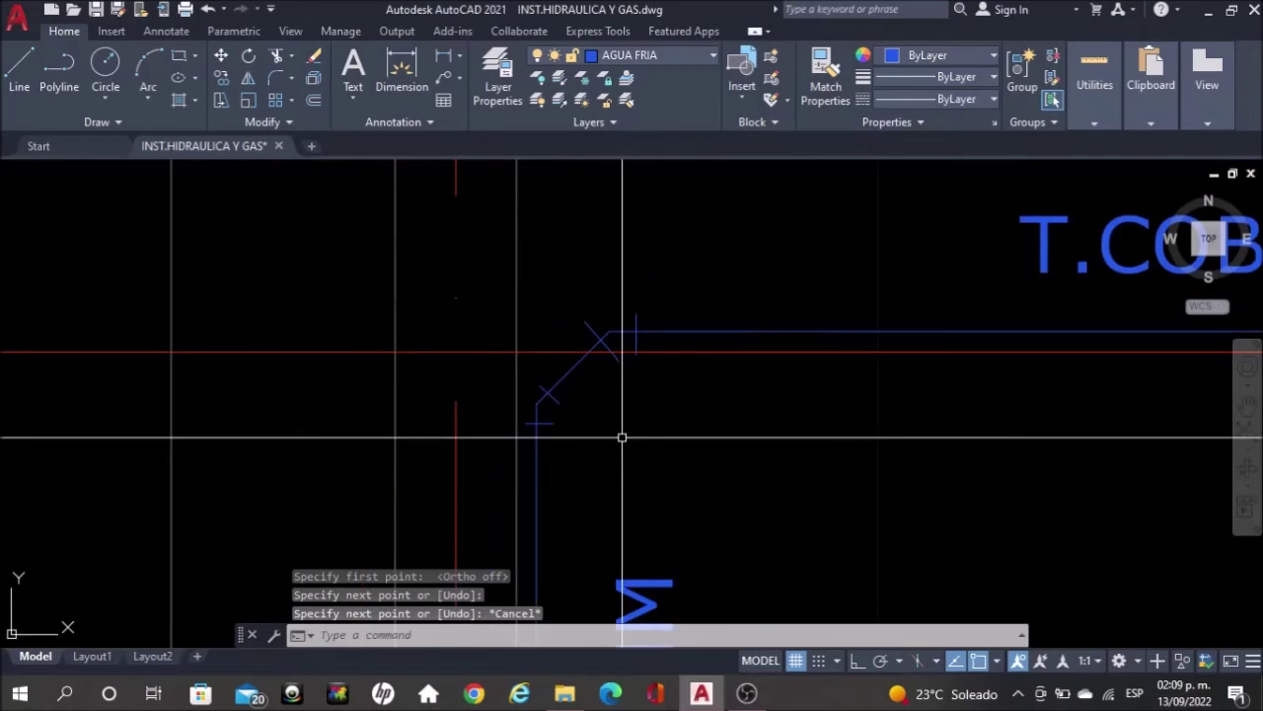
{"action": "middle_click_drag", "start_coordinate": [960, 299], "coordinate": [780, 320]}
{"action": "scroll", "coordinate": [779, 319], "scroll_direction": "down", "scroll_amount": 2}
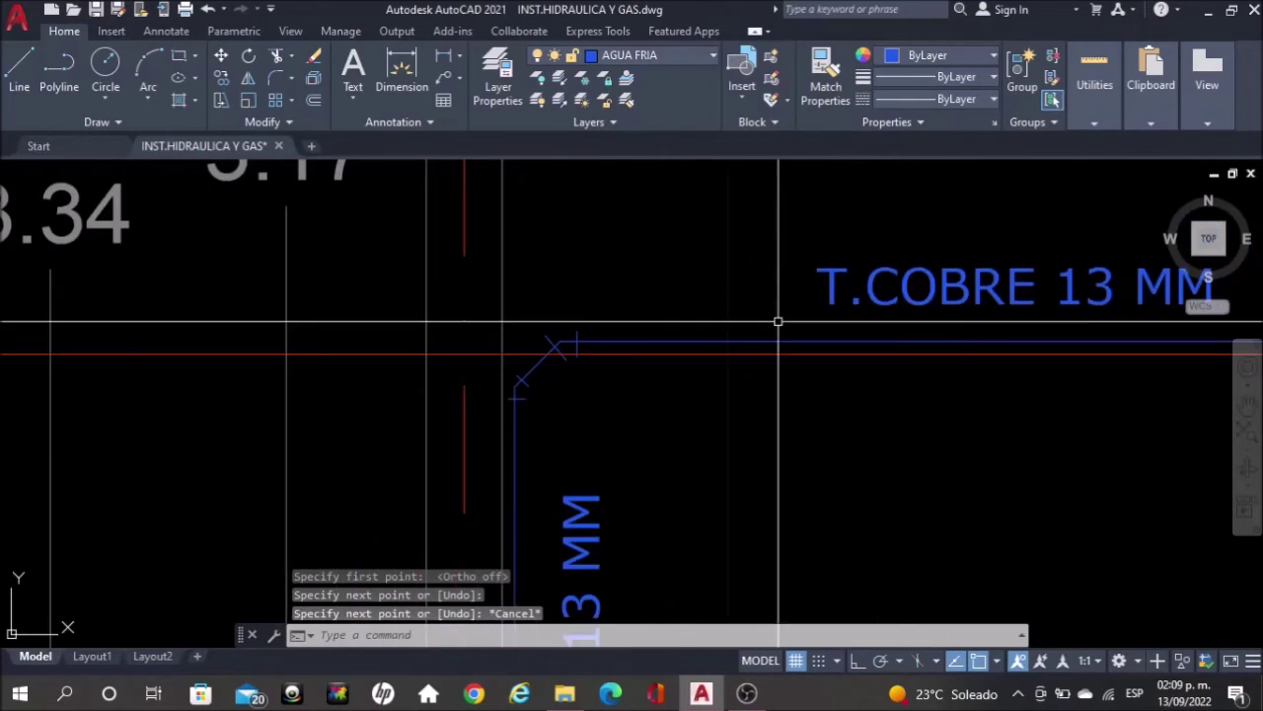
Copy the horizontal T.COBRE 13 MM label to just above the pipe's angled corner
{"action": "left_click", "coordinate": [927, 288]}
{"action": "type", "text": "co"}
{"action": "key", "text": "Return"}
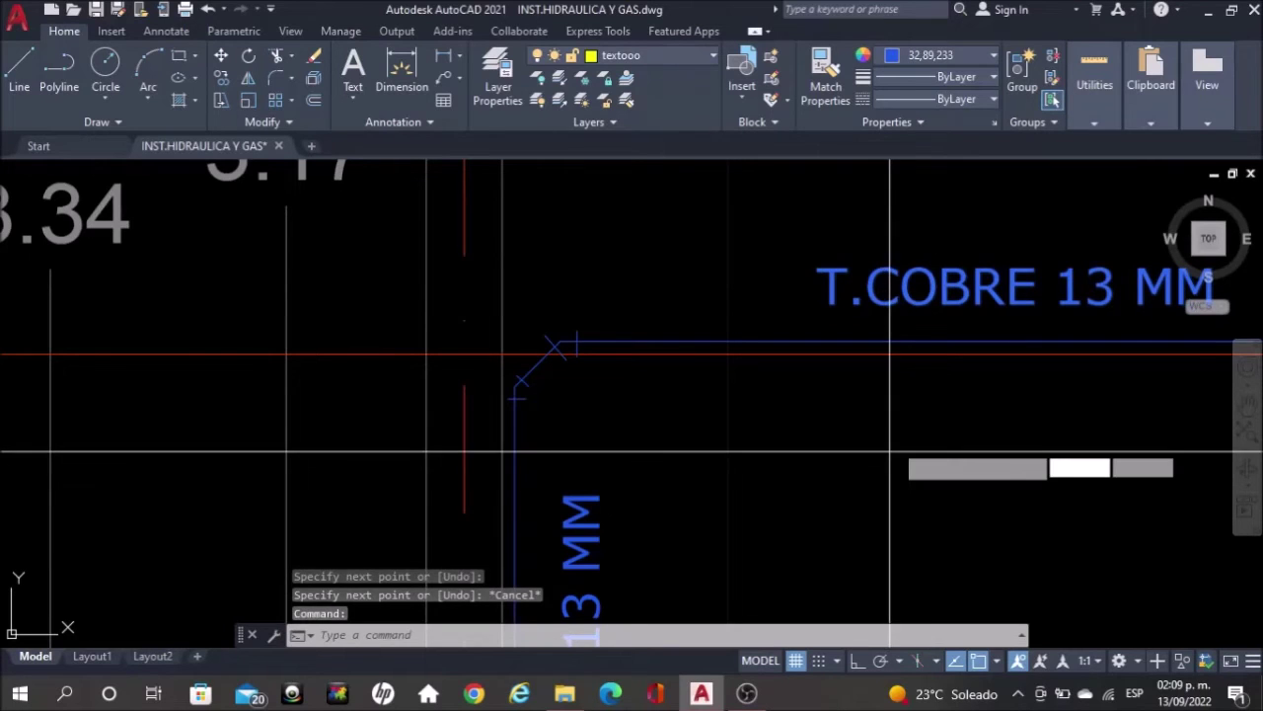
{"action": "left_click", "coordinate": [940, 426]}
{"action": "left_click", "coordinate": [621, 395]}
{"action": "key", "text": "Escape"}
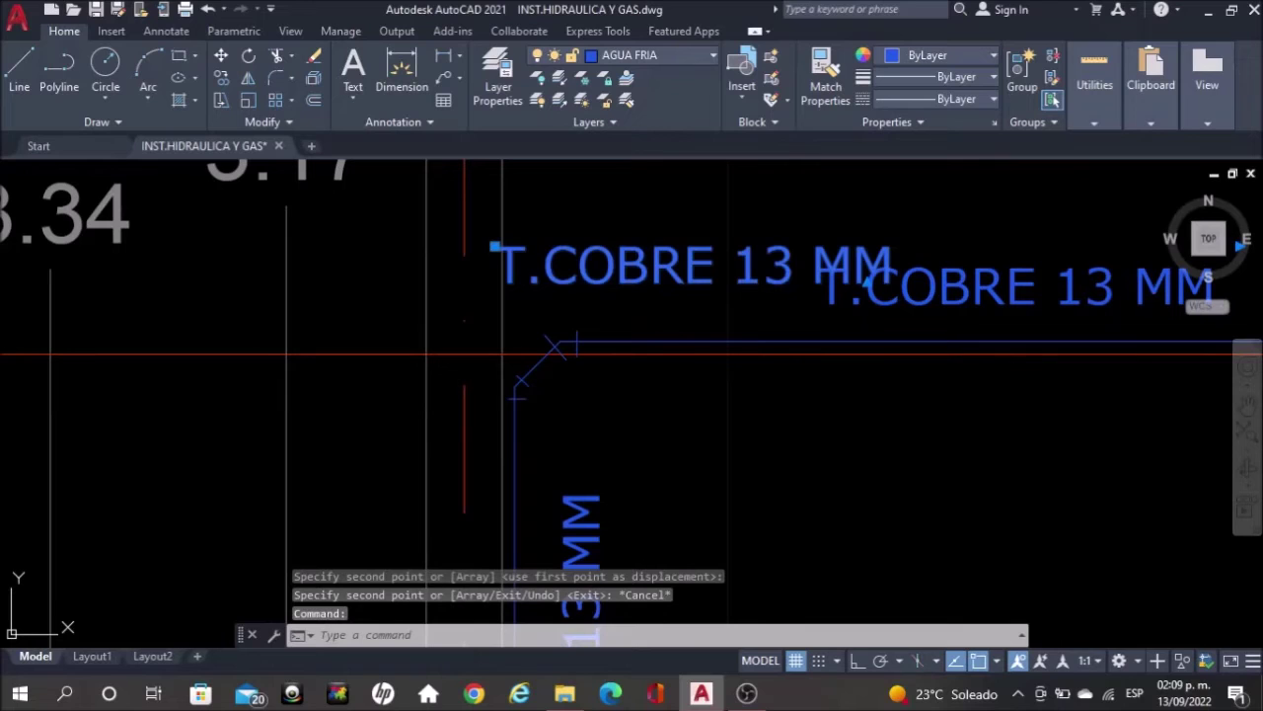
Change the copied label's text above the angled corner to 45º
{"action": "double_click", "coordinate": [648, 267]}
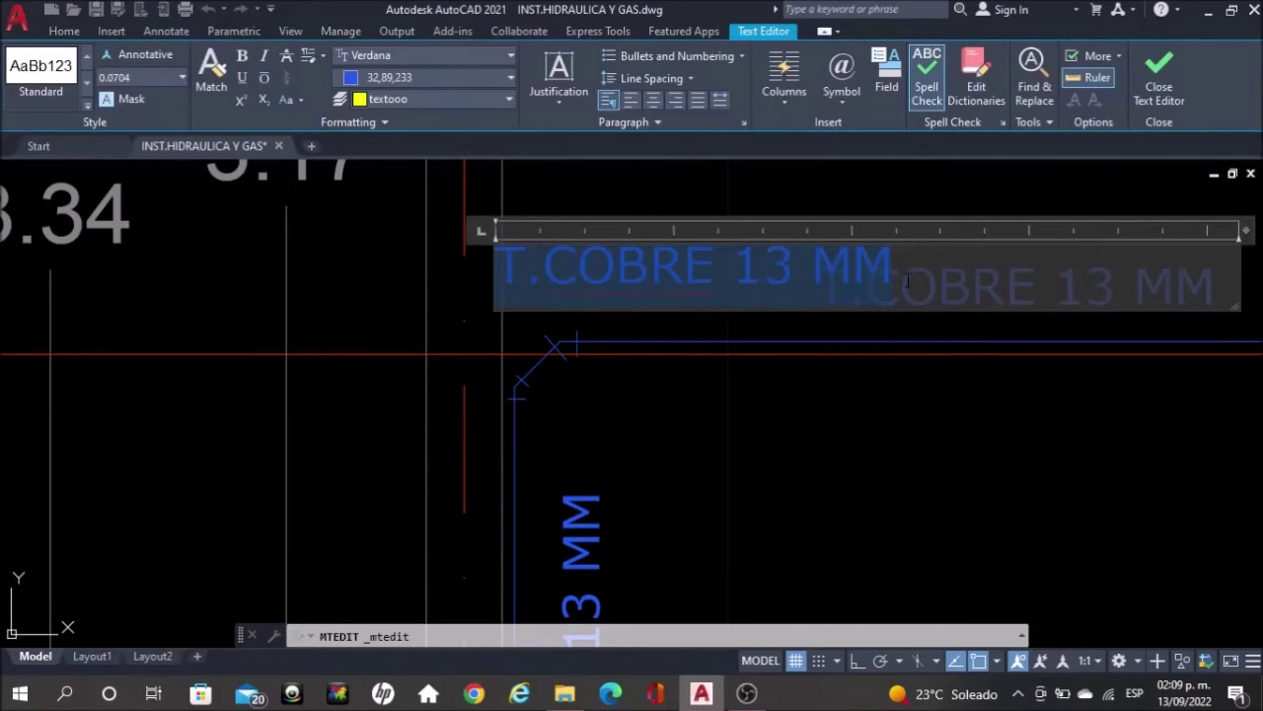
{"action": "type", "text": "46"}
{"action": "key", "text": "BackSpace"}
{"action": "type", "text": "5°"}
{"action": "left_click", "coordinate": [876, 420]}
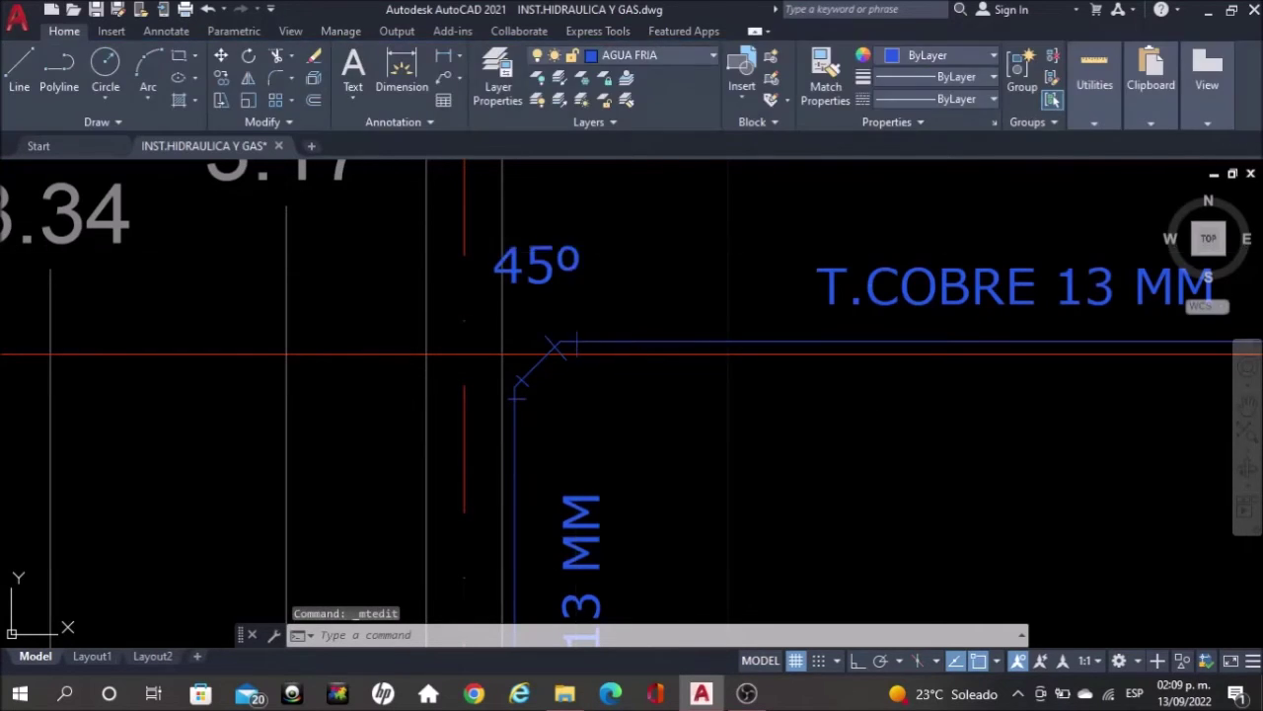
Move the 45º label about 0.07 diagonally down and right so it sits just above the angled corner
{"action": "left_click", "coordinate": [494, 249]}
{"action": "type", "text": "mo"}
{"action": "key", "text": "Return"}
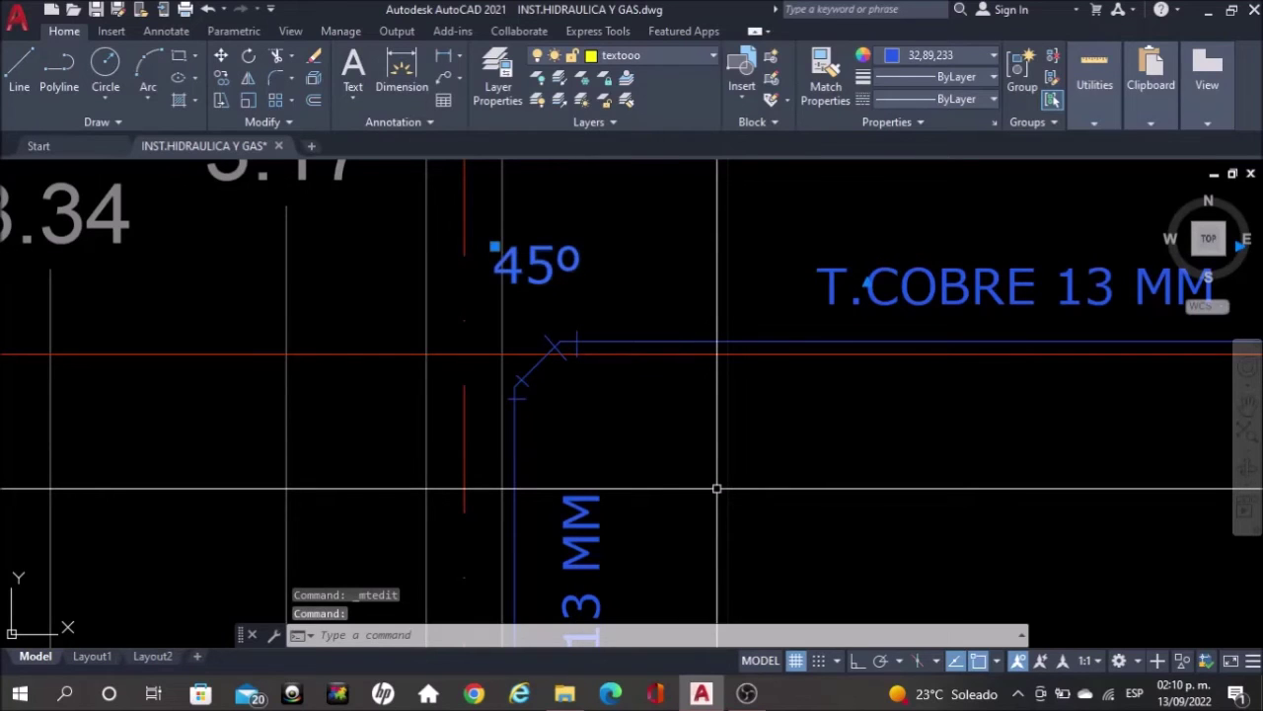
{"action": "left_click", "coordinate": [700, 445]}
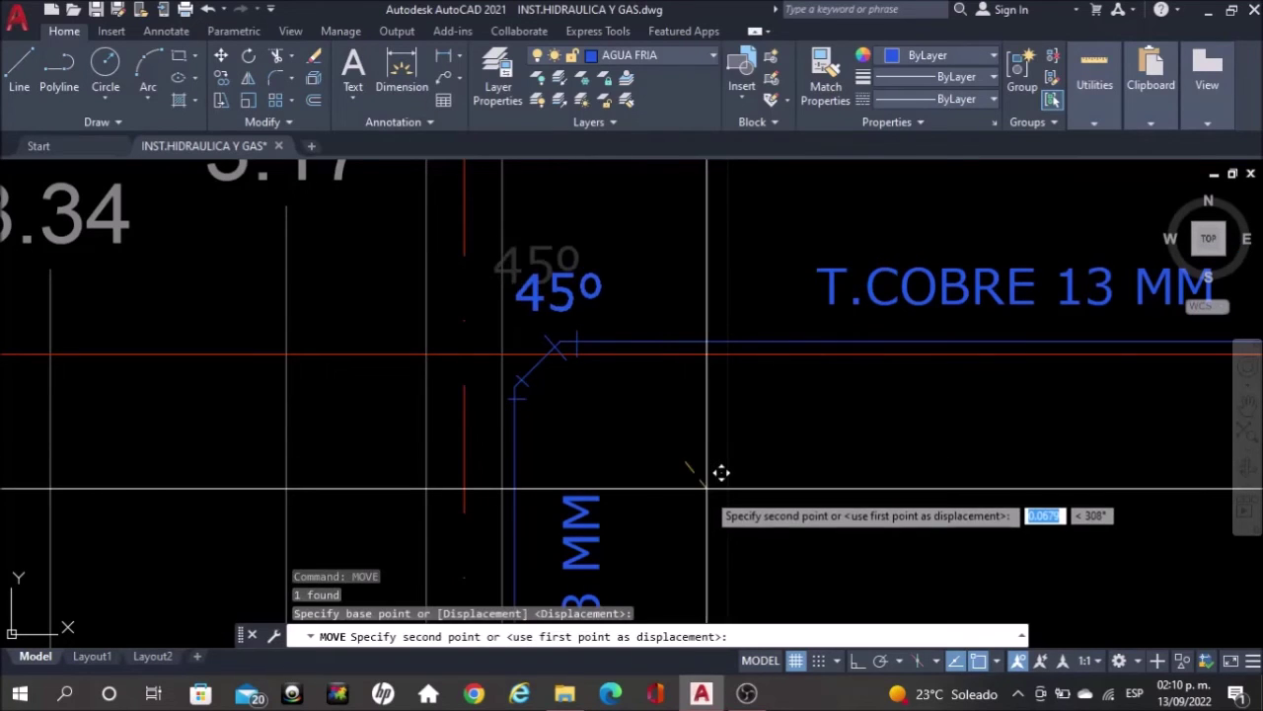
{"action": "left_click", "coordinate": [718, 472]}
Trim the short end of the lower horizontal water pipe that overshoots the vertical 13 mm pipe at their junction
{"action": "scroll", "coordinate": [551, 347], "scroll_direction": "down", "scroll_amount": 3}
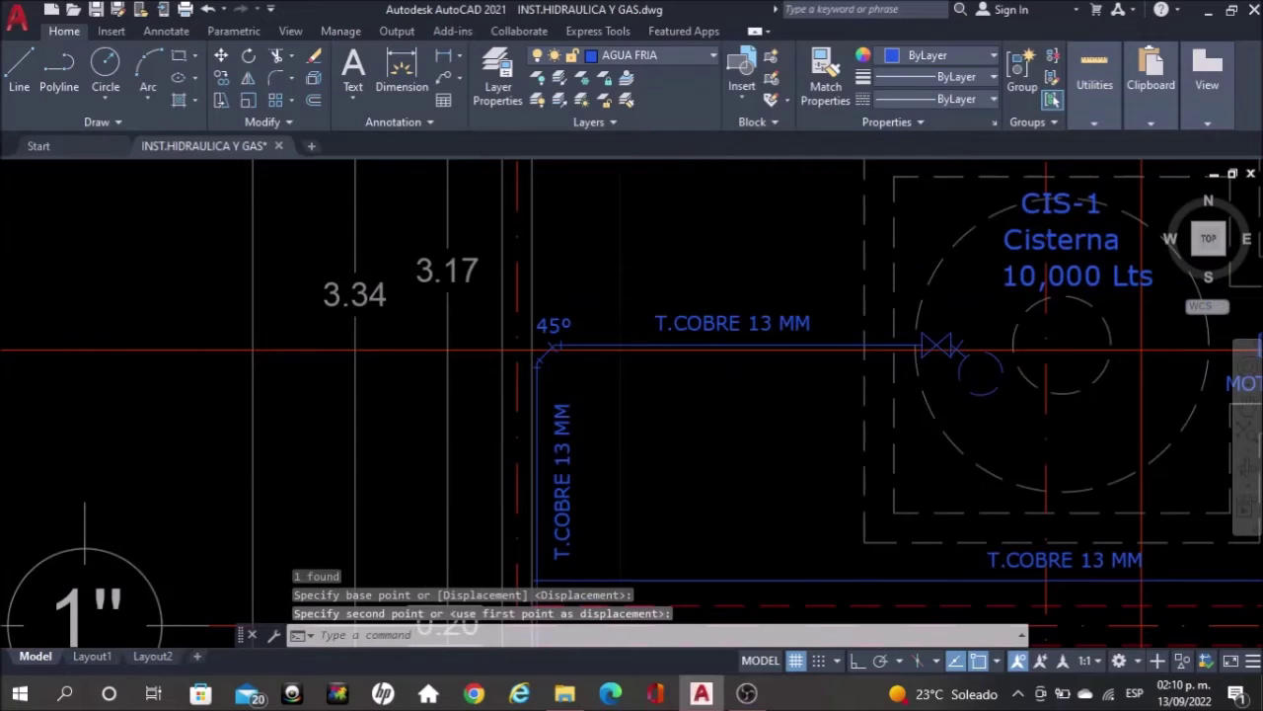
{"action": "scroll", "coordinate": [551, 347], "scroll_direction": "down", "scroll_amount": 2}
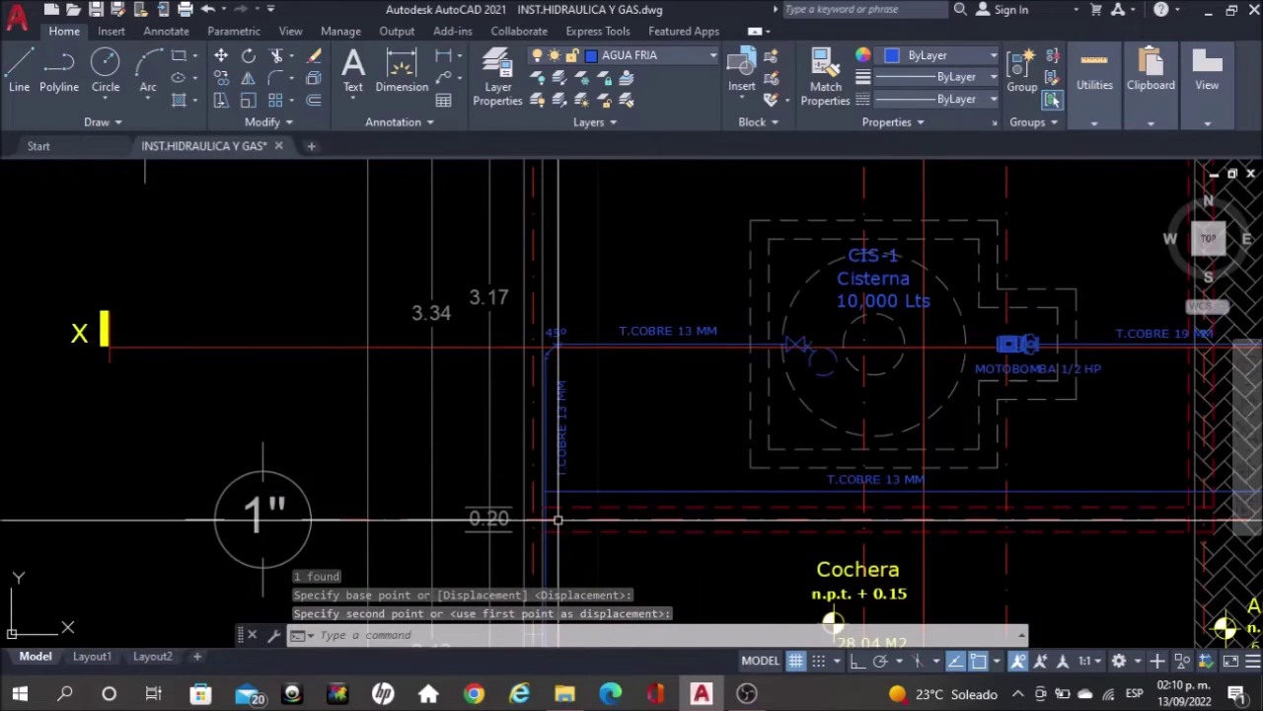
{"action": "scroll", "coordinate": [558, 520], "scroll_direction": "up", "scroll_amount": 5}
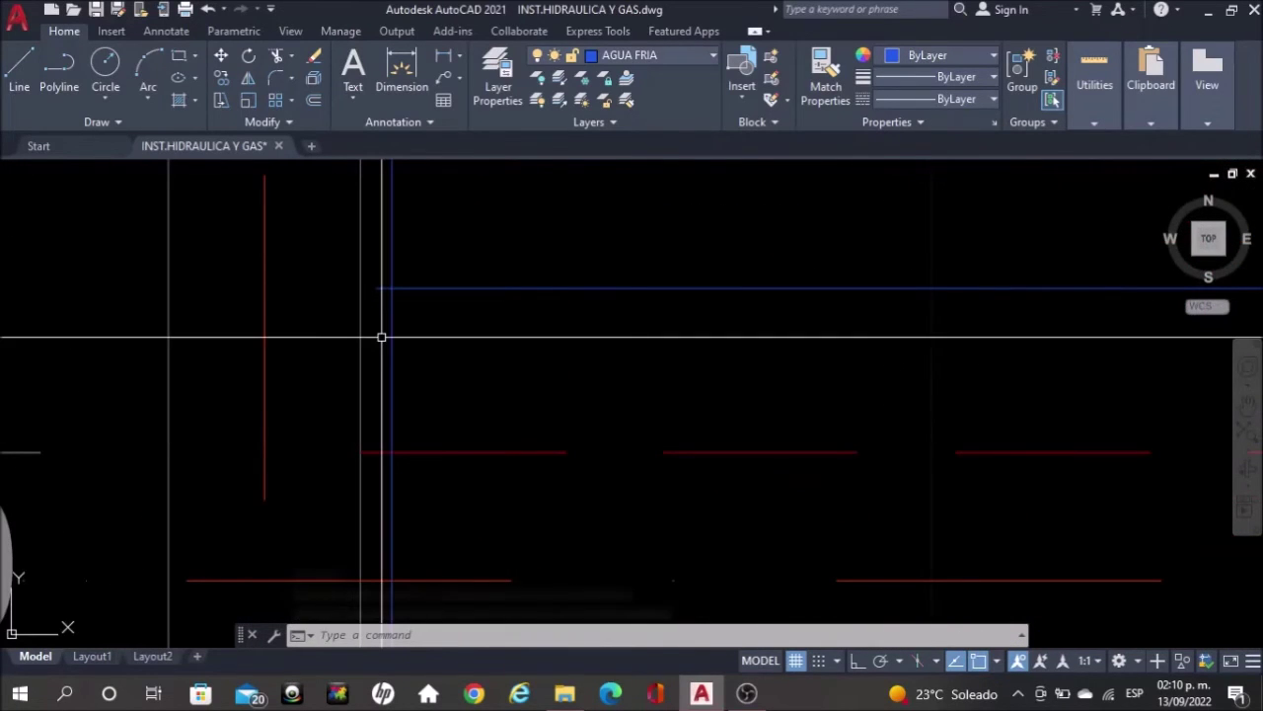
{"action": "type", "text": "tr"}
{"action": "key", "text": "Return"}
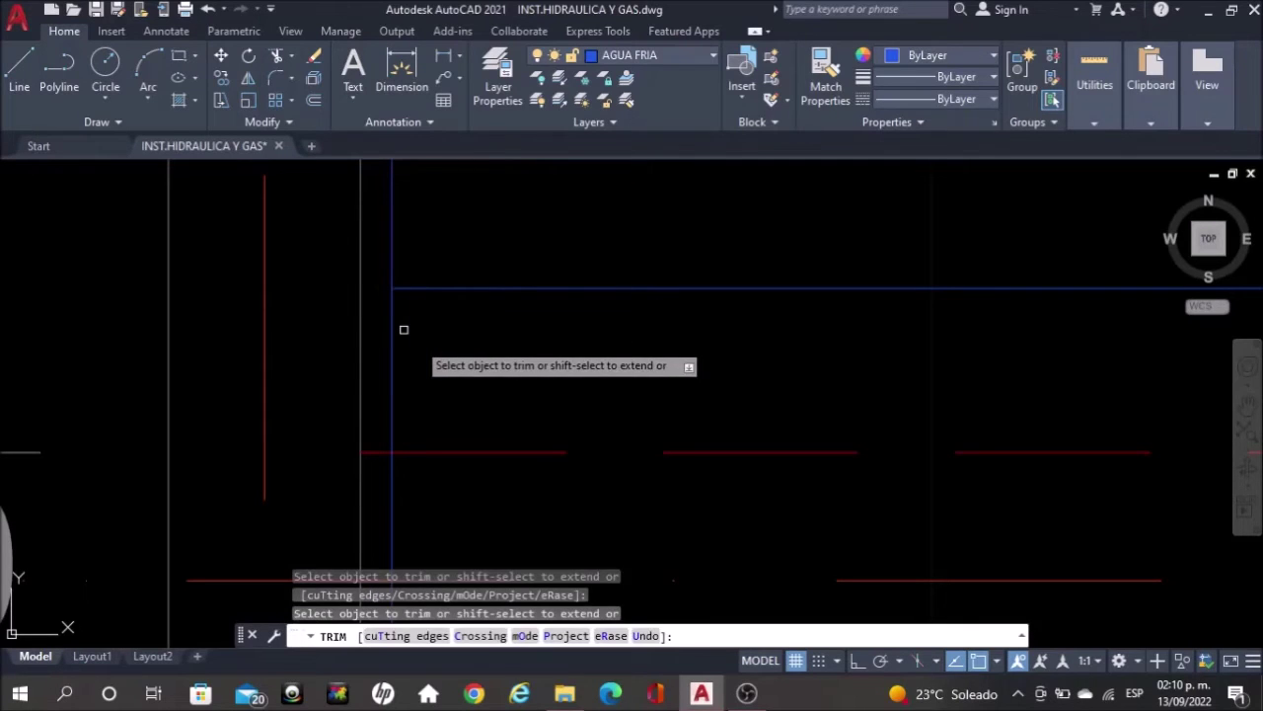
{"action": "key", "text": "Escape"}
With Ortho on, draw a short horizontal tick across the vertical pipe just below the junction with the horizontal branch
{"action": "type", "text": "LI"}
{"action": "key", "text": "Return"}
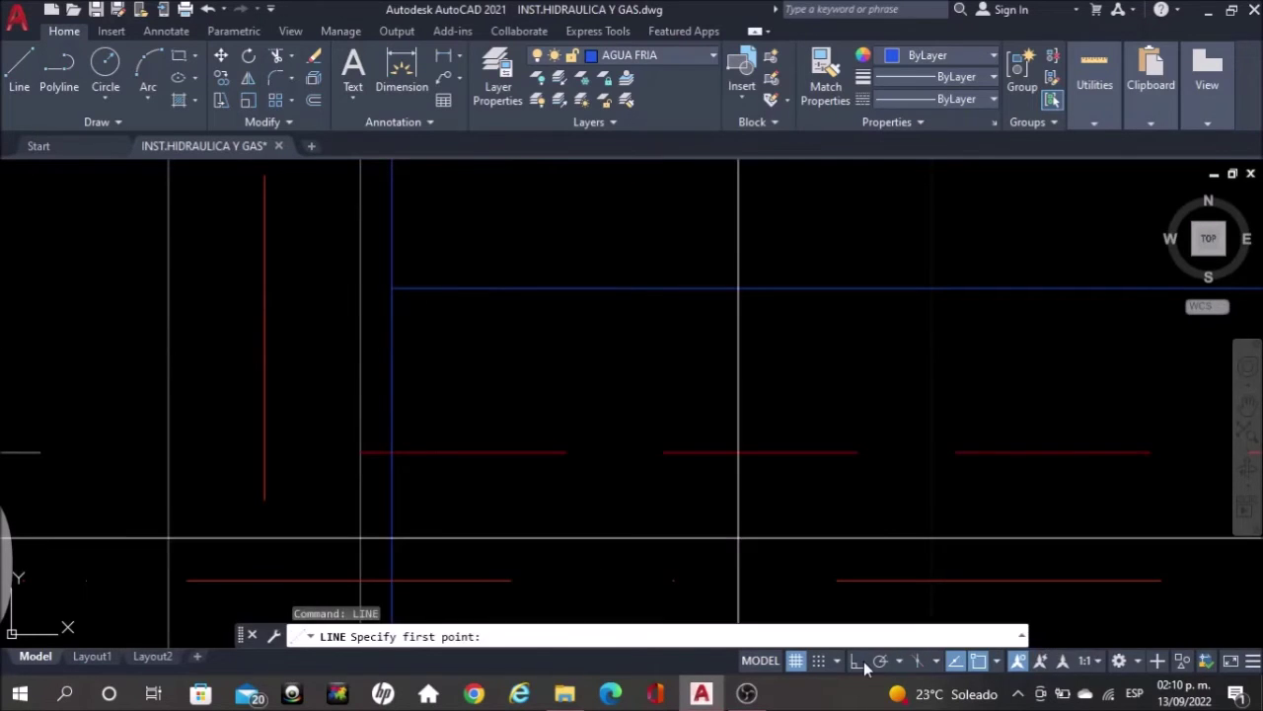
{"action": "scroll", "coordinate": [409, 302], "scroll_direction": "up", "scroll_amount": 4}
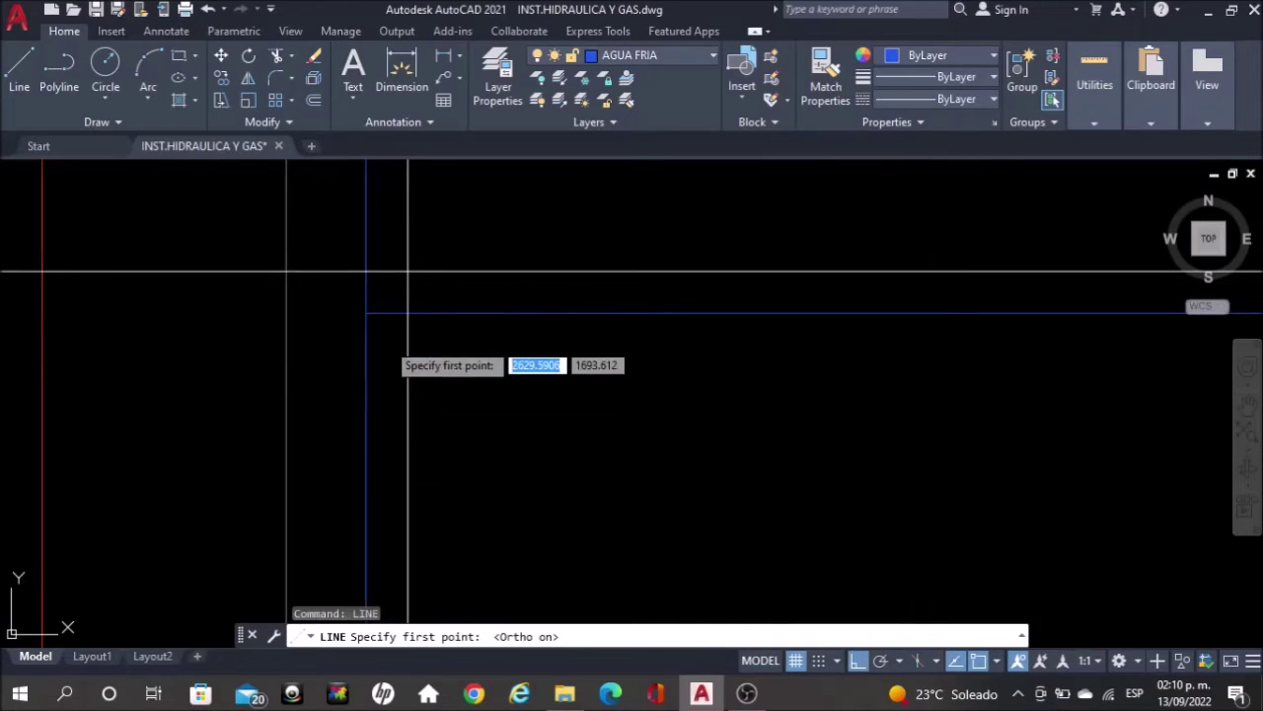
{"action": "left_click", "coordinate": [360, 351]}
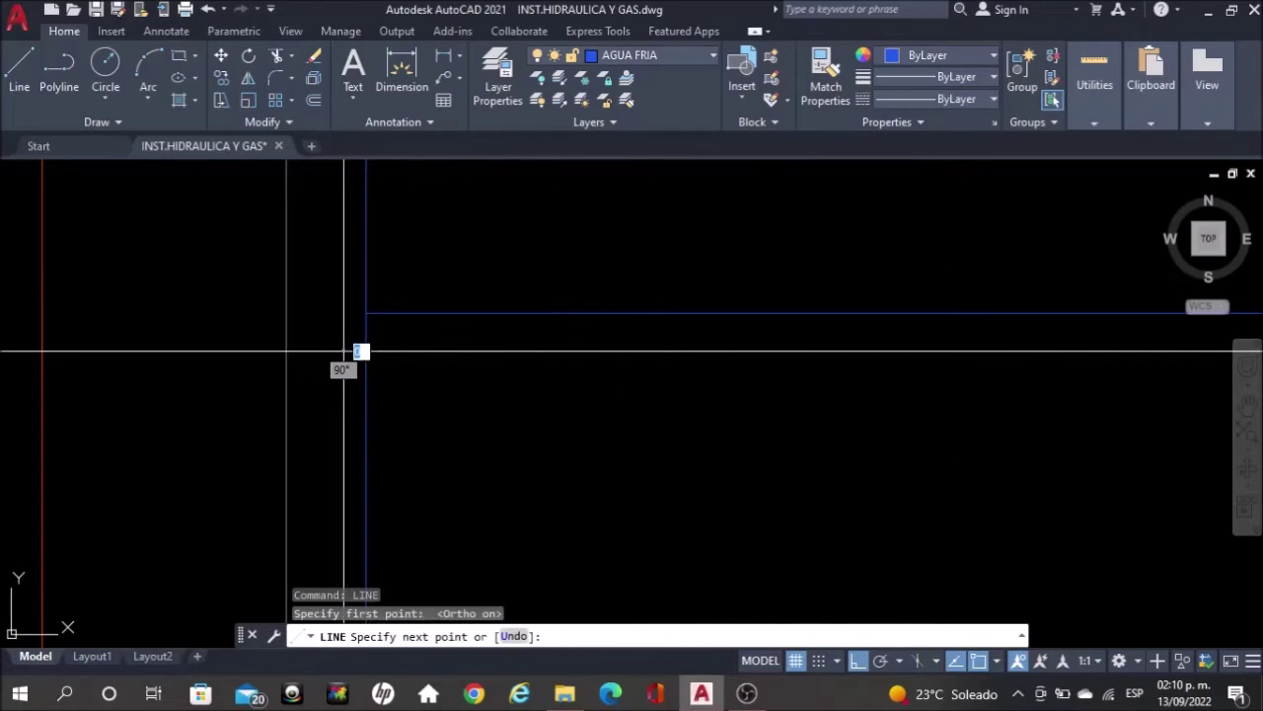
{"action": "left_click", "coordinate": [396, 363]}
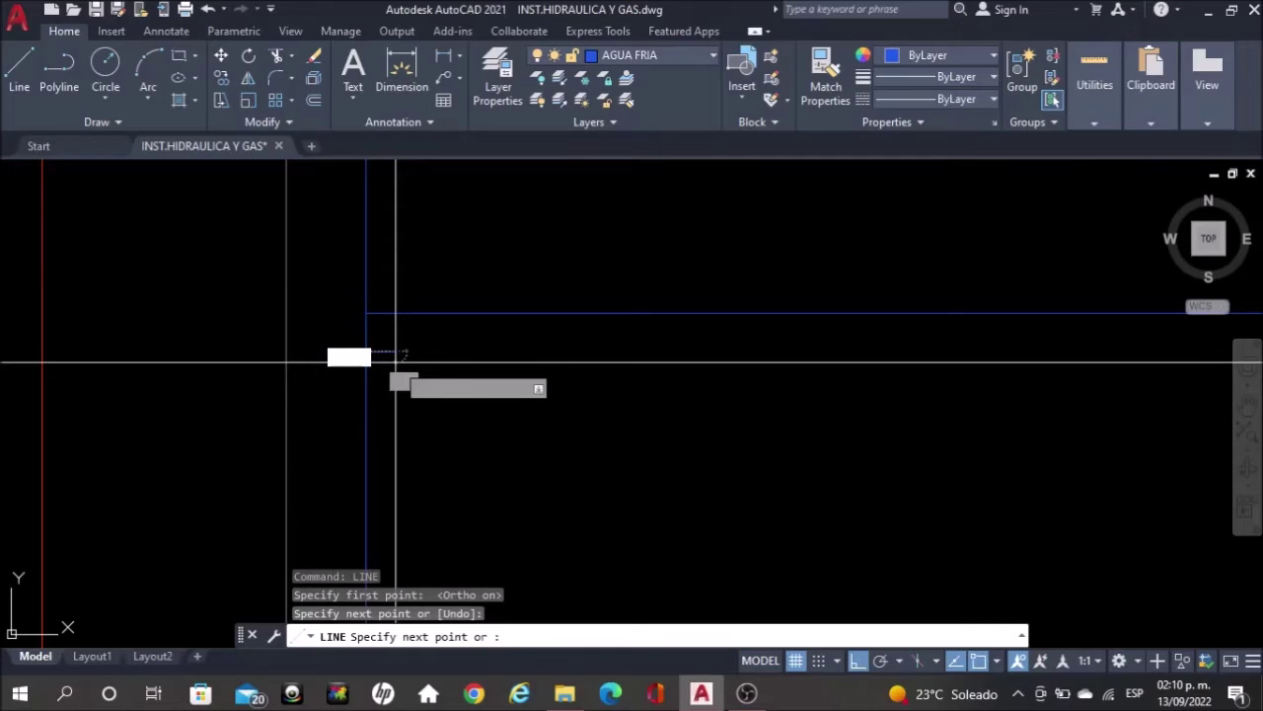
{"action": "key", "text": "Escape"}
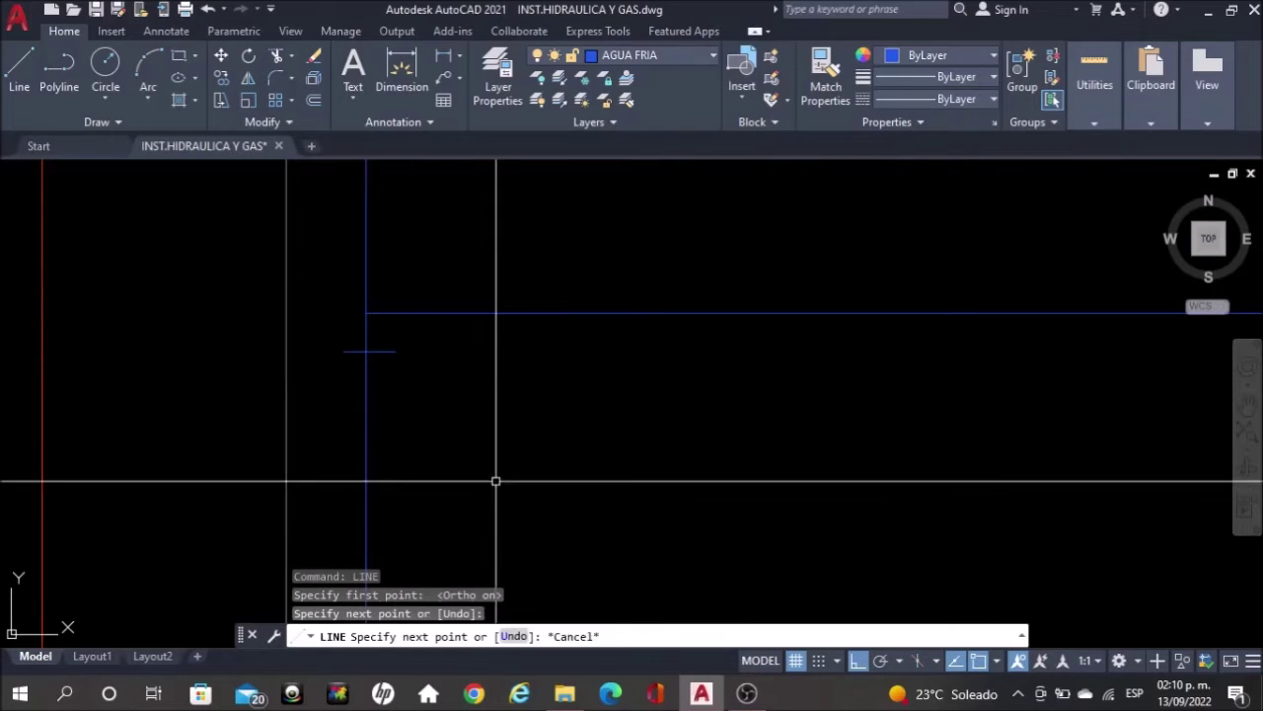
Copy the horizontal tick straight up to just above the pipe junction
{"action": "left_click", "coordinate": [387, 351]}
{"action": "type", "text": "co"}
{"action": "key", "text": "Return"}
{"action": "left_click", "coordinate": [564, 502]}
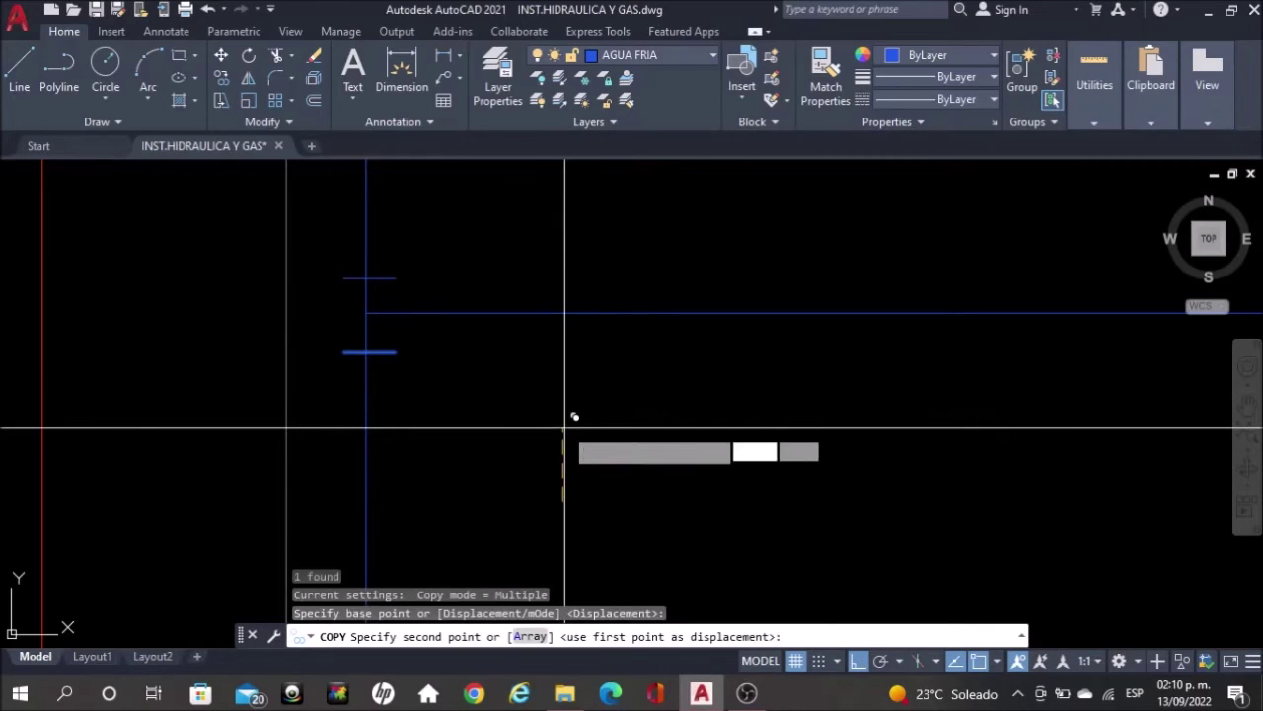
{"action": "left_click", "coordinate": [565, 427]}
{"action": "key", "text": "Escape"}
Draw a short vertical tick across the horizontal branch pipe just beside the junction
{"action": "type", "text": "LINE"}
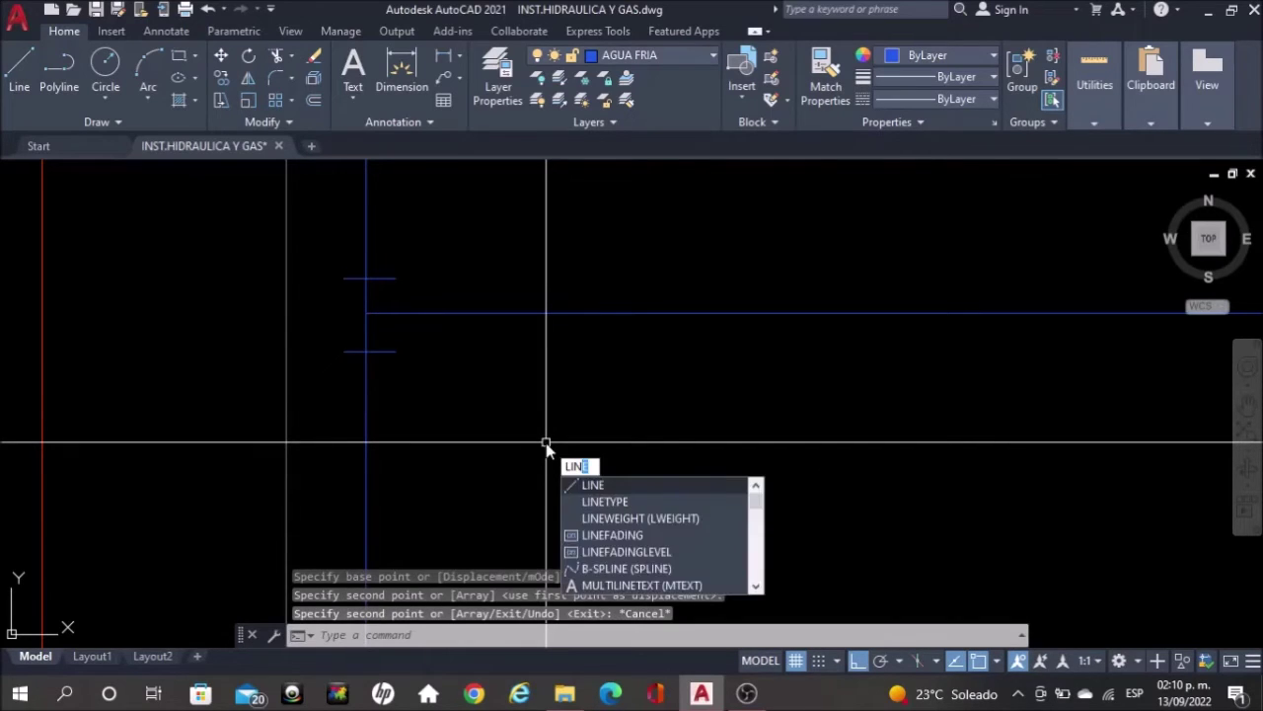
{"action": "key", "text": "Return"}
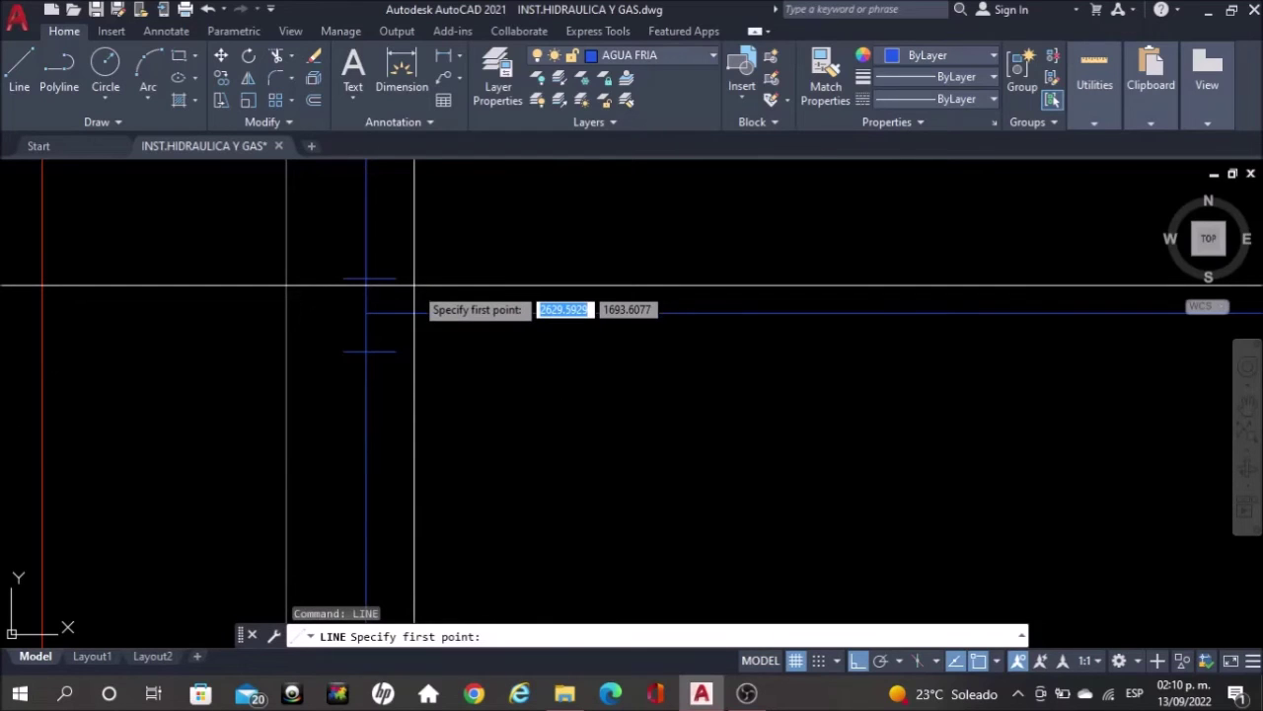
{"action": "left_click", "coordinate": [423, 287]}
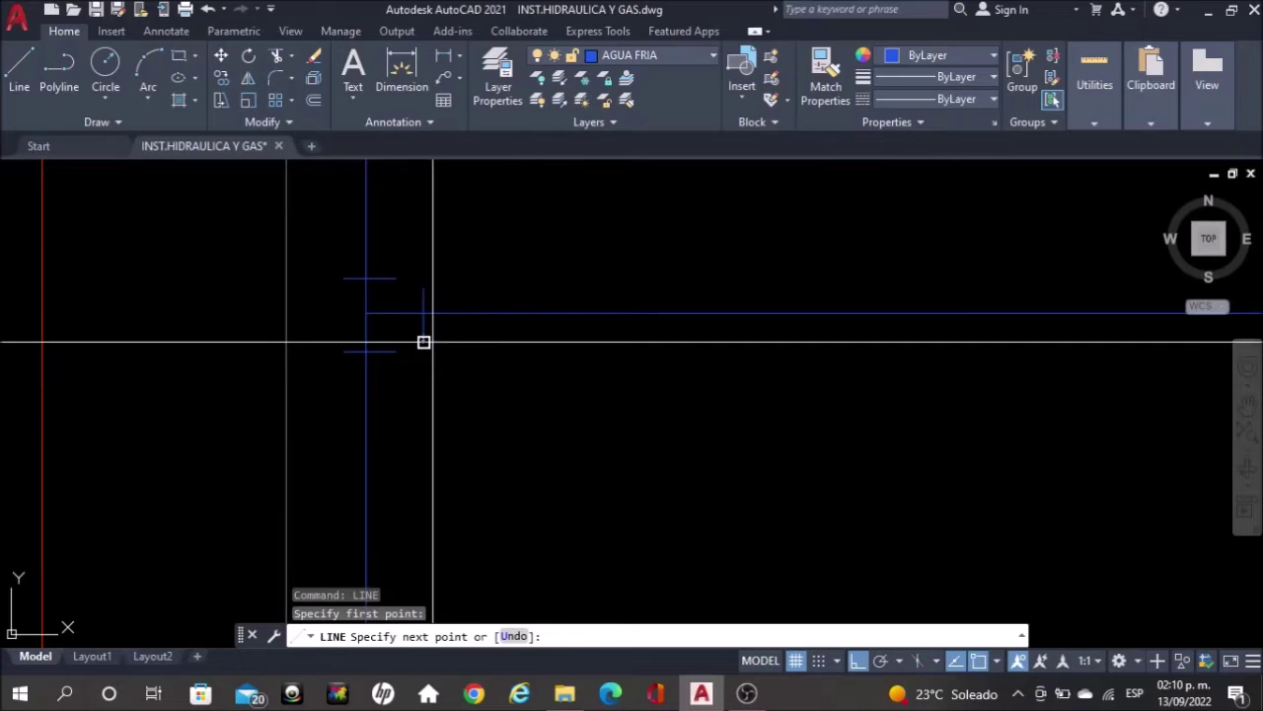
{"action": "key", "text": "Escape"}
Copy the 45º label about 1.3 straight down to just below the ticked pipe junction
{"action": "scroll", "coordinate": [470, 444], "scroll_direction": "up", "scroll_amount": 2}
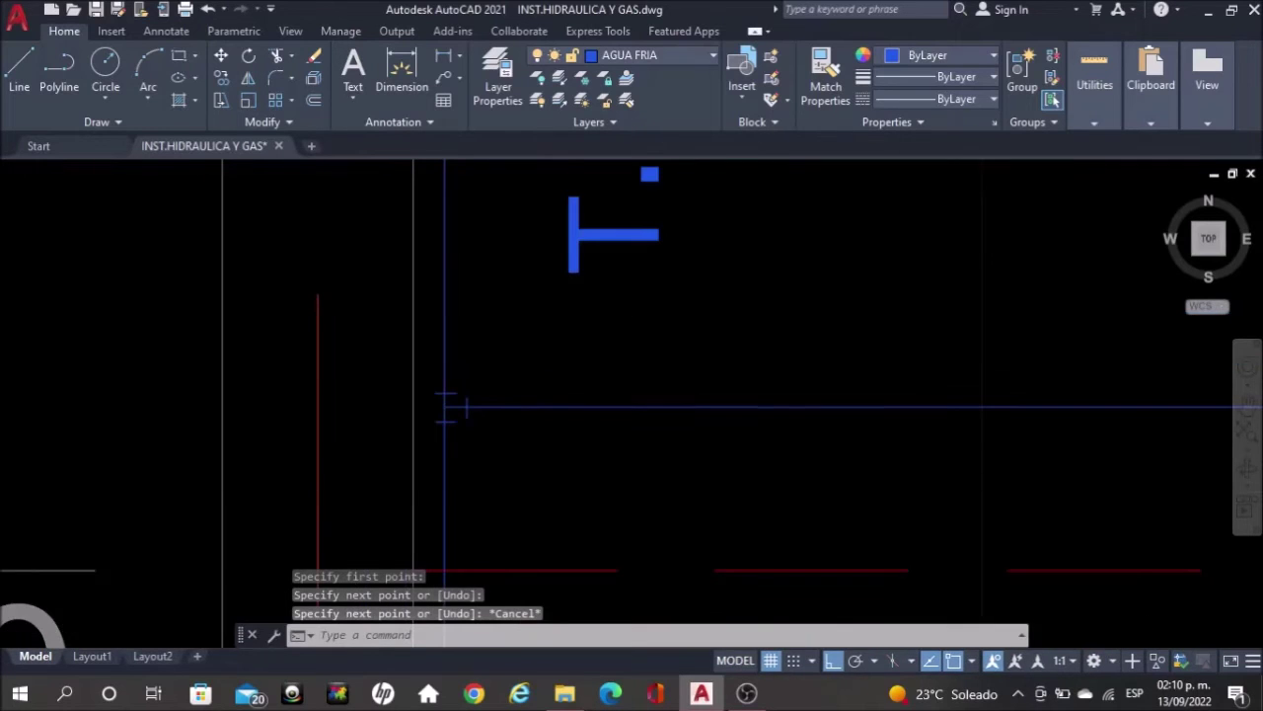
{"action": "scroll", "coordinate": [466, 406], "scroll_direction": "down", "scroll_amount": 3}
{"action": "scroll", "coordinate": [554, 436], "scroll_direction": "down", "scroll_amount": 2}
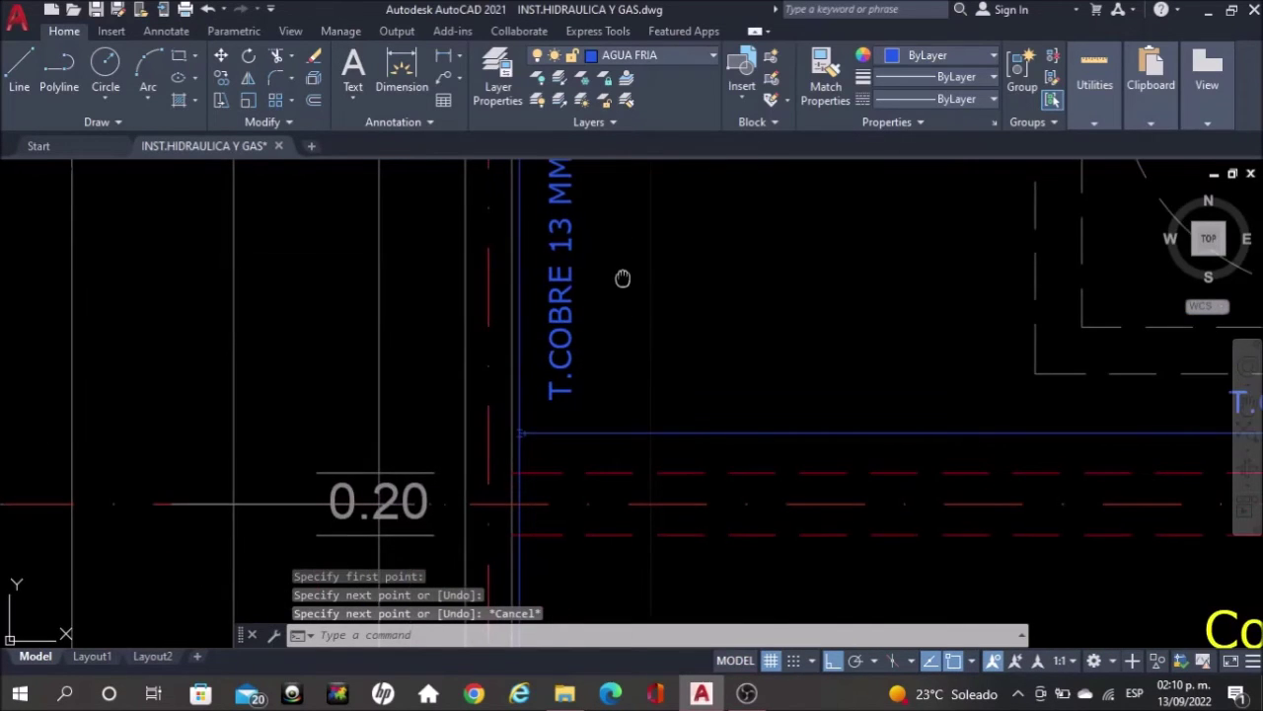
{"action": "middle_click_drag", "start_coordinate": [622, 279], "coordinate": [594, 481]}
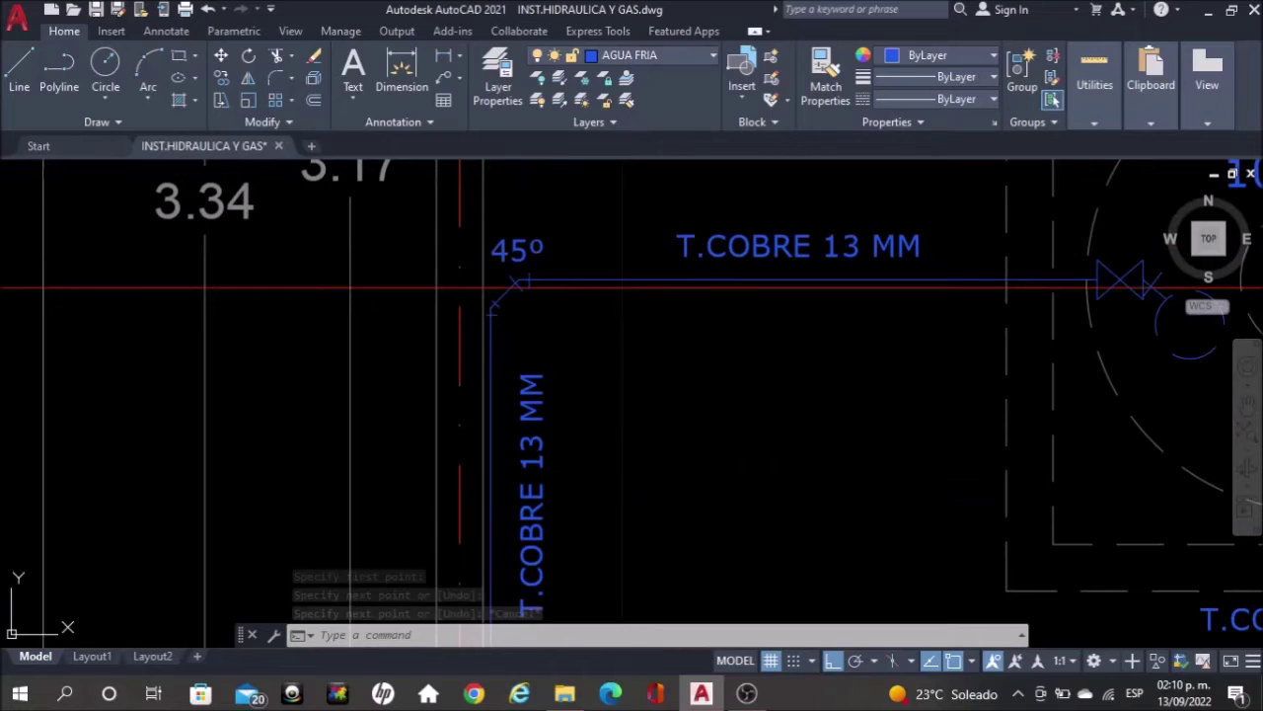
{"action": "type", "text": "co"}
{"action": "key", "text": "Return"}
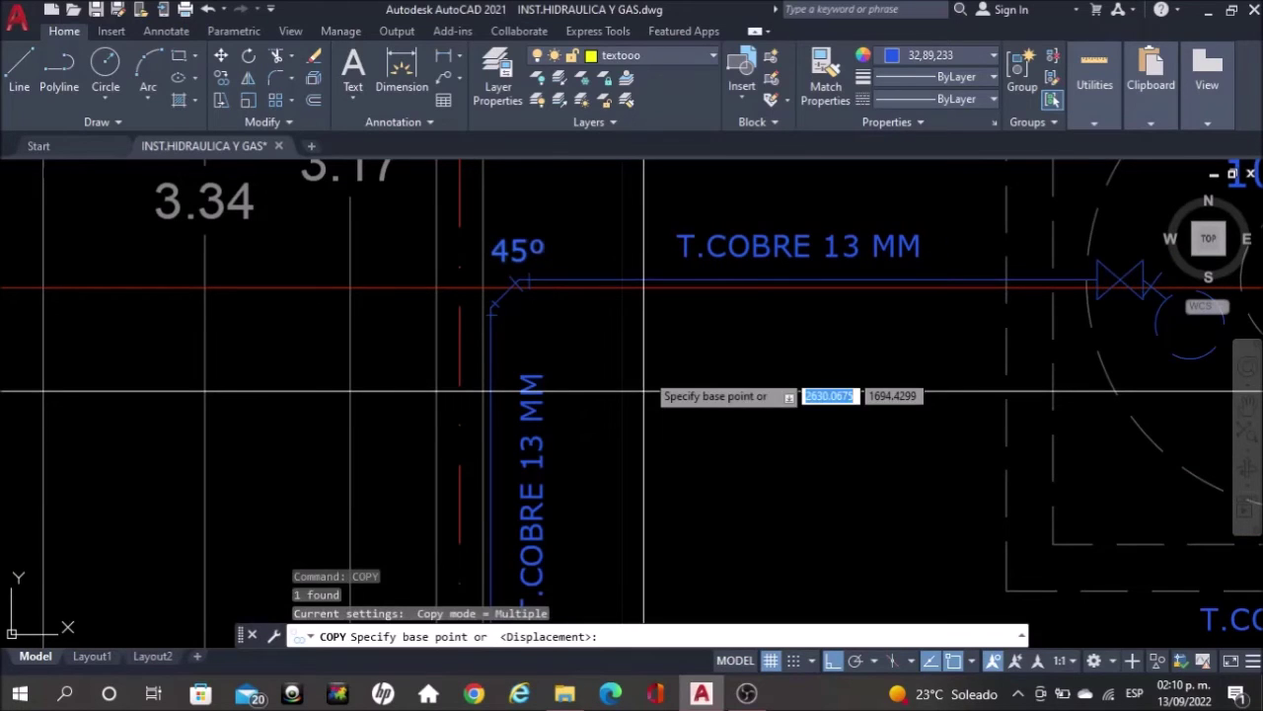
{"action": "left_click", "coordinate": [644, 394]}
{"action": "middle_click_drag", "start_coordinate": [645, 394], "coordinate": [635, 124]}
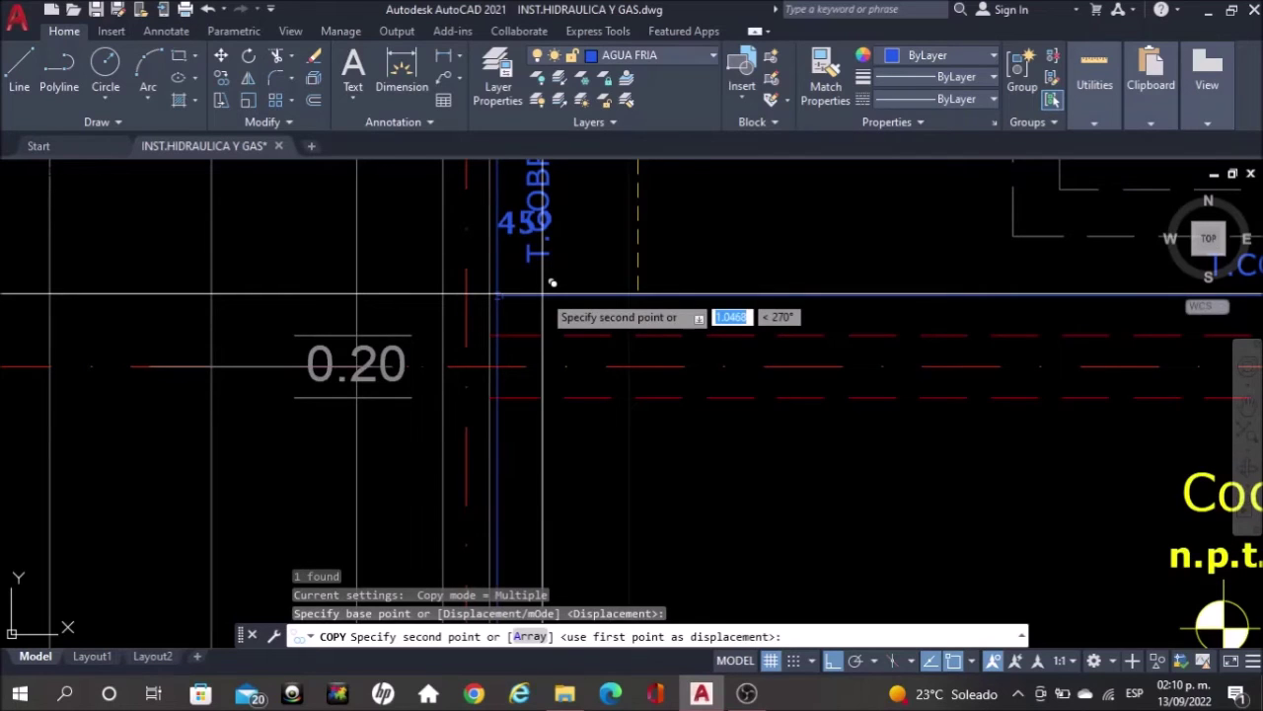
{"action": "scroll", "coordinate": [553, 283], "scroll_direction": "up", "scroll_amount": 2}
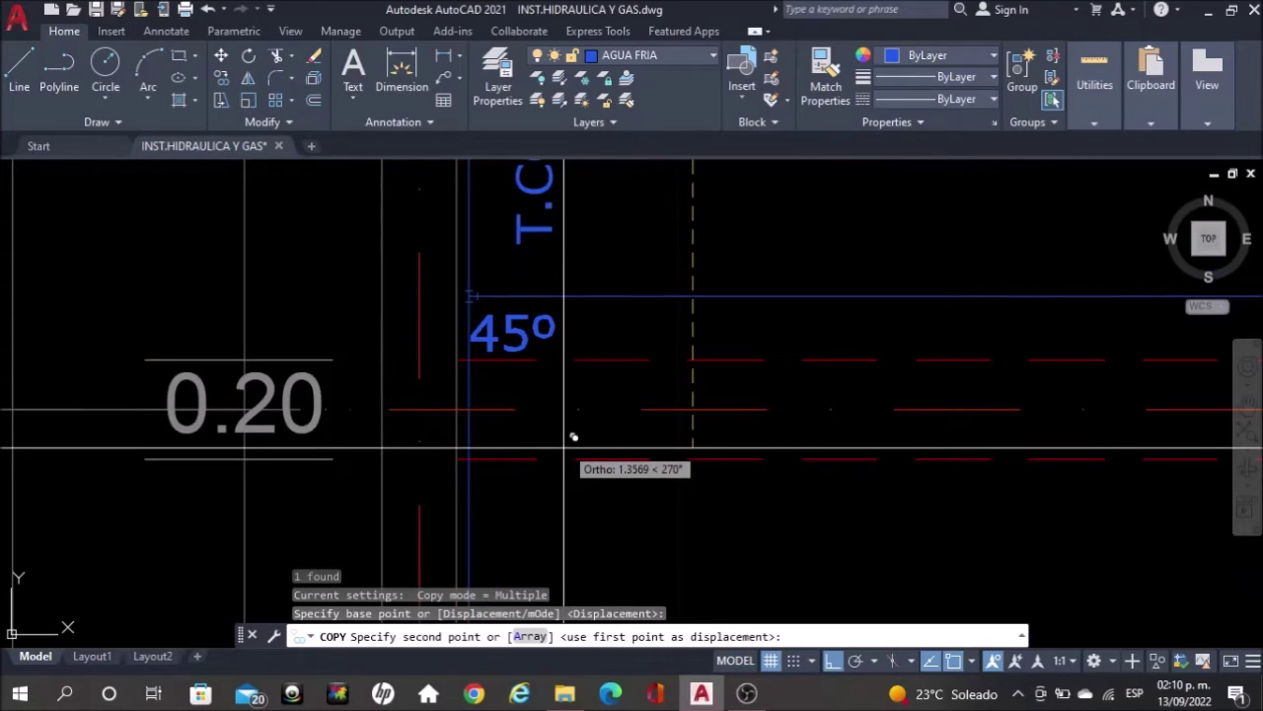
{"action": "left_click", "coordinate": [572, 437]}
{"action": "key", "text": "Escape"}
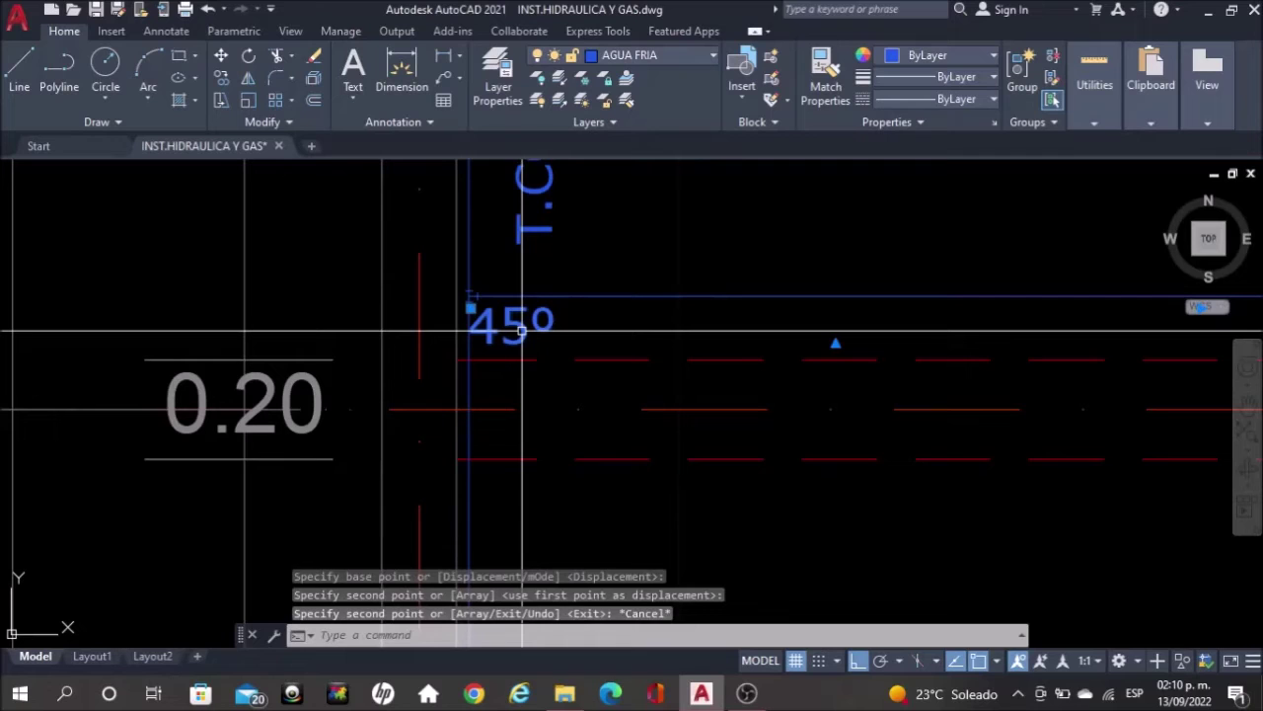
Change the copied label's text below the pipe junction to TEE
{"action": "double_click", "coordinate": [521, 331]}
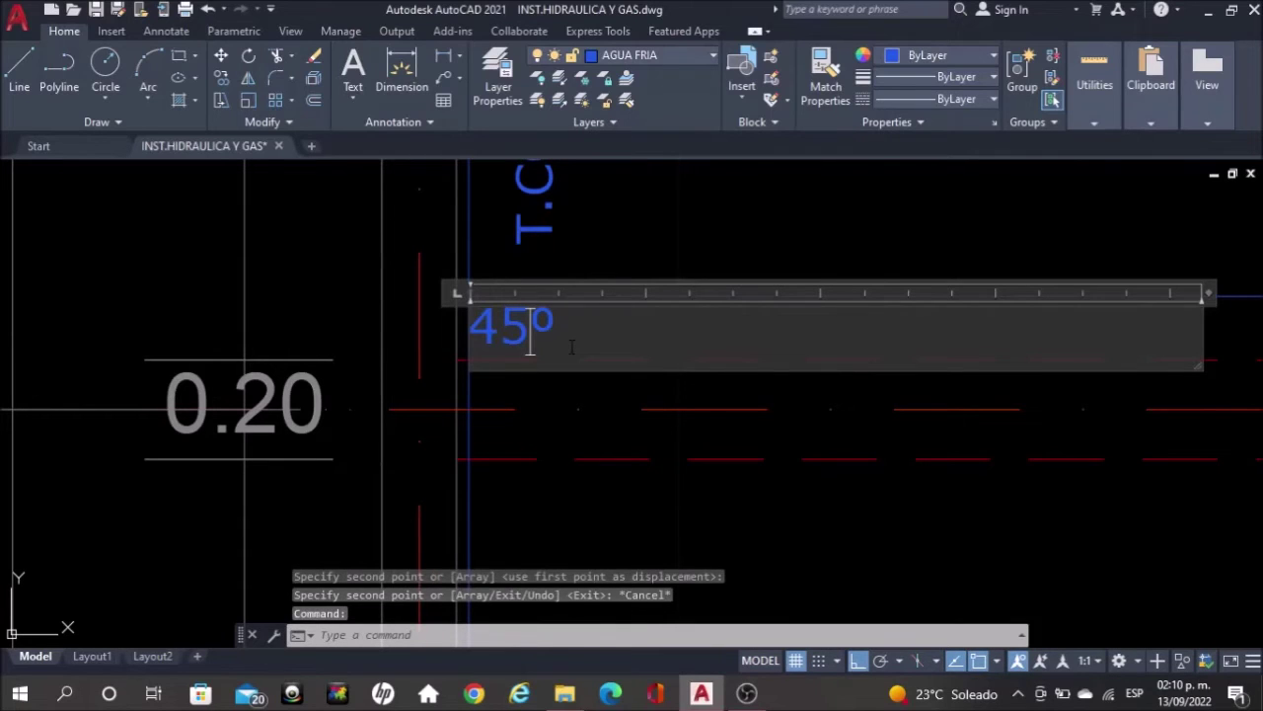
{"action": "key", "text": "ctrl+a"}
{"action": "type", "text": "TEE"}
{"action": "left_click", "coordinate": [494, 387]}
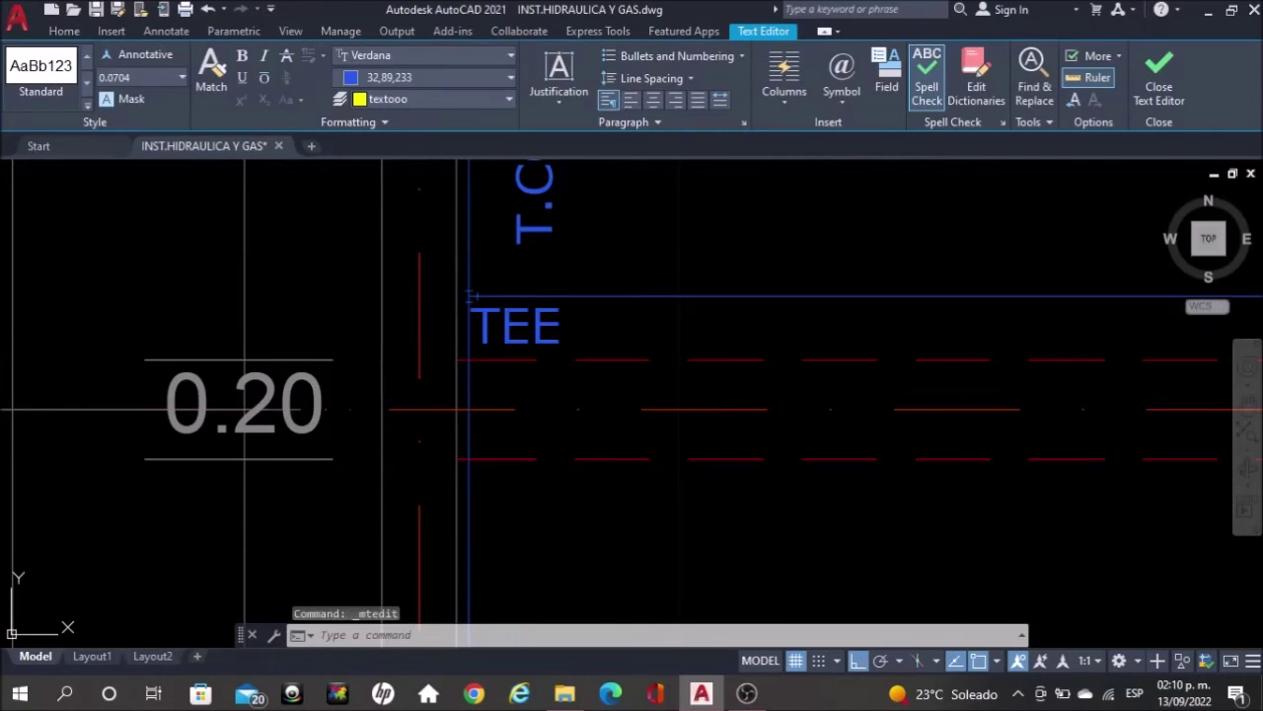
{"action": "key", "text": "Escape"}
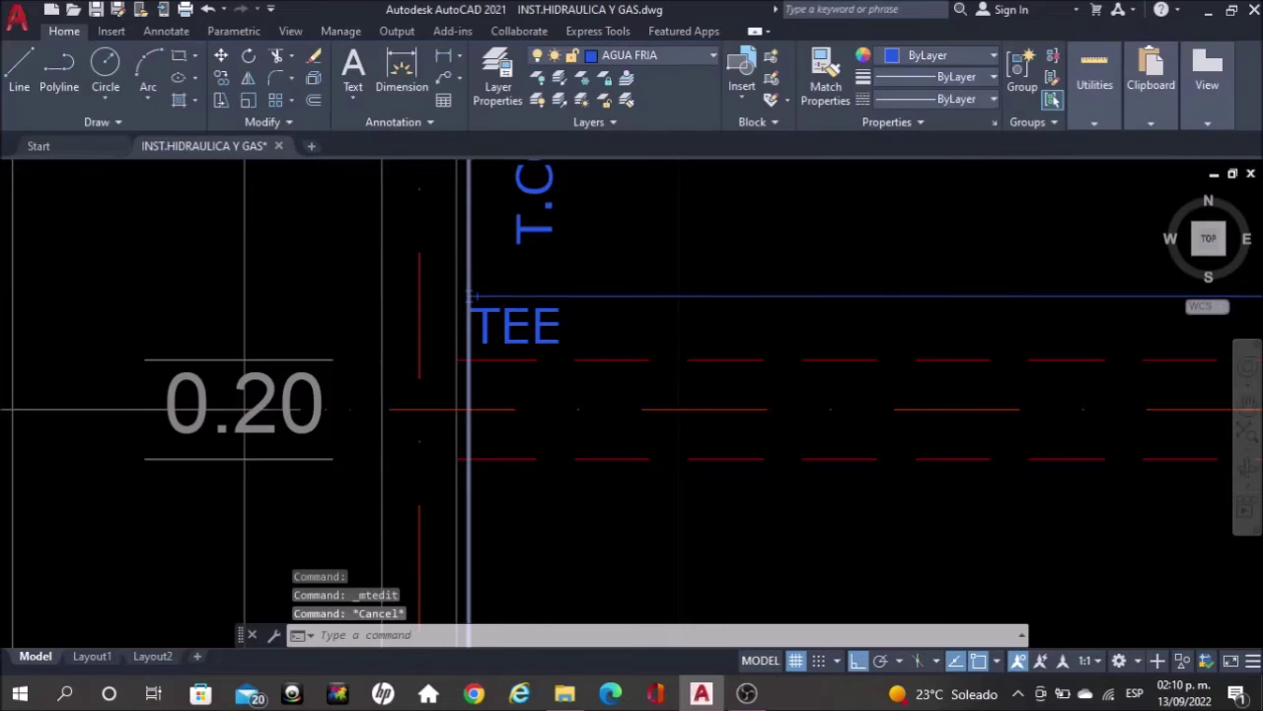
Copy the upper 45º label about 6.56 across to just below the 13 mm pipe's lower bend in the Jardin area
{"action": "scroll", "coordinate": [468, 373], "scroll_direction": "down", "scroll_amount": 4}
{"action": "scroll", "coordinate": [449, 386], "scroll_direction": "down", "scroll_amount": 3}
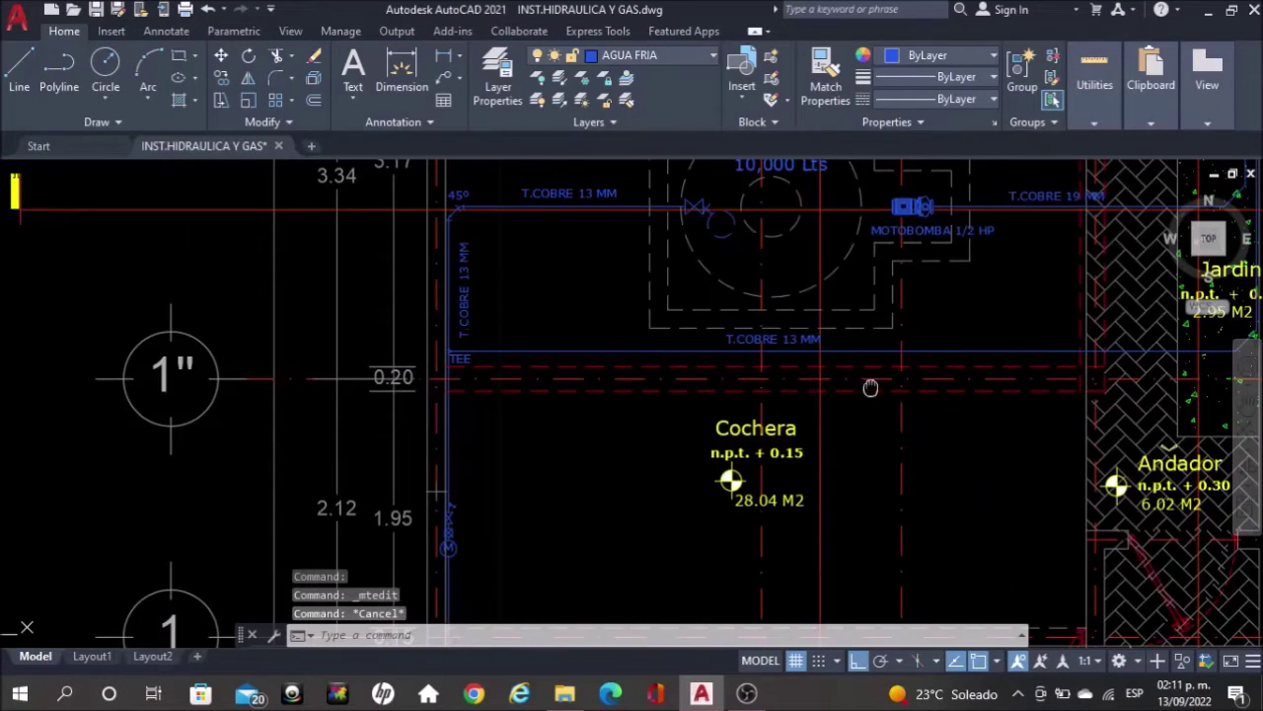
{"action": "middle_click_drag", "start_coordinate": [798, 387], "coordinate": [408, 436]}
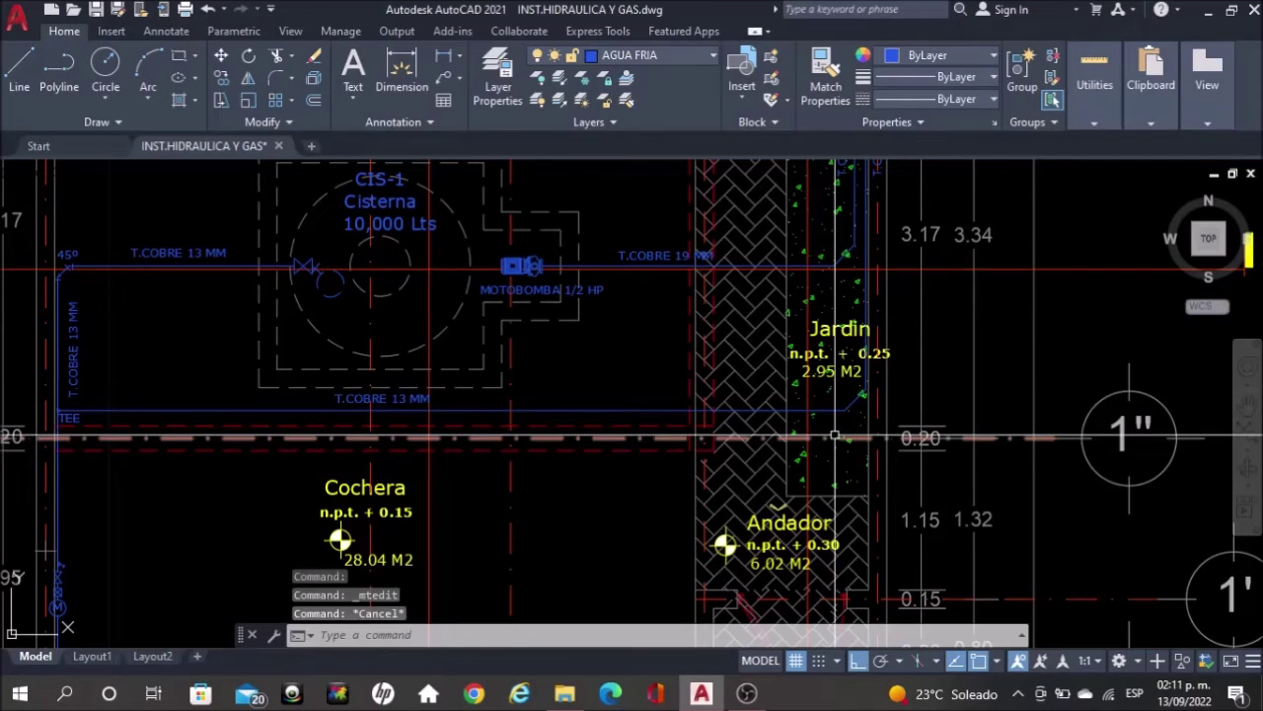
{"action": "left_click", "coordinate": [69, 254]}
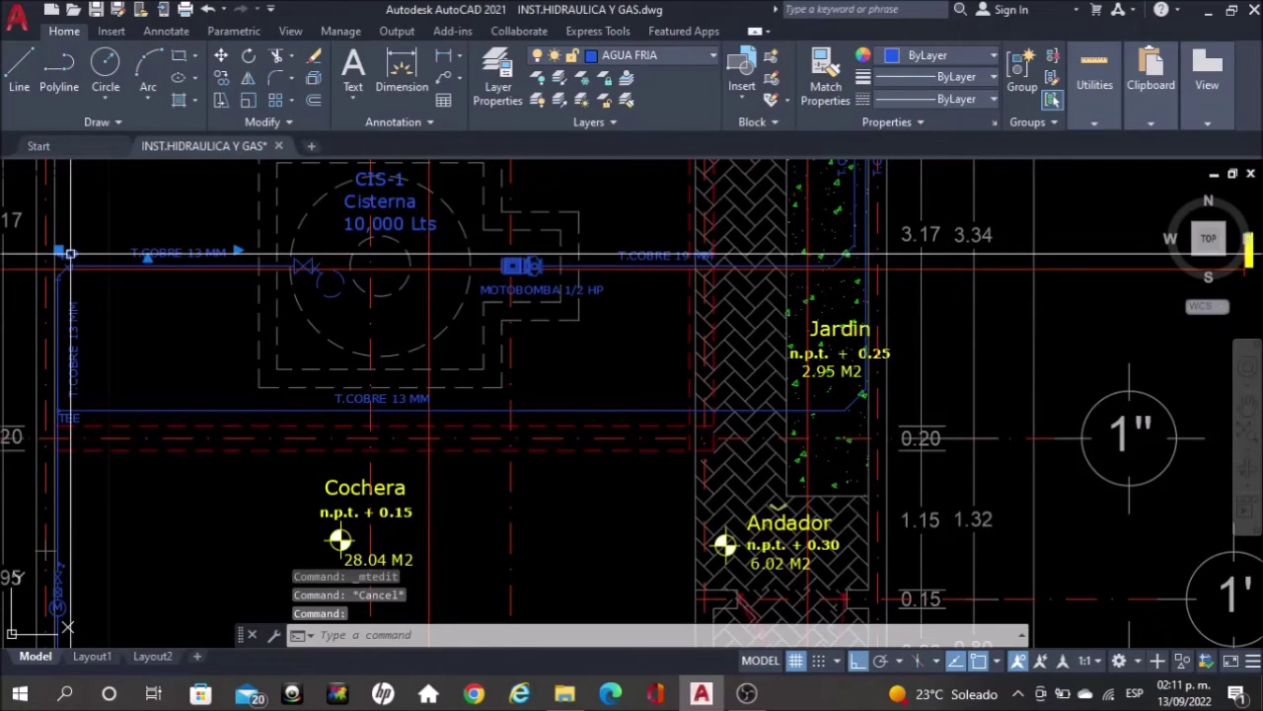
{"action": "type", "text": "co"}
{"action": "key", "text": "Return"}
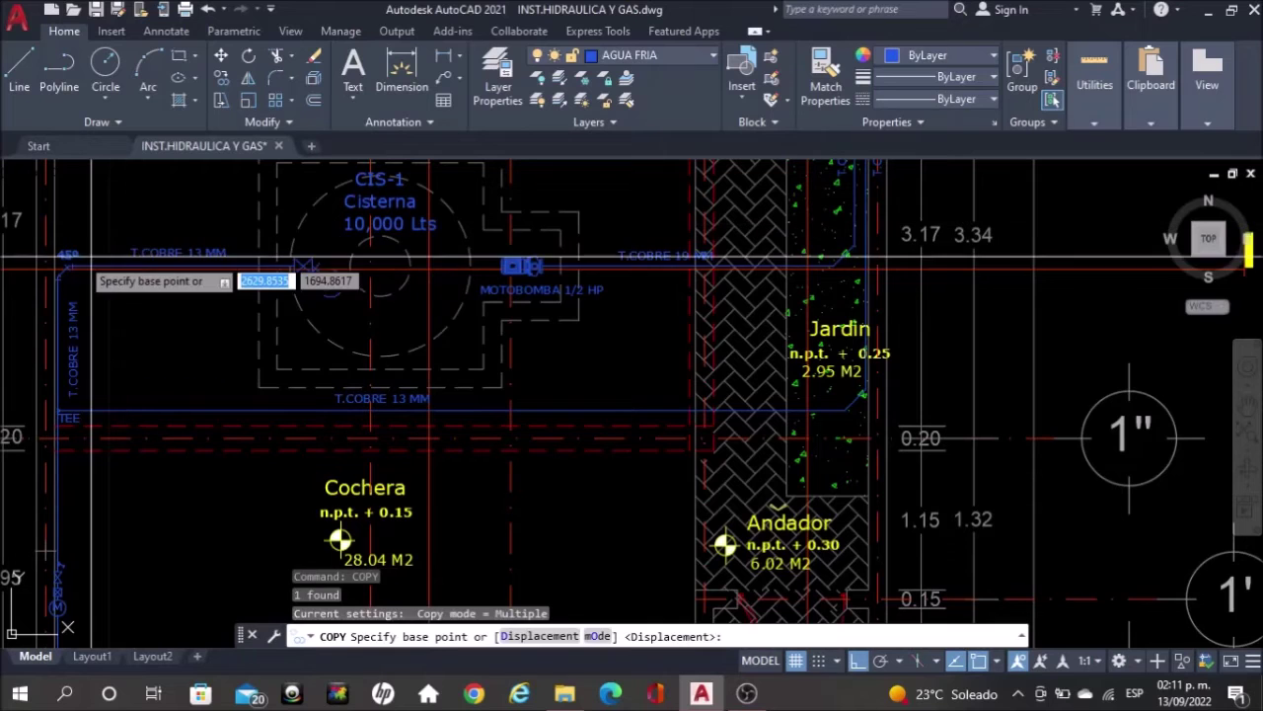
{"action": "left_click", "coordinate": [59, 252]}
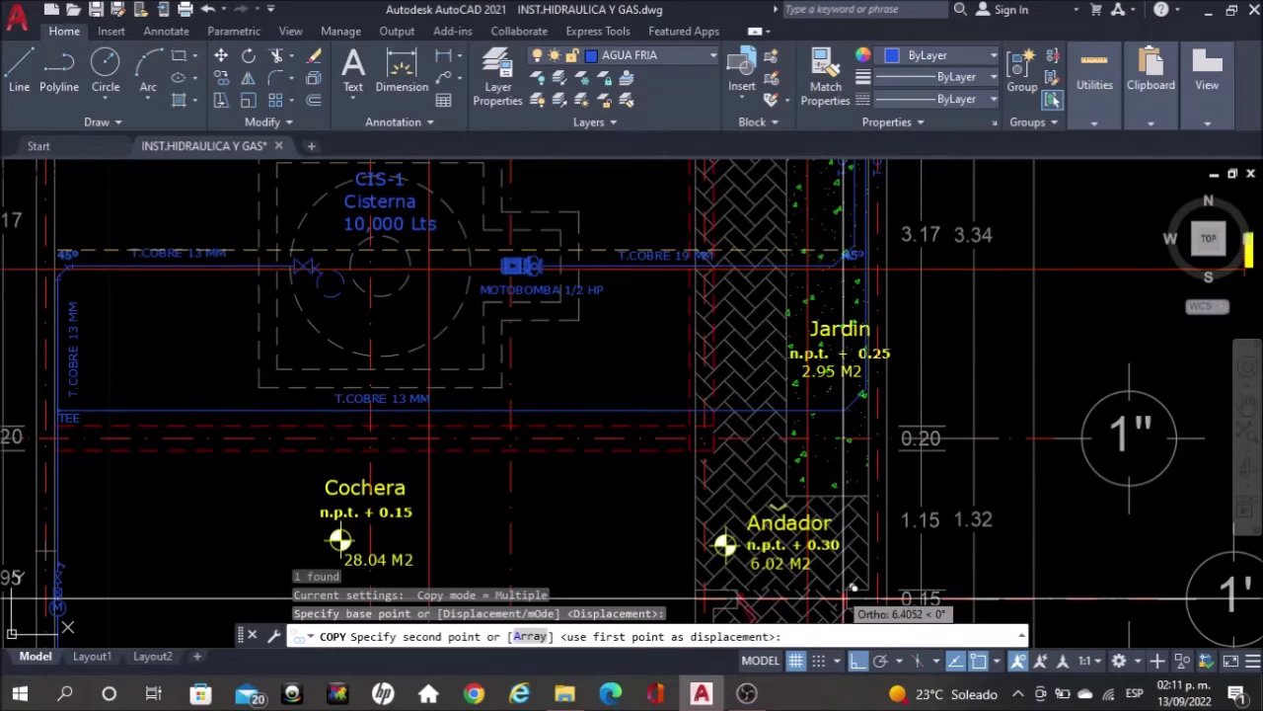
{"action": "left_click", "coordinate": [856, 660]}
{"action": "scroll", "coordinate": [854, 426], "scroll_direction": "up", "scroll_amount": 2}
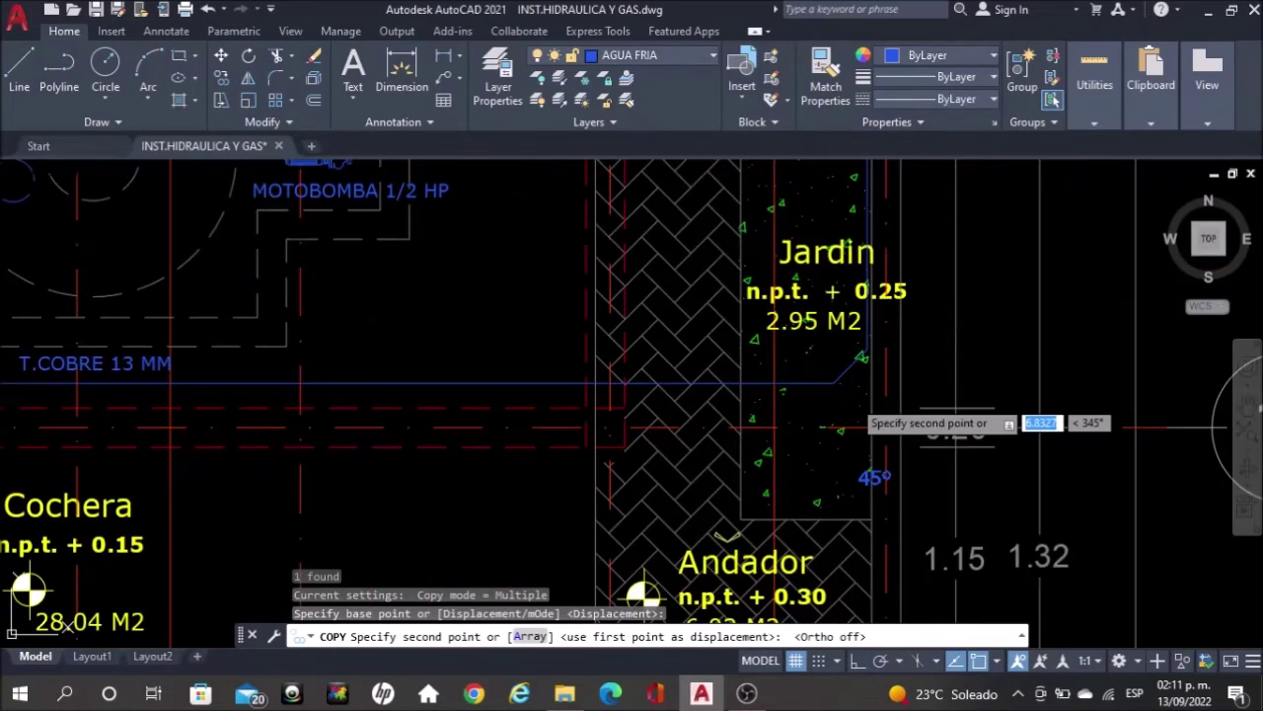
{"action": "scroll", "coordinate": [739, 296], "scroll_direction": "up", "scroll_amount": 3}
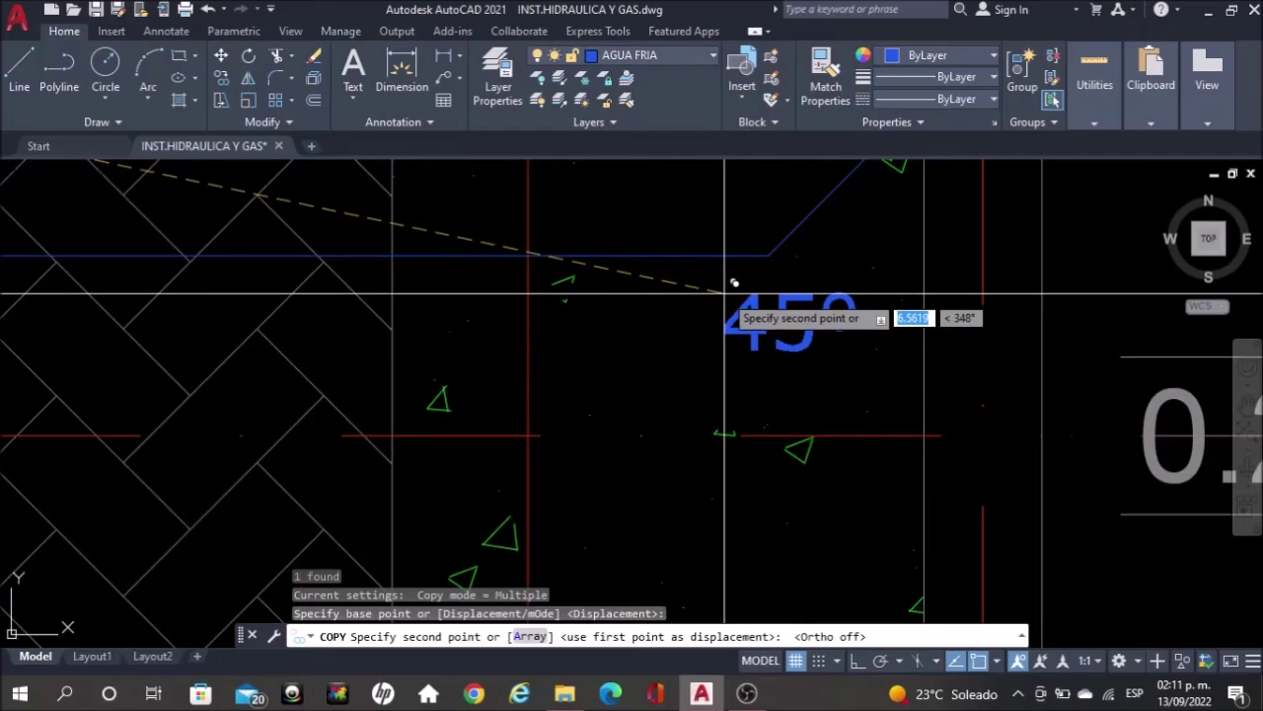
{"action": "left_click", "coordinate": [705, 393]}
{"action": "key", "text": "Escape"}
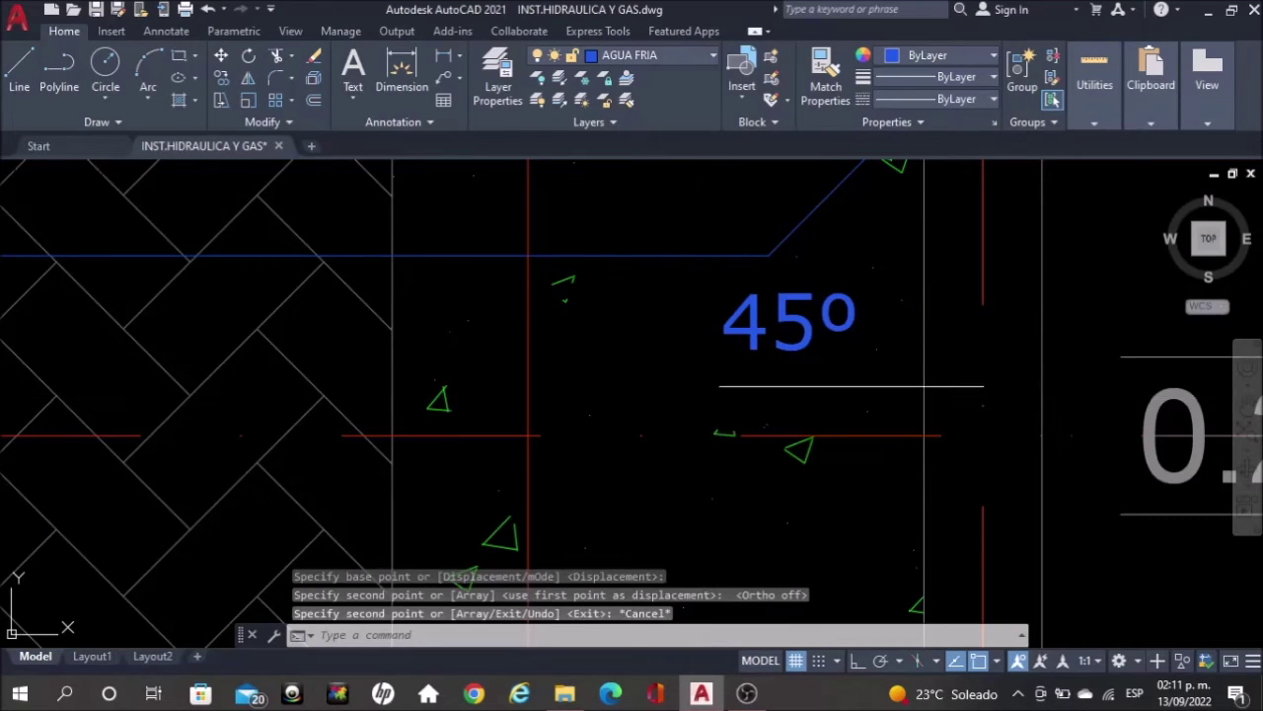
Draw a short diagonal tick across the slanted pipe segment just past the bend above the new 45º label
{"action": "type", "text": "line"}
{"action": "key", "text": "Return"}
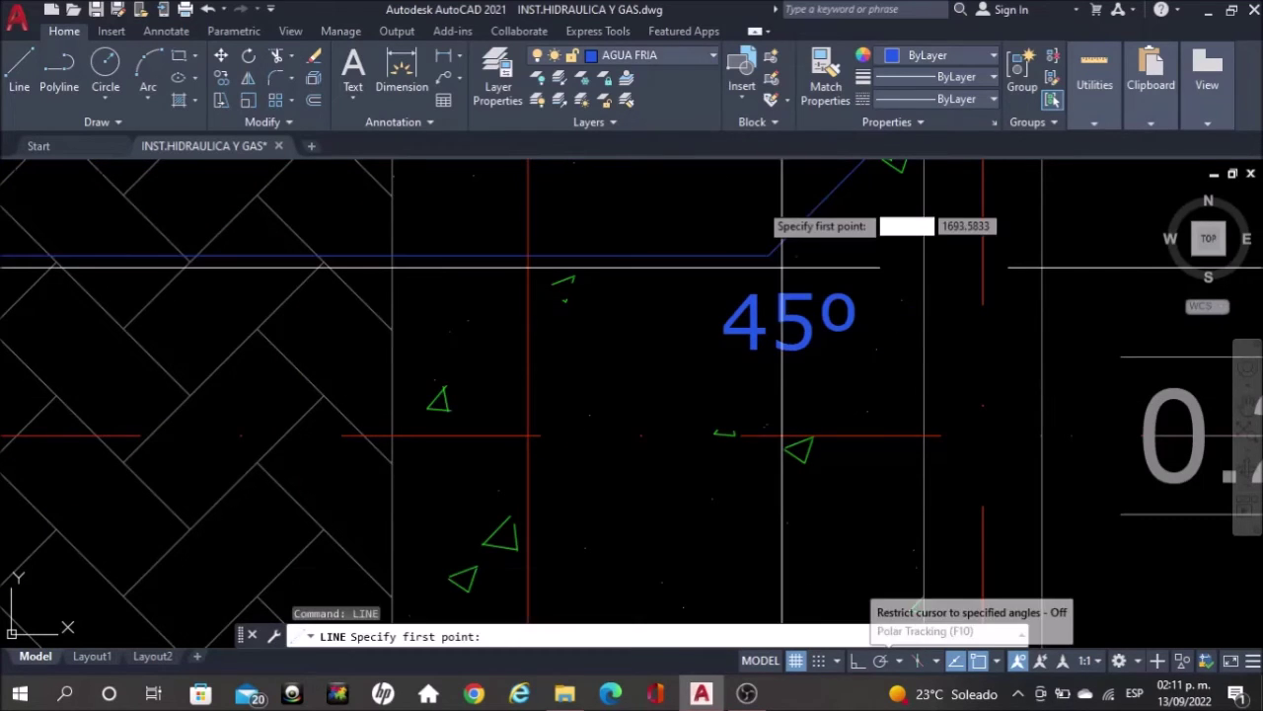
{"action": "left_click", "coordinate": [774, 209]}
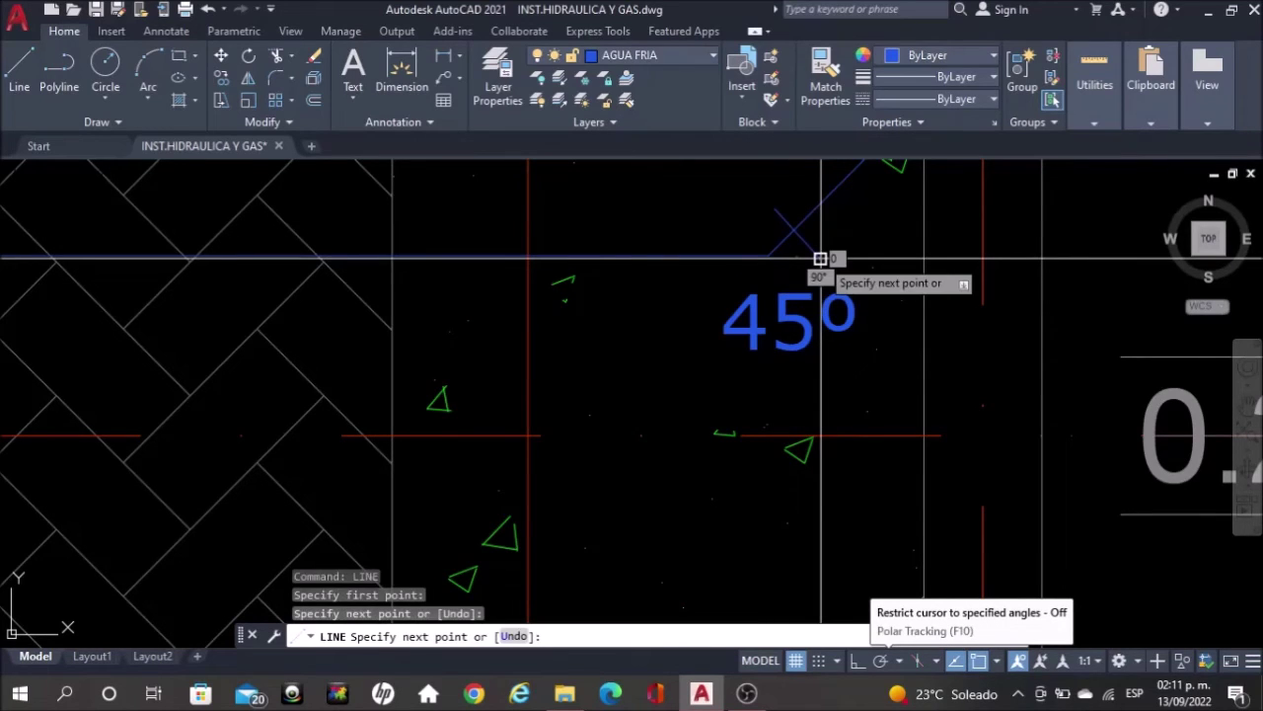
{"action": "left_click", "coordinate": [820, 259]}
{"action": "key", "text": "Return"}
Draw a short vertical tick across the horizontal 13 mm pipe just before the same bend, with Ortho on
{"action": "key", "text": "Return"}
{"action": "key", "text": "F8"}
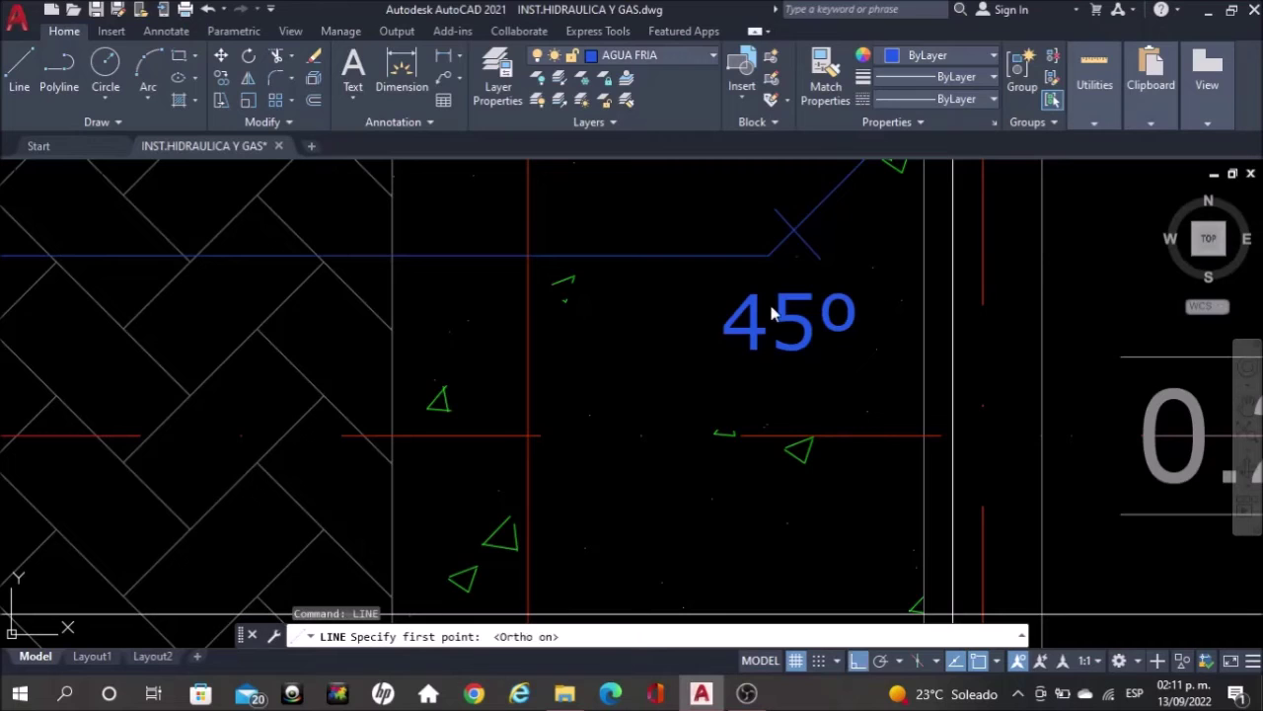
{"action": "left_click", "coordinate": [735, 257]}
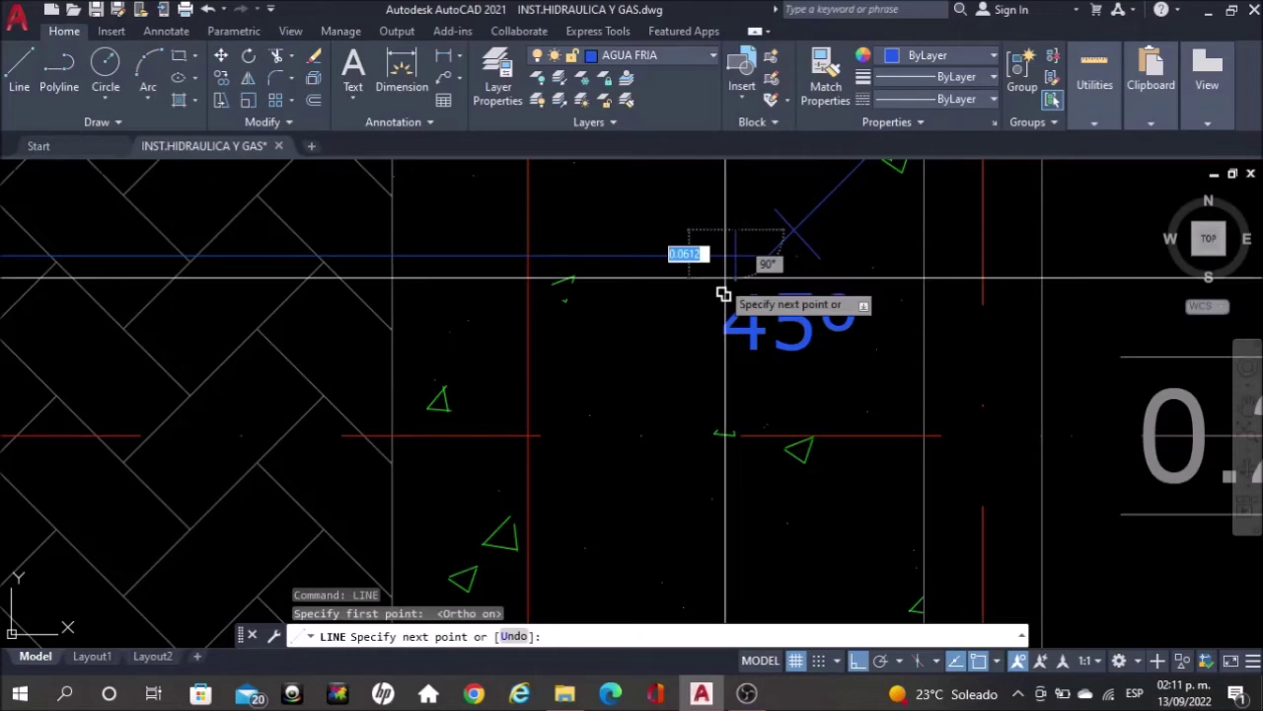
{"action": "scroll", "coordinate": [723, 294], "scroll_direction": "up", "scroll_amount": 4}
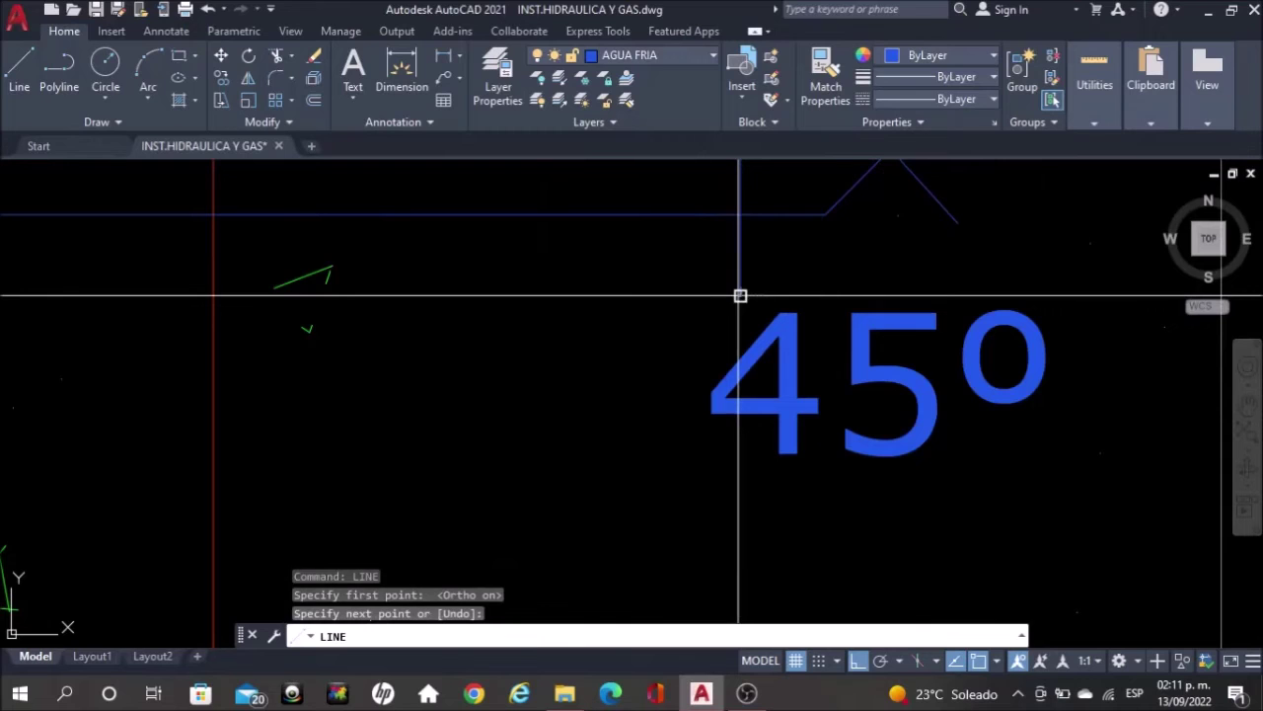
{"action": "key", "text": "Escape"}
Draw a short horizontal tick across the vertical 13 mm pipe just above the slanted segment's upper end
{"action": "scroll", "coordinate": [748, 498], "scroll_direction": "down", "scroll_amount": 3}
{"action": "mouse_move", "coordinate": [899, 259]}
{"action": "middle_mouse_down"}
{"action": "mouse_move", "coordinate": [898, 249]}
{"action": "mouse_move", "coordinate": [856, 328]}
{"action": "middle_mouse_up"}
{"action": "scroll", "coordinate": [856, 328], "scroll_direction": "up", "scroll_amount": 2}
{"action": "type", "text": "l"}
{"action": "key", "text": "Return"}
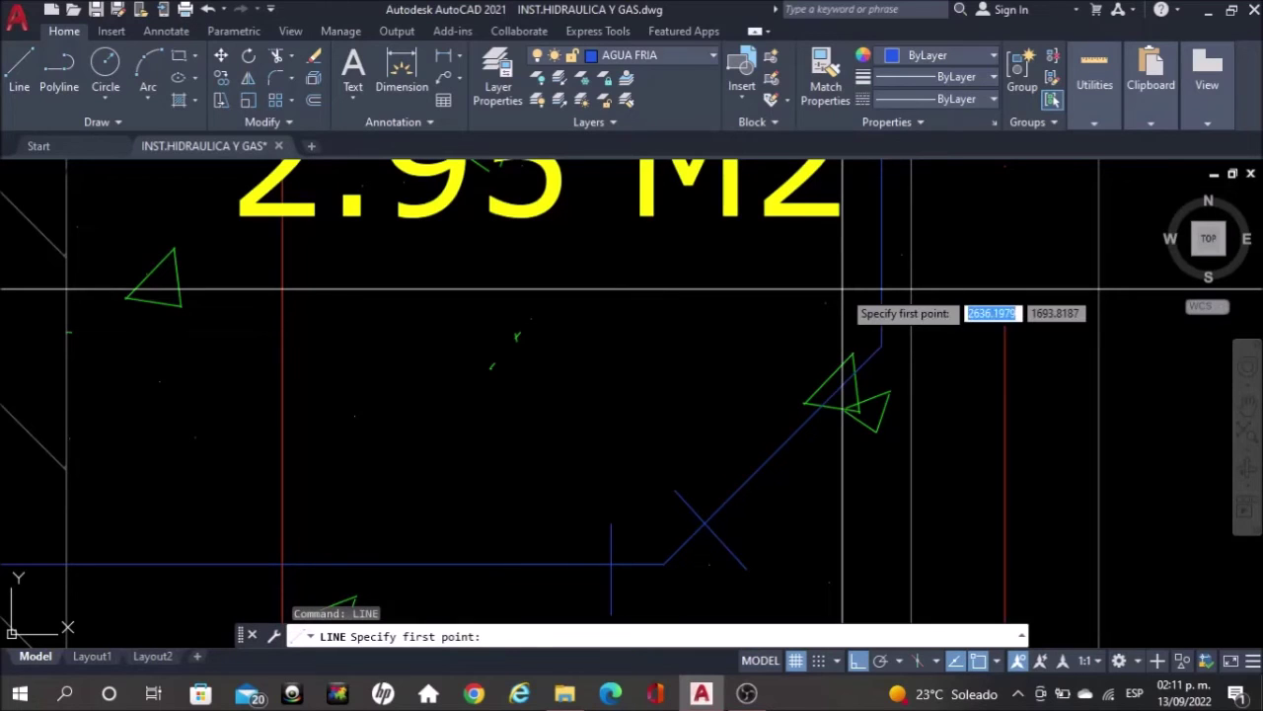
{"action": "left_click", "coordinate": [844, 288]}
{"action": "left_click", "coordinate": [947, 288]}
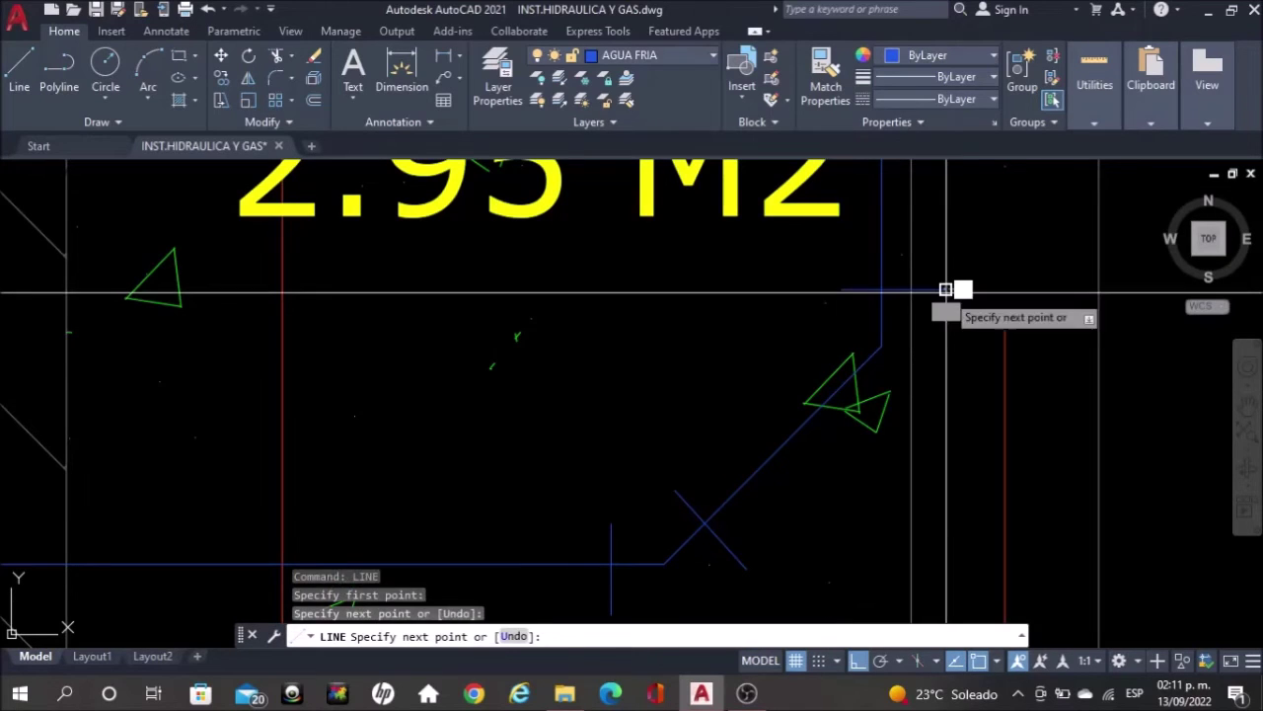
{"action": "key", "text": "Escape"}
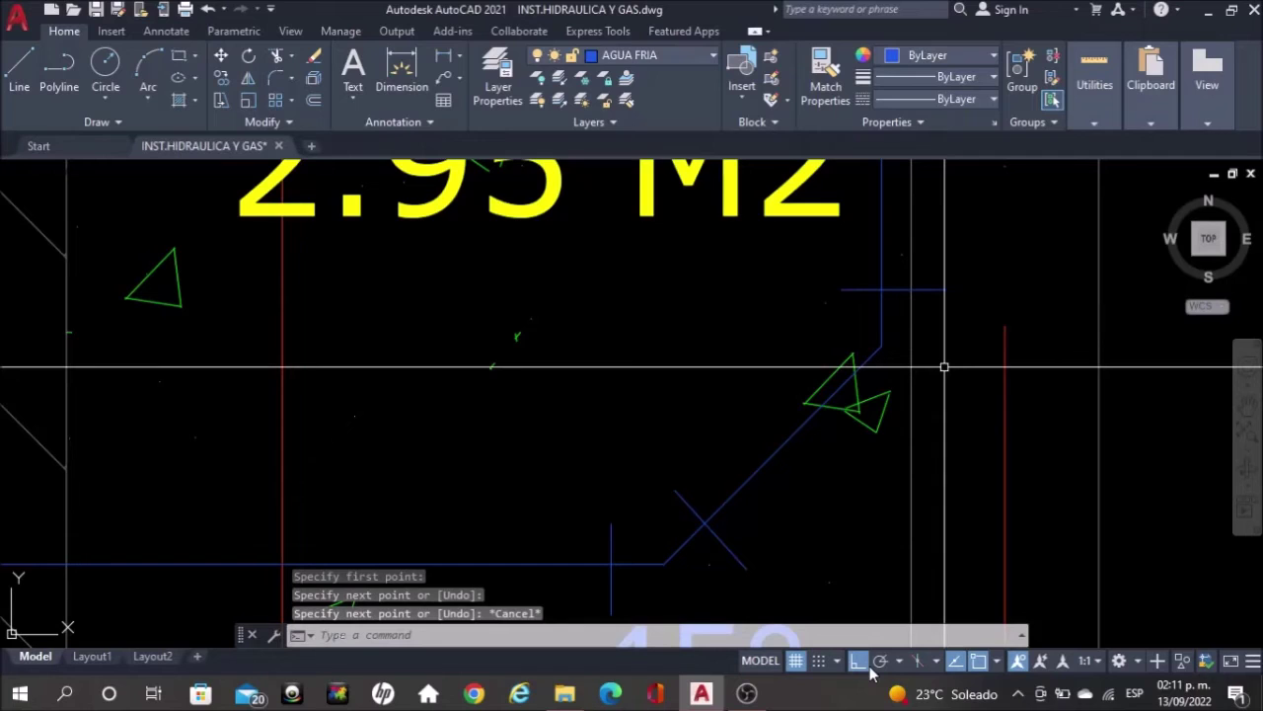
Draw a short diagonal tick across the slanted segment near its upper end, with Ortho off
{"action": "key", "text": "Return"}
{"action": "left_click", "coordinate": [859, 661]}
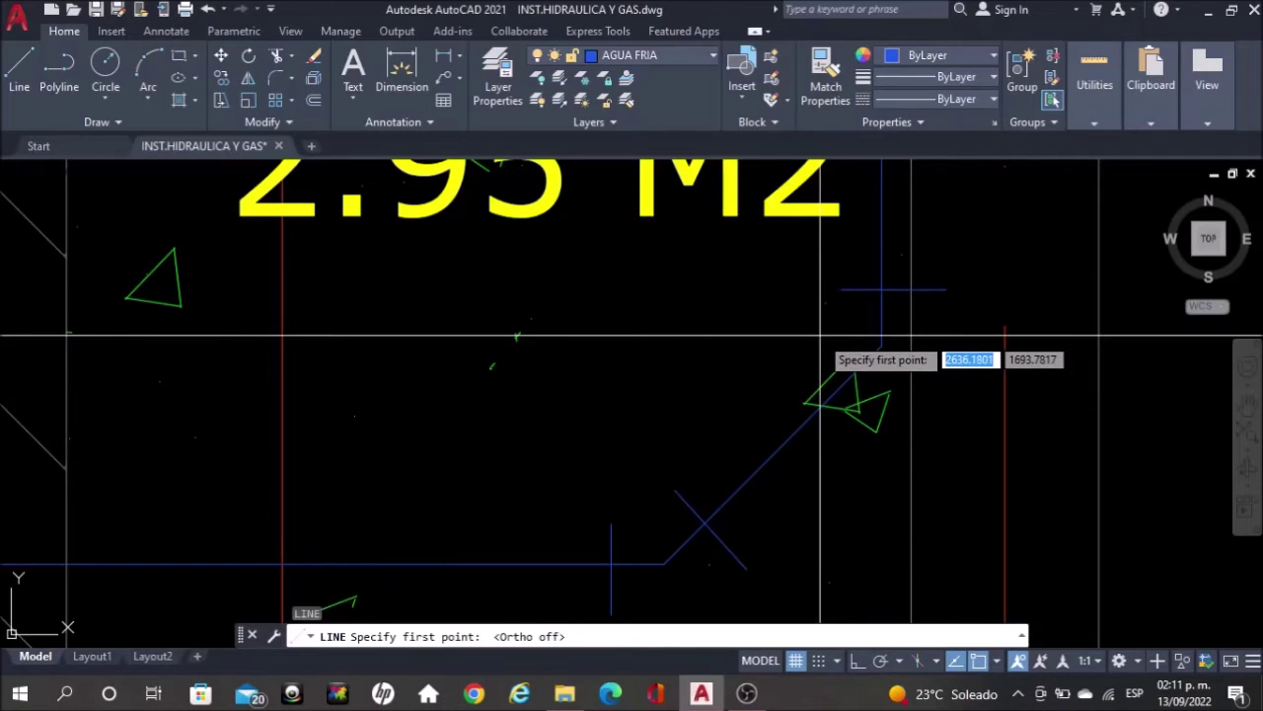
{"action": "left_click", "coordinate": [820, 336]}
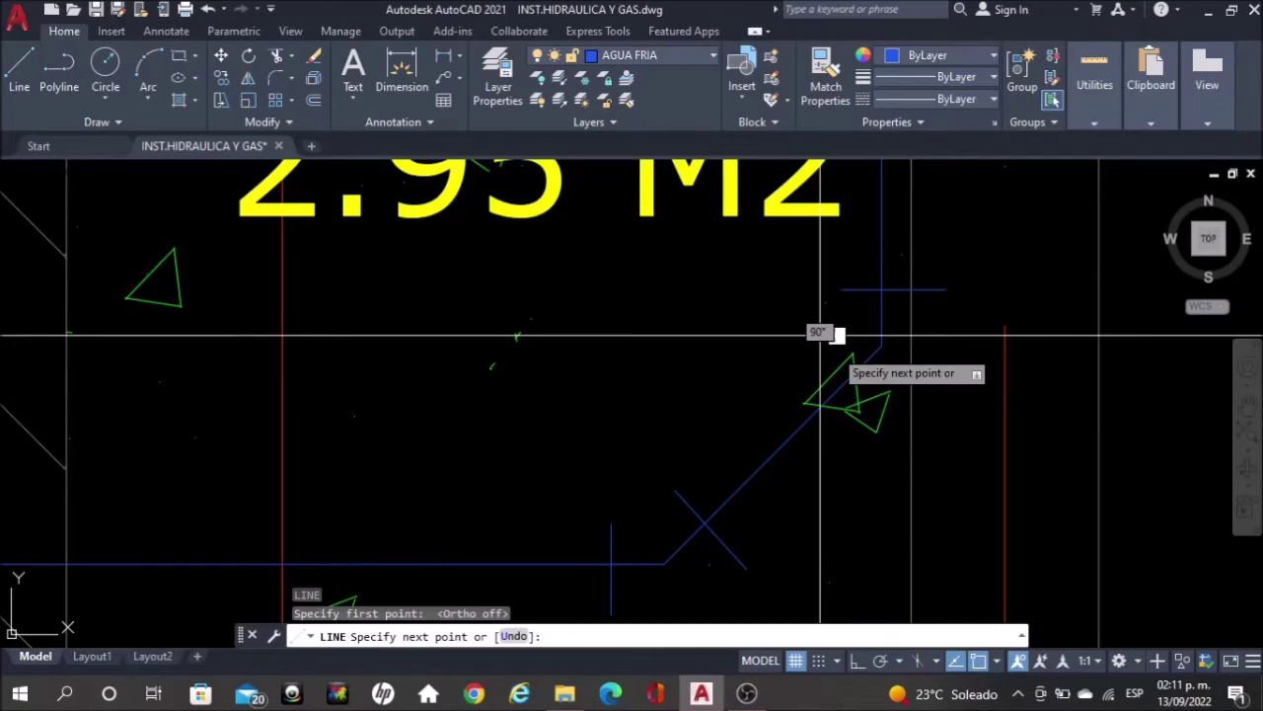
{"action": "left_click", "coordinate": [893, 408]}
{"action": "key", "text": "Escape"}
{"action": "scroll", "coordinate": [893, 408], "scroll_direction": "down", "scroll_amount": 3}
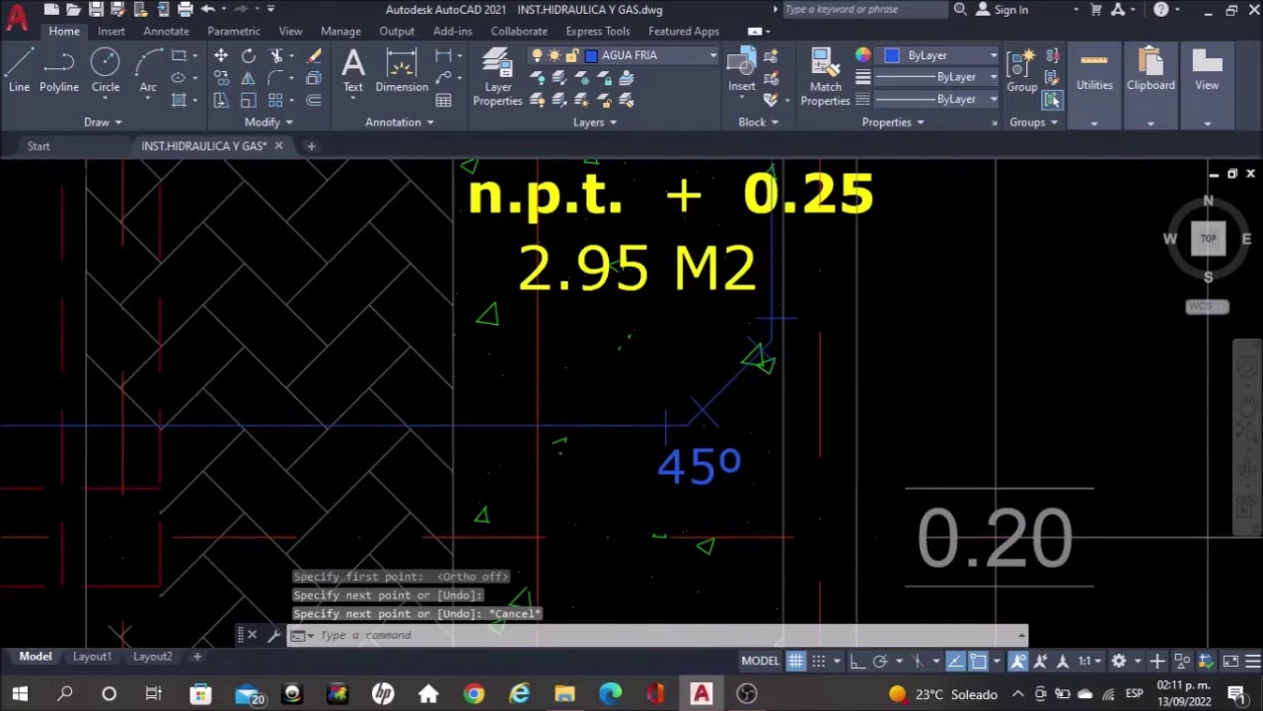
Copy the four bend ticks and the 45º label from the 13 mm pipe's bend to the 19 mm pipe's bend in the garden
{"action": "scroll", "coordinate": [795, 476], "scroll_direction": "down", "scroll_amount": 1}
{"action": "scroll", "coordinate": [801, 494], "scroll_direction": "down", "scroll_amount": 1}
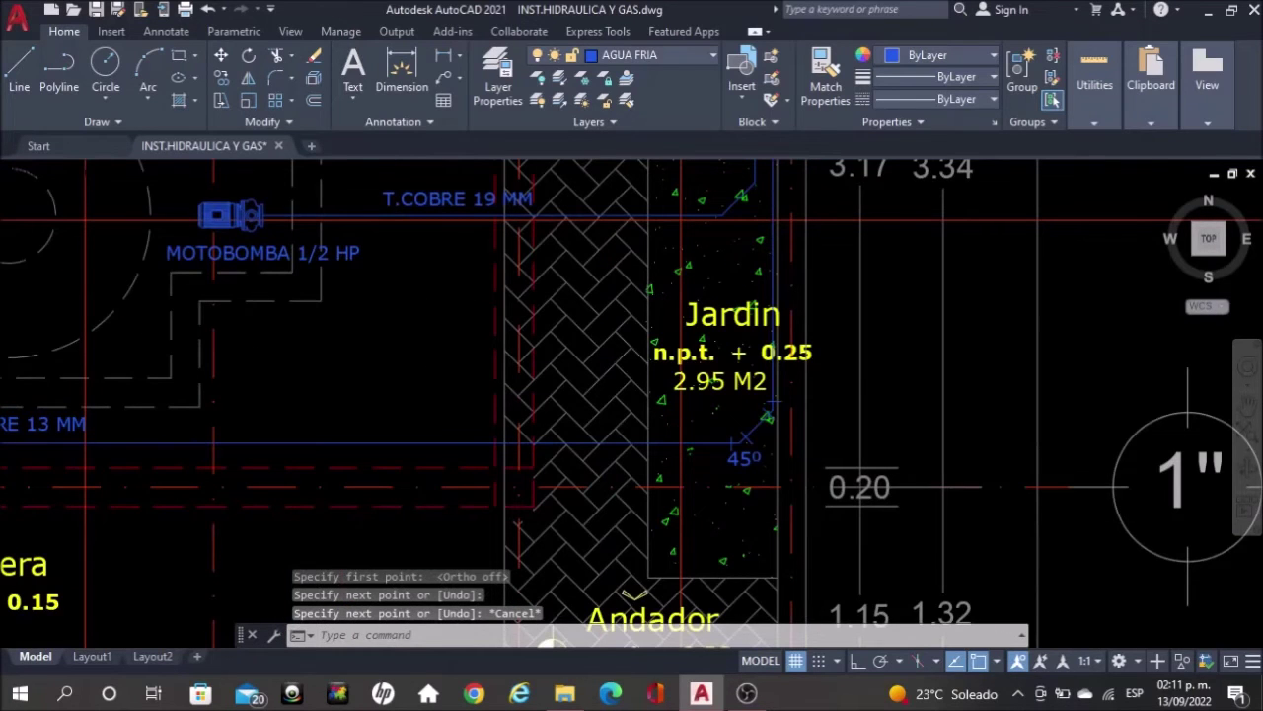
{"action": "scroll", "coordinate": [814, 515], "scroll_direction": "down", "scroll_amount": 2}
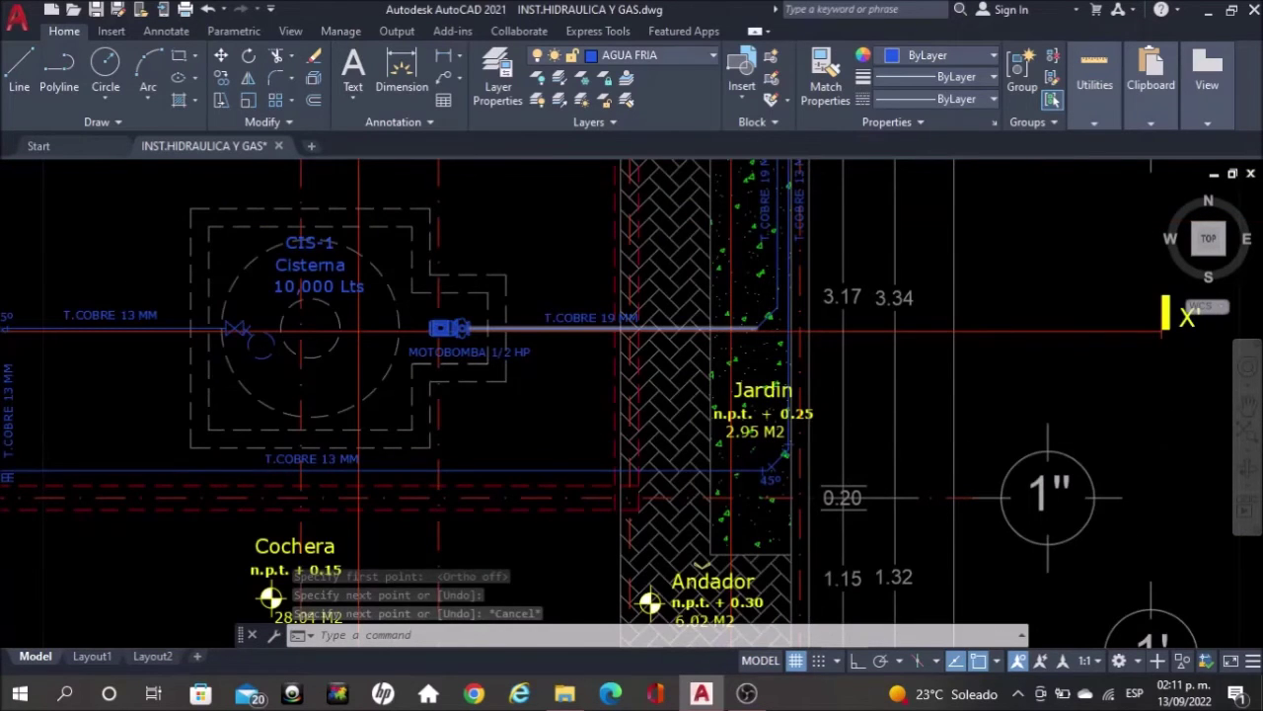
{"action": "scroll", "coordinate": [775, 466], "scroll_direction": "up", "scroll_amount": 4}
{"action": "left_click", "coordinate": [775, 485]}
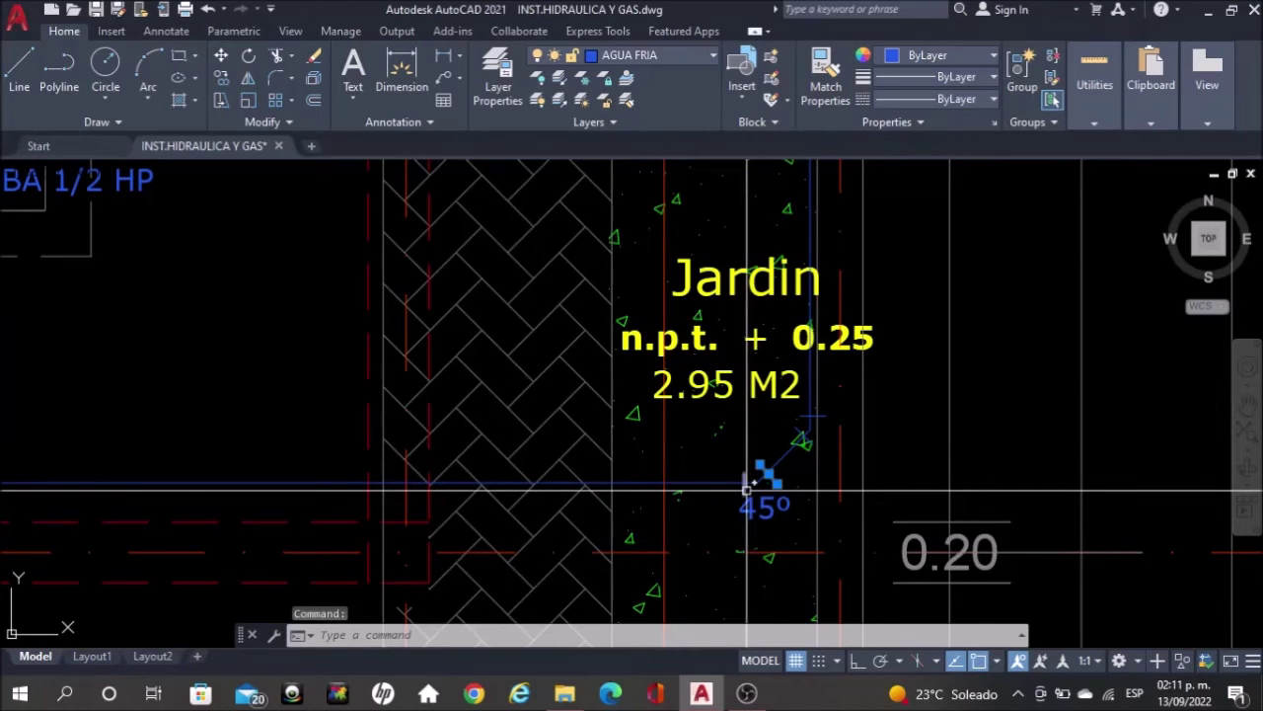
{"action": "left_click", "coordinate": [780, 462]}
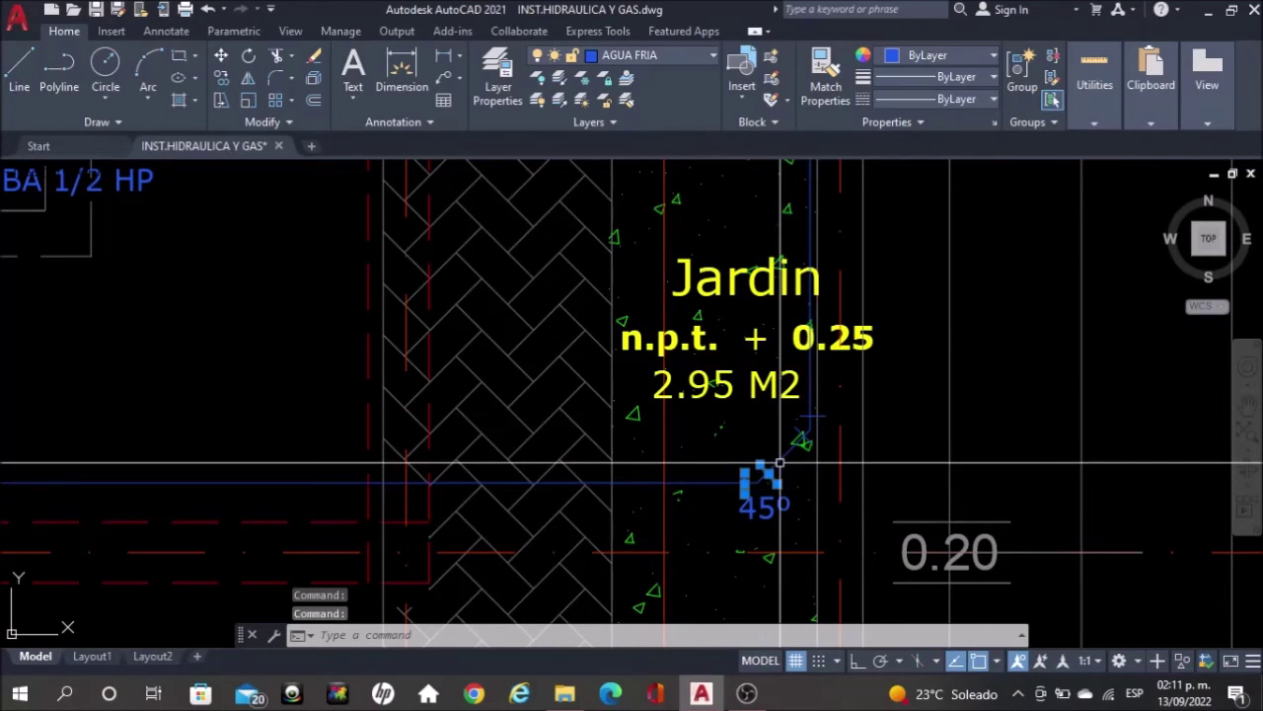
{"action": "left_click", "coordinate": [817, 414]}
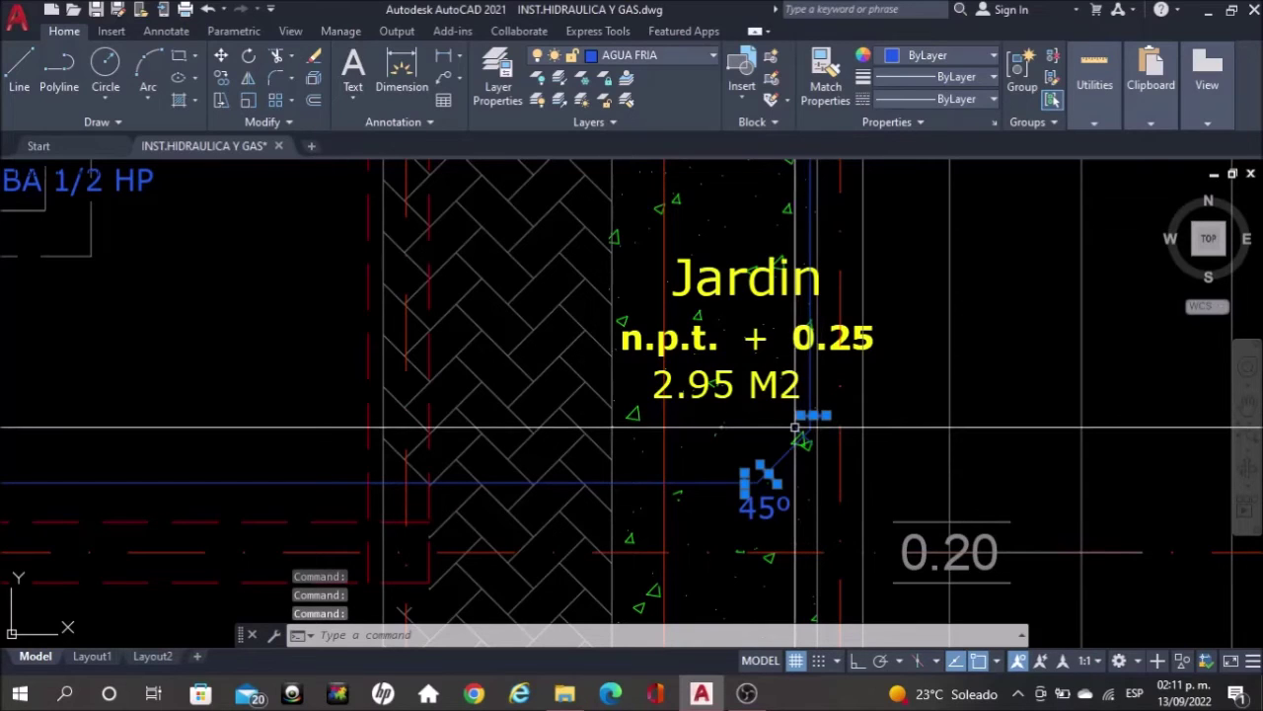
{"action": "left_click", "coordinate": [771, 508]}
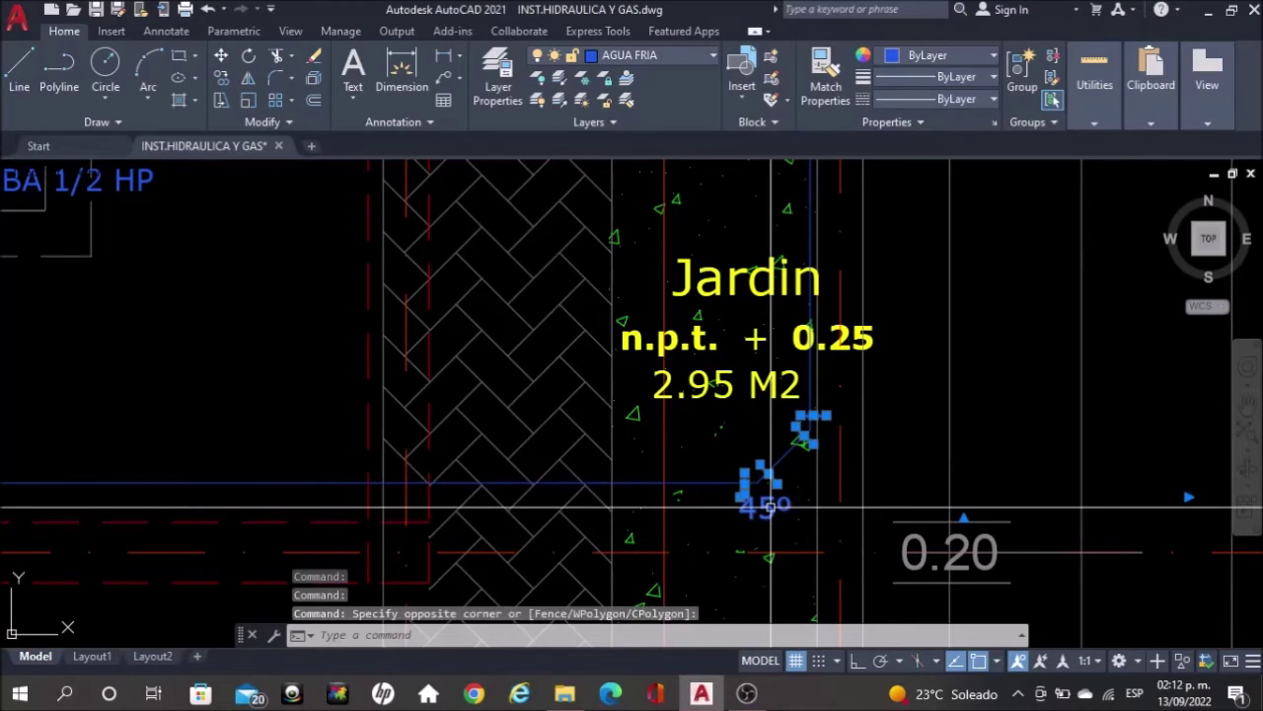
{"action": "type", "text": "copy"}
{"action": "key", "text": "Return"}
{"action": "scroll", "coordinate": [771, 512], "scroll_direction": "up", "scroll_amount": 8}
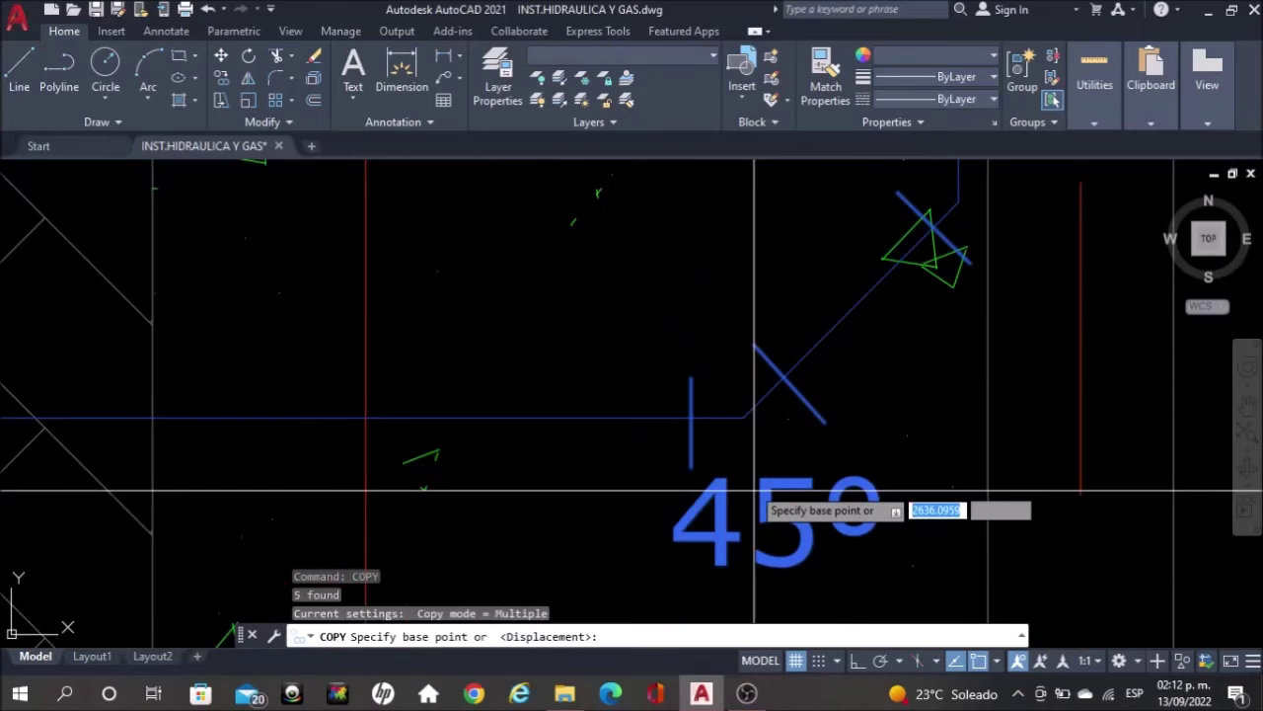
{"action": "left_click", "coordinate": [743, 416]}
{"action": "scroll", "coordinate": [793, 588], "scroll_direction": "down", "scroll_amount": 2}
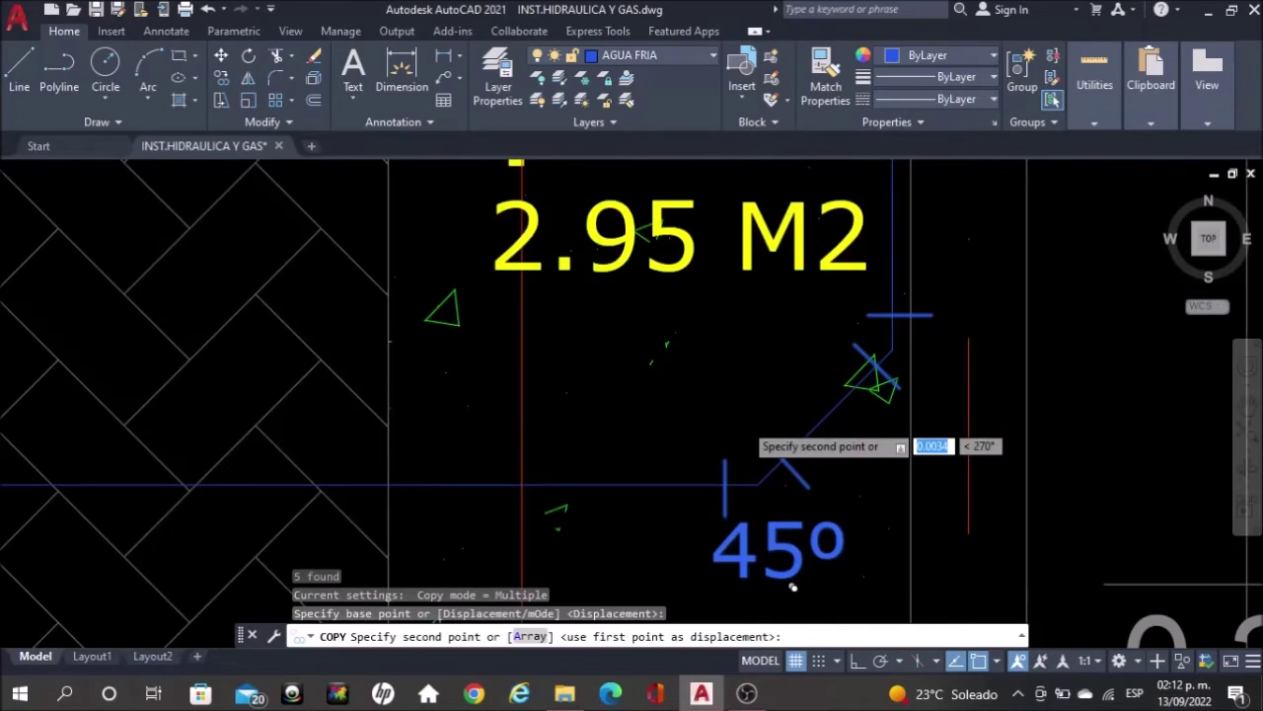
{"action": "scroll", "coordinate": [792, 587], "scroll_direction": "down", "scroll_amount": 2}
{"action": "middle_click_drag", "start_coordinate": [743, 367], "coordinate": [829, 470]}
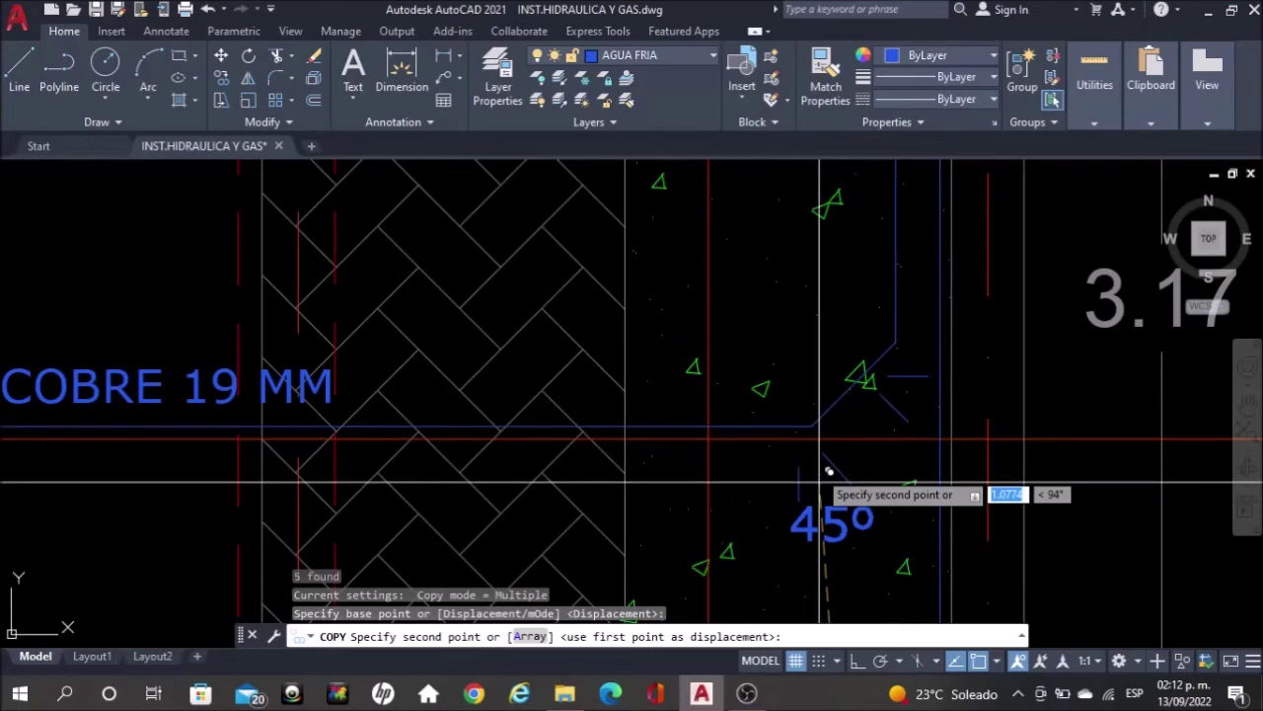
{"action": "key", "text": "Escape"}
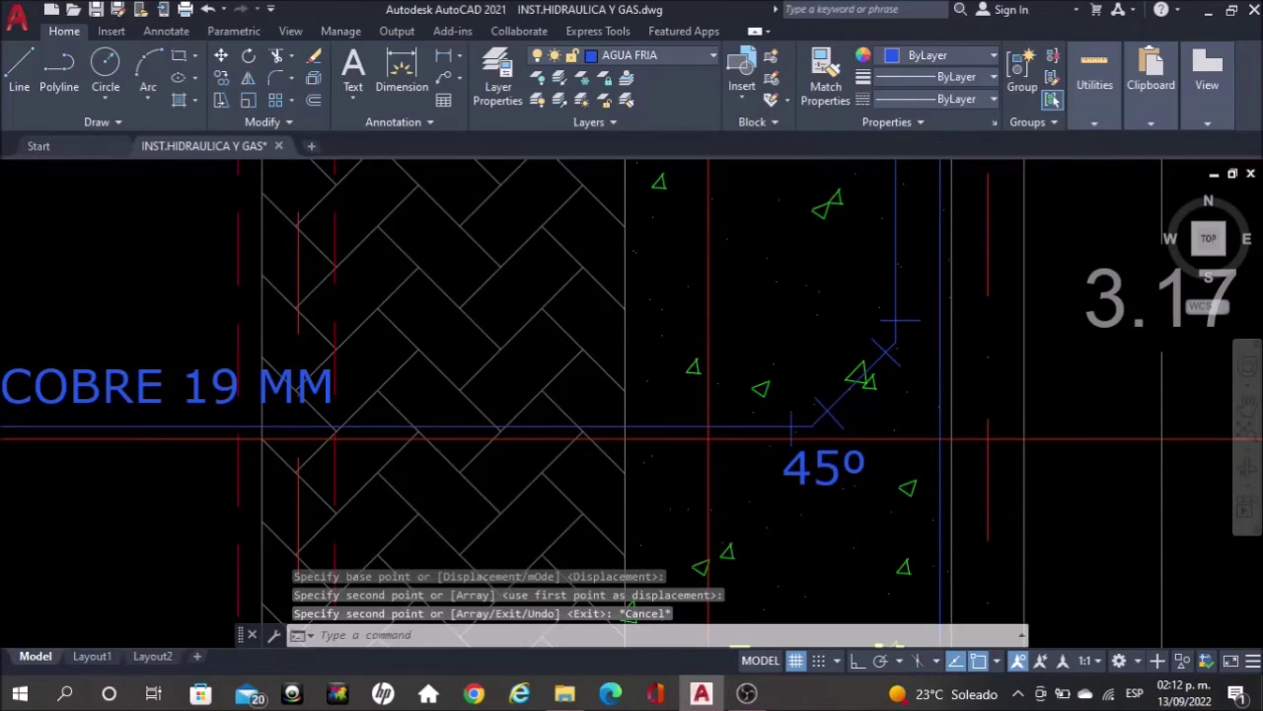
Copy the 45º label from the 19 mm pipe's bend to beside the twin blue pipes' bend on the Azotea plan, about 32.3 away
{"action": "scroll", "coordinate": [780, 508], "scroll_direction": "down", "scroll_amount": 4}
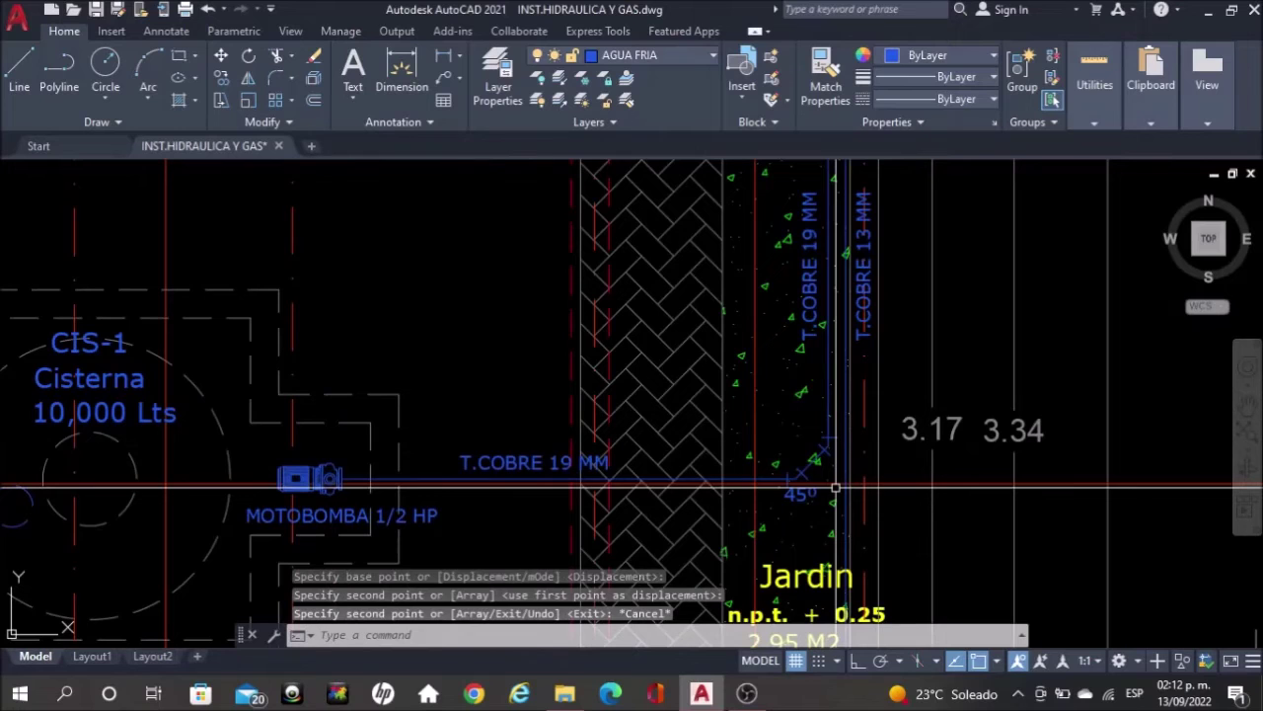
{"action": "middle_click_drag", "start_coordinate": [836, 488], "coordinate": [635, 446]}
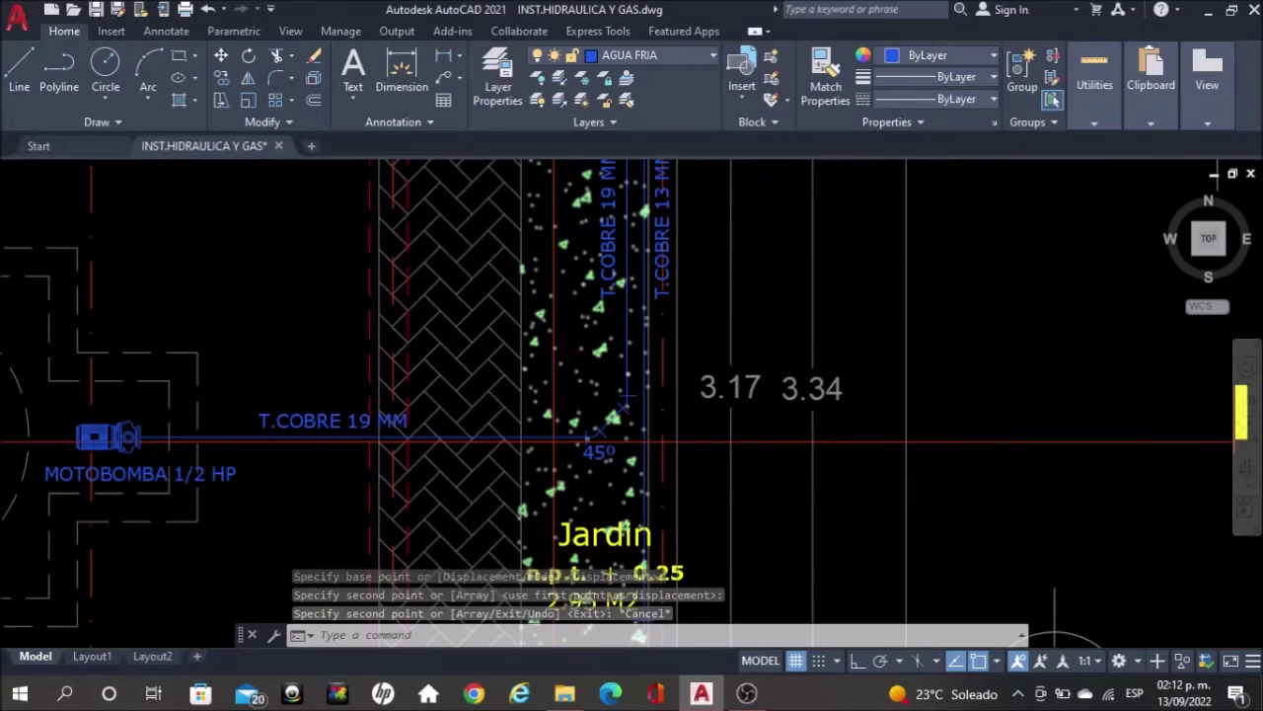
{"action": "scroll", "coordinate": [622, 454], "scroll_direction": "up", "scroll_amount": 2}
{"action": "left_click", "coordinate": [589, 452]}
{"action": "type", "text": "co"}
{"action": "key", "text": "Return"}
{"action": "left_click", "coordinate": [597, 452]}
{"action": "scroll", "coordinate": [478, 458], "scroll_direction": "down", "scroll_amount": 4}
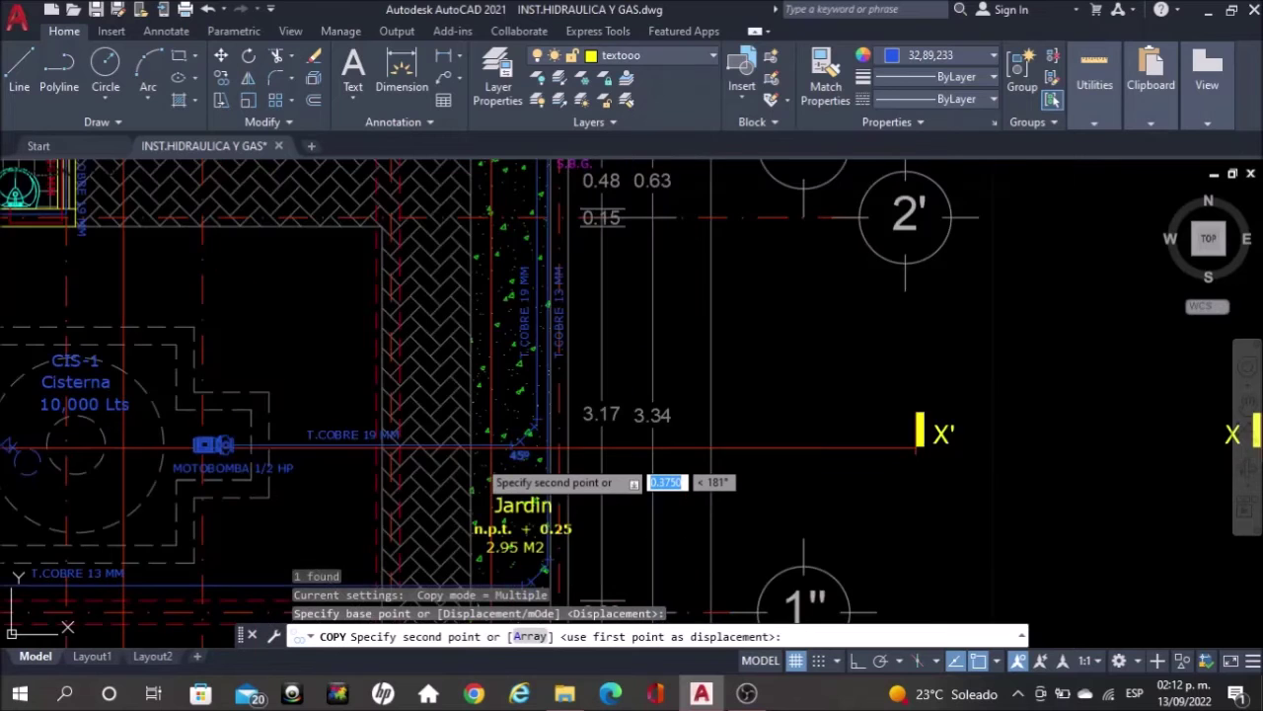
{"action": "scroll", "coordinate": [478, 434], "scroll_direction": "down", "scroll_amount": 4}
{"action": "middle_click_drag", "start_coordinate": [889, 422], "coordinate": [236, 373]}
{"action": "middle_click_drag", "start_coordinate": [935, 403], "coordinate": [457, 456]}
{"action": "scroll", "coordinate": [926, 236], "scroll_direction": "up", "scroll_amount": 4}
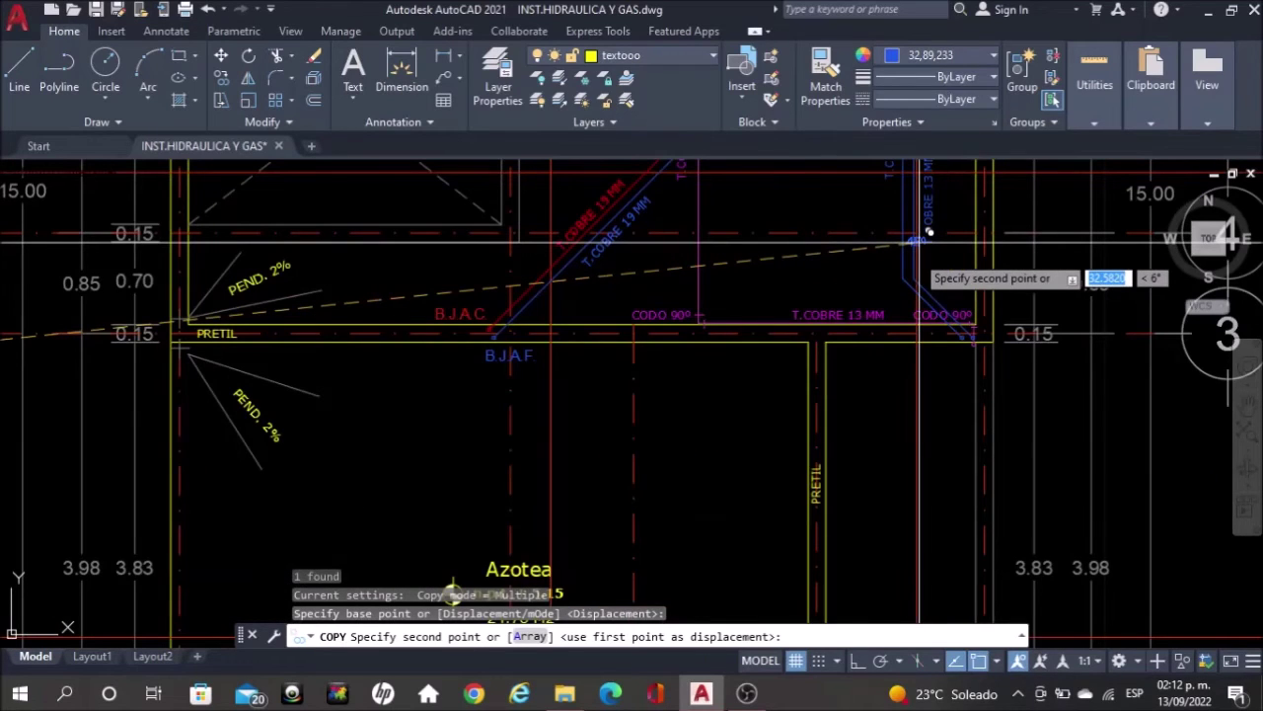
{"action": "scroll", "coordinate": [928, 232], "scroll_direction": "up", "scroll_amount": 8}
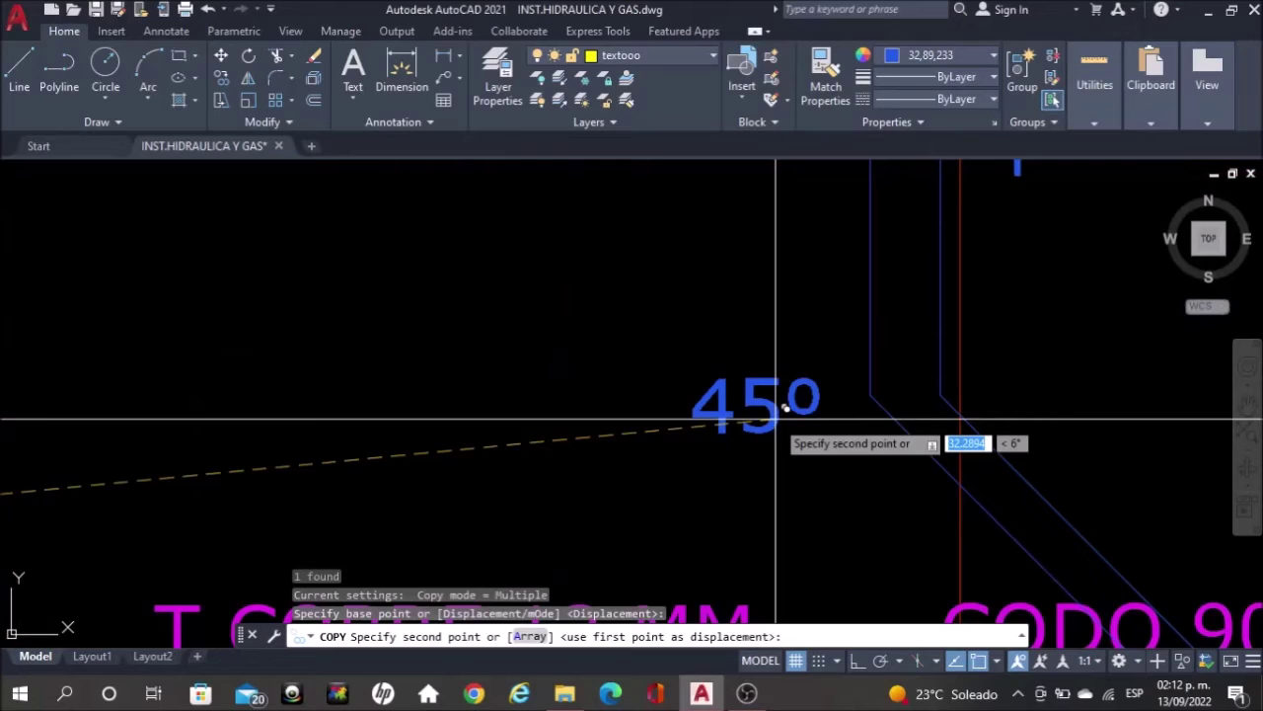
{"action": "key", "text": "Escape"}
Draw a short diagonal tick across the slanted segment of the blue pipe nearest the 45º label, just below its bend
{"action": "type", "text": "l"}
{"action": "key", "text": "Return"}
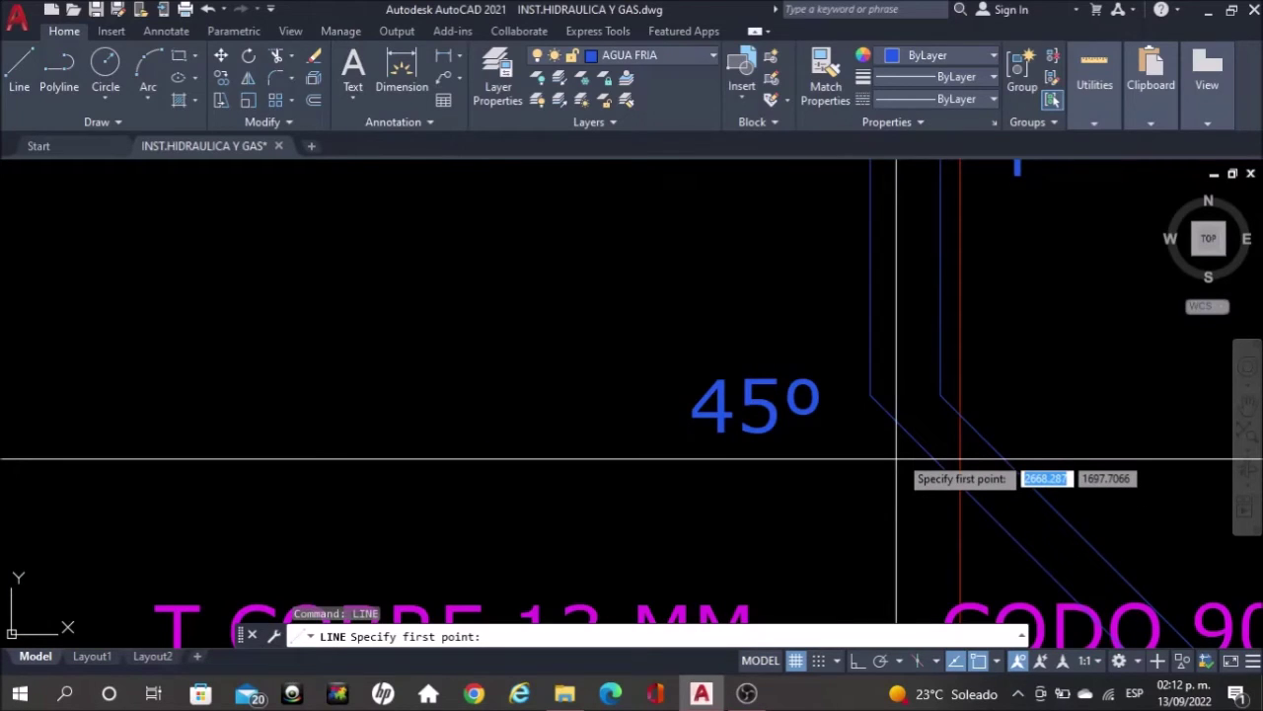
{"action": "left_click", "coordinate": [861, 461]}
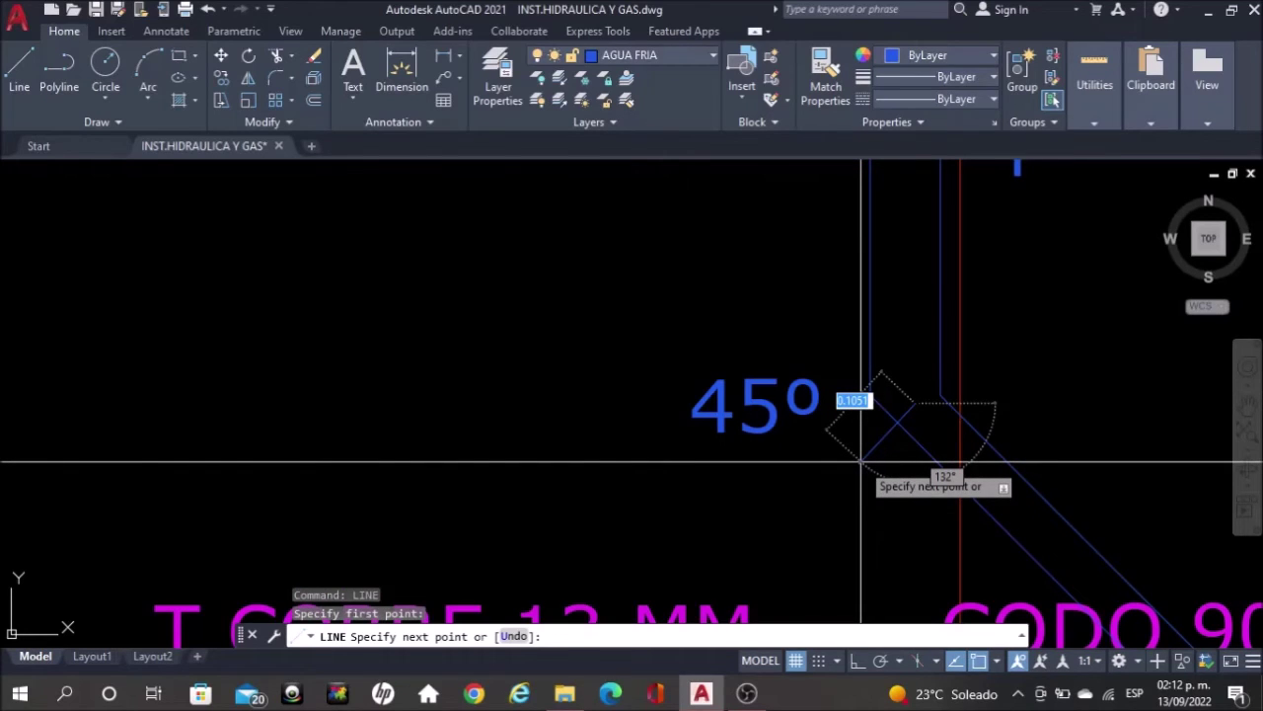
{"action": "left_click", "coordinate": [873, 448]}
{"action": "key", "text": "Return"}
Draw a short horizontal tick across the same pipe's vertical run just above the bend, with Ortho on
{"action": "key", "text": "Return"}
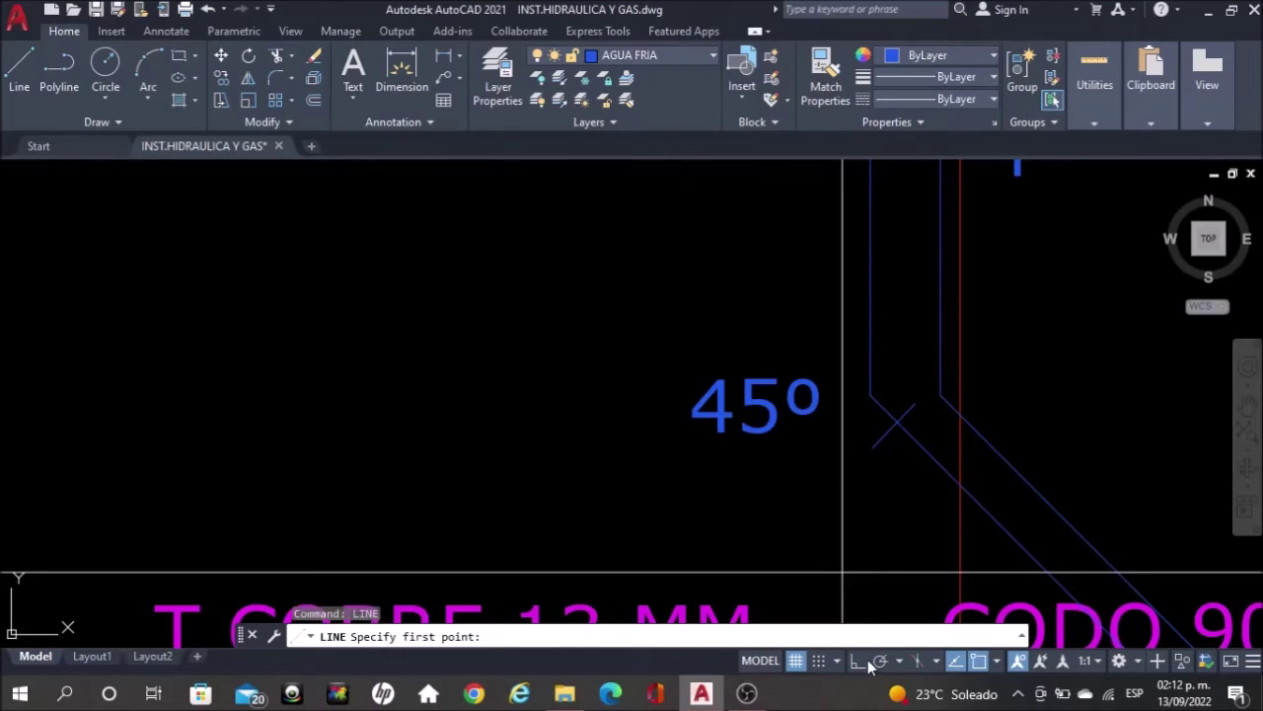
{"action": "left_click", "coordinate": [856, 660]}
{"action": "left_click", "coordinate": [839, 350]}
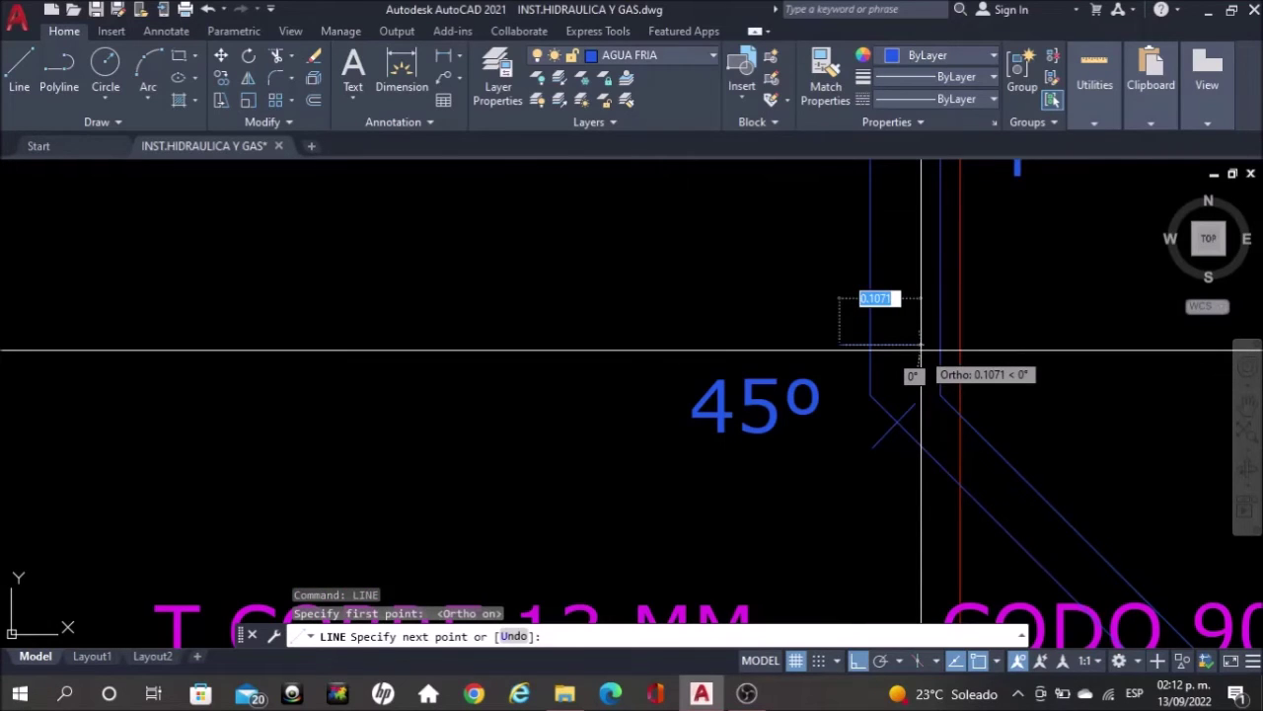
{"action": "key", "text": "Escape"}
Copy the diagonal and horizontal ticks from this bend to the matching bend of the neighbouring blue pipe
{"action": "left_click", "coordinate": [900, 419]}
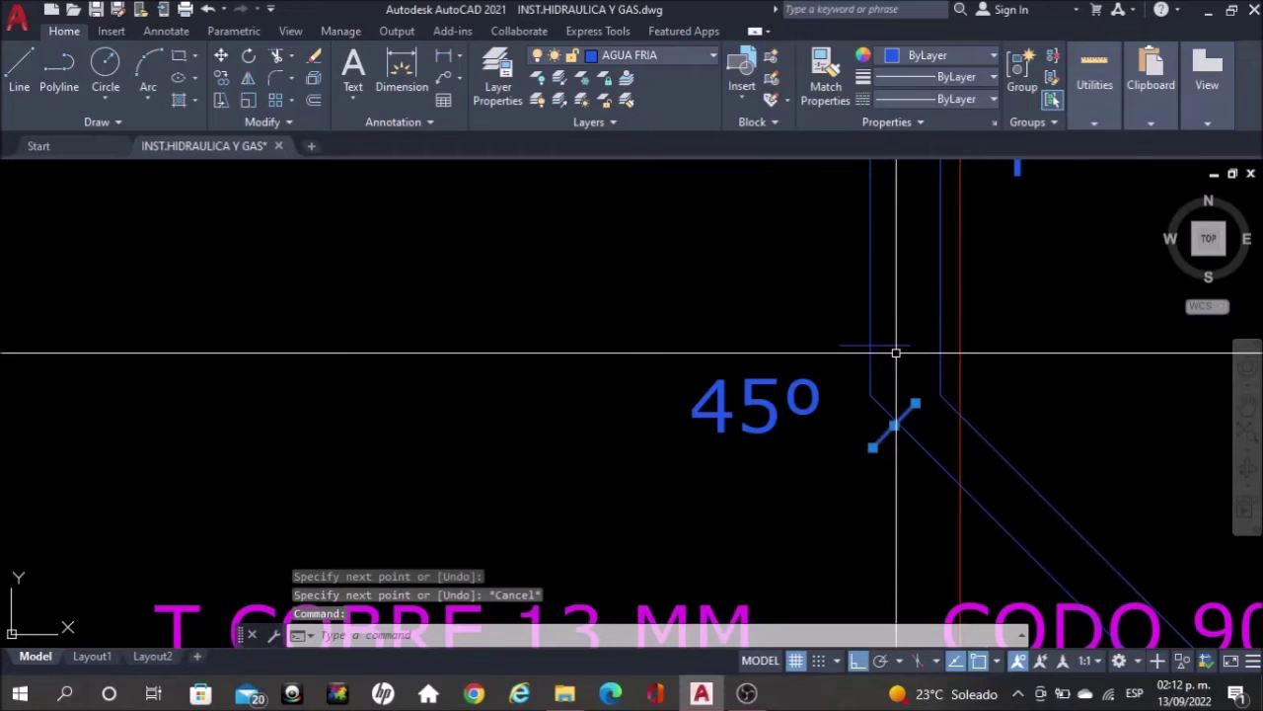
{"action": "left_click", "coordinate": [888, 346]}
{"action": "type", "text": "co"}
{"action": "key", "text": "space"}
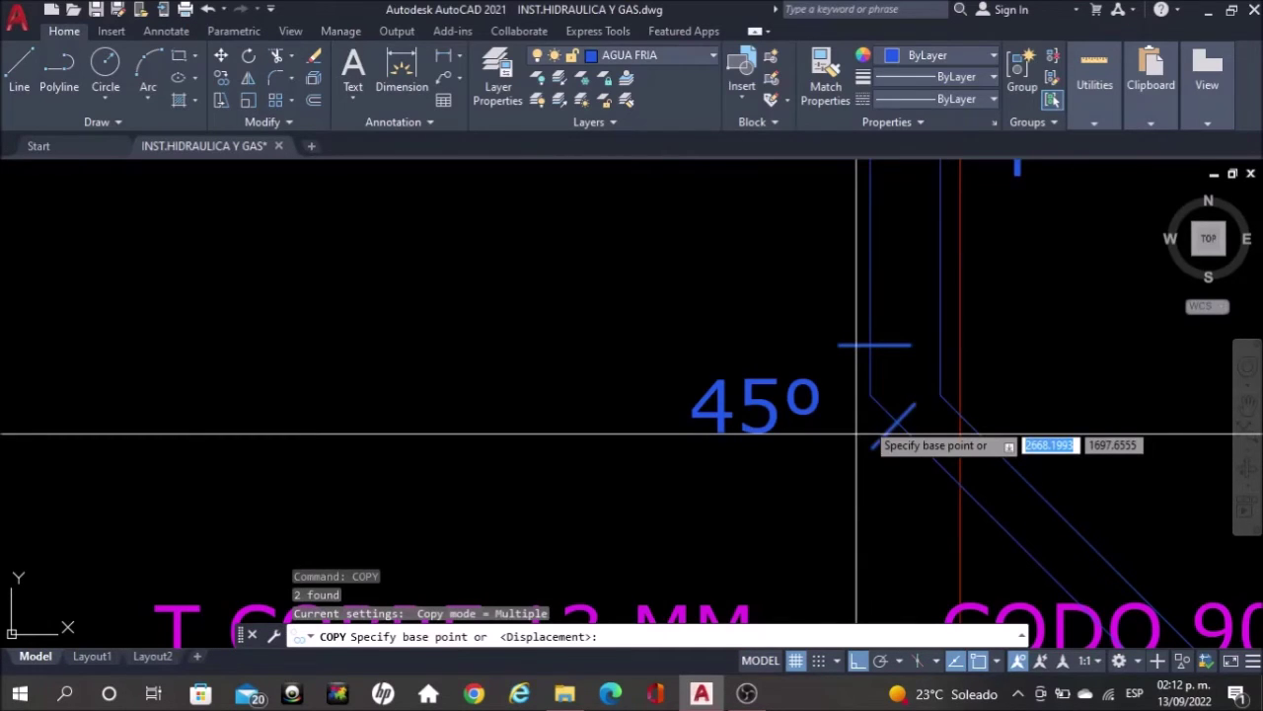
{"action": "left_click", "coordinate": [873, 394]}
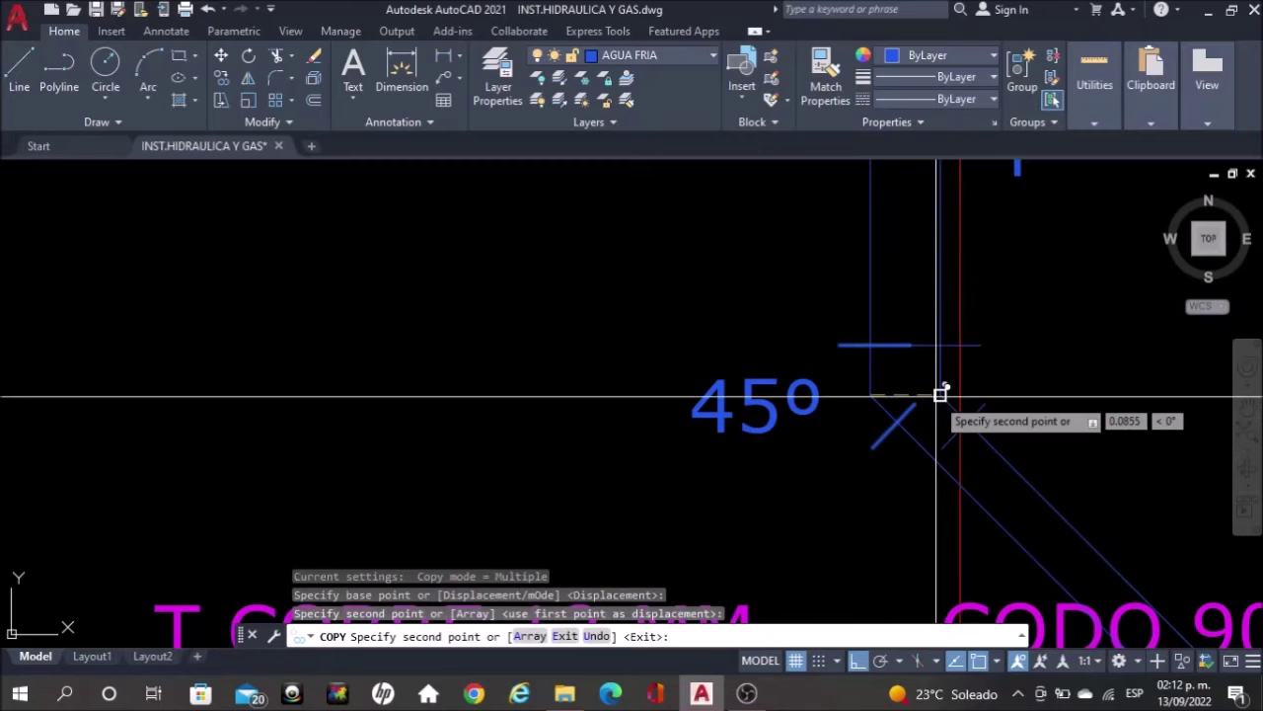
{"action": "key", "text": "Escape"}
Copy the 45º label up beside the bend where the 13 mm pipe branches off the 19 mm pipe, with Ortho off
{"action": "scroll", "coordinate": [898, 385], "scroll_direction": "down", "scroll_amount": 5}
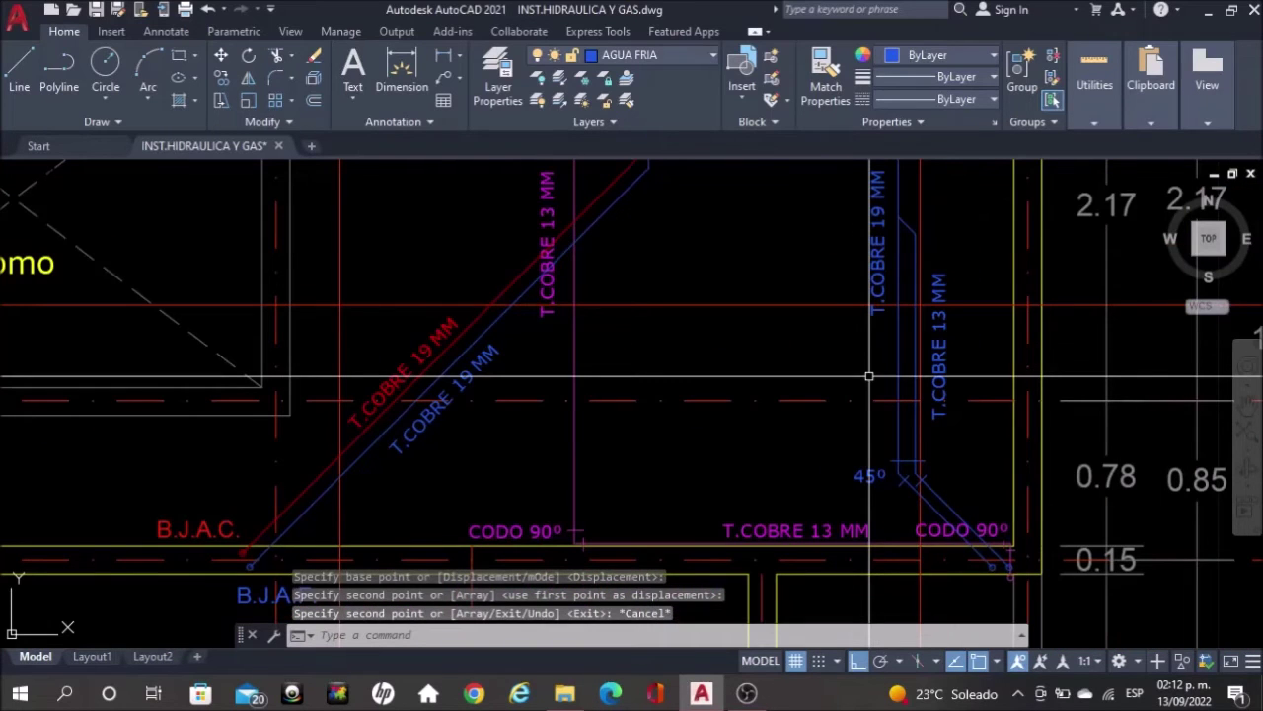
{"action": "middle_click_drag", "start_coordinate": [868, 376], "coordinate": [874, 453]}
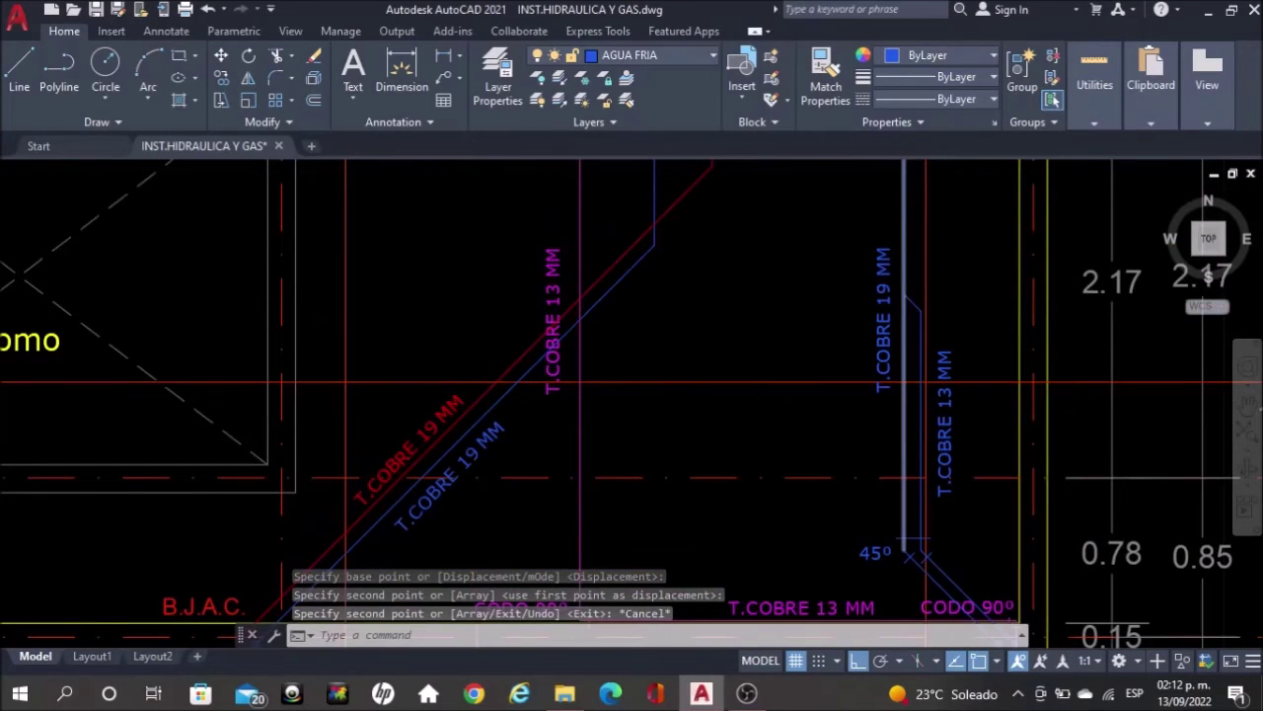
{"action": "scroll", "coordinate": [937, 318], "scroll_direction": "up", "scroll_amount": 2}
{"action": "scroll", "coordinate": [913, 375], "scroll_direction": "down", "scroll_amount": 2}
{"action": "middle_click_drag", "start_coordinate": [908, 418], "coordinate": [885, 361]}
{"action": "left_click", "coordinate": [835, 484]}
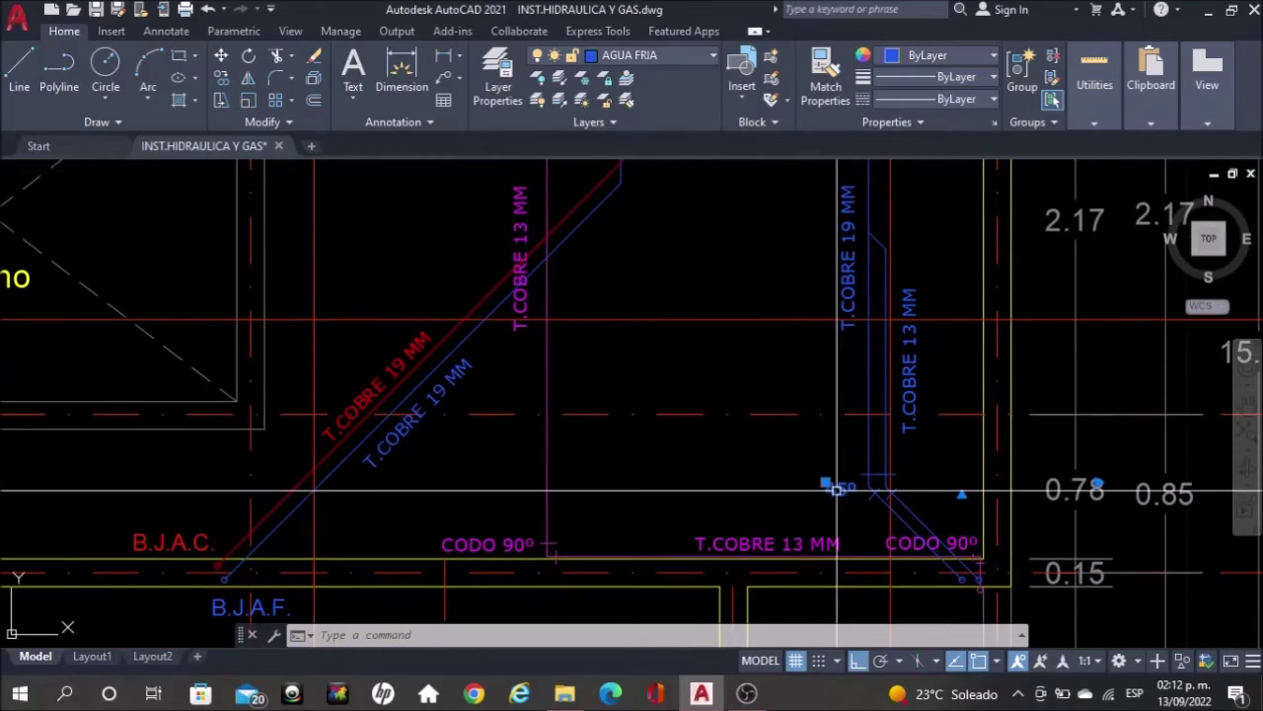
{"action": "type", "text": "co"}
{"action": "key", "text": "Return"}
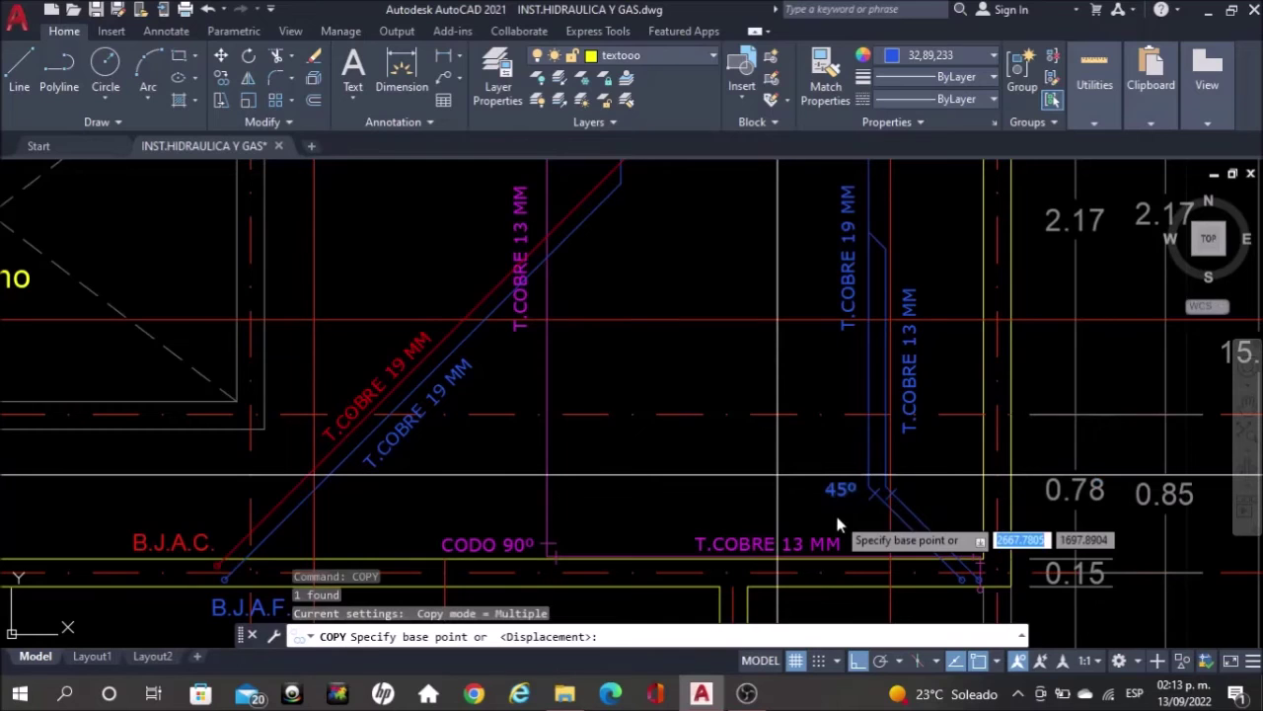
{"action": "left_click", "coordinate": [847, 501]}
{"action": "scroll", "coordinate": [847, 501], "scroll_direction": "up", "scroll_amount": 3}
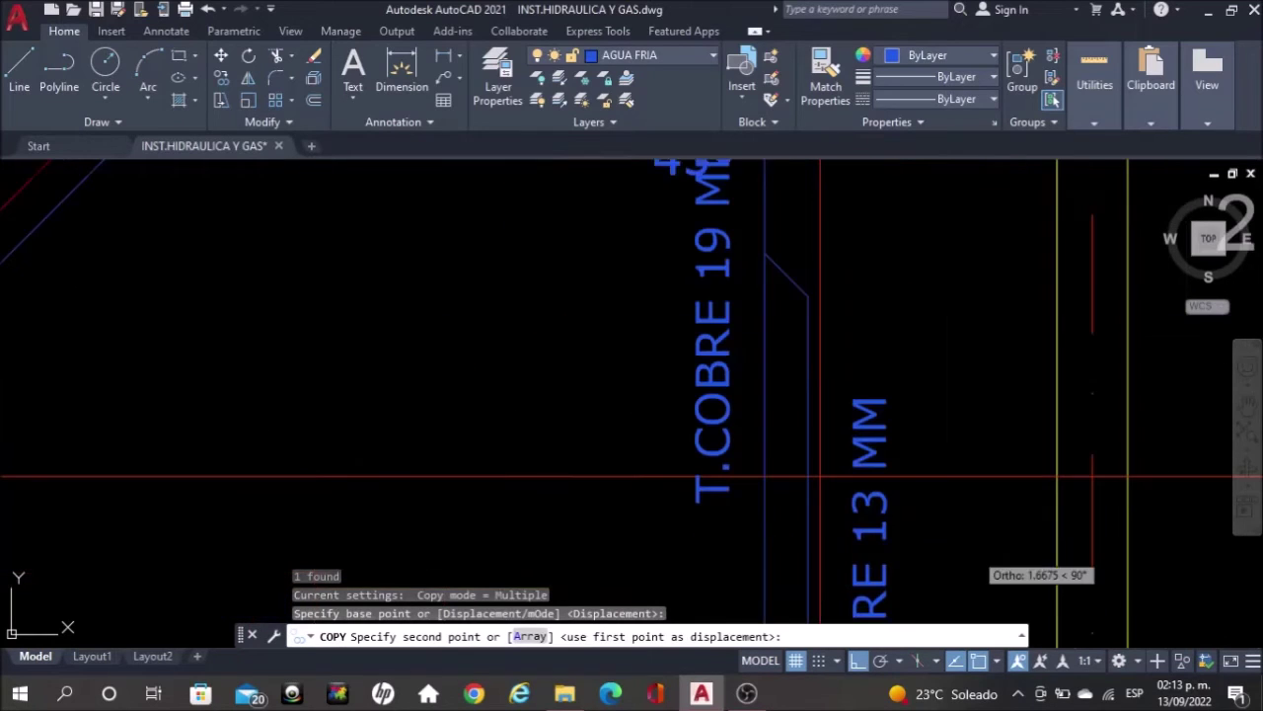
{"action": "key", "text": "F8"}
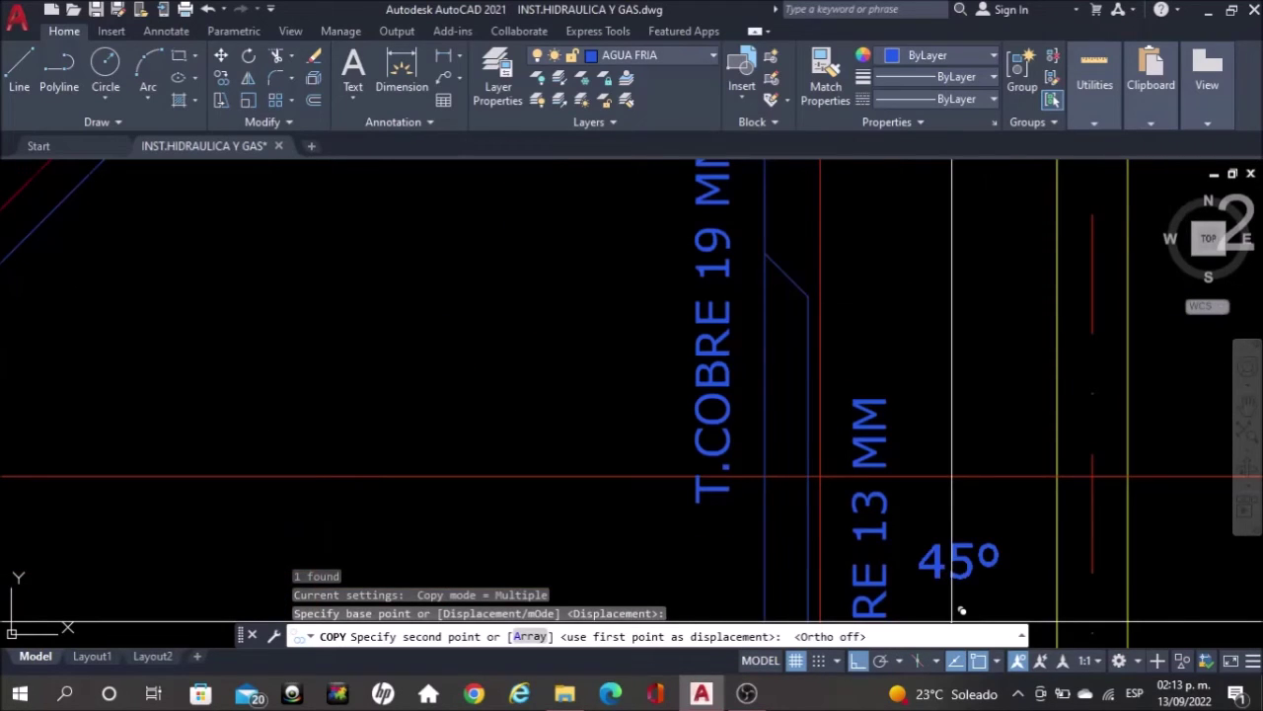
{"action": "left_click", "coordinate": [852, 342]}
{"action": "key", "text": "Escape"}
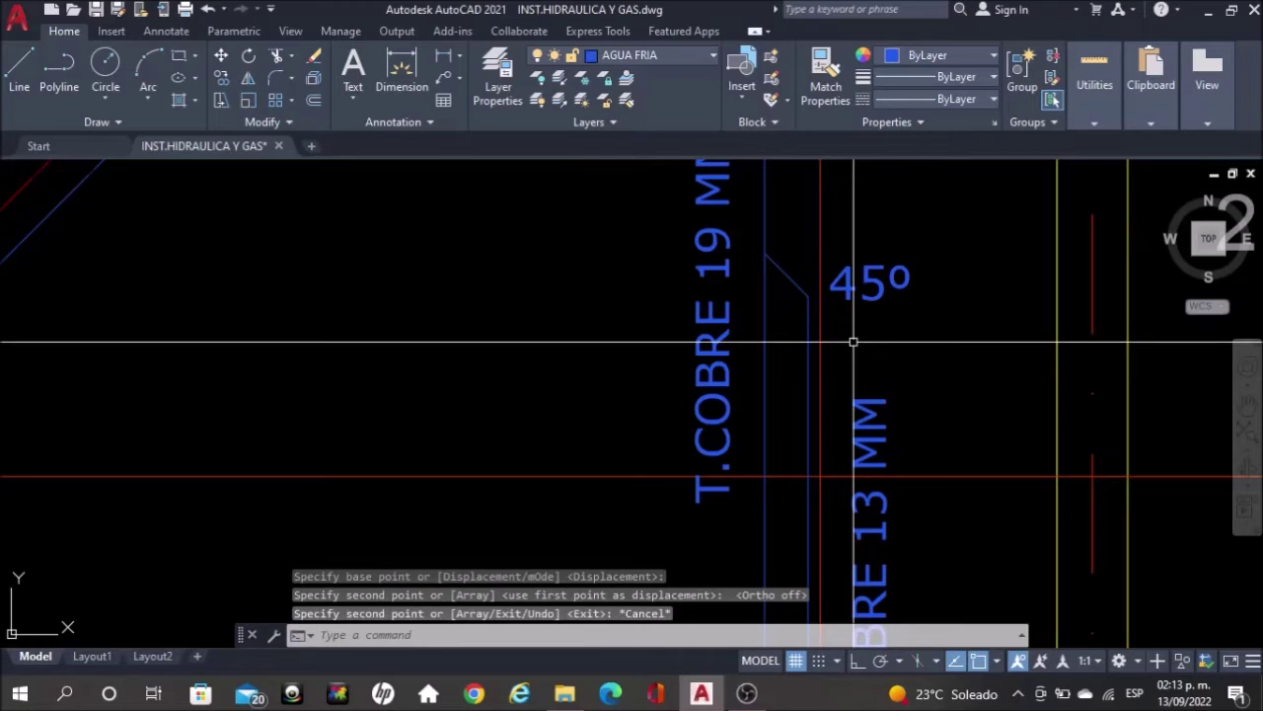
Draw a short diagonal tick across the branch's slanted segment just above its lower bend
{"action": "scroll", "coordinate": [799, 263], "scroll_direction": "up", "scroll_amount": 2}
{"action": "type", "text": "L"}
{"action": "key", "text": "Return"}
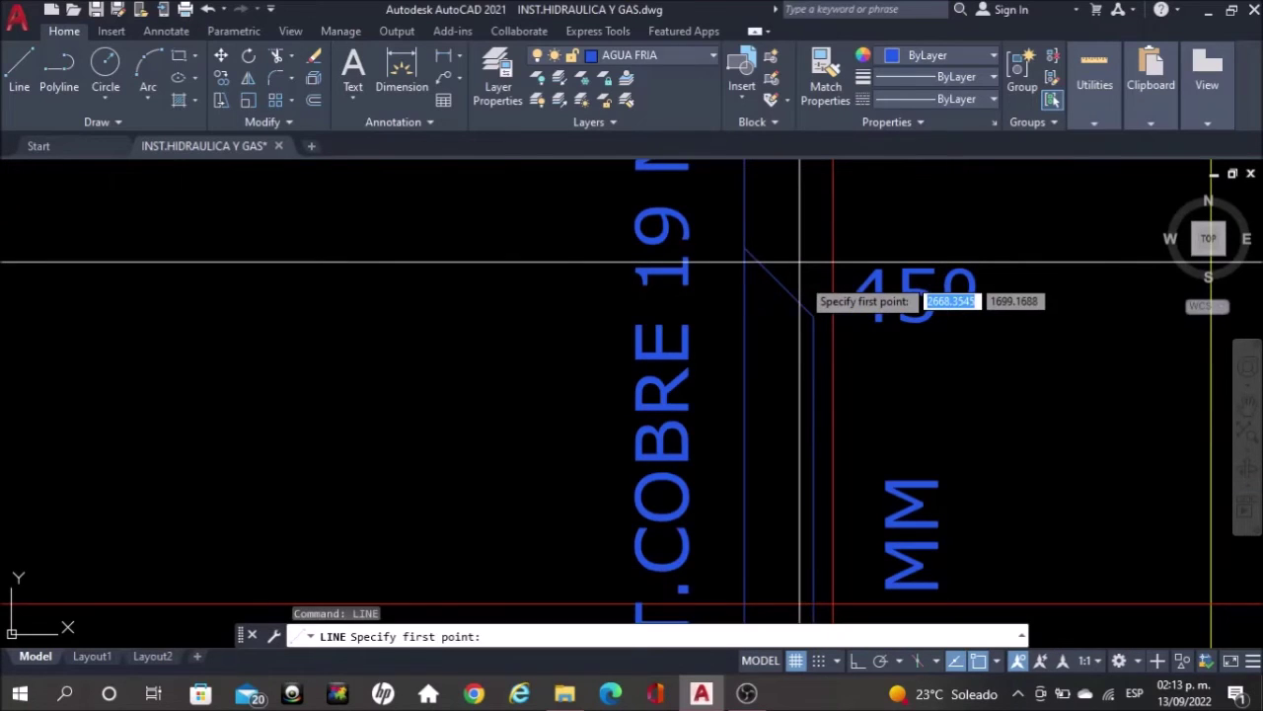
{"action": "scroll", "coordinate": [805, 264], "scroll_direction": "up", "scroll_amount": 2}
{"action": "left_click", "coordinate": [804, 267]}
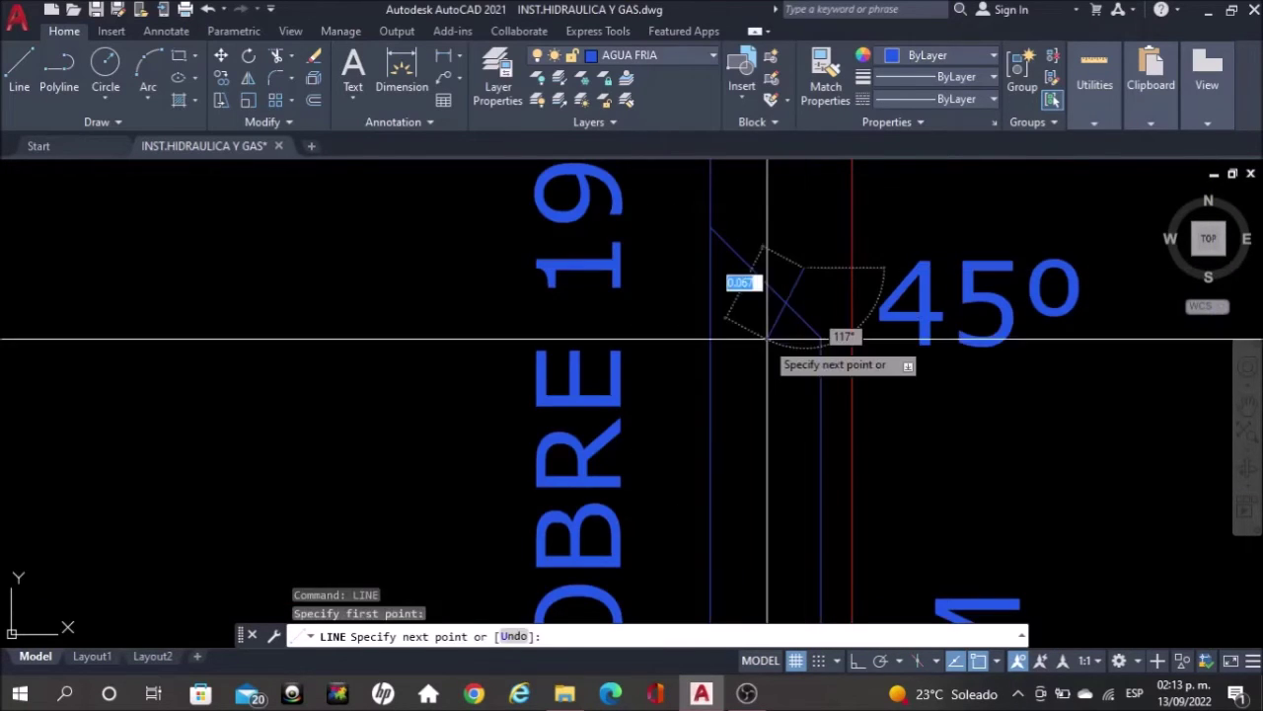
{"action": "left_click", "coordinate": [748, 341]}
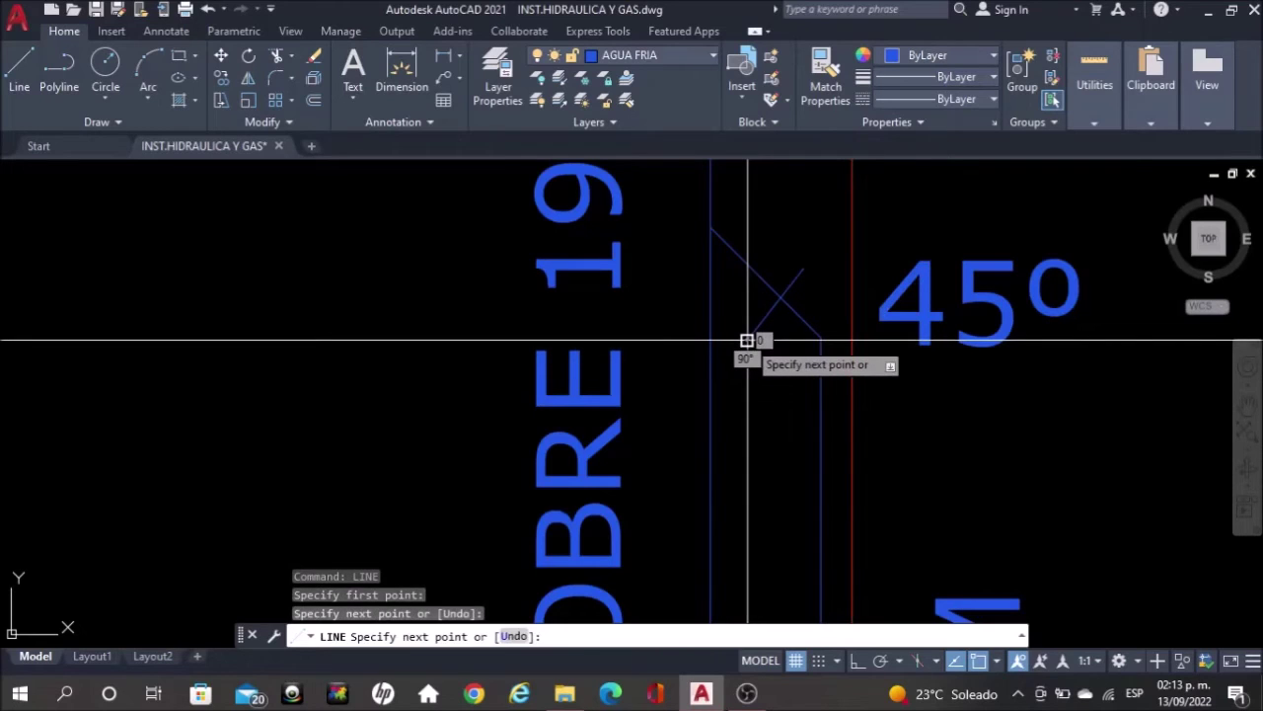
{"action": "key", "text": "Escape"}
Draw a short horizontal tick across the vertical 13 mm pipe just below the branch's bend, with Ortho on
{"action": "type", "text": "LIN"}
{"action": "key", "text": "Return"}
{"action": "key", "text": "F8"}
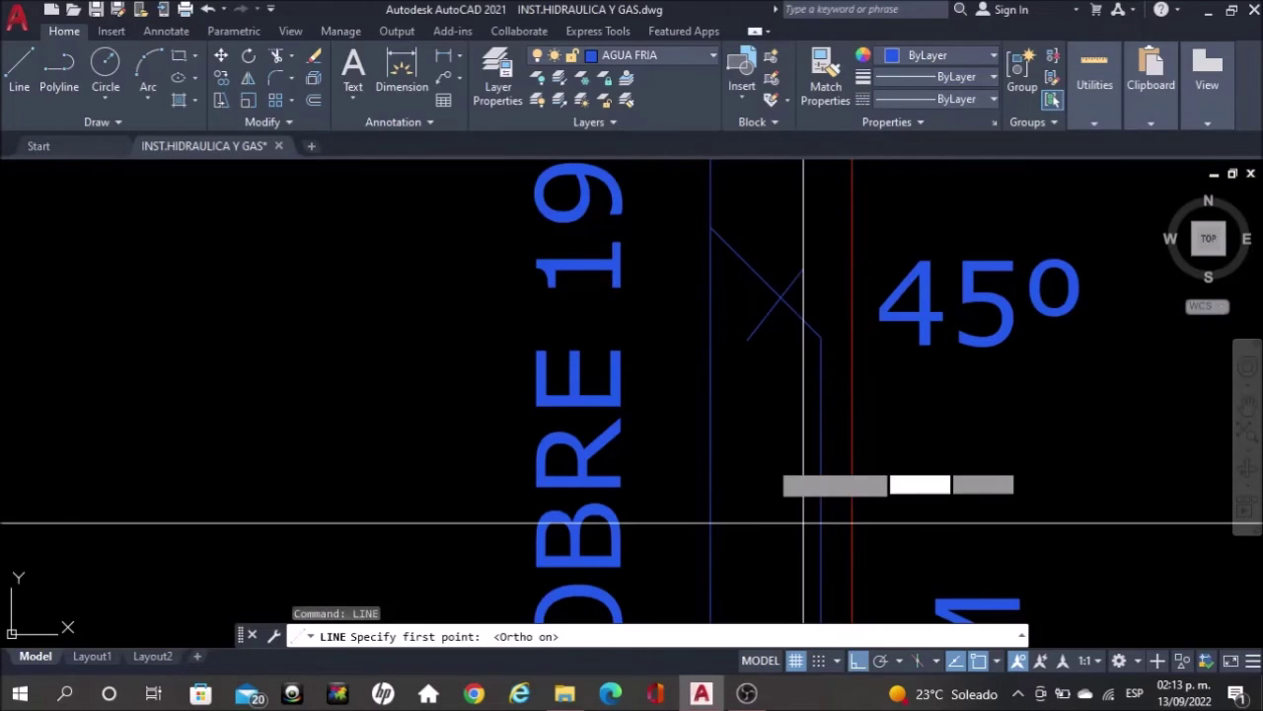
{"action": "left_click", "coordinate": [783, 404]}
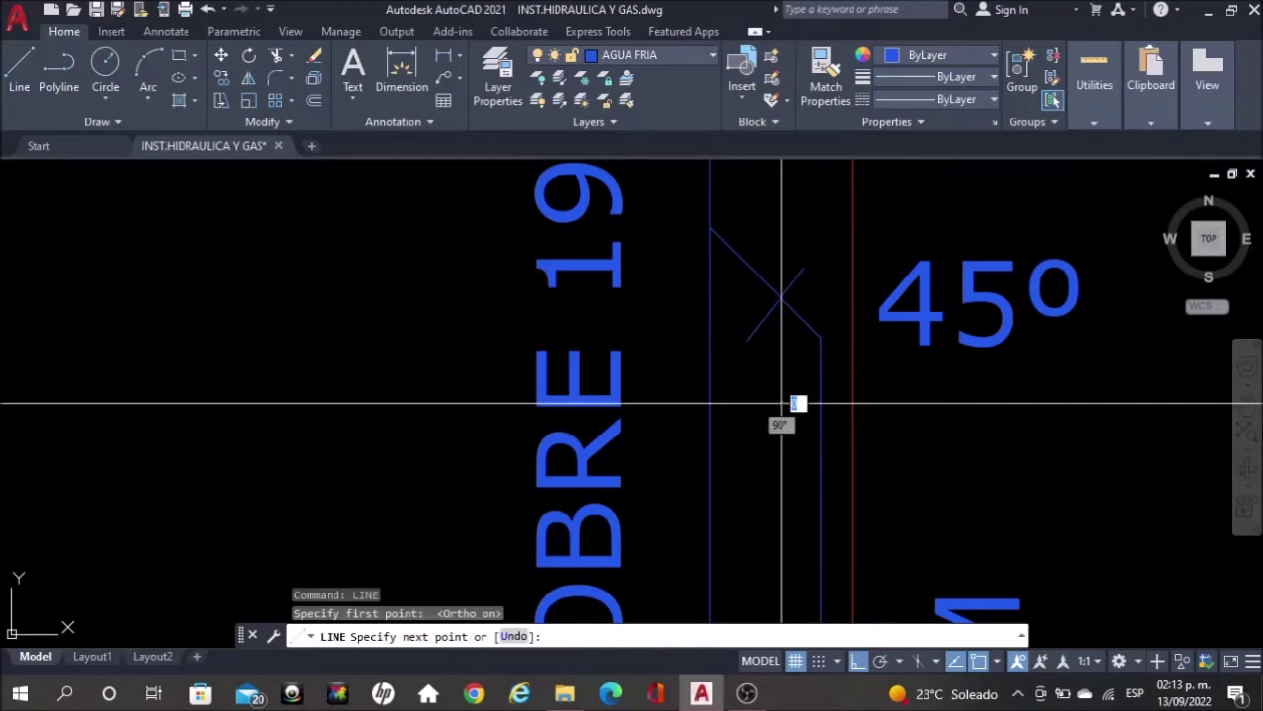
{"action": "left_click", "coordinate": [873, 403]}
{"action": "key", "text": "Escape"}
Copy the diagonal tick a short distance up the slanted segment toward the 19 mm pipe, with Ortho off
{"action": "middle_click_drag", "start_coordinate": [781, 322], "coordinate": [808, 425]}
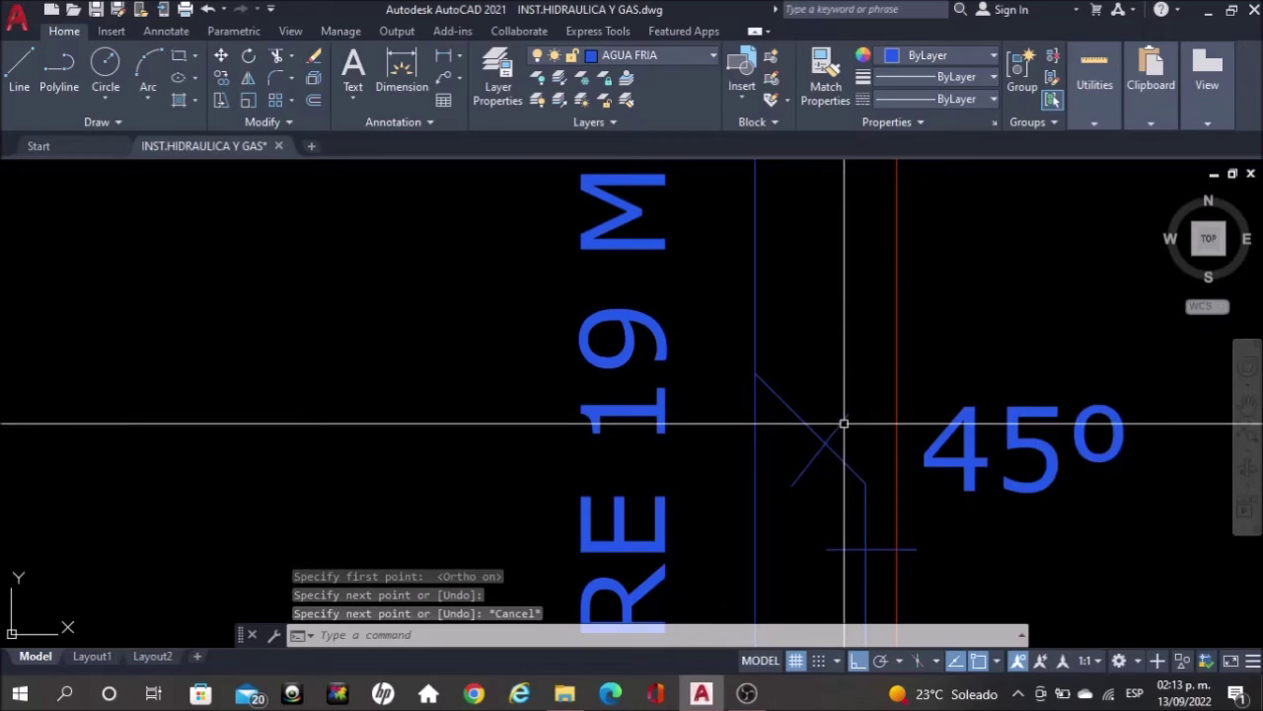
{"action": "left_click", "coordinate": [844, 424]}
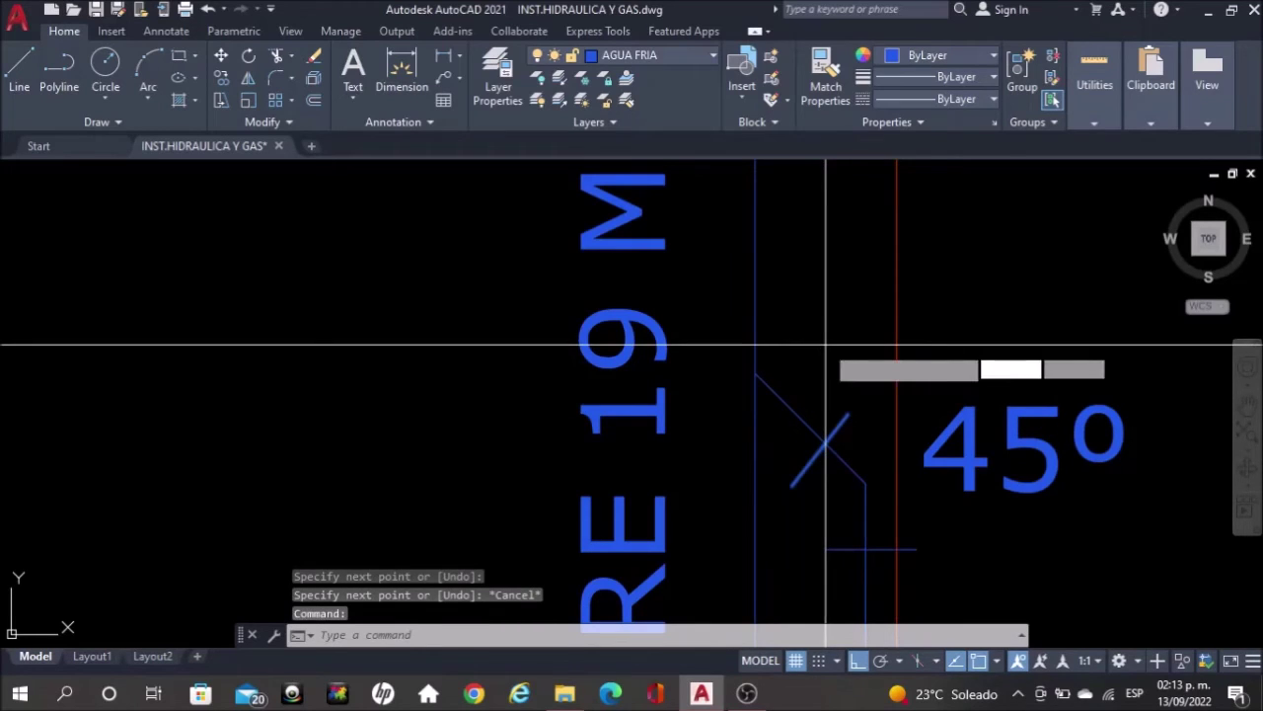
{"action": "type", "text": "co"}
{"action": "key", "text": "Return"}
{"action": "left_click", "coordinate": [856, 664]}
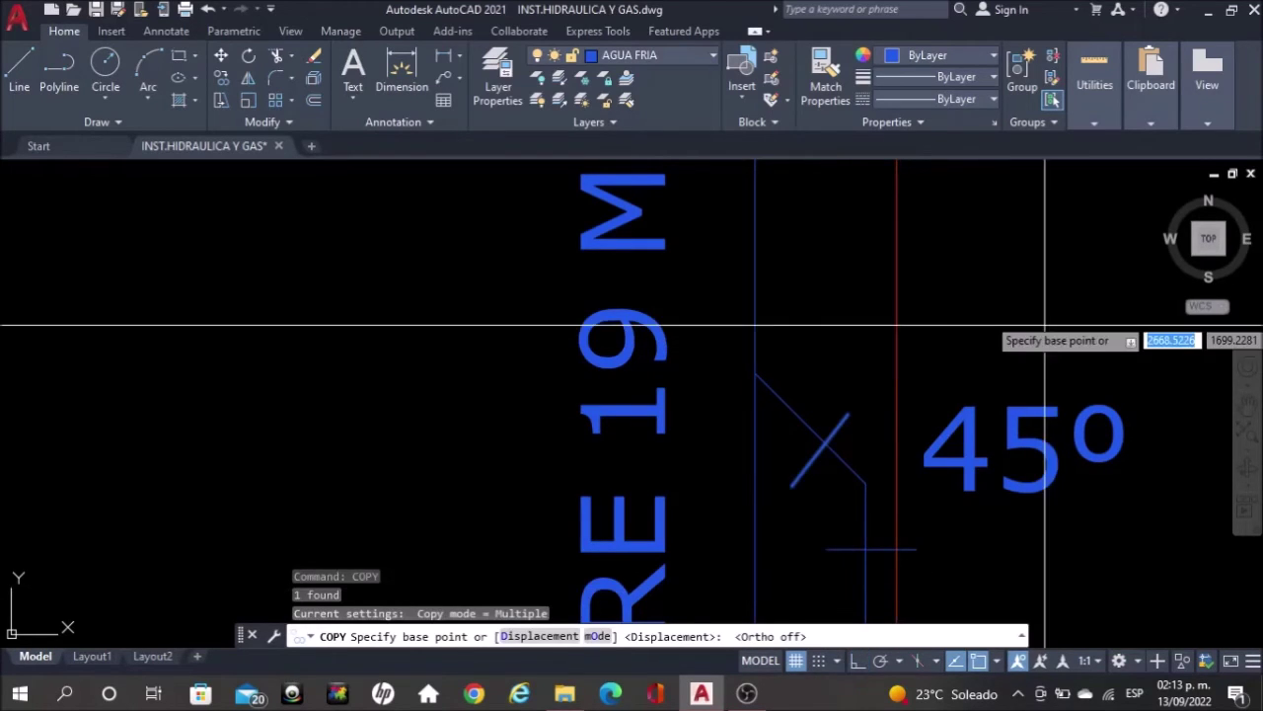
{"action": "left_click", "coordinate": [1052, 298]}
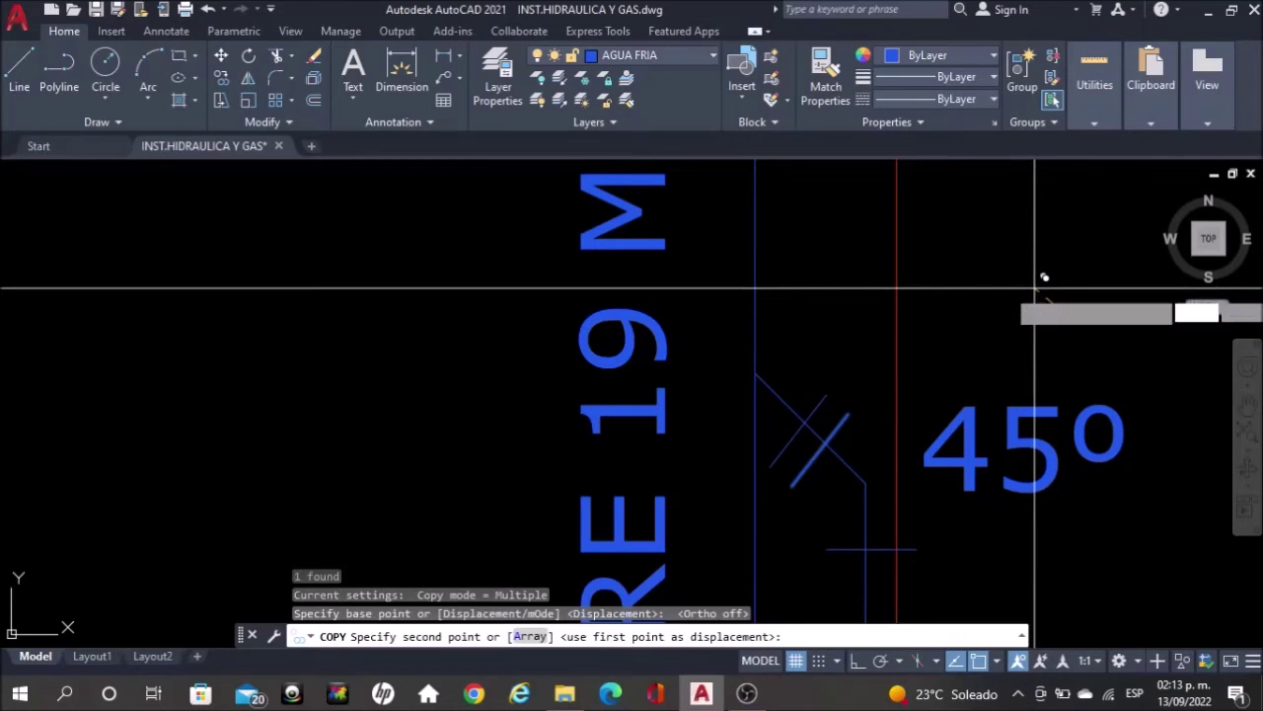
{"action": "left_click", "coordinate": [1043, 273]}
{"action": "key", "text": "Escape"}
Draw a short horizontal tick across the 19 mm pipe just above the branch junction, with Ortho on
{"action": "type", "text": "lin"}
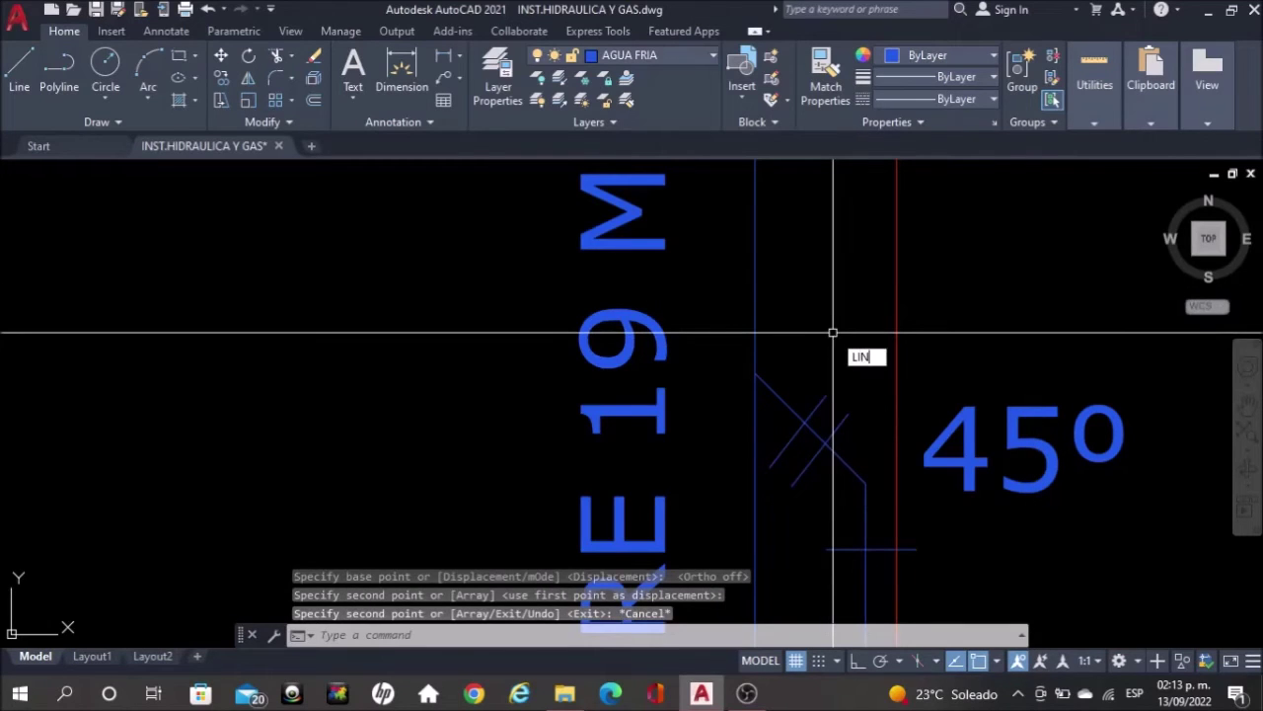
{"action": "type", "text": "e"}
{"action": "key", "text": "Return"}
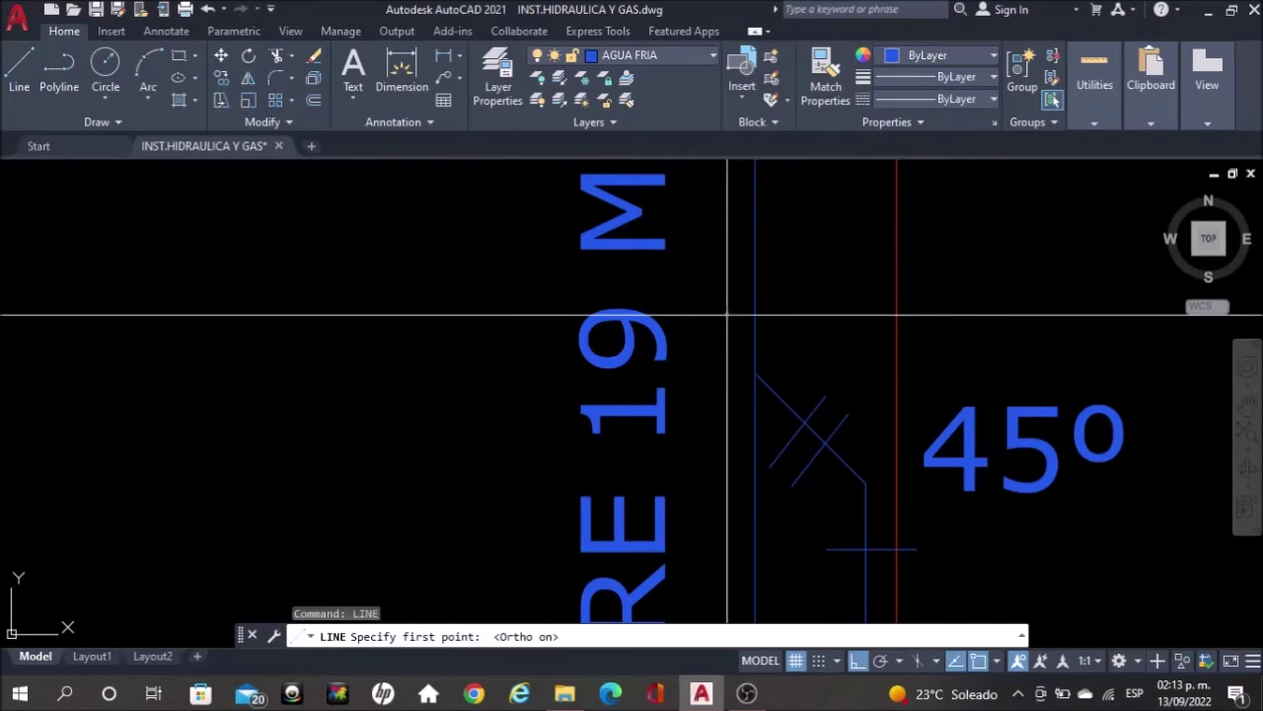
{"action": "left_click", "coordinate": [753, 316]}
{"action": "left_click", "coordinate": [802, 316]}
{"action": "key", "text": "Escape"}
Copy the 19 mm pipe's horizontal tick straight down to just below the branch junction
{"action": "left_click", "coordinate": [762, 314]}
{"action": "type", "text": "co"}
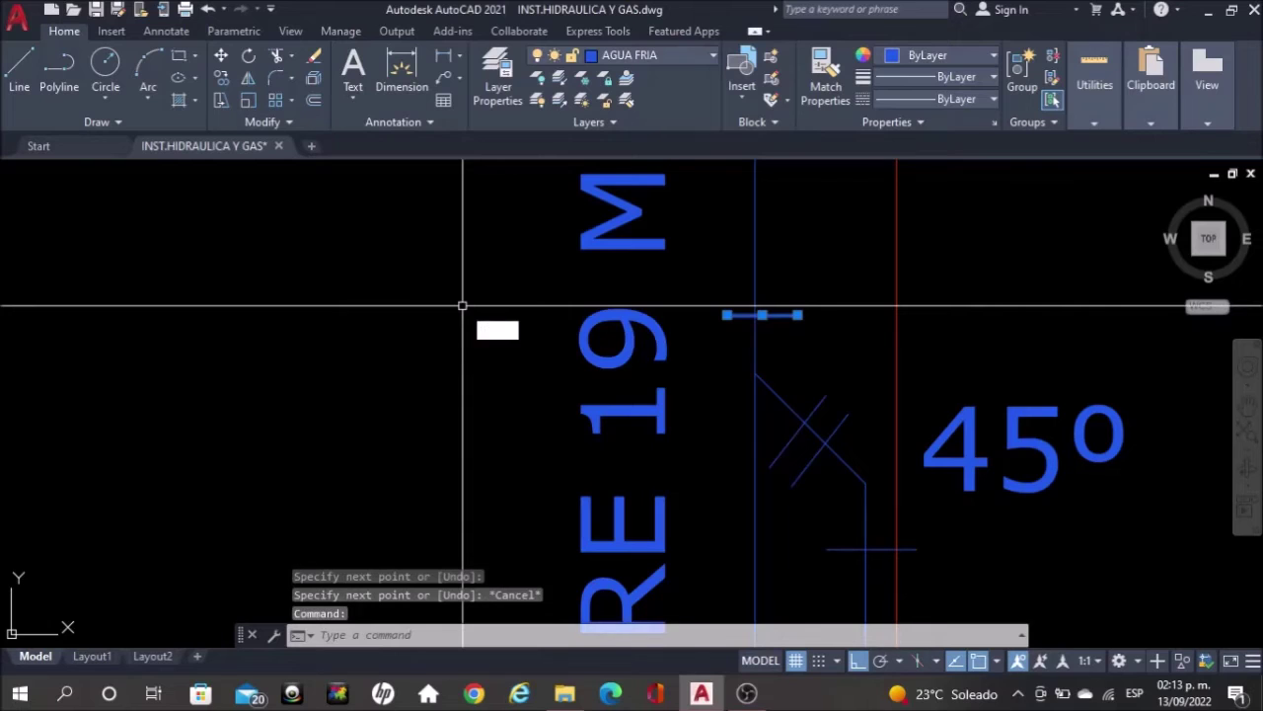
{"action": "key", "text": "Return"}
{"action": "left_click", "coordinate": [429, 304]}
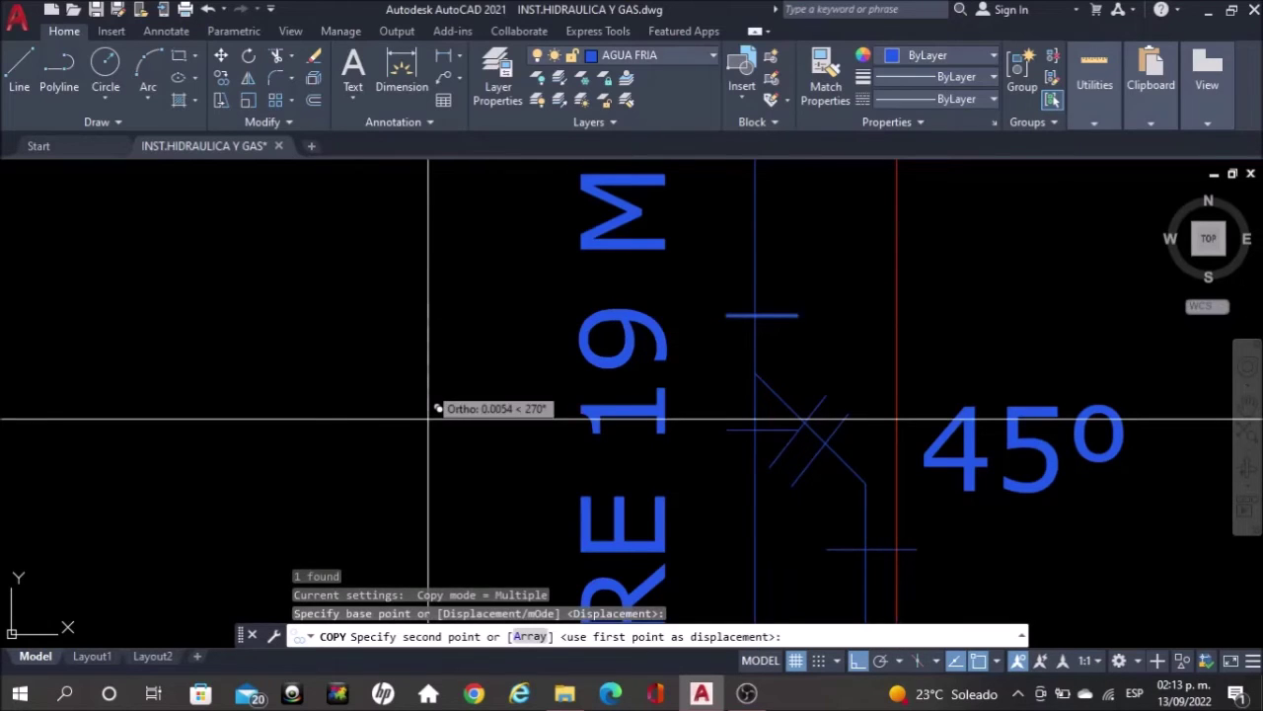
{"action": "left_click", "coordinate": [431, 418]}
{"action": "key", "text": "Escape"}
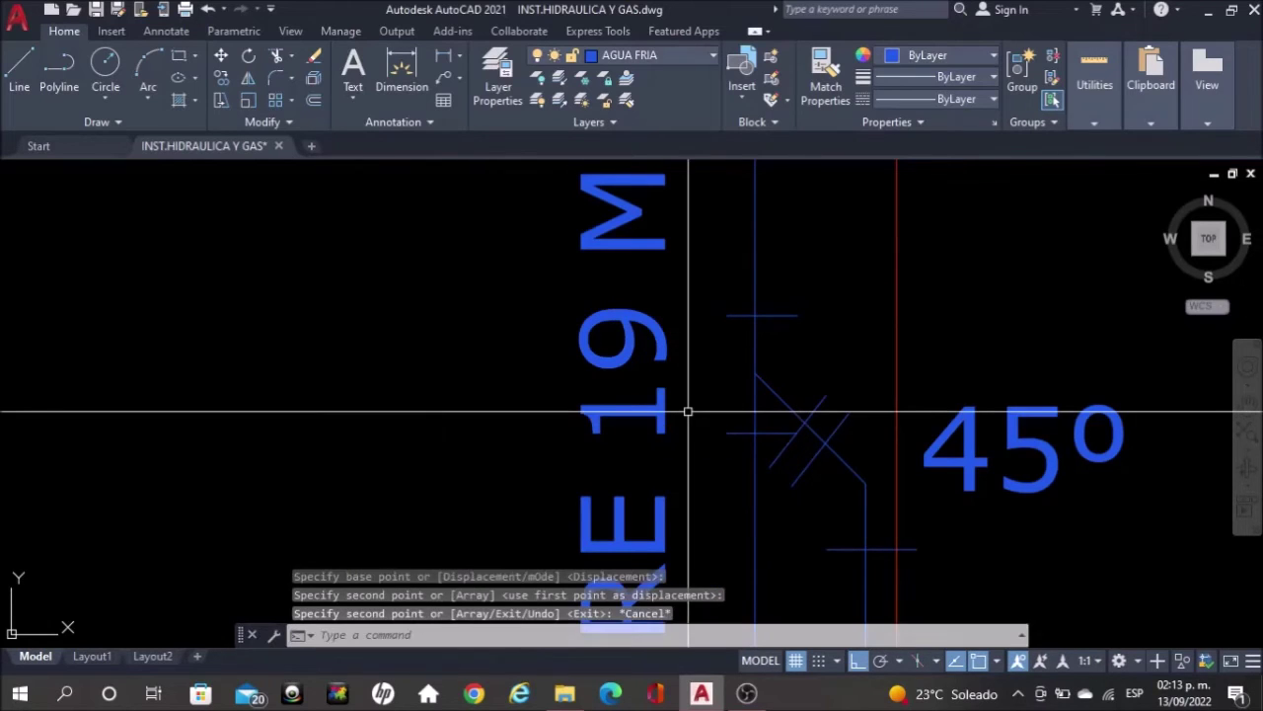
Copy the branch's 45º label up beside the junction on the 19 mm pipe, with Ortho off
{"action": "left_click", "coordinate": [1010, 438]}
{"action": "type", "text": "co"}
{"action": "key", "text": "Return"}
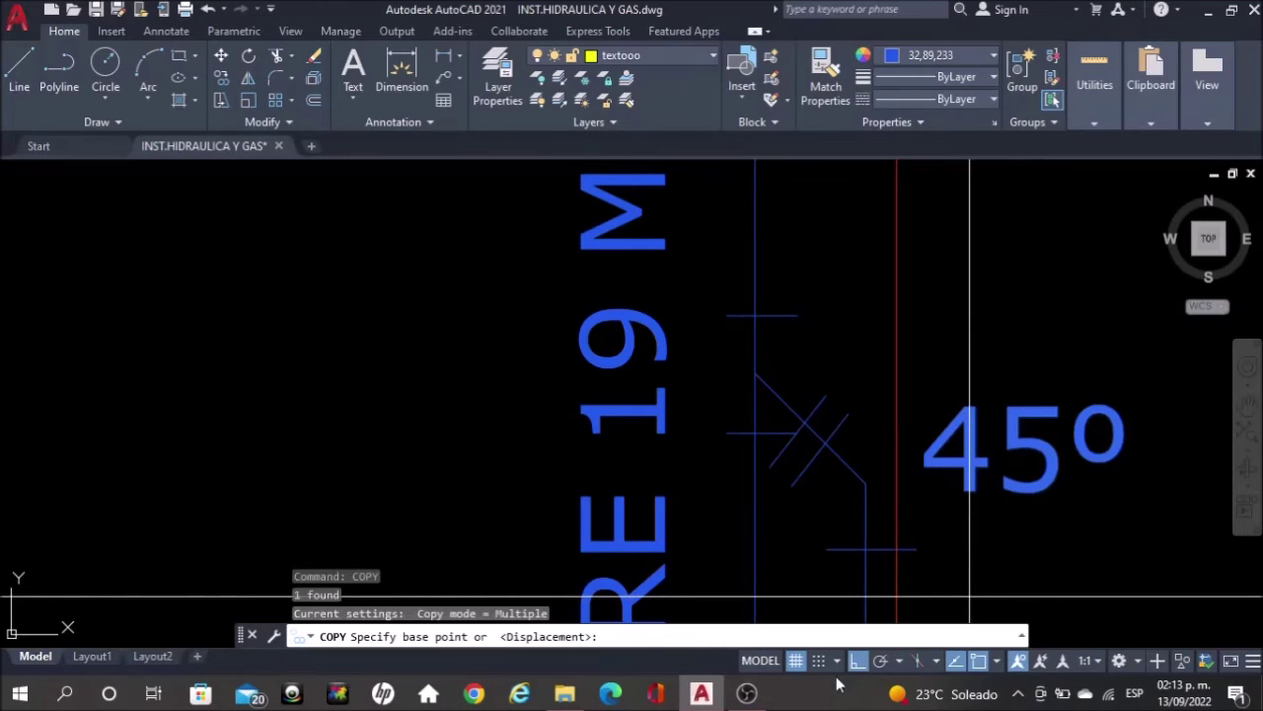
{"action": "left_click", "coordinate": [858, 663]}
{"action": "scroll", "coordinate": [572, 464], "scroll_direction": "down", "scroll_amount": 2}
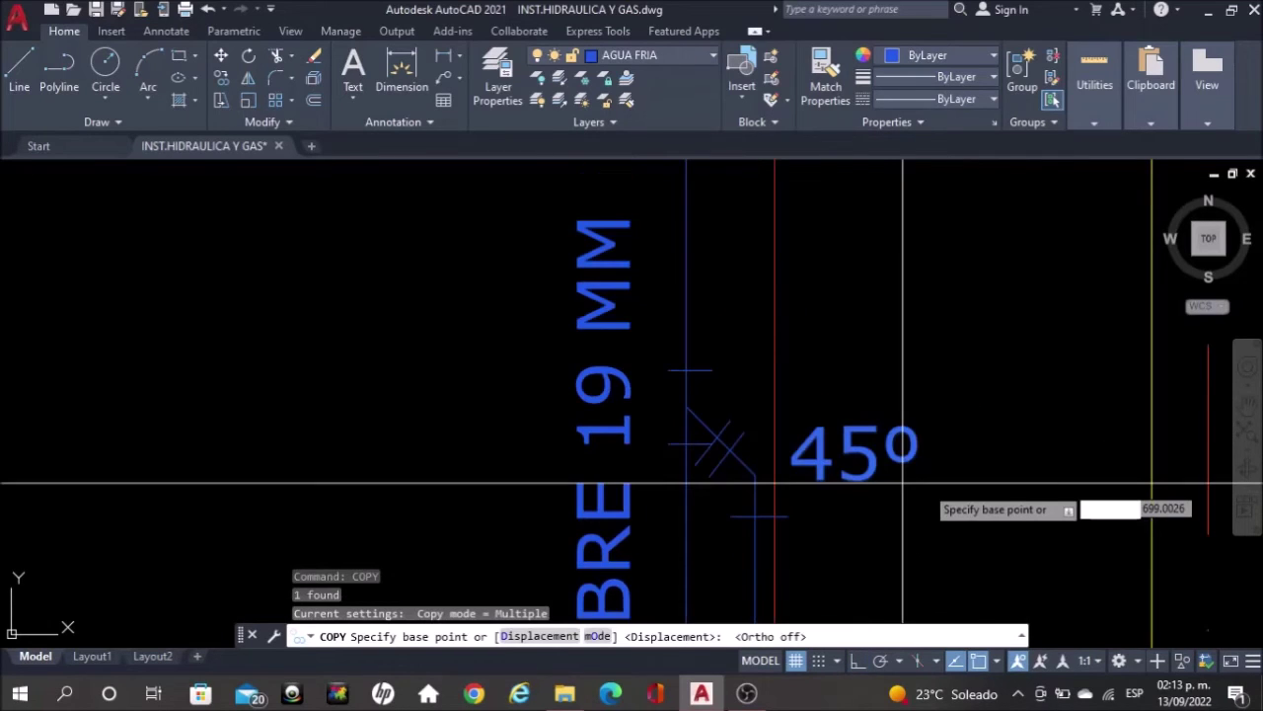
{"action": "left_click", "coordinate": [1013, 496]}
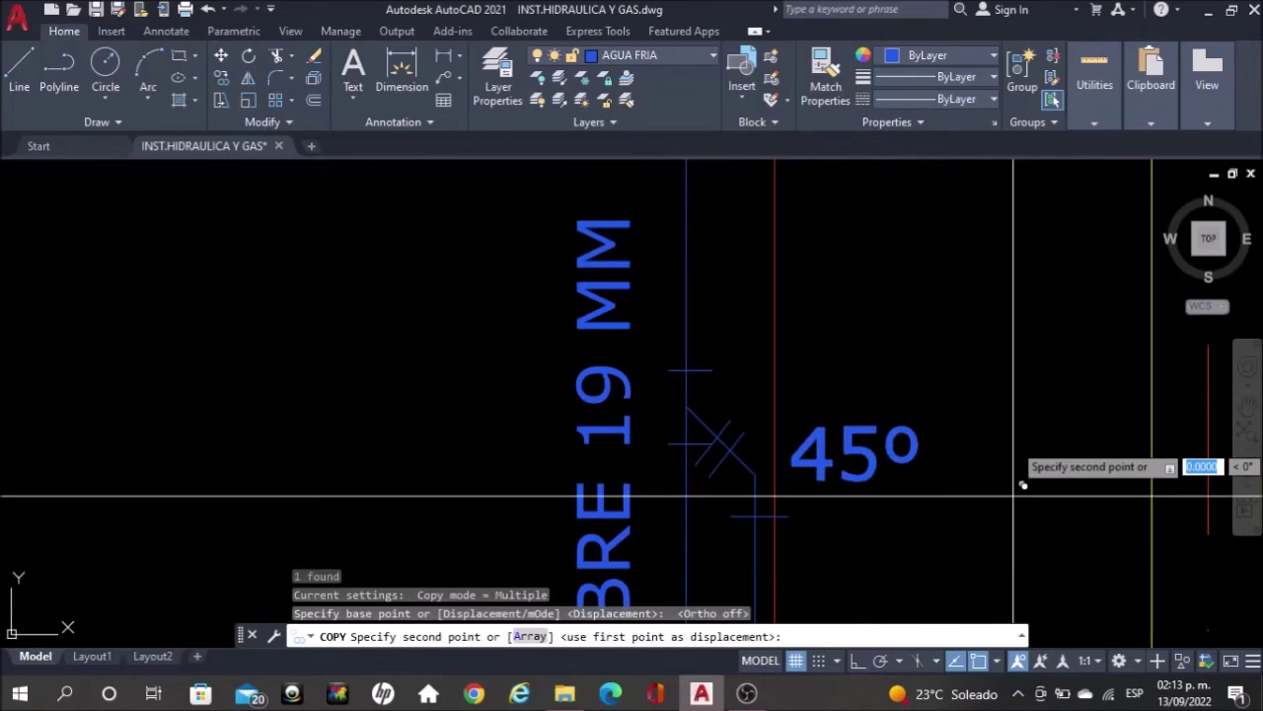
{"action": "left_click", "coordinate": [947, 377]}
{"action": "key", "text": "Escape"}
Change the text of the 45º label beside the junction to YEE
{"action": "left_click", "coordinate": [750, 339]}
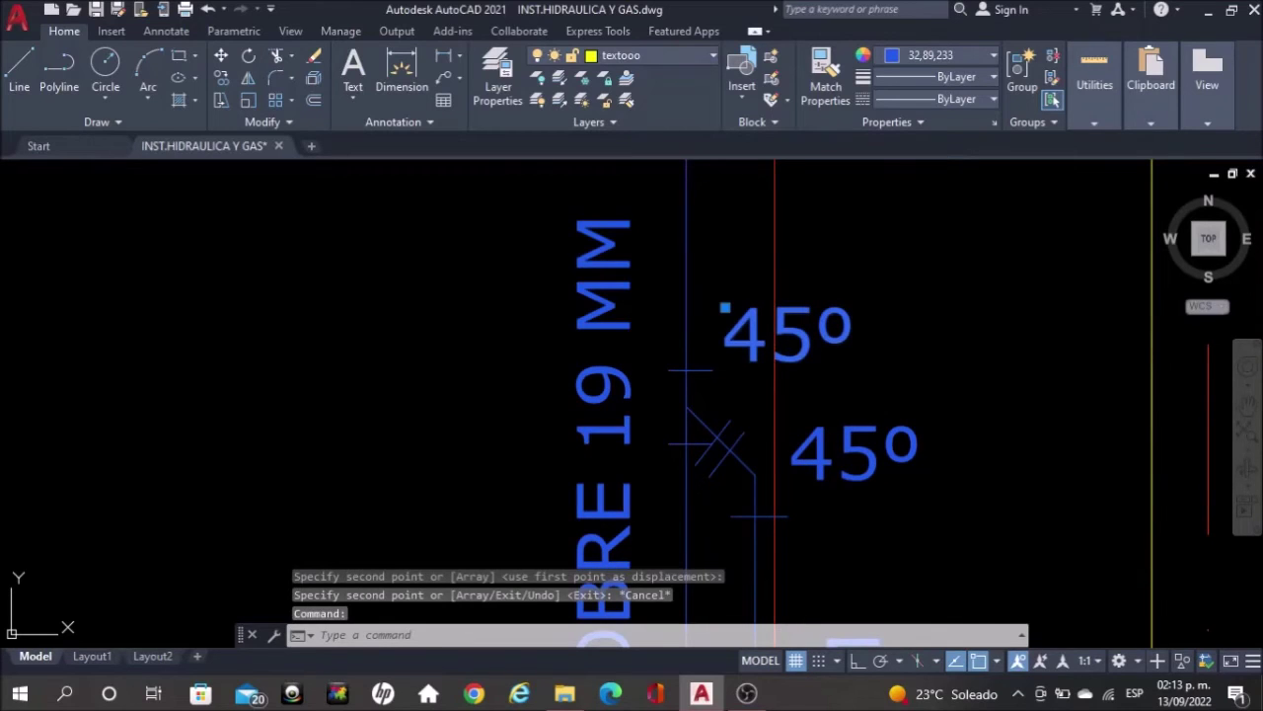
{"action": "double_click", "coordinate": [812, 332]}
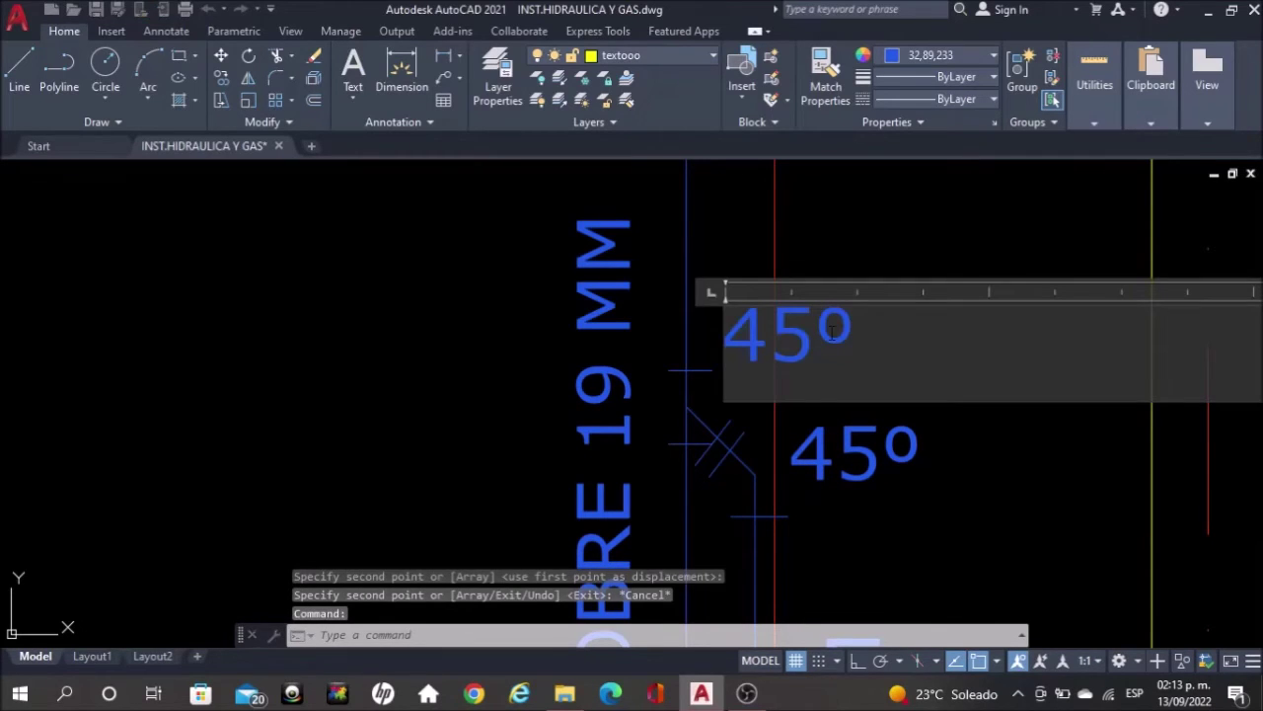
{"action": "type", "text": "YEE"}
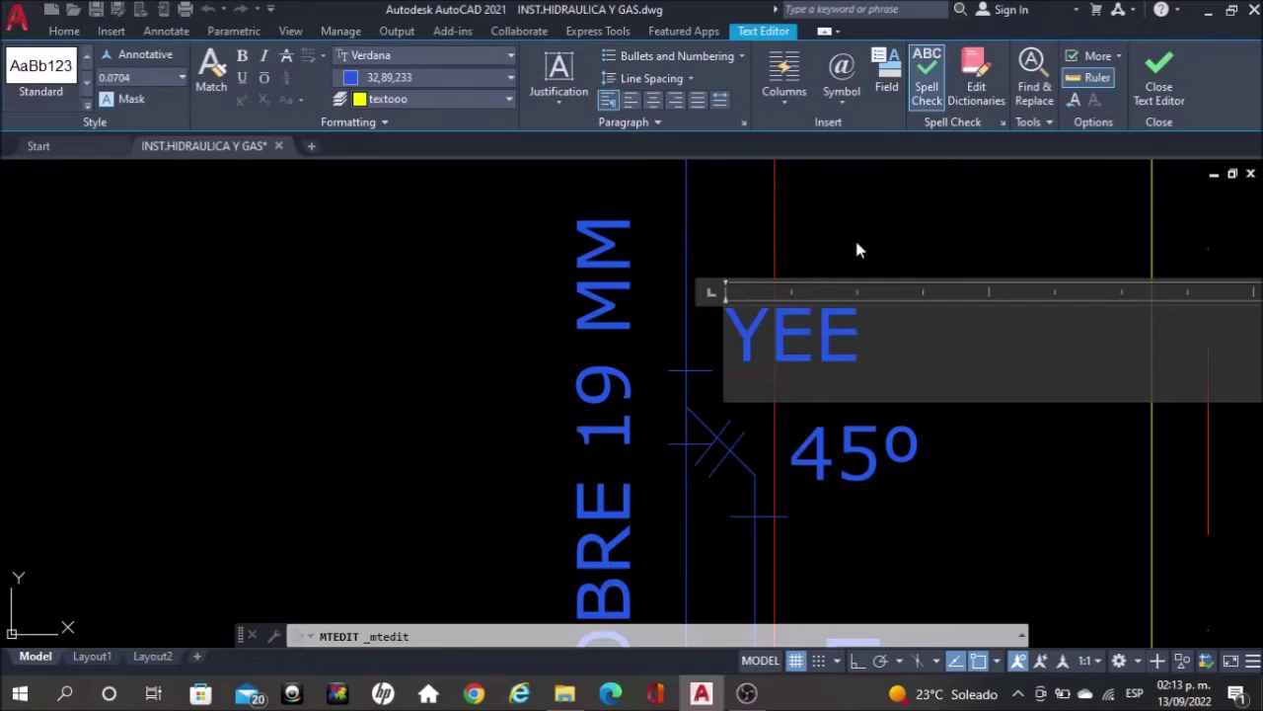
{"action": "left_click", "coordinate": [856, 246]}
{"action": "key", "text": "Escape"}
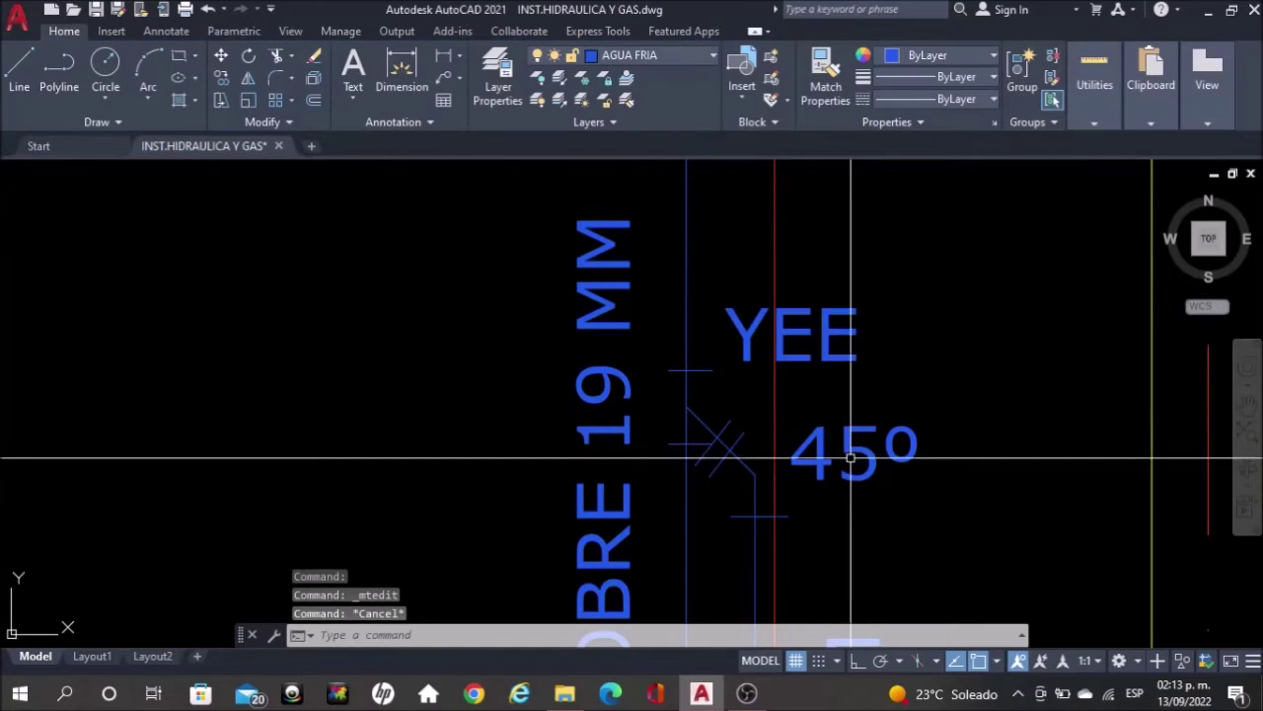
Draw a short vertical tick across the horizontal inlet pipe just before the lower Tinaco, beside its 90-degree corner, with Ortho on
{"action": "scroll", "coordinate": [851, 457], "scroll_direction": "down", "scroll_amount": 2}
{"action": "scroll", "coordinate": [851, 464], "scroll_direction": "down", "scroll_amount": 4}
{"action": "mouse_move", "coordinate": [770, 363]}
{"action": "middle_mouse_down"}
{"action": "mouse_move", "coordinate": [775, 462]}
{"action": "mouse_move", "coordinate": [755, 503]}
{"action": "middle_mouse_up"}
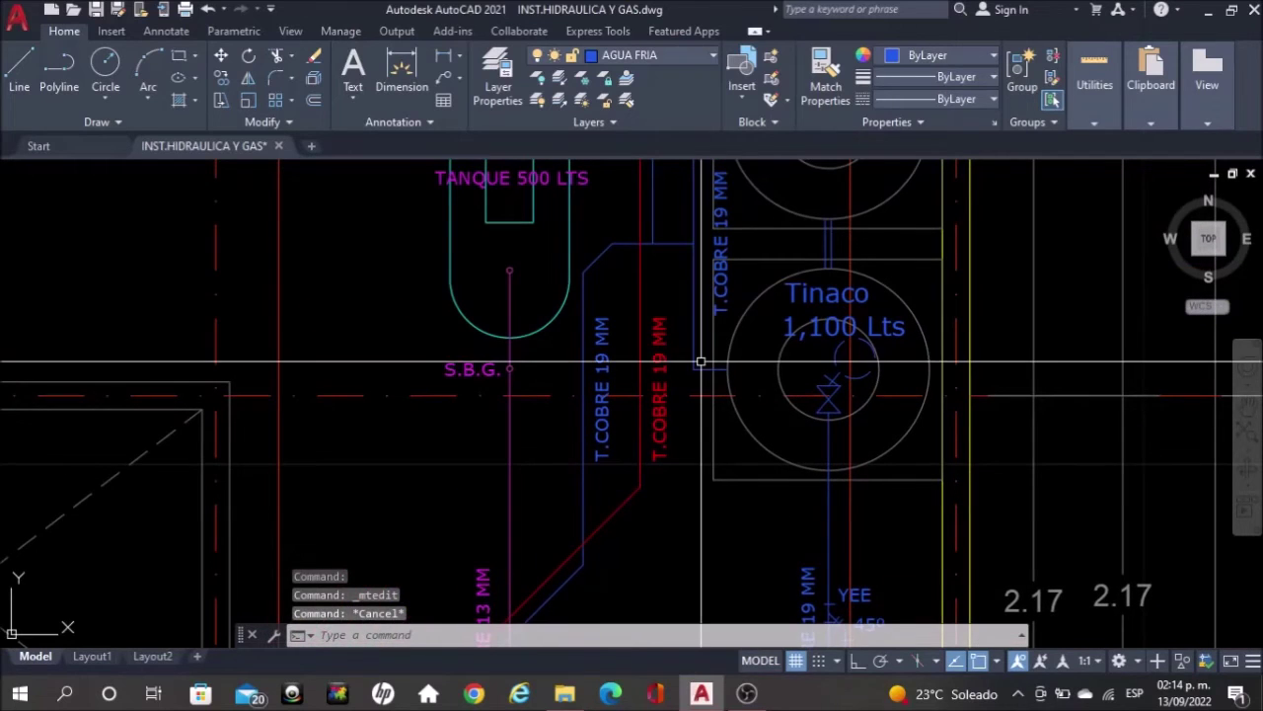
{"action": "scroll", "coordinate": [747, 502], "scroll_direction": "up", "scroll_amount": 2}
{"action": "scroll", "coordinate": [691, 379], "scroll_direction": "up", "scroll_amount": 5}
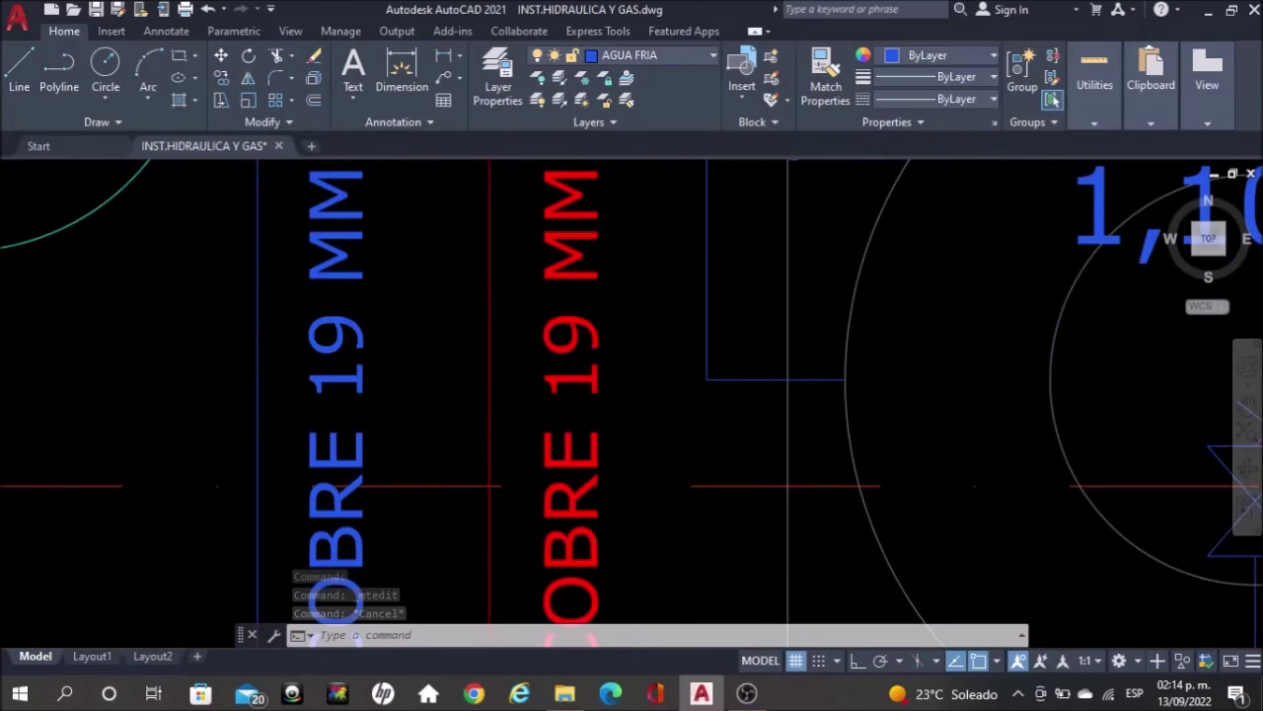
{"action": "type", "text": "l"}
{"action": "key", "text": "Return"}
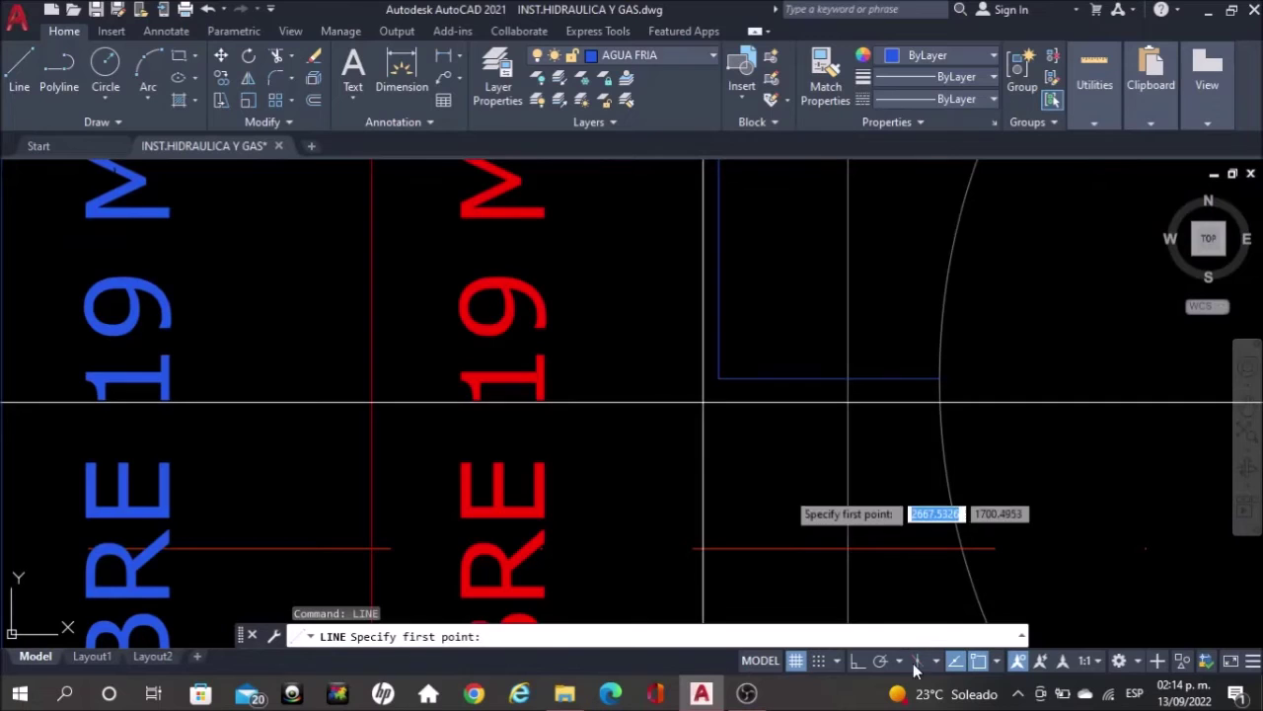
{"action": "left_click", "coordinate": [857, 660]}
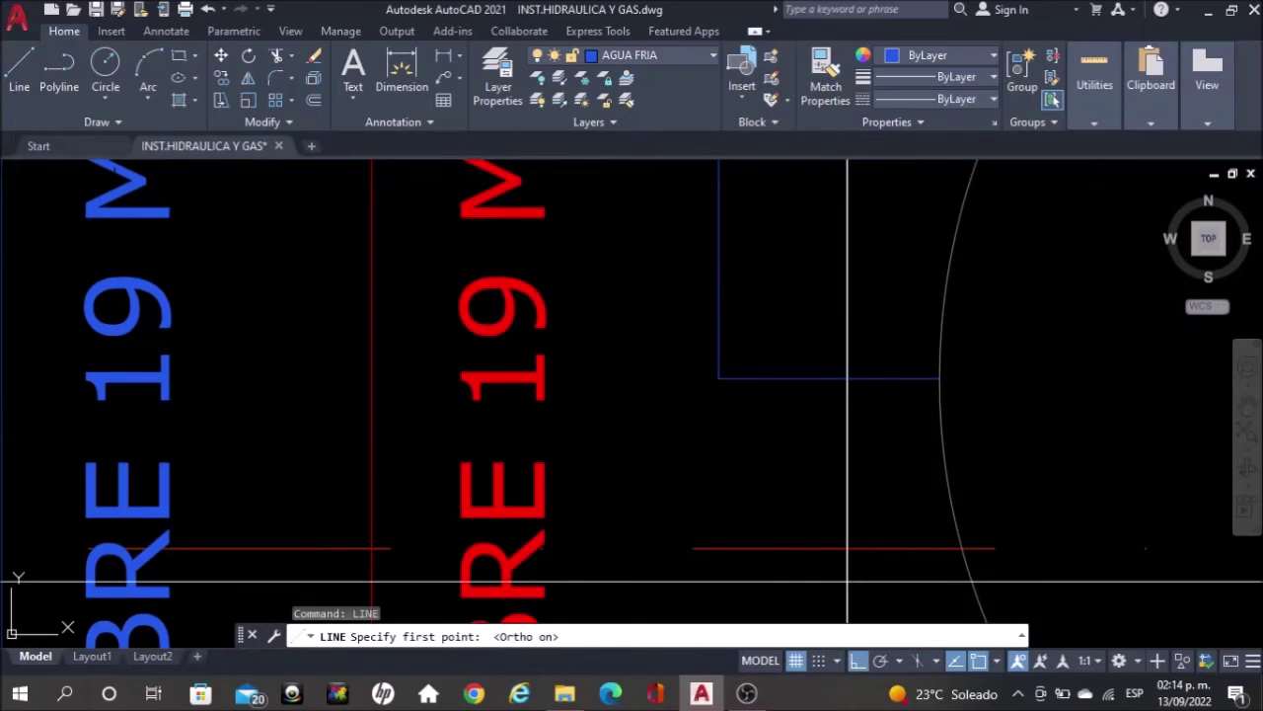
{"action": "left_click", "coordinate": [773, 342]}
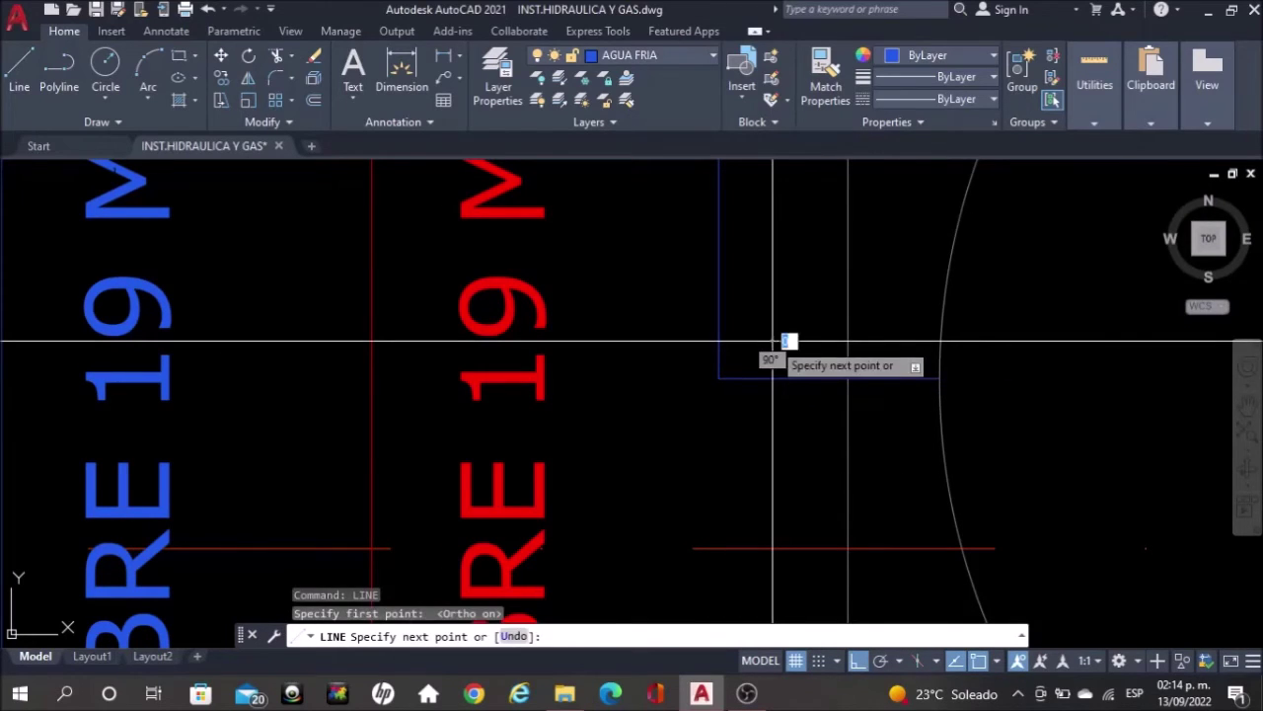
{"action": "left_click", "coordinate": [772, 420]}
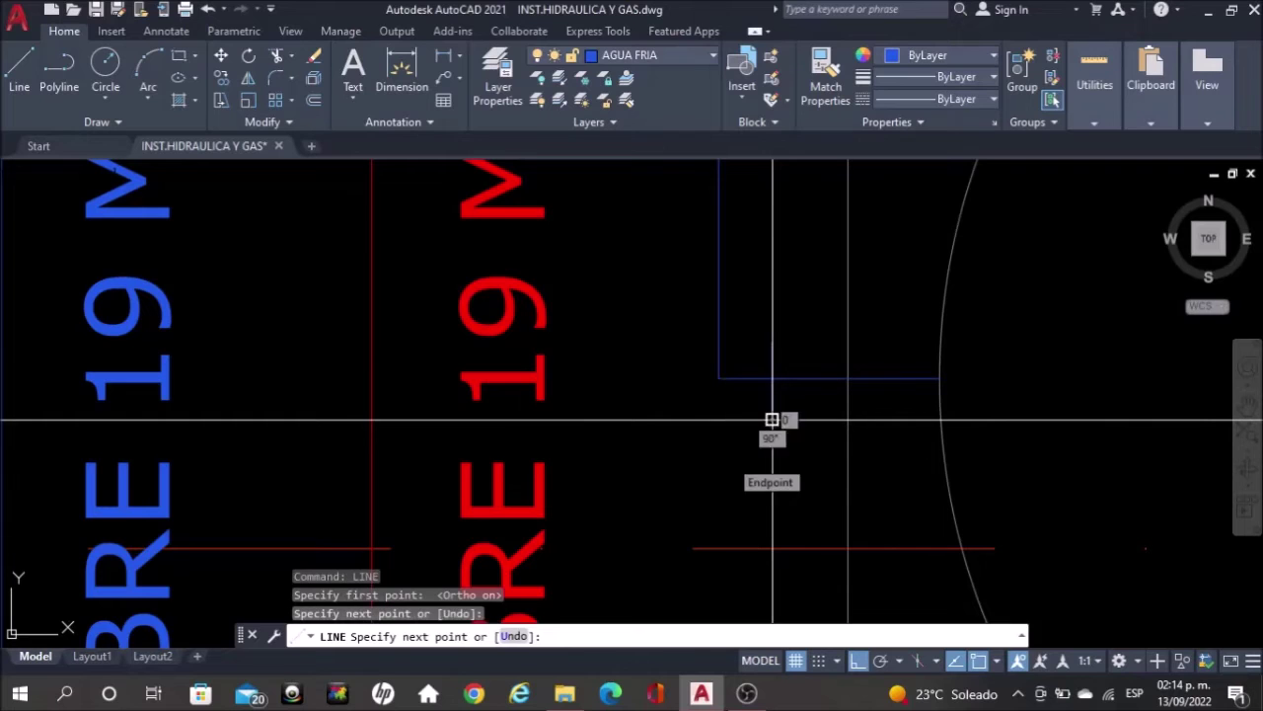
{"action": "key", "text": "Escape"}
Draw a short horizontal tick across the vertical pipe just above the corner at the lower Tinaco
{"action": "type", "text": "LIN"}
{"action": "key", "text": "Return"}
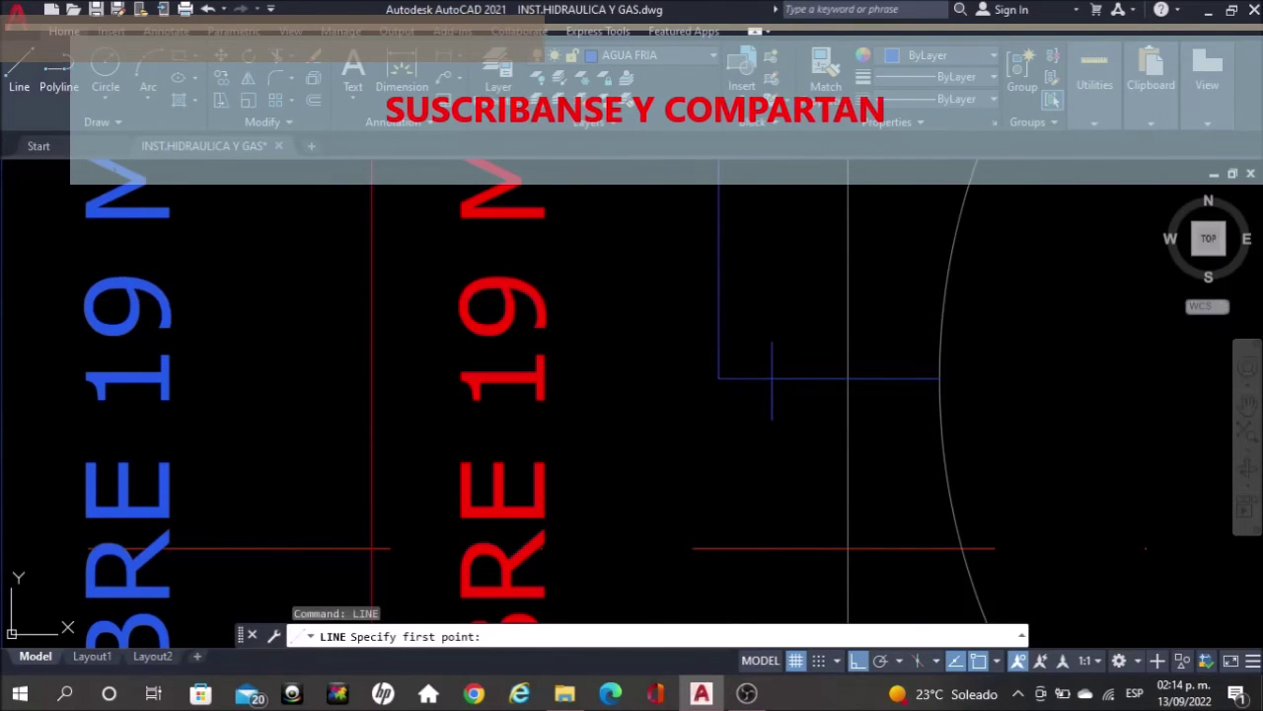
{"action": "left_click", "coordinate": [685, 302]}
{"action": "left_click", "coordinate": [793, 302]}
{"action": "key", "text": "Escape"}
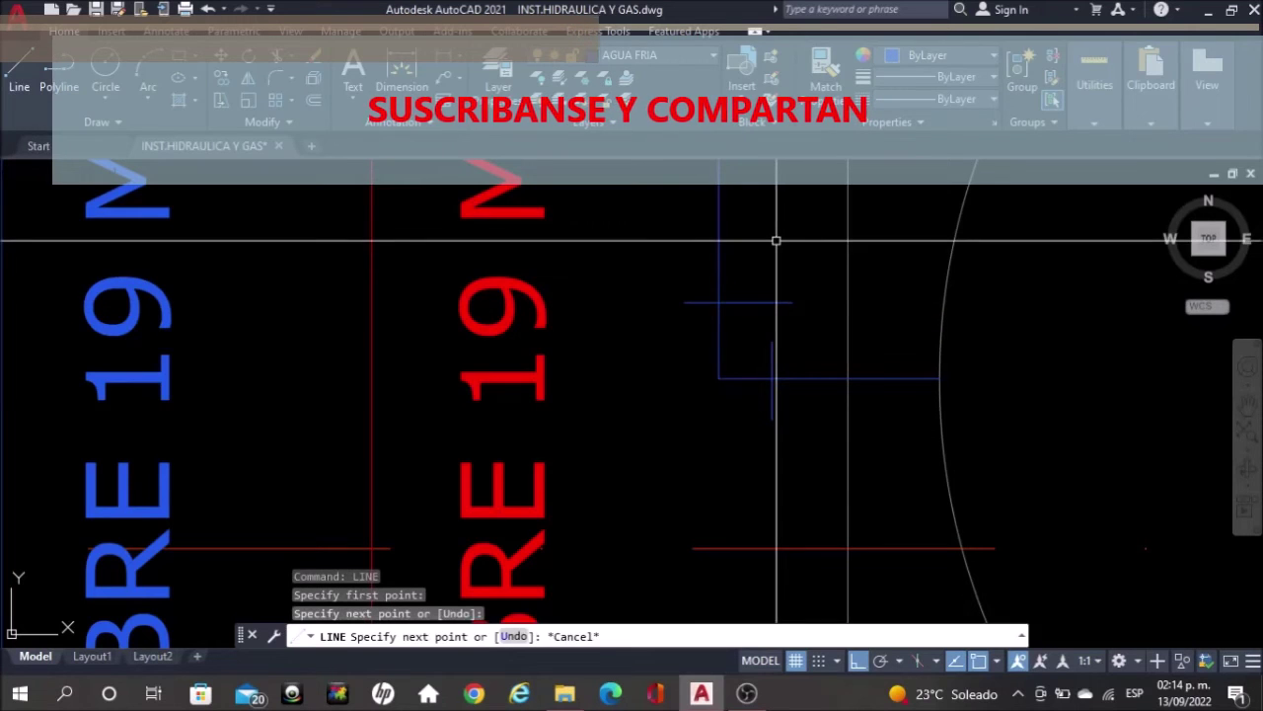
Copy the 45º label from the branch to just below the pipe corner at the lower Tinaco, with Ortho off
{"action": "scroll", "coordinate": [750, 256], "scroll_direction": "down", "scroll_amount": 3}
{"action": "scroll", "coordinate": [886, 440], "scroll_direction": "down", "scroll_amount": 2}
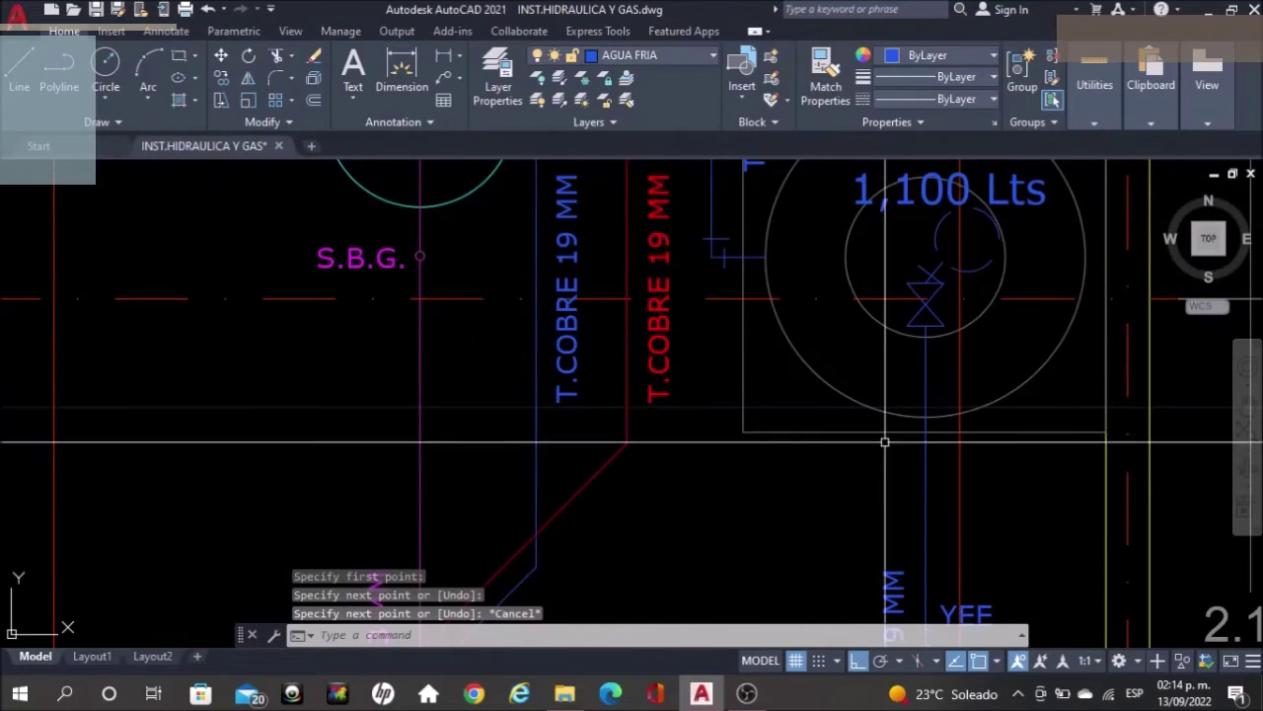
{"action": "scroll", "coordinate": [917, 395], "scroll_direction": "up", "scroll_amount": 4}
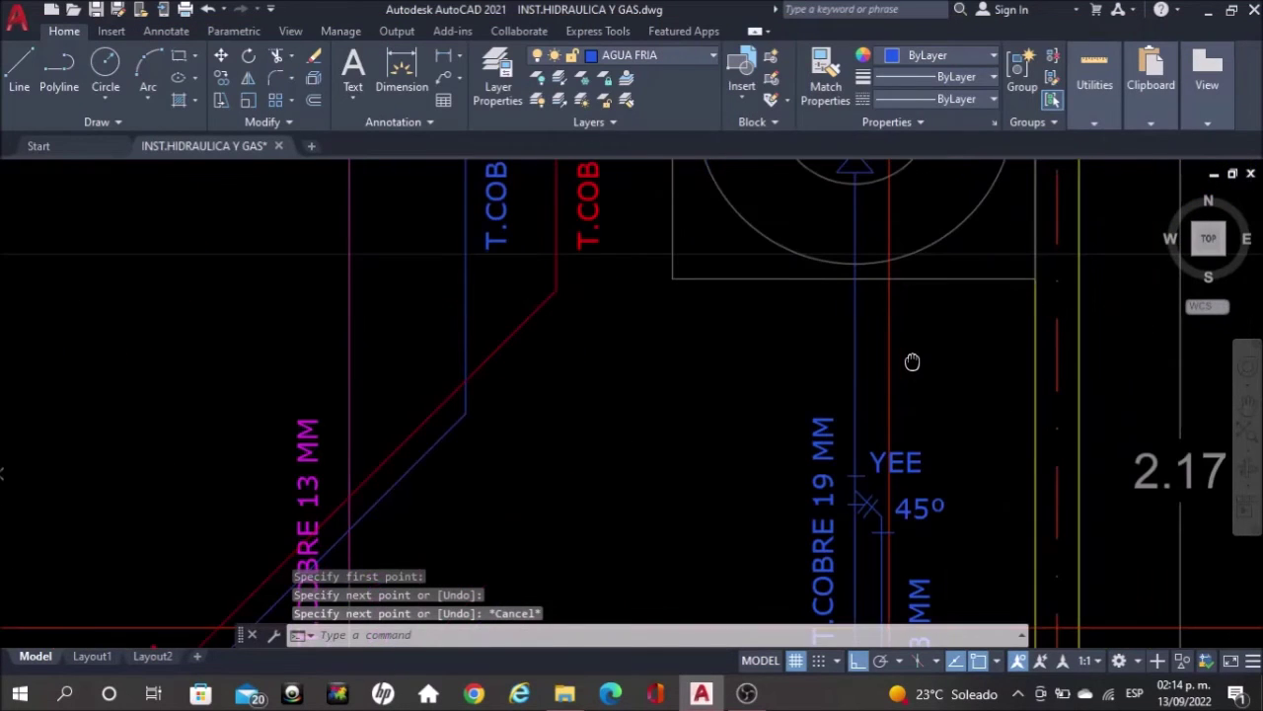
{"action": "left_click", "coordinate": [912, 506]}
{"action": "type", "text": "co"}
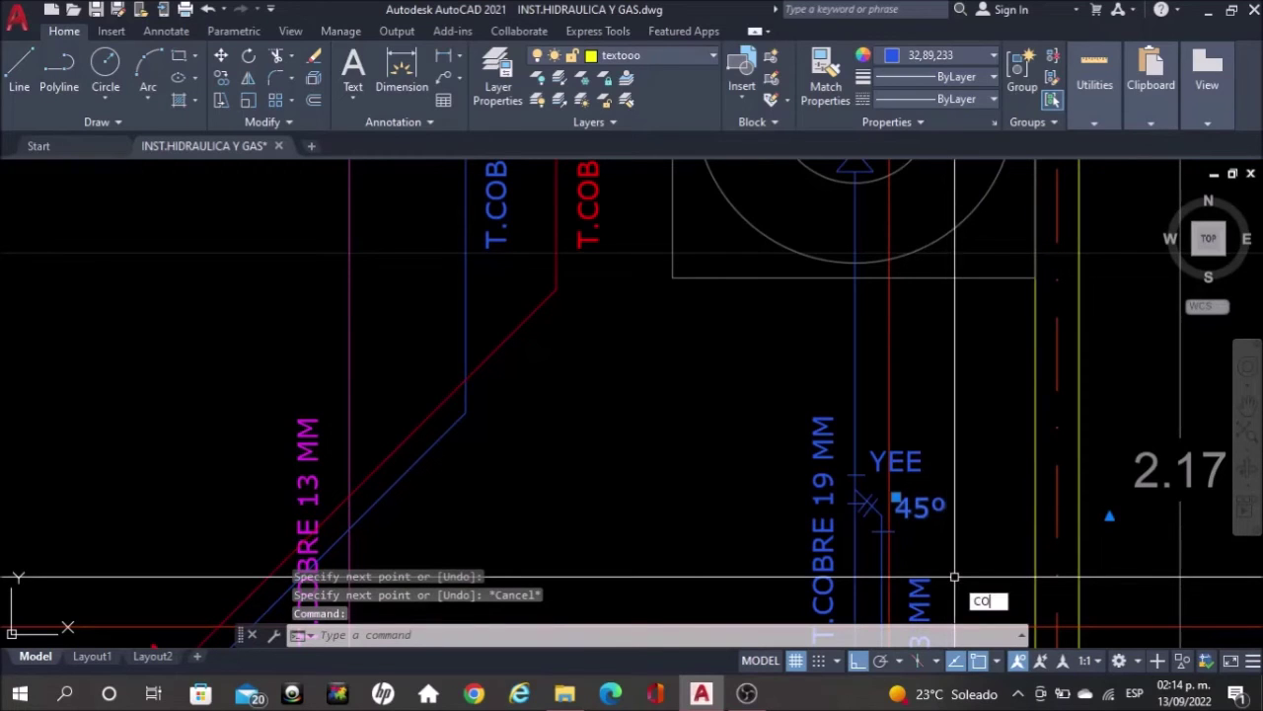
{"action": "key", "text": "Return"}
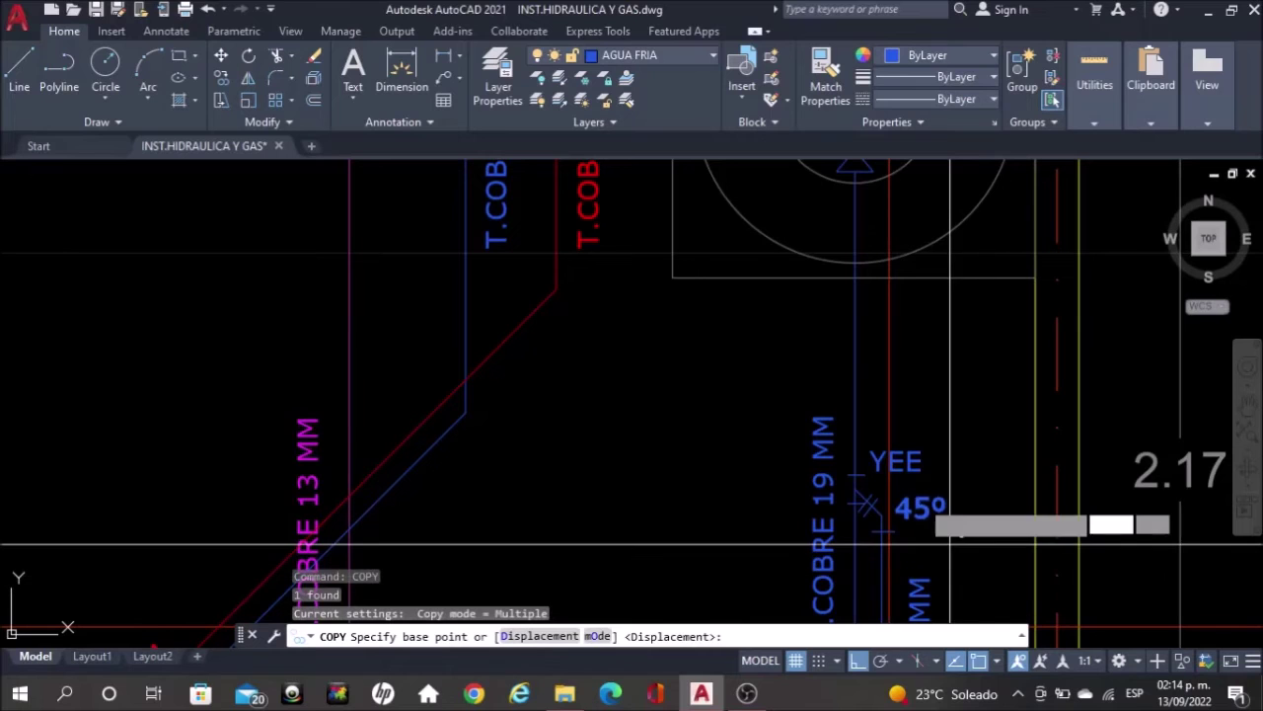
{"action": "left_click", "coordinate": [918, 506]}
{"action": "left_click", "coordinate": [856, 662]}
{"action": "middle_click_drag", "start_coordinate": [705, 353], "coordinate": [780, 644]}
{"action": "scroll", "coordinate": [750, 449], "scroll_direction": "up", "scroll_amount": 4}
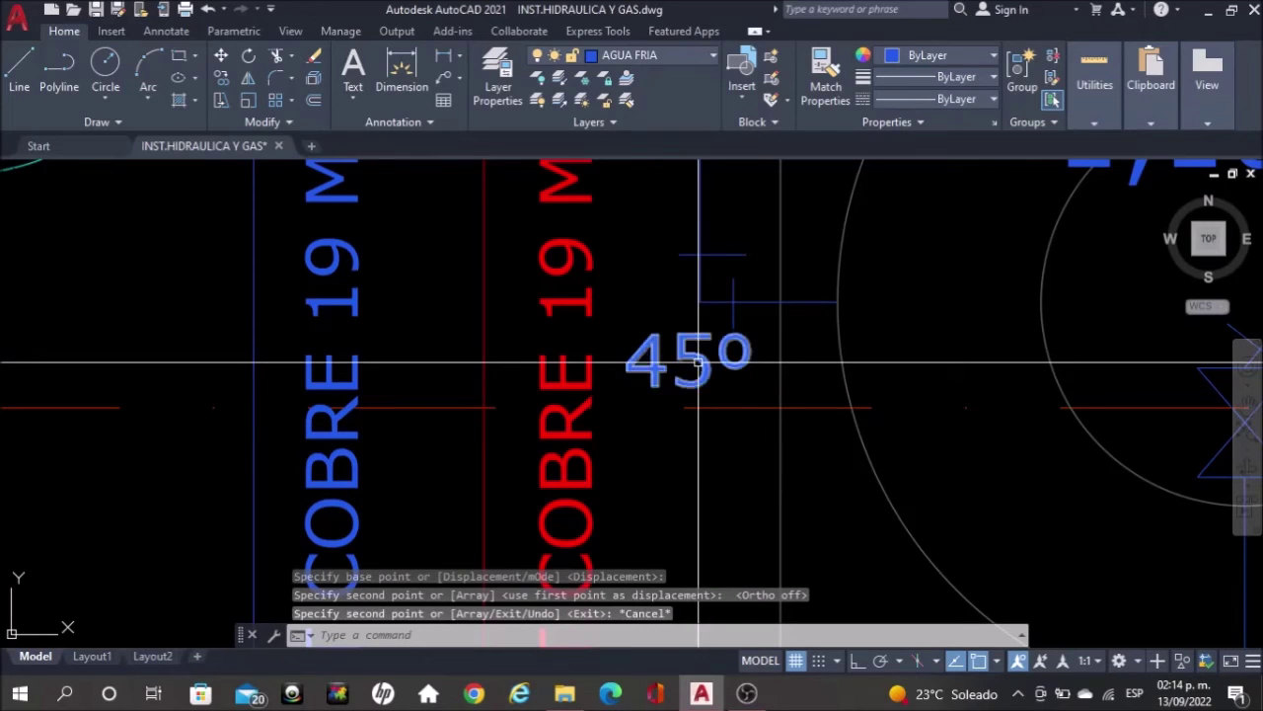
{"action": "key", "text": "Escape"}
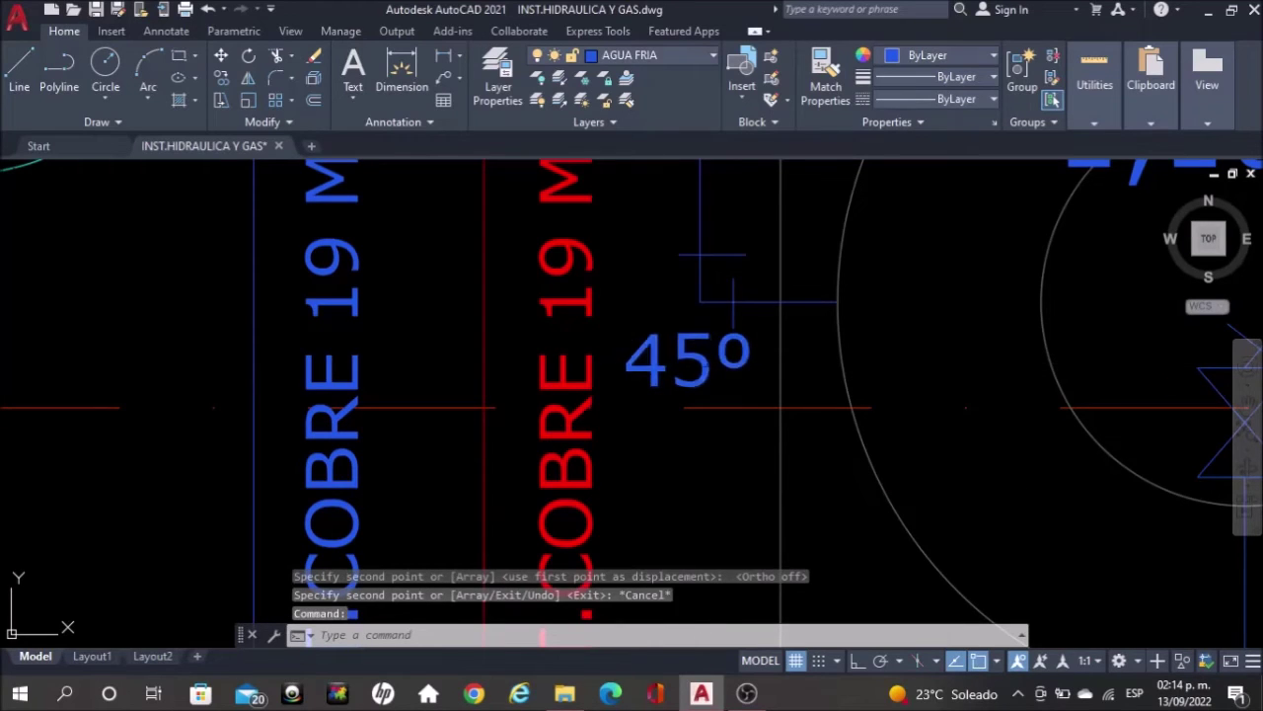
Change the copied label below the lower Tinaco's pipe corner to 90º
{"action": "double_click", "coordinate": [706, 359]}
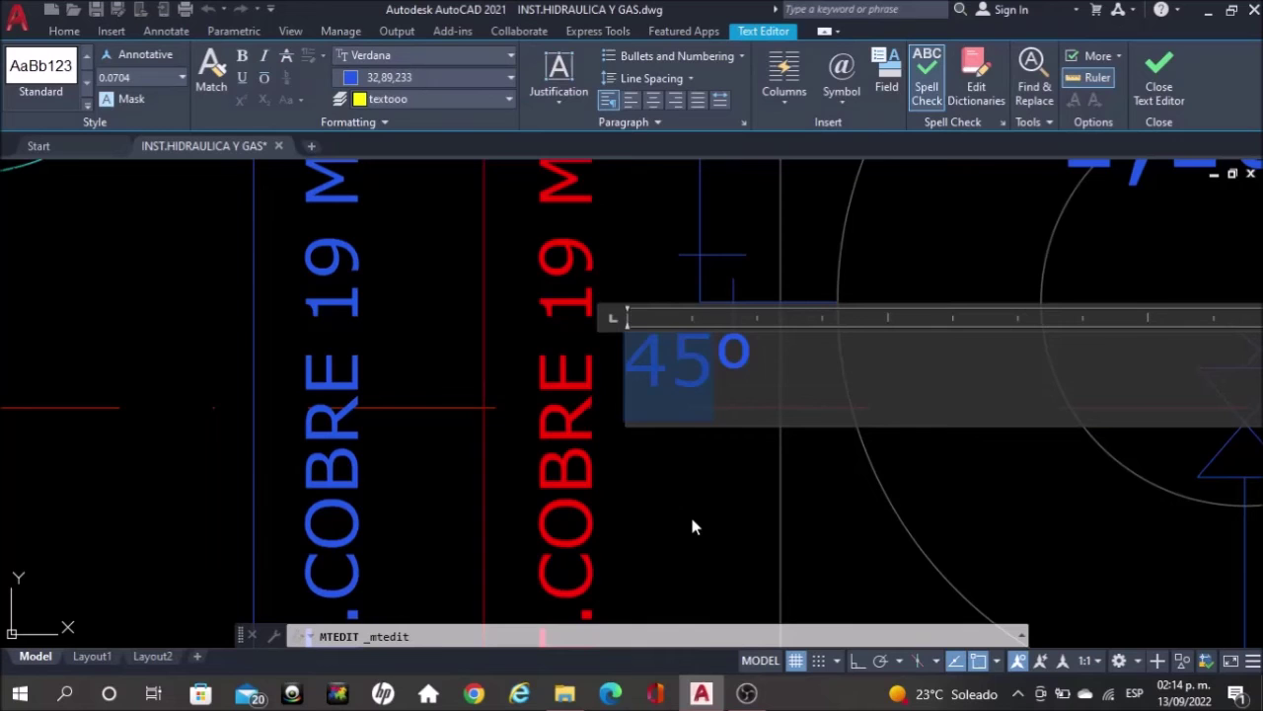
{"action": "type", "text": "90"}
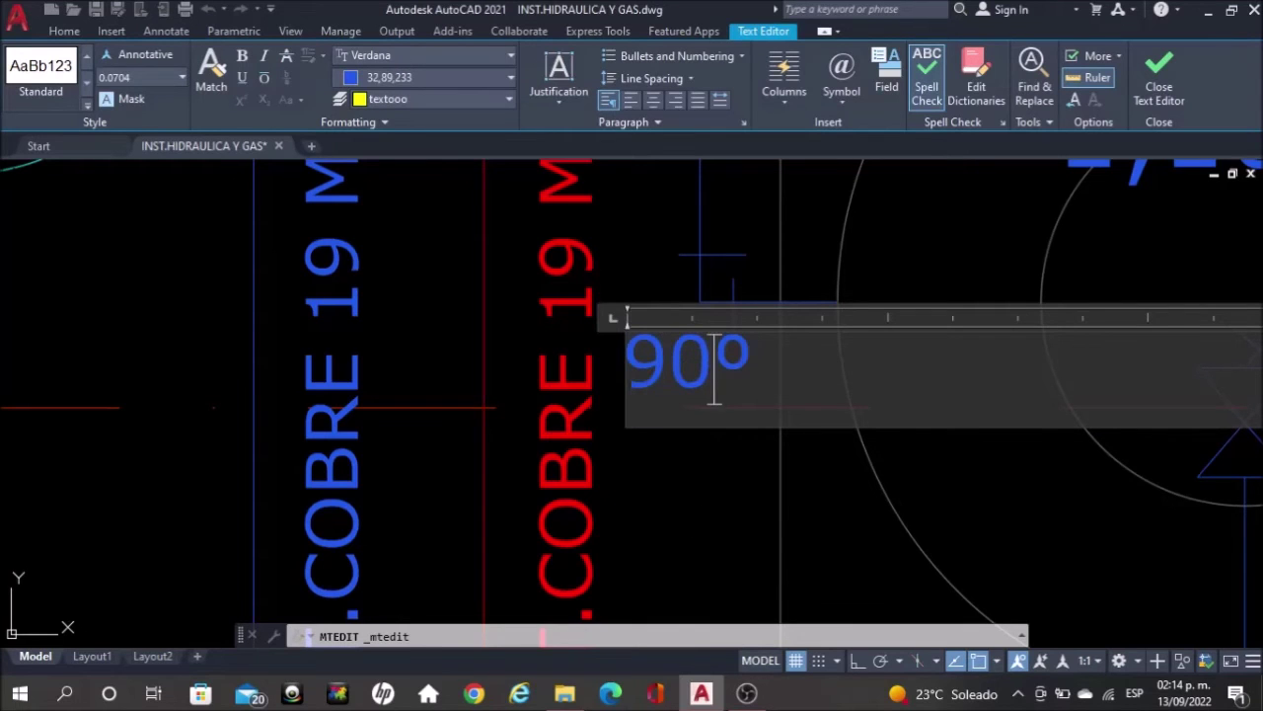
{"action": "left_click", "coordinate": [703, 503]}
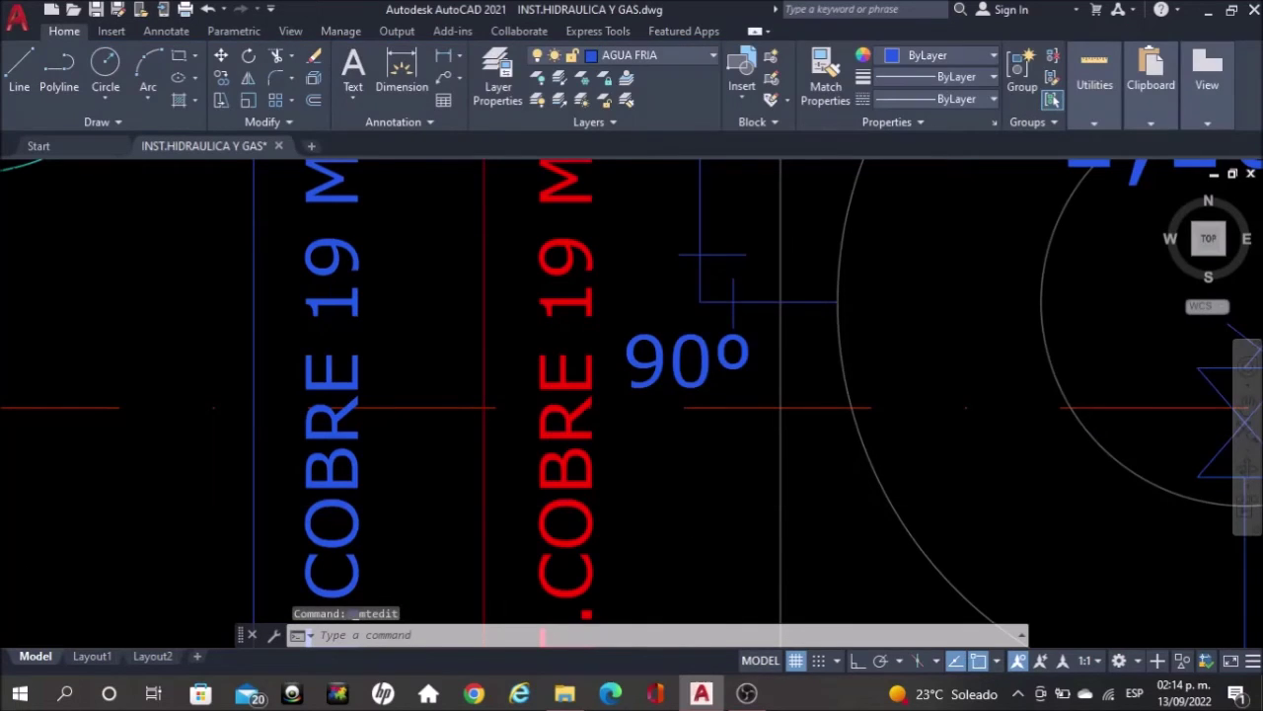
Copy the 90º label up to just below the junction where the horizontal cold-water pipe meets the vertical pipe between the two Tinacos
{"action": "scroll", "coordinate": [703, 407], "scroll_direction": "down", "scroll_amount": 2}
{"action": "left_click", "coordinate": [696, 386]}
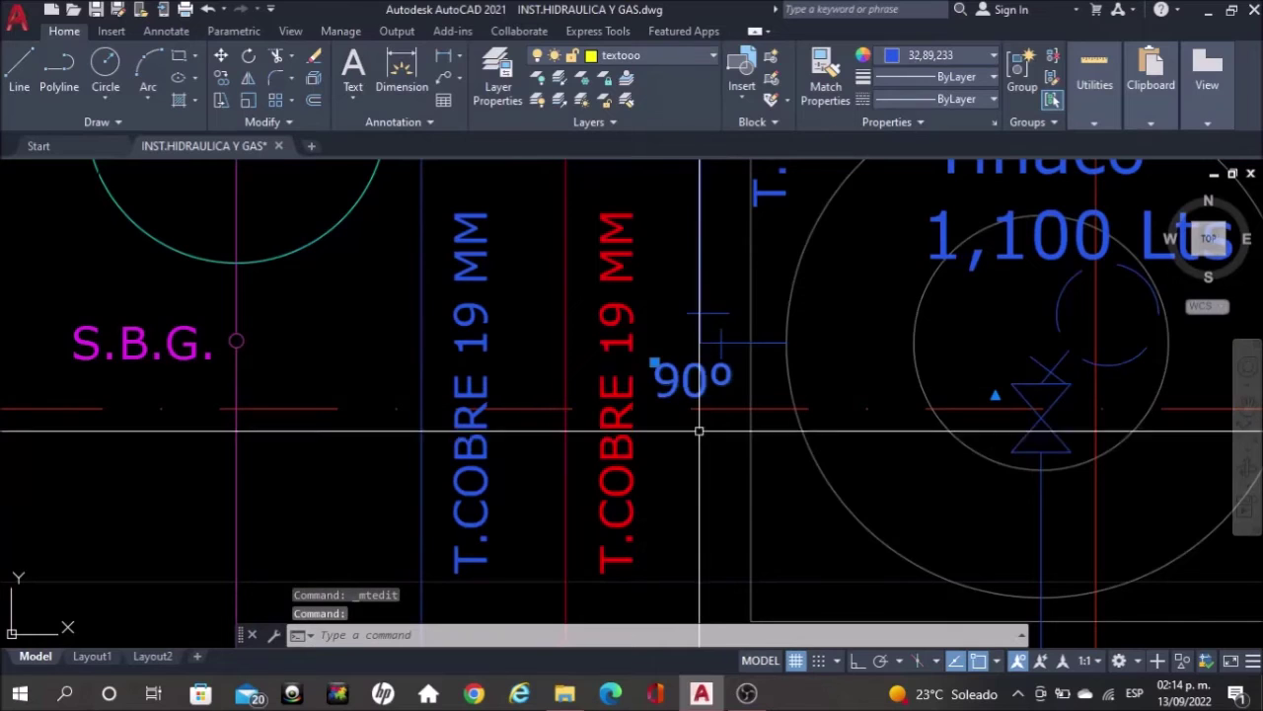
{"action": "type", "text": "Y"}
{"action": "key", "text": "Return"}
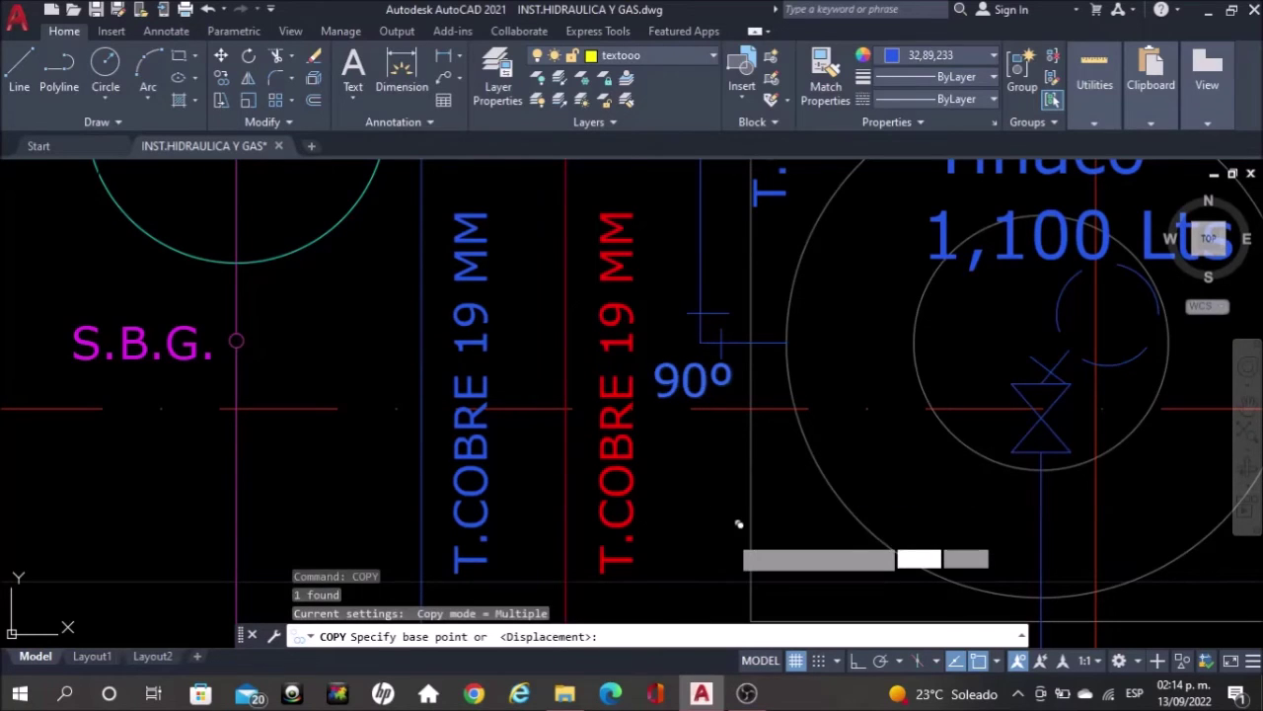
{"action": "left_click", "coordinate": [712, 464]}
{"action": "scroll", "coordinate": [738, 499], "scroll_direction": "down", "scroll_amount": 2}
{"action": "scroll", "coordinate": [739, 319], "scroll_direction": "down", "scroll_amount": 2}
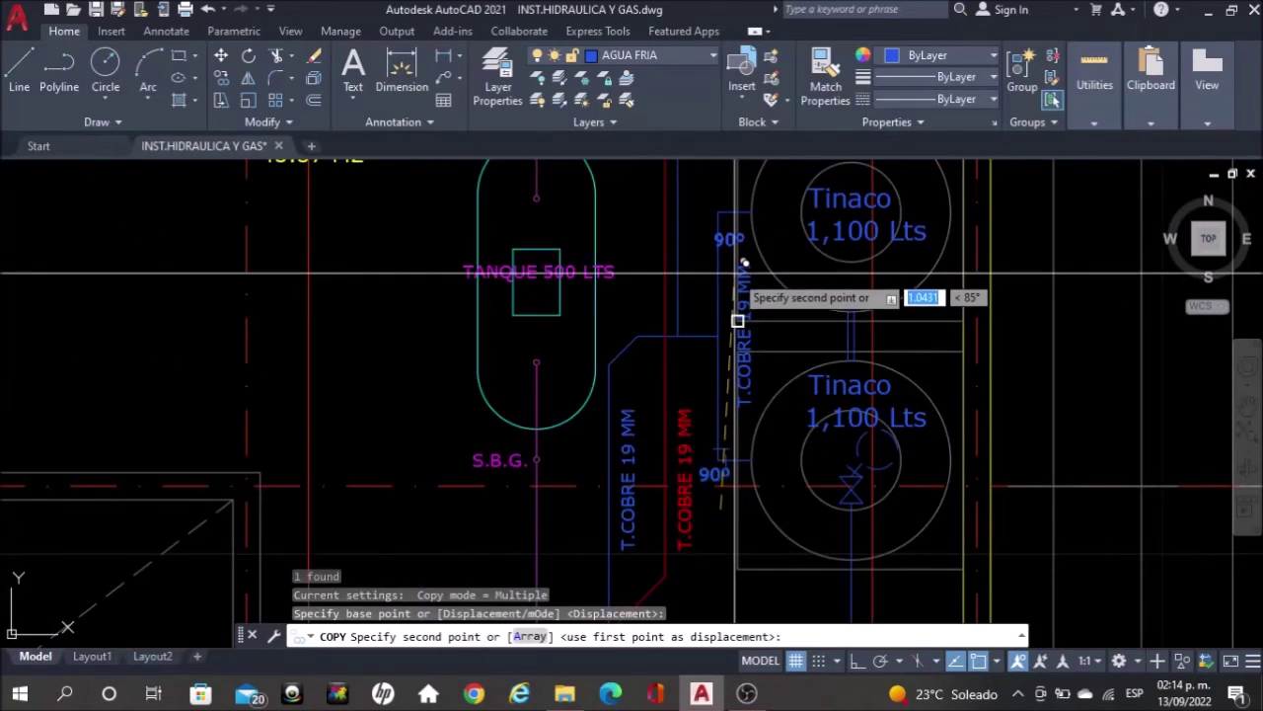
{"action": "scroll", "coordinate": [720, 339], "scroll_direction": "up", "scroll_amount": 3}
{"action": "scroll", "coordinate": [711, 360], "scroll_direction": "up", "scroll_amount": 3}
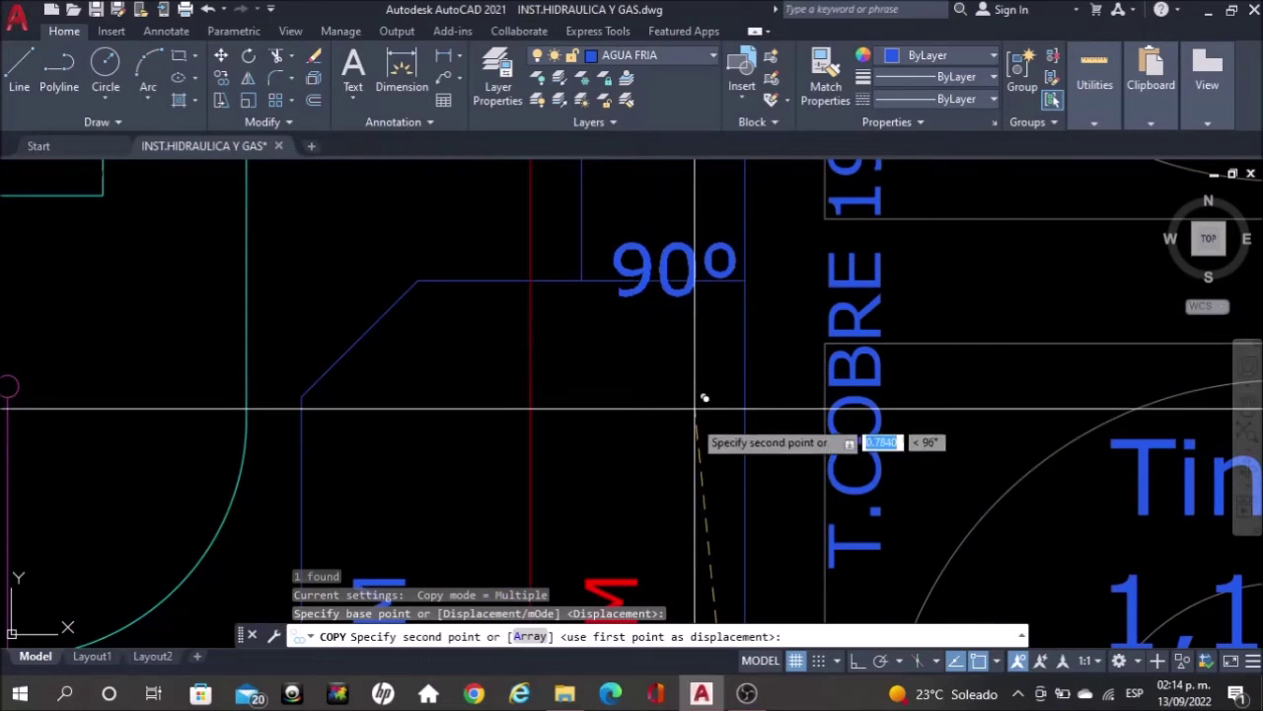
{"action": "key", "text": "Escape"}
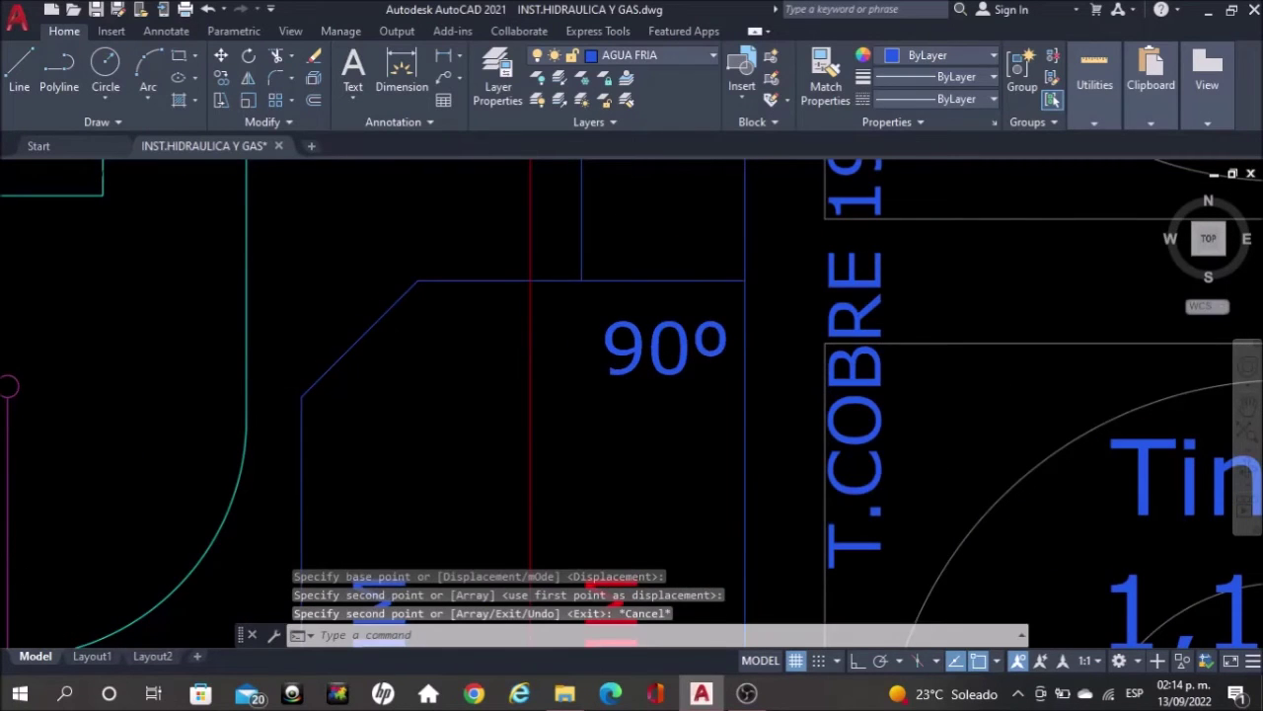
Draw a short horizontal tick across the vertical pipe just above the junction between the Tinacos, with Ortho on
{"action": "scroll", "coordinate": [708, 264], "scroll_direction": "up", "scroll_amount": 4}
{"action": "type", "text": "l"}
{"action": "key", "text": "Return"}
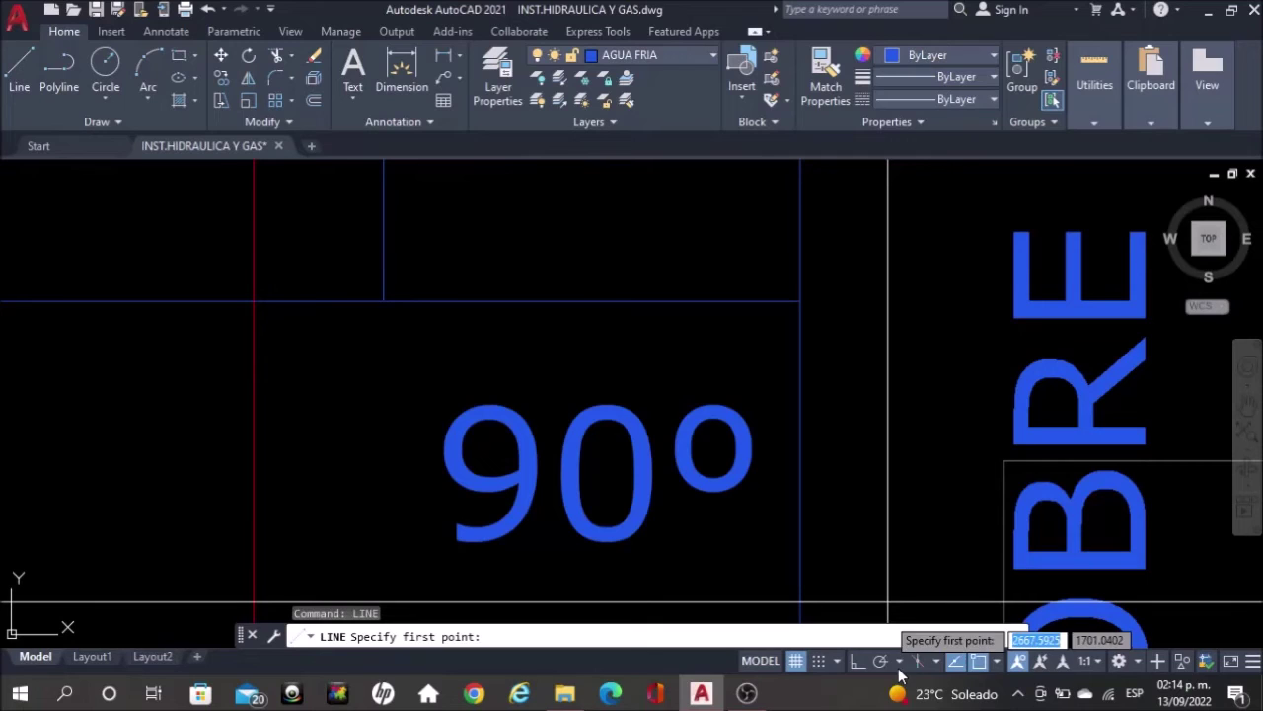
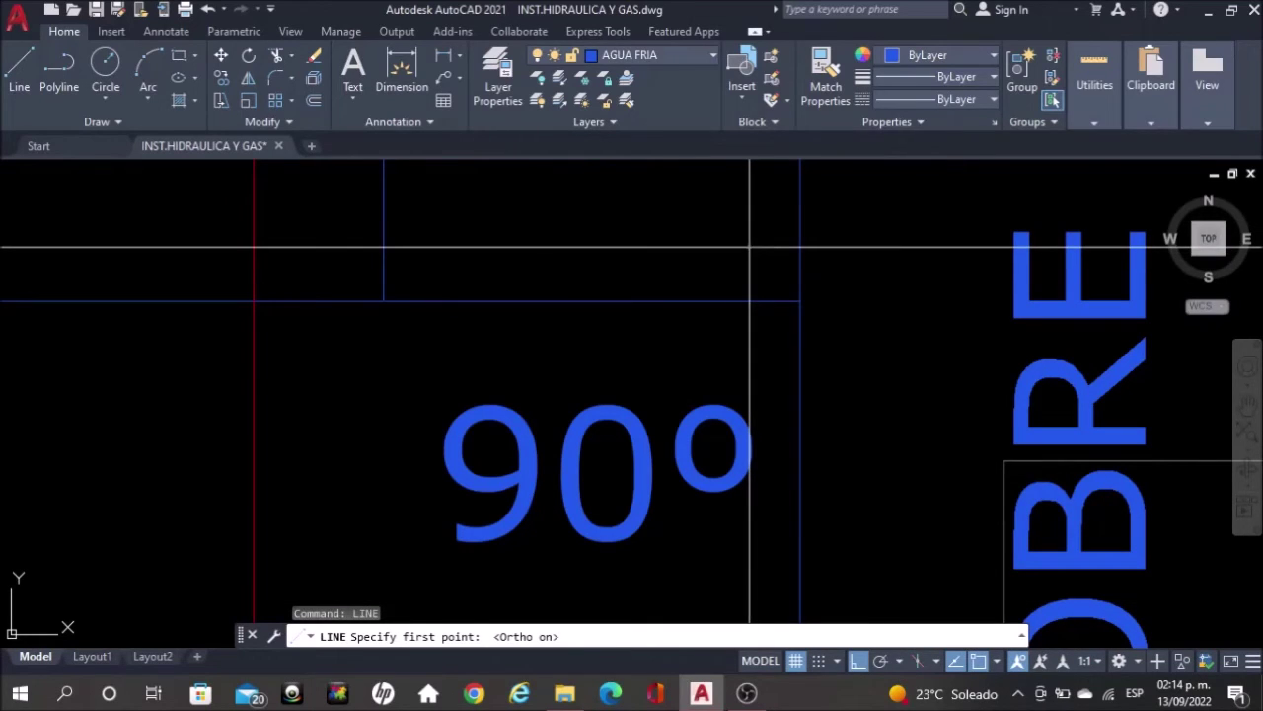
{"action": "left_click", "coordinate": [750, 247]}
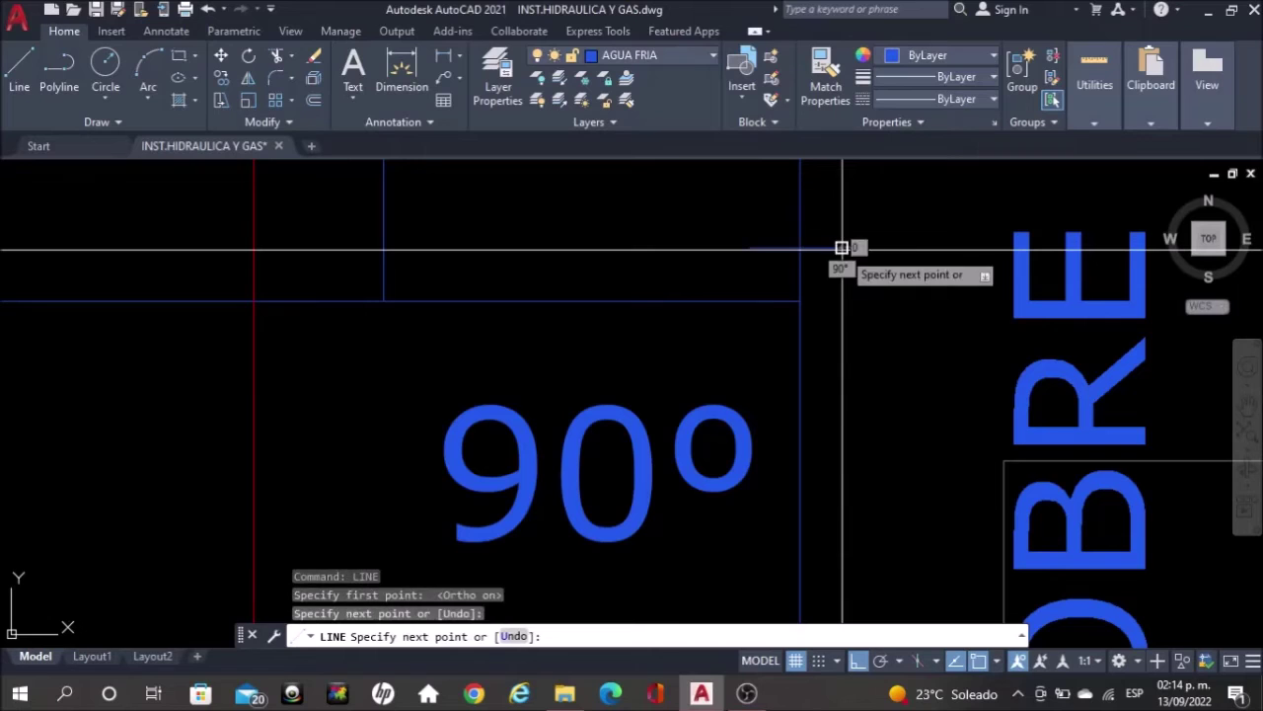
{"action": "left_click", "coordinate": [842, 248]}
{"action": "key", "text": "Escape"}
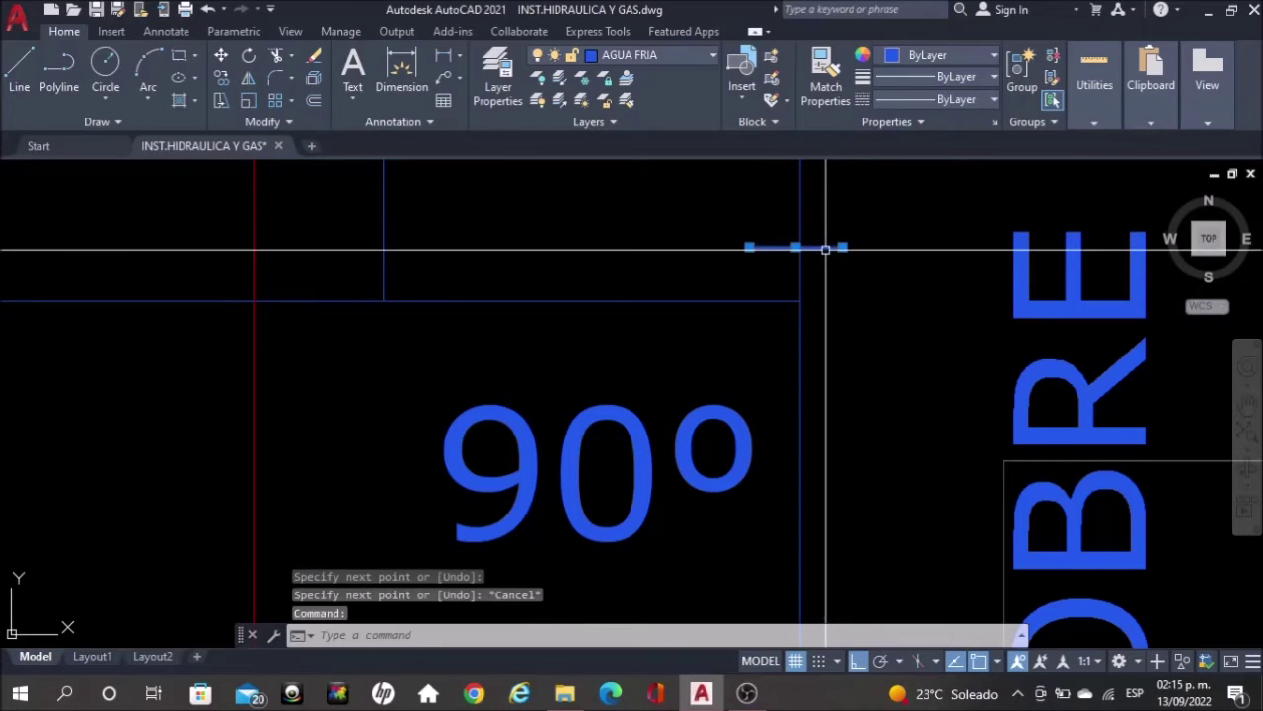
Copy the vertical pipe's upper tick straight down to just below the junction
{"action": "type", "text": "co"}
{"action": "key", "text": "Return"}
{"action": "left_click", "coordinate": [876, 386]}
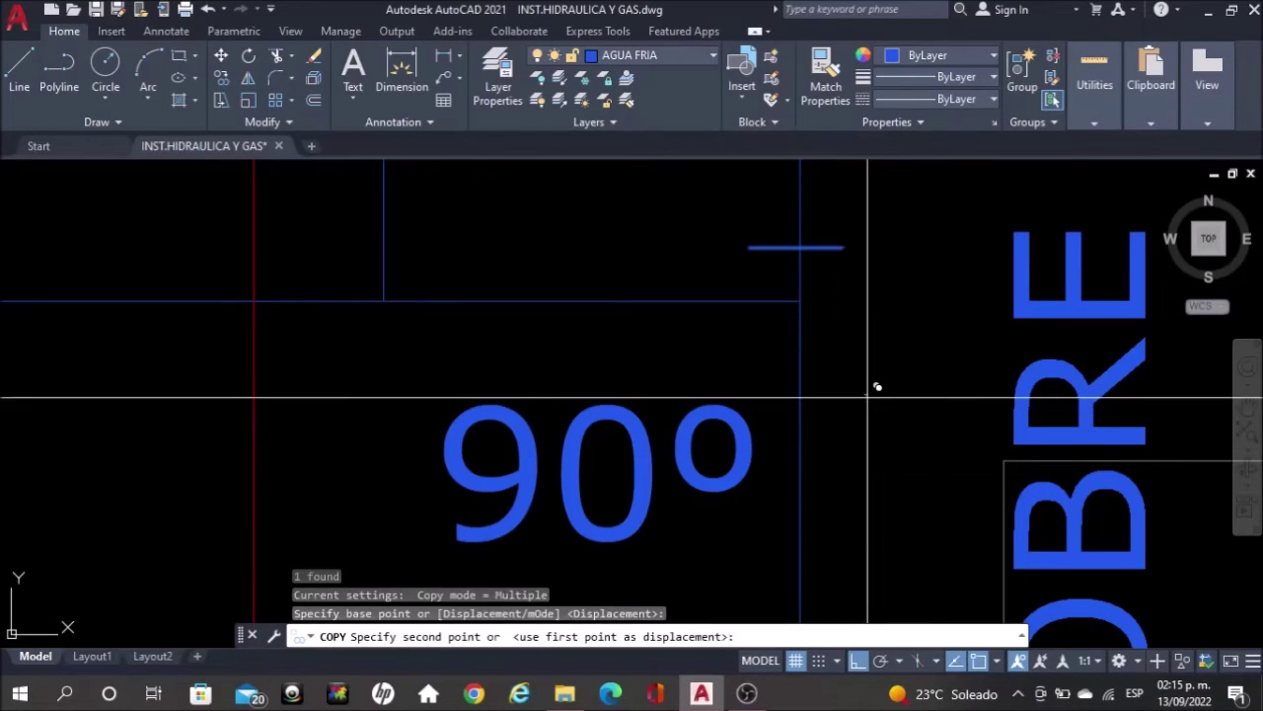
{"action": "left_click", "coordinate": [860, 508]}
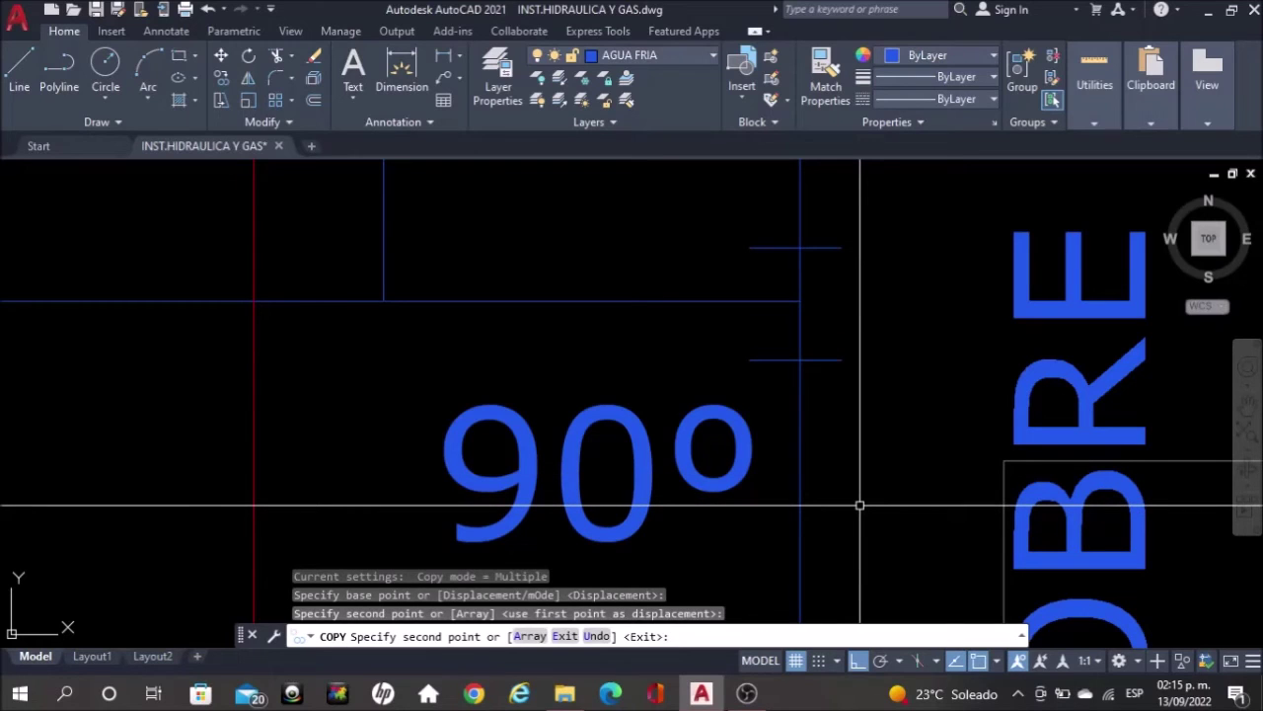
{"action": "key", "text": "Escape"}
Draw a short vertical tick across the horizontal pipe just before it meets the vertical pipe at the junction
{"action": "type", "text": "line"}
{"action": "key", "text": "Return"}
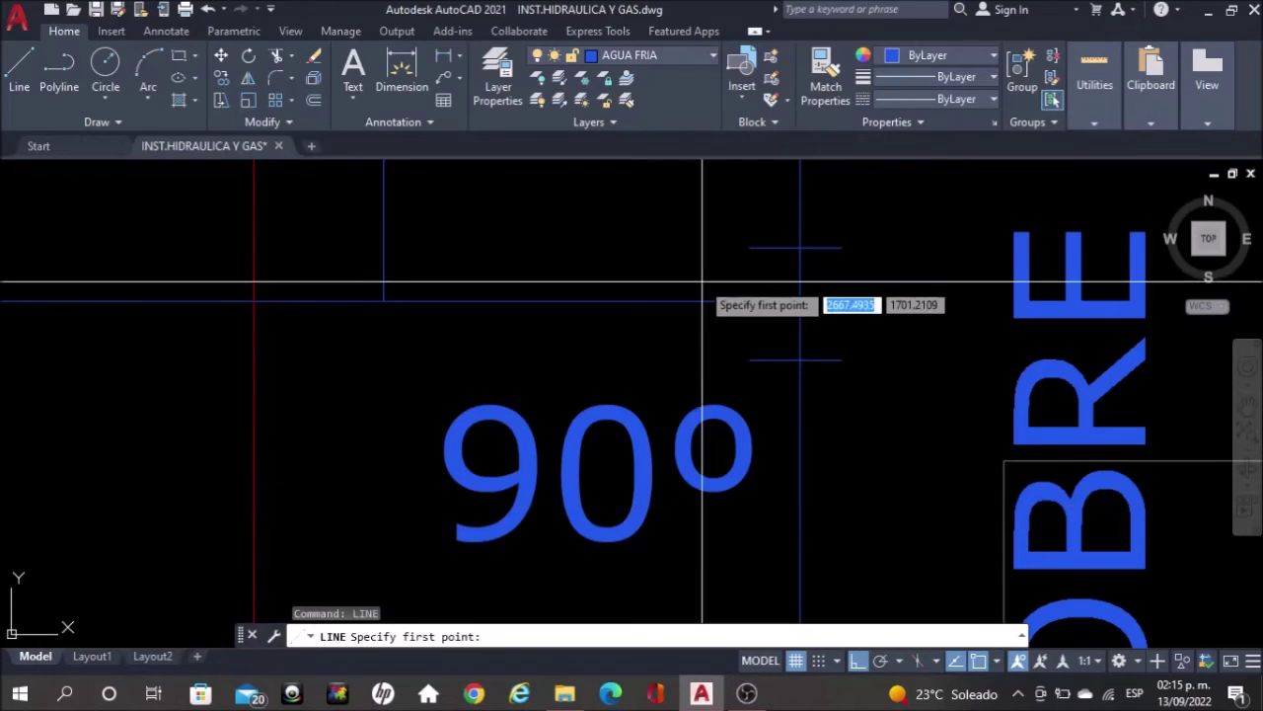
{"action": "left_click", "coordinate": [697, 270]}
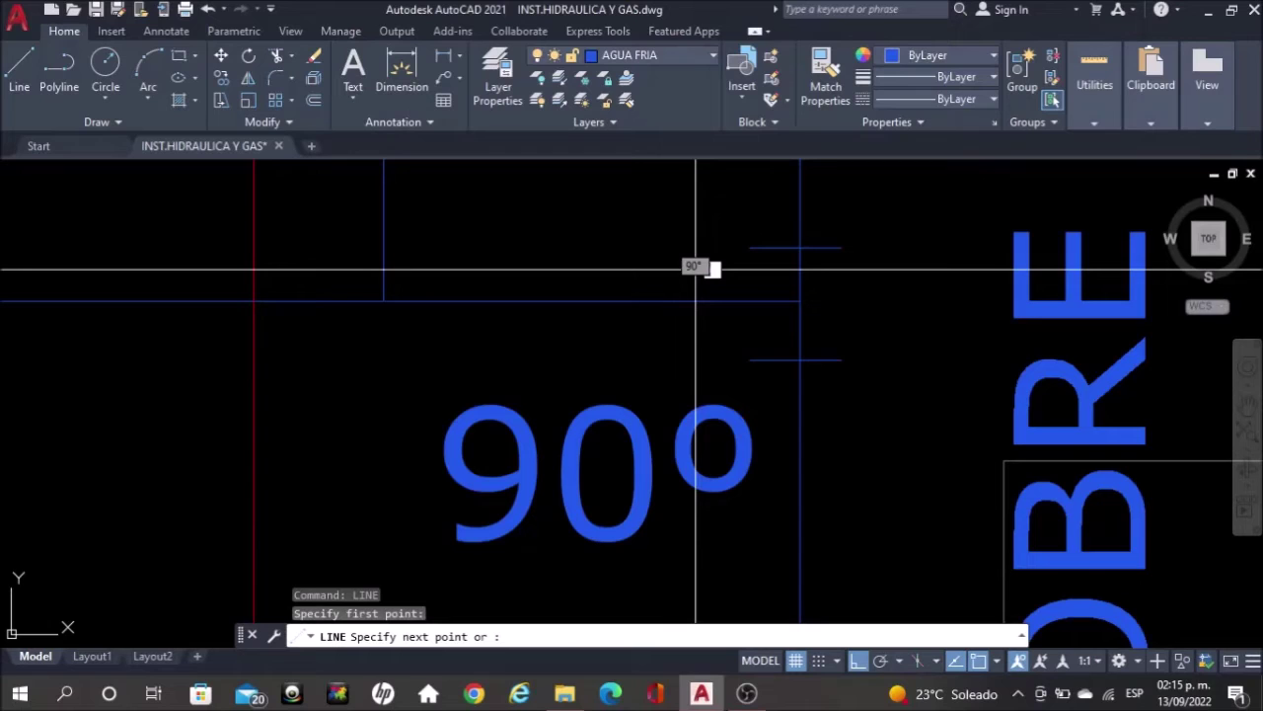
{"action": "left_click", "coordinate": [701, 343]}
{"action": "key", "text": "Escape"}
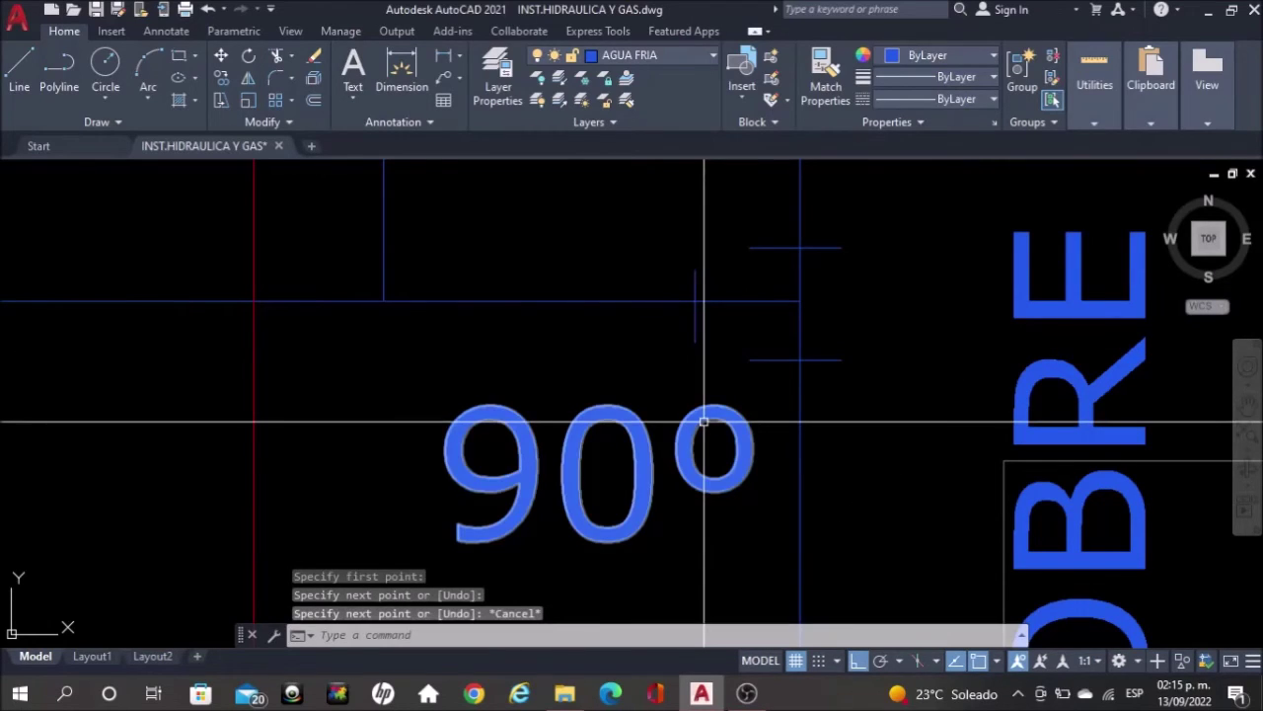
Change the text of the 90º label below the junction to TEE
{"action": "left_click", "coordinate": [704, 422]}
{"action": "double_click", "coordinate": [713, 432]}
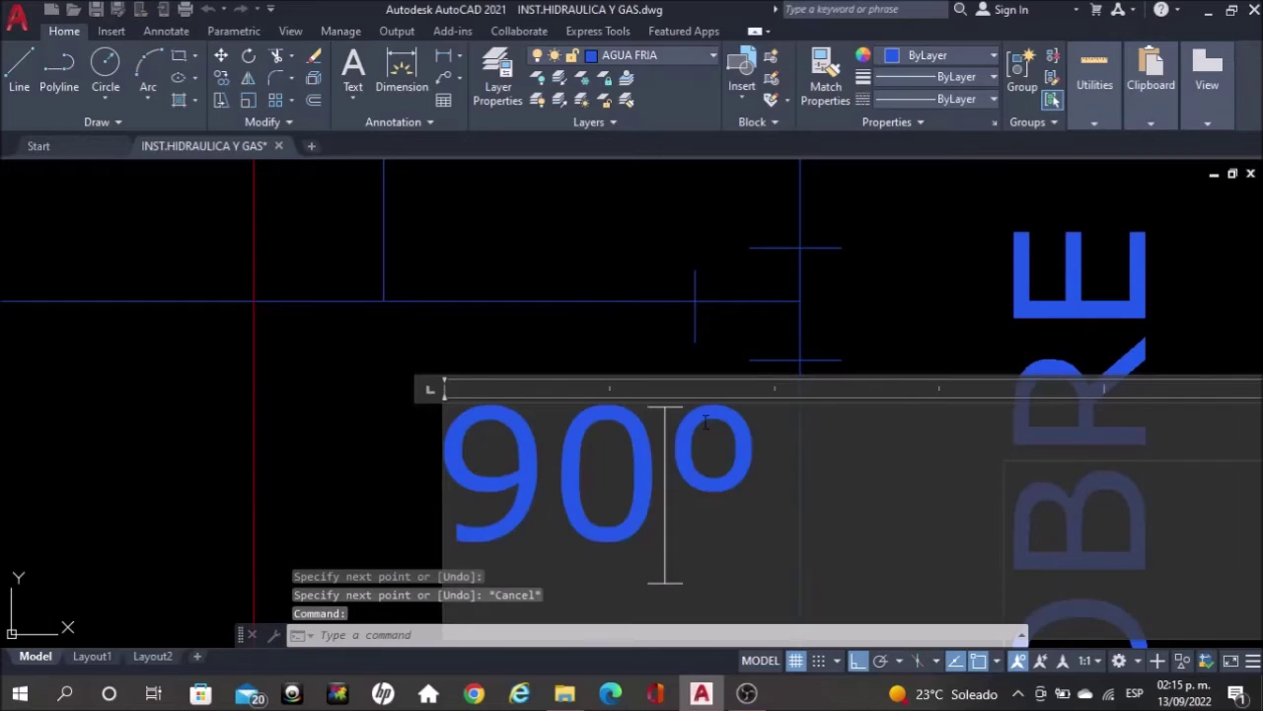
{"action": "type", "text": "TEE"}
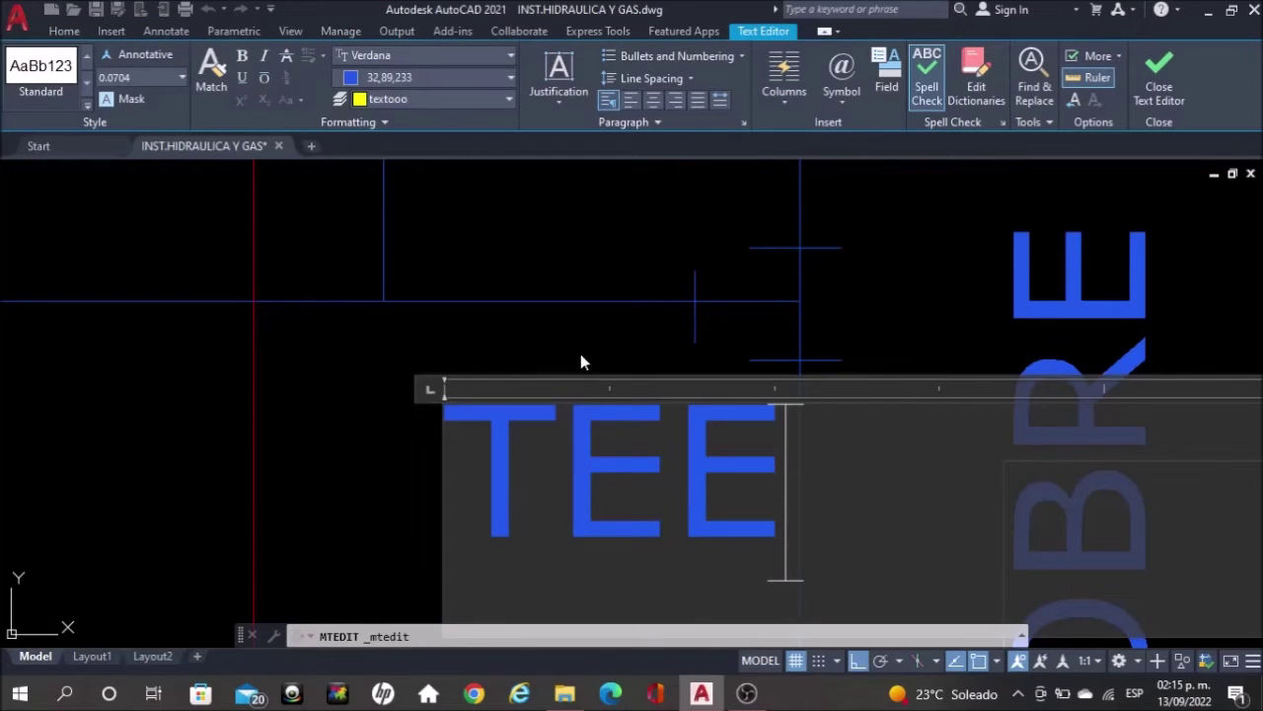
{"action": "left_click", "coordinate": [580, 353]}
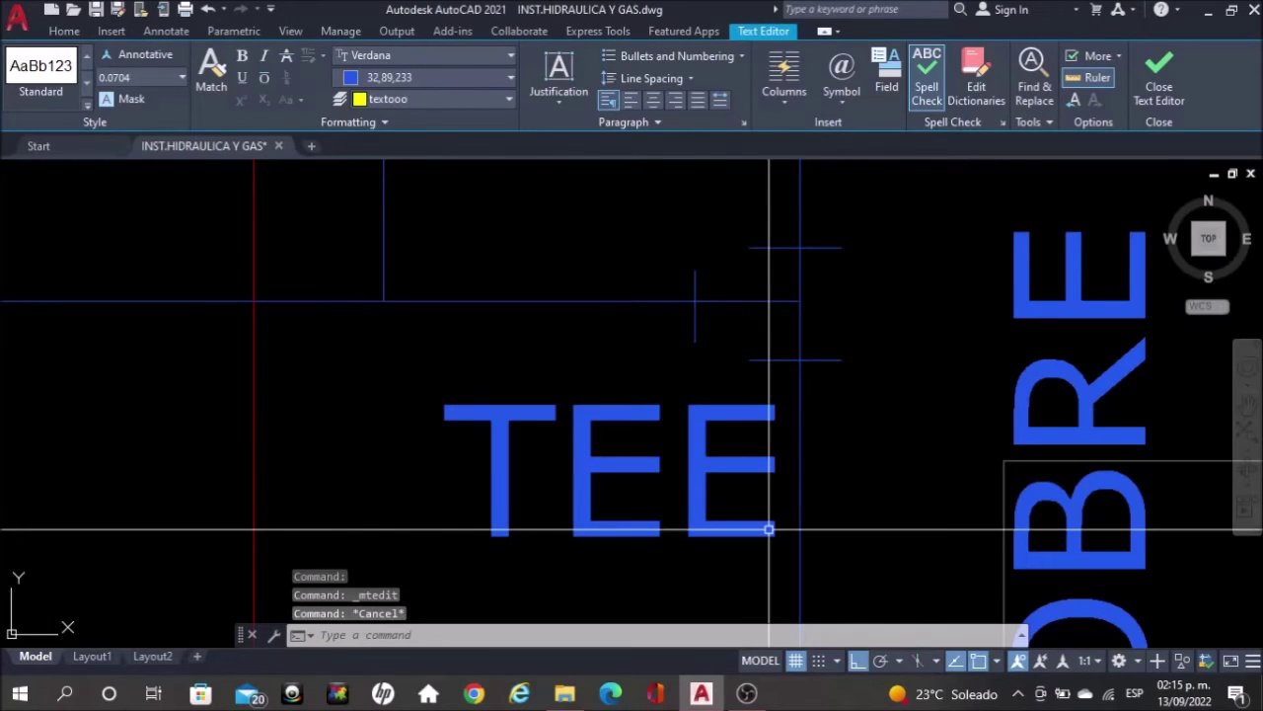
{"action": "scroll", "coordinate": [695, 555], "scroll_direction": "down", "scroll_amount": 6}
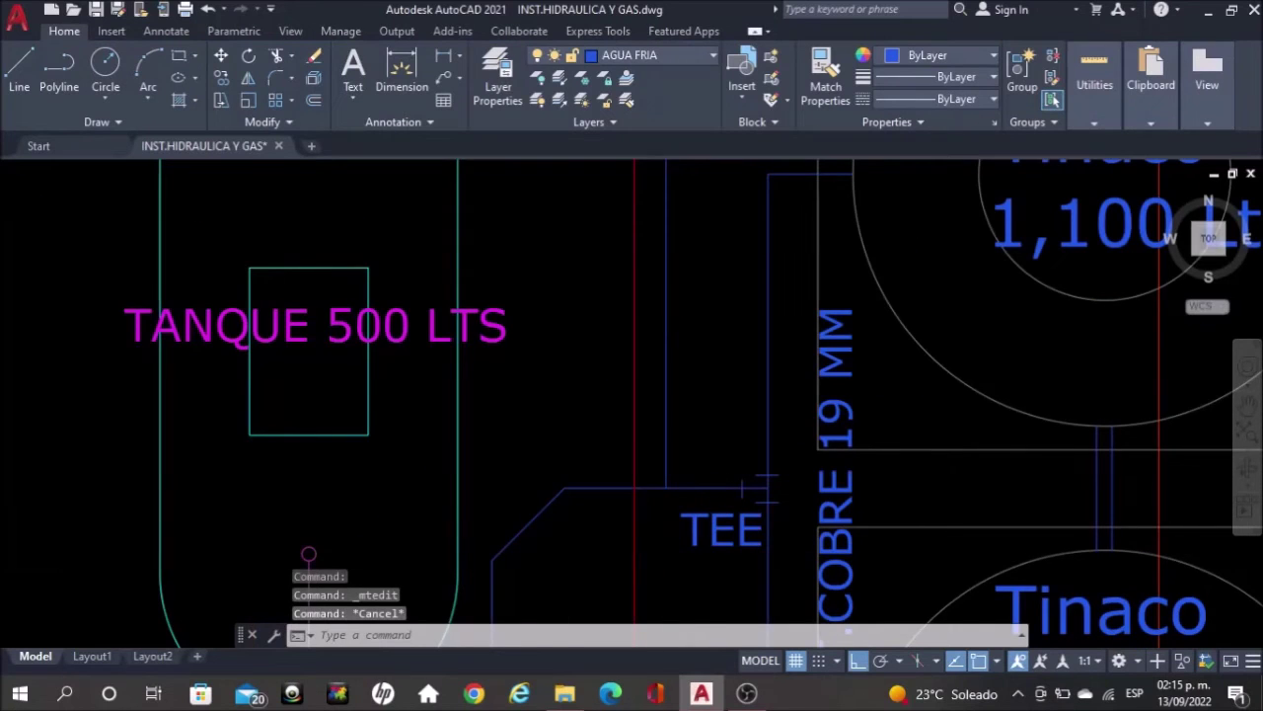
Copy the TEE label about 0.14 straight left to sit under the neighbouring pipe junction
{"action": "scroll", "coordinate": [694, 554], "scroll_direction": "up", "scroll_amount": 2}
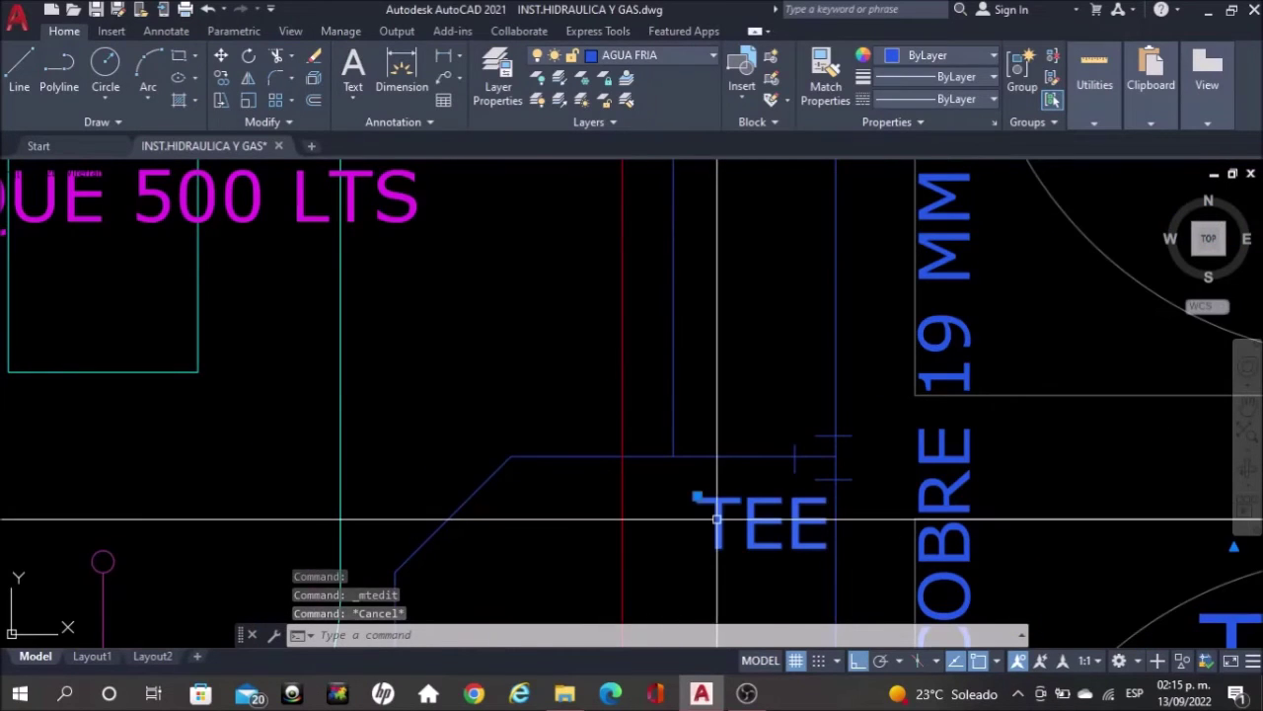
{"action": "type", "text": "COP"}
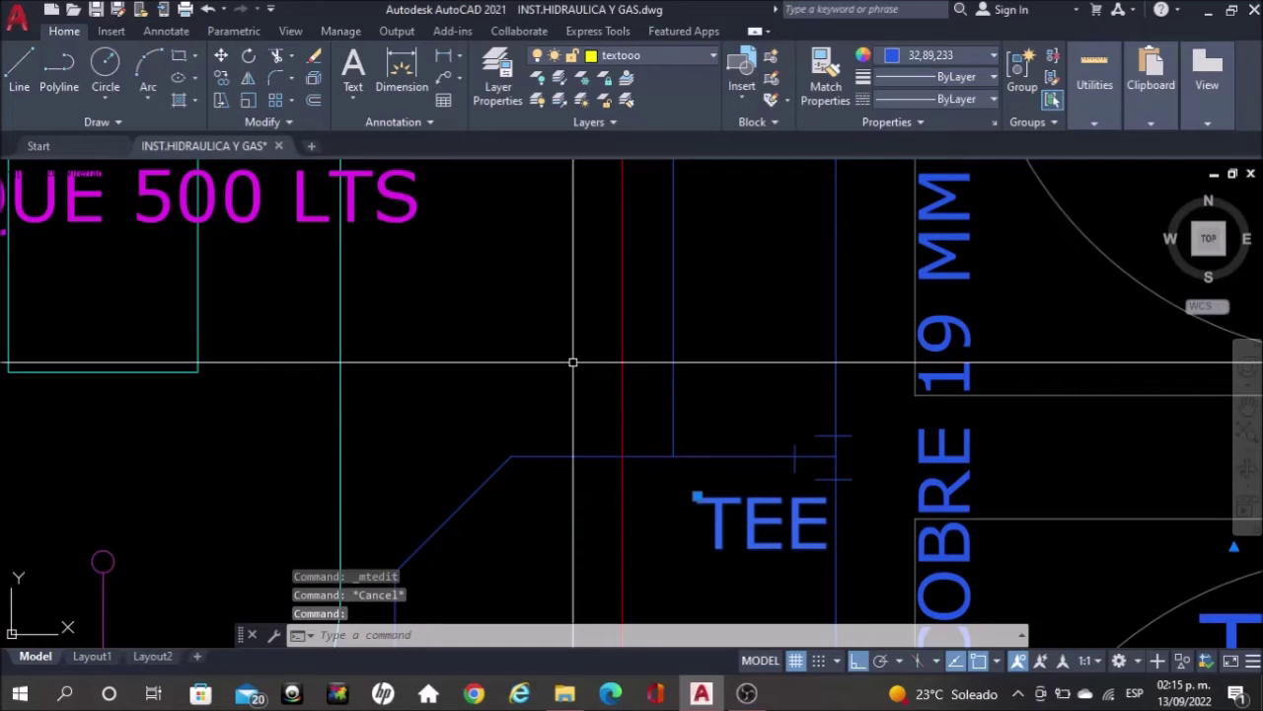
{"action": "key", "text": "Return"}
{"action": "left_click", "coordinate": [589, 342]}
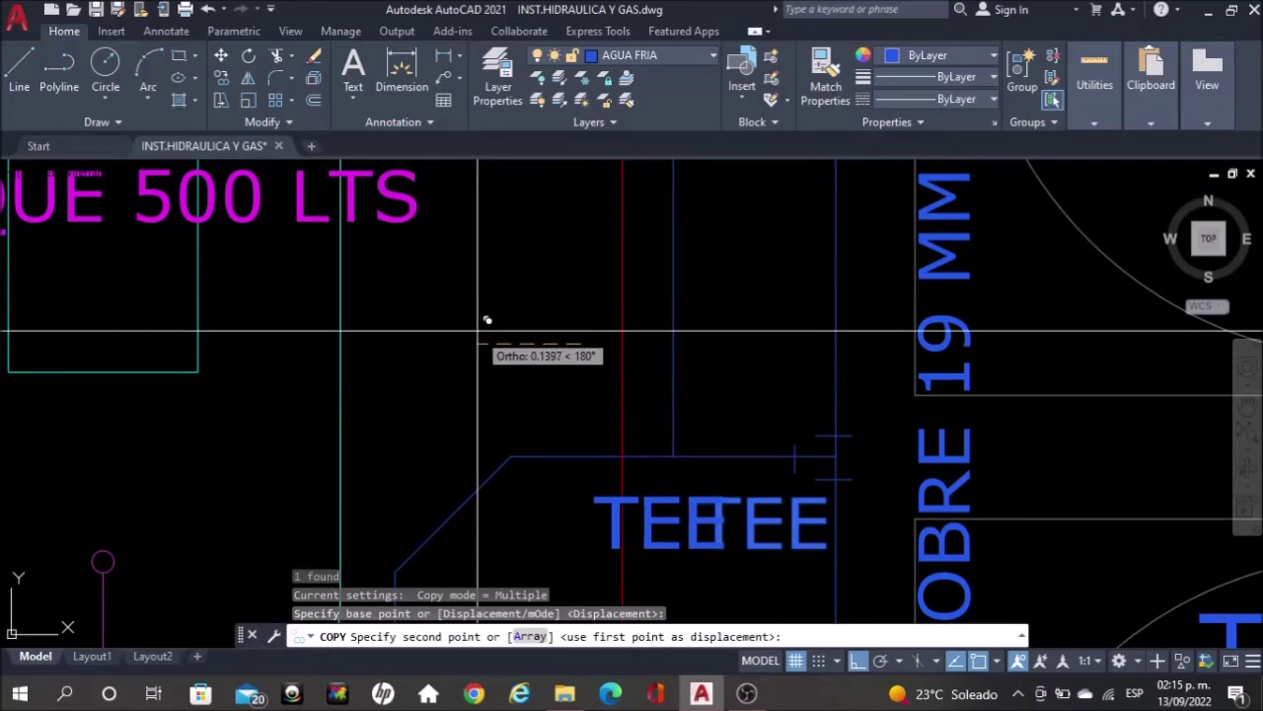
{"action": "left_click", "coordinate": [488, 320]}
{"action": "key", "text": "Escape"}
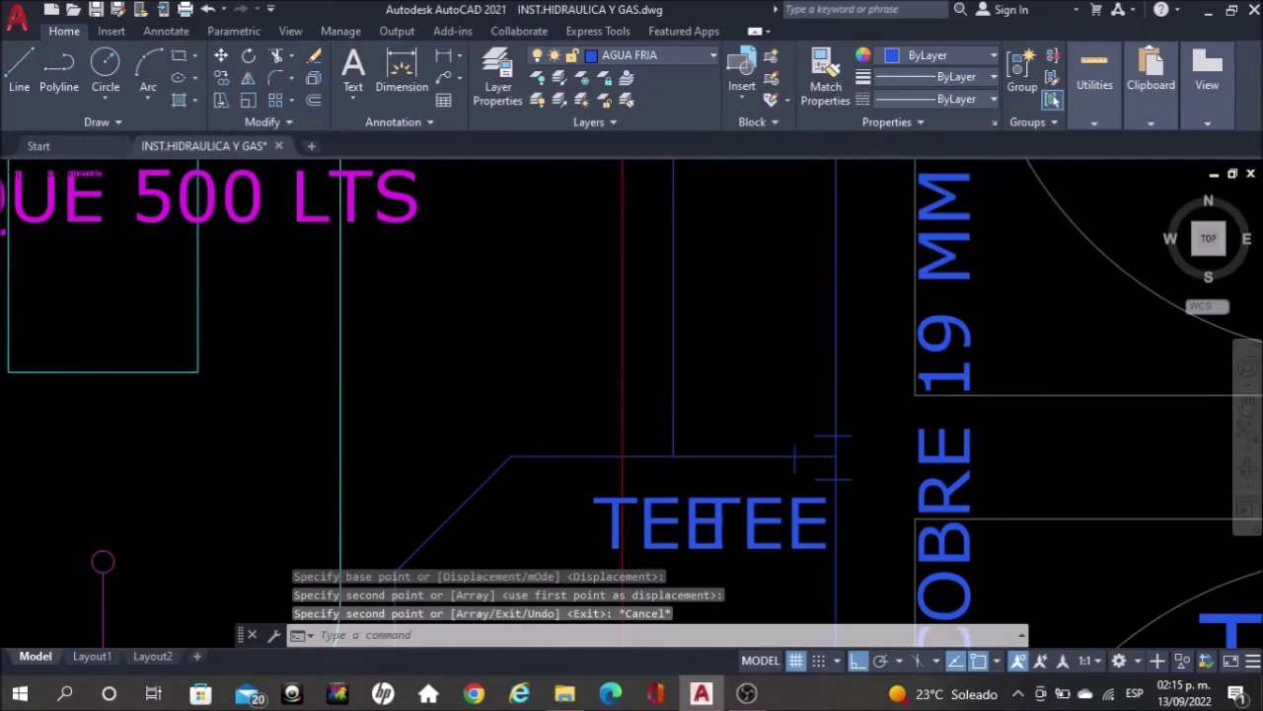
Draw a short vertical tick across the horizontal pipe just left of the second junction
{"action": "scroll", "coordinate": [660, 452], "scroll_direction": "up", "scroll_amount": 2}
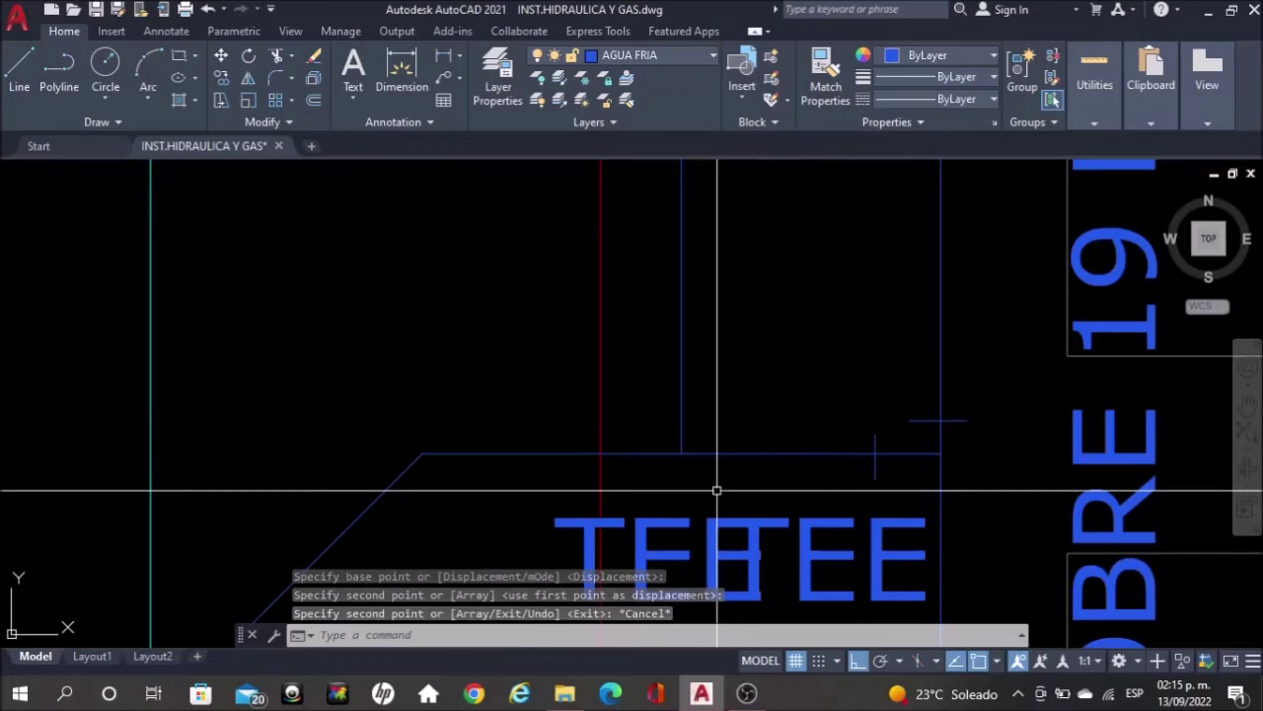
{"action": "type", "text": "LIN"}
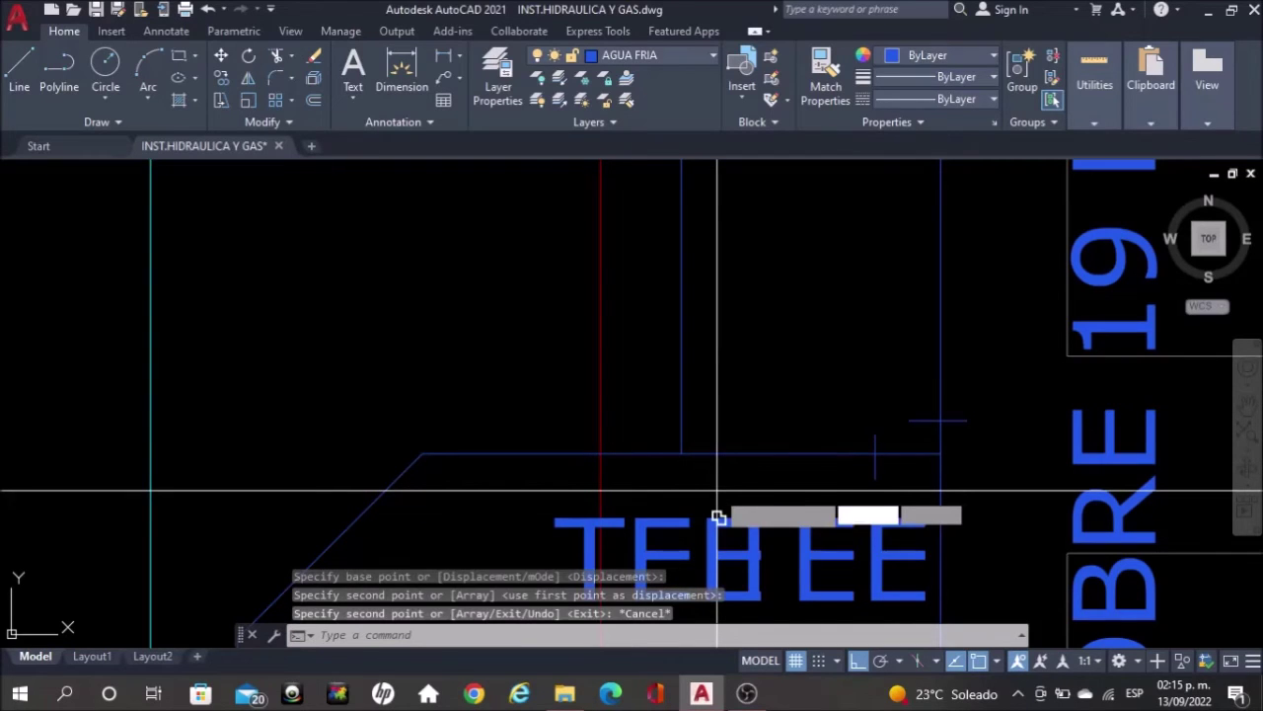
{"action": "key", "text": "Return"}
{"action": "scroll", "coordinate": [602, 403], "scroll_direction": "up", "scroll_amount": 4}
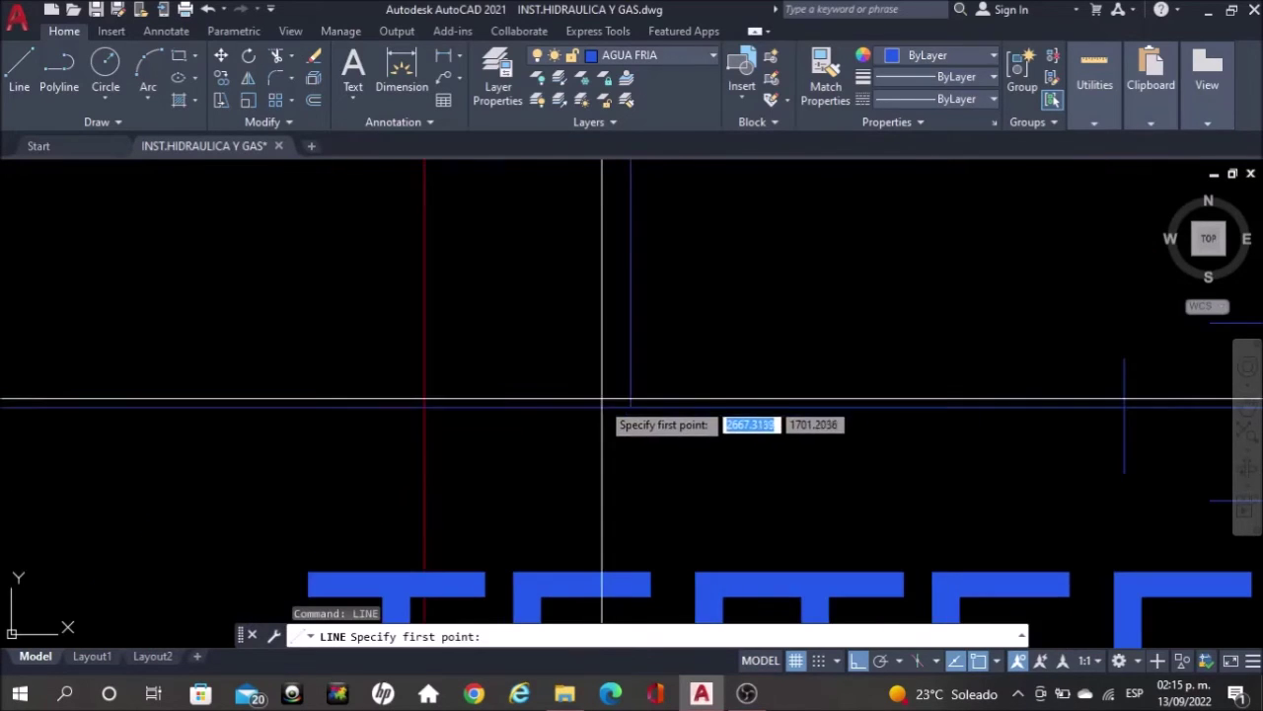
{"action": "left_click", "coordinate": [557, 351]}
{"action": "left_click", "coordinate": [554, 464]}
{"action": "key", "text": "Escape"}
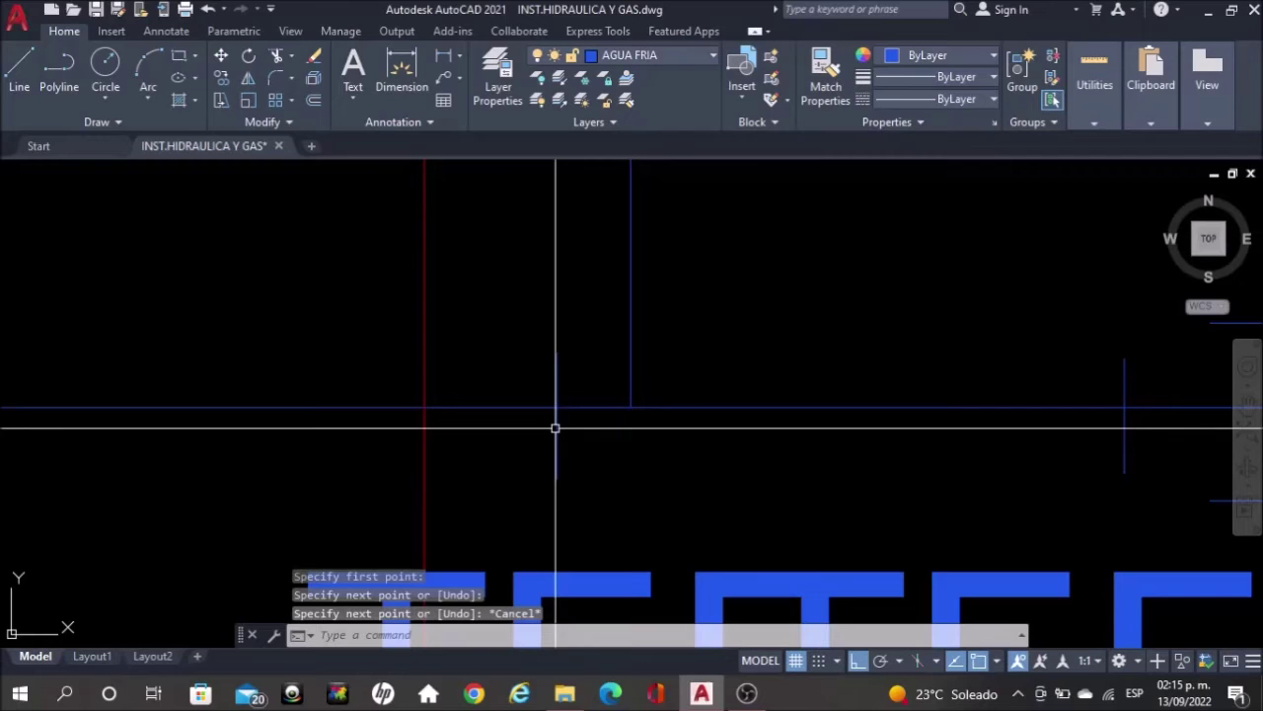
Copy the new vertical tick straight across to the right side of the second junction
{"action": "left_click", "coordinate": [556, 428]}
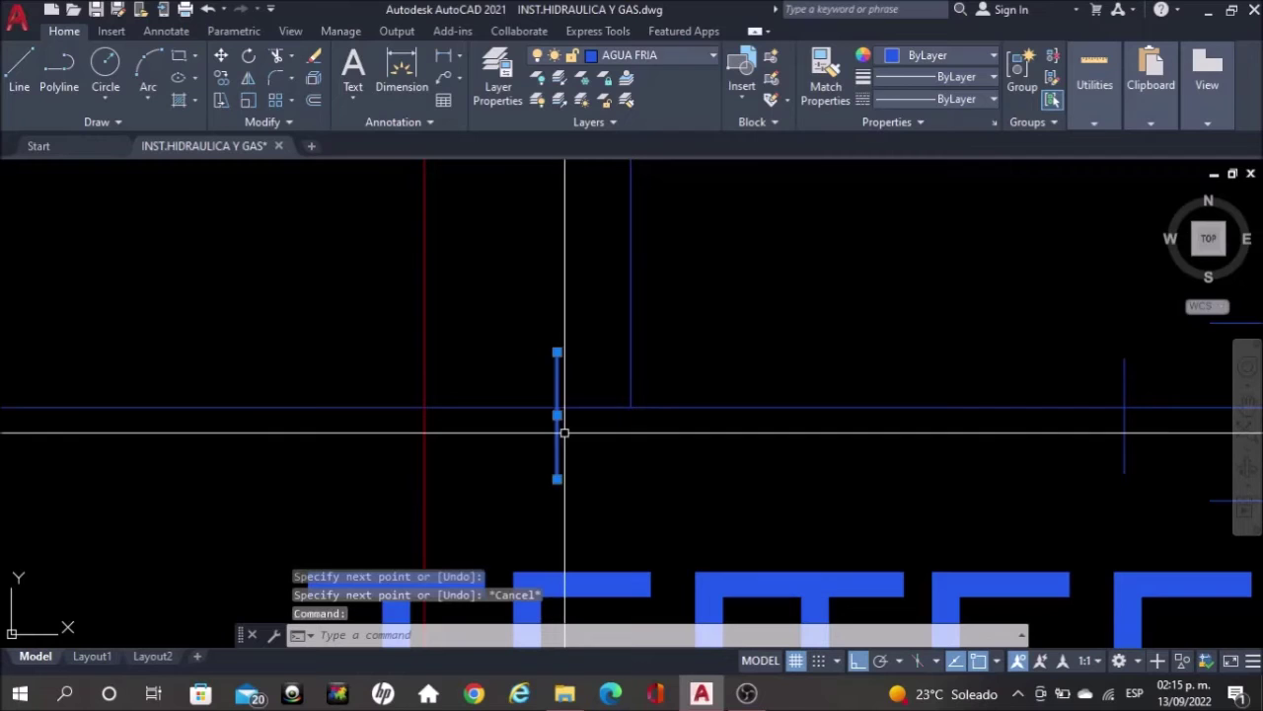
{"action": "type", "text": "y"}
{"action": "key", "text": "Return"}
{"action": "left_click", "coordinate": [668, 504]}
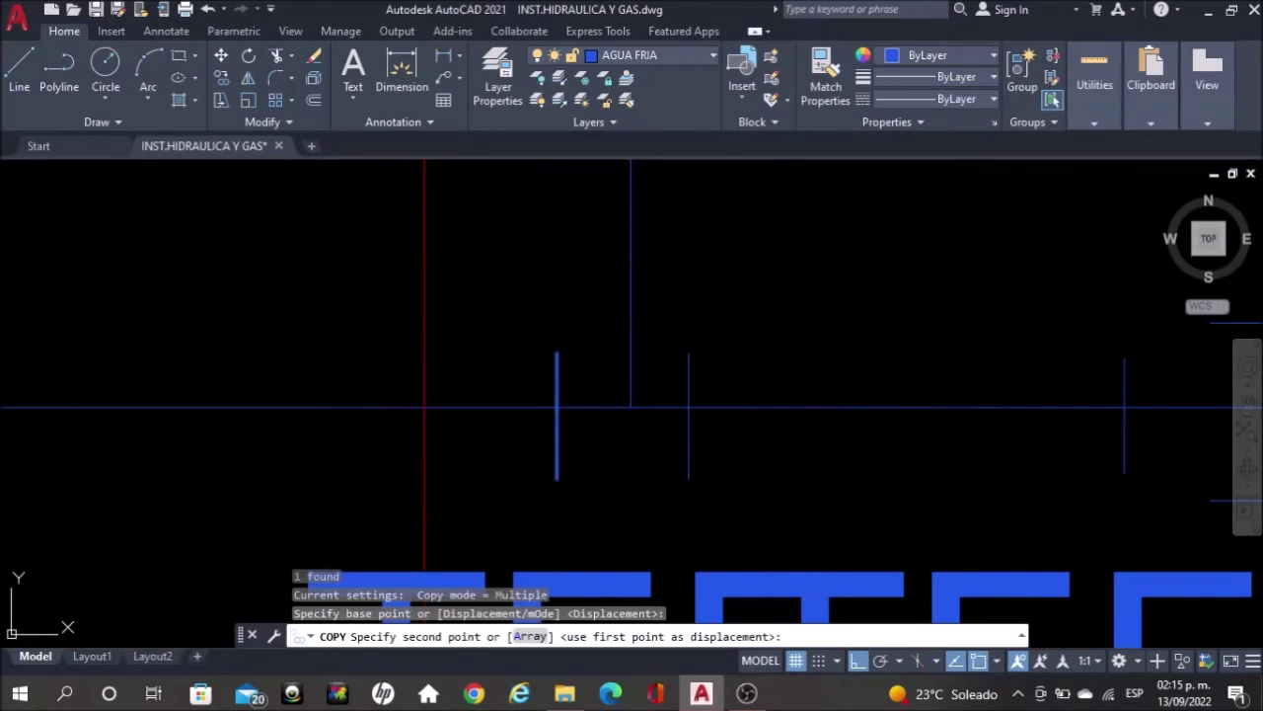
{"action": "left_click", "coordinate": [790, 509]}
{"action": "key", "text": "Escape"}
Draw a short horizontal tick across the vertical branch pipe just above the second junction
{"action": "type", "text": "LINE"}
{"action": "key", "text": "Return"}
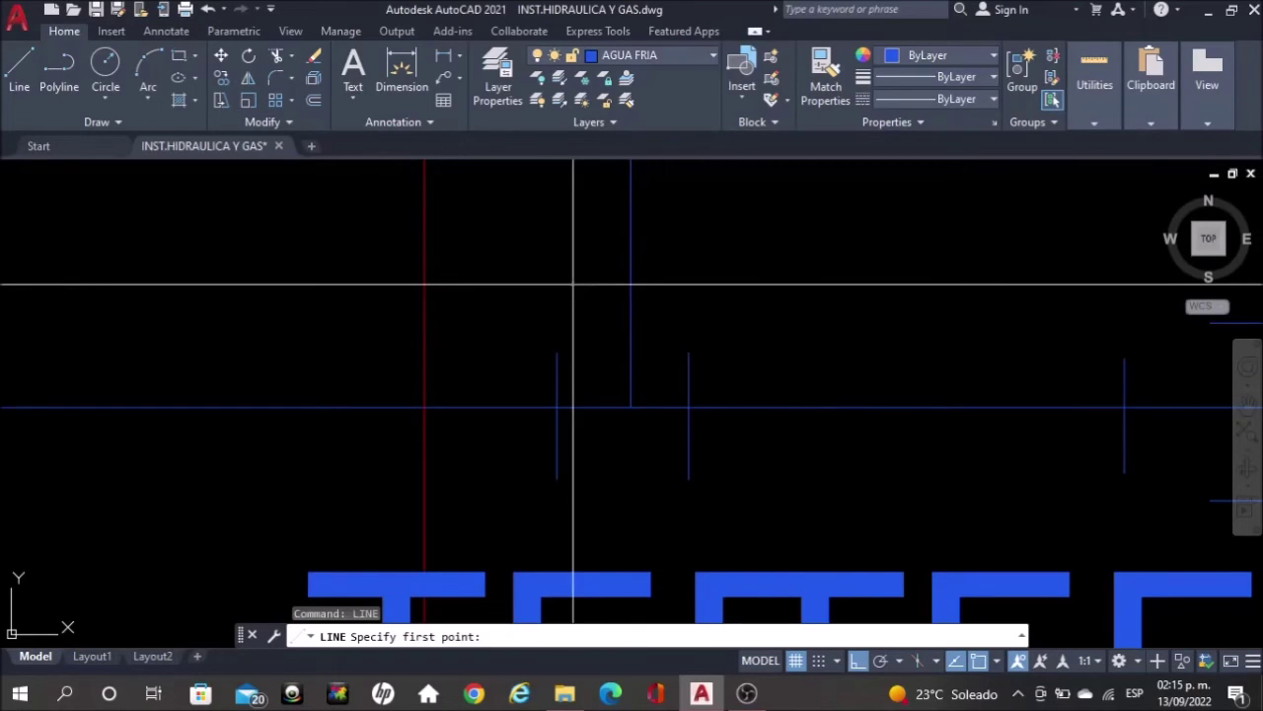
{"action": "left_click", "coordinate": [572, 284]}
{"action": "left_click", "coordinate": [710, 296]}
{"action": "key", "text": "Escape"}
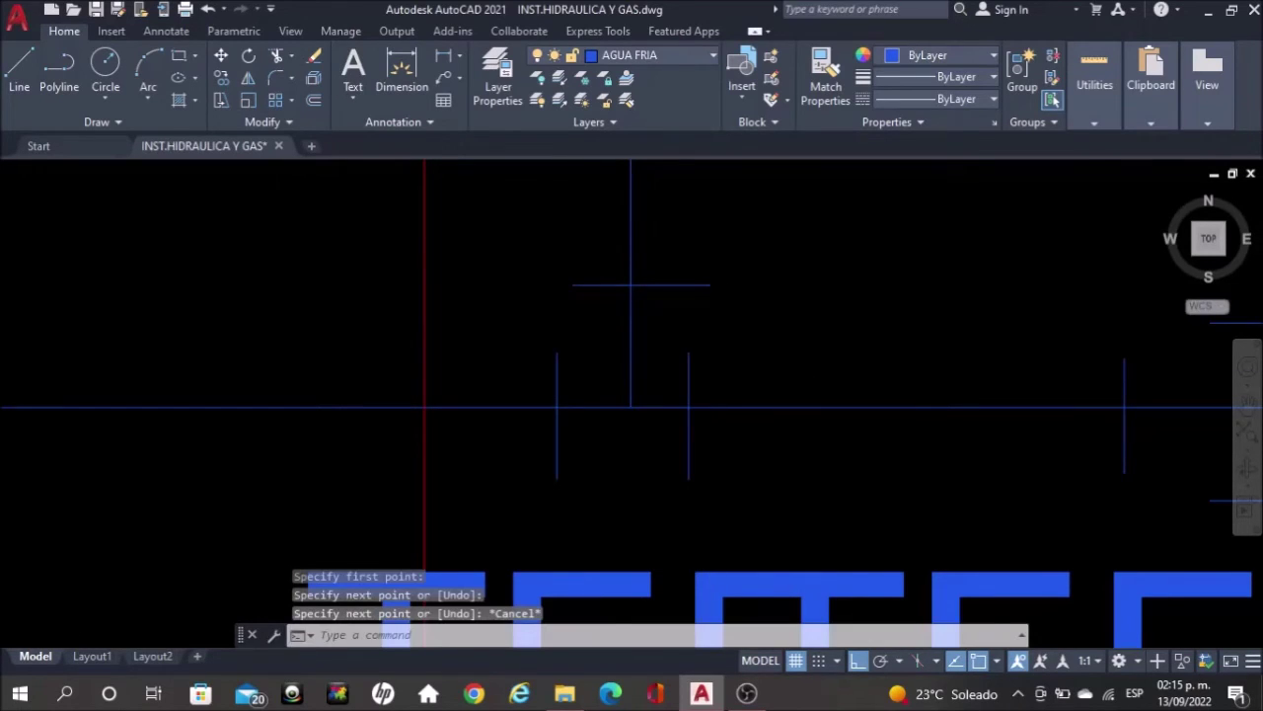
Draw a short vertical tick across the horizontal pipe just right of the diagonal segment's upper bend
{"action": "scroll", "coordinate": [801, 303], "scroll_direction": "down", "scroll_amount": 10}
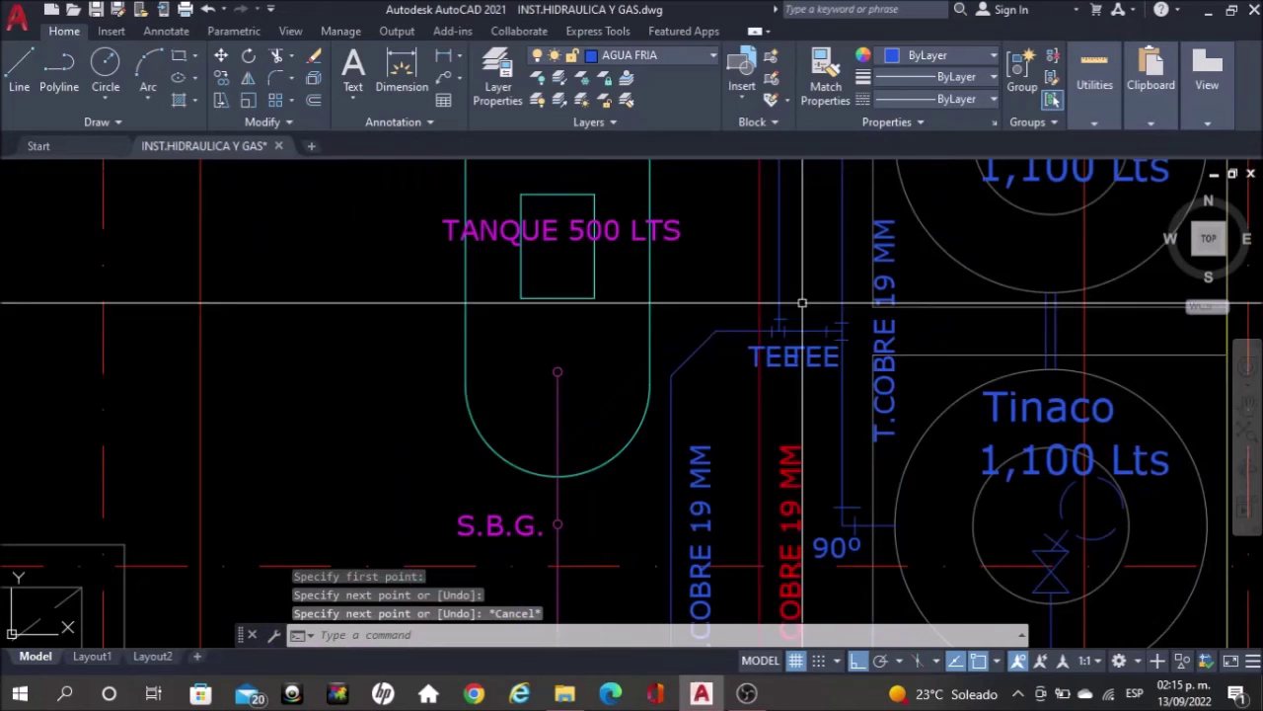
{"action": "scroll", "coordinate": [725, 399], "scroll_direction": "up", "scroll_amount": 4}
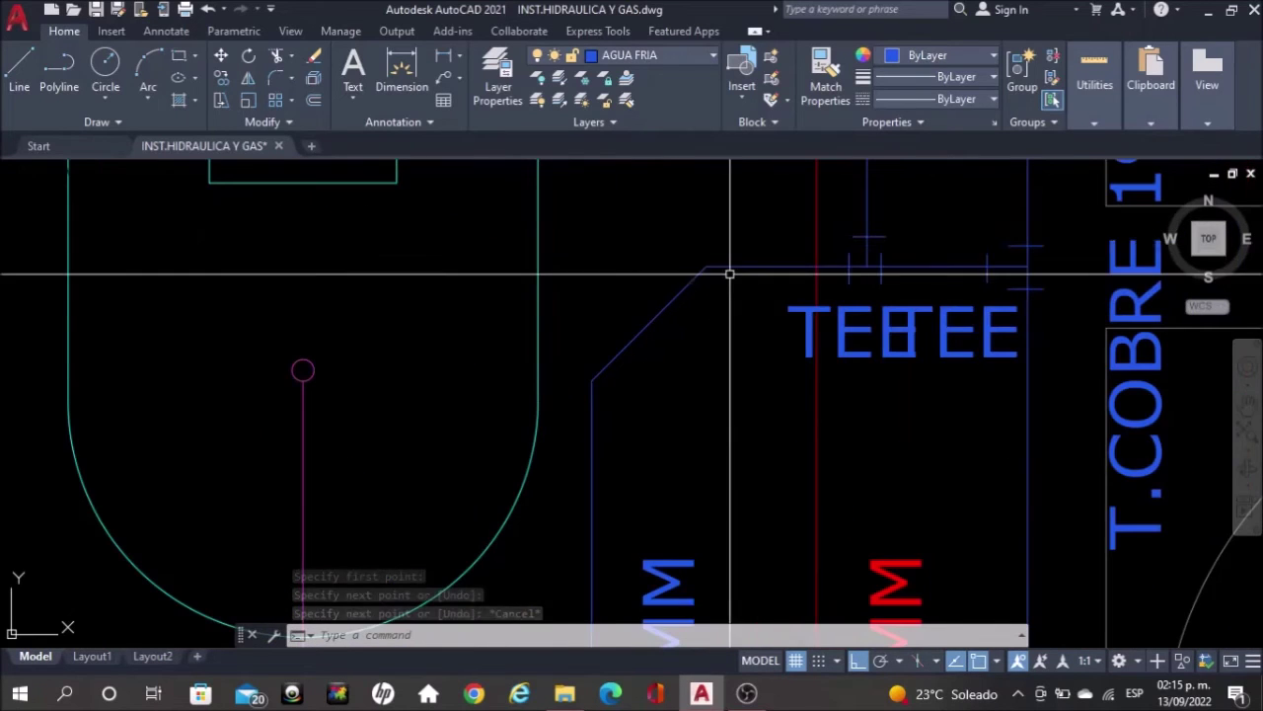
{"action": "type", "text": "L"}
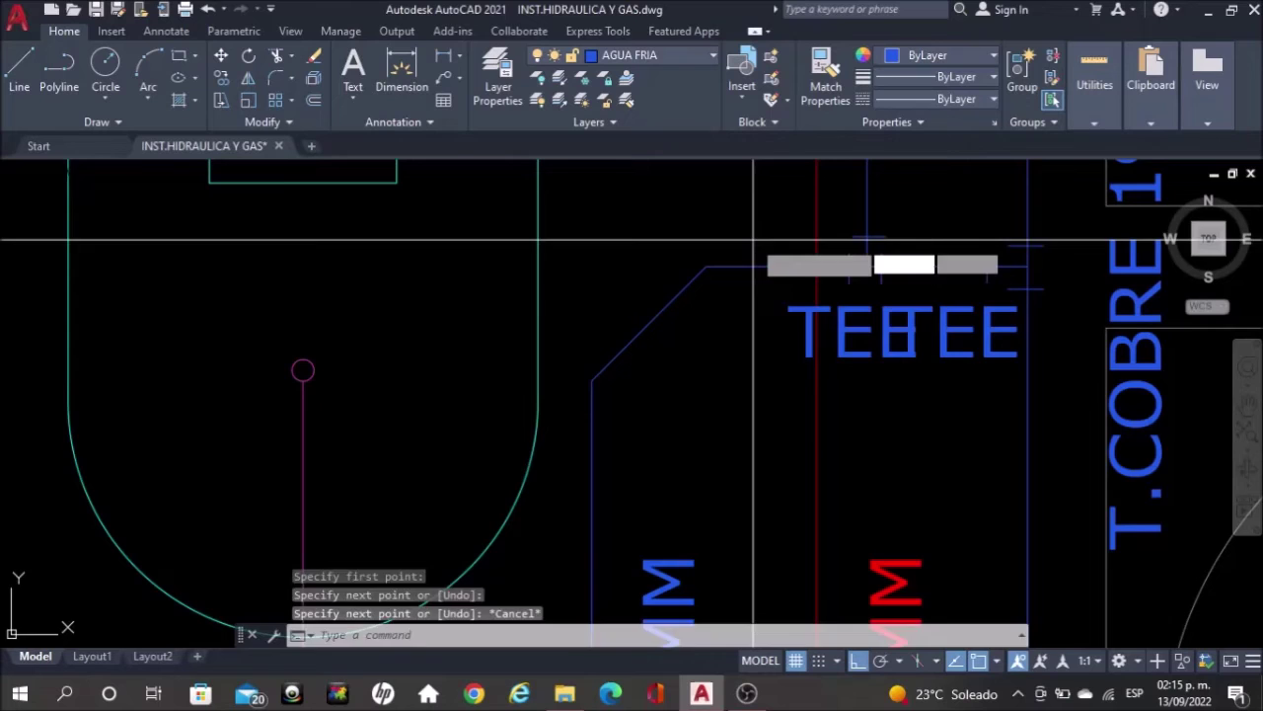
{"action": "key", "text": "Return"}
{"action": "scroll", "coordinate": [740, 247], "scroll_direction": "up", "scroll_amount": 4}
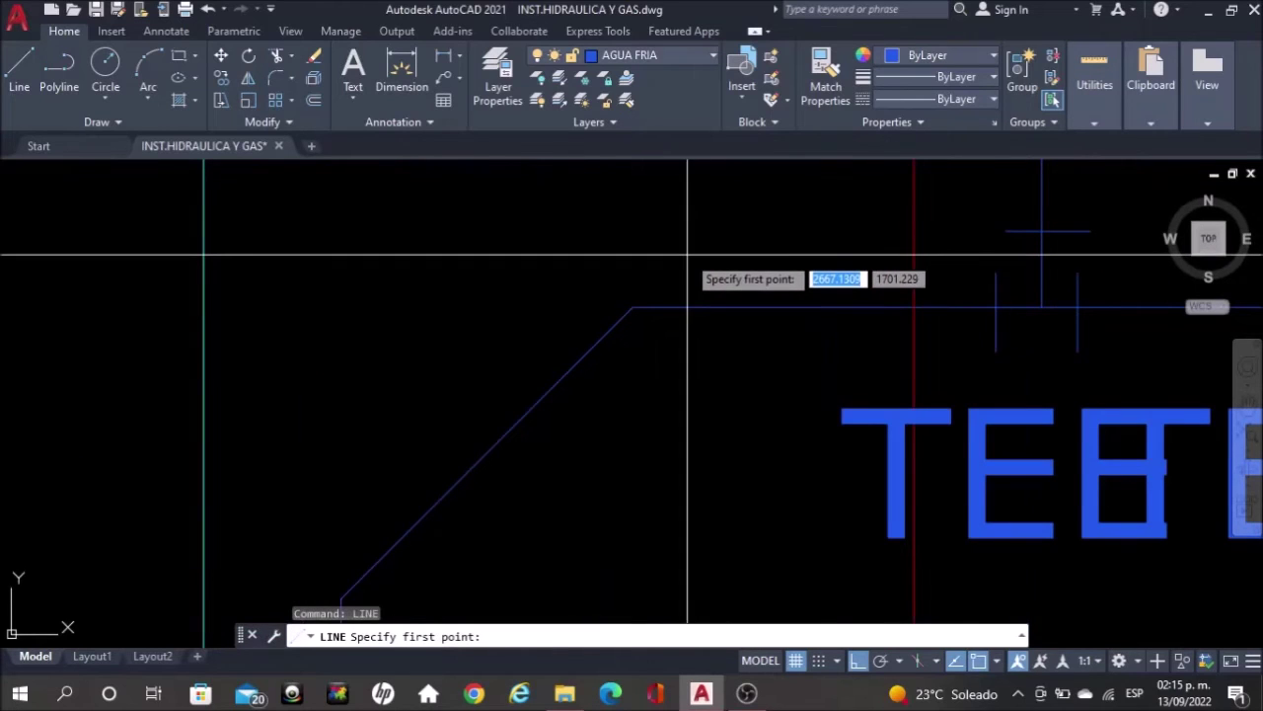
{"action": "left_click", "coordinate": [688, 254]}
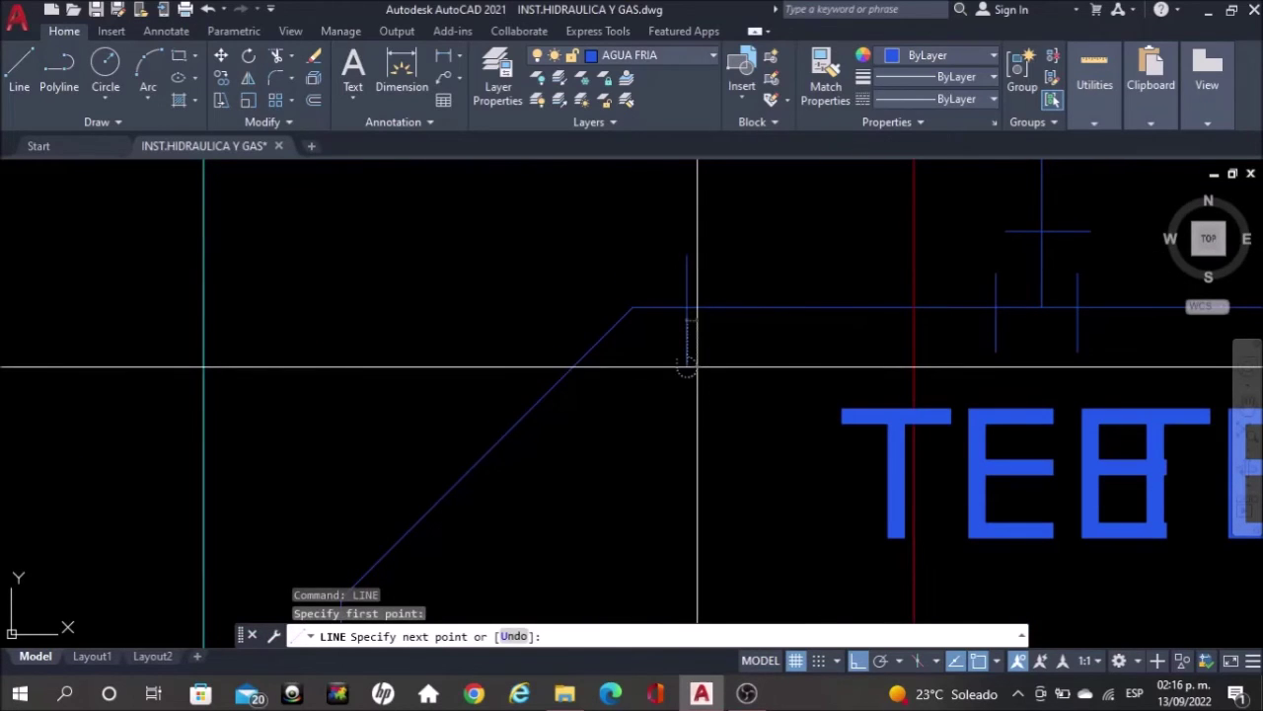
{"action": "left_click", "coordinate": [688, 365]}
{"action": "key", "text": "Escape"}
Draw a slanted tick across the diagonal pipe just below its upper bend, with Ortho off
{"action": "type", "text": "LINE"}
{"action": "key", "text": "Return"}
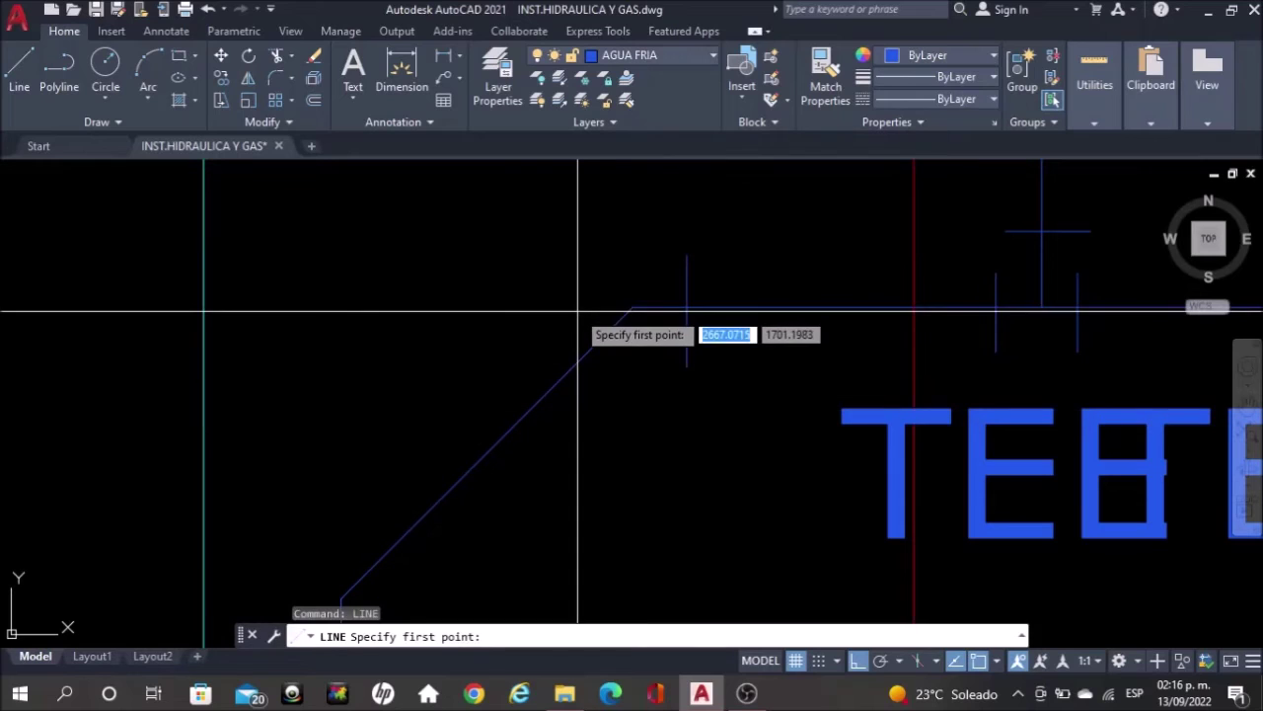
{"action": "left_click", "coordinate": [633, 310]}
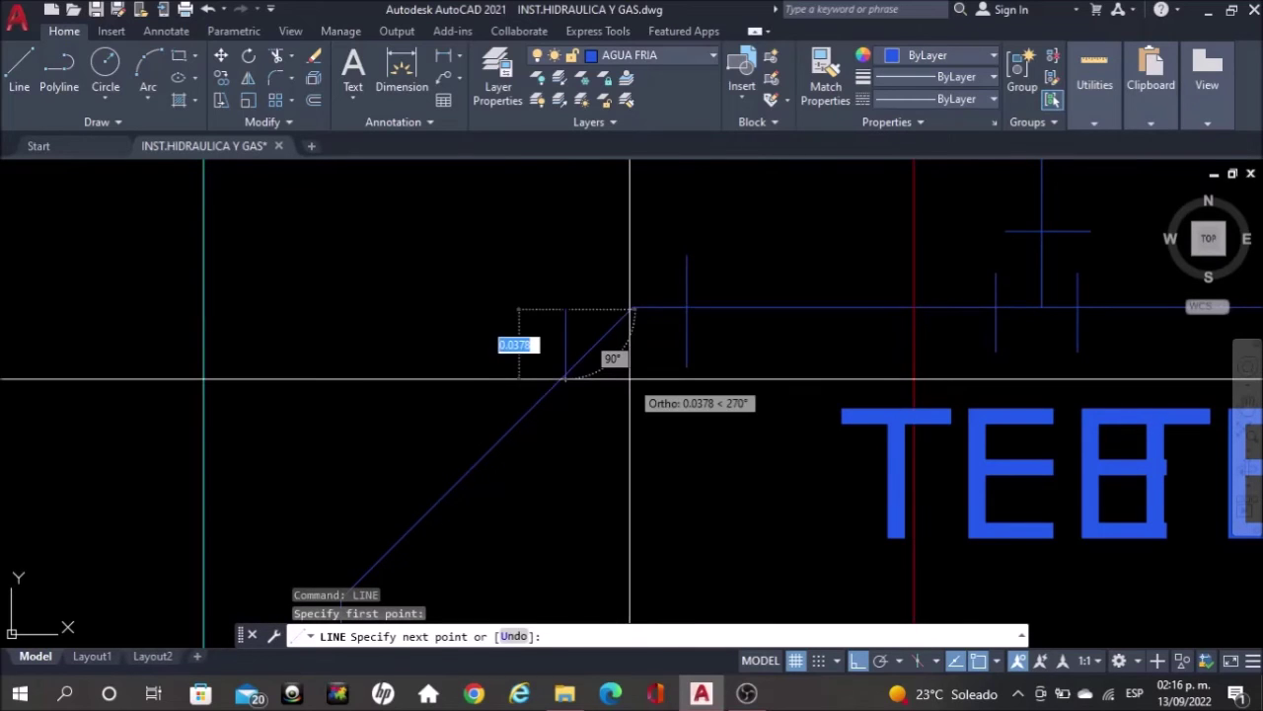
{"action": "left_click", "coordinate": [856, 660]}
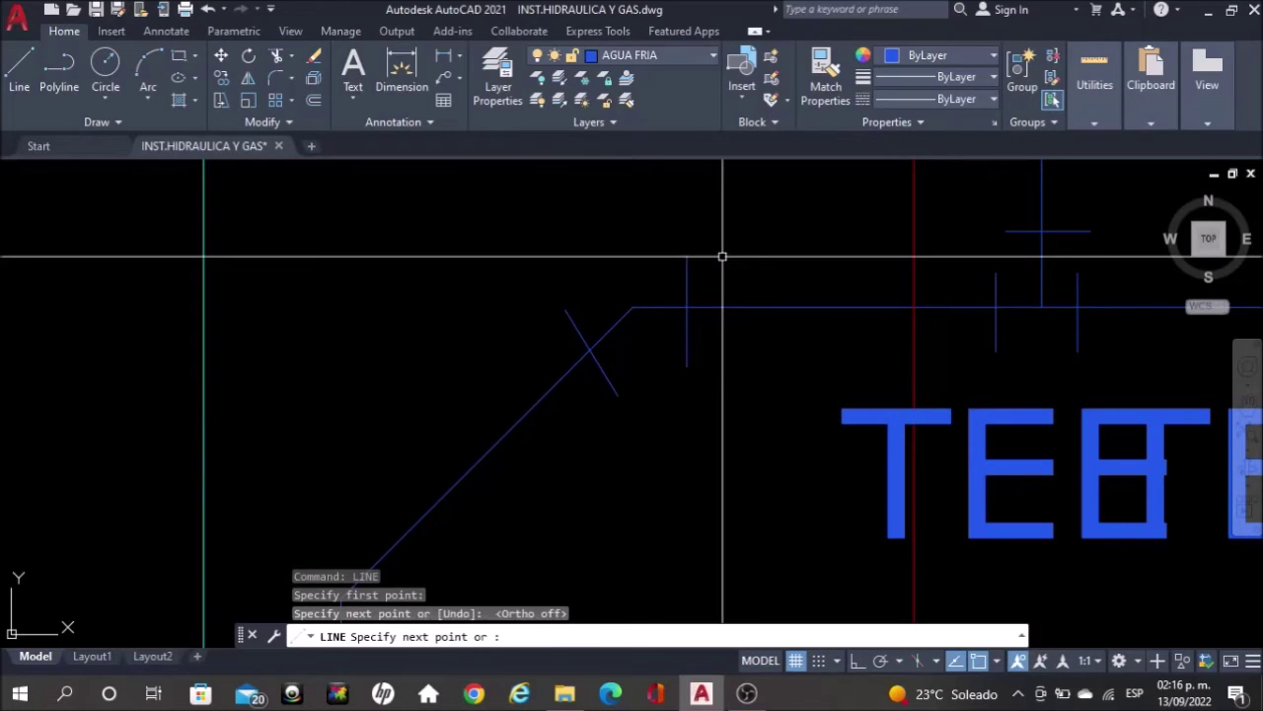
{"action": "key", "text": "Escape"}
Draw a slanted tick across the diagonal pipe just above its lower bend
{"action": "scroll", "coordinate": [631, 387], "scroll_direction": "down", "scroll_amount": 5}
{"action": "scroll", "coordinate": [652, 378], "scroll_direction": "up", "scroll_amount": 4}
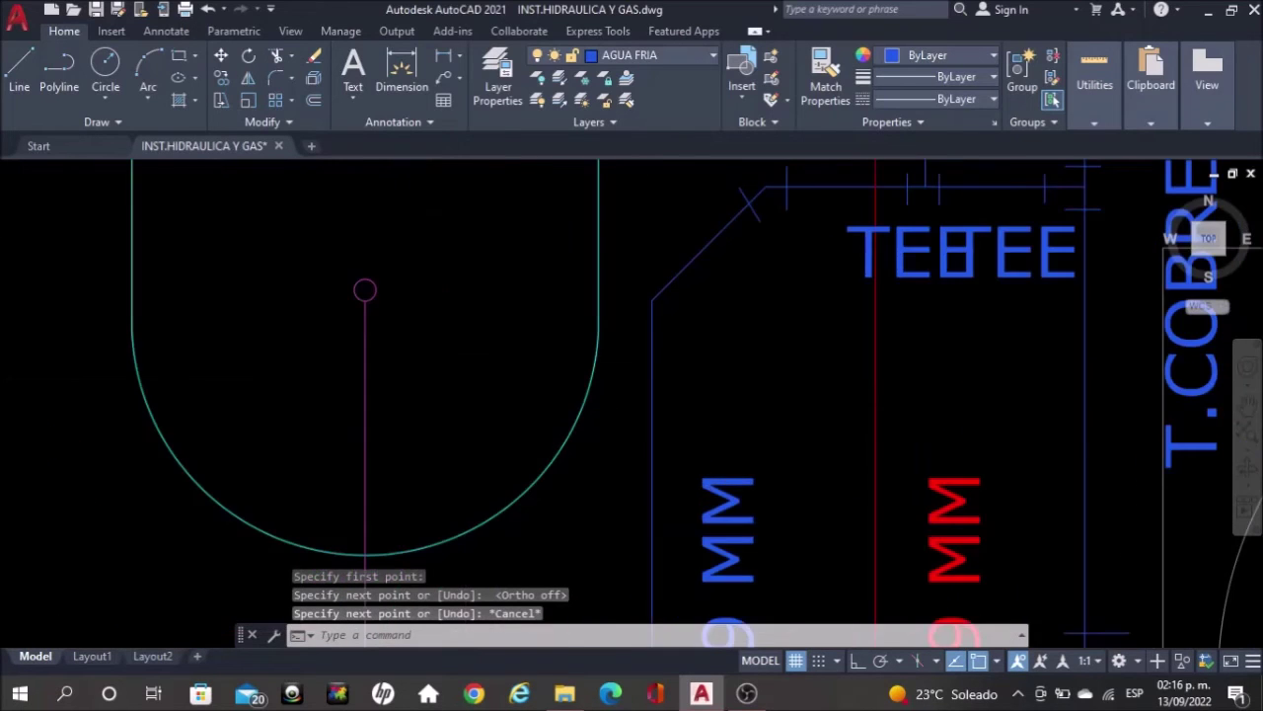
{"action": "key", "text": "Return"}
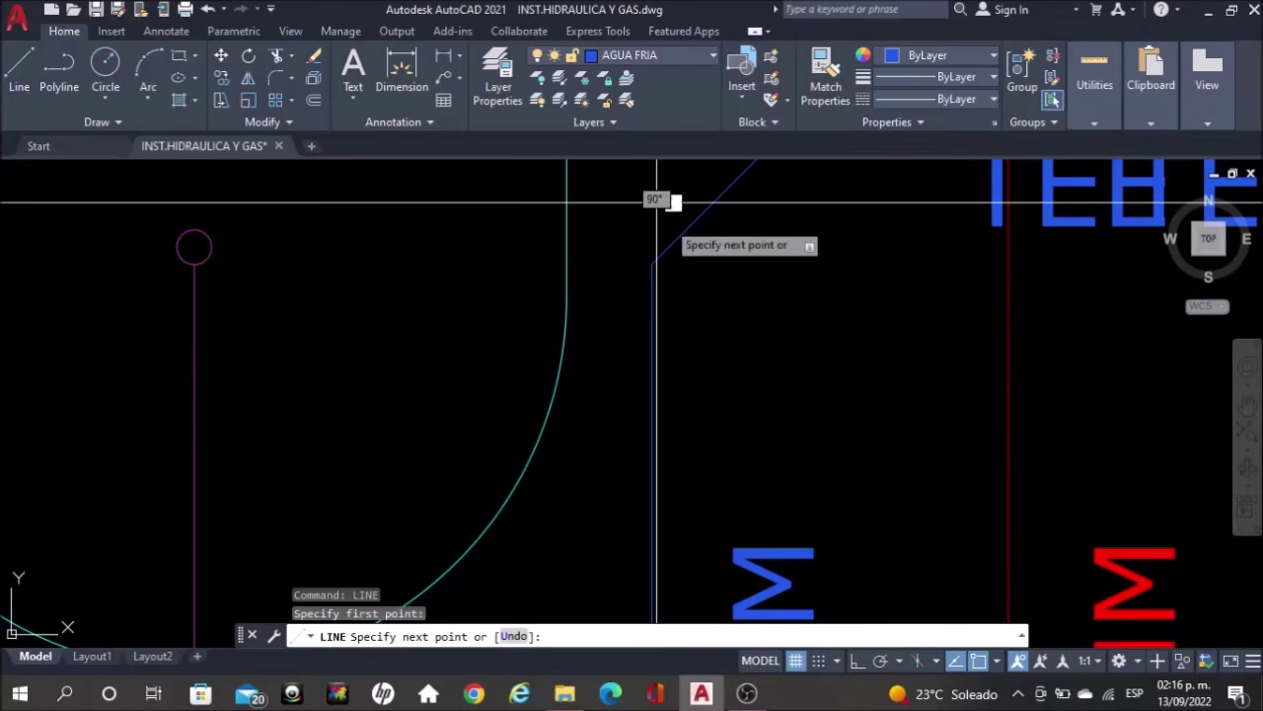
{"action": "left_click", "coordinate": [716, 271]}
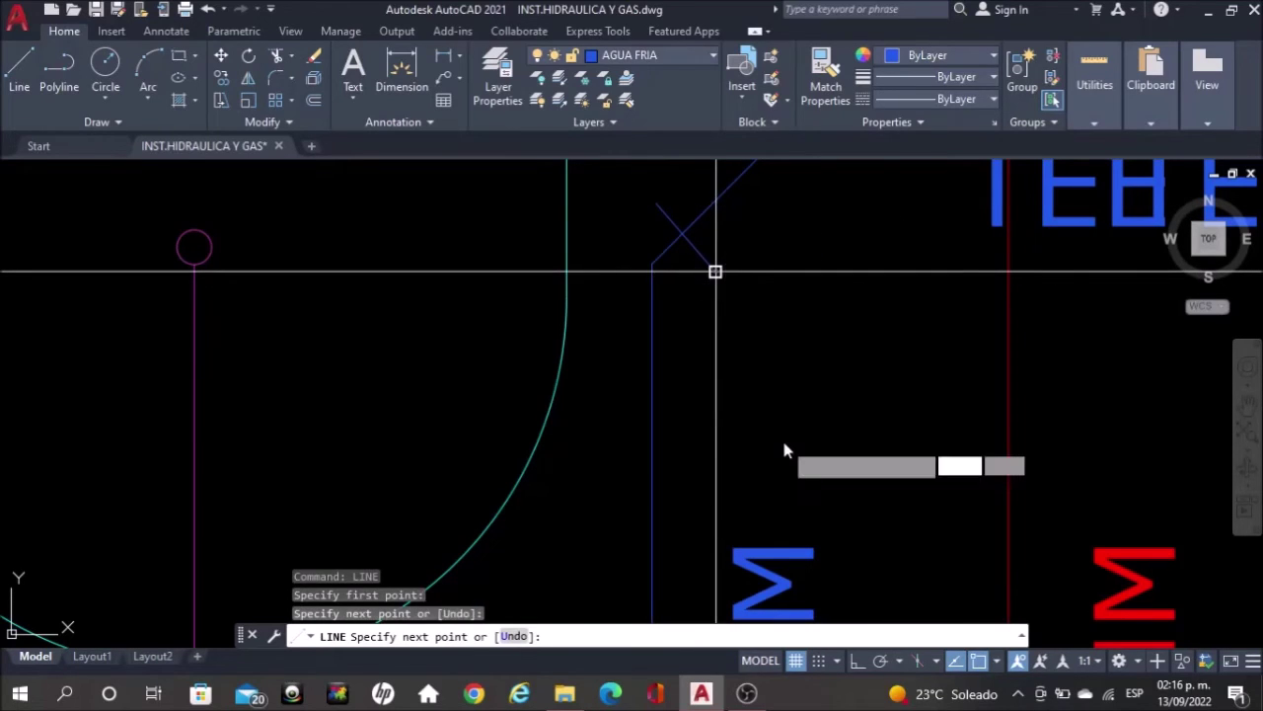
{"action": "key", "text": "Escape"}
Turn Ortho on and draw a short horizontal tick across the vertical pipe just below the lower bend
{"action": "key", "text": "Return"}
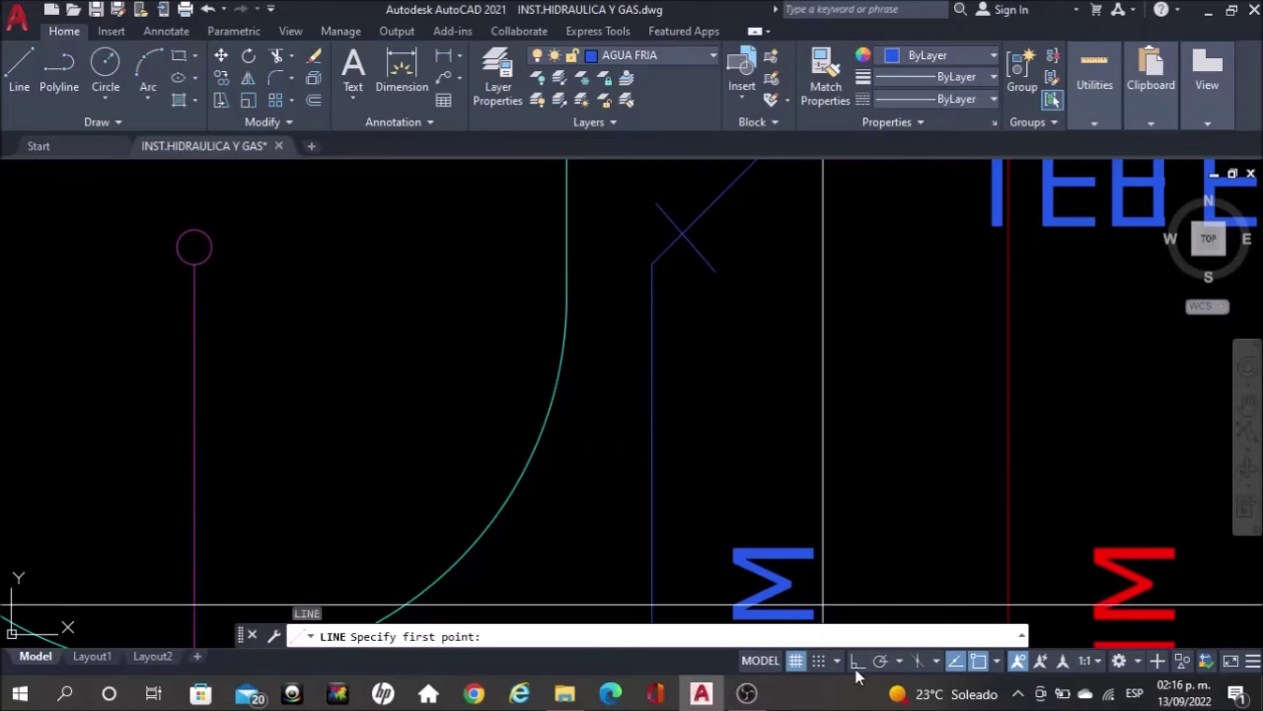
{"action": "left_click", "coordinate": [858, 667]}
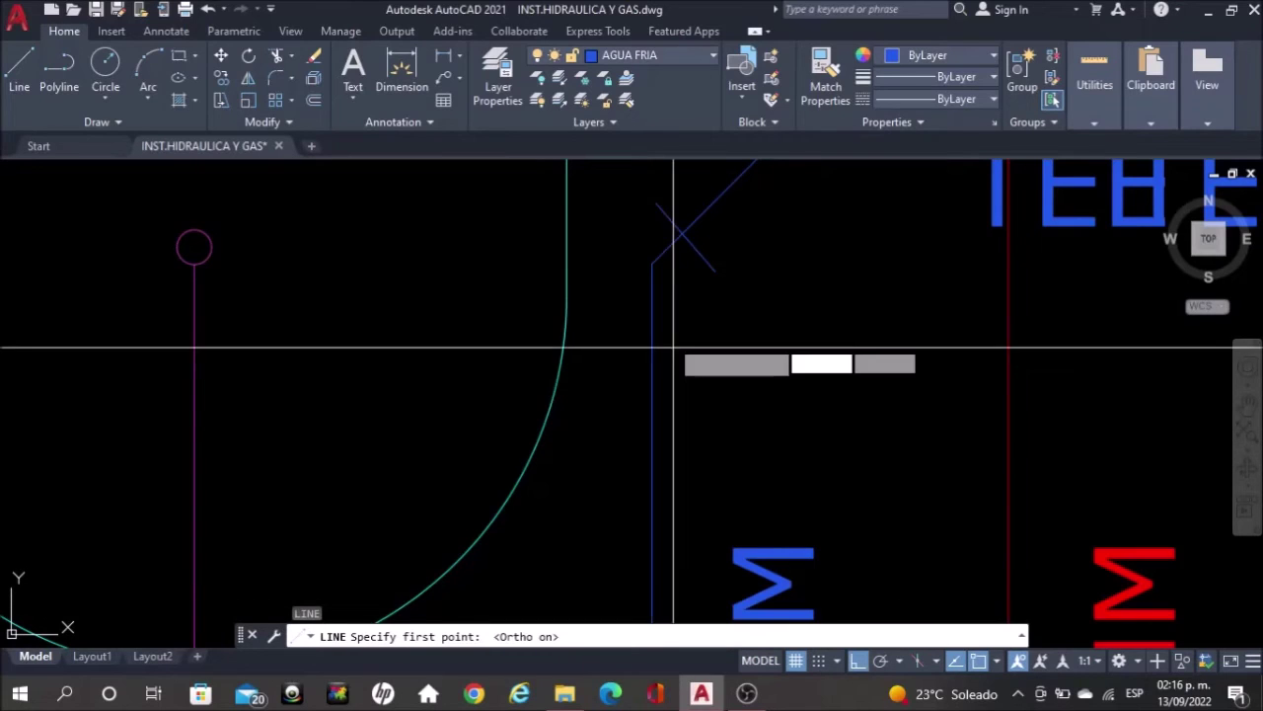
{"action": "left_click", "coordinate": [629, 321]}
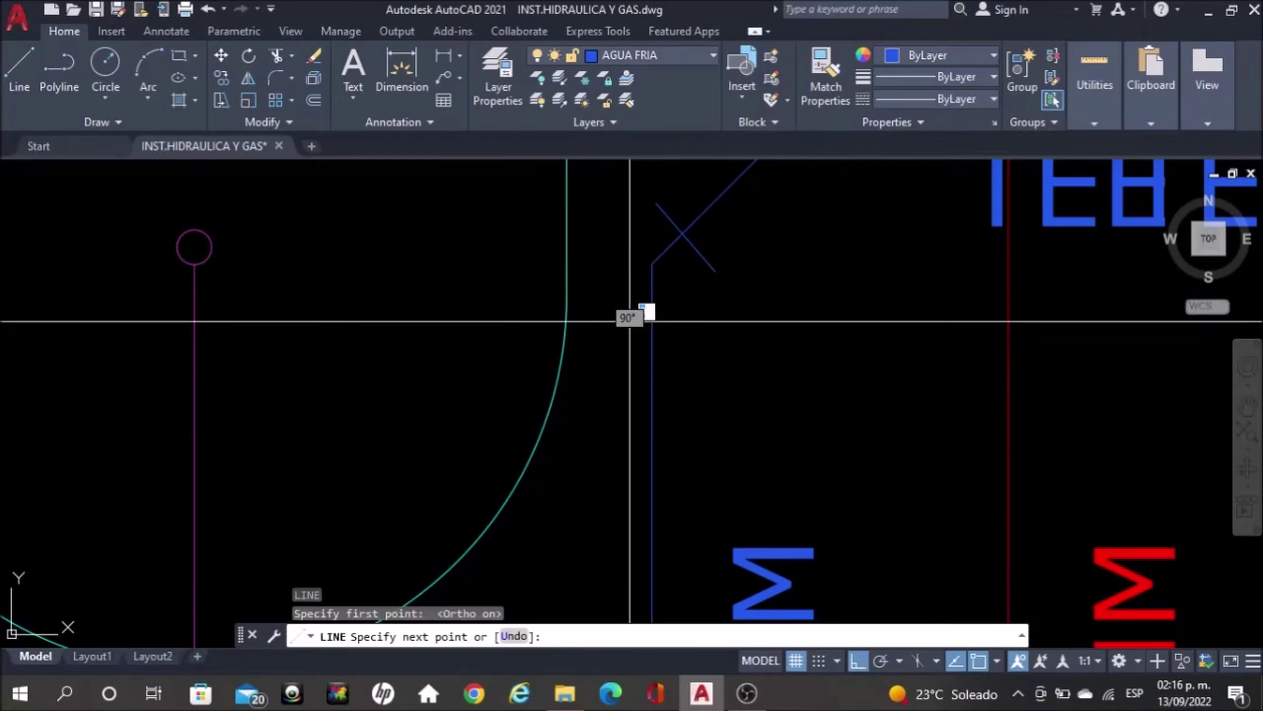
{"action": "left_click", "coordinate": [720, 333]}
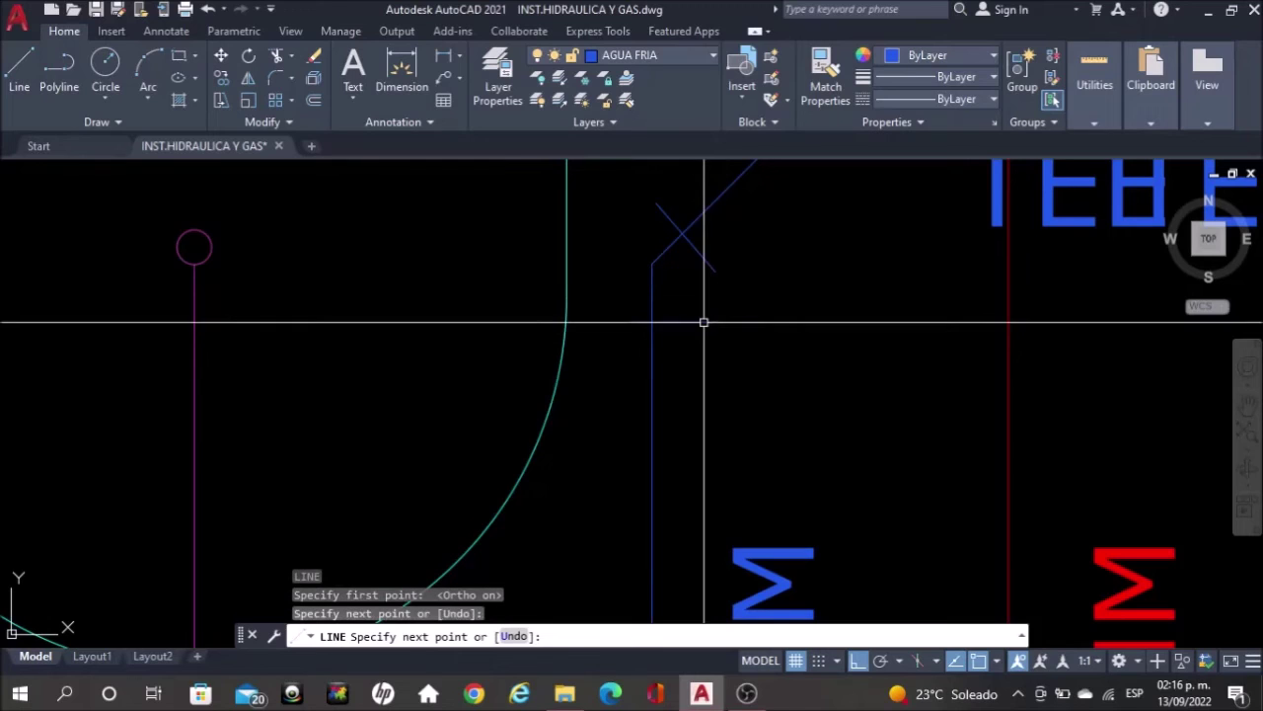
{"action": "key", "text": "Escape"}
Move the horizontal tick below the lower bend about 0.02 left to centre it on the pipe
{"action": "left_click", "coordinate": [702, 320]}
{"action": "type", "text": "MO"}
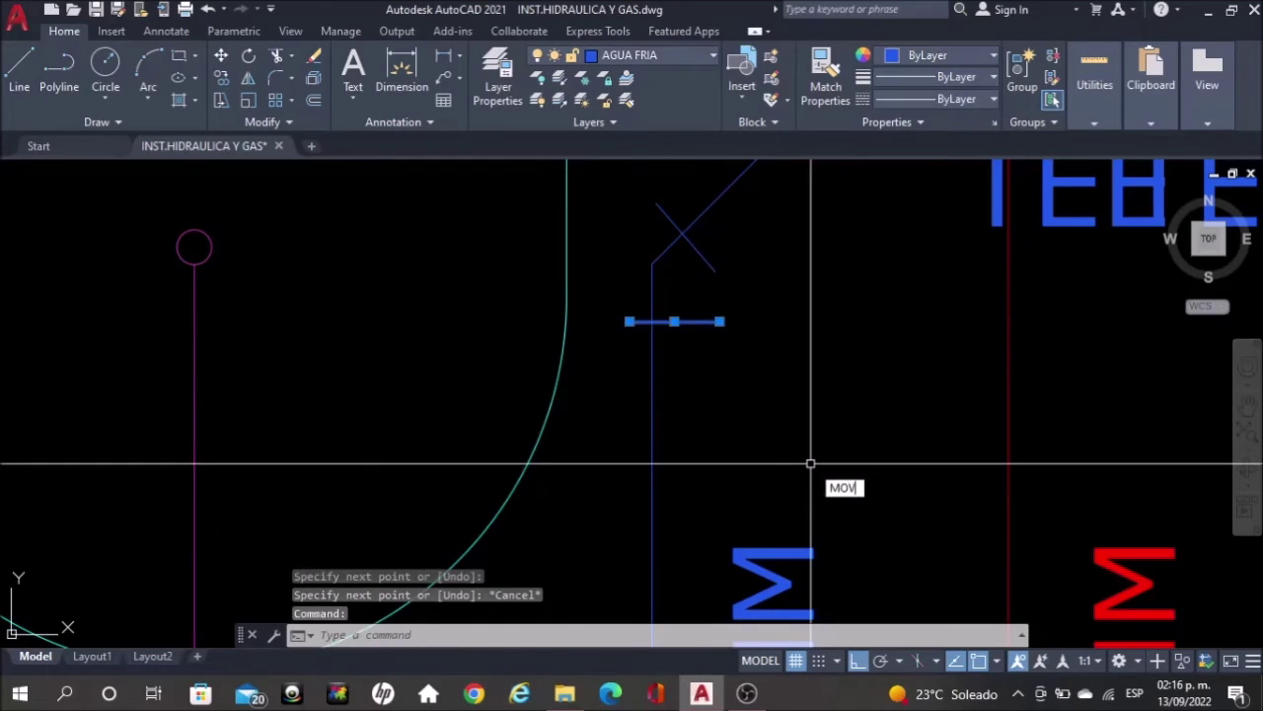
{"action": "type", "text": "V"}
{"action": "key", "text": "Return"}
{"action": "left_click", "coordinate": [811, 451]}
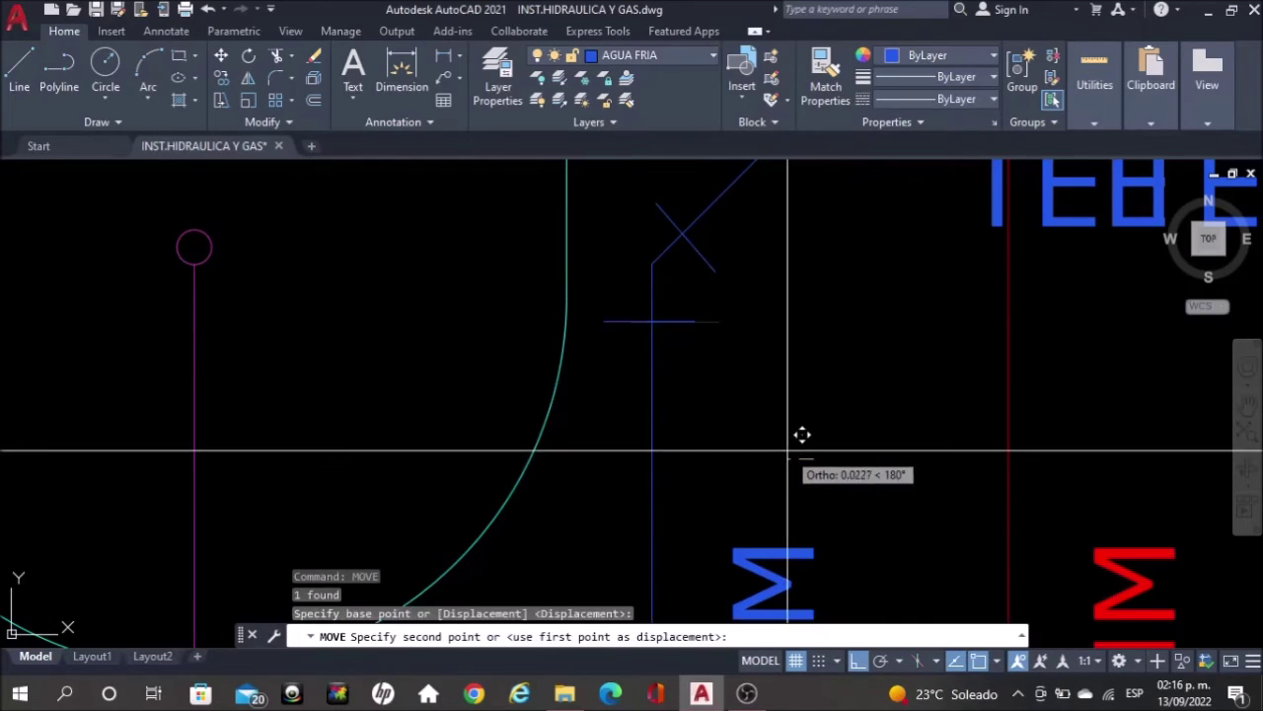
{"action": "left_click", "coordinate": [786, 450]}
{"action": "key", "text": "Escape"}
Move the copied TEE label straight down so it clears the other TEE label
{"action": "scroll", "coordinate": [791, 397], "scroll_direction": "down", "scroll_amount": 6}
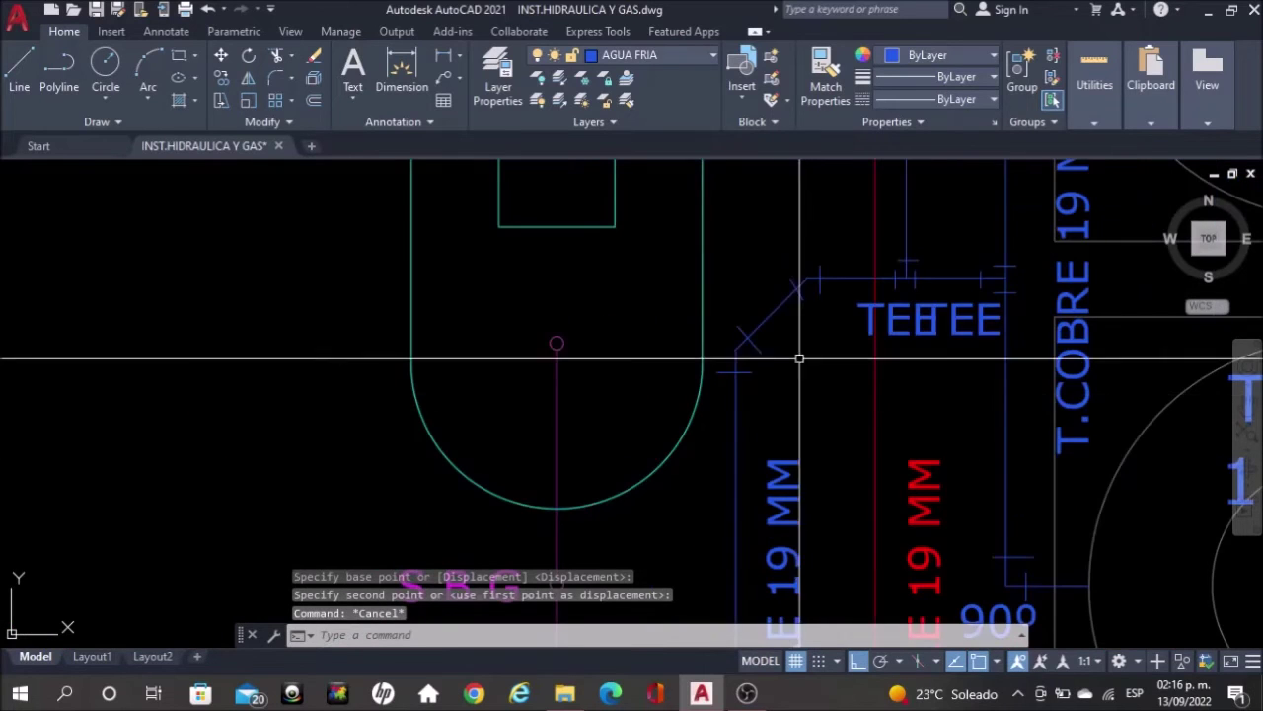
{"action": "scroll", "coordinate": [836, 294], "scroll_direction": "down", "scroll_amount": 2}
{"action": "scroll", "coordinate": [837, 294], "scroll_direction": "up", "scroll_amount": 5}
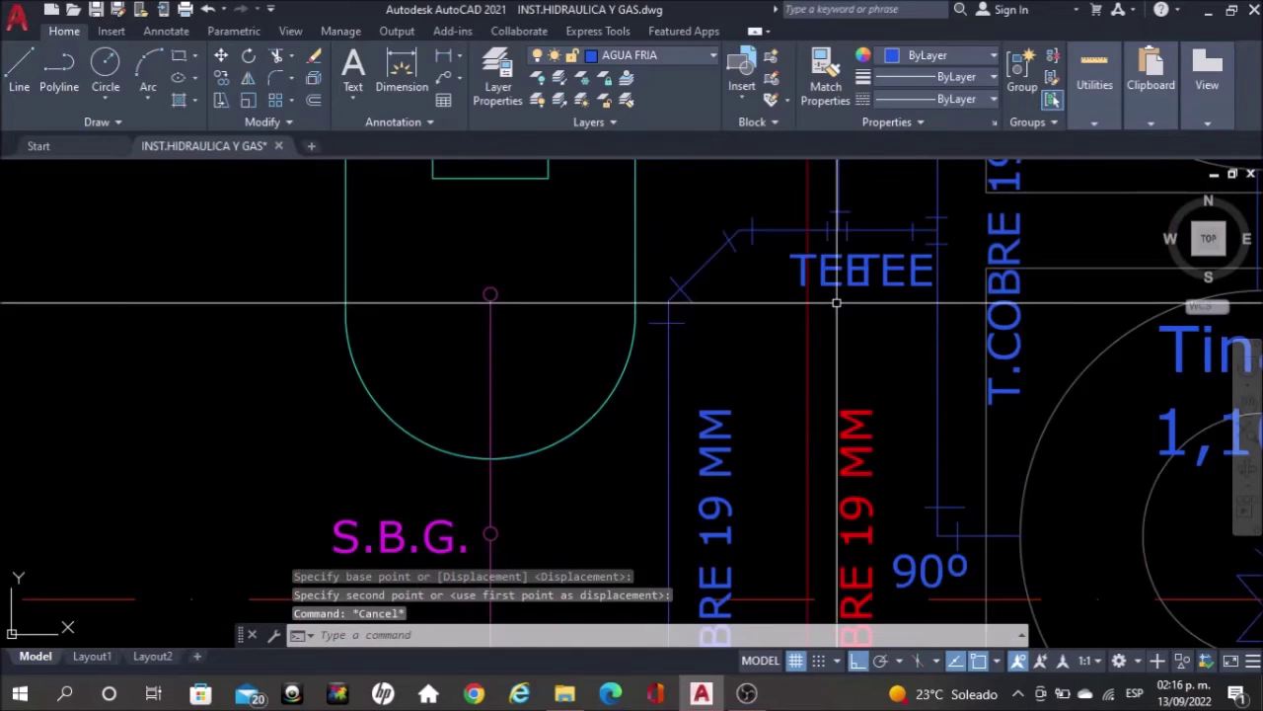
{"action": "left_click", "coordinate": [834, 283]}
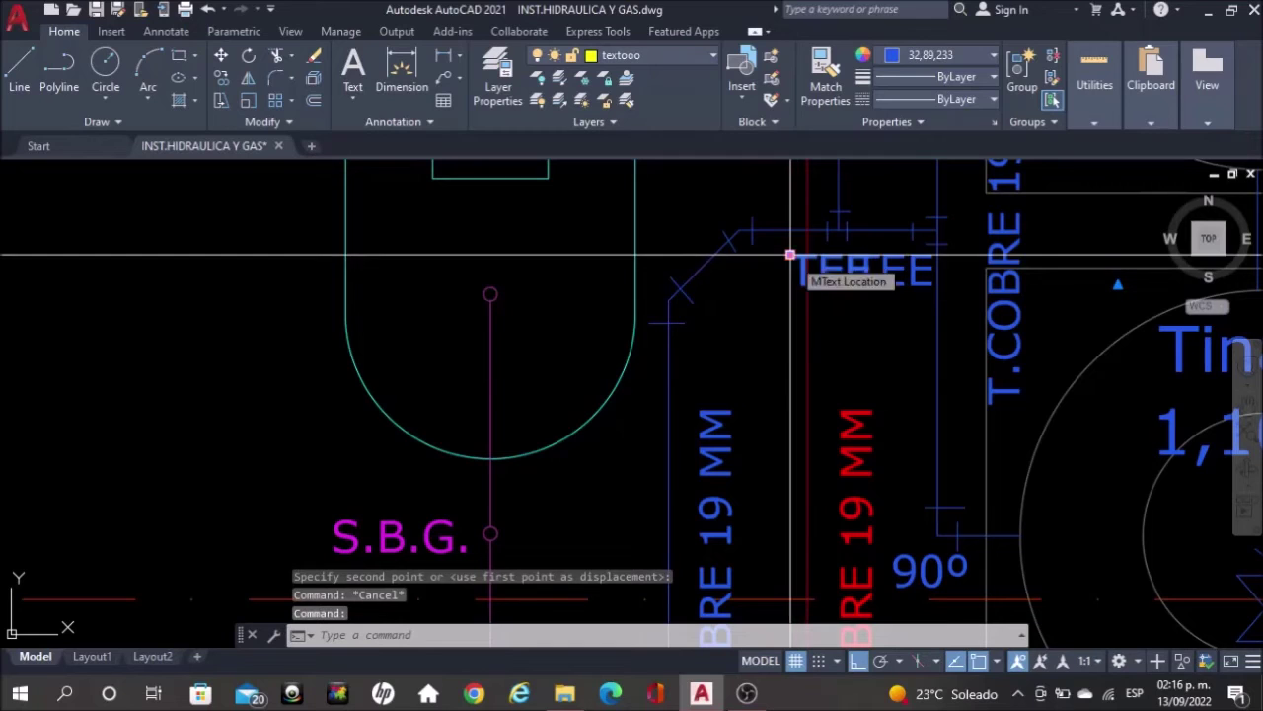
{"action": "left_click", "coordinate": [790, 255]}
{"action": "left_click", "coordinate": [790, 286]}
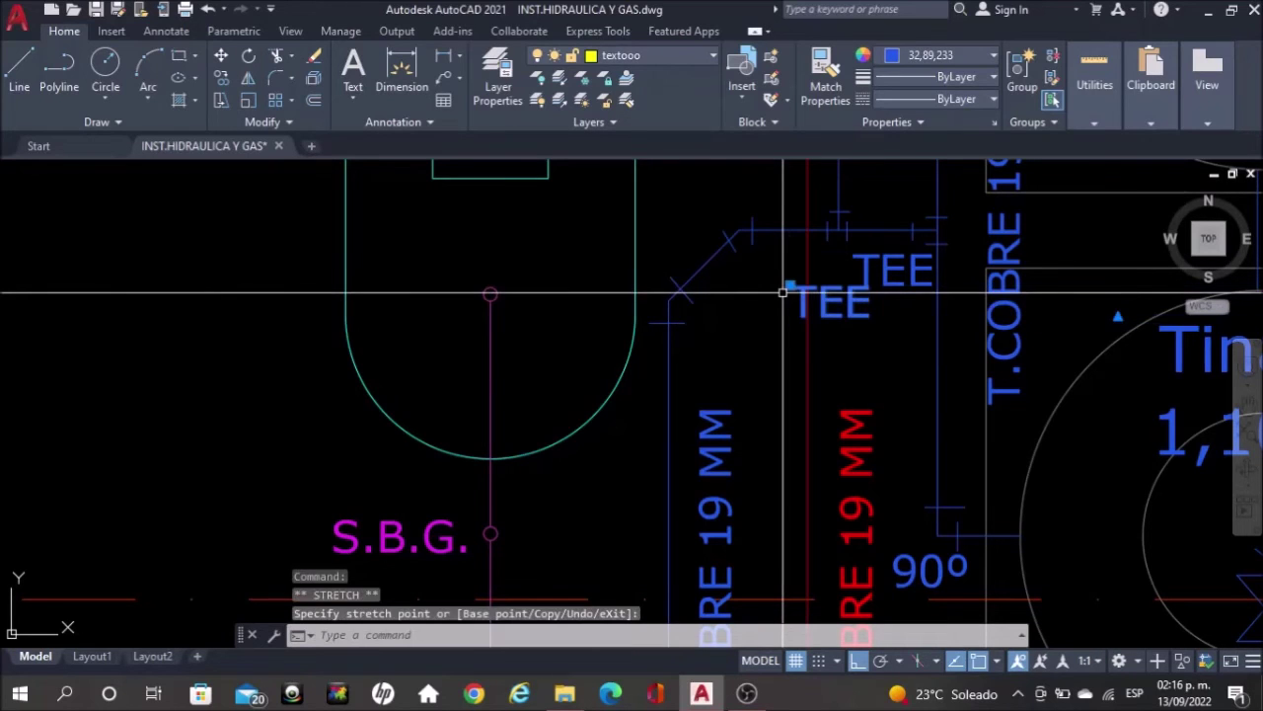
{"action": "key", "text": "Escape"}
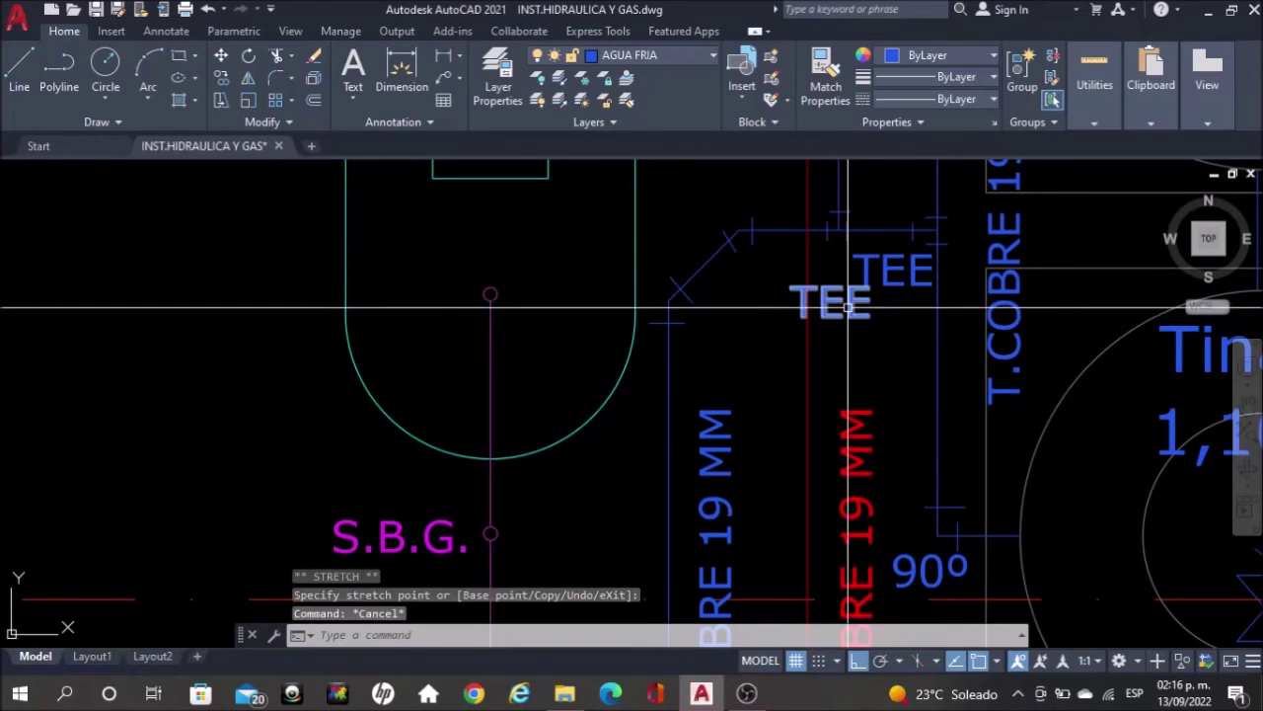
{"action": "scroll", "coordinate": [774, 239], "scroll_direction": "down", "scroll_amount": 3}
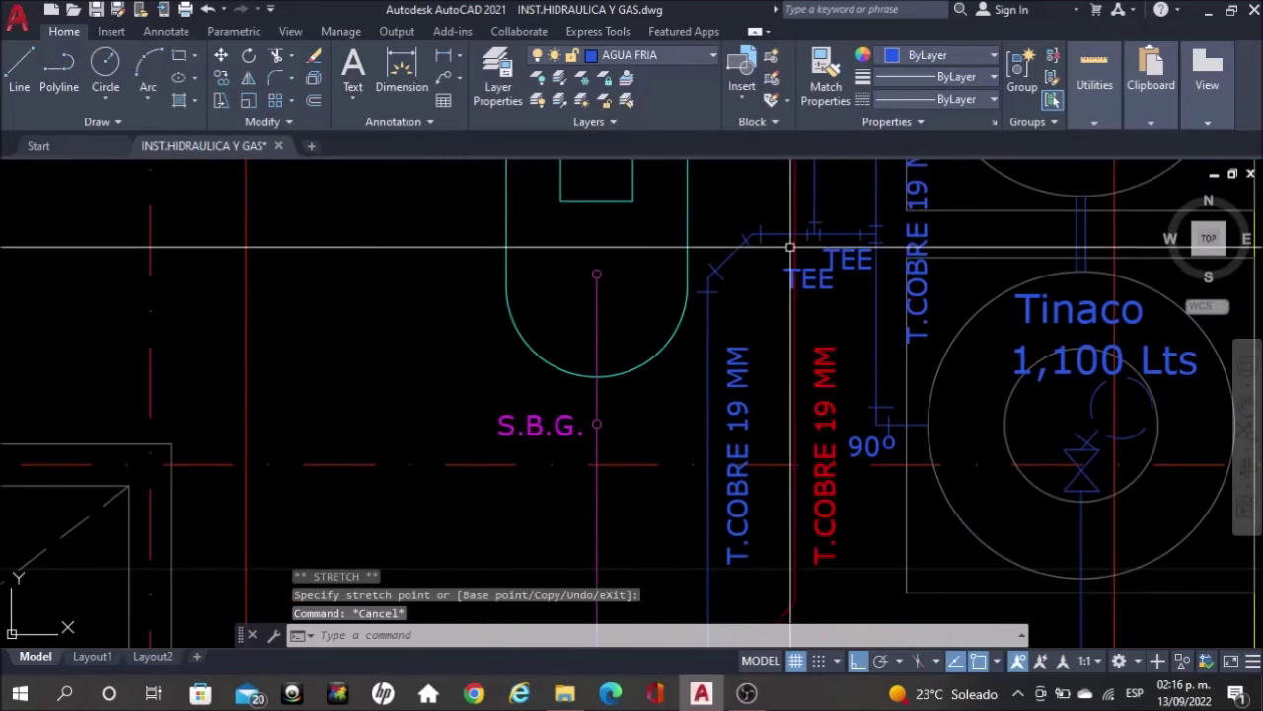
Turn Ortho off and copy the 45º label from the lower YEE to the diagonal bend beside the gas tank
{"action": "scroll", "coordinate": [886, 419], "scroll_direction": "down", "scroll_amount": 2}
{"action": "middle_click_drag", "start_coordinate": [886, 420], "coordinate": [774, 294]}
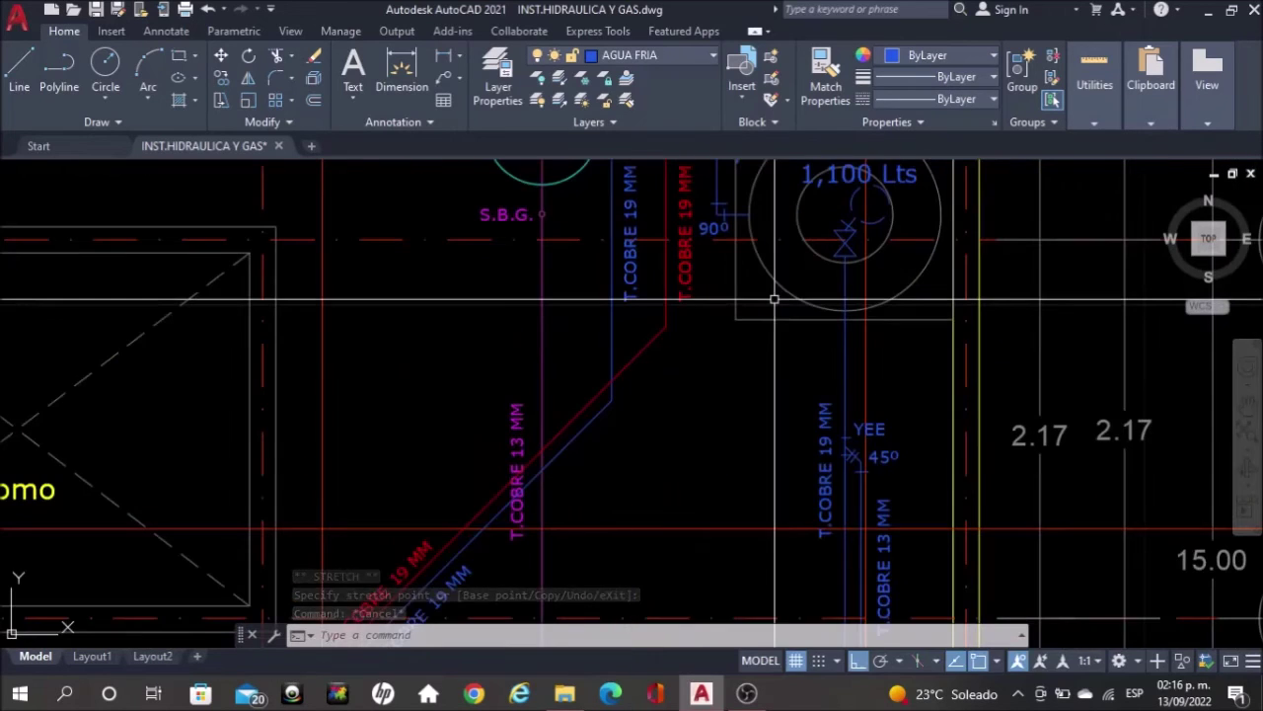
{"action": "left_click", "coordinate": [889, 456]}
{"action": "key", "text": "Return"}
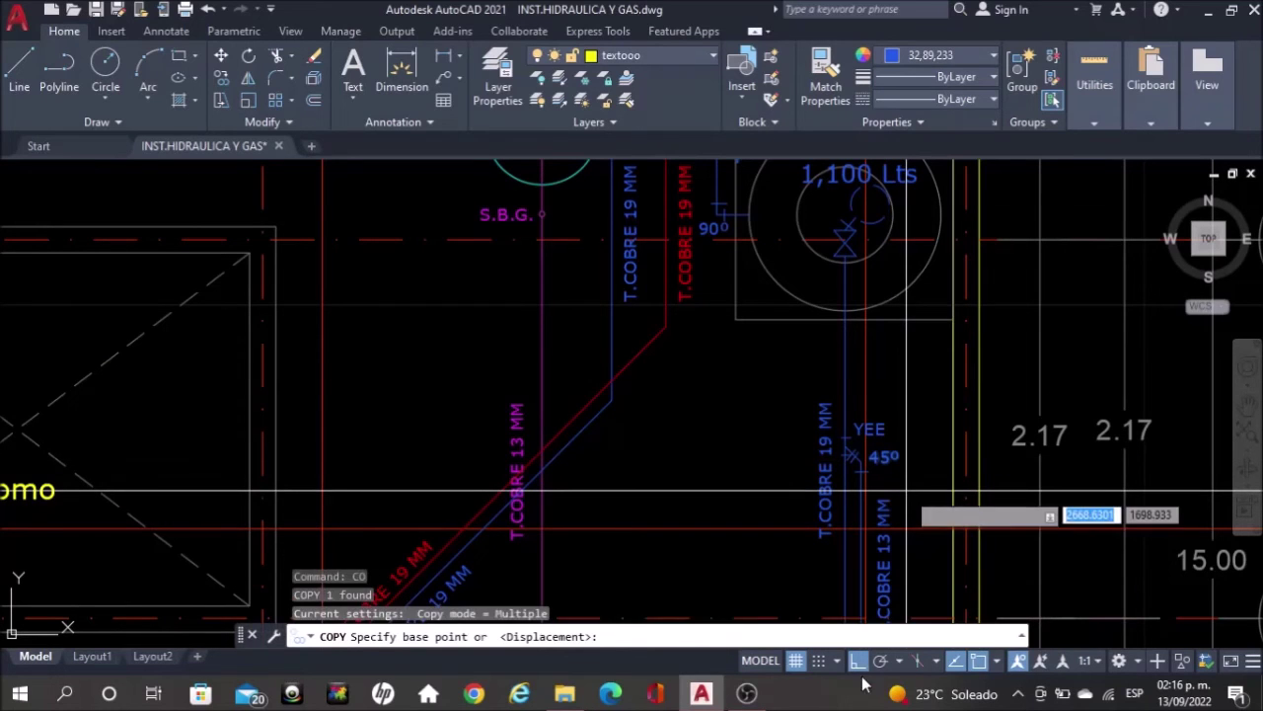
{"action": "left_click", "coordinate": [858, 660]}
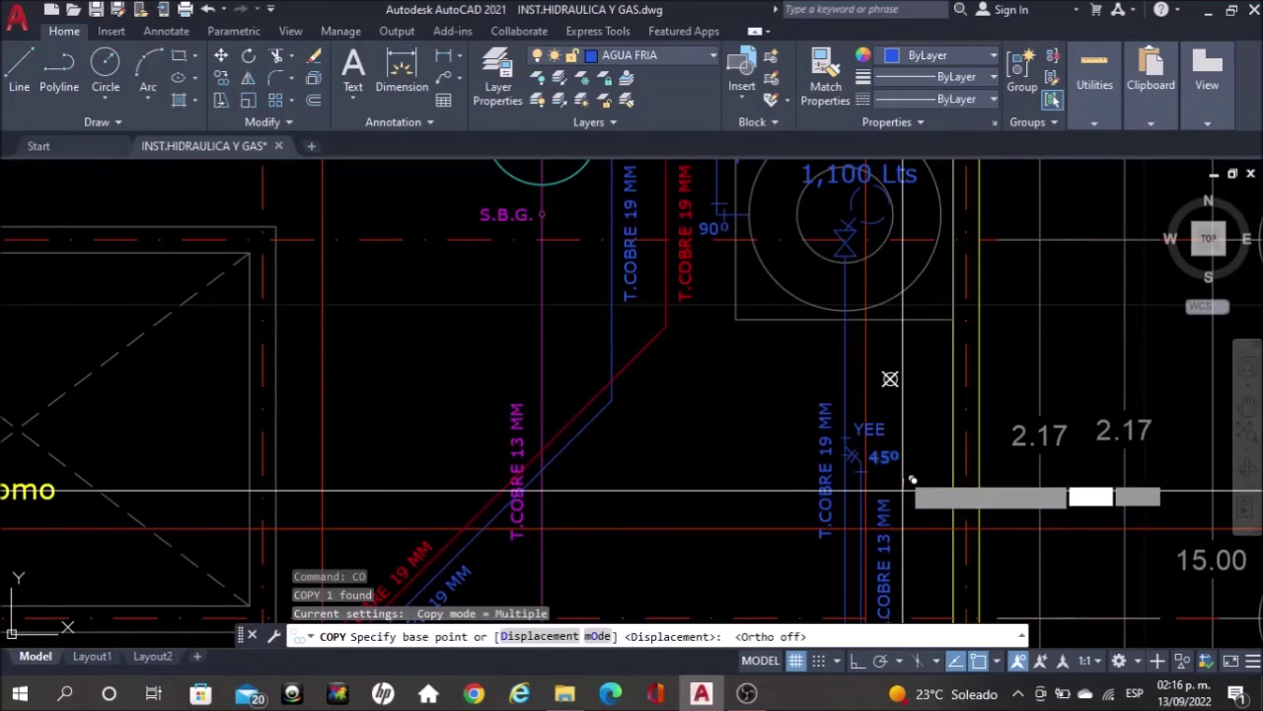
{"action": "left_click", "coordinate": [890, 378]}
{"action": "middle_click_drag", "start_coordinate": [706, 286], "coordinate": [784, 540]}
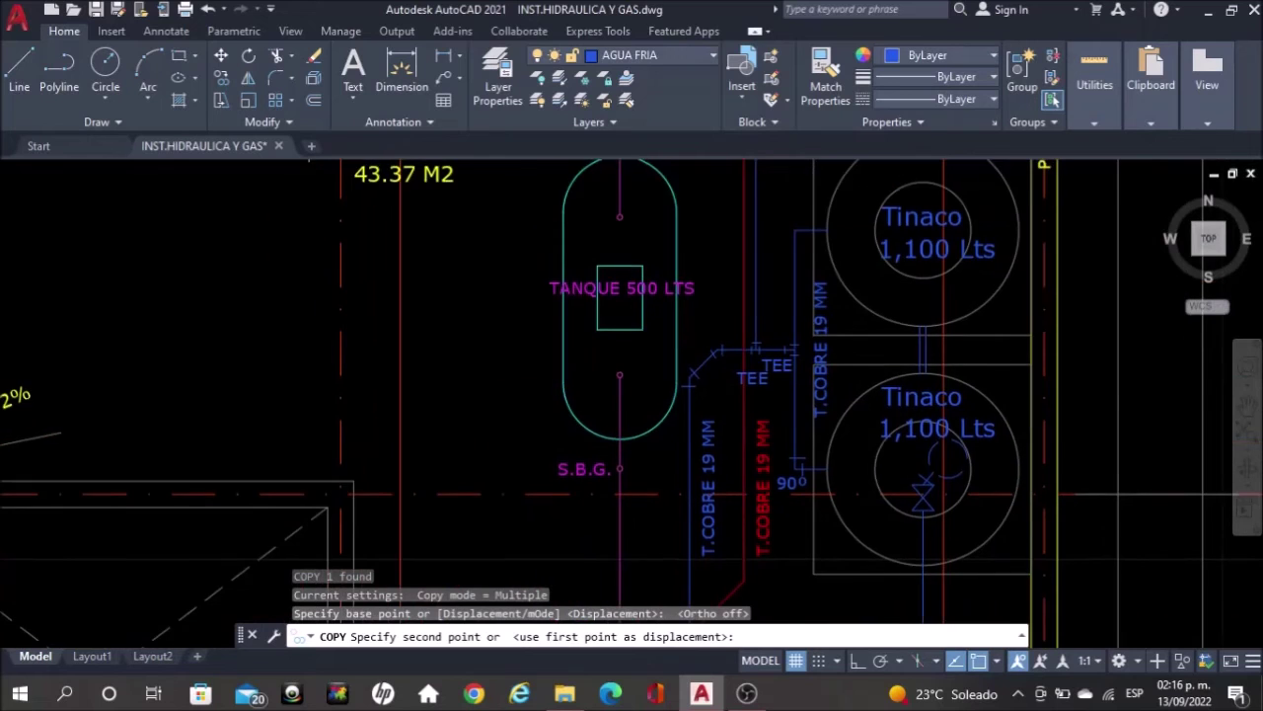
{"action": "scroll", "coordinate": [709, 383], "scroll_direction": "up", "scroll_amount": 4}
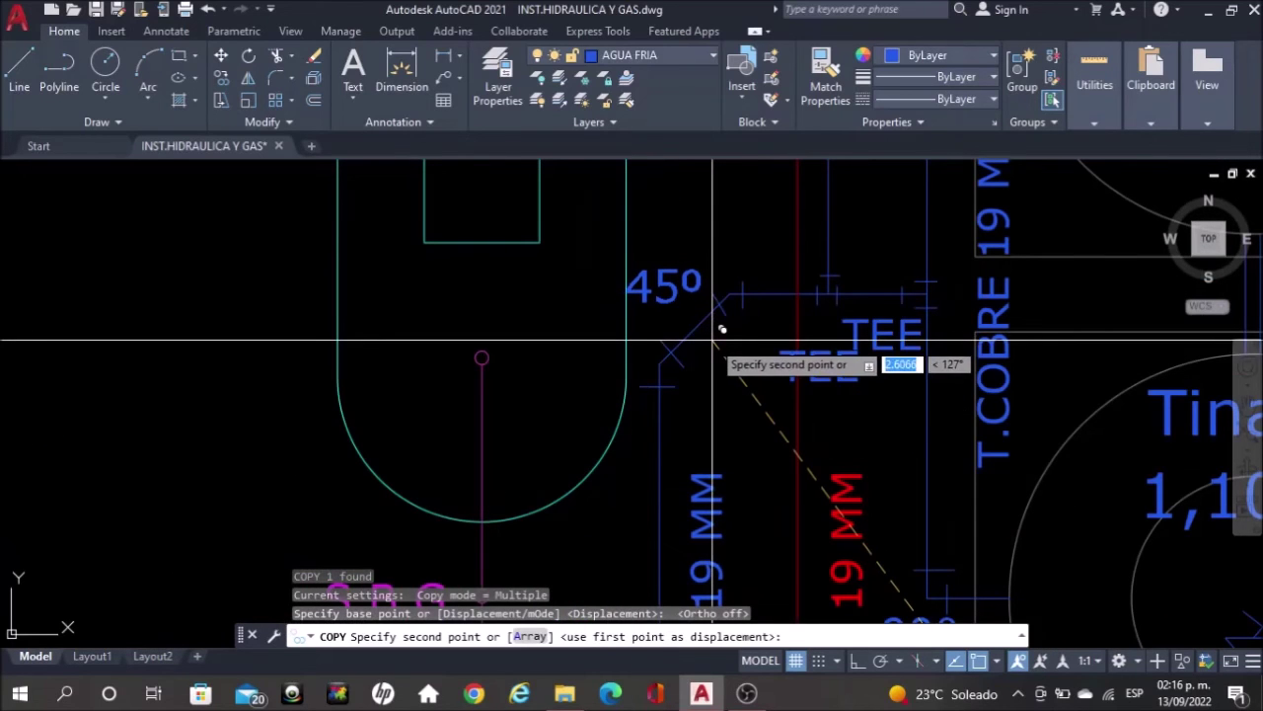
{"action": "left_click", "coordinate": [712, 340]}
{"action": "key", "text": "Escape"}
{"action": "scroll", "coordinate": [728, 352], "scroll_direction": "down", "scroll_amount": 4}
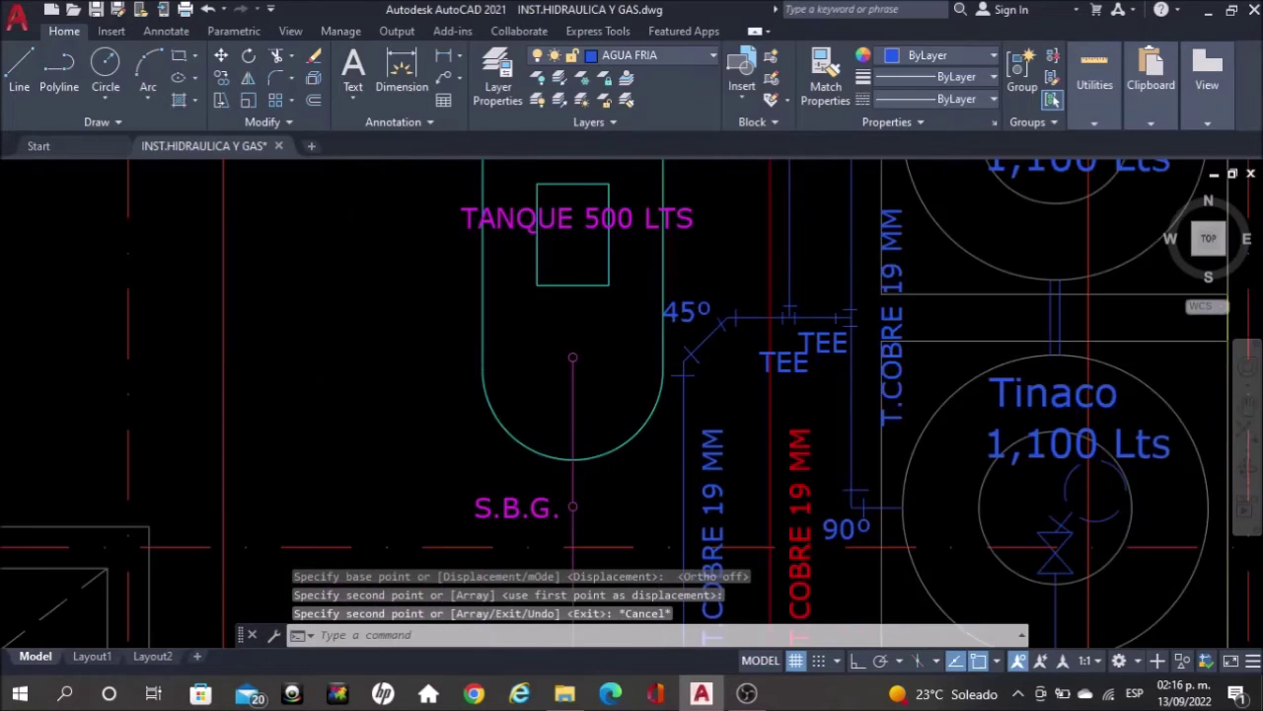
Mirror the two elbow ticks at the lower water tank about a horizontal line through the TEE junction, keeping the originals
{"action": "middle_click_drag", "start_coordinate": [788, 243], "coordinate": [775, 352]}
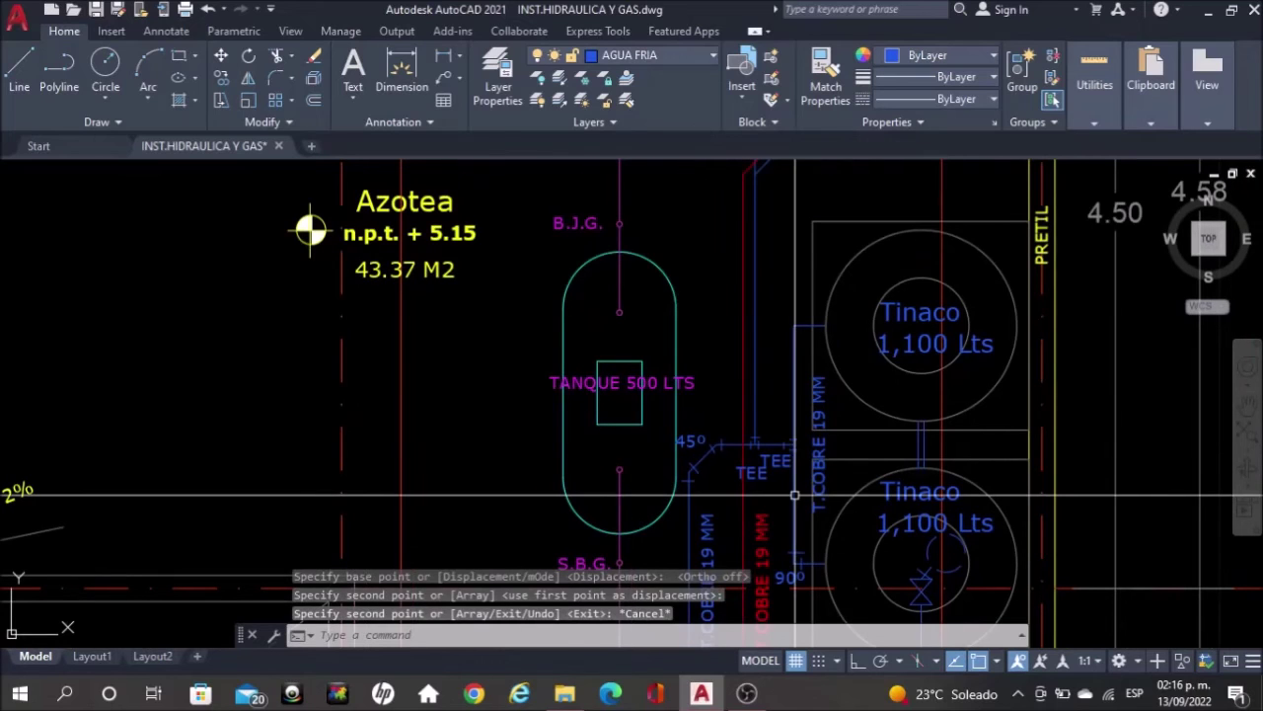
{"action": "scroll", "coordinate": [801, 570], "scroll_direction": "up", "scroll_amount": 2}
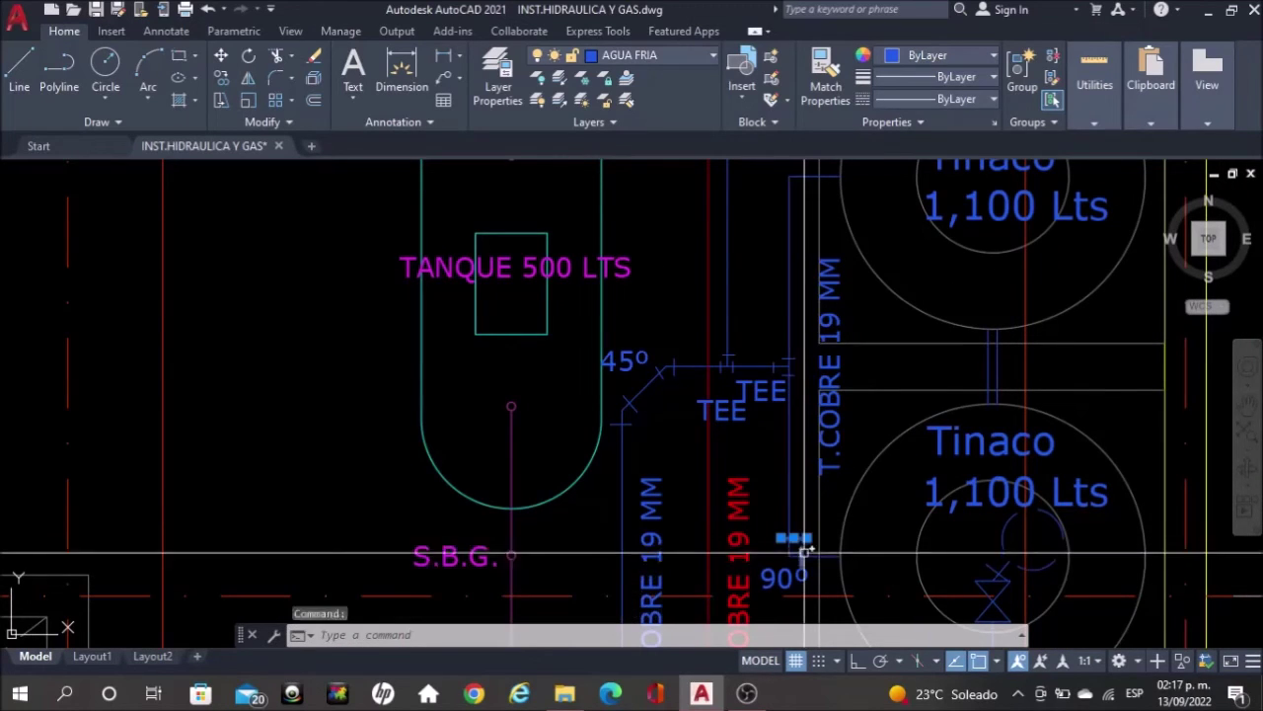
{"action": "left_click", "coordinate": [806, 549]}
{"action": "type", "text": "MI"}
{"action": "key", "text": "Return"}
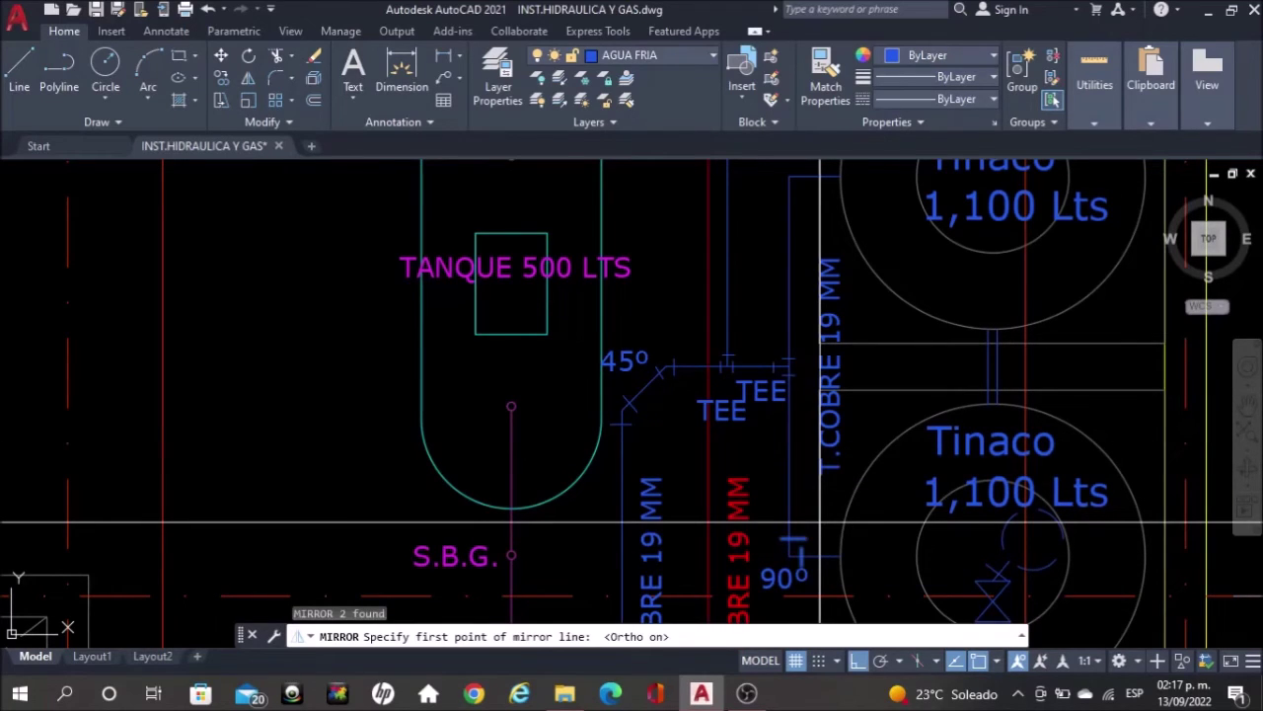
{"action": "left_click", "coordinate": [788, 366]}
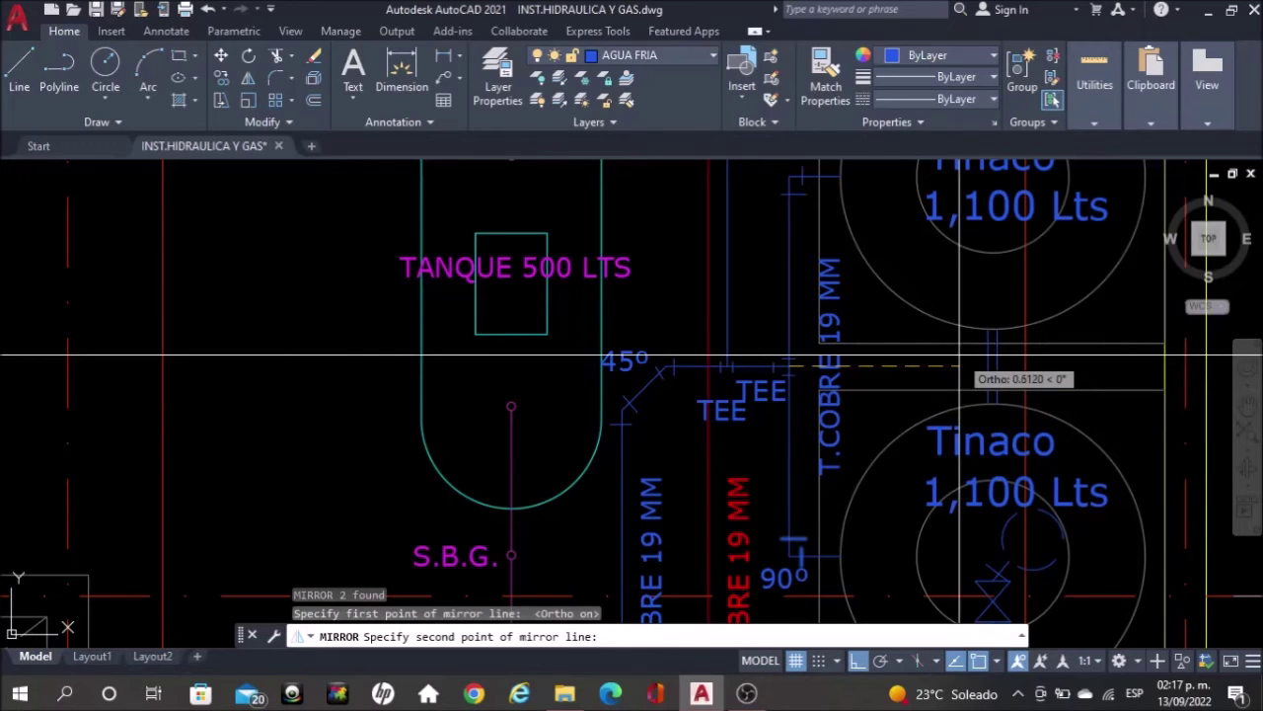
{"action": "left_click", "coordinate": [959, 355]}
{"action": "key", "text": "Return"}
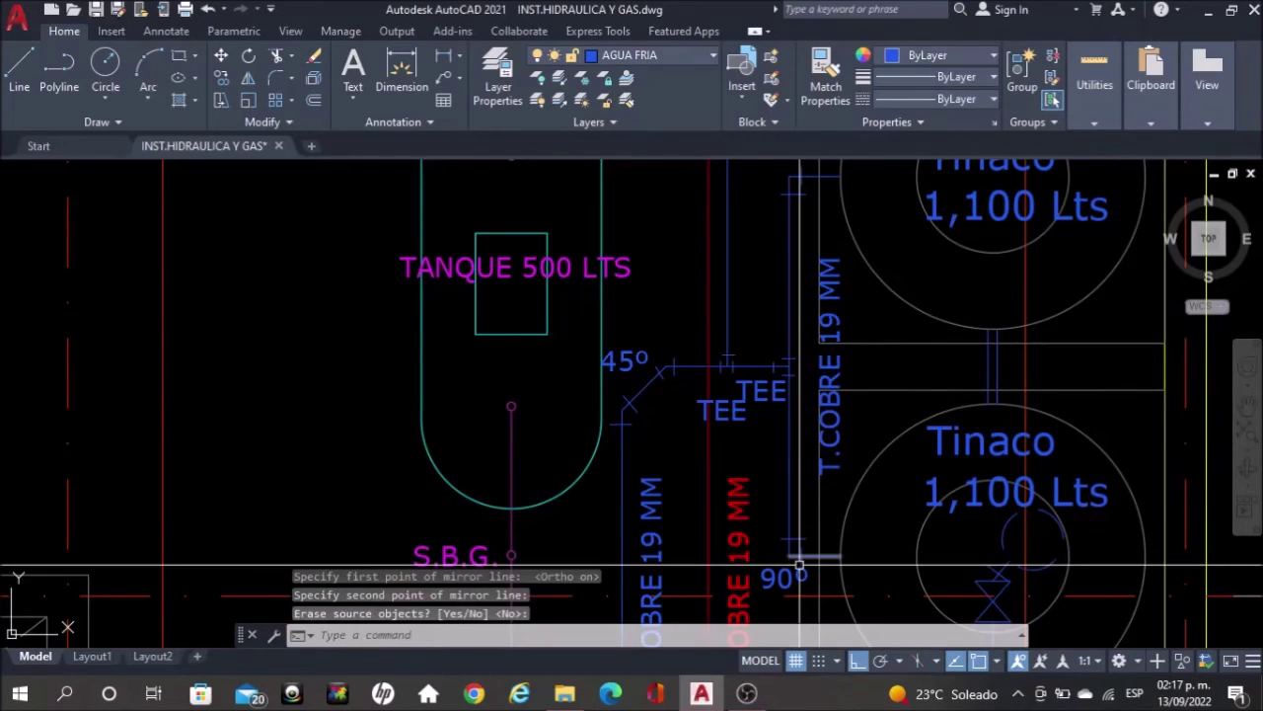
Copy the lower 90º label straight up to the elbow at the upper water tank
{"action": "type", "text": "cop"}
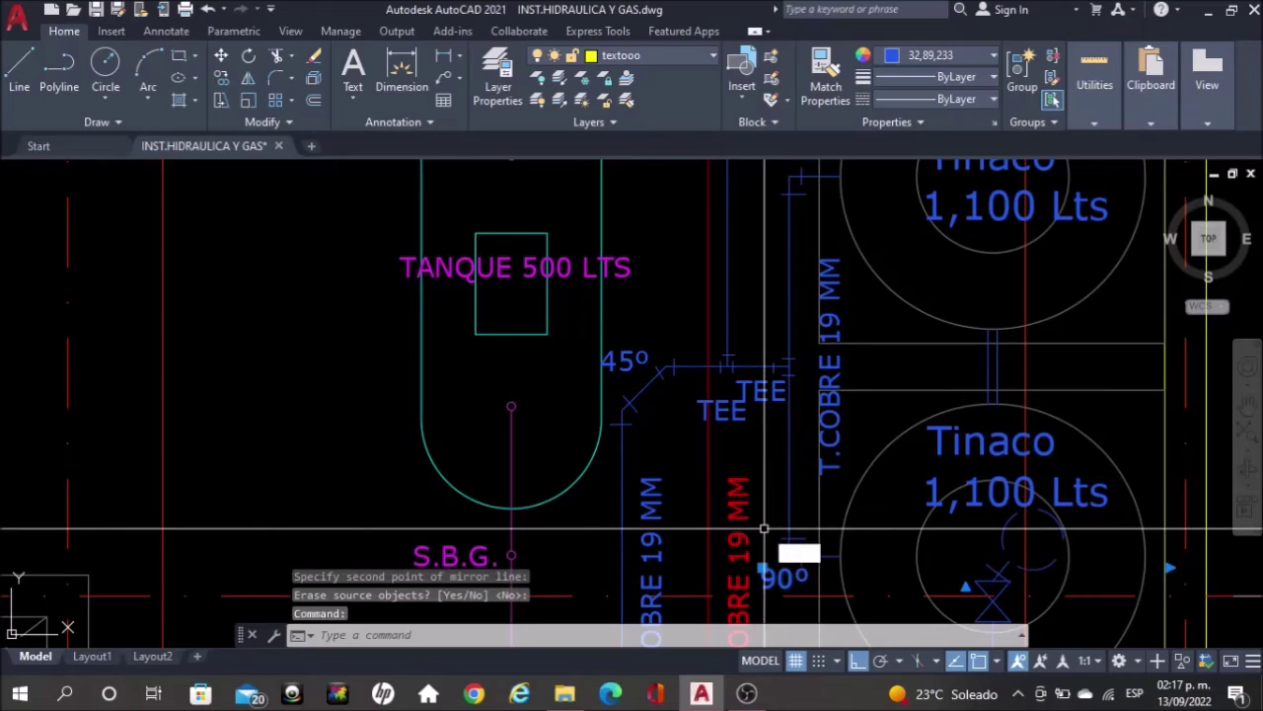
{"action": "key", "text": "Return"}
{"action": "left_click", "coordinate": [800, 318]}
{"action": "middle_click_drag", "start_coordinate": [777, 252], "coordinate": [788, 514]}
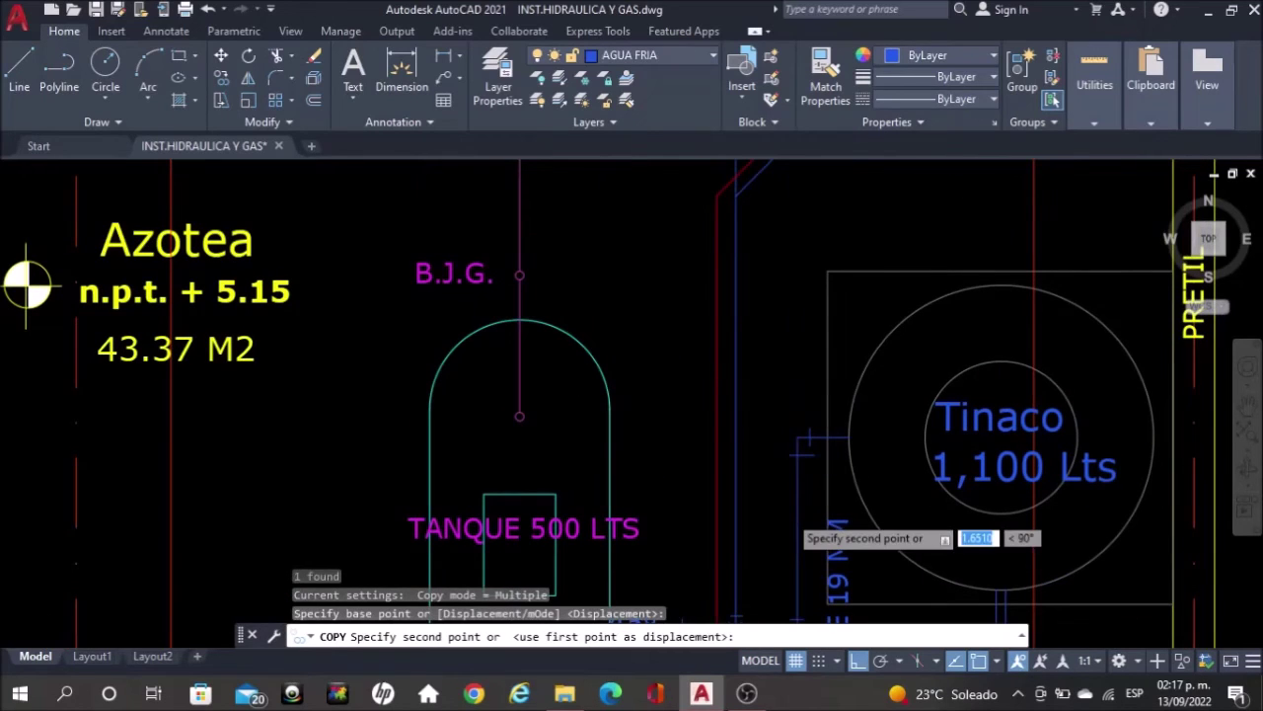
{"action": "left_click", "coordinate": [790, 347]}
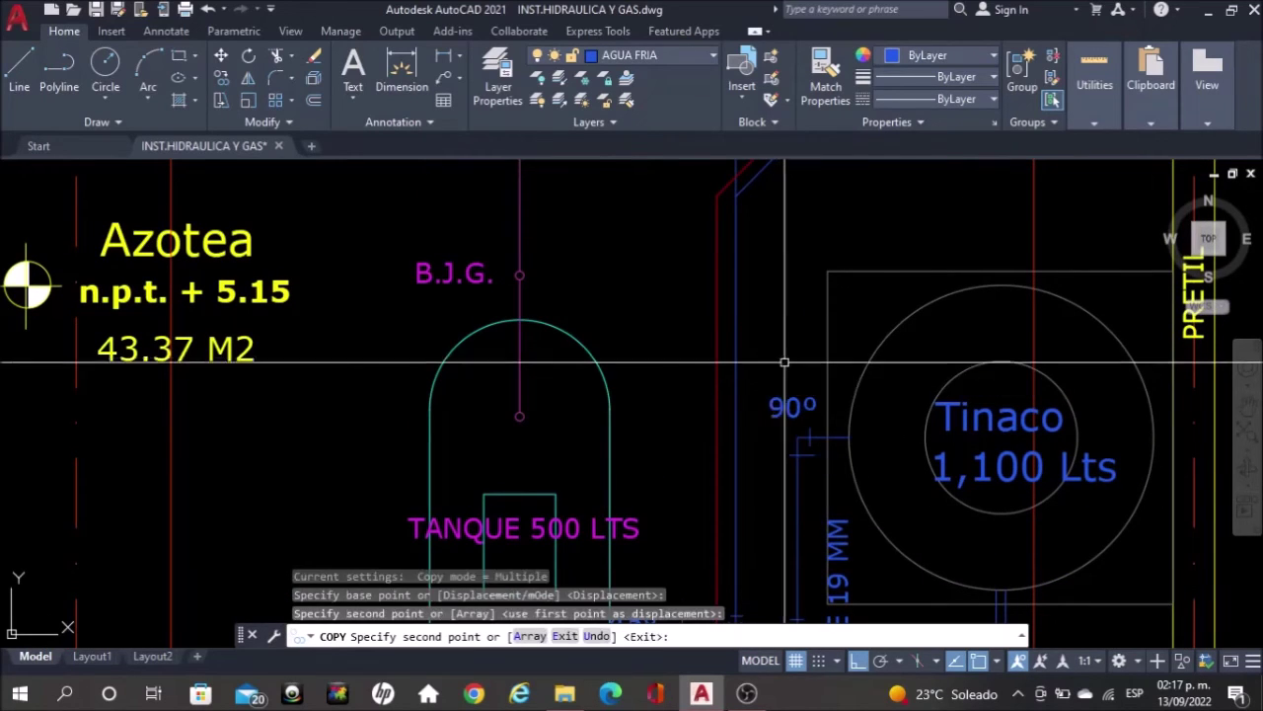
{"action": "key", "text": "Escape"}
Copy the upper tank's 90º label straight up beside the junction of the vertical and diagonal cold water pipes
{"action": "scroll", "coordinate": [788, 355], "scroll_direction": "down", "scroll_amount": 3}
{"action": "mouse_move", "coordinate": [768, 294]}
{"action": "middle_mouse_down"}
{"action": "mouse_move", "coordinate": [789, 373]}
{"action": "mouse_move", "coordinate": [779, 203]}
{"action": "middle_mouse_up"}
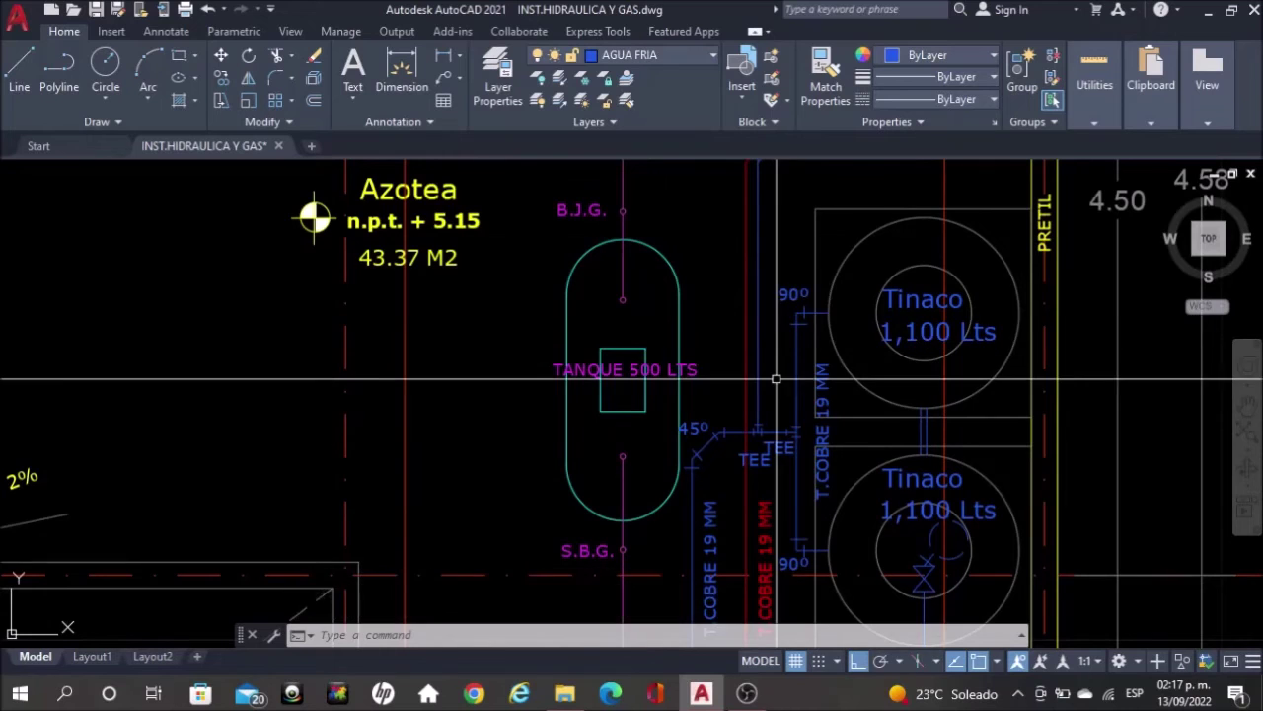
{"action": "middle_click_drag", "start_coordinate": [776, 367], "coordinate": [728, 215]}
{"action": "mouse_move", "coordinate": [771, 398]}
{"action": "middle_mouse_down"}
{"action": "mouse_move", "coordinate": [747, 282]}
{"action": "mouse_move", "coordinate": [789, 600]}
{"action": "middle_mouse_up"}
{"action": "middle_click_drag", "start_coordinate": [763, 307], "coordinate": [770, 409]}
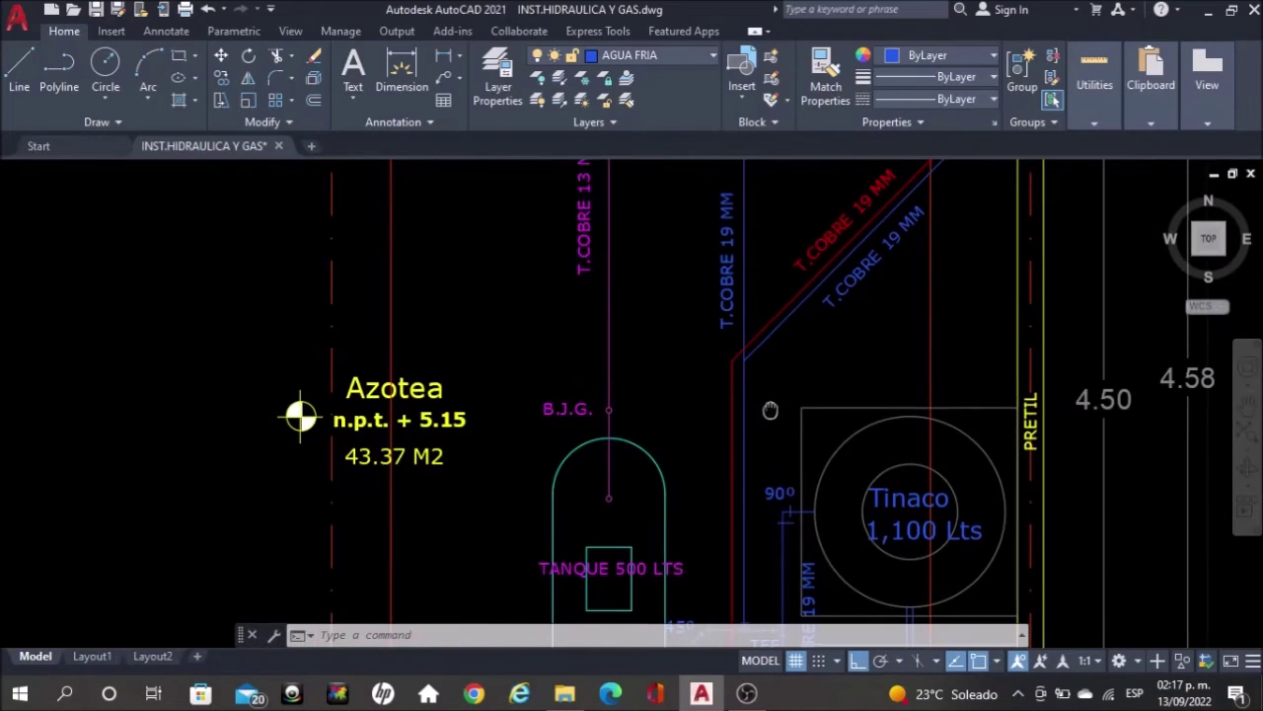
{"action": "left_click", "coordinate": [763, 485]}
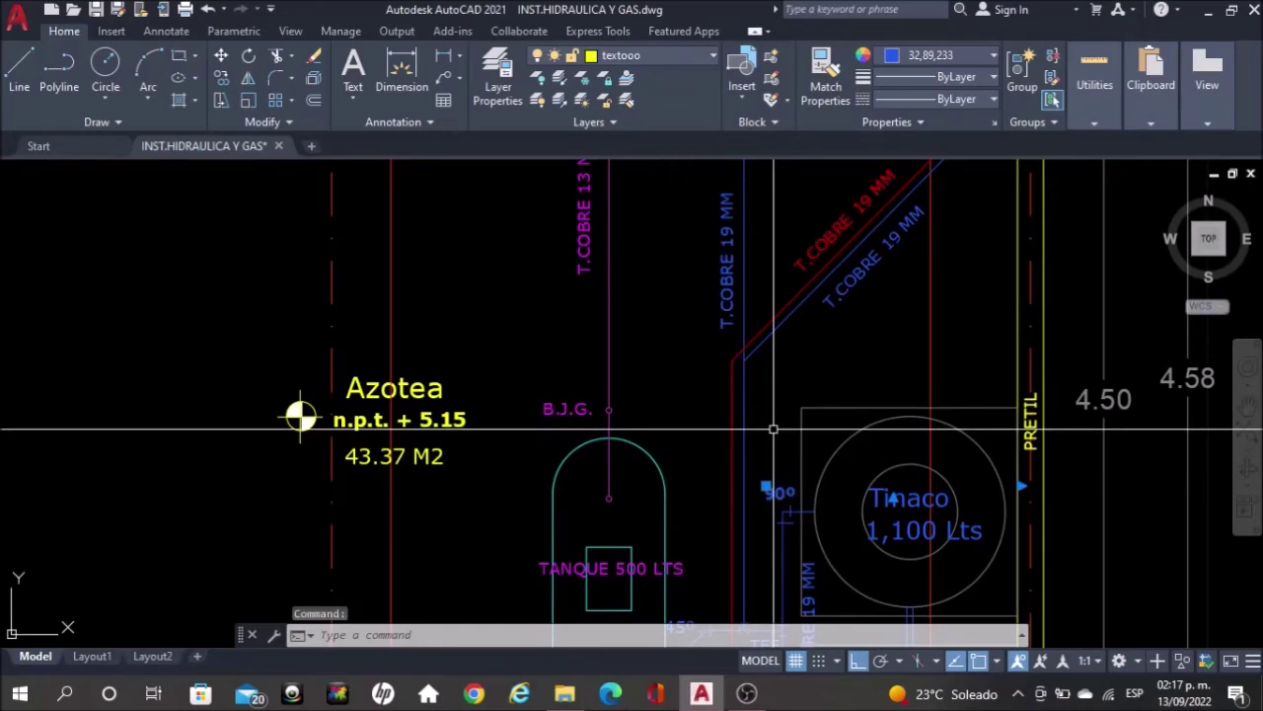
{"action": "type", "text": "COPY"}
{"action": "key", "text": "Return"}
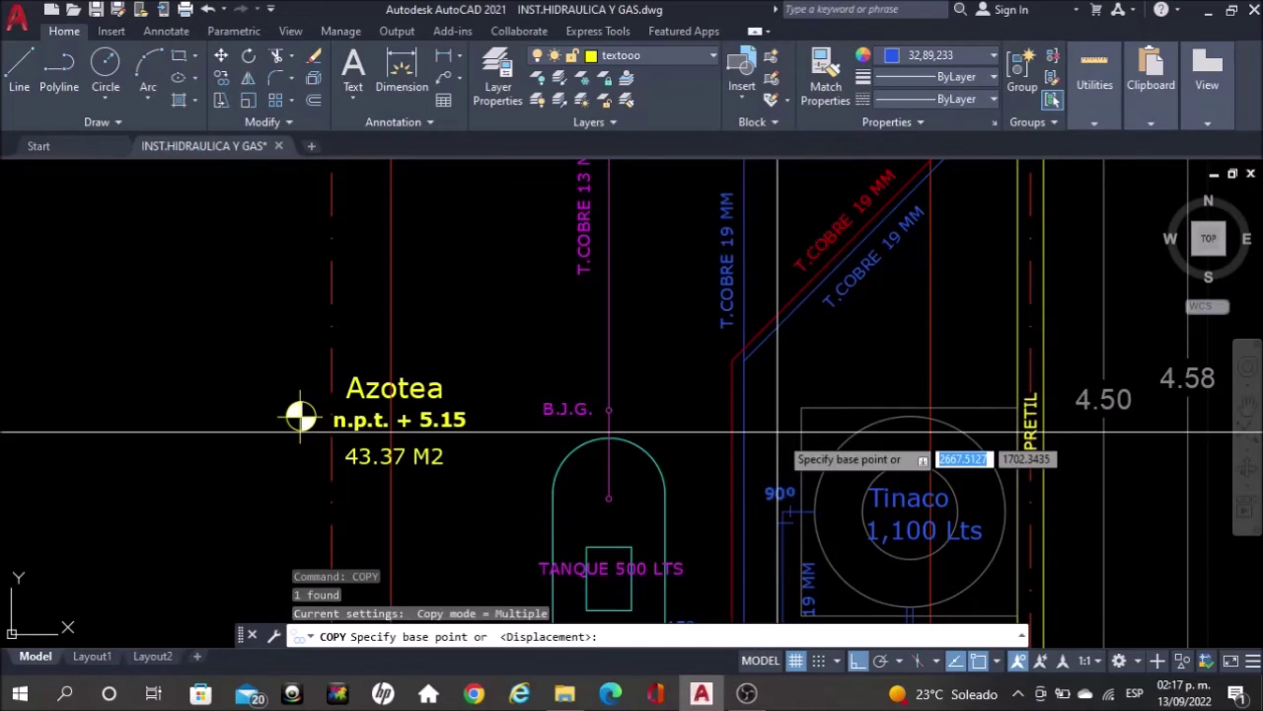
{"action": "left_click", "coordinate": [779, 456]}
{"action": "scroll", "coordinate": [773, 336], "scroll_direction": "up", "scroll_amount": 2}
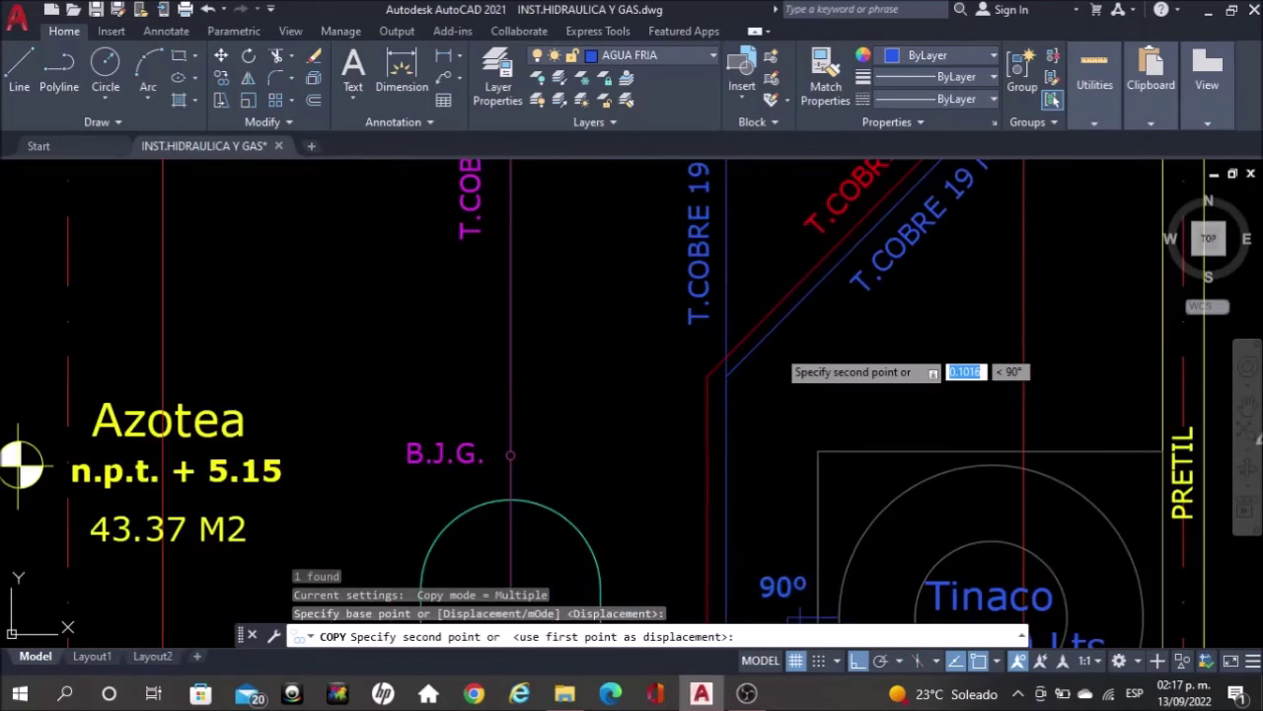
{"action": "key", "text": "Escape"}
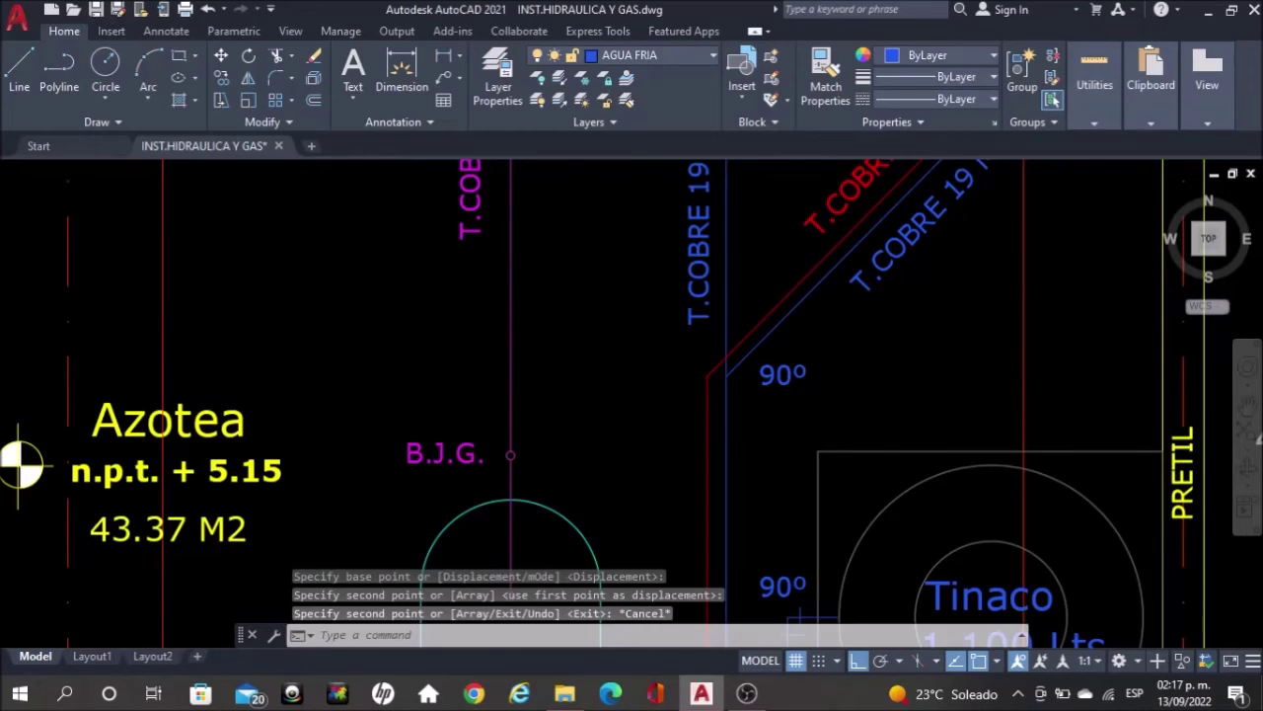
Draw a short horizontal tick across the vertical cold water pipe just below its junction with the diagonal pipe
{"action": "scroll", "coordinate": [735, 389], "scroll_direction": "up", "scroll_amount": 5}
{"action": "type", "text": "LI"}
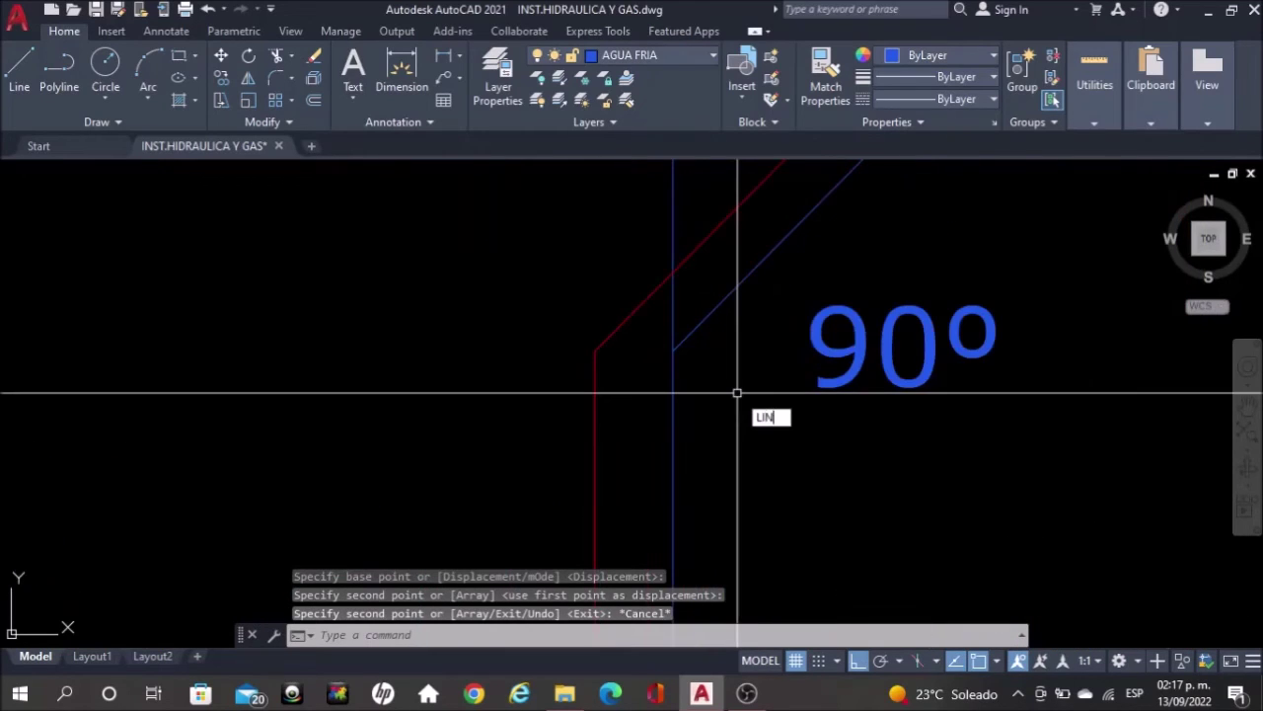
{"action": "type", "text": "N"}
{"action": "key", "text": "Return"}
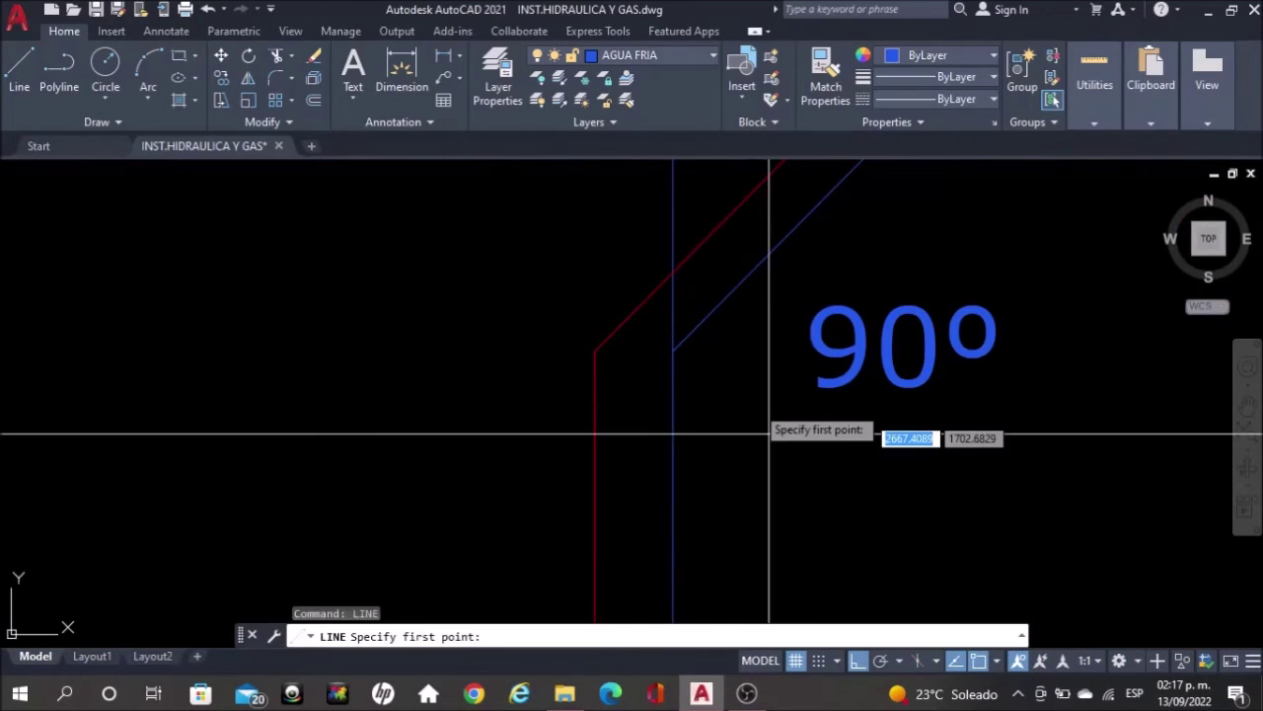
{"action": "left_click", "coordinate": [633, 394]}
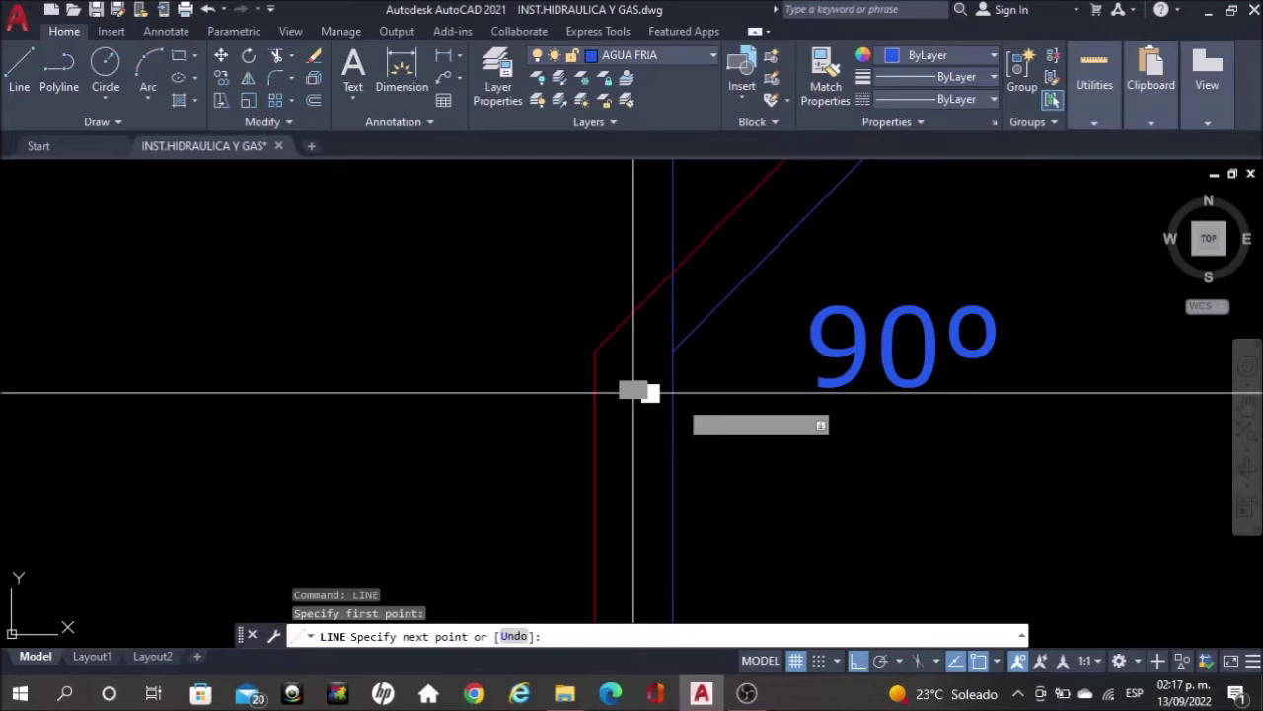
{"action": "key", "text": "Escape"}
{"action": "left_click", "coordinate": [714, 394]}
Copy the horizontal tick about 0.09 straight up so it crosses the vertical pipe above the junction
{"action": "type", "text": "co"}
{"action": "key", "text": "Return"}
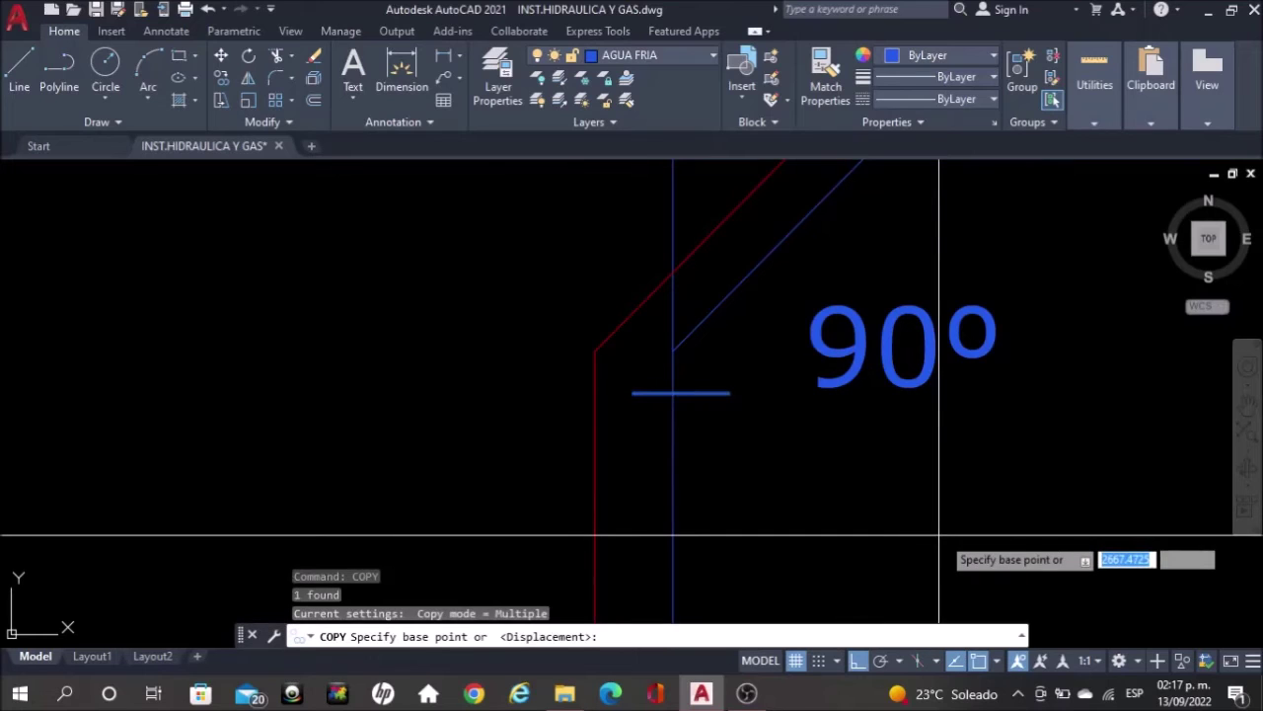
{"action": "left_click", "coordinate": [939, 538]}
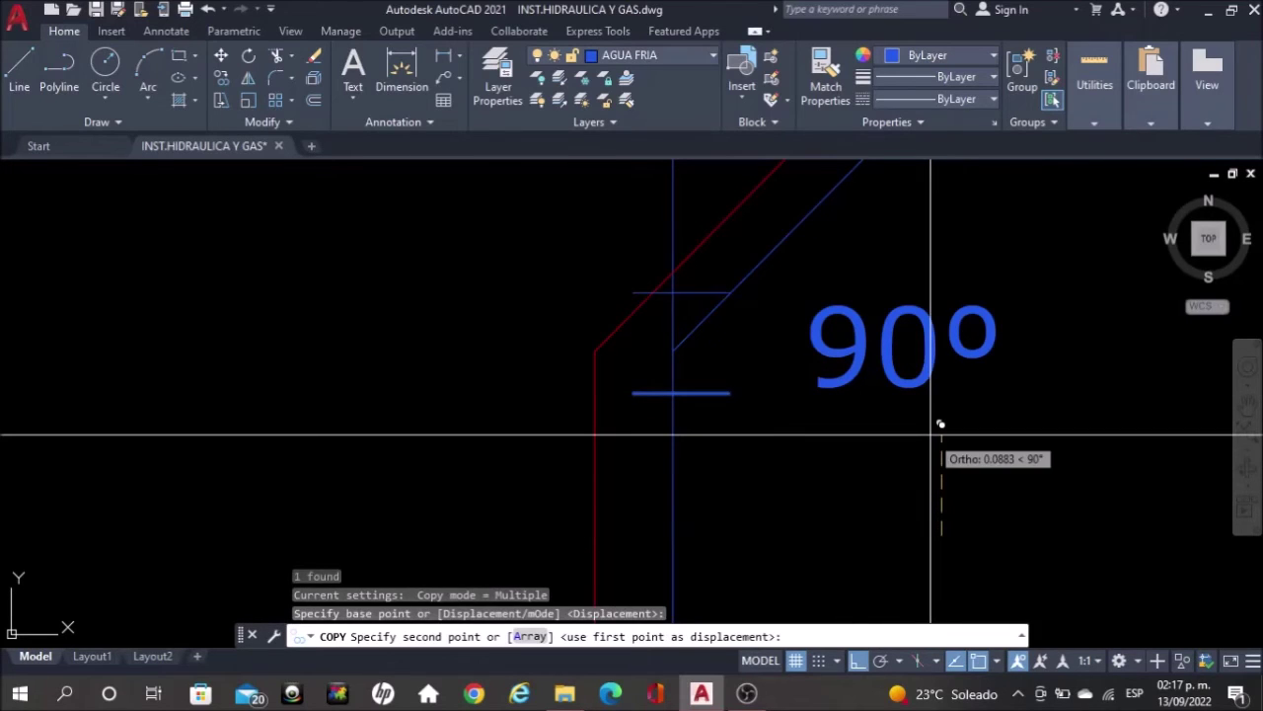
{"action": "left_click", "coordinate": [931, 431]}
{"action": "key", "text": "Escape"}
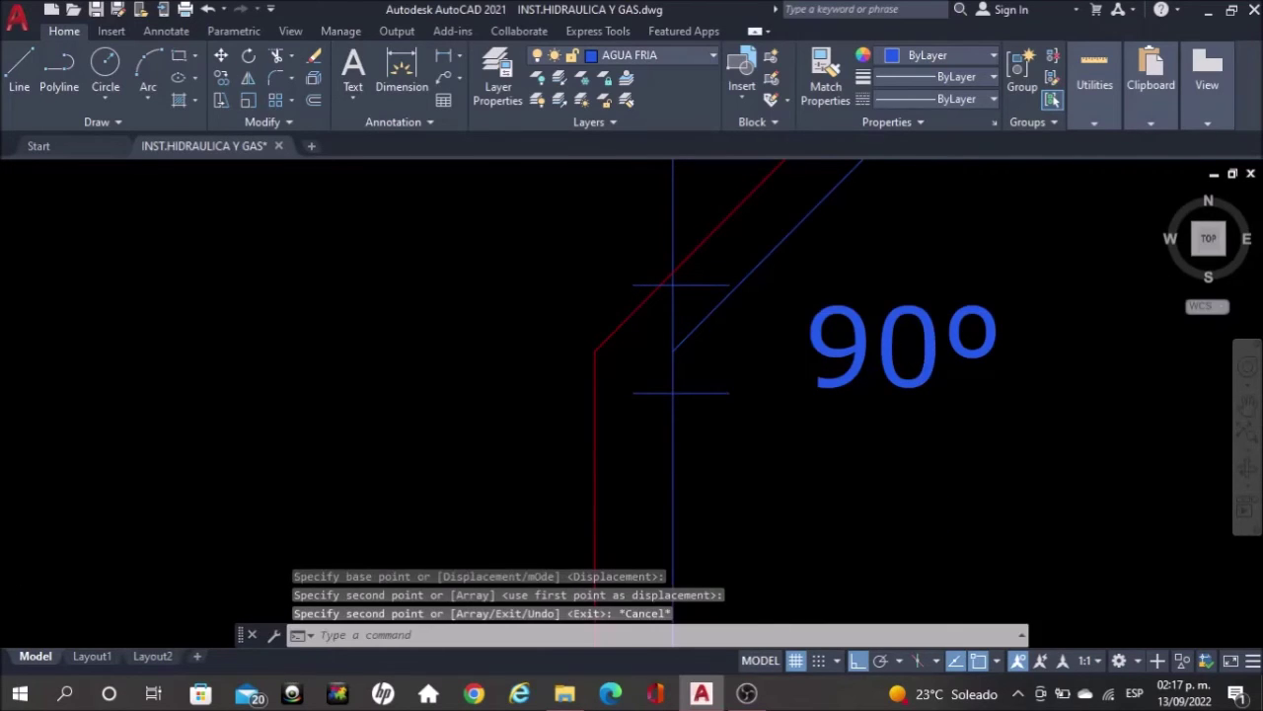
With Ortho off, draw a slanted tick about 0.06 long across the diagonal cold water pipe just above the junction
{"action": "scroll", "coordinate": [770, 276], "scroll_direction": "up", "scroll_amount": 4}
{"action": "type", "text": "LIN"}
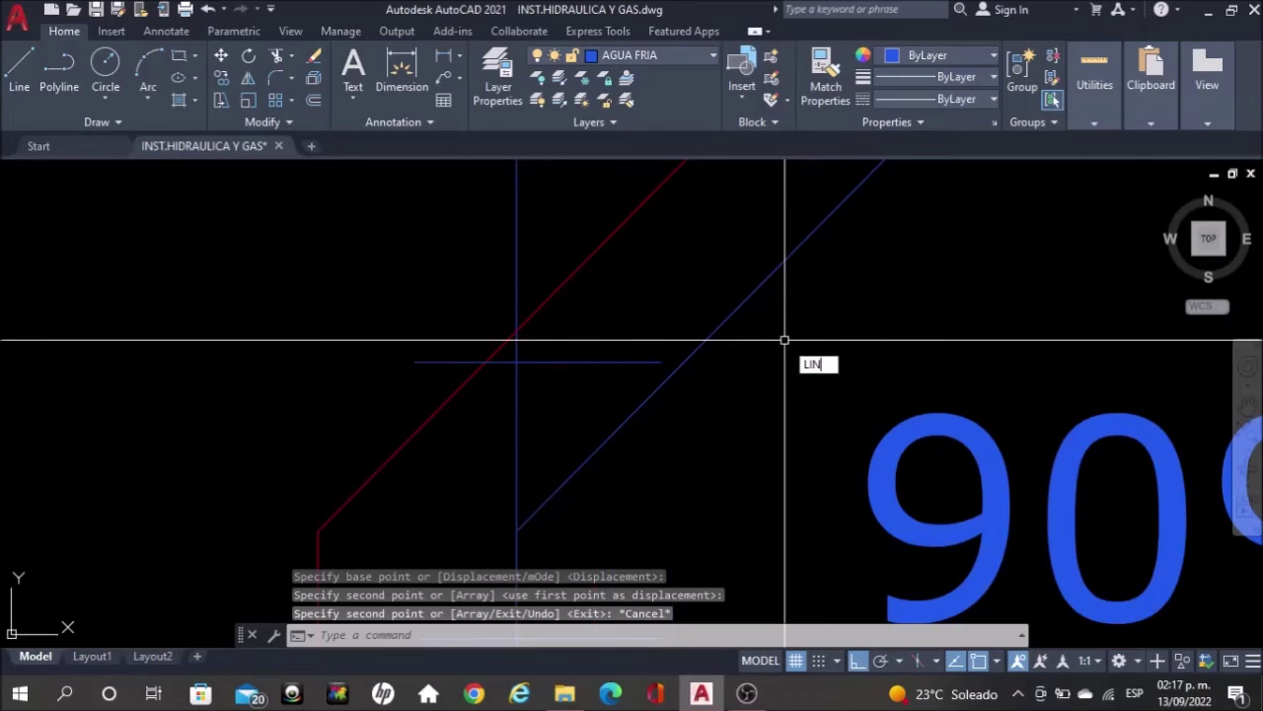
{"action": "type", "text": "E"}
{"action": "key", "text": "Return"}
{"action": "left_click", "coordinate": [856, 661]}
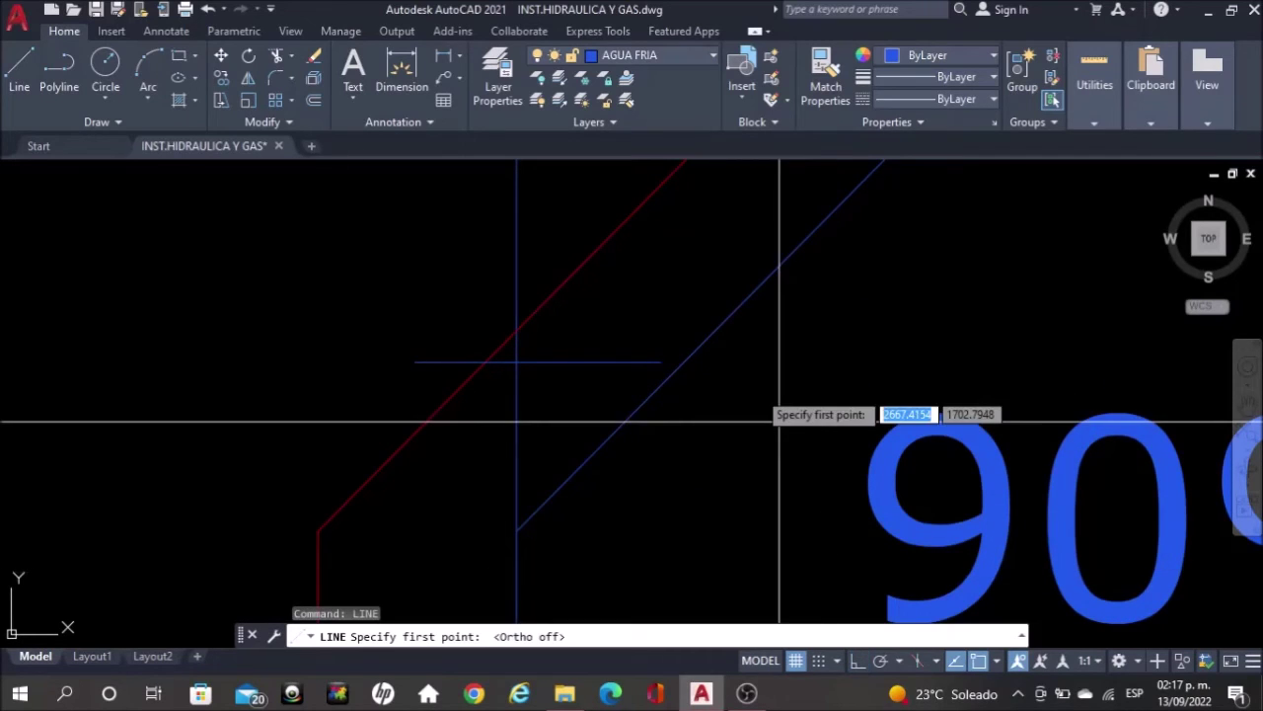
{"action": "left_click", "coordinate": [667, 258]}
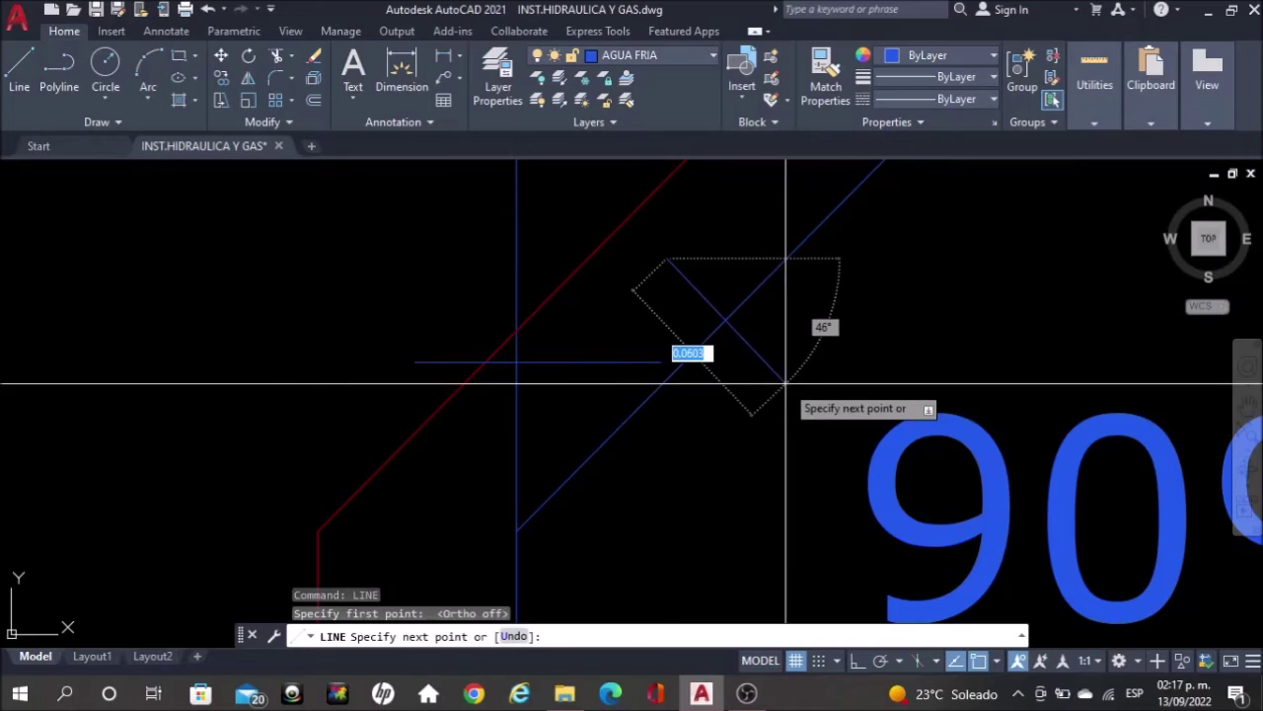
{"action": "left_click", "coordinate": [791, 391]}
{"action": "key", "text": "Escape"}
Change the text of the copied 90º label beside the junction to YEE
{"action": "scroll", "coordinate": [735, 279], "scroll_direction": "down", "scroll_amount": 5}
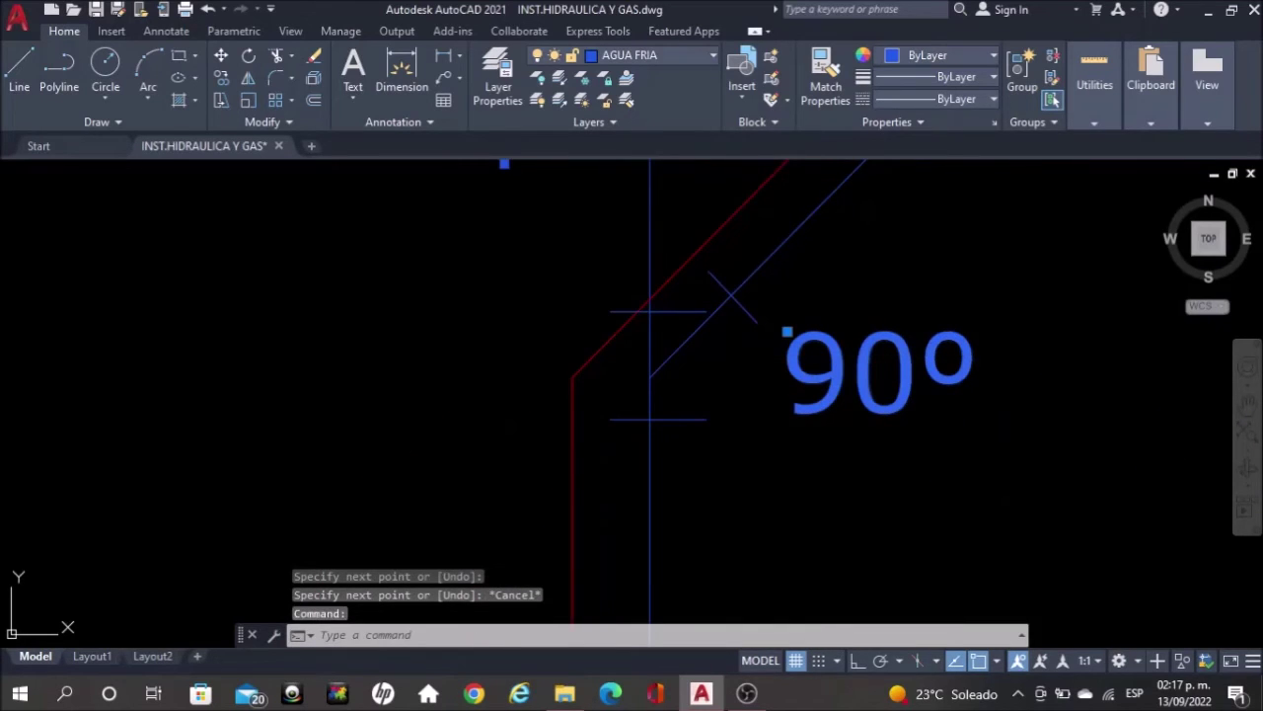
{"action": "double_click", "coordinate": [860, 387]}
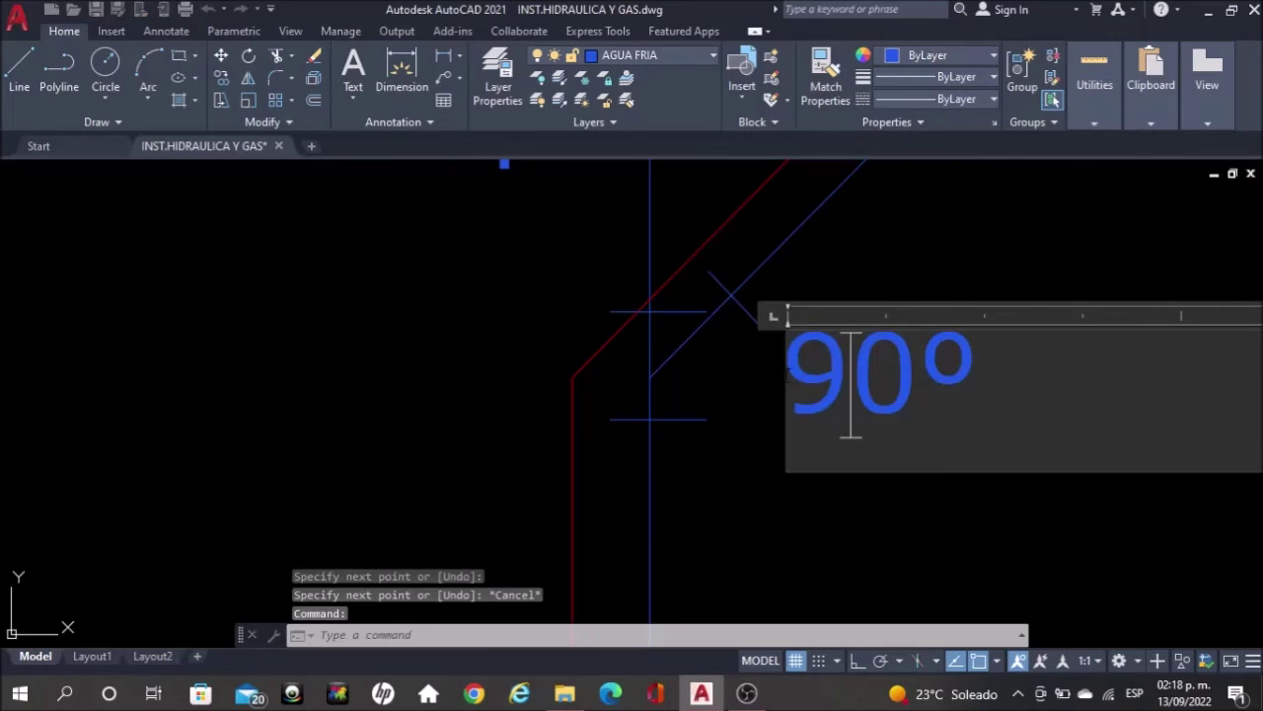
{"action": "type", "text": "YEE"}
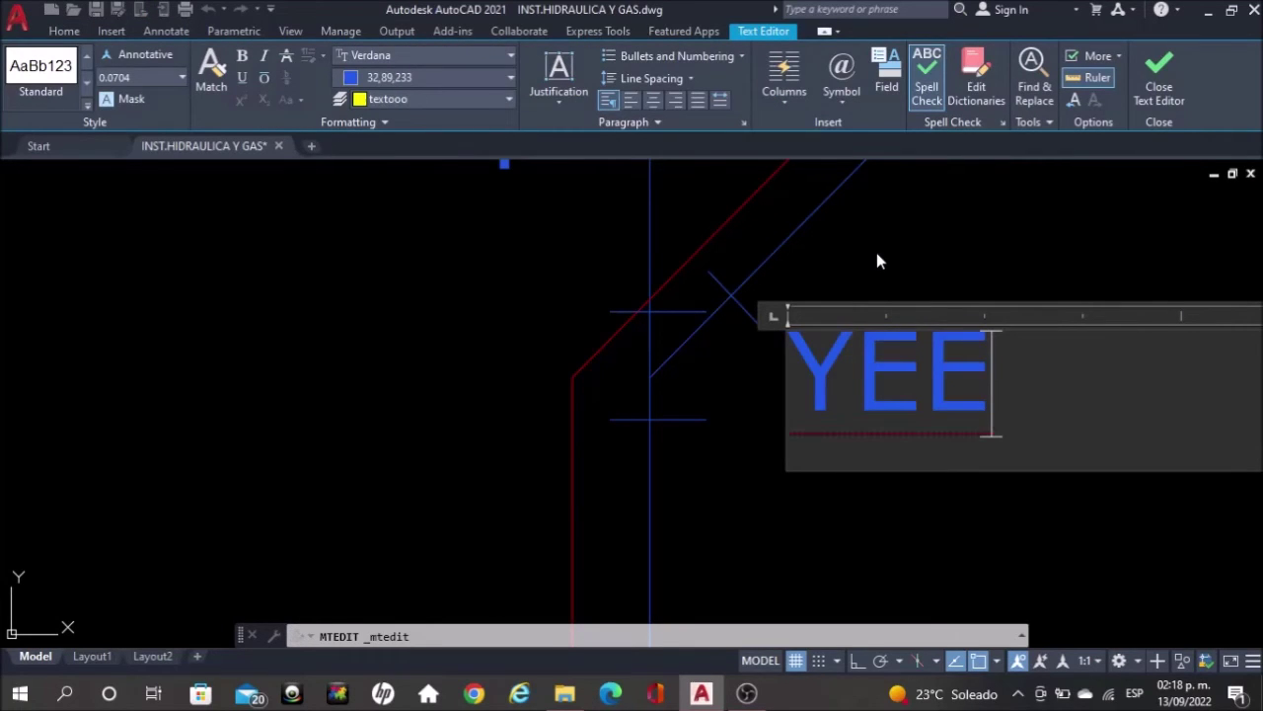
{"action": "left_click", "coordinate": [876, 261]}
{"action": "key", "text": "Escape"}
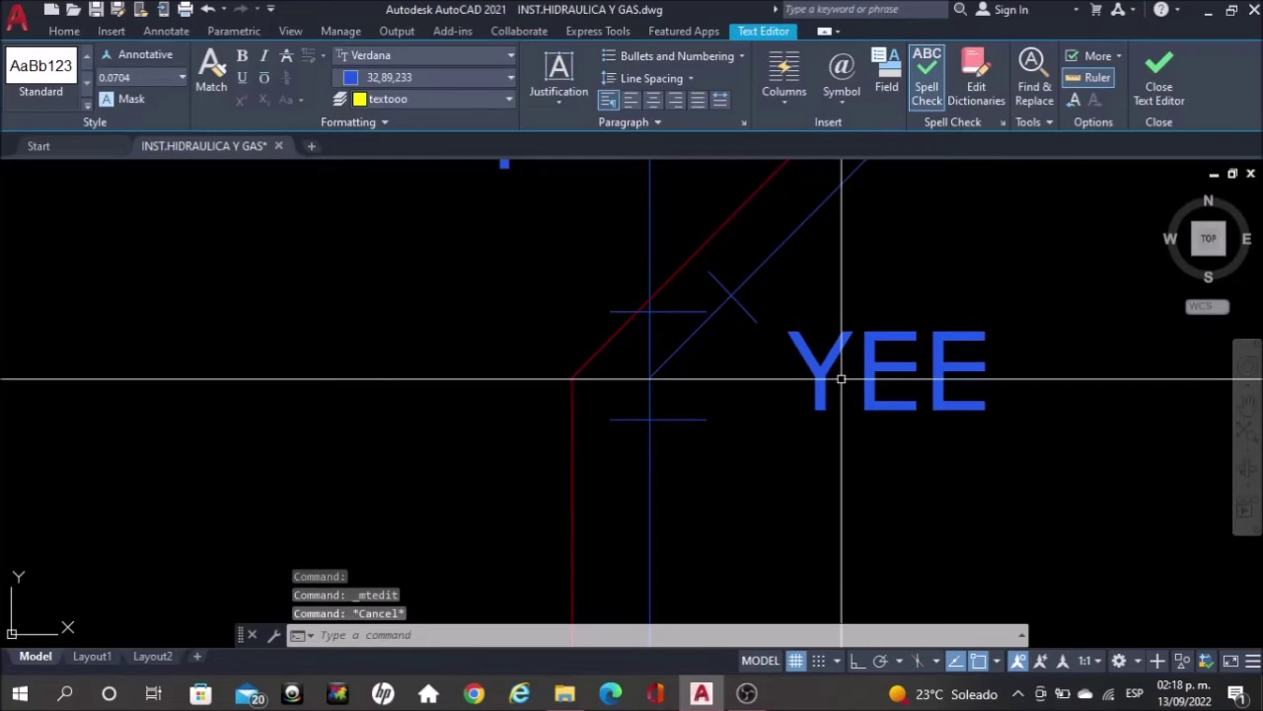
{"action": "scroll", "coordinate": [835, 444], "scroll_direction": "down", "scroll_amount": 4}
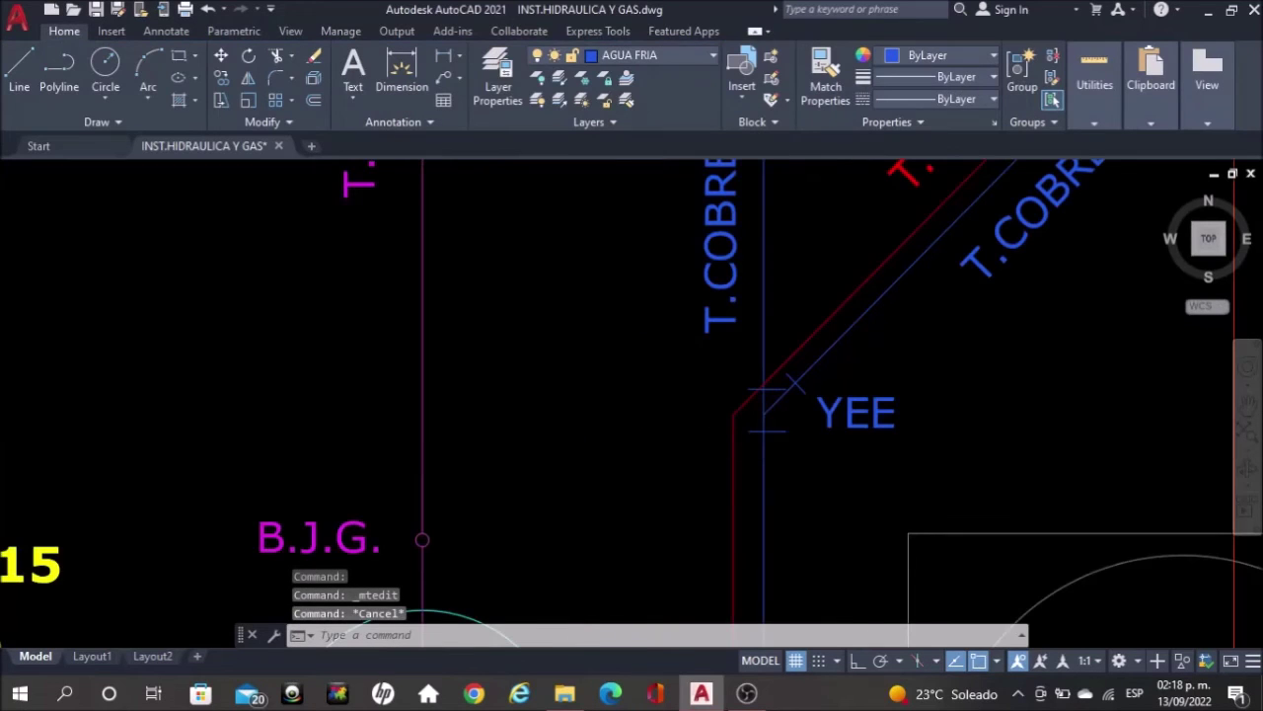
{"action": "scroll", "coordinate": [832, 451], "scroll_direction": "down", "scroll_amount": 2}
{"action": "mouse_move", "coordinate": [956, 299]}
{"action": "middle_mouse_down"}
{"action": "mouse_move", "coordinate": [923, 367]}
{"action": "mouse_move", "coordinate": [867, 410]}
{"action": "mouse_move", "coordinate": [822, 486]}
{"action": "middle_mouse_up"}
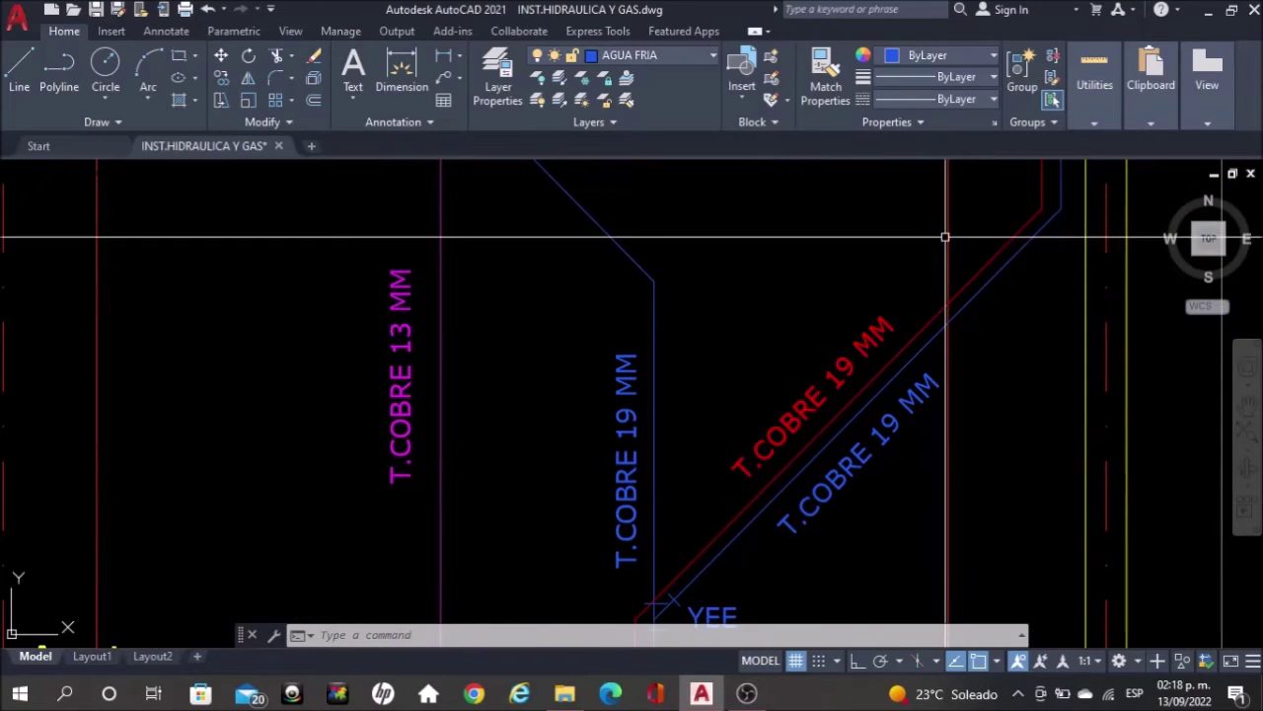
Copy the YEE label to just below the bend of the diagonal cold water pipe near the parapet wall
{"action": "middle_click_drag", "start_coordinate": [945, 234], "coordinate": [931, 257]}
{"action": "scroll", "coordinate": [926, 262], "scroll_direction": "down", "scroll_amount": 1}
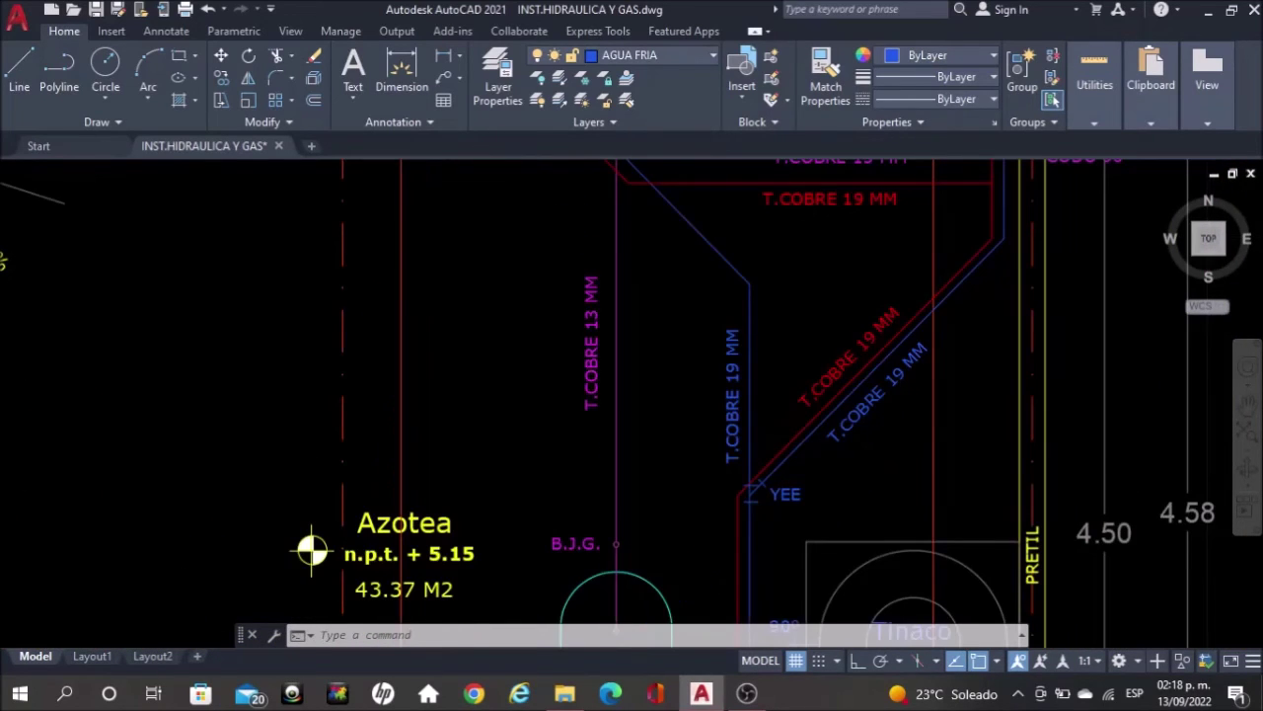
{"action": "scroll", "coordinate": [755, 308], "scroll_direction": "down", "scroll_amount": 2}
{"action": "mouse_move", "coordinate": [834, 468]}
{"action": "middle_mouse_down"}
{"action": "mouse_move", "coordinate": [837, 301]}
{"action": "mouse_move", "coordinate": [818, 231]}
{"action": "mouse_move", "coordinate": [821, 530]}
{"action": "middle_mouse_up"}
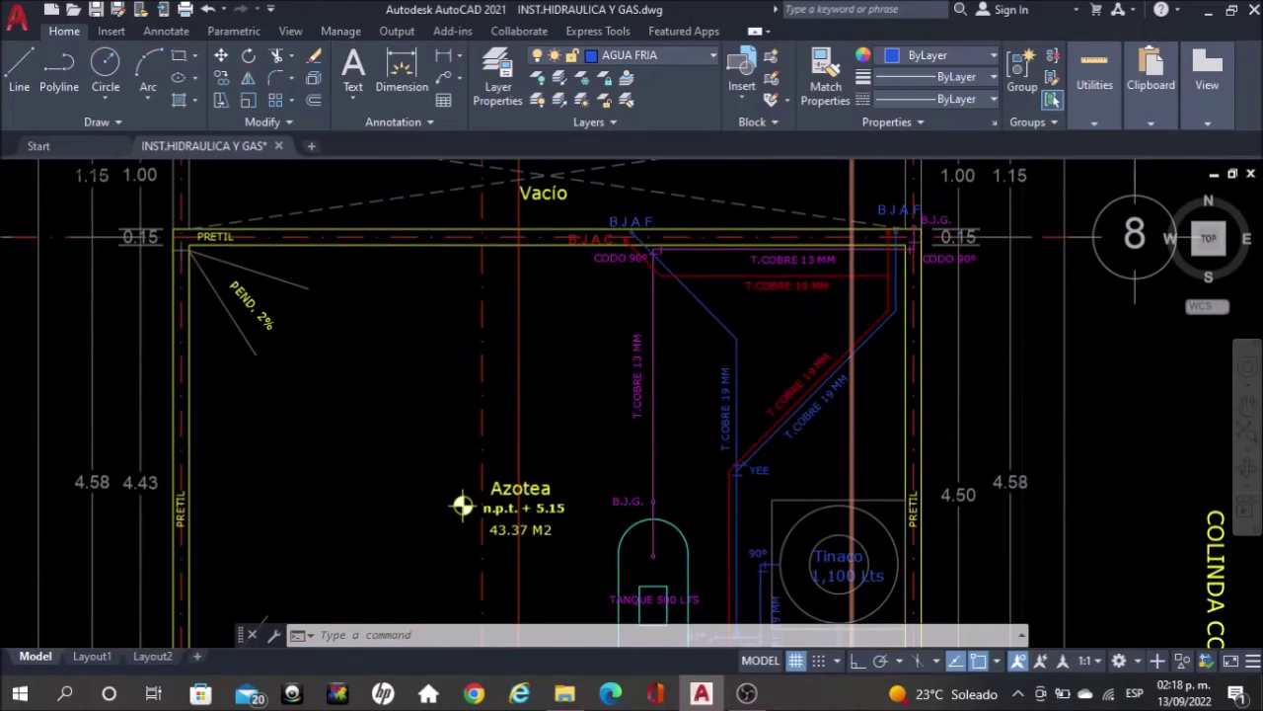
{"action": "scroll", "coordinate": [761, 479], "scroll_direction": "up", "scroll_amount": 6}
{"action": "left_click", "coordinate": [761, 500]}
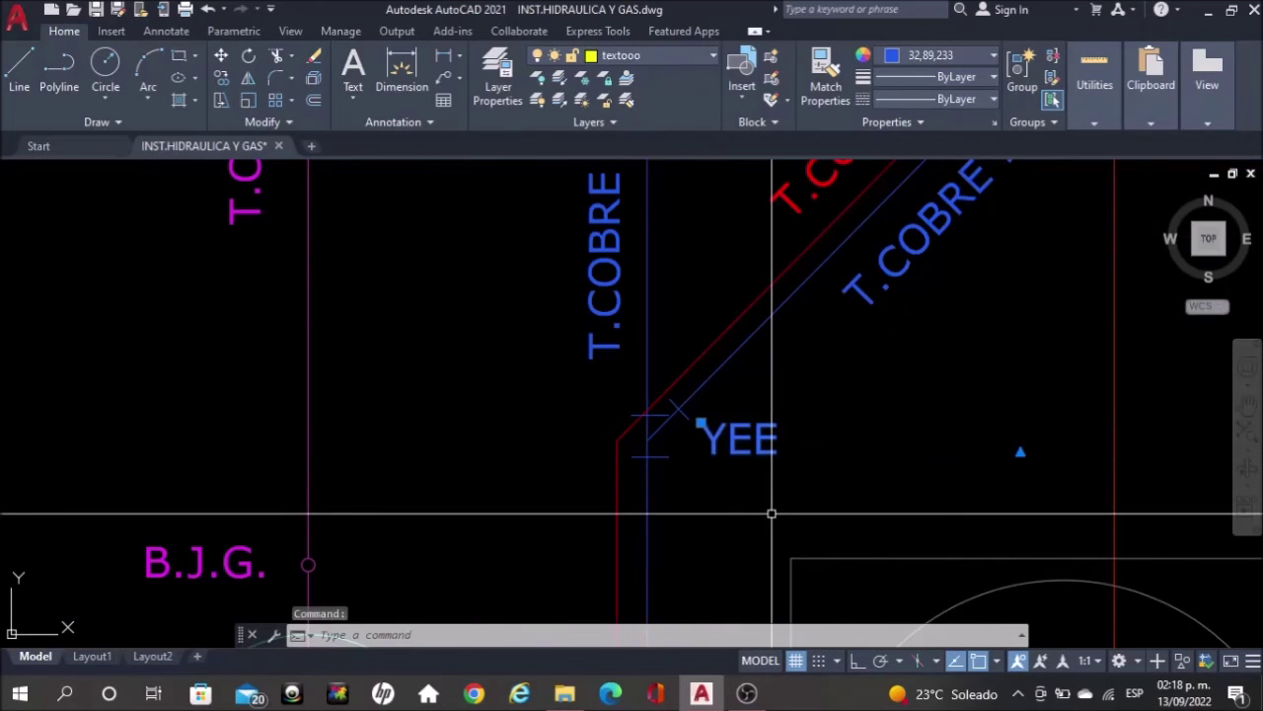
{"action": "type", "text": "o"}
{"action": "key", "text": "Return"}
{"action": "left_click", "coordinate": [772, 520]}
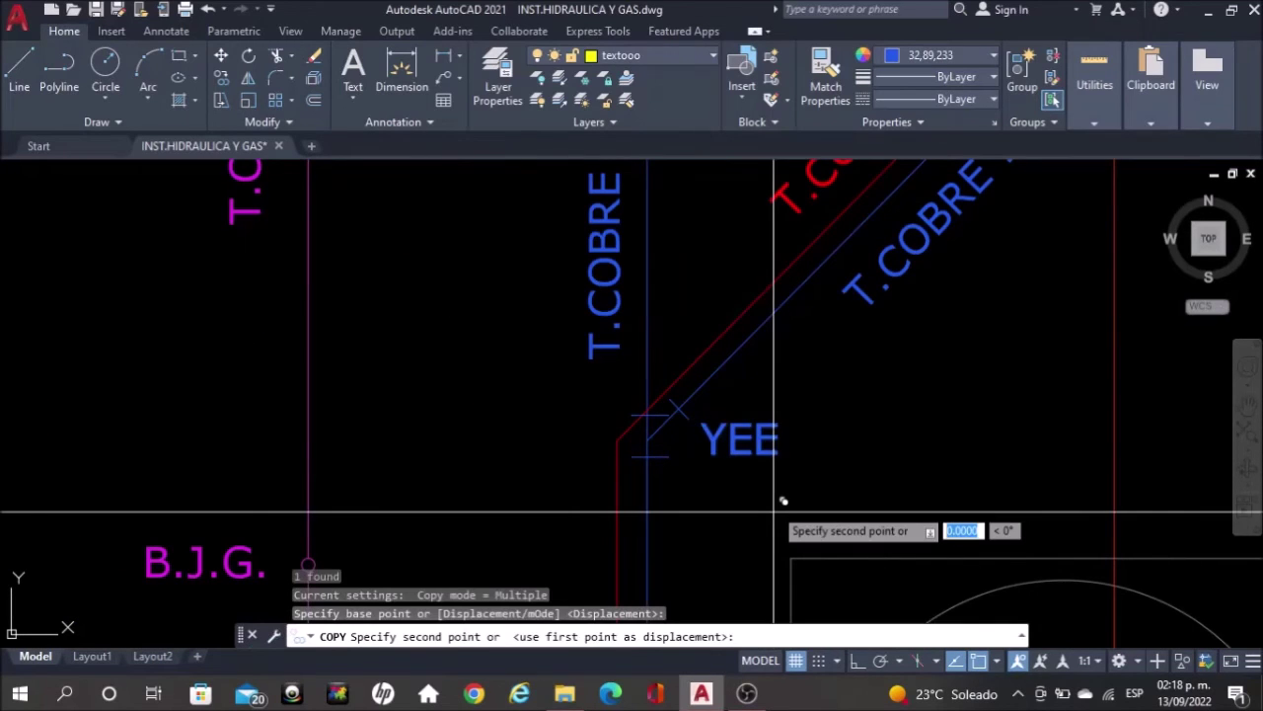
{"action": "scroll", "coordinate": [773, 520], "scroll_direction": "down", "scroll_amount": 2}
{"action": "mouse_move", "coordinate": [941, 287]}
{"action": "middle_mouse_down"}
{"action": "mouse_move", "coordinate": [812, 530]}
{"action": "mouse_move", "coordinate": [866, 507]}
{"action": "middle_mouse_up"}
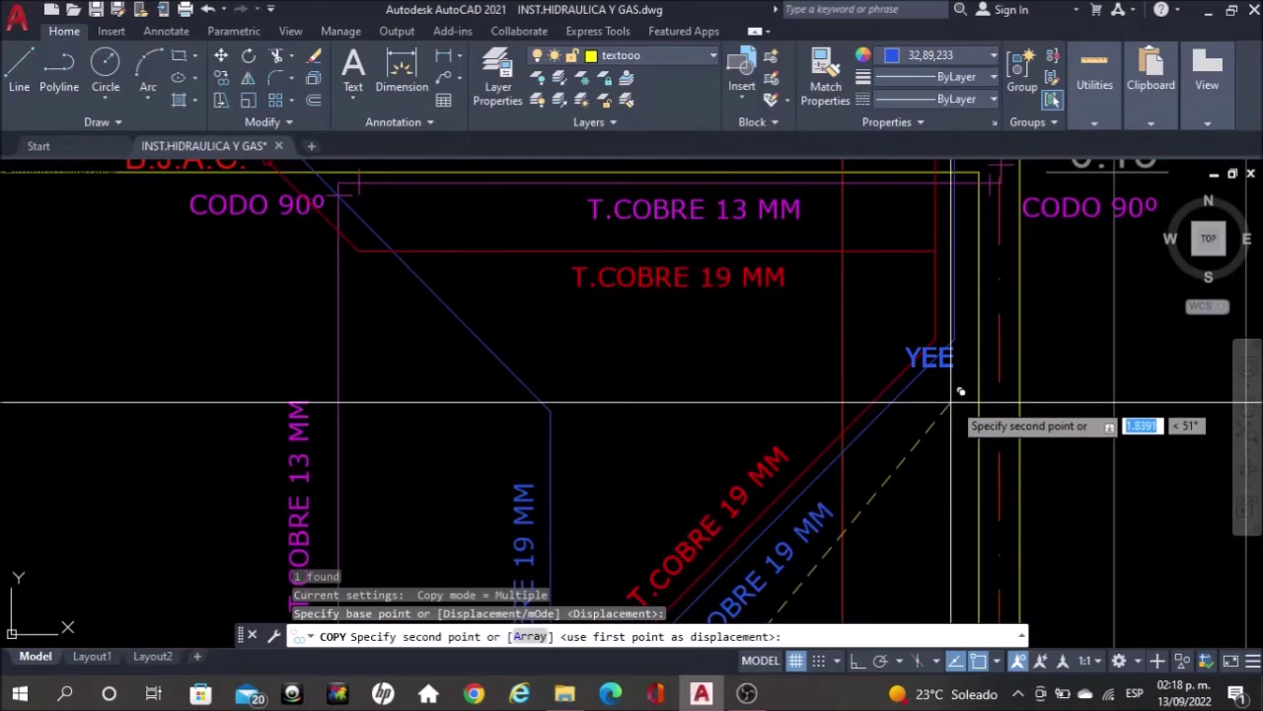
{"action": "scroll", "coordinate": [967, 391], "scroll_direction": "up", "scroll_amount": 3}
{"action": "left_click", "coordinate": [960, 470]}
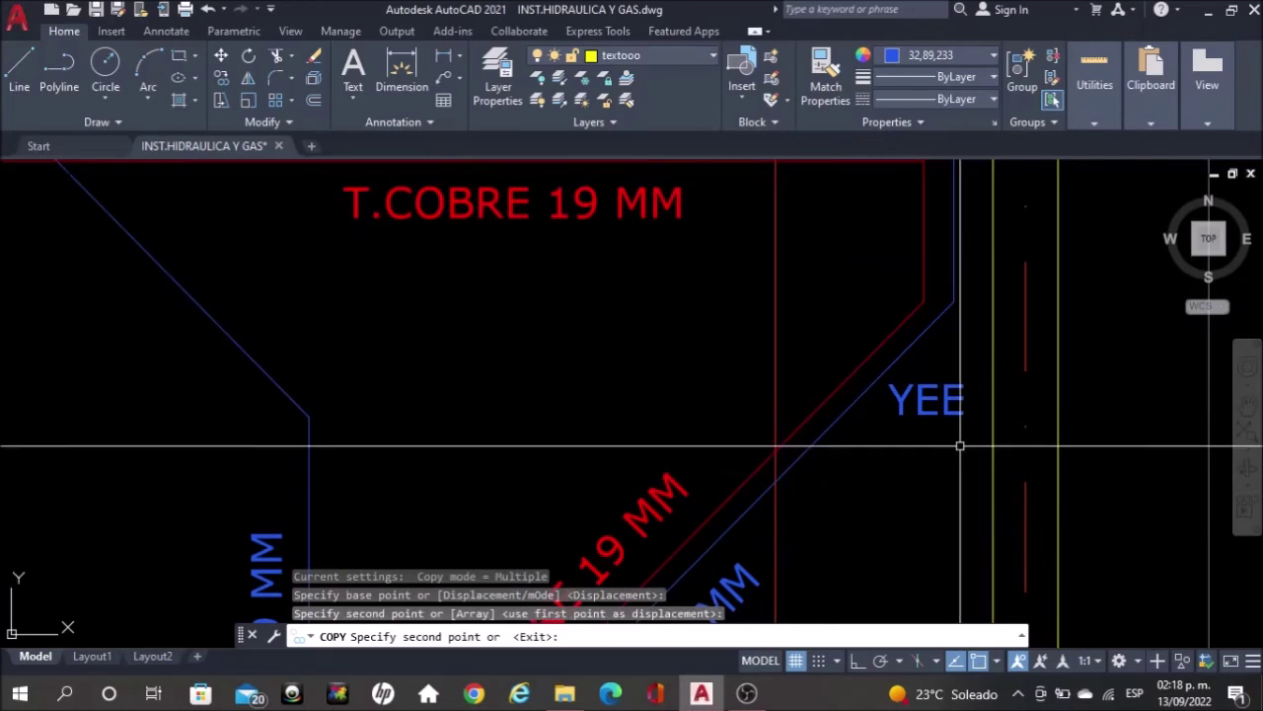
{"action": "key", "text": "Escape"}
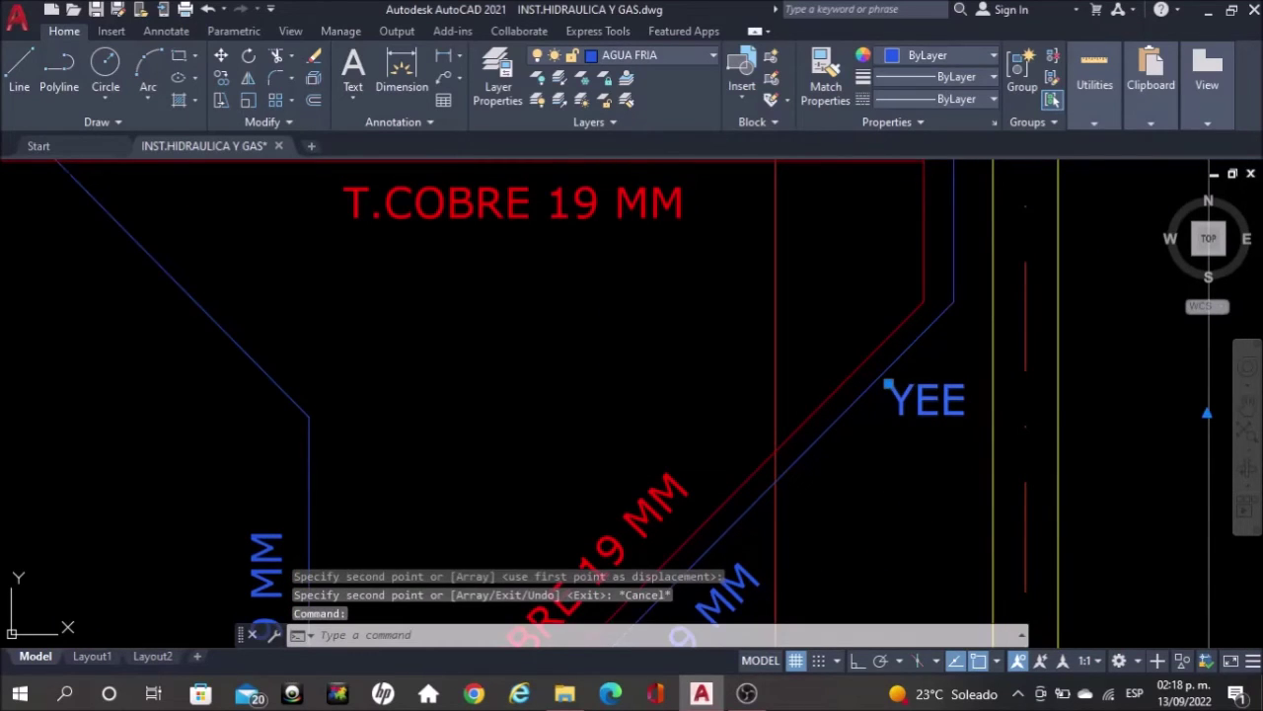
Change the text of the copied YEE label near the parapet bend to 45º
{"action": "double_click", "coordinate": [901, 405]}
{"action": "type", "text": "45"}
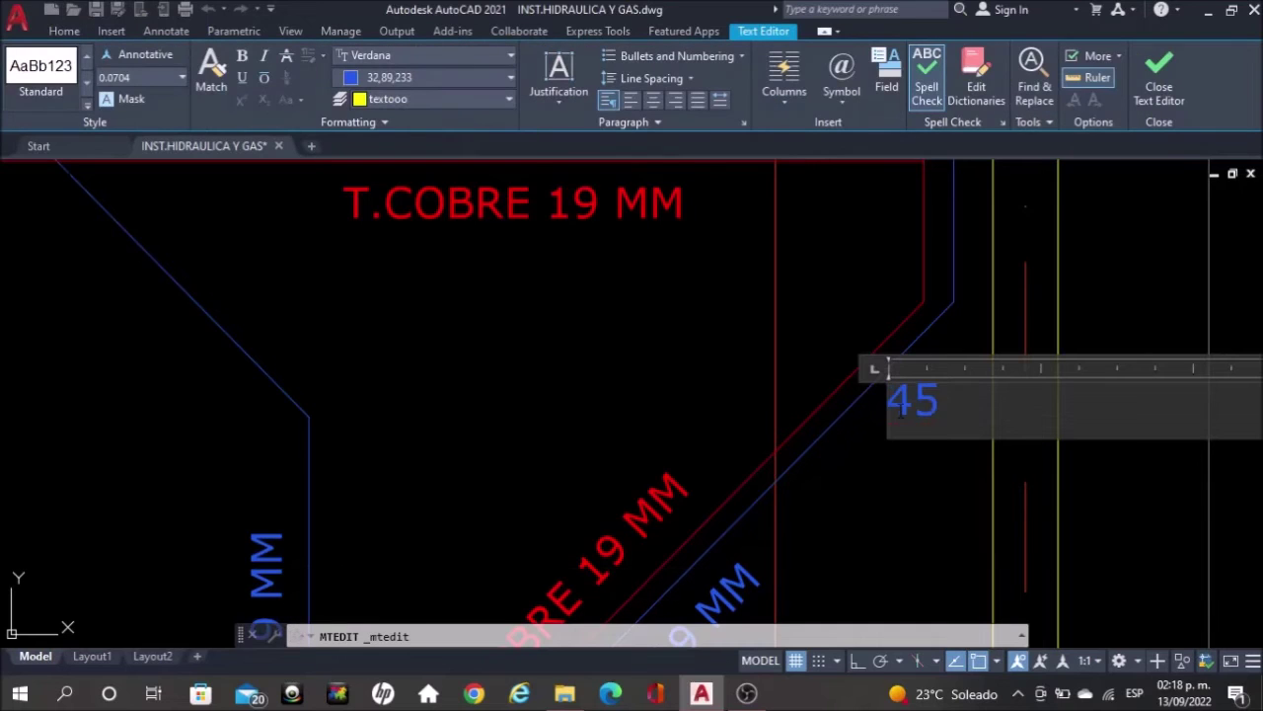
{"action": "left_click", "coordinate": [908, 445]}
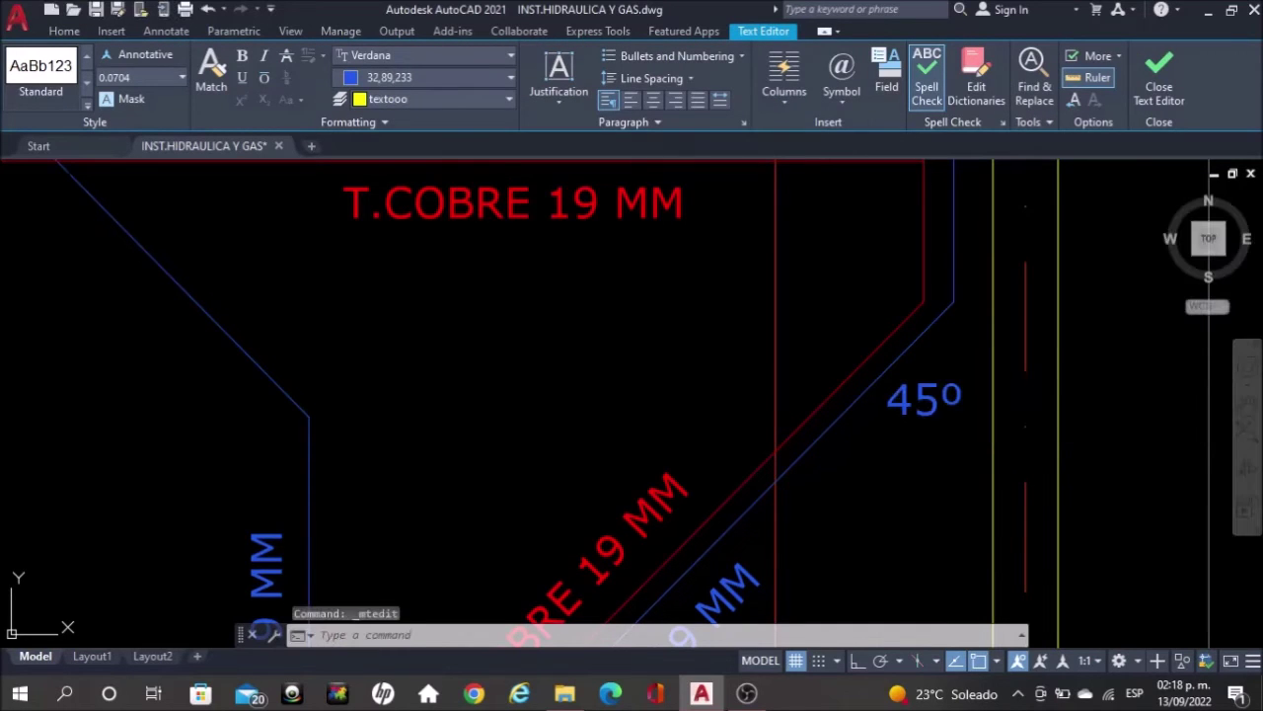
Move the 45º label up and to the right so it sits closer beneath the cold water pipe's bend
{"action": "scroll", "coordinate": [928, 405], "scroll_direction": "up", "scroll_amount": 3}
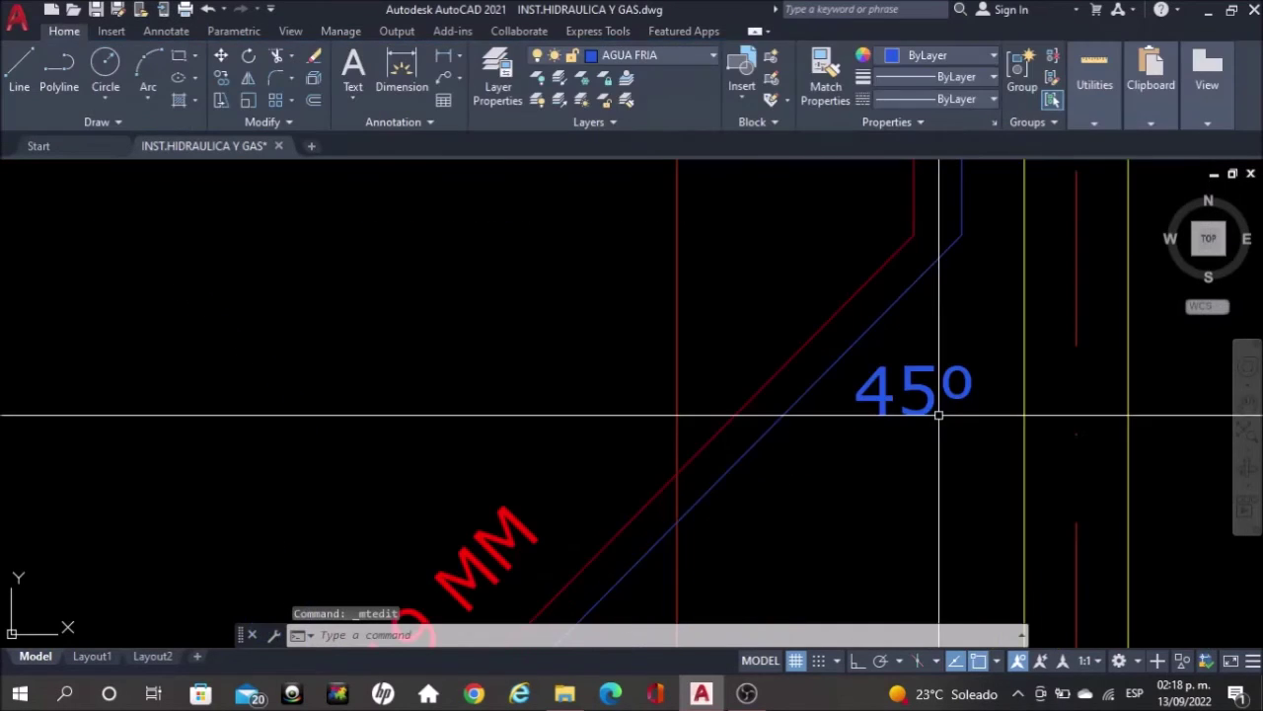
{"action": "type", "text": "MO"}
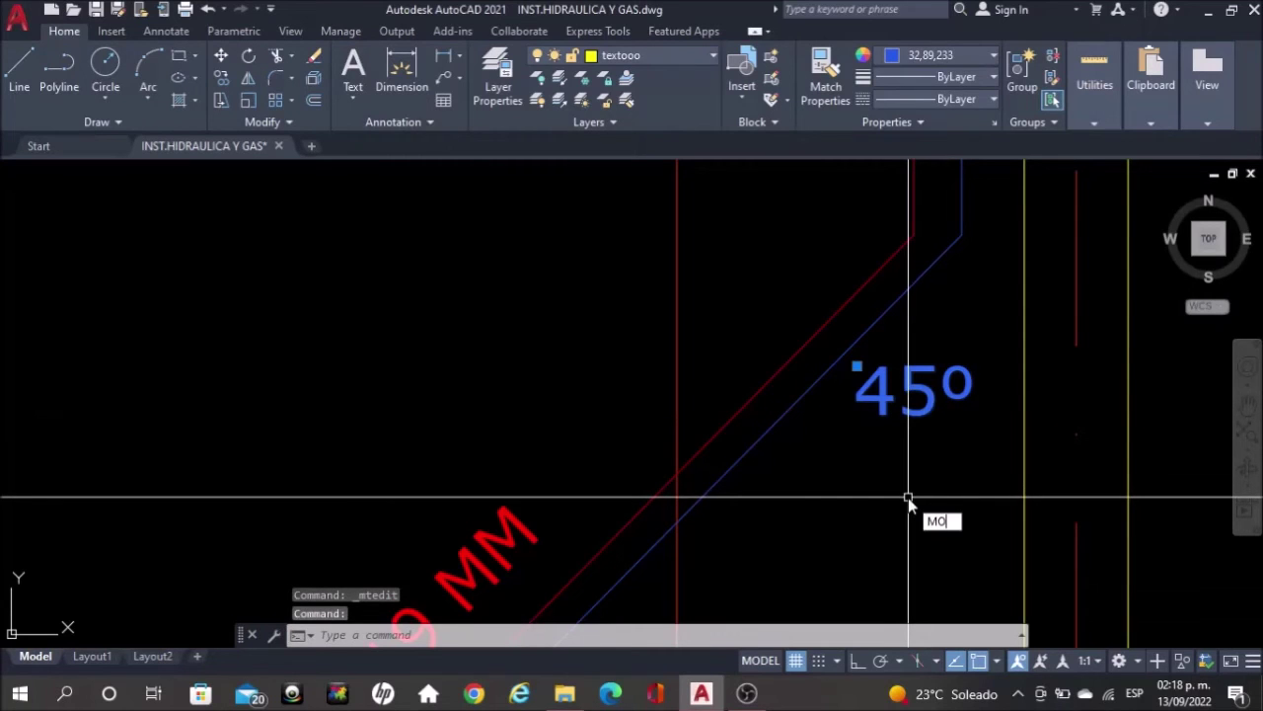
{"action": "key", "text": "Return"}
{"action": "left_click", "coordinate": [375, 328]}
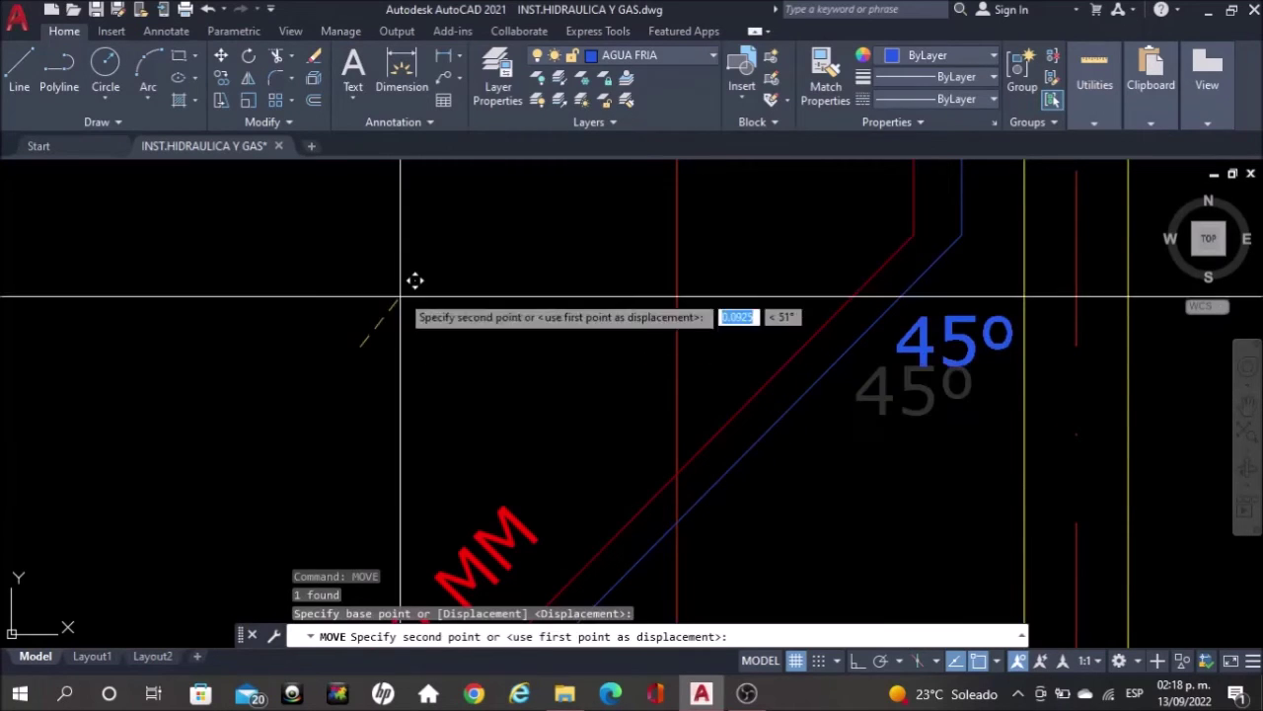
{"action": "left_click", "coordinate": [420, 265]}
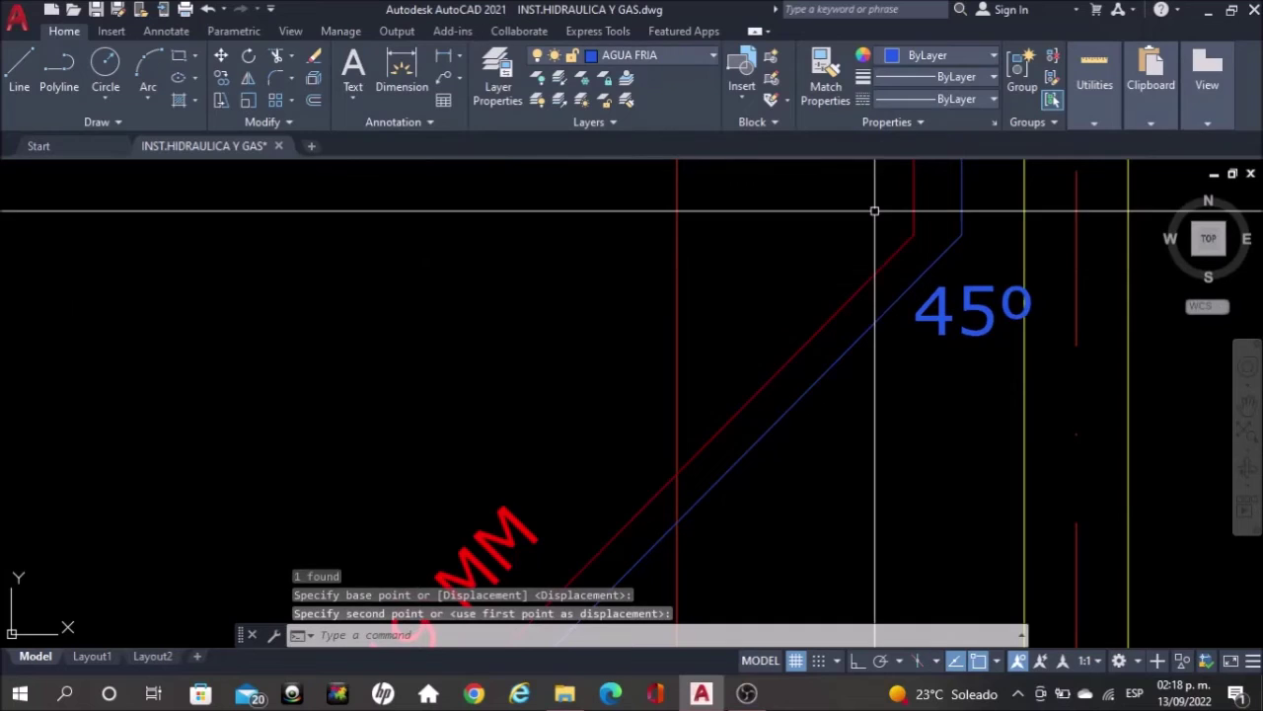
Draw a slanted tick about 0.05 long across the diagonal cold water pipe just below the bend near the parapet
{"action": "scroll", "coordinate": [938, 237], "scroll_direction": "up", "scroll_amount": 2}
{"action": "scroll", "coordinate": [910, 321], "scroll_direction": "up", "scroll_amount": 2}
{"action": "middle_click_drag", "start_coordinate": [911, 322], "coordinate": [851, 392]}
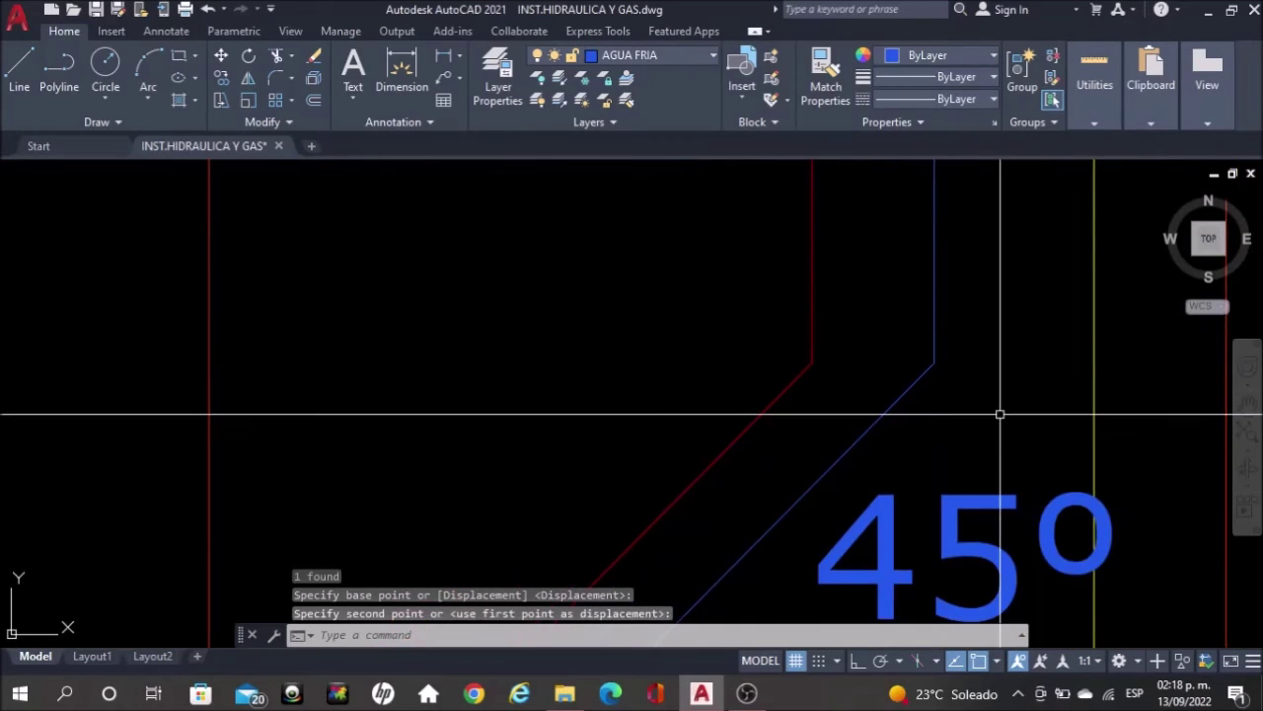
{"action": "type", "text": "l"}
{"action": "key", "text": "Return"}
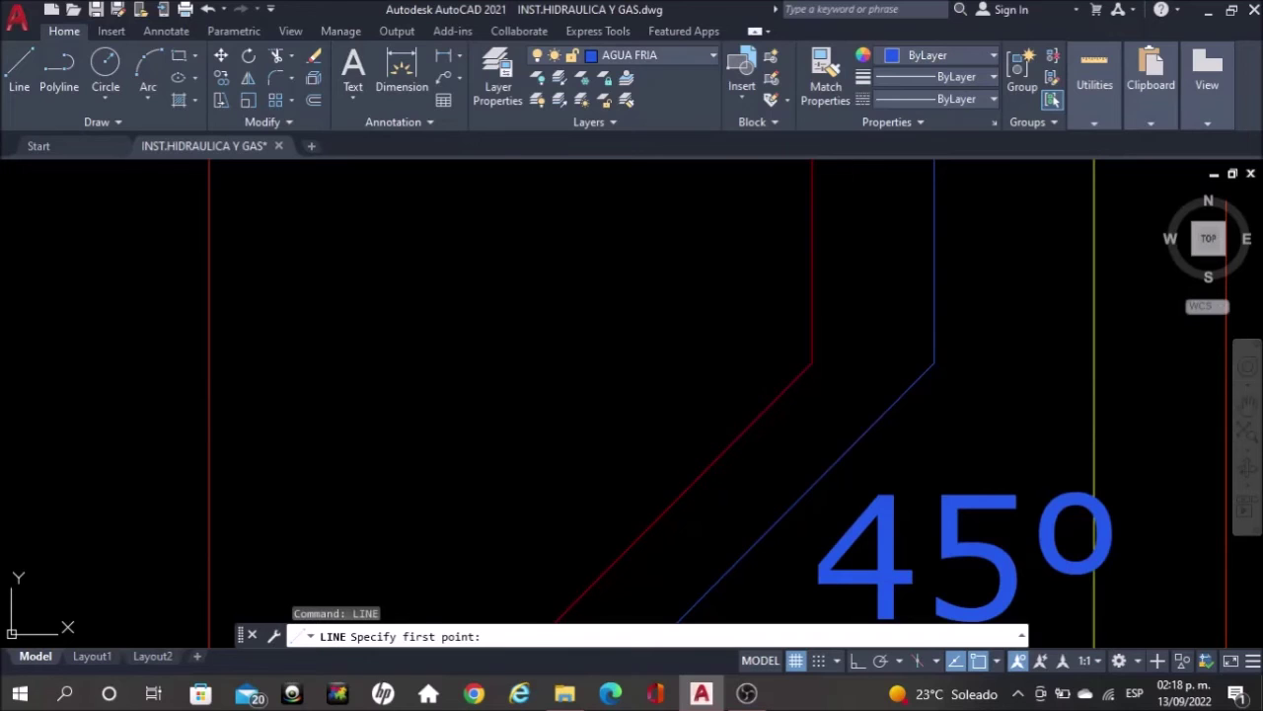
{"action": "left_click", "coordinate": [859, 371]}
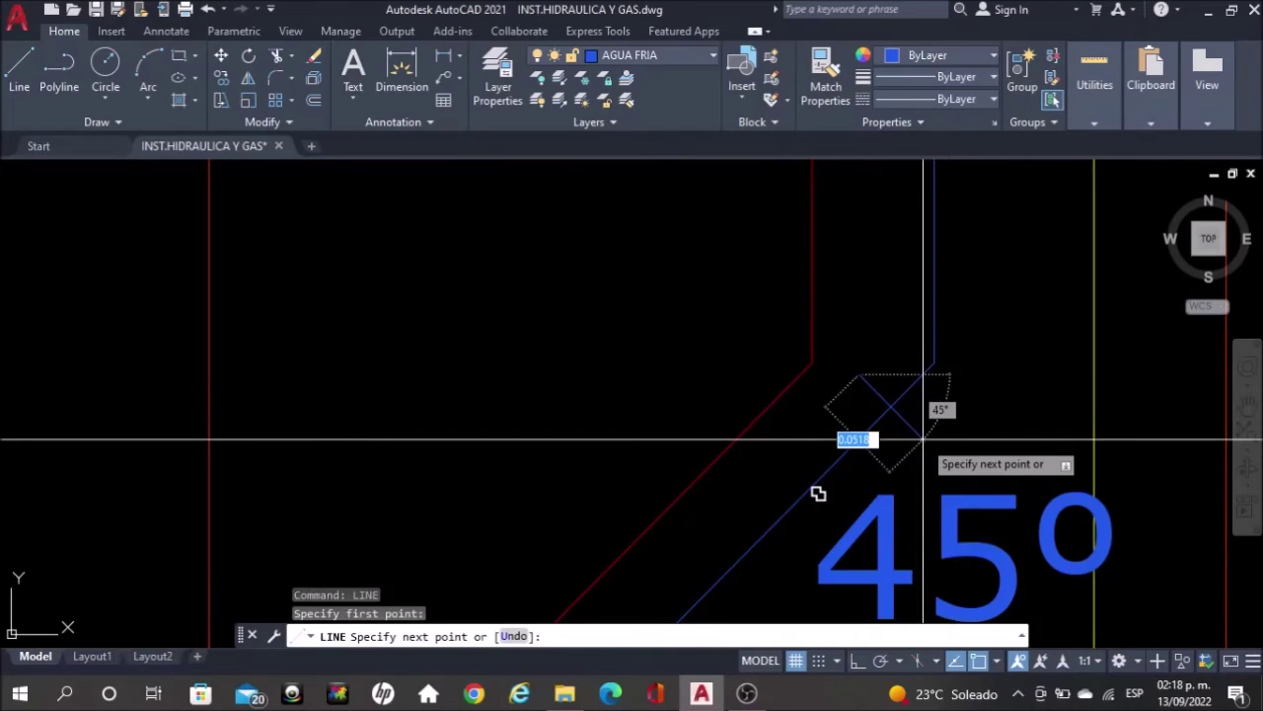
{"action": "scroll", "coordinate": [924, 439], "scroll_direction": "up", "scroll_amount": 2}
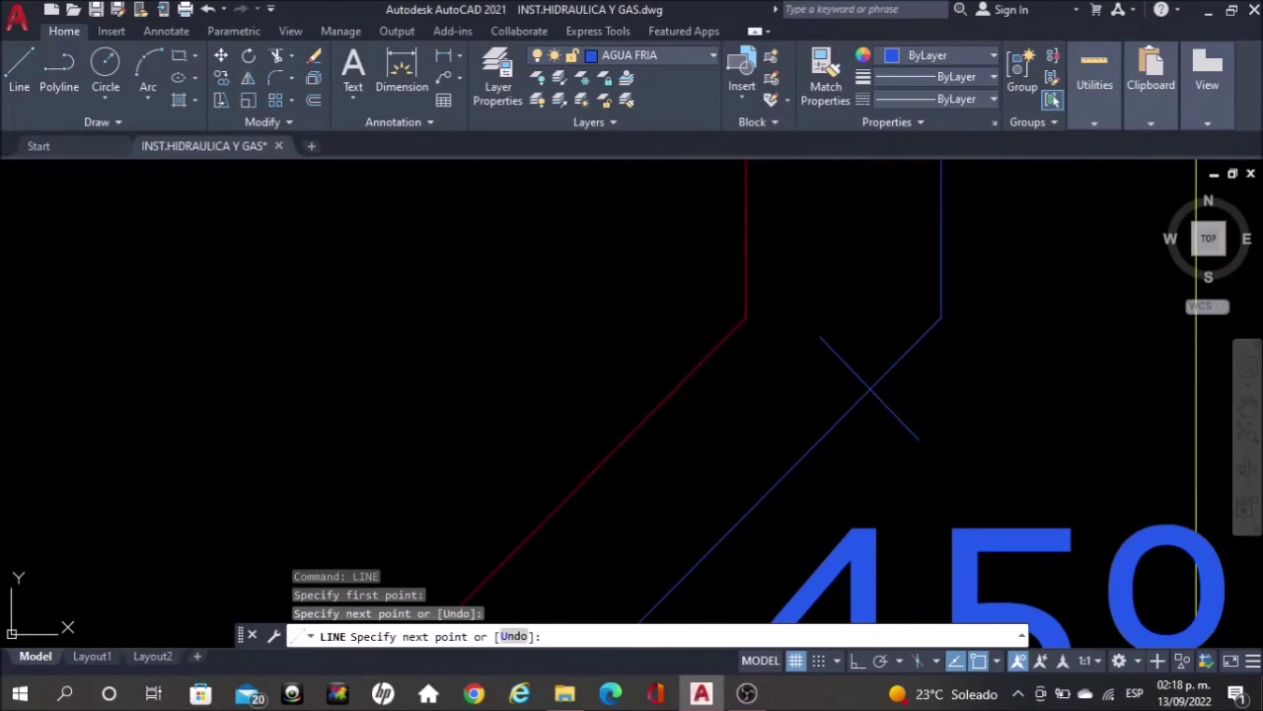
{"action": "key", "text": "Escape"}
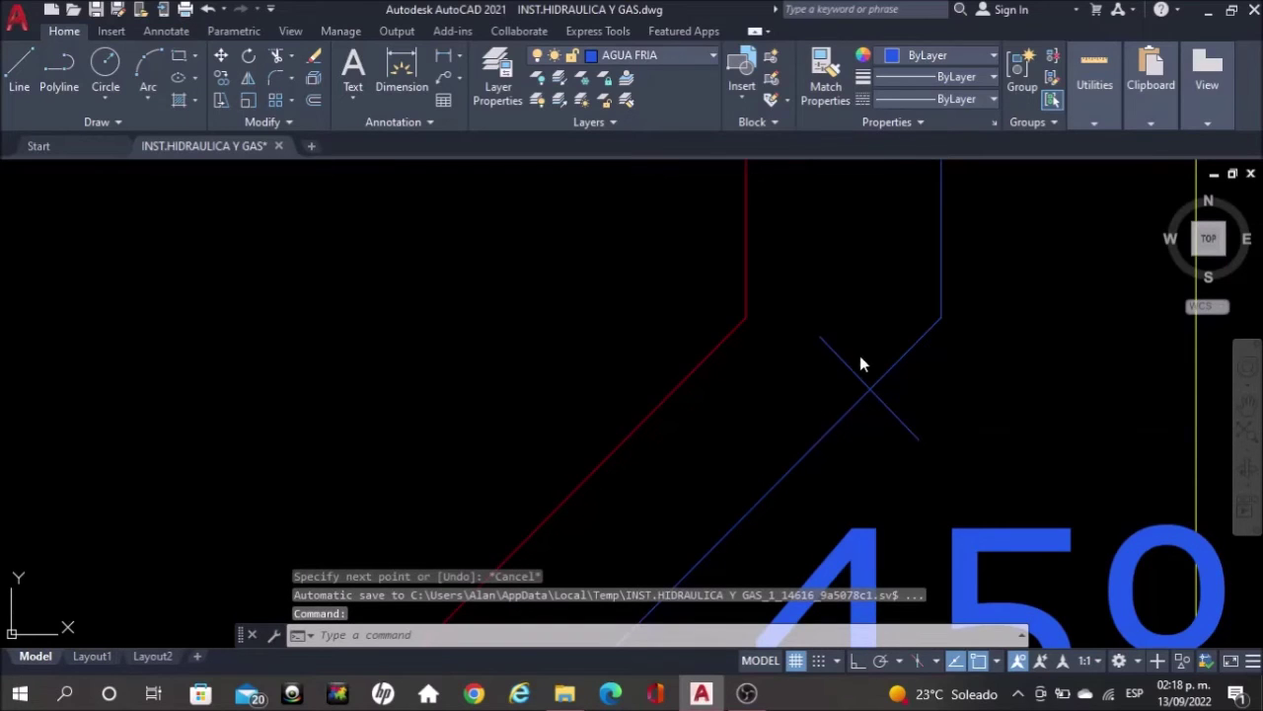
With Ortho on, draw a short horizontal tick across the vertical cold water pipe just above the same bend
{"action": "type", "text": "LIN"}
{"action": "key", "text": "Return"}
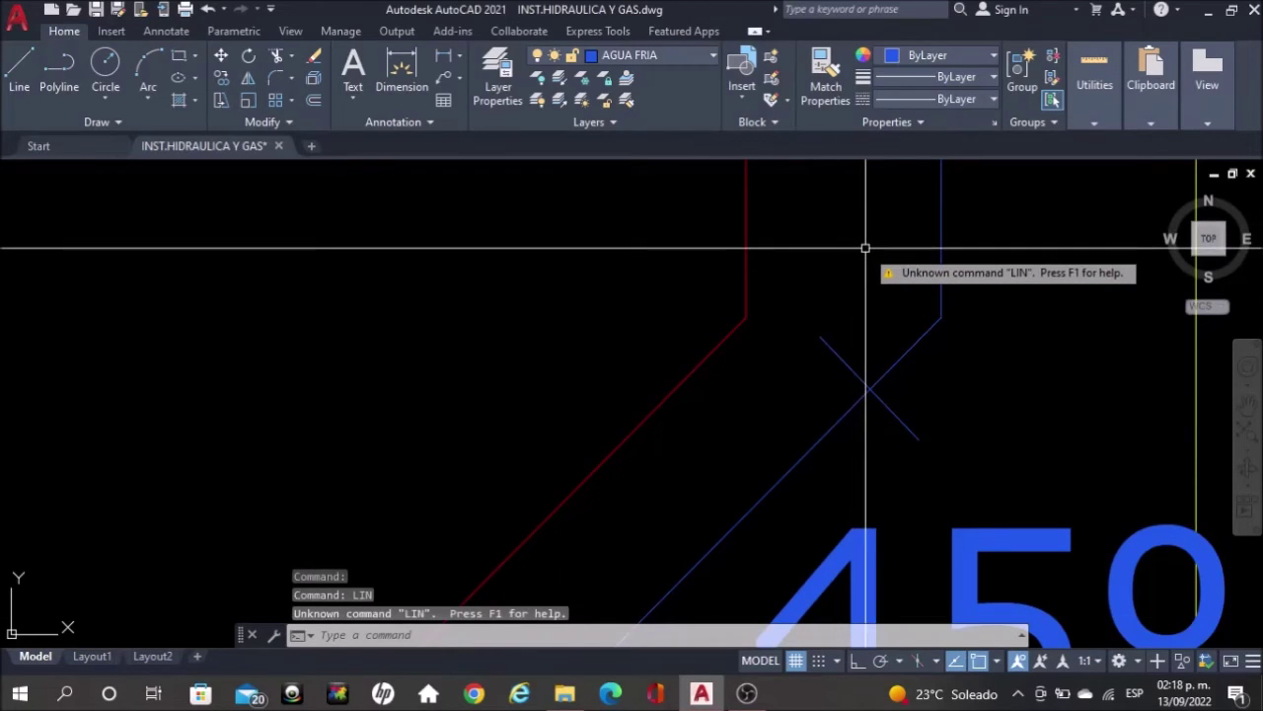
{"action": "type", "text": "LINE"}
{"action": "key", "text": "Return"}
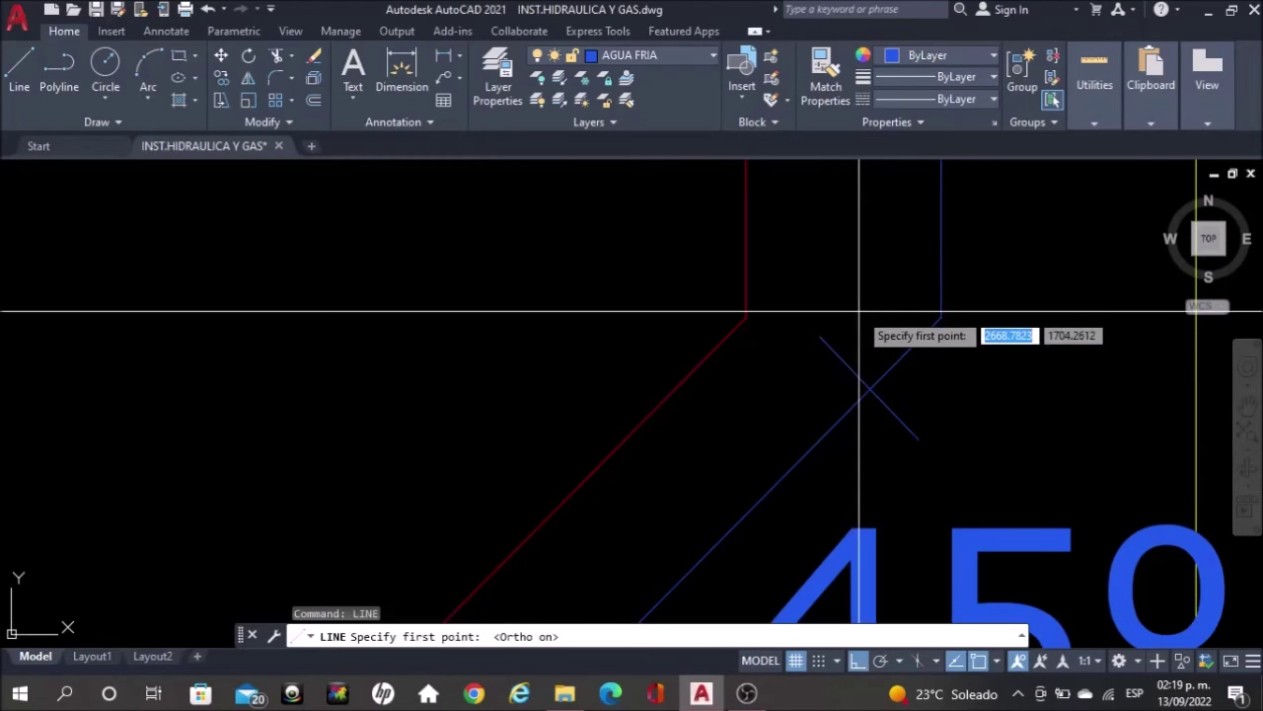
{"action": "left_click", "coordinate": [861, 235]}
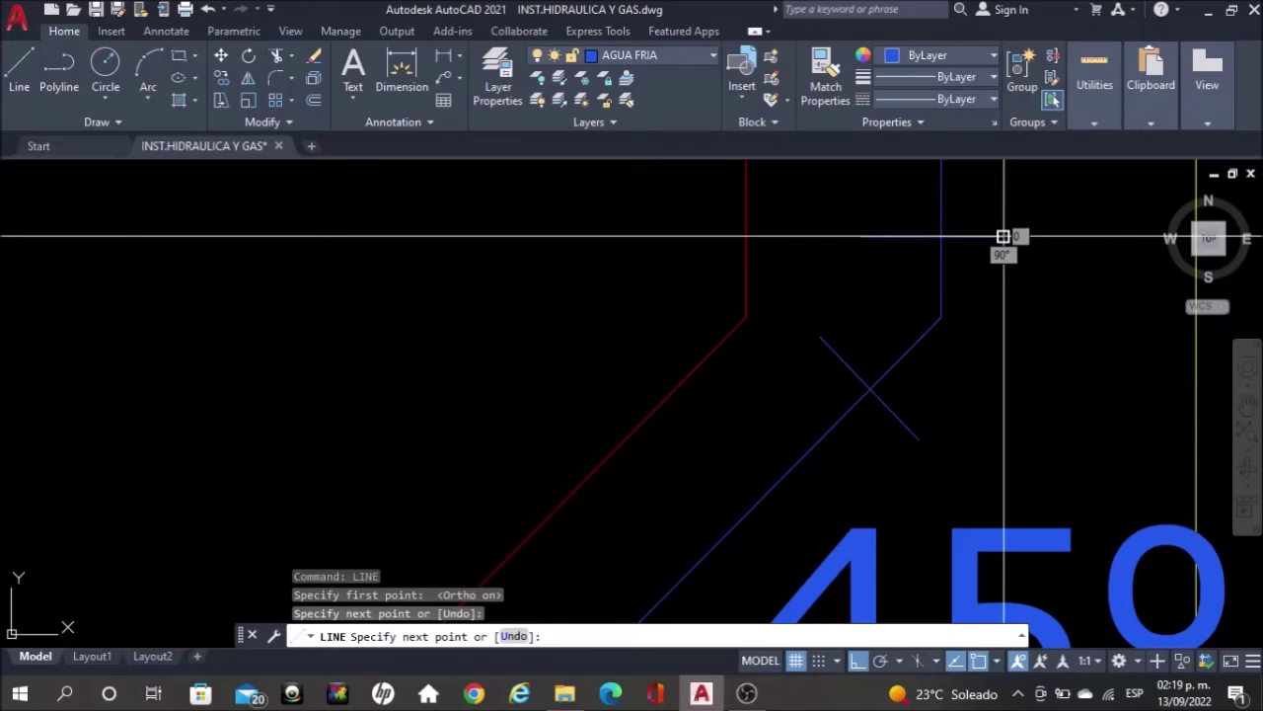
{"action": "key", "text": "Escape"}
Copy the 45º label and its two ticks from the parapet bend's corner to the bend of the other cold water pipe
{"action": "scroll", "coordinate": [1004, 237], "scroll_direction": "down", "scroll_amount": 2}
{"action": "scroll", "coordinate": [977, 316], "scroll_direction": "down", "scroll_amount": 2}
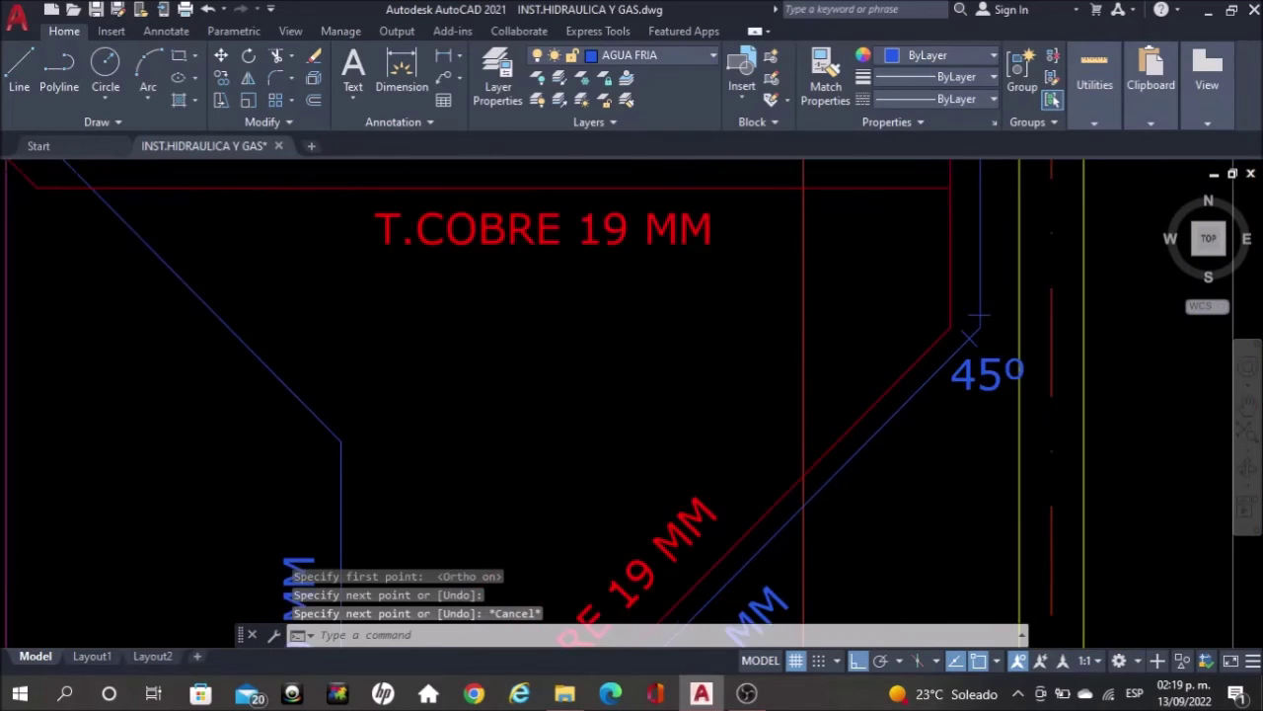
{"action": "scroll", "coordinate": [992, 383], "scroll_direction": "down", "scroll_amount": 2}
{"action": "scroll", "coordinate": [992, 383], "scroll_direction": "up", "scroll_amount": 2}
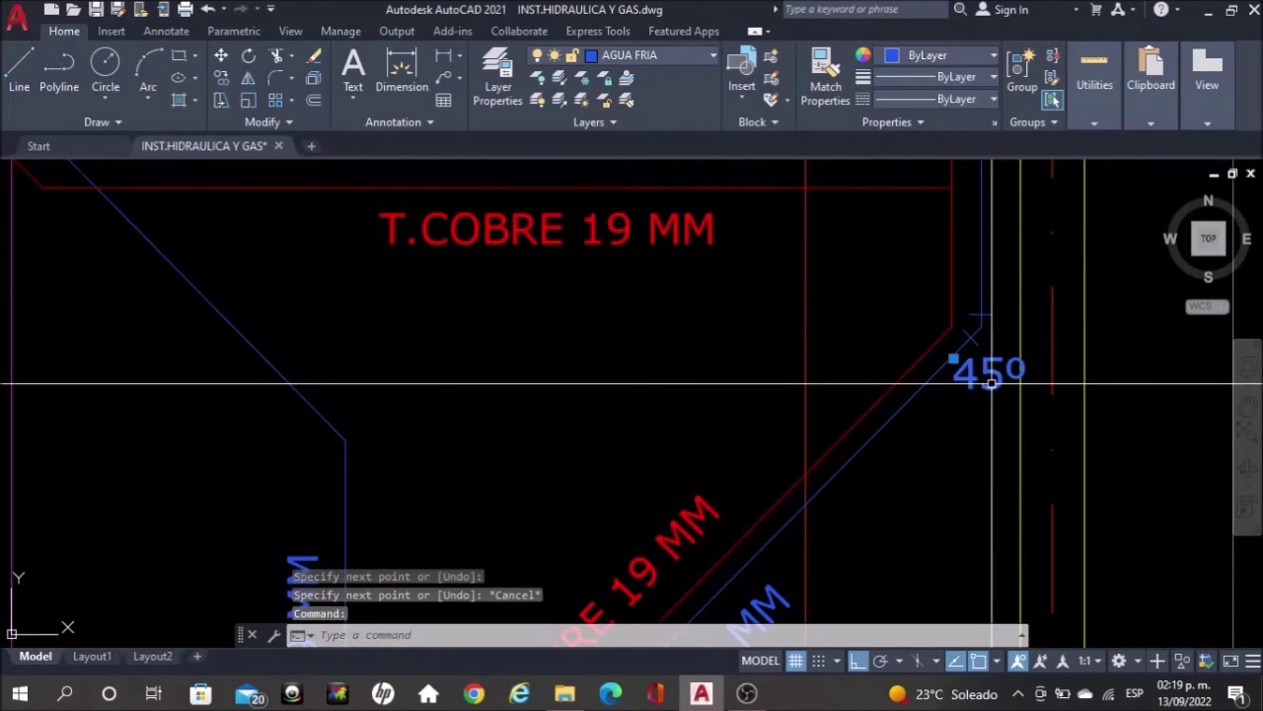
{"action": "left_click", "coordinate": [973, 334]}
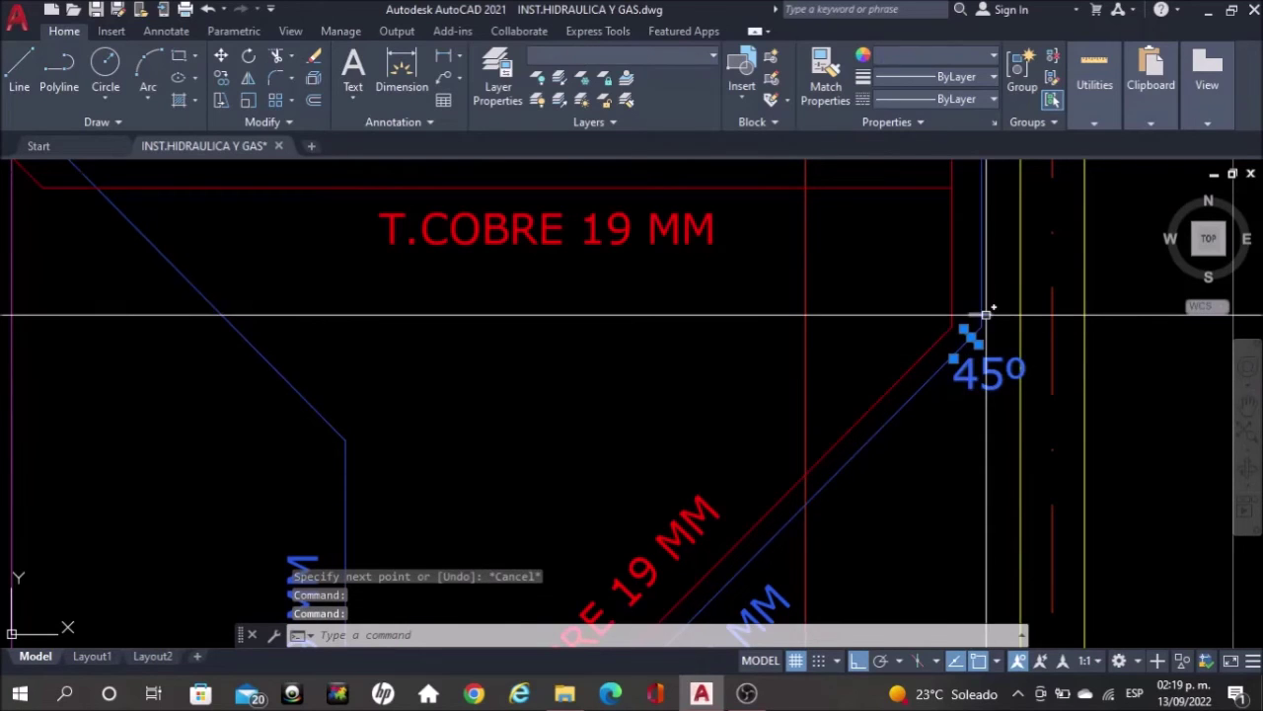
{"action": "type", "text": "cop"}
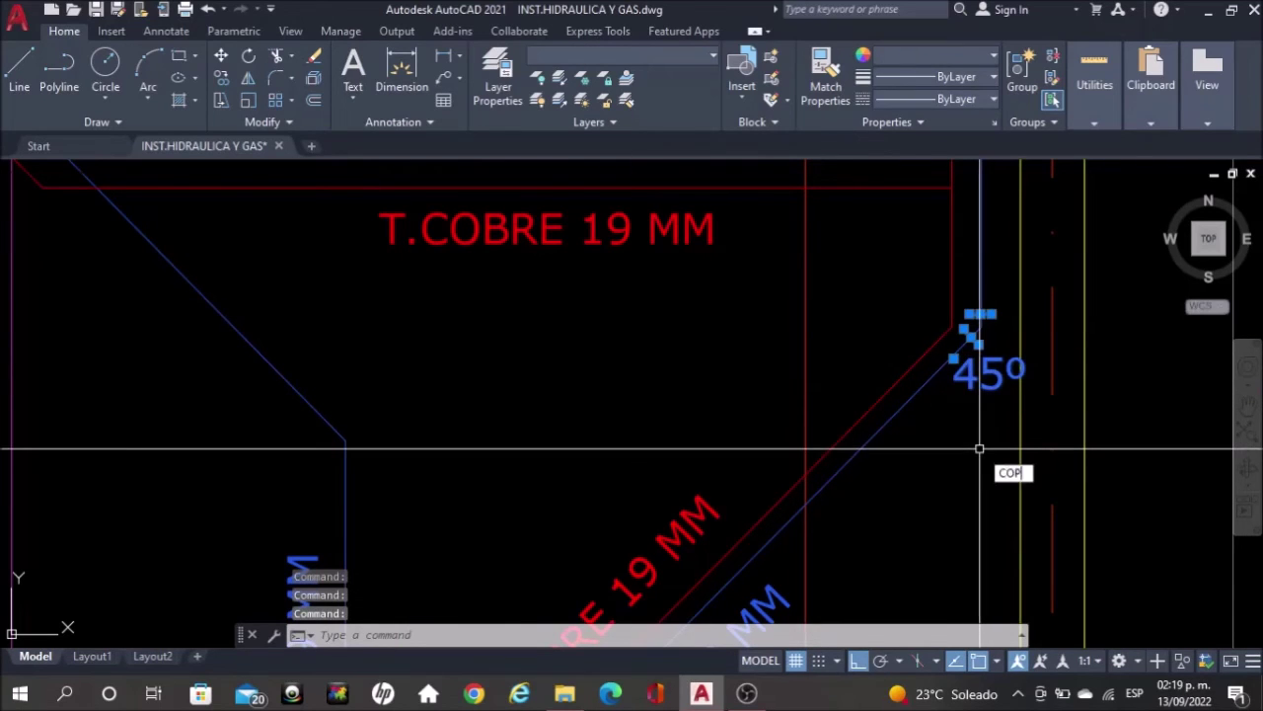
{"action": "type", "text": "y"}
{"action": "key", "text": "Return"}
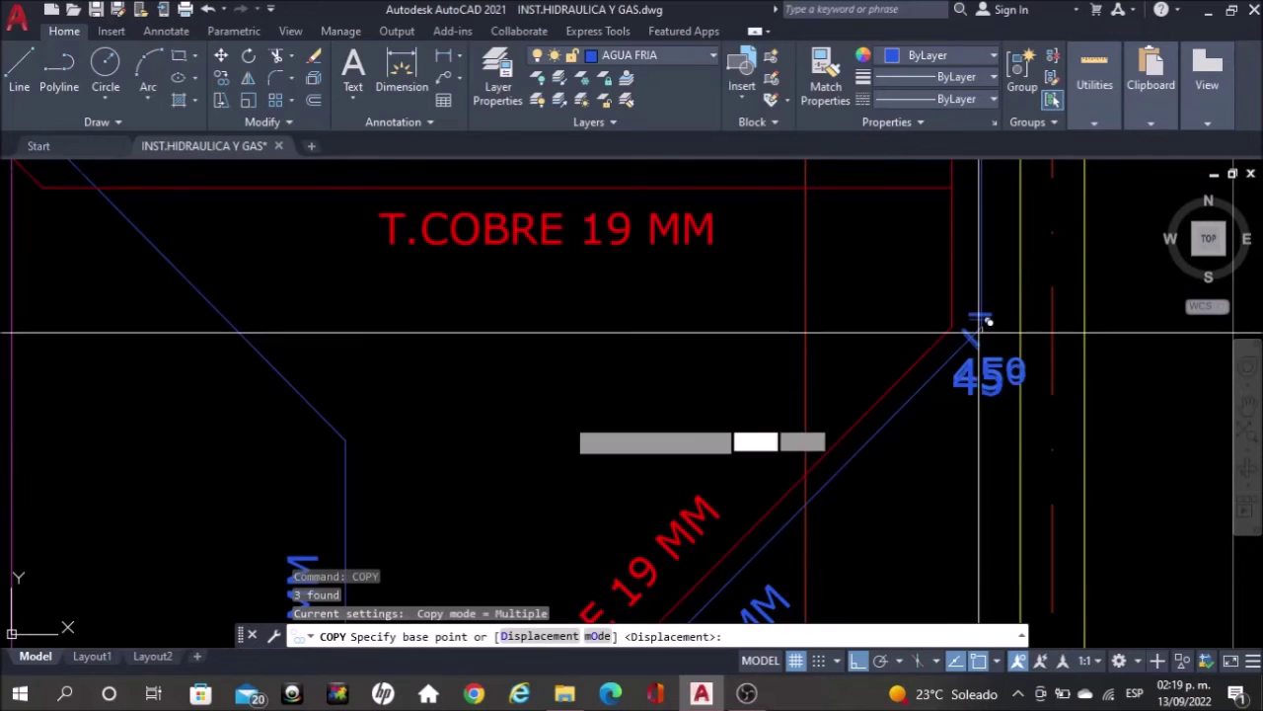
{"action": "left_click", "coordinate": [980, 332]}
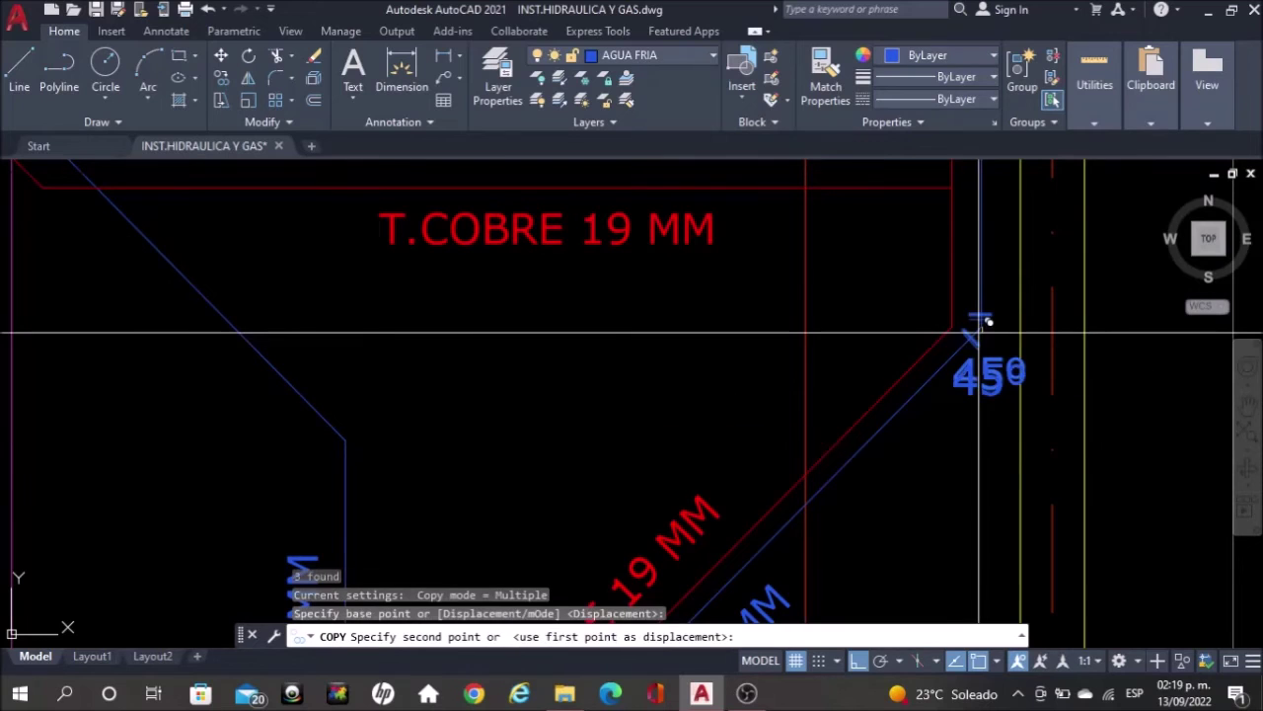
{"action": "left_click", "coordinate": [345, 439]}
{"action": "scroll", "coordinate": [691, 336], "scroll_direction": "down", "scroll_amount": 3}
{"action": "scroll", "coordinate": [691, 340], "scroll_direction": "down", "scroll_amount": 3}
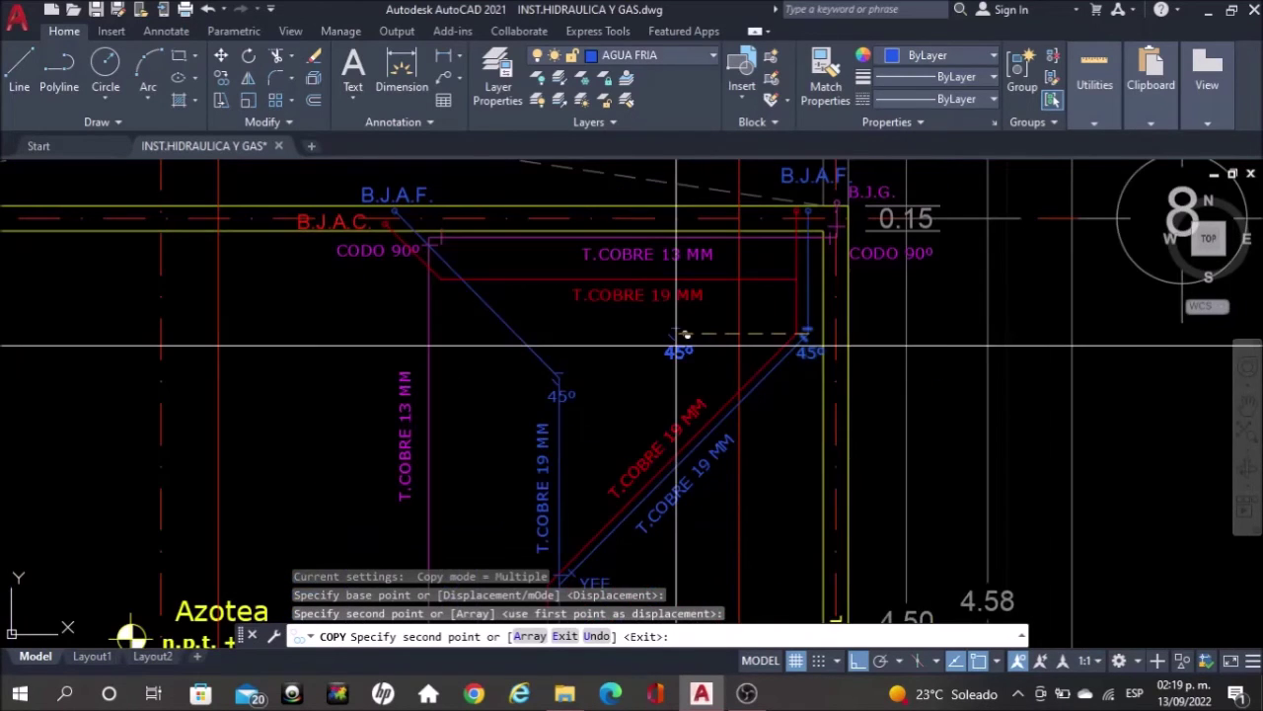
{"action": "key", "text": "Escape"}
With Ortho off, rotate the two copied ticks counterclockwise about the bend's corner so each crosses one pipe segment
{"action": "scroll", "coordinate": [538, 371], "scroll_direction": "up", "scroll_amount": 3}
{"action": "scroll", "coordinate": [552, 385], "scroll_direction": "up", "scroll_amount": 2}
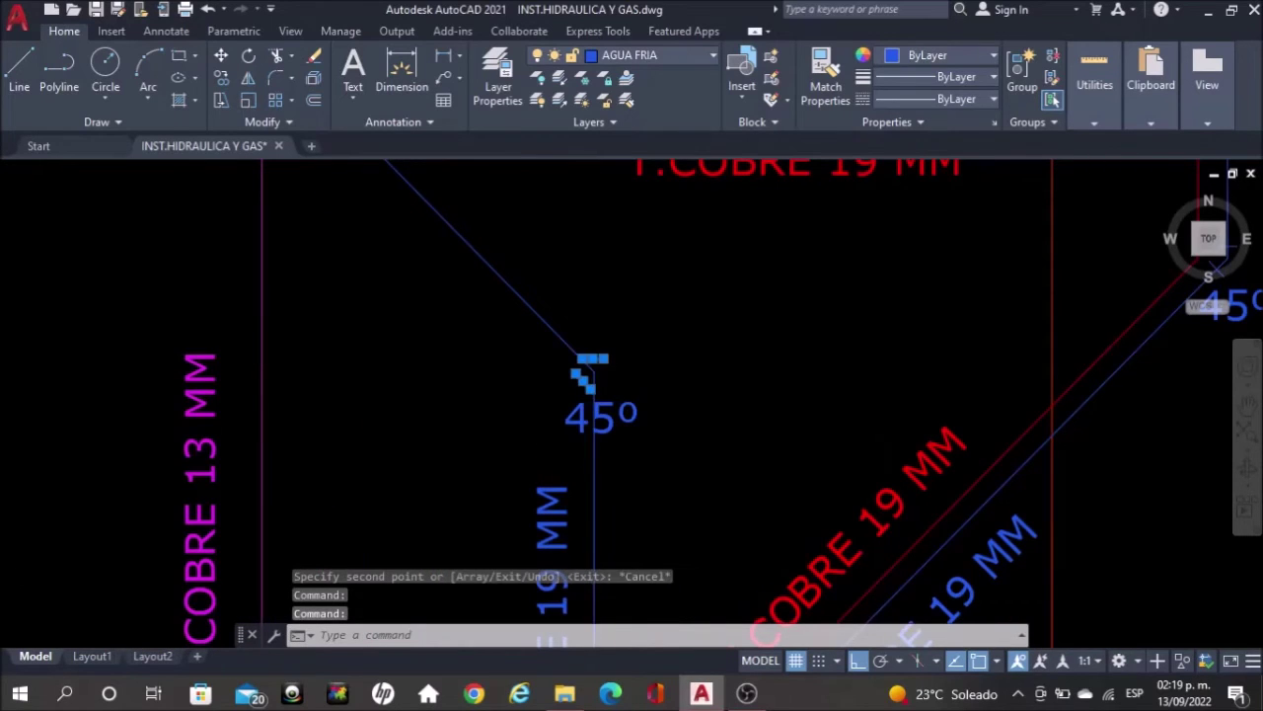
{"action": "scroll", "coordinate": [592, 358], "scroll_direction": "up", "scroll_amount": 1}
{"action": "scroll", "coordinate": [646, 341], "scroll_direction": "up", "scroll_amount": 1}
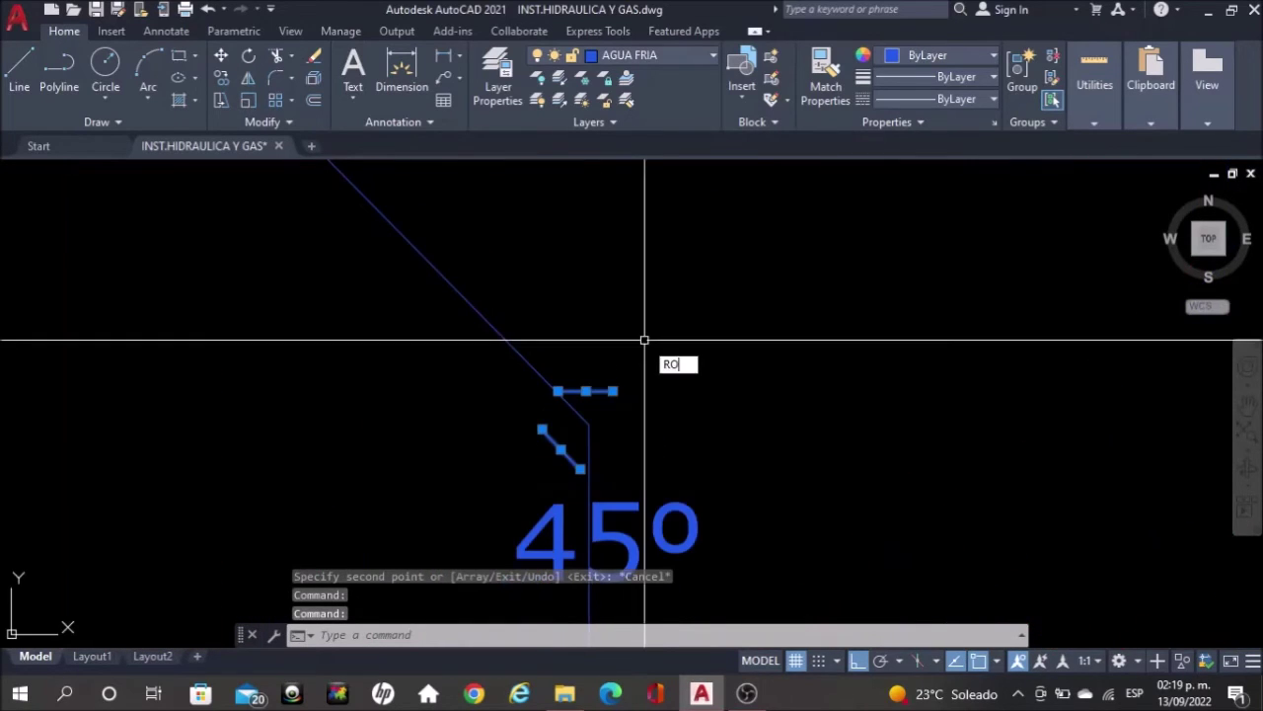
{"action": "type", "text": "ro"}
{"action": "key", "text": "Return"}
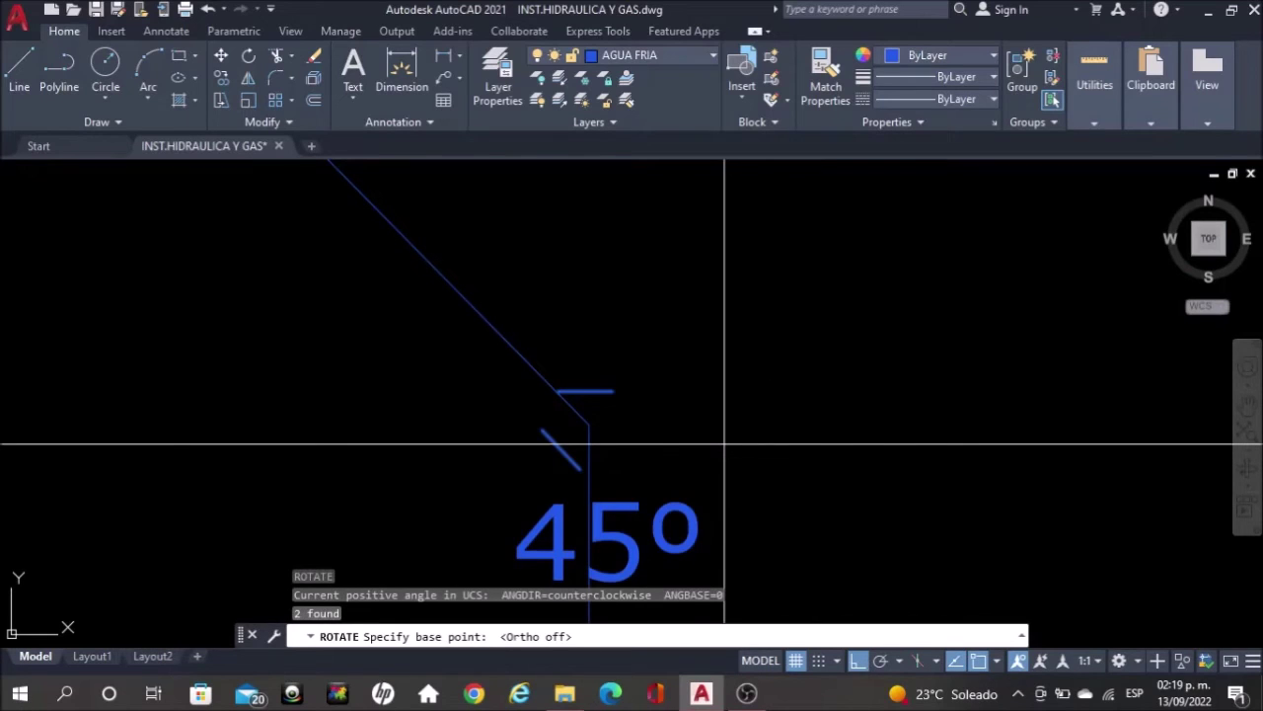
{"action": "left_click", "coordinate": [588, 424]}
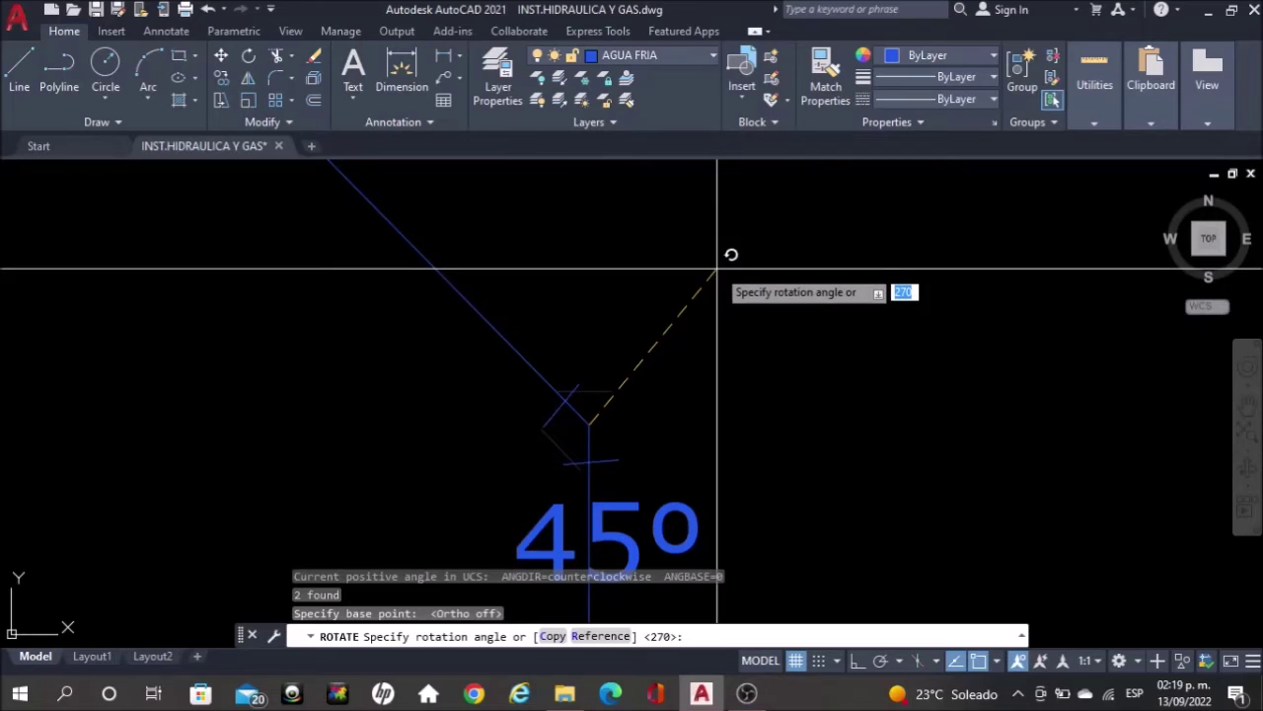
{"action": "left_click", "coordinate": [724, 277]}
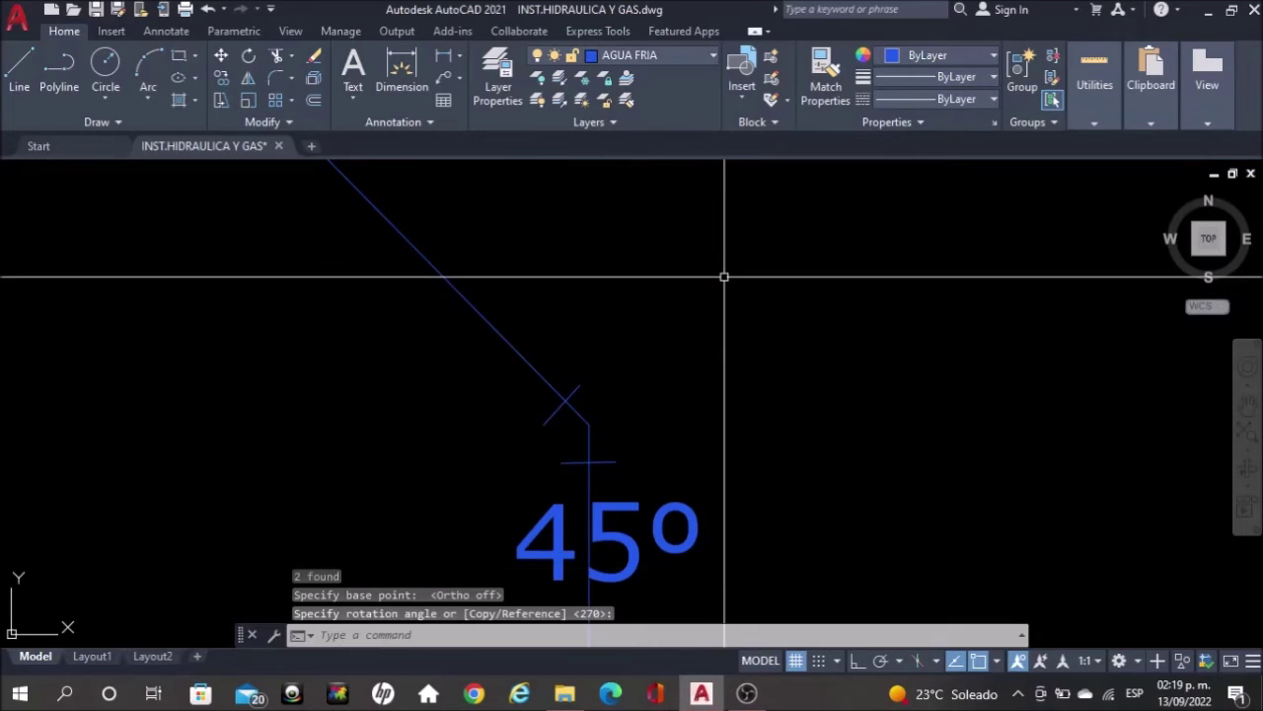
Move the copied 45º label off the vertical cold water pipe to the right side of its bend
{"action": "scroll", "coordinate": [724, 277], "scroll_direction": "down", "scroll_amount": 8}
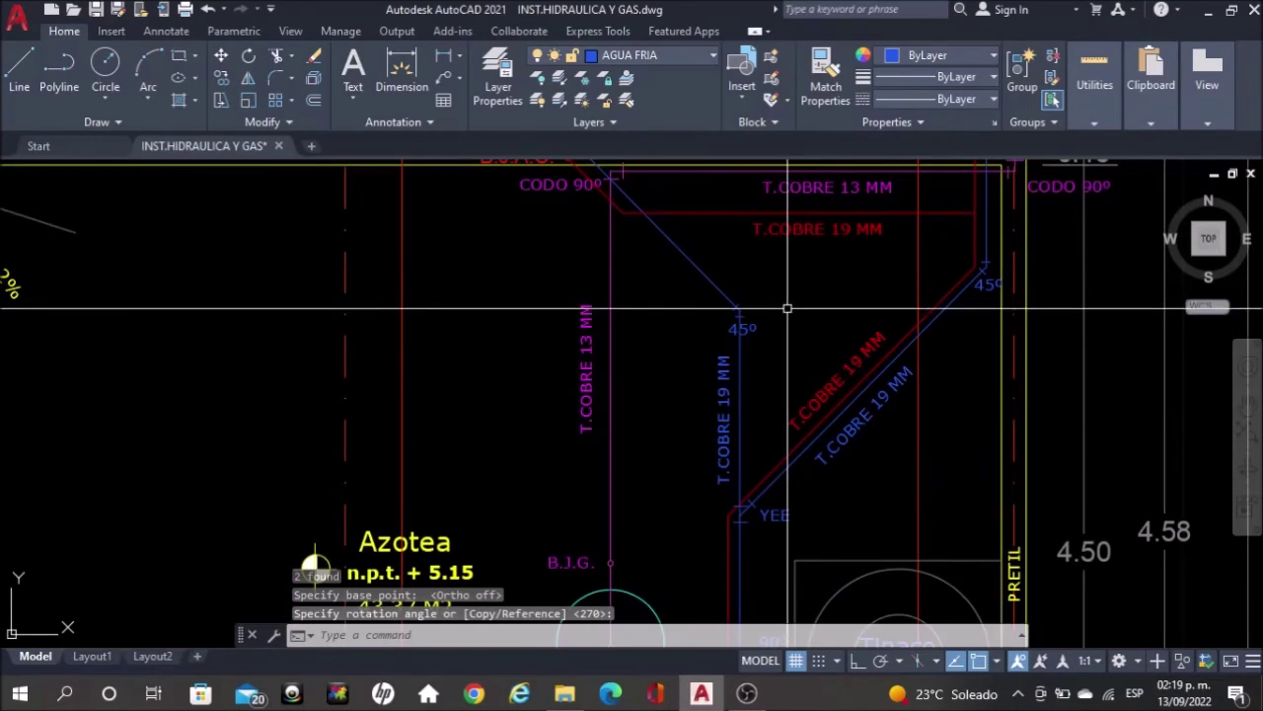
{"action": "left_click", "coordinate": [741, 327]}
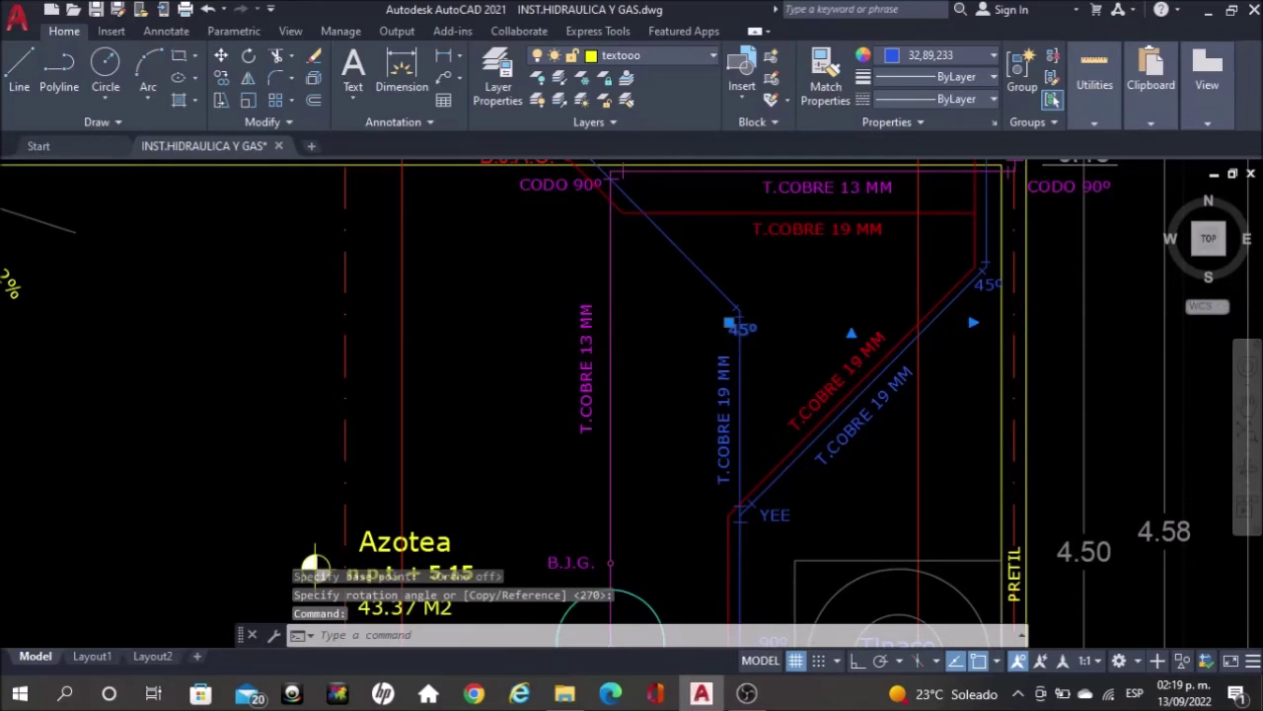
{"action": "scroll", "coordinate": [760, 321], "scroll_direction": "up", "scroll_amount": 4}
{"action": "type", "text": "MOVE"}
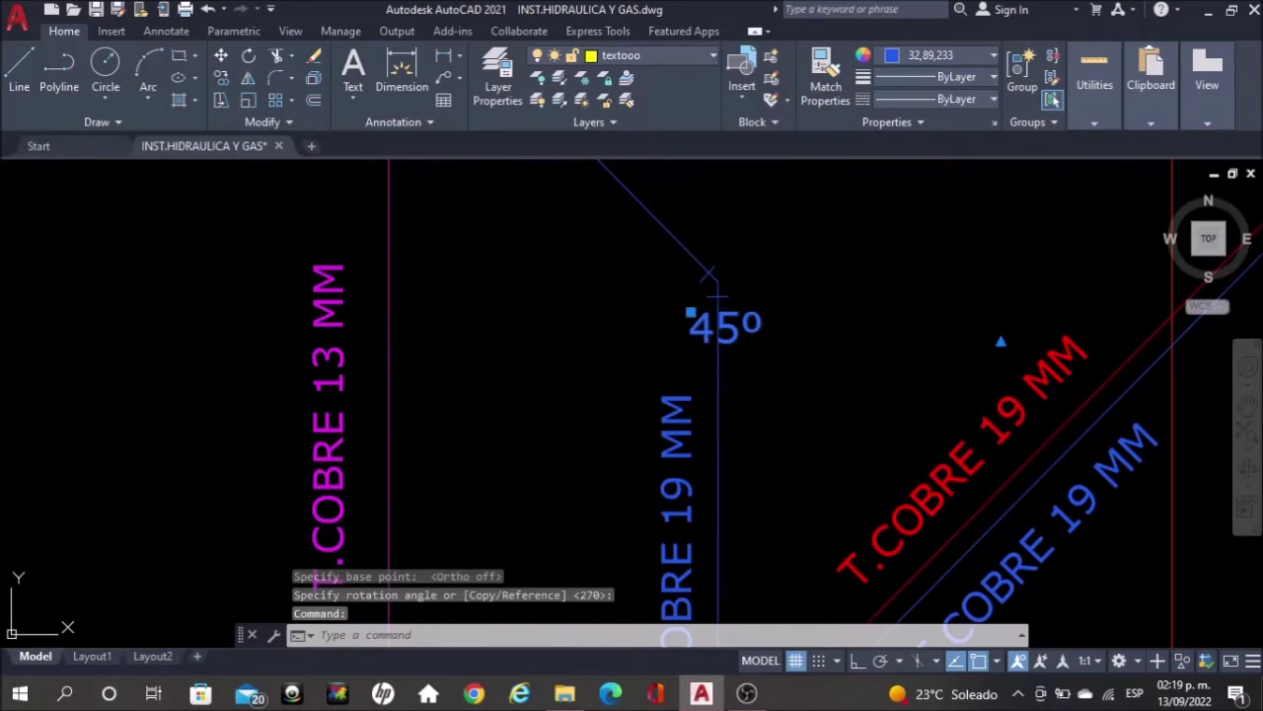
{"action": "key", "text": "Return"}
{"action": "left_click", "coordinate": [780, 308]}
{"action": "left_click", "coordinate": [831, 263]}
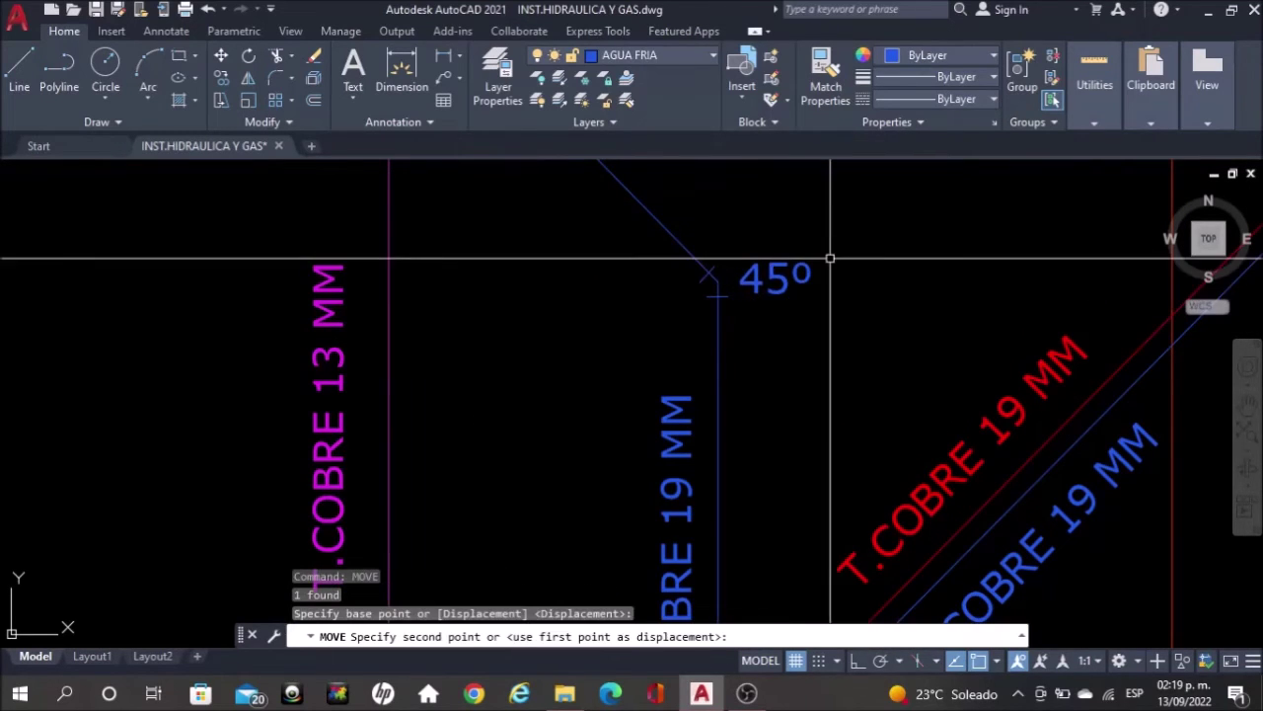
{"action": "scroll", "coordinate": [717, 291], "scroll_direction": "down", "scroll_amount": 6}
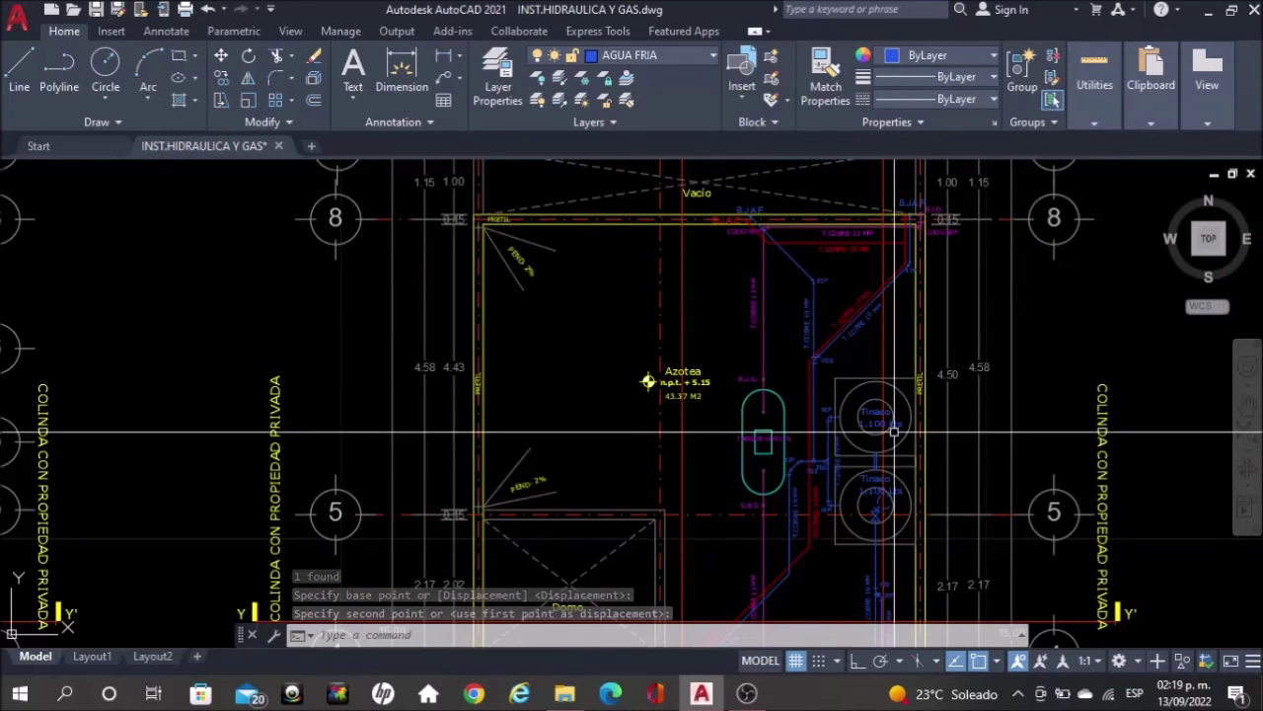
Copy the 45º label and its two fitting ticks from the upper-right pipe bend to the cold-water bend beside the Domo
{"action": "scroll", "coordinate": [905, 284], "scroll_direction": "up", "scroll_amount": 2}
{"action": "scroll", "coordinate": [917, 277], "scroll_direction": "up", "scroll_amount": 8}
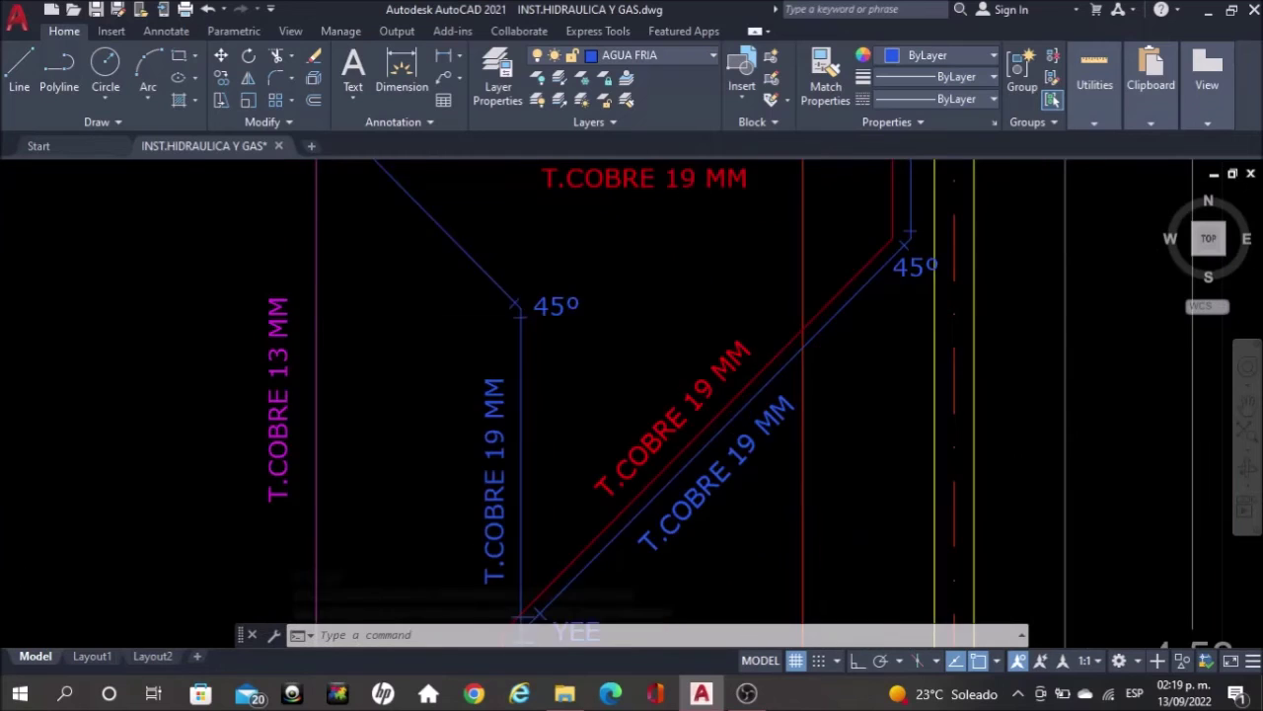
{"action": "left_click", "coordinate": [923, 278]}
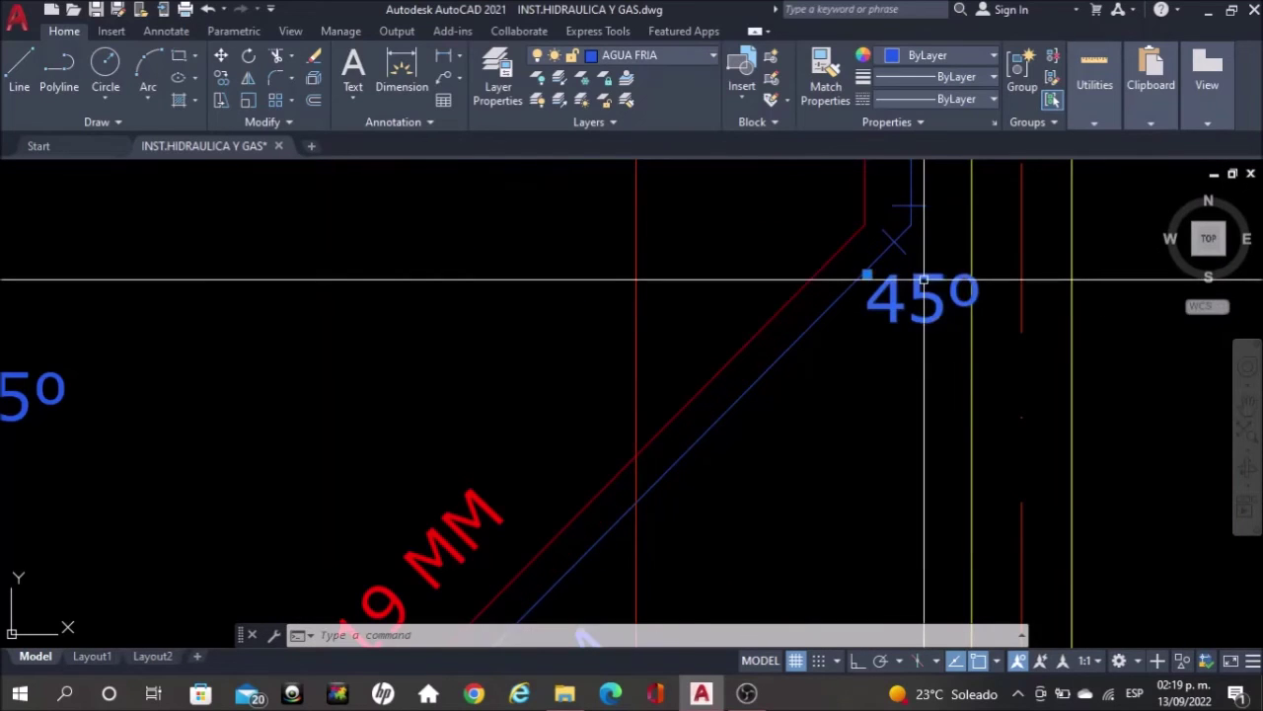
{"action": "left_click", "coordinate": [906, 247]}
{"action": "left_click", "coordinate": [912, 205]}
{"action": "type", "text": "Y"}
{"action": "key", "text": "Return"}
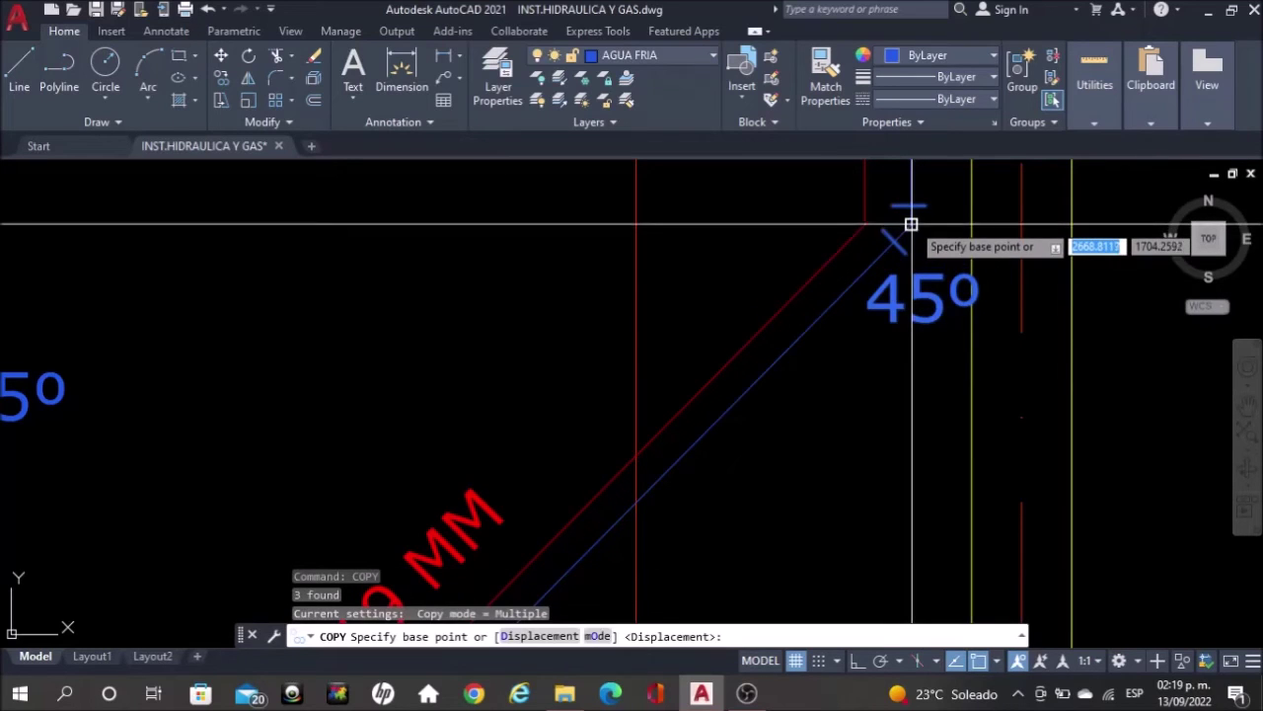
{"action": "left_click", "coordinate": [911, 225]}
{"action": "scroll", "coordinate": [911, 229], "scroll_direction": "down", "scroll_amount": 6}
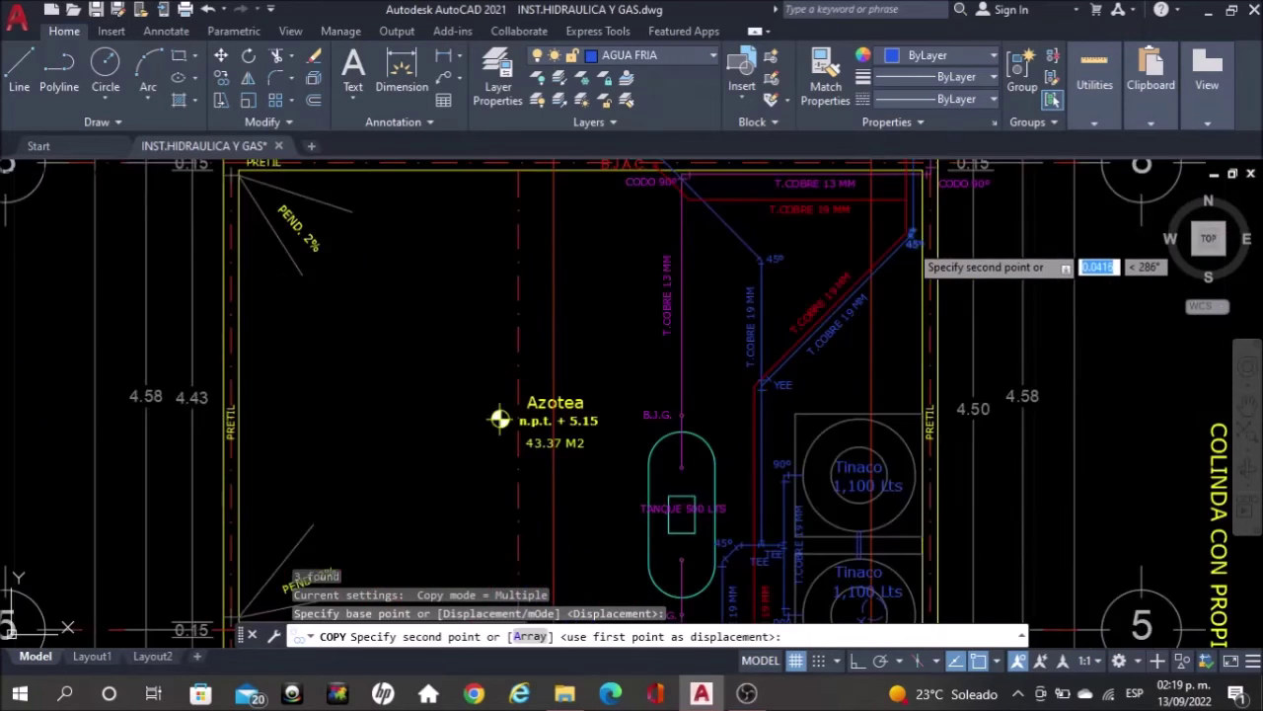
{"action": "scroll", "coordinate": [499, 418], "scroll_direction": "down", "scroll_amount": 4}
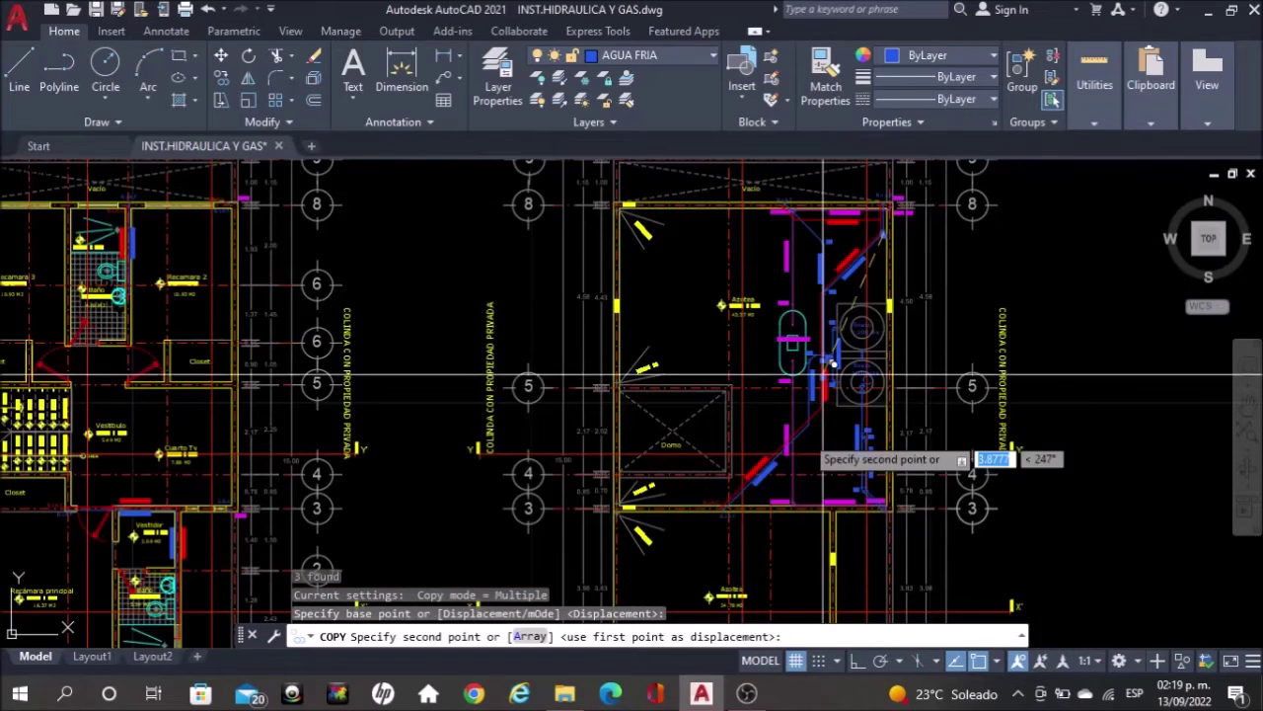
{"action": "scroll", "coordinate": [775, 506], "scroll_direction": "up", "scroll_amount": 4}
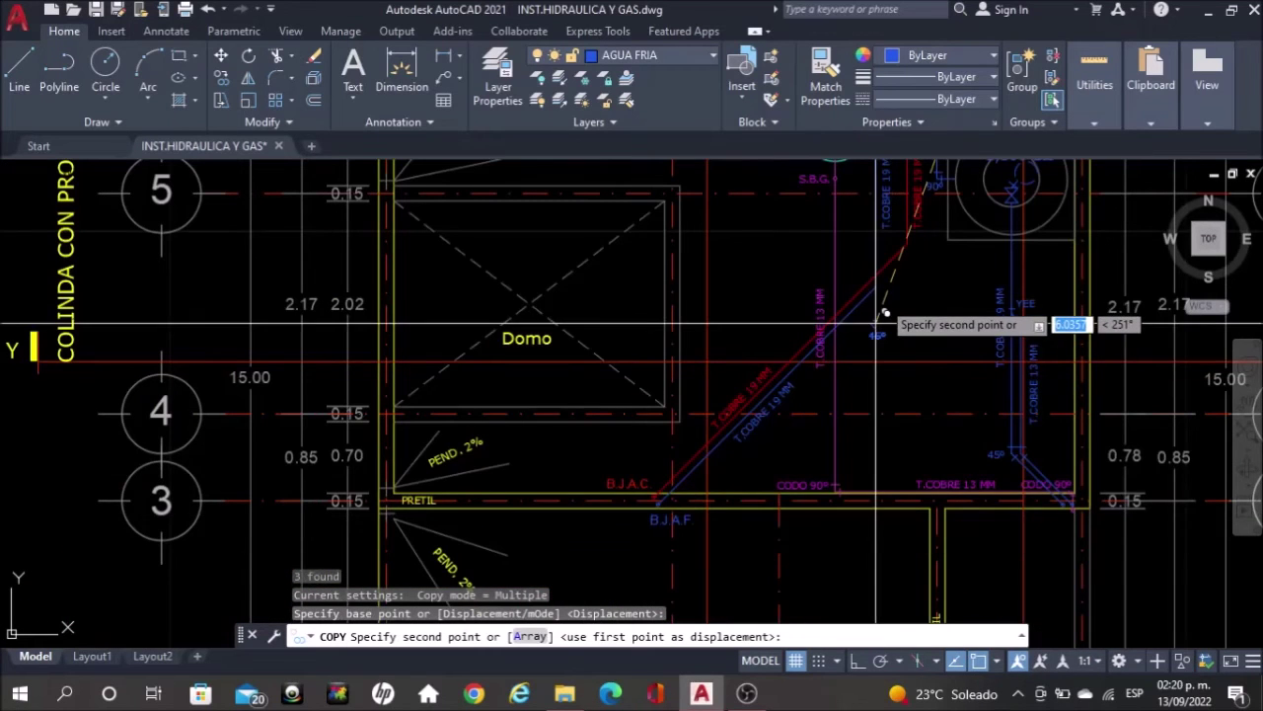
{"action": "scroll", "coordinate": [834, 321], "scroll_direction": "up", "scroll_amount": 10}
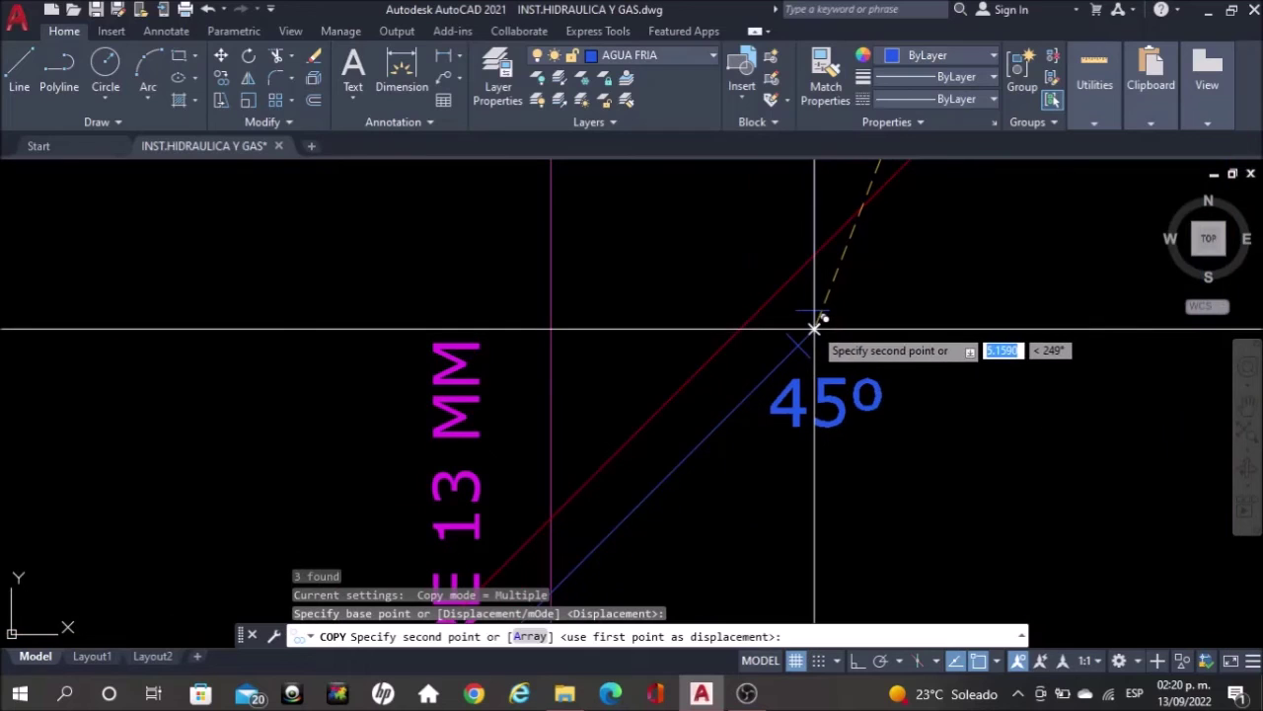
{"action": "left_click", "coordinate": [815, 327]}
{"action": "key", "text": "Escape"}
Copy the 45º label alone to the inside of the cold-water pipe corner above the Vestidor on the floor plan
{"action": "left_click", "coordinate": [840, 400]}
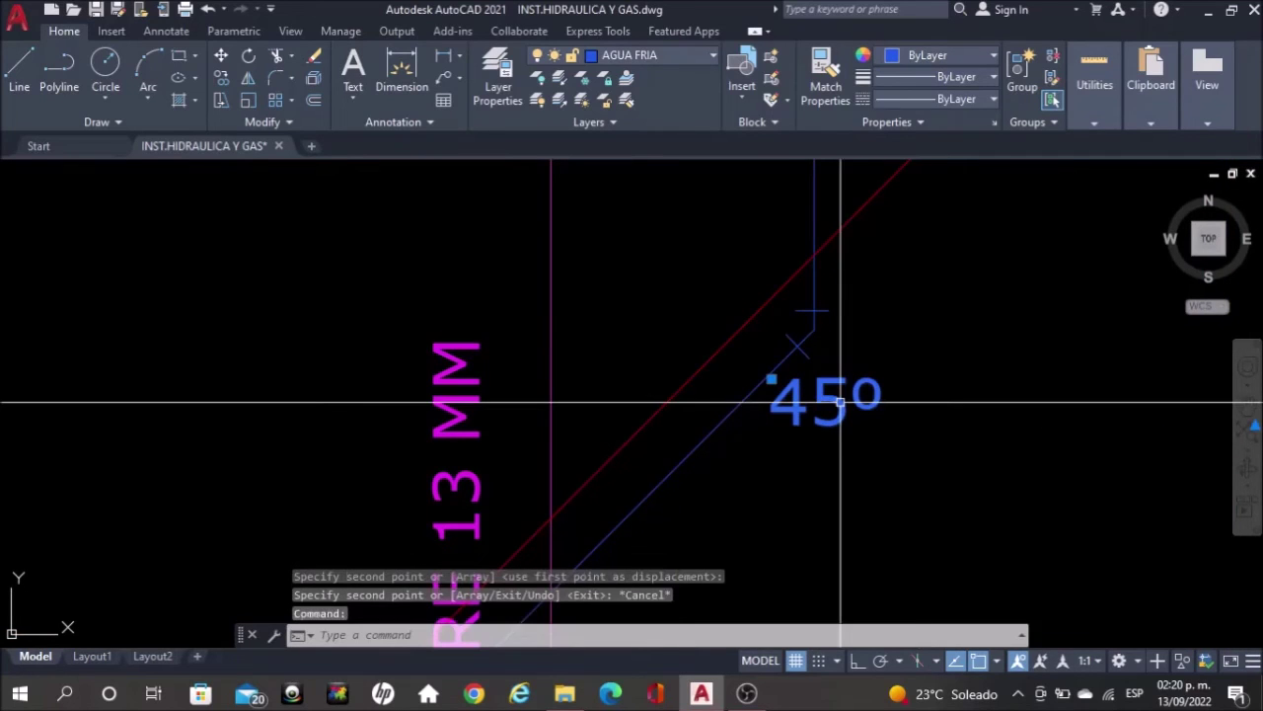
{"action": "type", "text": "Co"}
{"action": "key", "text": "Return"}
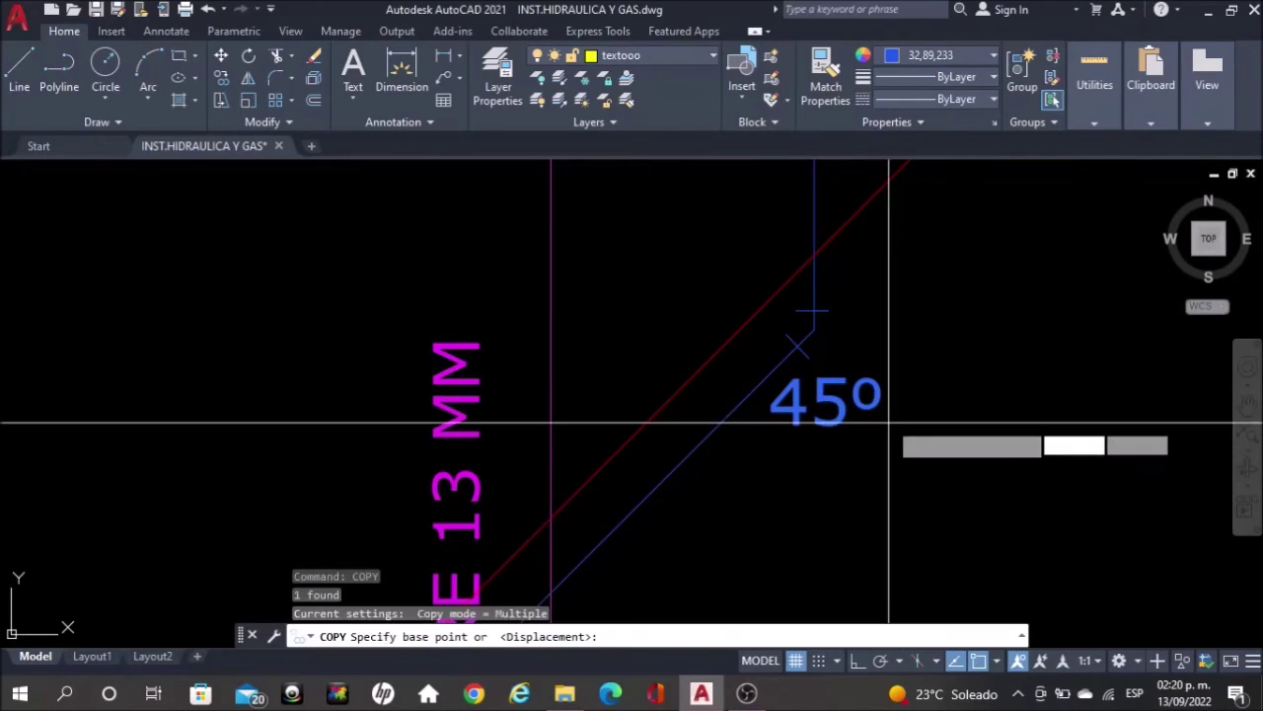
{"action": "left_click", "coordinate": [888, 421]}
{"action": "scroll", "coordinate": [889, 421], "scroll_direction": "down", "scroll_amount": 8}
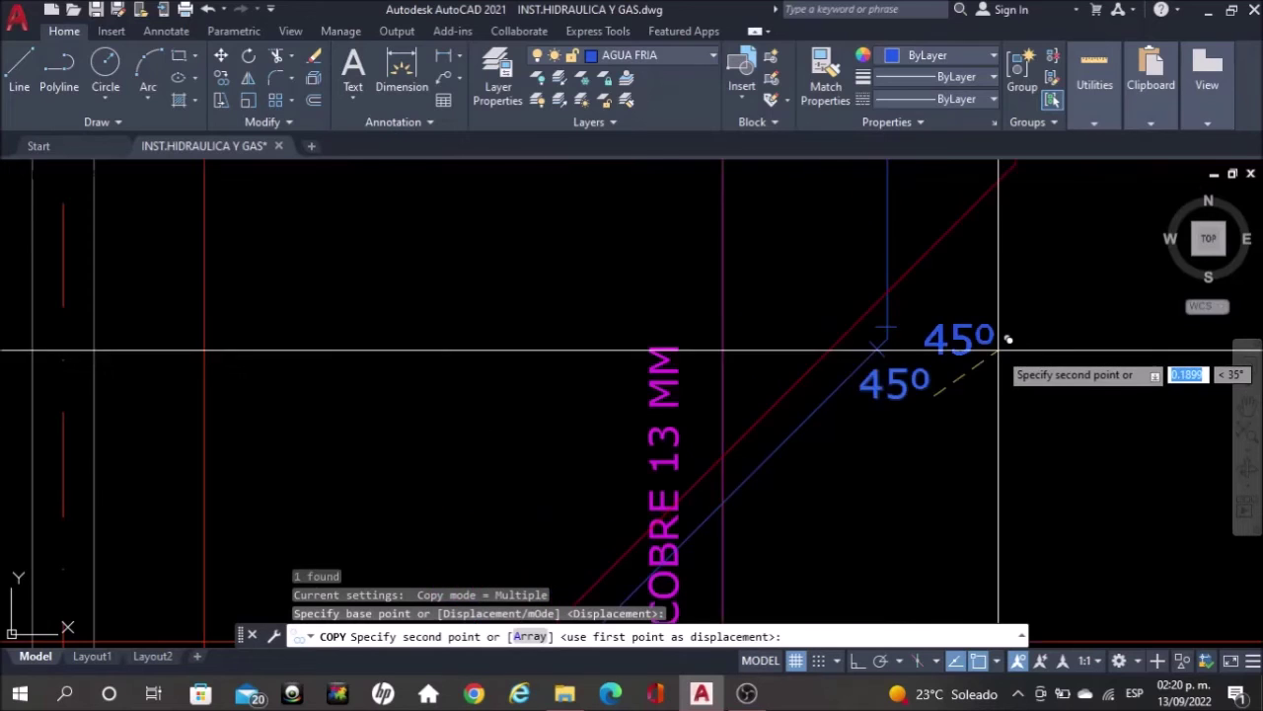
{"action": "scroll", "coordinate": [990, 329], "scroll_direction": "down", "scroll_amount": 2}
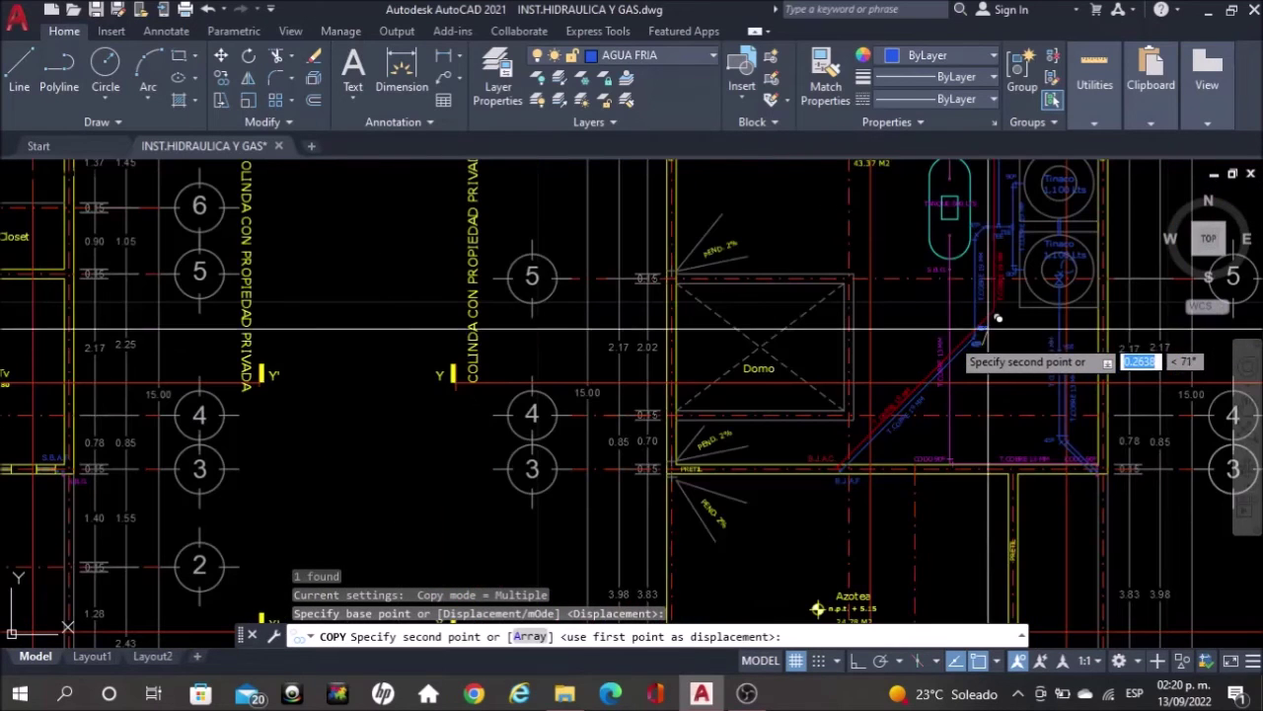
{"action": "middle_click_drag", "start_coordinate": [606, 399], "coordinate": [1174, 426]}
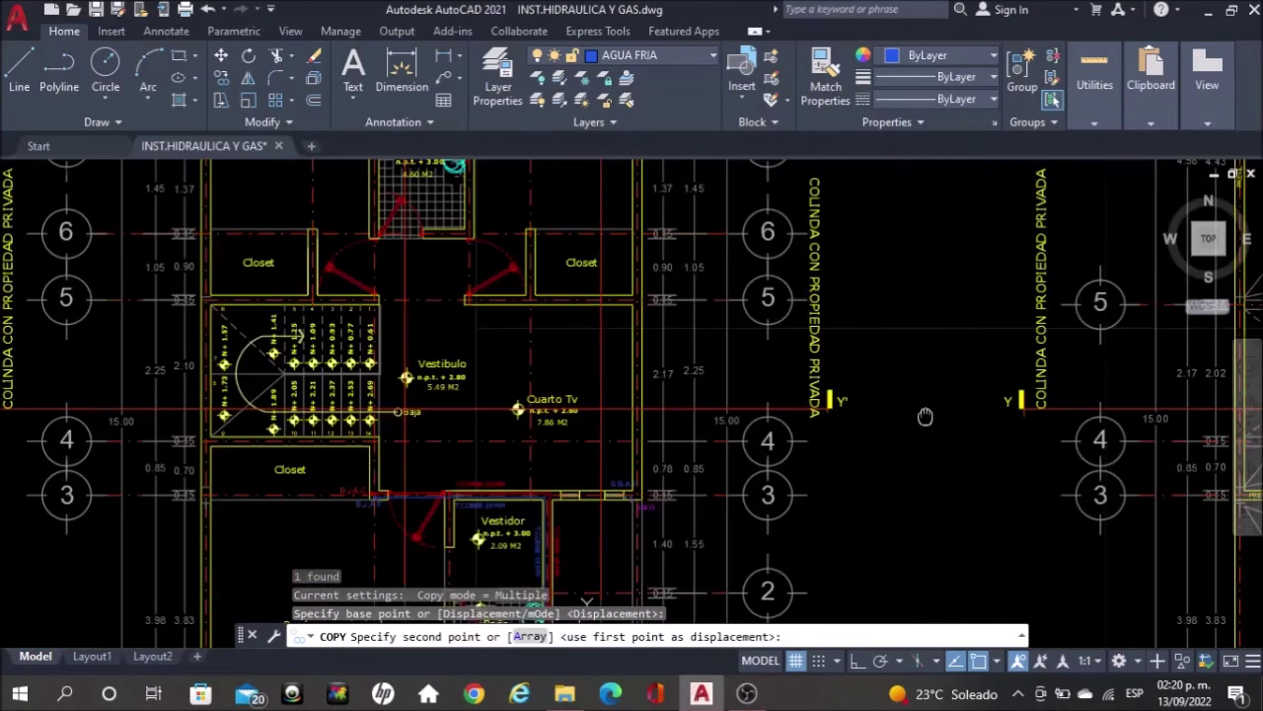
{"action": "scroll", "coordinate": [430, 526], "scroll_direction": "up", "scroll_amount": 10}
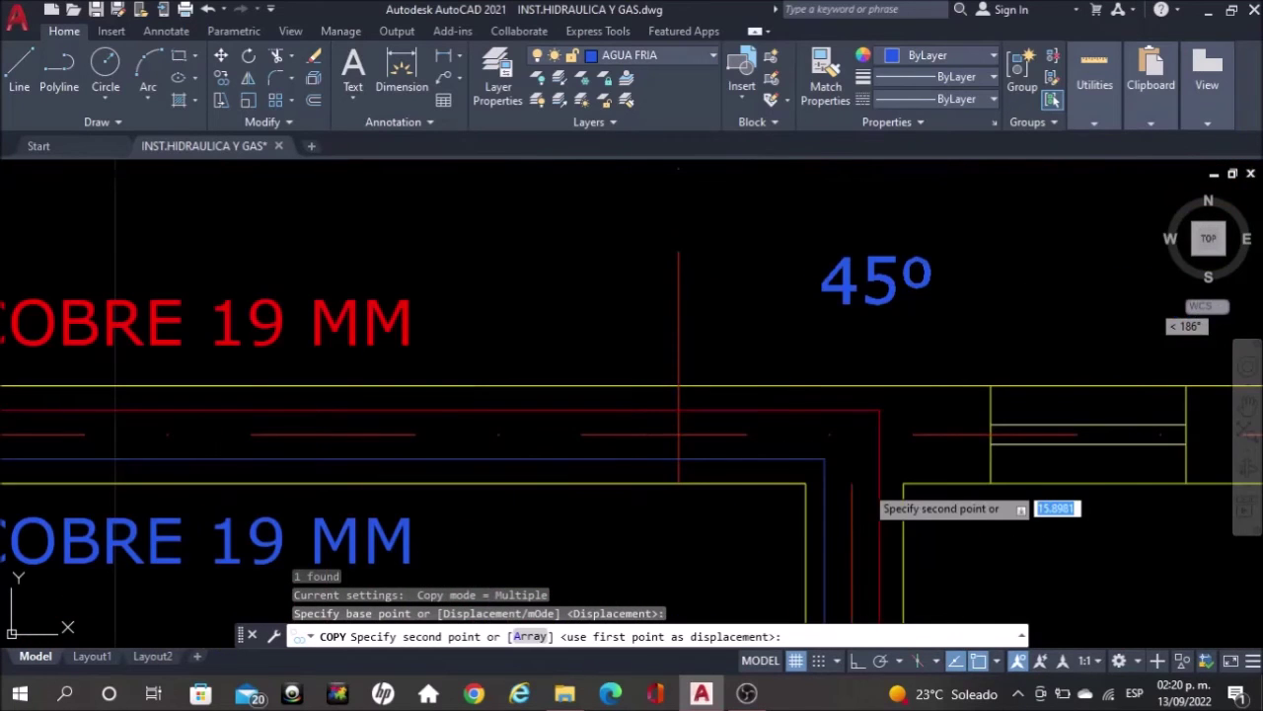
{"action": "left_click", "coordinate": [777, 542]}
{"action": "key", "text": "Escape"}
Change the copied label at the Vestidor pipe corner to read 90º
{"action": "middle_click_drag", "start_coordinate": [797, 474], "coordinate": [787, 340]}
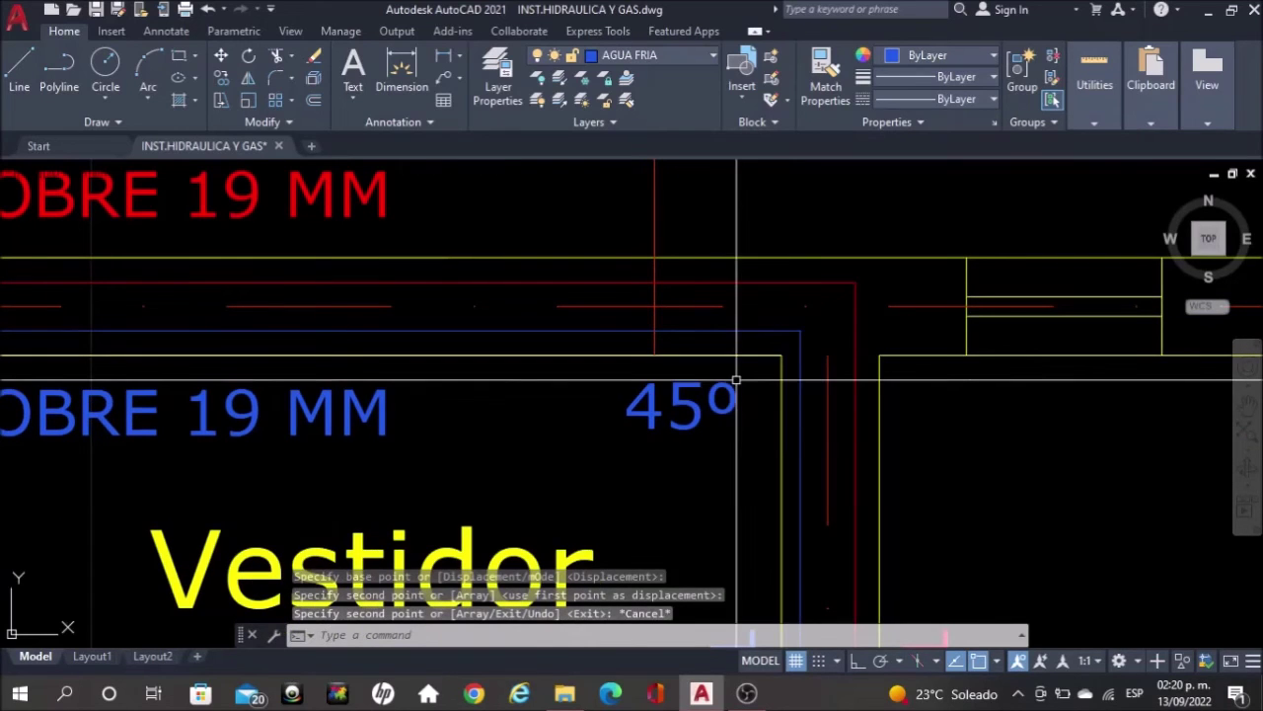
{"action": "scroll", "coordinate": [750, 409], "scroll_direction": "up", "scroll_amount": 2}
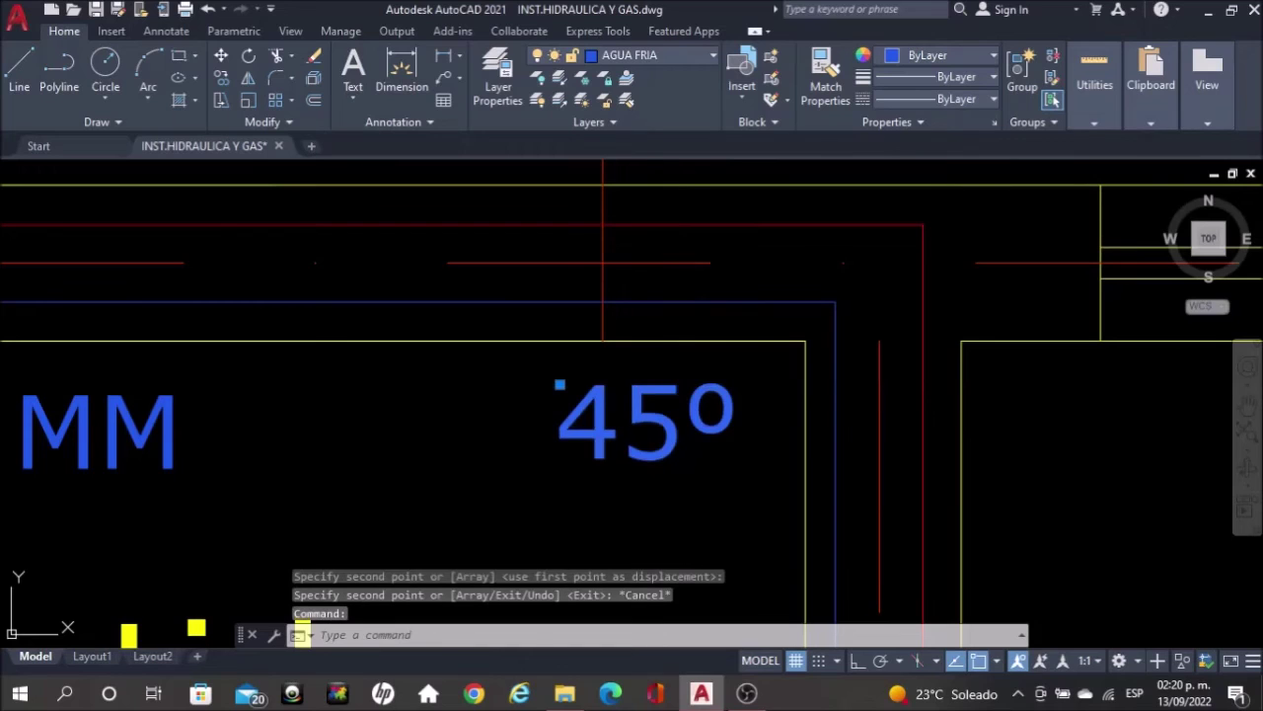
{"action": "double_click", "coordinate": [691, 406]}
{"action": "left_click_drag", "start_coordinate": [686, 425], "coordinate": [550, 430]}
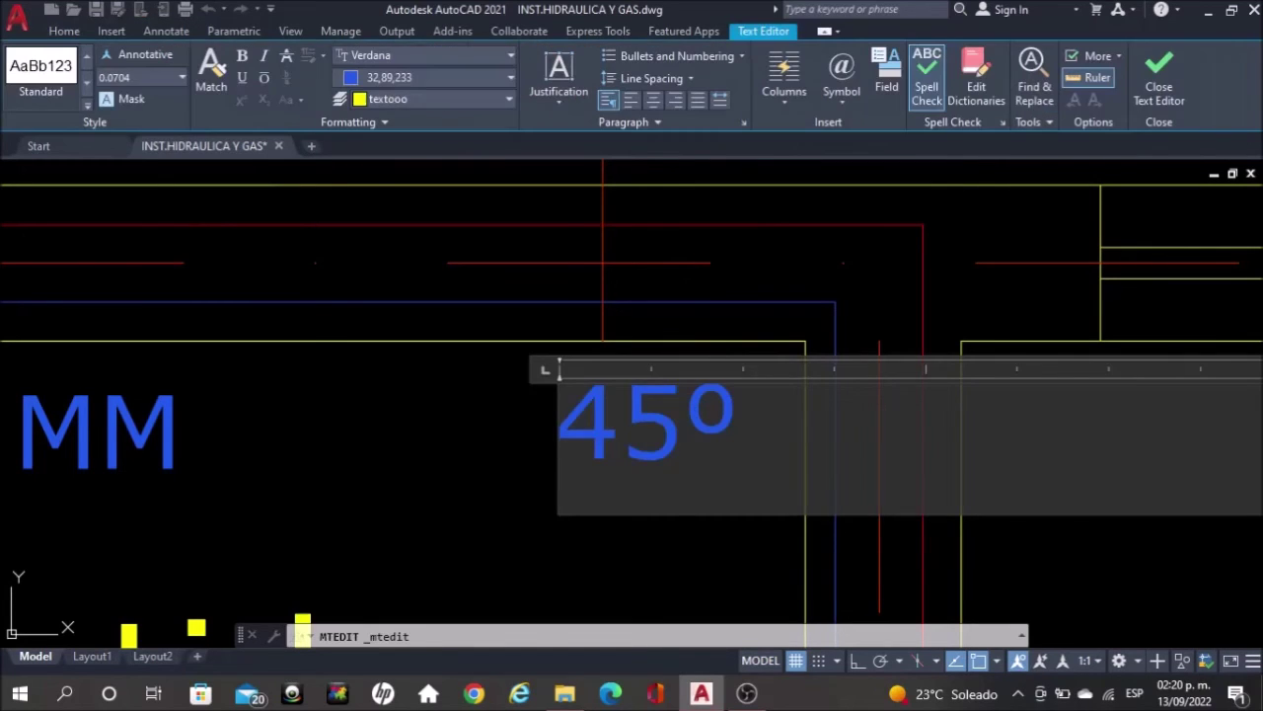
{"action": "type", "text": "90"}
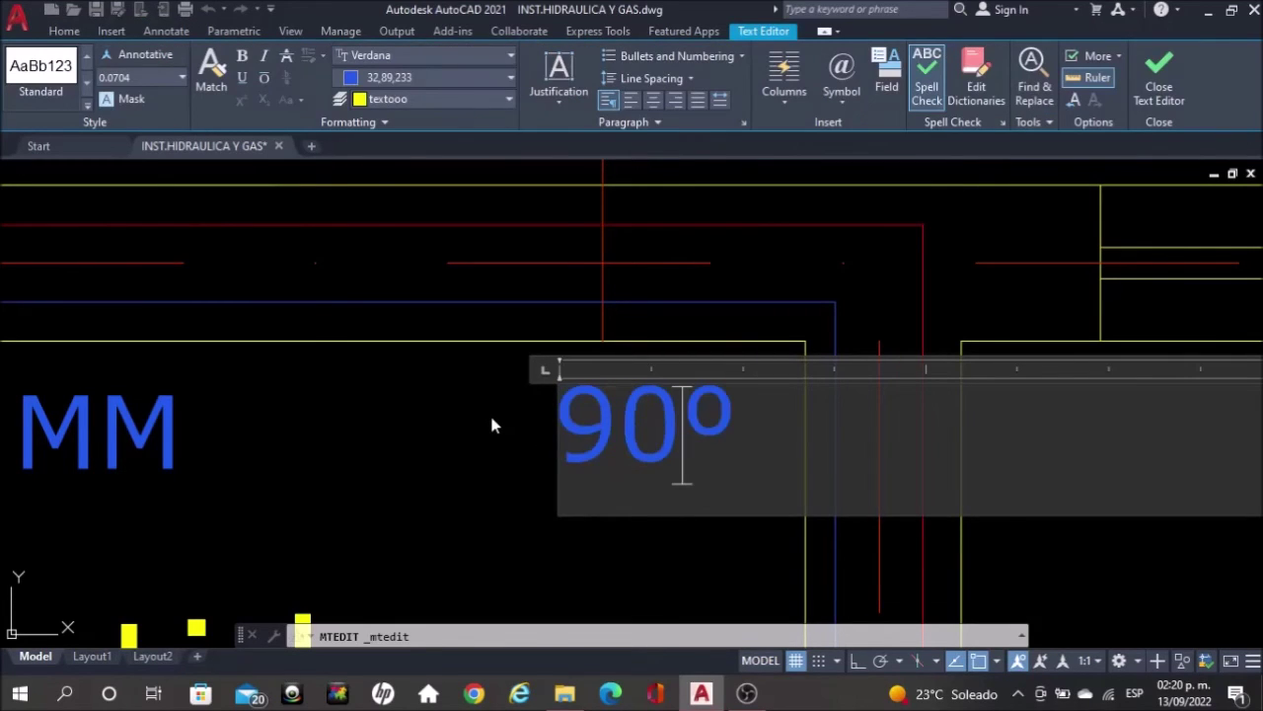
{"action": "left_click", "coordinate": [491, 419]}
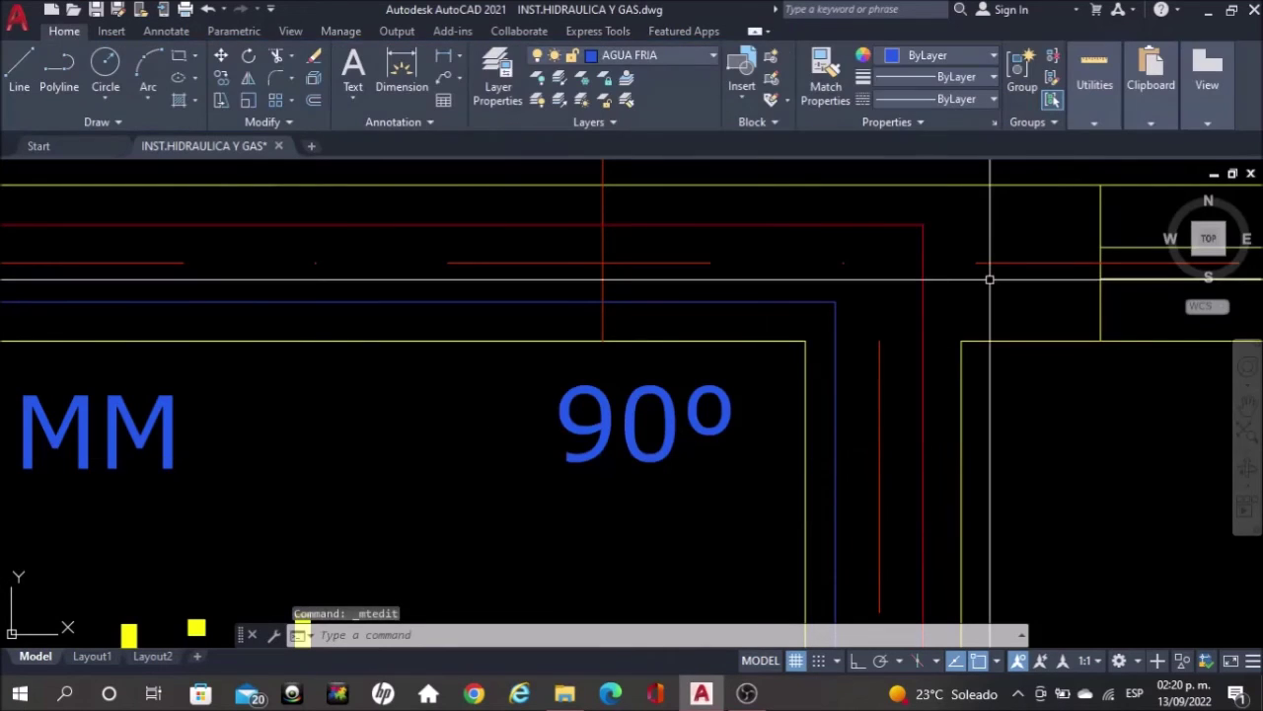
Draw a short vertical tick, with Ortho on, across the horizontal cold-water pipe just before the Vestidor corner
{"action": "type", "text": "line"}
{"action": "key", "text": "Return"}
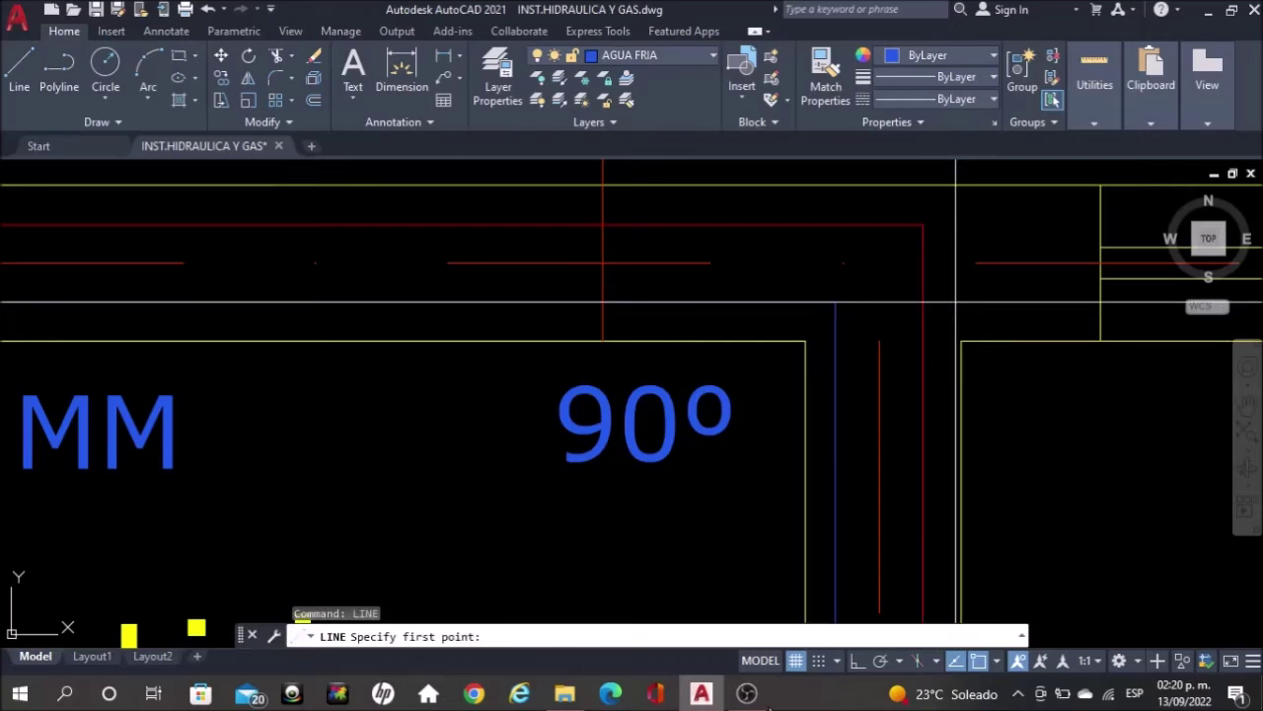
{"action": "scroll", "coordinate": [777, 281], "scroll_direction": "up", "scroll_amount": 2}
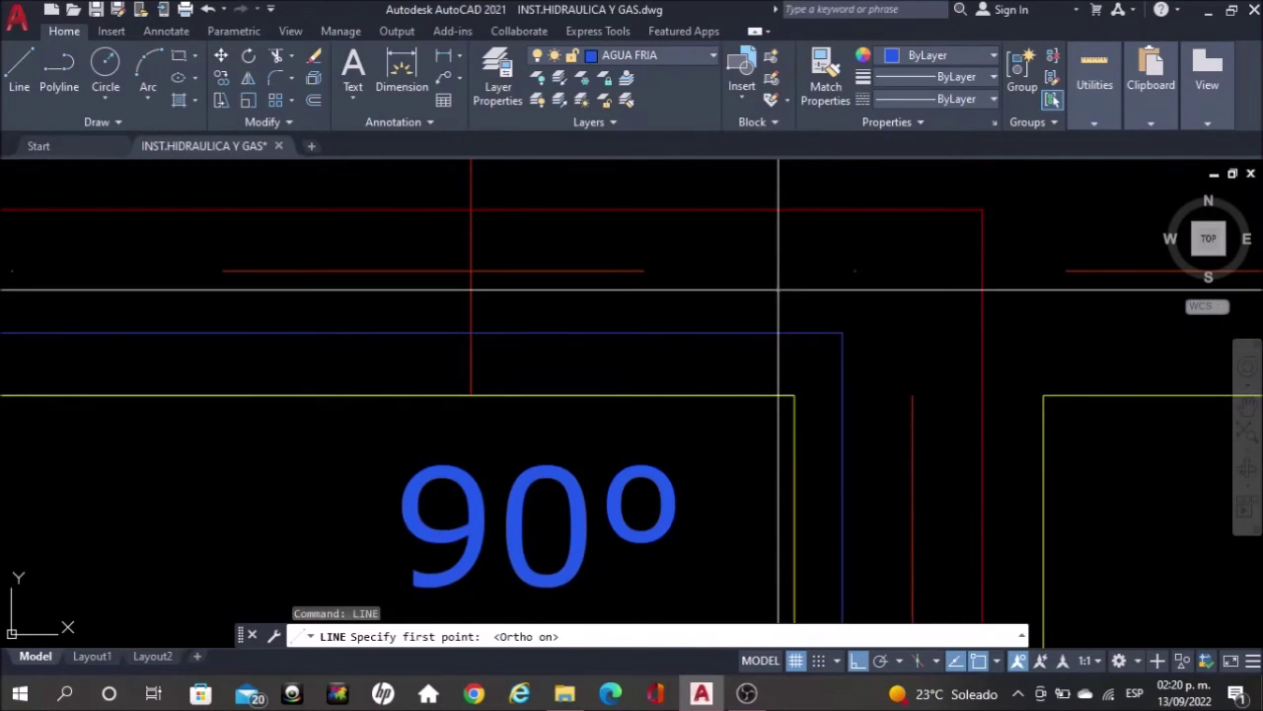
{"action": "left_click", "coordinate": [779, 288]}
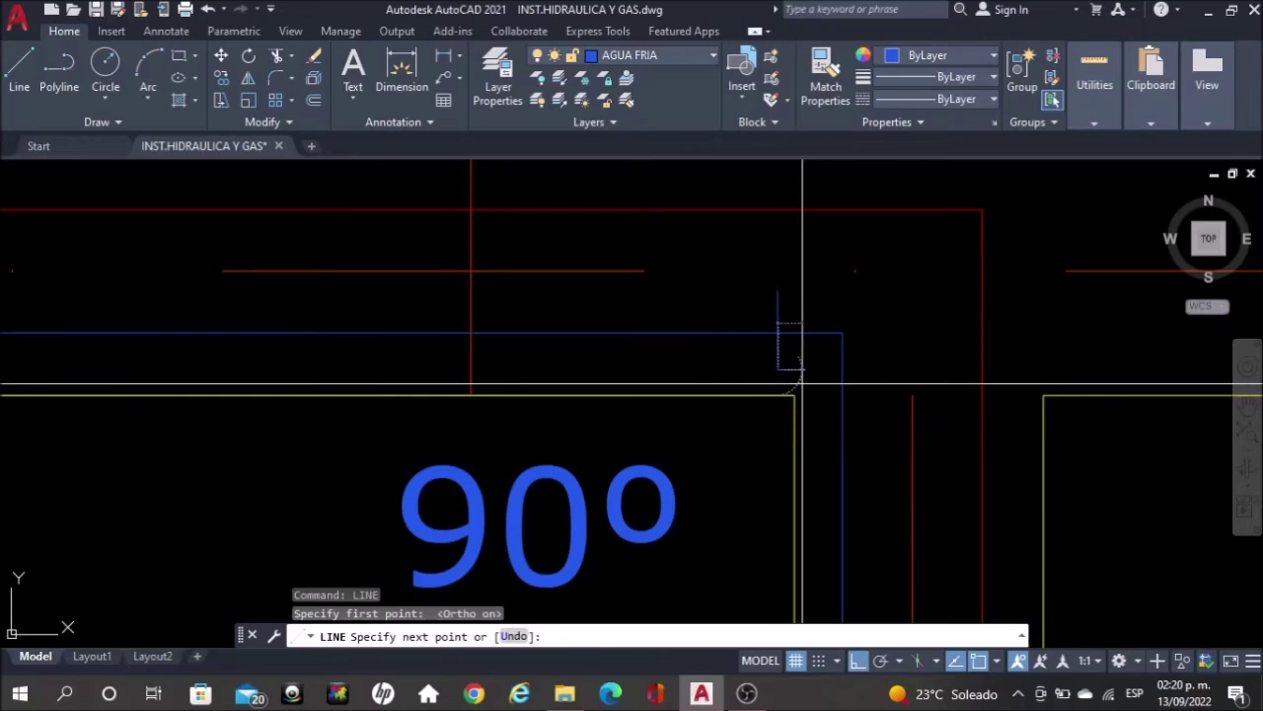
{"action": "left_click", "coordinate": [802, 369]}
{"action": "key", "text": "Escape"}
Draw a short horizontal tick across the vertical cold-water pipe just below the Vestidor corner
{"action": "key", "text": "Return"}
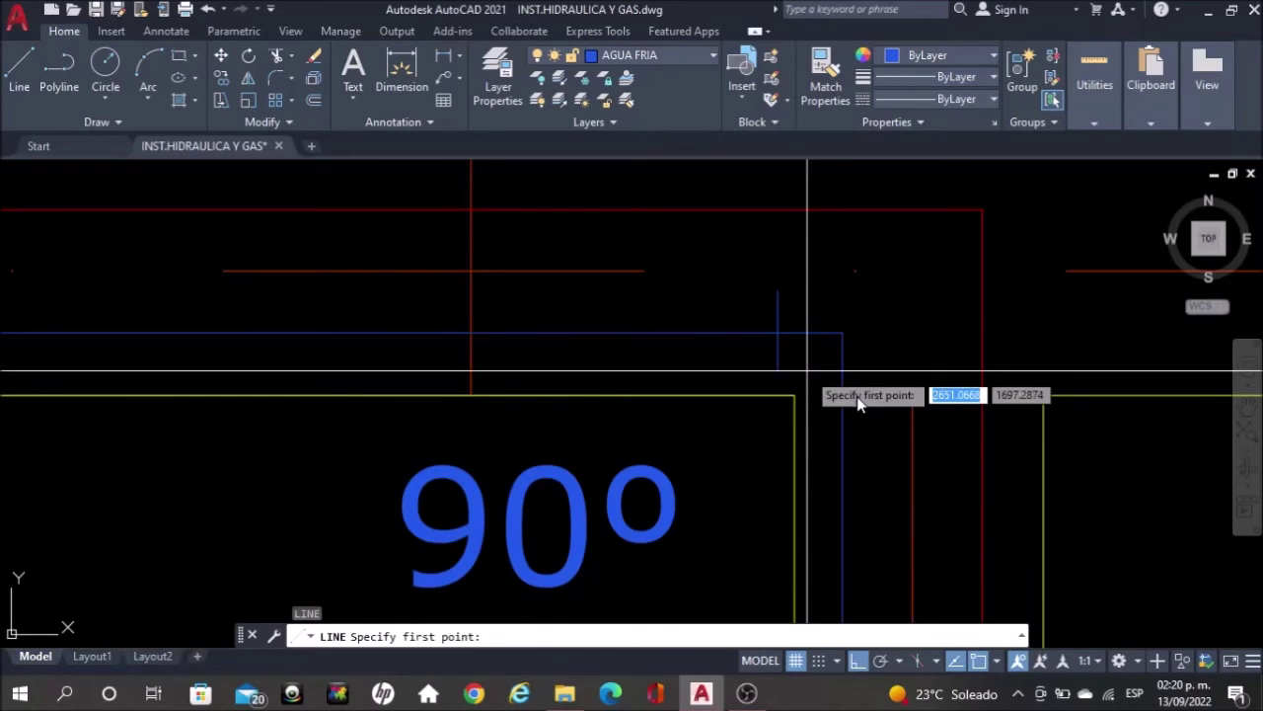
{"action": "scroll", "coordinate": [859, 400], "scroll_direction": "up", "scroll_amount": 3}
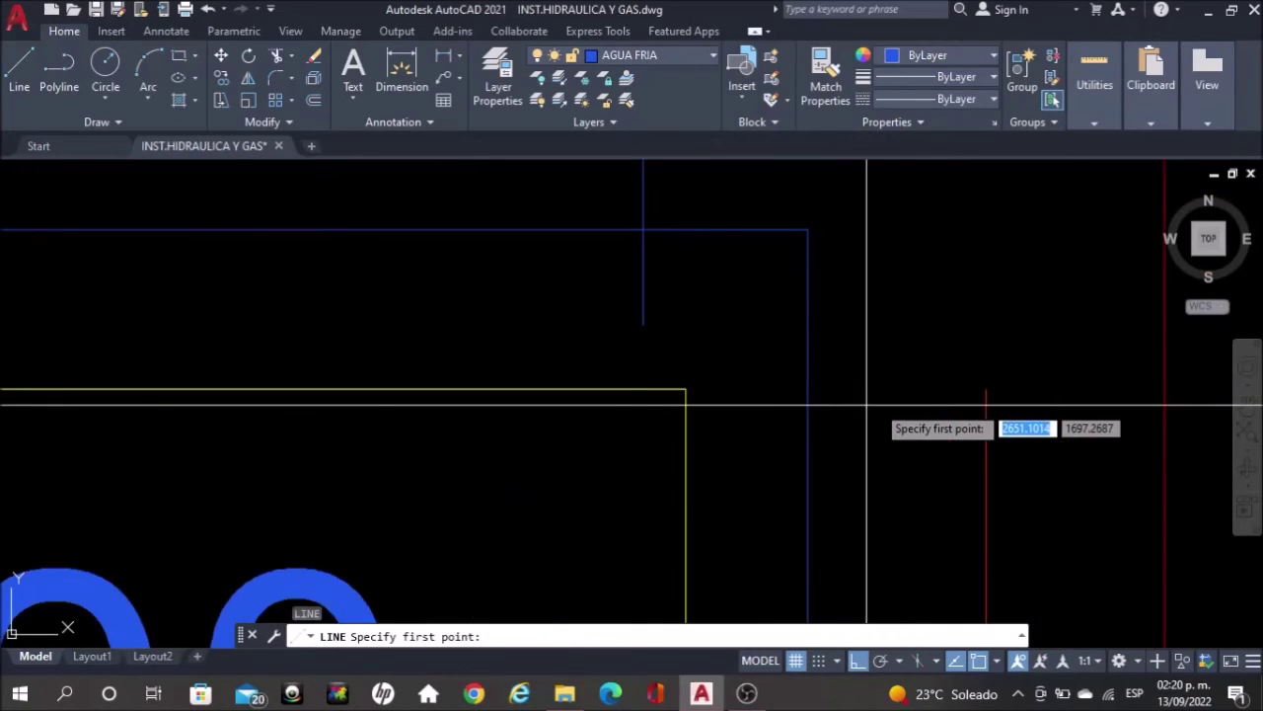
{"action": "left_click", "coordinate": [878, 402]}
{"action": "left_click", "coordinate": [712, 402]}
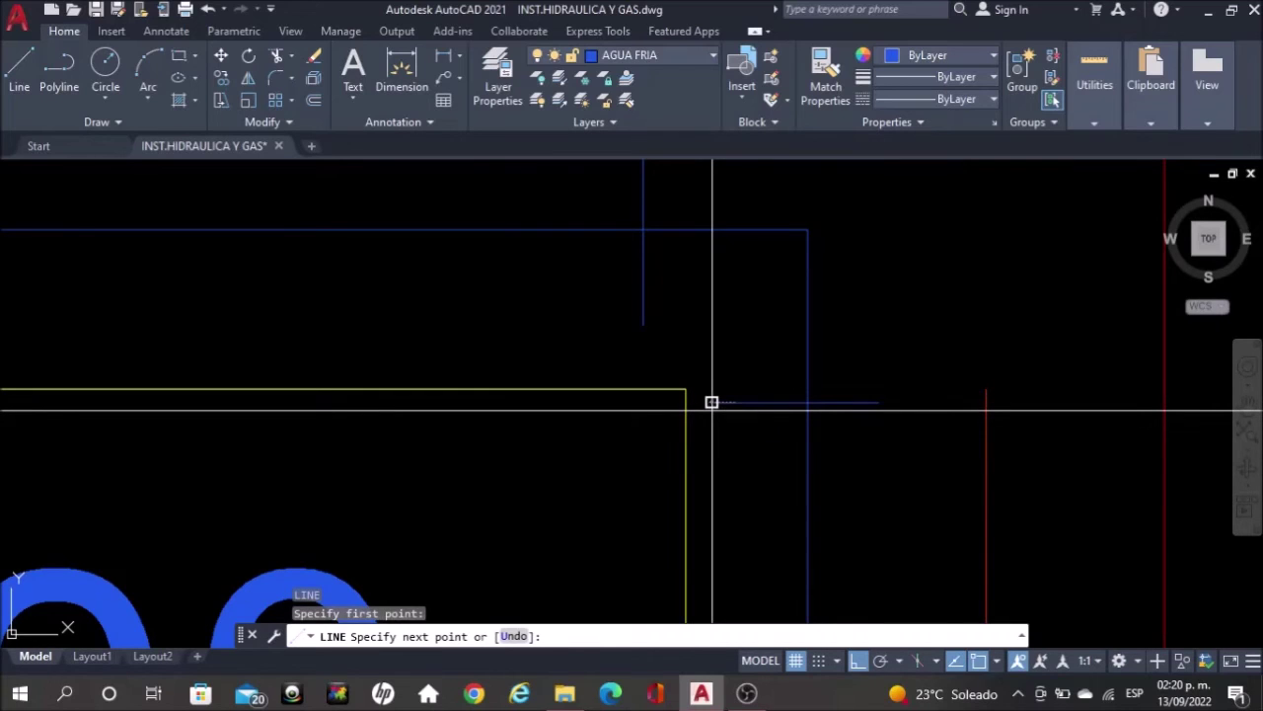
{"action": "key", "text": "Escape"}
{"action": "scroll", "coordinate": [829, 307], "scroll_direction": "down", "scroll_amount": 5}
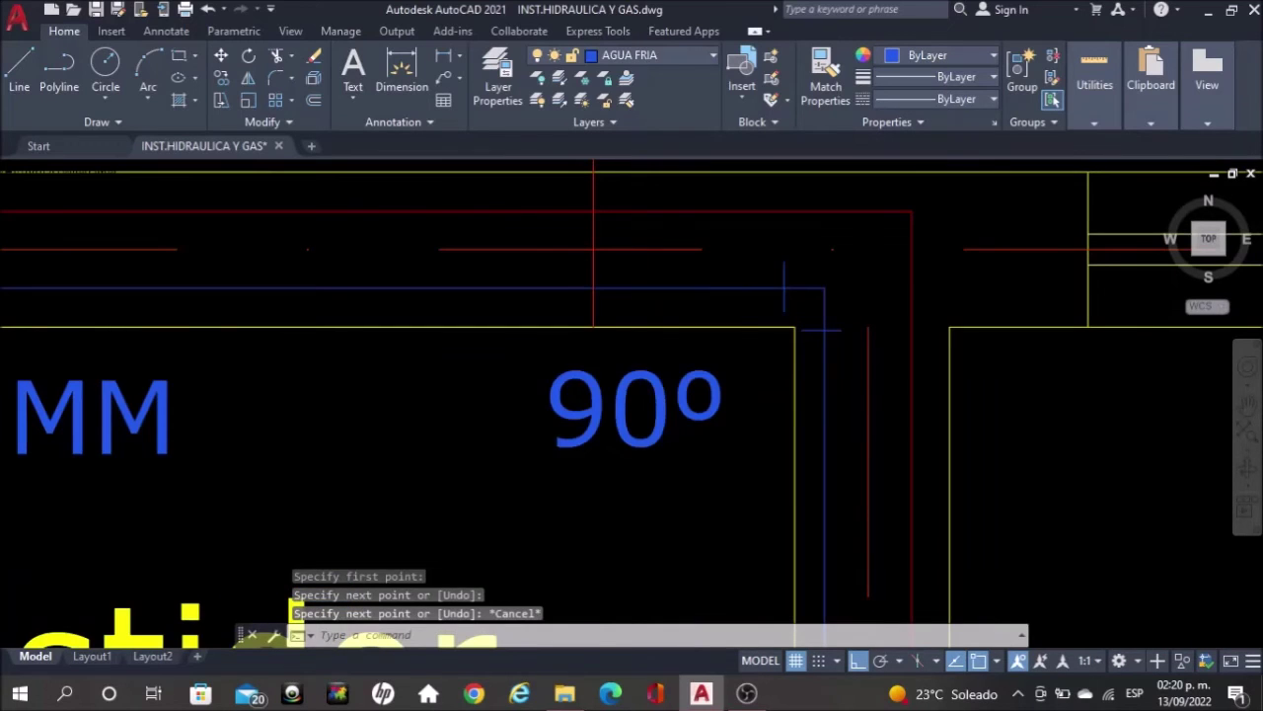
Draw a horizontal branch line across the vertical cold-water pipe into the toilet tank of the Baño below the Vestidor
{"action": "scroll", "coordinate": [841, 231], "scroll_direction": "down", "scroll_amount": 3}
{"action": "scroll", "coordinate": [844, 242], "scroll_direction": "down", "scroll_amount": 4}
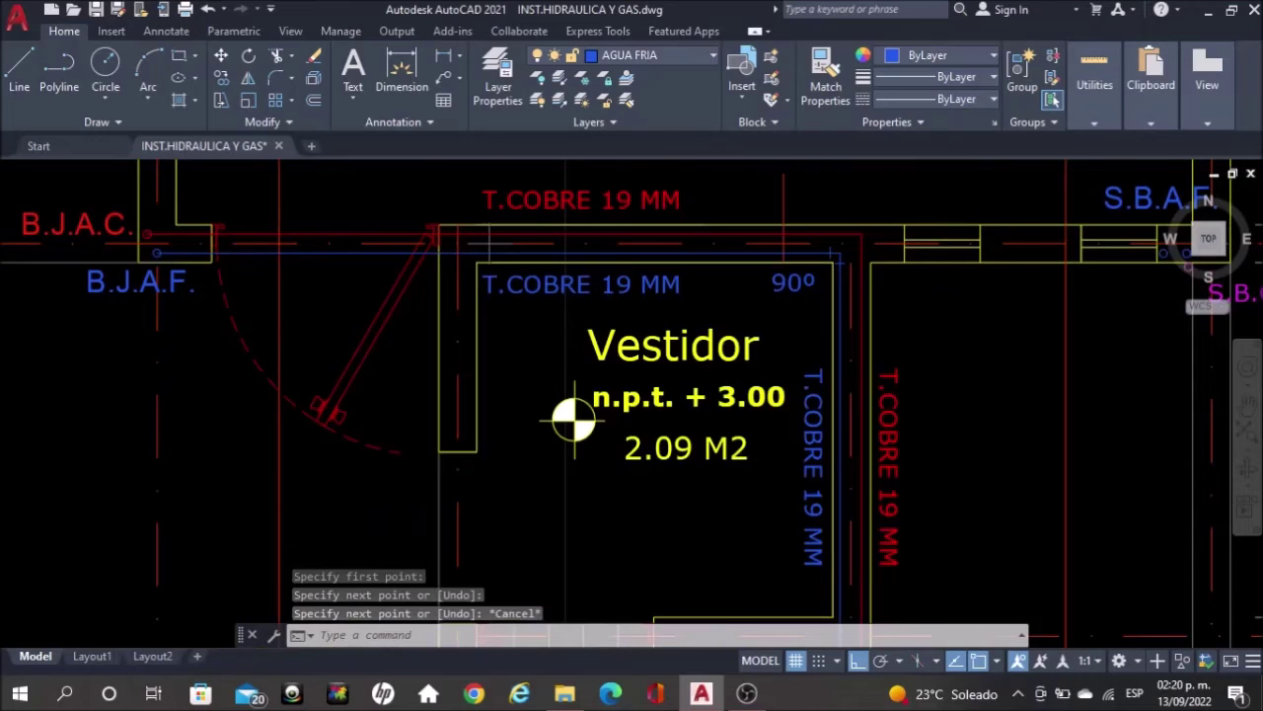
{"action": "scroll", "coordinate": [844, 253], "scroll_direction": "down", "scroll_amount": 2}
{"action": "mouse_move", "coordinate": [856, 468]}
{"action": "middle_mouse_down"}
{"action": "mouse_move", "coordinate": [850, 310]}
{"action": "mouse_move", "coordinate": [848, 323]}
{"action": "middle_mouse_up"}
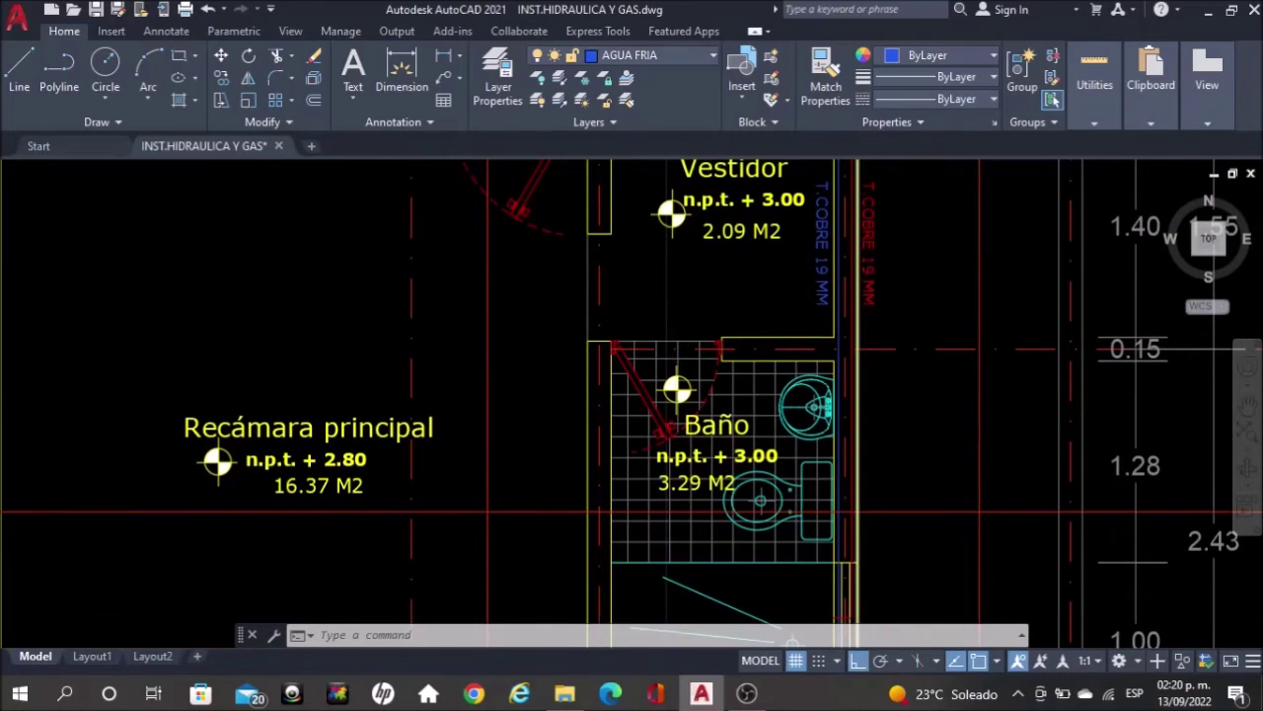
{"action": "scroll", "coordinate": [852, 567], "scroll_direction": "up", "scroll_amount": 2}
{"action": "scroll", "coordinate": [832, 470], "scroll_direction": "up", "scroll_amount": 2}
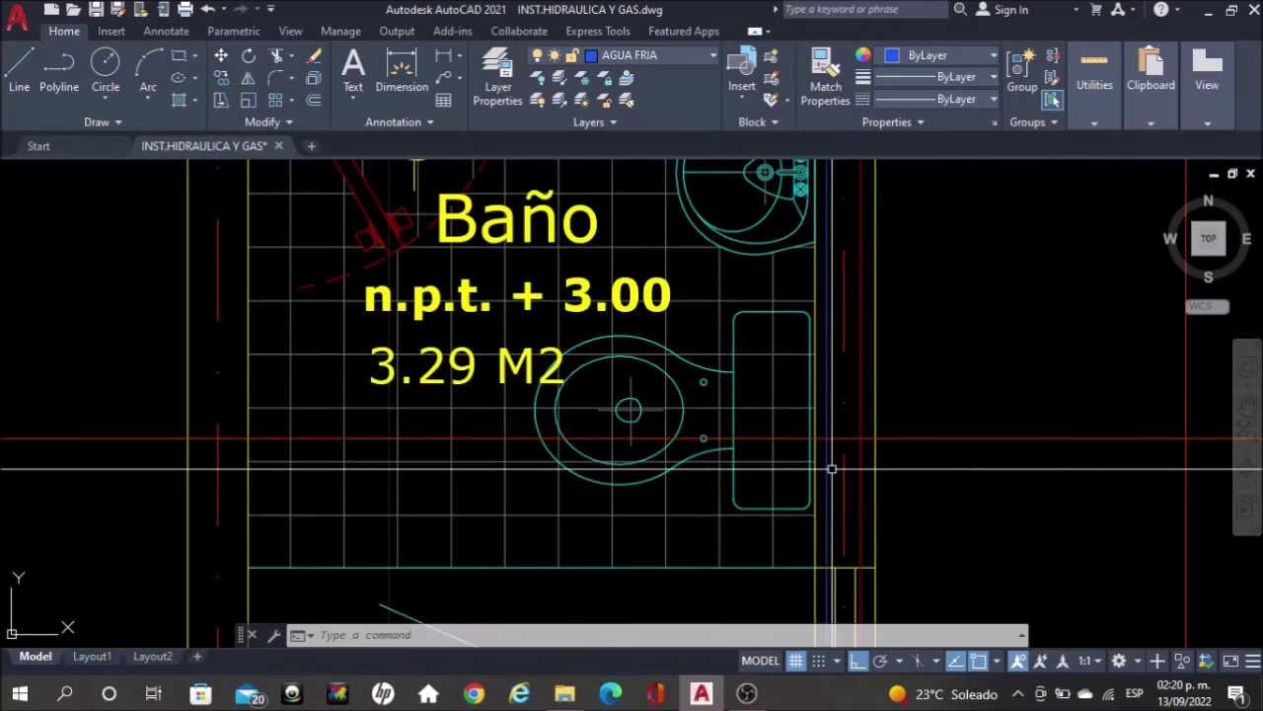
{"action": "scroll", "coordinate": [832, 470], "scroll_direction": "up", "scroll_amount": 2}
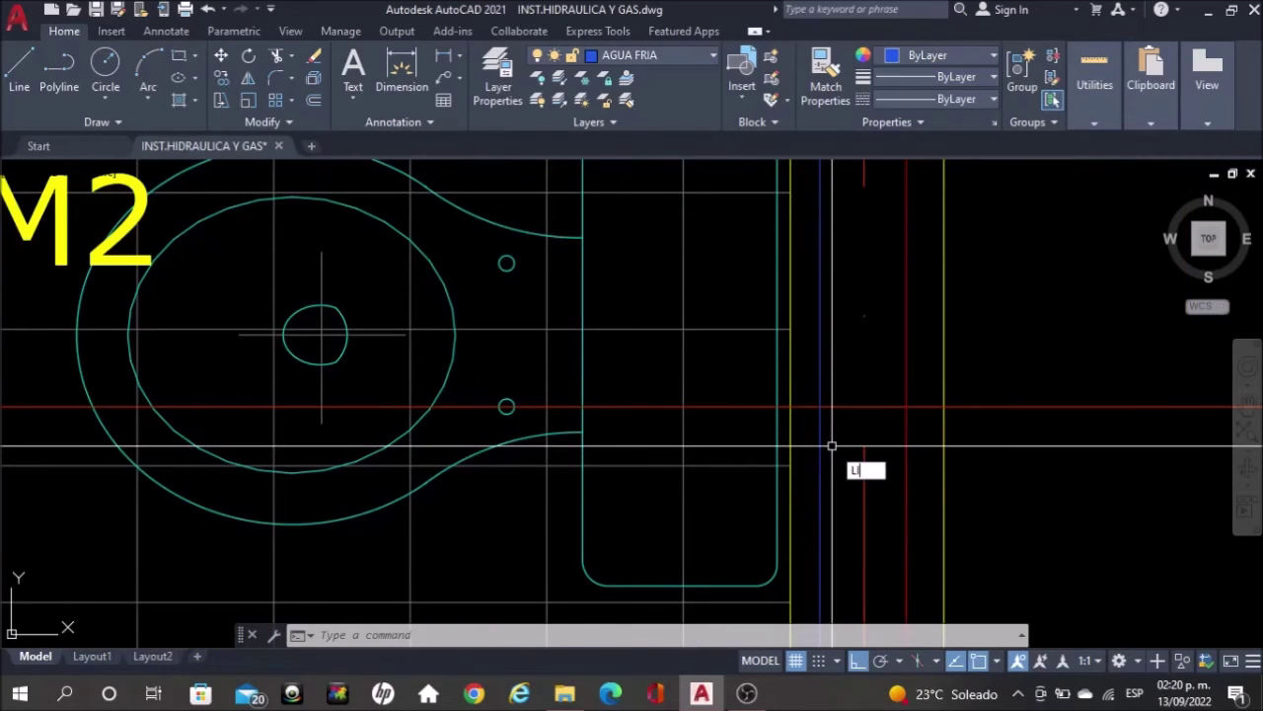
{"action": "scroll", "coordinate": [832, 446], "scroll_direction": "up", "scroll_amount": 2}
{"action": "type", "text": "E"}
{"action": "key", "text": "Return"}
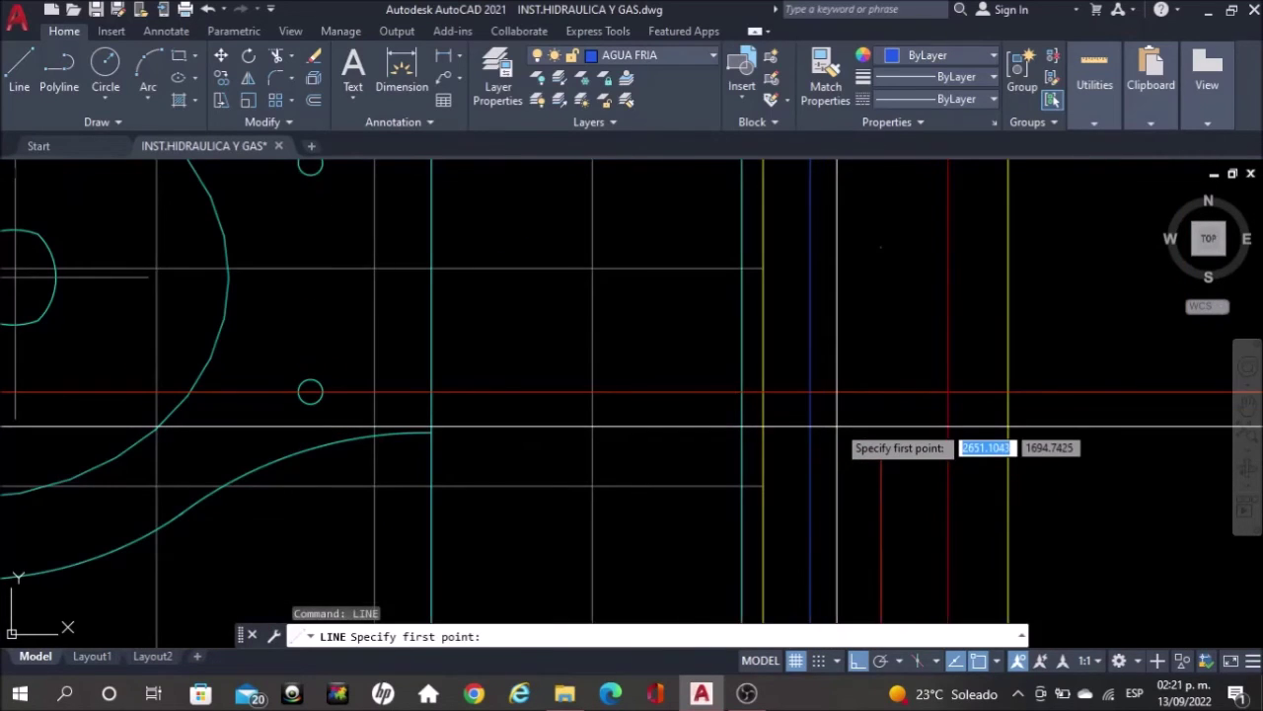
{"action": "left_click", "coordinate": [837, 425]}
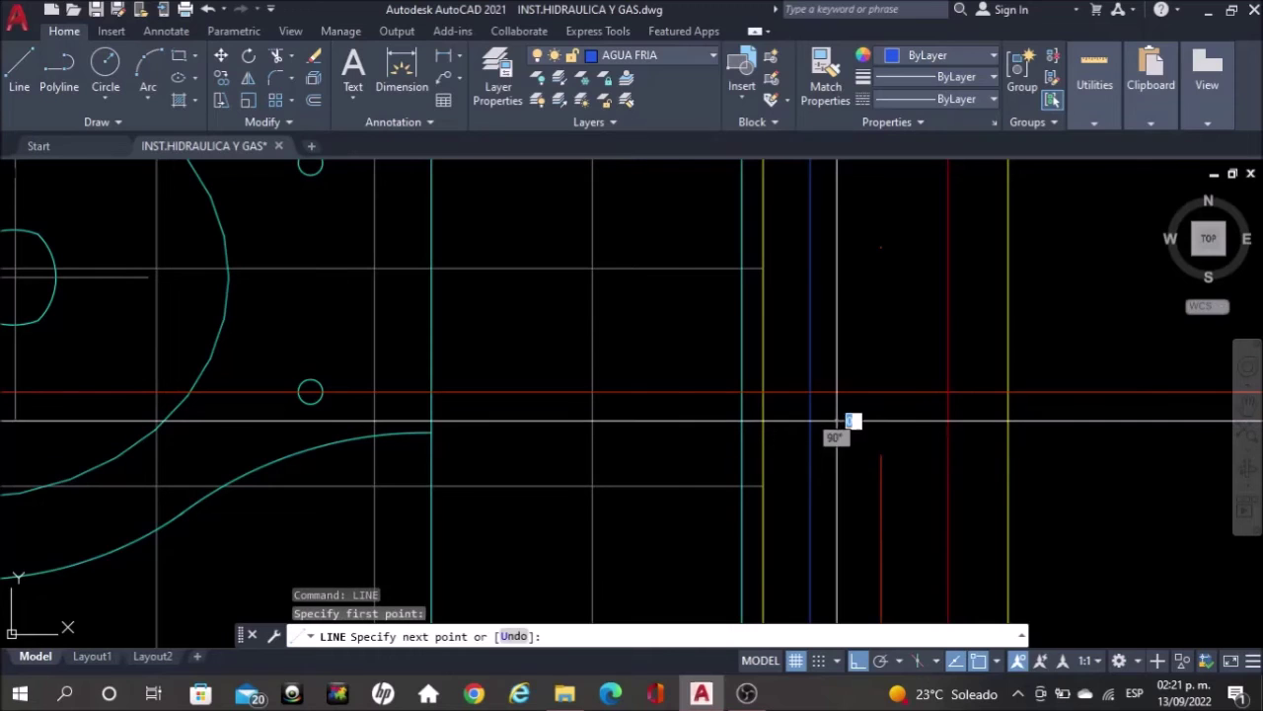
{"action": "left_click", "coordinate": [679, 420]}
{"action": "key", "text": "Escape"}
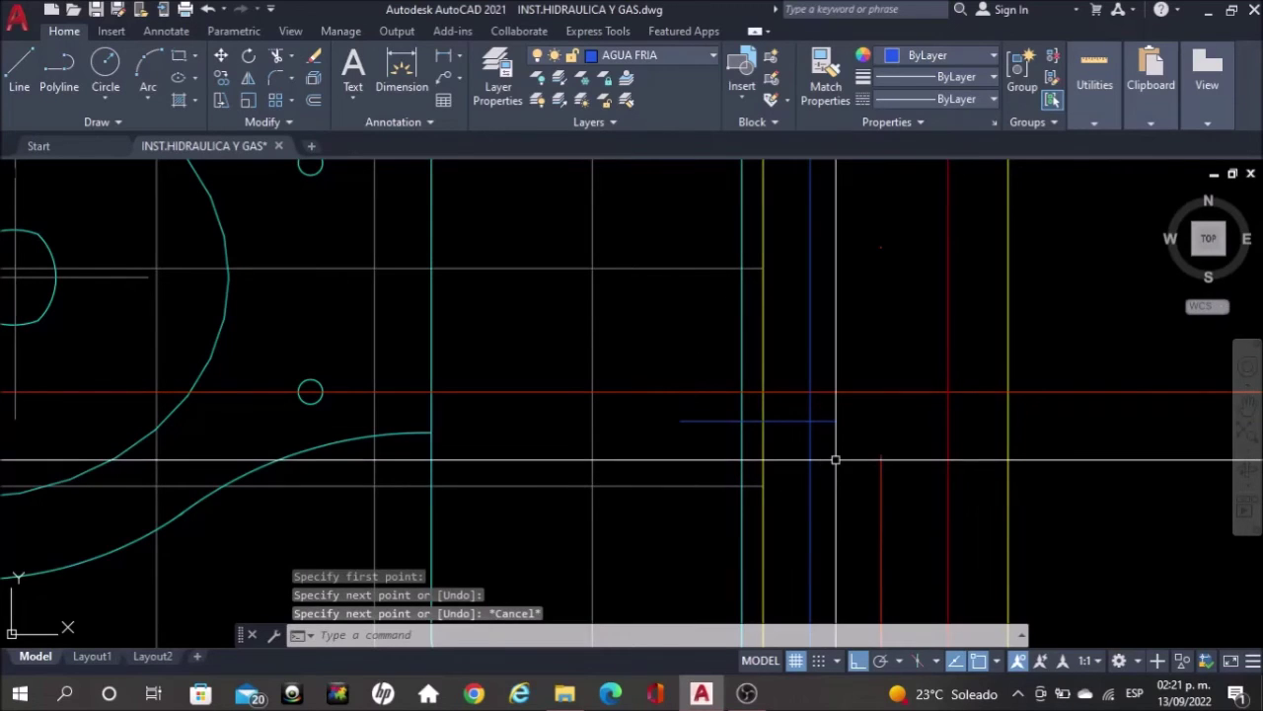
Trim the end of the toilet branch line that sticks out past the vertical cold-water pipe
{"action": "type", "text": "tr"}
{"action": "key", "text": "Return"}
{"action": "left_click", "coordinate": [832, 423]}
{"action": "key", "text": "Escape"}
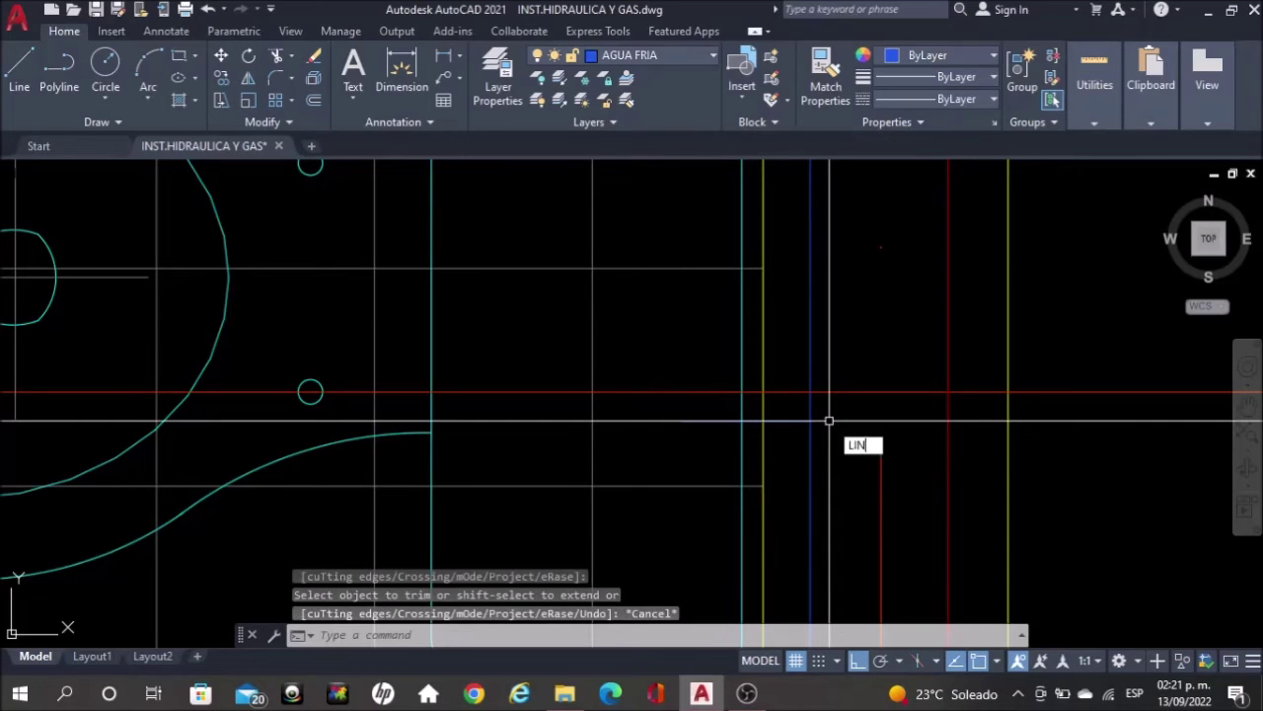
Draw a short horizontal tick across the vertical cold-water pipe just above the toilet branch line
{"action": "type", "text": "l"}
{"action": "key", "text": "Return"}
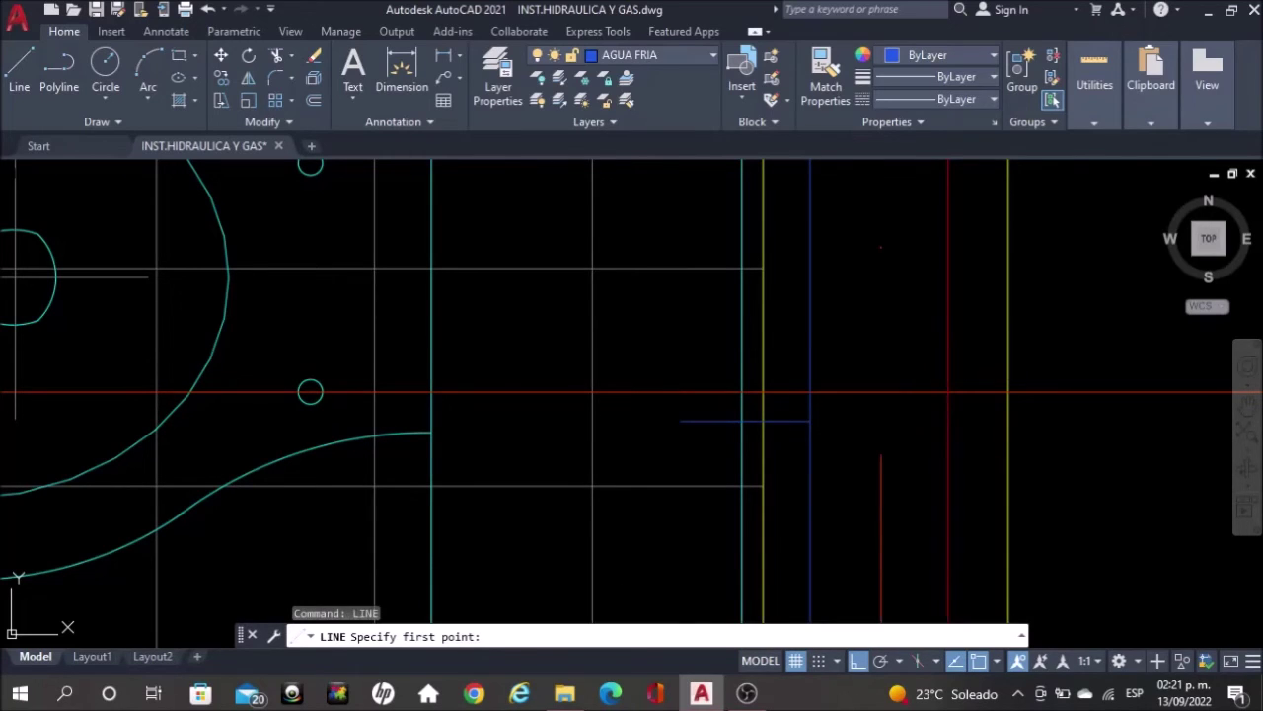
{"action": "left_click", "coordinate": [784, 344]}
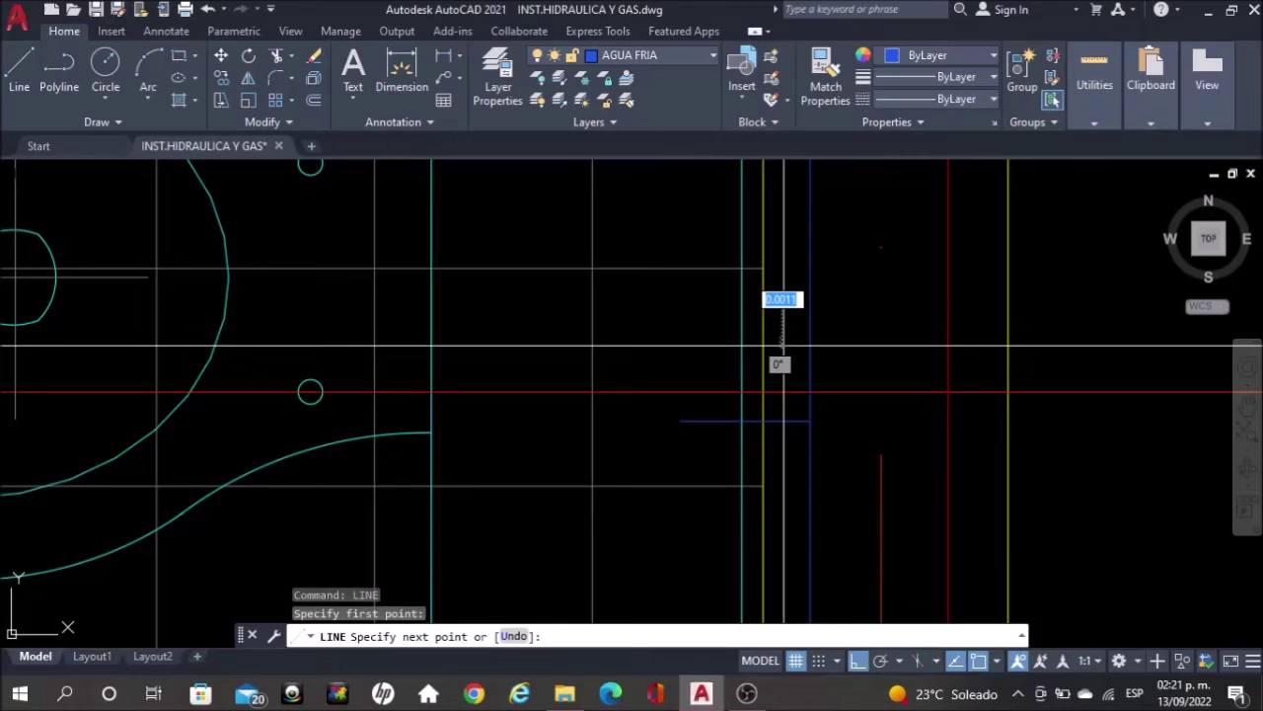
{"action": "left_click", "coordinate": [845, 343]}
{"action": "key", "text": "Escape"}
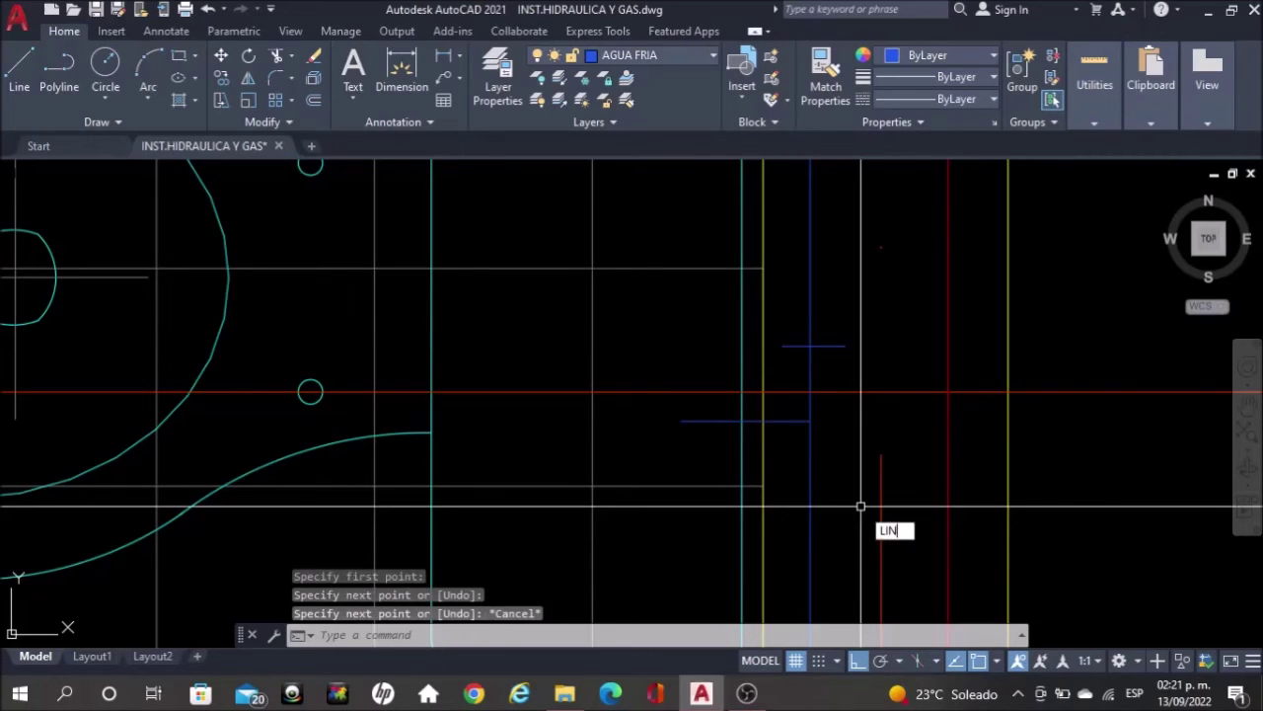
Draw a short horizontal tick across the vertical cold-water pipe just below the toilet branch line
{"action": "type", "text": "LIN"}
{"action": "key", "text": "Return"}
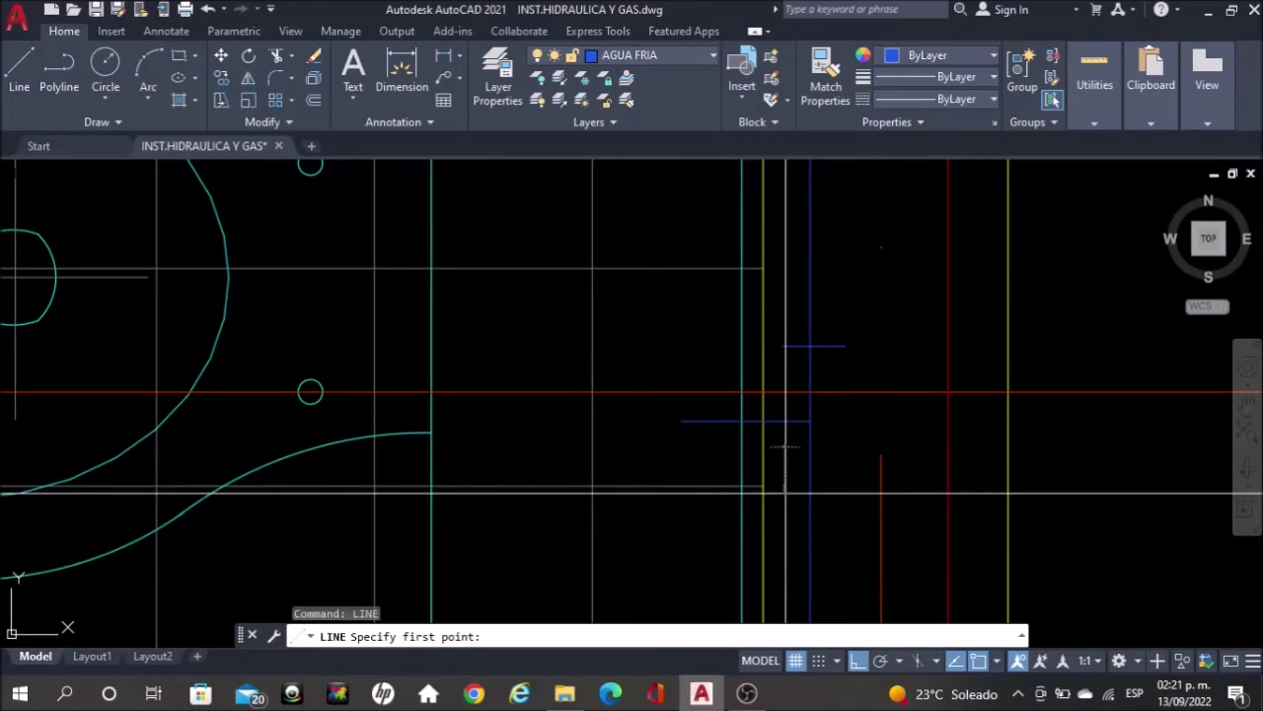
{"action": "left_click", "coordinate": [786, 489]}
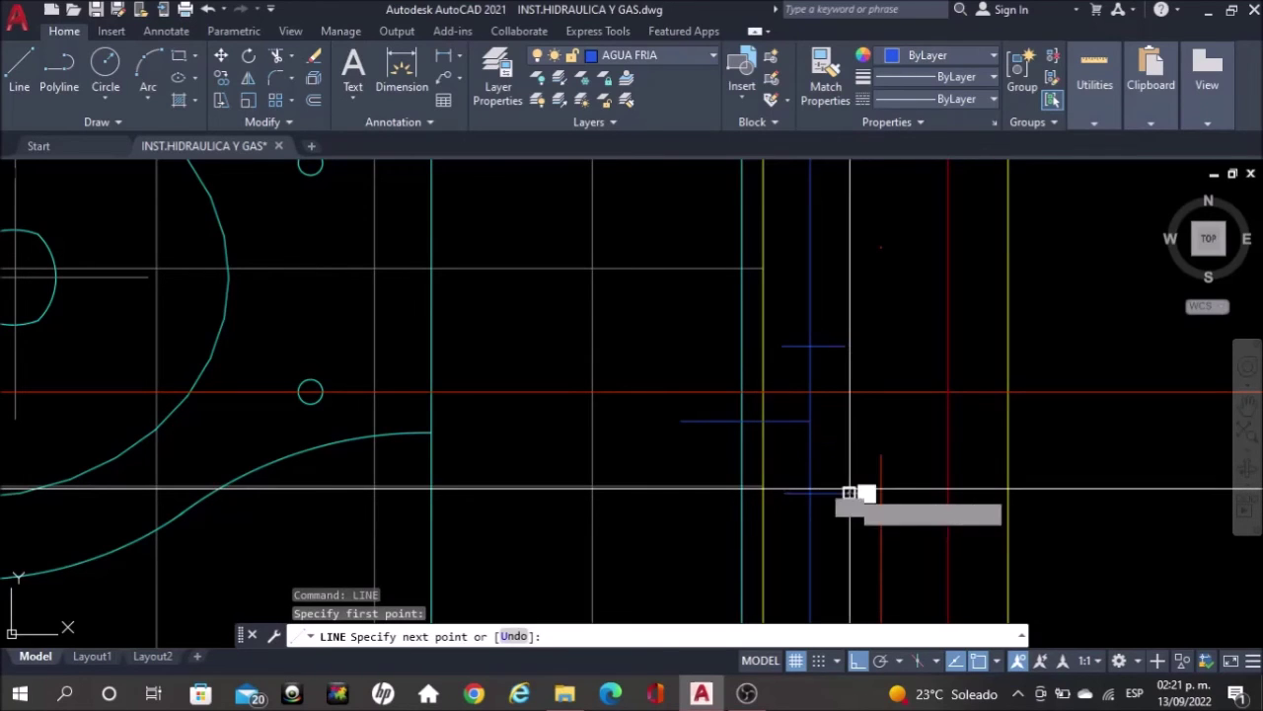
{"action": "left_click", "coordinate": [850, 487]}
{"action": "key", "text": "Escape"}
Copy the toilet branch line and its two ticks straight up along the cold-water pipe to the washbasin, with Ortho on
{"action": "scroll", "coordinate": [855, 479], "scroll_direction": "down", "scroll_amount": 3}
{"action": "scroll", "coordinate": [855, 468], "scroll_direction": "down", "scroll_amount": 4}
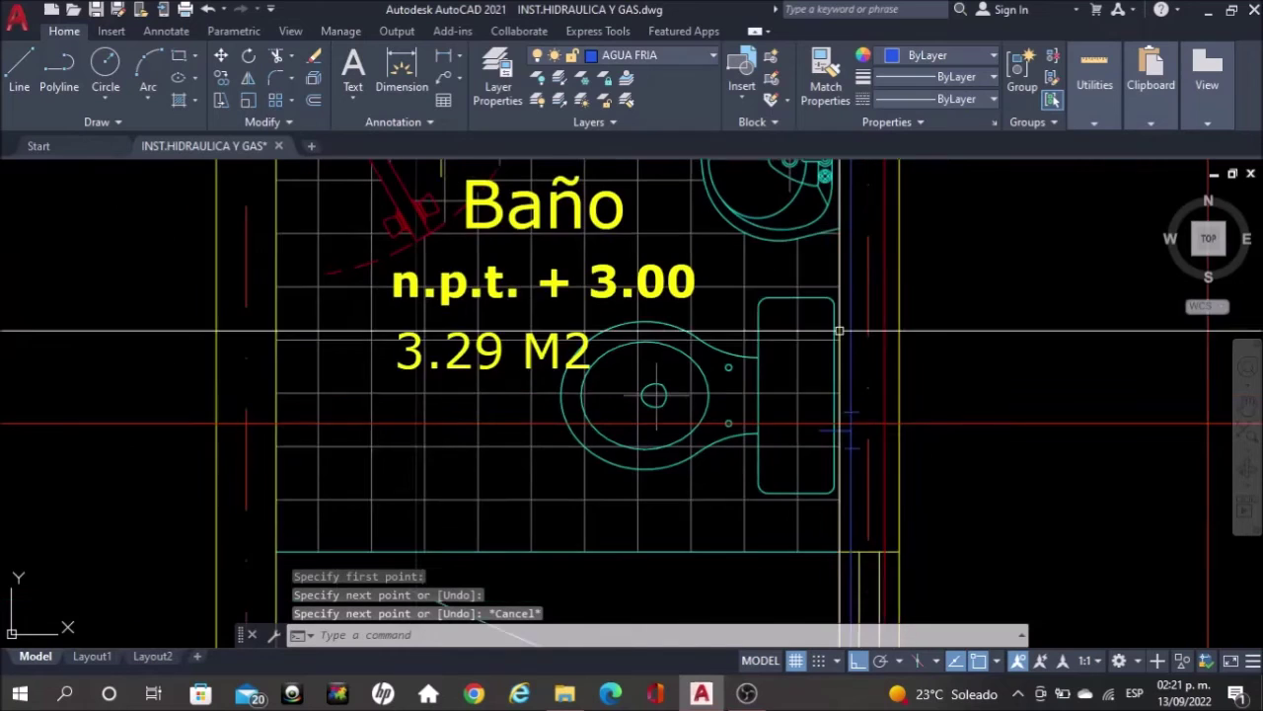
{"action": "scroll", "coordinate": [837, 337], "scroll_direction": "up", "scroll_amount": 2}
{"action": "middle_click_drag", "start_coordinate": [837, 338], "coordinate": [837, 332]}
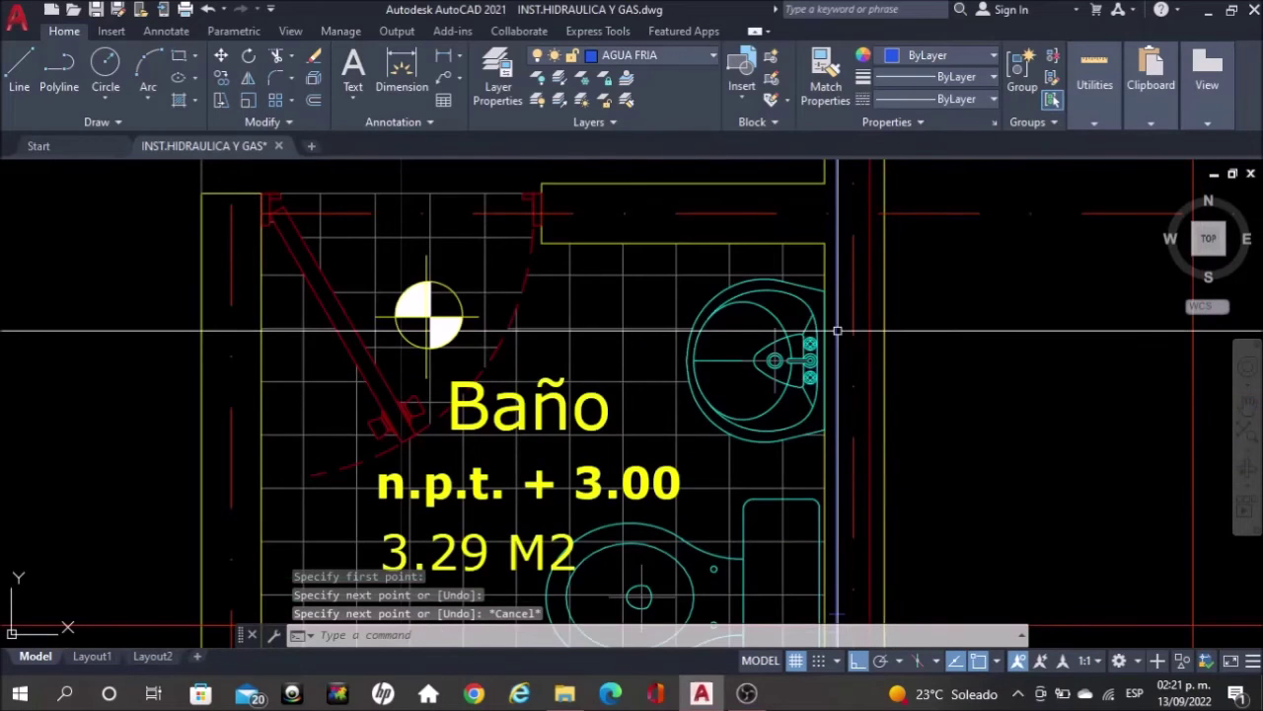
{"action": "scroll", "coordinate": [838, 331], "scroll_direction": "up", "scroll_amount": 5}
{"action": "scroll", "coordinate": [826, 440], "scroll_direction": "down", "scroll_amount": 4}
{"action": "middle_click_drag", "start_coordinate": [821, 450], "coordinate": [812, 251]}
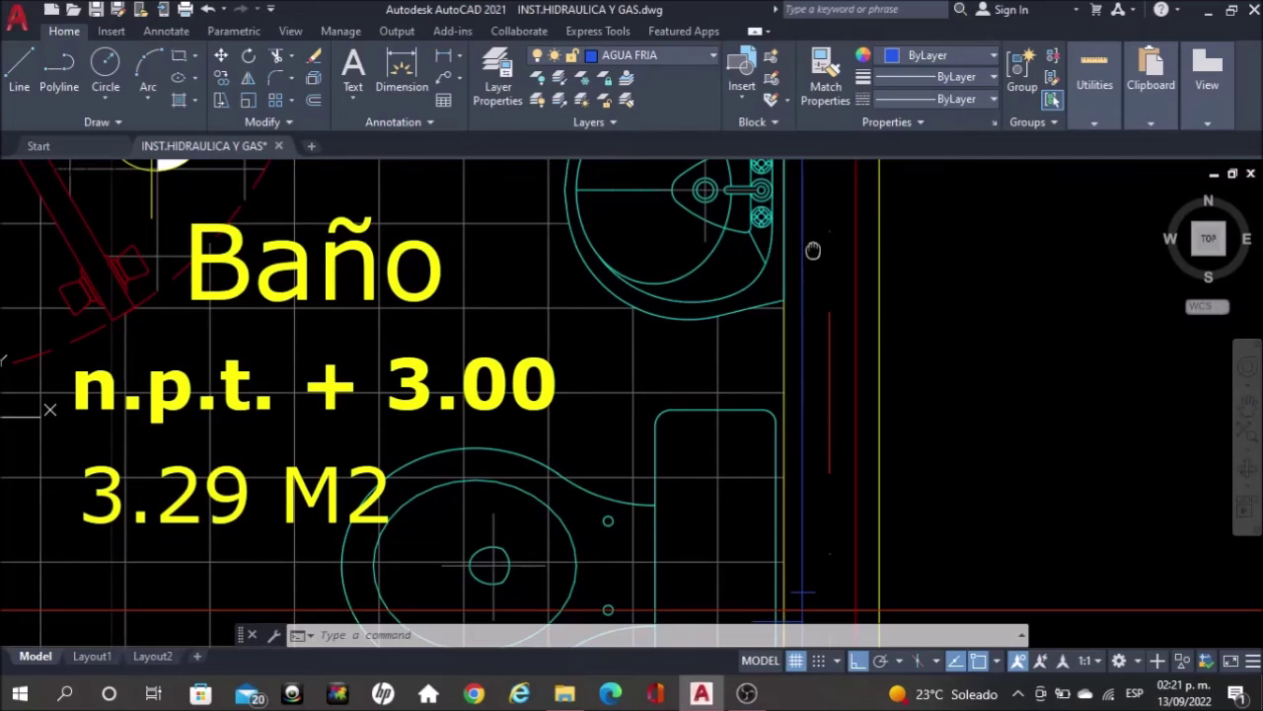
{"action": "middle_click_drag", "start_coordinate": [803, 267], "coordinate": [801, 102]}
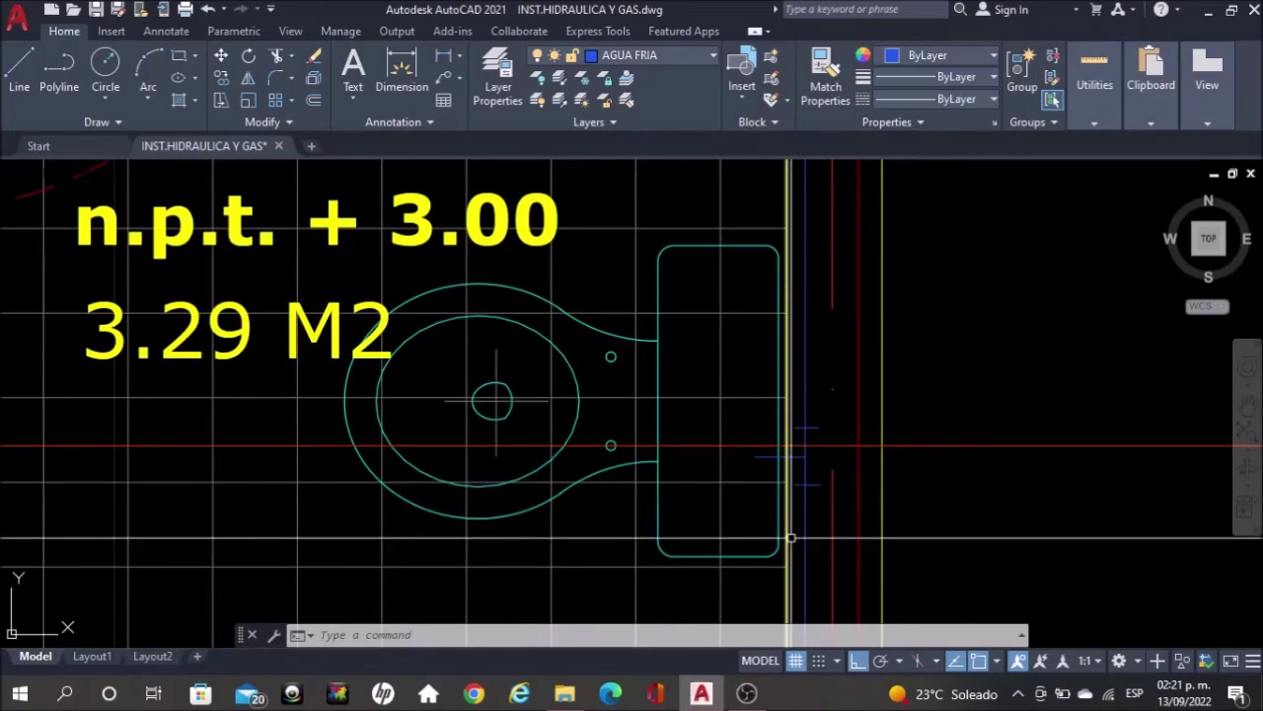
{"action": "scroll", "coordinate": [782, 469], "scroll_direction": "up", "scroll_amount": 2}
{"action": "left_click", "coordinate": [709, 373]}
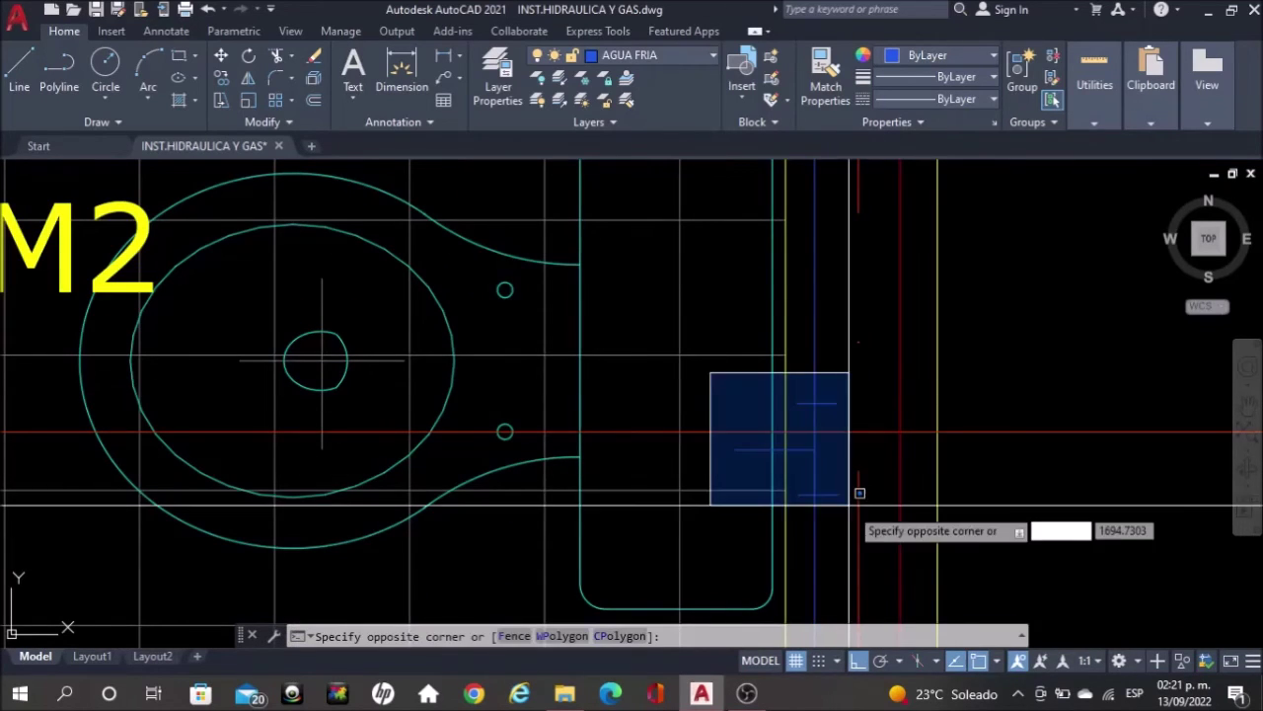
{"action": "left_click", "coordinate": [855, 517]}
{"action": "type", "text": "co"}
{"action": "key", "text": "Return"}
{"action": "left_click", "coordinate": [1036, 534]}
{"action": "scroll", "coordinate": [1036, 533], "scroll_direction": "down", "scroll_amount": 2}
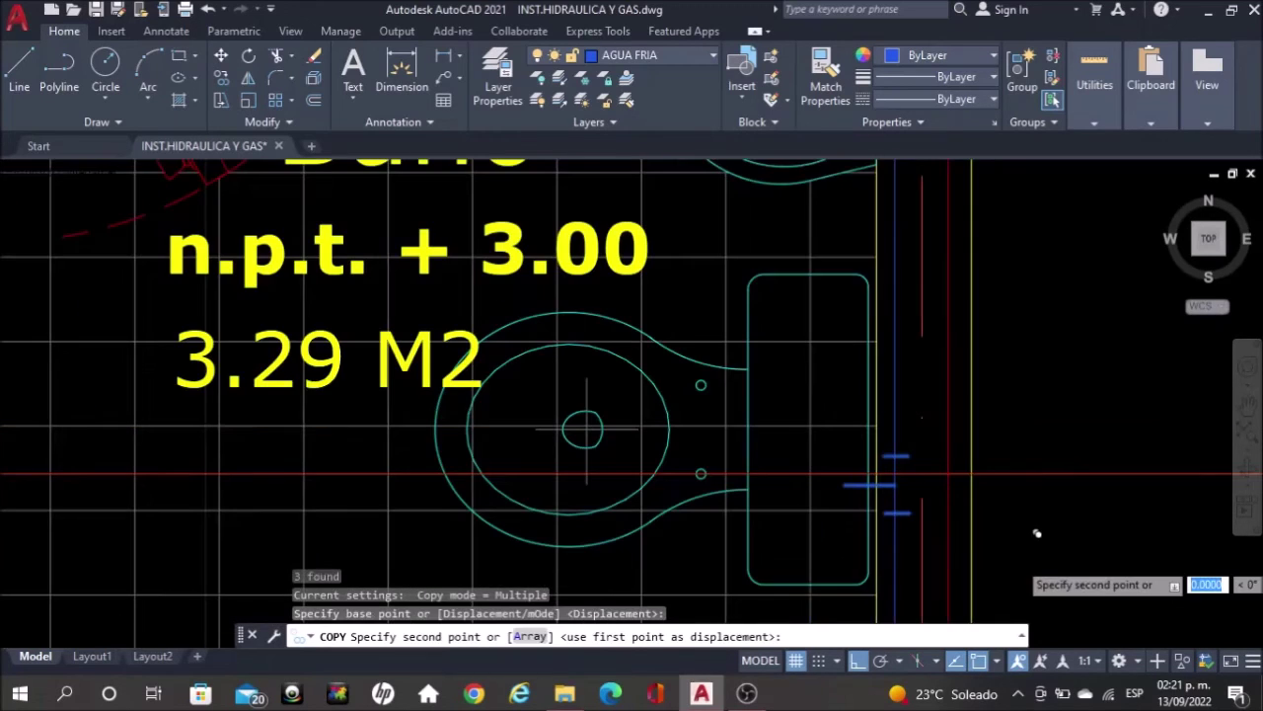
{"action": "middle_click_drag", "start_coordinate": [987, 405], "coordinate": [968, 604]}
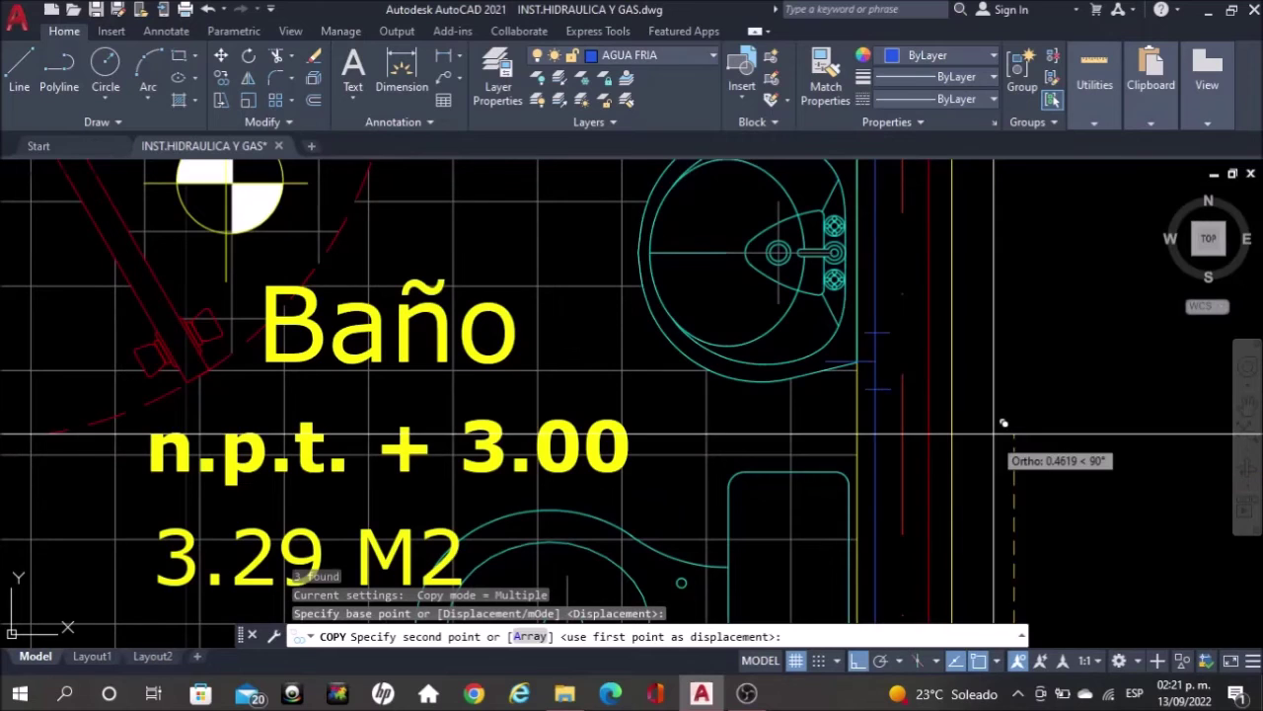
{"action": "left_click", "coordinate": [1026, 344]}
Place another copy of the branch line and ticks at the lower end of the cold-water pipe beside the shower
{"action": "scroll", "coordinate": [1026, 345], "scroll_direction": "down", "scroll_amount": 4}
{"action": "middle_click_drag", "start_coordinate": [1034, 461], "coordinate": [1049, 289]}
{"action": "scroll", "coordinate": [1043, 564], "scroll_direction": "up", "scroll_amount": 3}
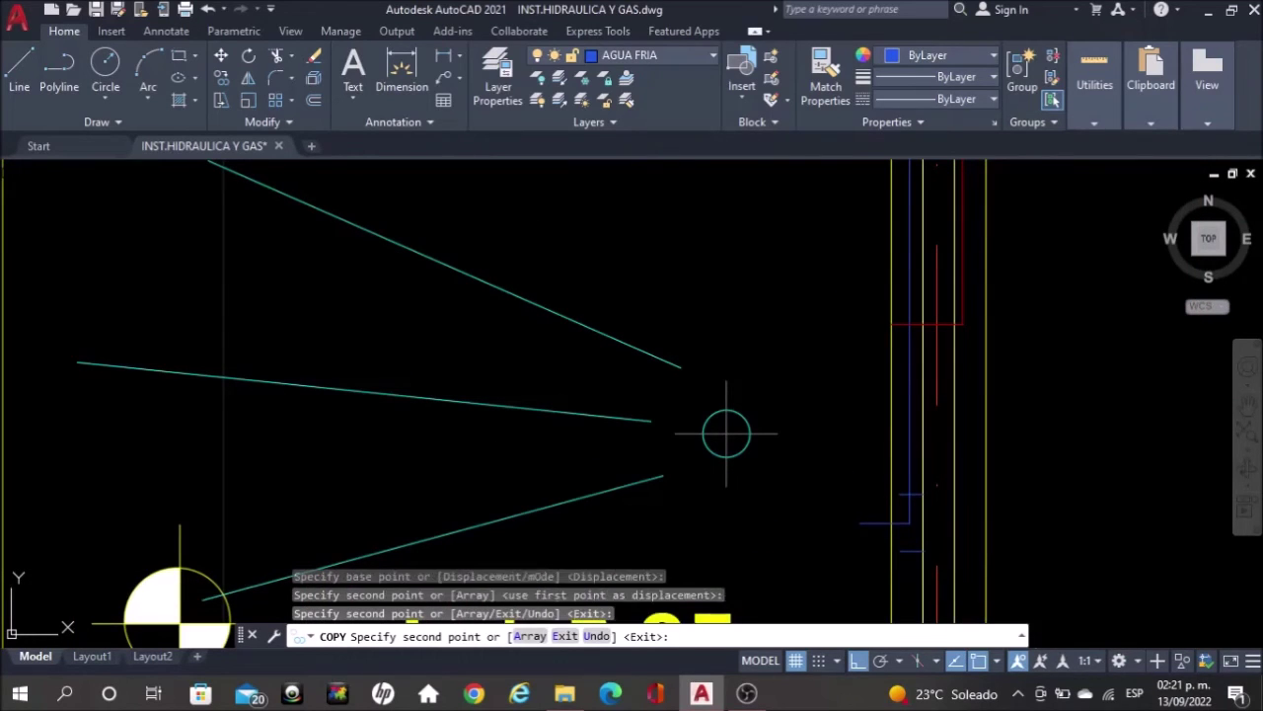
{"action": "key", "text": "Escape"}
Delete the surplus tick below the shower pipe's end and trim the shower branch line back to the wall face
{"action": "scroll", "coordinate": [909, 573], "scroll_direction": "up", "scroll_amount": 2}
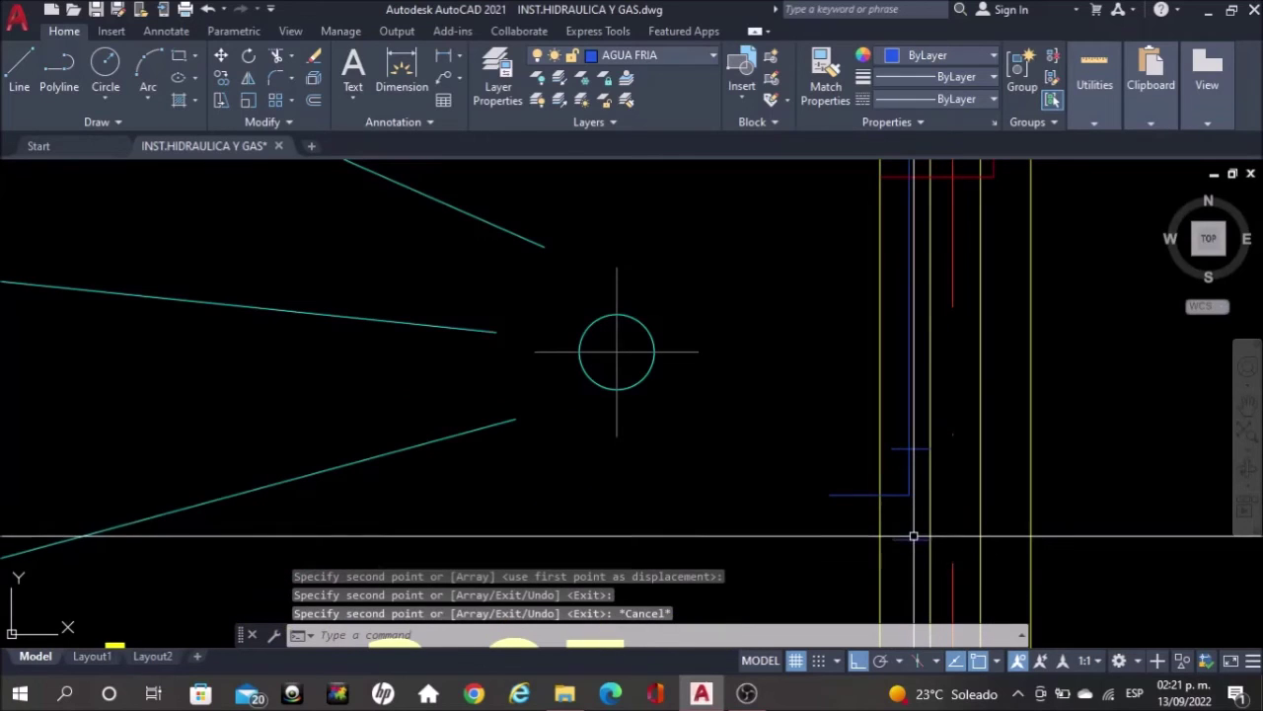
{"action": "left_click", "coordinate": [911, 538]}
{"action": "key", "text": "Delete"}
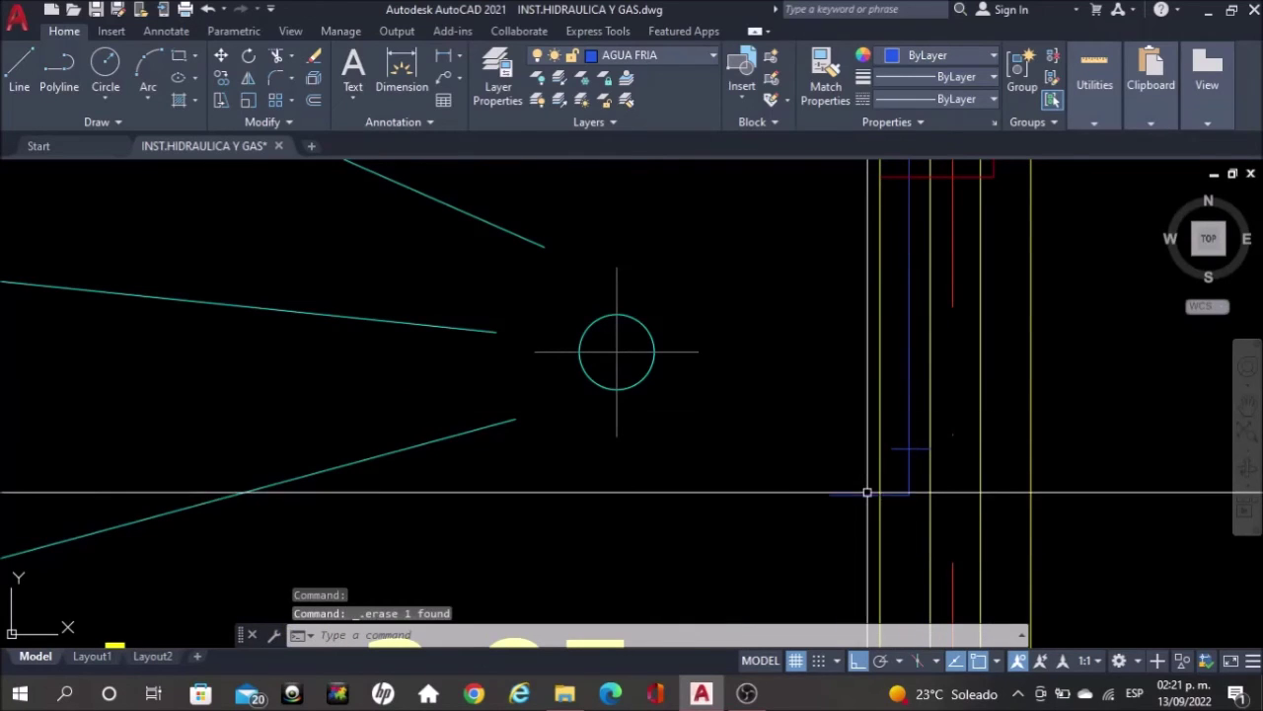
{"action": "scroll", "coordinate": [897, 528], "scroll_direction": "up", "scroll_amount": 2}
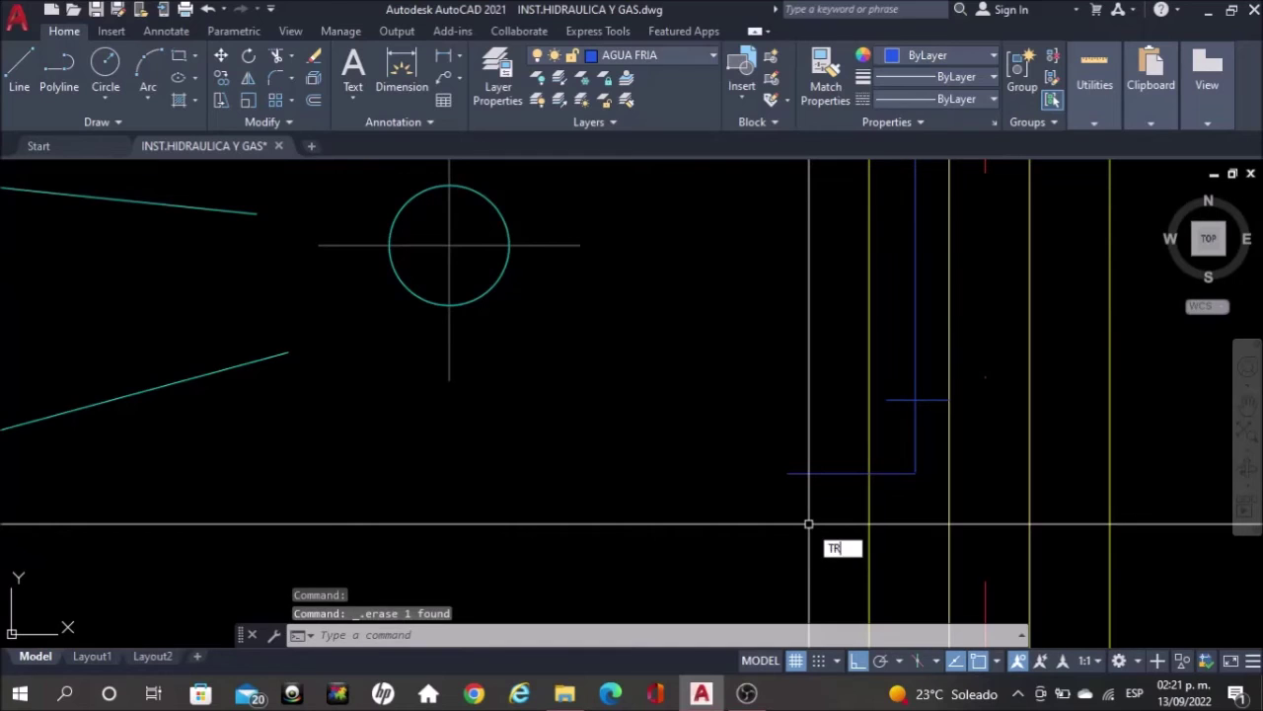
{"action": "key", "text": "Return"}
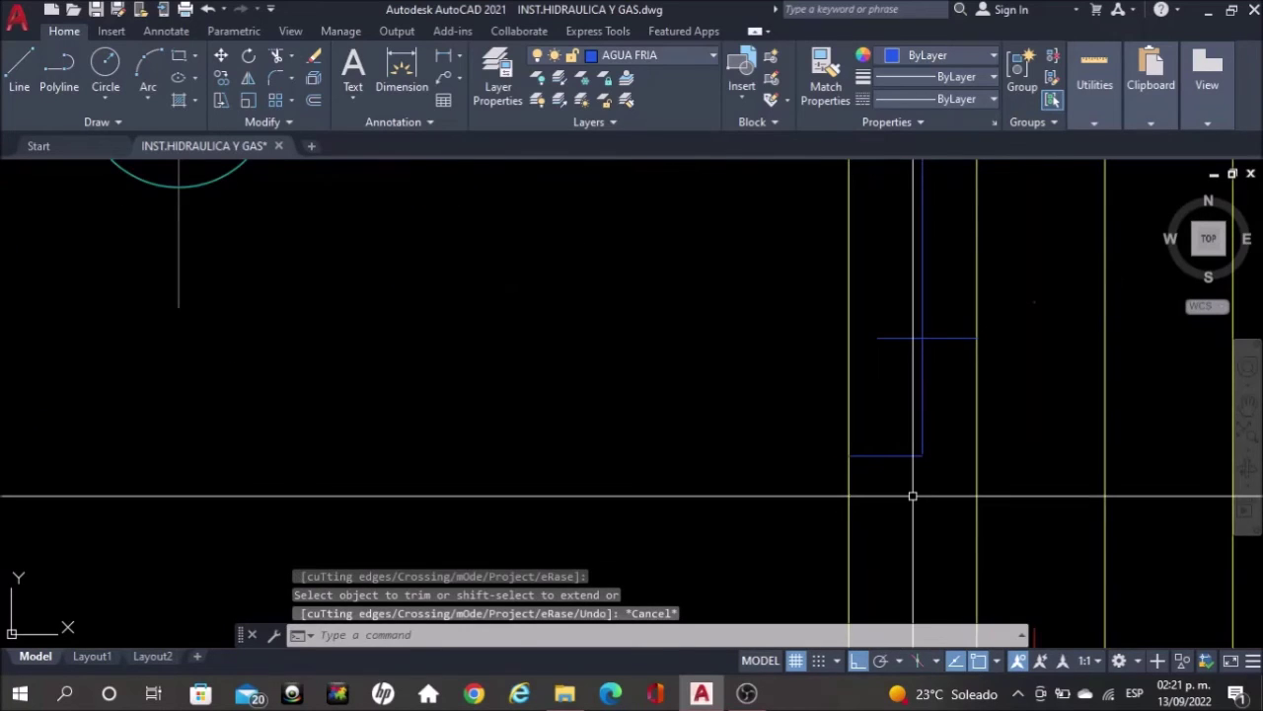
Draw a short vertical tick across the shower branch line near the wall face
{"action": "type", "text": "l"}
{"action": "key", "text": "Return"}
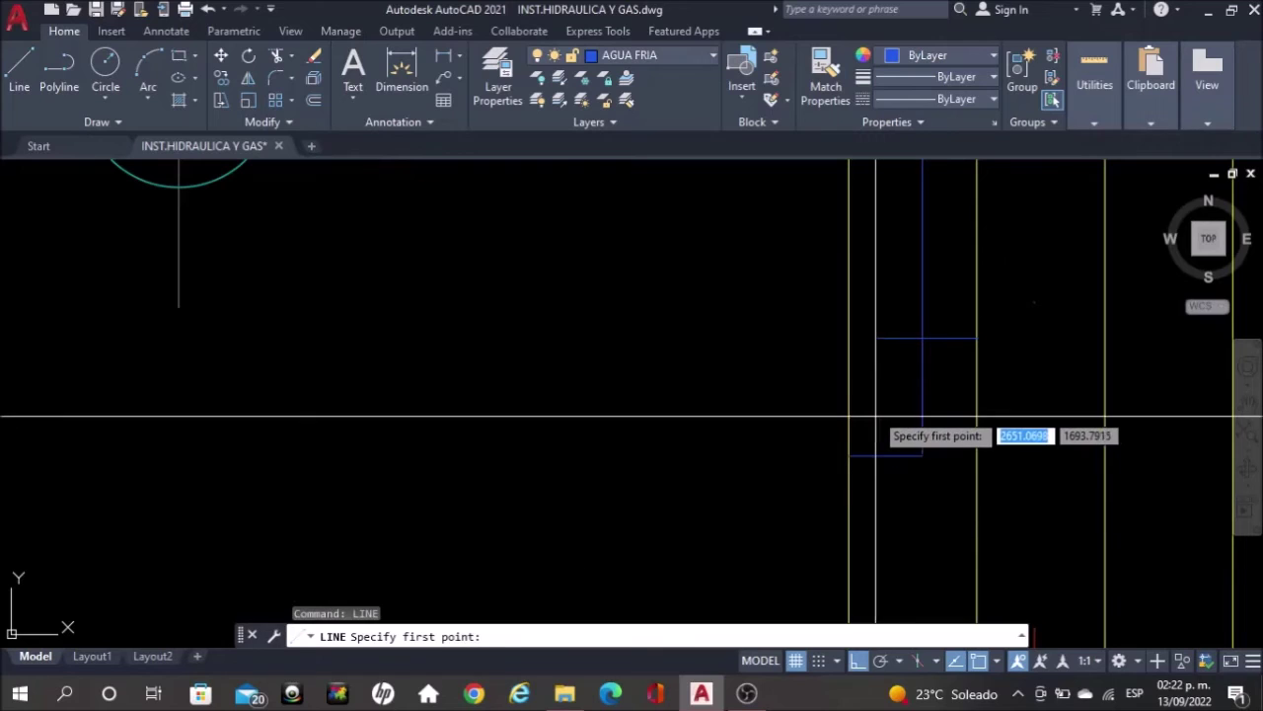
{"action": "left_click", "coordinate": [865, 415]}
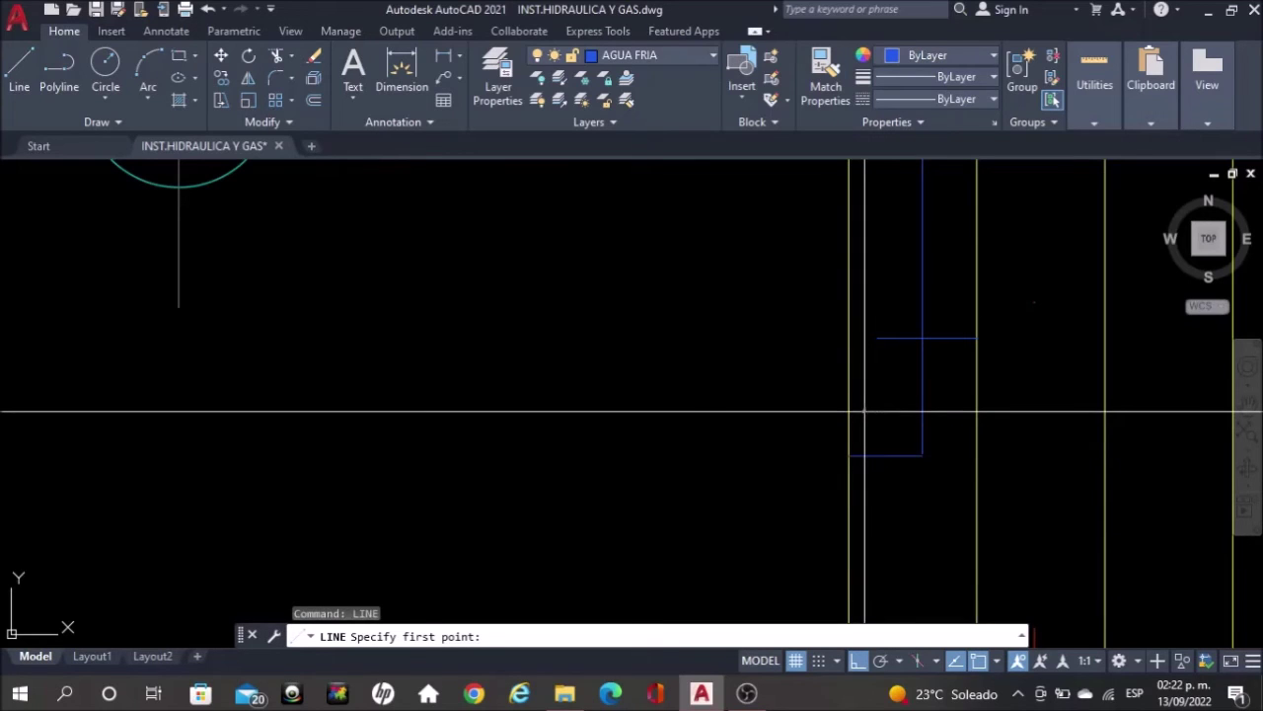
{"action": "left_click", "coordinate": [865, 483]}
{"action": "key", "text": "Escape"}
Move the shower branch line and its vertical tick so the branch's end meets the lower end of the cold-water pipe
{"action": "left_click", "coordinate": [884, 462]}
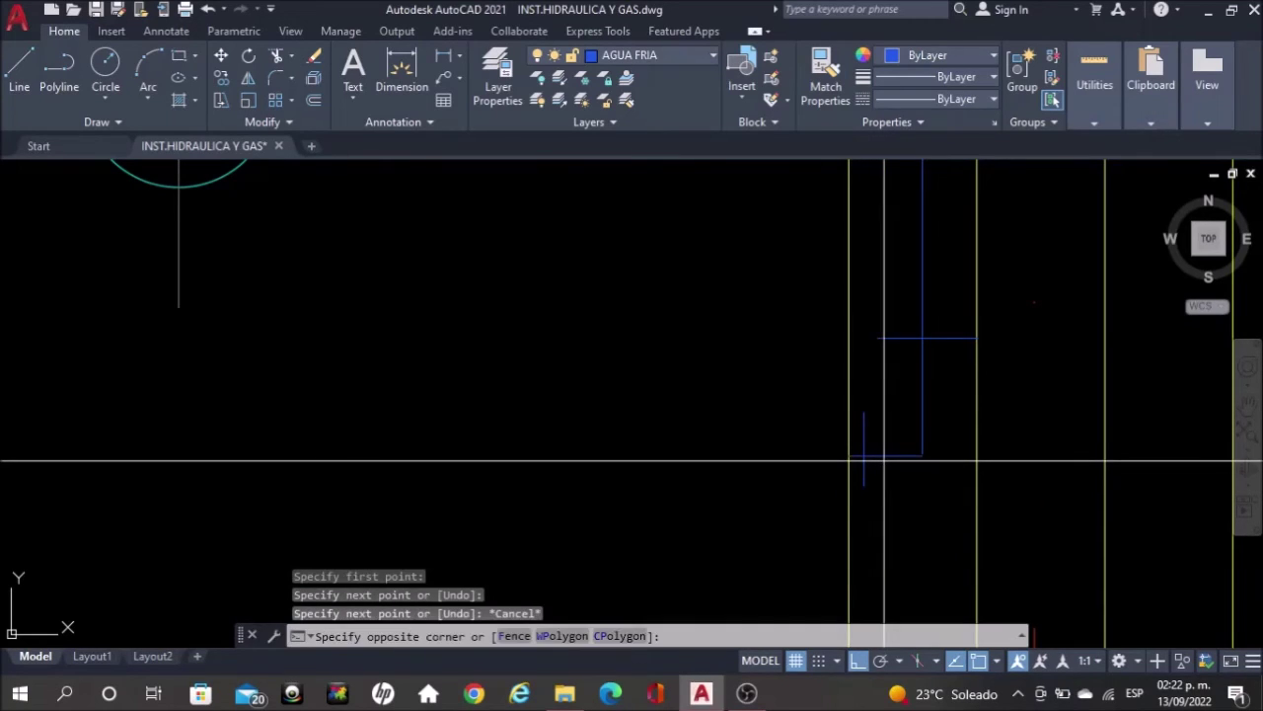
{"action": "left_click", "coordinate": [859, 449]}
{"action": "type", "text": "m"}
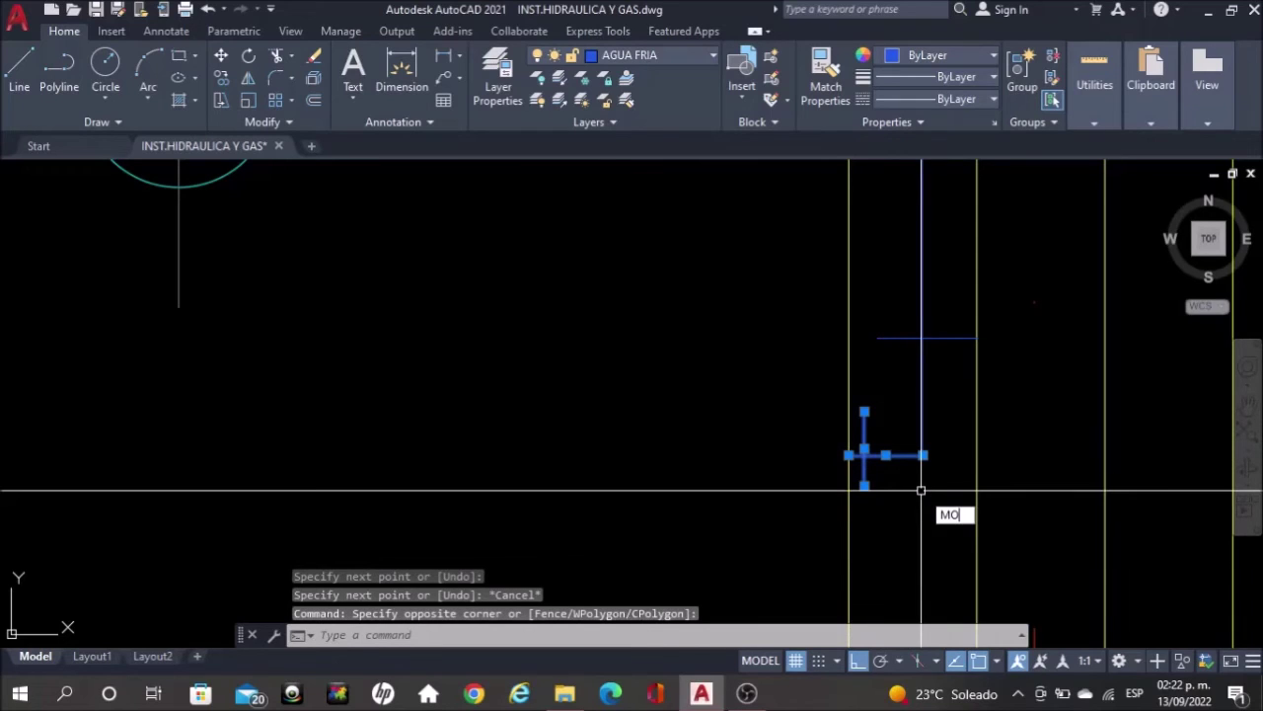
{"action": "key", "text": "Return"}
{"action": "scroll", "coordinate": [926, 456], "scroll_direction": "up", "scroll_amount": 4}
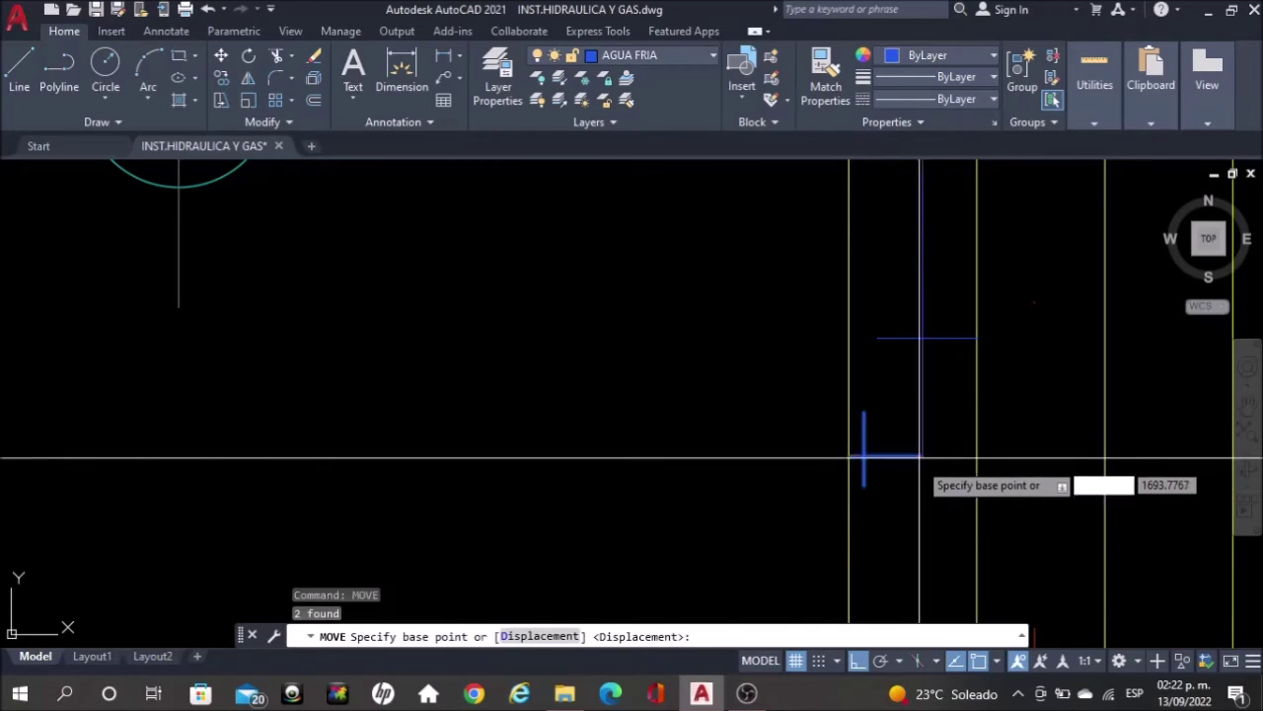
{"action": "left_click", "coordinate": [929, 451]}
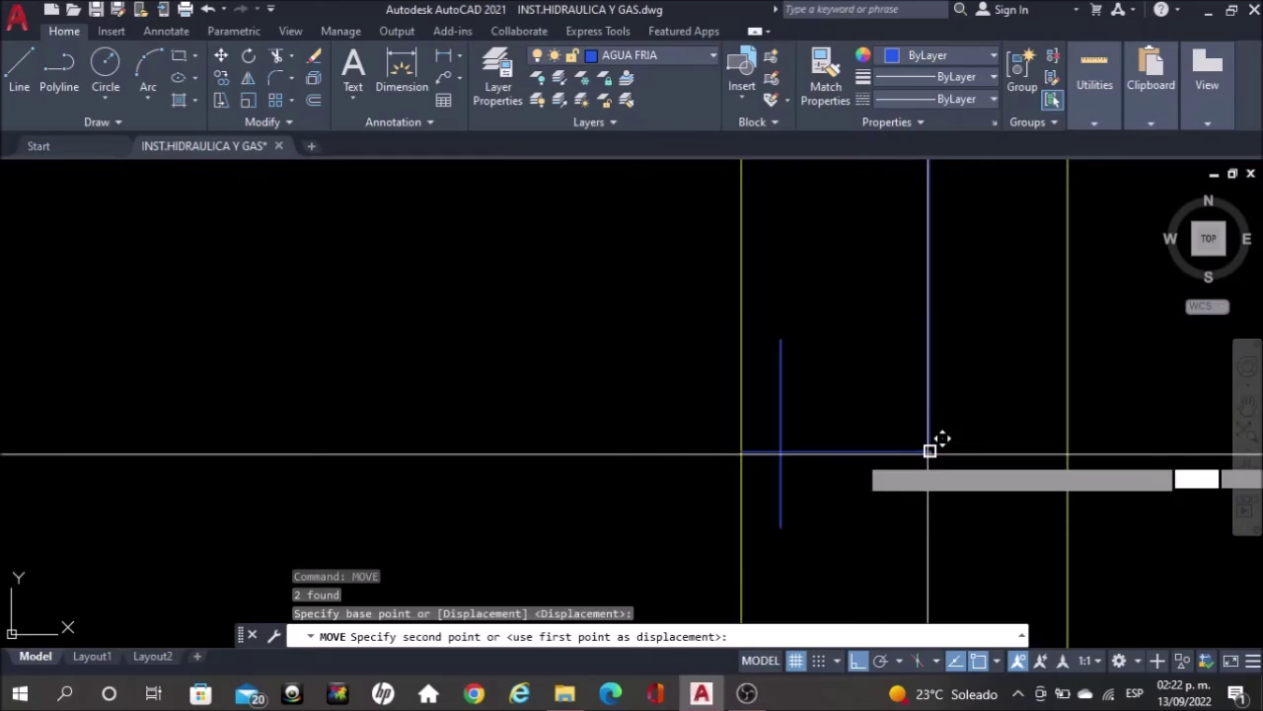
{"action": "left_click", "coordinate": [930, 443]}
Draw a horizontal branch line from the toilet tank across the vertical cold-water pipe in the Baño between Recamara 3 and Recamara 2
{"action": "scroll", "coordinate": [909, 513], "scroll_direction": "down", "scroll_amount": 4}
{"action": "scroll", "coordinate": [878, 528], "scroll_direction": "down", "scroll_amount": 10}
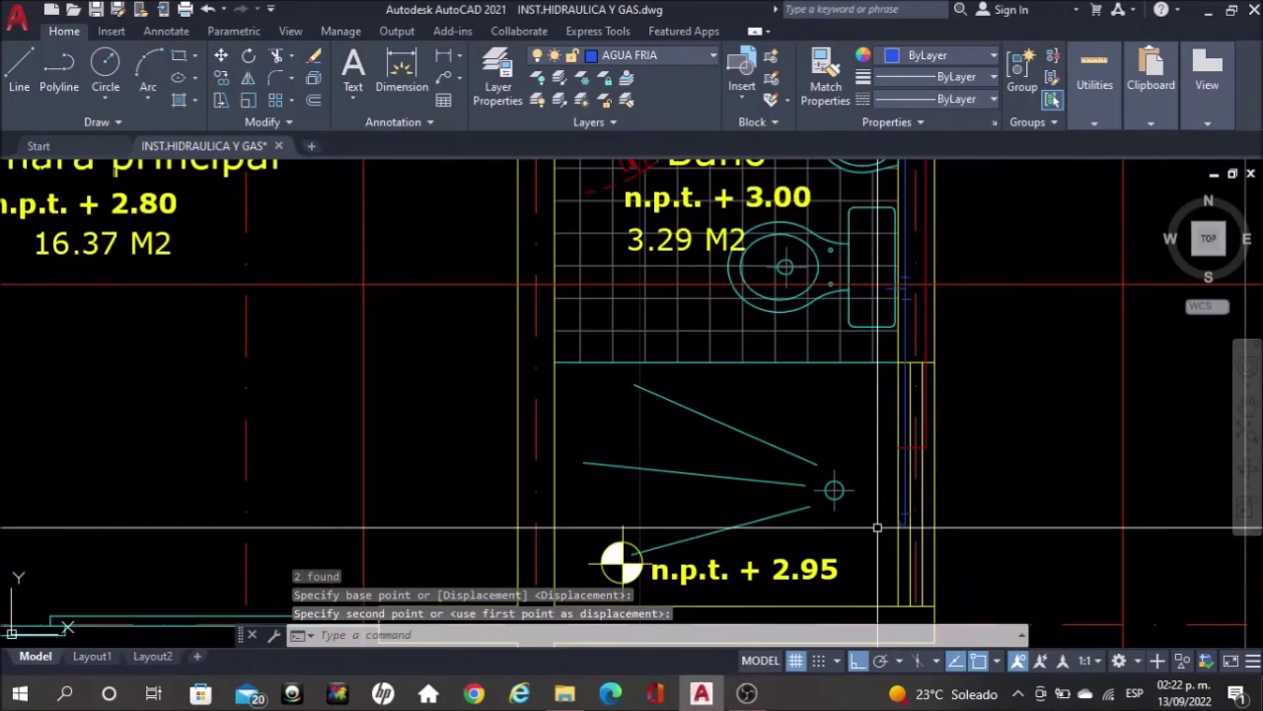
{"action": "middle_click_drag", "start_coordinate": [885, 271], "coordinate": [889, 491]}
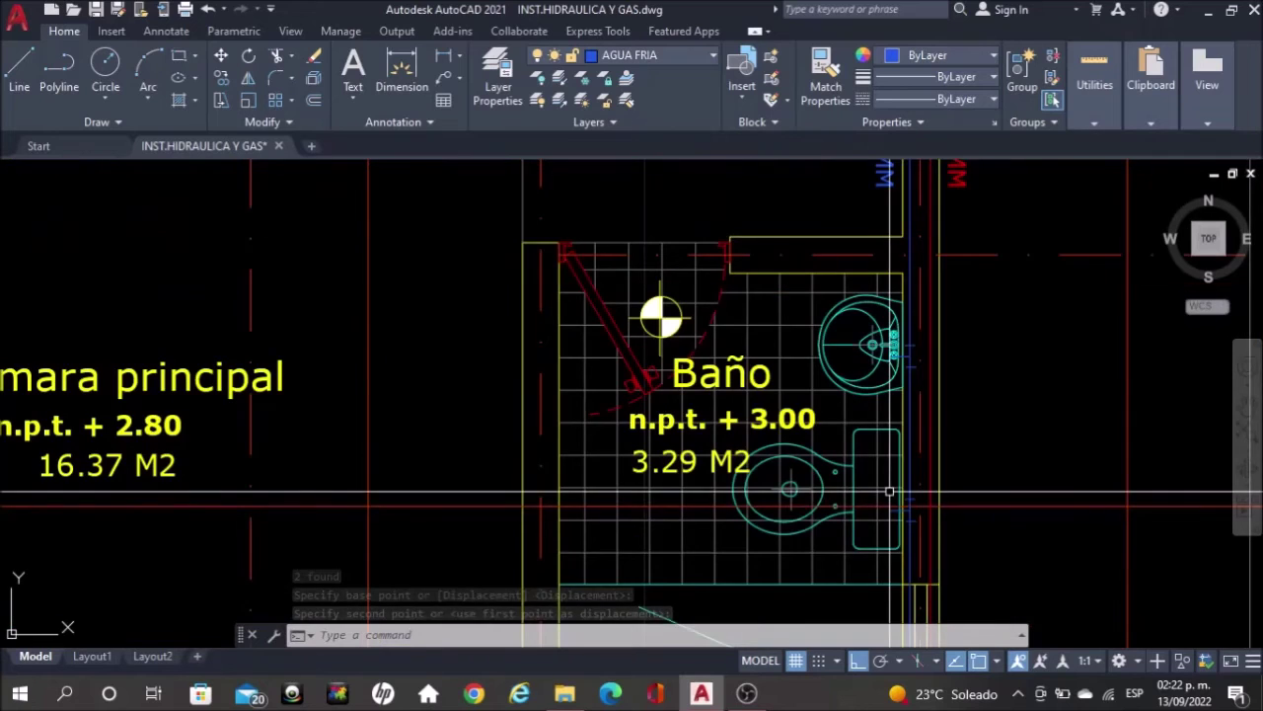
{"action": "scroll", "coordinate": [889, 491], "scroll_direction": "down", "scroll_amount": 5}
{"action": "middle_click_drag", "start_coordinate": [854, 313], "coordinate": [859, 382]}
{"action": "middle_click_drag", "start_coordinate": [844, 250], "coordinate": [843, 496]}
{"action": "middle_click_drag", "start_coordinate": [849, 400], "coordinate": [892, 685]}
{"action": "middle_click_drag", "start_coordinate": [824, 266], "coordinate": [839, 383]}
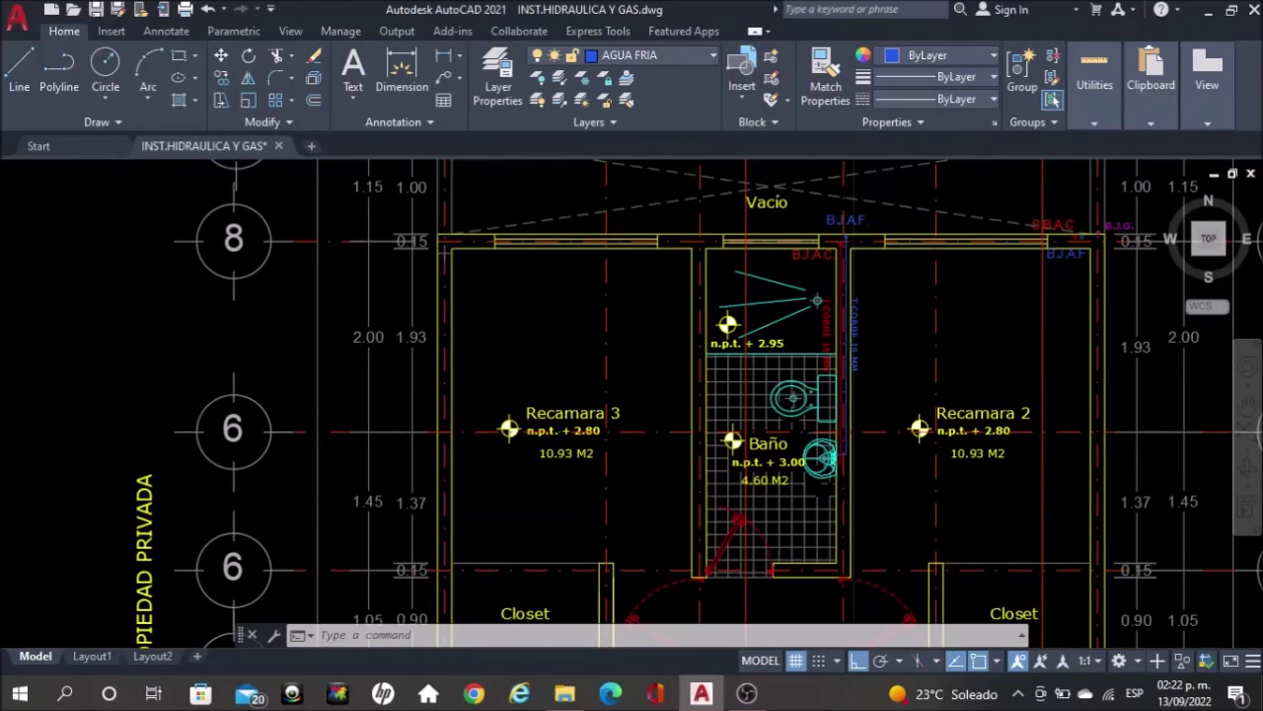
{"action": "scroll", "coordinate": [813, 272], "scroll_direction": "up", "scroll_amount": 7}
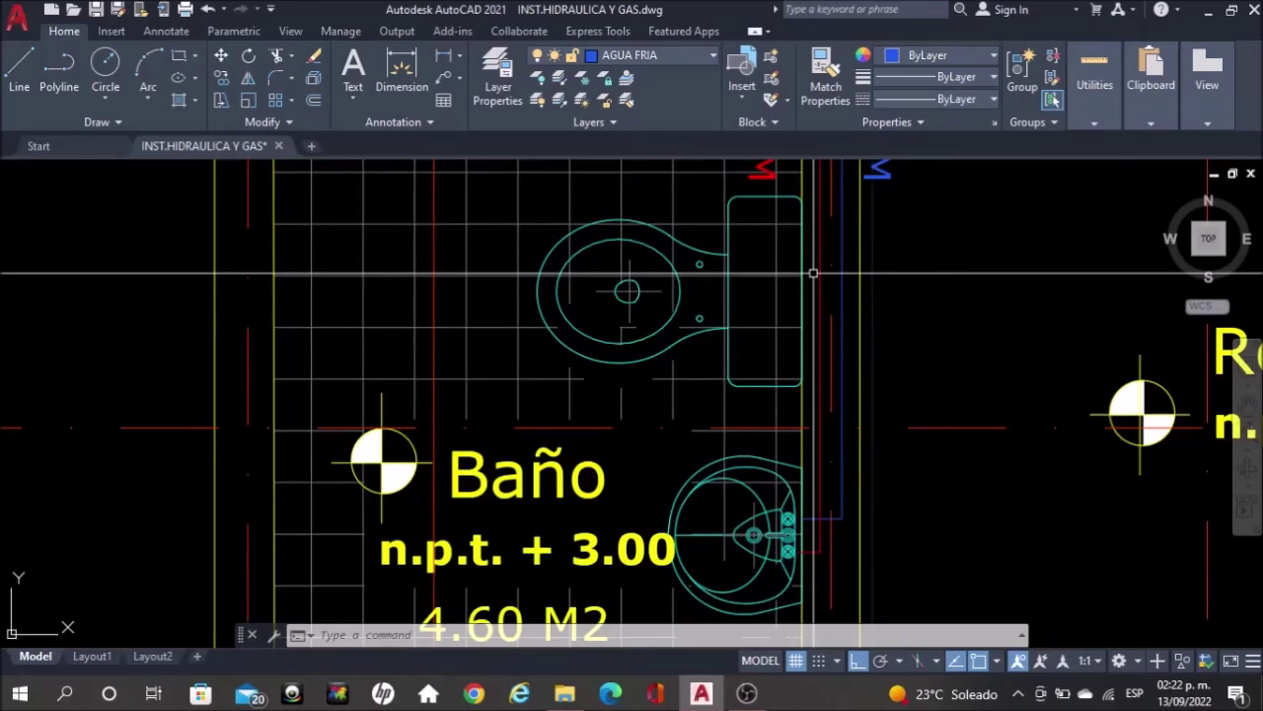
{"action": "scroll", "coordinate": [814, 273], "scroll_direction": "up", "scroll_amount": 2}
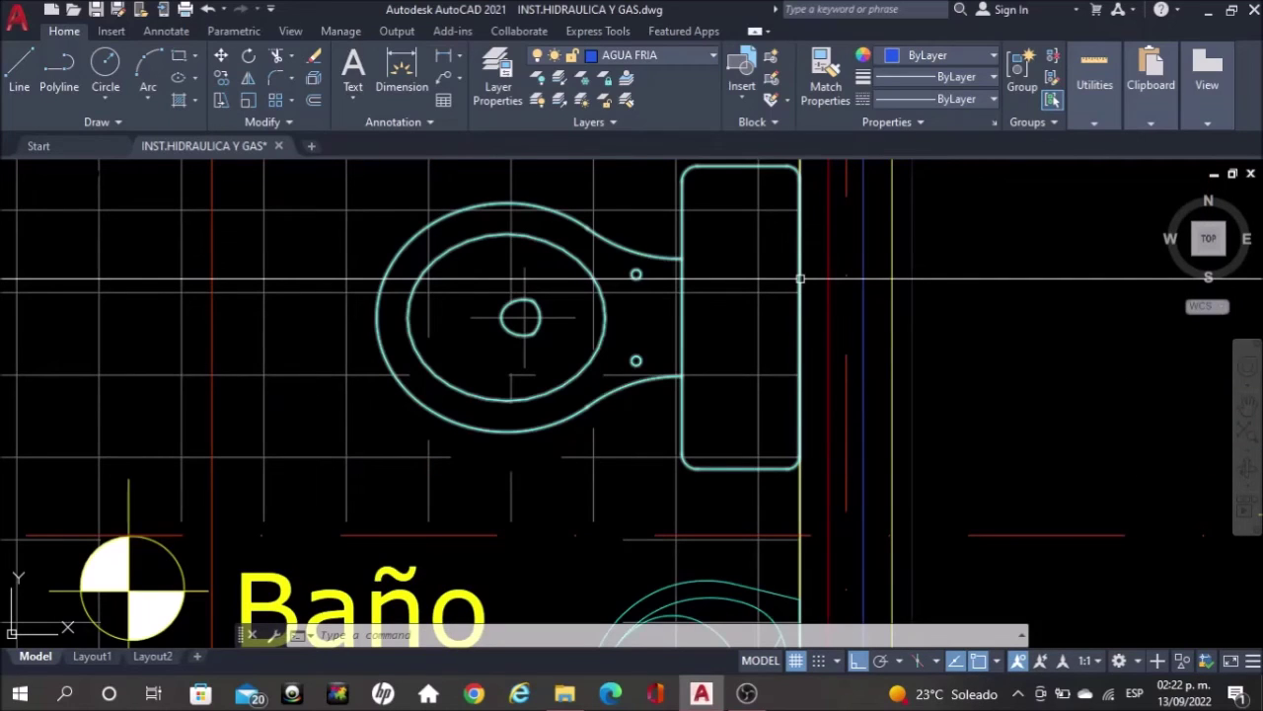
{"action": "type", "text": "l"}
{"action": "key", "text": "Return"}
{"action": "left_click", "coordinate": [796, 240]}
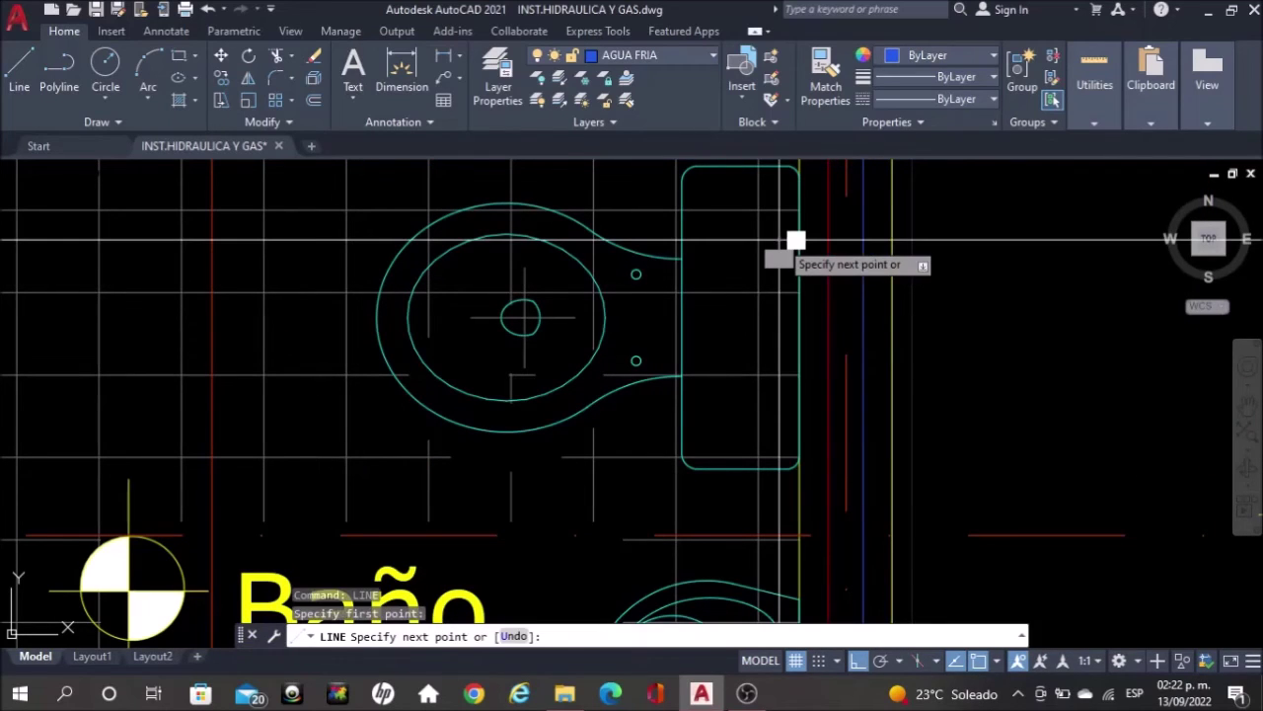
{"action": "scroll", "coordinate": [839, 237], "scroll_direction": "up", "scroll_amount": 2}
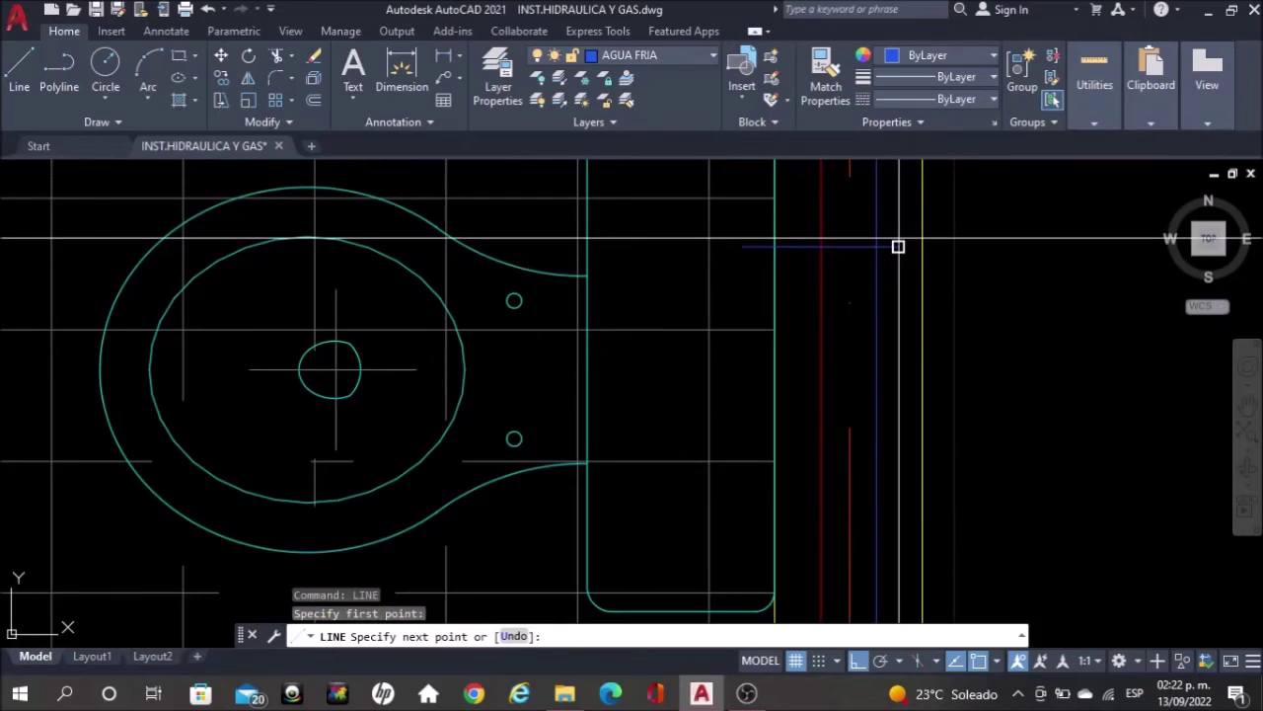
{"action": "left_click", "coordinate": [898, 246]}
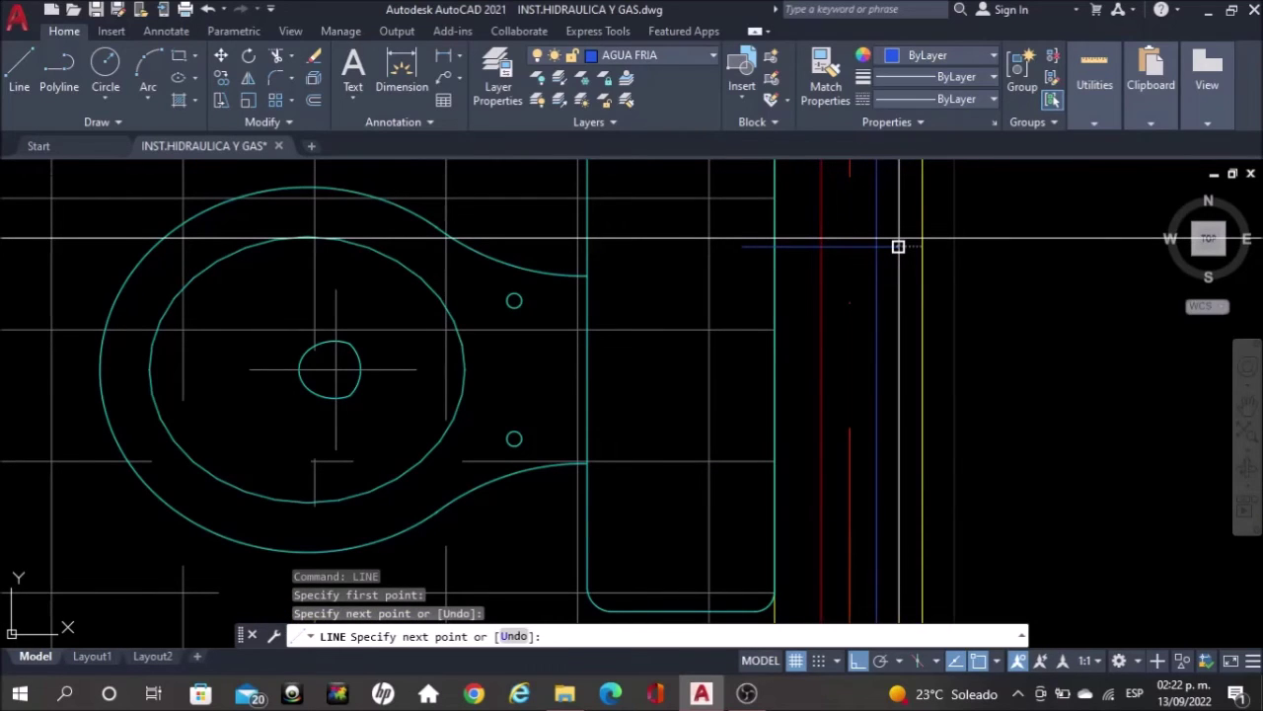
{"action": "key", "text": "Return"}
Trim both ends of the new toilet branch line back to the wall face and to the vertical cold-water pipe
{"action": "type", "text": "tr"}
{"action": "key", "text": "Return"}
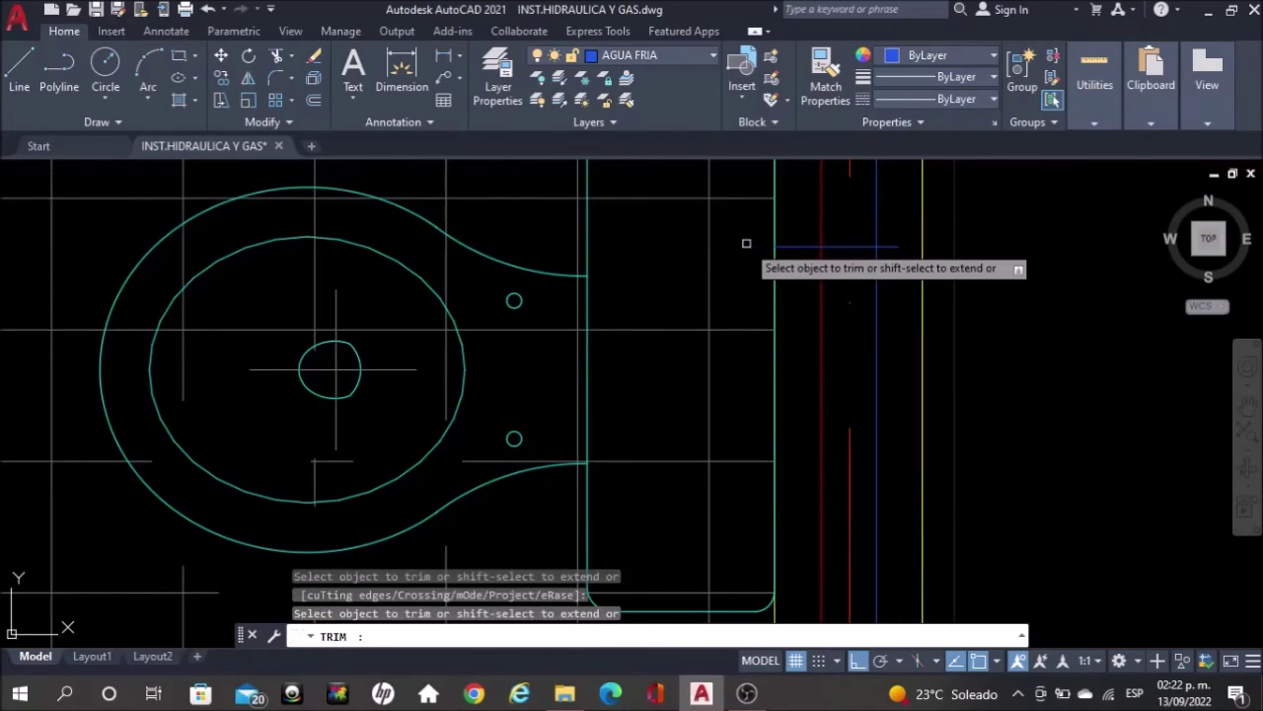
{"action": "left_click", "coordinate": [888, 247]}
{"action": "key", "text": "Escape"}
Draw a short horizontal tick across the vertical cold-water pipe just below the toilet branch line
{"action": "middle_click_drag", "start_coordinate": [885, 264], "coordinate": [881, 323]}
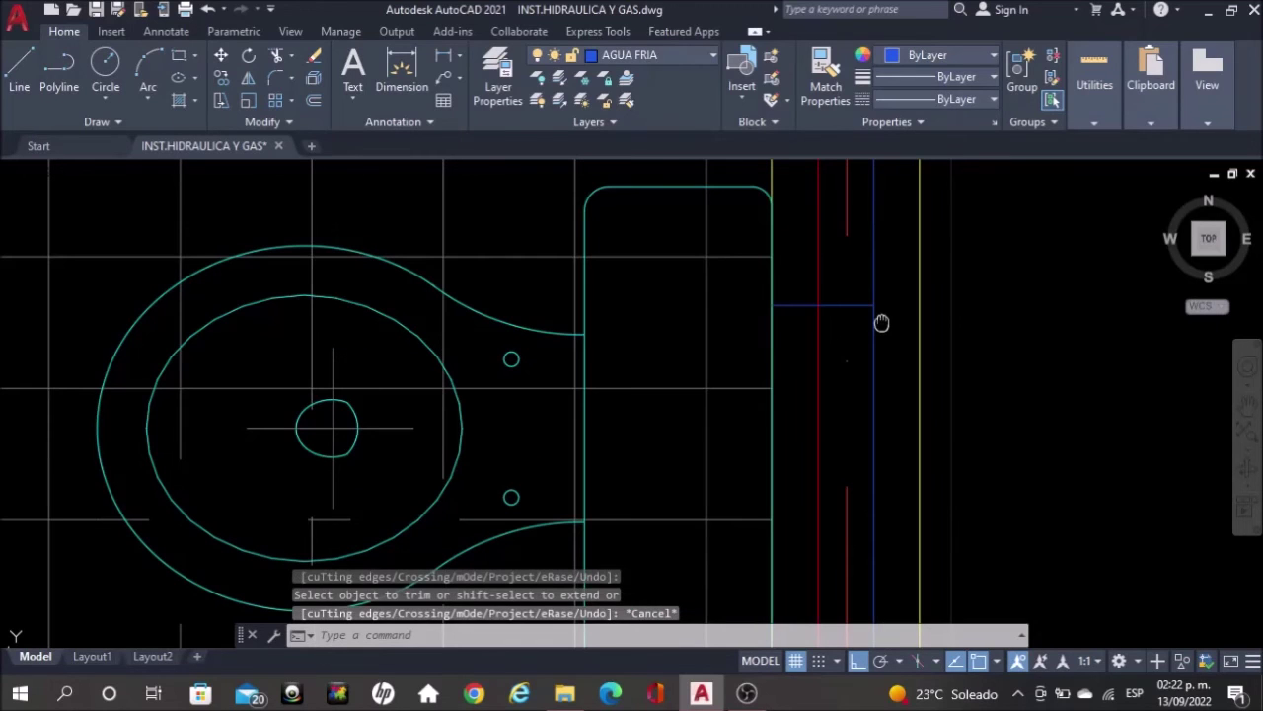
{"action": "scroll", "coordinate": [889, 306], "scroll_direction": "up", "scroll_amount": 4}
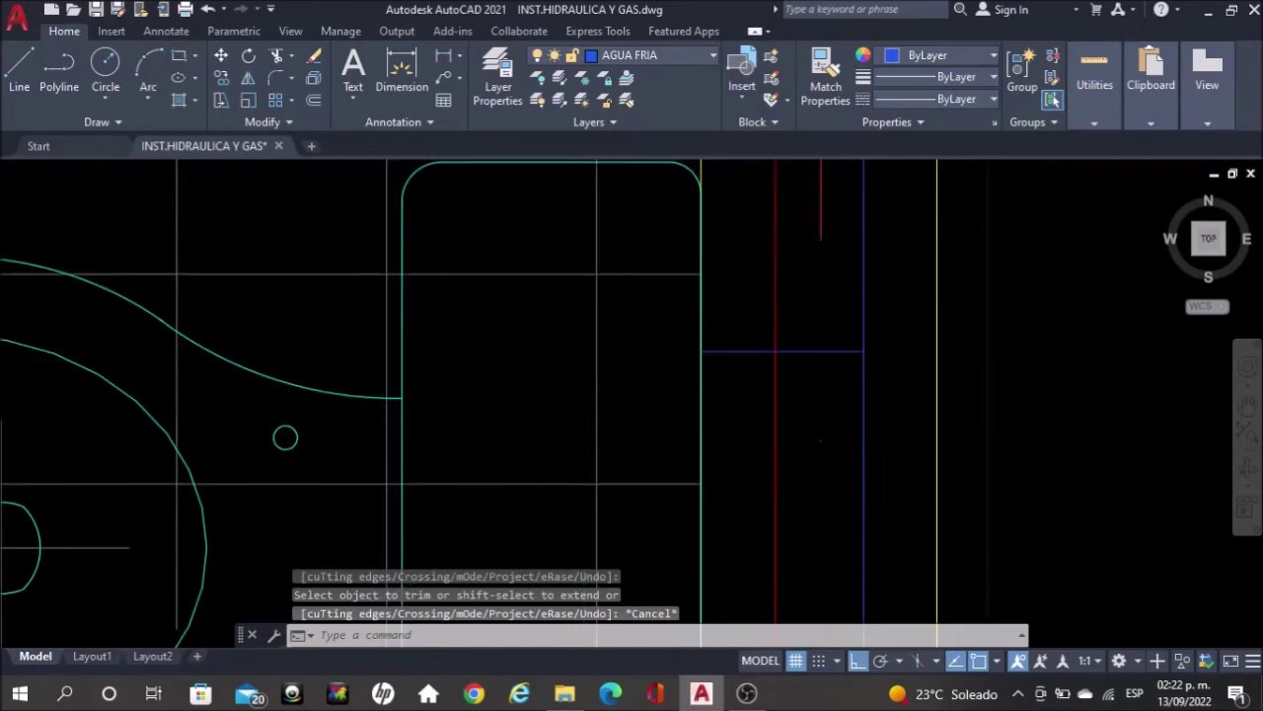
{"action": "type", "text": "l"}
{"action": "key", "text": "Return"}
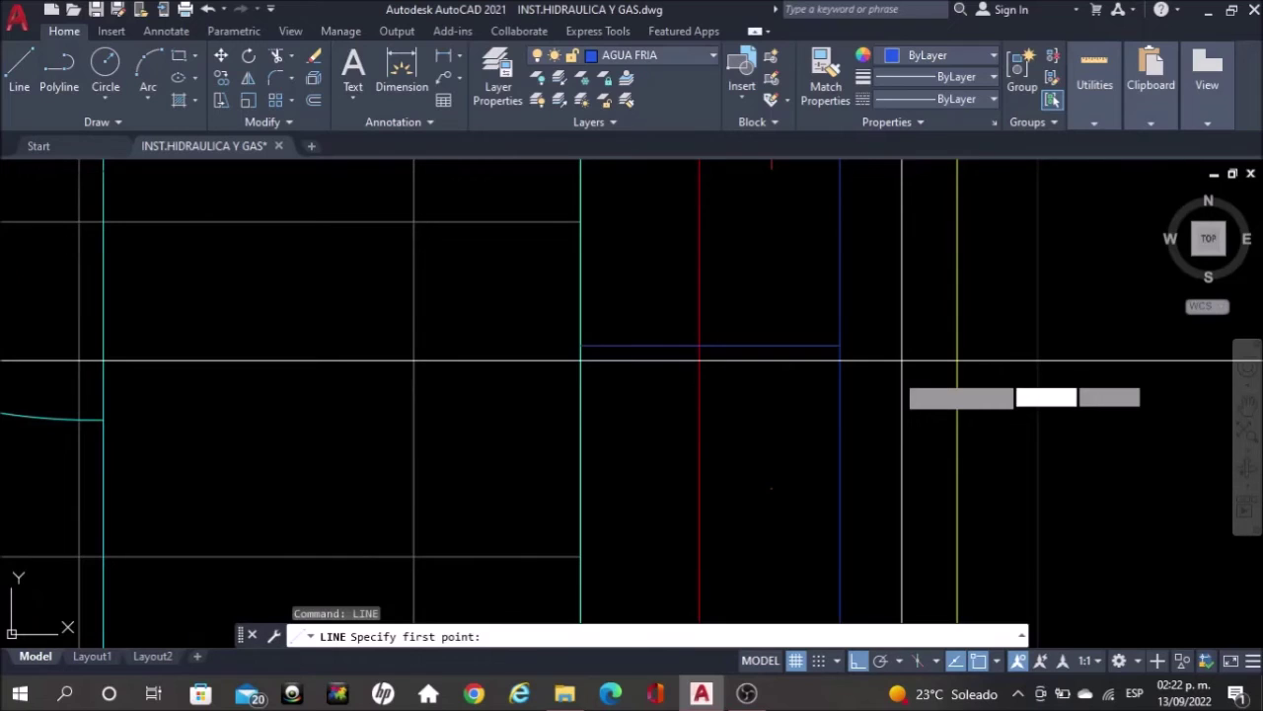
{"action": "left_click", "coordinate": [915, 395]}
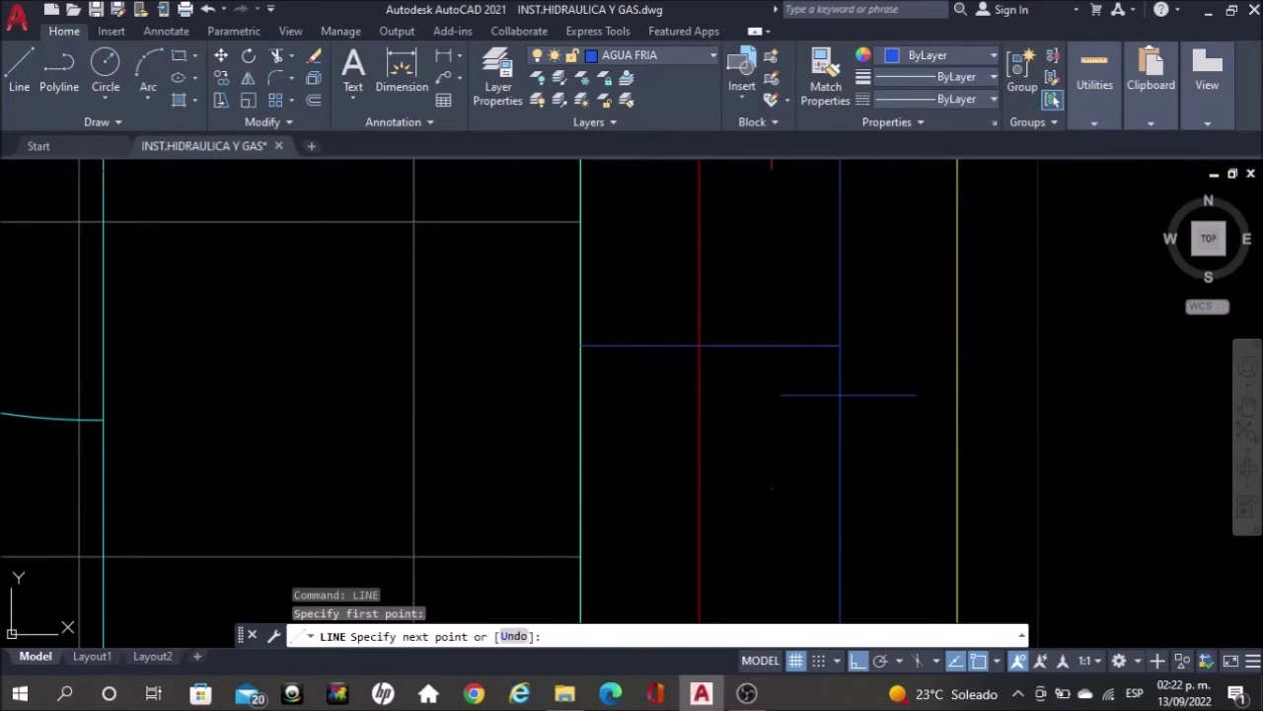
{"action": "left_click", "coordinate": [780, 395]}
{"action": "key", "text": "Escape"}
Copy the horizontal tick straight up the cold-water pipe to just above the toilet branch line
{"action": "left_click", "coordinate": [881, 394]}
{"action": "type", "text": "COP"}
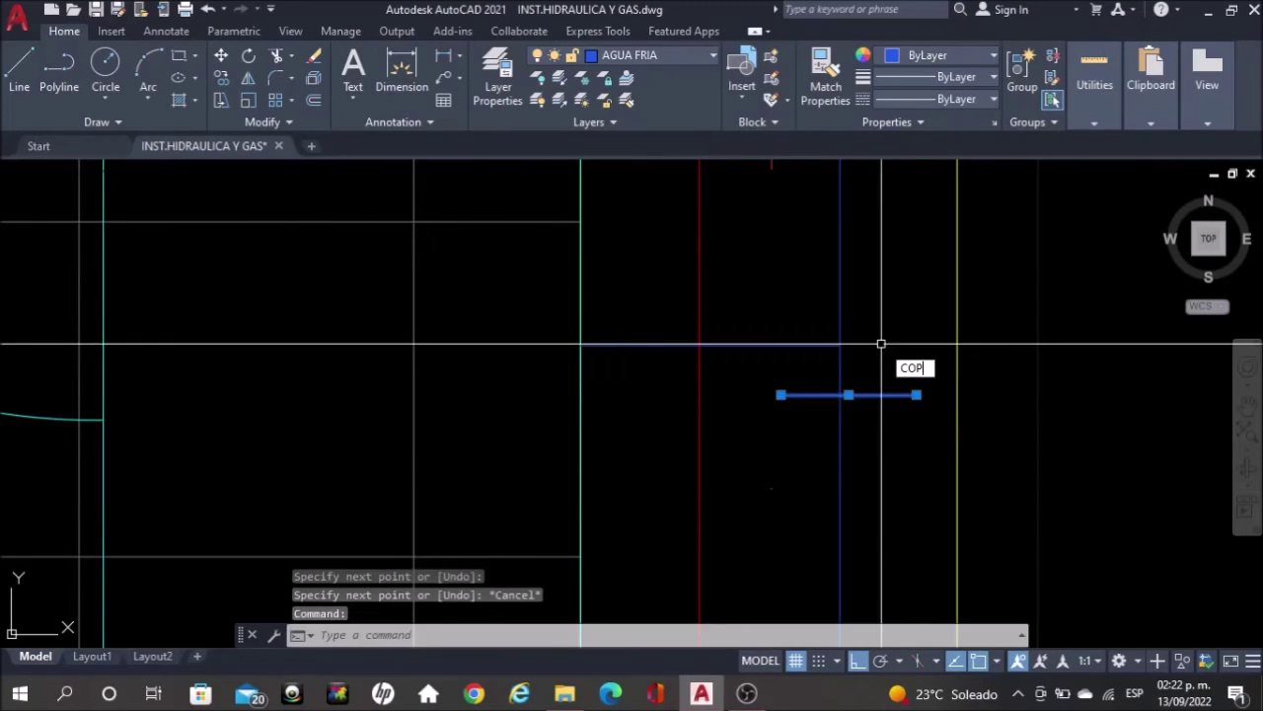
{"action": "type", "text": "Y"}
{"action": "key", "text": "Return"}
{"action": "left_click", "coordinate": [881, 395]}
{"action": "left_click", "coordinate": [880, 285]}
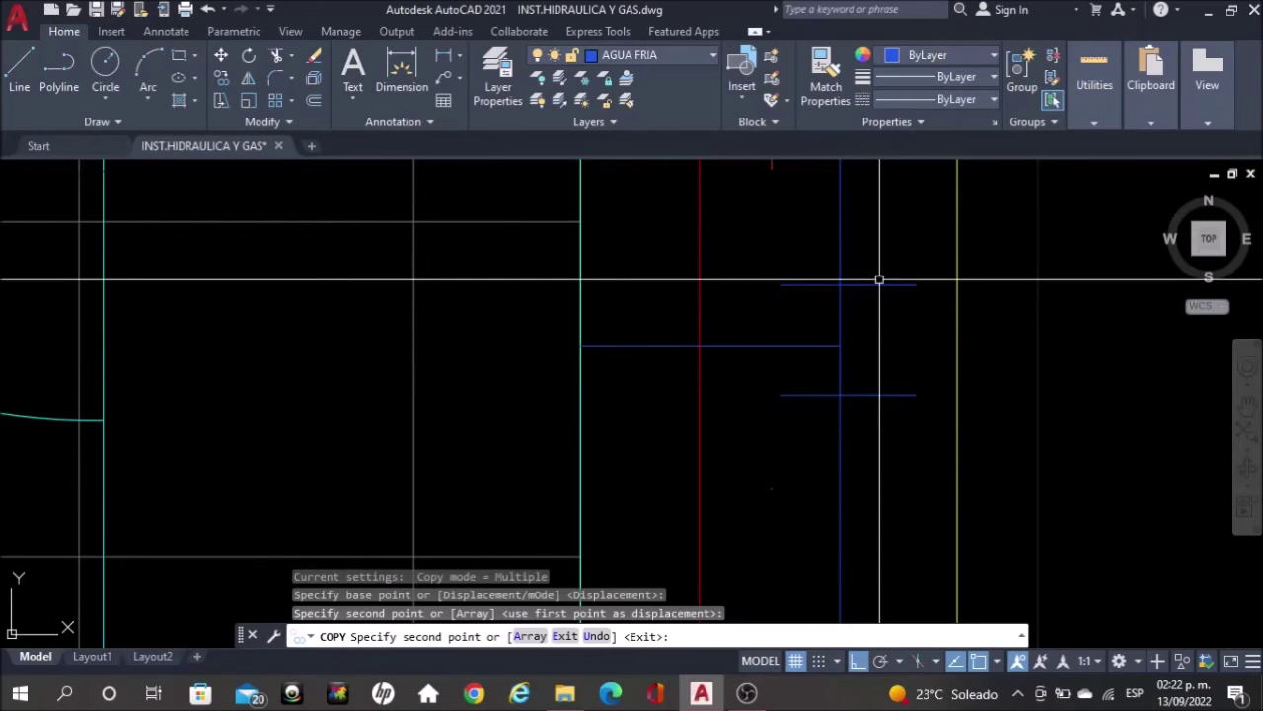
{"action": "key", "text": "Escape"}
Draw a short vertical tick across the toilet branch line near the vertical cold-water pipe
{"action": "type", "text": "l"}
{"action": "key", "text": "Return"}
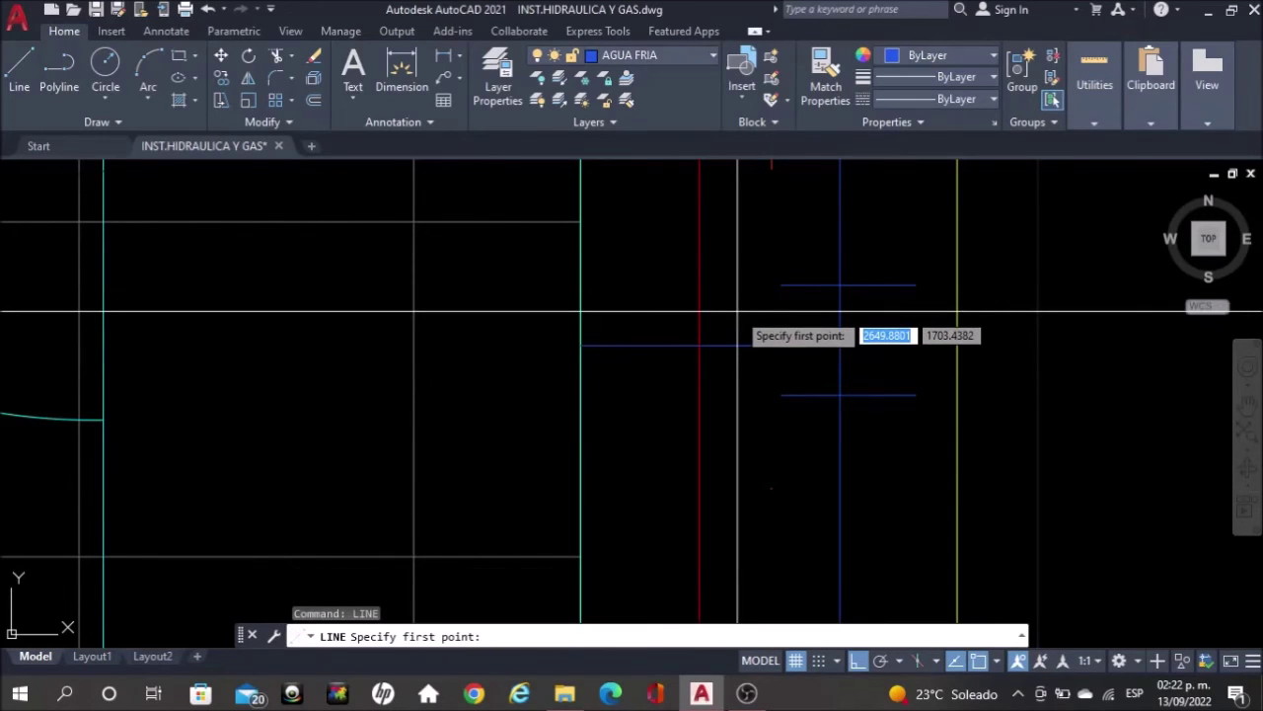
{"action": "left_click", "coordinate": [737, 312]}
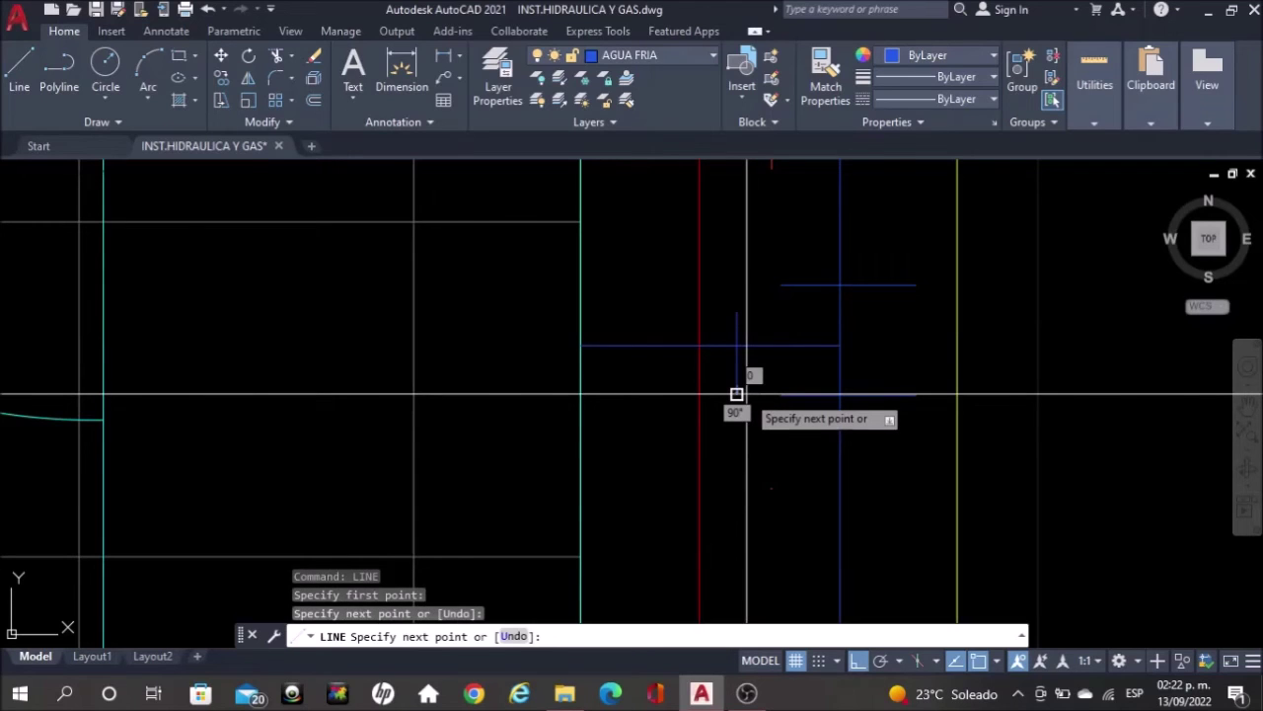
{"action": "key", "text": "Escape"}
{"action": "scroll", "coordinate": [790, 397], "scroll_direction": "down", "scroll_amount": 4}
{"action": "scroll", "coordinate": [847, 411], "scroll_direction": "down", "scroll_amount": 3}
{"action": "mouse_move", "coordinate": [837, 428]}
{"action": "middle_mouse_down"}
{"action": "mouse_move", "coordinate": [805, 394]}
{"action": "mouse_move", "coordinate": [796, 425]}
{"action": "middle_mouse_up"}
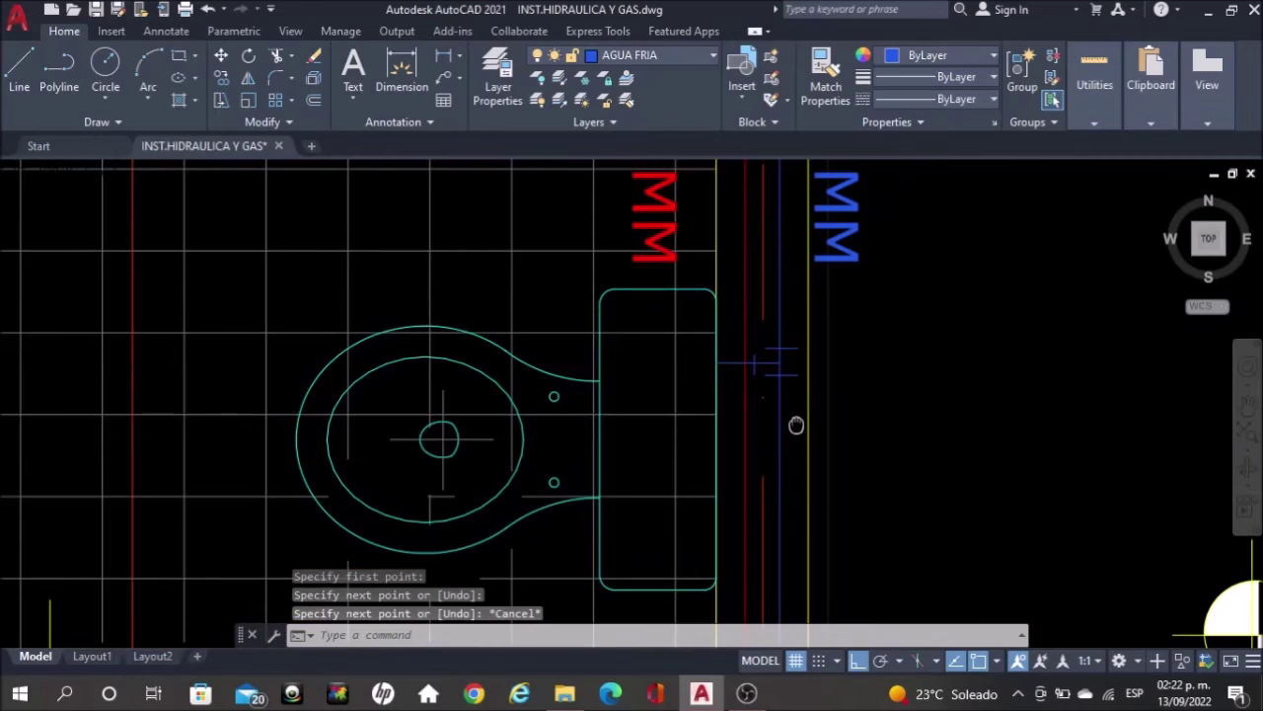
Copy the toilet branch line, its vertical tick and the upper horizontal tick about 0.71 straight down to the pipe's lower end at the washbasin
{"action": "scroll", "coordinate": [797, 426], "scroll_direction": "up", "scroll_amount": 5}
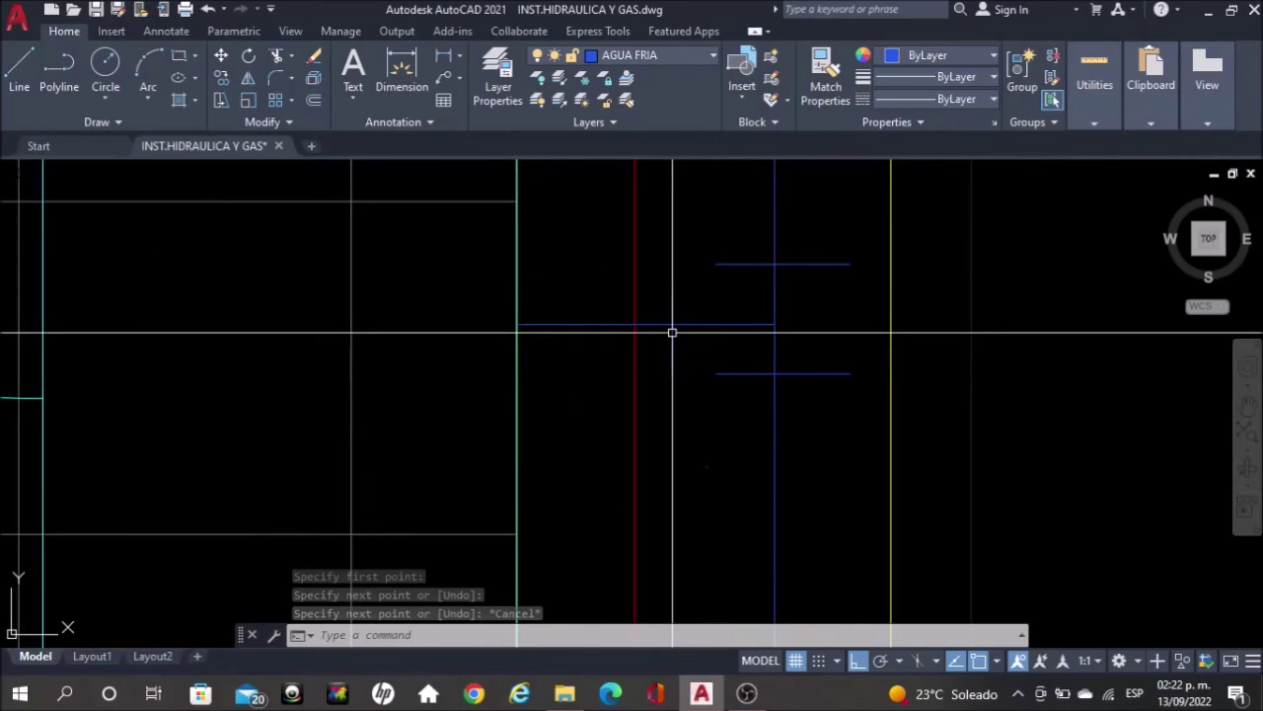
{"action": "left_click", "coordinate": [670, 280]}
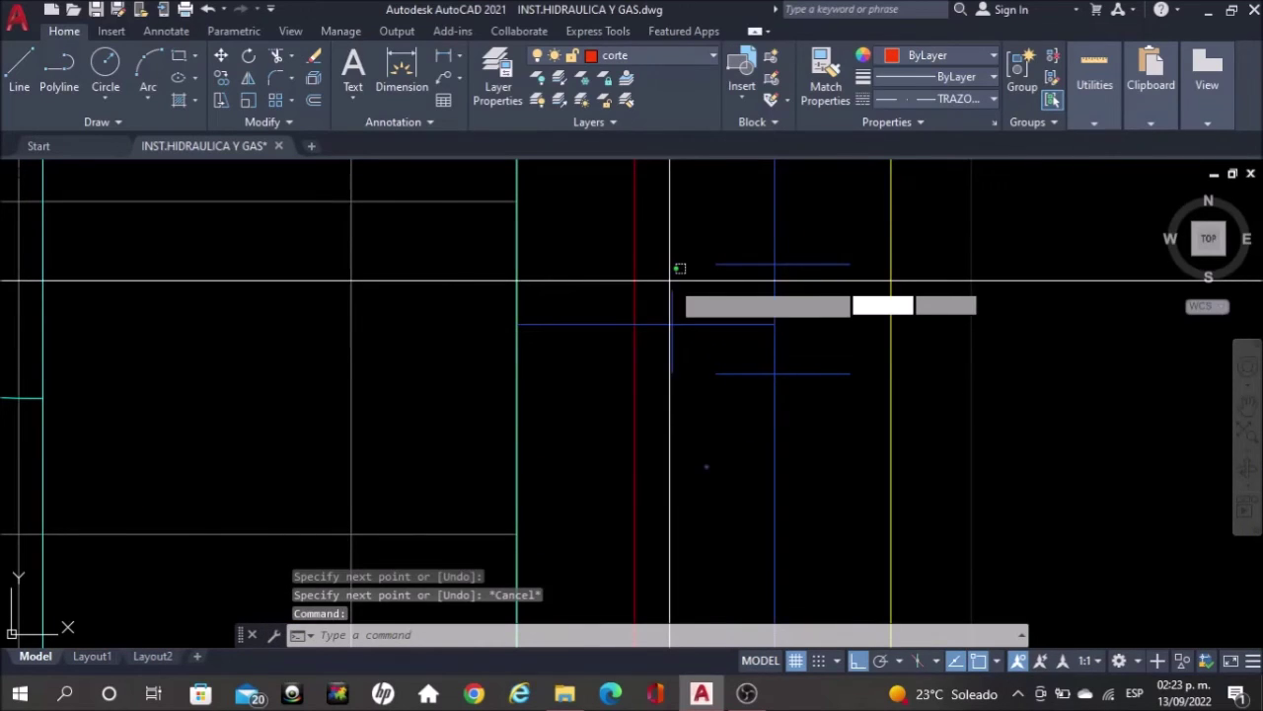
{"action": "left_click", "coordinate": [663, 286]}
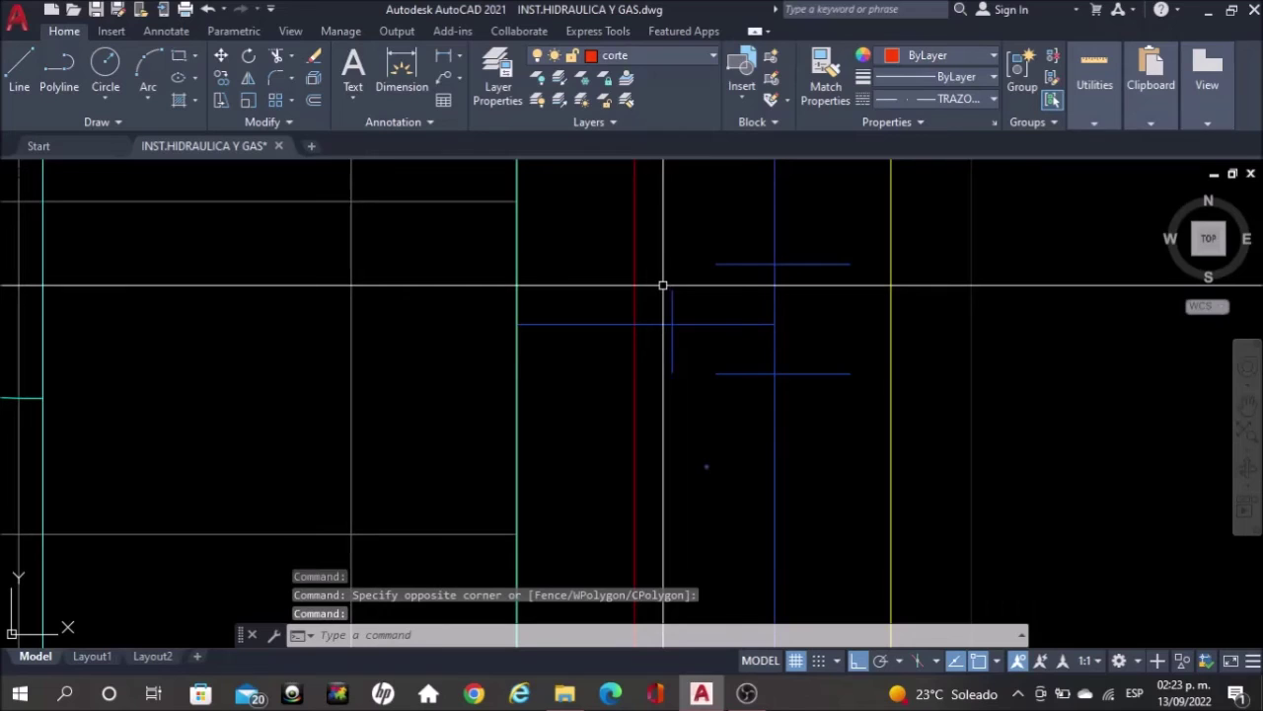
{"action": "left_click", "coordinate": [741, 271]}
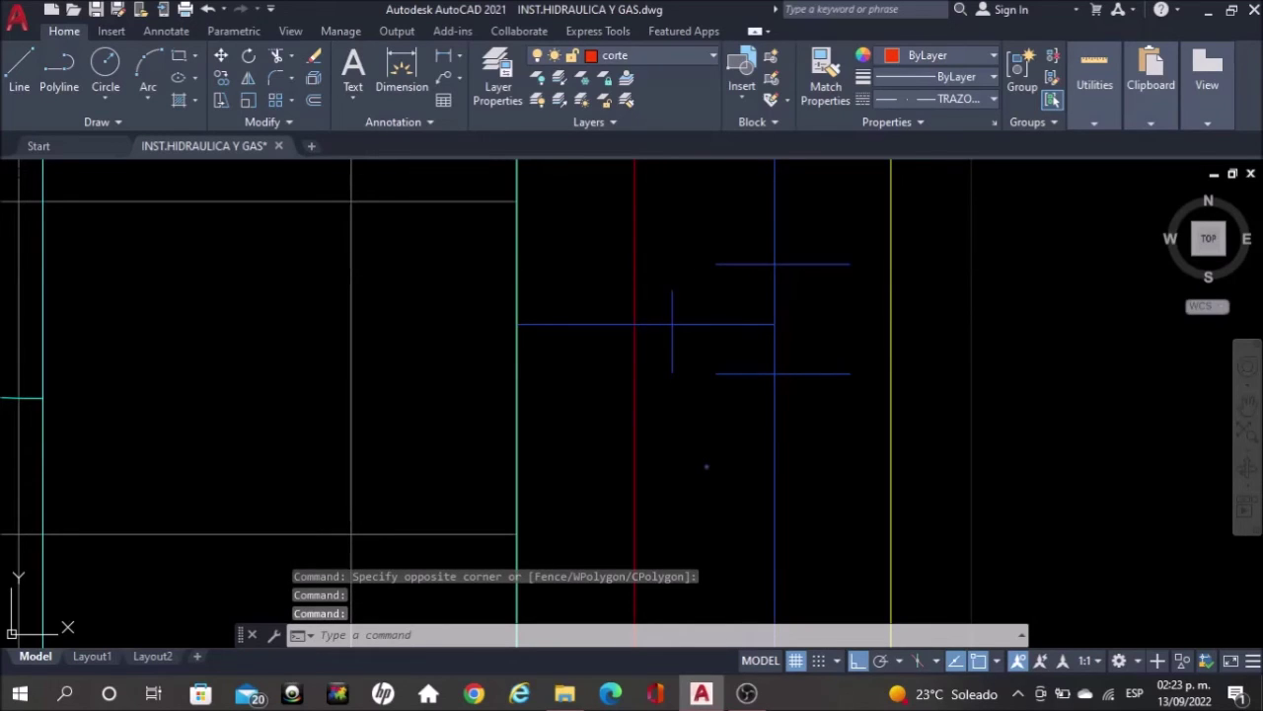
{"action": "left_click", "coordinate": [741, 263]}
{"action": "left_click", "coordinate": [739, 321]}
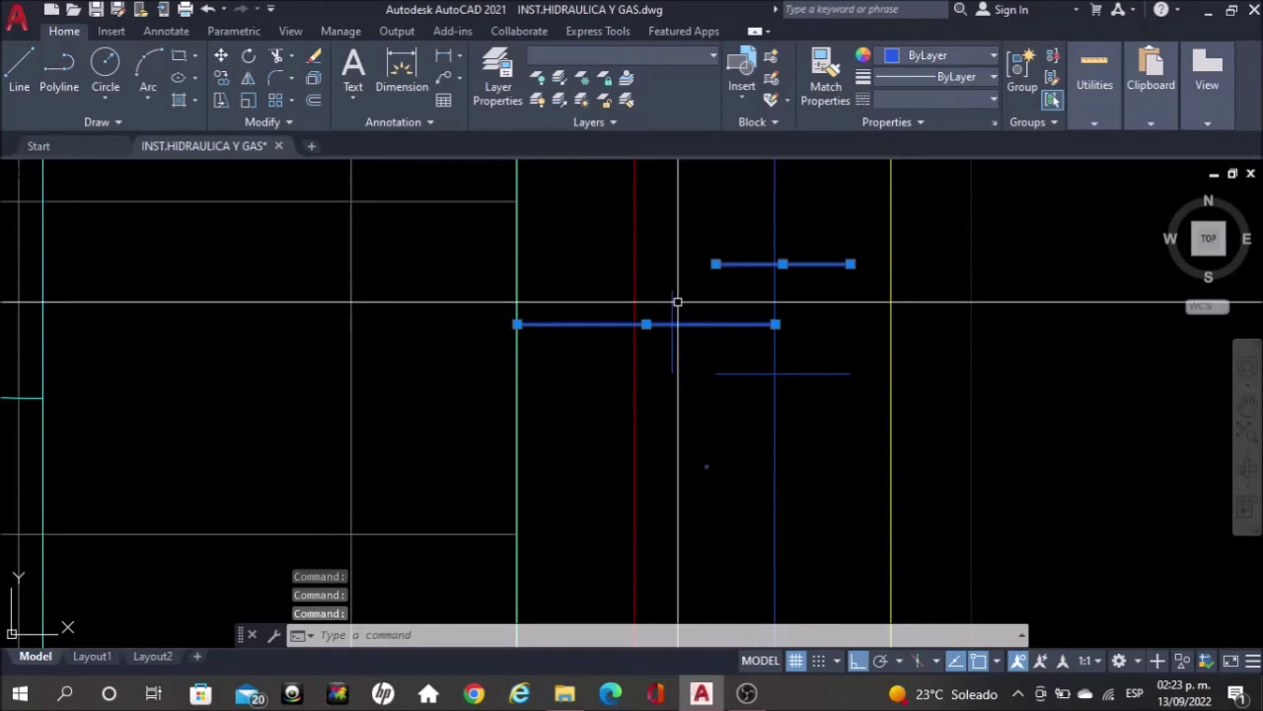
{"action": "left_click", "coordinate": [673, 296]}
{"action": "type", "text": "co"}
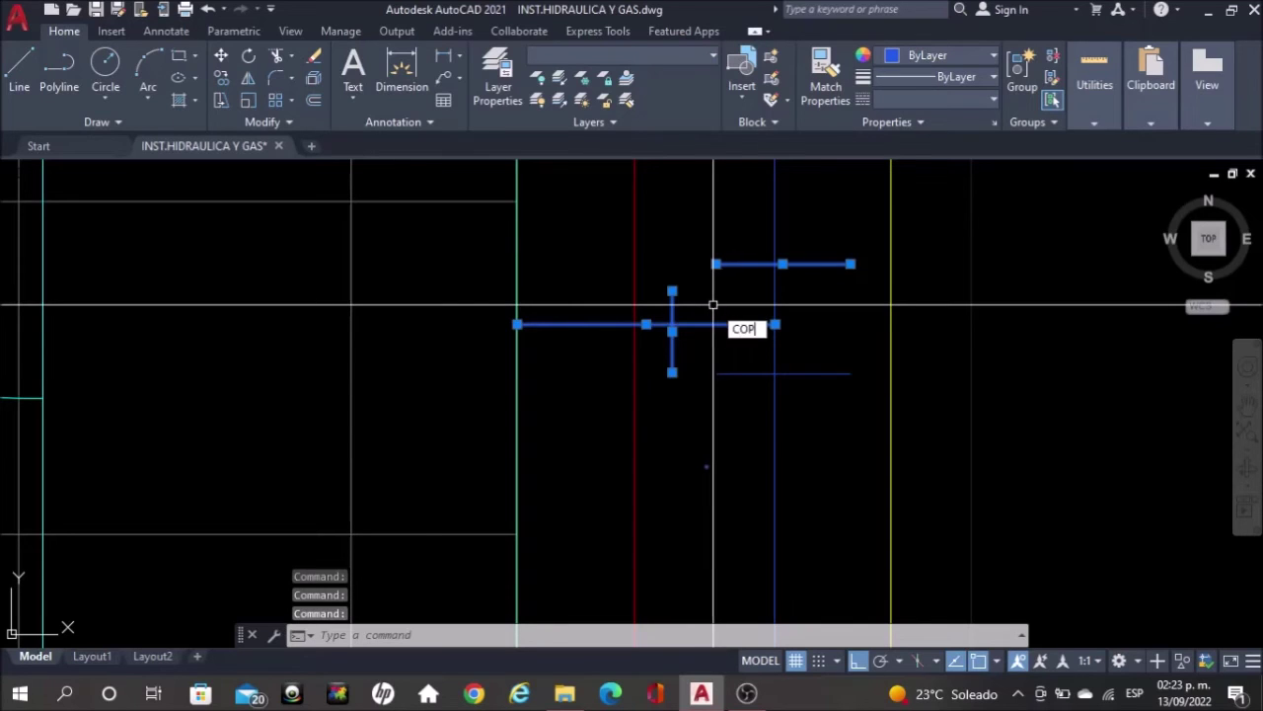
{"action": "key", "text": "Return"}
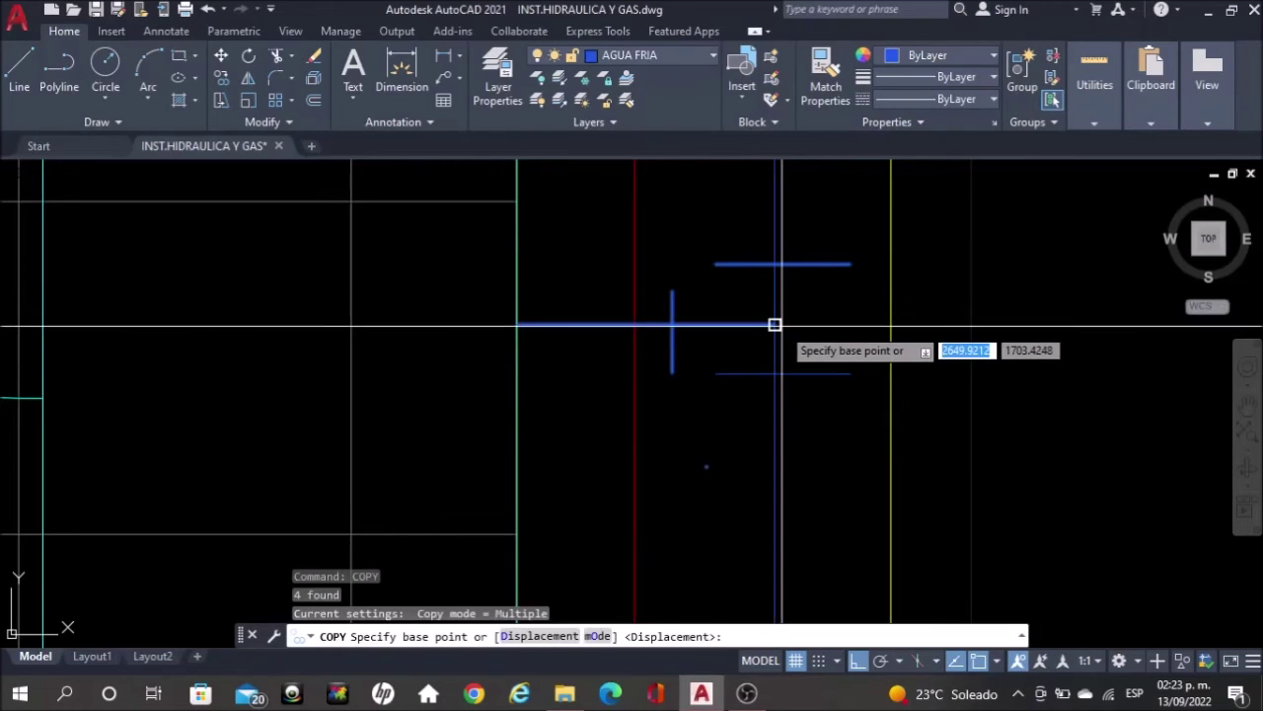
{"action": "left_click", "coordinate": [777, 323]}
{"action": "scroll", "coordinate": [785, 296], "scroll_direction": "down", "scroll_amount": 5}
{"action": "scroll", "coordinate": [783, 281], "scroll_direction": "down", "scroll_amount": 4}
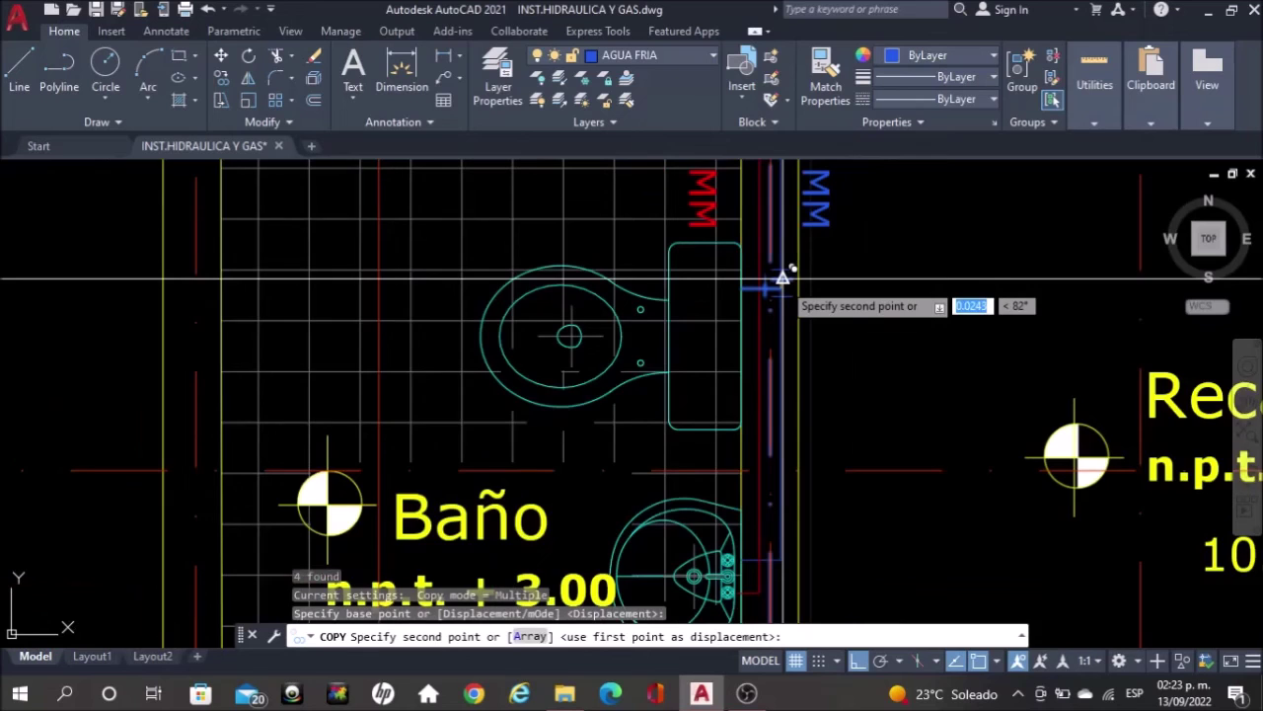
{"action": "scroll", "coordinate": [775, 472], "scroll_direction": "up", "scroll_amount": 2}
{"action": "scroll", "coordinate": [786, 467], "scroll_direction": "up", "scroll_amount": 6}
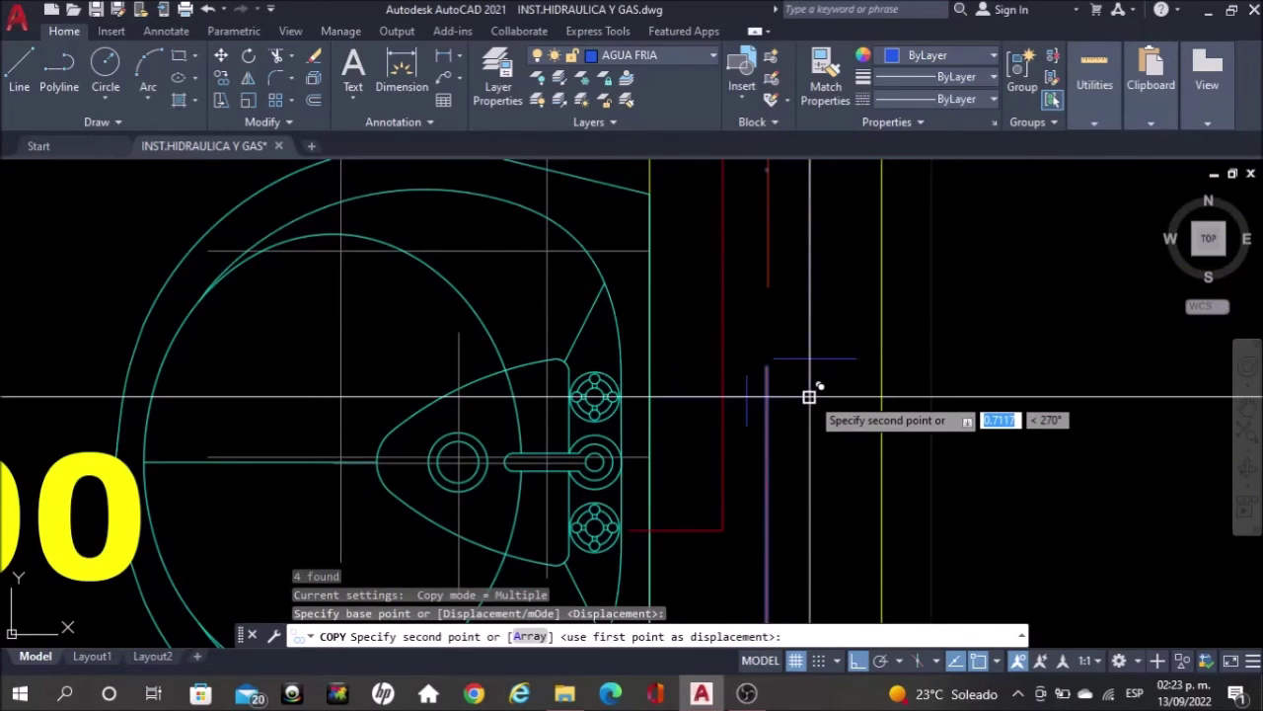
{"action": "left_click", "coordinate": [810, 397]}
{"action": "key", "text": "Escape"}
{"action": "scroll", "coordinate": [749, 326], "scroll_direction": "down", "scroll_amount": 6}
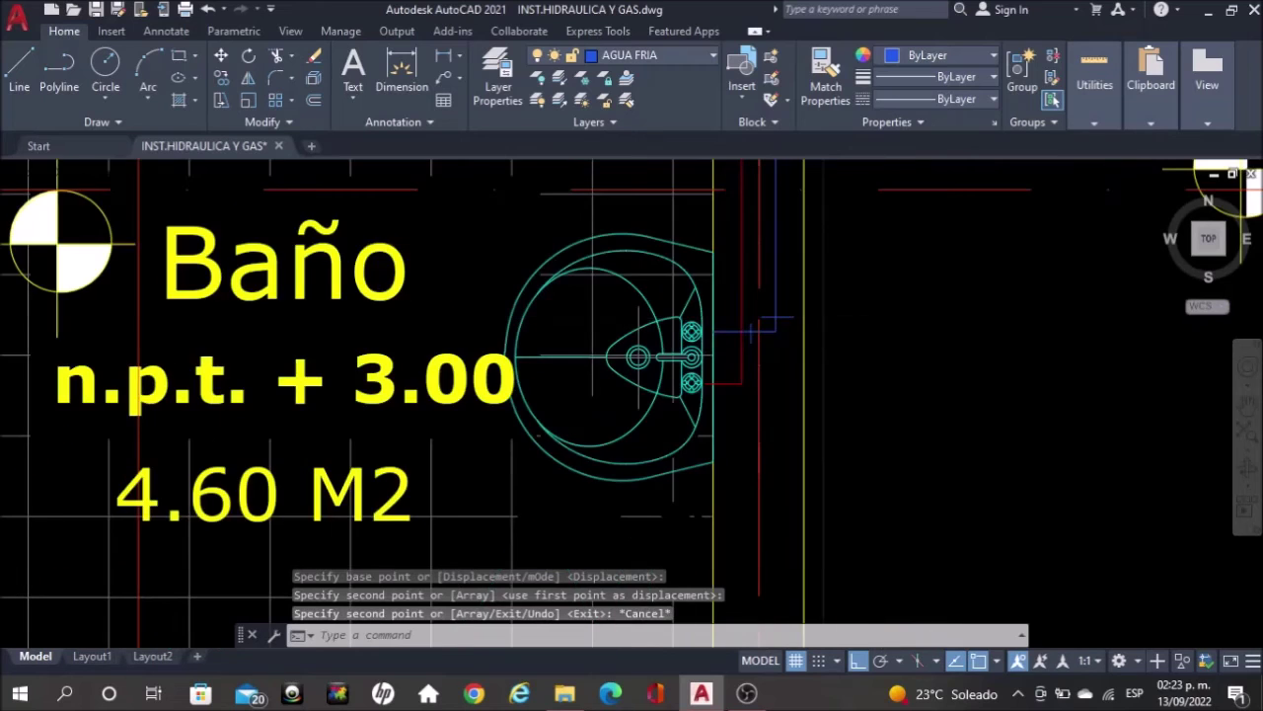
Draw a vertical line about 0.18 long from the centre of the kitchen sink's cold-water outlet up past the horizontal cold-water pipe
{"action": "scroll", "coordinate": [781, 379], "scroll_direction": "down", "scroll_amount": 5}
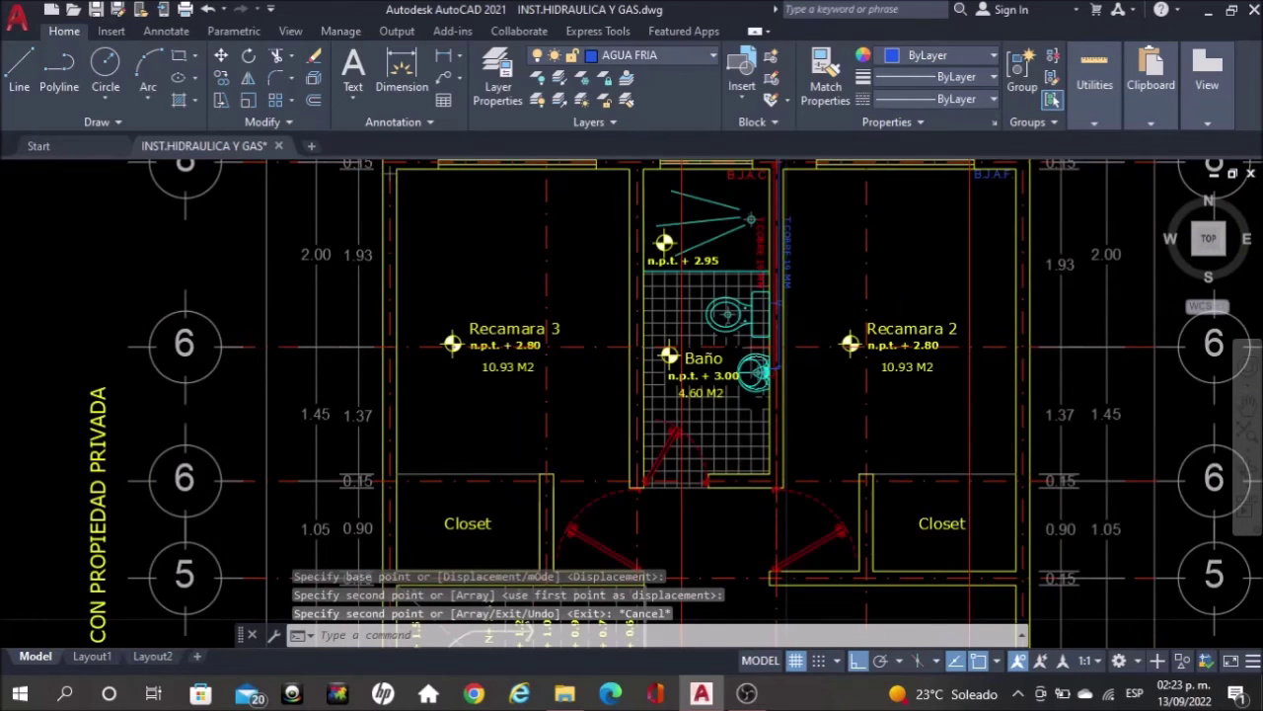
{"action": "scroll", "coordinate": [862, 364], "scroll_direction": "down", "scroll_amount": 2}
{"action": "middle_click_drag", "start_coordinate": [776, 375], "coordinate": [1089, 328]}
{"action": "scroll", "coordinate": [208, 217], "scroll_direction": "up", "scroll_amount": 6}
{"action": "scroll", "coordinate": [201, 208], "scroll_direction": "up", "scroll_amount": 2}
{"action": "middle_click_drag", "start_coordinate": [200, 209], "coordinate": [357, 400]}
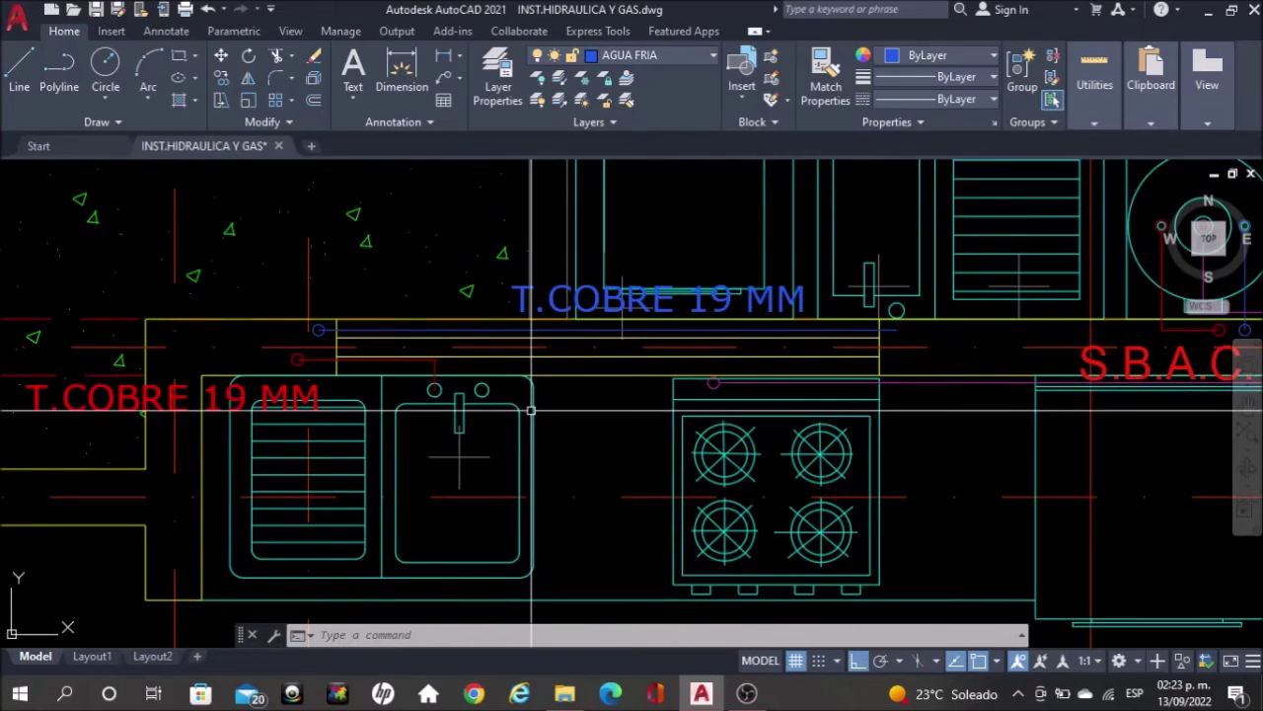
{"action": "scroll", "coordinate": [512, 404], "scroll_direction": "up", "scroll_amount": 2}
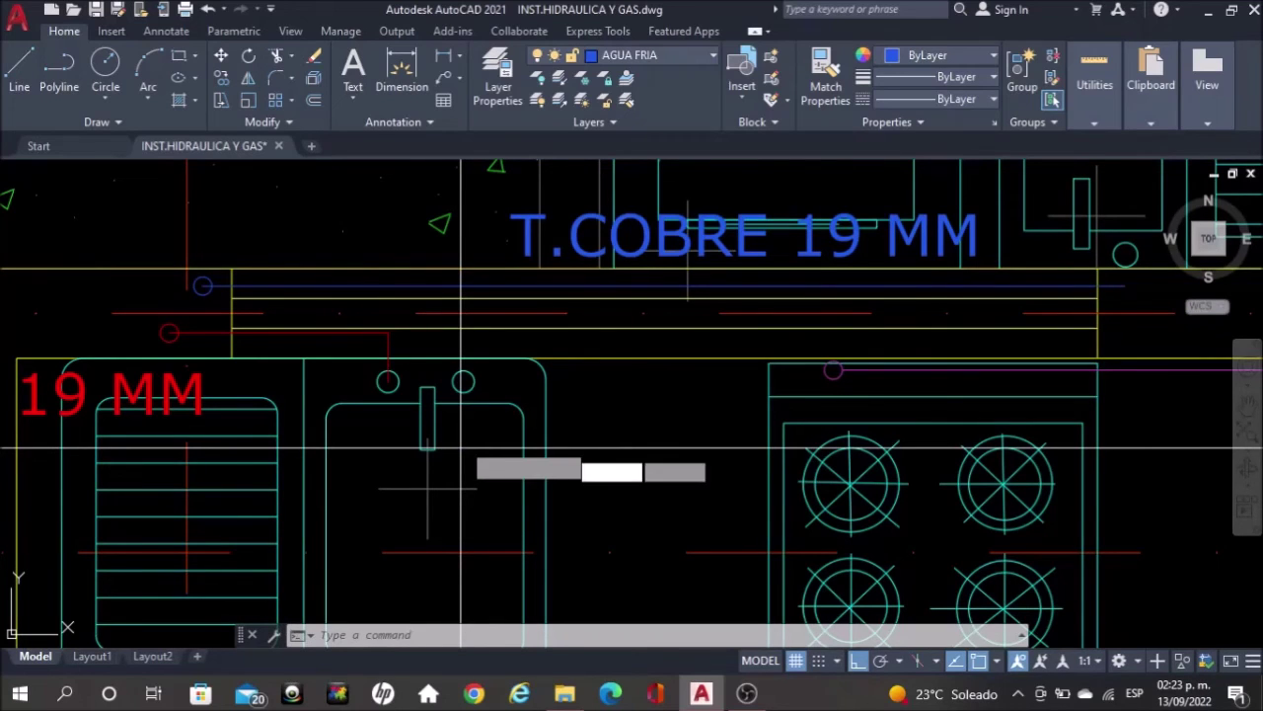
{"action": "type", "text": "l"}
{"action": "key", "text": "Return"}
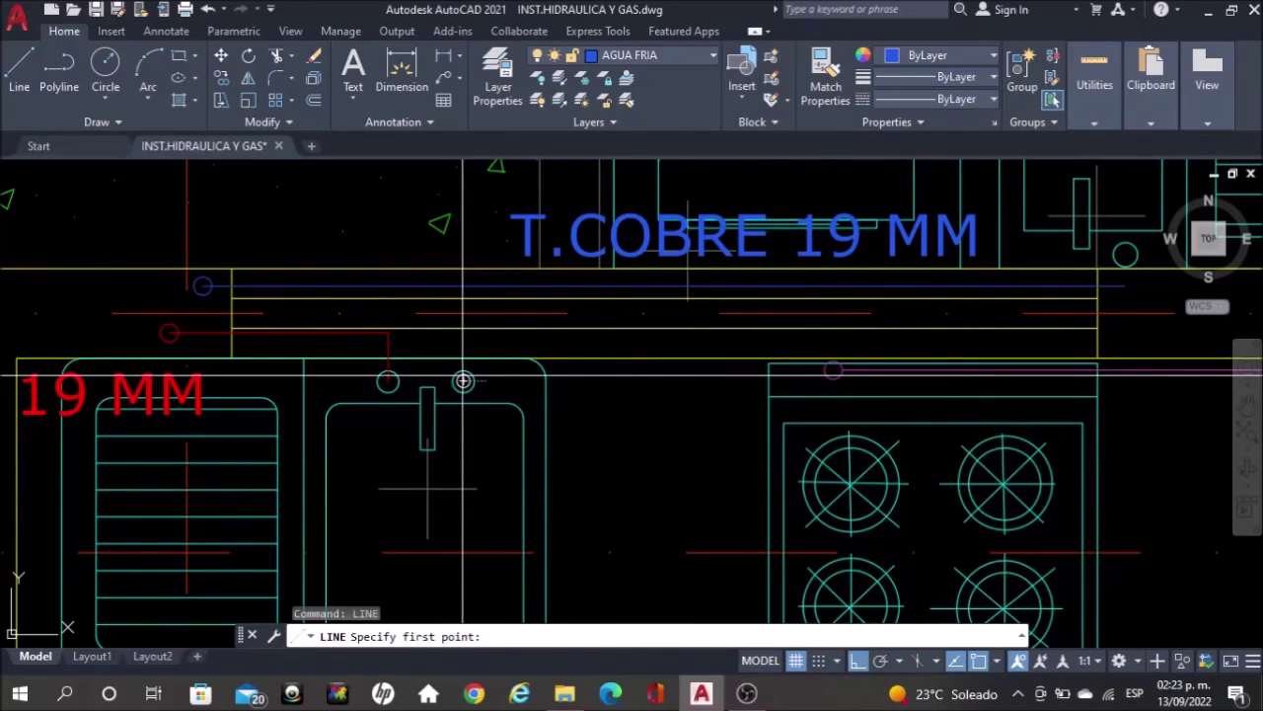
{"action": "left_click", "coordinate": [463, 381]}
{"action": "scroll", "coordinate": [465, 276], "scroll_direction": "up", "scroll_amount": 2}
{"action": "scroll", "coordinate": [464, 276], "scroll_direction": "up", "scroll_amount": 5}
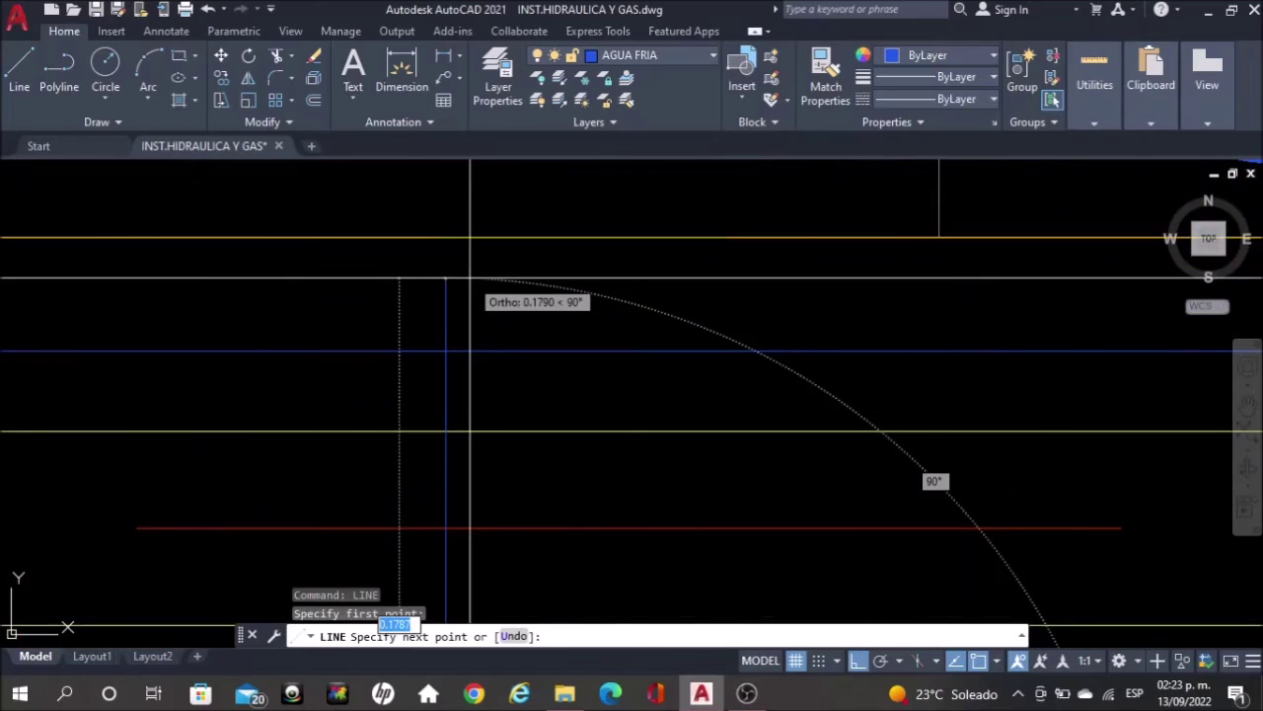
{"action": "key", "text": "Escape"}
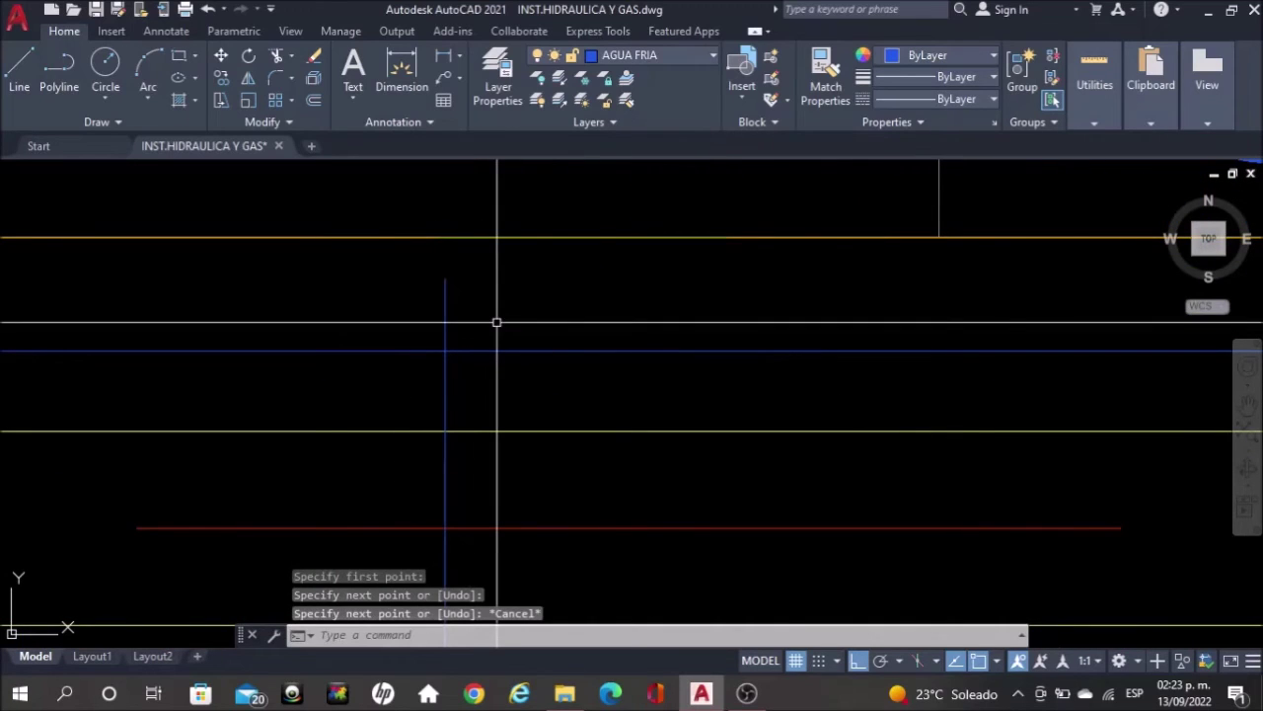
Trim the part of the kitchen sink branch line that extends above the horizontal cold-water pipe
{"action": "type", "text": "tr"}
{"action": "key", "text": "Return"}
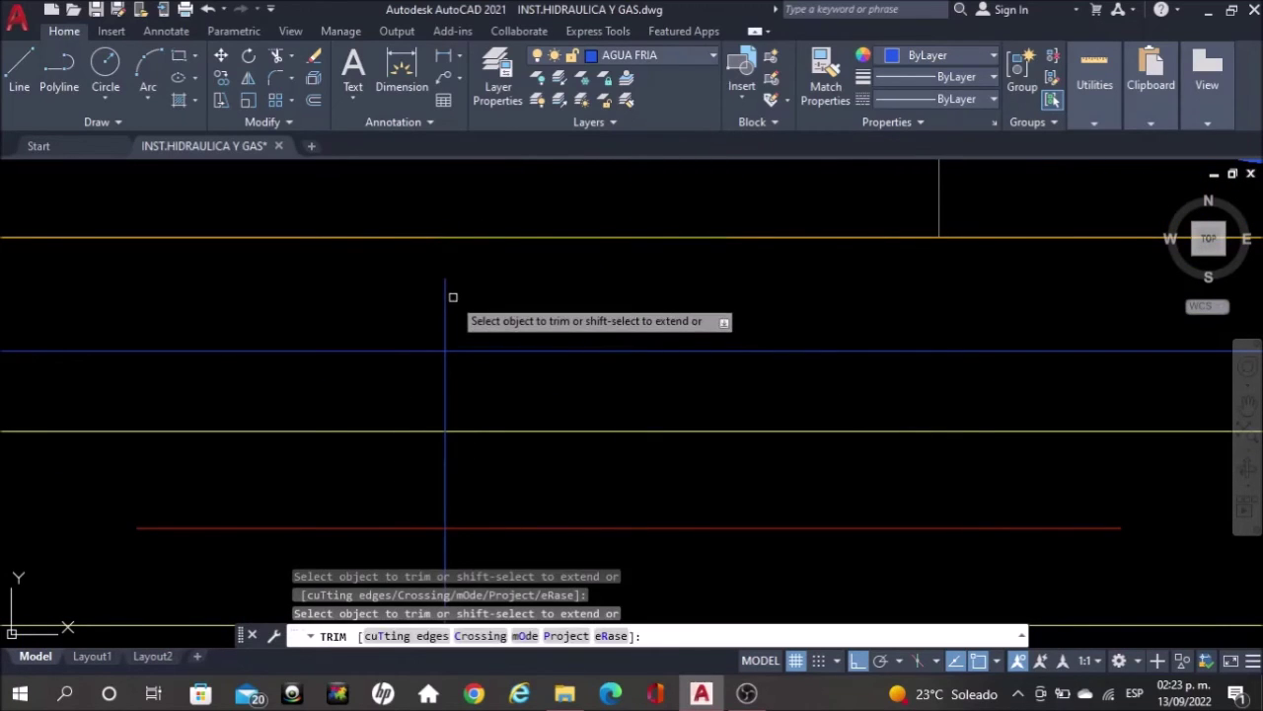
{"action": "key", "text": "Escape"}
Draw a short vertical tick across the horizontal cold-water pipe on the left of the kitchen sink branch
{"action": "type", "text": "l"}
{"action": "key", "text": "Return"}
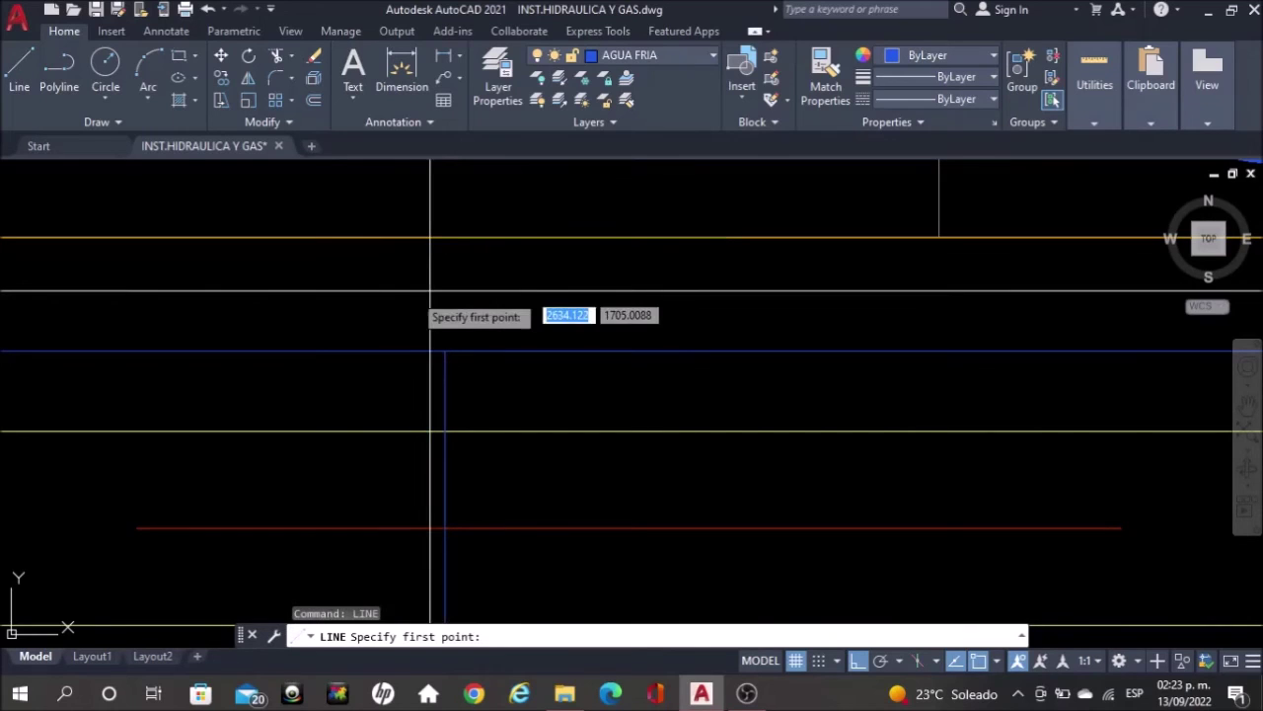
{"action": "left_click", "coordinate": [351, 431]}
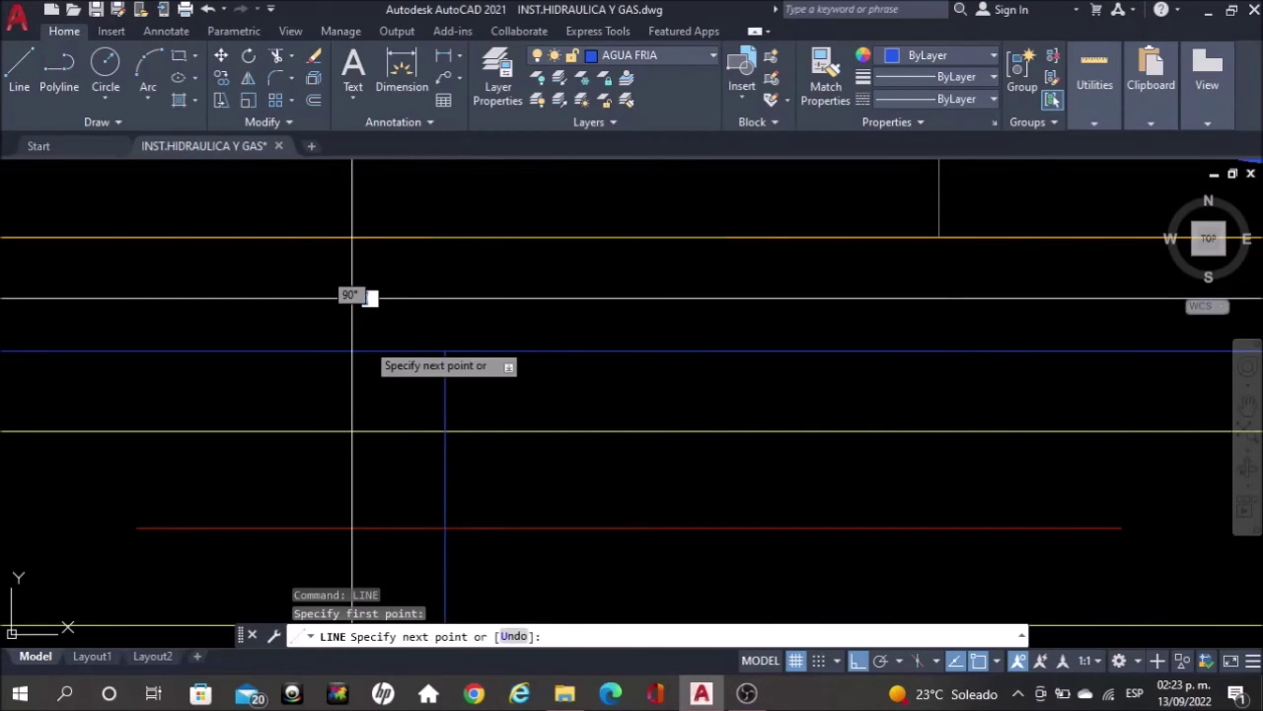
{"action": "left_click", "coordinate": [352, 296]}
{"action": "key", "text": "Escape"}
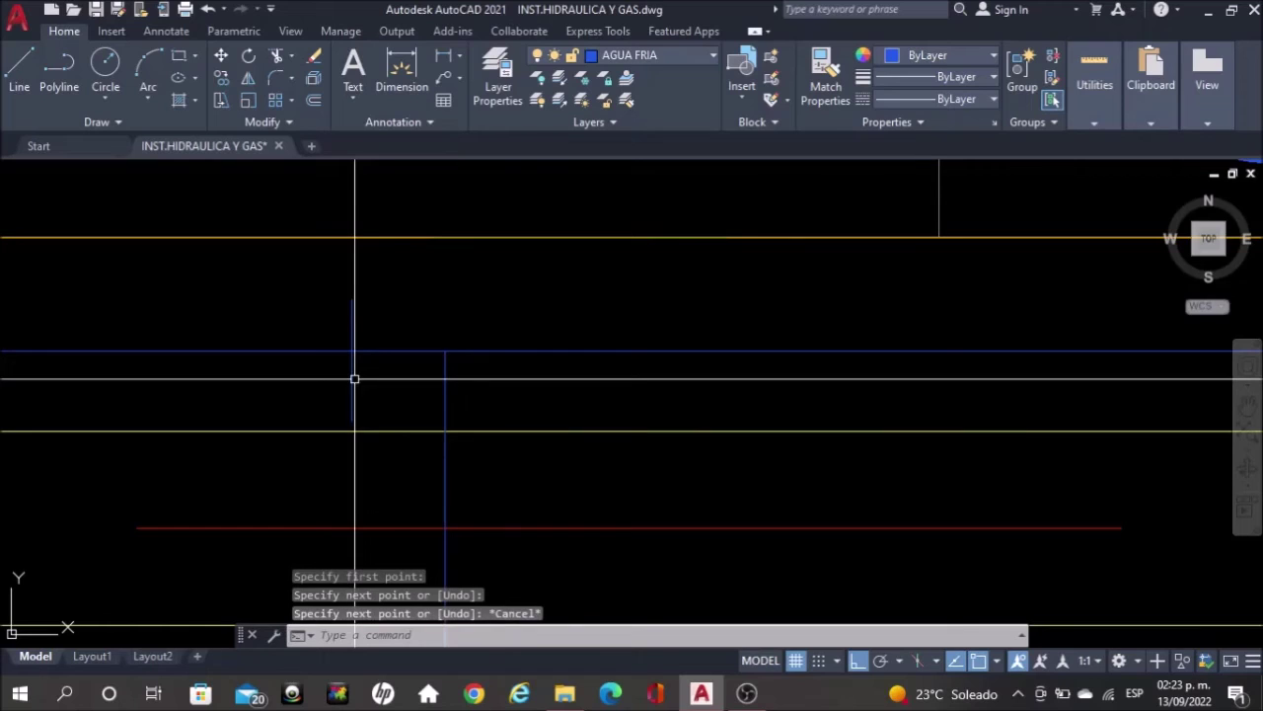
Copy the vertical tick along the horizontal cold-water pipe to the right of the kitchen sink branch
{"action": "left_click", "coordinate": [354, 378]}
{"action": "type", "text": "co"}
{"action": "key", "text": "Return"}
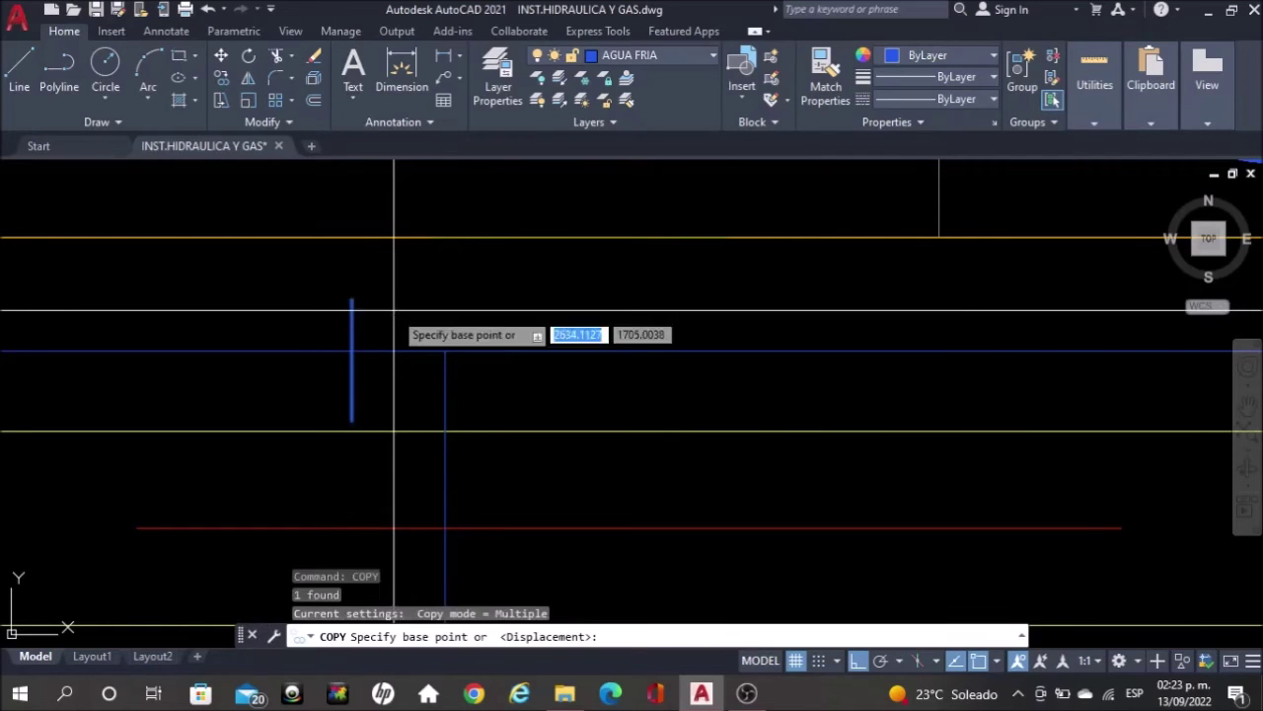
{"action": "left_click", "coordinate": [394, 310]}
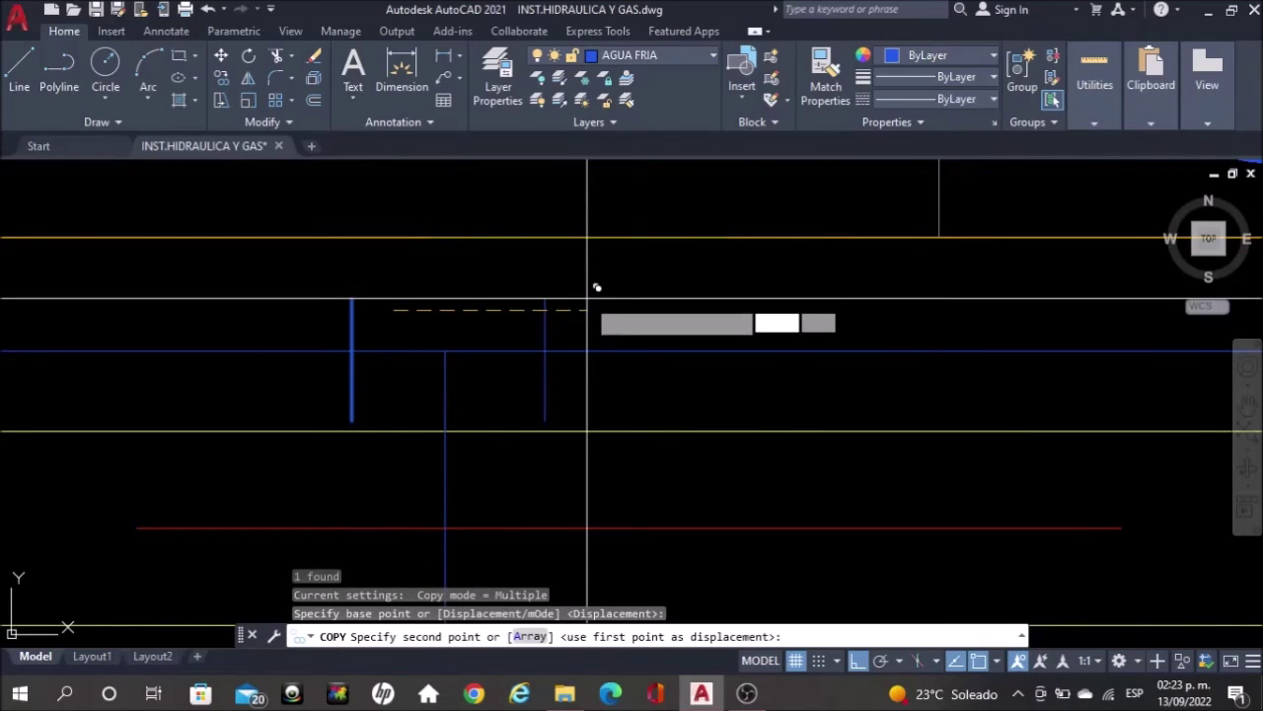
{"action": "left_click", "coordinate": [587, 297]}
{"action": "key", "text": "Escape"}
Draw a short horizontal tick across the kitchen sink branch line below the horizontal cold-water pipe
{"action": "middle_click_drag", "start_coordinate": [518, 322], "coordinate": [548, 194]}
{"action": "type", "text": "LINE"}
{"action": "key", "text": "Return"}
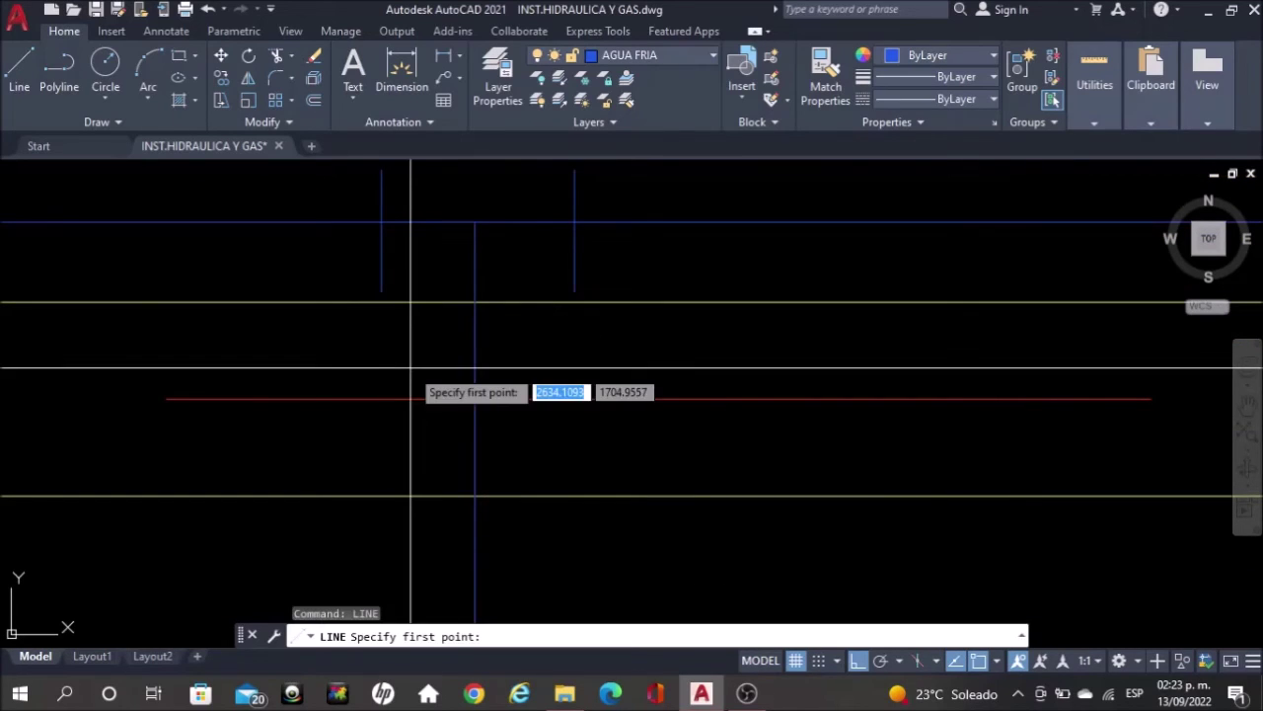
{"action": "left_click", "coordinate": [410, 368]}
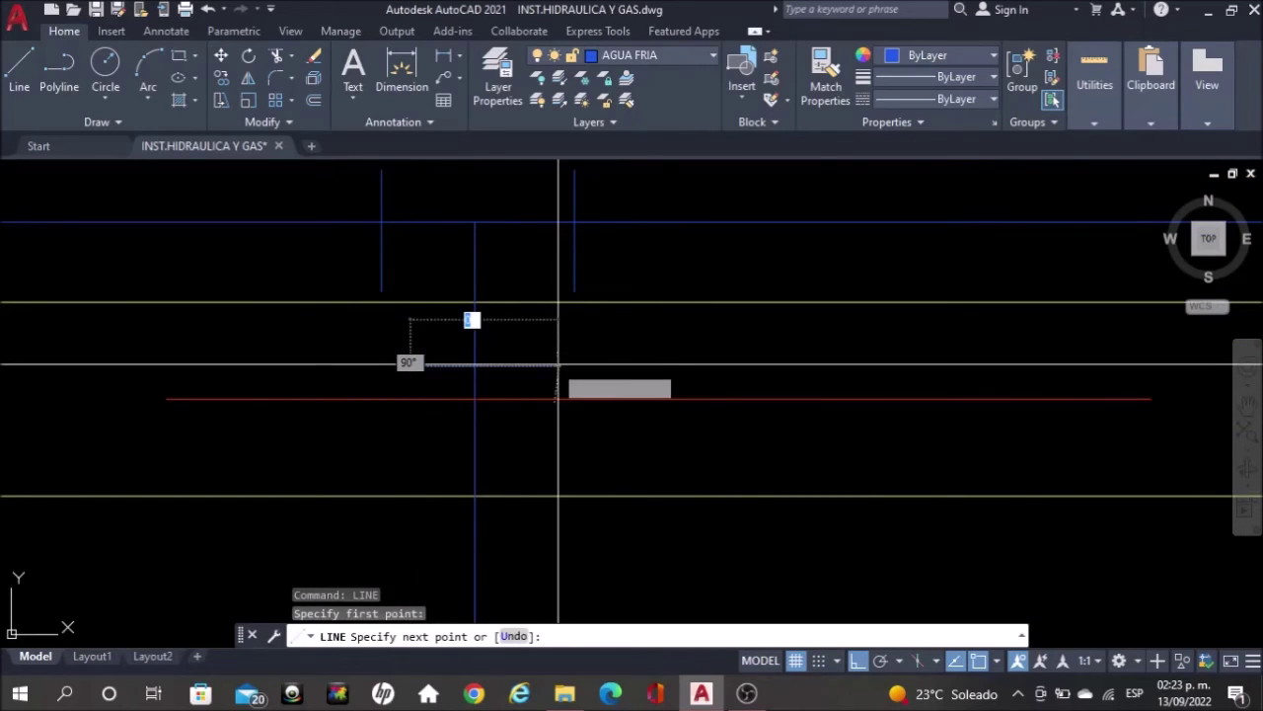
{"action": "left_click", "coordinate": [558, 364]}
{"action": "key", "text": "Escape"}
{"action": "scroll", "coordinate": [464, 336], "scroll_direction": "down", "scroll_amount": 2}
{"action": "scroll", "coordinate": [468, 345], "scroll_direction": "down", "scroll_amount": 5}
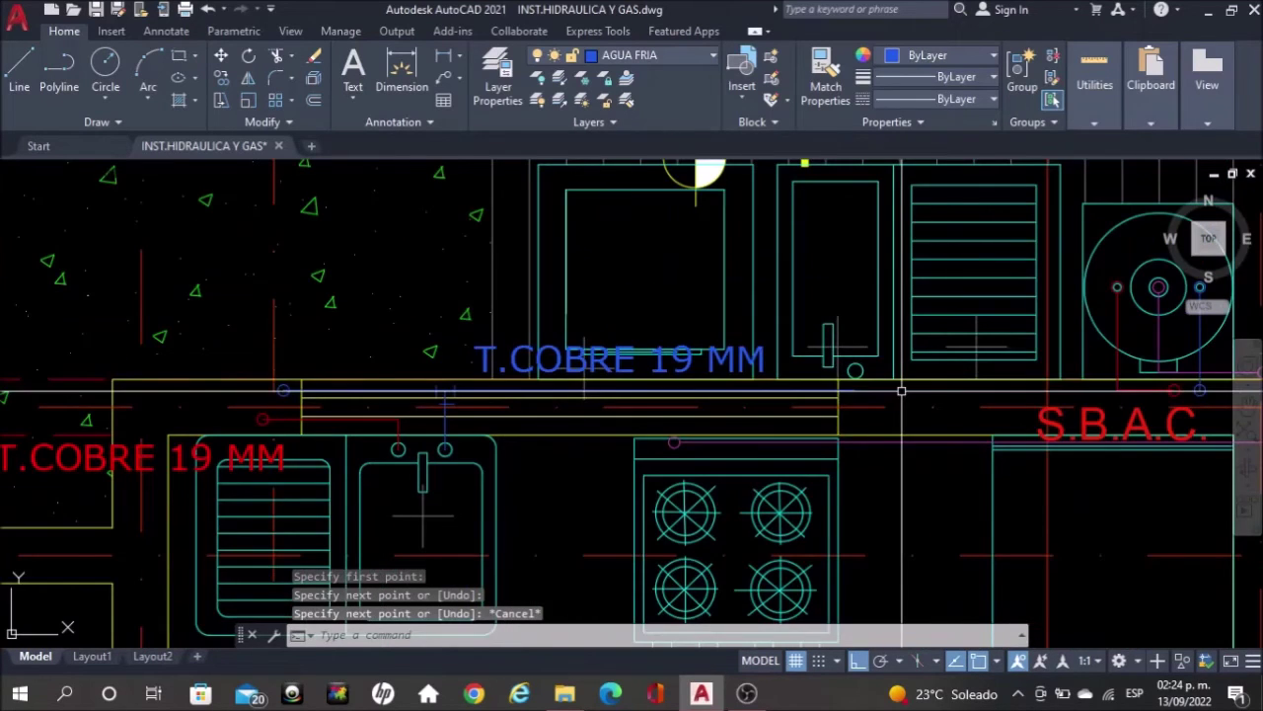
{"action": "scroll", "coordinate": [917, 395], "scroll_direction": "up", "scroll_amount": 2}
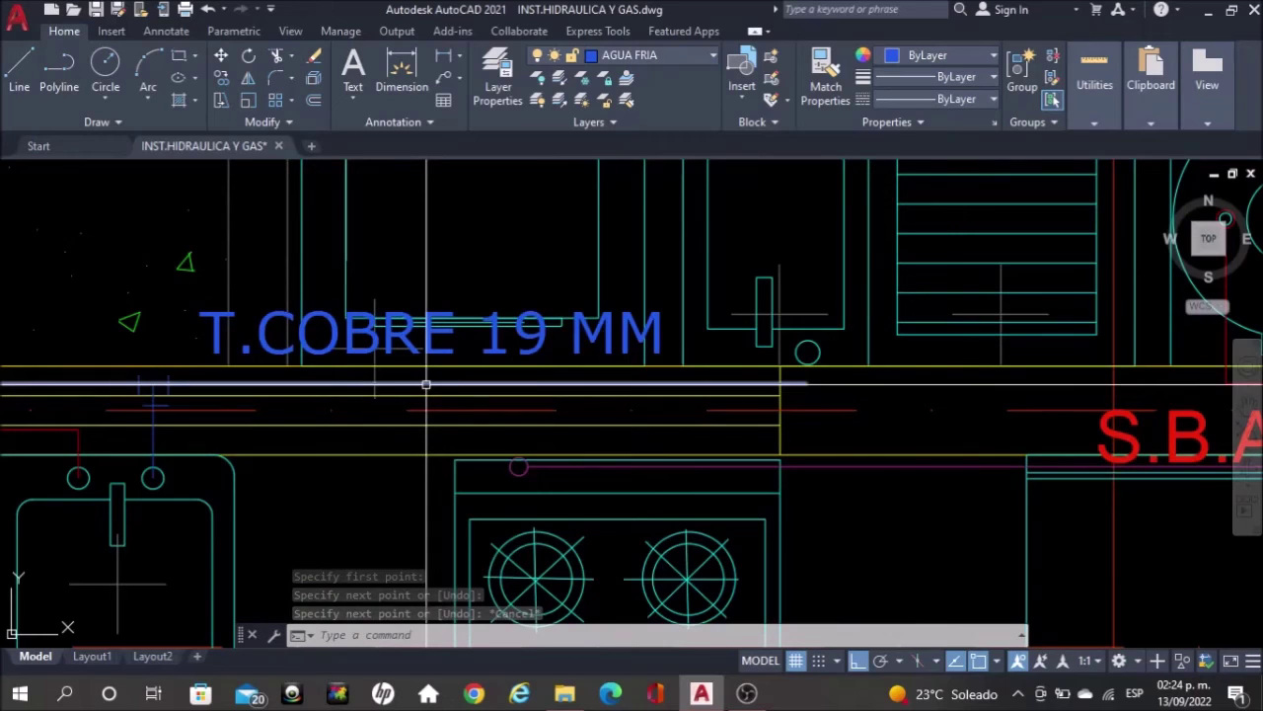
Draw a vertical cold-water line about 0.05 long from the horizontal pipe's end up to the laundry sink's tap circle
{"action": "scroll", "coordinate": [862, 375], "scroll_direction": "up", "scroll_amount": 2}
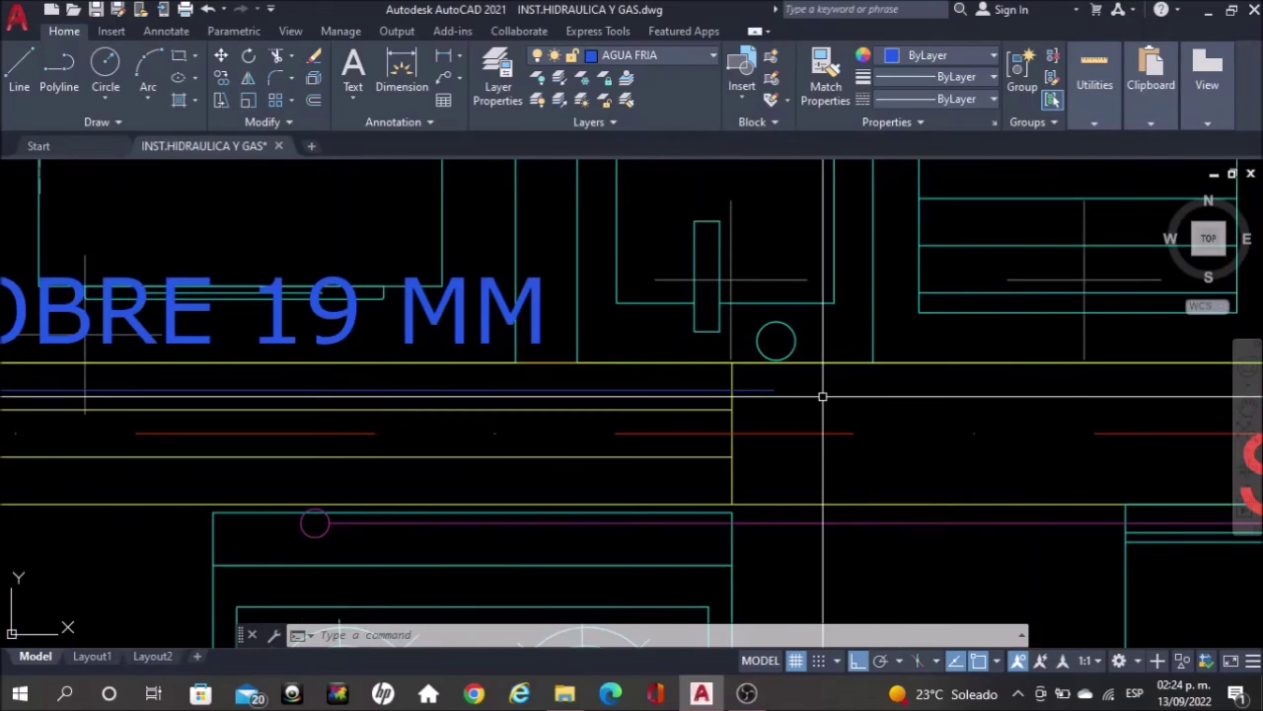
{"action": "scroll", "coordinate": [798, 404], "scroll_direction": "up", "scroll_amount": 2}
{"action": "type", "text": "l"}
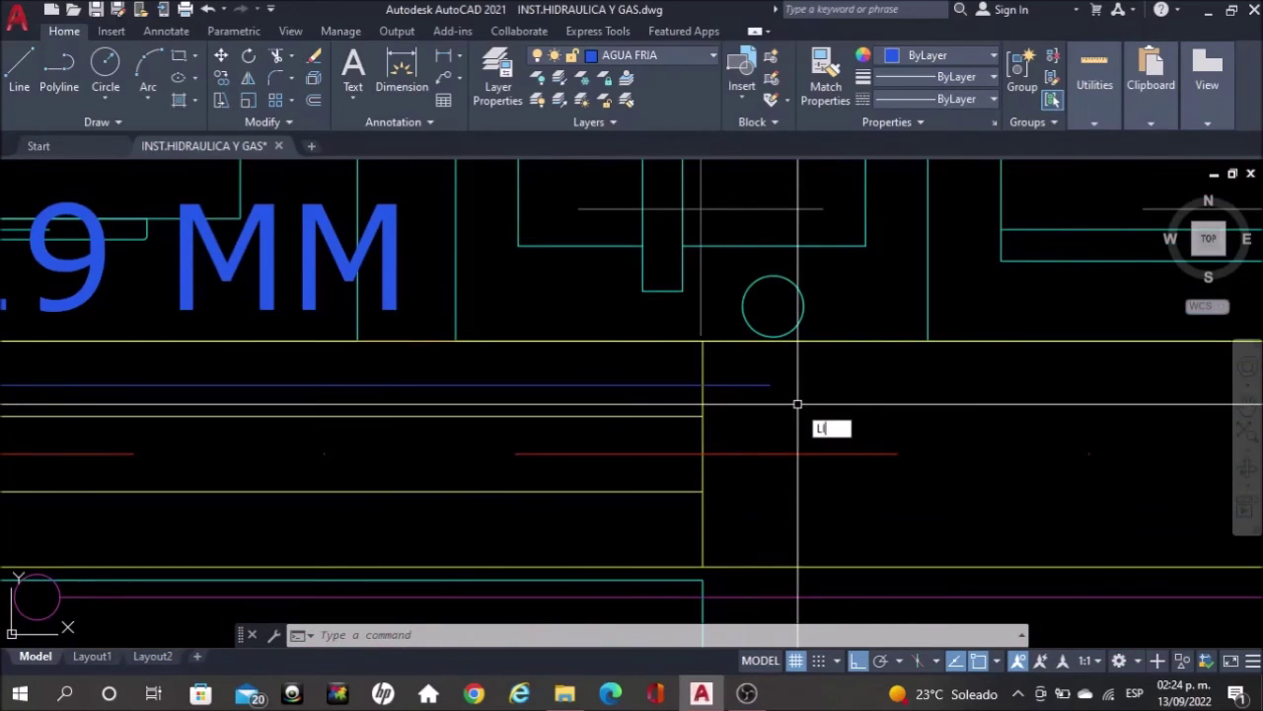
{"action": "key", "text": "Return"}
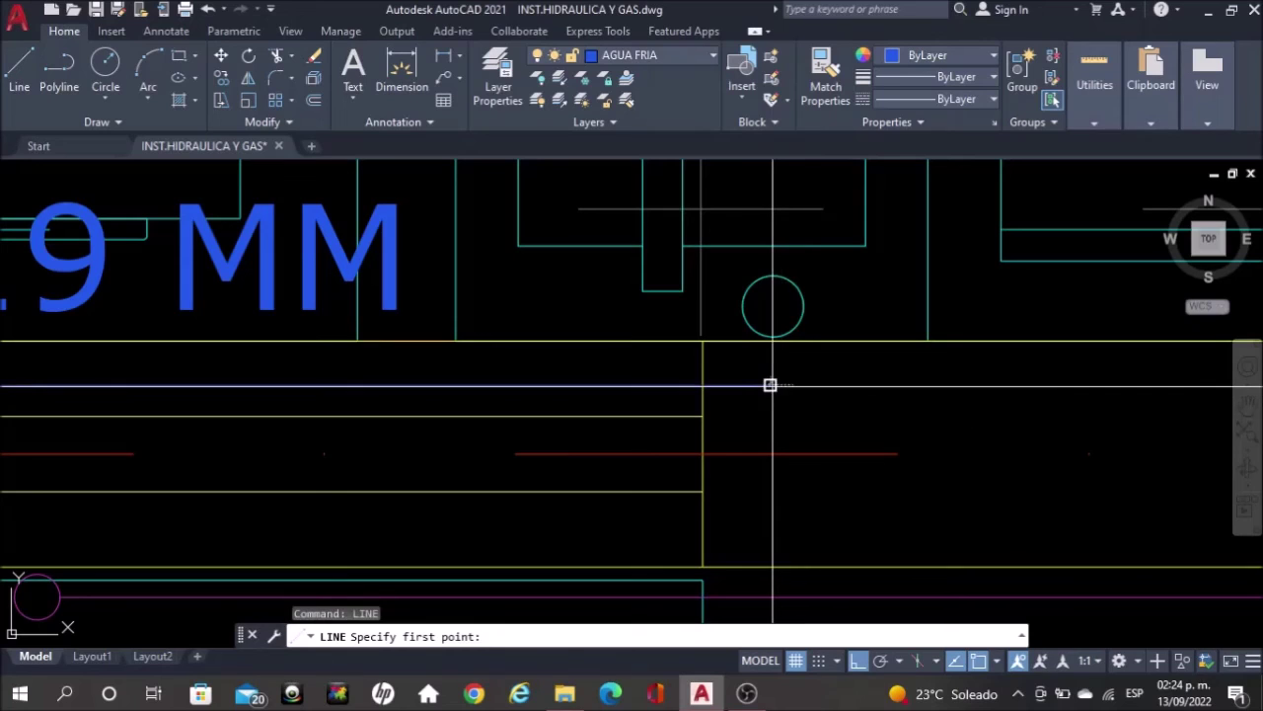
{"action": "left_click", "coordinate": [770, 385]}
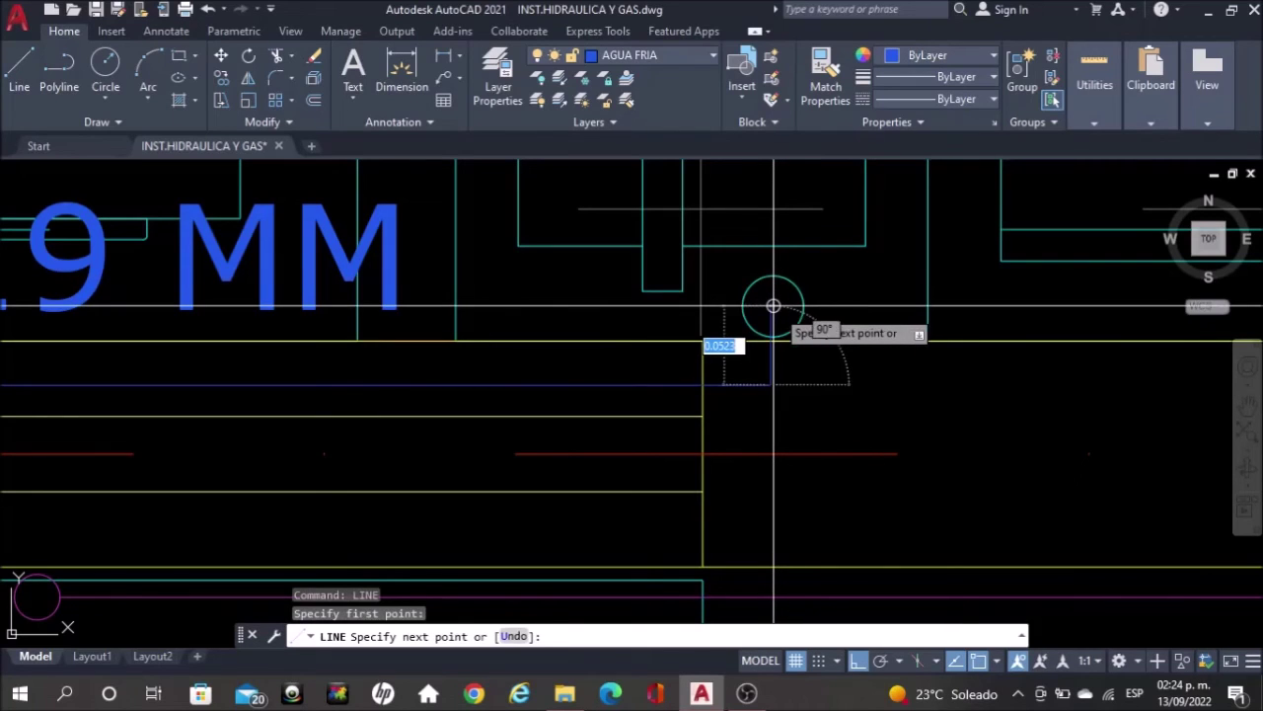
{"action": "left_click", "coordinate": [770, 307]}
{"action": "key", "text": "Escape"}
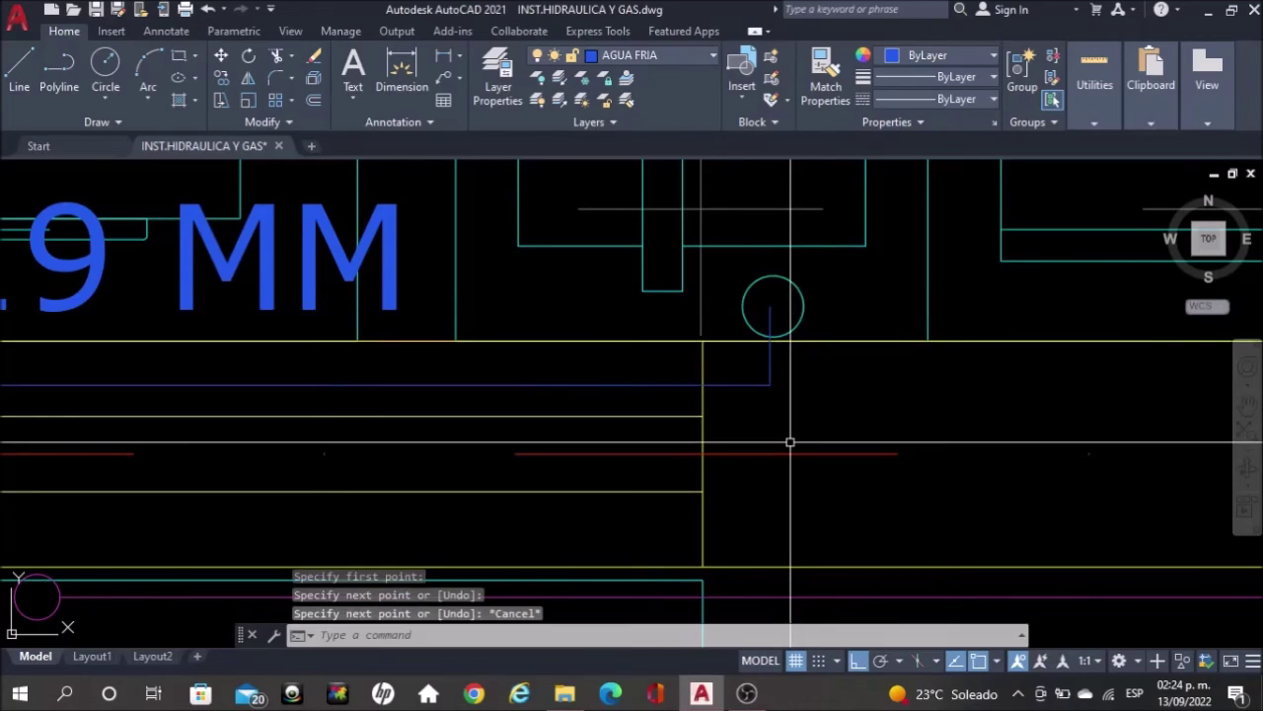
Draw a short horizontal tick across the laundry sink's vertical cold-water line, between the pipe corner and the tap circle
{"action": "key", "text": "Return"}
{"action": "scroll", "coordinate": [770, 362], "scroll_direction": "up", "scroll_amount": 2}
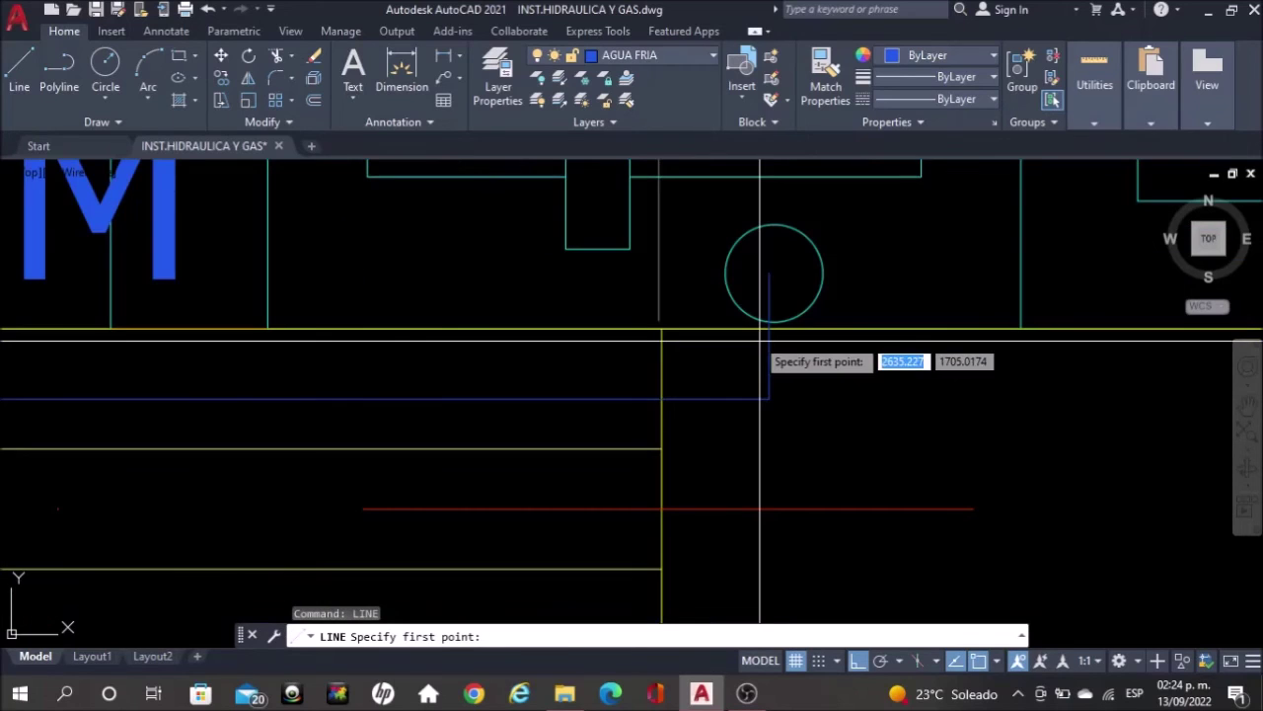
{"action": "left_click", "coordinate": [720, 344]}
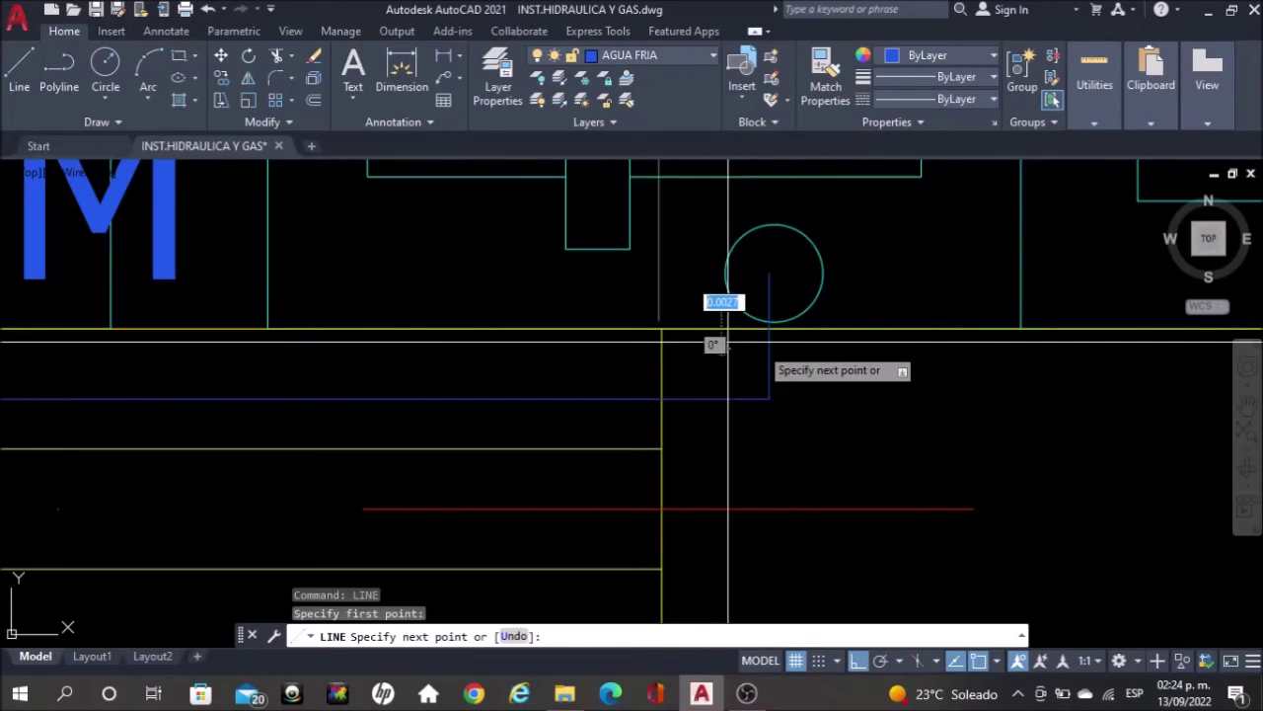
{"action": "left_click", "coordinate": [844, 347]}
{"action": "key", "text": "Escape"}
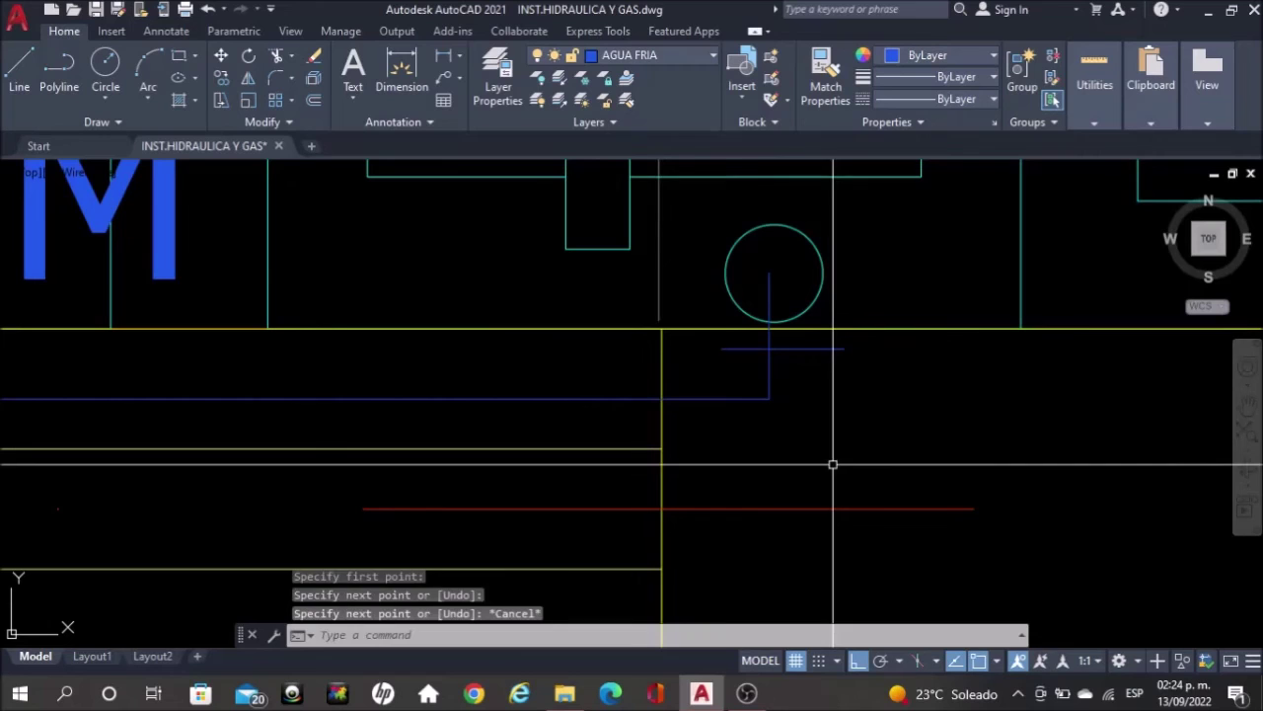
Draw a short vertical tick across the horizontal cold-water pipe just left of the laundry sink's corner
{"action": "key", "text": "Return"}
{"action": "left_click", "coordinate": [680, 351]}
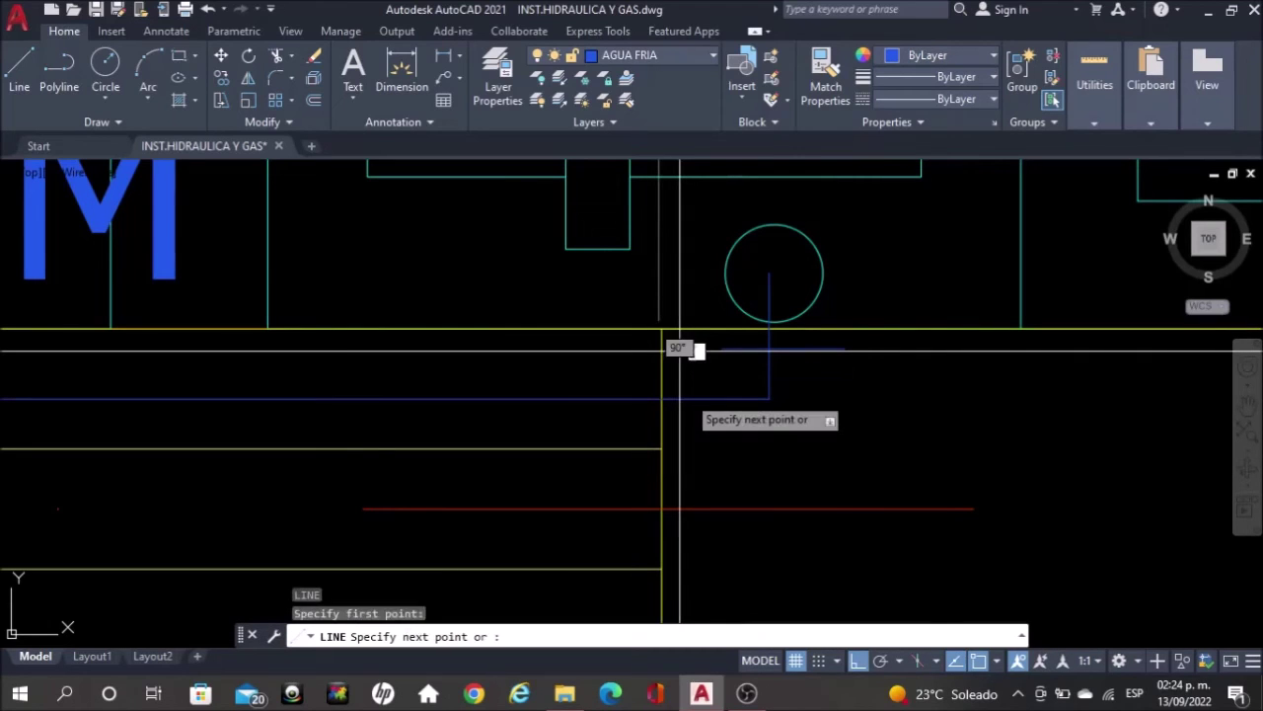
{"action": "key", "text": "Escape"}
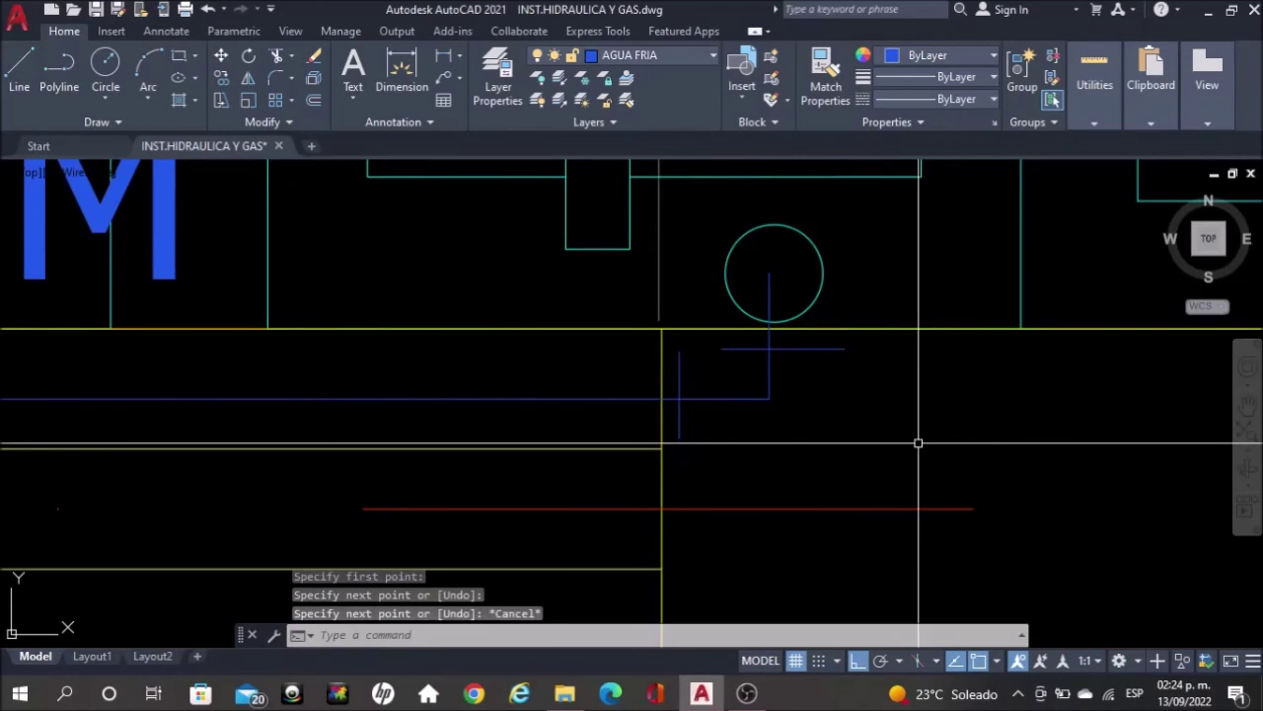
{"action": "scroll", "coordinate": [917, 438], "scroll_direction": "down", "scroll_amount": 3}
{"action": "middle_click_drag", "start_coordinate": [441, 352], "coordinate": [609, 368]}
{"action": "type", "text": "L"}
{"action": "key", "text": "Return"}
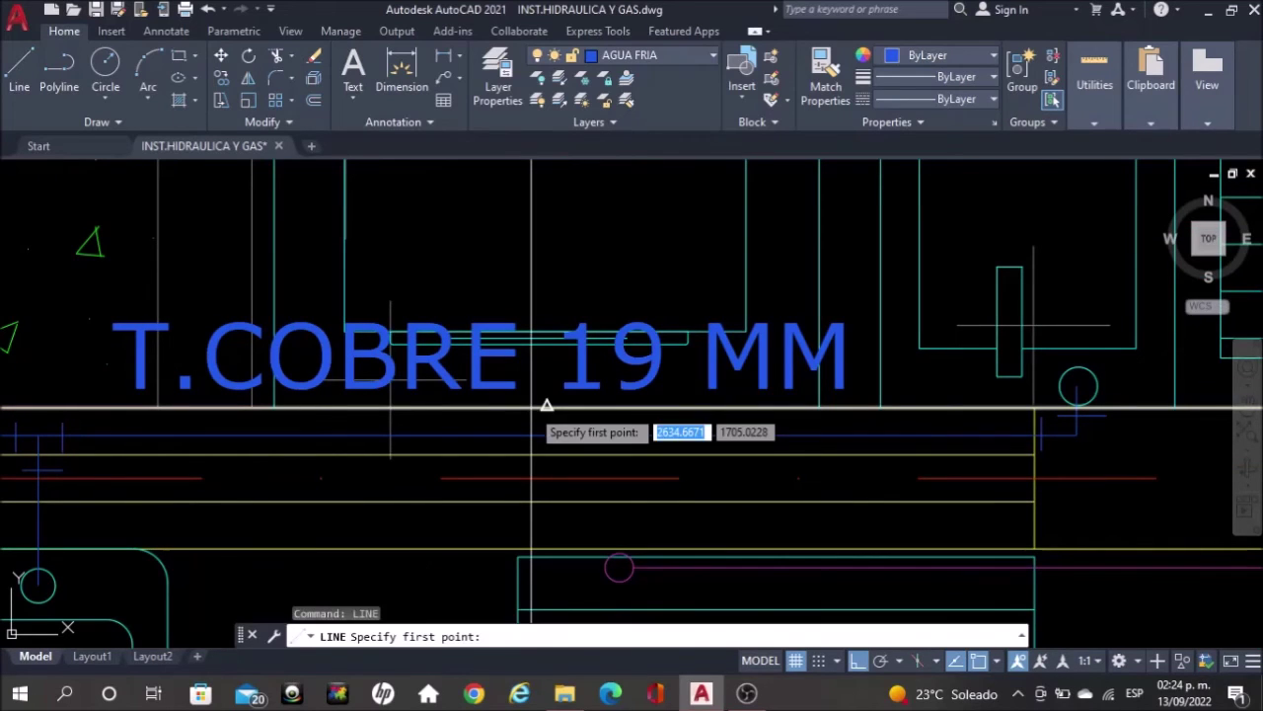
{"action": "key", "text": "Escape"}
Copy the laundry sink's vertical line and both ticks left along the cold-water pipe, beneath the blue T.COBRE 19 MM label
{"action": "left_click", "coordinate": [1041, 424]}
{"action": "left_click", "coordinate": [1077, 415]}
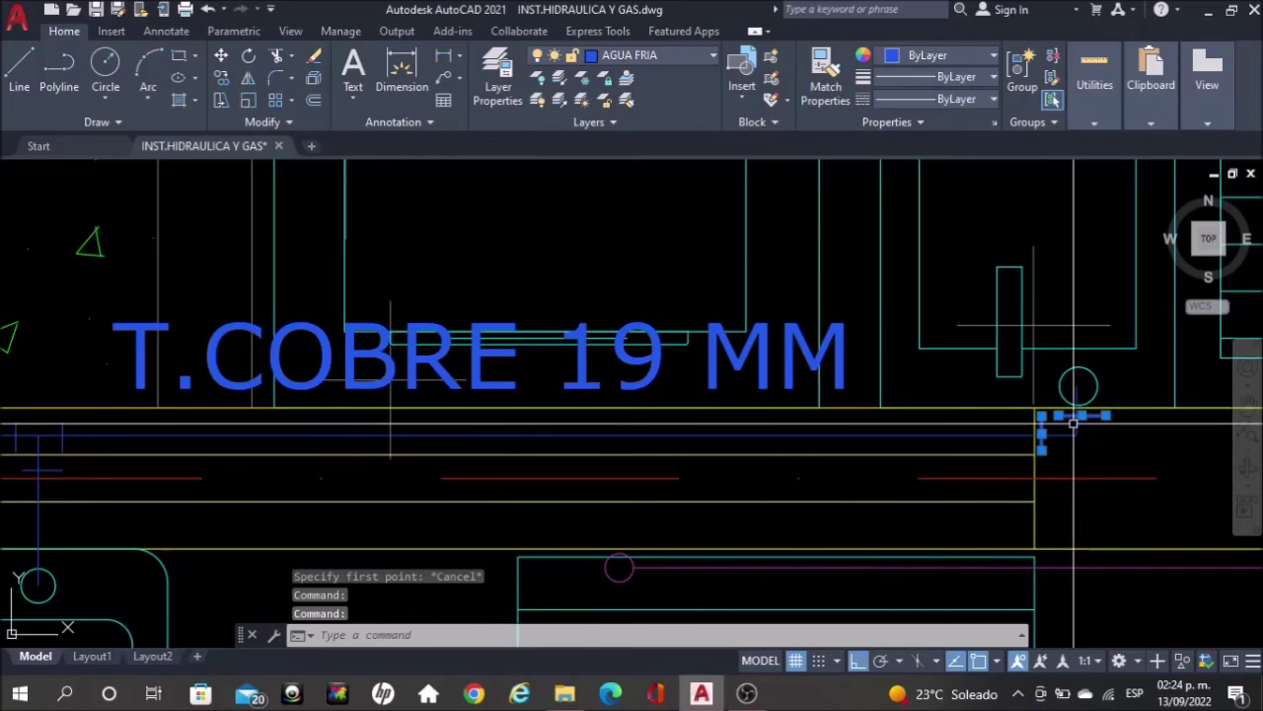
{"action": "left_click", "coordinate": [1078, 419]}
{"action": "type", "text": "COP"}
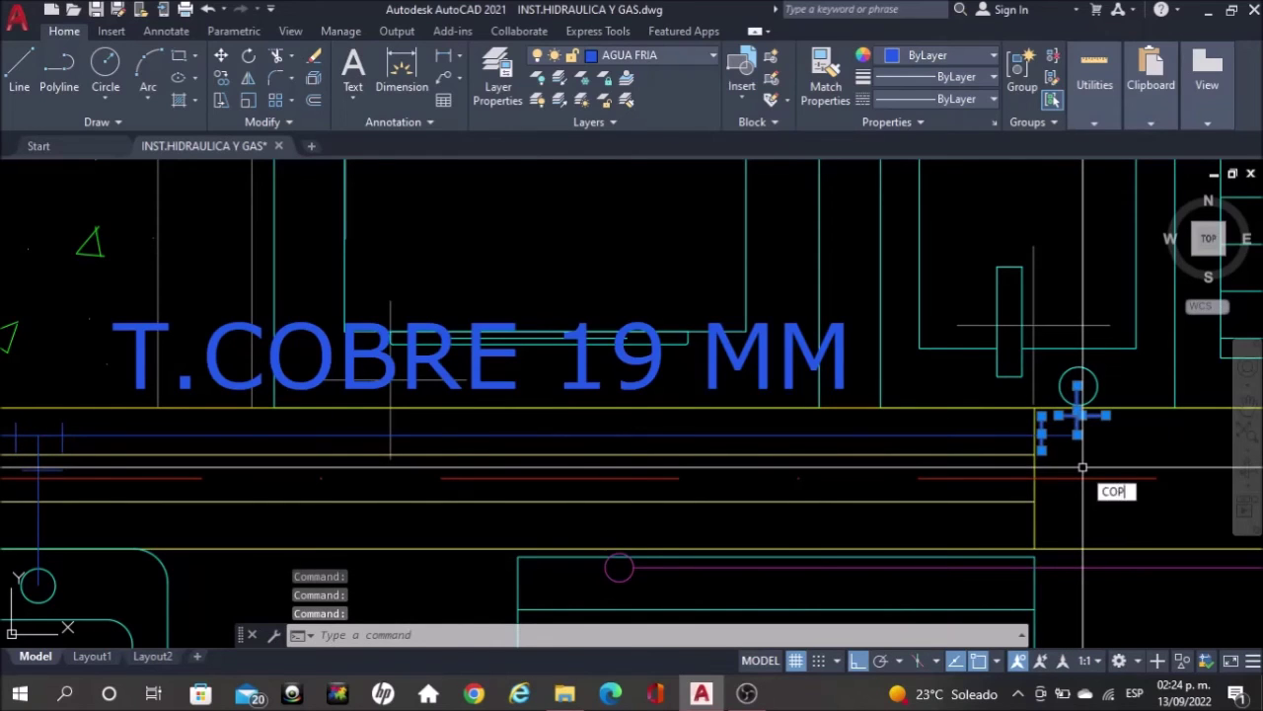
{"action": "type", "text": "Y"}
{"action": "key", "text": "Return"}
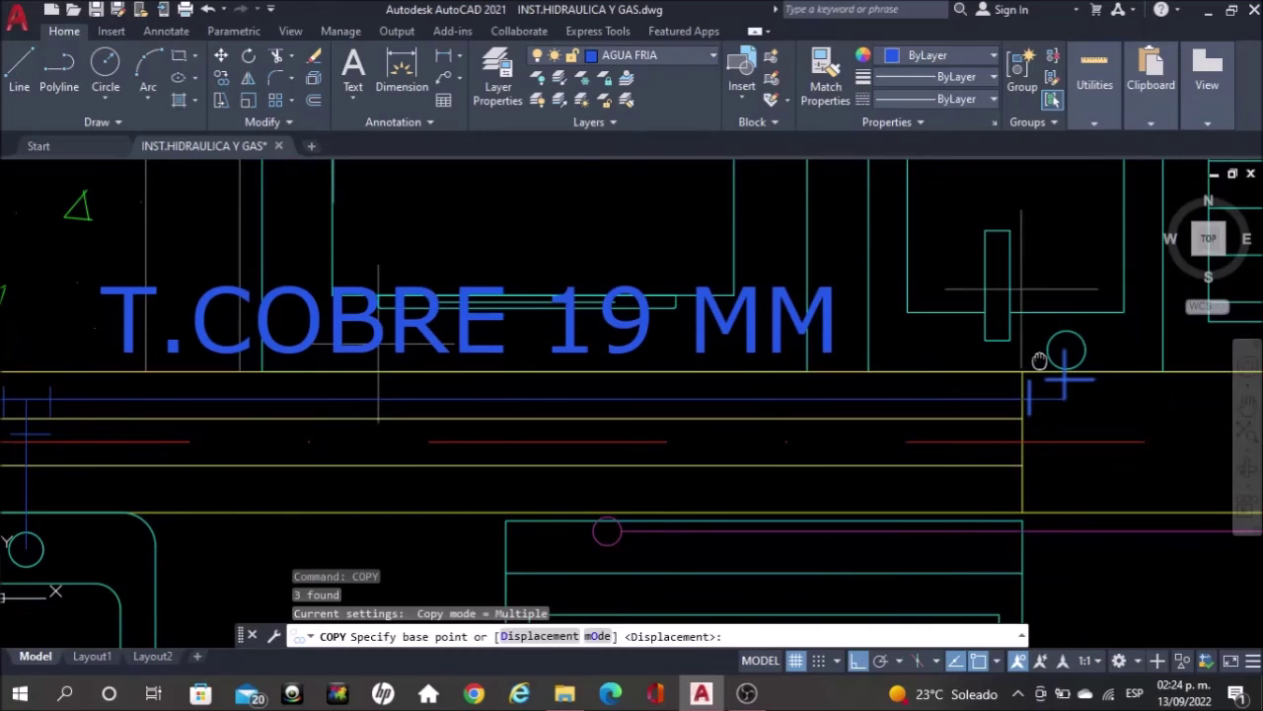
{"action": "scroll", "coordinate": [1066, 366], "scroll_direction": "down", "scroll_amount": 2}
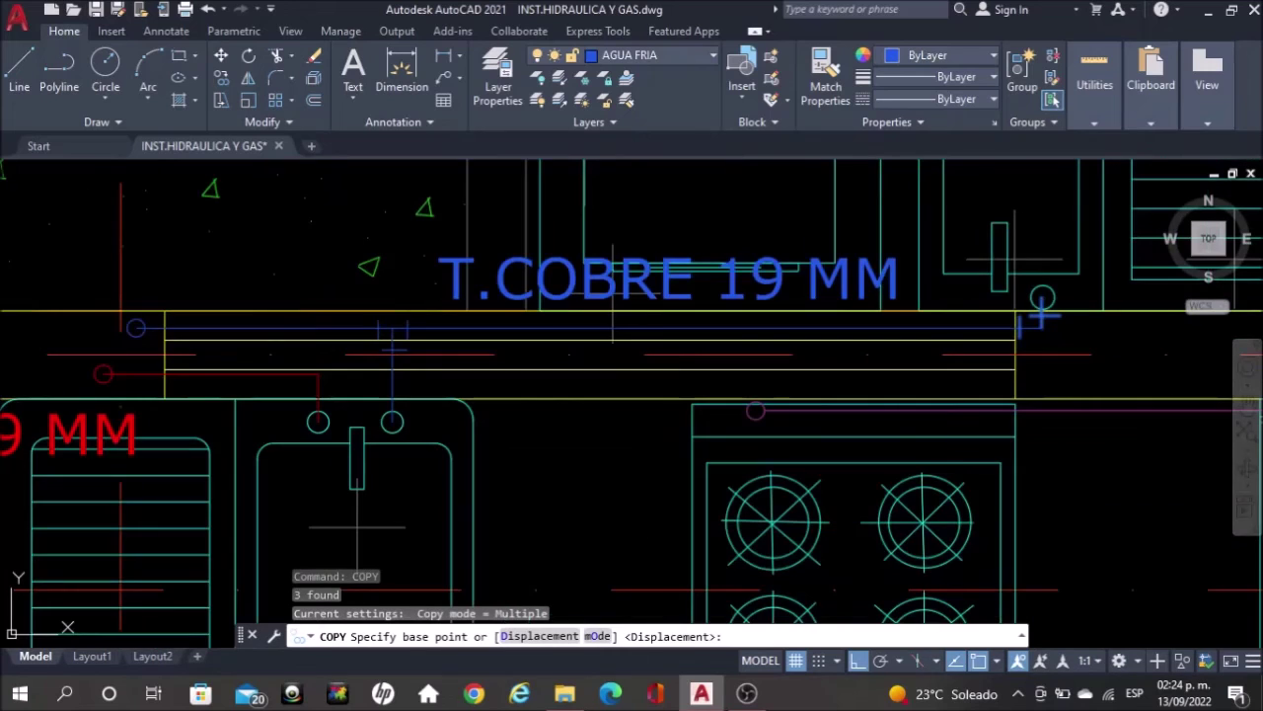
{"action": "left_click", "coordinate": [1064, 468]}
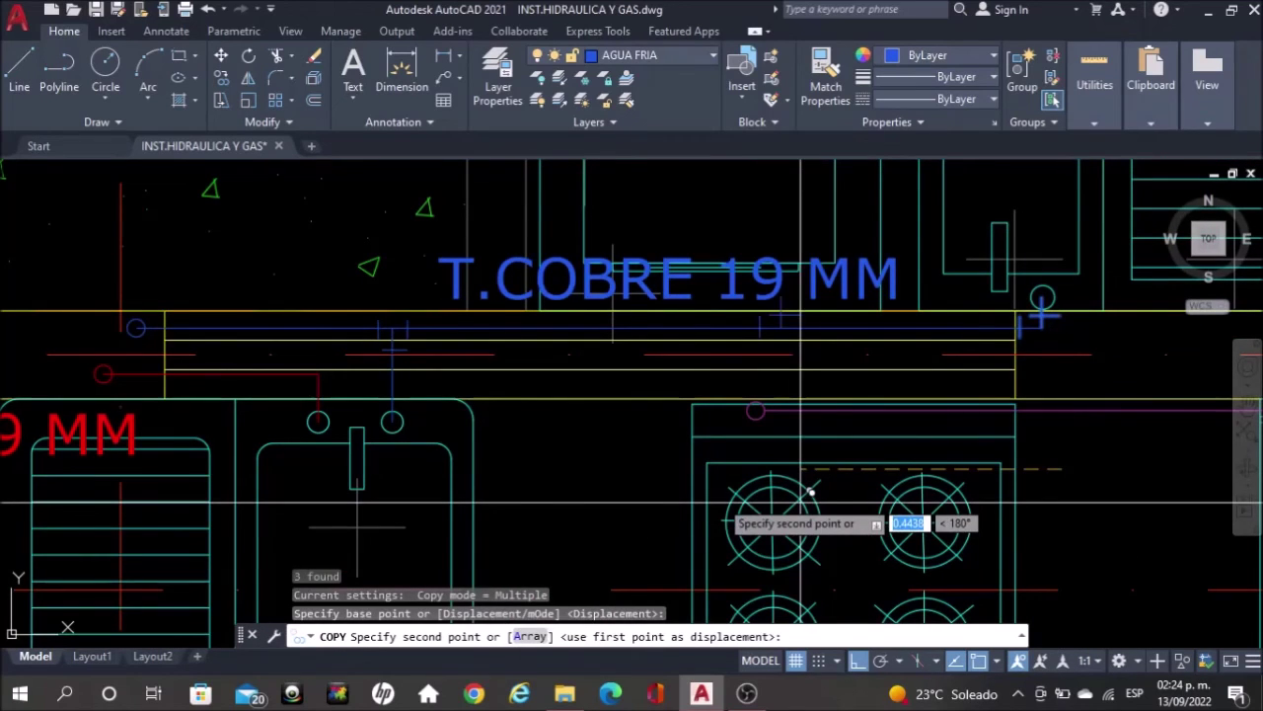
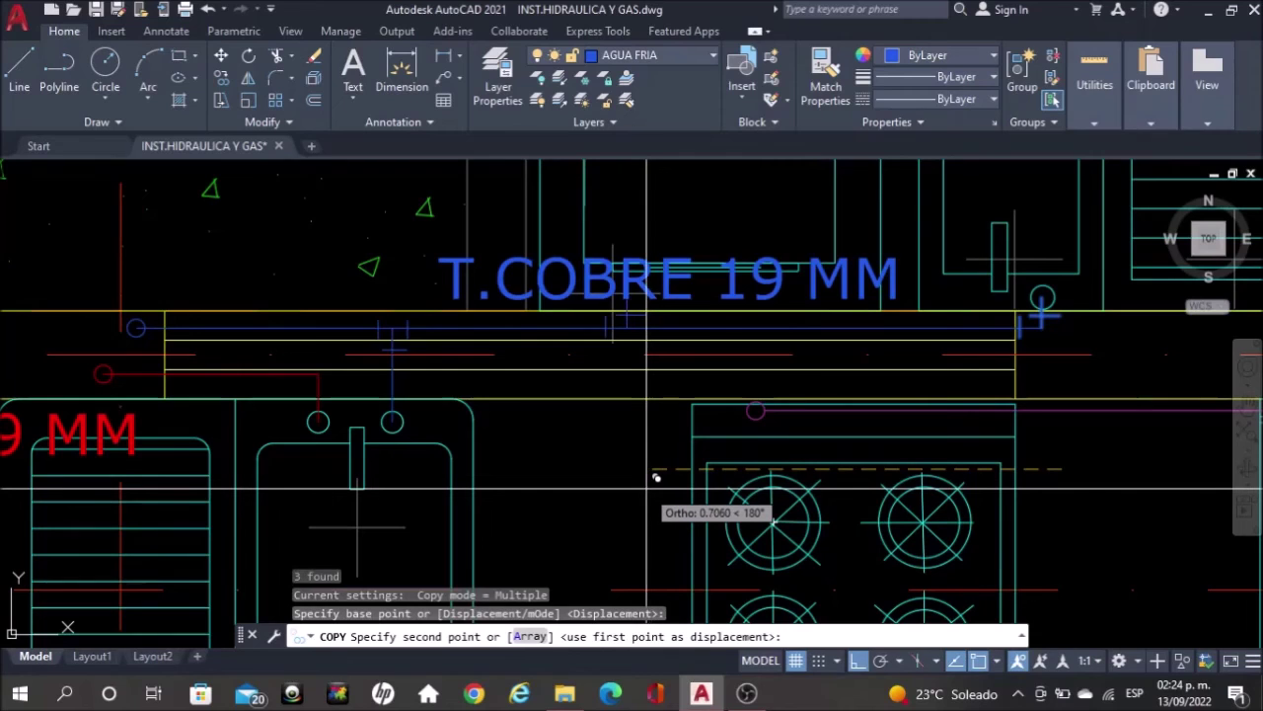
{"action": "key", "text": "Escape"}
Copy the vertical tick beside the new branch under the T.COBRE 19 MM label to the branch's right side
{"action": "scroll", "coordinate": [631, 330], "scroll_direction": "up", "scroll_amount": 2}
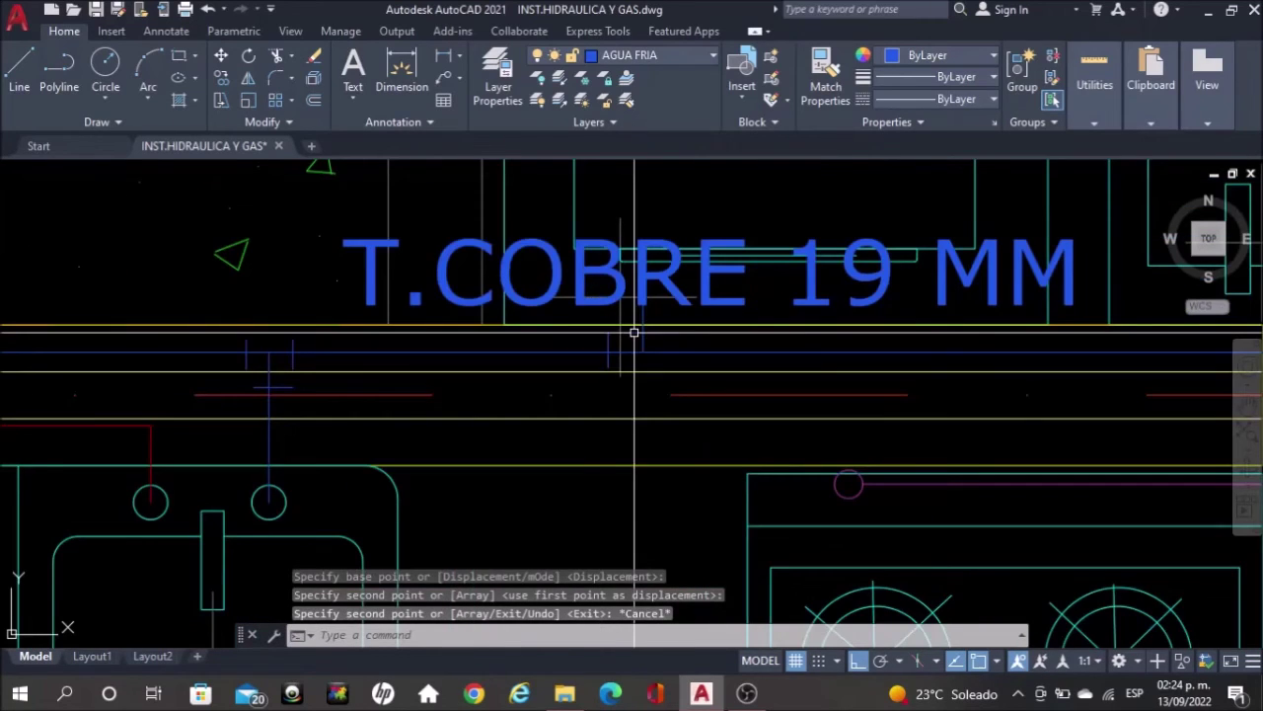
{"action": "scroll", "coordinate": [633, 332], "scroll_direction": "up", "scroll_amount": 2}
{"action": "left_click", "coordinate": [587, 341]}
{"action": "type", "text": "co"}
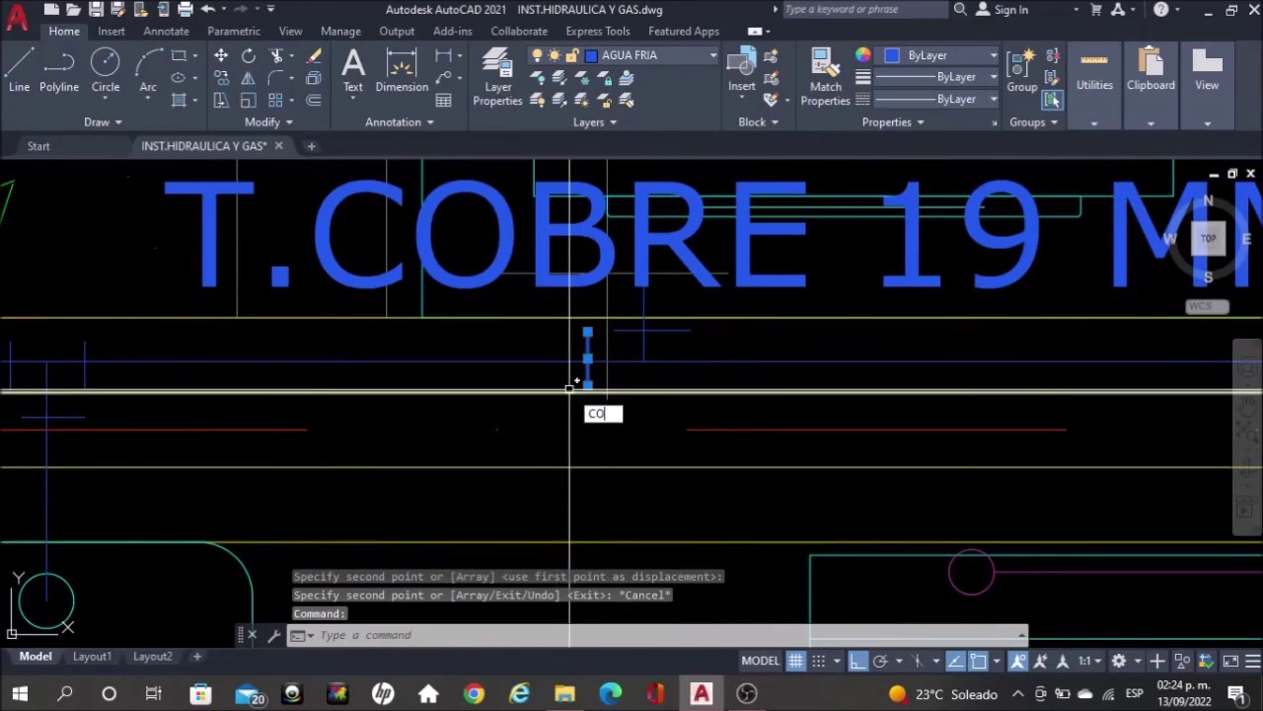
{"action": "key", "text": "Return"}
{"action": "scroll", "coordinate": [730, 306], "scroll_direction": "down", "scroll_amount": 2}
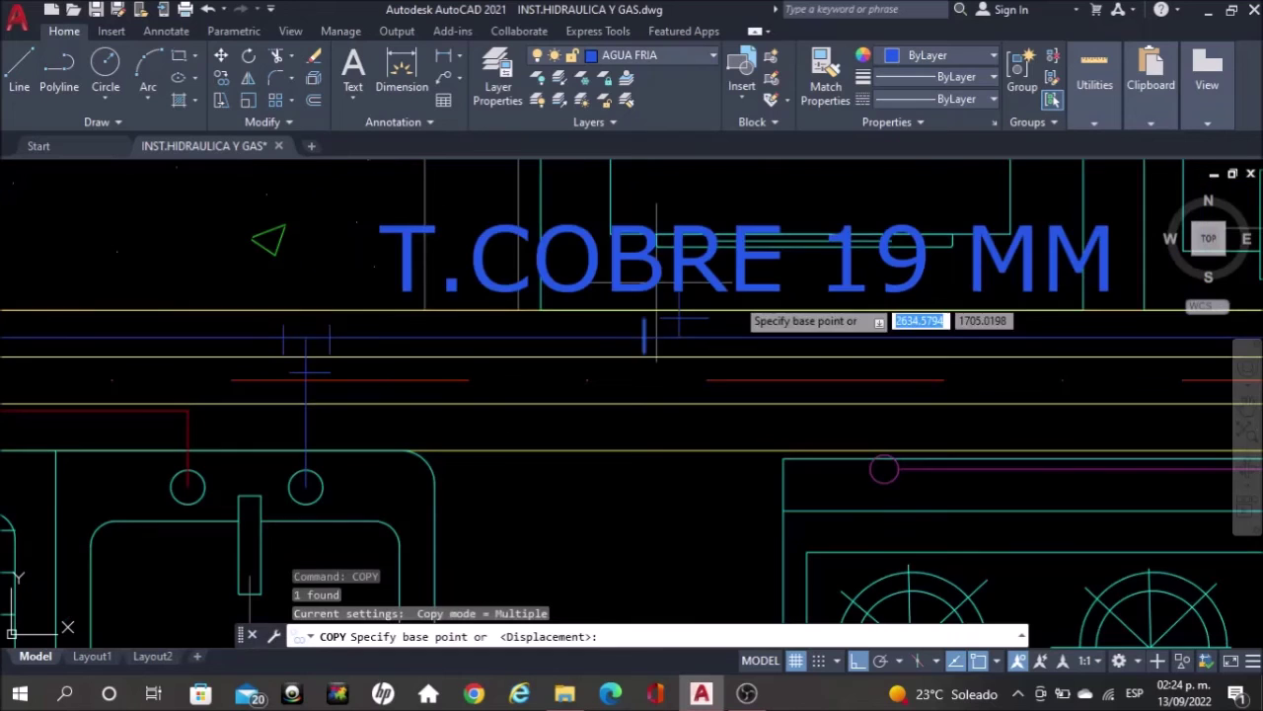
{"action": "left_click", "coordinate": [608, 492]}
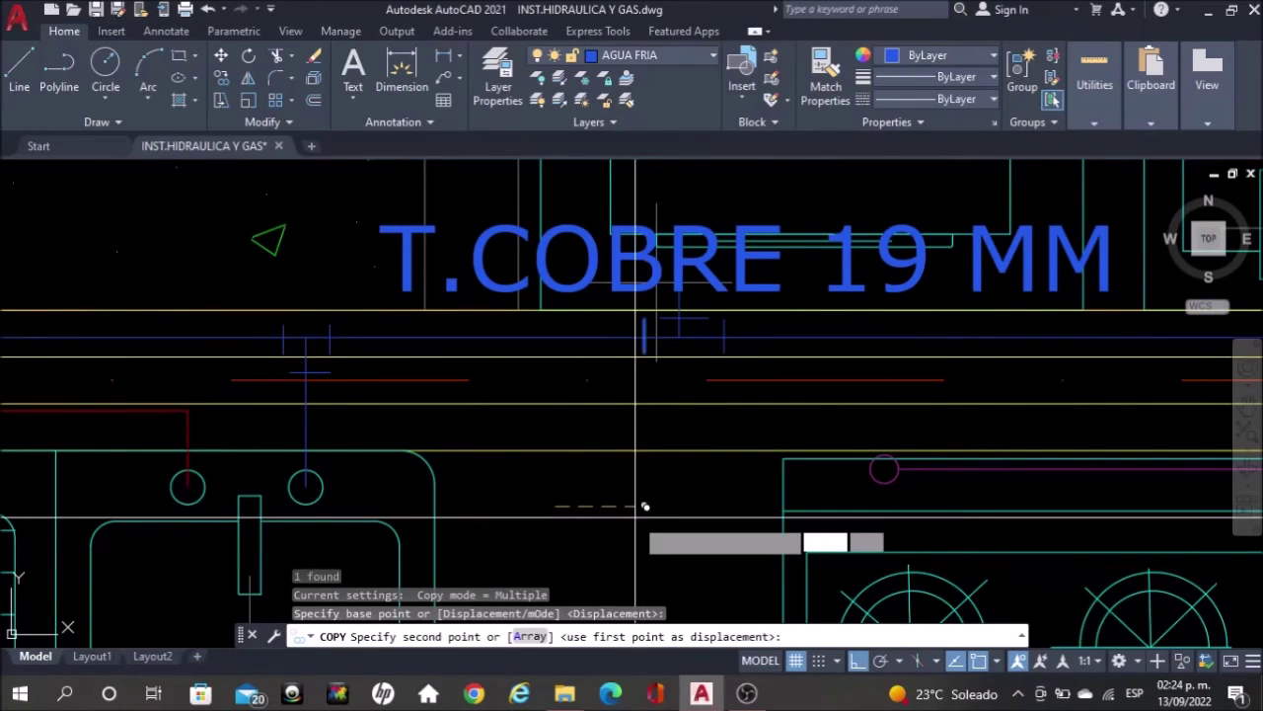
{"action": "left_click", "coordinate": [791, 315]}
{"action": "key", "text": "Escape"}
{"action": "scroll", "coordinate": [792, 315], "scroll_direction": "down", "scroll_amount": 5}
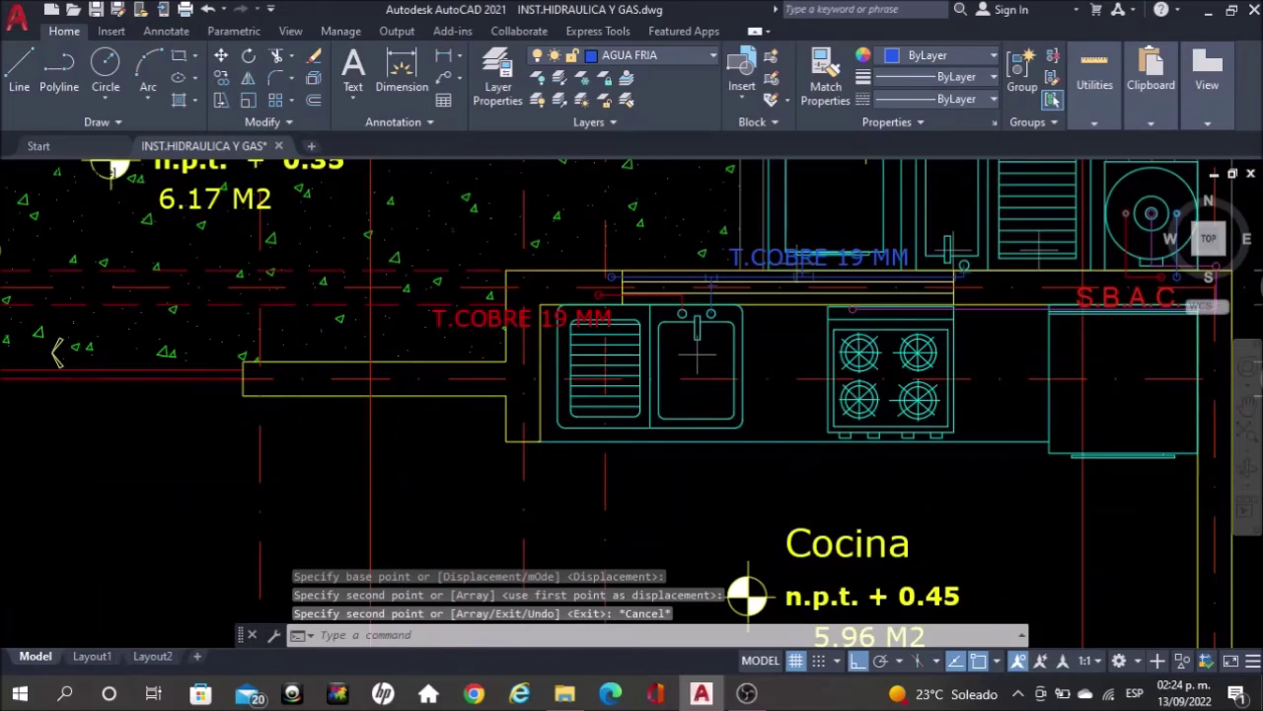
{"action": "scroll", "coordinate": [799, 228], "scroll_direction": "down", "scroll_amount": 4}
{"action": "scroll", "coordinate": [917, 242], "scroll_direction": "down", "scroll_amount": 2}
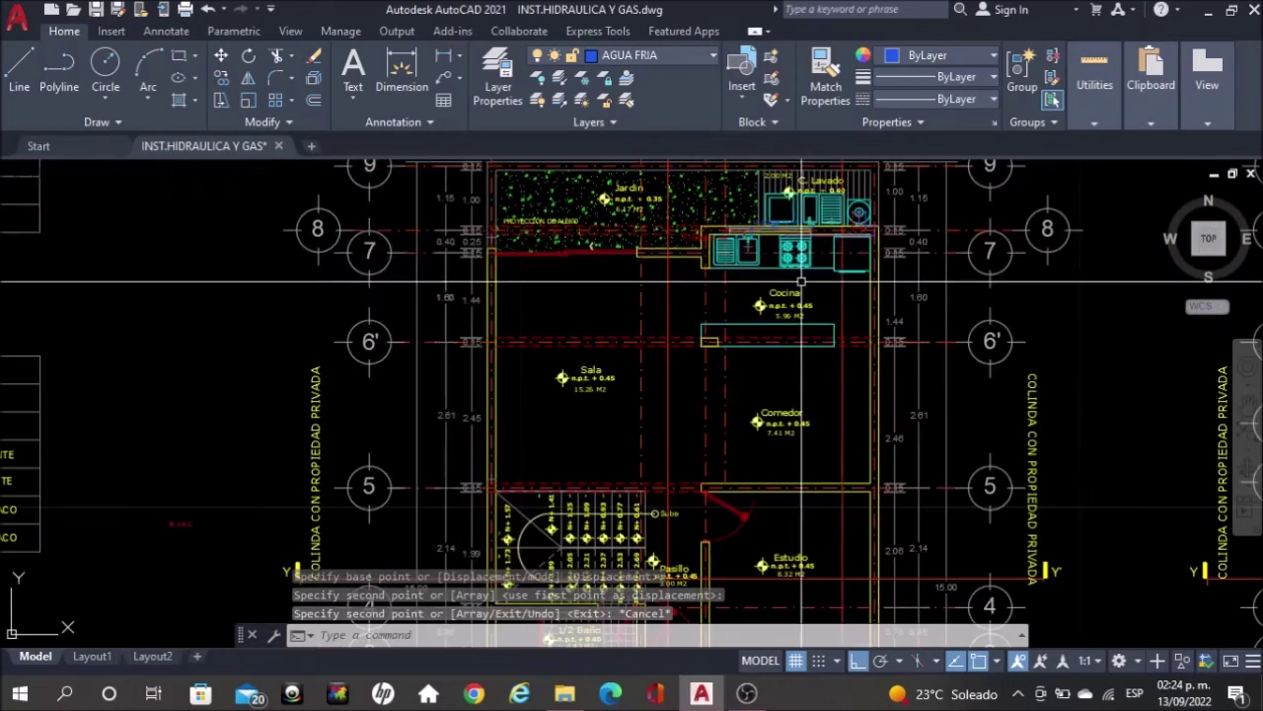
{"action": "scroll", "coordinate": [918, 242], "scroll_direction": "up", "scroll_amount": 10}
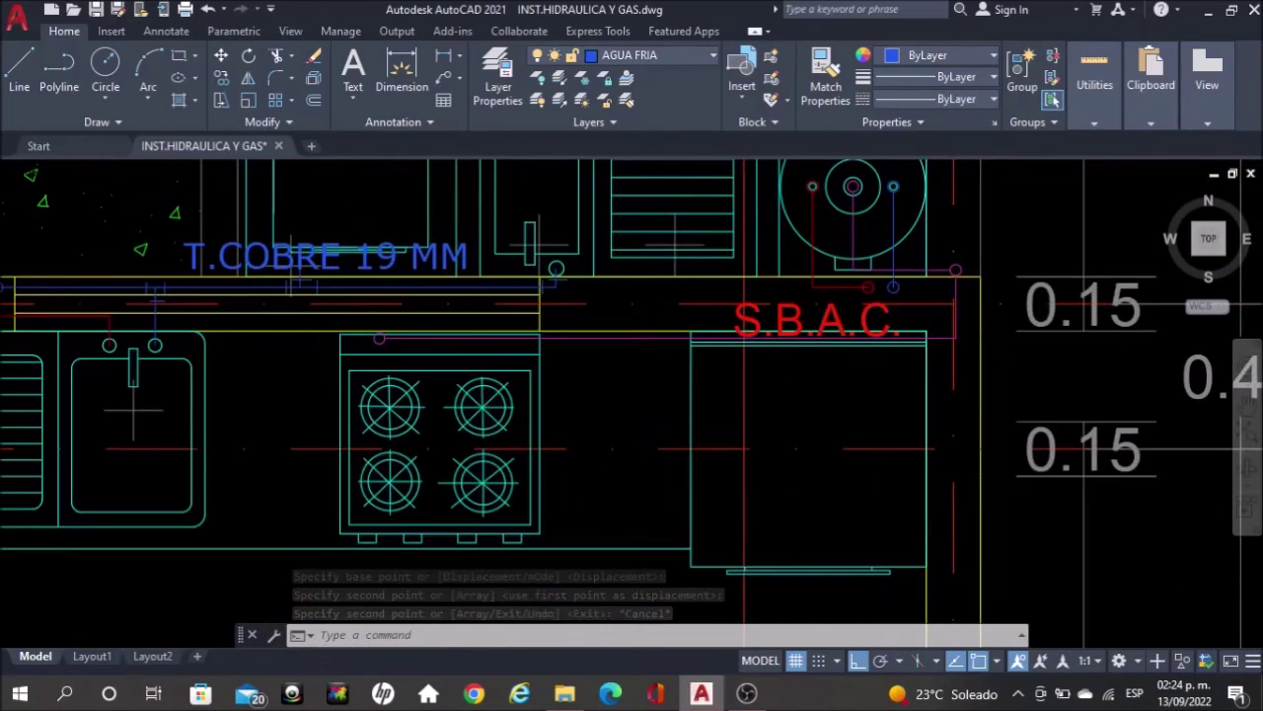
{"action": "scroll", "coordinate": [867, 256], "scroll_direction": "up", "scroll_amount": 2}
{"action": "scroll", "coordinate": [881, 328], "scroll_direction": "down", "scroll_amount": 2}
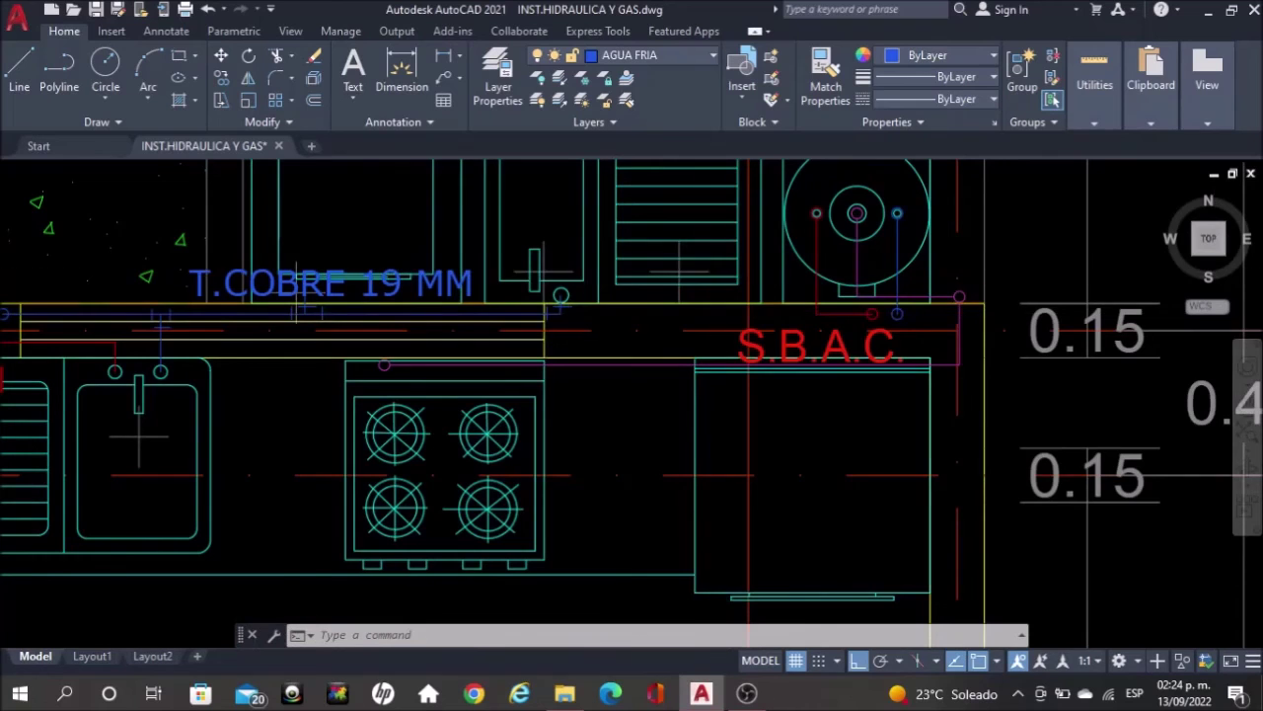
Draw a short horizontal tick across the vertical cold-water pipe above its corner in the 1/2 Baño's lower-right wall
{"action": "scroll", "coordinate": [730, 230], "scroll_direction": "down", "scroll_amount": 6}
{"action": "scroll", "coordinate": [720, 241], "scroll_direction": "down", "scroll_amount": 3}
{"action": "middle_click_drag", "start_coordinate": [672, 452], "coordinate": [696, 132]}
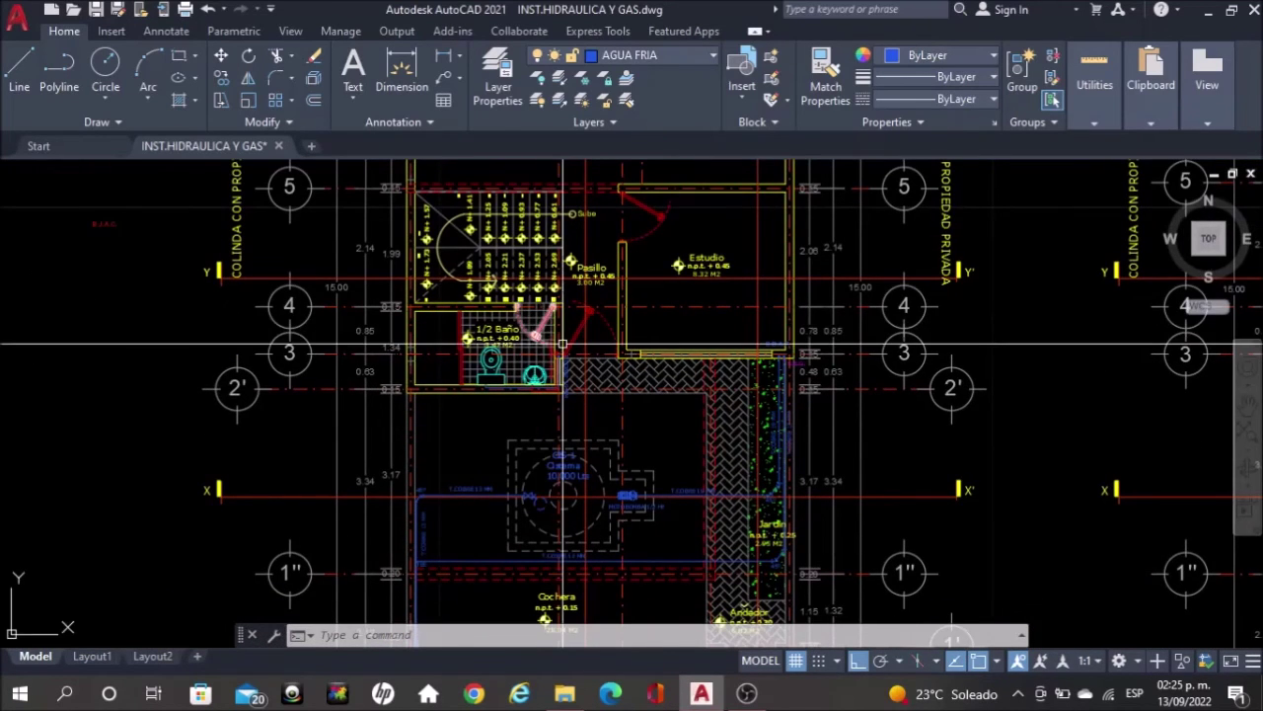
{"action": "scroll", "coordinate": [533, 361], "scroll_direction": "up", "scroll_amount": 4}
{"action": "scroll", "coordinate": [597, 449], "scroll_direction": "up", "scroll_amount": 5}
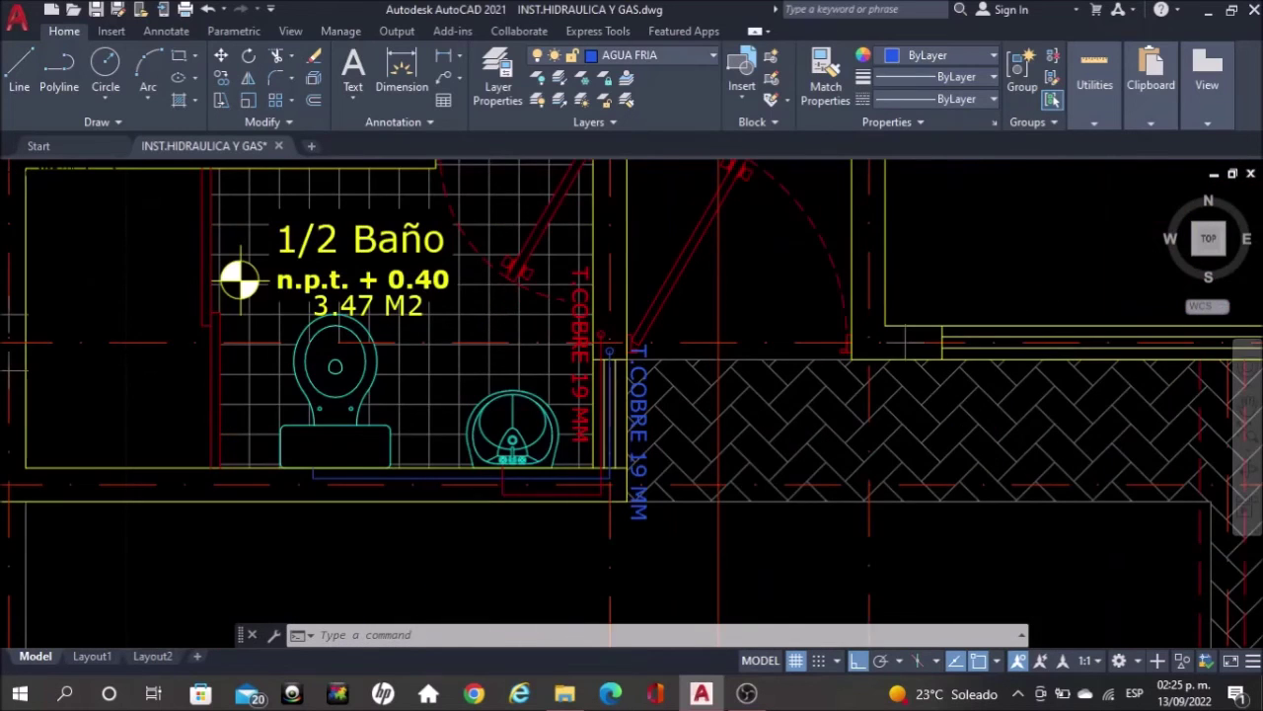
{"action": "scroll", "coordinate": [604, 495], "scroll_direction": "up", "scroll_amount": 3}
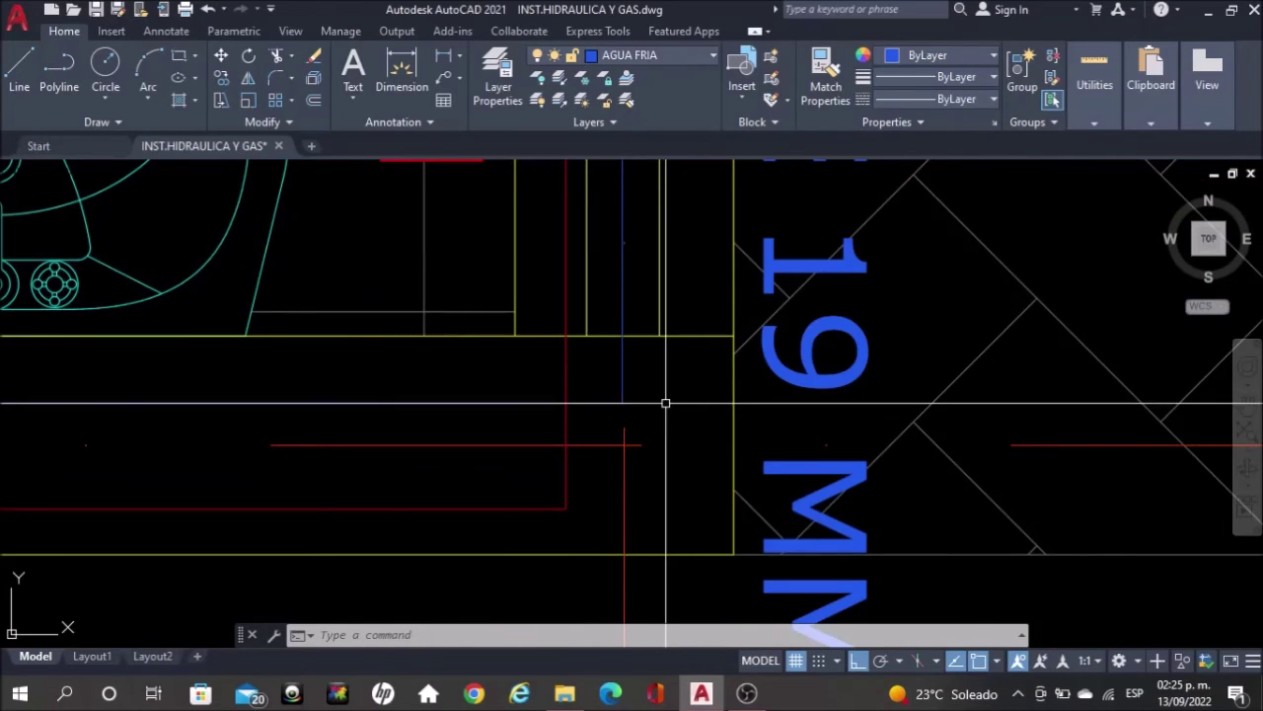
{"action": "type", "text": "l"}
{"action": "key", "text": "Return"}
{"action": "scroll", "coordinate": [610, 371], "scroll_direction": "up", "scroll_amount": 2}
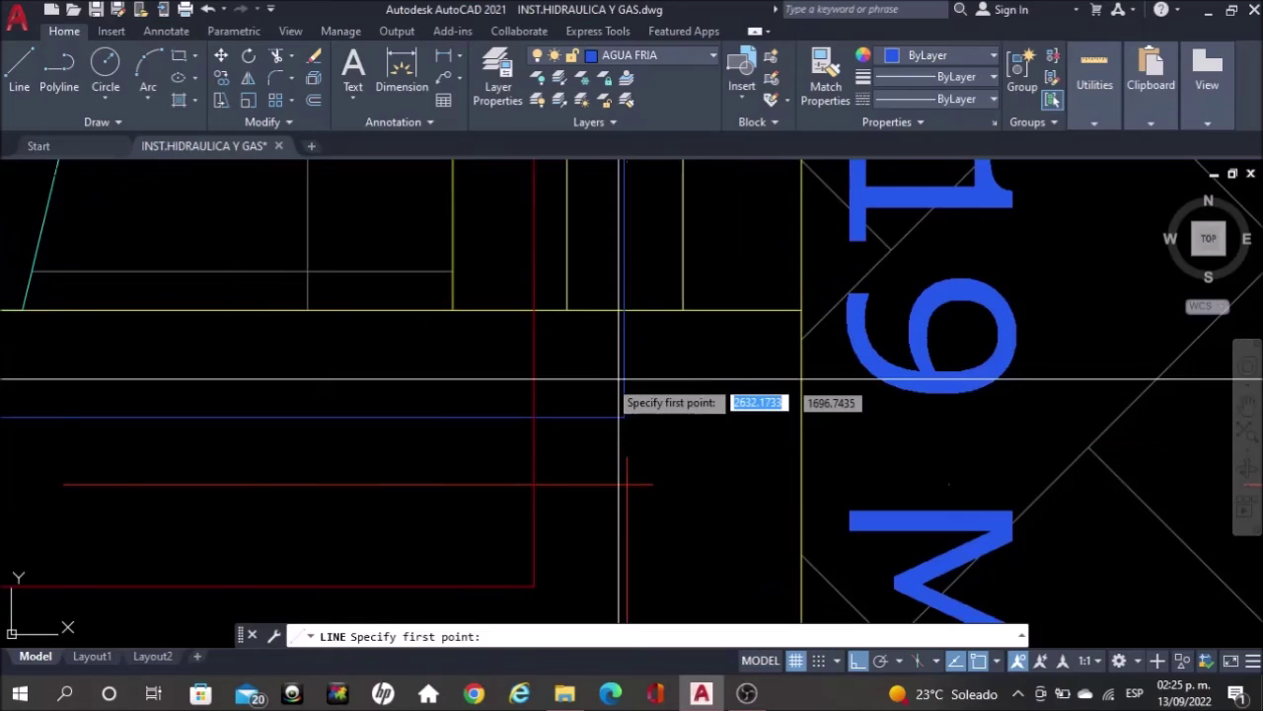
{"action": "left_click", "coordinate": [573, 345]}
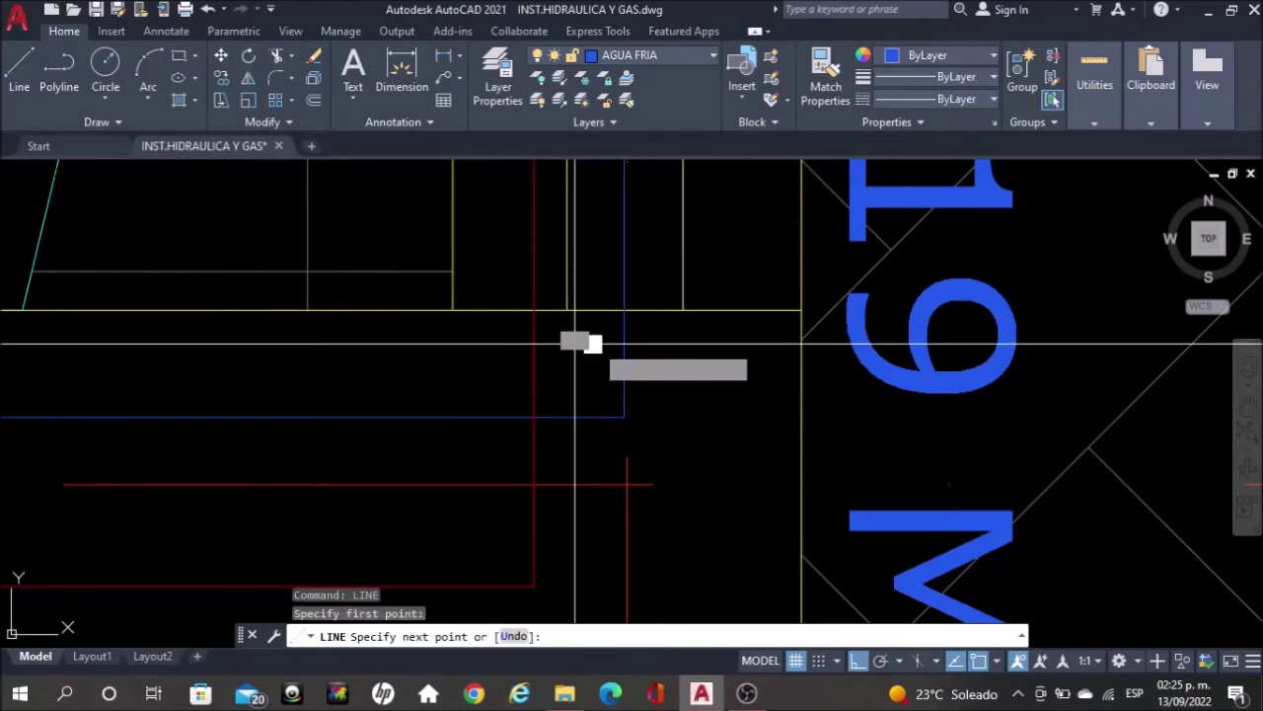
{"action": "left_click", "coordinate": [682, 345]}
{"action": "key", "text": "Escape"}
Draw a short vertical tick across the horizontal cold-water pipe left of the 1/2 Baño corner
{"action": "type", "text": "l"}
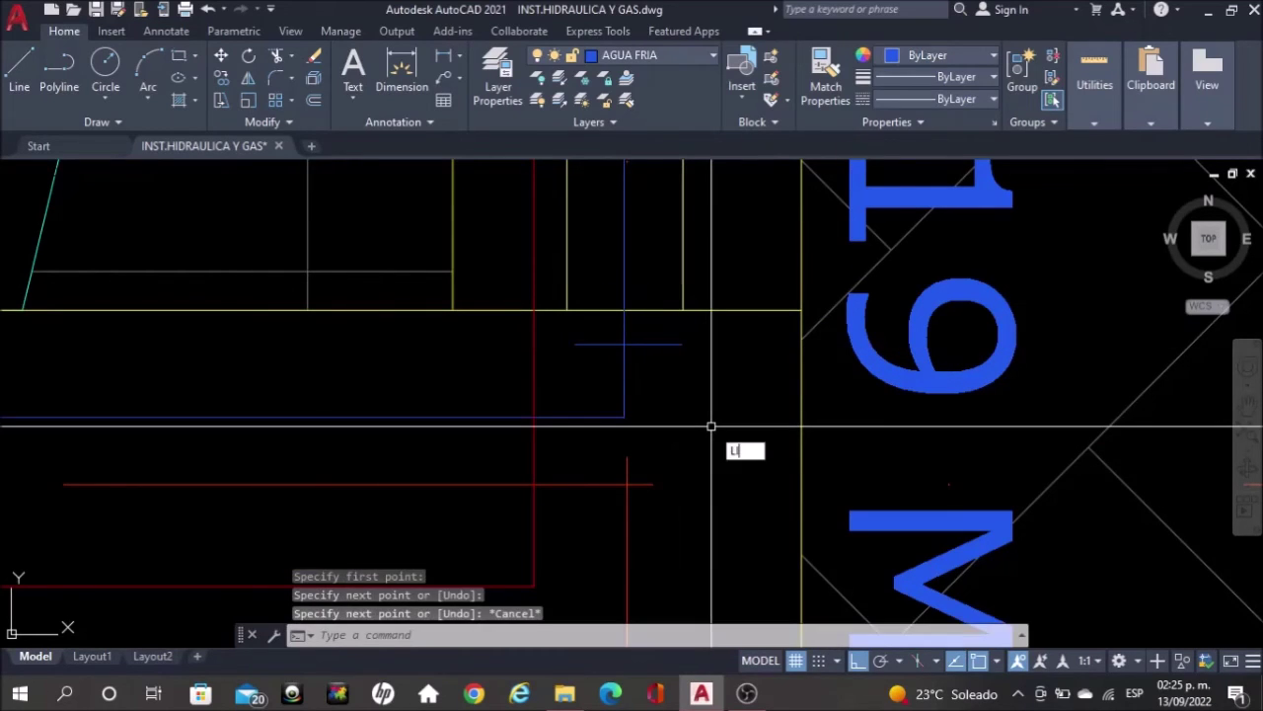
{"action": "key", "text": "Return"}
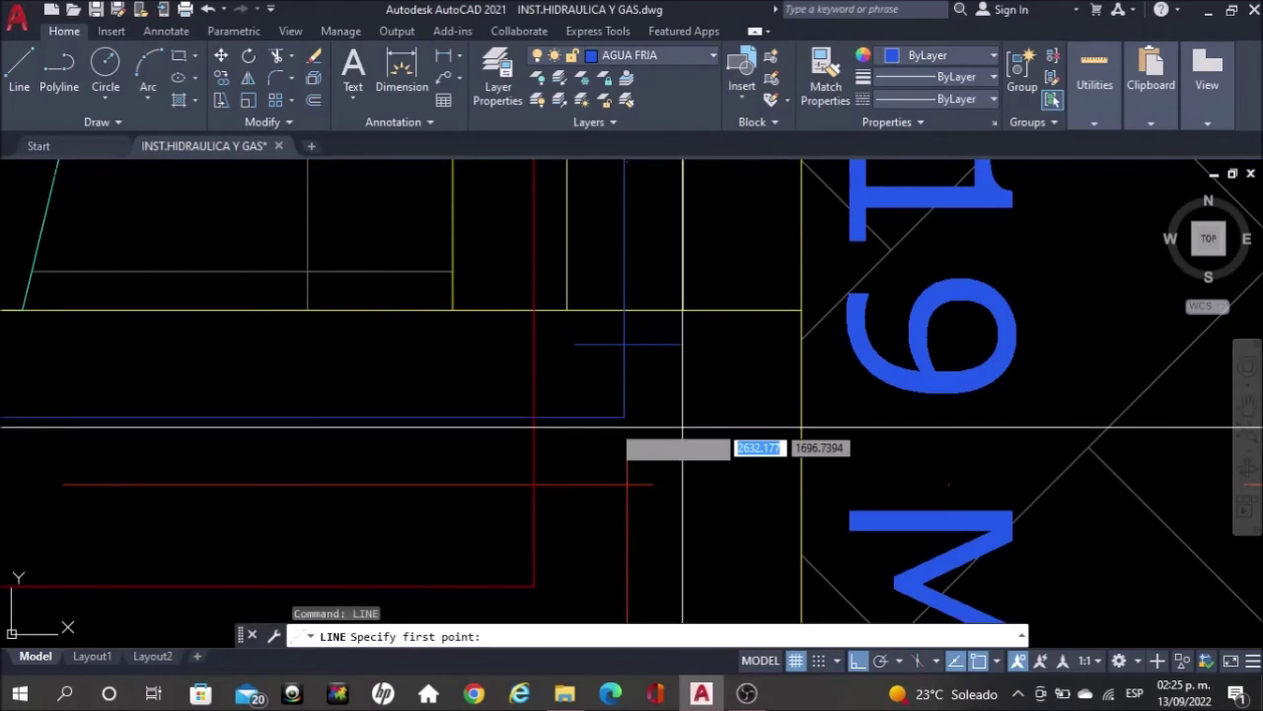
{"action": "left_click", "coordinate": [547, 367]}
{"action": "scroll", "coordinate": [574, 467], "scroll_direction": "down", "scroll_amount": 3}
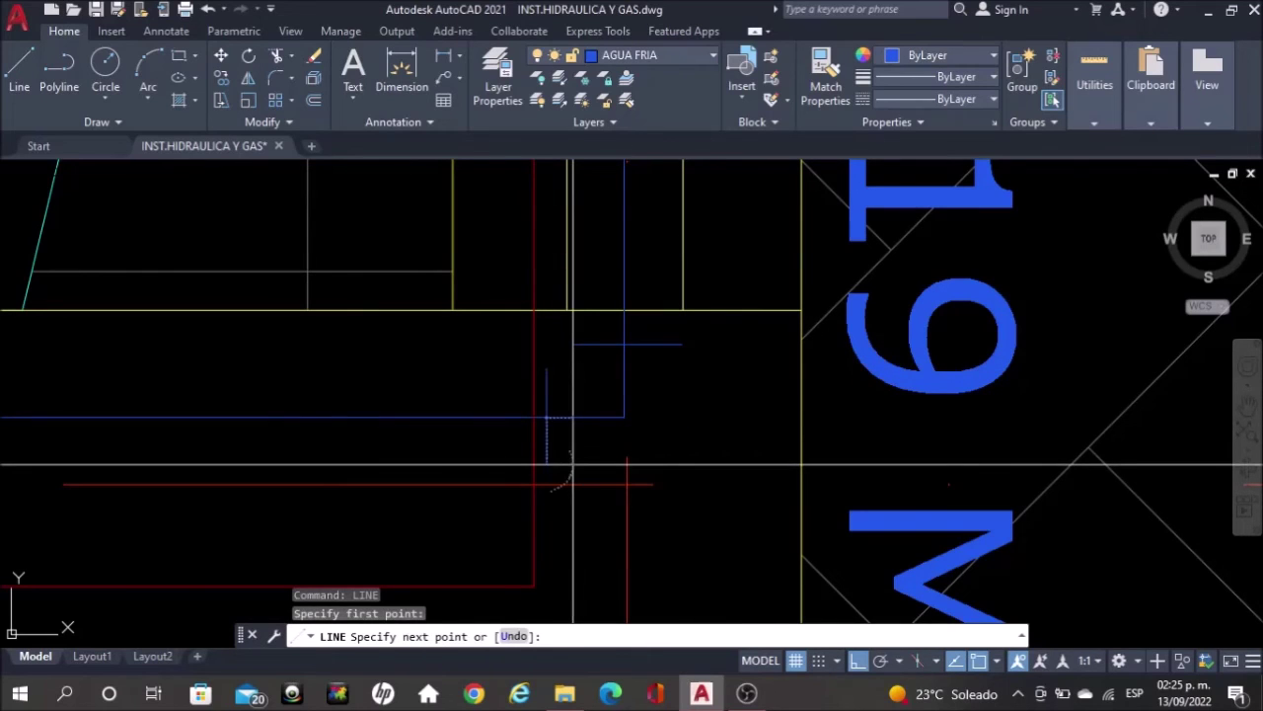
{"action": "key", "text": "Escape"}
Draw a short horizontal tick across the vertical cold-water riser behind the 1/2 Baño toilet tank
{"action": "scroll", "coordinate": [558, 435], "scroll_direction": "down", "scroll_amount": 2}
{"action": "middle_click_drag", "start_coordinate": [272, 416], "coordinate": [538, 423]}
{"action": "scroll", "coordinate": [260, 446], "scroll_direction": "up", "scroll_amount": 4}
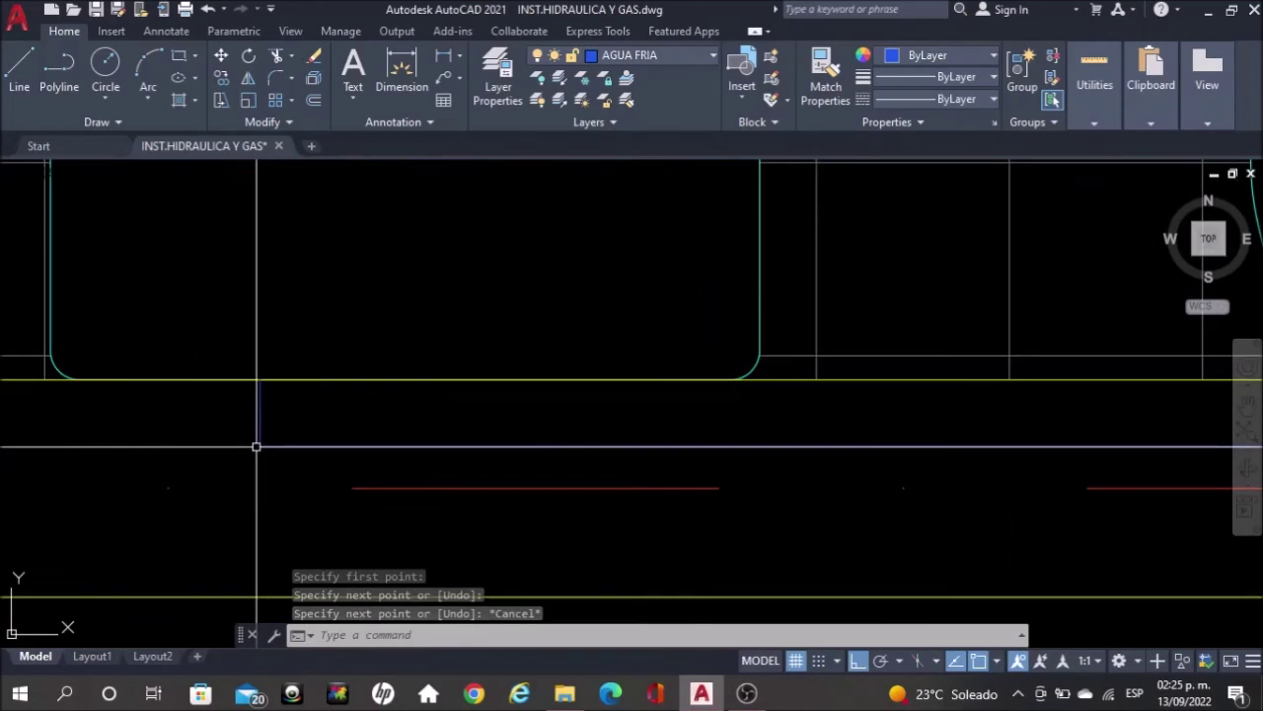
{"action": "scroll", "coordinate": [248, 414], "scroll_direction": "up", "scroll_amount": 2}
{"action": "type", "text": "LIN"}
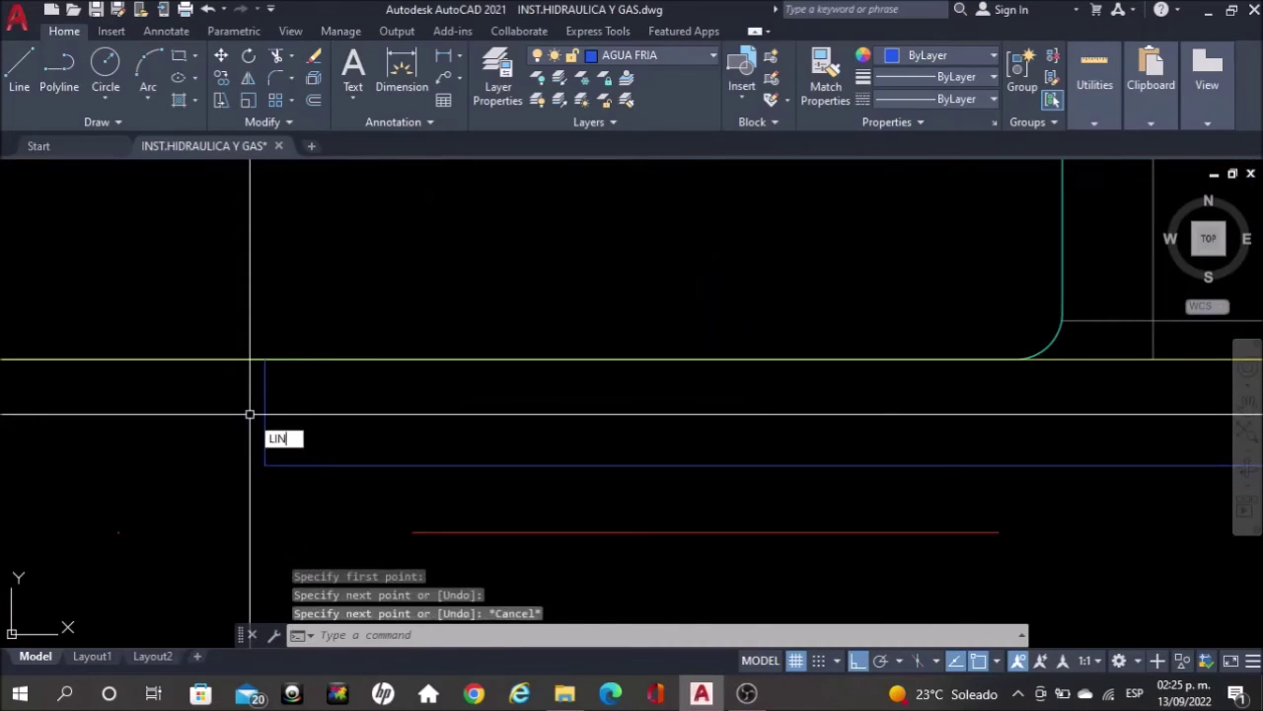
{"action": "type", "text": "E"}
{"action": "key", "text": "Return"}
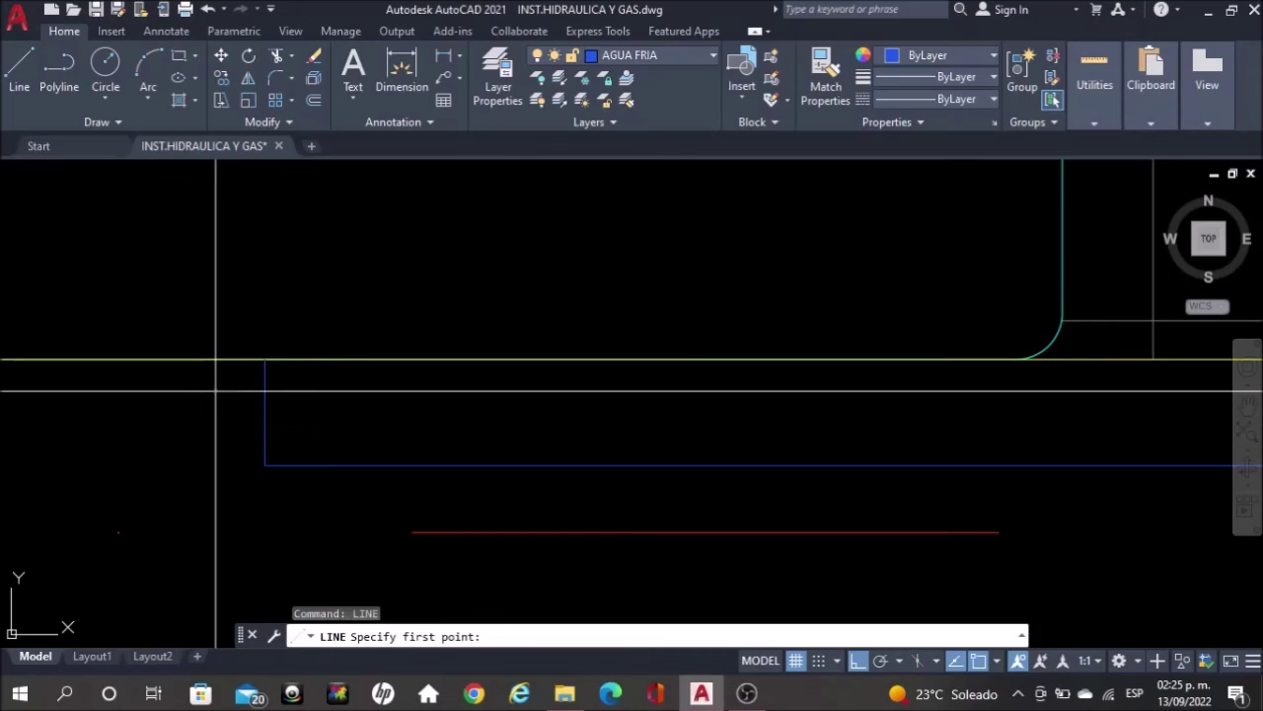
{"action": "left_click", "coordinate": [217, 390]}
{"action": "left_click", "coordinate": [345, 390]}
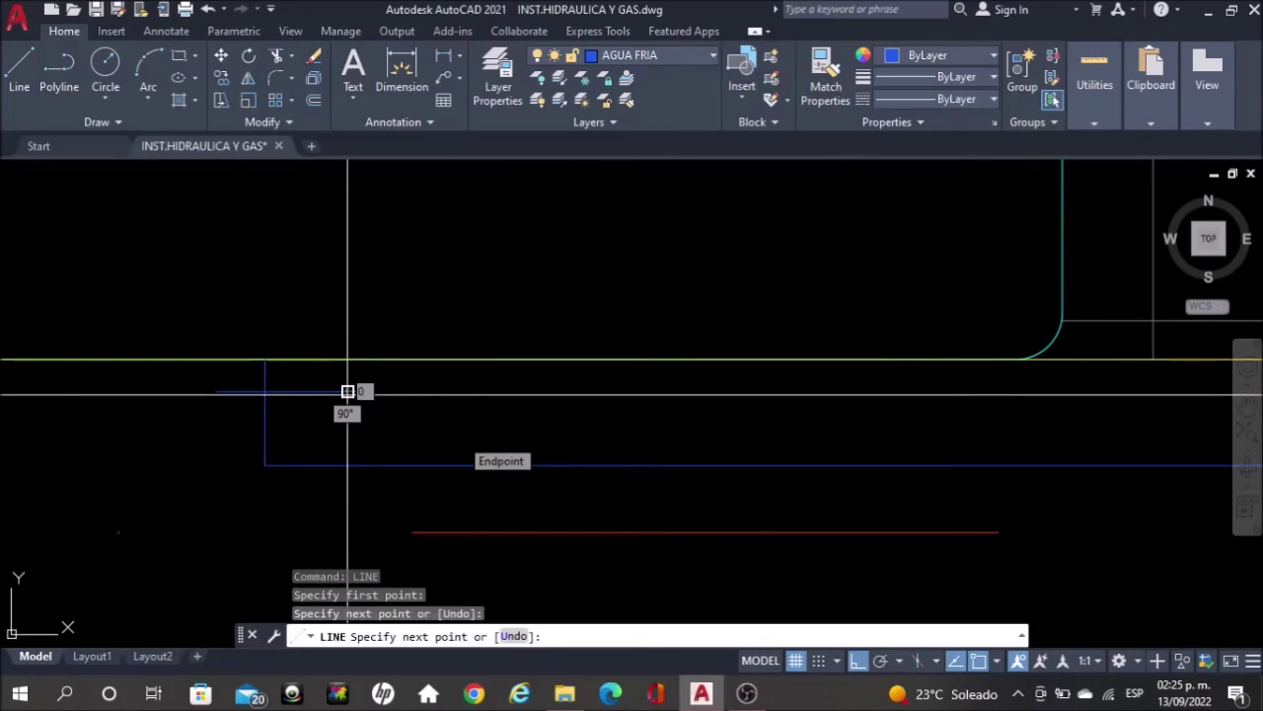
{"action": "key", "text": "Escape"}
{"action": "type", "text": "LIN"}
{"action": "key", "text": "Return"}
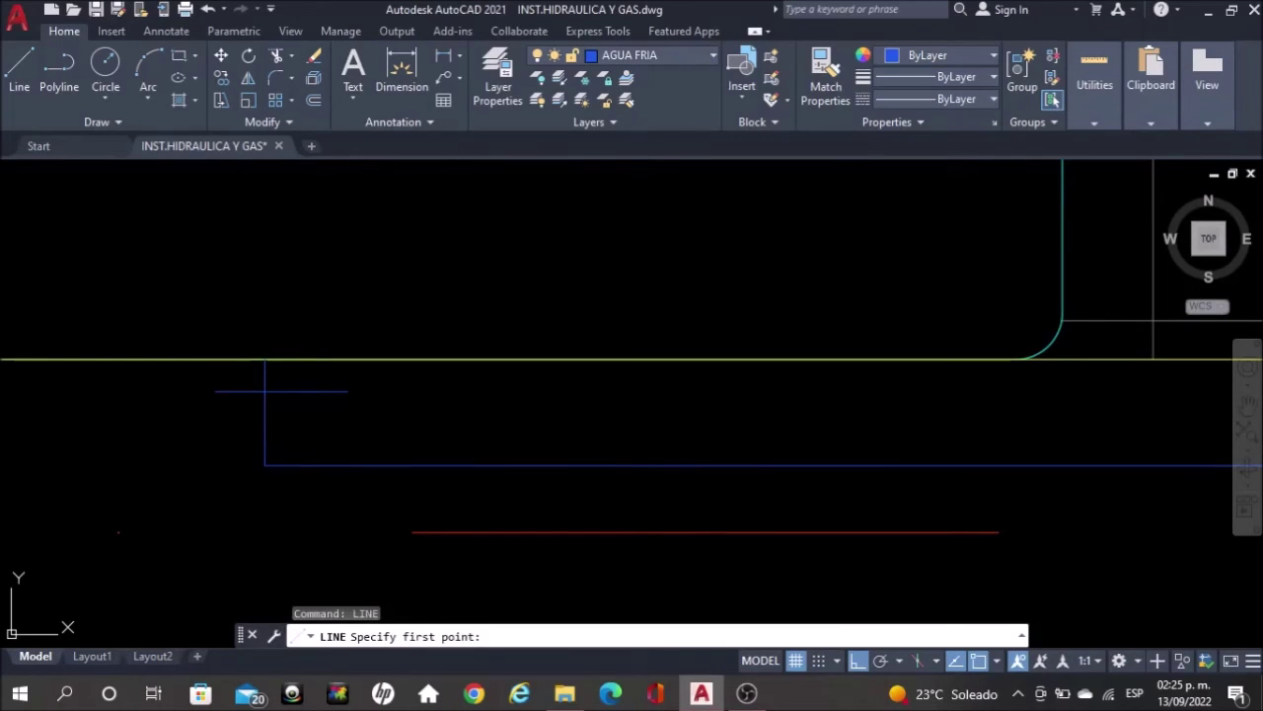
{"action": "left_click", "coordinate": [361, 422]}
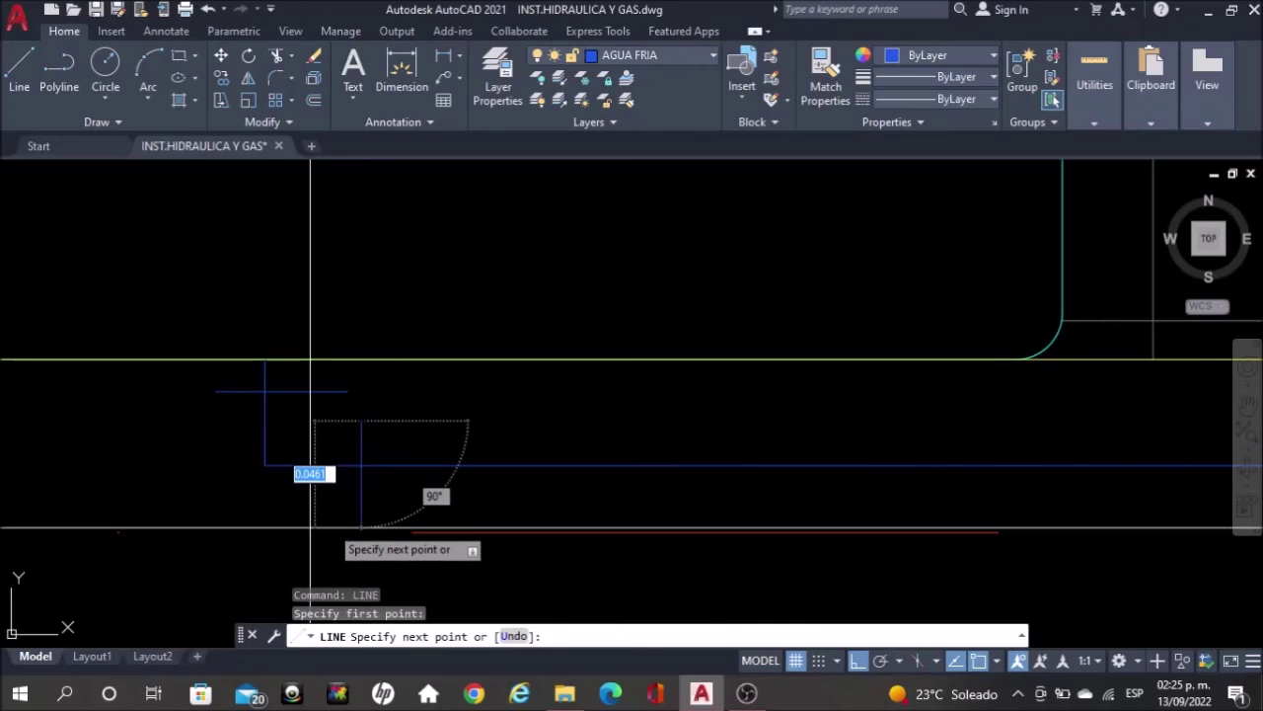
{"action": "key", "text": "Escape"}
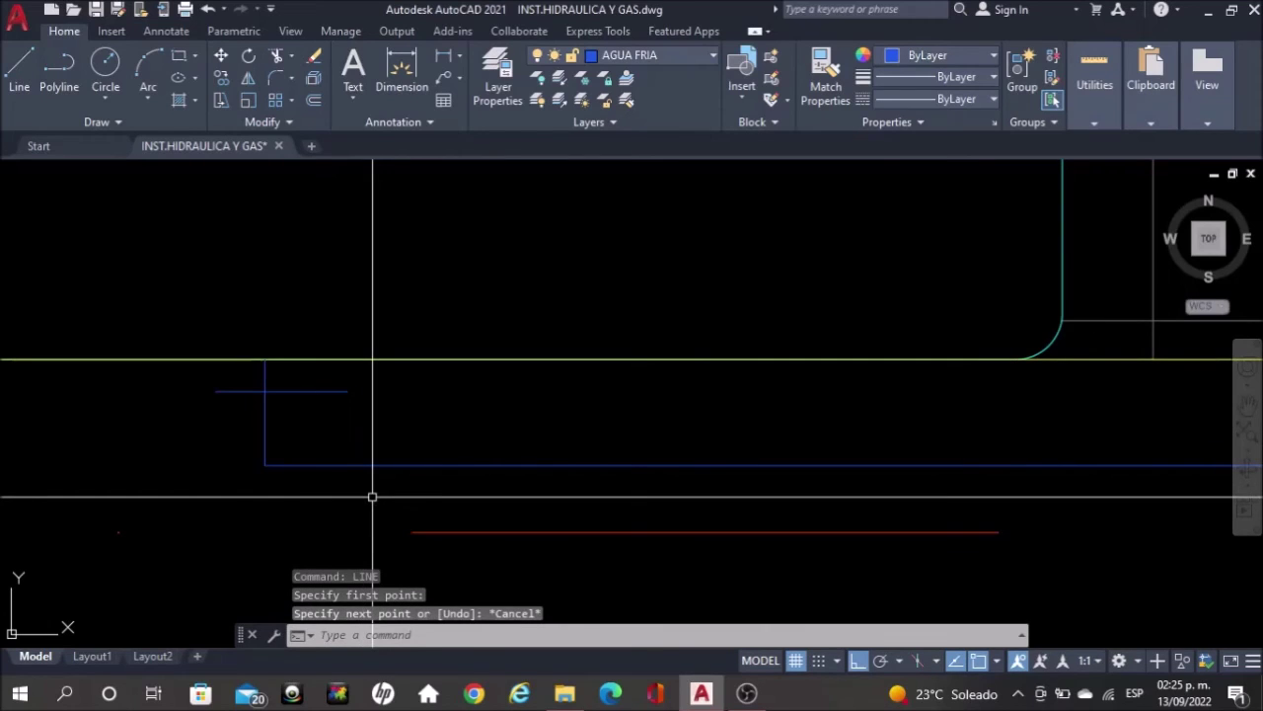
Draw a short vertical tick across the horizontal cold-water pipe just right of the toilet riser's corner
{"action": "key", "text": "Return"}
{"action": "left_click", "coordinate": [372, 495]}
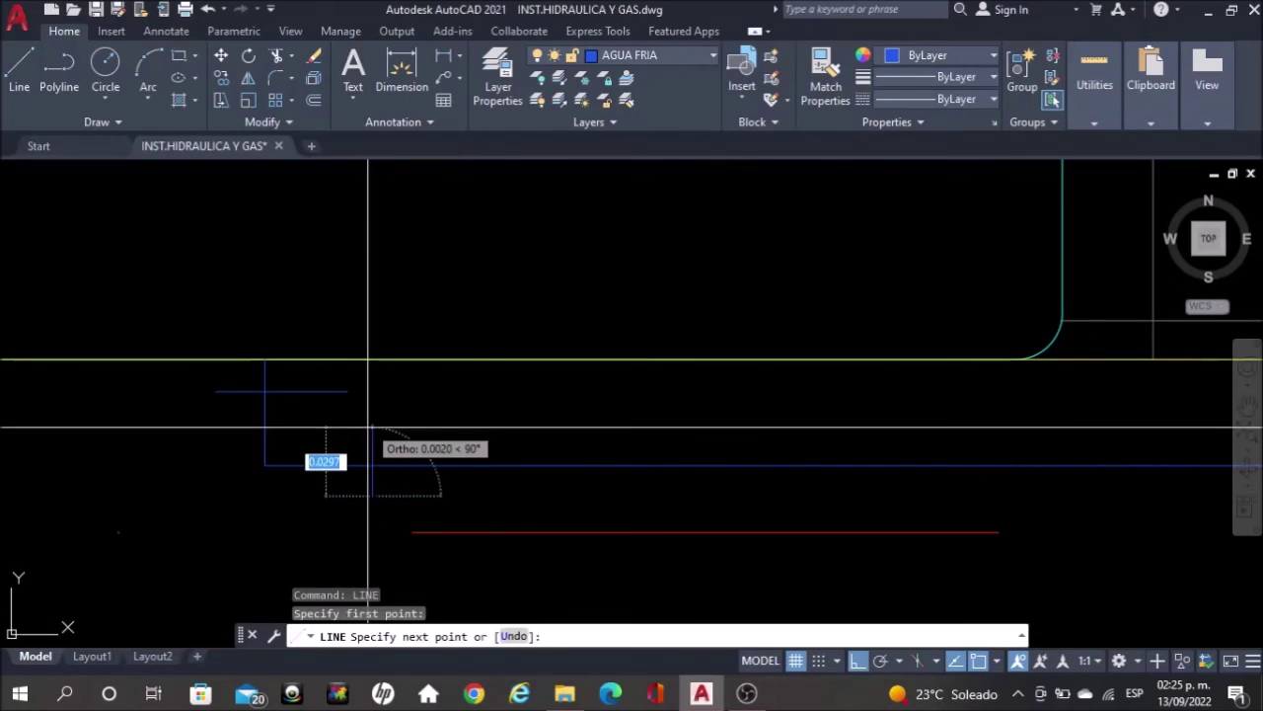
{"action": "left_click", "coordinate": [370, 415]}
{"action": "key", "text": "Escape"}
{"action": "scroll", "coordinate": [383, 415], "scroll_direction": "down", "scroll_amount": 3}
{"action": "scroll", "coordinate": [384, 321], "scroll_direction": "down", "scroll_amount": 2}
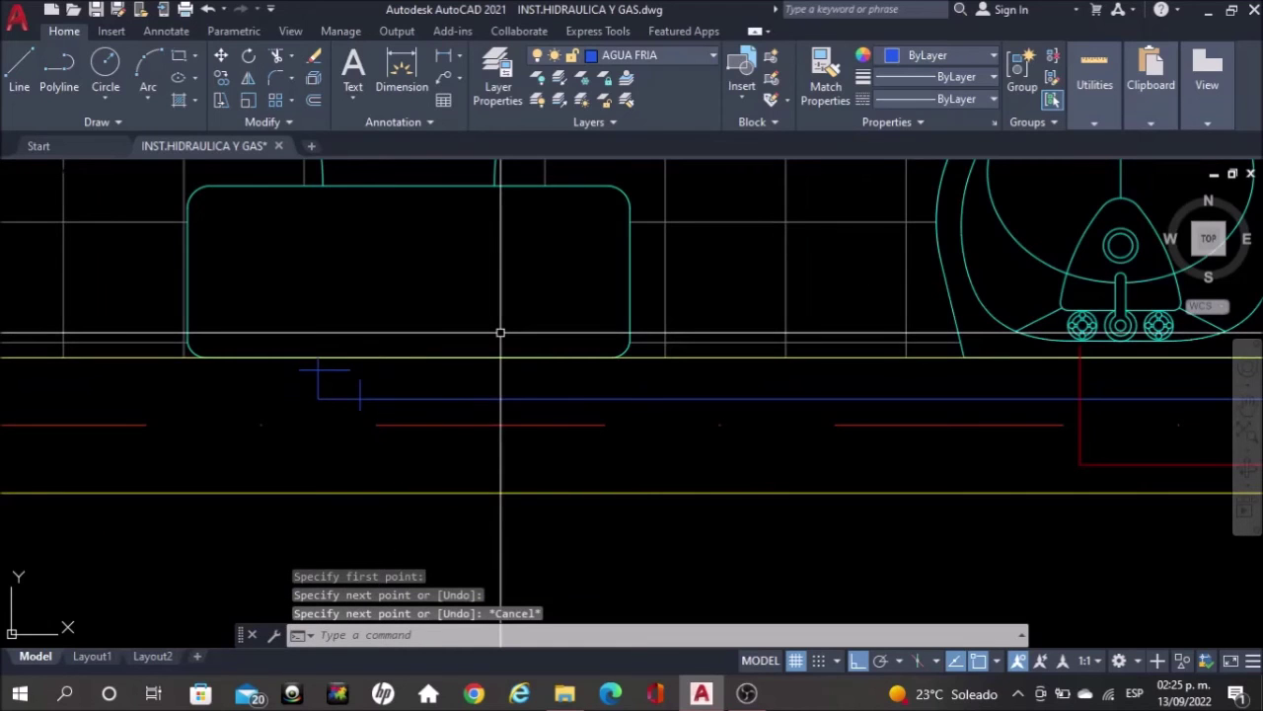
Draw a vertical cold-water branch from the 1/2 Baño washbasin's right tap and trim it at the horizontal pipe
{"action": "mouse_move", "coordinate": [500, 332]}
{"action": "middle_mouse_down"}
{"action": "mouse_move", "coordinate": [370, 364]}
{"action": "mouse_move", "coordinate": [92, 397]}
{"action": "middle_mouse_up"}
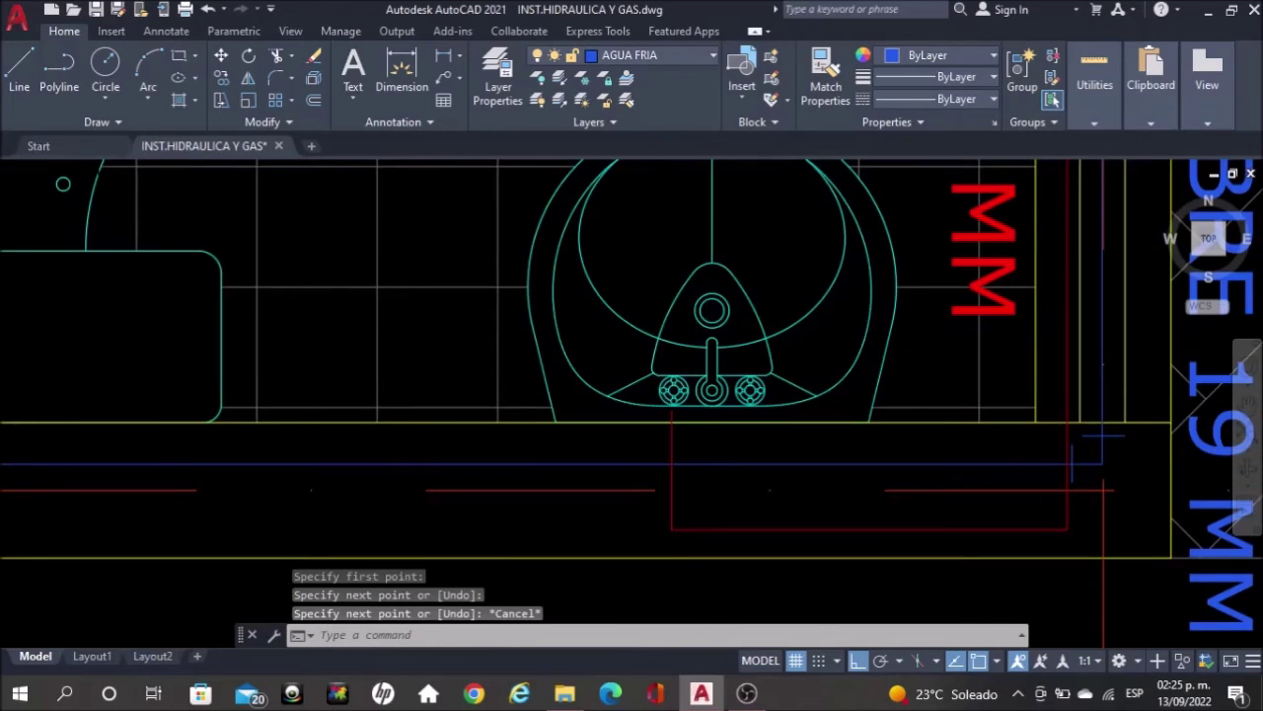
{"action": "scroll", "coordinate": [770, 456], "scroll_direction": "up", "scroll_amount": 2}
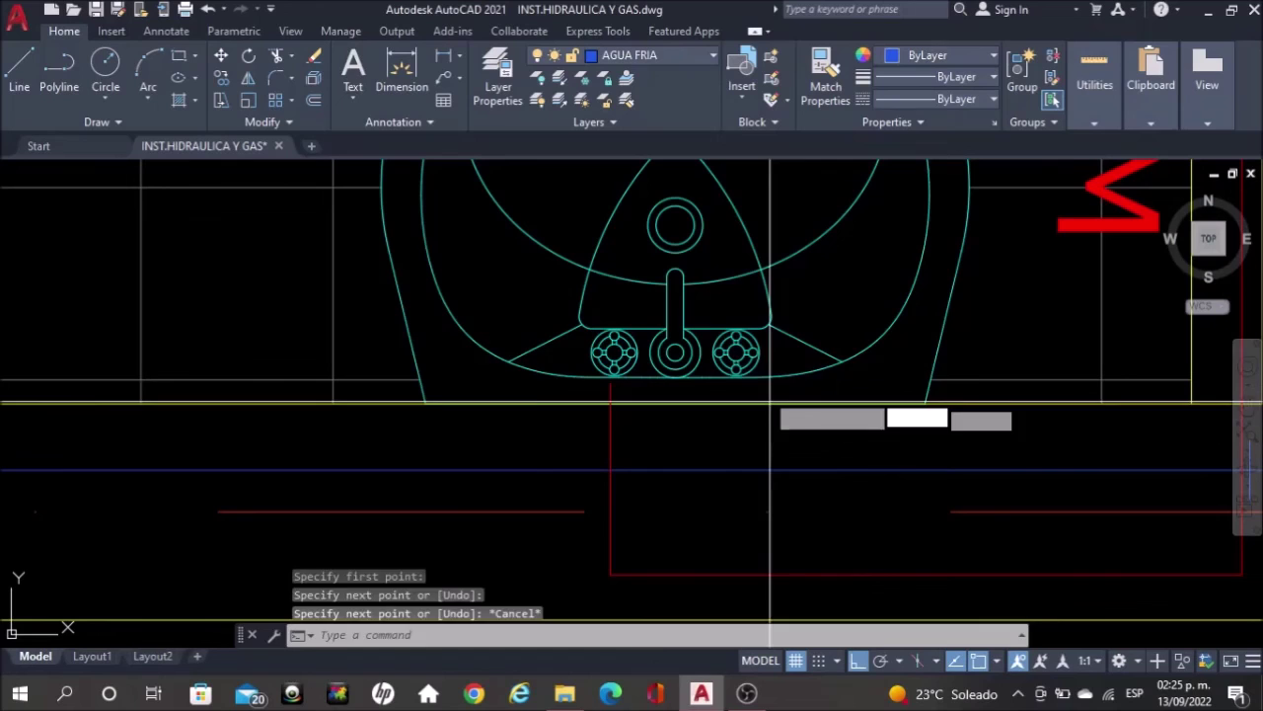
{"action": "key", "text": "Return"}
{"action": "left_click", "coordinate": [735, 355]}
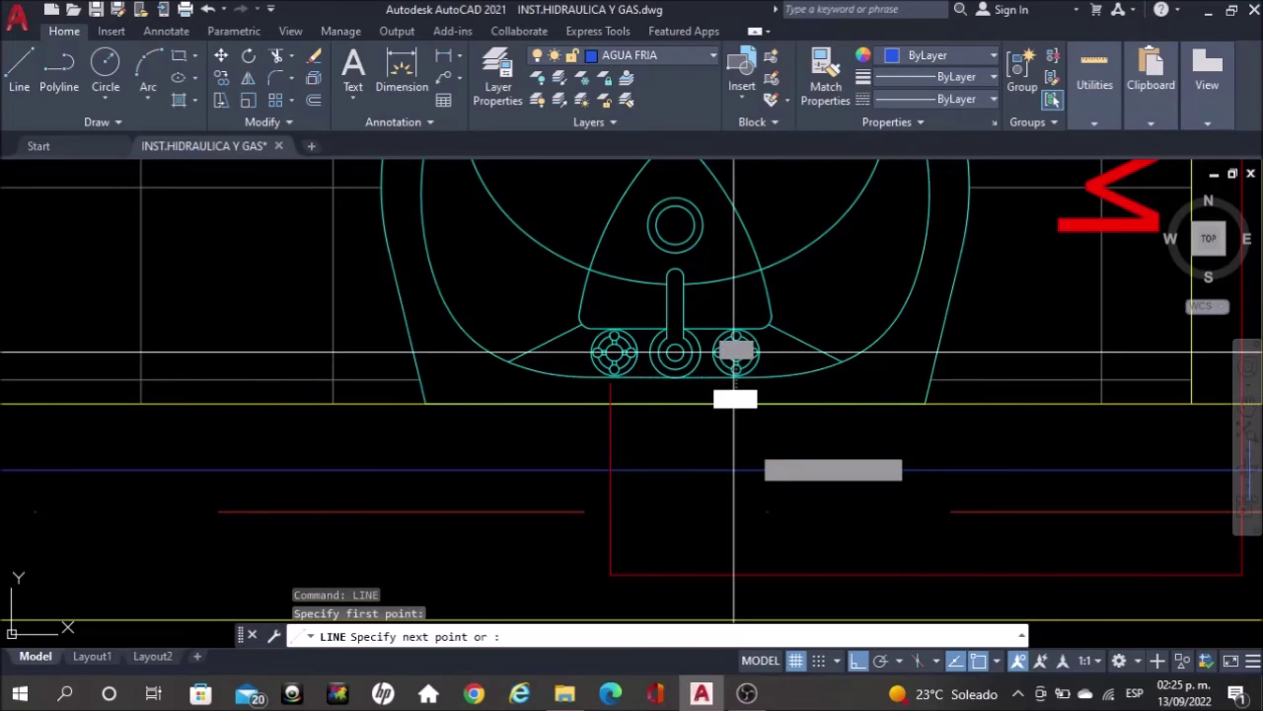
{"action": "scroll", "coordinate": [760, 507], "scroll_direction": "up", "scroll_amount": 2}
{"action": "scroll", "coordinate": [766, 509], "scroll_direction": "up", "scroll_amount": 2}
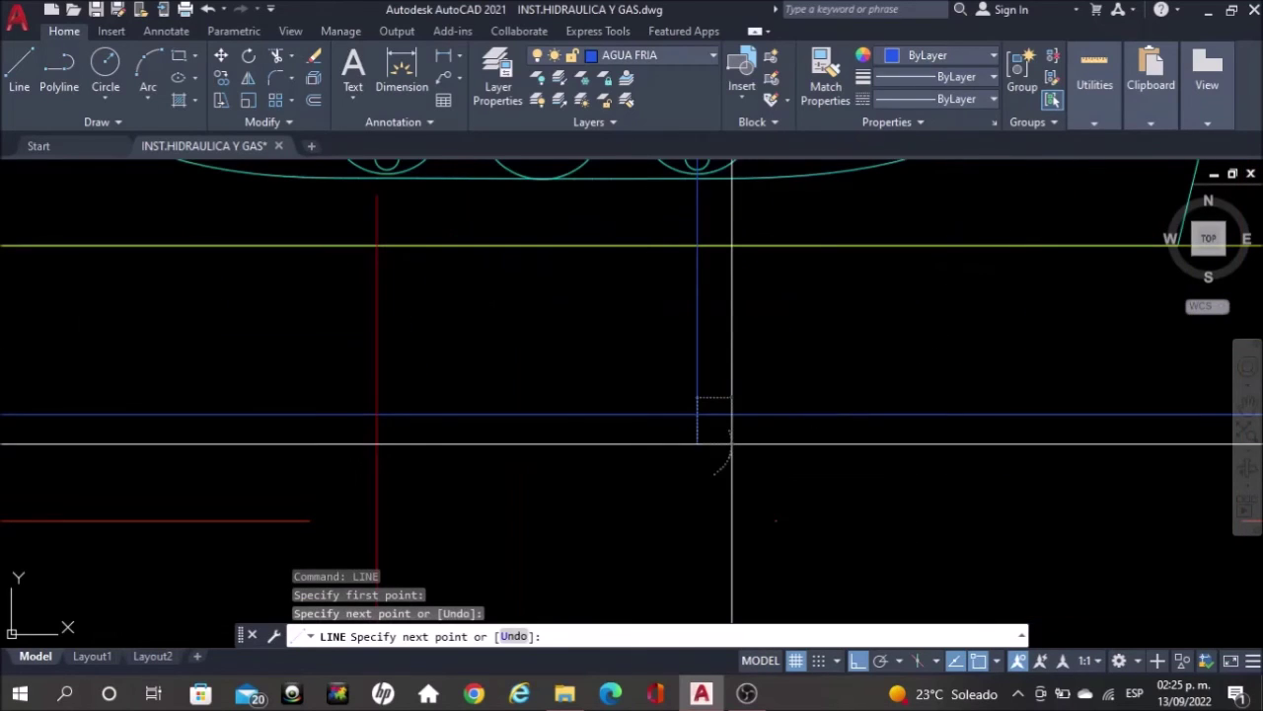
{"action": "key", "text": "Escape"}
{"action": "type", "text": "TR"}
{"action": "key", "text": "Return"}
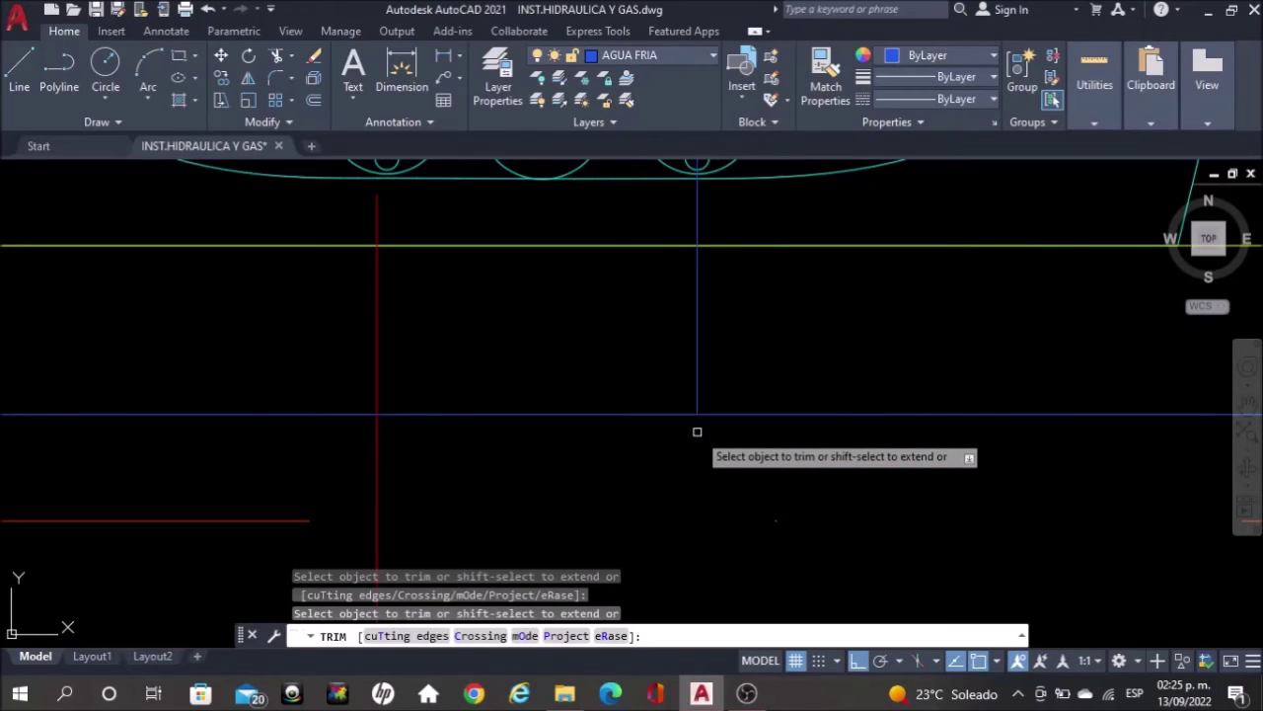
{"action": "key", "text": "Escape"}
Draw a short horizontal tick across the washbasin's vertical cold-water branch, between the wall line and the main pipe
{"action": "type", "text": "l"}
{"action": "key", "text": "Return"}
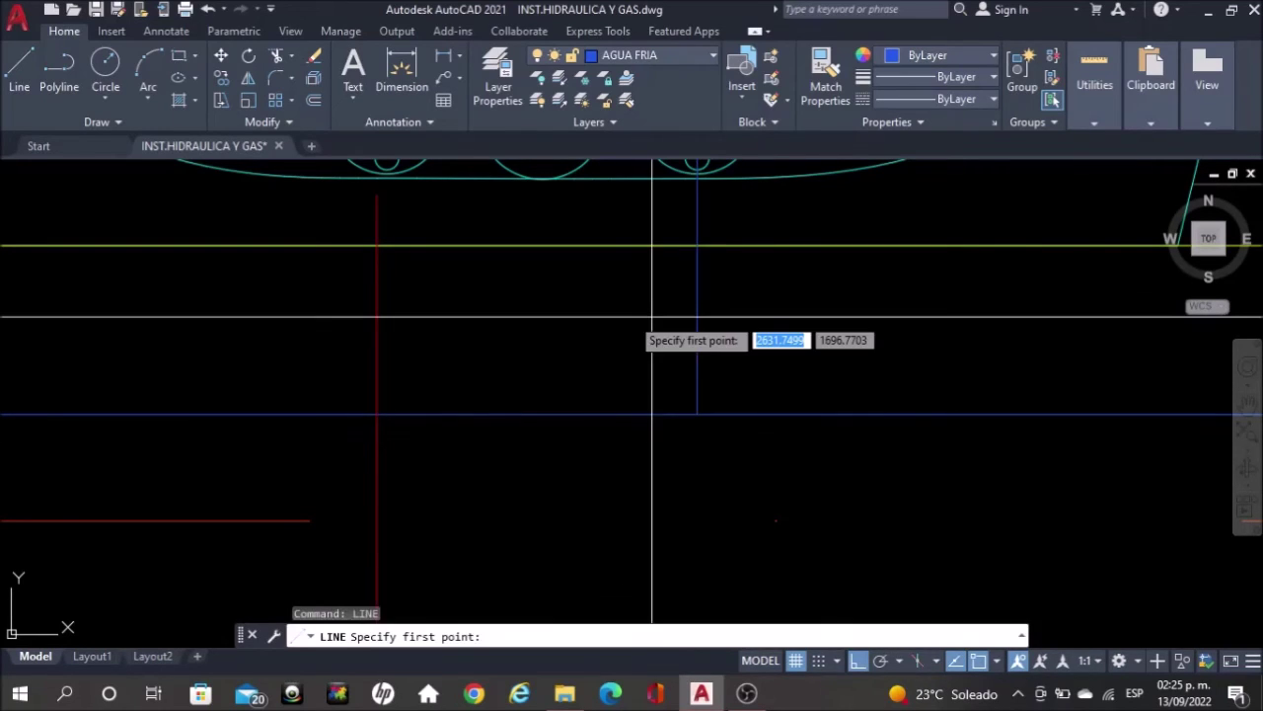
{"action": "left_click", "coordinate": [762, 316]}
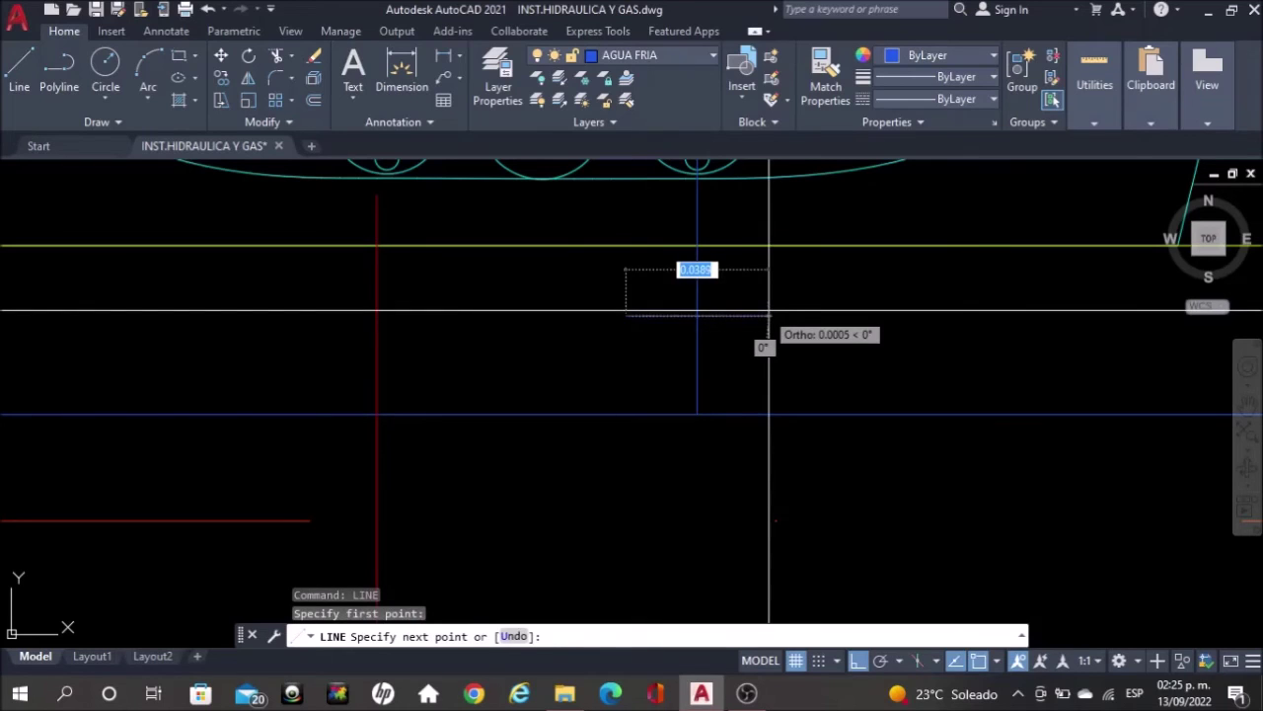
{"action": "left_click", "coordinate": [778, 315]}
{"action": "key", "text": "Escape"}
Draw a short vertical tick across the horizontal cold-water pipe left of the washbasin branch
{"action": "type", "text": "l"}
{"action": "key", "text": "Return"}
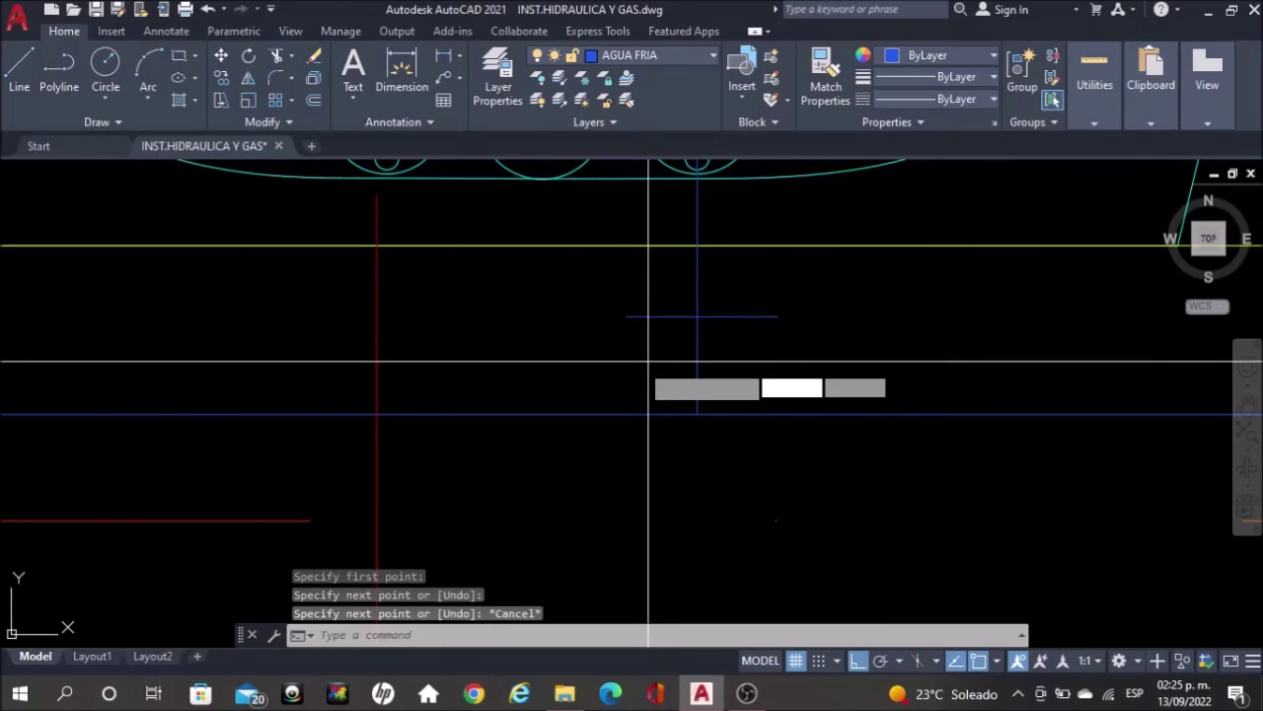
{"action": "left_click", "coordinate": [586, 361]}
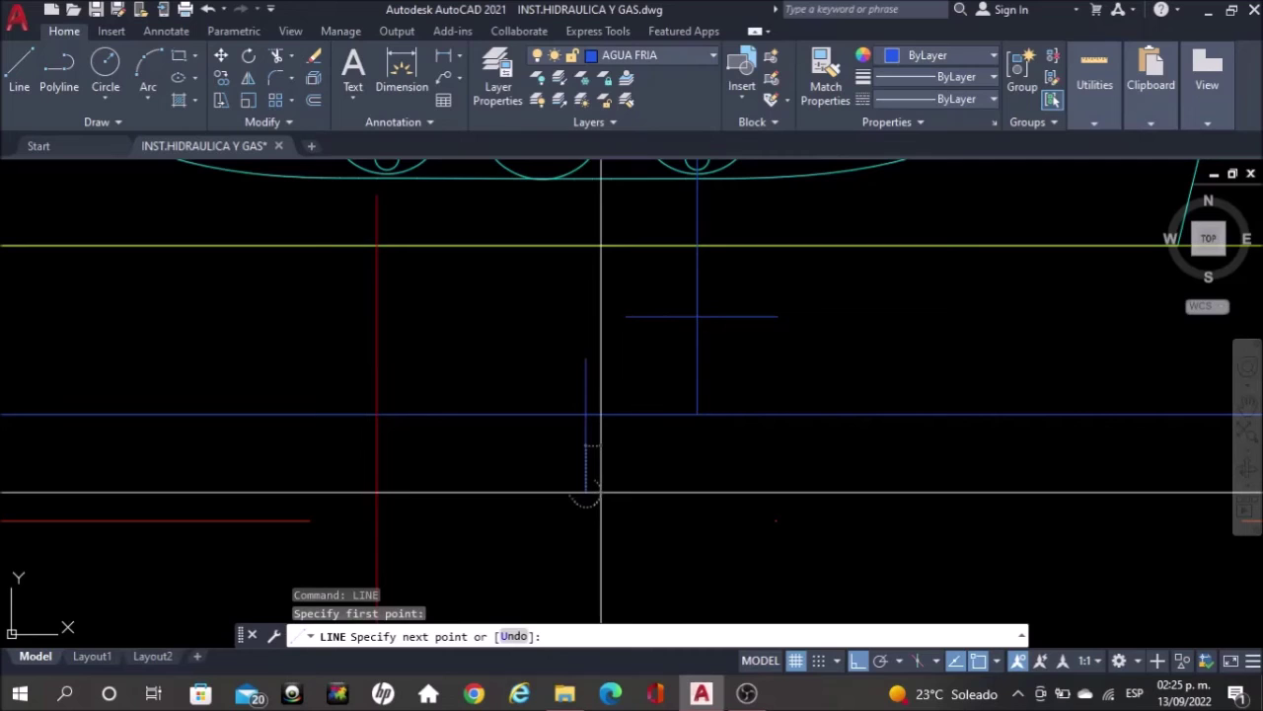
{"action": "left_click", "coordinate": [600, 491]}
{"action": "key", "text": "Escape"}
{"action": "left_click", "coordinate": [587, 361]}
{"action": "key", "text": "Escape"}
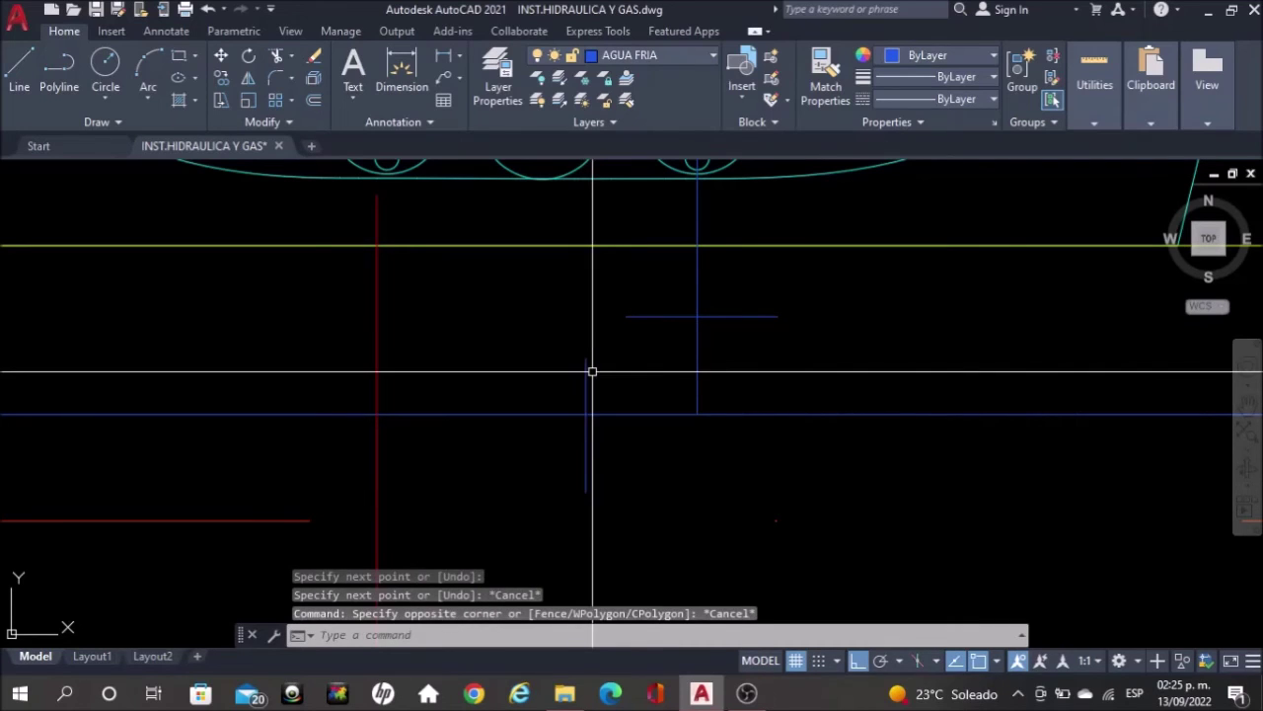
Copy the vertical tick left of the washbasin branch to the branch's right side
{"action": "left_click", "coordinate": [586, 363]}
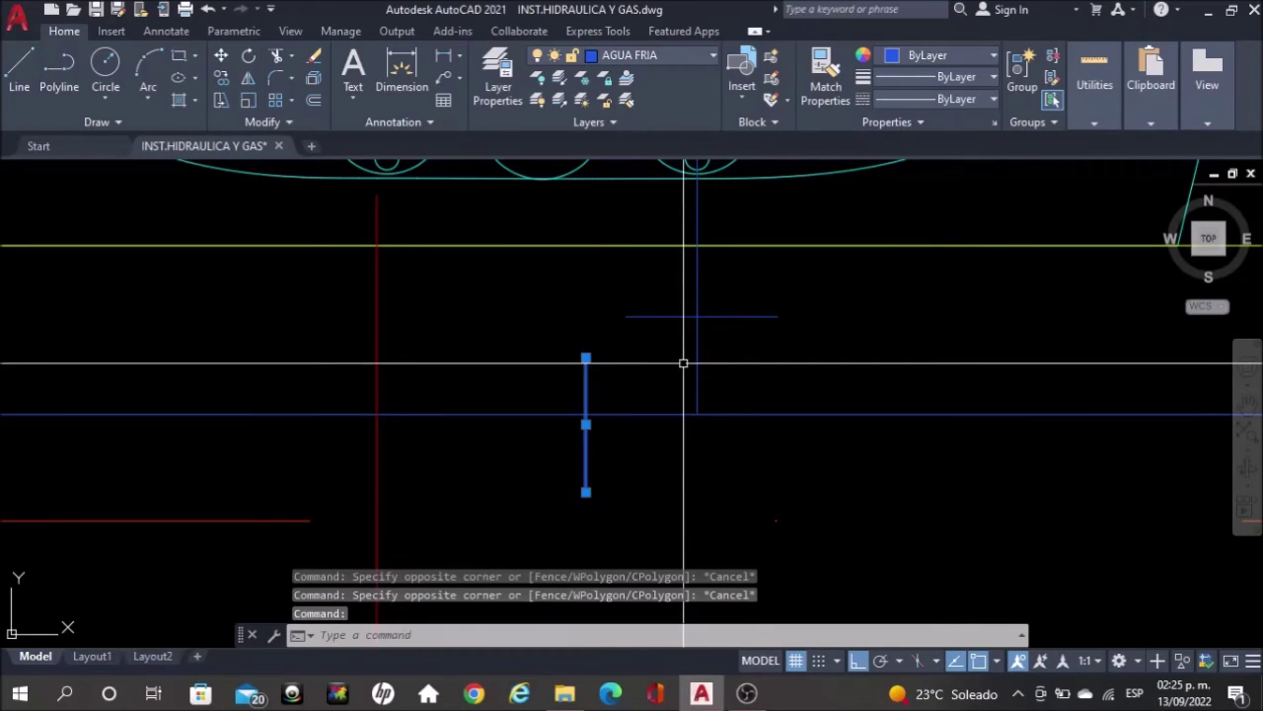
{"action": "type", "text": "co"}
{"action": "key", "text": "Return"}
{"action": "left_click", "coordinate": [755, 360]}
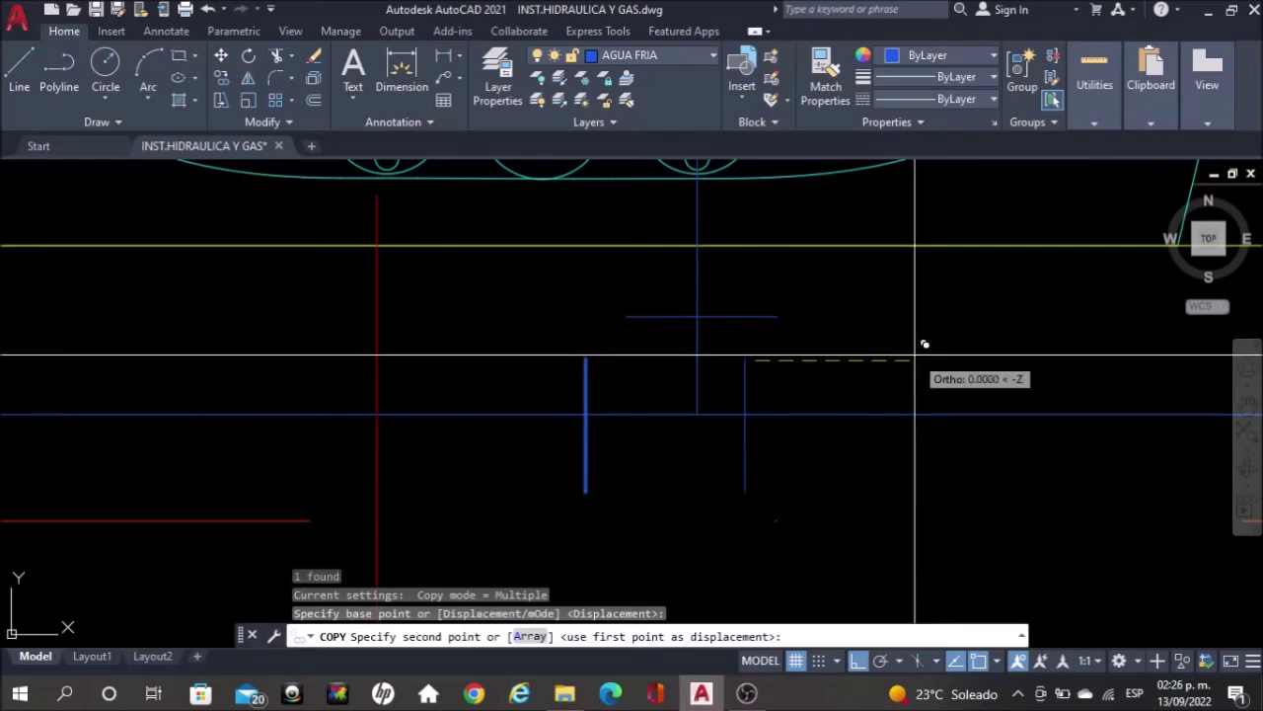
{"action": "left_click", "coordinate": [950, 354]}
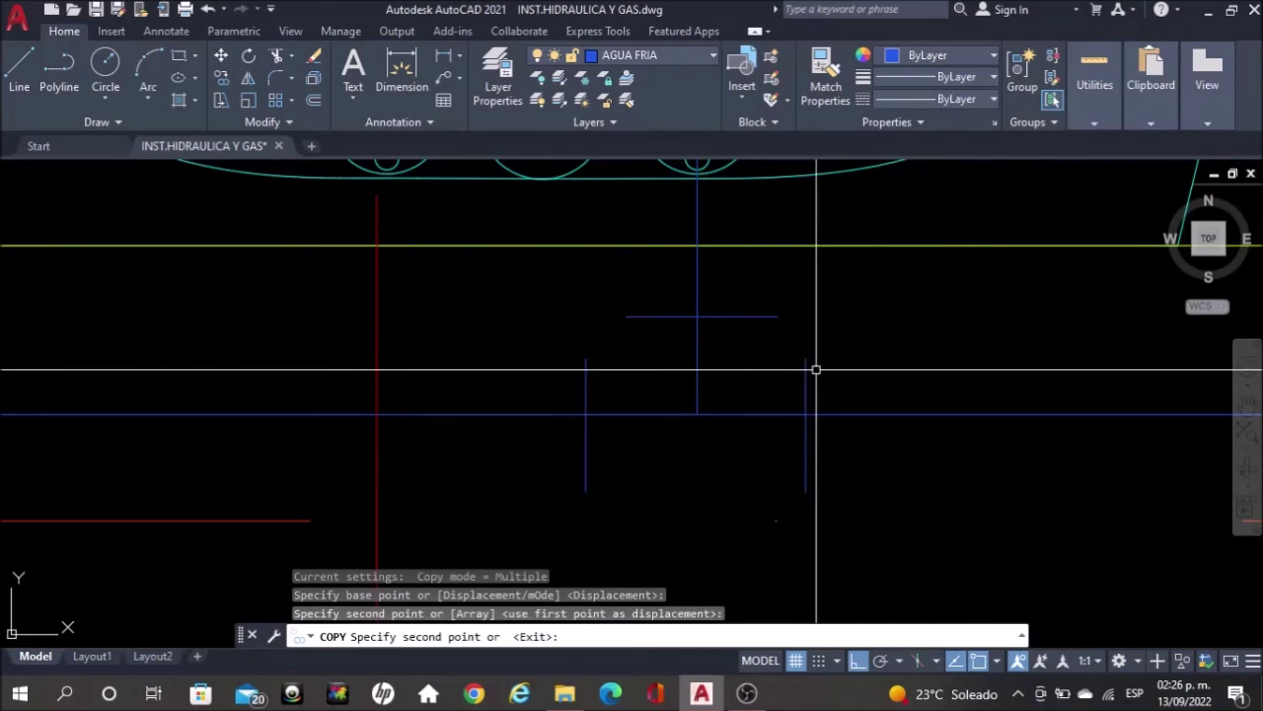
{"action": "key", "text": "Escape"}
Check the ground-floor piping around the 1/2 Baño and cistern and the roof plan's piping, and save the drawing
{"action": "scroll", "coordinate": [641, 403], "scroll_direction": "down", "scroll_amount": 5}
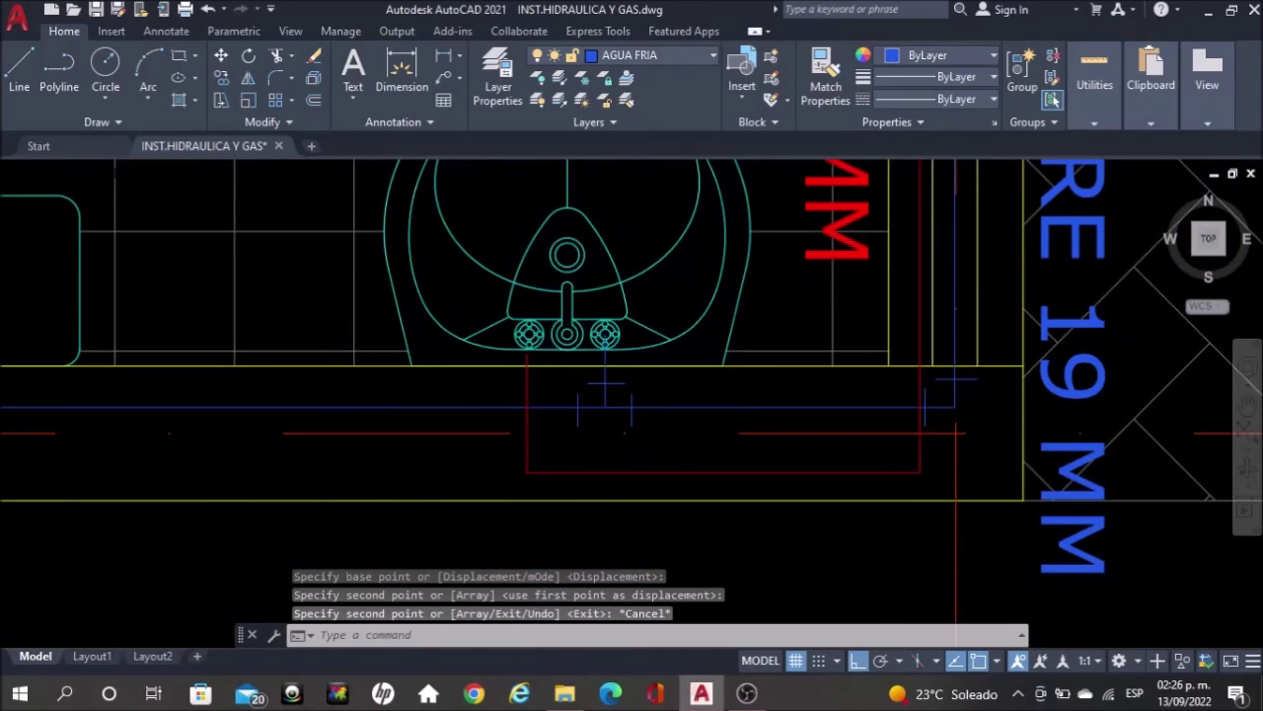
{"action": "scroll", "coordinate": [573, 443], "scroll_direction": "down", "scroll_amount": 3}
{"action": "scroll", "coordinate": [574, 443], "scroll_direction": "down", "scroll_amount": 6}
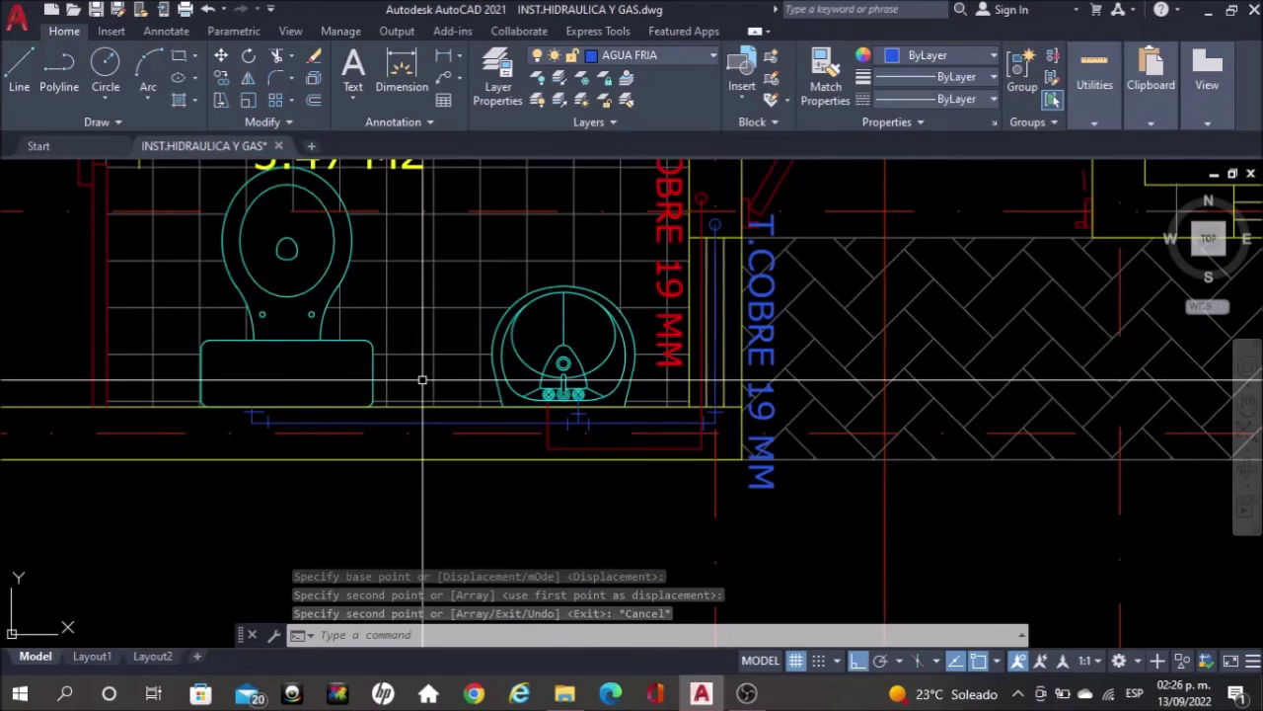
{"action": "scroll", "coordinate": [375, 363], "scroll_direction": "down", "scroll_amount": 2}
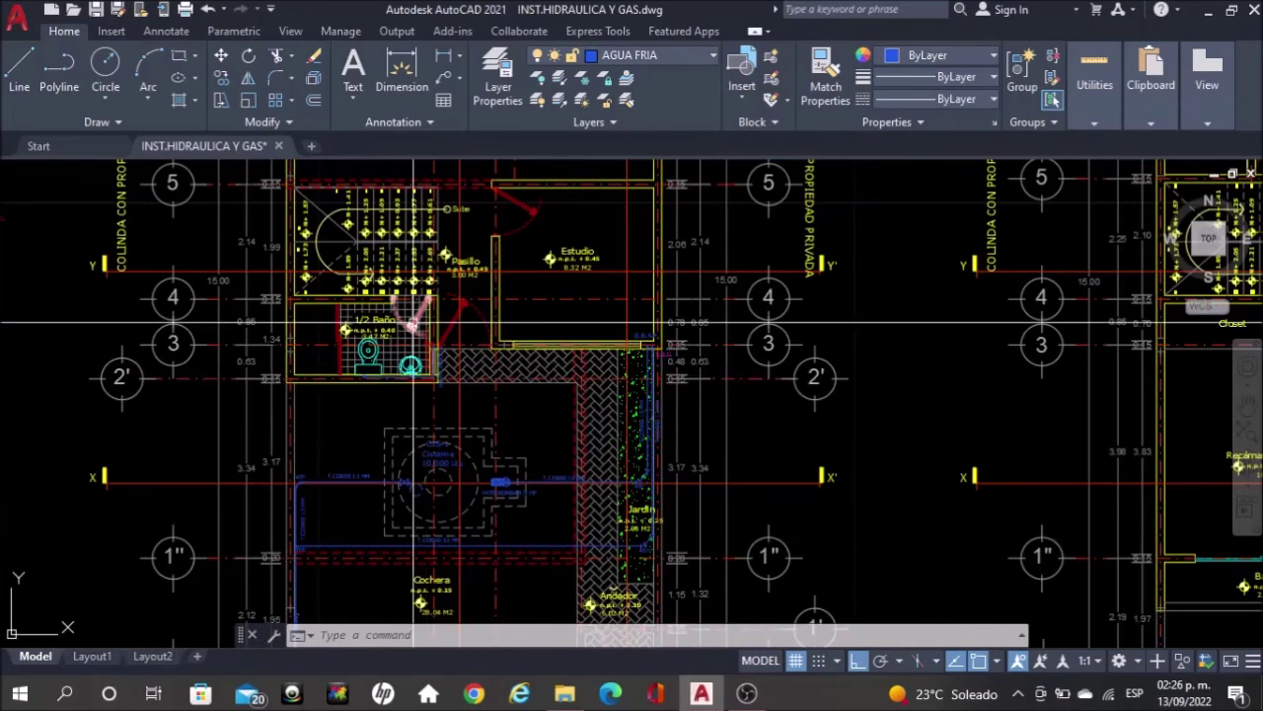
{"action": "scroll", "coordinate": [513, 524], "scroll_direction": "up", "scroll_amount": 2}
{"action": "scroll", "coordinate": [513, 524], "scroll_direction": "up", "scroll_amount": 2}
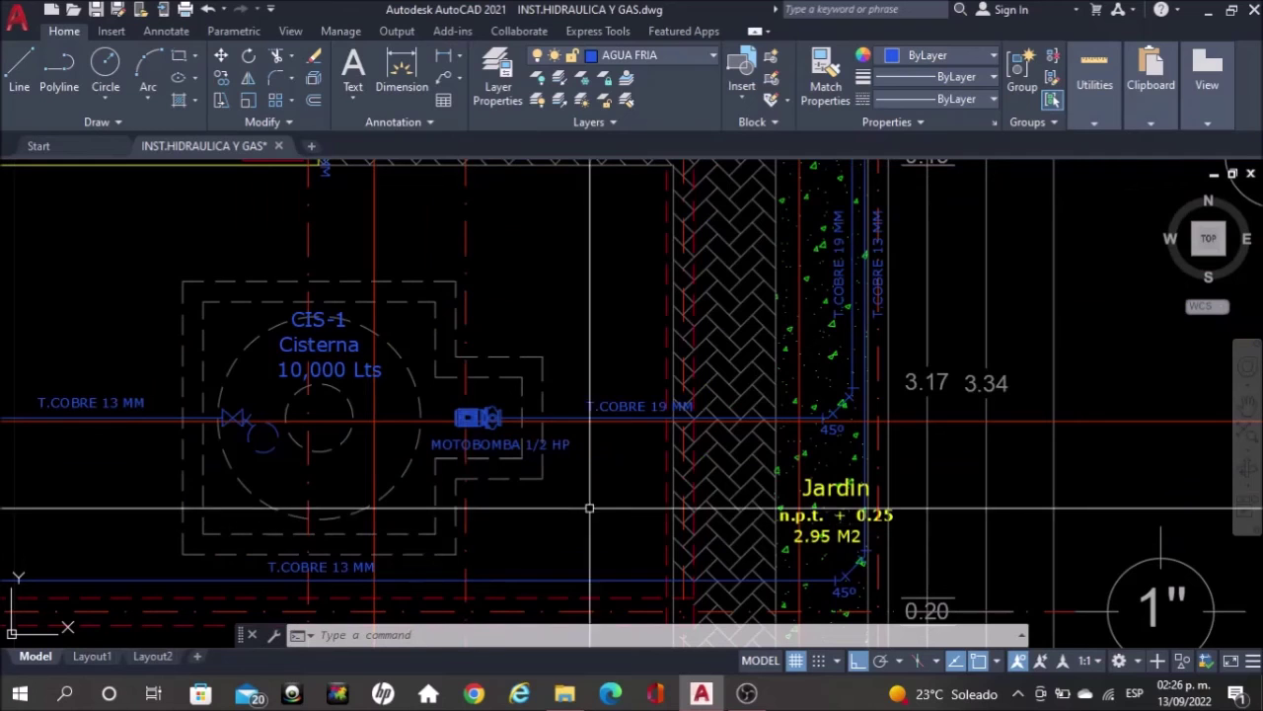
{"action": "scroll", "coordinate": [502, 434], "scroll_direction": "down", "scroll_amount": 4}
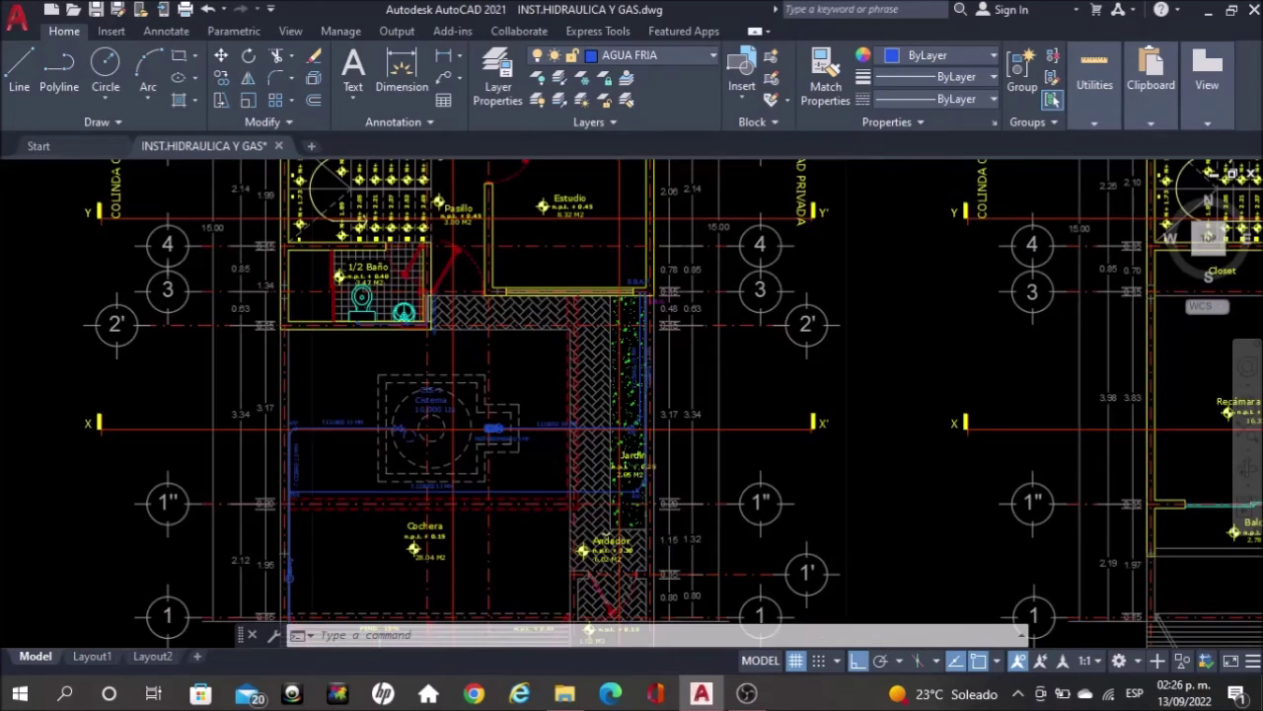
{"action": "scroll", "coordinate": [439, 430], "scroll_direction": "down", "scroll_amount": 2}
{"action": "middle_click_drag", "start_coordinate": [928, 259], "coordinate": [210, 332]}
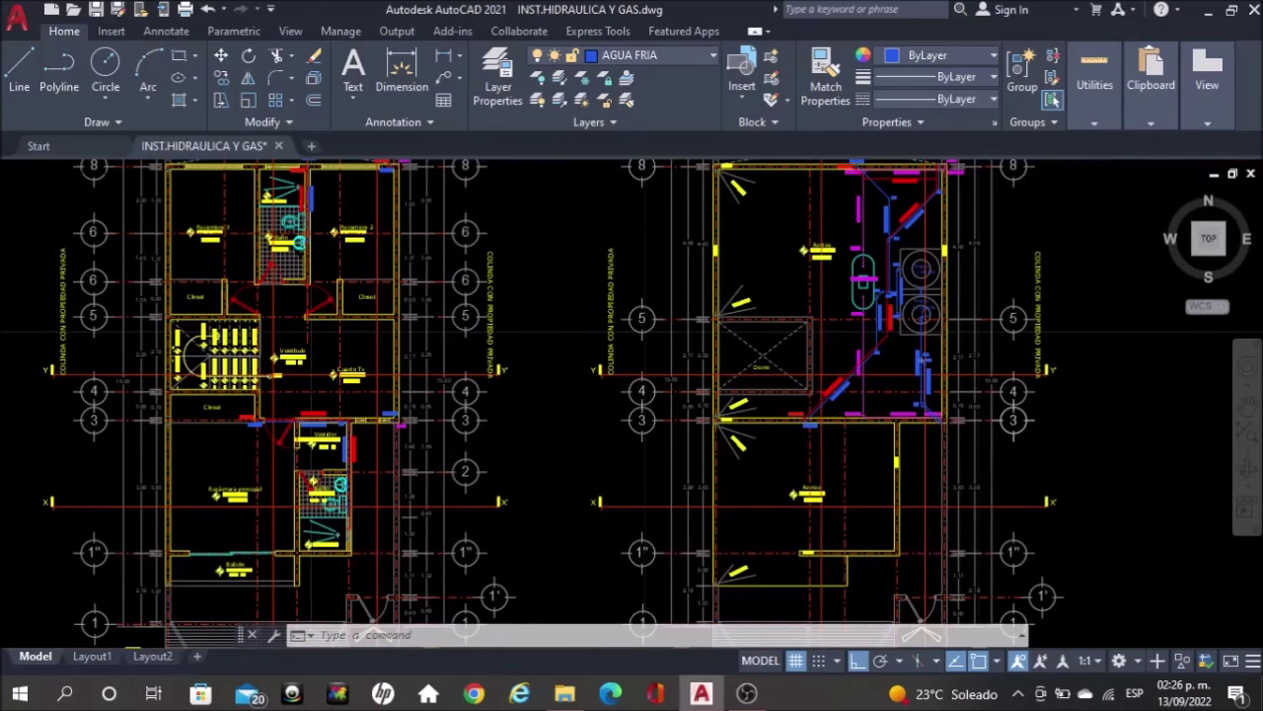
{"action": "scroll", "coordinate": [924, 359], "scroll_direction": "up", "scroll_amount": 4}
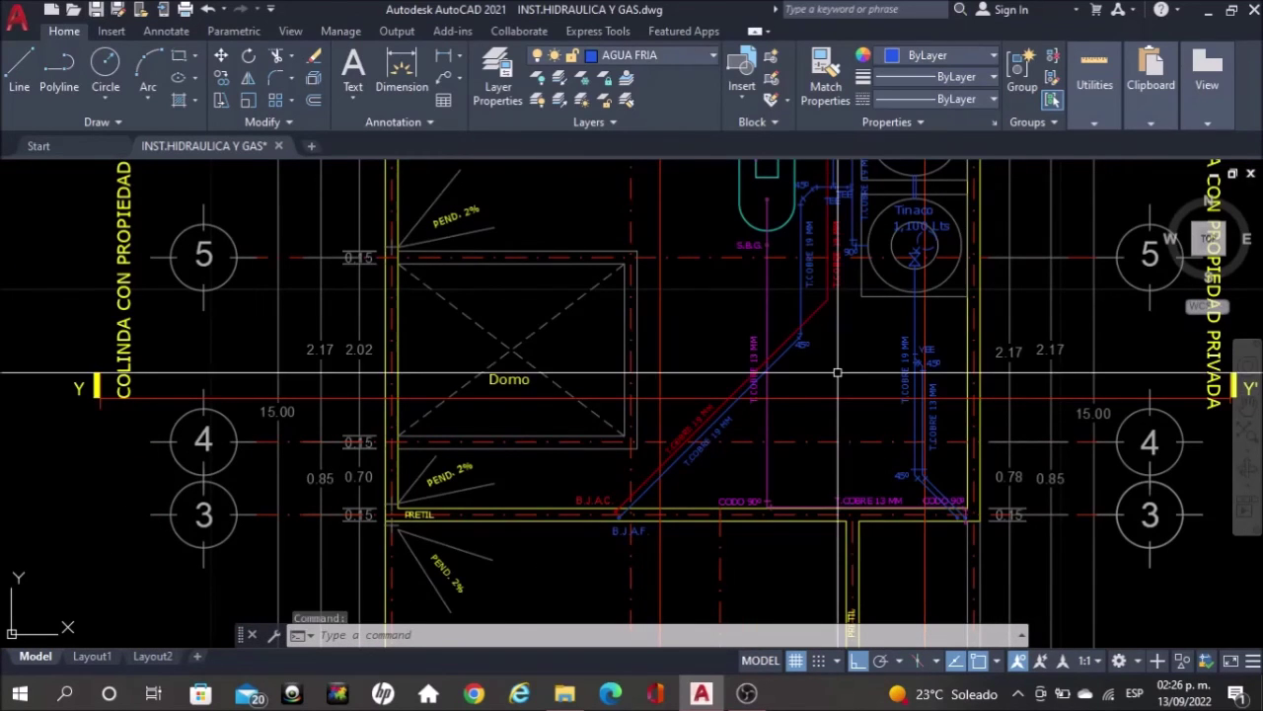
{"action": "key", "text": "ctrl+s"}
Copy the 45º label and both elbow ticks from the roof plan's blue pipe bend to the red hot-water pipe's bend
{"action": "scroll", "coordinate": [841, 346], "scroll_direction": "up", "scroll_amount": 2}
{"action": "scroll", "coordinate": [821, 276], "scroll_direction": "up", "scroll_amount": 6}
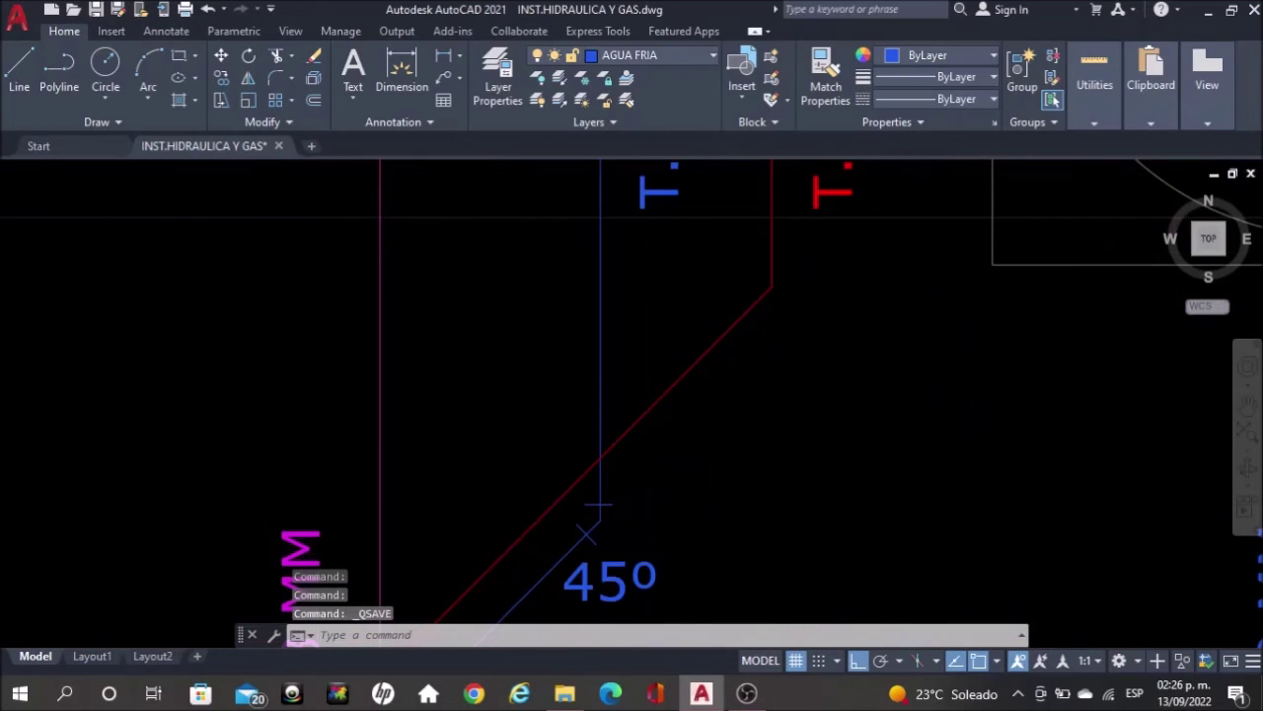
{"action": "middle_click_drag", "start_coordinate": [699, 448], "coordinate": [745, 337]}
{"action": "left_click", "coordinate": [579, 338]}
{"action": "left_click", "coordinate": [853, 551]}
{"action": "type", "text": "copy"}
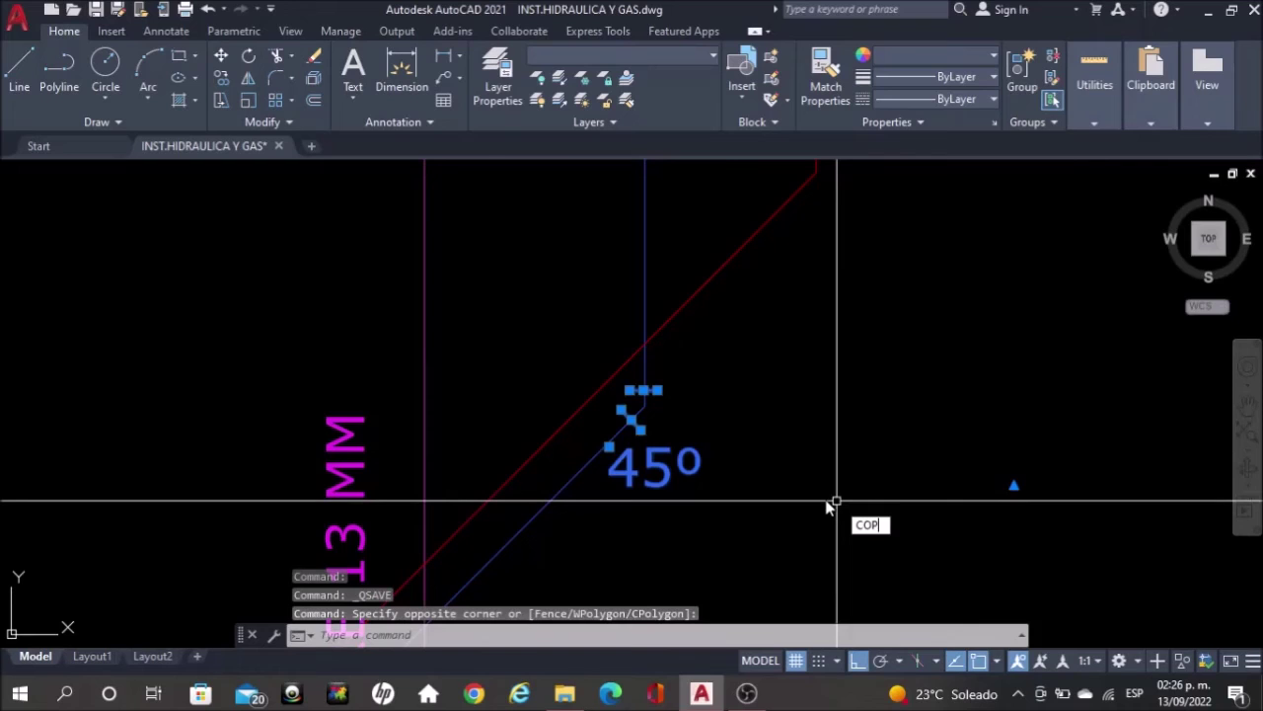
{"action": "key", "text": "Return"}
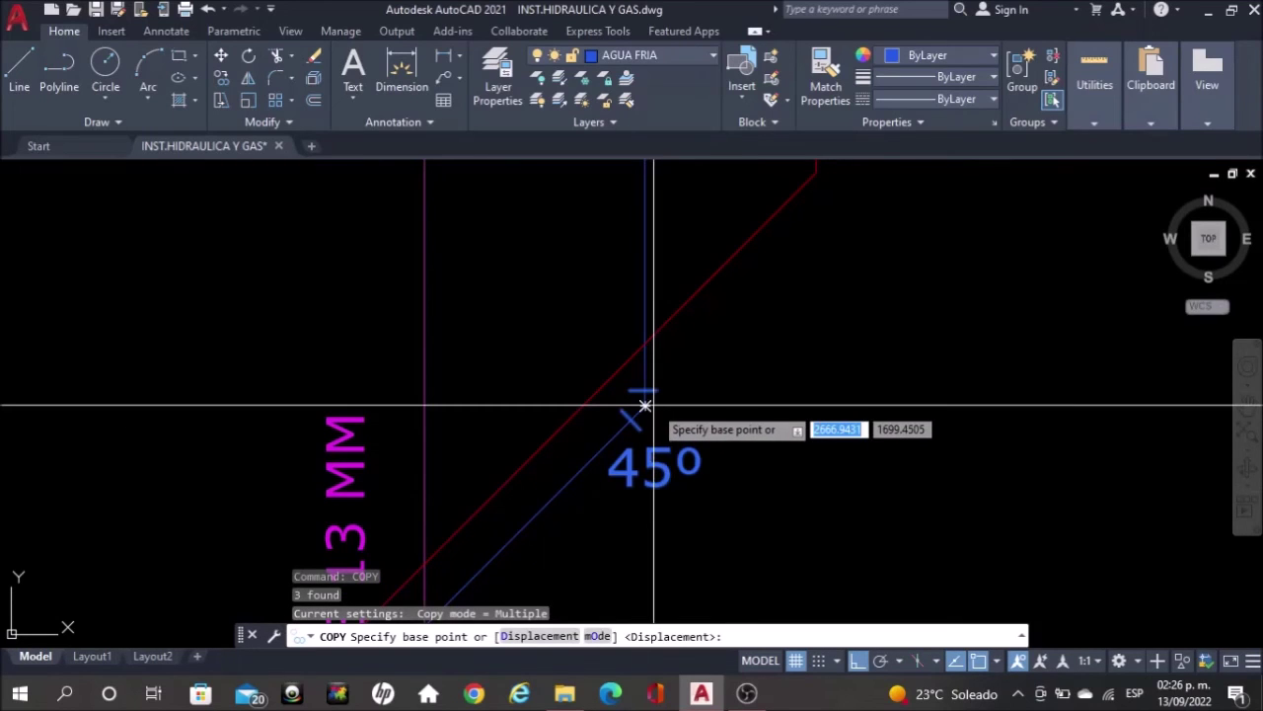
{"action": "left_click", "coordinate": [645, 405]}
{"action": "middle_click_drag", "start_coordinate": [776, 267], "coordinate": [696, 523]}
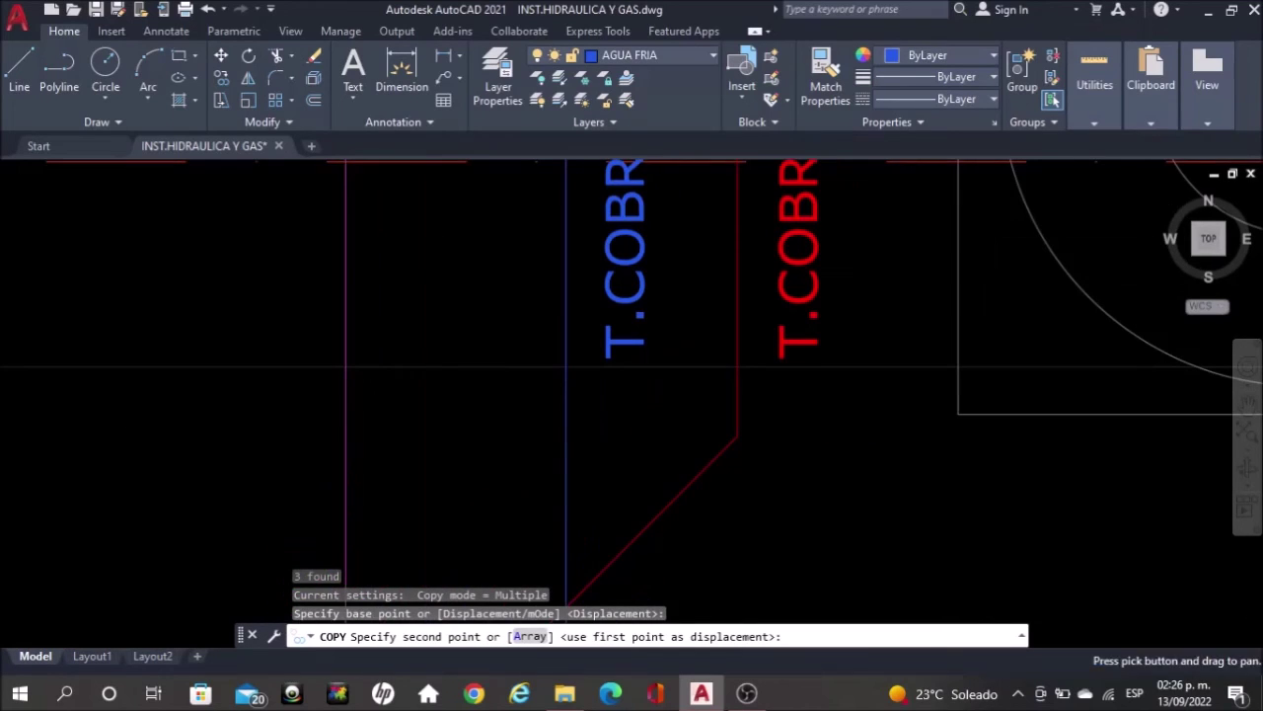
{"action": "left_click", "coordinate": [737, 434]}
{"action": "key", "text": "Escape"}
Match the copied 45º label and elbow ticks to the properties of the red hot-water pipe
{"action": "left_click", "coordinate": [832, 95]}
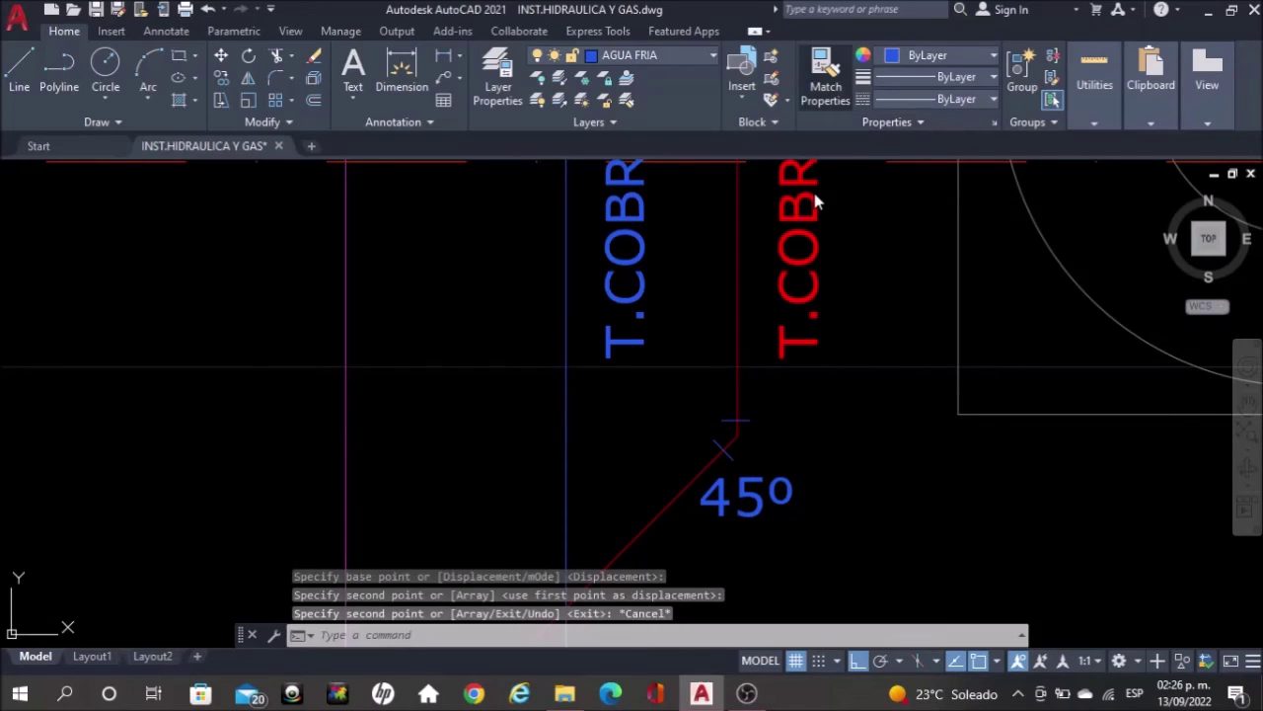
{"action": "left_click", "coordinate": [737, 361]}
{"action": "left_click", "coordinate": [679, 383]}
{"action": "key", "text": "Escape"}
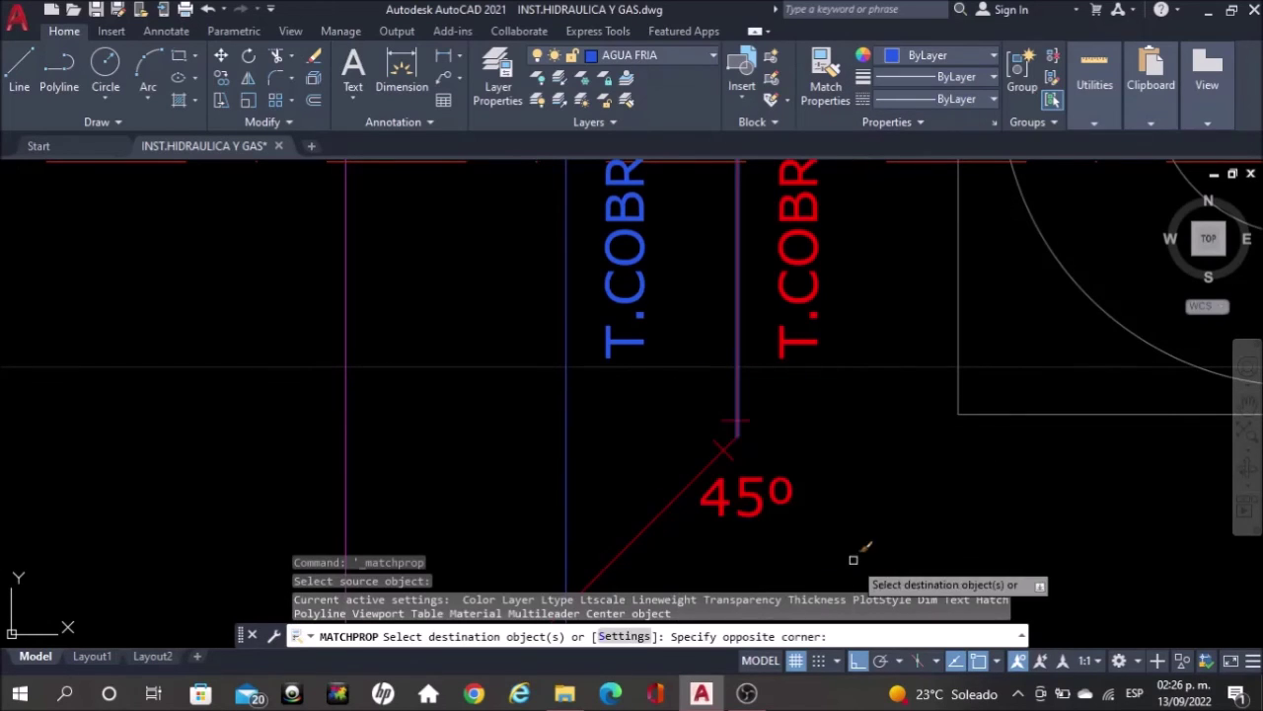
Copy the blue YEE fitting's diagonal tick and lower horizontal tick to the adjacent bend of the red hot-water pipe
{"action": "scroll", "coordinate": [760, 502], "scroll_direction": "down", "scroll_amount": 5}
{"action": "middle_click_drag", "start_coordinate": [800, 289], "coordinate": [789, 575]}
{"action": "middle_click_drag", "start_coordinate": [759, 280], "coordinate": [736, 589]}
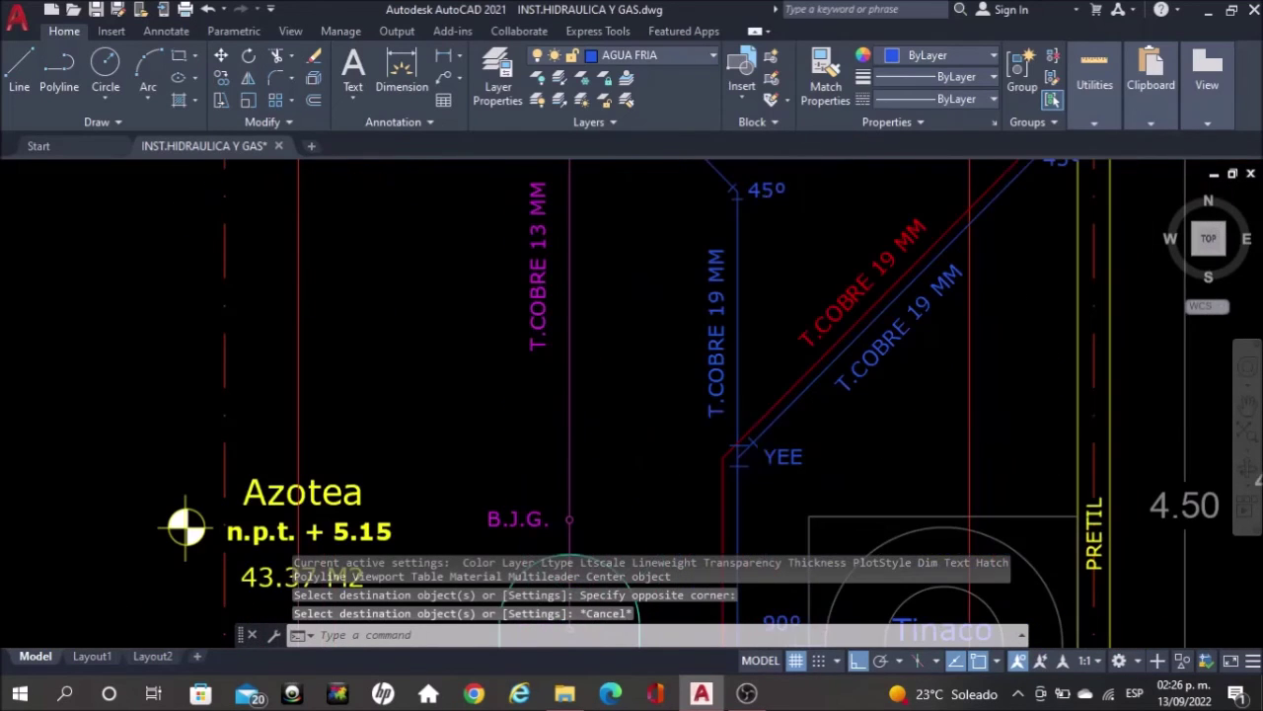
{"action": "scroll", "coordinate": [746, 459], "scroll_direction": "up", "scroll_amount": 6}
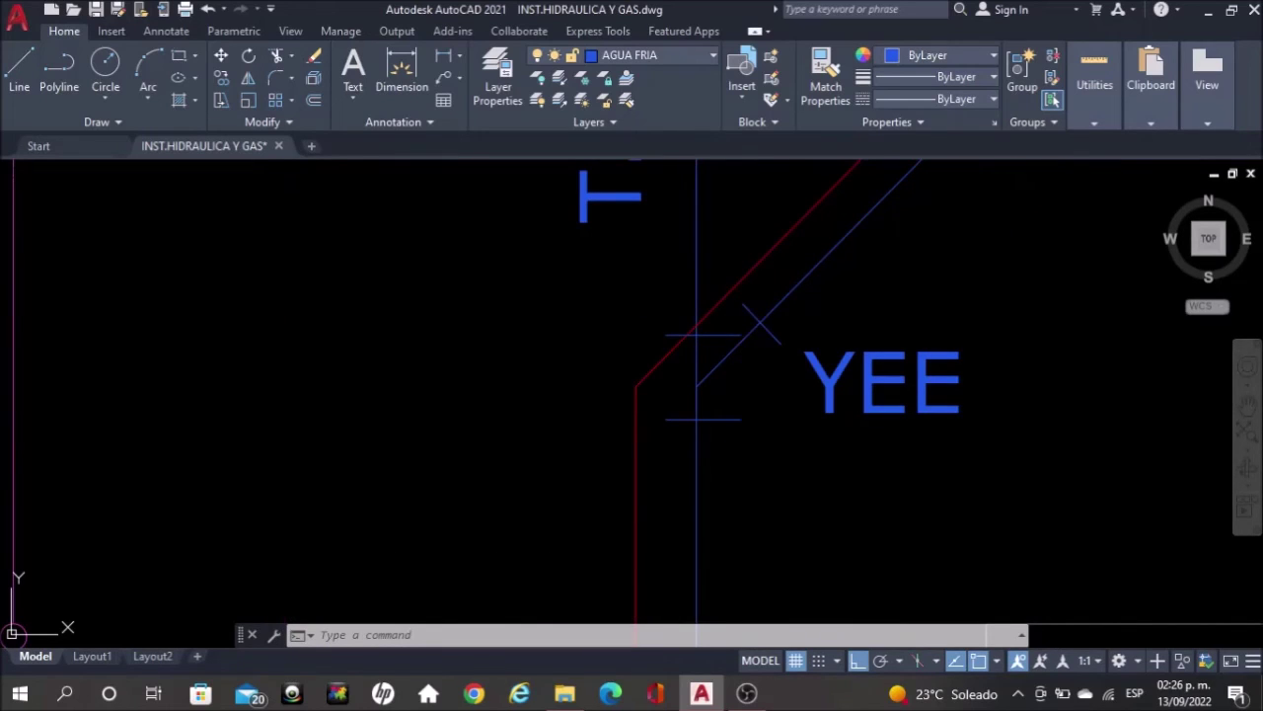
{"action": "left_click", "coordinate": [760, 323]}
{"action": "left_click", "coordinate": [730, 418]}
{"action": "type", "text": "copy"}
{"action": "key", "text": "Return"}
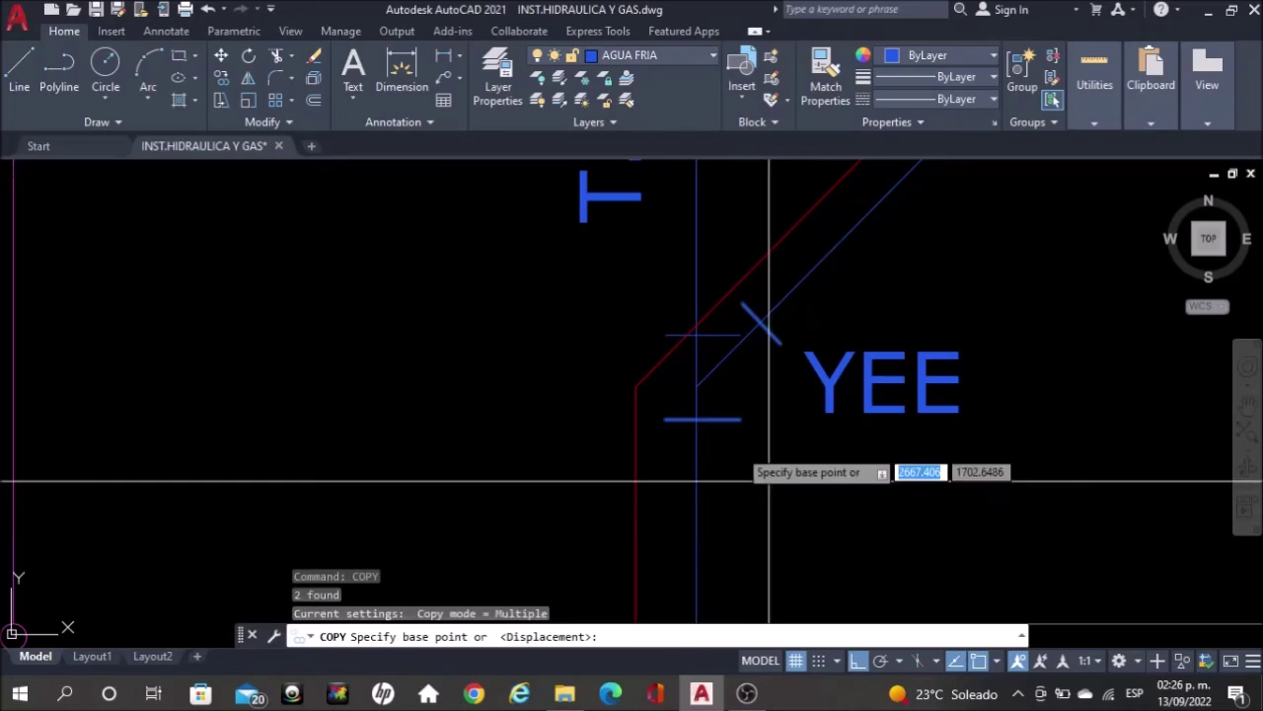
{"action": "left_click", "coordinate": [697, 386]}
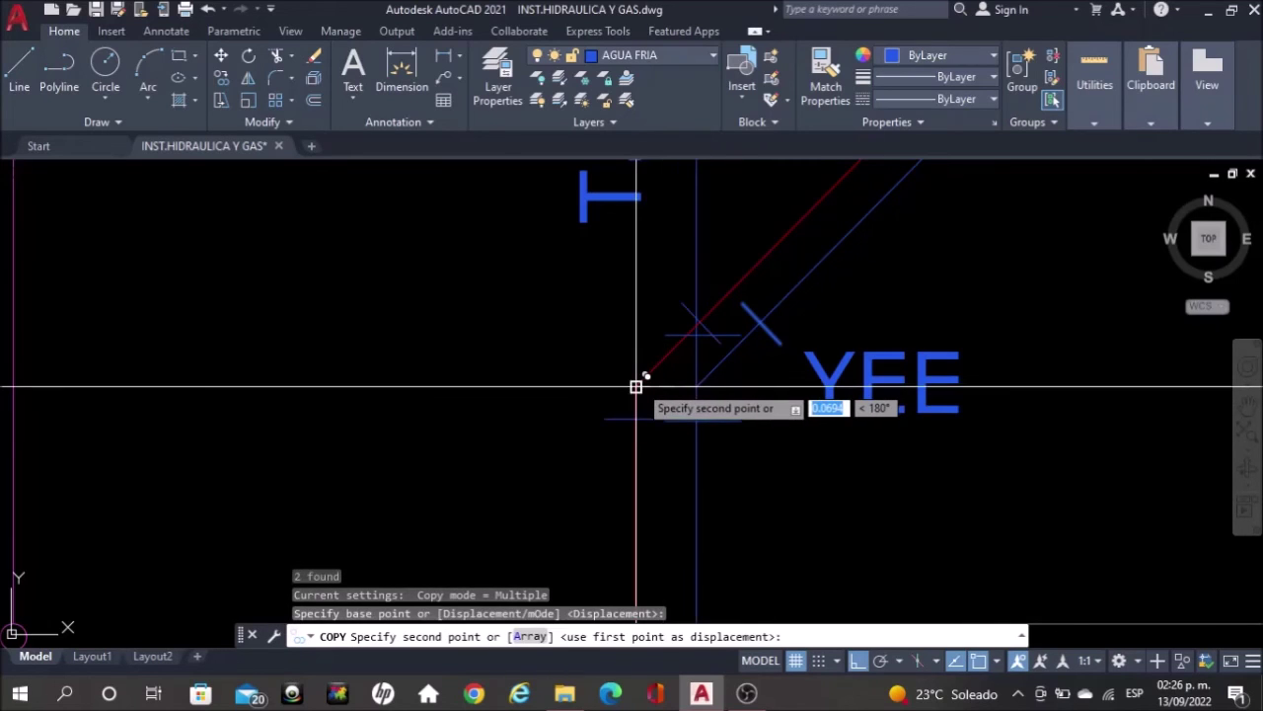
{"action": "left_click", "coordinate": [638, 386]}
{"action": "key", "text": "Escape"}
Match the two ticks copied beside the YEE to the properties of the red hot-water pipe
{"action": "left_click", "coordinate": [825, 79]}
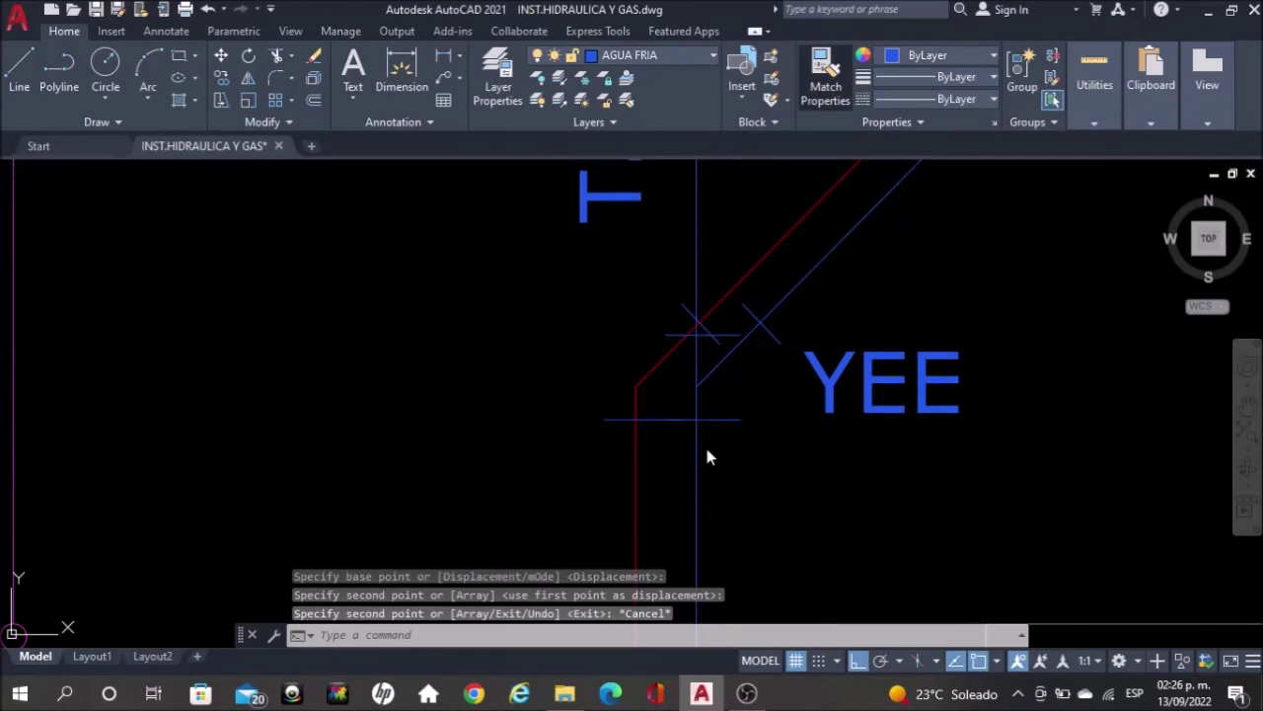
{"action": "left_click", "coordinate": [639, 460]}
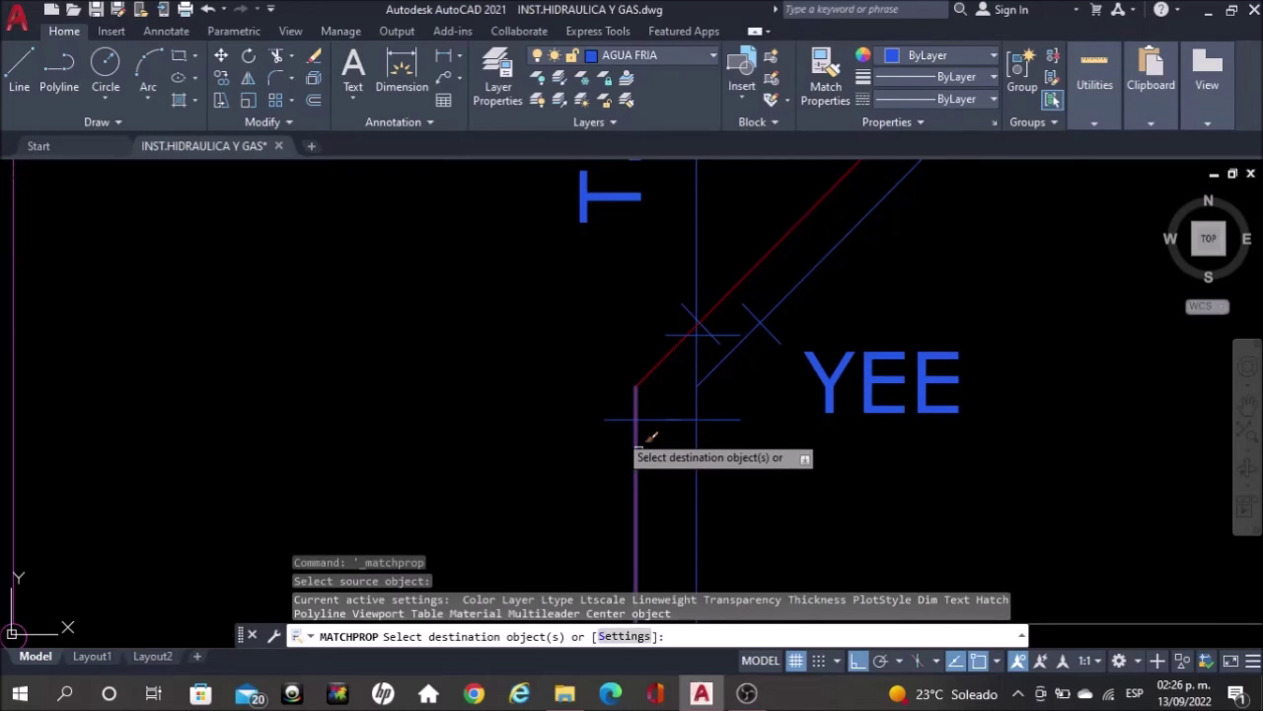
{"action": "left_click", "coordinate": [697, 320]}
{"action": "key", "text": "Escape"}
{"action": "scroll", "coordinate": [786, 515], "scroll_direction": "down", "scroll_amount": 4}
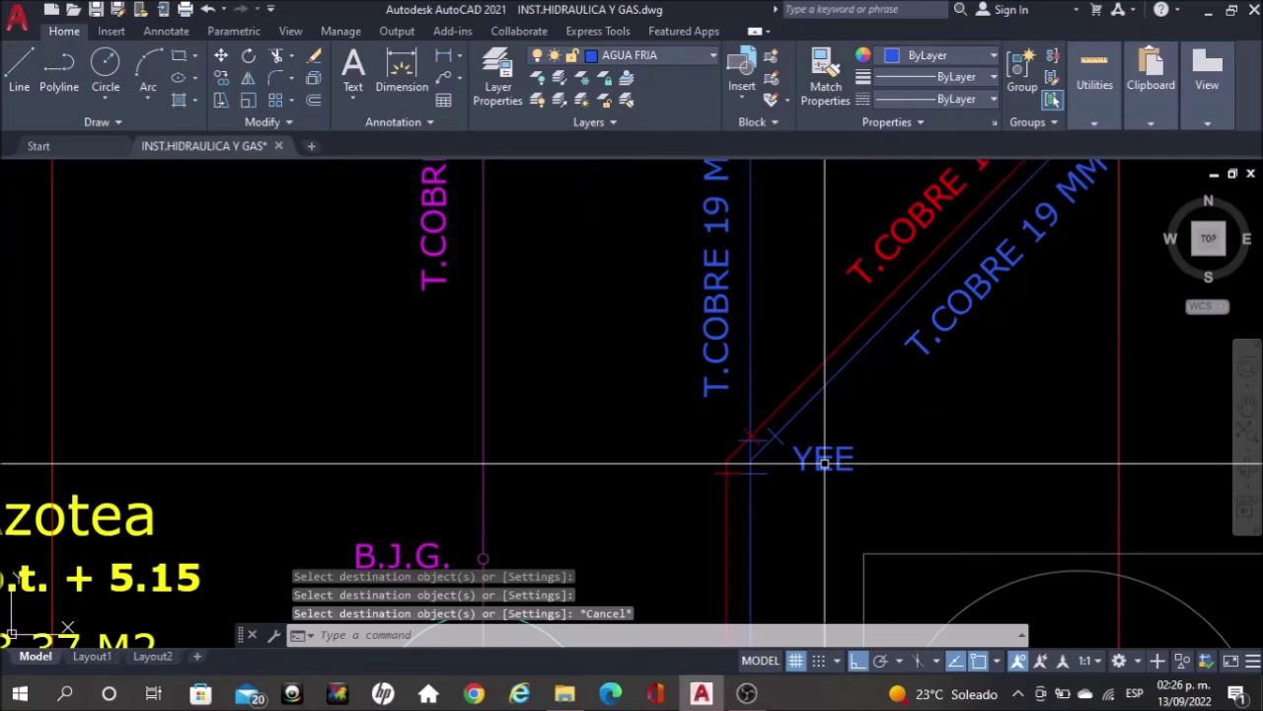
Copy the YEE label horizontally to the other side of the red pipe's lower bend
{"action": "left_click", "coordinate": [828, 463]}
{"action": "left_click", "coordinate": [818, 454]}
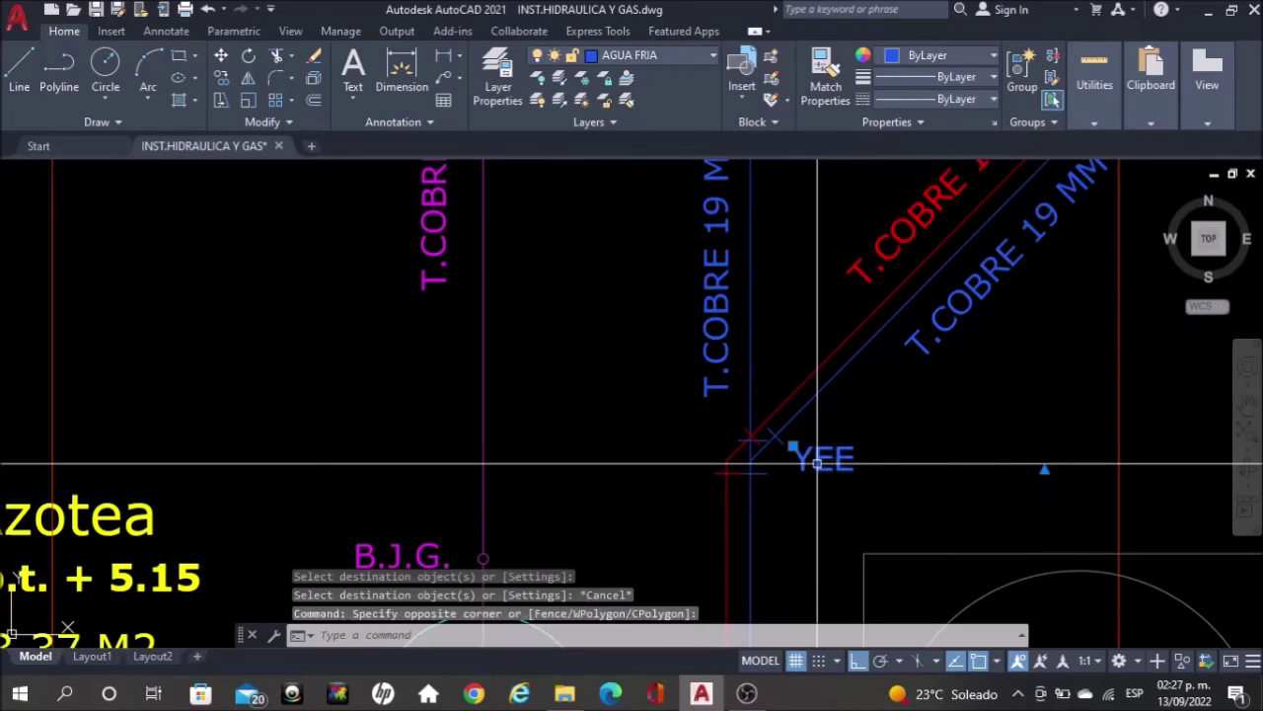
{"action": "type", "text": "co"}
{"action": "key", "text": "Return"}
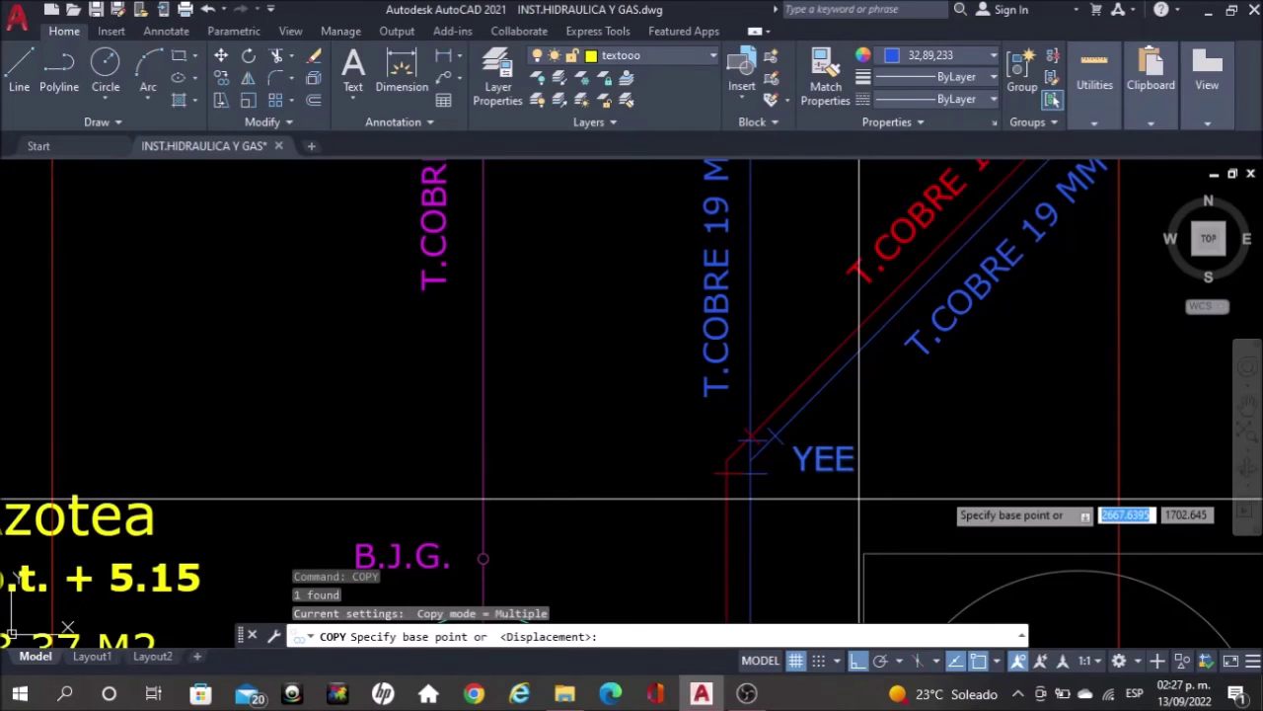
{"action": "left_click", "coordinate": [1024, 484]}
{"action": "left_click", "coordinate": [888, 501]}
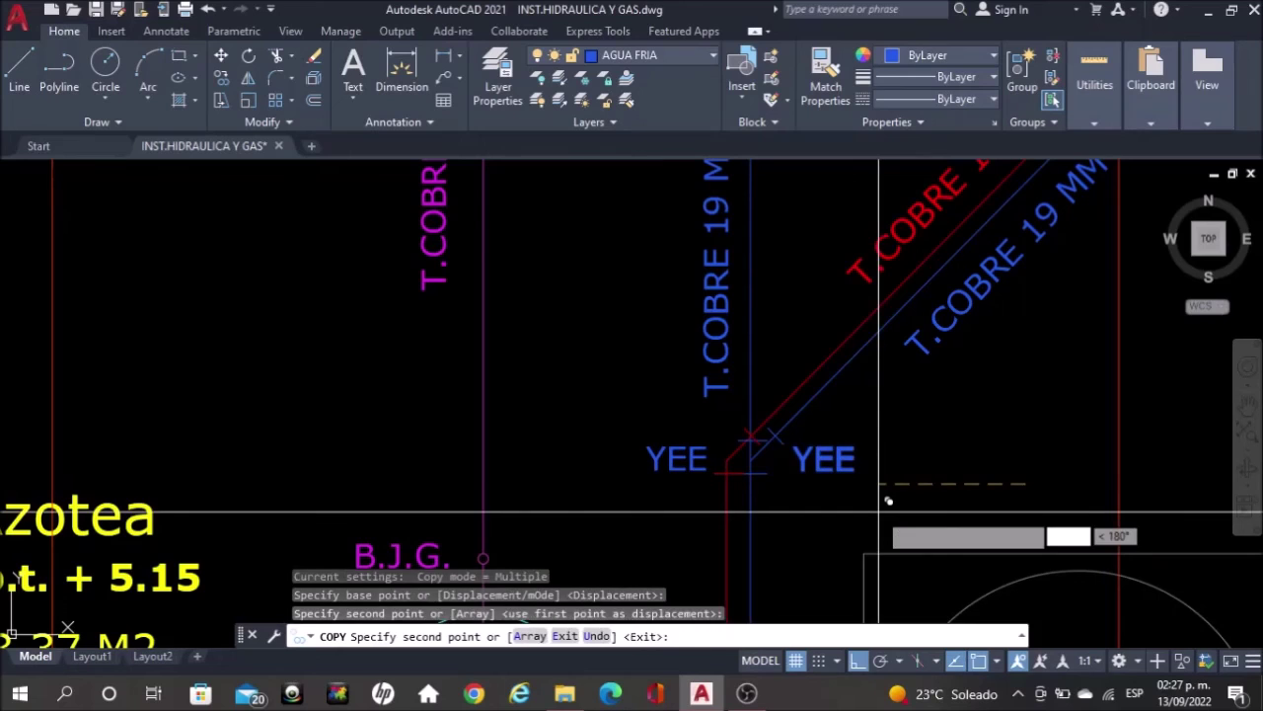
{"action": "key", "text": "Escape"}
Change the text of the copied YEE label beside the red pipe's bend to 45º
{"action": "left_click", "coordinate": [681, 460]}
{"action": "key", "text": "Escape"}
{"action": "left_click", "coordinate": [679, 457]}
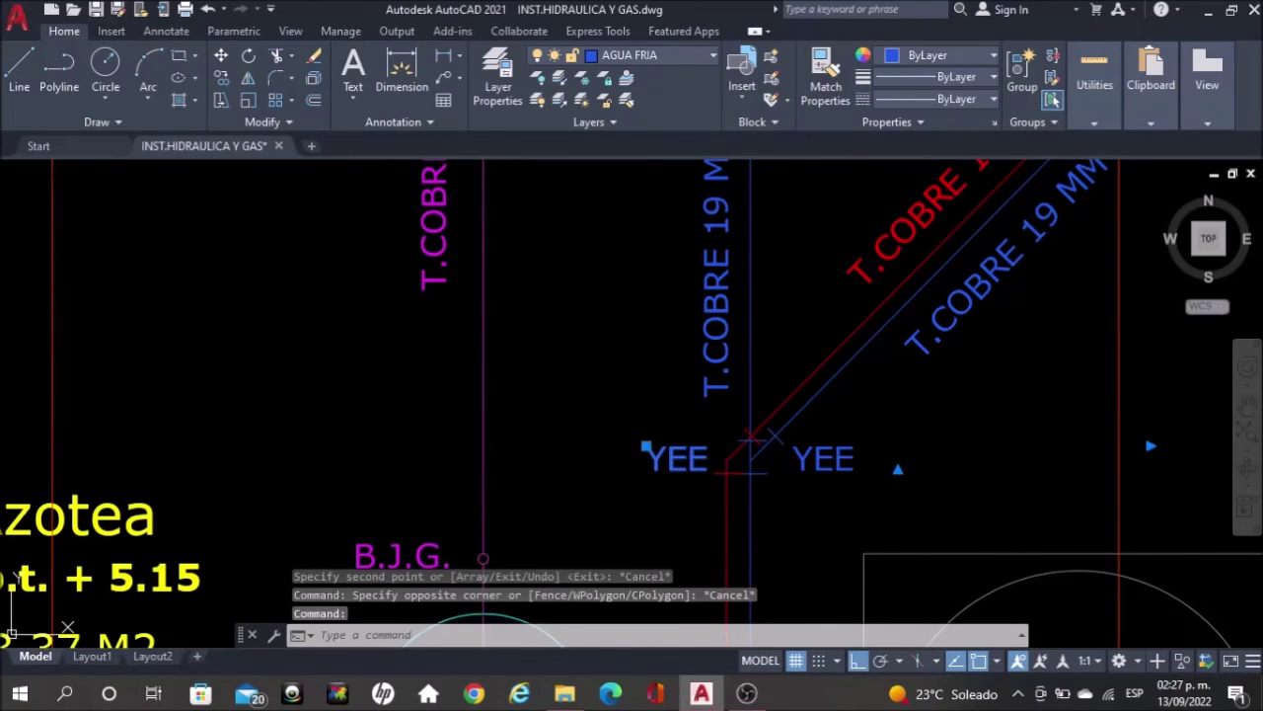
{"action": "double_click", "coordinate": [679, 457]}
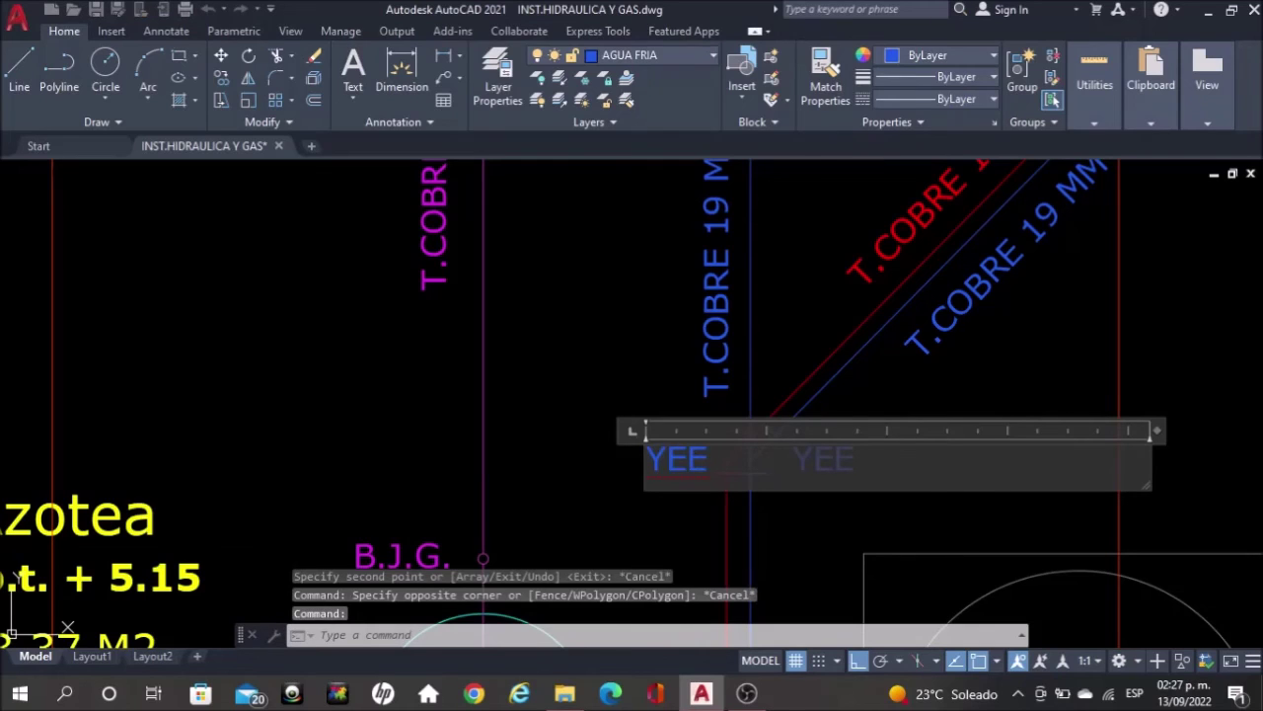
{"action": "type", "text": "45"}
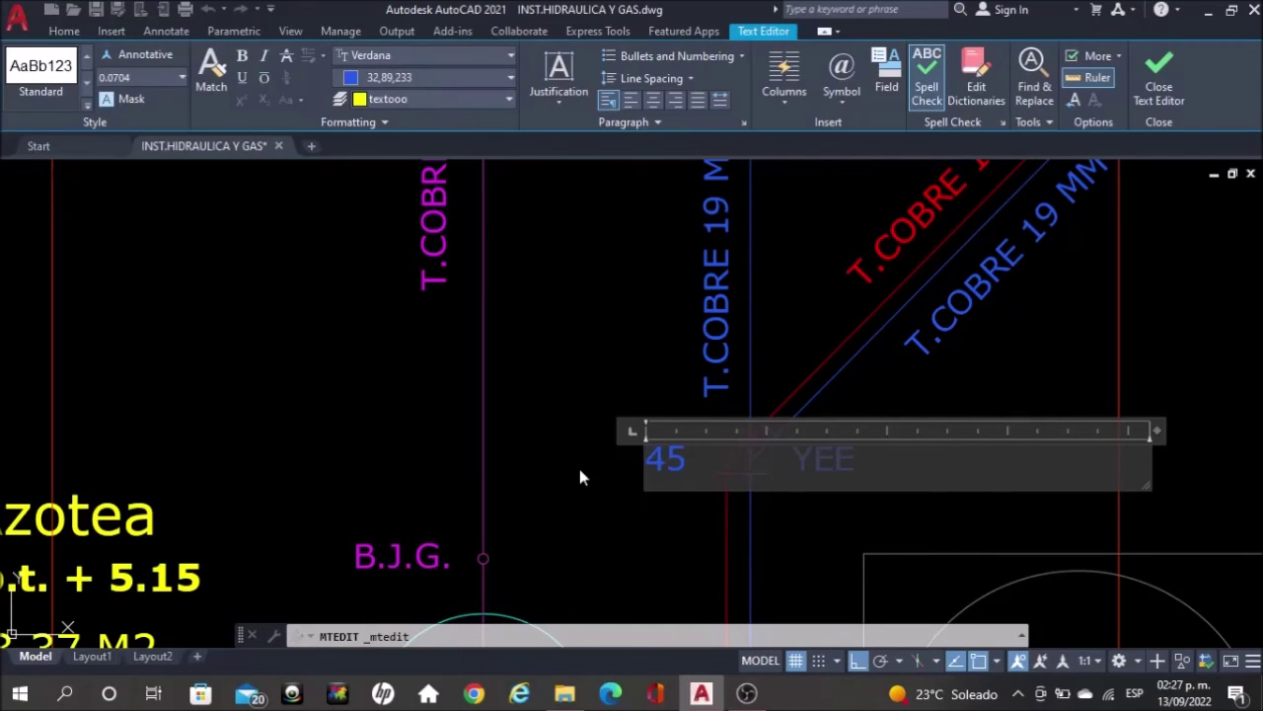
{"action": "type", "text": "°"}
{"action": "left_click", "coordinate": [645, 350]}
{"action": "key", "text": "Escape"}
Match the 45º label opposite the YEE to the properties of the red hot-water pipe
{"action": "left_click", "coordinate": [825, 70]}
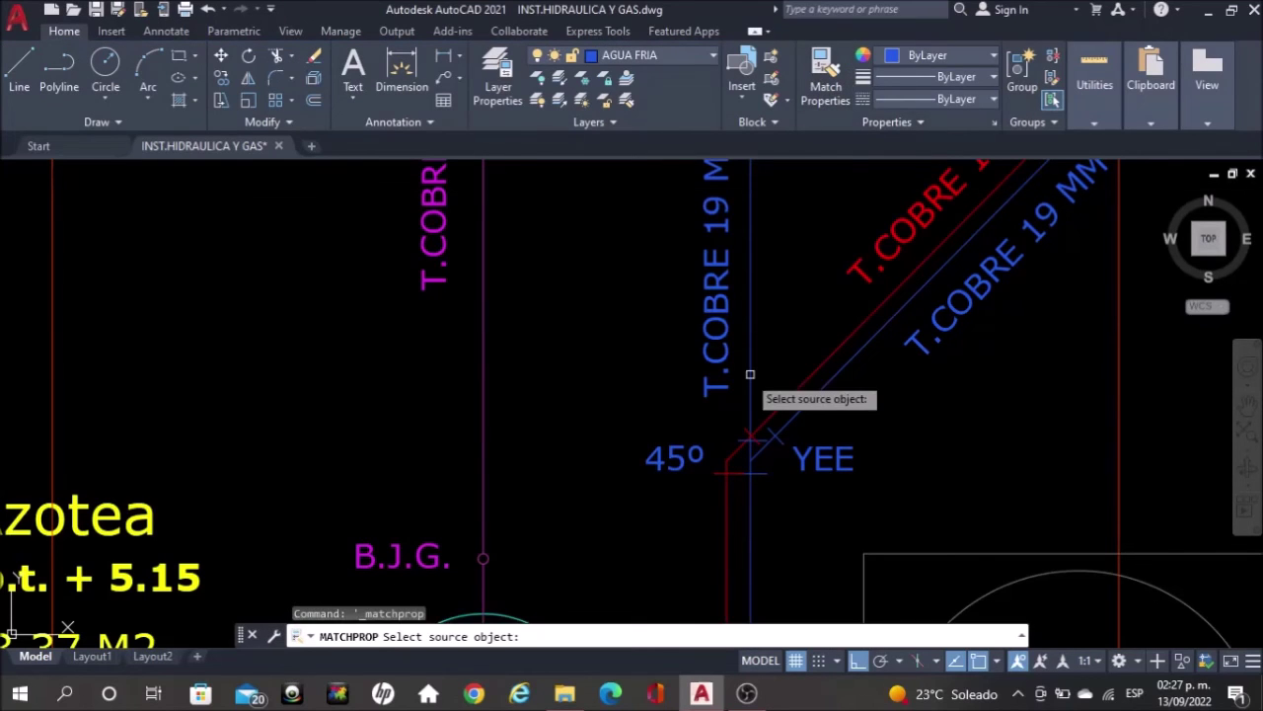
{"action": "left_click", "coordinate": [727, 498]}
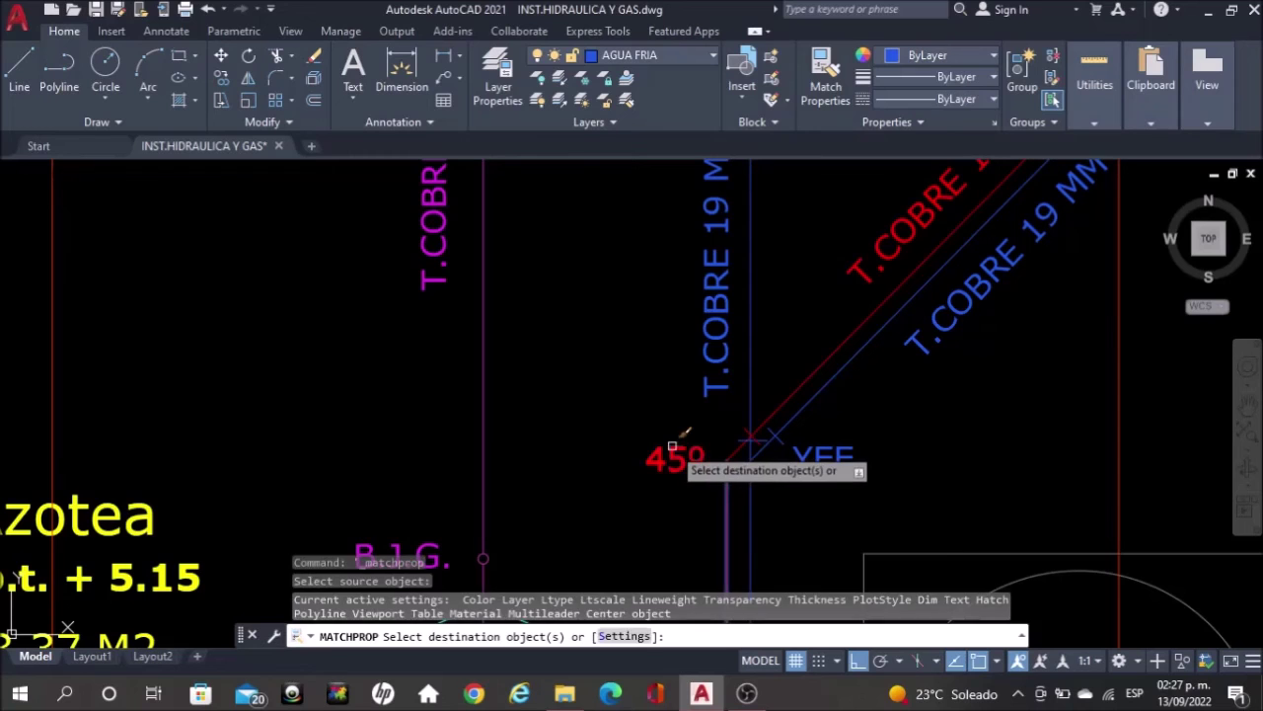
{"action": "left_click", "coordinate": [675, 455]}
{"action": "key", "text": "Escape"}
Copy both elbow ticks from the blue pipe's upper 45º bend near the parapet to the parallel red pipe's bend
{"action": "scroll", "coordinate": [691, 464], "scroll_direction": "down", "scroll_amount": 2}
{"action": "middle_click_drag", "start_coordinate": [882, 291], "coordinate": [850, 446]}
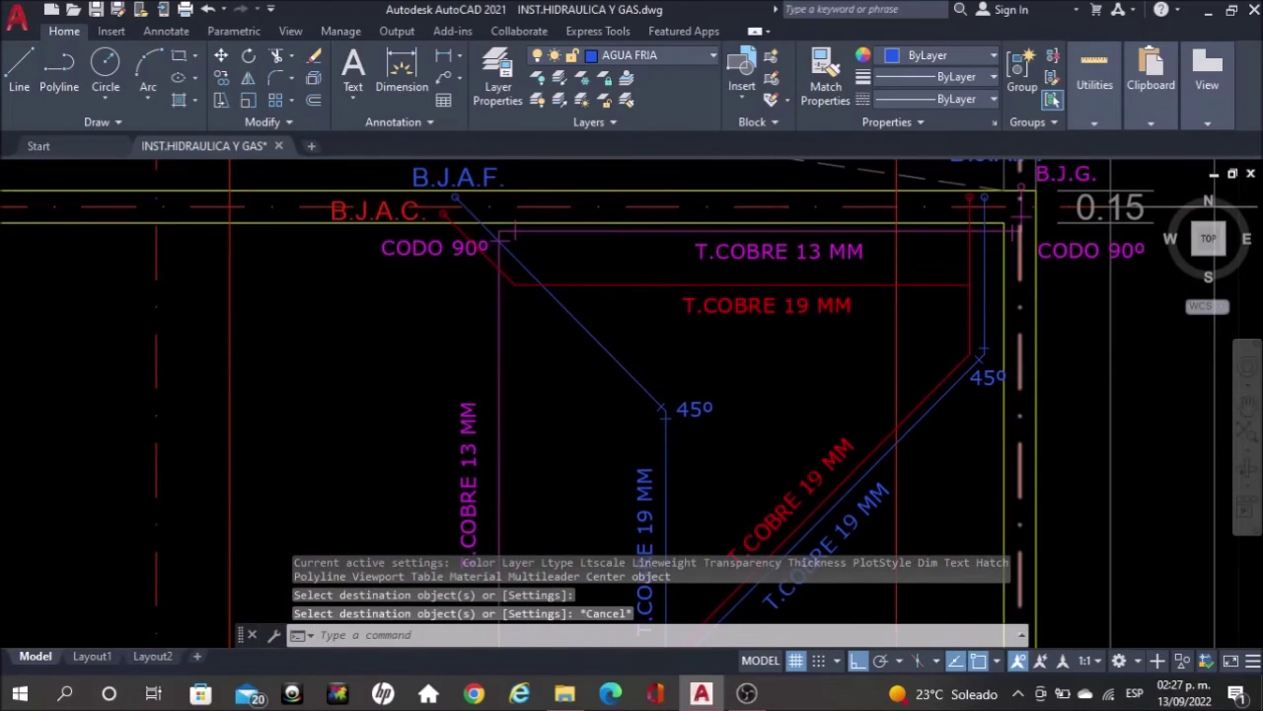
{"action": "scroll", "coordinate": [1007, 375], "scroll_direction": "up", "scroll_amount": 4}
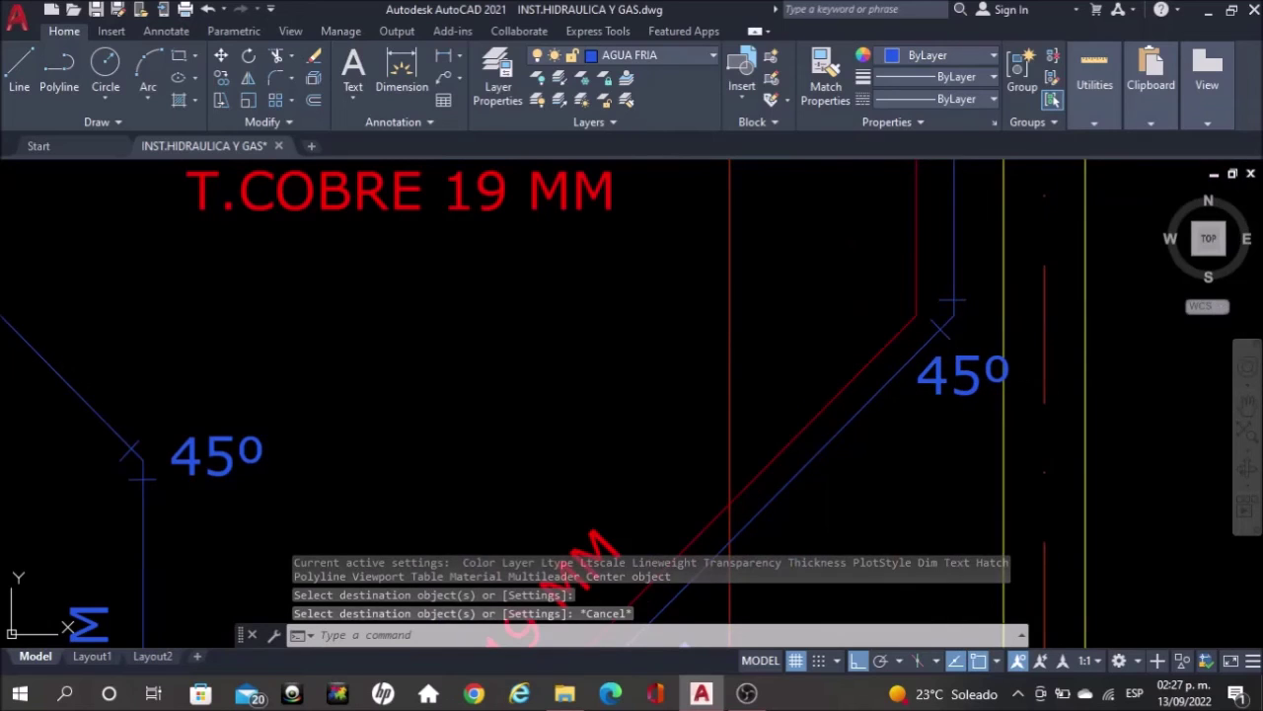
{"action": "left_click", "coordinate": [940, 330]}
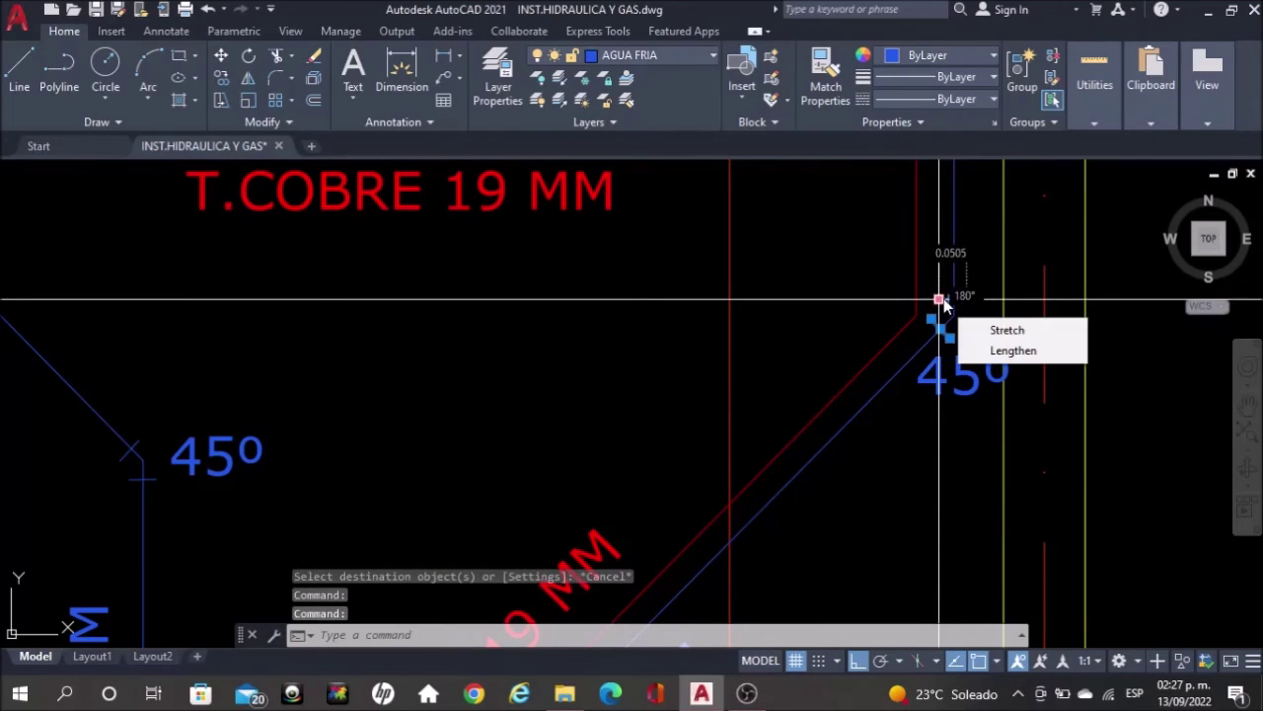
{"action": "type", "text": "COPY"}
{"action": "key", "text": "Return"}
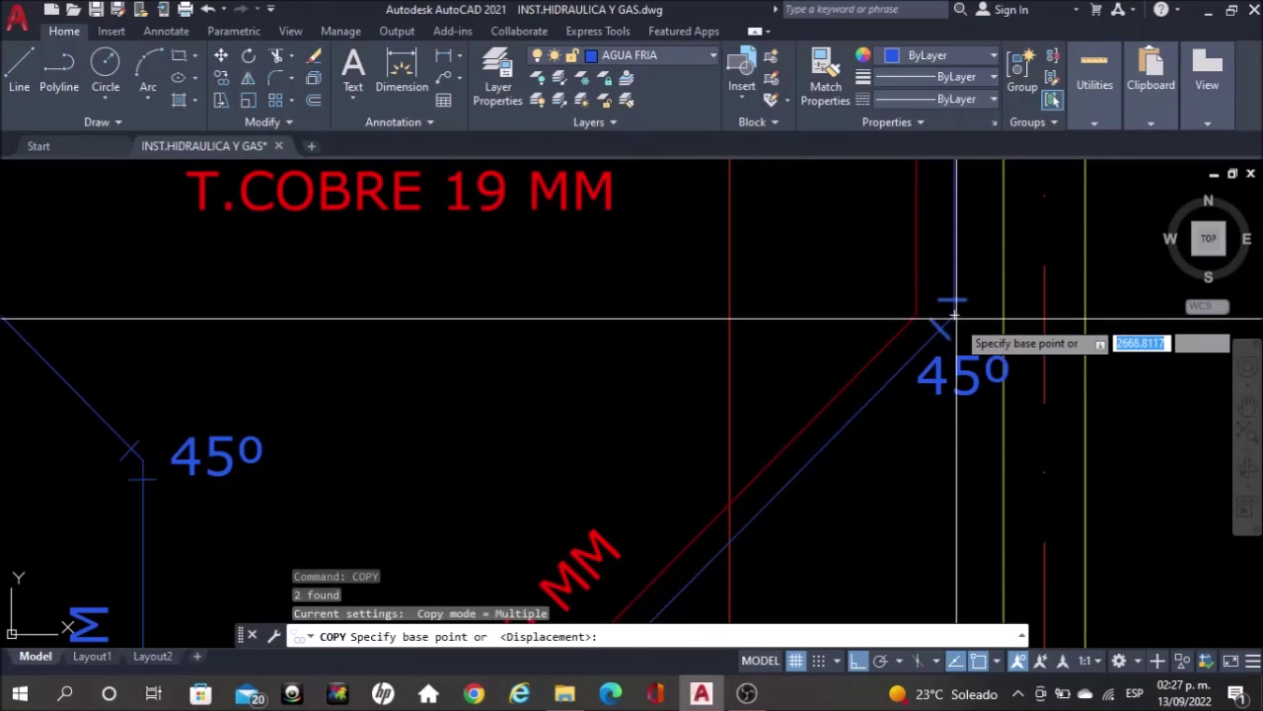
{"action": "left_click", "coordinate": [954, 298]}
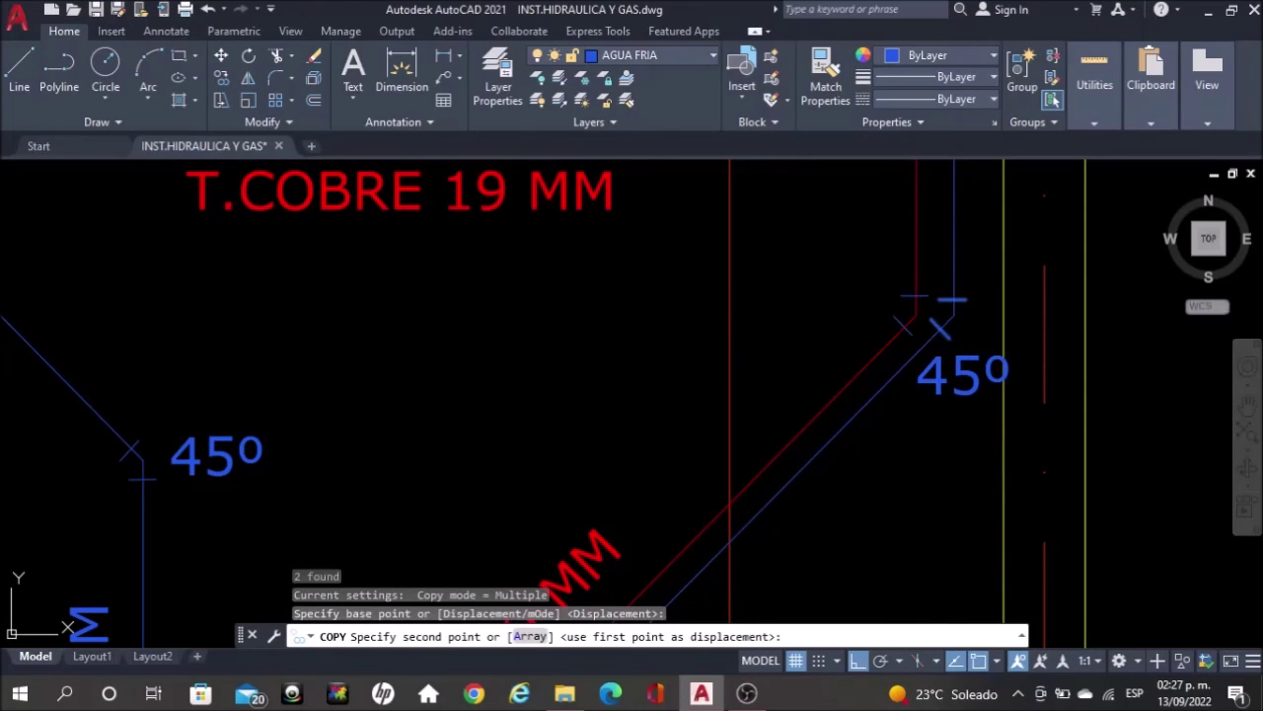
{"action": "left_click", "coordinate": [915, 316]}
{"action": "key", "text": "Escape"}
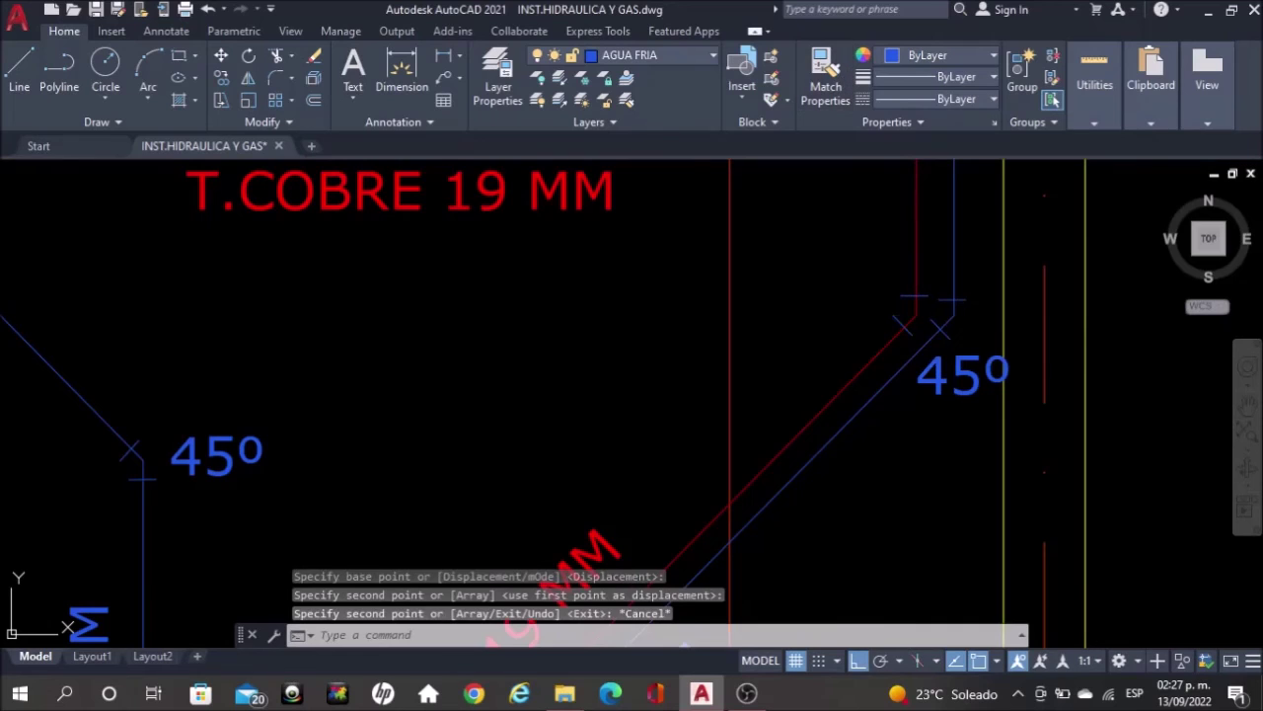
Match the two ticks copied to the upper bend to the properties of the red diagonal pipe
{"action": "left_click", "coordinate": [825, 79]}
{"action": "left_click", "coordinate": [901, 330]}
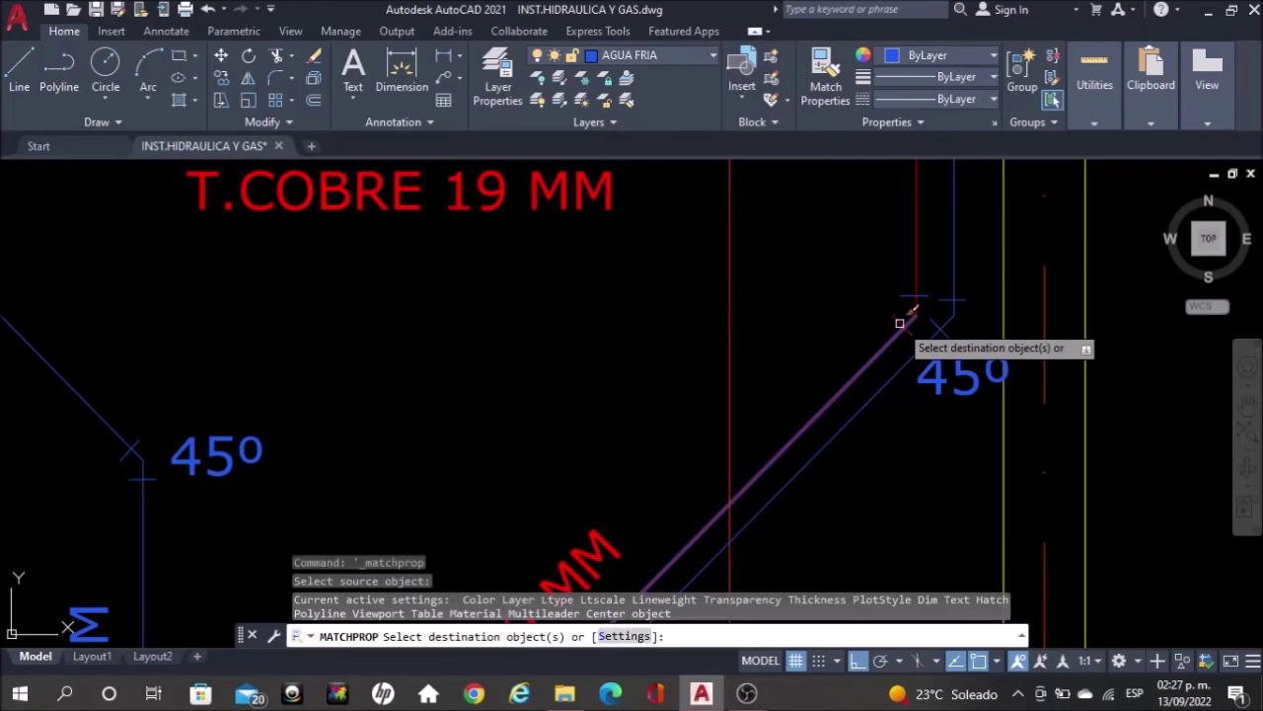
{"action": "left_click", "coordinate": [908, 298]}
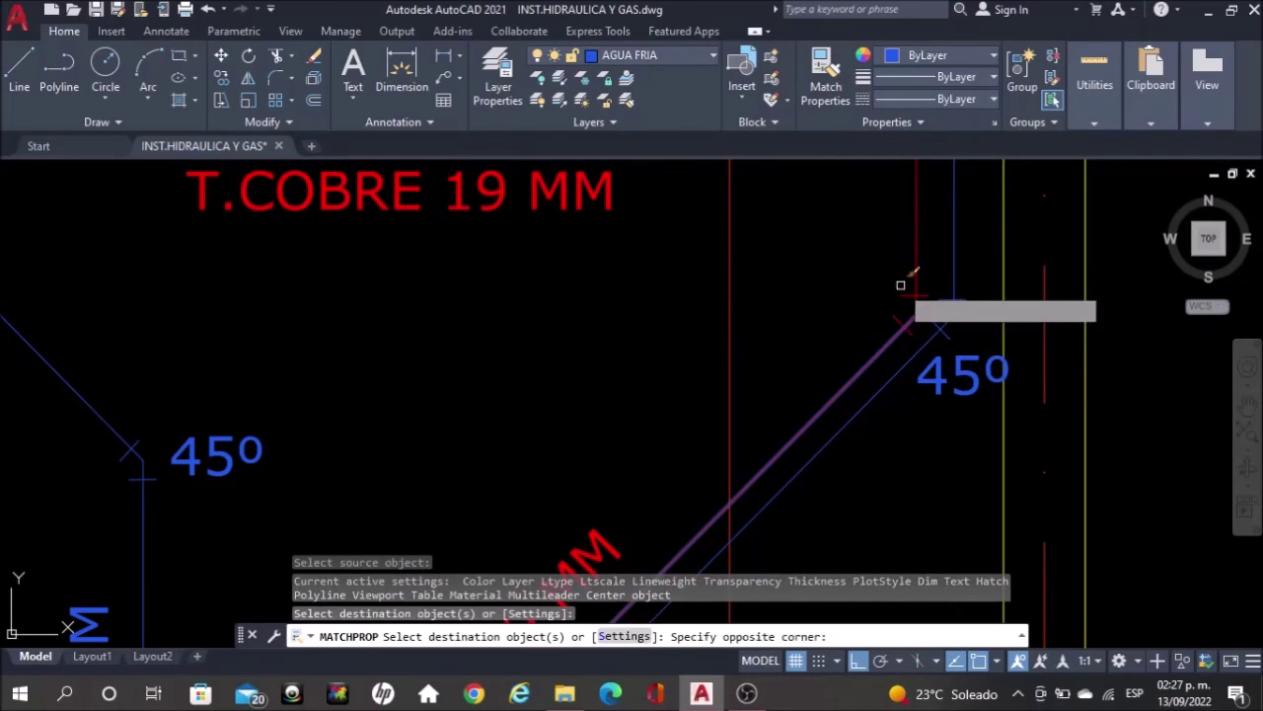
{"action": "left_click", "coordinate": [928, 353]}
{"action": "key", "text": "Escape"}
With Ortho off, copy the blue 45º label from the upper bend to the free side of the red pipe's bend
{"action": "left_click", "coordinate": [943, 373]}
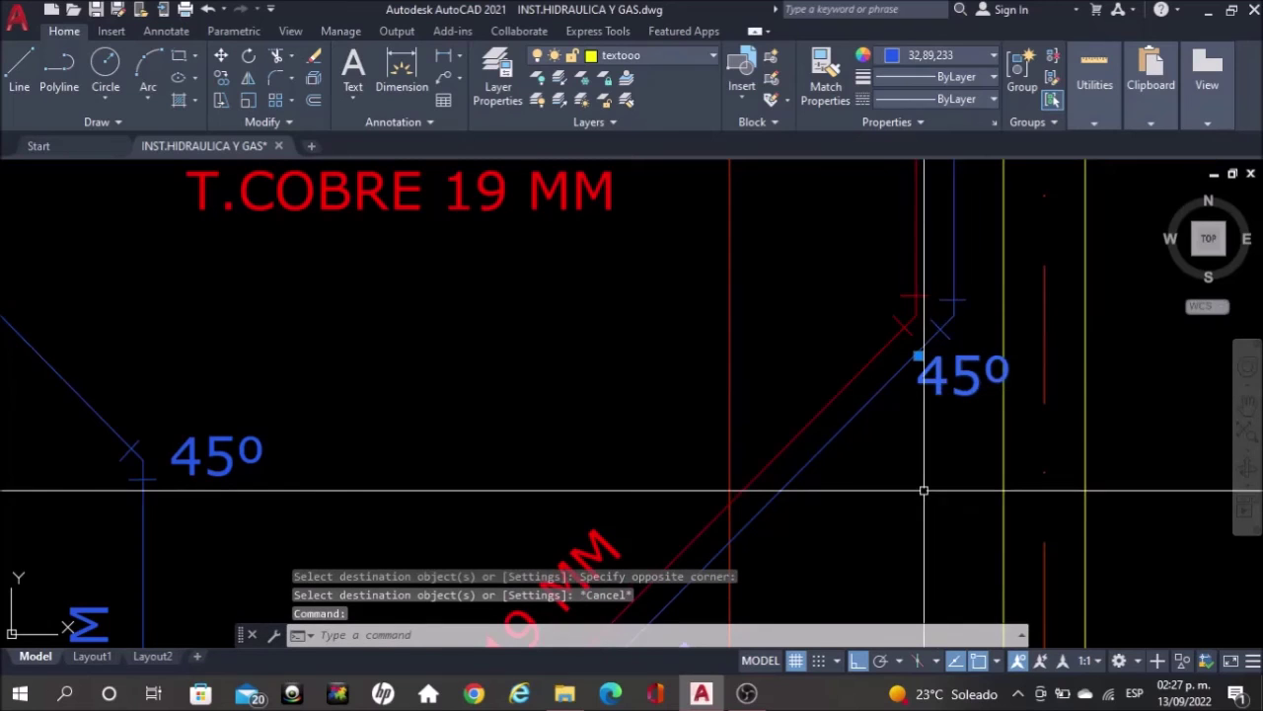
{"action": "type", "text": "co"}
{"action": "key", "text": "Return"}
{"action": "left_click", "coordinate": [923, 490]}
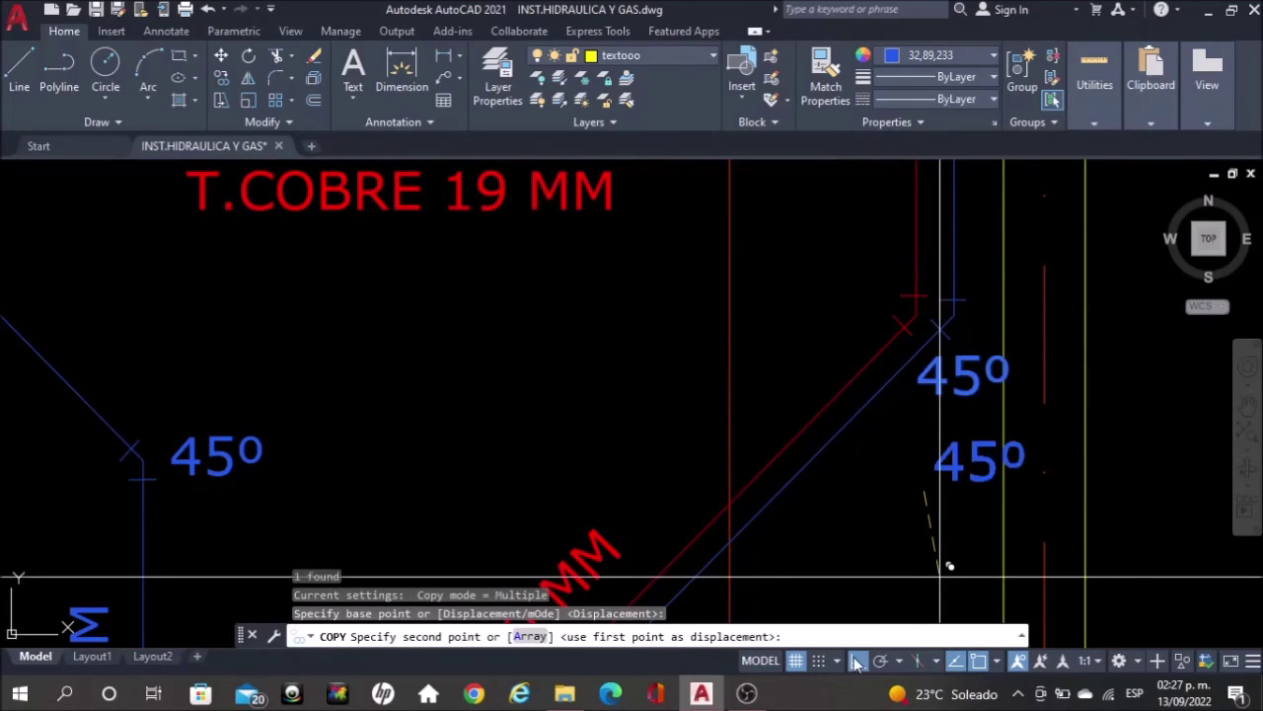
{"action": "key", "text": "F8"}
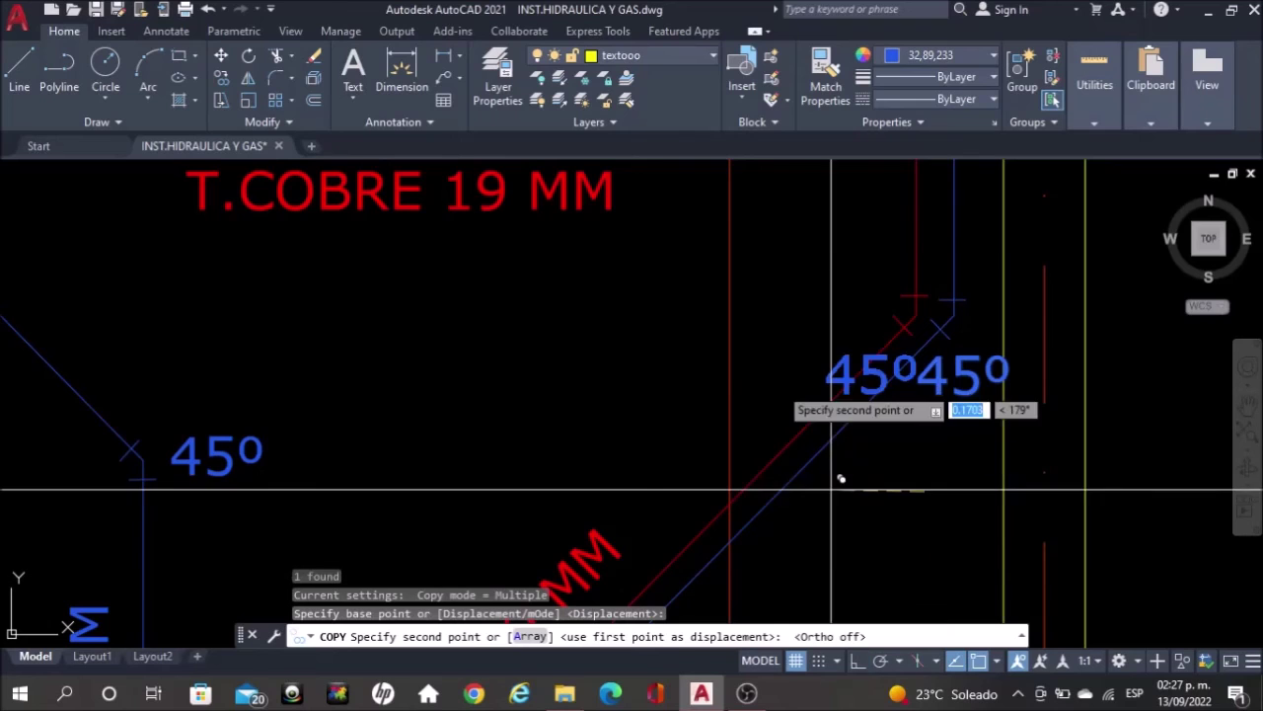
{"action": "left_click", "coordinate": [800, 393]}
{"action": "key", "text": "Escape"}
Match the 45º label copied beside the upper bend to the properties of the red diagonal pipe
{"action": "left_click", "coordinate": [807, 89]}
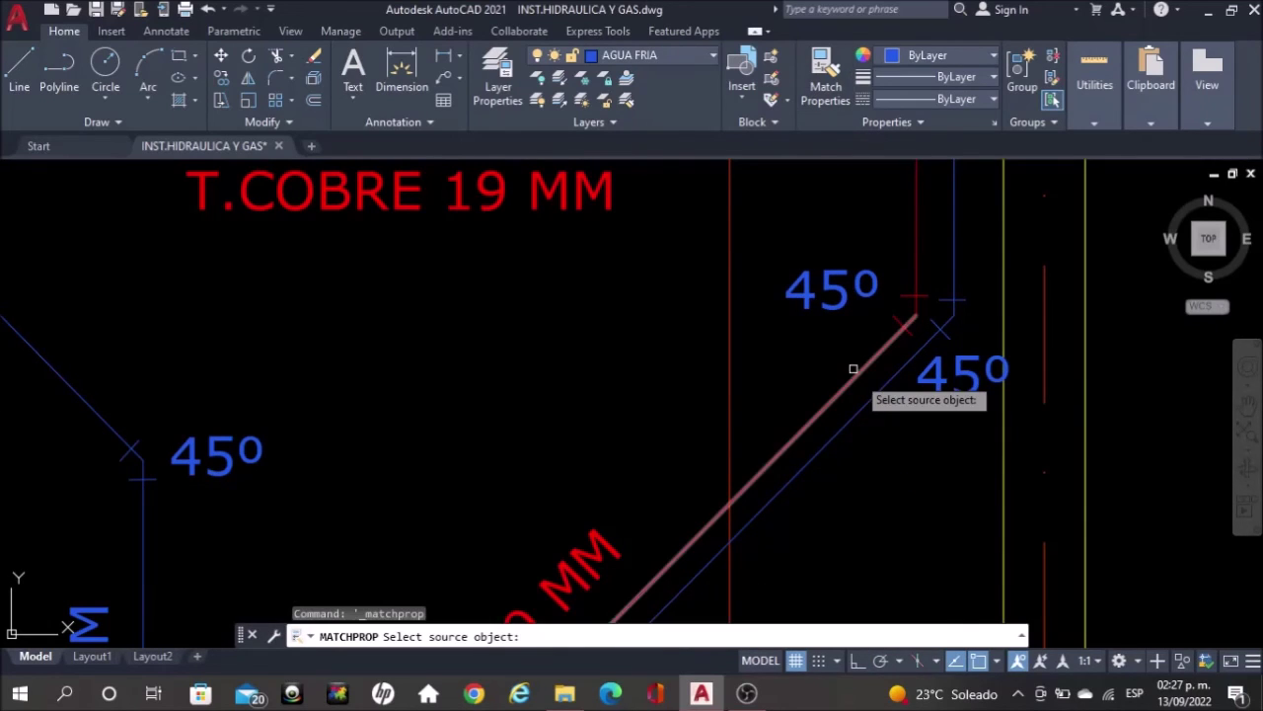
{"action": "left_click", "coordinate": [857, 367]}
{"action": "left_click", "coordinate": [831, 300]}
{"action": "key", "text": "Escape"}
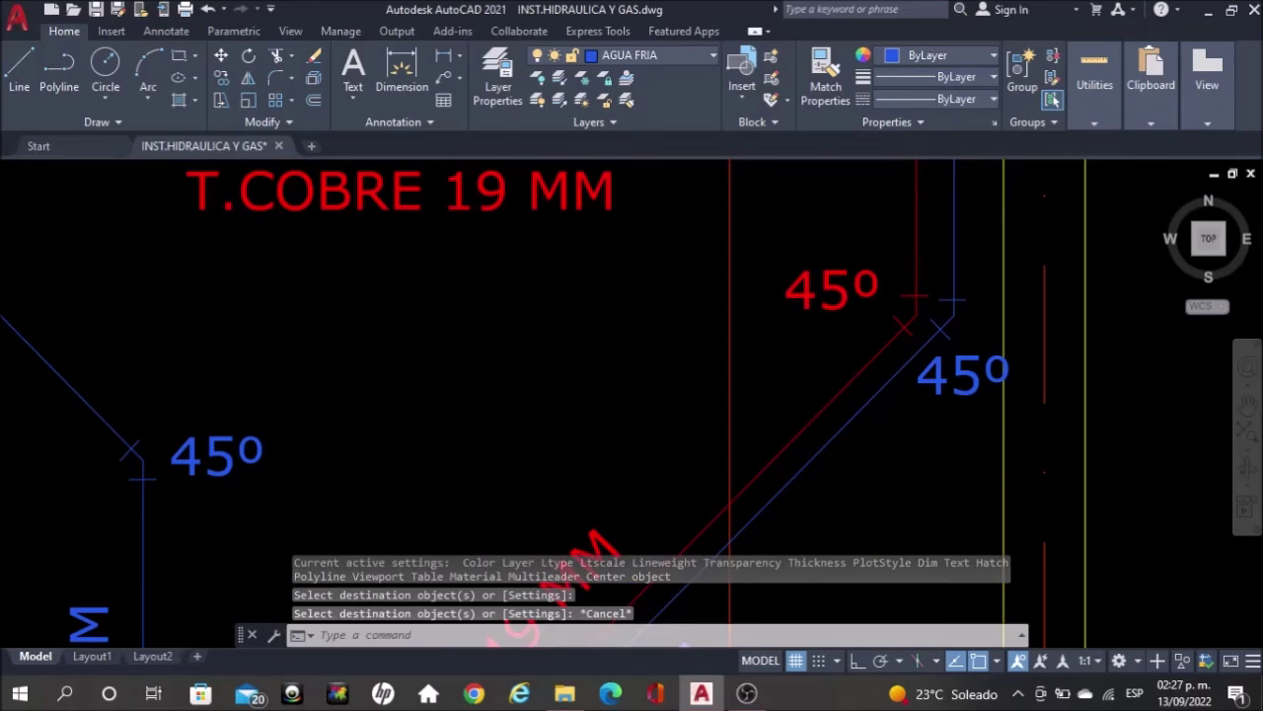
Copy a blue TEE label with its three ticks to the junction of the horizontal and vertical red hot-water pipes
{"action": "scroll", "coordinate": [872, 351], "scroll_direction": "down", "scroll_amount": 2}
{"action": "scroll", "coordinate": [859, 273], "scroll_direction": "down", "scroll_amount": 2}
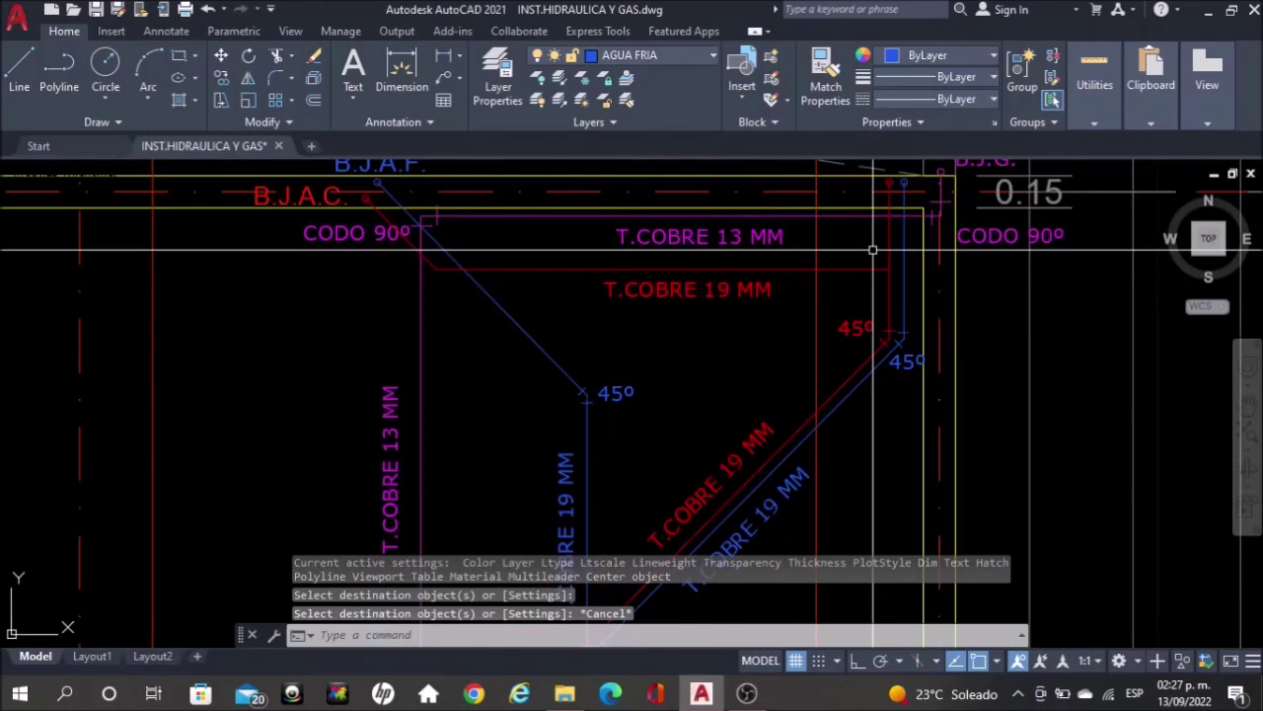
{"action": "scroll", "coordinate": [883, 285], "scroll_direction": "up", "scroll_amount": 2}
{"action": "scroll", "coordinate": [881, 305], "scroll_direction": "down", "scroll_amount": 2}
{"action": "scroll", "coordinate": [805, 545], "scroll_direction": "down", "scroll_amount": 2}
{"action": "middle_click_drag", "start_coordinate": [805, 545], "coordinate": [835, 245]}
{"action": "scroll", "coordinate": [733, 461], "scroll_direction": "up", "scroll_amount": 8}
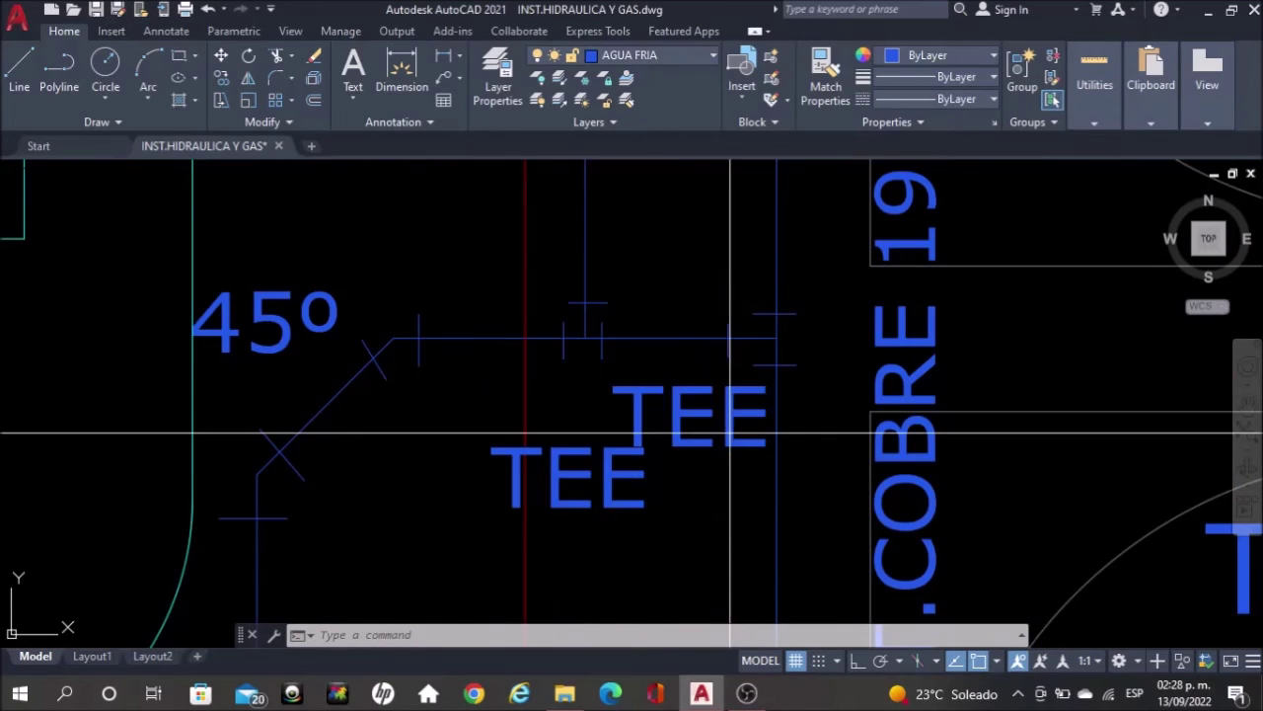
{"action": "left_click", "coordinate": [728, 395]}
{"action": "left_click", "coordinate": [717, 264]}
{"action": "left_click", "coordinate": [843, 420]}
{"action": "type", "text": "co"}
{"action": "key", "text": "Return"}
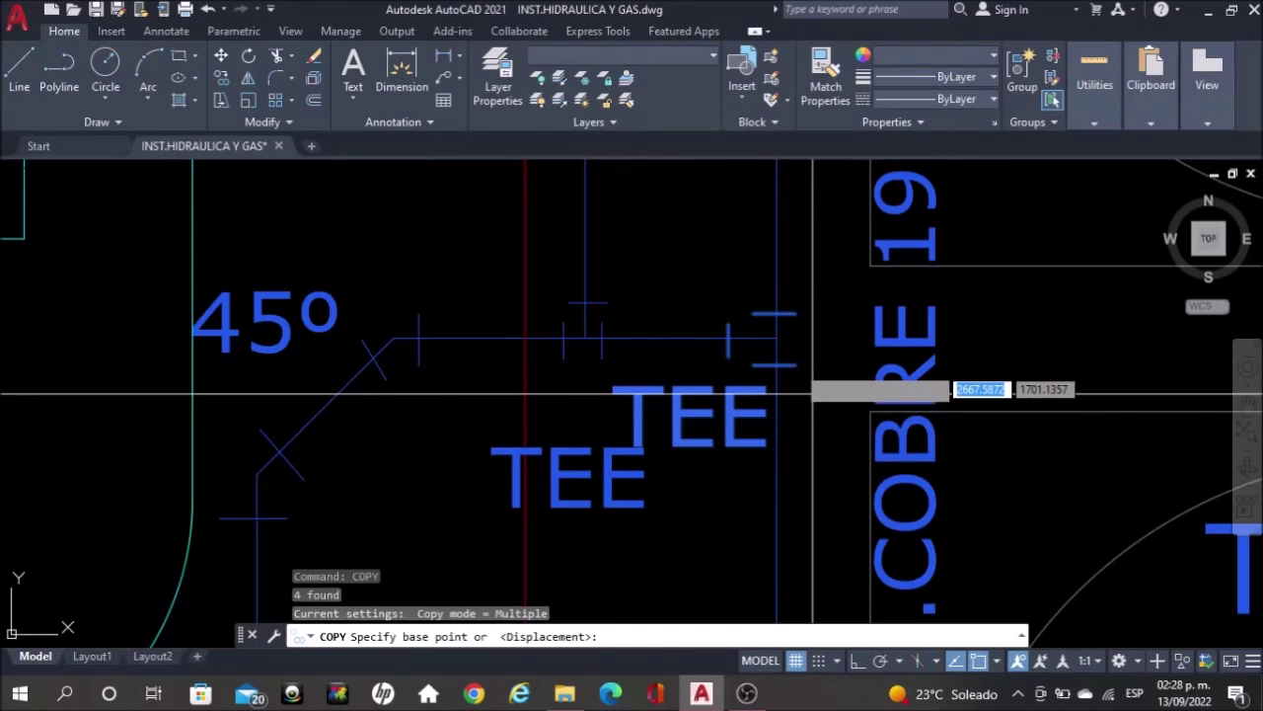
{"action": "left_click", "coordinate": [778, 336]}
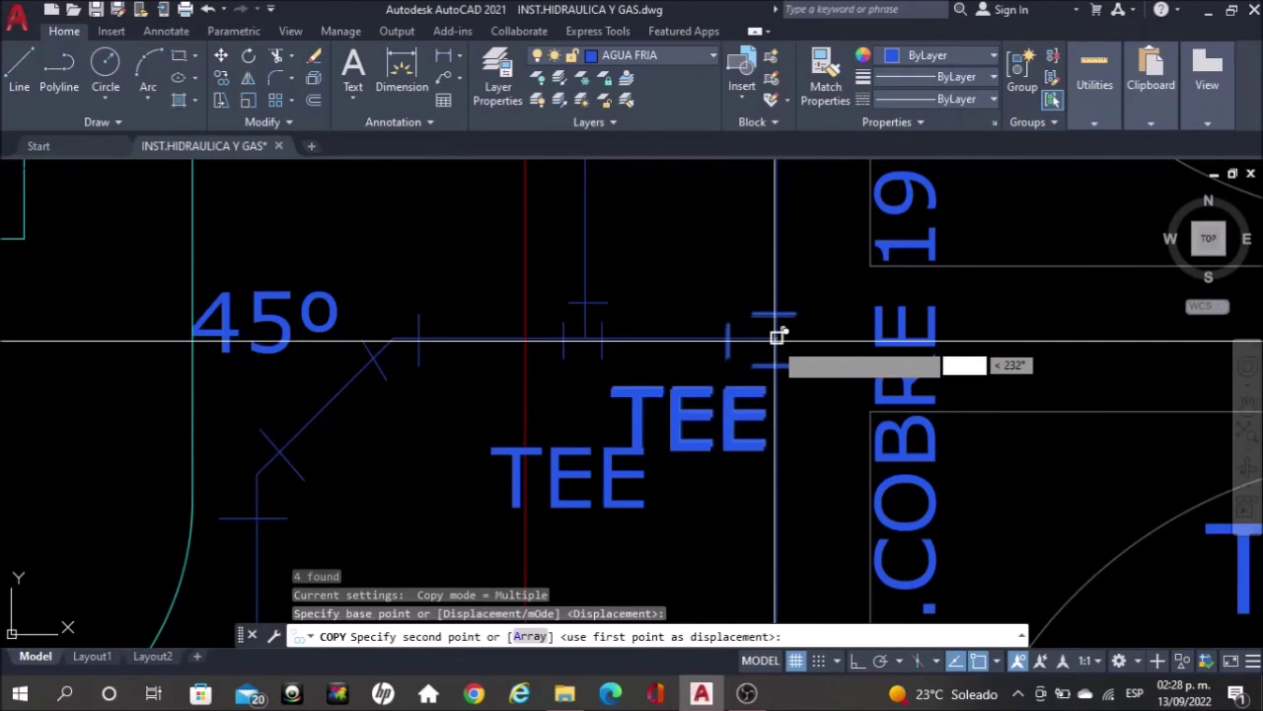
{"action": "scroll", "coordinate": [779, 335], "scroll_direction": "down", "scroll_amount": 4}
{"action": "middle_click_drag", "start_coordinate": [893, 484], "coordinate": [821, 706]}
{"action": "middle_click_drag", "start_coordinate": [923, 350], "coordinate": [797, 604]}
{"action": "scroll", "coordinate": [900, 238], "scroll_direction": "up", "scroll_amount": 5}
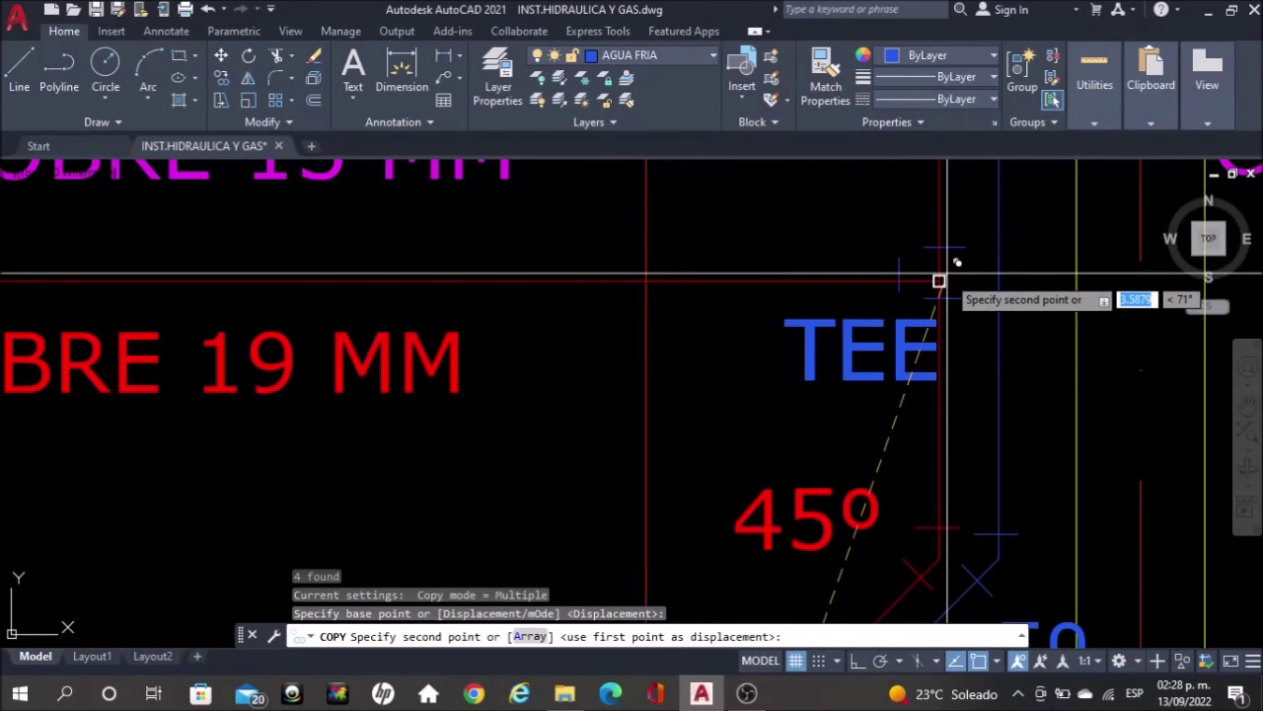
{"action": "left_click", "coordinate": [939, 281]}
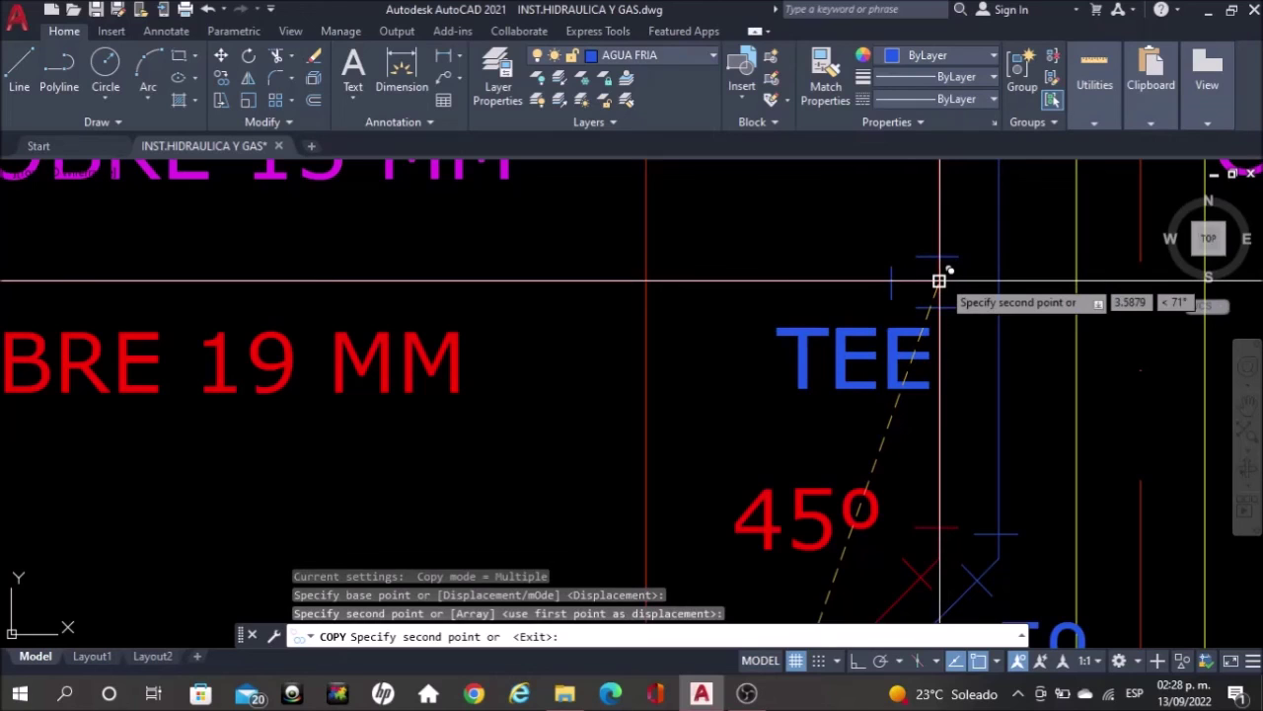
{"action": "key", "text": "Escape"}
Match the copied TEE label and its three ticks to the properties of the horizontal red hot-water pipe
{"action": "left_click", "coordinate": [825, 77]}
{"action": "left_click", "coordinate": [752, 281]}
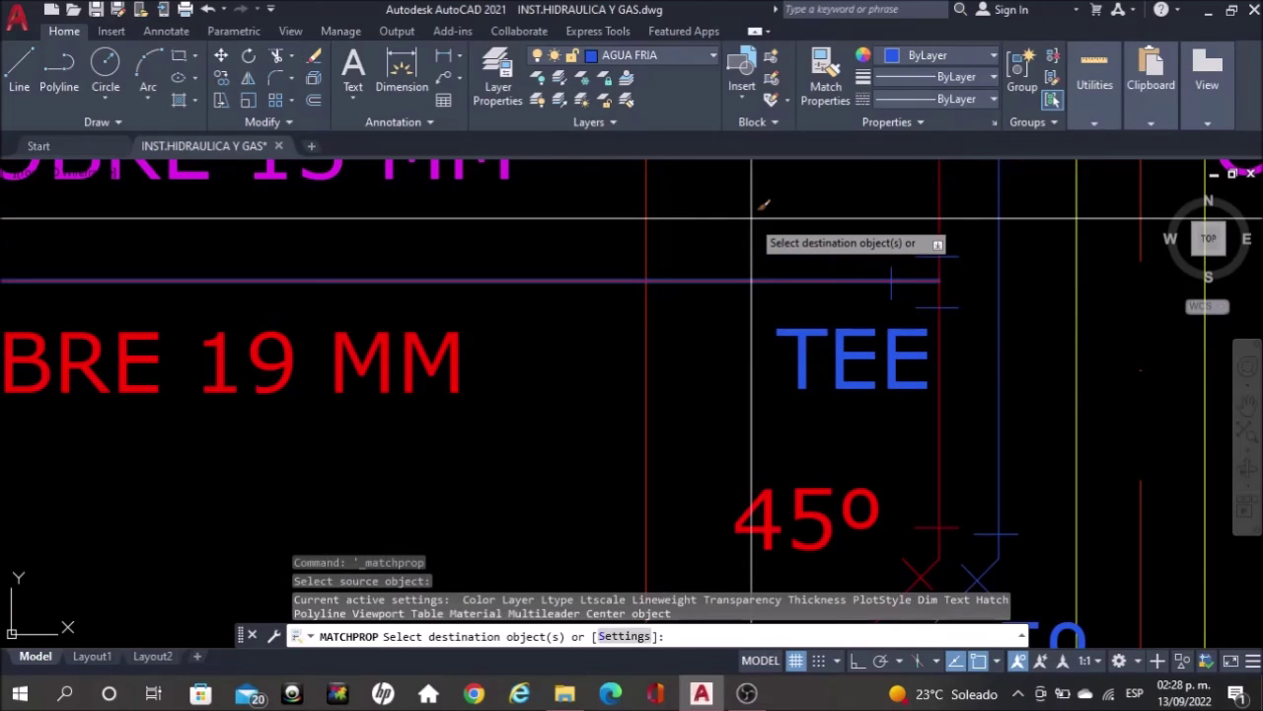
{"action": "left_click", "coordinate": [762, 206]}
{"action": "left_click", "coordinate": [979, 393]}
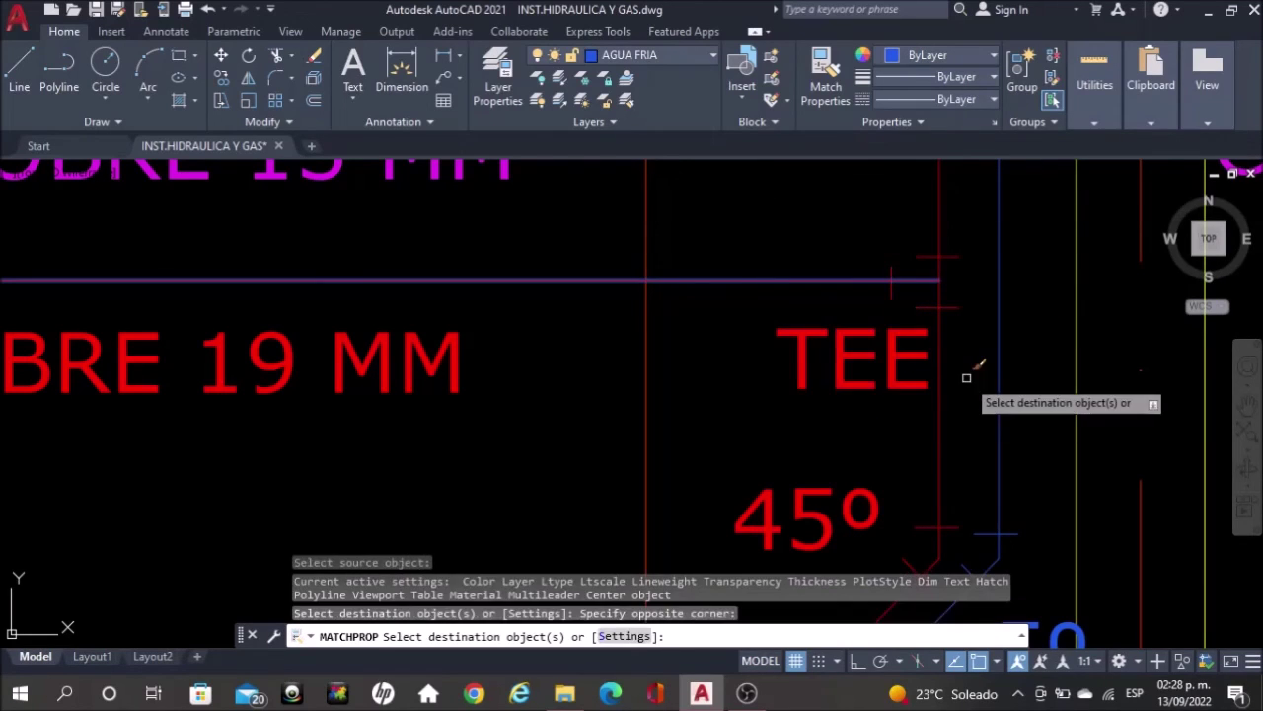
{"action": "key", "text": "Escape"}
Copy the blue 45º label from the cold-water bend to the red pipe's bend near B.J.A.C
{"action": "scroll", "coordinate": [967, 378], "scroll_direction": "down", "scroll_amount": 5}
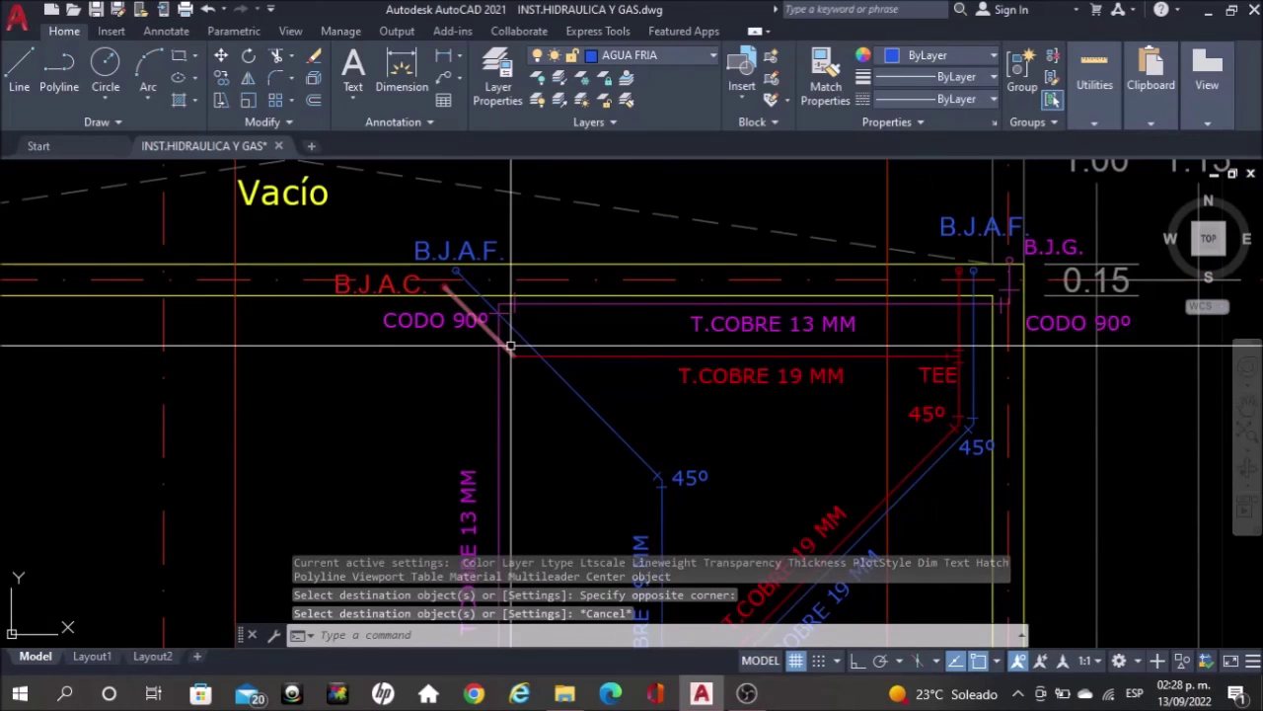
{"action": "left_click", "coordinate": [691, 476]}
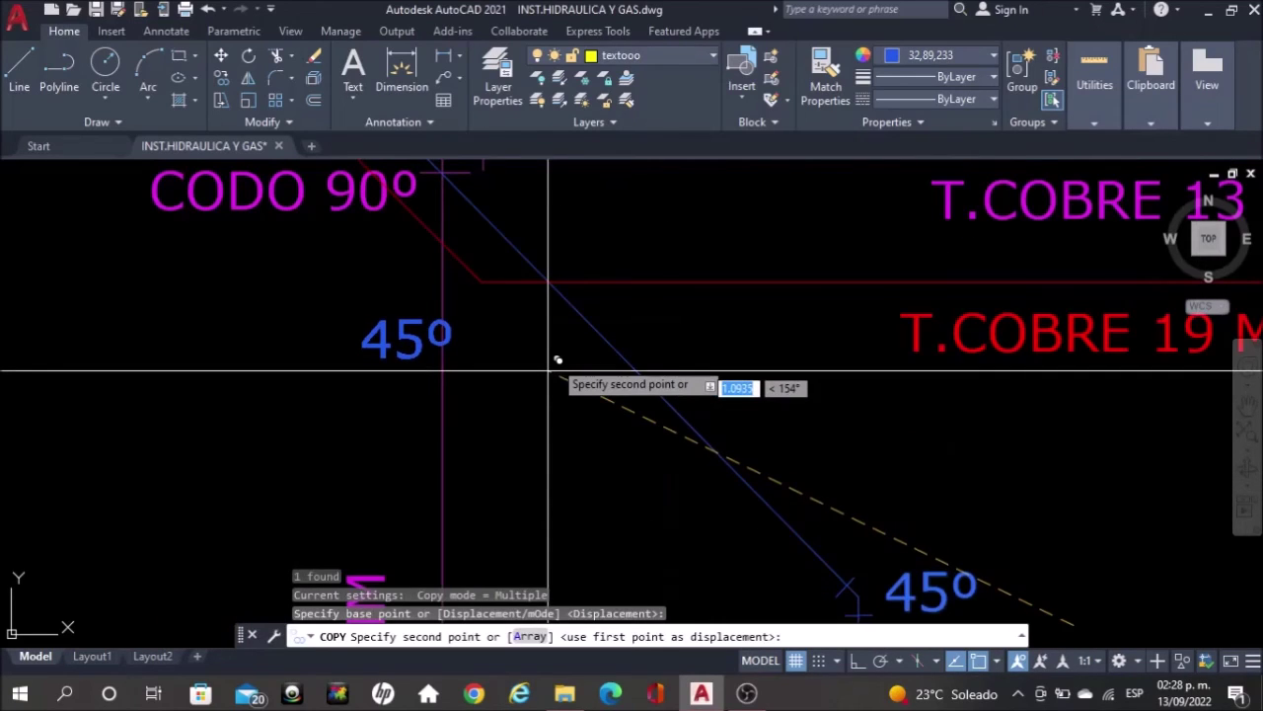
{"action": "key", "text": "Escape"}
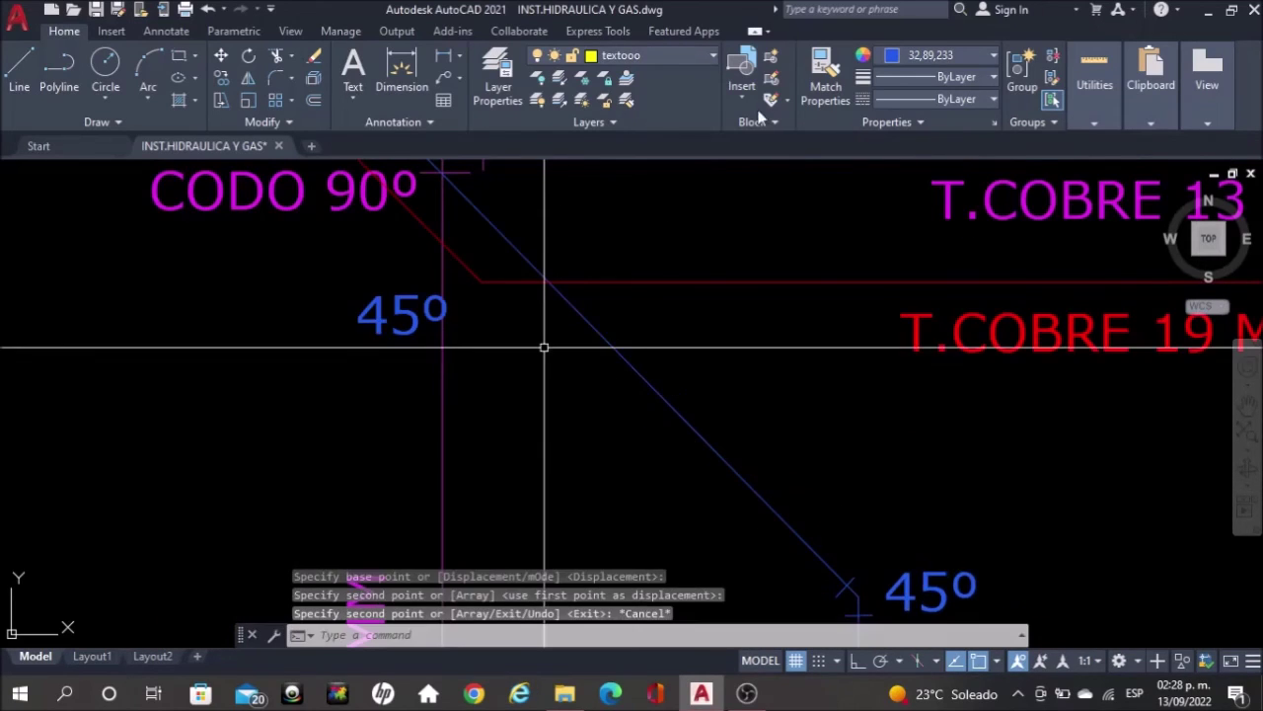
Match the 45º label copied near B.J.A.C. to the properties of the horizontal red pipe
{"action": "left_click", "coordinate": [825, 79]}
{"action": "left_click", "coordinate": [498, 285]}
{"action": "left_click", "coordinate": [490, 284]}
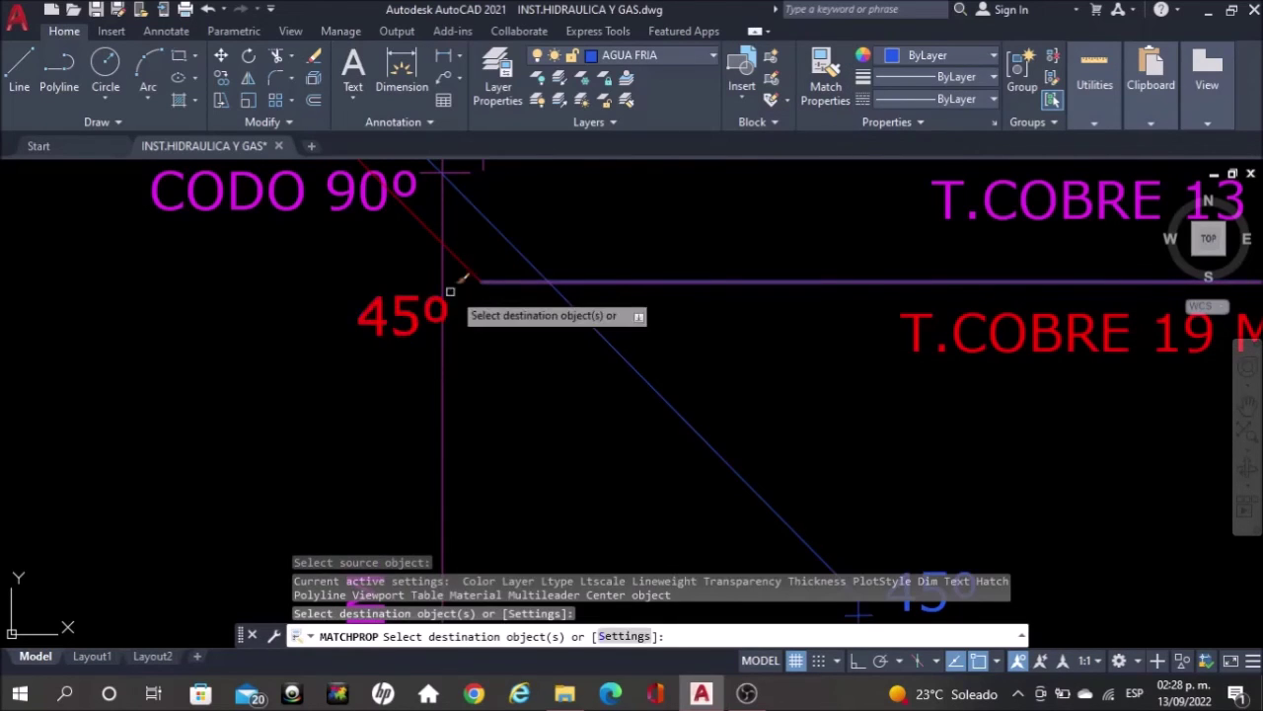
{"action": "left_click", "coordinate": [414, 314]}
{"action": "key", "text": "Escape"}
{"action": "scroll", "coordinate": [511, 272], "scroll_direction": "up", "scroll_amount": 3}
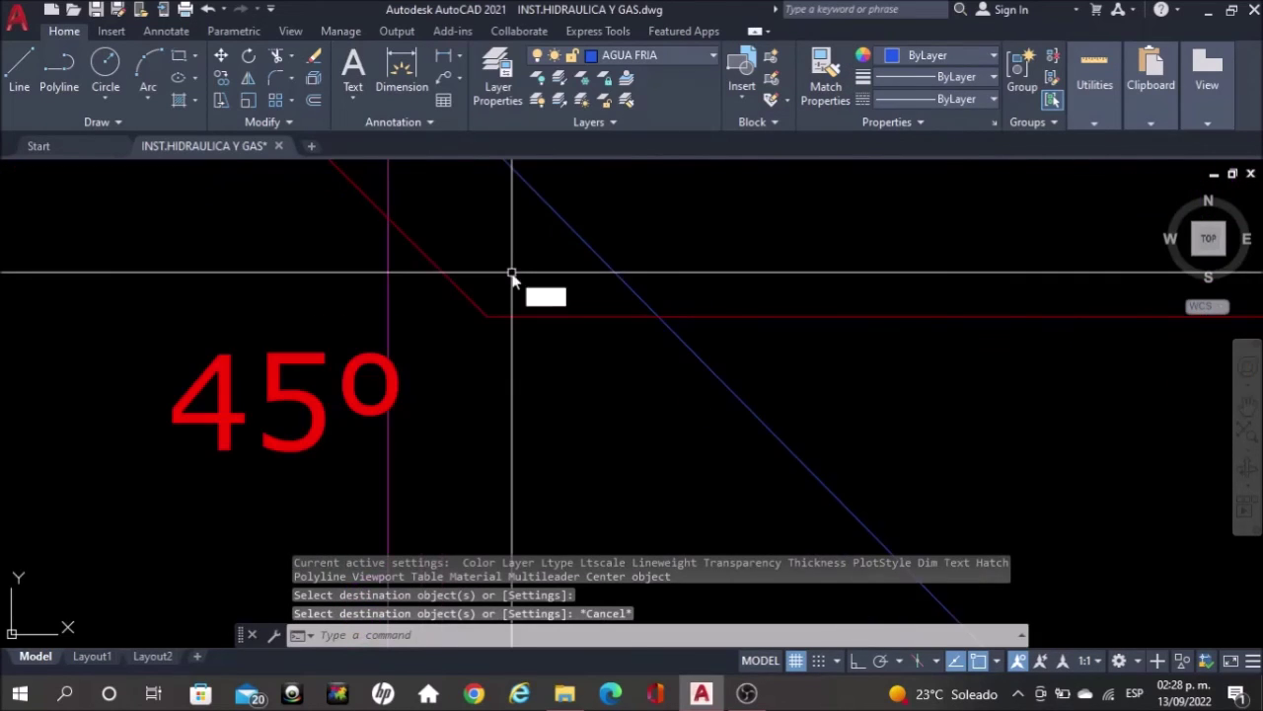
{"action": "type", "text": "l"}
{"action": "key", "text": "Return"}
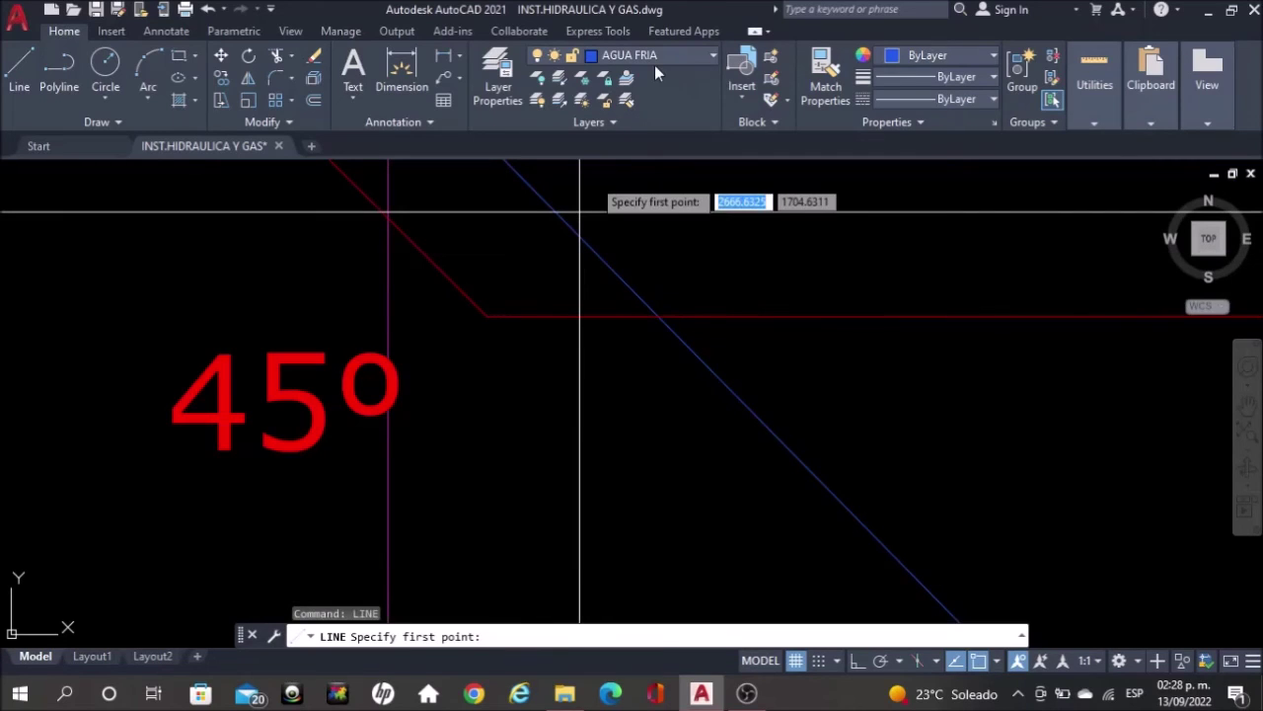
{"action": "key", "text": "Escape"}
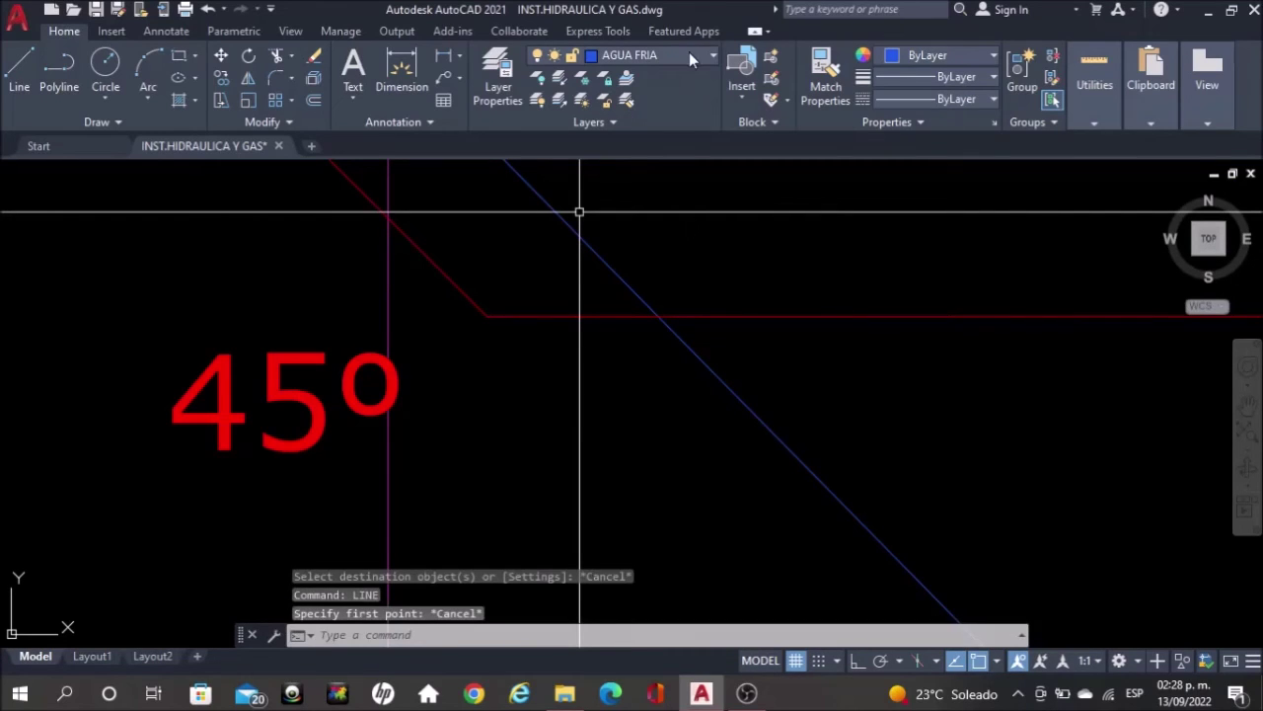
Make AGUA CALIENTE the current layer and, with Ortho on, draw a vertical tick across the horizontal red pipe beside its bend
{"action": "left_click", "coordinate": [705, 54]}
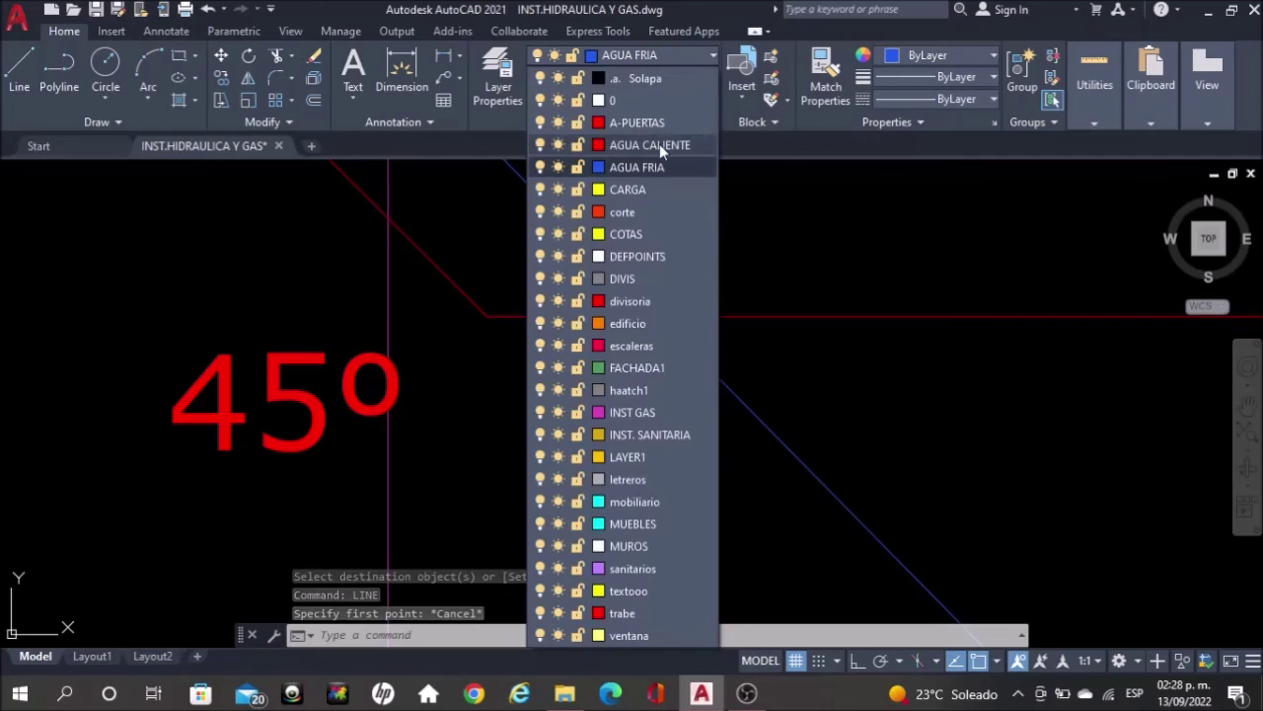
{"action": "left_click", "coordinate": [580, 169]}
{"action": "scroll", "coordinate": [457, 259], "scroll_direction": "up", "scroll_amount": 2}
{"action": "type", "text": "LI"}
{"action": "key", "text": "Return"}
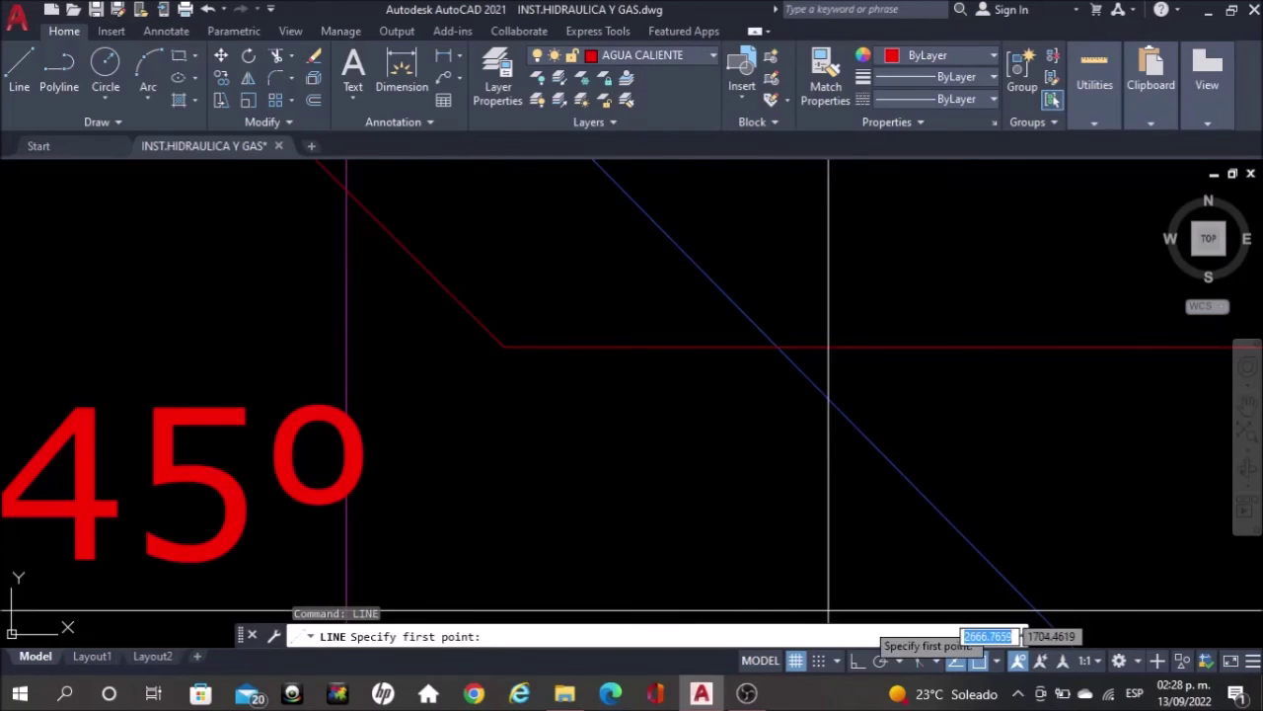
{"action": "left_click", "coordinate": [858, 660]}
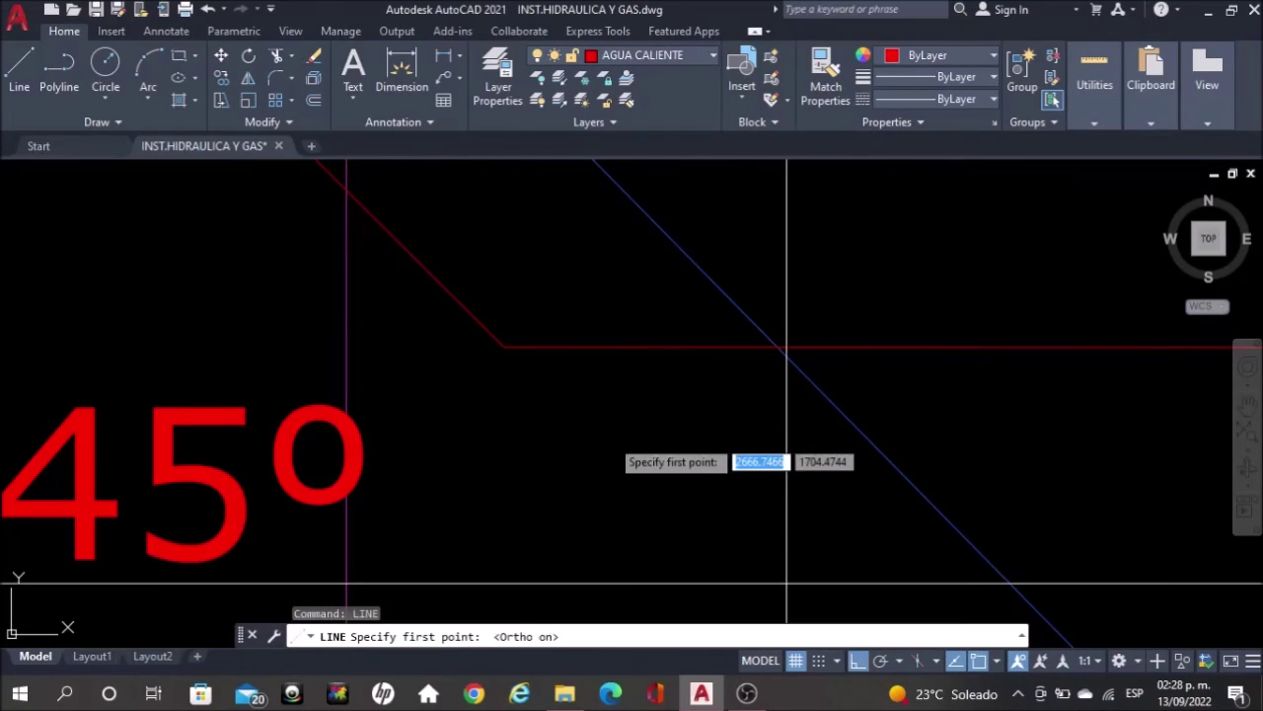
{"action": "left_click", "coordinate": [558, 286]}
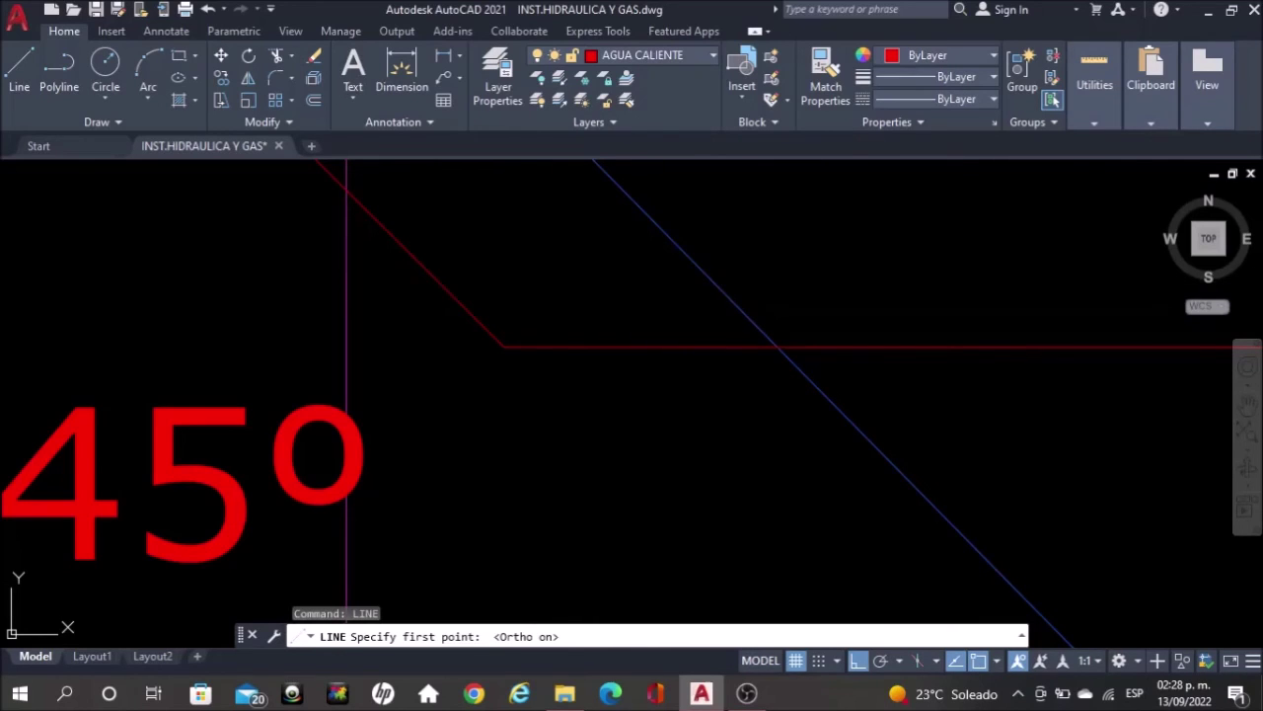
{"action": "left_click", "coordinate": [558, 414]}
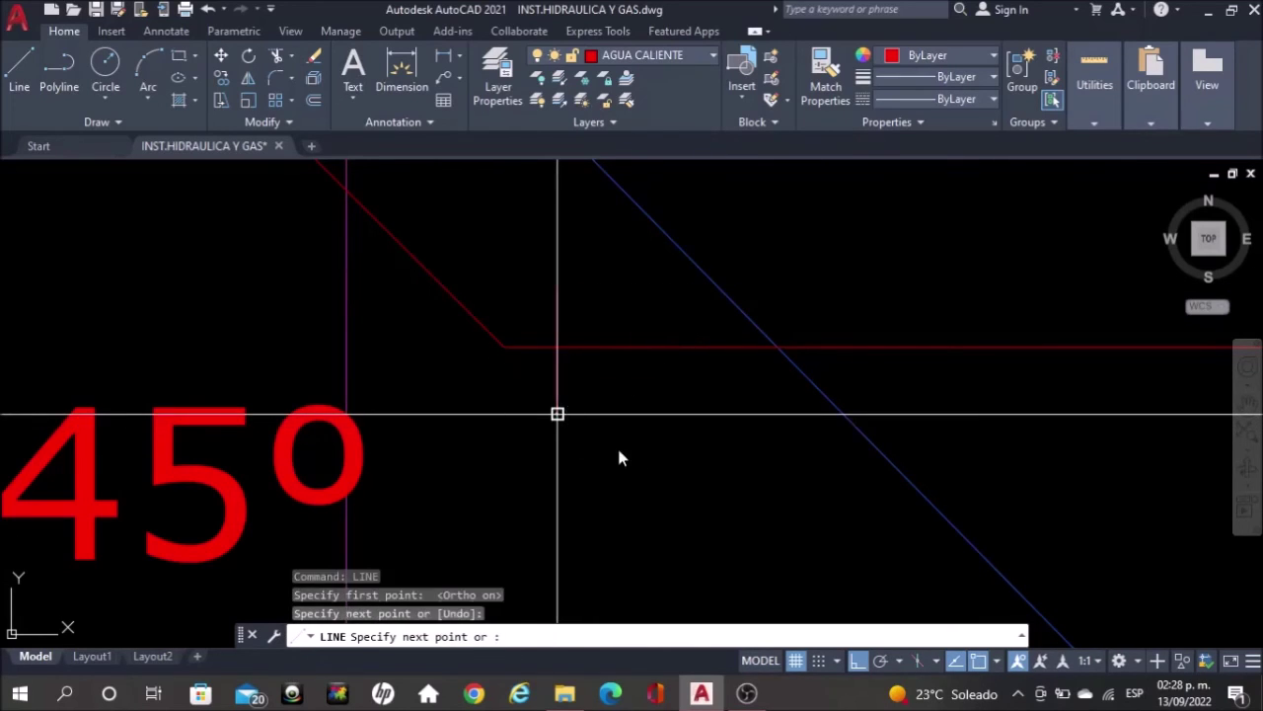
{"action": "key", "text": "Escape"}
With Ortho off, draw a perpendicular tick across the diagonal red pipe just before the same bend
{"action": "type", "text": "LINE"}
{"action": "key", "text": "Return"}
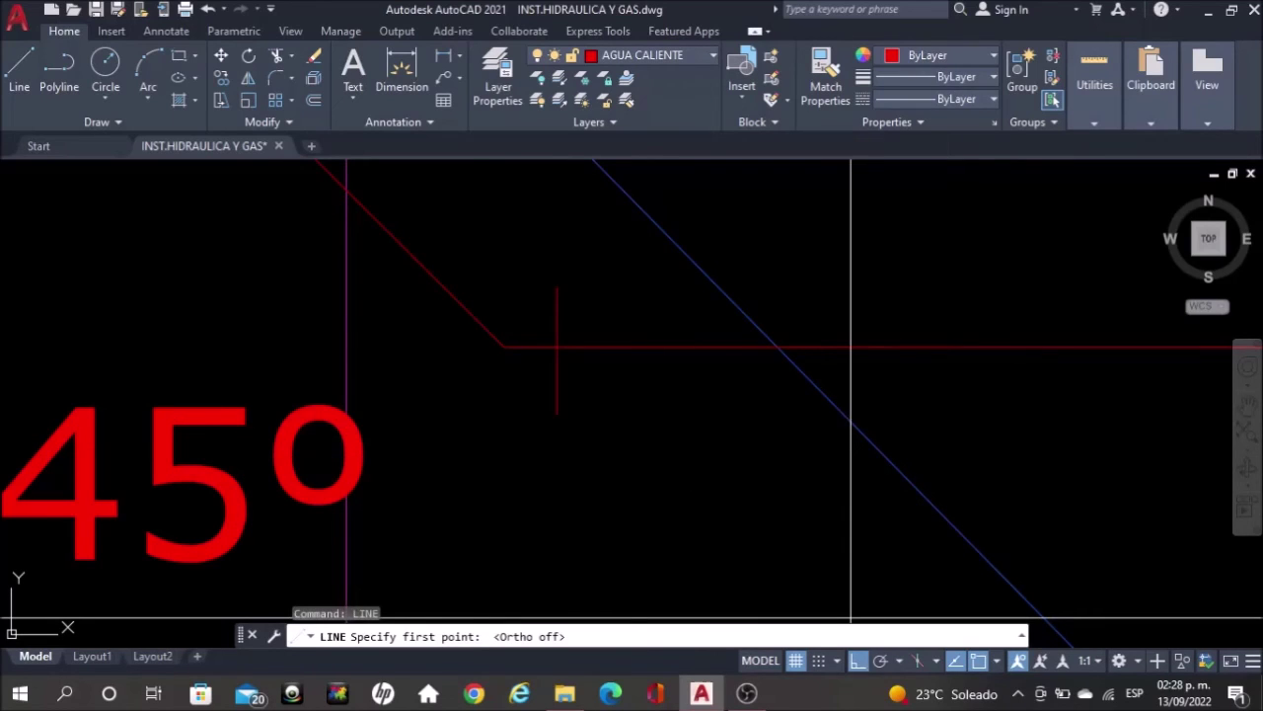
{"action": "left_click", "coordinate": [468, 254]}
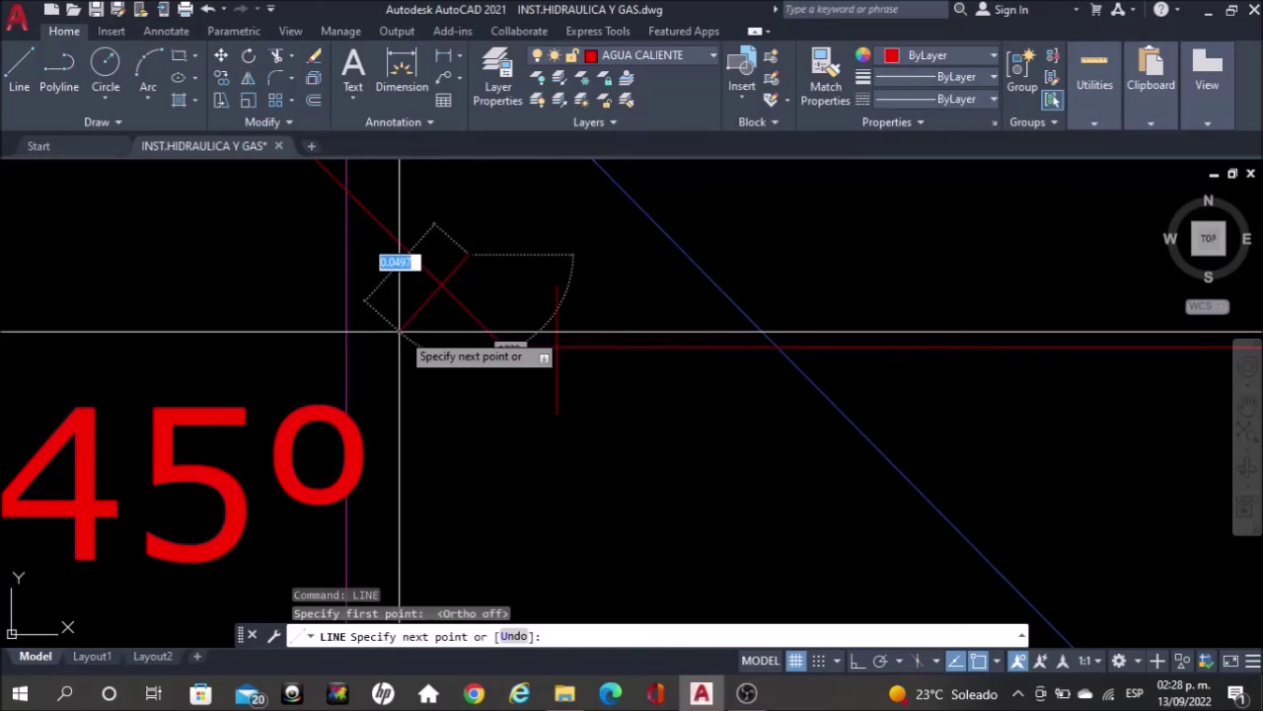
{"action": "left_click", "coordinate": [409, 321]}
{"action": "key", "text": "Escape"}
On the upper-floor plan, copy the two blue elbow ticks above the Vestidor from the blue pipe's corner to the red pipe's corner
{"action": "scroll", "coordinate": [736, 281], "scroll_direction": "down", "scroll_amount": 2}
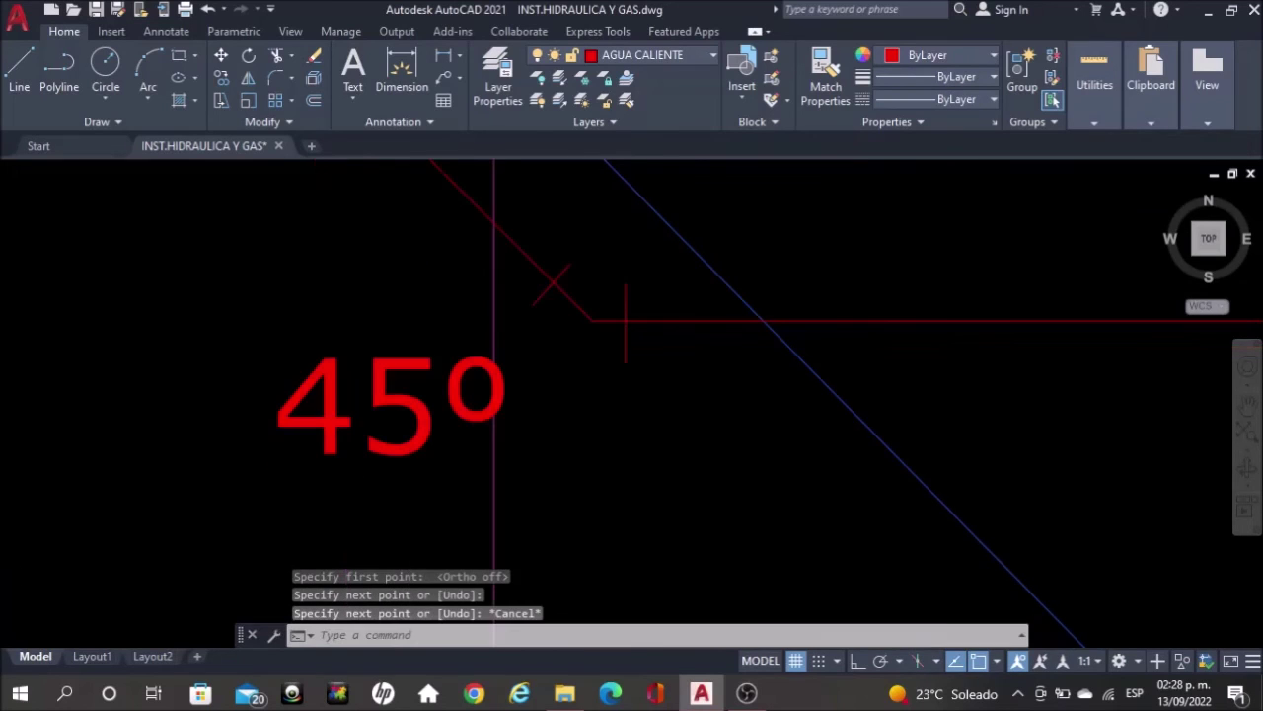
{"action": "scroll", "coordinate": [846, 239], "scroll_direction": "down", "scroll_amount": 10}
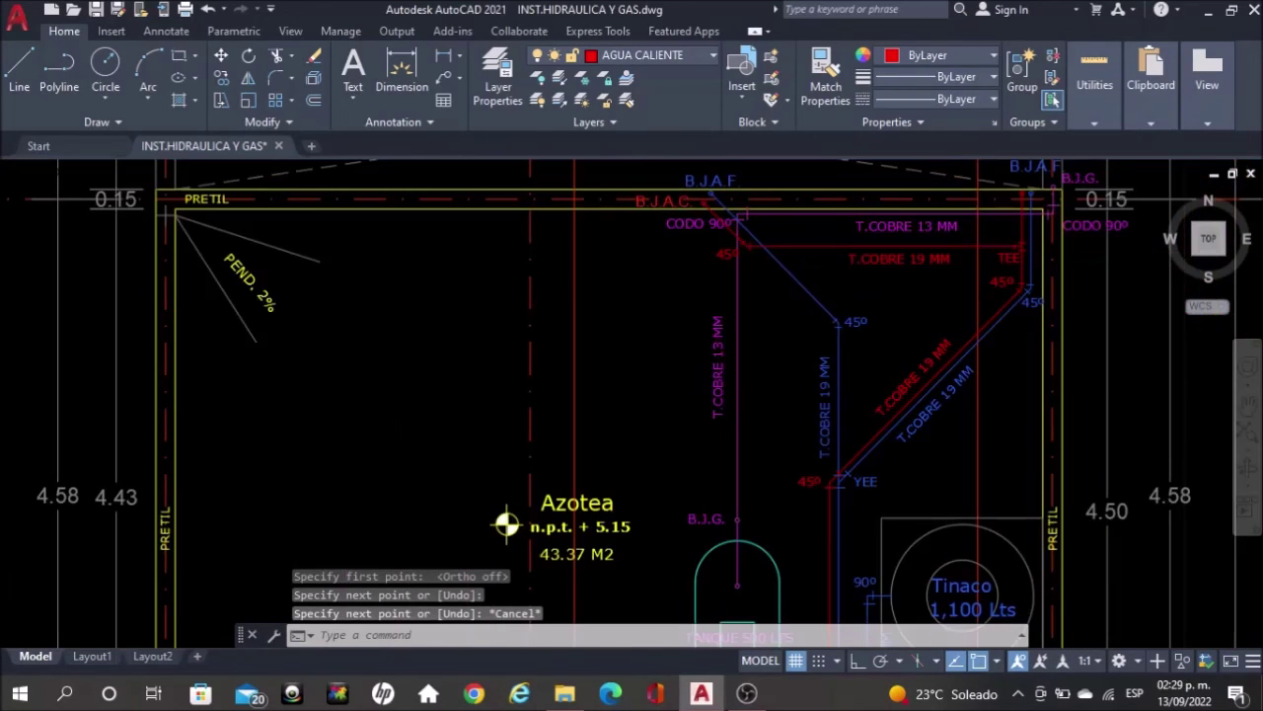
{"action": "middle_click_drag", "start_coordinate": [651, 553], "coordinate": [605, 256]}
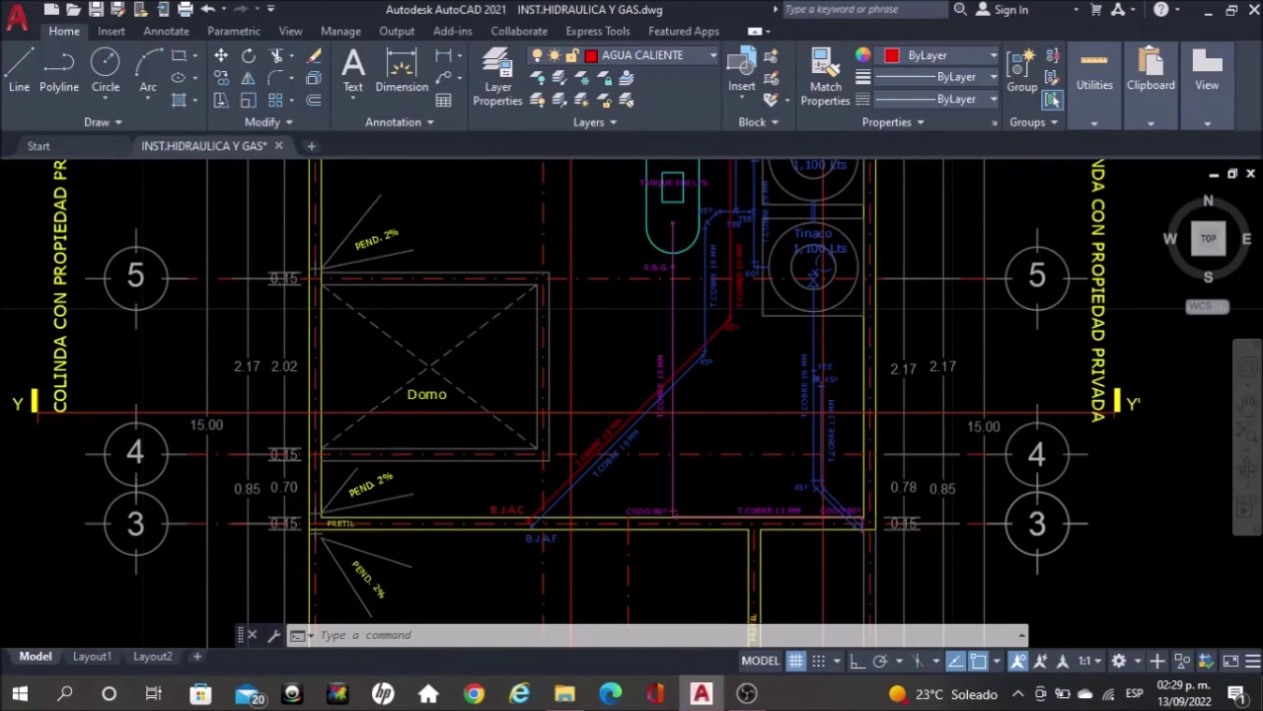
{"action": "scroll", "coordinate": [631, 395], "scroll_direction": "down", "scroll_amount": 2}
{"action": "middle_click_drag", "start_coordinate": [494, 395], "coordinate": [773, 394]}
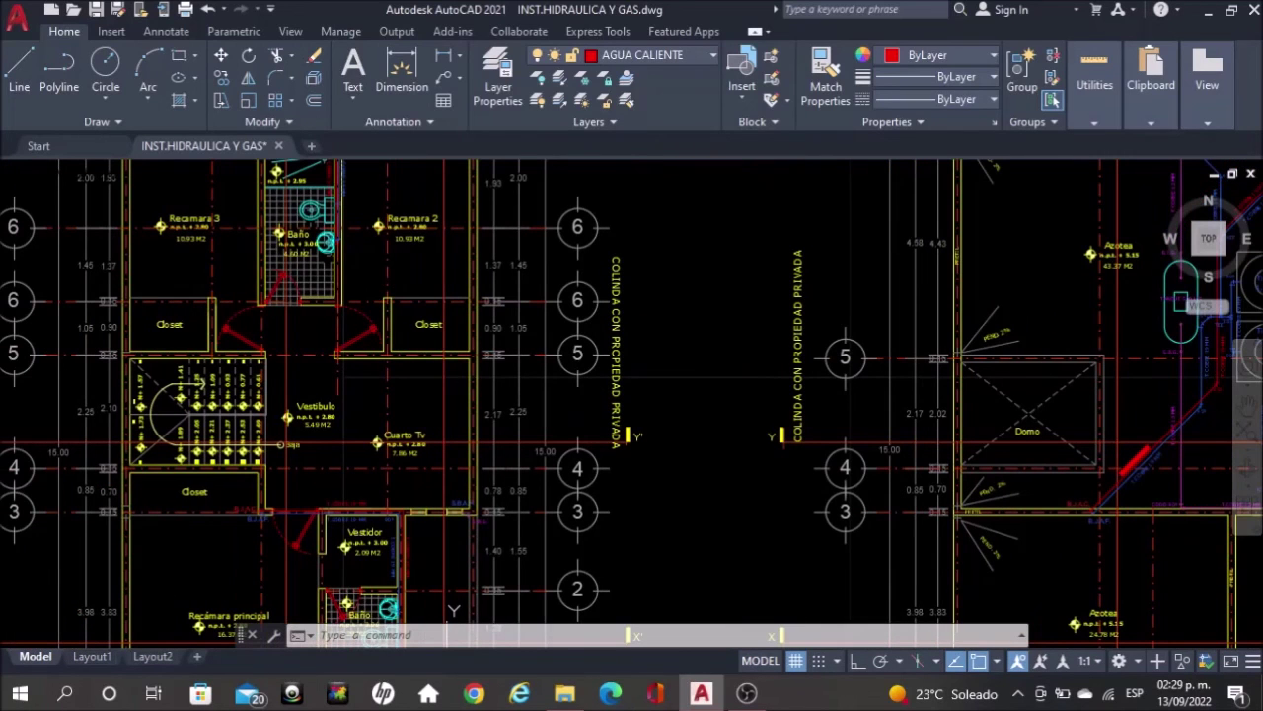
{"action": "scroll", "coordinate": [272, 552], "scroll_direction": "up", "scroll_amount": 2}
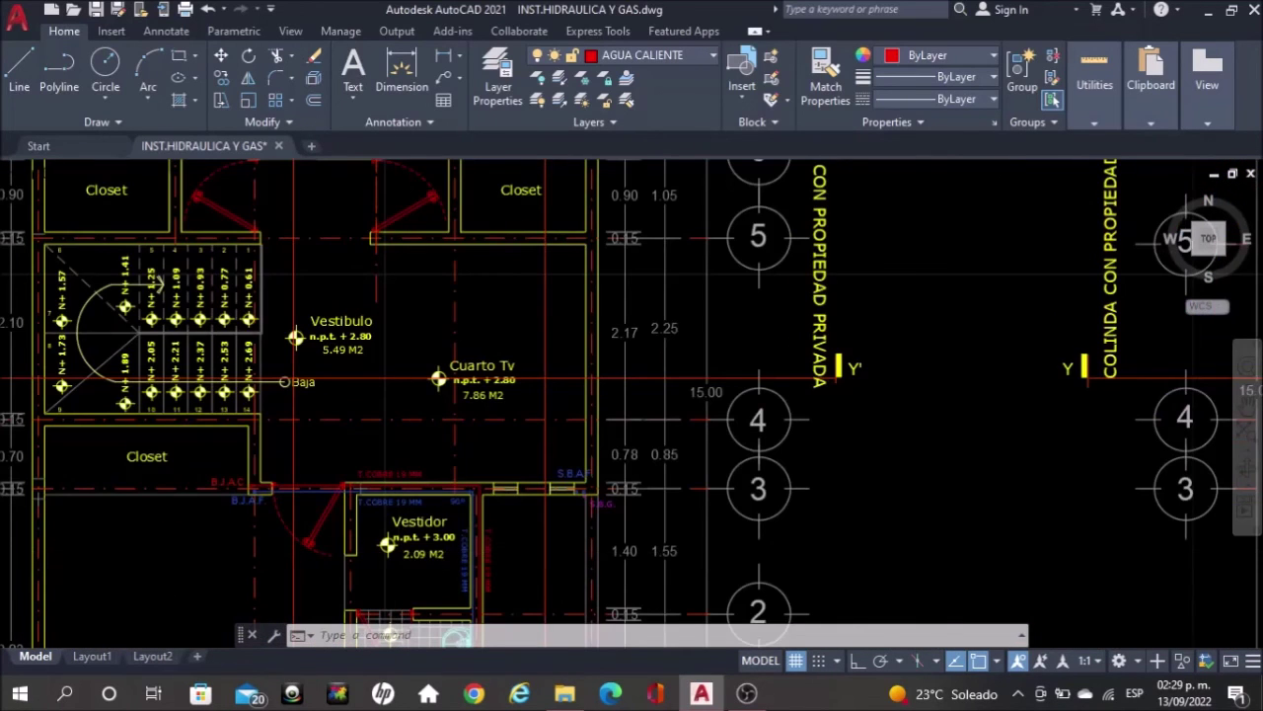
{"action": "scroll", "coordinate": [559, 407], "scroll_direction": "up", "scroll_amount": 5}
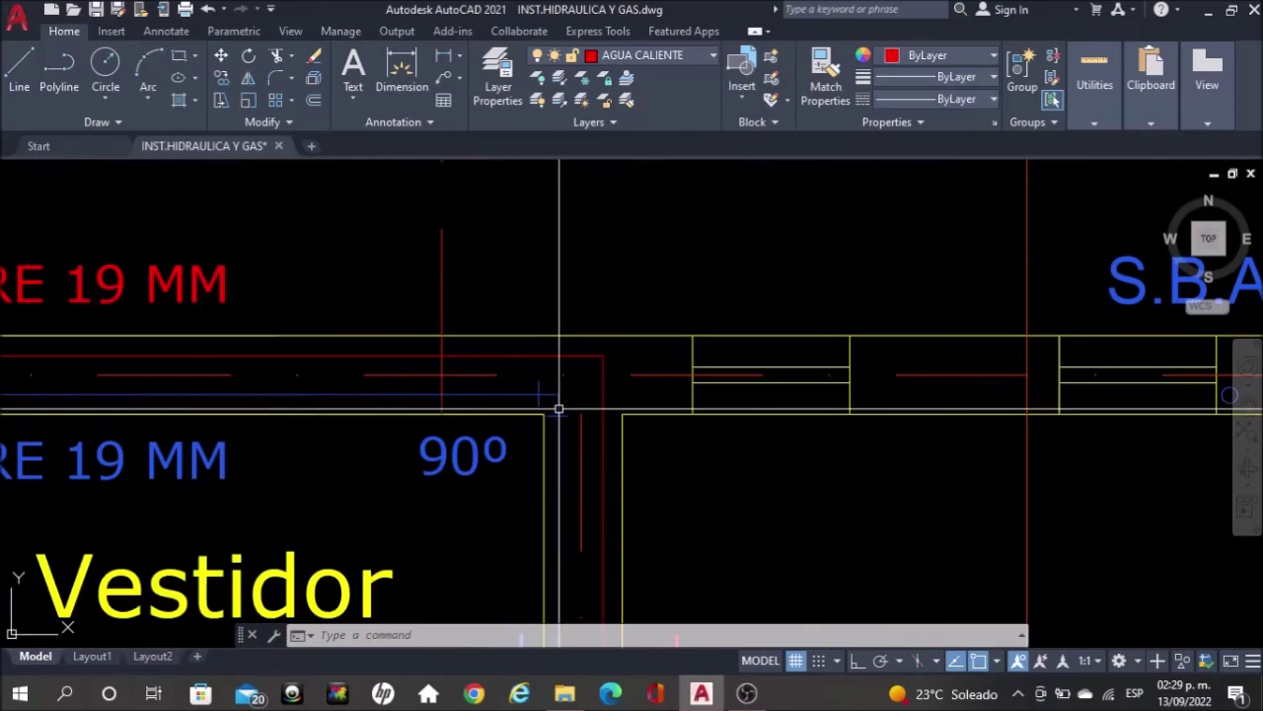
{"action": "left_click", "coordinate": [559, 415]}
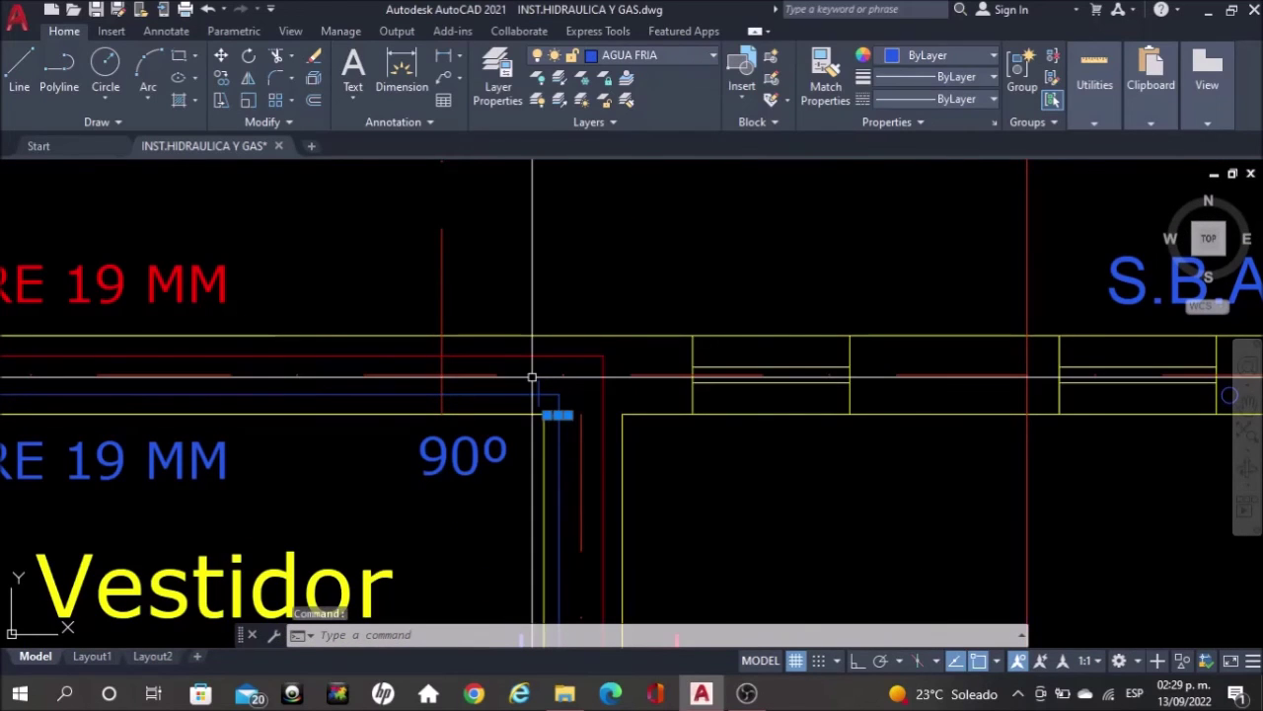
{"action": "left_click", "coordinate": [537, 383]}
{"action": "type", "text": "co"}
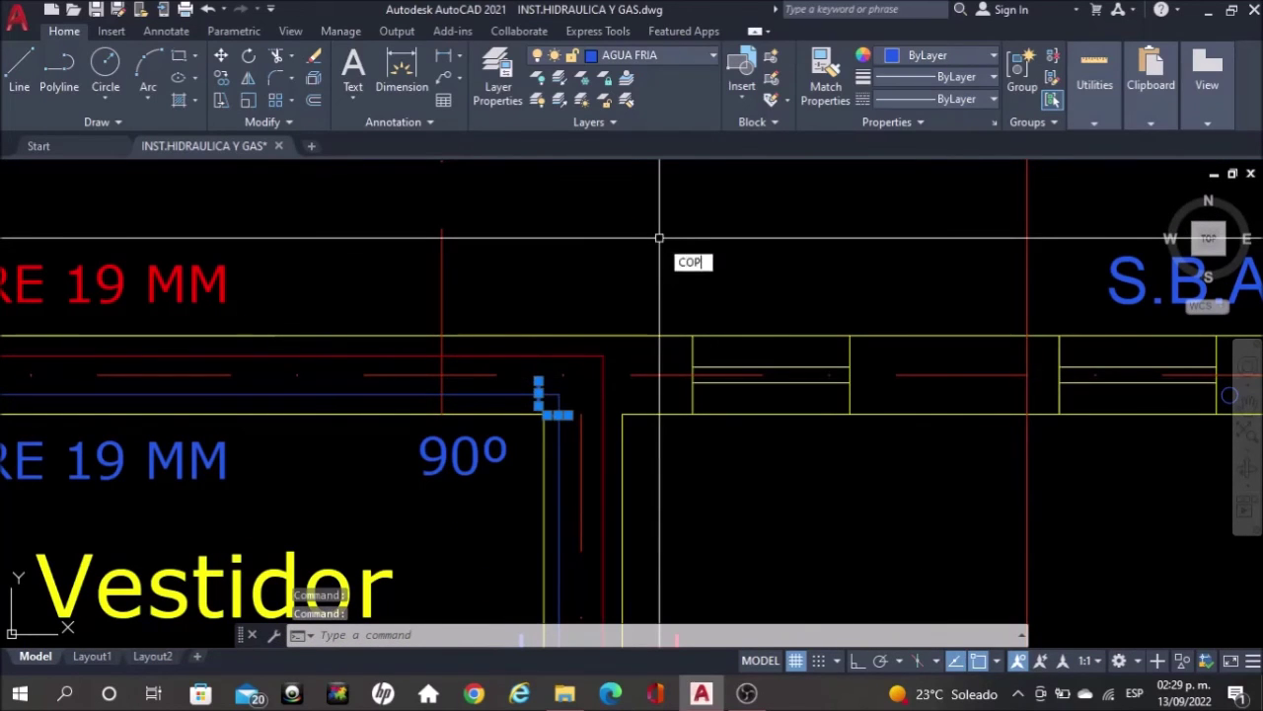
{"action": "key", "text": "Return"}
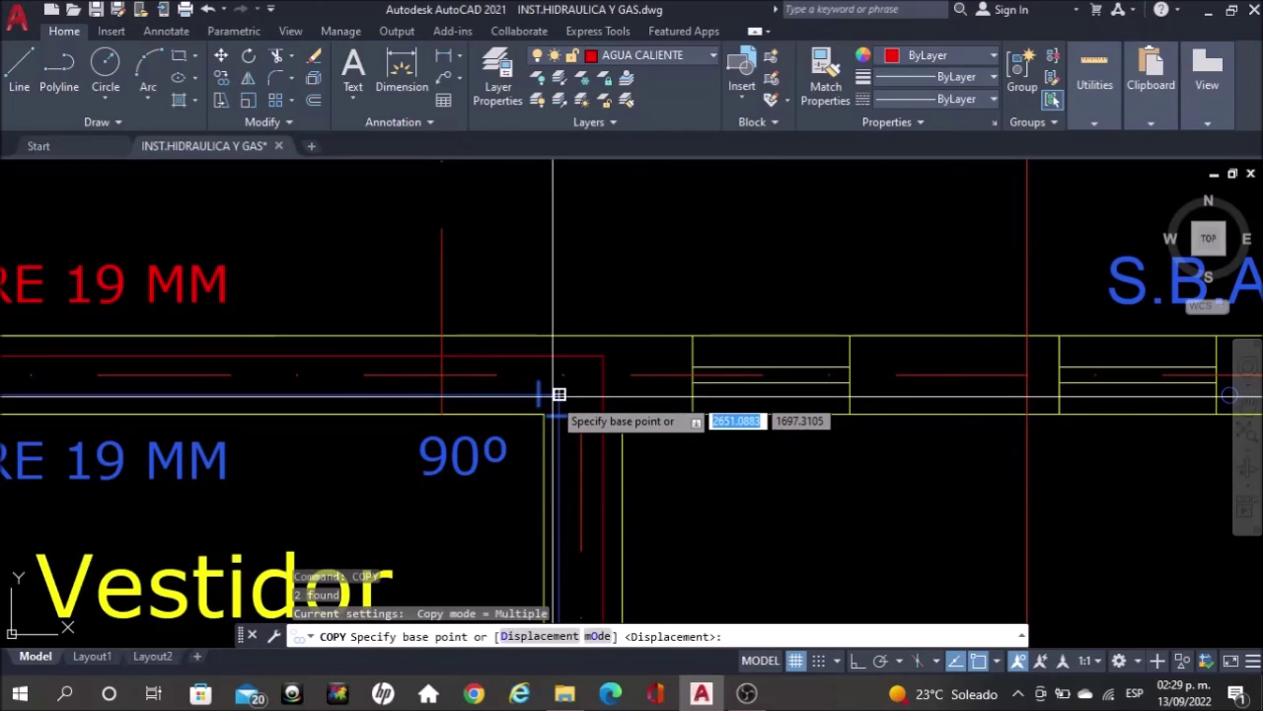
{"action": "left_click", "coordinate": [558, 393]}
{"action": "left_click", "coordinate": [604, 353]}
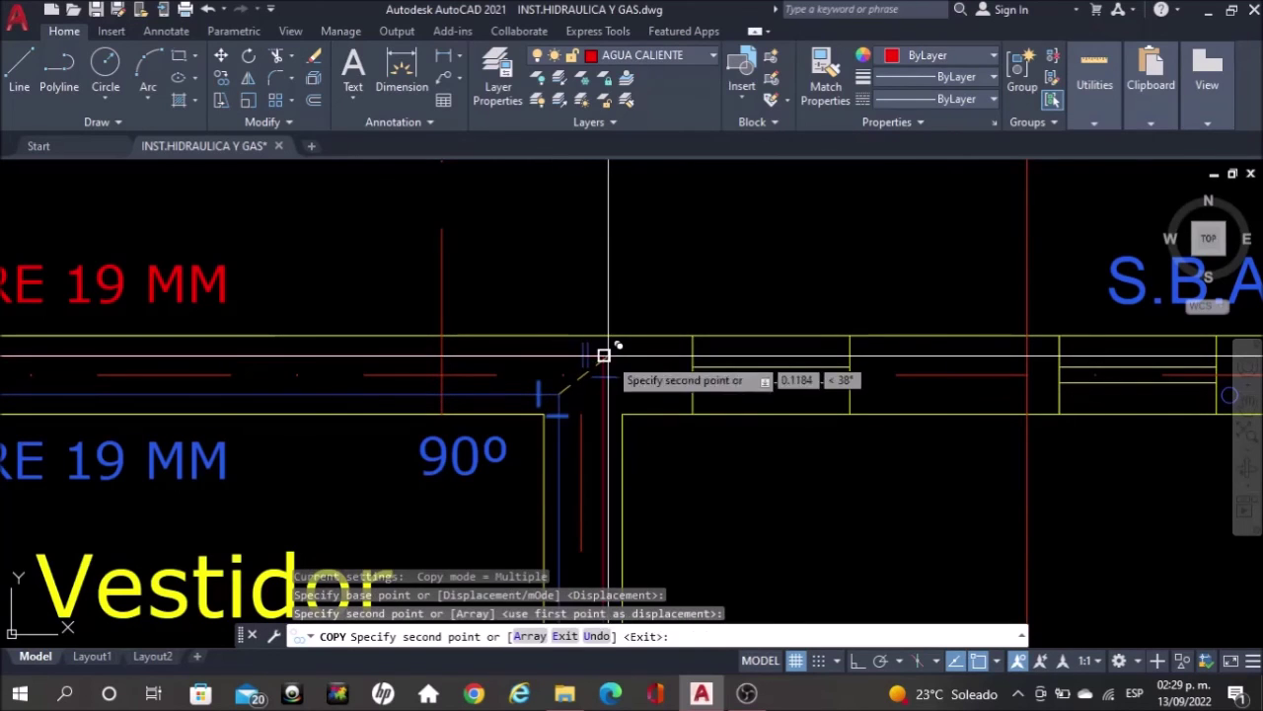
{"action": "key", "text": "Escape"}
Copy the blue 90º label above the Vestidor to the outer side of the red pipe's corner
{"action": "left_click", "coordinate": [499, 459]}
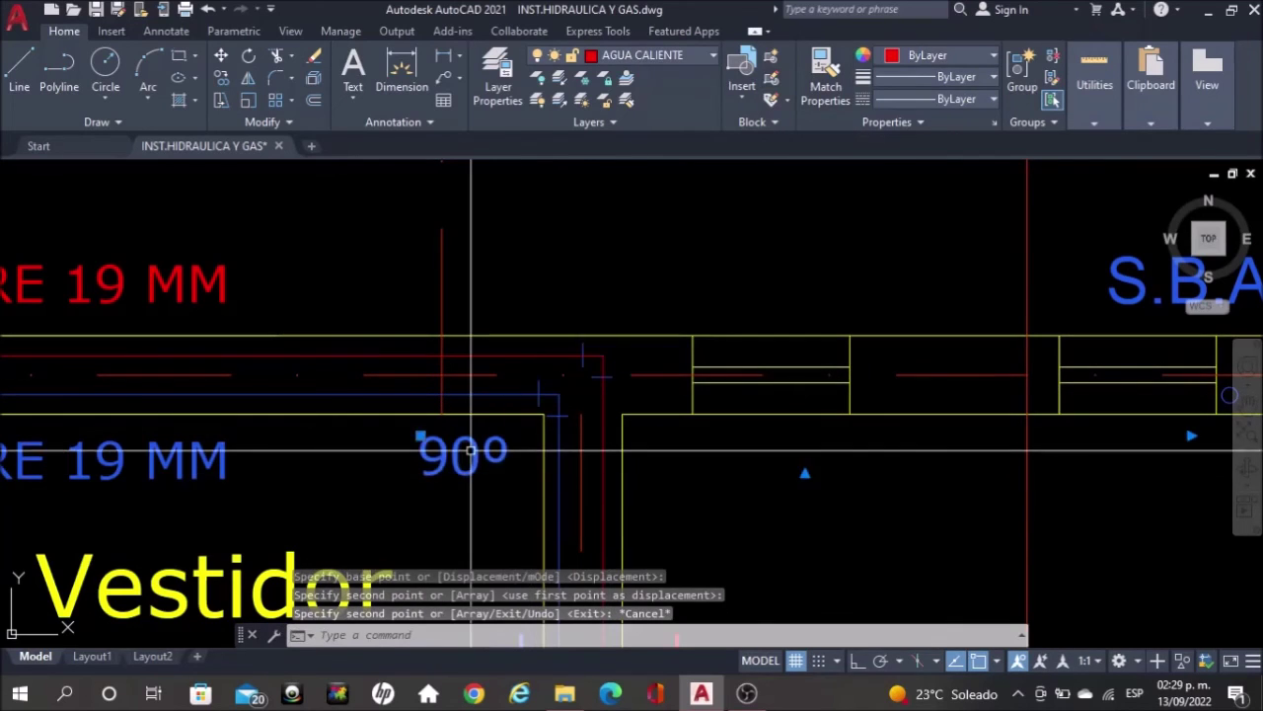
{"action": "type", "text": "co"}
{"action": "key", "text": "Return"}
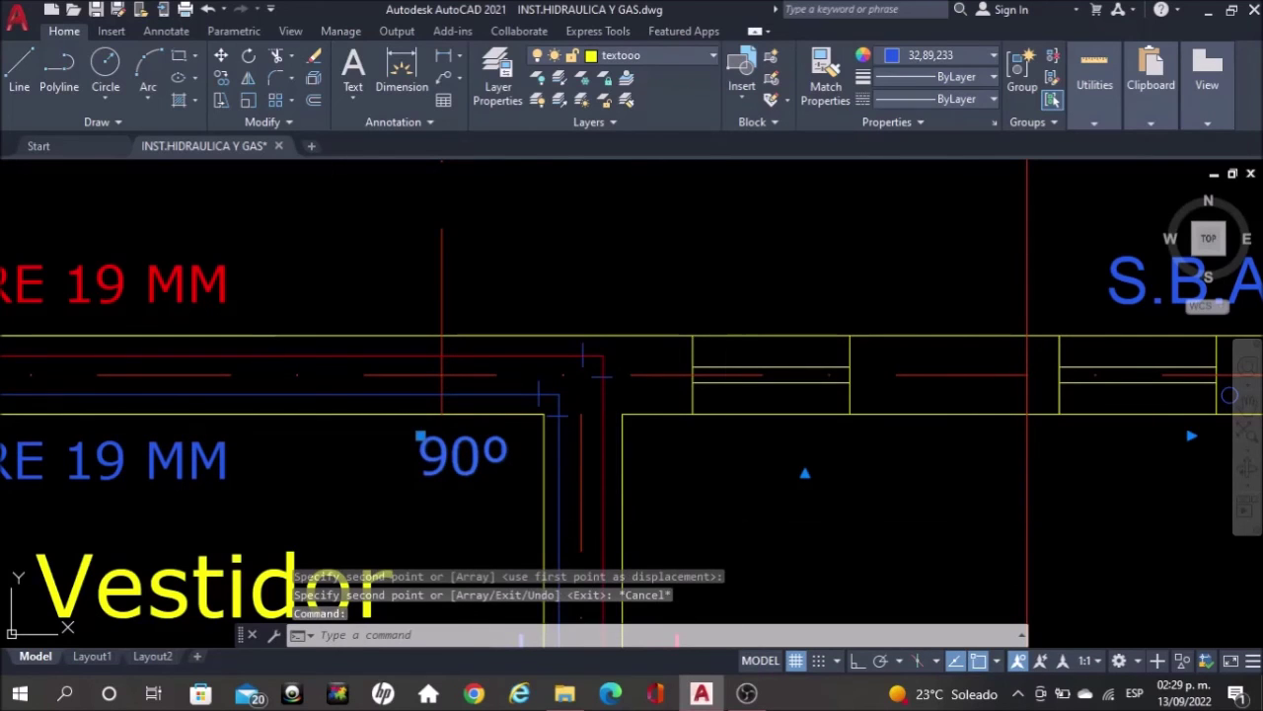
{"action": "left_click", "coordinate": [674, 554]}
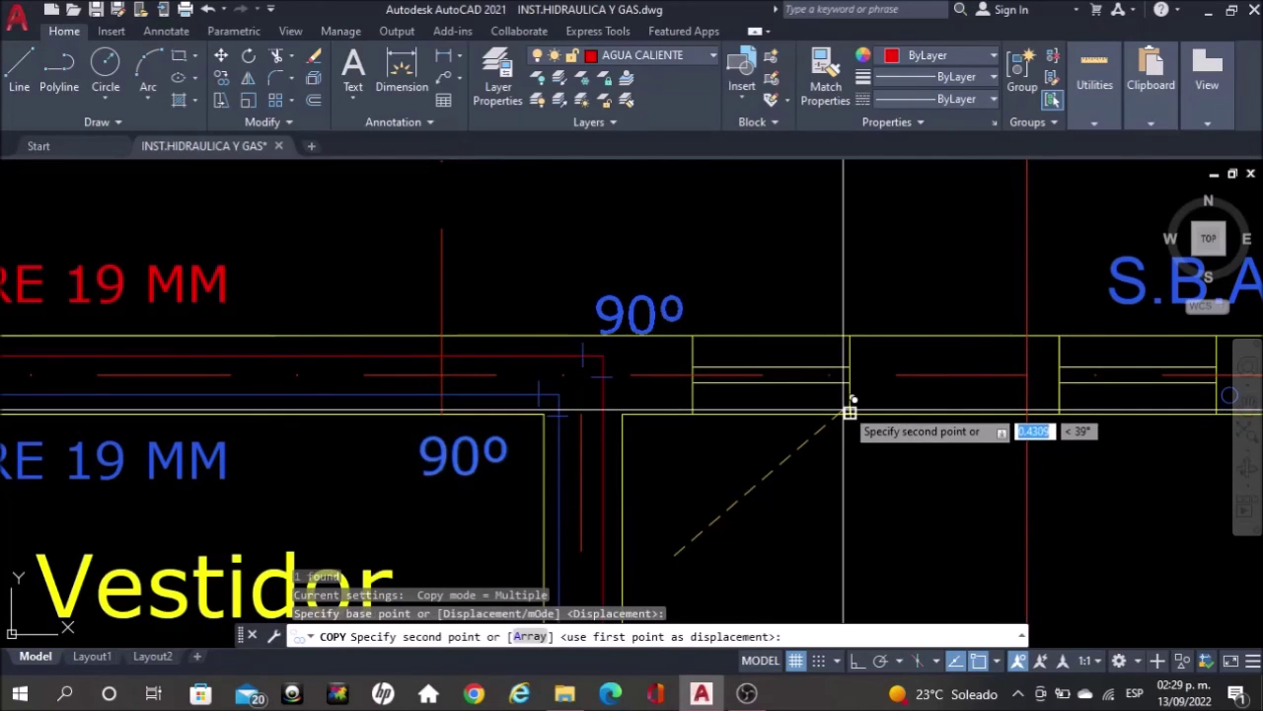
{"action": "left_click", "coordinate": [844, 395]}
{"action": "key", "text": "Escape"}
Match the copied 90º label and its two elbow ticks to the properties of the horizontal red pipe
{"action": "left_click", "coordinate": [821, 69]}
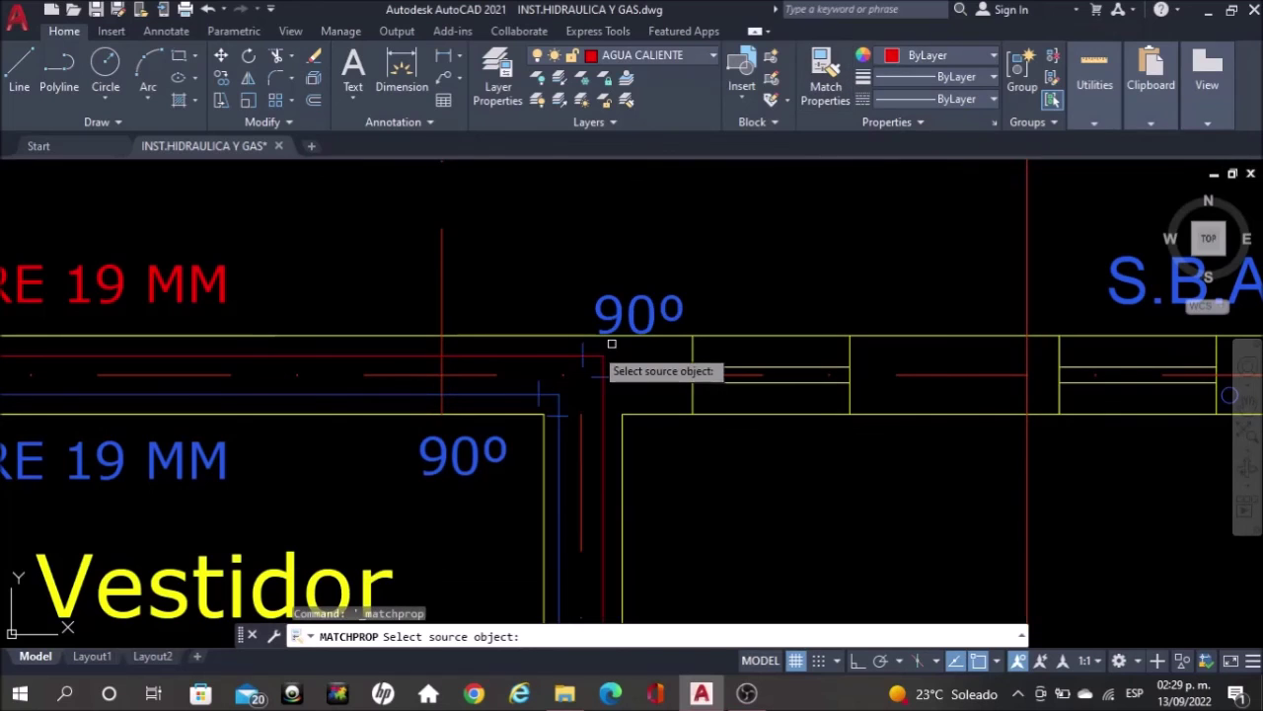
{"action": "left_click", "coordinate": [568, 352]}
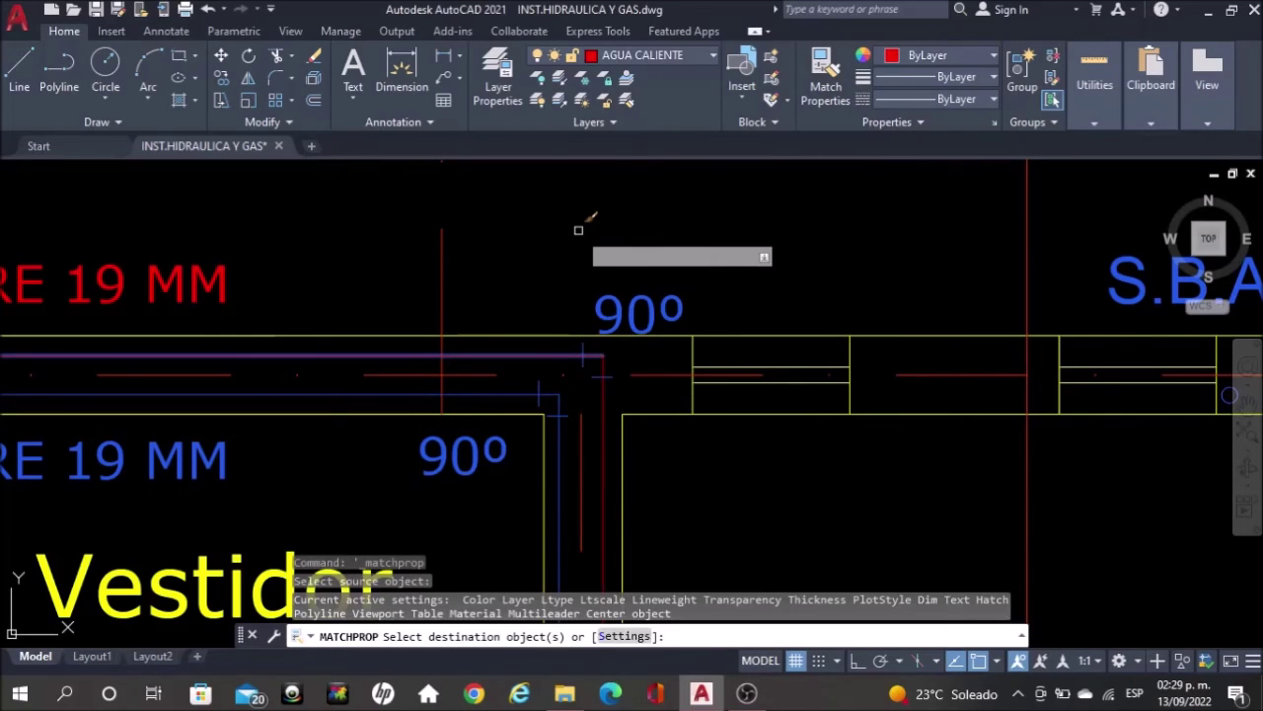
{"action": "left_click", "coordinate": [577, 233]}
{"action": "left_click", "coordinate": [730, 381]}
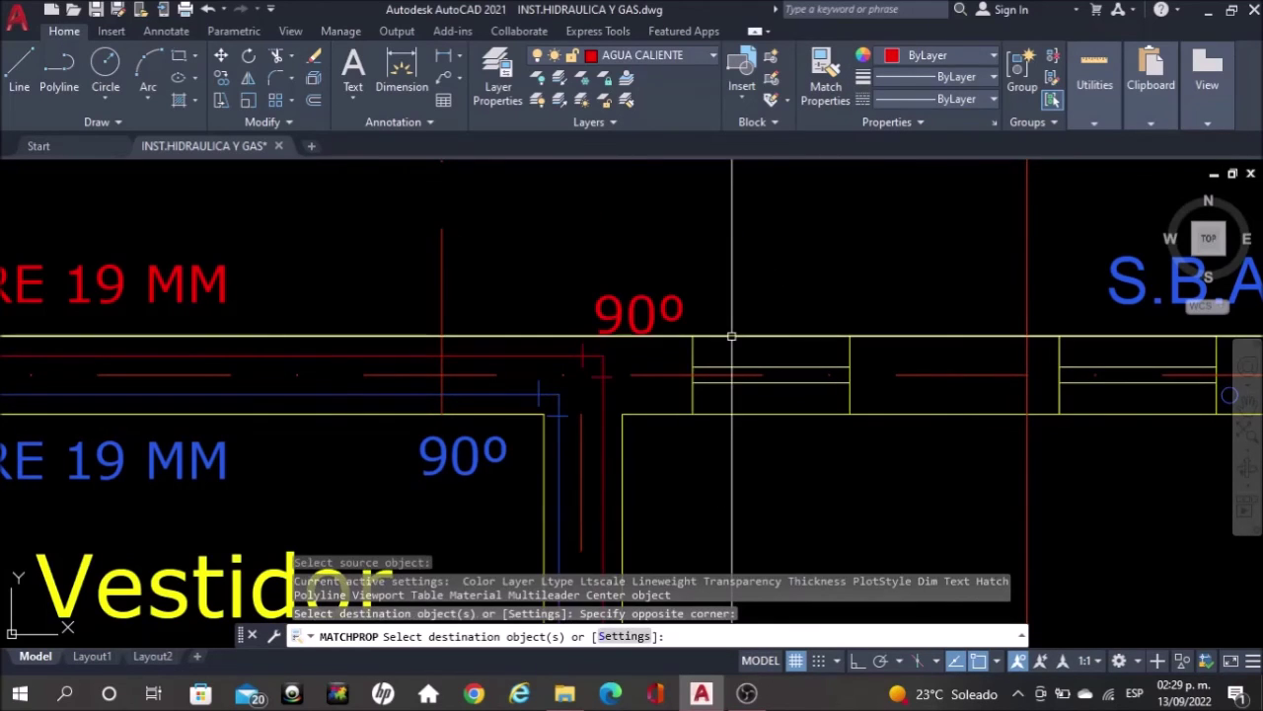
{"action": "key", "text": "Escape"}
{"action": "scroll", "coordinate": [750, 223], "scroll_direction": "down", "scroll_amount": 2}
{"action": "middle_click_drag", "start_coordinate": [746, 434], "coordinate": [741, 164]}
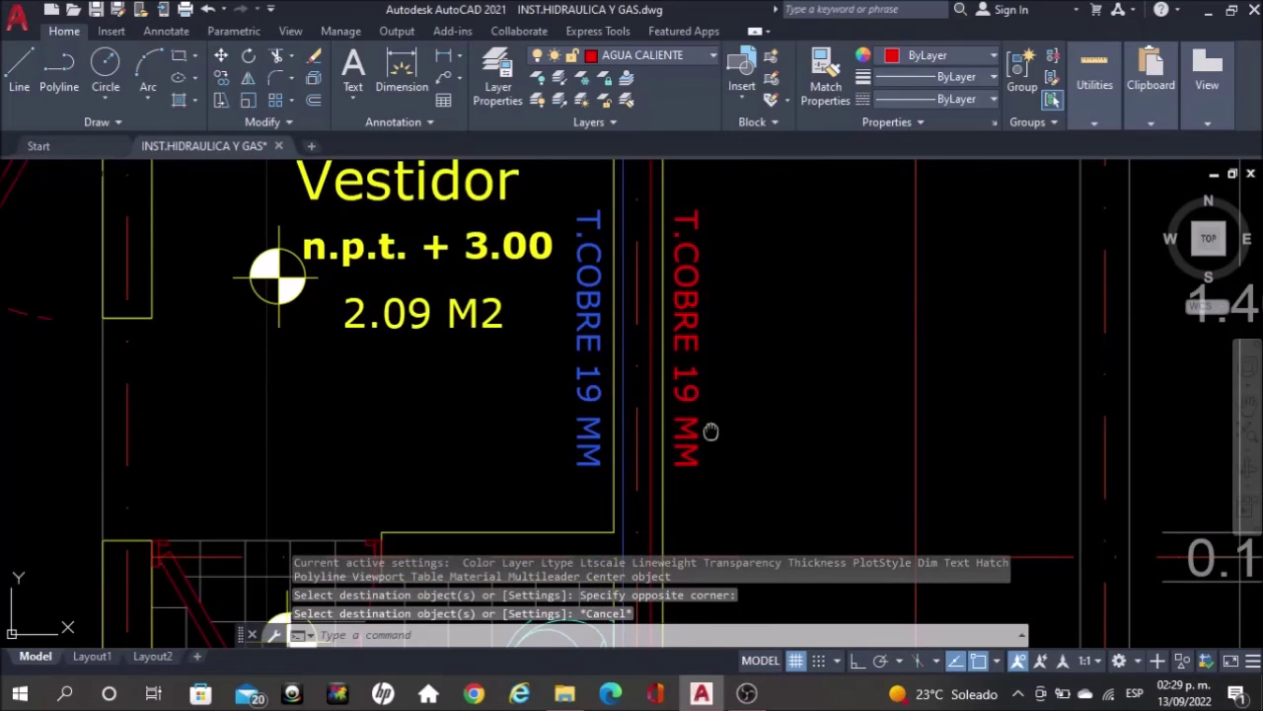
{"action": "middle_click_drag", "start_coordinate": [711, 431], "coordinate": [726, 185]}
{"action": "middle_click_drag", "start_coordinate": [703, 429], "coordinate": [699, 232]}
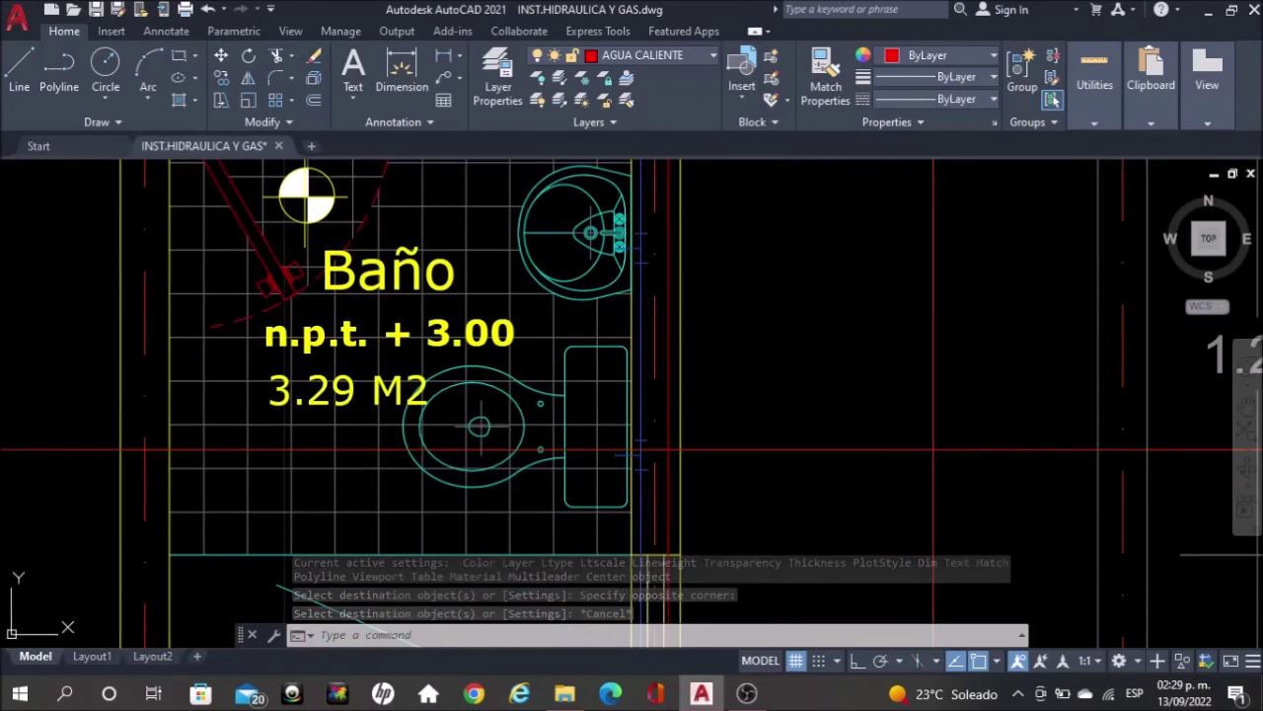
{"action": "scroll", "coordinate": [626, 215], "scroll_direction": "up", "scroll_amount": 8}
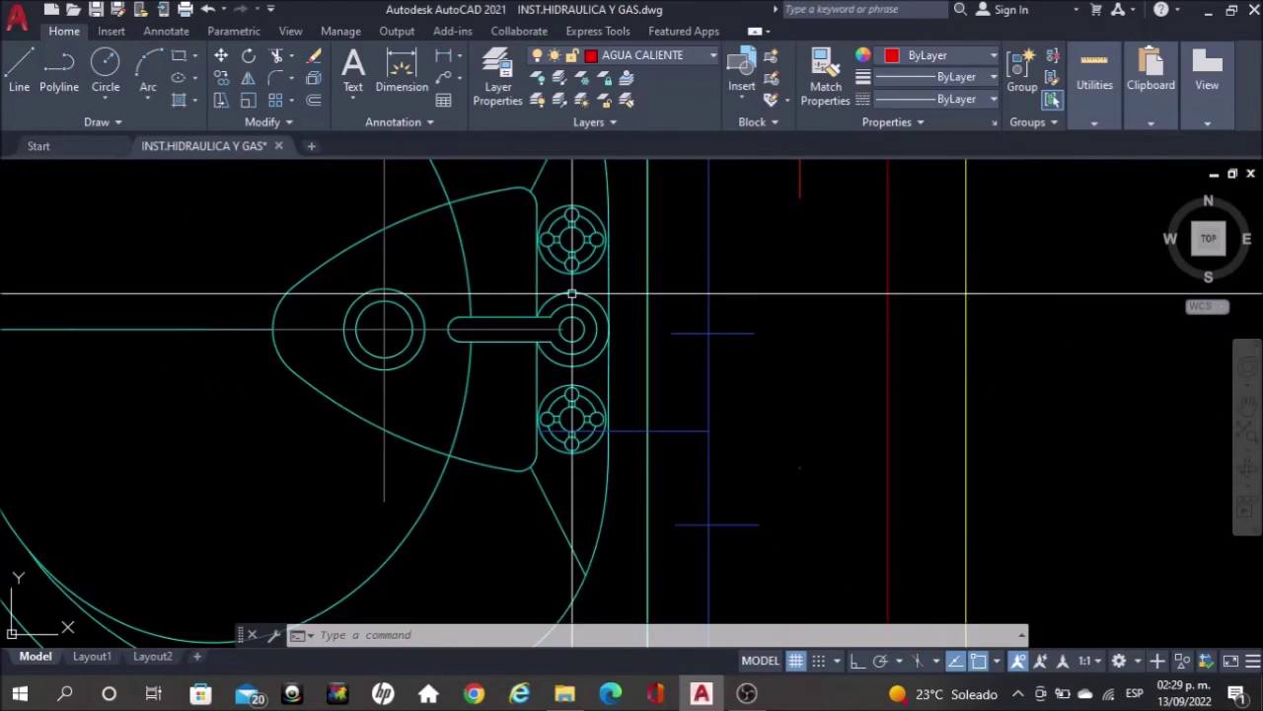
{"action": "left_click", "coordinate": [503, 273]}
{"action": "left_click", "coordinate": [794, 548]}
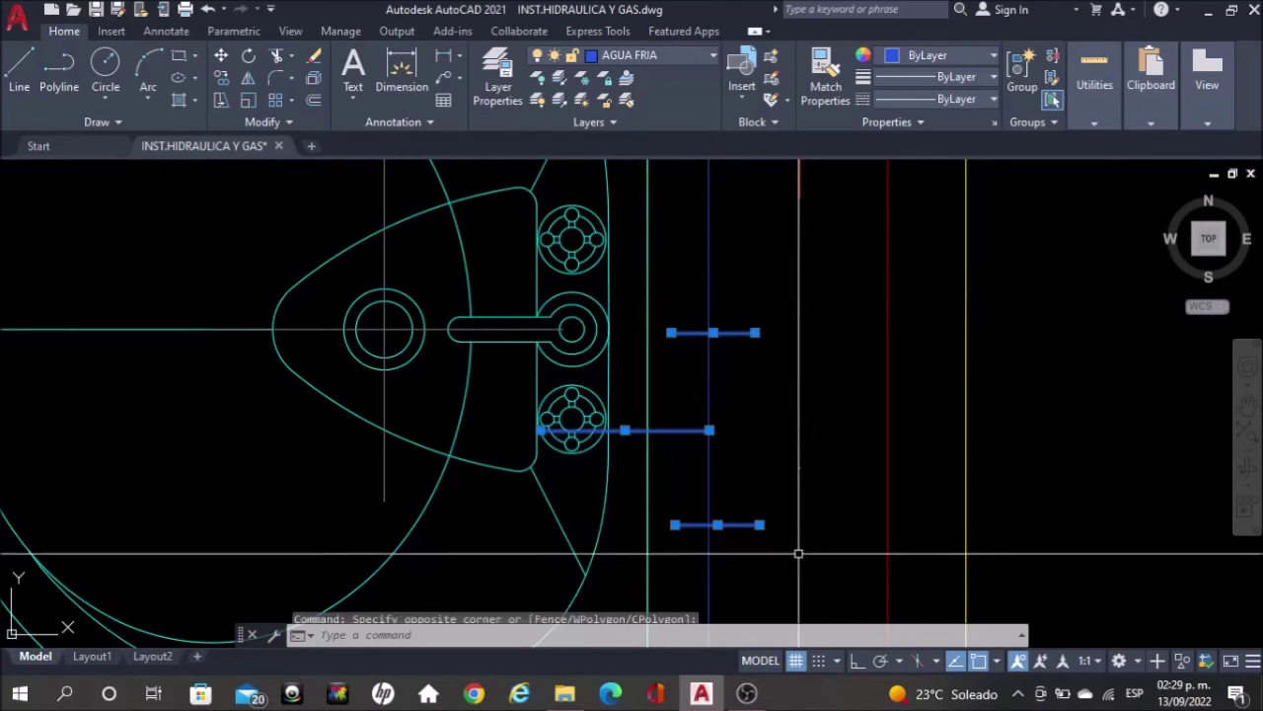
{"action": "type", "text": "COP"}
{"action": "key", "text": "Return"}
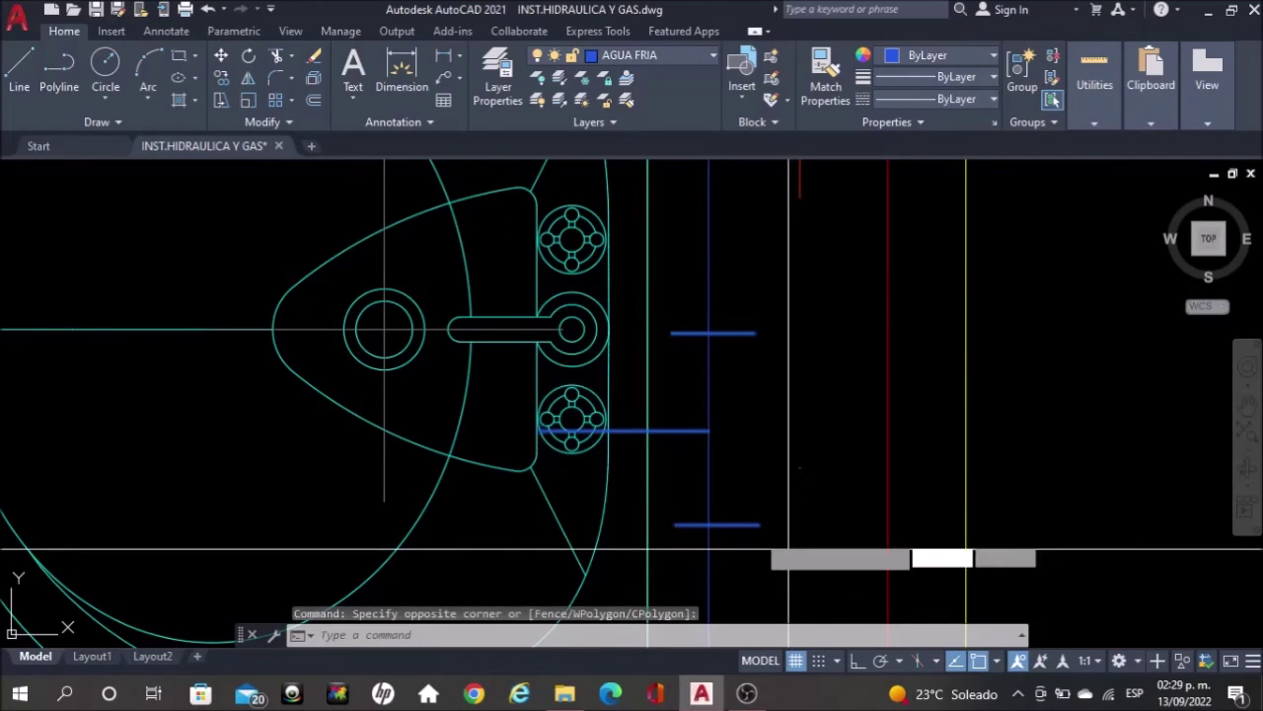
{"action": "left_click", "coordinate": [718, 523]}
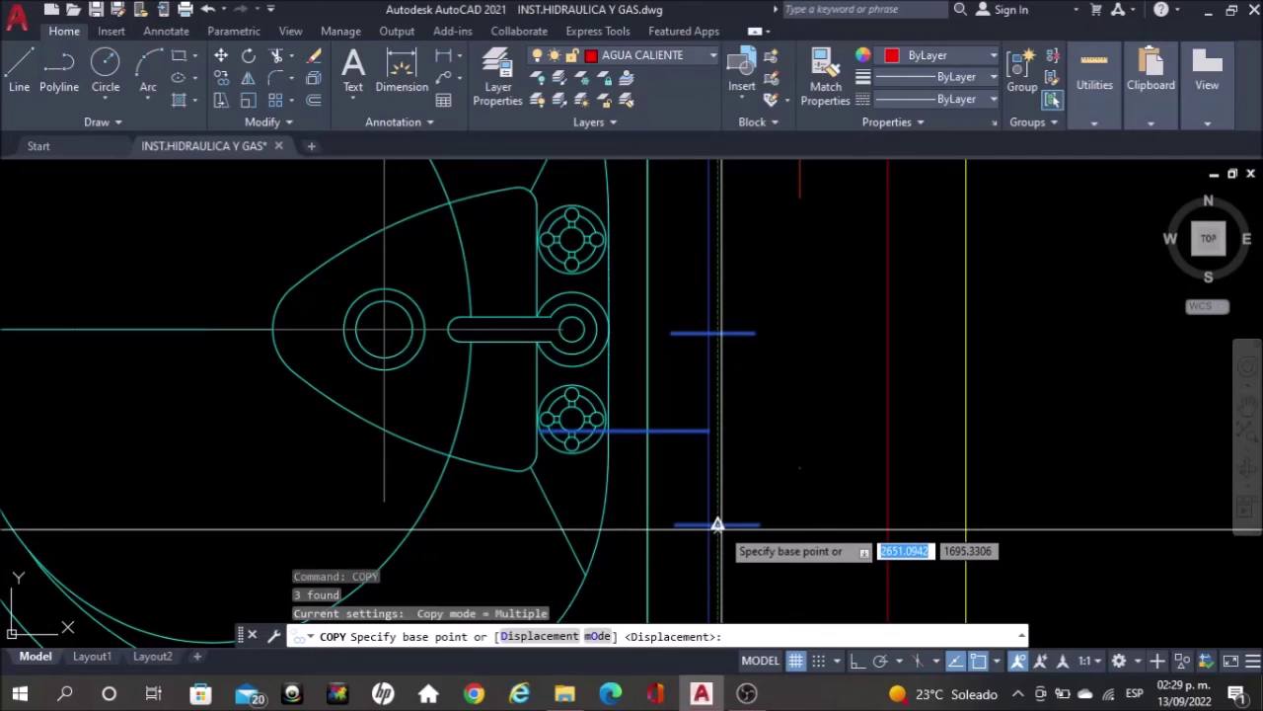
{"action": "scroll", "coordinate": [717, 523], "scroll_direction": "down", "scroll_amount": 2}
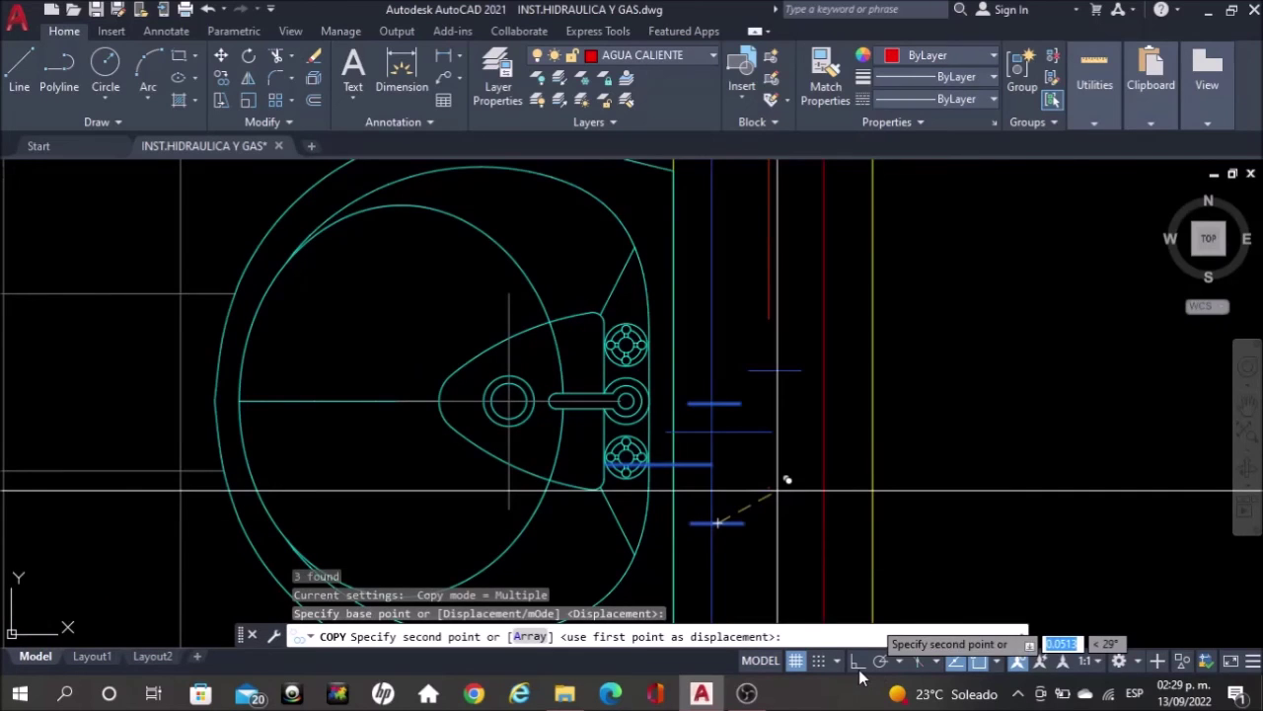
{"action": "left_click", "coordinate": [858, 662]}
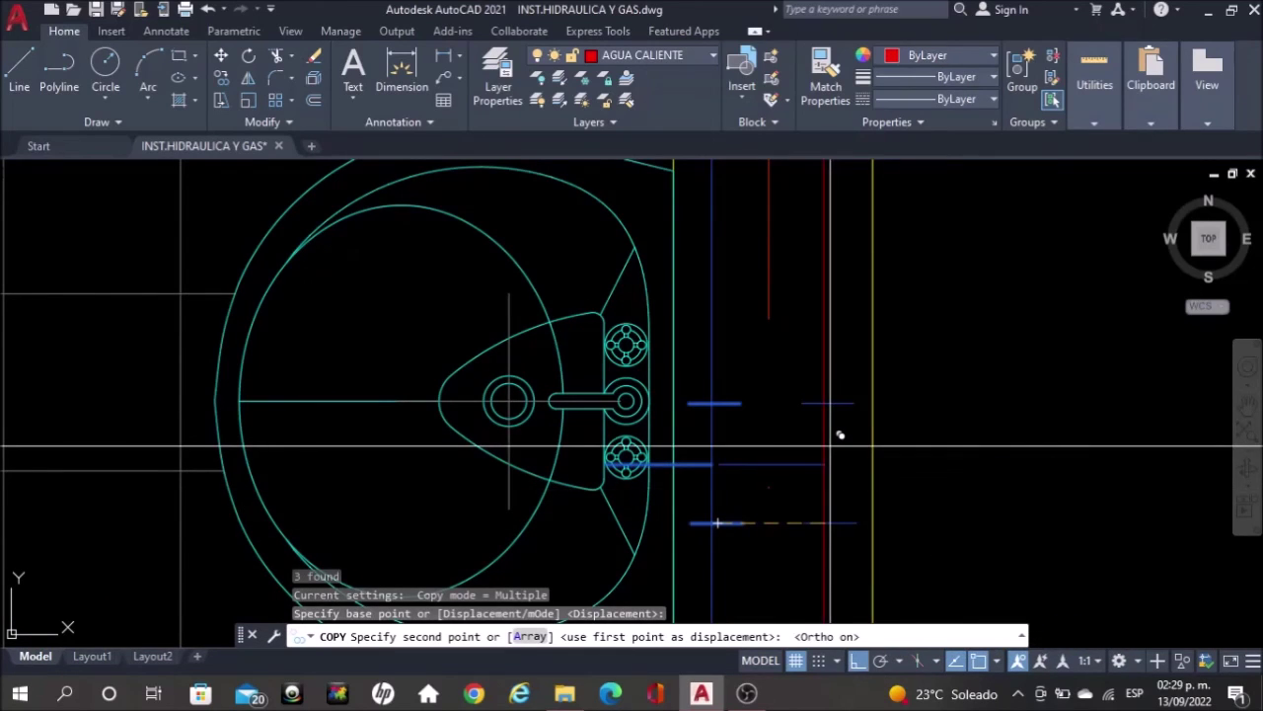
{"action": "left_click", "coordinate": [859, 661]}
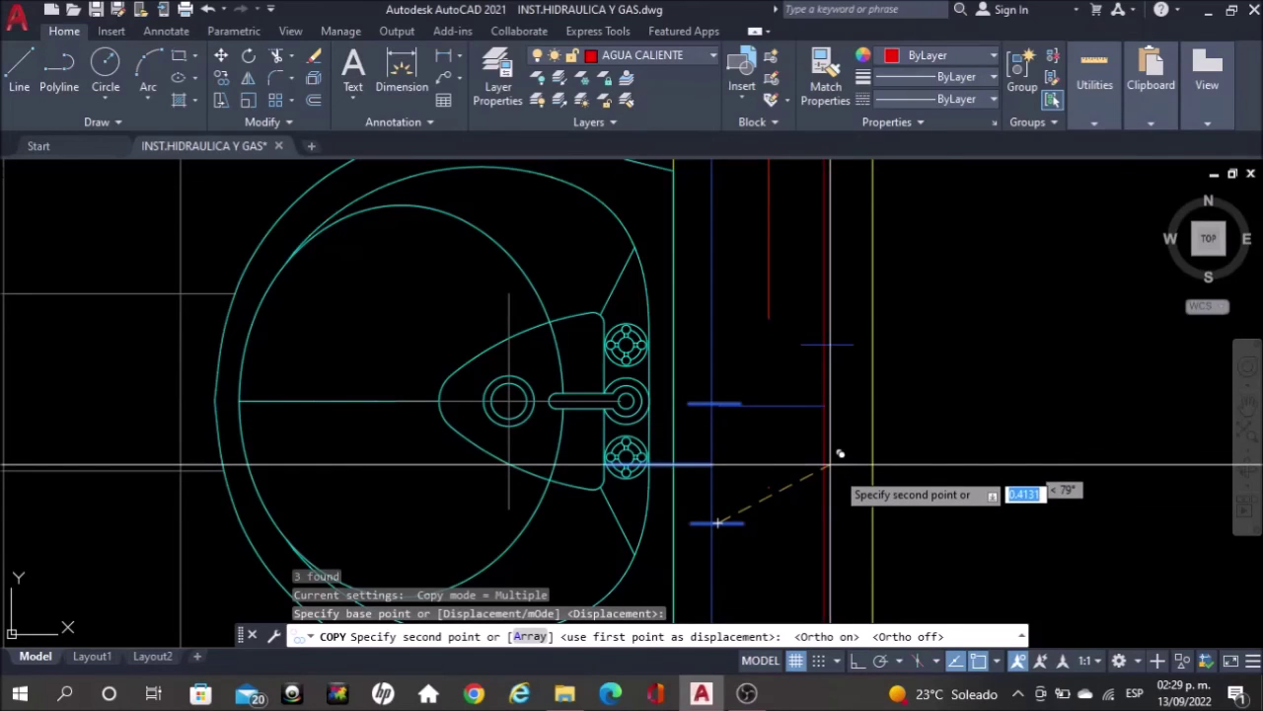
{"action": "key", "text": "Escape"}
Copy the two blue tee ticks and short branch line at the main Baño's washbasin across to the vertical red pipe
{"action": "left_click", "coordinate": [696, 466]}
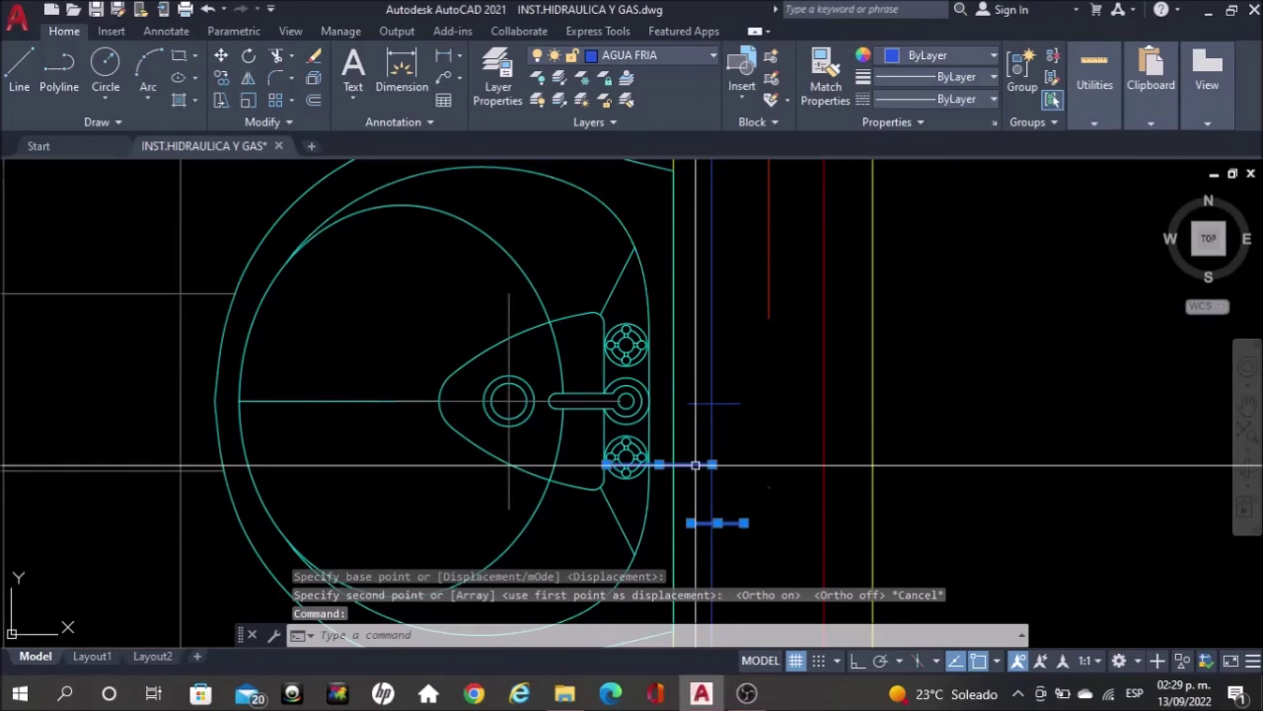
{"action": "left_click", "coordinate": [728, 406]}
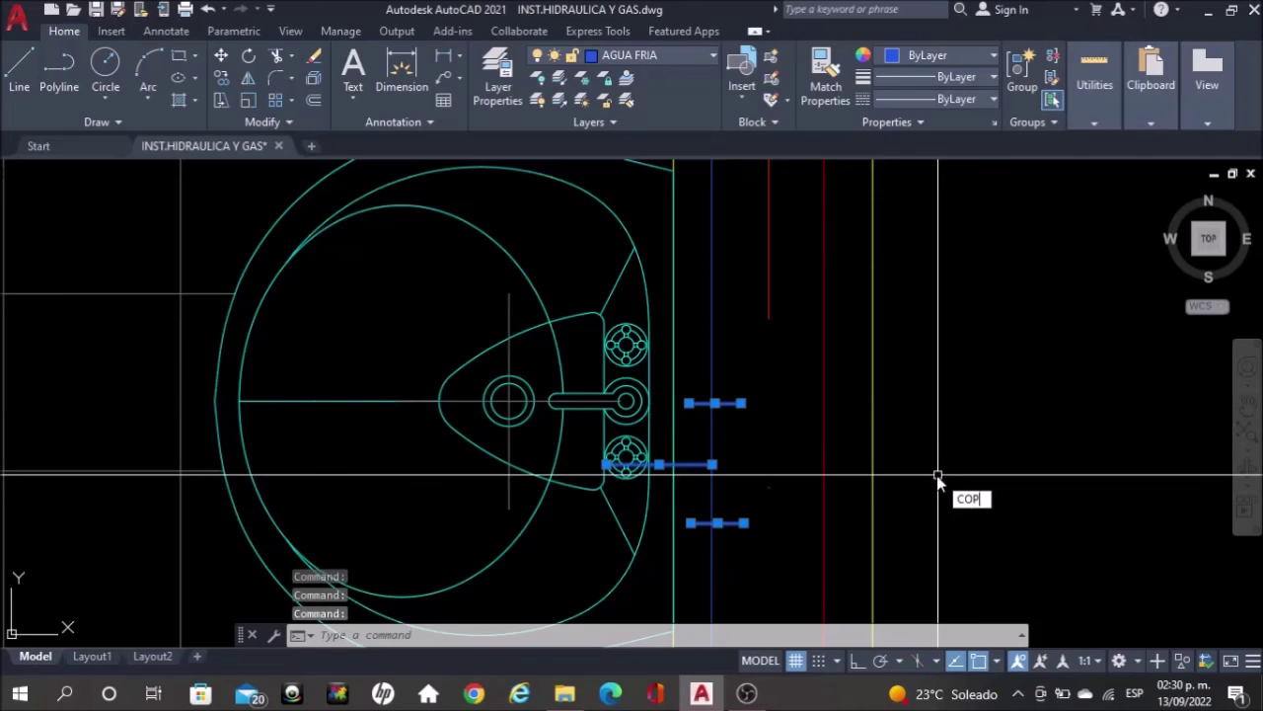
{"action": "key", "text": "Return"}
{"action": "left_click", "coordinate": [937, 540]}
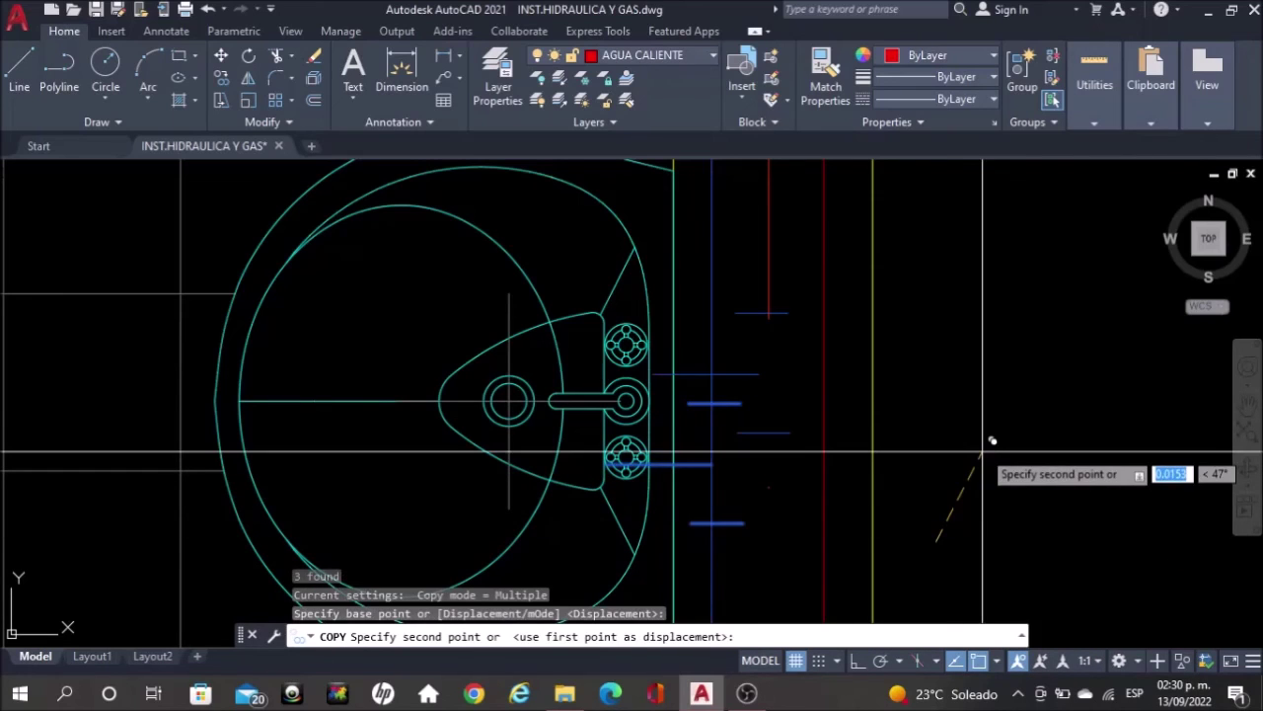
{"action": "left_click", "coordinate": [1034, 424]}
{"action": "key", "text": "Escape"}
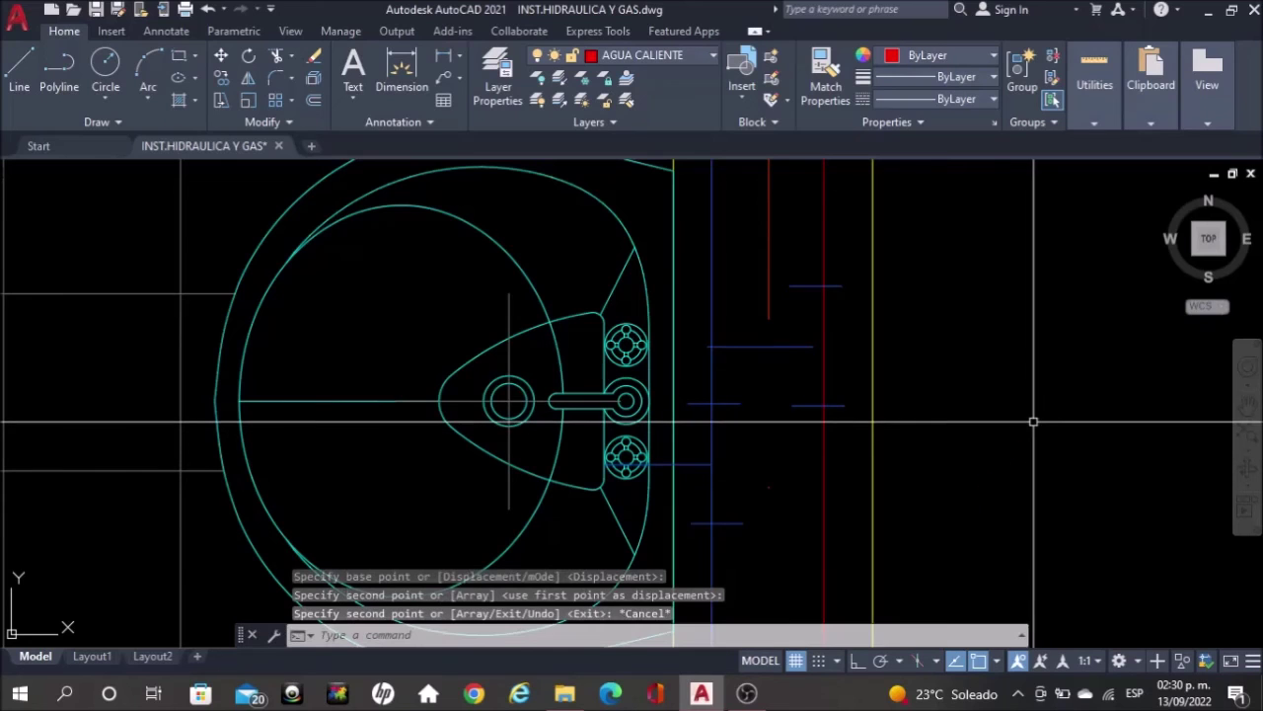
Match the copied tee ticks and branch line beside the washbasin to the properties of the vertical red pipe
{"action": "left_click", "coordinate": [827, 89]}
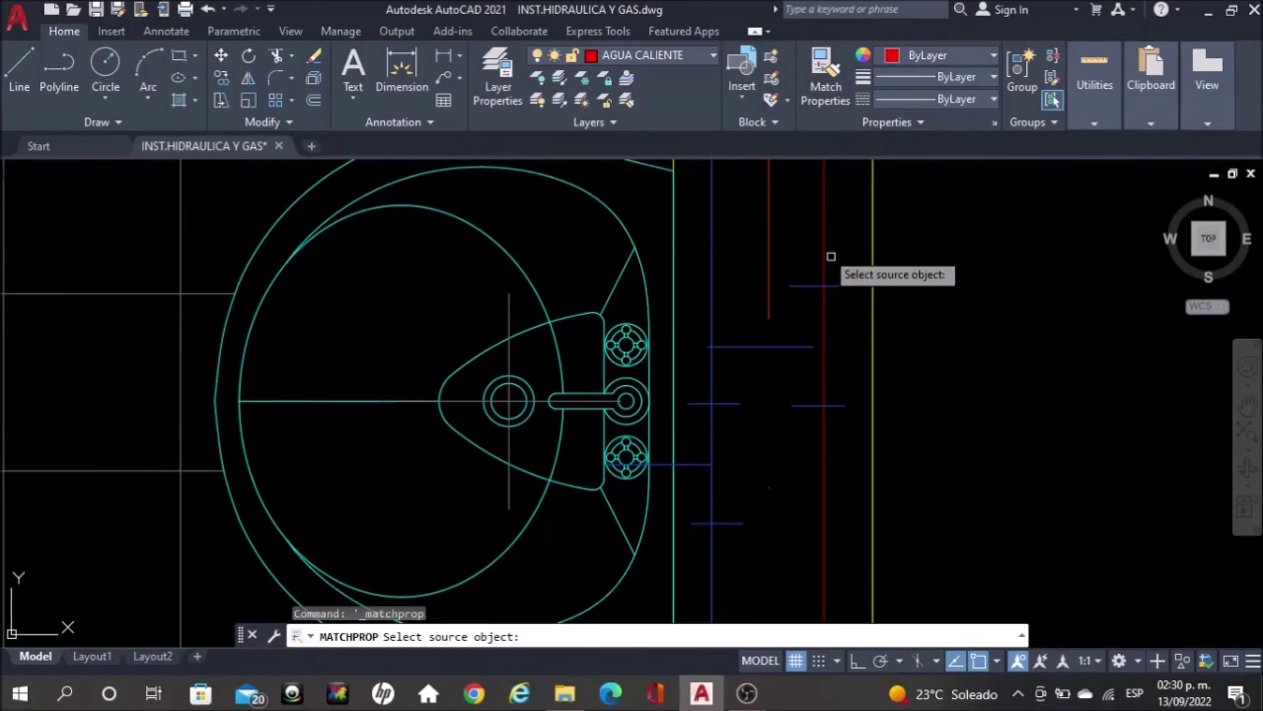
{"action": "left_click", "coordinate": [823, 247]}
{"action": "left_click", "coordinate": [858, 414]}
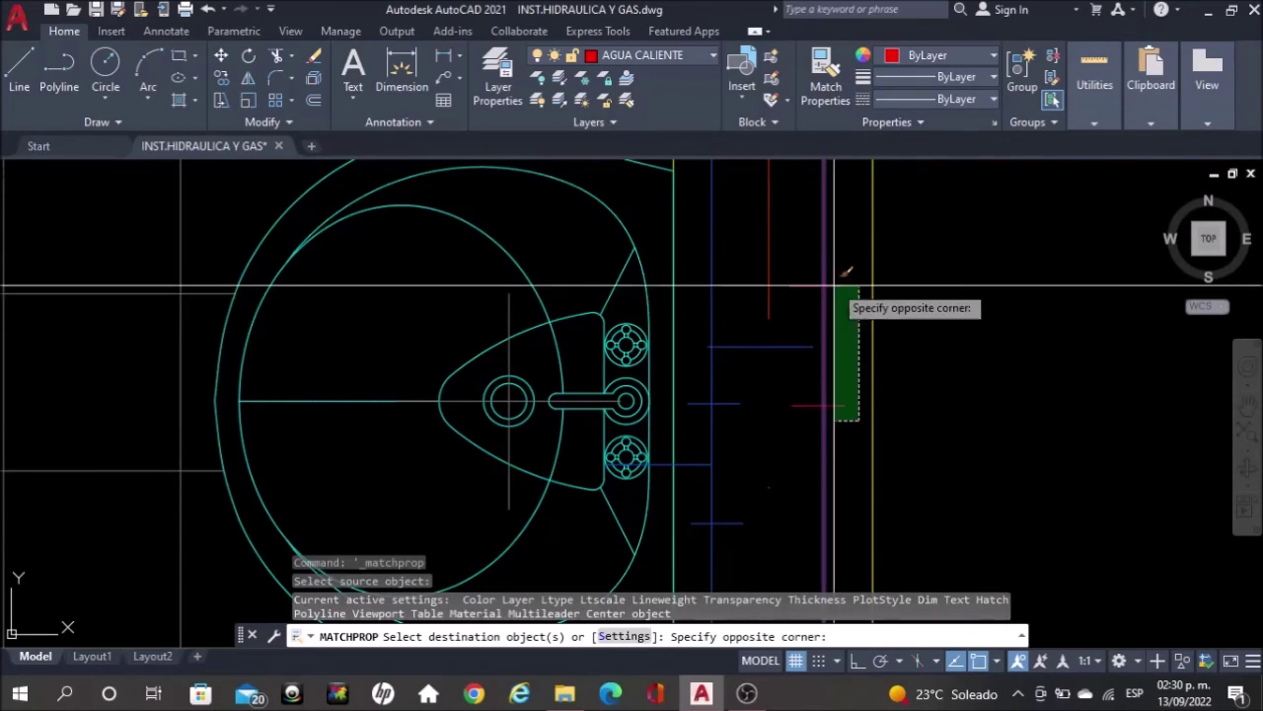
{"action": "left_click", "coordinate": [793, 346]}
{"action": "key", "text": "Escape"}
Extend the red branch line to the washbasin at one end and to the vertical red pipe at the other
{"action": "type", "text": "TR"}
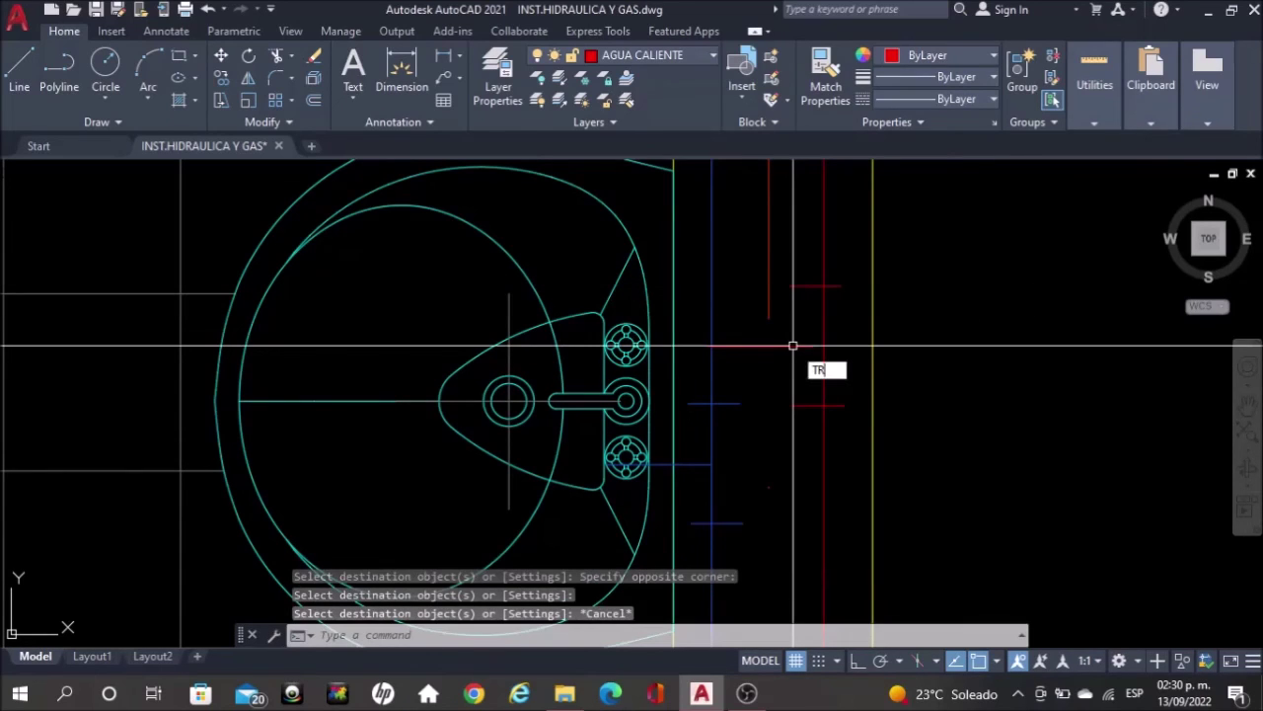
{"action": "key", "text": "Return"}
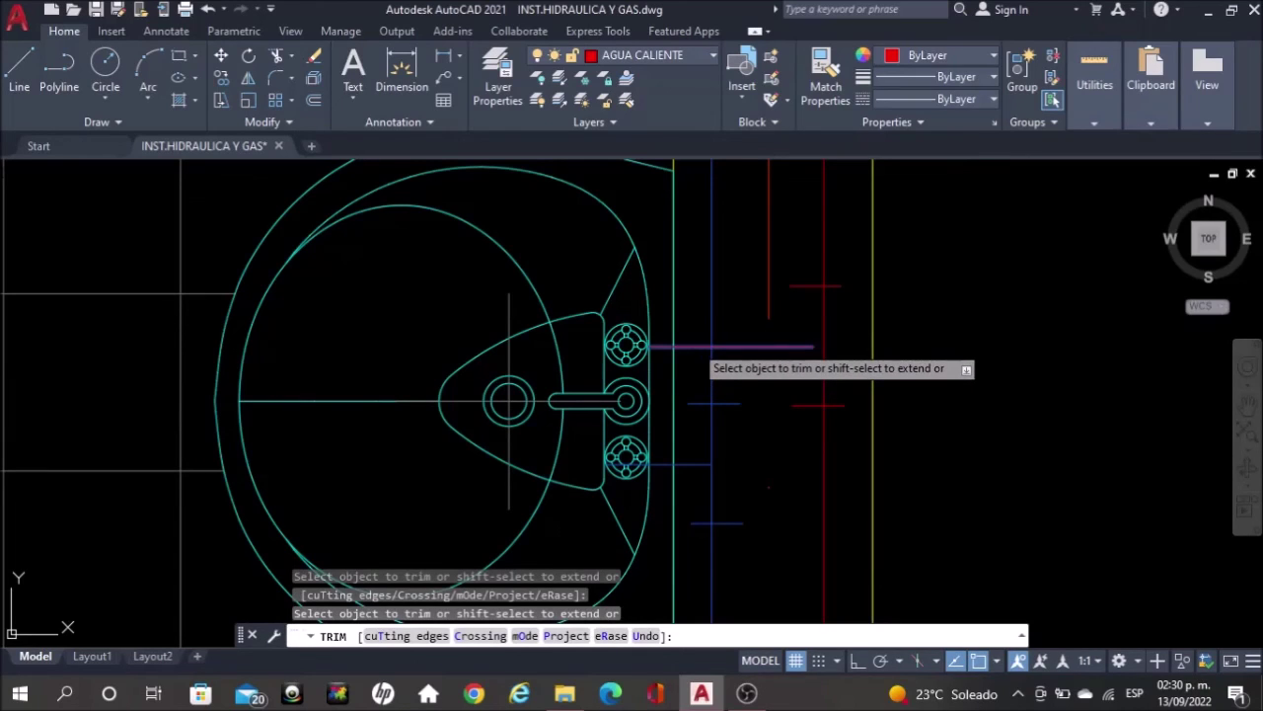
{"action": "left_click", "coordinate": [694, 346]}
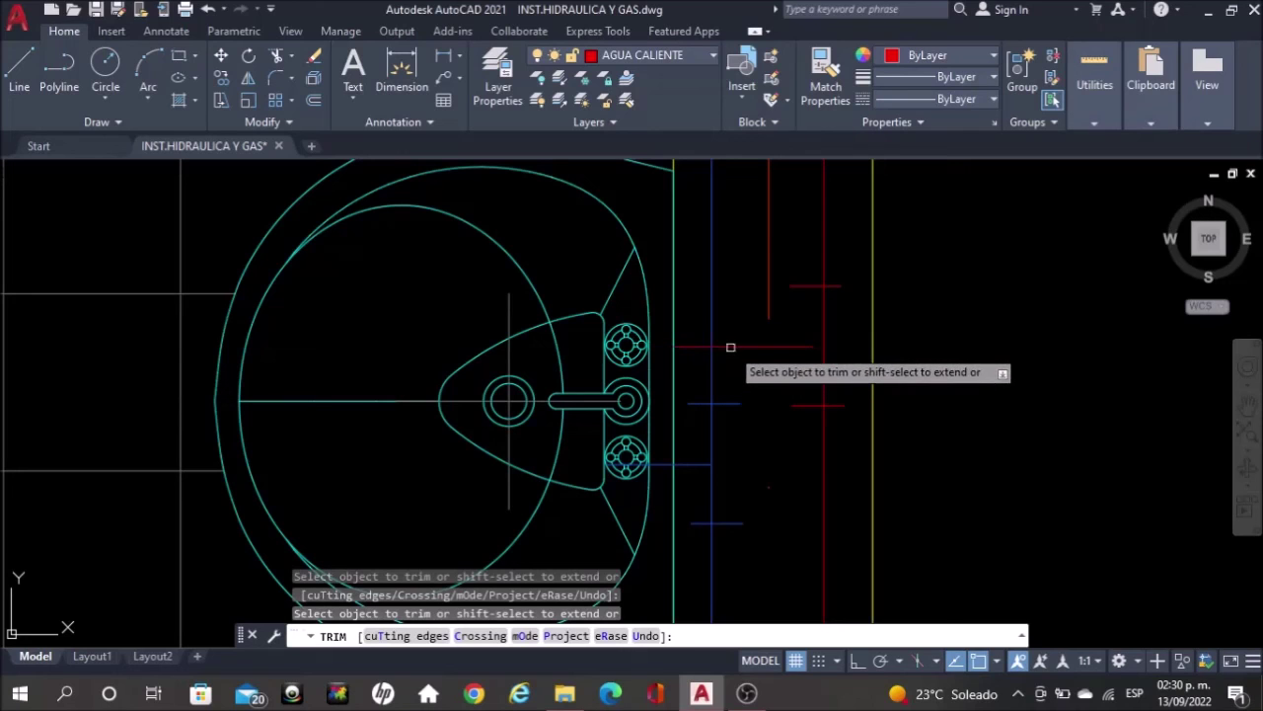
{"action": "key", "text": "Escape"}
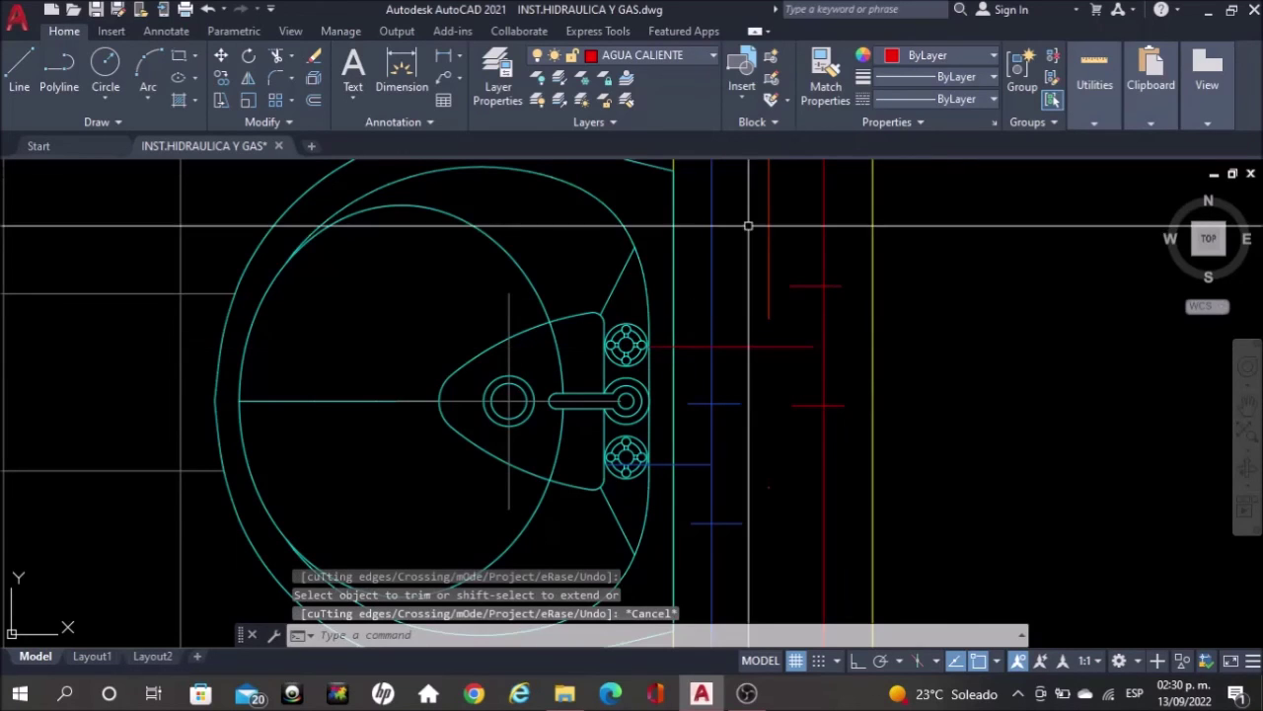
{"action": "scroll", "coordinate": [918, 222], "scroll_direction": "down", "scroll_amount": 2}
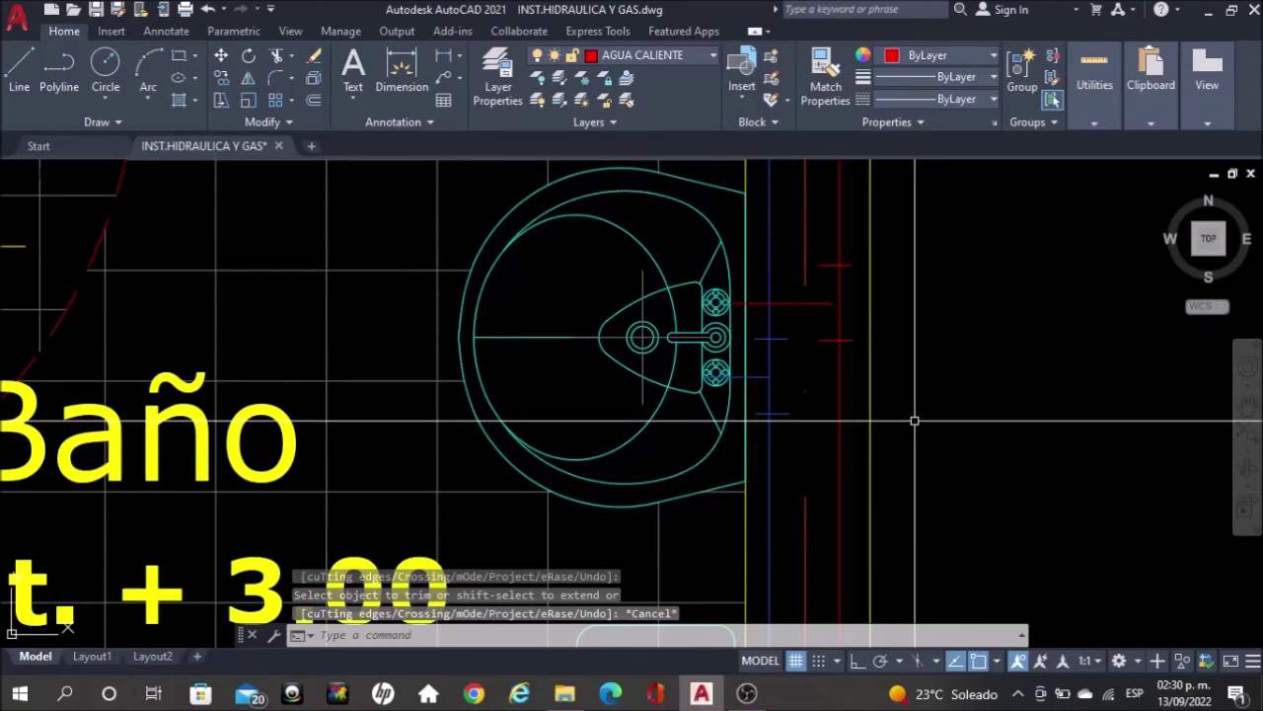
{"action": "key", "text": "Return"}
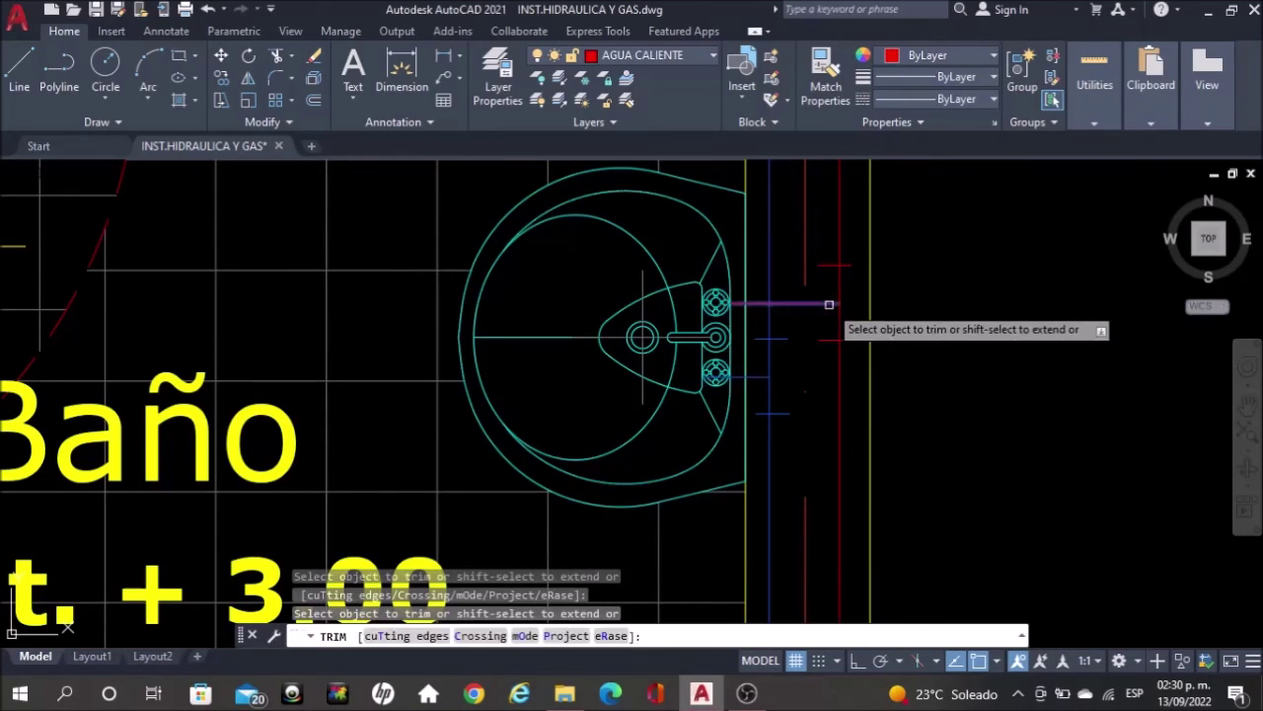
{"action": "key", "text": "Escape"}
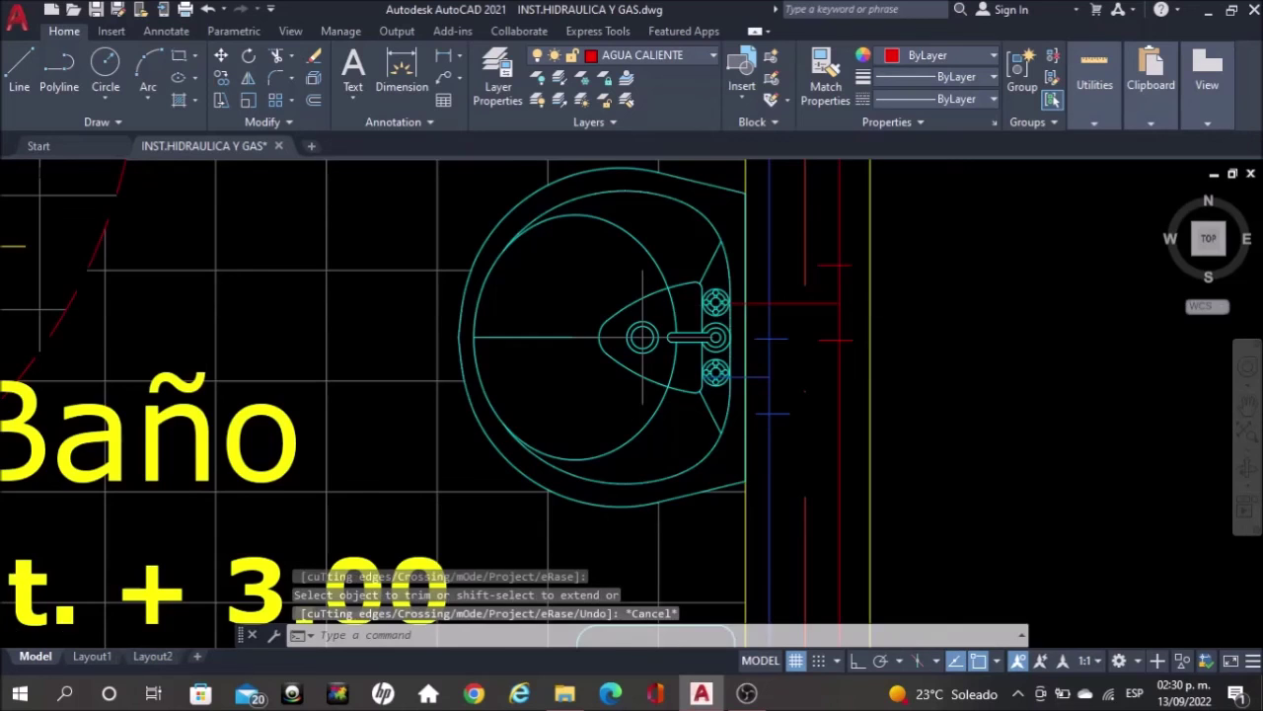
Beside the main bathroom's shower, copy the two blue elbow ticks from the blue pipe's corner to the red pipe's corner
{"action": "scroll", "coordinate": [840, 302], "scroll_direction": "down", "scroll_amount": 2}
{"action": "mouse_move", "coordinate": [705, 529]}
{"action": "middle_mouse_down"}
{"action": "mouse_move", "coordinate": [863, 302]}
{"action": "mouse_move", "coordinate": [855, 183]}
{"action": "mouse_move", "coordinate": [834, 327]}
{"action": "mouse_move", "coordinate": [834, 175]}
{"action": "mouse_move", "coordinate": [835, 389]}
{"action": "middle_mouse_up"}
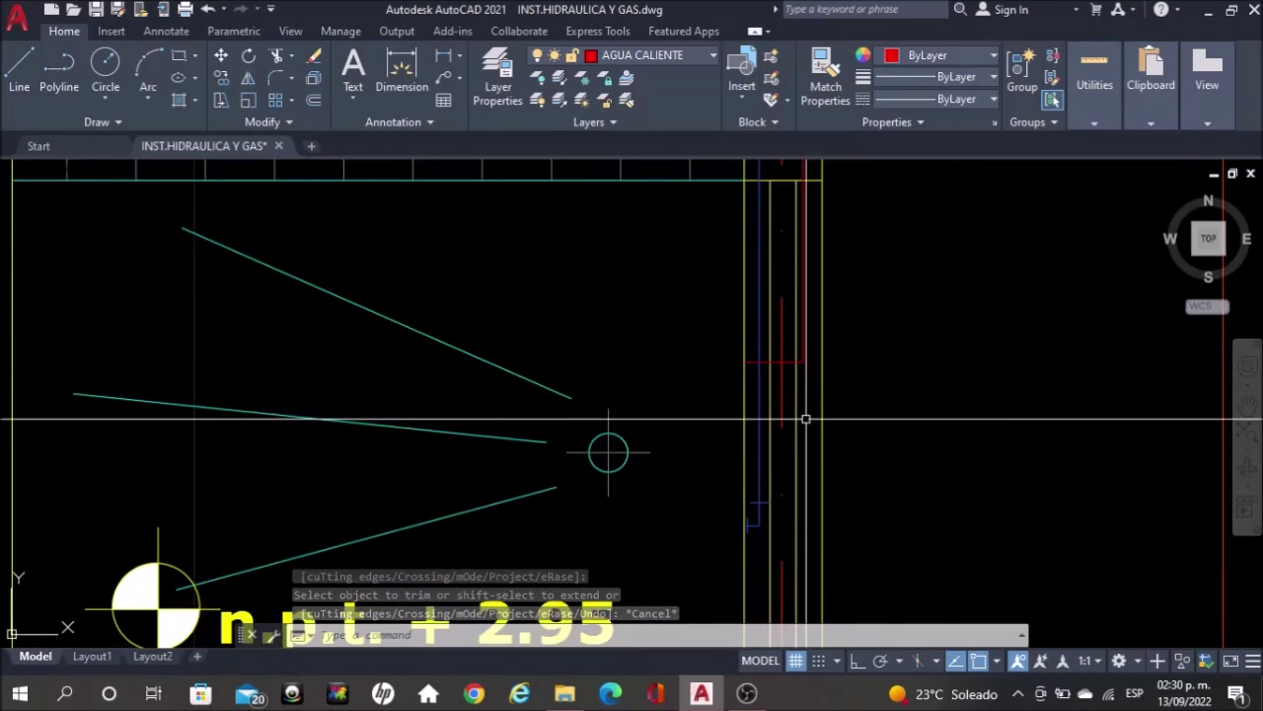
{"action": "scroll", "coordinate": [742, 555], "scroll_direction": "up", "scroll_amount": 2}
{"action": "left_click", "coordinate": [756, 513]}
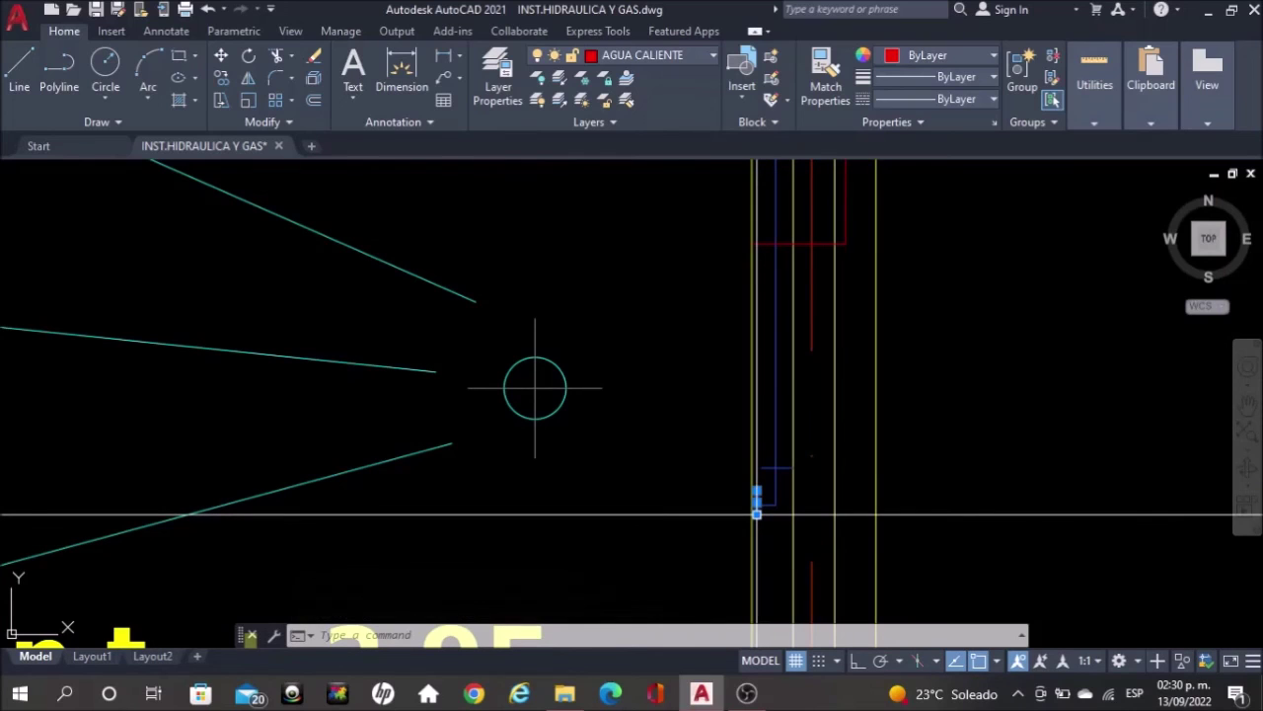
{"action": "type", "text": "co"}
{"action": "key", "text": "Return"}
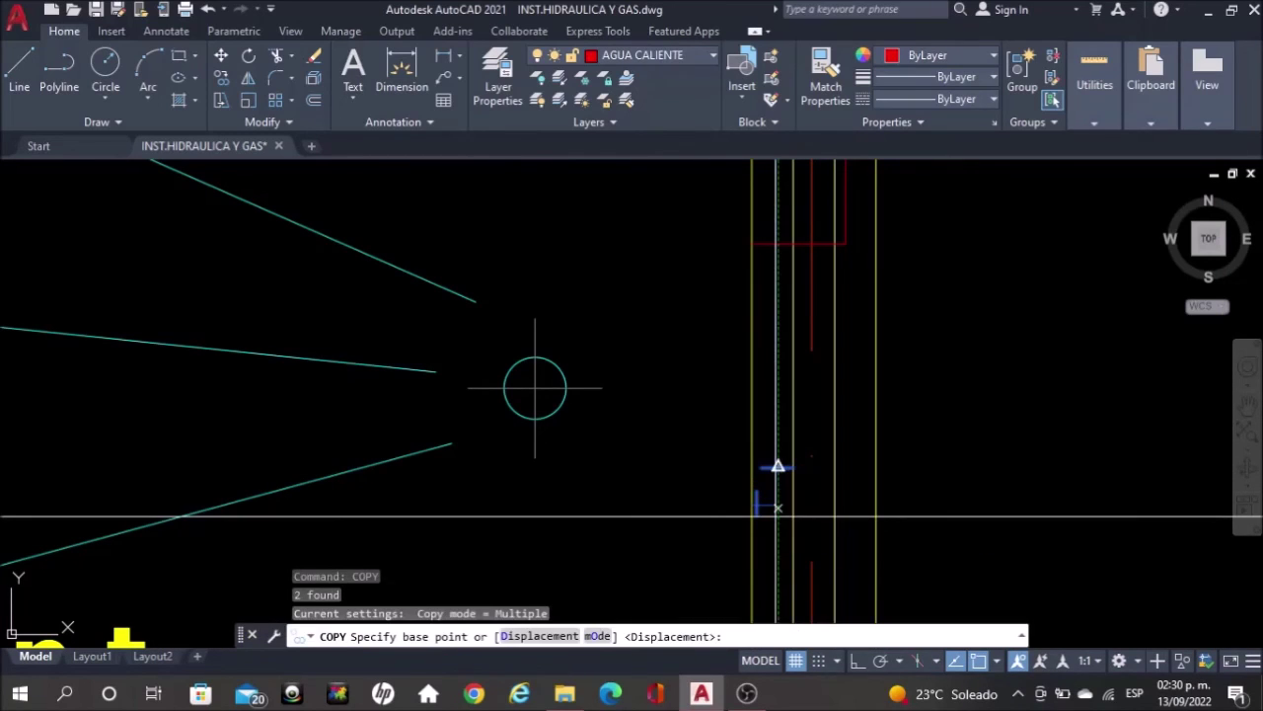
{"action": "left_click", "coordinate": [775, 503]}
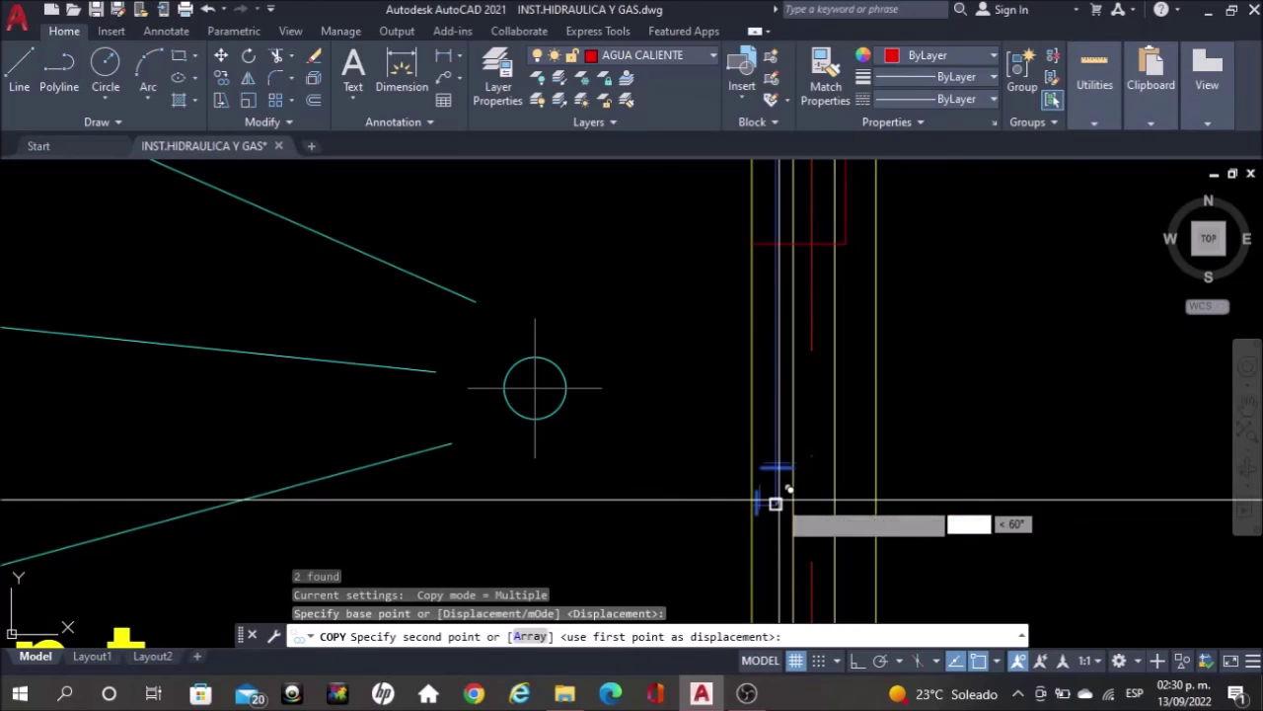
{"action": "left_click", "coordinate": [844, 243]}
{"action": "middle_click_drag", "start_coordinate": [843, 246], "coordinate": [795, 427]}
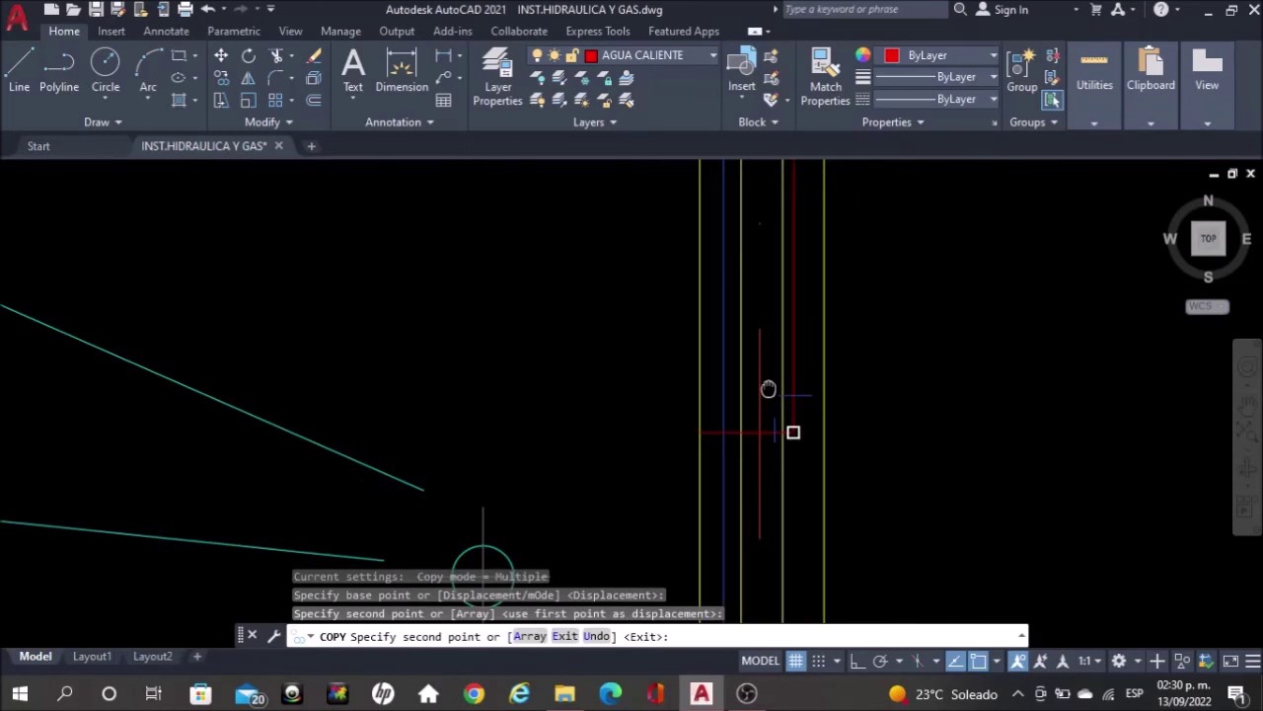
{"action": "key", "text": "Escape"}
Match the two copied elbow ticks at the shower's red pipe corner to the properties of the vertical red pipe
{"action": "left_click", "coordinate": [818, 91]}
{"action": "scroll", "coordinate": [796, 339], "scroll_direction": "up", "scroll_amount": 2}
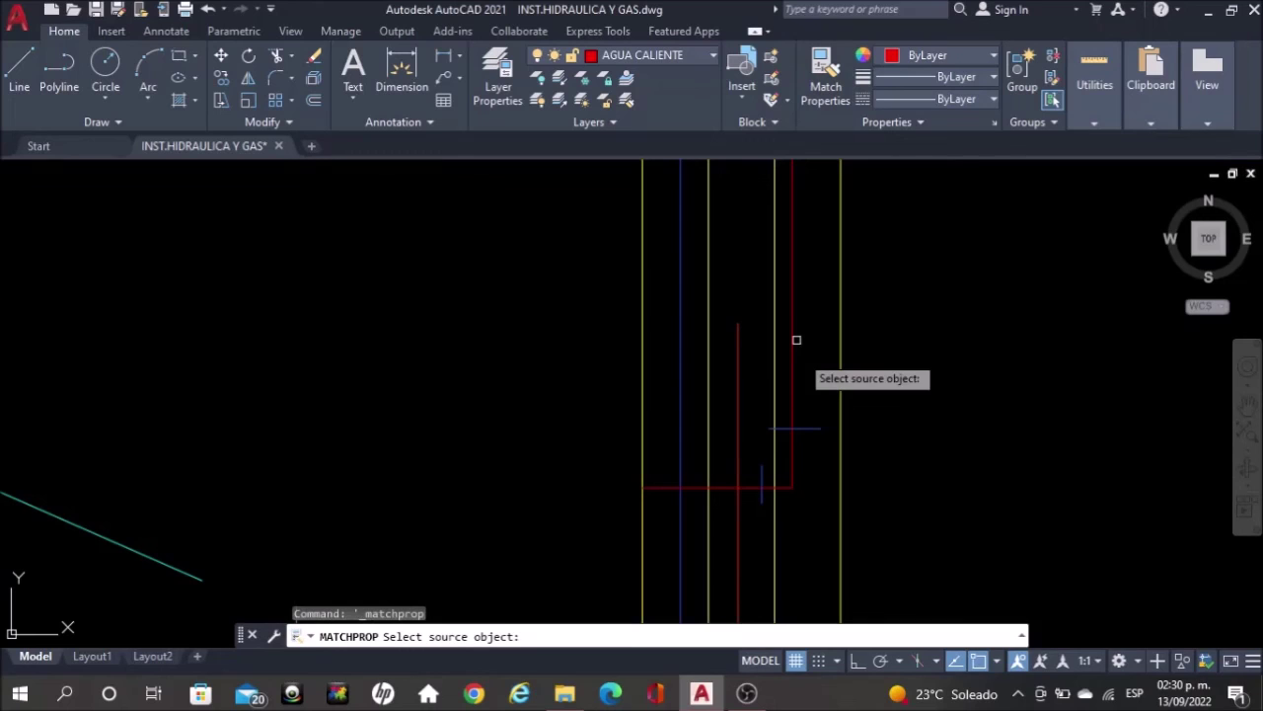
{"action": "left_click", "coordinate": [792, 353]}
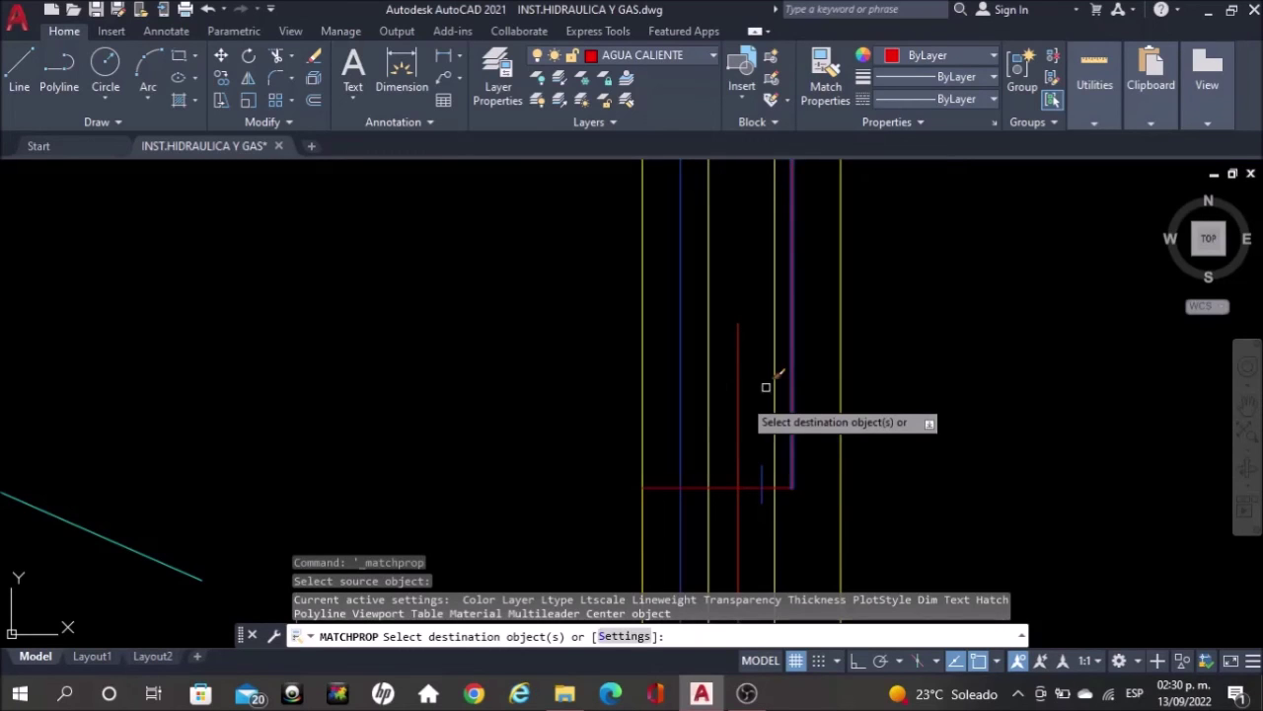
{"action": "left_click", "coordinate": [722, 387]}
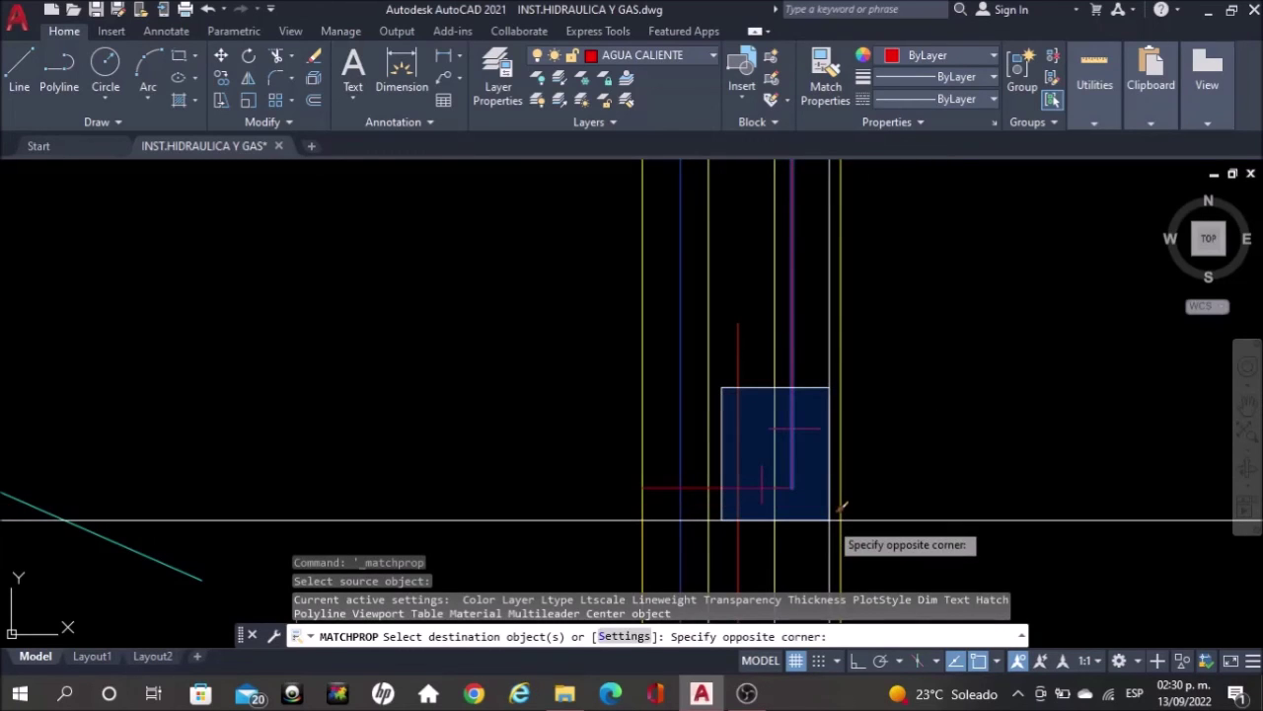
{"action": "left_click", "coordinate": [832, 523]}
{"action": "scroll", "coordinate": [829, 519], "scroll_direction": "down", "scroll_amount": 2}
{"action": "key", "text": "Escape"}
Beside the washbasin of the bathroom between Recamara 3 and Recamara 2, copy the two blue elbow ticks to the red pipe's corner
{"action": "scroll", "coordinate": [881, 466], "scroll_direction": "down", "scroll_amount": 3}
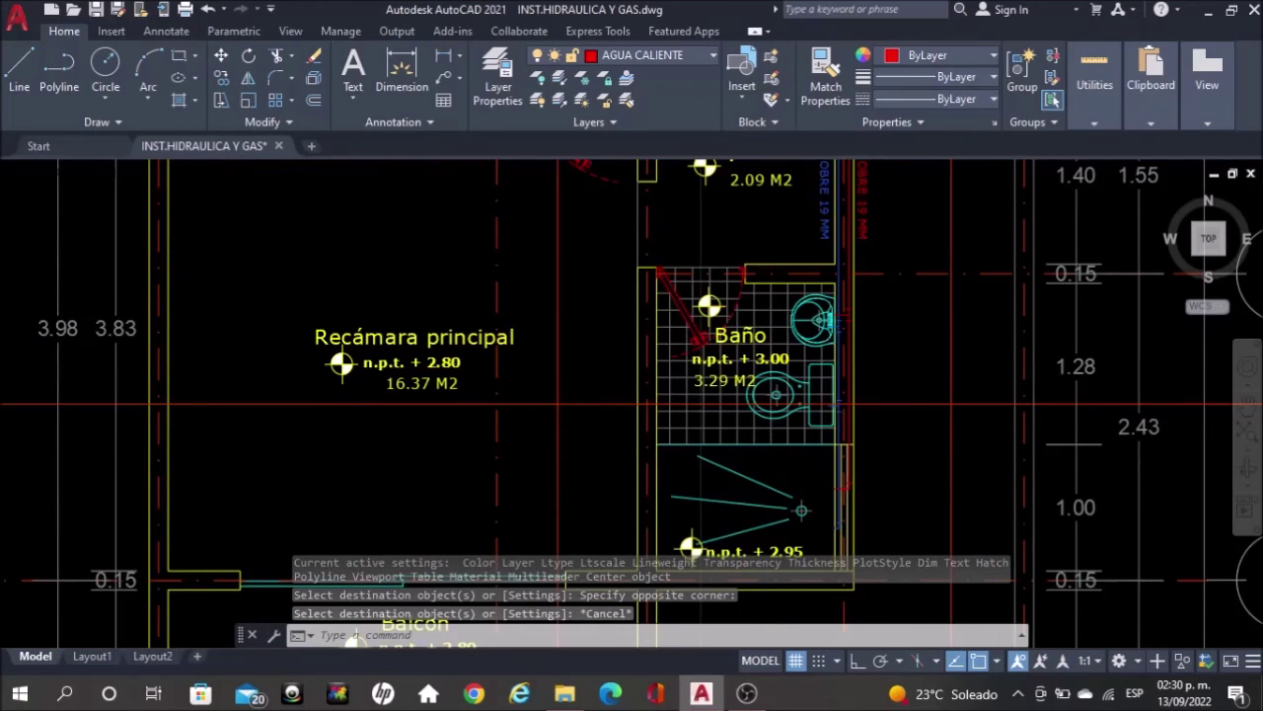
{"action": "scroll", "coordinate": [779, 275], "scroll_direction": "down", "scroll_amount": 2}
{"action": "middle_click_drag", "start_coordinate": [779, 275], "coordinate": [775, 579]}
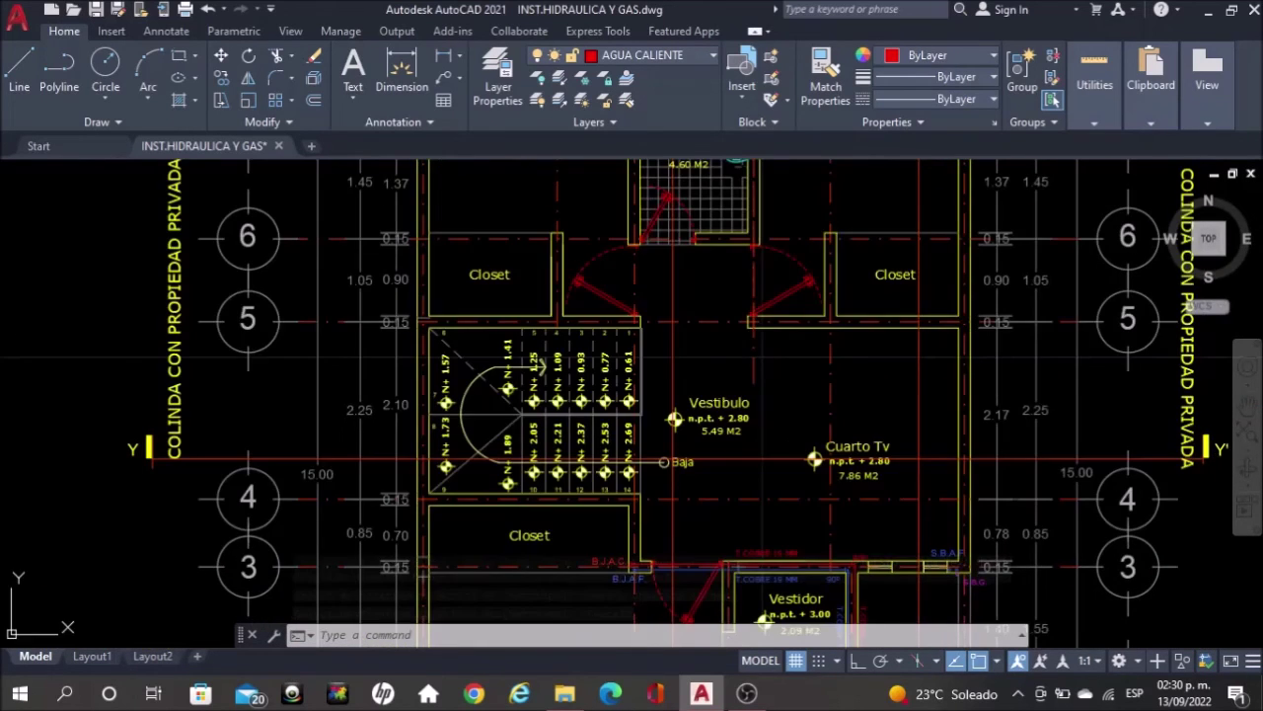
{"action": "middle_click_drag", "start_coordinate": [820, 249], "coordinate": [826, 492]}
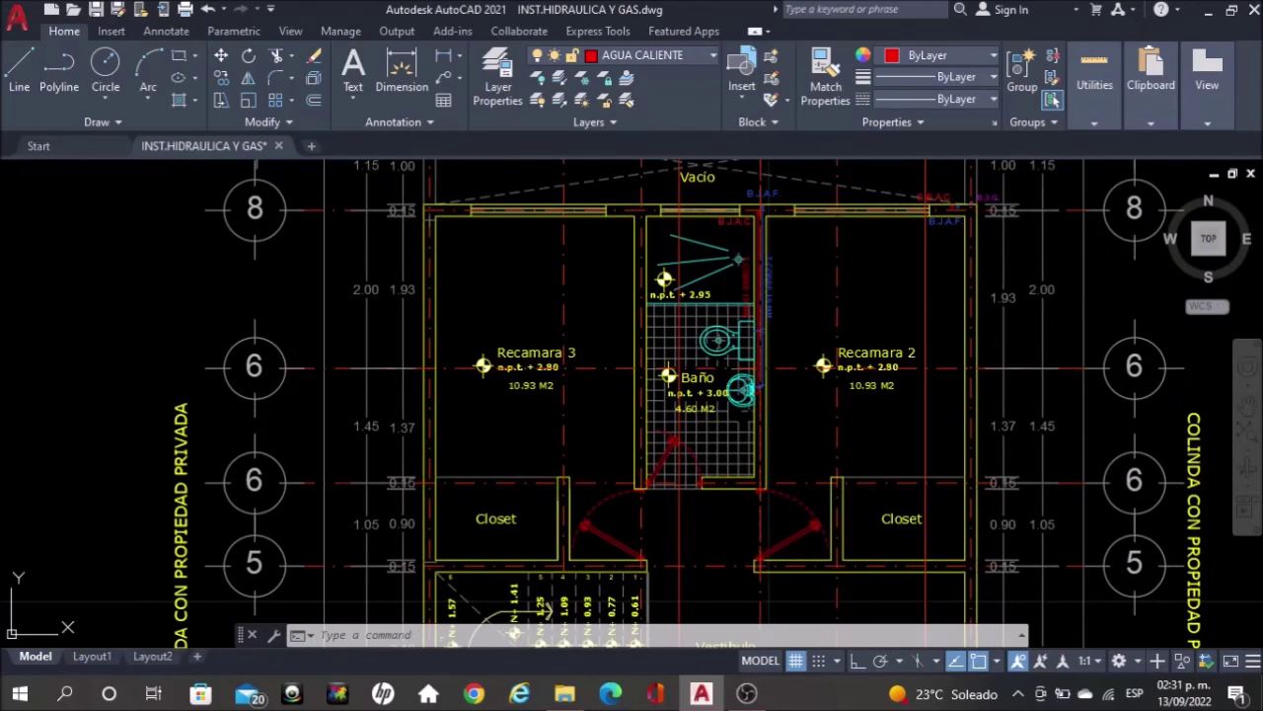
{"action": "scroll", "coordinate": [759, 390], "scroll_direction": "up", "scroll_amount": 5}
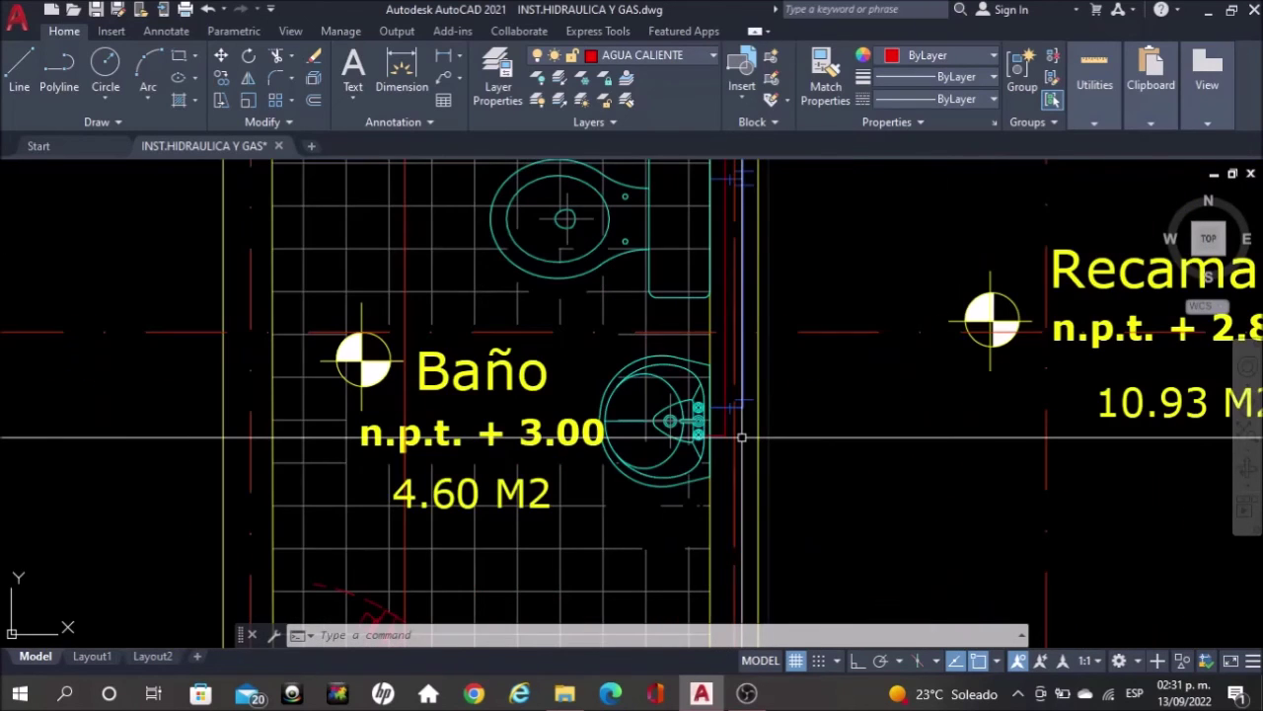
{"action": "scroll", "coordinate": [741, 437], "scroll_direction": "up", "scroll_amount": 4}
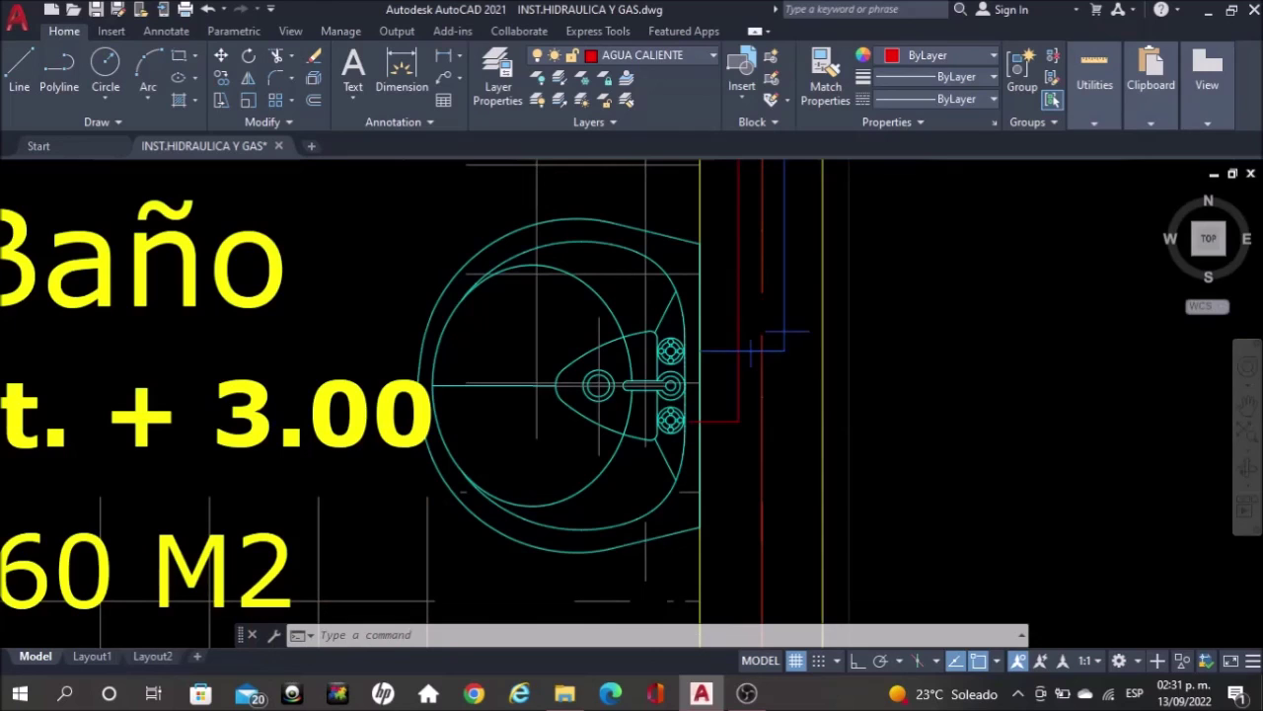
{"action": "scroll", "coordinate": [760, 363], "scroll_direction": "up", "scroll_amount": 2}
{"action": "left_click", "coordinate": [750, 353]}
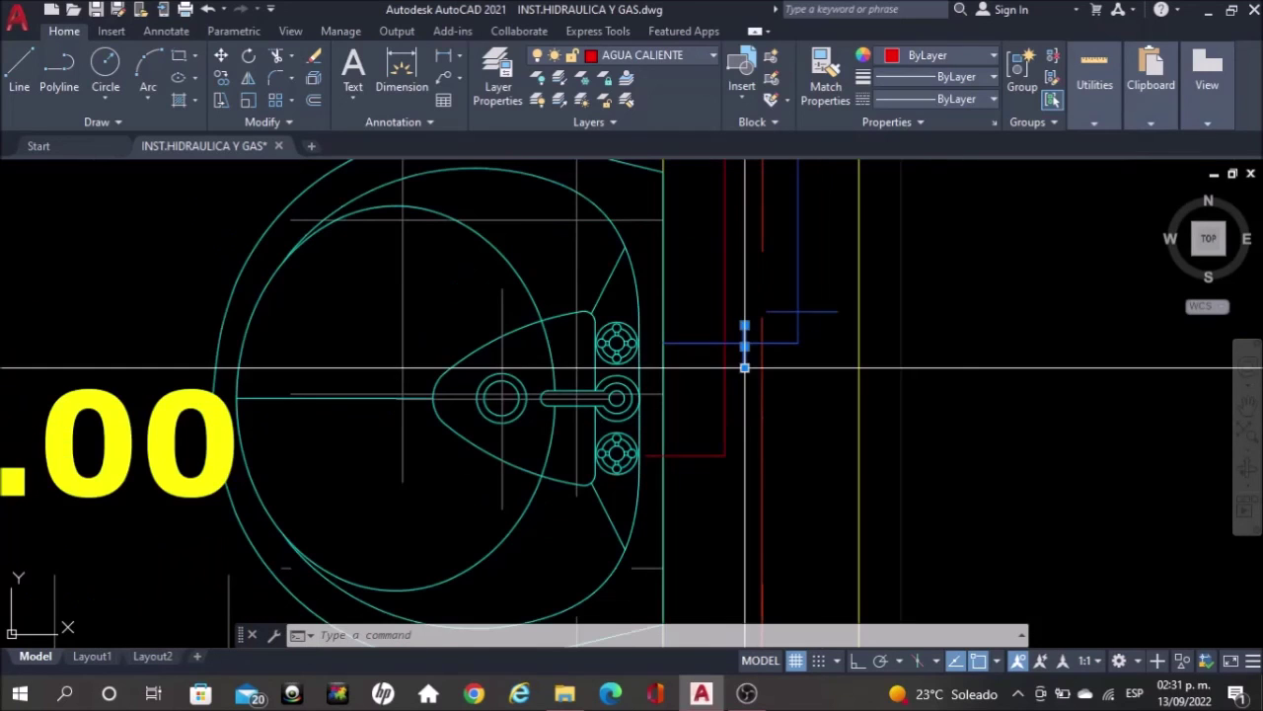
{"action": "left_click", "coordinate": [816, 315]}
{"action": "type", "text": "c"}
{"action": "key", "text": "BackSpace"}
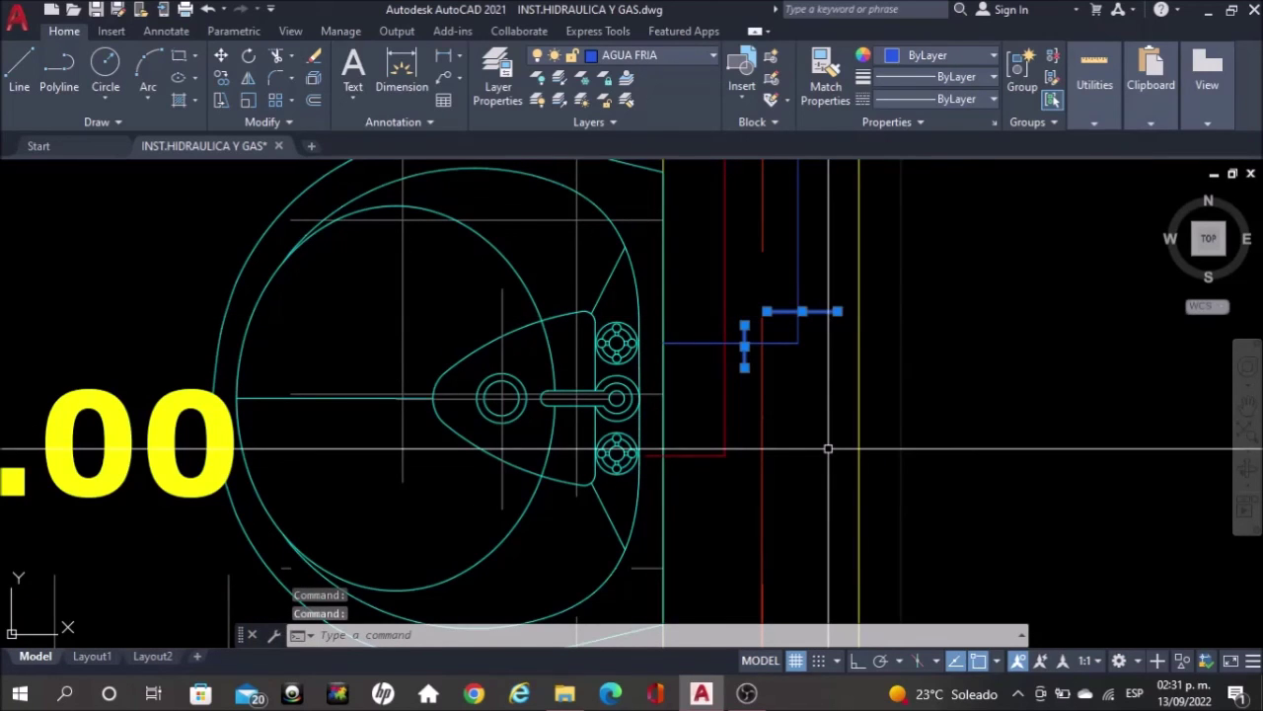
{"action": "type", "text": "co"}
{"action": "key", "text": "Return"}
{"action": "left_click", "coordinate": [799, 342]}
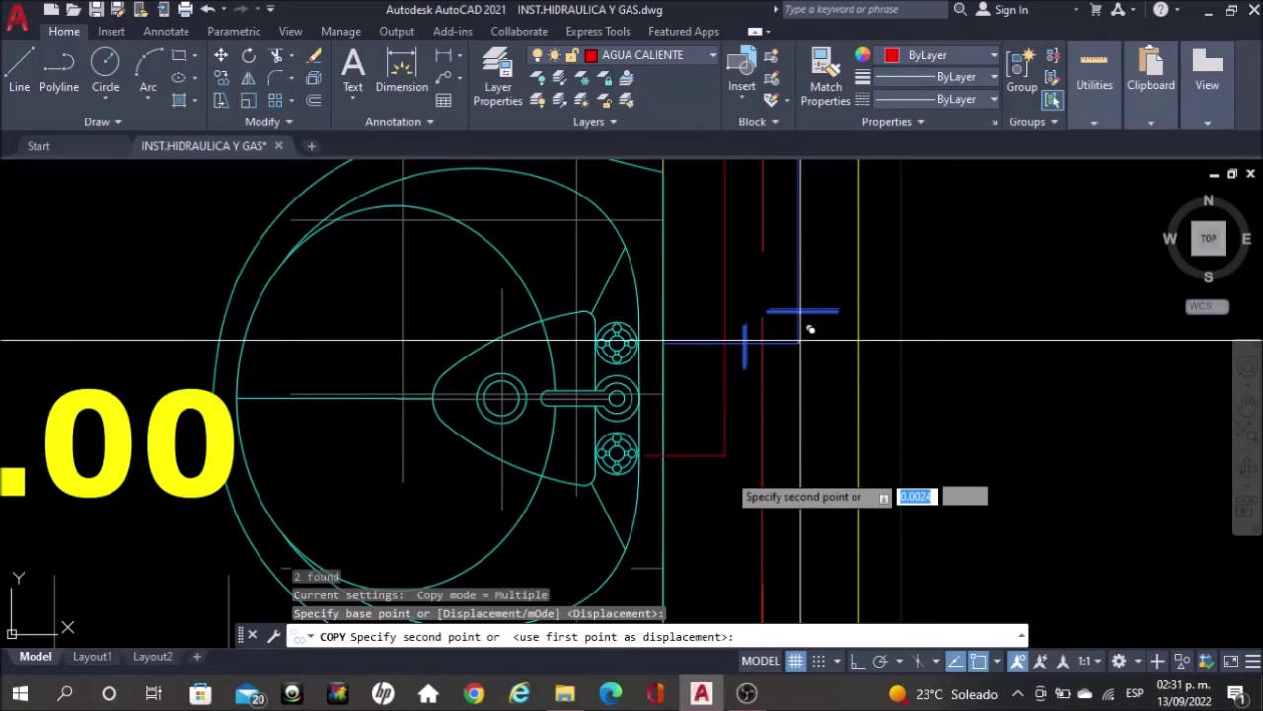
{"action": "left_click", "coordinate": [723, 444]}
{"action": "key", "text": "Escape"}
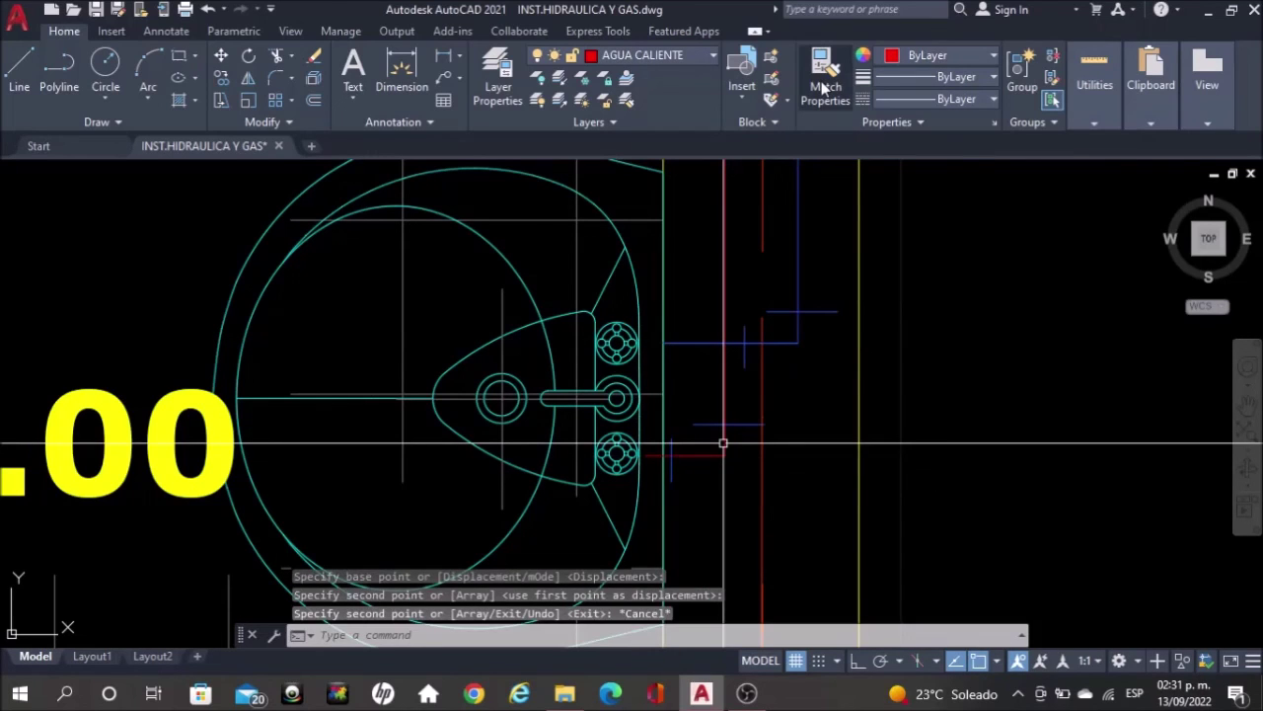
Match the two copied elbow ticks at the washbasin's red pipe corner to the properties of the vertical red pipe
{"action": "left_click", "coordinate": [825, 79]}
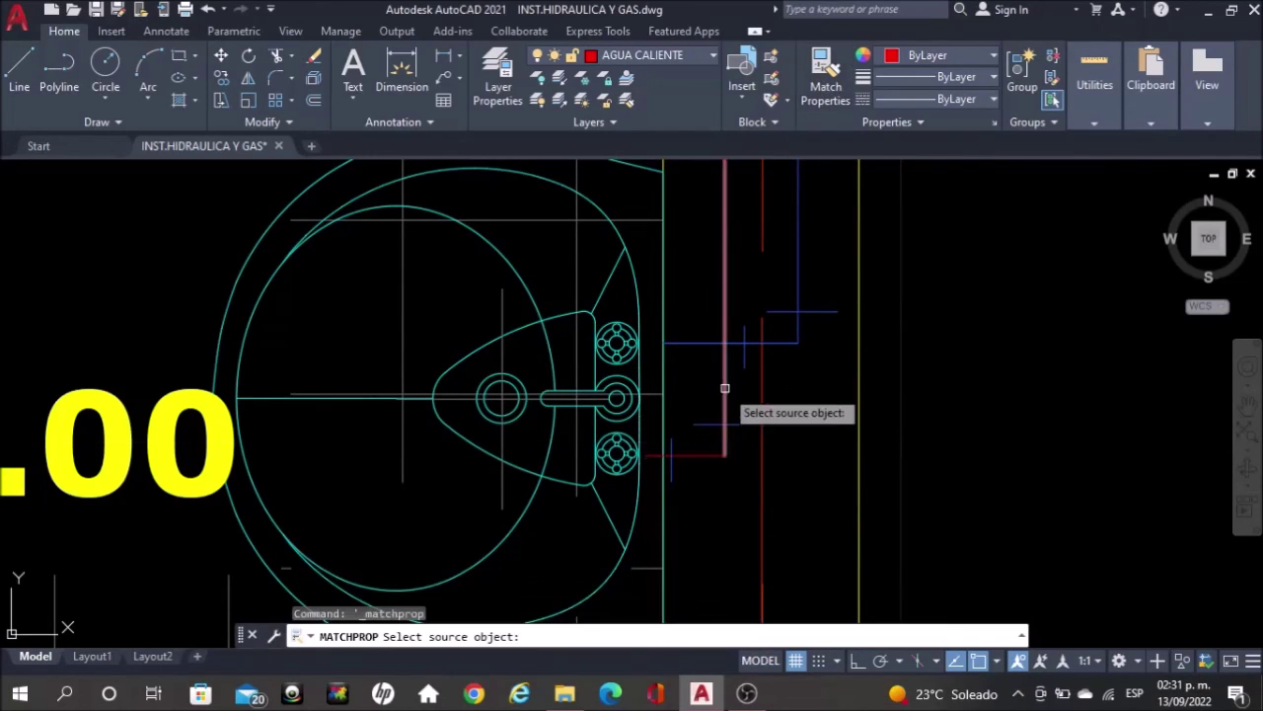
{"action": "left_click", "coordinate": [725, 387]}
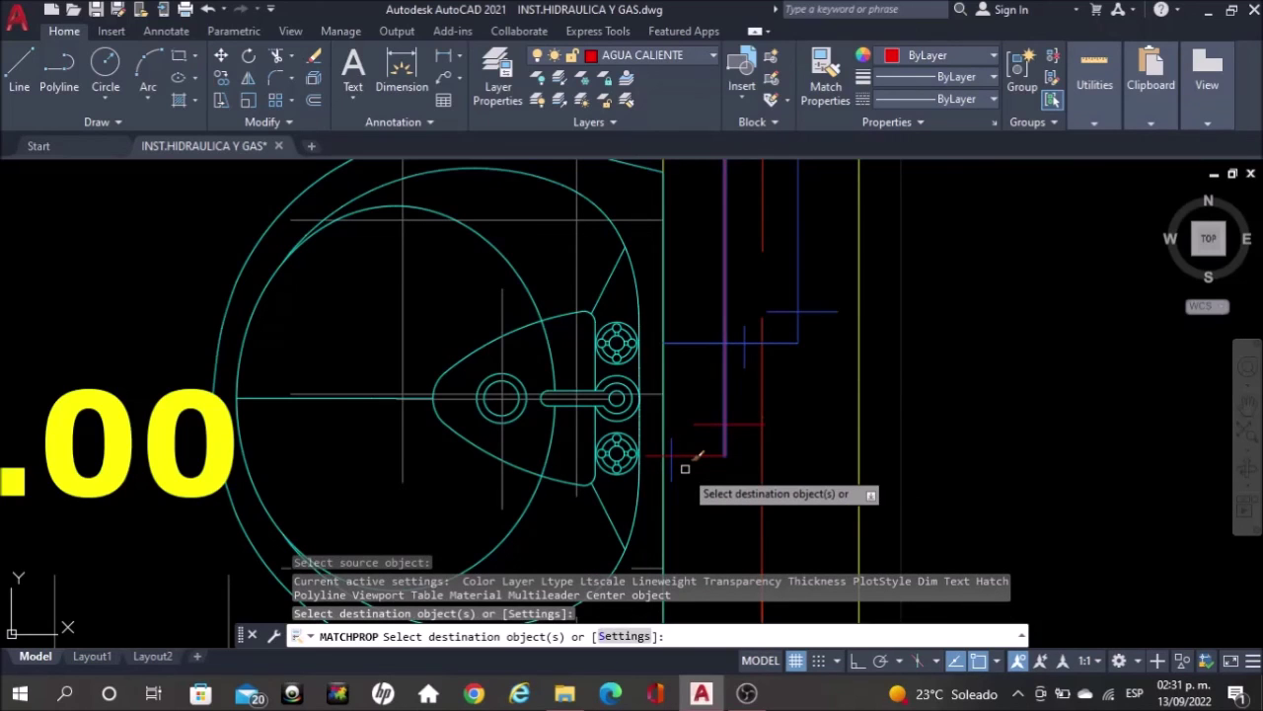
{"action": "key", "text": "Escape"}
With Ortho on, copy the toilet's blue branch line and its two horizontal tee ticks straight up the blue pipe to the shower
{"action": "scroll", "coordinate": [772, 524], "scroll_direction": "down", "scroll_amount": 4}
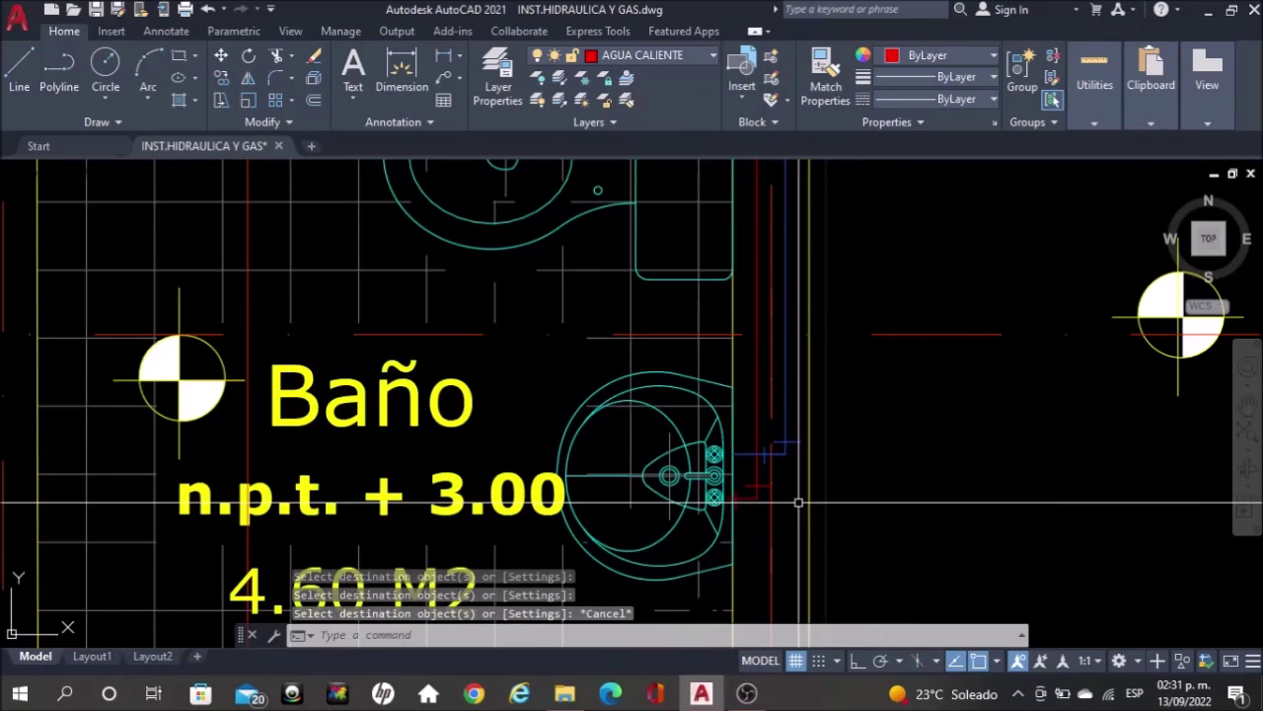
{"action": "middle_click_drag", "start_coordinate": [812, 221], "coordinate": [797, 651]}
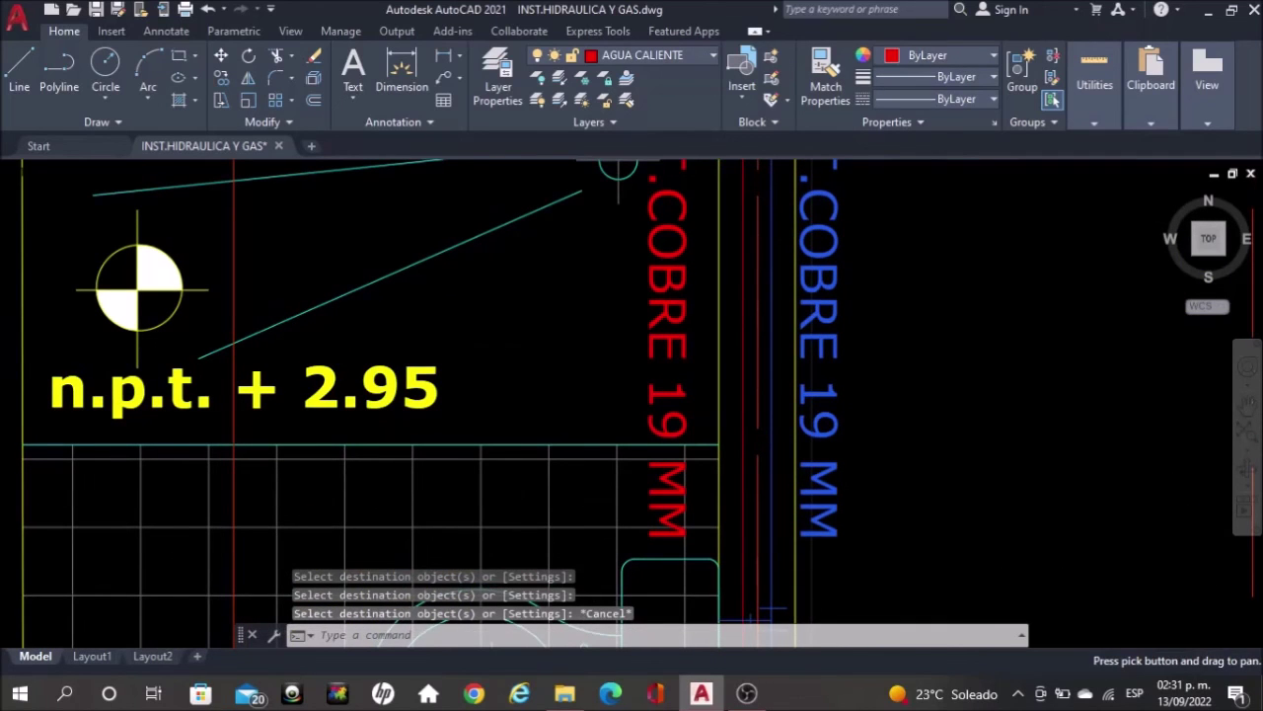
{"action": "scroll", "coordinate": [796, 464], "scroll_direction": "down", "scroll_amount": 3}
{"action": "middle_click_drag", "start_coordinate": [766, 299], "coordinate": [775, 404]}
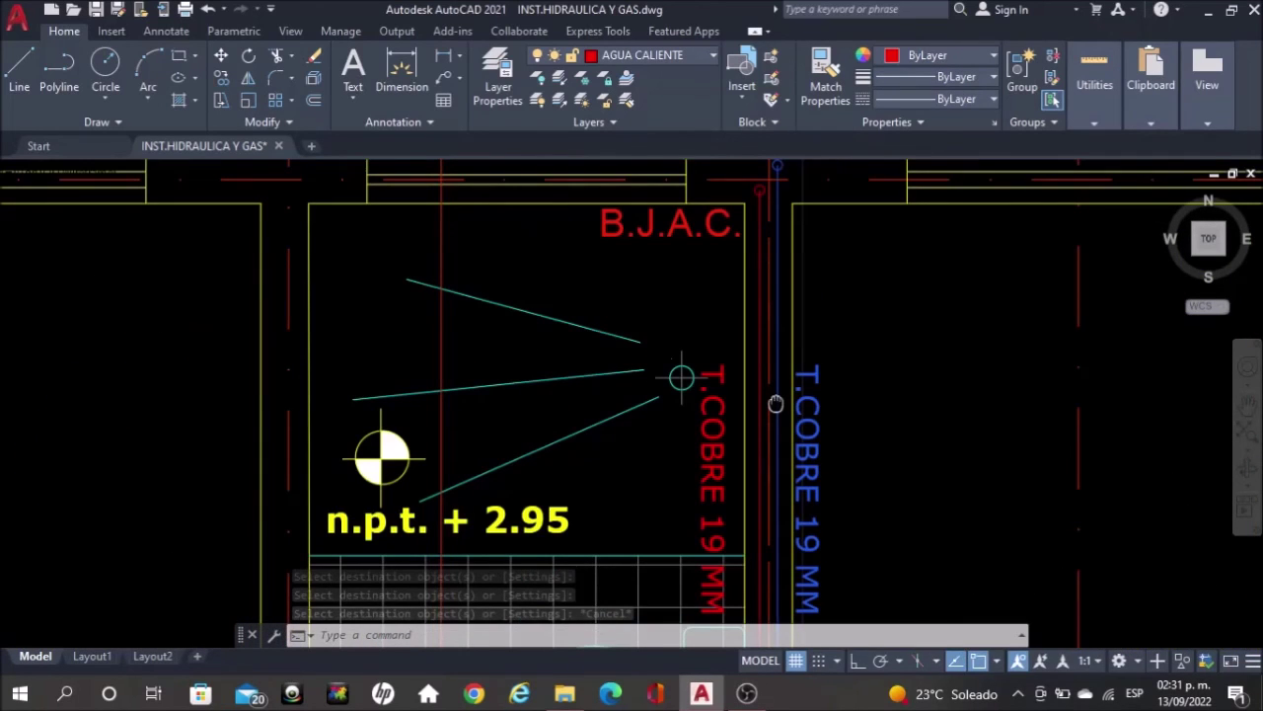
{"action": "scroll", "coordinate": [766, 549], "scroll_direction": "up", "scroll_amount": 5}
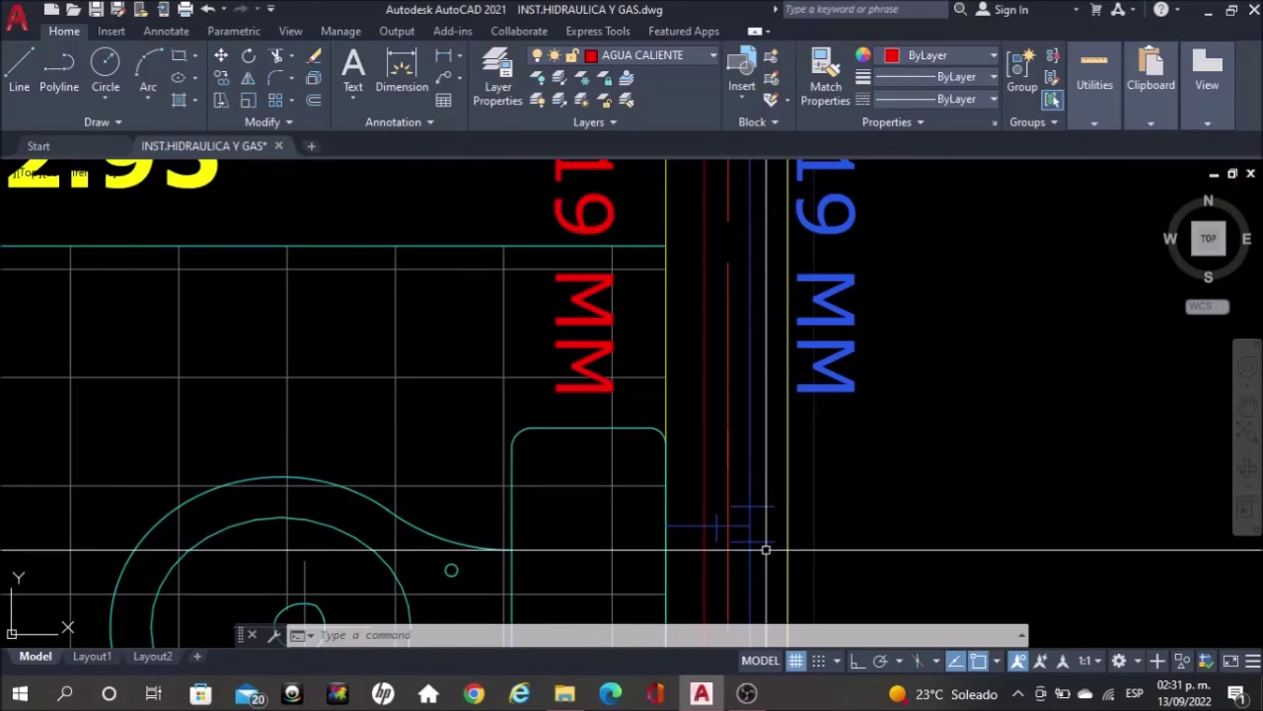
{"action": "left_click", "coordinate": [762, 542]}
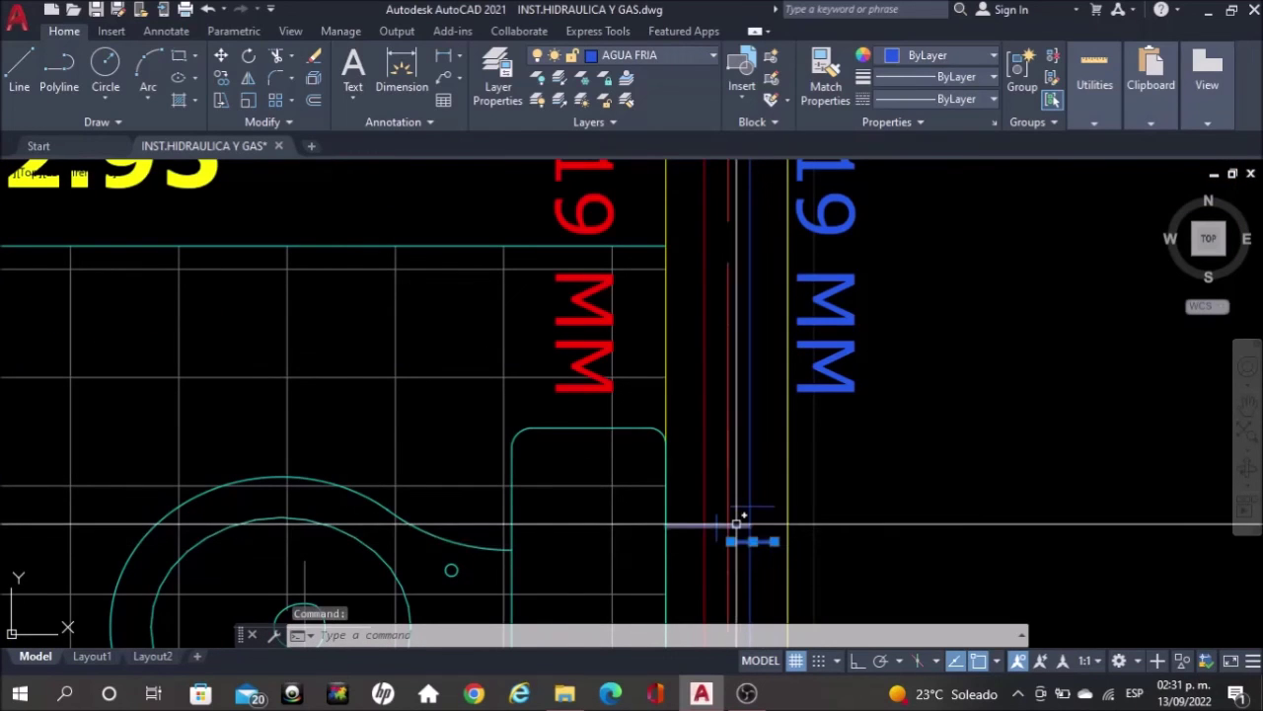
{"action": "left_click", "coordinate": [735, 524]}
{"action": "left_click", "coordinate": [750, 505]}
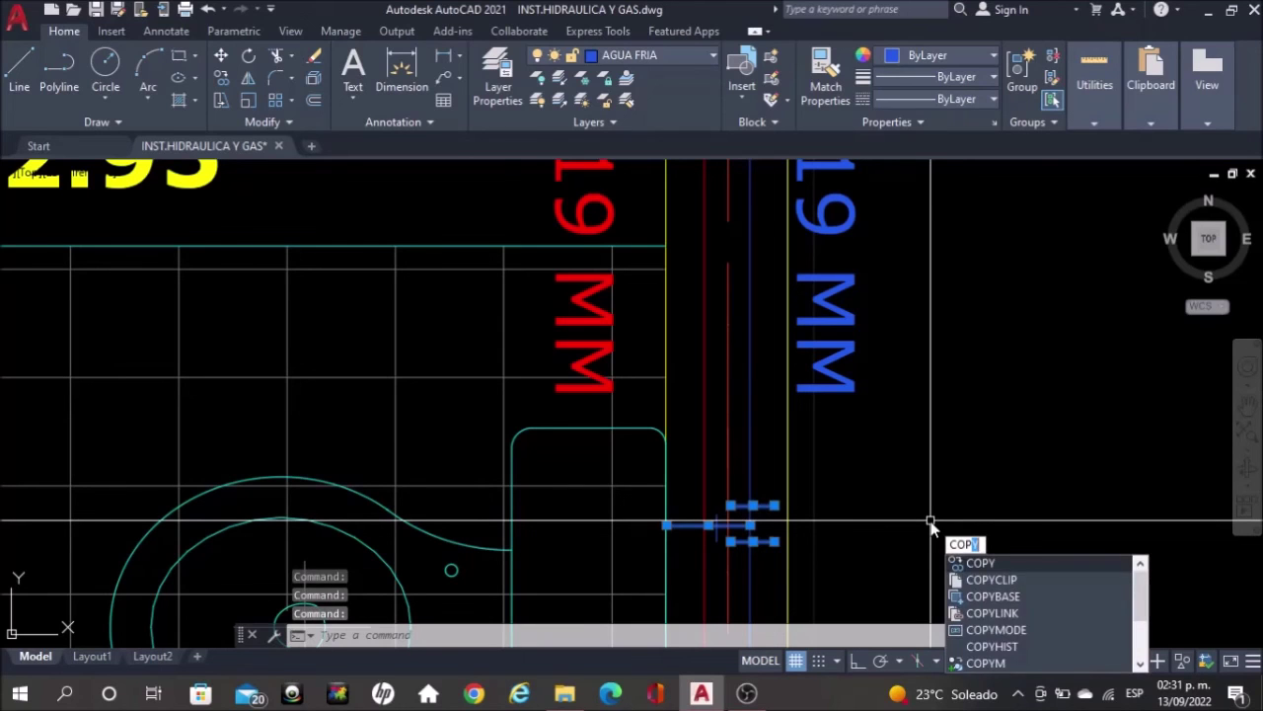
{"action": "key", "text": "Return"}
{"action": "left_click", "coordinate": [858, 659]}
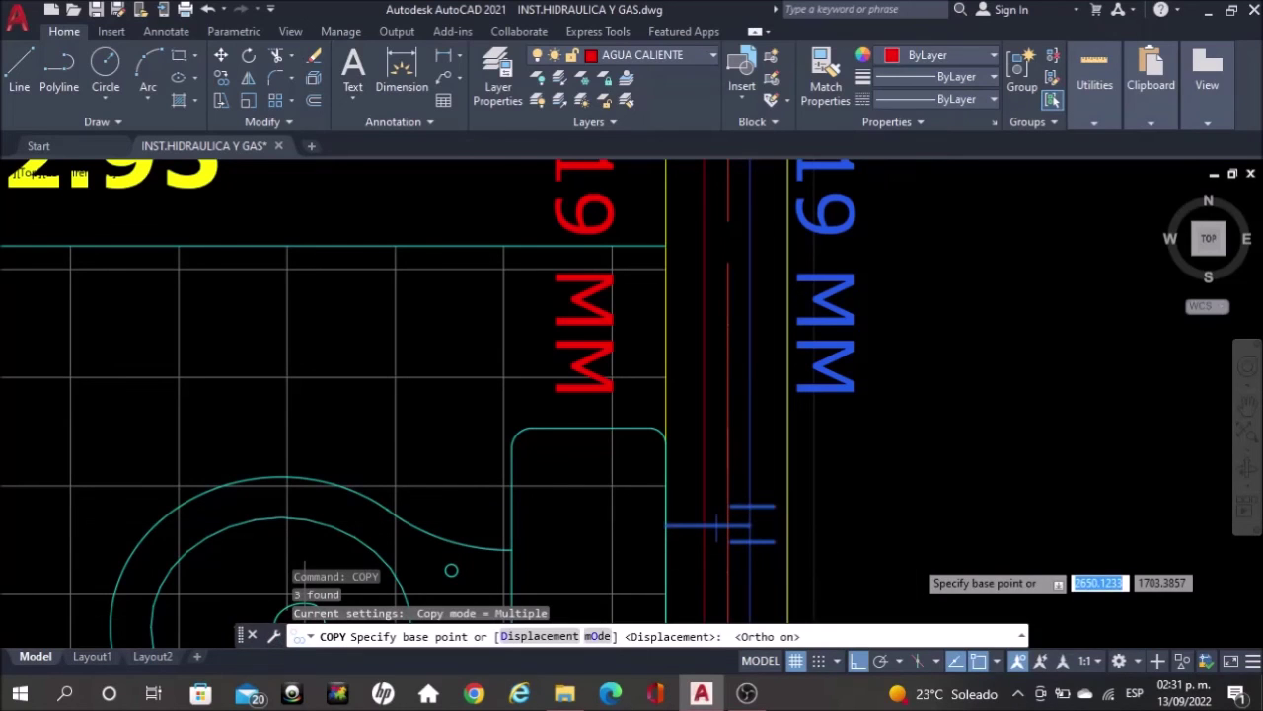
{"action": "scroll", "coordinate": [915, 558], "scroll_direction": "down", "scroll_amount": 2}
{"action": "left_click", "coordinate": [985, 499]}
{"action": "middle_click_drag", "start_coordinate": [976, 257], "coordinate": [954, 563]}
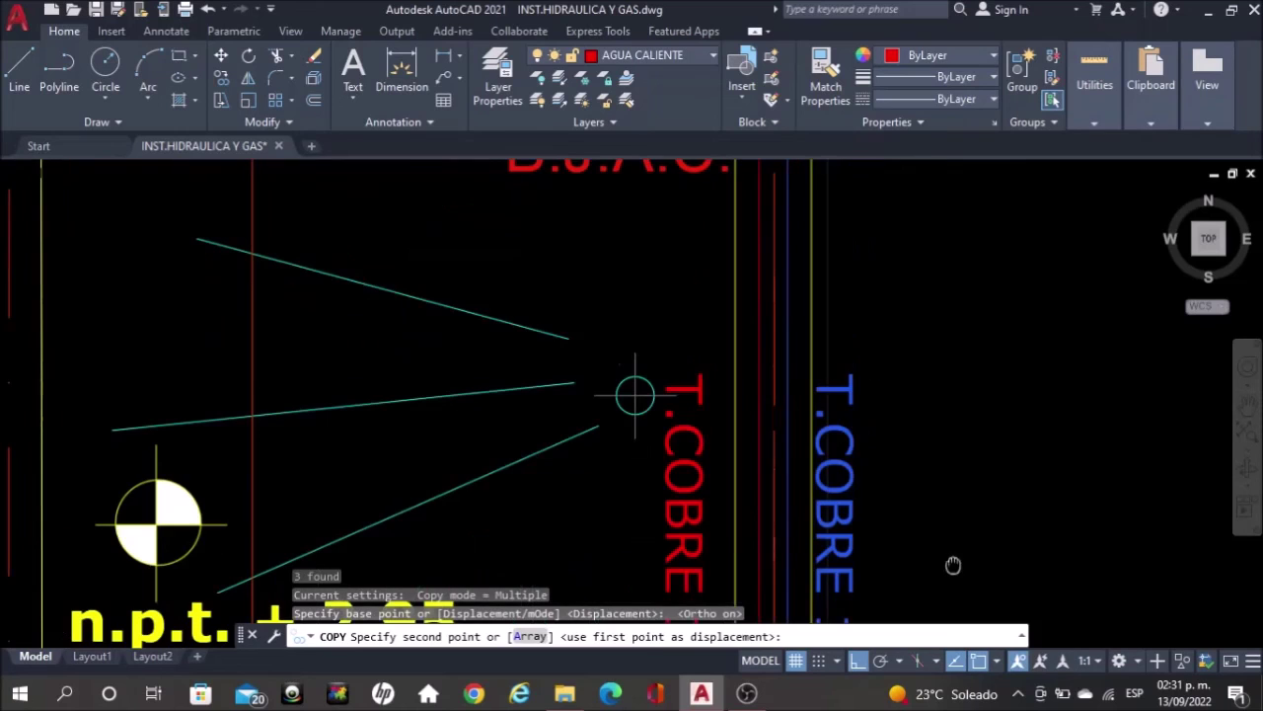
{"action": "left_click", "coordinate": [635, 395]}
{"action": "key", "text": "Escape"}
Copy the two red elbow ticks from the washbasin straight up to the red pipe beside the shower
{"action": "scroll", "coordinate": [949, 290], "scroll_direction": "down", "scroll_amount": 2}
{"action": "middle_click_drag", "start_coordinate": [864, 378], "coordinate": [816, 167]}
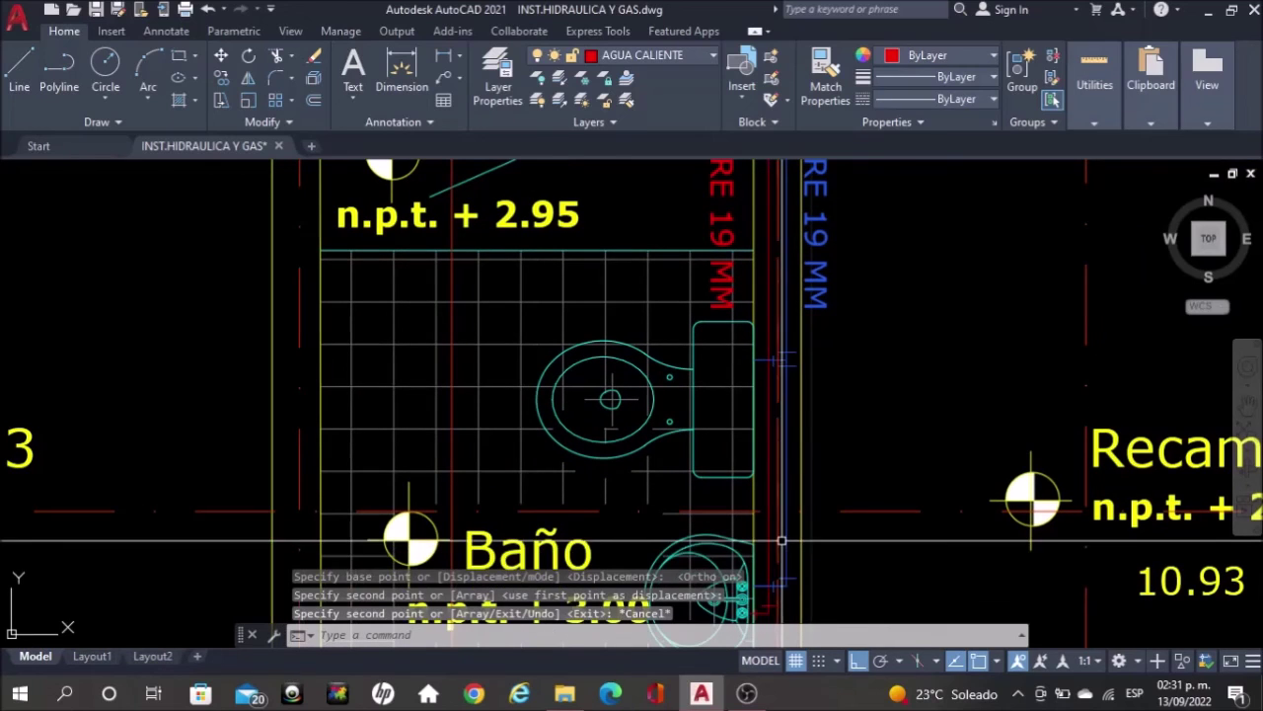
{"action": "scroll", "coordinate": [801, 432], "scroll_direction": "up", "scroll_amount": 3}
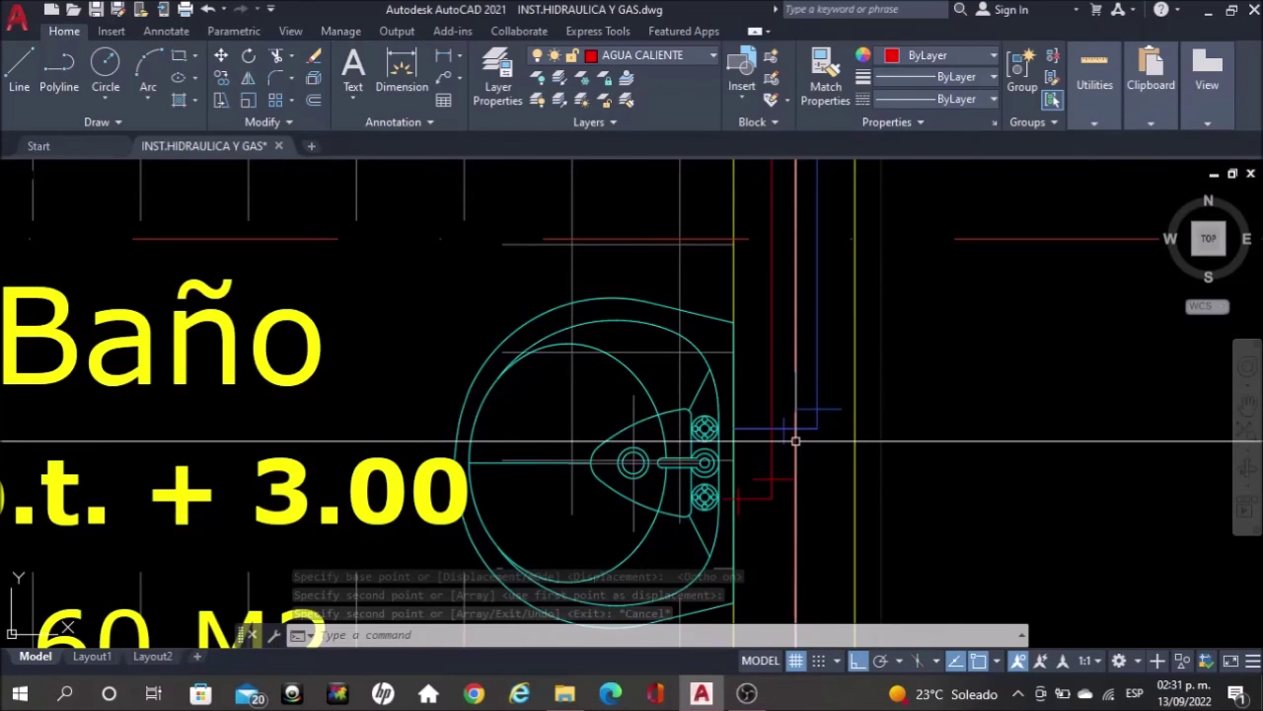
{"action": "left_click", "coordinate": [789, 476]}
{"action": "key", "text": "Escape"}
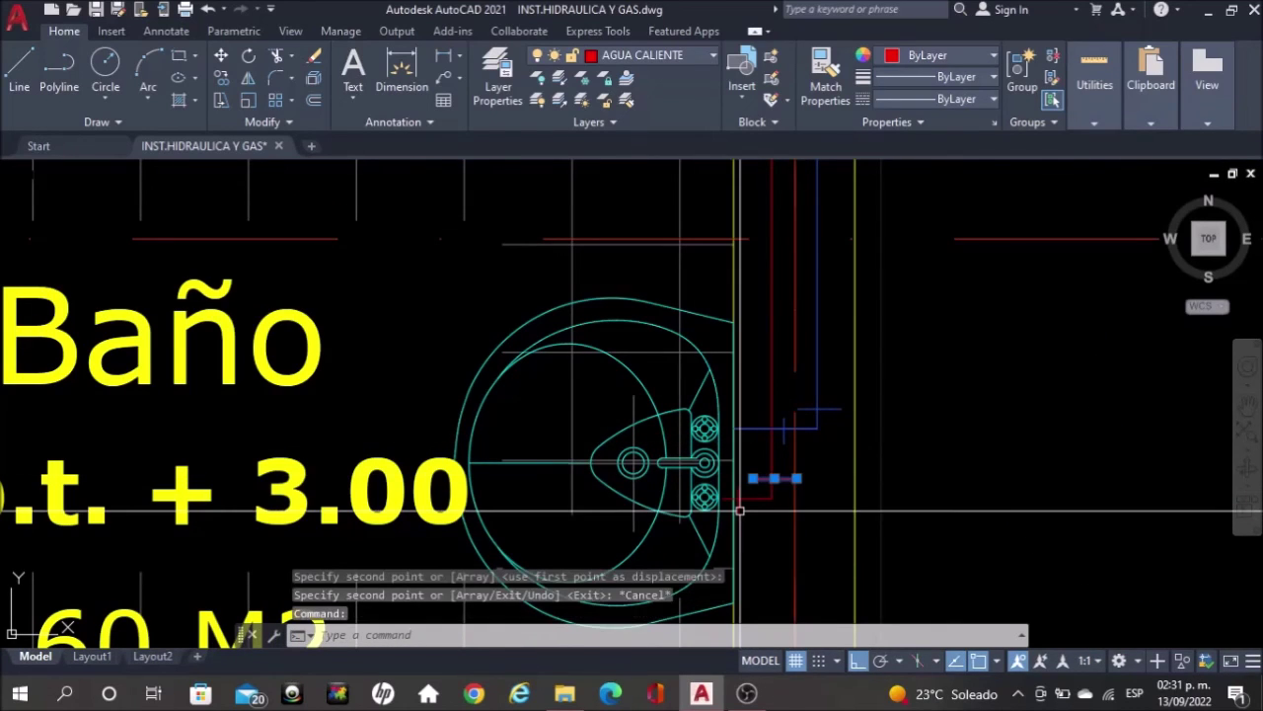
{"action": "left_click", "coordinate": [739, 511]}
{"action": "type", "text": "co"}
{"action": "key", "text": "Return"}
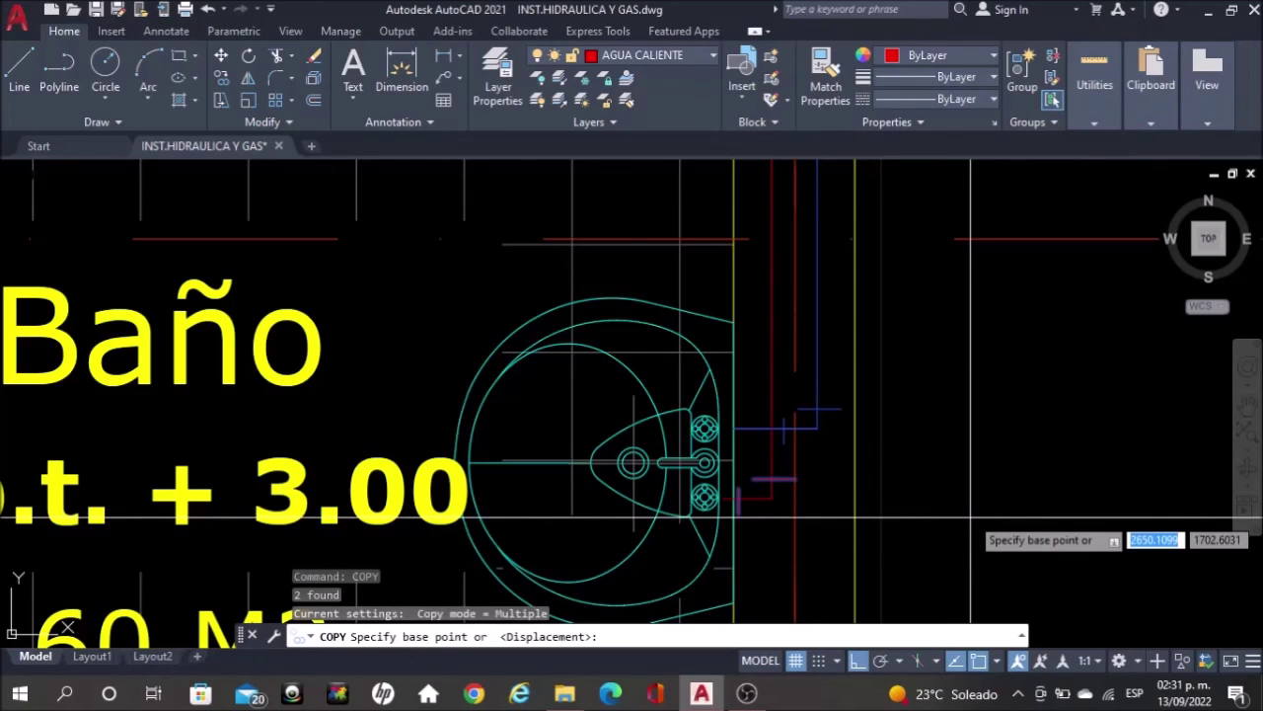
{"action": "left_click", "coordinate": [971, 515]}
{"action": "scroll", "coordinate": [980, 505], "scroll_direction": "down", "scroll_amount": 3}
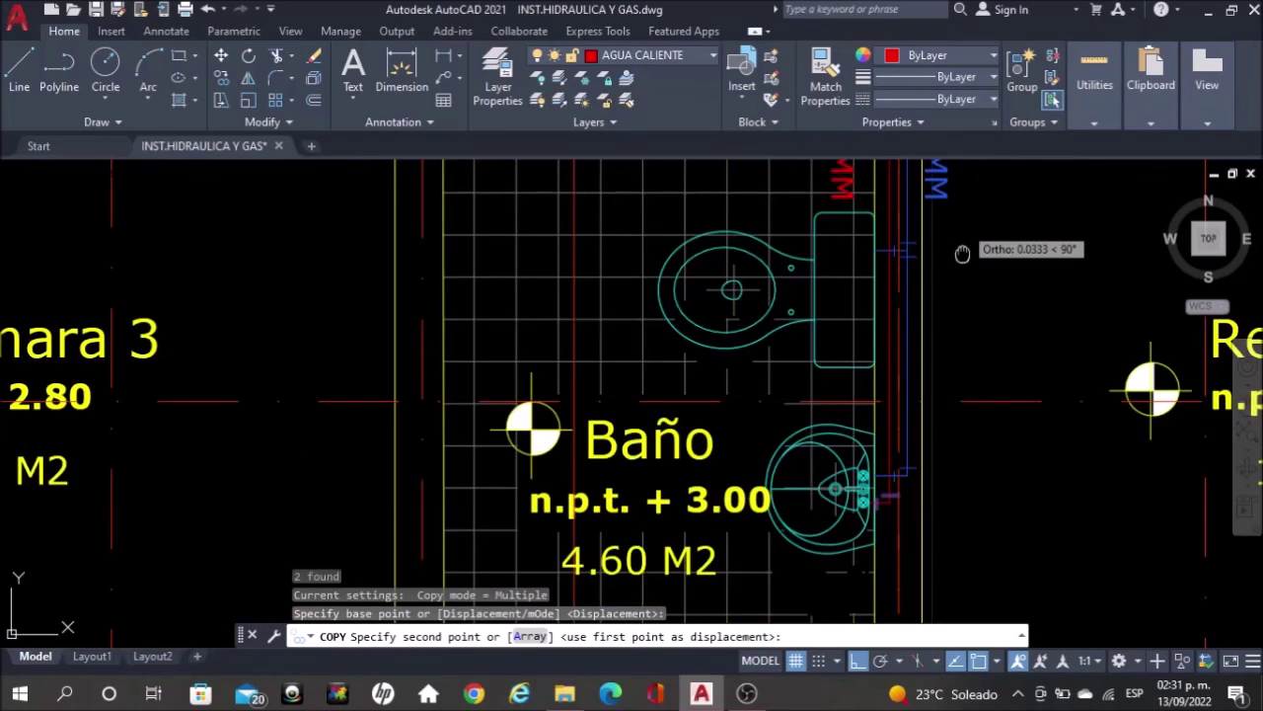
{"action": "middle_click_drag", "start_coordinate": [937, 307], "coordinate": [937, 423]}
{"action": "scroll", "coordinate": [955, 271], "scroll_direction": "up", "scroll_amount": 5}
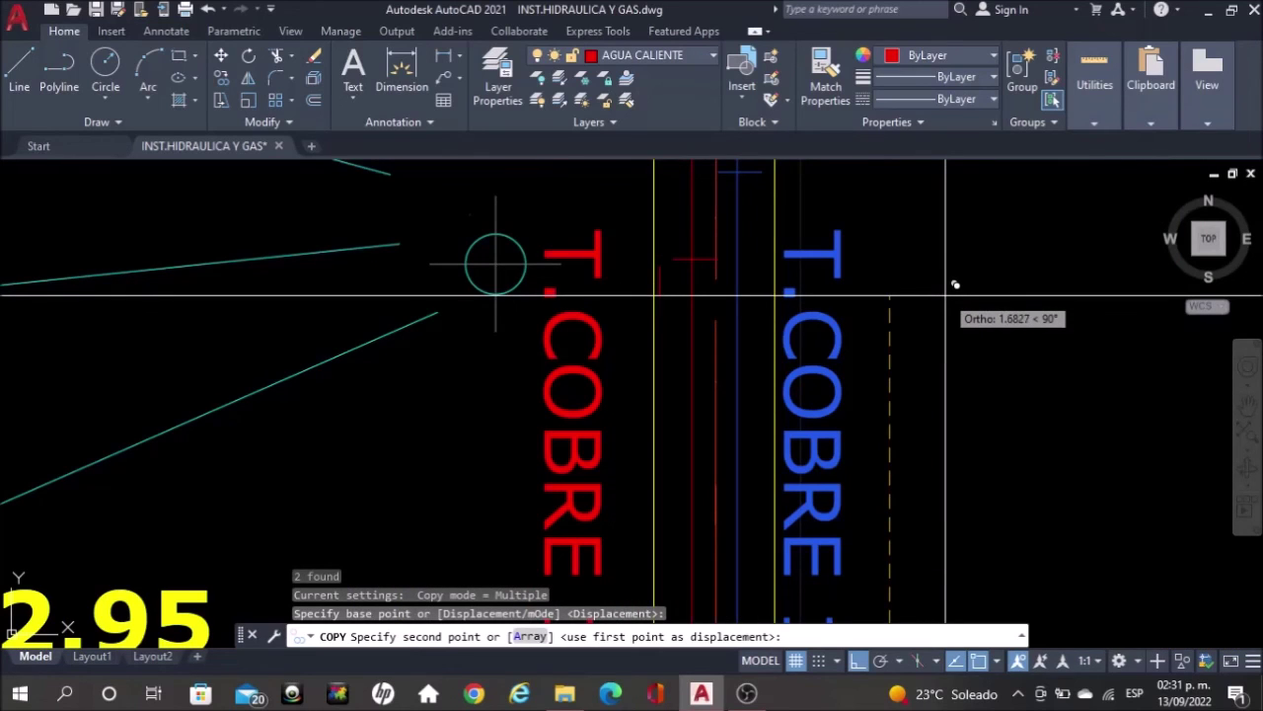
{"action": "left_click", "coordinate": [955, 284]}
{"action": "key", "text": "Escape"}
Copy the horizontal red tick beside the shower a short distance straight down the red pipe to form the tee's second tick
{"action": "scroll", "coordinate": [947, 295], "scroll_direction": "down", "scroll_amount": 4}
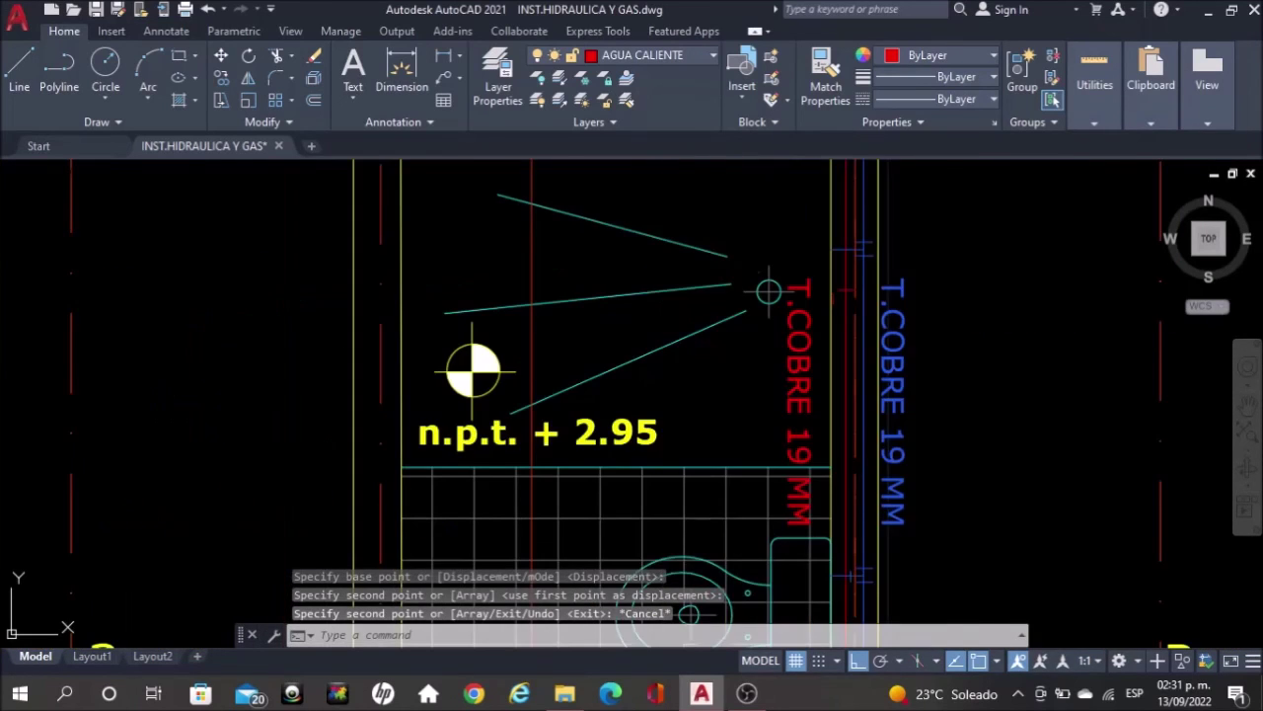
{"action": "scroll", "coordinate": [759, 279], "scroll_direction": "up", "scroll_amount": 2}
{"action": "left_click", "coordinate": [886, 298]}
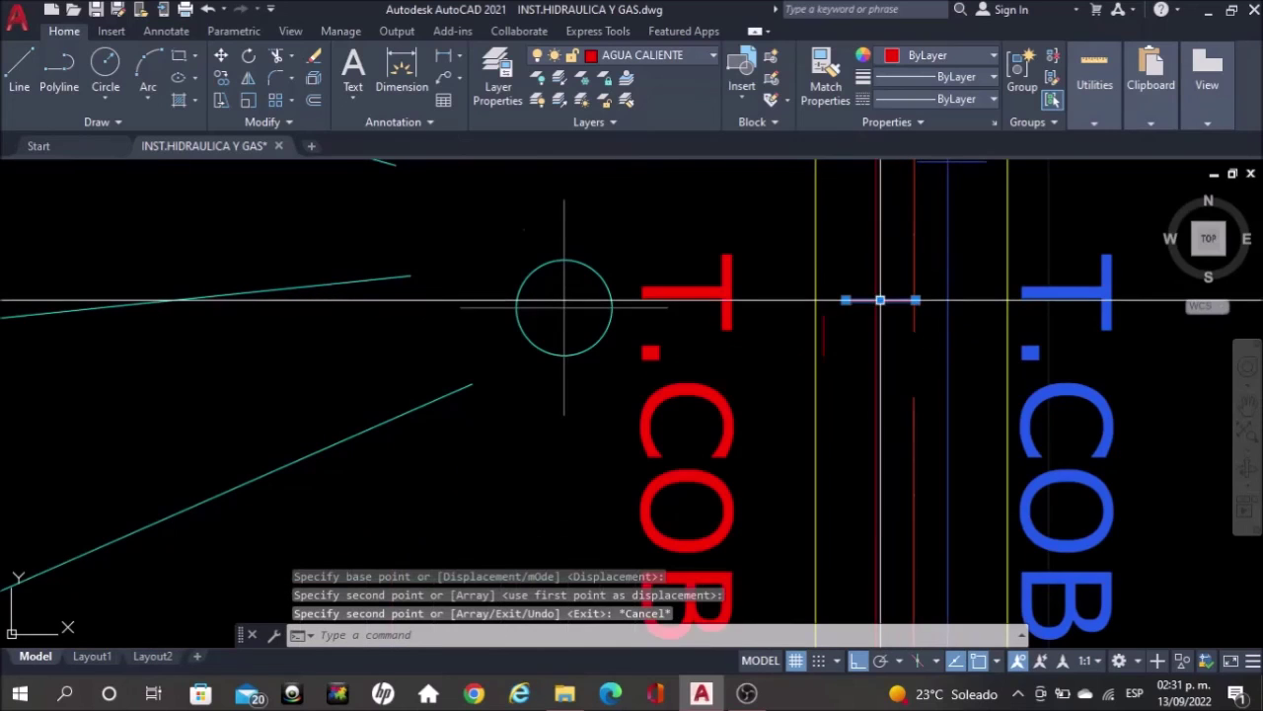
{"action": "type", "text": "COP"}
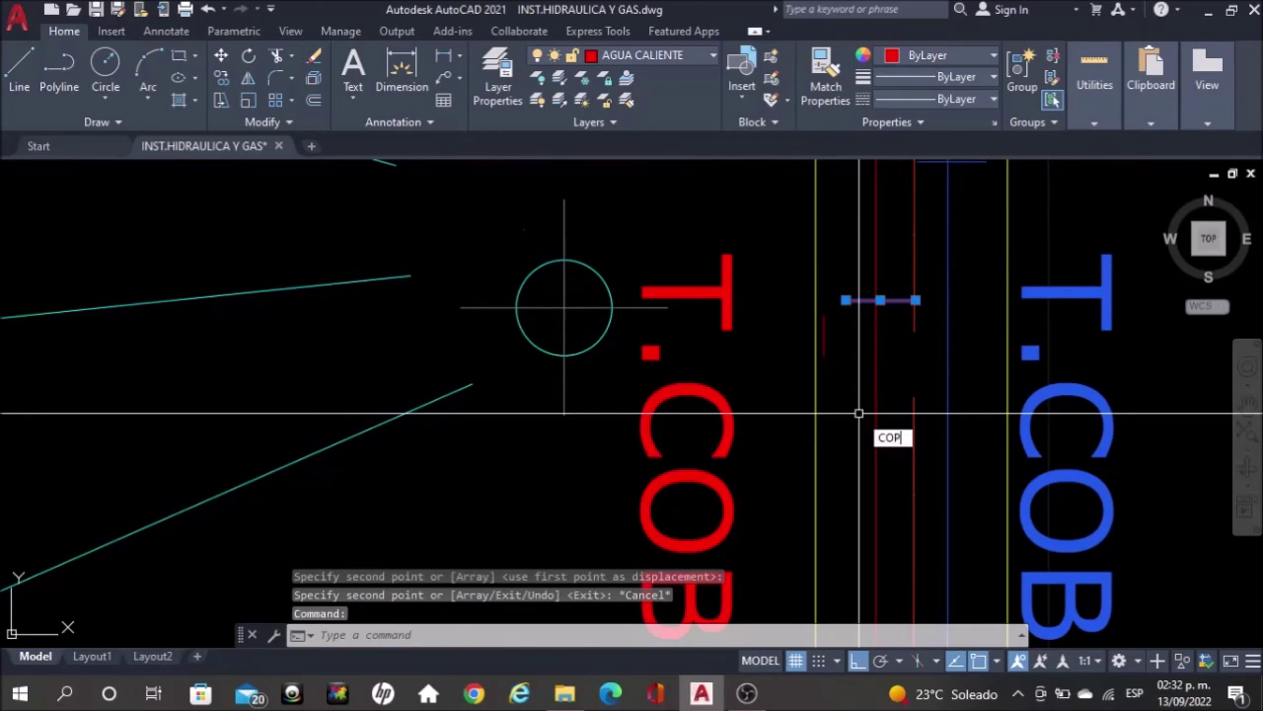
{"action": "type", "text": "Y"}
{"action": "key", "text": "Return"}
{"action": "left_click", "coordinate": [474, 418]}
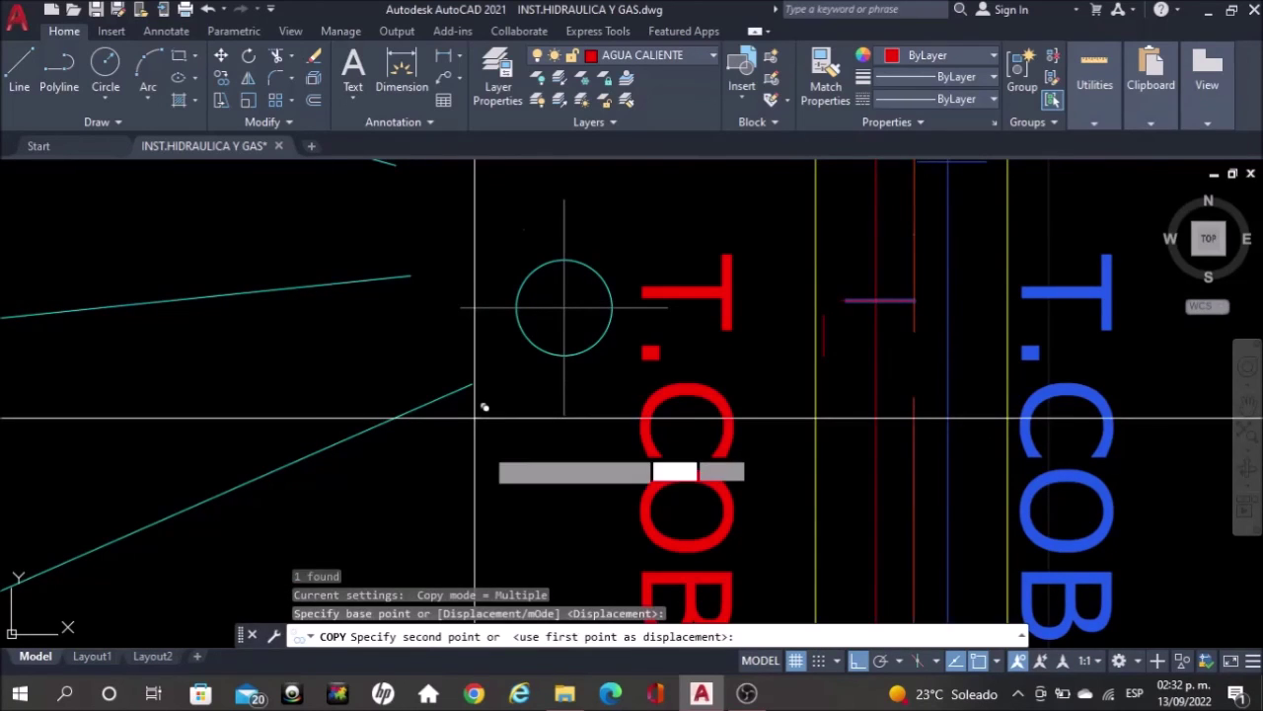
{"action": "left_click", "coordinate": [482, 506]}
{"action": "key", "text": "Escape"}
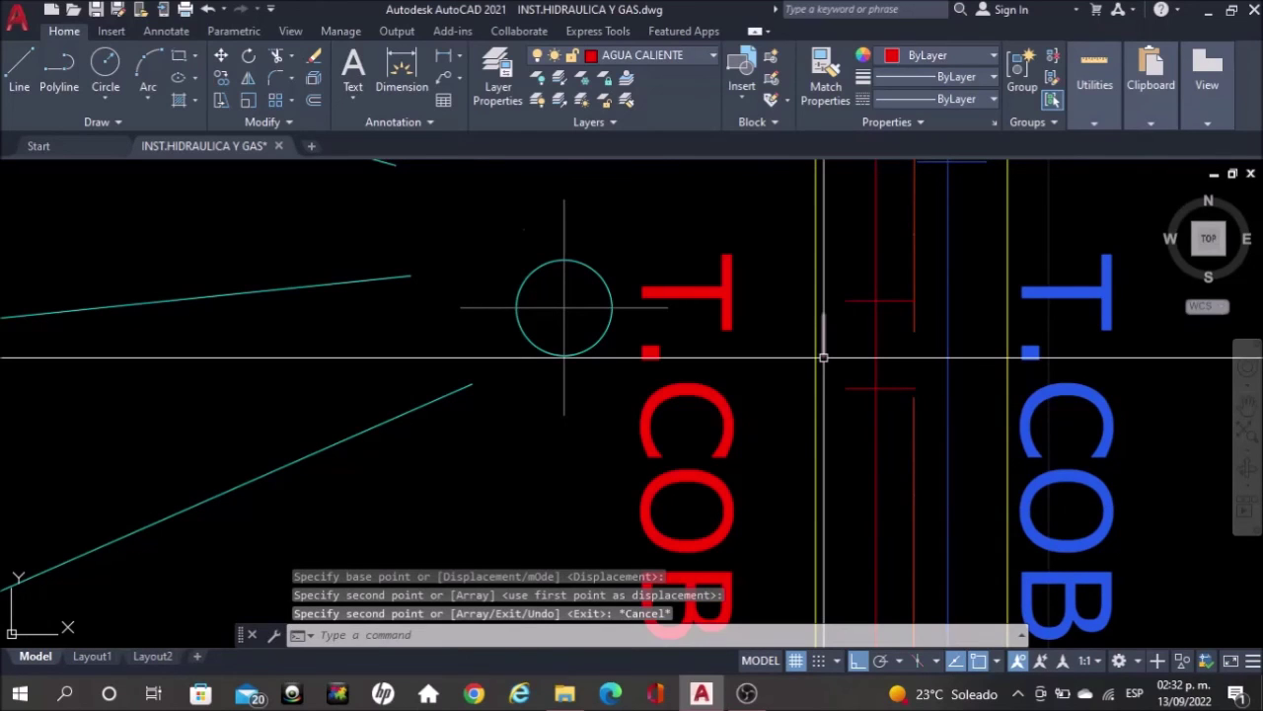
Draw the shower's red branch line from the red pipe through the vertical tick's midpoint and trim it at the wall face
{"action": "type", "text": "LINE"}
{"action": "key", "text": "Return"}
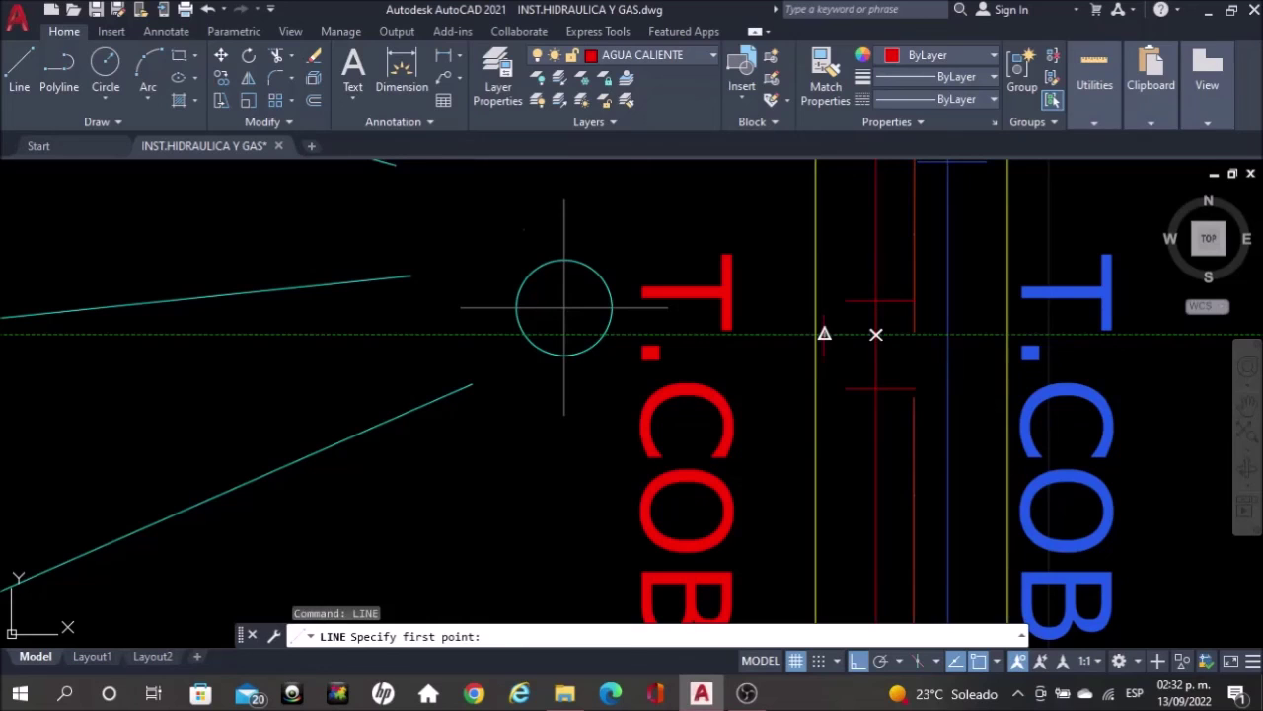
{"action": "left_click", "coordinate": [876, 334]}
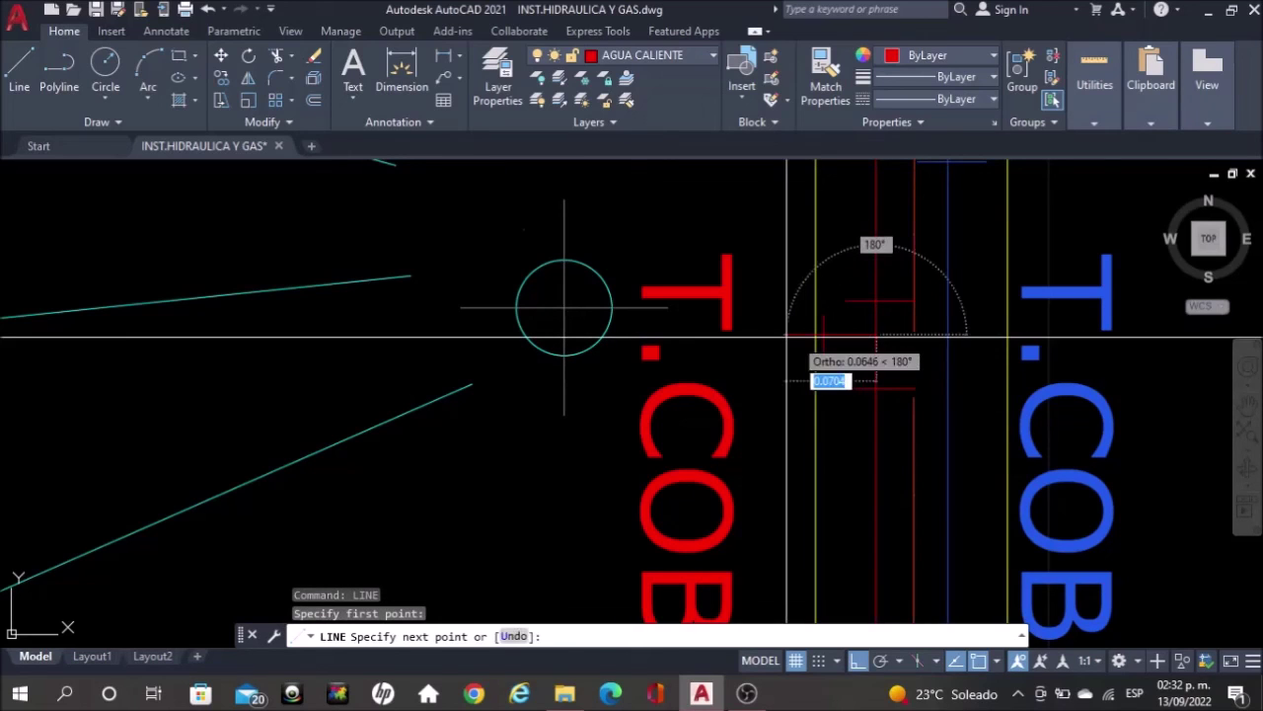
{"action": "key", "text": "Escape"}
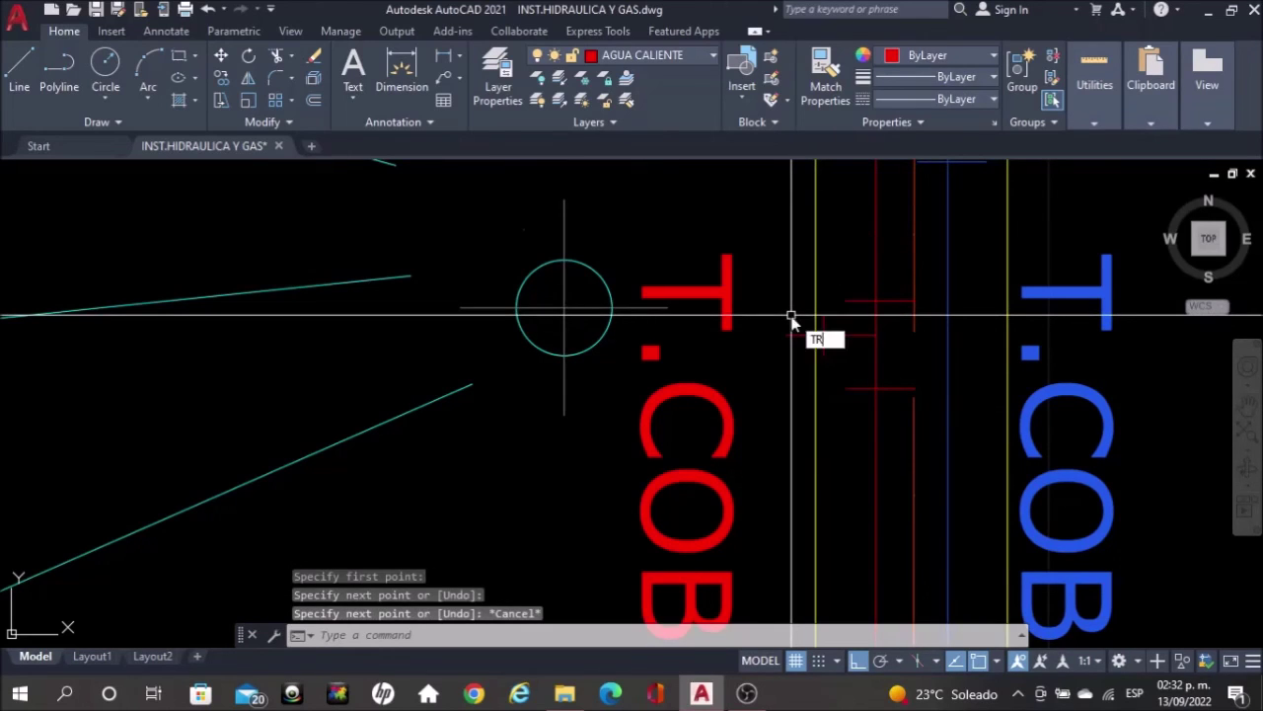
{"action": "type", "text": "tr"}
{"action": "key", "text": "Return"}
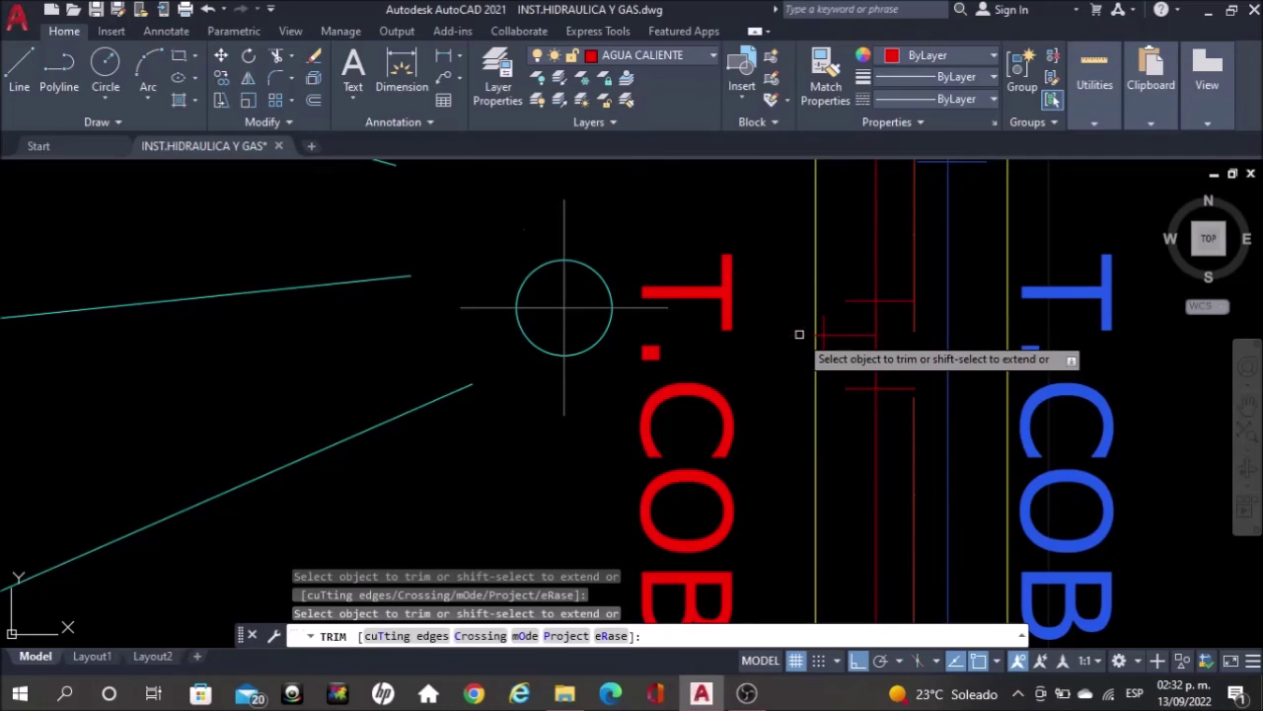
{"action": "key", "text": "Escape"}
{"action": "scroll", "coordinate": [770, 316], "scroll_direction": "down", "scroll_amount": 8}
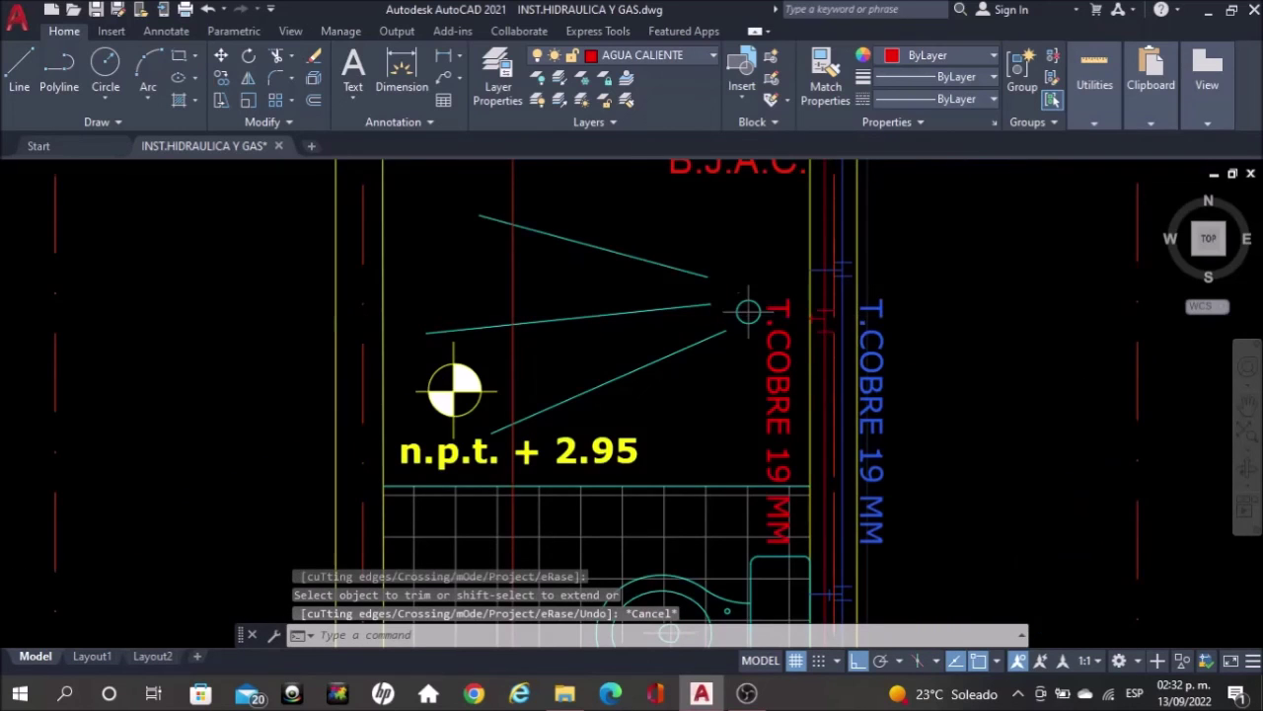
Copy the two blue elbow ticks from the kitchen sink's cold-water branch to the corner of its red hot-water pipe on the ground floor
{"action": "scroll", "coordinate": [783, 309], "scroll_direction": "down", "scroll_amount": 2}
{"action": "scroll", "coordinate": [783, 309], "scroll_direction": "down", "scroll_amount": 3}
{"action": "scroll", "coordinate": [854, 244], "scroll_direction": "down", "scroll_amount": 3}
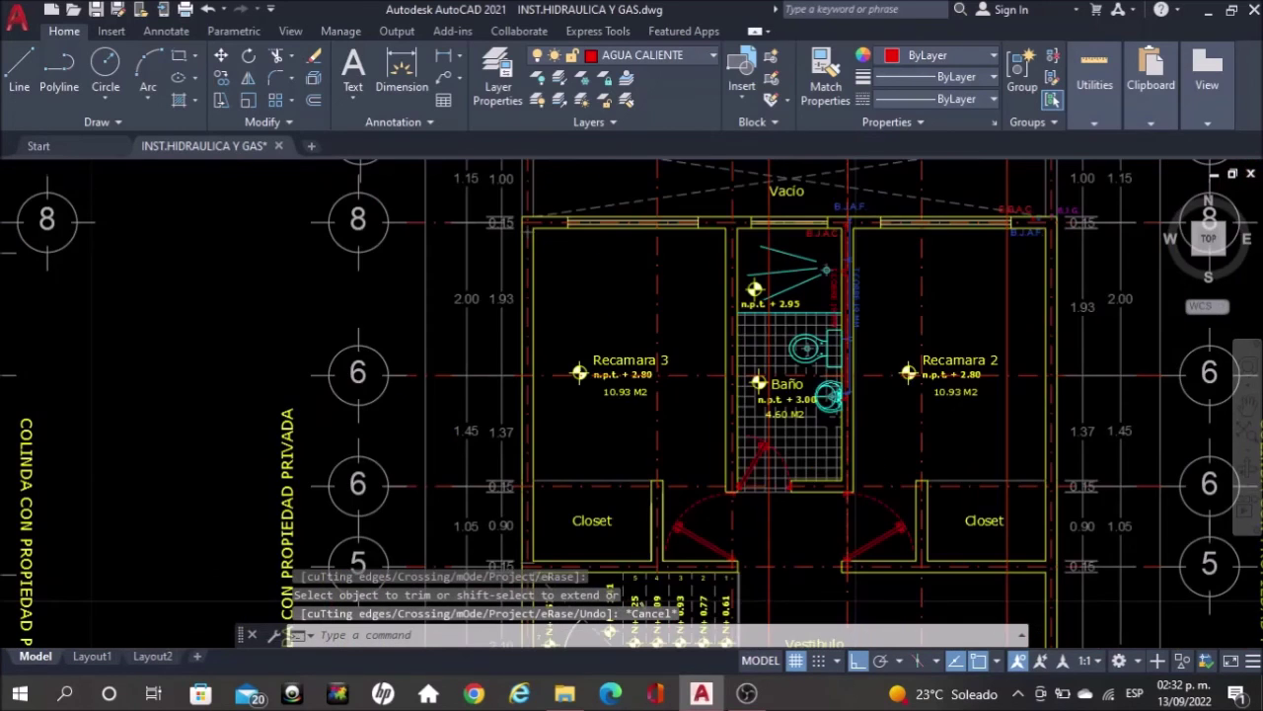
{"action": "scroll", "coordinate": [849, 247], "scroll_direction": "down", "scroll_amount": 2}
{"action": "scroll", "coordinate": [849, 247], "scroll_direction": "down", "scroll_amount": 2}
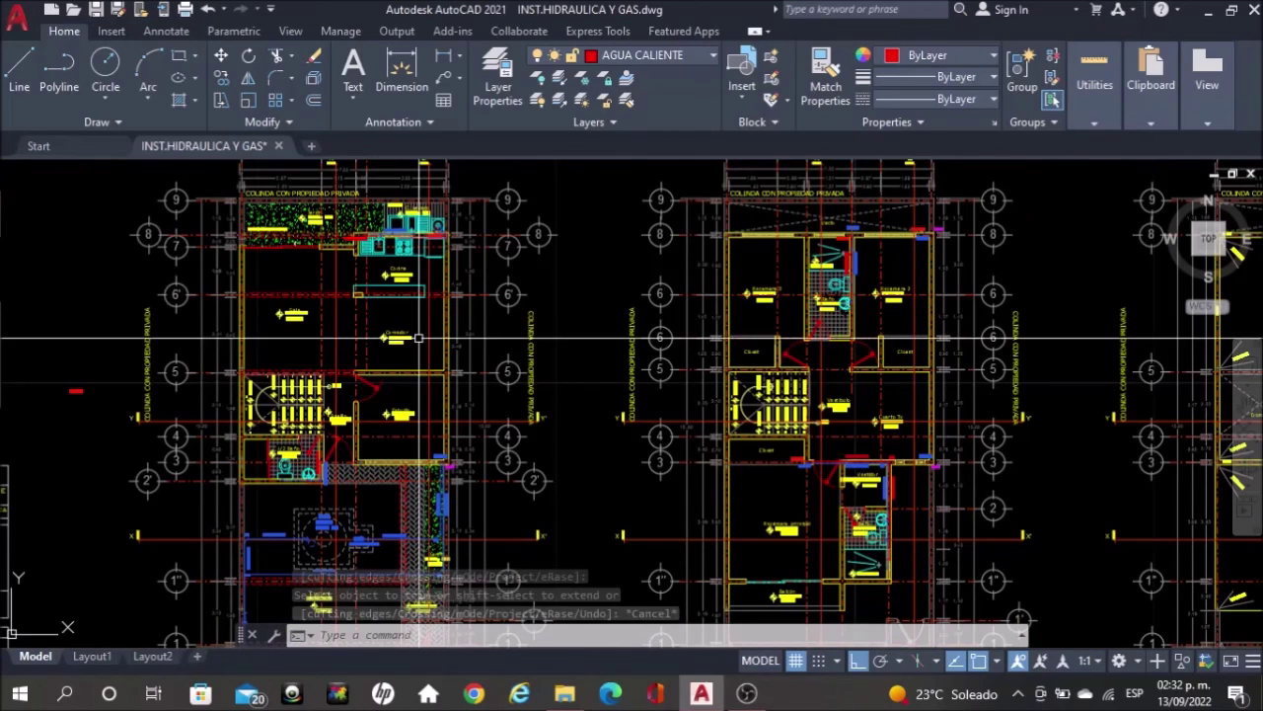
{"action": "scroll", "coordinate": [372, 253], "scroll_direction": "up", "scroll_amount": 4}
{"action": "scroll", "coordinate": [372, 254], "scroll_direction": "up", "scroll_amount": 2}
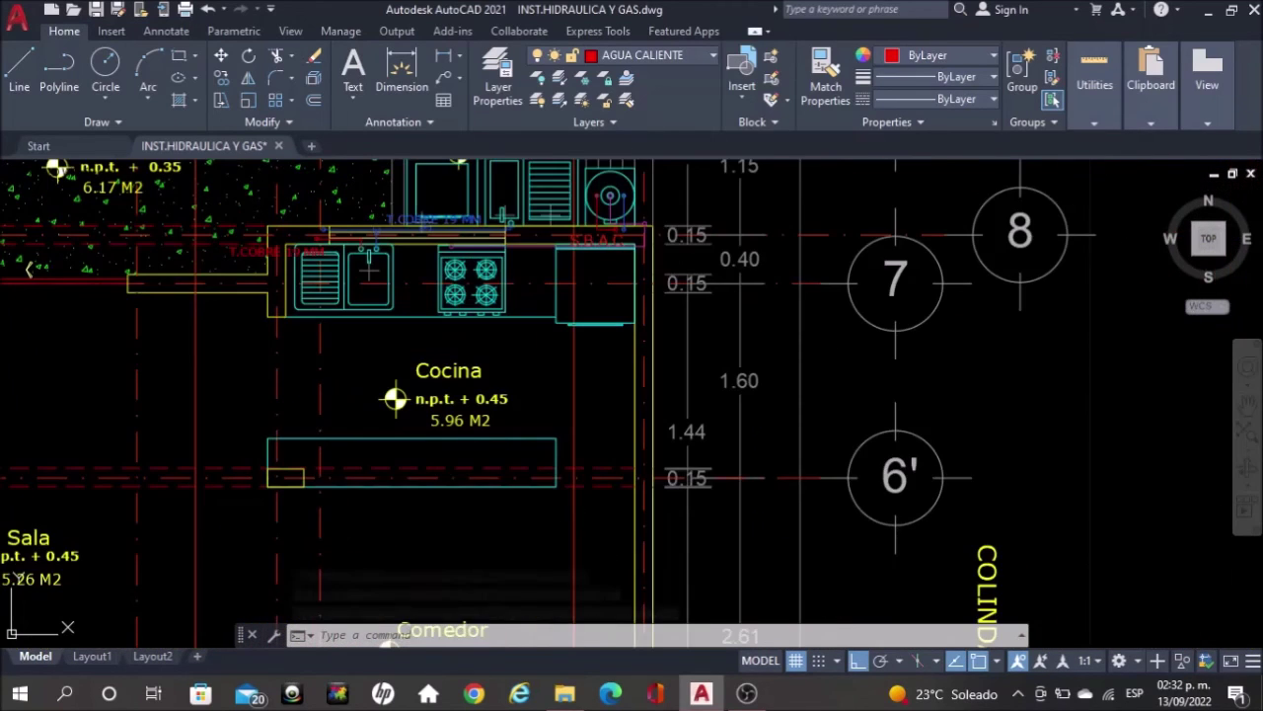
{"action": "scroll", "coordinate": [370, 262], "scroll_direction": "up", "scroll_amount": 5}
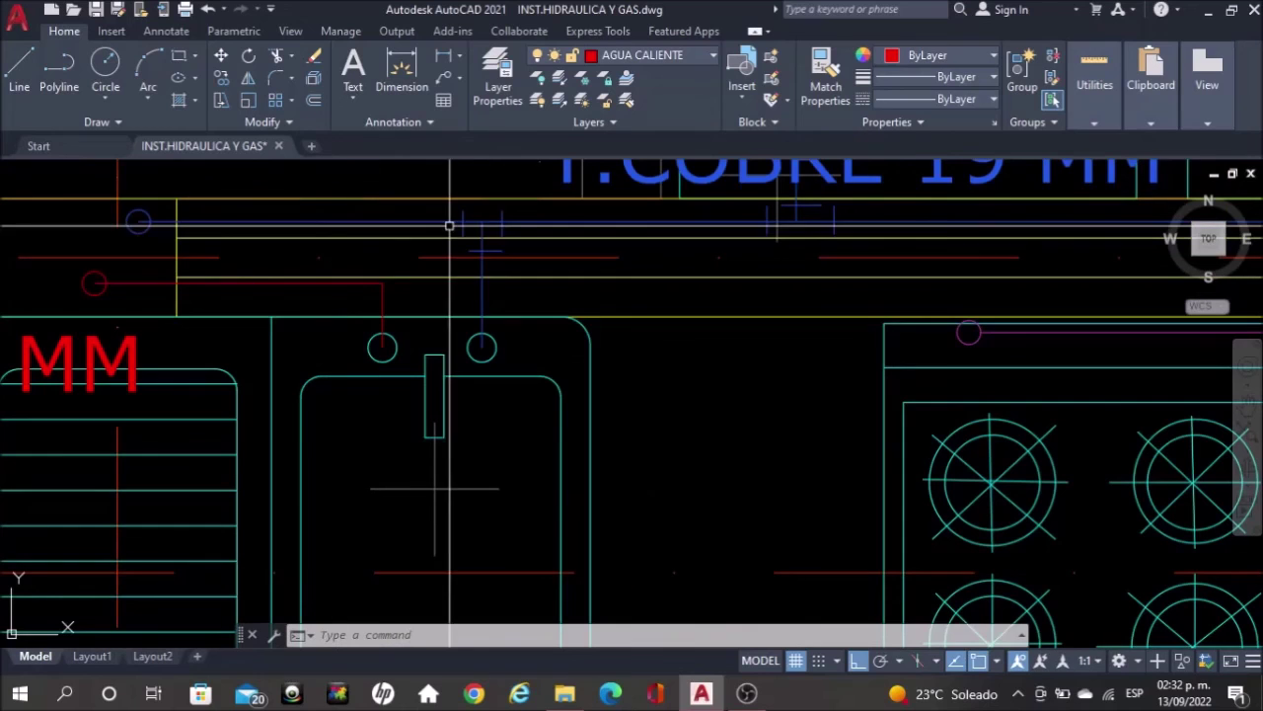
{"action": "scroll", "coordinate": [624, 310], "scroll_direction": "up", "scroll_amount": 4}
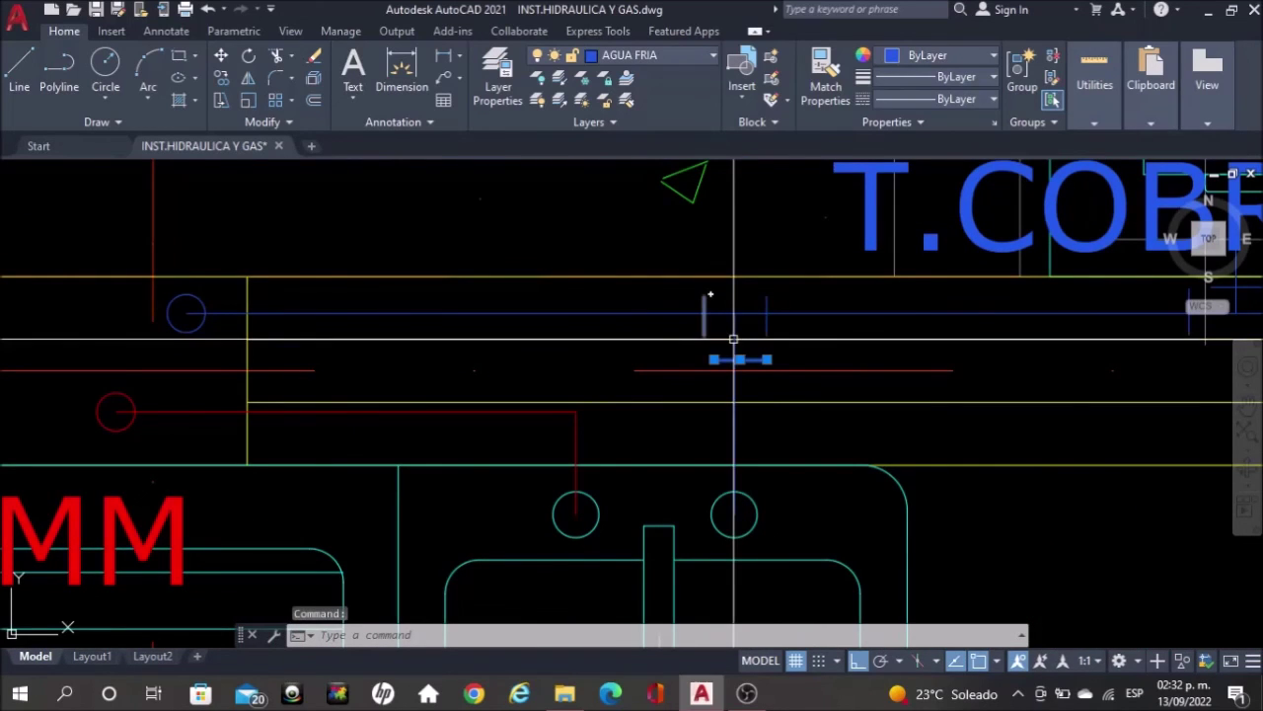
{"action": "left_click", "coordinate": [703, 314]}
{"action": "mouse_move", "coordinate": [703, 297]}
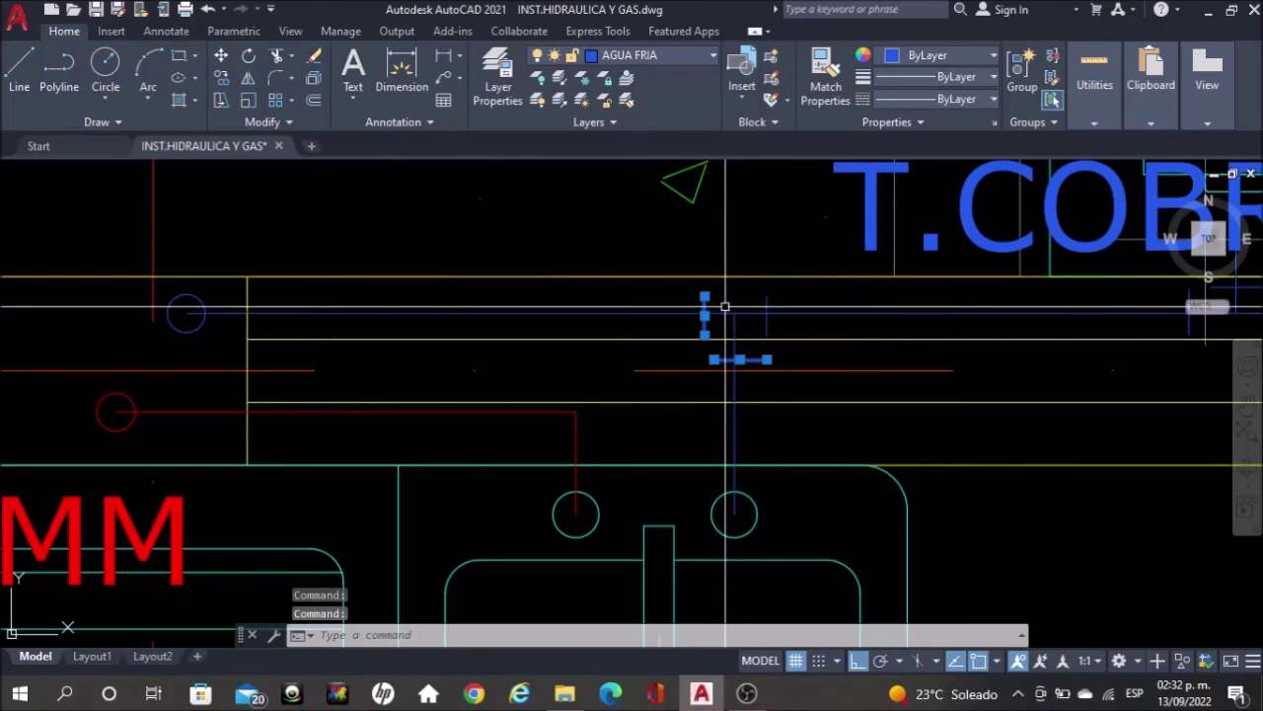
{"action": "key", "text": "Return"}
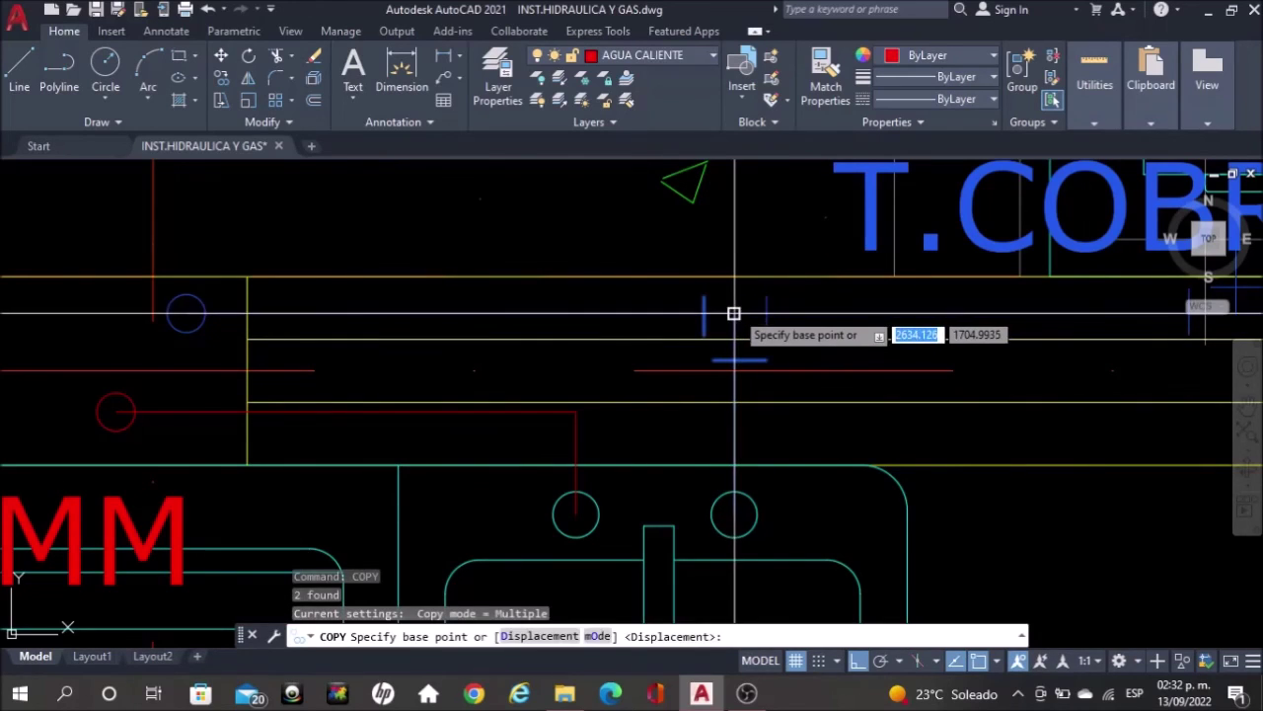
{"action": "left_click", "coordinate": [733, 313]}
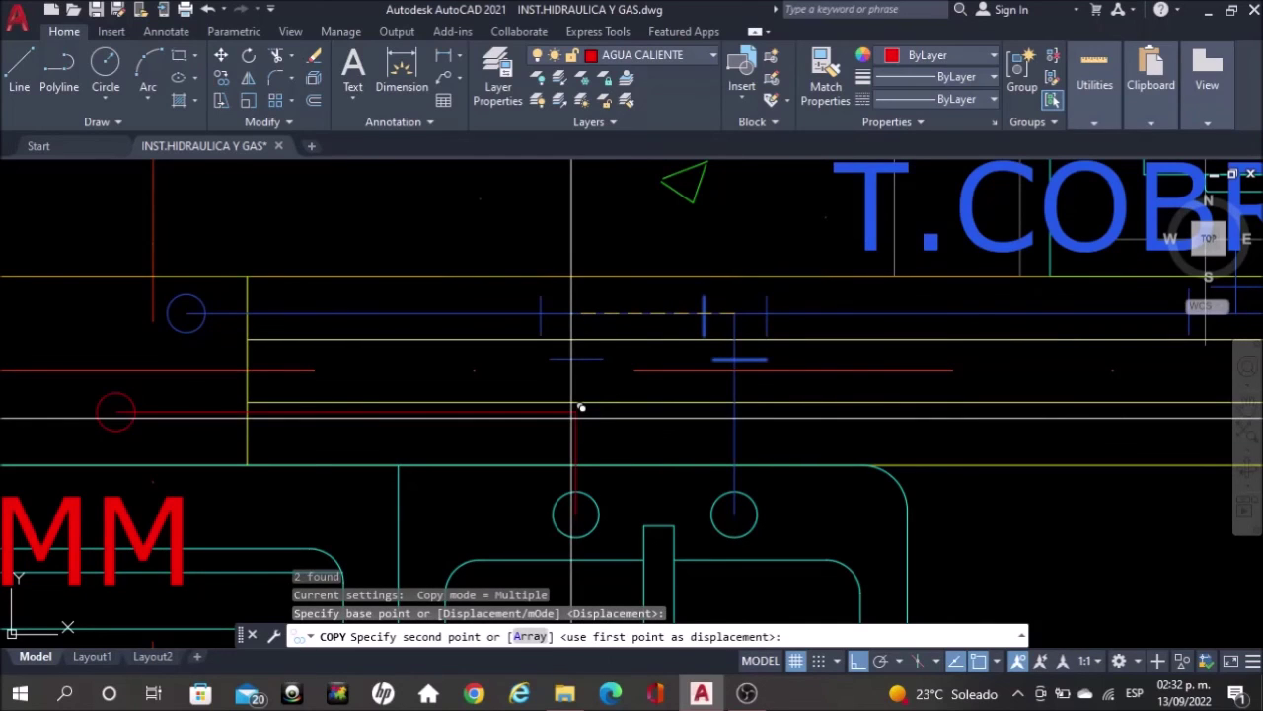
{"action": "key", "text": "Escape"}
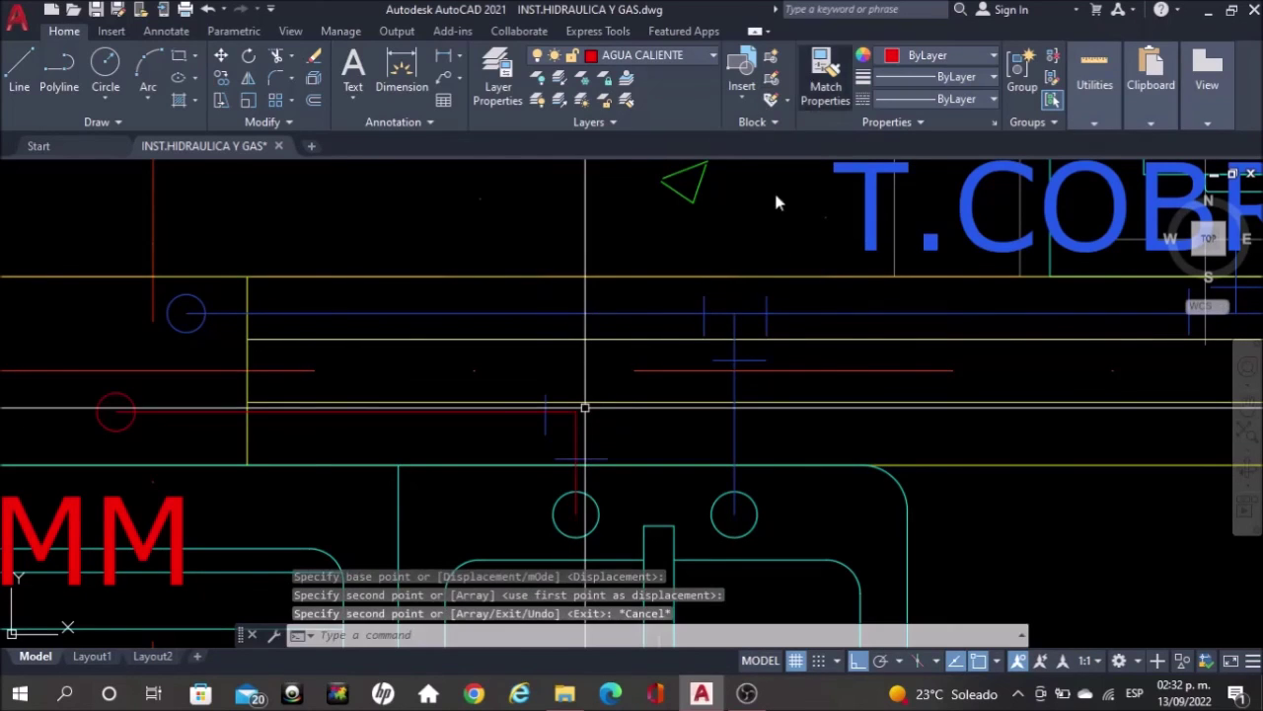
Match the properties of the two copied ticks at the kitchen sink to the red hot-water pipe
{"action": "left_click", "coordinate": [826, 71]}
{"action": "left_click", "coordinate": [573, 428]}
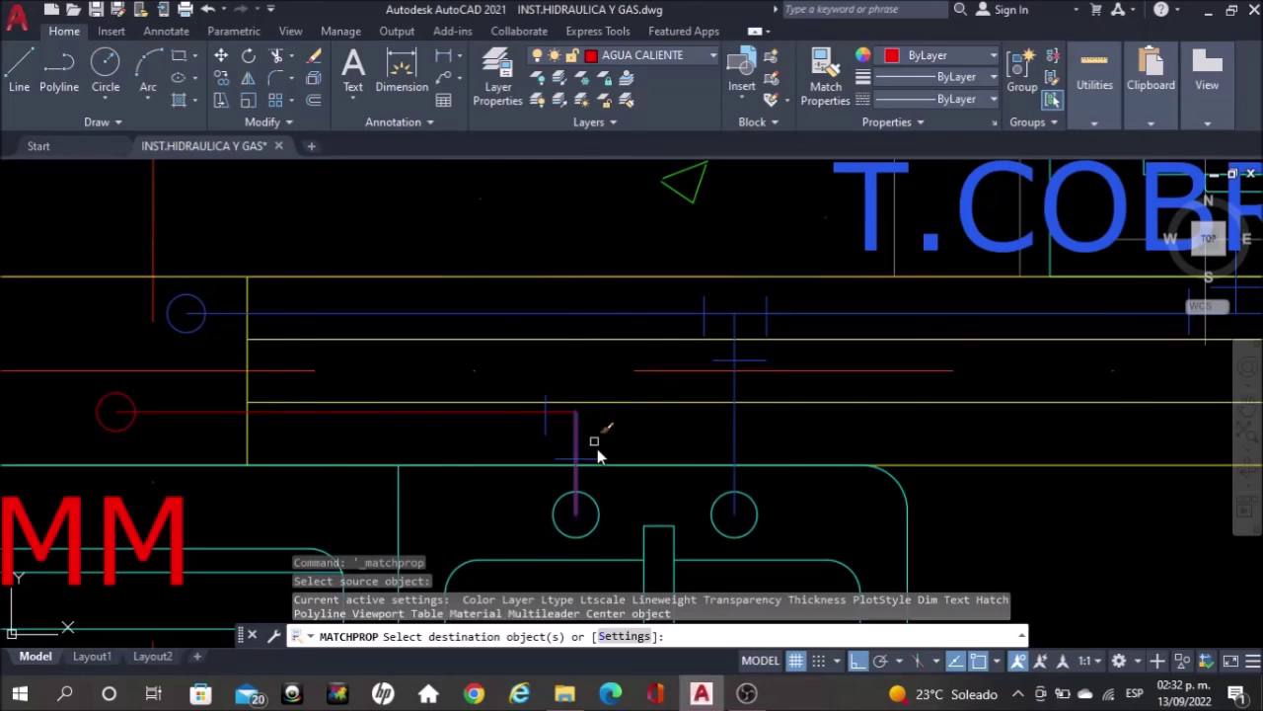
{"action": "left_click", "coordinate": [601, 456]}
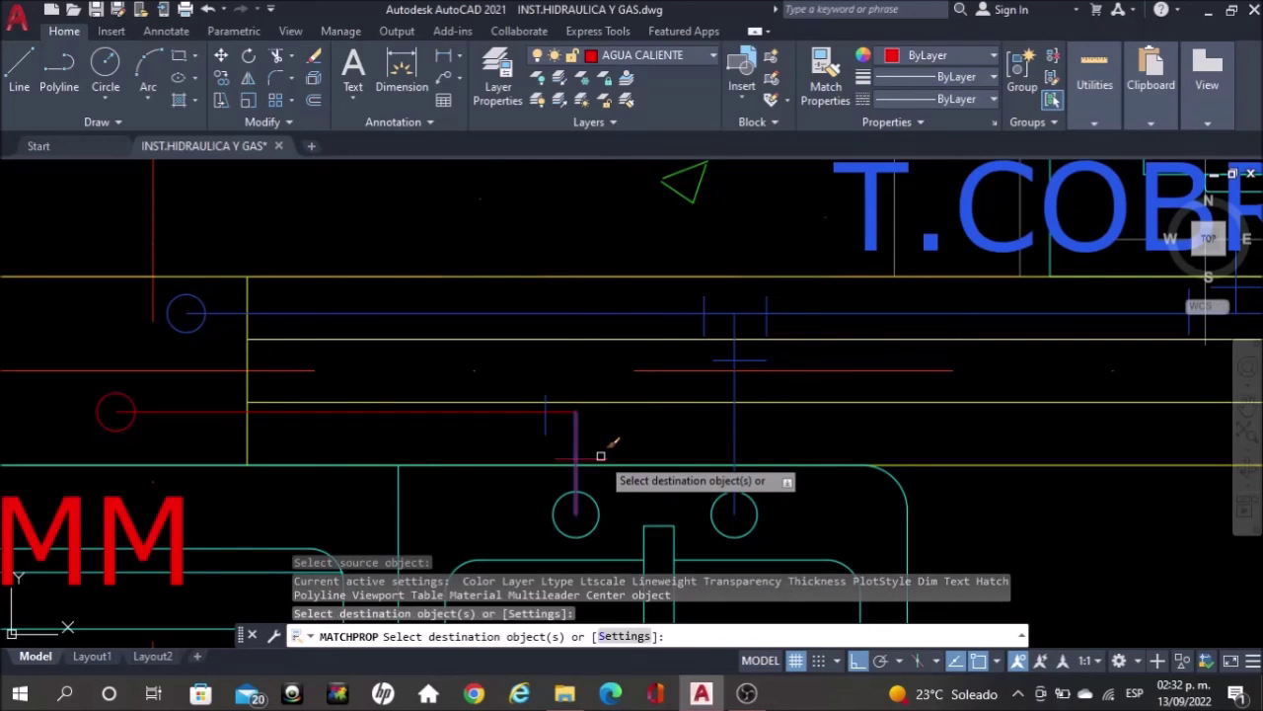
{"action": "left_click", "coordinate": [549, 418]}
{"action": "key", "text": "Escape"}
In the ground-floor half bath, copy the two blue elbow ticks from the wall corner to the adjacent red pipe's corner
{"action": "scroll", "coordinate": [738, 256], "scroll_direction": "down", "scroll_amount": 2}
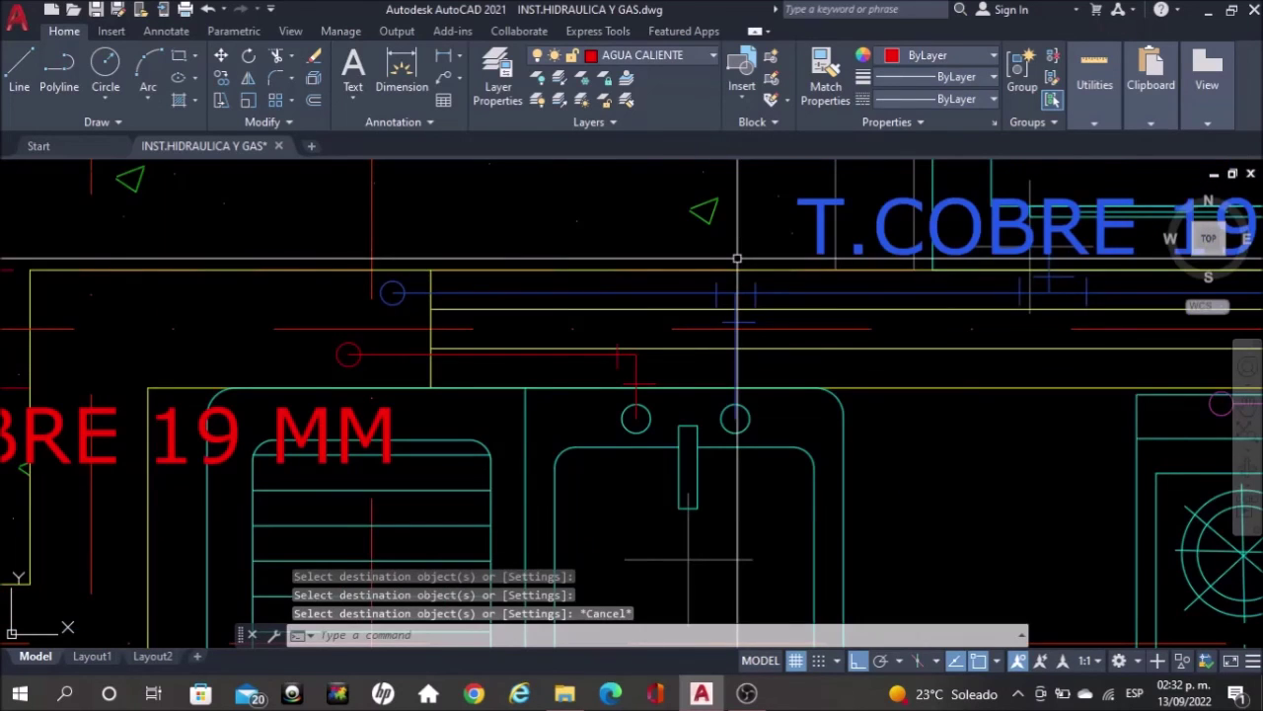
{"action": "scroll", "coordinate": [738, 256], "scroll_direction": "down", "scroll_amount": 4}
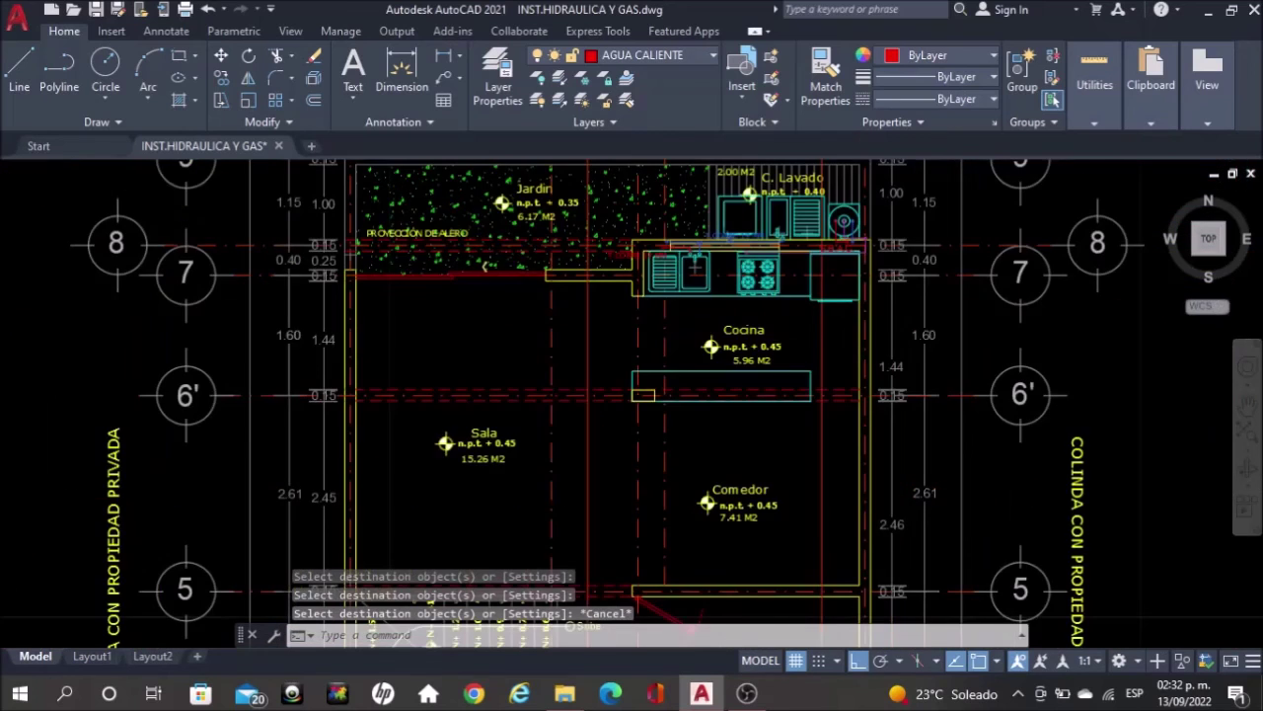
{"action": "scroll", "coordinate": [721, 238], "scroll_direction": "down", "scroll_amount": 3}
{"action": "middle_click_drag", "start_coordinate": [711, 345], "coordinate": [738, 166]}
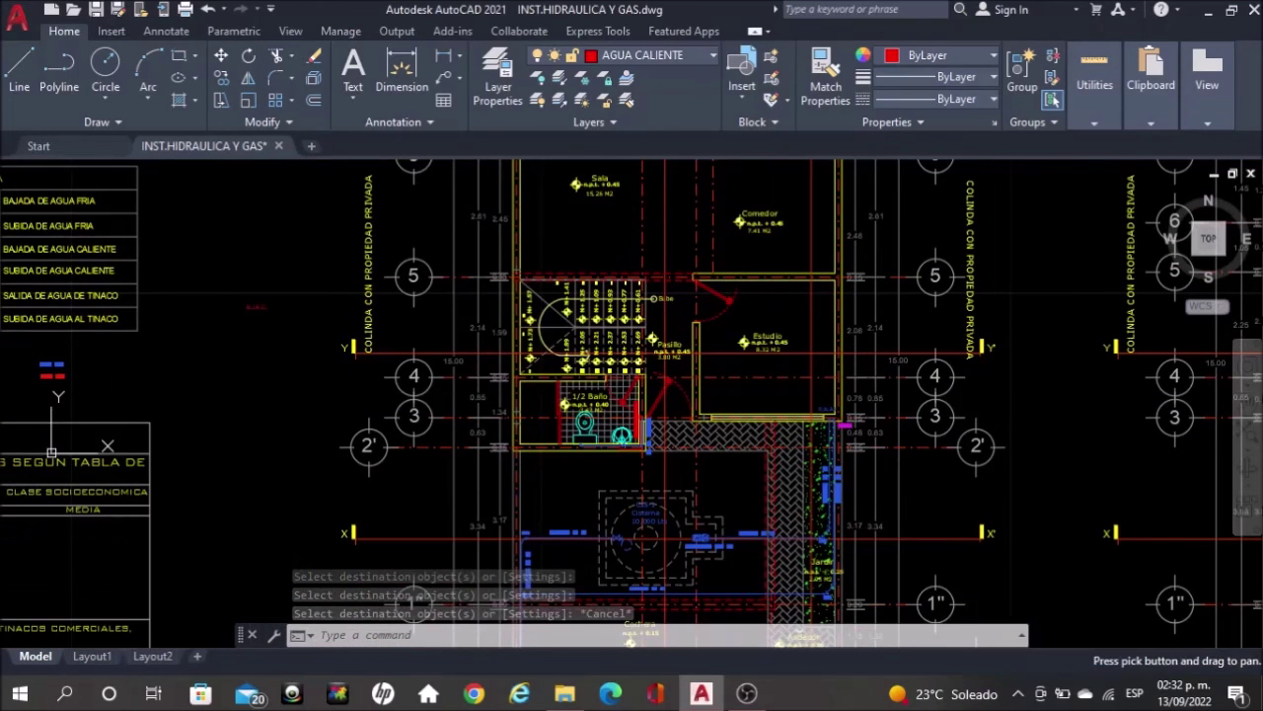
{"action": "scroll", "coordinate": [636, 431], "scroll_direction": "up", "scroll_amount": 2}
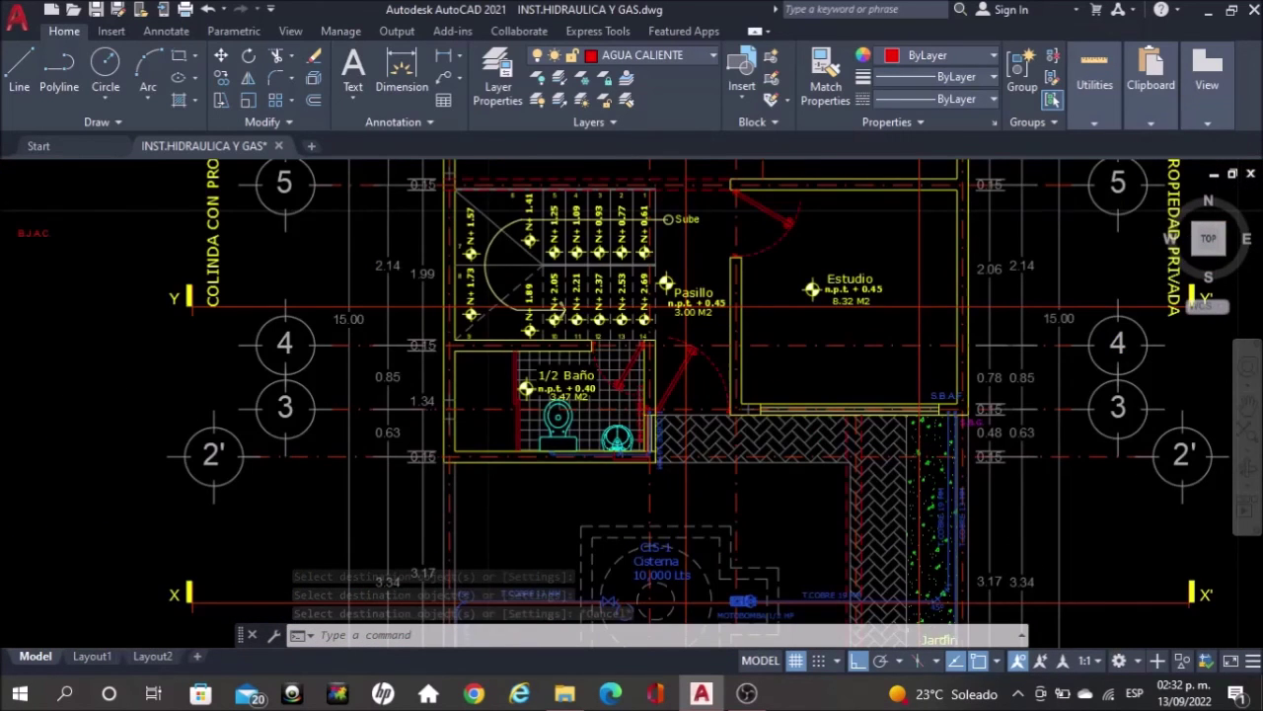
{"action": "scroll", "coordinate": [657, 456], "scroll_direction": "up", "scroll_amount": 7}
{"action": "scroll", "coordinate": [657, 456], "scroll_direction": "up", "scroll_amount": 2}
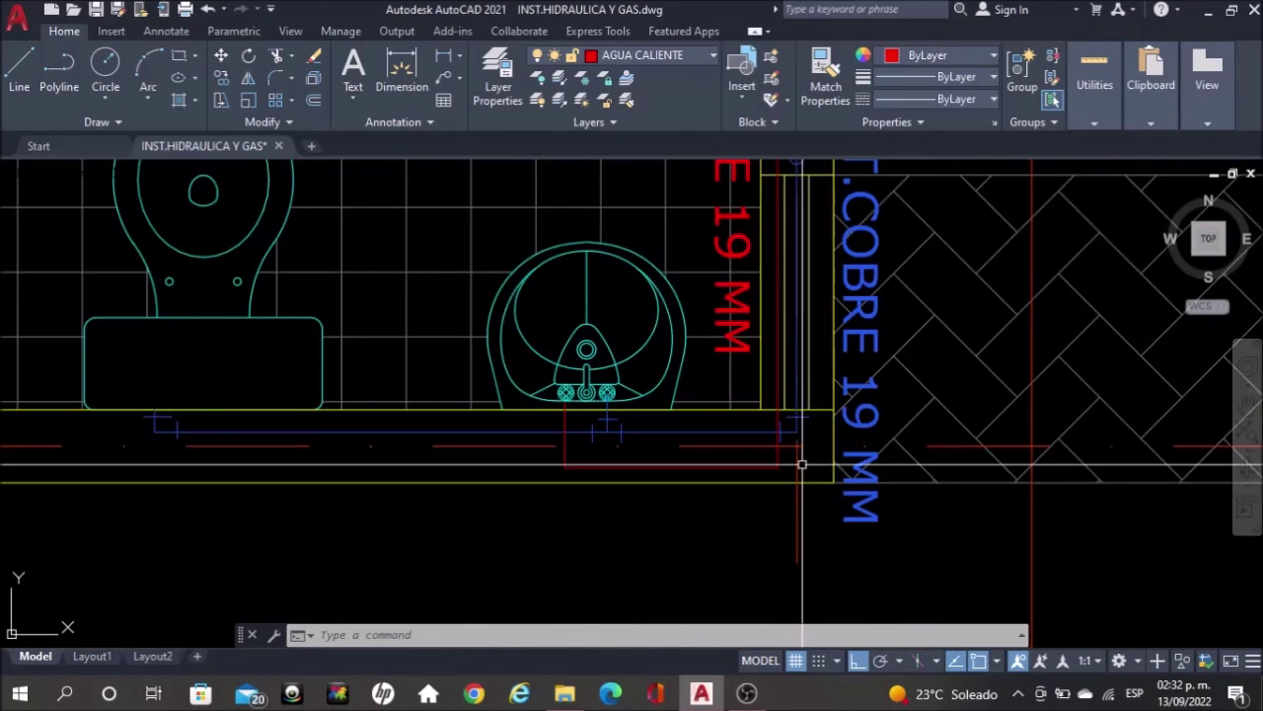
{"action": "scroll", "coordinate": [804, 454], "scroll_direction": "up", "scroll_amount": 2}
{"action": "left_click", "coordinate": [798, 404]}
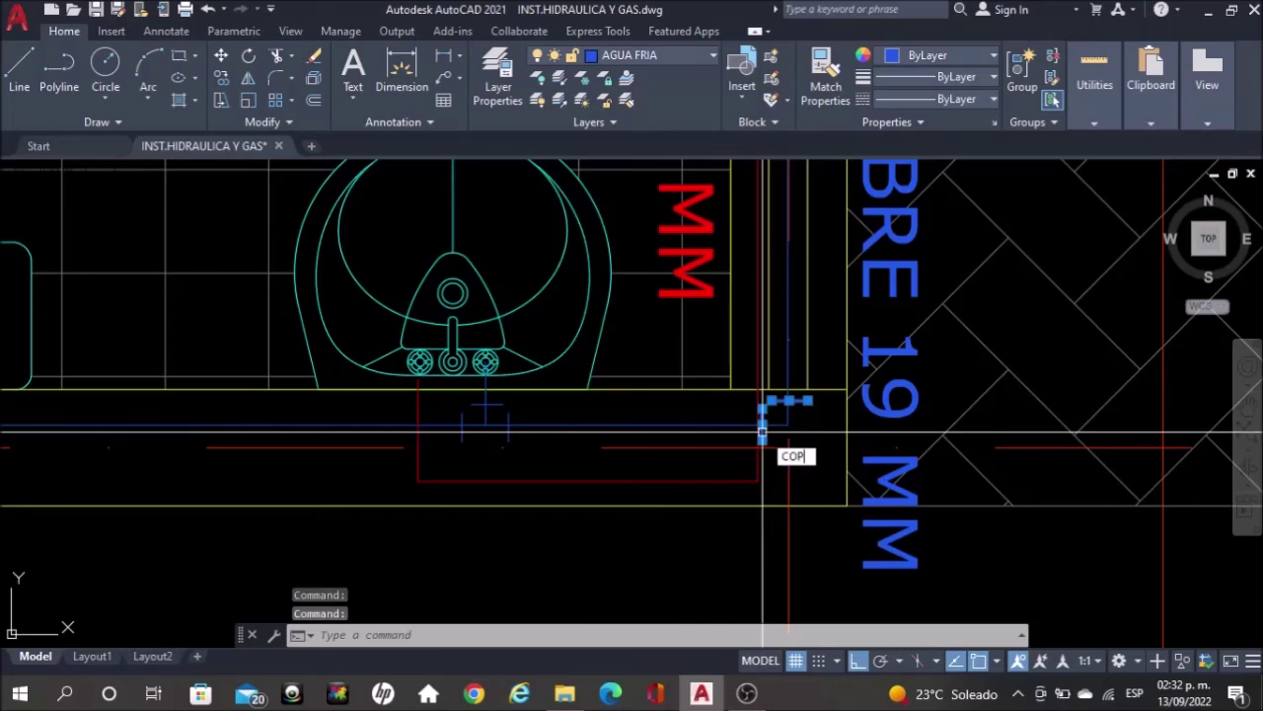
{"action": "type", "text": "co"}
{"action": "key", "text": "Return"}
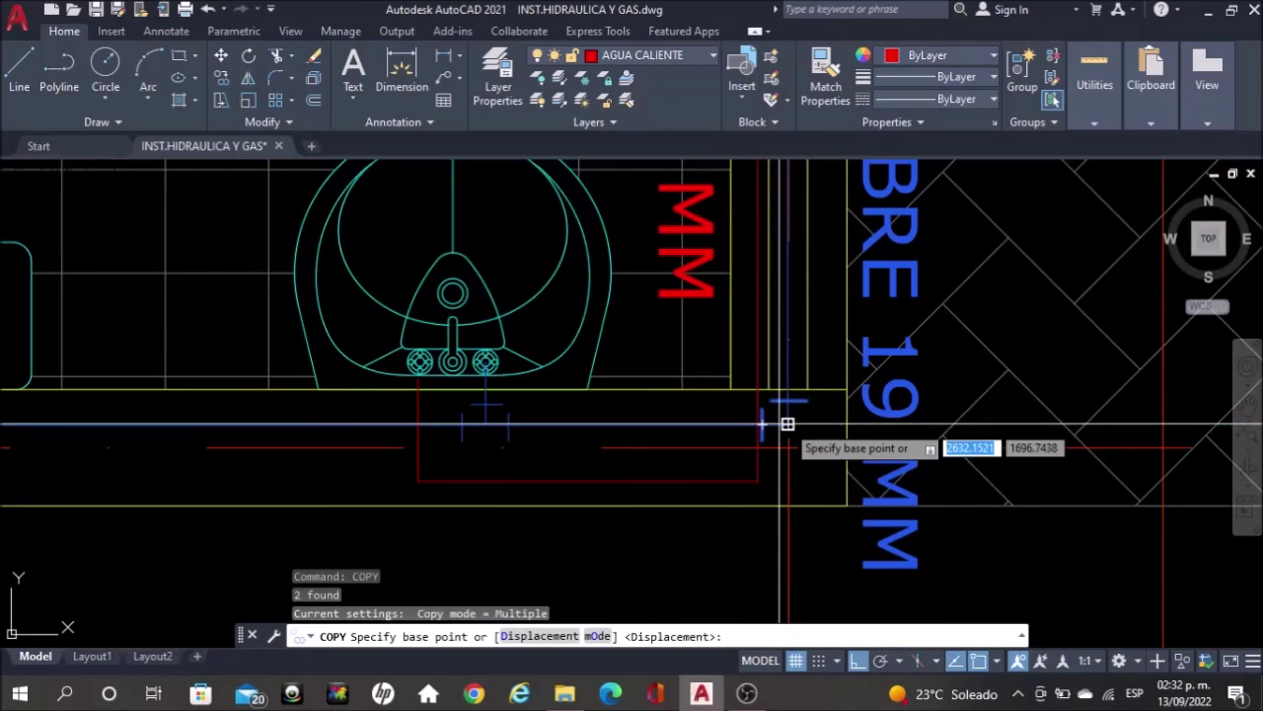
{"action": "left_click", "coordinate": [787, 423]}
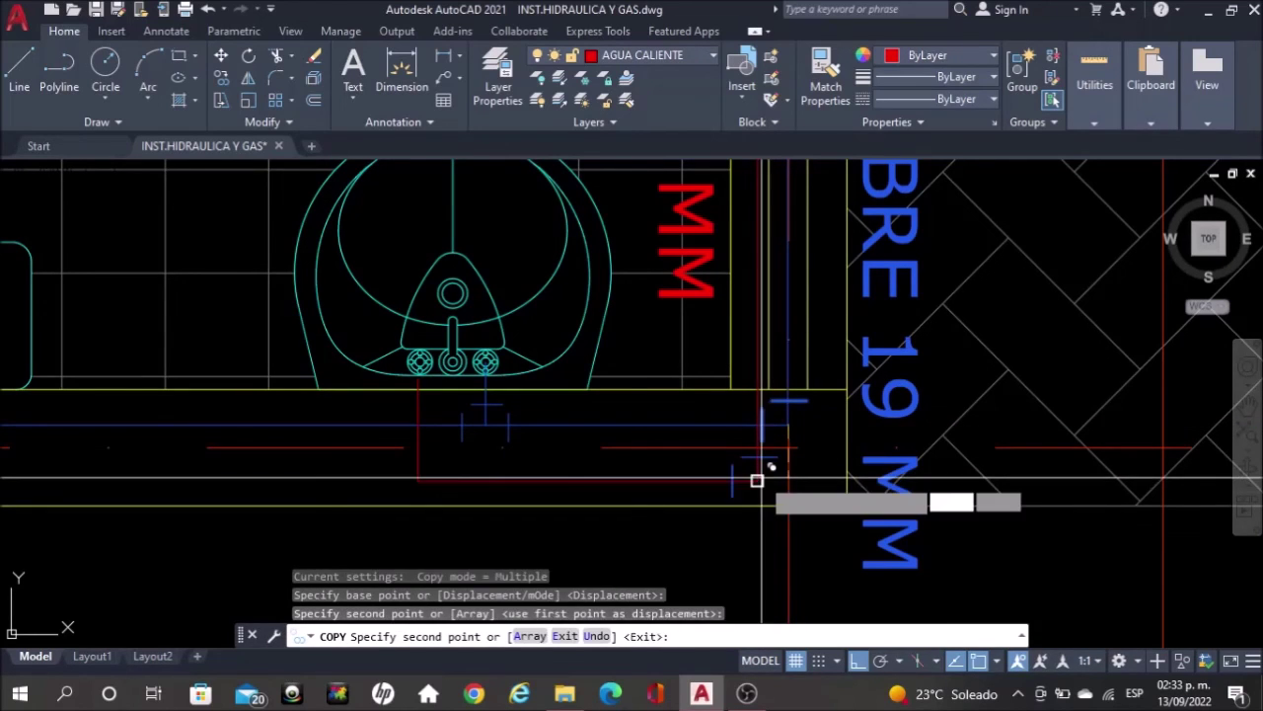
{"action": "key", "text": "Escape"}
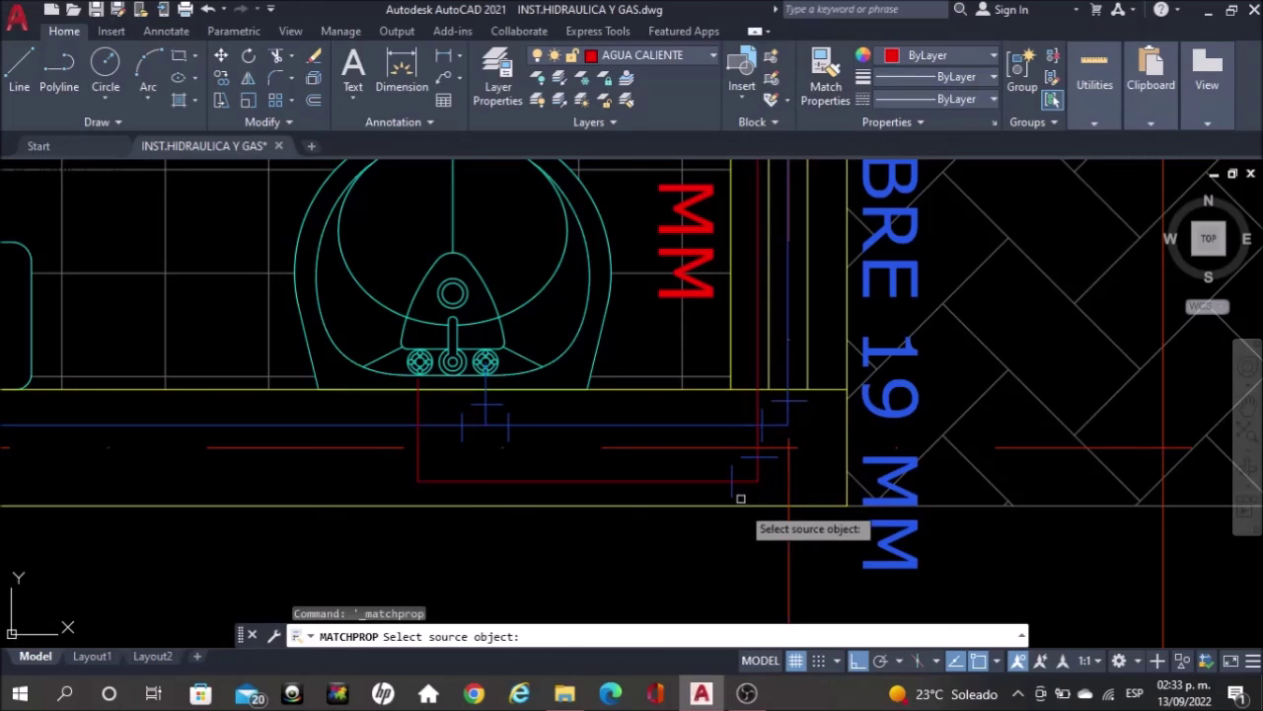
Match the properties of the two copied ticks at the half bath's wall corner to the red hot-water pipe
{"action": "left_click", "coordinate": [732, 482]}
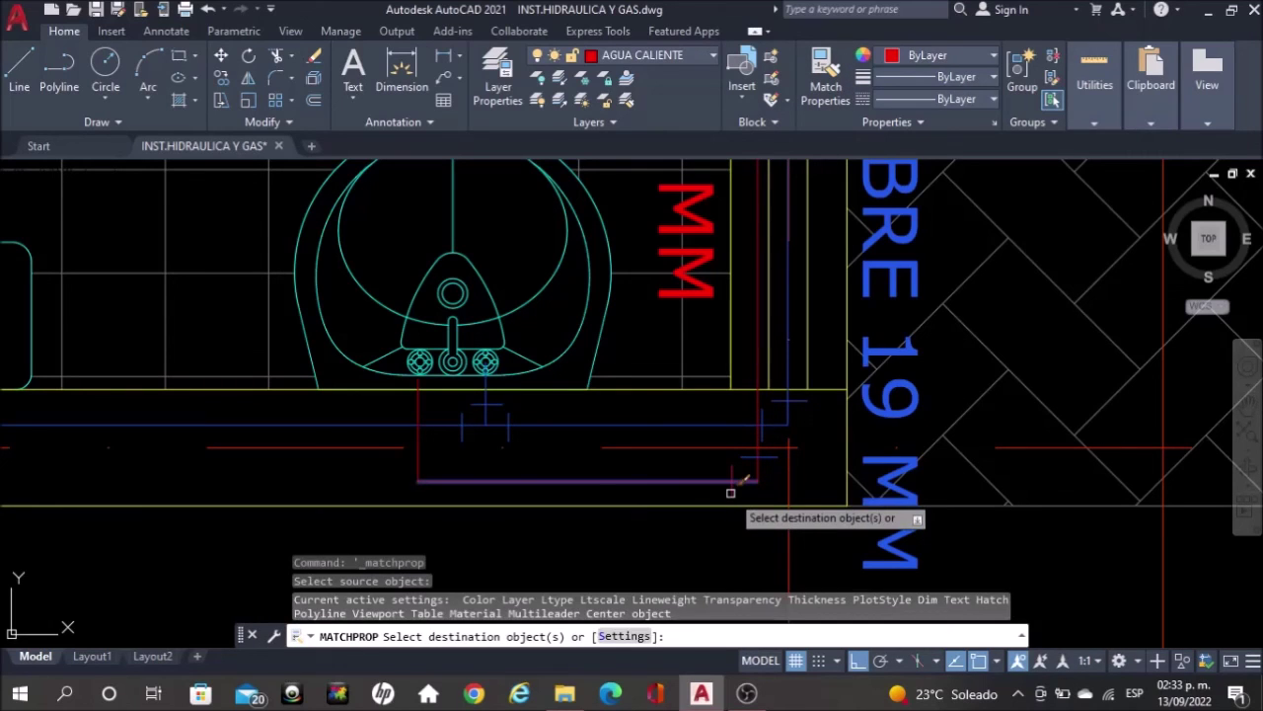
{"action": "left_click", "coordinate": [752, 454]}
{"action": "key", "text": "Escape"}
Draw a vertical and a horizontal red elbow tick across the hot-water pipe on both sides of its corner below the half bath's washbasin
{"action": "middle_click_drag", "start_coordinate": [552, 456], "coordinate": [910, 464]}
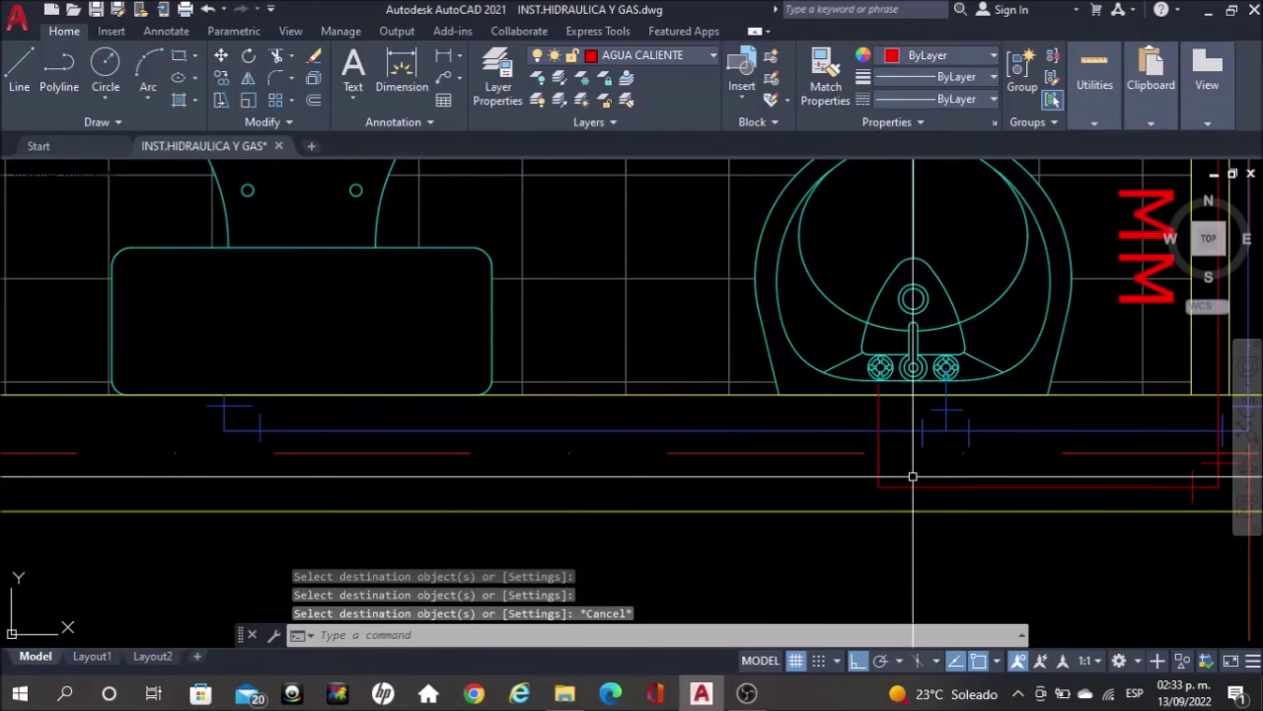
{"action": "key", "text": "Return"}
{"action": "scroll", "coordinate": [913, 476], "scroll_direction": "up", "scroll_amount": 5}
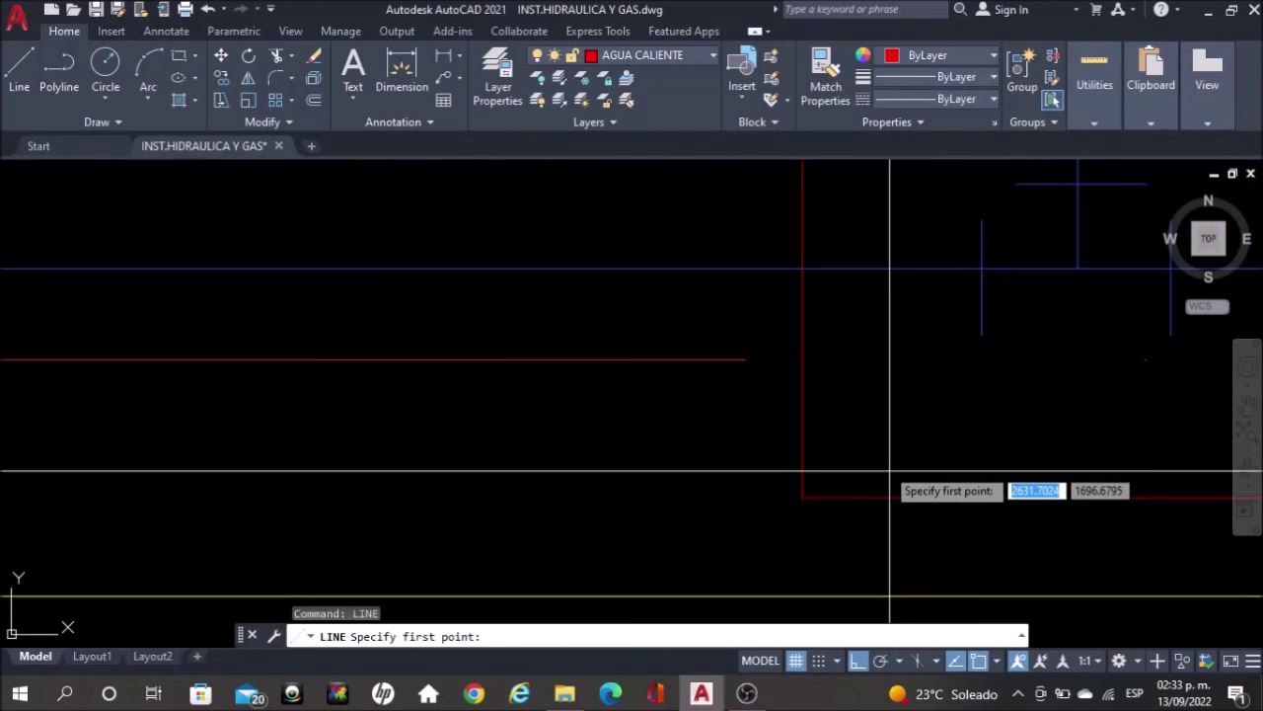
{"action": "left_click", "coordinate": [892, 450]}
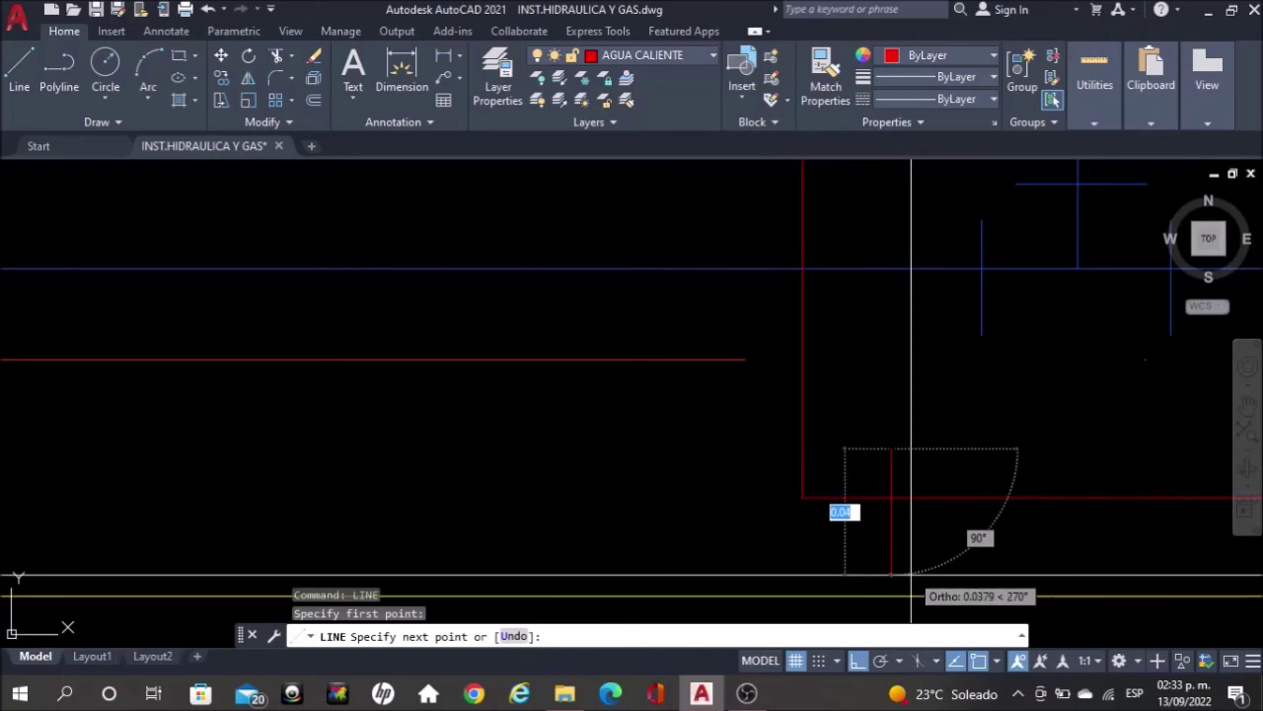
{"action": "left_click", "coordinate": [891, 550]}
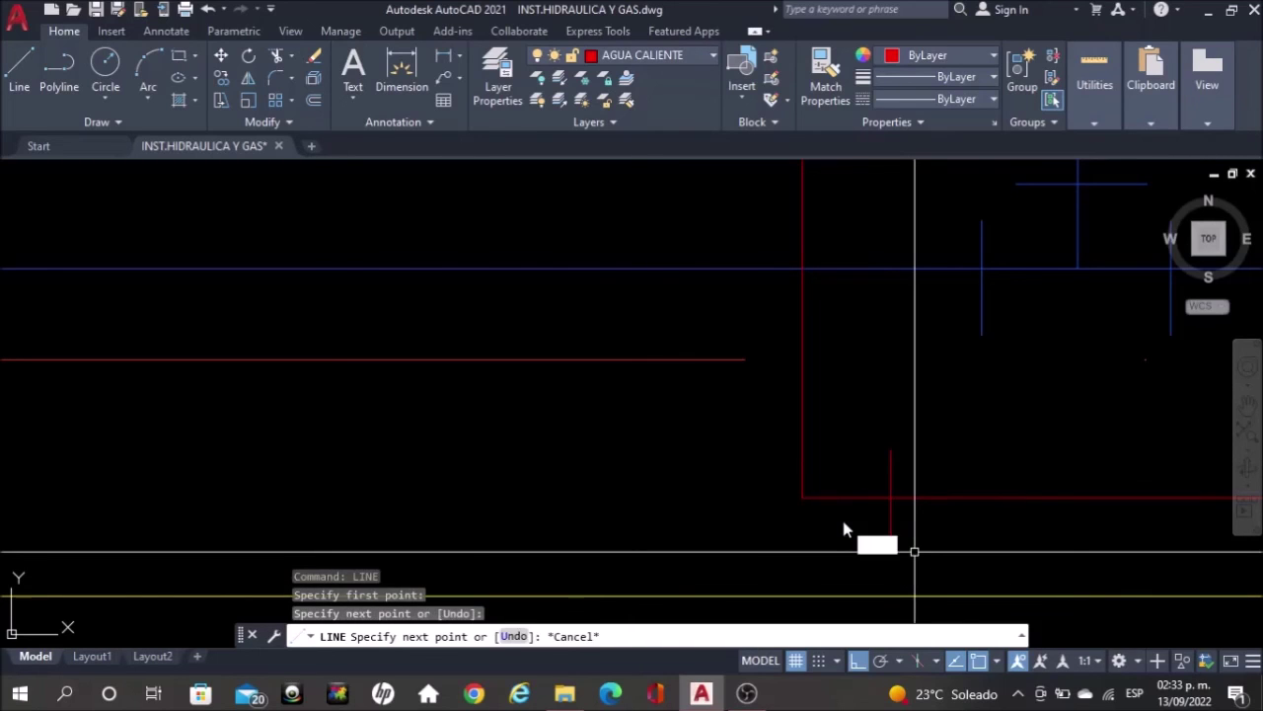
{"action": "key", "text": "Return"}
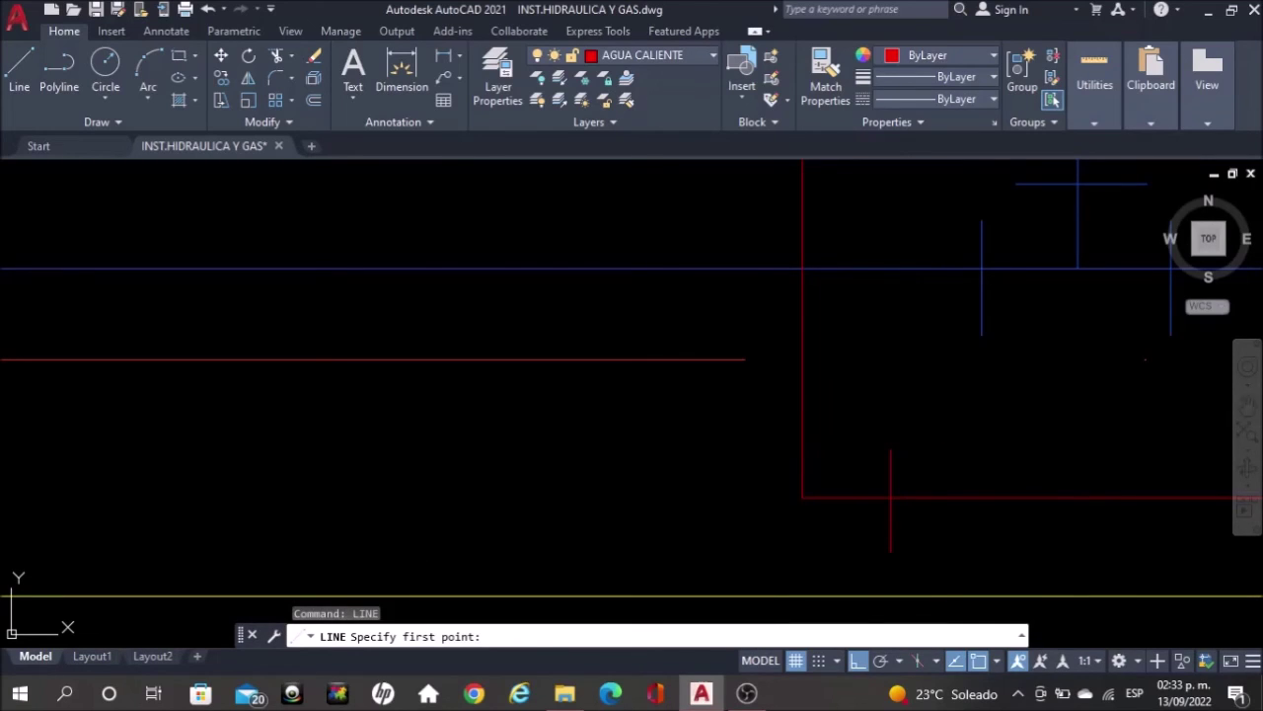
{"action": "left_click", "coordinate": [767, 400]}
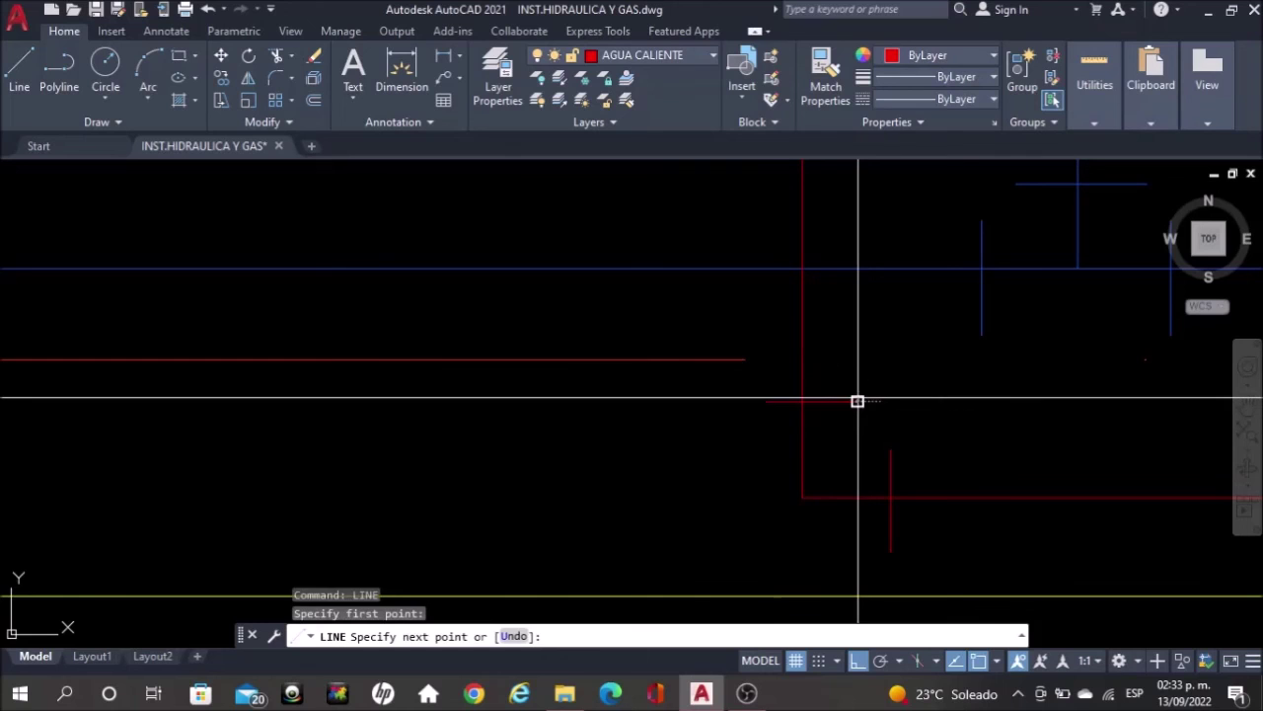
{"action": "key", "text": "Escape"}
Examine the ground-floor plan's half bath, cistern, garage and garden piping for fittings still to mark
{"action": "scroll", "coordinate": [787, 385], "scroll_direction": "down", "scroll_amount": 3}
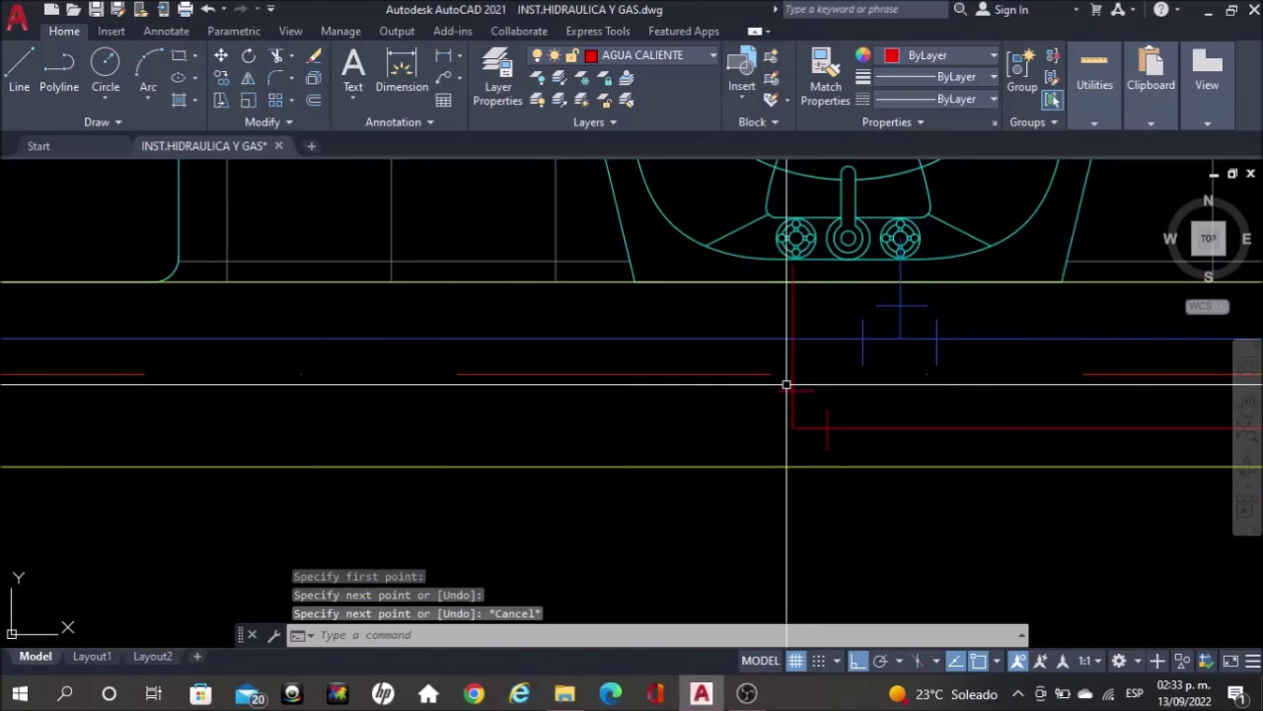
{"action": "scroll", "coordinate": [786, 385], "scroll_direction": "down", "scroll_amount": 3}
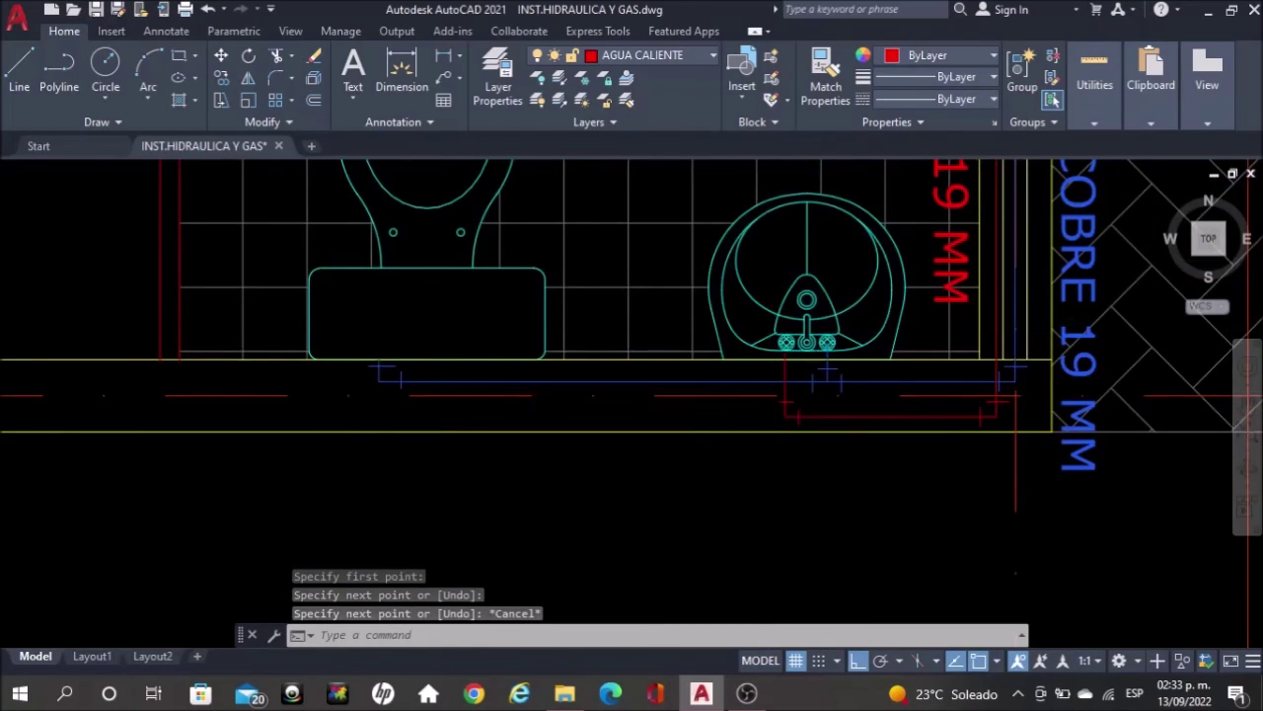
{"action": "scroll", "coordinate": [770, 316], "scroll_direction": "down", "scroll_amount": 4}
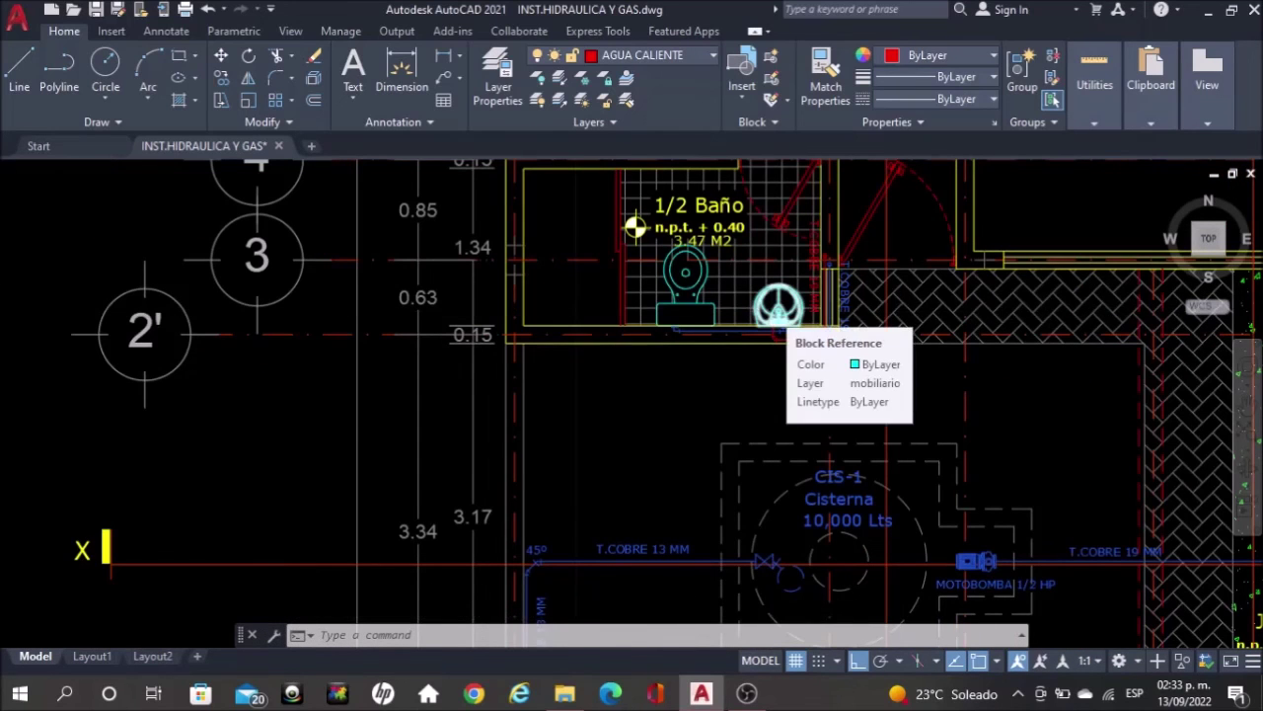
{"action": "scroll", "coordinate": [781, 332], "scroll_direction": "down", "scroll_amount": 4}
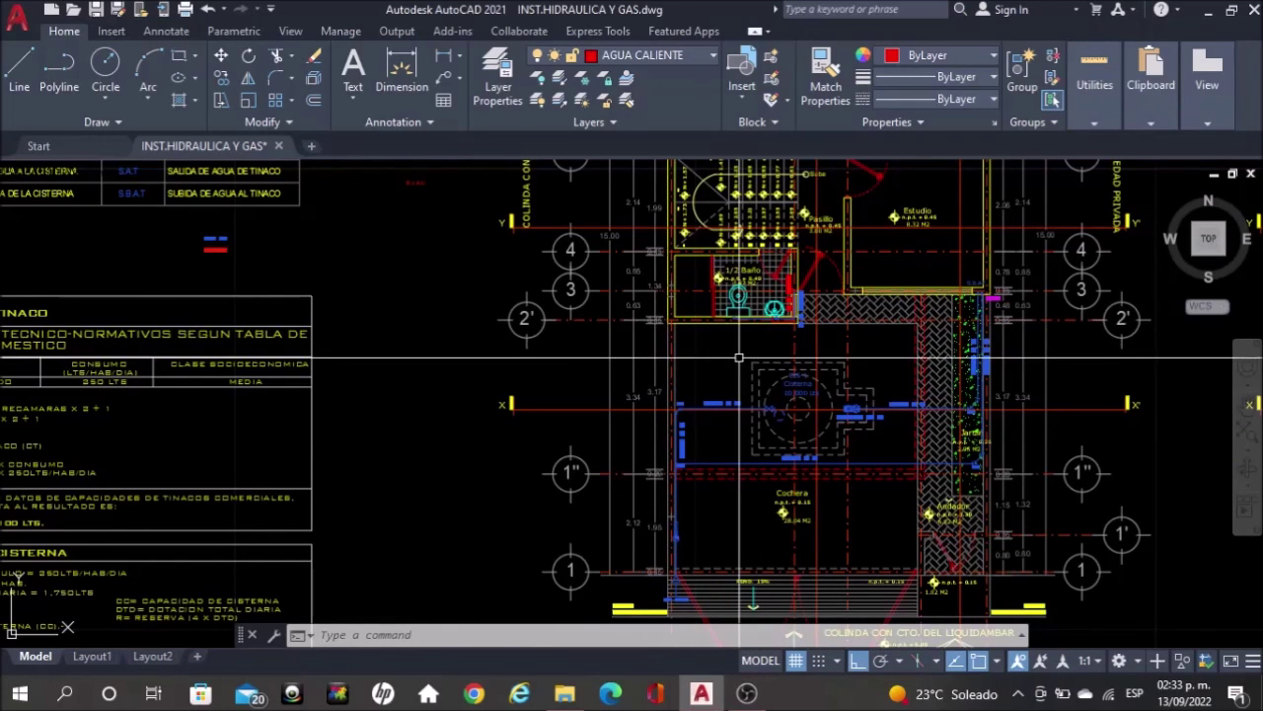
{"action": "scroll", "coordinate": [739, 357], "scroll_direction": "down", "scroll_amount": 5}
{"action": "middle_click_drag", "start_coordinate": [934, 335], "coordinate": [741, 380]}
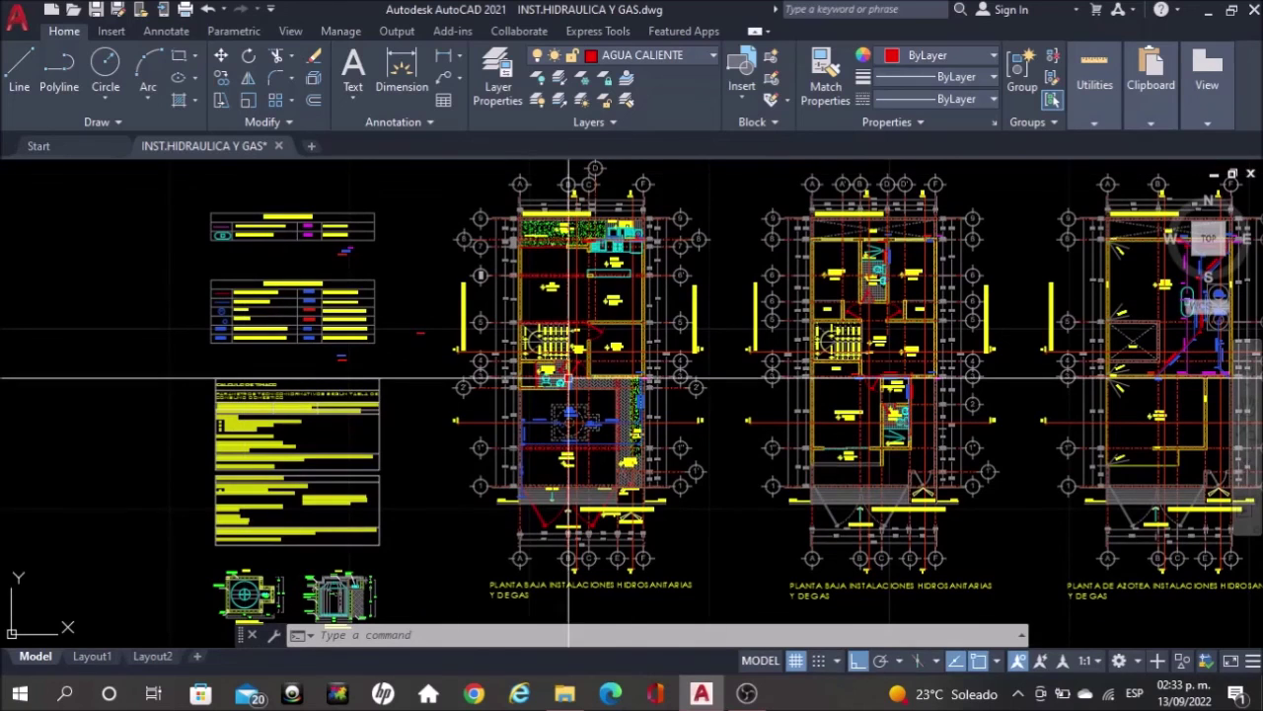
{"action": "scroll", "coordinate": [558, 484], "scroll_direction": "up", "scroll_amount": 2}
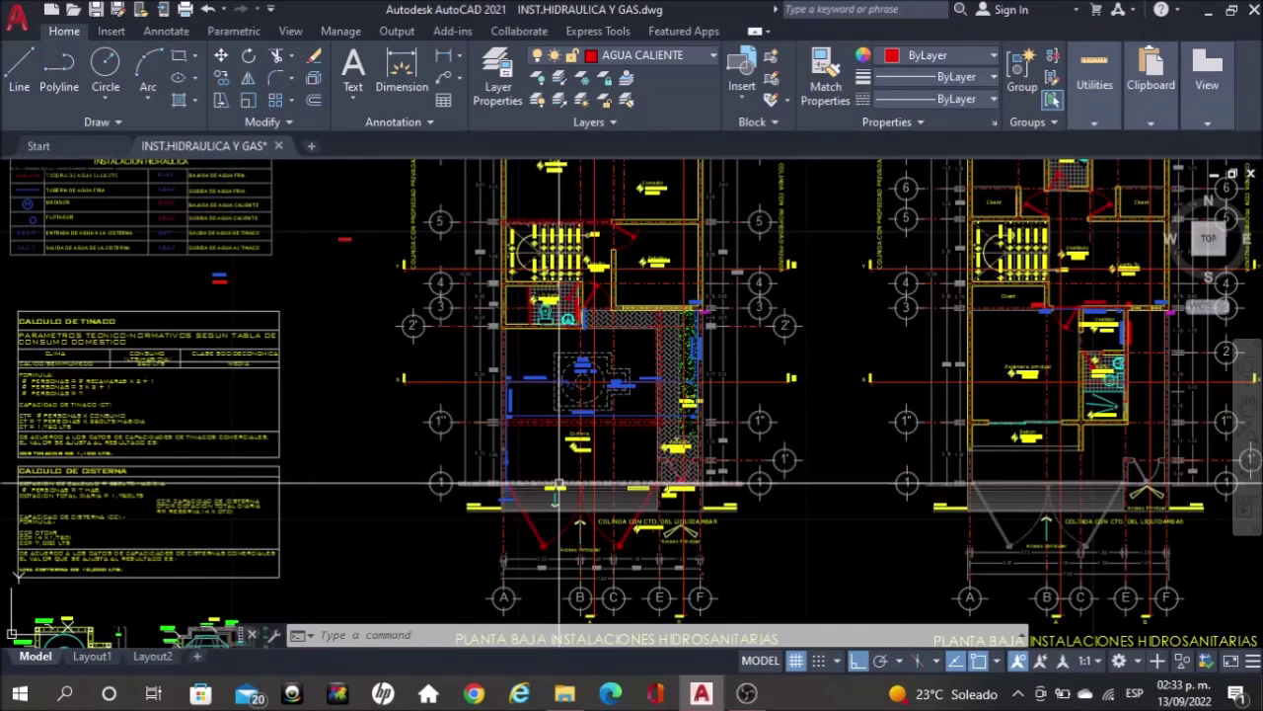
{"action": "scroll", "coordinate": [558, 483], "scroll_direction": "up", "scroll_amount": 4}
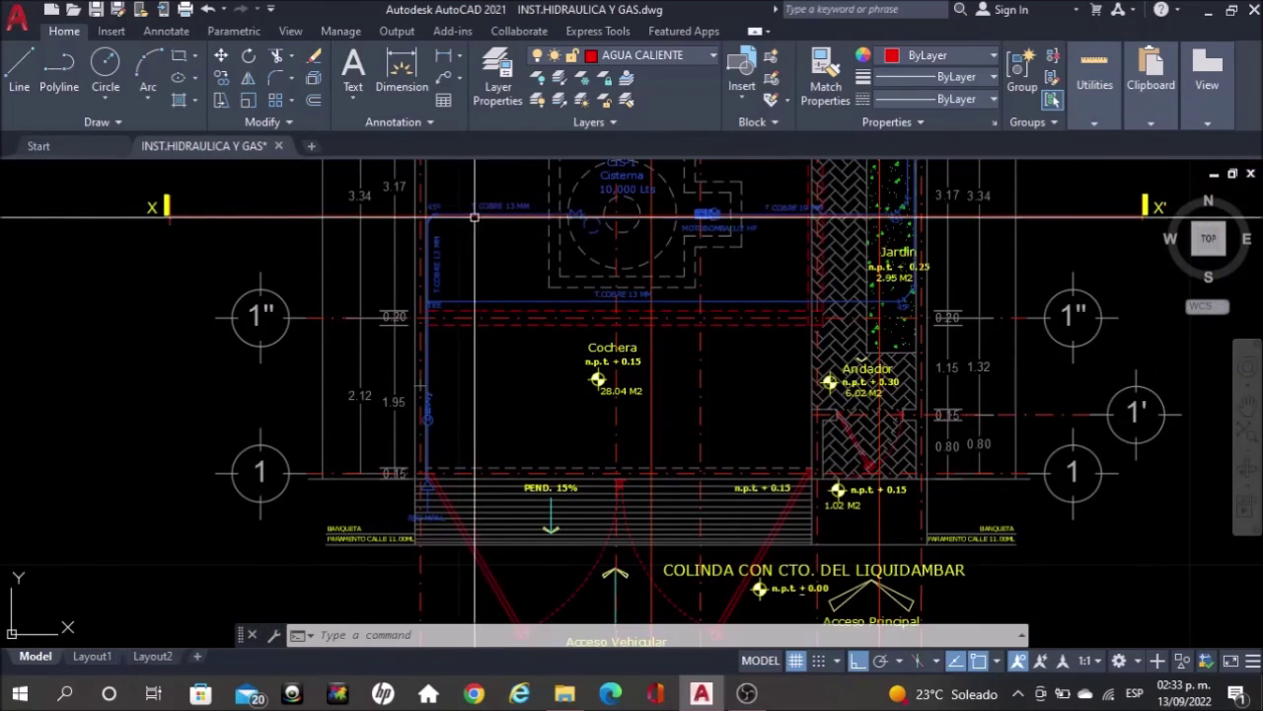
{"action": "middle_click_drag", "start_coordinate": [815, 347], "coordinate": [681, 576]}
{"action": "scroll", "coordinate": [721, 301], "scroll_direction": "down", "scroll_amount": 2}
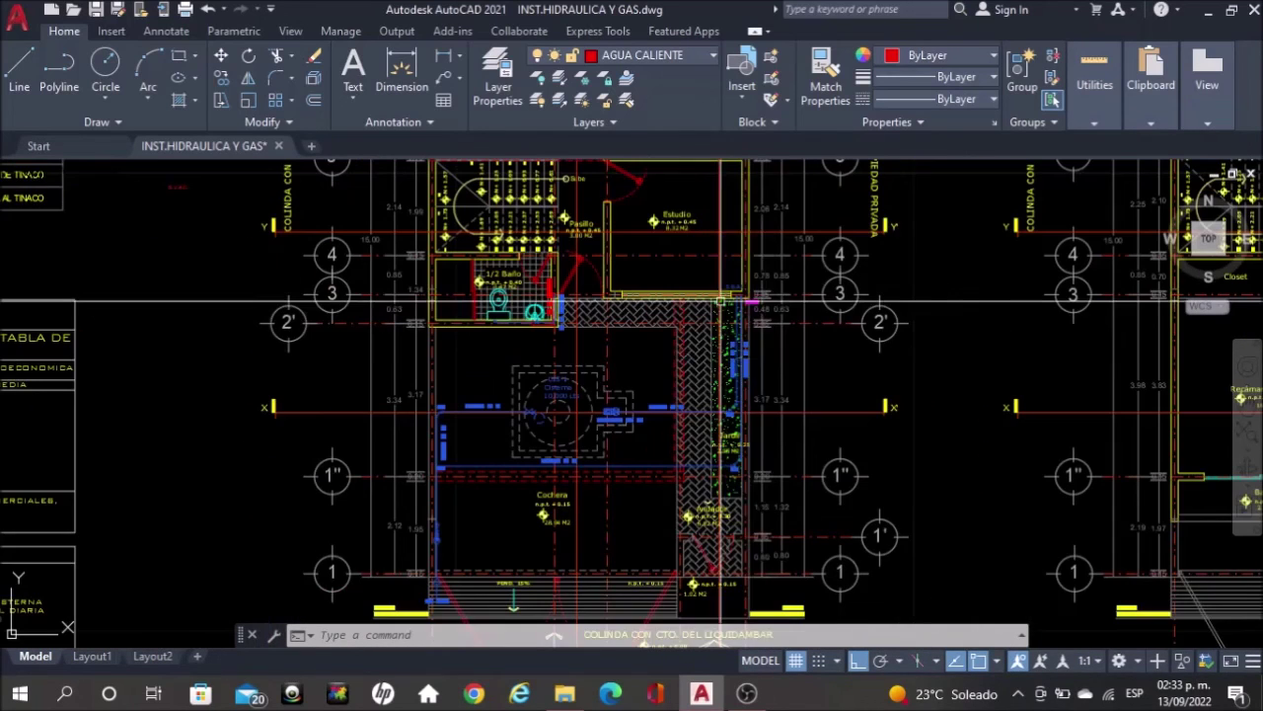
Review the upper-floor, roof and ground-floor plans for hot-water, cold-water and gas piping fittings still to mark
{"action": "middle_click_drag", "start_coordinate": [735, 411], "coordinate": [111, 474]}
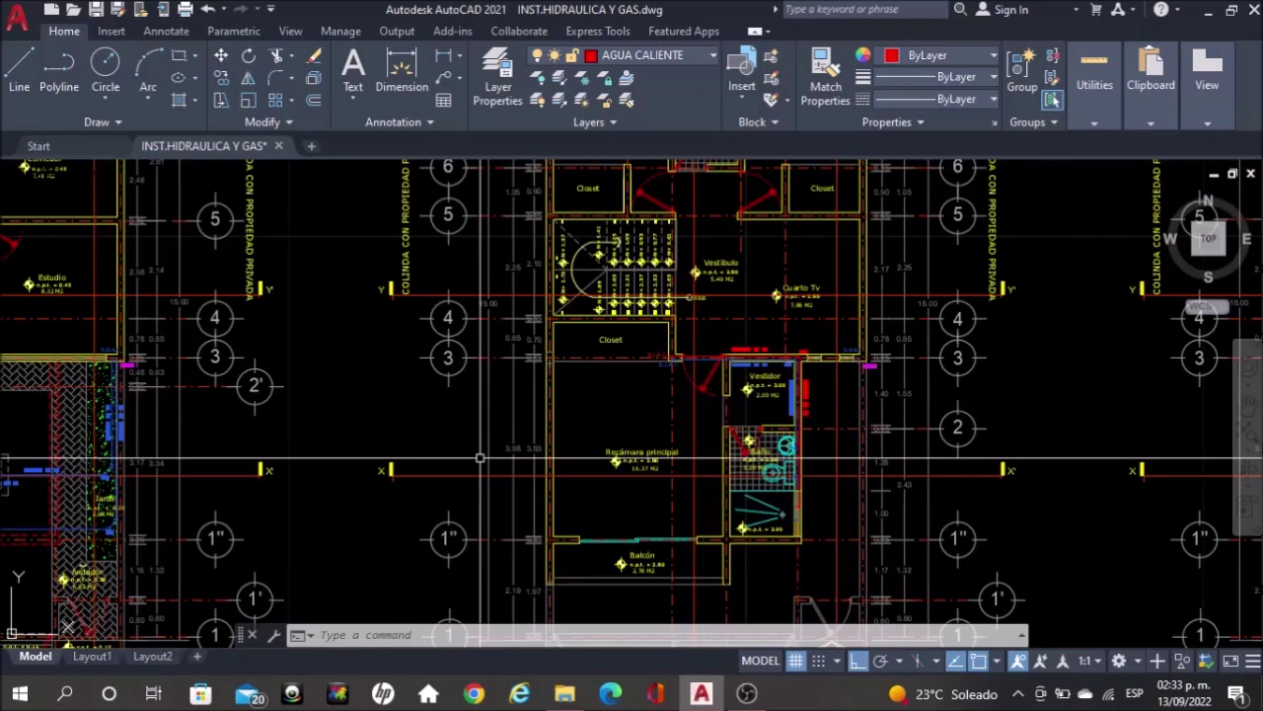
{"action": "middle_click_drag", "start_coordinate": [962, 375], "coordinate": [791, 410]}
{"action": "mouse_move", "coordinate": [969, 368]}
{"action": "middle_mouse_down"}
{"action": "mouse_move", "coordinate": [490, 428]}
{"action": "mouse_move", "coordinate": [453, 488]}
{"action": "middle_mouse_up"}
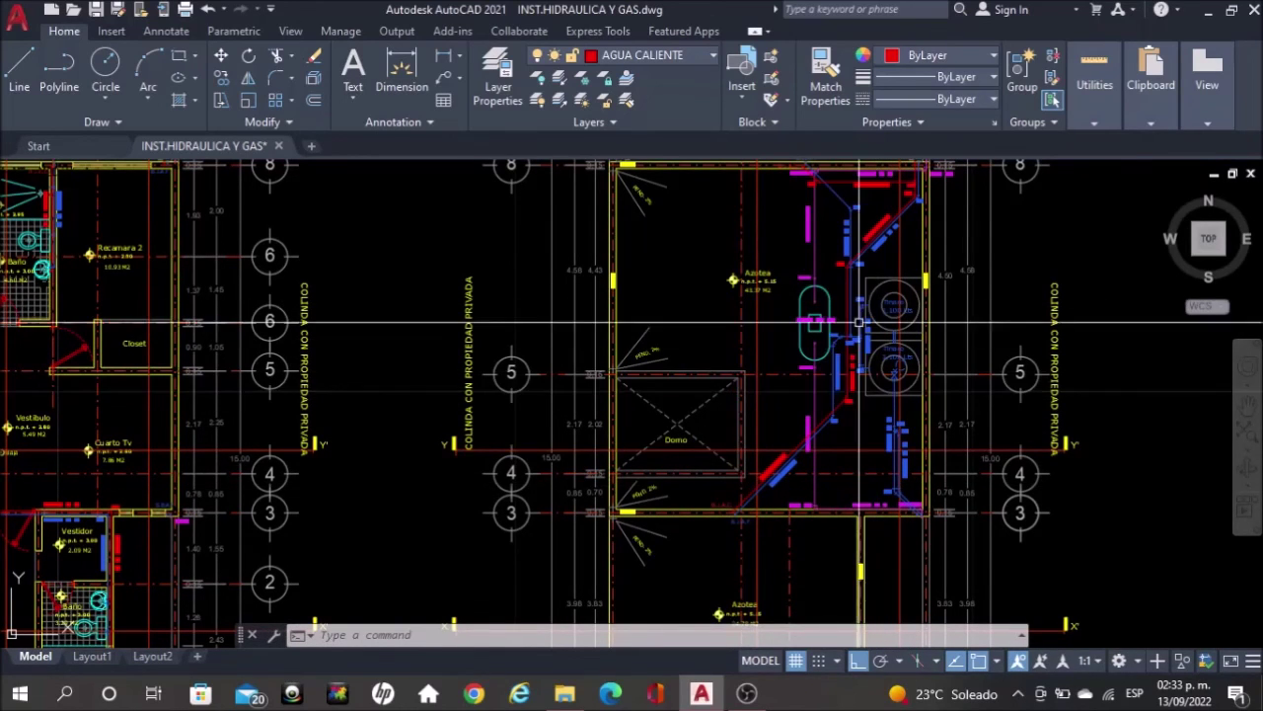
{"action": "middle_click_drag", "start_coordinate": [868, 195], "coordinate": [878, 256]}
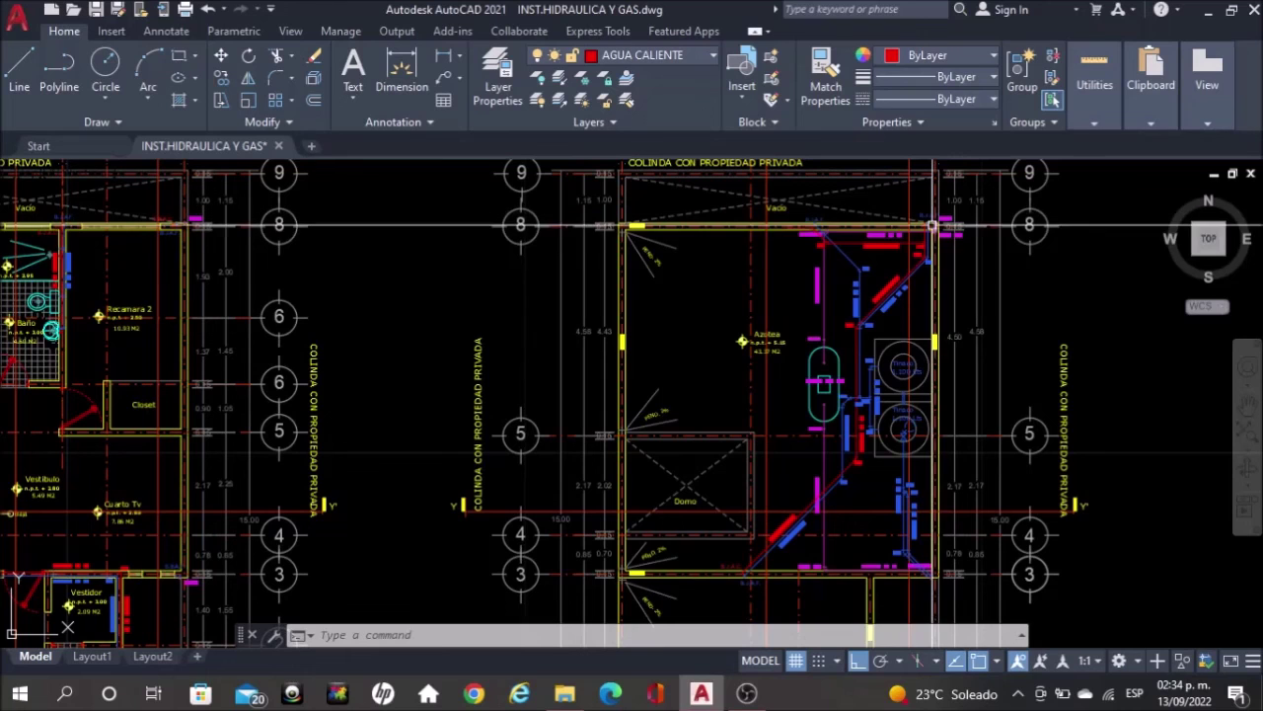
{"action": "mouse_move", "coordinate": [770, 361]}
{"action": "middle_mouse_down"}
{"action": "mouse_move", "coordinate": [858, 351]}
{"action": "mouse_move", "coordinate": [830, 293]}
{"action": "mouse_move", "coordinate": [858, 295]}
{"action": "middle_mouse_up"}
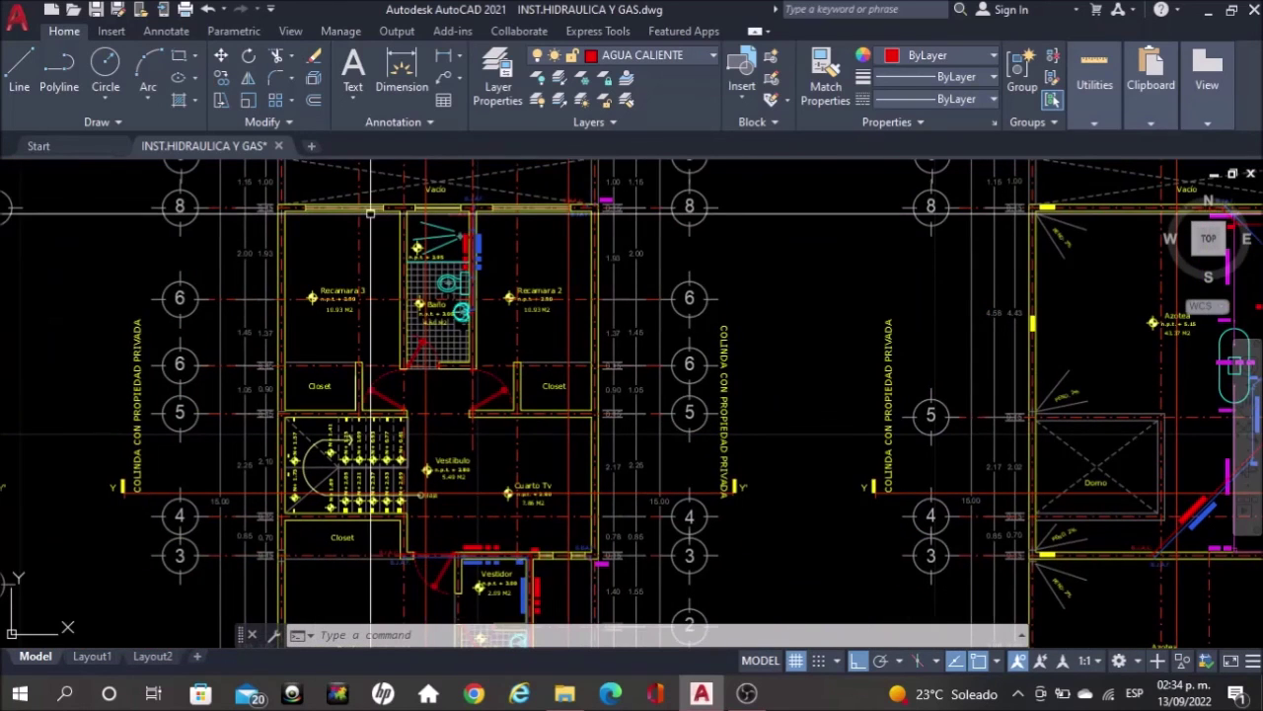
{"action": "scroll", "coordinate": [345, 211], "scroll_direction": "up", "scroll_amount": 2}
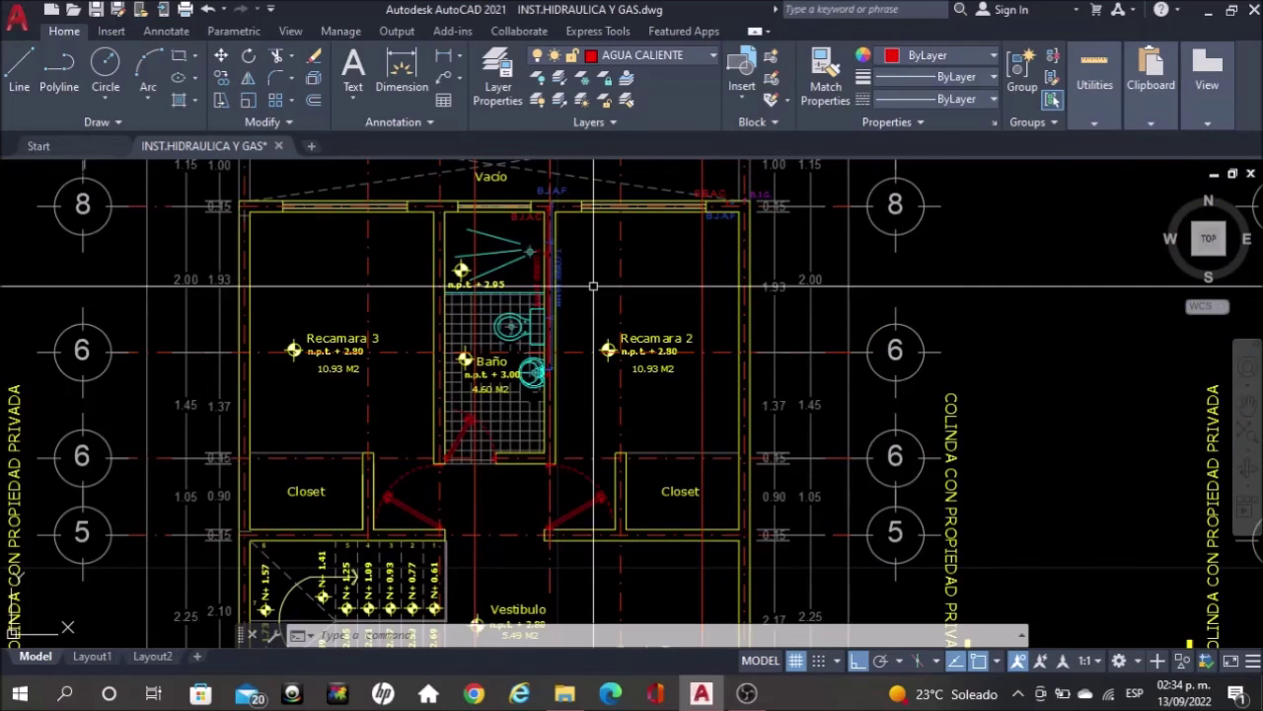
{"action": "scroll", "coordinate": [668, 243], "scroll_direction": "down", "scroll_amount": 2}
{"action": "middle_click_drag", "start_coordinate": [620, 484], "coordinate": [700, 280]}
{"action": "middle_click_drag", "start_coordinate": [284, 351], "coordinate": [484, 403]}
{"action": "mouse_move", "coordinate": [460, 193]}
{"action": "middle_mouse_down"}
{"action": "mouse_move", "coordinate": [596, 252]}
{"action": "mouse_move", "coordinate": [614, 193]}
{"action": "middle_mouse_up"}
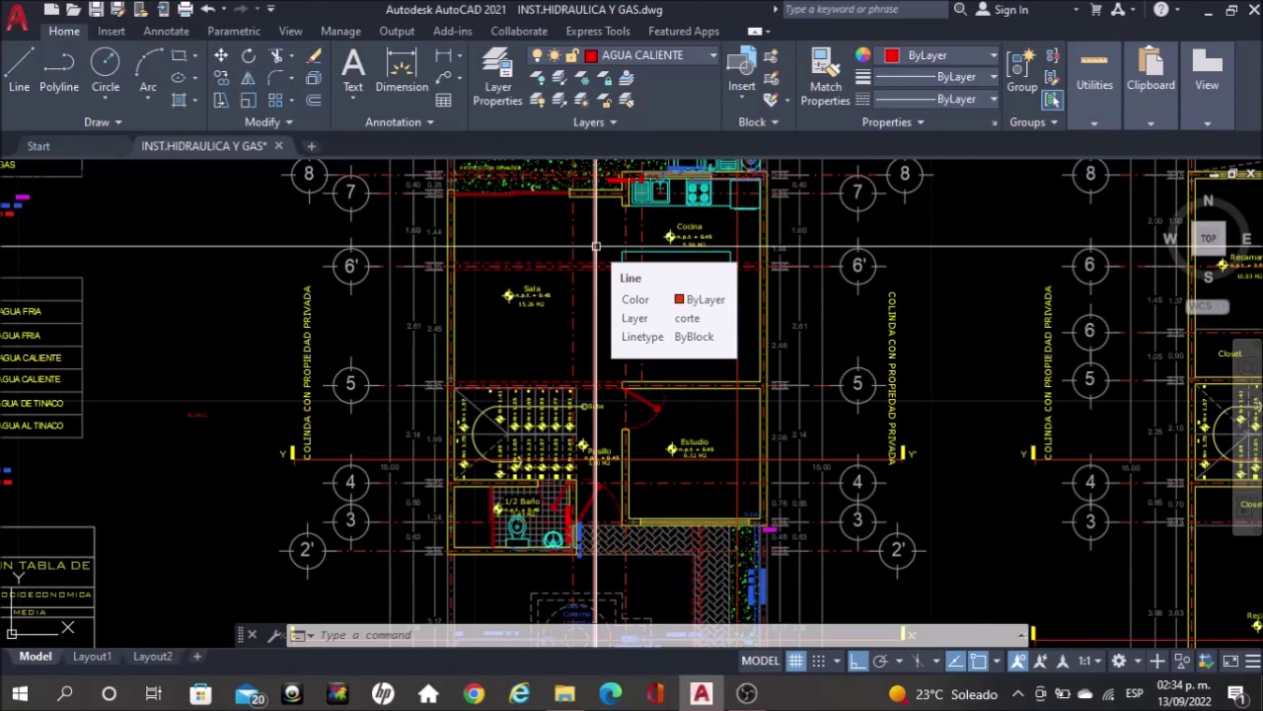
{"action": "scroll", "coordinate": [849, 303], "scroll_direction": "down", "scroll_amount": 2}
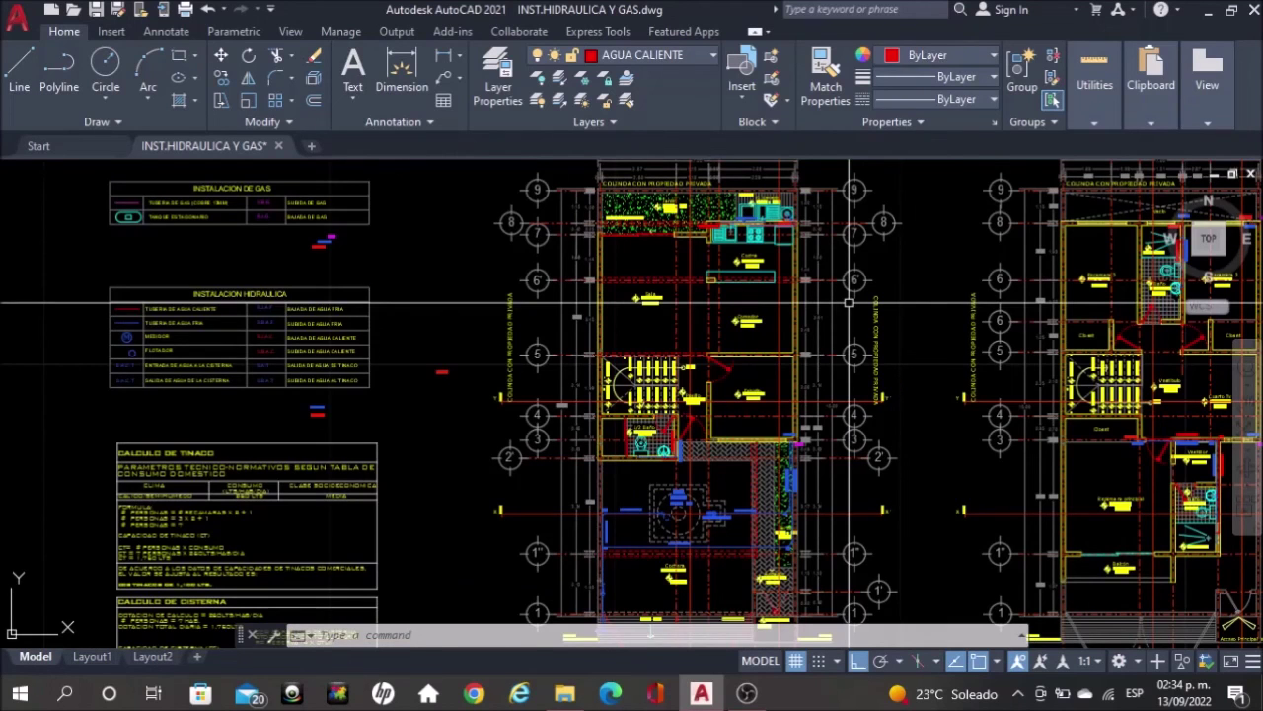
{"action": "scroll", "coordinate": [849, 303], "scroll_direction": "down", "scroll_amount": 1}
{"action": "middle_click_drag", "start_coordinate": [873, 349], "coordinate": [756, 335]}
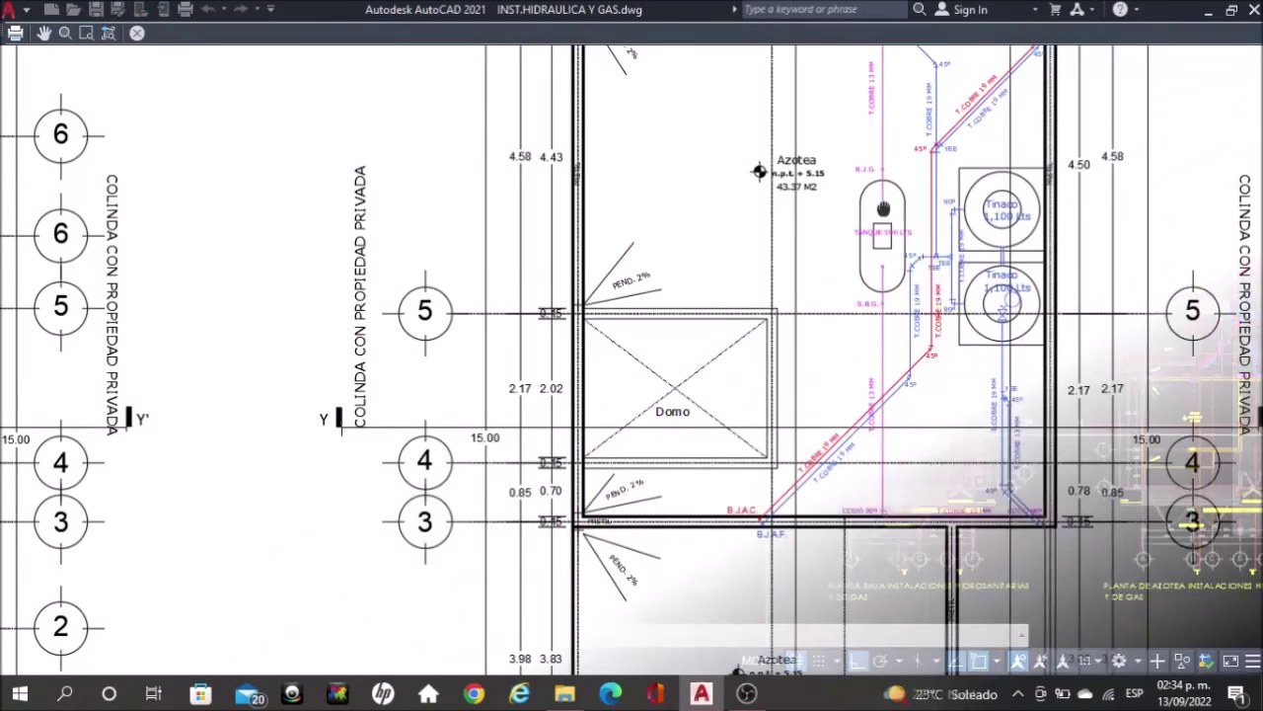
Inspect the plot preview from the roof plan's tanks across the upper floor to the ground floor's half bath, cistern and garage piping
{"action": "middle_click_drag", "start_coordinate": [903, 315], "coordinate": [906, 323]}
{"action": "middle_click_drag", "start_coordinate": [432, 326], "coordinate": [1197, 304]}
{"action": "middle_click_drag", "start_coordinate": [232, 318], "coordinate": [879, 224]}
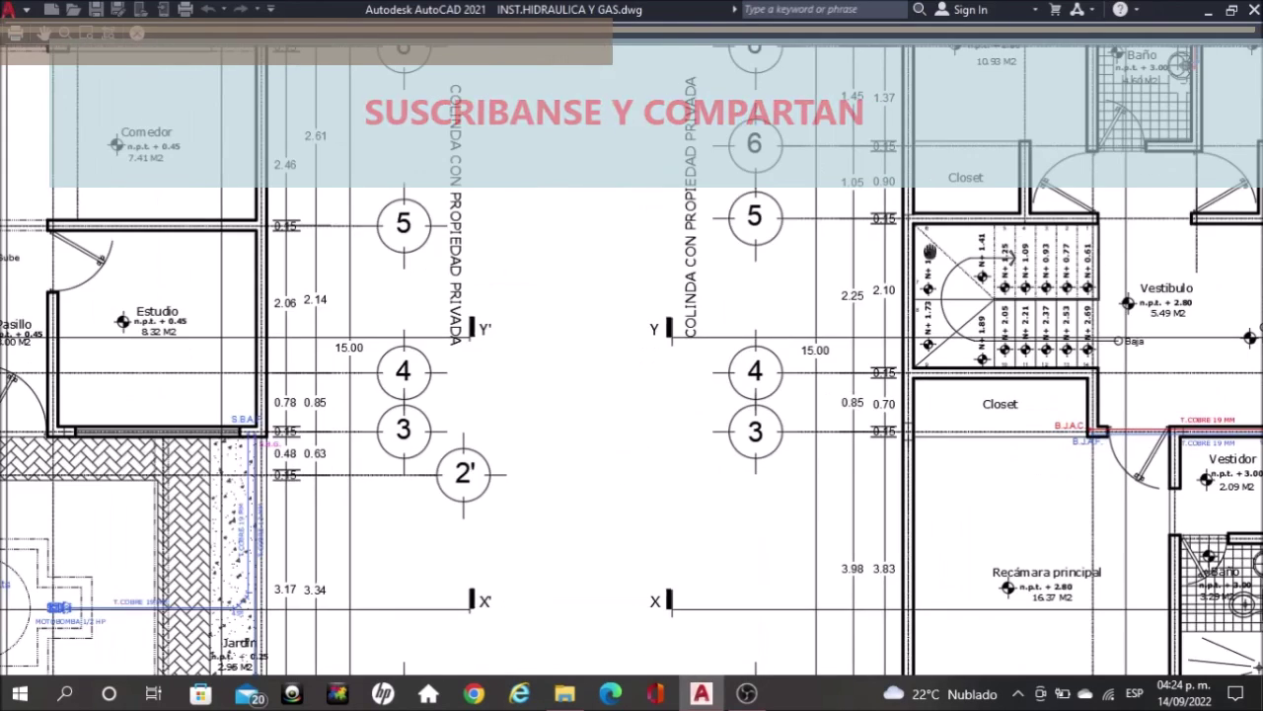
{"action": "mouse_move", "coordinate": [68, 217]}
{"action": "middle_mouse_down"}
{"action": "mouse_move", "coordinate": [568, 385]}
{"action": "mouse_move", "coordinate": [908, 217]}
{"action": "mouse_move", "coordinate": [1052, 101]}
{"action": "middle_mouse_up"}
{"action": "mouse_move", "coordinate": [214, 486]}
{"action": "middle_mouse_down"}
{"action": "mouse_move", "coordinate": [544, 440]}
{"action": "mouse_move", "coordinate": [707, 402]}
{"action": "mouse_move", "coordinate": [2, 287]}
{"action": "mouse_move", "coordinate": [74, 298]}
{"action": "middle_mouse_up"}
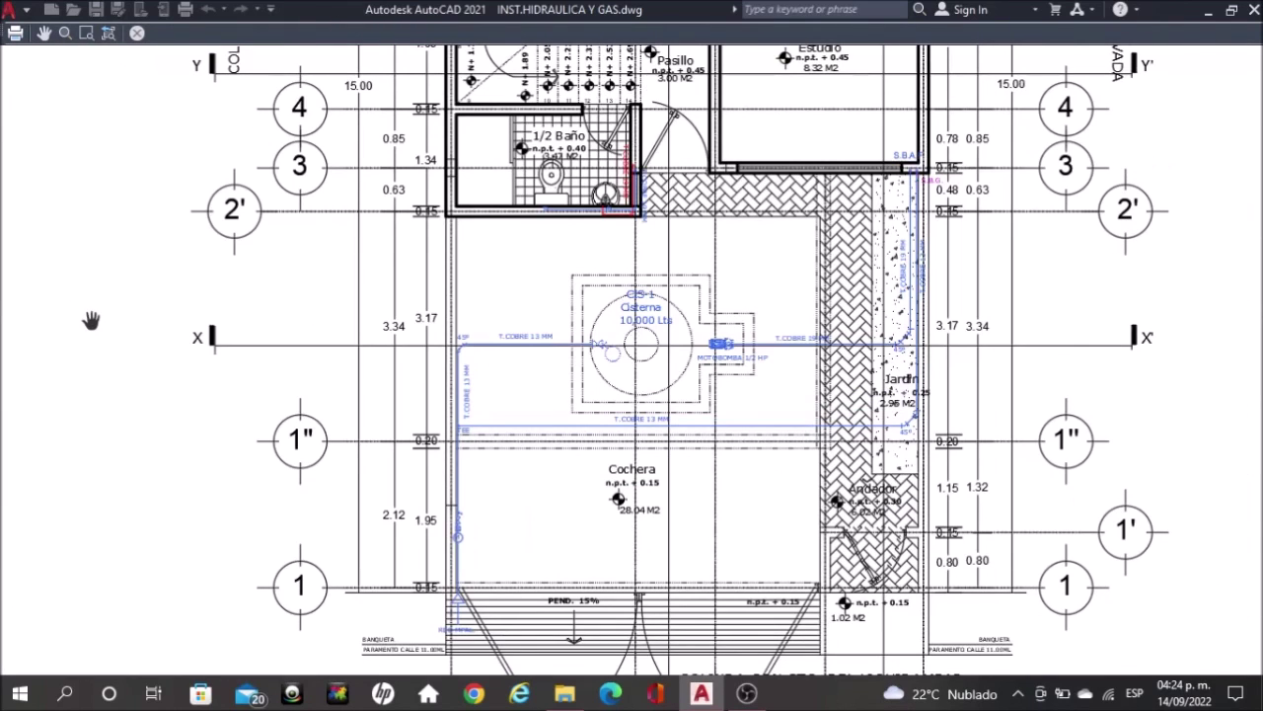